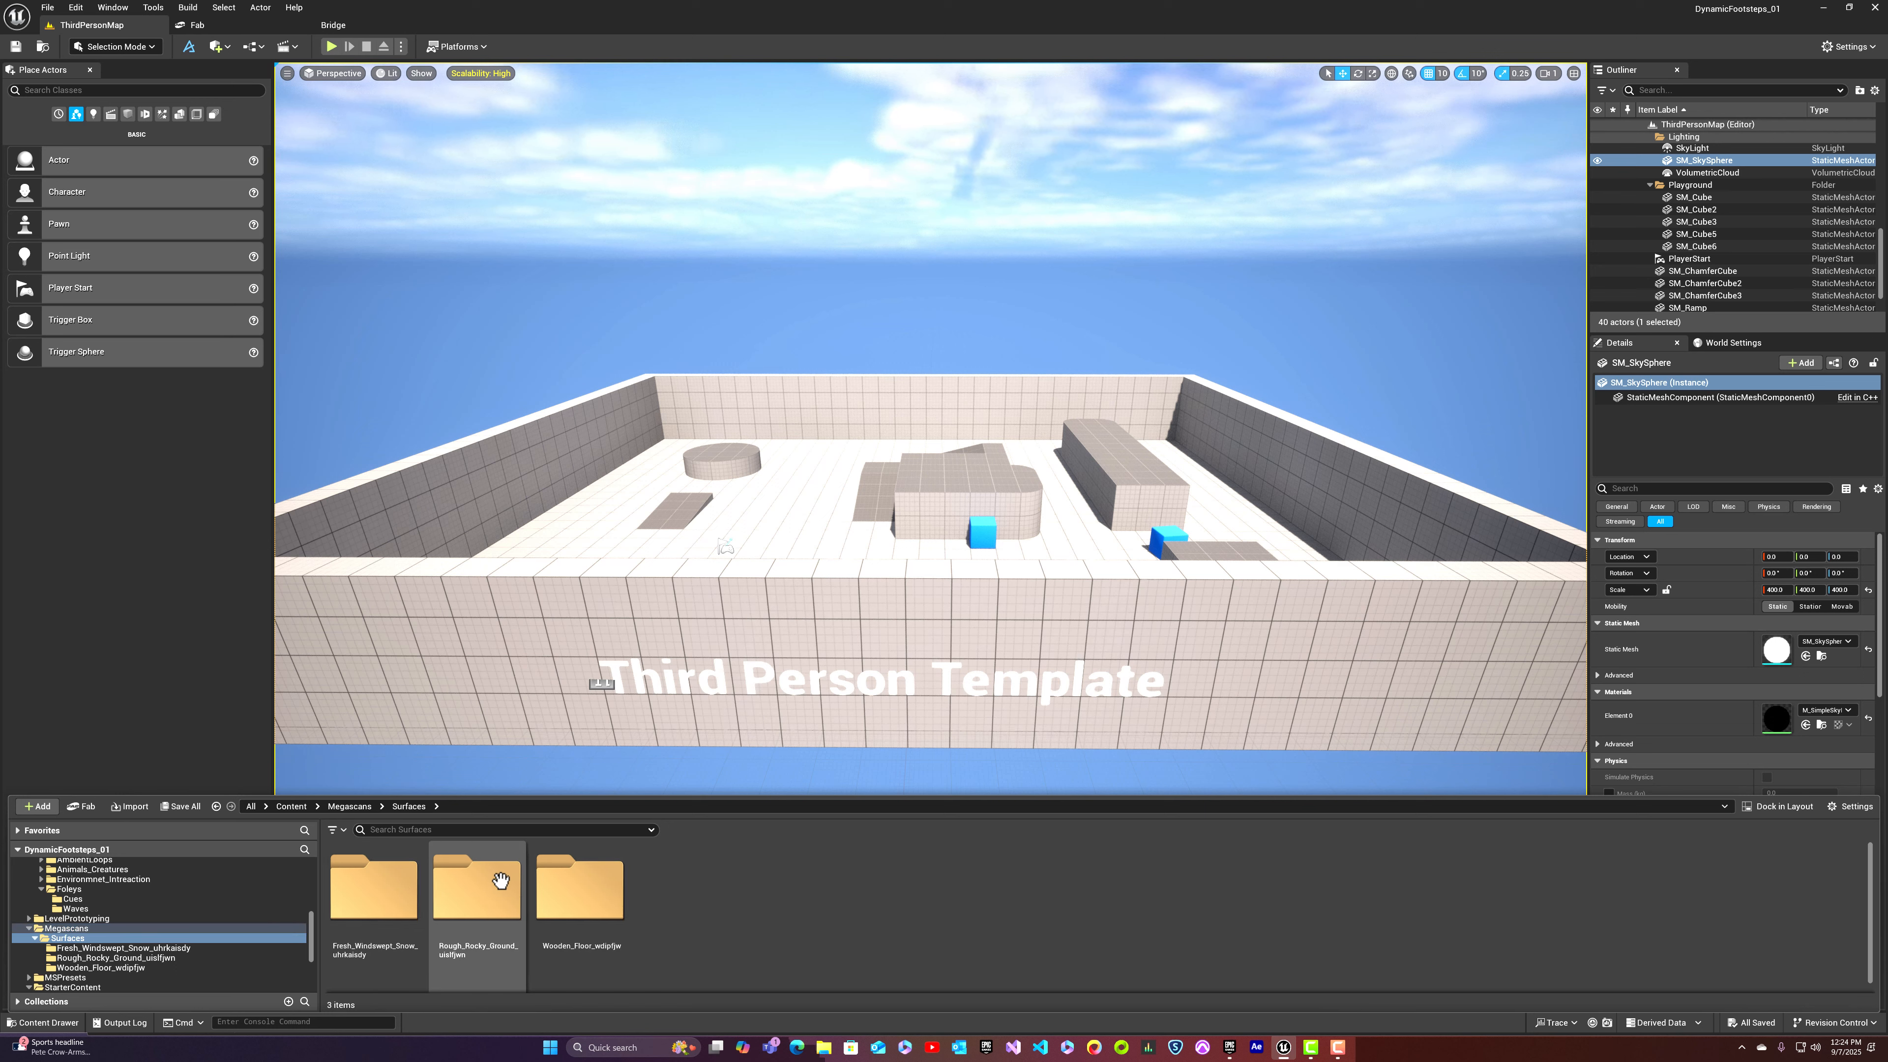
# Step: Examine the wooden floor, rough rocky ground and windswept snow materials in the Megascans Surfaces folders, then return to the Content folder
pyautogui.click(620, 904)
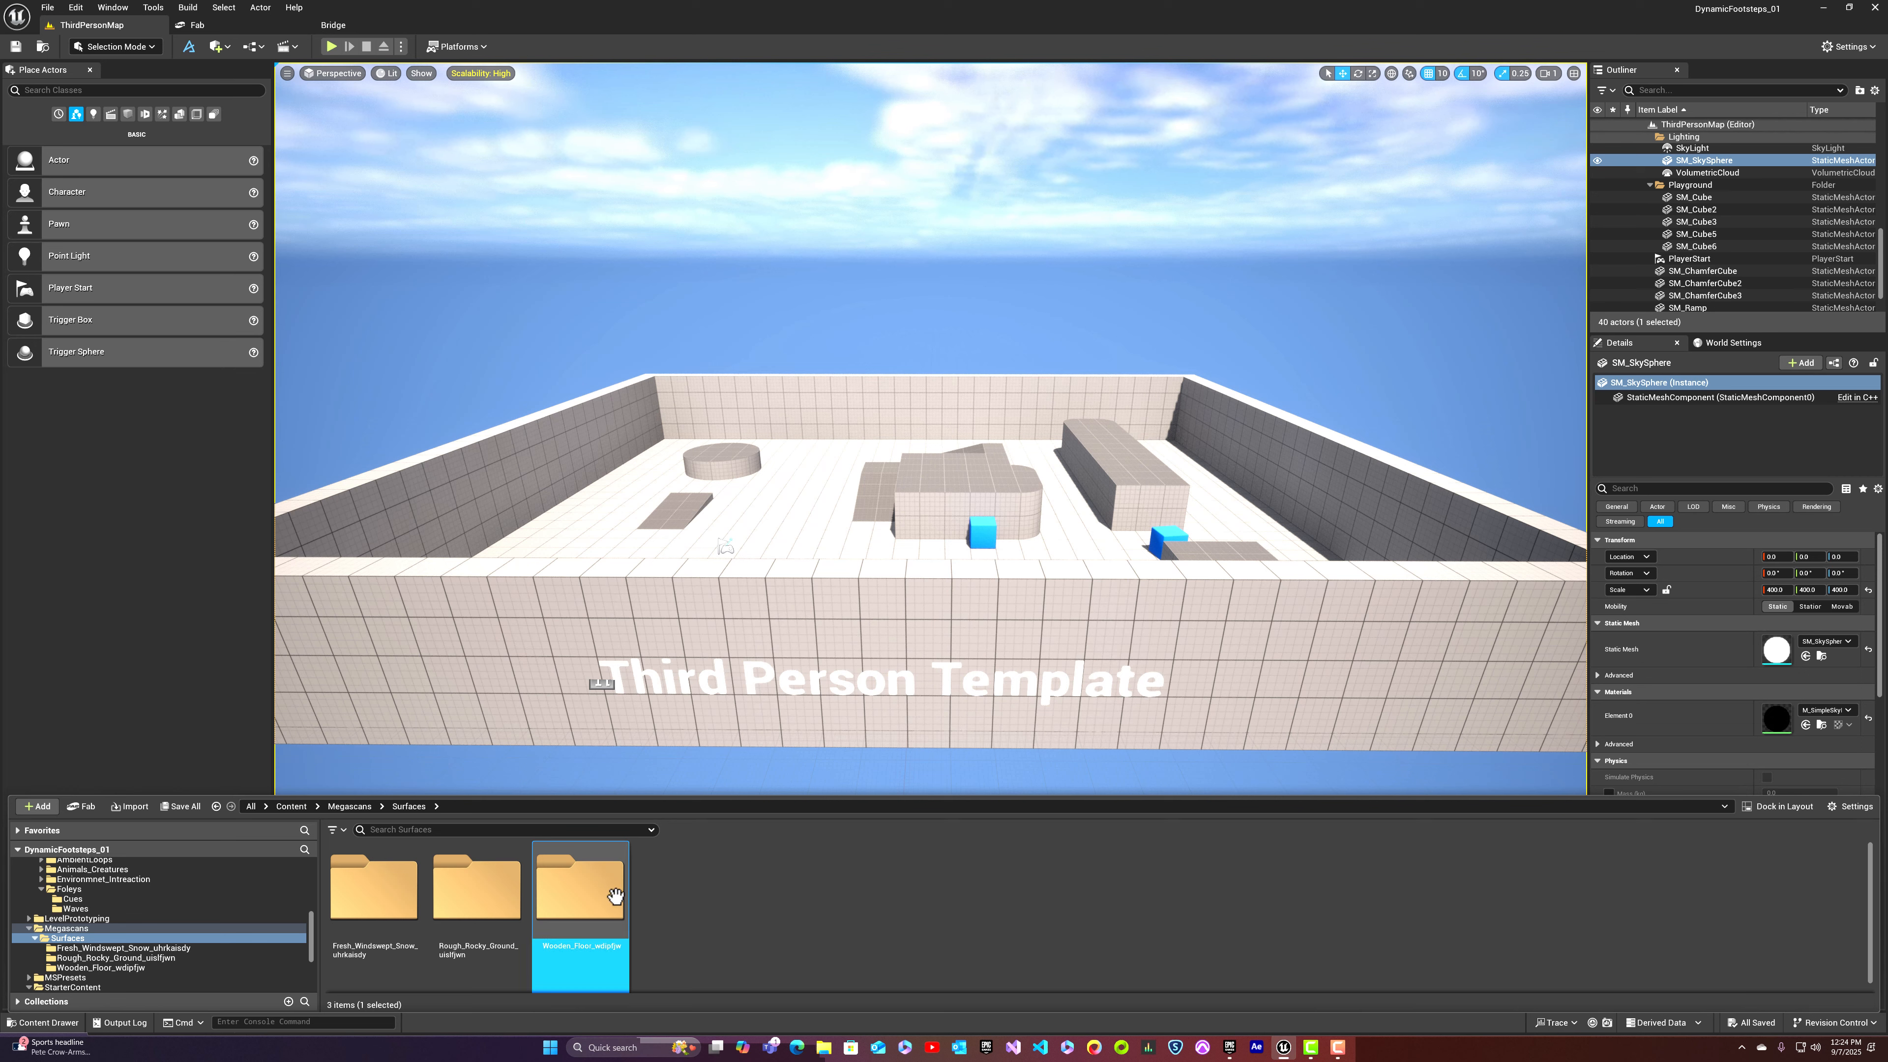
pyautogui.doubleClick(600, 890)
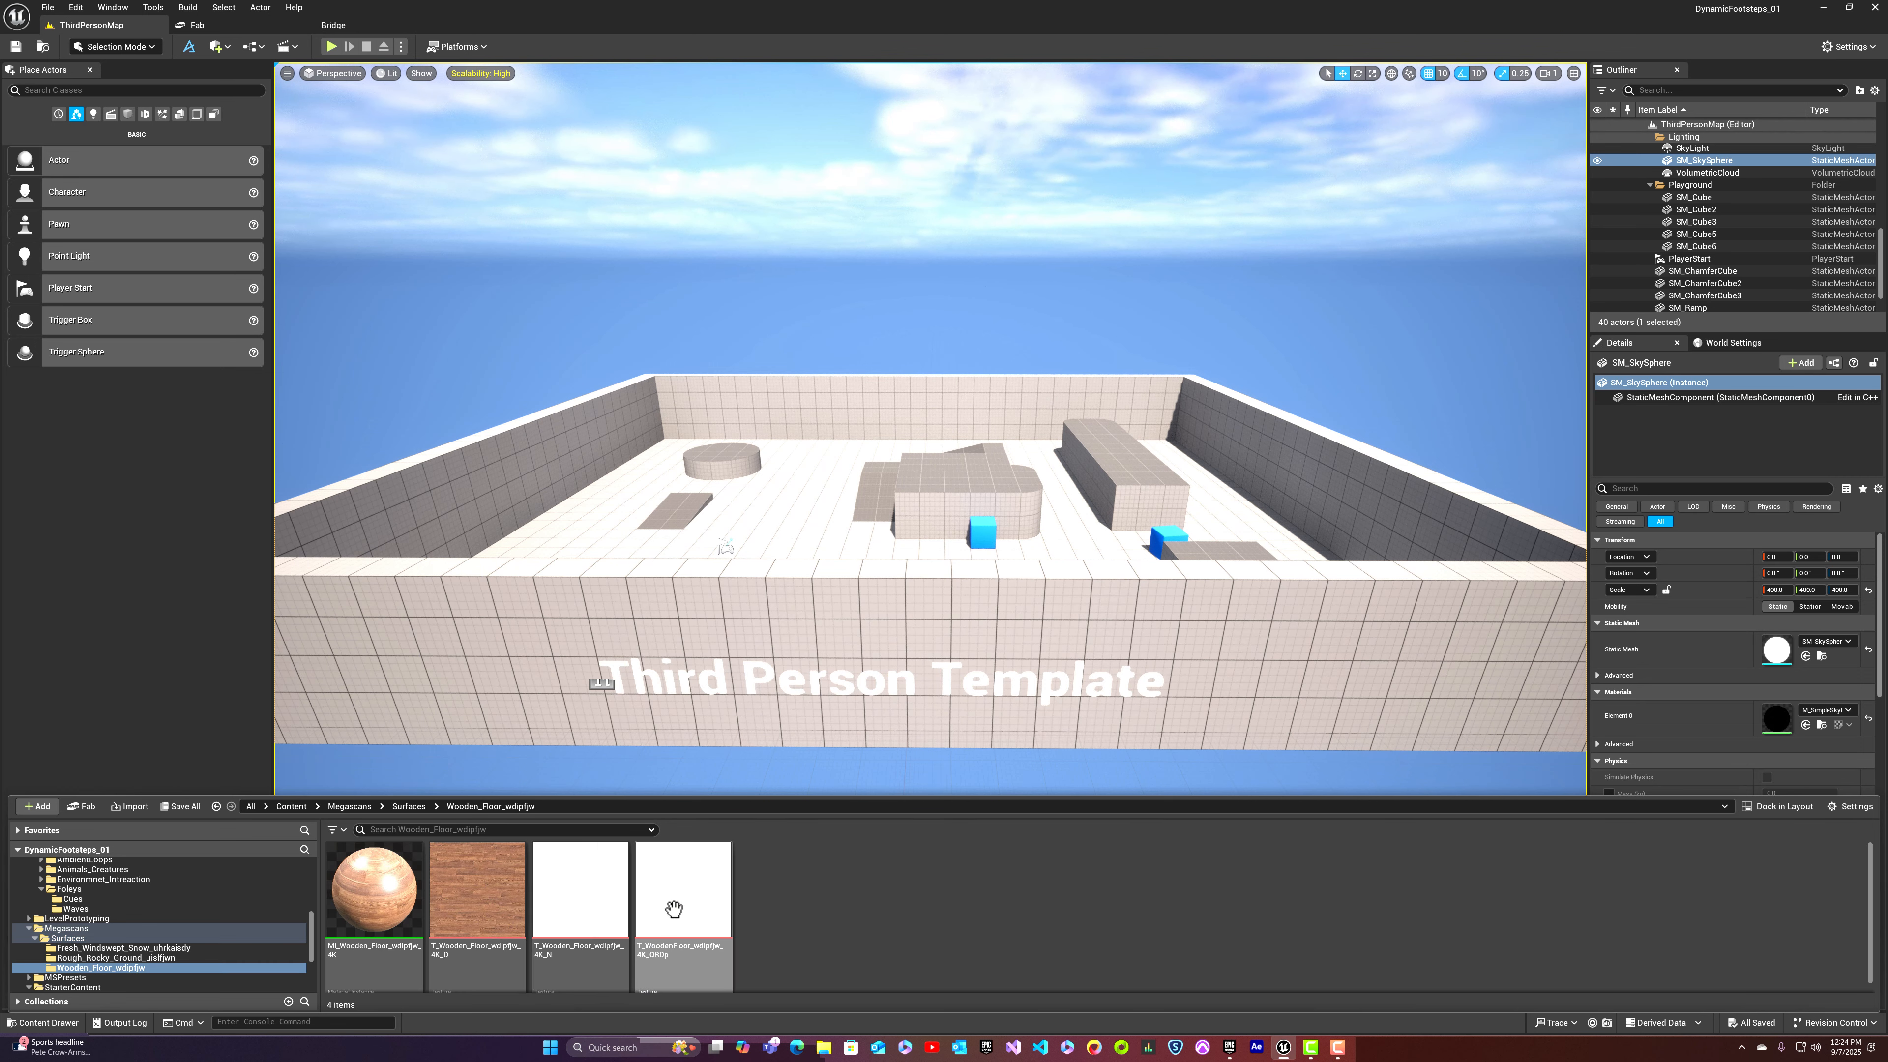
pyautogui.click(414, 887)
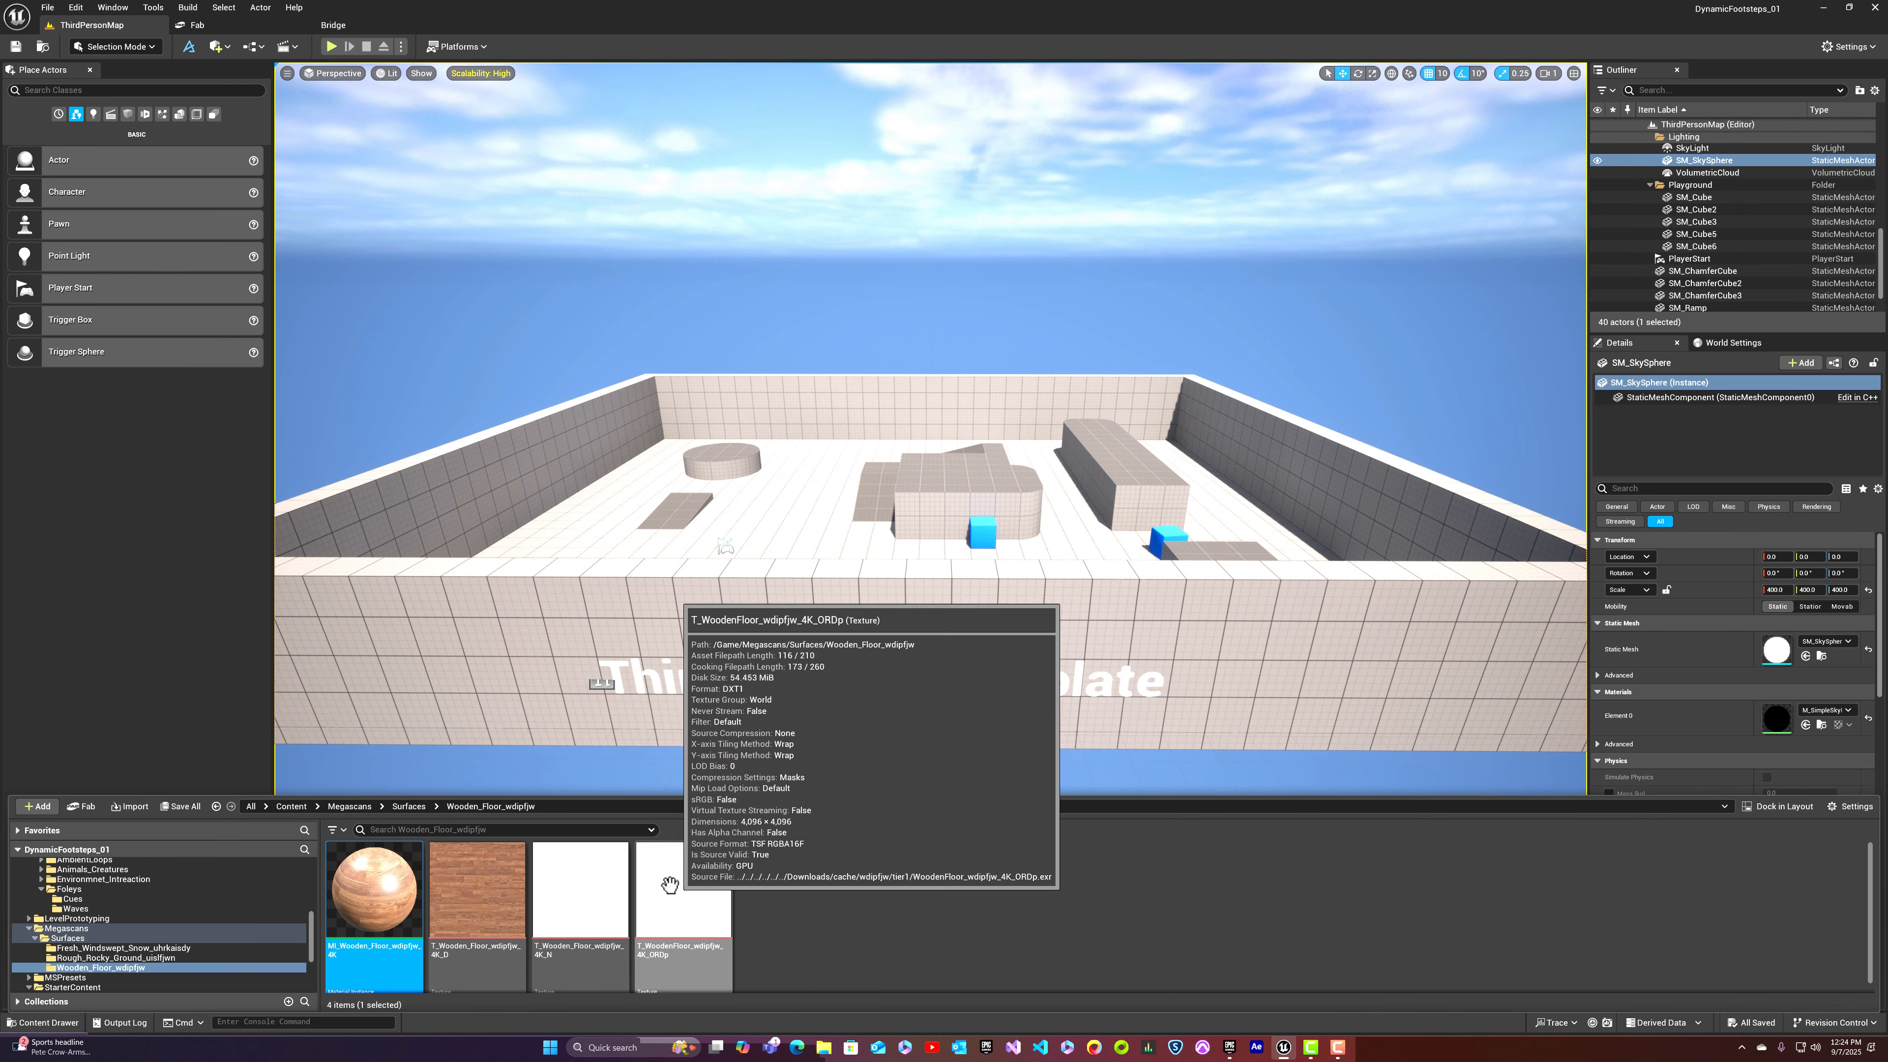
pyautogui.click(410, 806)
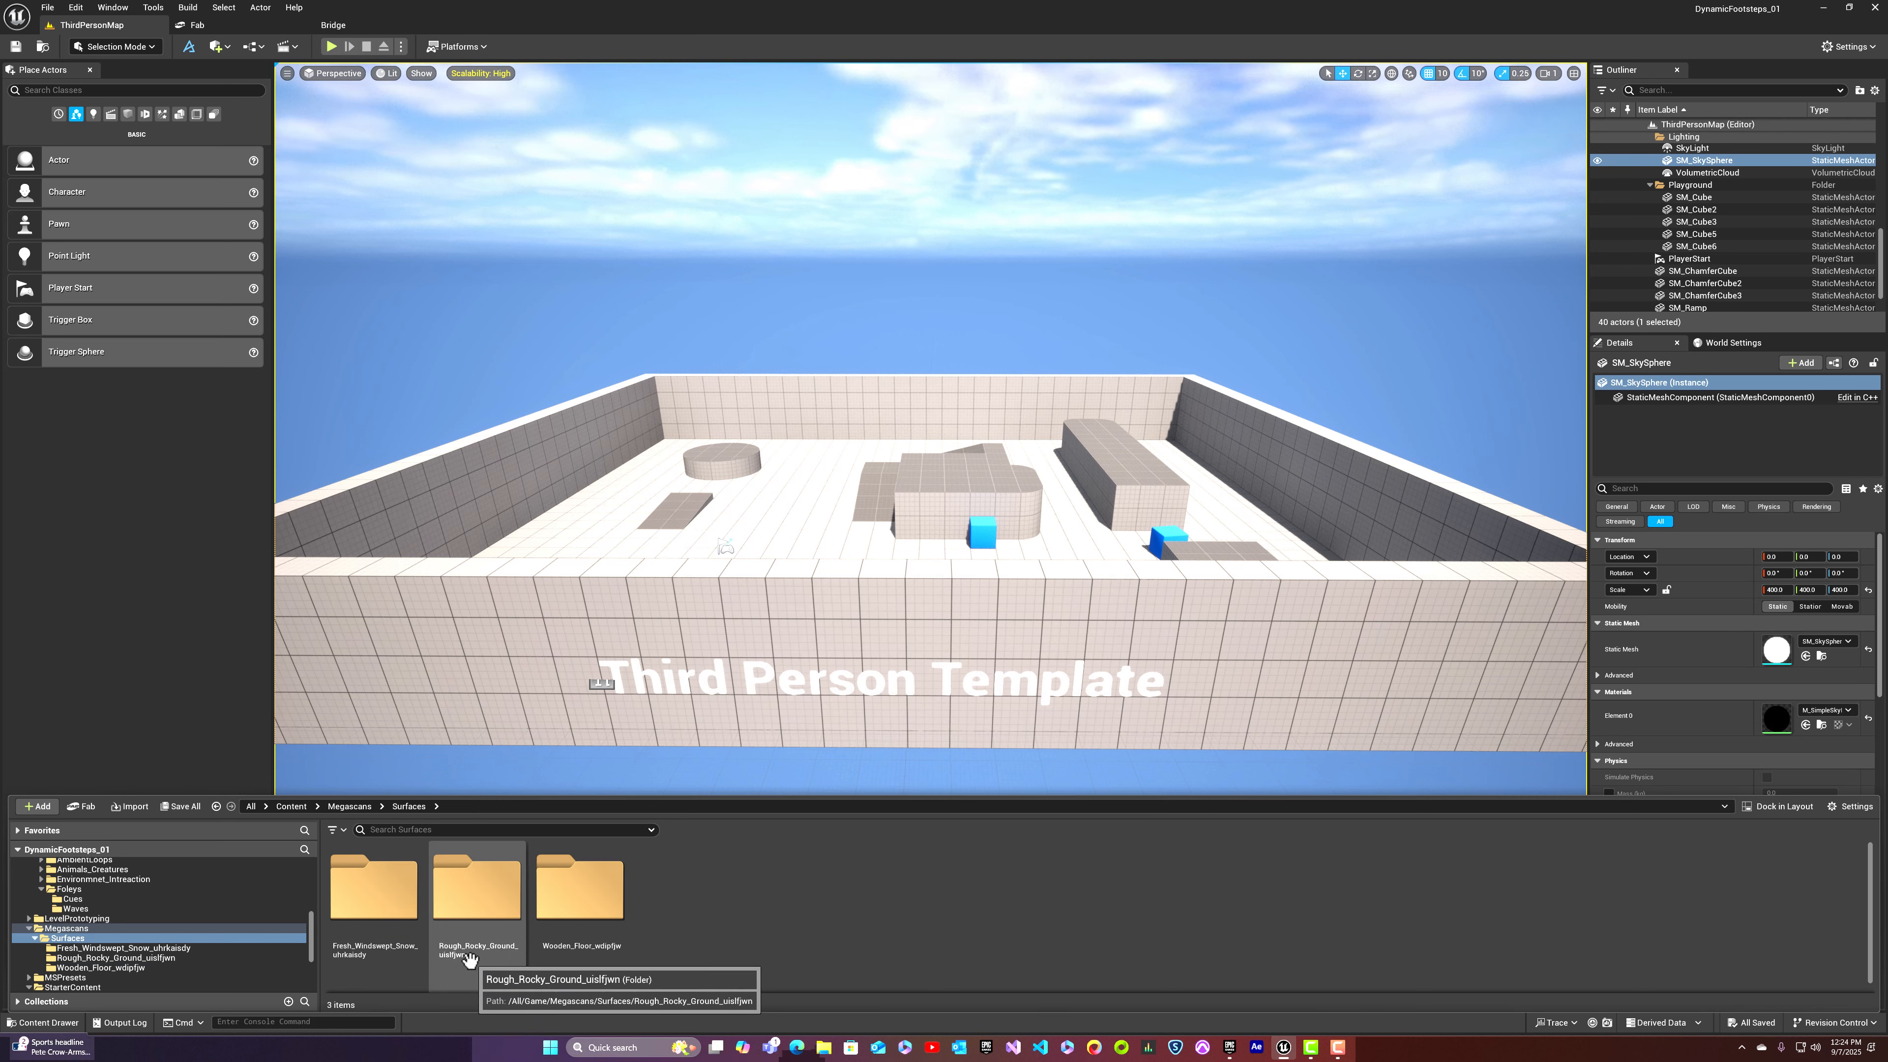
pyautogui.doubleClick(482, 907)
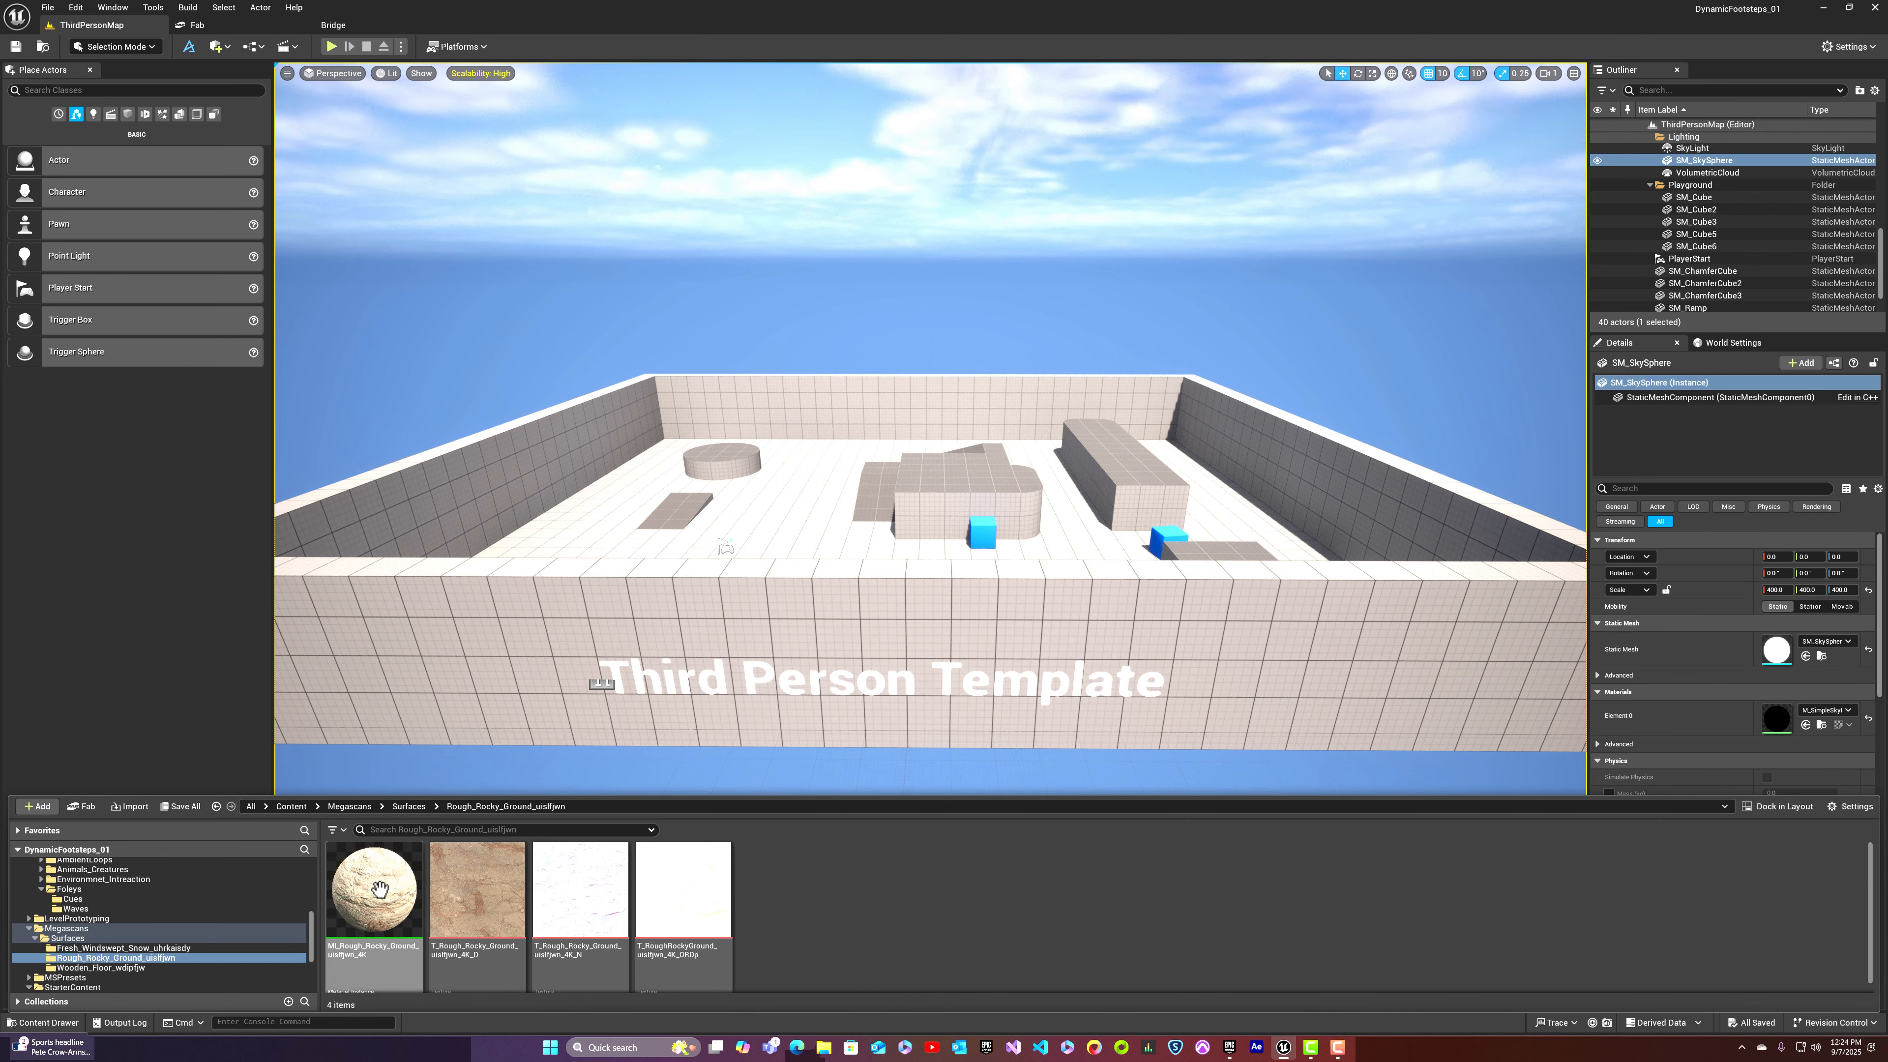
pyautogui.click(413, 808)
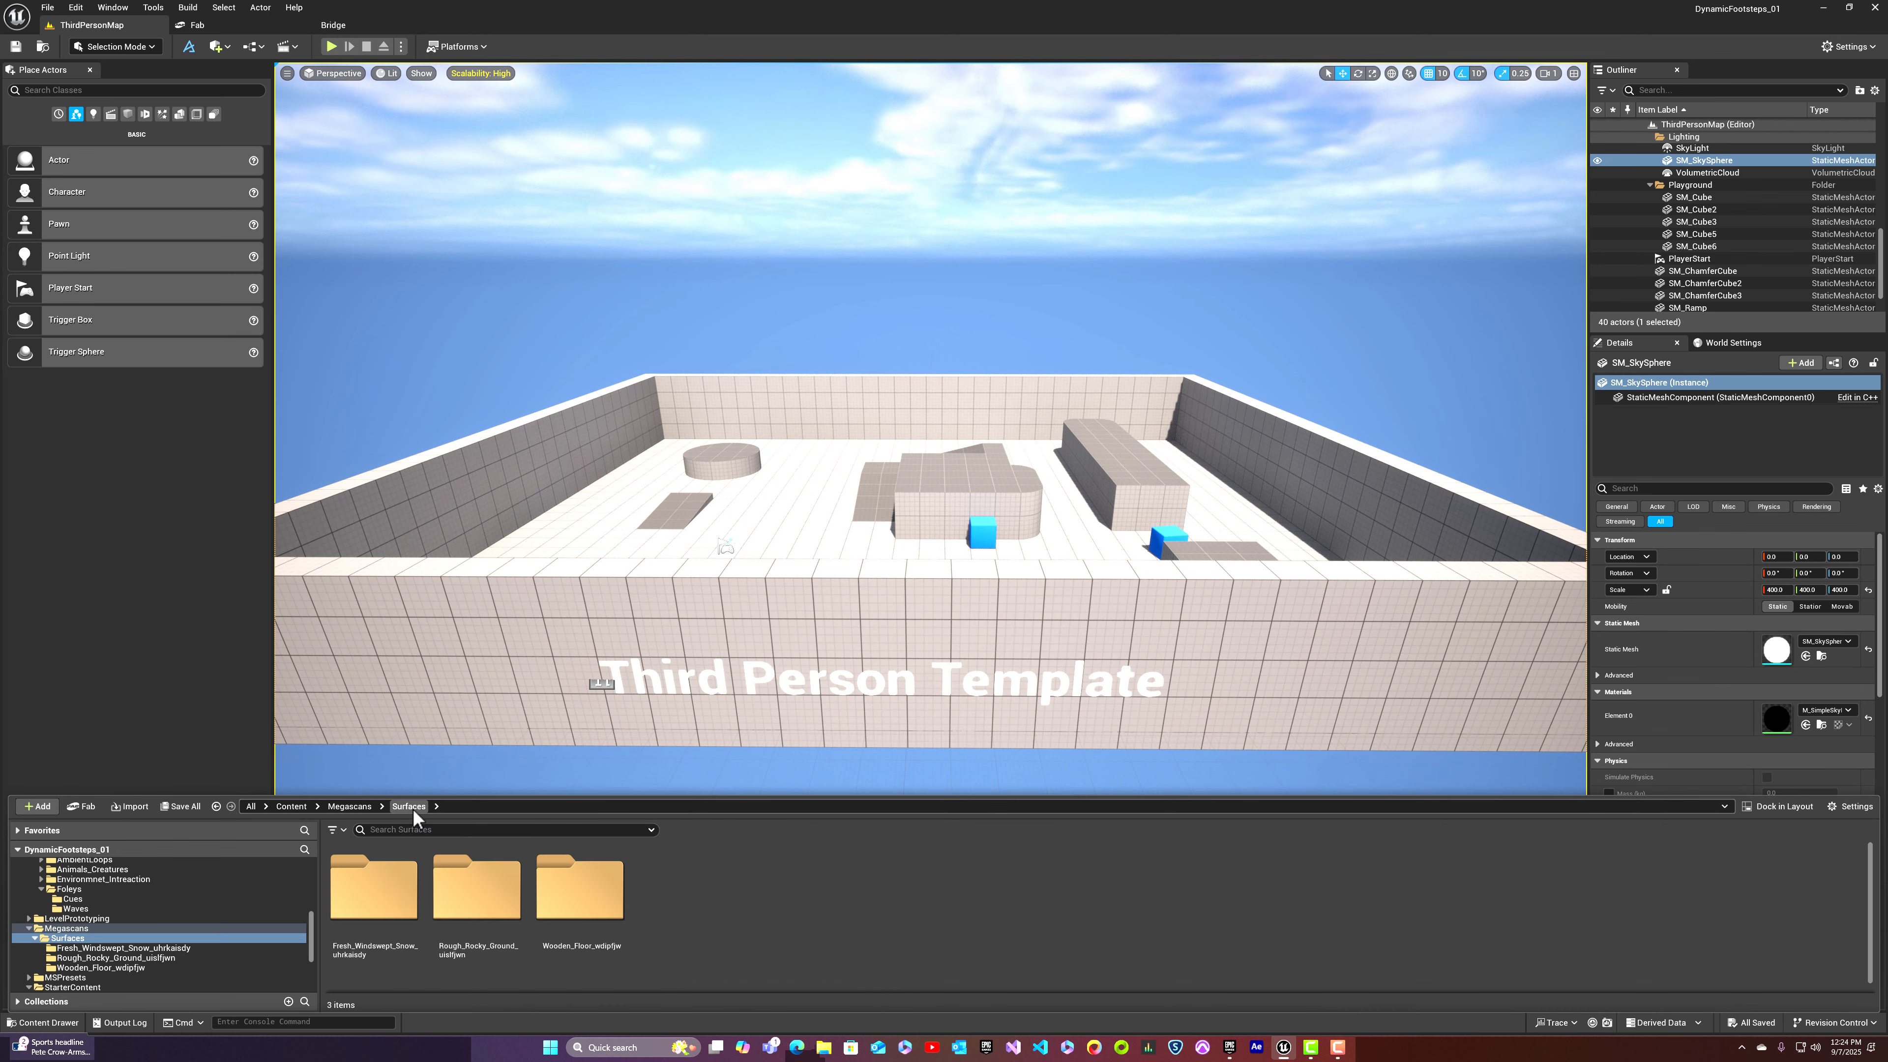
pyautogui.doubleClick(386, 885)
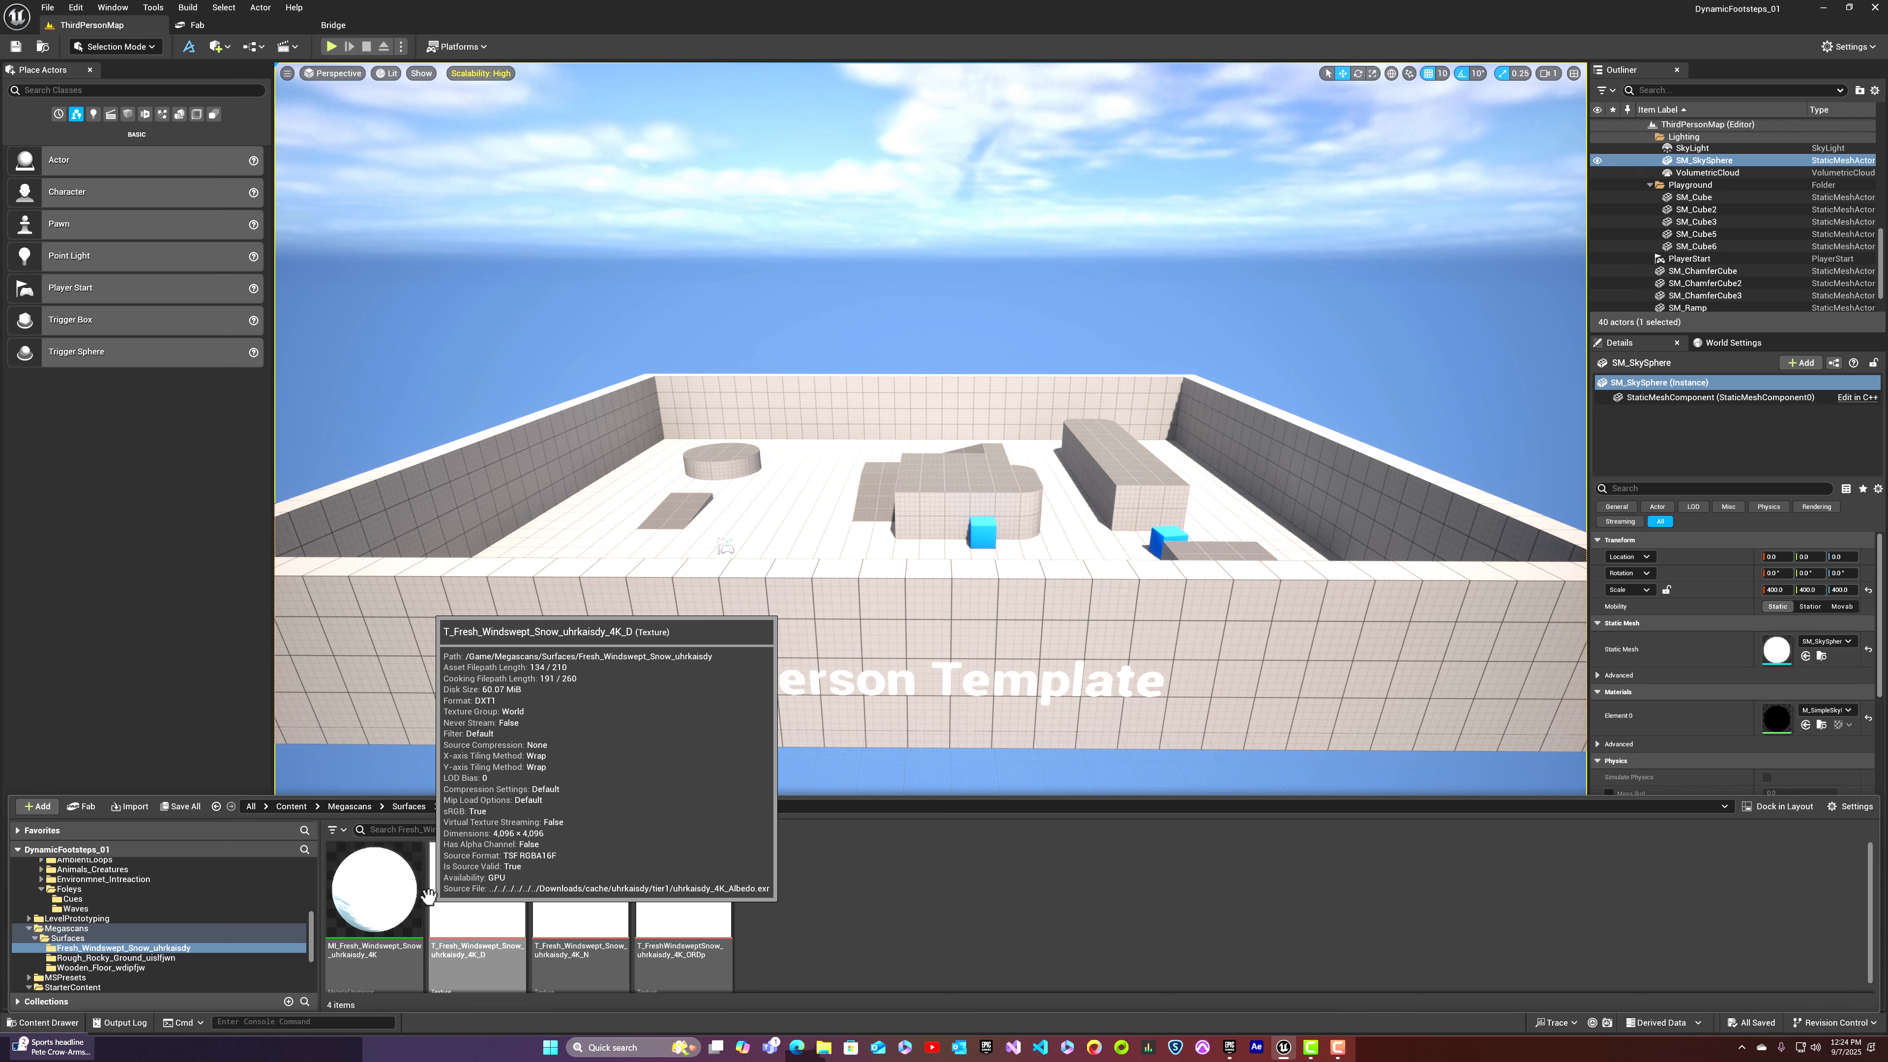
pyautogui.click(291, 806)
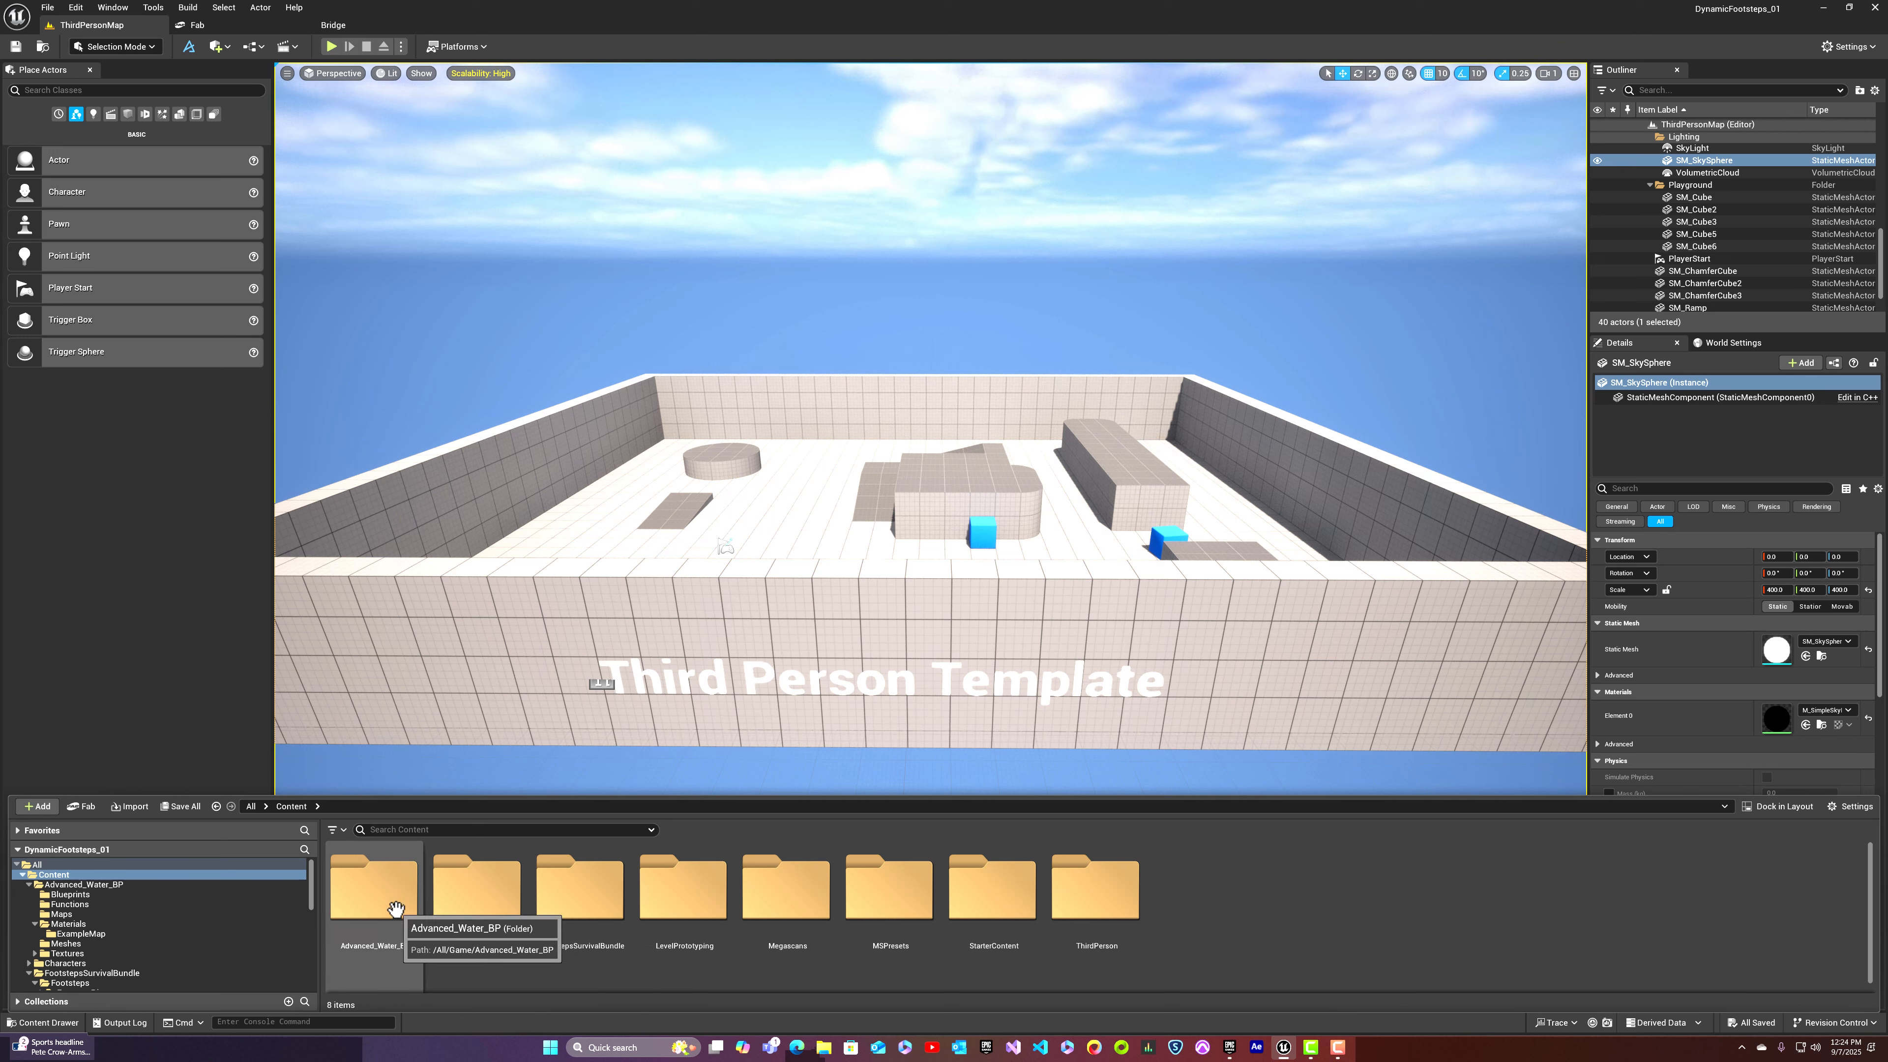
# Step: Search the personal Fab library for "water" assets
pyautogui.click(219, 25)
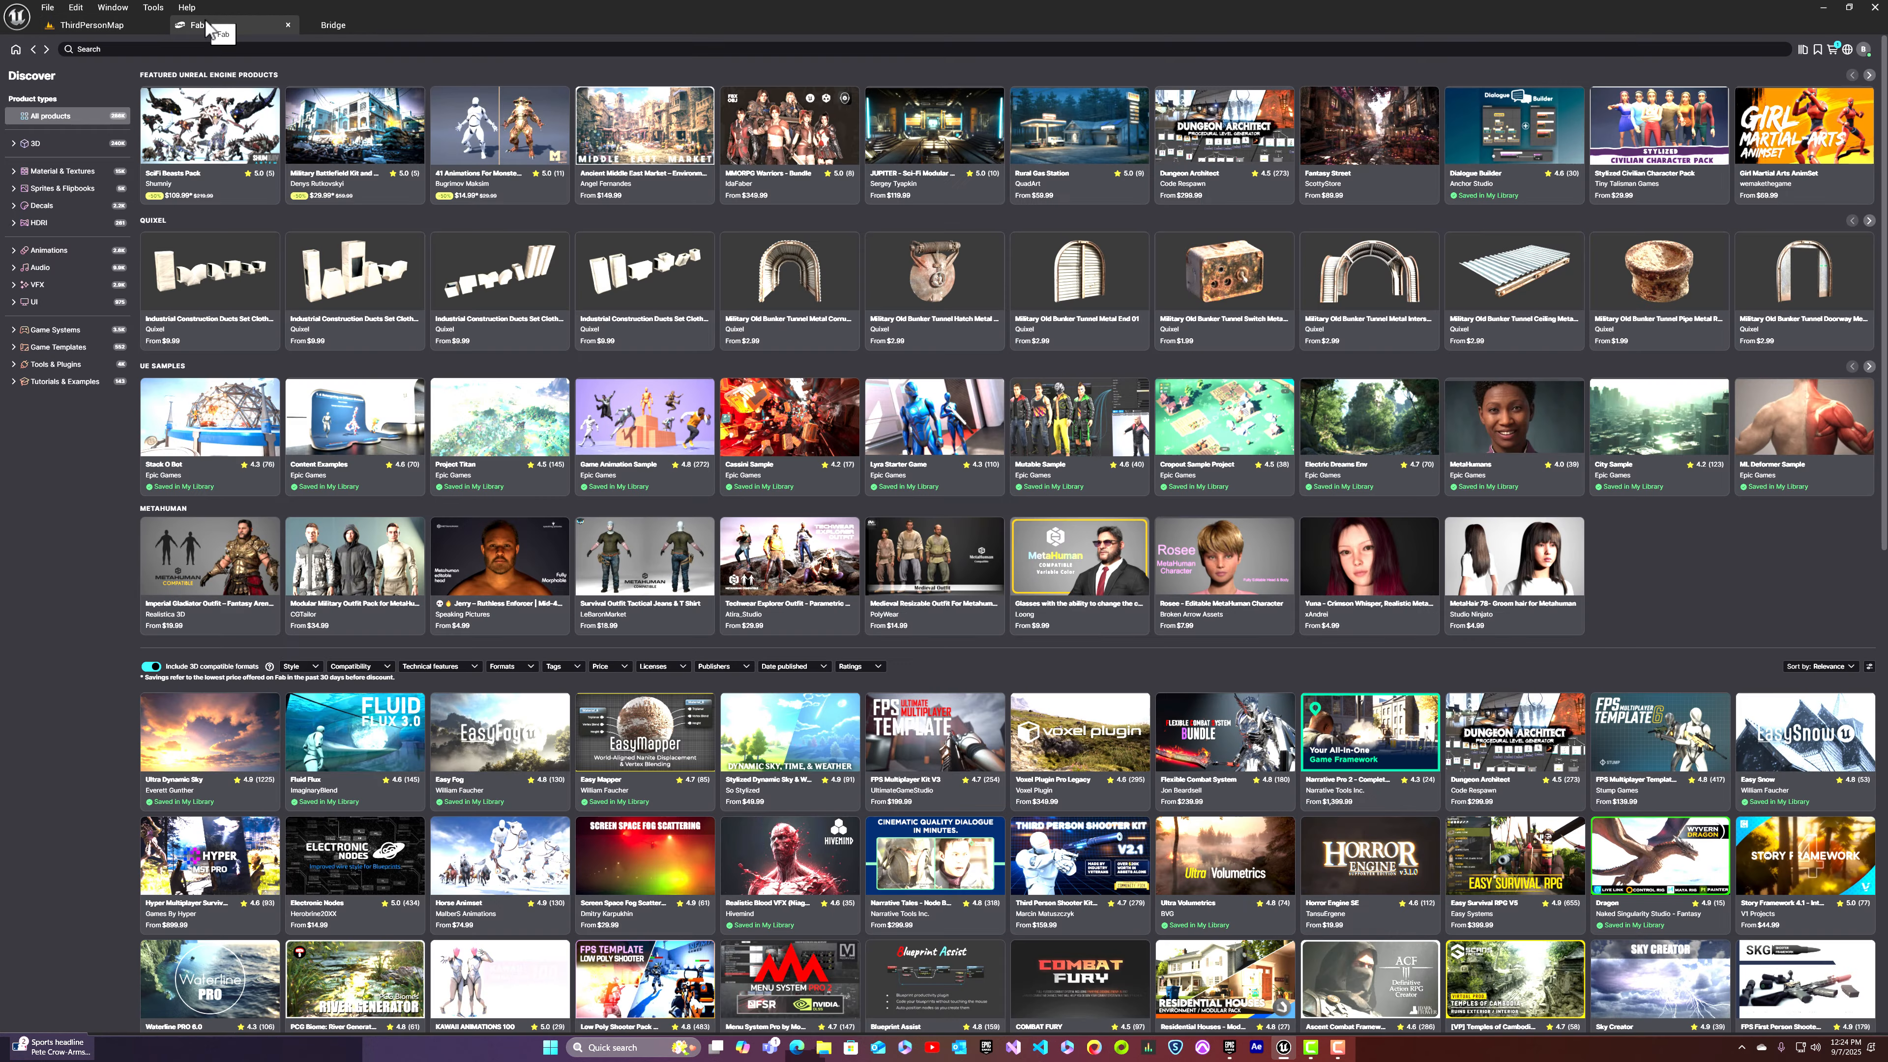
pyautogui.click(1803, 51)
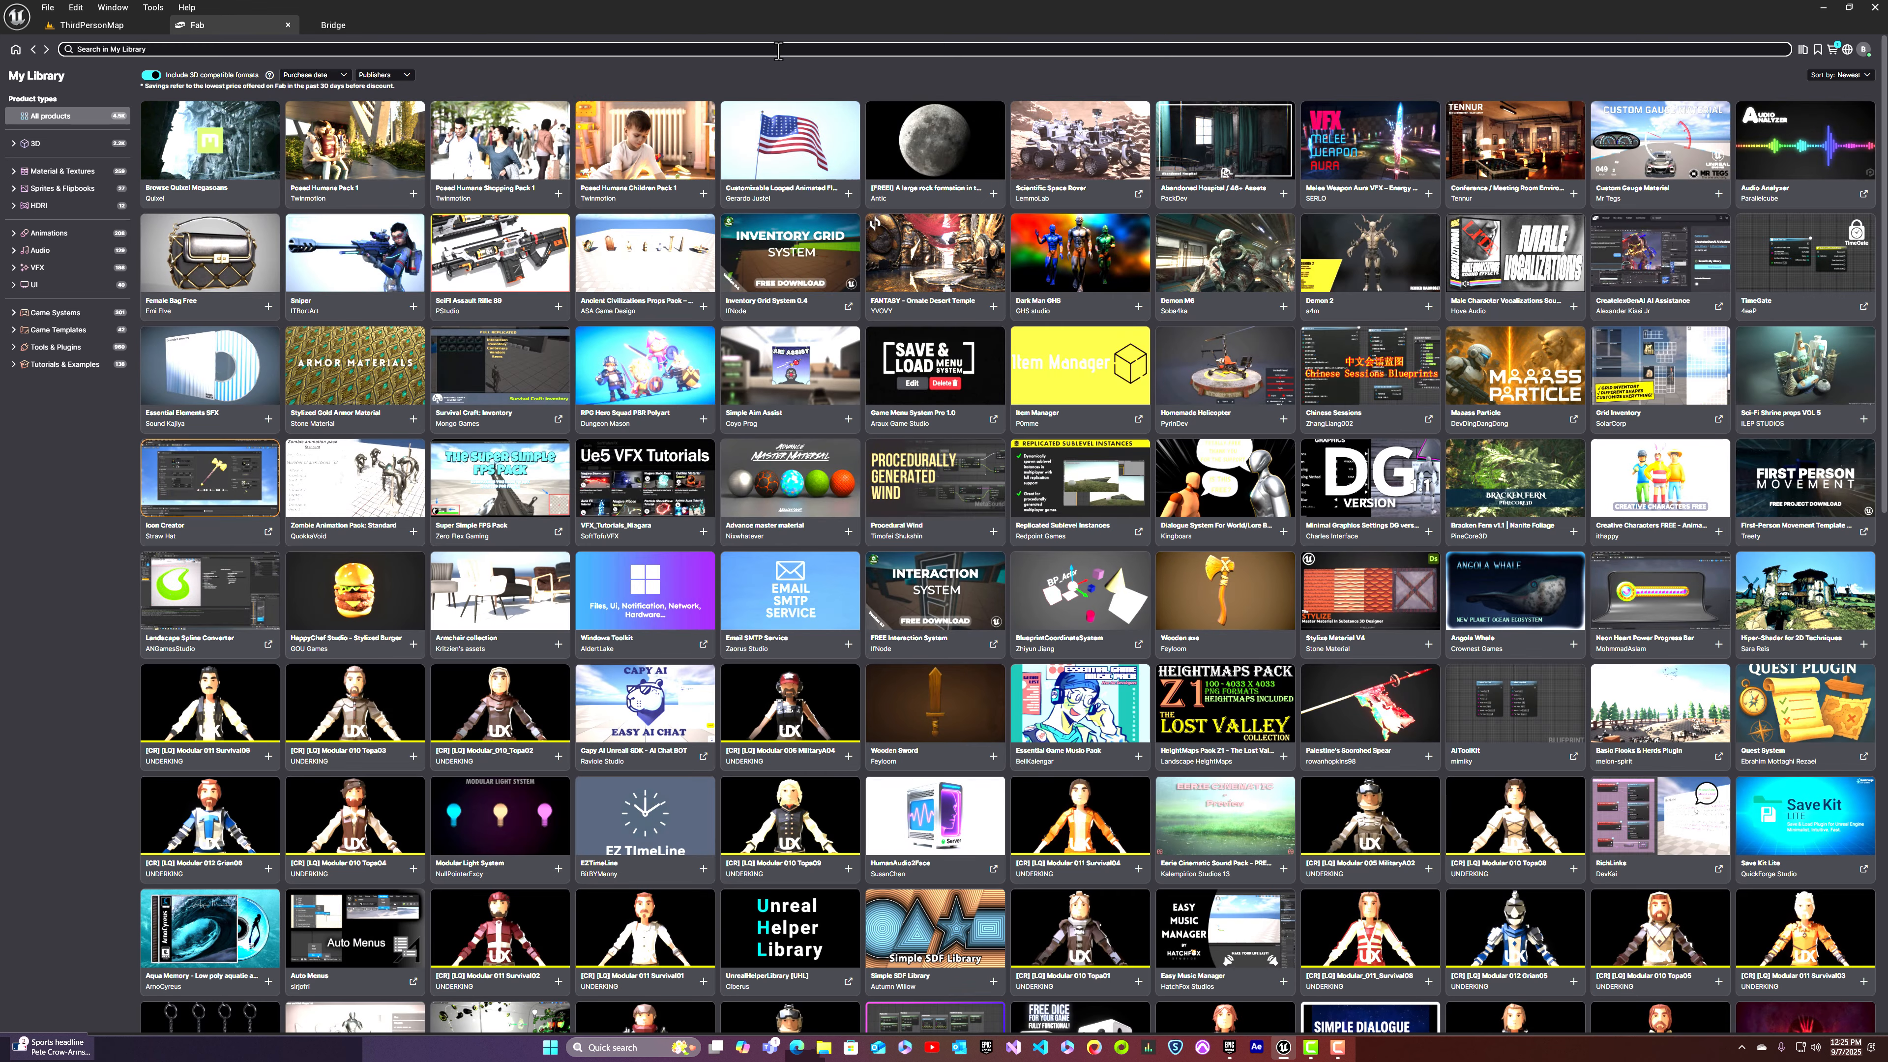
pyautogui.click(778, 51)
pyautogui.write('water')
pyautogui.press('Return')
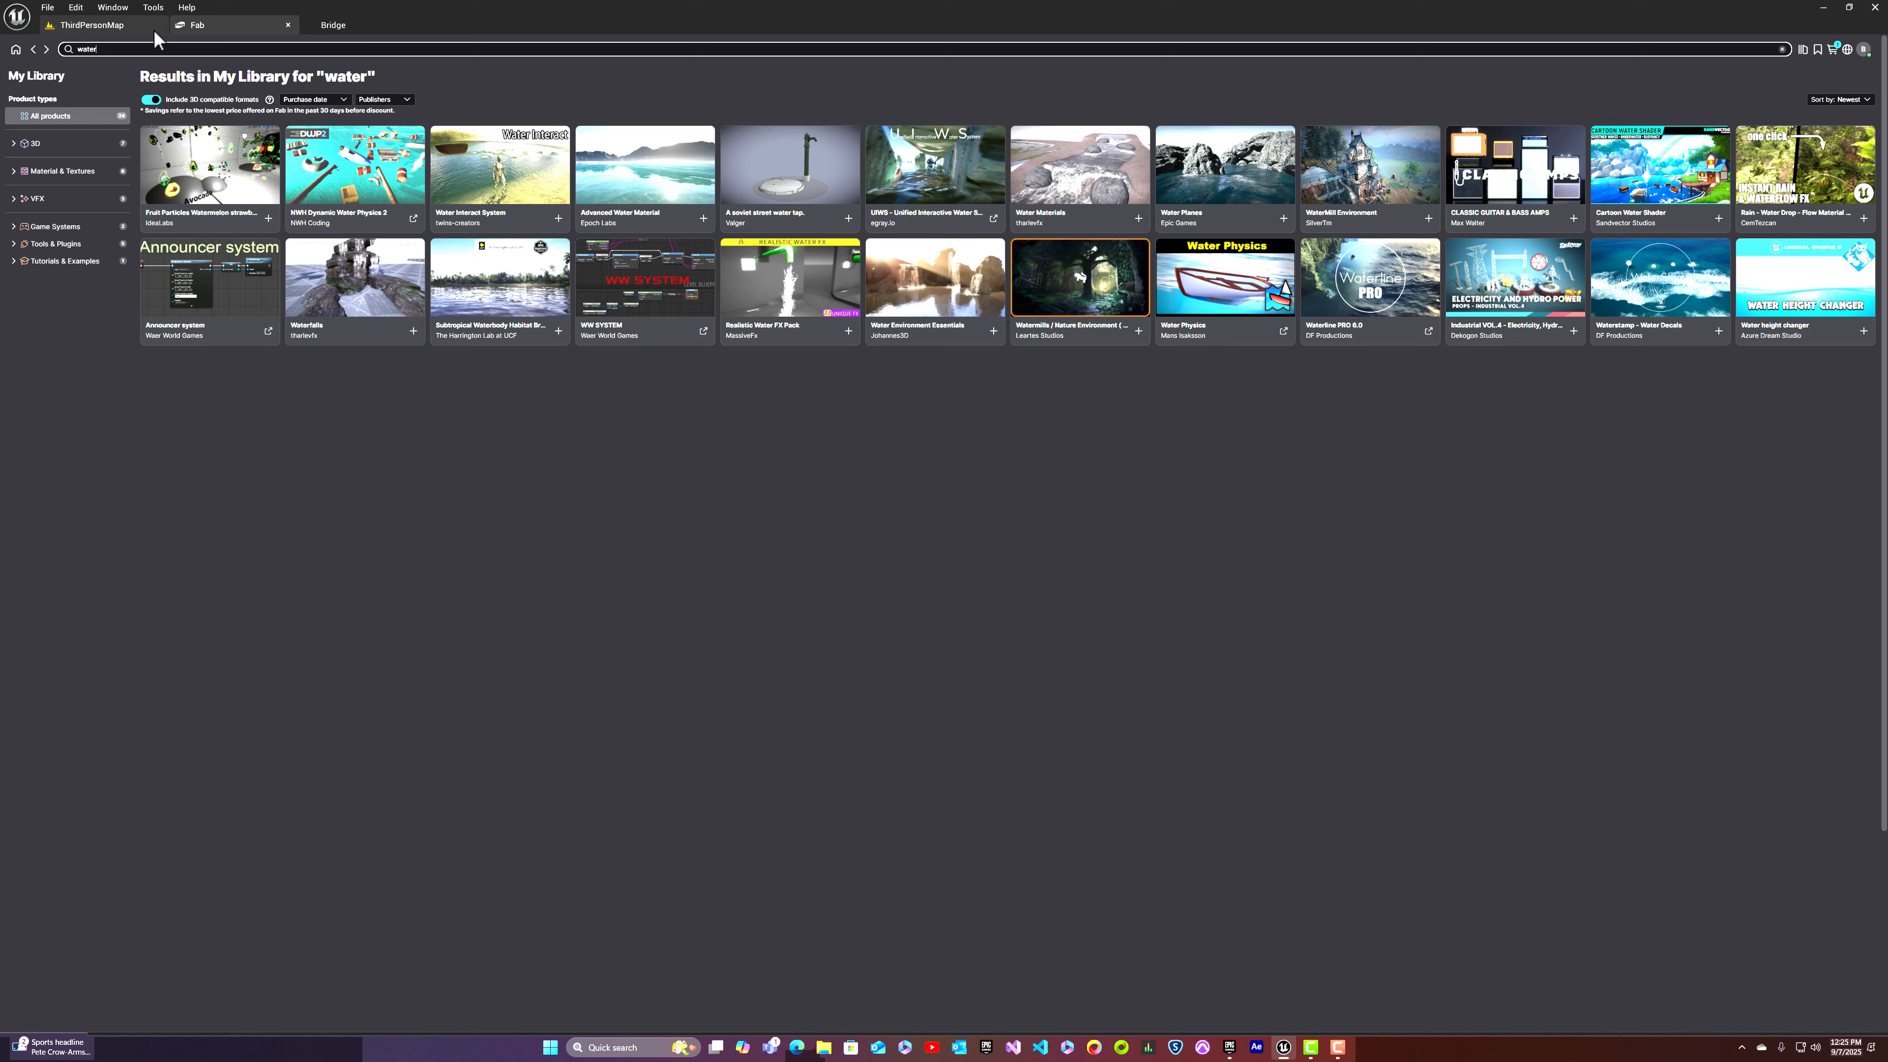
# Step: Return to the ThirdPersonMap level and examine the M_Water and M_Water_Opaque materials in the Advanced_Water_BP Materials folder
pyautogui.click(100, 26)
pyautogui.hotkey('ctrl', 'space')
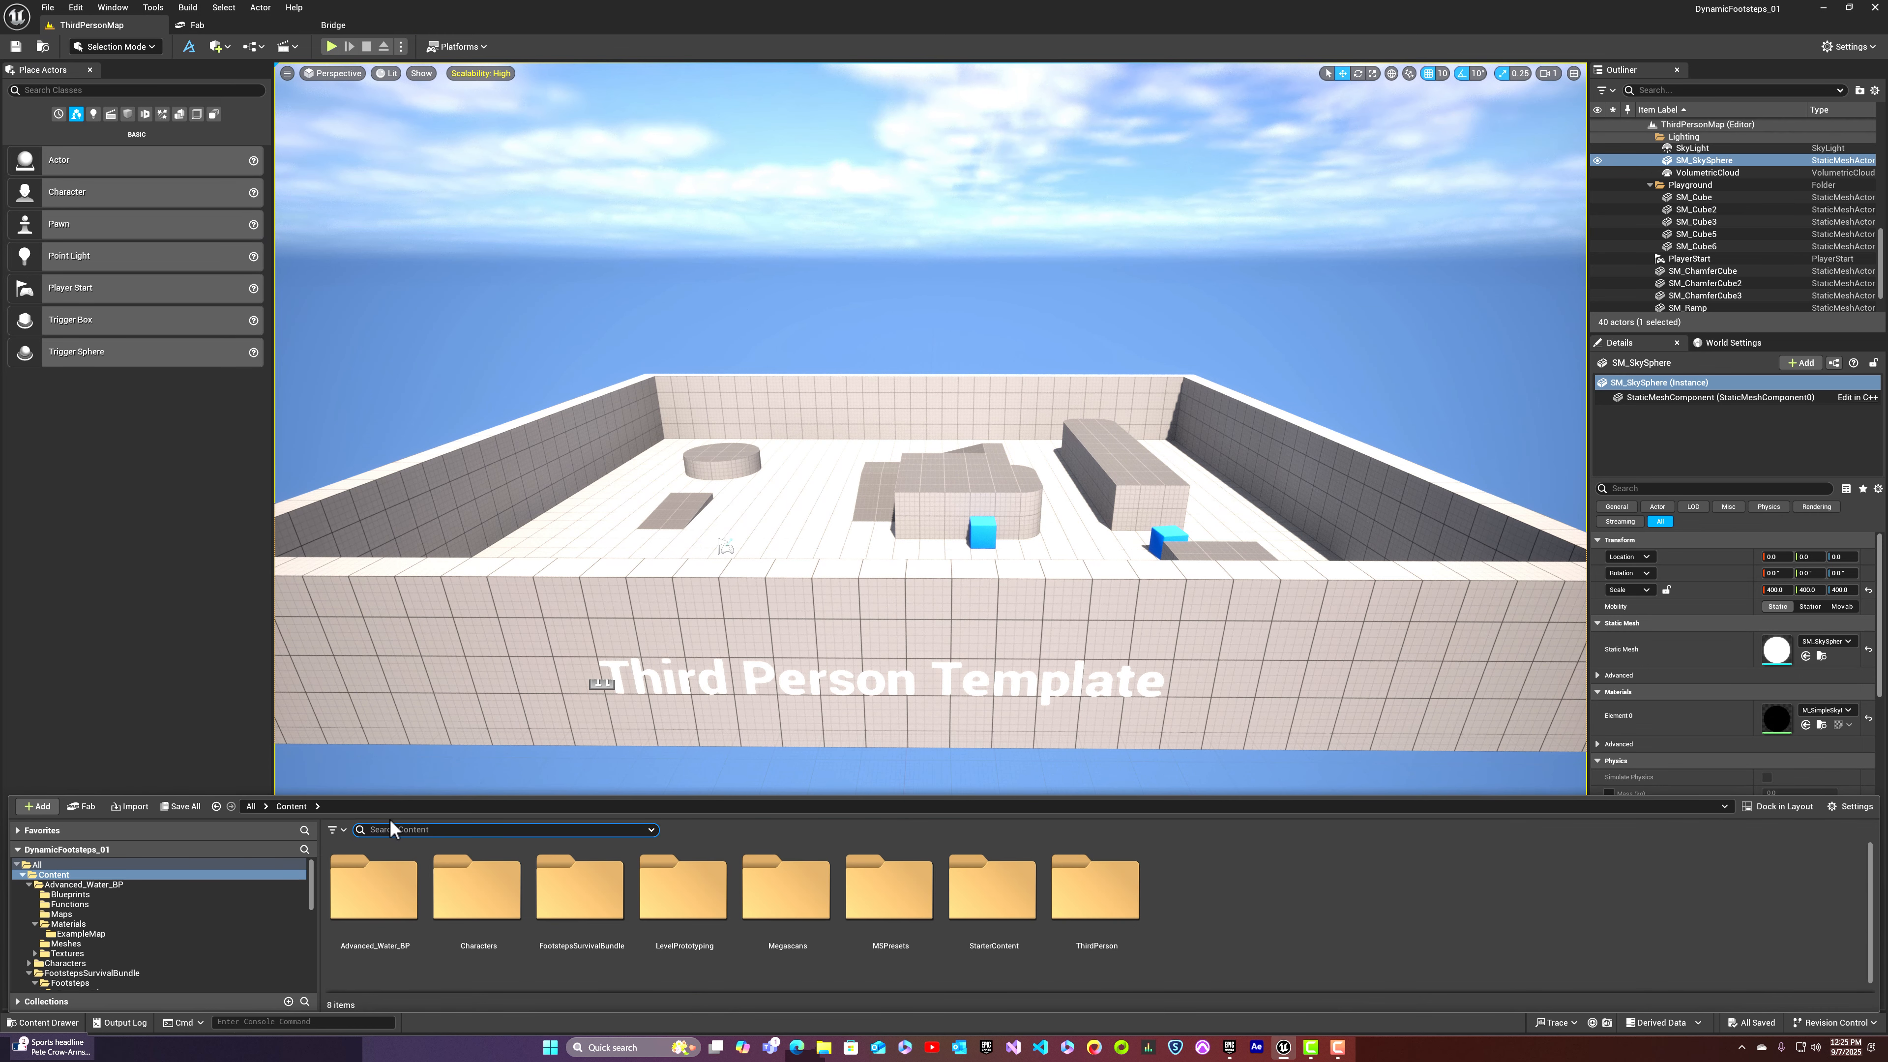
pyautogui.doubleClick(373, 889)
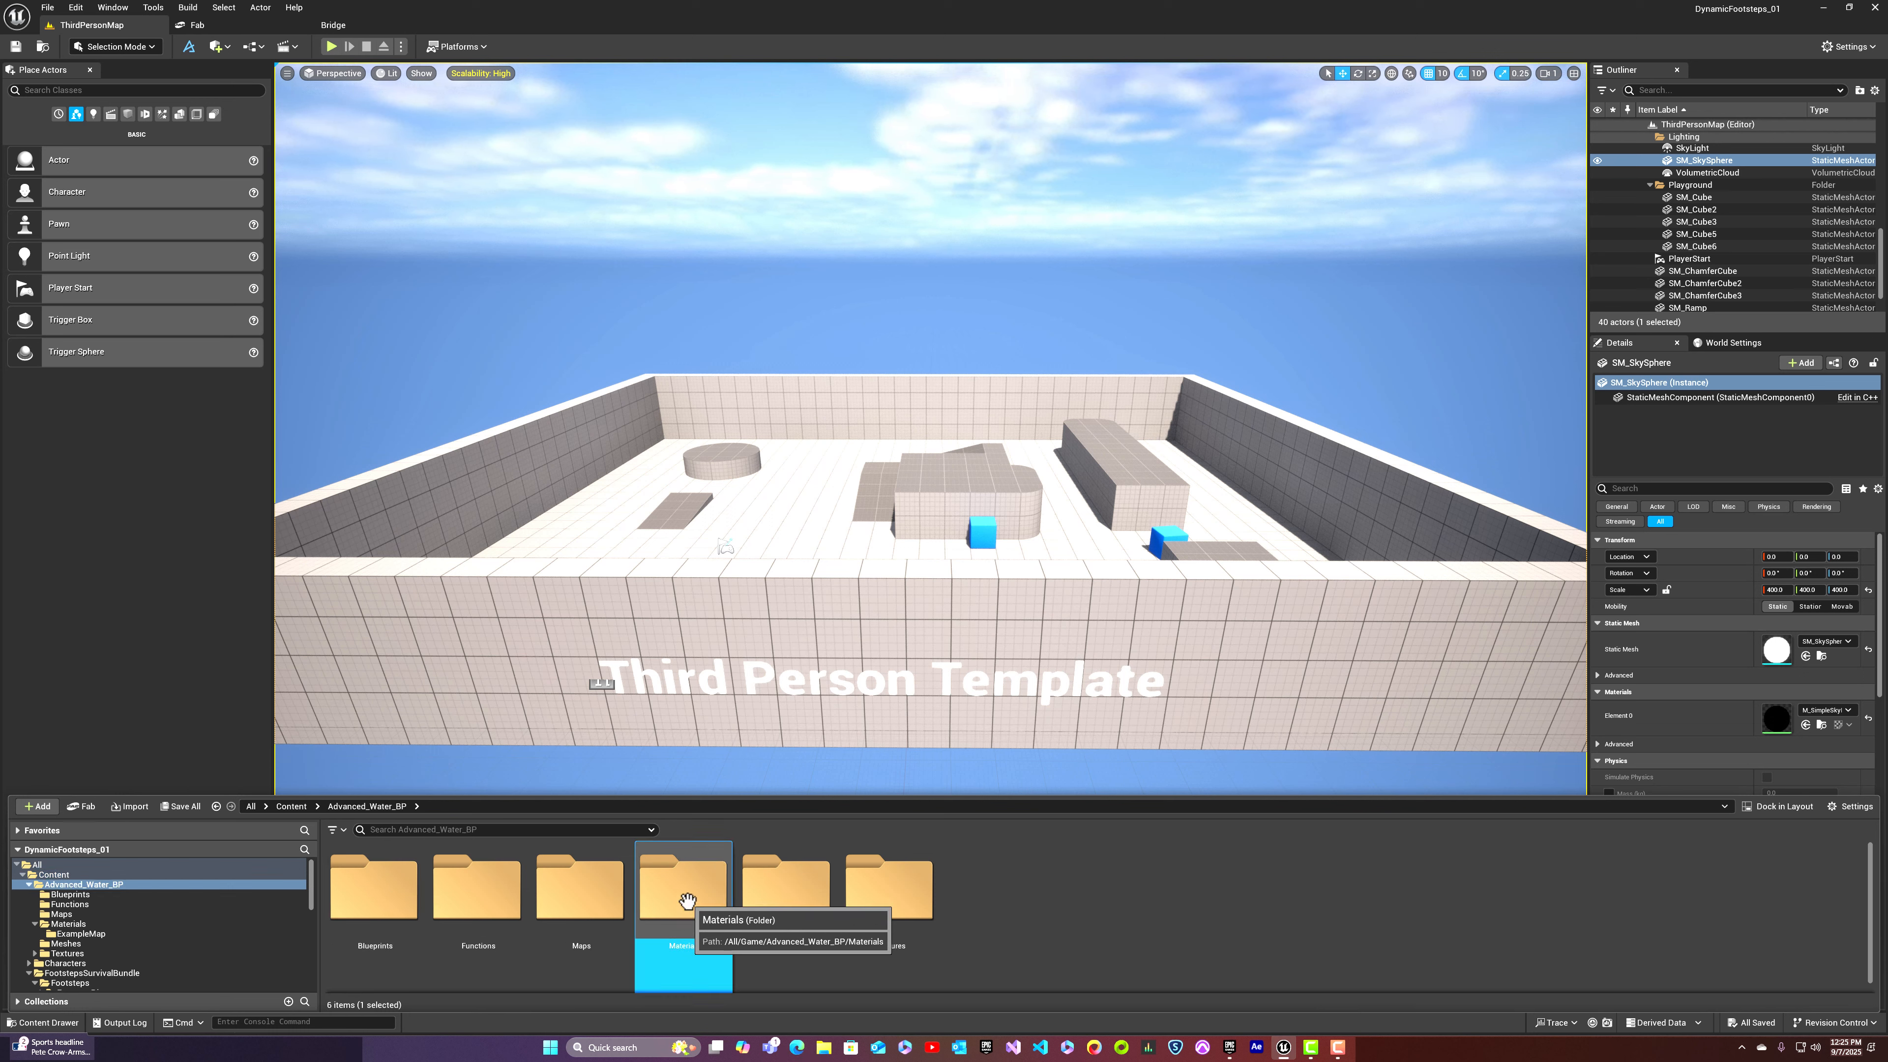
pyautogui.doubleClick(685, 899)
pyautogui.click(676, 953)
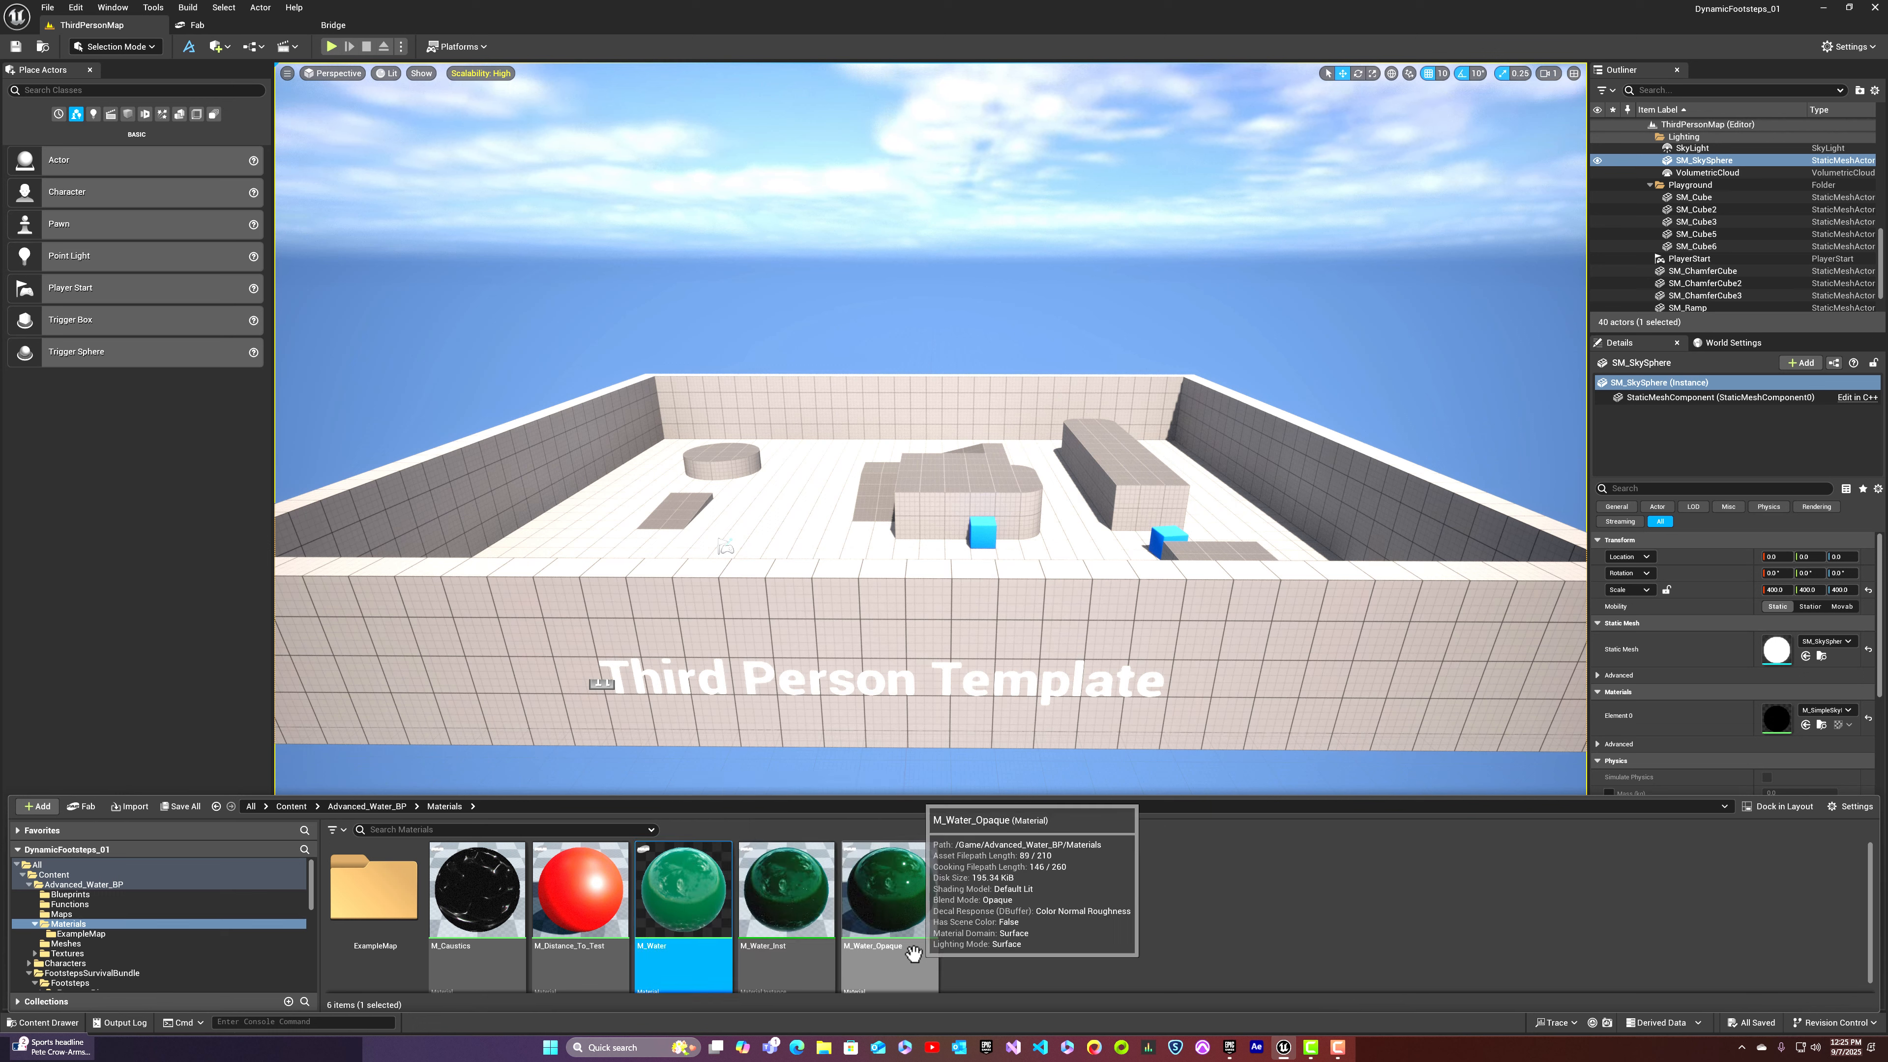
pyautogui.click(932, 954)
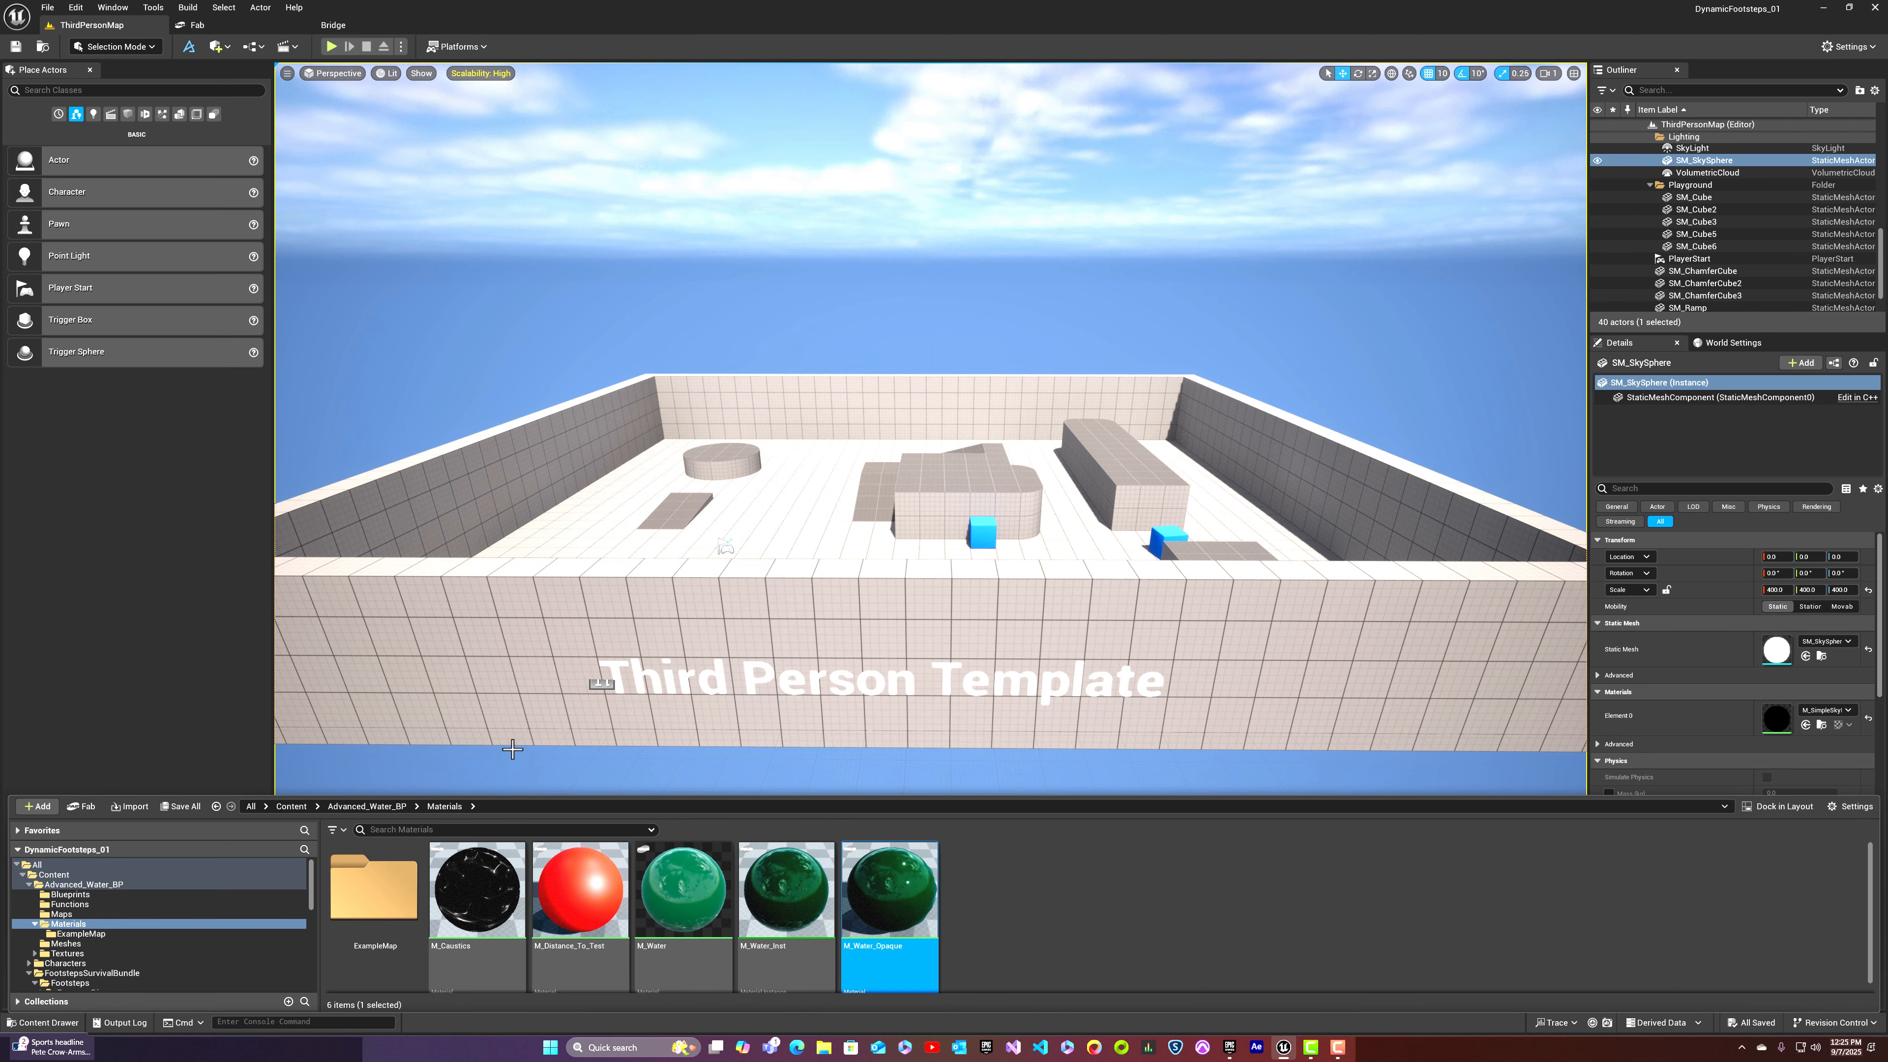
# Step: Review the Megascans Surfaces folder and the Advanced_Water_BP Materials folder again, ending in the Content folder
pyautogui.click(294, 807)
pyautogui.doubleClick(814, 896)
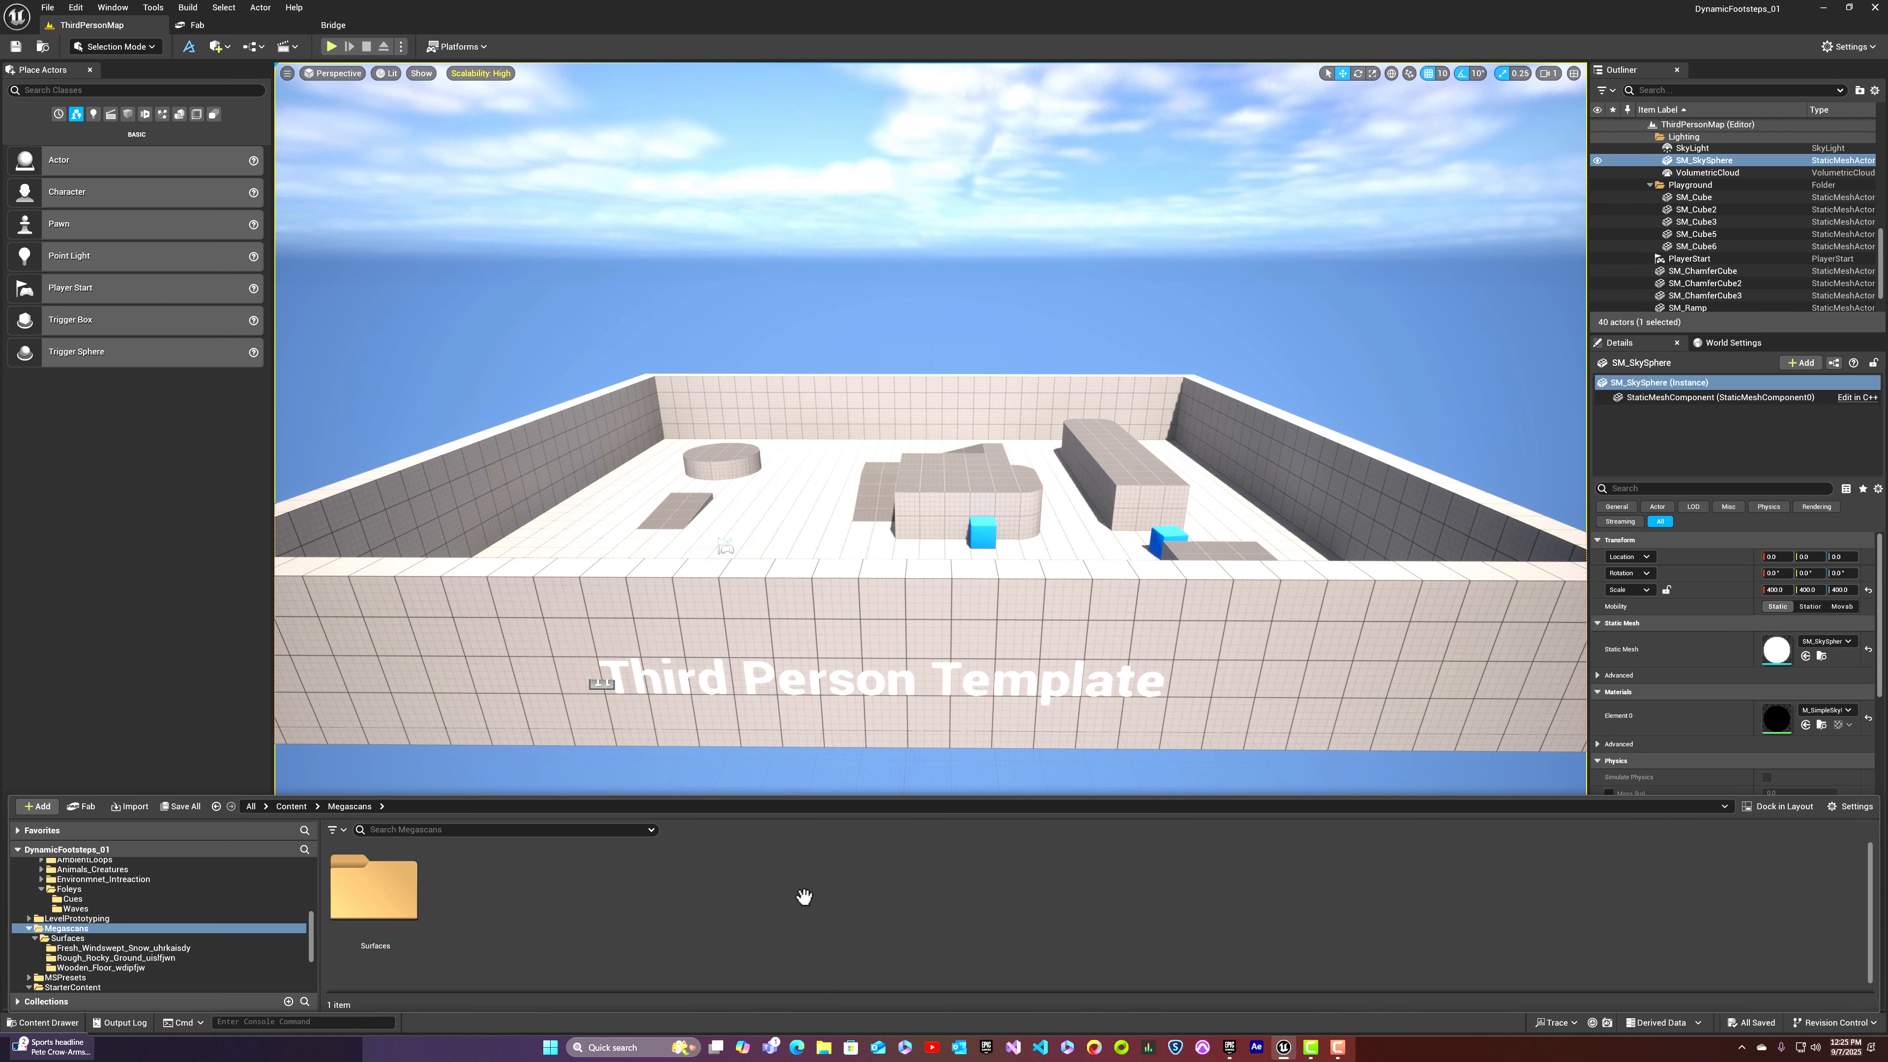
pyautogui.doubleClick(371, 892)
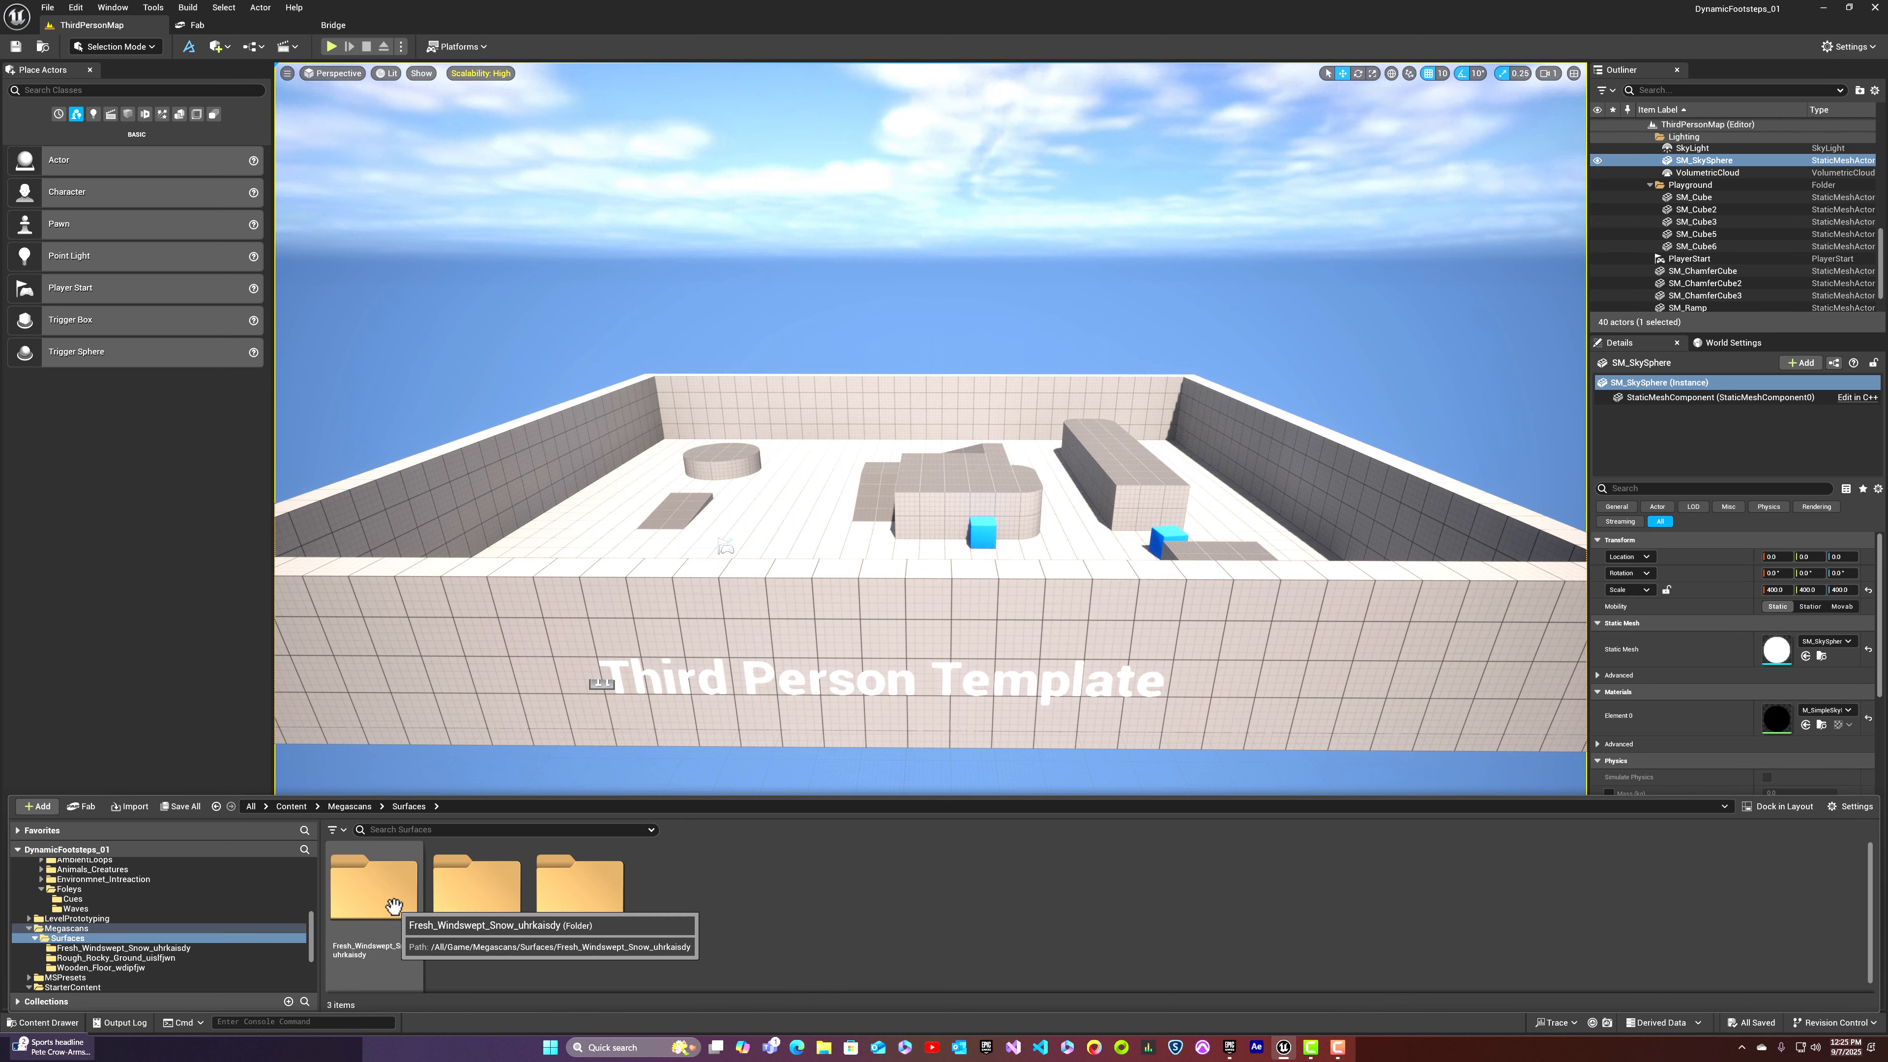
pyautogui.click(292, 806)
pyautogui.doubleClick(379, 892)
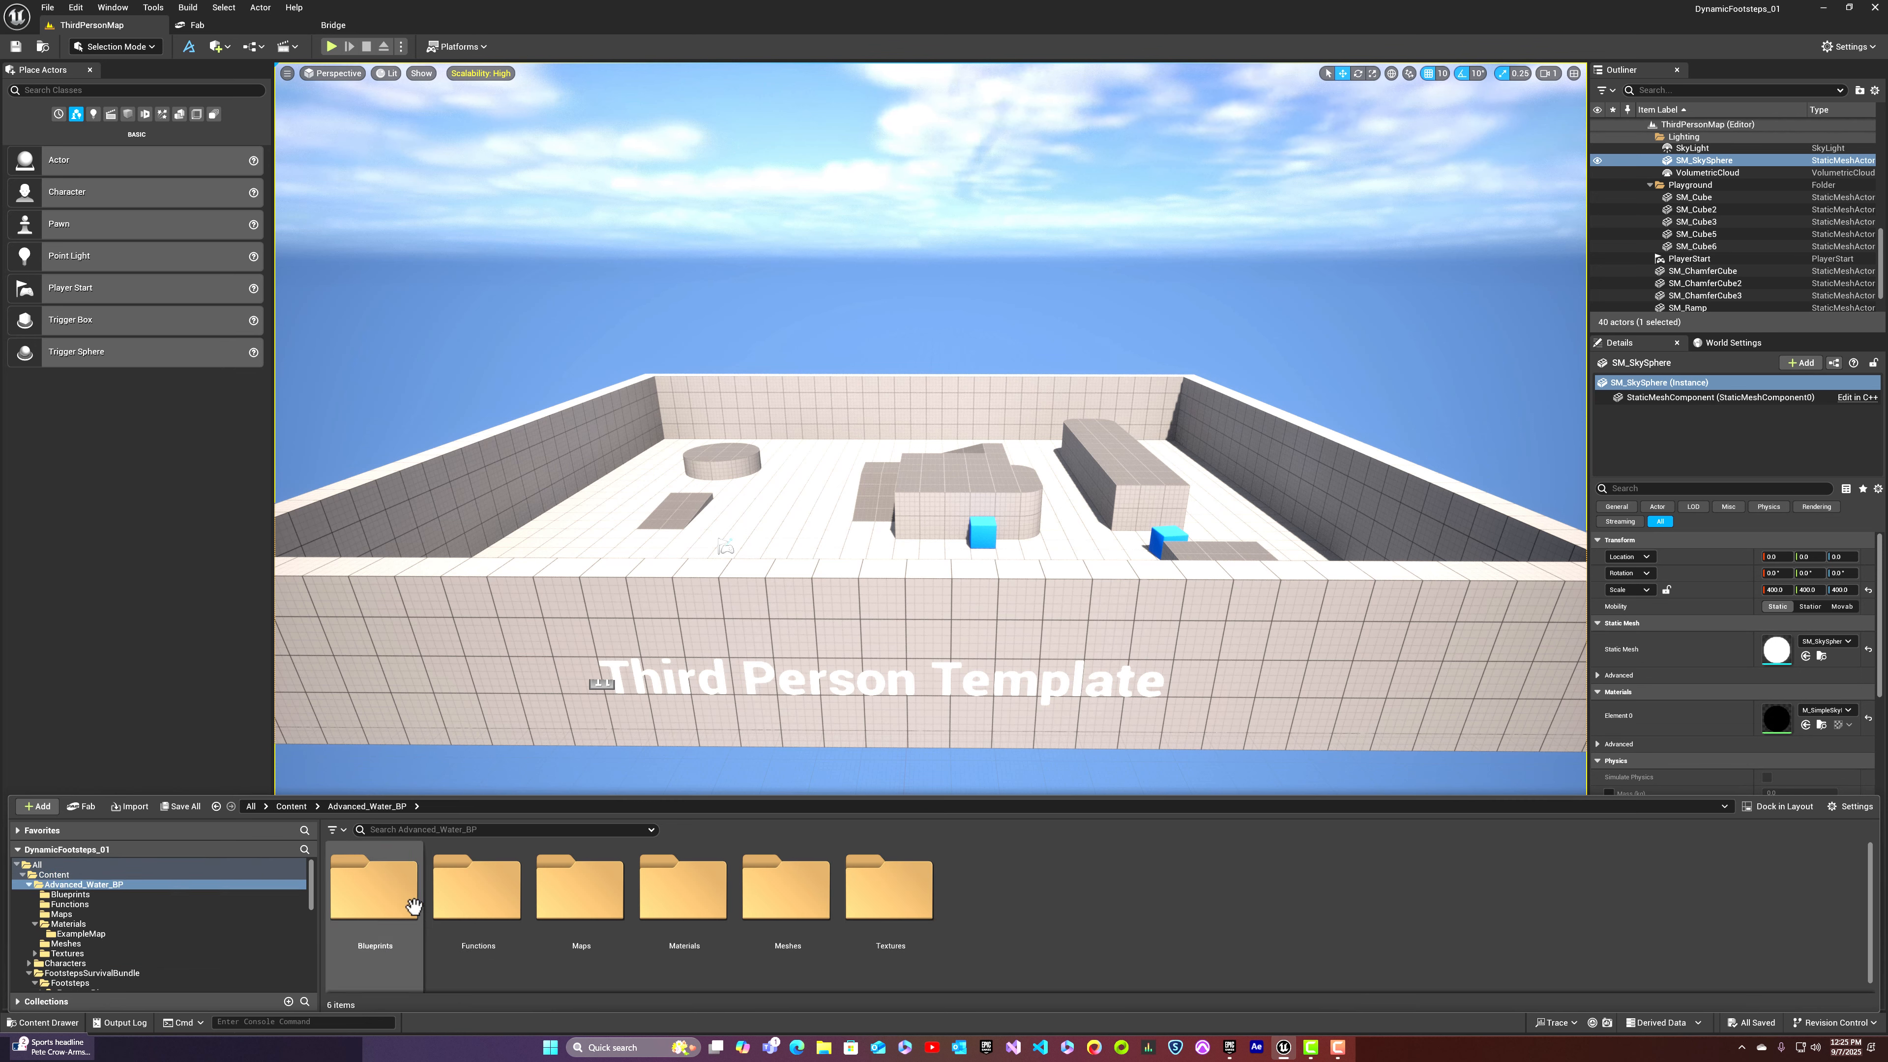
pyautogui.doubleClick(683, 892)
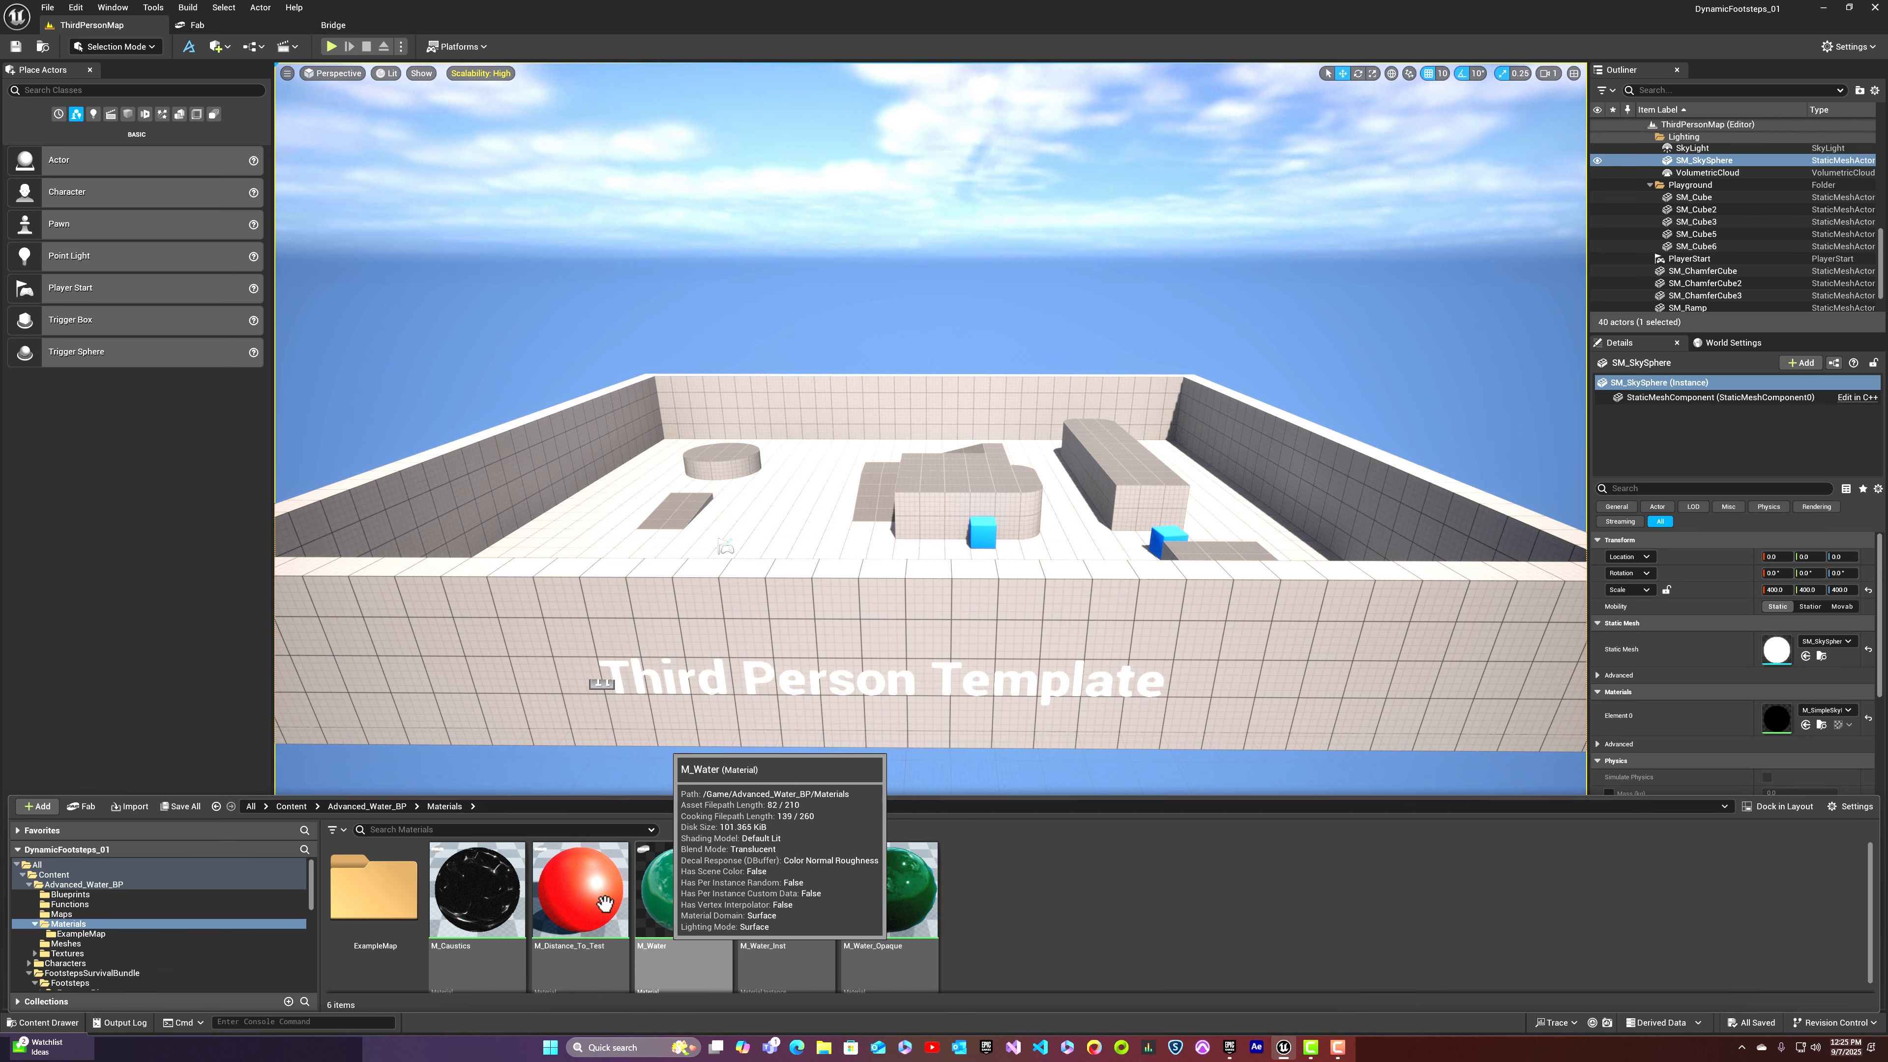
pyautogui.click(291, 806)
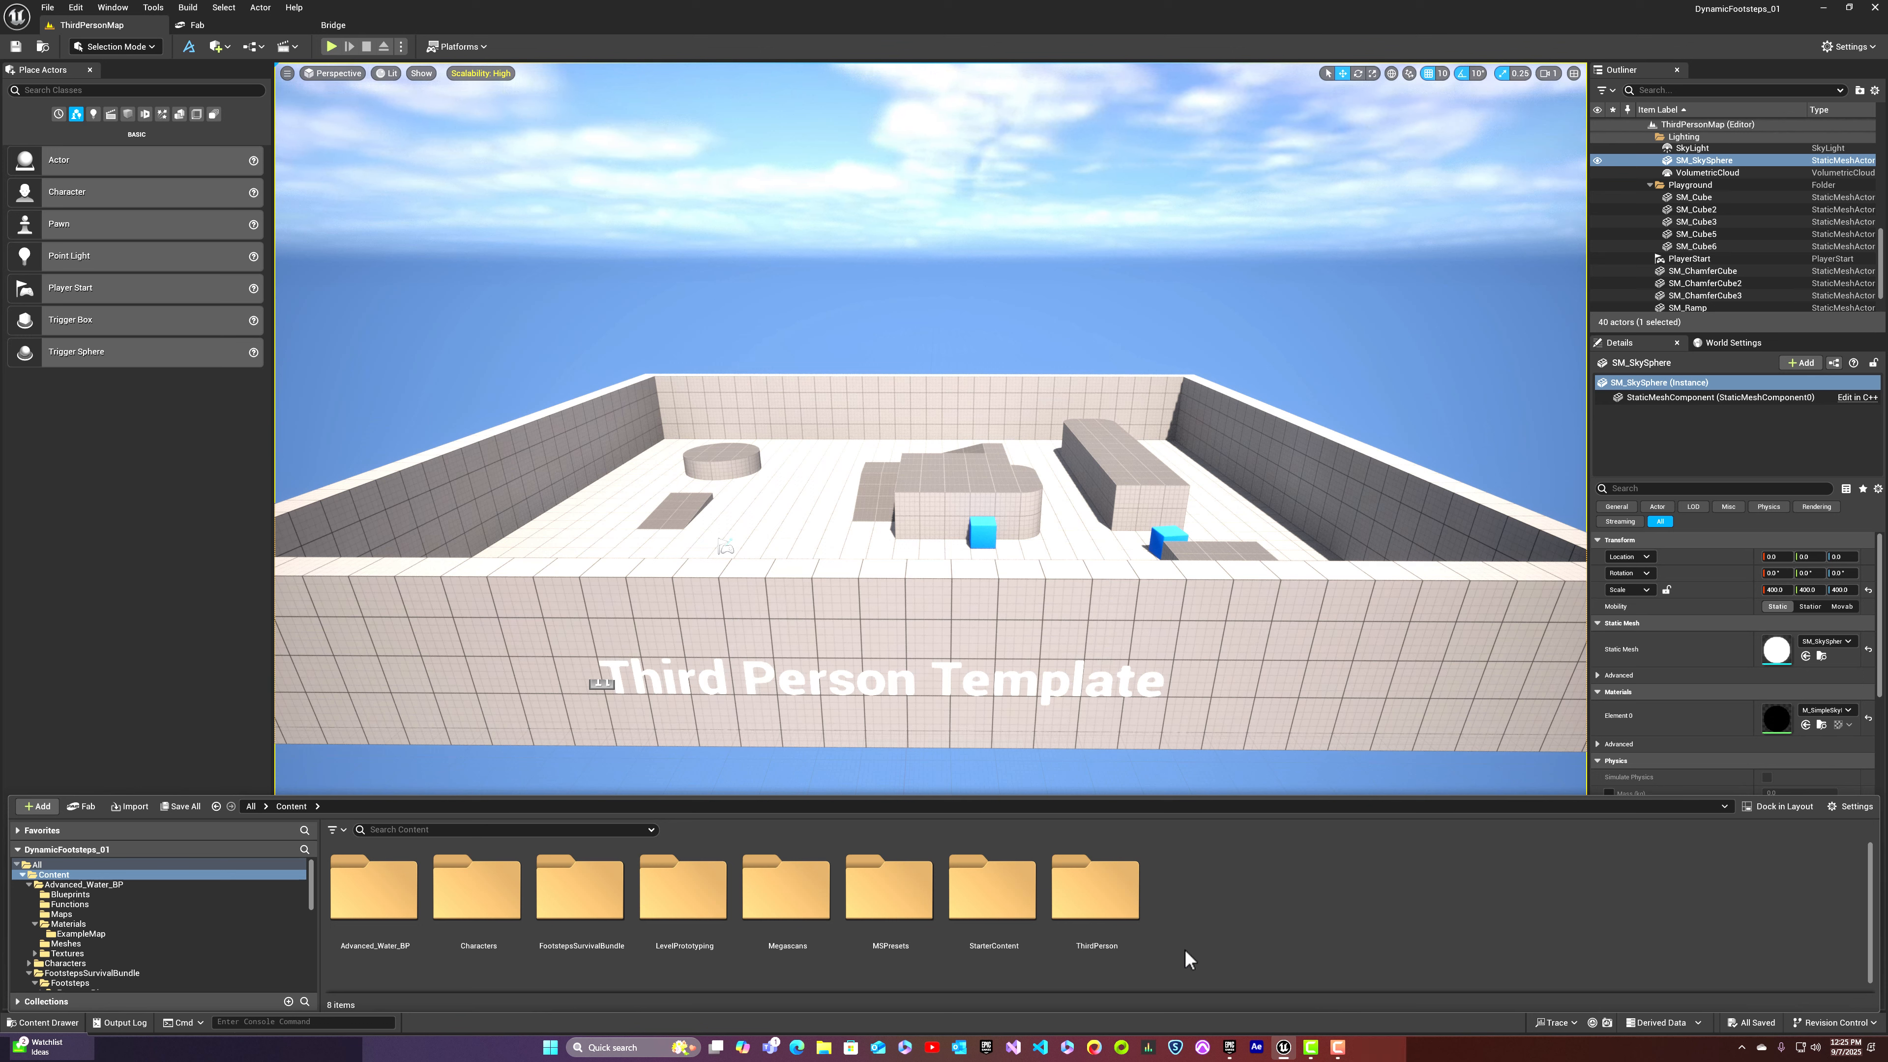
pyautogui.click(1850, 48)
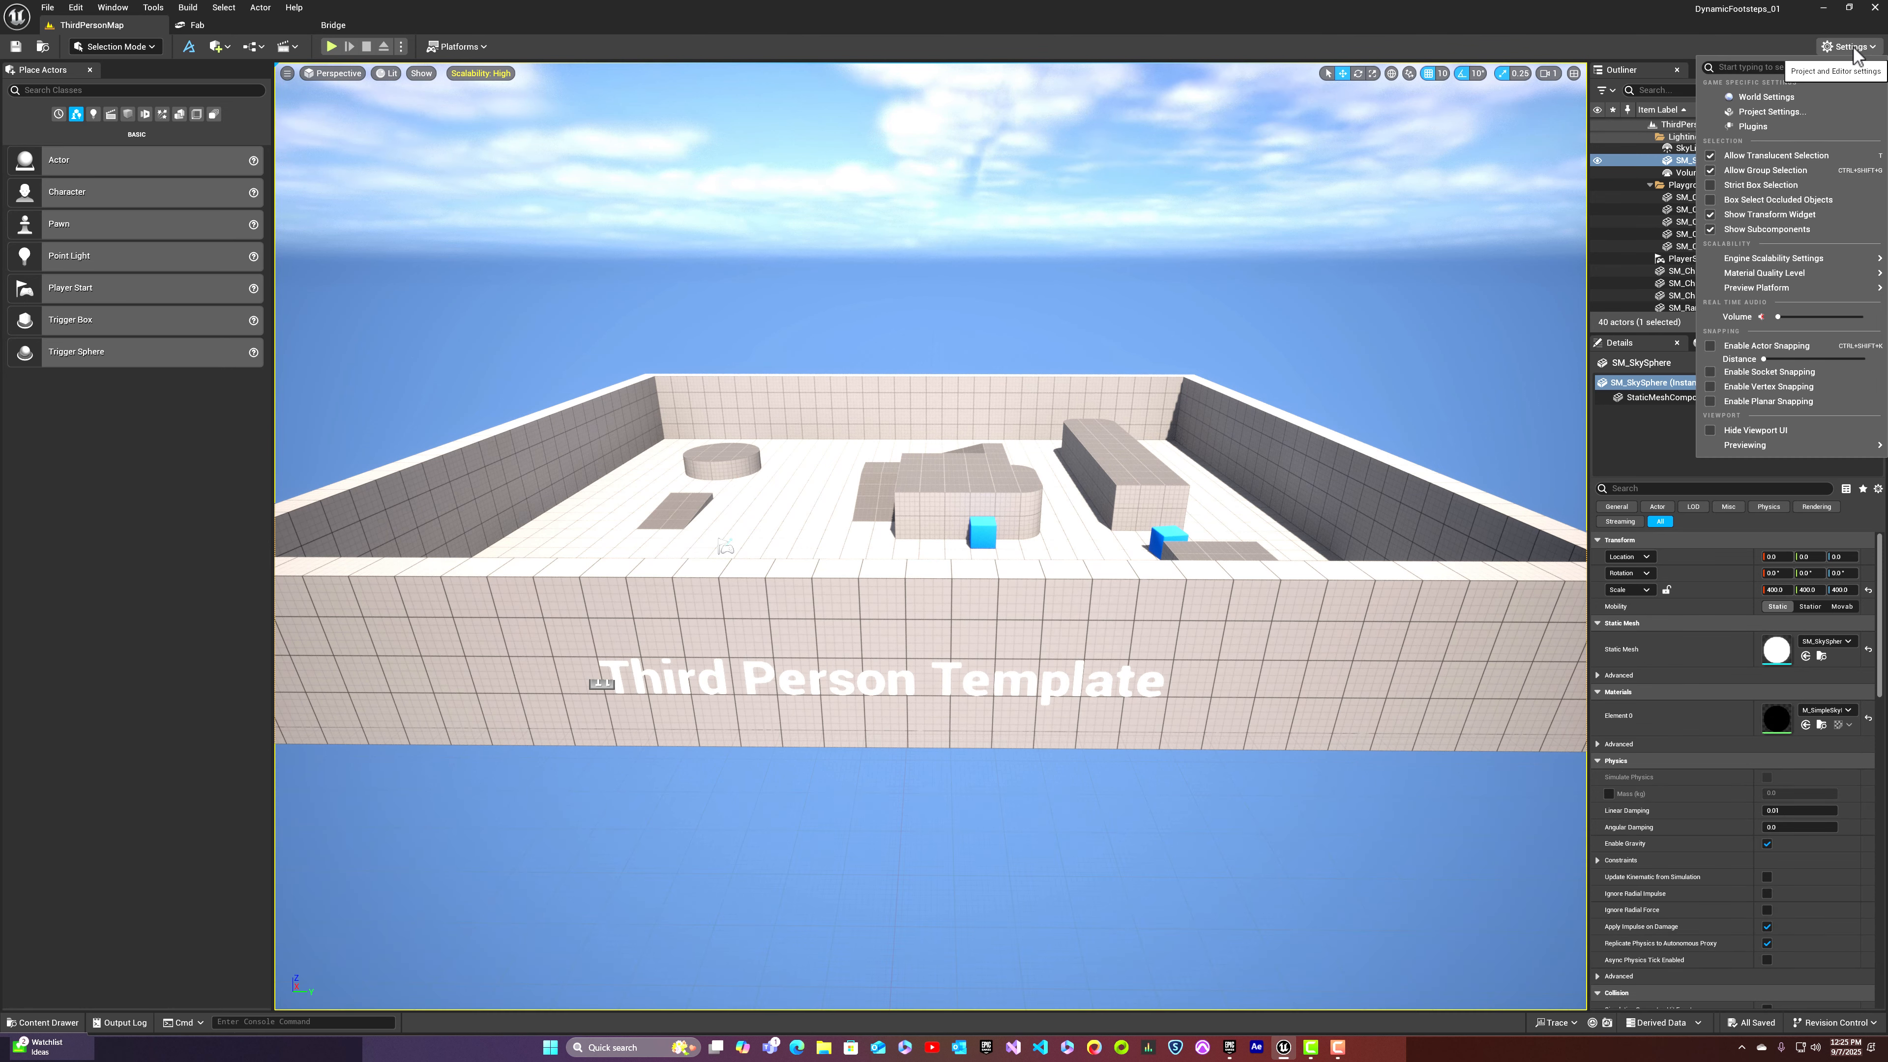
pyautogui.click(1771, 111)
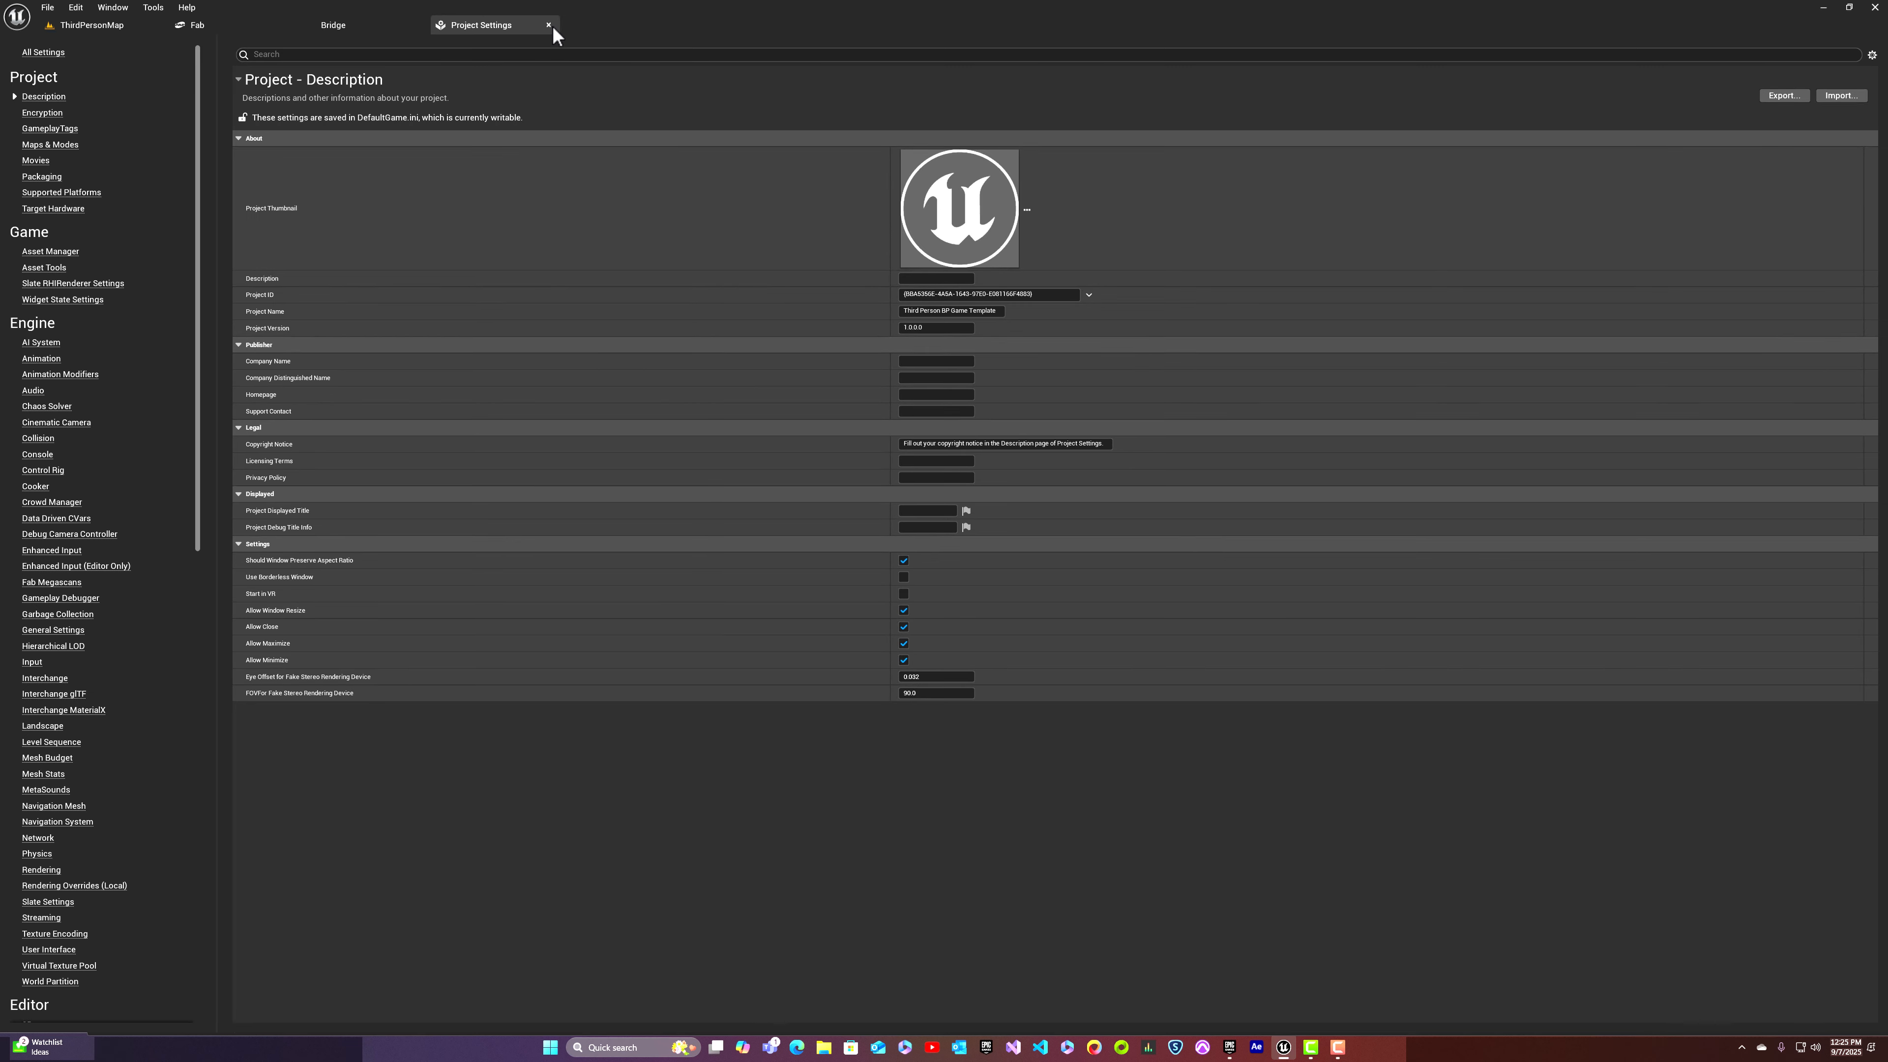
pyautogui.click(549, 25)
pyautogui.click(89, 25)
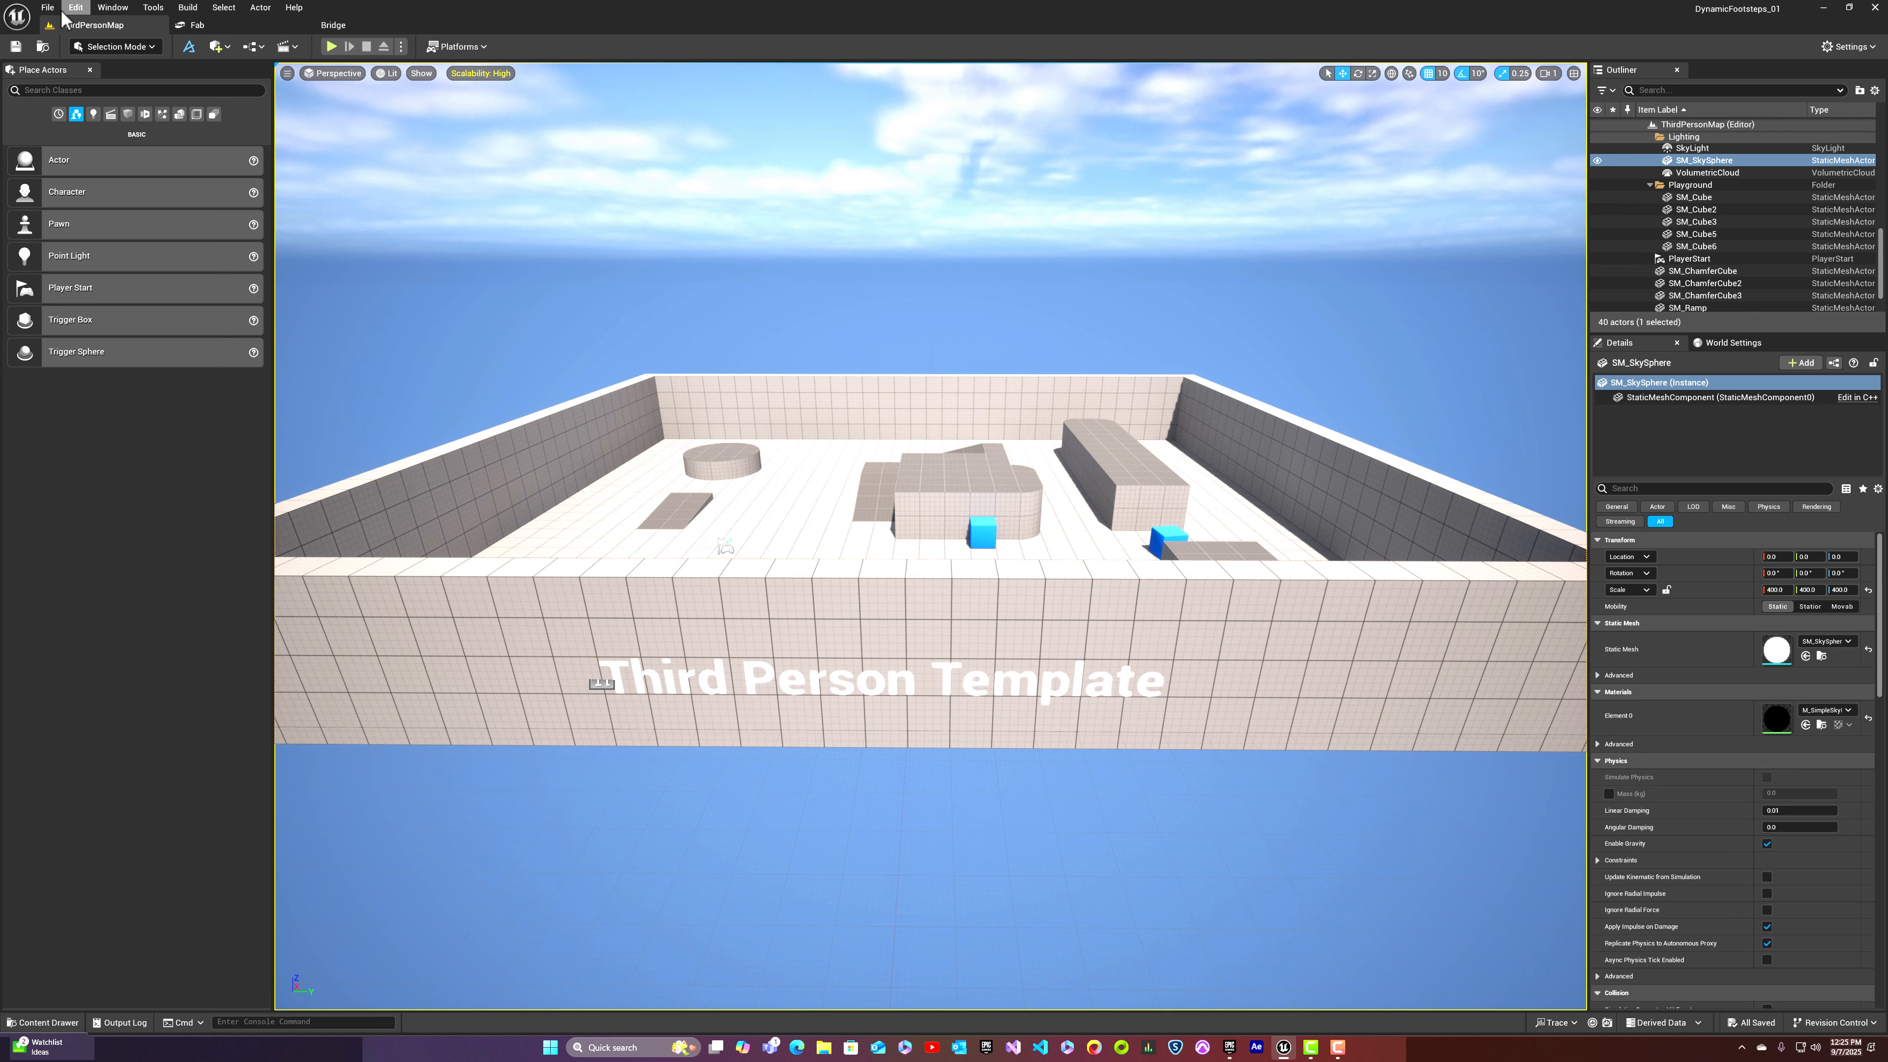
# Step: Open the Project Settings and filter them by "Surface" to reach the physical surface types
pyautogui.click(75, 7)
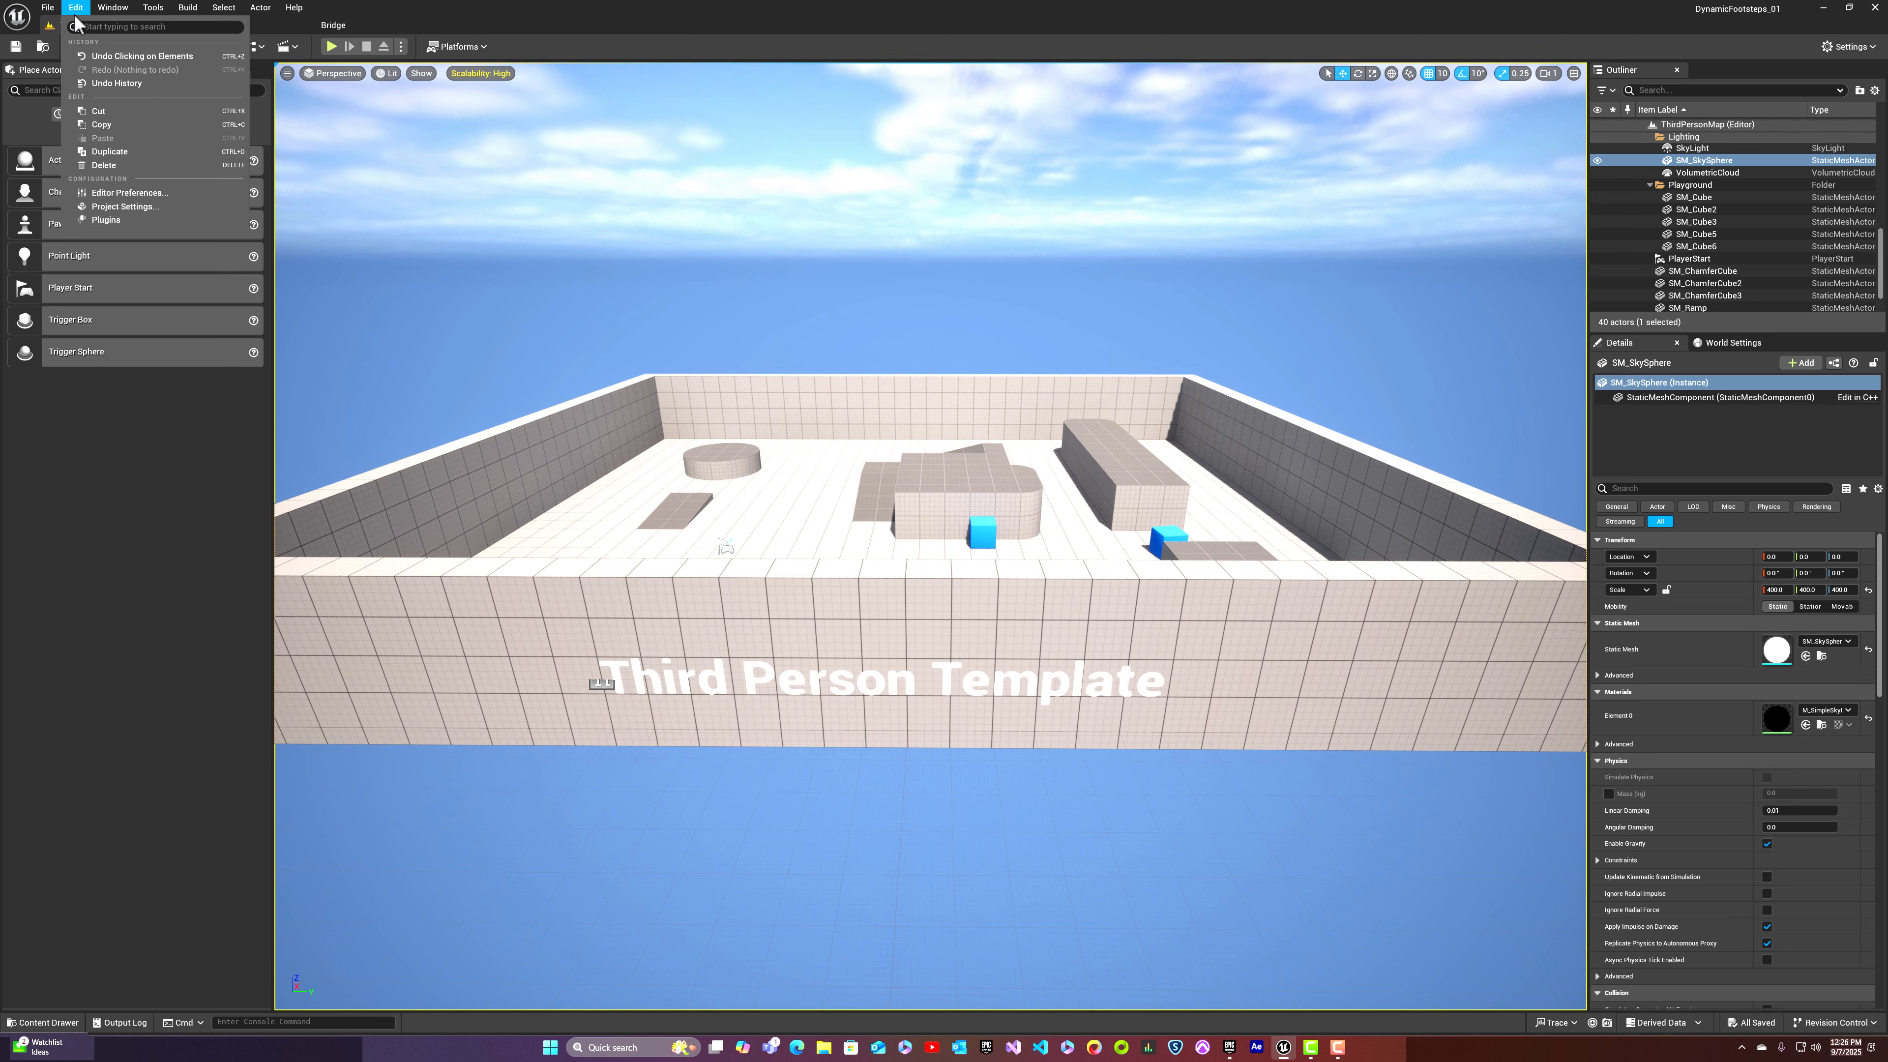
pyautogui.click(130, 207)
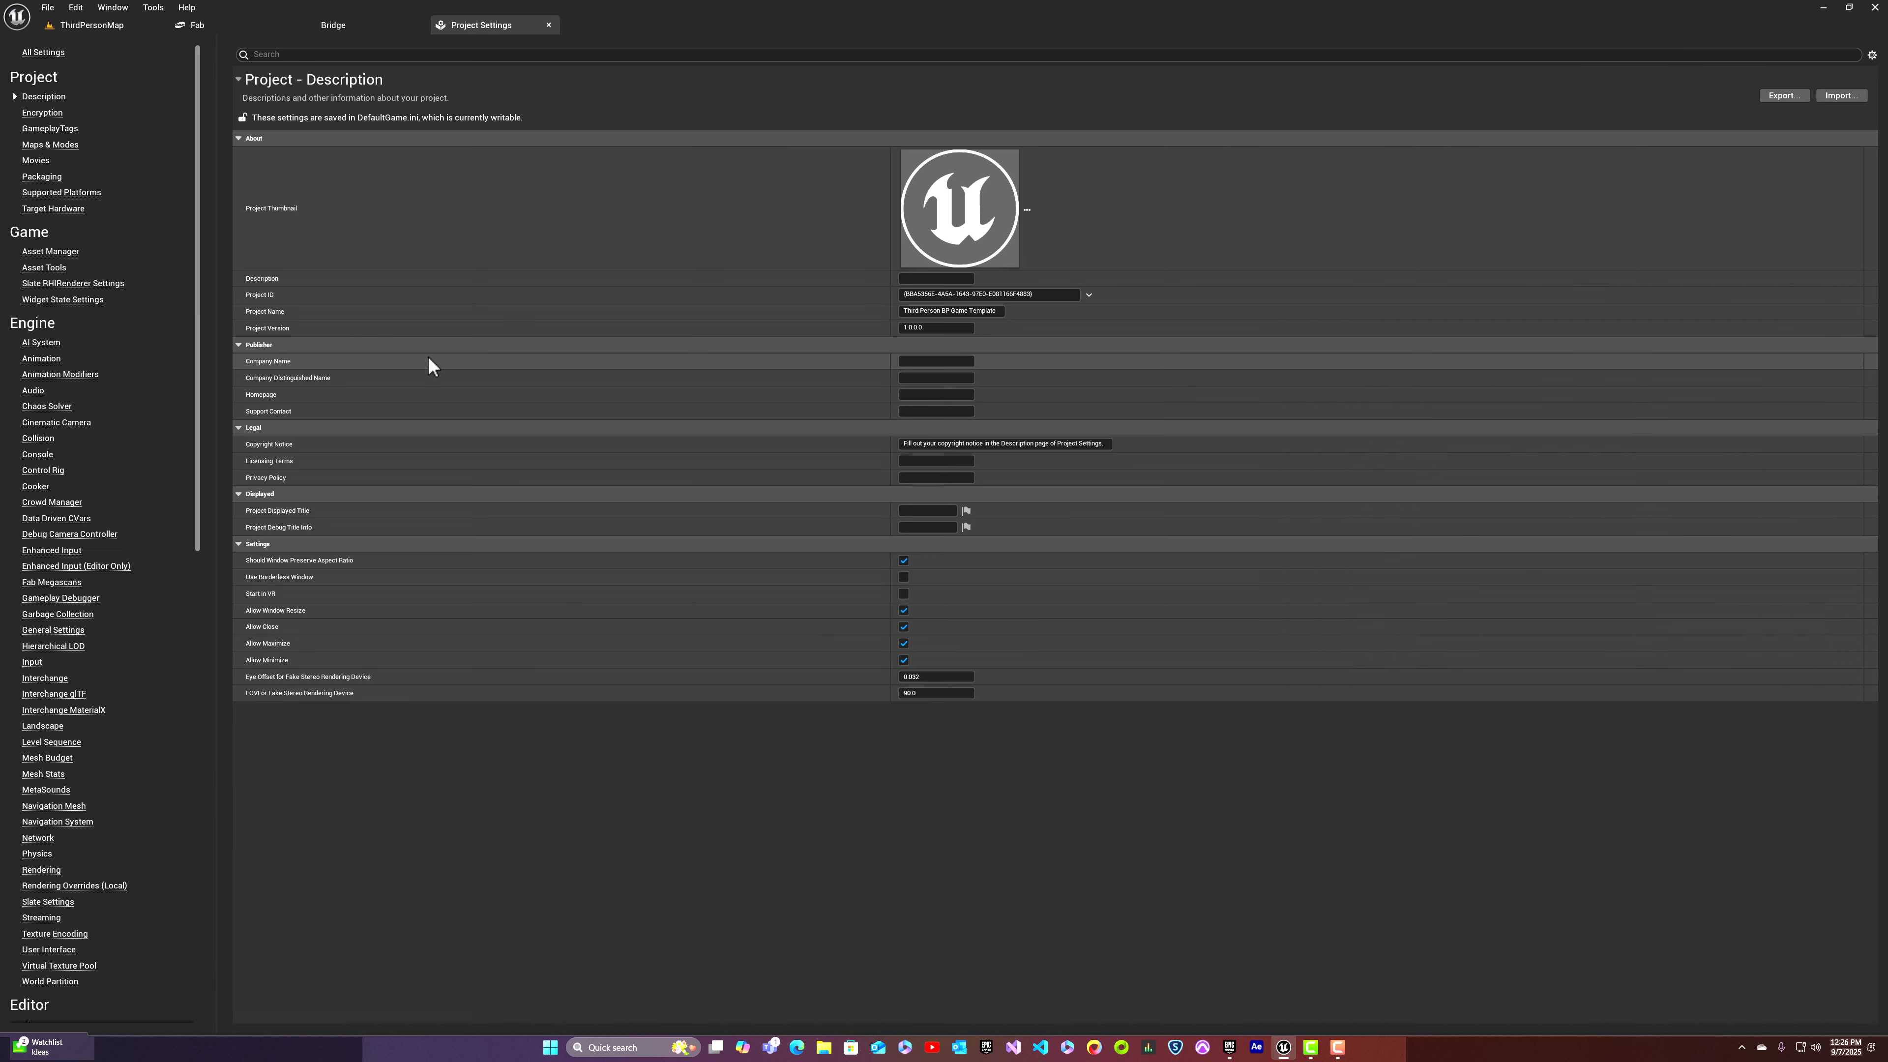
pyautogui.moveTo(496, 25); pyautogui.dragTo(535, 25)
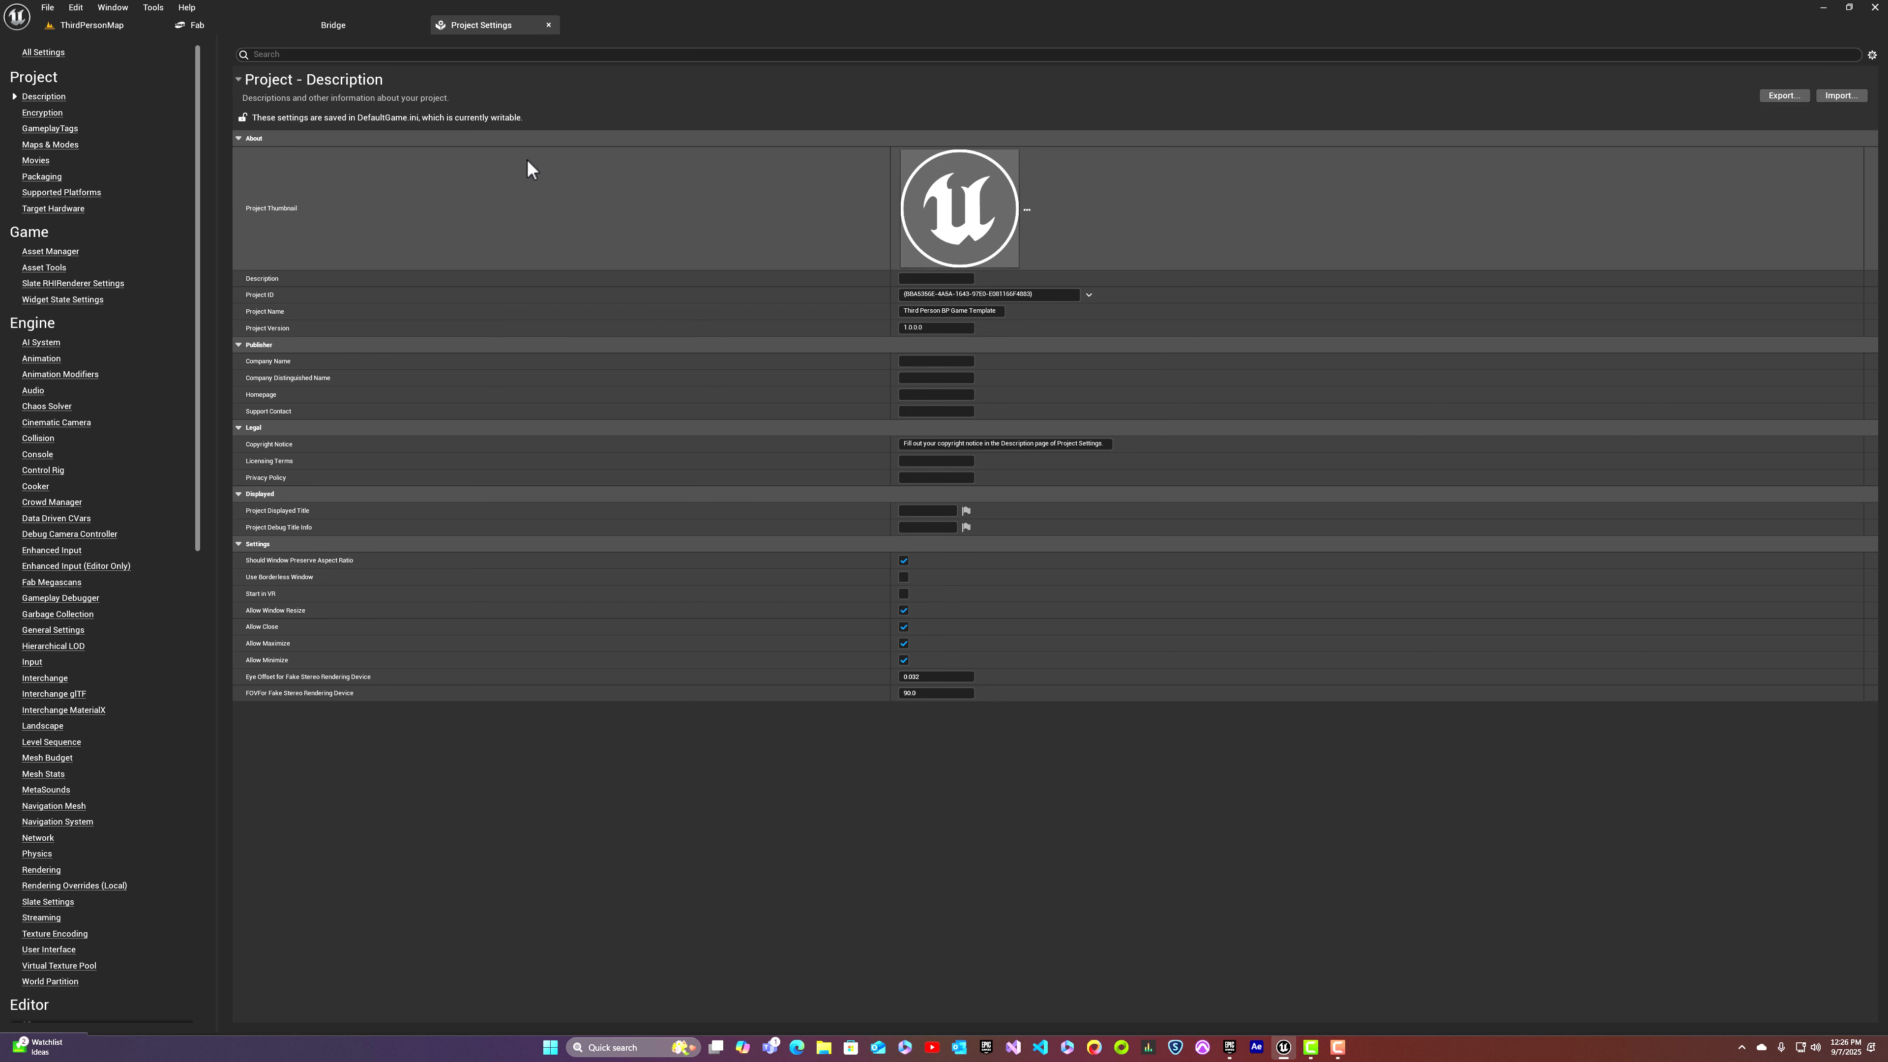
pyautogui.click(104, 24)
pyautogui.click(480, 25)
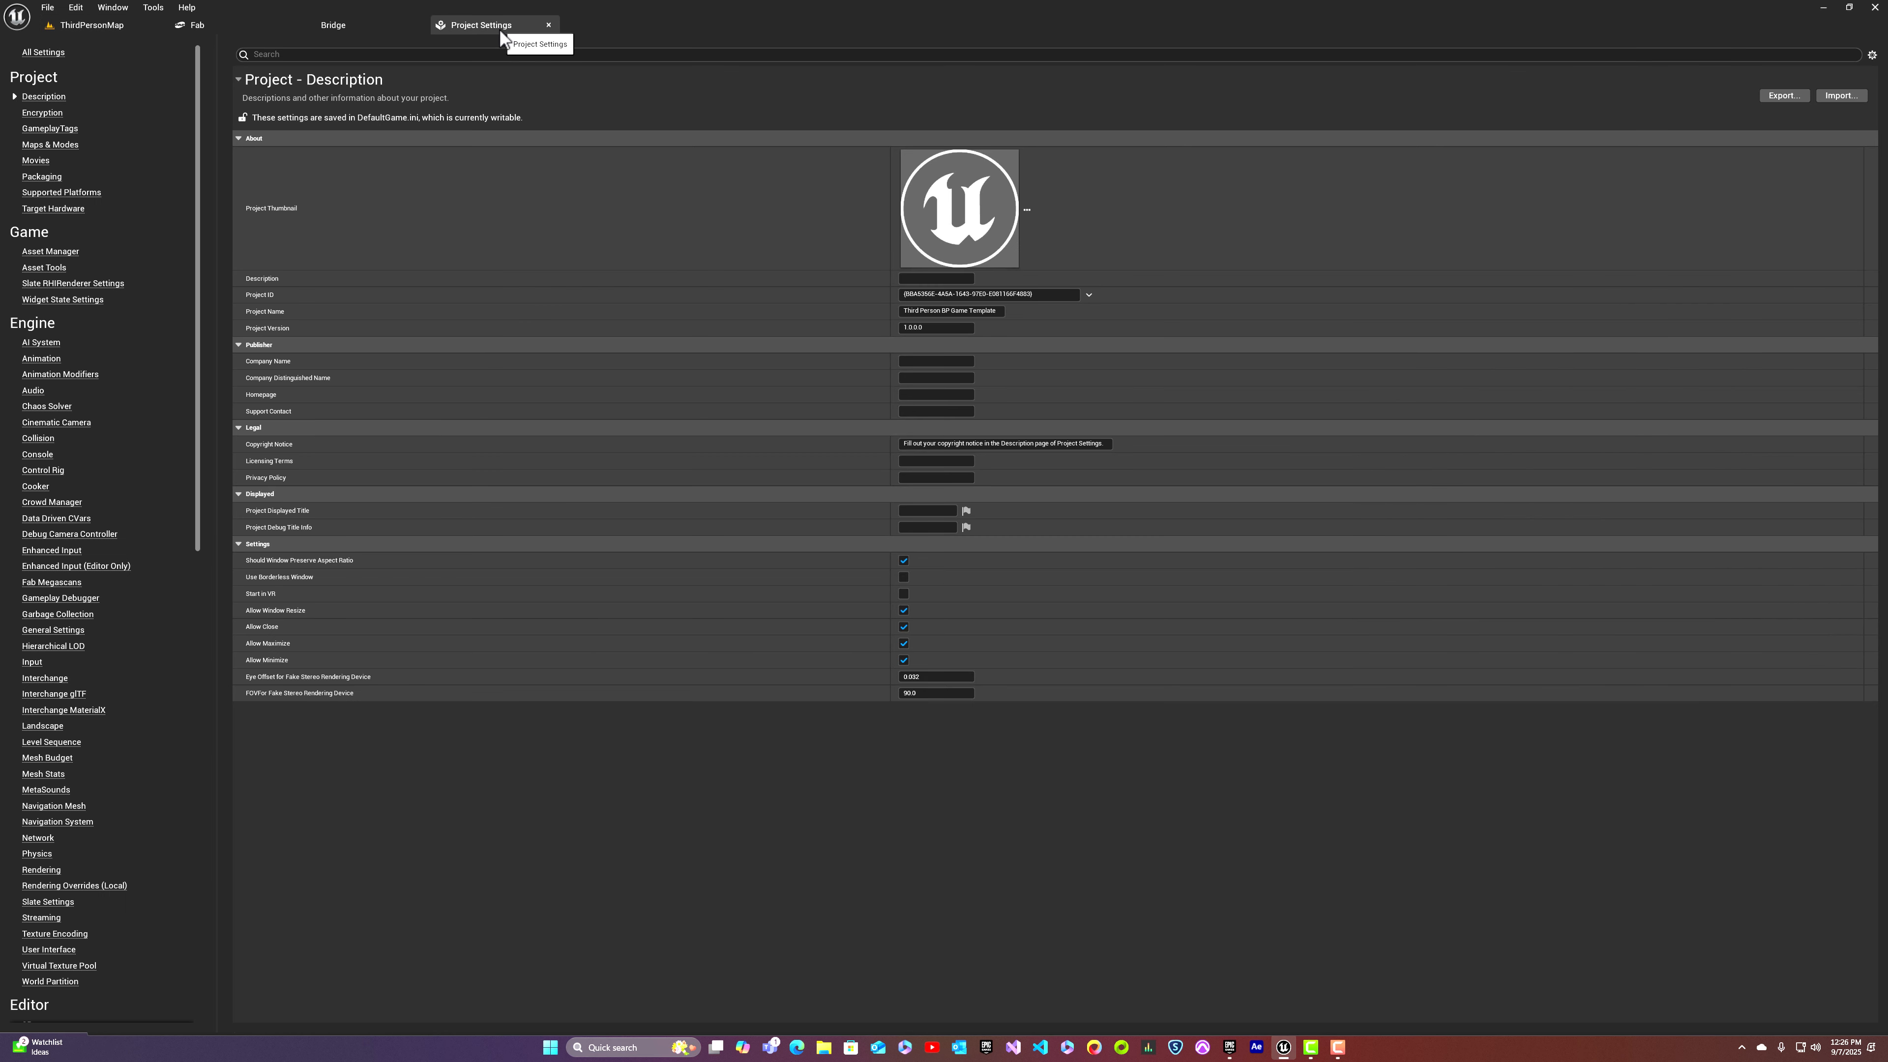
pyautogui.click(116, 28)
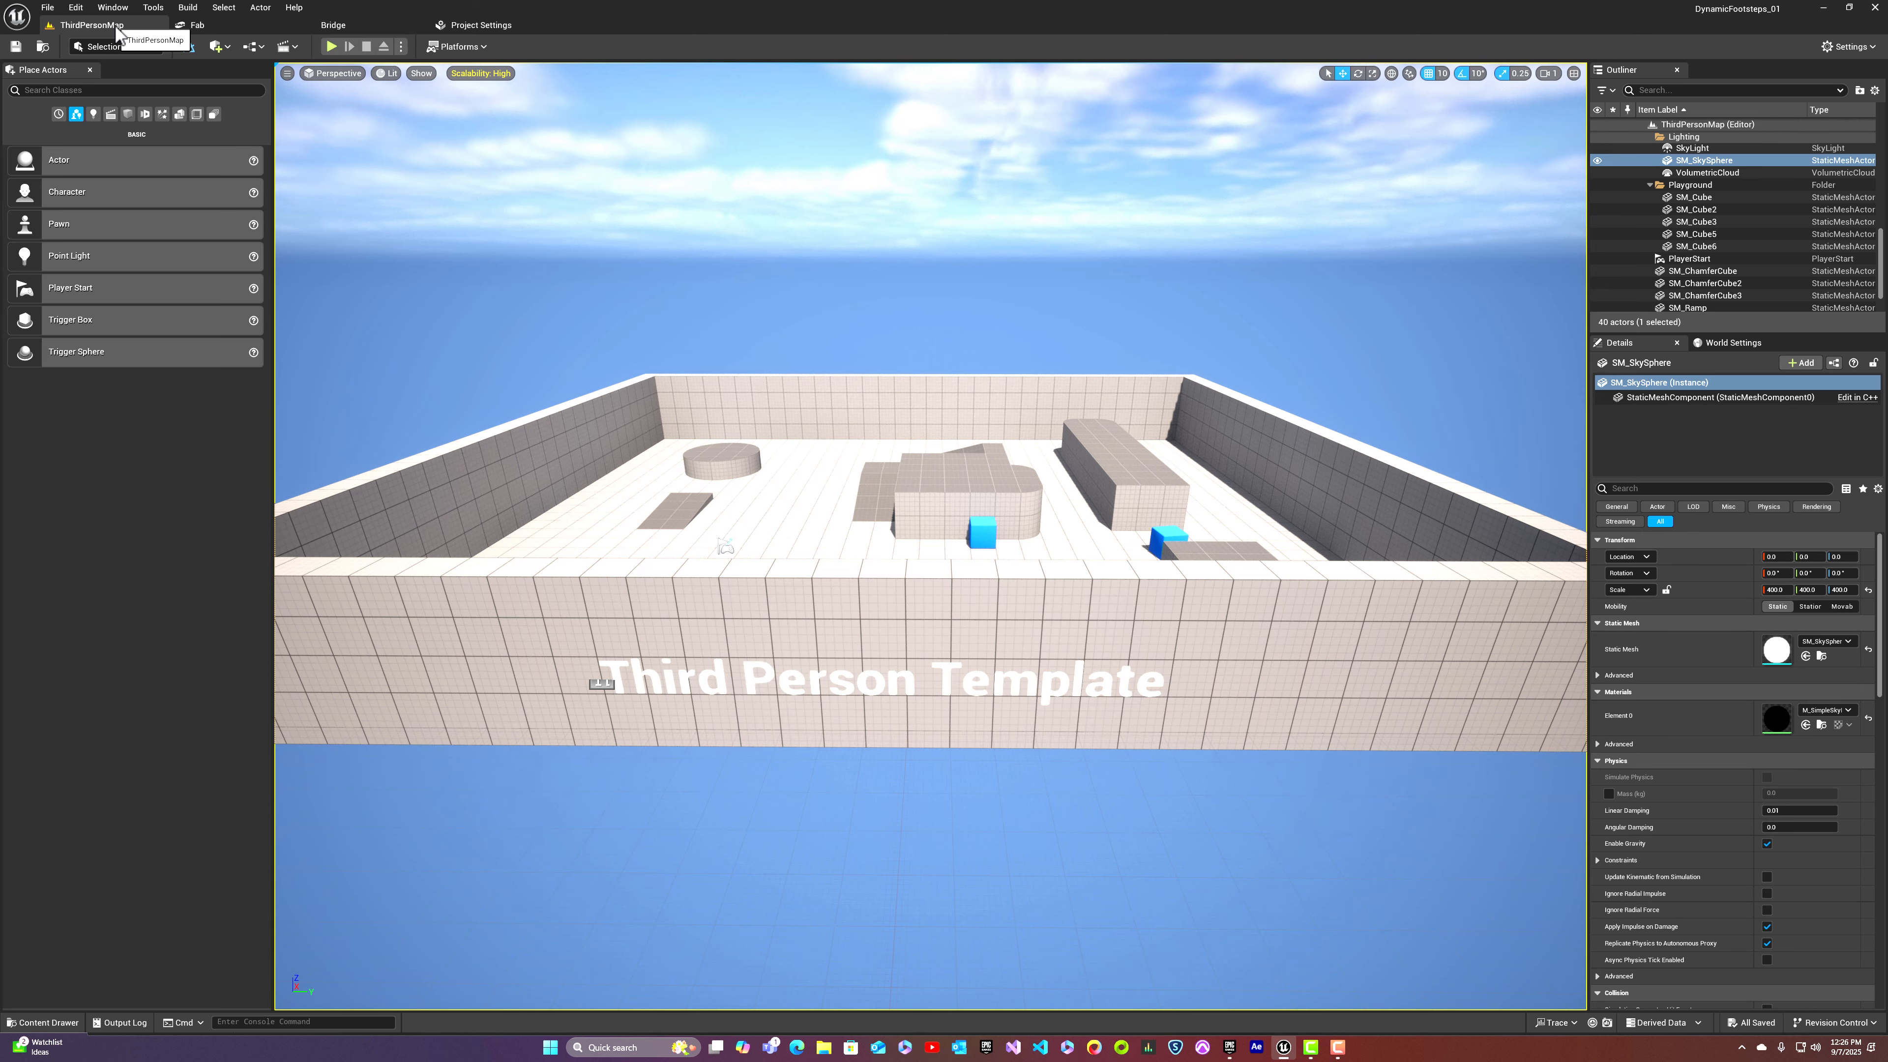
pyautogui.click(463, 28)
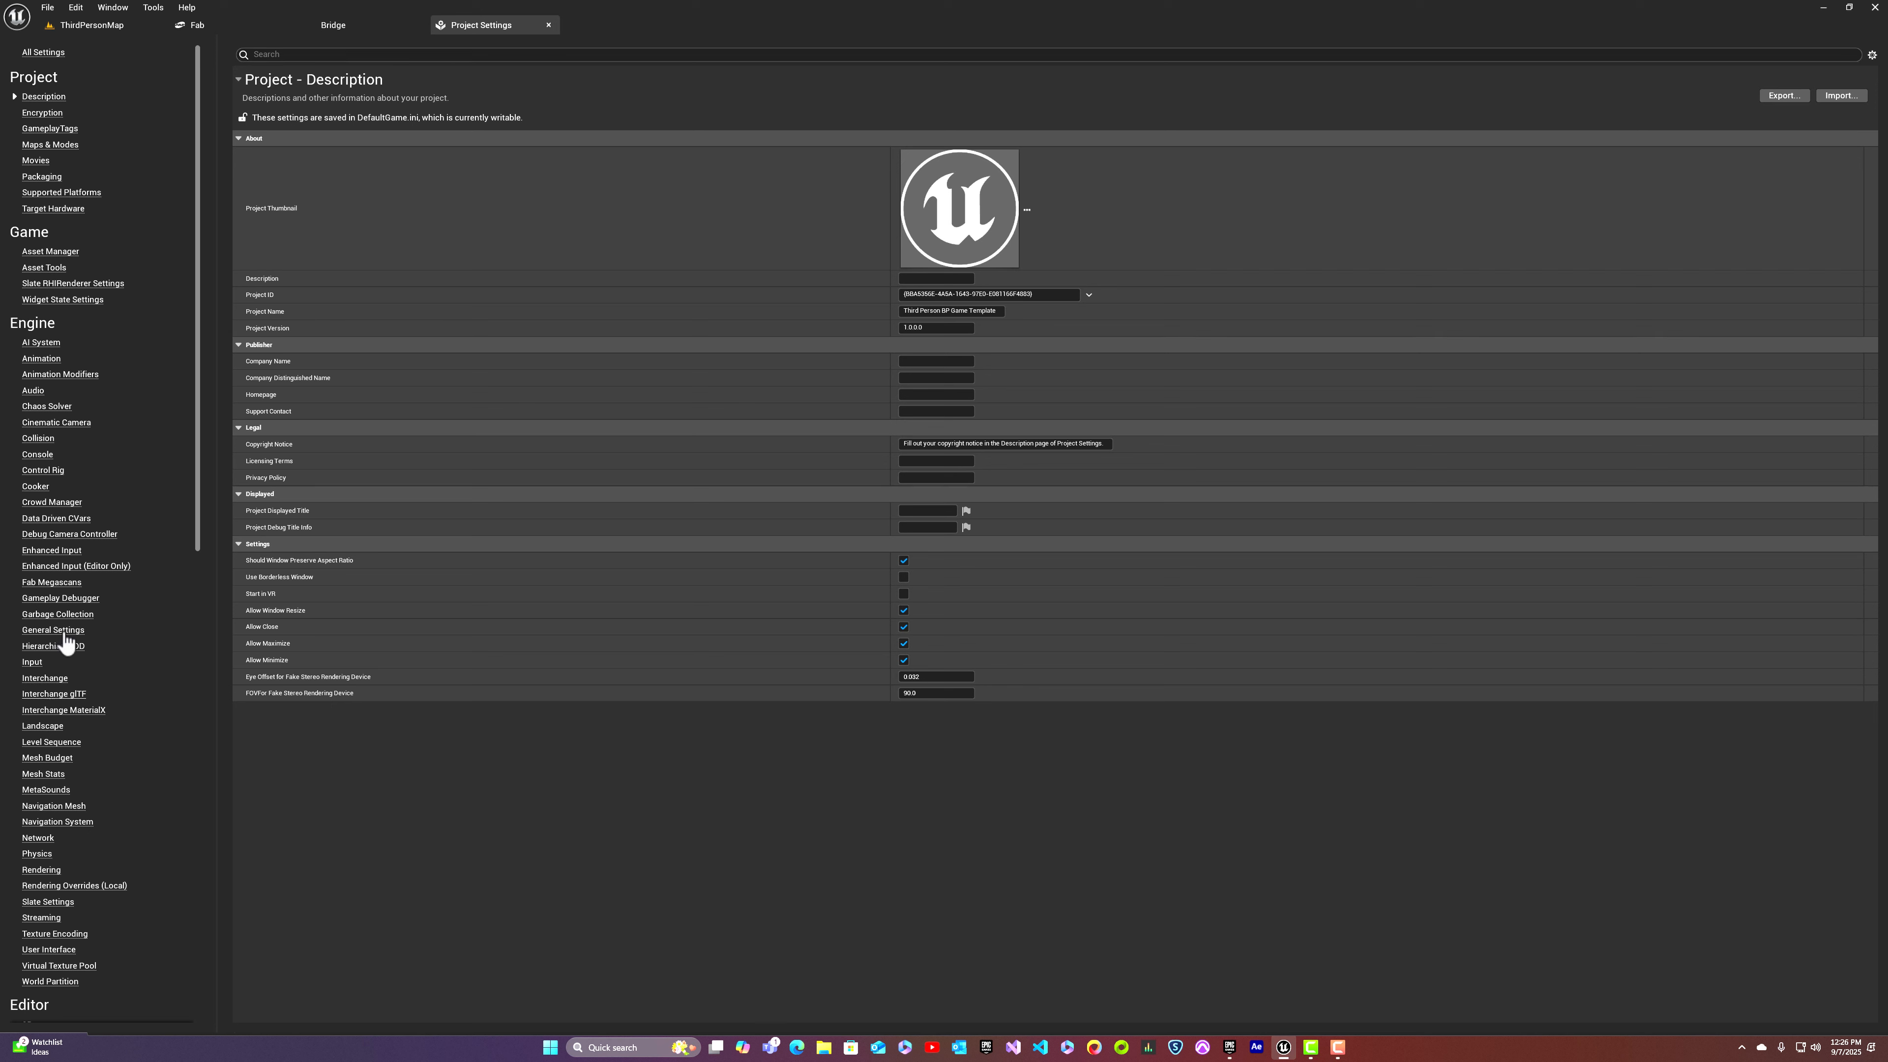
pyautogui.click(430, 56)
pyautogui.write('S')
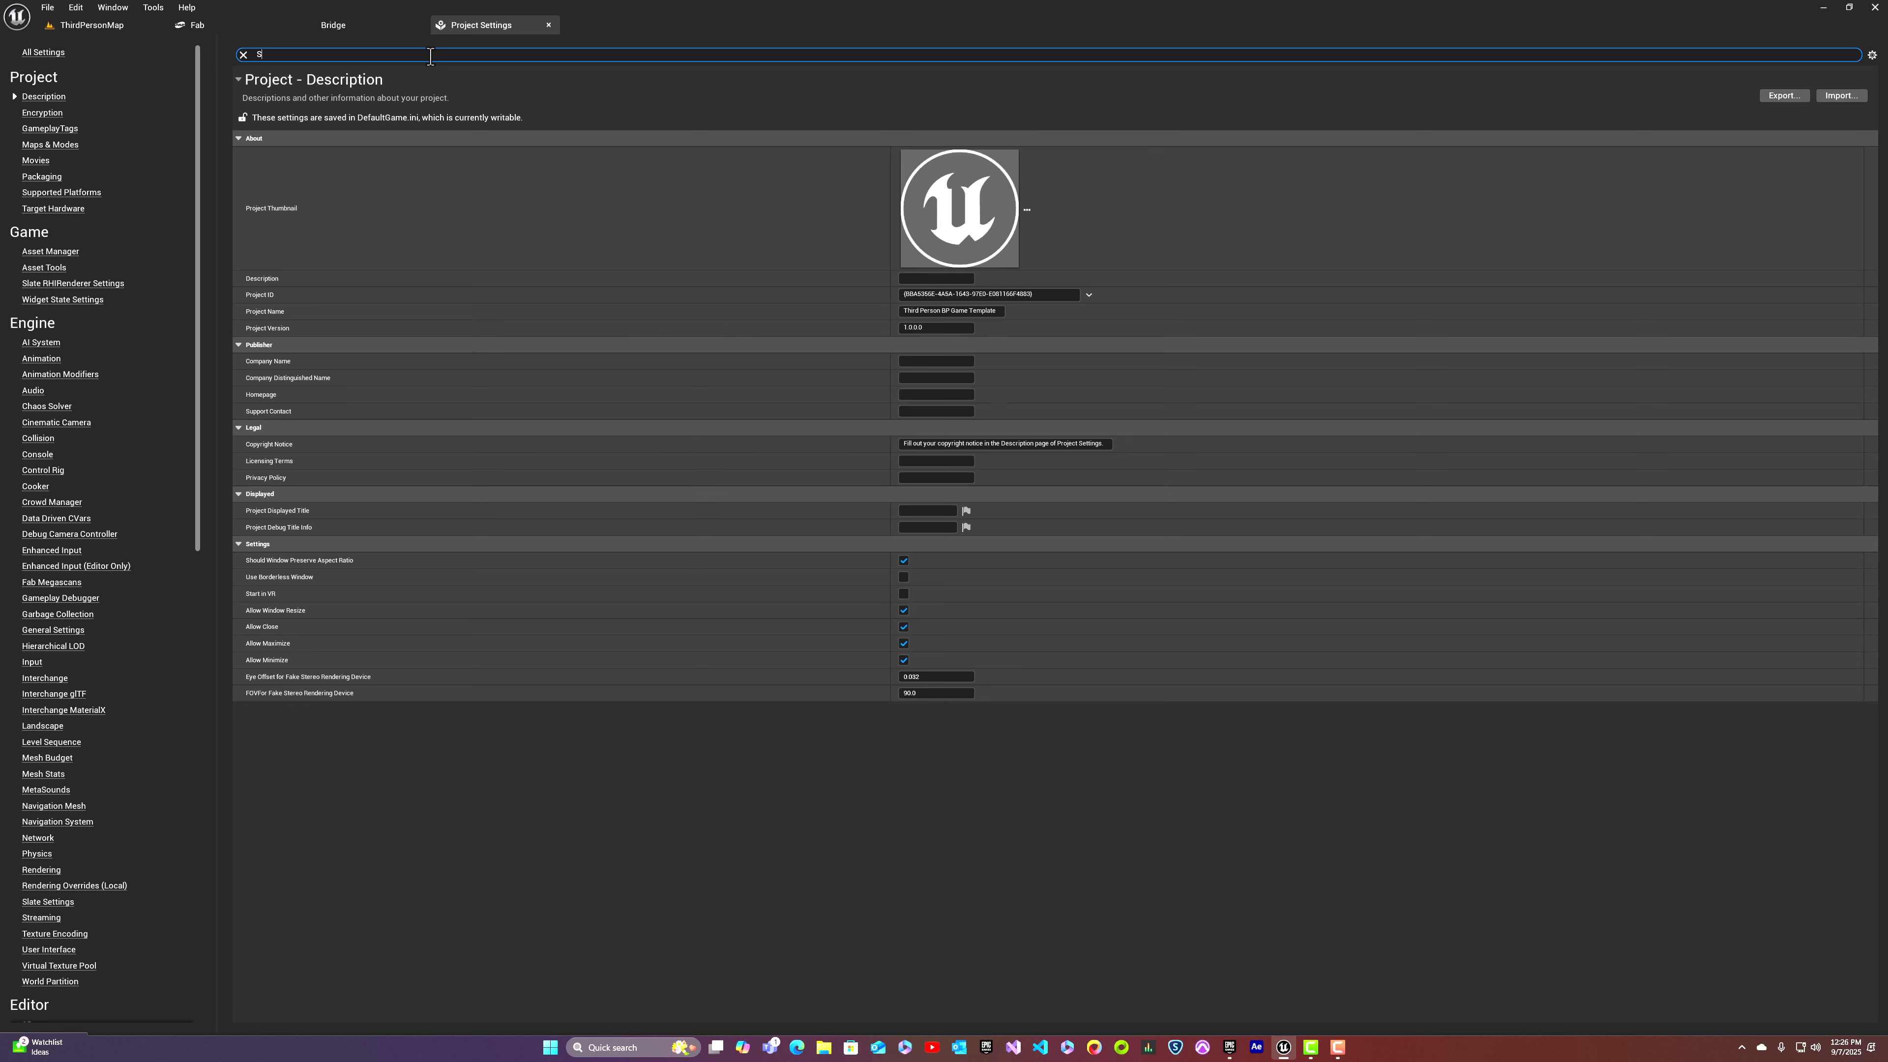
pyautogui.write('urface')
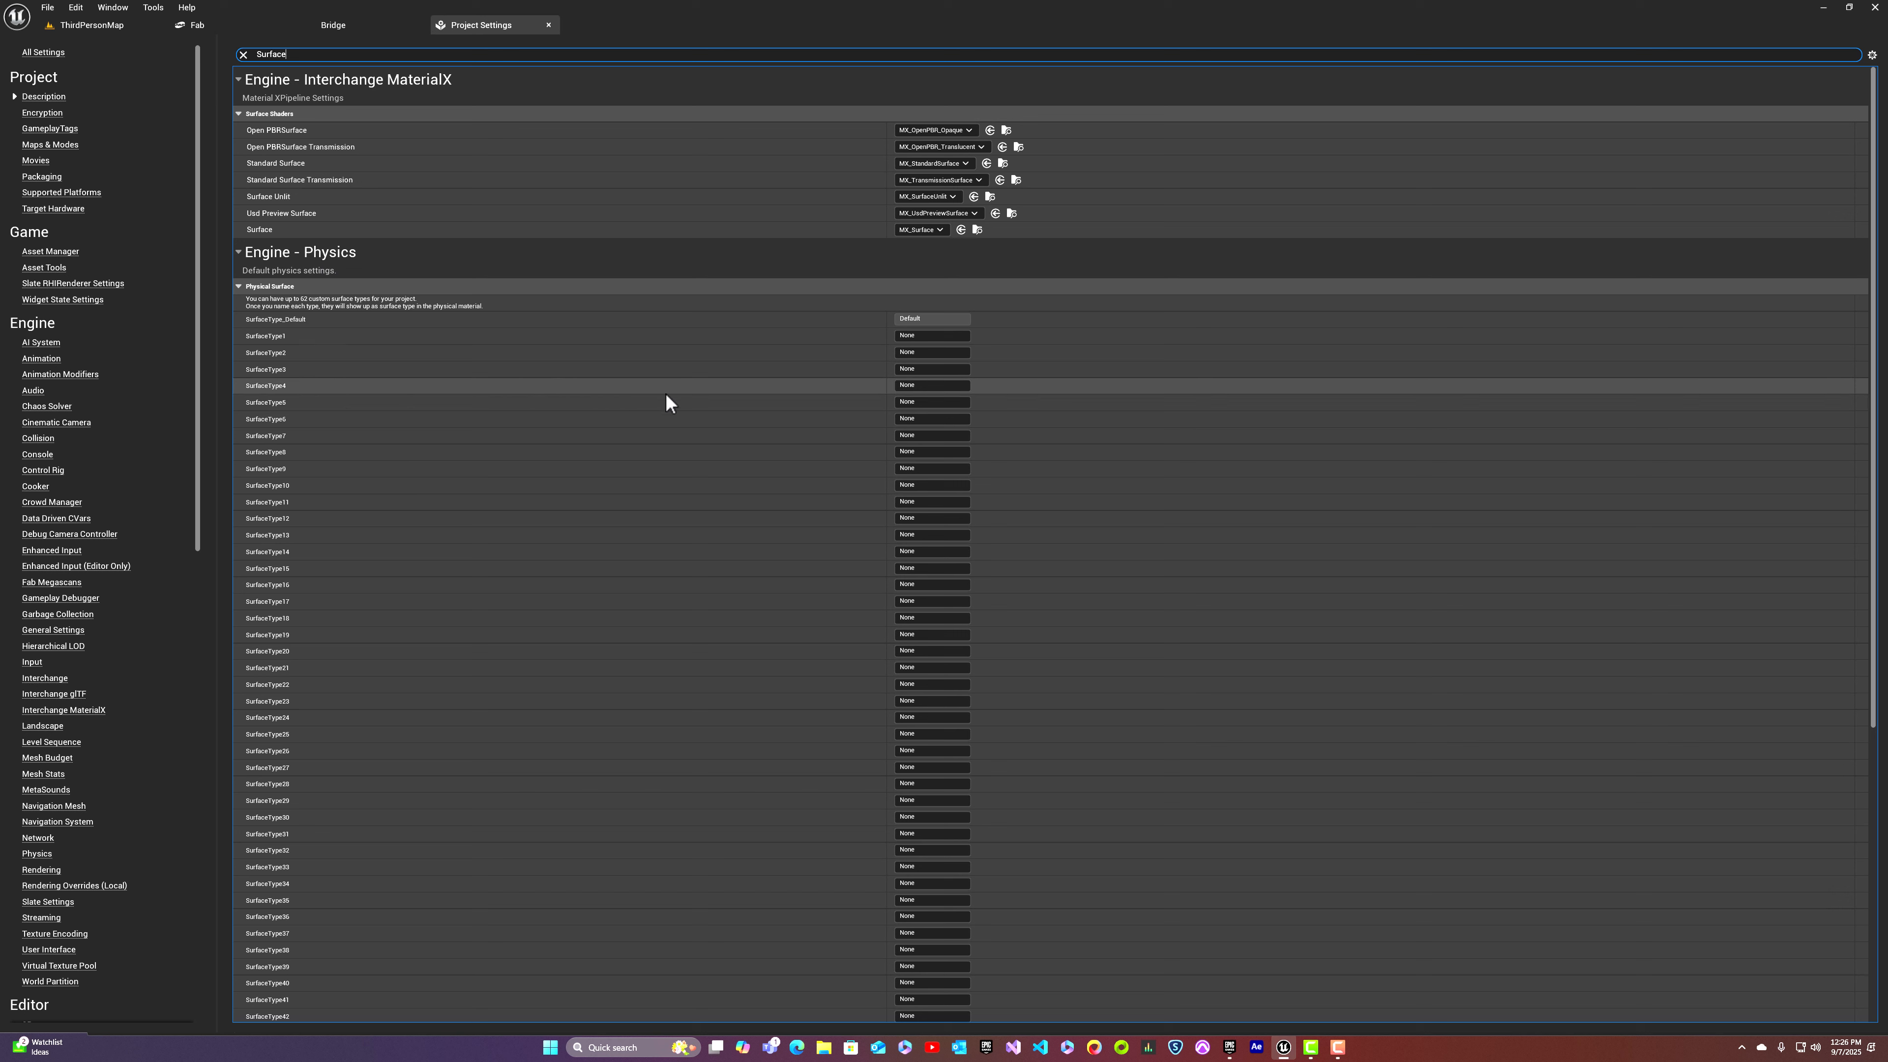
# Step: Name the physical surface types: SurfaceType1 Wood, SurfaceType2 Rock, SurfaceType3 Snow and SurfaceType4 Water
pyautogui.click(913, 335)
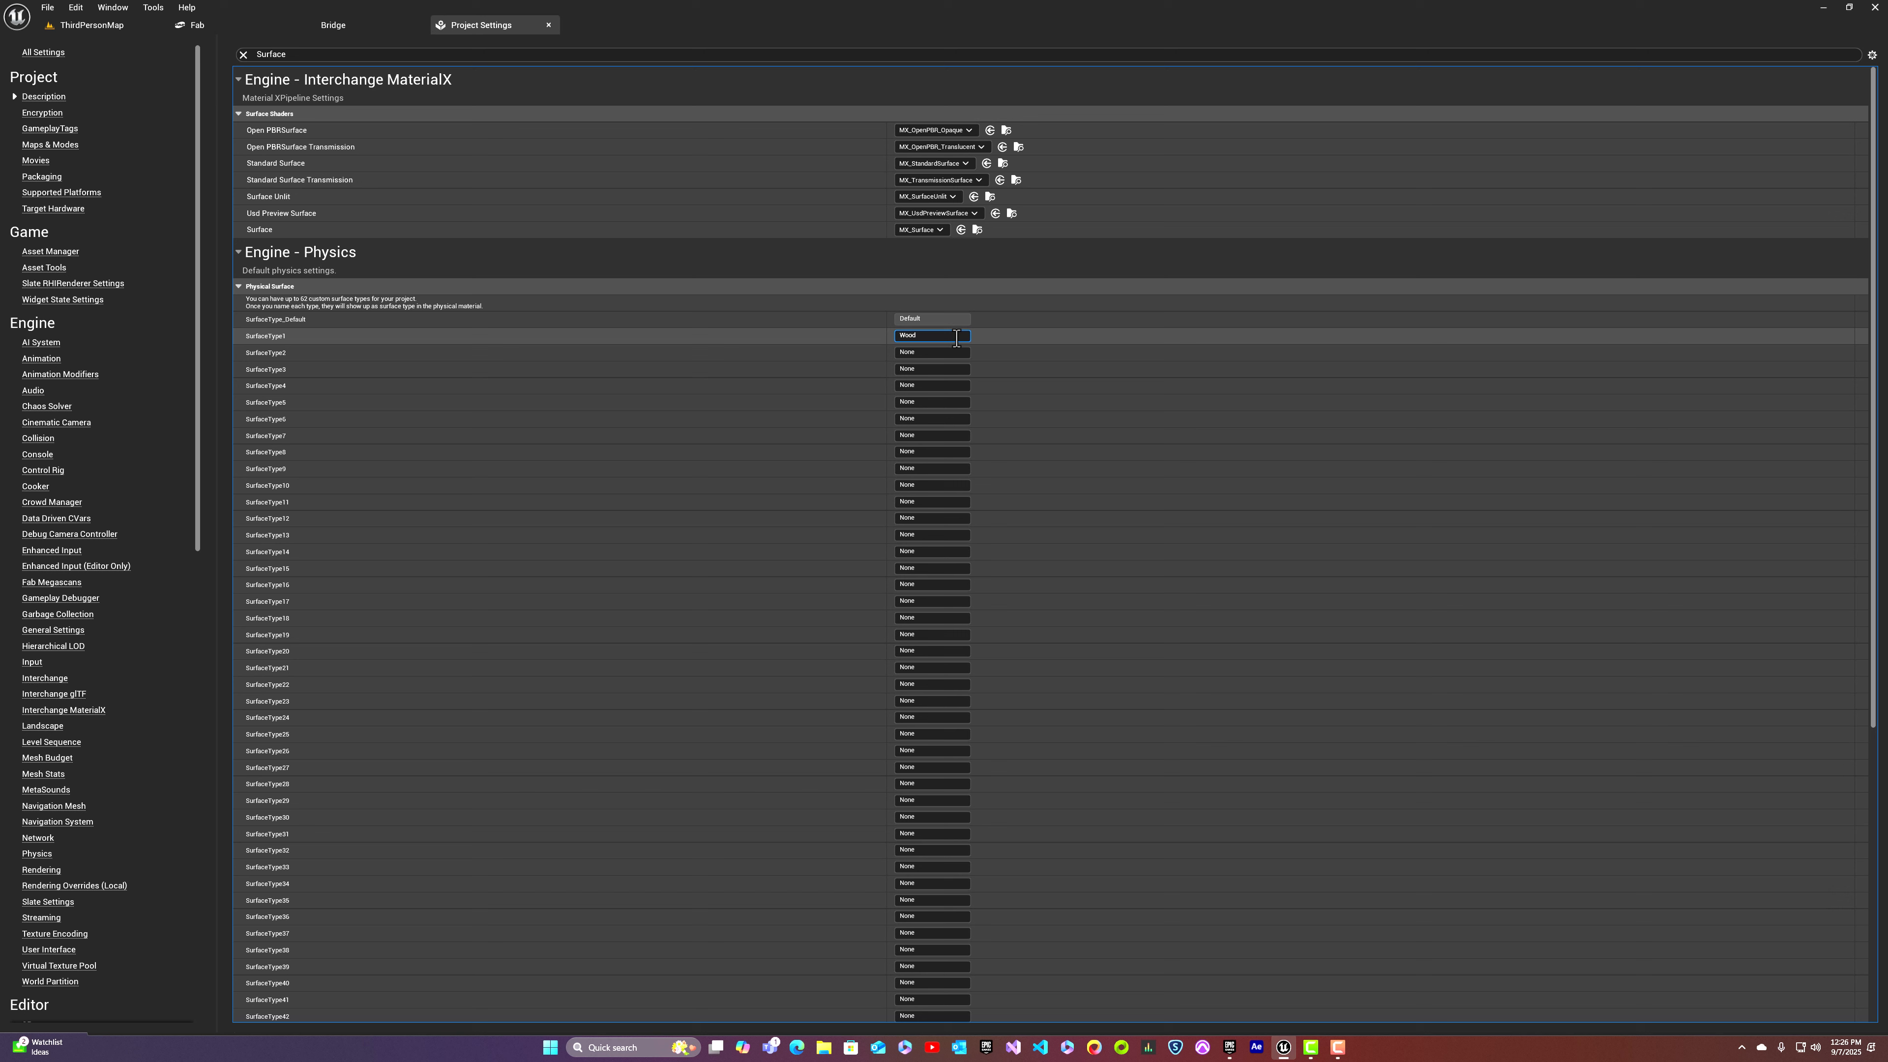
pyautogui.click(909, 352)
pyautogui.write('Rock')
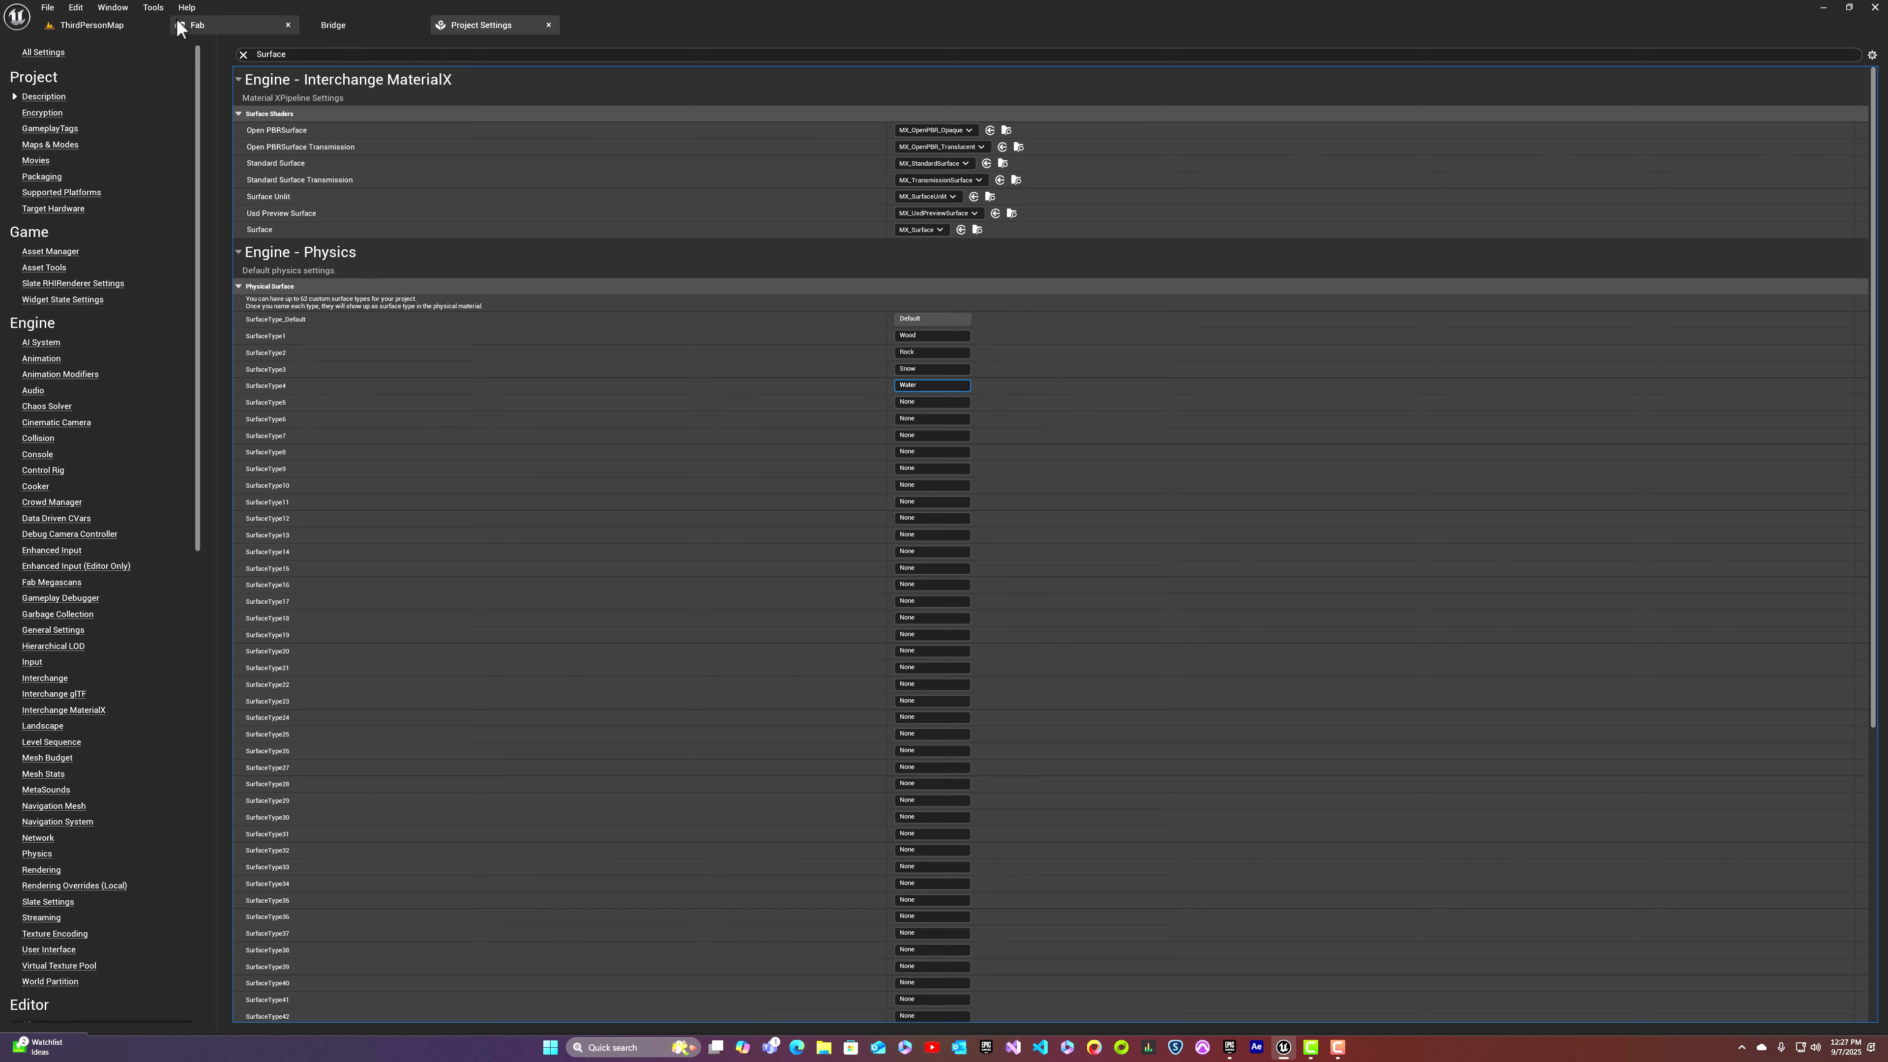
# Step: Return to the ThirdPersonMap level and delete the template's blockout meshes, including the long box and quarter cylinders of Block02
pyautogui.click(91, 24)
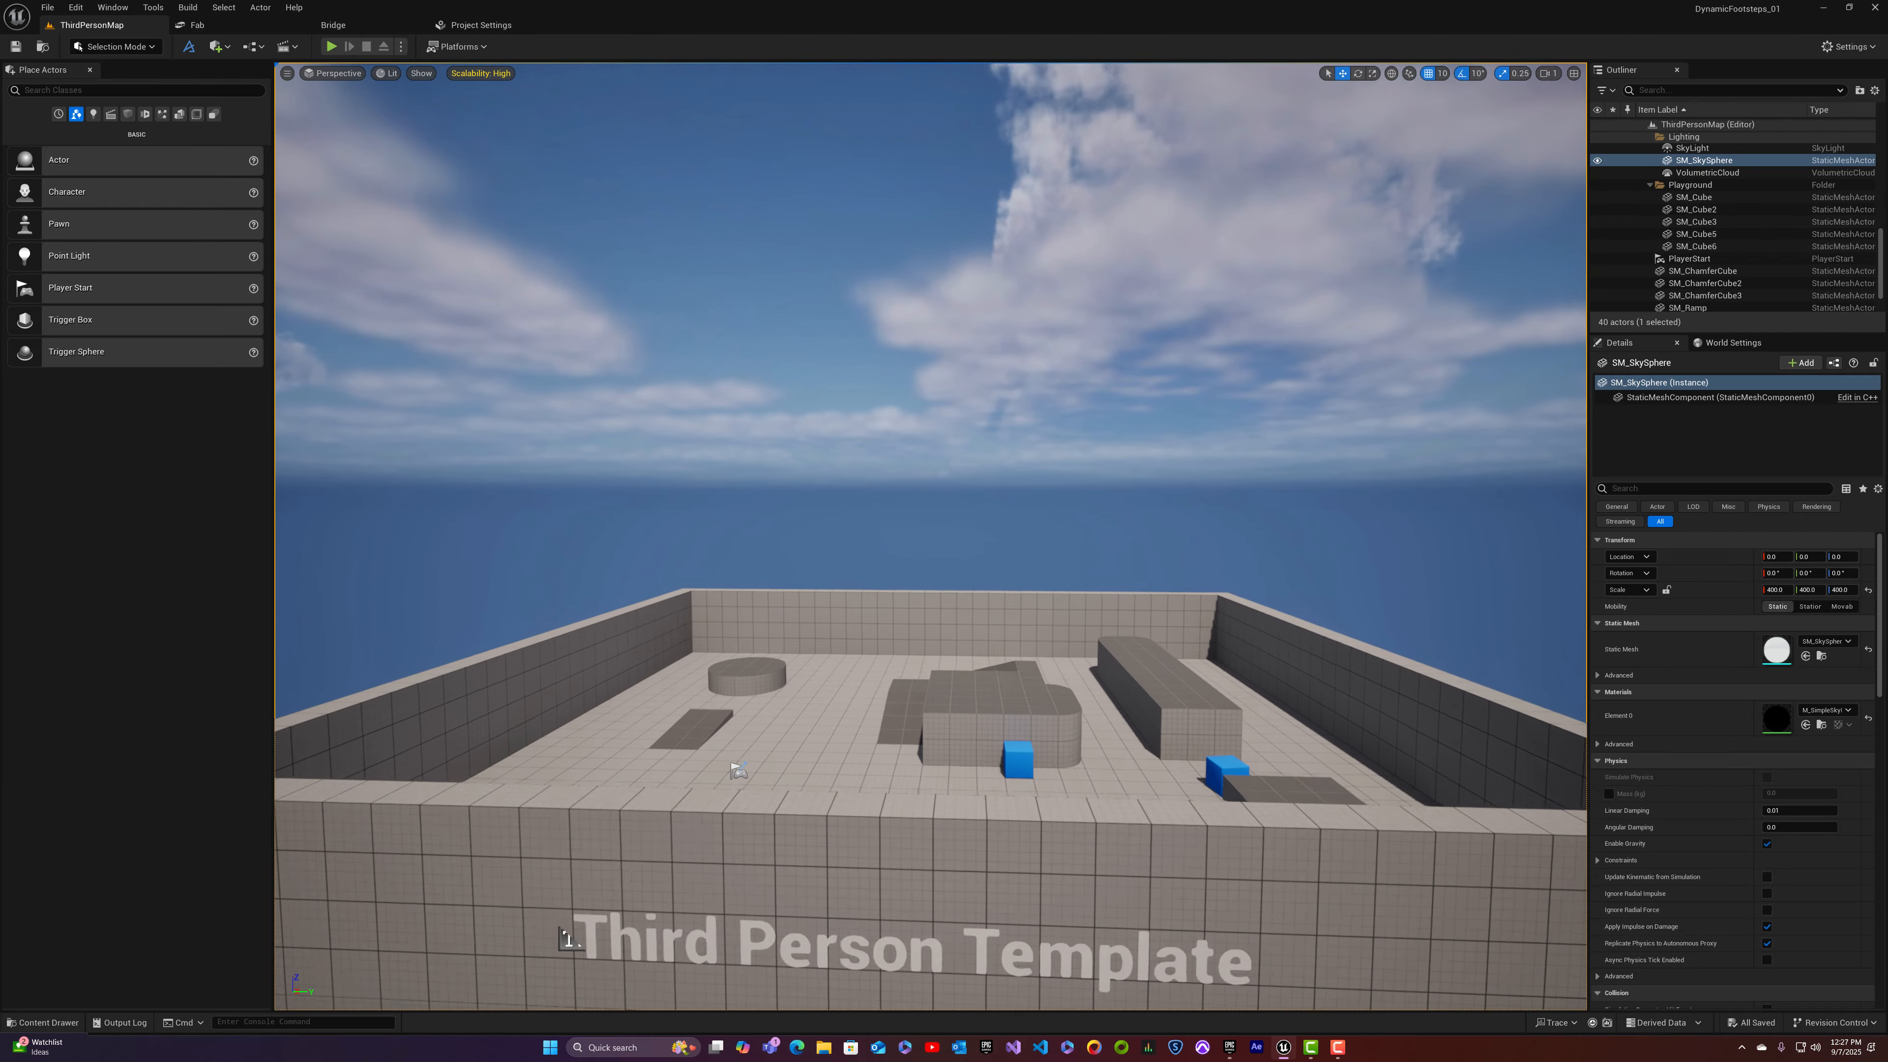
pyautogui.moveTo(750, 512); pyautogui.dragTo(750, 513, button='right')
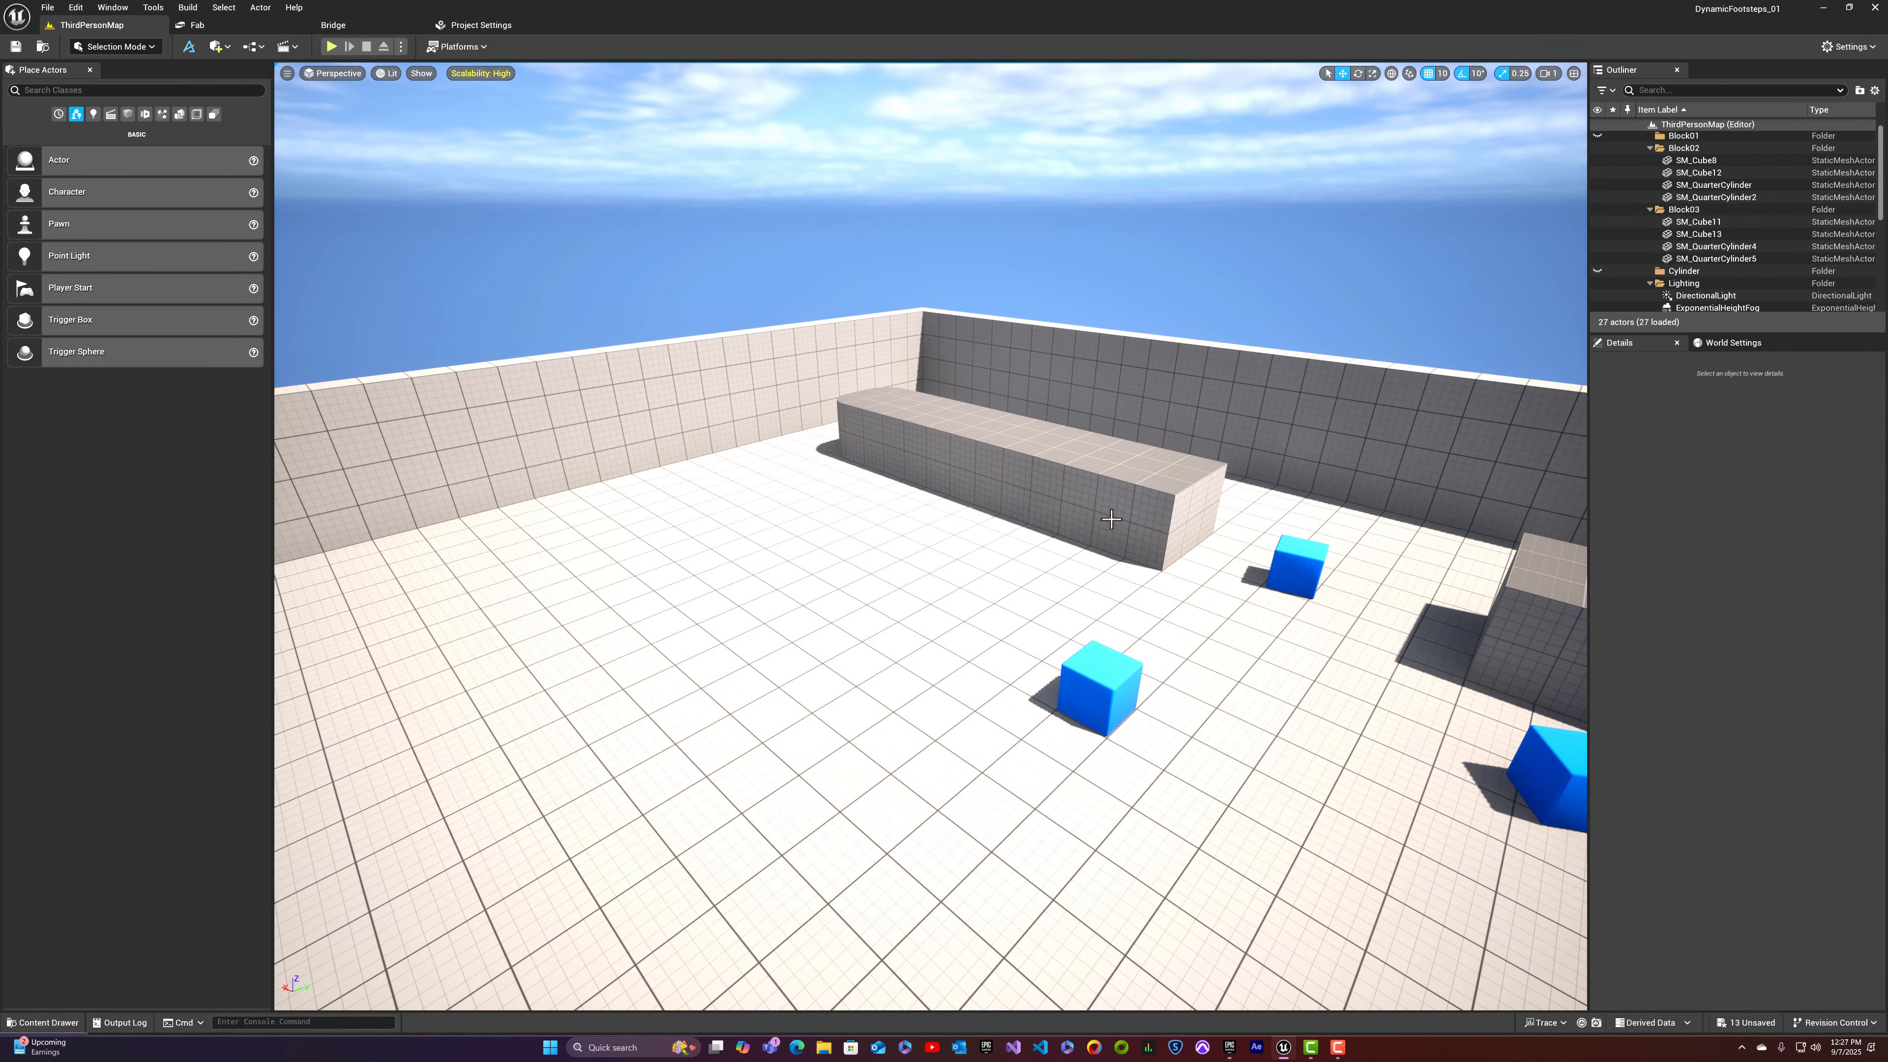
pyautogui.click(1111, 518)
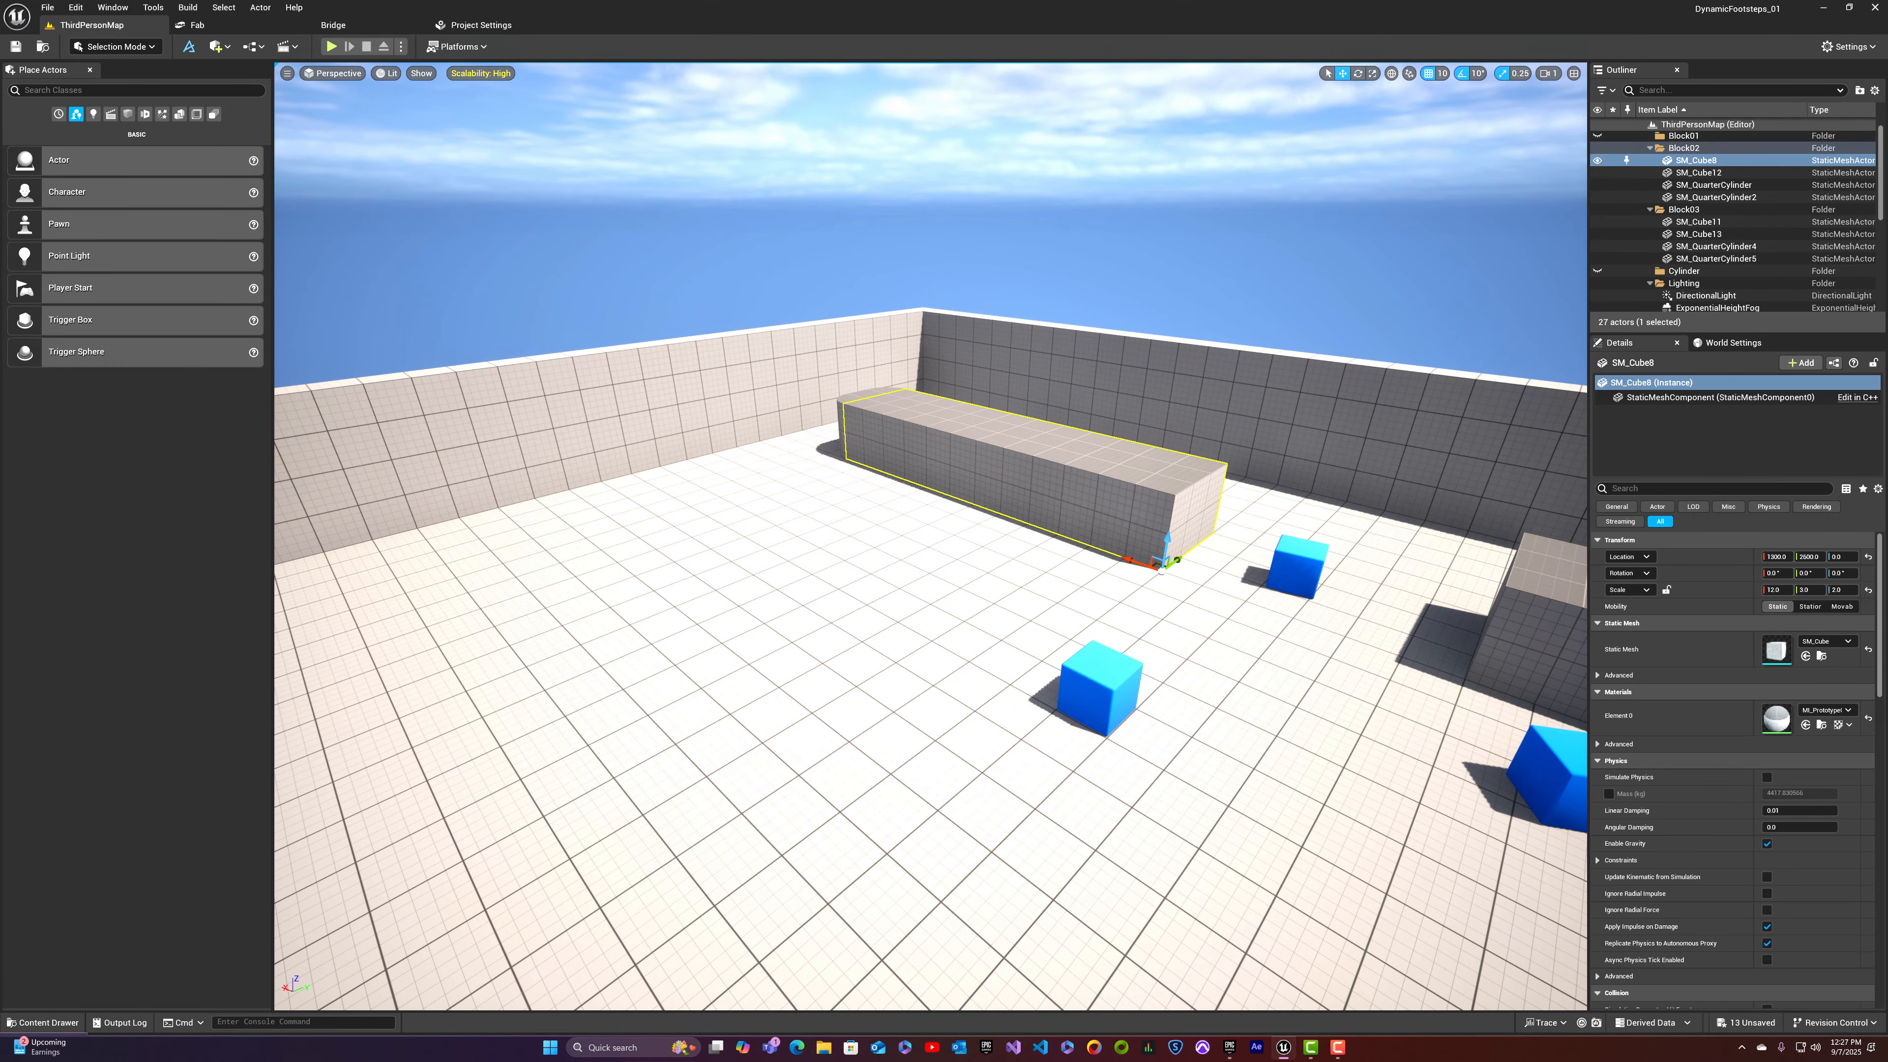
pyautogui.press('Delete')
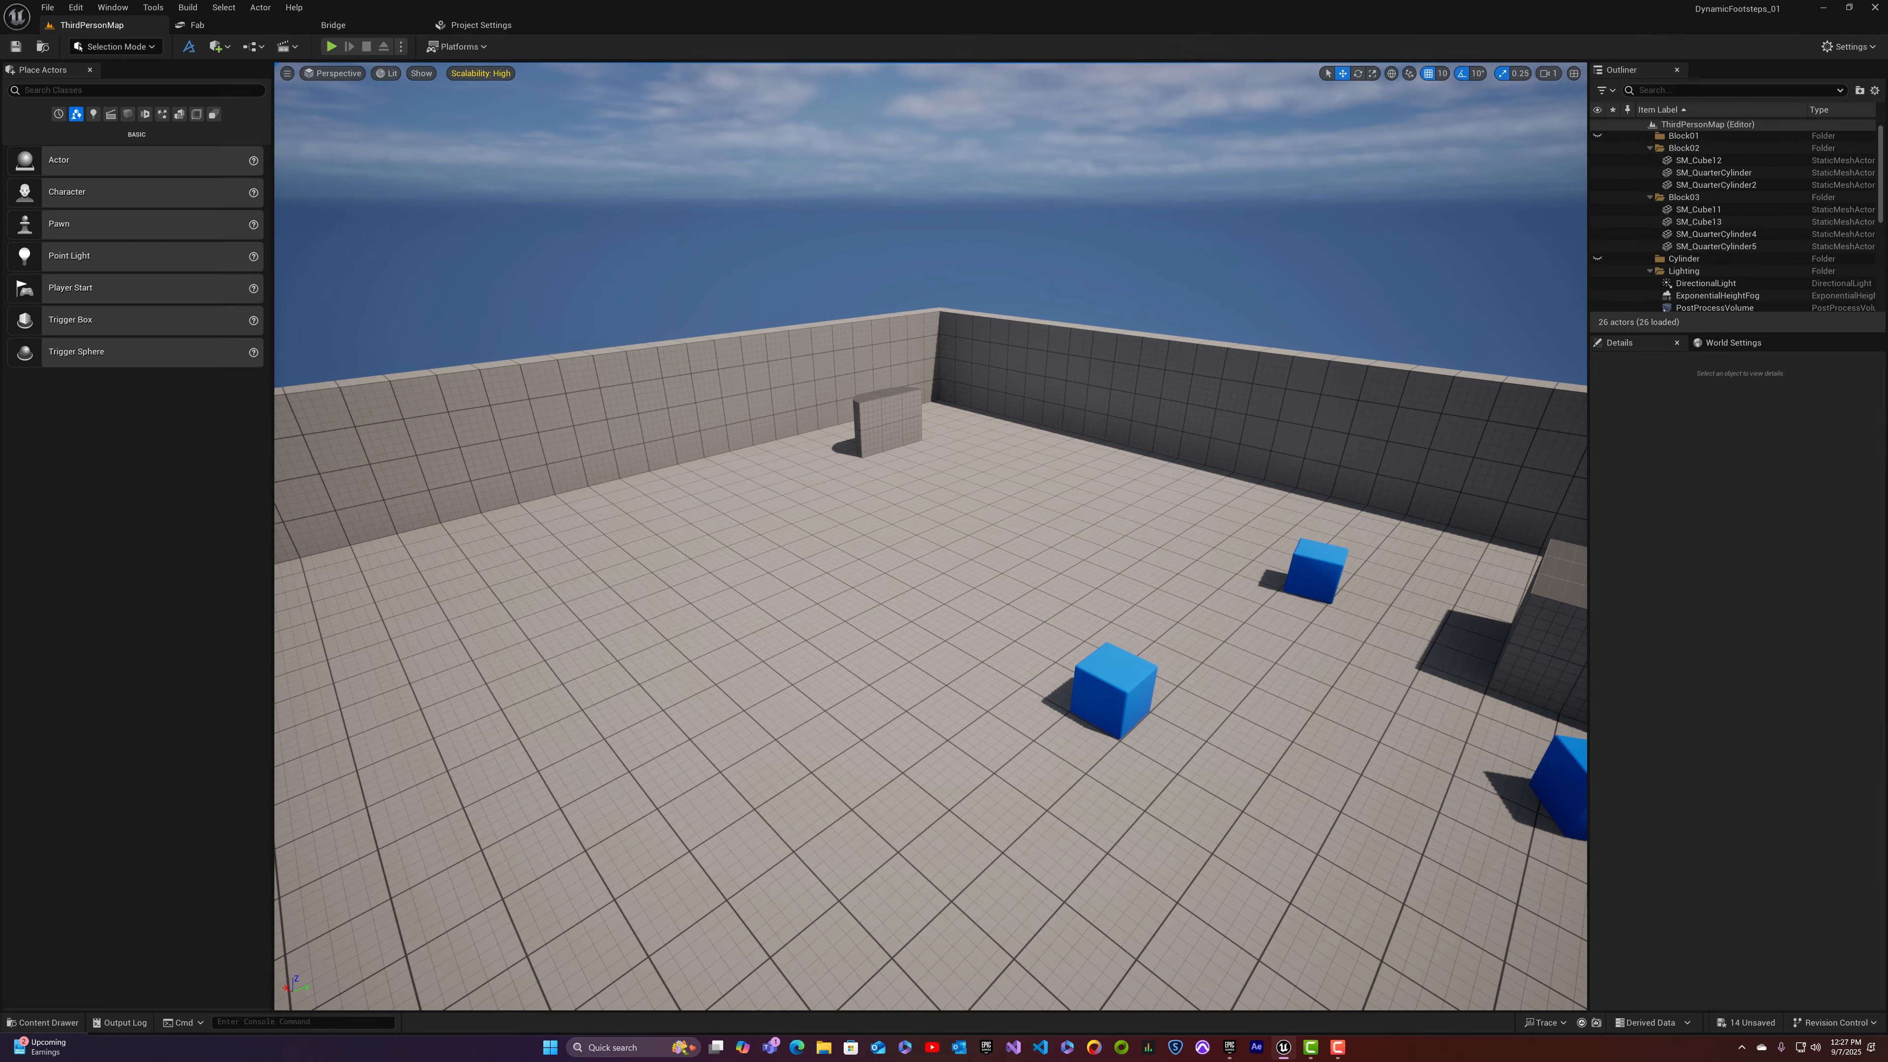
pyautogui.click(864, 413)
pyautogui.press('Delete')
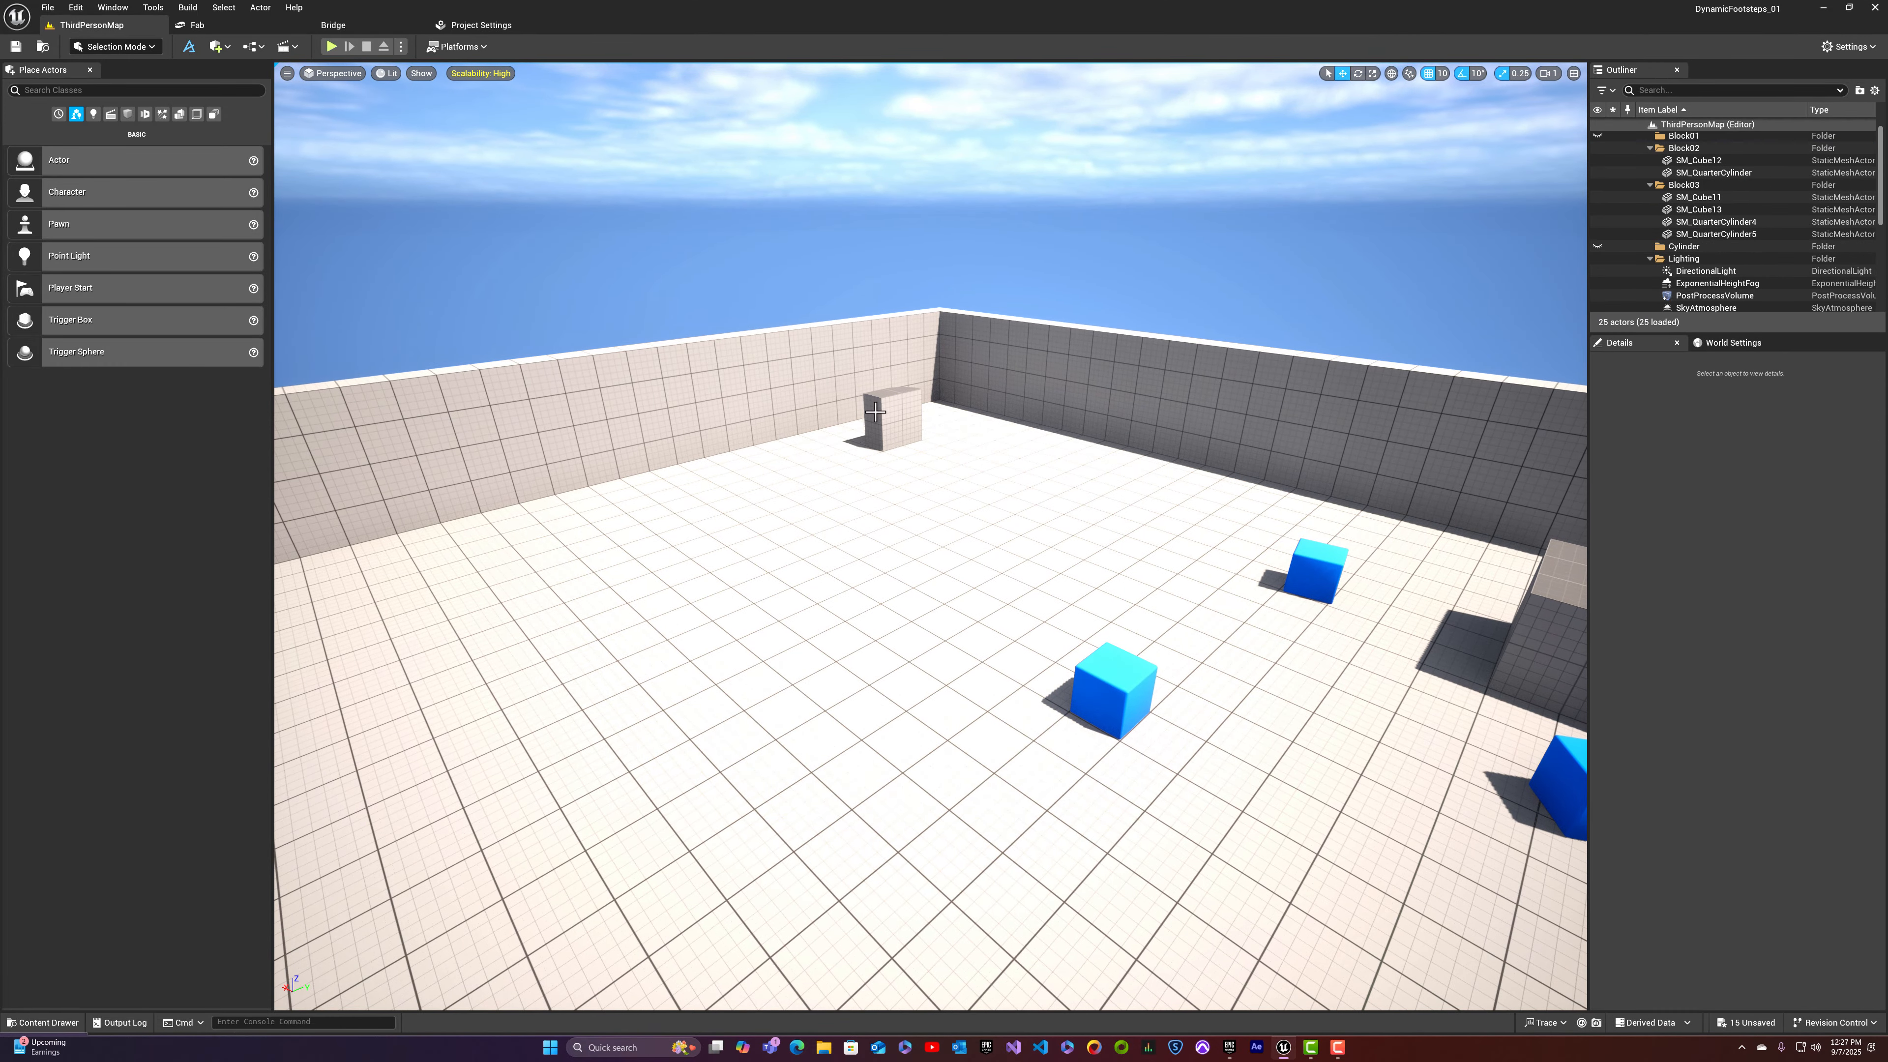
pyautogui.press('Delete')
pyautogui.click(908, 418)
pyautogui.press('Delete')
# Step: Delete the blue chamfer cubes and the remaining Block03 box and quarter-cylinder meshes, leaving only the floor and outer walls
pyautogui.click(1107, 683)
pyautogui.press('Delete')
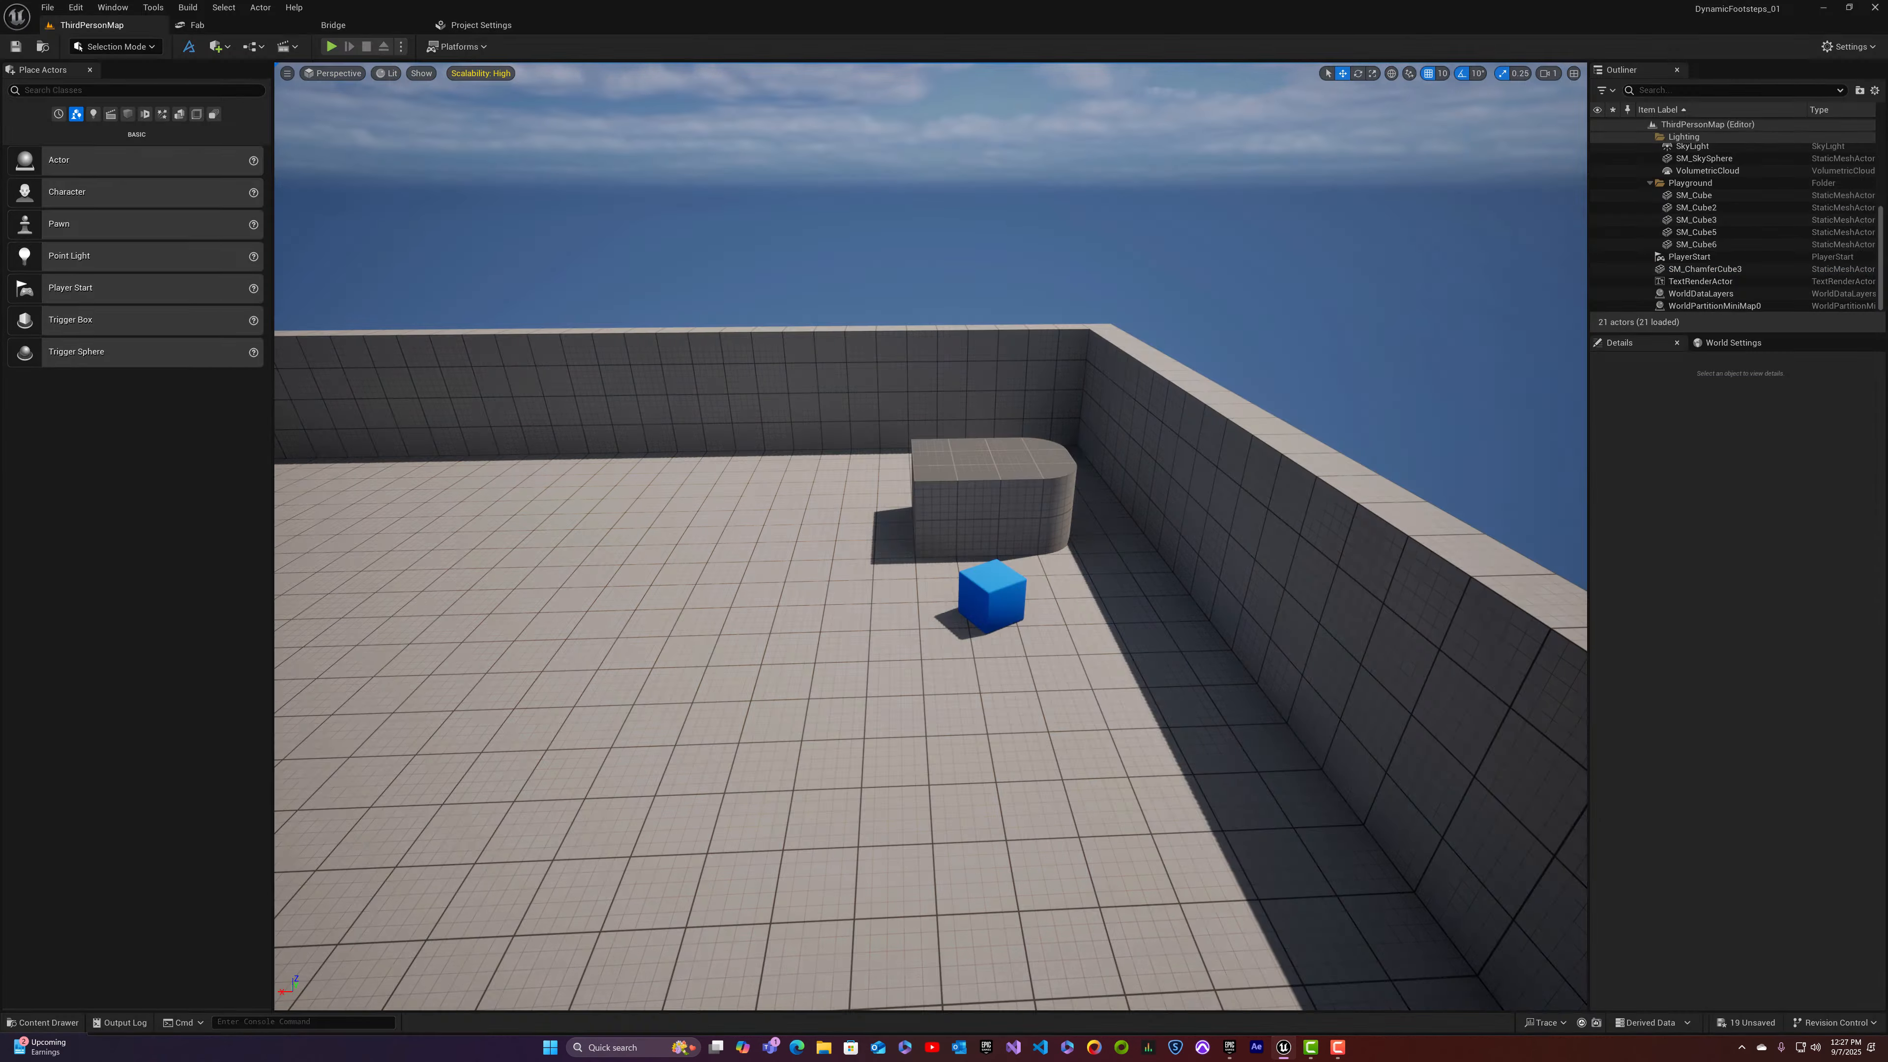
pyautogui.press('Delete')
pyautogui.click(1029, 508)
pyautogui.press('Delete')
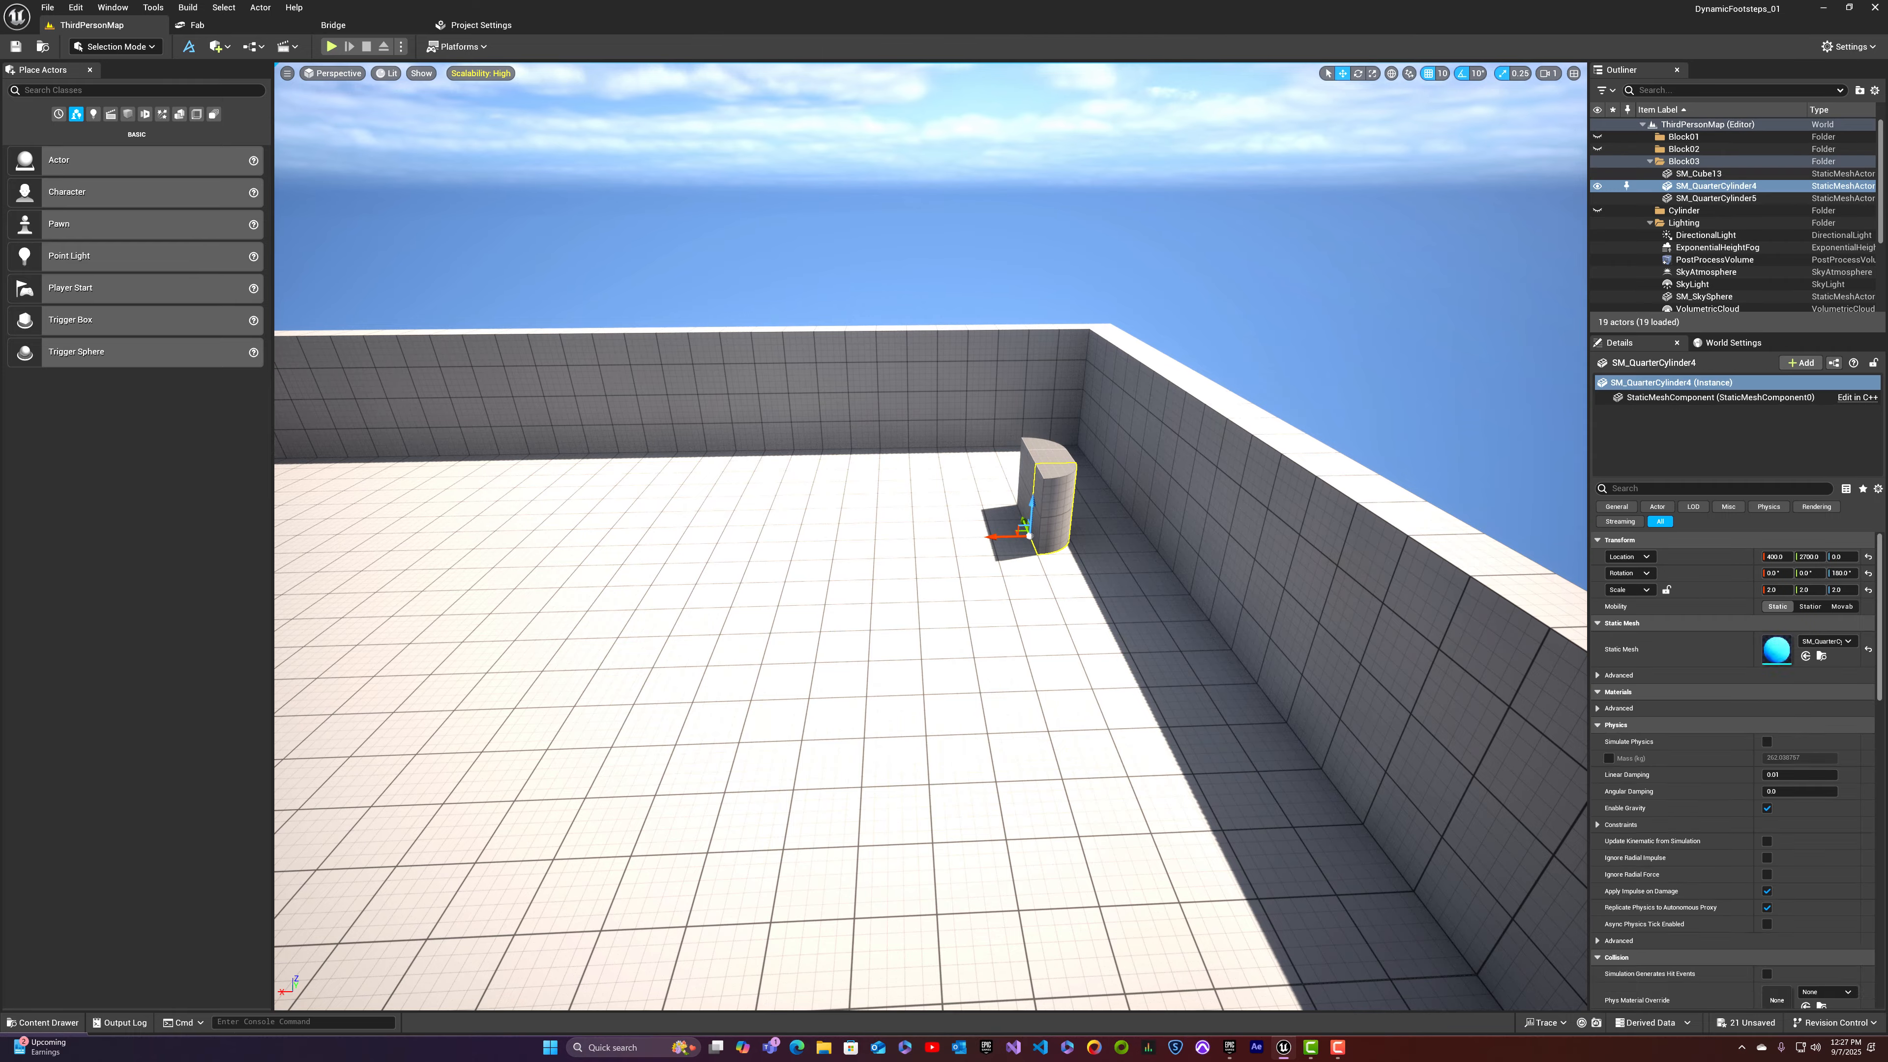
pyautogui.click(1044, 464)
pyautogui.press('Delete')
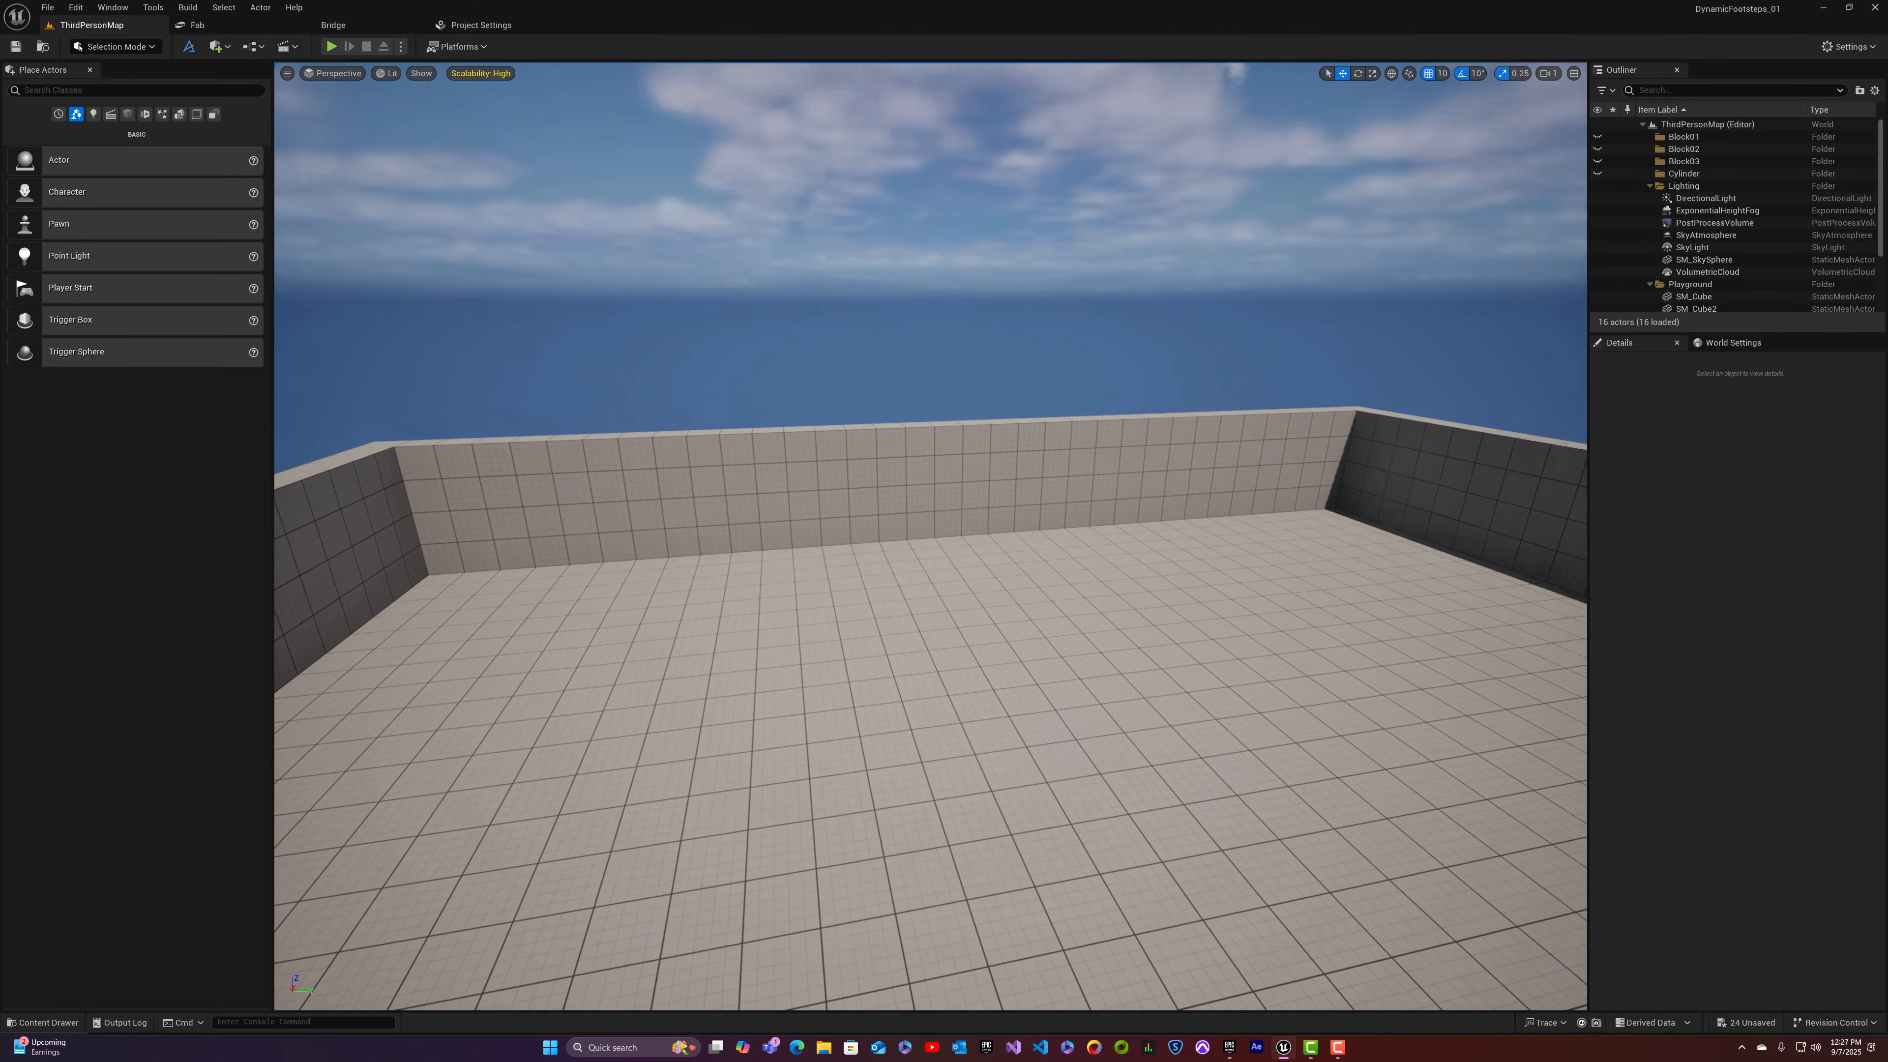
# Step: Place Shape_Cube from the StarterContent Shapes folder on the empty floor and move it closer to the far wall
pyautogui.moveTo(1044, 464); pyautogui.dragTo(1471, 480, button='right')
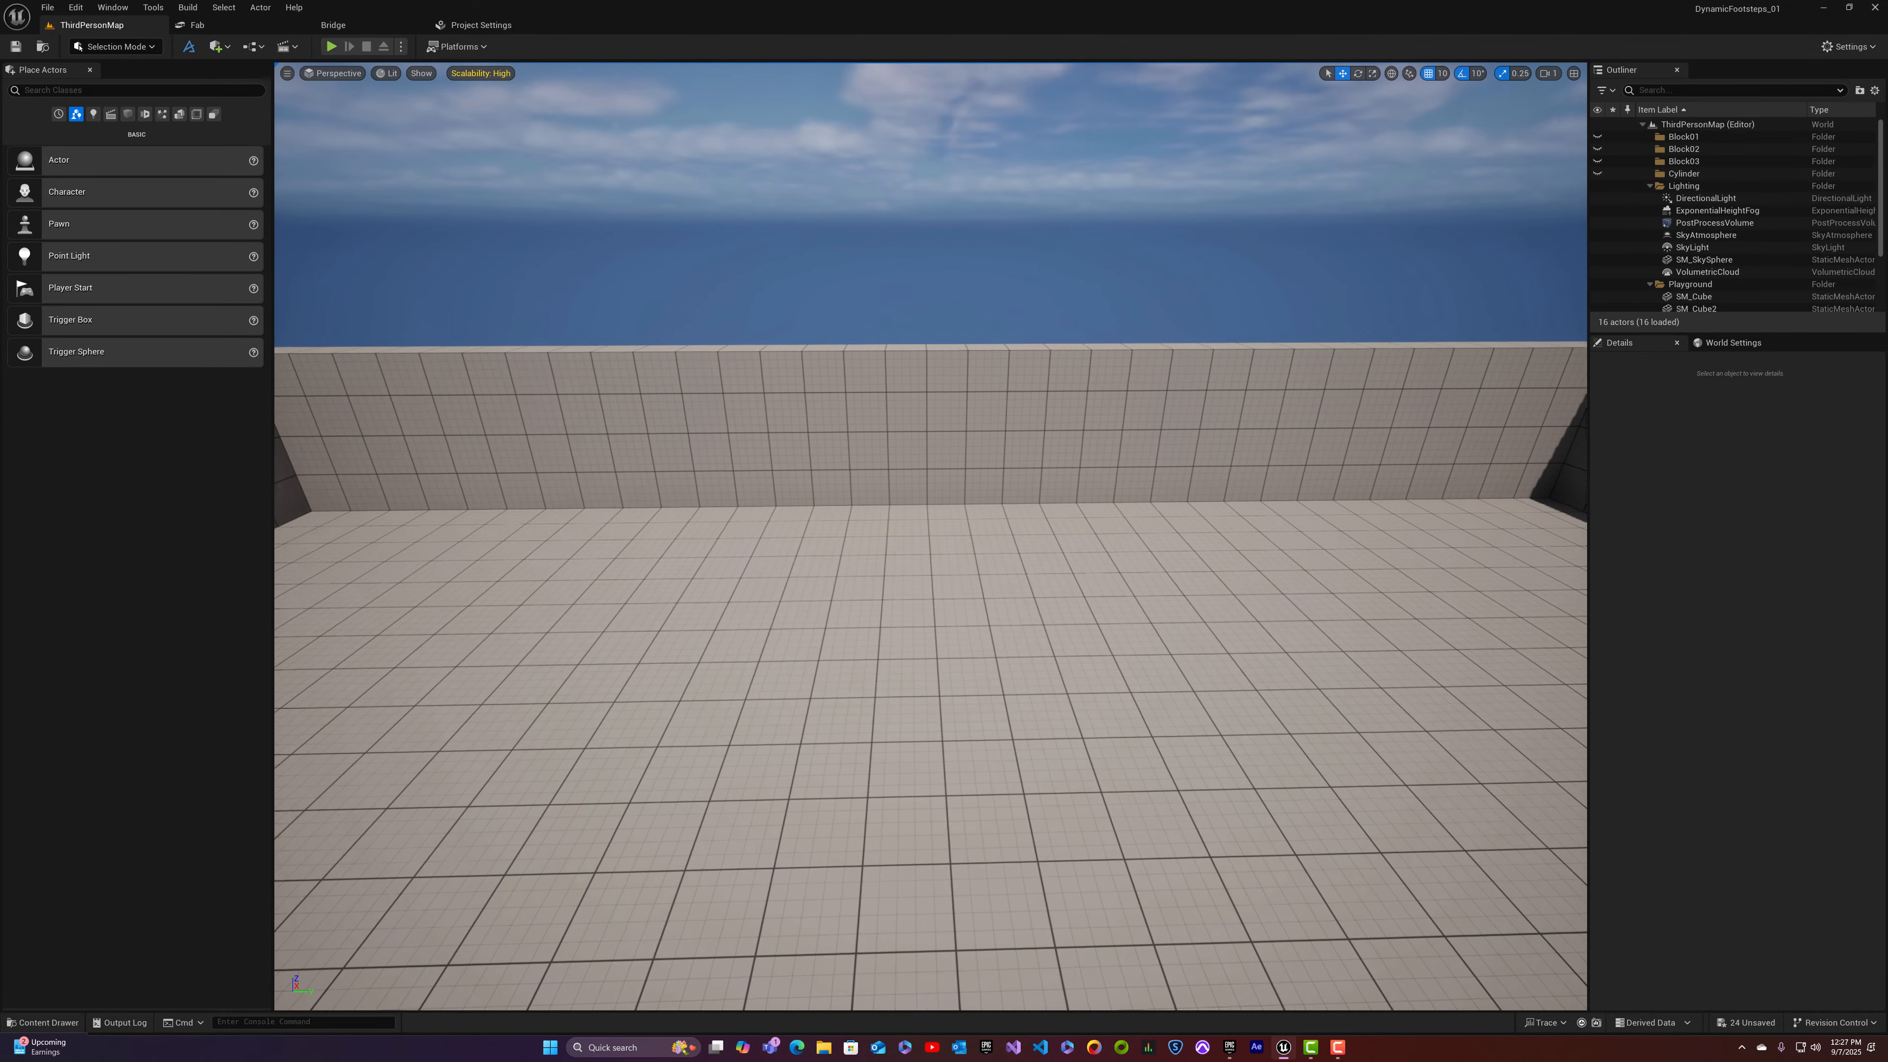
pyautogui.moveTo(1066, 476); pyautogui.dragTo(1198, 437, button='right')
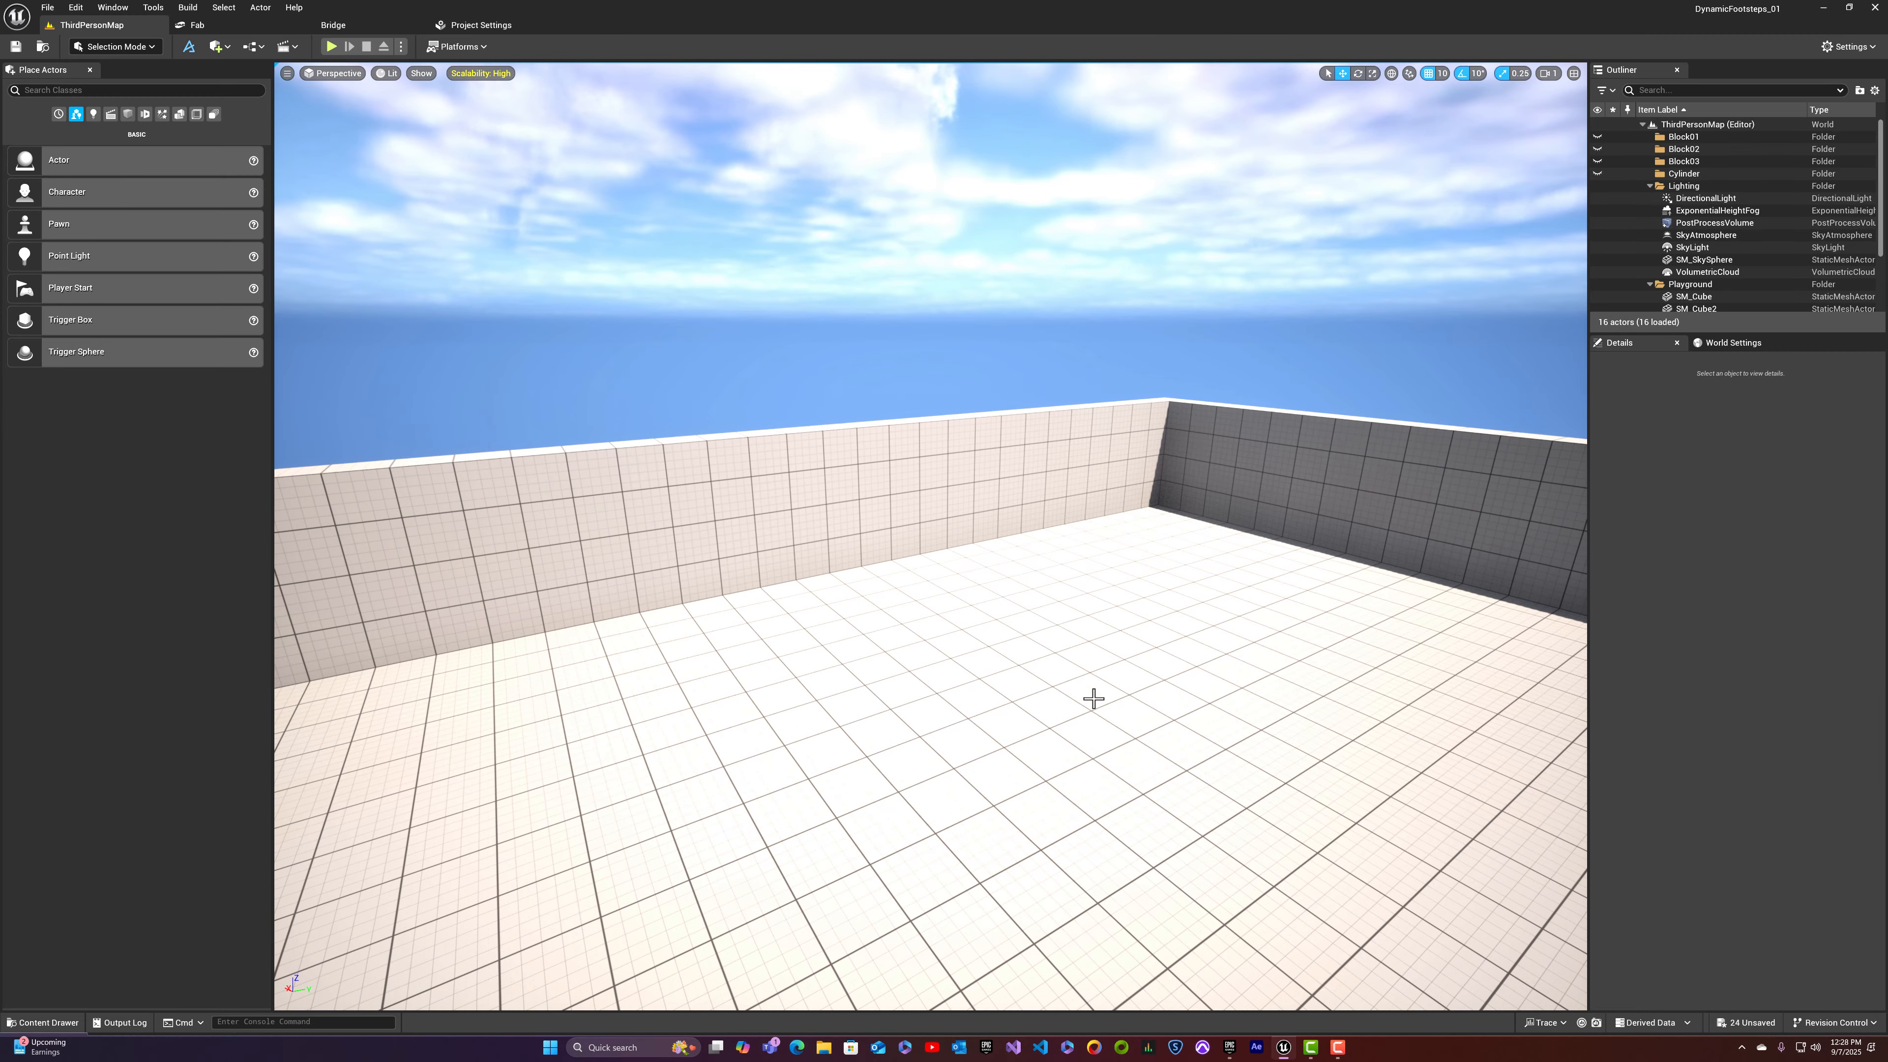
pyautogui.hotkey('ctrl', 'space')
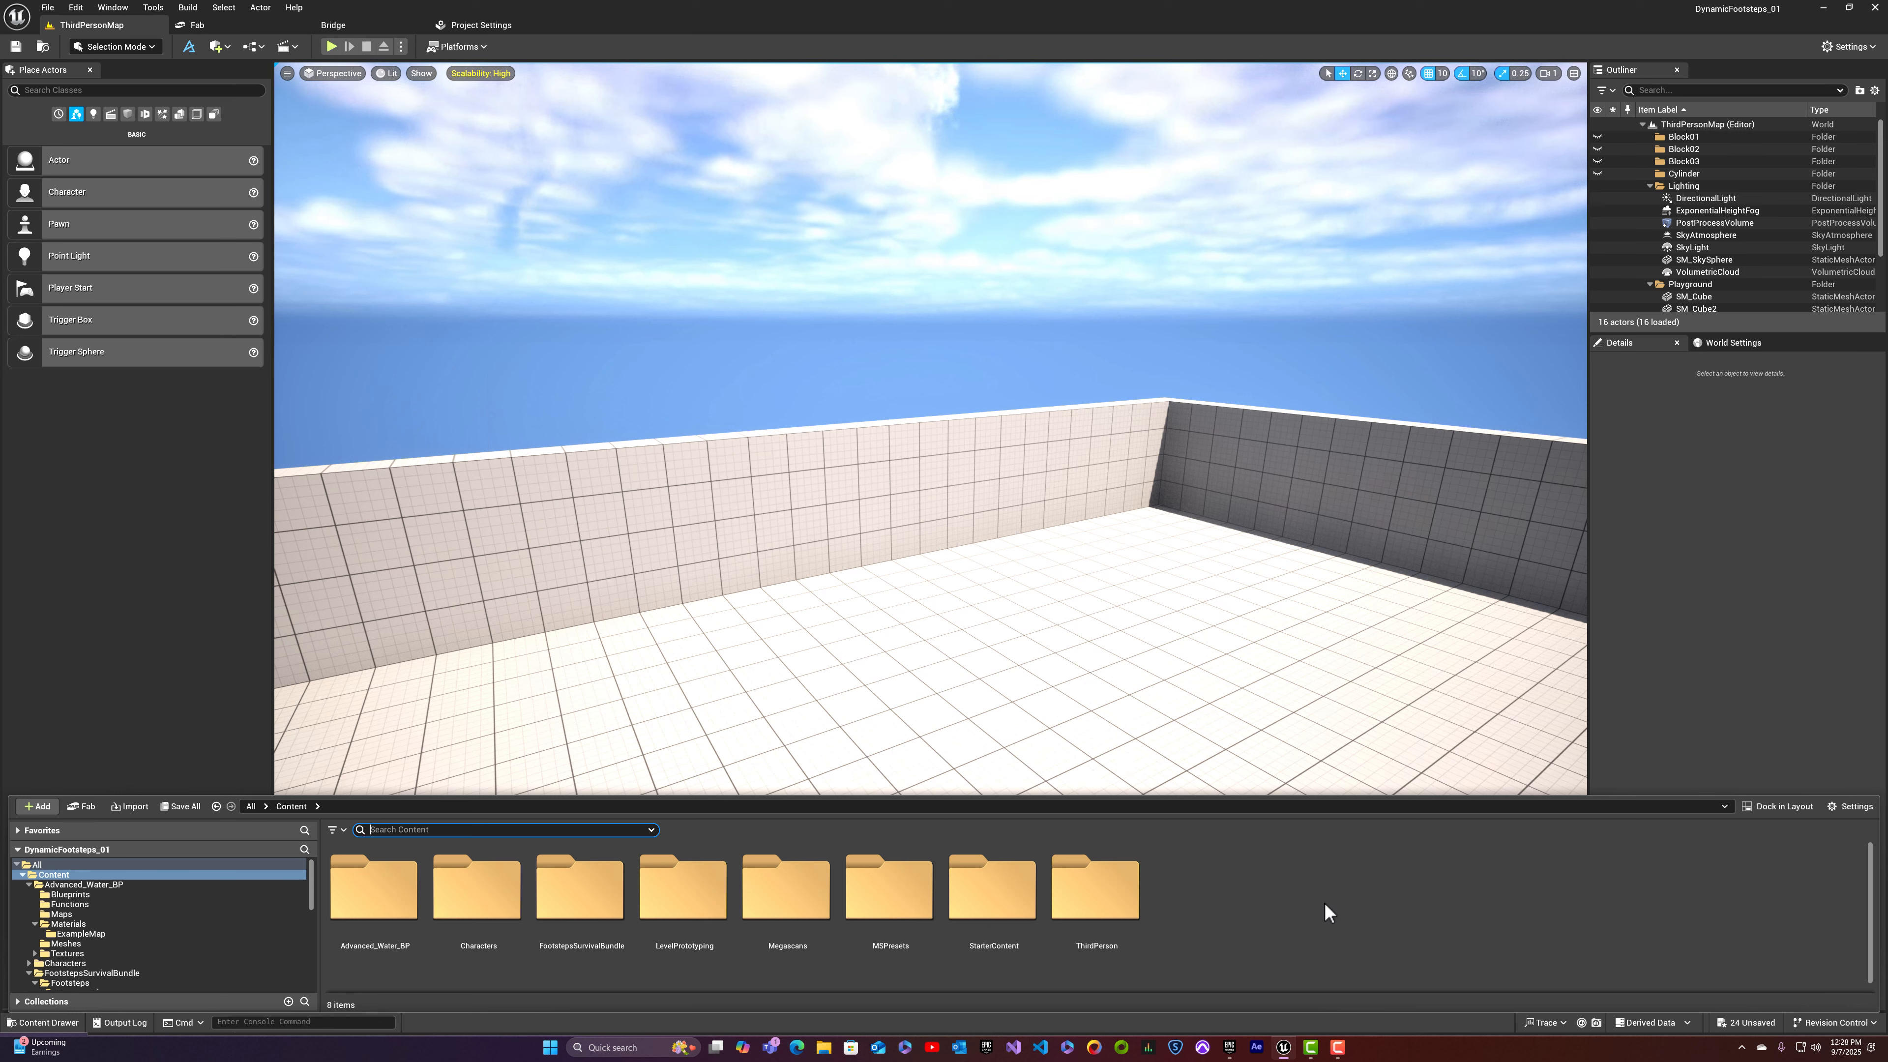
pyautogui.doubleClick(1013, 884)
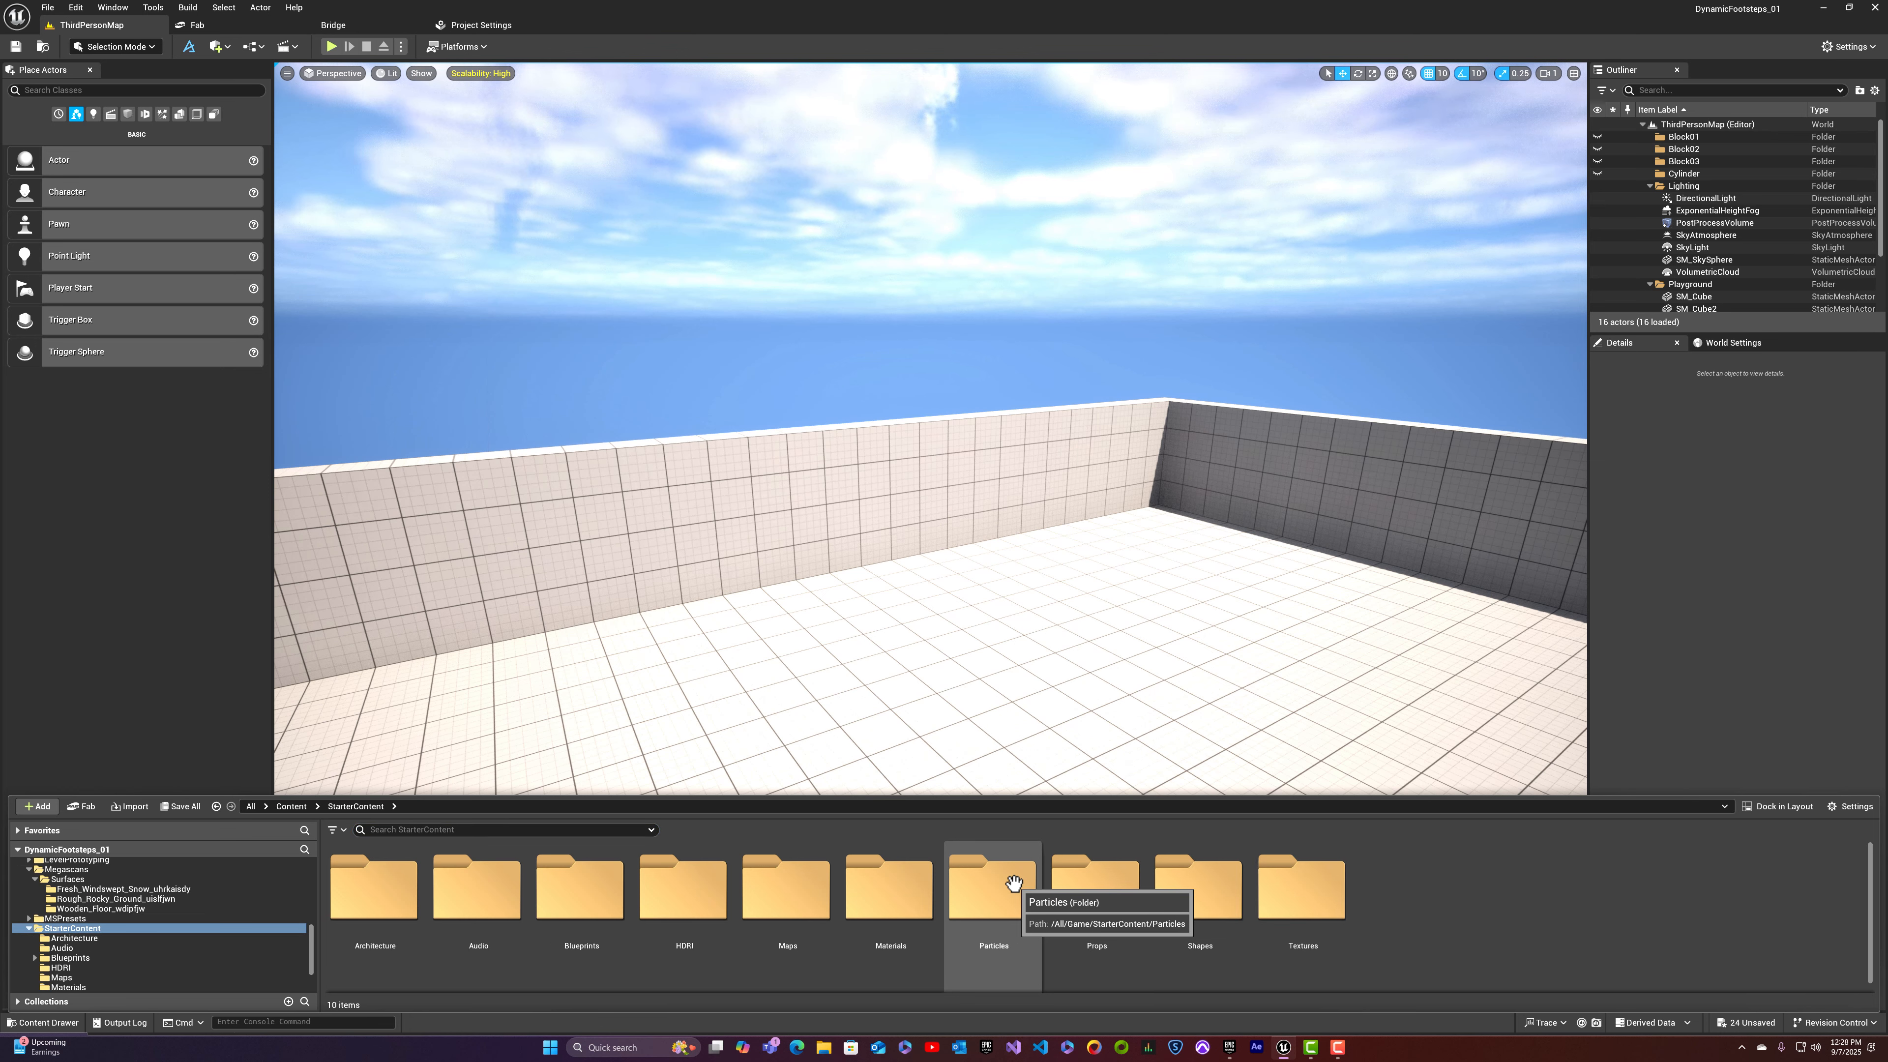
pyautogui.doubleClick(1164, 892)
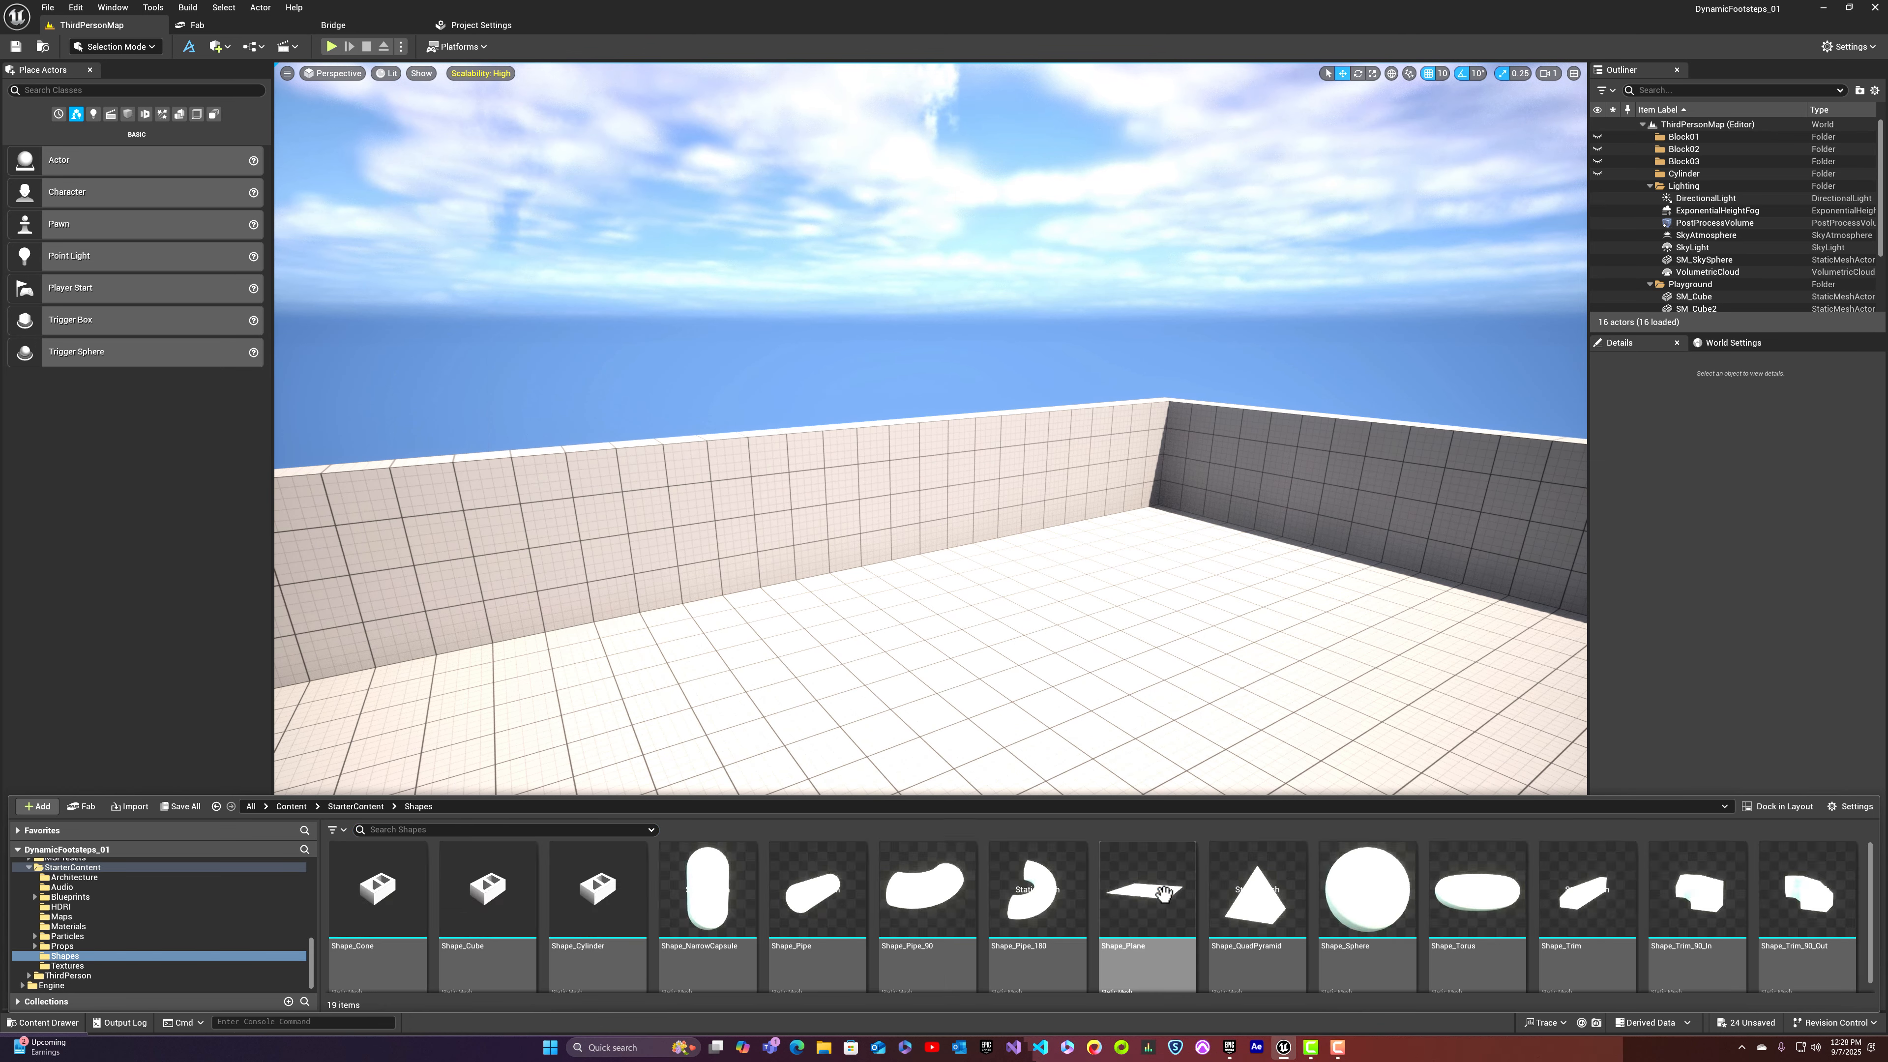
pyautogui.moveTo(487, 892); pyautogui.dragTo(840, 713)
pyautogui.moveTo(974, 627); pyautogui.dragTo(971, 519, button='right')
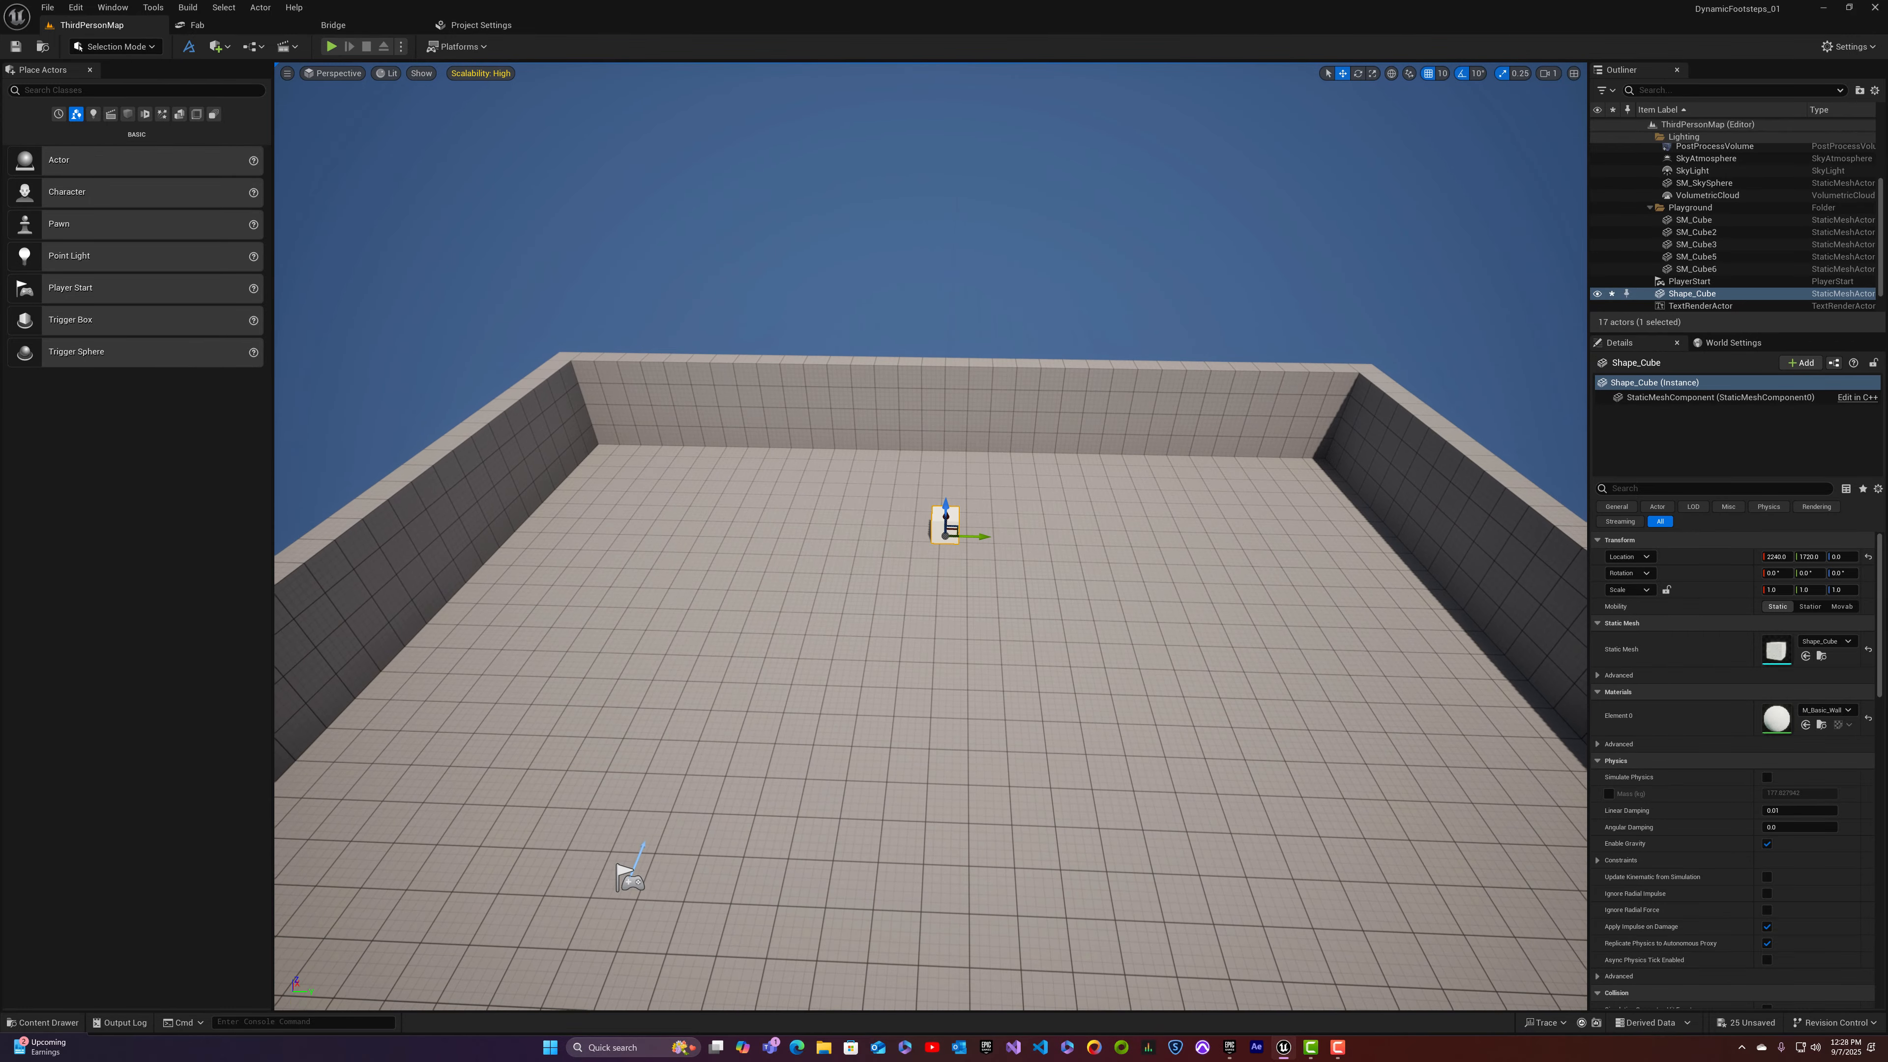
pyautogui.moveTo(946, 516); pyautogui.dragTo(953, 503)
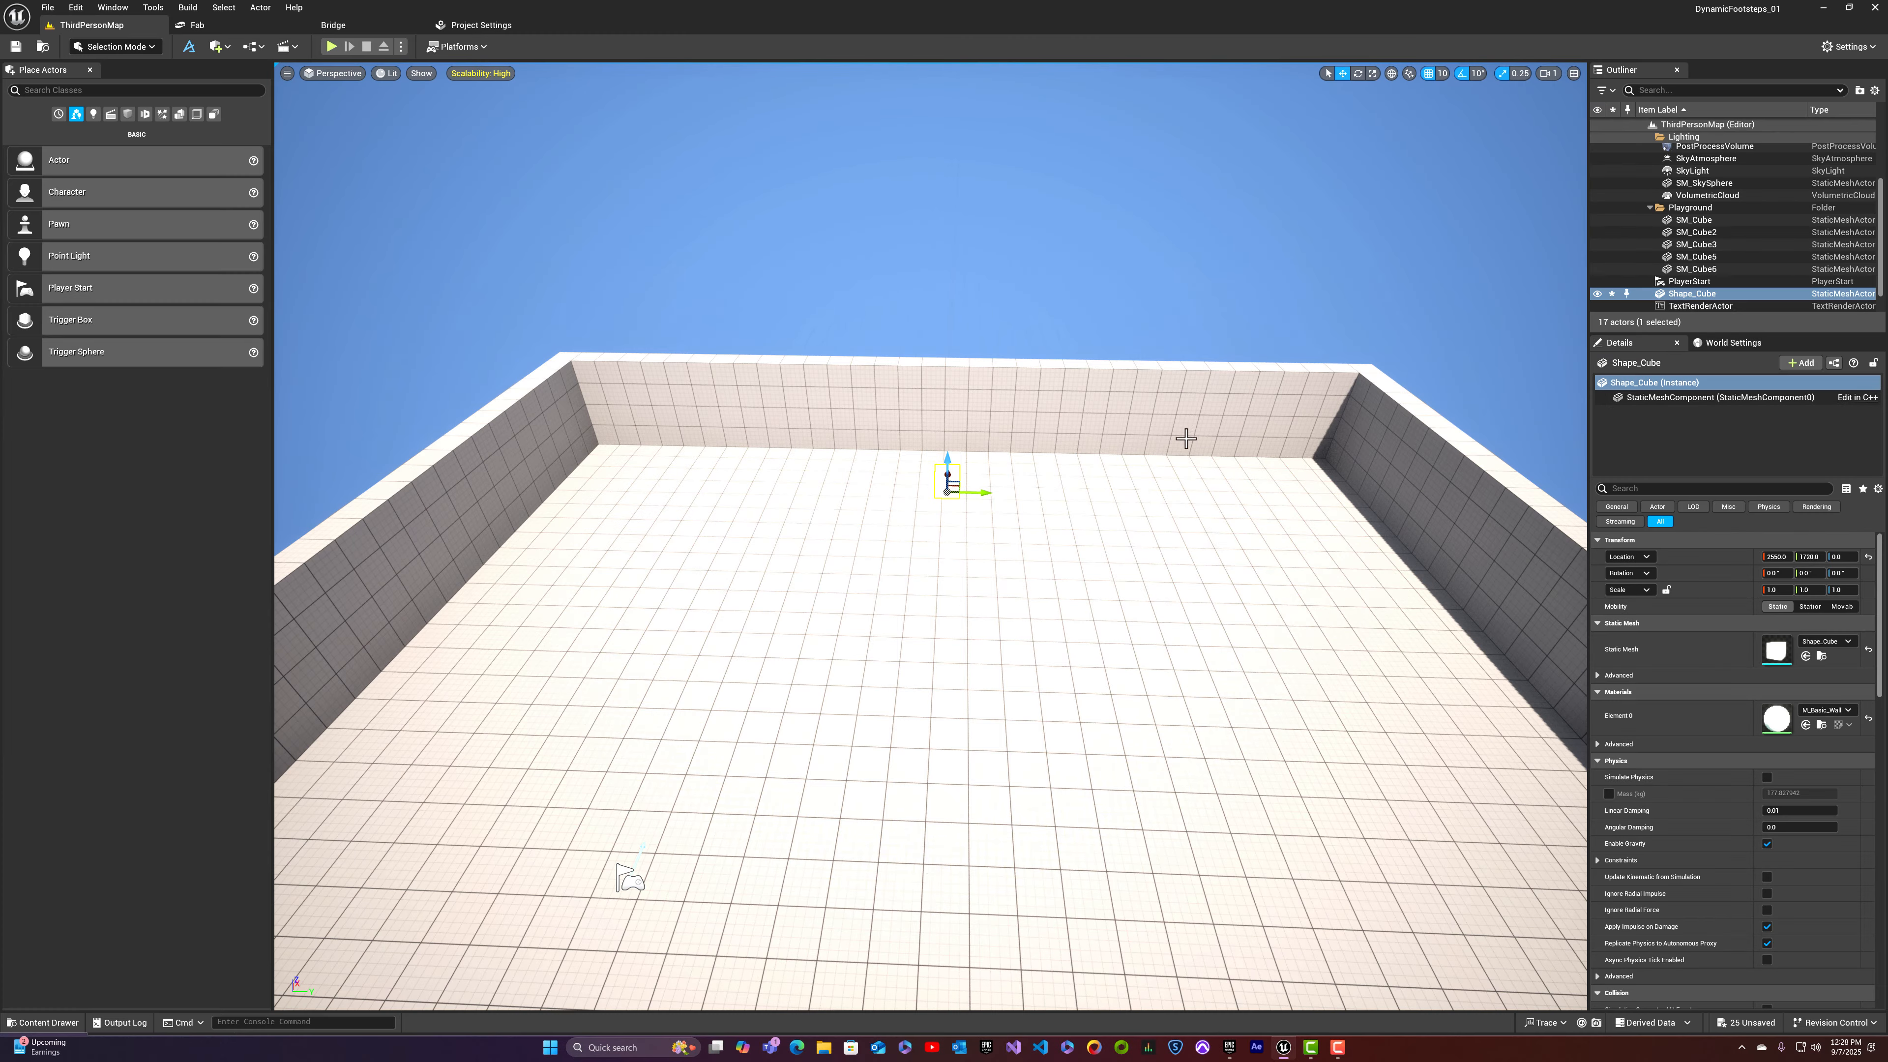
pyautogui.moveTo(952, 443)
pyautogui.mouseDown(button='right')
pyautogui.moveTo(959, 397)
pyautogui.moveTo(969, 421)
pyautogui.mouseUp(button='right')
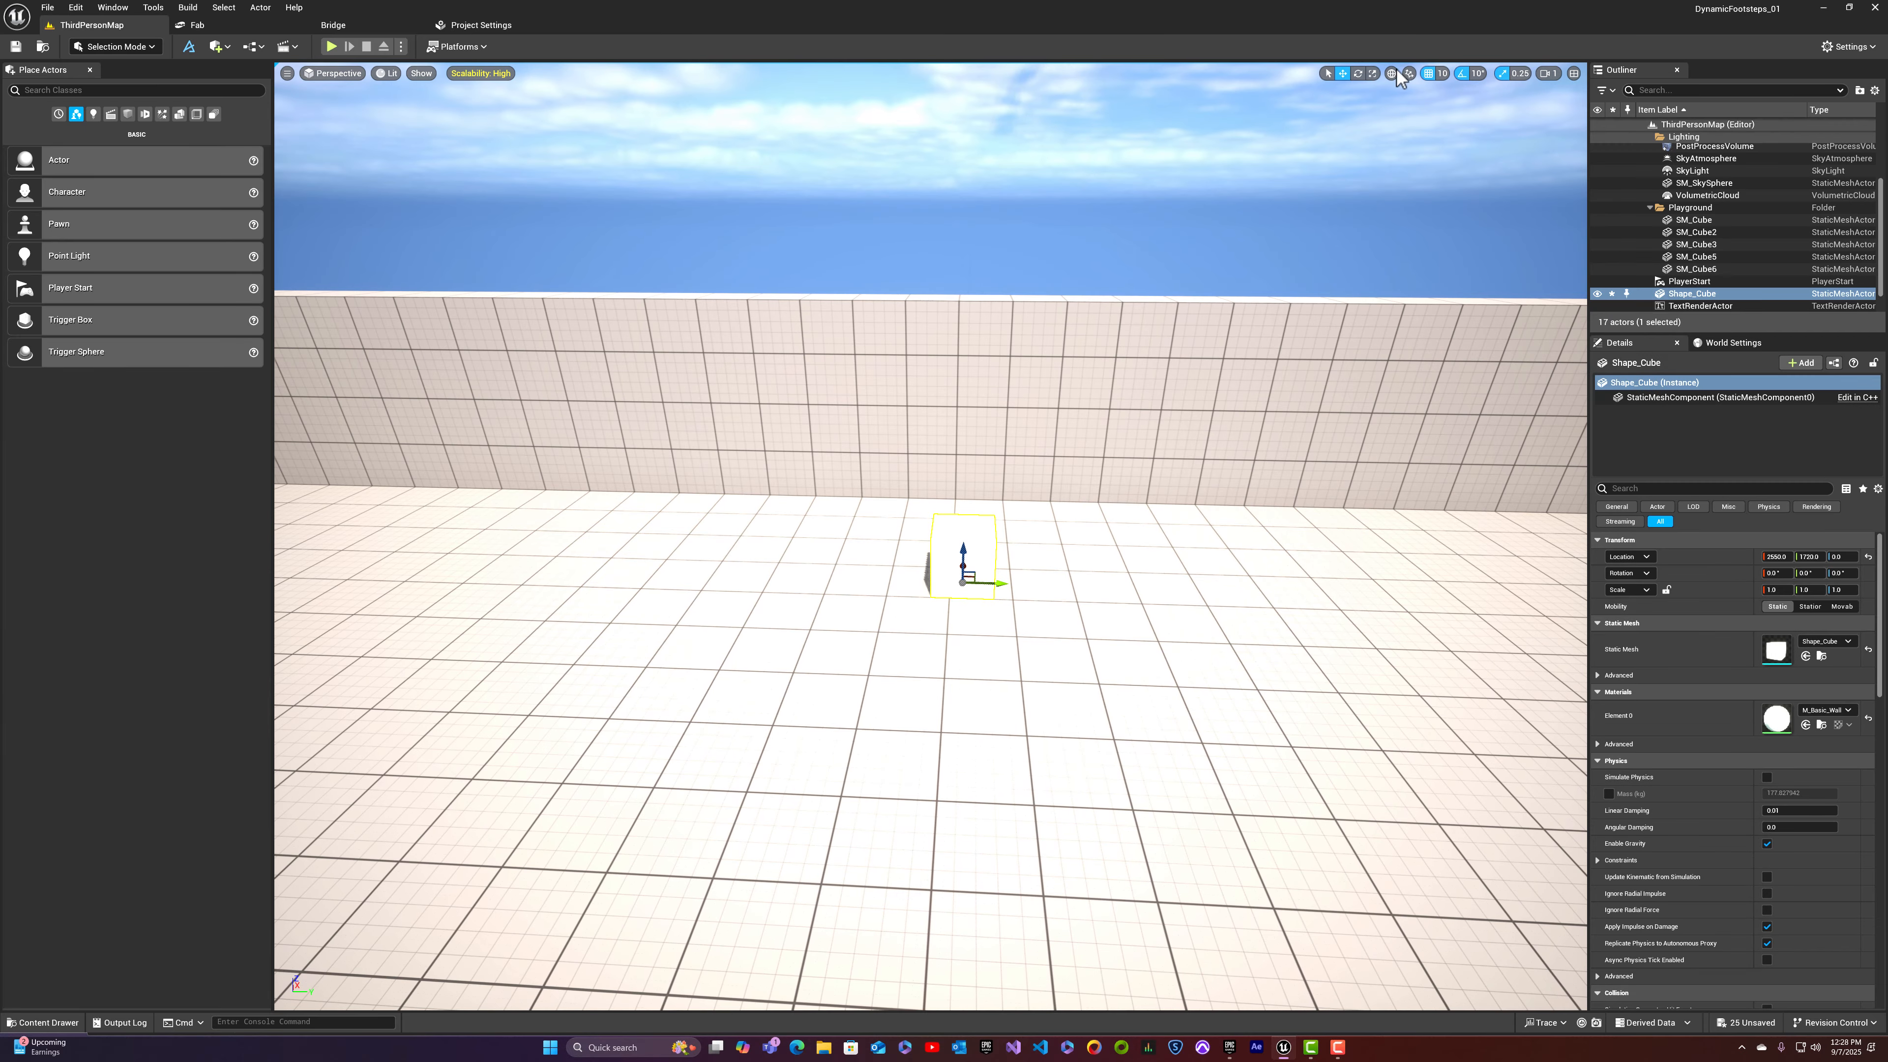
# Step: Flatten the cube to a Z scale of 0.125, using a scale snap of 0.125
pyautogui.click(1371, 79)
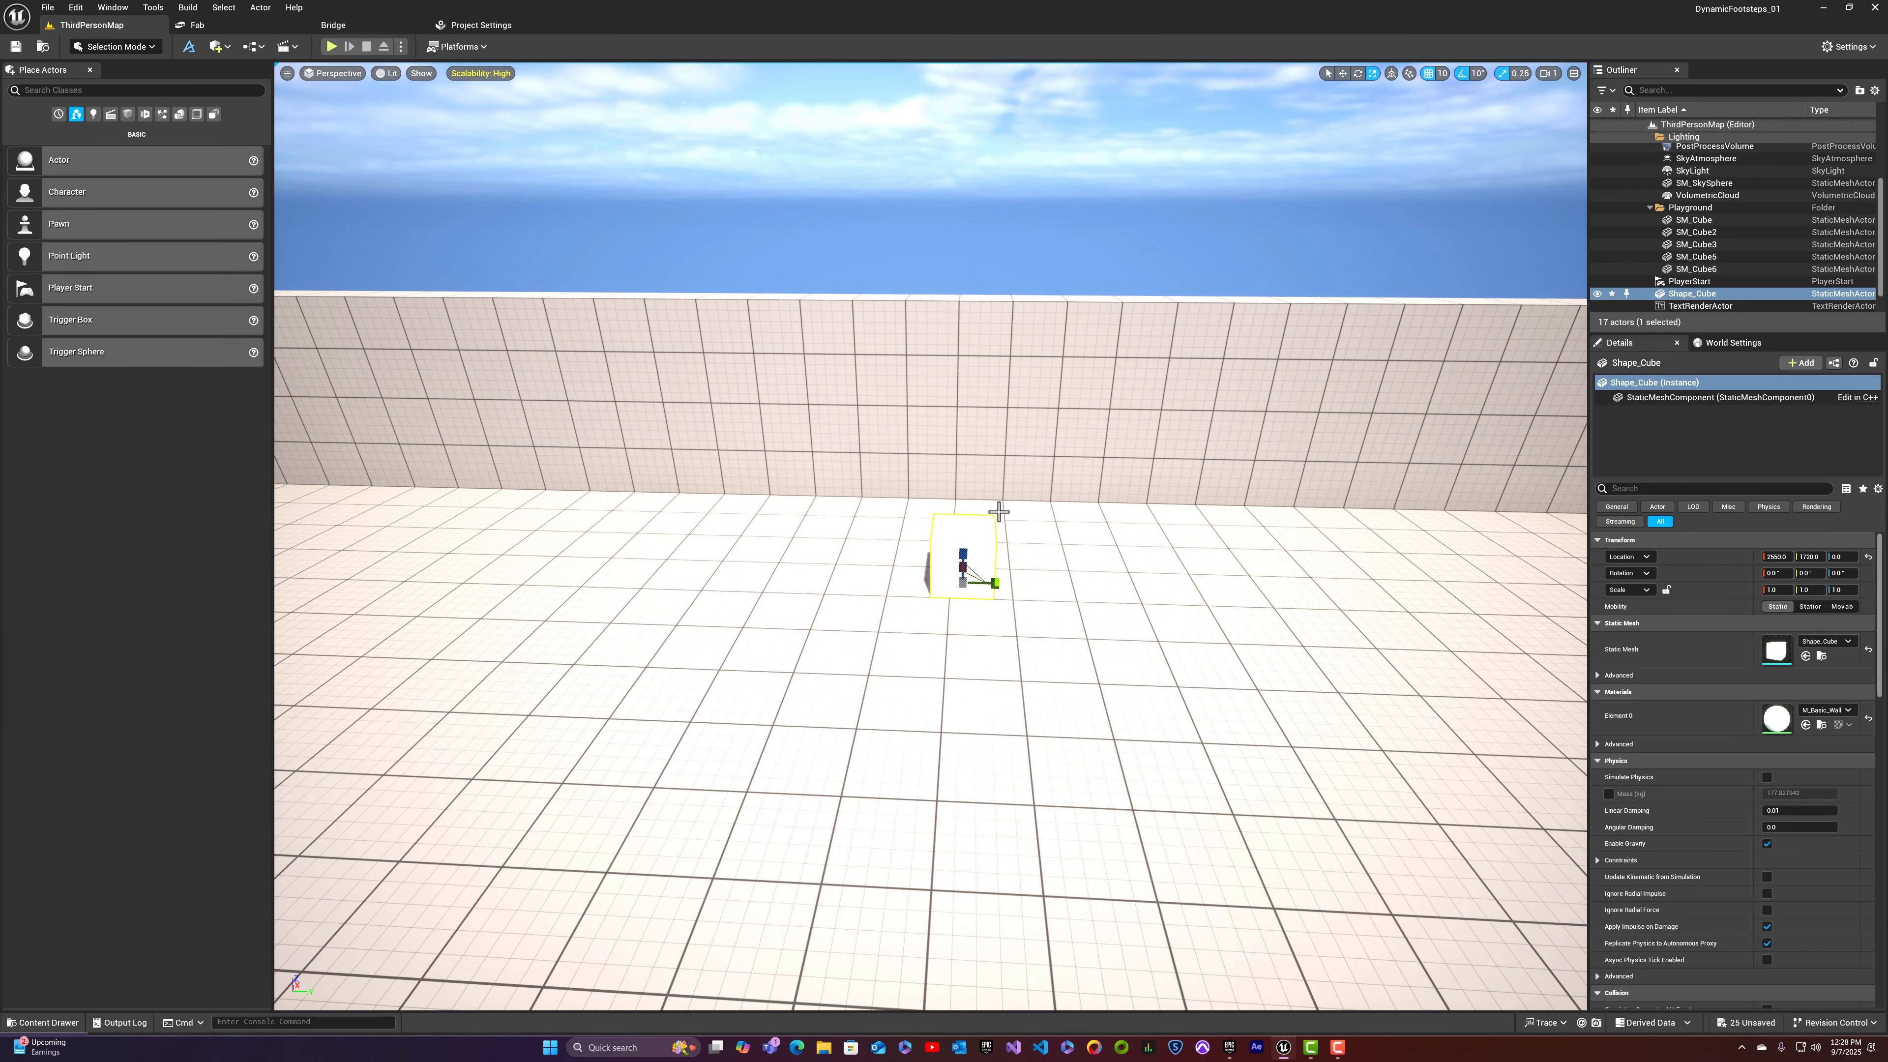
pyautogui.moveTo(963, 559); pyautogui.dragTo(972, 595)
pyautogui.moveTo(975, 599); pyautogui.dragTo(1160, 595, button='right')
pyautogui.moveTo(1103, 611)
pyautogui.mouseDown()
pyautogui.moveTo(1104, 631)
pyautogui.moveTo(1103, 610)
pyautogui.mouseUp()
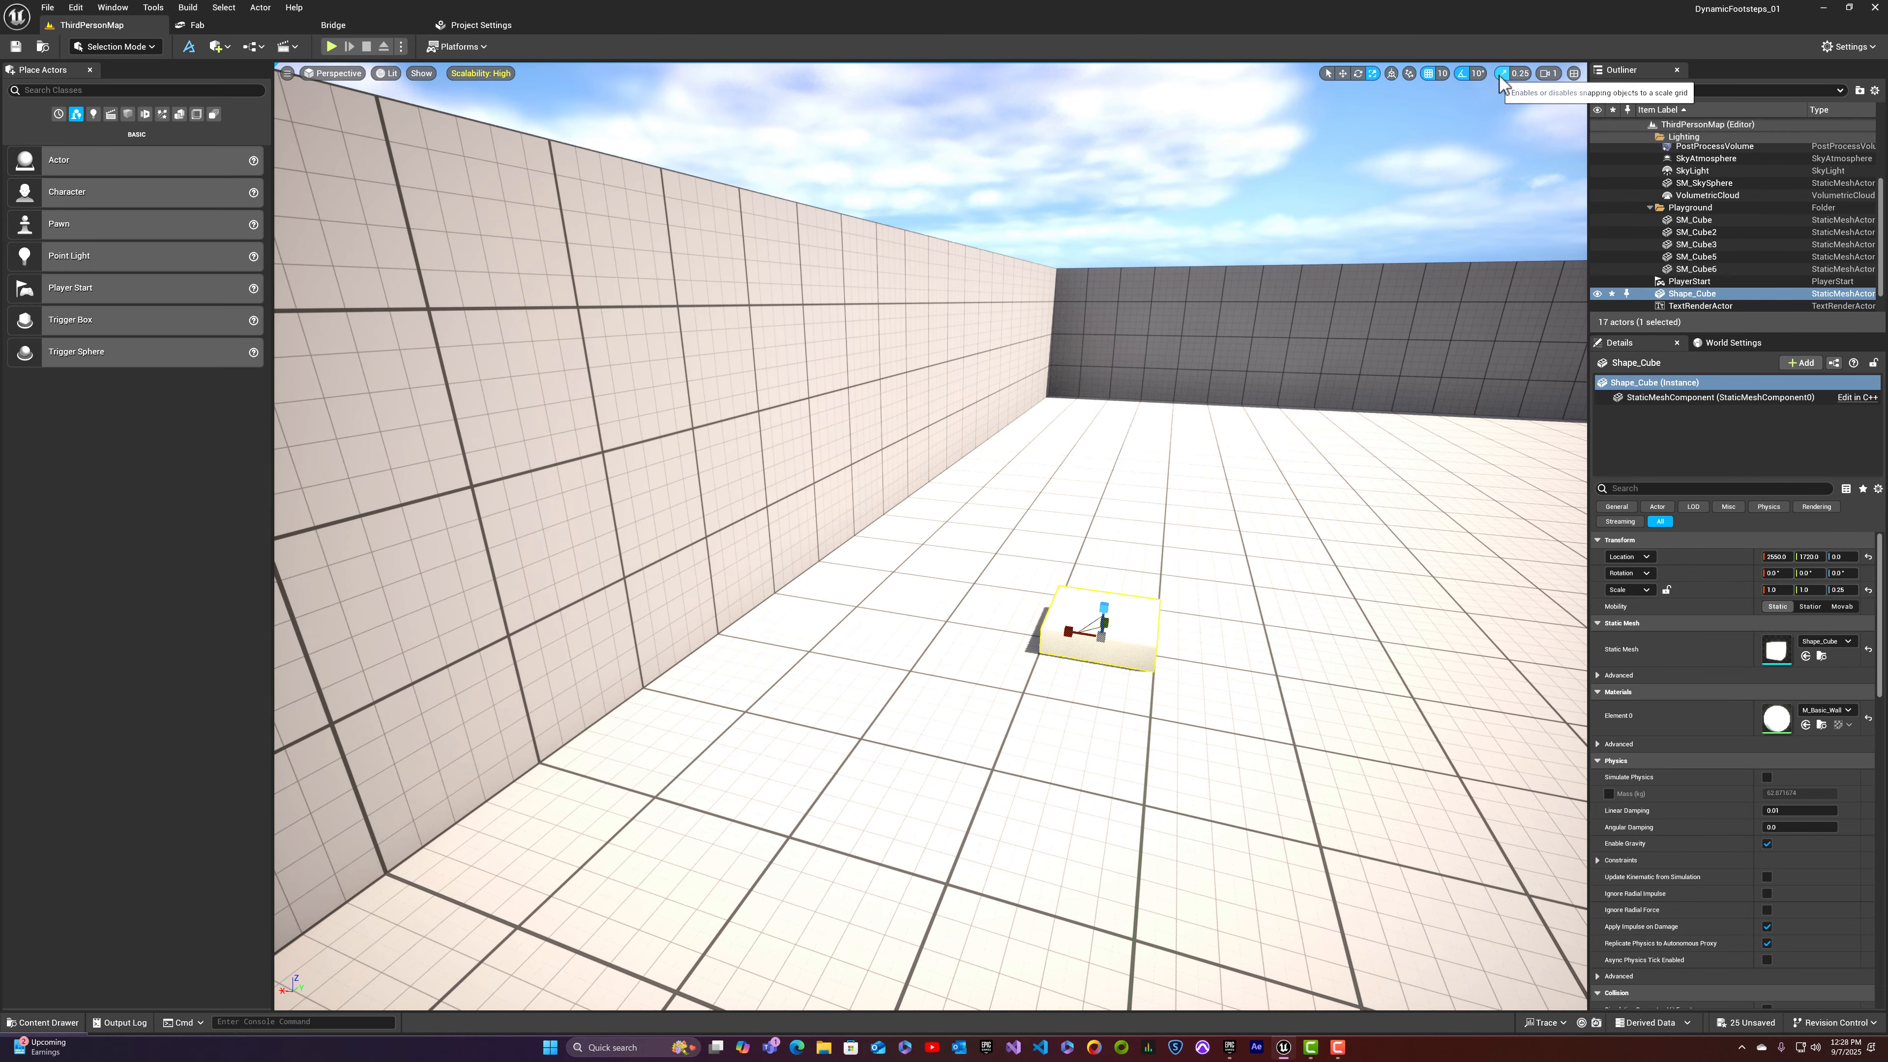
pyautogui.click(1516, 74)
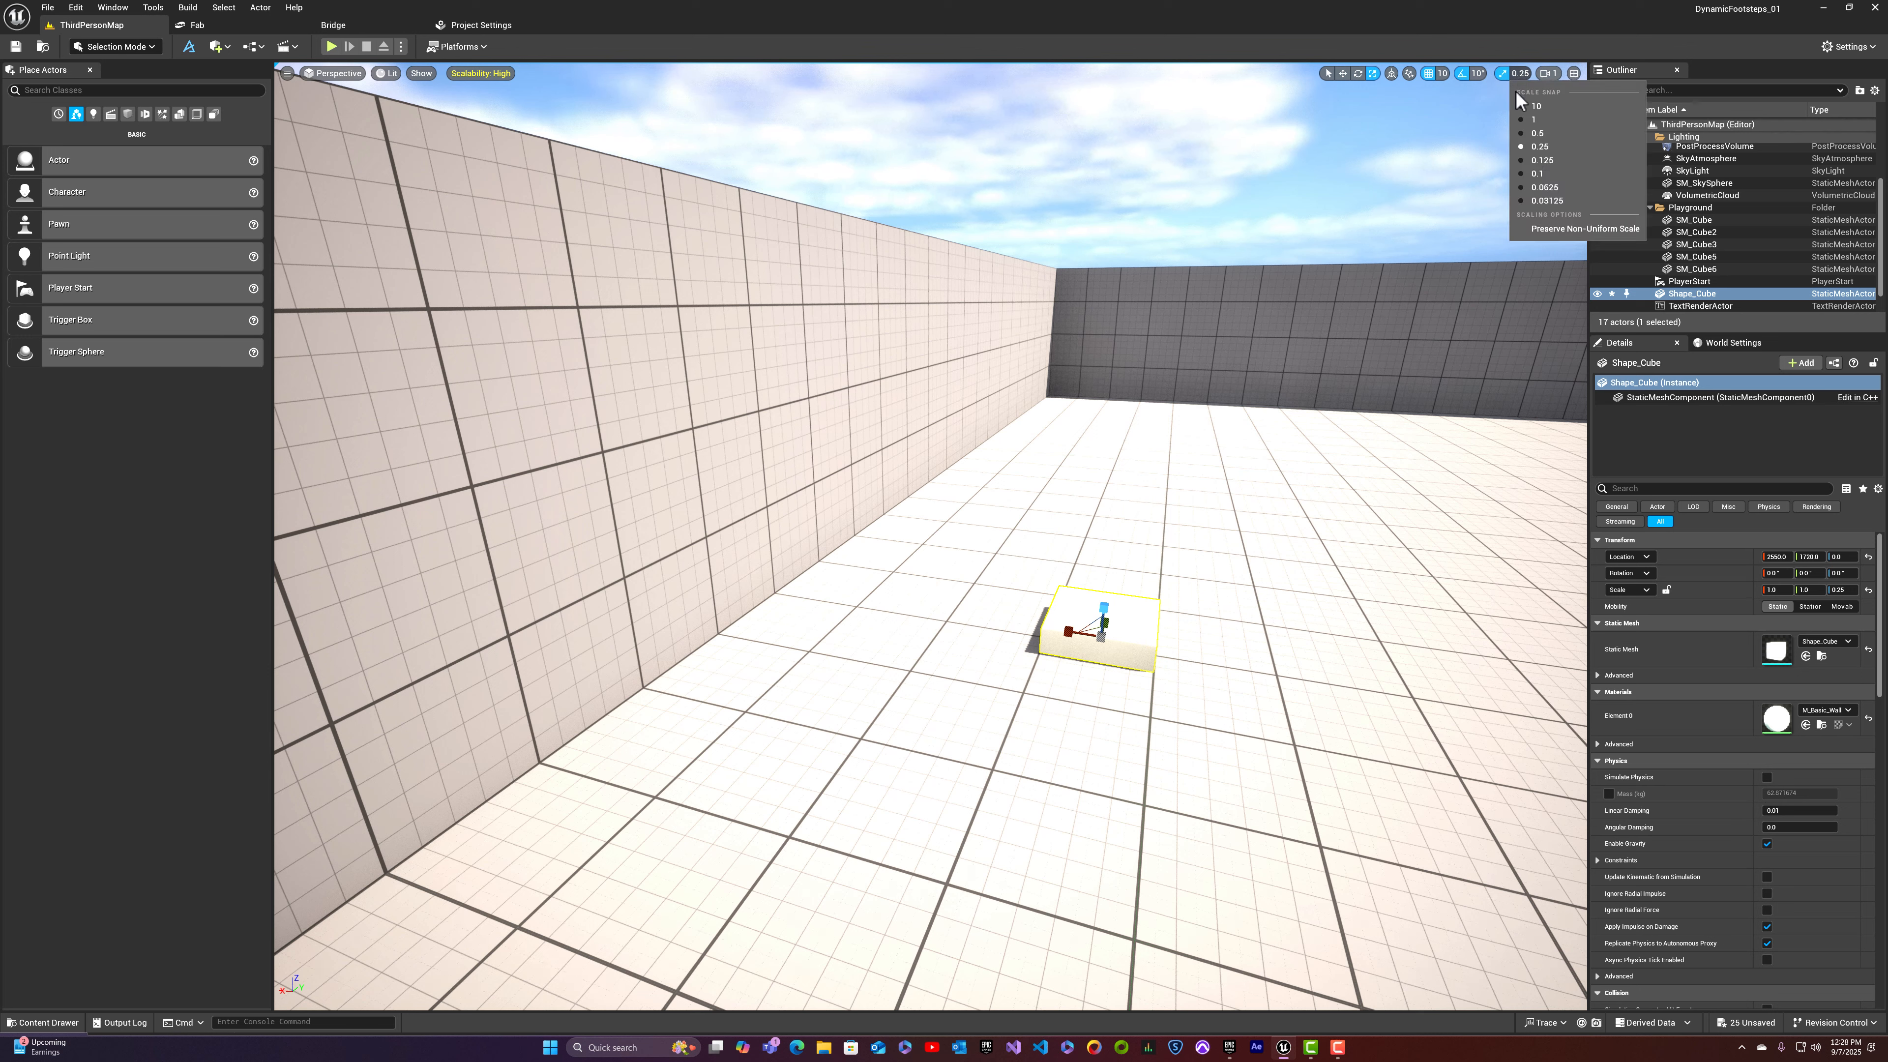
pyautogui.click(1541, 160)
pyautogui.moveTo(1105, 610); pyautogui.dragTo(817, 590)
# Step: Stretch the flattened cube along the wall into a long slab with X scale 5.125 and Y scale 24.625
pyautogui.moveTo(1133, 637); pyautogui.dragTo(1048, 547, button='right')
pyautogui.press('s')
pyautogui.moveTo(1036, 510); pyautogui.dragTo(1263, 519)
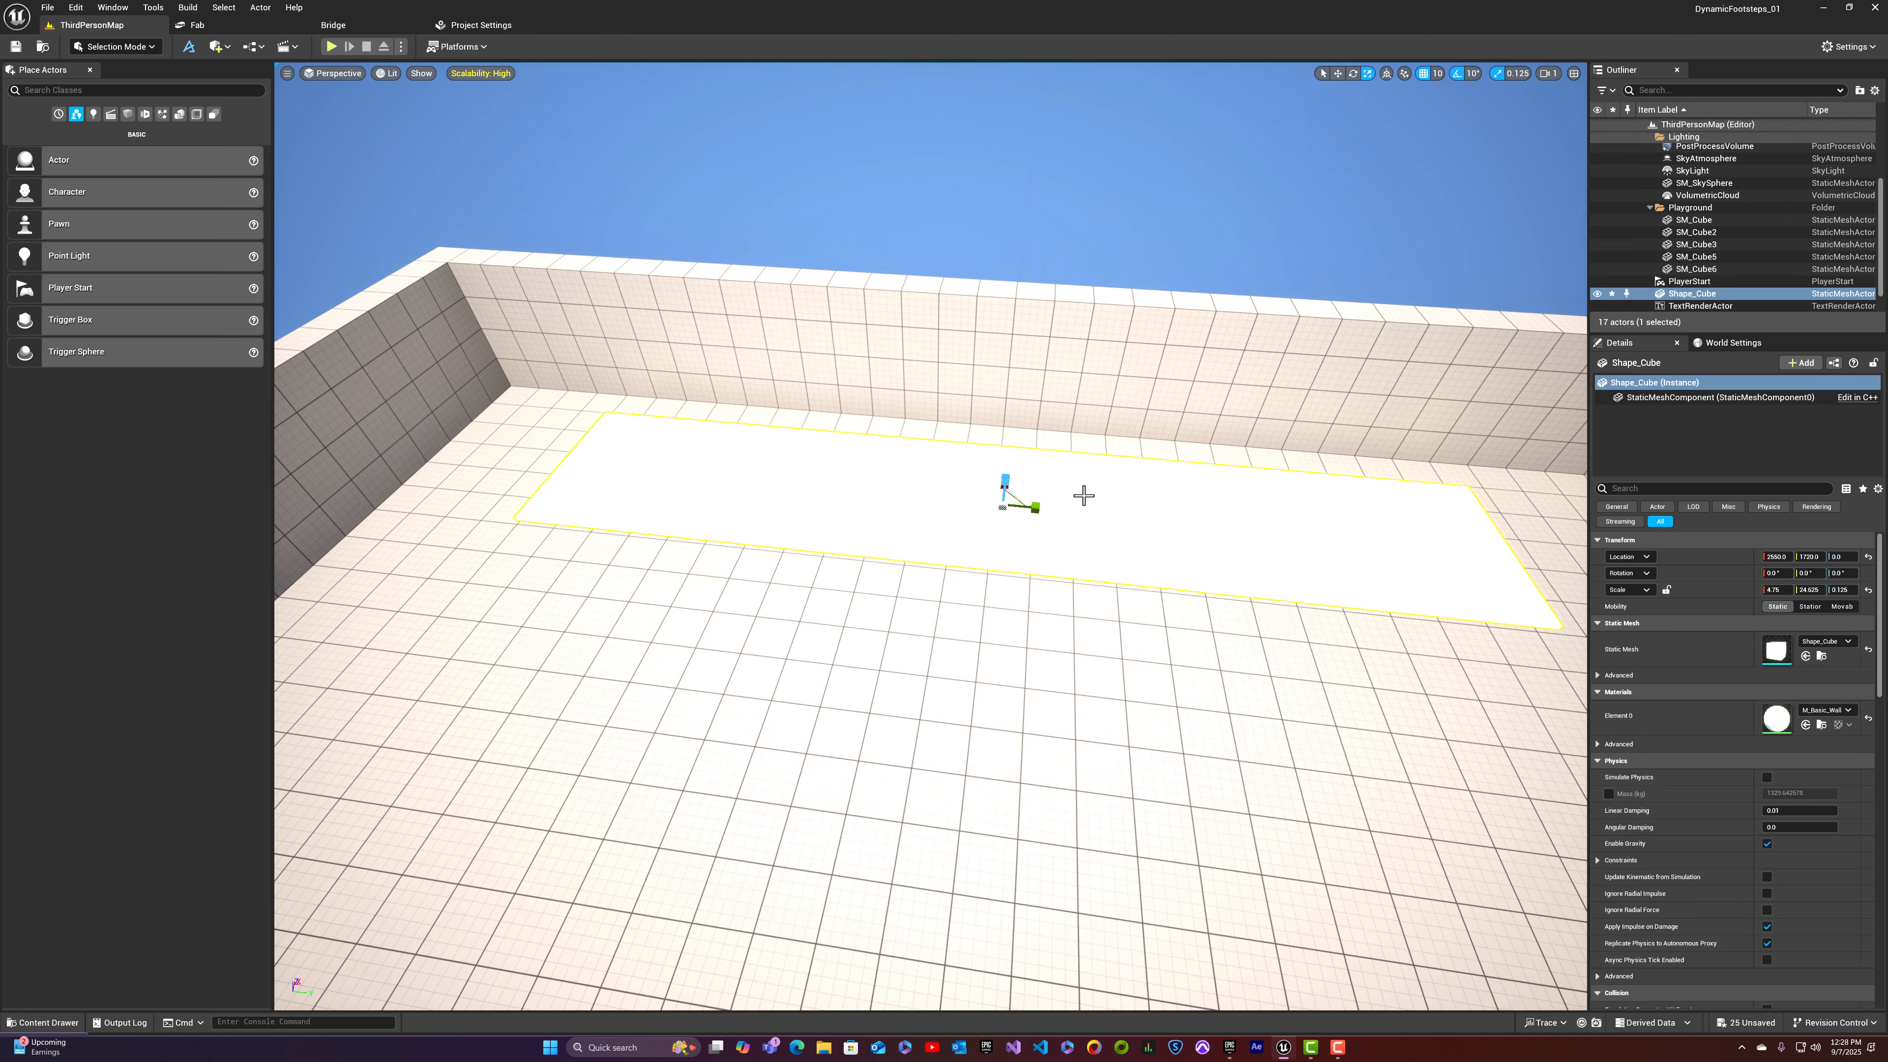
pyautogui.press('a')
pyautogui.moveTo(952, 516); pyautogui.dragTo(1167, 517, button='right')
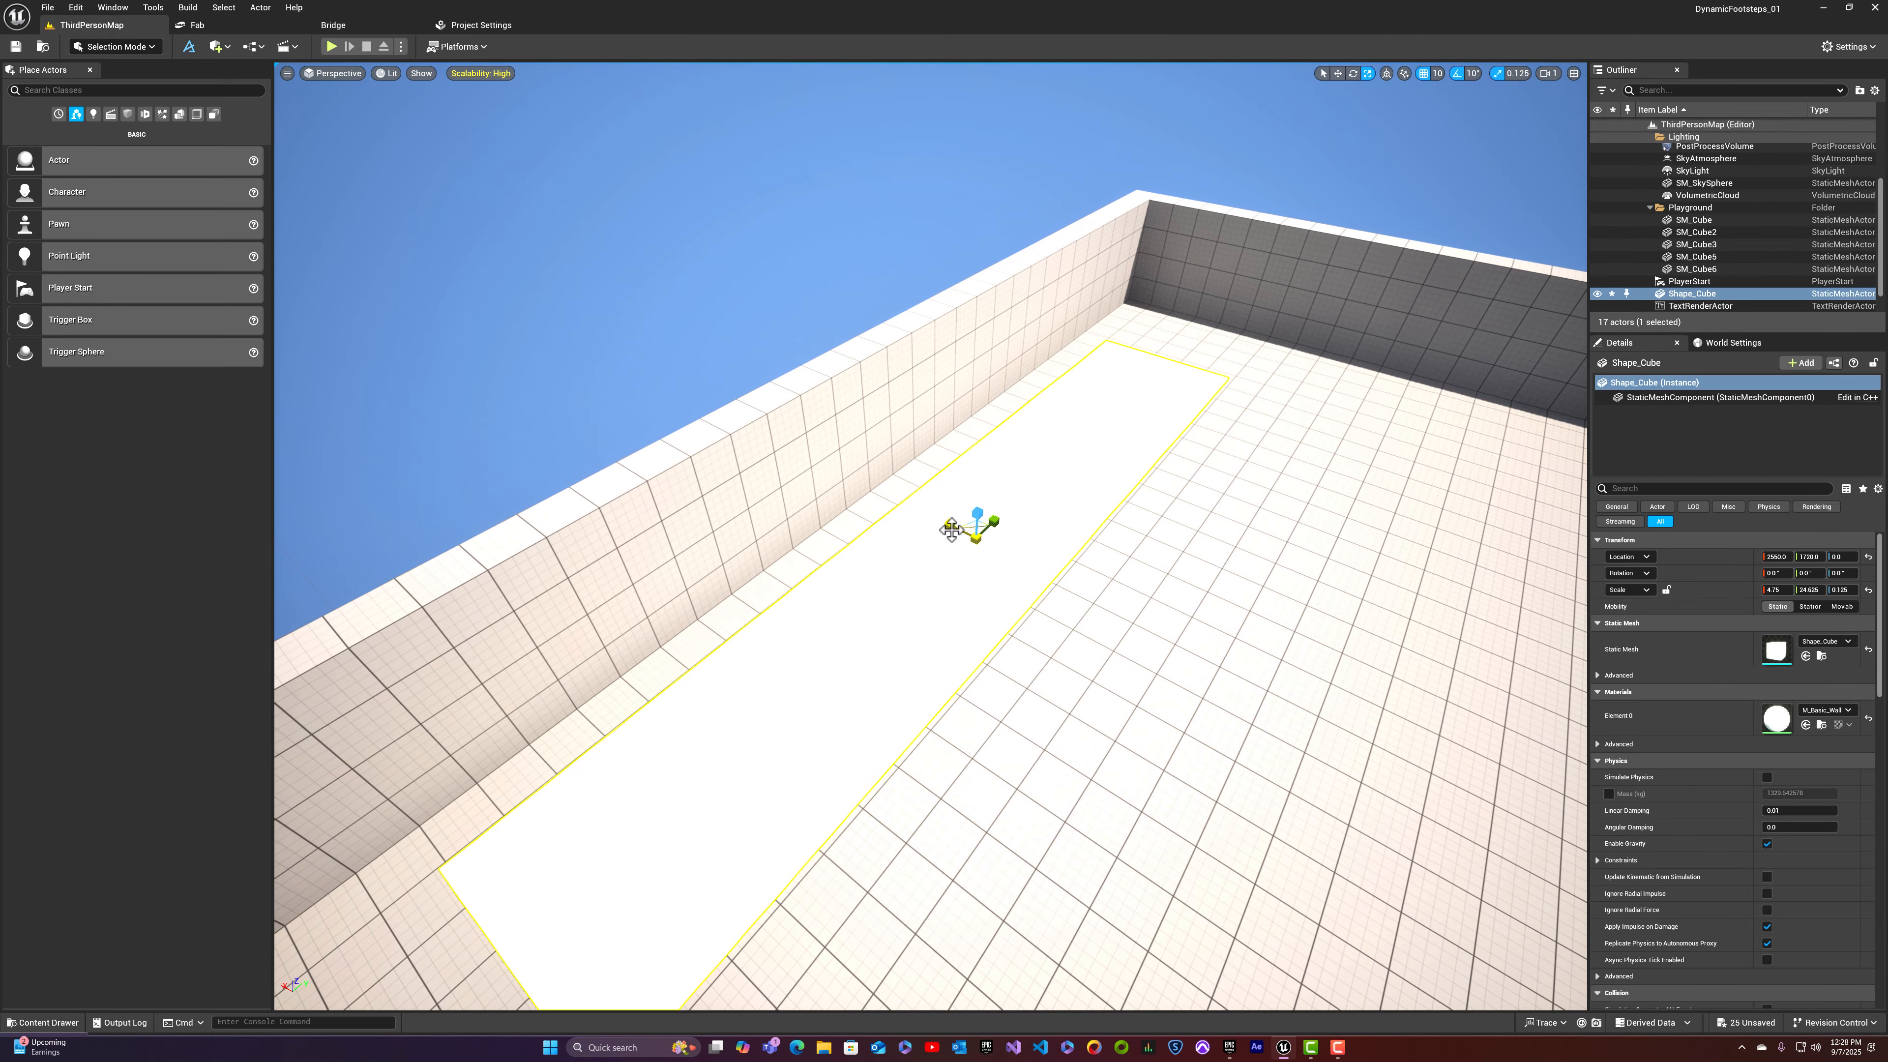
pyautogui.moveTo(950, 526); pyautogui.dragTo(927, 517)
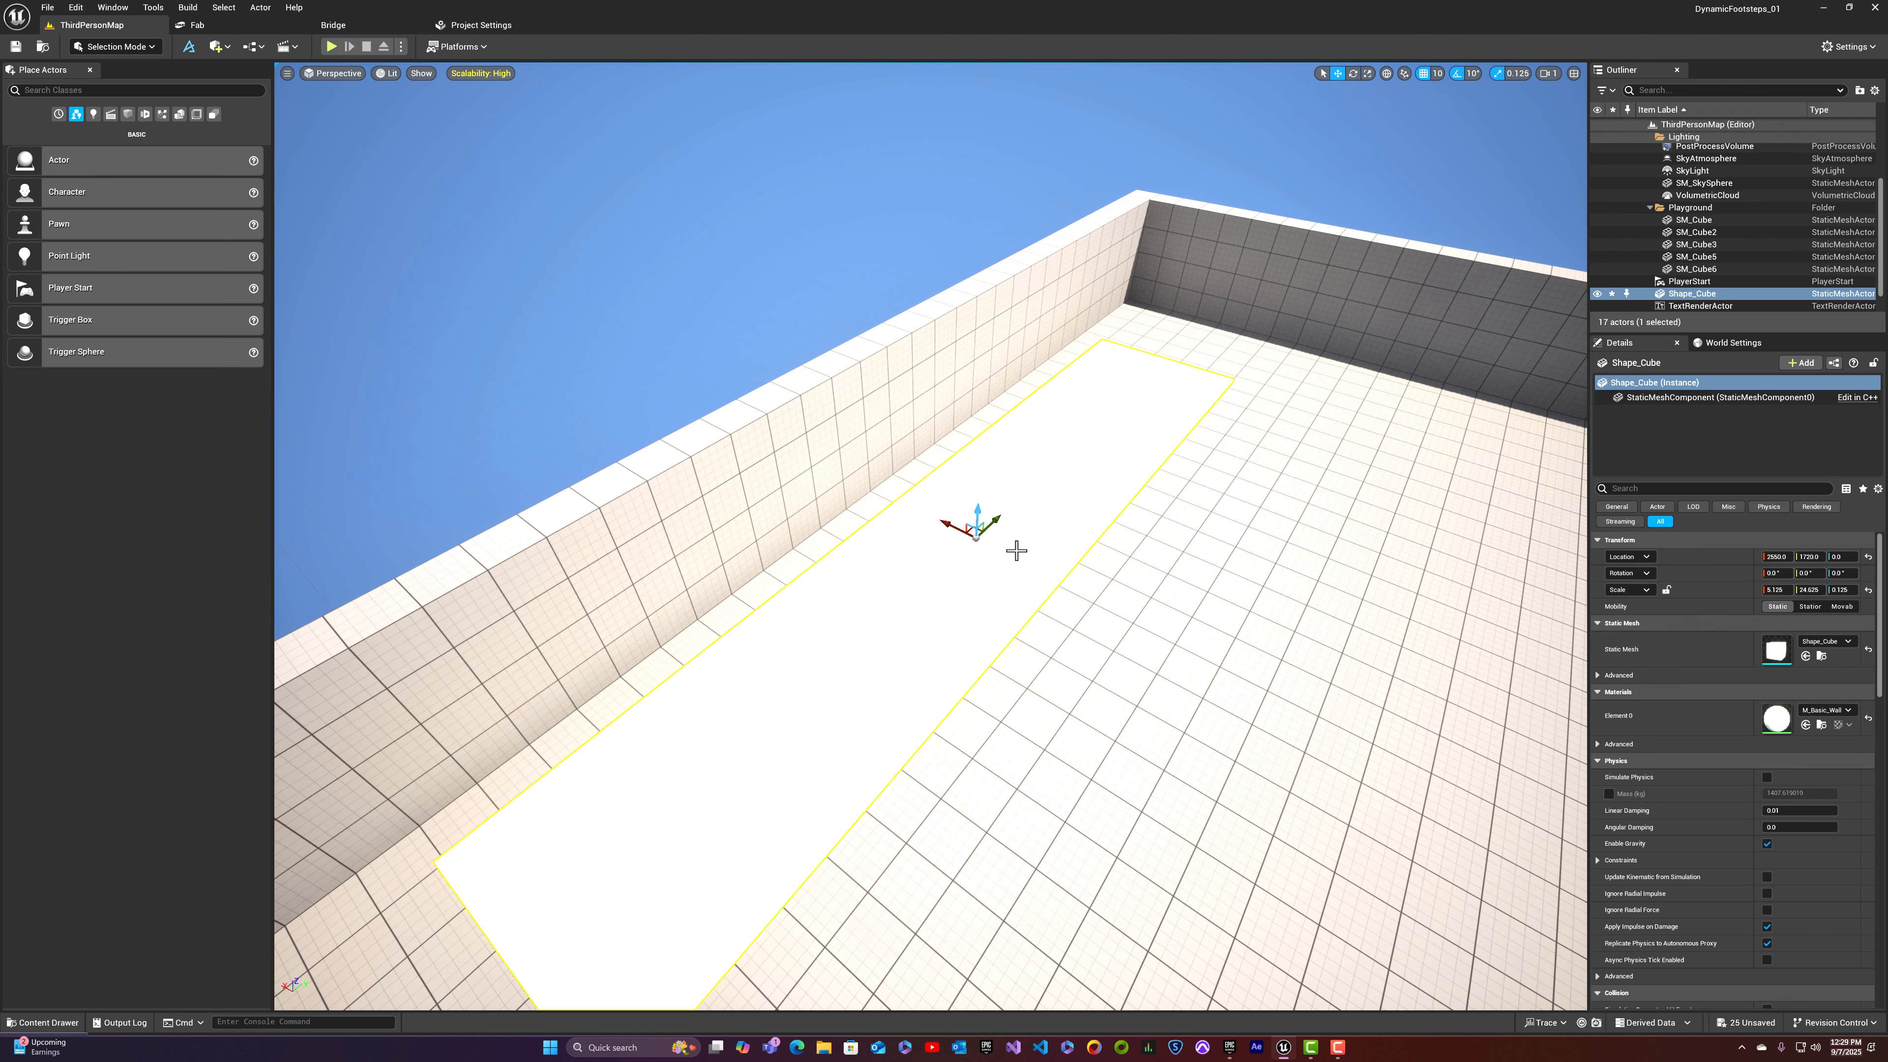
# Step: Duplicate the slab along X with a small gap, and duplicate the pair again to make four parallel slabs
pyautogui.moveTo(1017, 551)
pyautogui.mouseDown(button='right')
pyautogui.moveTo(1093, 584)
pyautogui.moveTo(994, 561)
pyautogui.mouseUp(button='right')
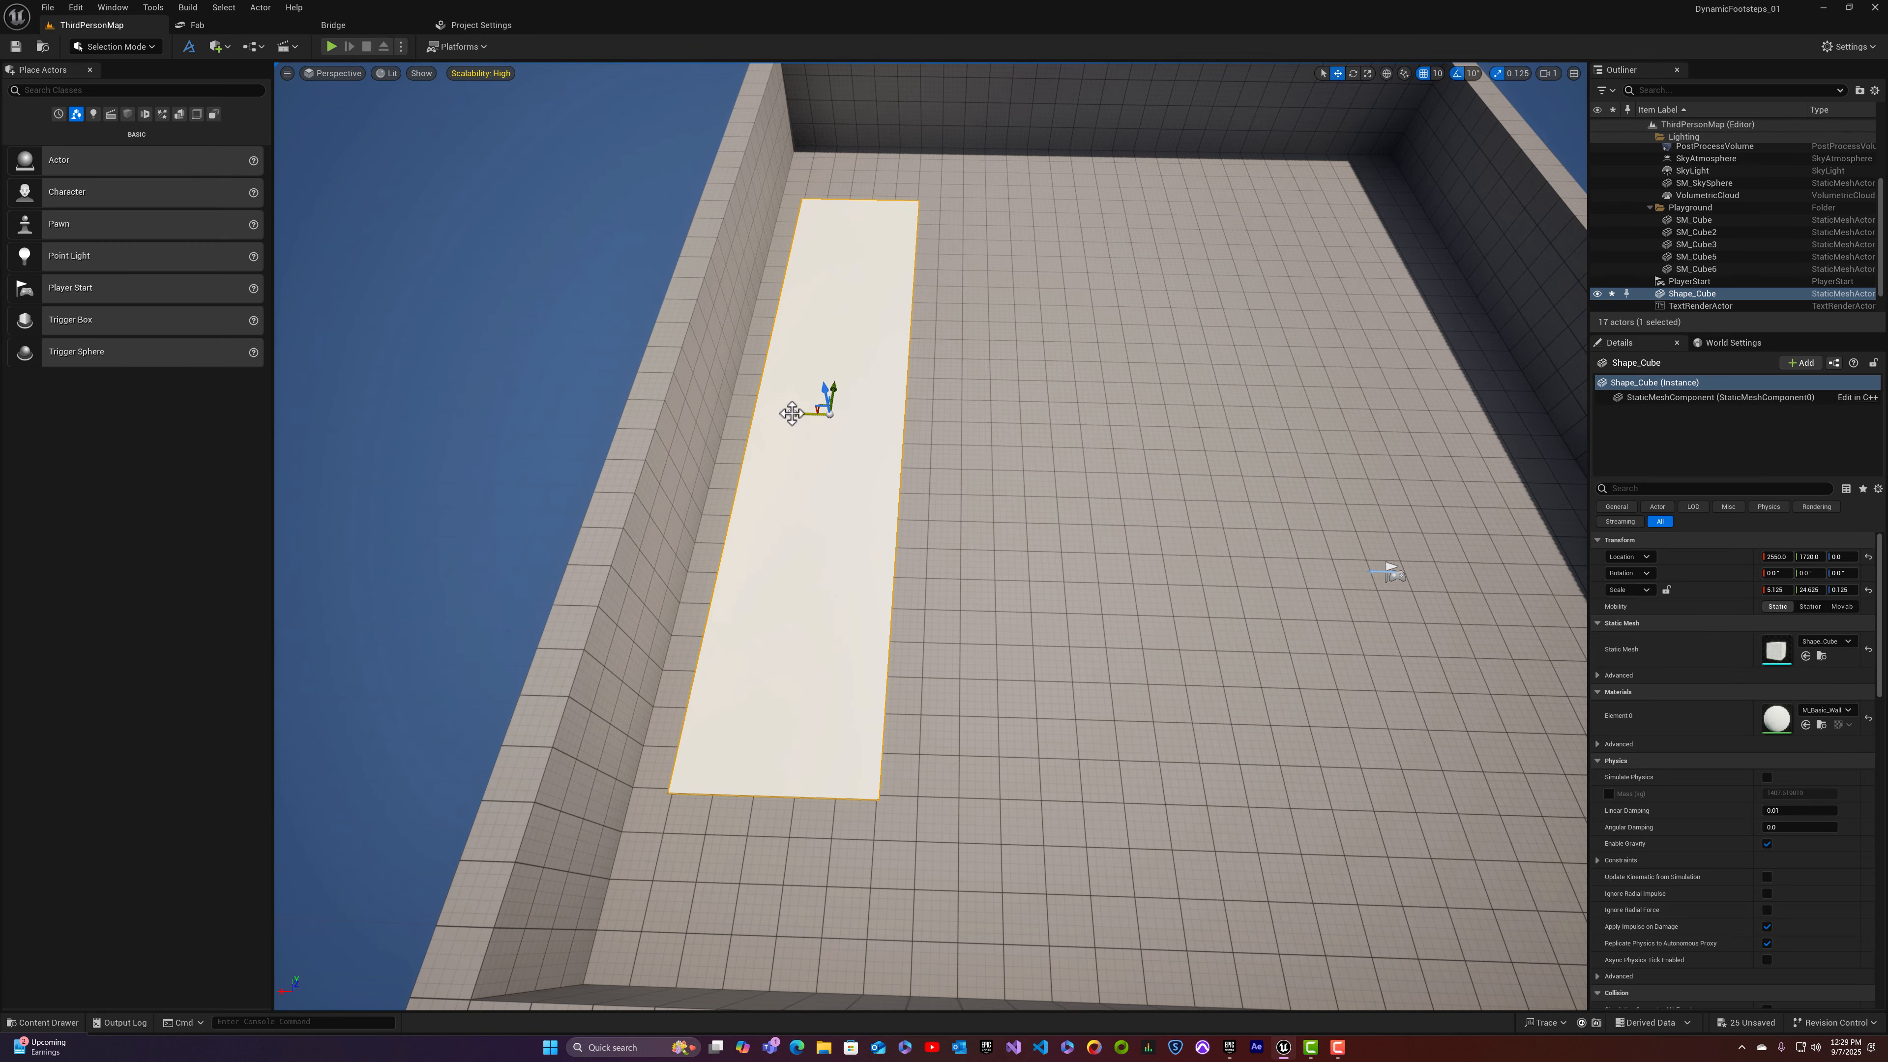
pyautogui.keyDown('alt'); pyautogui.moveTo(801, 410); pyautogui.dragTo(954, 477); pyautogui.keyUp('alt')
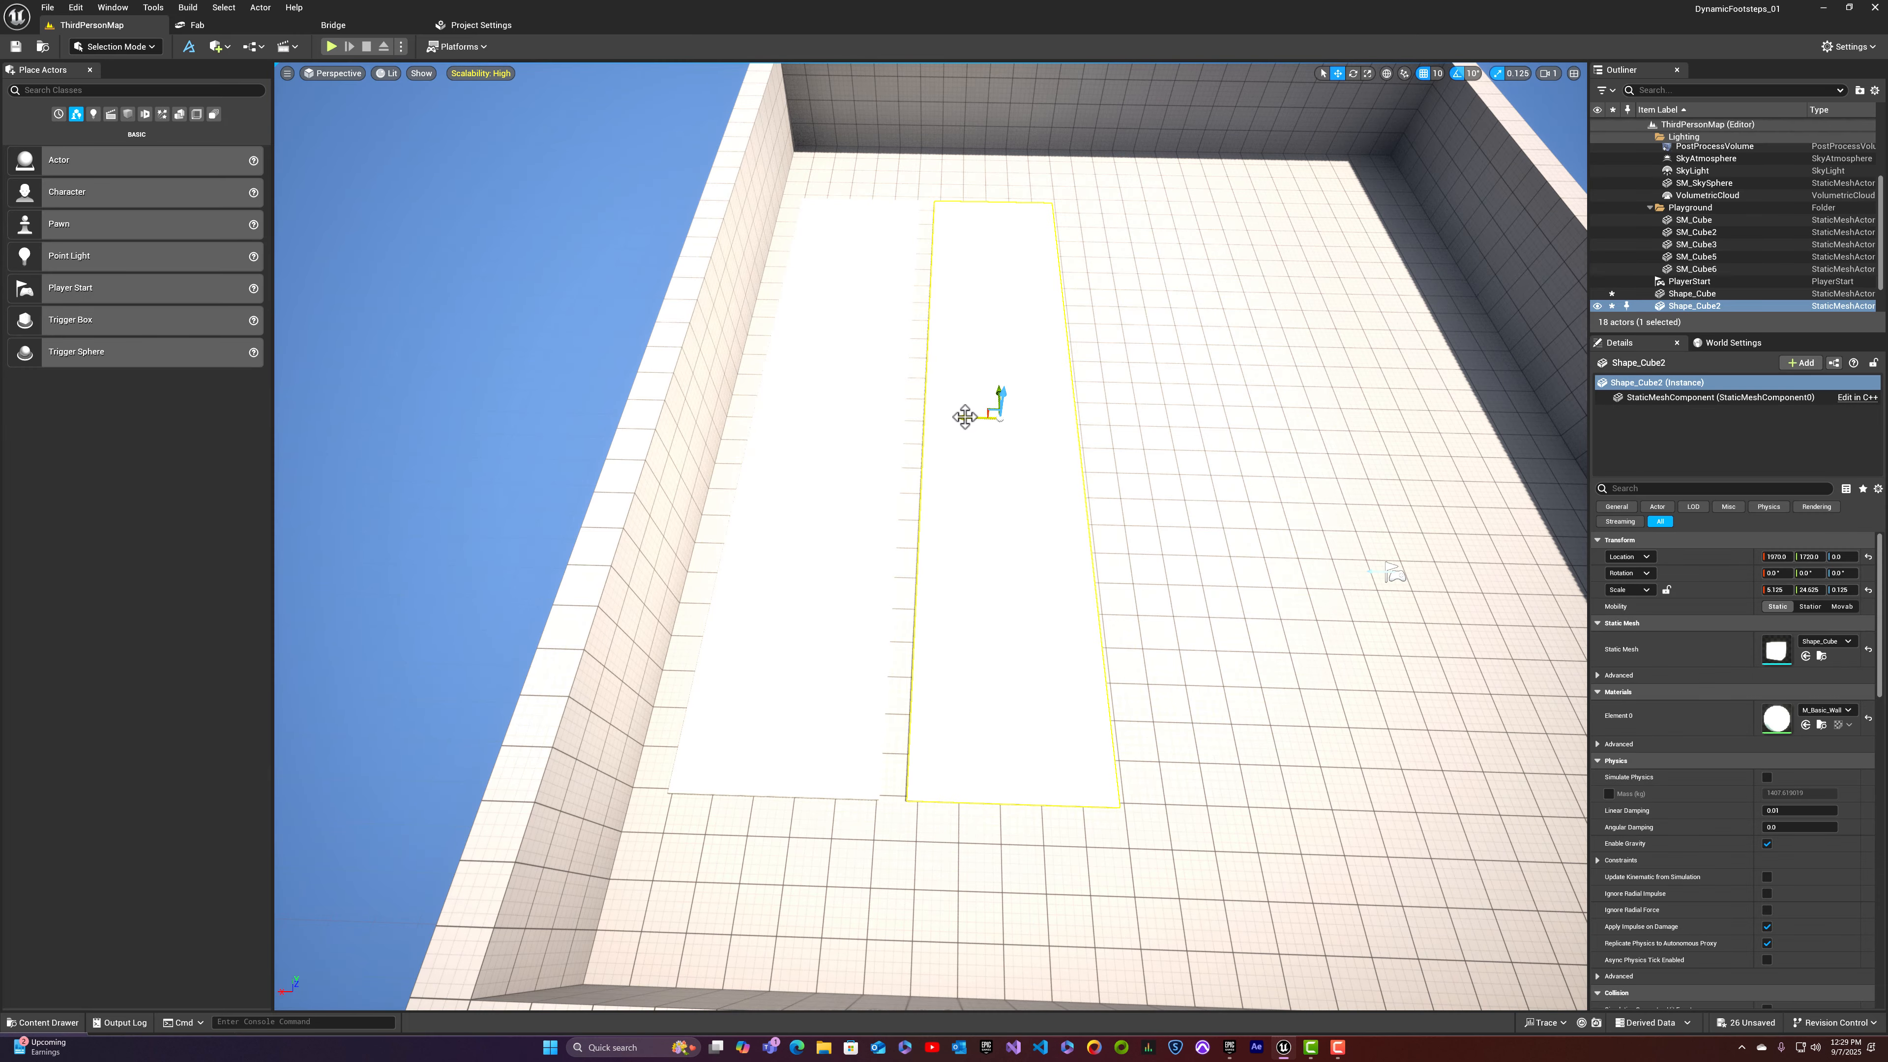
pyautogui.click(857, 422)
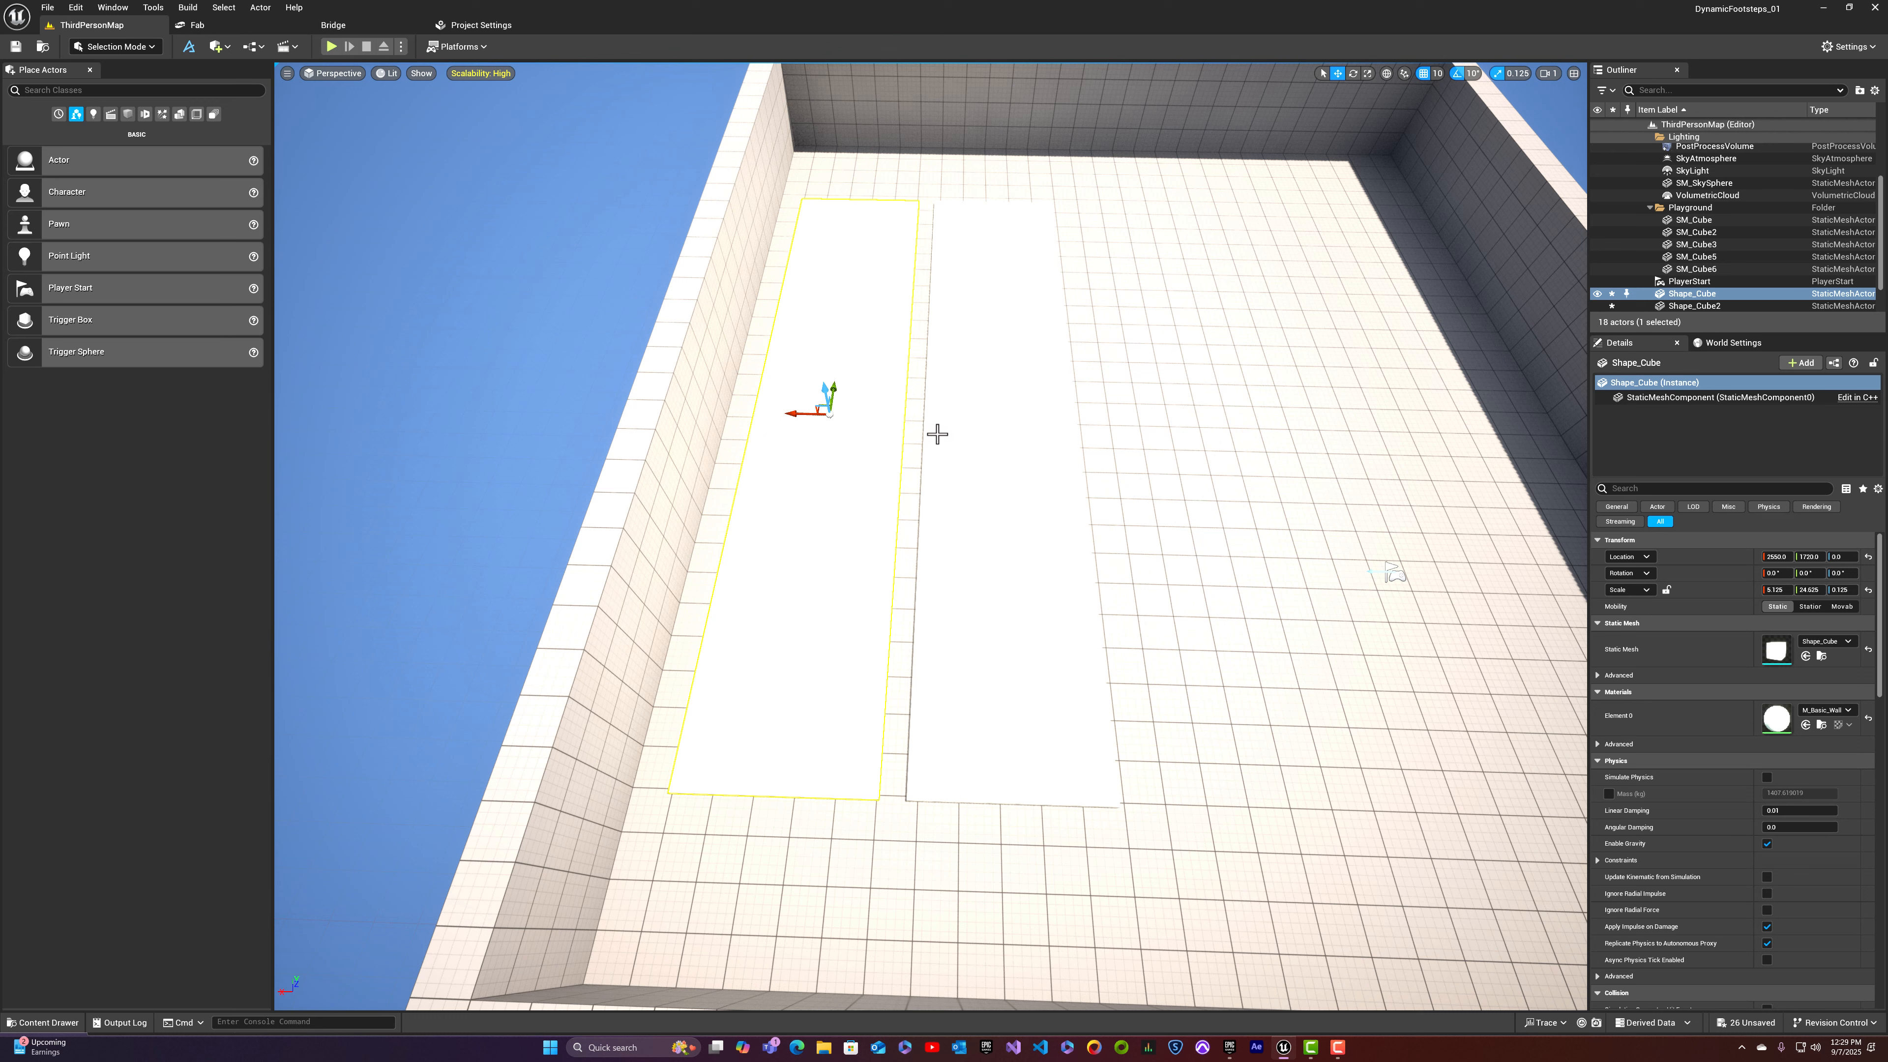
pyautogui.keyDown('ctrl'); pyautogui.click(967, 422); pyautogui.keyUp('ctrl')
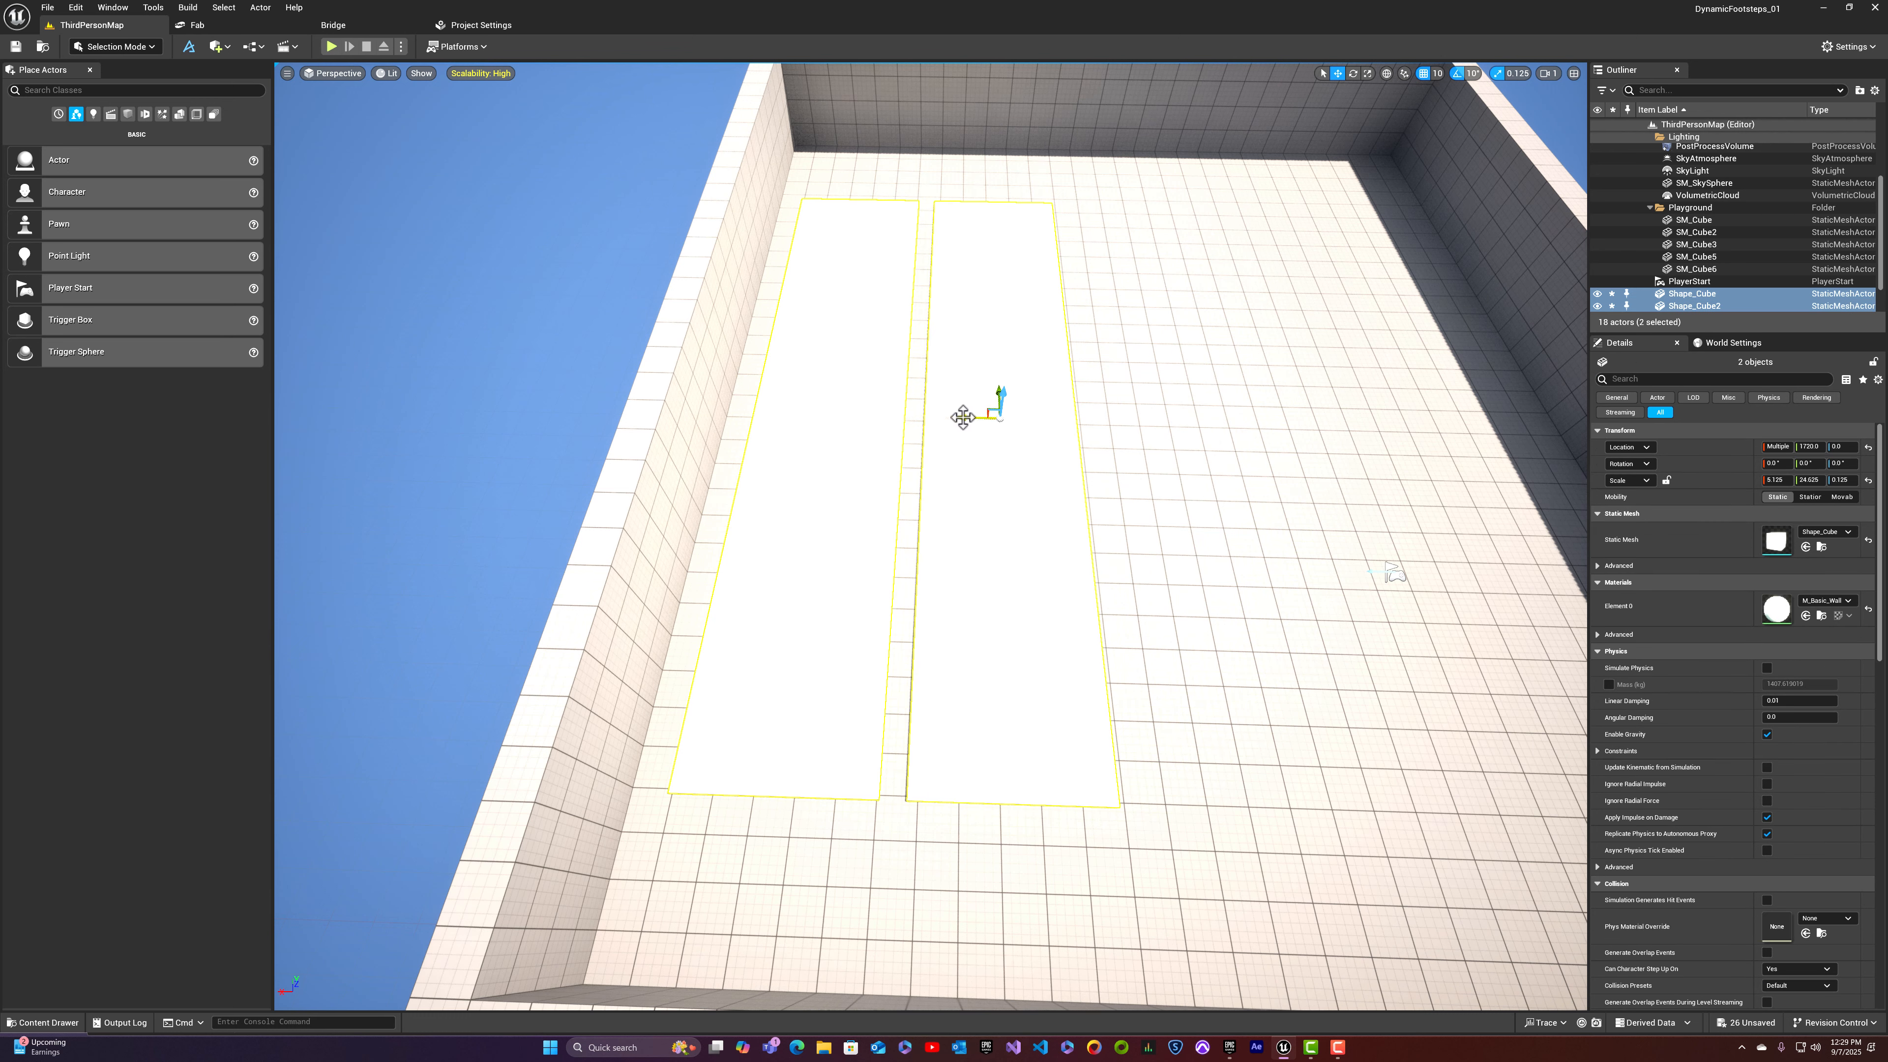
pyautogui.keyDown('alt'); pyautogui.moveTo(962, 417); pyautogui.dragTo(1313, 426); pyautogui.keyUp('alt')
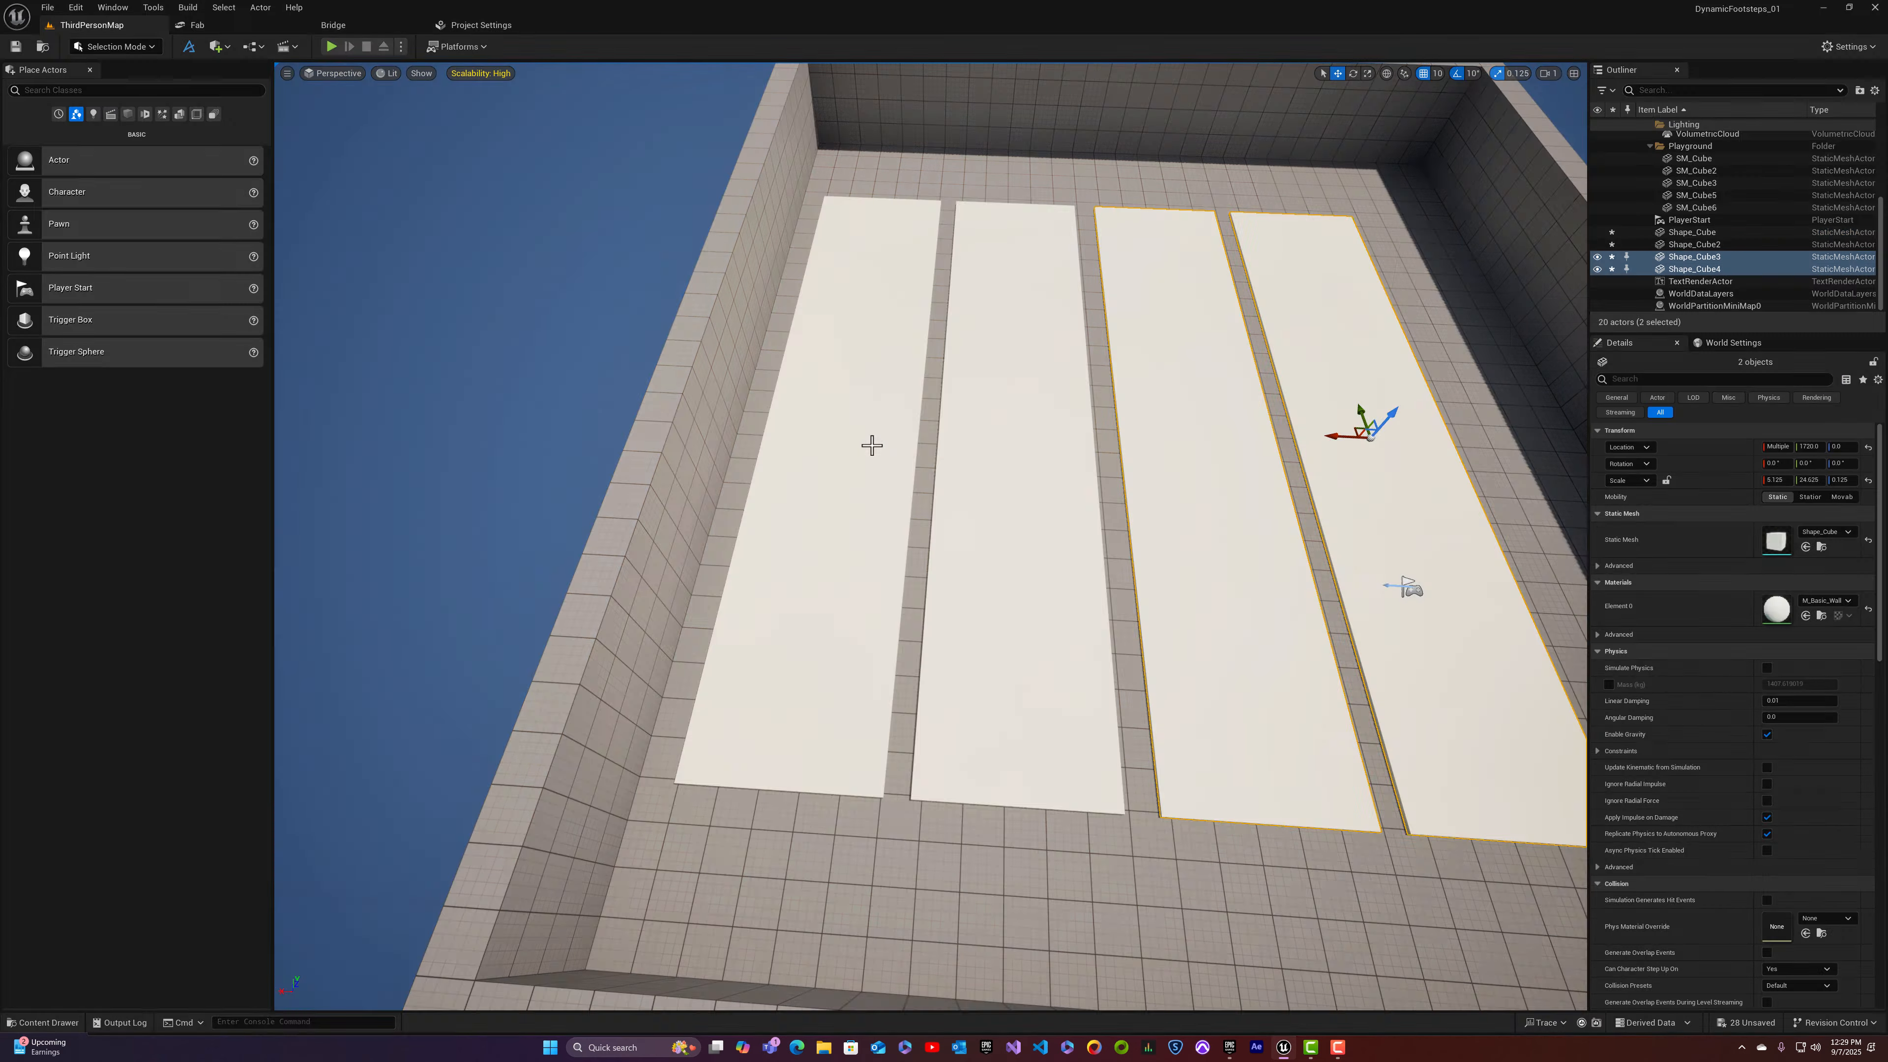
# Step: Select all four slabs and shift them together along X, slightly away from the wall beside the first slab
pyautogui.click(873, 446)
pyautogui.keyDown('ctrl'); pyautogui.click(1036, 444); pyautogui.keyUp('ctrl')
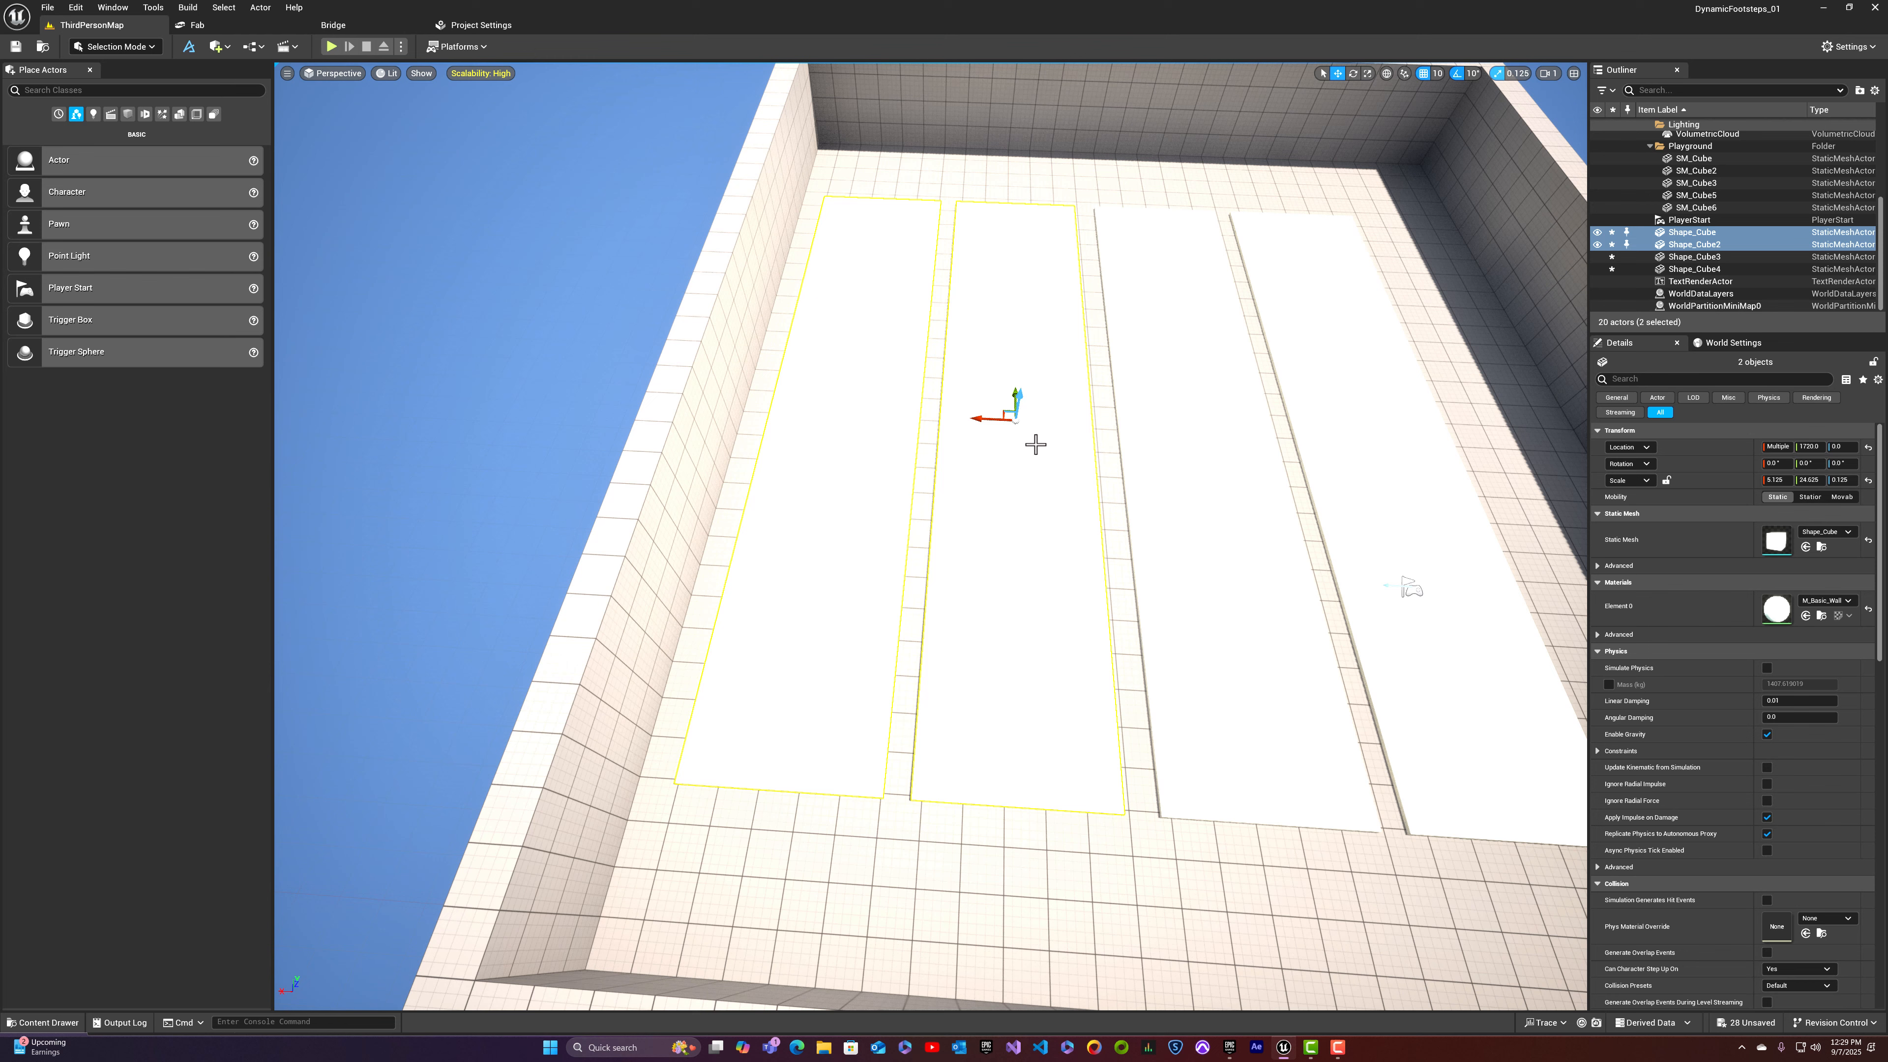
pyautogui.keyDown('ctrl'); pyautogui.click(1196, 445); pyautogui.keyUp('ctrl')
pyautogui.keyDown('ctrl'); pyautogui.click(1351, 418); pyautogui.keyUp('ctrl')
pyautogui.moveTo(1336, 430); pyautogui.dragTo(1358, 438)
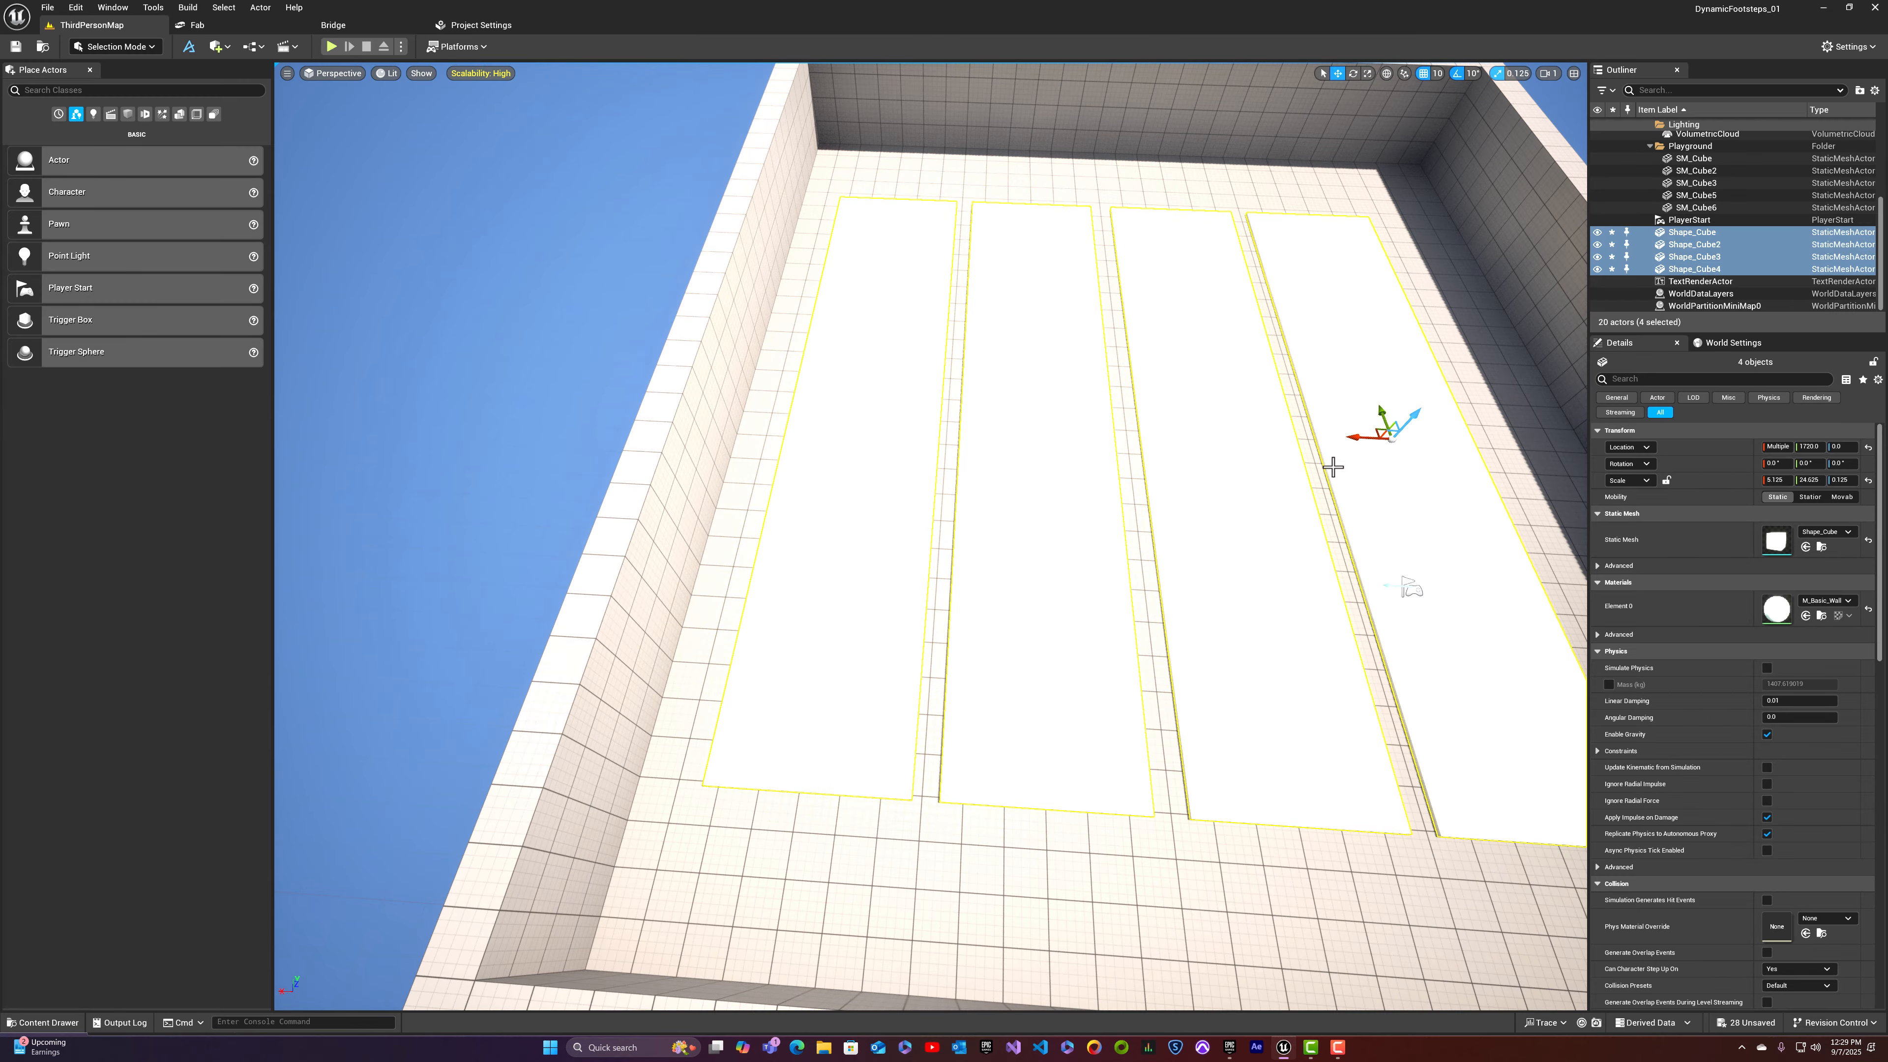
pyautogui.moveTo(1302, 465); pyautogui.dragTo(1382, 467, button='right')
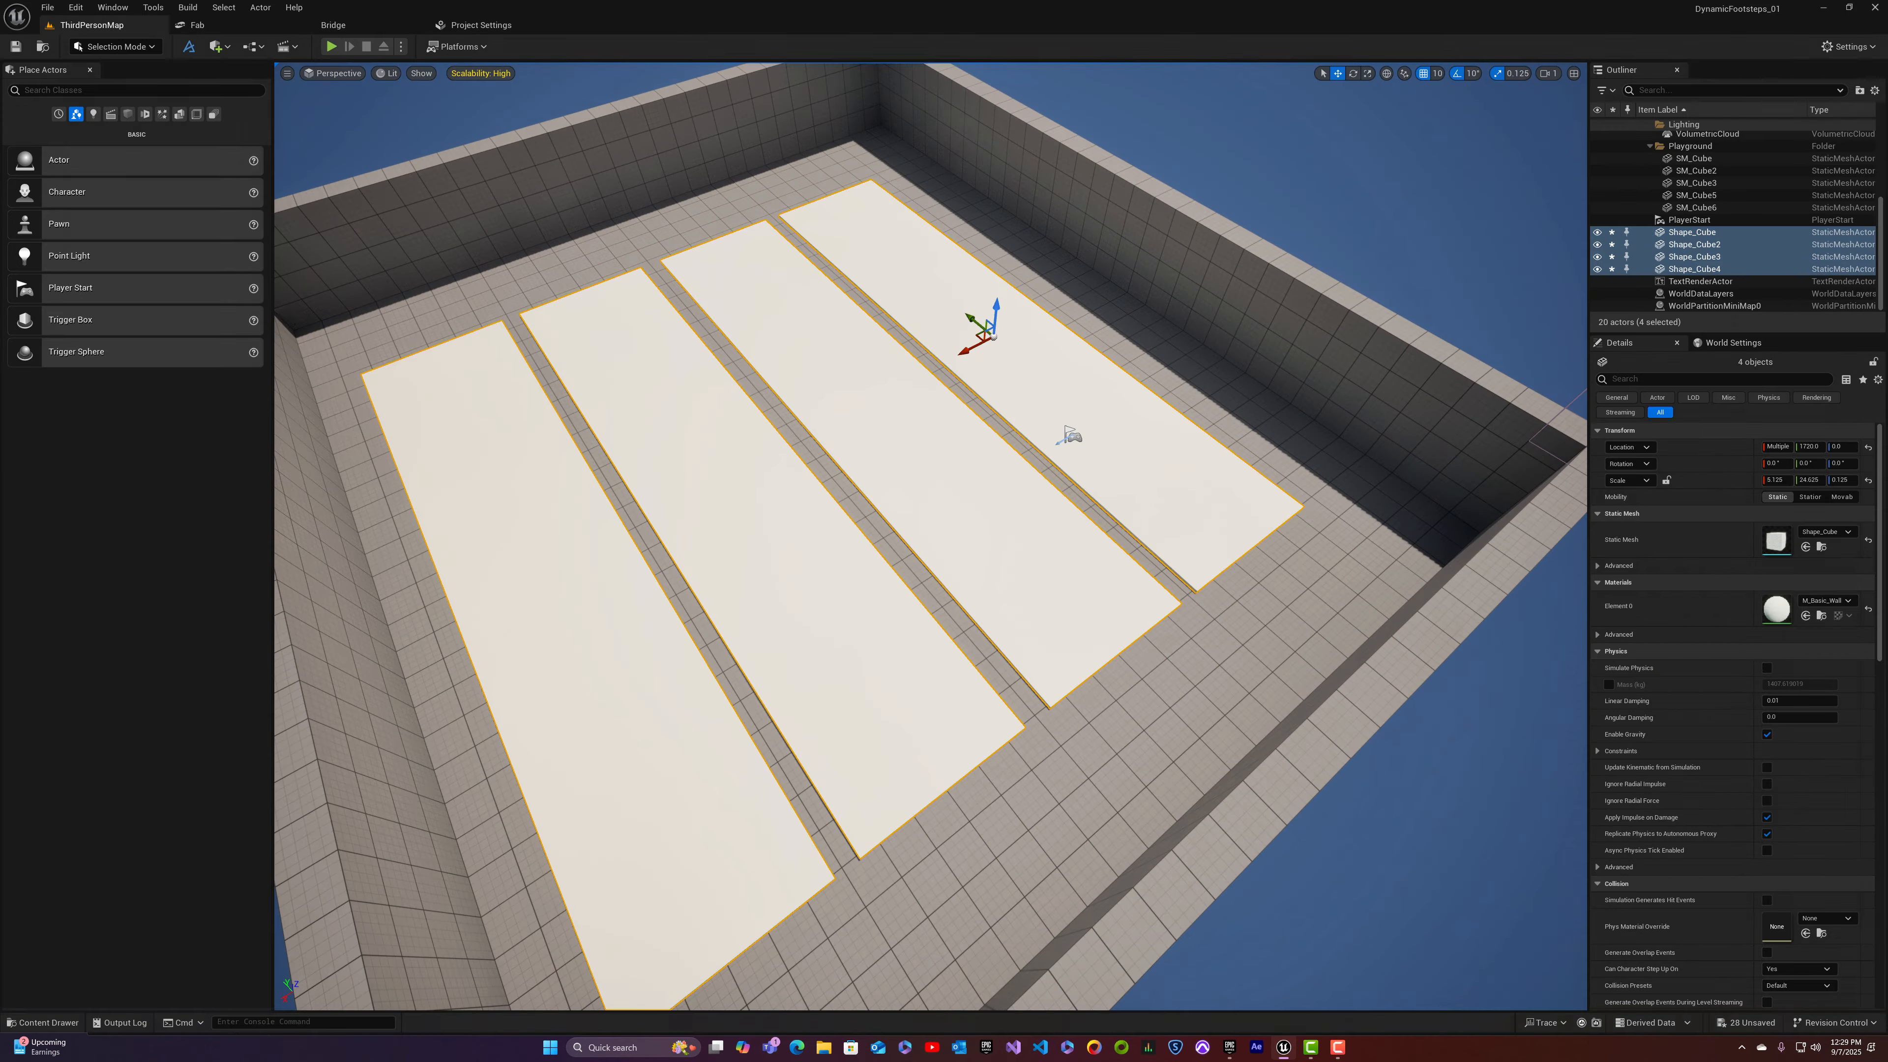
# Step: Move the PlayerStart onto the bare floor at the slabs' ends and rotate it about 90° around the vertical axis
pyautogui.click(1073, 444)
pyautogui.moveTo(1048, 414); pyautogui.dragTo(1068, 430)
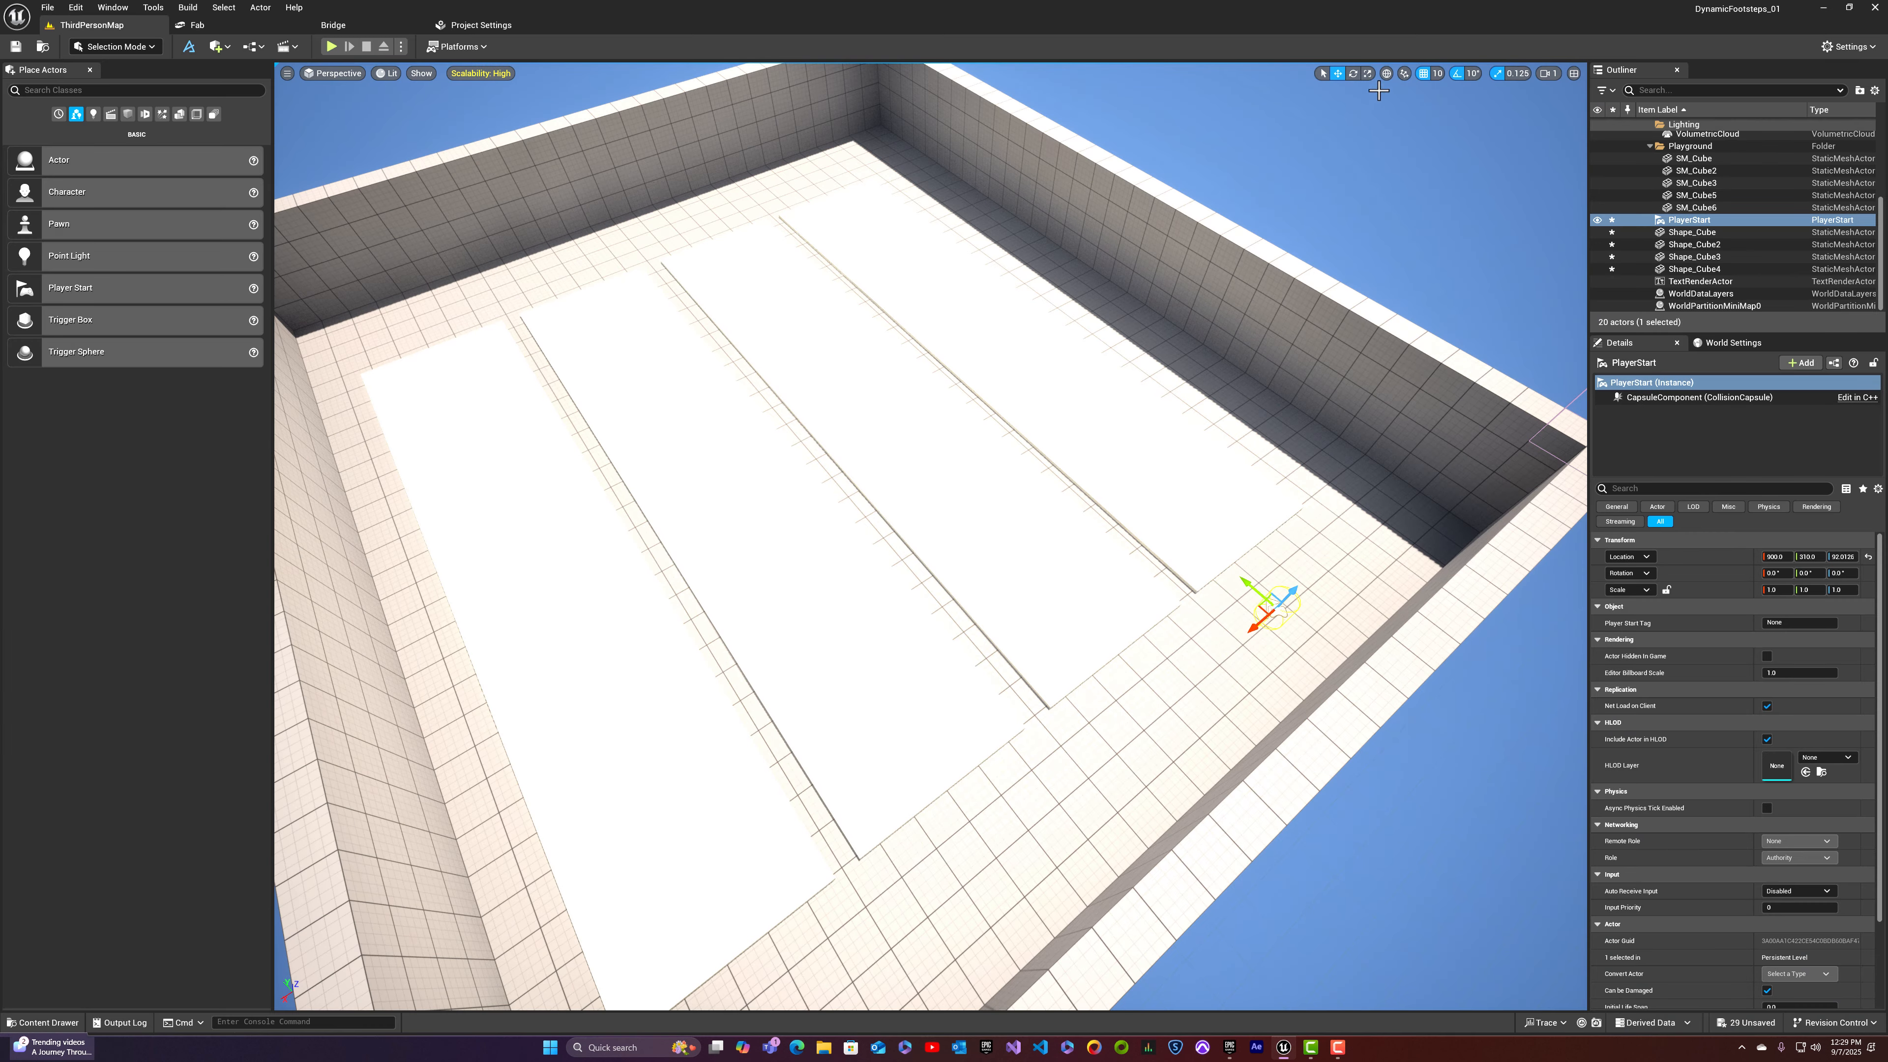
pyautogui.click(1352, 73)
pyautogui.moveTo(1297, 653)
pyautogui.mouseDown()
pyautogui.moveTo(1271, 606)
pyautogui.moveTo(1311, 661)
pyautogui.mouseUp()
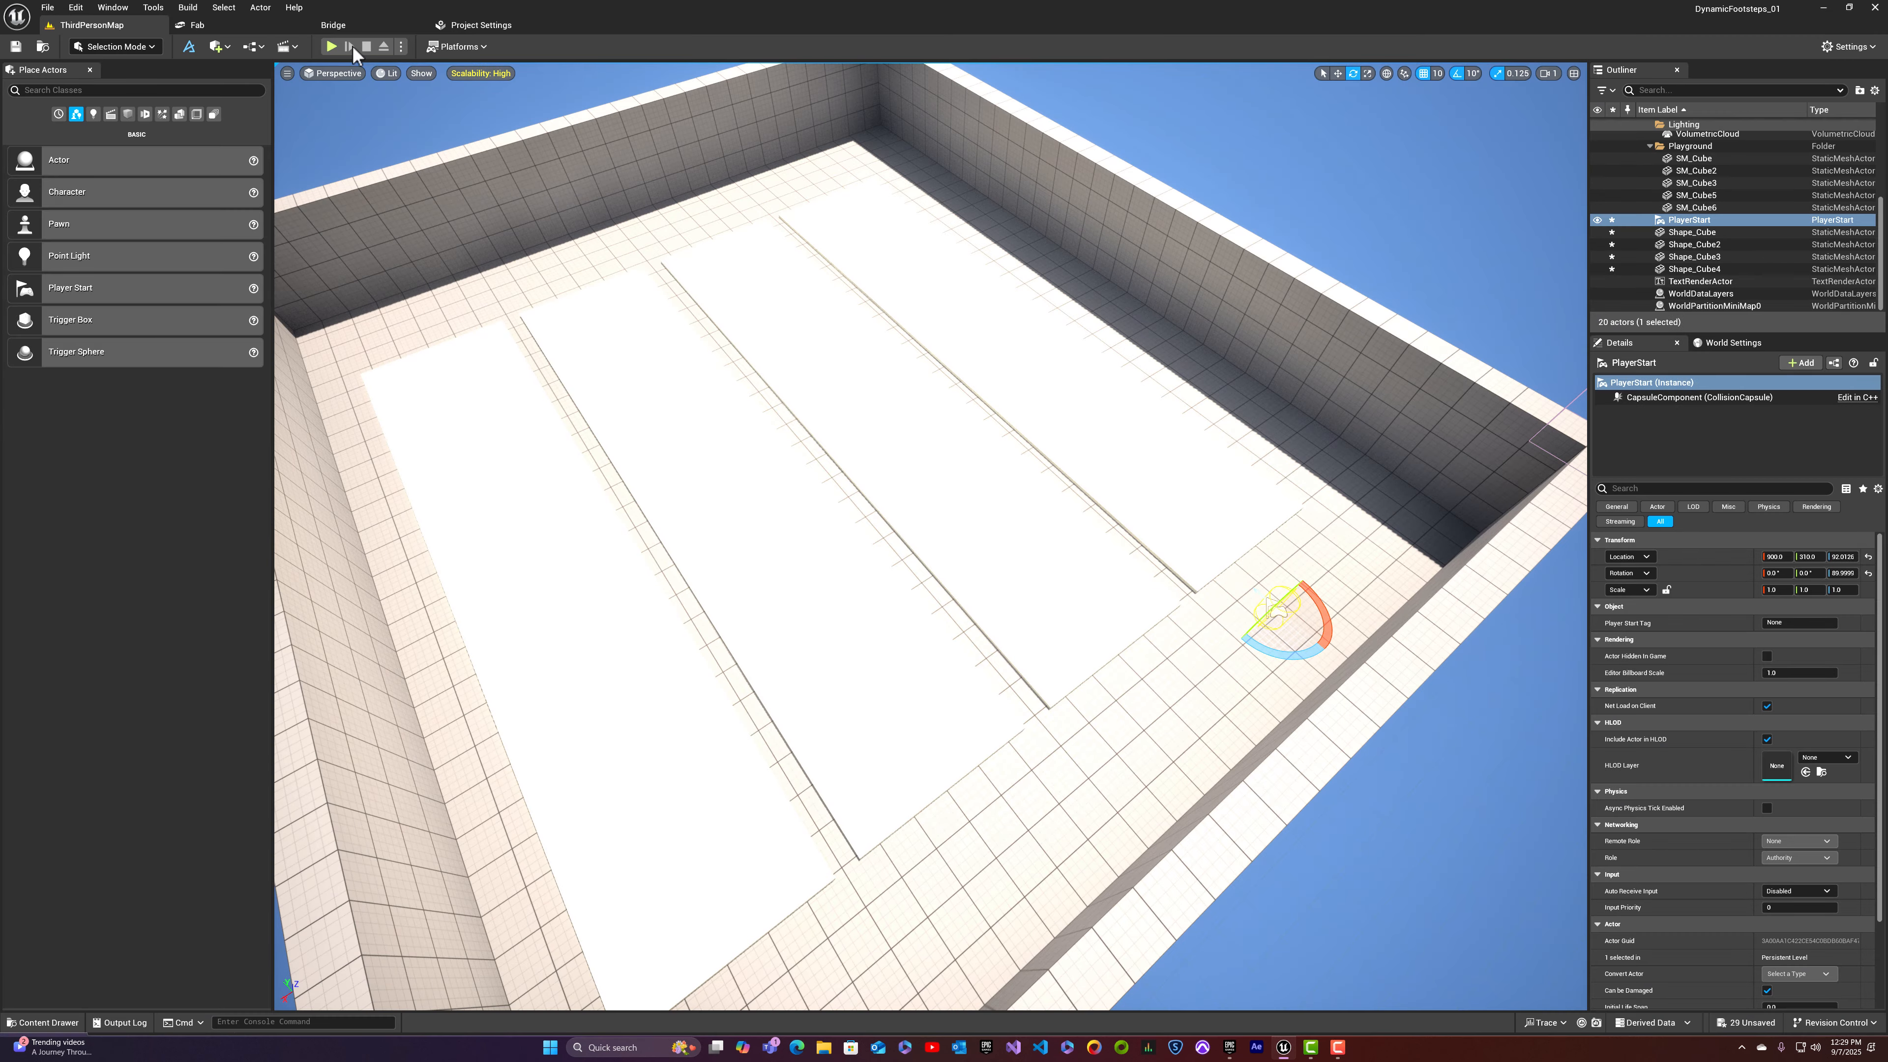
# Step: Play-test the level by running the third-person character over the blank slabs, and end the session
pyautogui.click(331, 46)
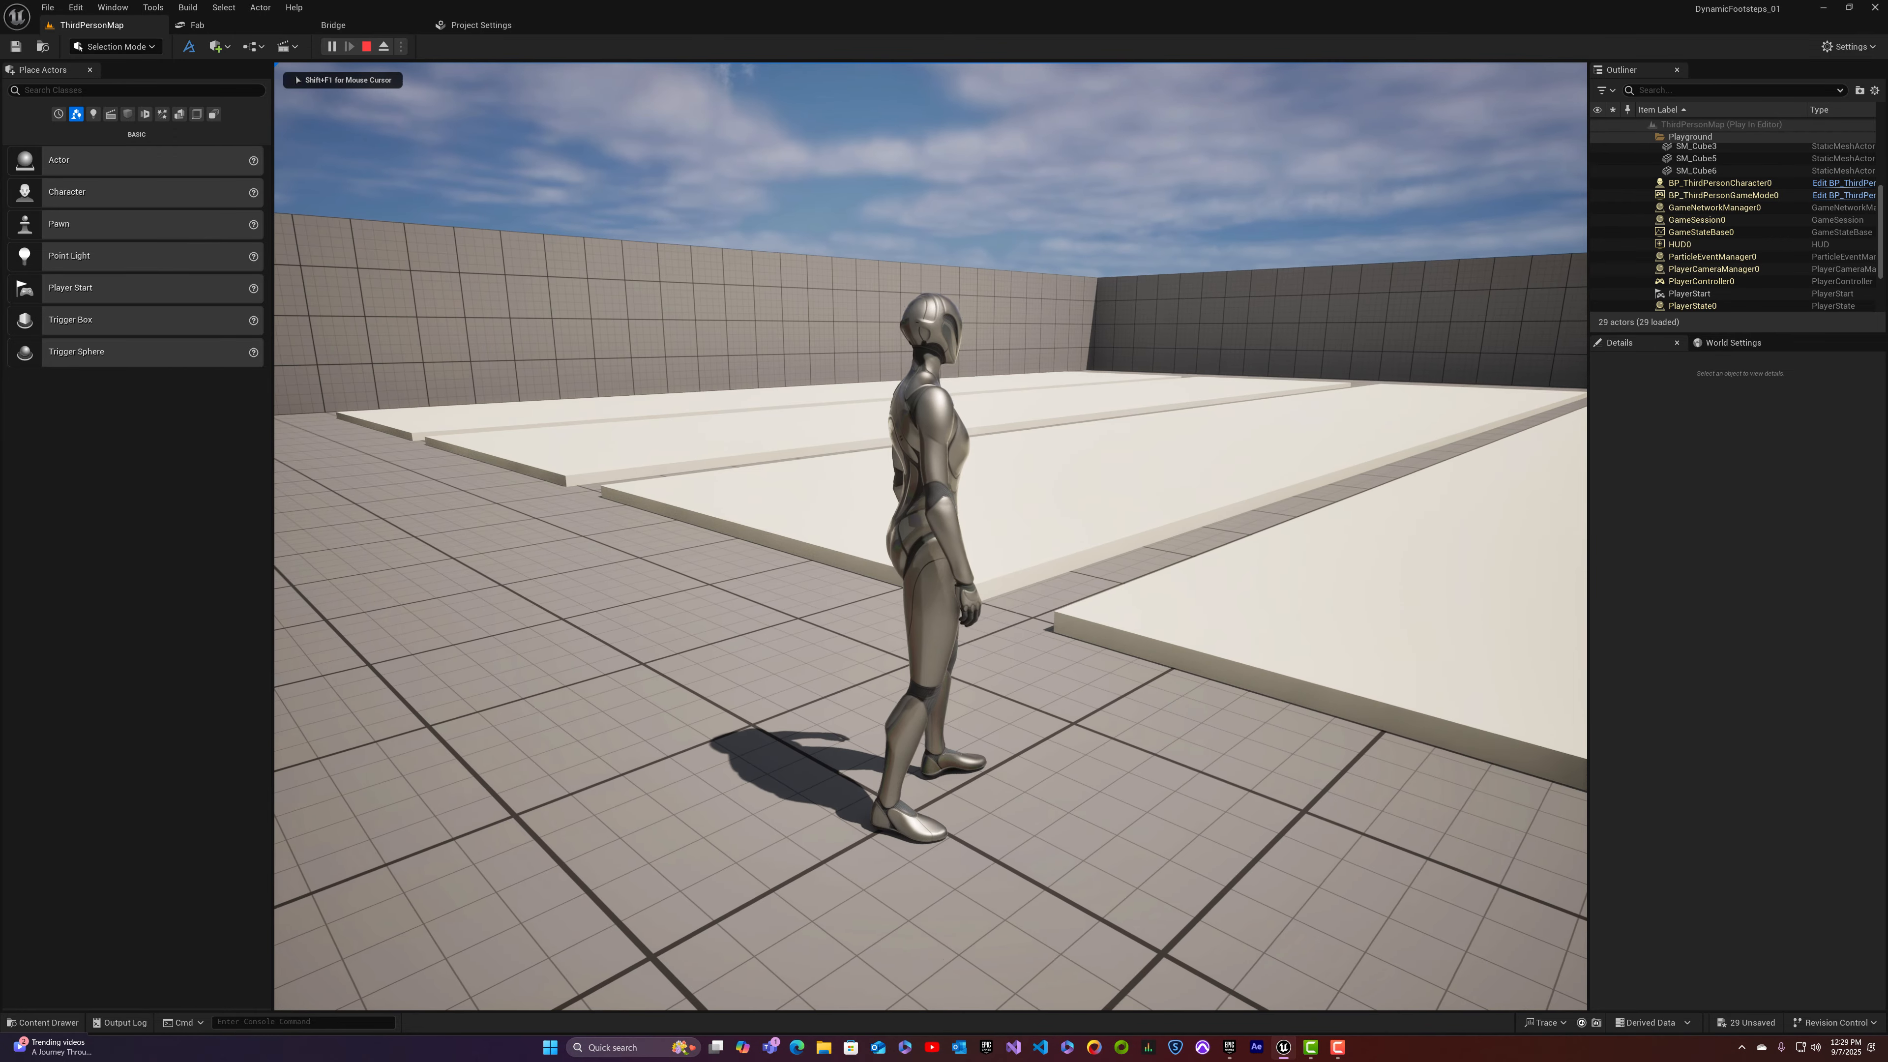
pyautogui.press('w')
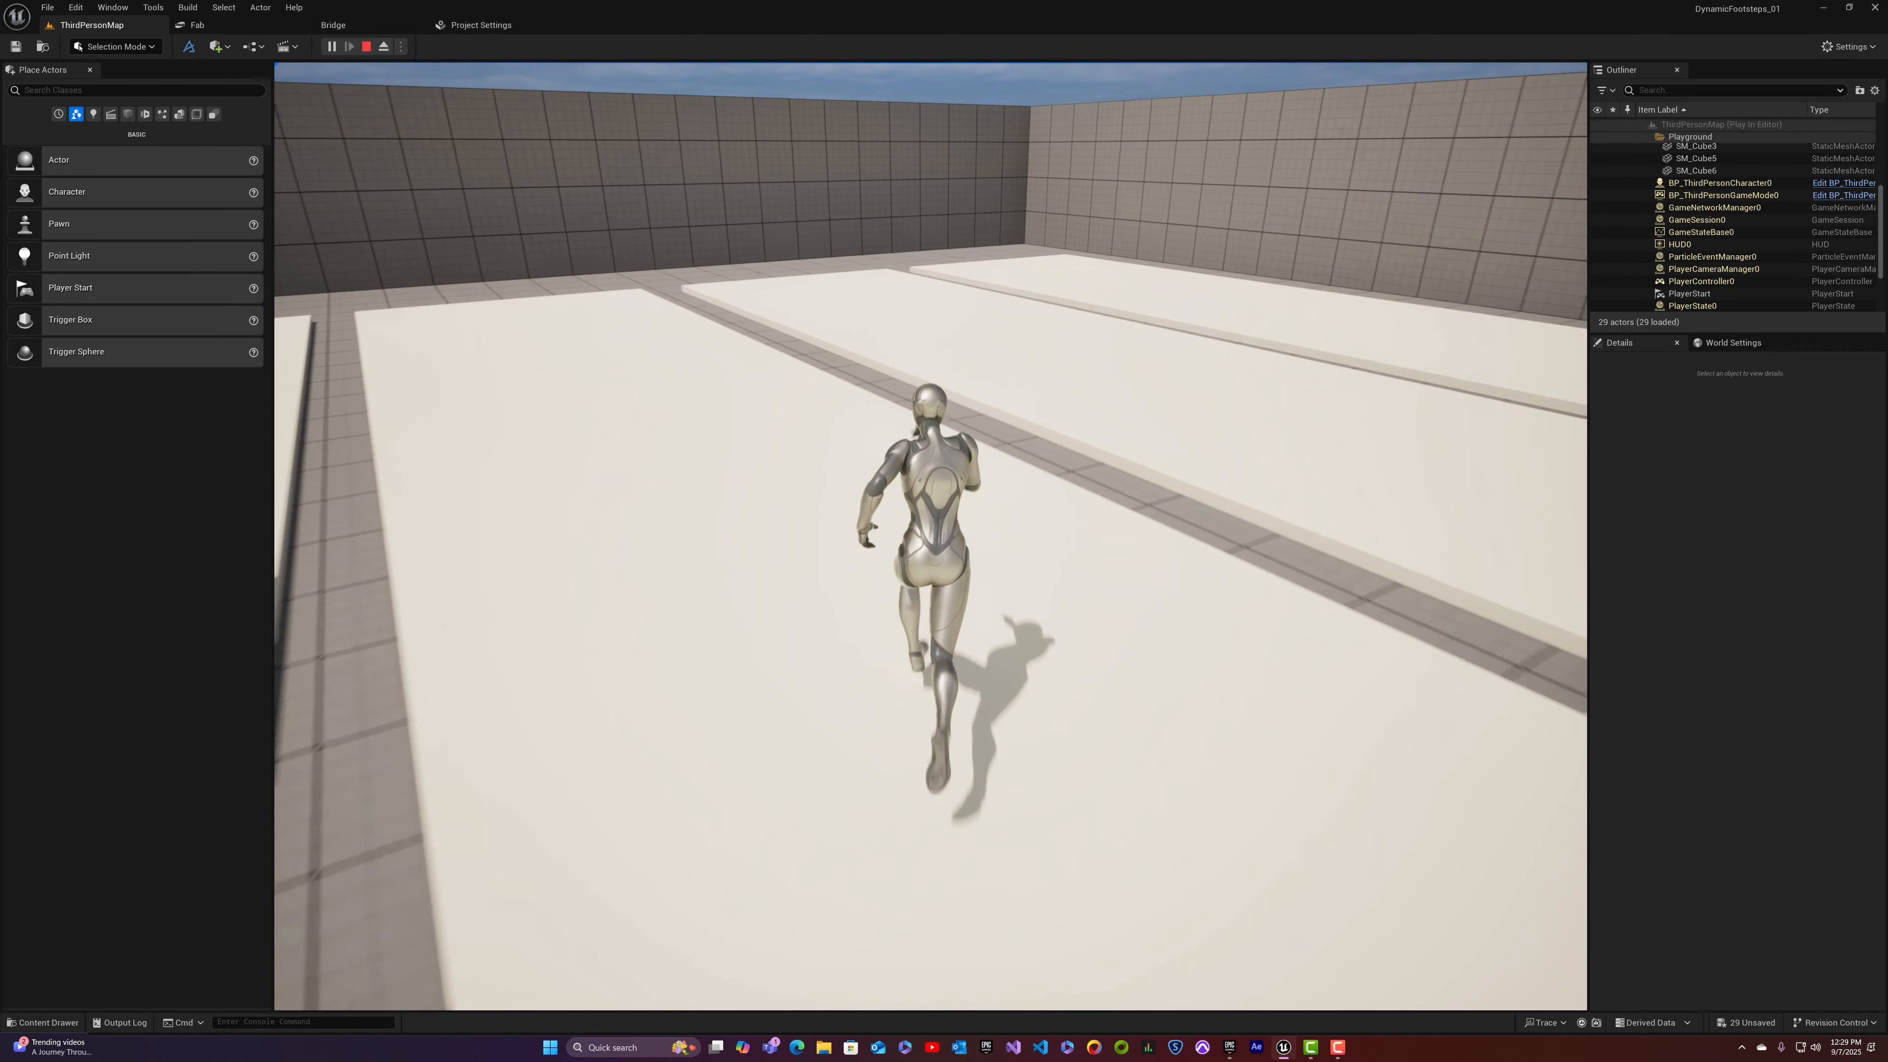
pyautogui.press('a')
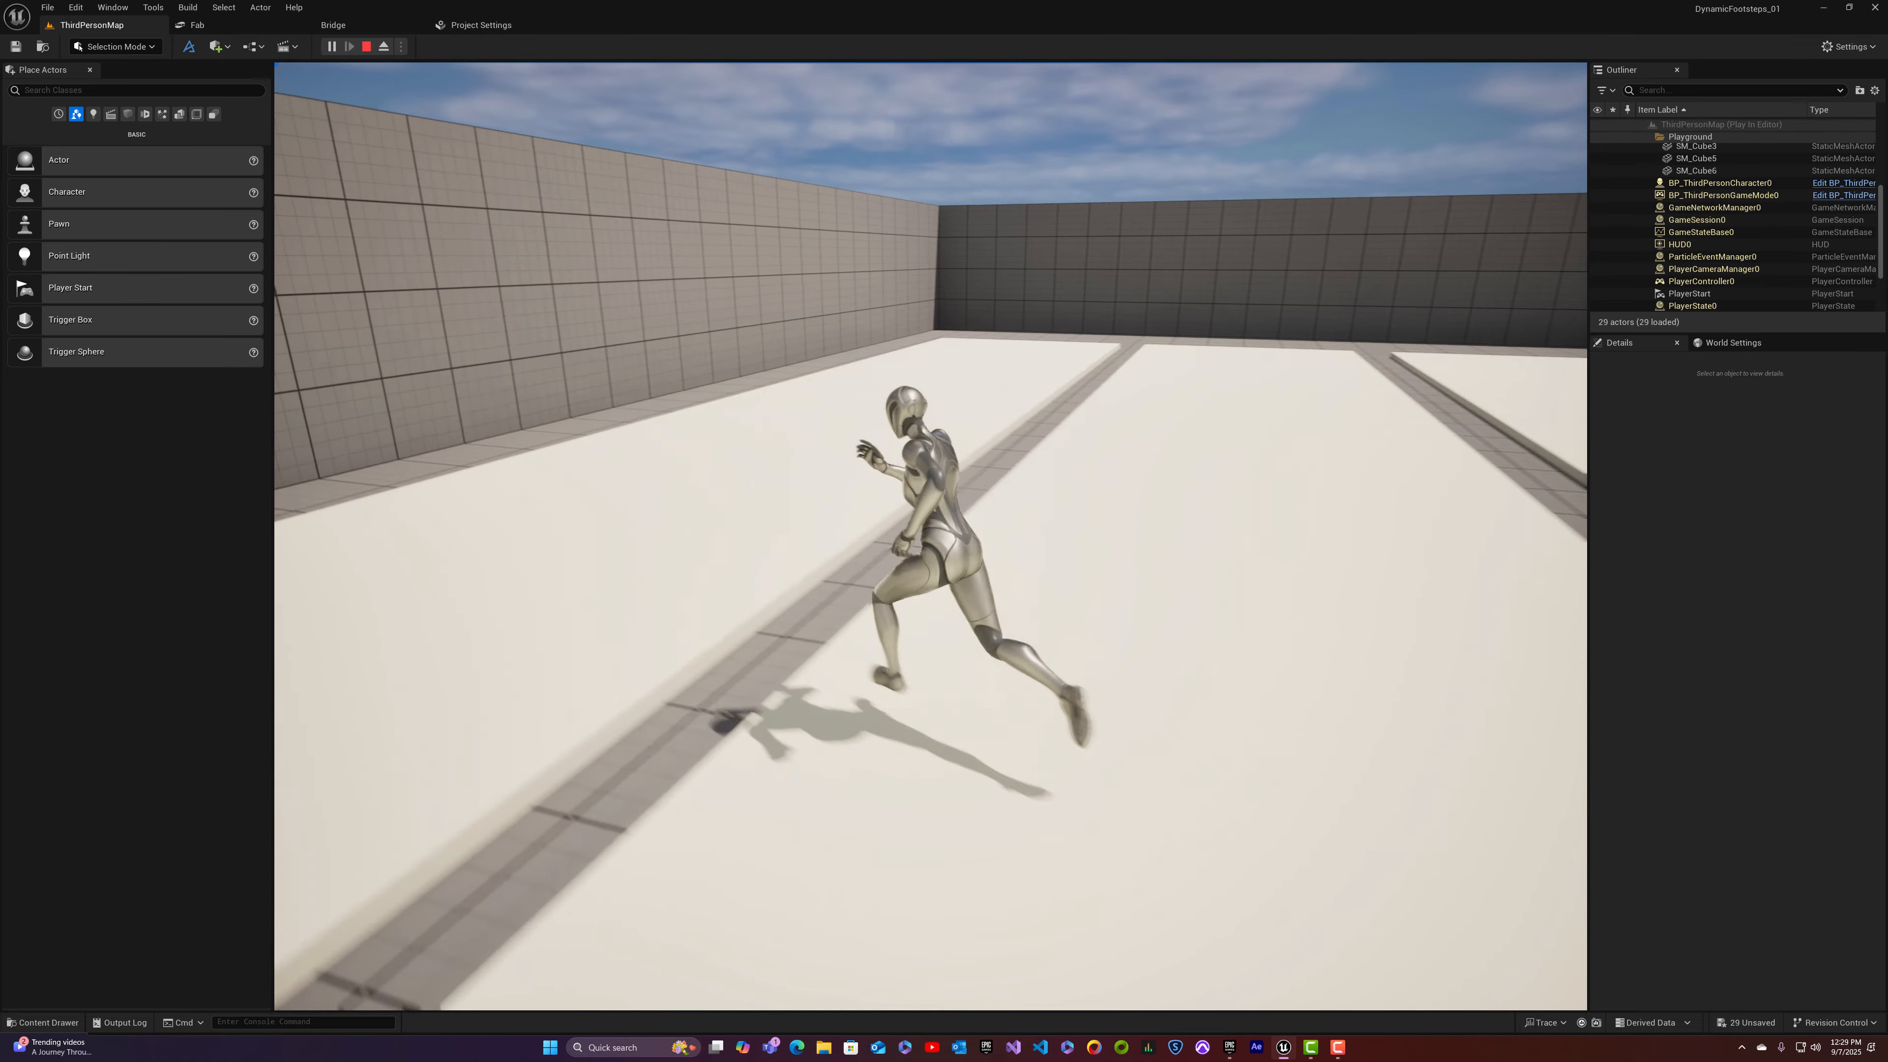
pyautogui.press('Escape')
# Step: Apply the Megascans Wooden_Floor surface material to the slab directly in front of the PlayerStart
pyautogui.moveTo(831, 629)
pyautogui.mouseDown(button='right')
pyautogui.moveTo(847, 718)
pyautogui.moveTo(821, 684)
pyautogui.moveTo(829, 634)
pyautogui.mouseUp(button='right')
pyautogui.press('s')
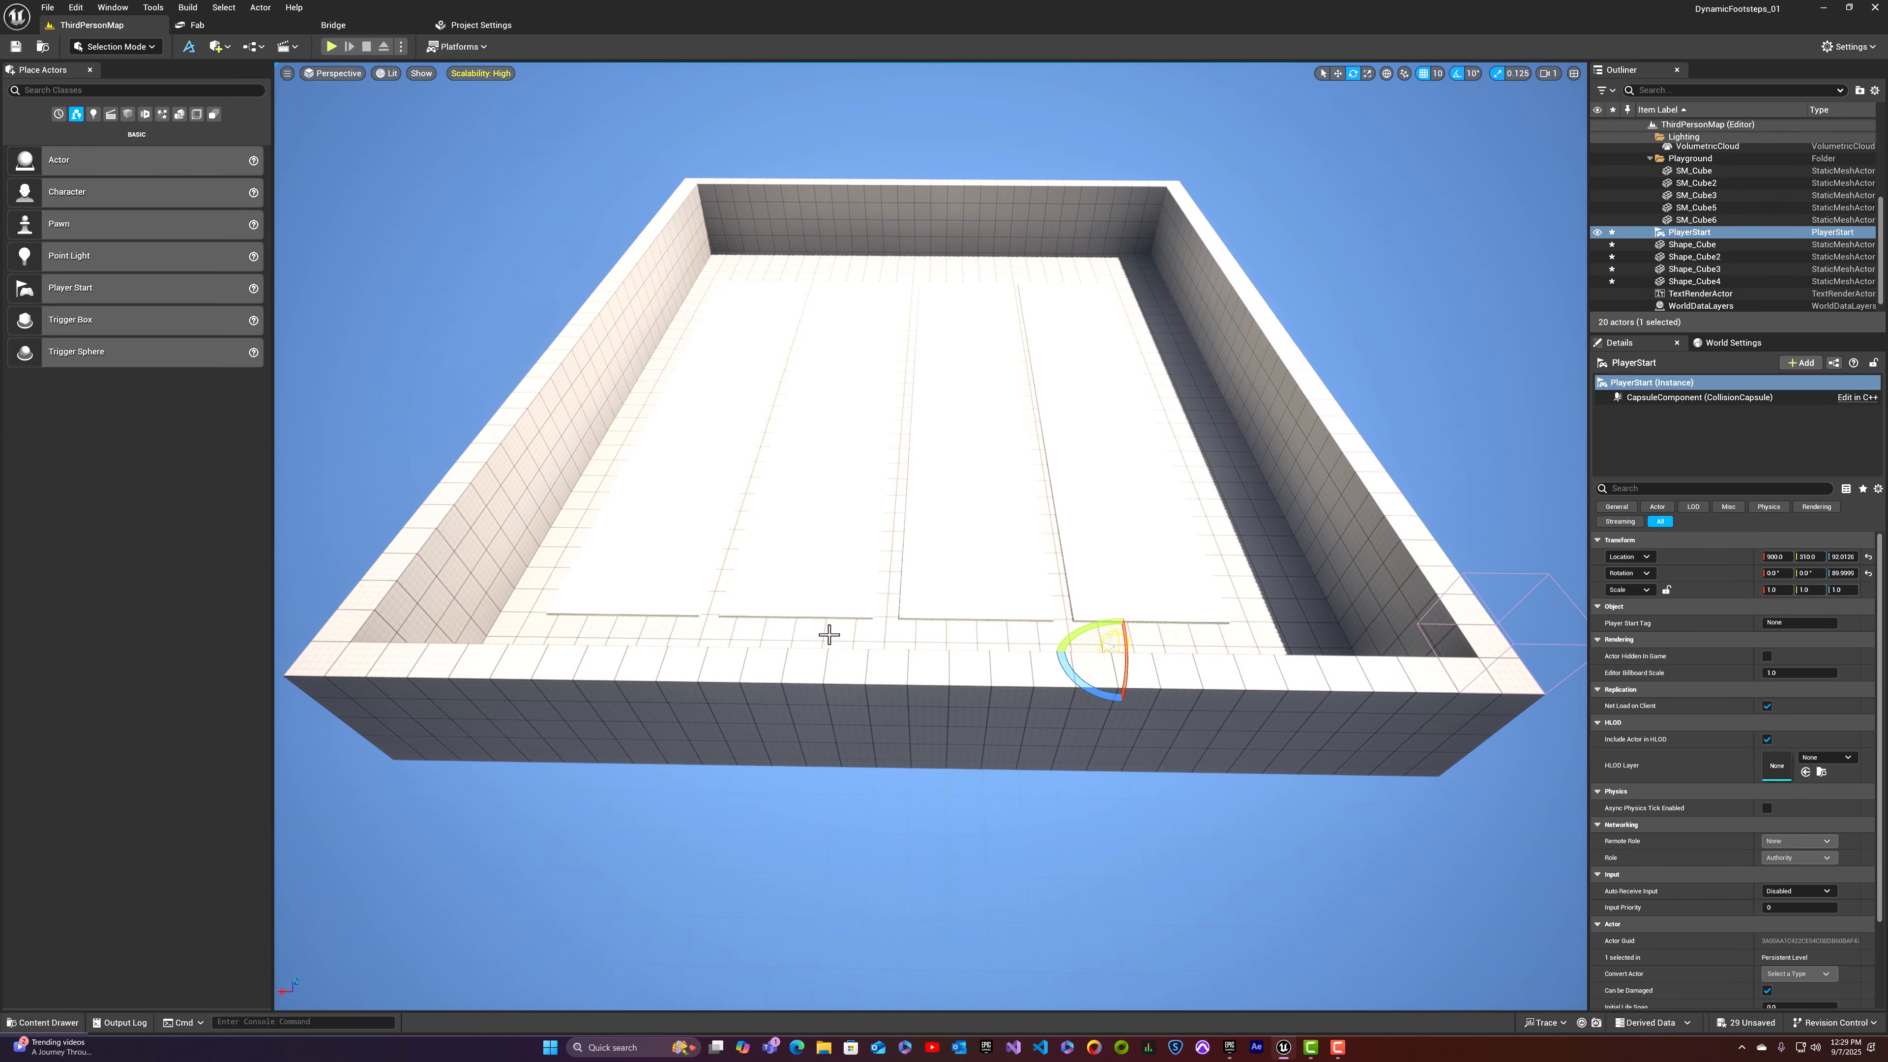
pyautogui.hotkey('ctrl', 'space')
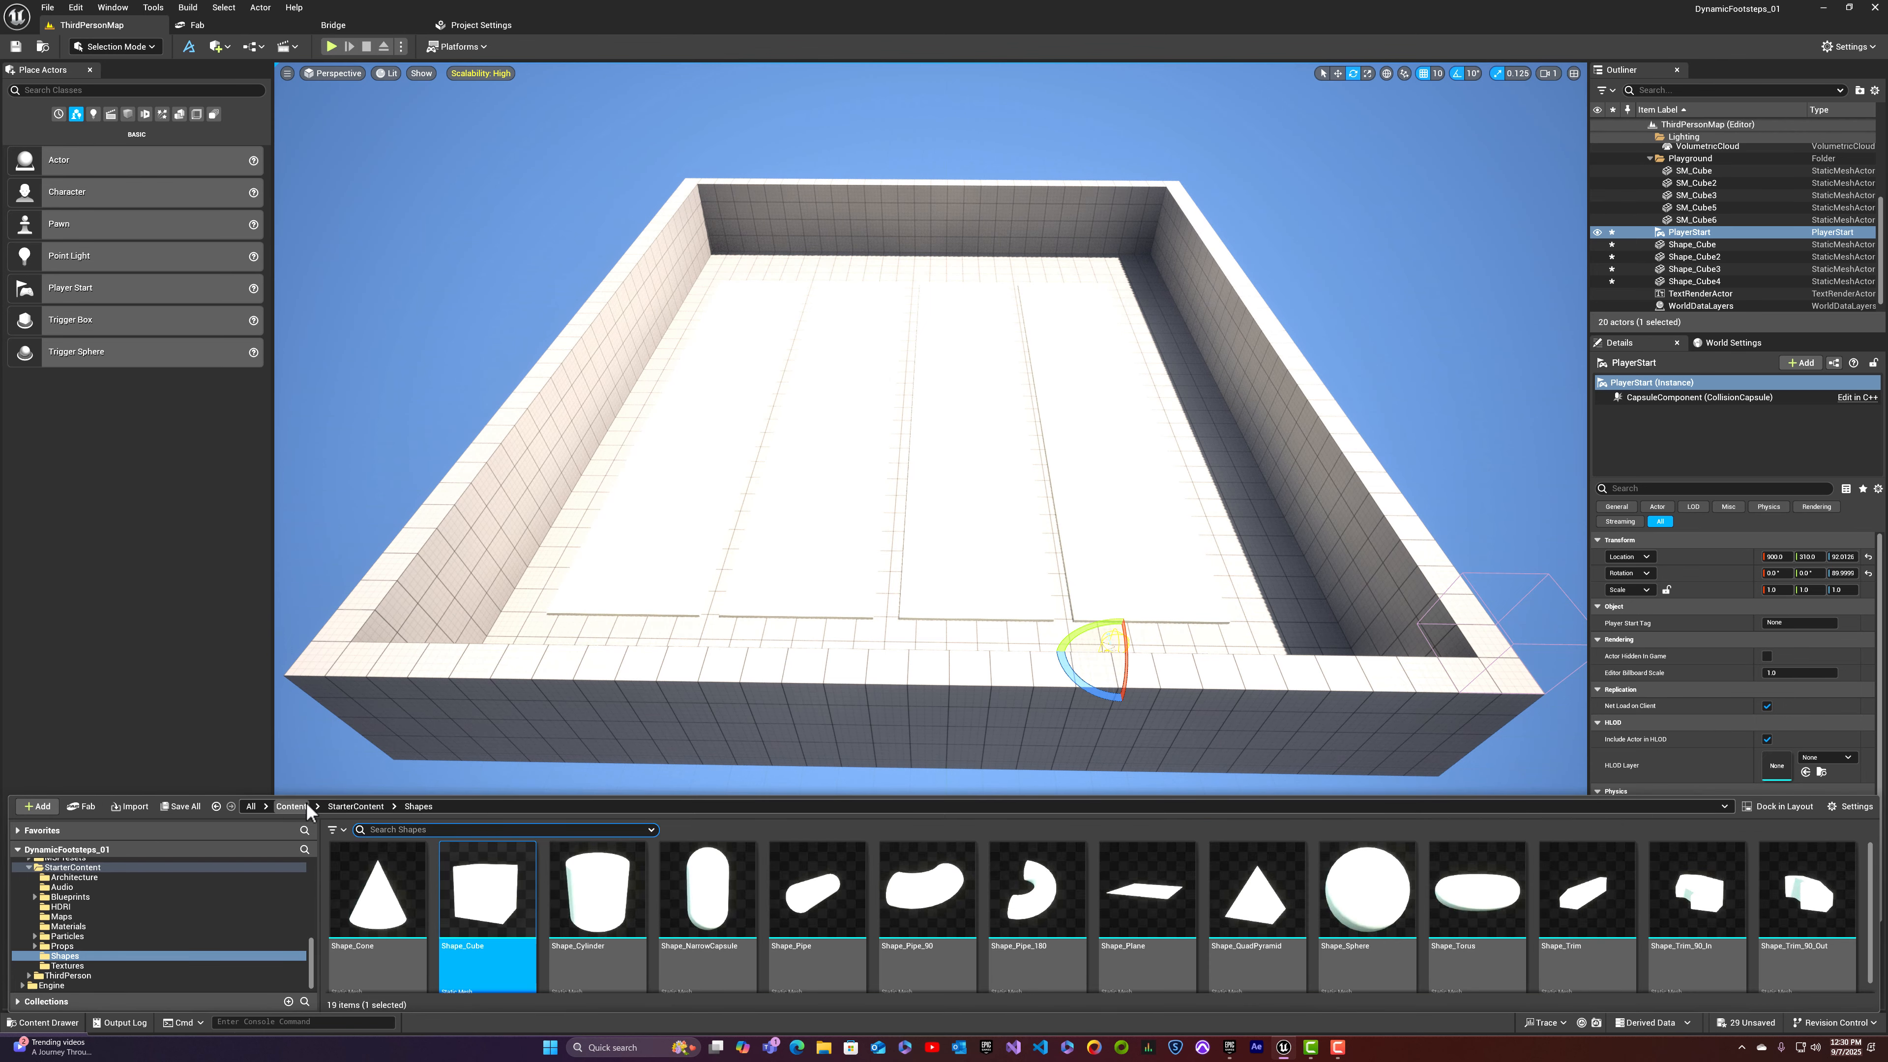
pyautogui.click(291, 806)
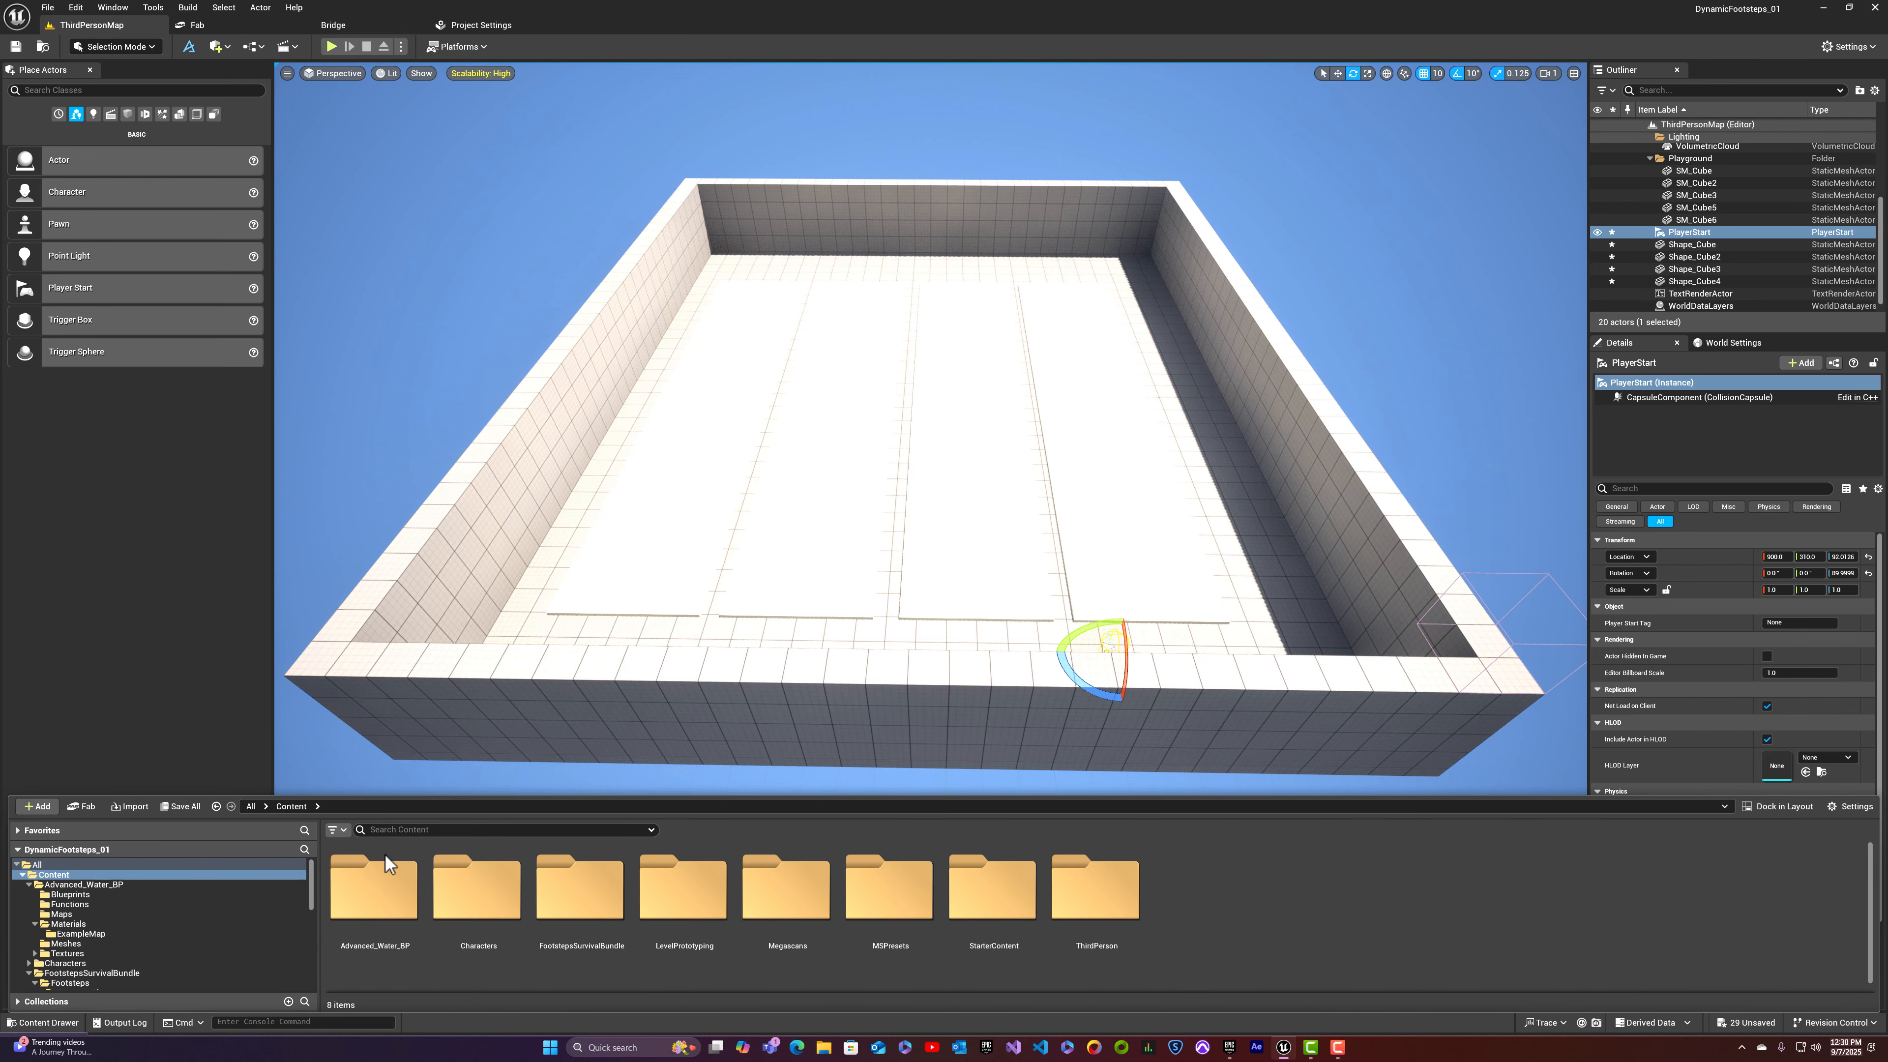
pyautogui.click(781, 894)
pyautogui.doubleClick(780, 894)
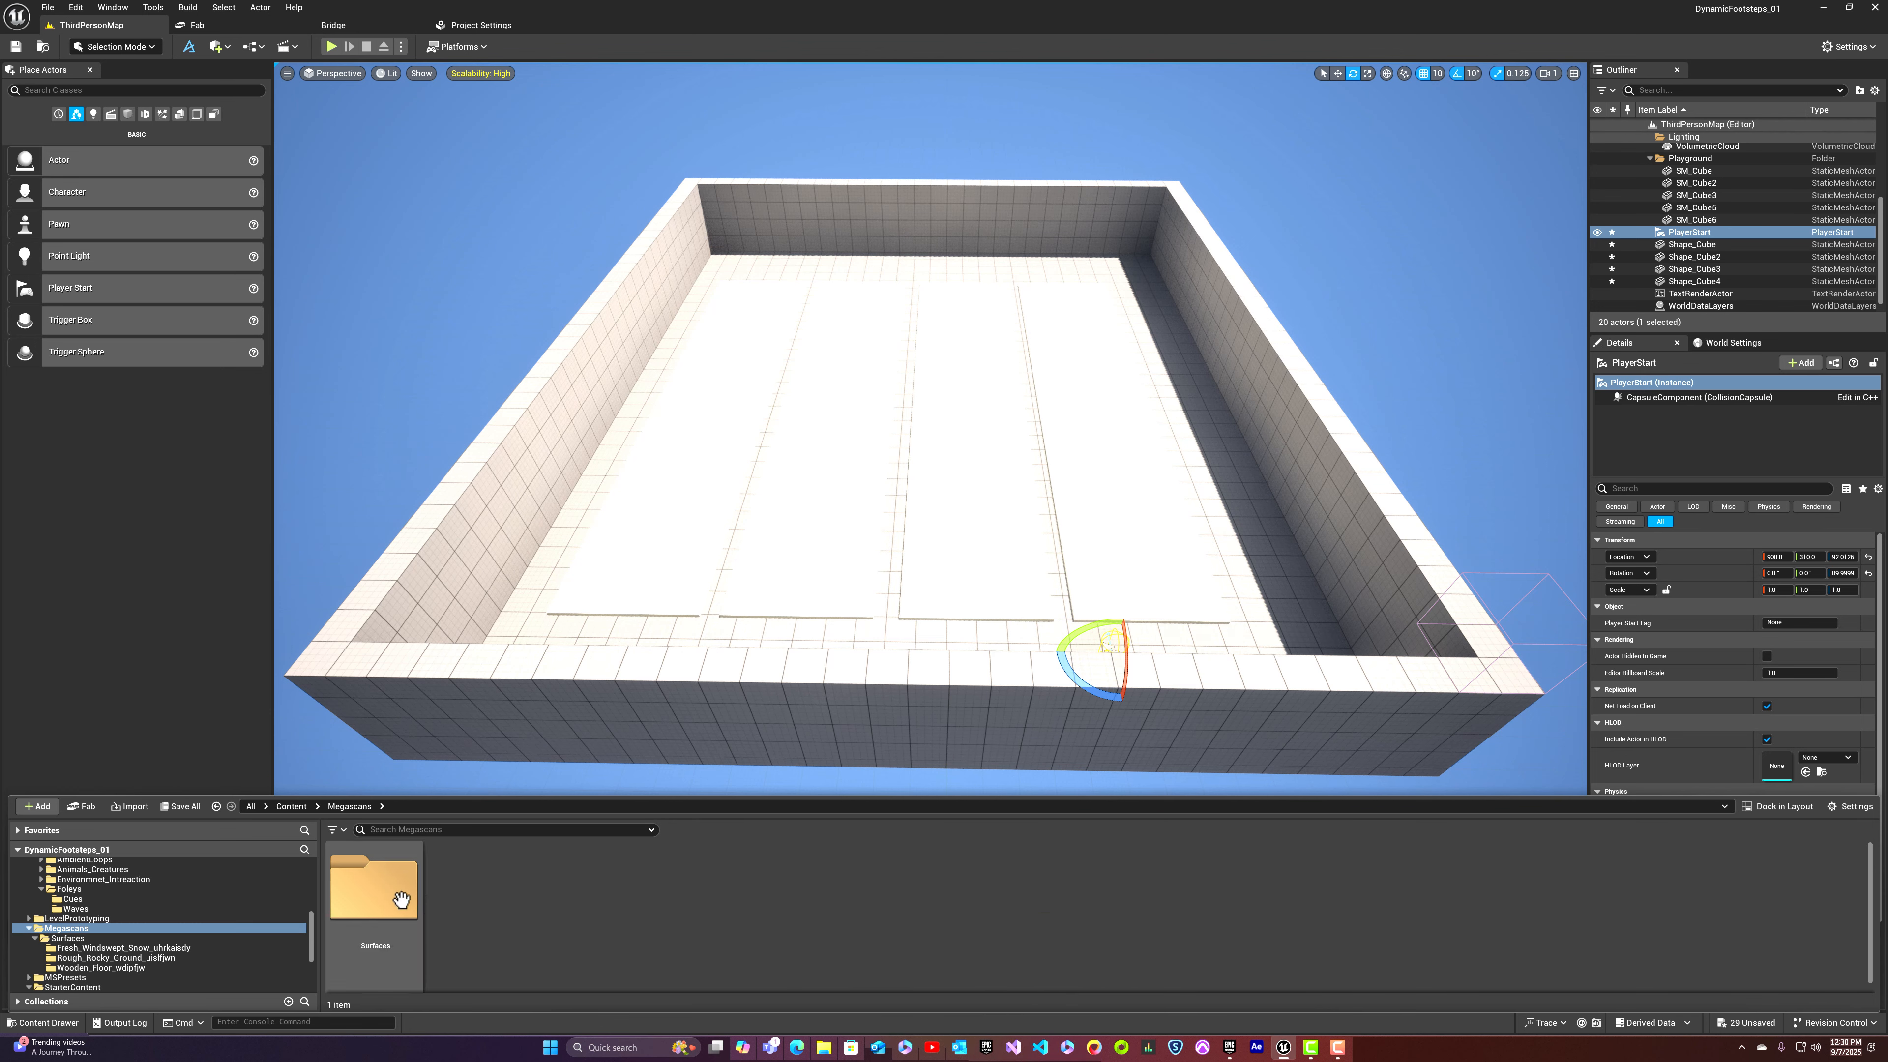
pyautogui.doubleClick(373, 888)
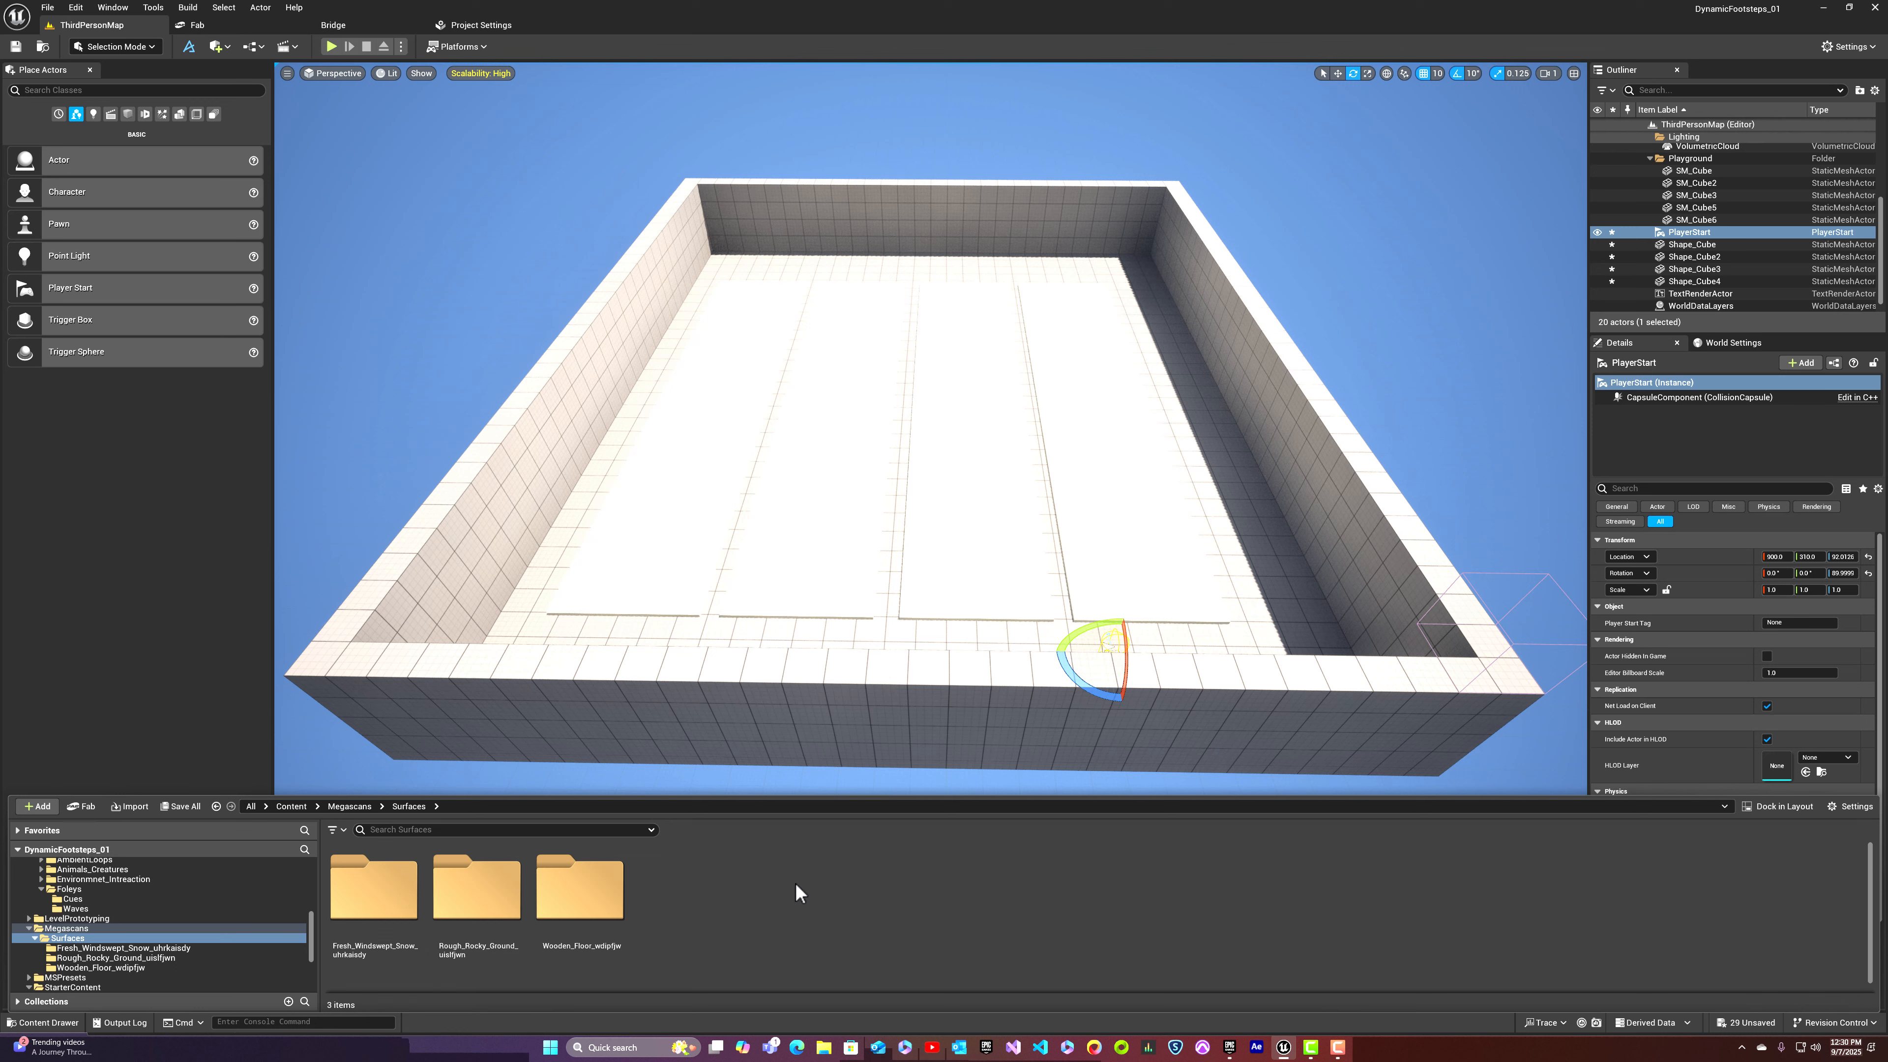
pyautogui.doubleClick(601, 889)
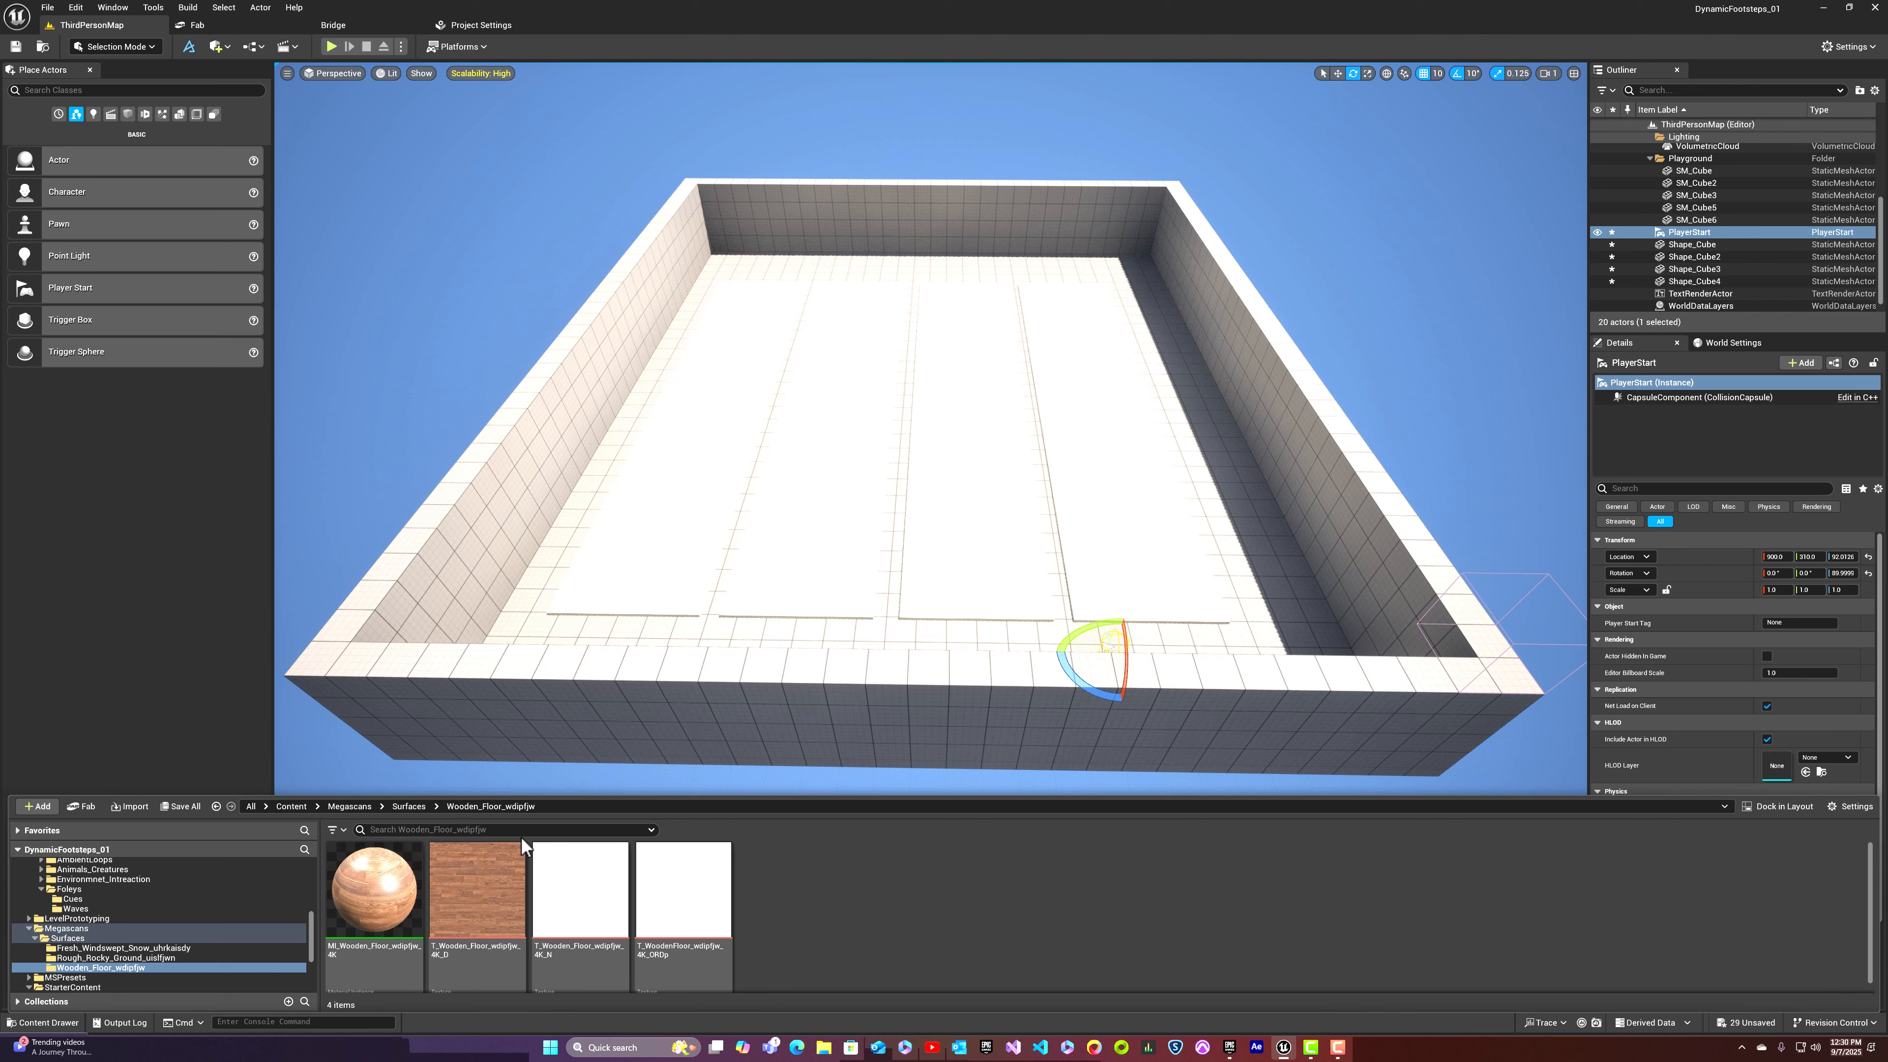
pyautogui.moveTo(349, 877); pyautogui.dragTo(1115, 506)
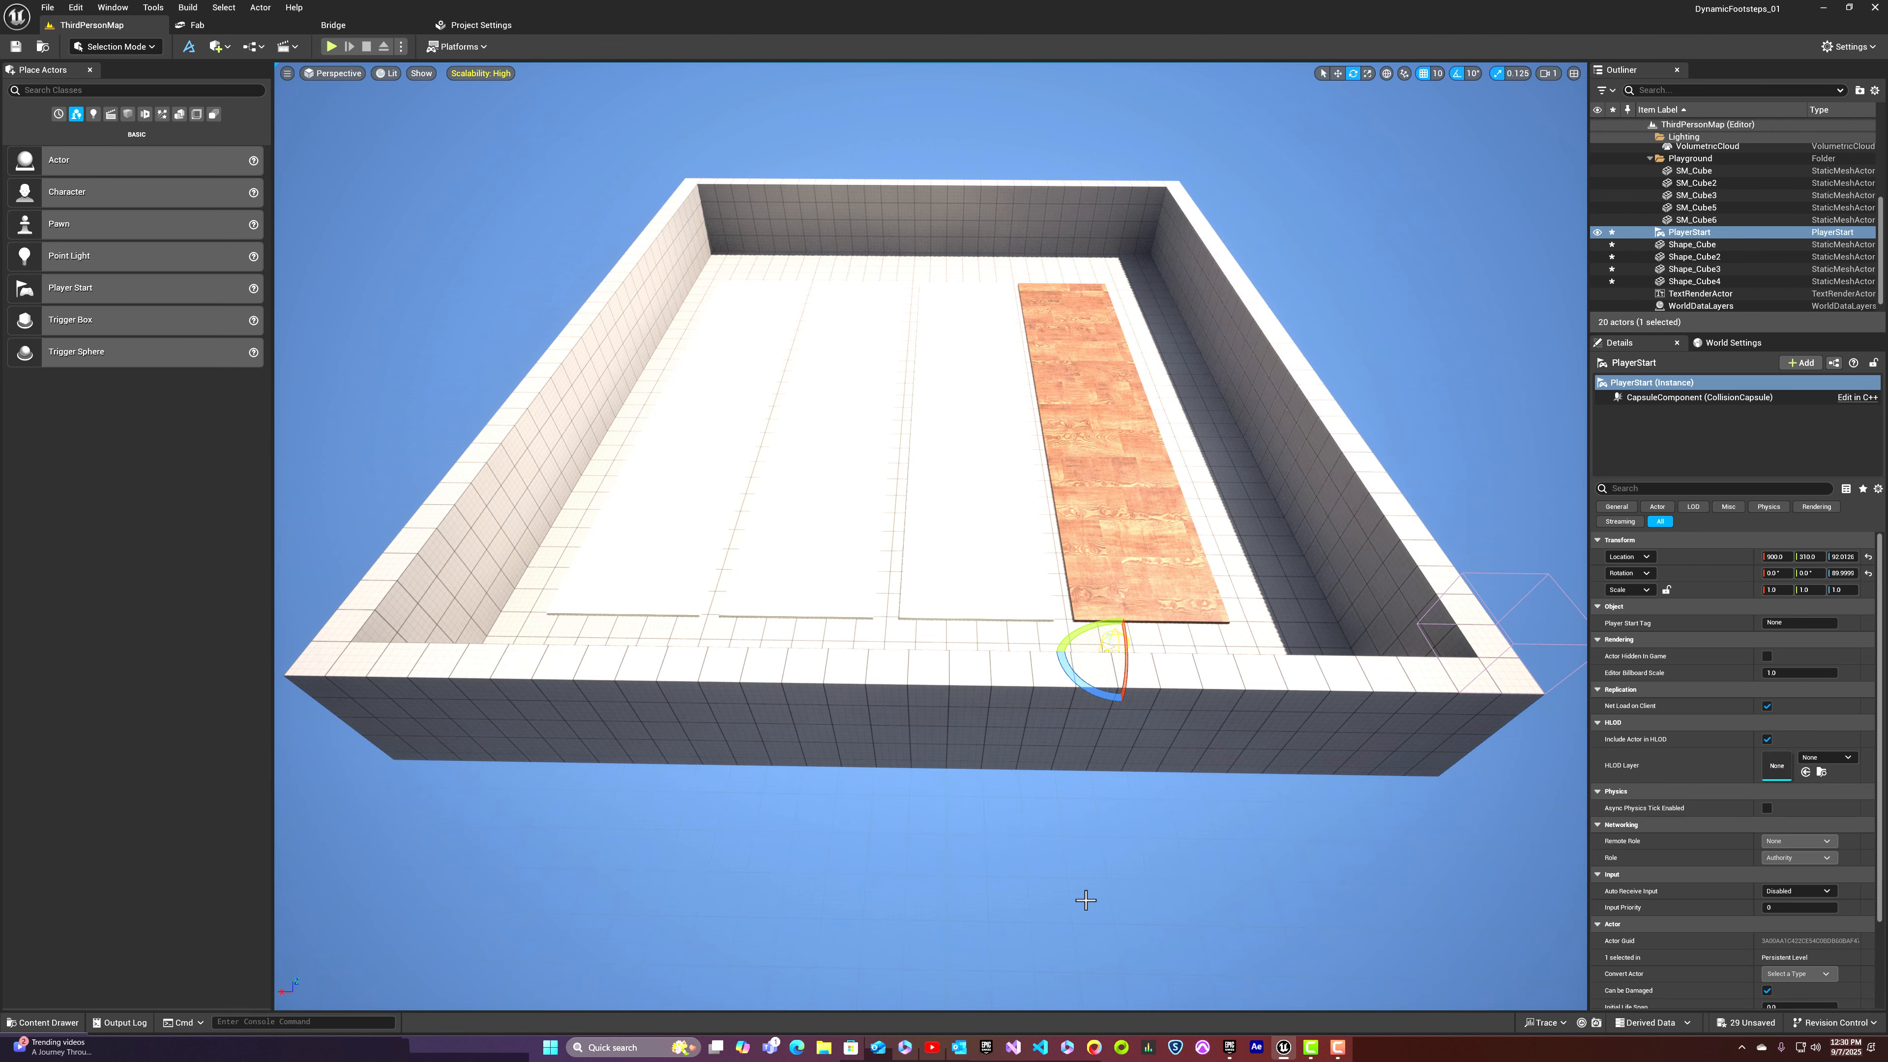
# Step: Apply the Megascans Rough_Rocky_Ground surface material to the slab beside the wooden one
pyautogui.hotkey('ctrl', 'space')
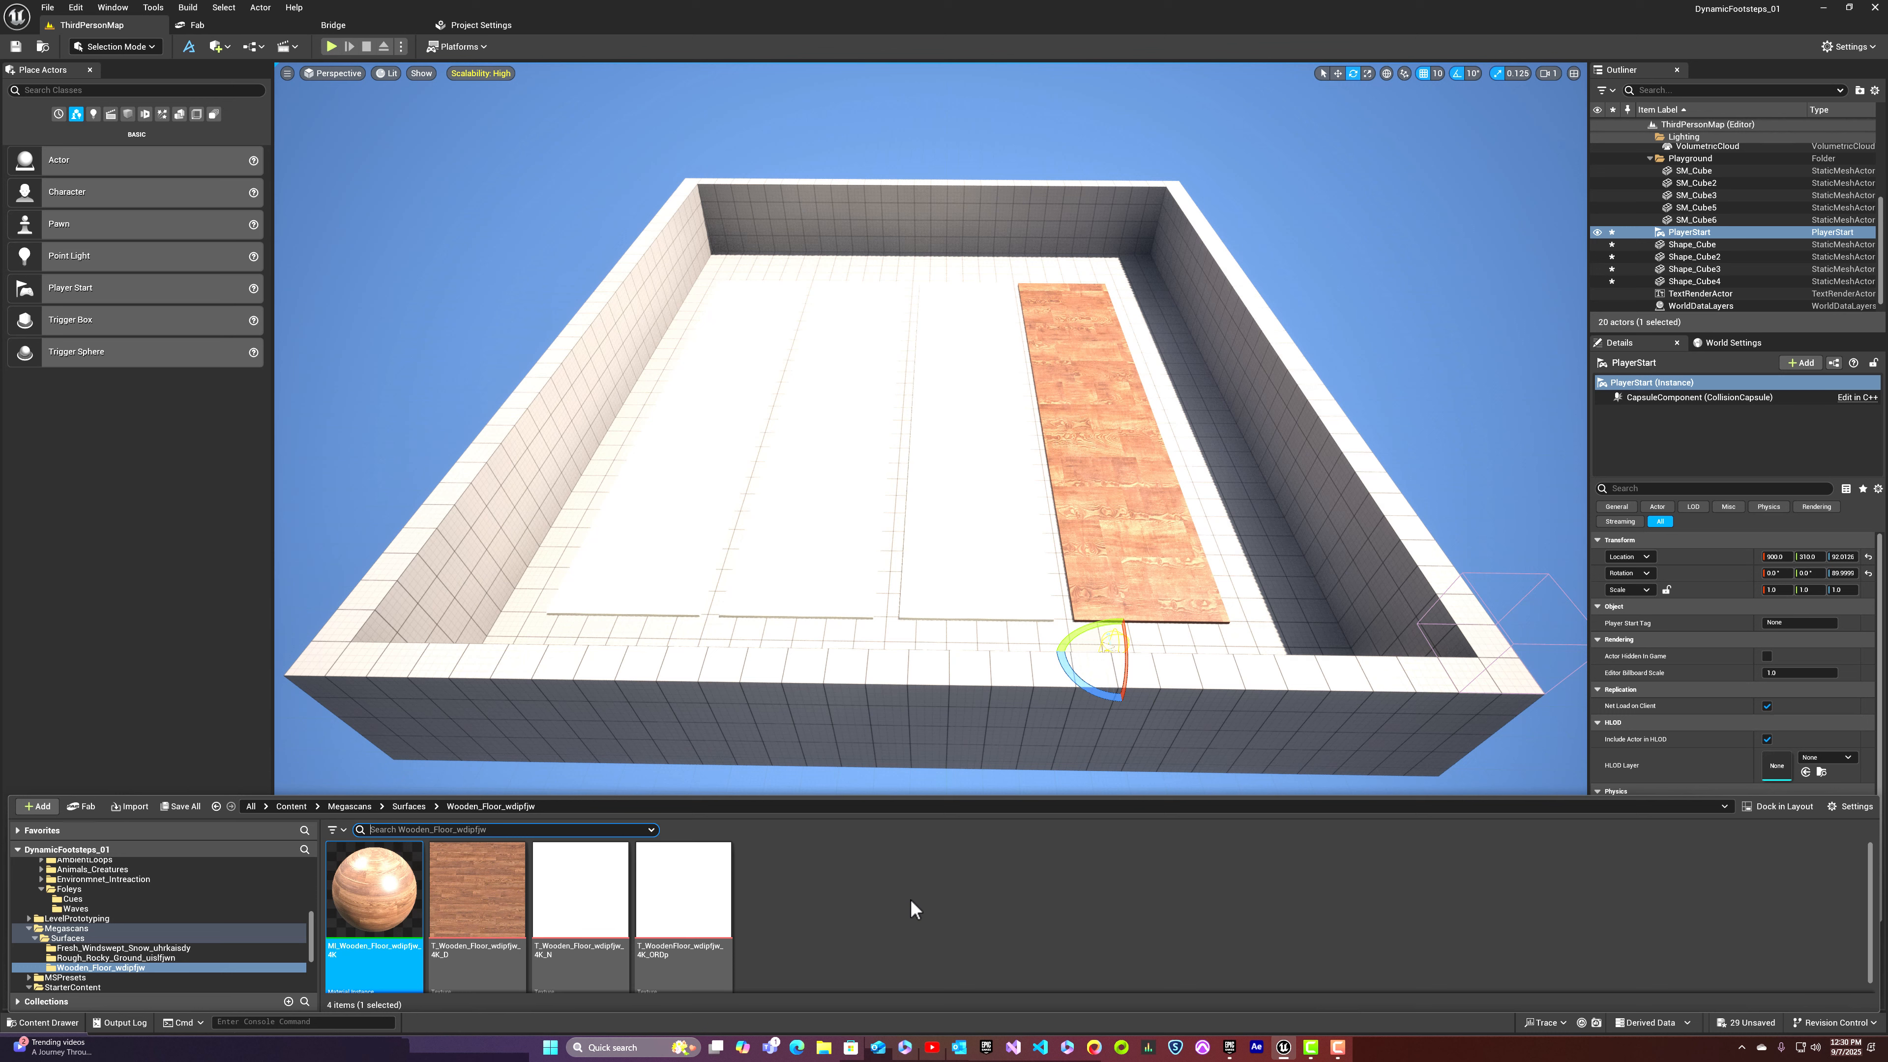
pyautogui.click(408, 808)
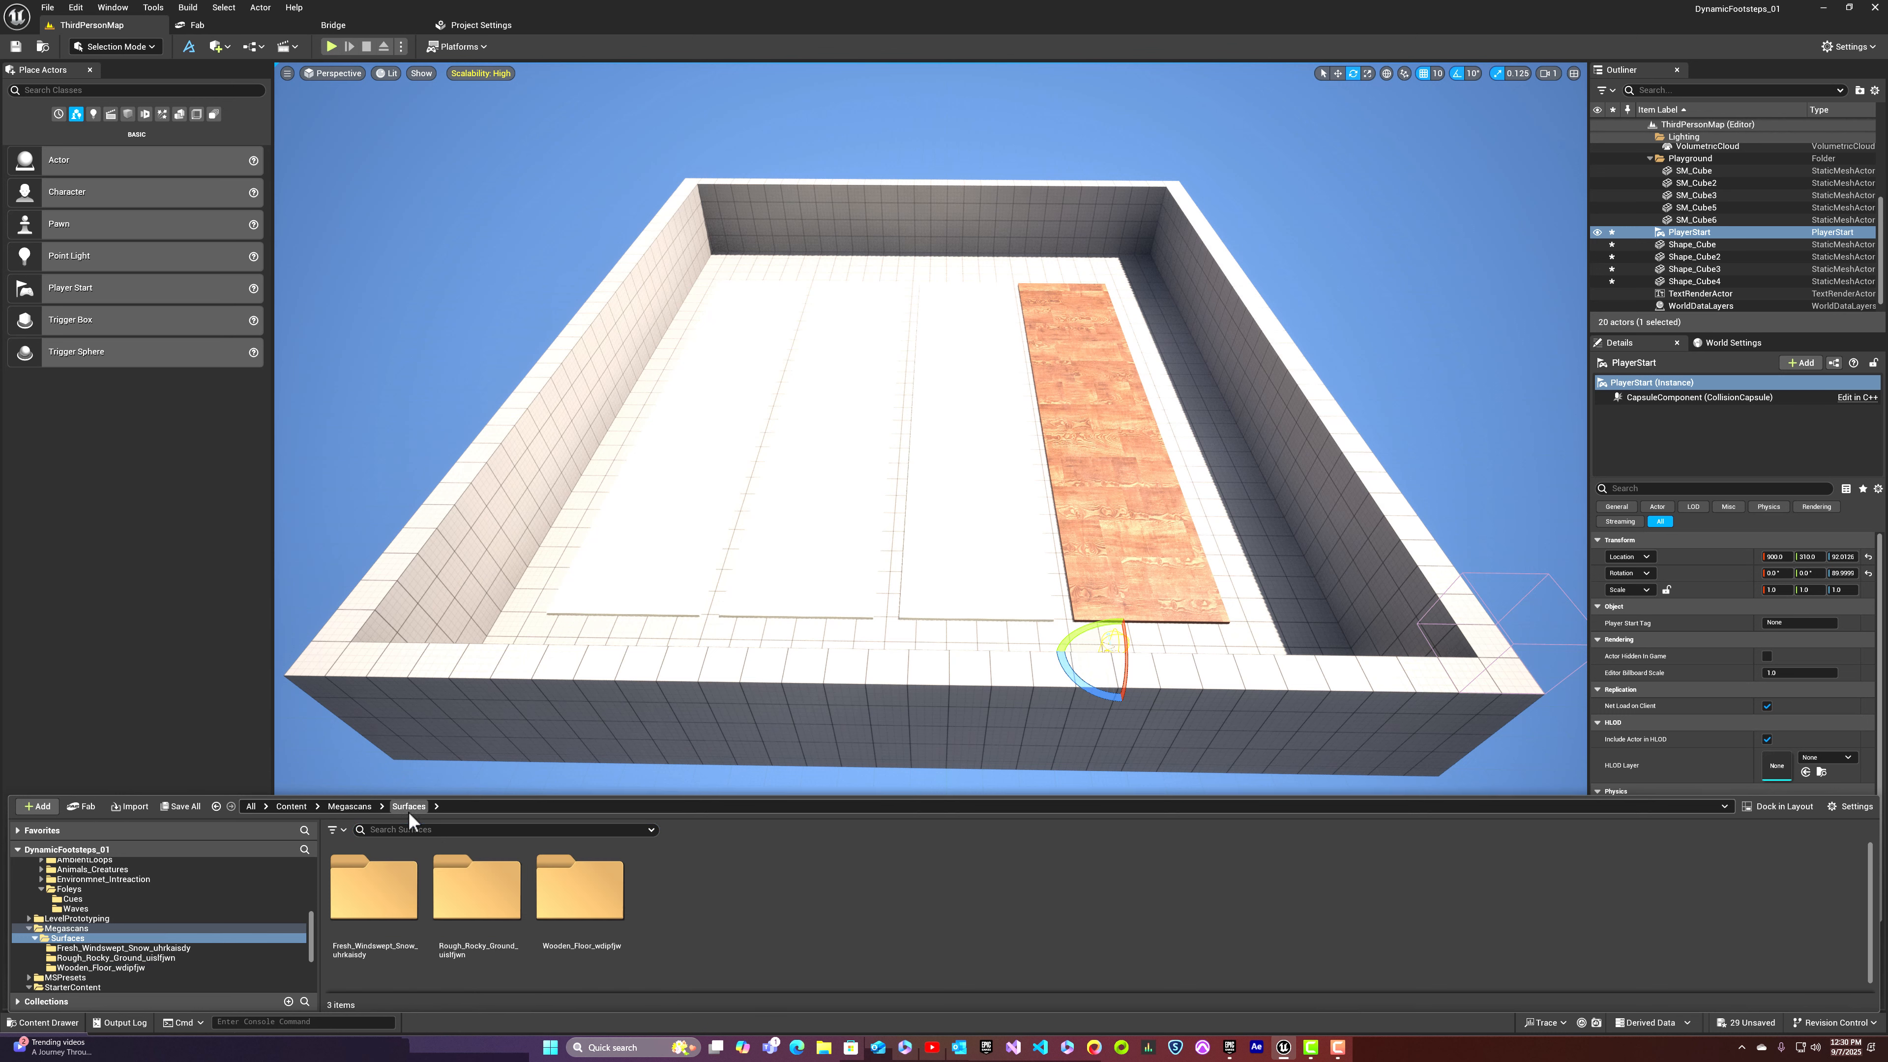
pyautogui.click(486, 878)
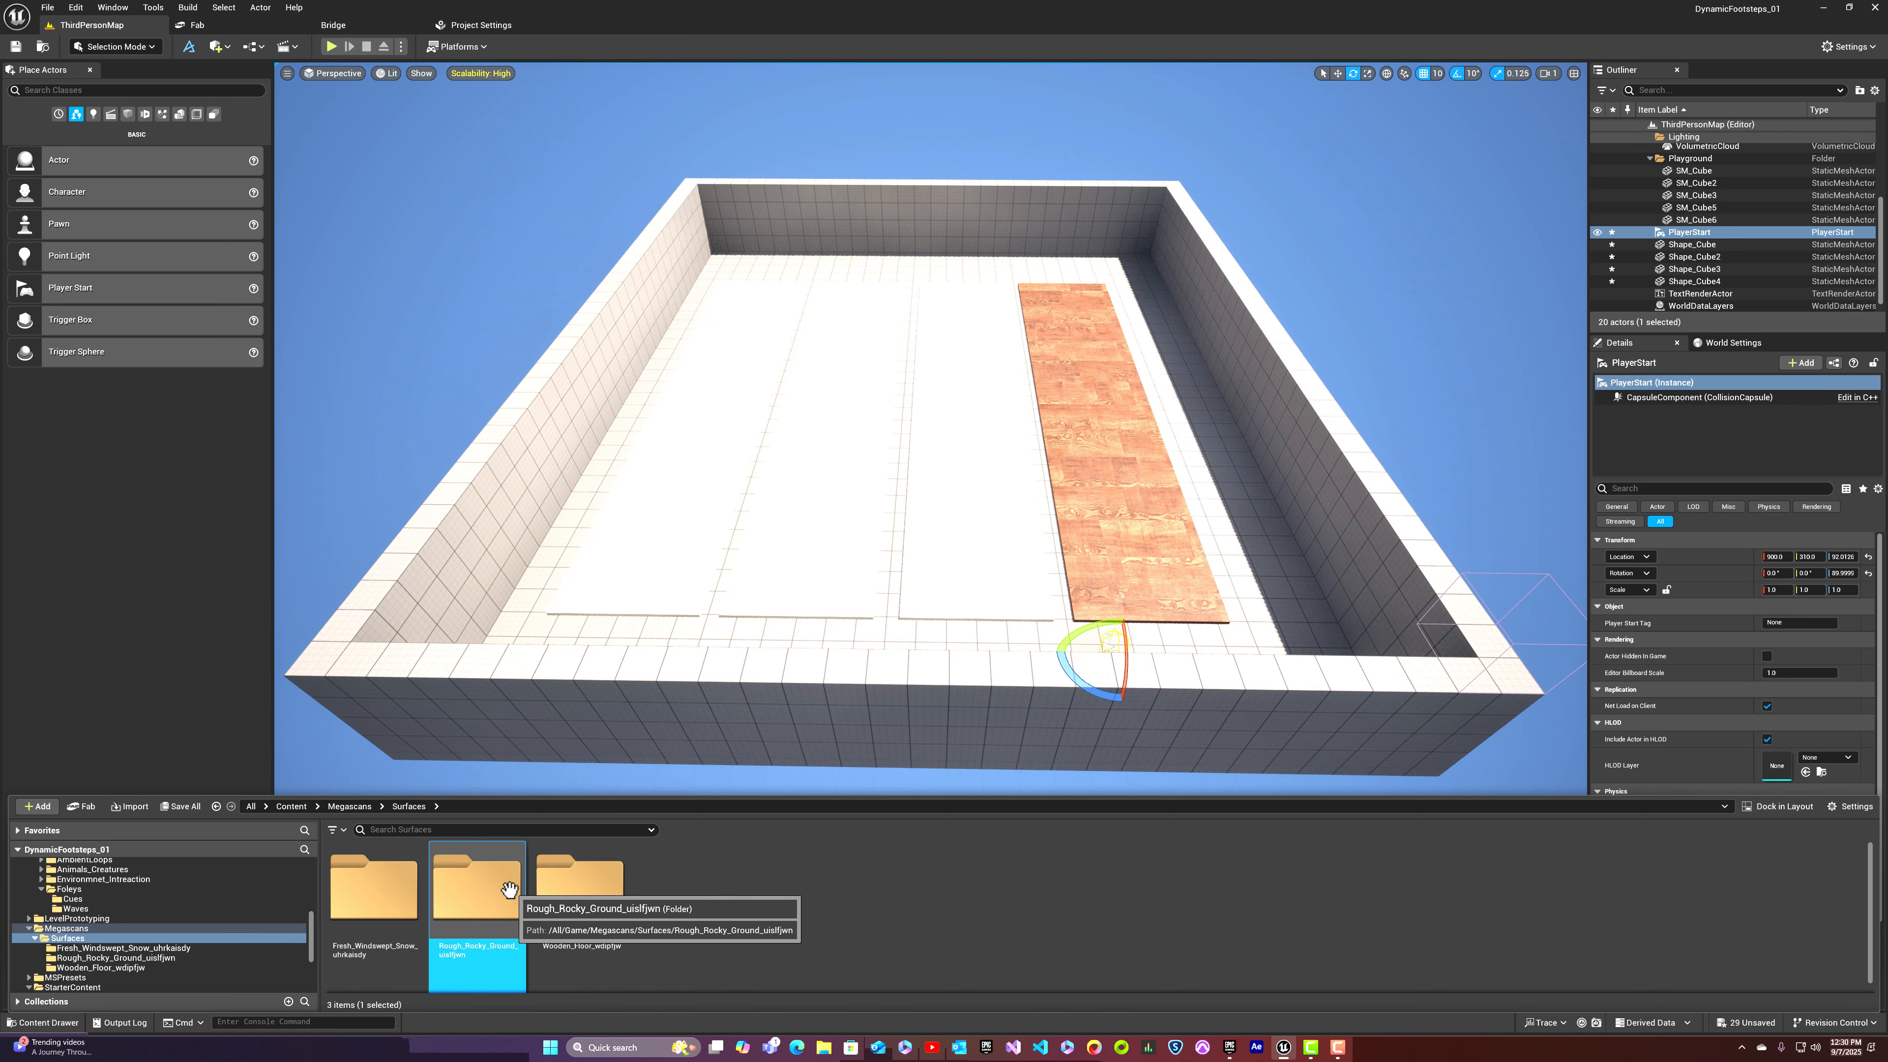
pyautogui.doubleClick(497, 885)
pyautogui.click(373, 888)
pyautogui.moveTo(374, 889); pyautogui.dragTo(945, 519)
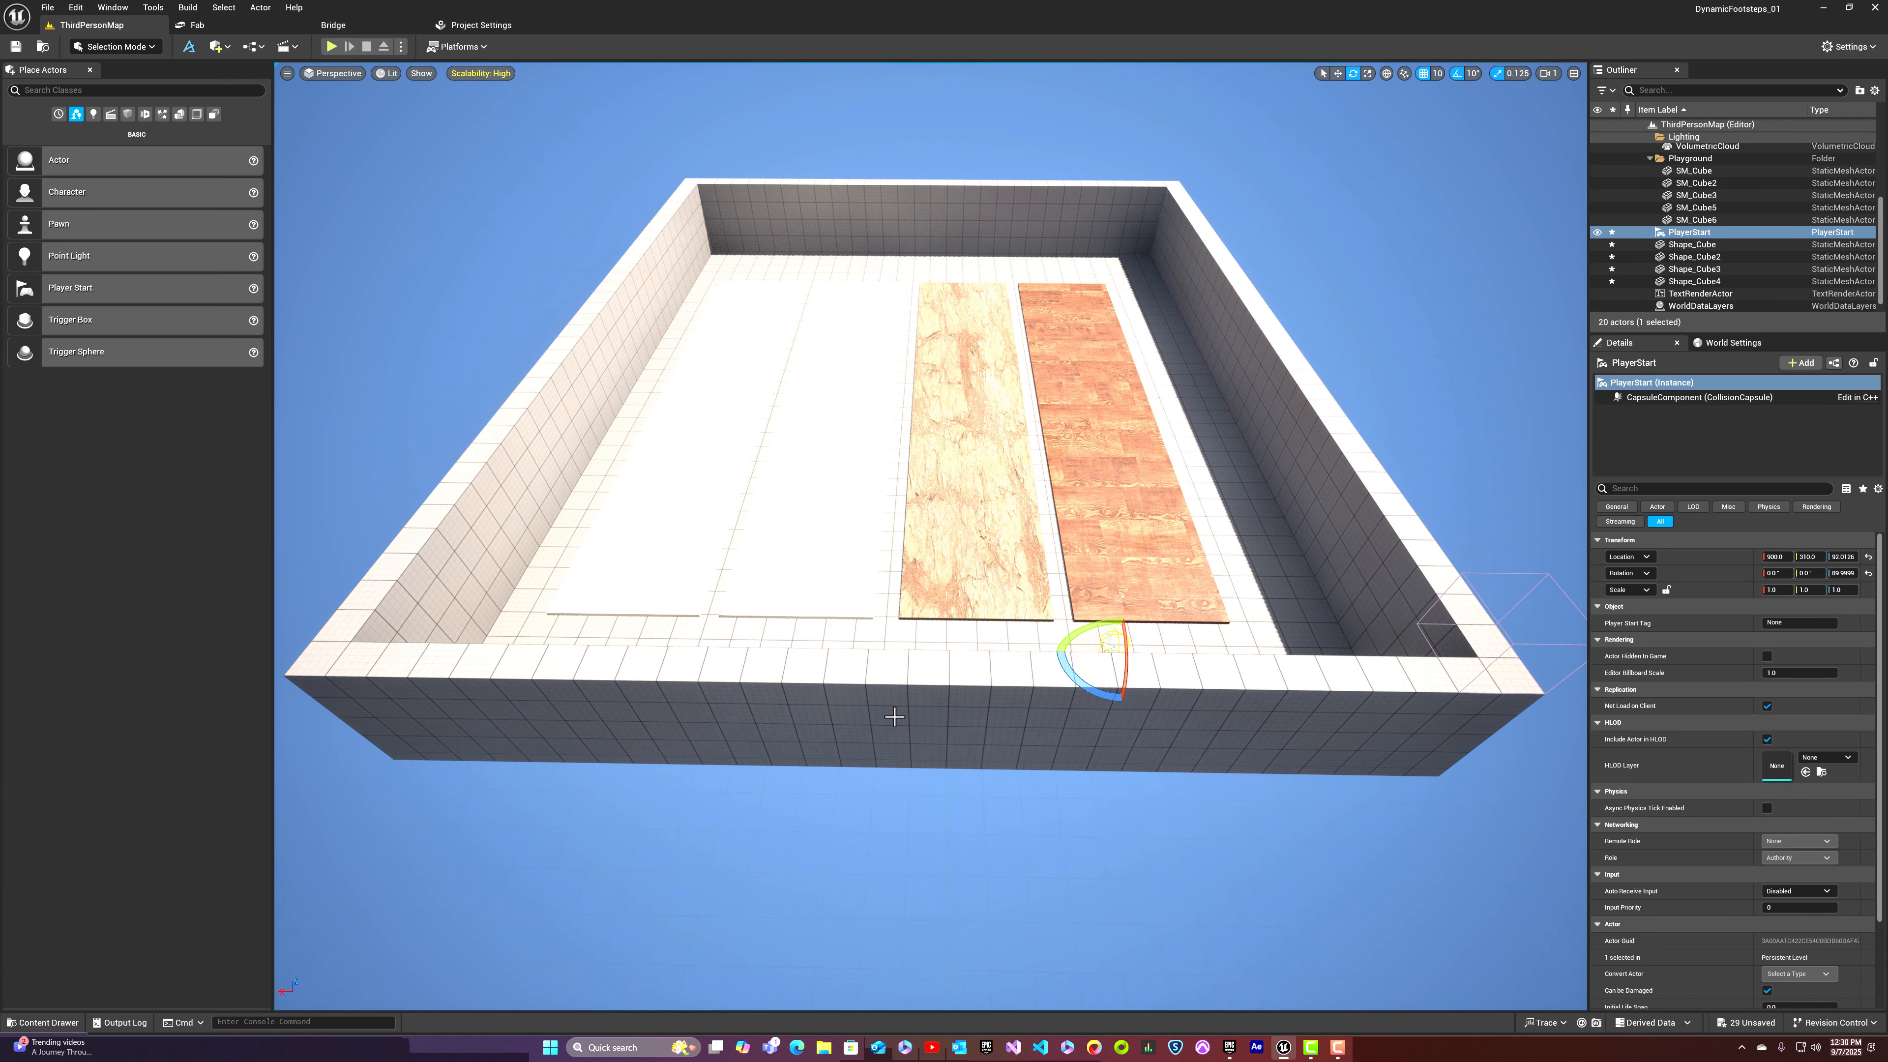
# Step: Apply the Megascans Fresh_Windswept_Snow surface material to the slab beside the rocky one
pyautogui.hotkey('ctrl', 'space')
pyautogui.click(409, 808)
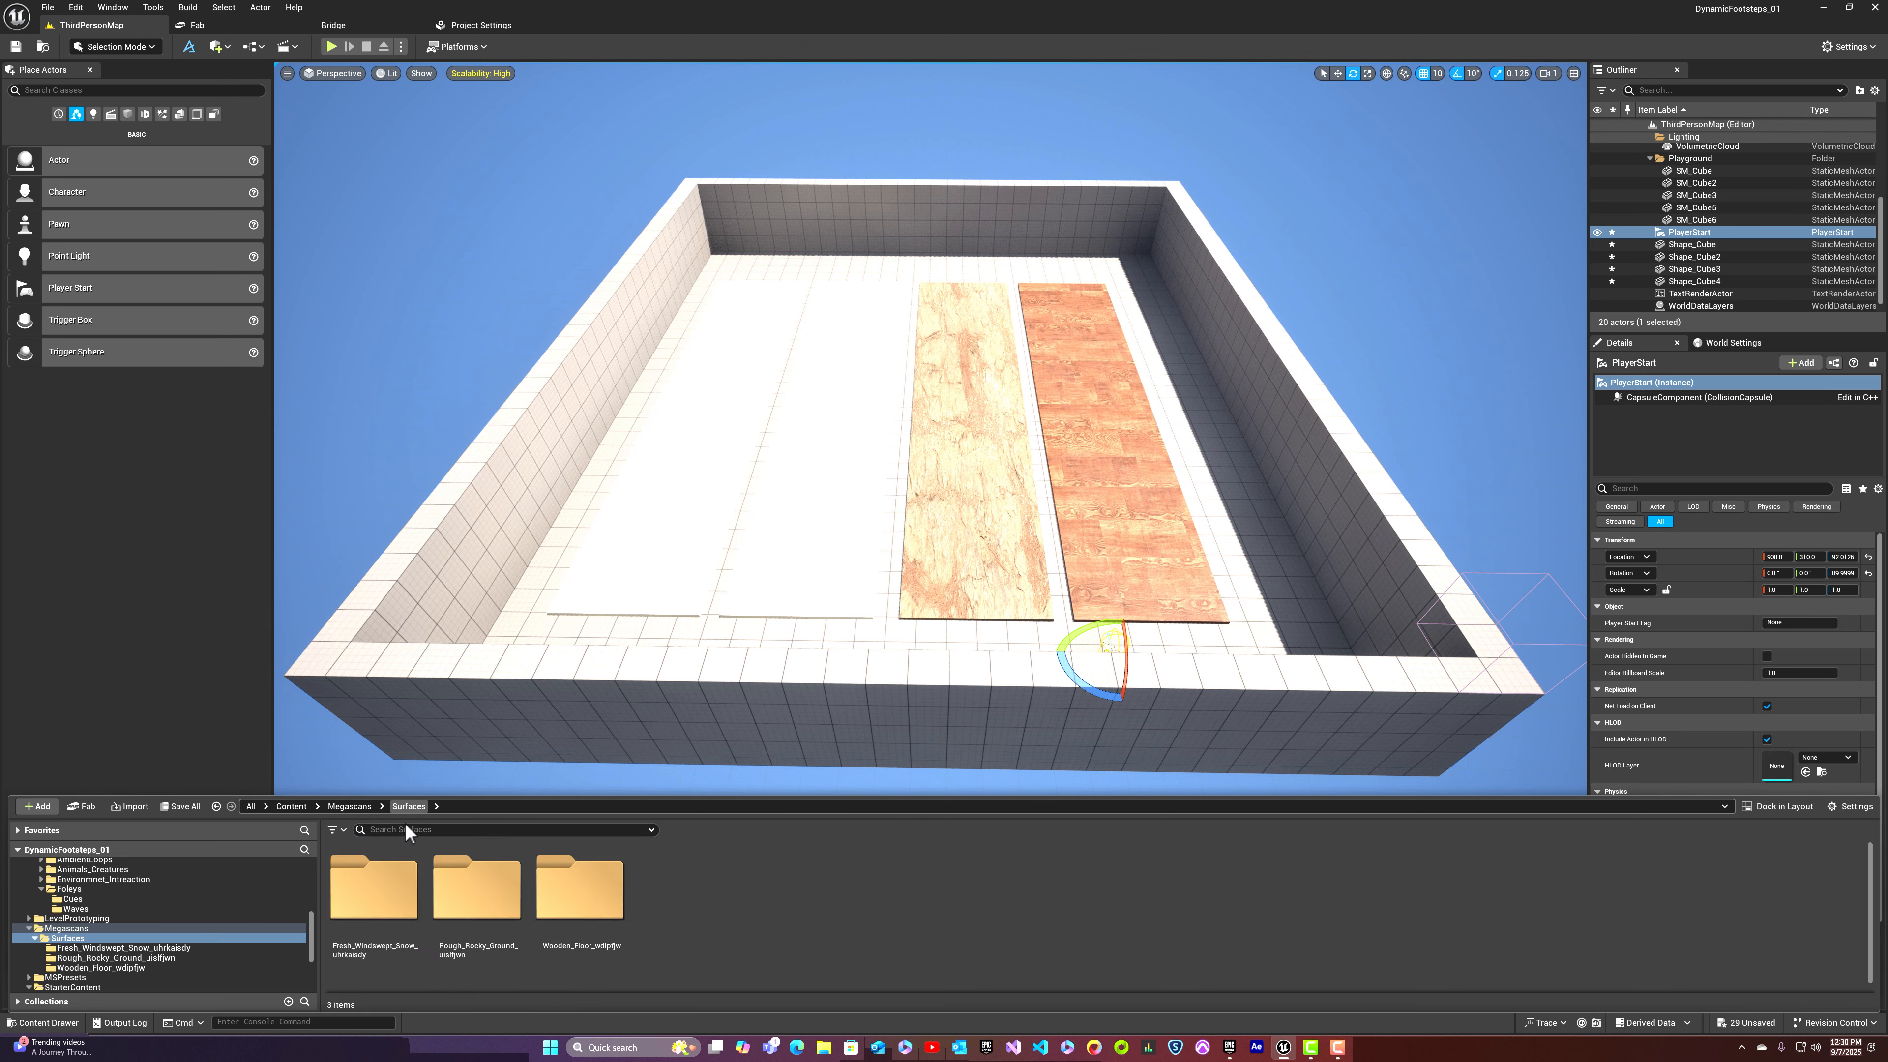
pyautogui.click(372, 894)
pyautogui.doubleClick(372, 894)
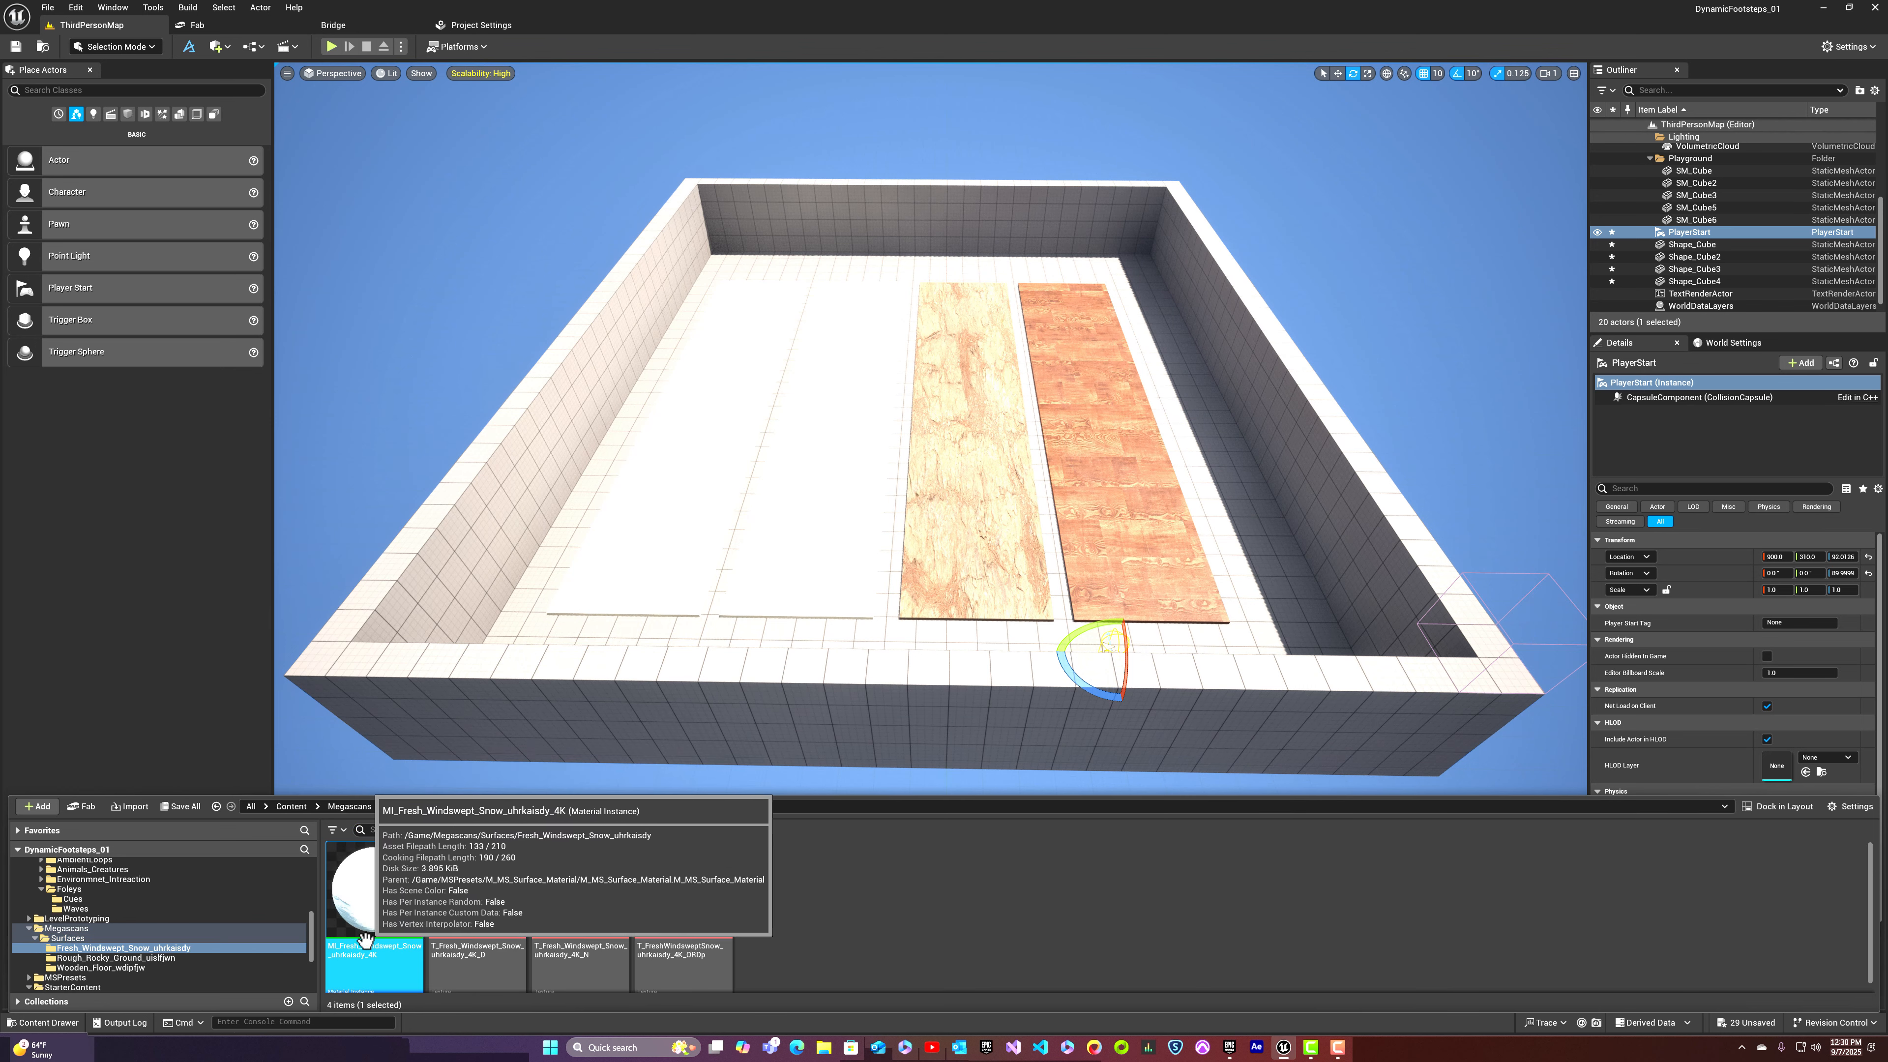
pyautogui.moveTo(365, 941); pyautogui.dragTo(825, 519)
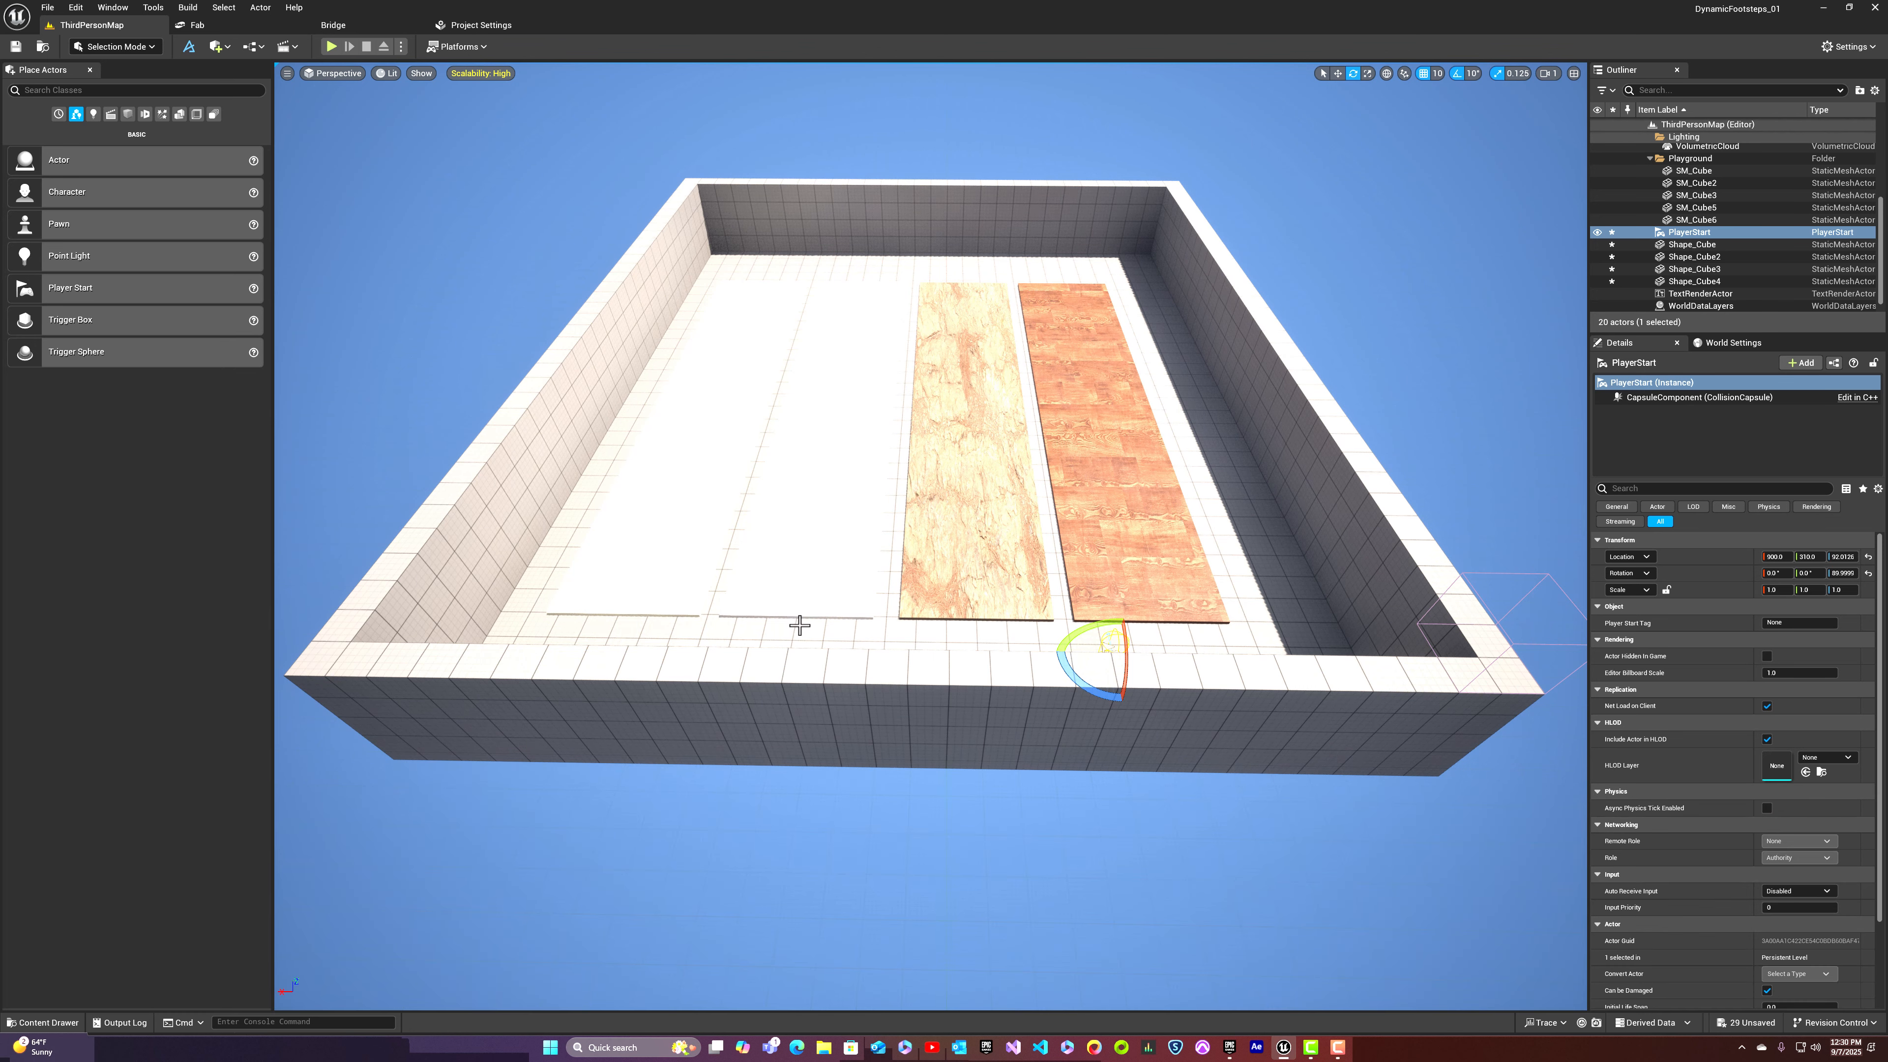
# Step: Apply the M_Water material from the Advanced_Water_BP Materials folder to the remaining plain slab beside the snow
pyautogui.hotkey('ctrl', 'space')
pyautogui.click(292, 807)
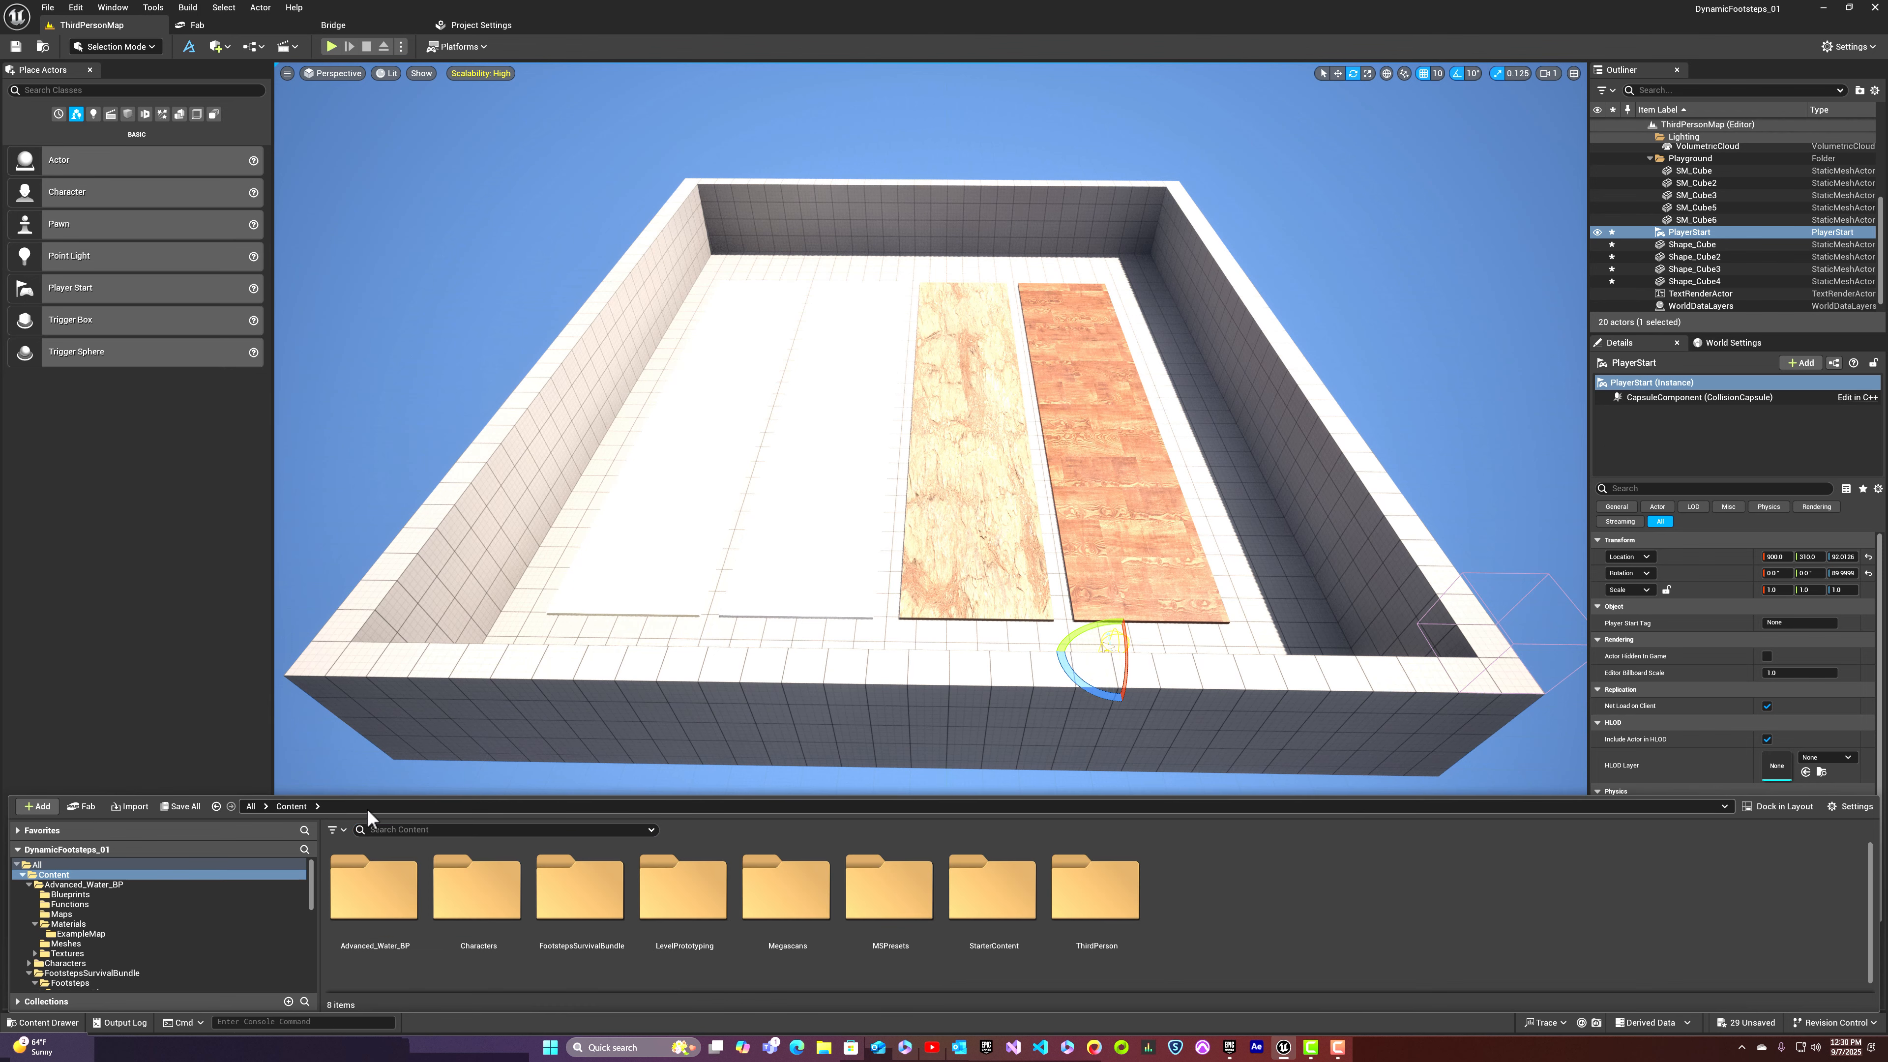
pyautogui.doubleClick(350, 897)
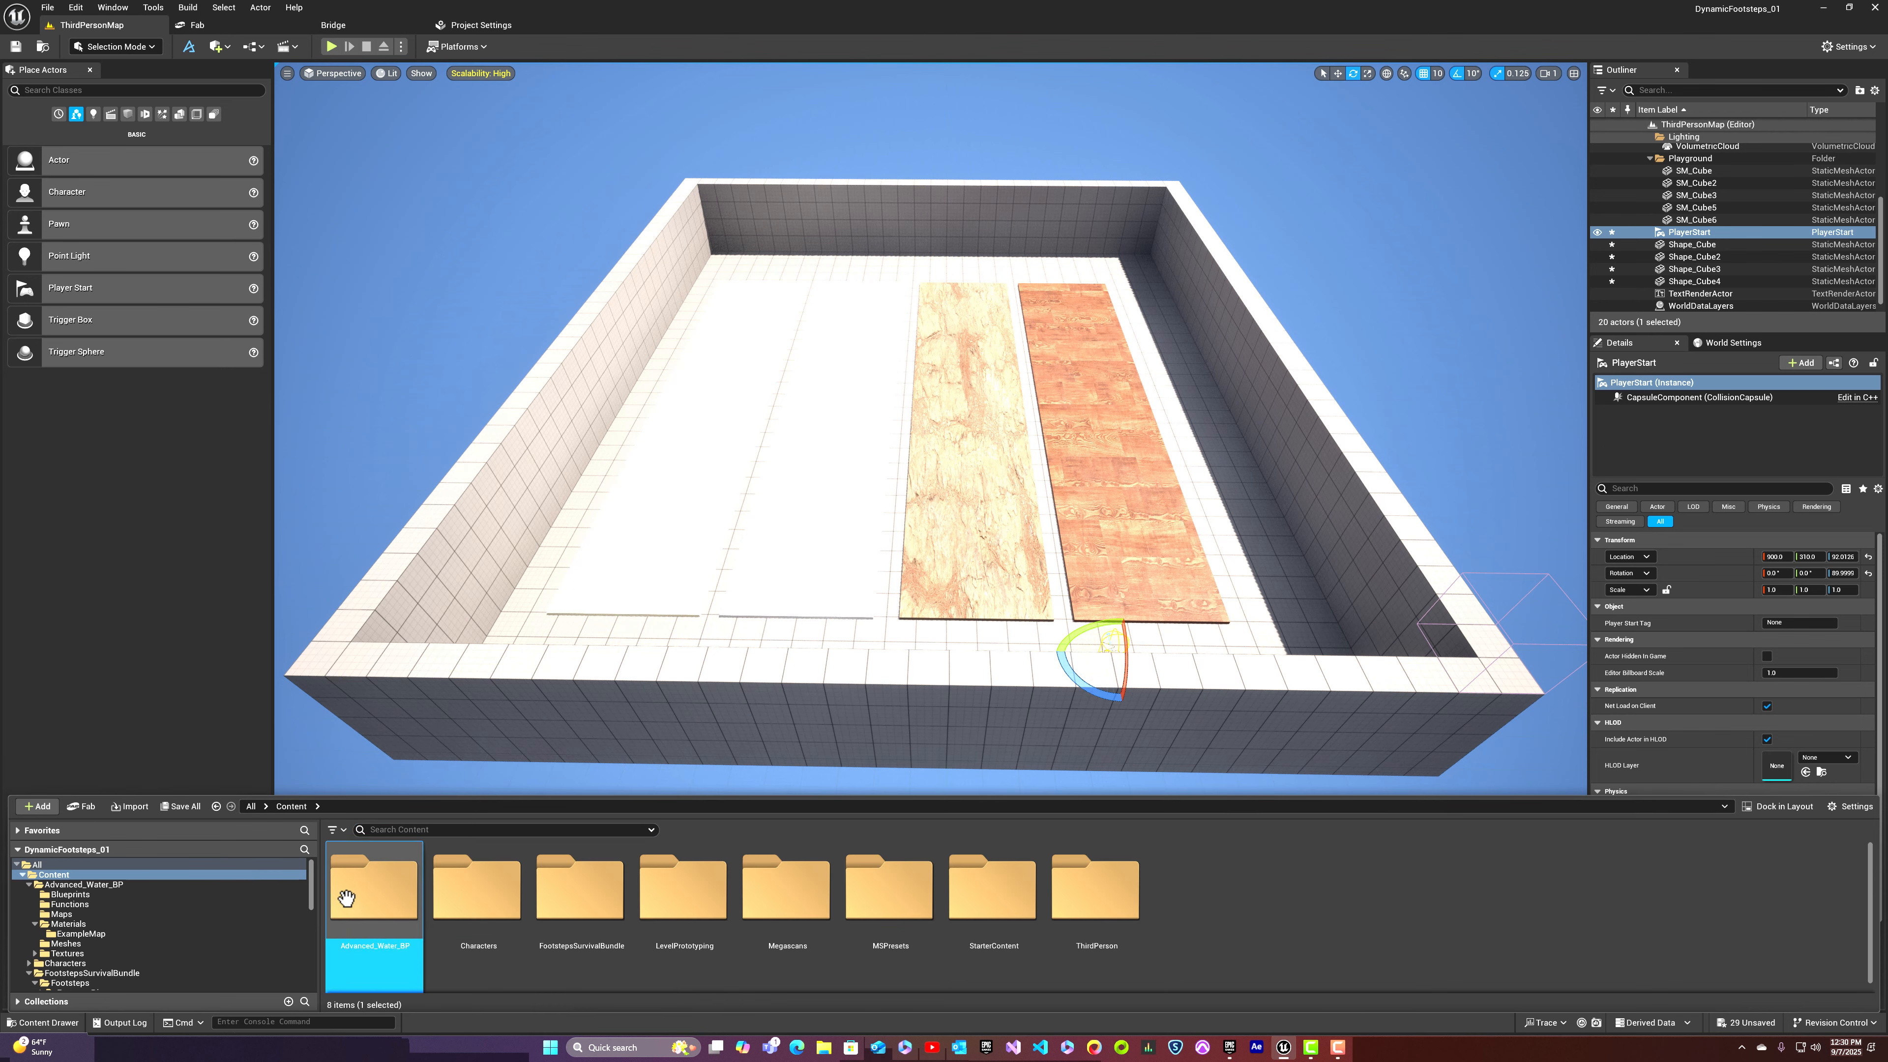
pyautogui.click(696, 872)
pyautogui.doubleClick(696, 872)
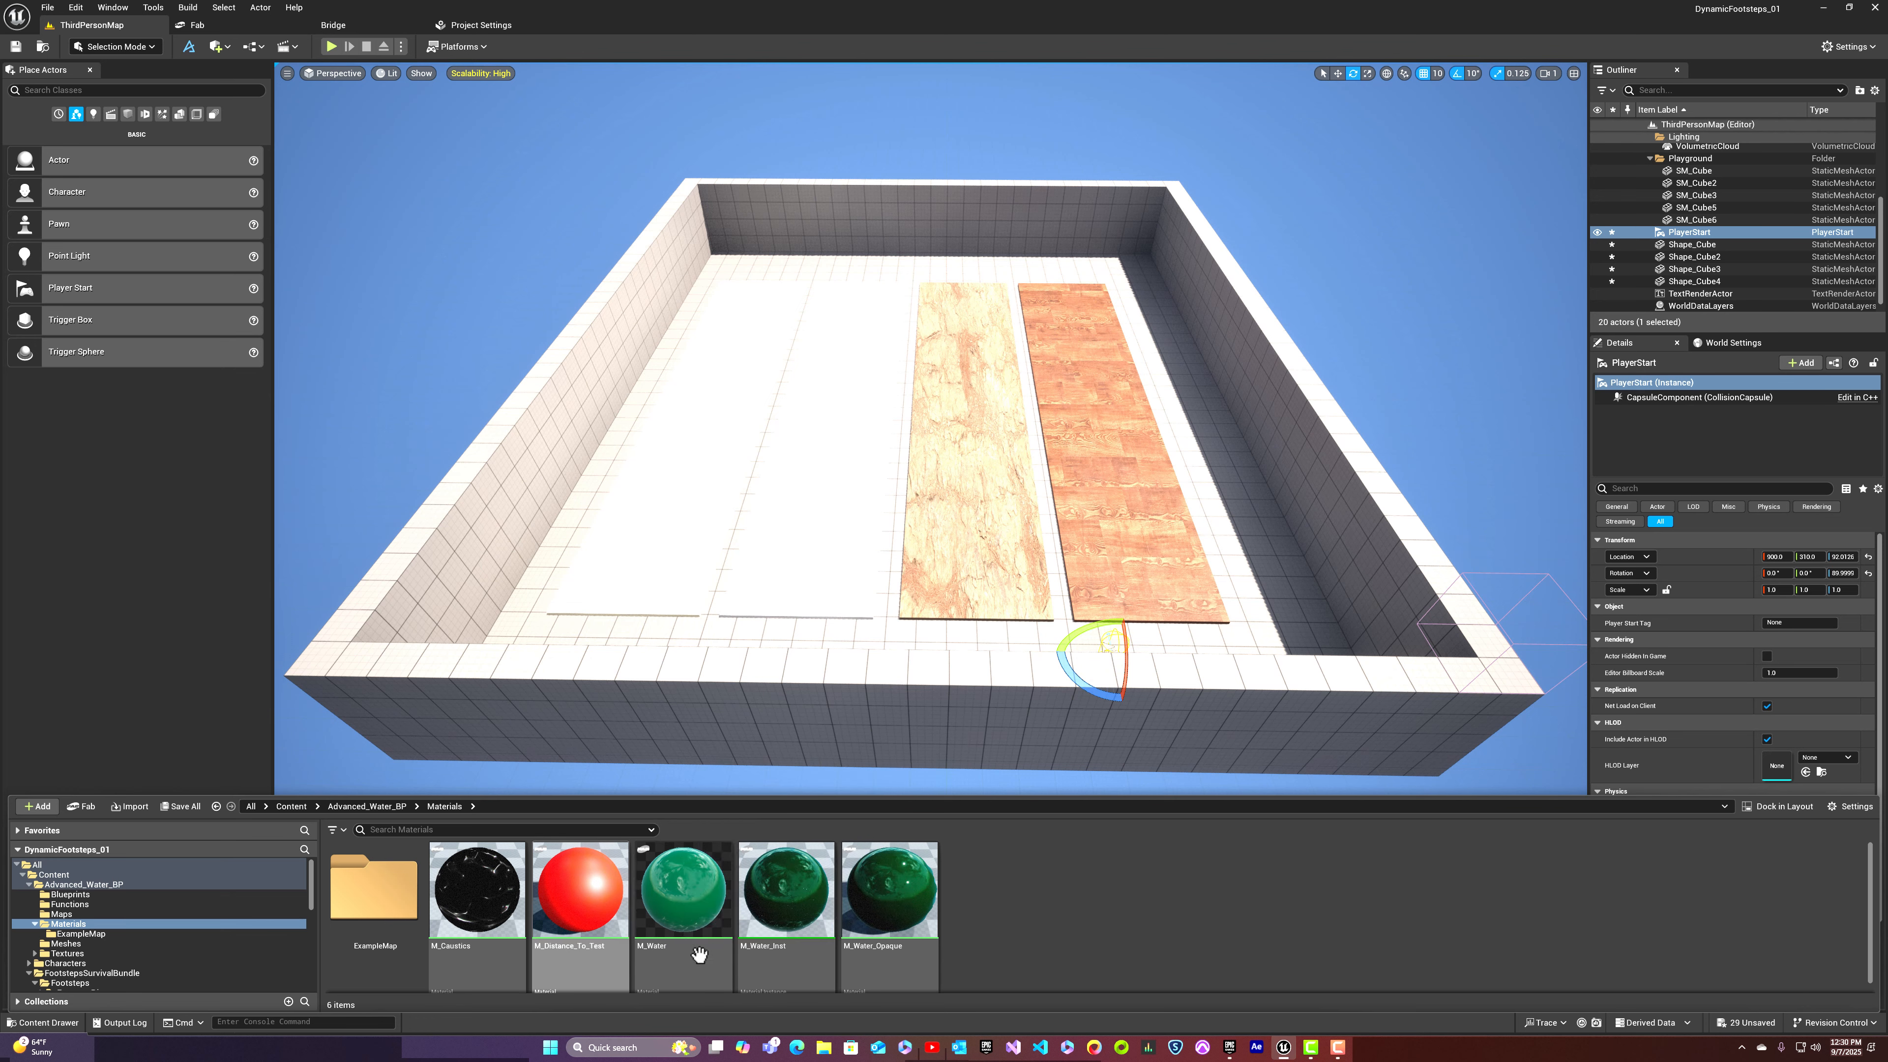
pyautogui.moveTo(684, 960); pyautogui.dragTo(685, 546)
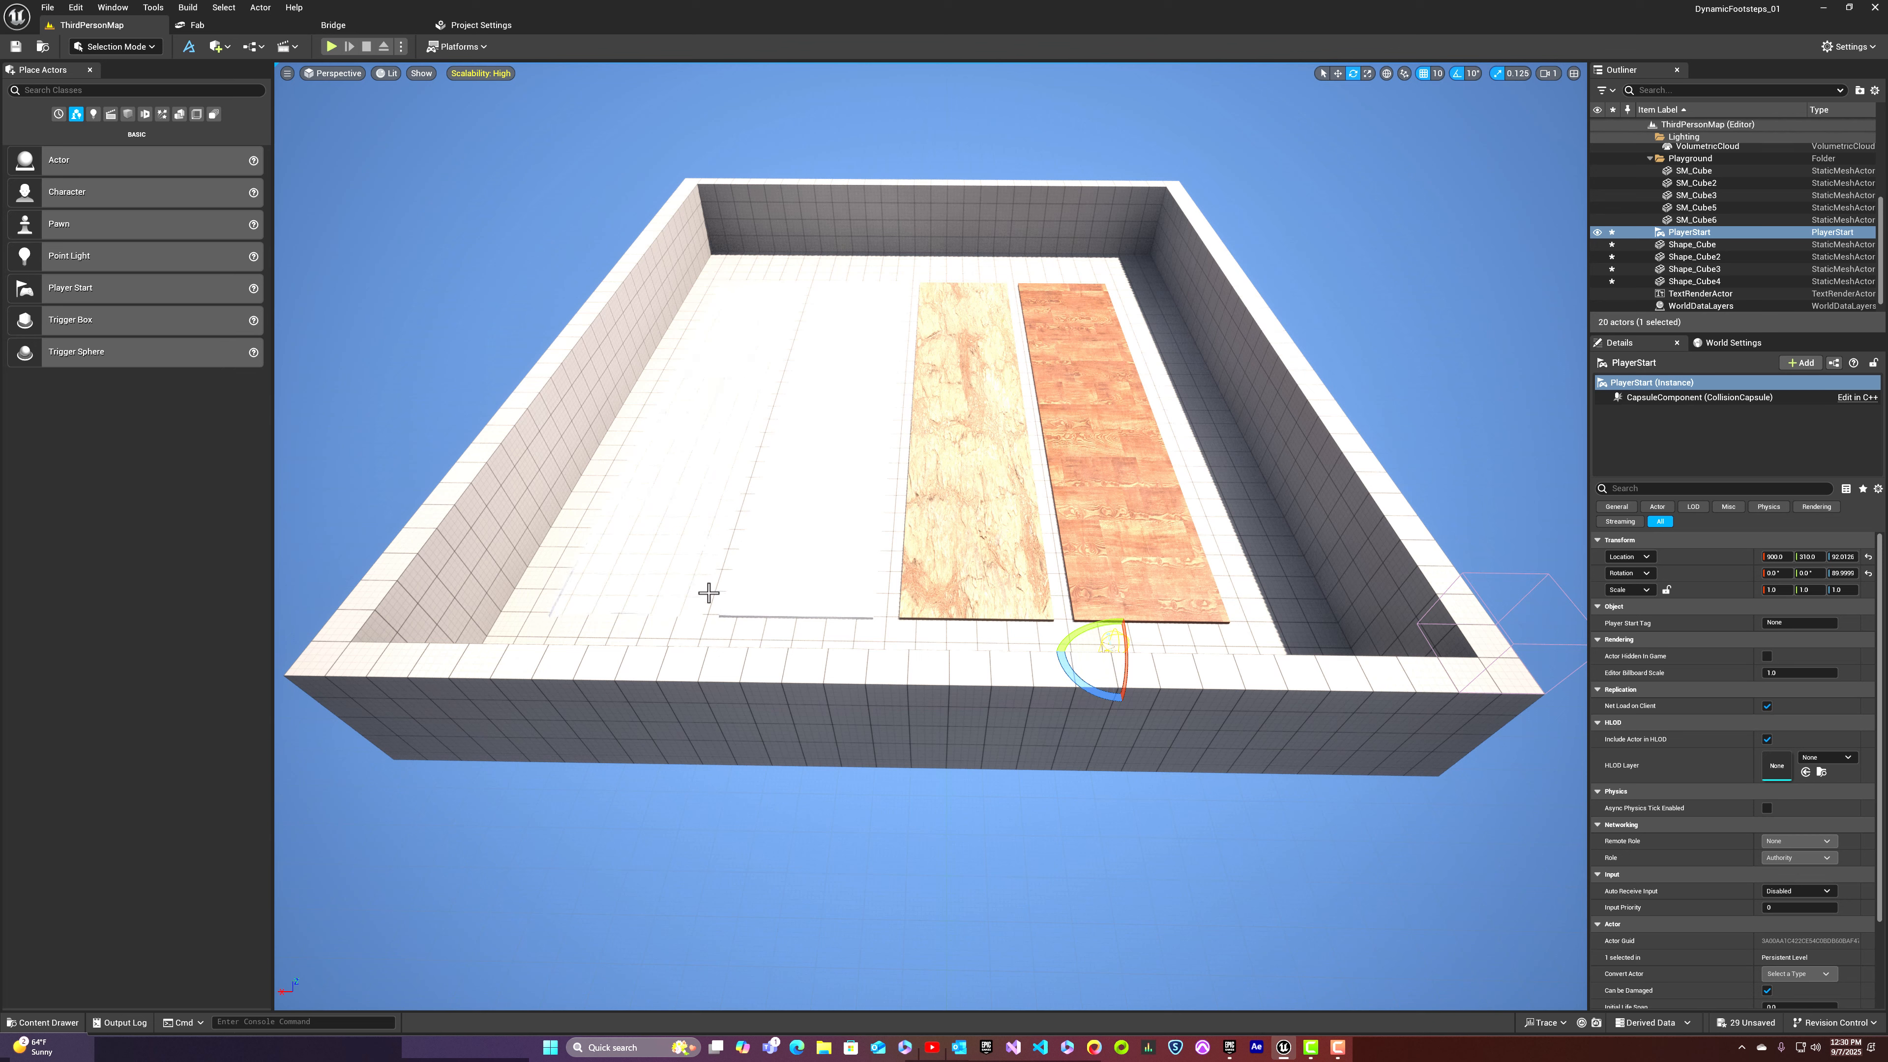
# Step: Replace the water slab's material with M_Water_Opaque and inspect its surface up close
pyautogui.hotkey('ctrl', 'space')
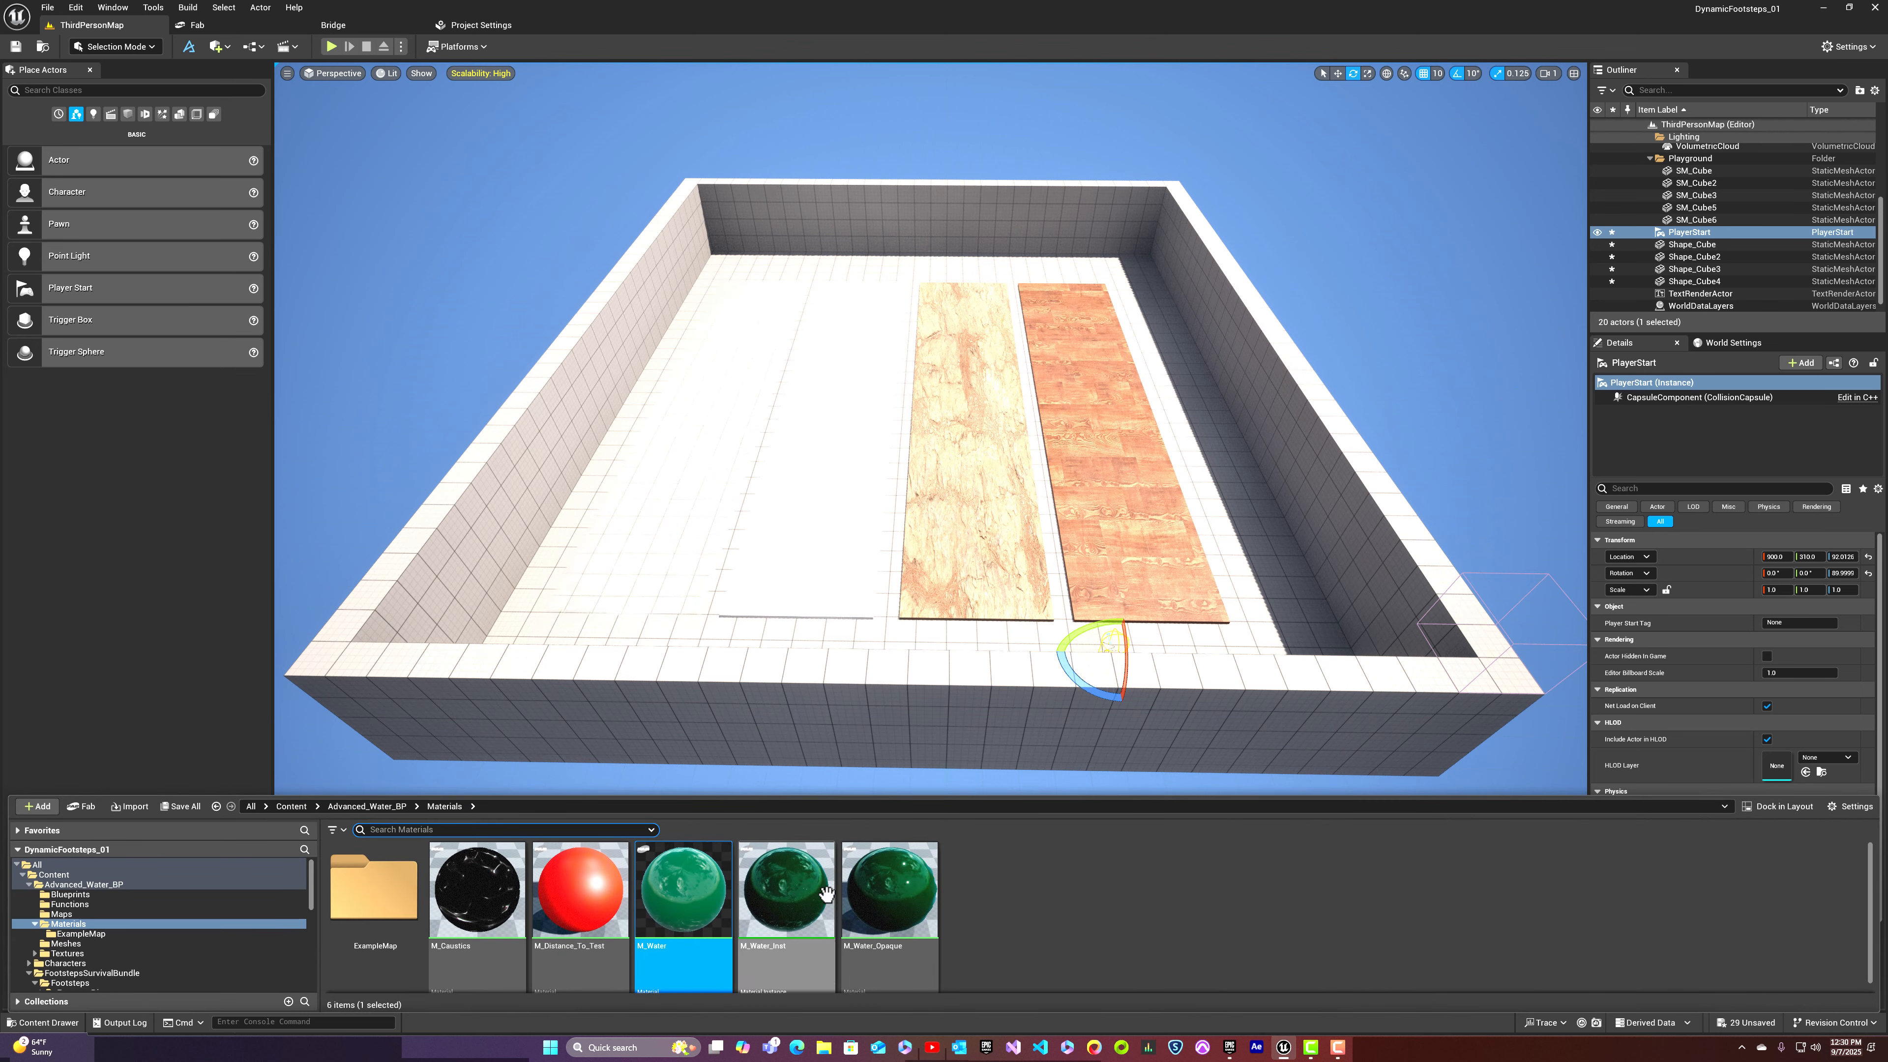
pyautogui.moveTo(889, 892); pyautogui.dragTo(677, 527)
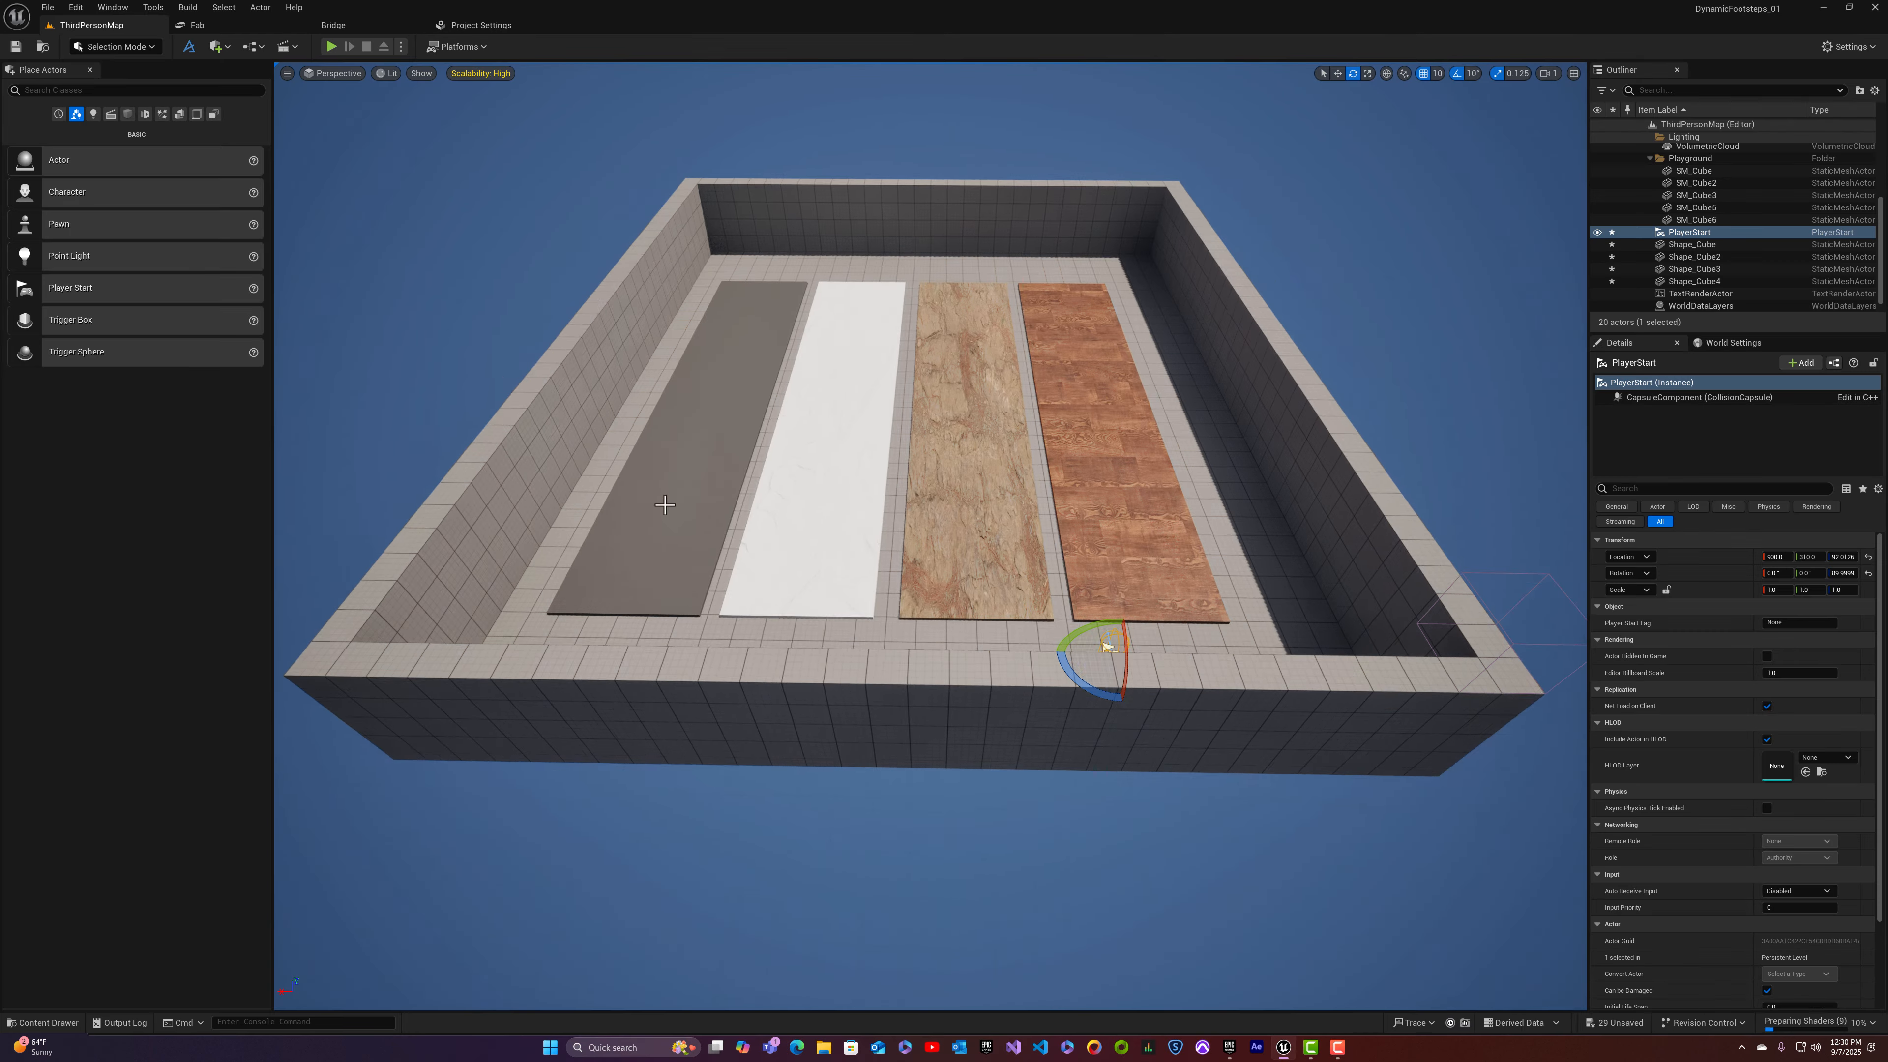
pyautogui.press('w')
pyautogui.moveTo(662, 503); pyautogui.dragTo(595, 530, button='right')
pyautogui.press('d')
pyautogui.press('w')
pyautogui.press('a')
pyautogui.press('d')
pyautogui.press('a')
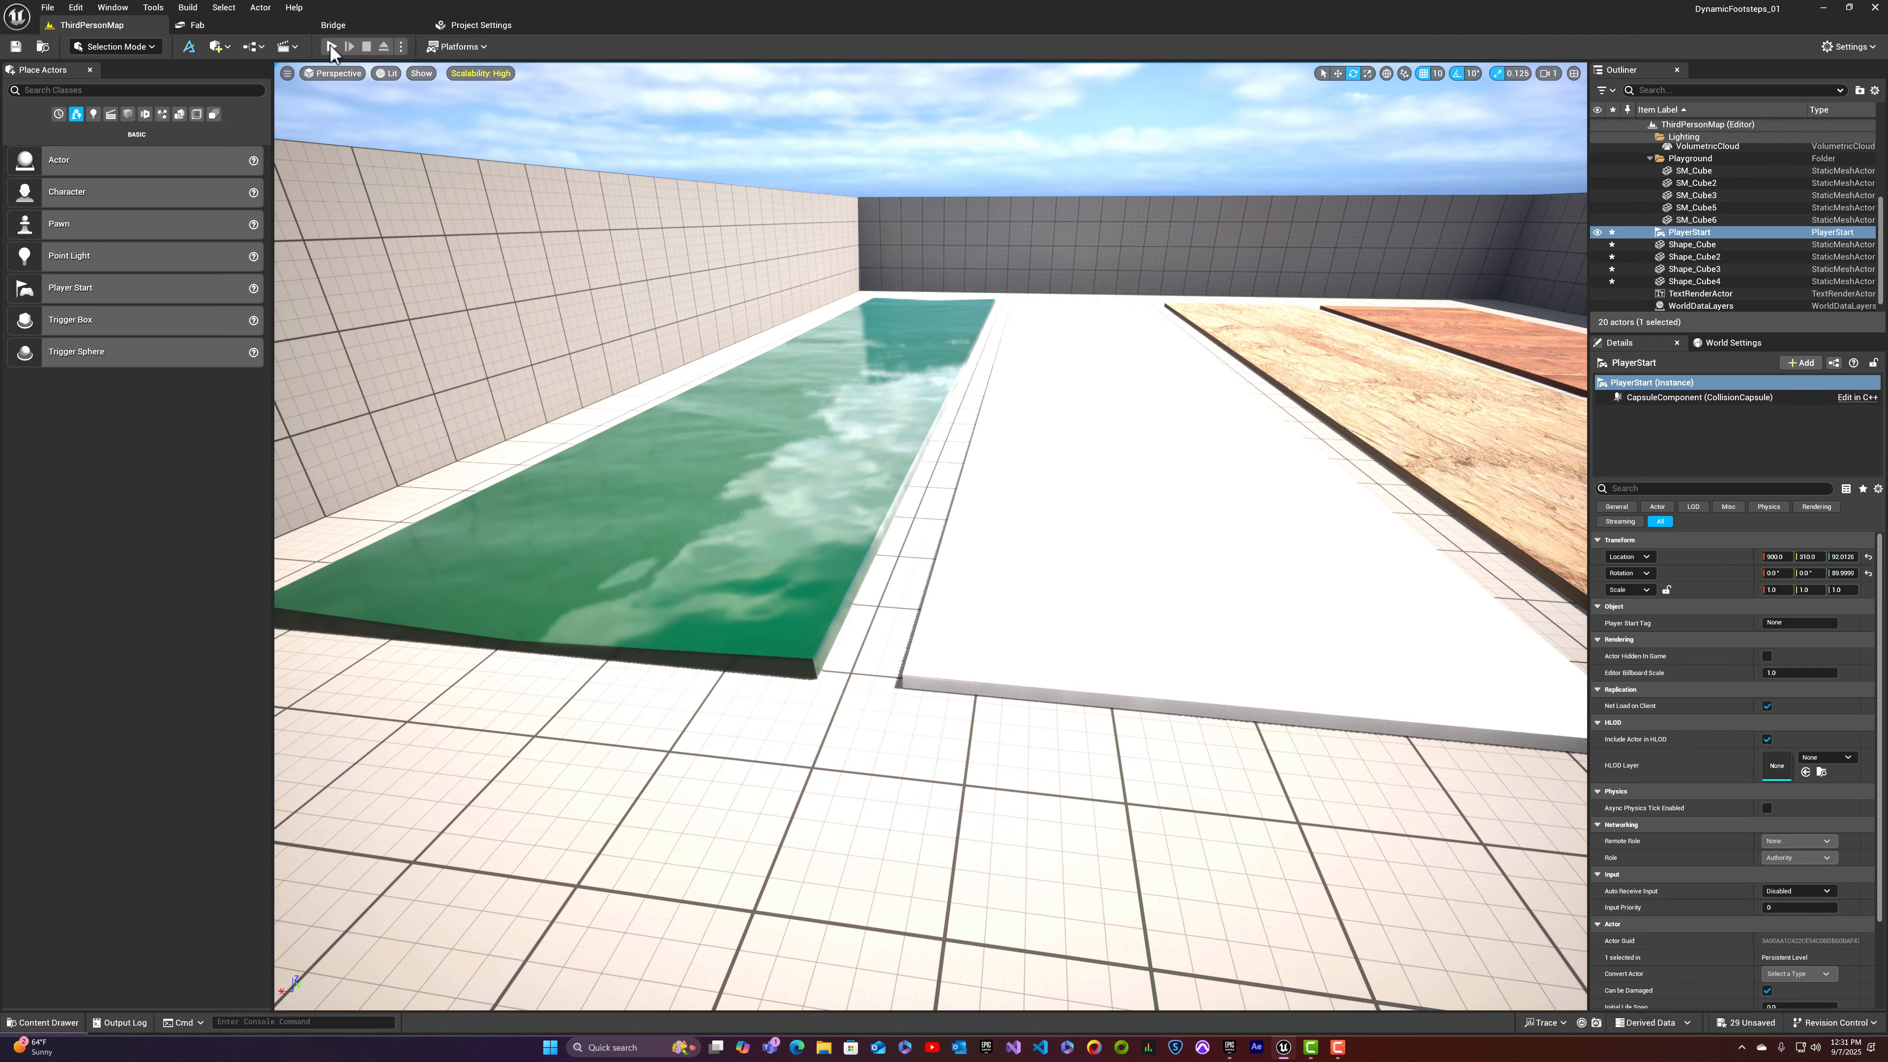
# Step: Play-test the level by running across the wood, rock, snow and water slabs in turn, and end the session
pyautogui.click(329, 46)
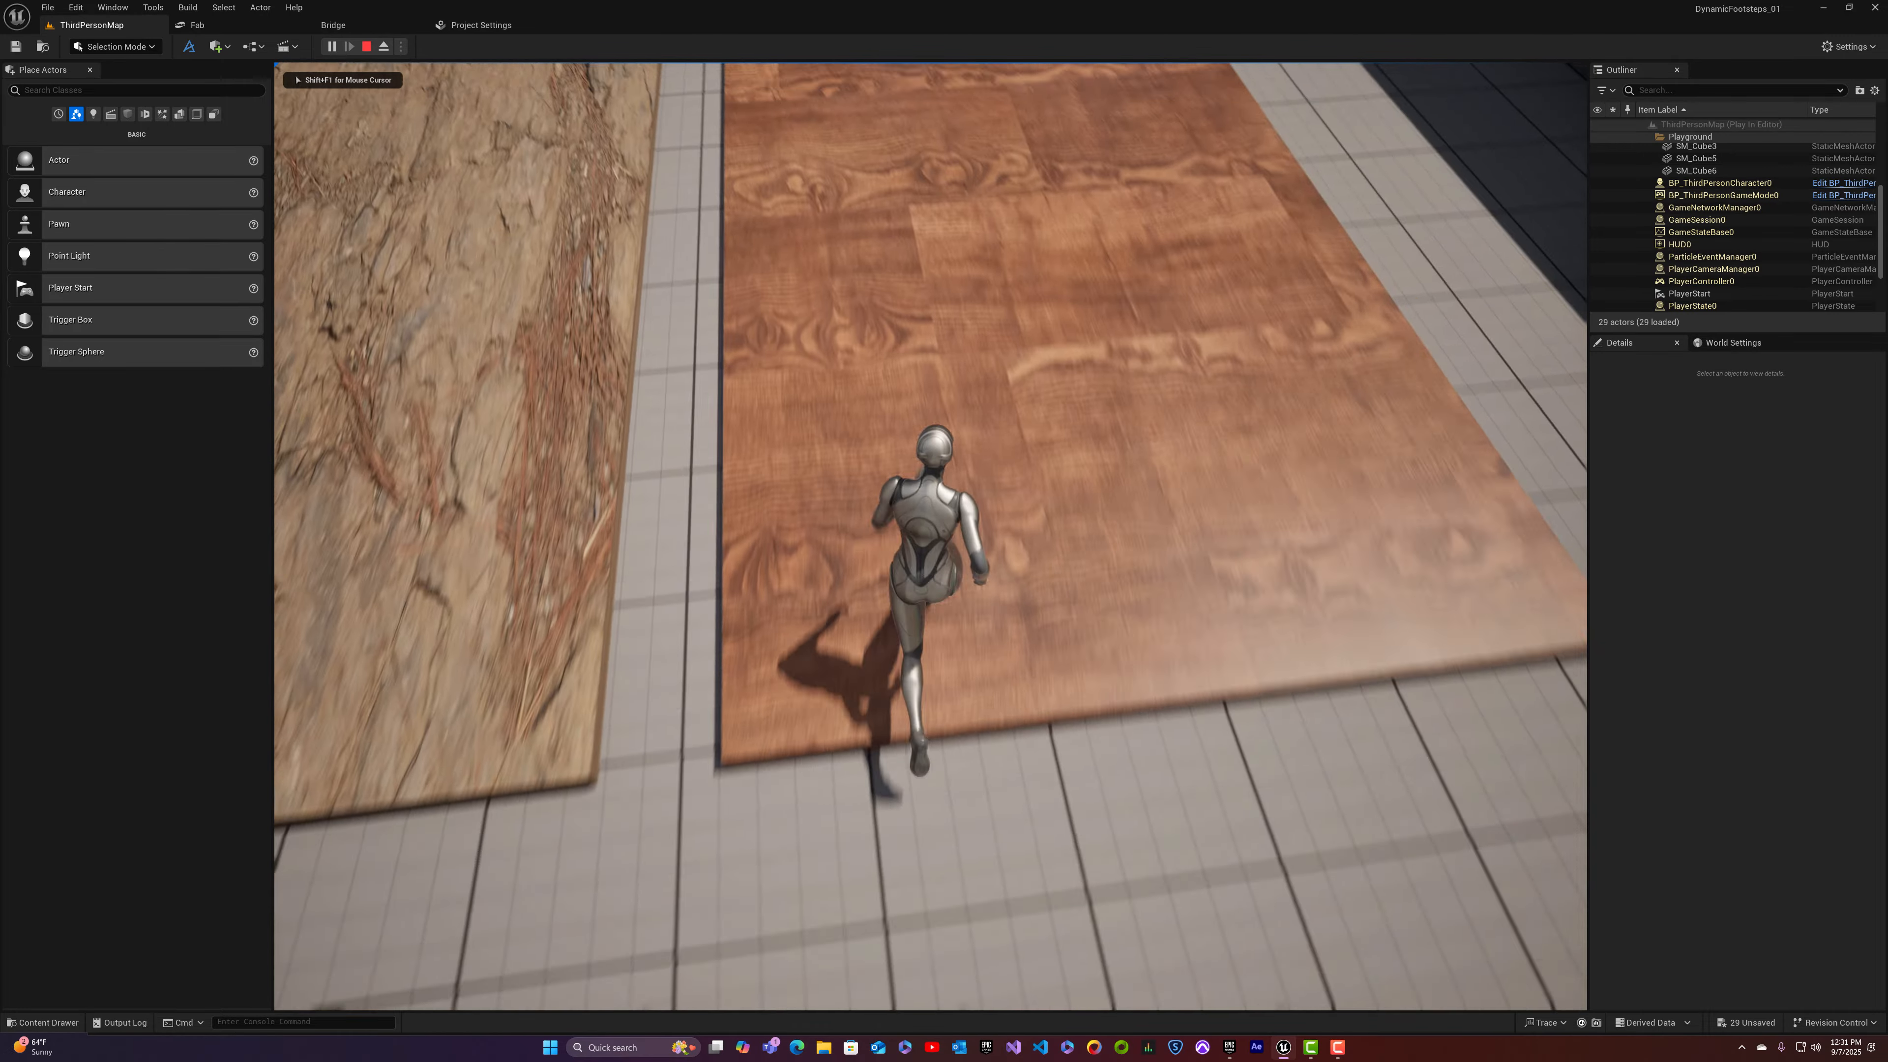
pyautogui.press('w')
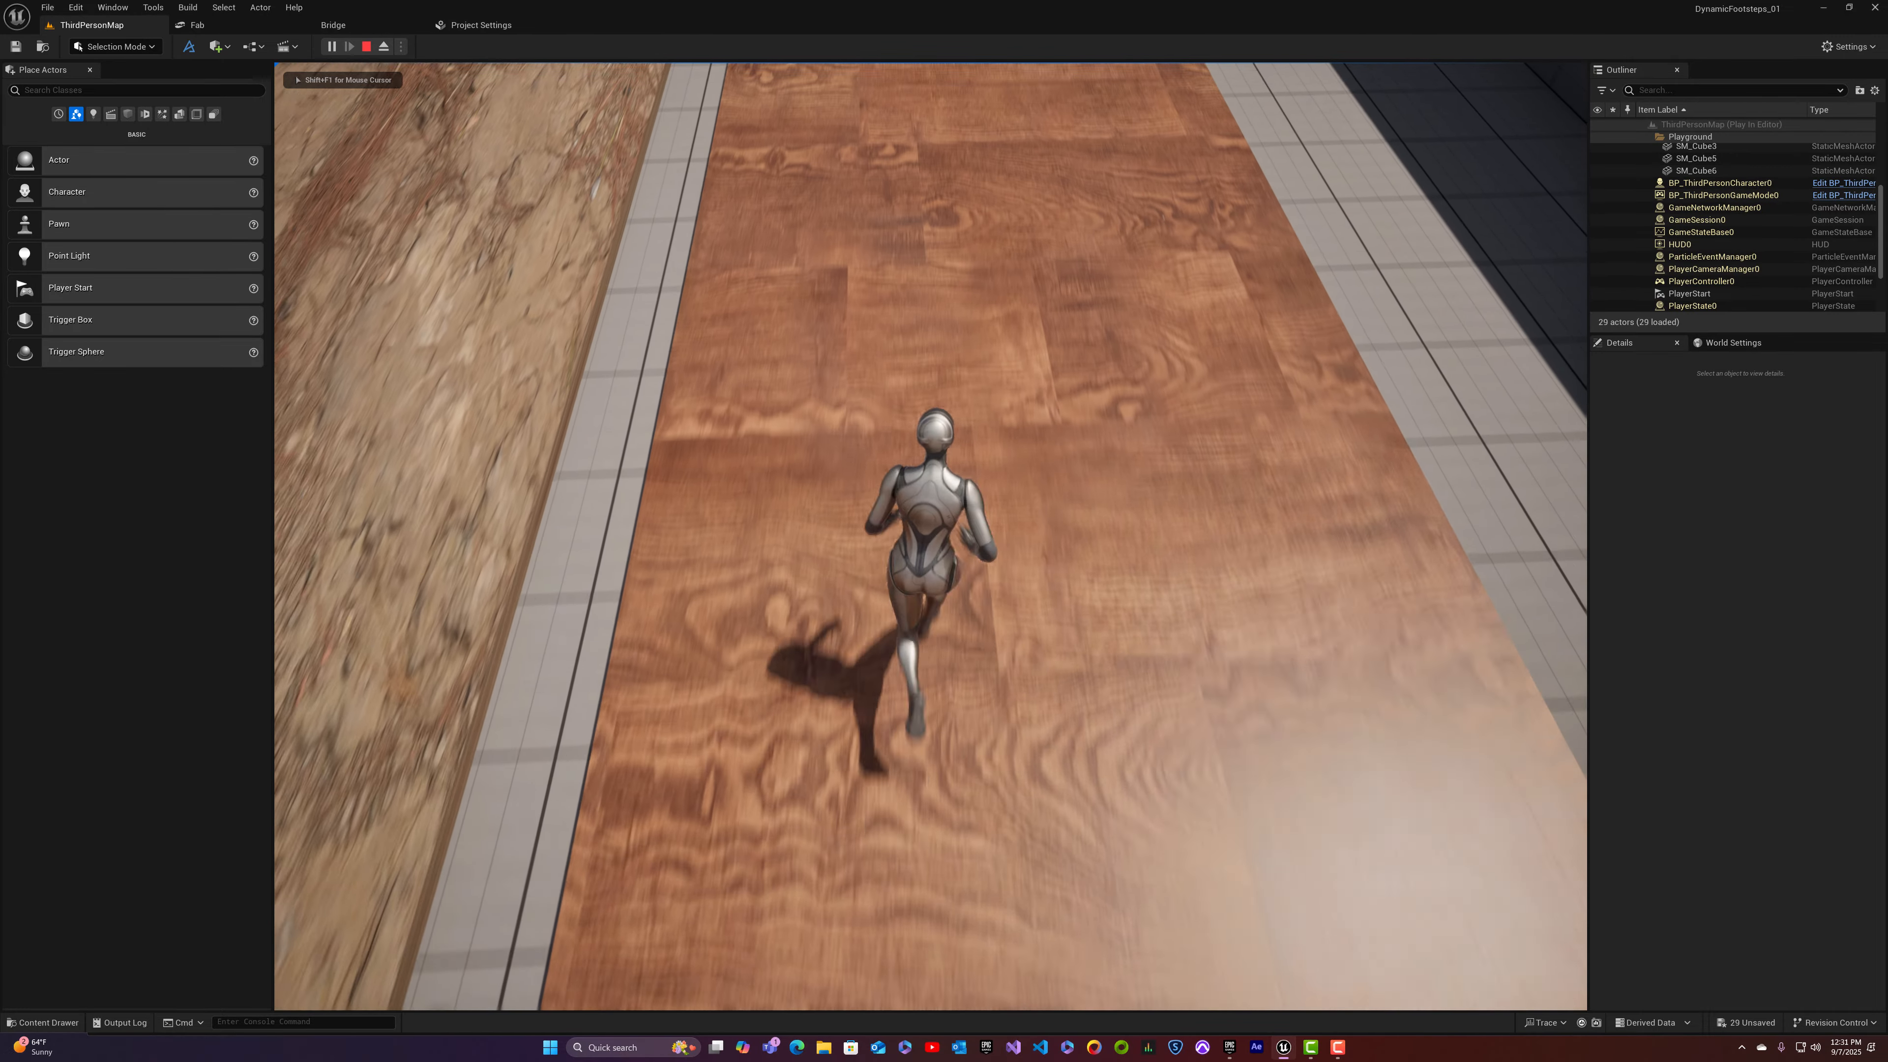
pyautogui.press('w')
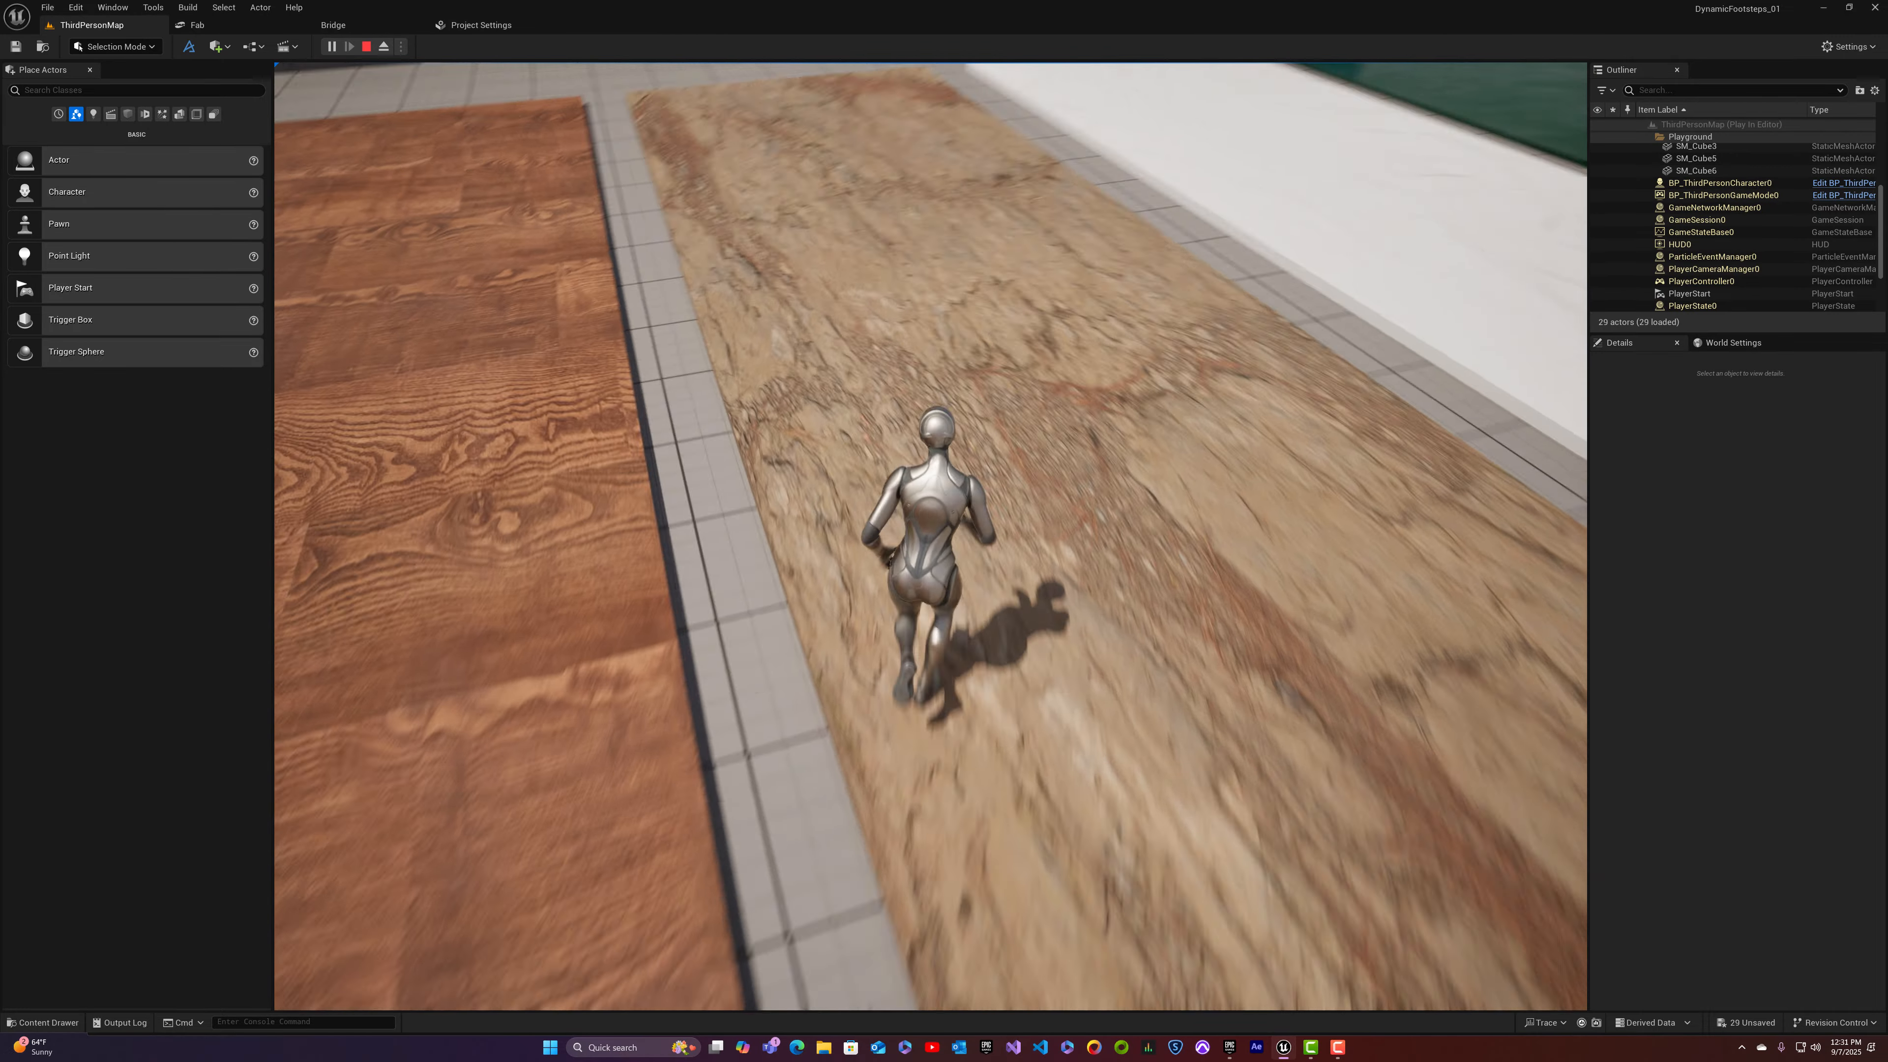
pyautogui.press('w')
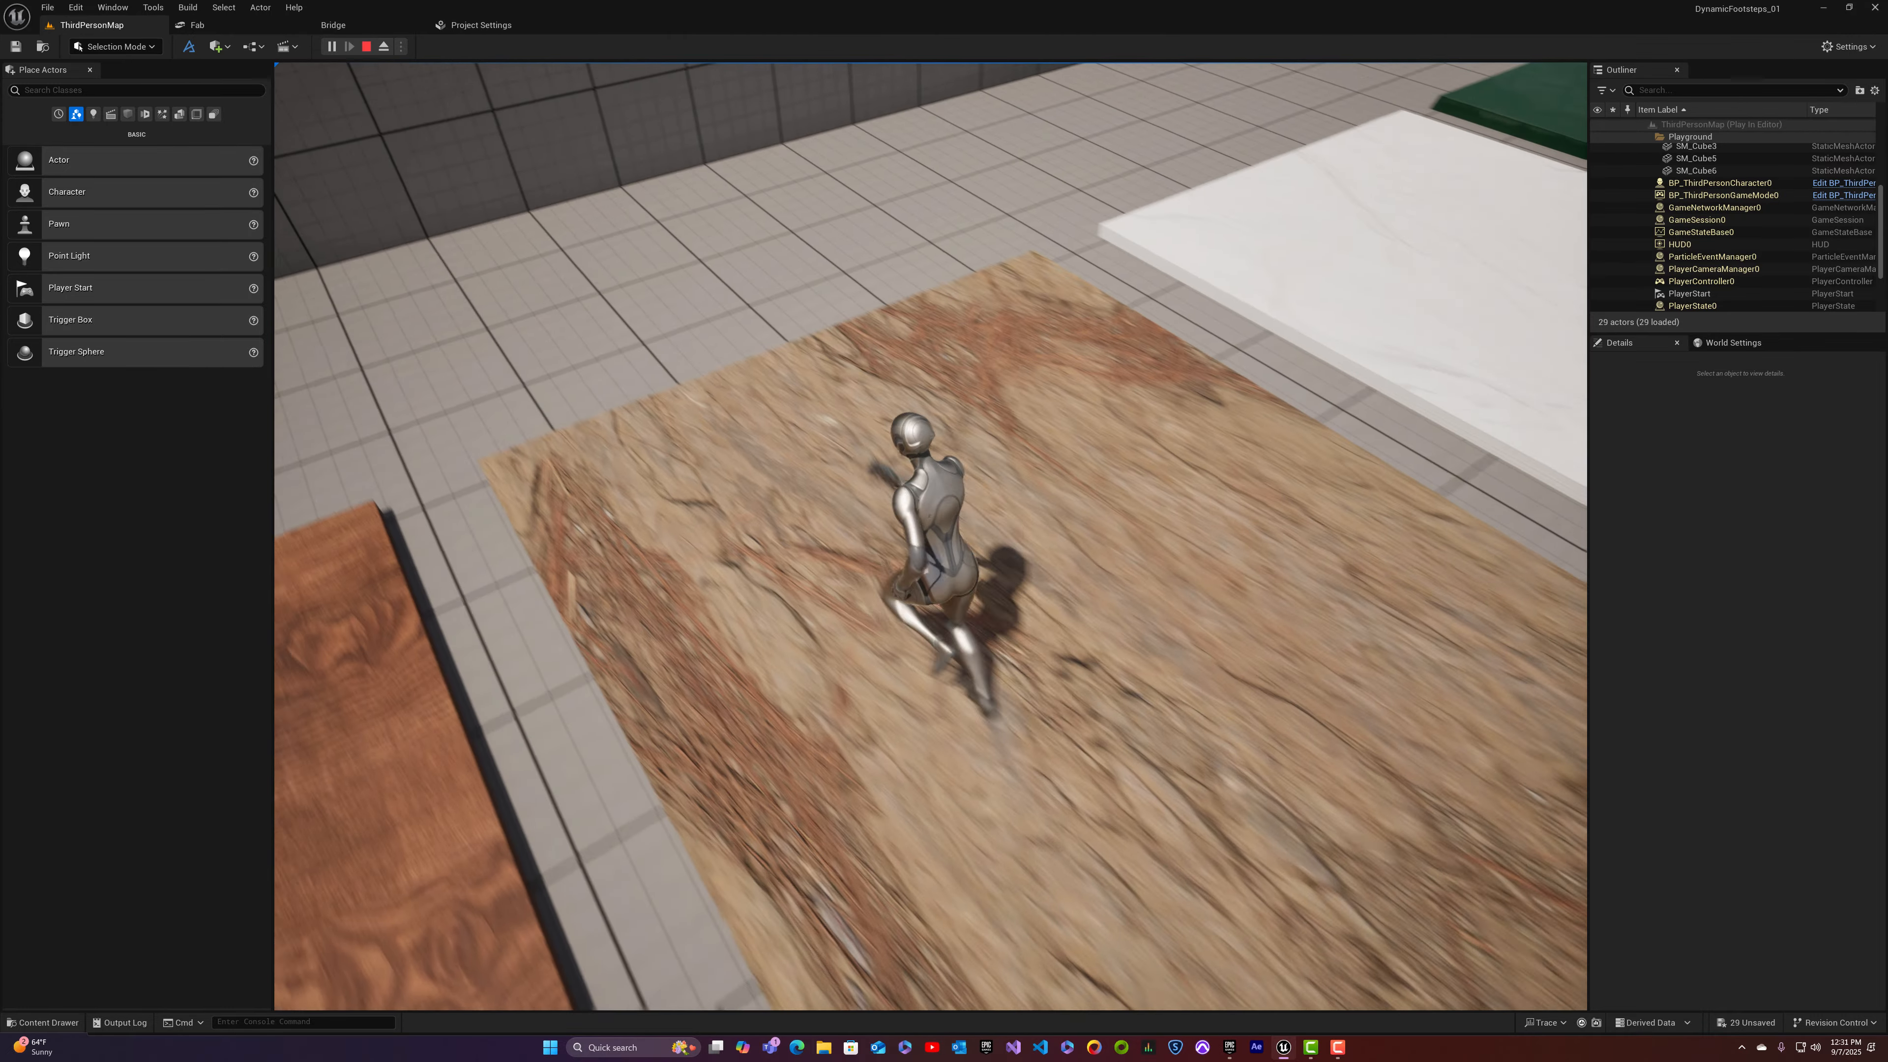
pyautogui.press('w')
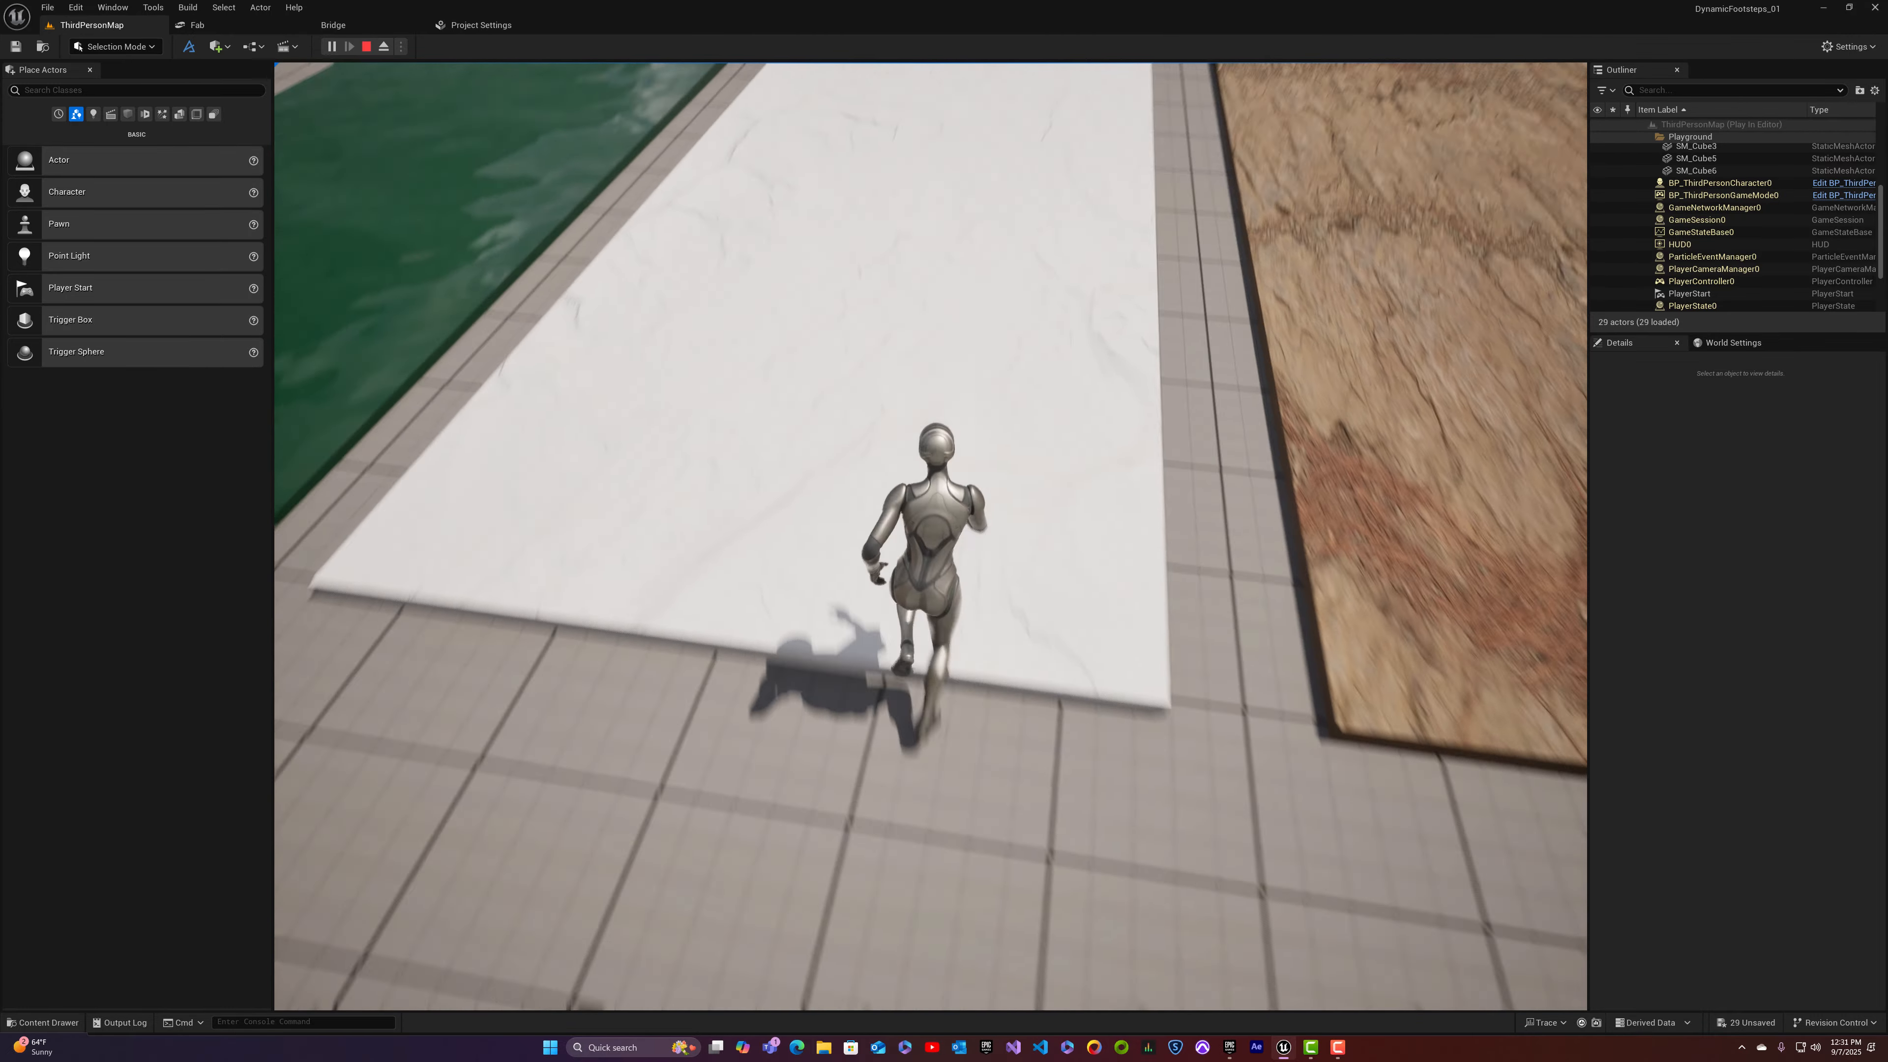
pyautogui.press('w')
pyautogui.press('w')
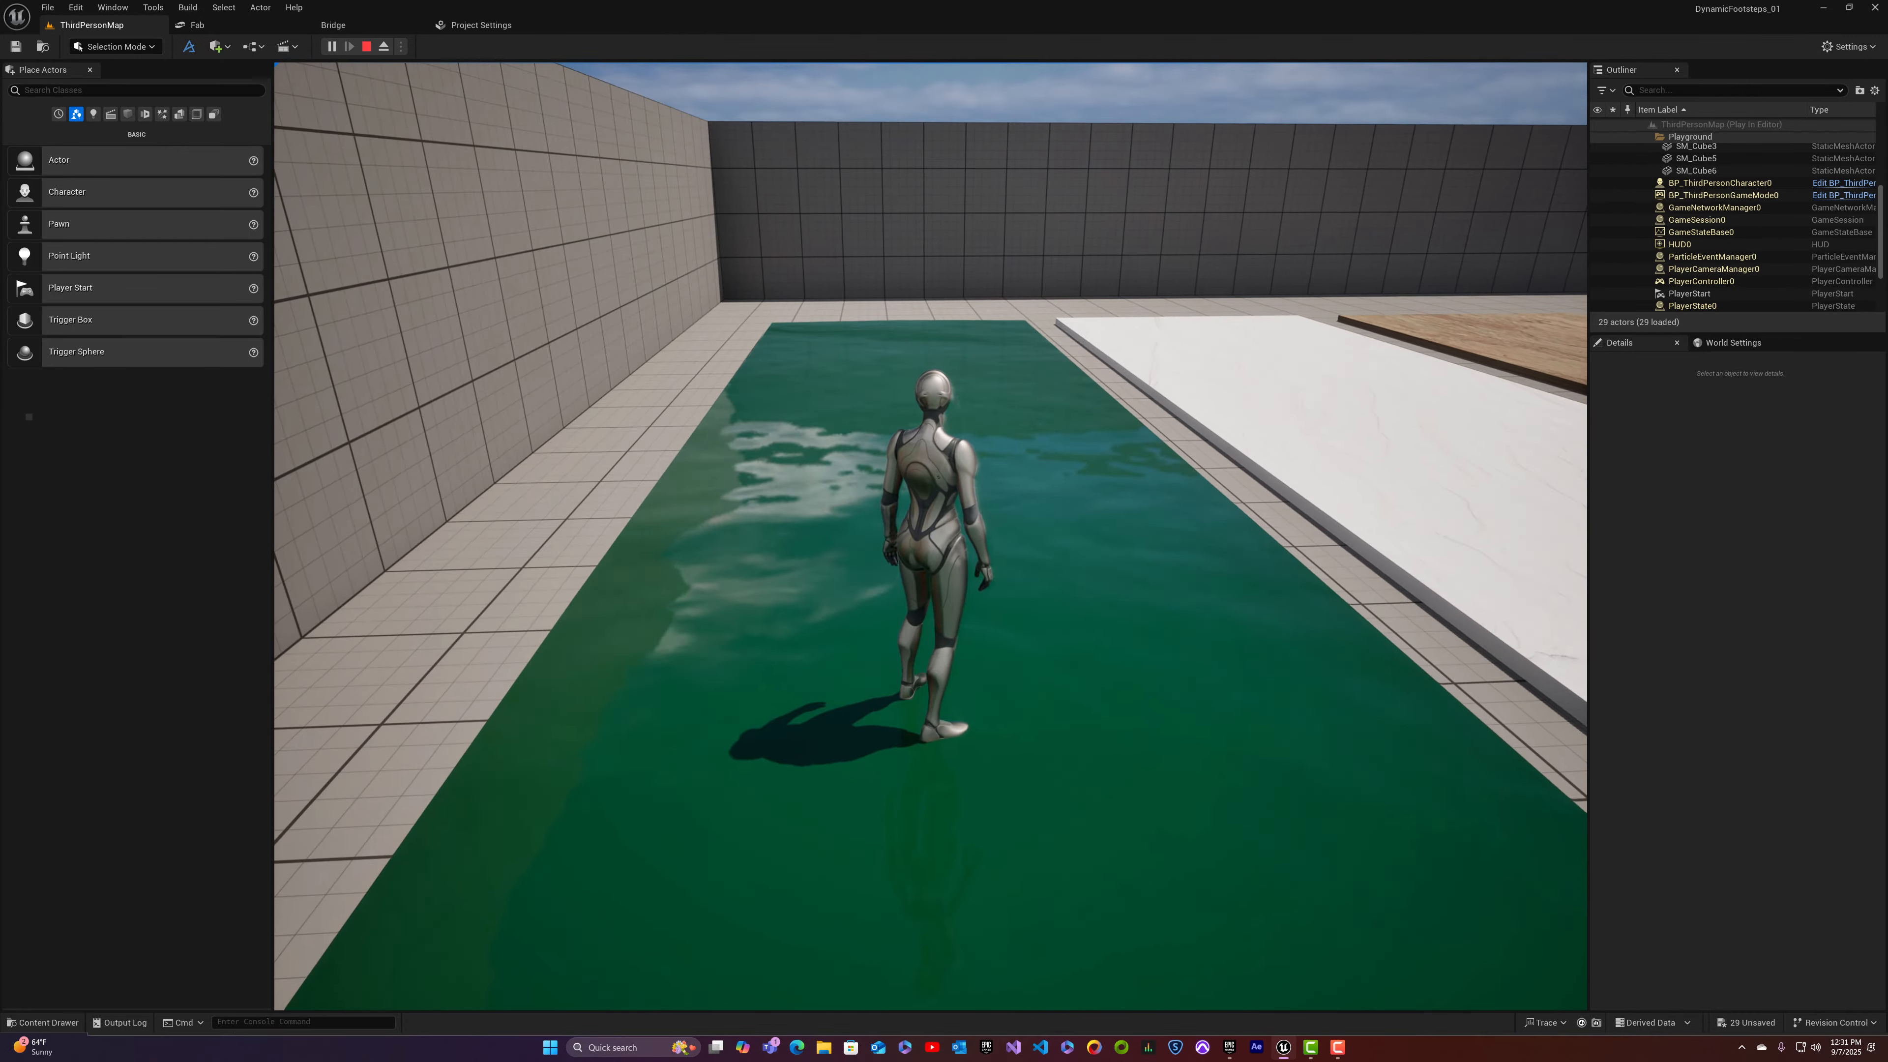
pyautogui.press('Escape')
# Step: Swap the water slab's material for M_Water_Inst and play-test it by running the character across
pyautogui.hotkey('ctrl', 'space')
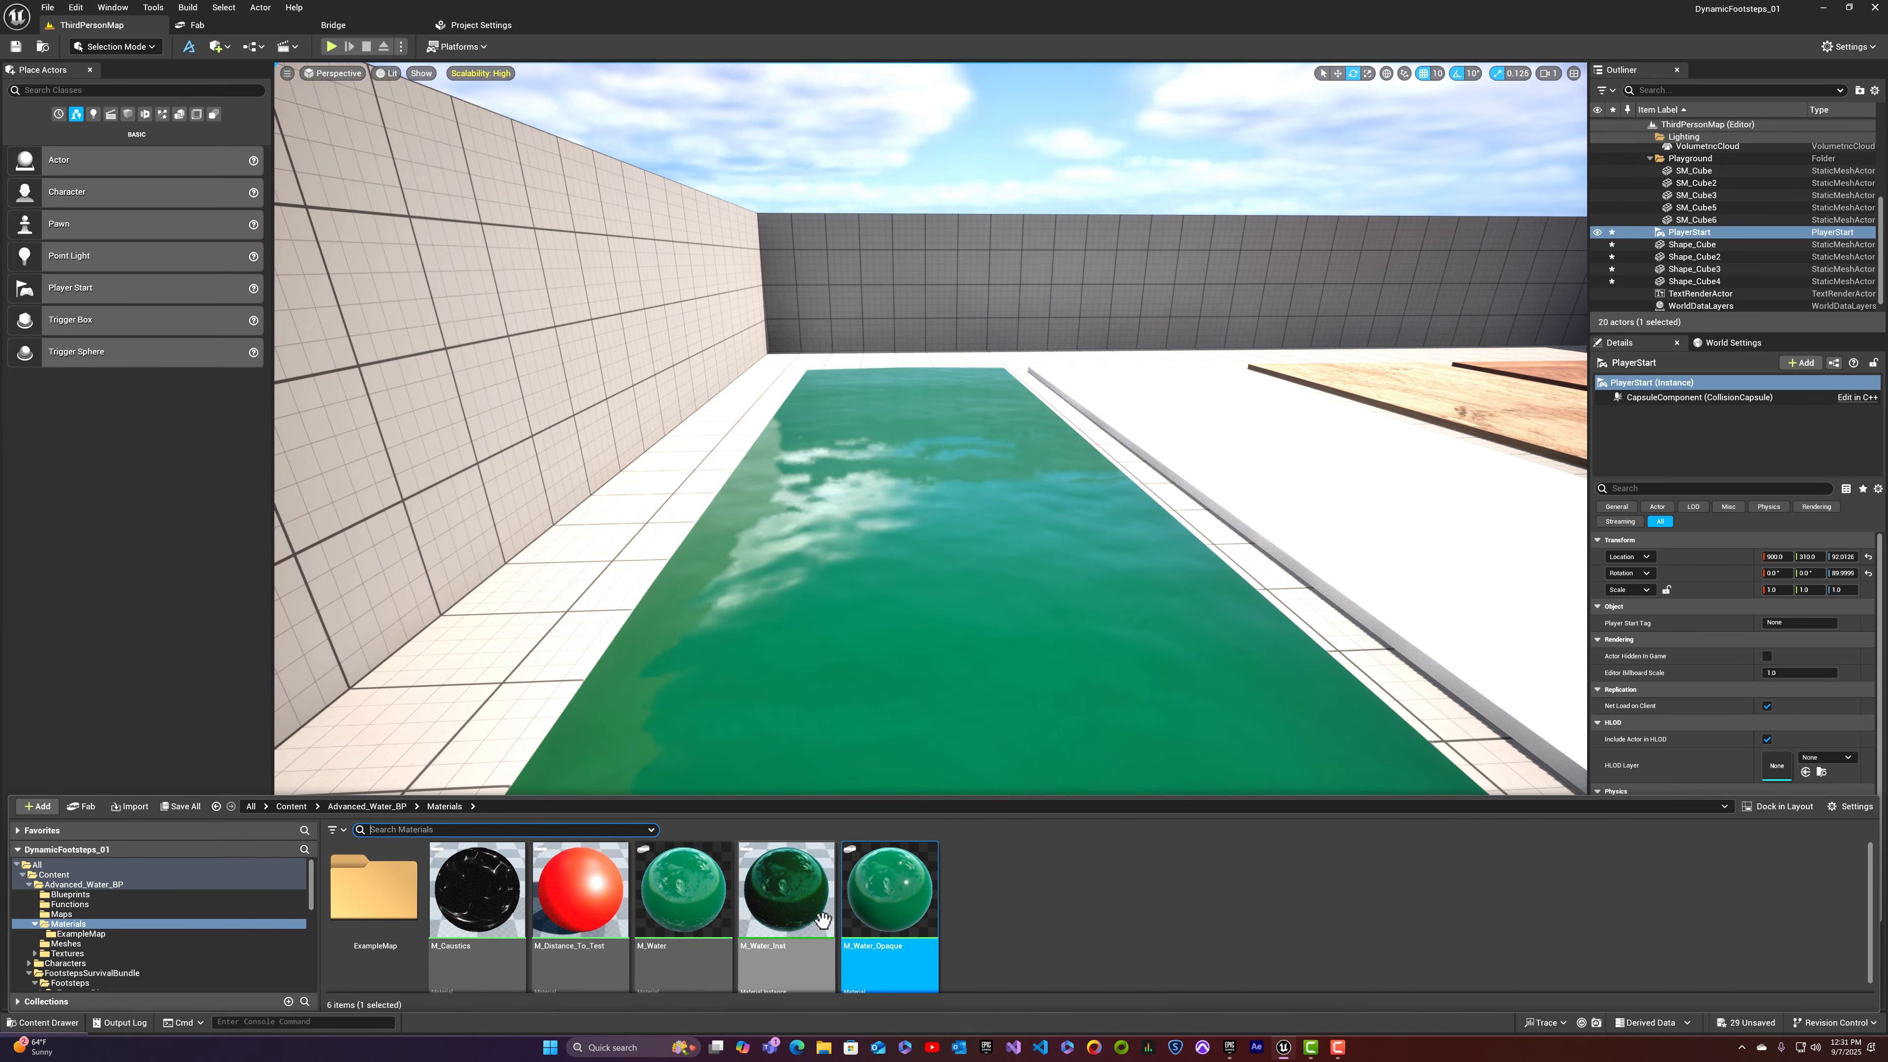
pyautogui.moveTo(825, 681); pyautogui.dragTo(822, 691)
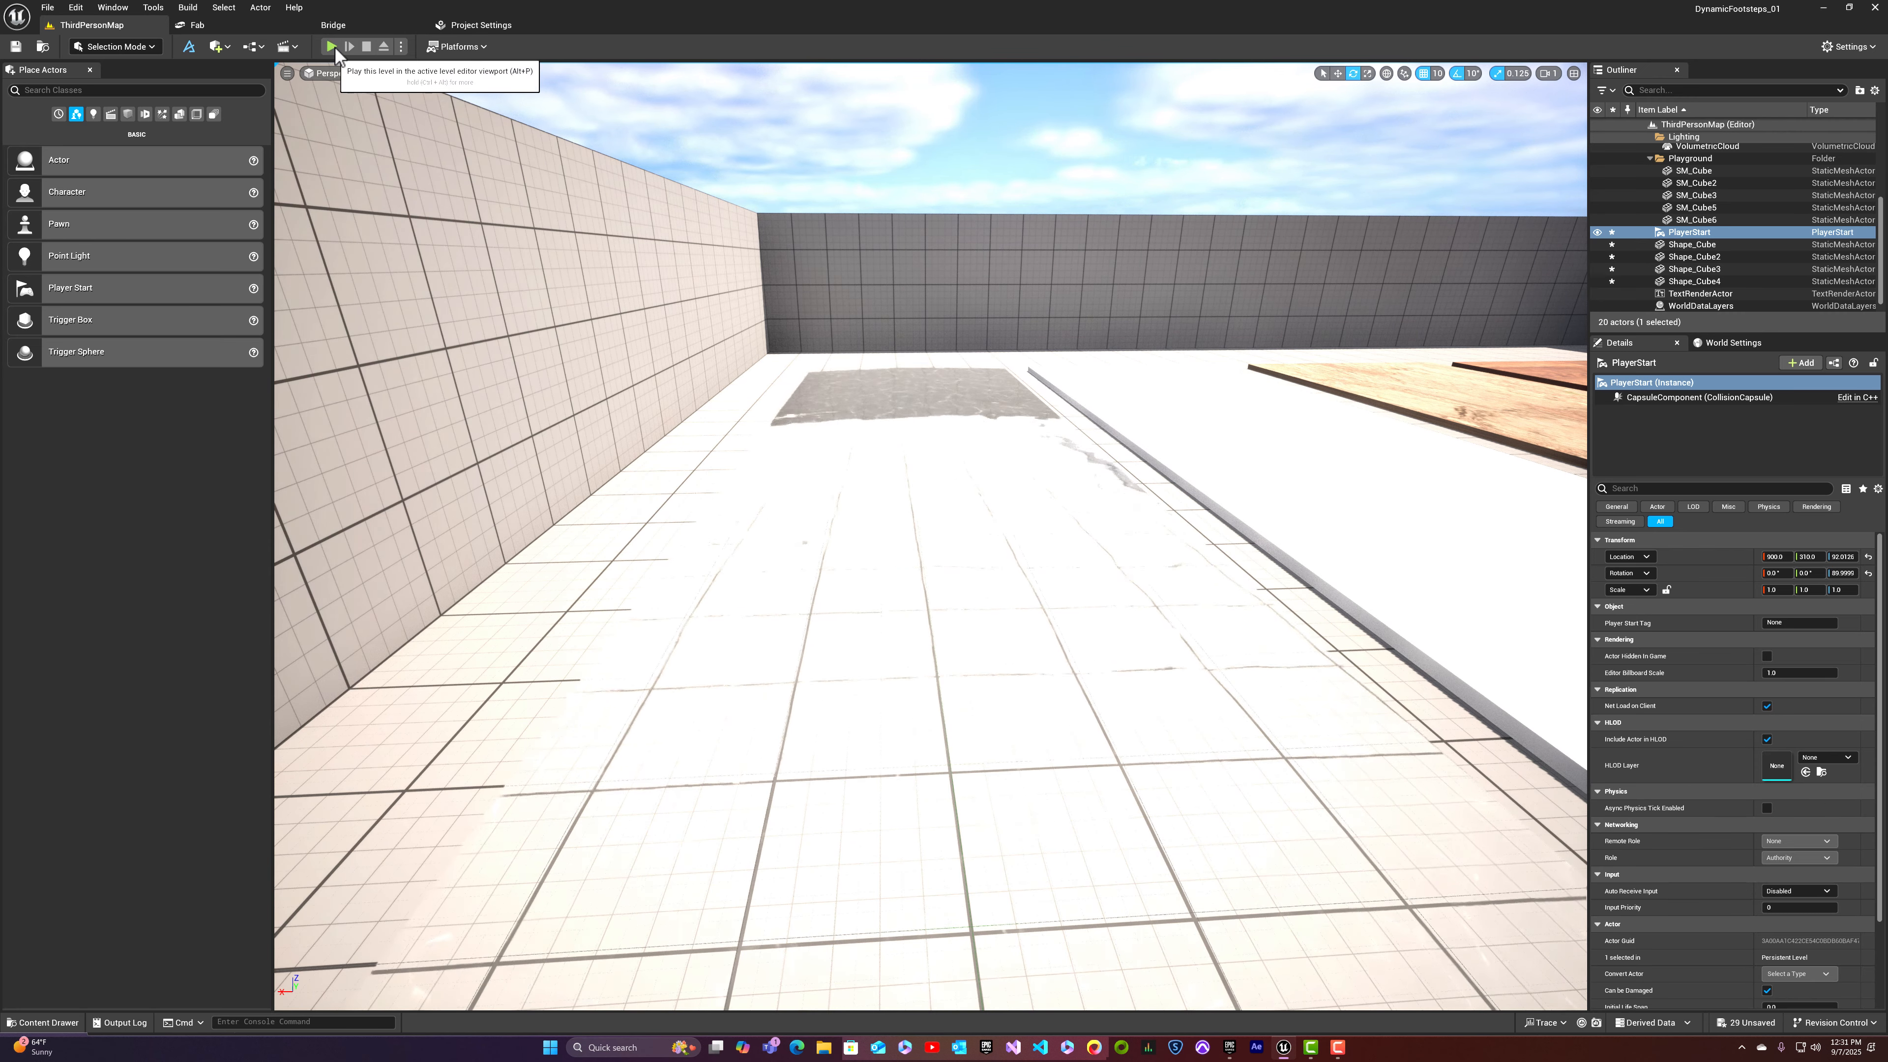
pyautogui.click(333, 48)
pyautogui.press('w')
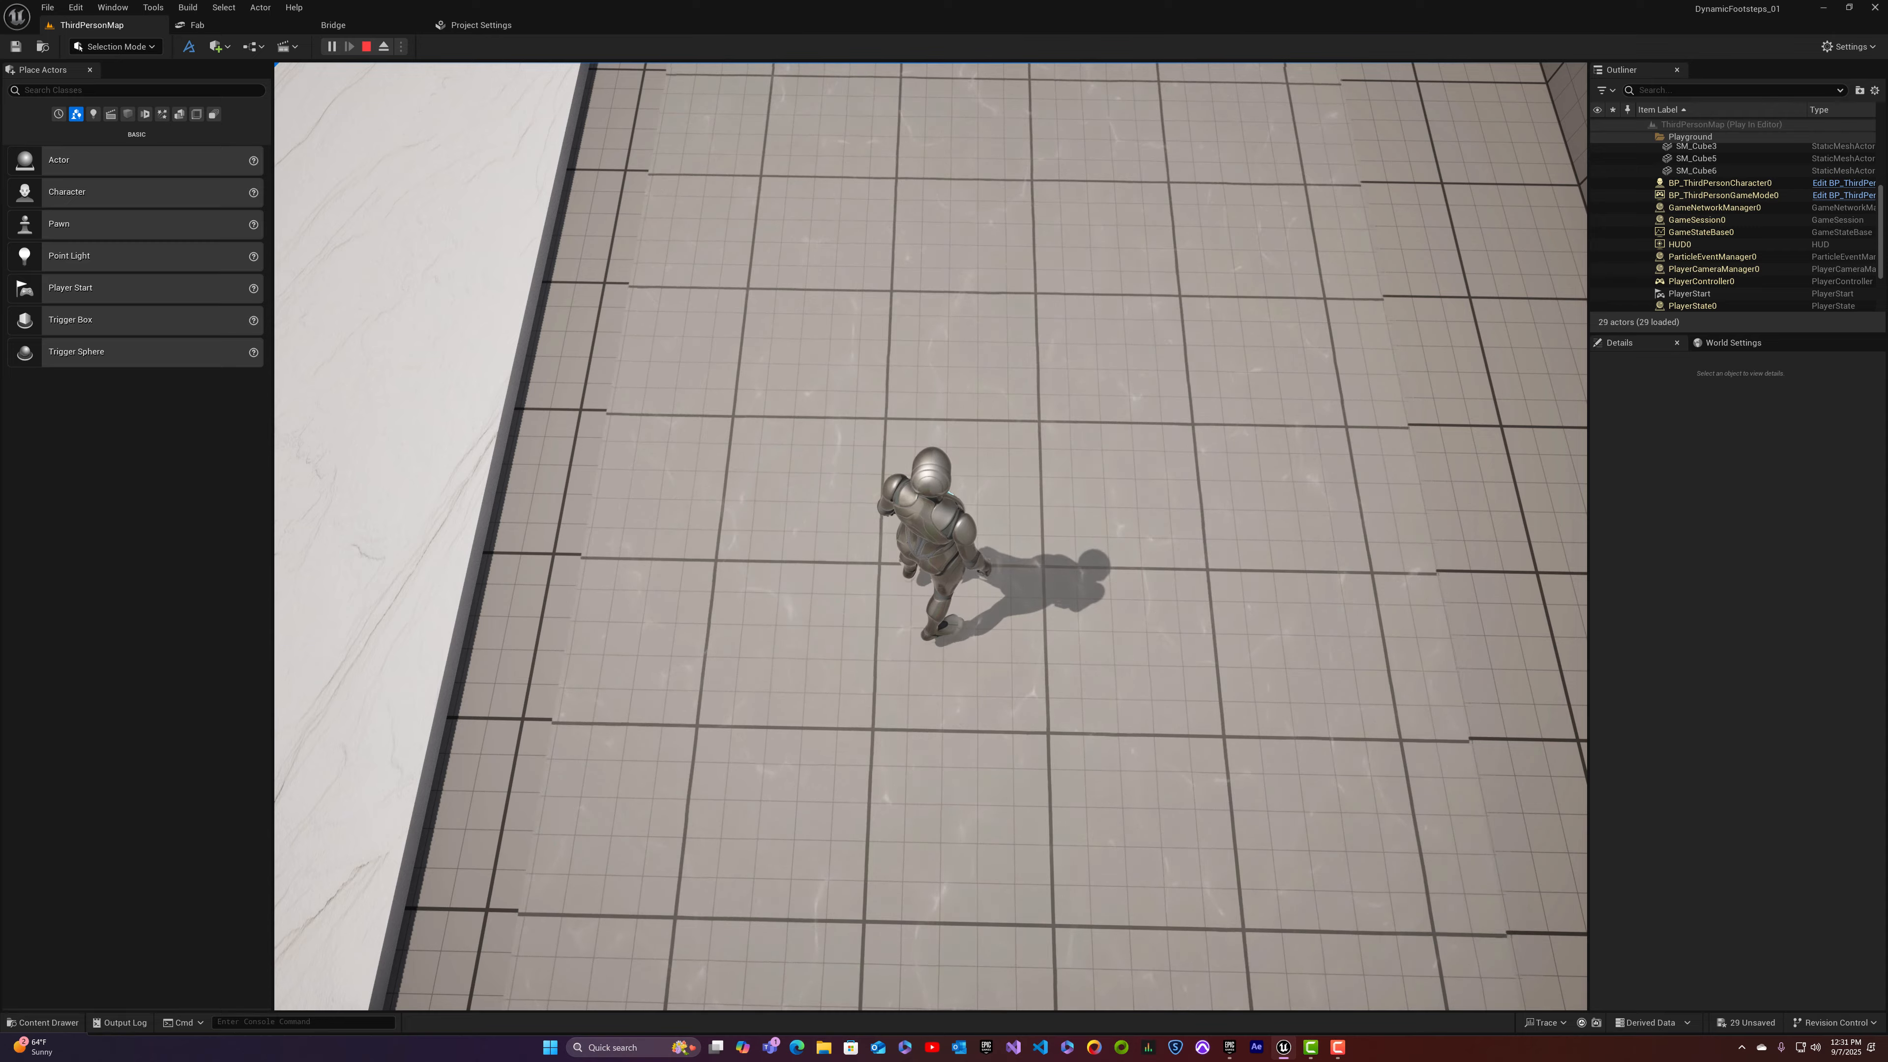
pyautogui.press('w')
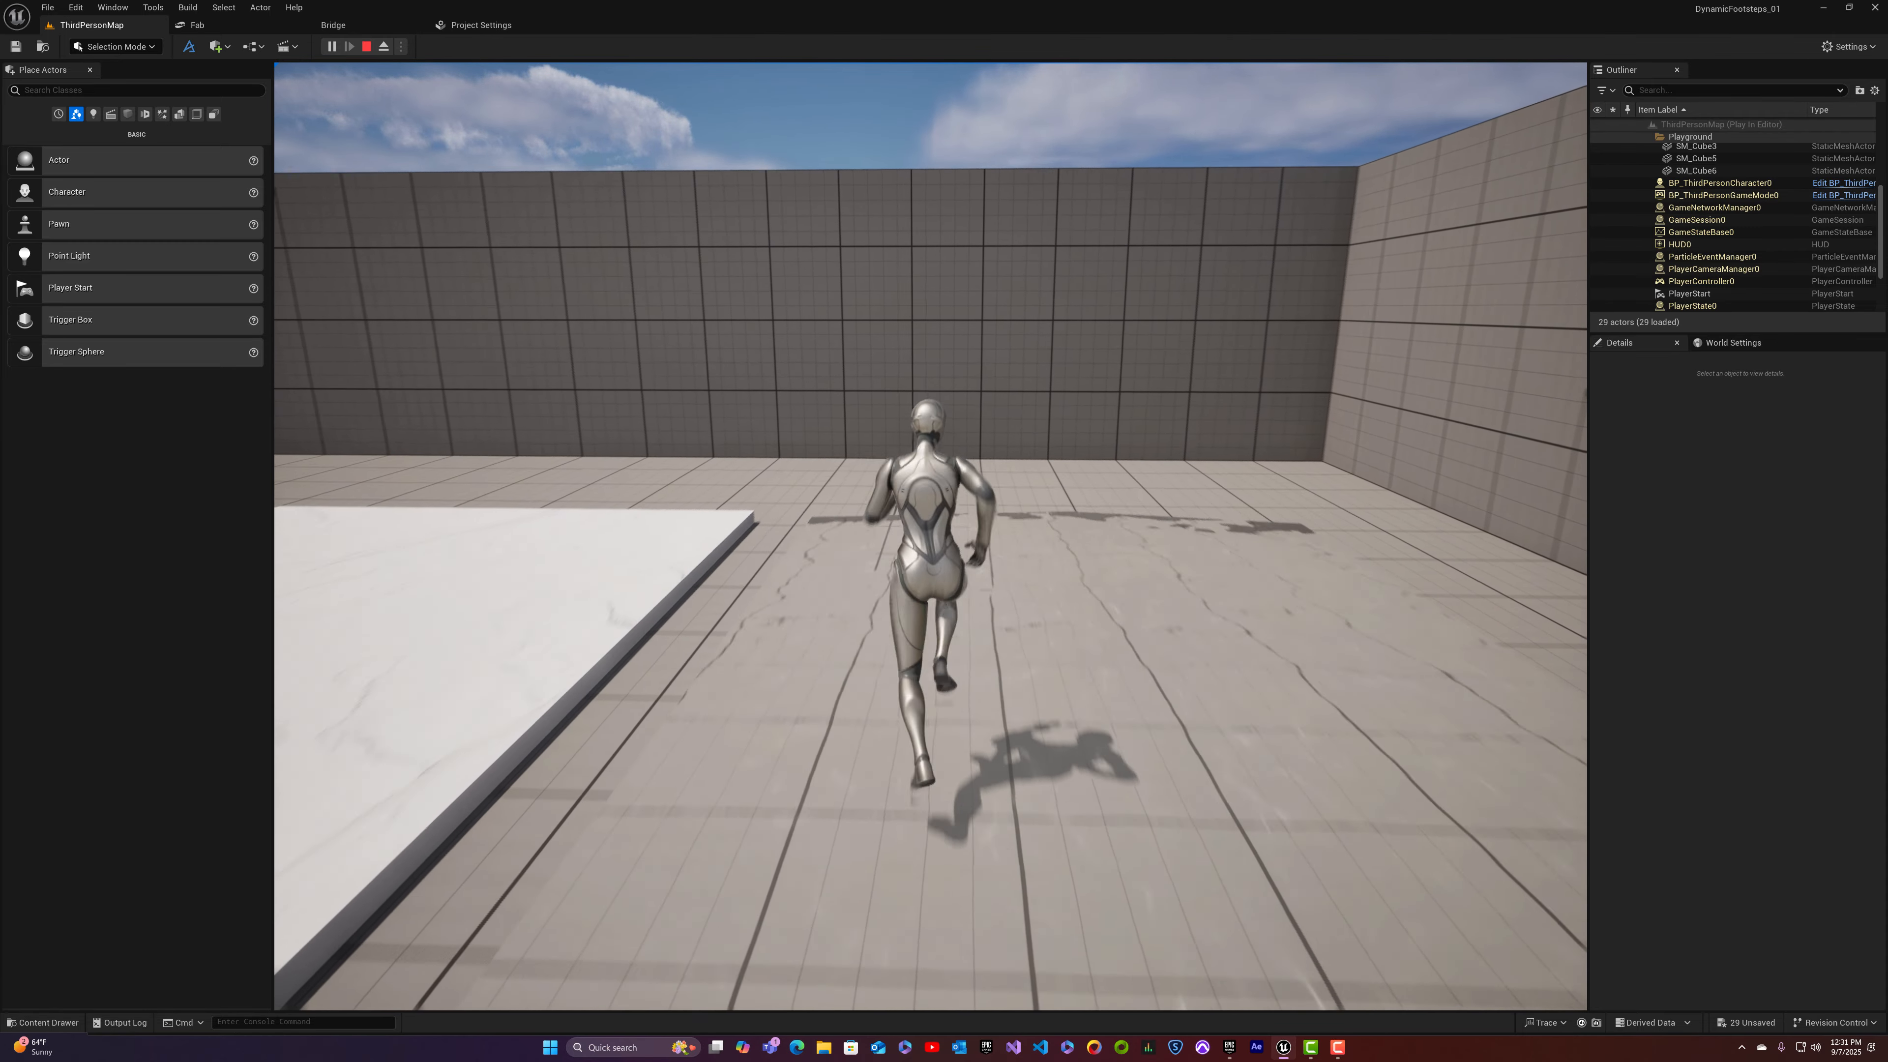
pyautogui.press('Escape')
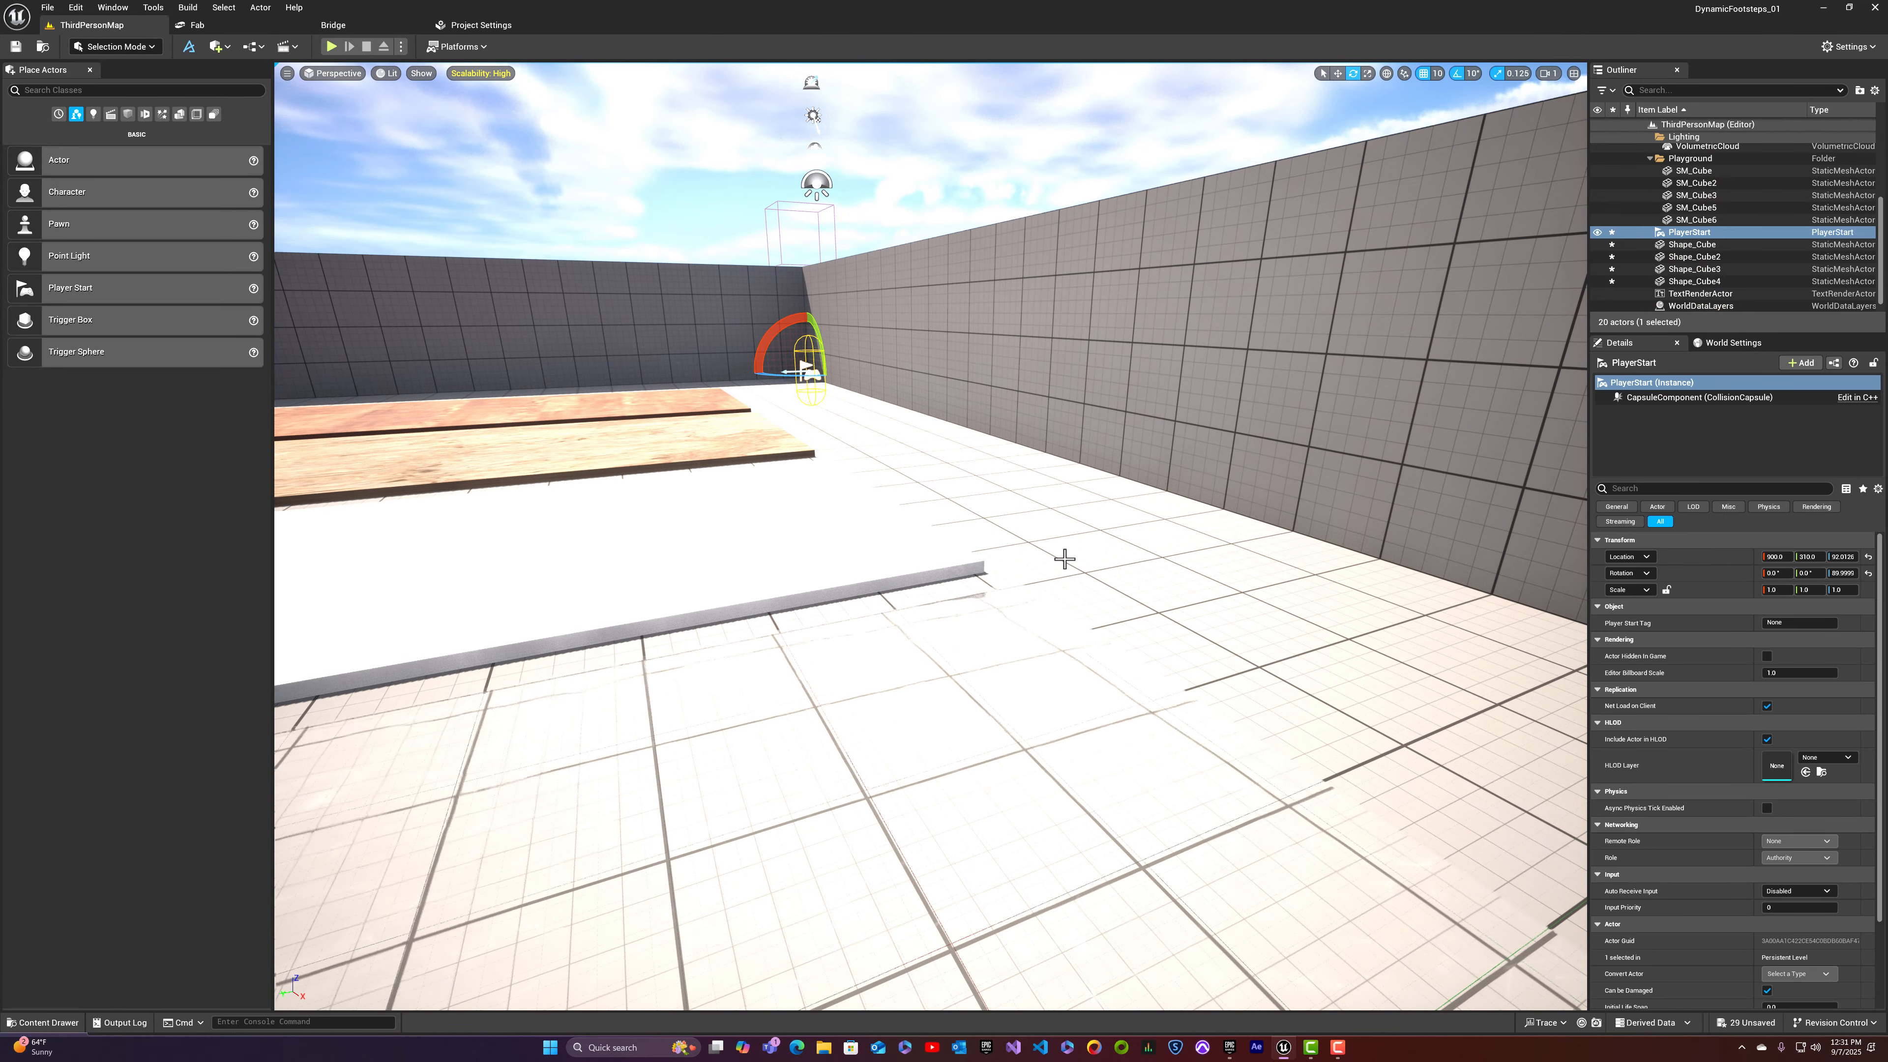
# Step: Create a folder named PhysicalMaterials directly under Content and open it
pyautogui.hotkey('ctrl', 'space')
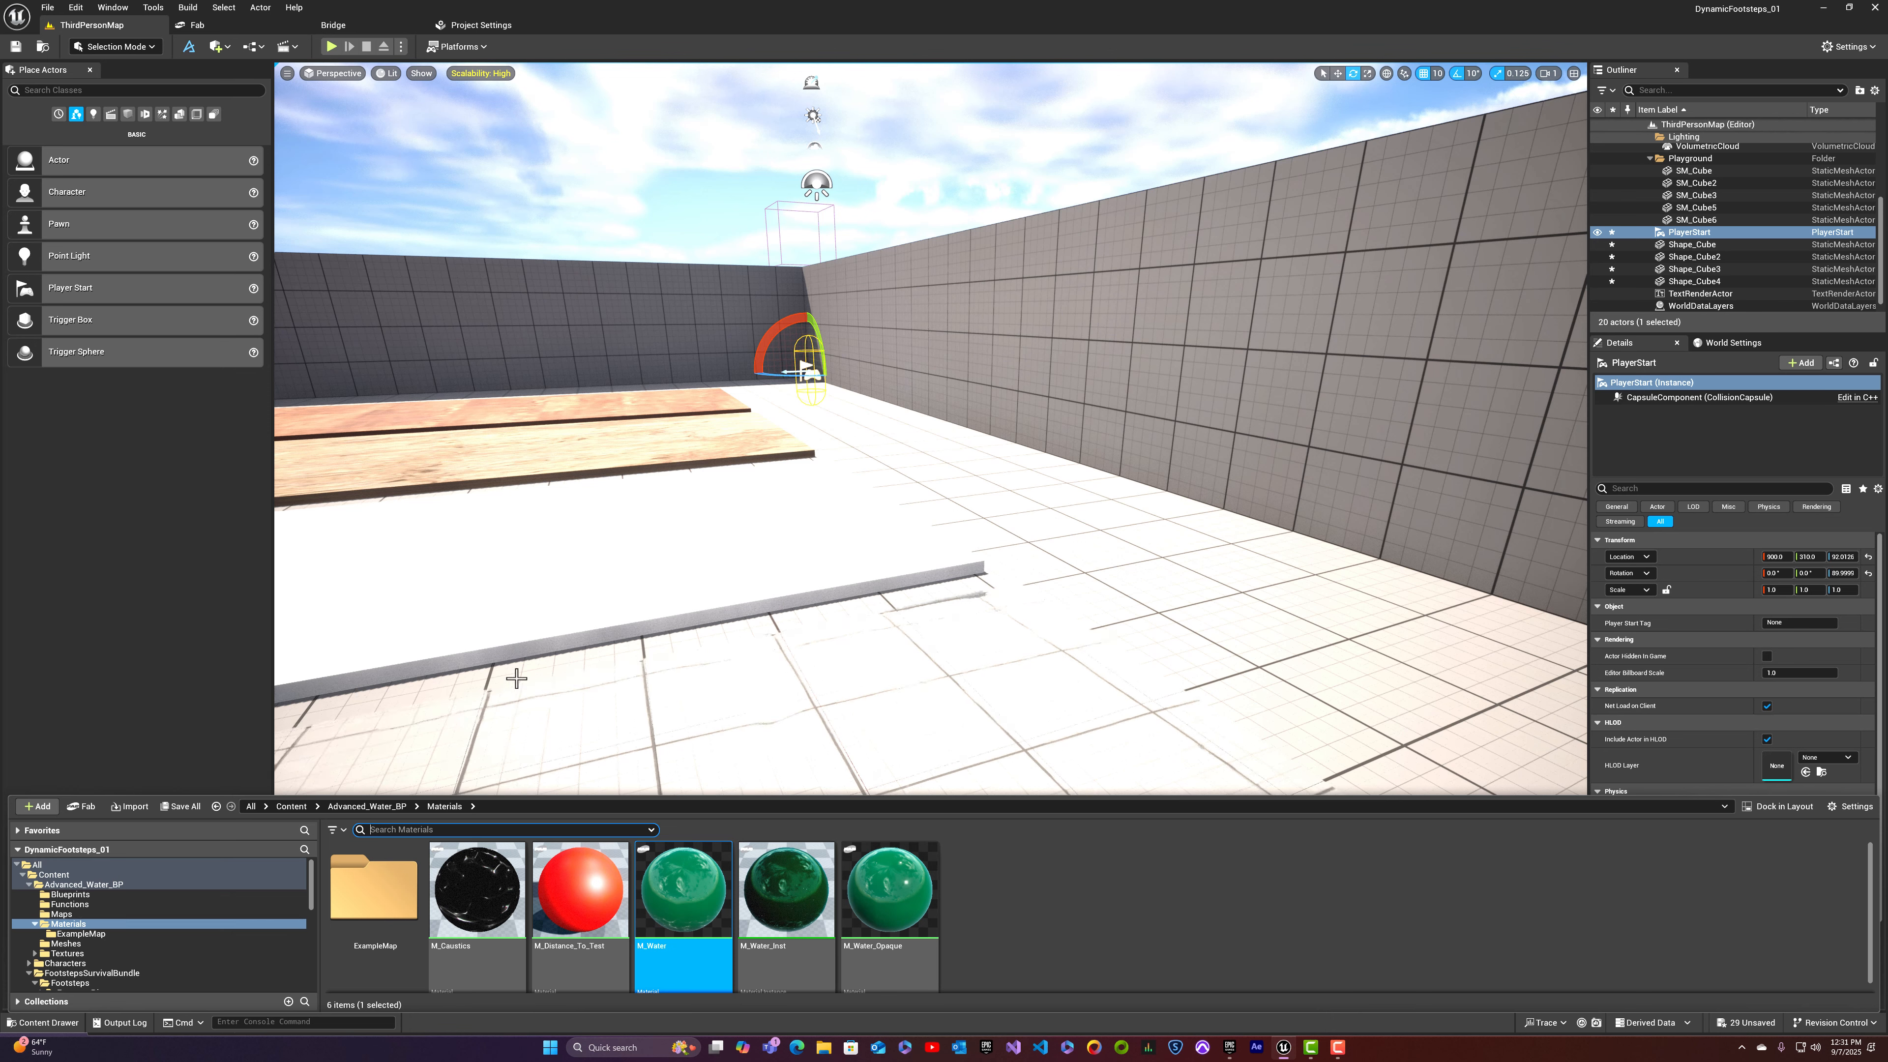
pyautogui.click(291, 807)
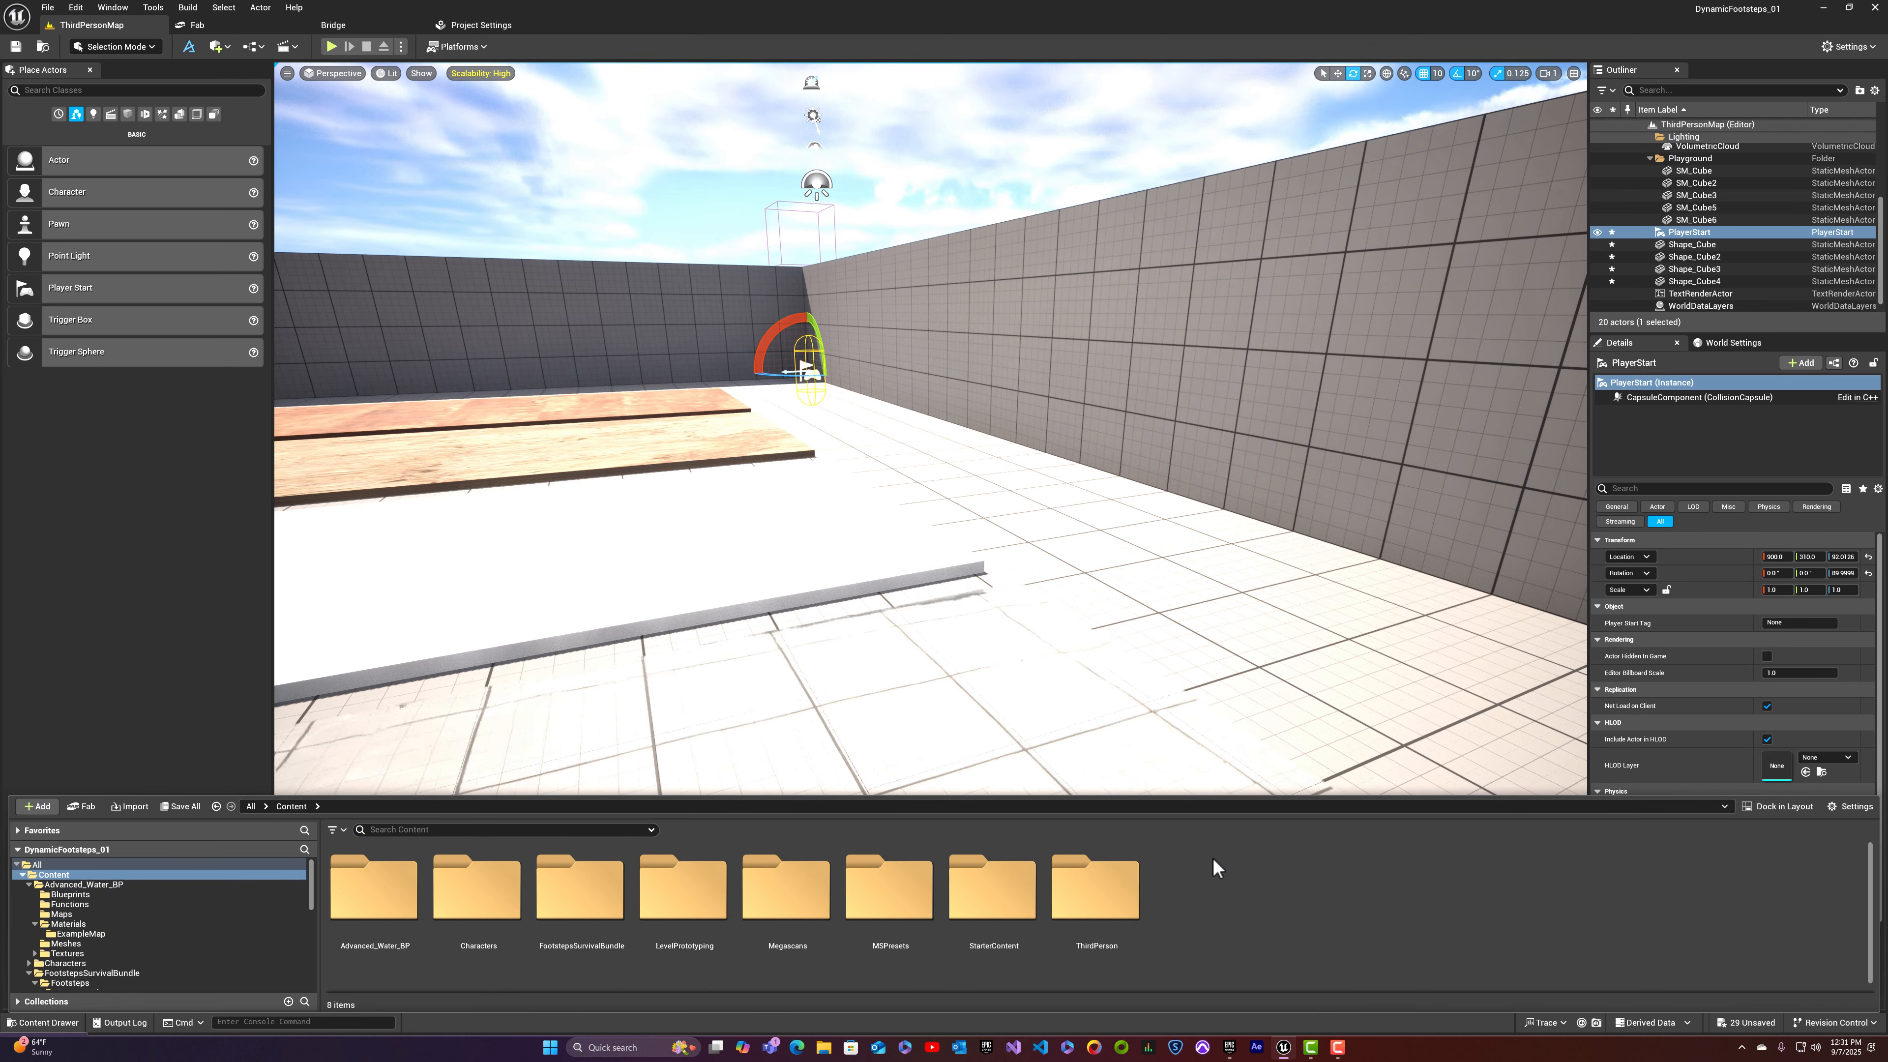
pyautogui.rightClick(1179, 926)
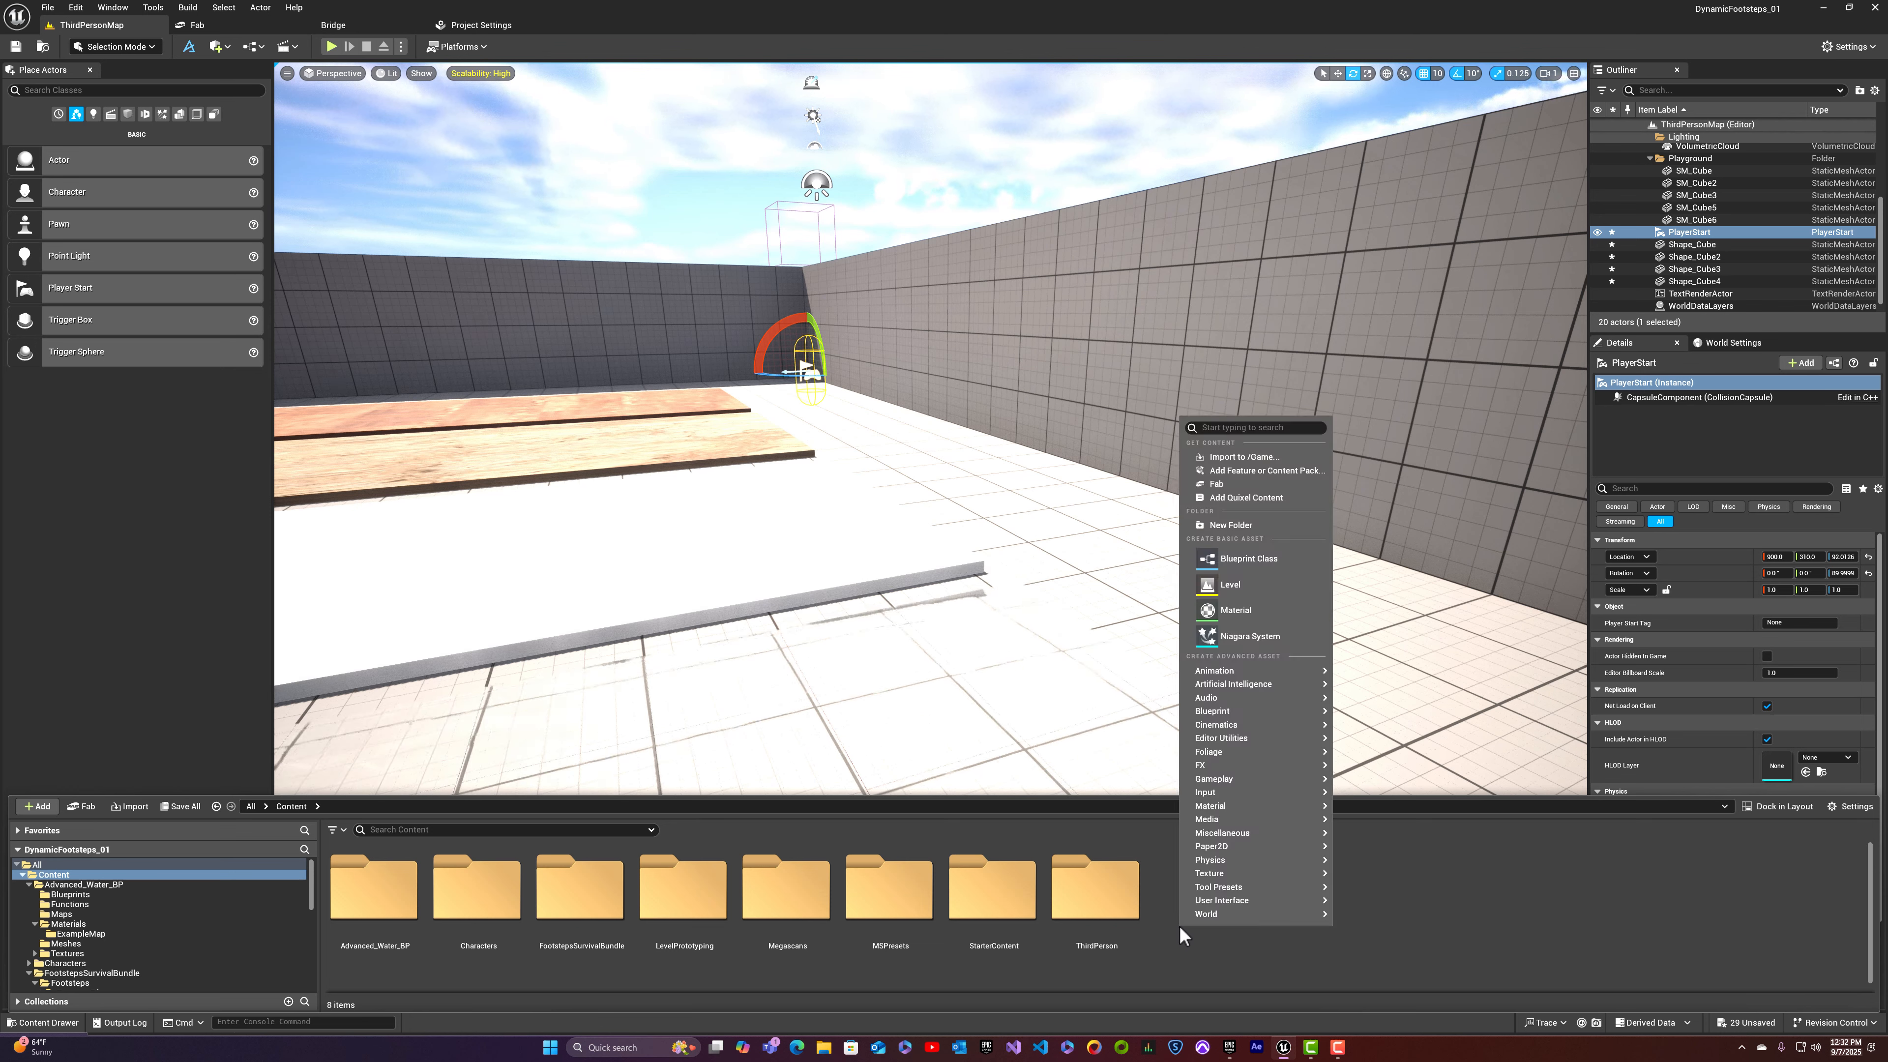
pyautogui.click(1251, 526)
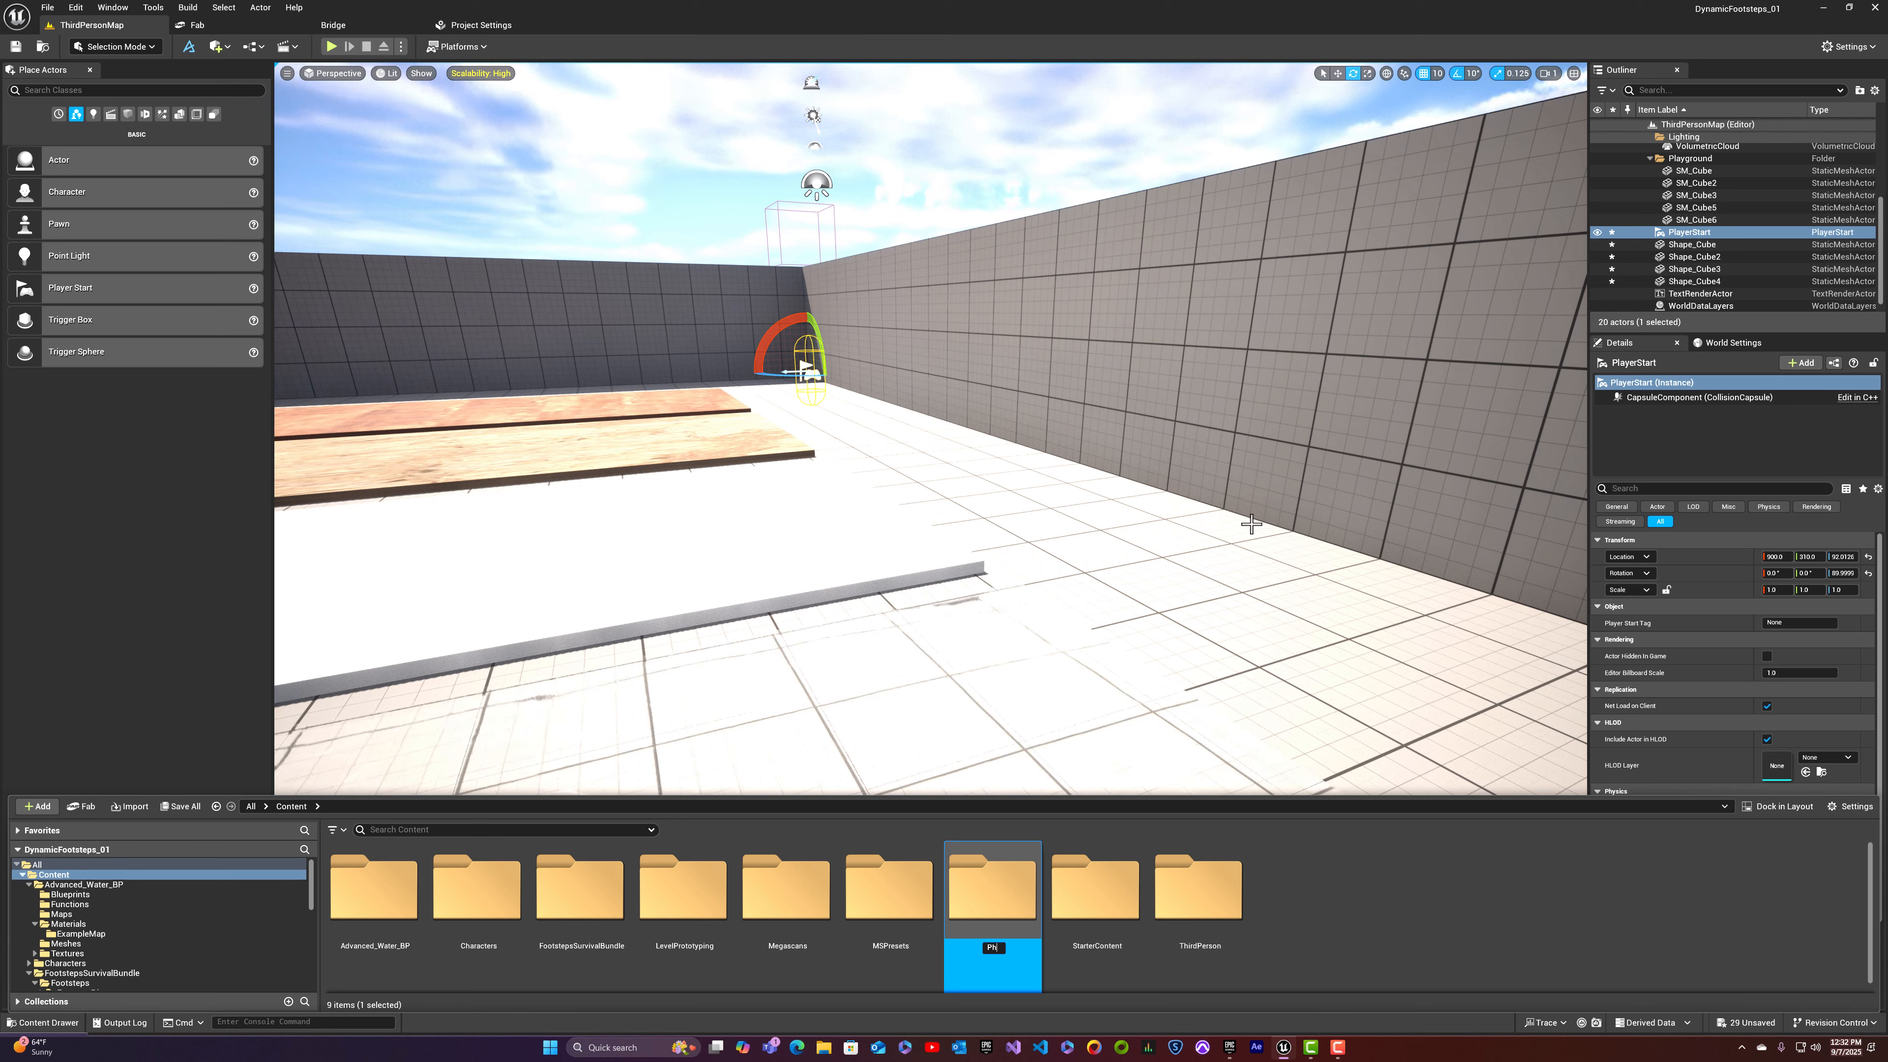
pyautogui.write('PhysicalMat')
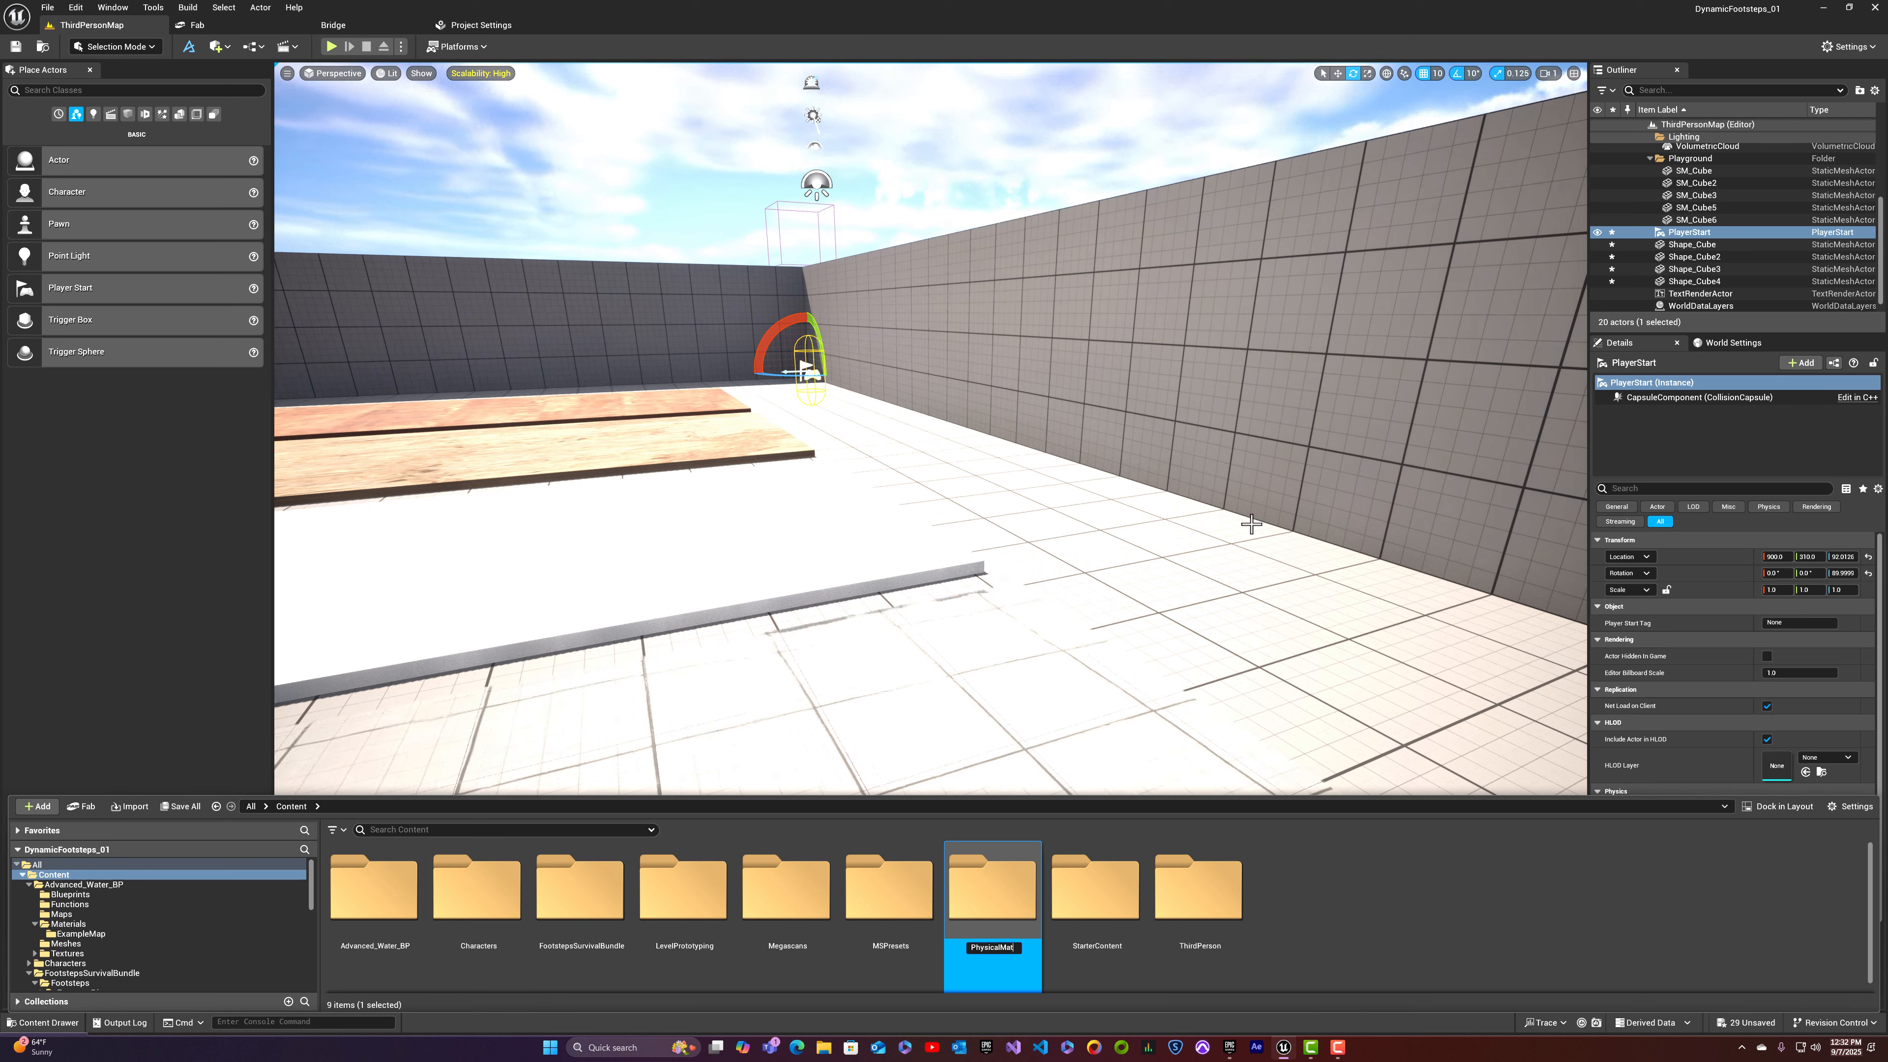
pyautogui.write('erials')
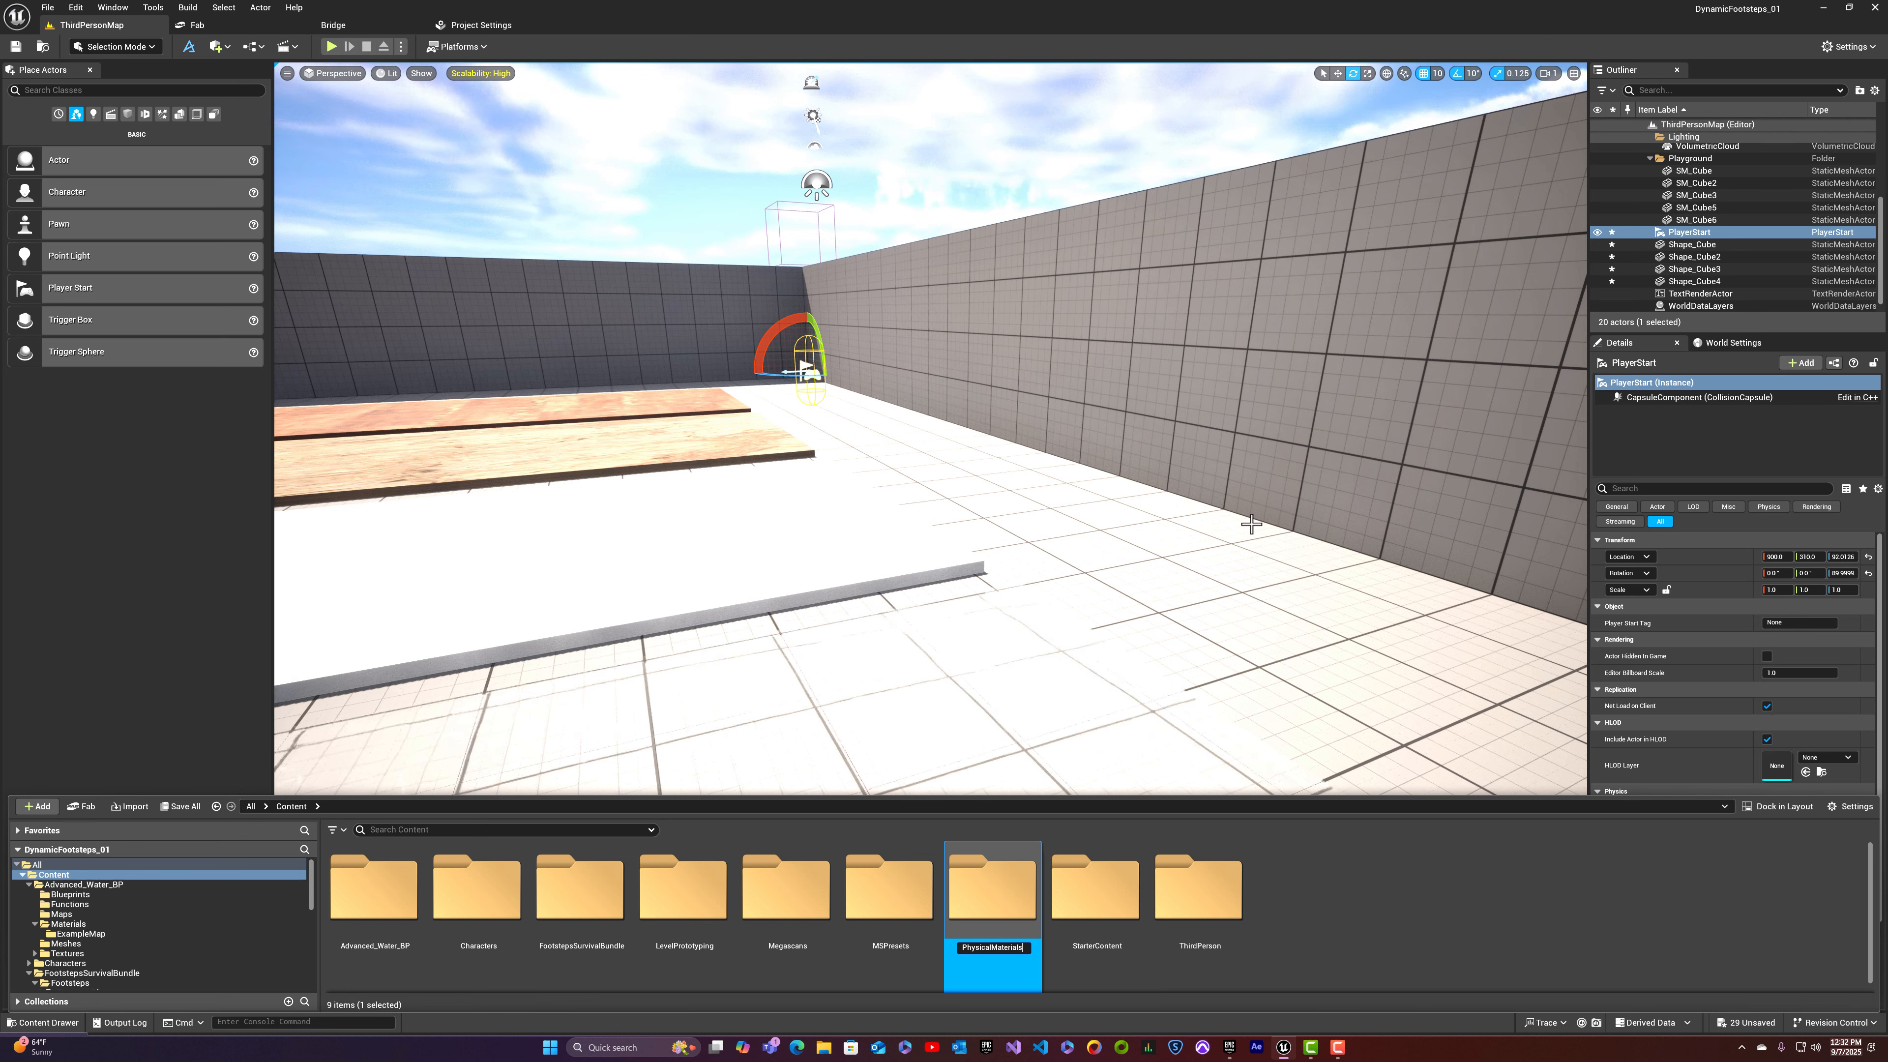
pyautogui.press('Return')
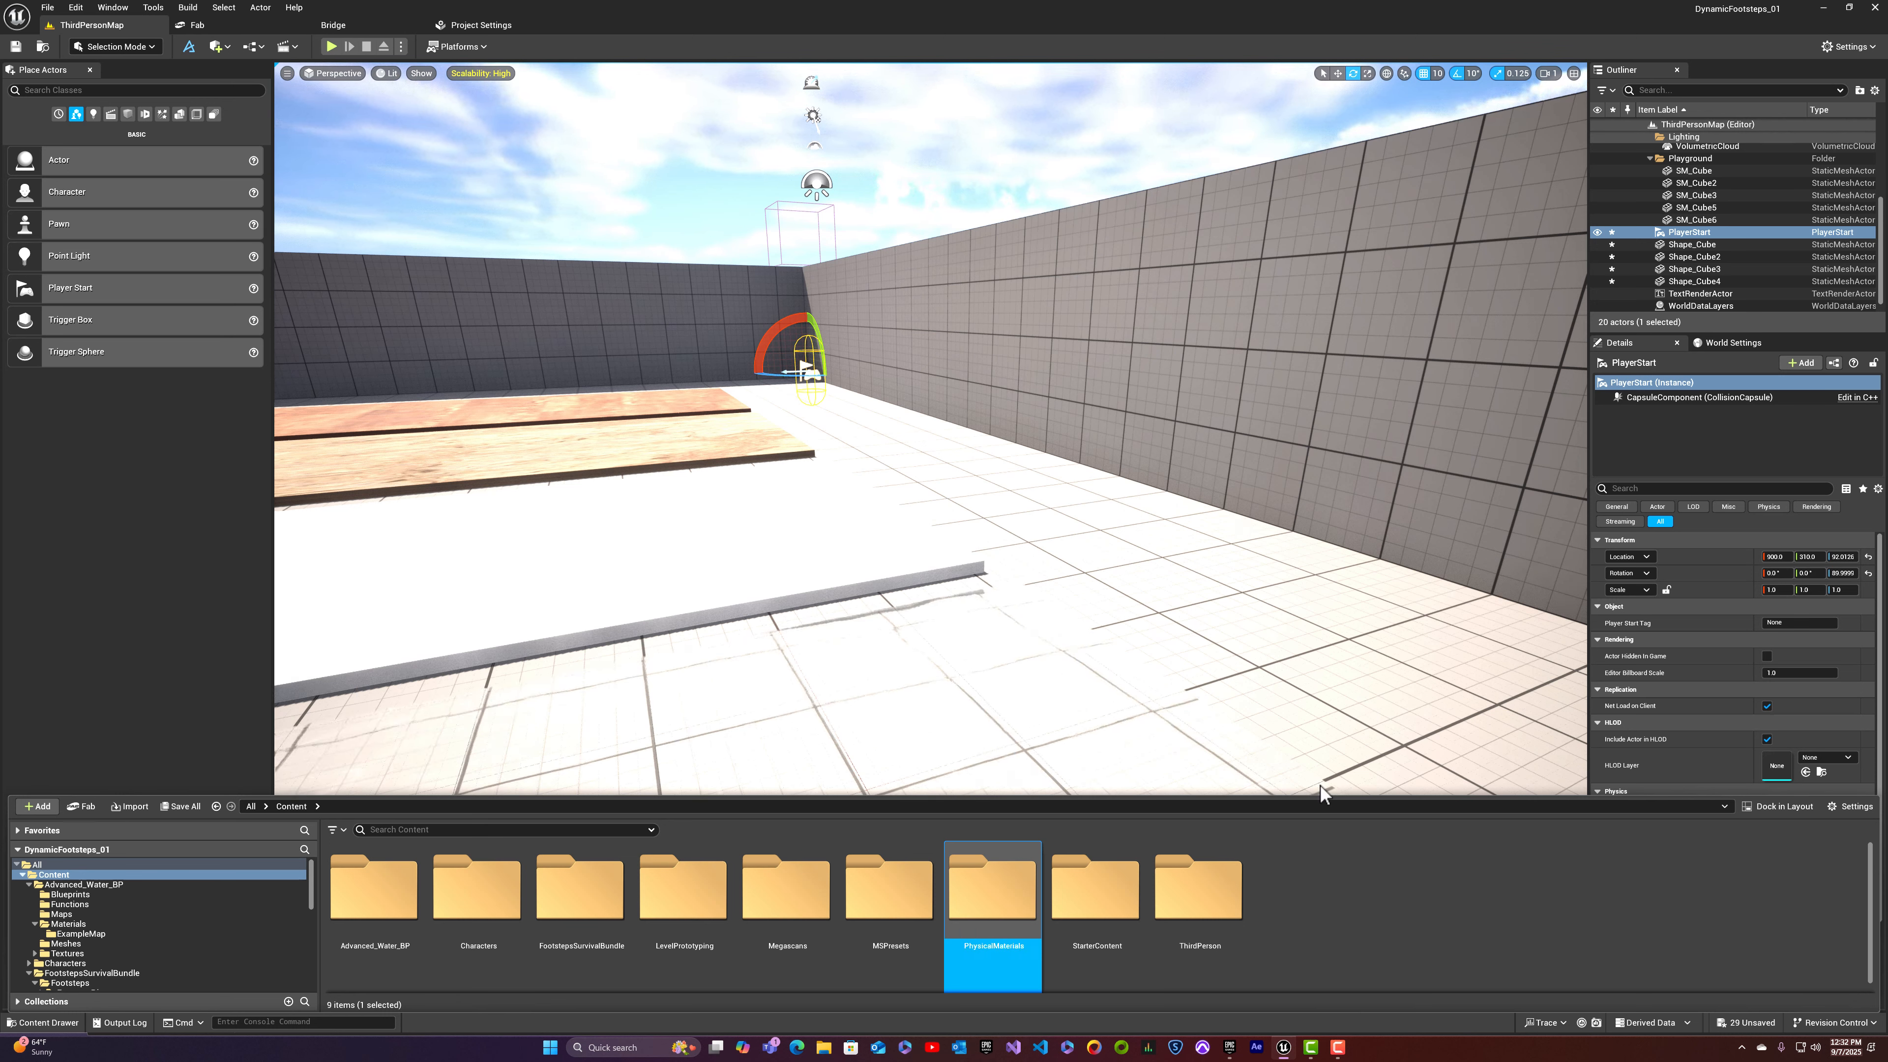
pyautogui.doubleClick(982, 892)
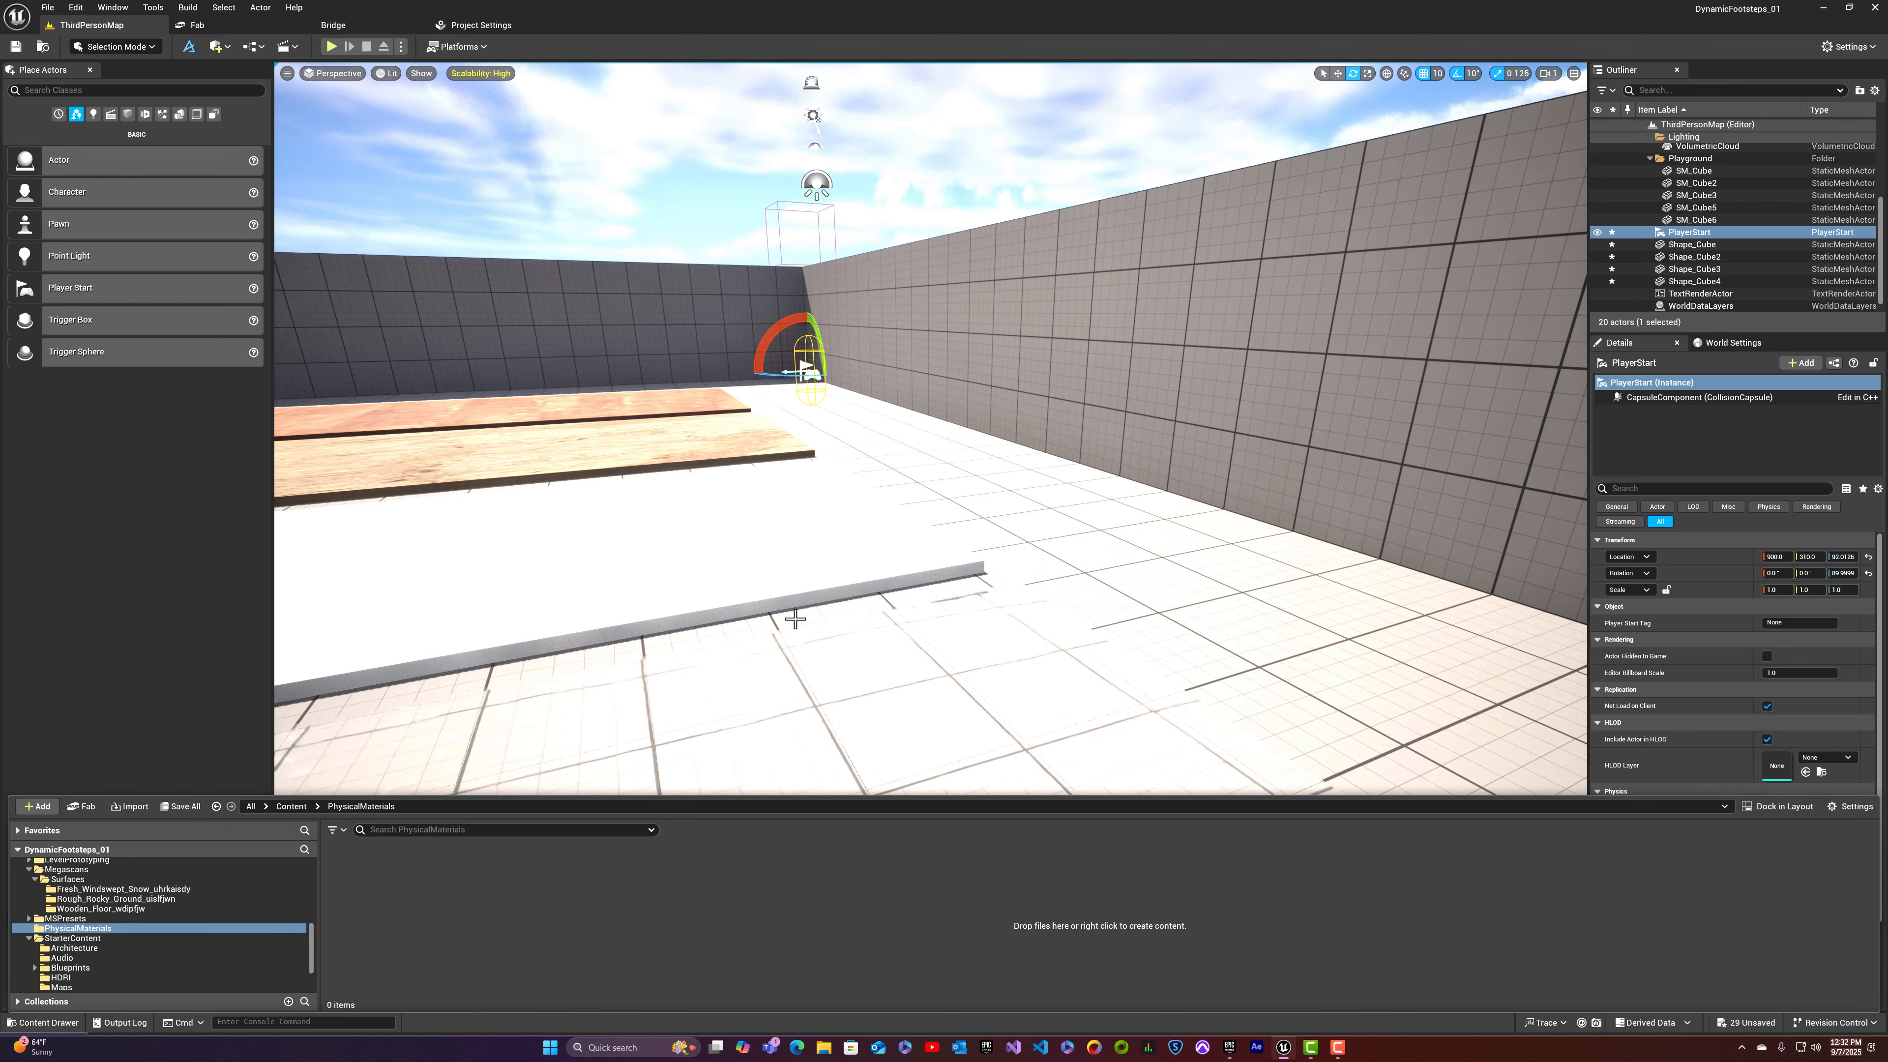
# Step: Create a physical material of class PhysicalMaterial in the PhysicalMaterials folder and name it PM_Wood
pyautogui.moveTo(793, 623)
pyautogui.mouseDown(button='right')
pyautogui.moveTo(512, 714)
pyautogui.moveTo(431, 654)
pyautogui.moveTo(512, 594)
pyautogui.moveTo(417, 591)
pyautogui.moveTo(594, 595)
pyautogui.moveTo(431, 591)
pyautogui.moveTo(513, 606)
pyautogui.moveTo(431, 617)
pyautogui.moveTo(792, 616)
pyautogui.mouseUp(button='right')
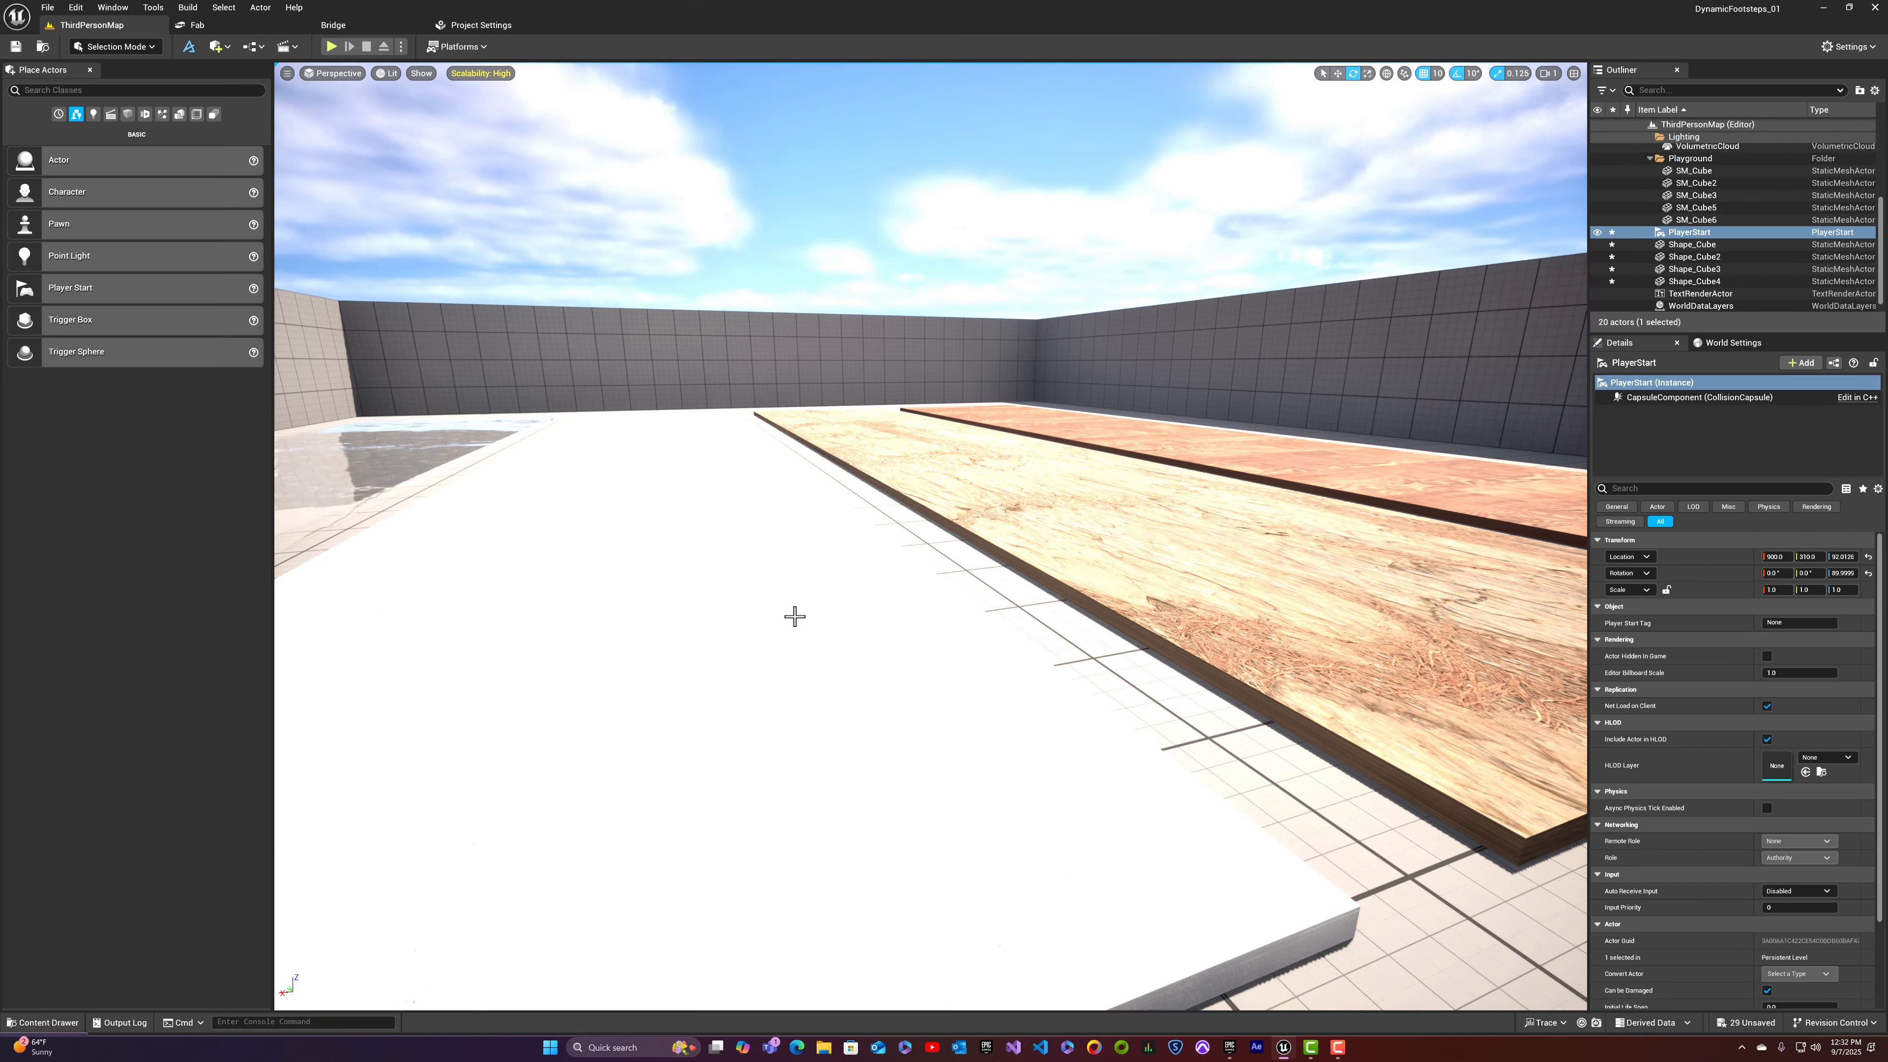
pyautogui.hotkey('ctrl', 'space')
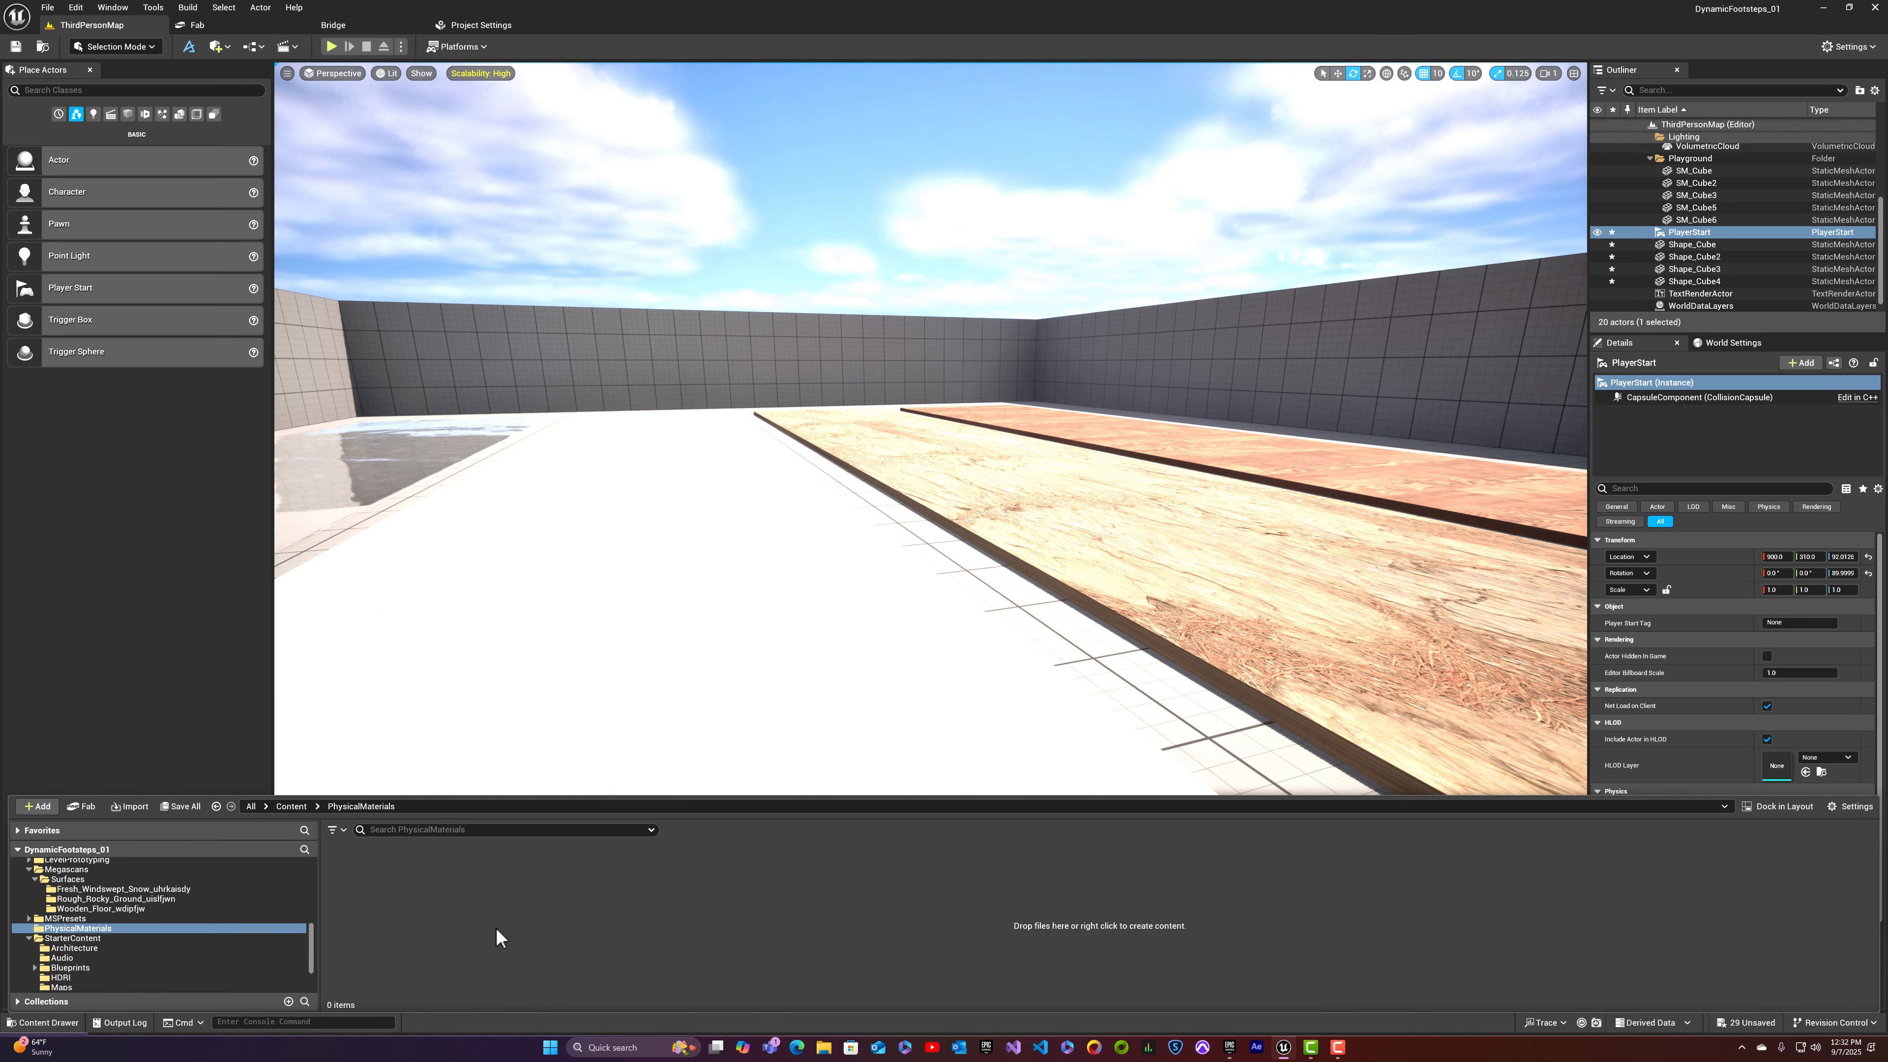
pyautogui.rightClick(496, 930)
pyautogui.moveTo(543, 867)
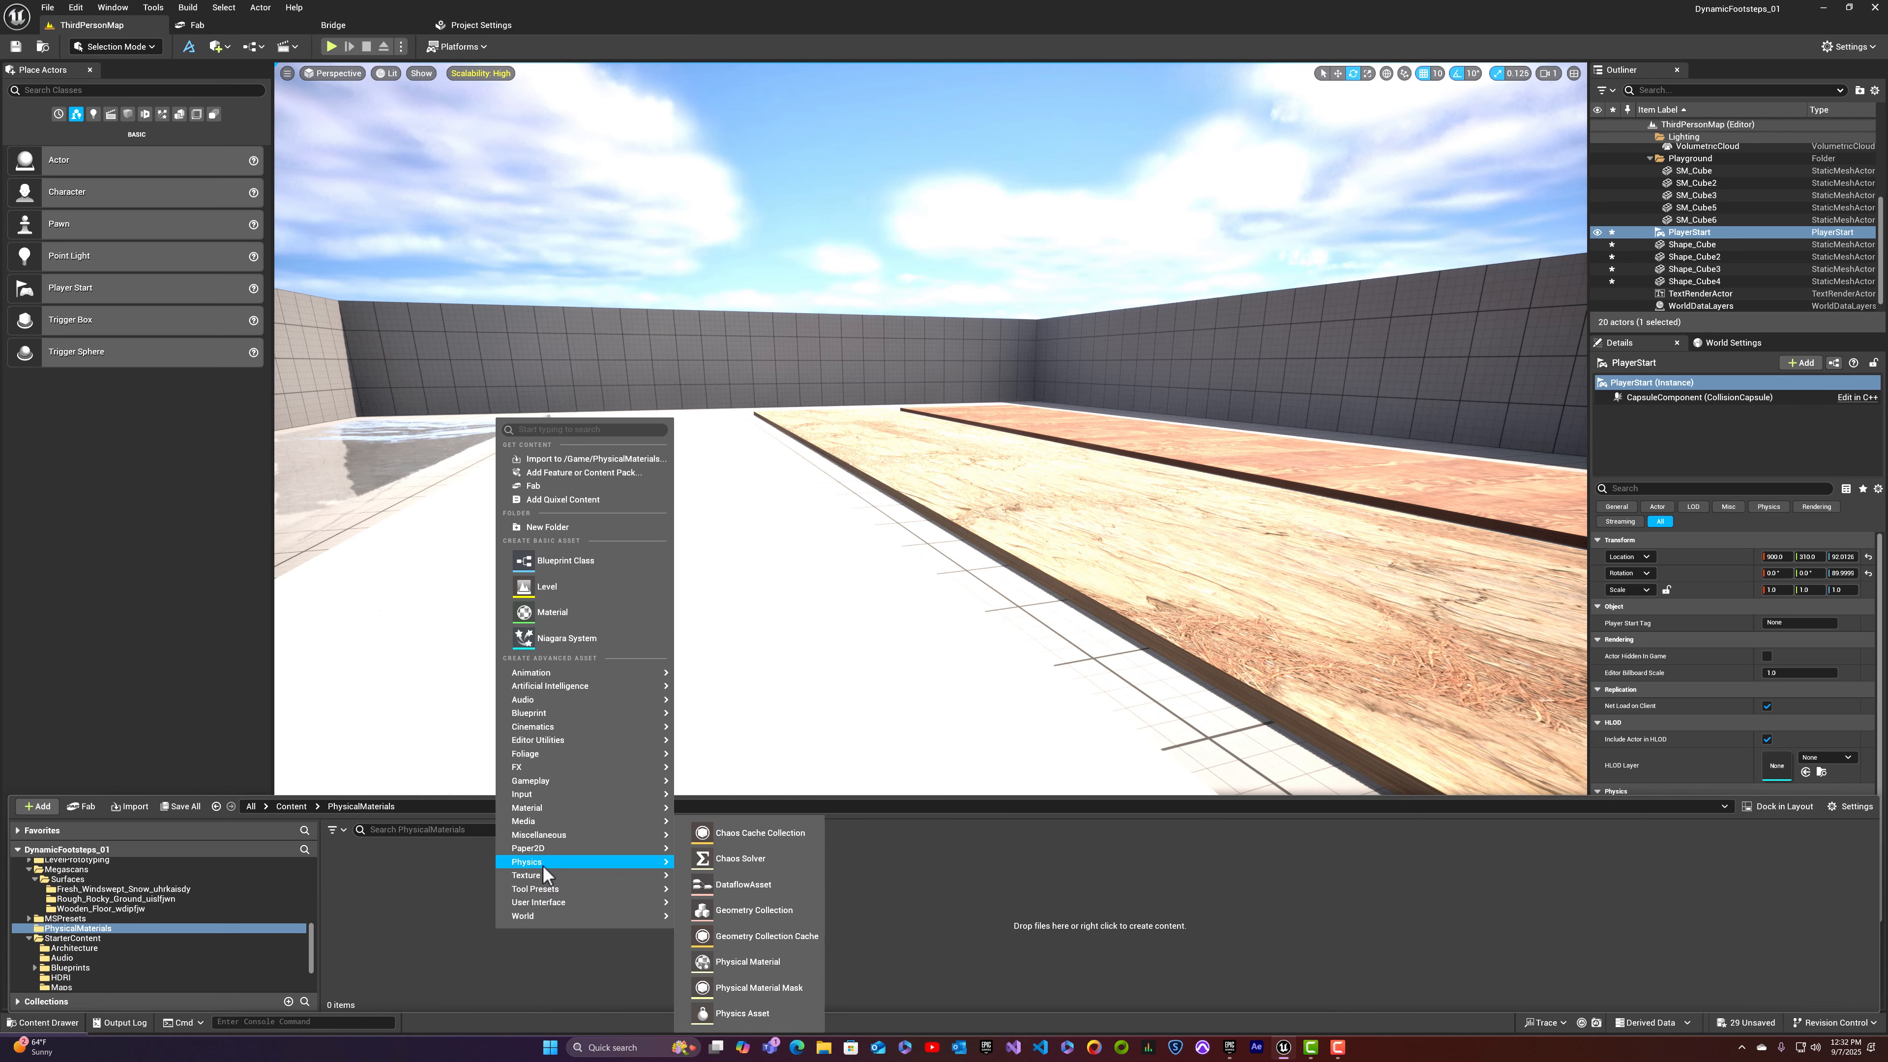
pyautogui.click(736, 962)
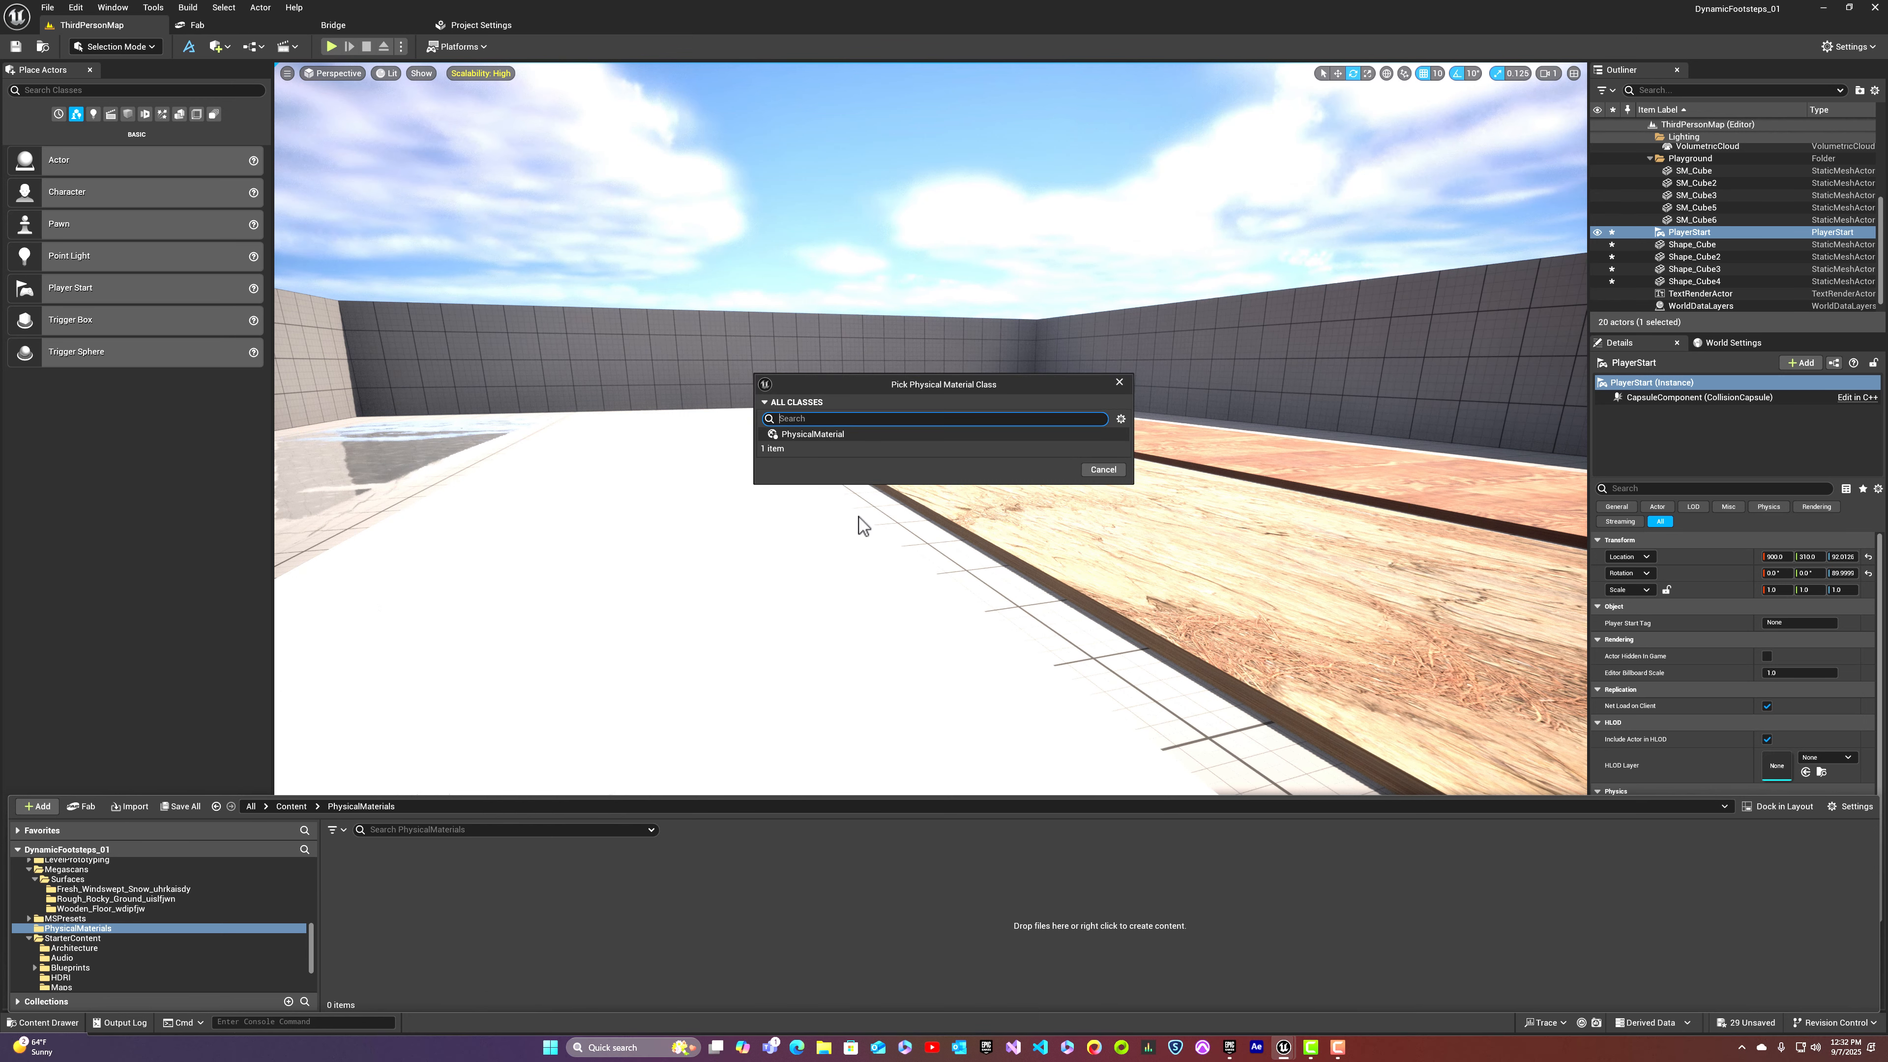
pyautogui.click(808, 435)
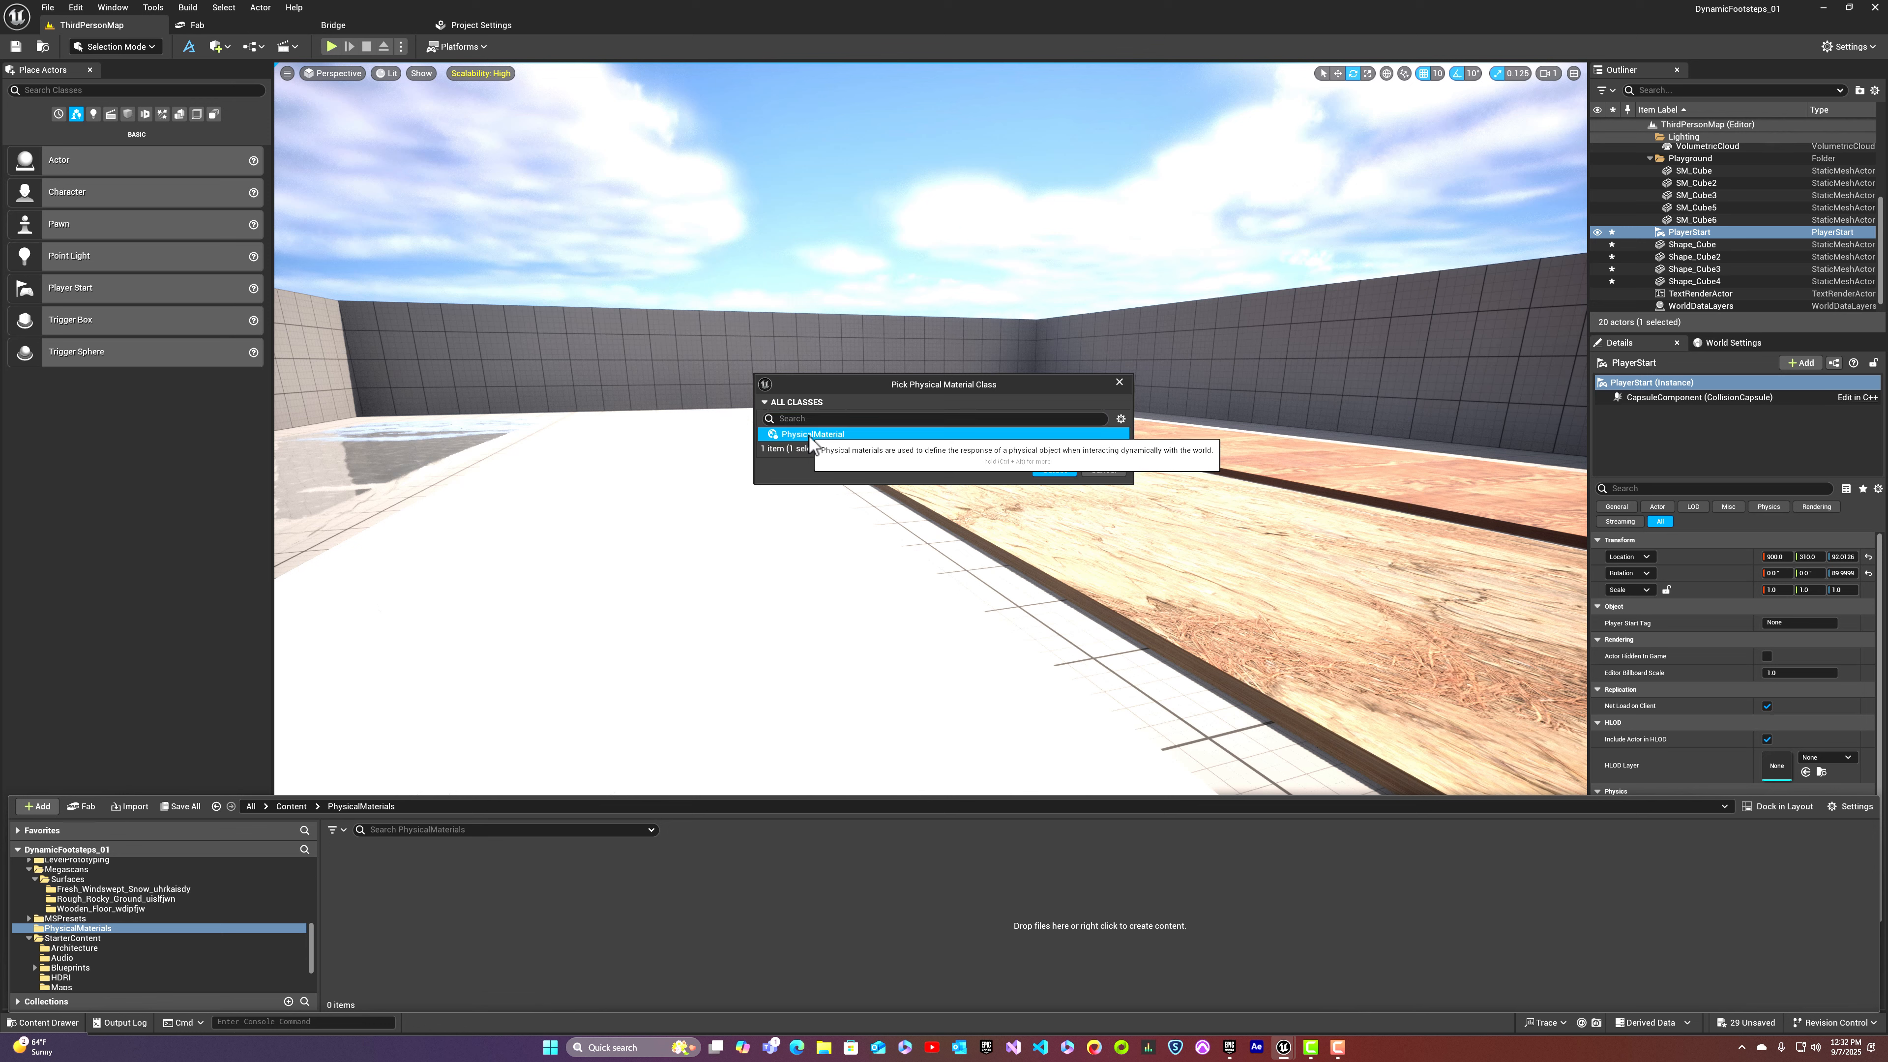
pyautogui.click(1053, 470)
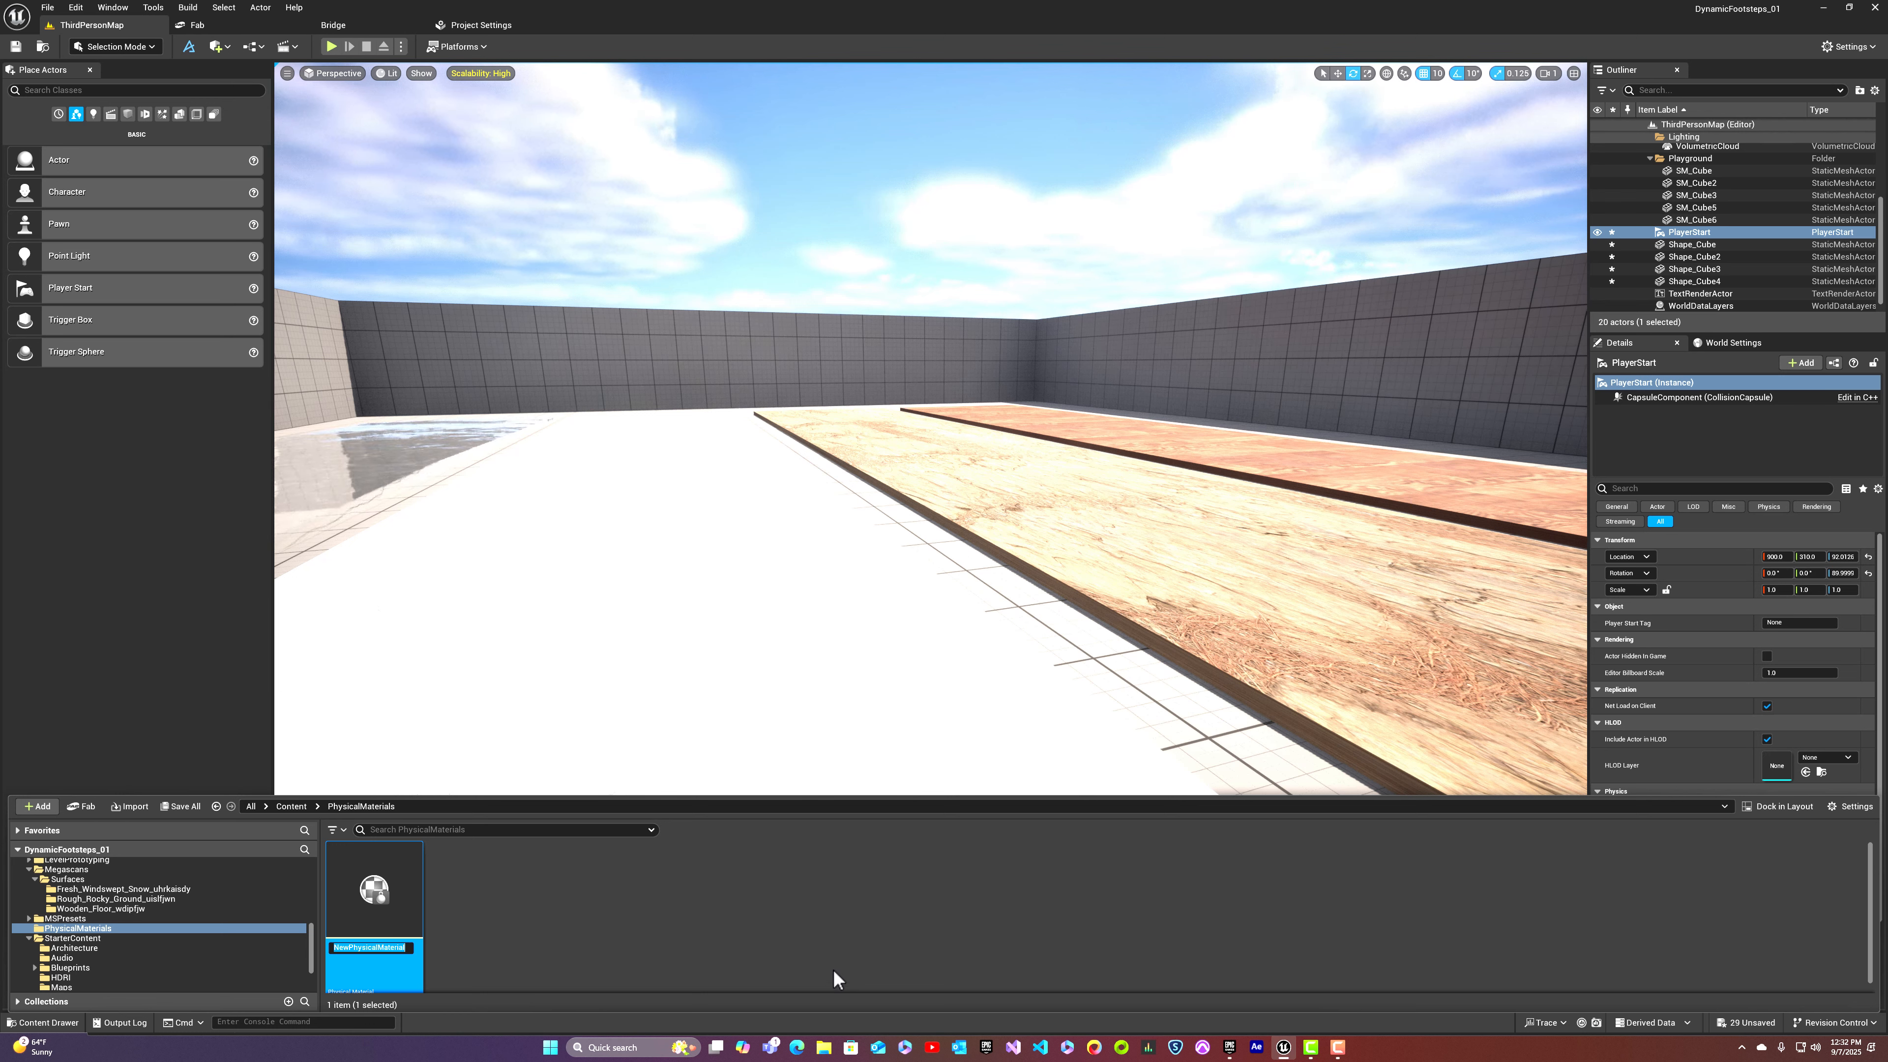
pyautogui.write('PM')
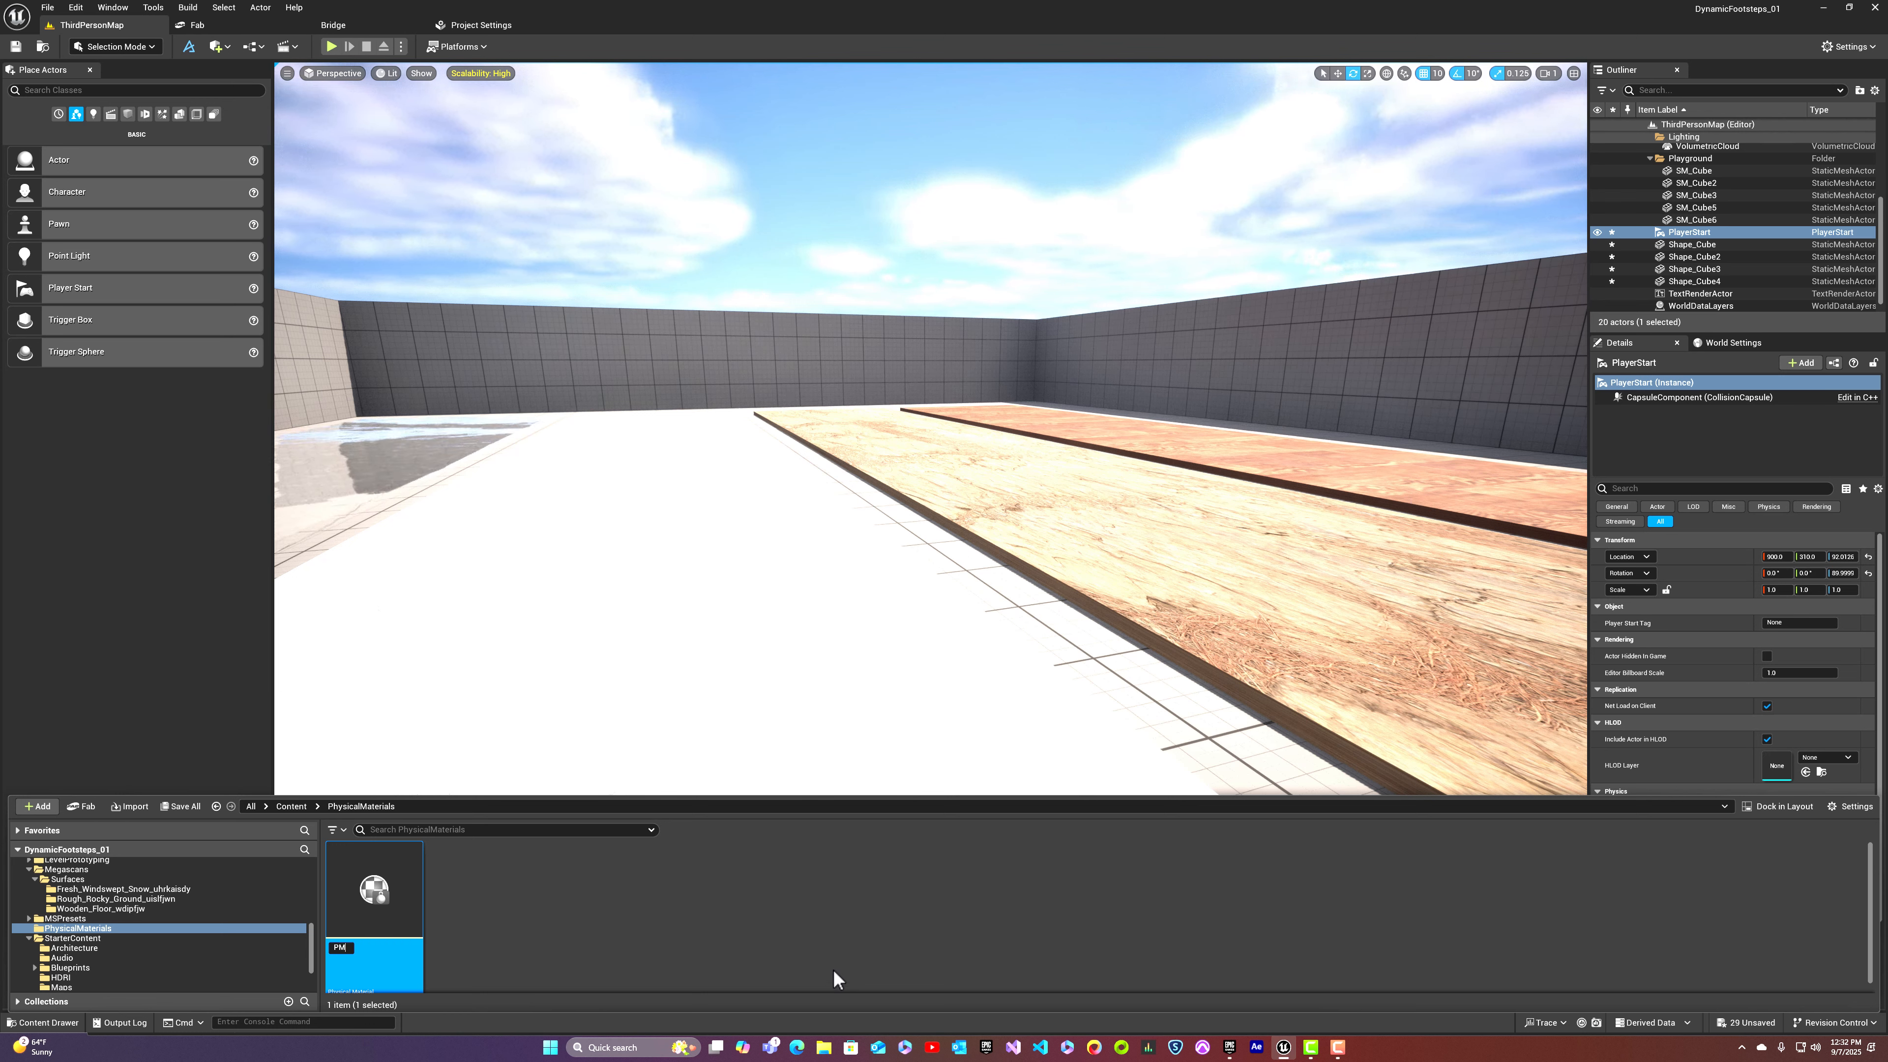
pyautogui.press('Return')
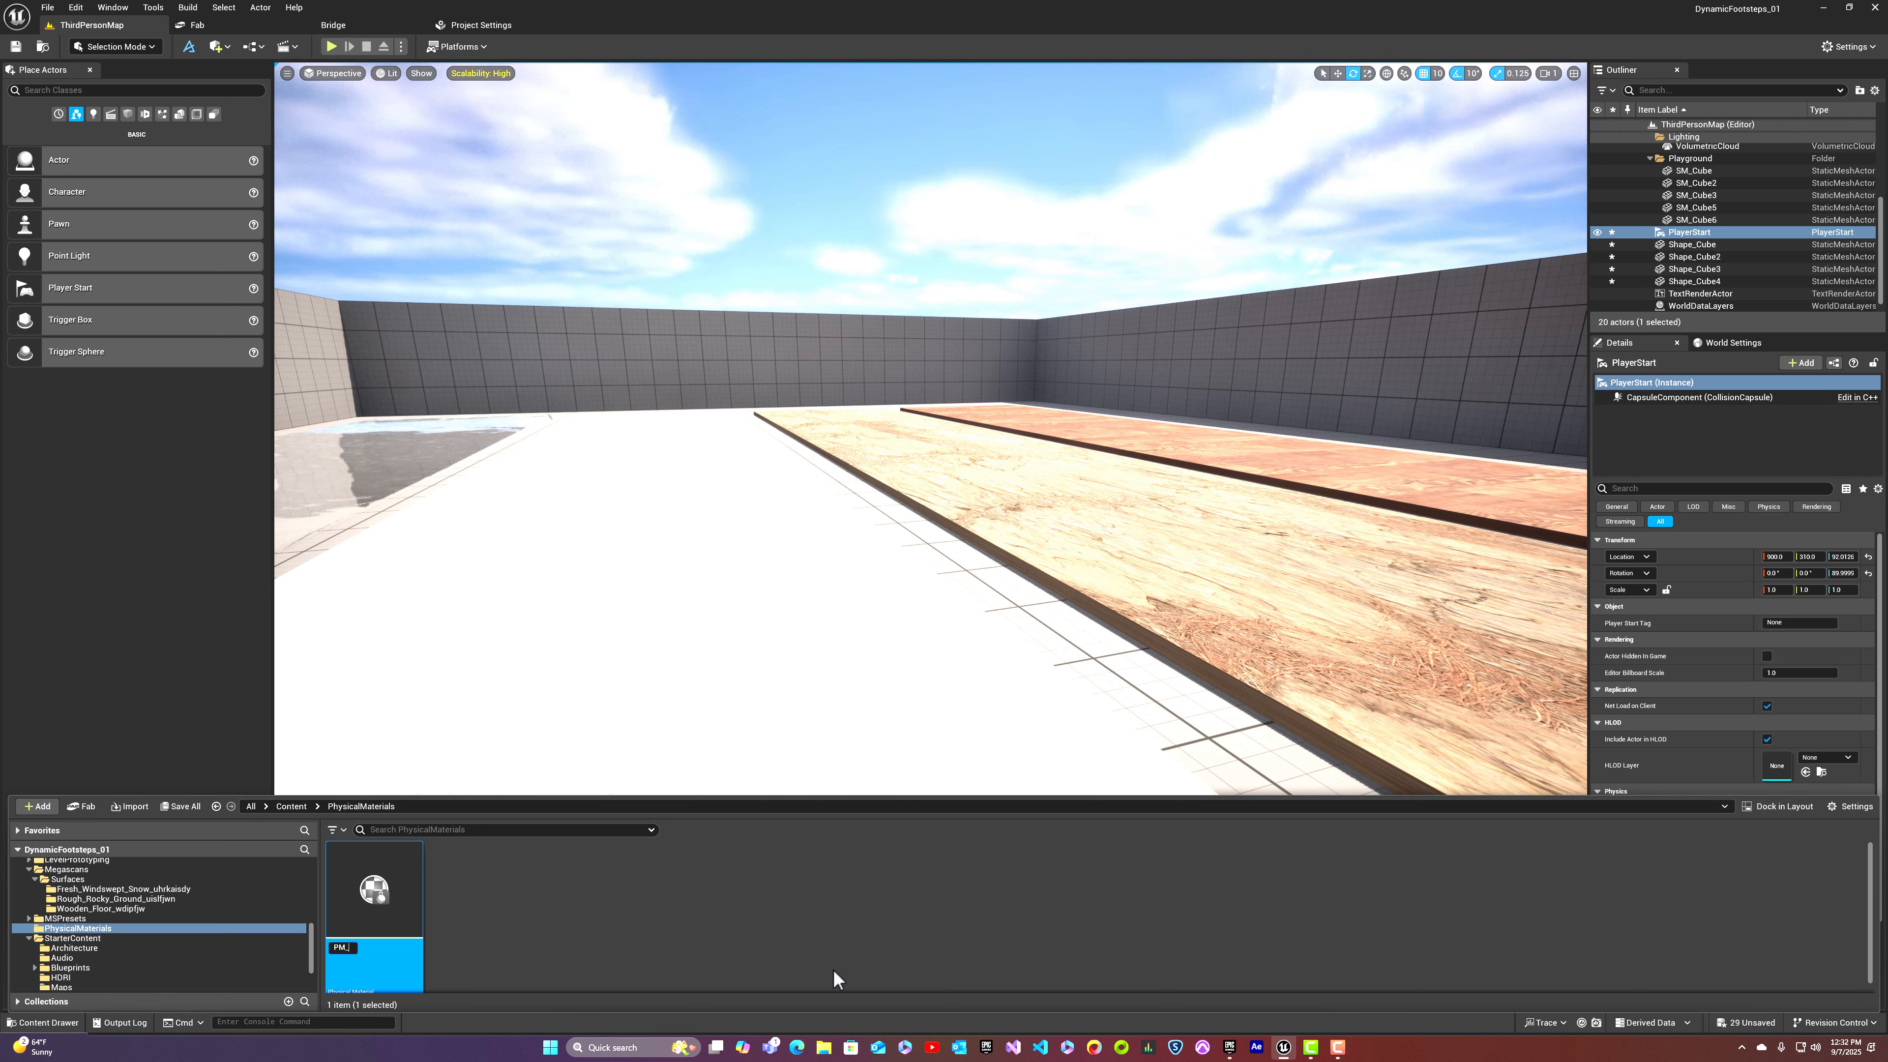
pyautogui.write('Woor')
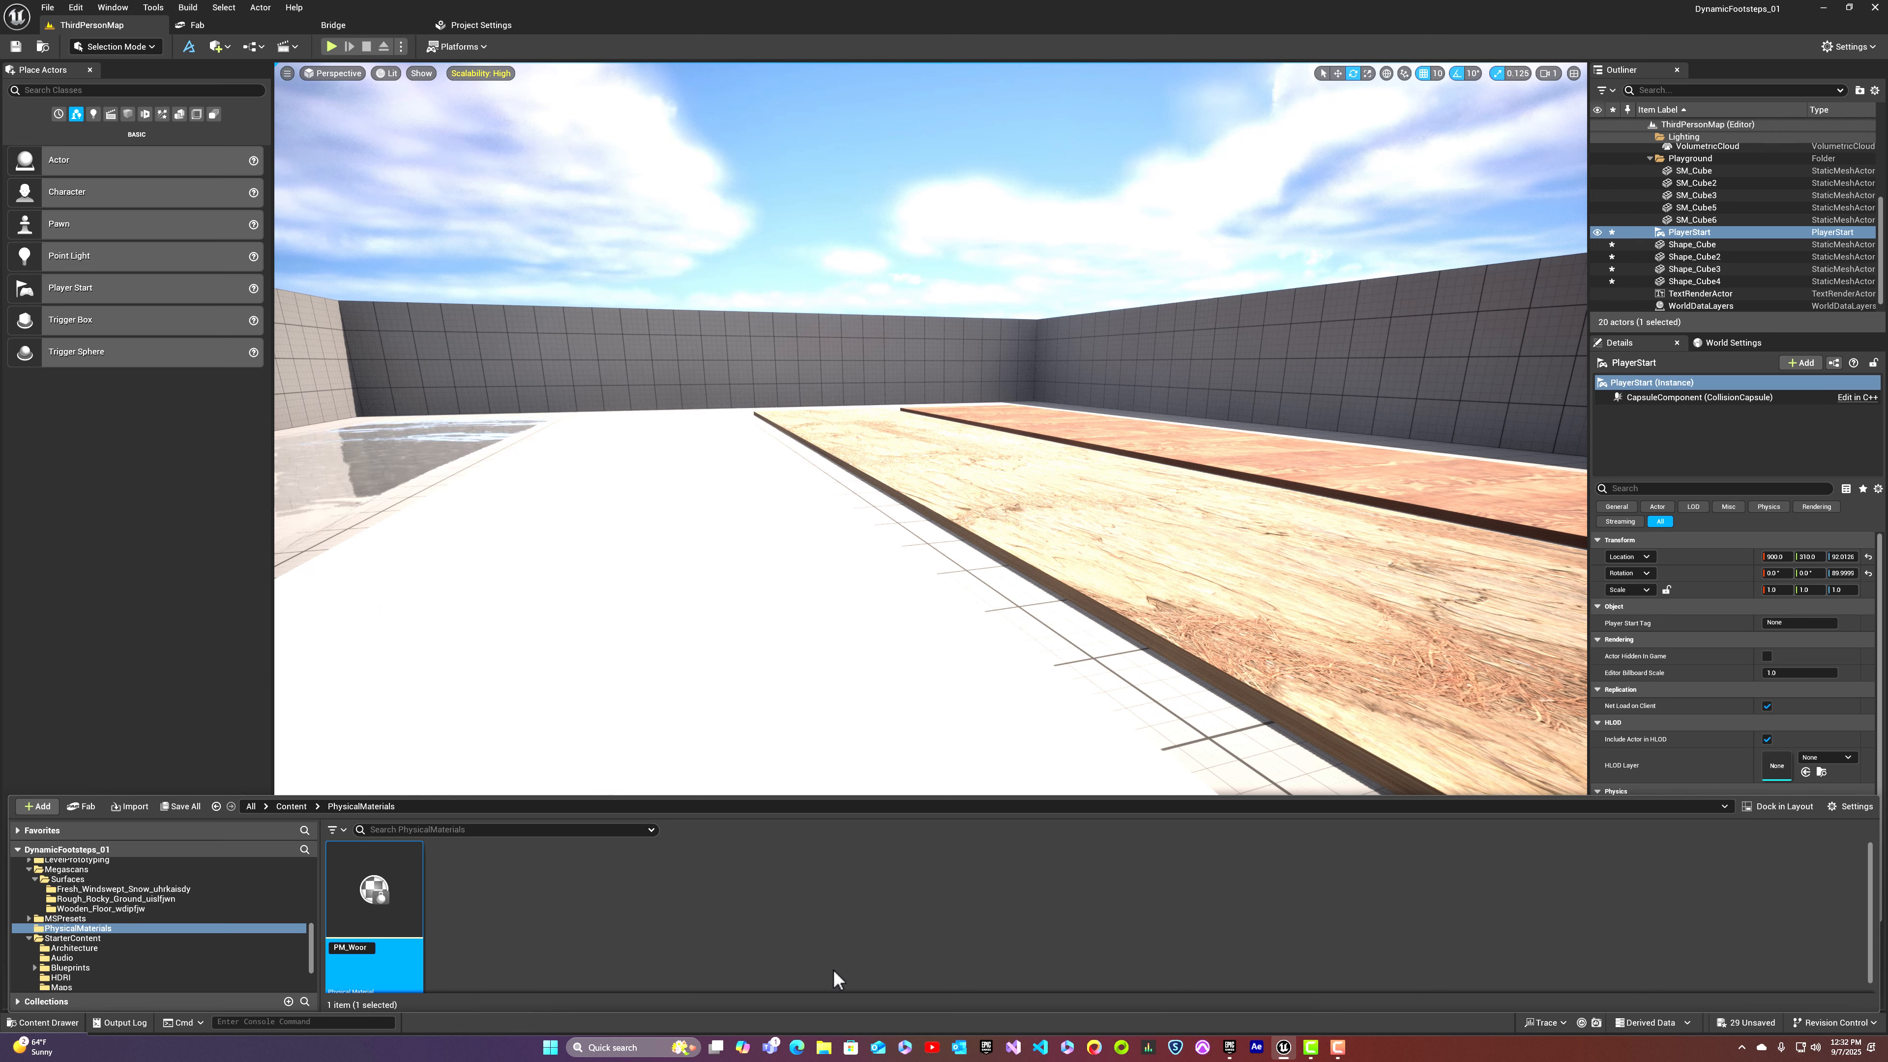
pyautogui.press('BackSpace')
pyautogui.write('d')
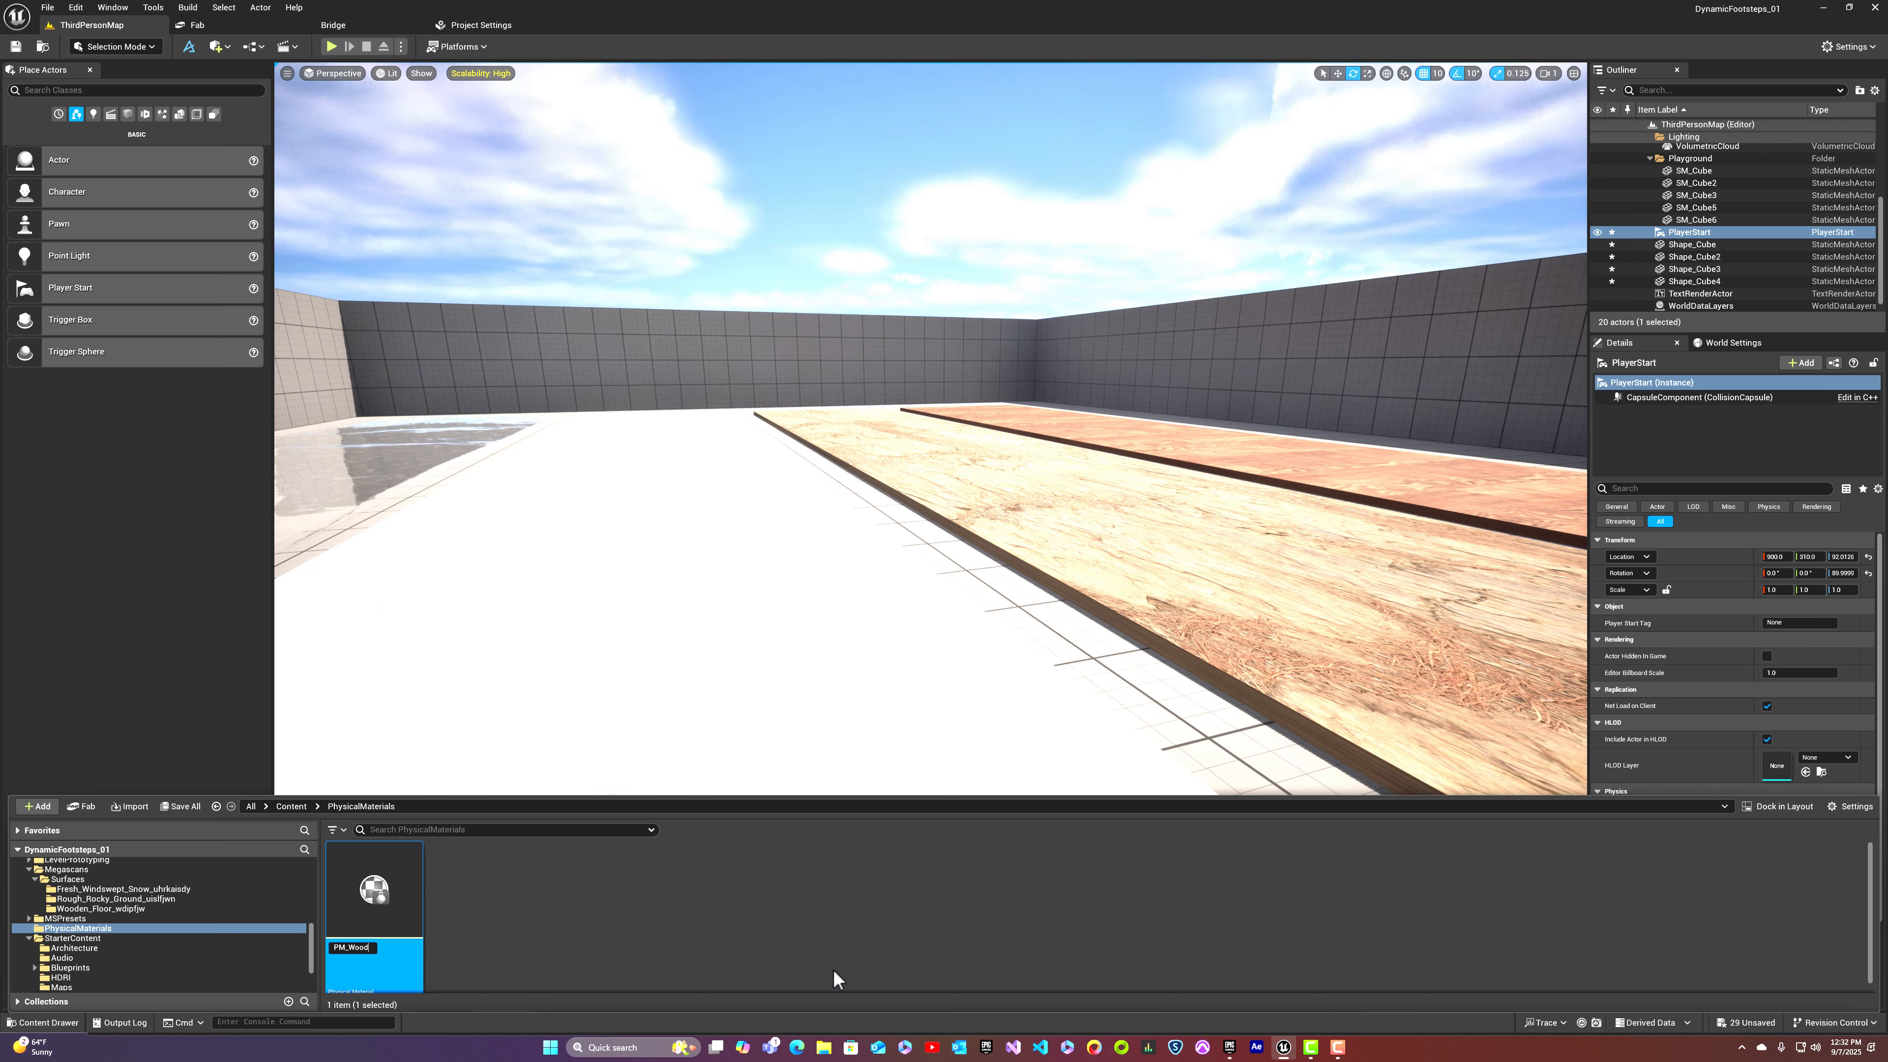
pyautogui.press('Return')
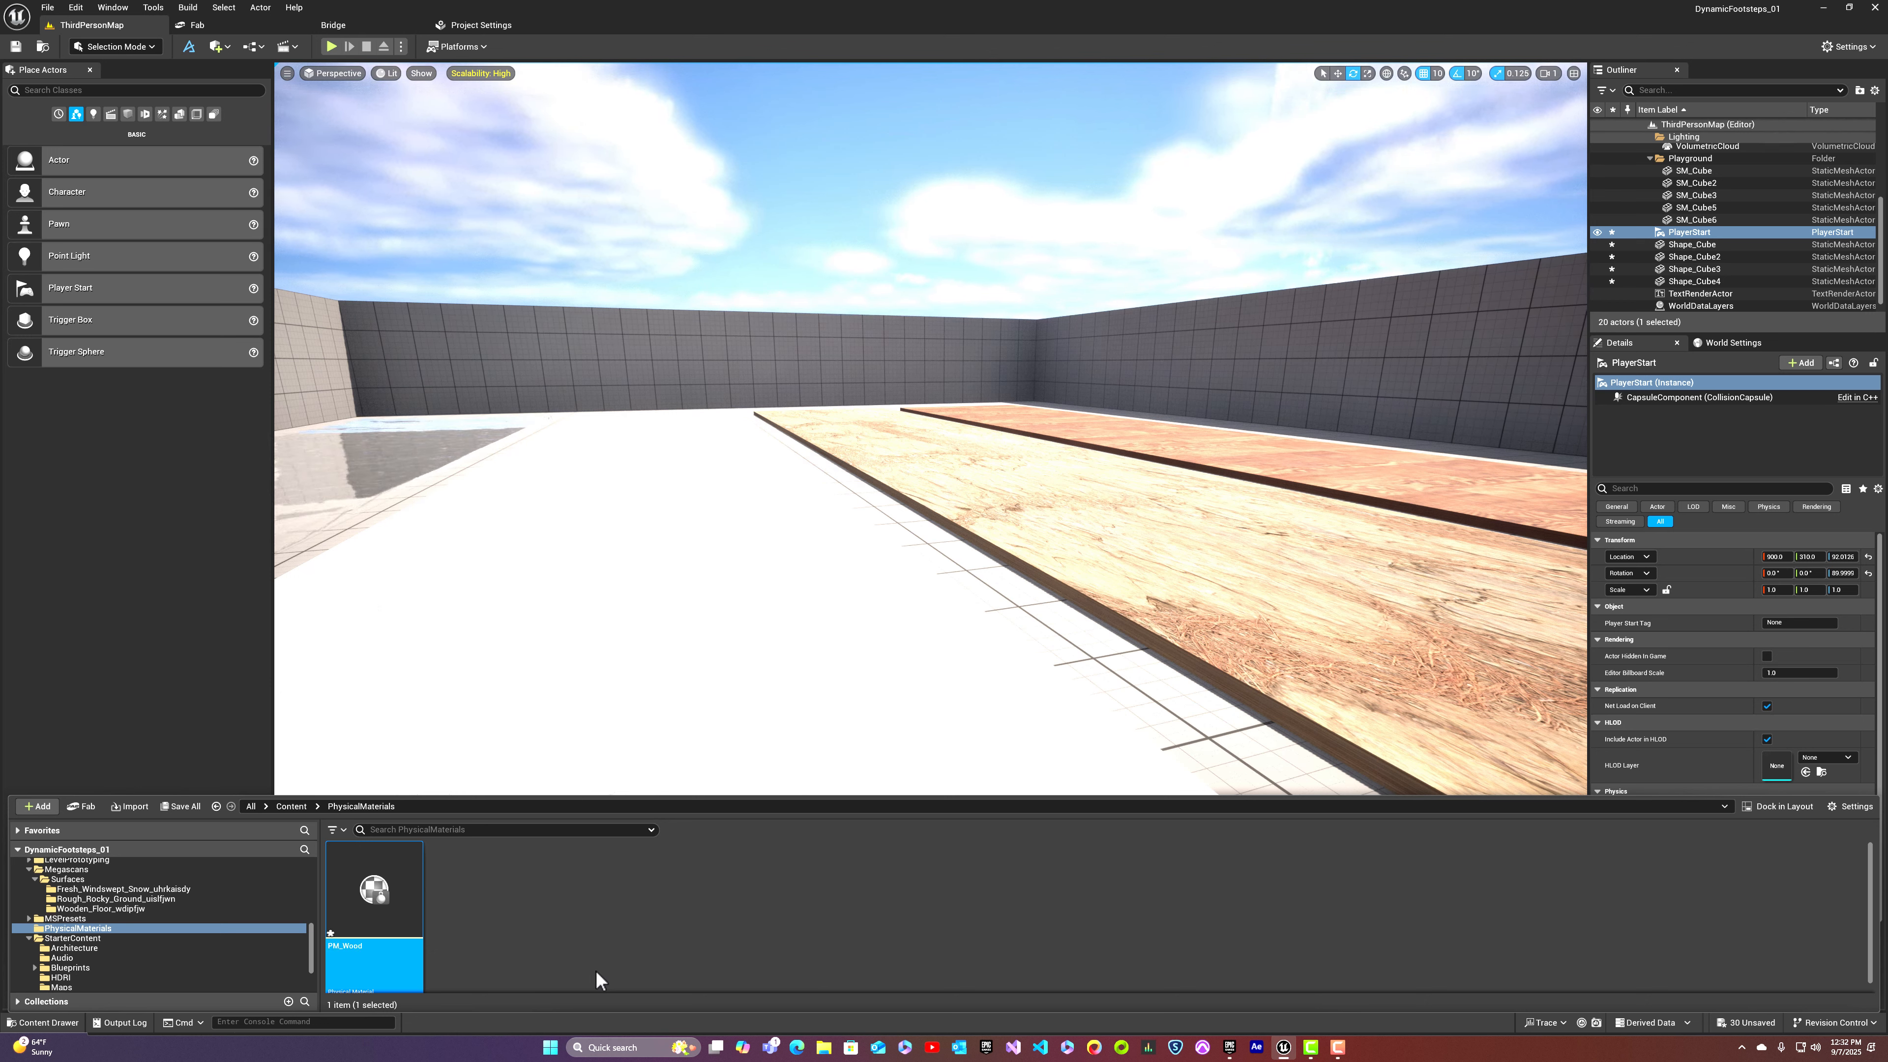
# Step: Set the surface type of PM_Wood to Wood, then save and close the asset
pyautogui.doubleClick(375, 965)
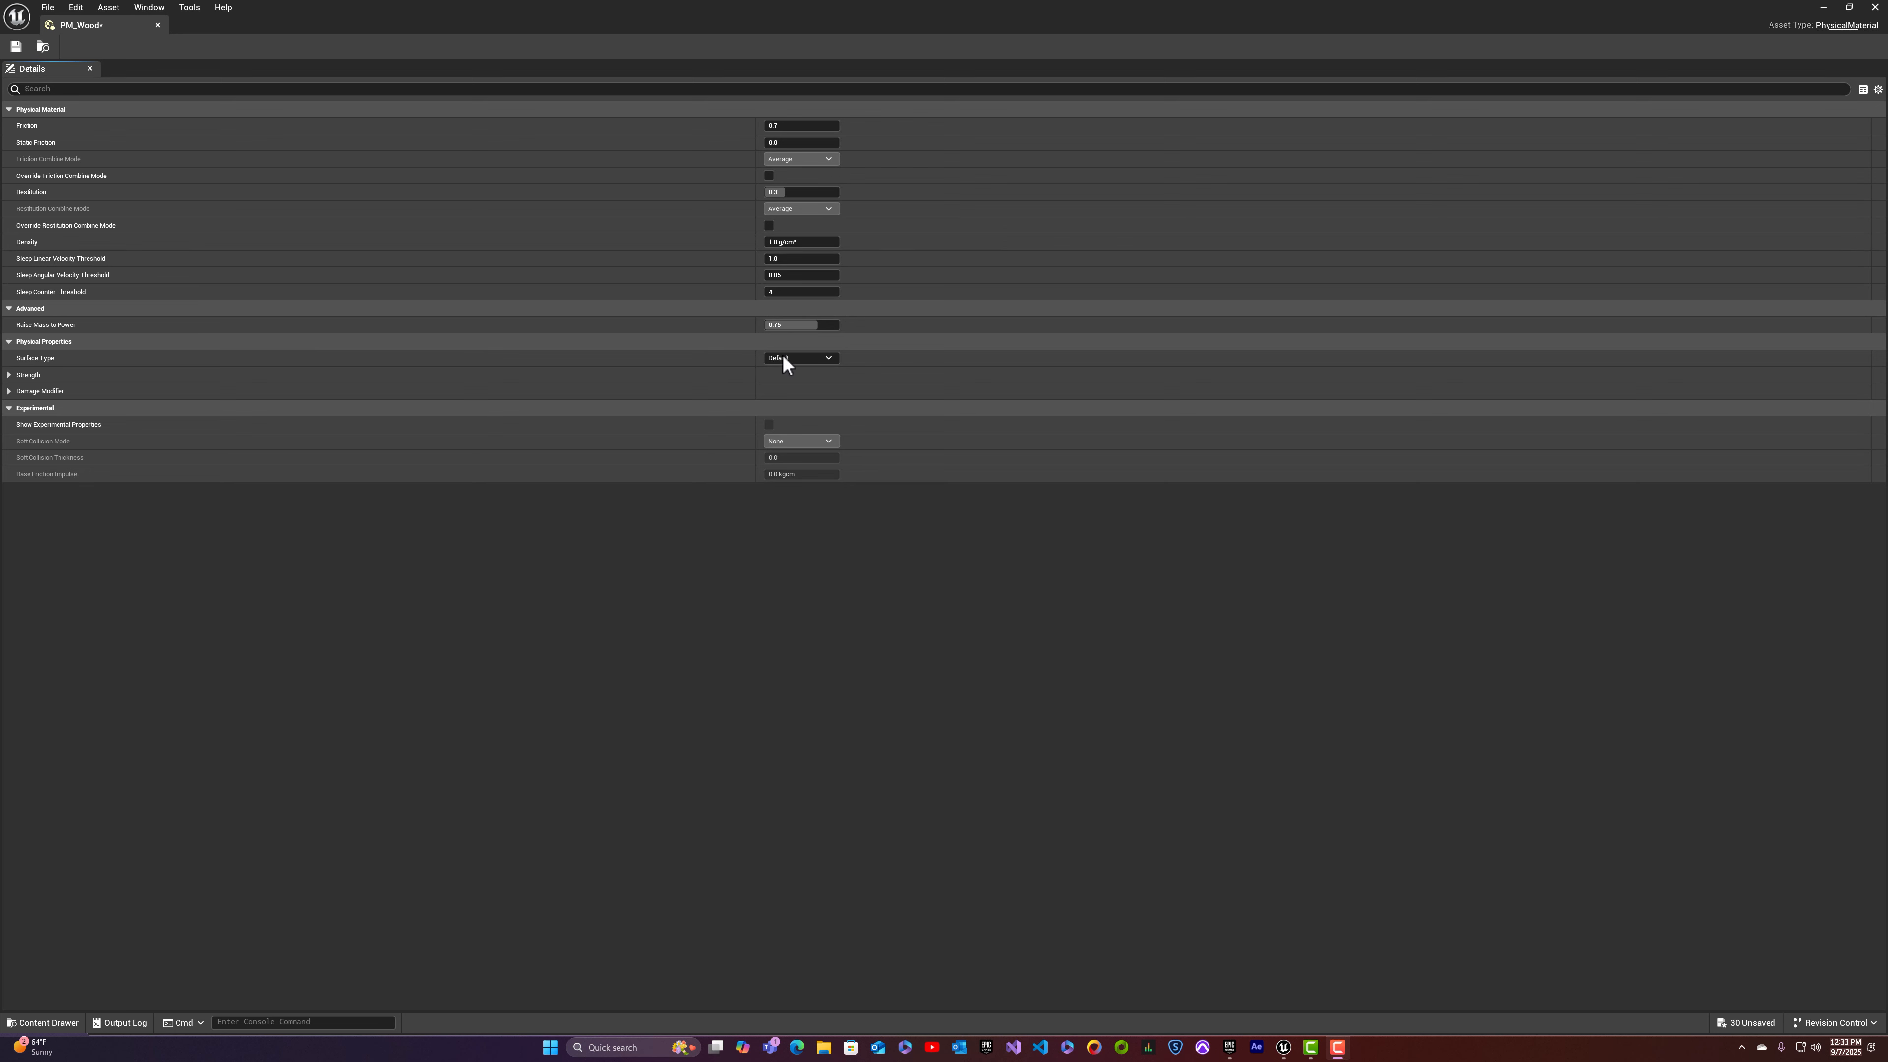
pyautogui.click(813, 358)
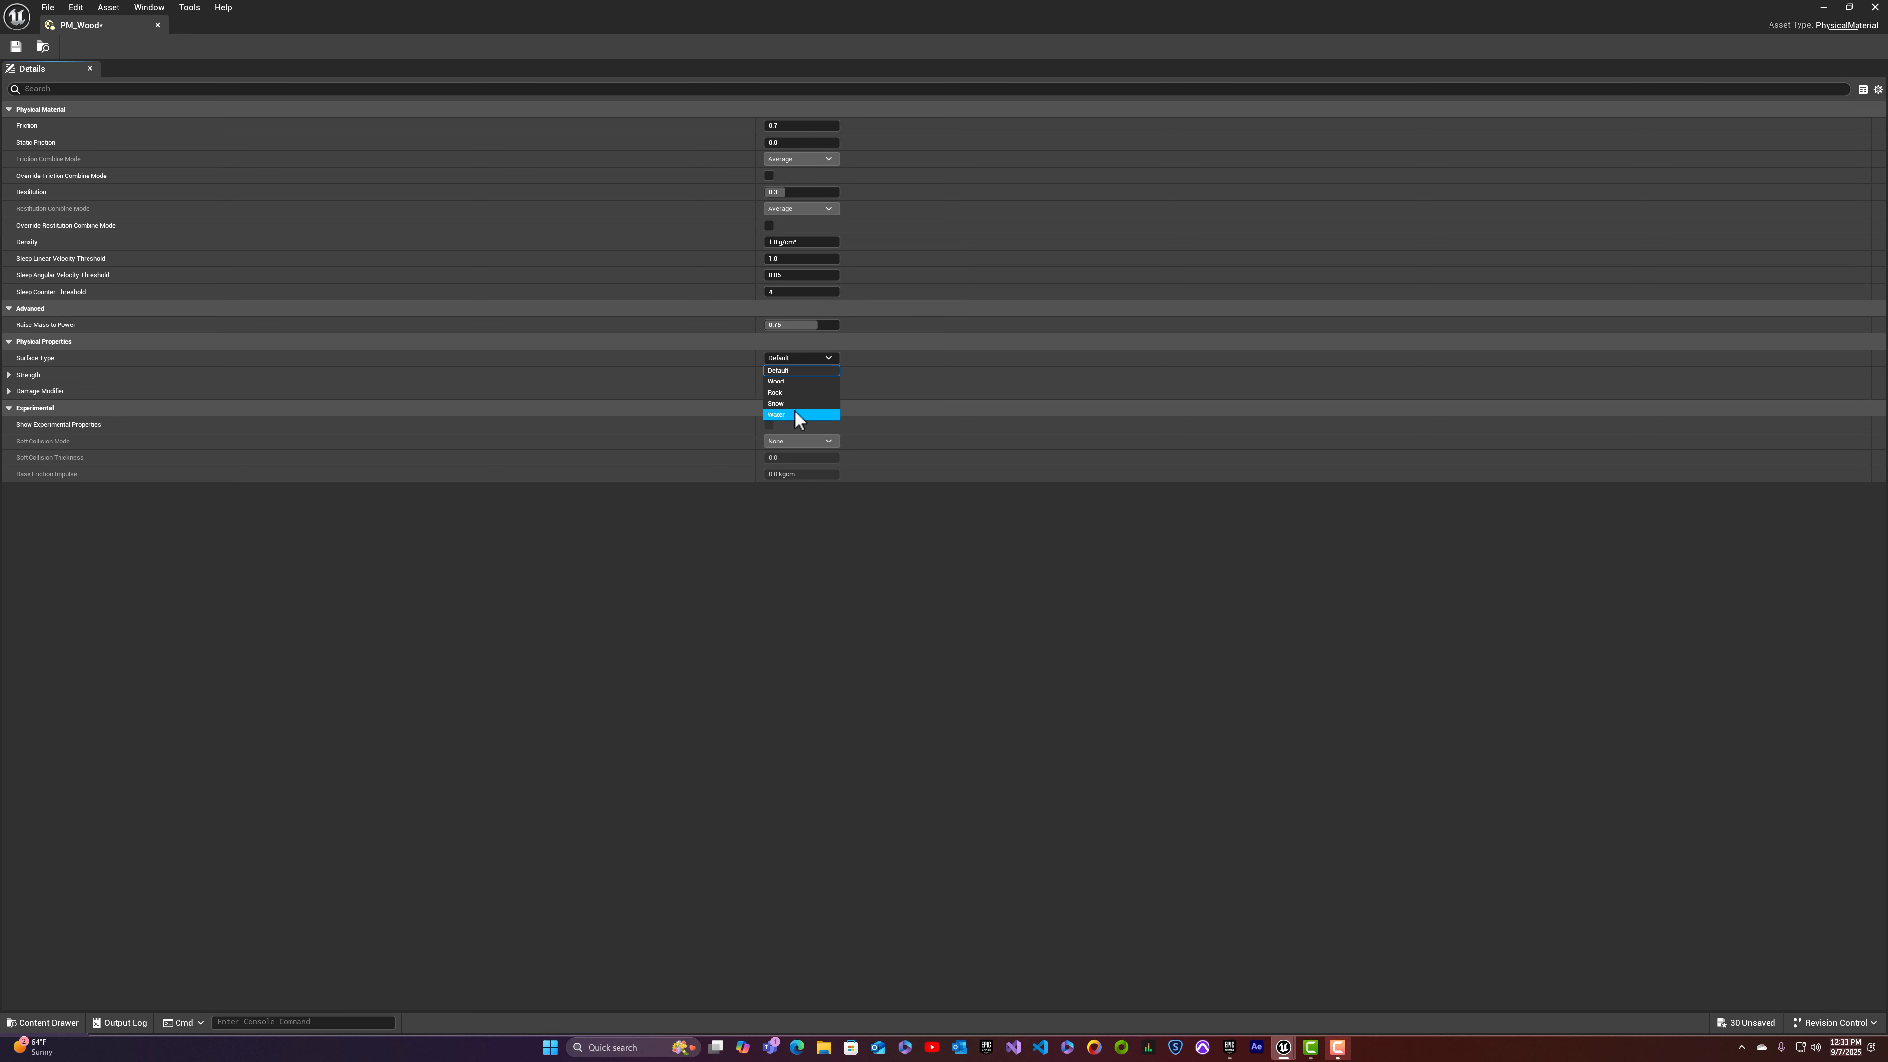
pyautogui.click(789, 380)
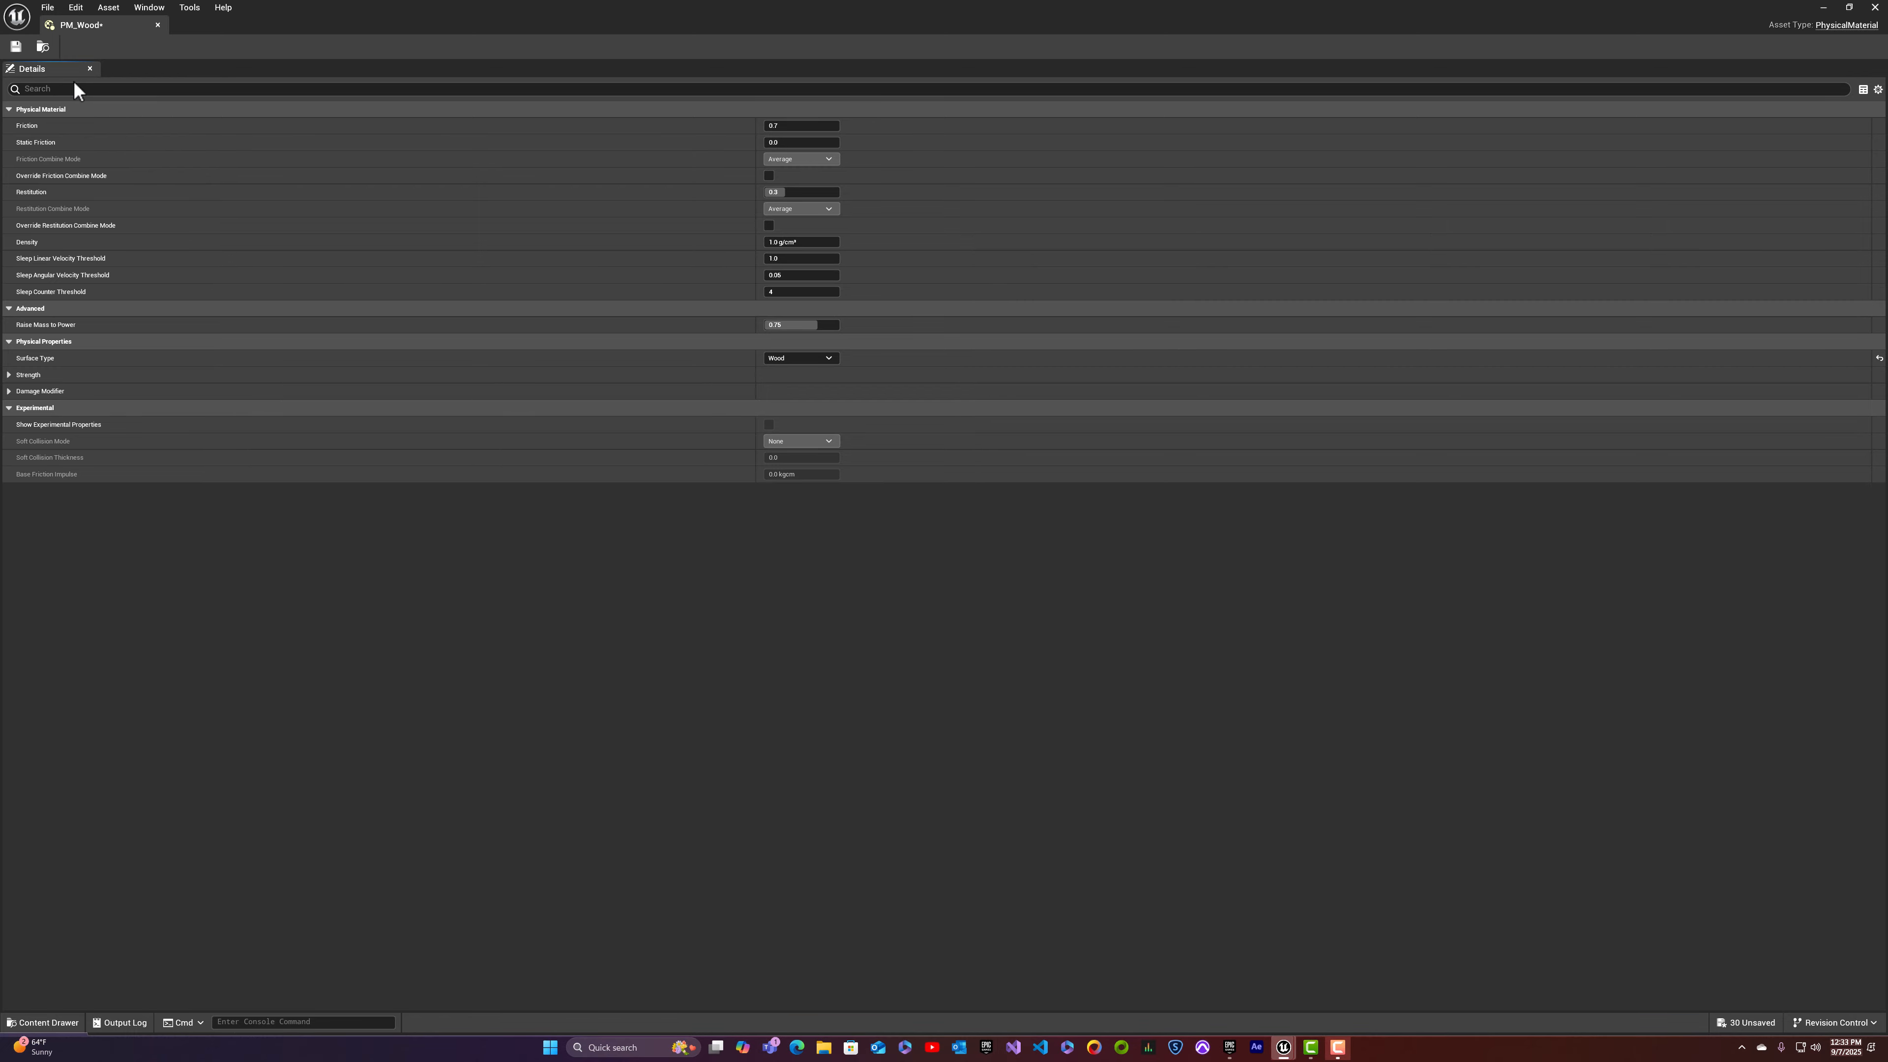
pyautogui.click(16, 46)
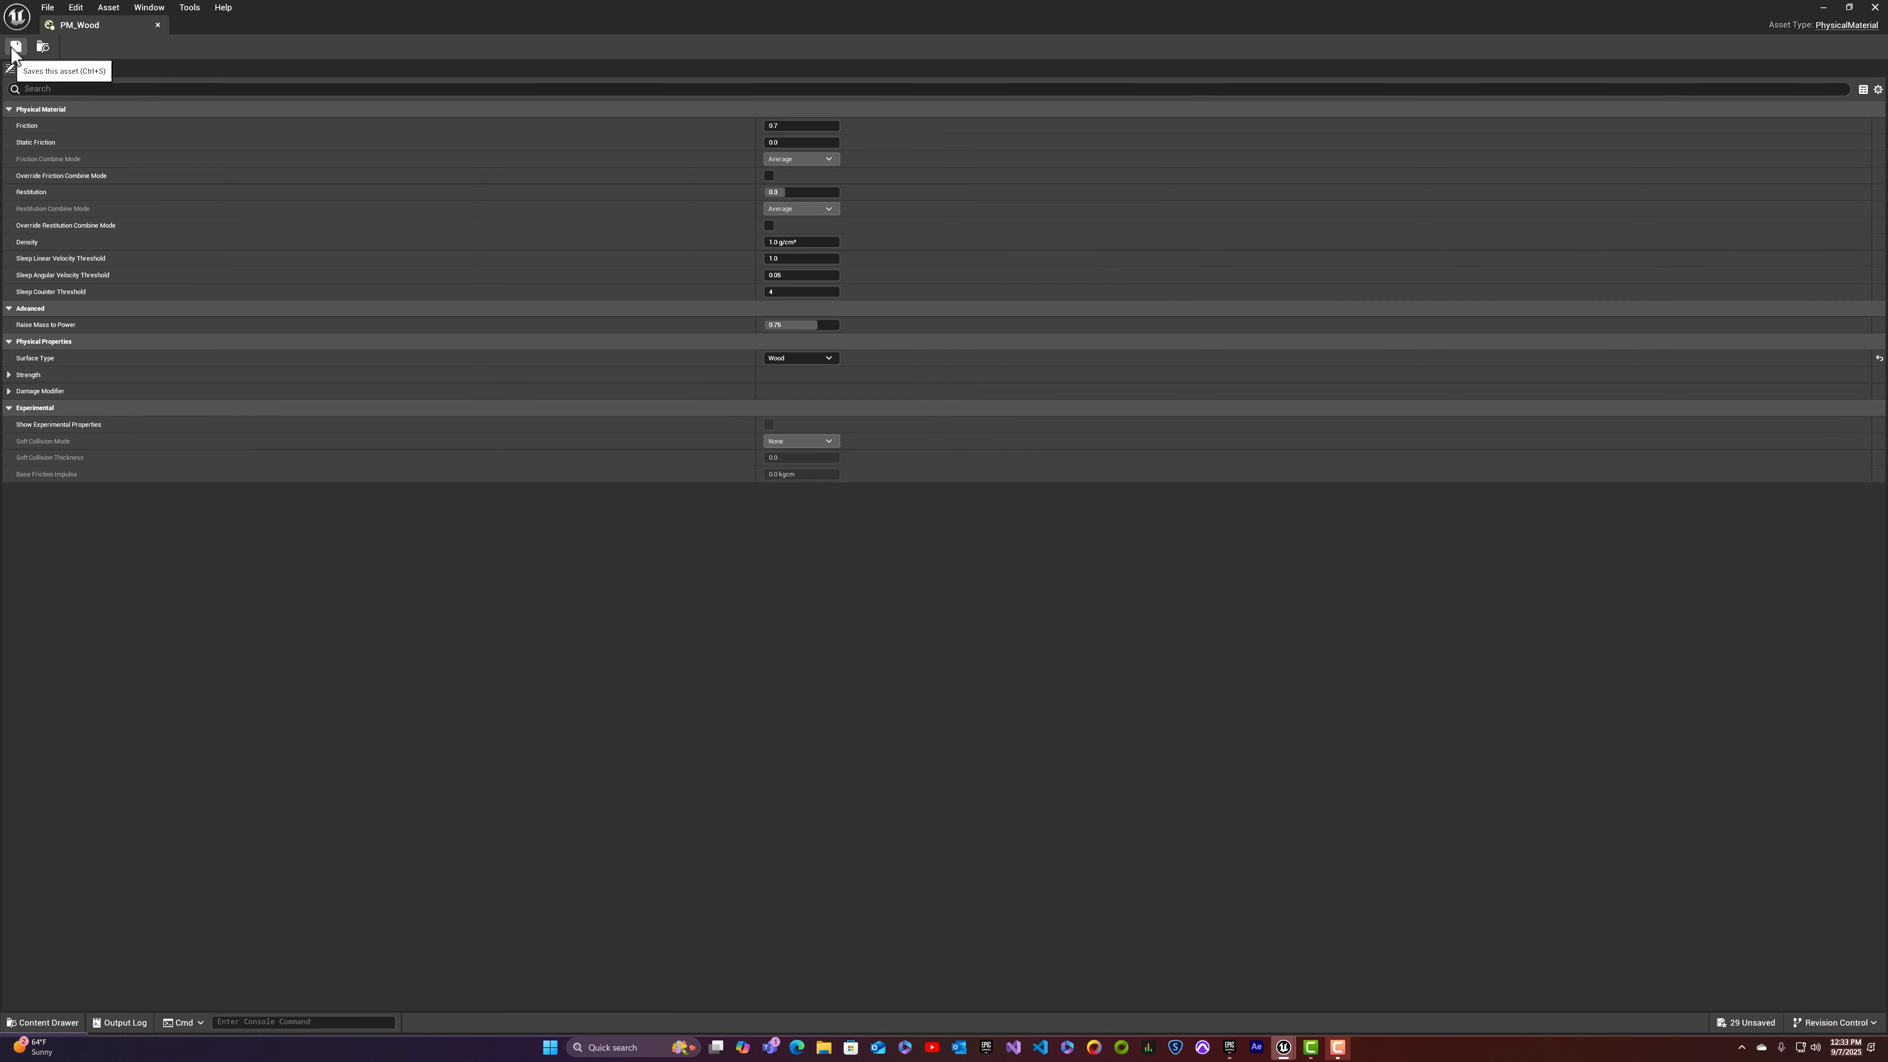
pyautogui.click(159, 25)
# Step: Add a second PhysicalMaterial asset beside PM_Wood and name it PM_Rock
pyautogui.hotkey('ctrl', 'space')
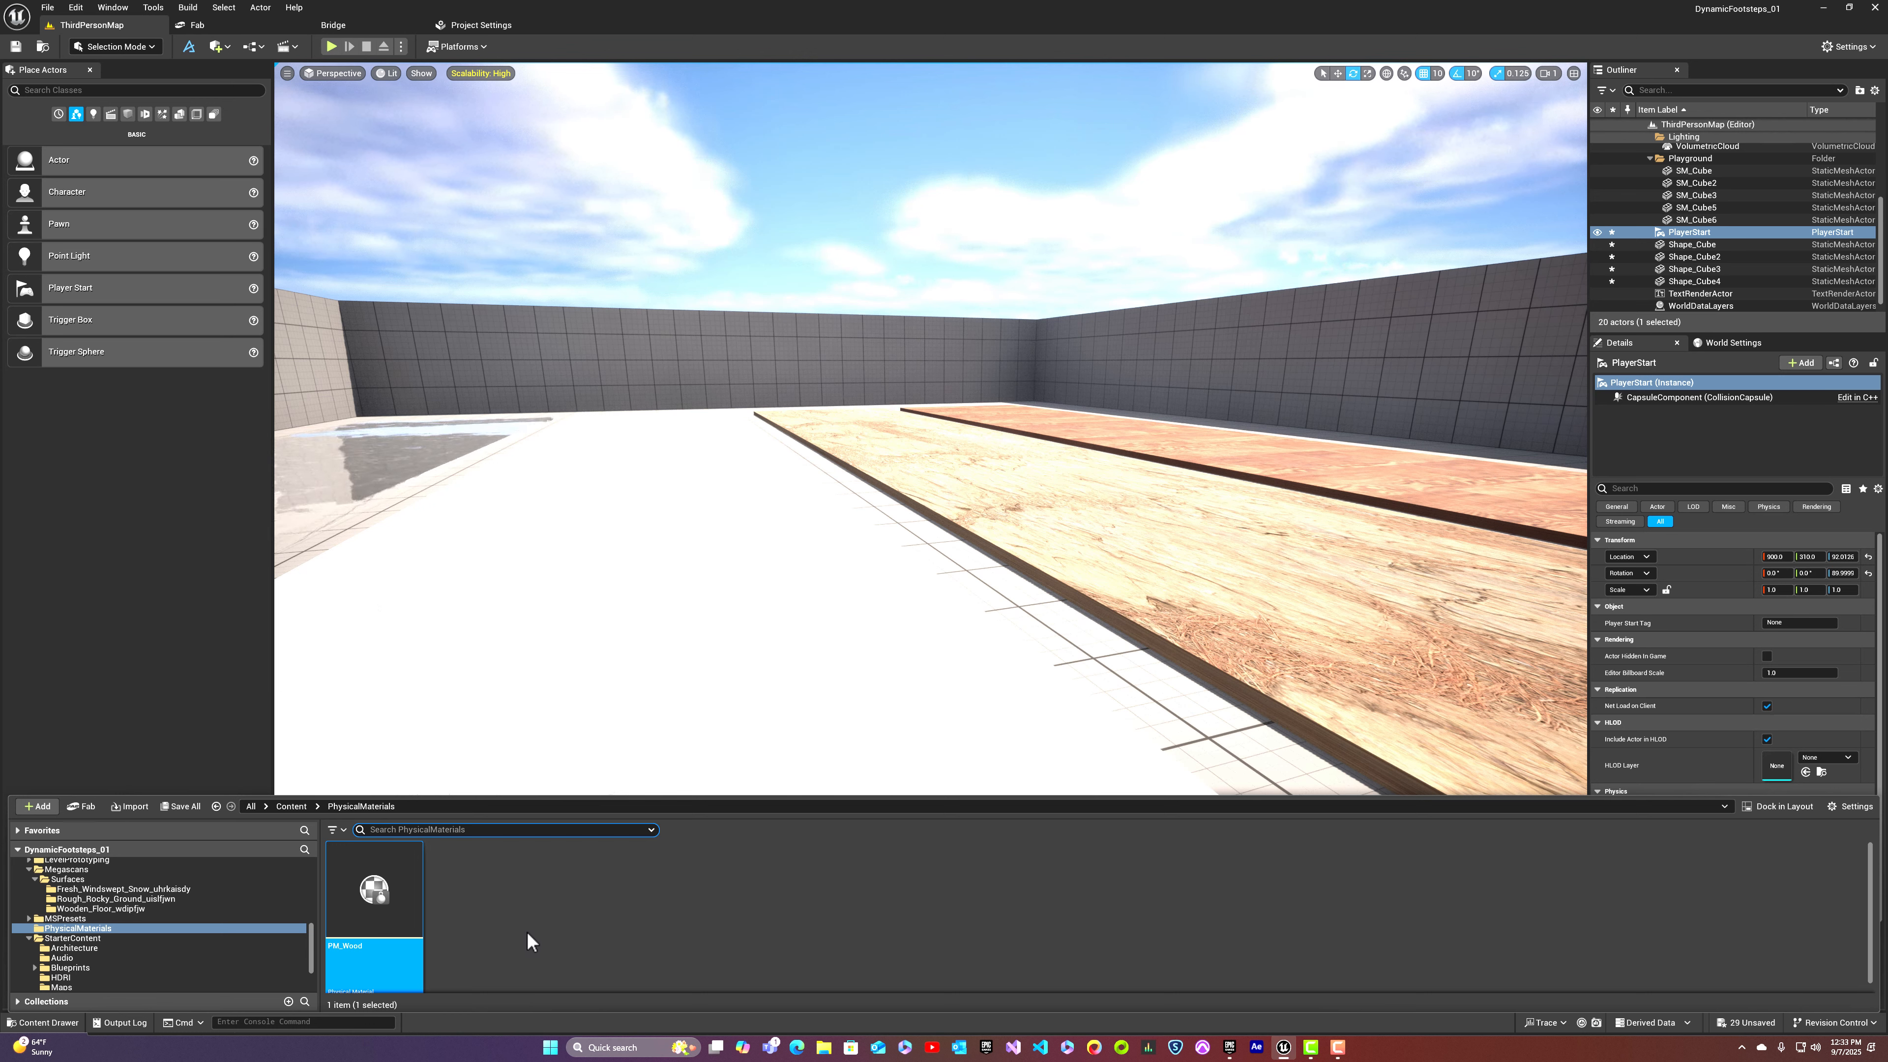
pyautogui.rightClick(482, 966)
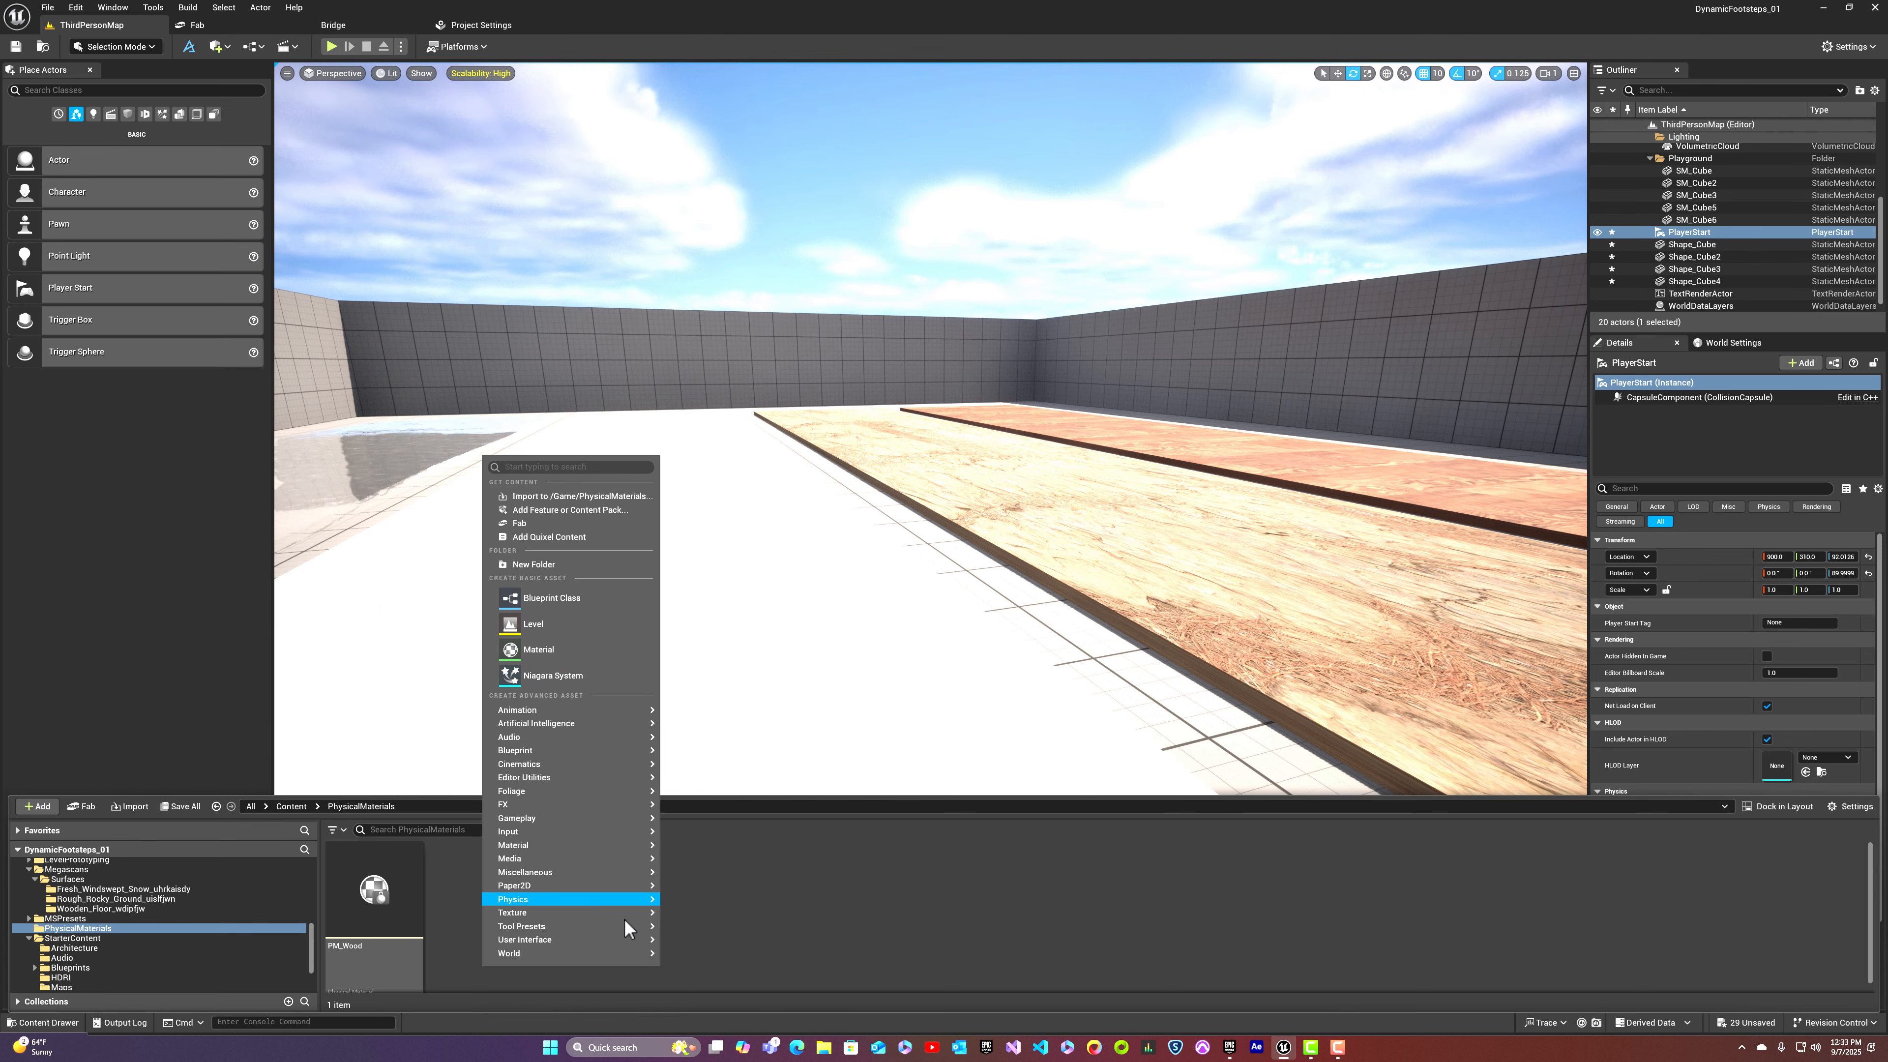
pyautogui.moveTo(544, 905)
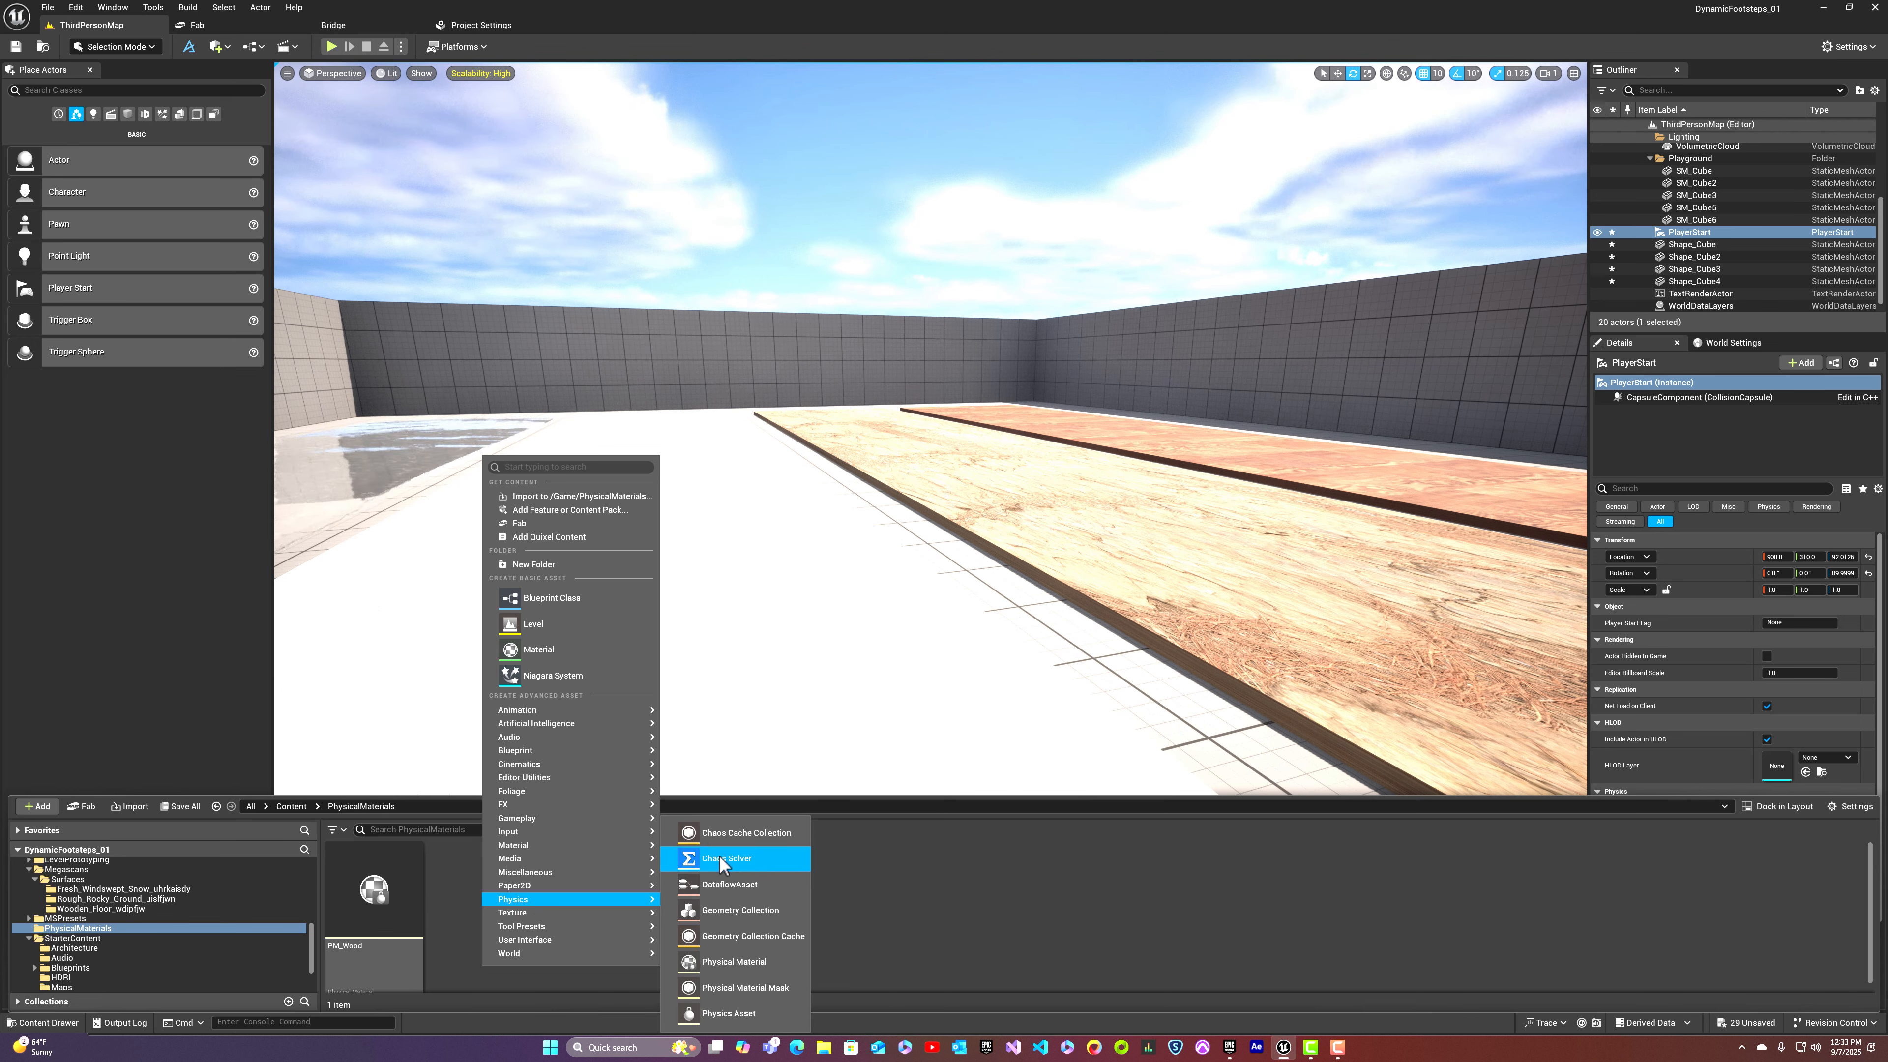
pyautogui.click(739, 963)
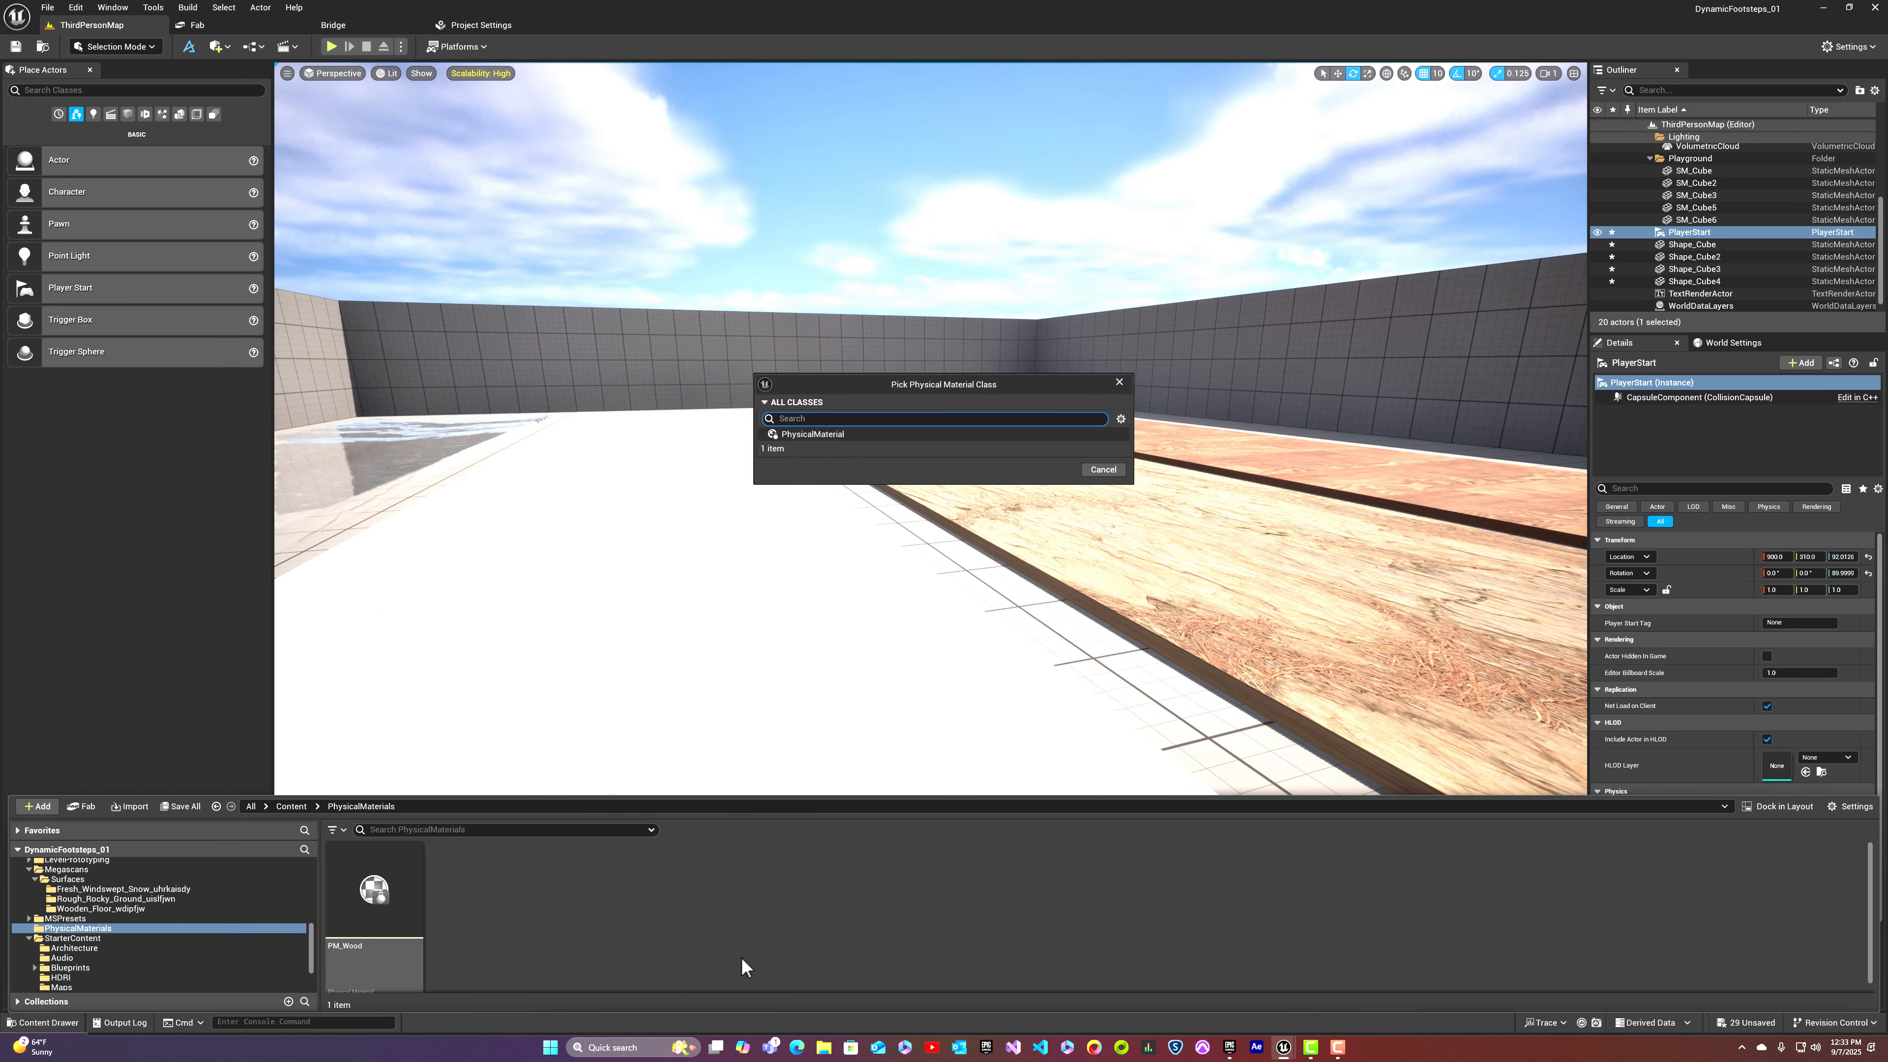
pyautogui.click(814, 434)
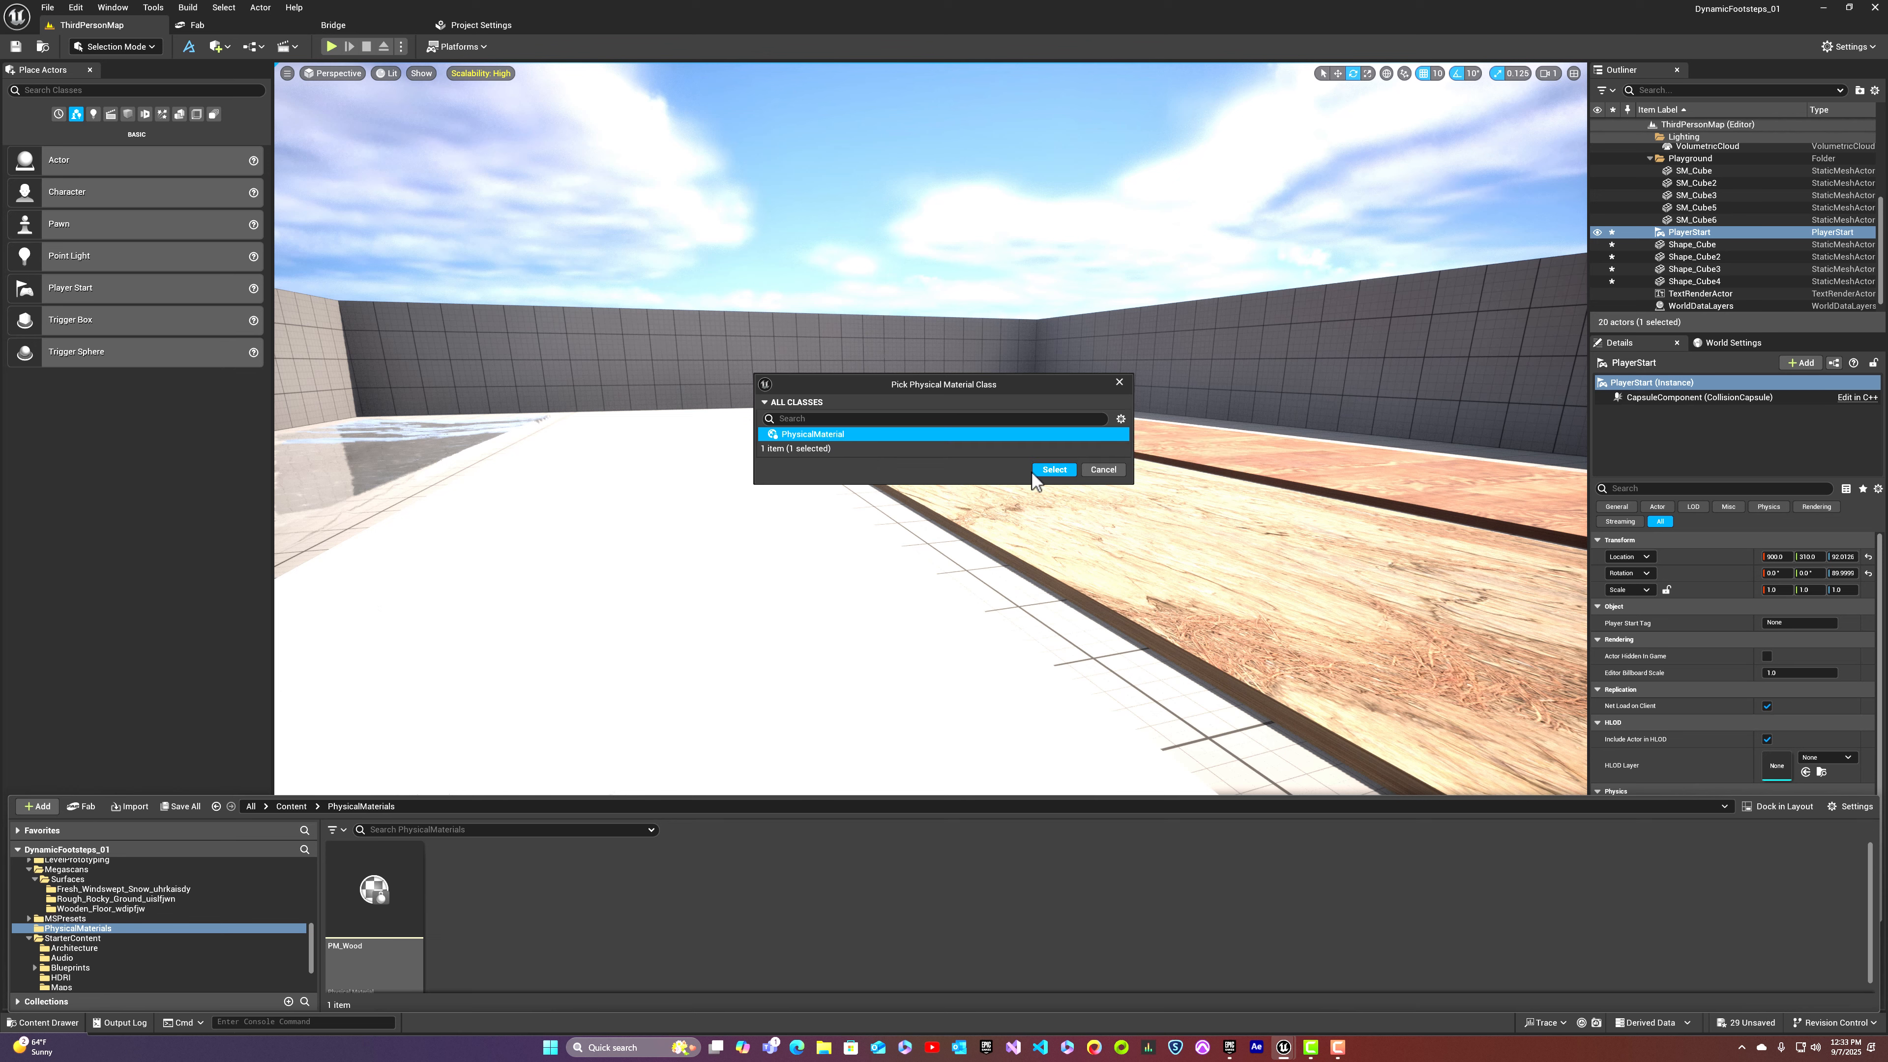
pyautogui.click(1049, 469)
pyautogui.write('P')
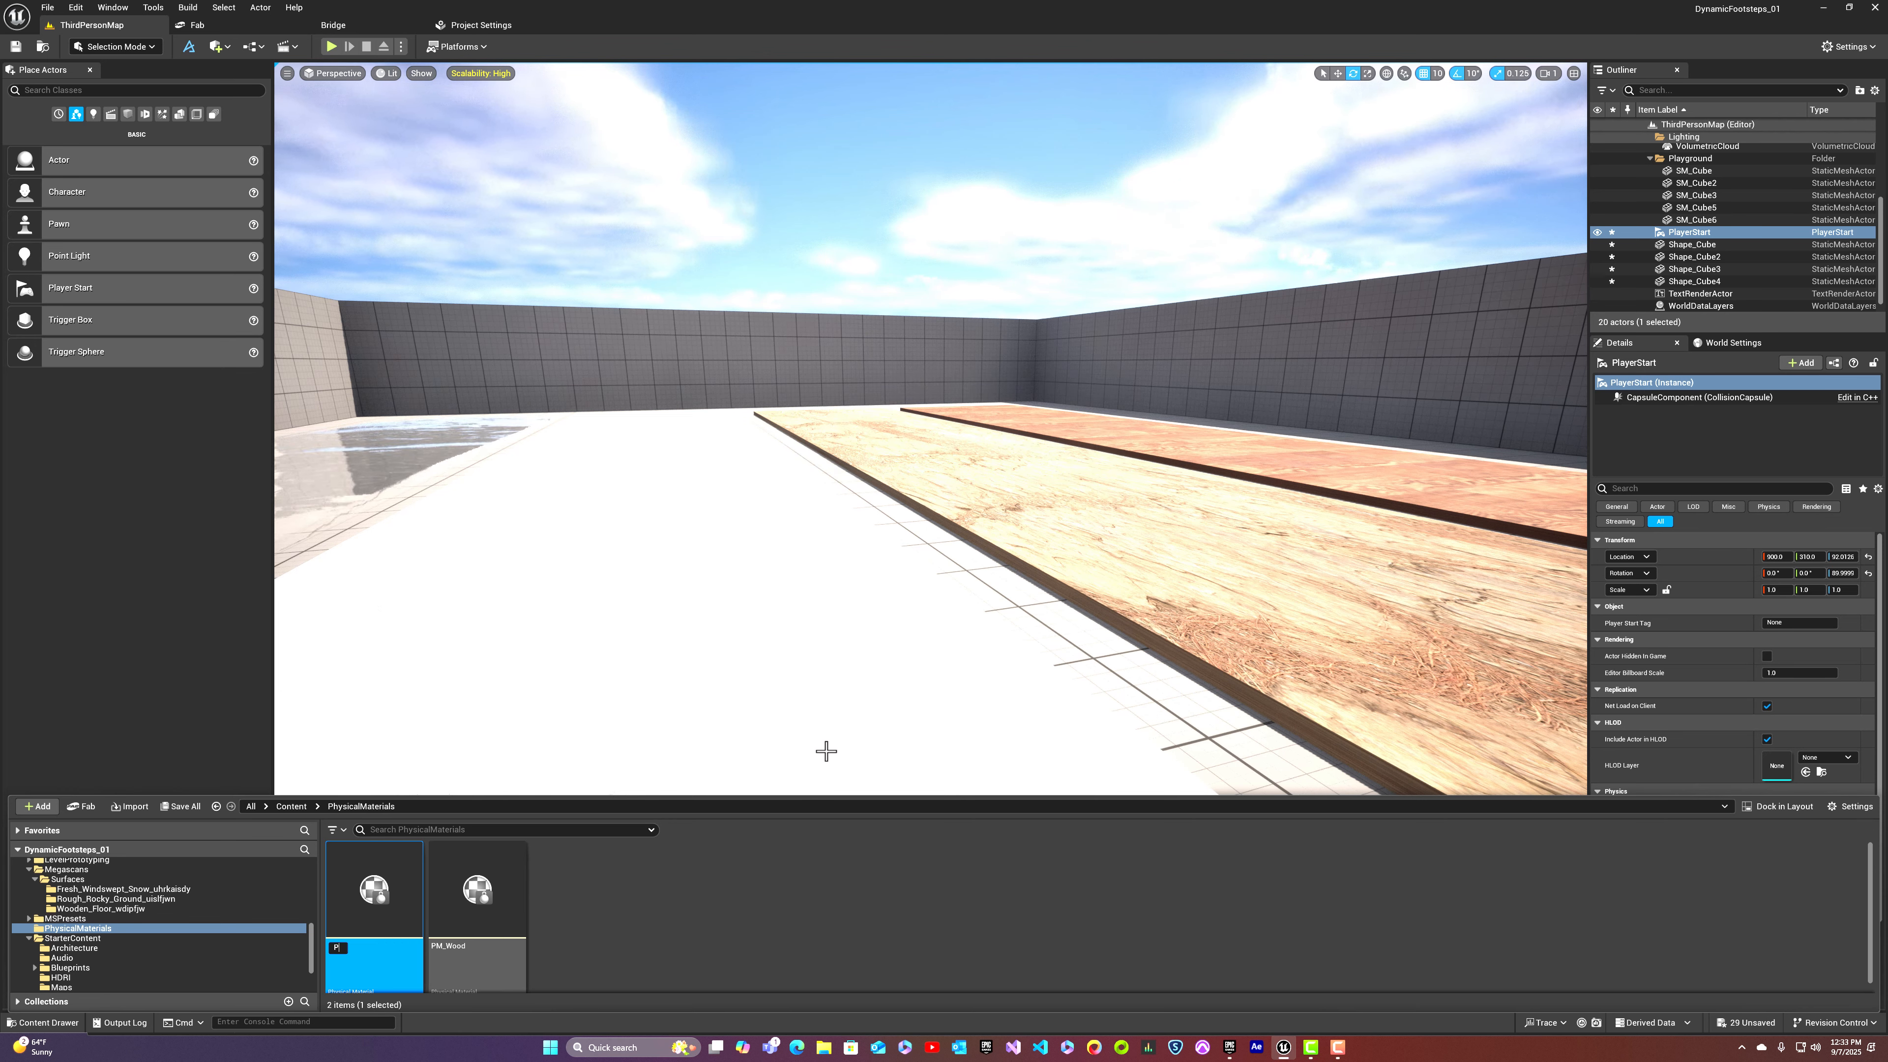
pyautogui.write('M_Rock')
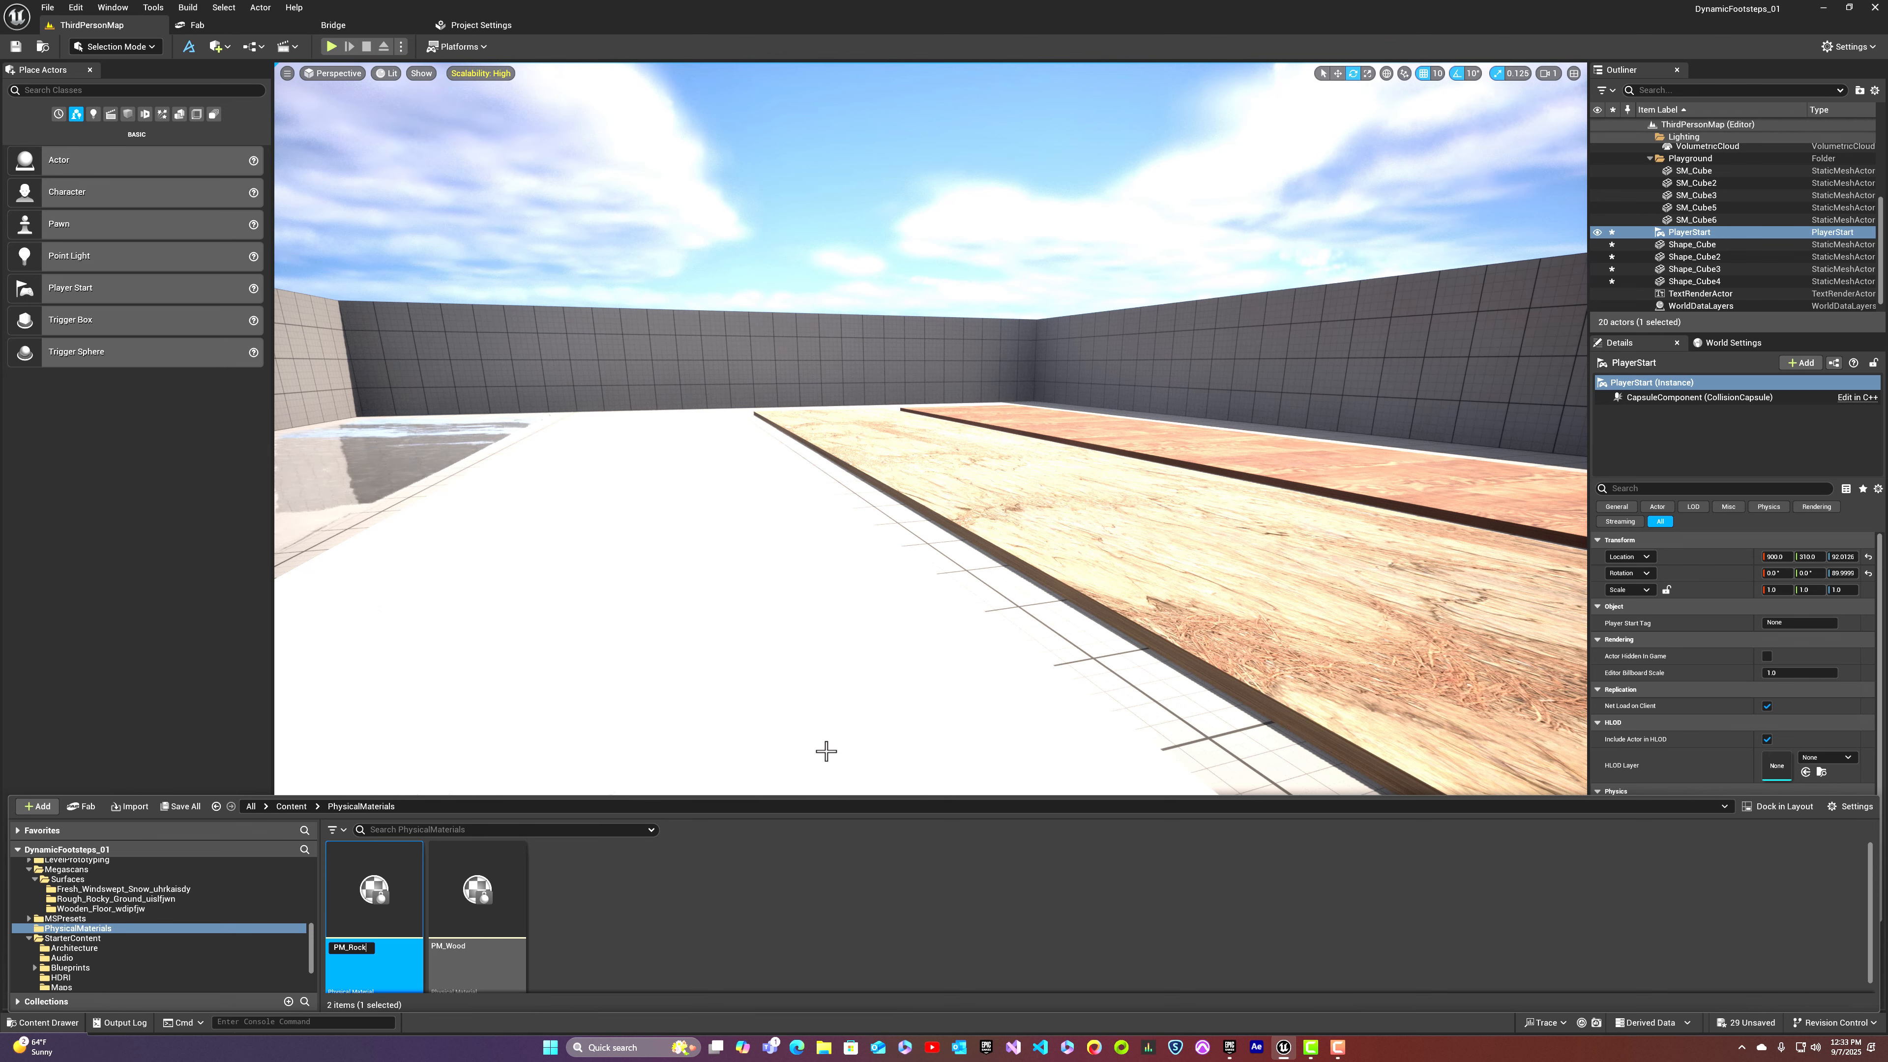
pyautogui.press('Return')
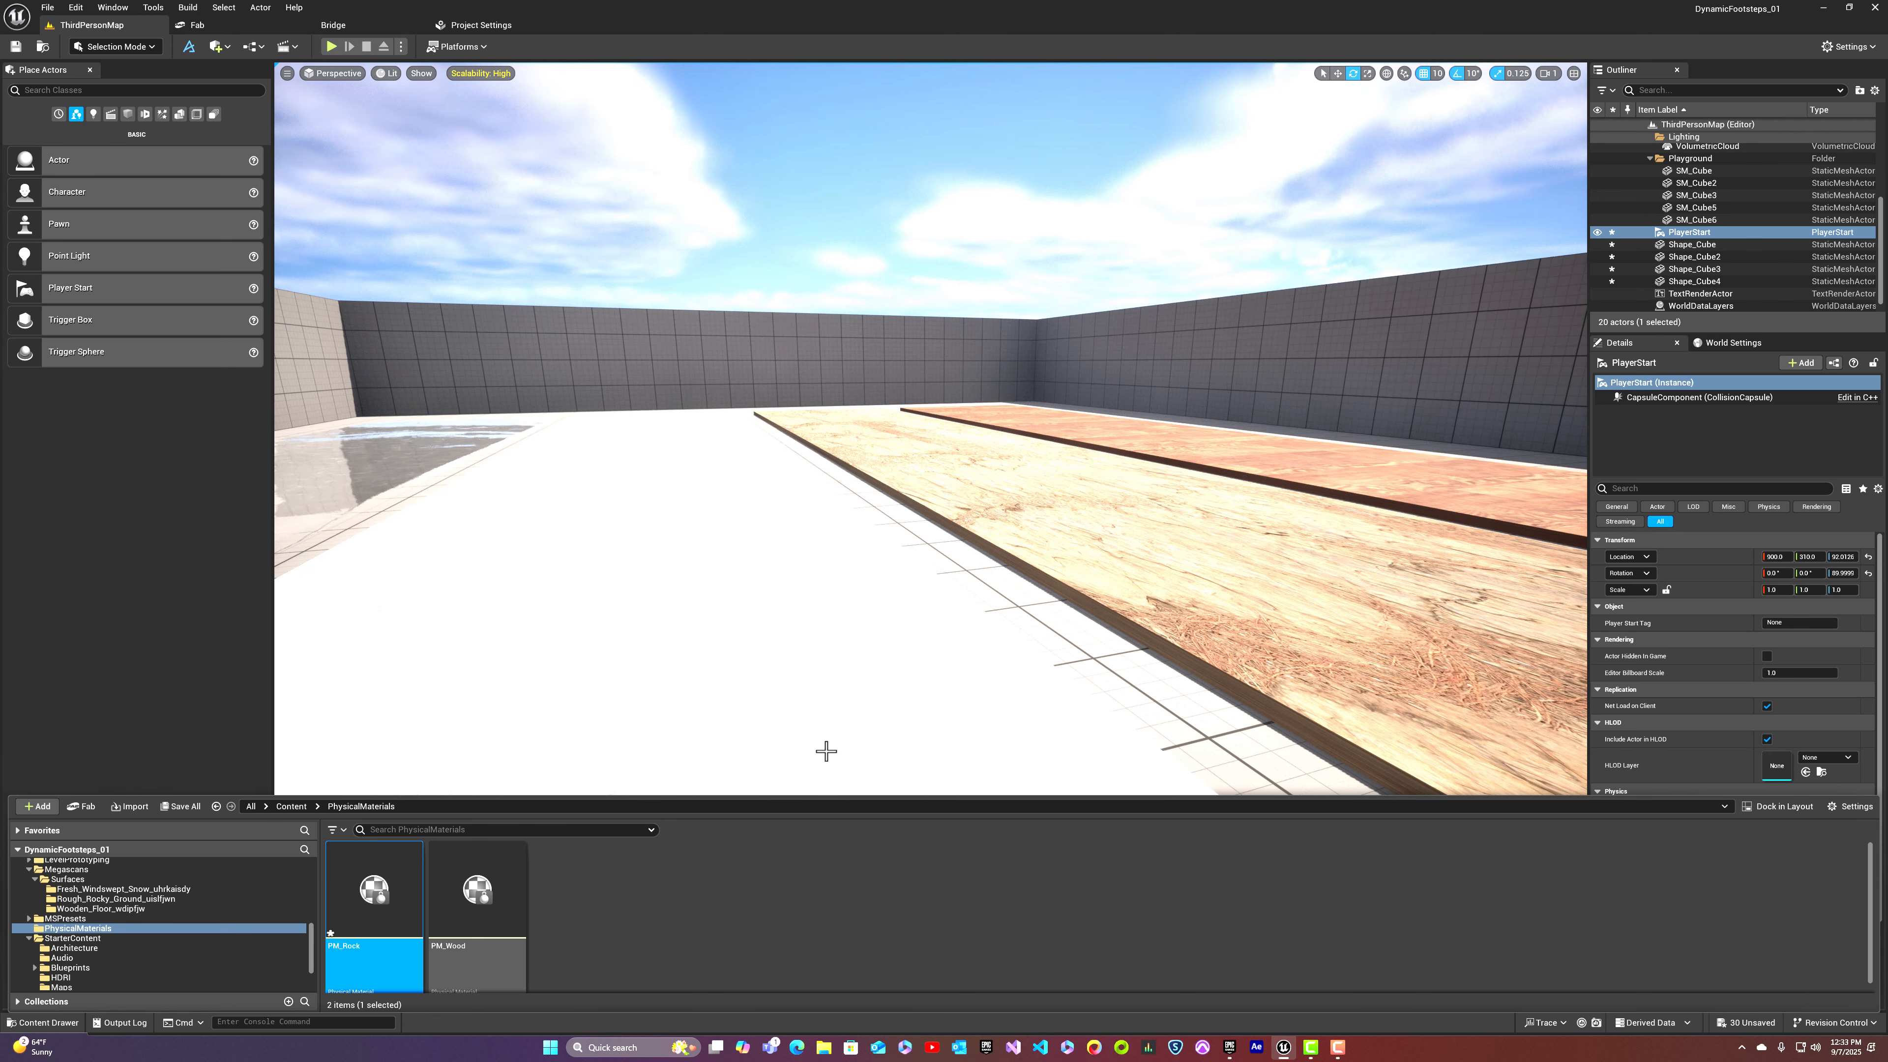
# Step: Set the surface type of PM_Rock to Rock, save and close the asset, and return to the PhysicalMaterials folder
pyautogui.doubleClick(371, 892)
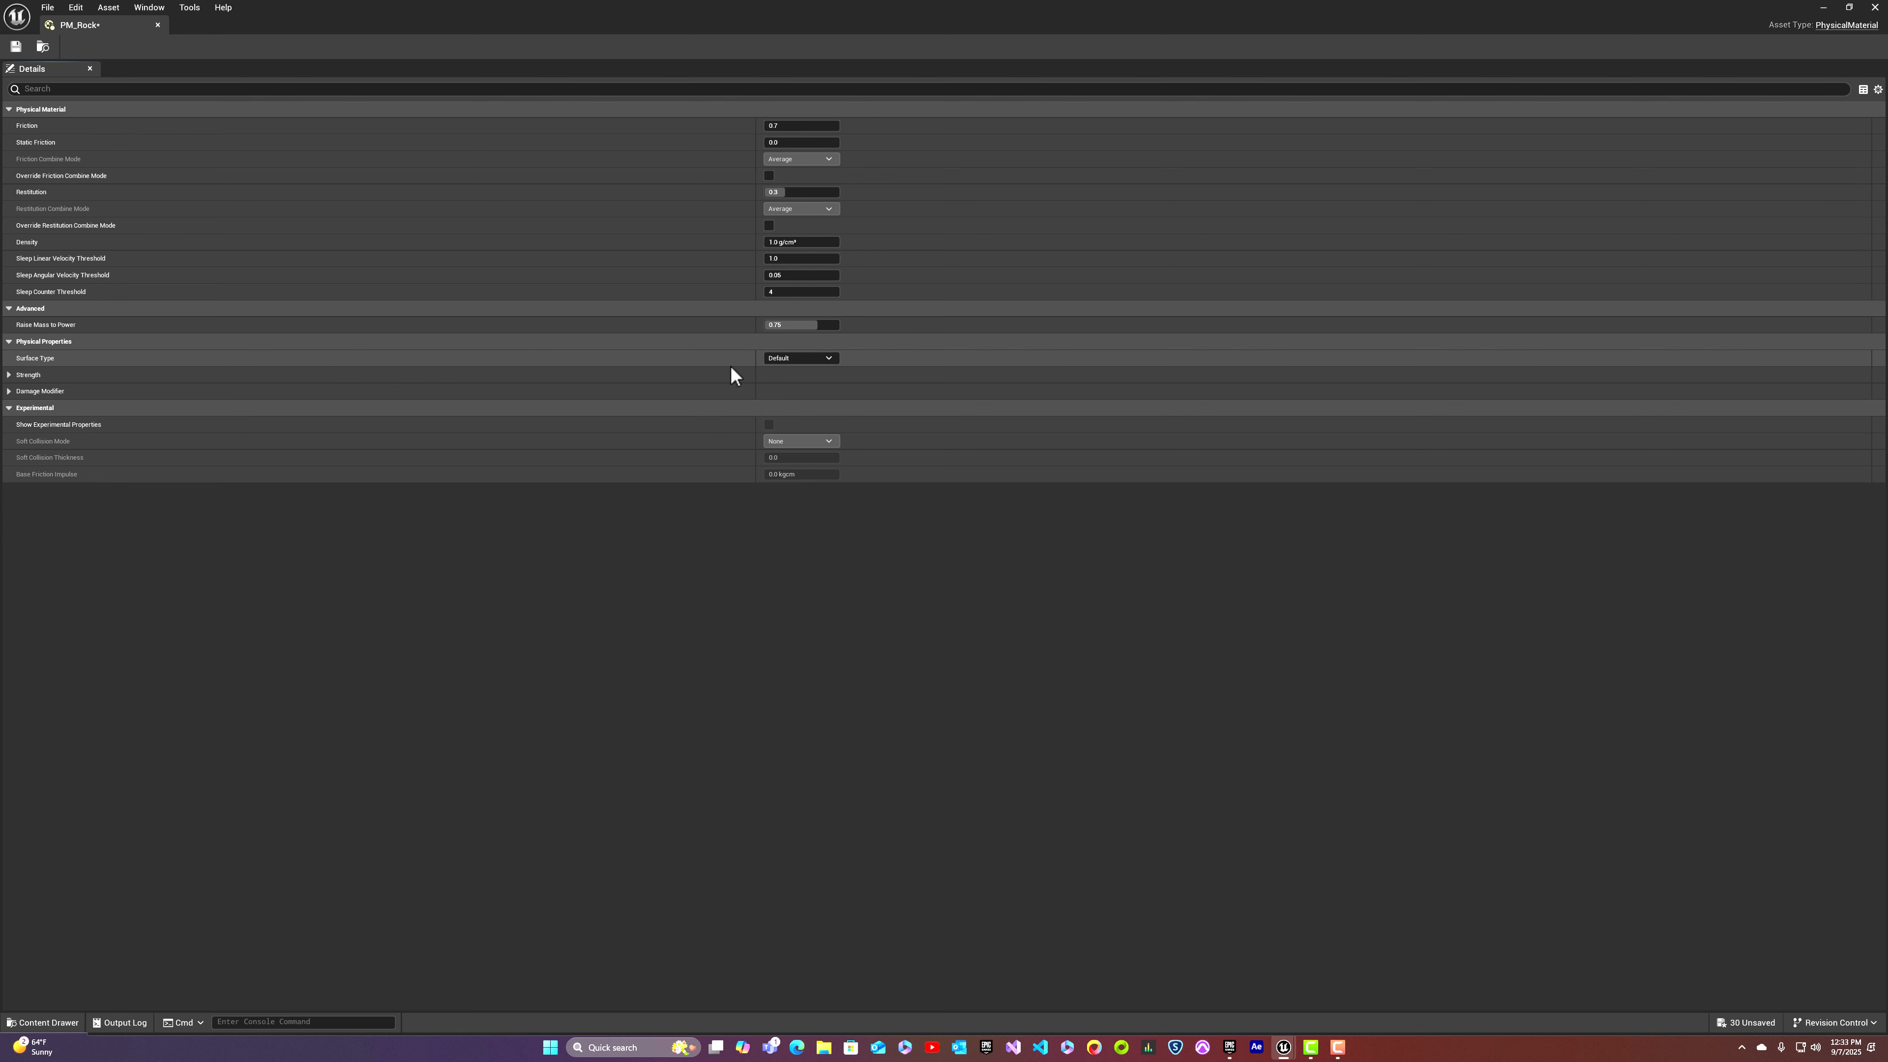
pyautogui.click(805, 361)
pyautogui.click(795, 391)
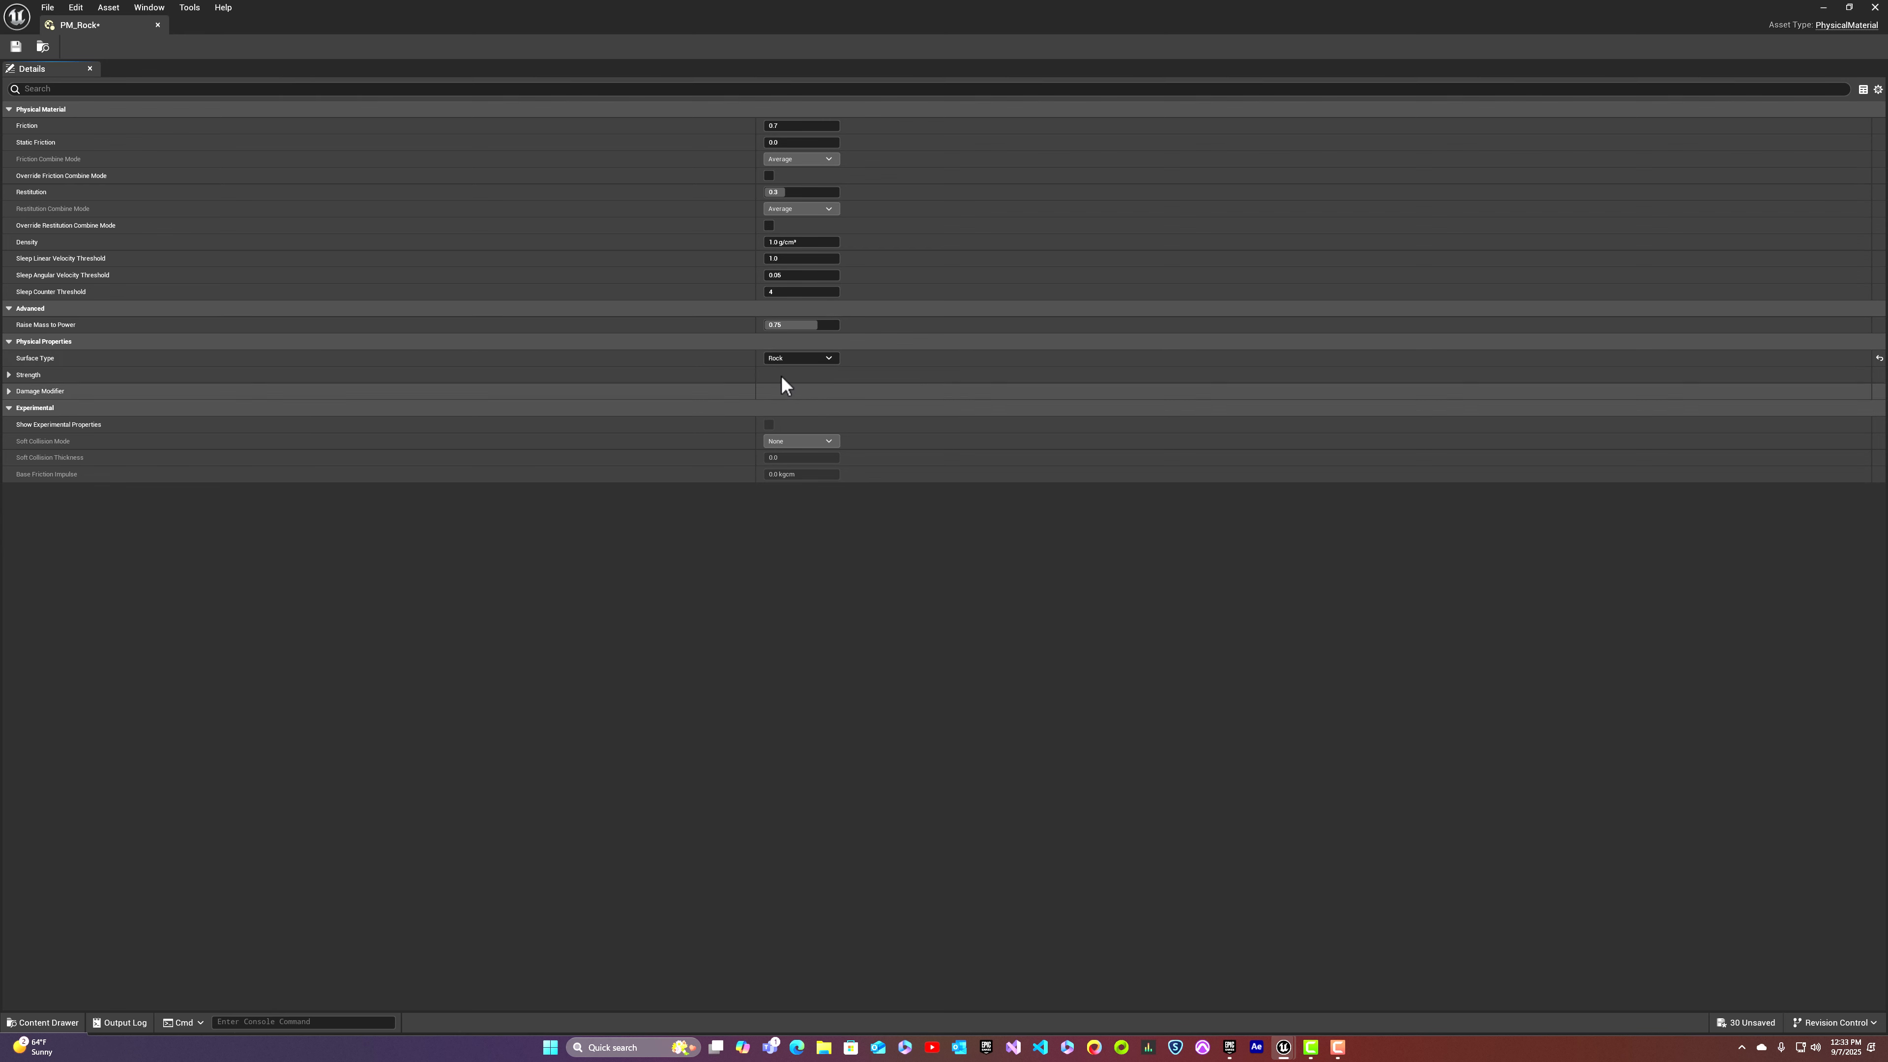
pyautogui.click(19, 51)
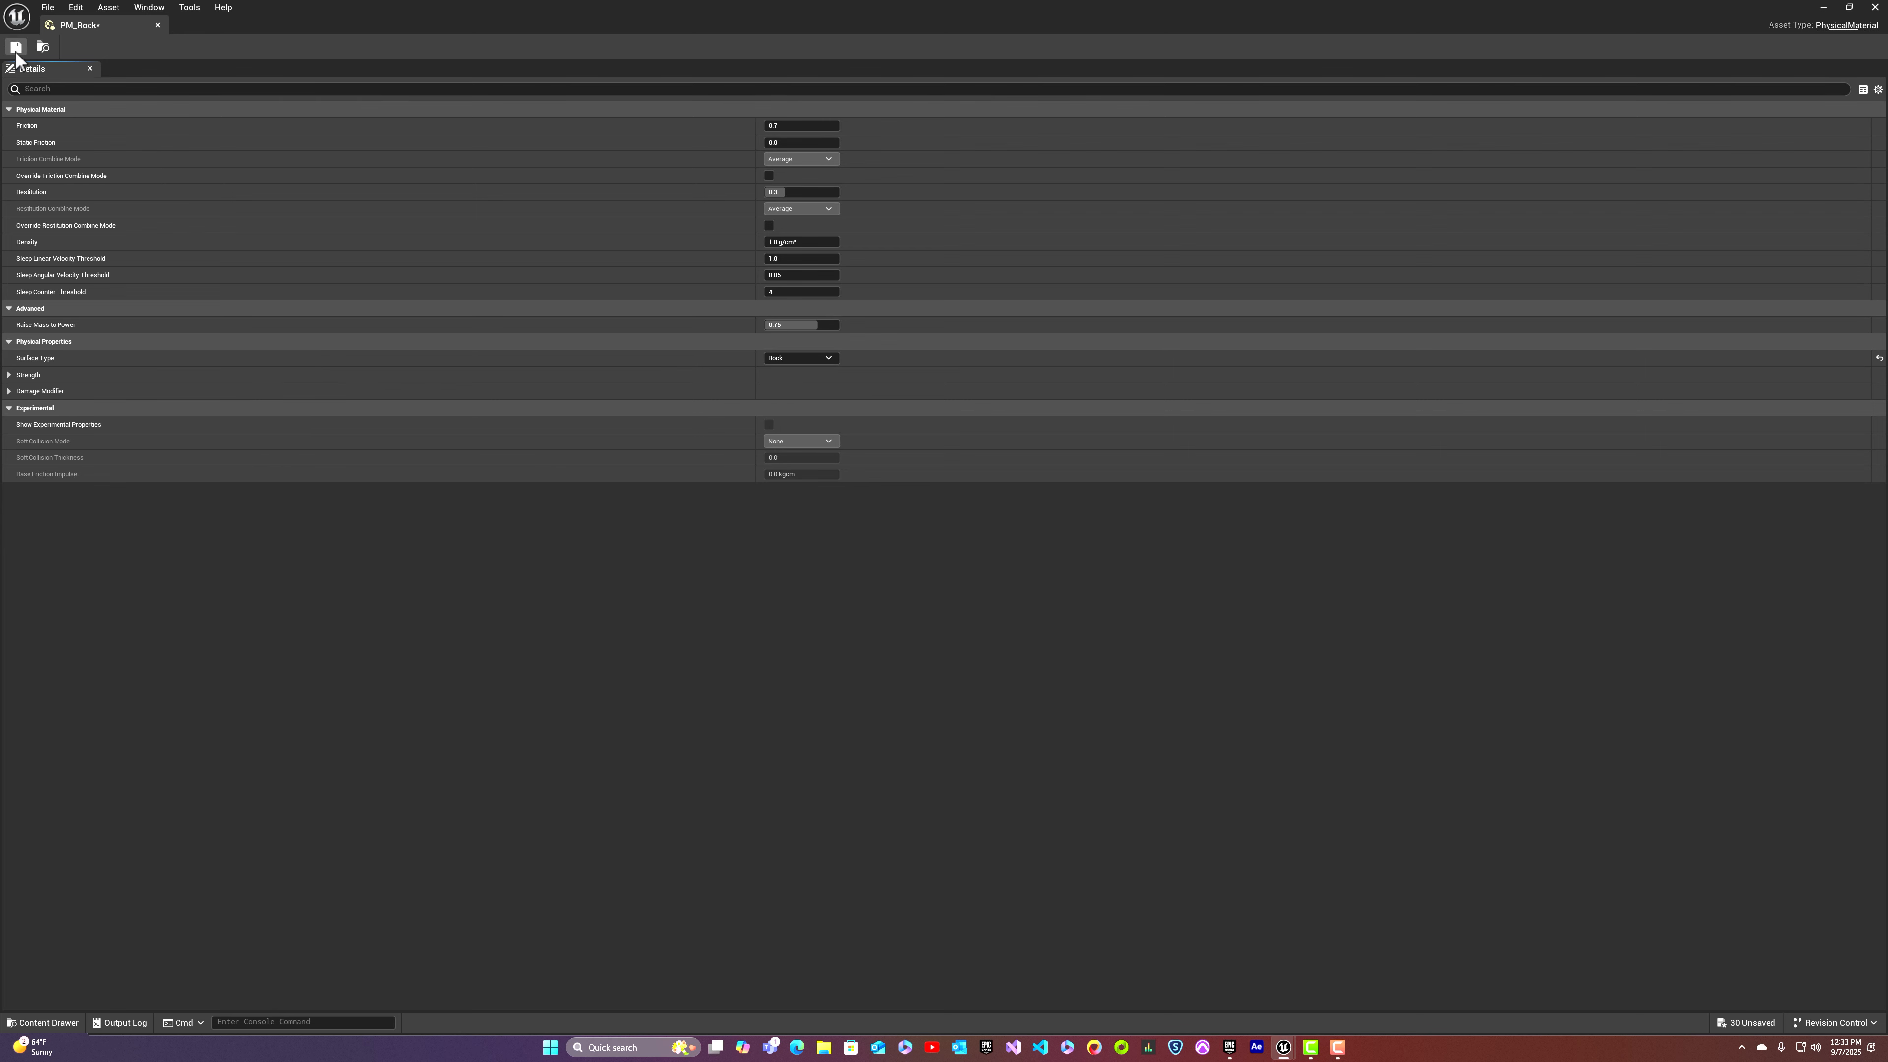
pyautogui.click(156, 25)
pyautogui.hotkey('ctrl', 'space')
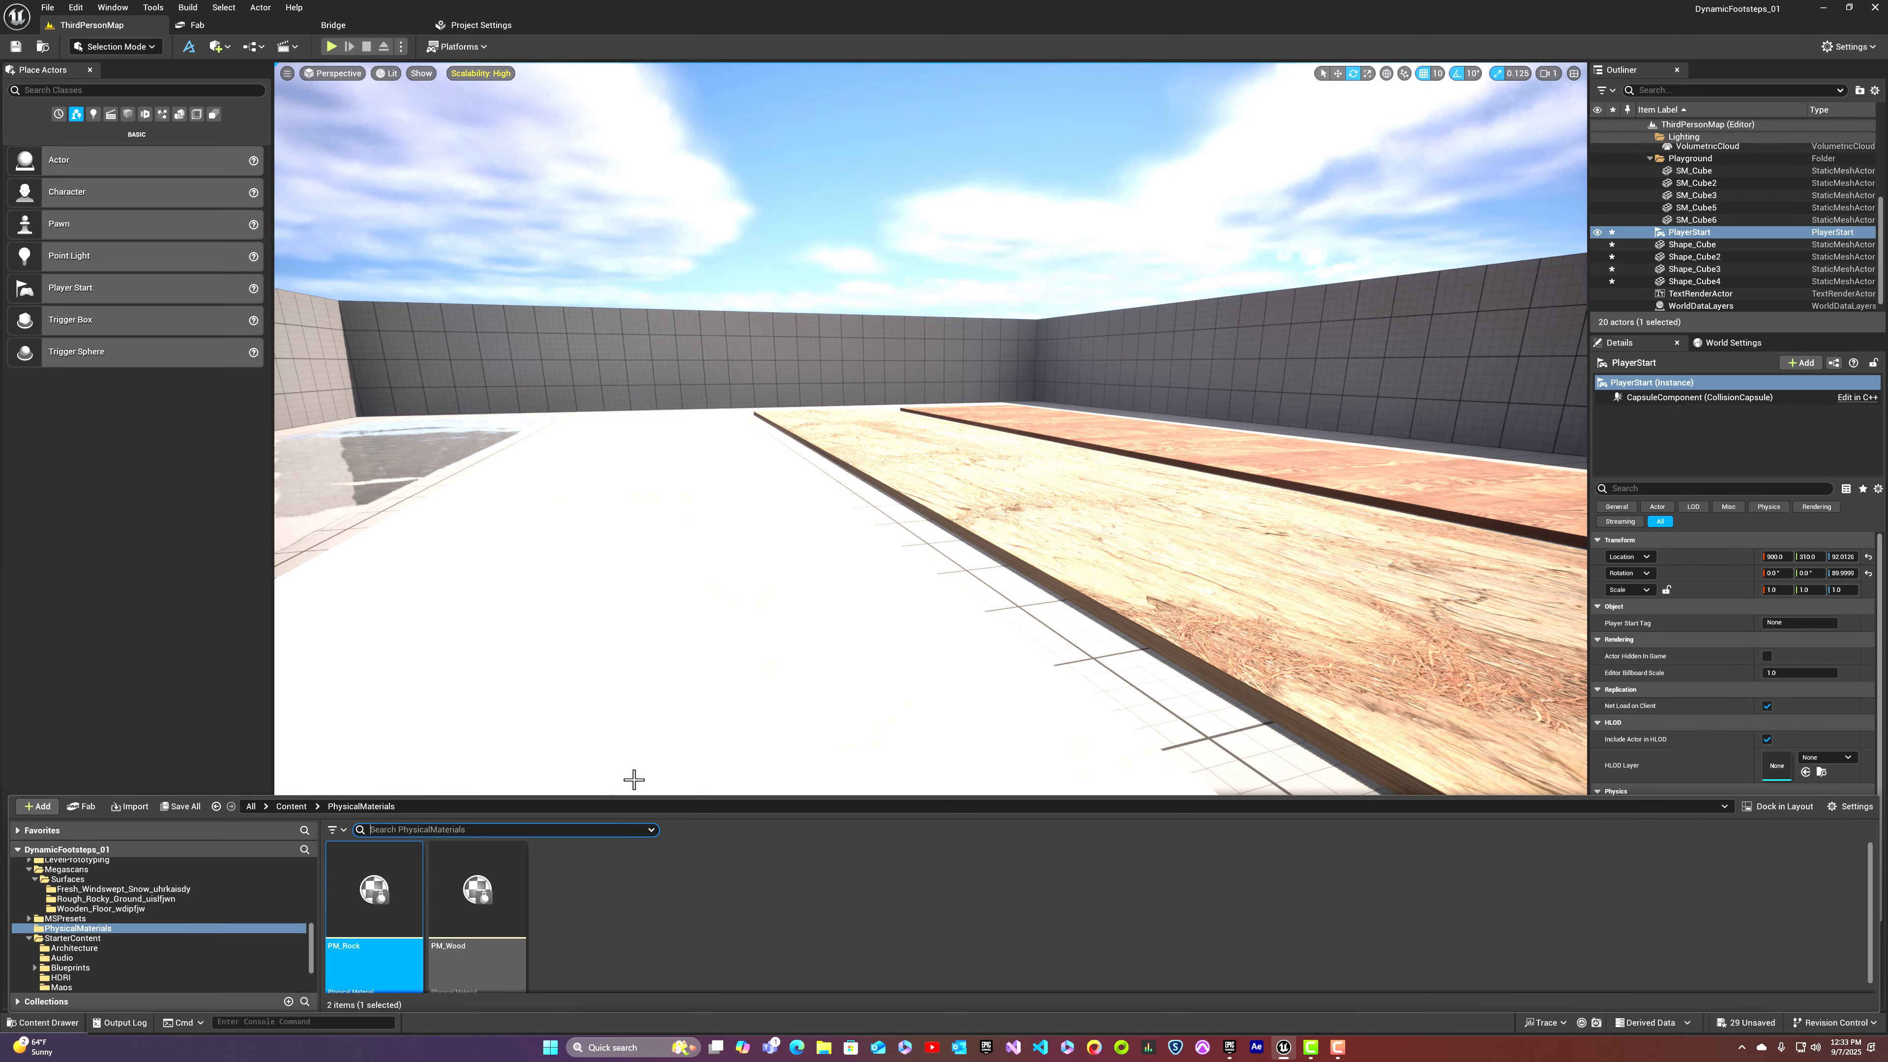
# Step: Create a third physical material of class PhysicalMaterial in the PhysicalMaterials folder and name it PM_Snow
pyautogui.rightClick(598, 978)
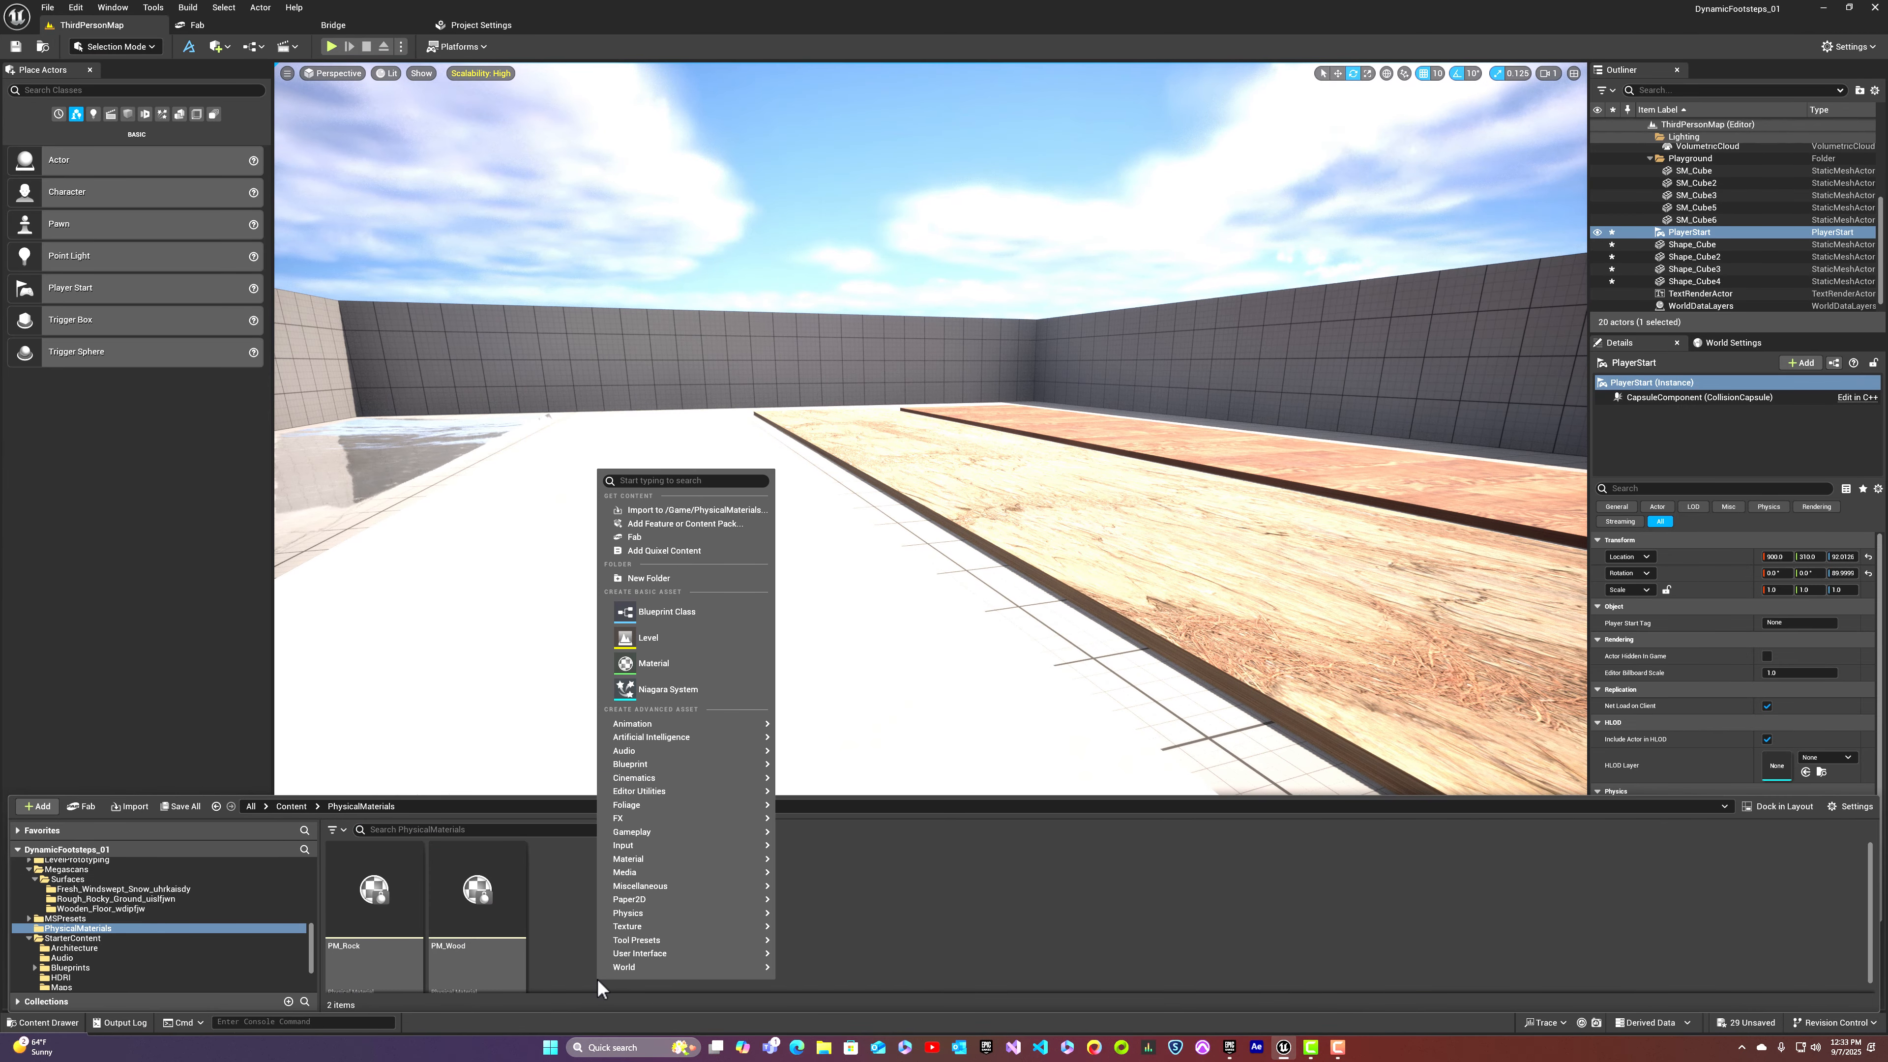
pyautogui.moveTo(660, 915)
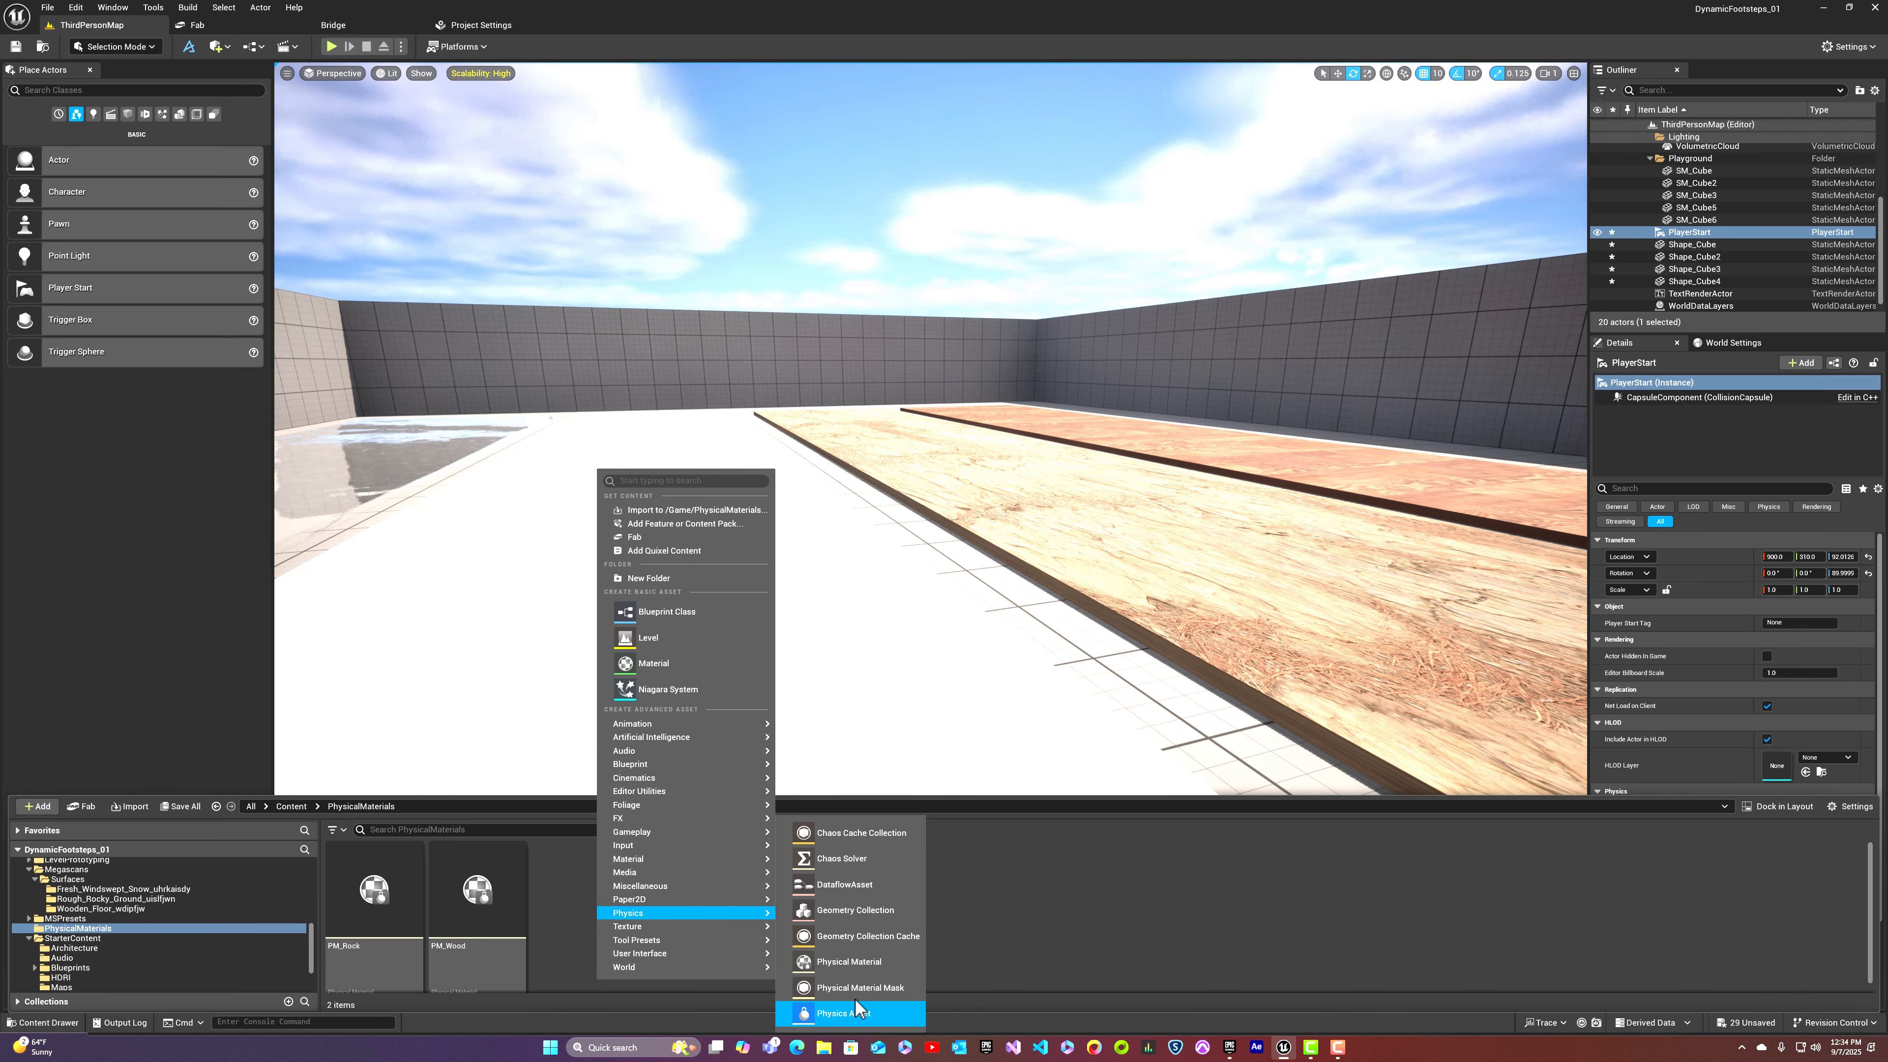
pyautogui.click(849, 961)
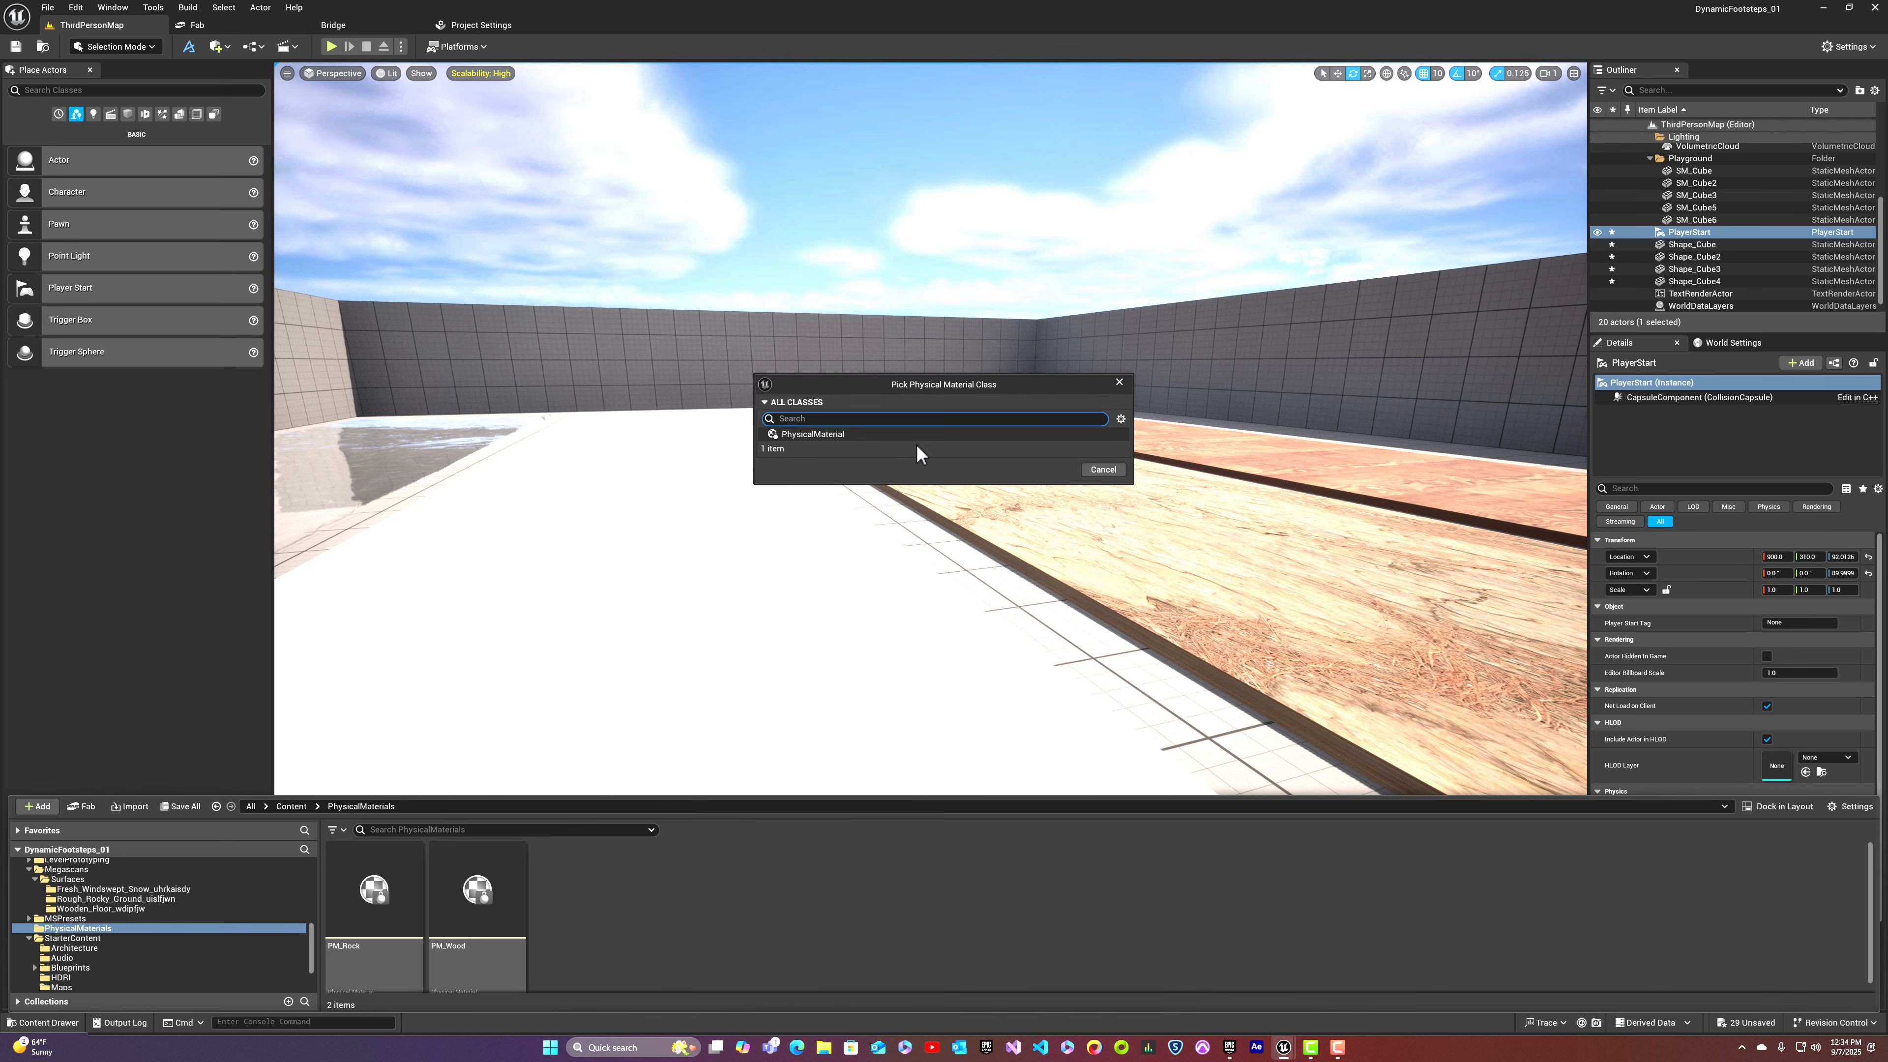
pyautogui.click(1053, 472)
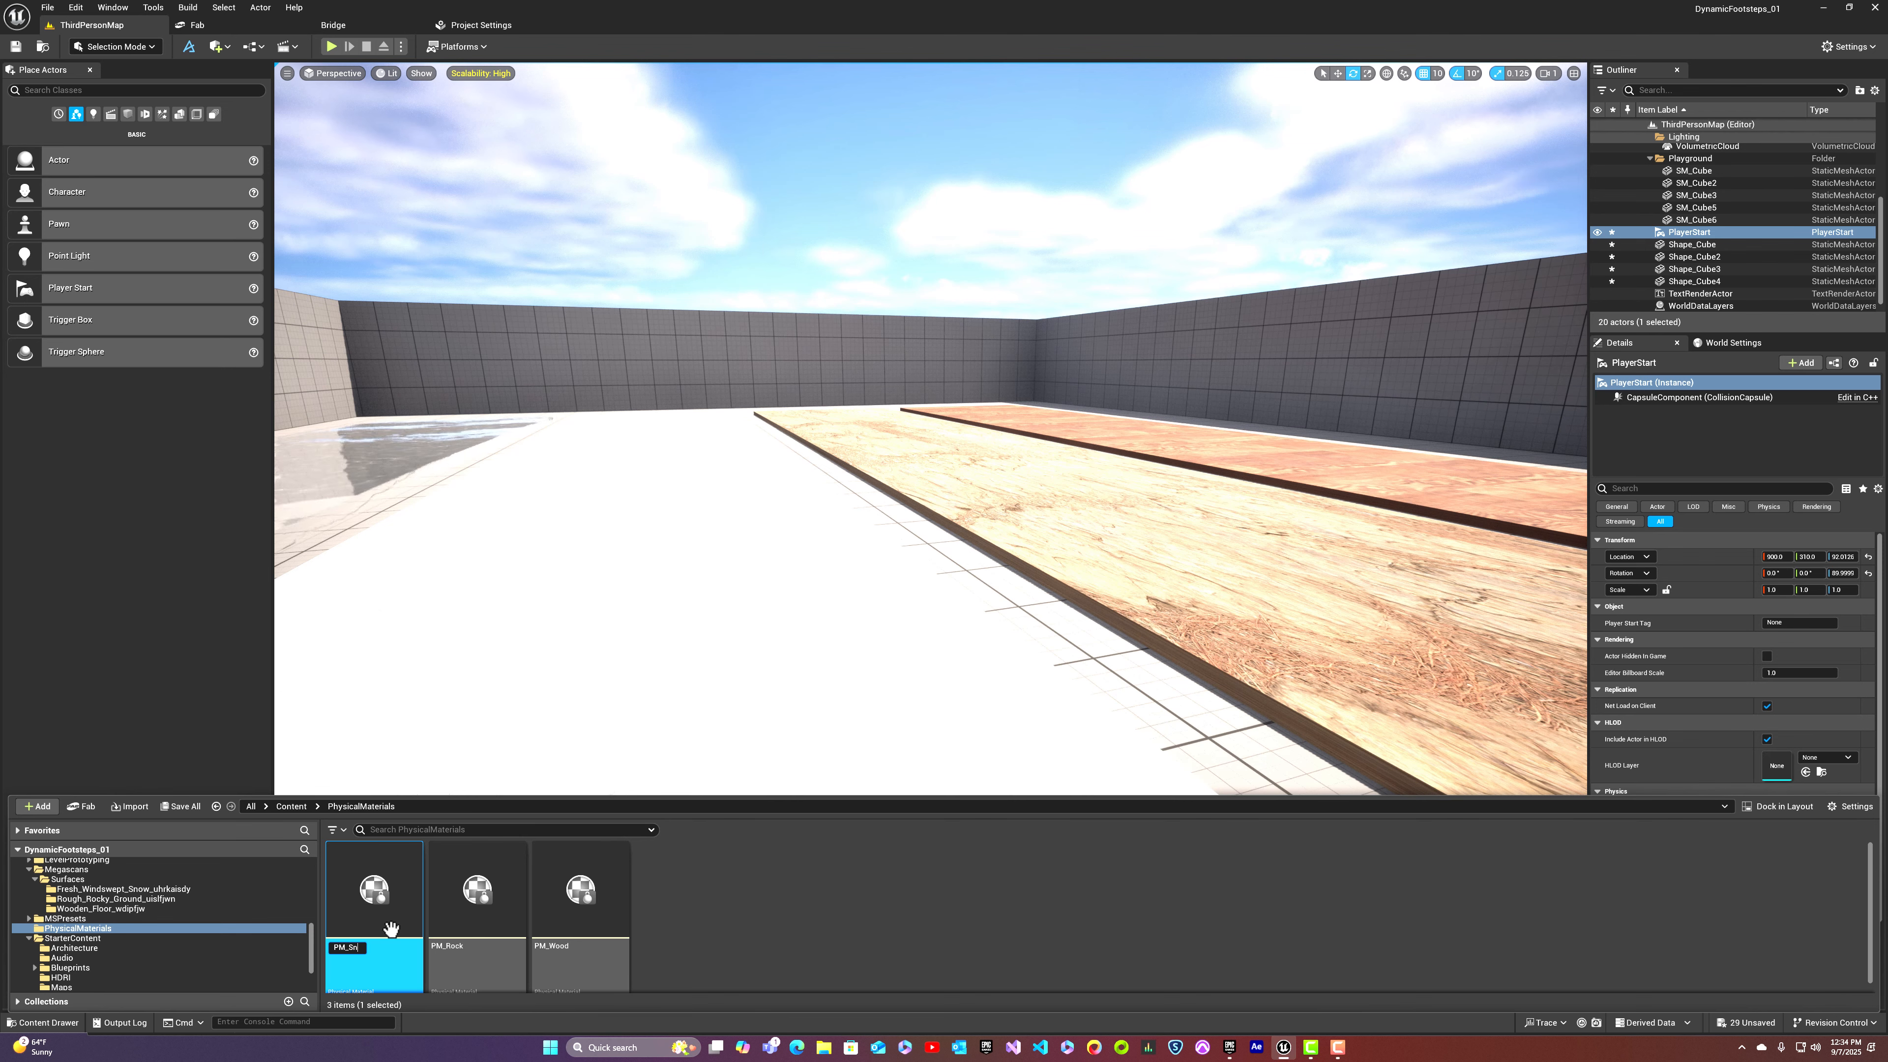
pyautogui.write('PM_Snow')
pyautogui.press('Return')
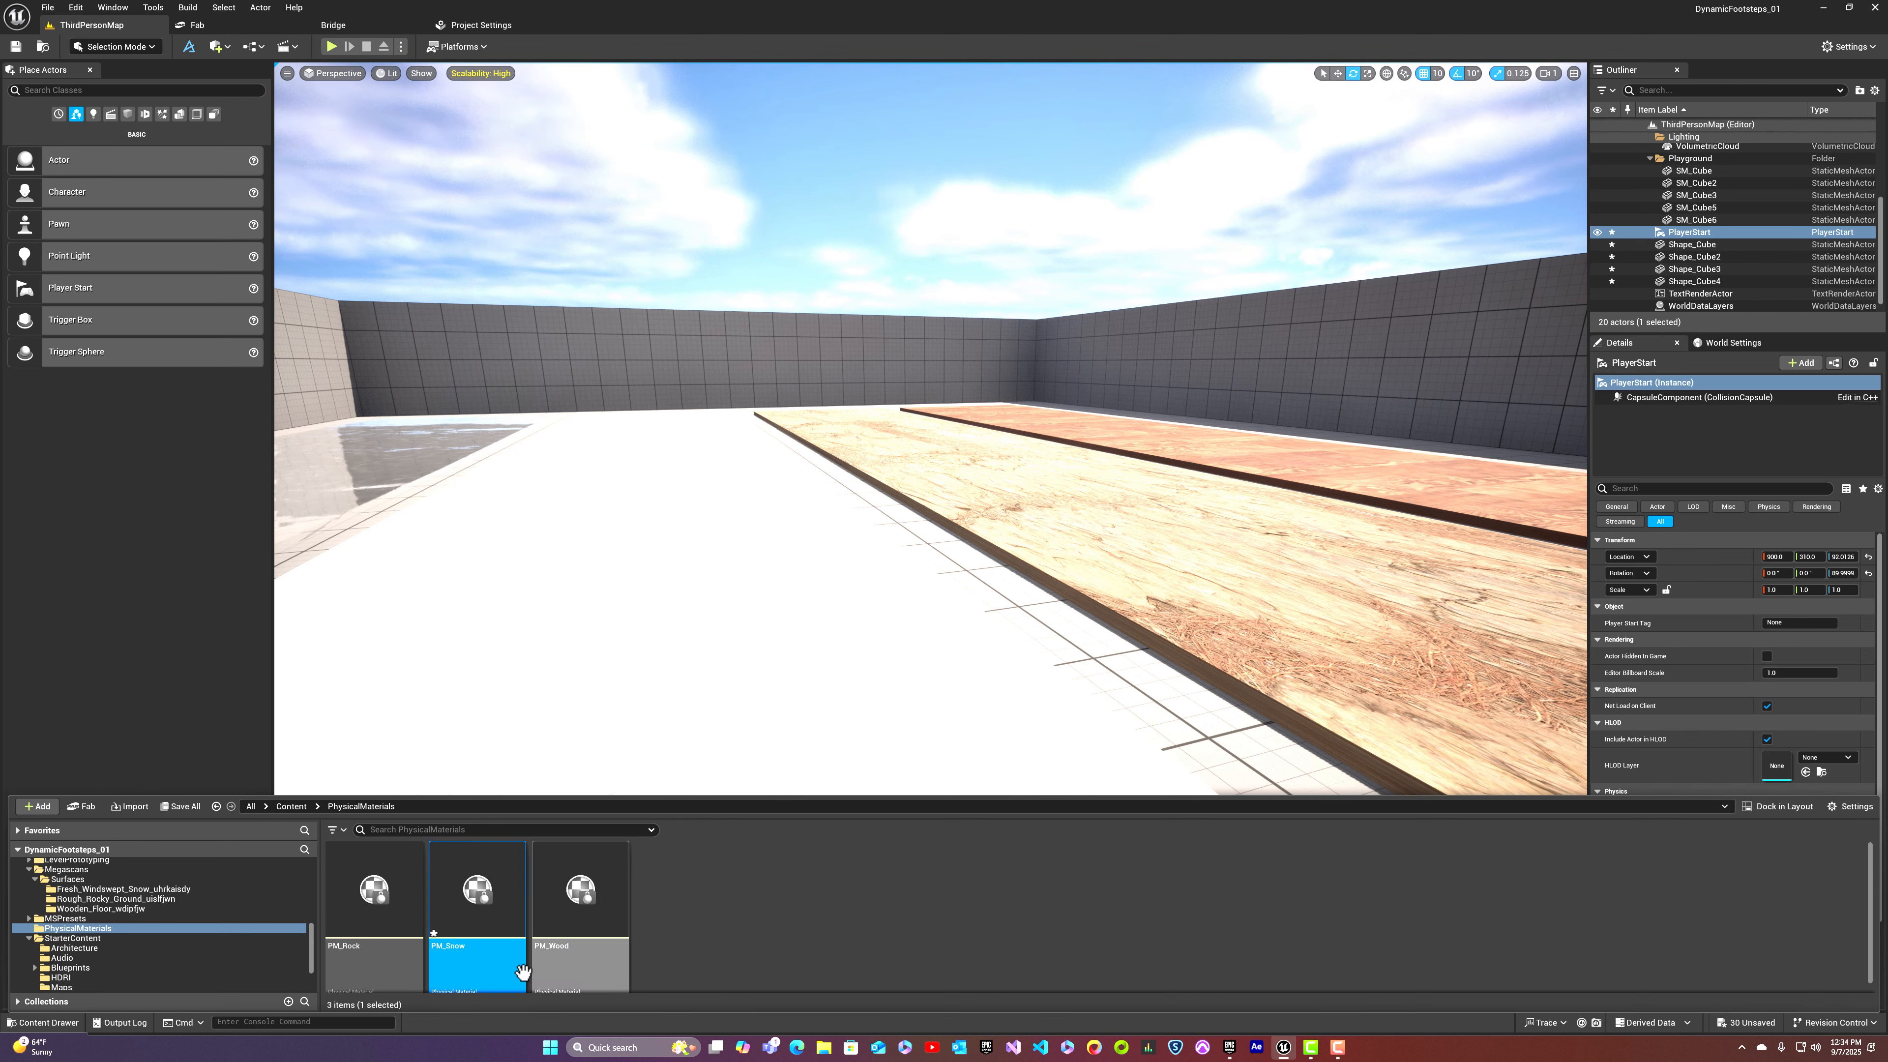
# Step: Set the surface type of PM_Snow to Snow, save and close the asset, and return to the PhysicalMaterials folder
pyautogui.doubleClick(480, 959)
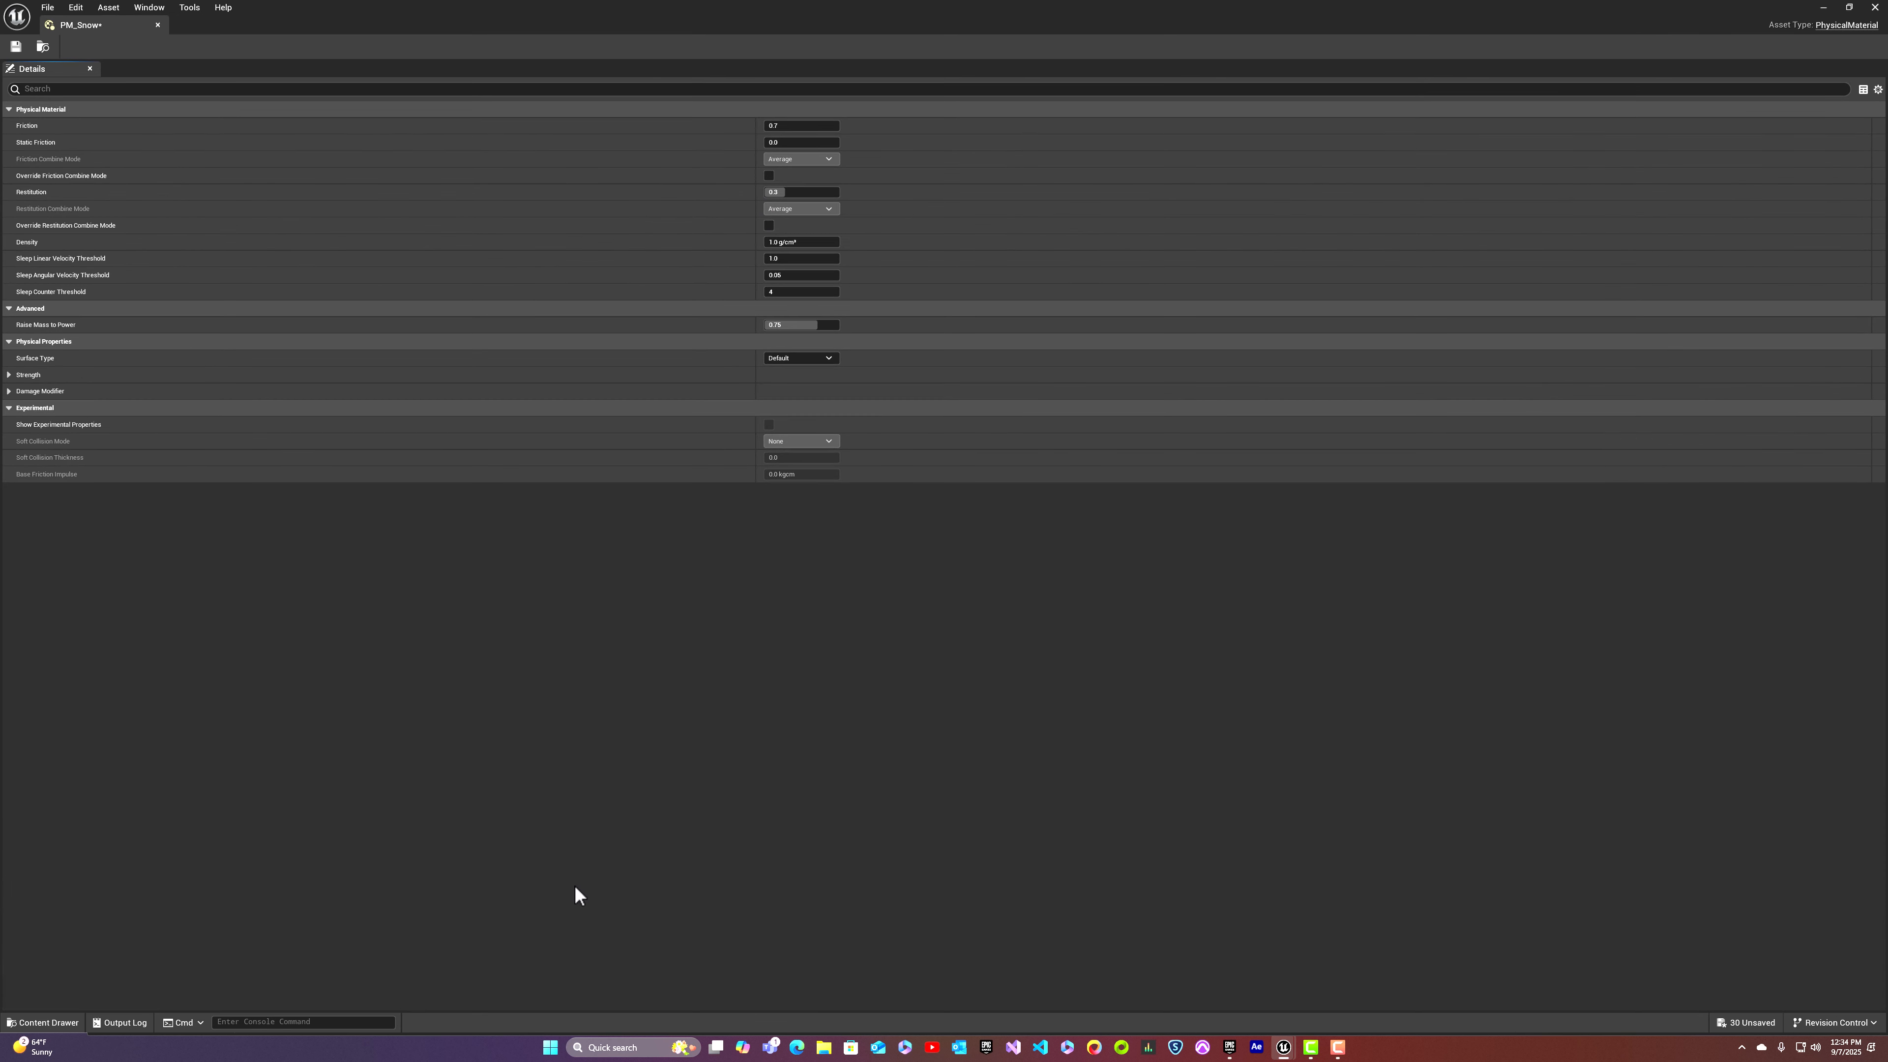
pyautogui.click(801, 359)
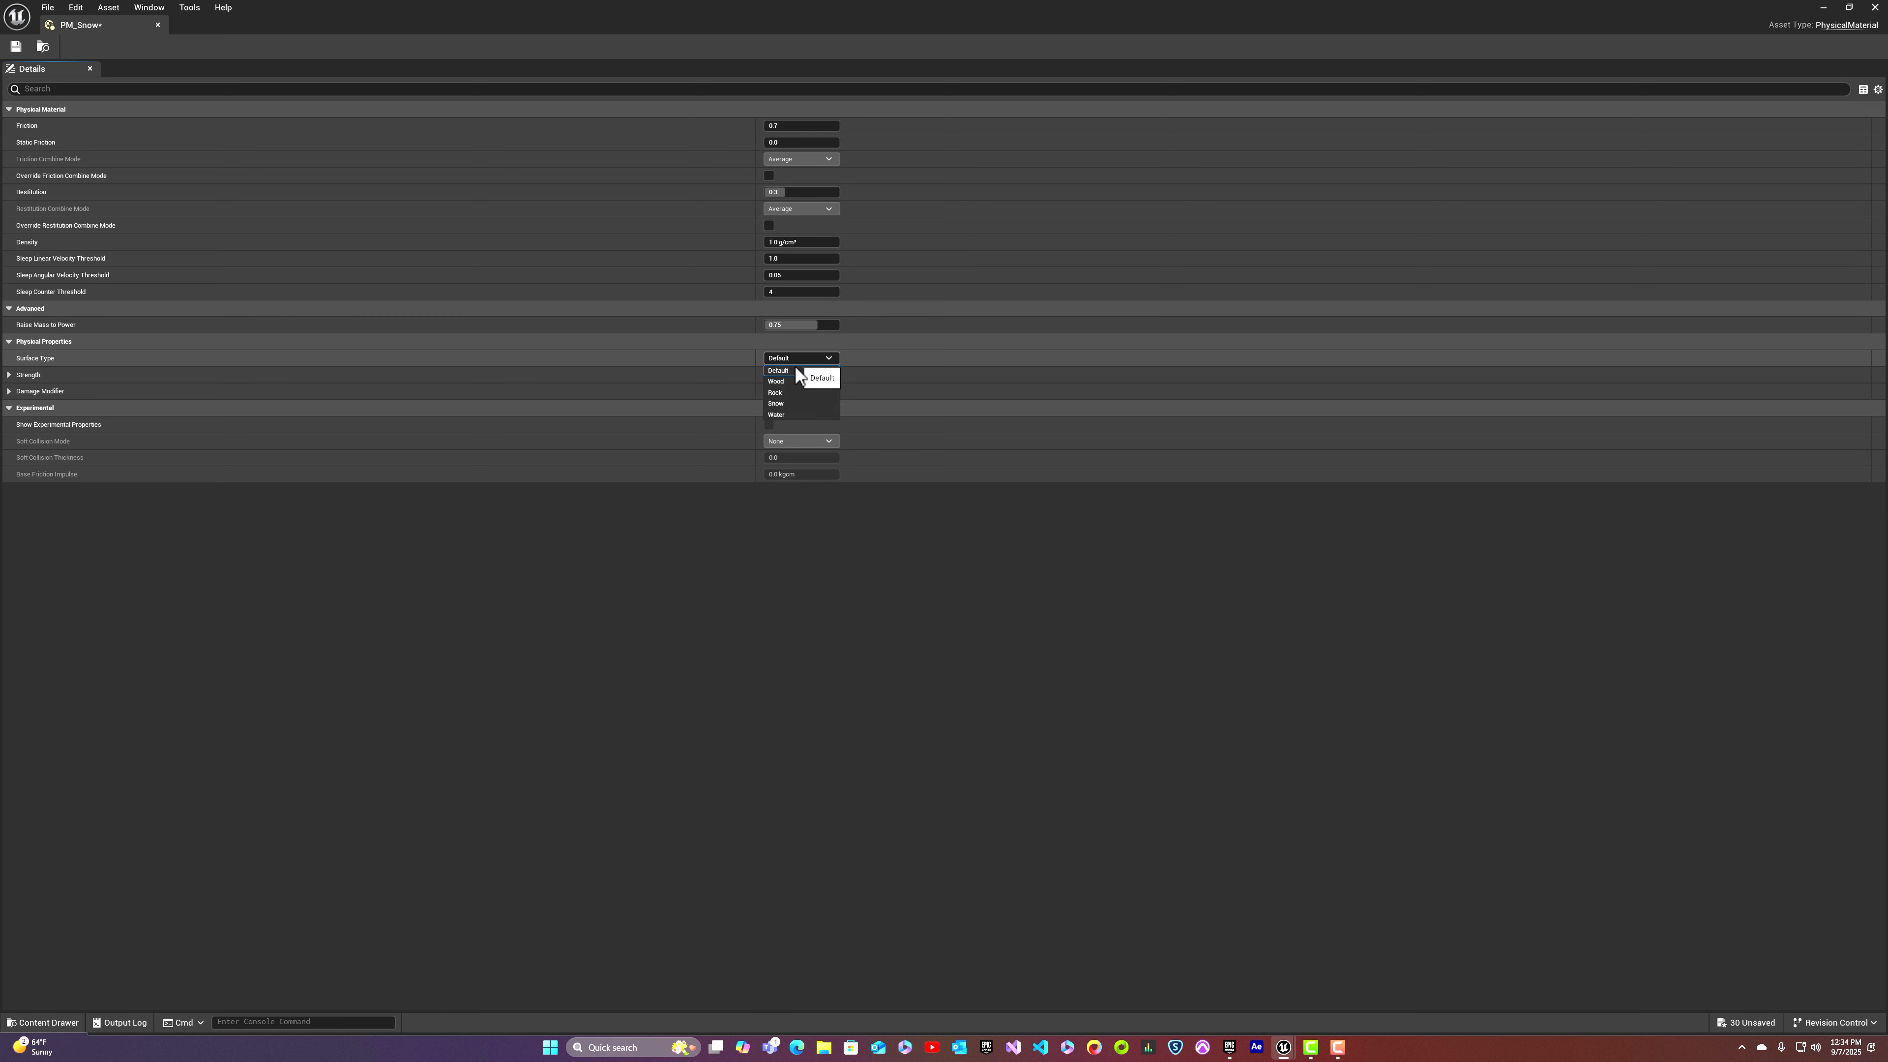
pyautogui.click(779, 405)
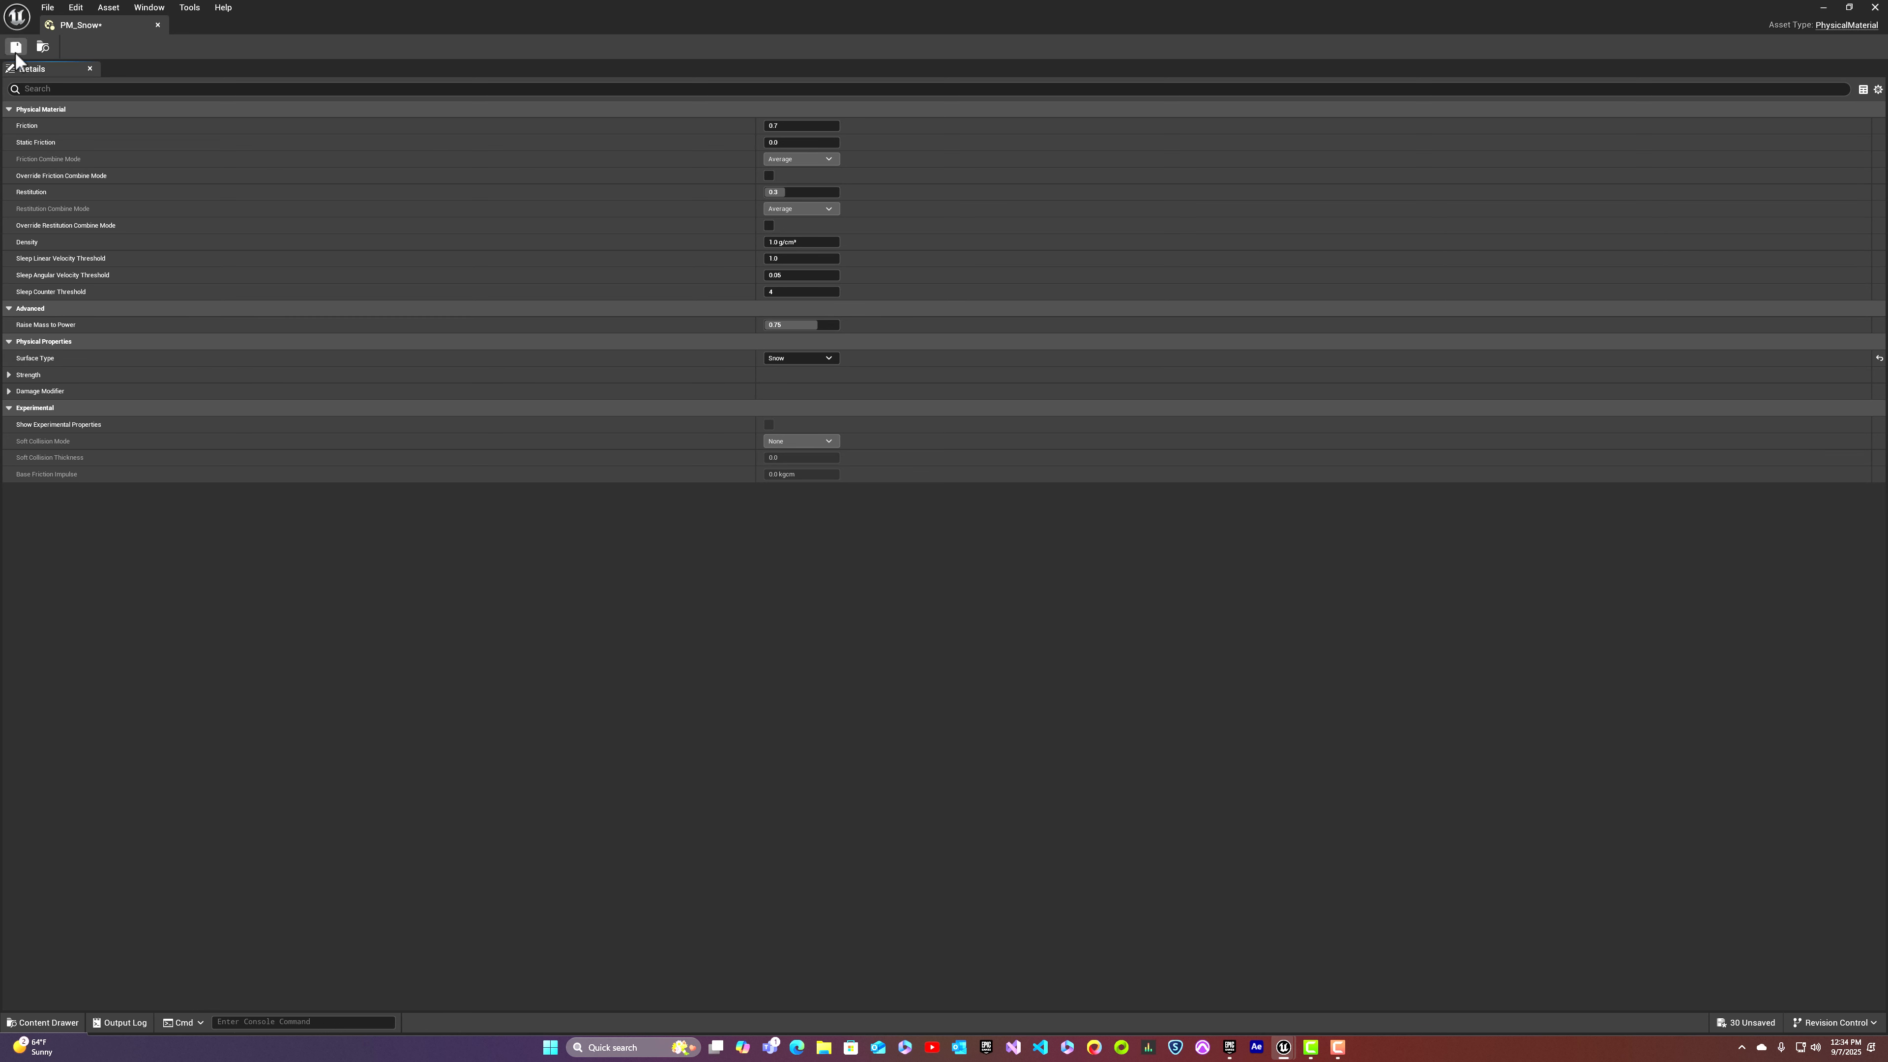
pyautogui.click(158, 24)
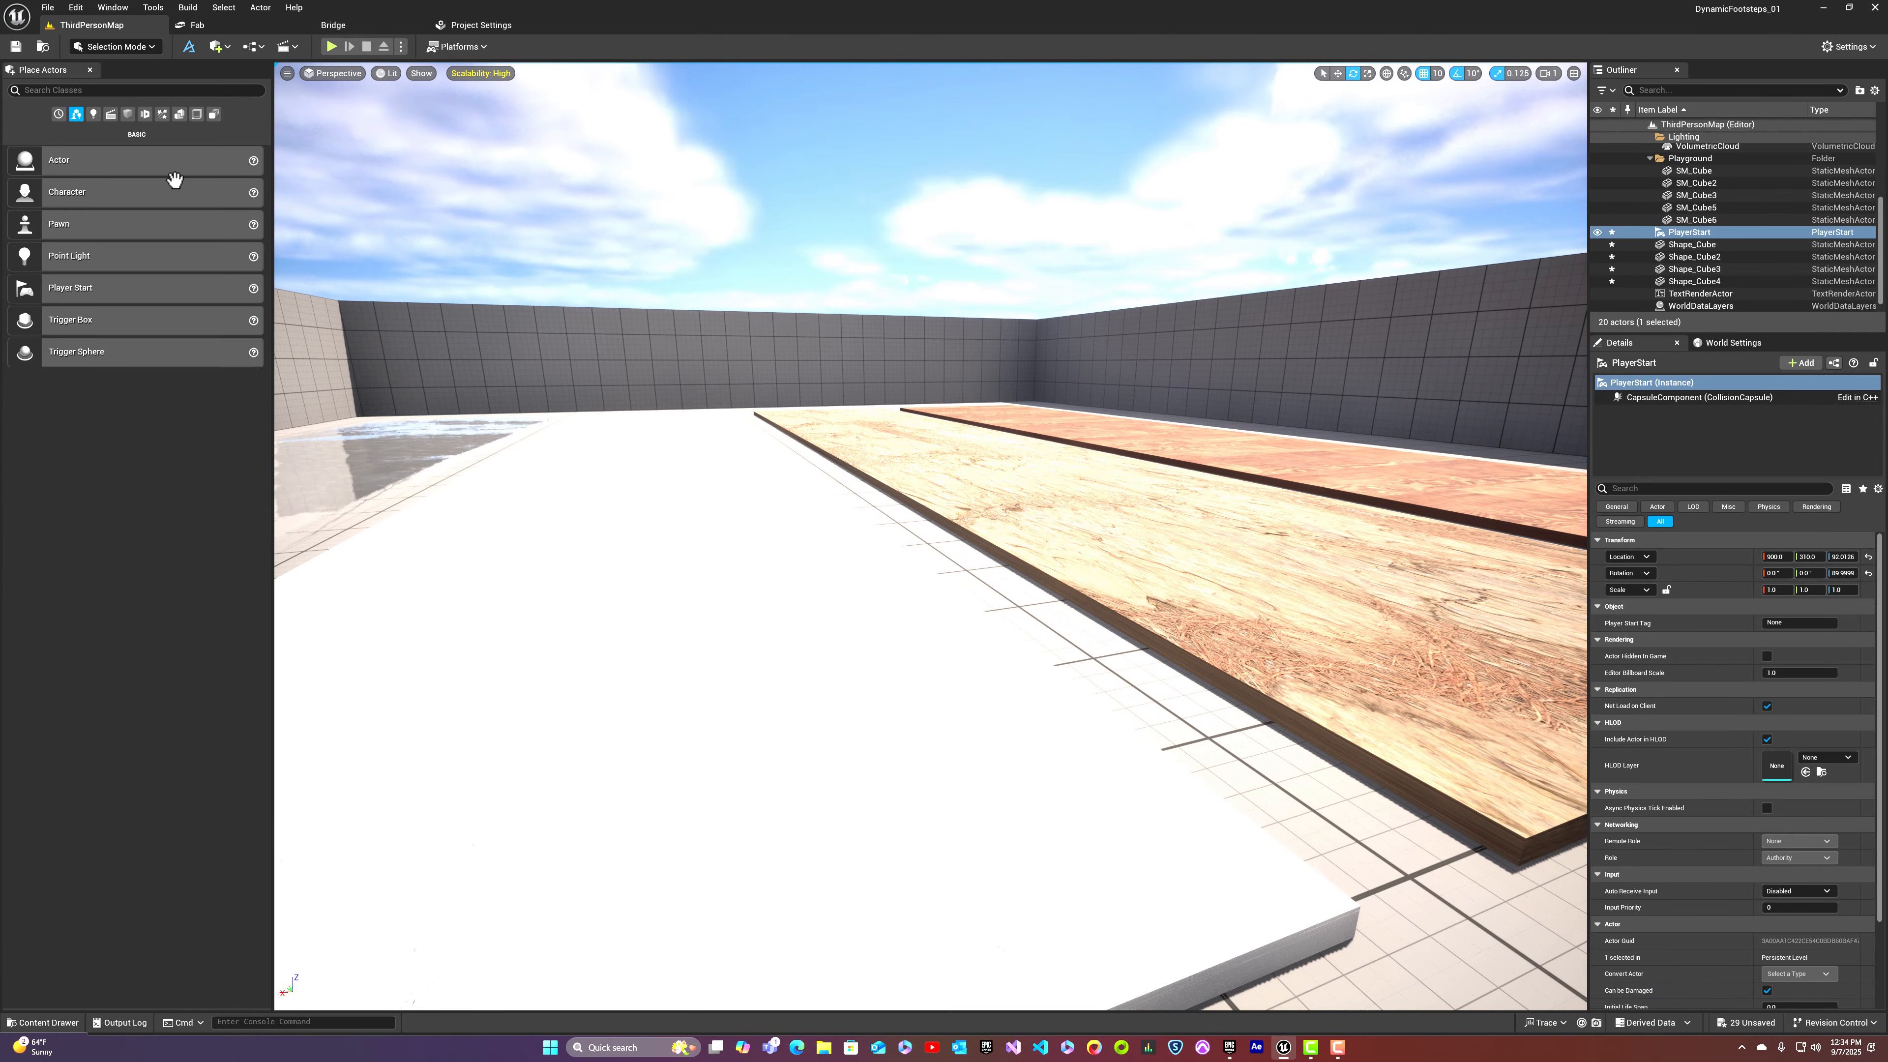
pyautogui.hotkey('ctrl', 'space')
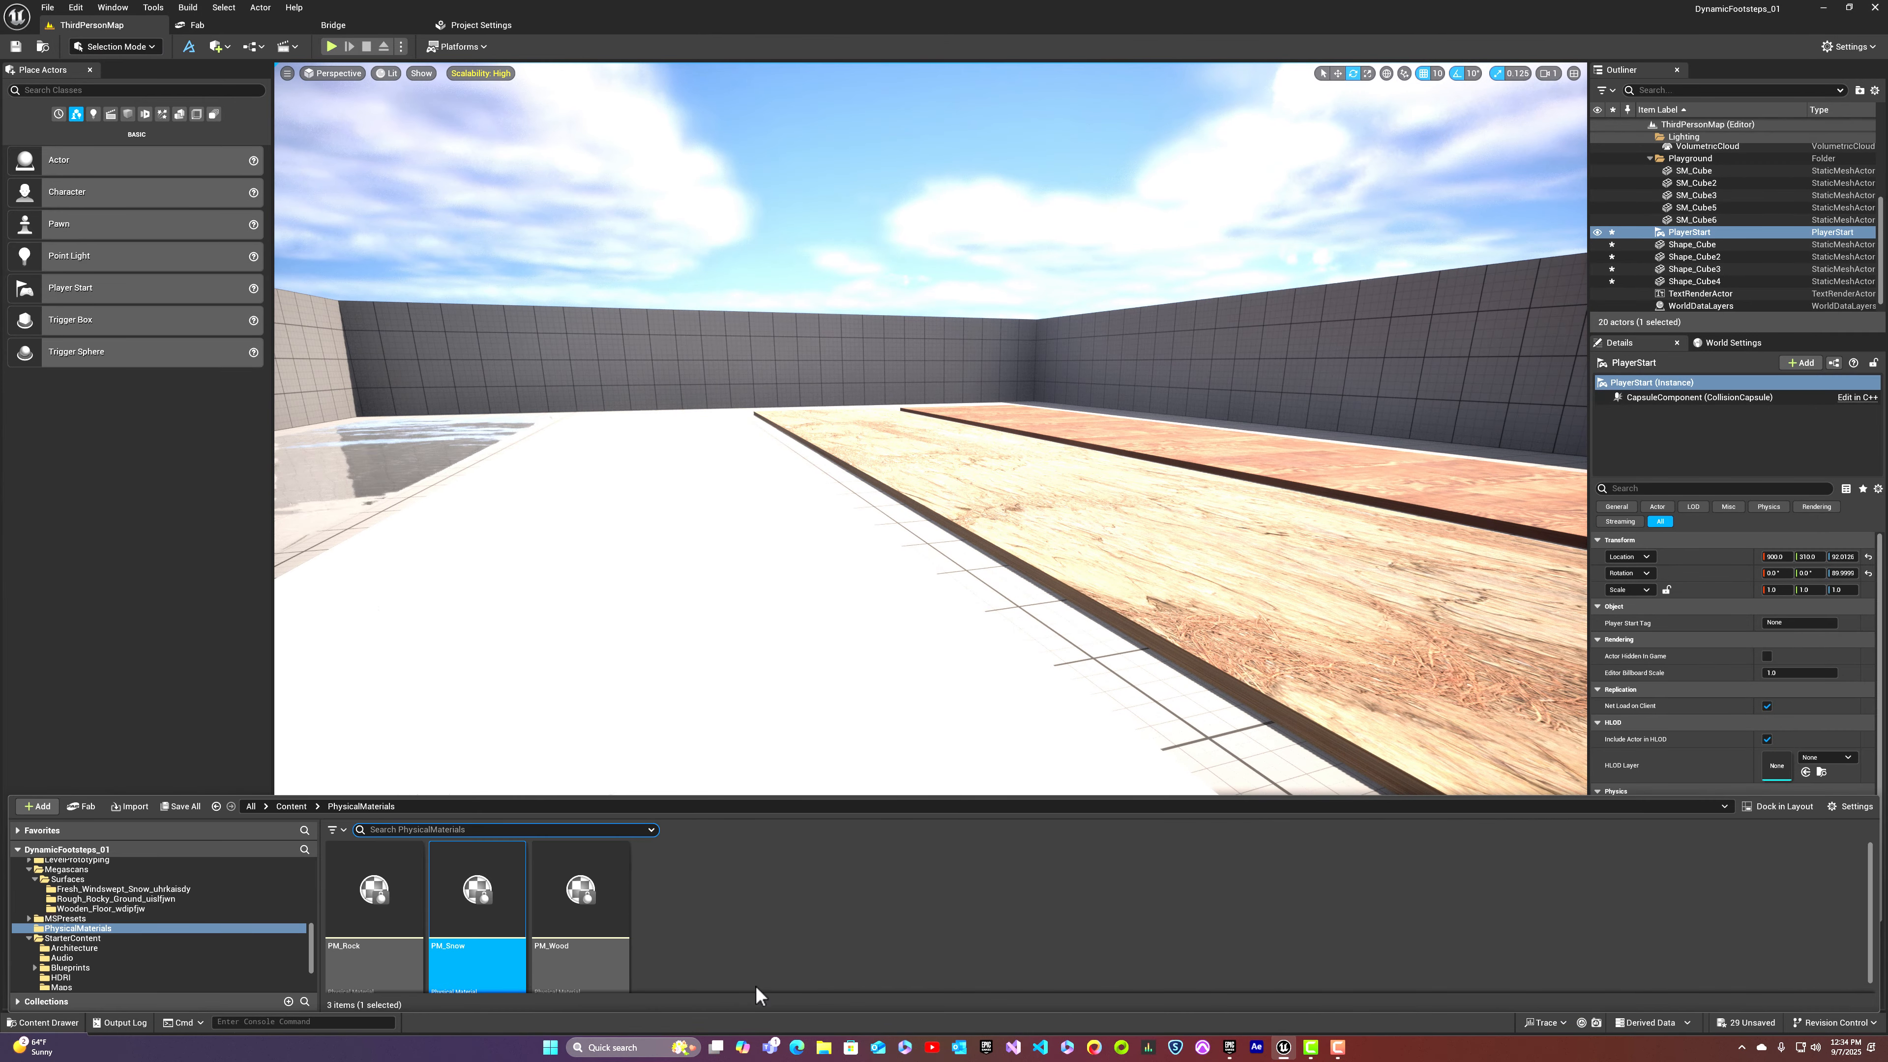
# Step: Add a fourth PhysicalMaterial asset beside the others and name it PM_Water
pyautogui.rightClick(690, 953)
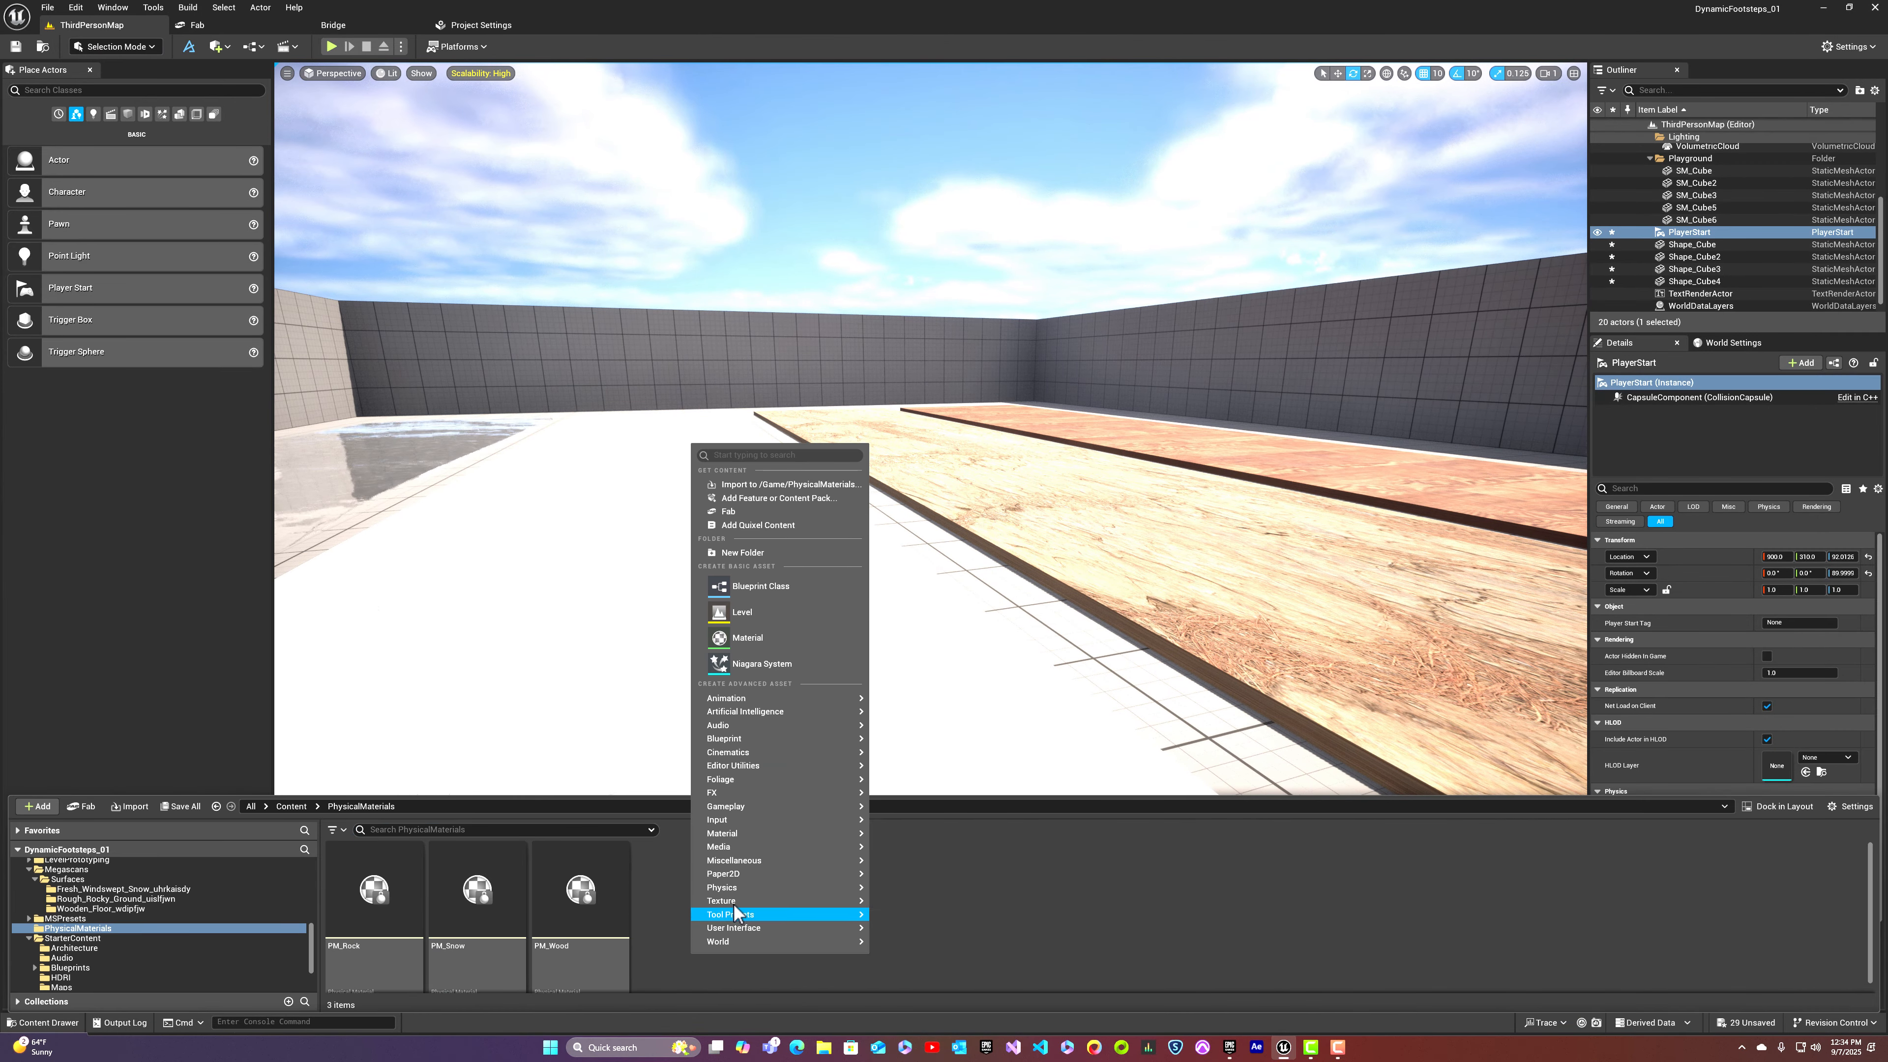
pyautogui.click(935, 964)
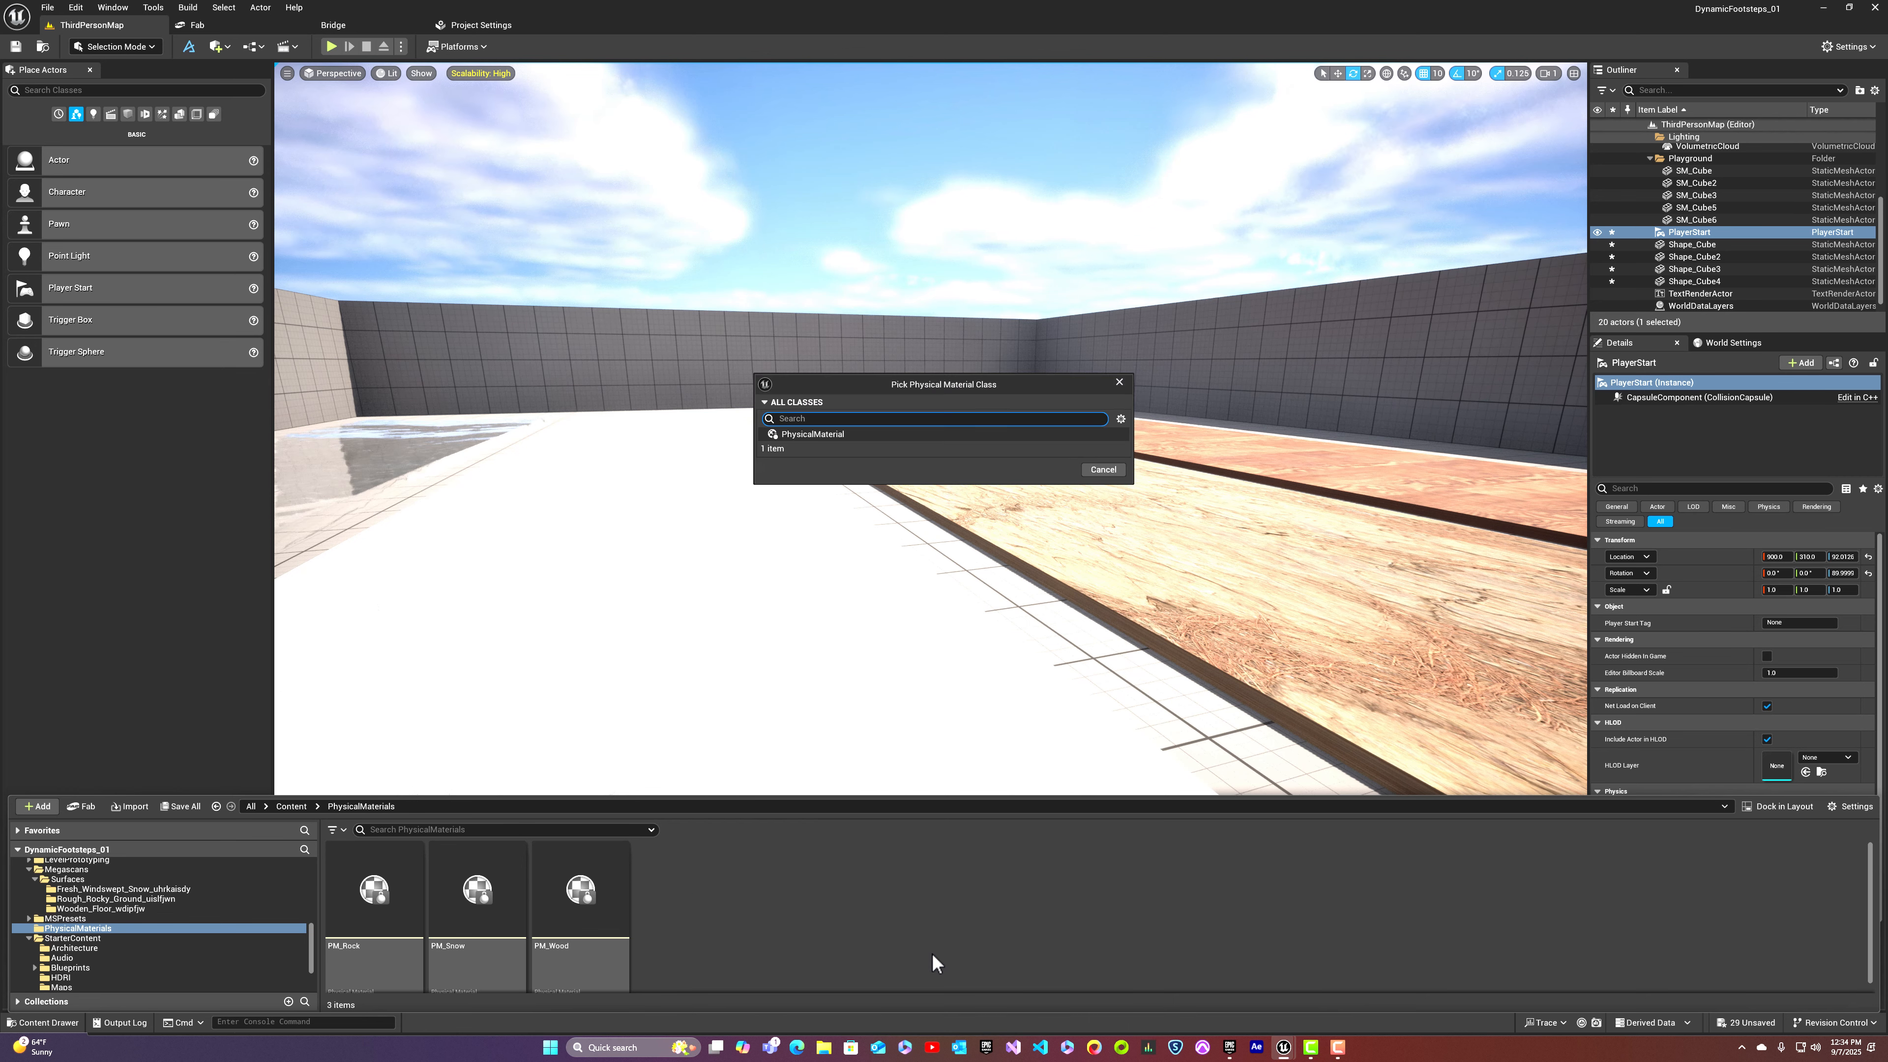
pyautogui.click(812, 433)
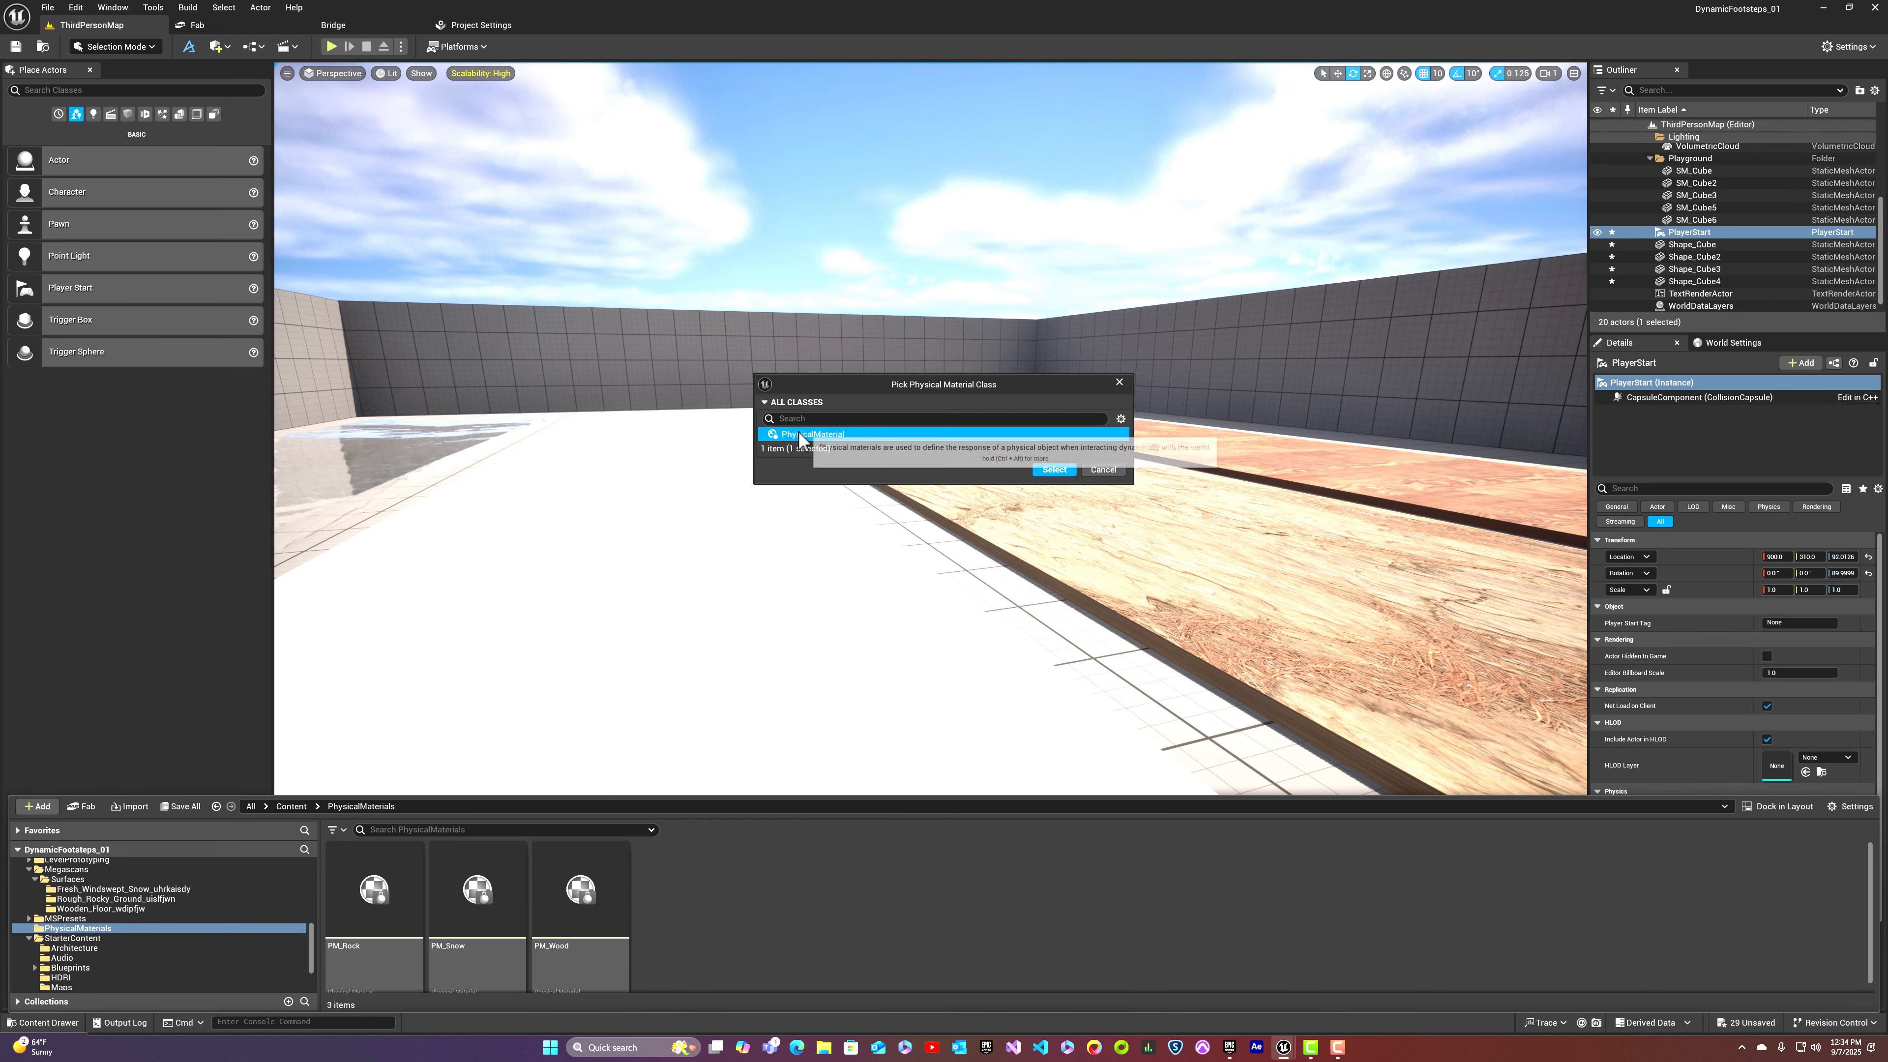
pyautogui.click(1054, 469)
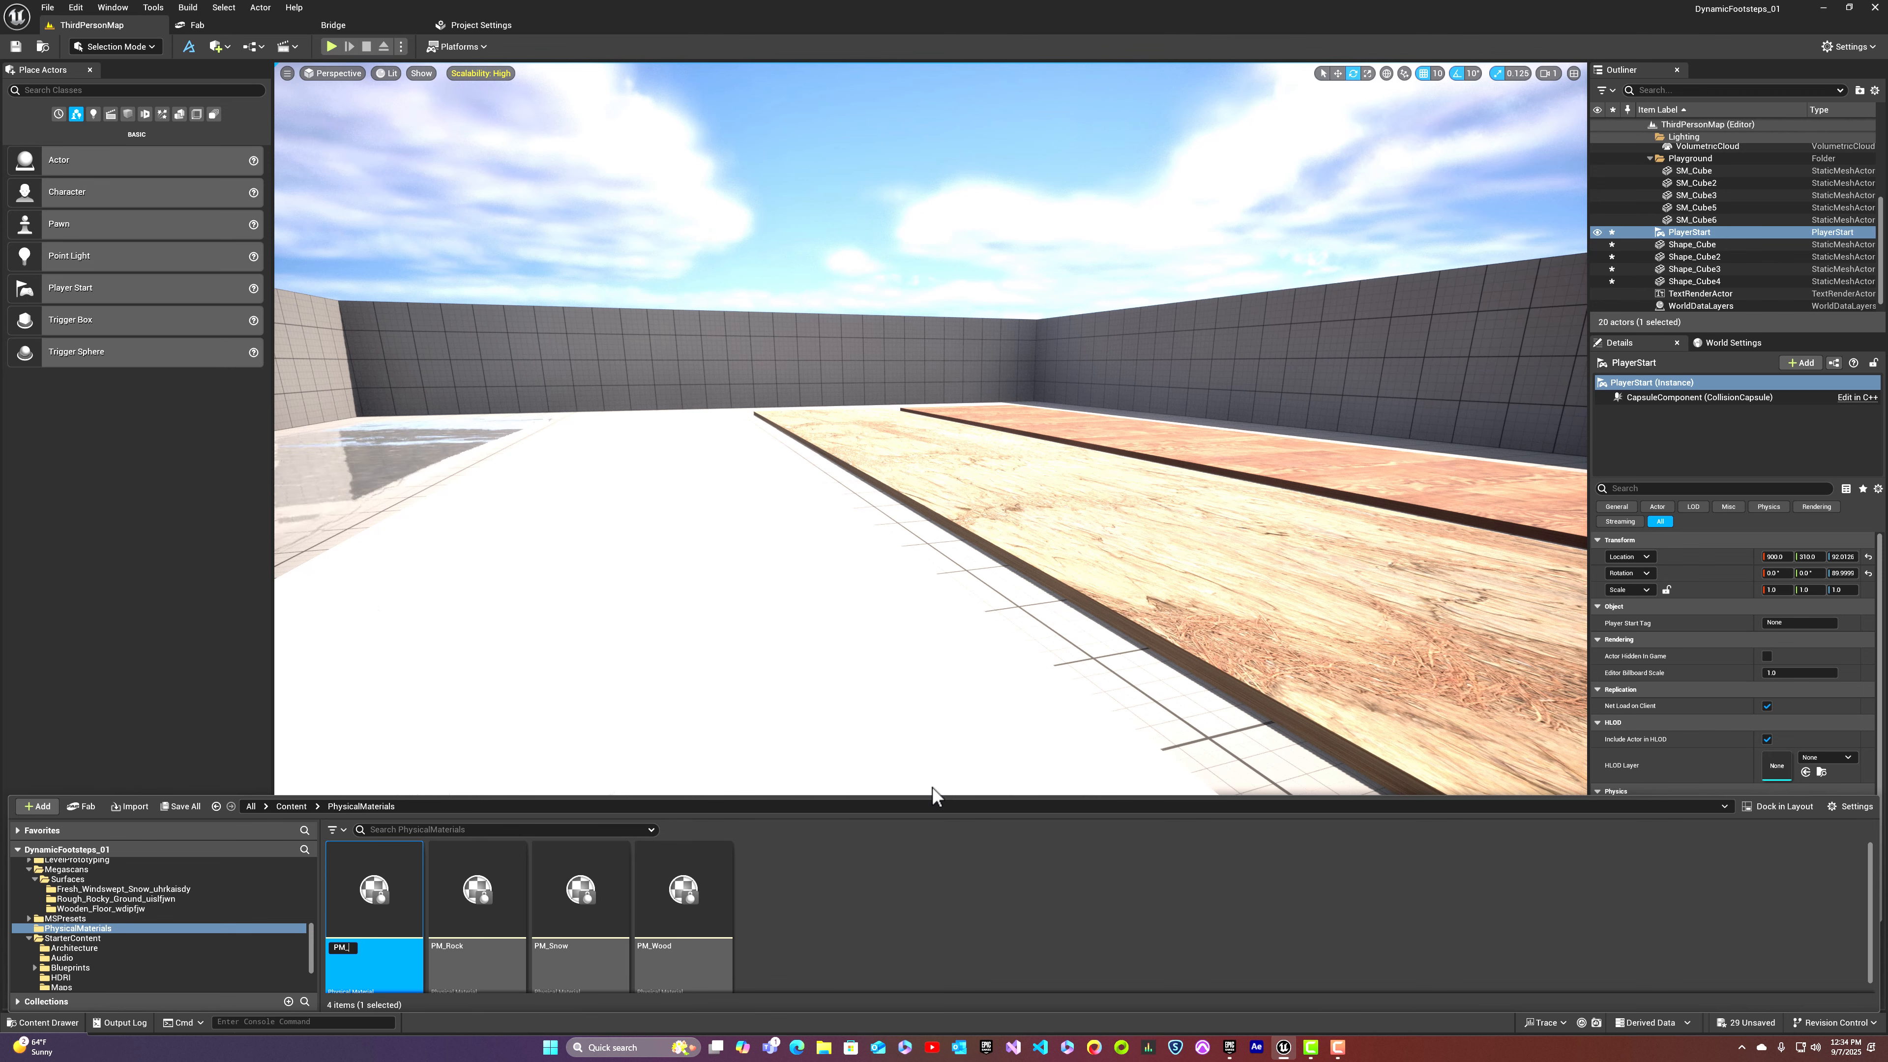
pyautogui.write('PM_Water')
pyautogui.press('Return')
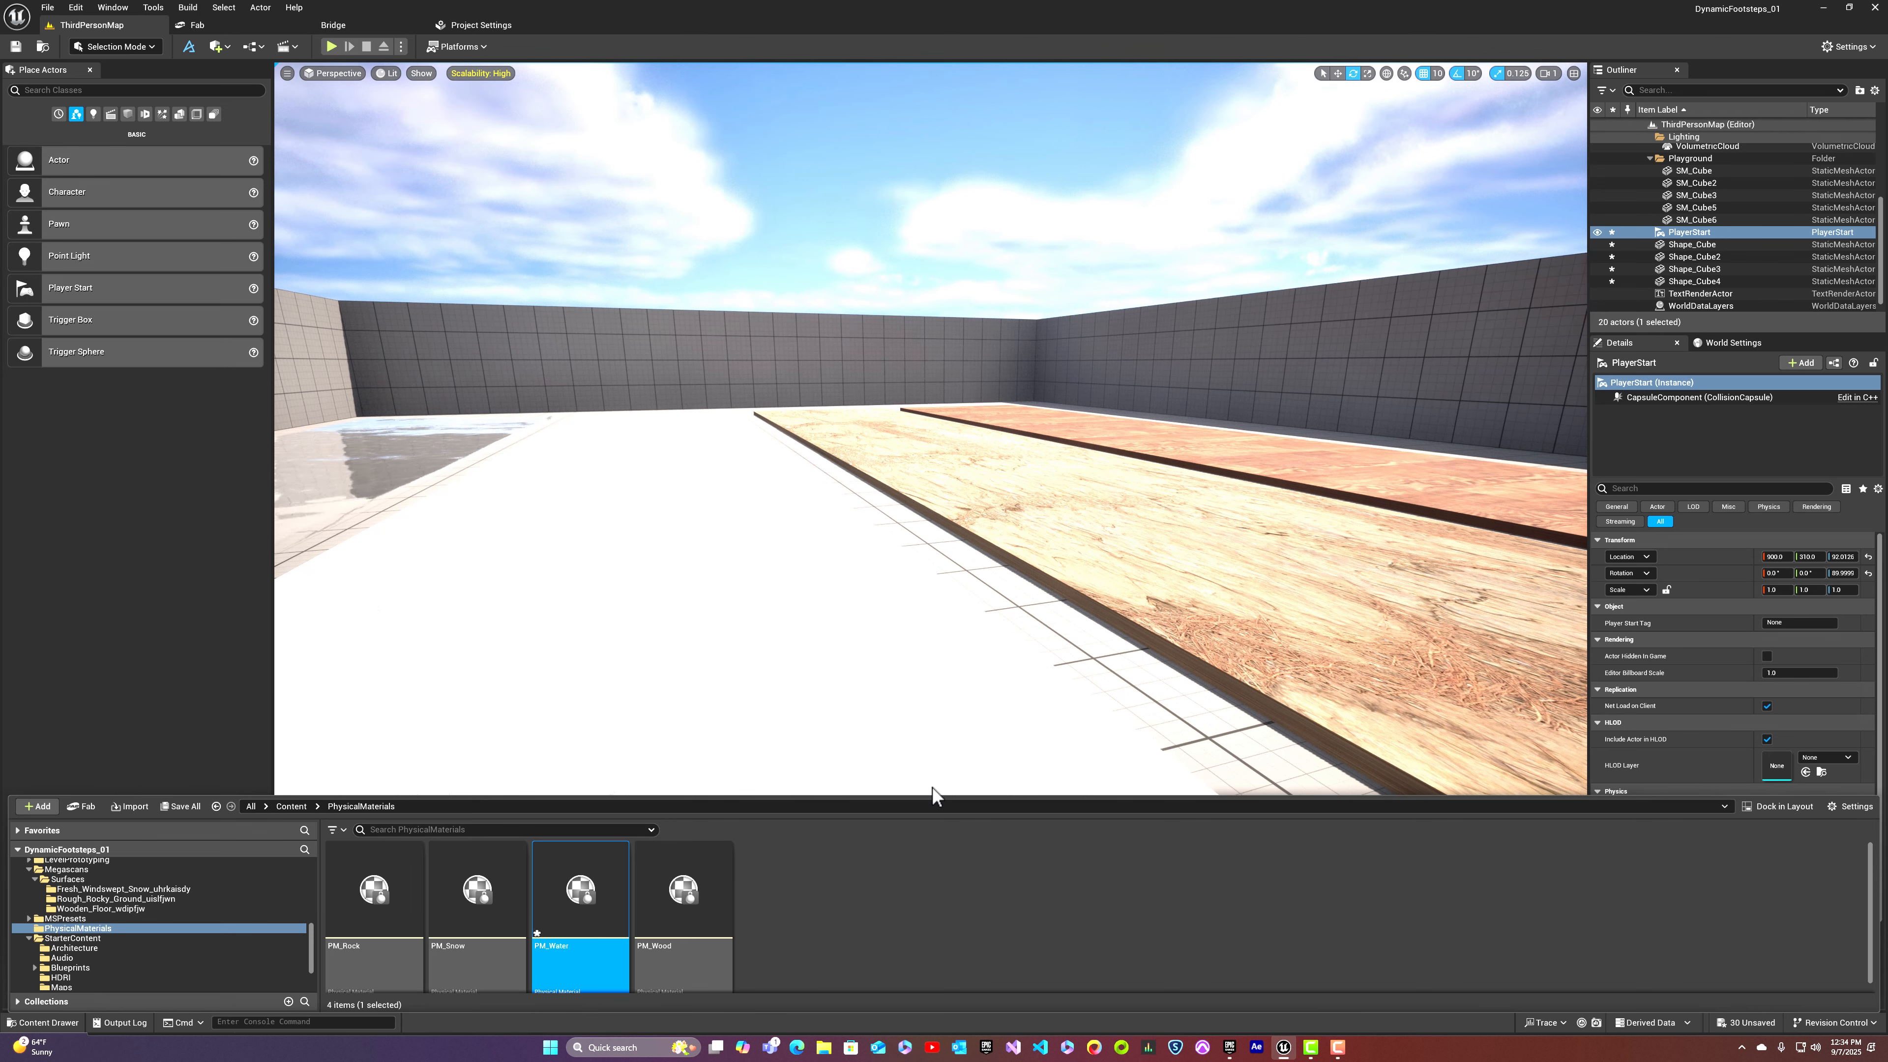
# Step: Set the surface type of PM_Water to Water, save and close the asset, and return to the PhysicalMaterials folder
pyautogui.doubleClick(550, 955)
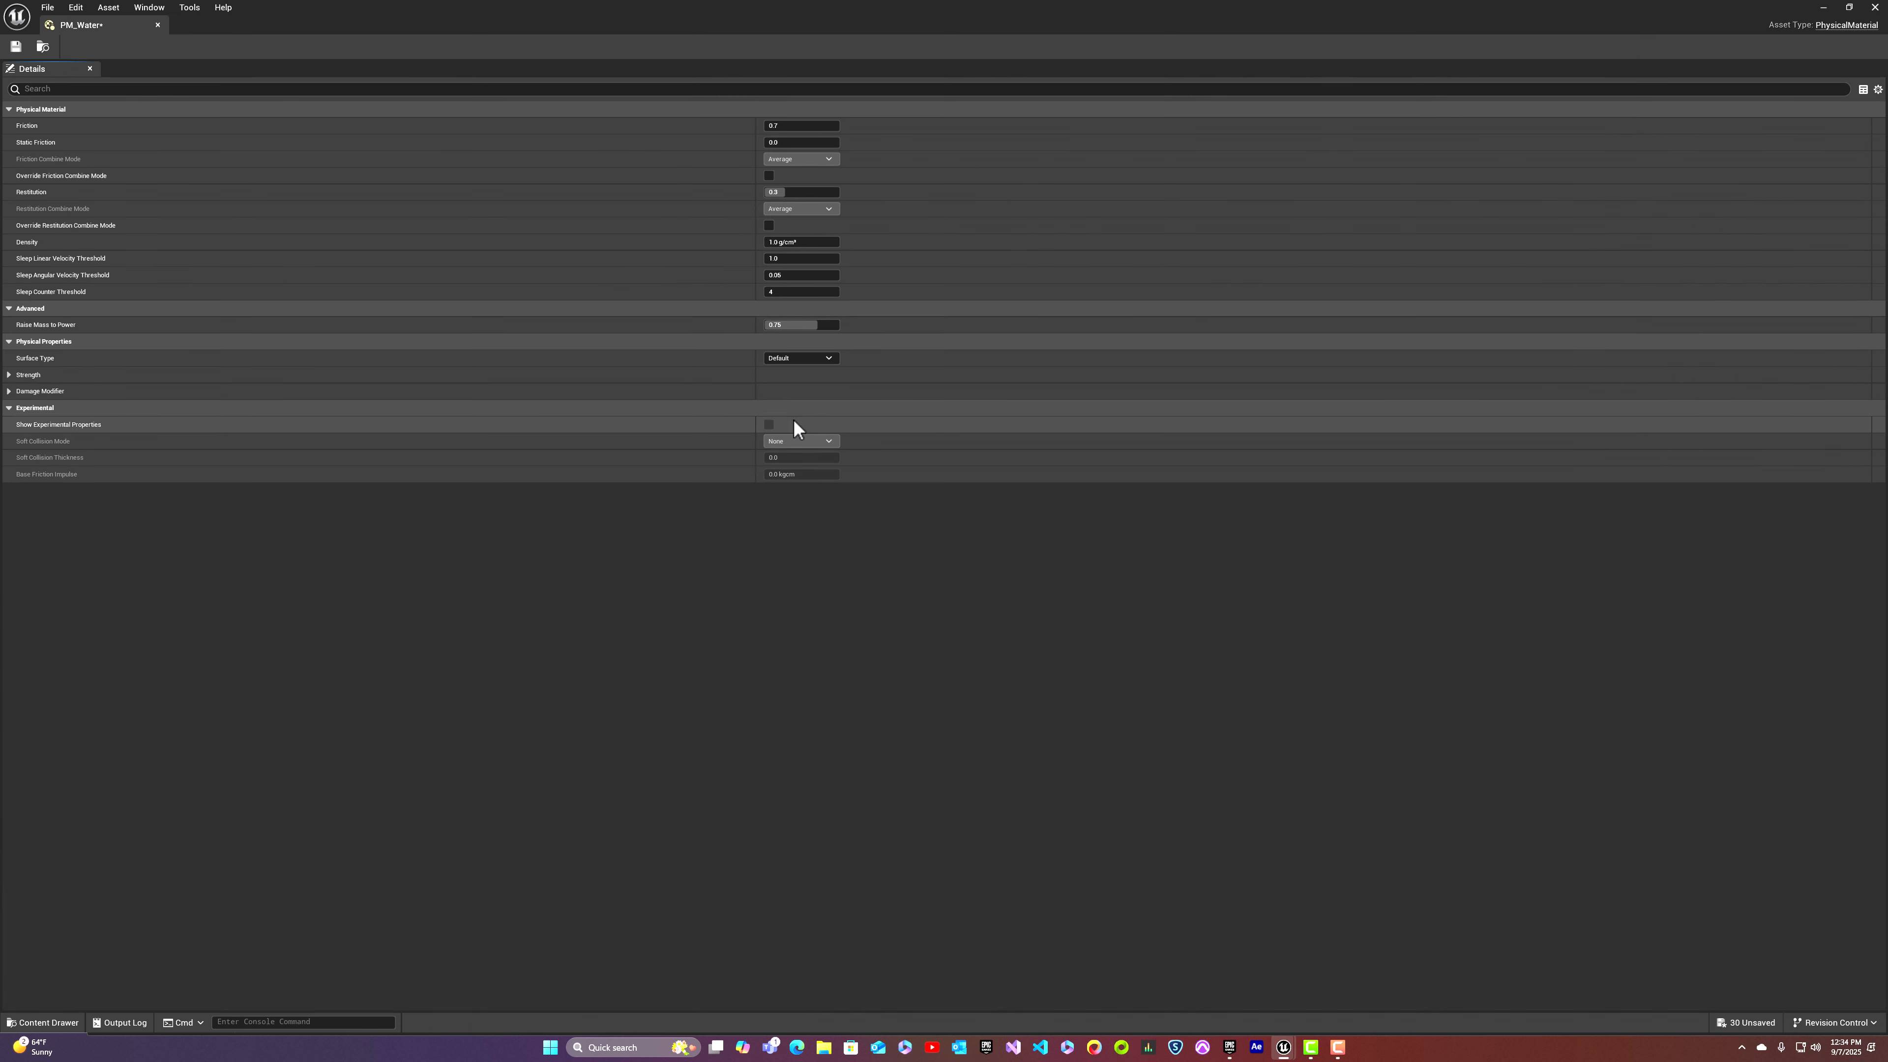
pyautogui.click(807, 358)
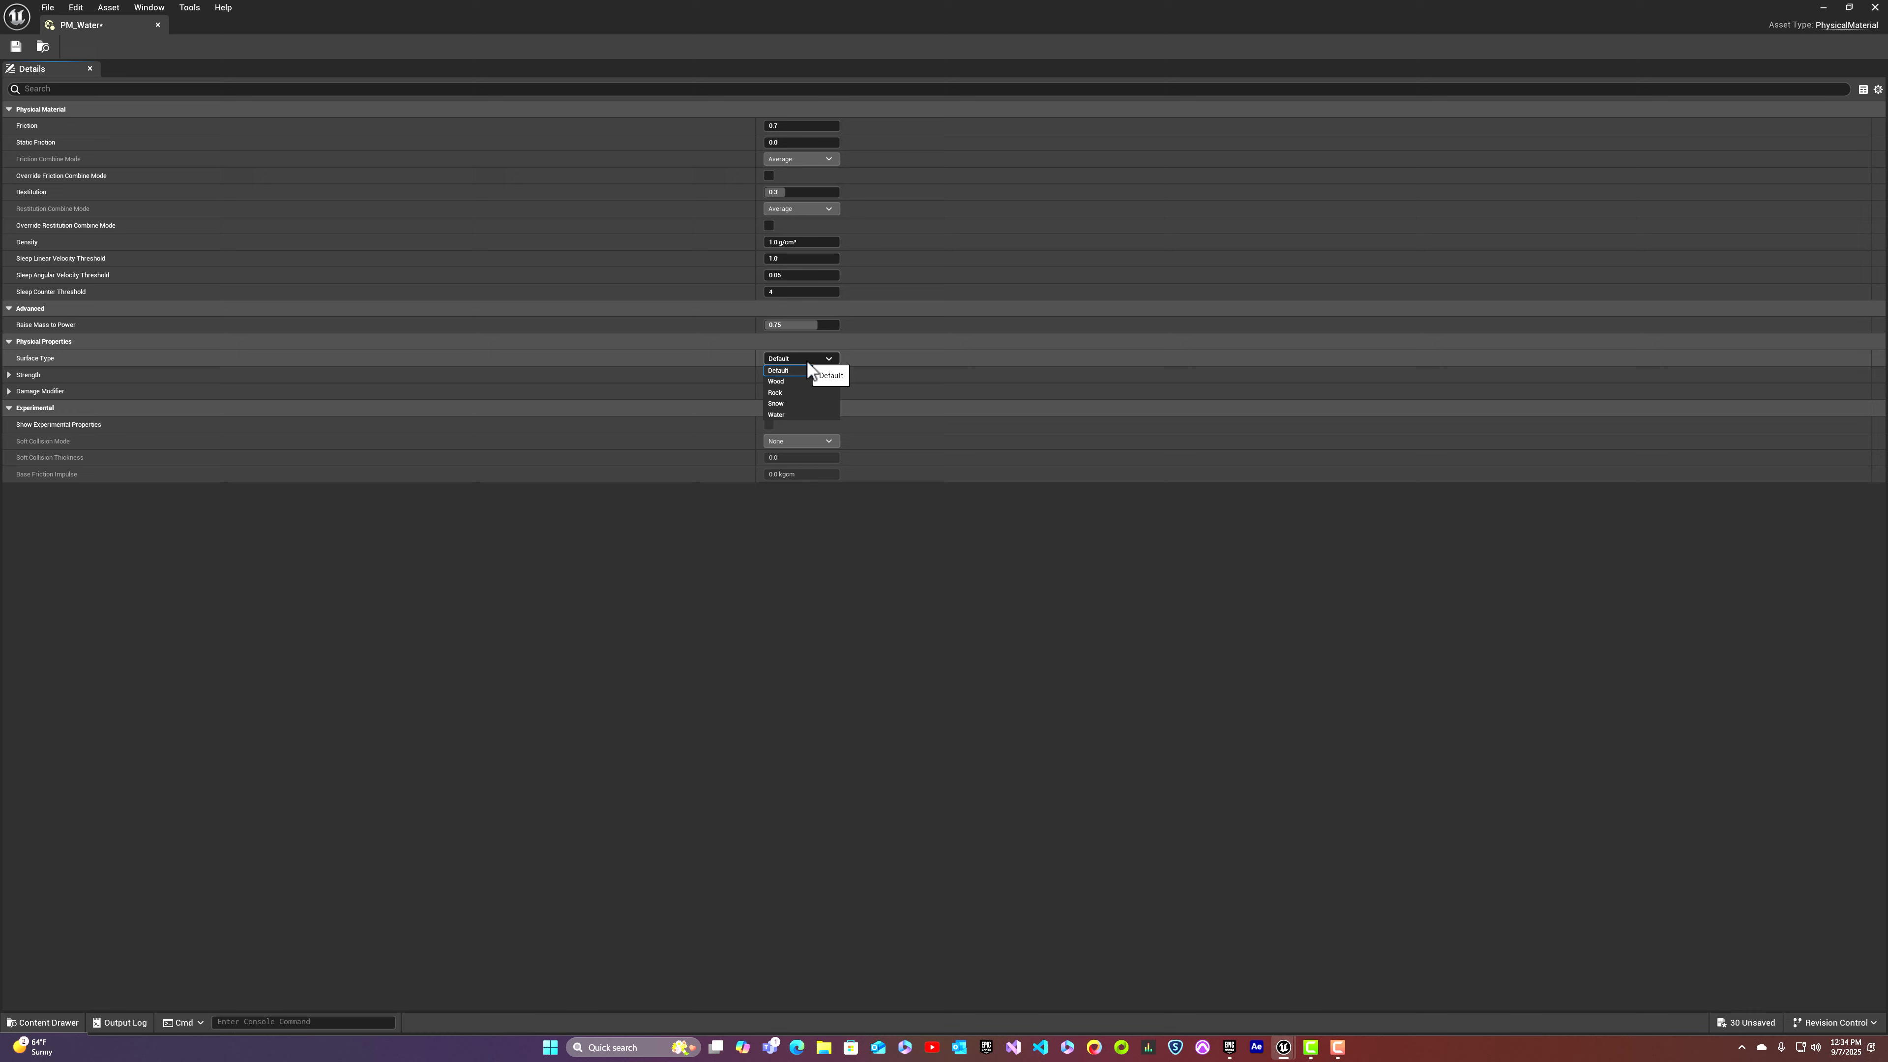
pyautogui.click(158, 25)
pyautogui.click(754, 950)
pyautogui.hotkey('ctrl', 'space')
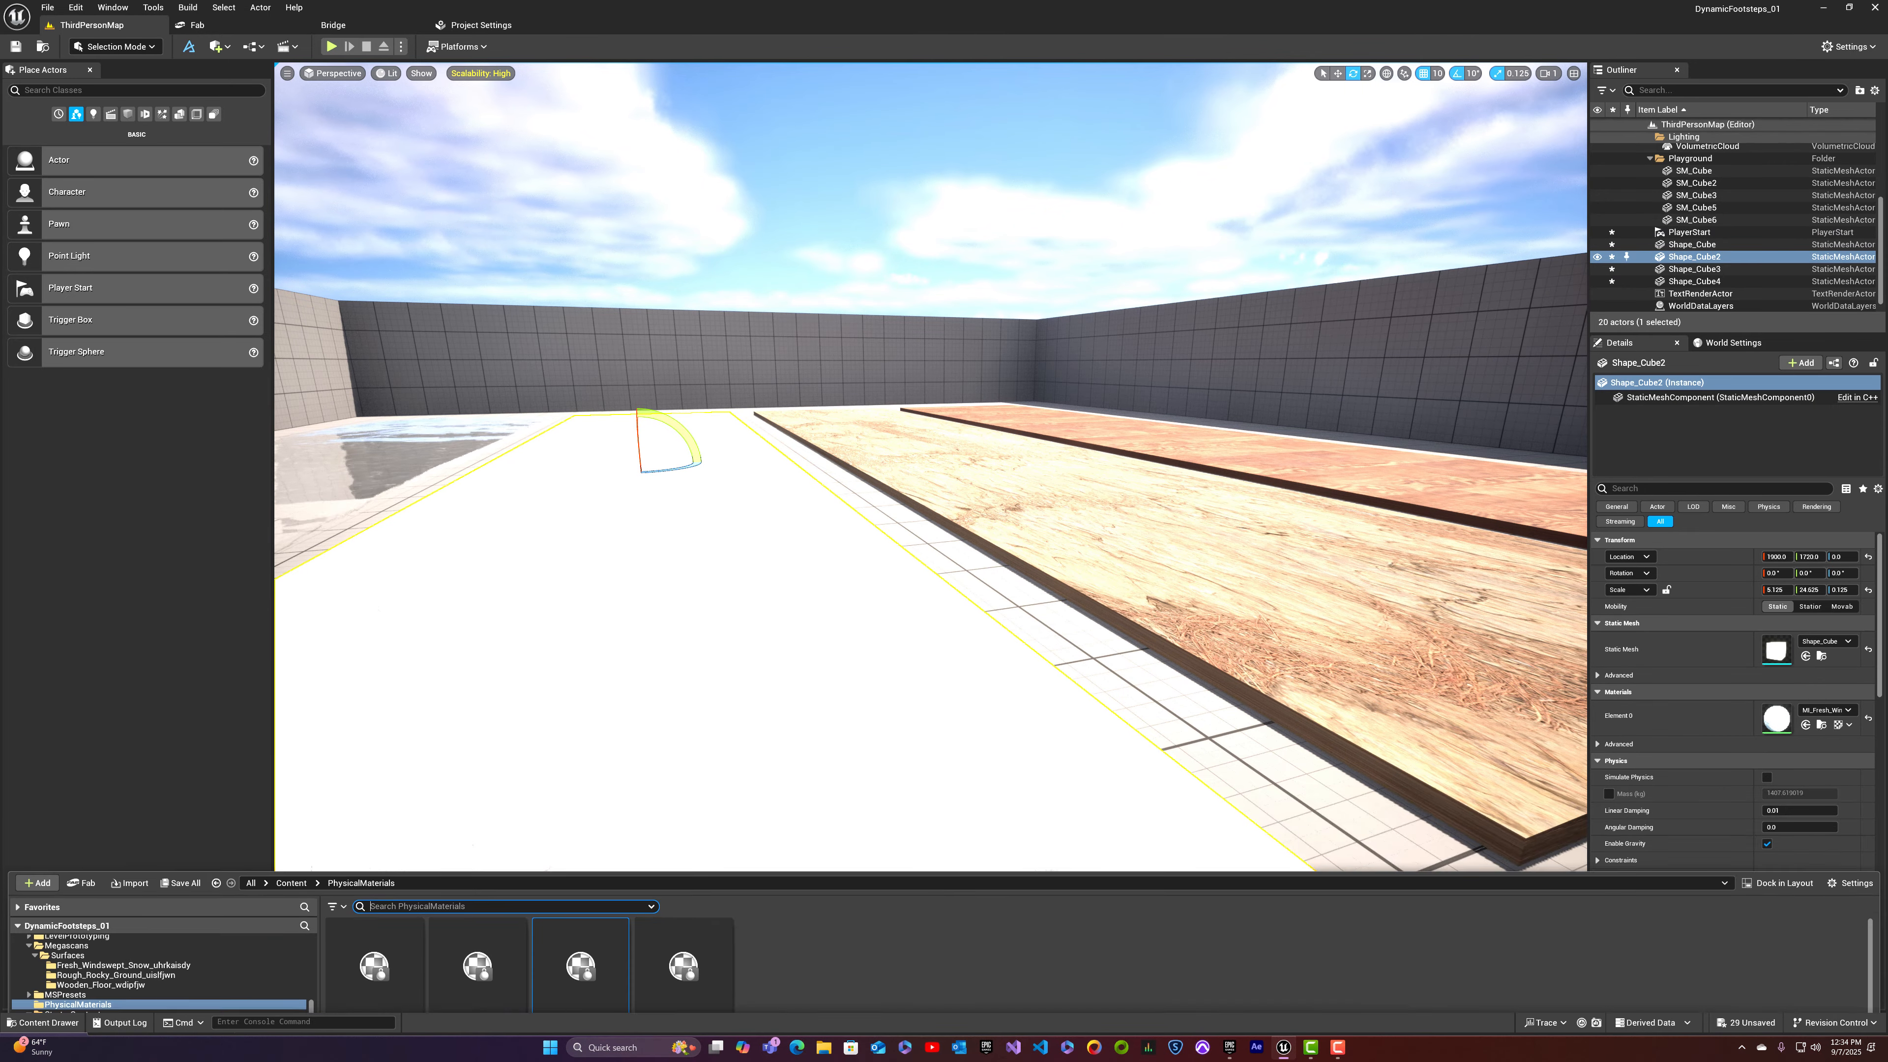
# Step: Open the wooden floor material instance from its Wooden_Floor folder inside the Megascans Surfaces folder
pyautogui.click(391, 945)
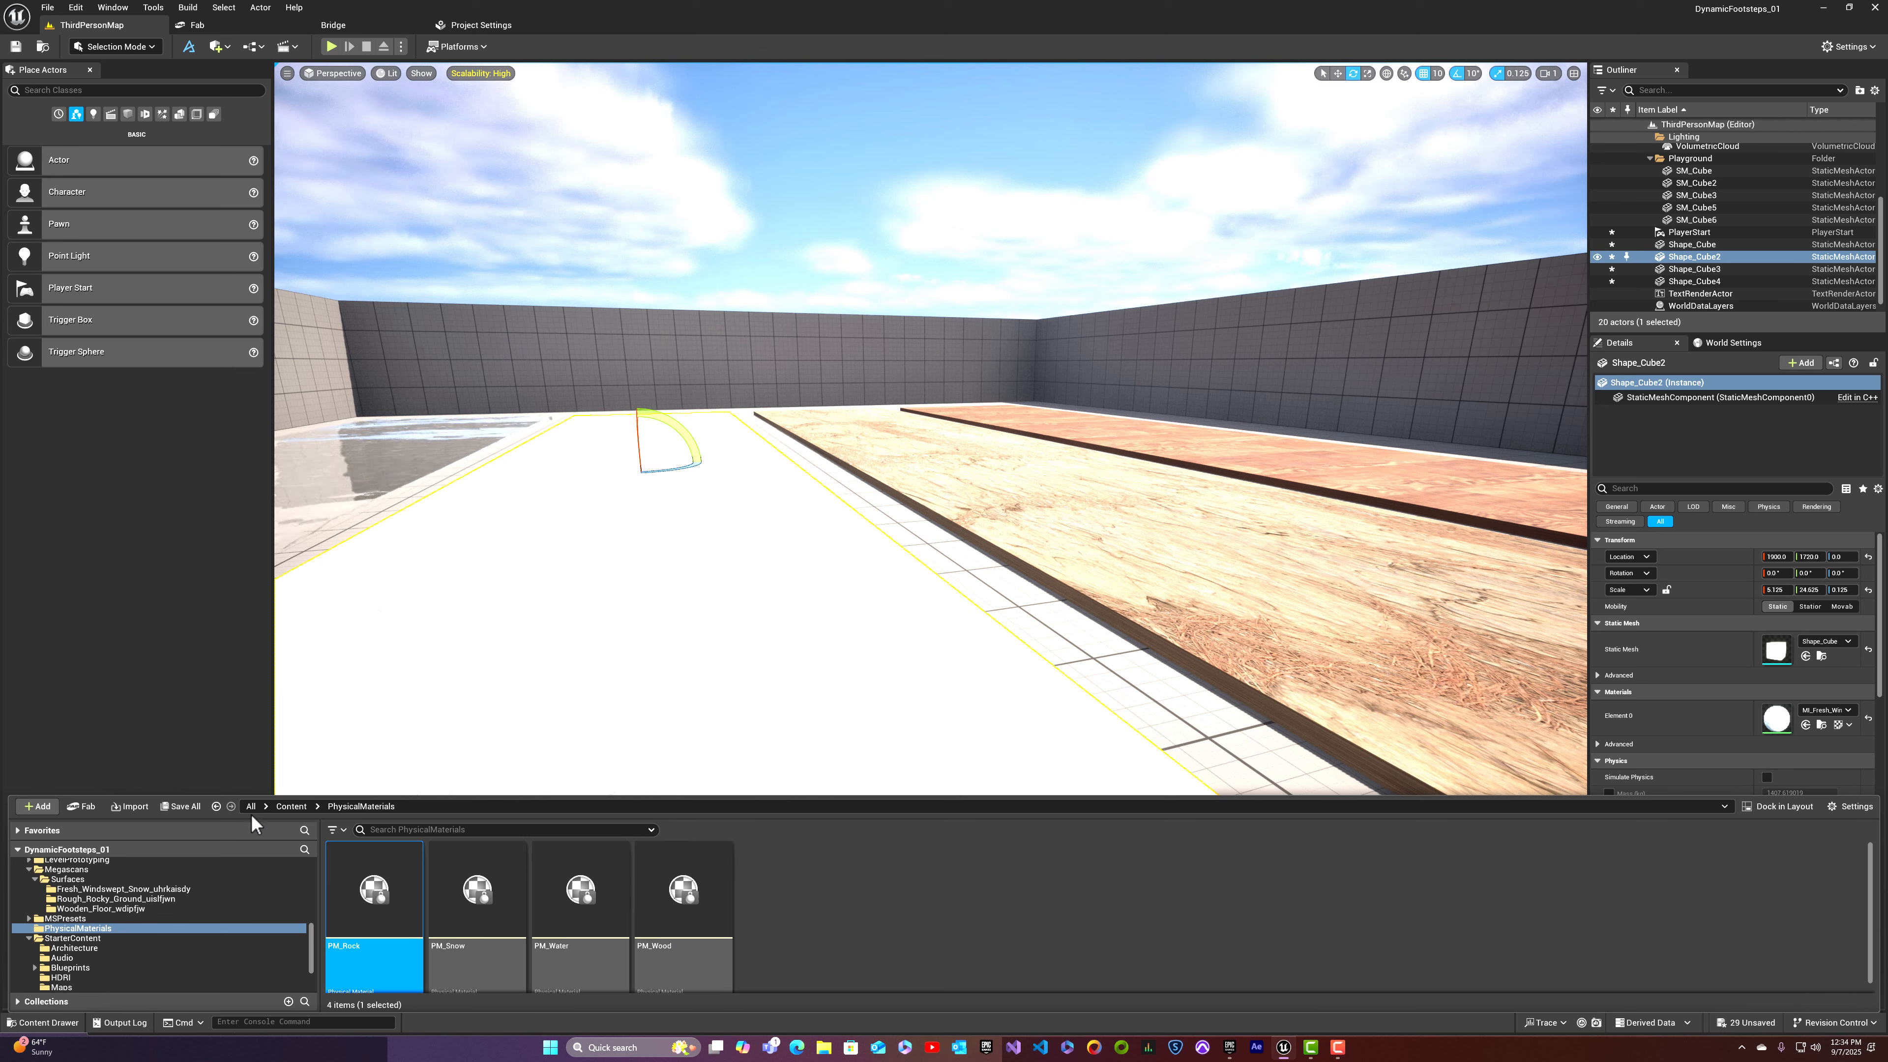
pyautogui.click(292, 806)
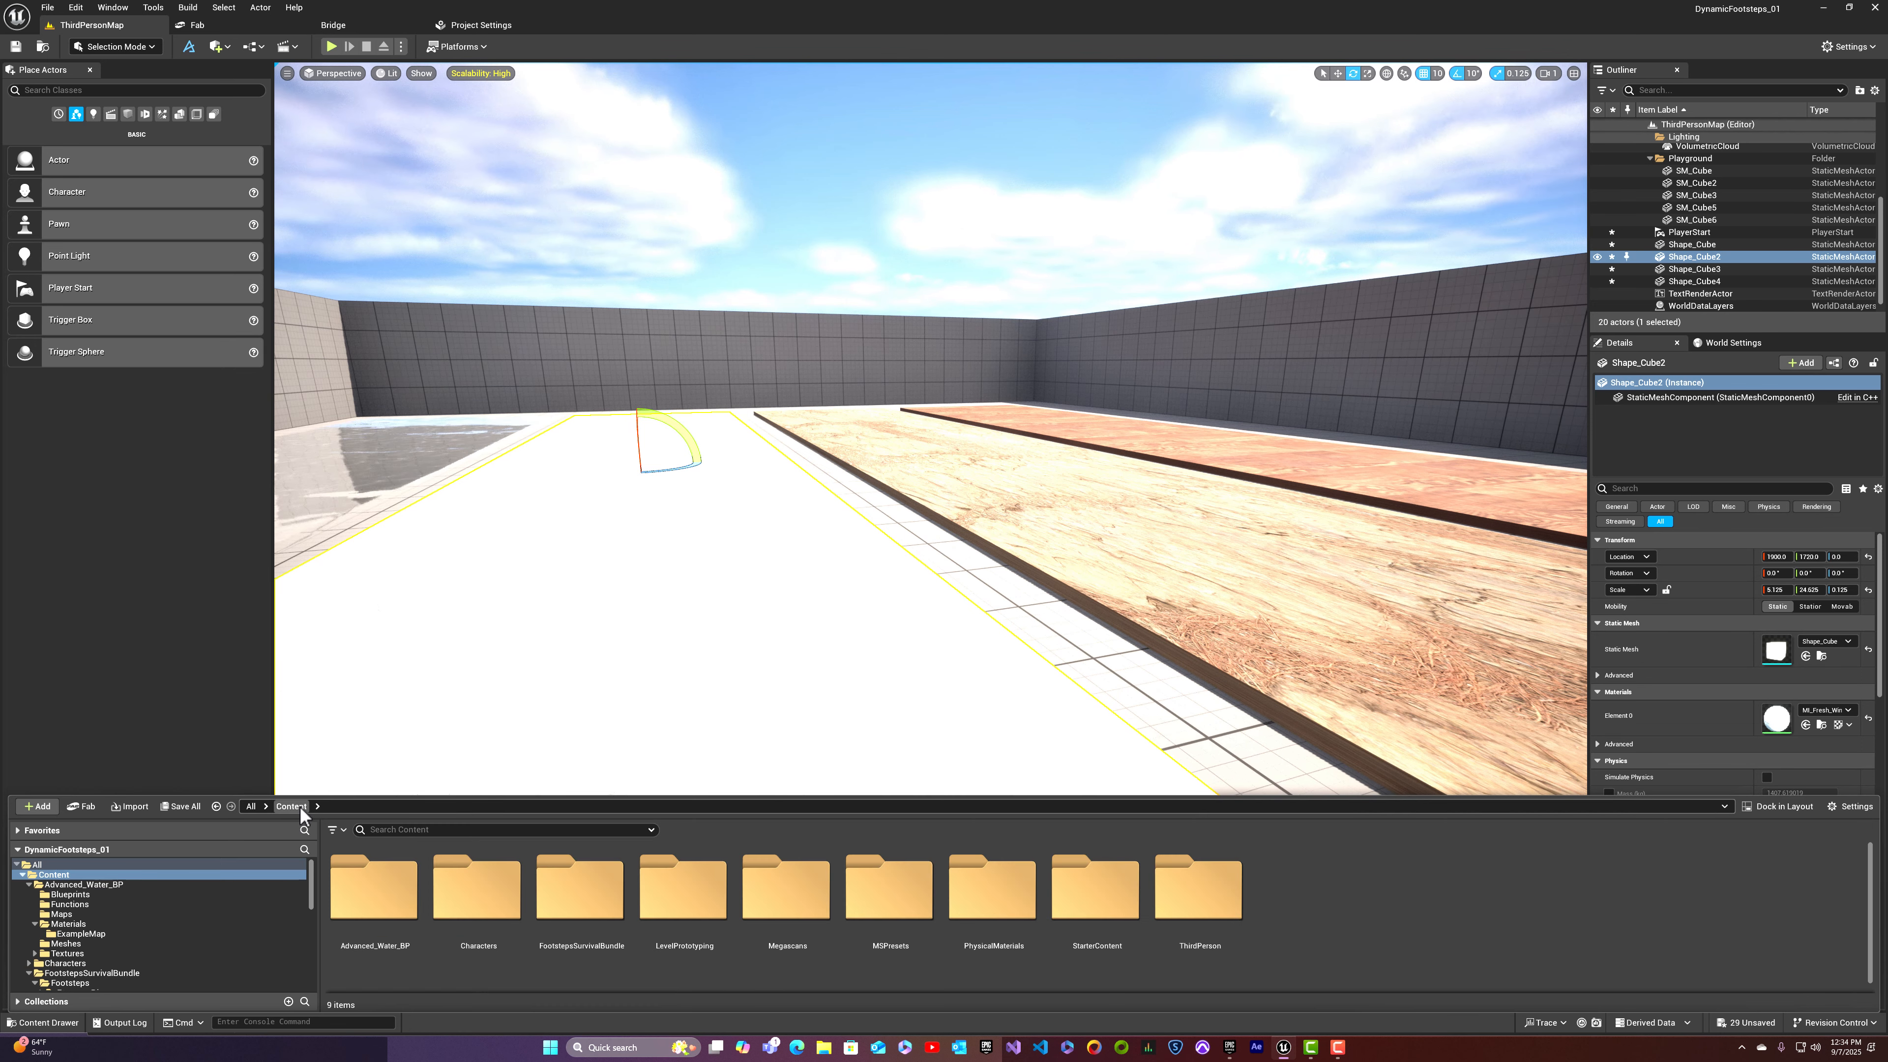
pyautogui.doubleClick(791, 904)
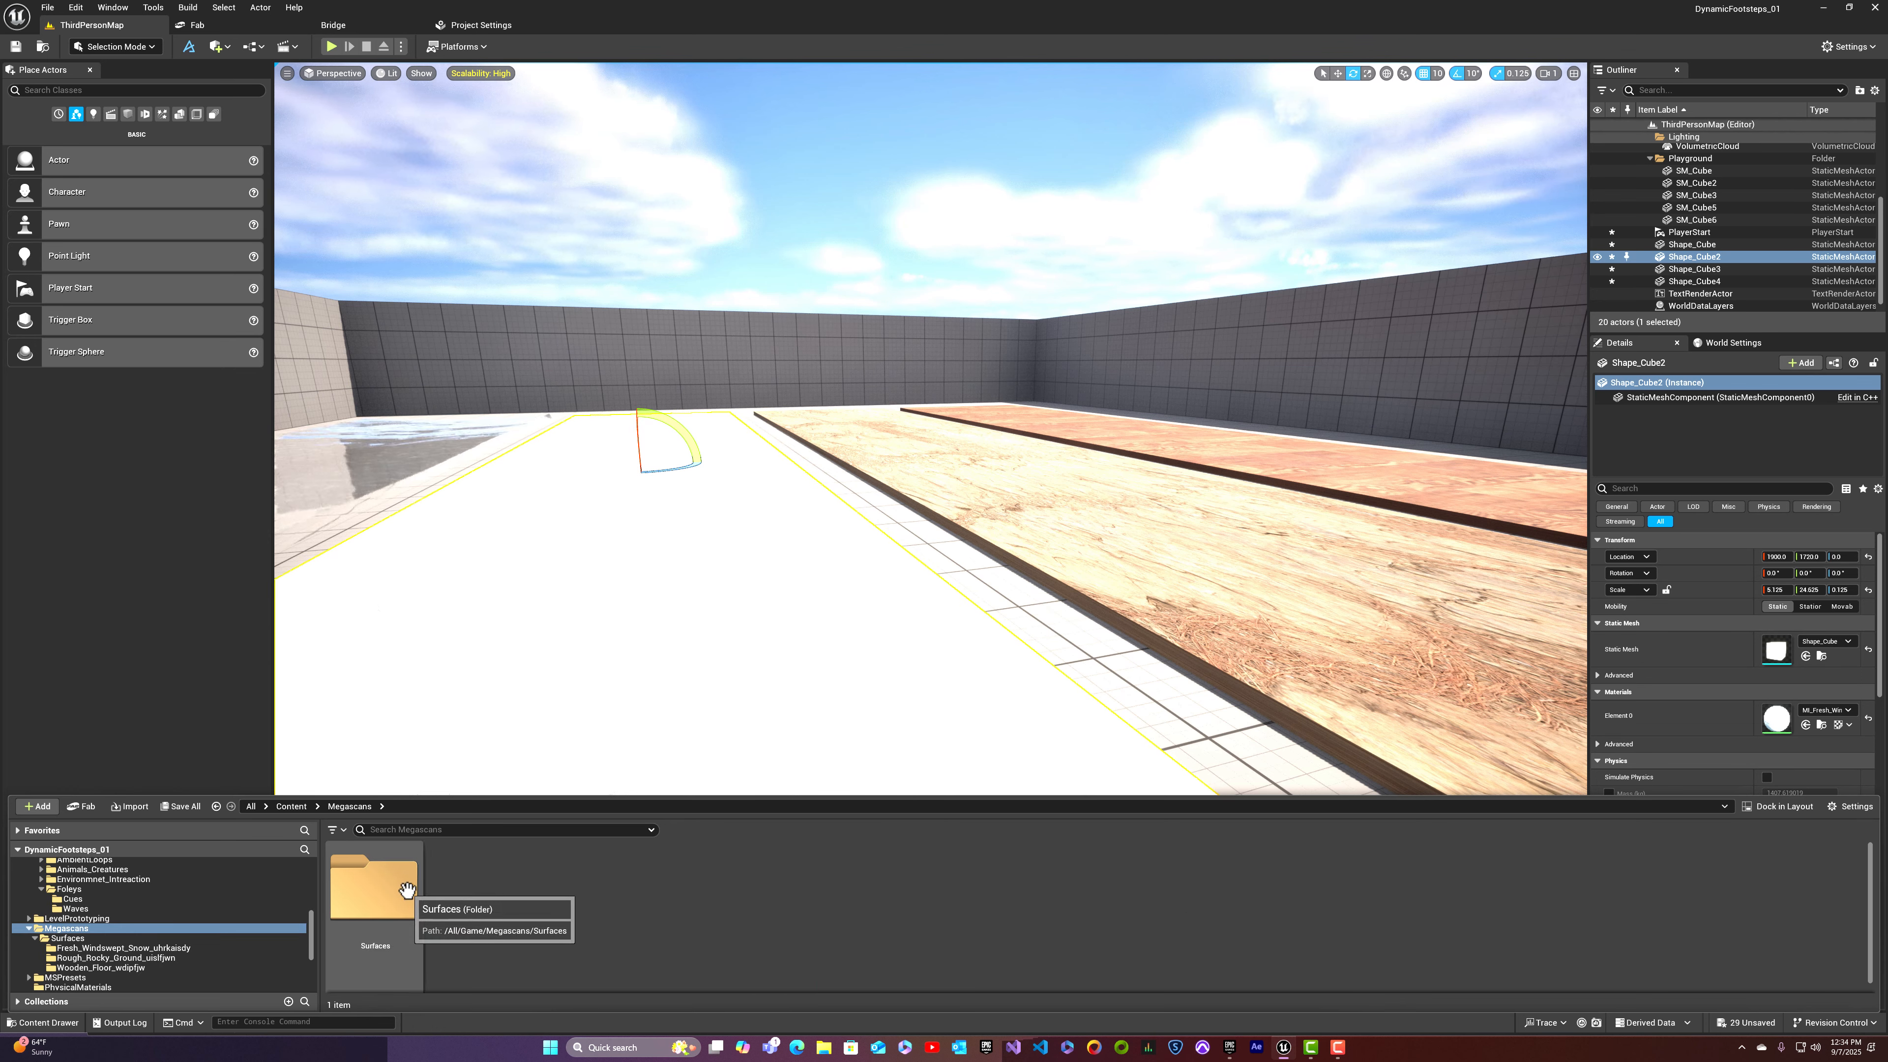
pyautogui.doubleClick(375, 889)
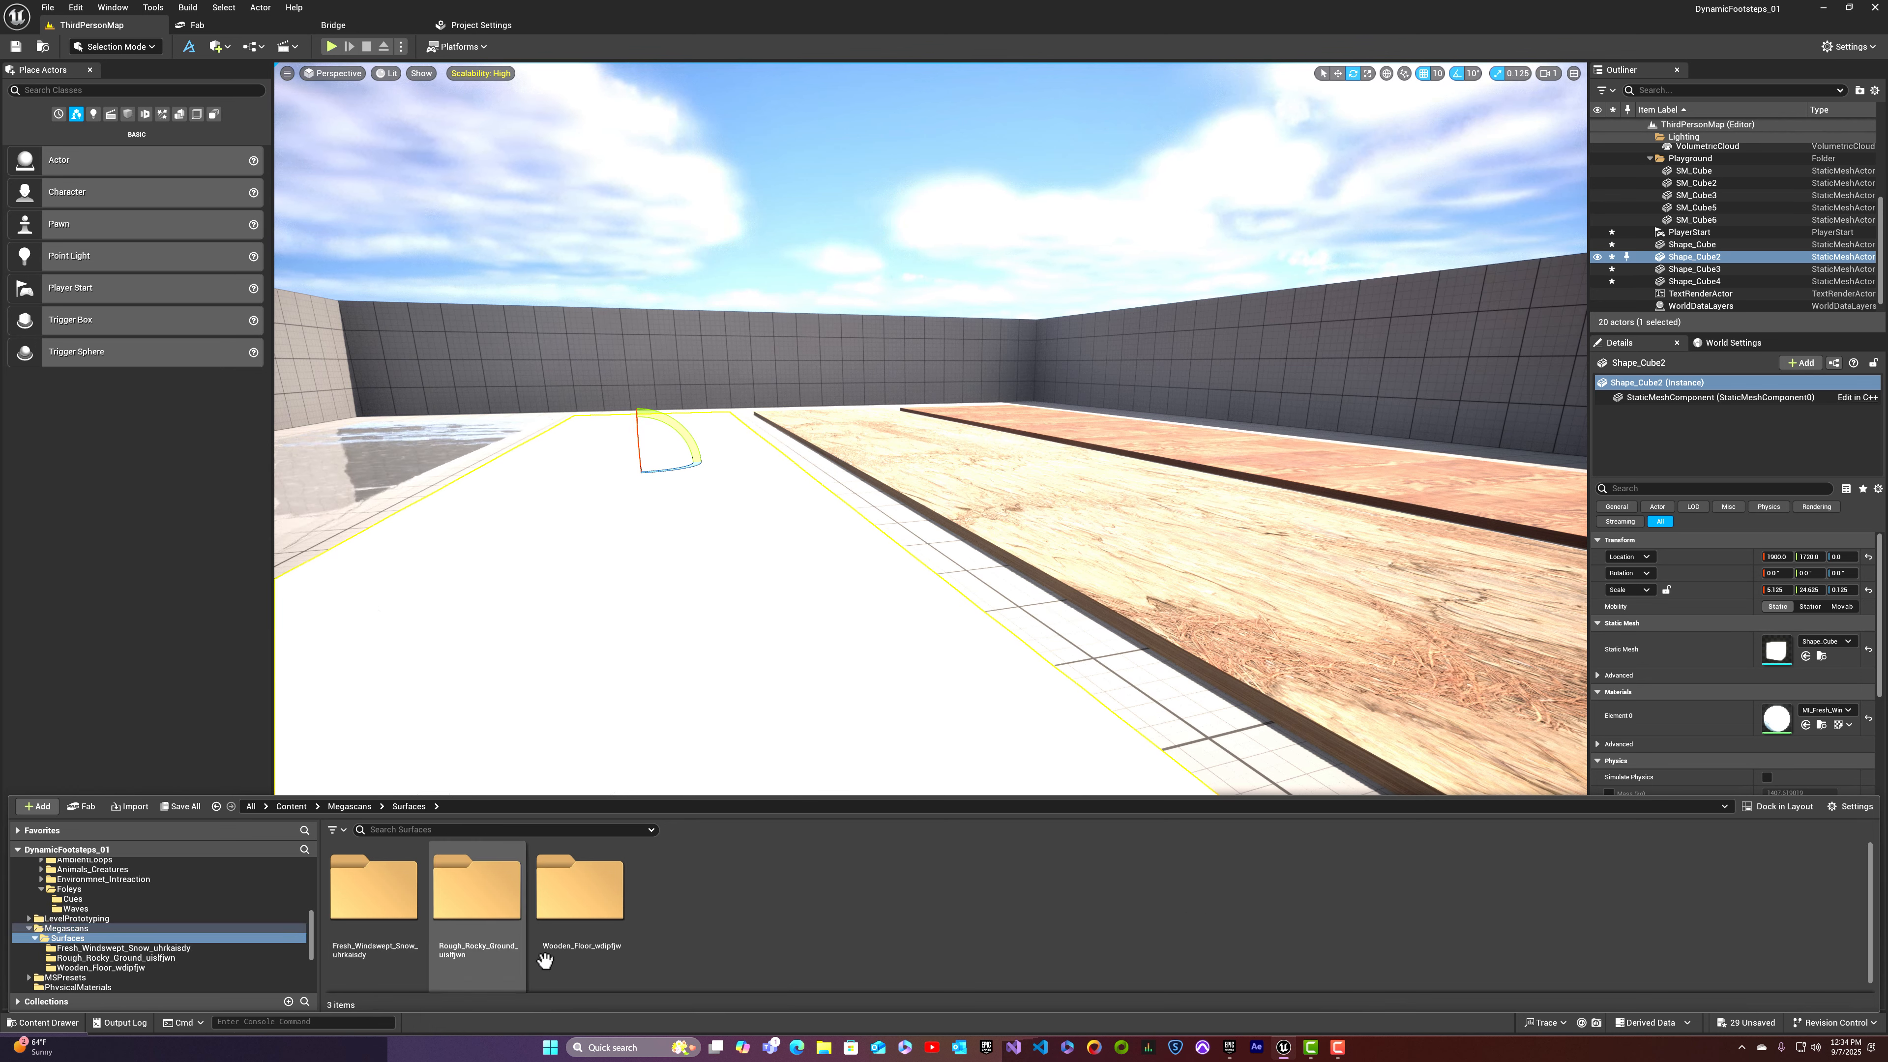
pyautogui.doubleClick(592, 901)
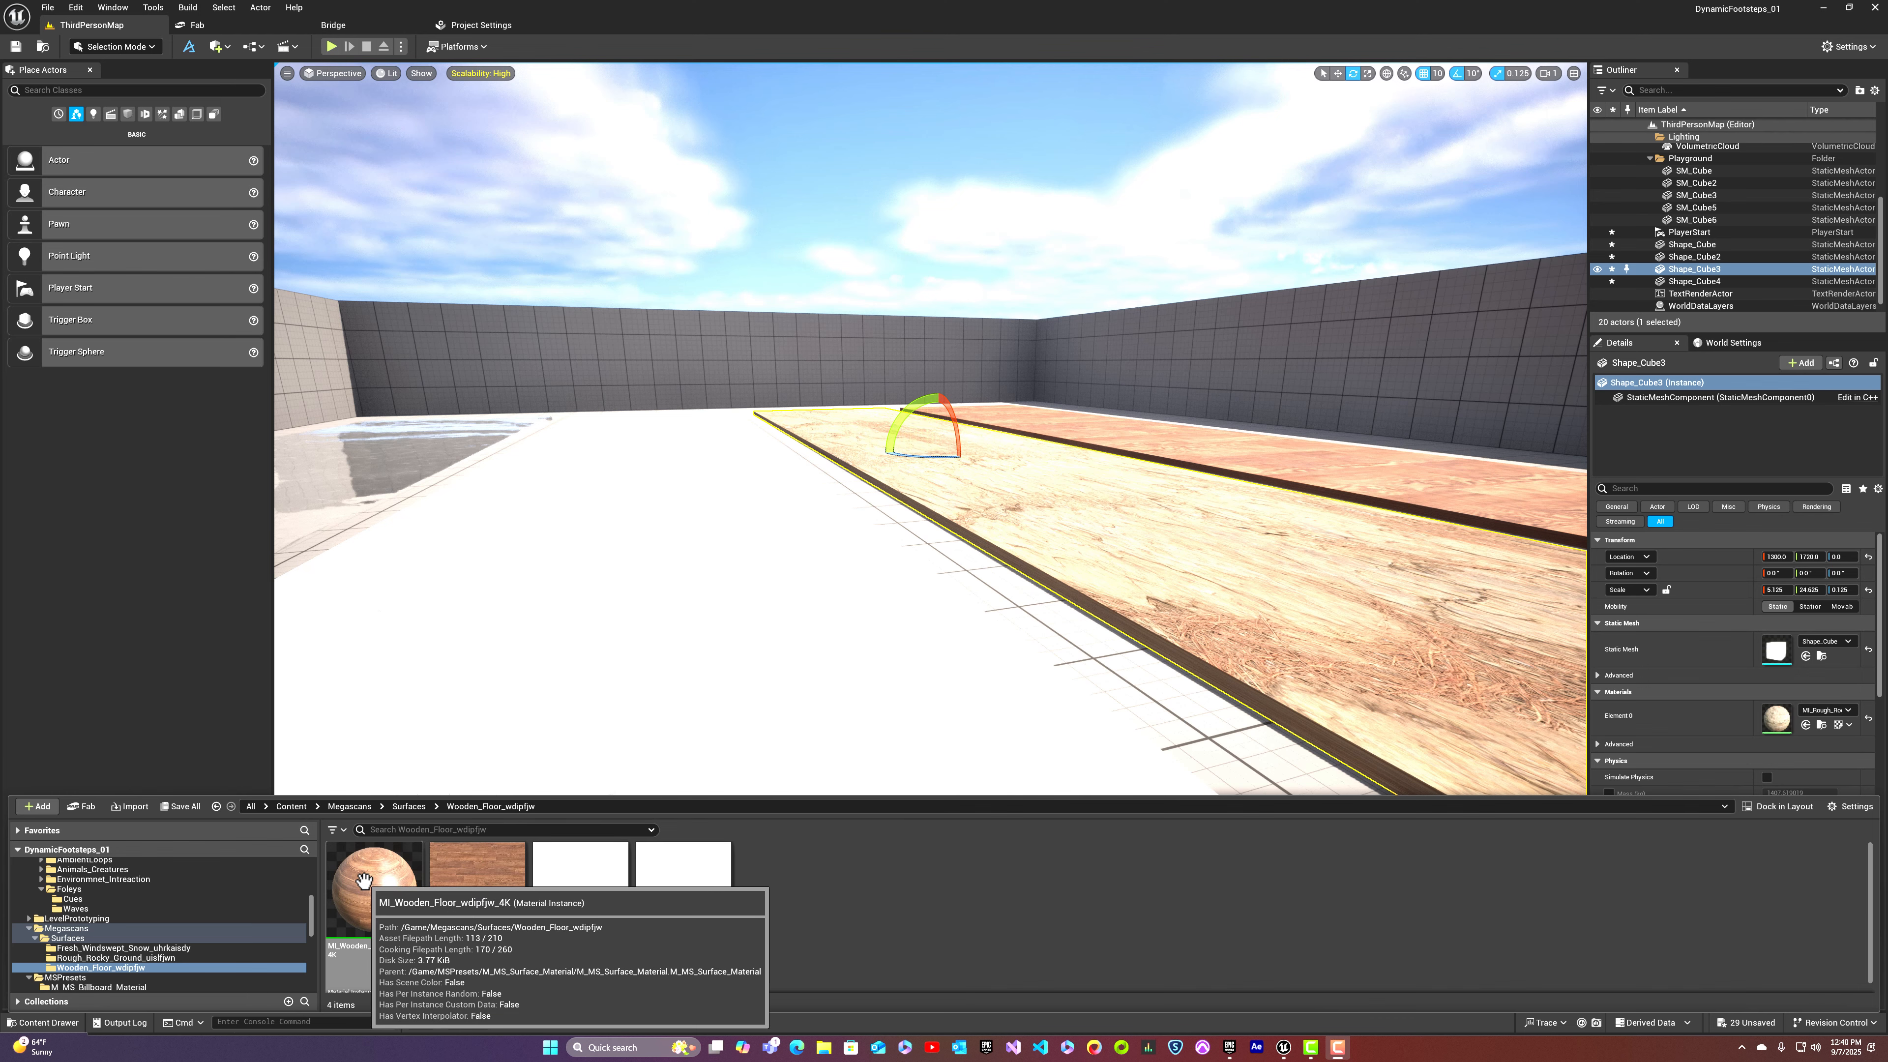
pyautogui.doubleClick(364, 880)
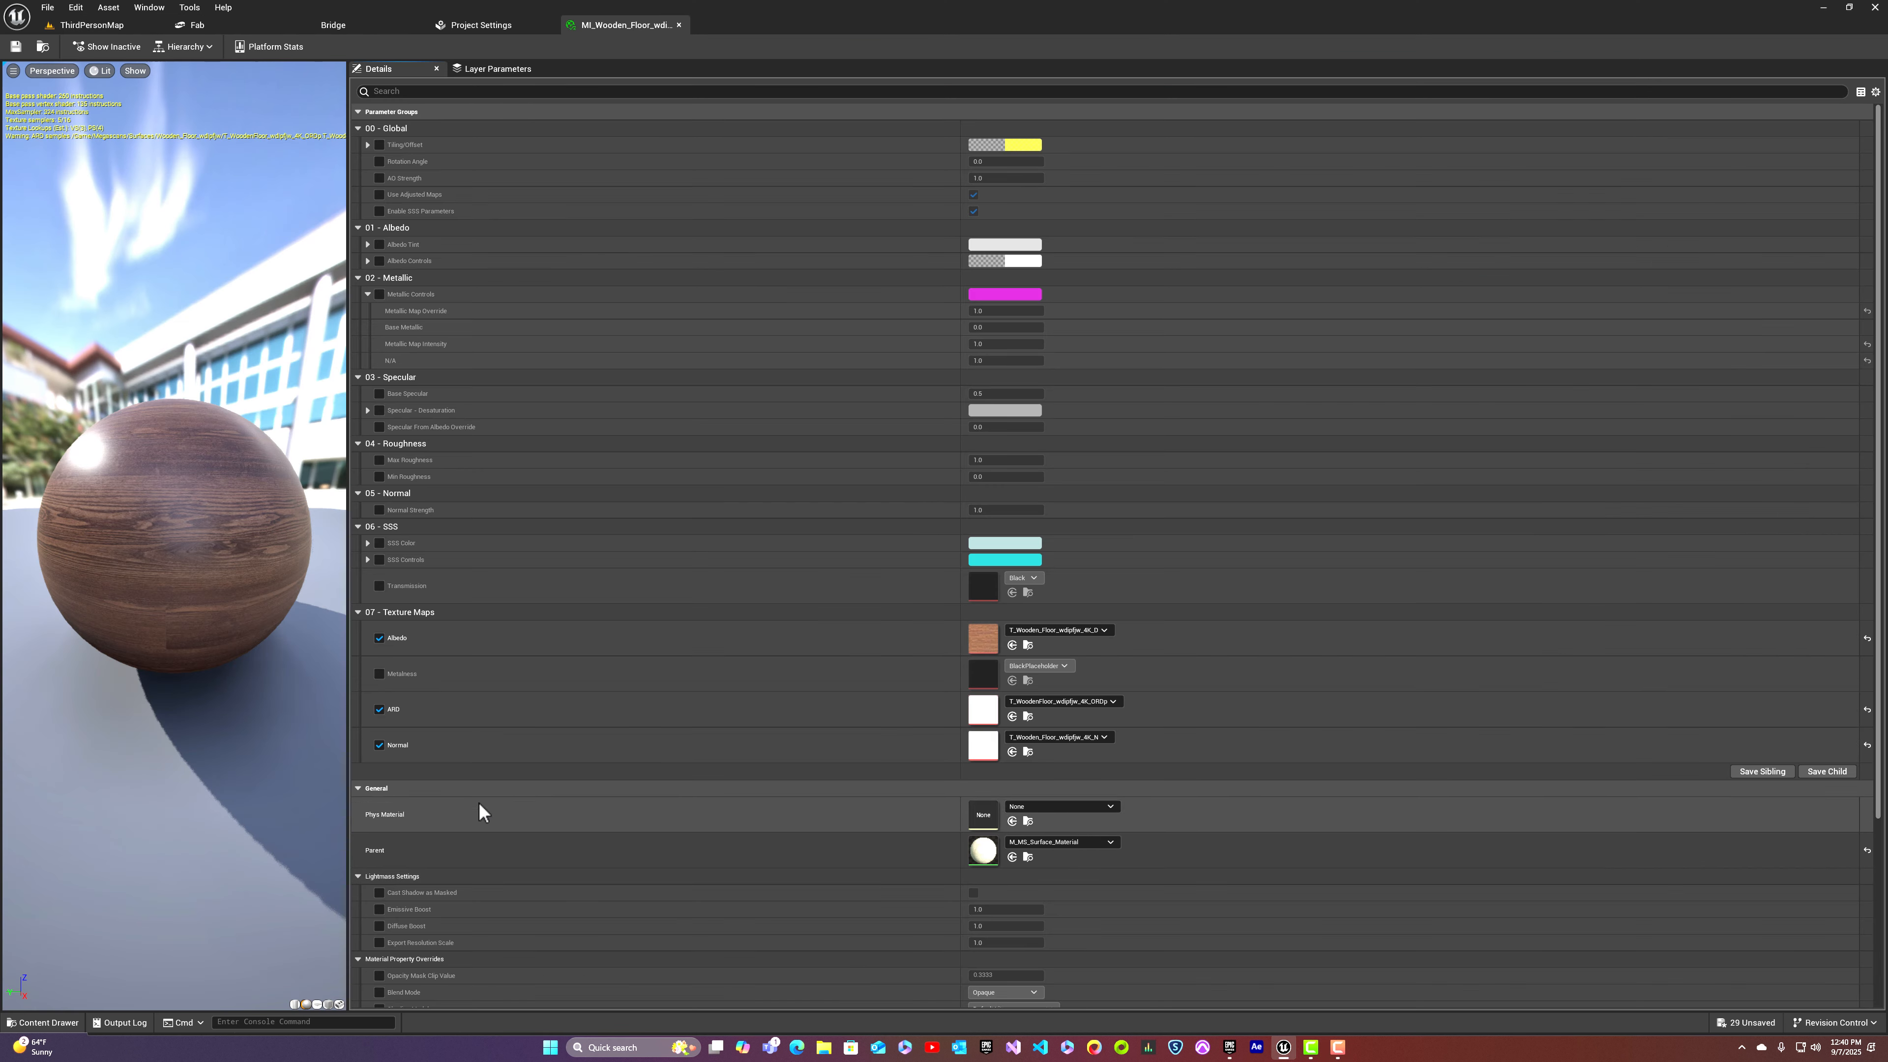
# Step: Filter the material instance's properties by "phy" and set its Phys Material to PM_Wood
pyautogui.click(443, 90)
pyautogui.write('physical')
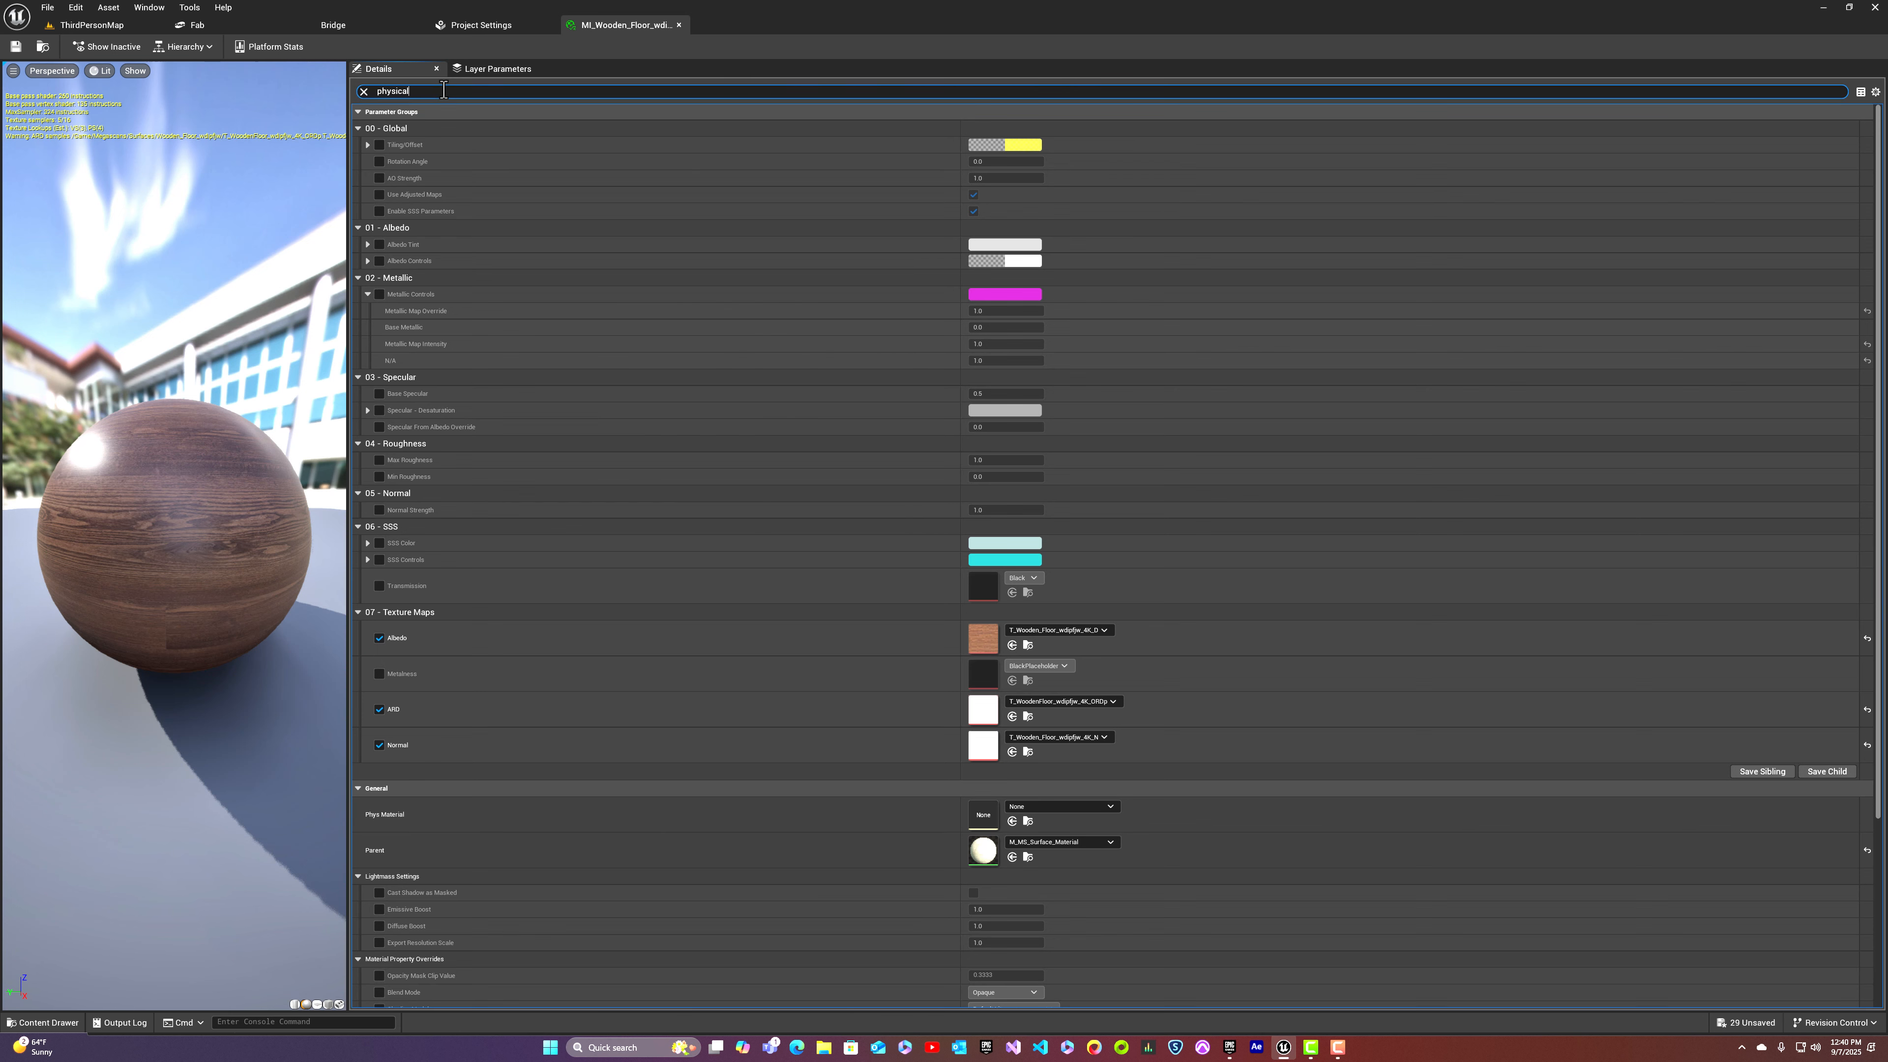
pyautogui.press('BackSpace')
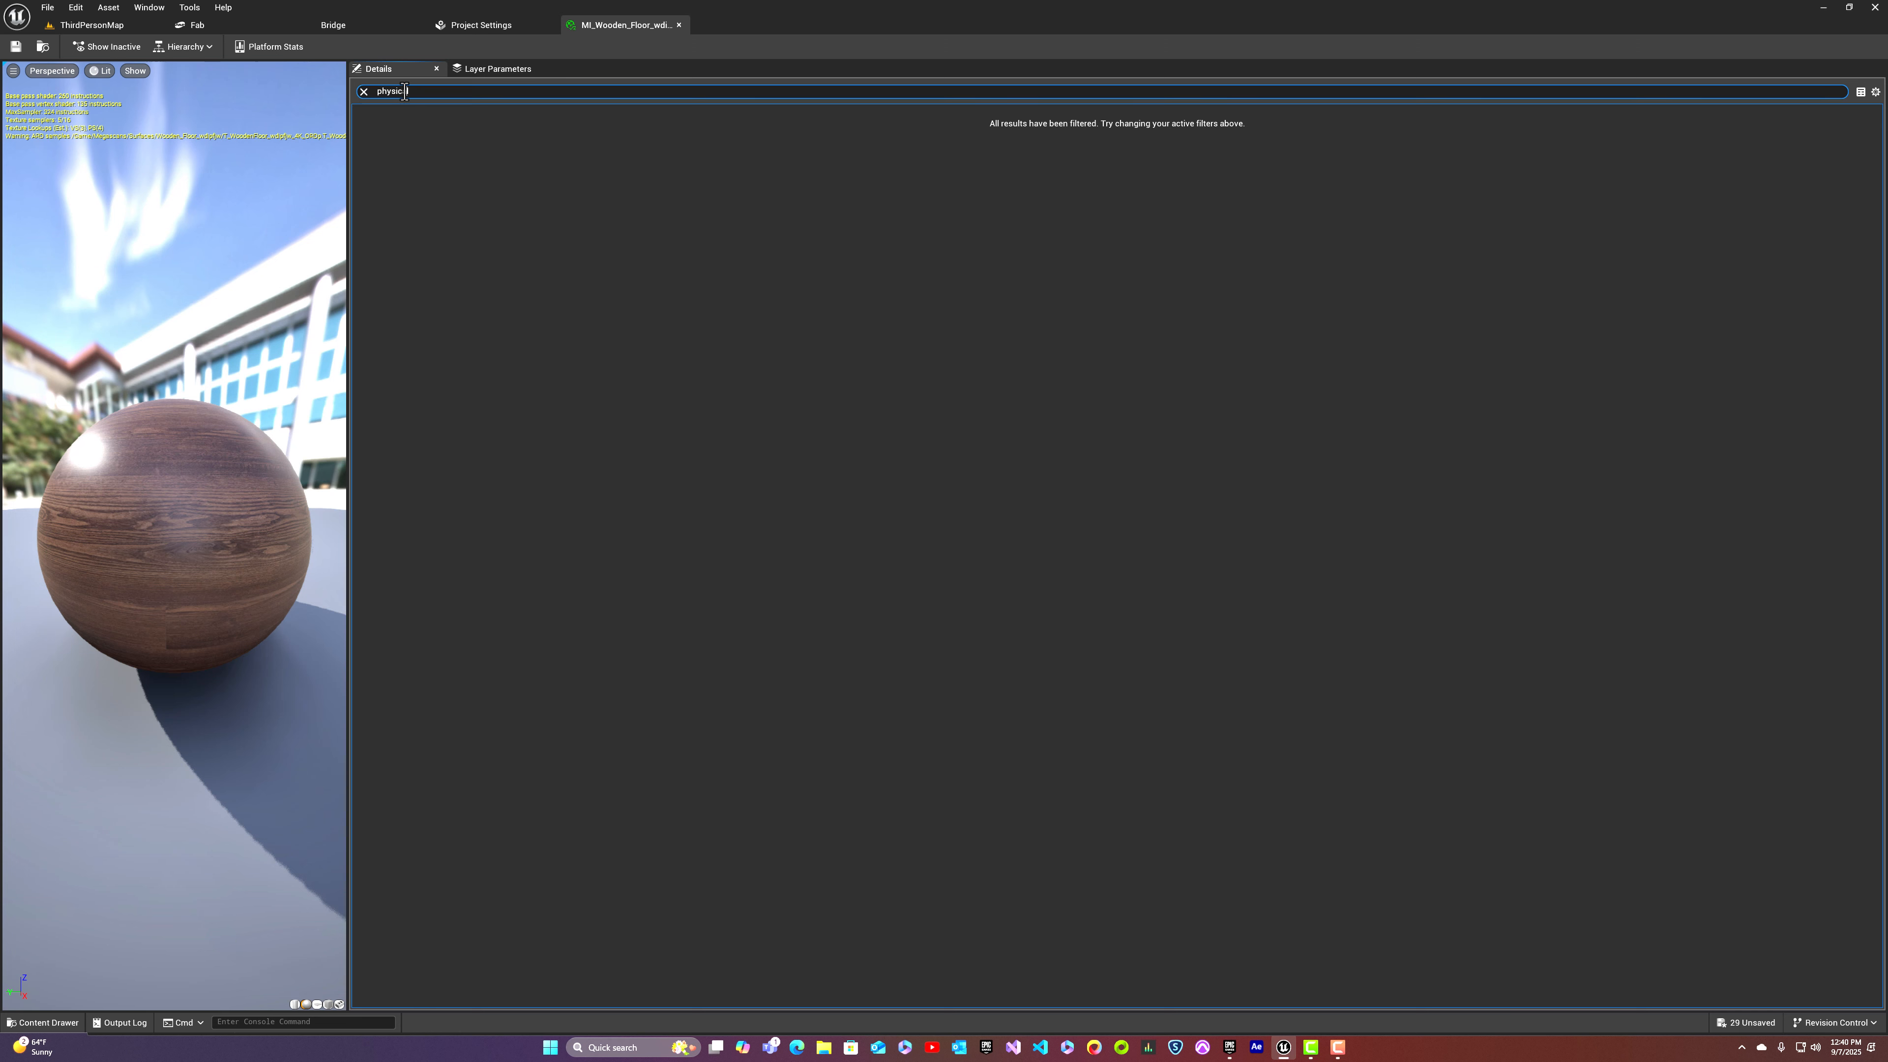
pyautogui.write('hysi')
pyautogui.press('BackSpace')
pyautogui.press('BackSpace')
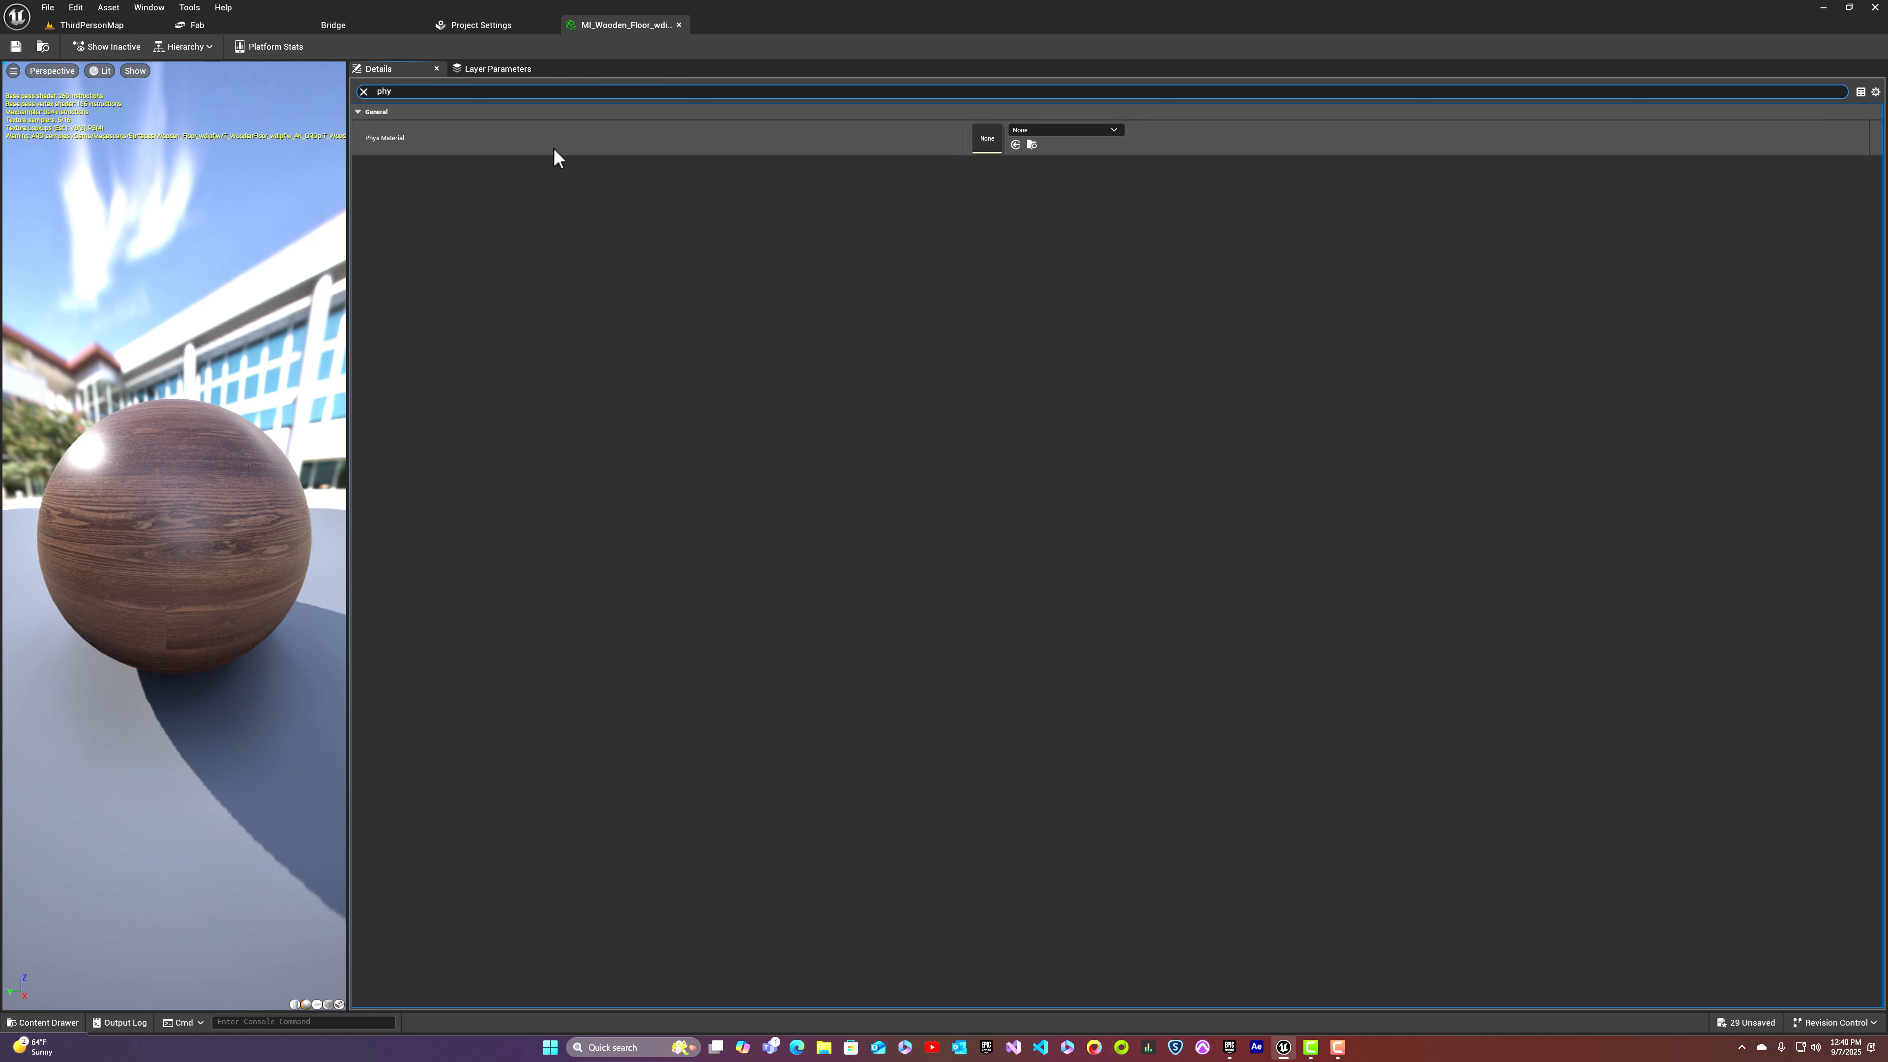
pyautogui.click(1067, 132)
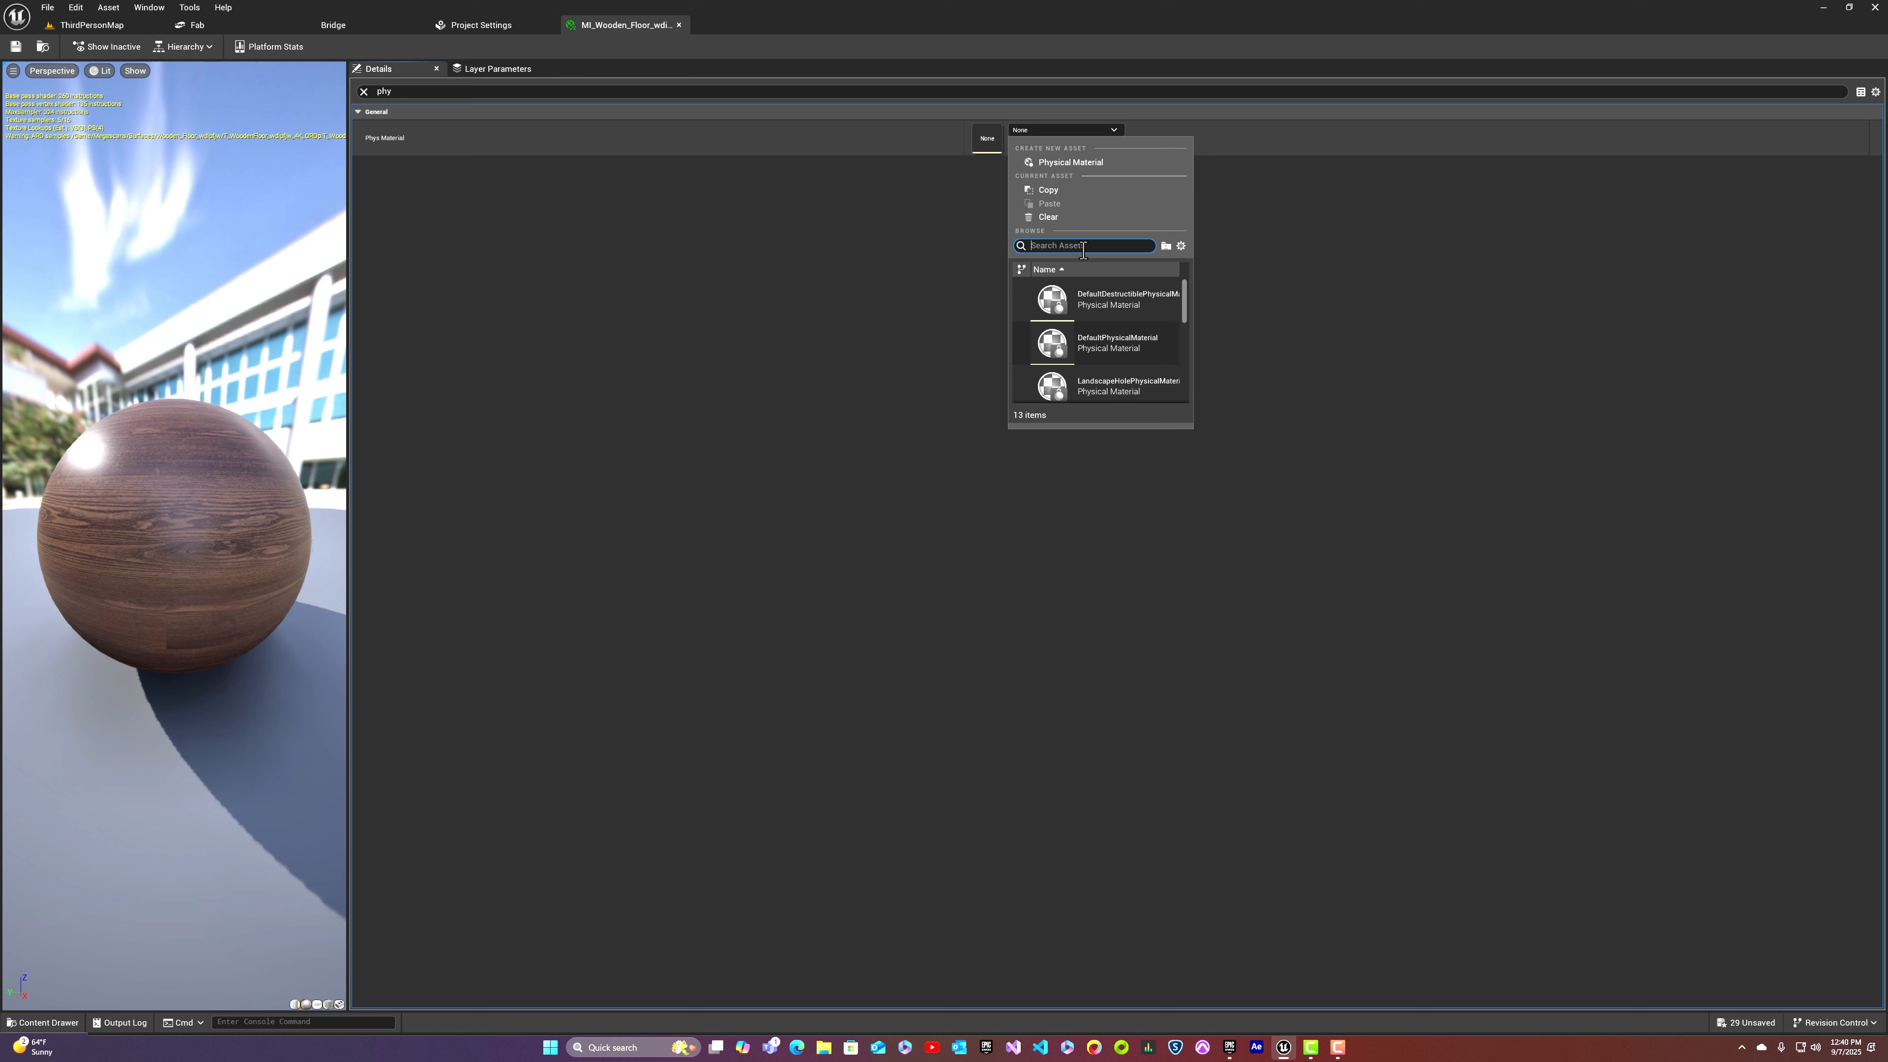
pyautogui.write('PM_')
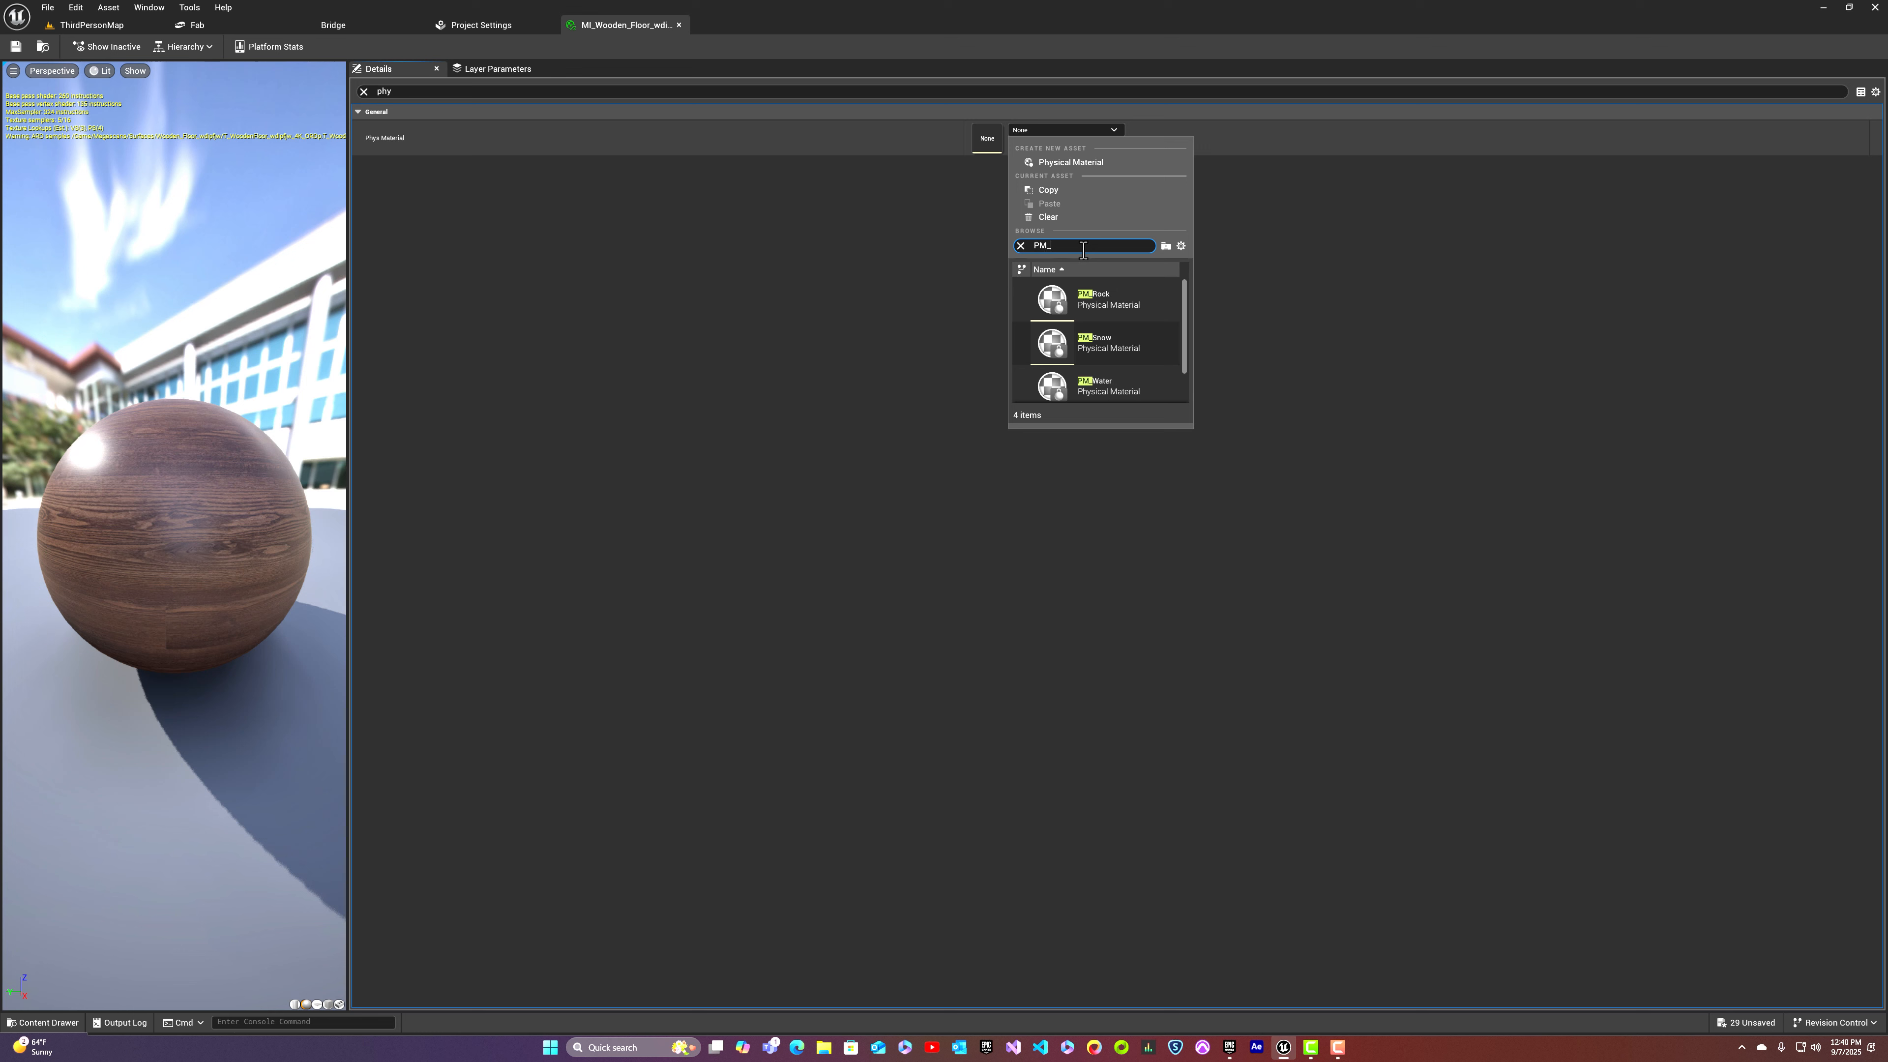
pyautogui.write('wo')
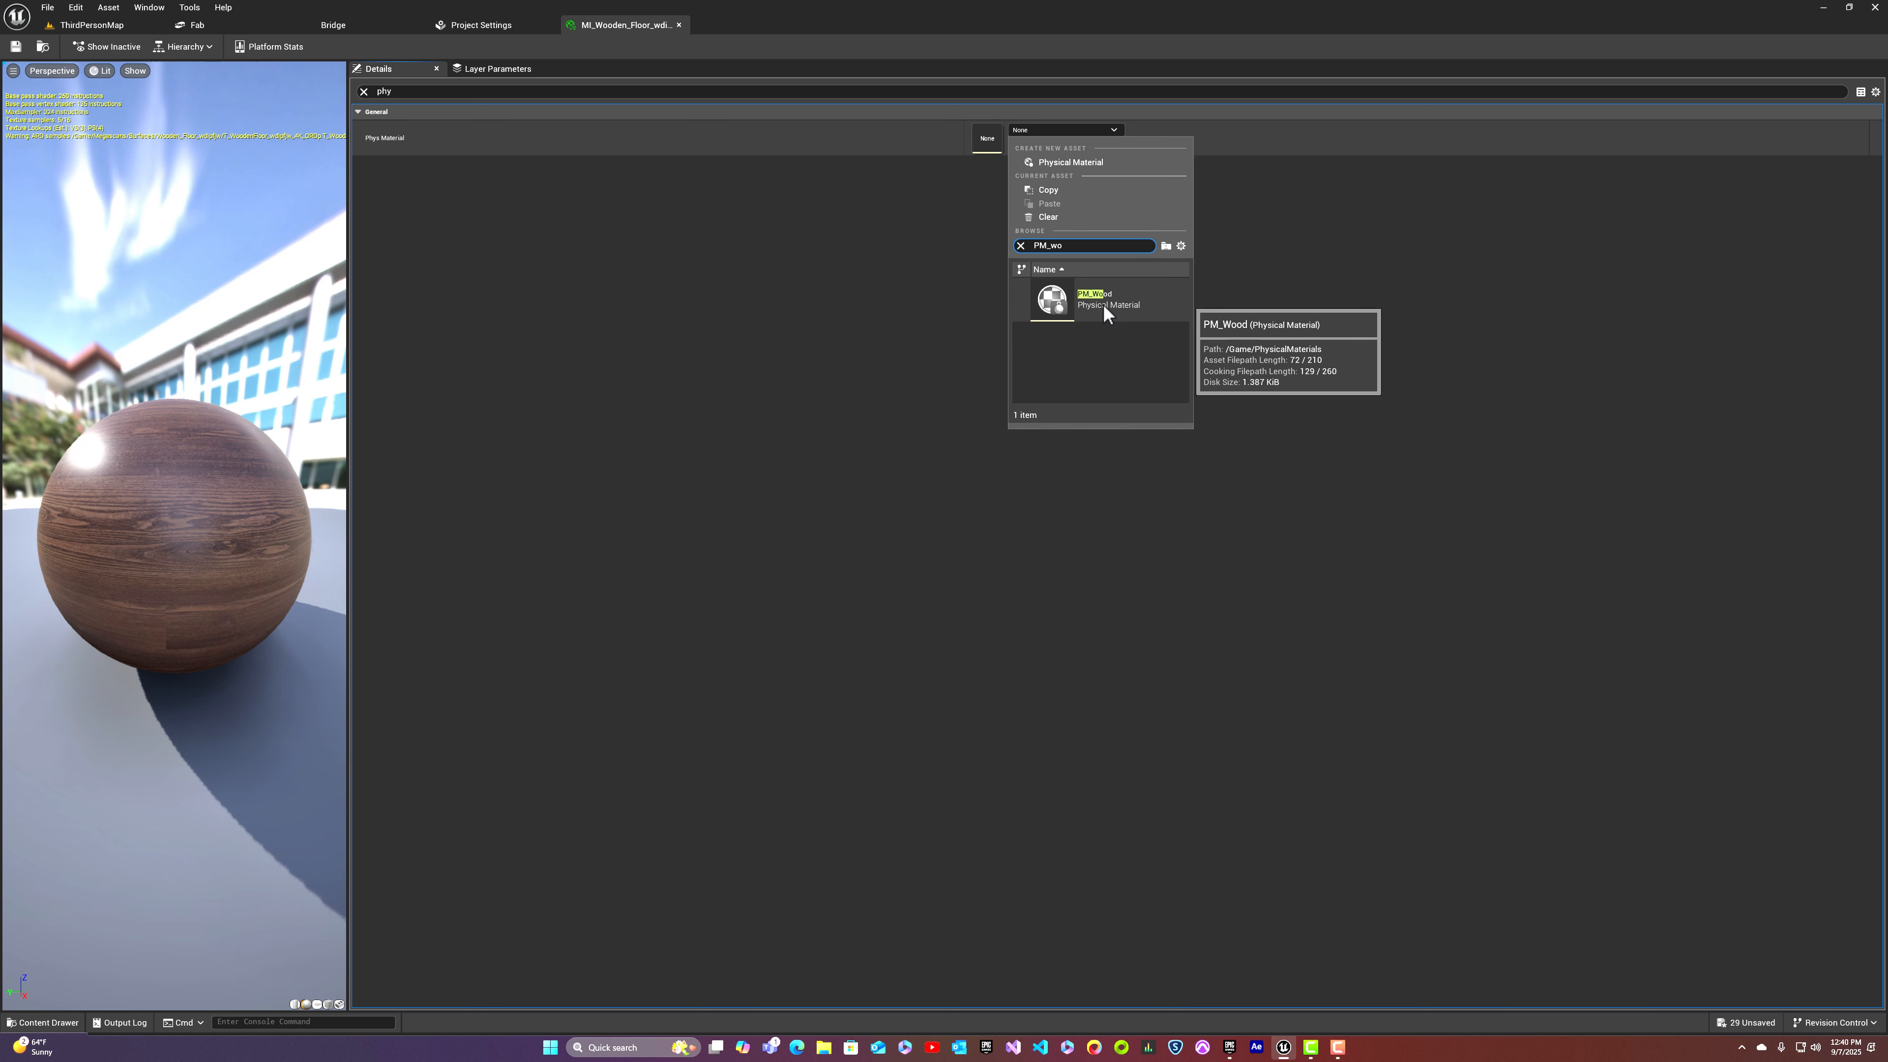
pyautogui.click(1103, 304)
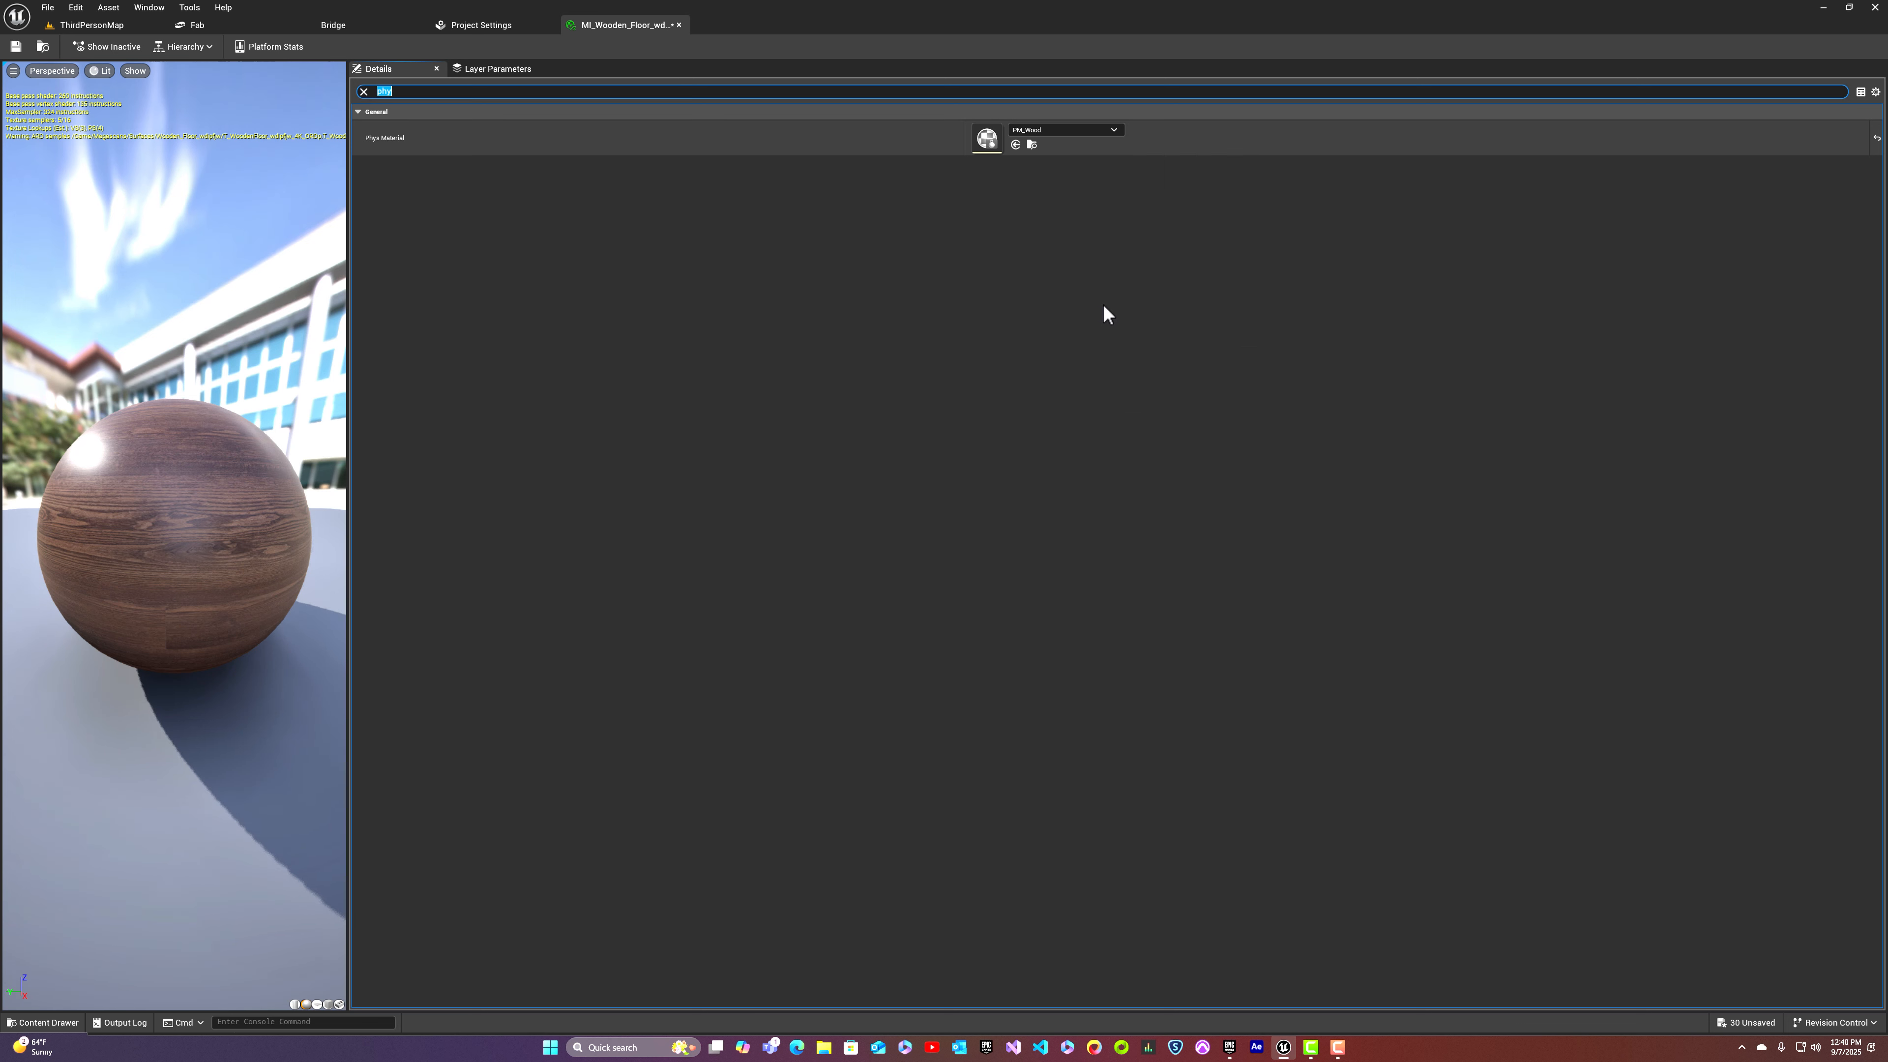
# Step: Clear the property filter, then save and close the wooden floor material instance and return to the level
pyautogui.click(364, 91)
pyautogui.click(16, 46)
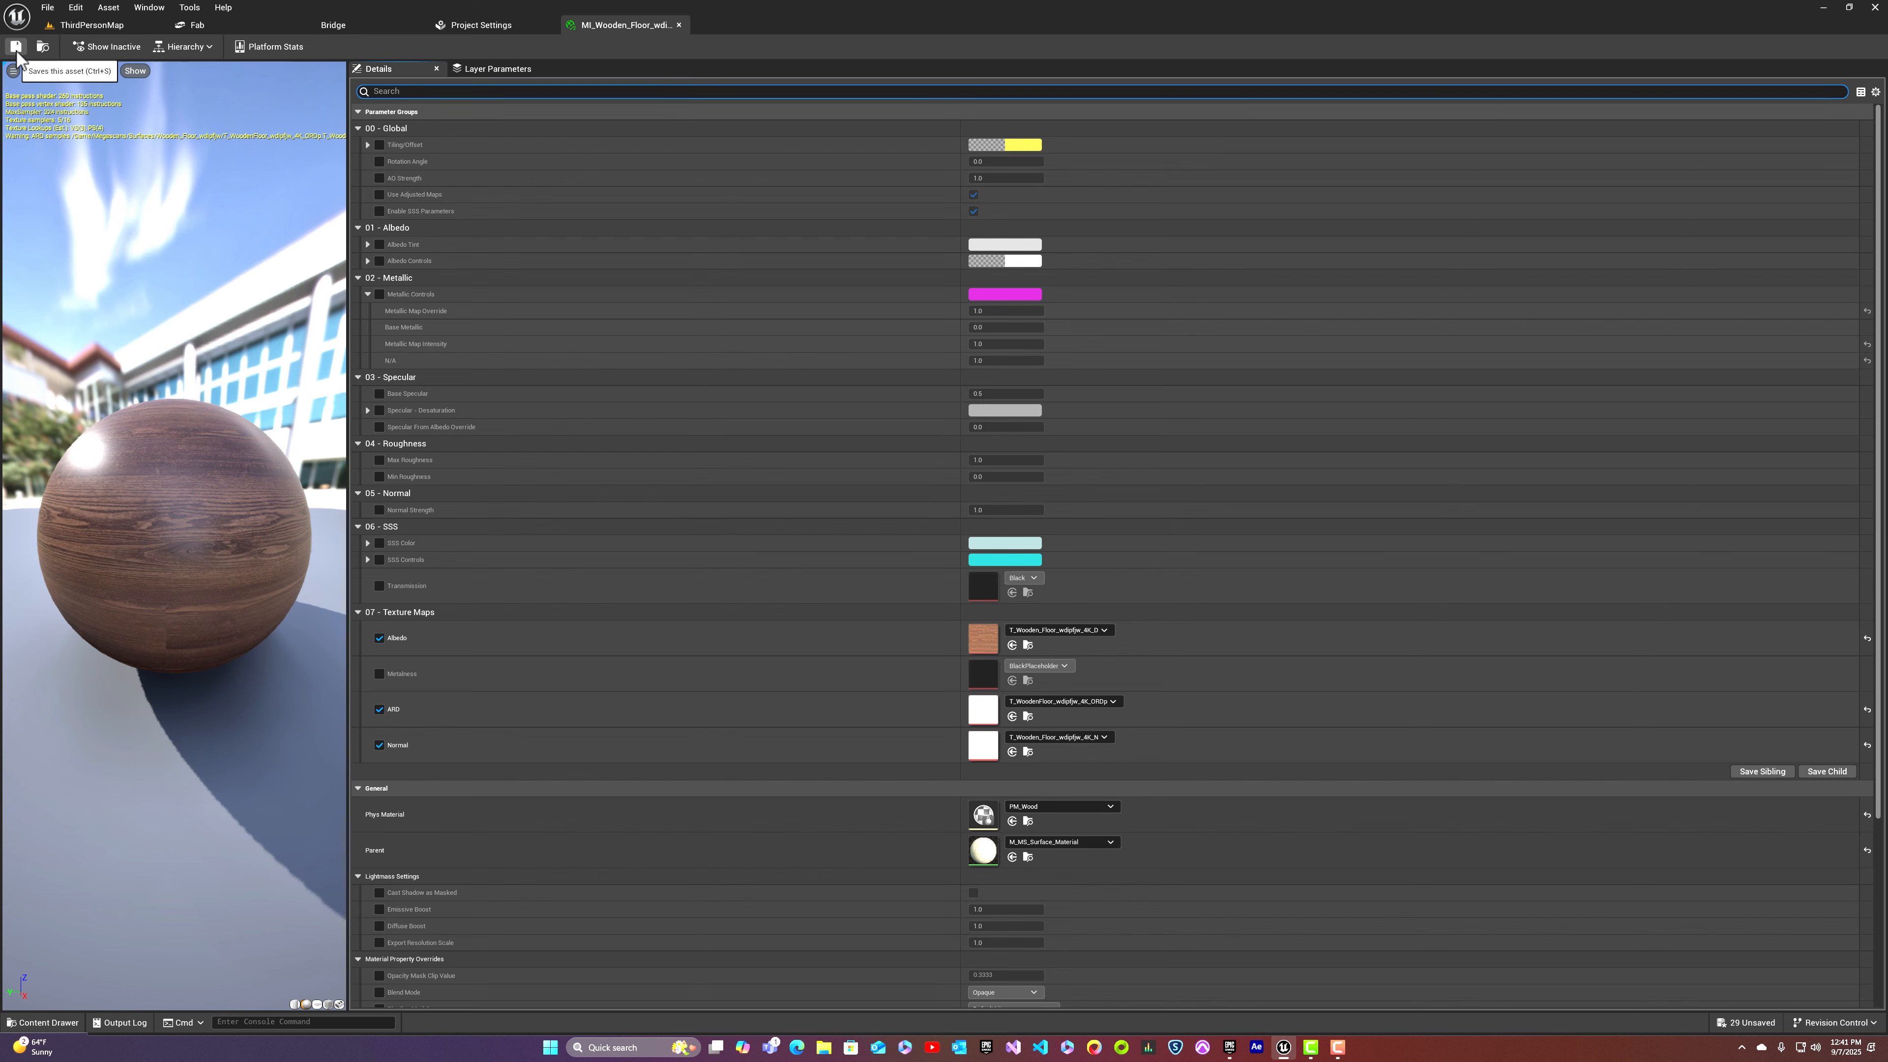
pyautogui.click(678, 24)
pyautogui.click(91, 24)
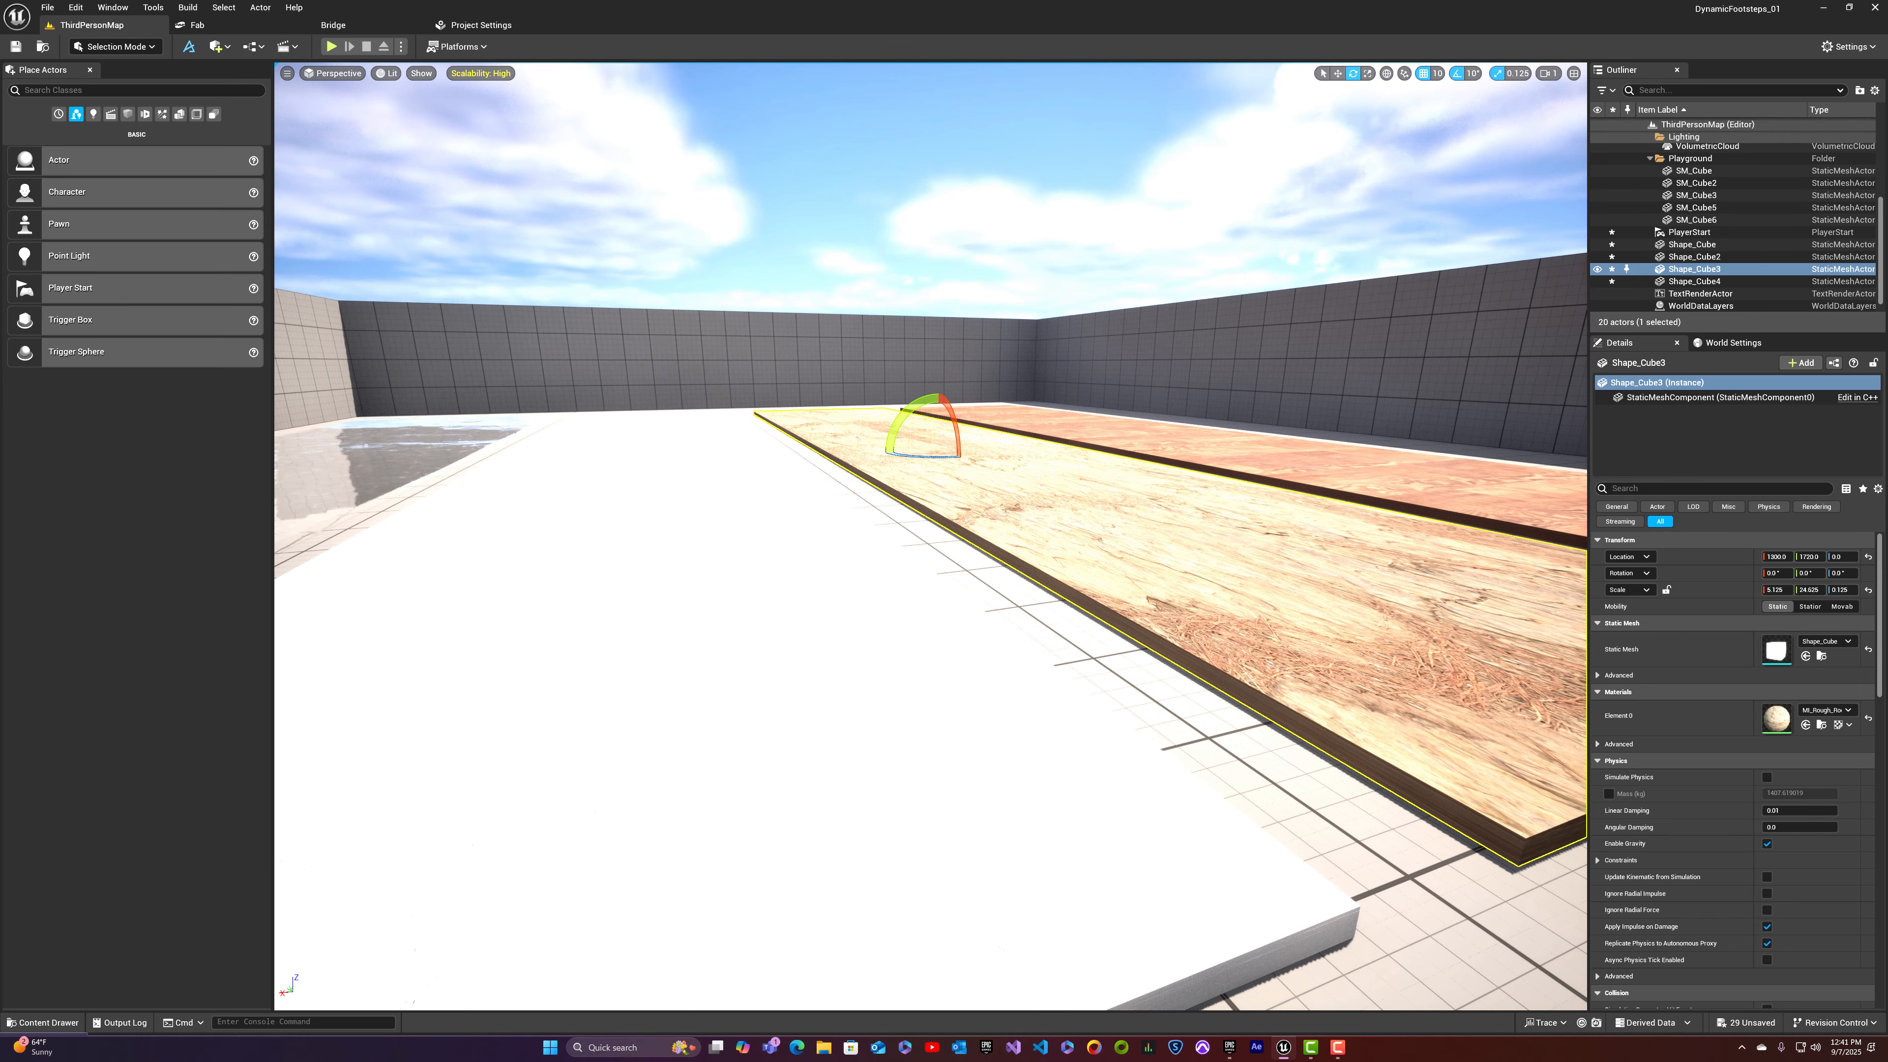
# Step: Open the rough rocky ground material instance from its Rough_Rocky_Ground folder inside the Megascans Surfaces folder
pyautogui.hotkey('ctrl', 'space')
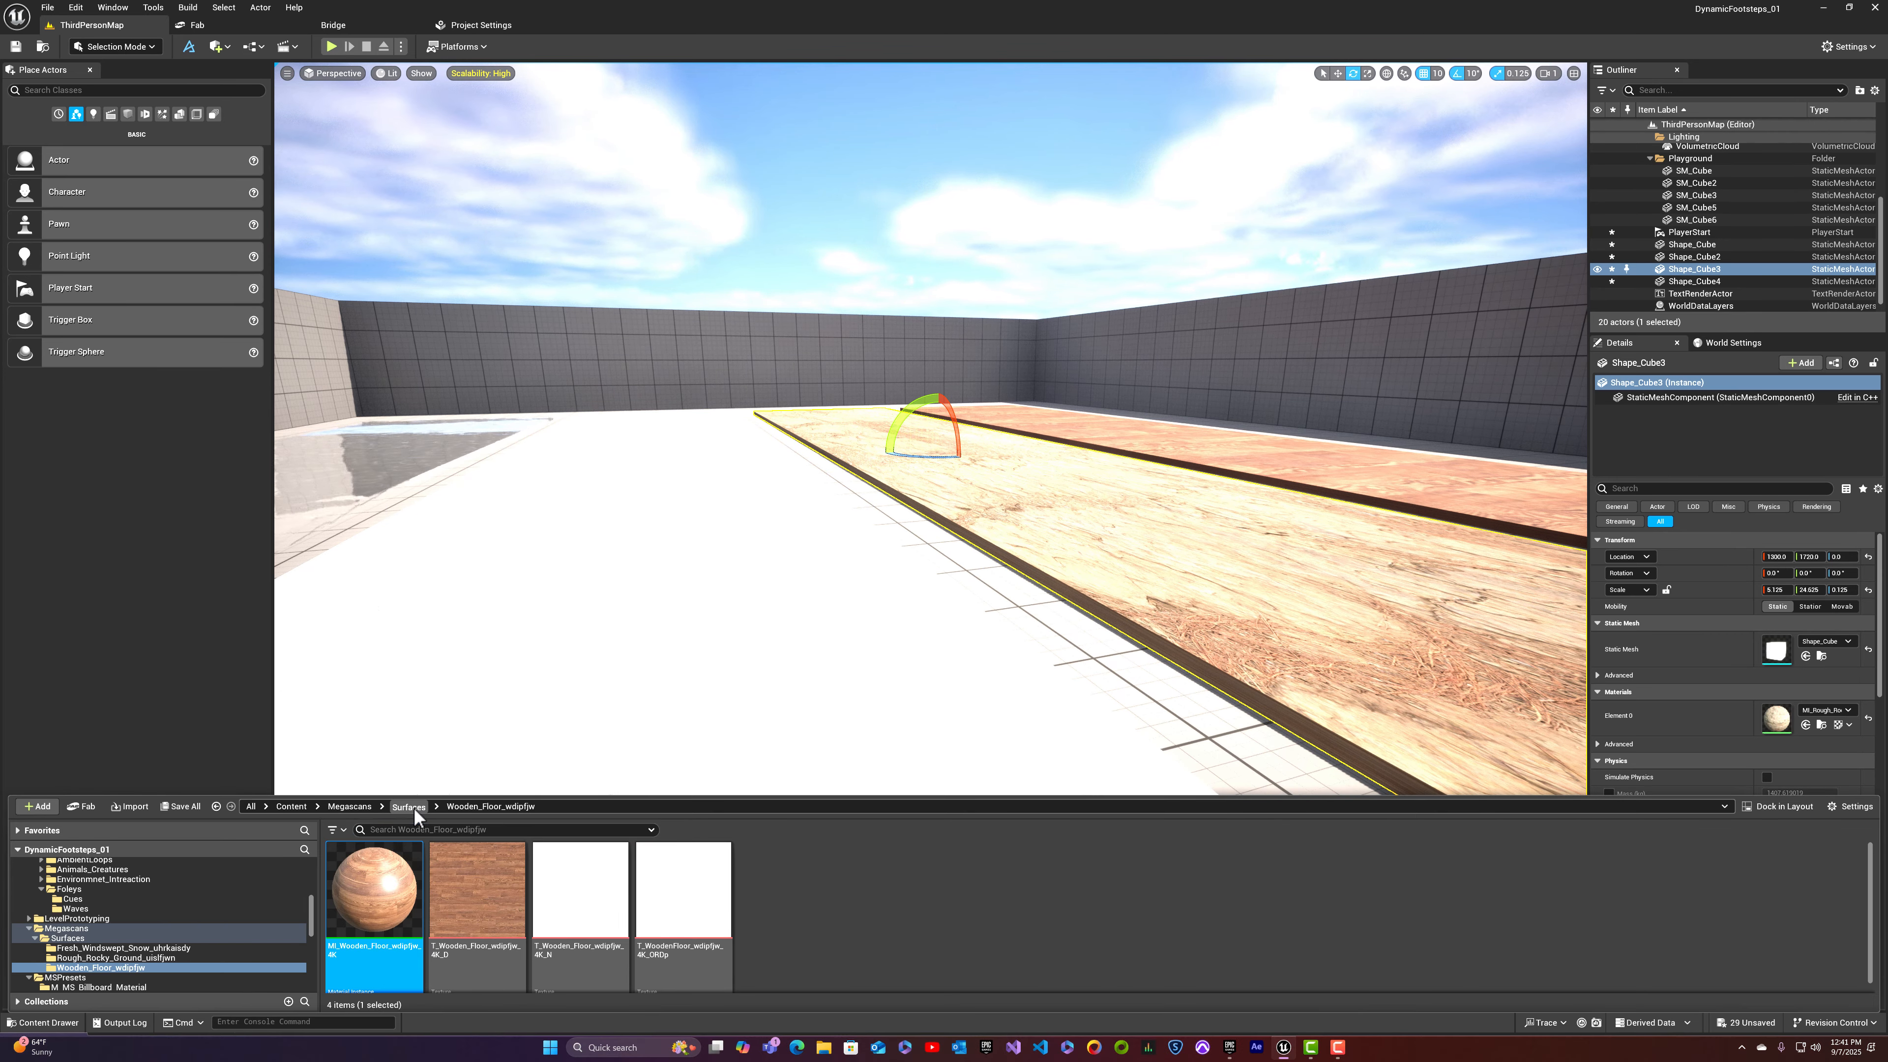
pyautogui.click(409, 806)
pyautogui.doubleClick(476, 892)
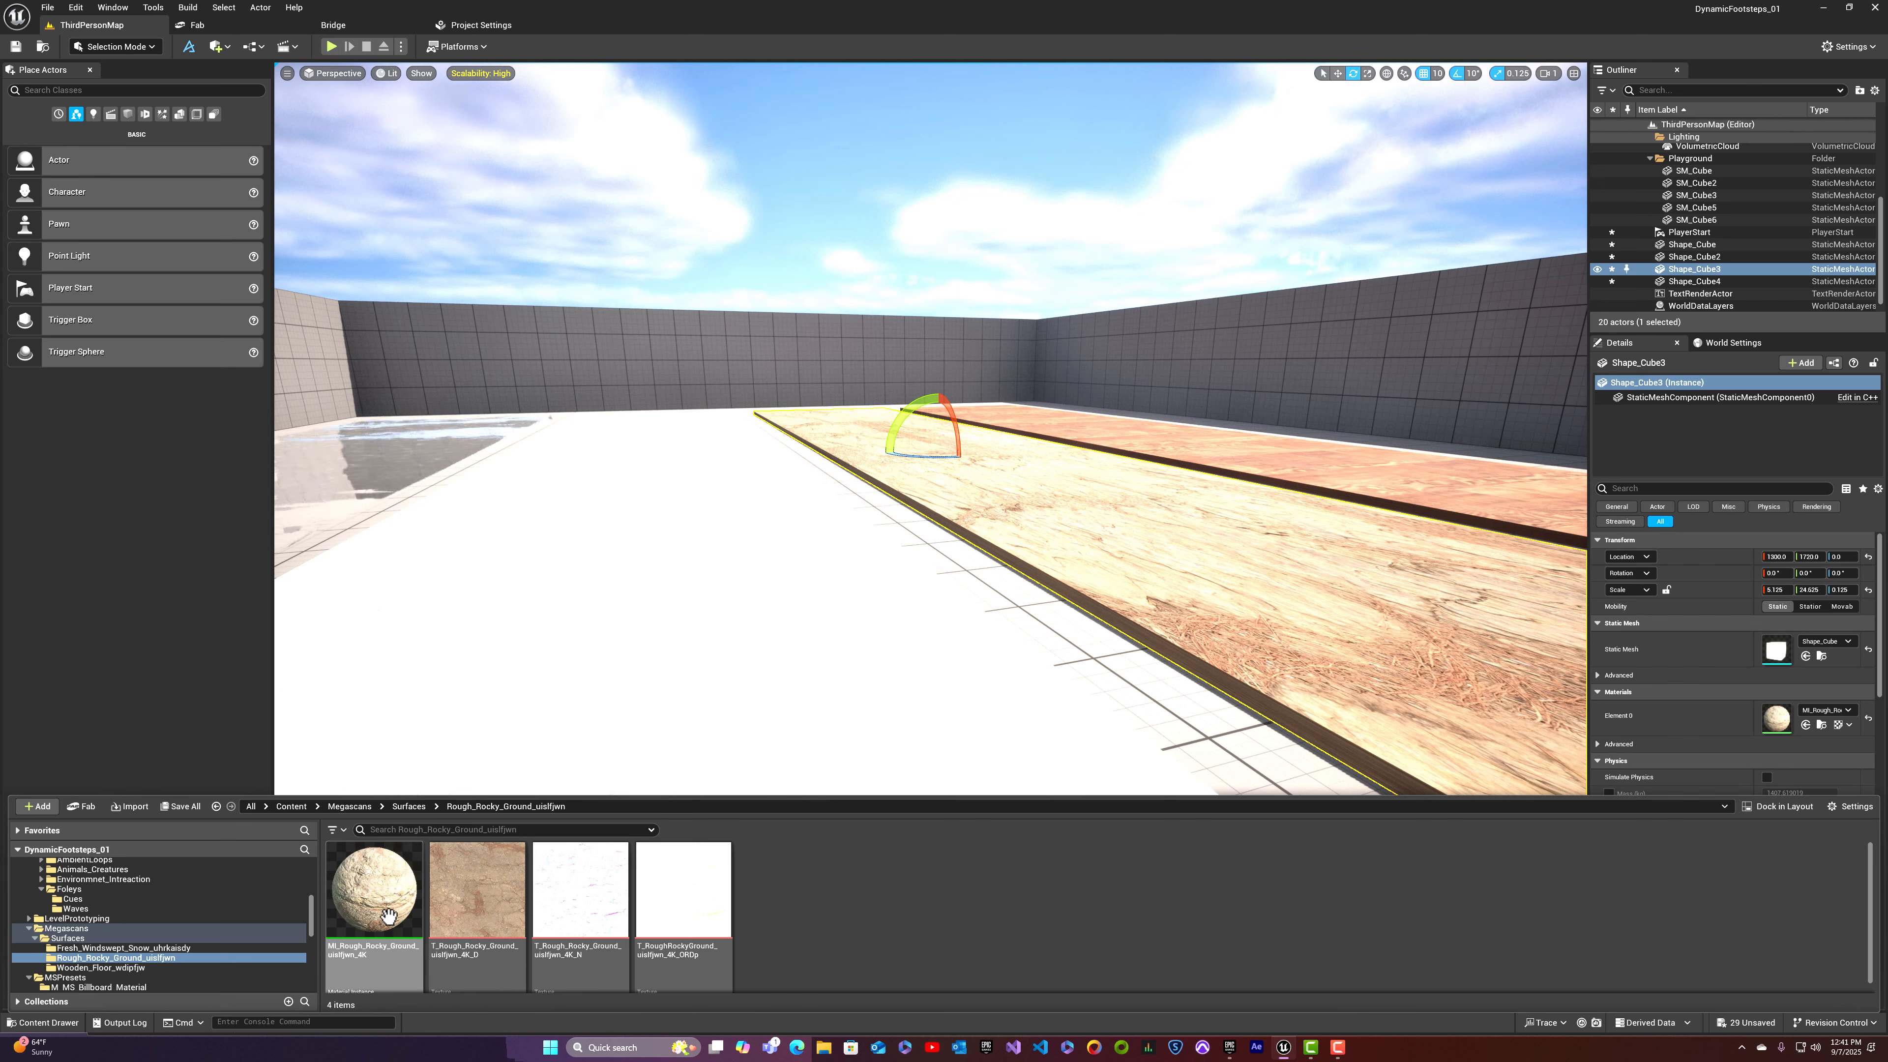
pyautogui.doubleClick(384, 897)
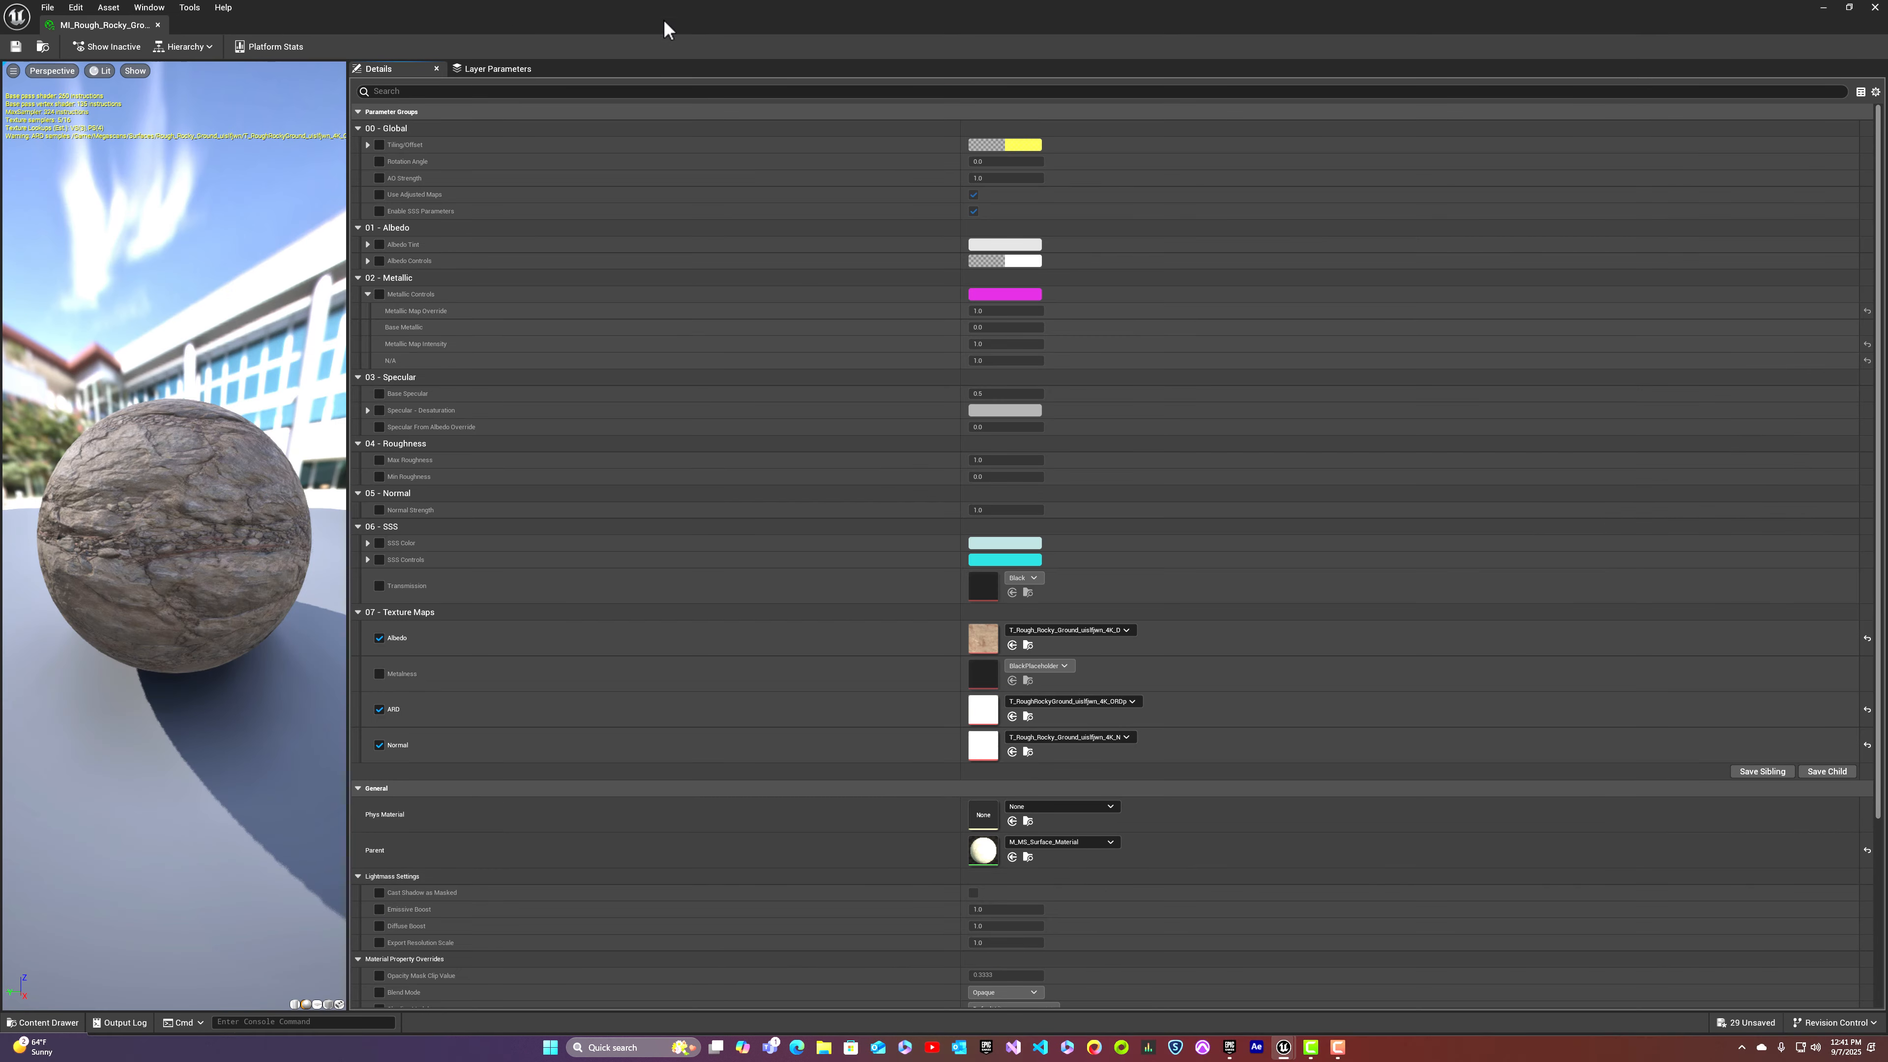
# Step: Filter the rocky ground instance's properties by "phys", set its Phys Material to PM_Rock, and save and close the instance
pyautogui.write('phys')
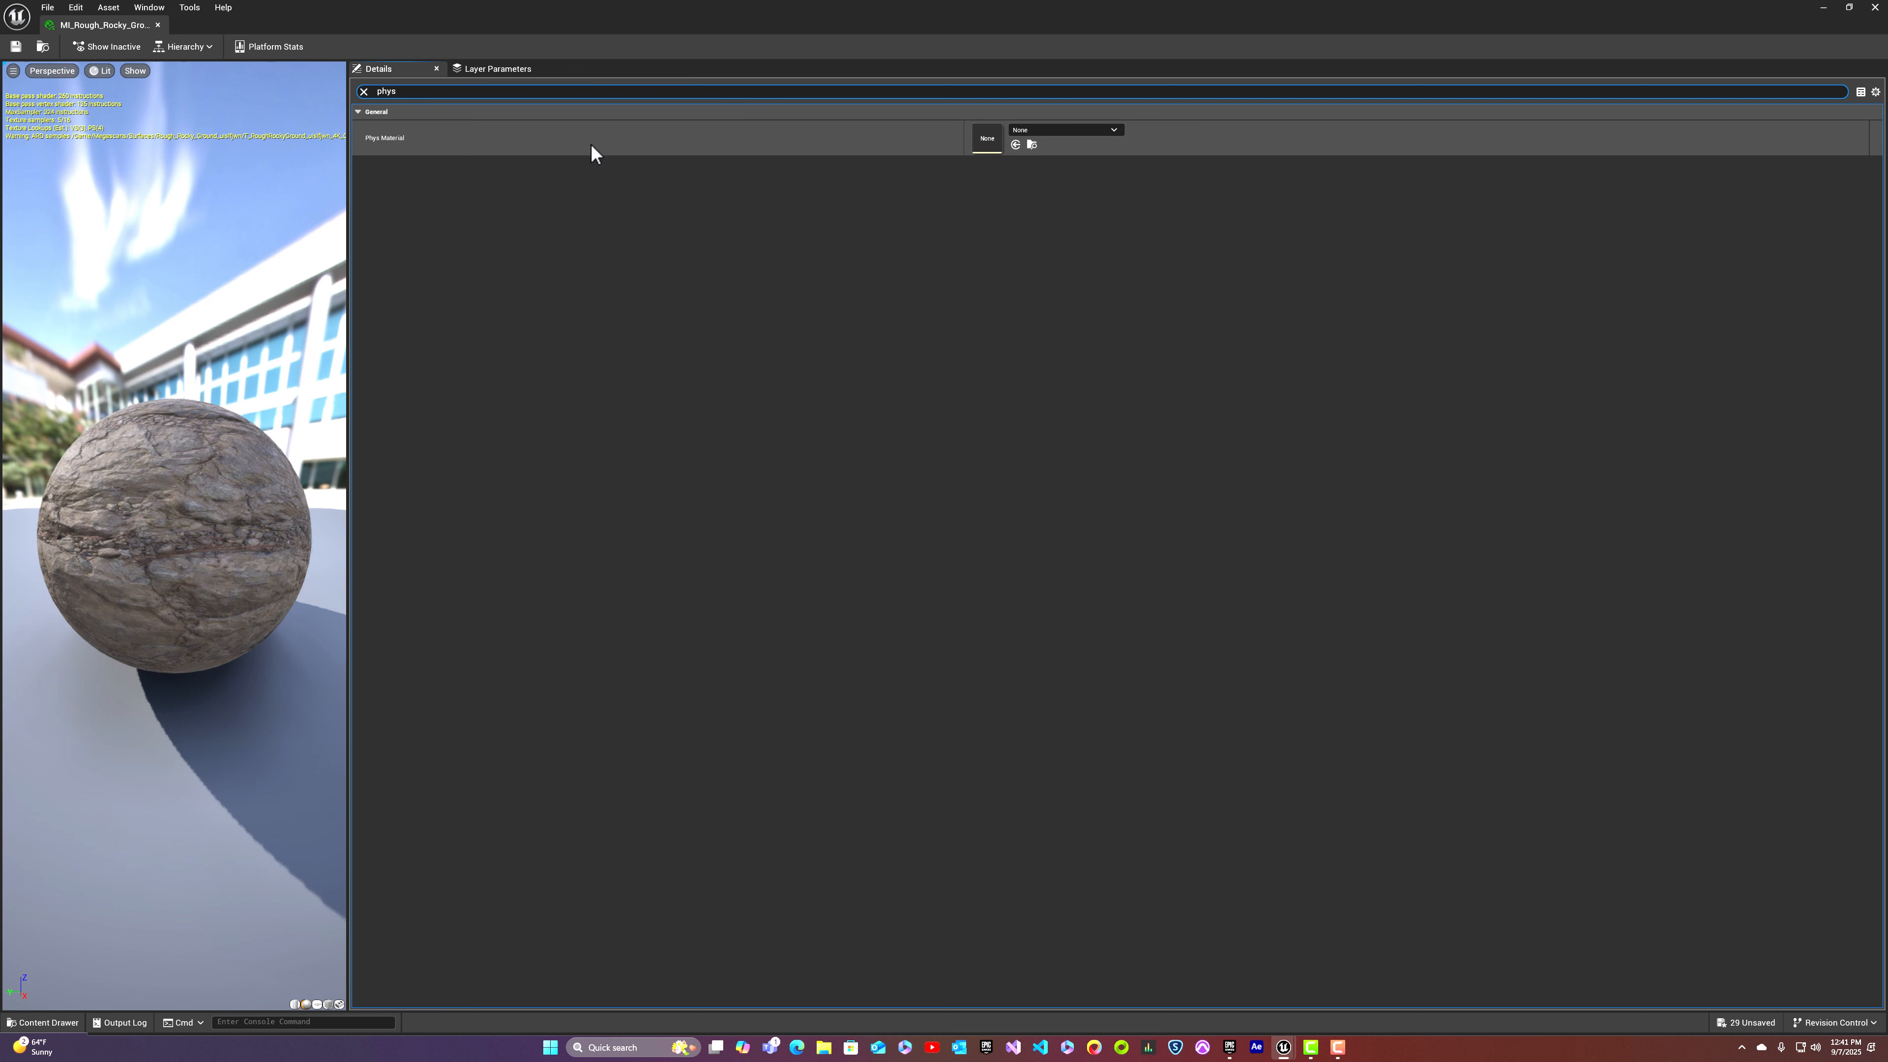
pyautogui.click(1109, 131)
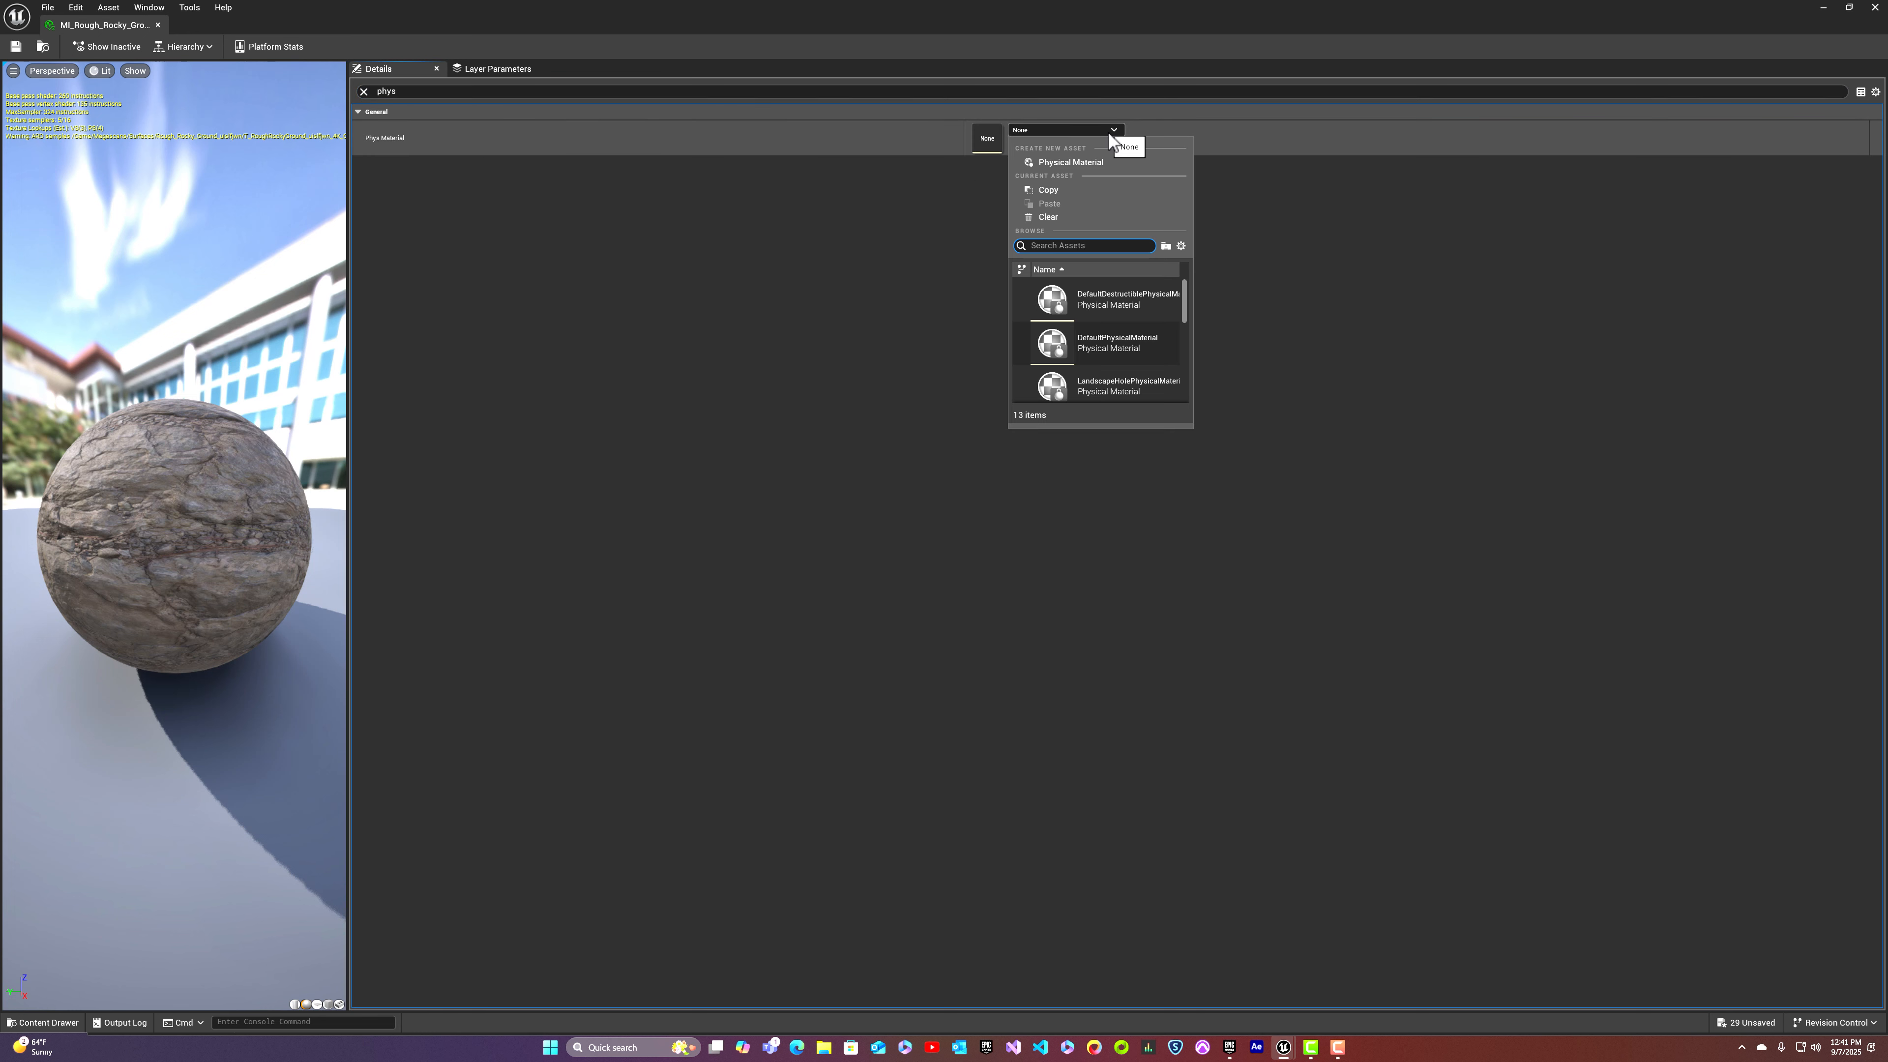
pyautogui.write('P')
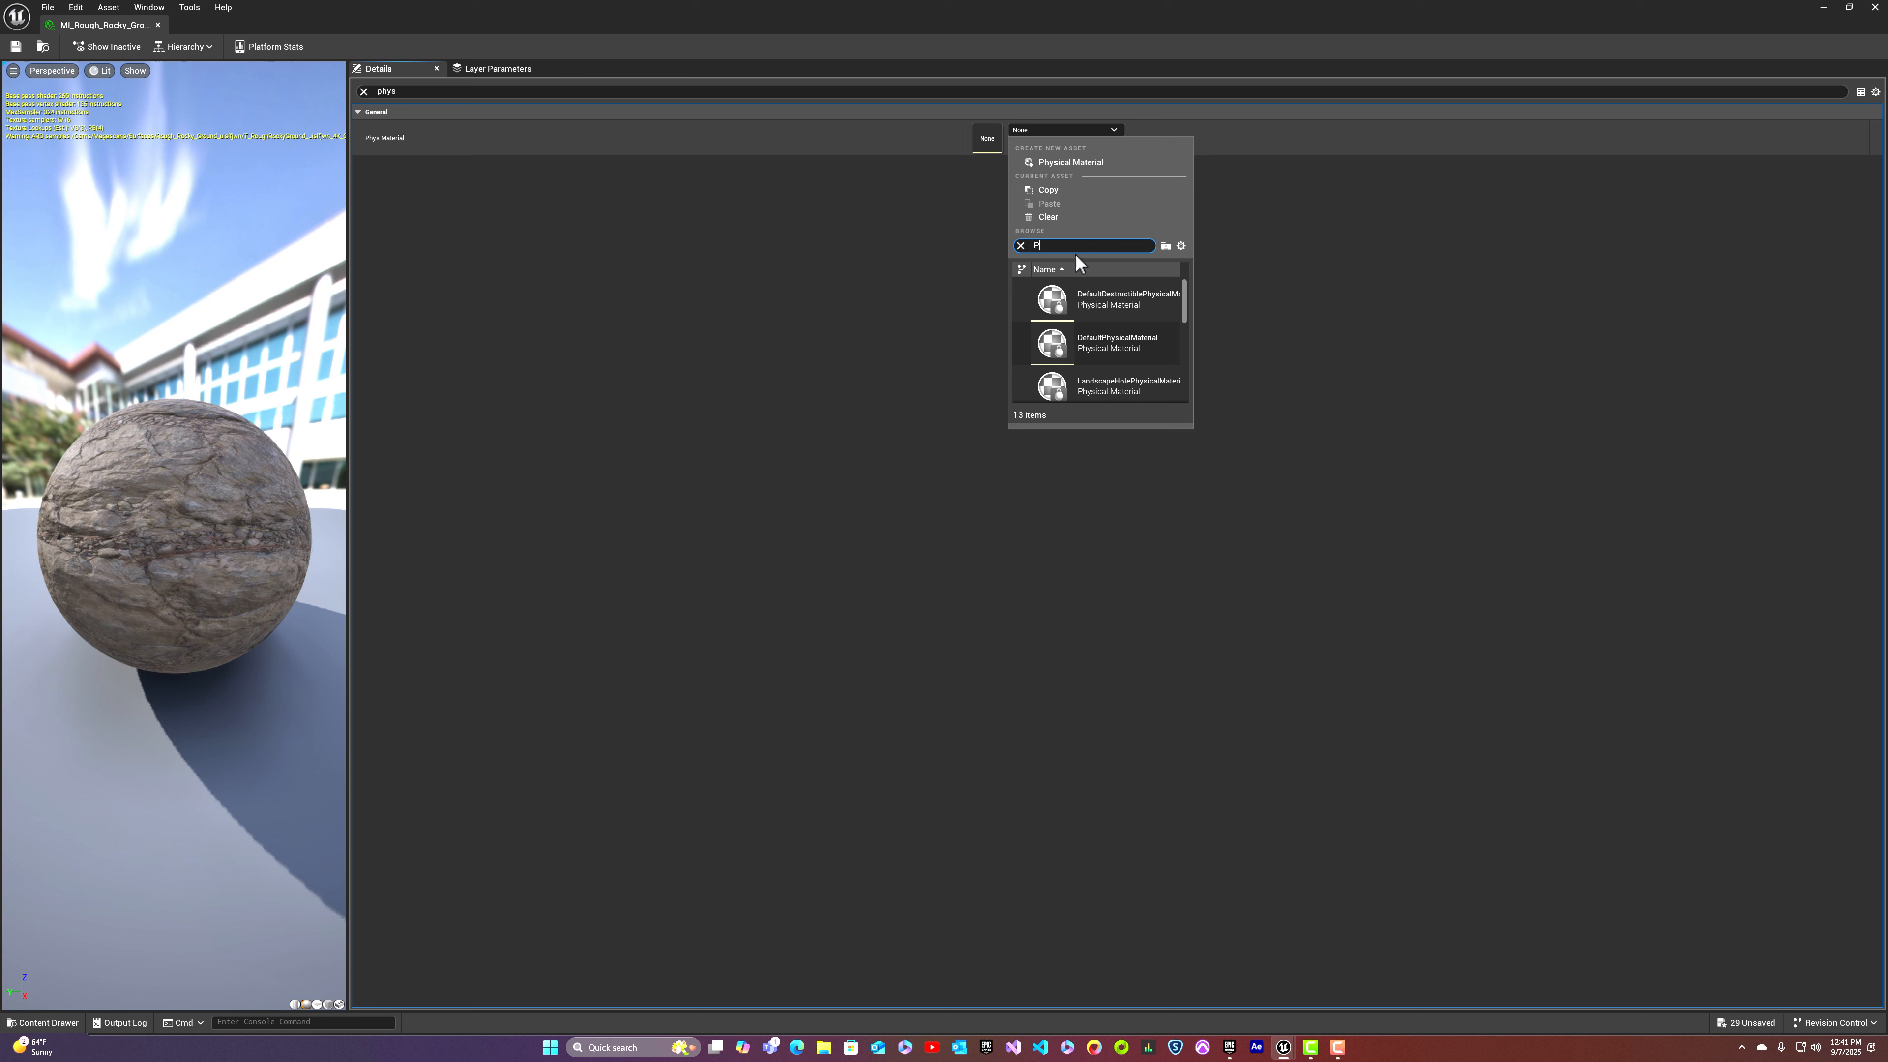
pyautogui.write('M_R')
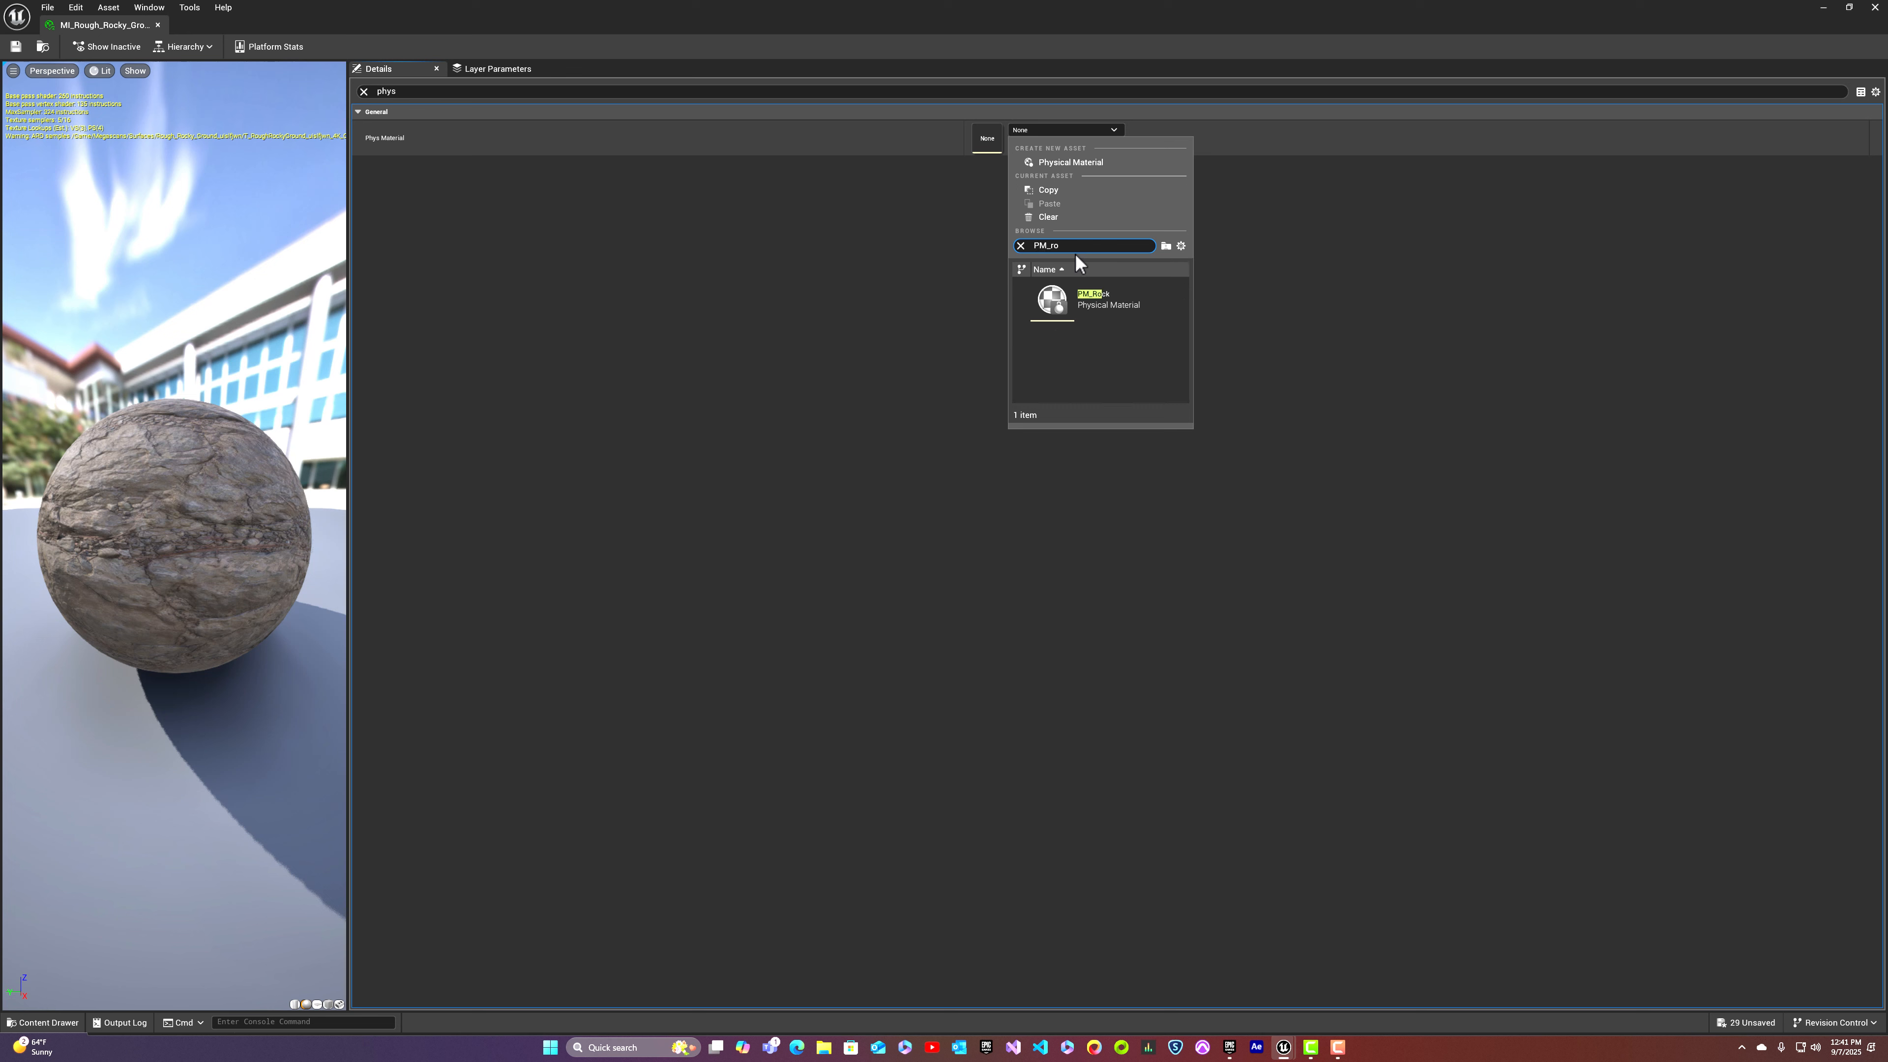
pyautogui.click(1070, 297)
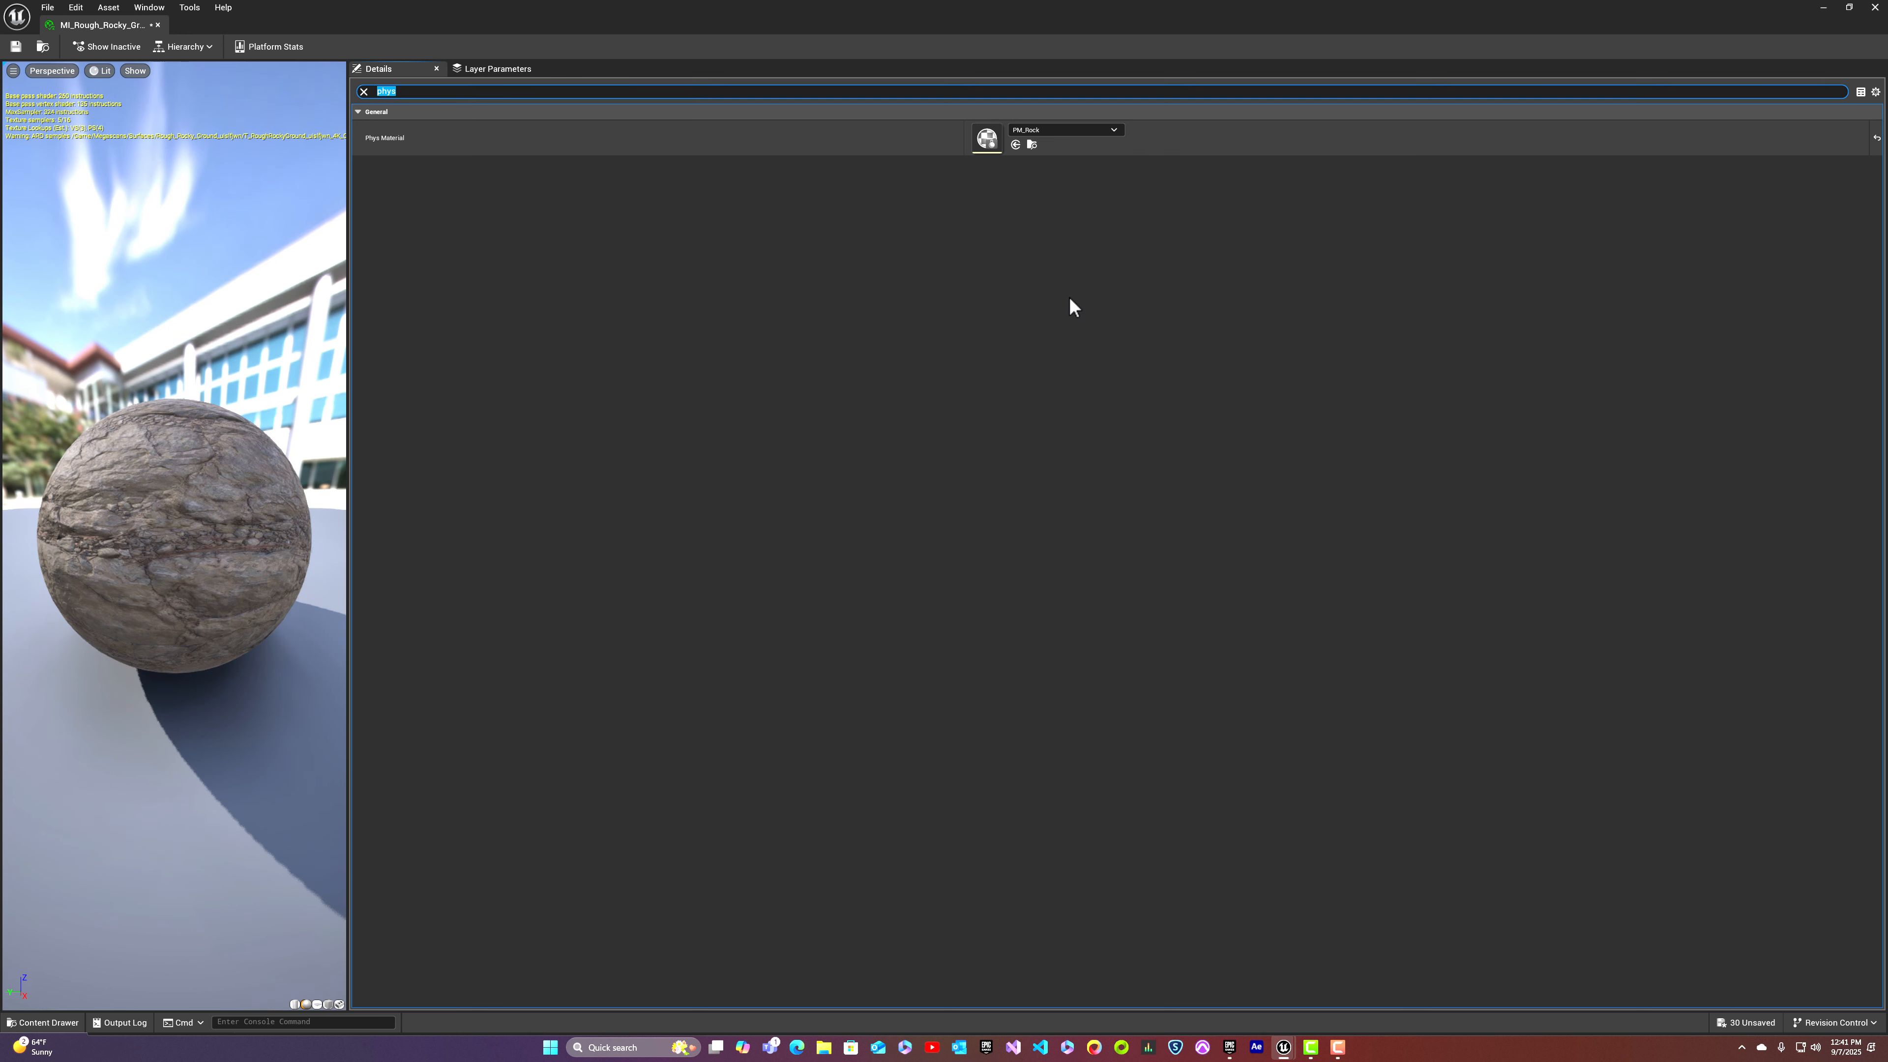
pyautogui.click(16, 46)
pyautogui.click(158, 25)
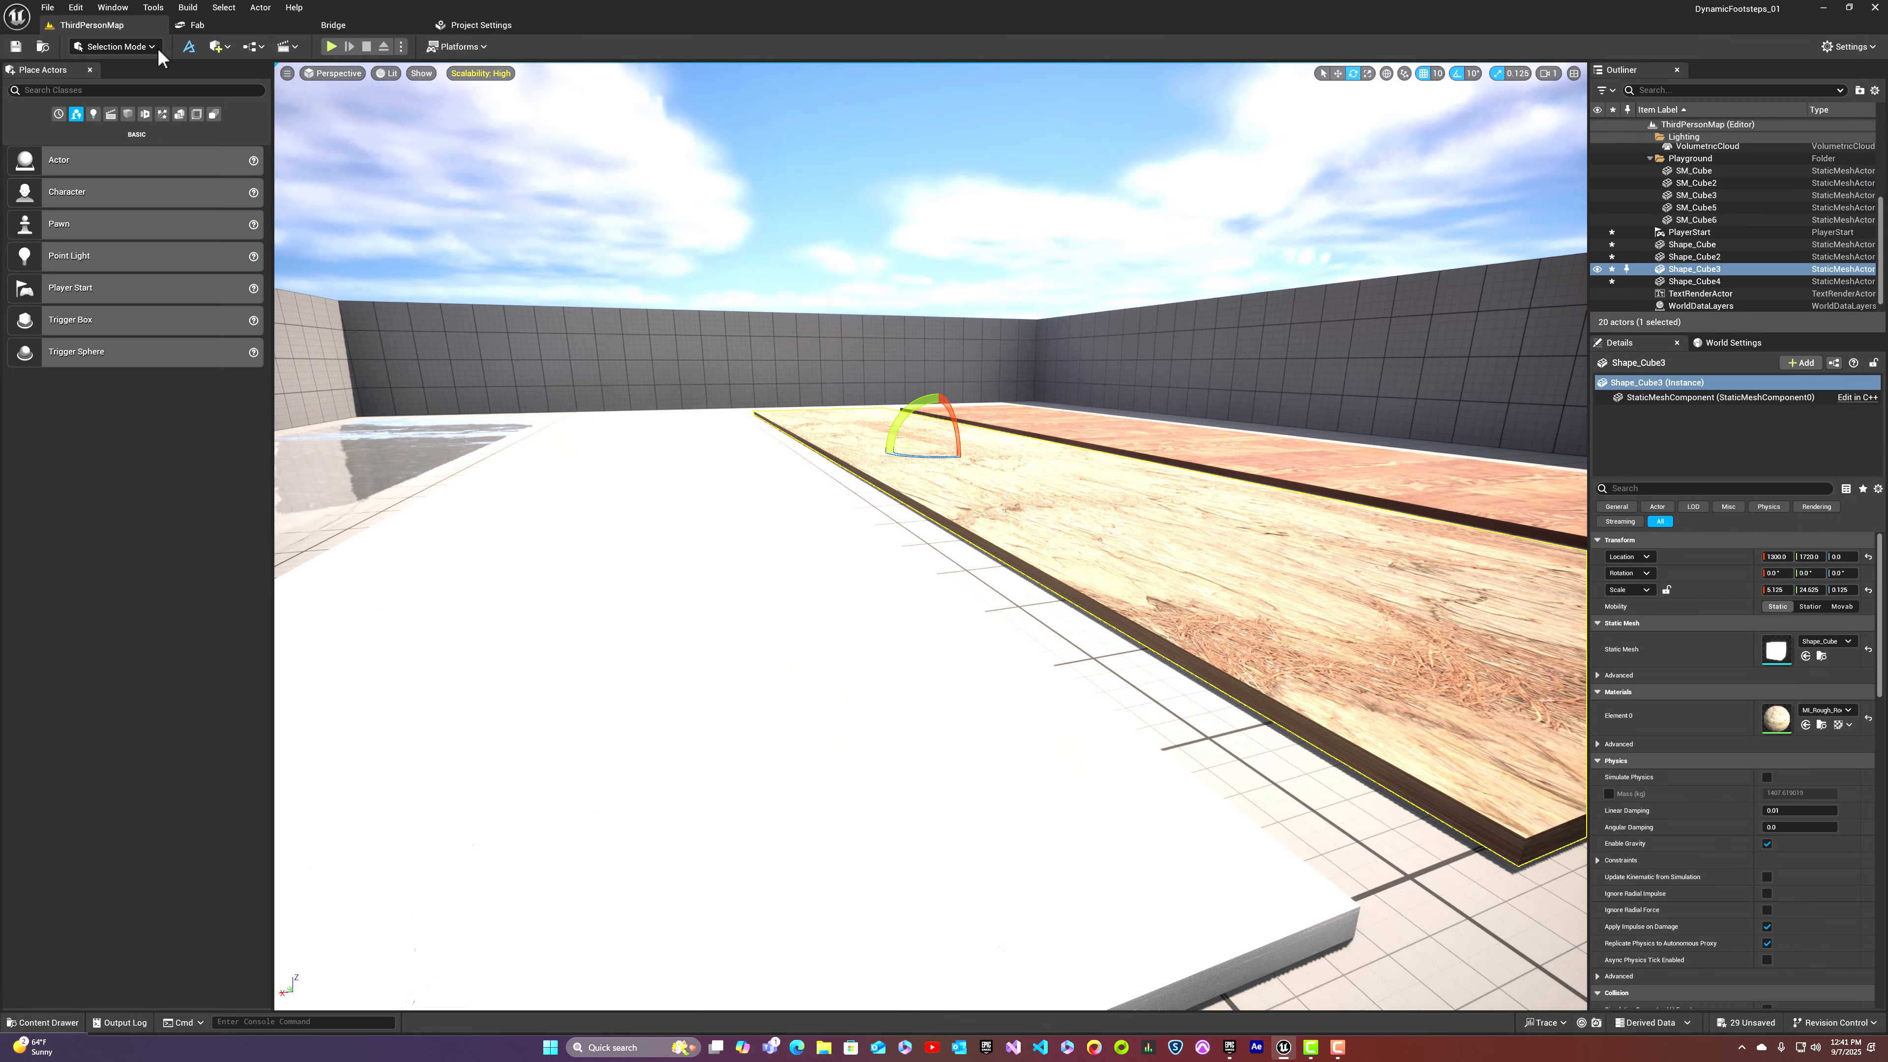
# Step: Open the snow material instance from its Fresh_Windswept_Snow folder inside the Megascans Surfaces folder
pyautogui.hotkey('ctrl', 'space')
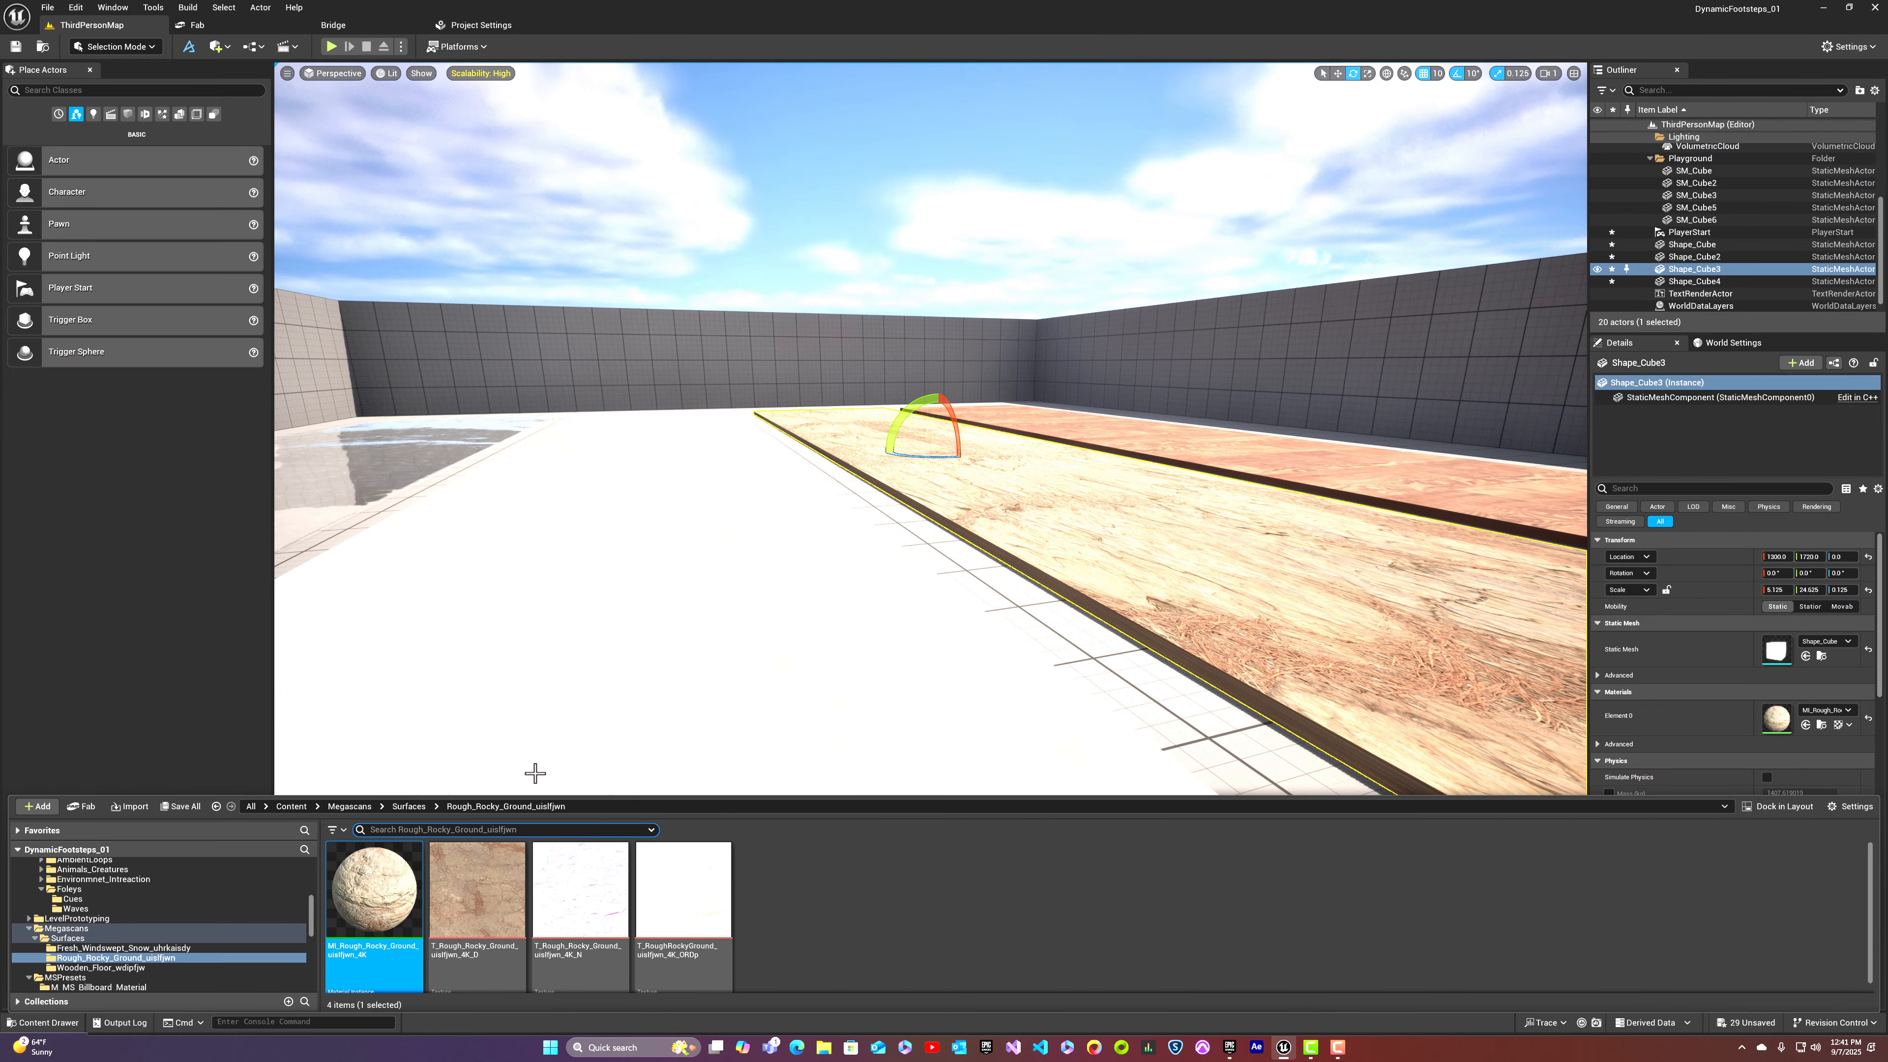
pyautogui.click(409, 808)
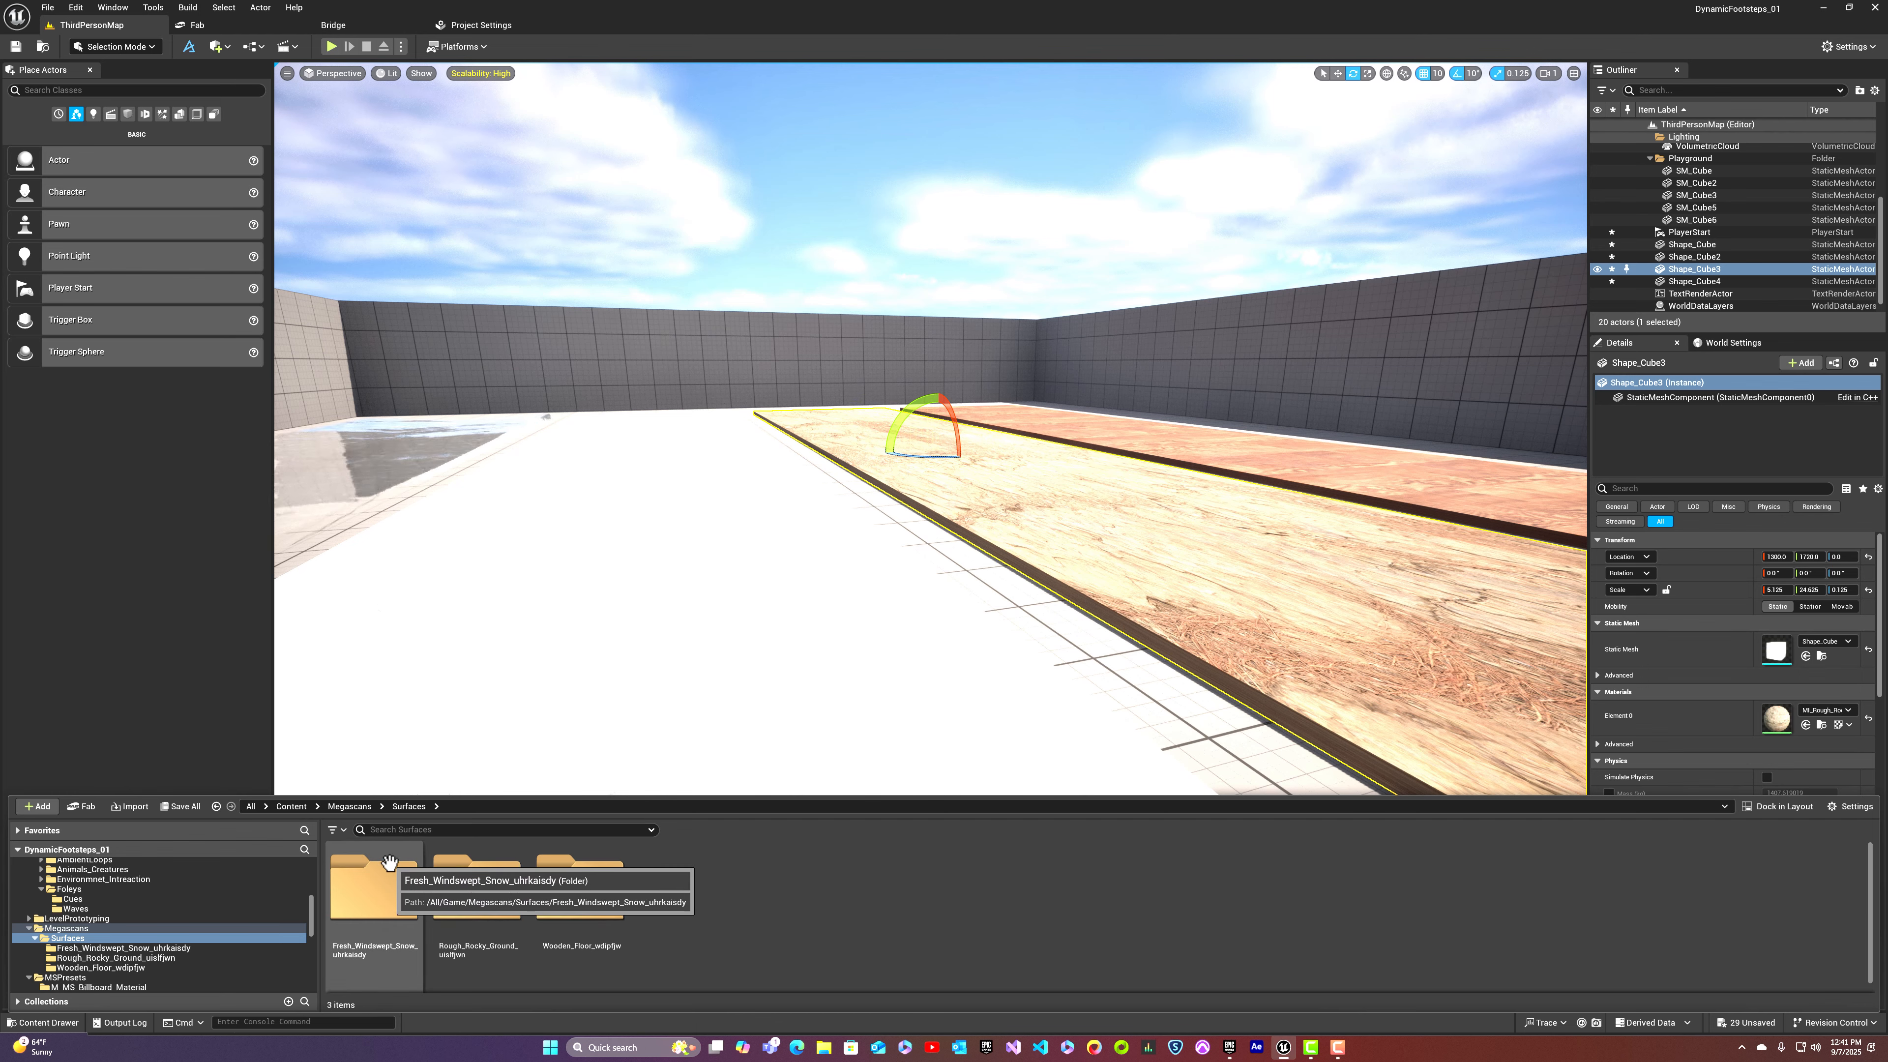
pyautogui.doubleClick(375, 890)
pyautogui.doubleClick(388, 904)
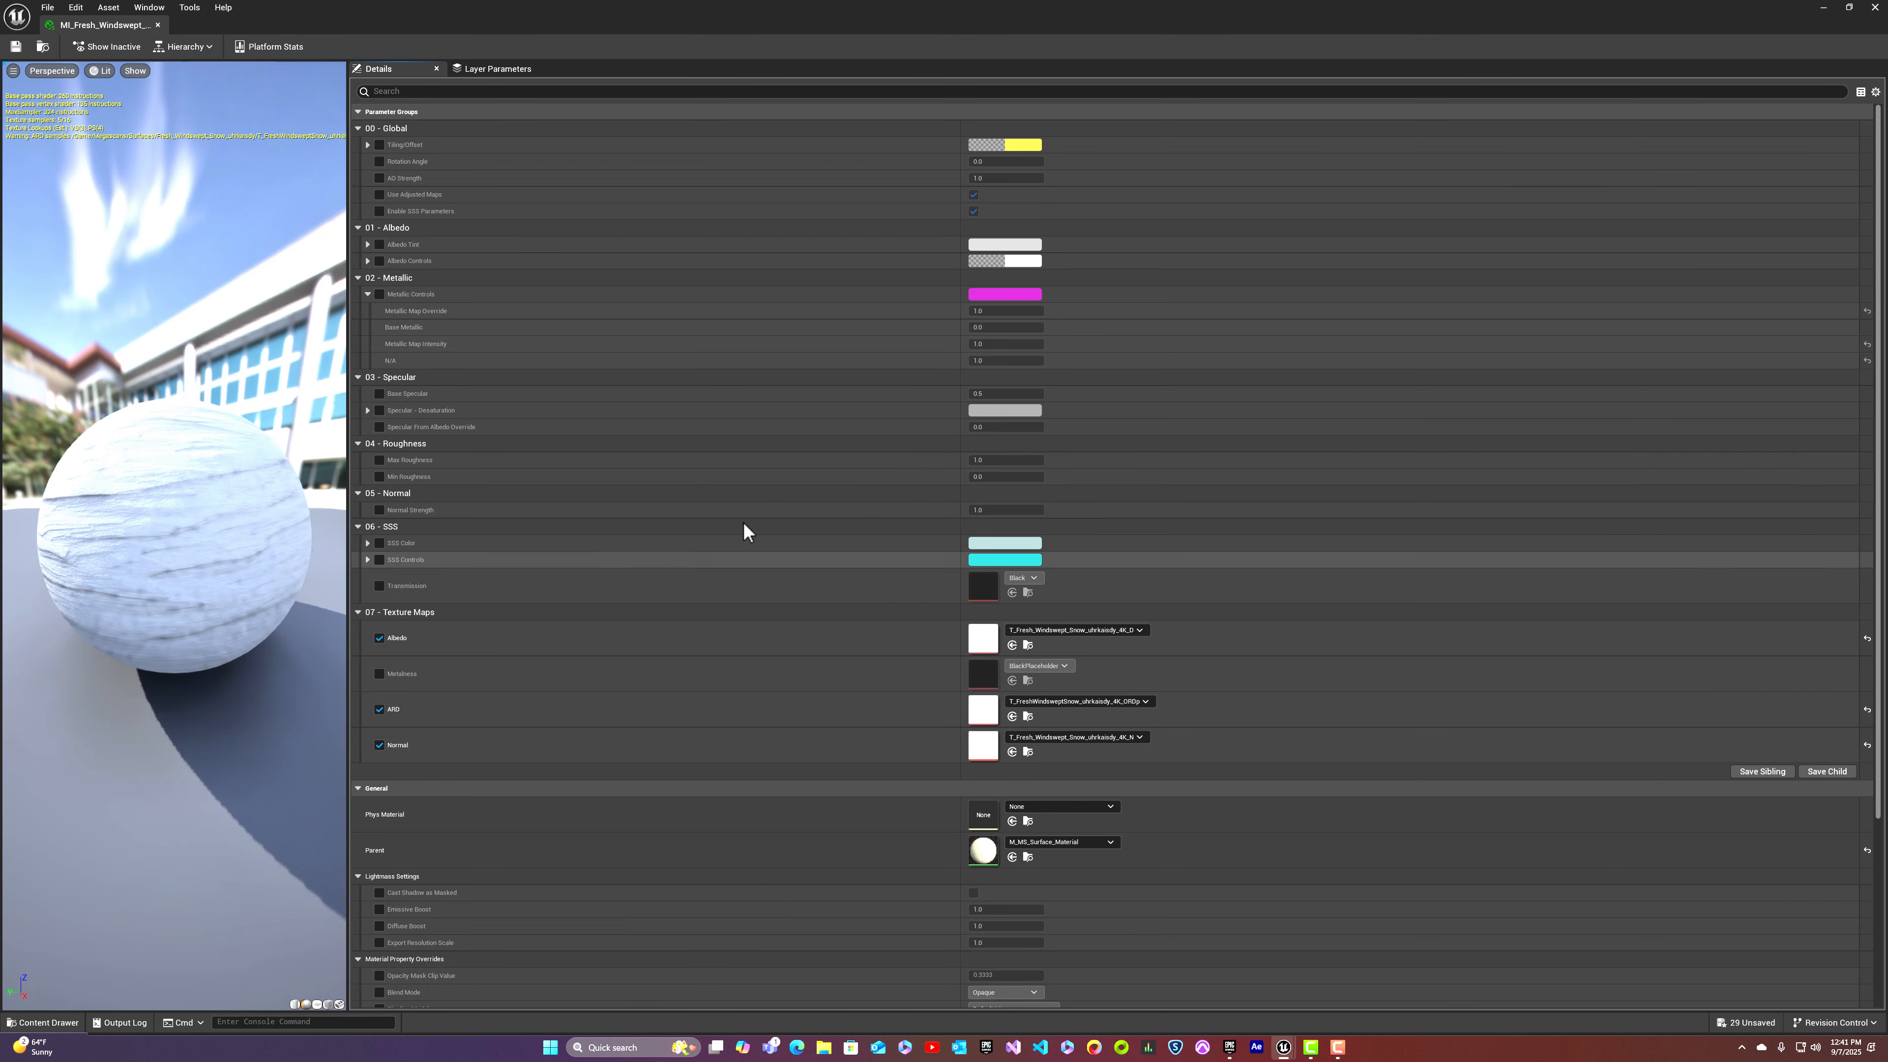
# Step: Filter the snow instance's properties by "phys", set its Phys Material to PM_Snow, and save and close the instance
pyautogui.click(636, 91)
pyautogui.write('phys')
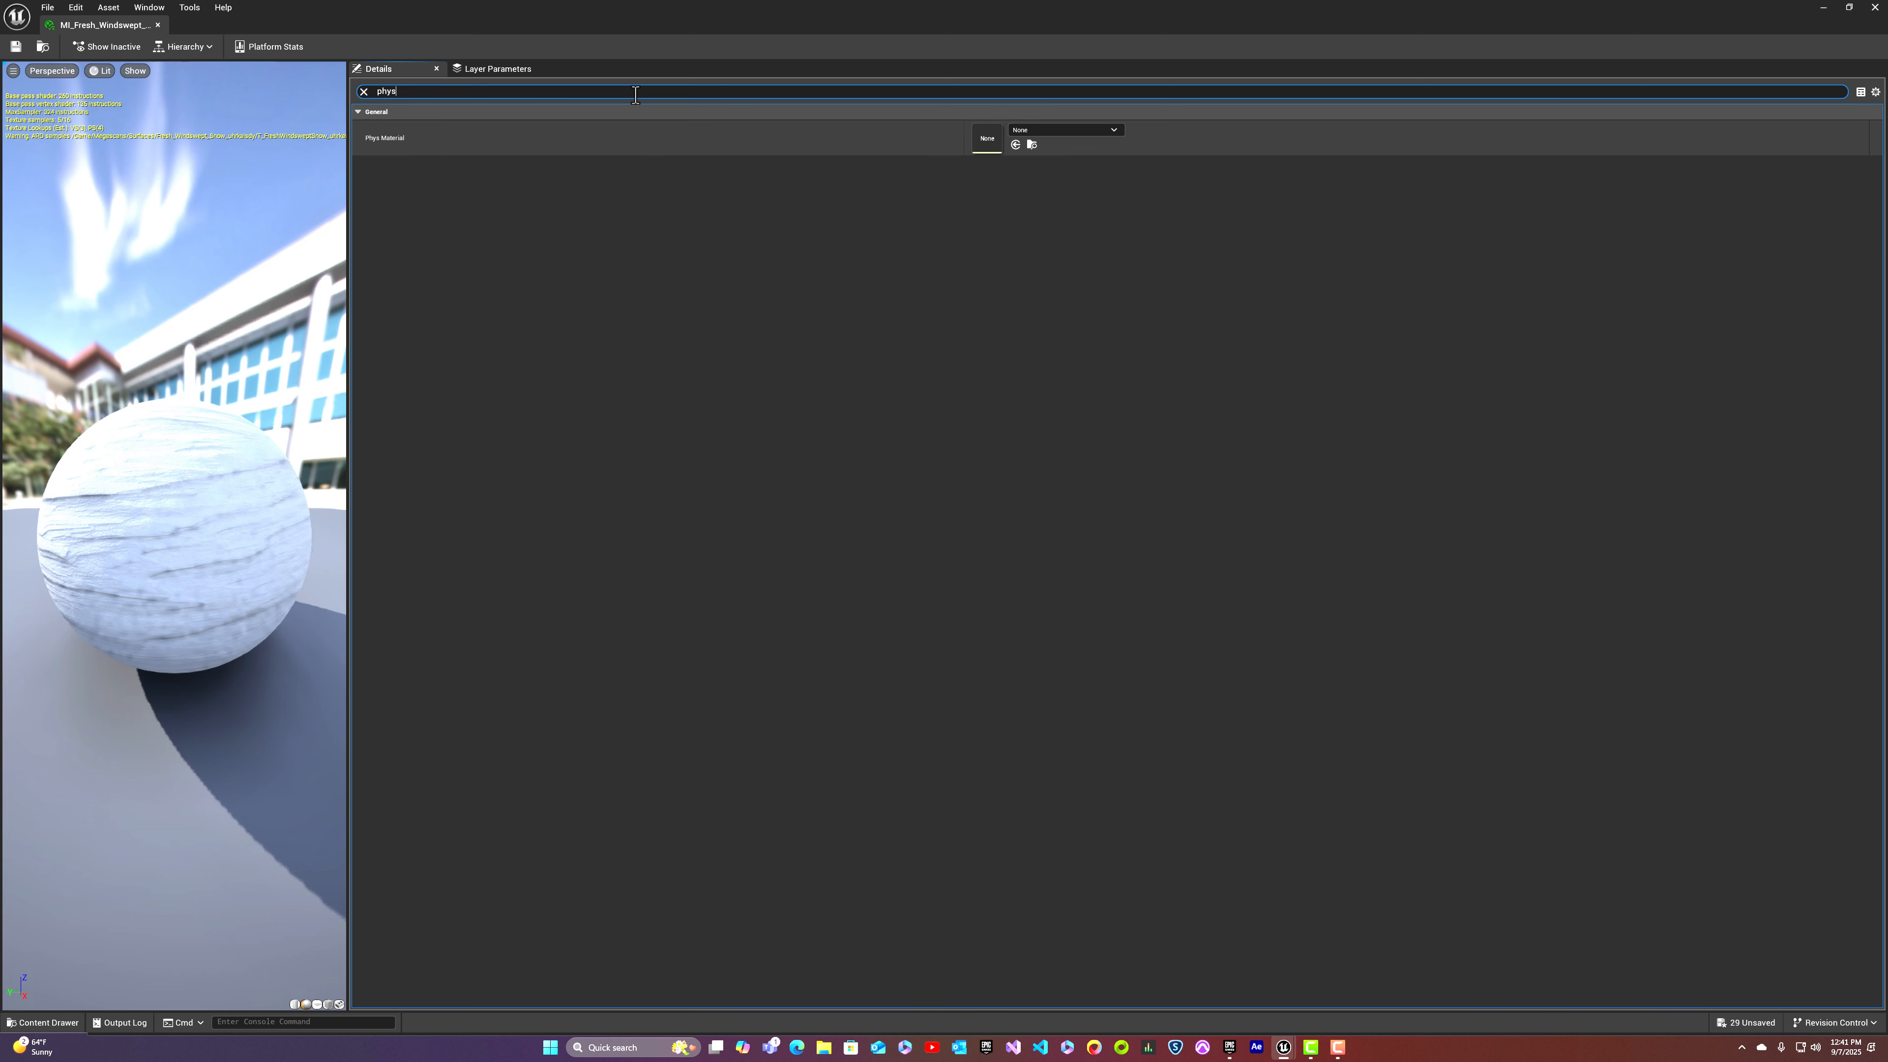
pyautogui.click(1051, 129)
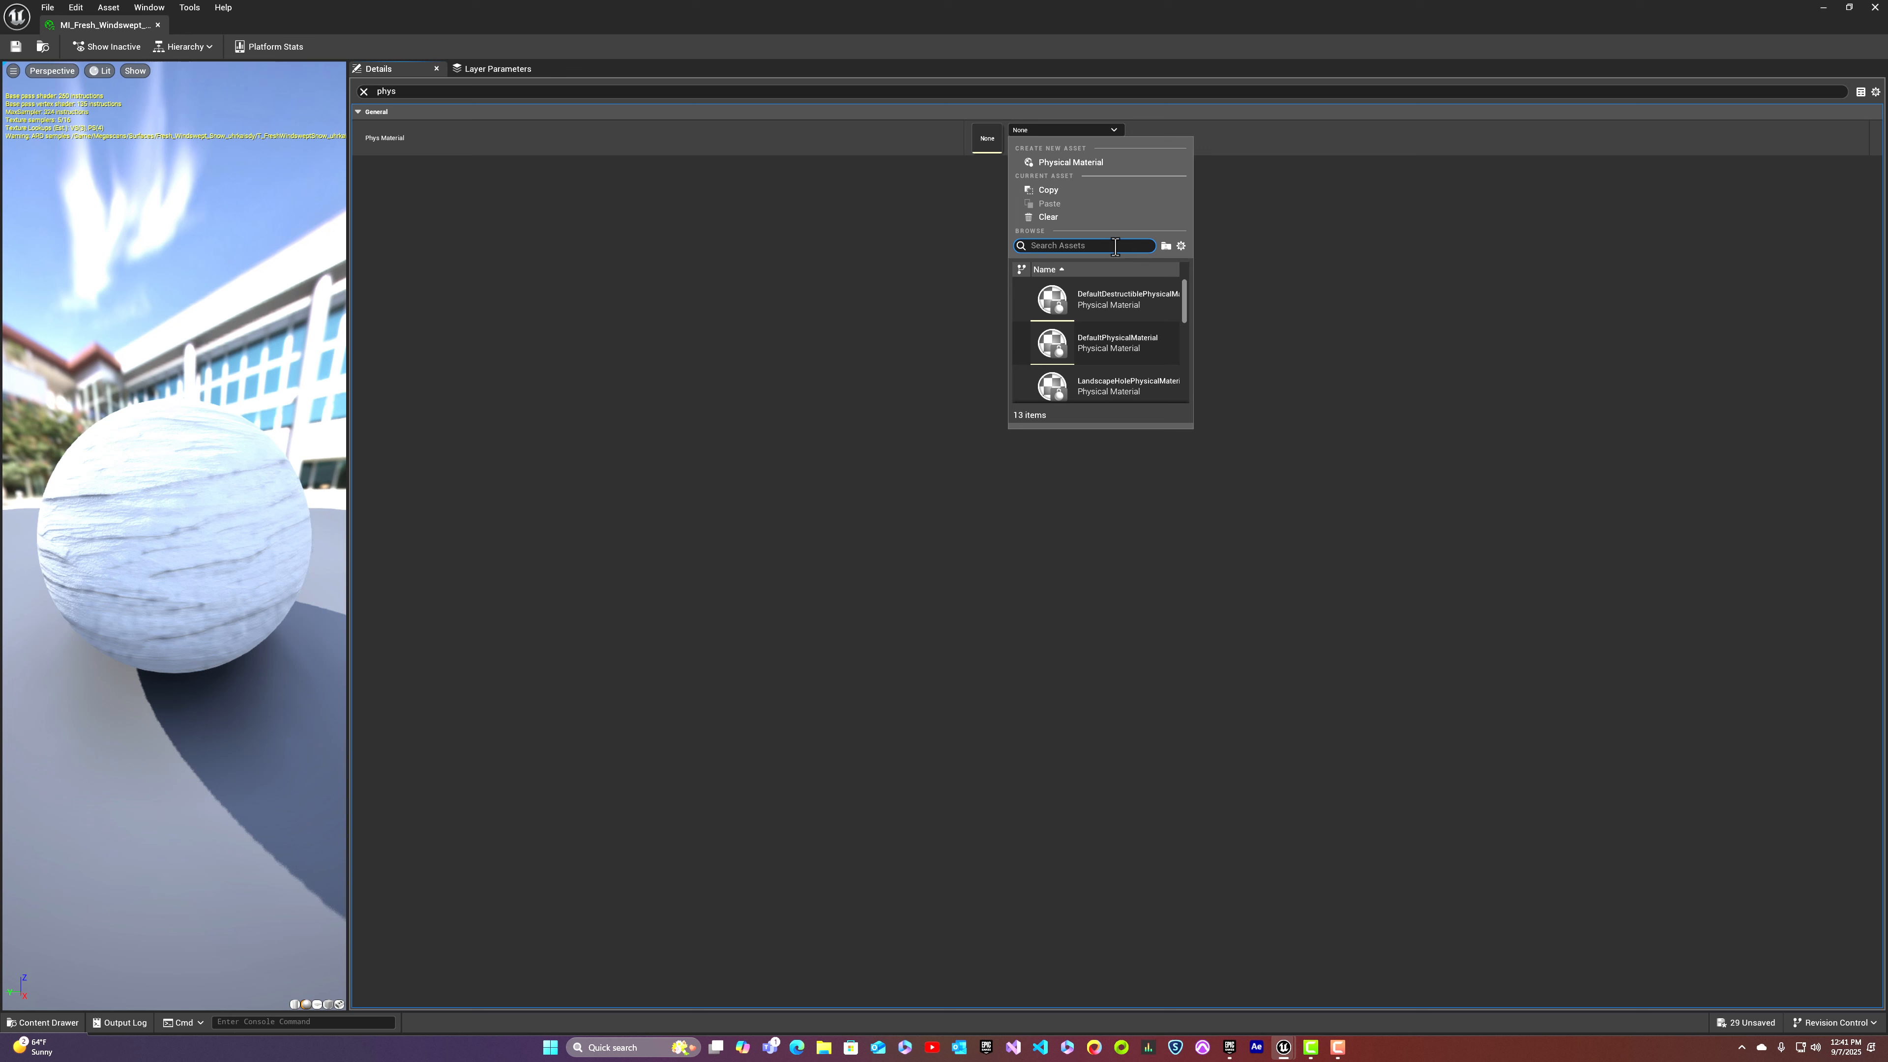
pyautogui.write('PM_')
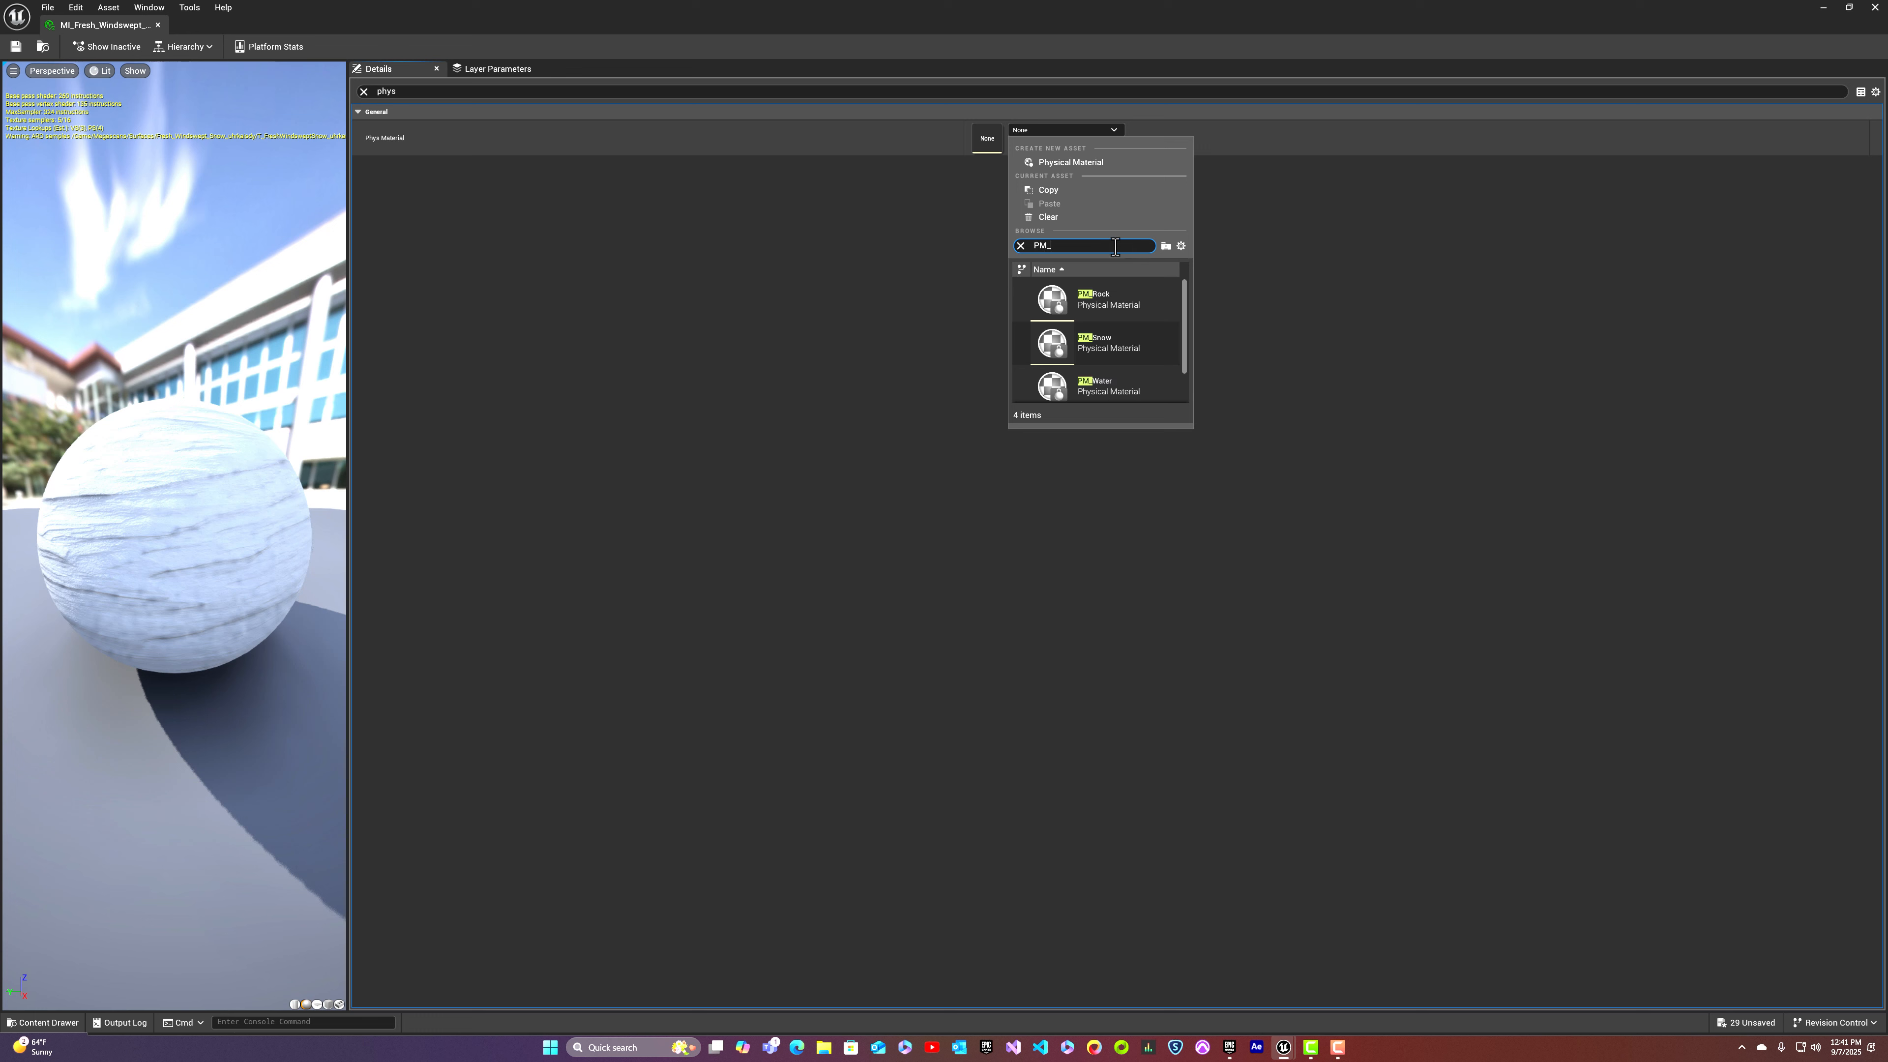
pyautogui.click(1113, 350)
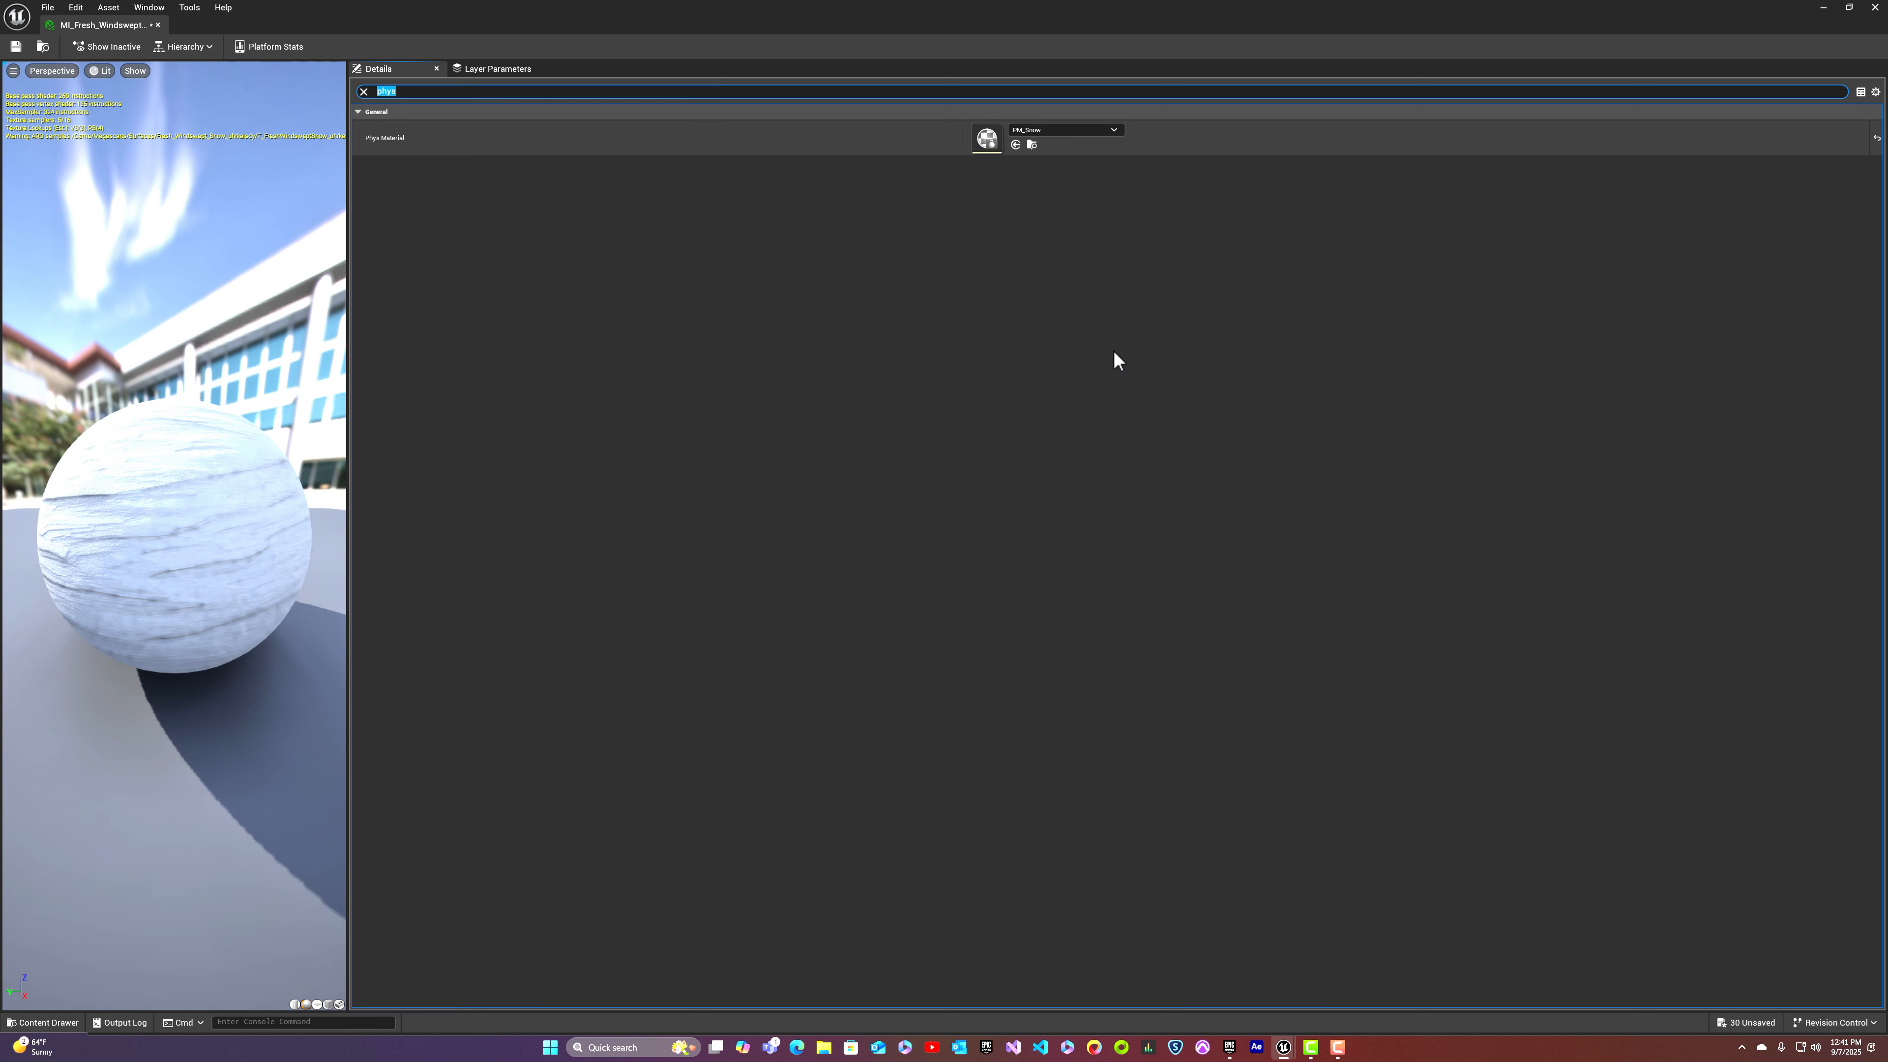
pyautogui.click(18, 46)
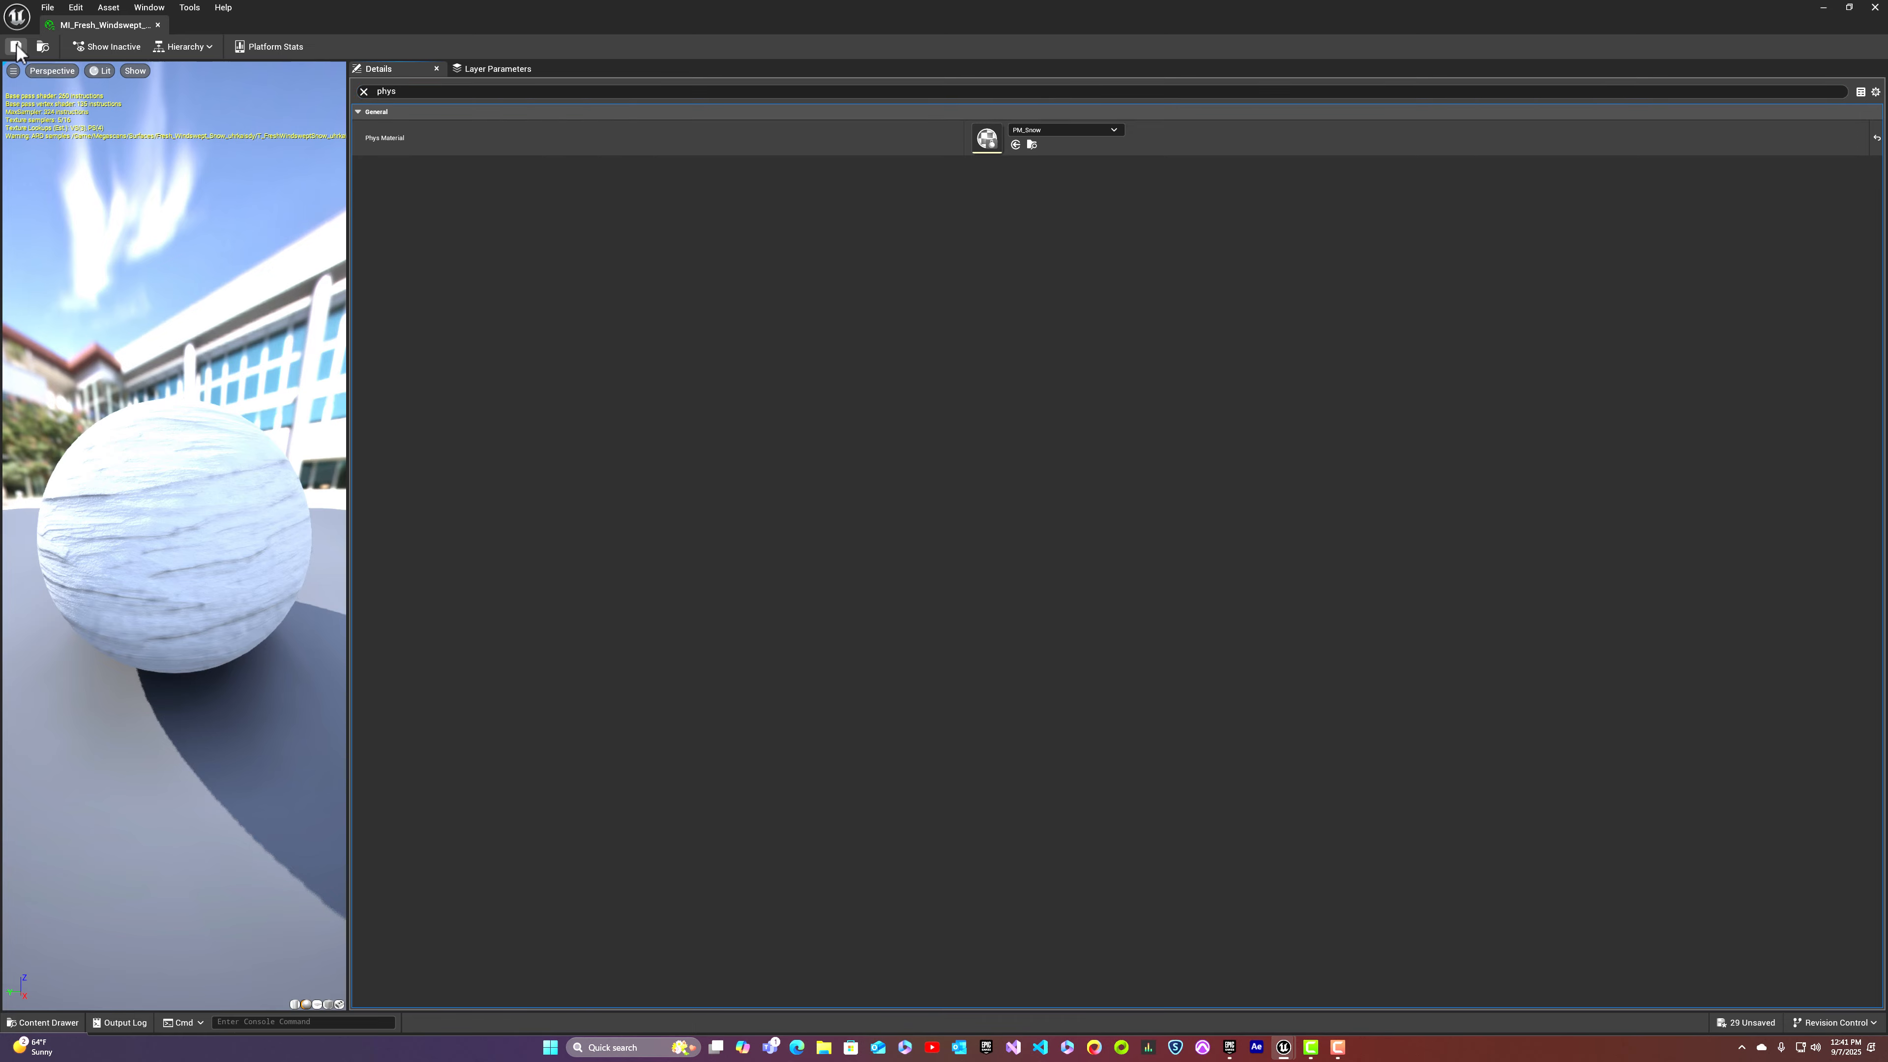
pyautogui.click(158, 25)
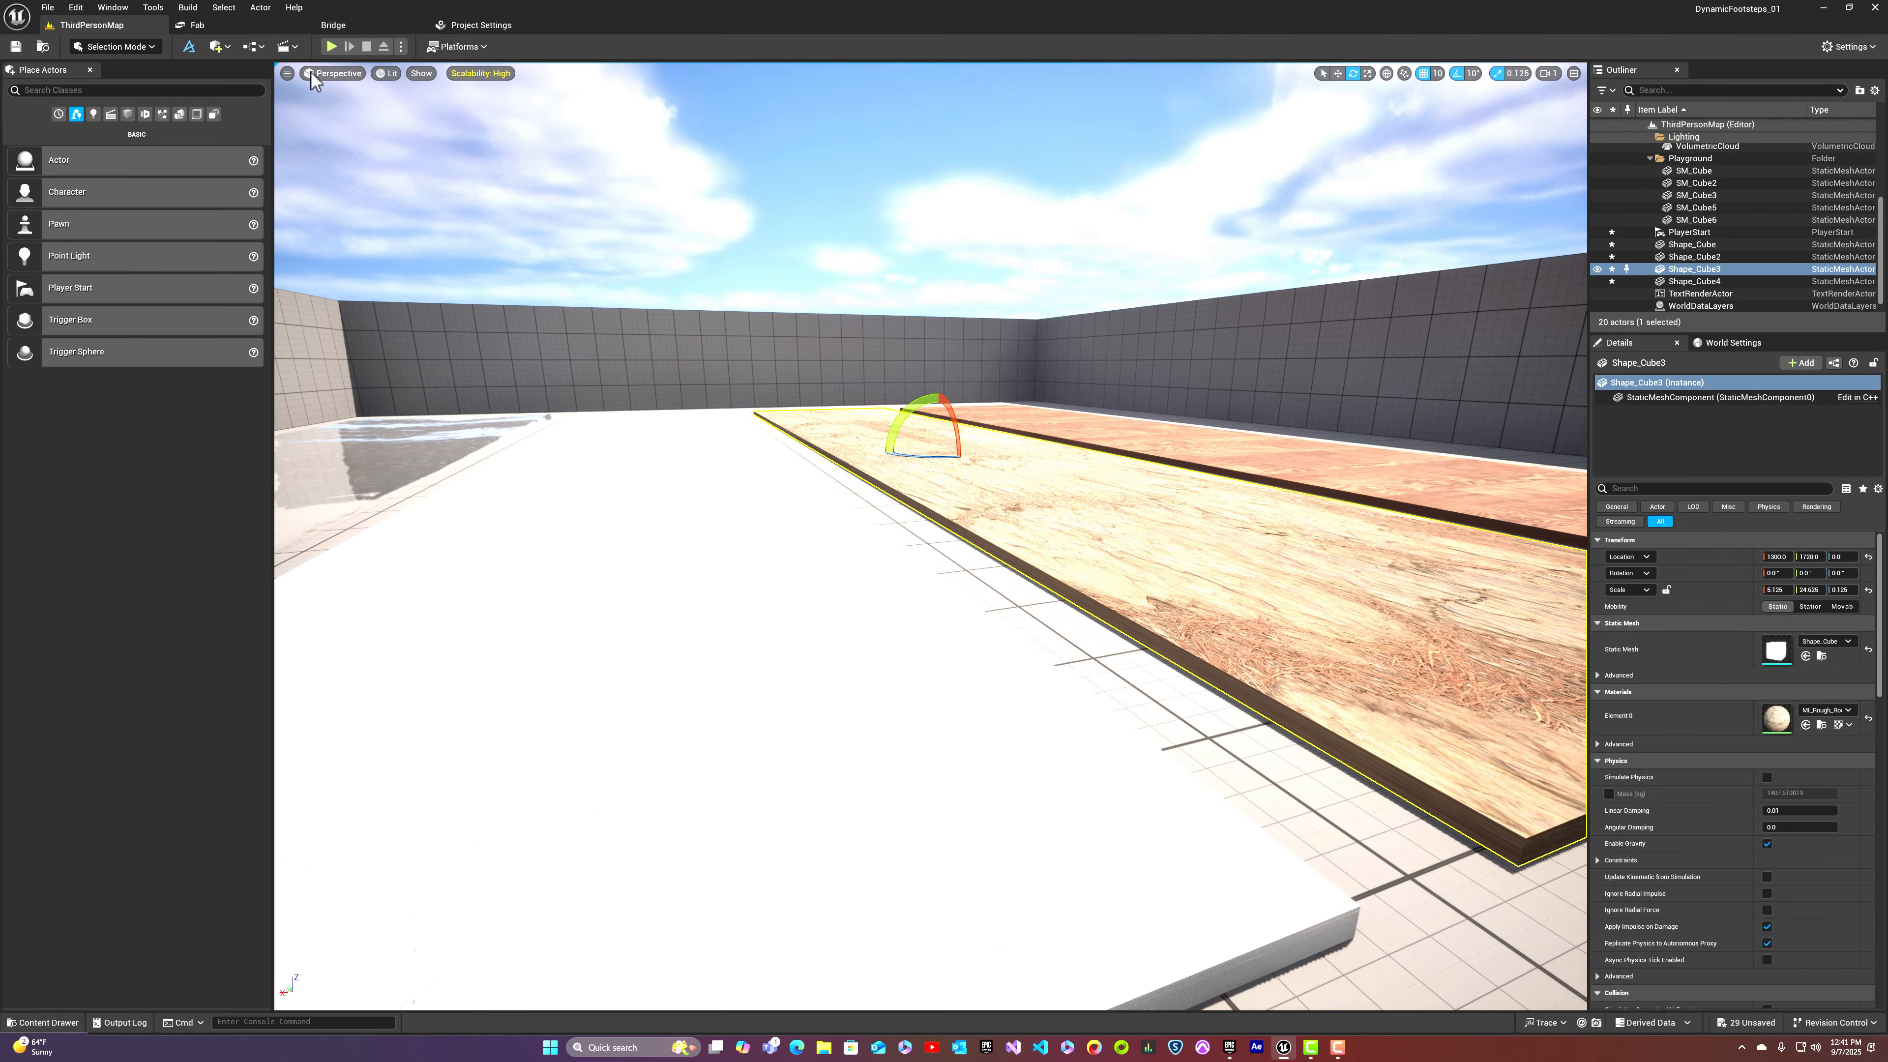
# Step: Open the Materials folder inside the Advanced_Water_BP content folder
pyautogui.click(565, 633)
pyautogui.hotkey('ctrl', 'space')
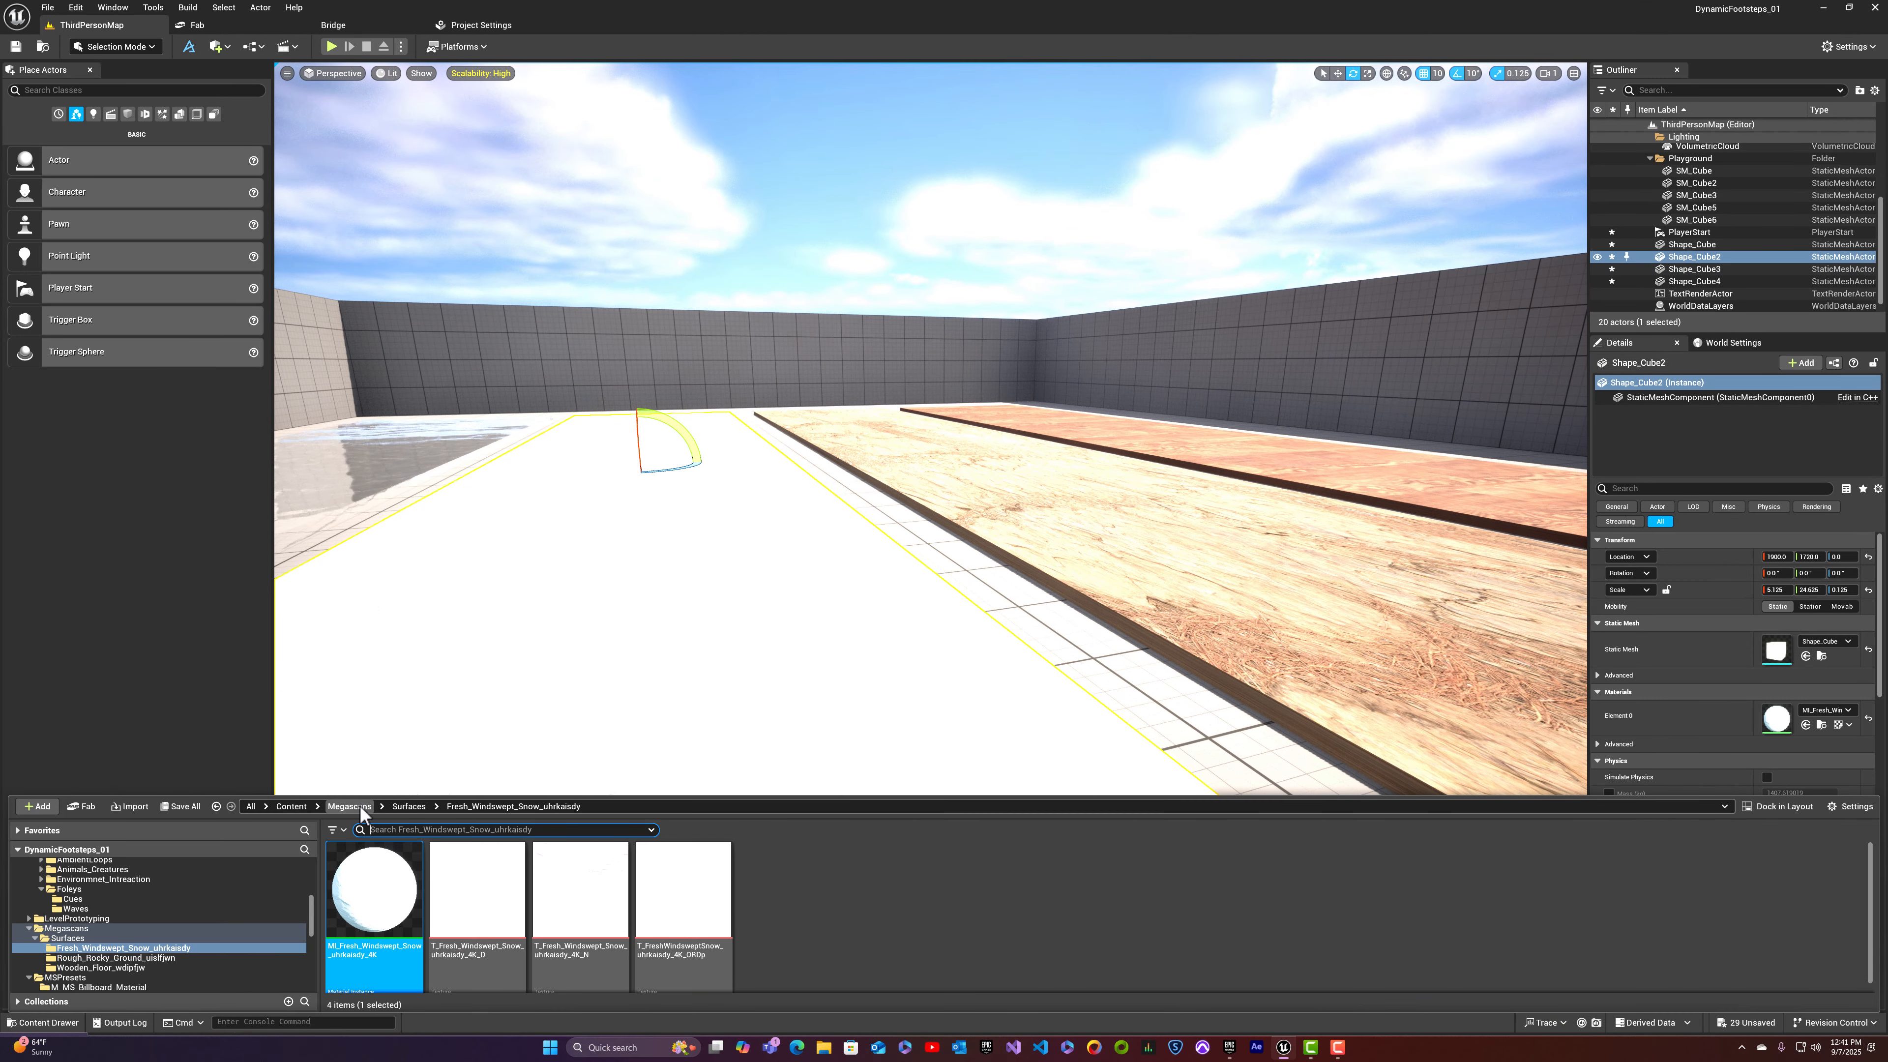
pyautogui.click(301, 808)
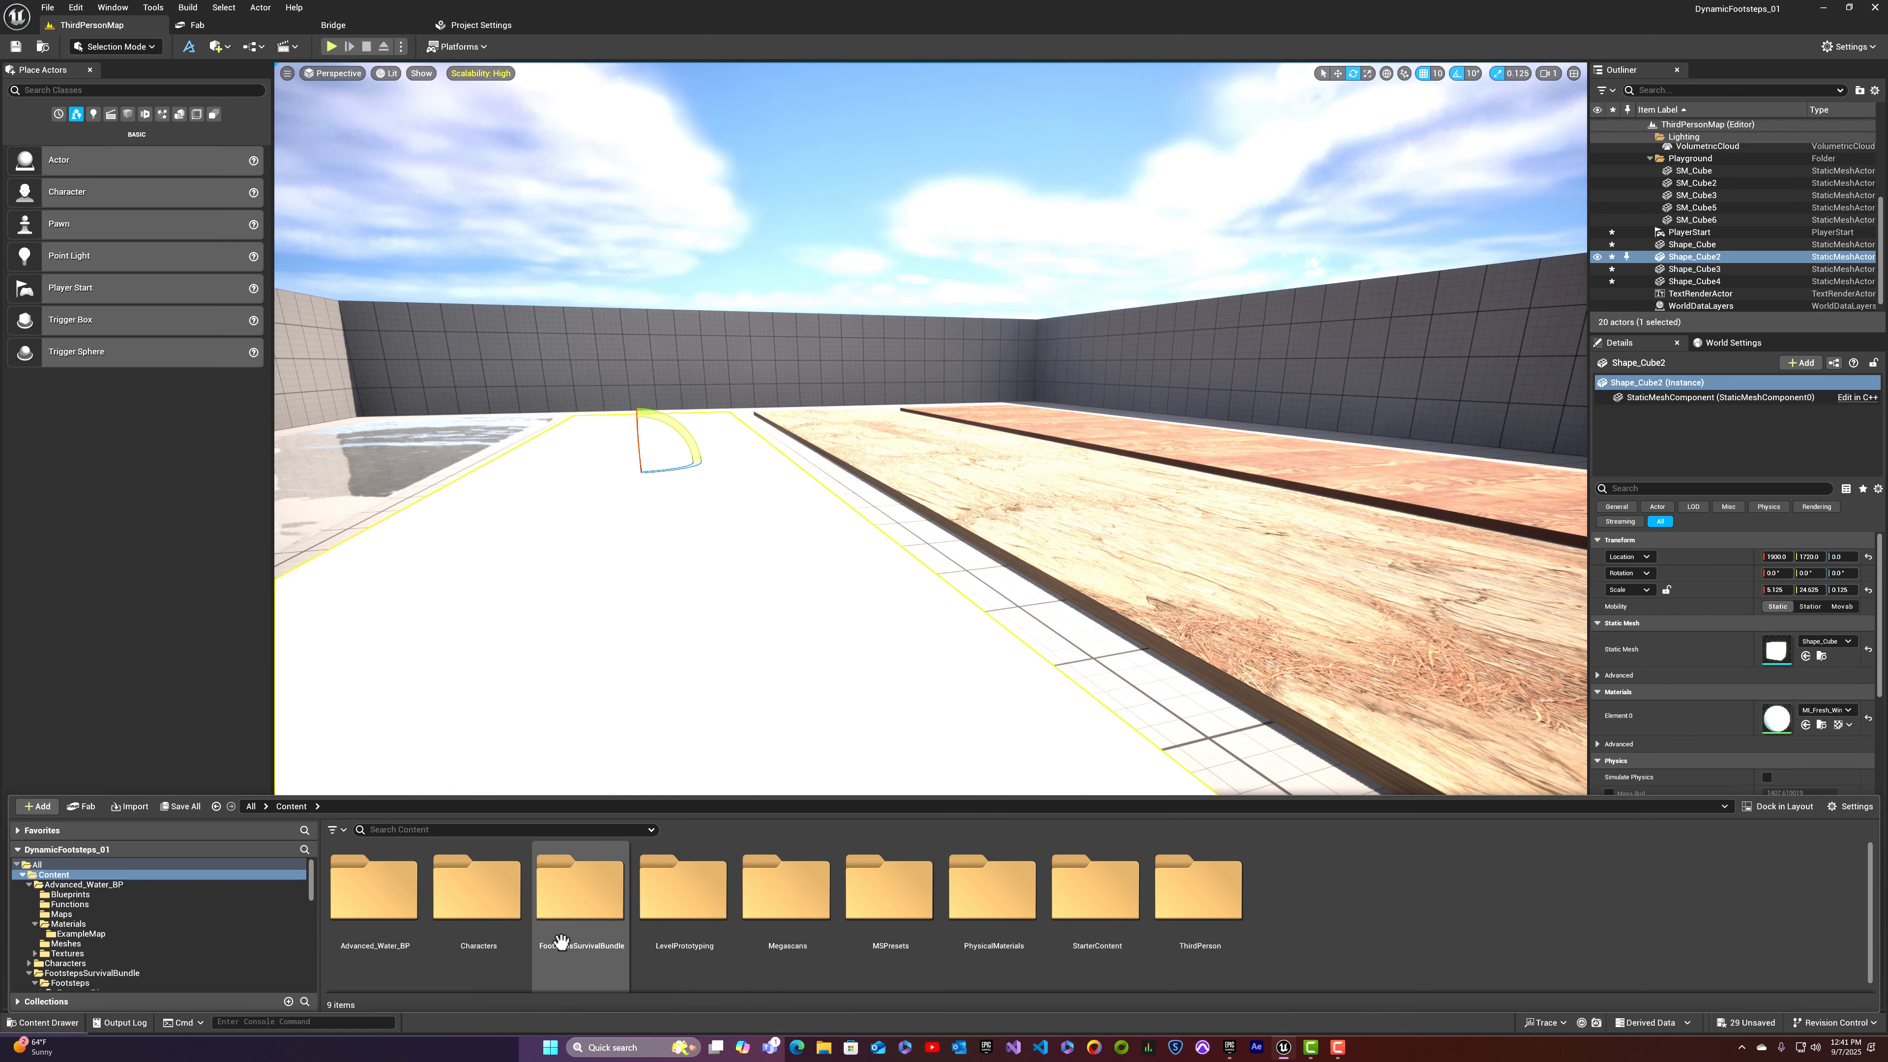
pyautogui.doubleClick(383, 892)
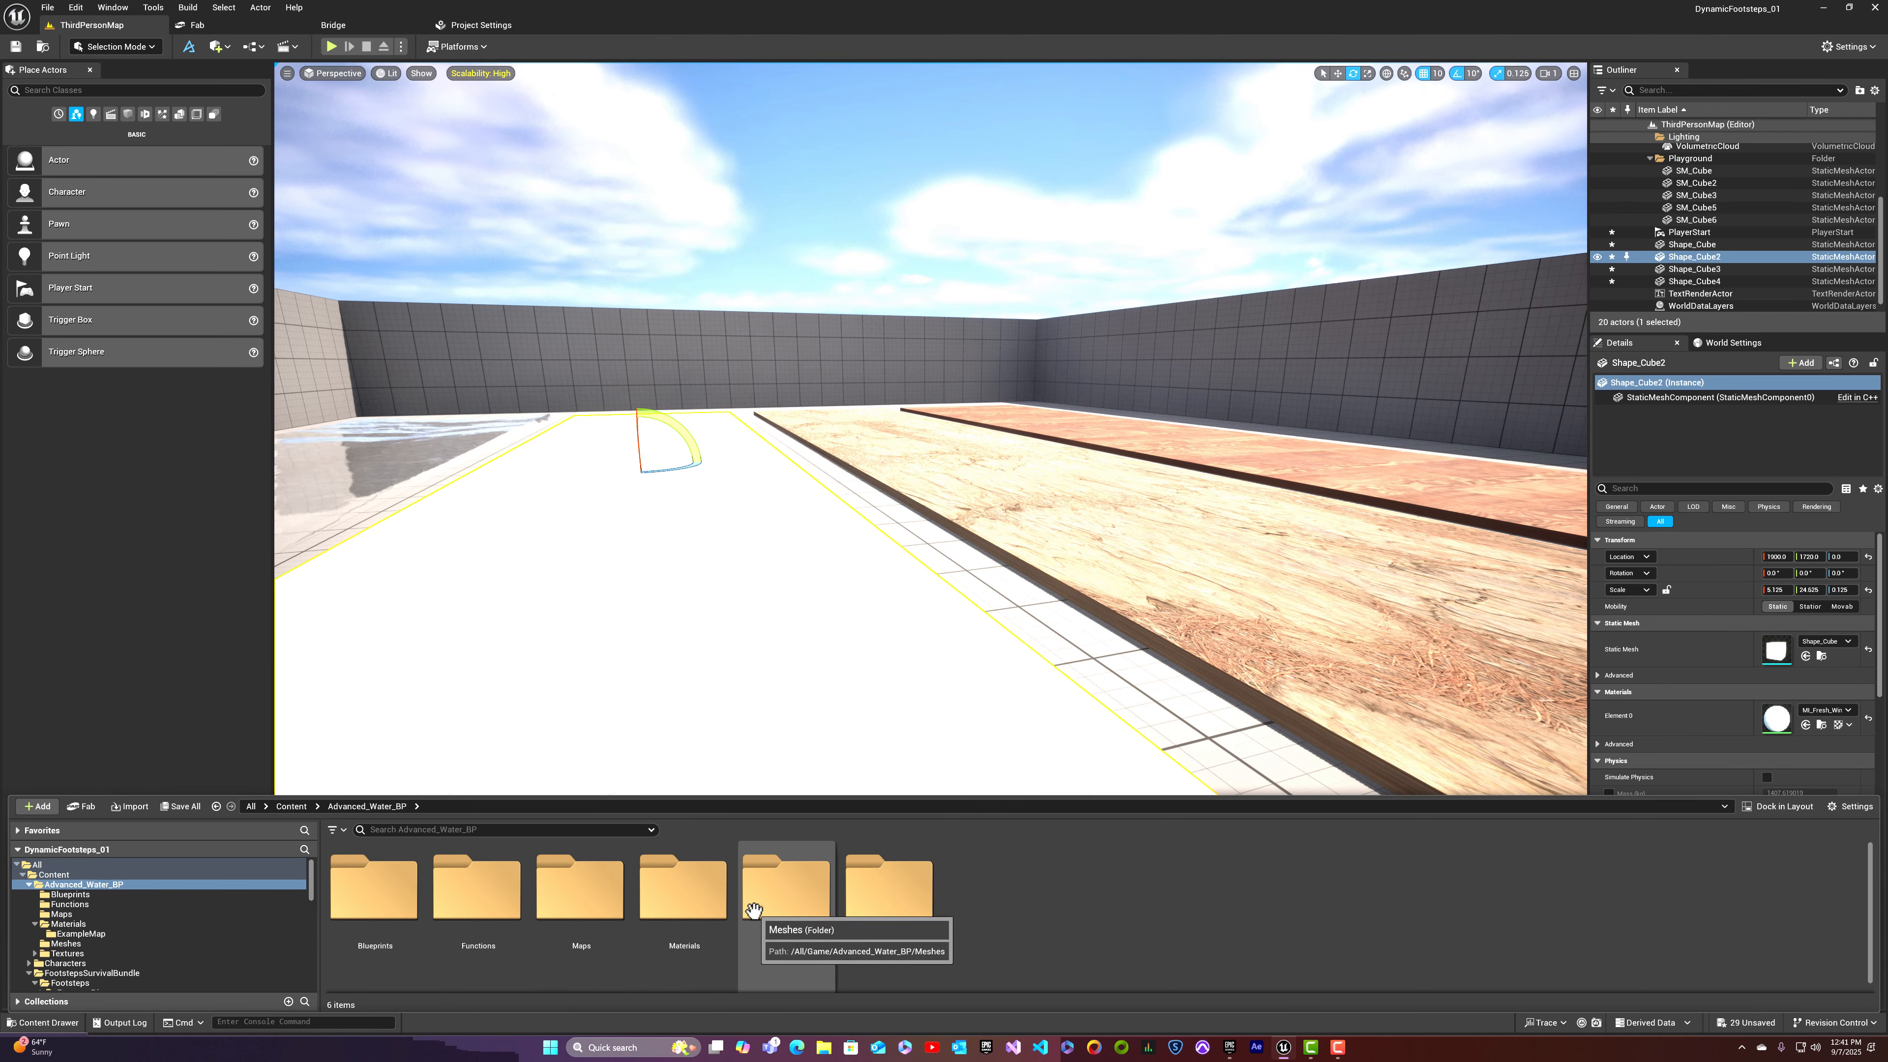
pyautogui.doubleClick(672, 911)
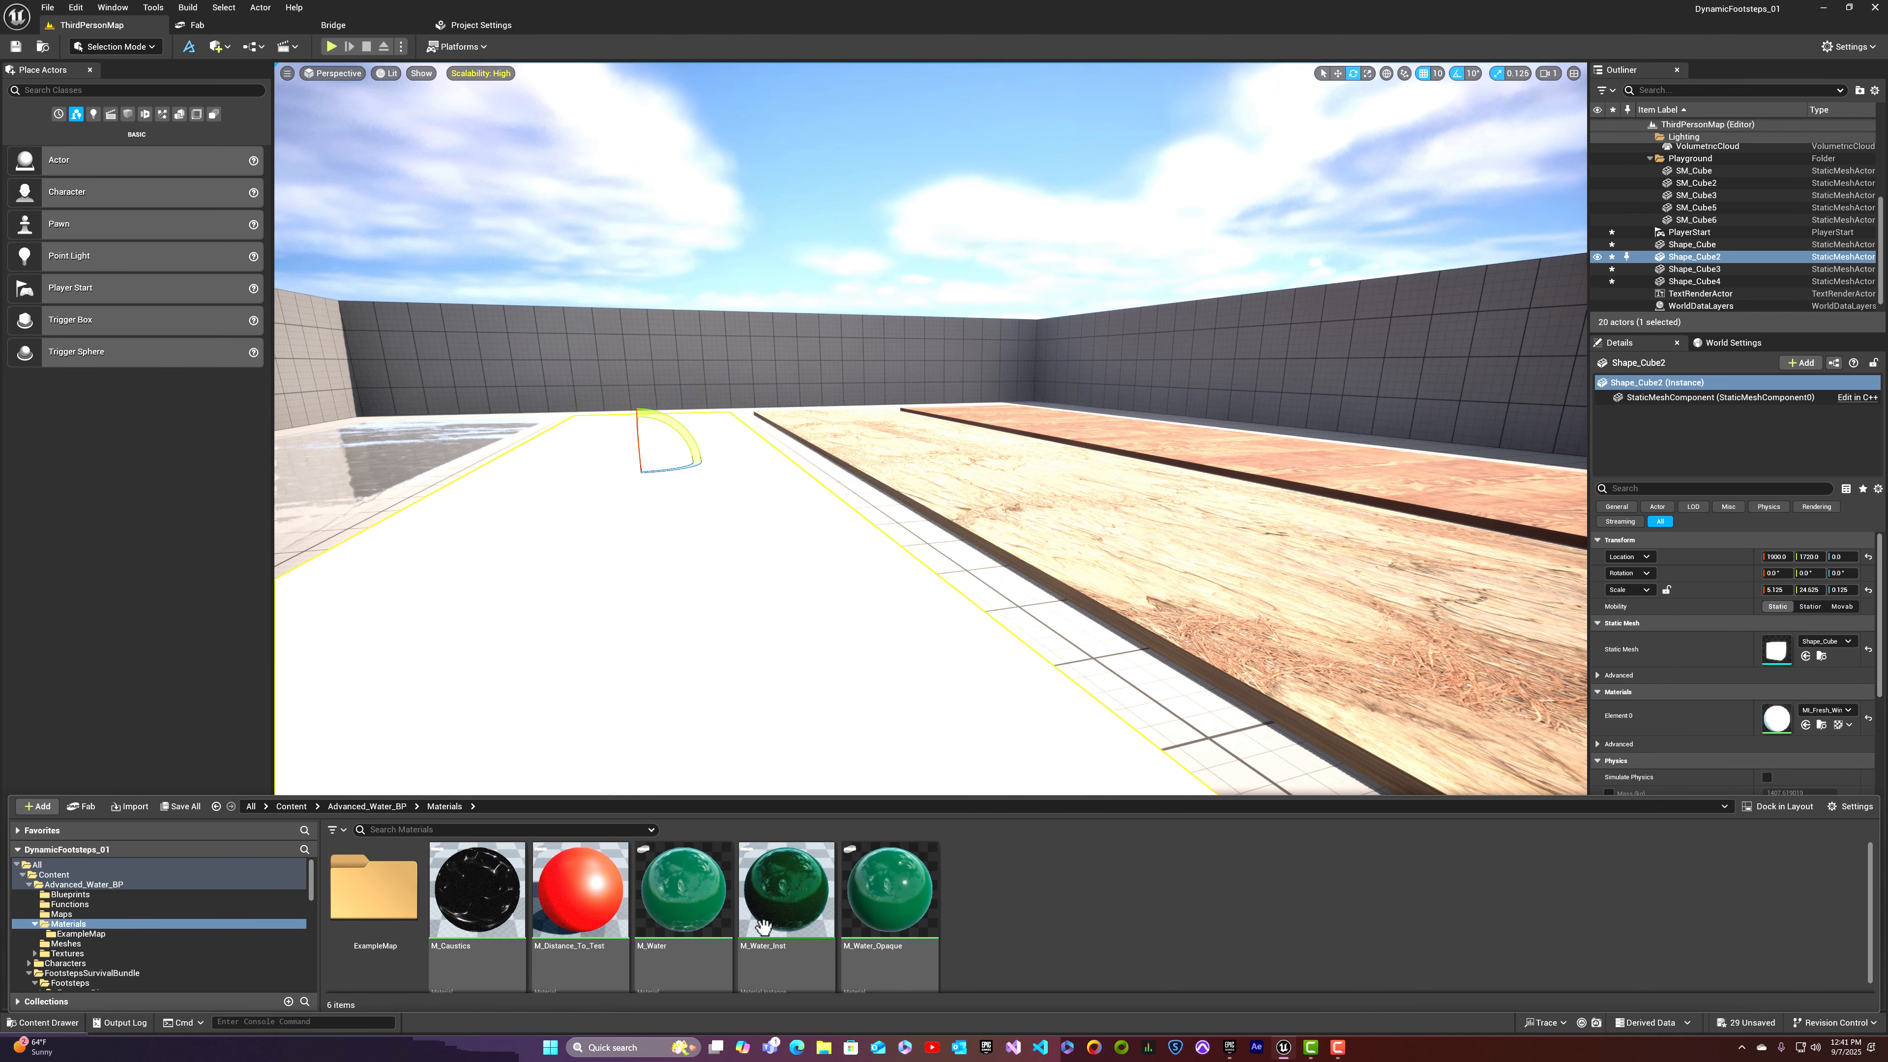
# Step: Create a material instance from the M_Water material and name it MI_Water
pyautogui.click(653, 947)
pyautogui.rightClick(690, 957)
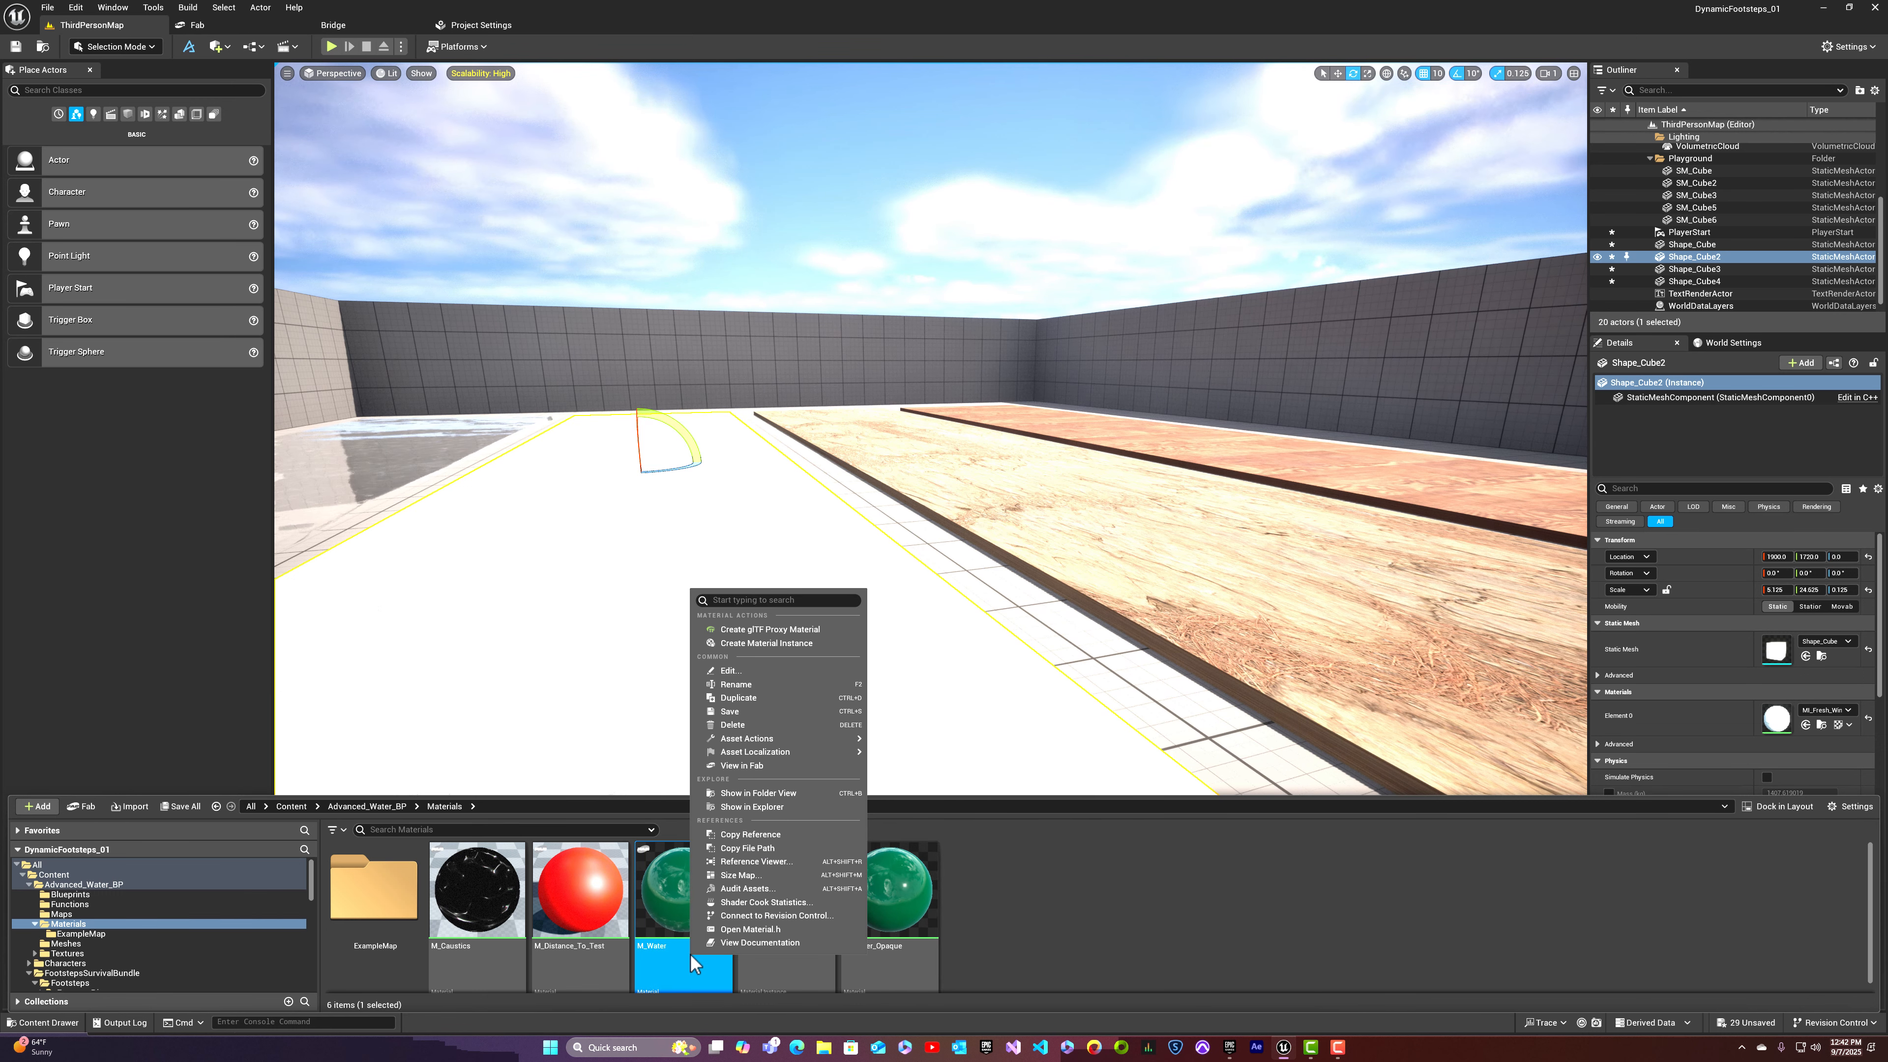
pyautogui.click(760, 644)
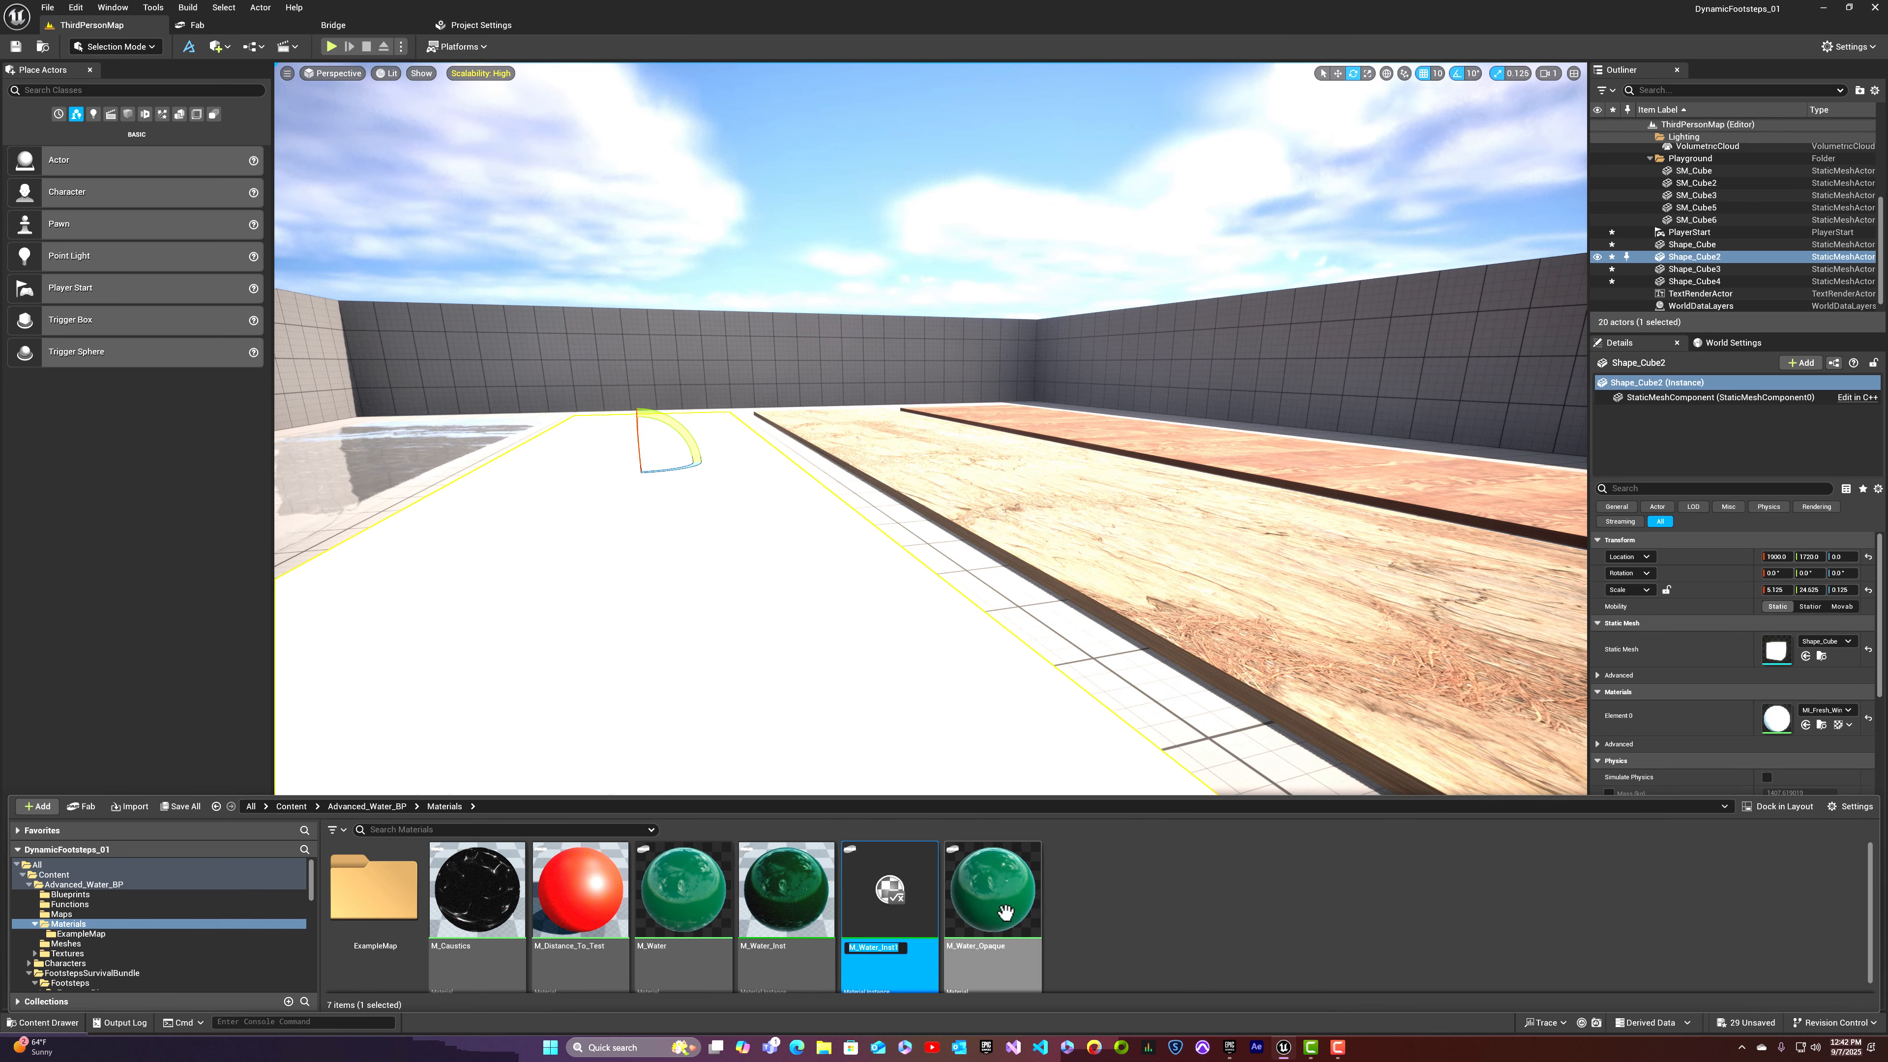
pyautogui.press('Right')
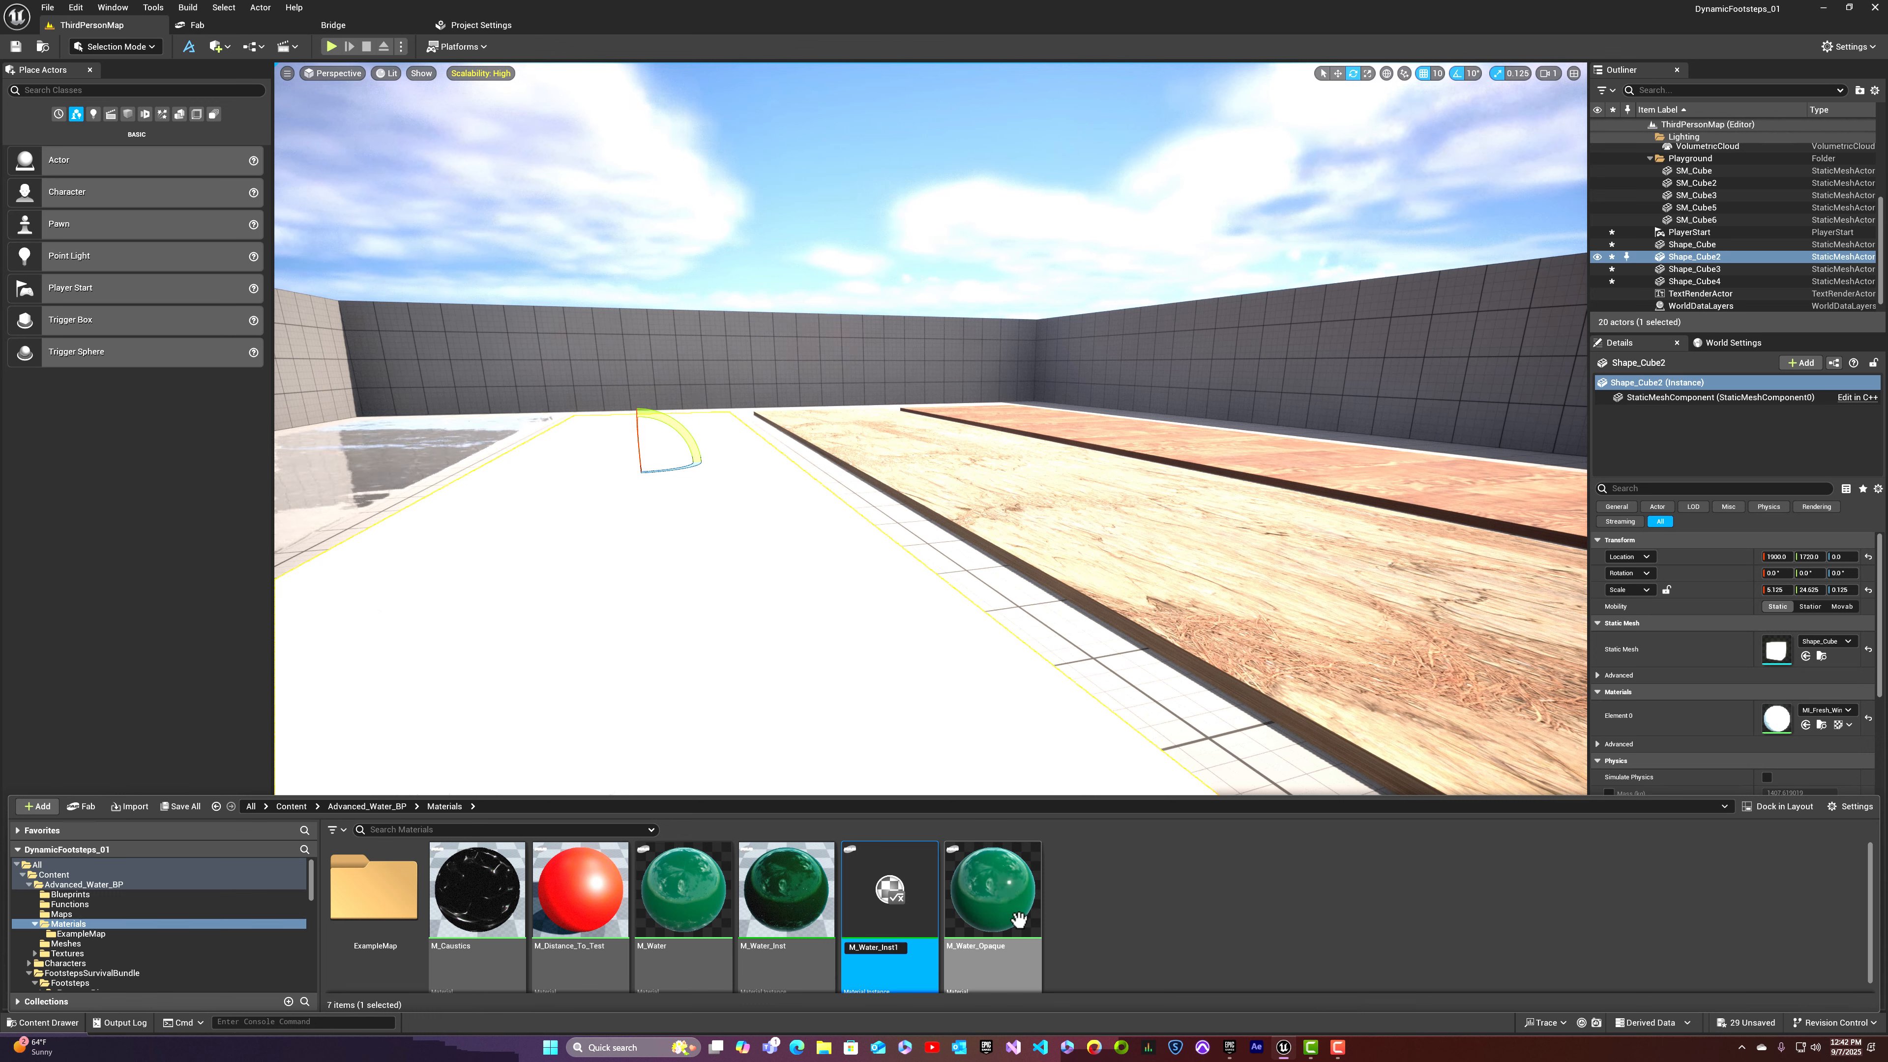
pyautogui.press('BackSpace')
pyautogui.press('BackSpace')
pyautogui.press('BackSpace')
pyautogui.press('BackSpace')
pyautogui.press('BackSpace')
pyautogui.press('BackSpace')
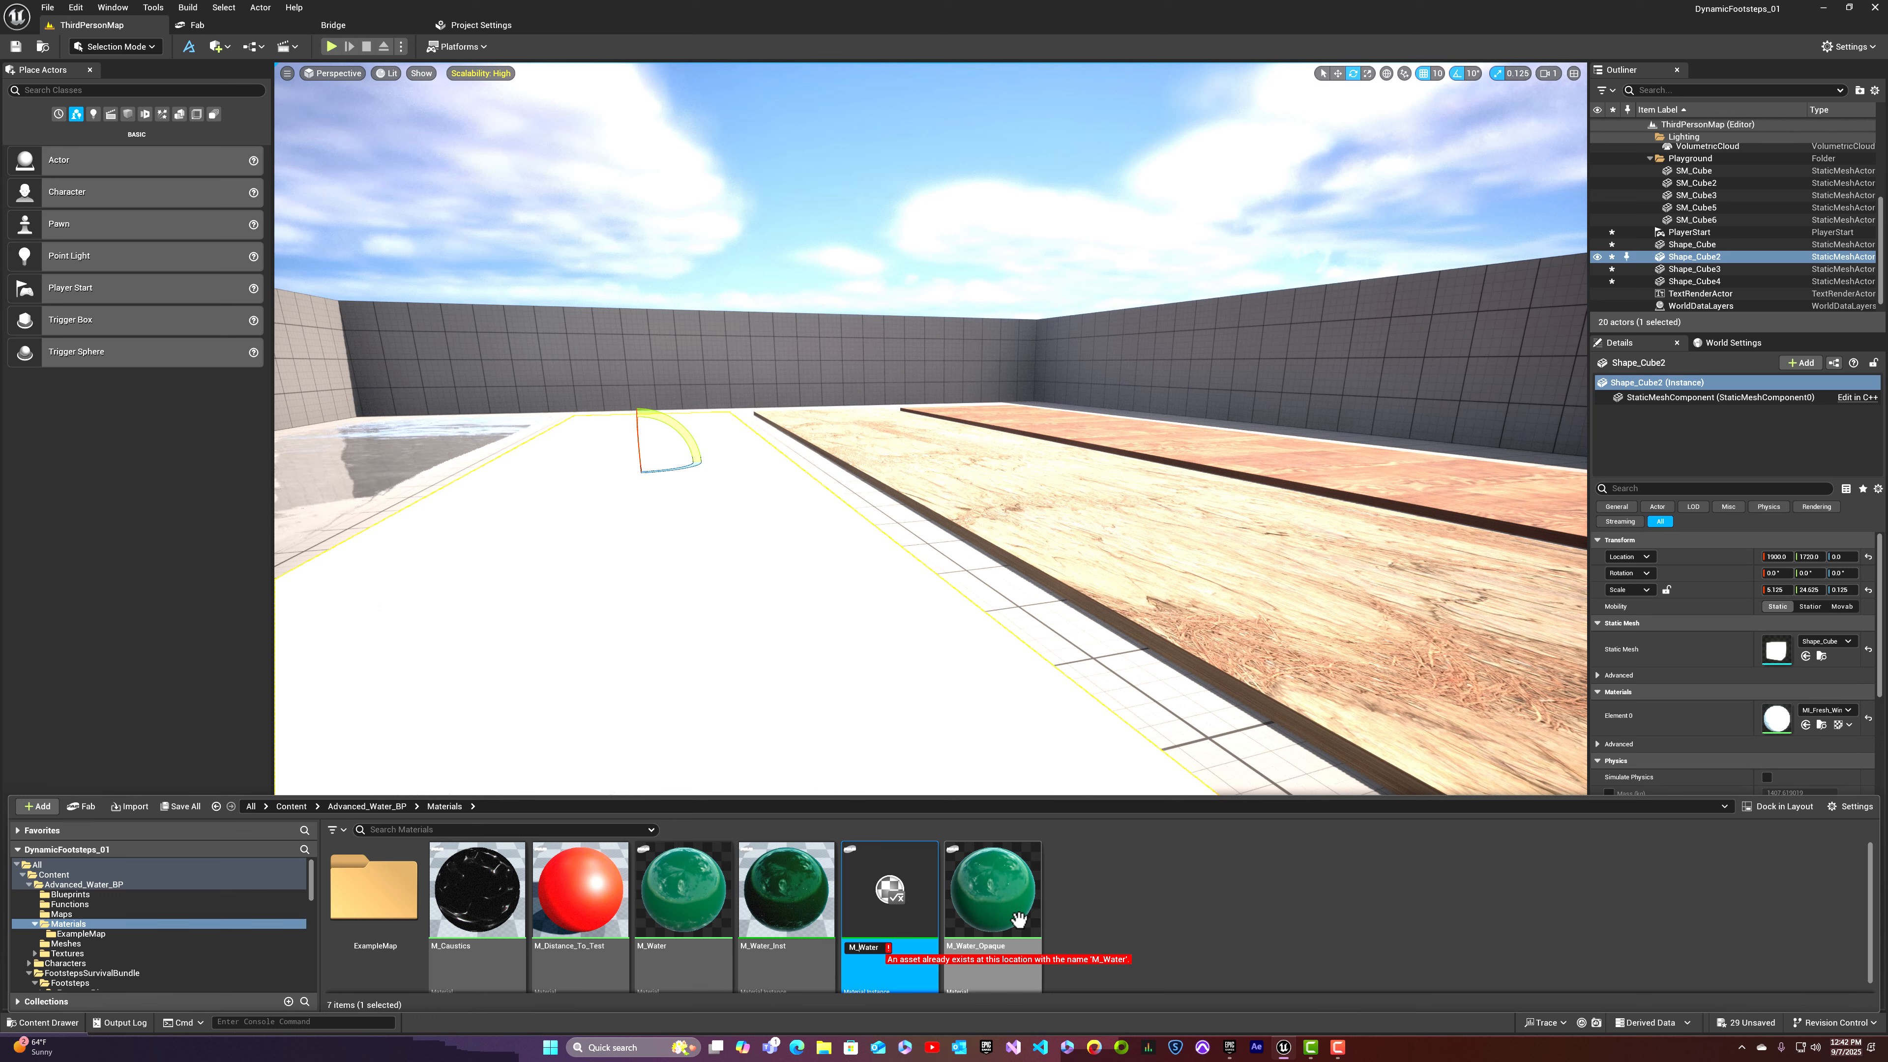
pyautogui.press('Left')
pyautogui.write('I')
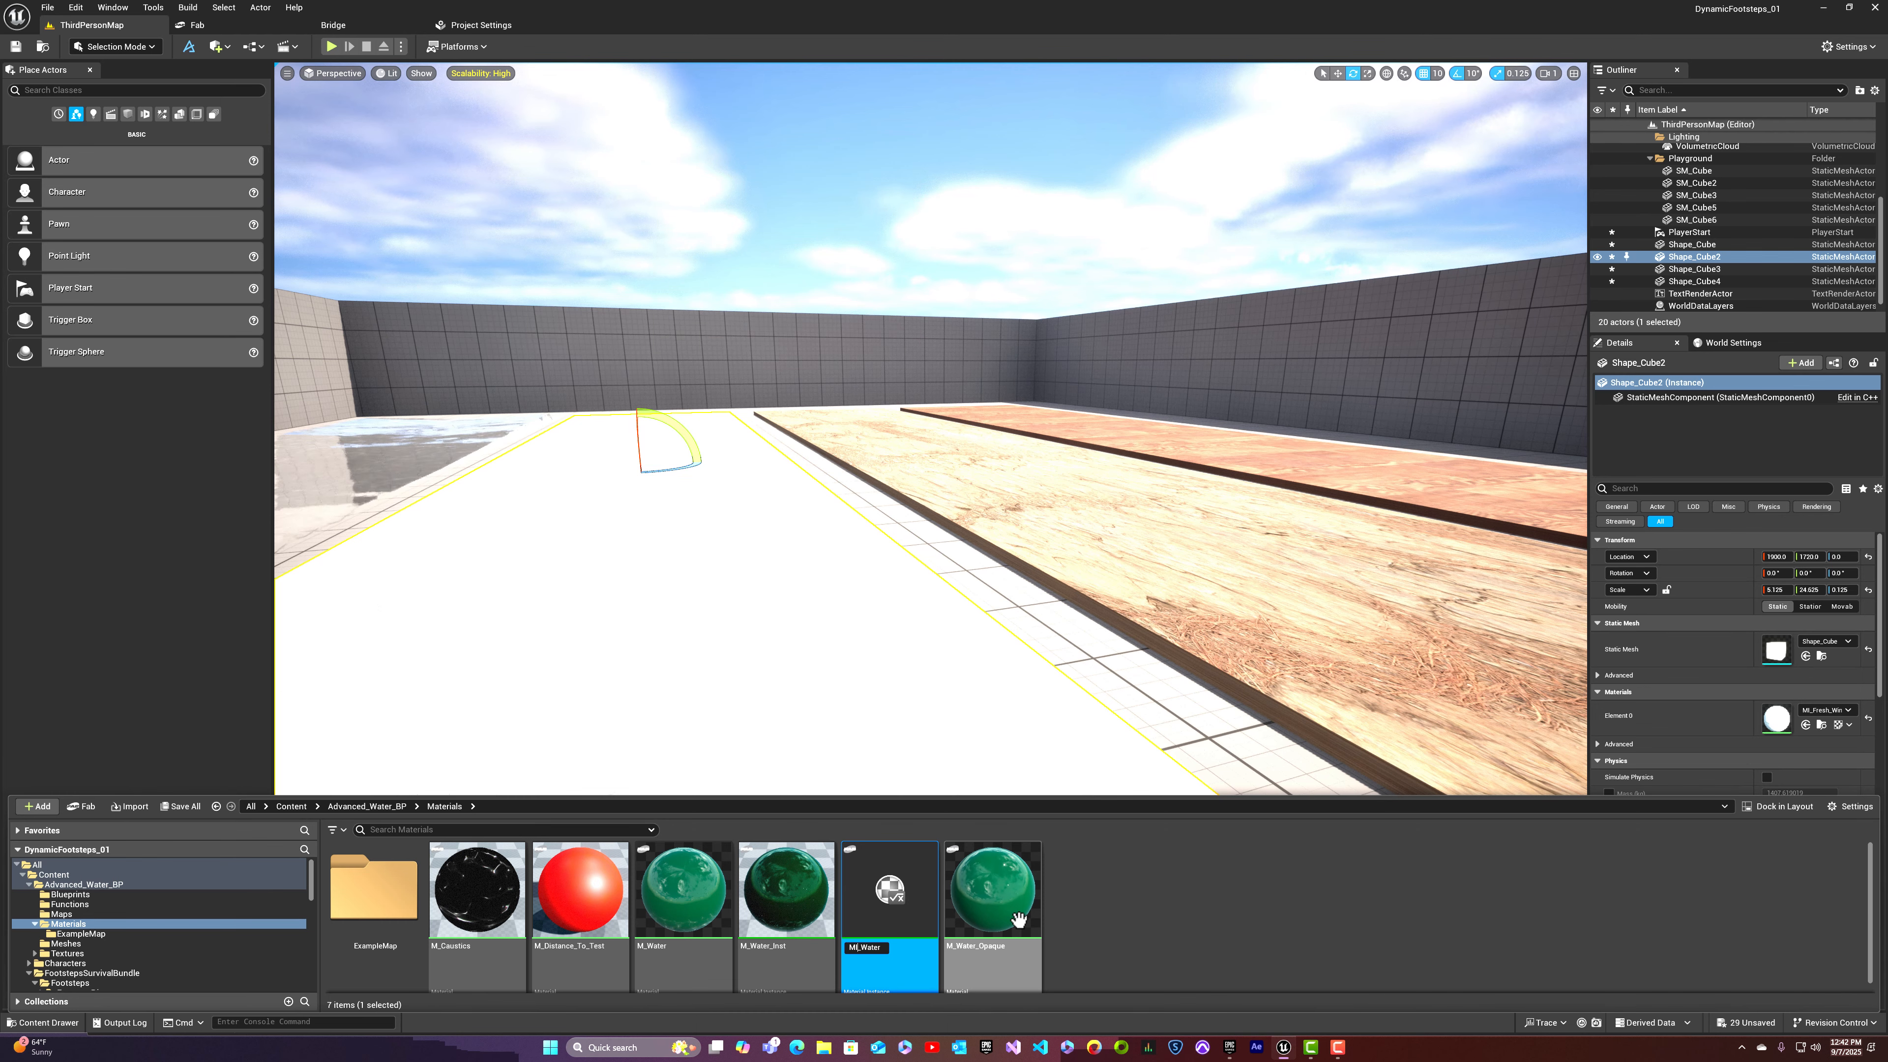
pyautogui.press('Return')
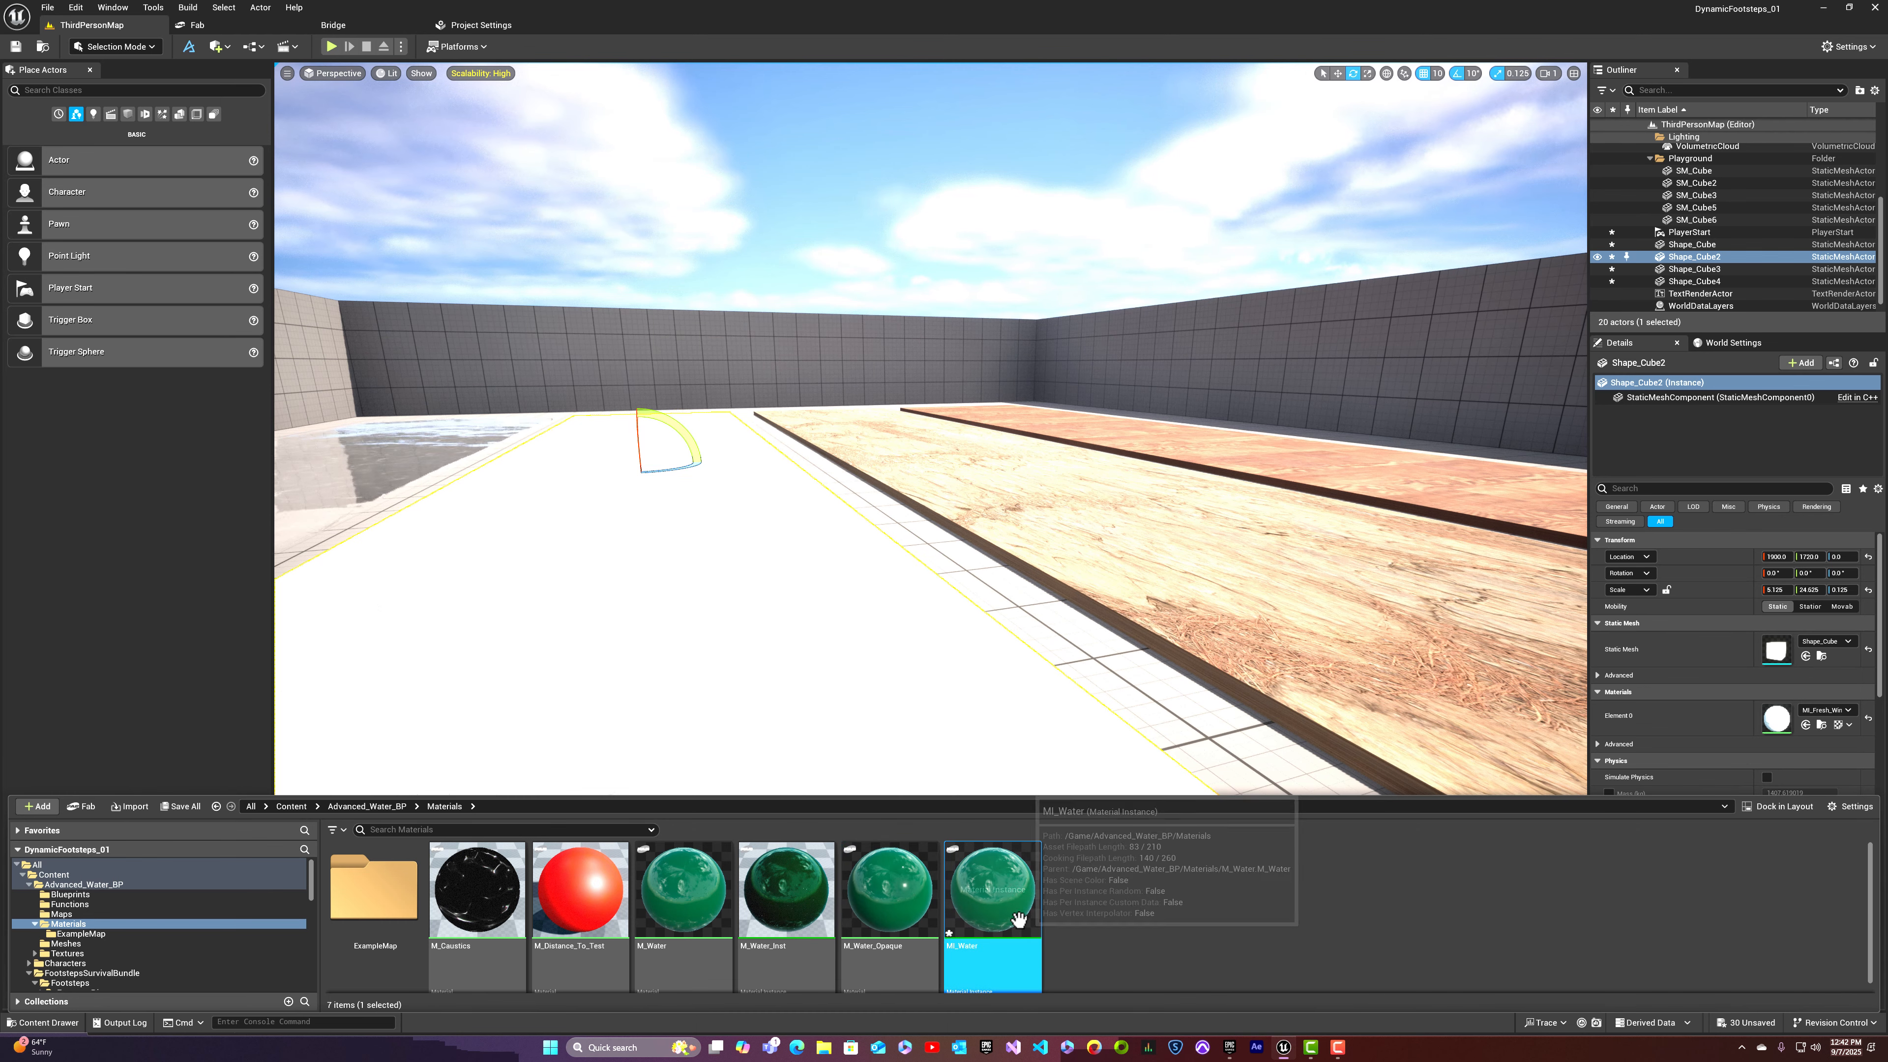
# Step: Open MI_Water, set its Phys Material to PM_Water, and save and close the instance
pyautogui.doubleClick(982, 958)
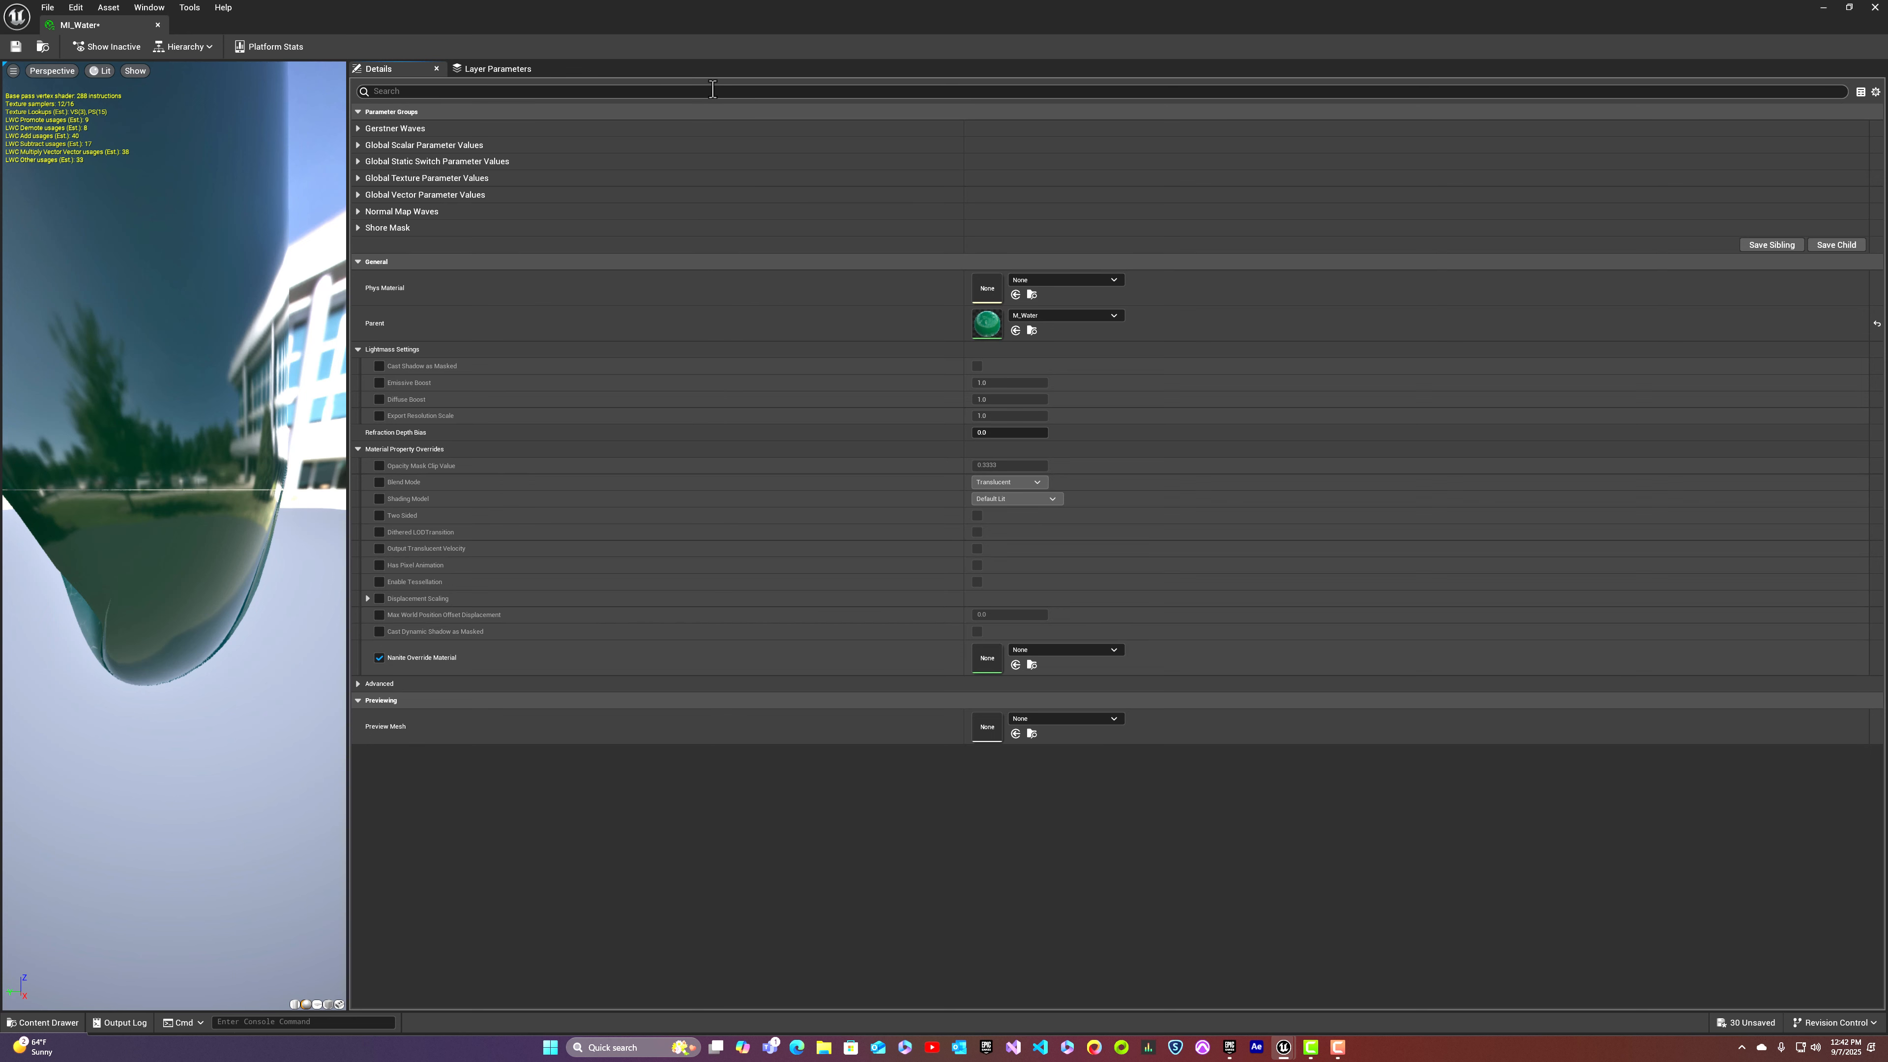
pyautogui.click(1081, 280)
pyautogui.write('P')
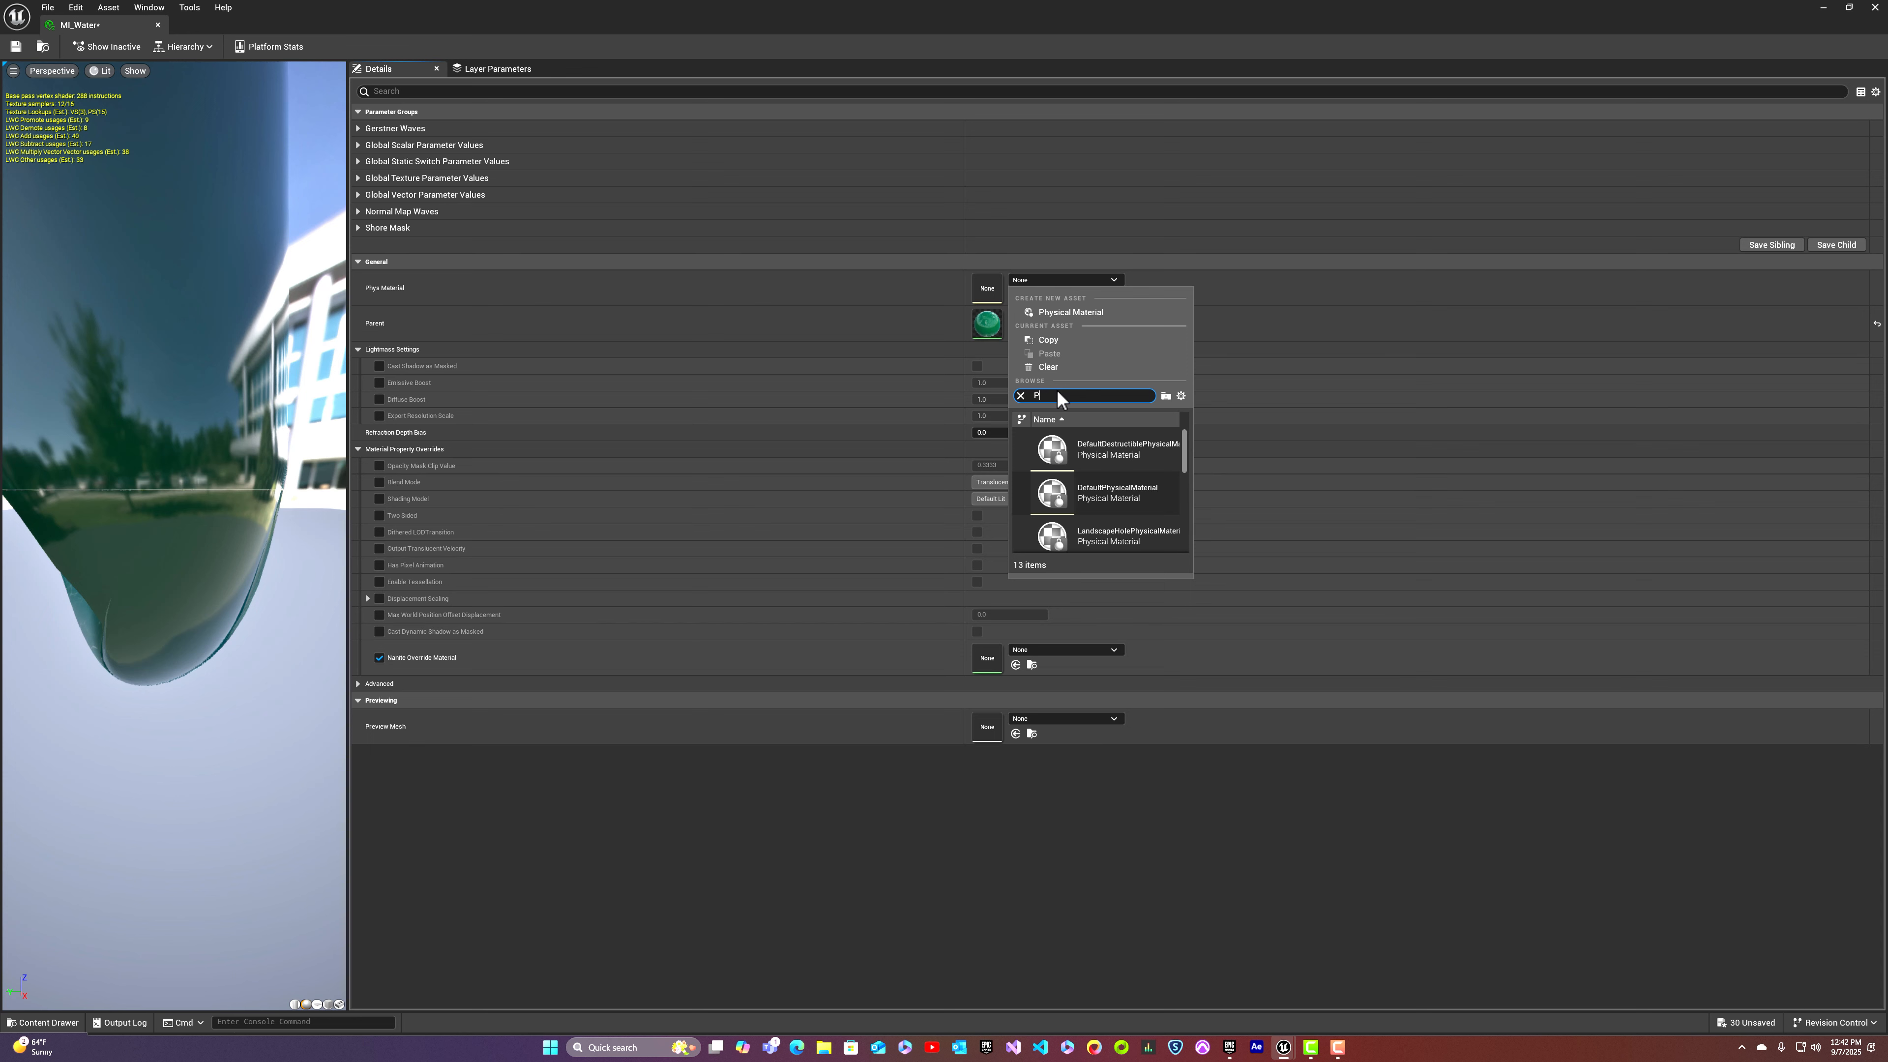
pyautogui.write('M_Wat')
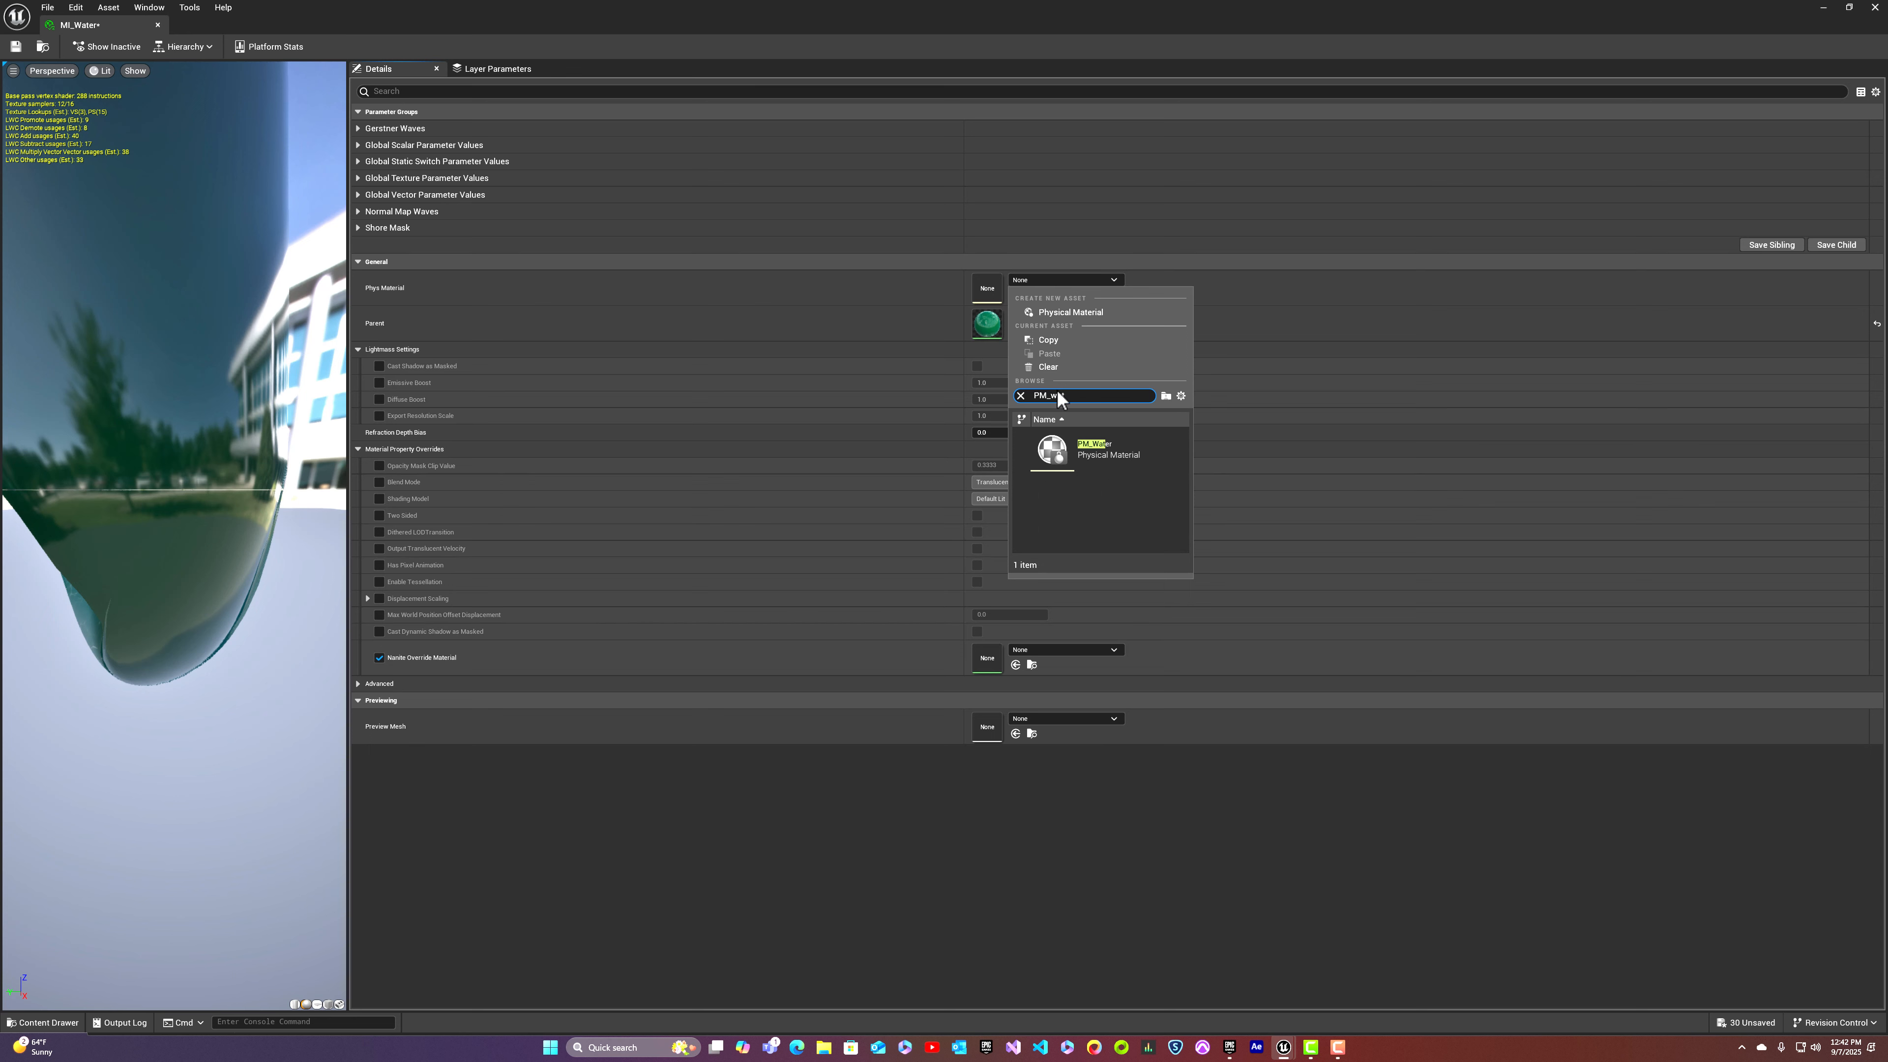
pyautogui.click(1146, 447)
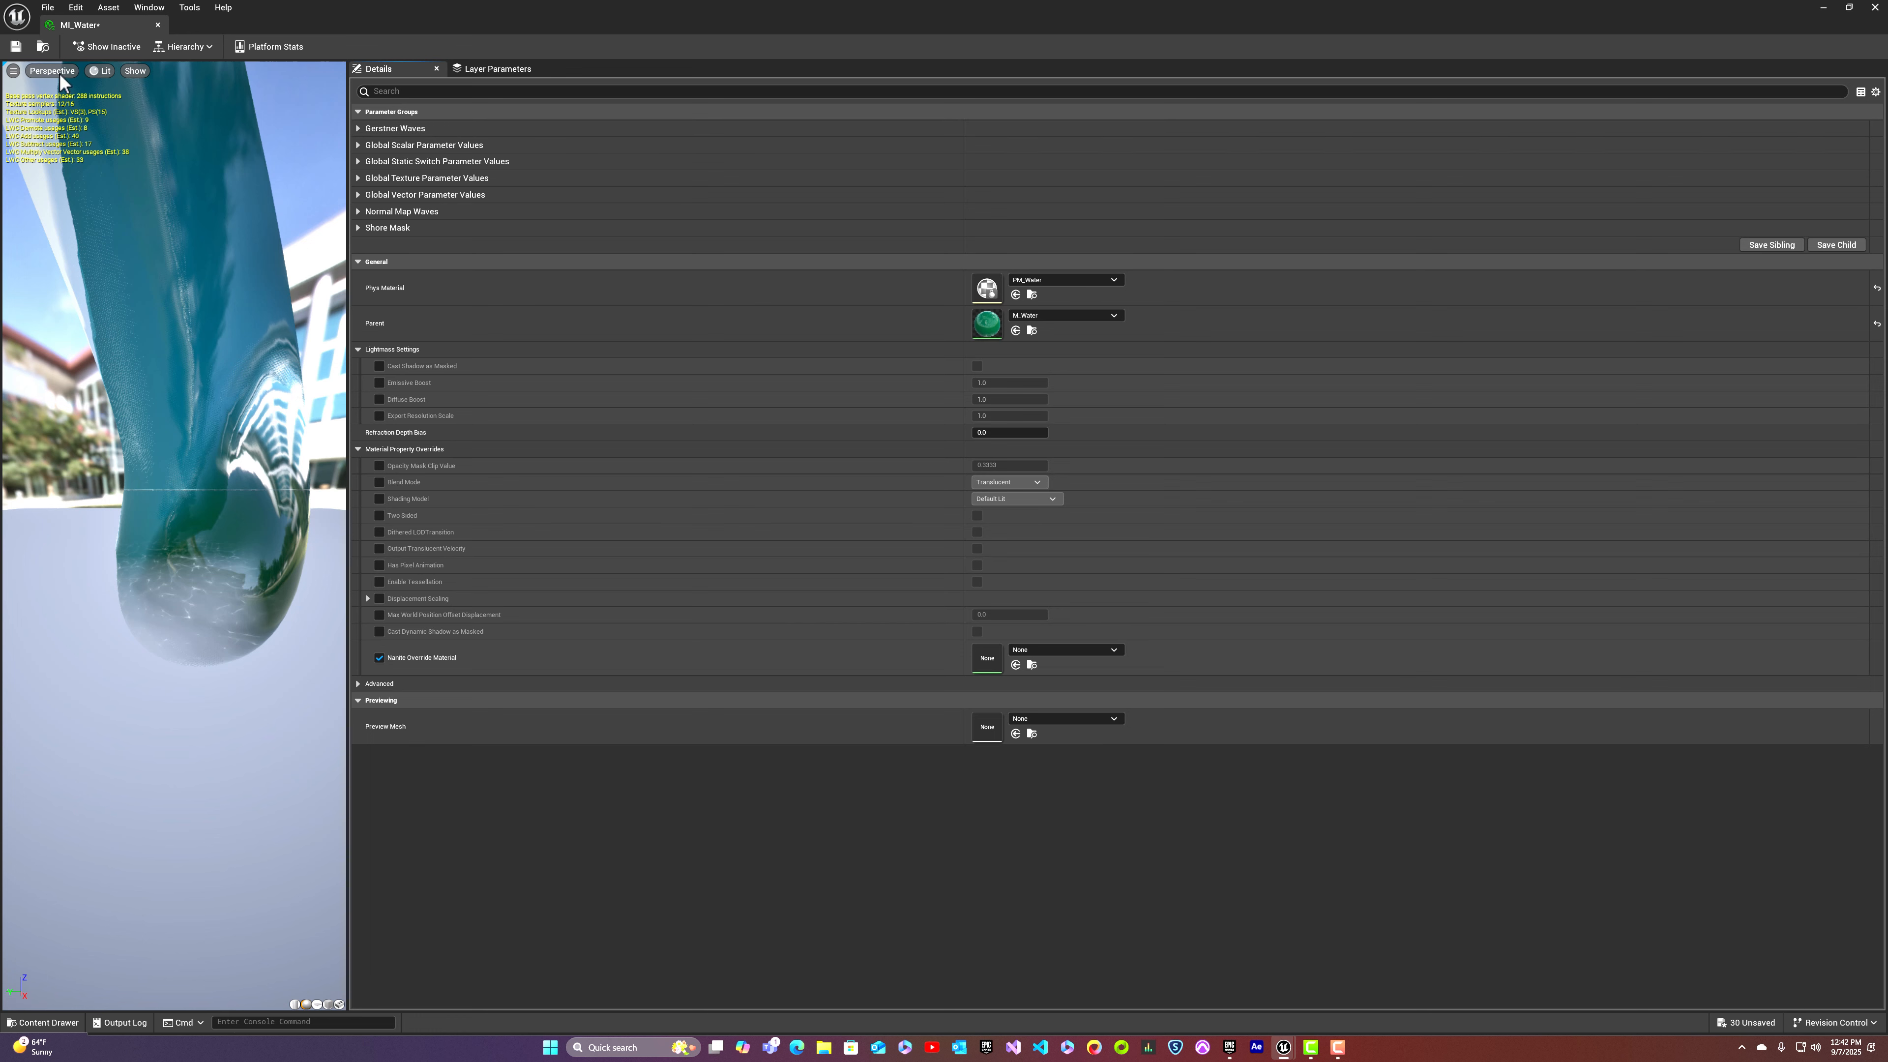
pyautogui.click(14, 48)
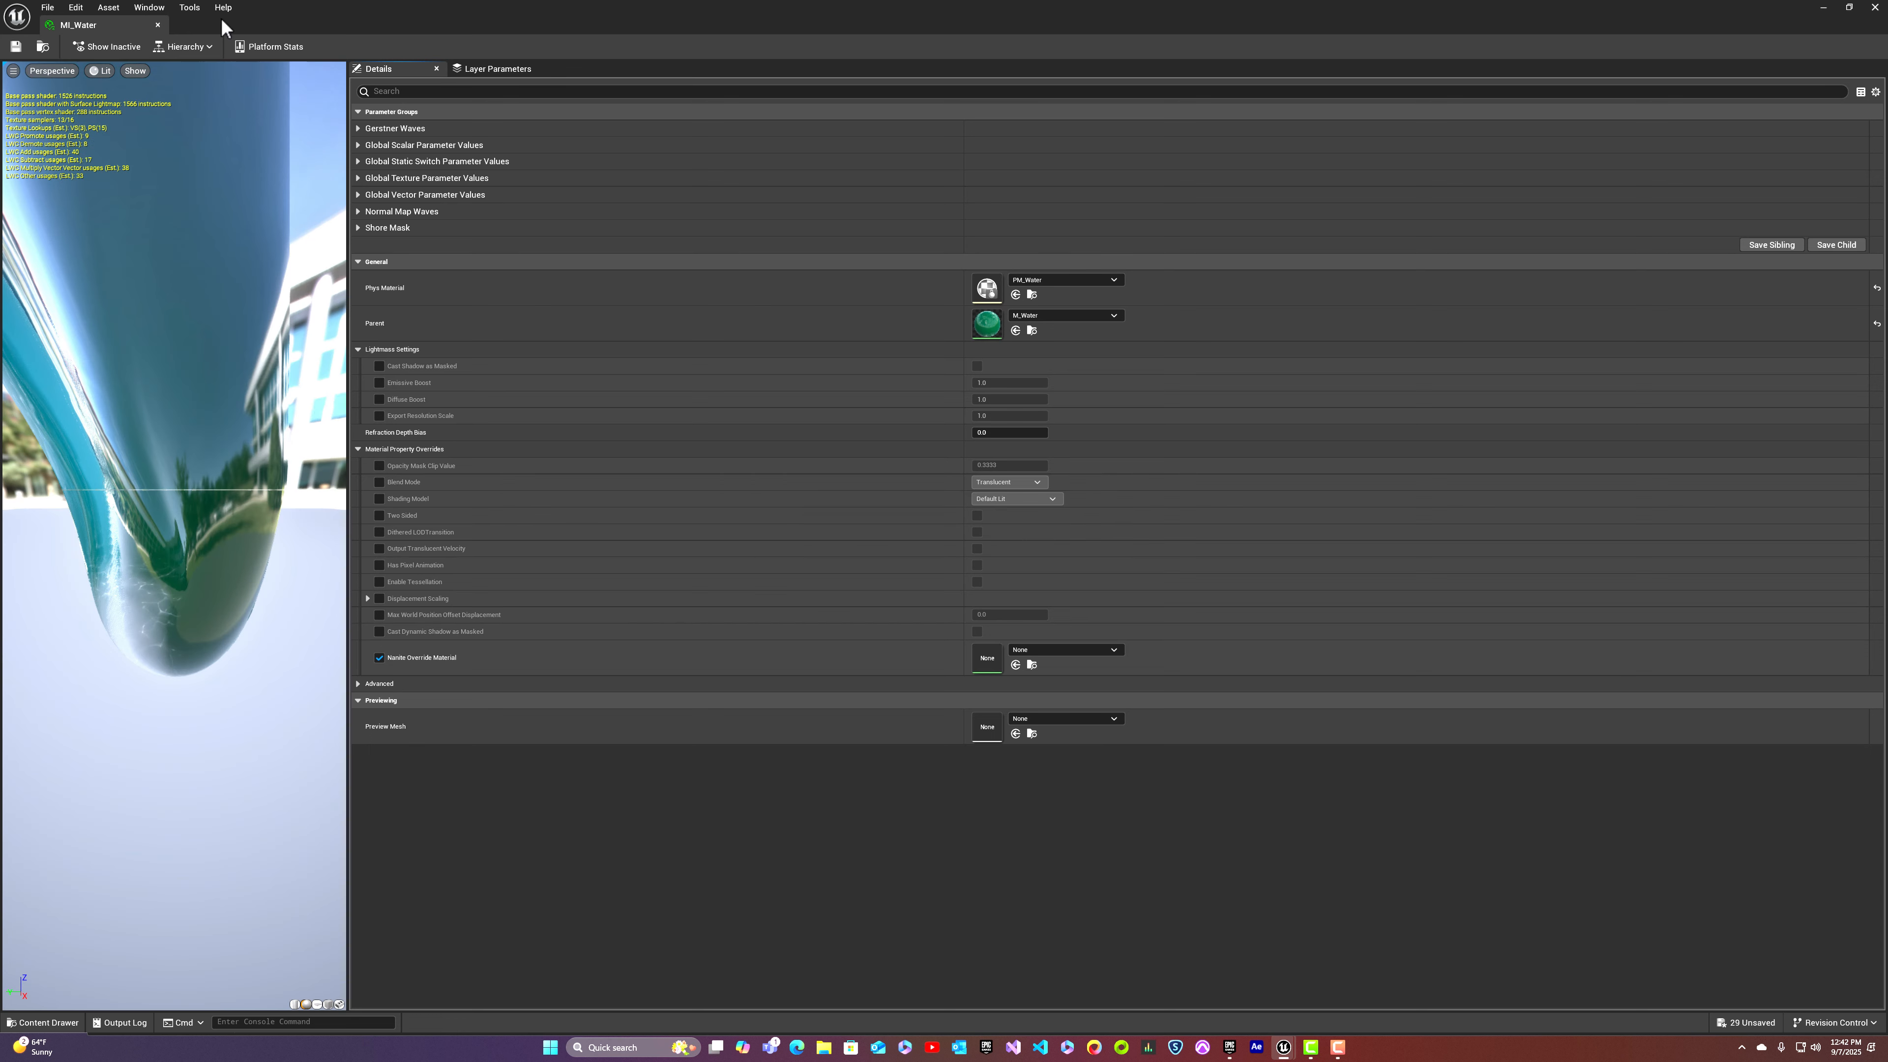
pyautogui.click(158, 25)
# Step: Apply the MI_Water material instance to the water slab Shape_Cube in the level
pyautogui.moveTo(590, 628); pyautogui.dragTo(491, 621, button='right')
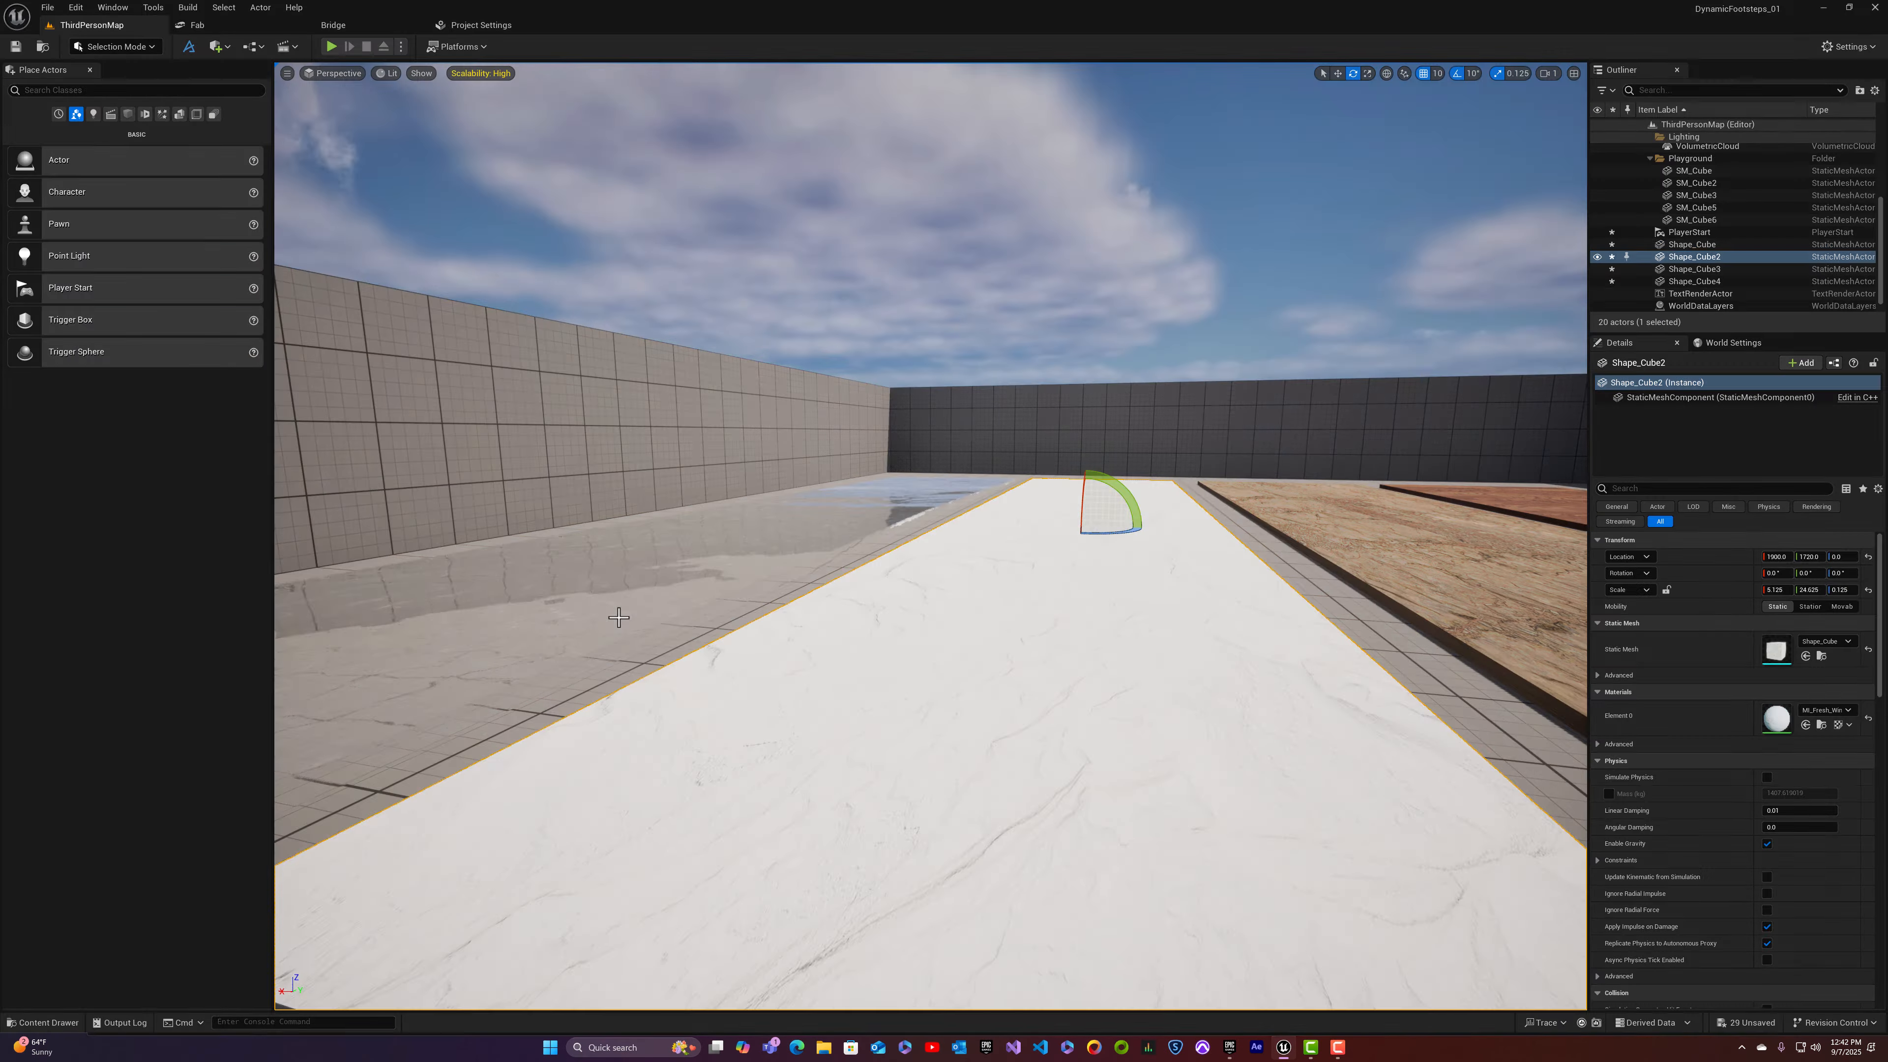
pyautogui.click(619, 620)
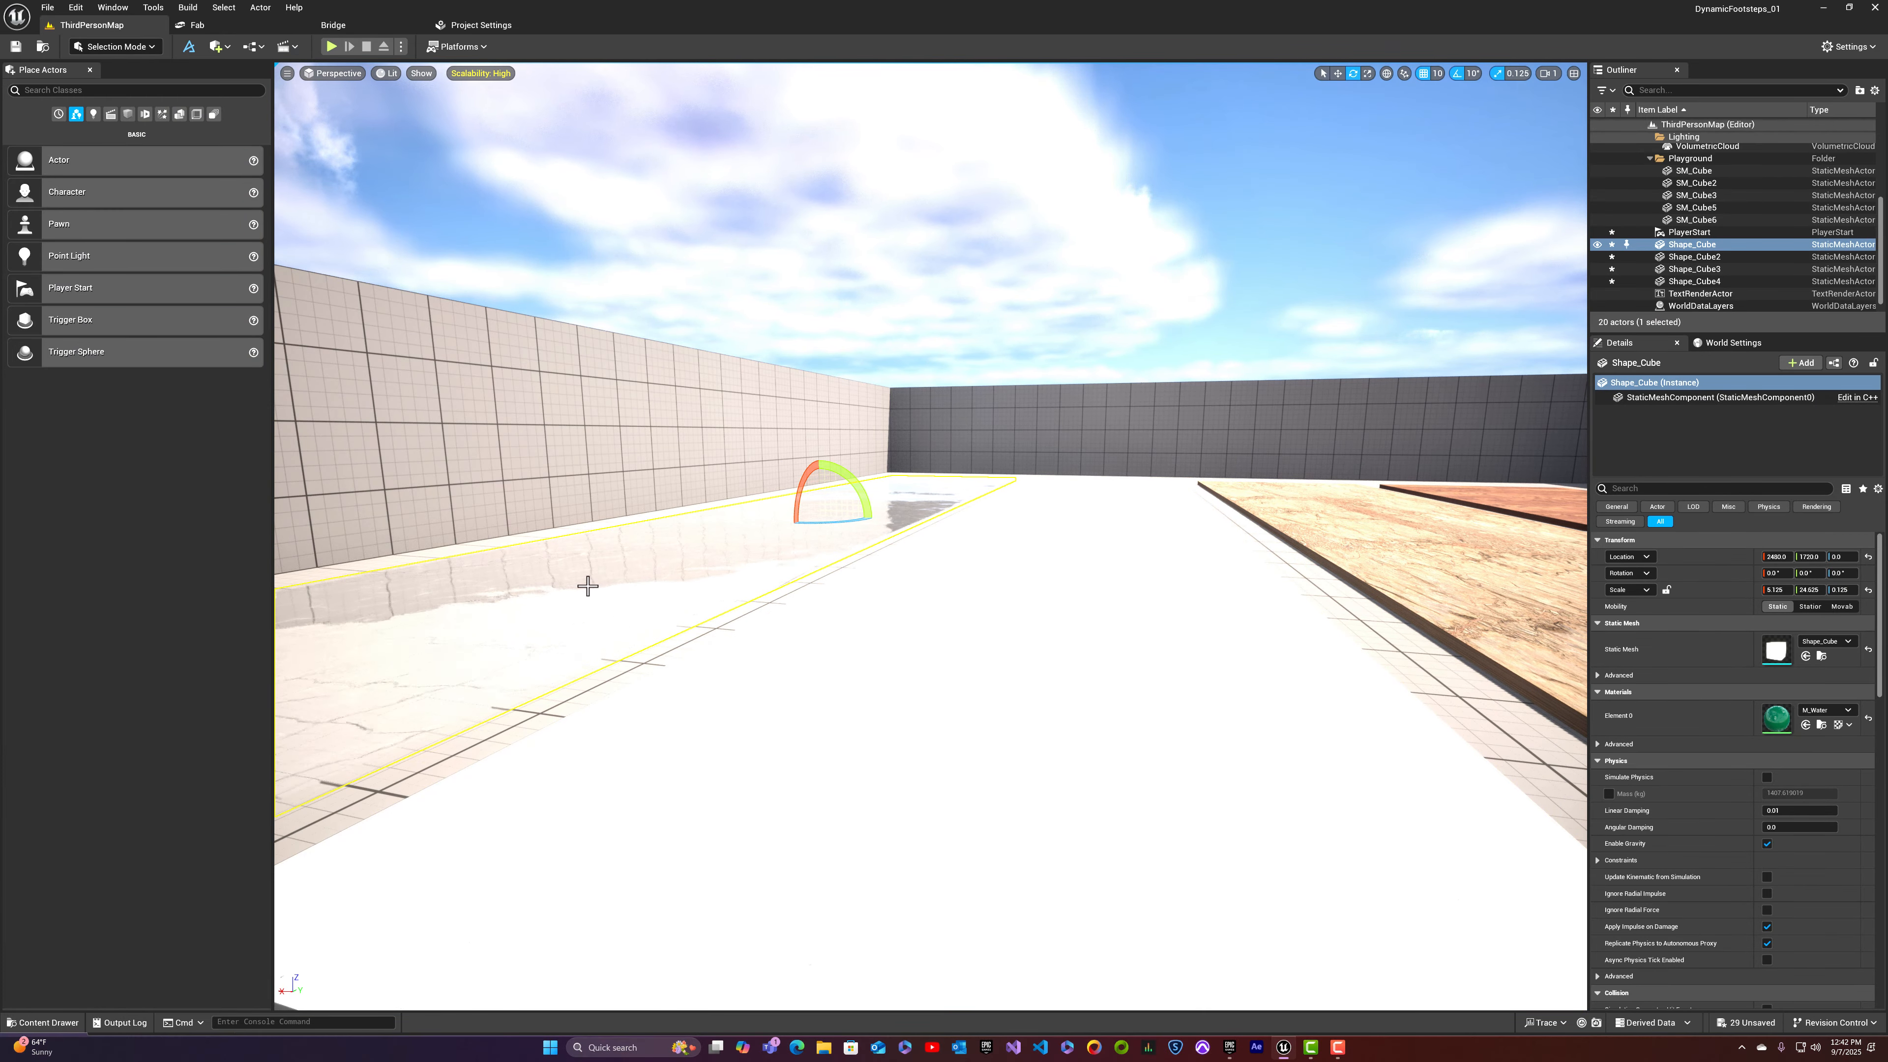
pyautogui.hotkey('ctrl', 'space')
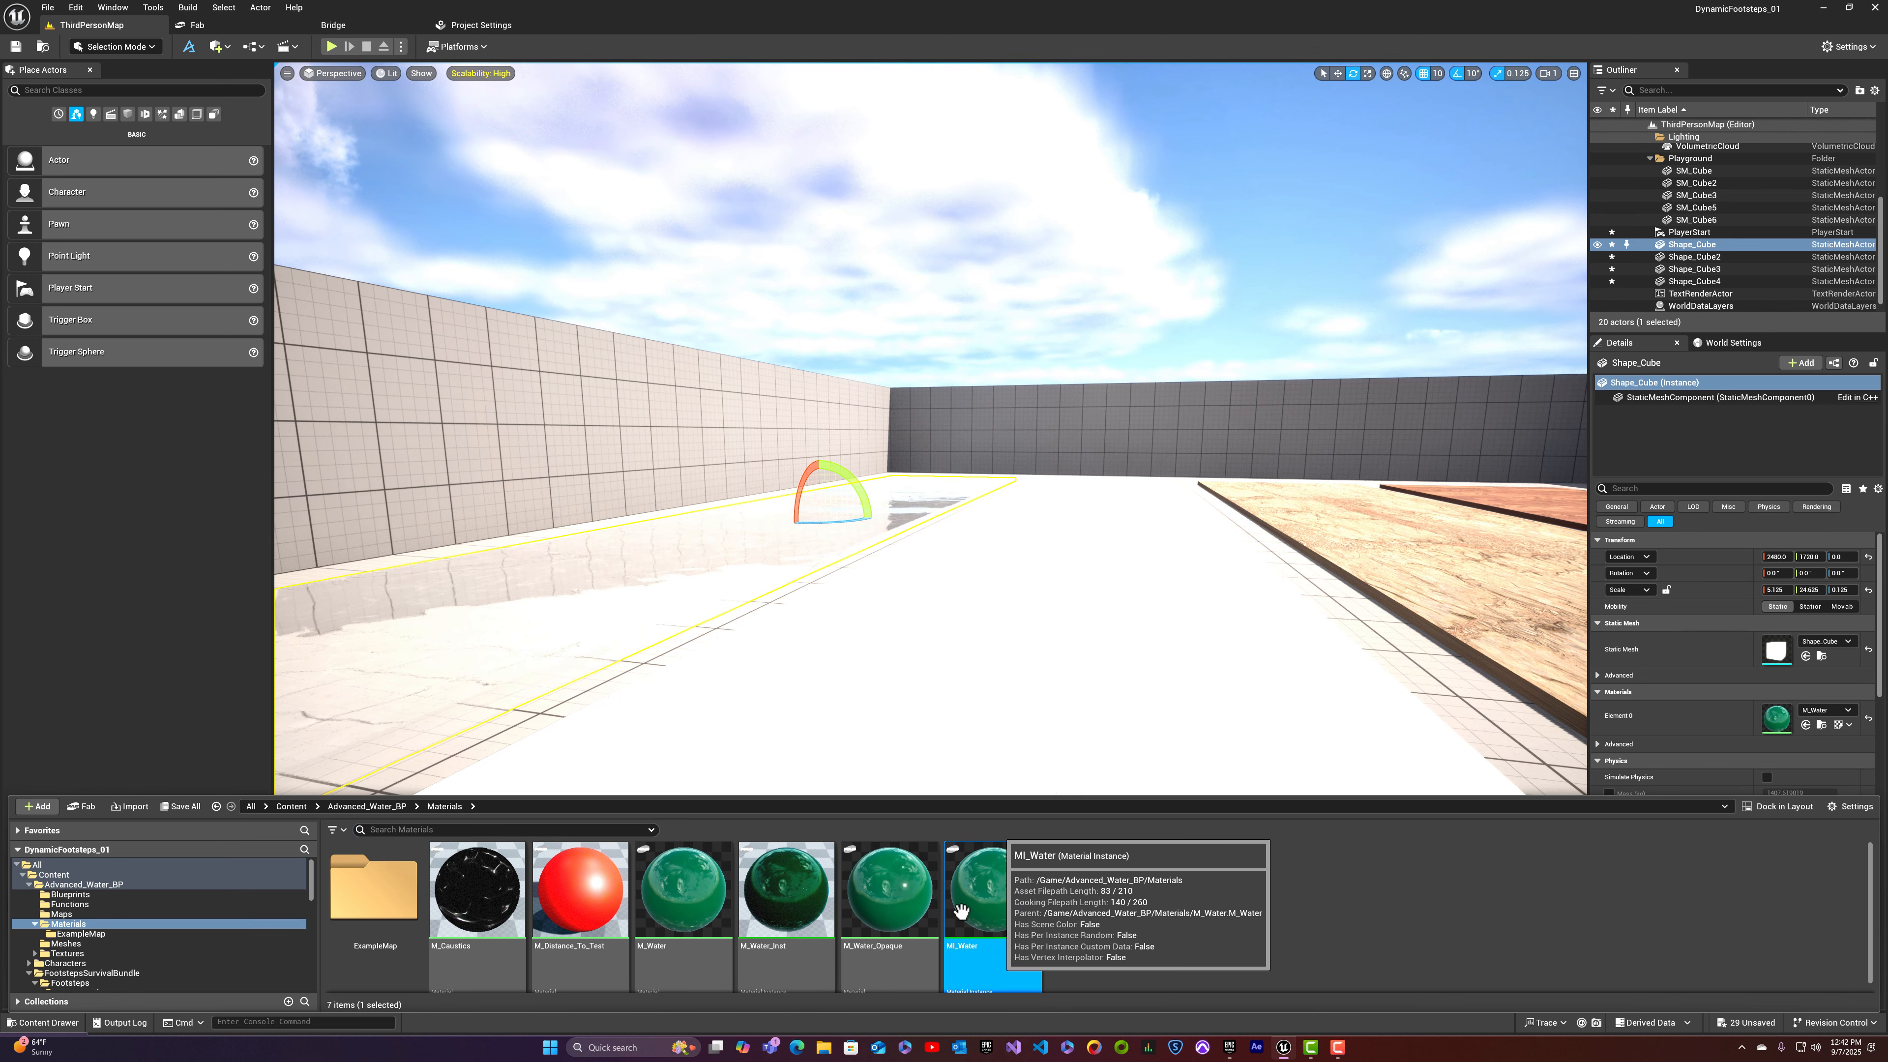
pyautogui.moveTo(992, 892); pyautogui.dragTo(580, 618)
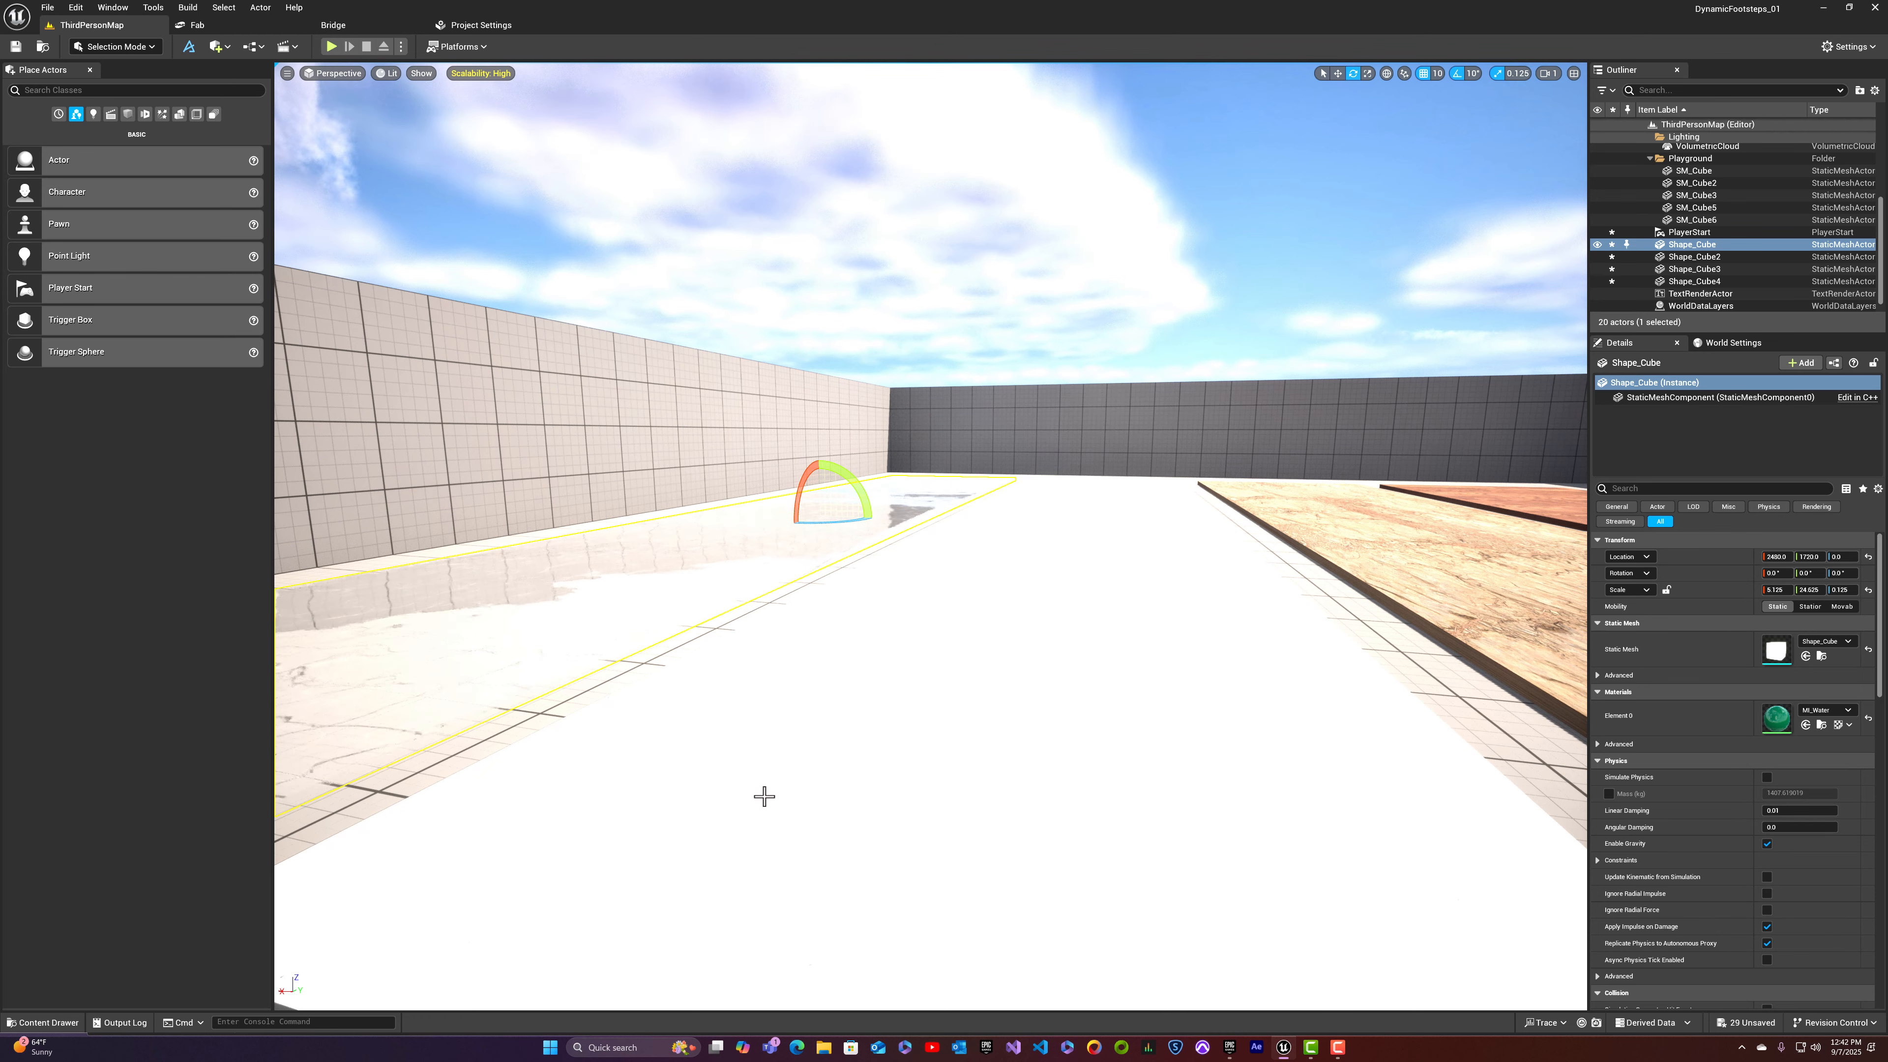
# Step: Save all modified content in the project
pyautogui.moveTo(647, 591); pyautogui.dragTo(914, 562, button='right')
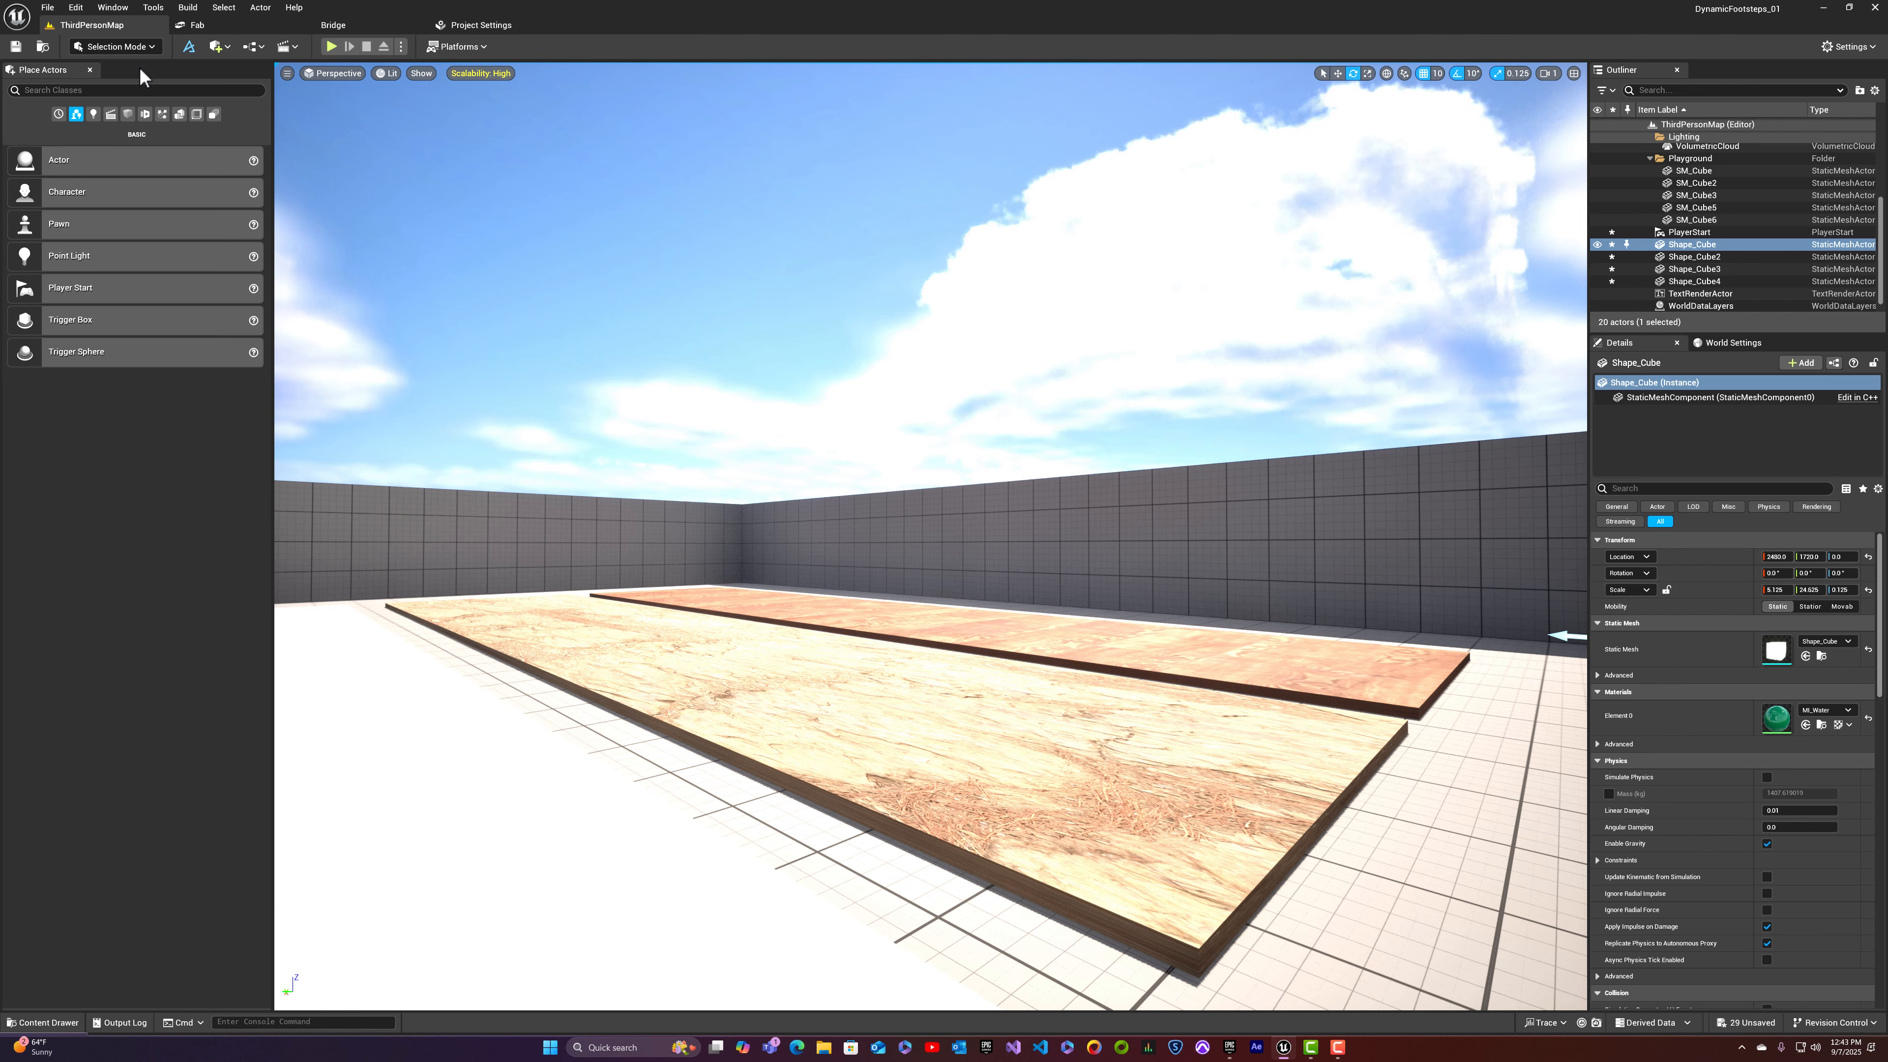
pyautogui.hotkey('ctrl', 'space')
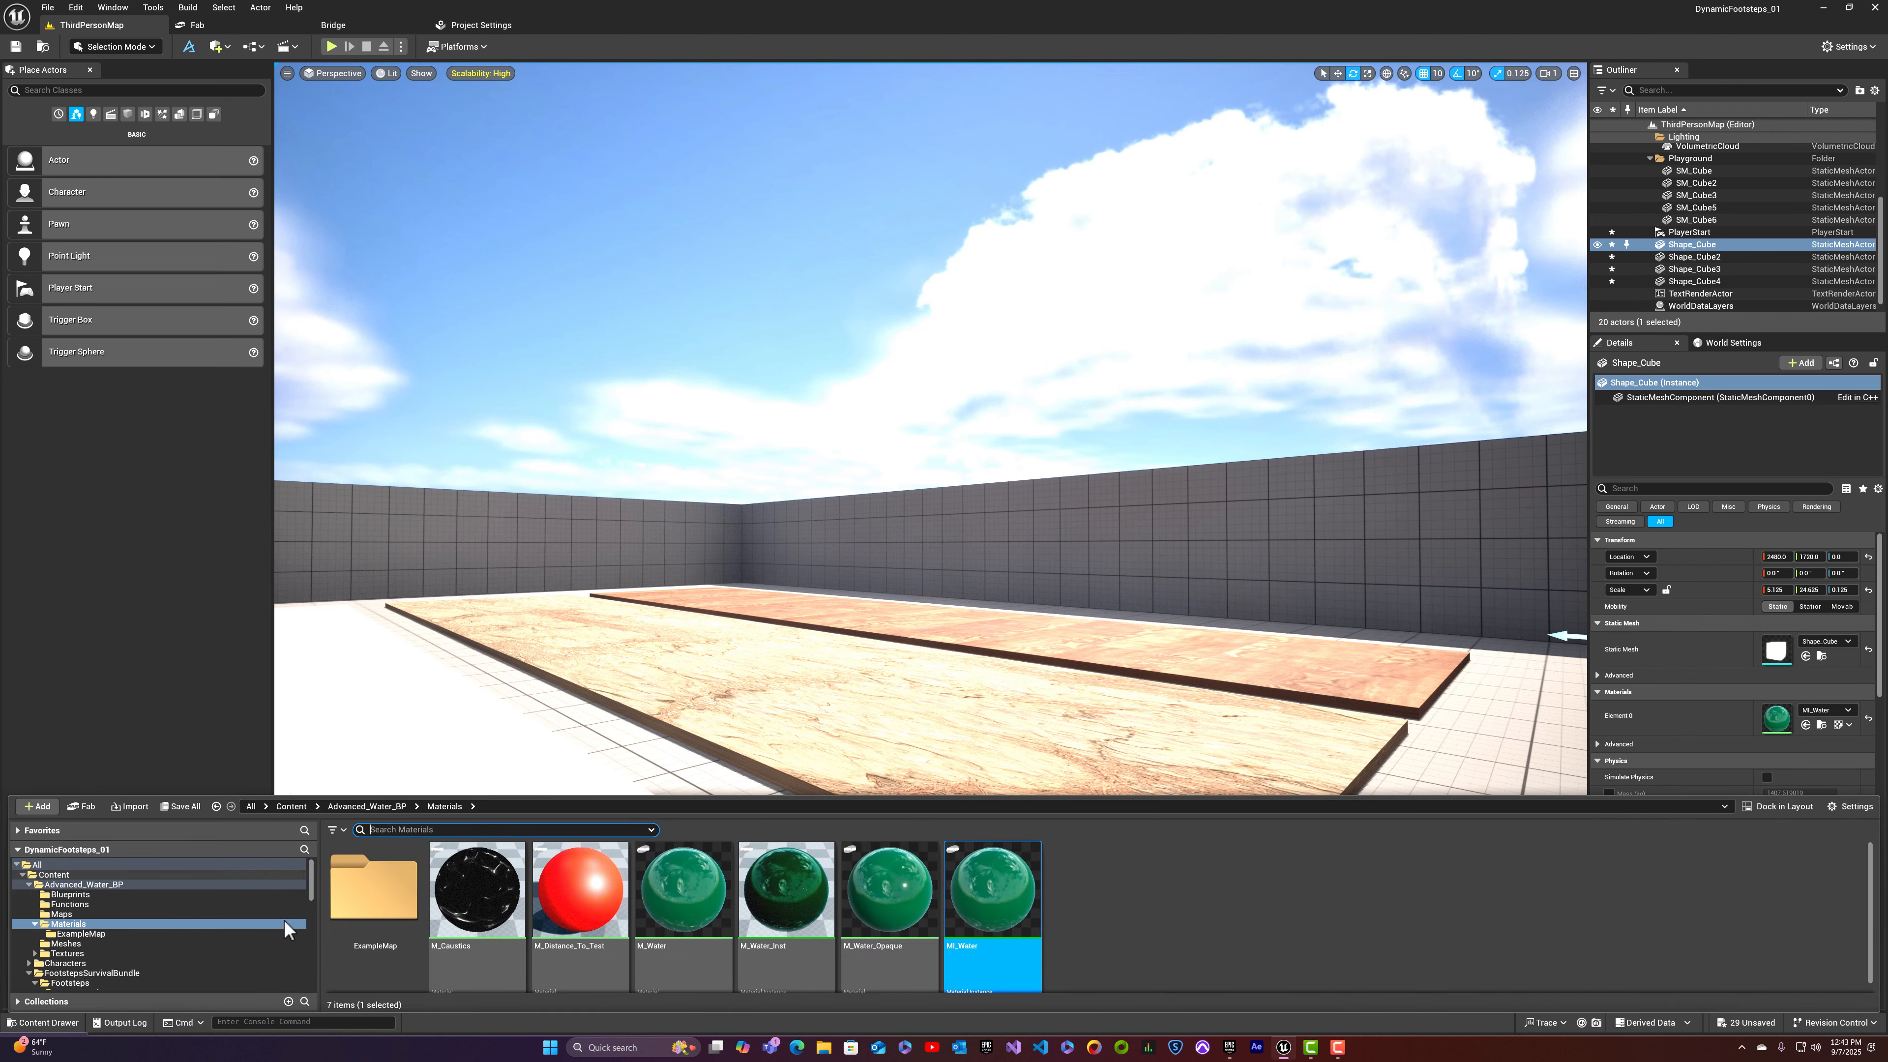
pyautogui.click(192, 807)
pyautogui.click(1029, 661)
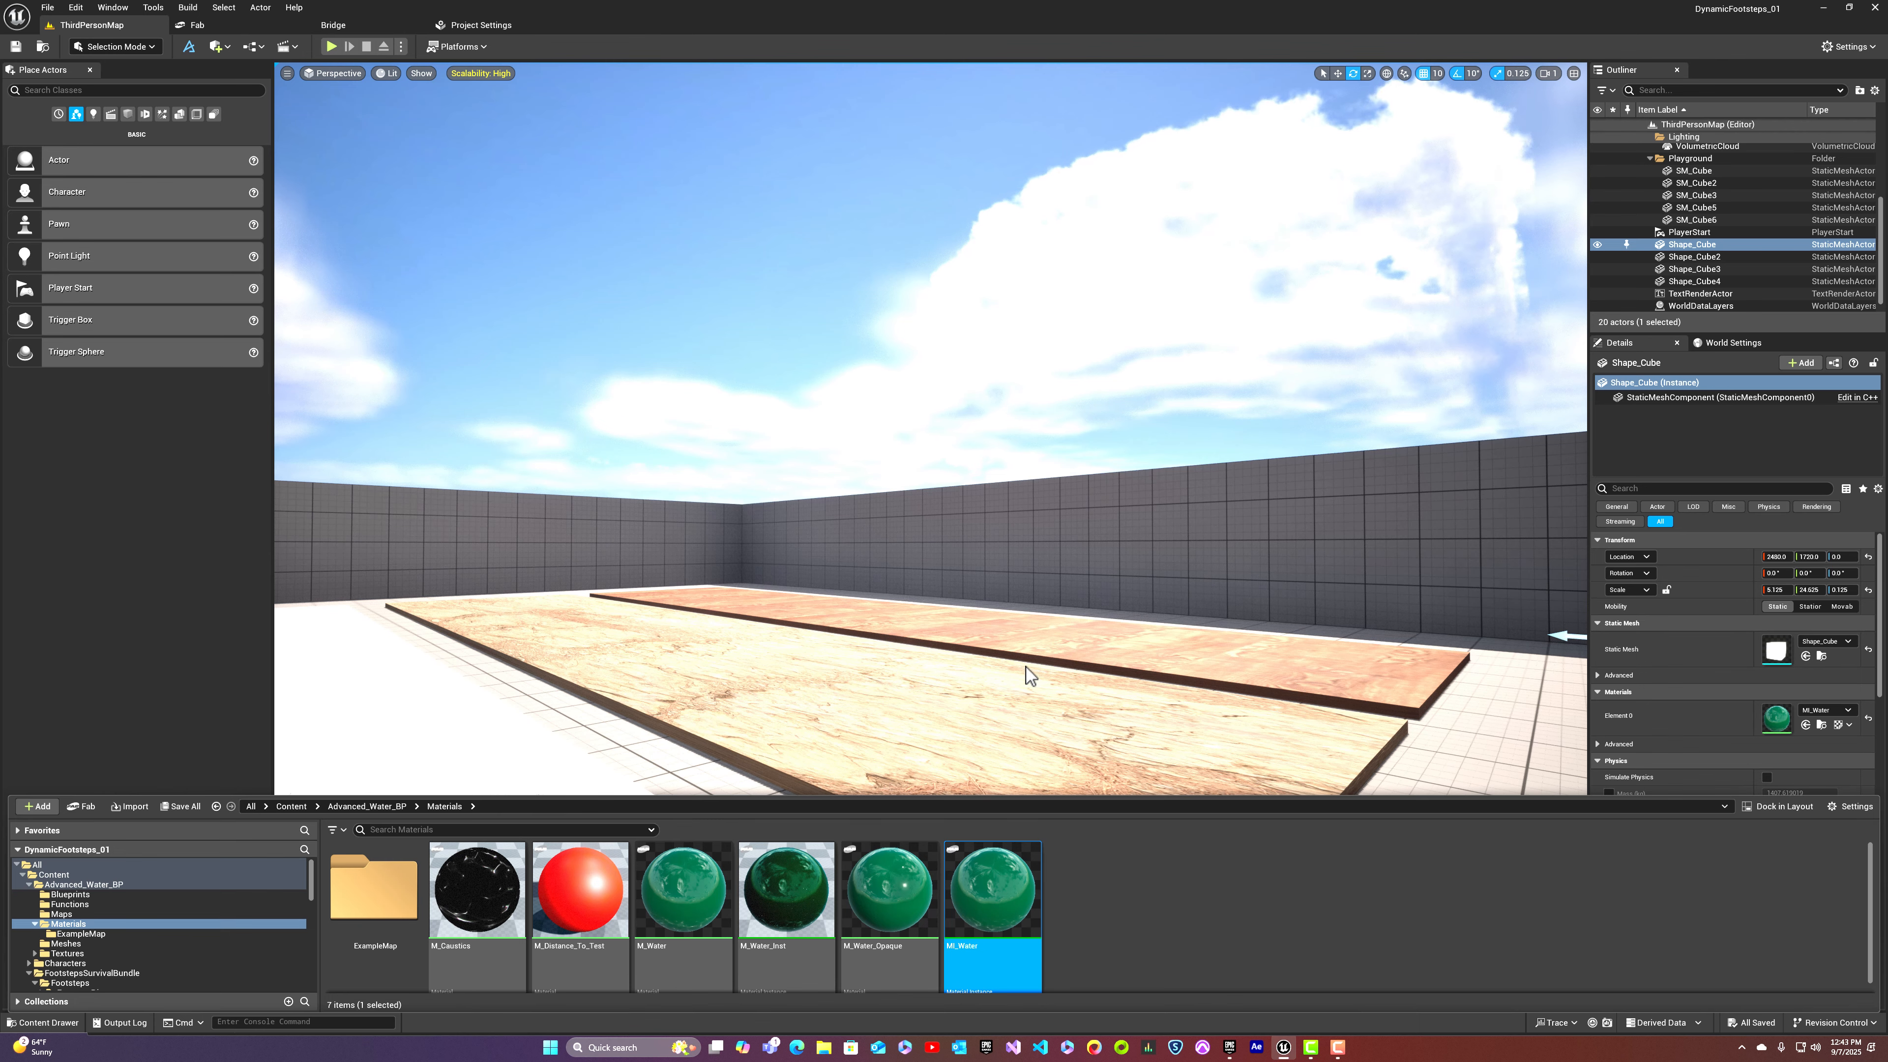
# Step: Play-test the level with the third-person character, and stop the session
pyautogui.hotkey('alt', 'p')
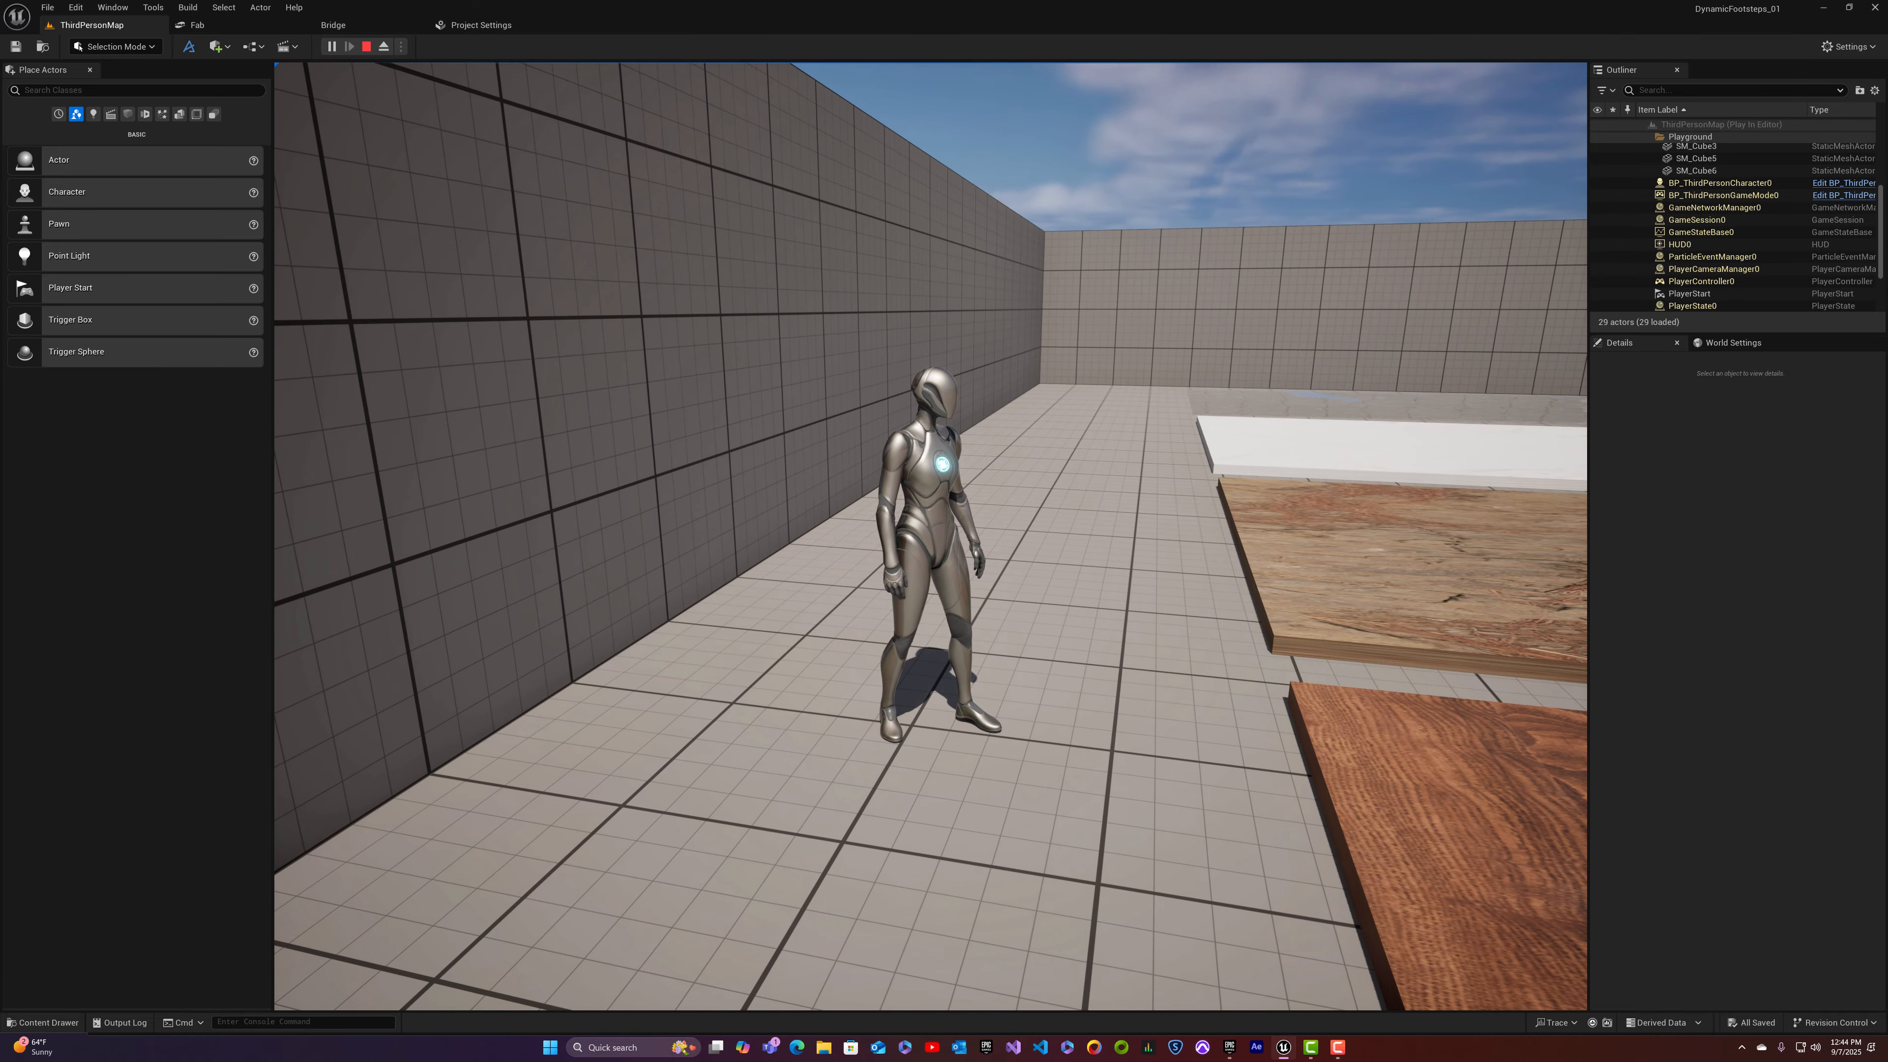
pyautogui.press('Escape')
pyautogui.moveTo(1009, 772); pyautogui.dragTo(1239, 745, button='right')
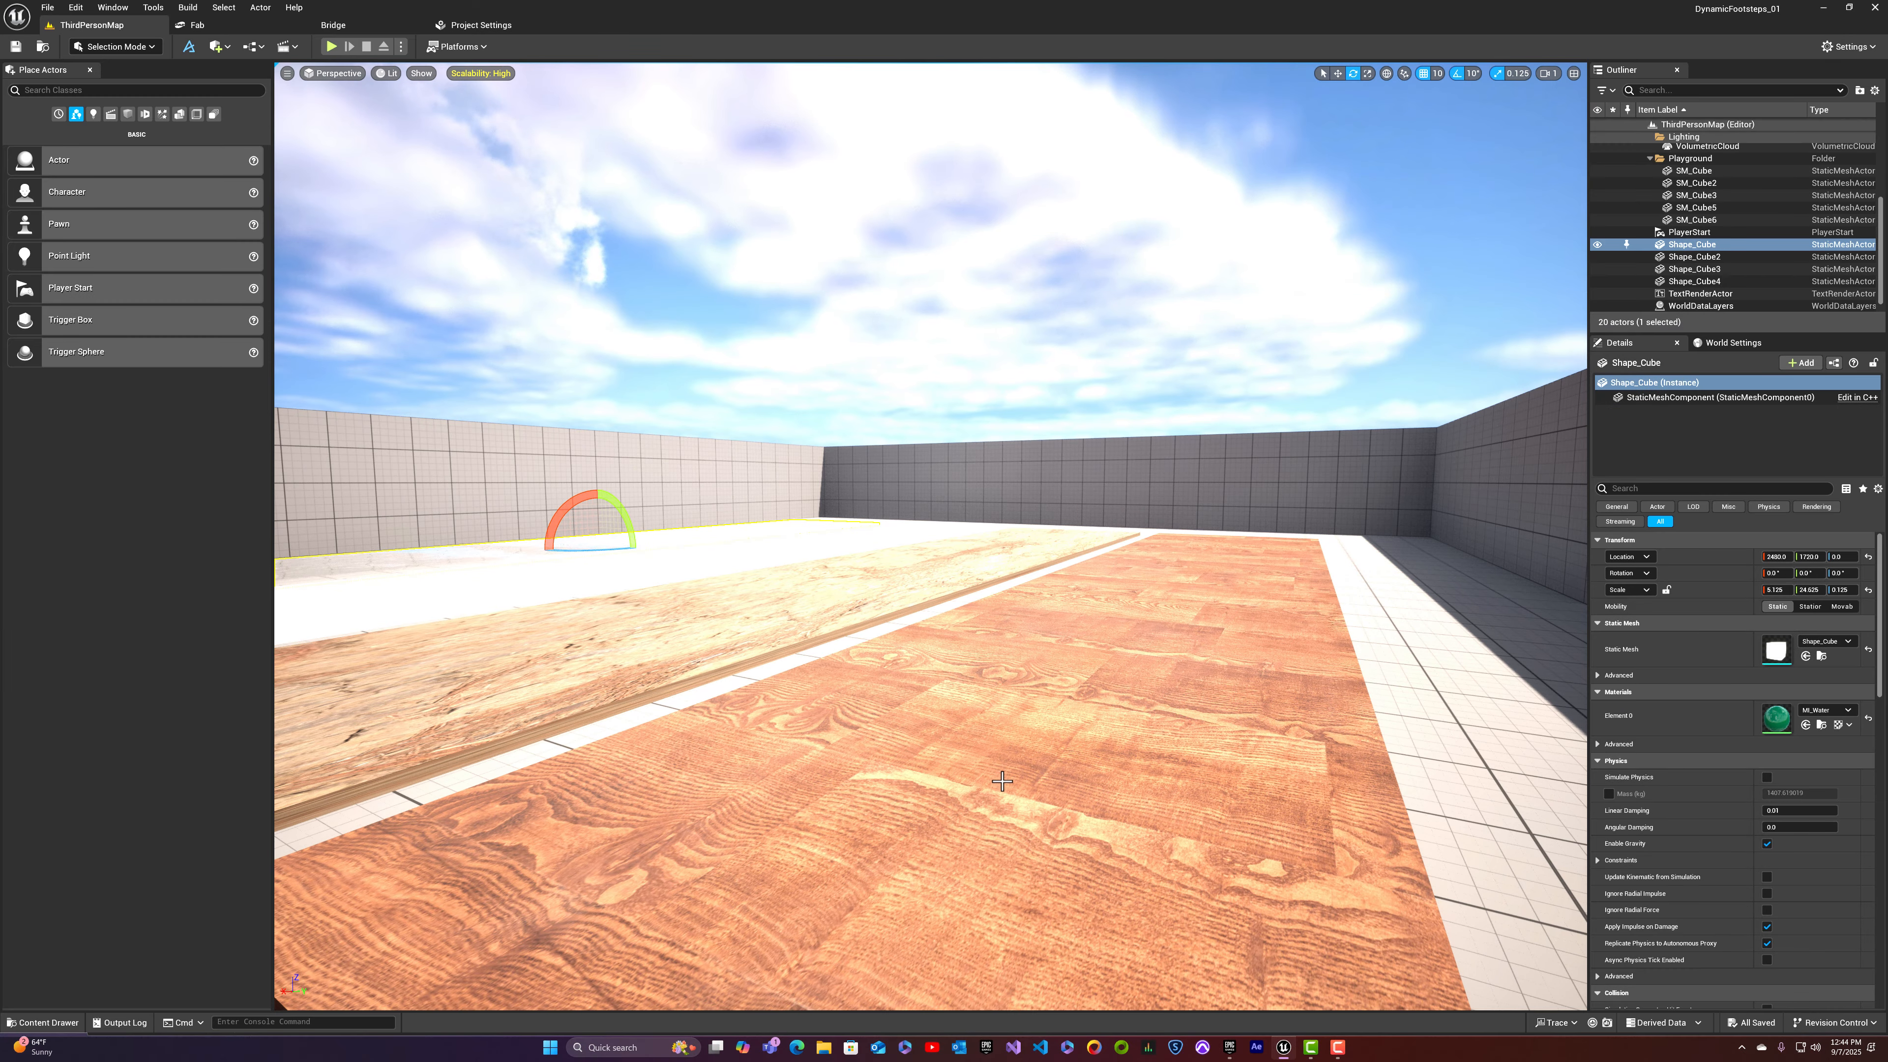
# Step: Open the mannequins' Animations folder inside Content/Characters/Mannequins
pyautogui.hotkey('ctrl', 'space')
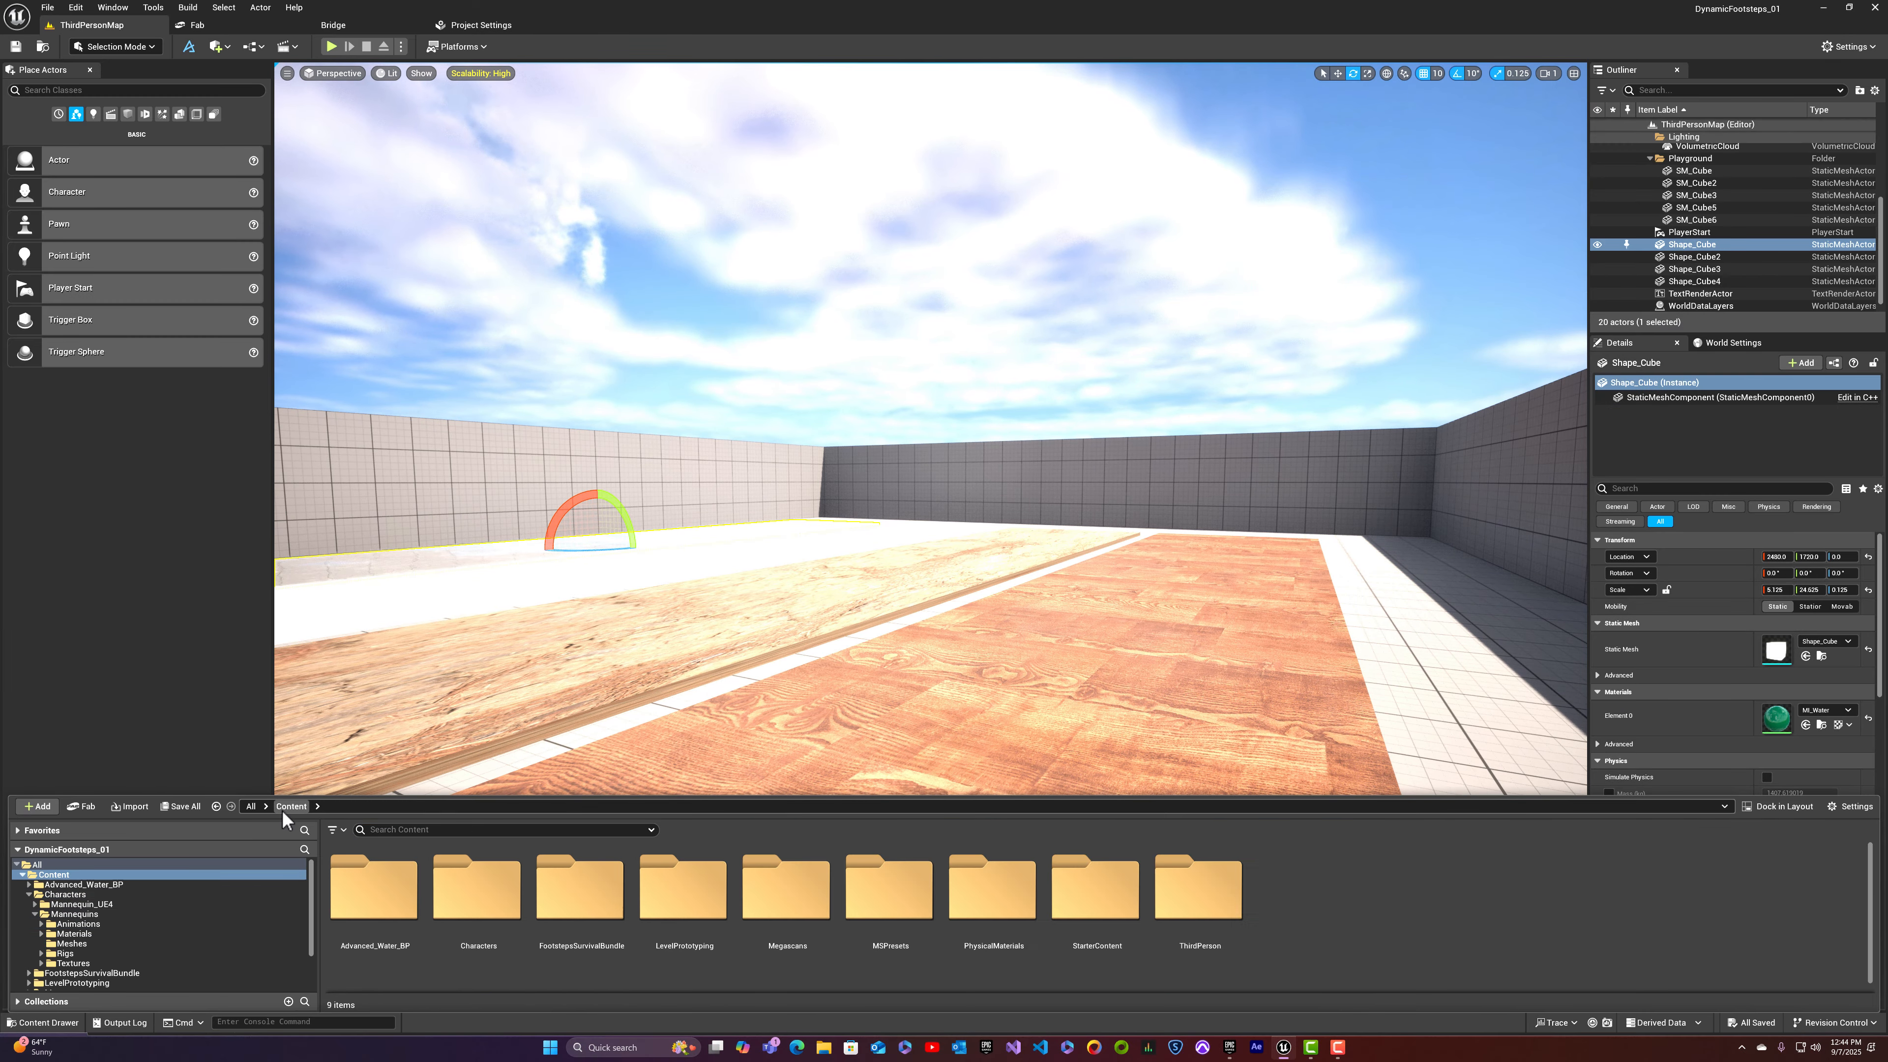
pyautogui.click(482, 892)
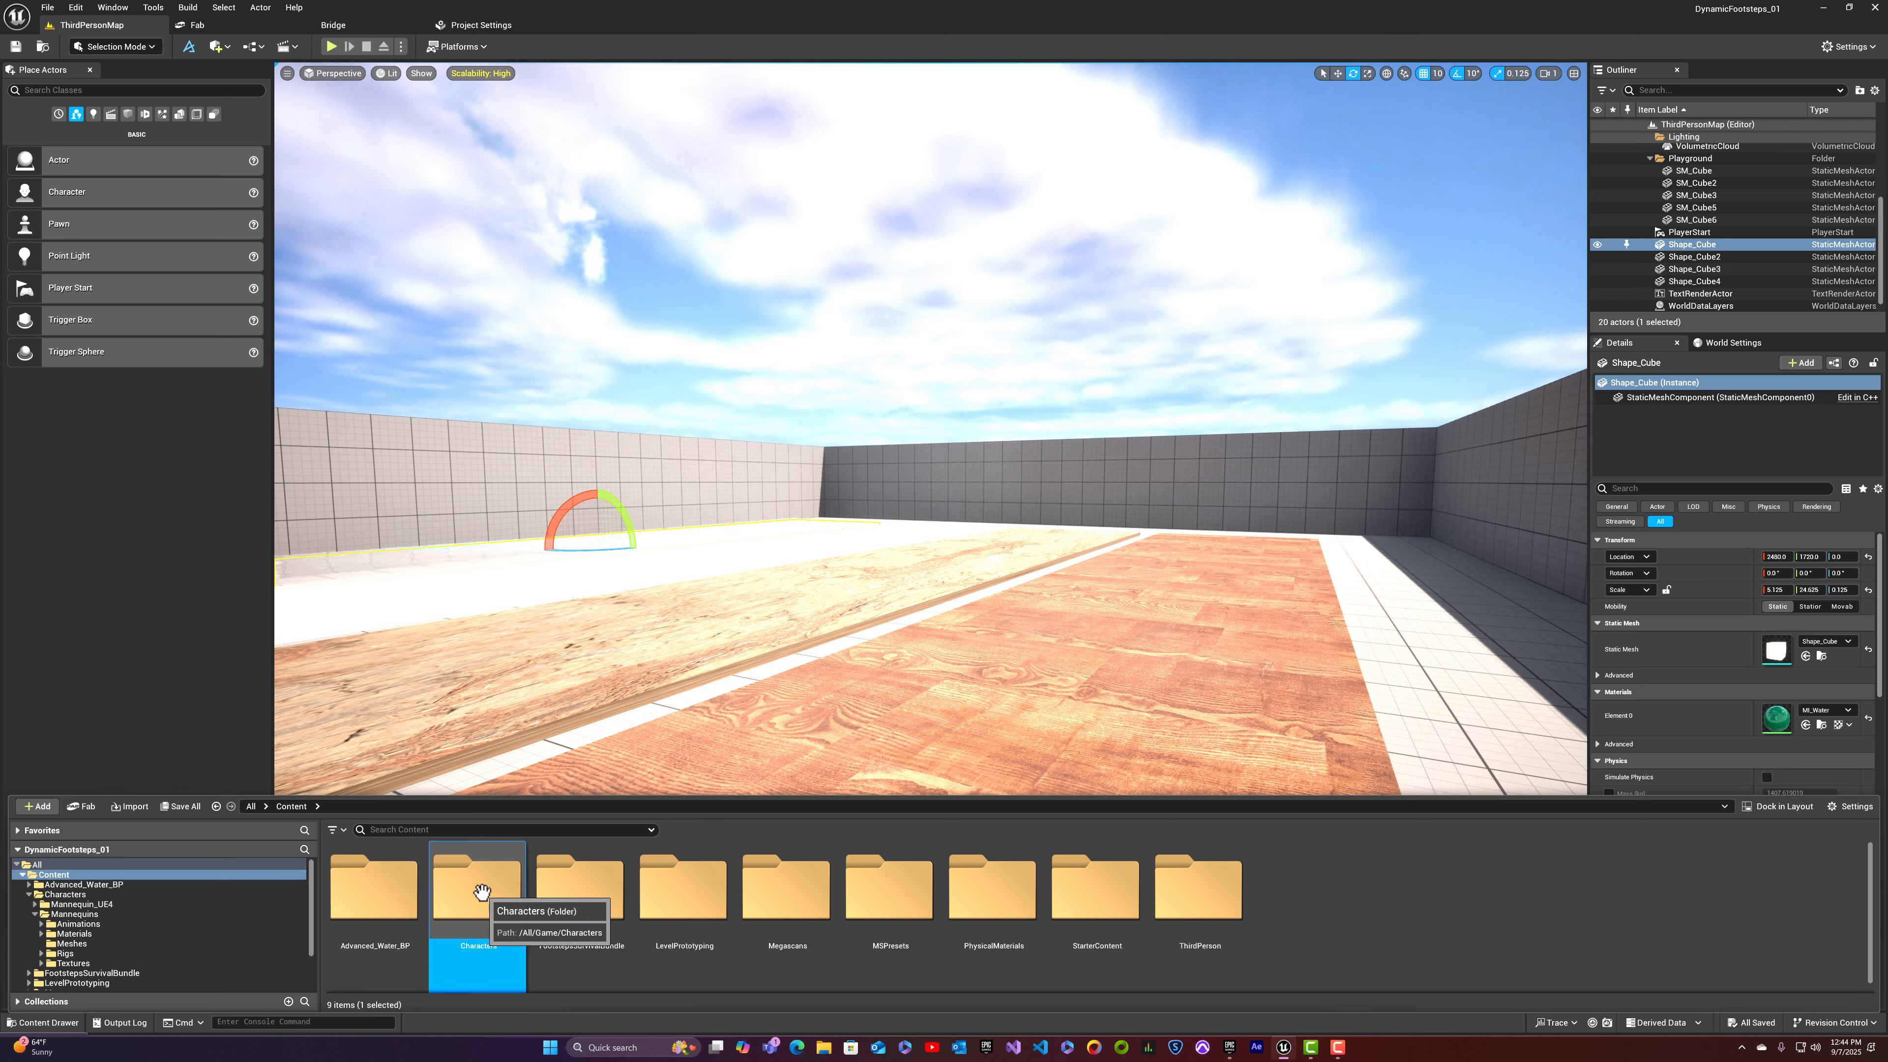
pyautogui.doubleClick(482, 892)
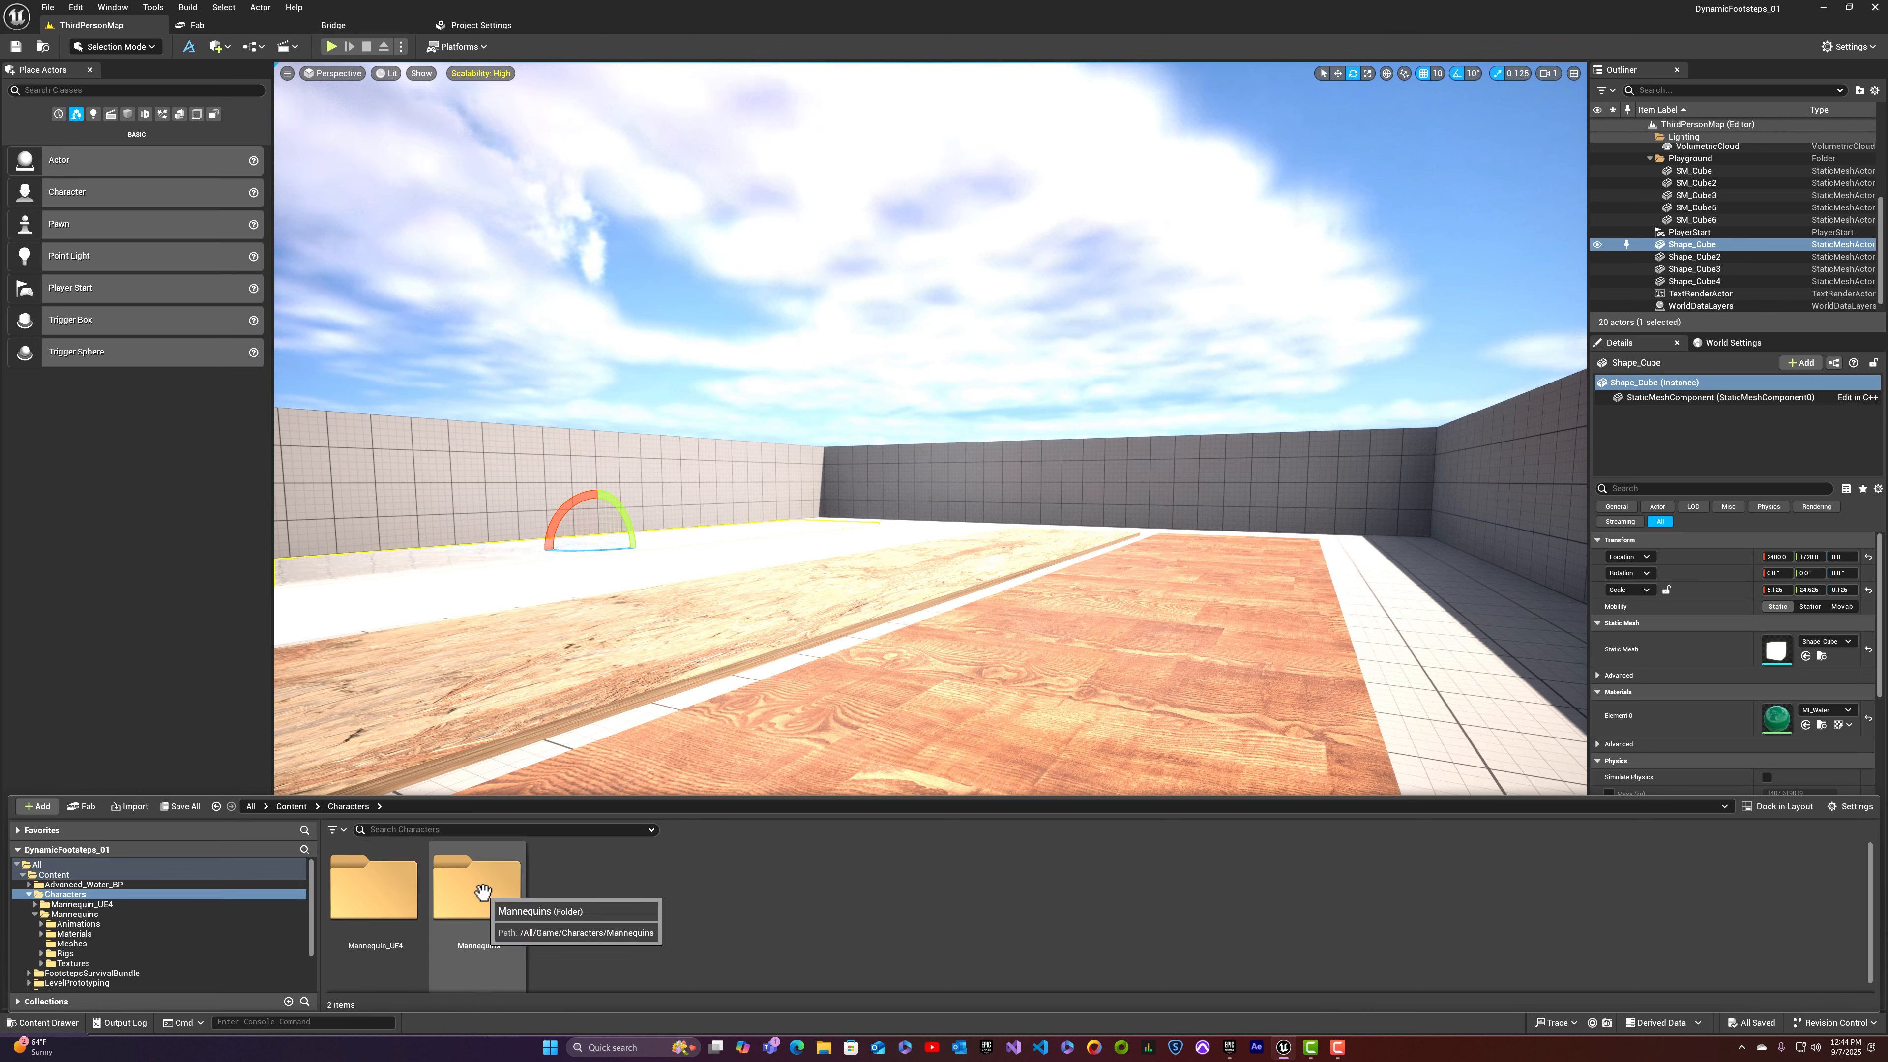
pyautogui.doubleClick(481, 885)
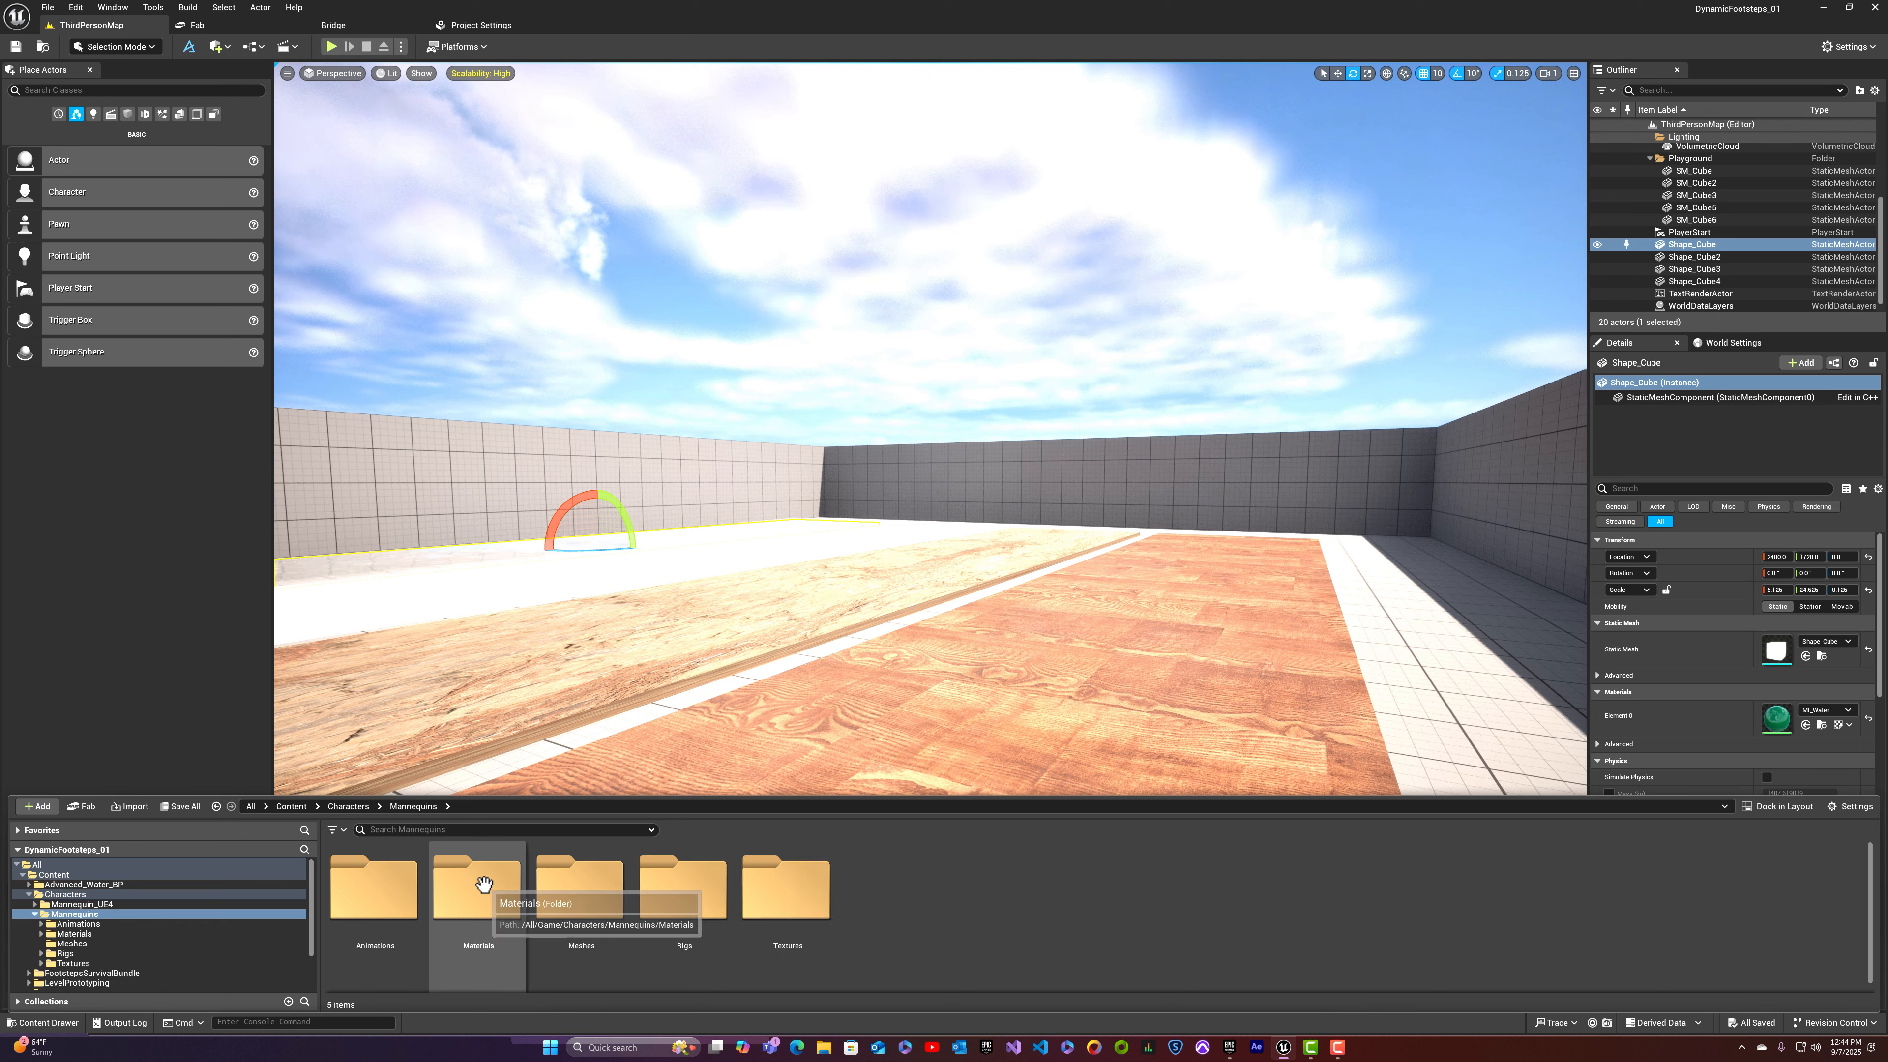
pyautogui.doubleClick(372, 889)
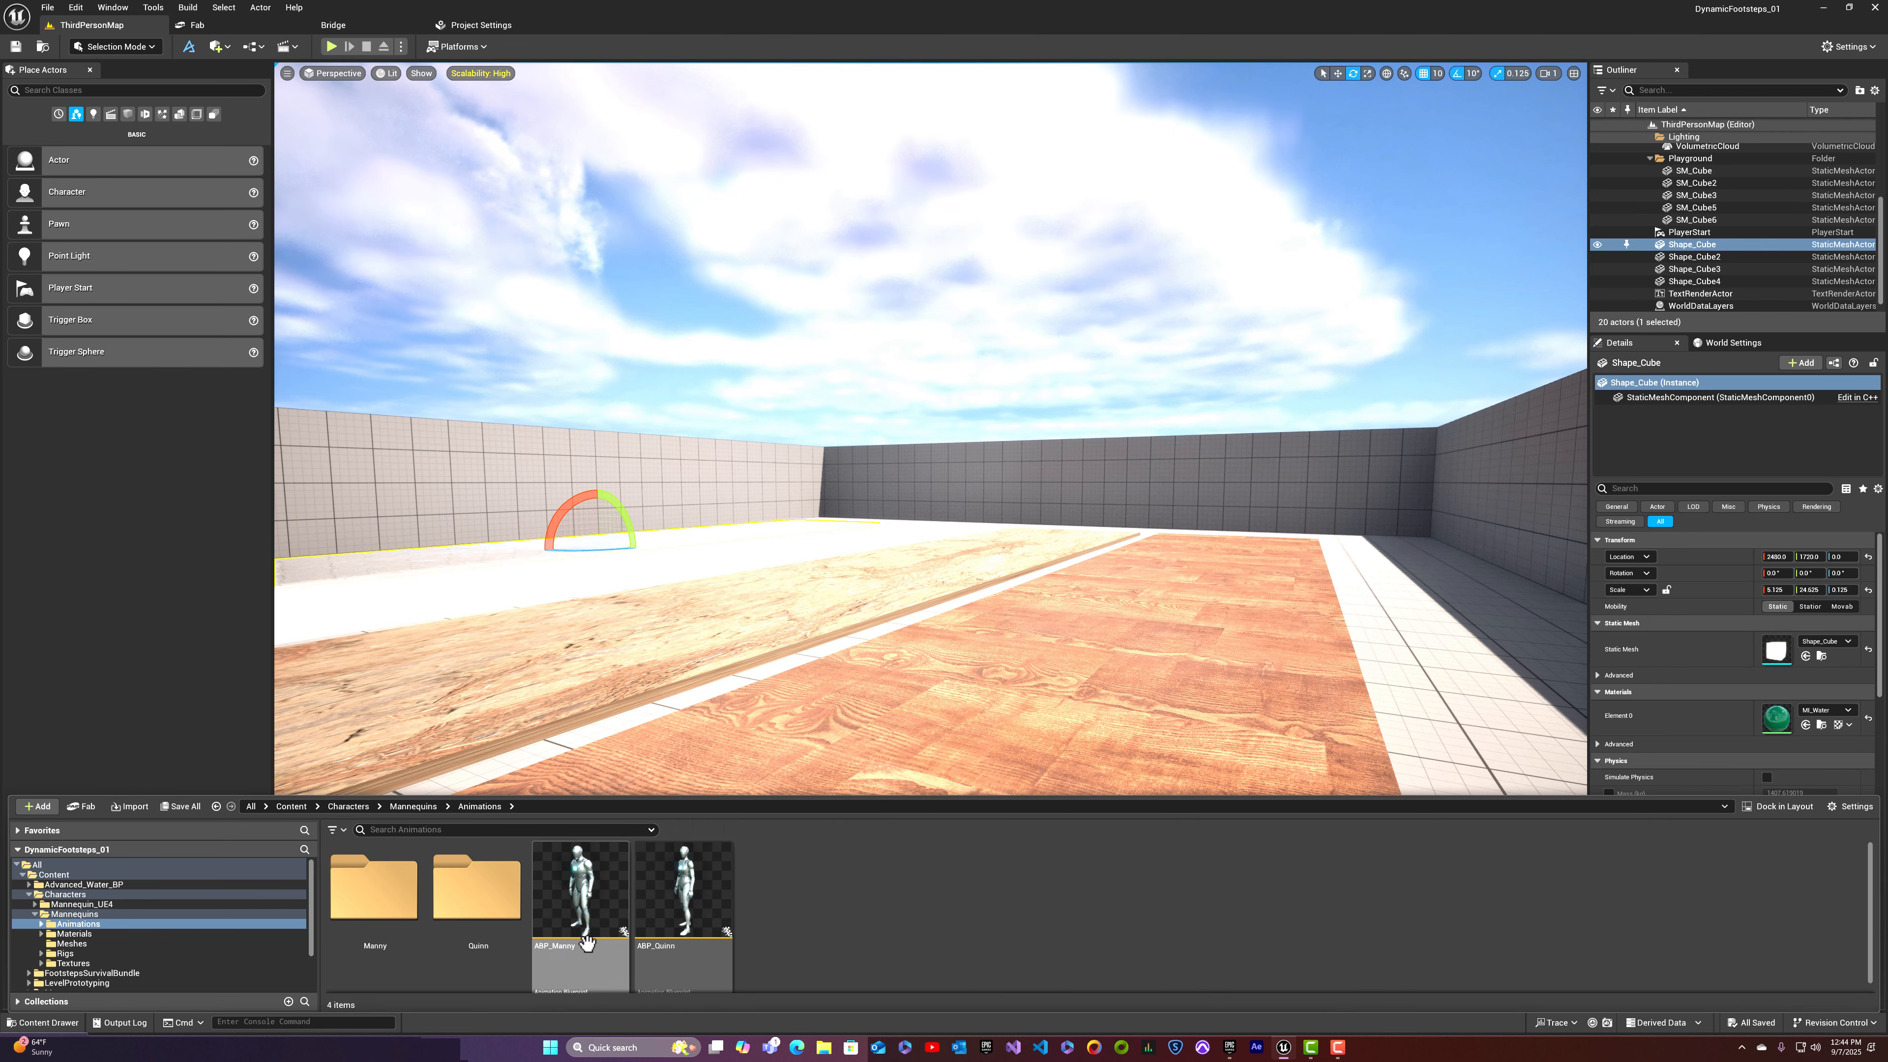
# Step: Look through the animation assets in the Quinn and Manny folders and return to the Animations folder
pyautogui.click(490, 890)
pyautogui.doubleClick(491, 889)
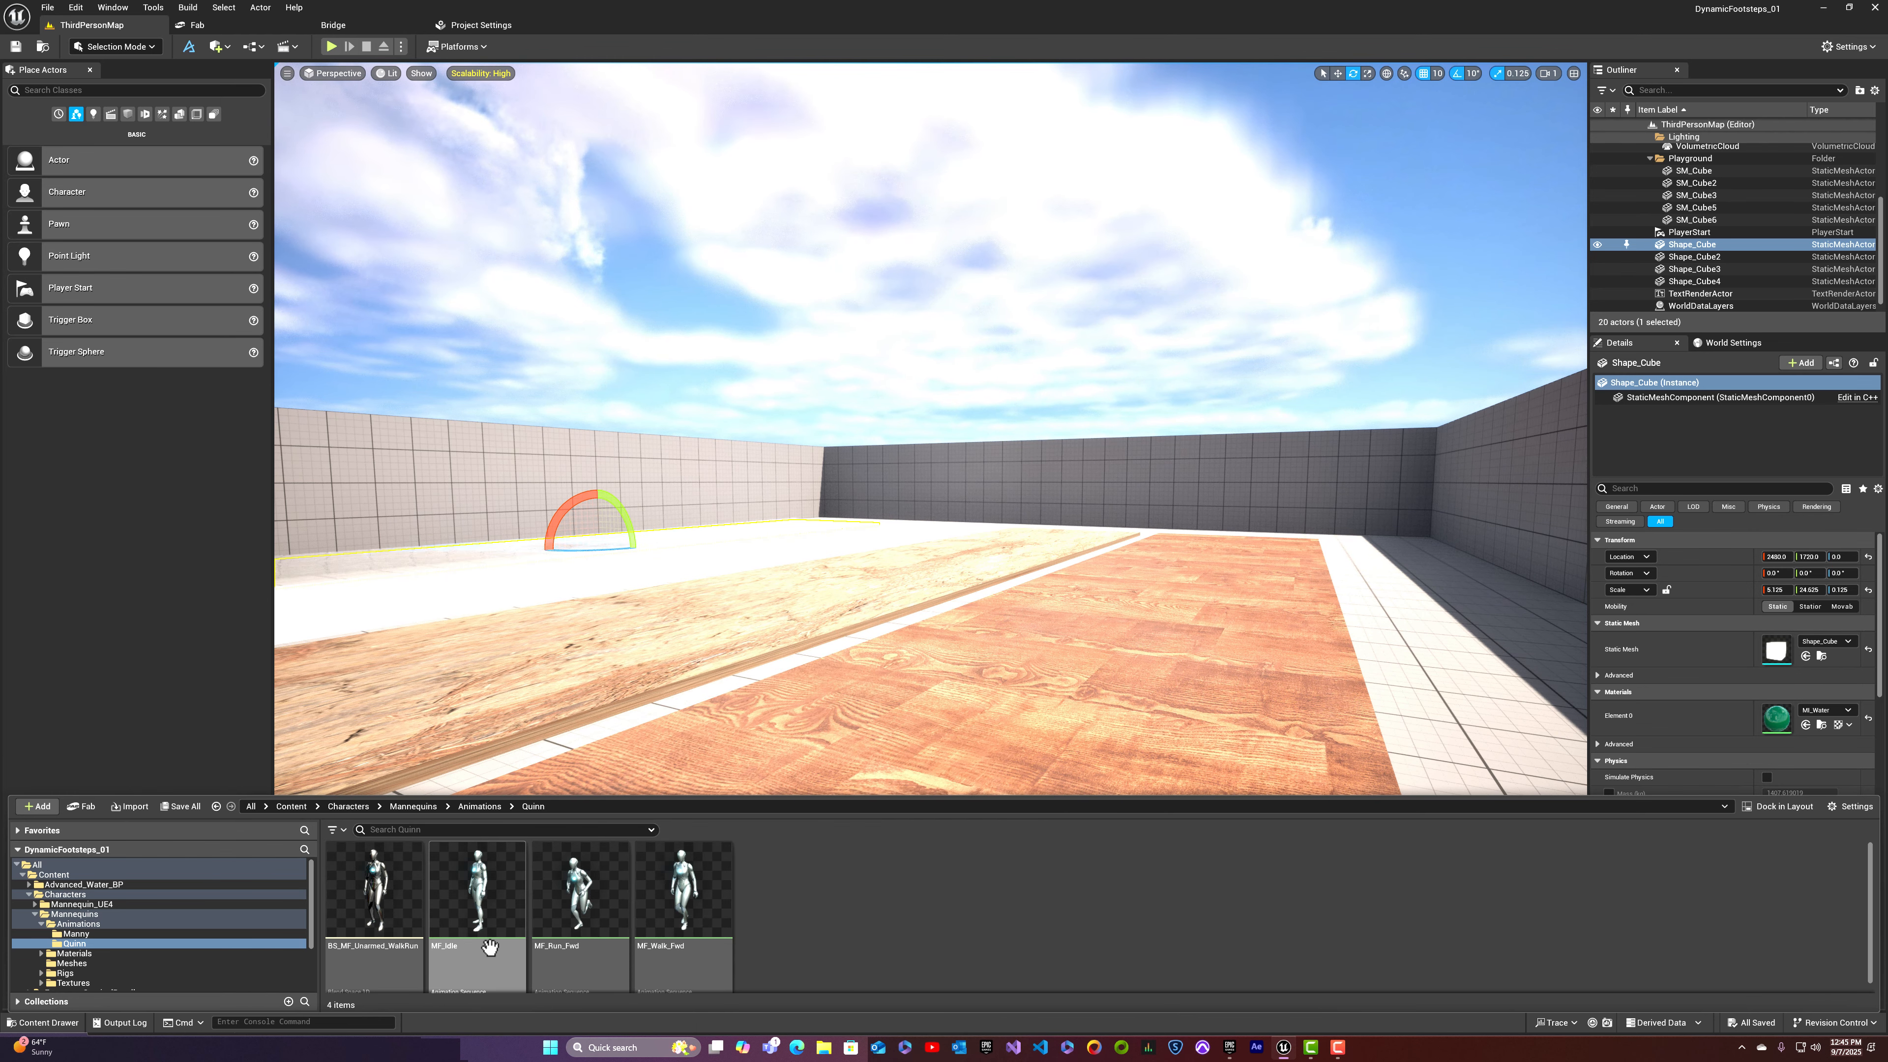
pyautogui.click(469, 808)
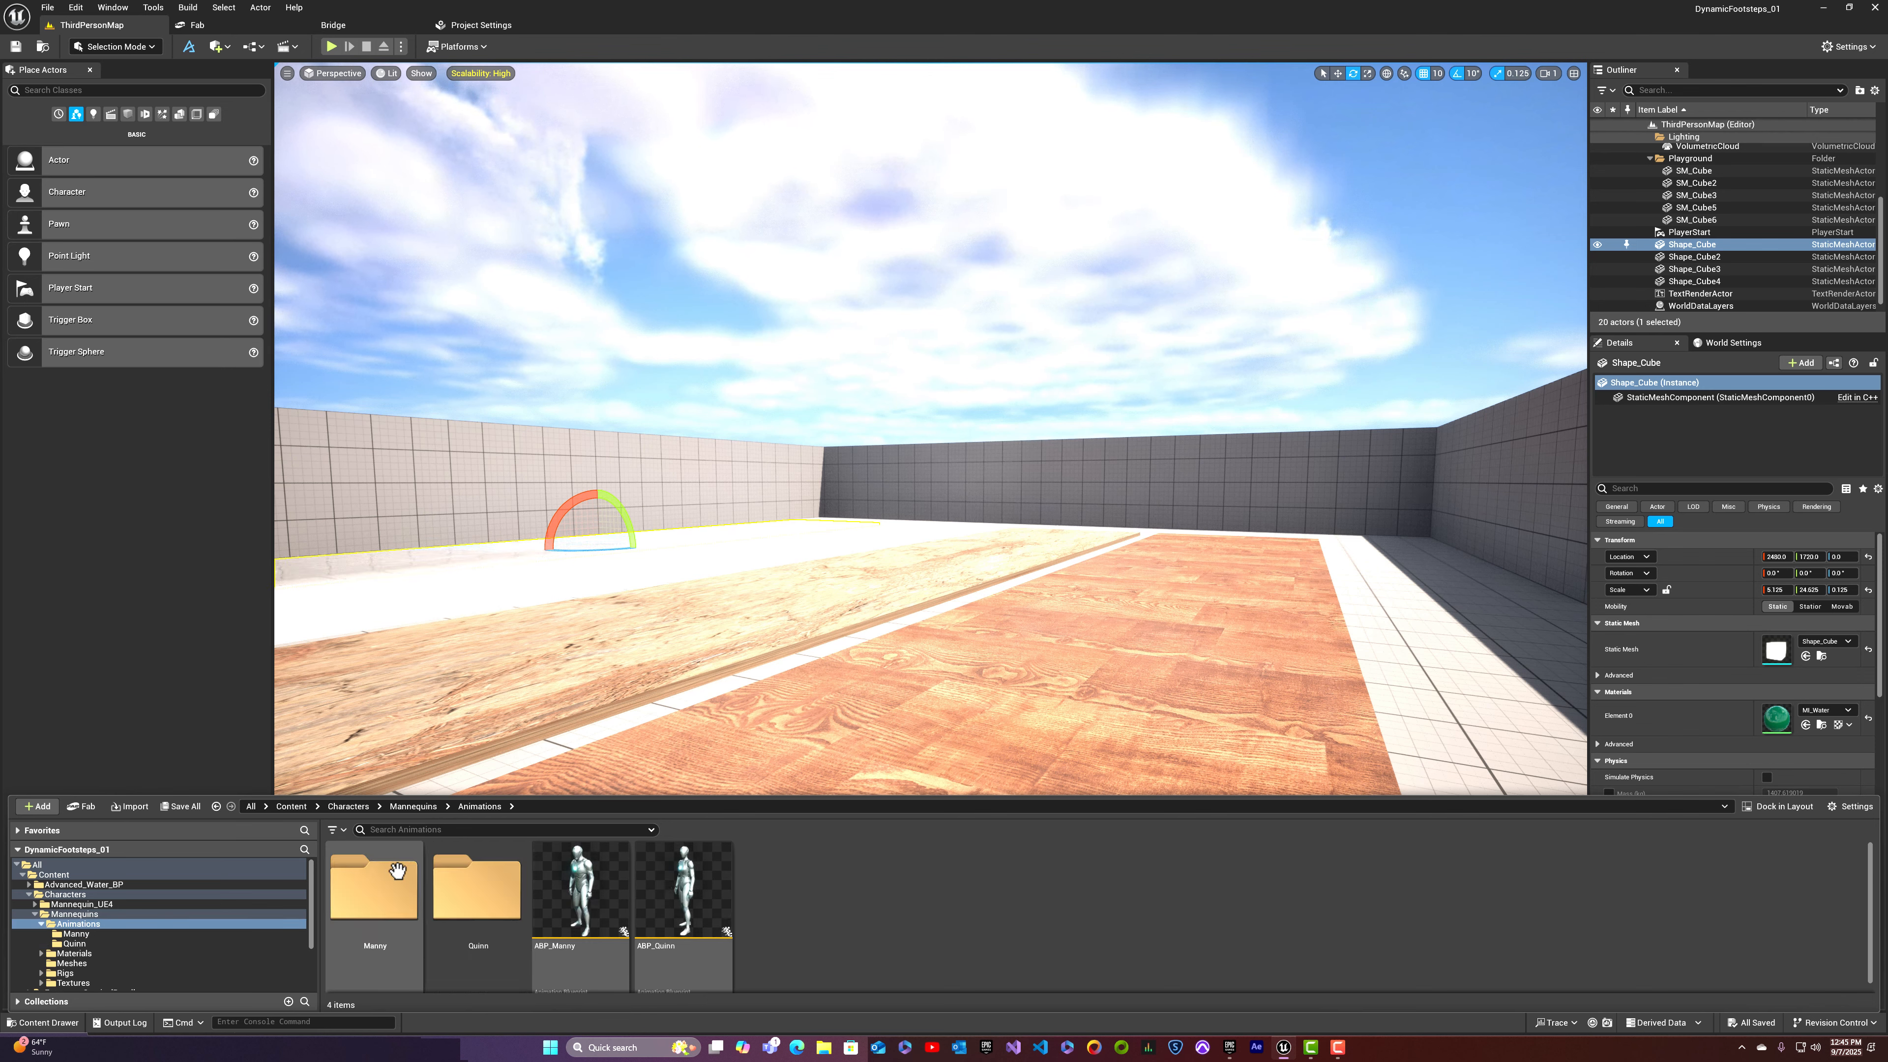
pyautogui.doubleClick(374, 890)
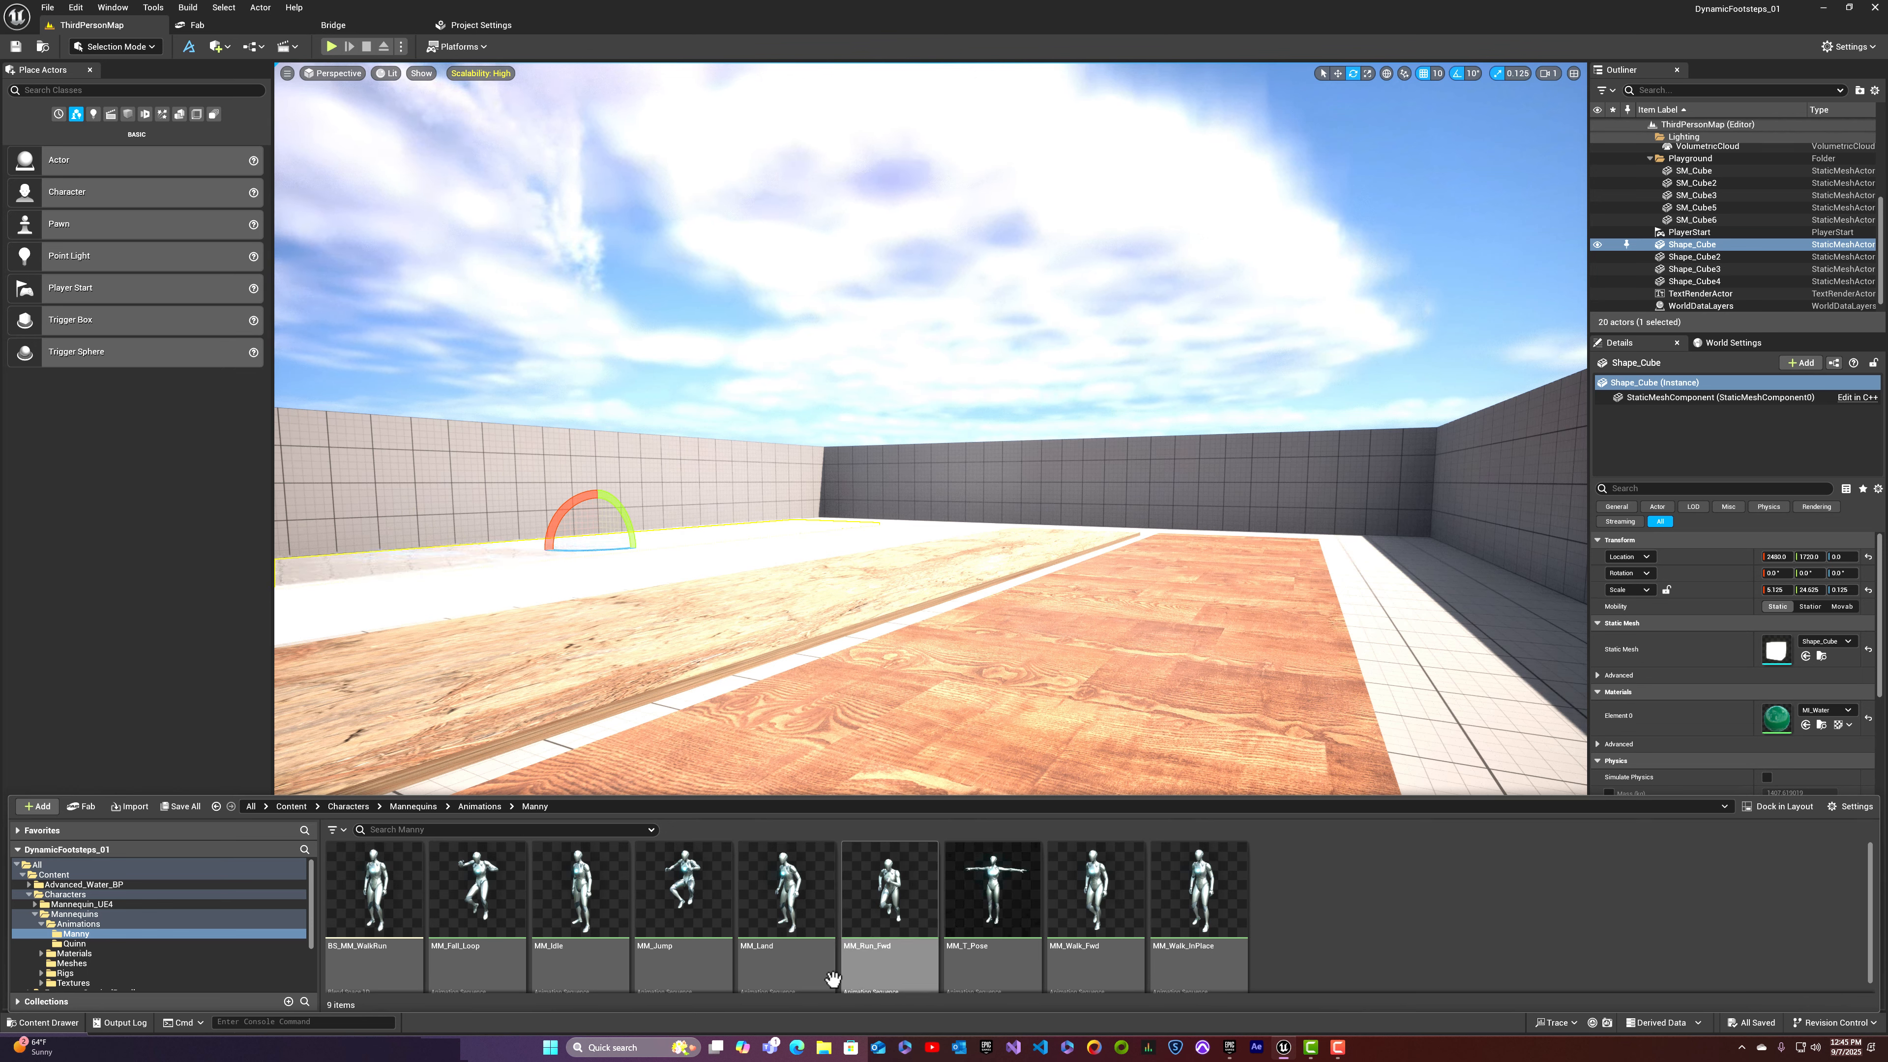
pyautogui.moveTo(747, 976)
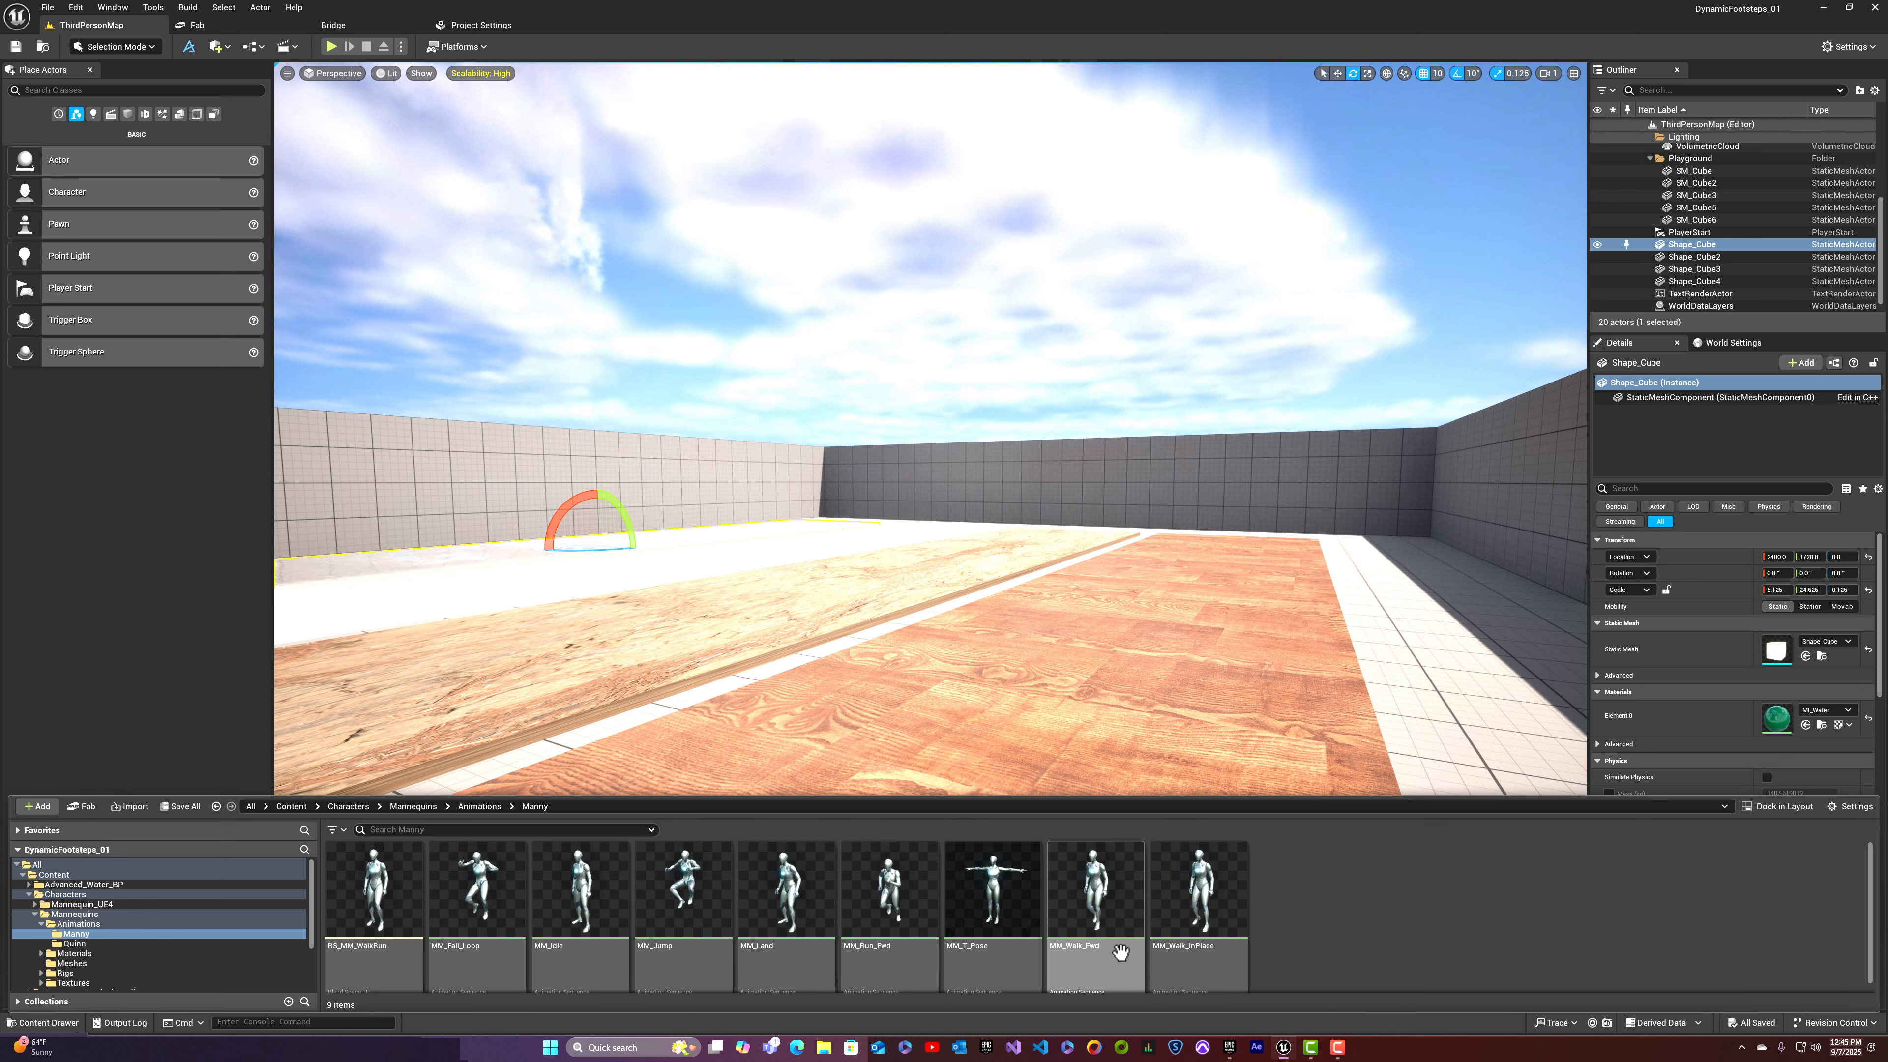
pyautogui.click(411, 807)
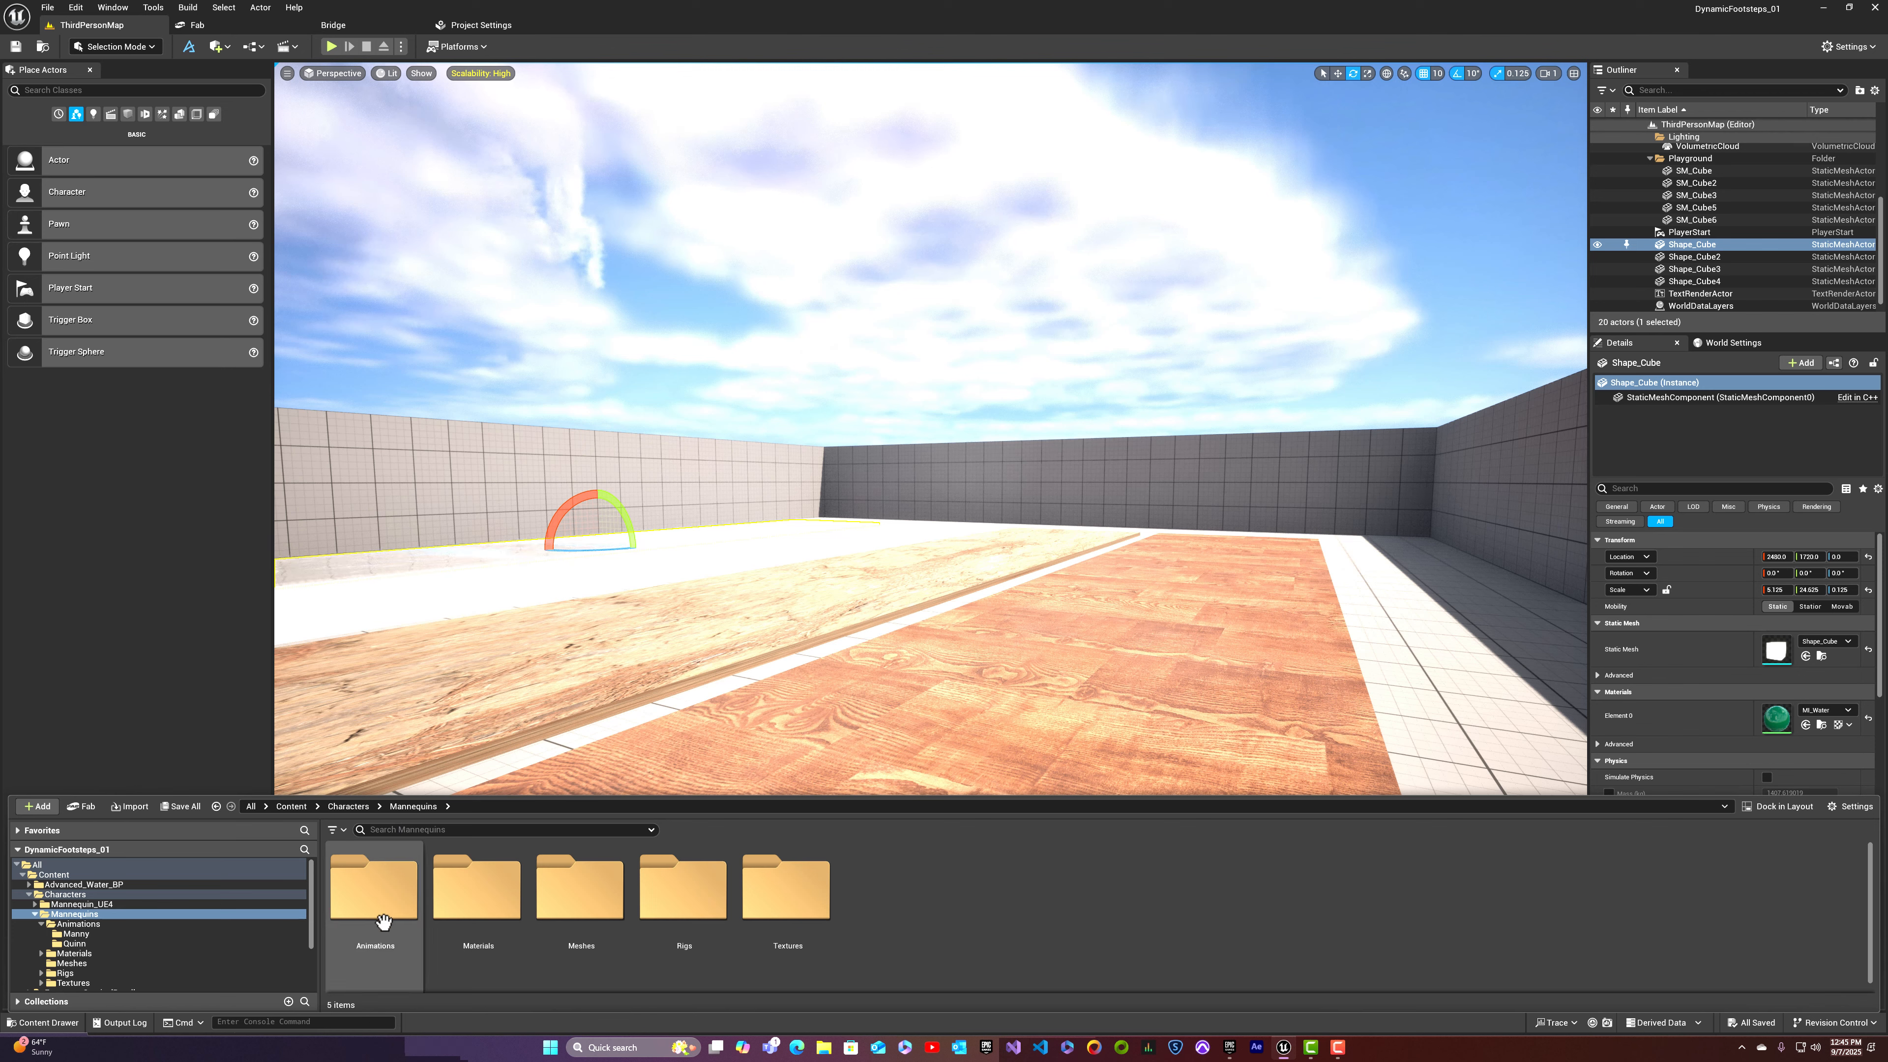
pyautogui.click(388, 894)
pyautogui.doubleClick(388, 893)
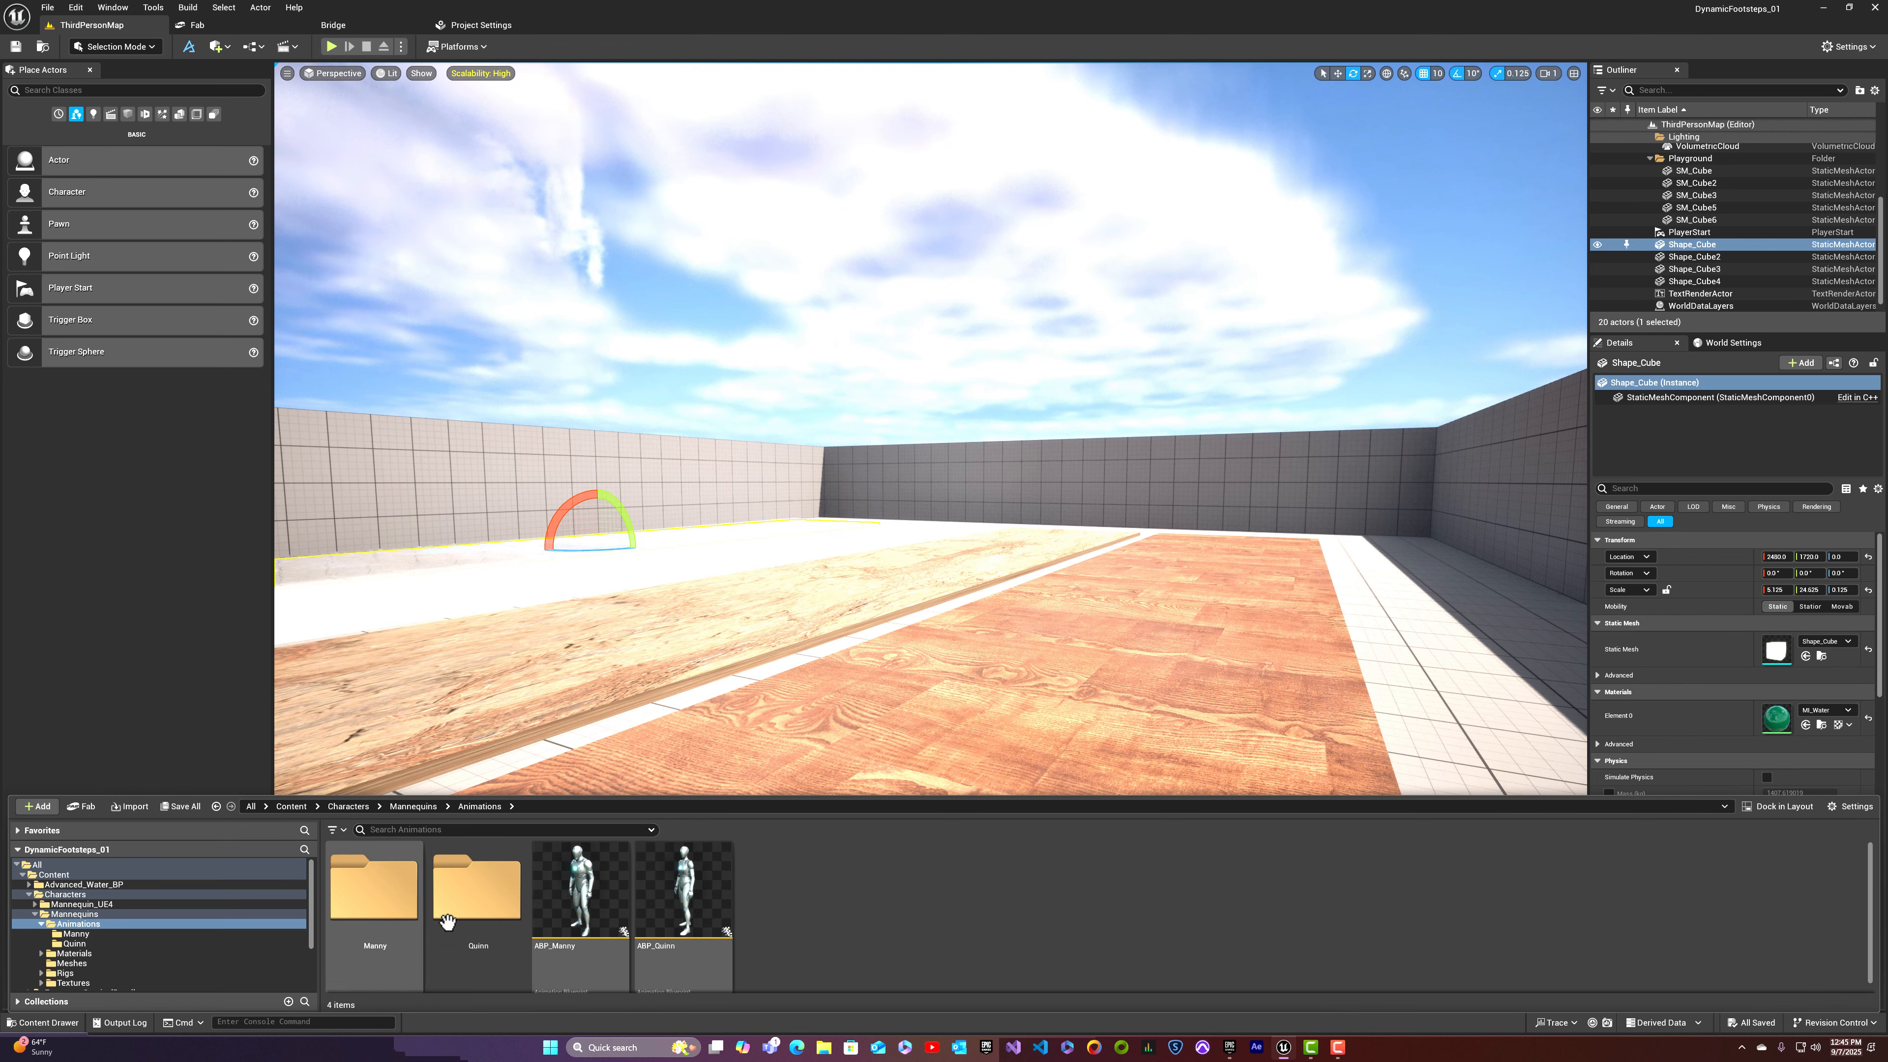
# Step: Open the MF_Run_Fwd animation sequence from the Quinn folder
pyautogui.doubleClick(483, 891)
pyautogui.moveTo(687, 922)
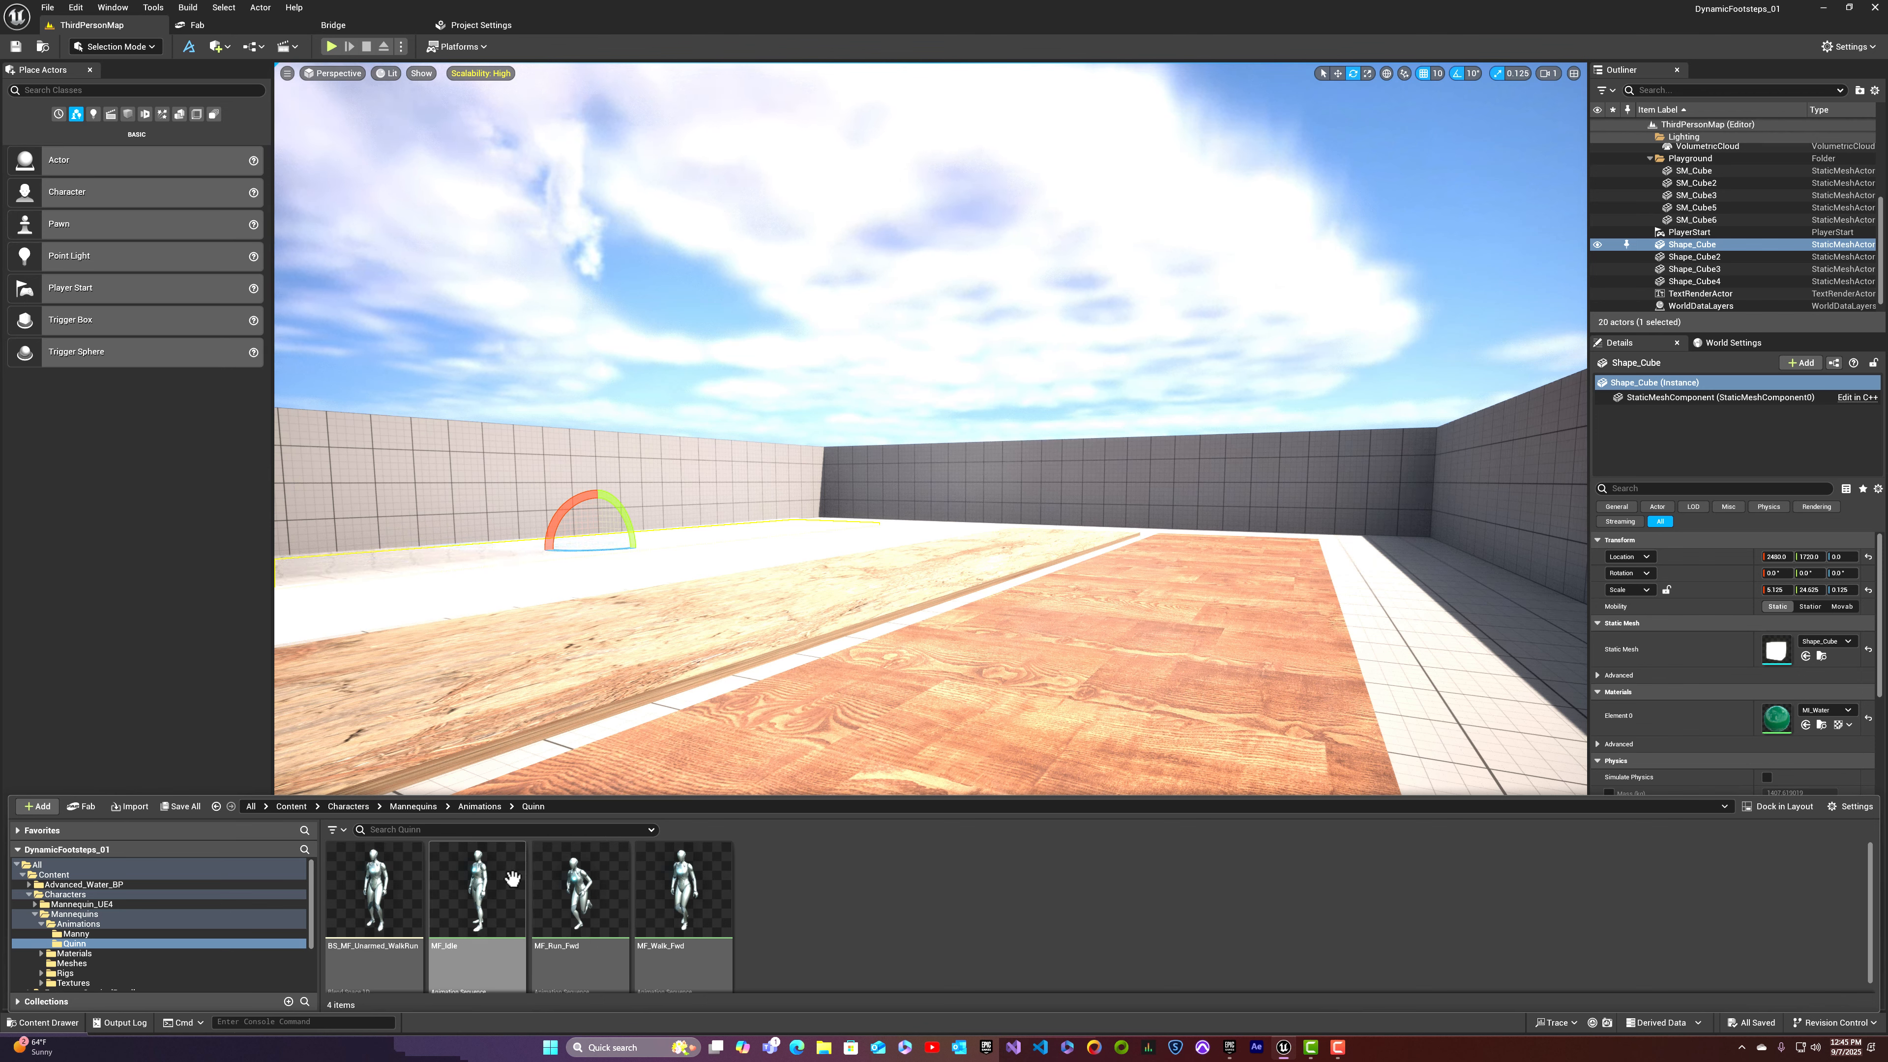
pyautogui.moveTo(585, 882)
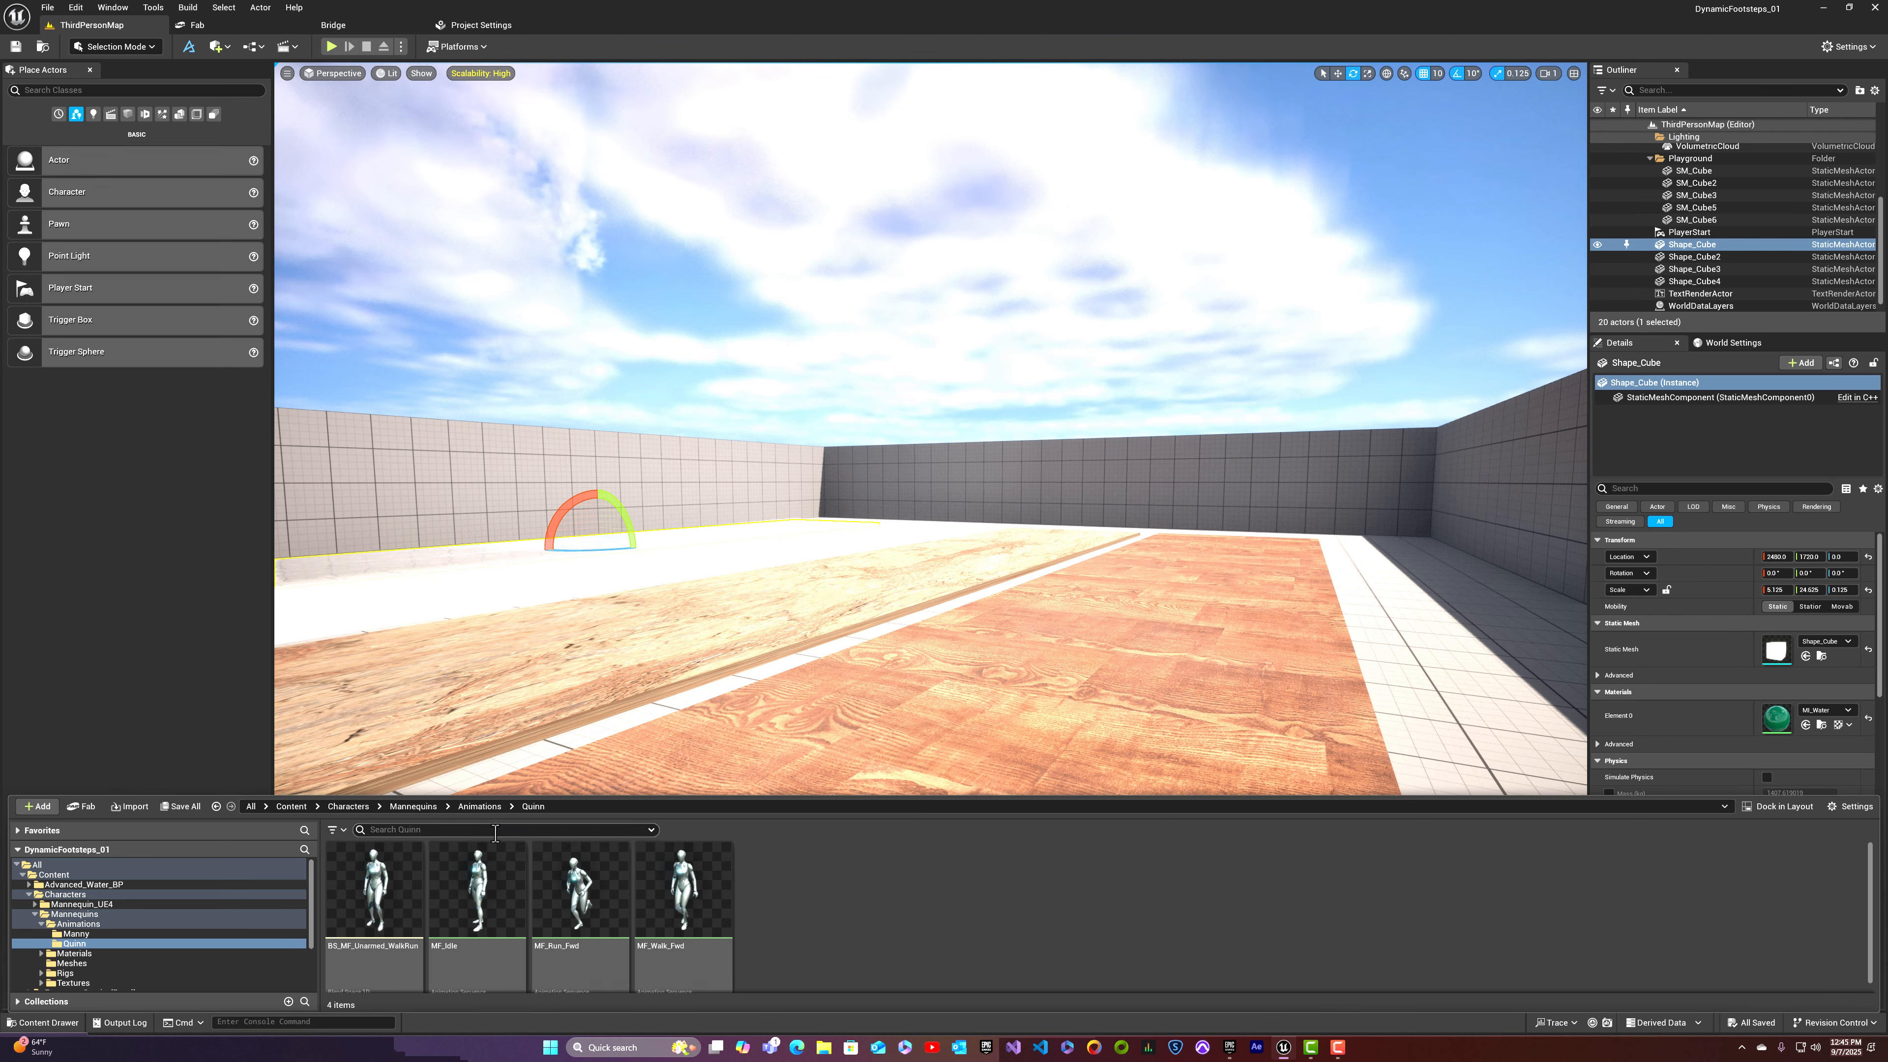
pyautogui.moveTo(654, 891)
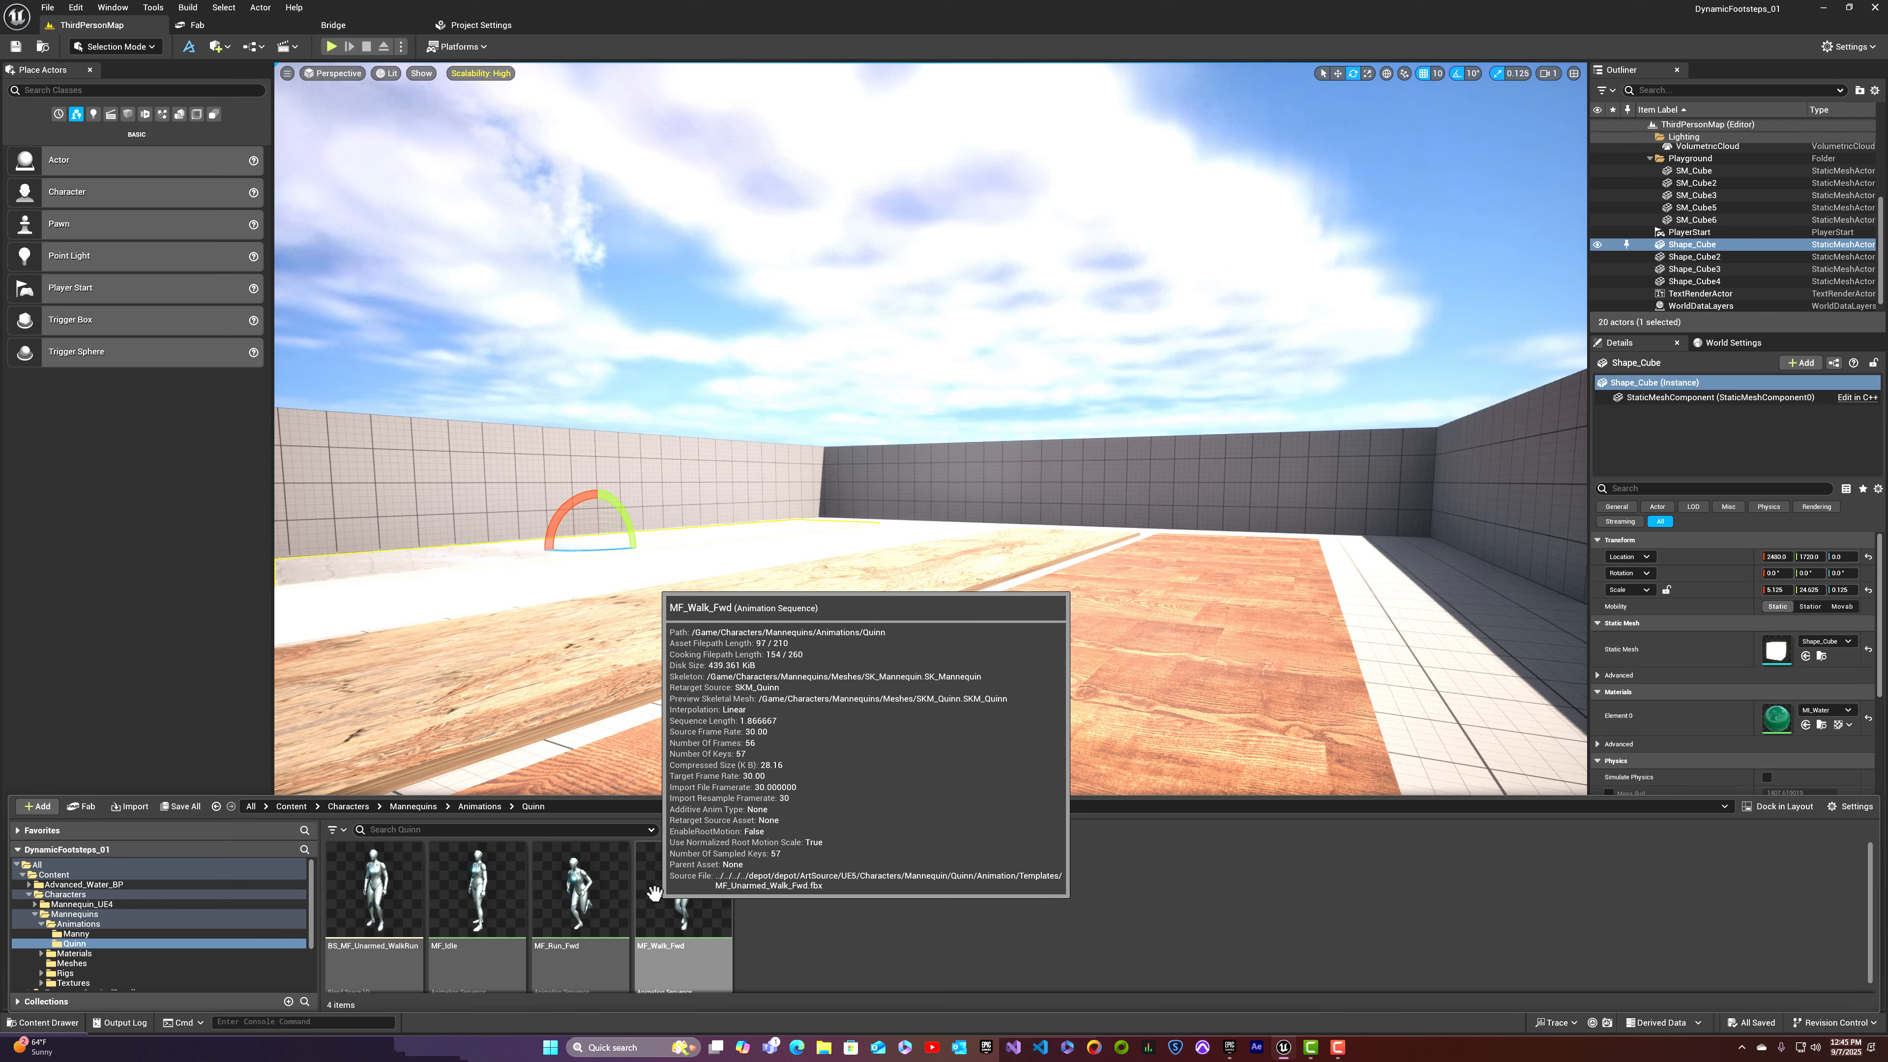
pyautogui.scroll(-1, 645, 894)
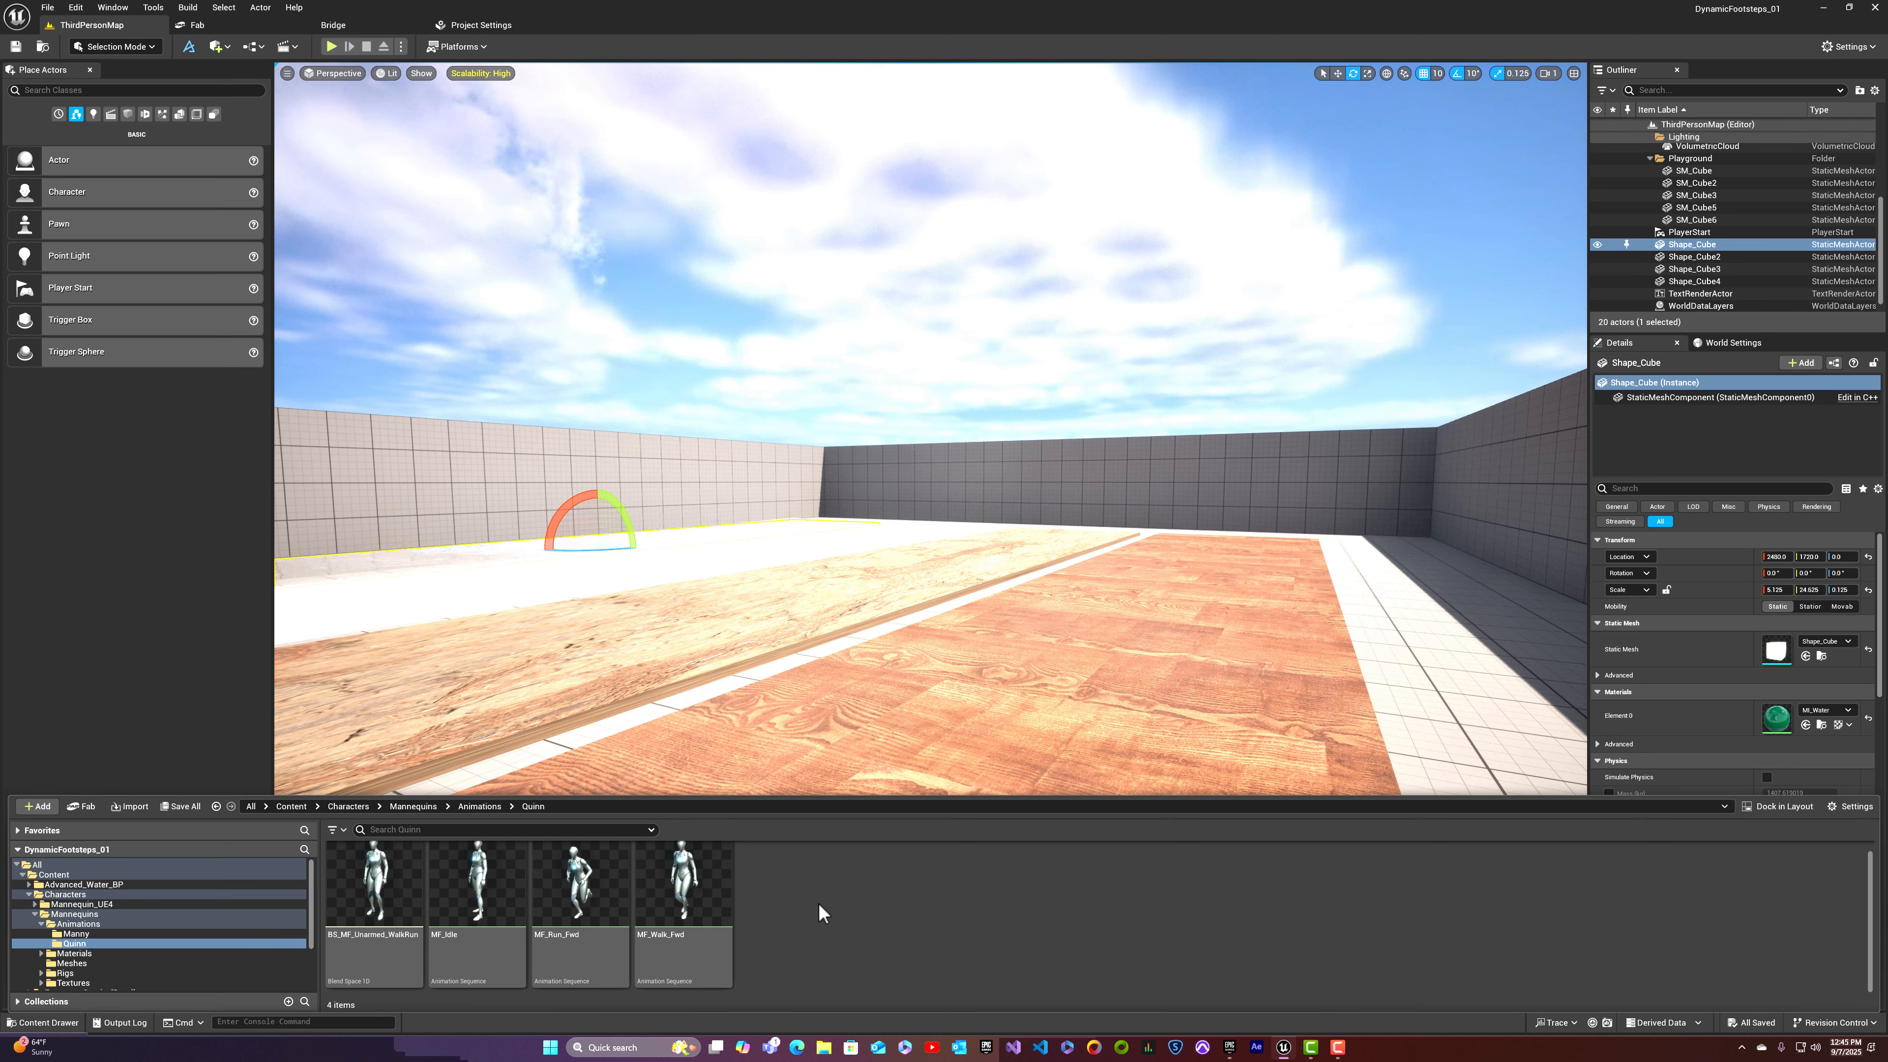
pyautogui.click(575, 940)
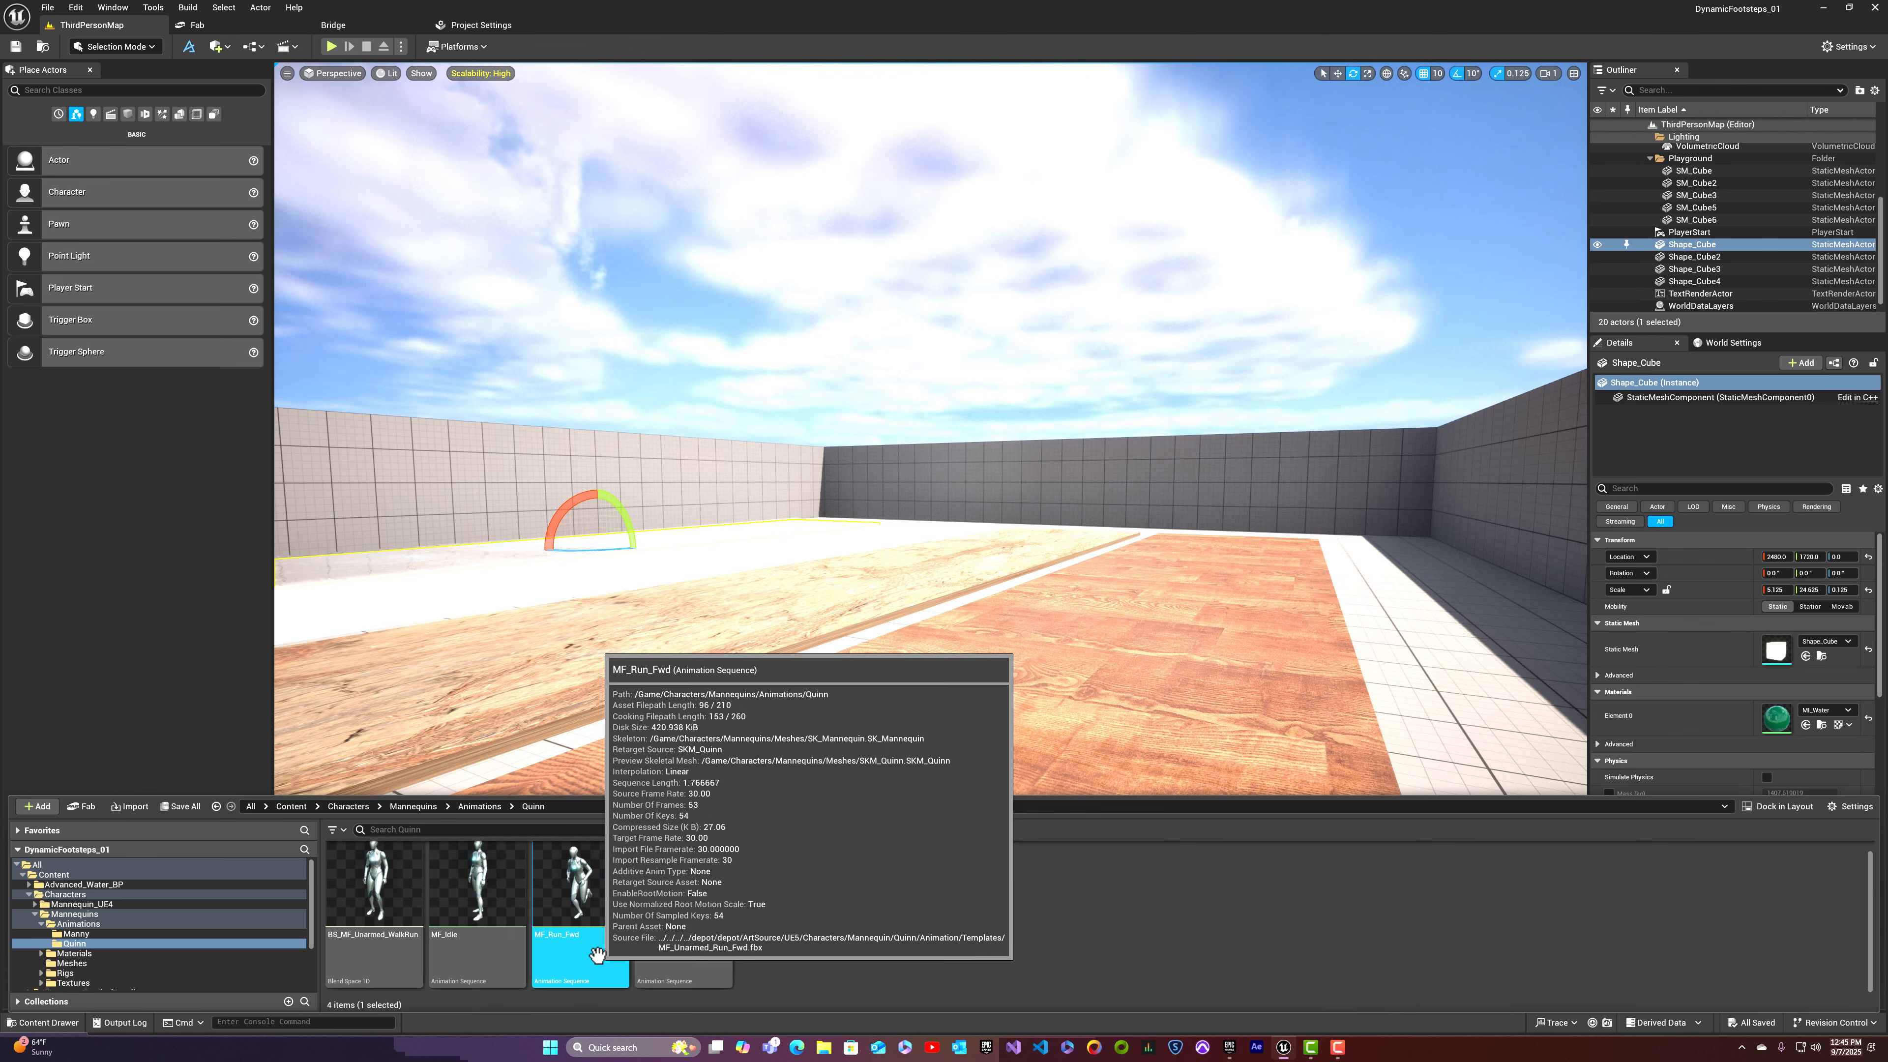
pyautogui.doubleClick(597, 954)
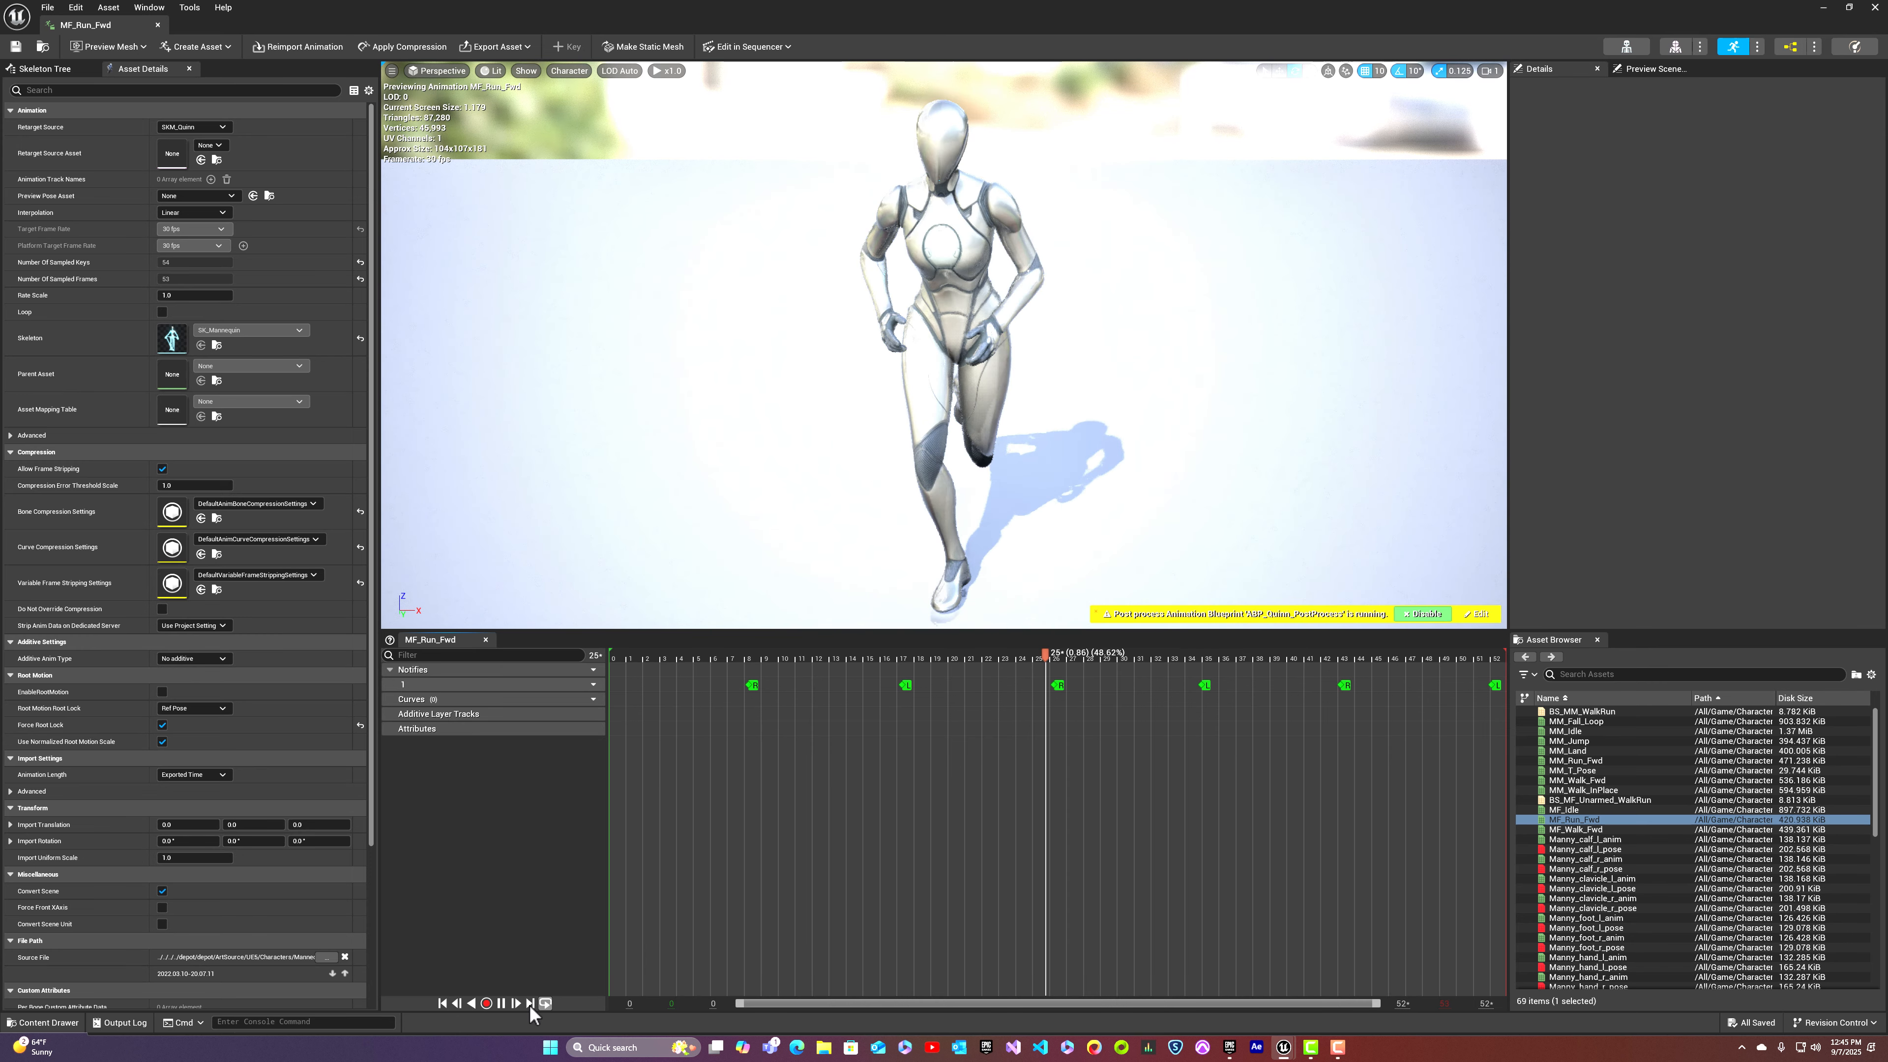
# Step: Pause the run animation preview and frame the character's legs and feet from the side
pyautogui.click(501, 1006)
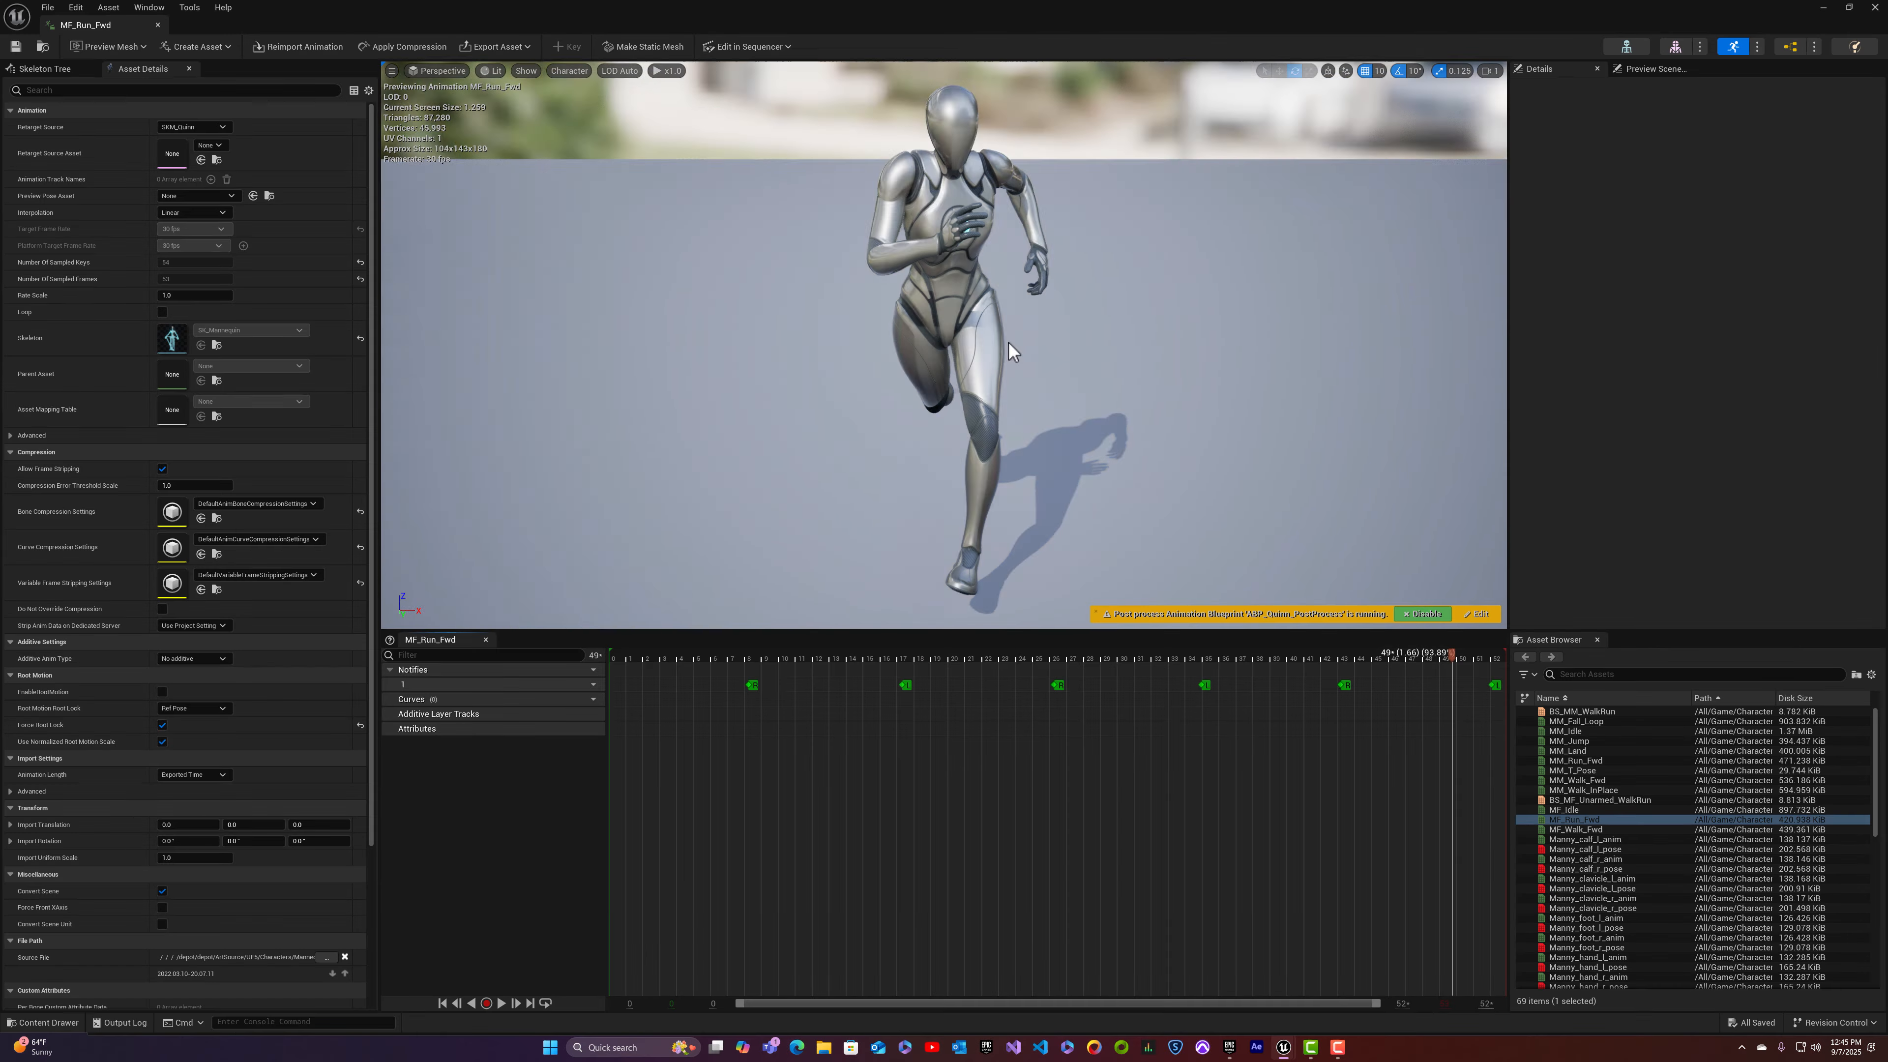
pyautogui.press('d')
pyautogui.moveTo(1010, 353); pyautogui.dragTo(717, 429, button='right')
pyautogui.press('w')
pyautogui.press('s')
pyautogui.press('w')
pyautogui.press('a')
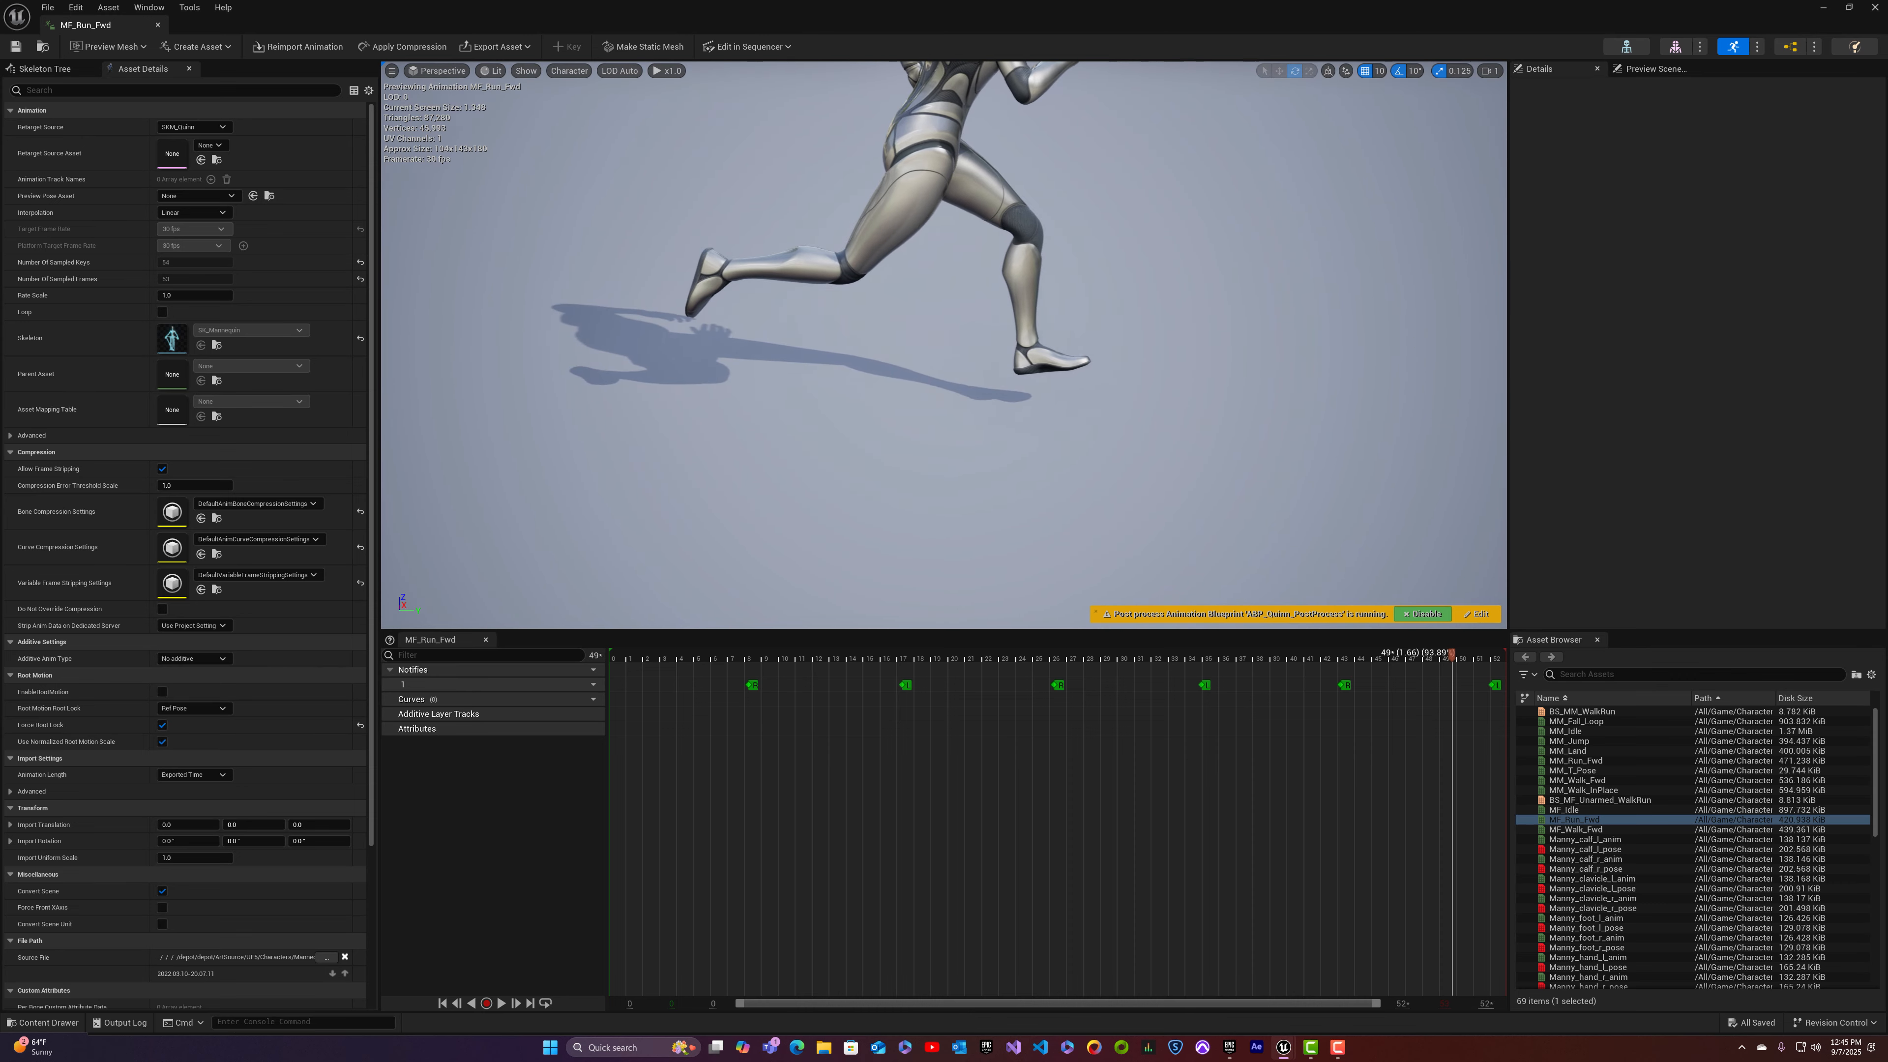
# Step: Rewind MF_Run_Fwd to its first frame and add a second notify track
pyautogui.moveTo(1449, 658); pyautogui.dragTo(587, 686)
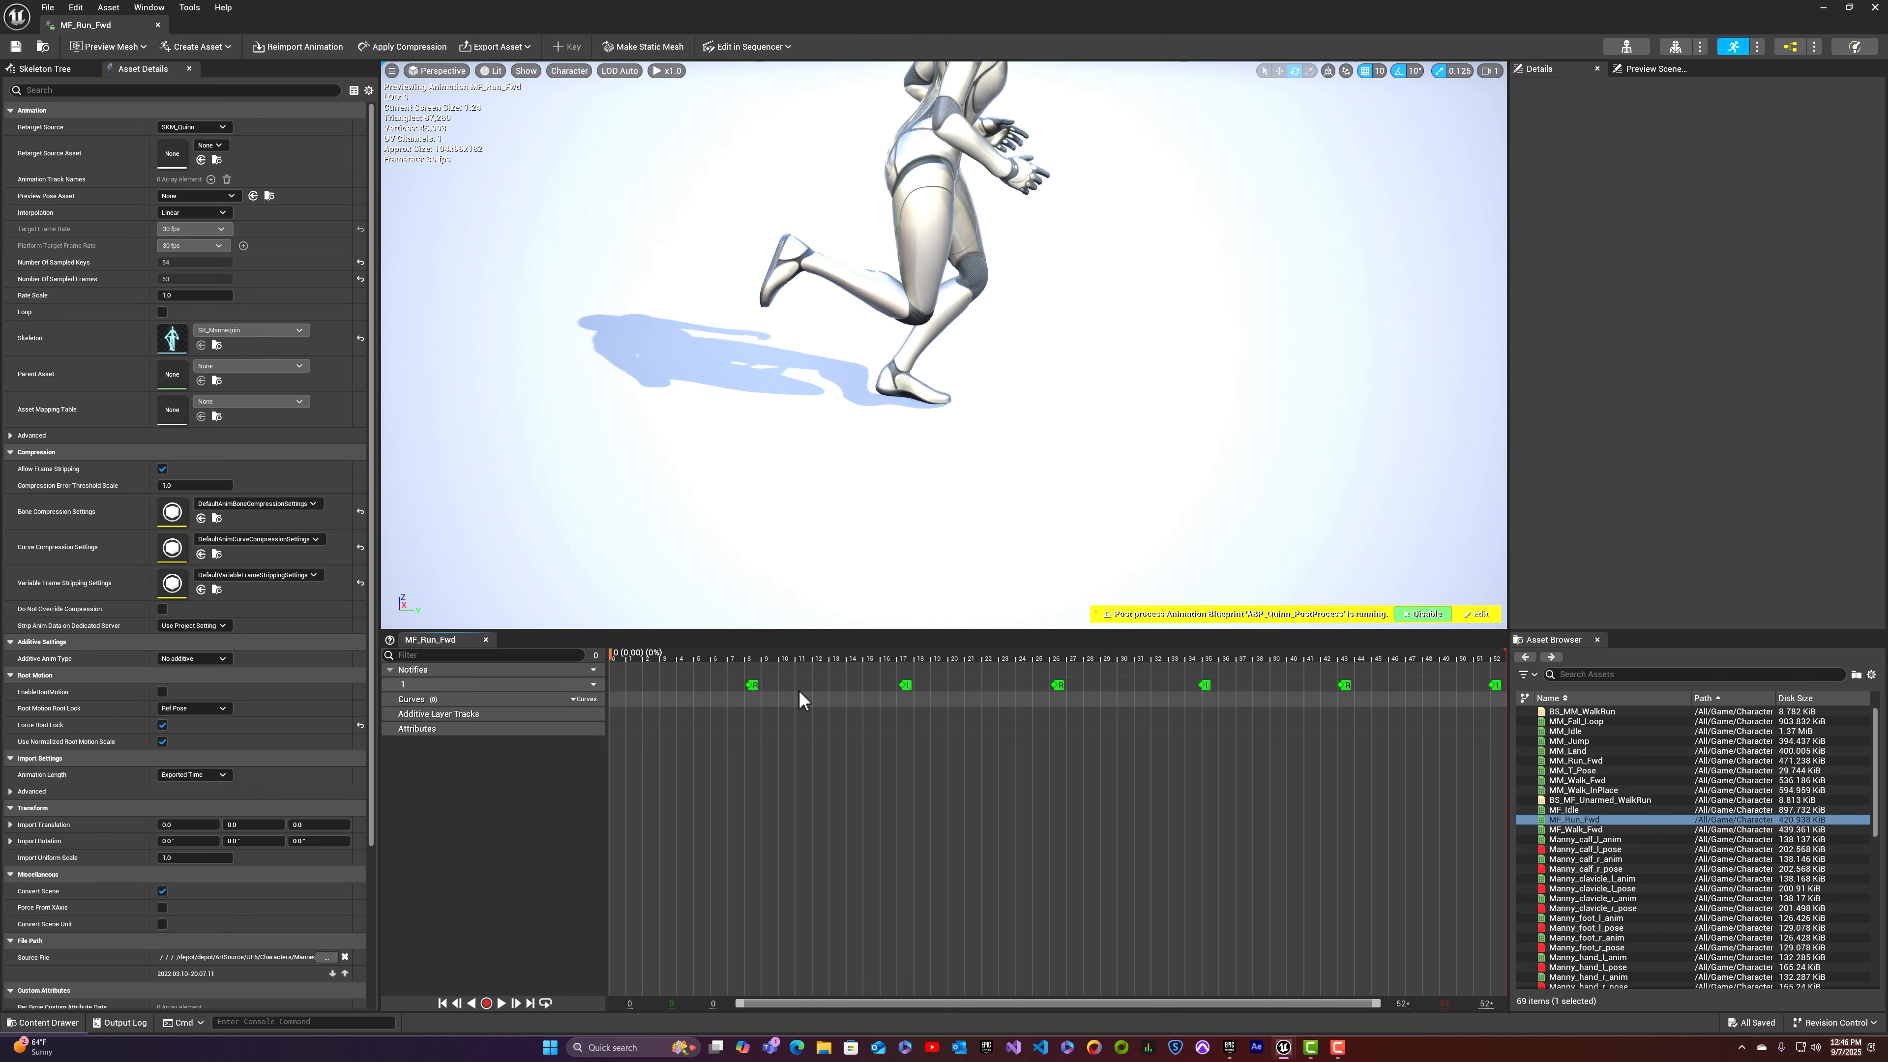
pyautogui.click(587, 670)
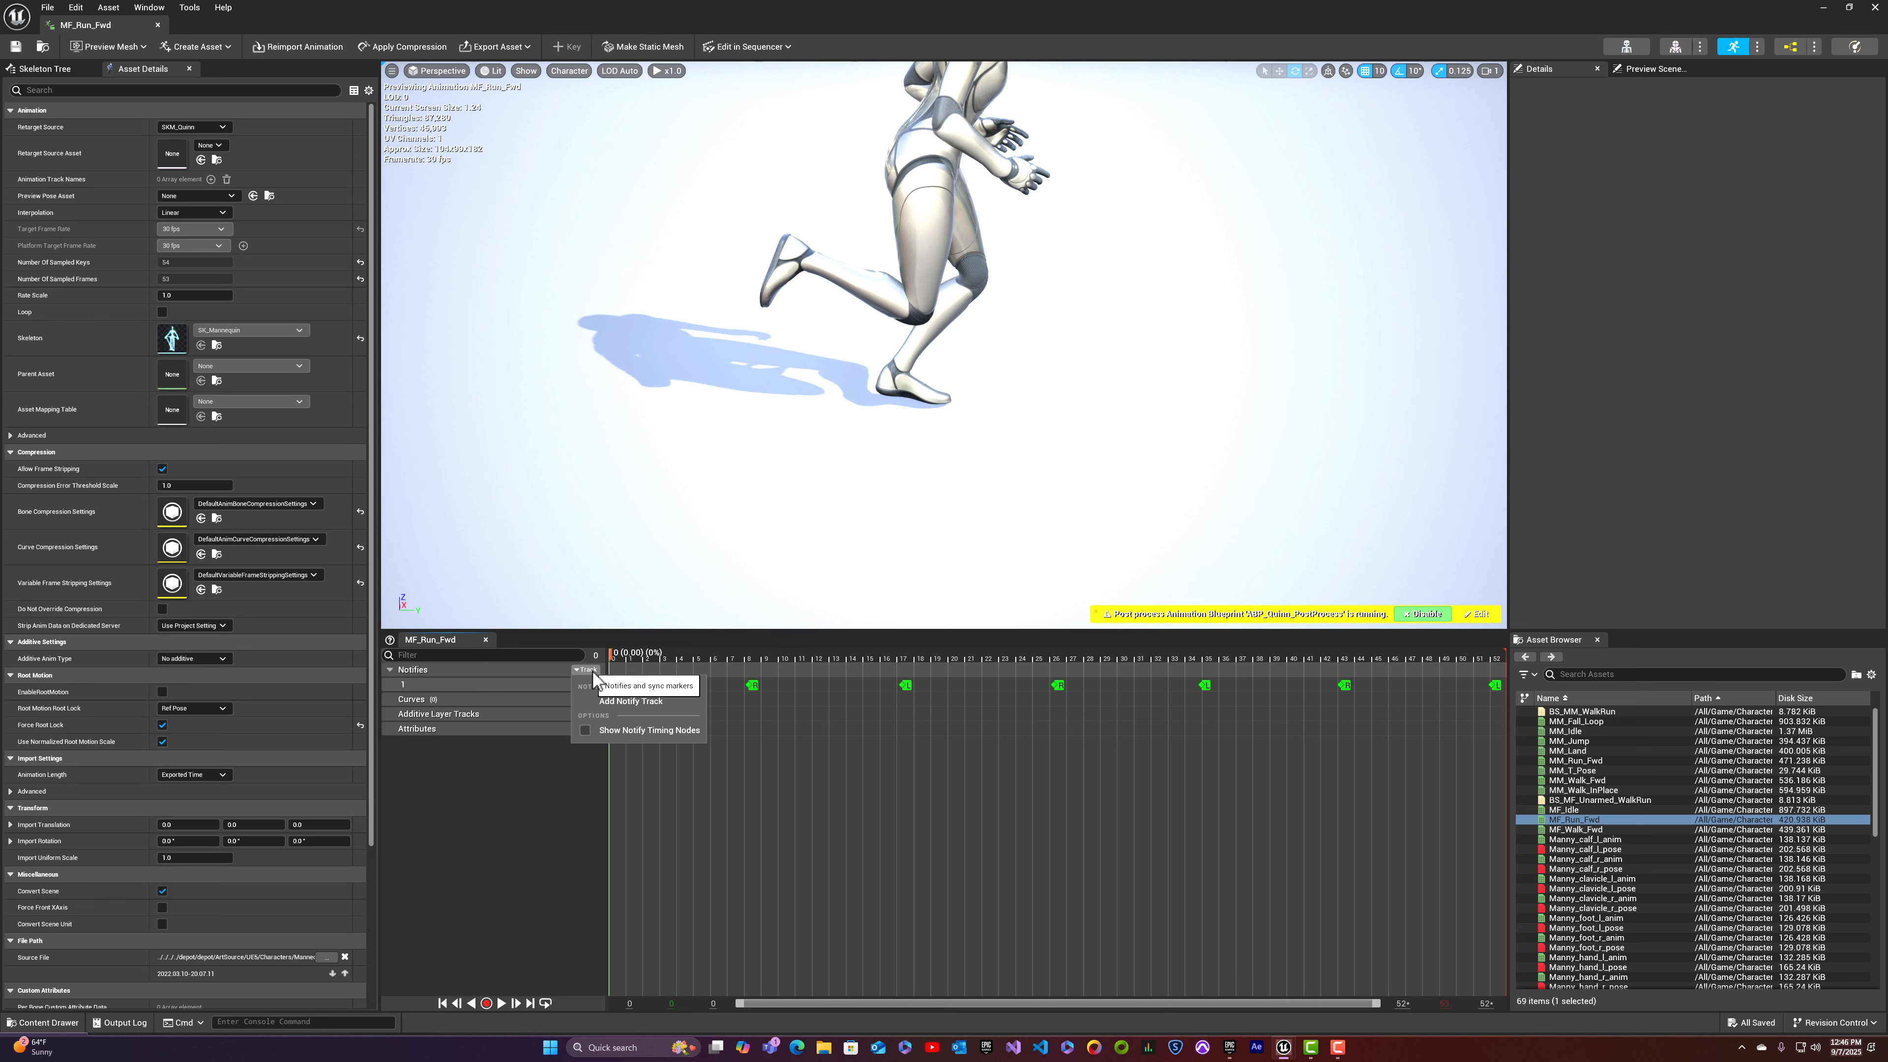
pyautogui.click(653, 700)
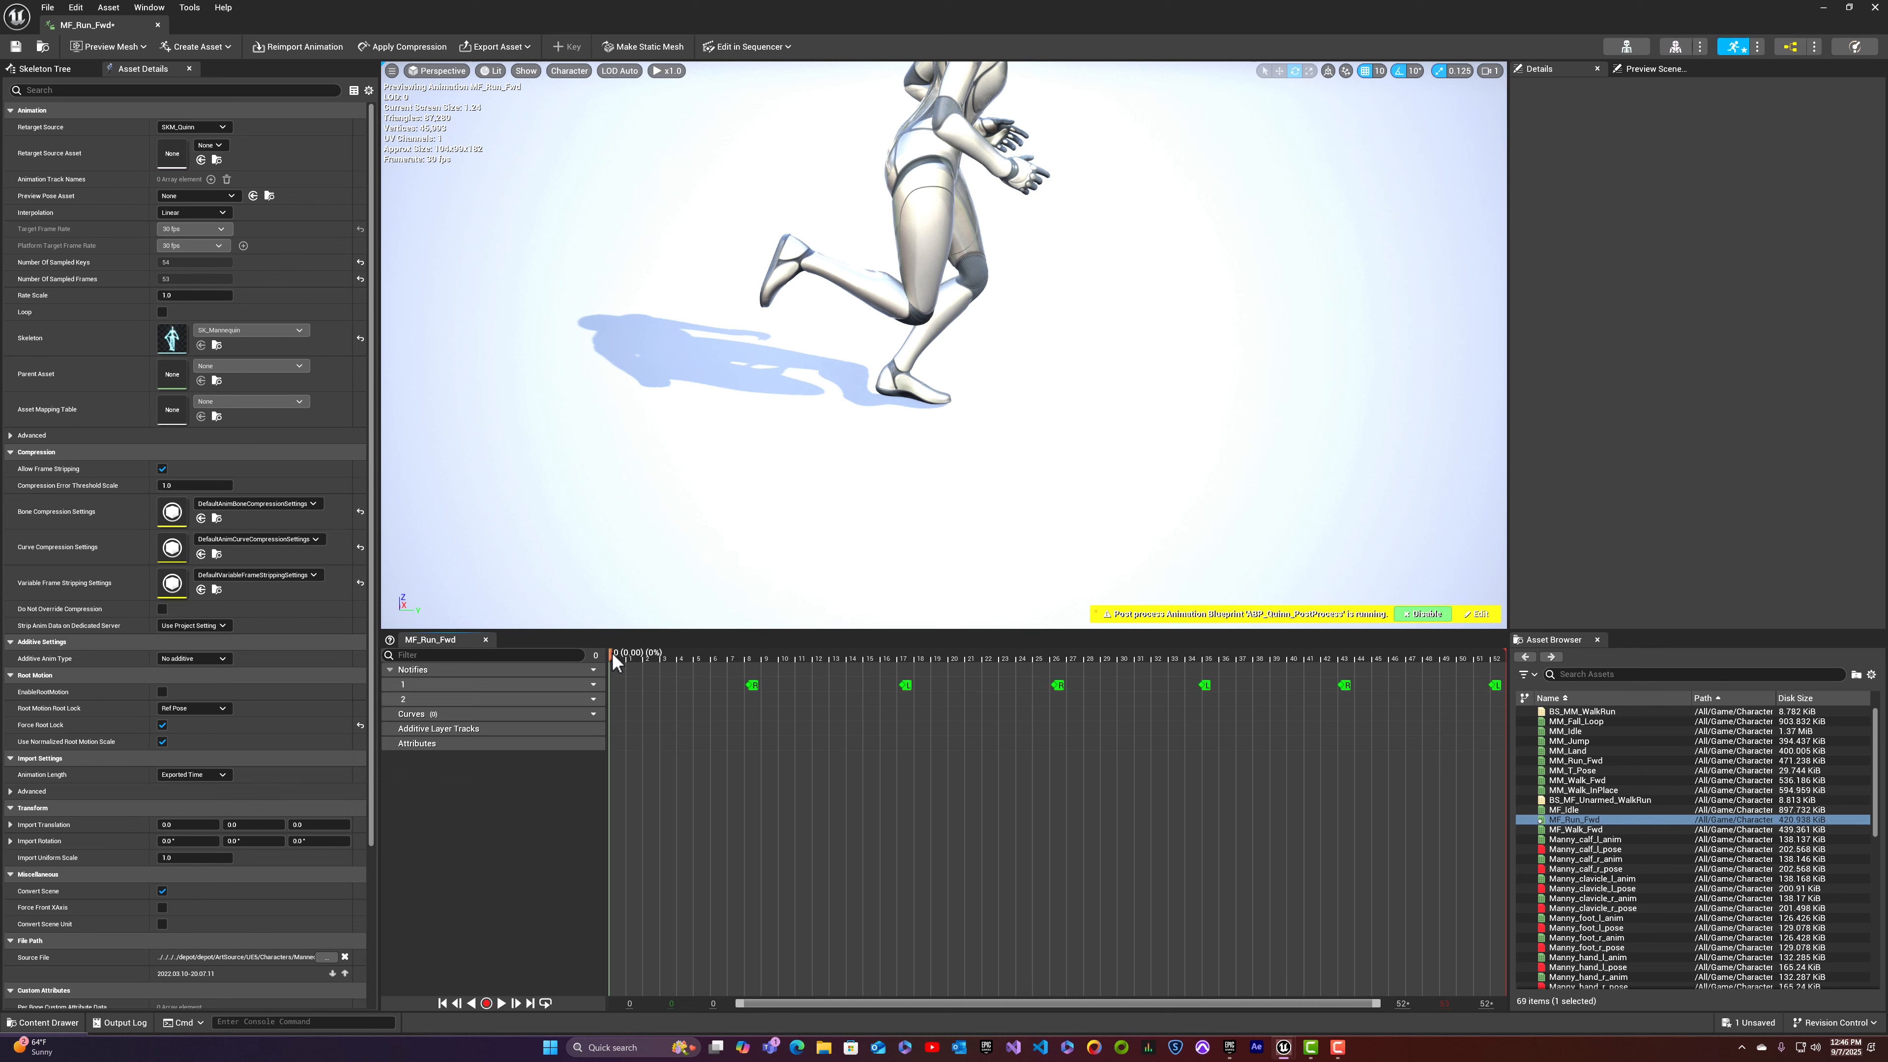
# Step: Add a new notify named Footfall on track 2 at the first foot contact, about 0.25 seconds into the run
pyautogui.moveTo(613, 653); pyautogui.dragTo(738, 660)
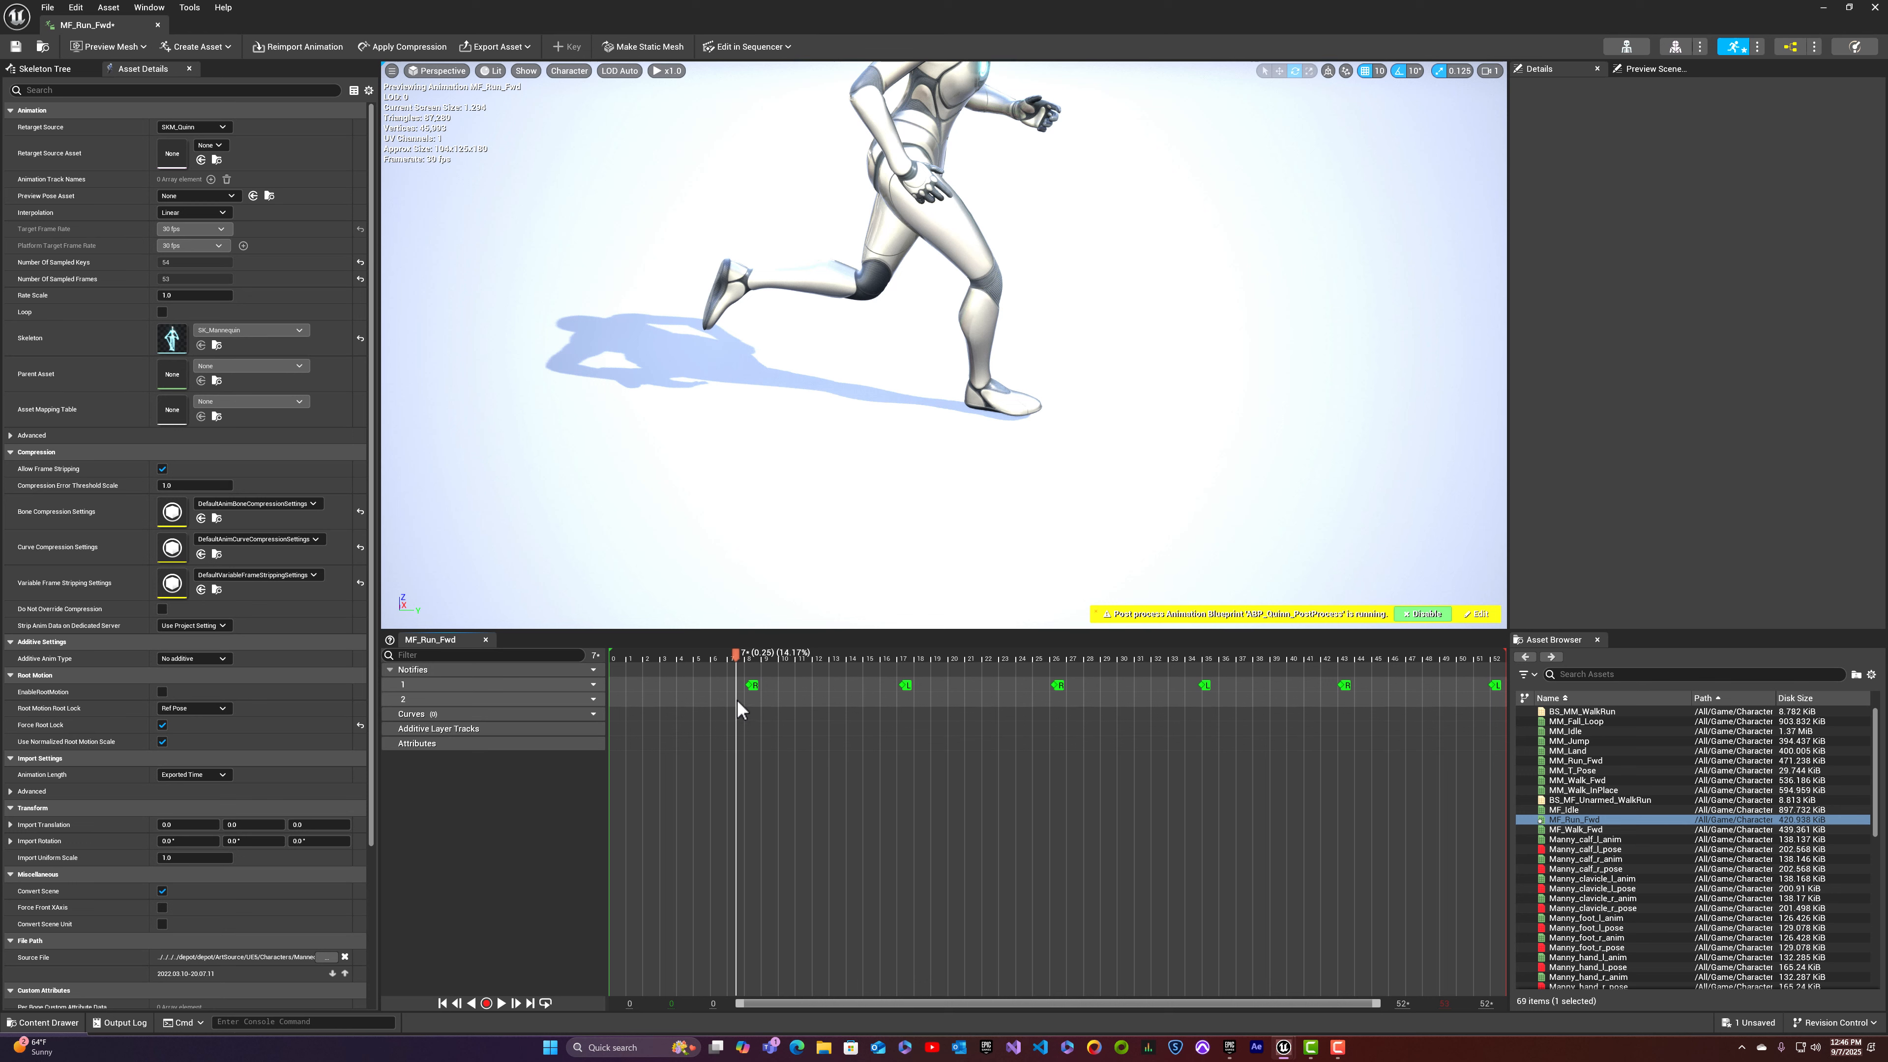
pyautogui.rightClick(738, 702)
pyautogui.moveTo(757, 726)
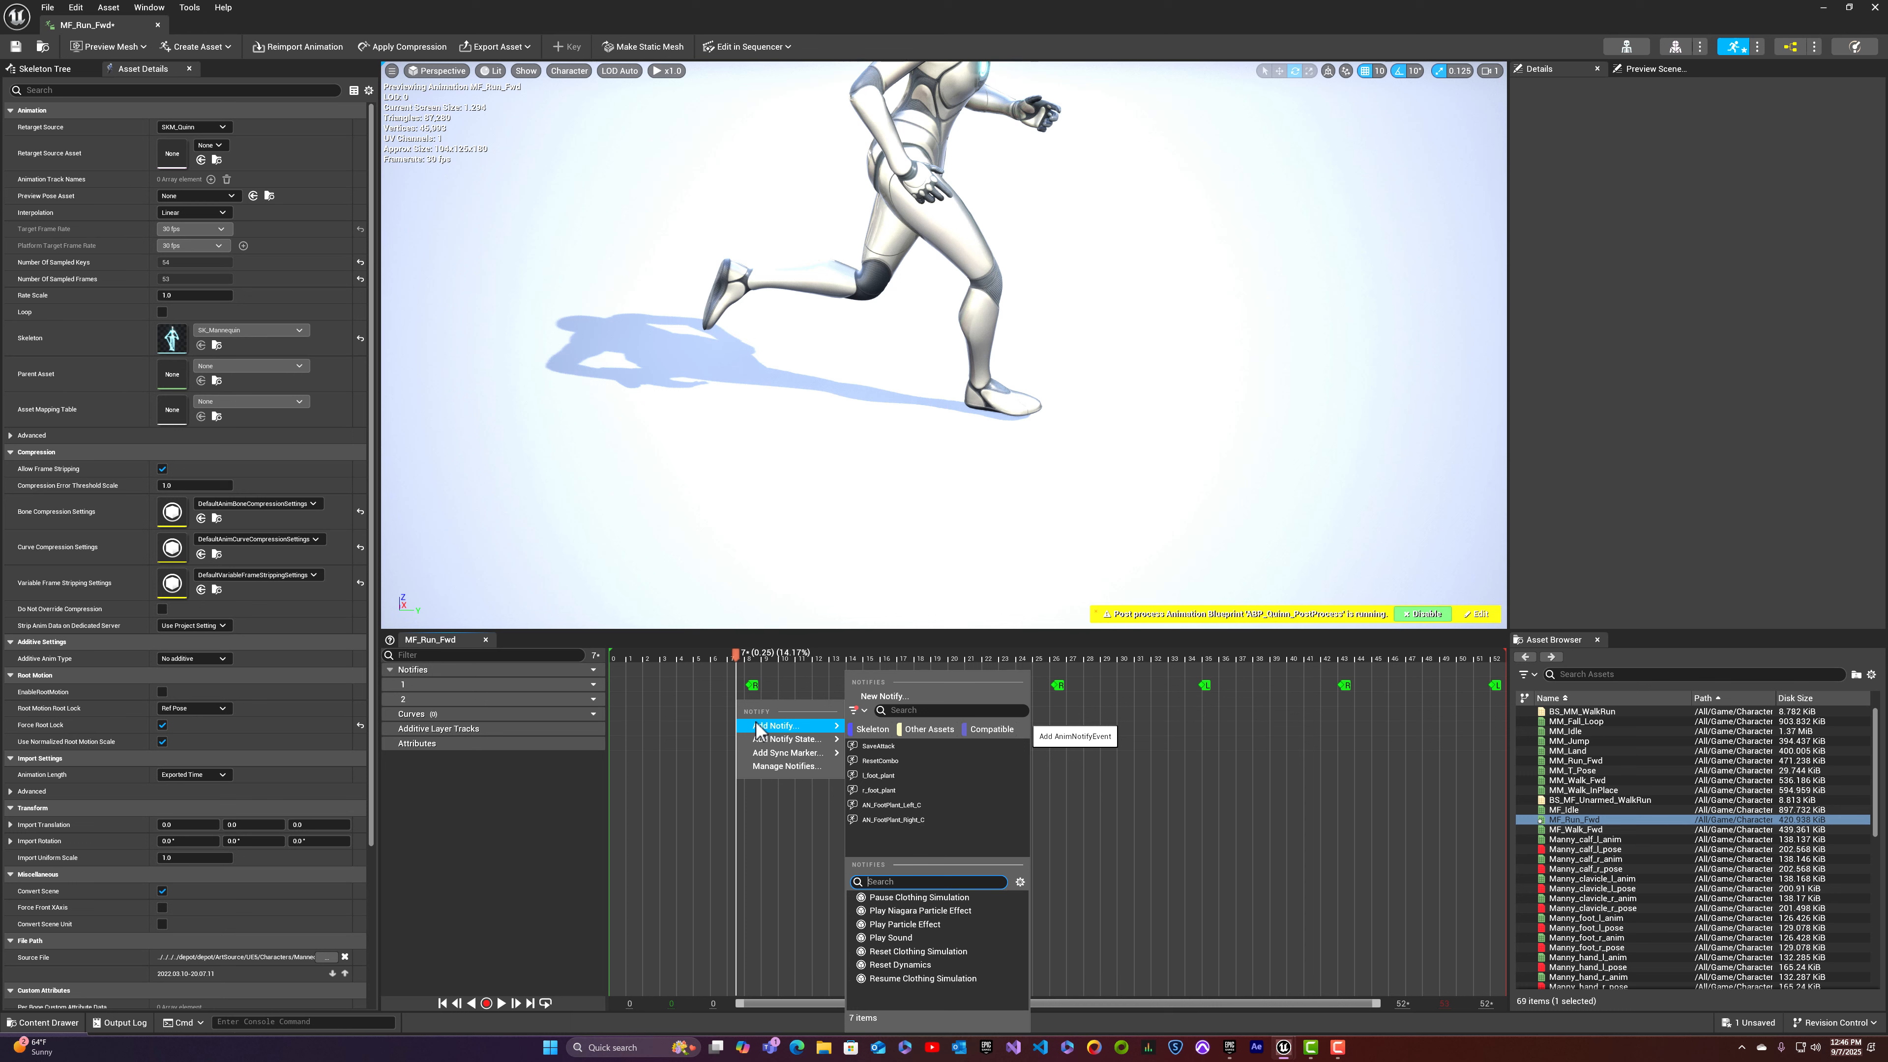
pyautogui.click(891, 696)
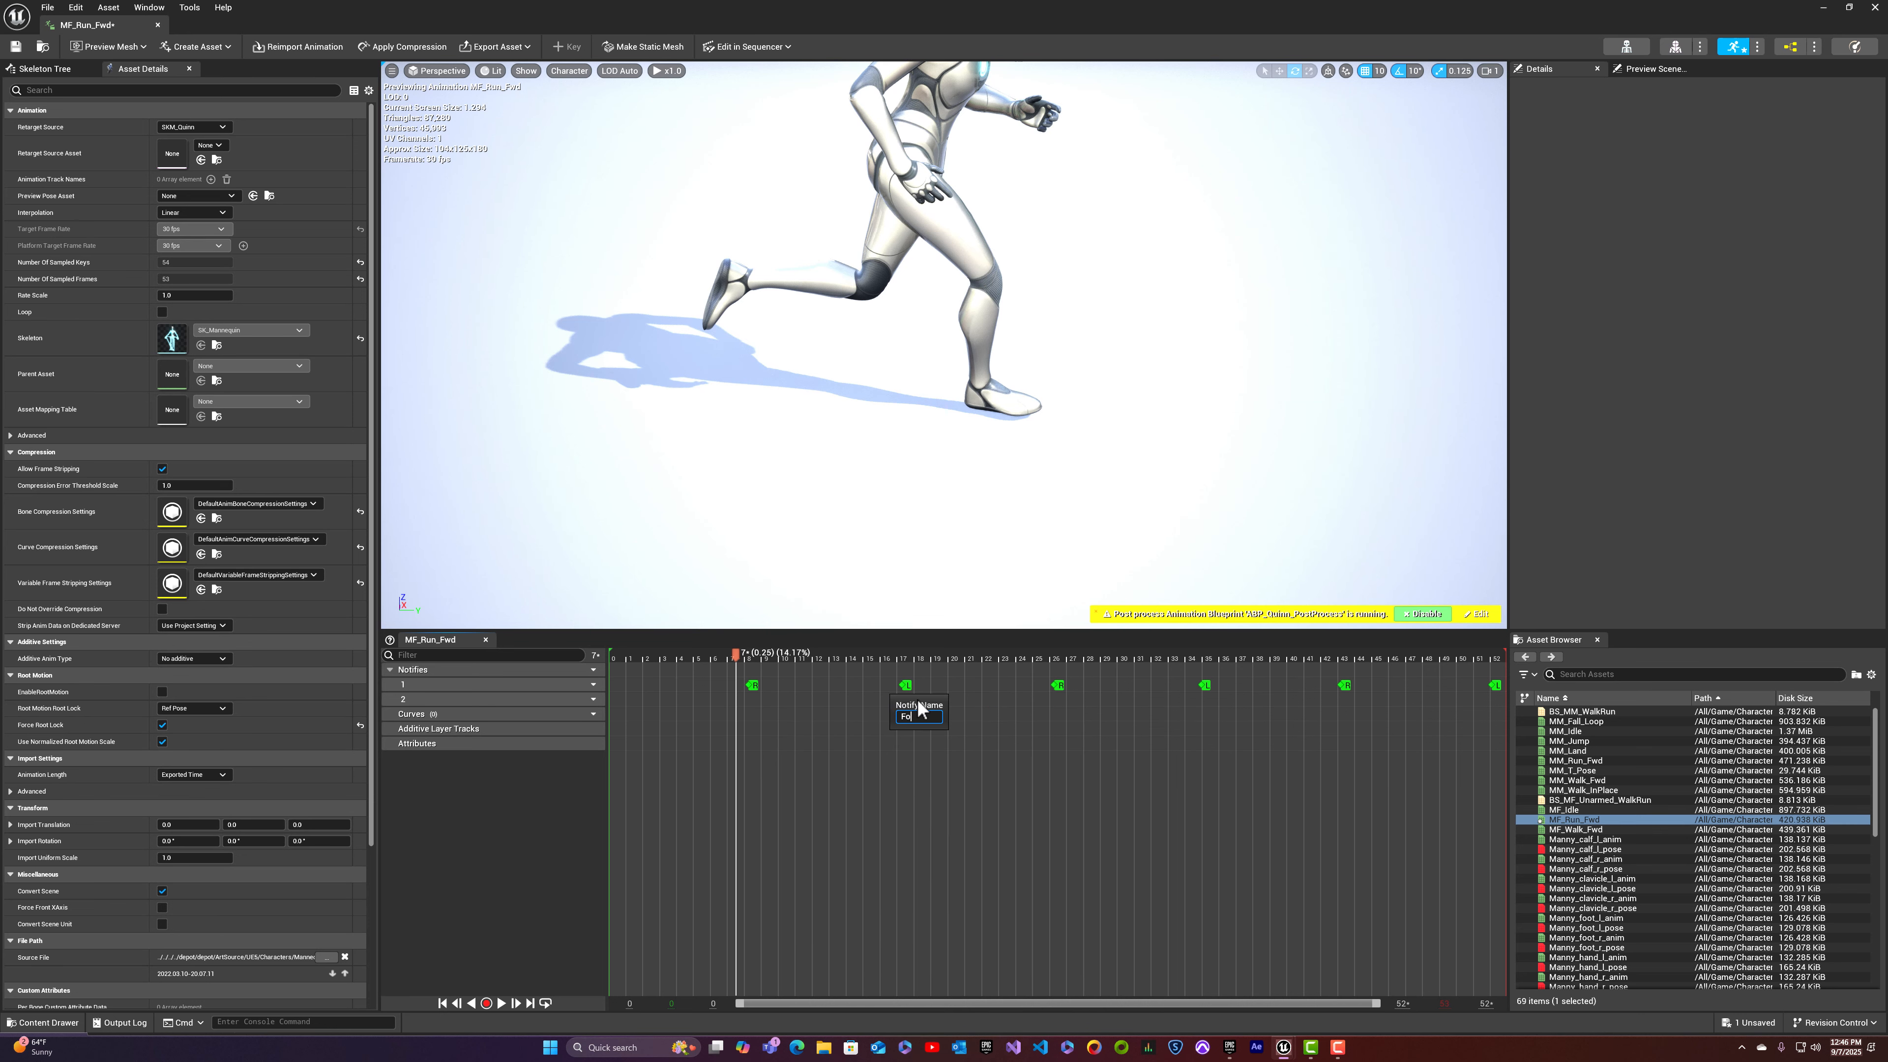
pyautogui.write('Footfall')
pyautogui.press('Return')
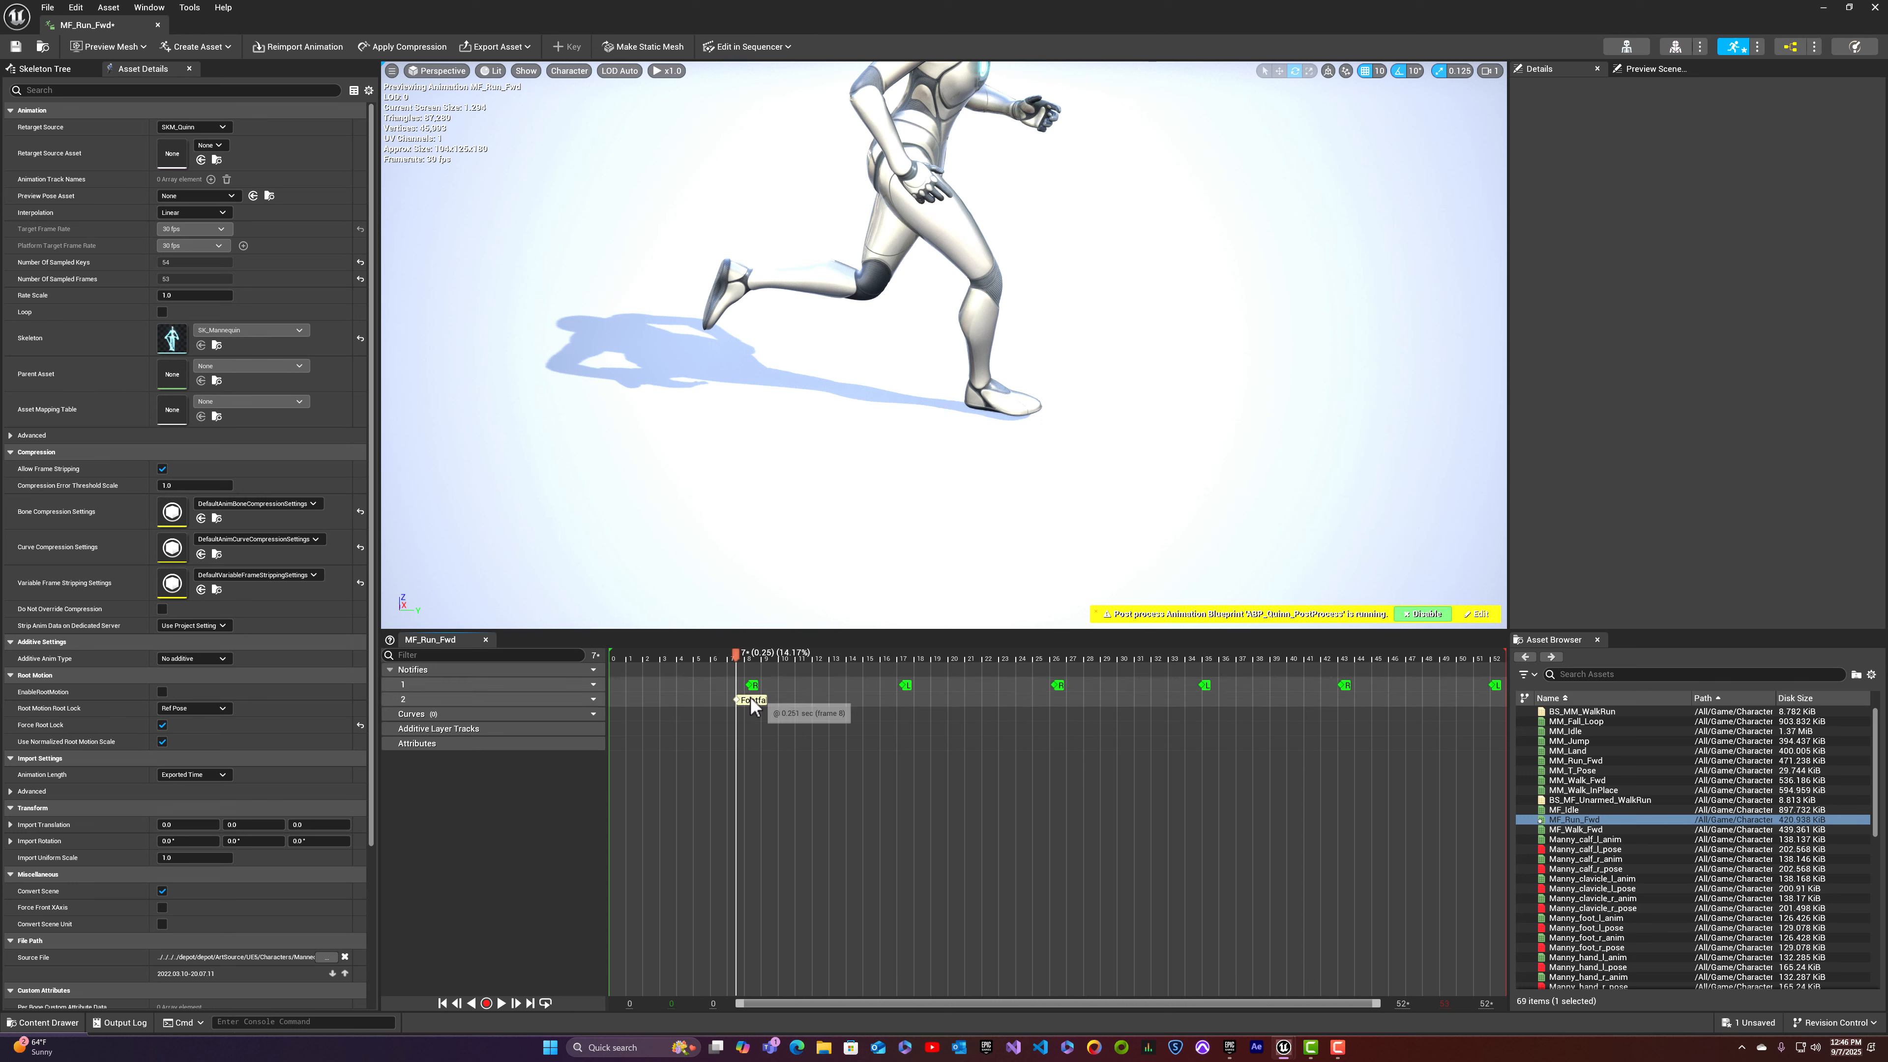
# Step: Add a Footfall notify on track 2 at the second foot contact, about 0.55 seconds into MF_Run_Fwd
pyautogui.moveTo(754, 704); pyautogui.dragTo(758, 706)
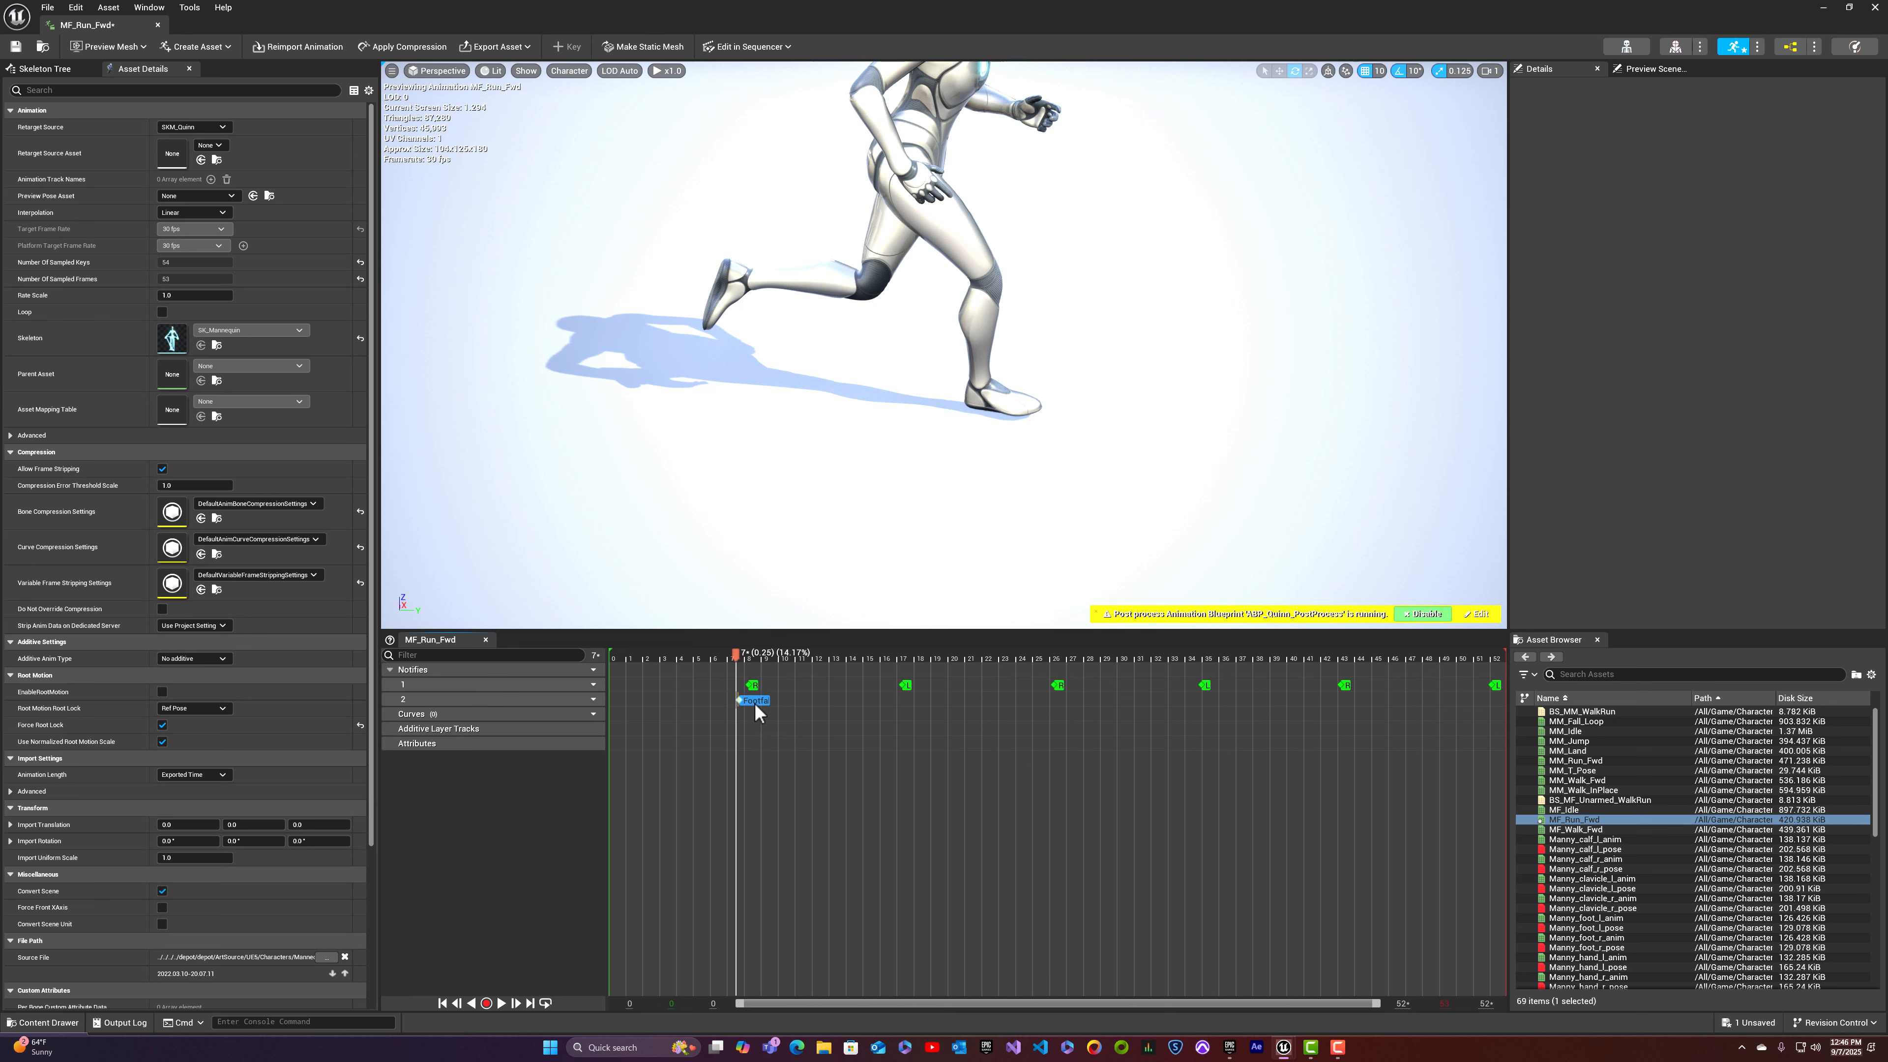
pyautogui.click(753, 703)
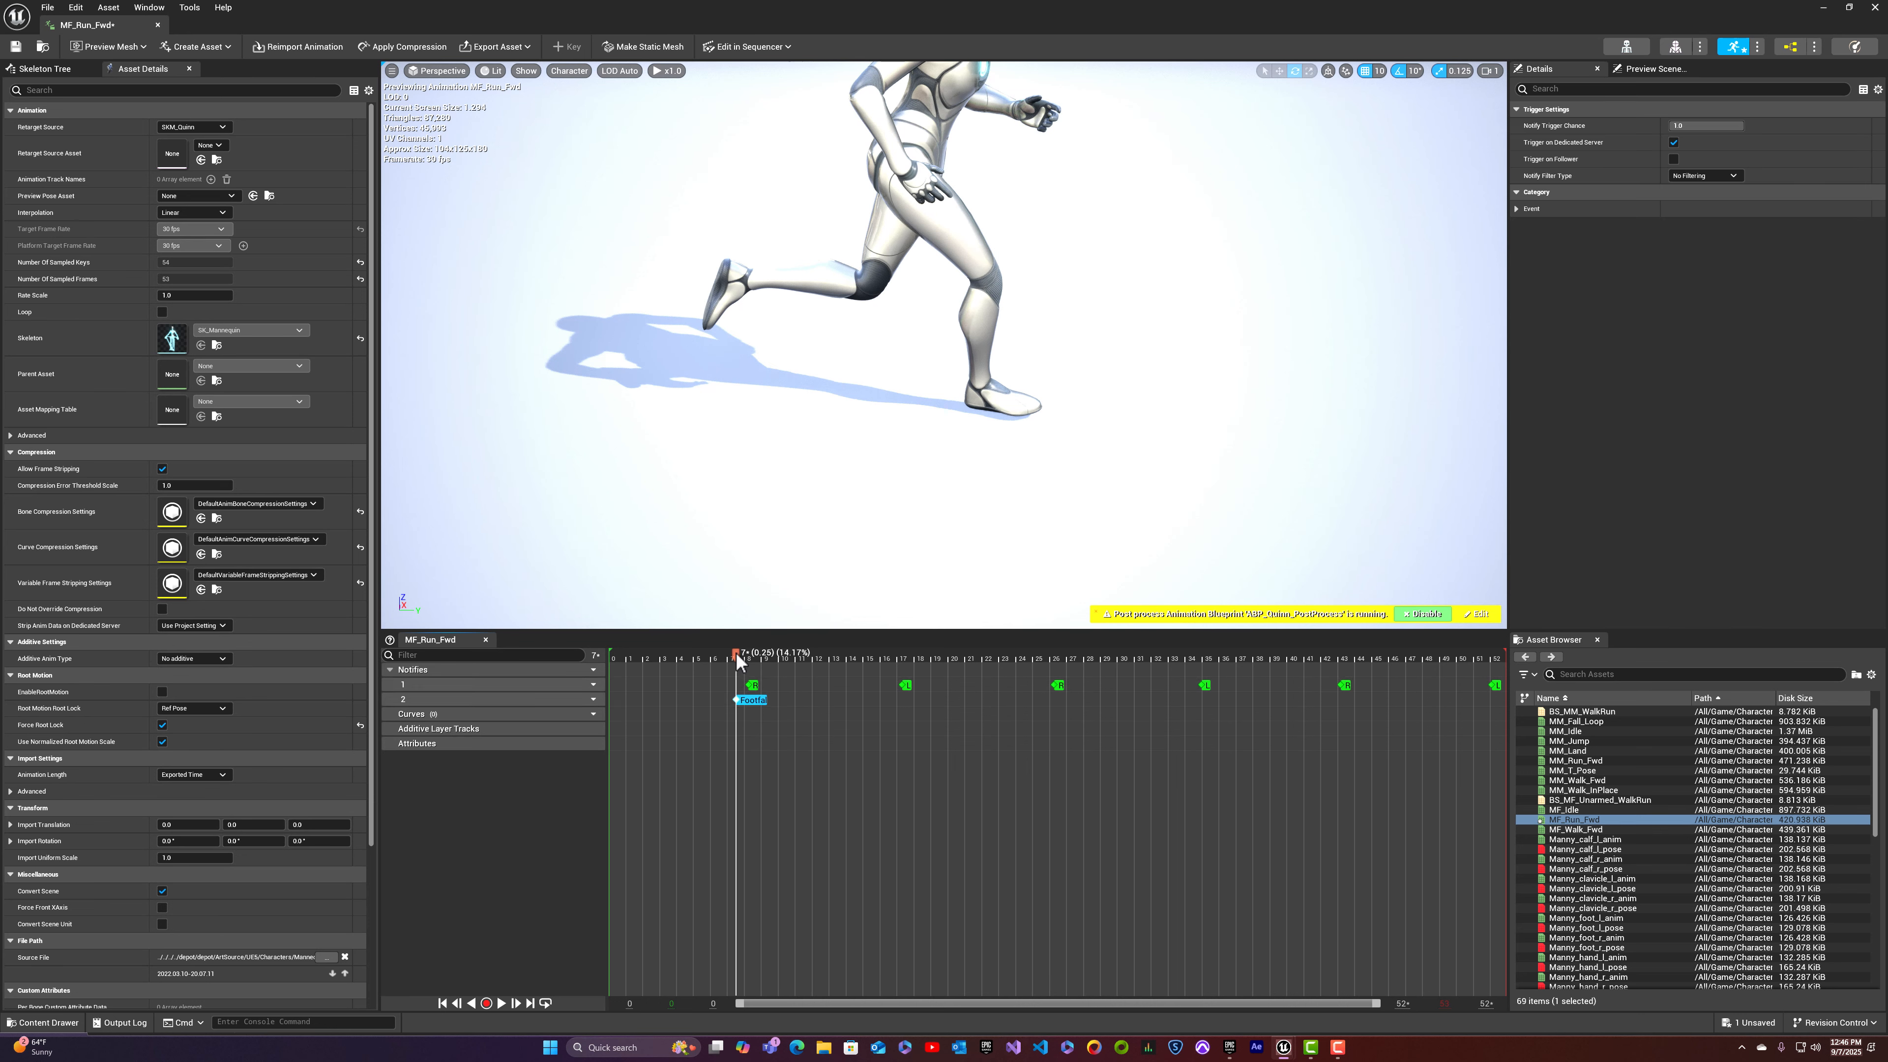
pyautogui.moveTo(736, 653); pyautogui.dragTo(890, 684)
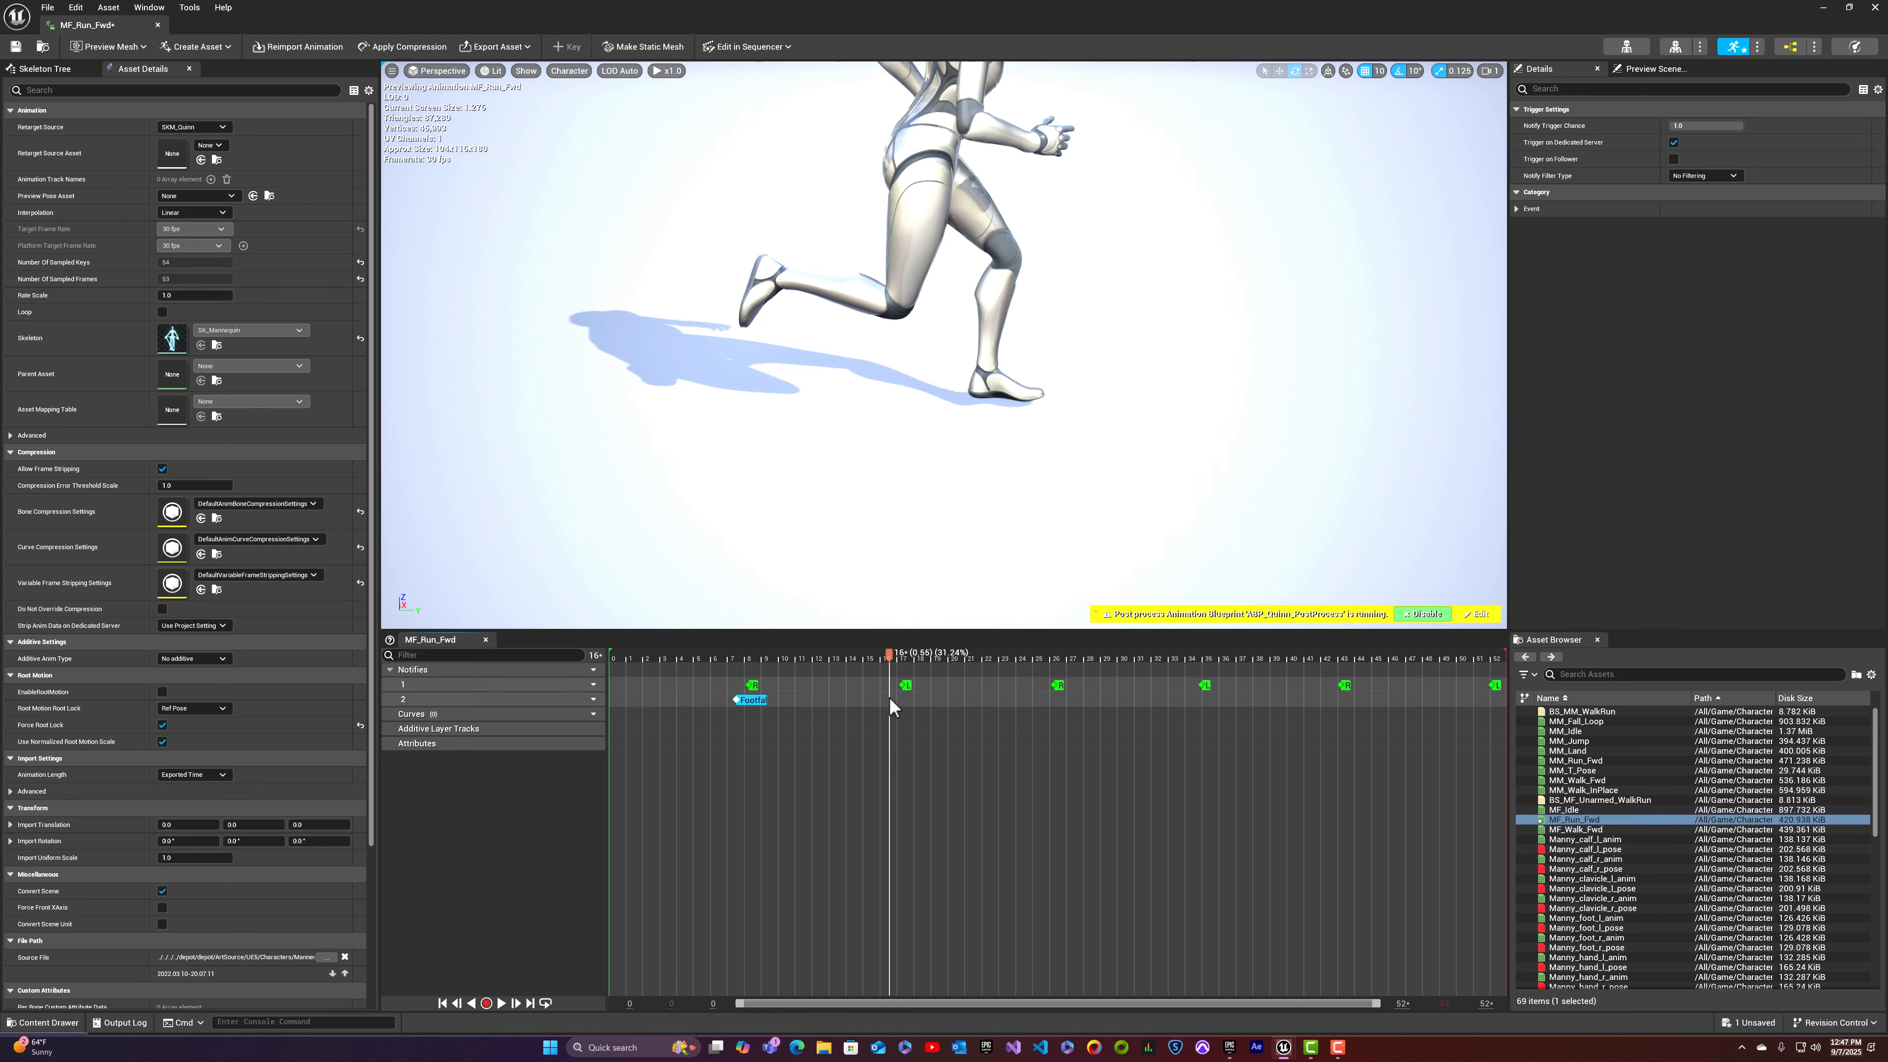
pyautogui.rightClick(890, 698)
pyautogui.moveTo(908, 724)
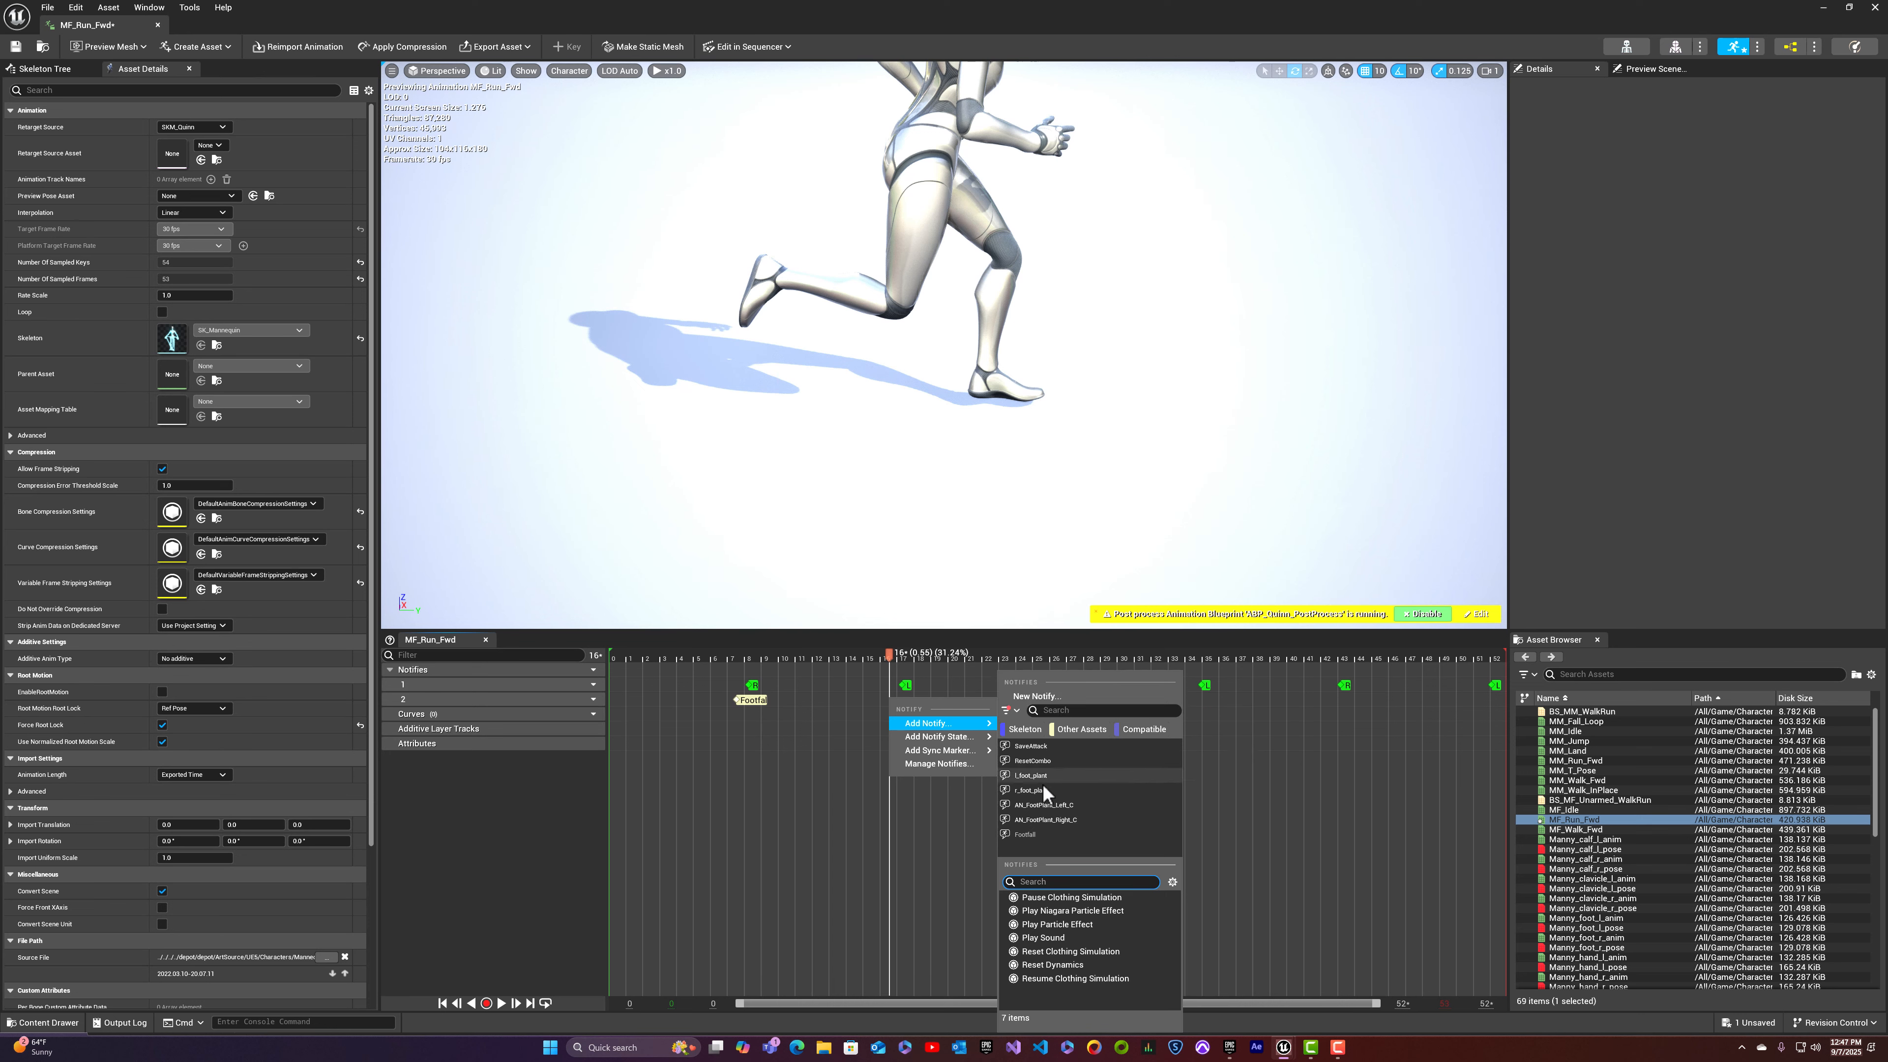
pyautogui.click(1031, 834)
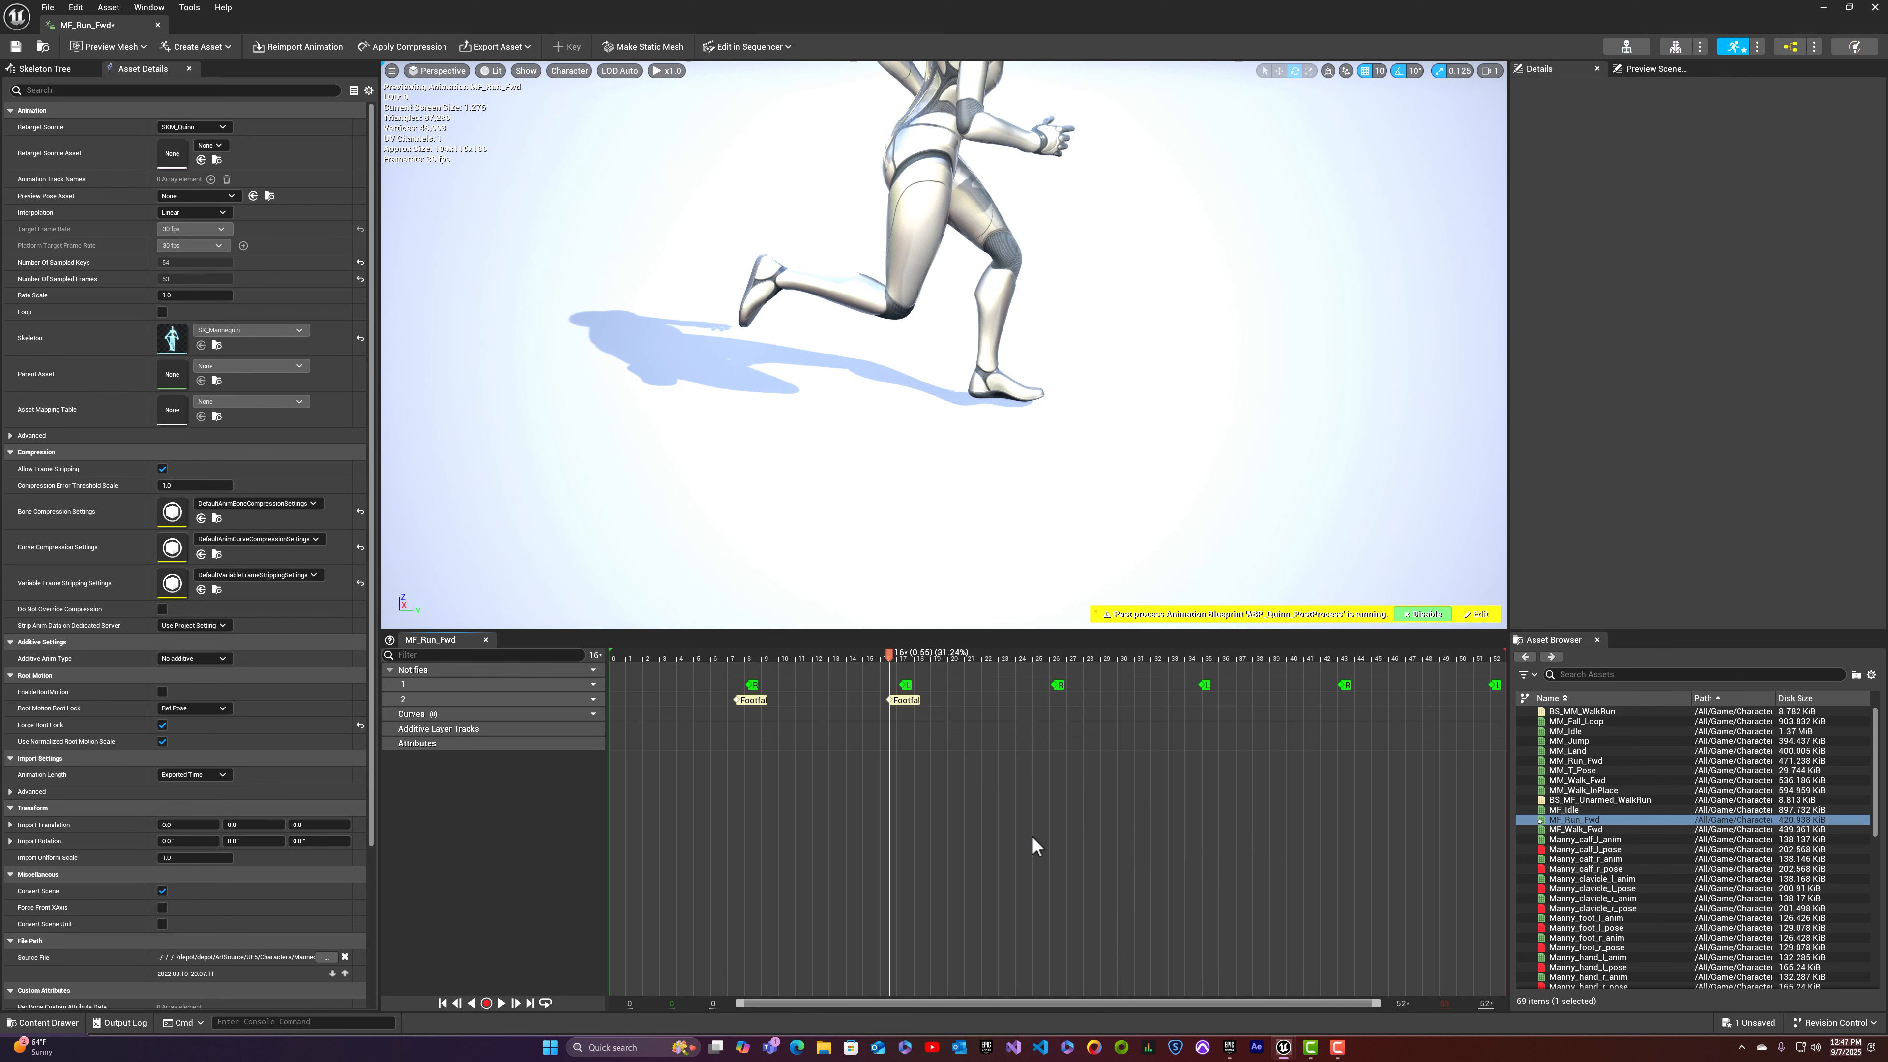
# Step: Add Footfall notifies on track 2 at the third and fourth foot contacts, about 0.84 and 1.15 seconds into the run
pyautogui.moveTo(891, 654); pyautogui.dragTo(1038, 685)
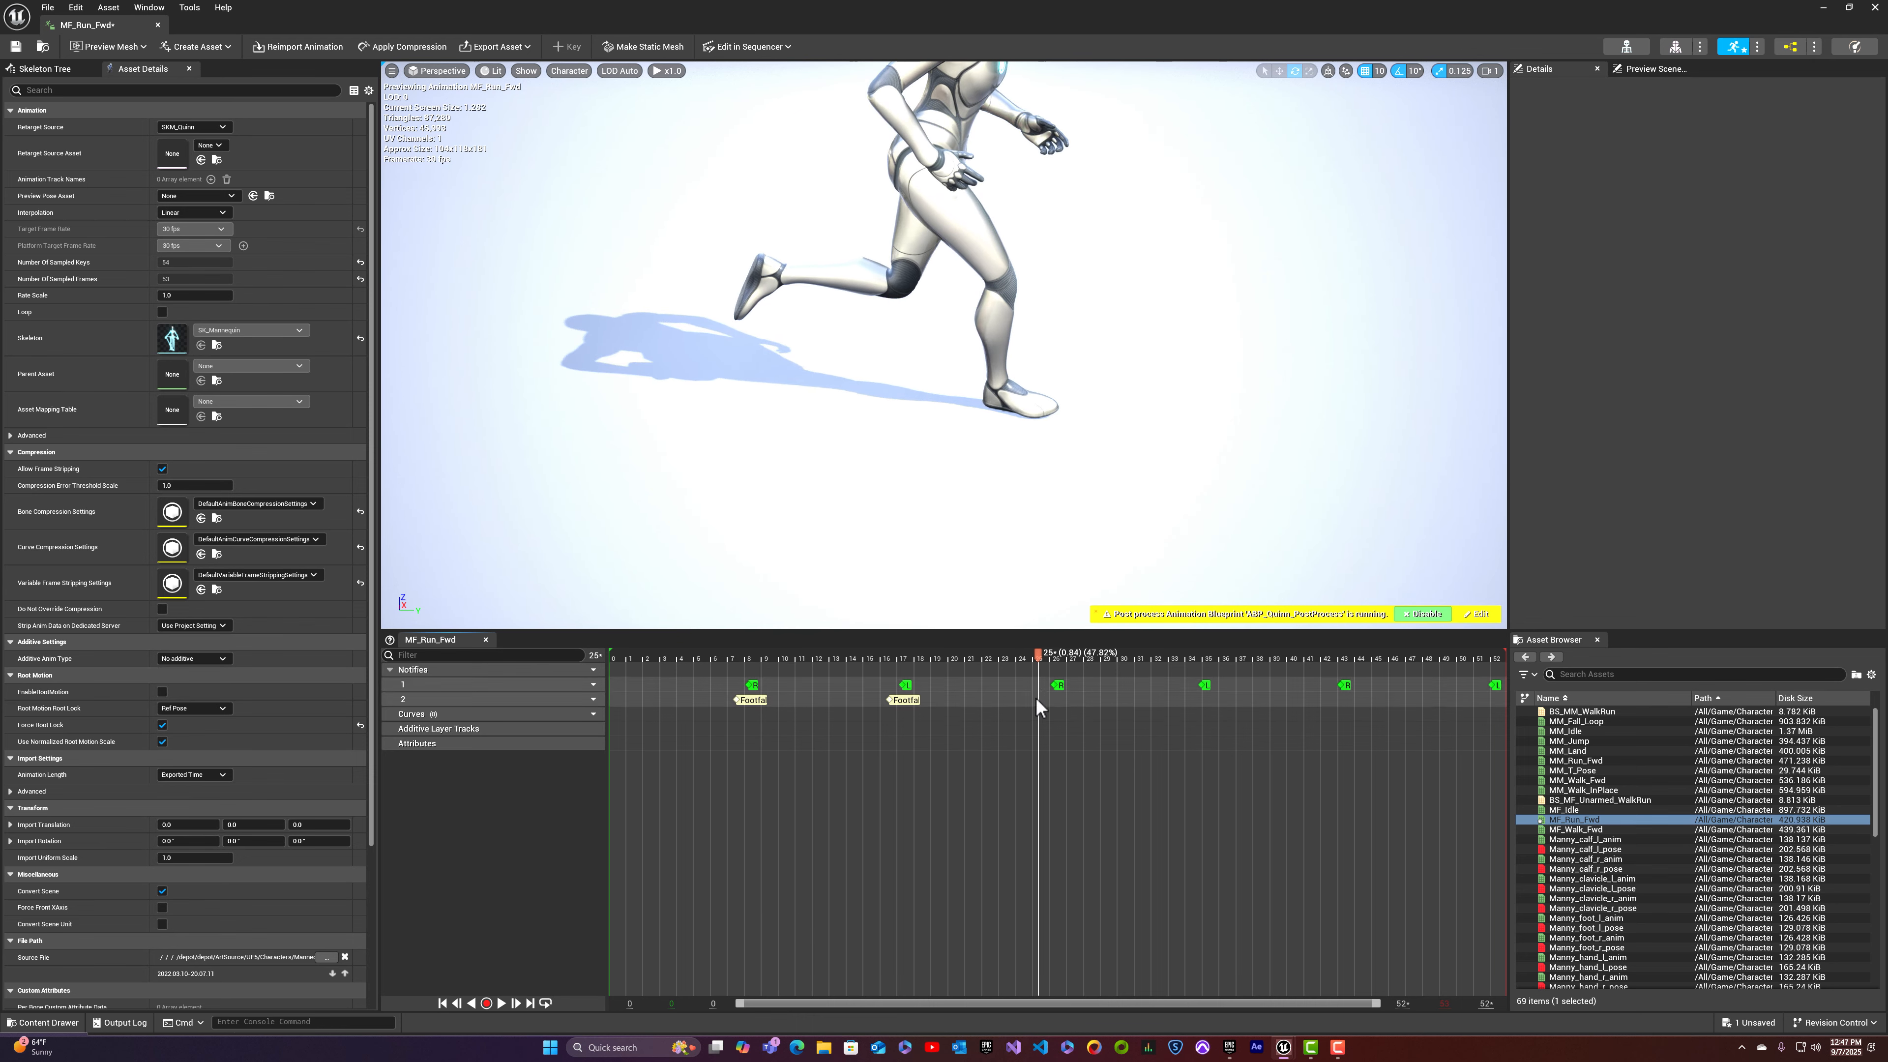
pyautogui.rightClick(1040, 698)
pyautogui.moveTo(1077, 723)
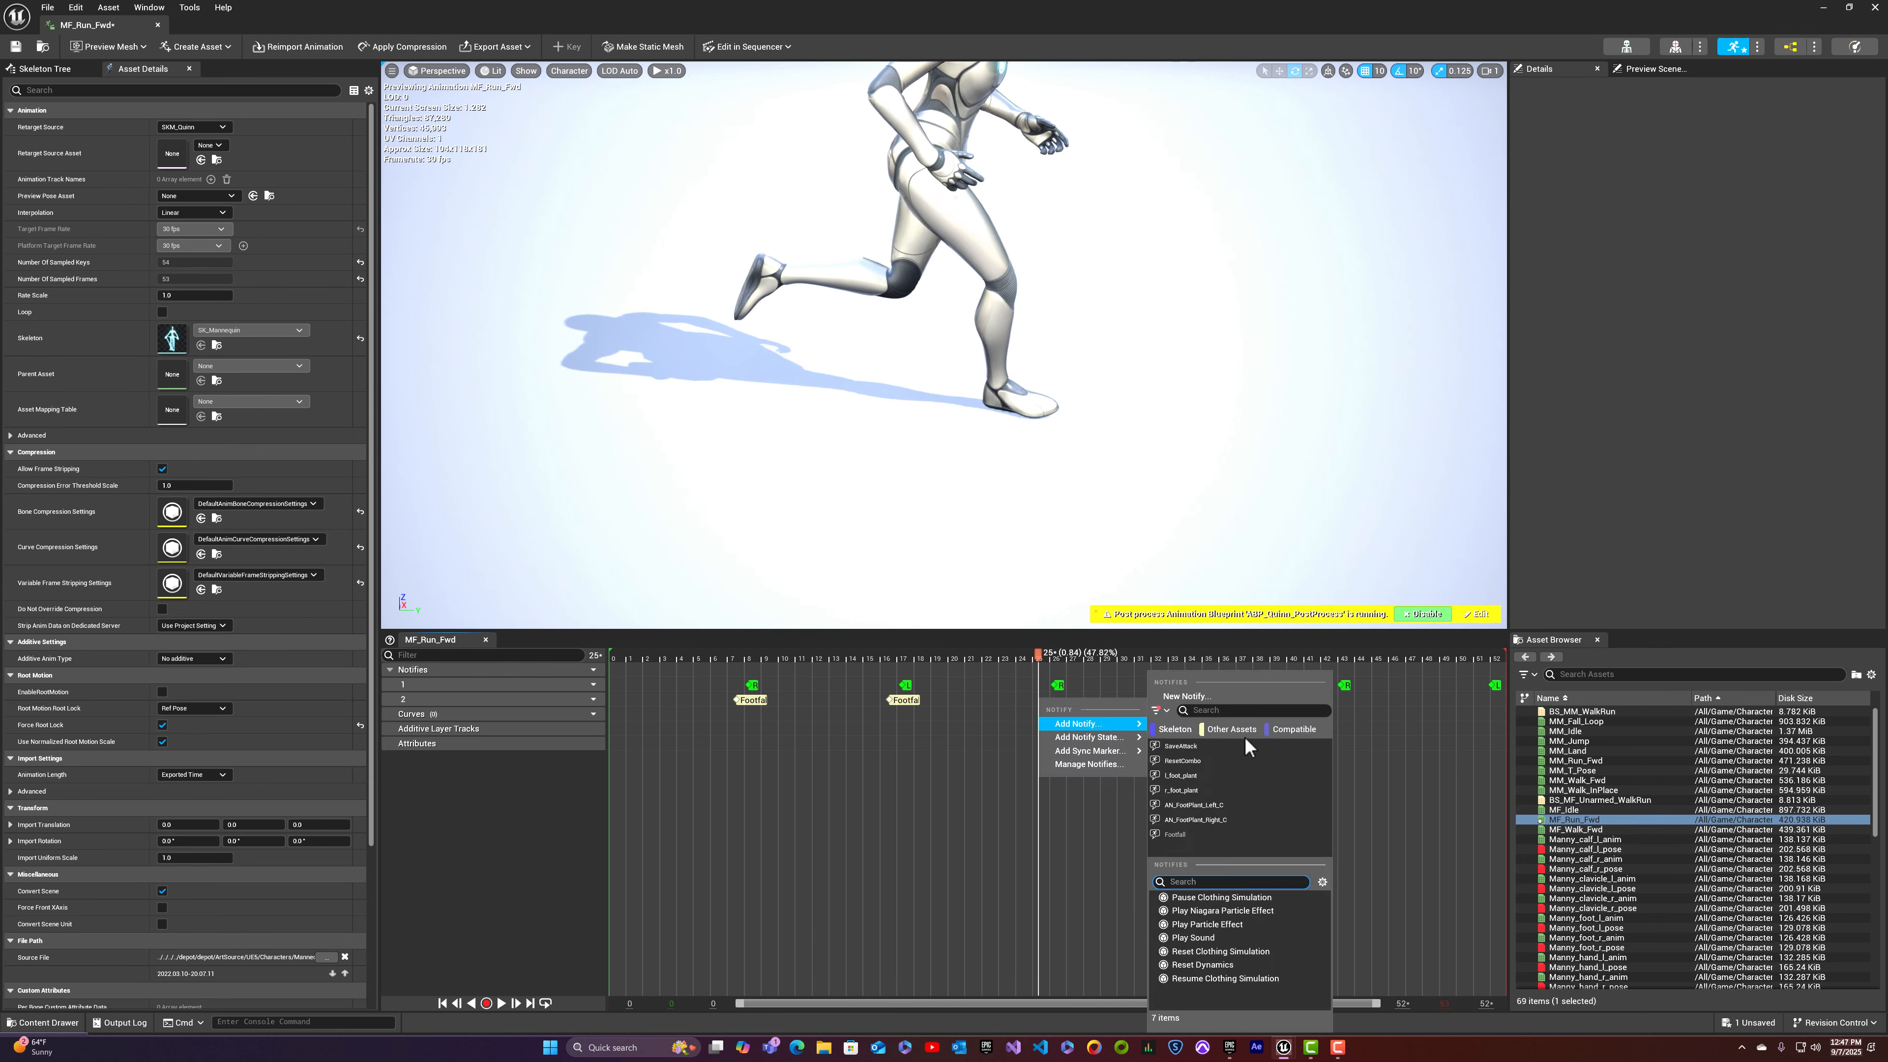
pyautogui.click(1239, 834)
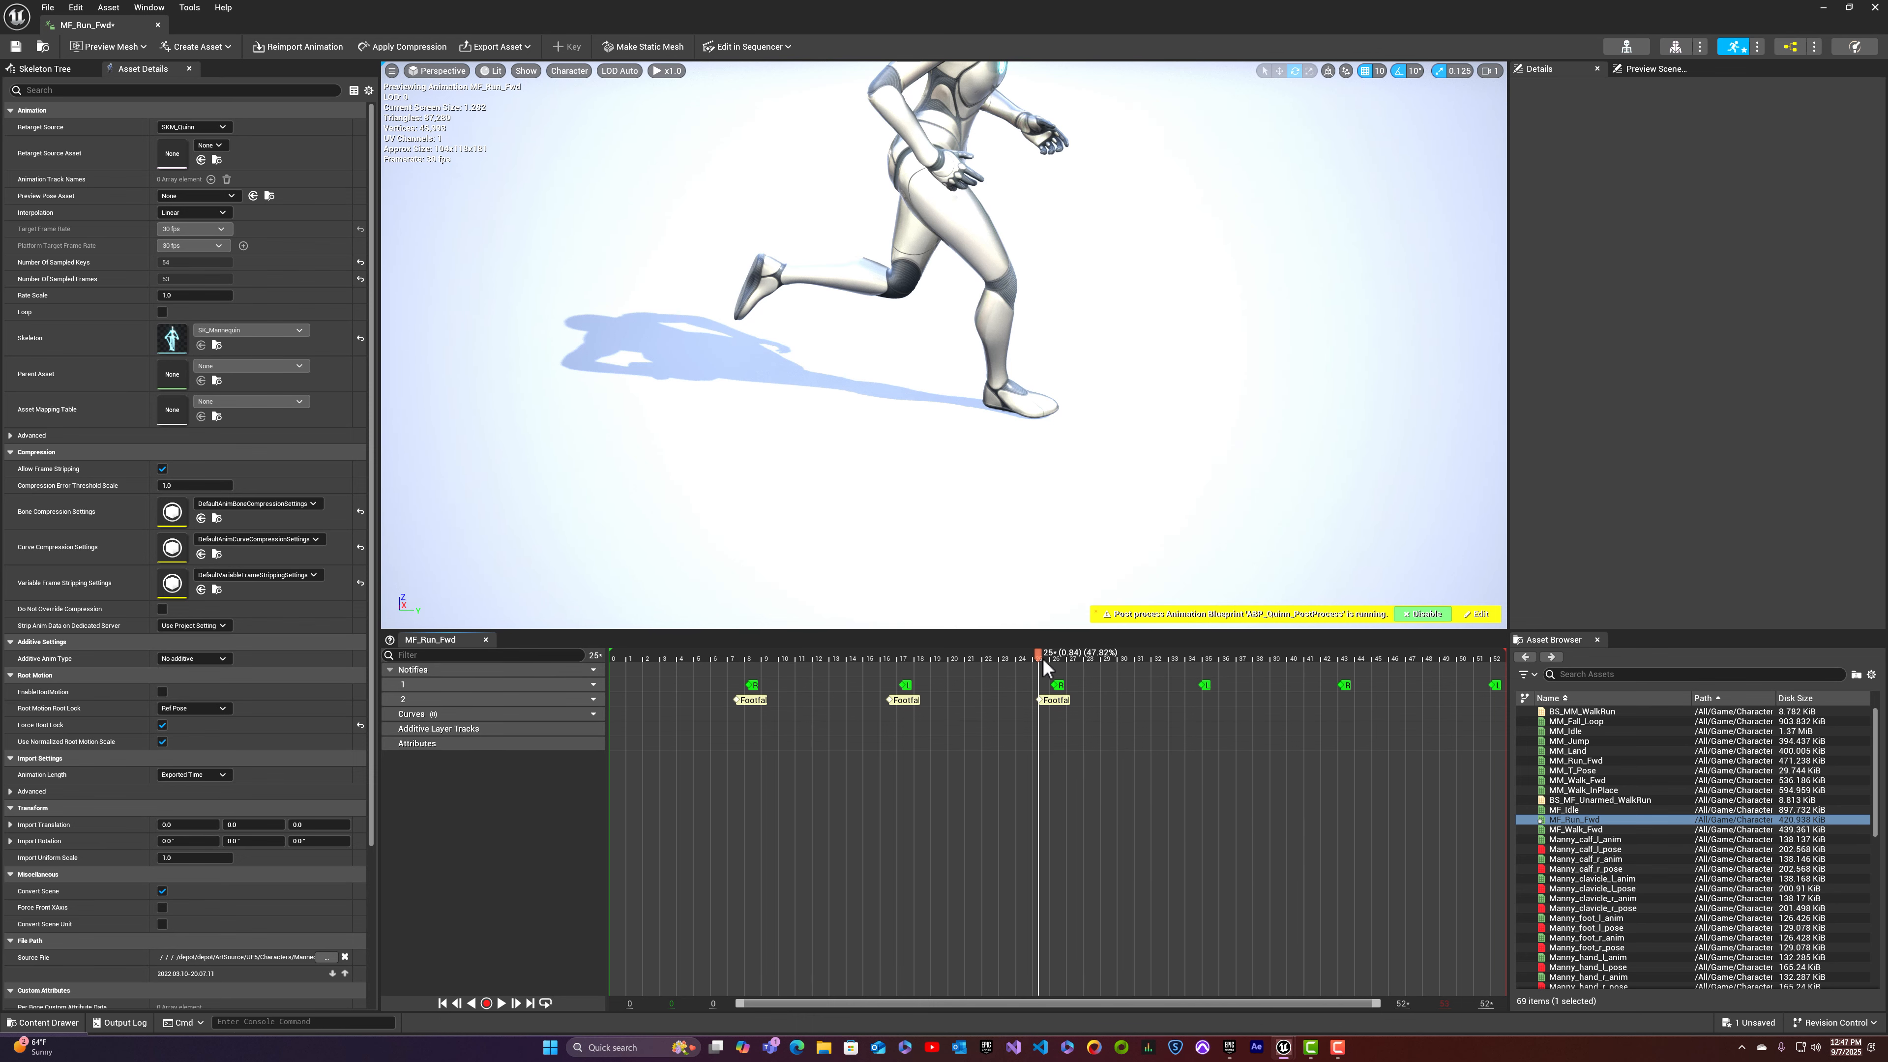
pyautogui.moveTo(1043, 658); pyautogui.dragTo(1192, 688)
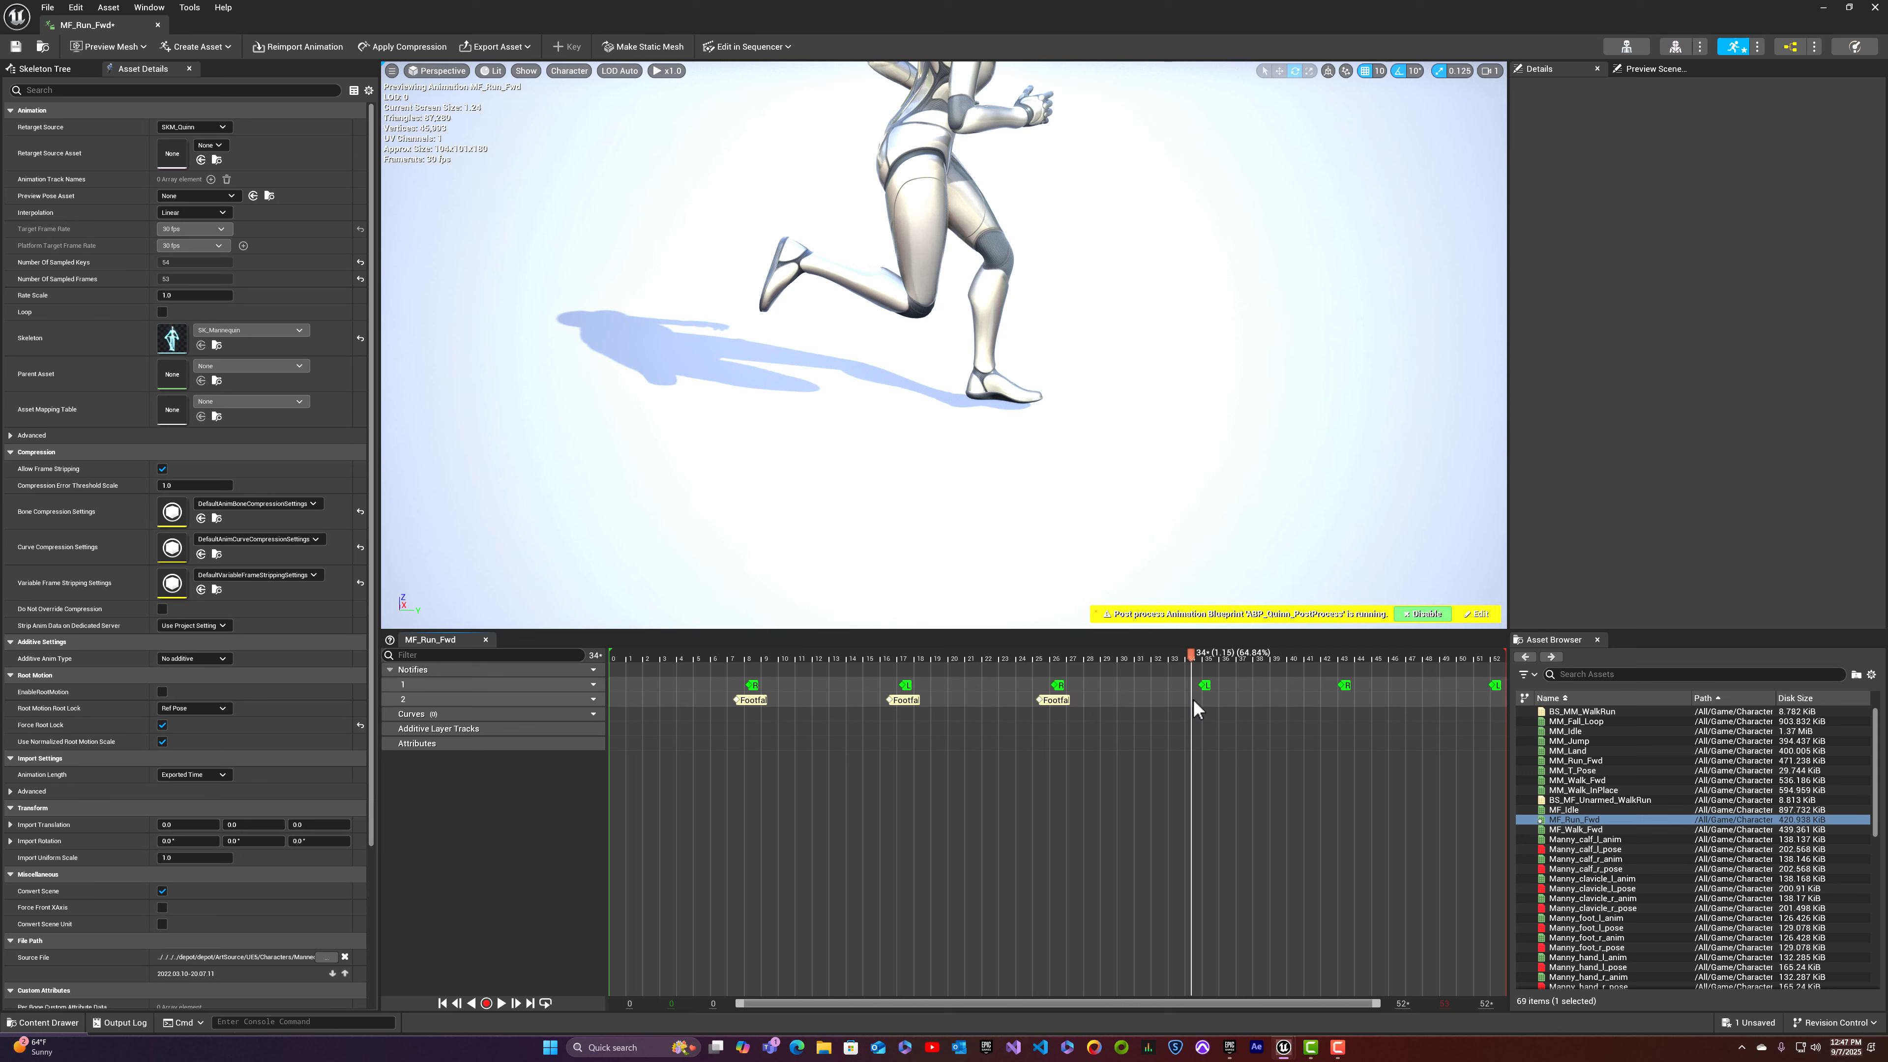
pyautogui.rightClick(1192, 699)
pyautogui.moveTo(1249, 724)
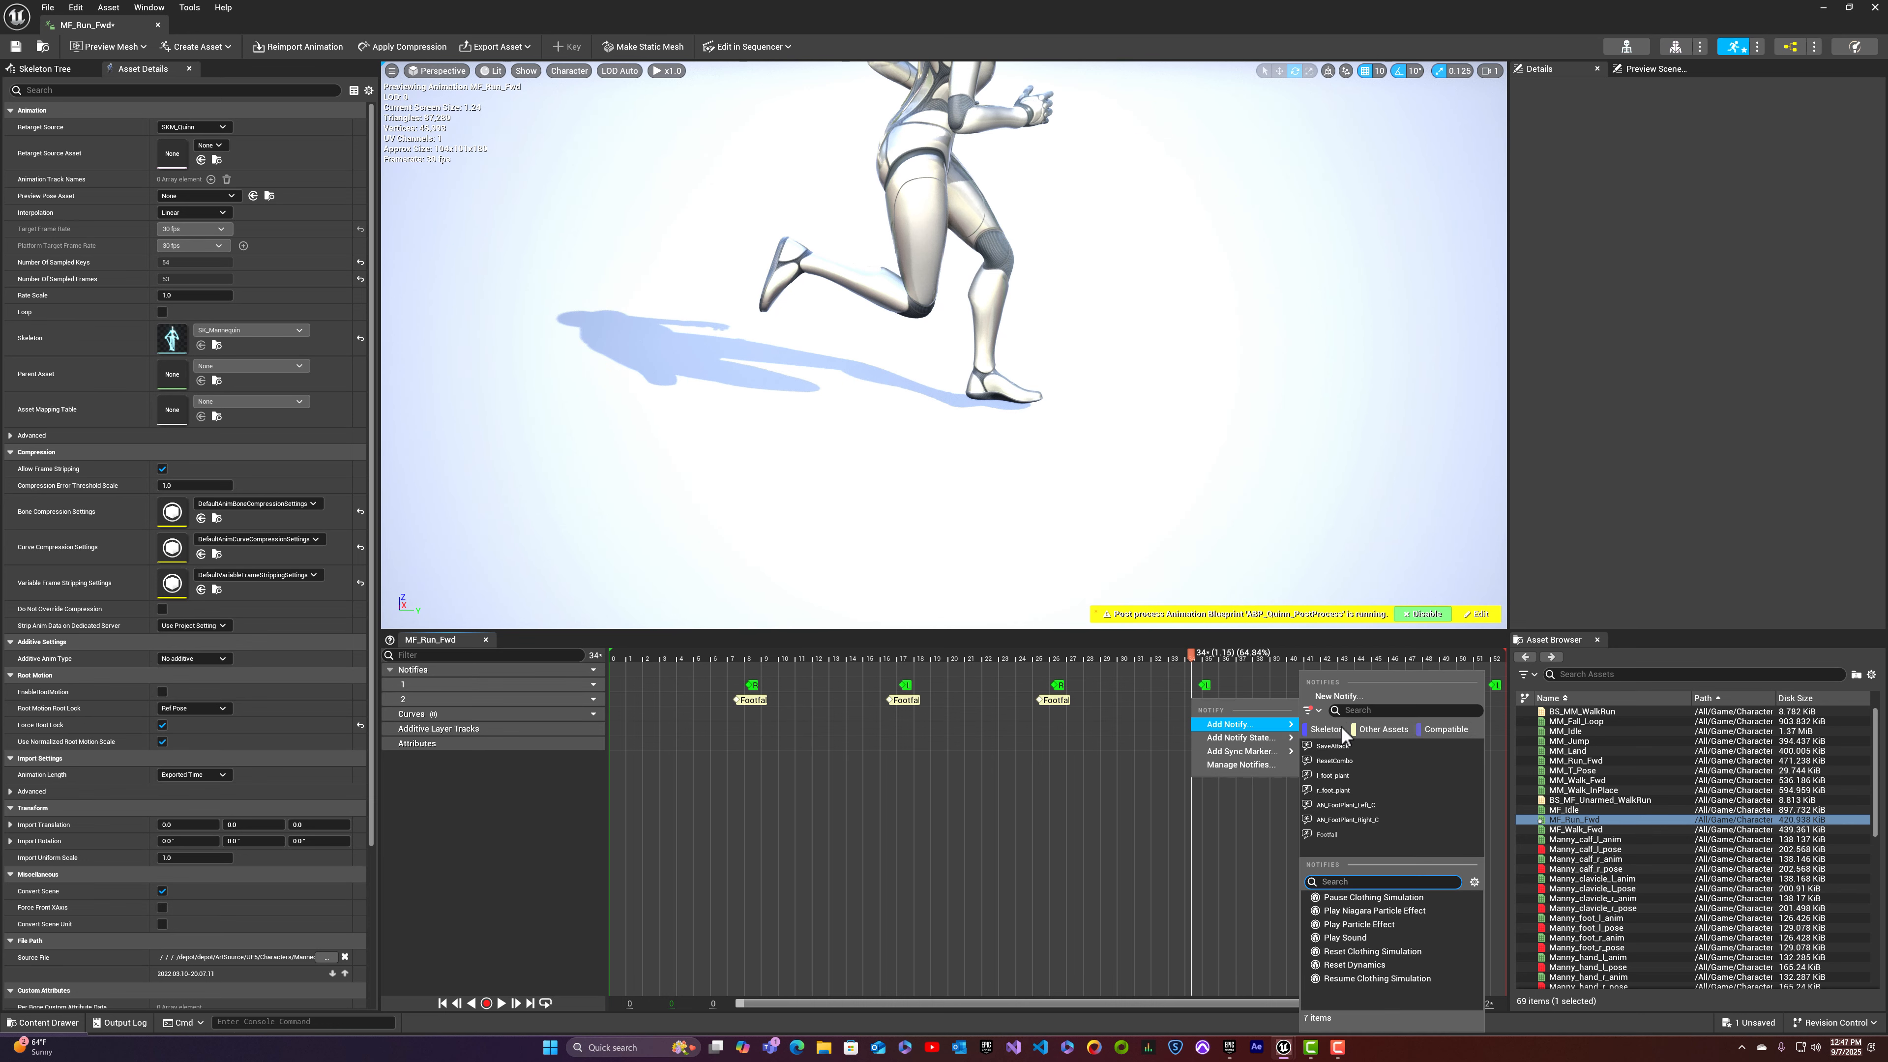
pyautogui.click(1348, 834)
# Step: Add Footfall notifies on track 2 at the last two foot contacts, about 1.42 and 1.73 seconds into the run
pyautogui.moveTo(1194, 654); pyautogui.dragTo(1335, 663)
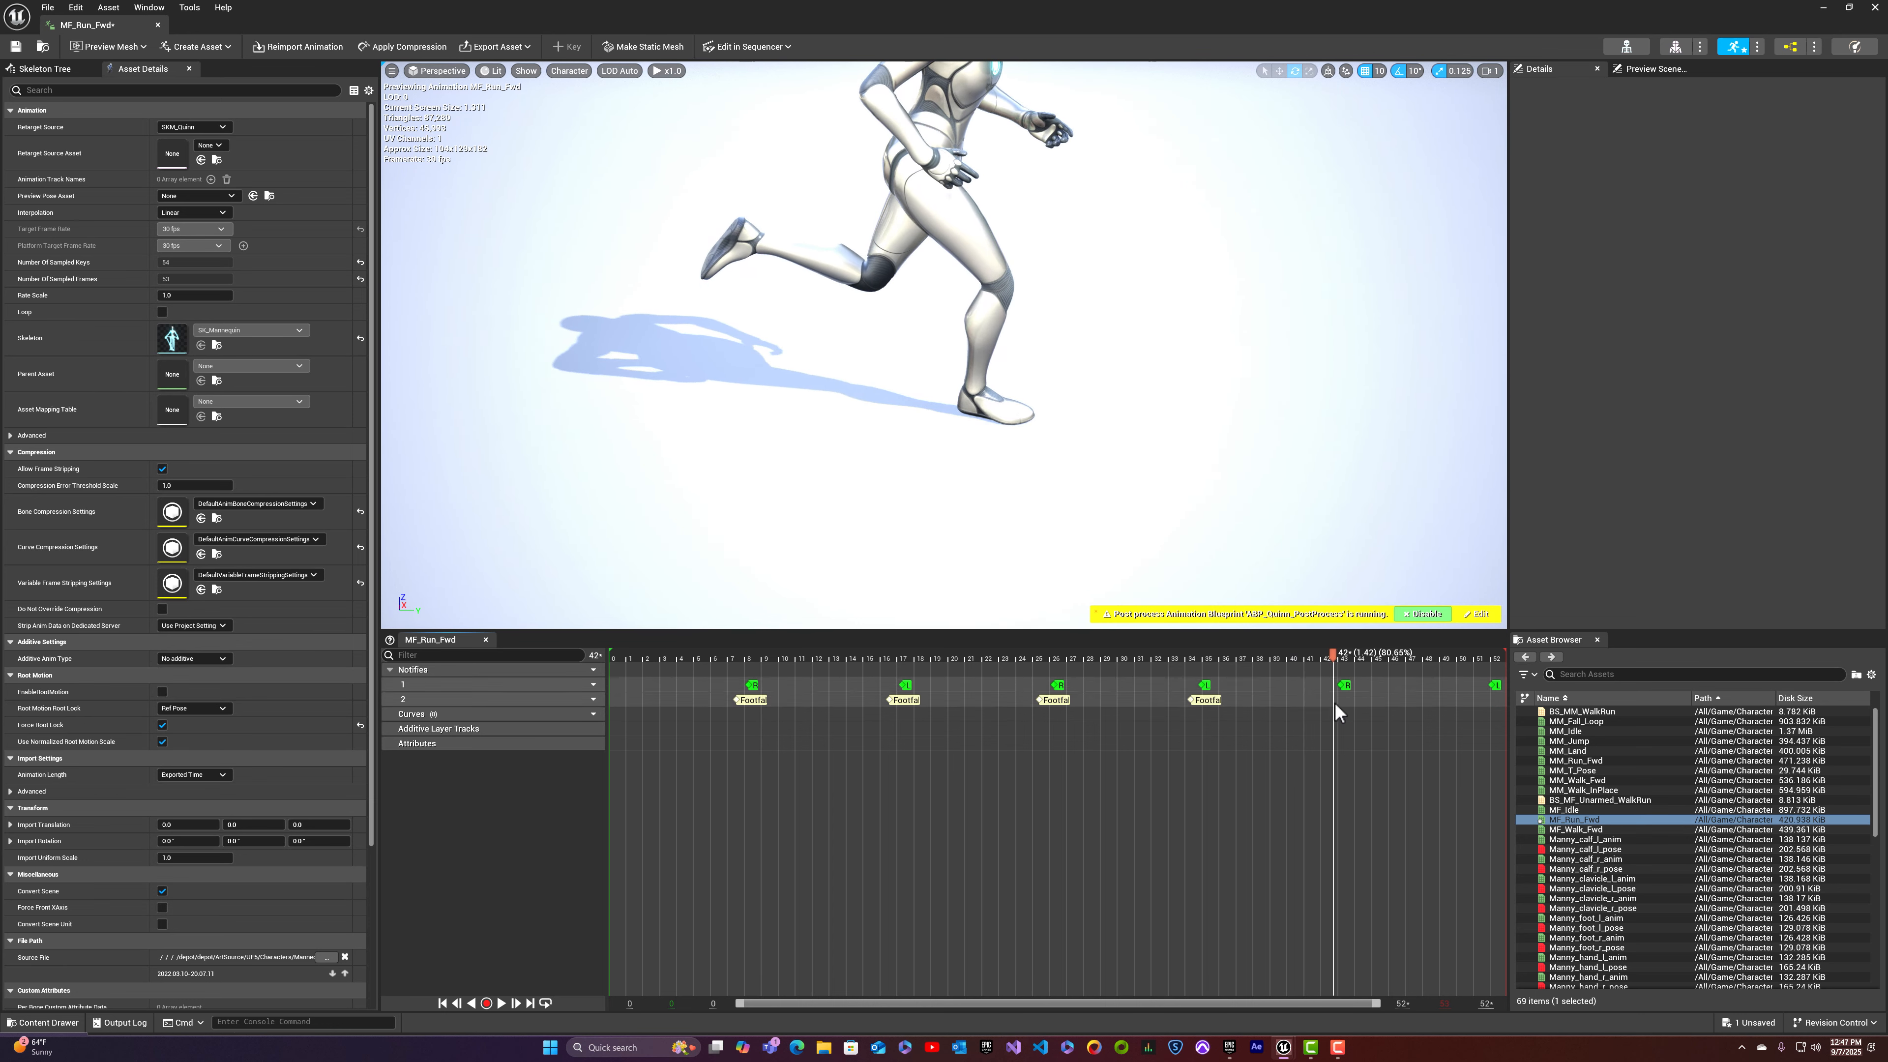
pyautogui.rightClick(1335, 701)
pyautogui.moveTo(1374, 727)
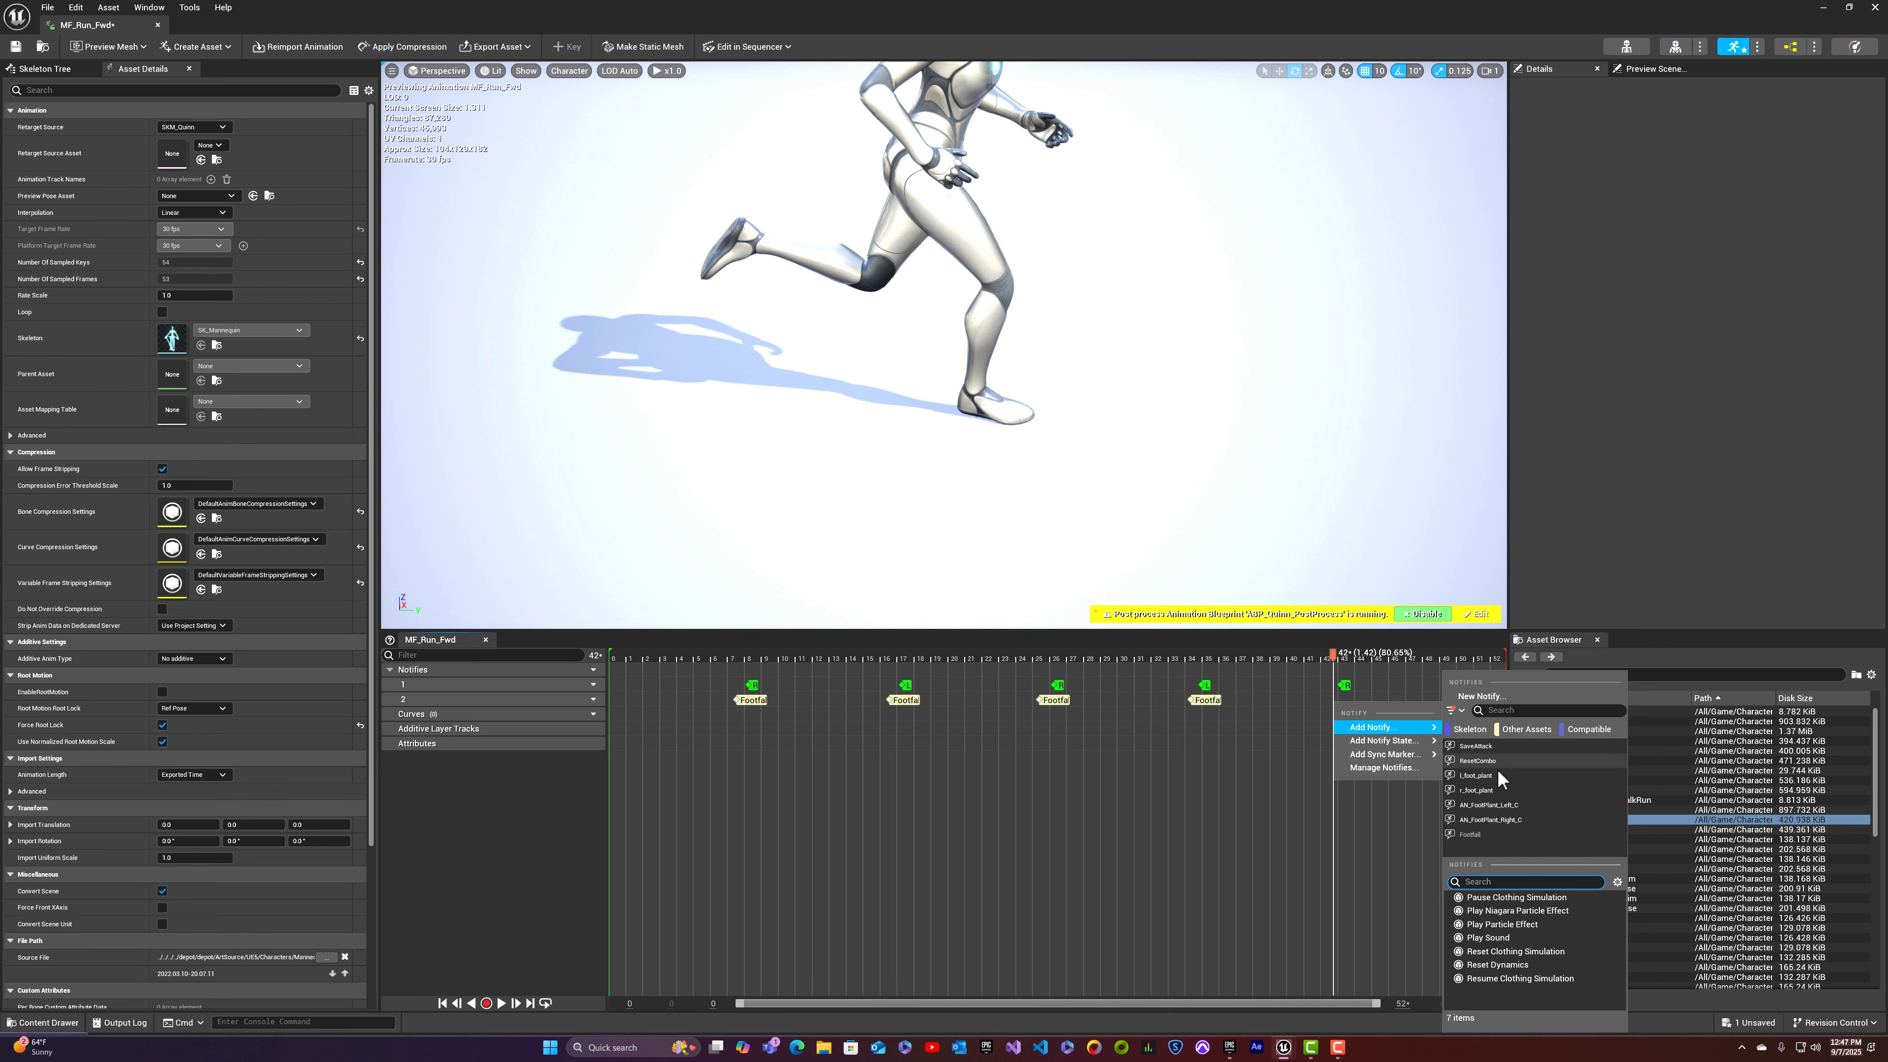
pyautogui.click(1486, 835)
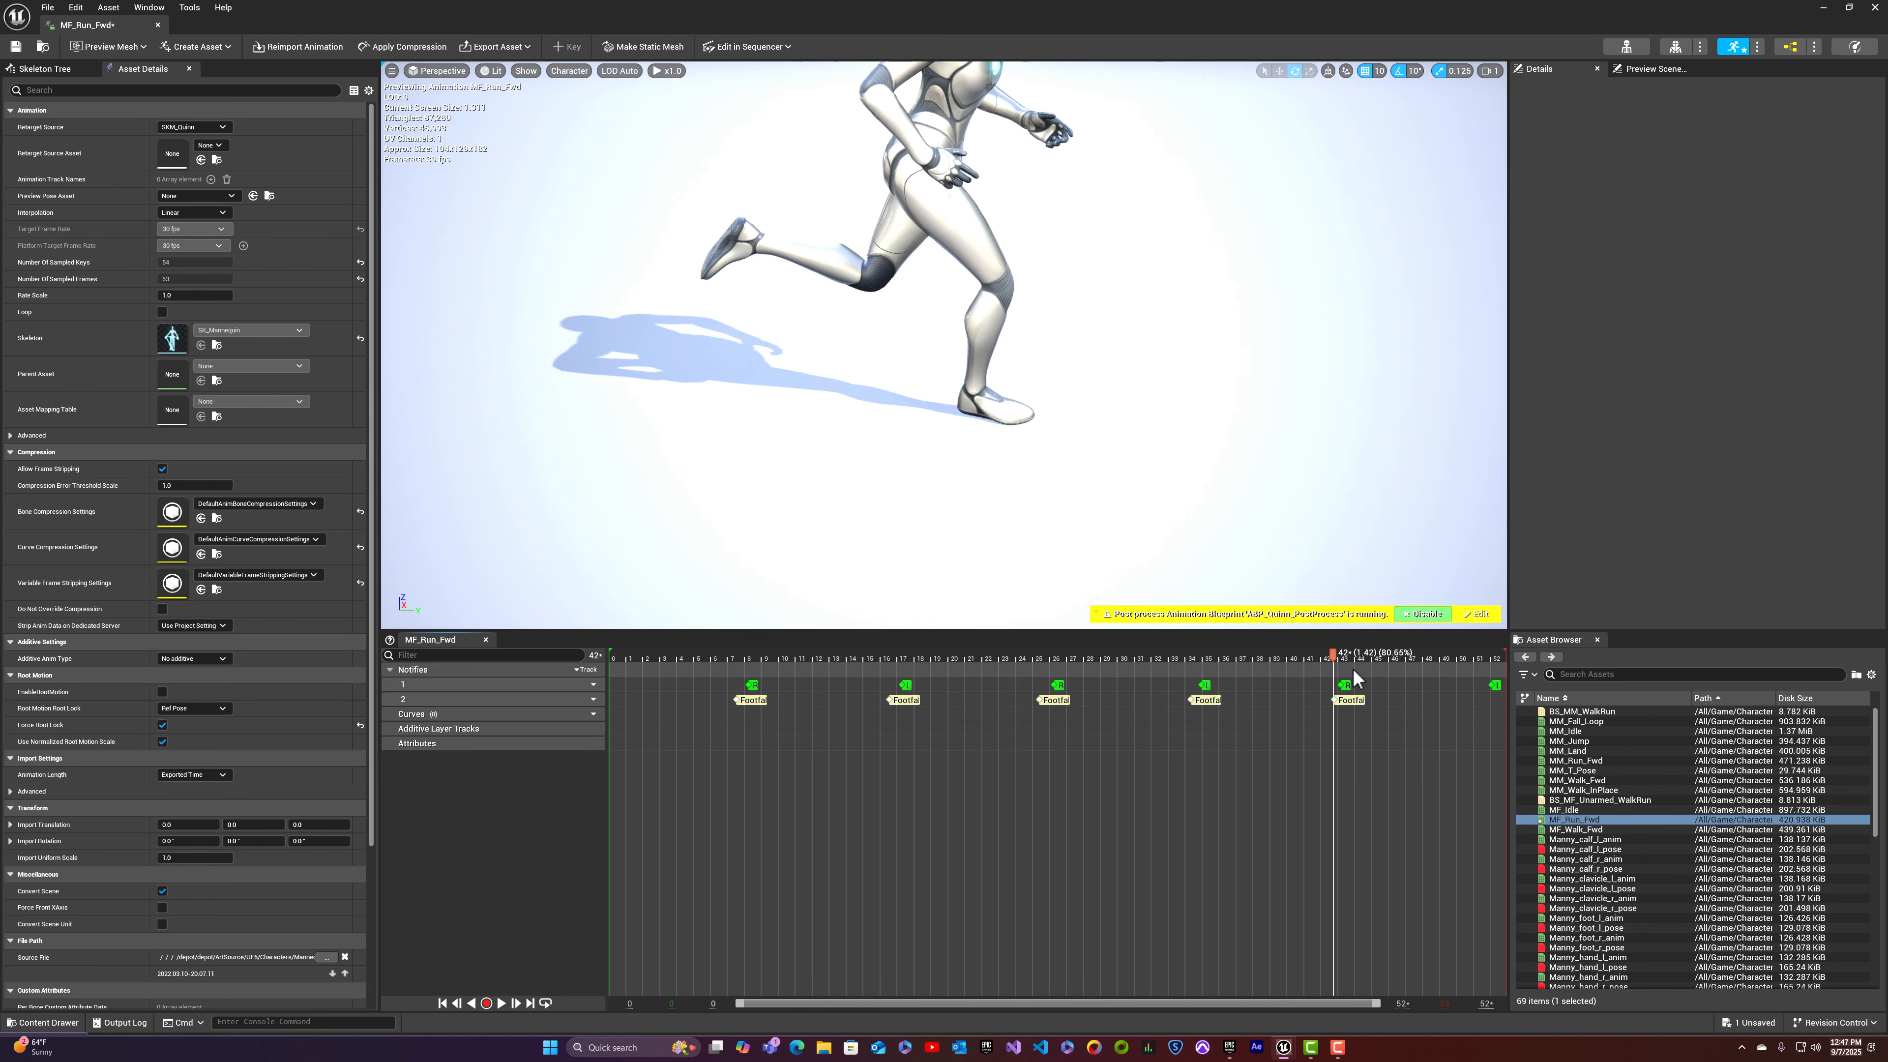
pyautogui.moveTo(1335, 664); pyautogui.dragTo(1488, 697)
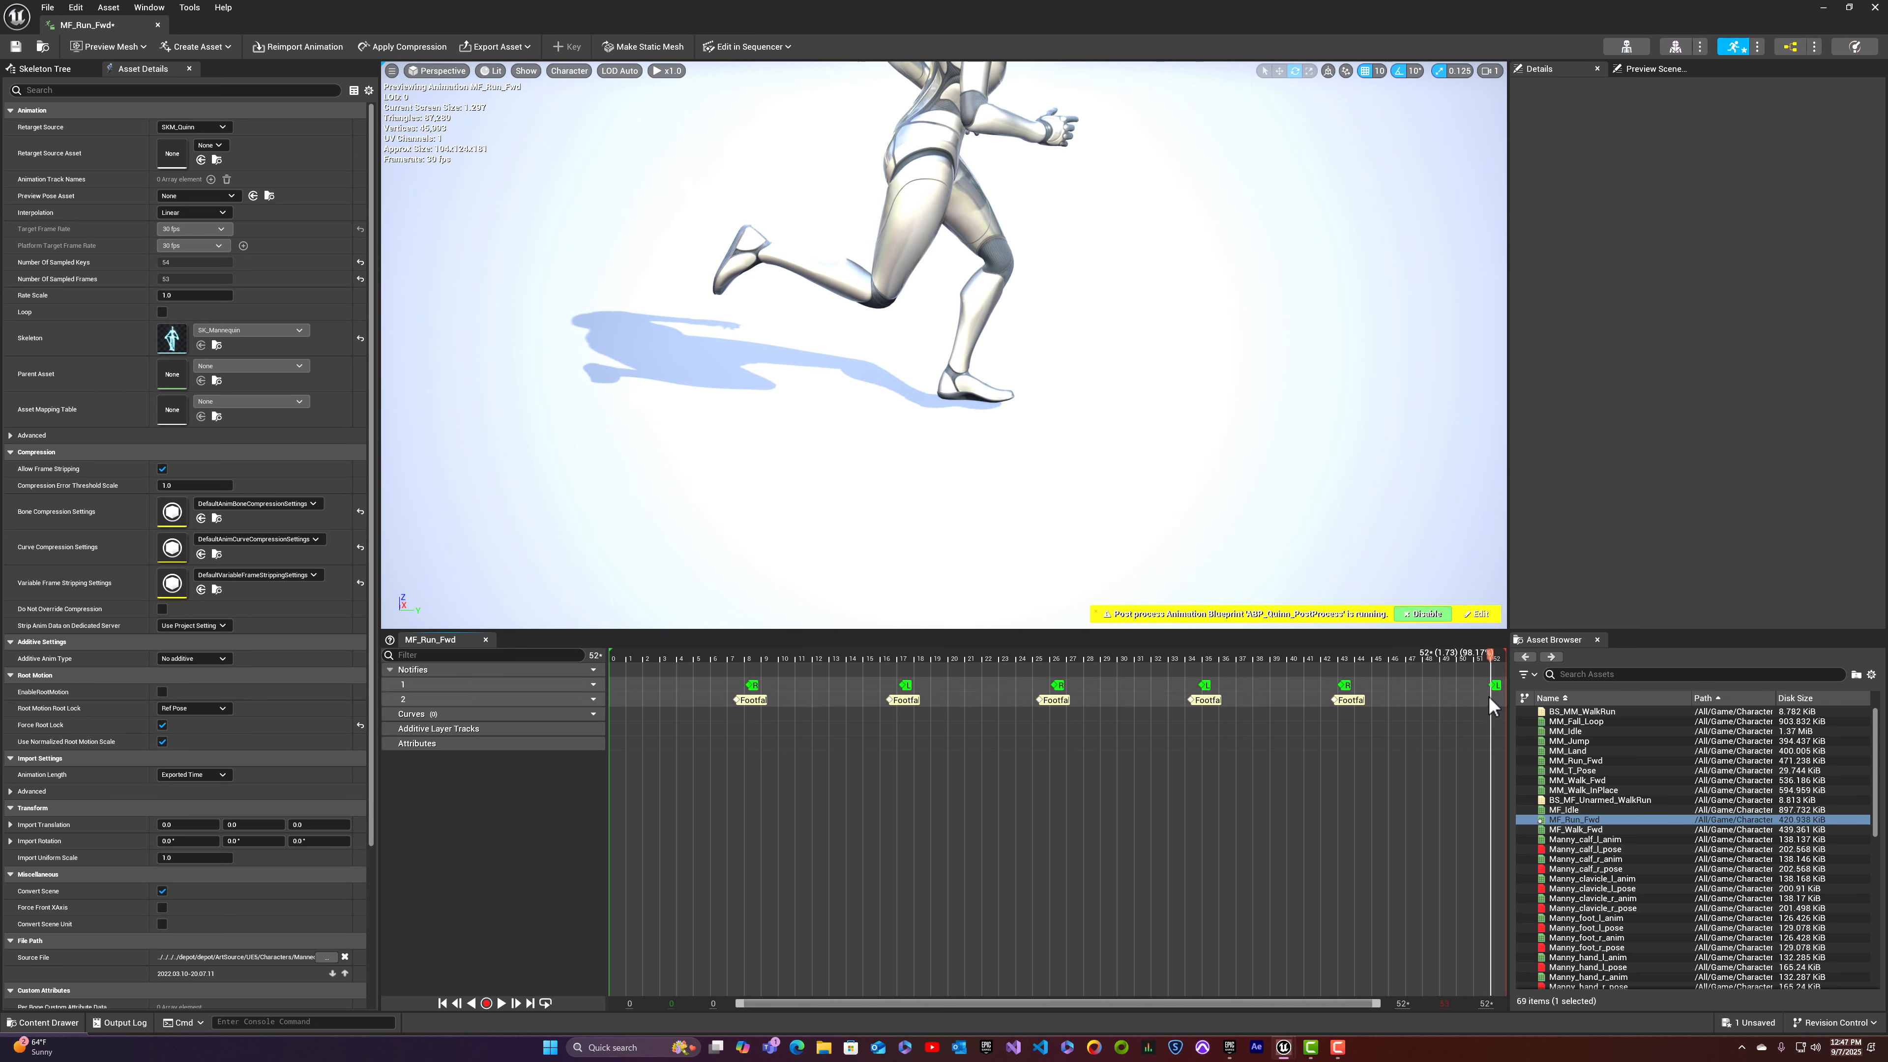
pyautogui.rightClick(1491, 701)
pyautogui.moveTo(1535, 726)
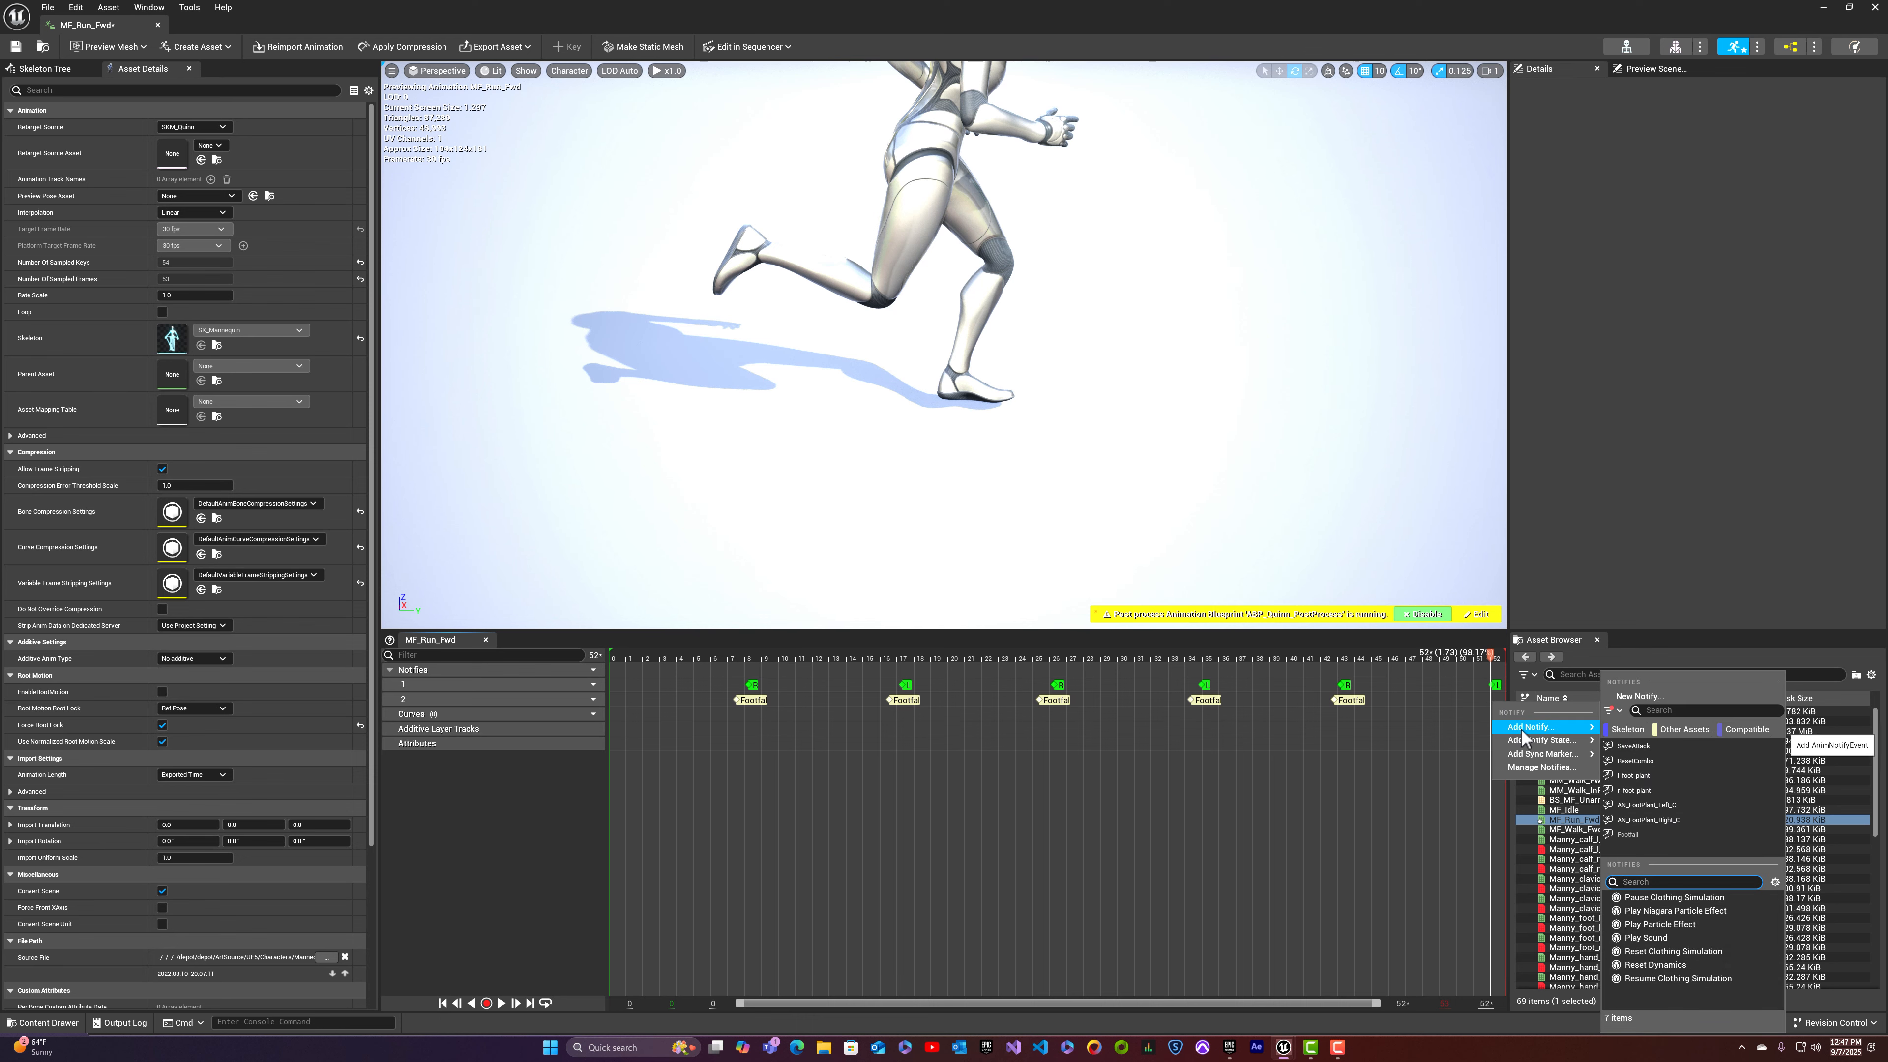
pyautogui.click(1638, 835)
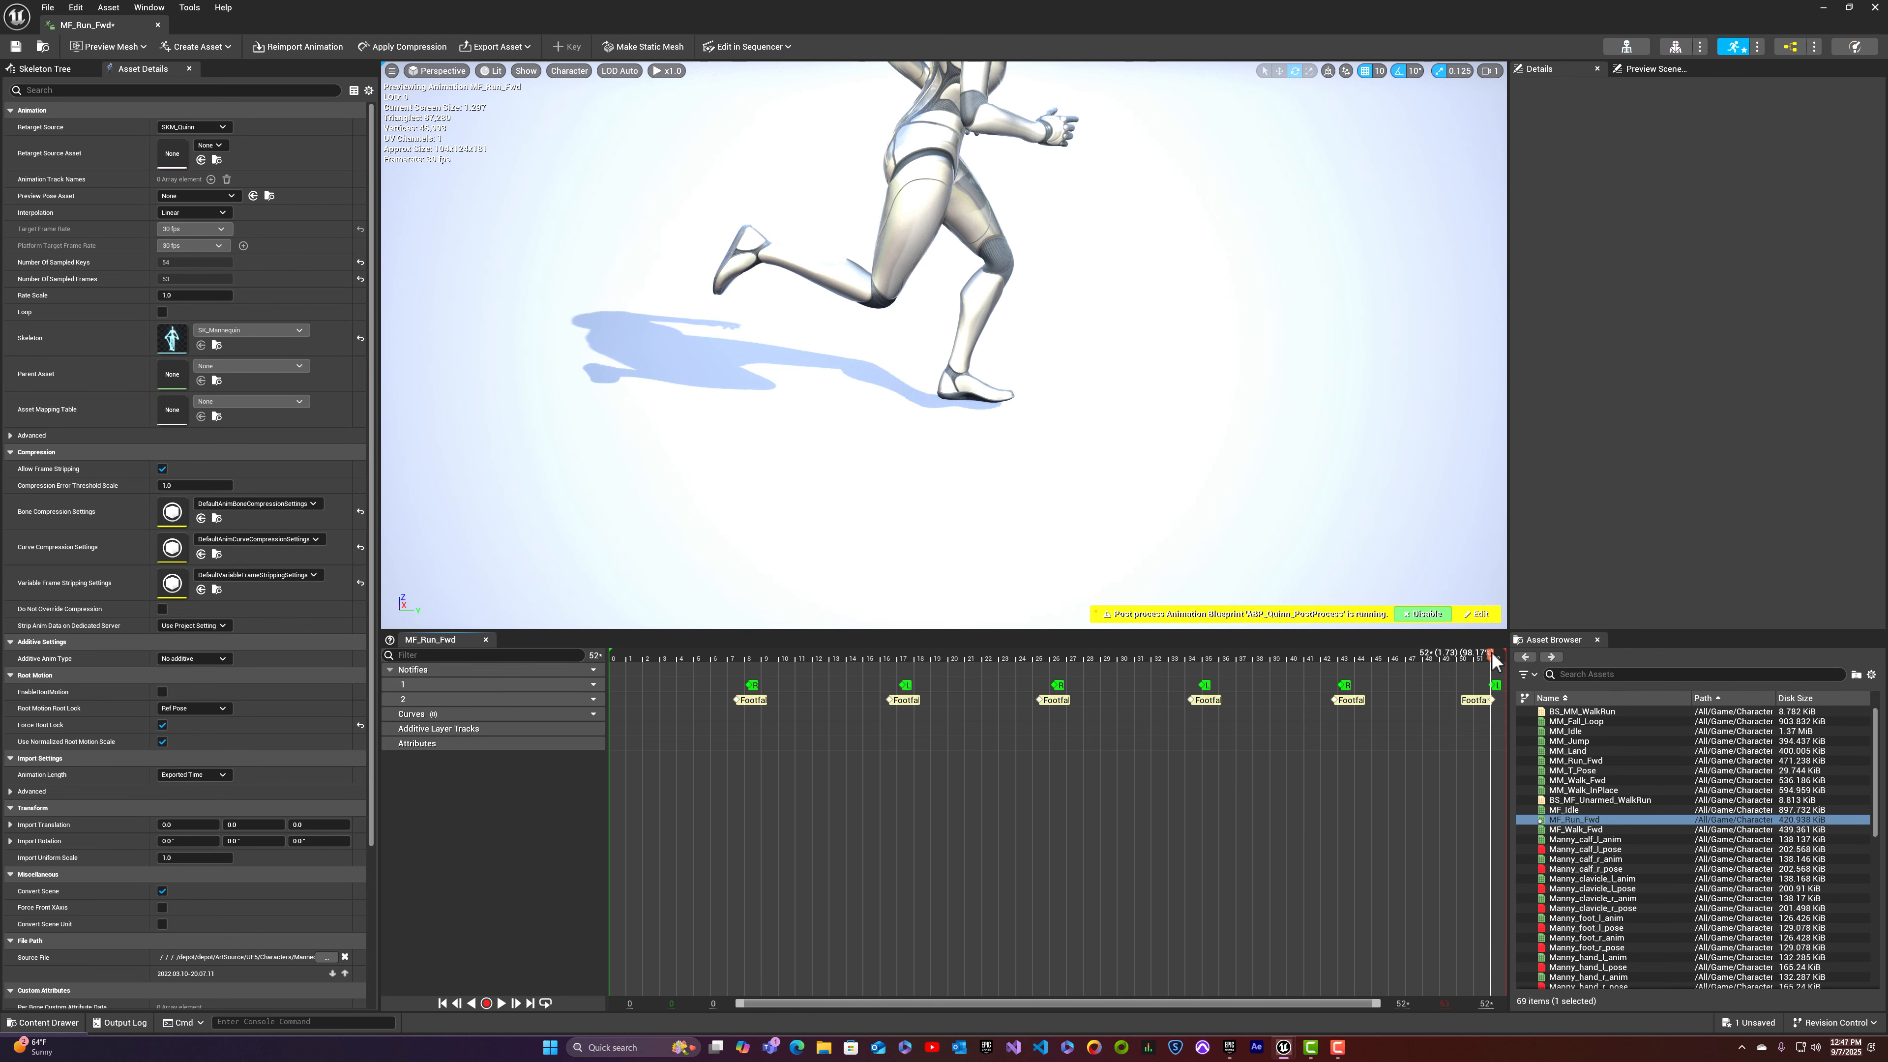
# Step: Save and close MF_Run_Fwd, and open the MF_Walk_Fwd animation sequence from the Quinn folder
pyautogui.press('space')
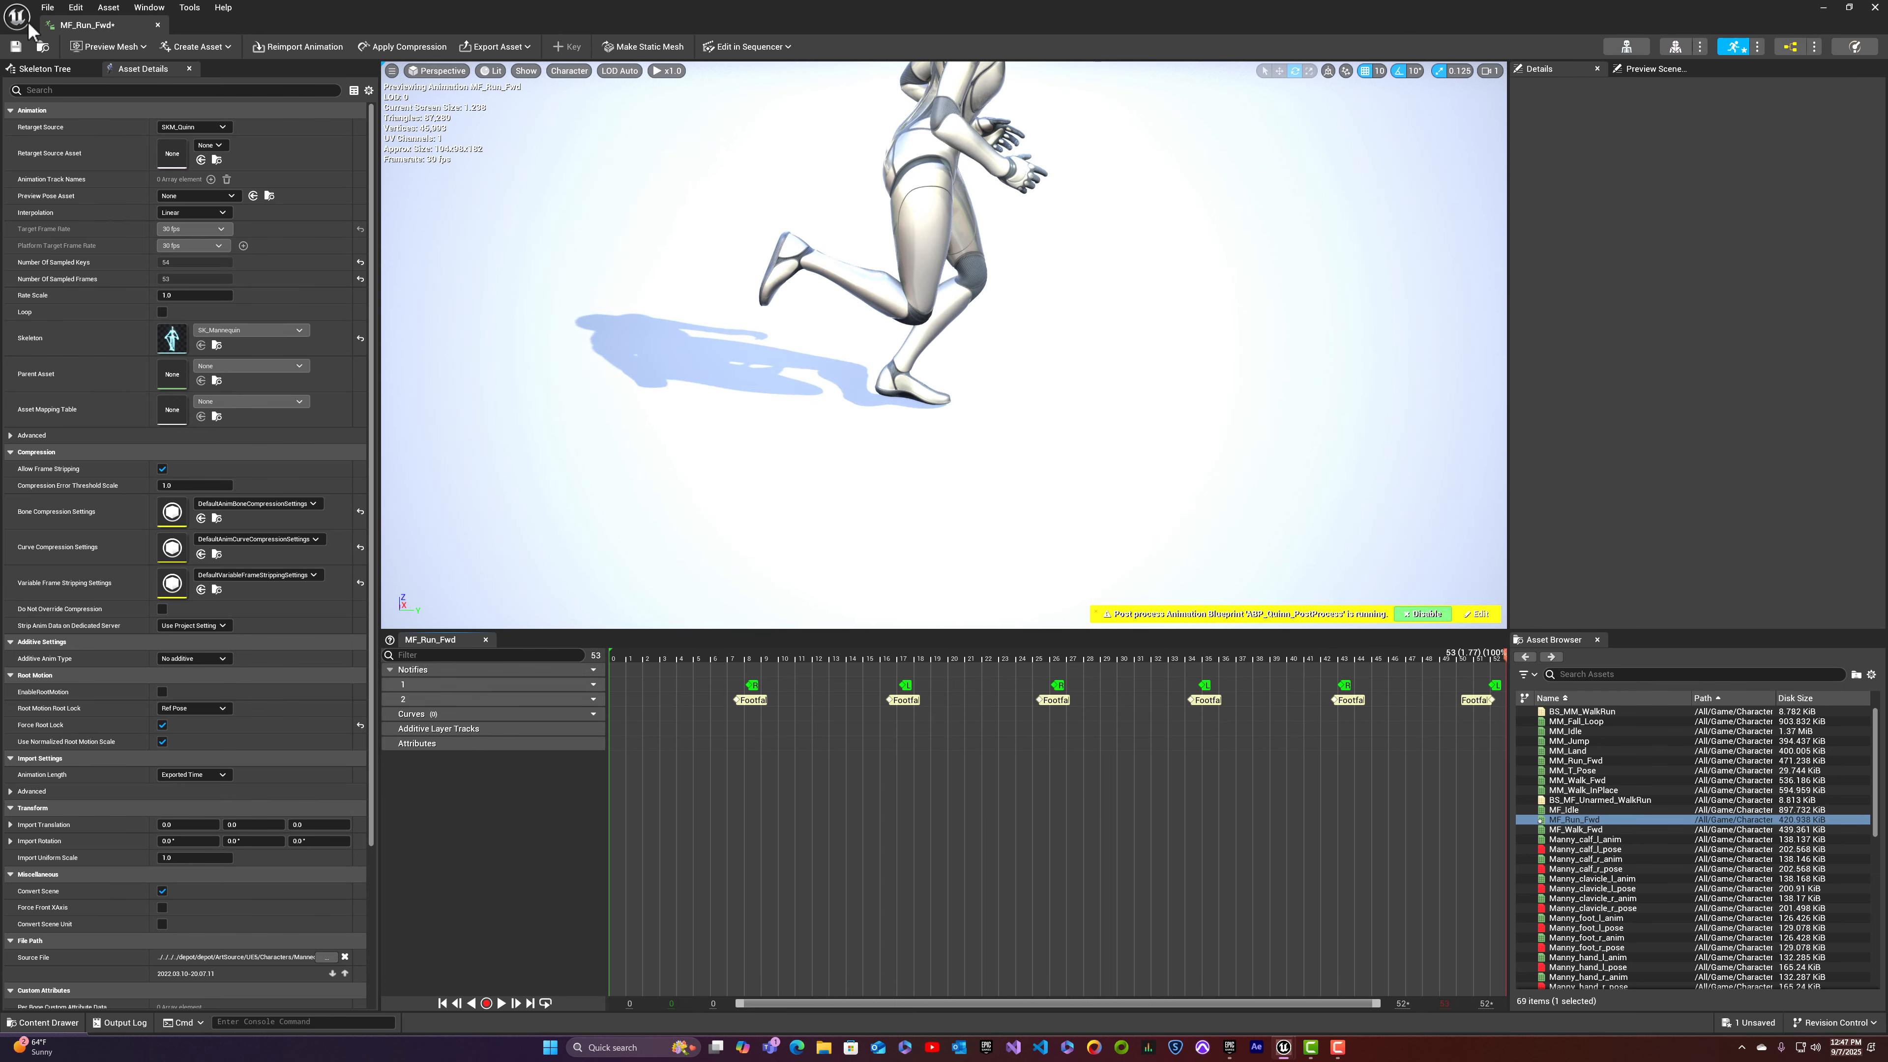
pyautogui.click(157, 25)
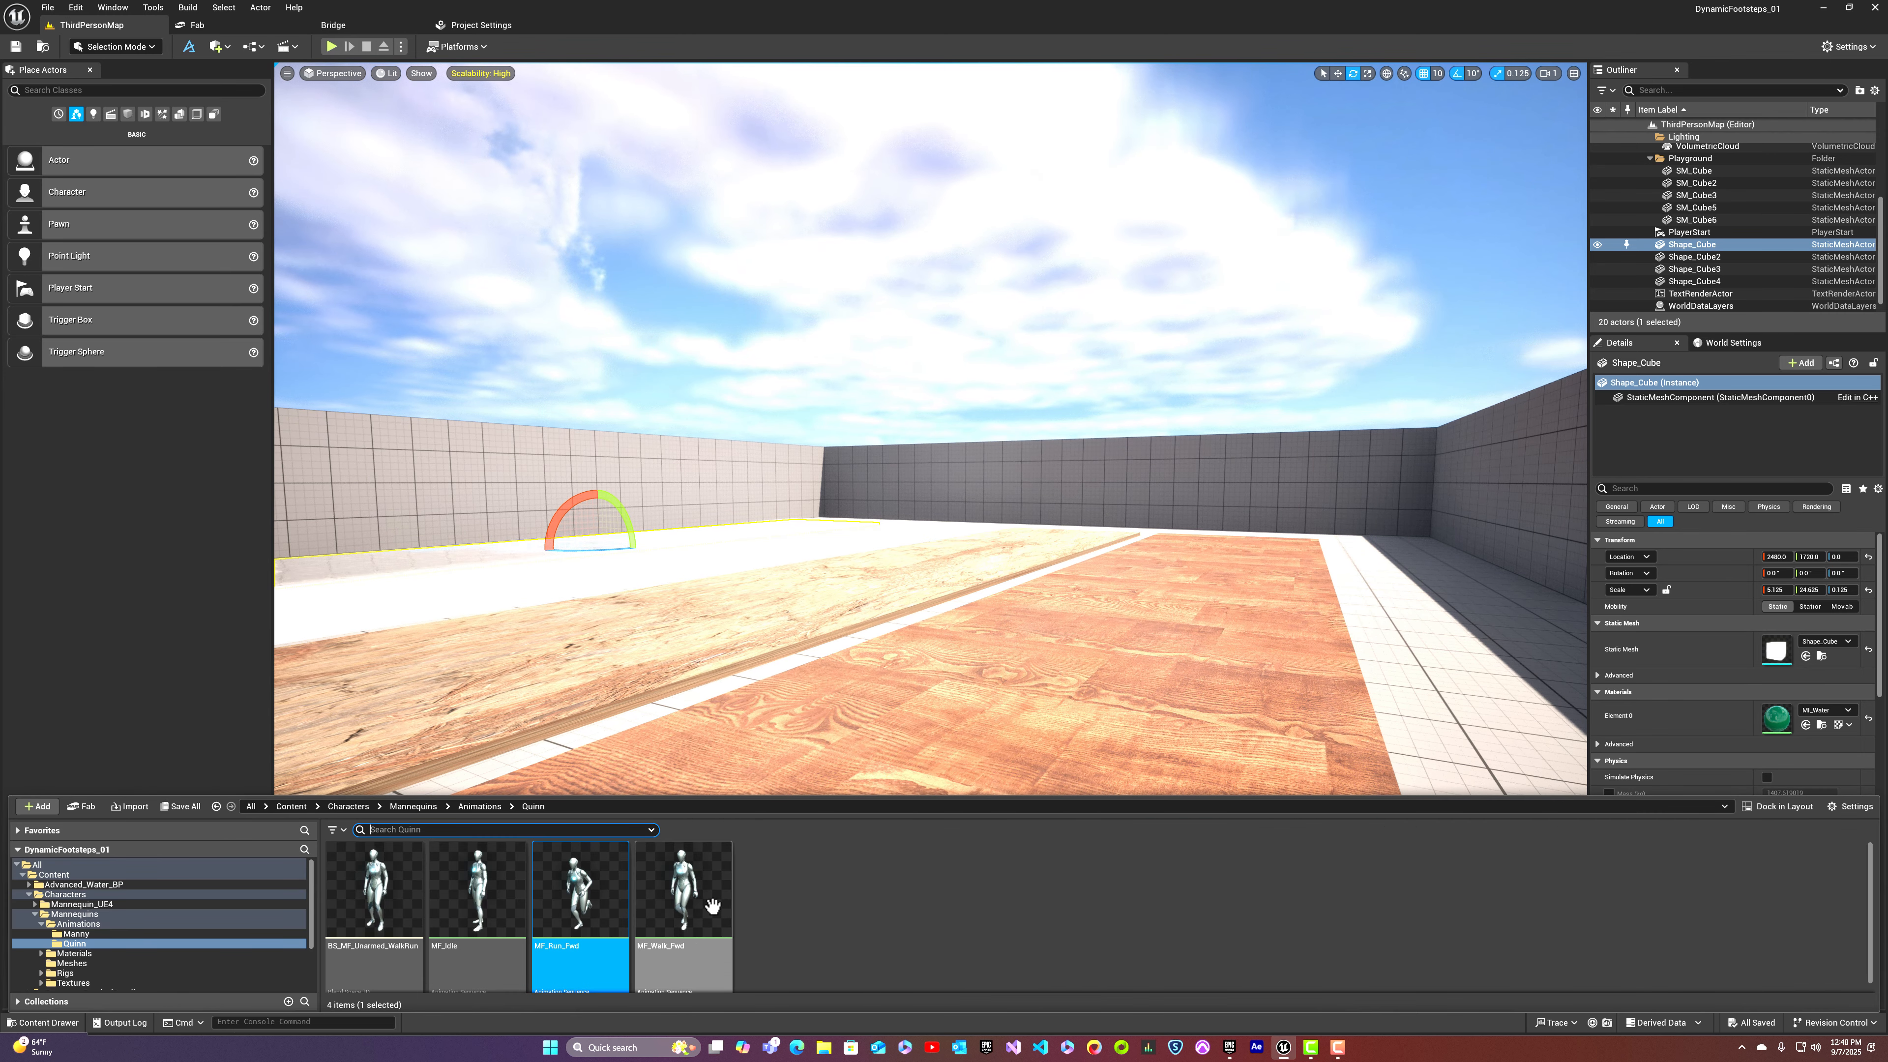
pyautogui.moveTo(714, 911)
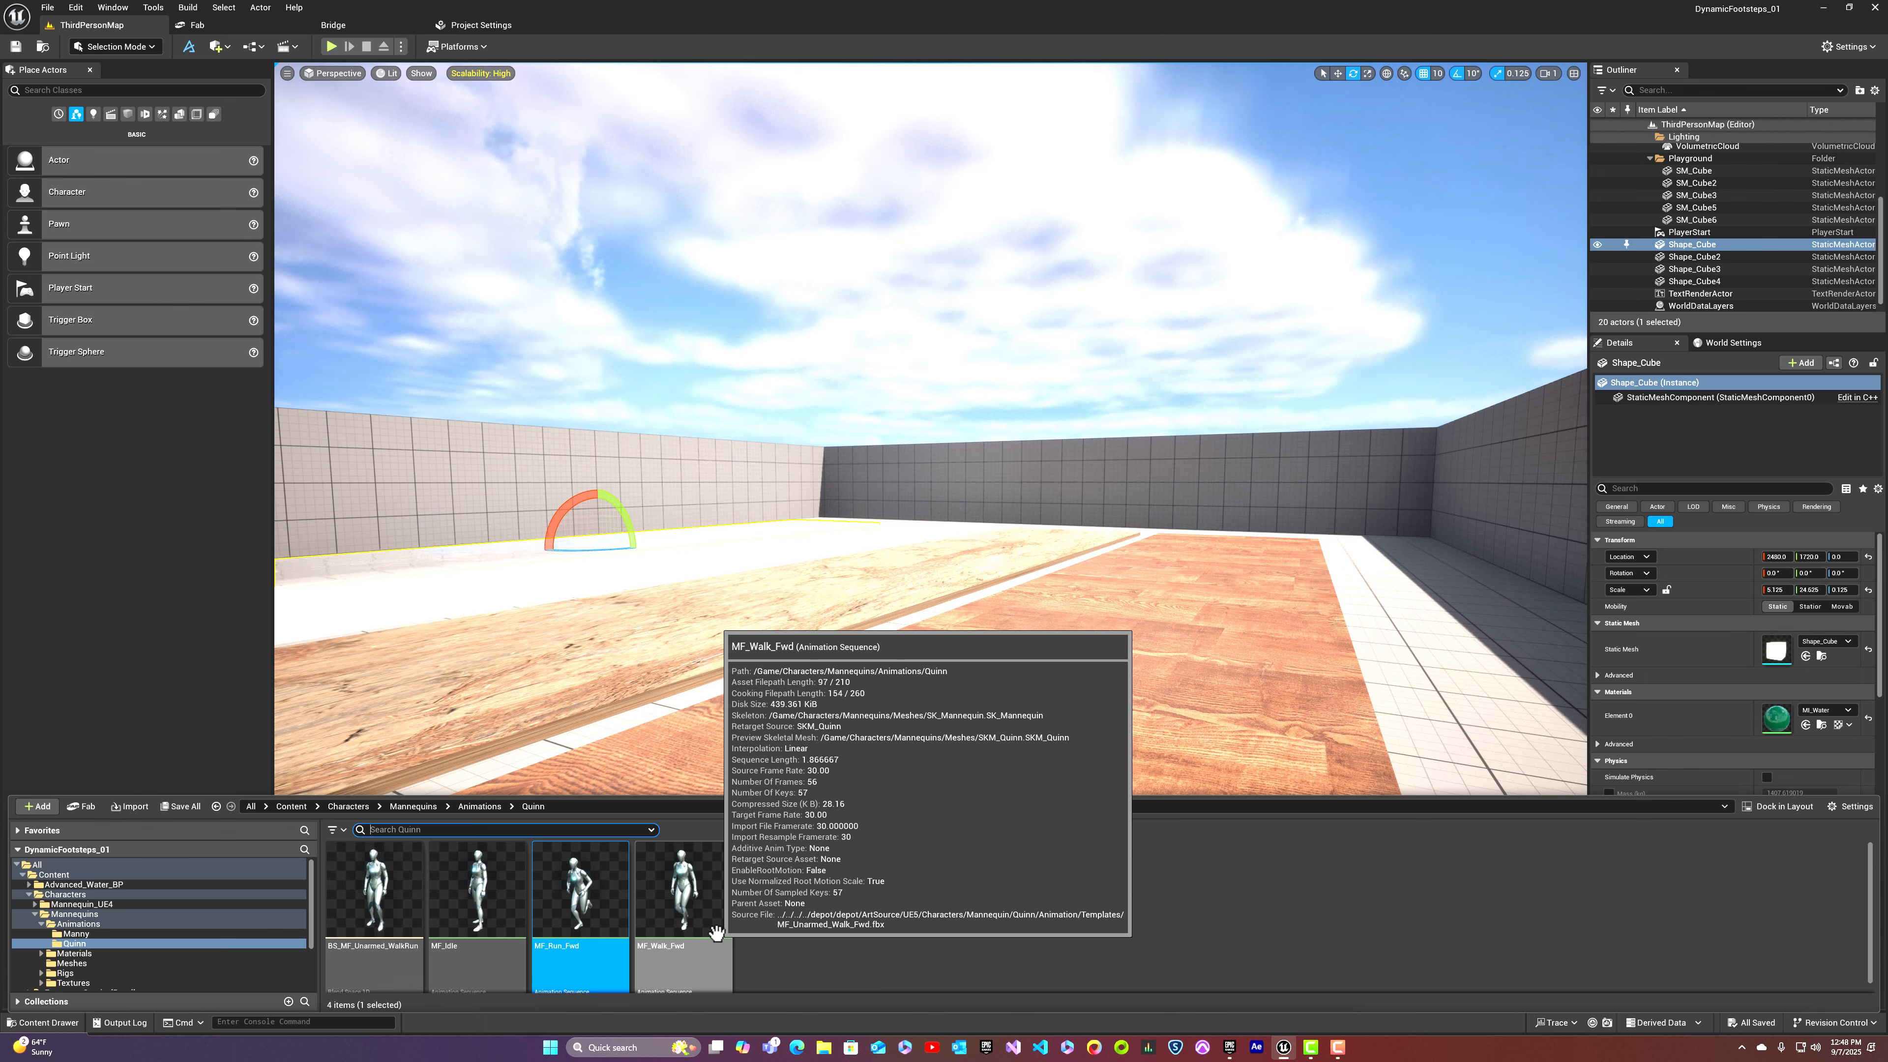
pyautogui.doubleClick(681, 889)
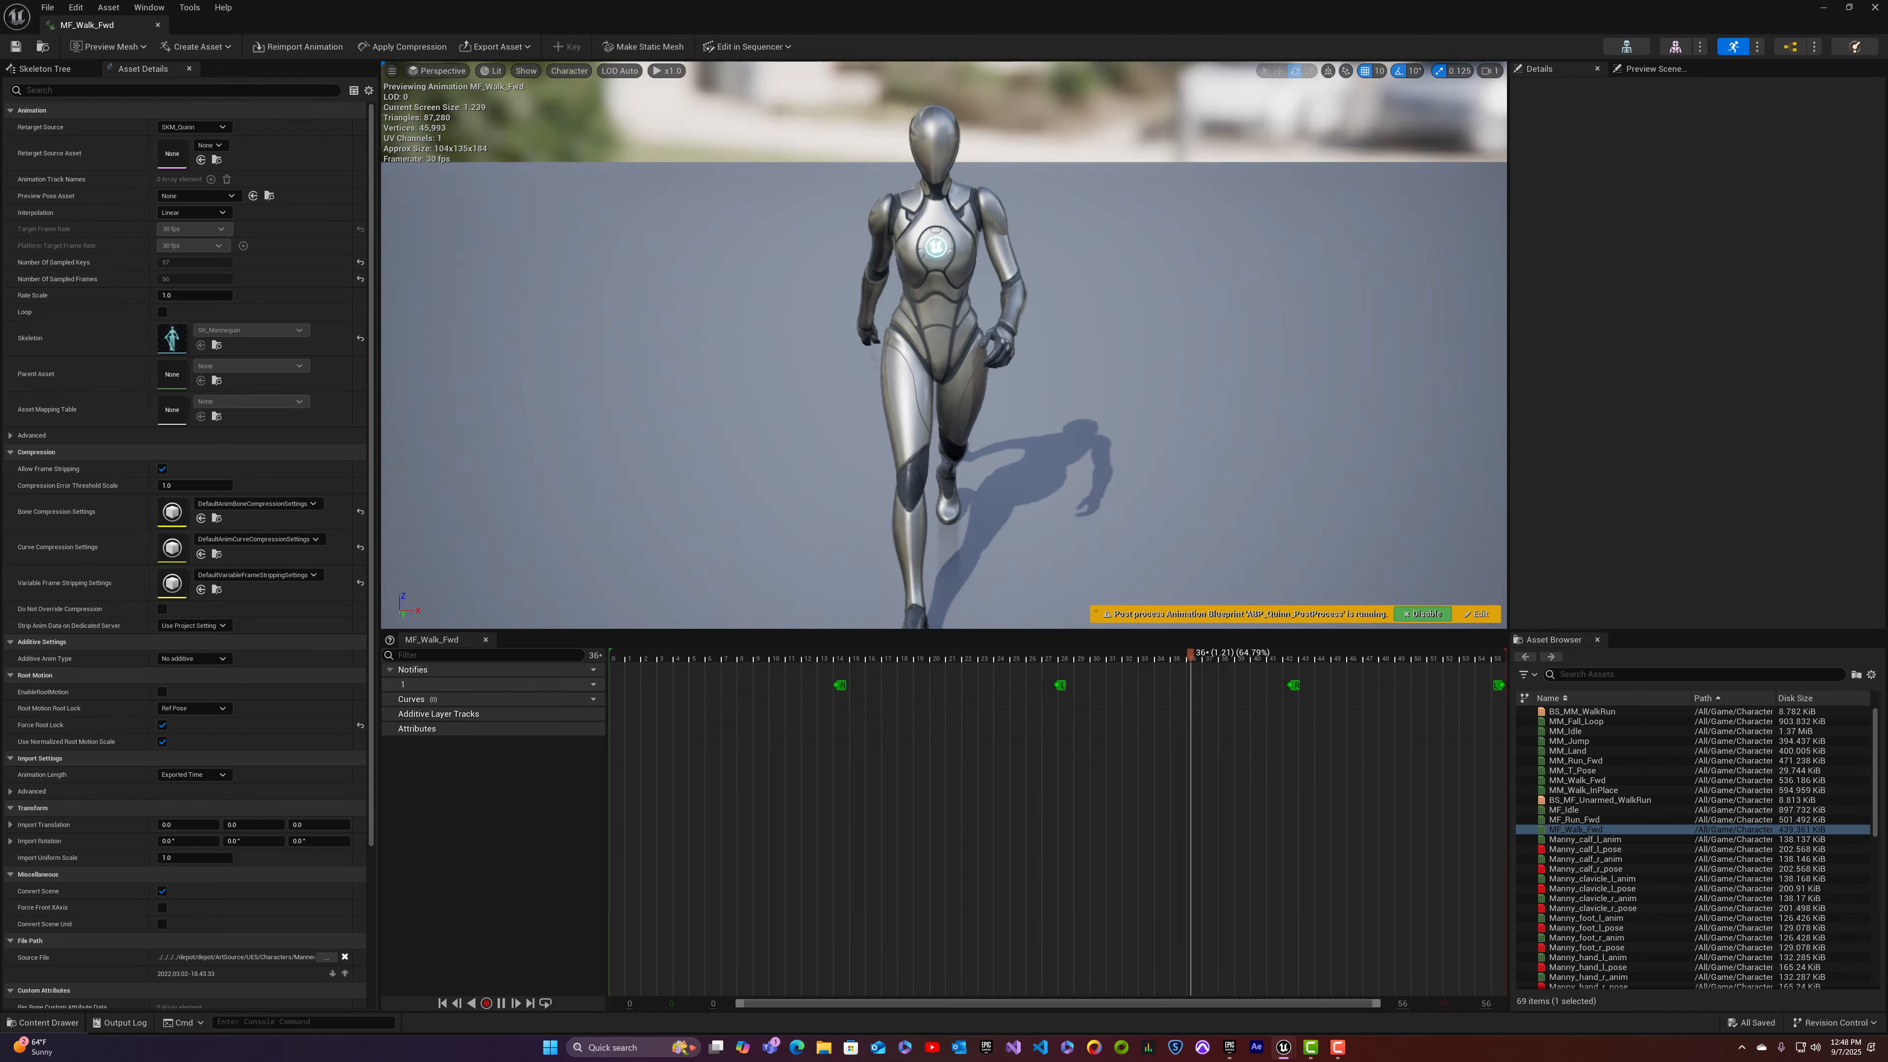
# Step: Pause the walk animation preview at its first frame and add a second notify track
pyautogui.moveTo(839, 416); pyautogui.dragTo(1063, 557, button='right')
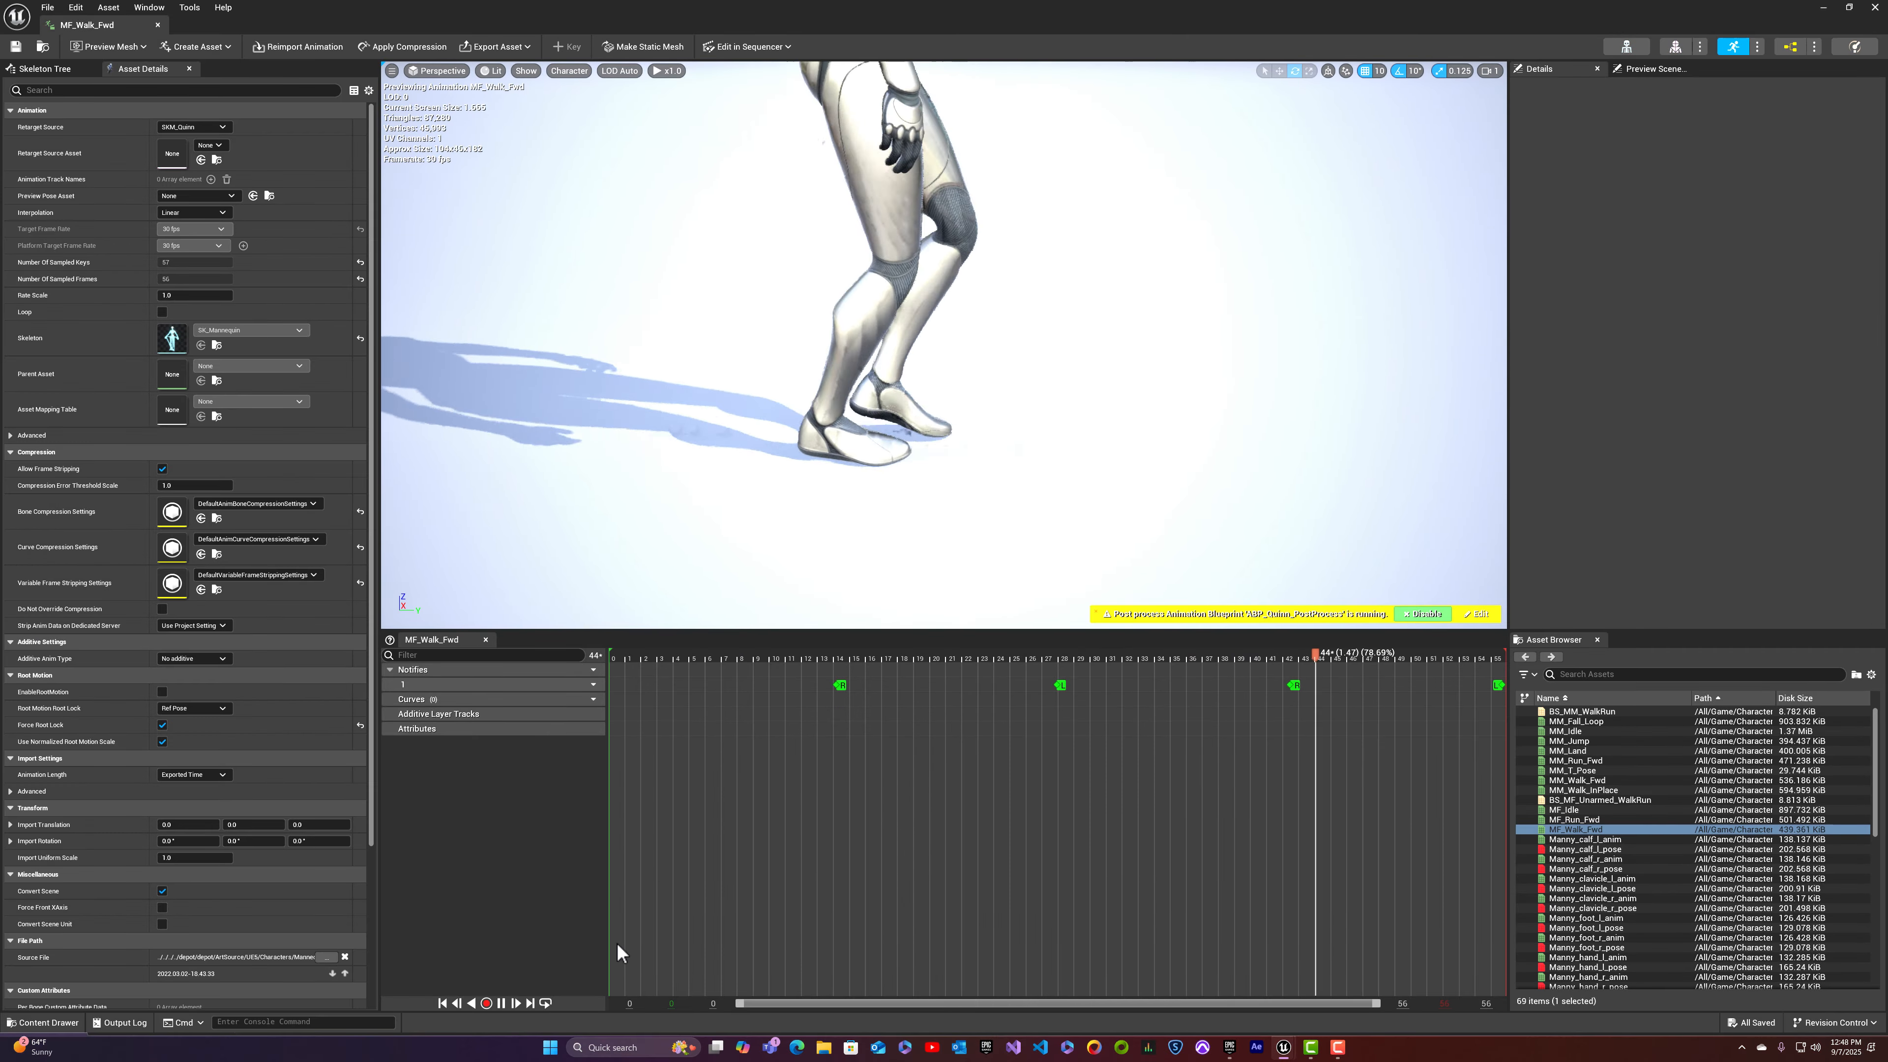
pyautogui.click(501, 1002)
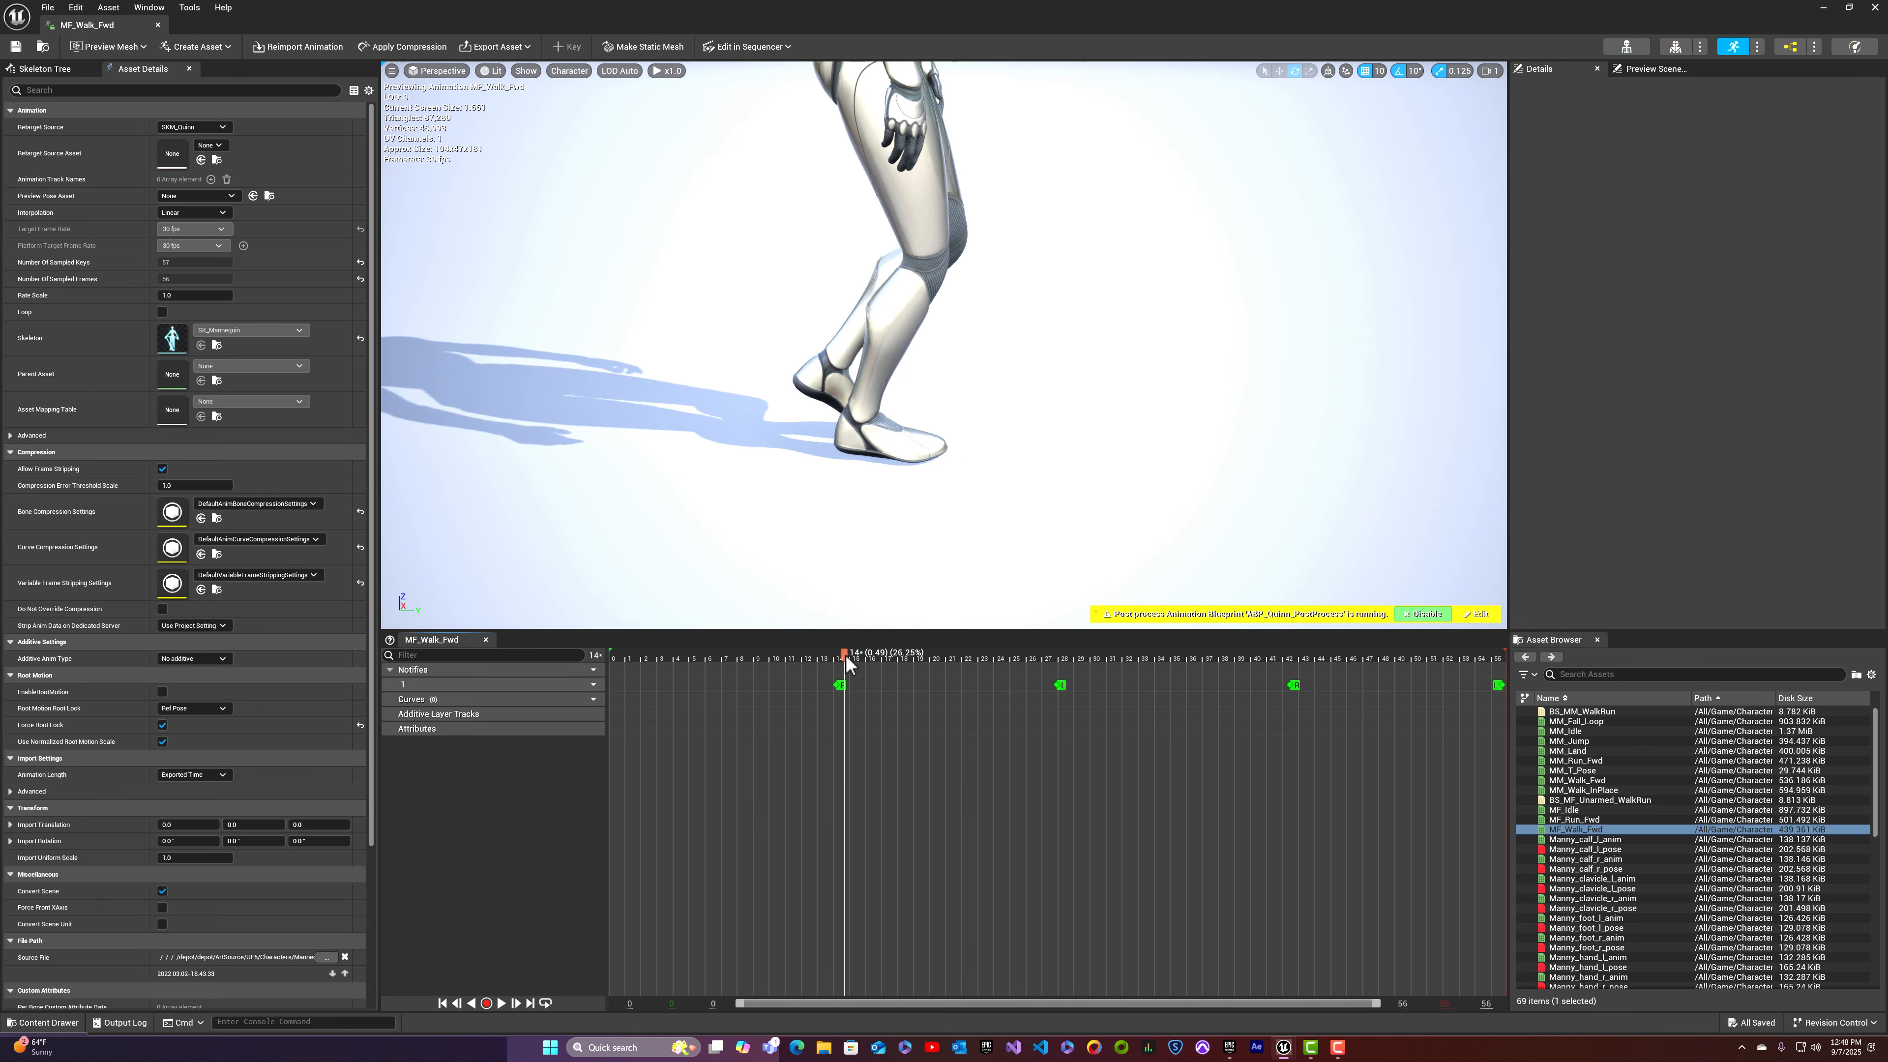
pyautogui.moveTo(844, 656); pyautogui.dragTo(585, 683)
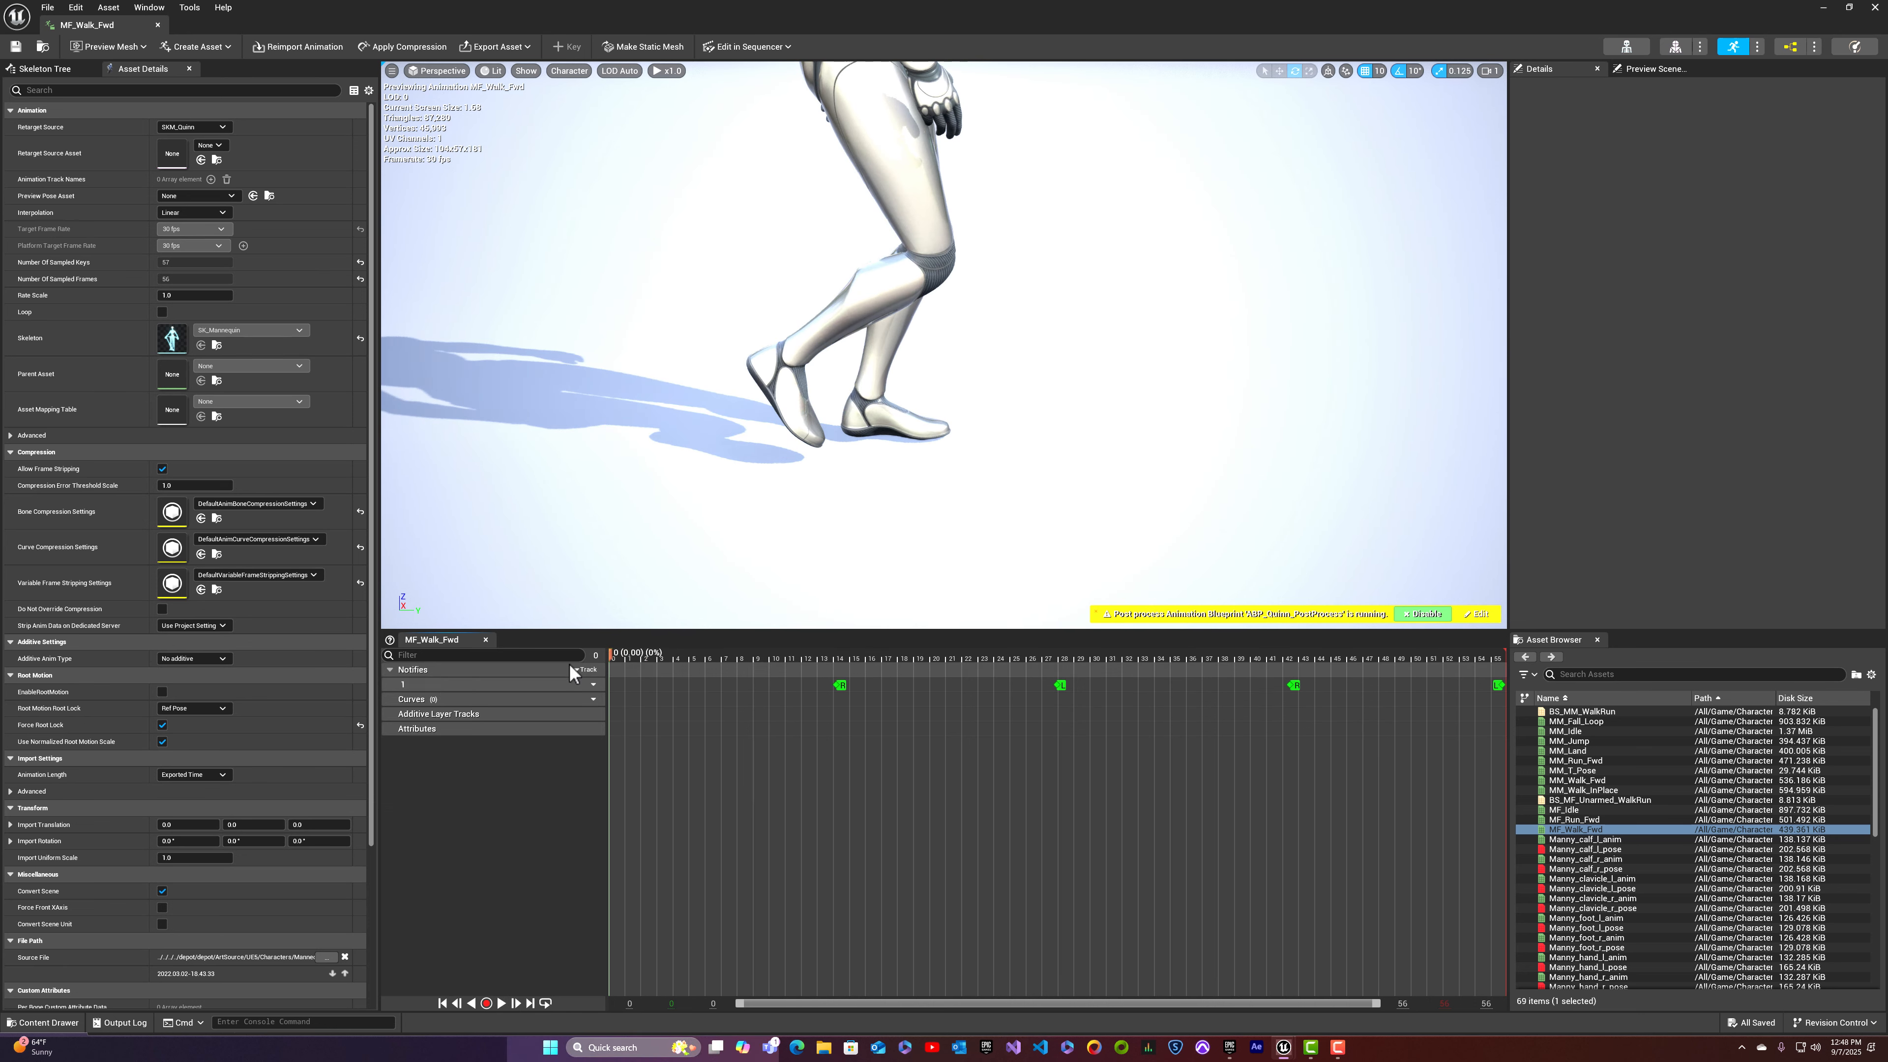
pyautogui.click(595, 670)
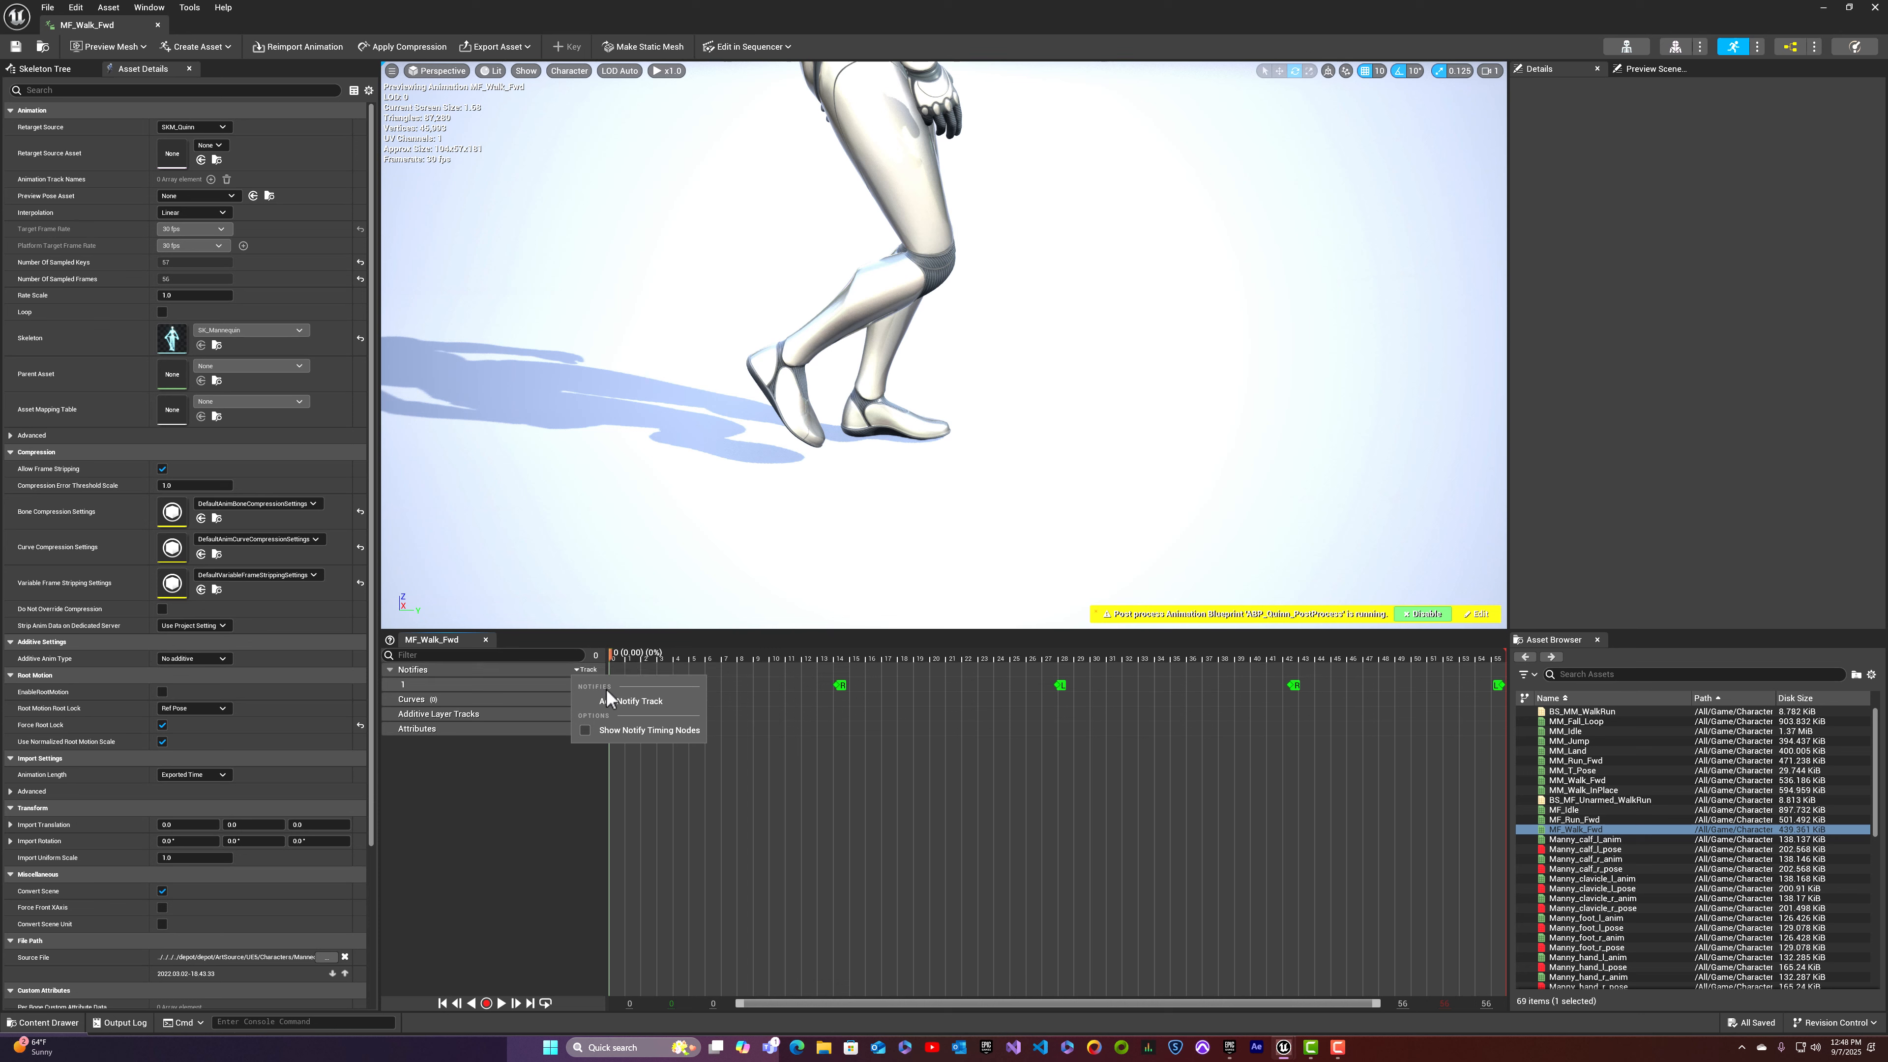
pyautogui.click(609, 701)
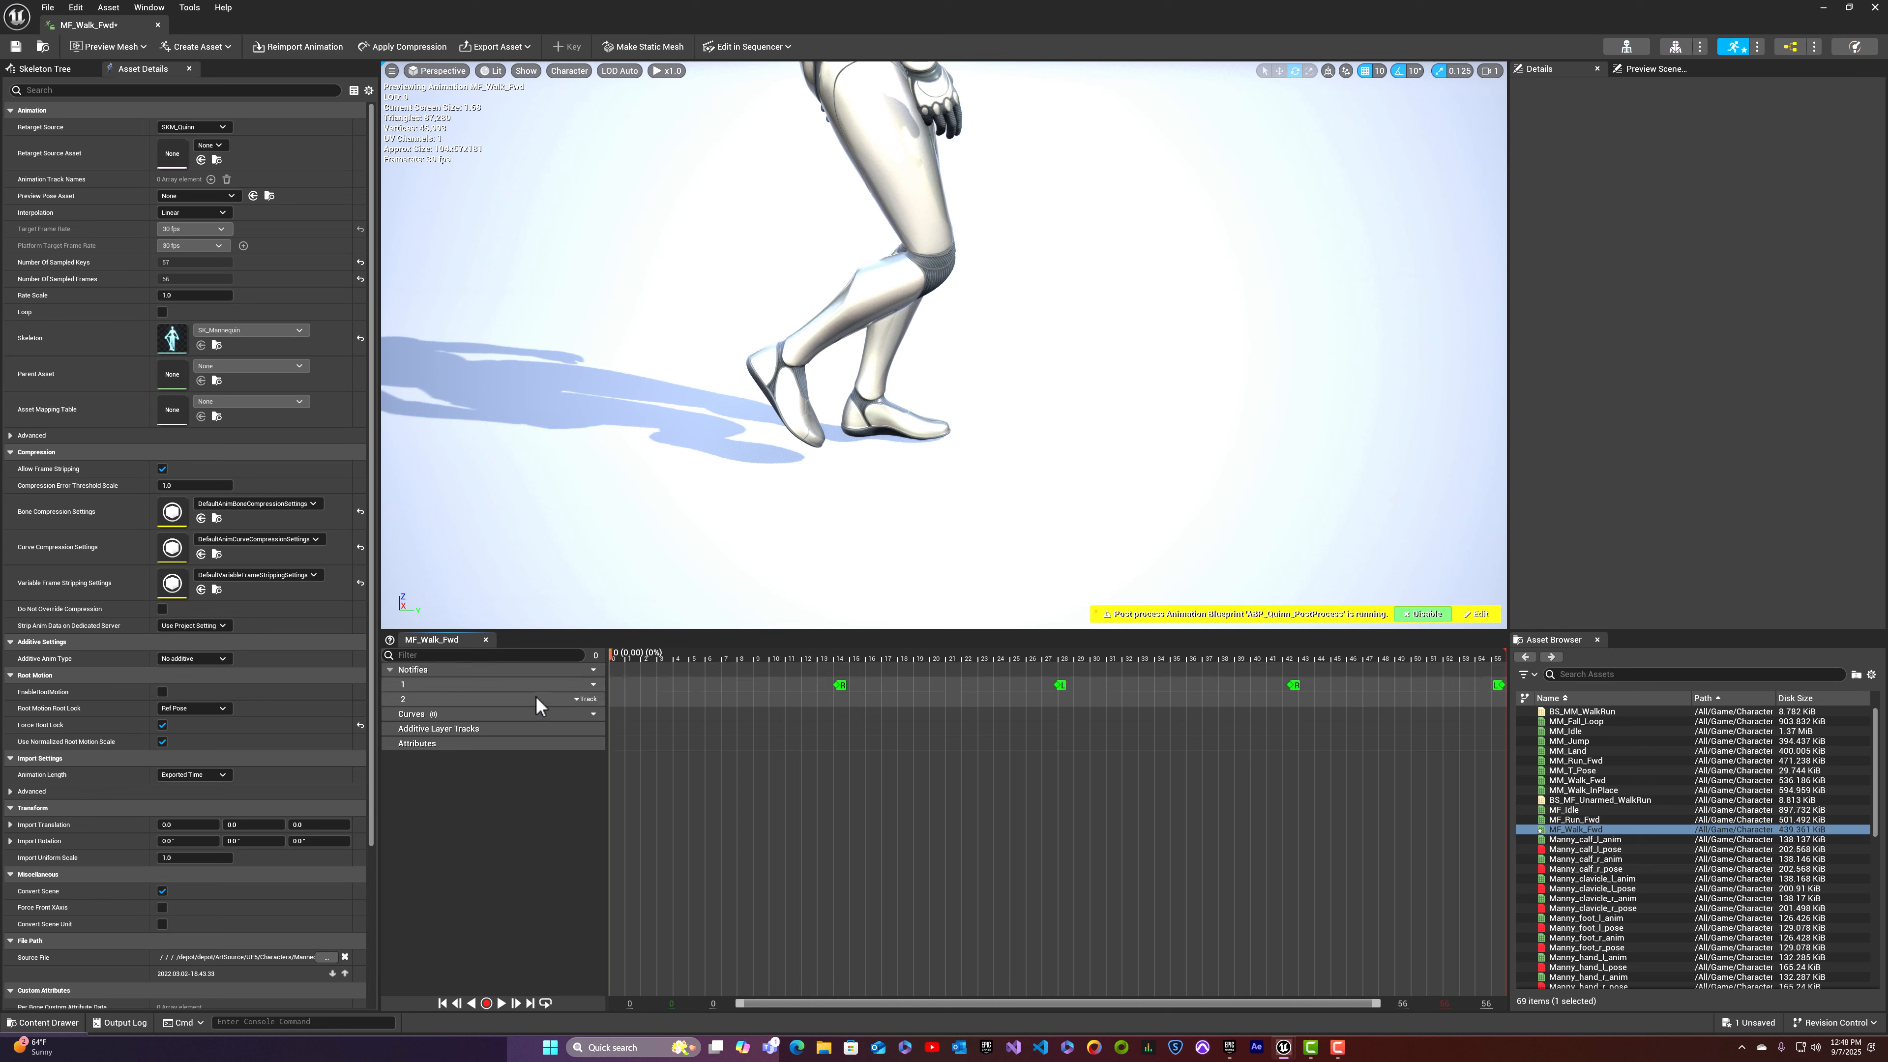
# Step: Add Footfall notifies on track 2 at the first two foot contacts, about 0.32 and 0.77 seconds into MF_Walk_Fwd
pyautogui.moveTo(611, 655); pyautogui.dragTo(765, 680)
pyautogui.rightClick(764, 700)
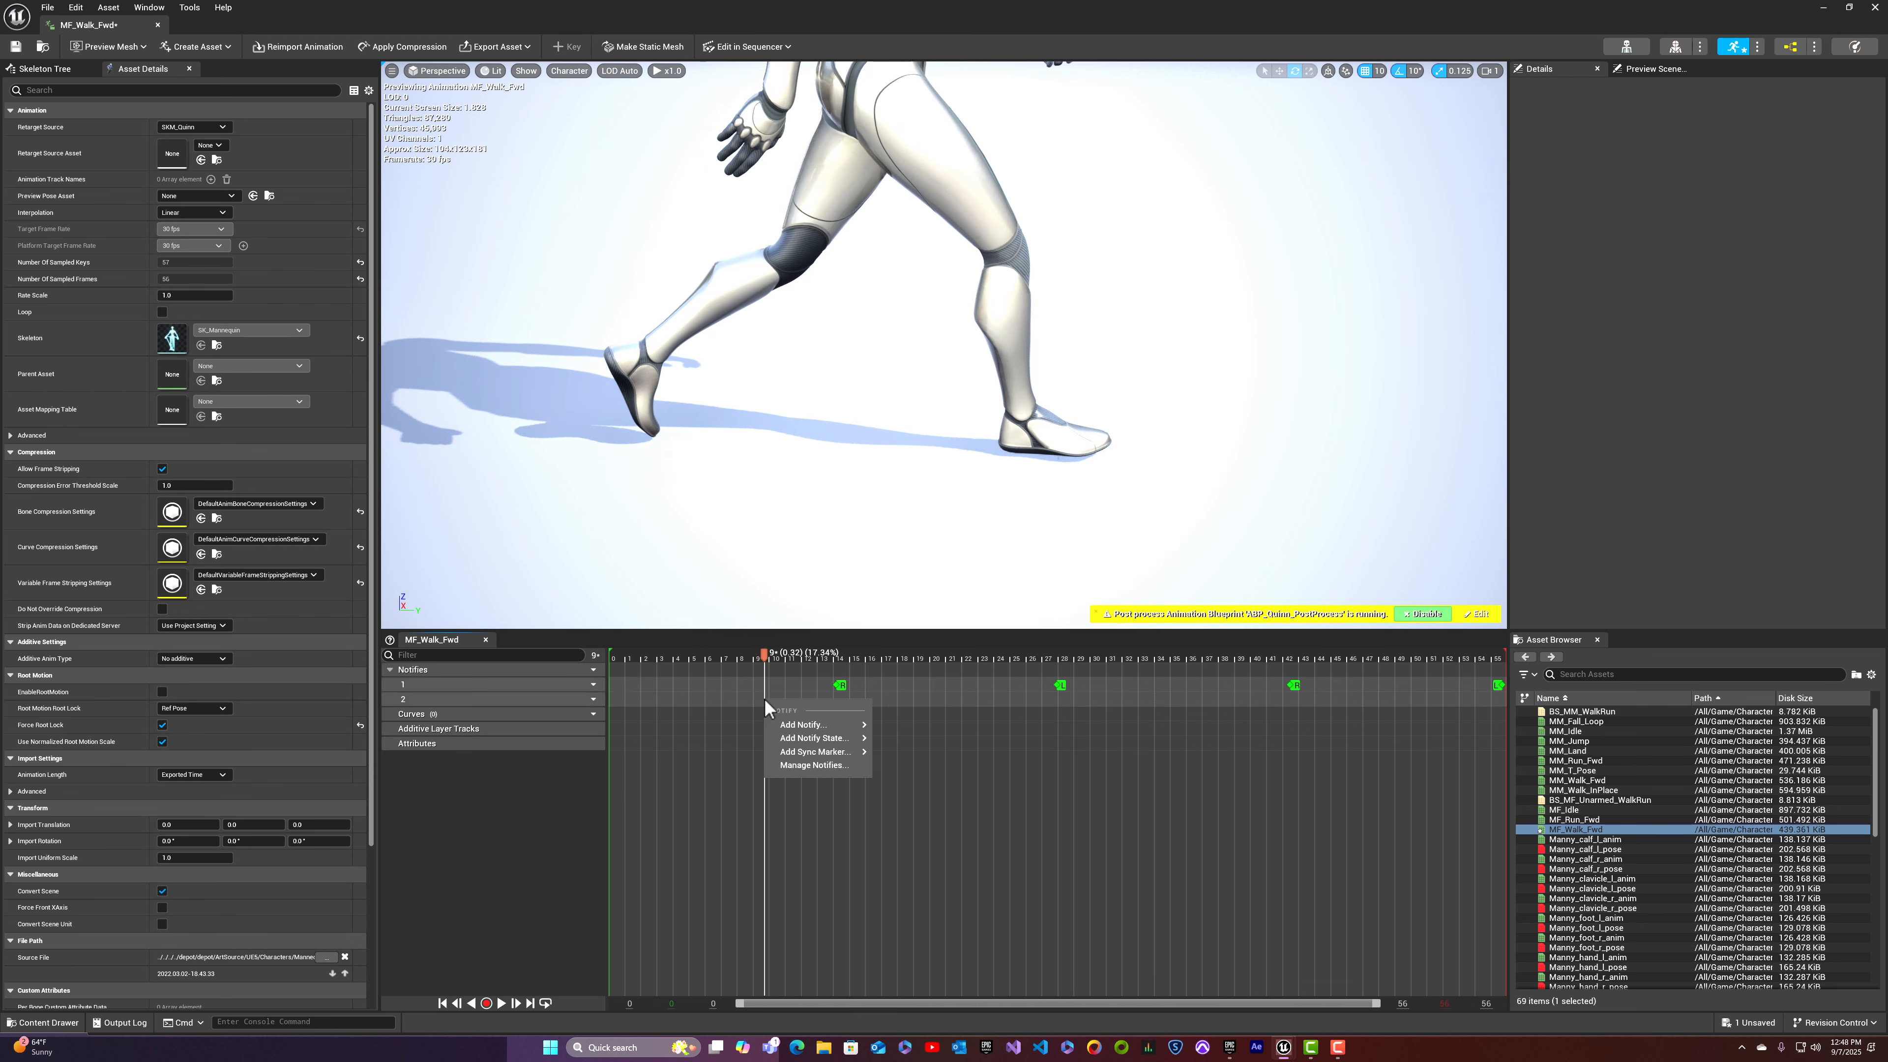
pyautogui.moveTo(788, 723)
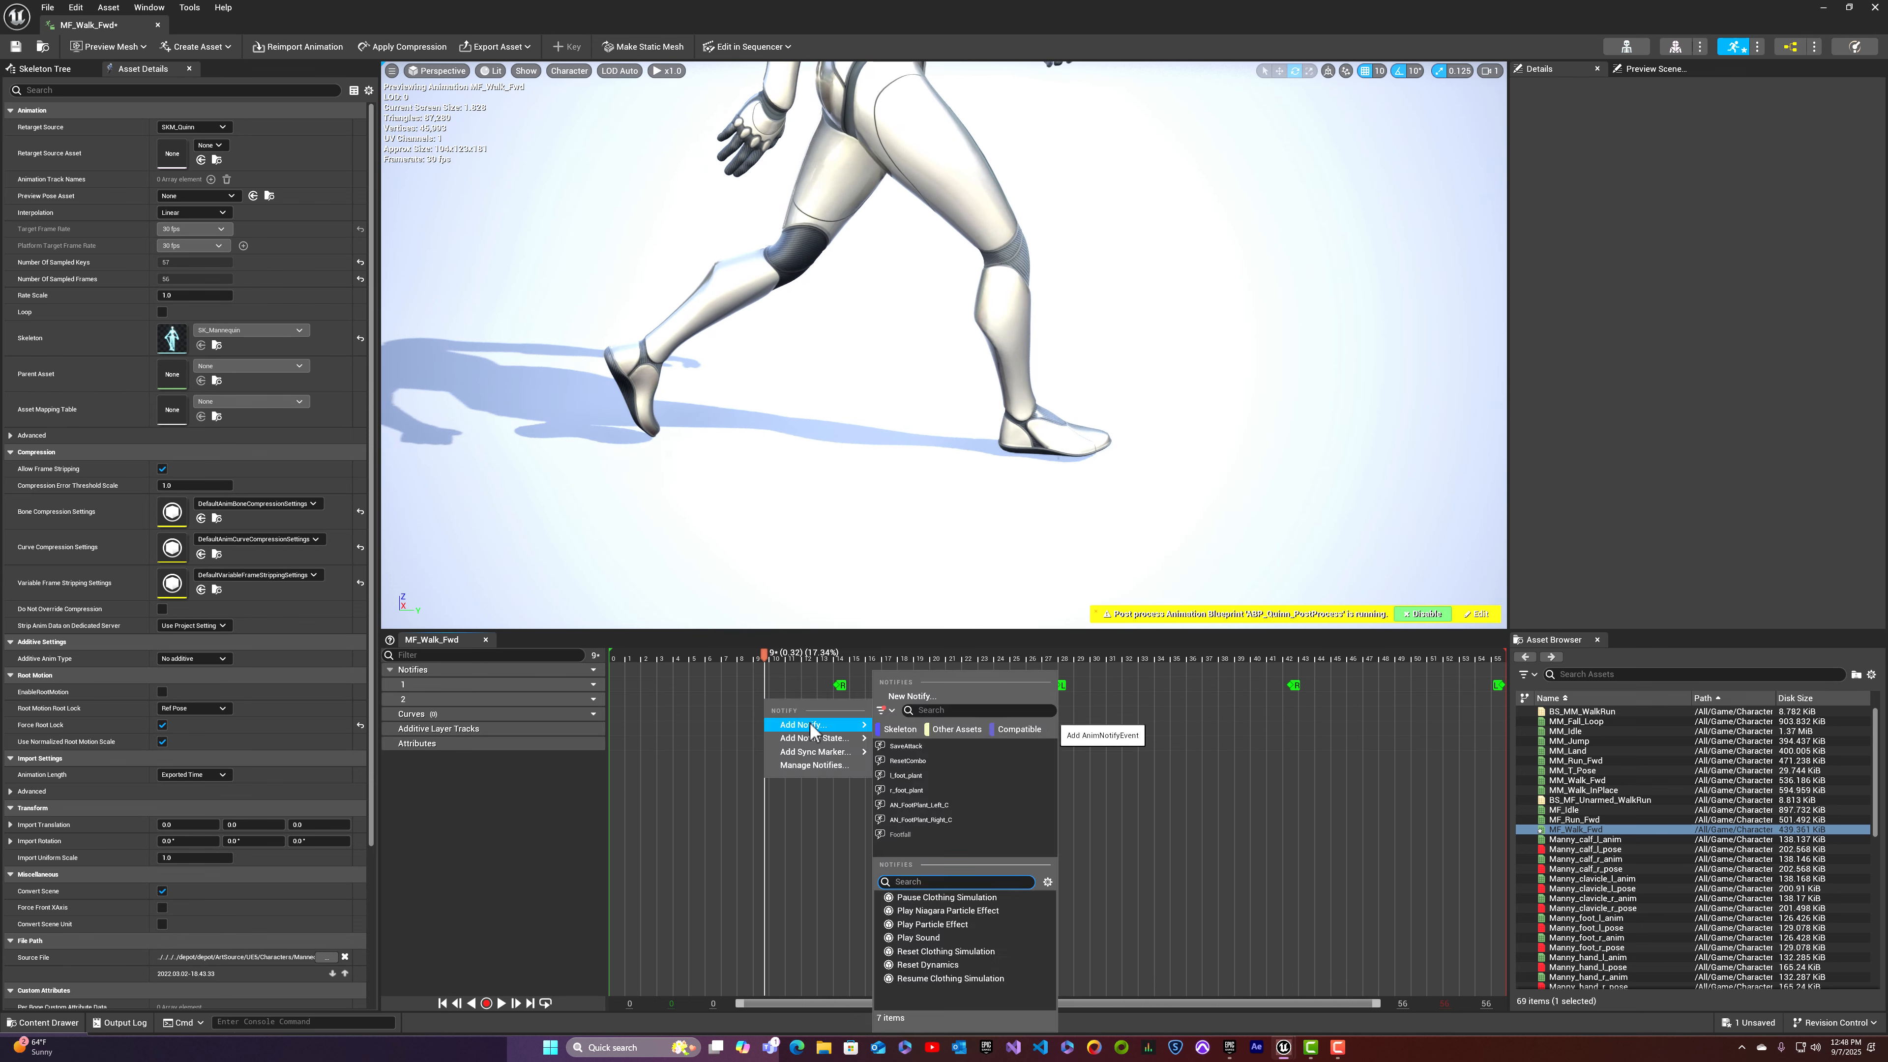
pyautogui.click(922, 833)
pyautogui.moveTo(765, 657); pyautogui.dragTo(980, 686)
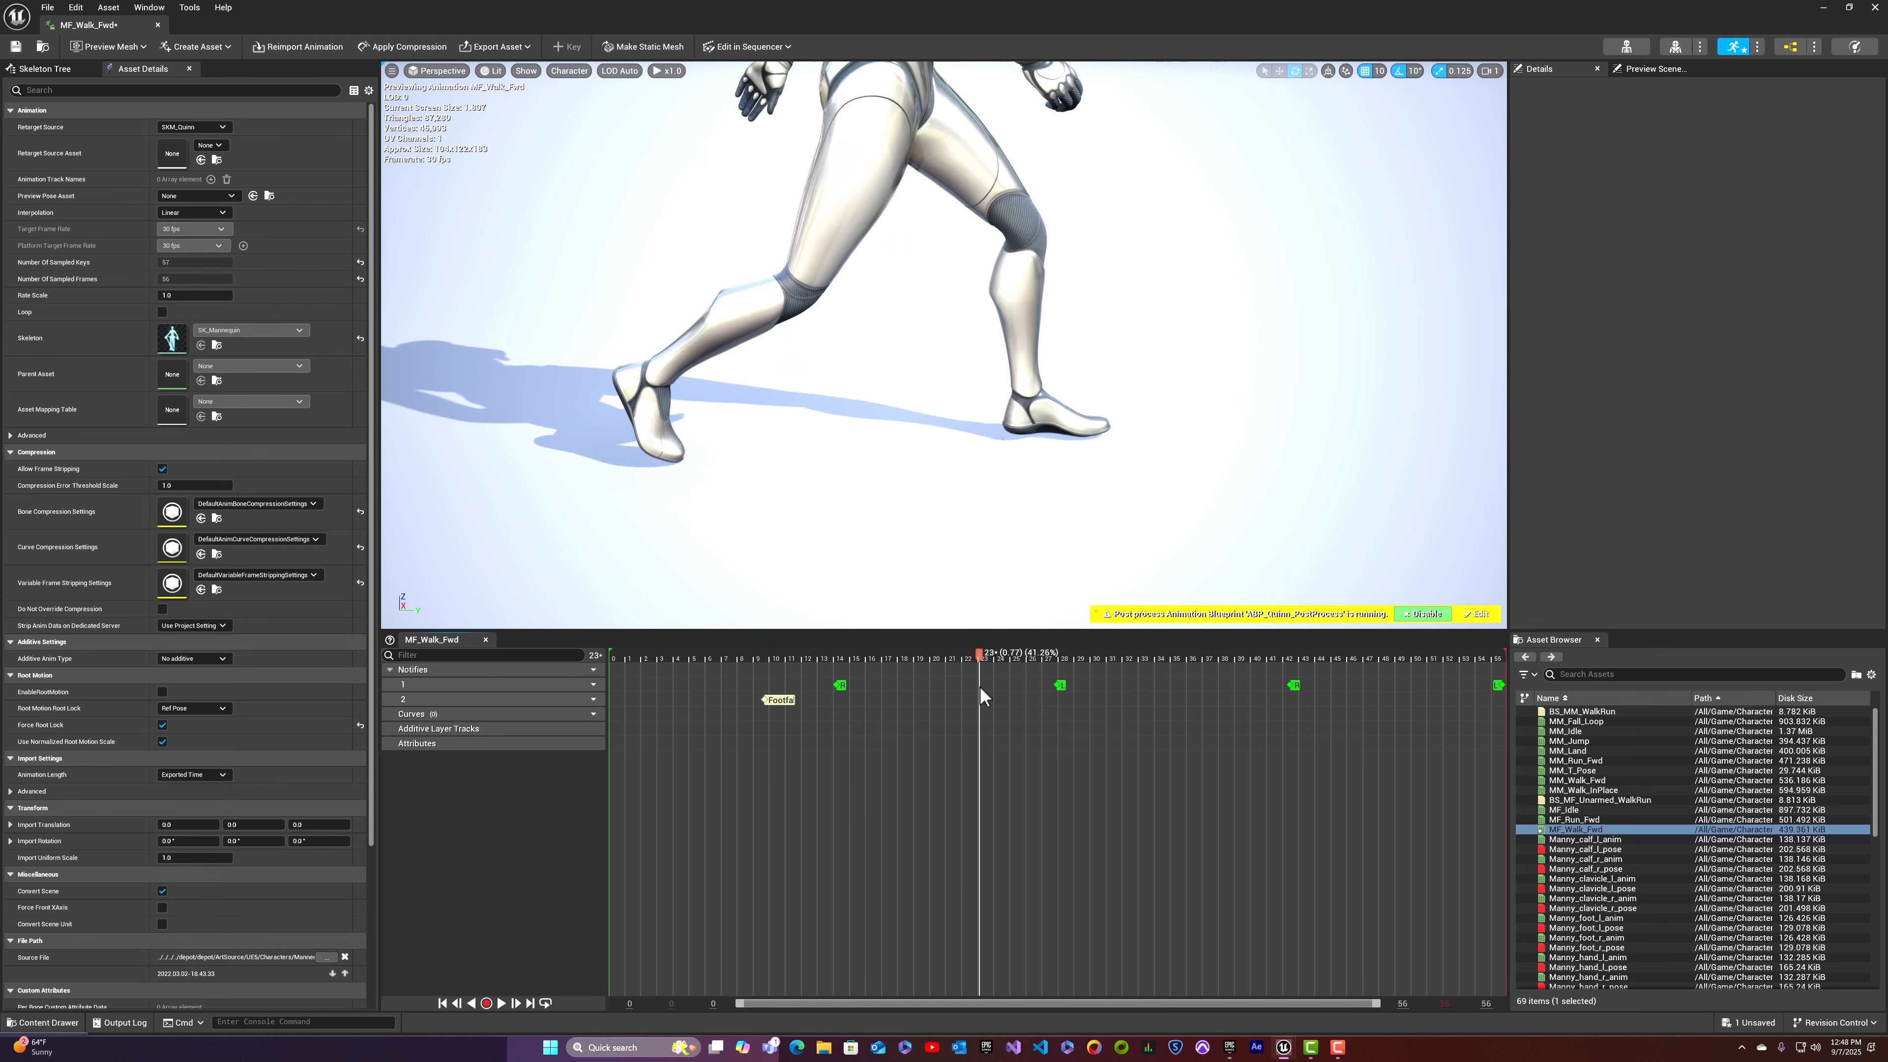
pyautogui.rightClick(978, 700)
pyautogui.moveTo(1017, 724)
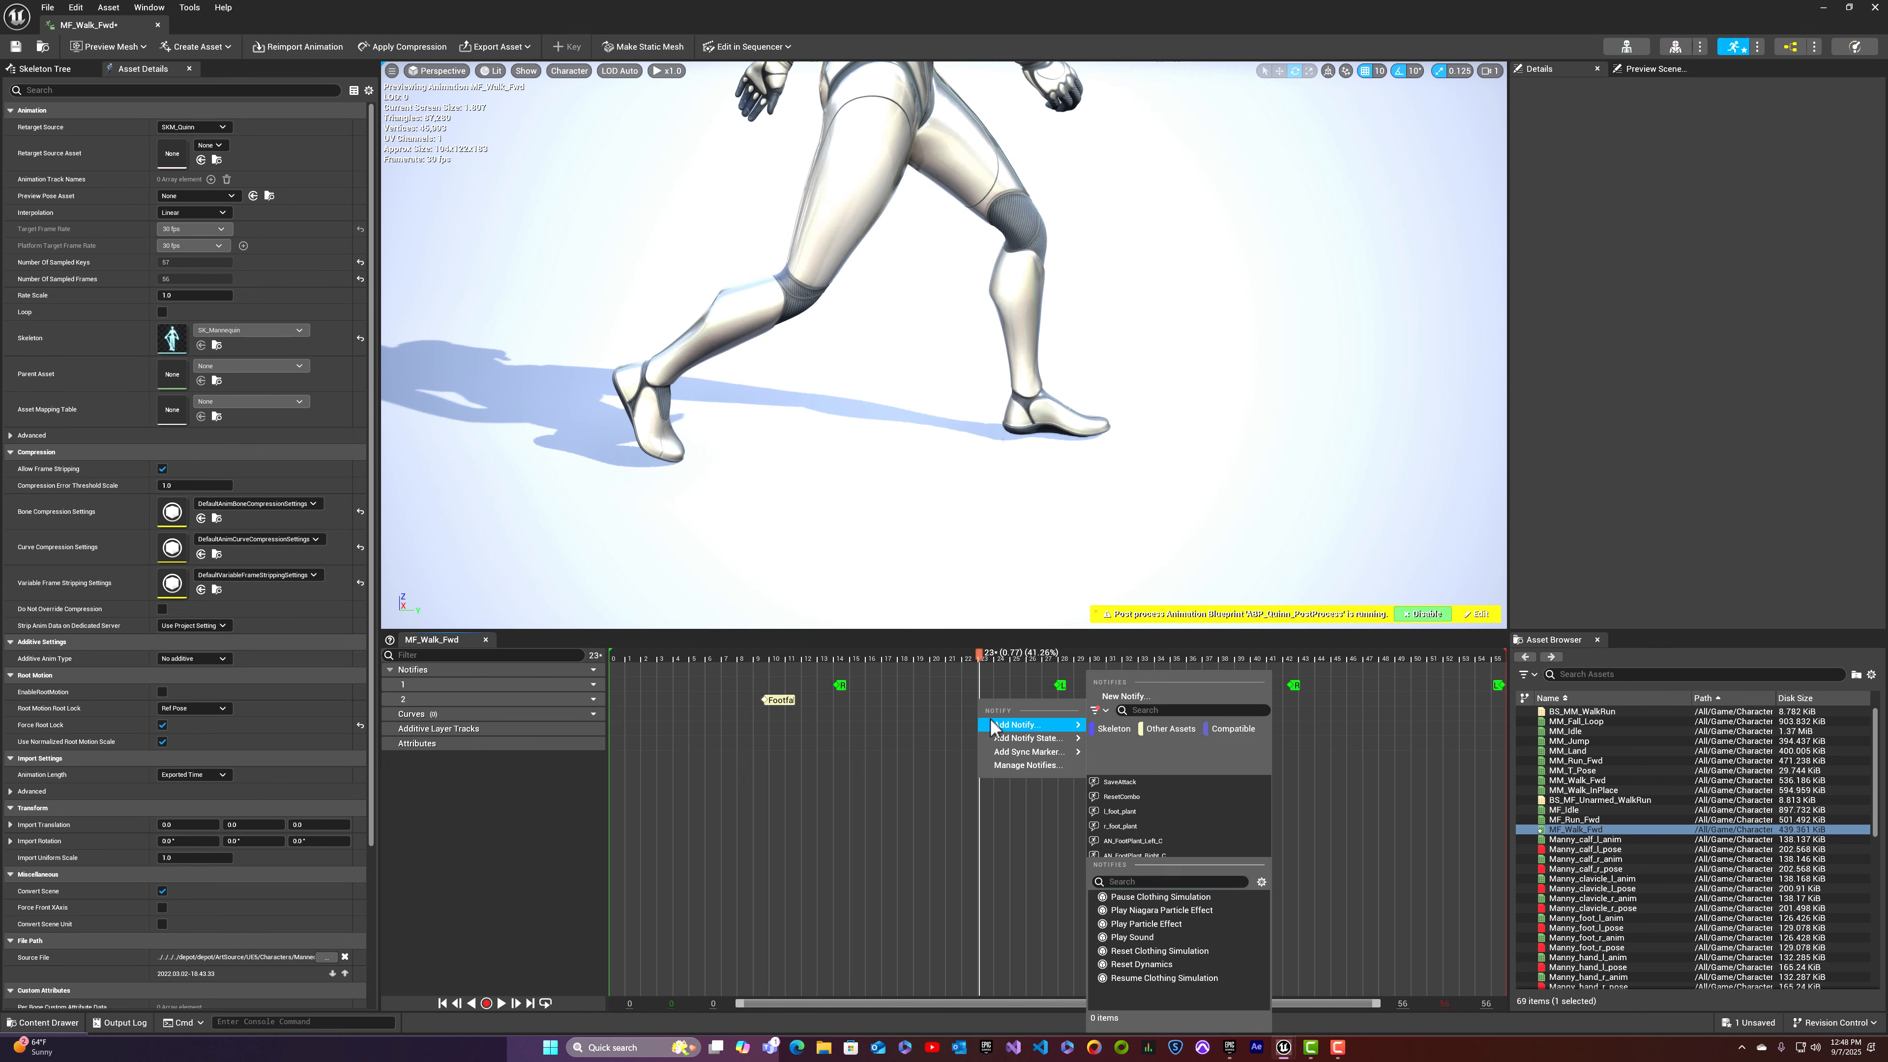
pyautogui.click(1155, 834)
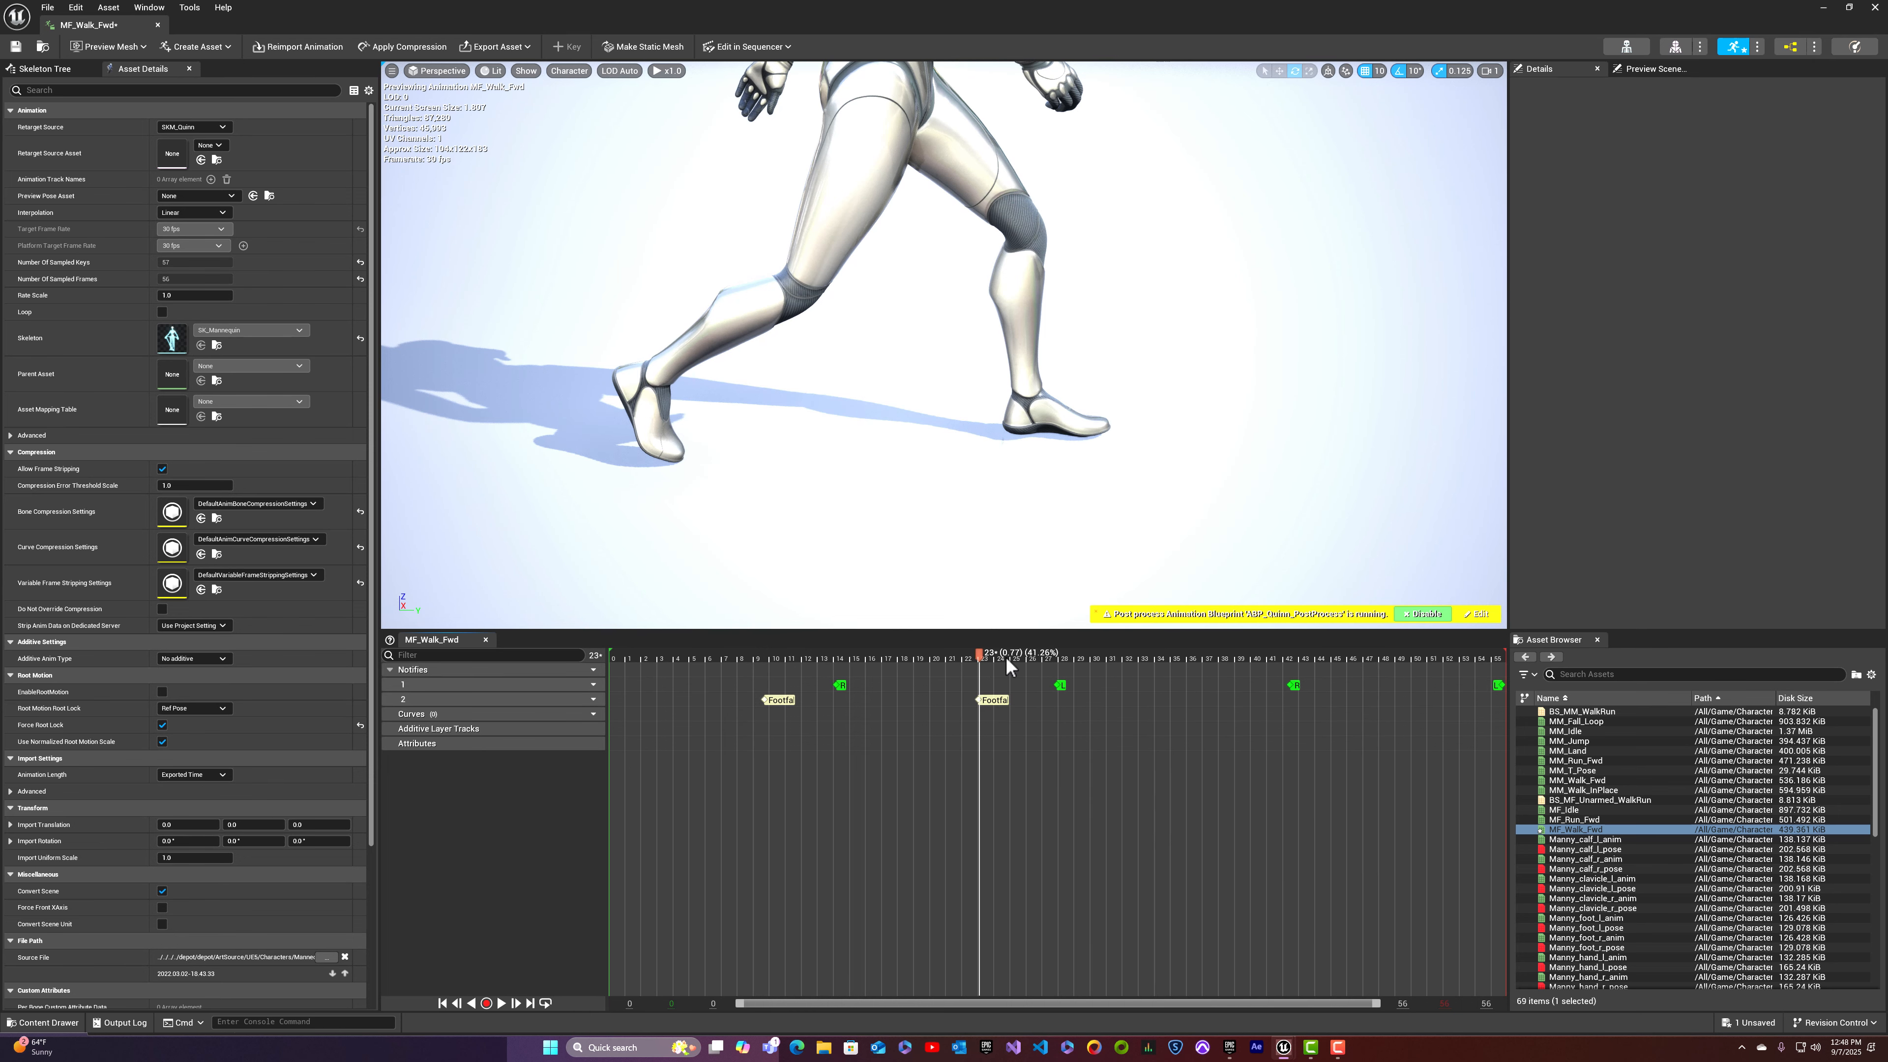
# Step: Add Footfall notifies on track 2 at the last two foot contacts, about 1.27 and 1.75 seconds, and save and close MF_Walk_Fwd
pyautogui.moveTo(979, 653); pyautogui.dragTo(1223, 674)
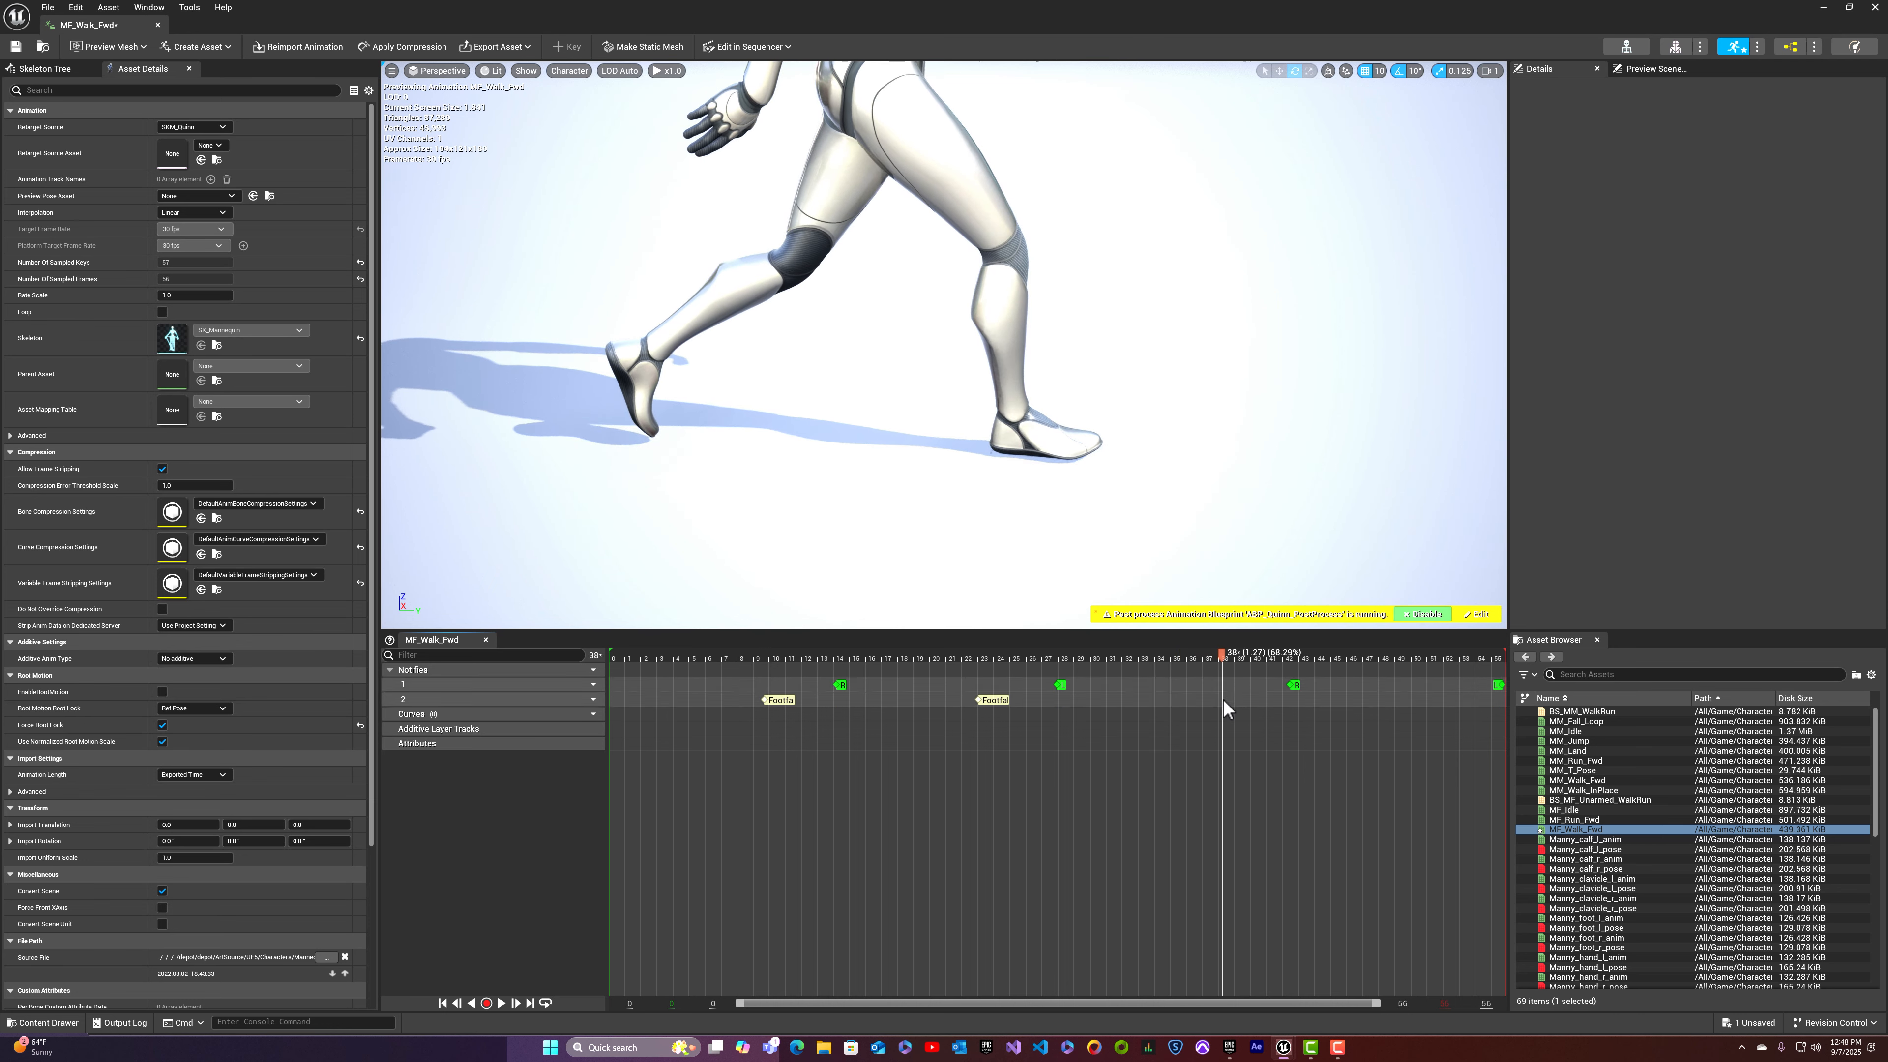
pyautogui.rightClick(1223, 700)
pyautogui.moveTo(1271, 727)
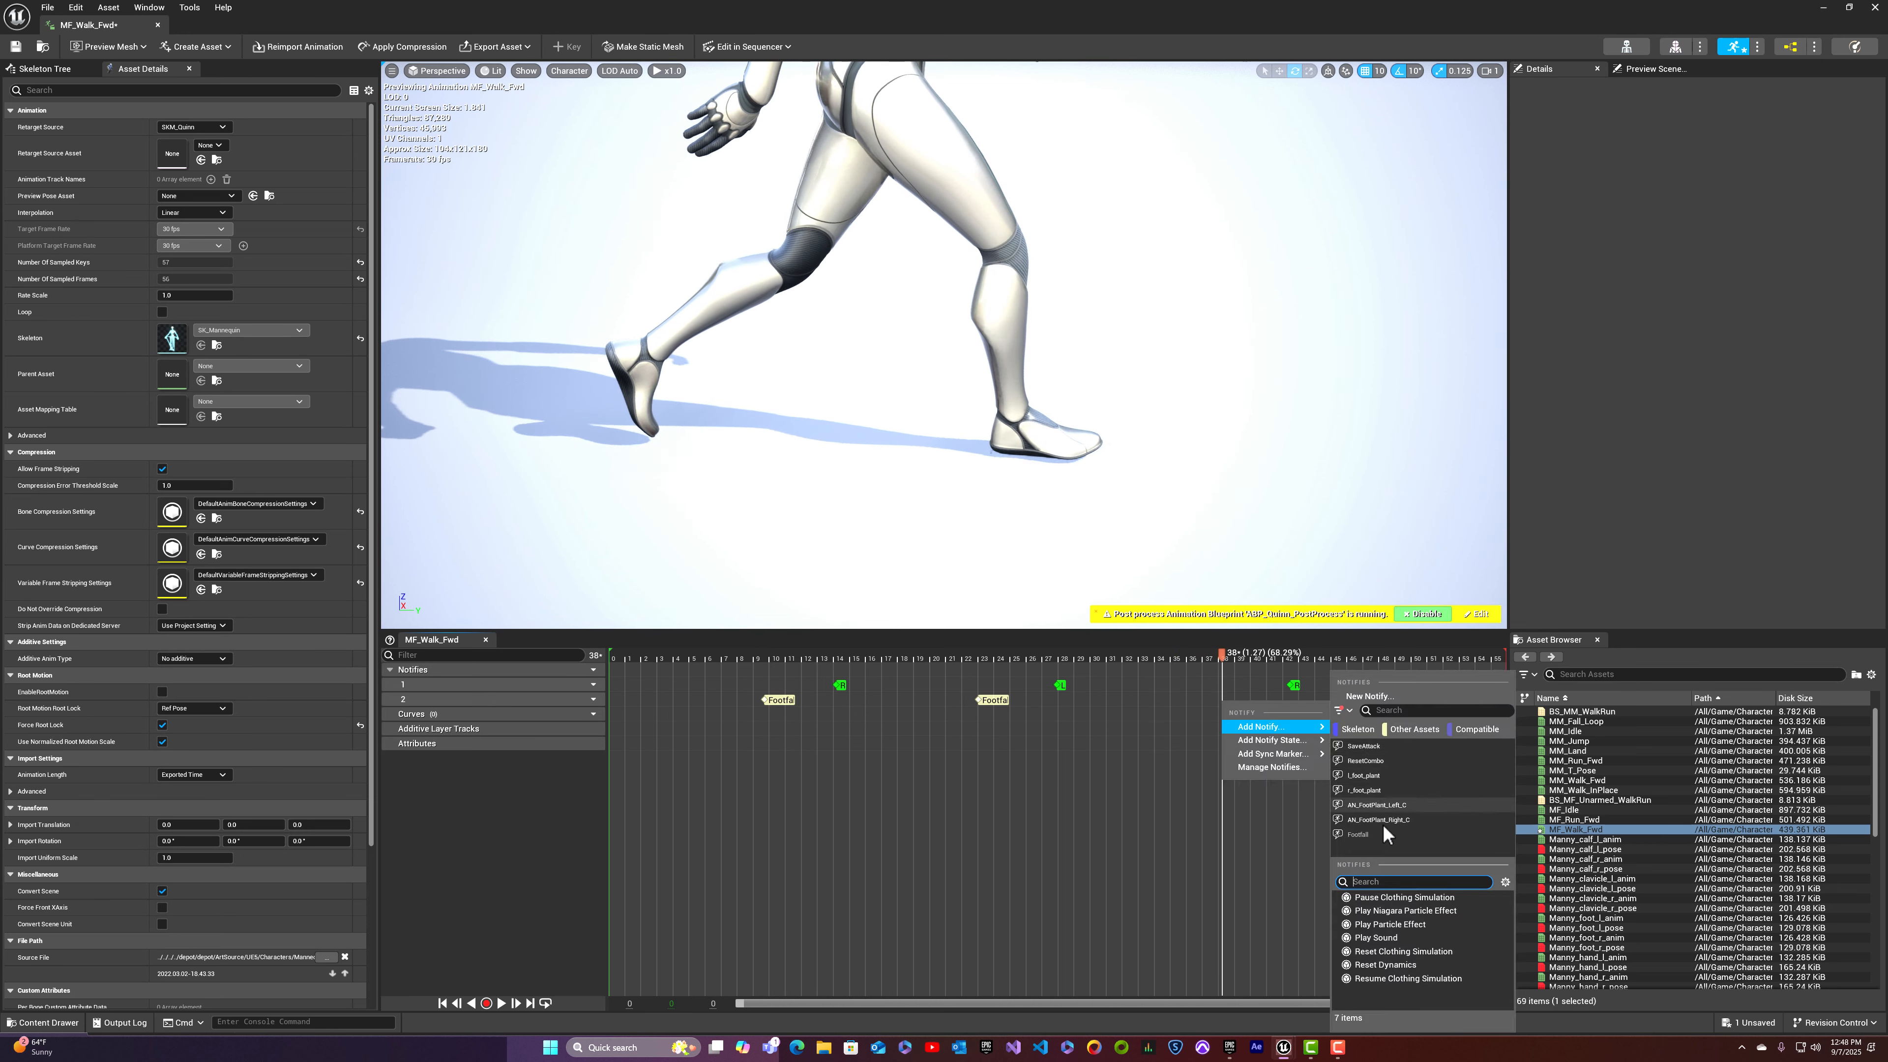
pyautogui.click(1369, 838)
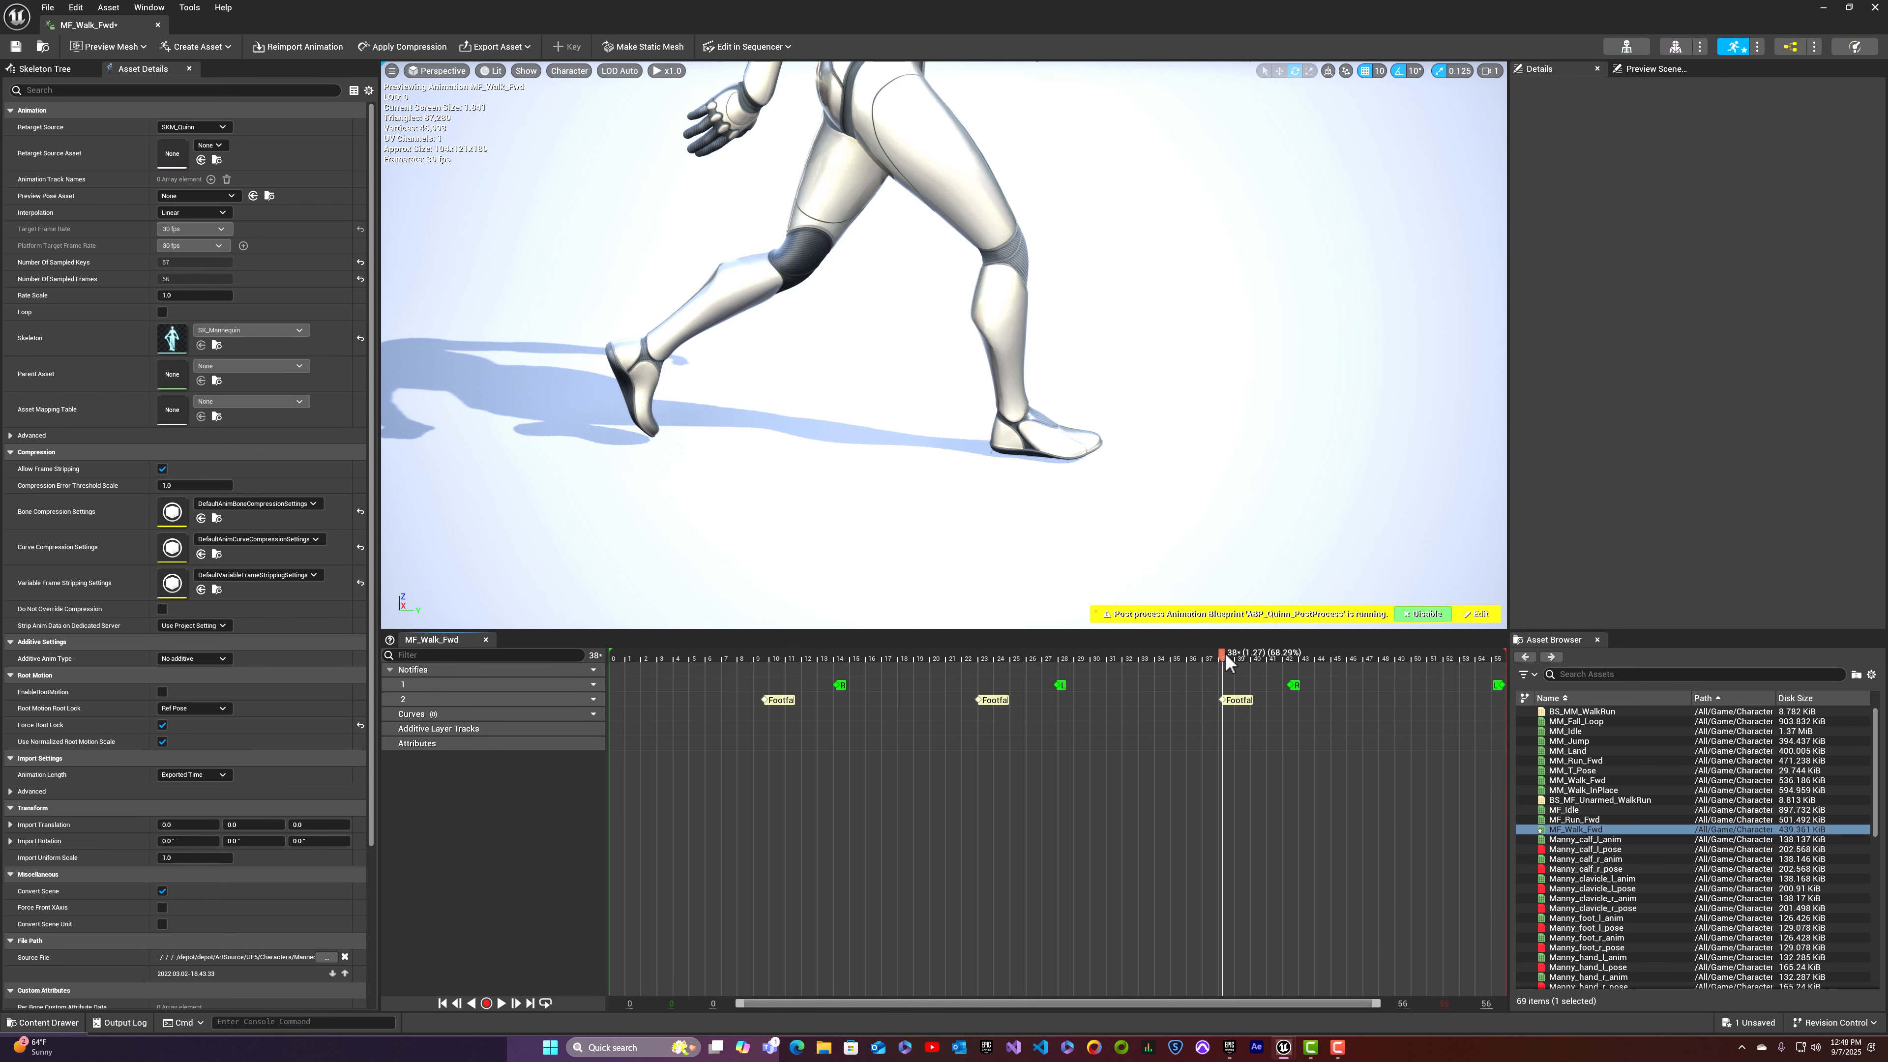
pyautogui.moveTo(1224, 653); pyautogui.dragTo(1450, 676)
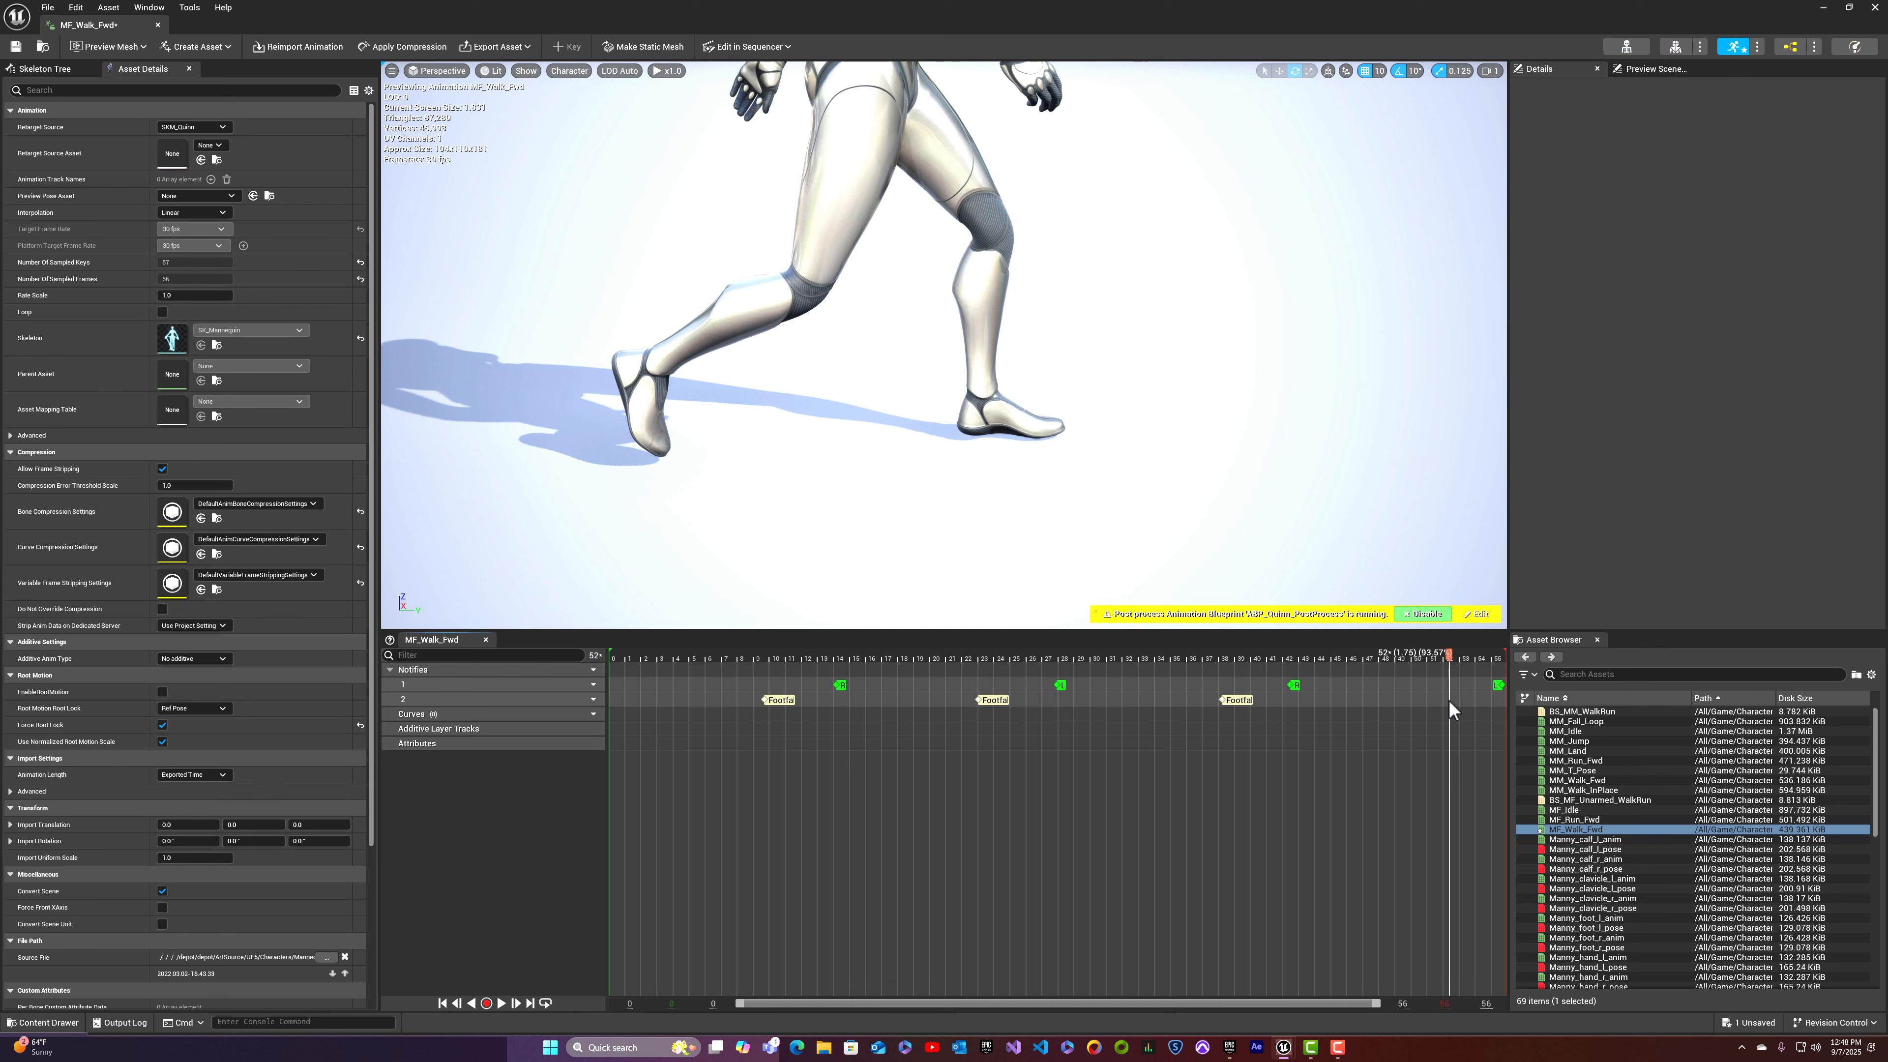
pyautogui.rightClick(1449, 701)
pyautogui.moveTo(1487, 725)
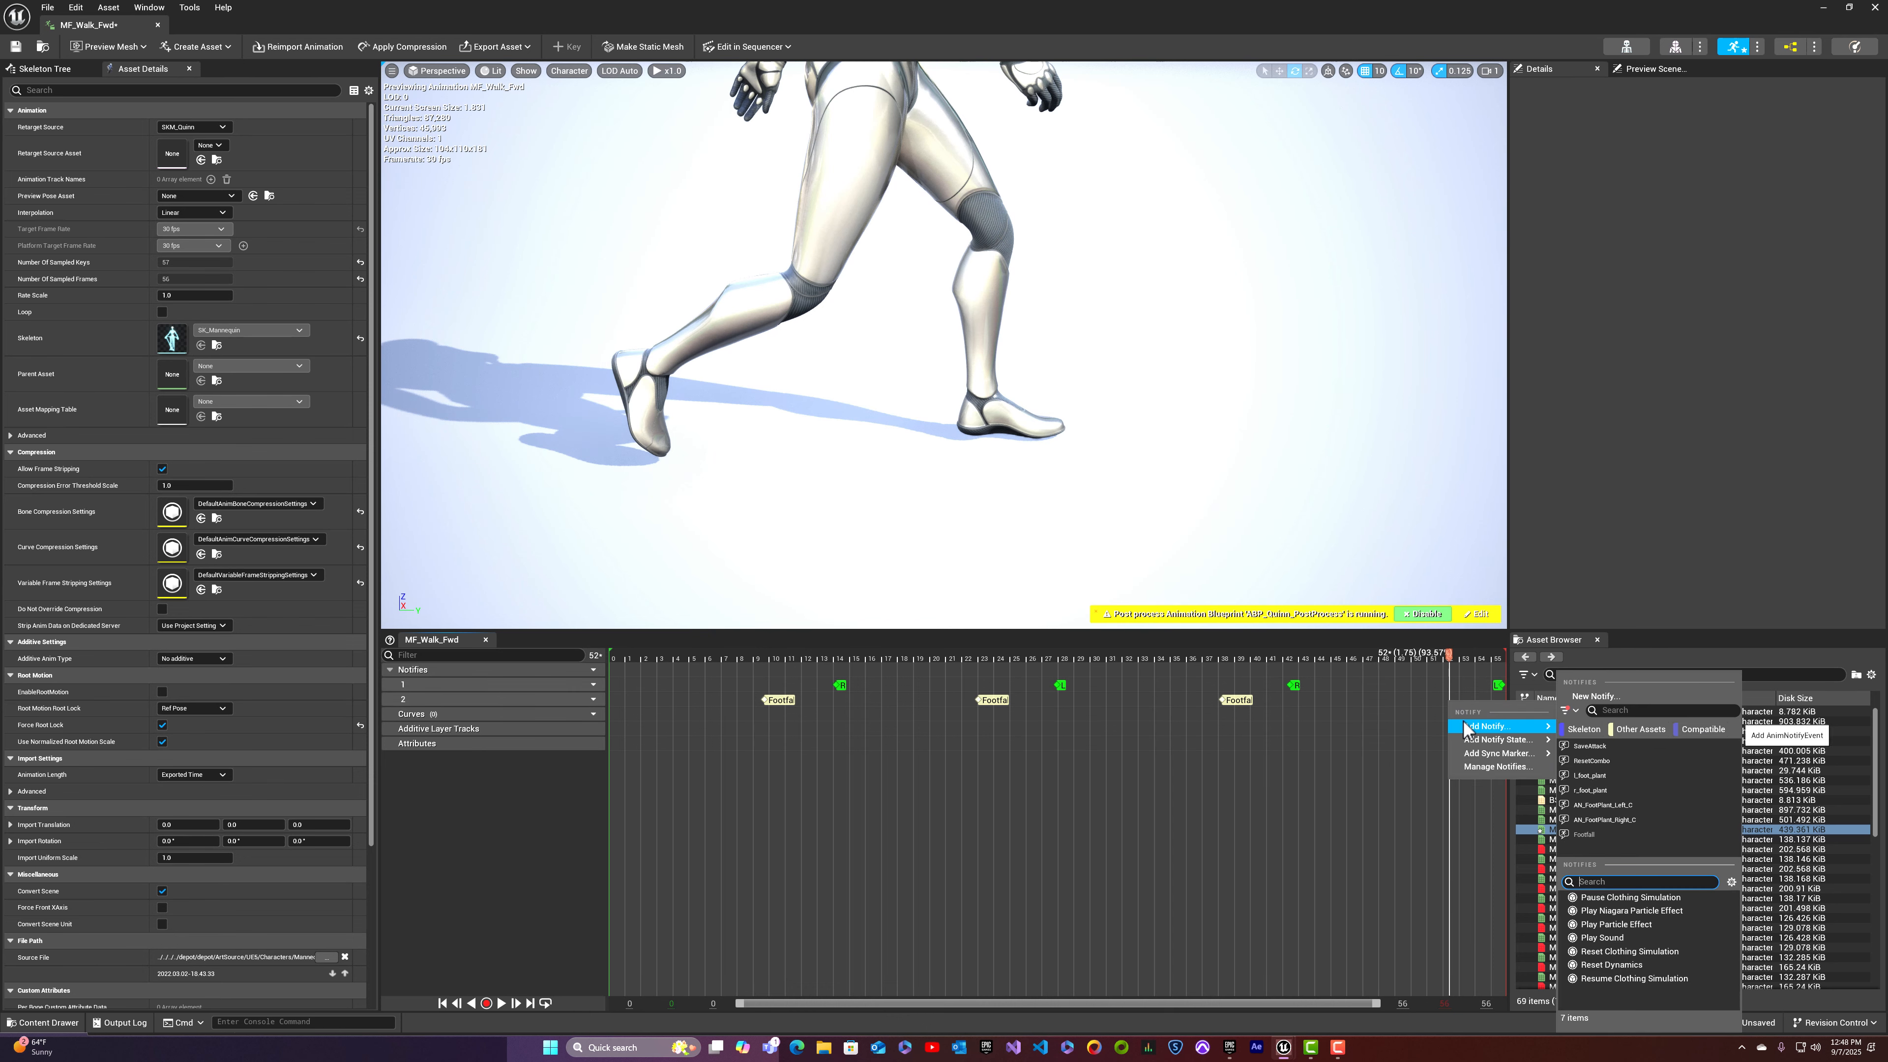
pyautogui.click(1584, 835)
pyautogui.moveTo(1451, 661); pyautogui.dragTo(569, 708)
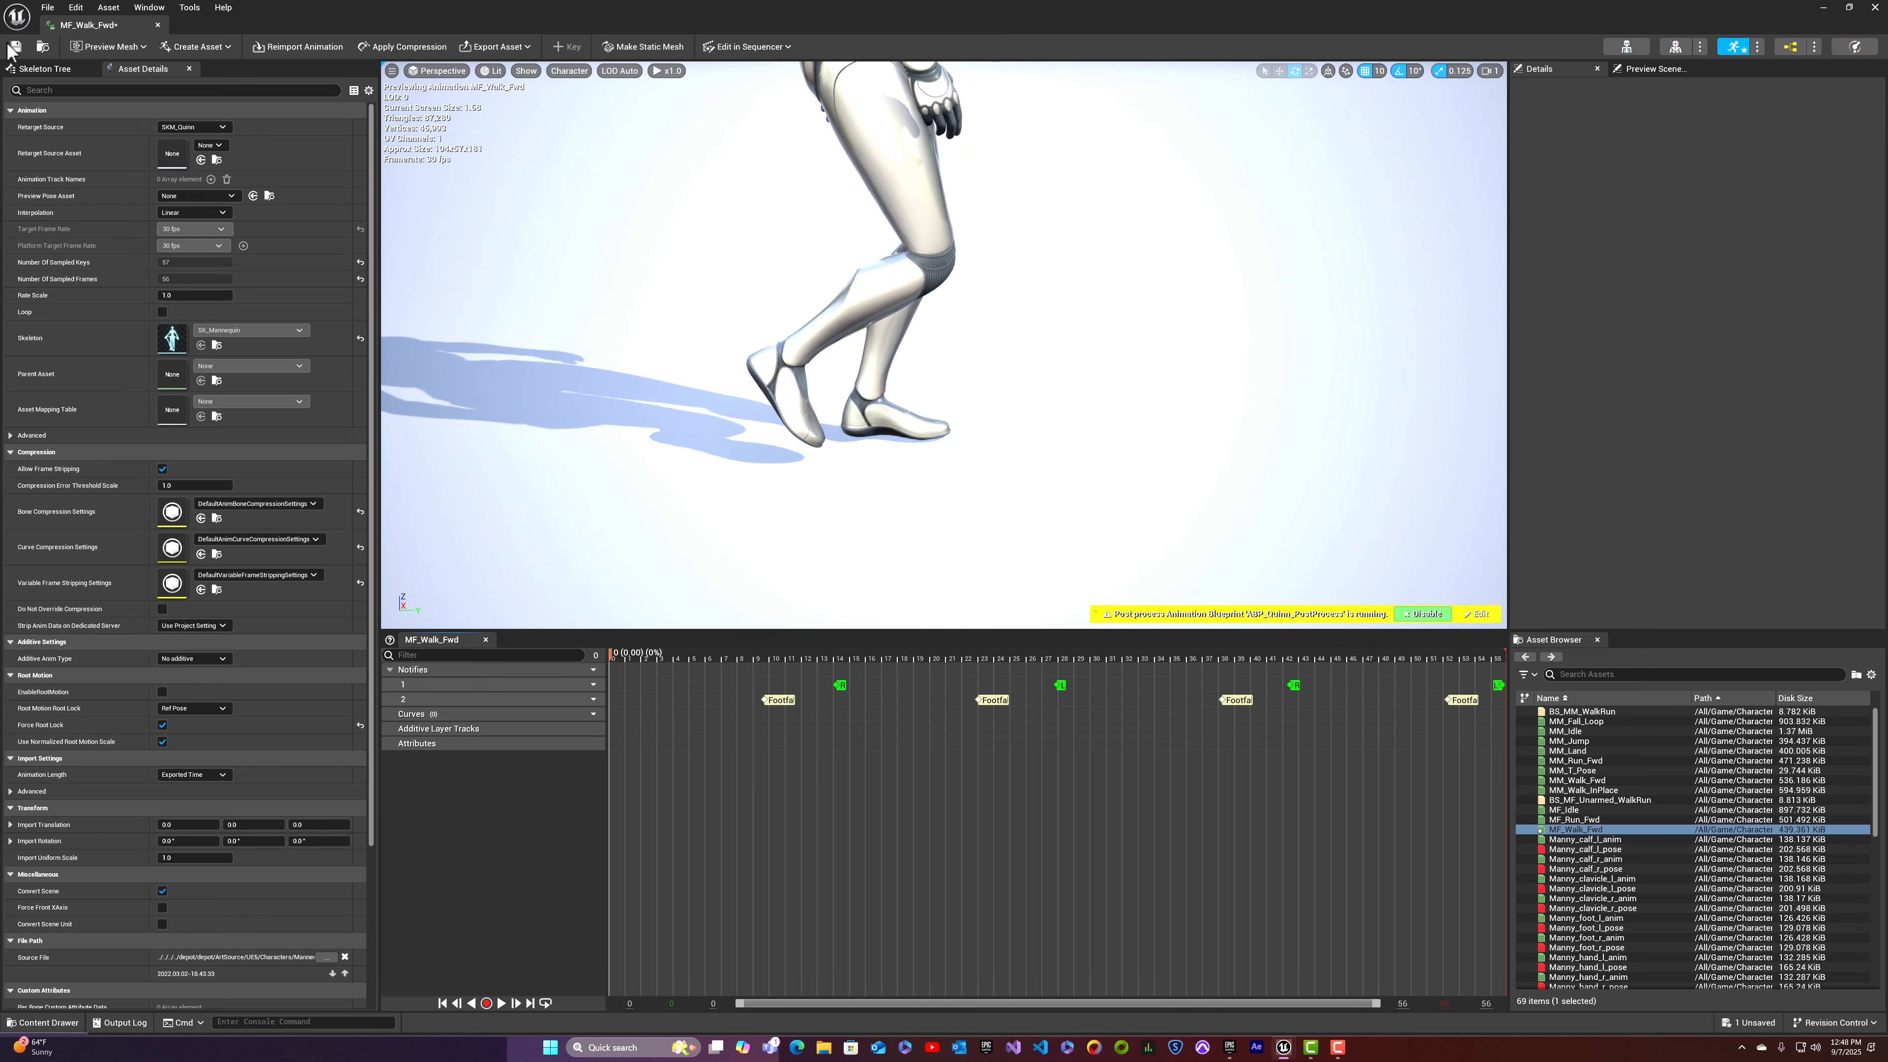
pyautogui.click(157, 25)
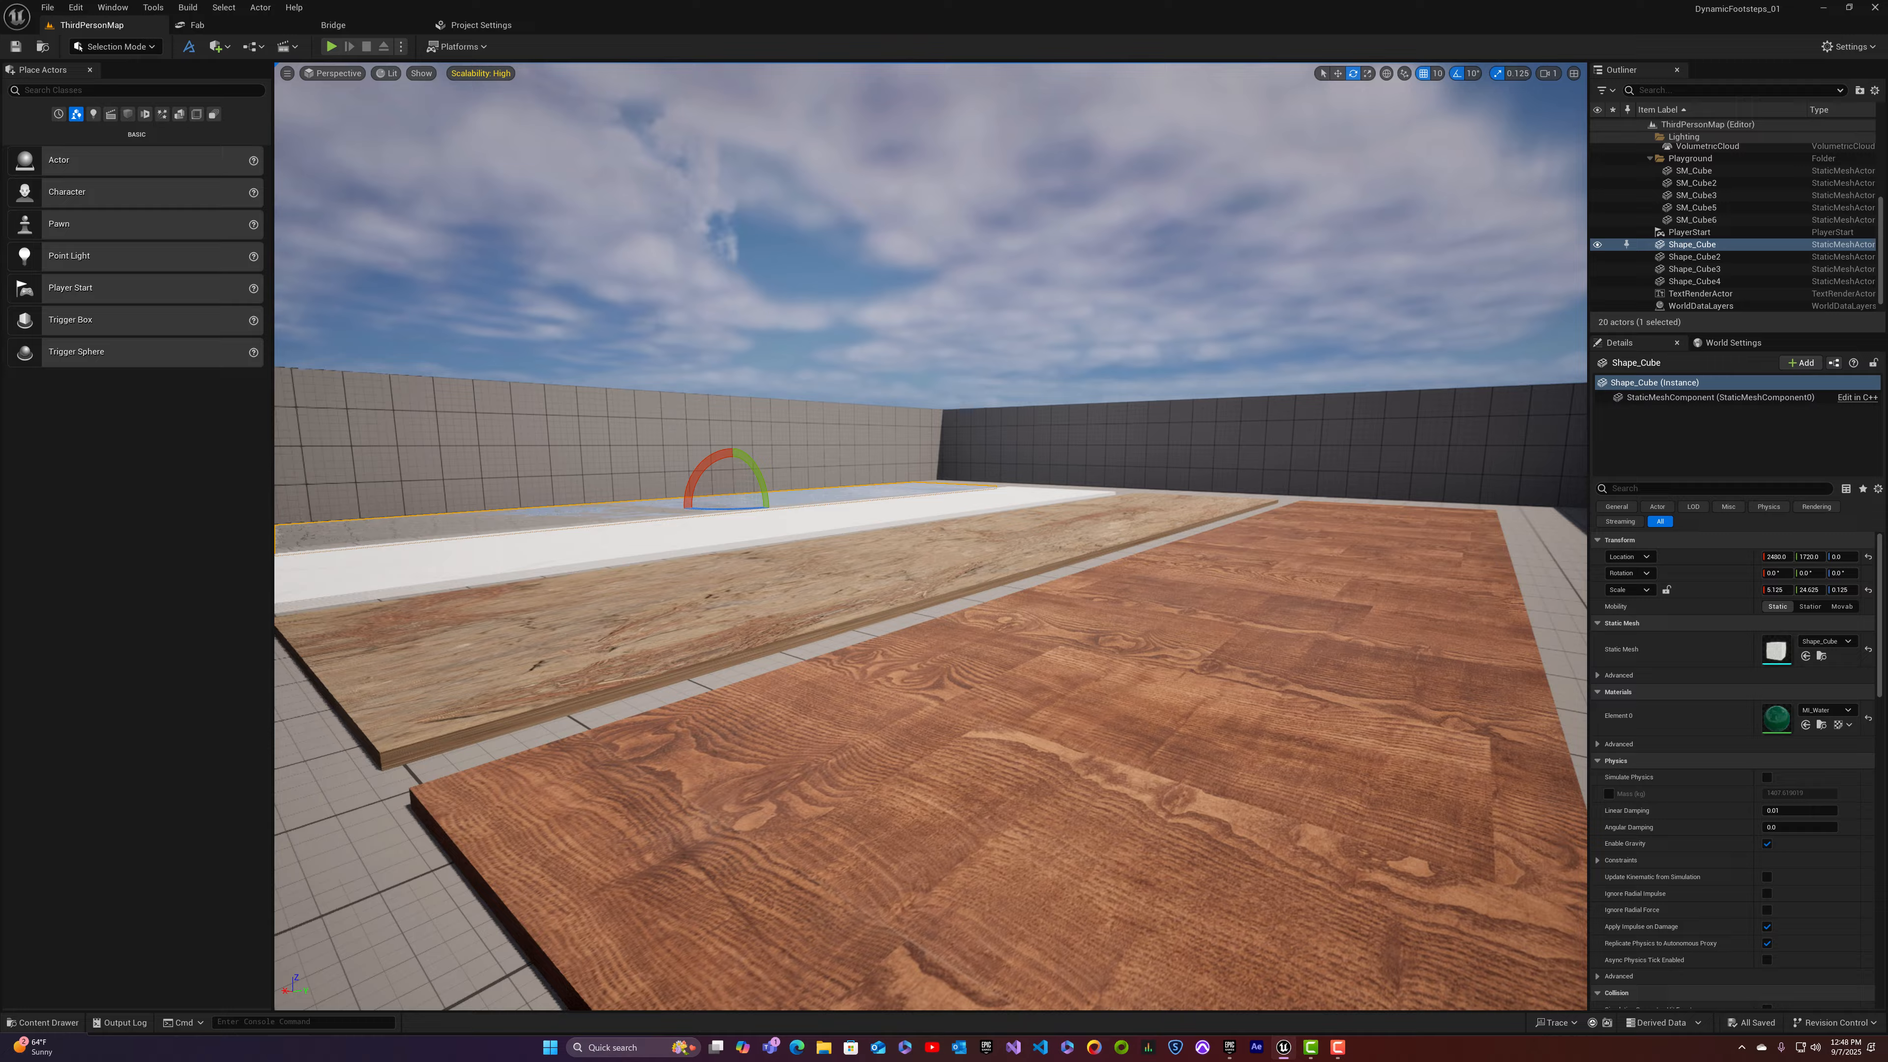
# Step: Open the ABP_Quinn animation blueprint from the Animations folder, examine its event graph for its relation to ABP_Manny, and close it
pyautogui.moveTo(930, 536)
pyautogui.mouseDown(button='right')
pyautogui.moveTo(713, 476)
pyautogui.moveTo(1100, 476)
pyautogui.moveTo(929, 521)
pyautogui.mouseUp(button='right')
pyautogui.press('a')
pyautogui.moveTo(514, 569); pyautogui.dragTo(453, 550, button='right')
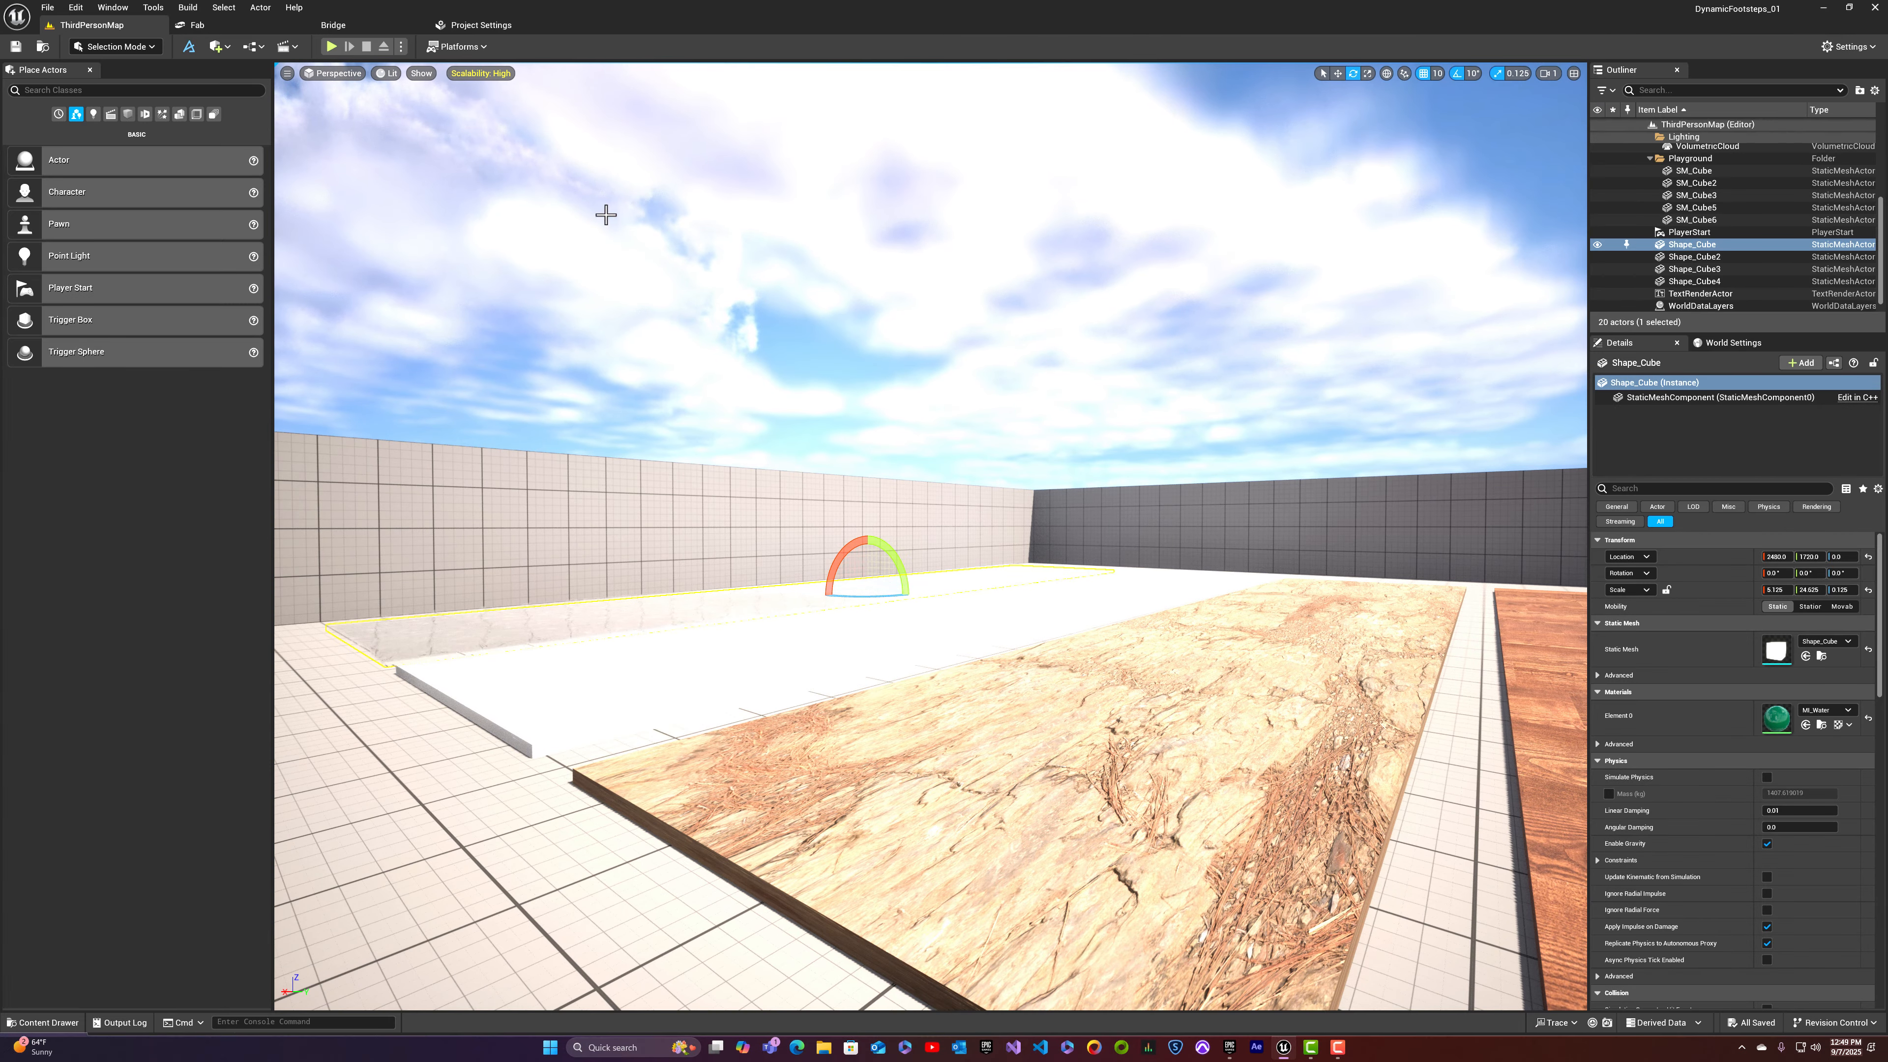
pyautogui.hotkey('ctrl', 'space')
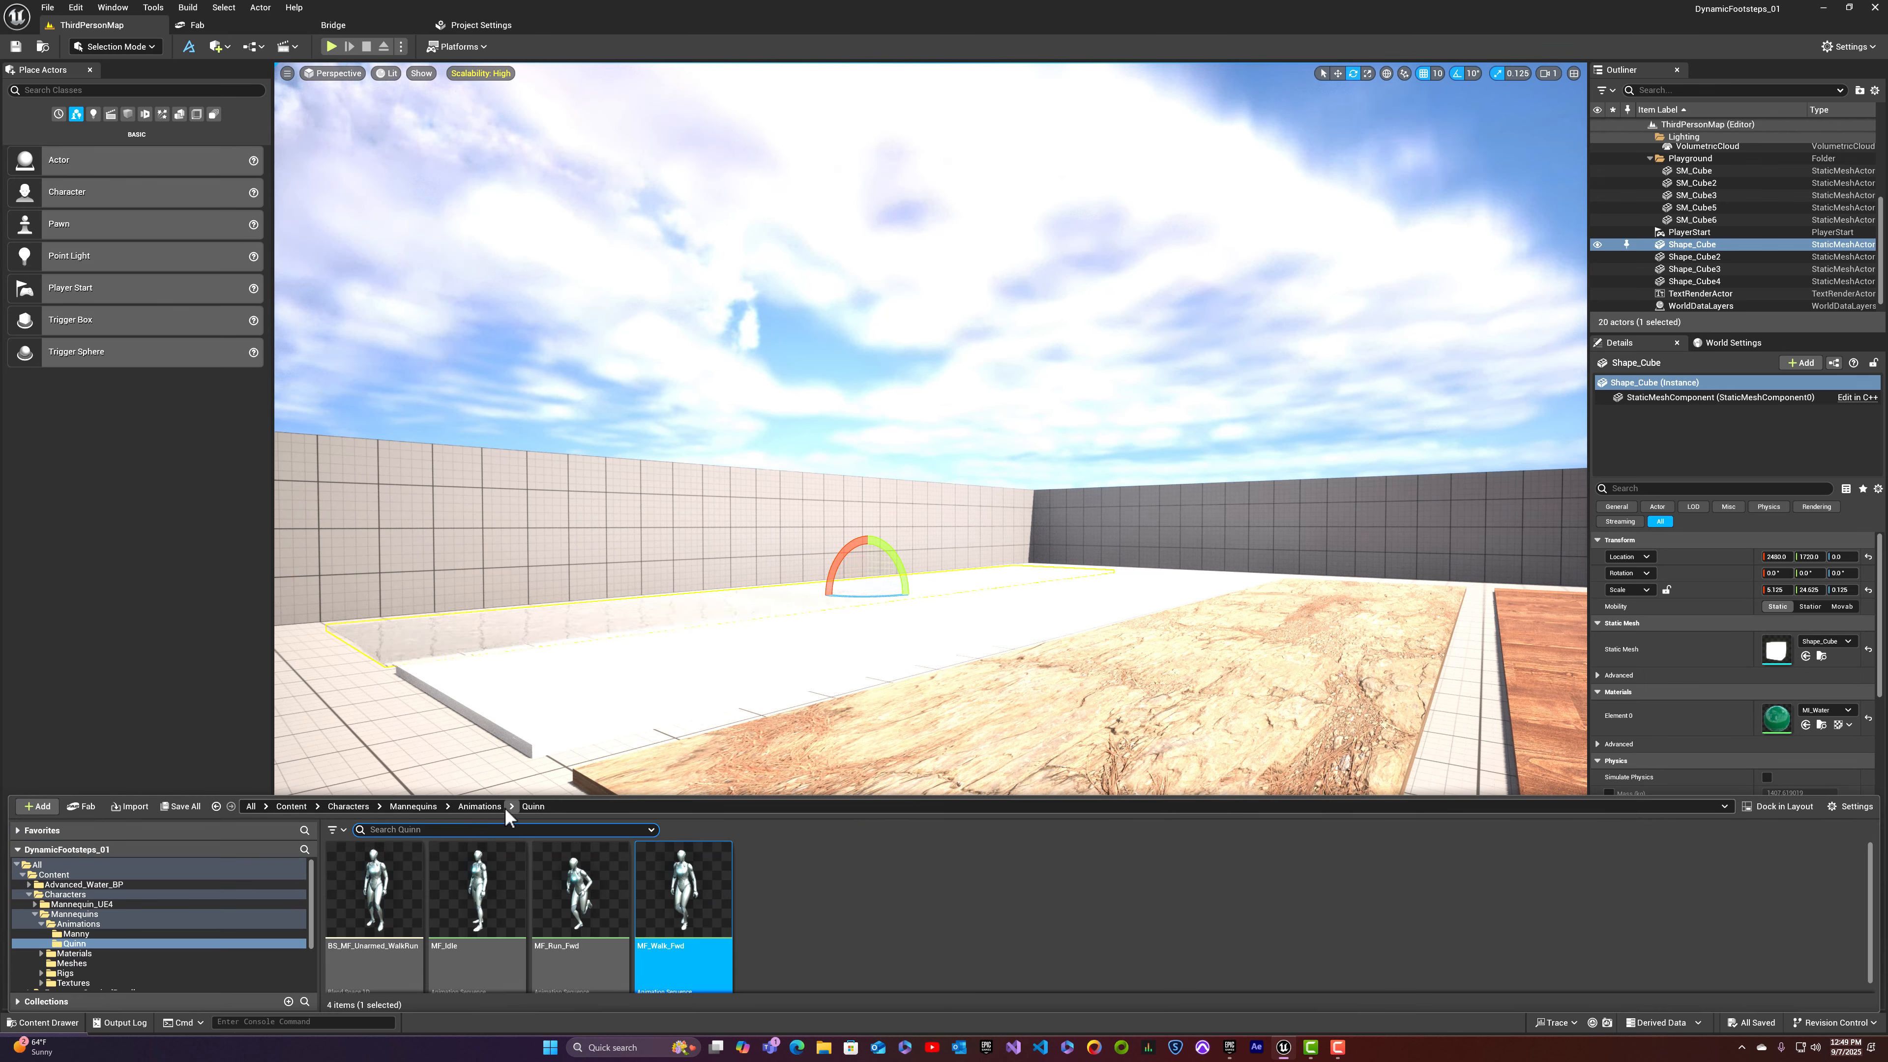
pyautogui.click(483, 807)
pyautogui.click(687, 963)
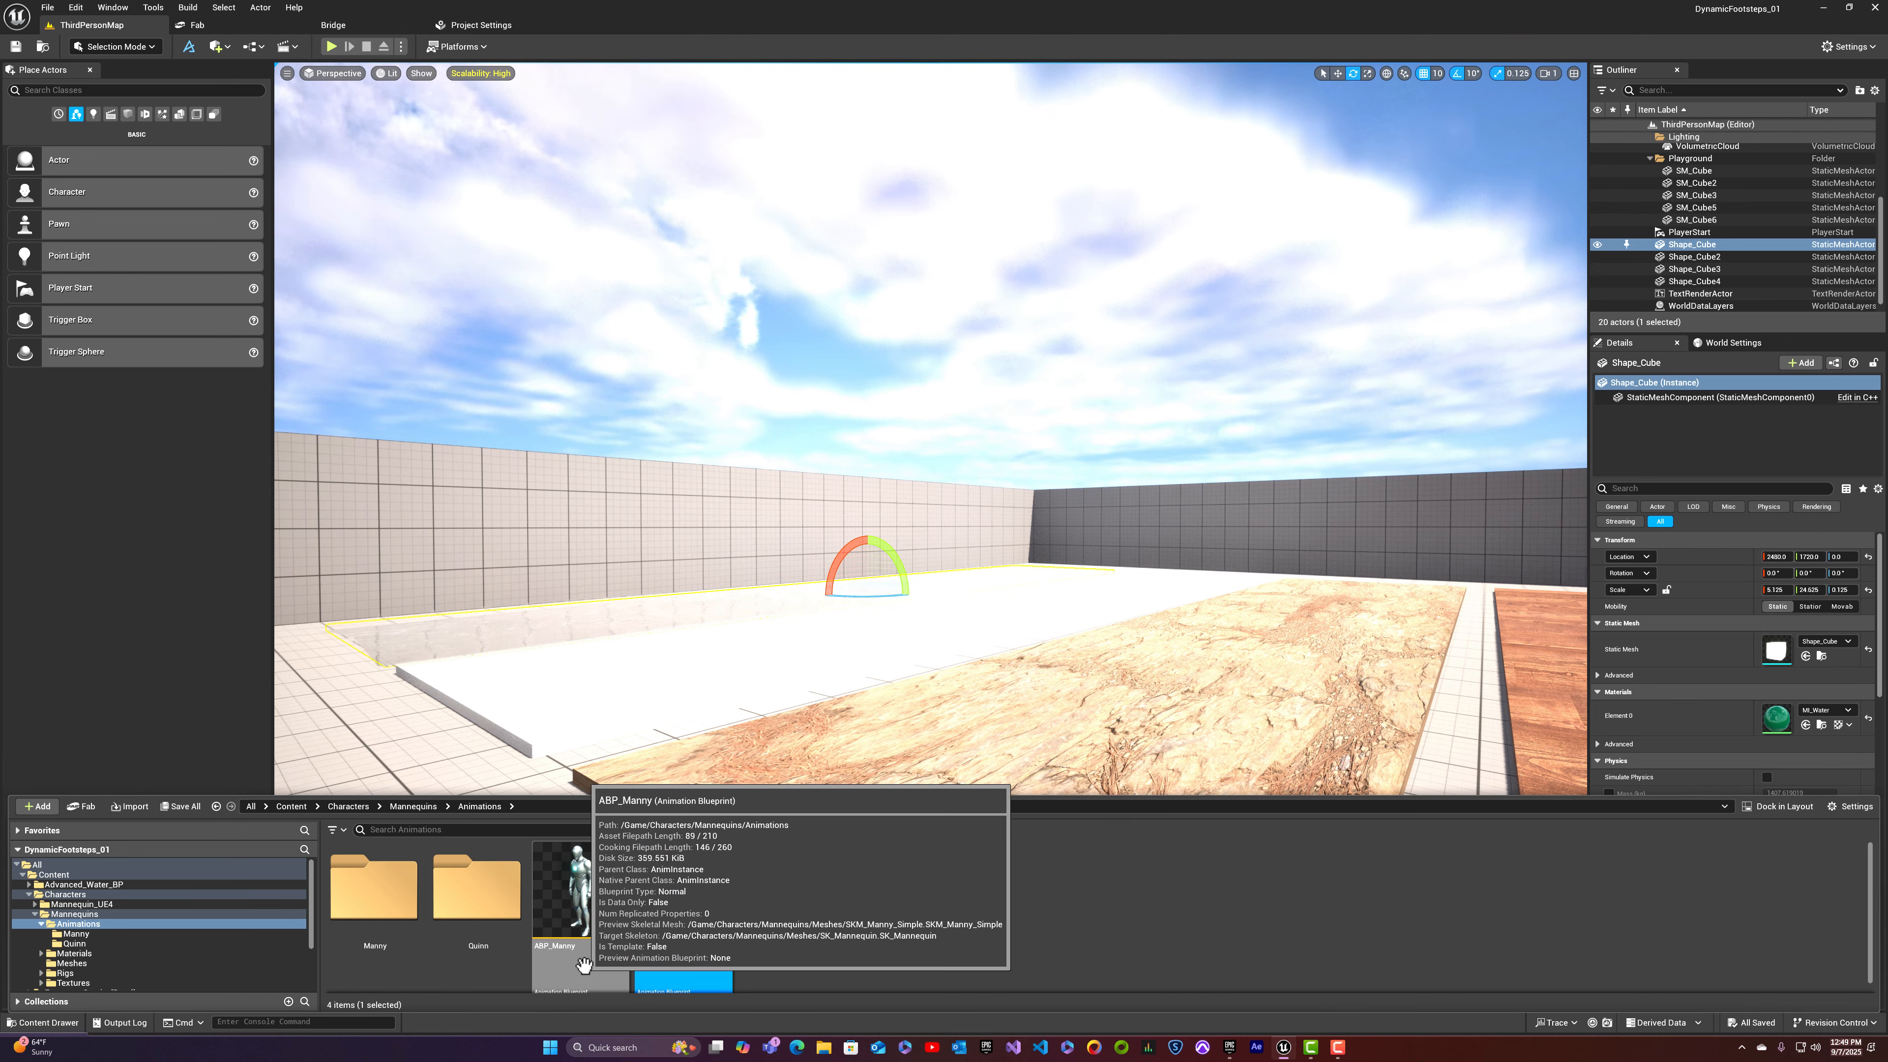
pyautogui.doubleClick(697, 961)
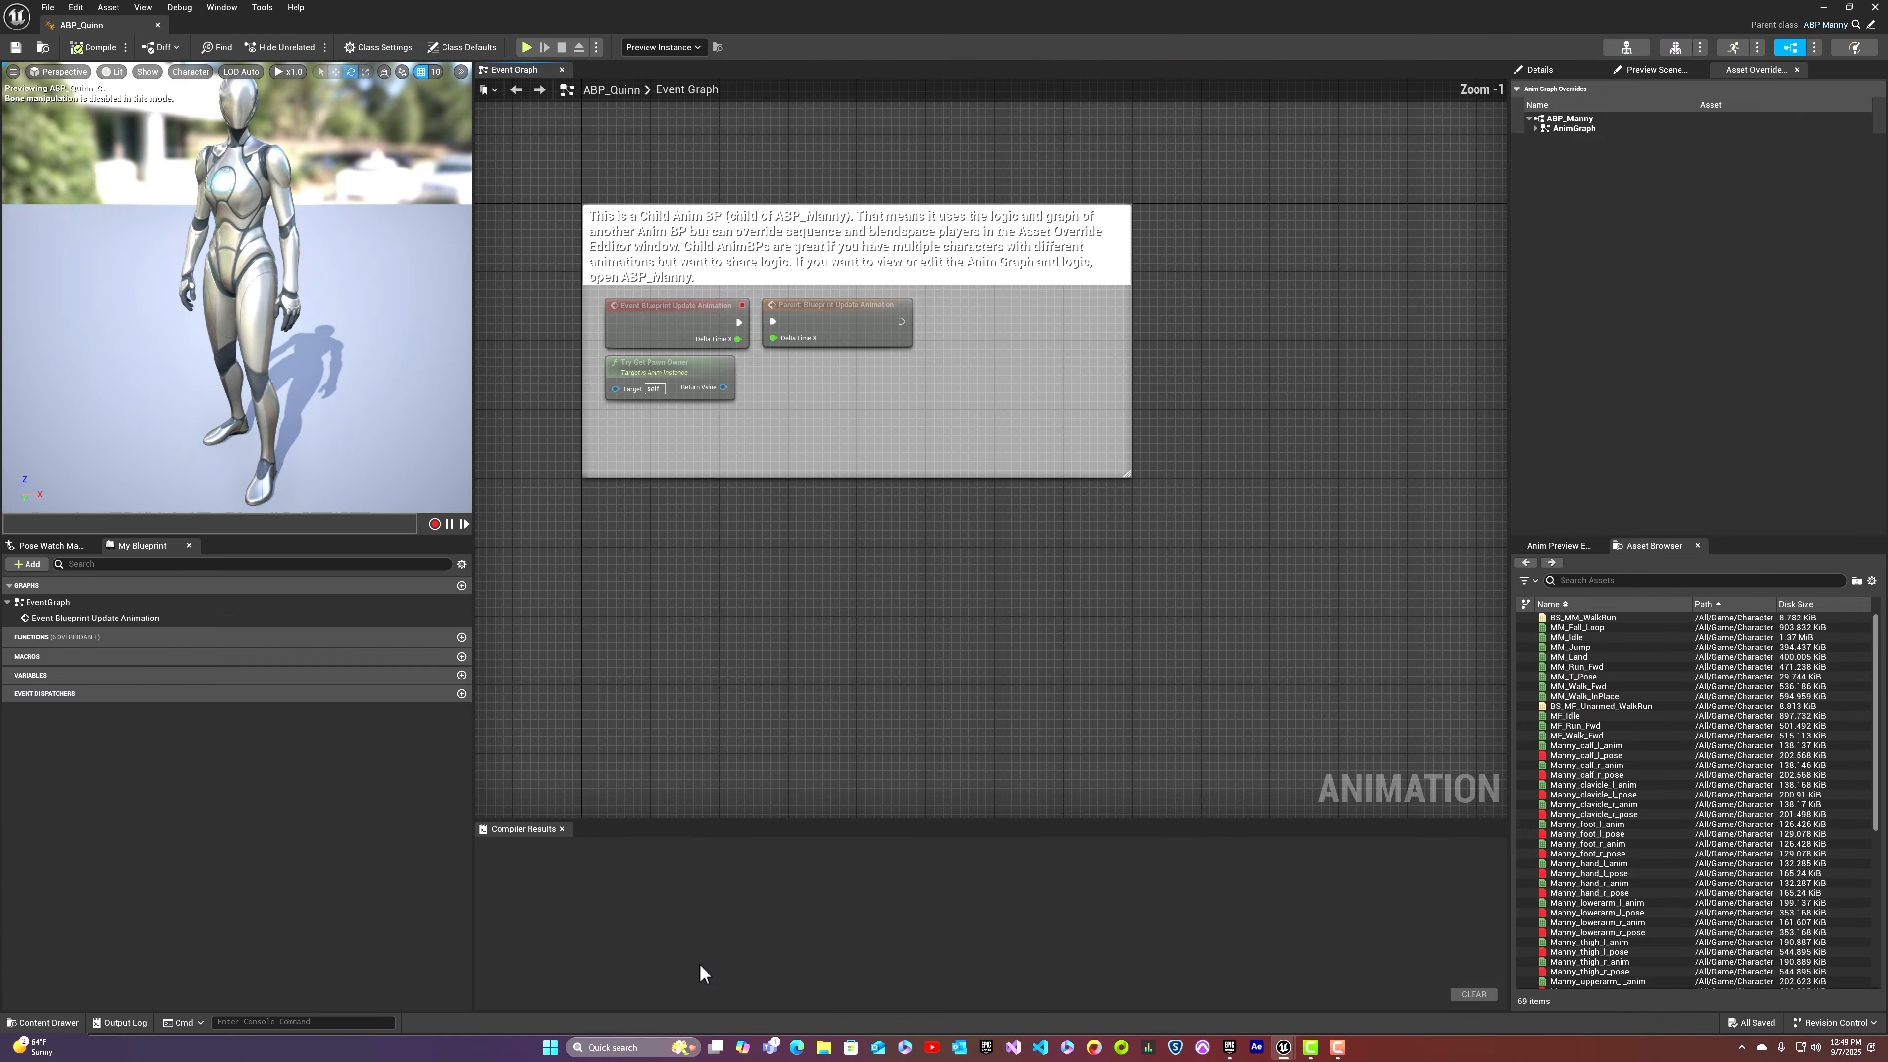
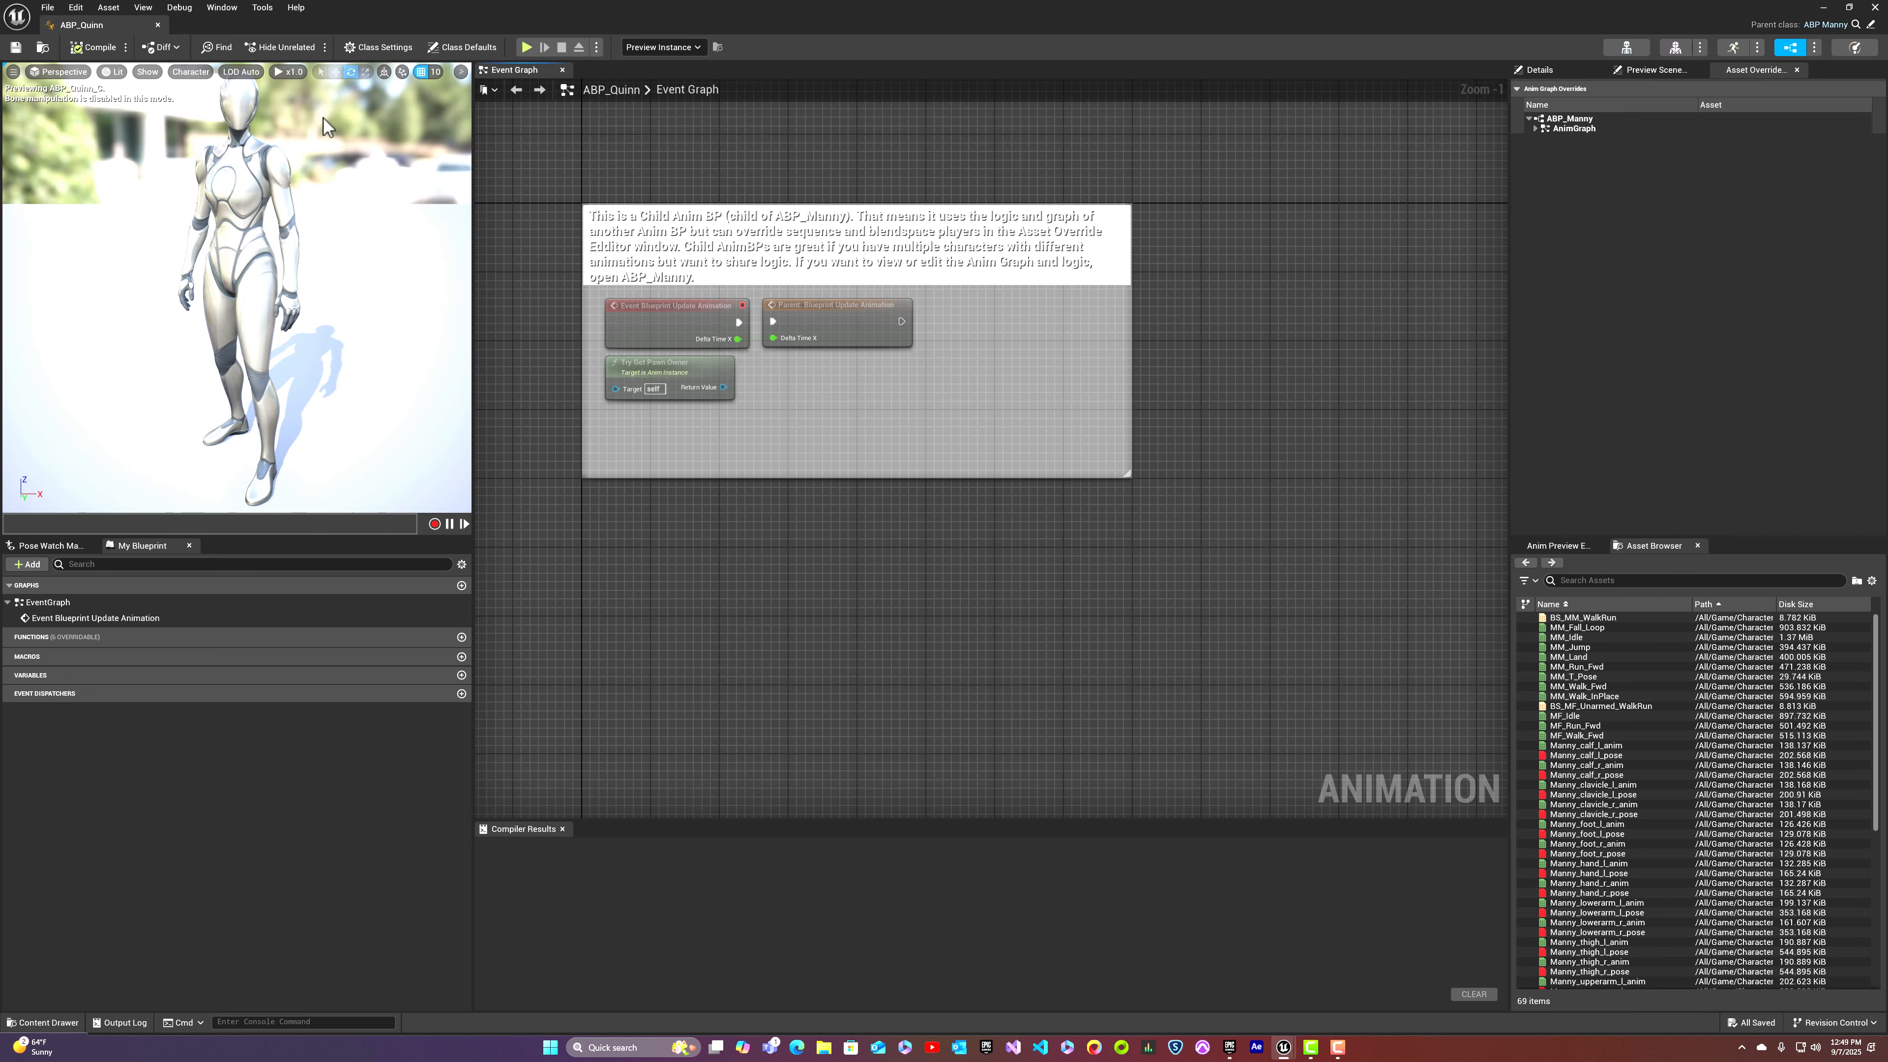
pyautogui.click(158, 24)
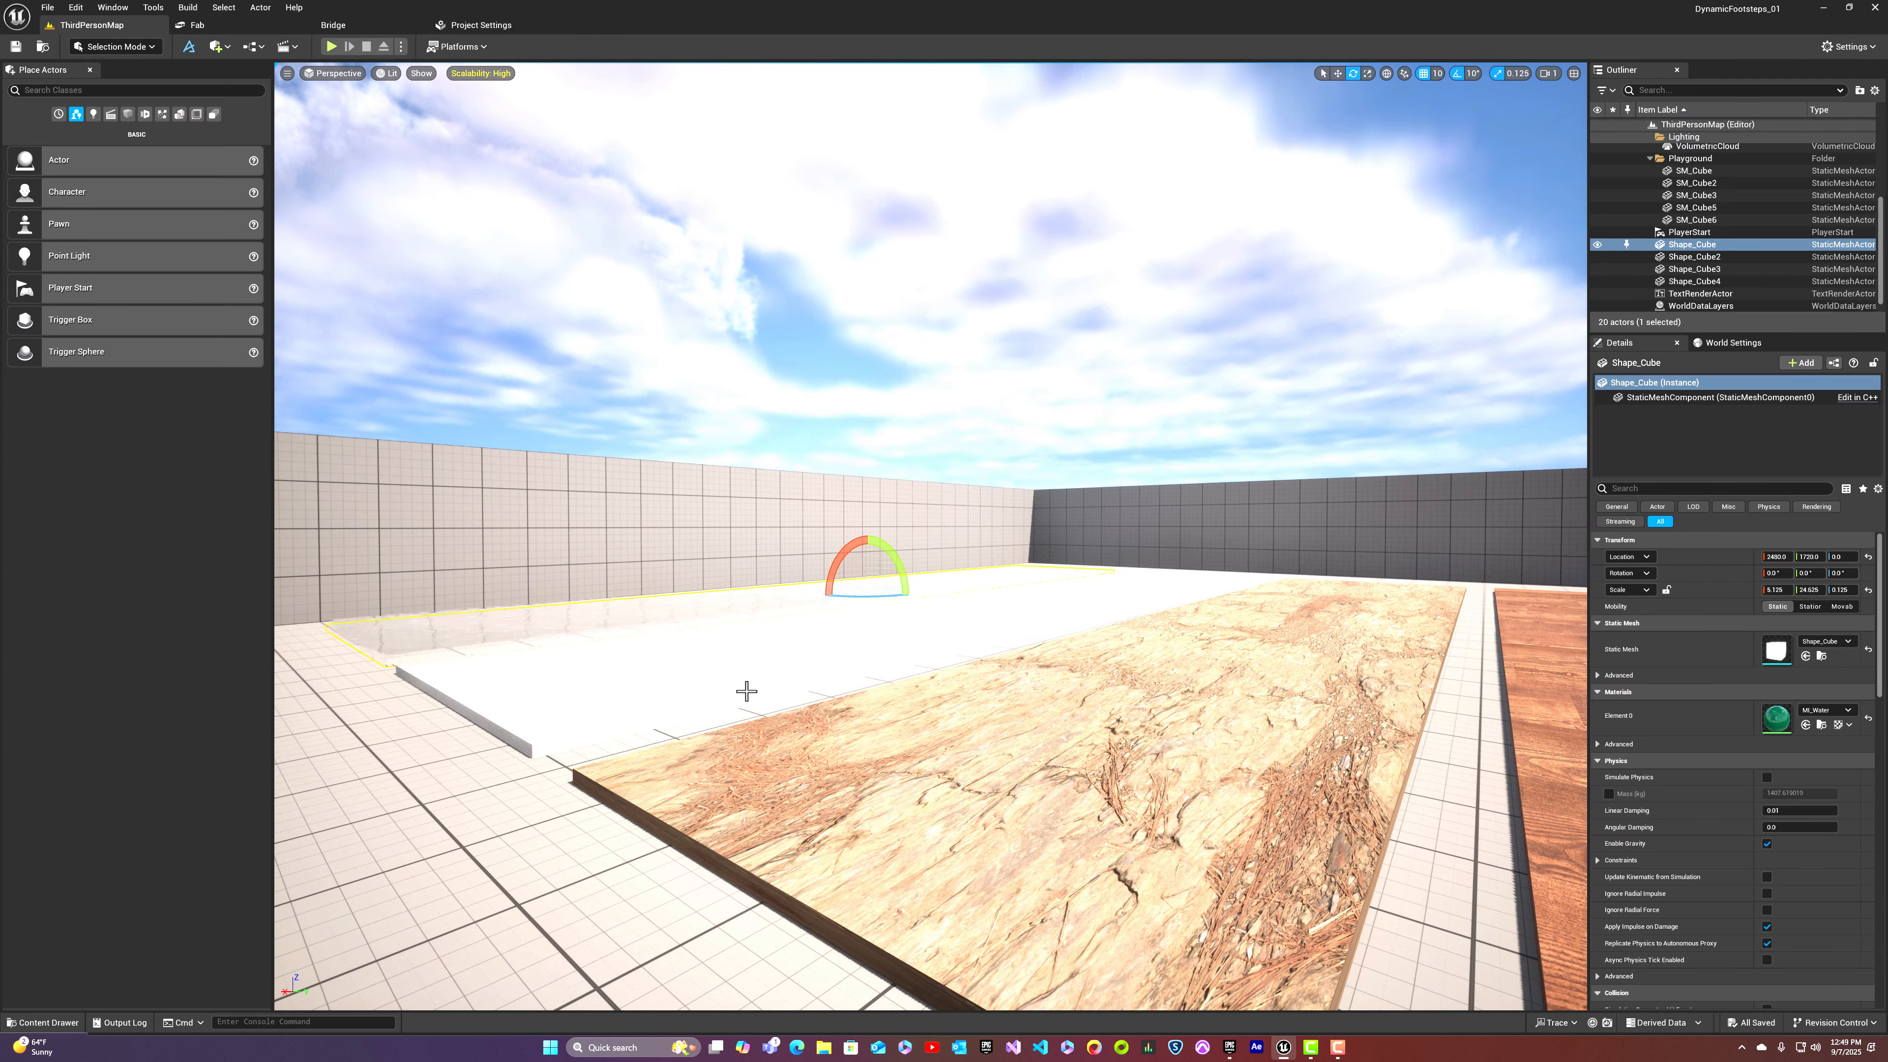
# Step: Open the ABP_Manny animation blueprint from the mannequins' Animations folder
pyautogui.moveTo(746, 687); pyautogui.dragTo(746, 688, button='right')
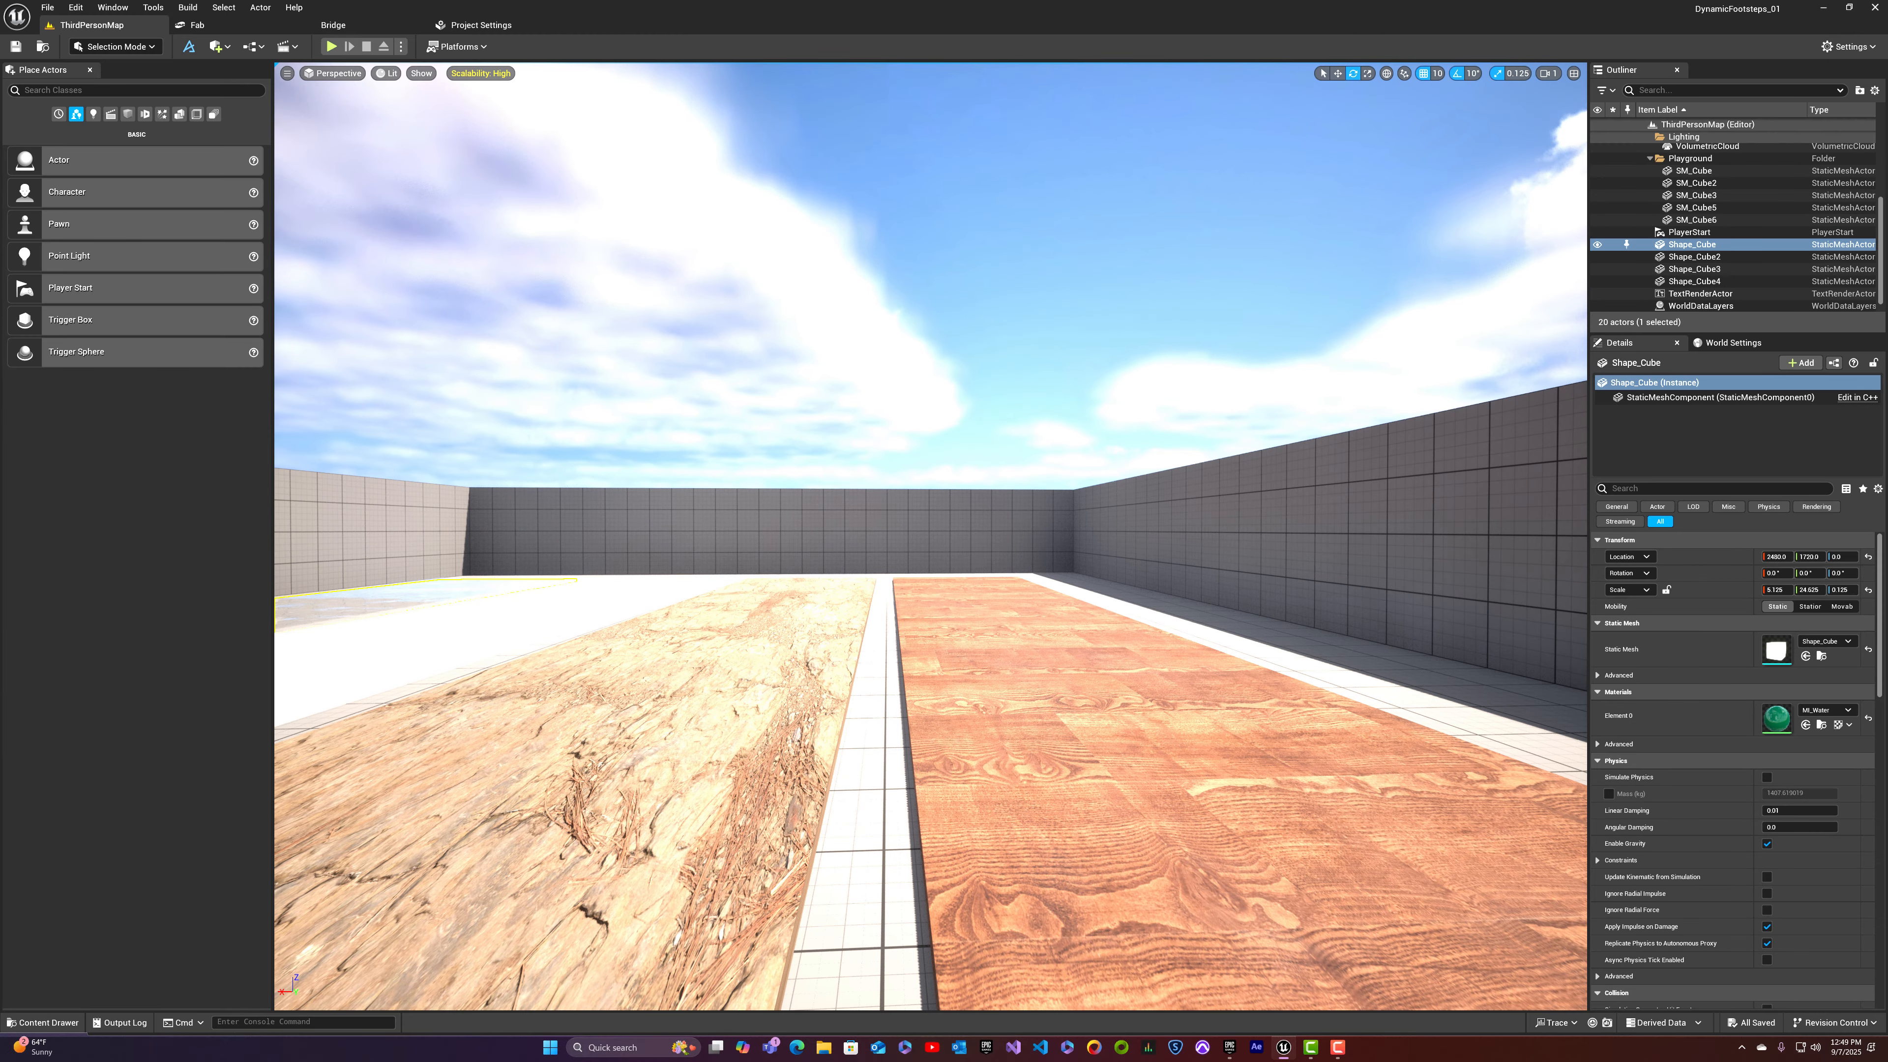
pyautogui.moveTo(1072, 755); pyautogui.dragTo(1040, 764, button='right')
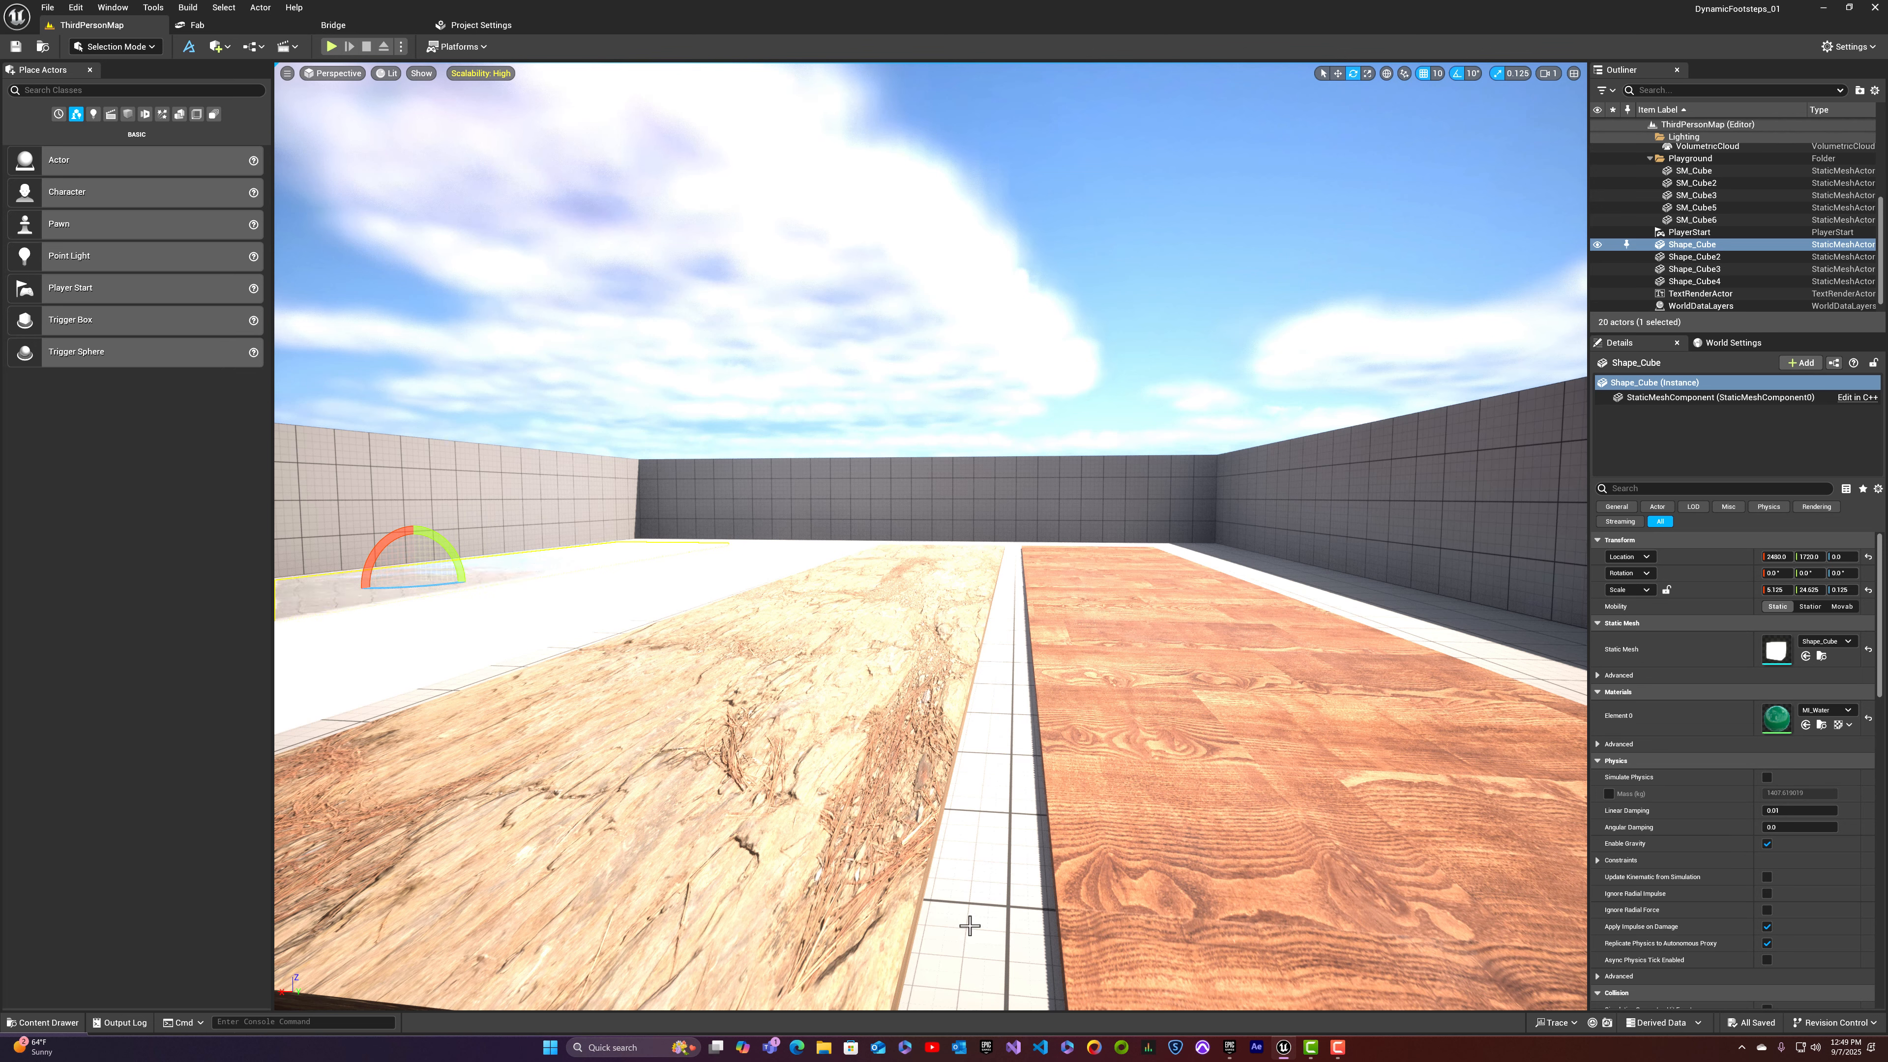
pyautogui.hotkey('ctrl', 'space')
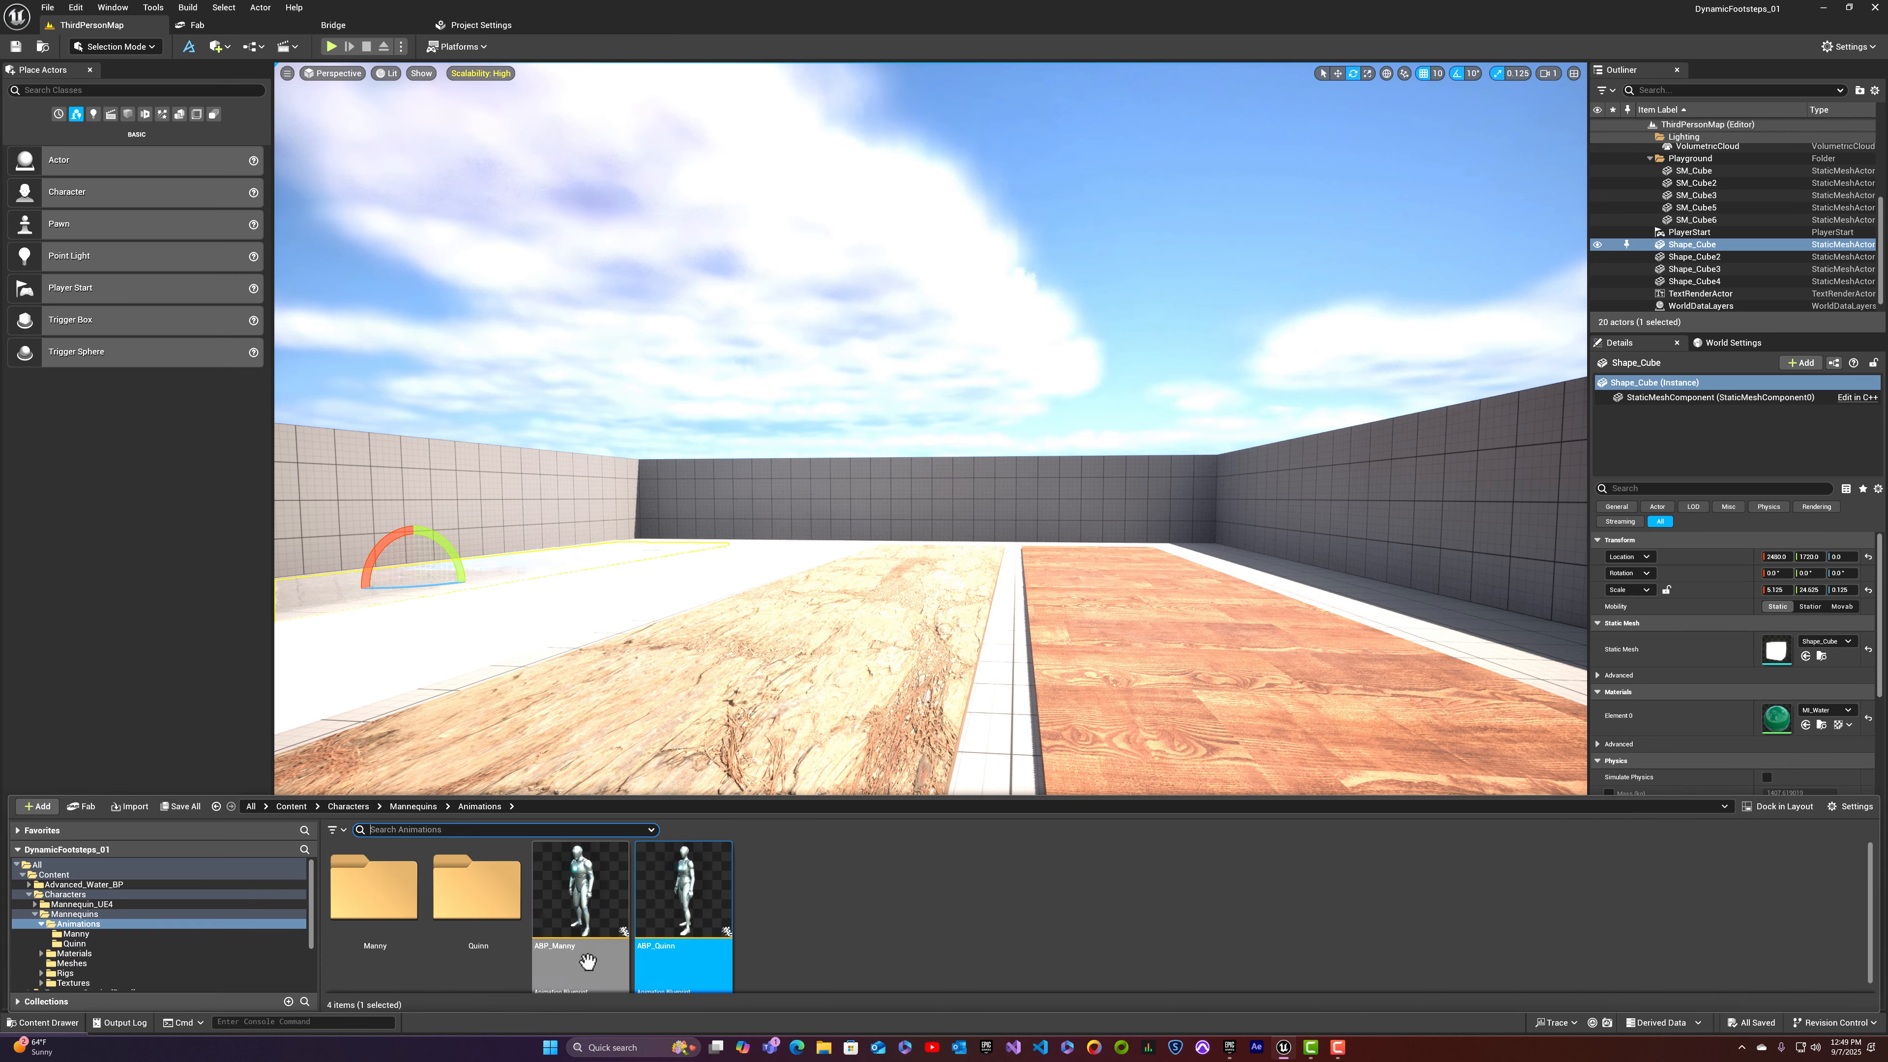
pyautogui.click(589, 962)
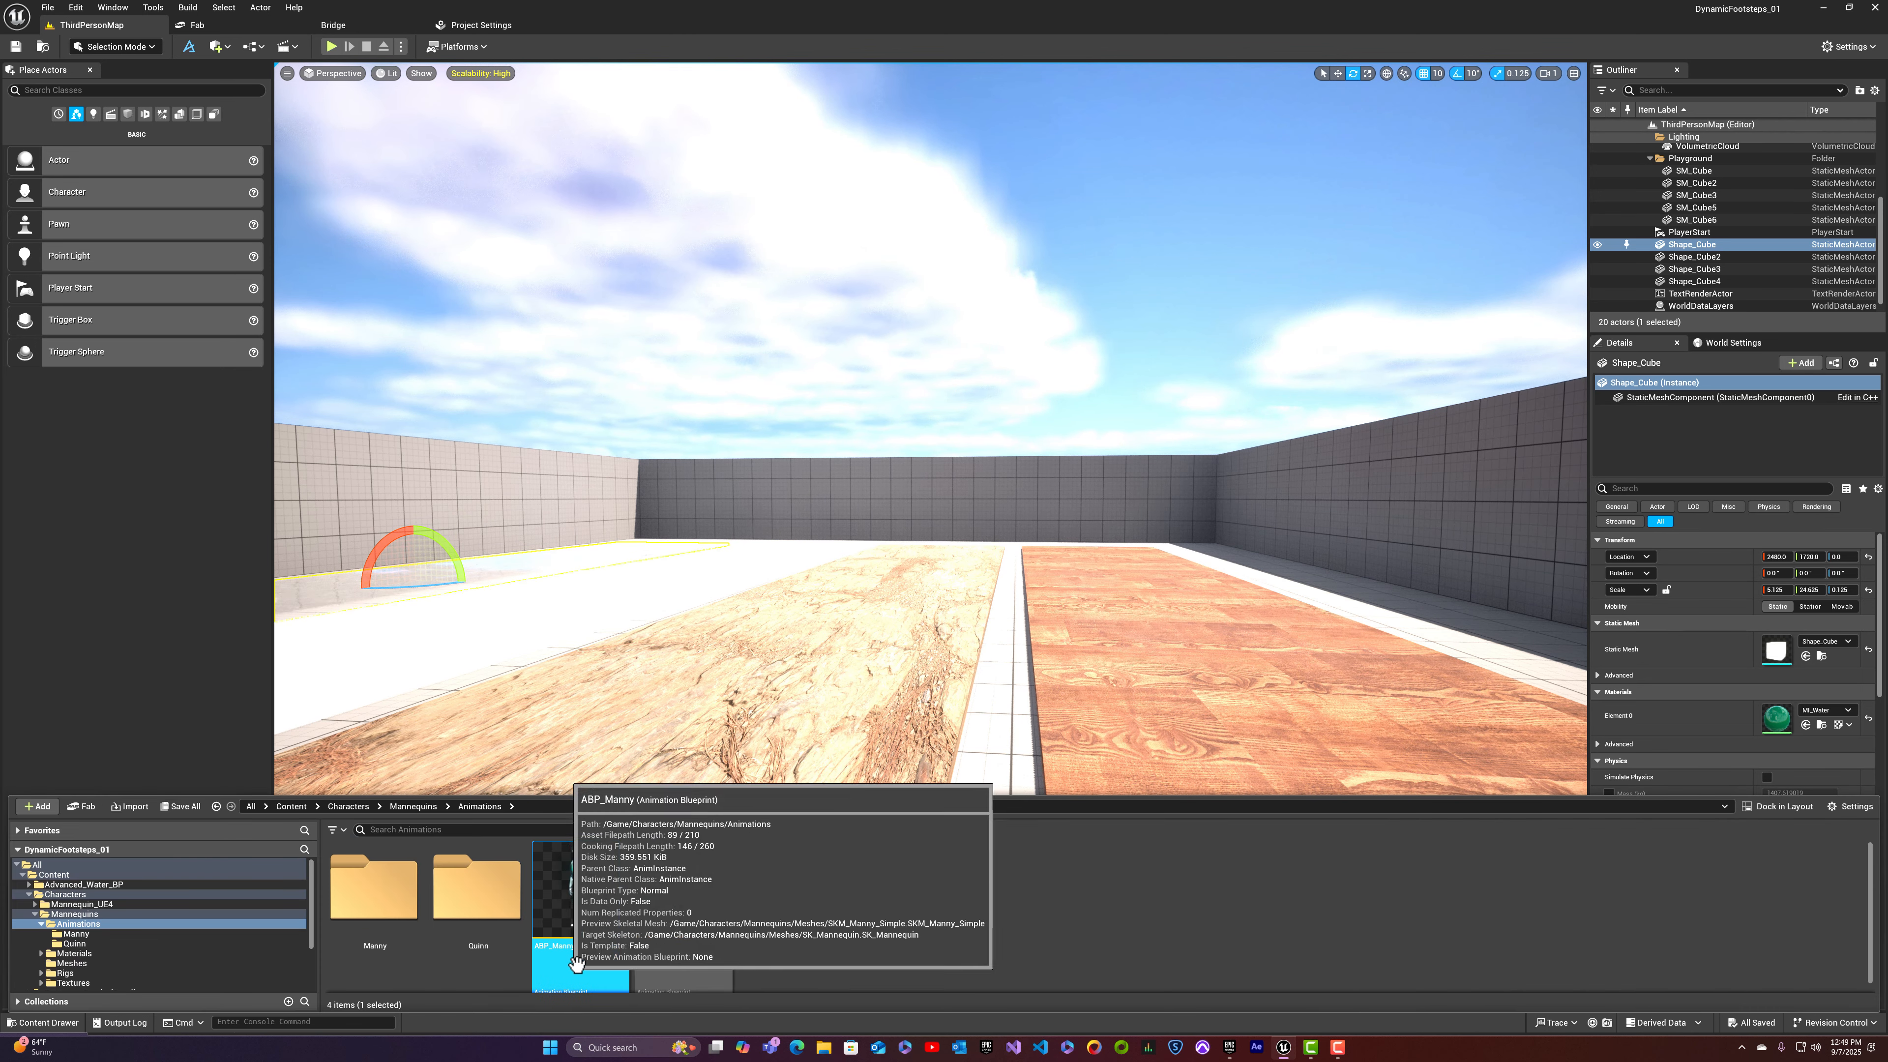
pyautogui.moveTo(599, 963)
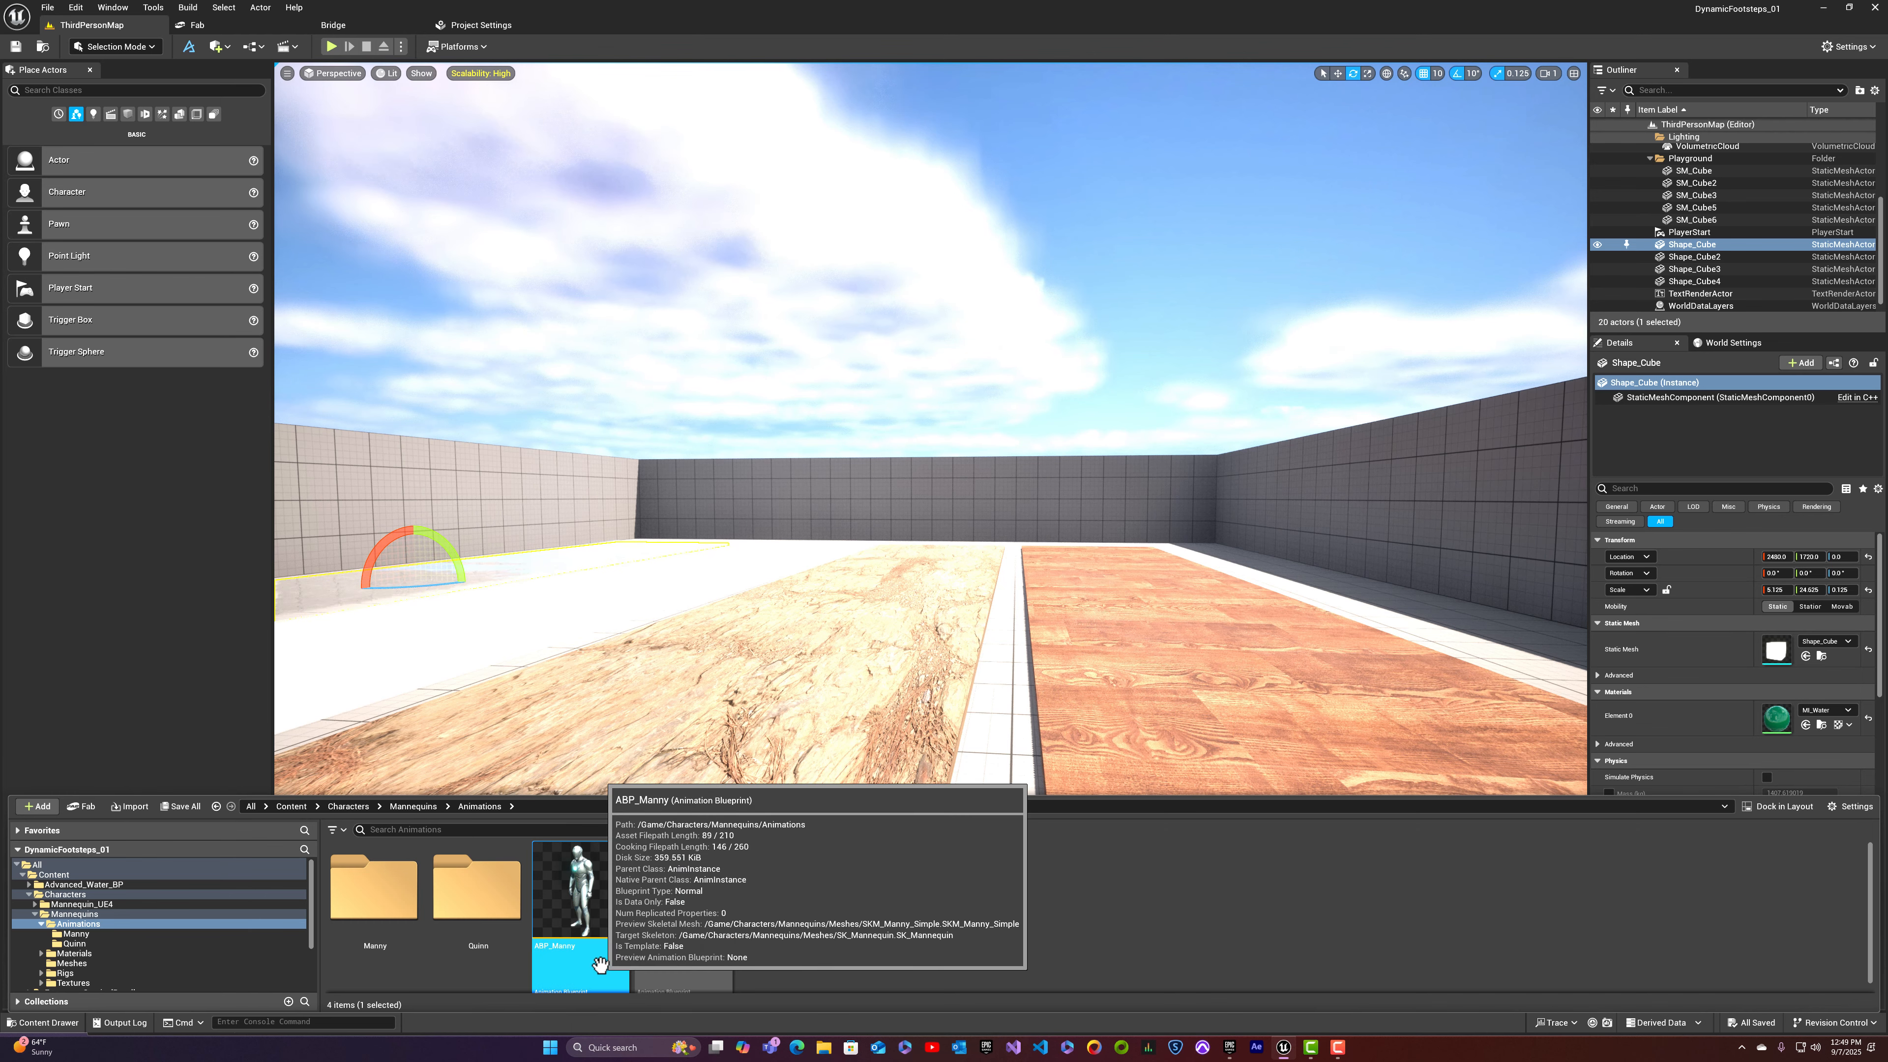
pyautogui.doubleClick(600, 963)
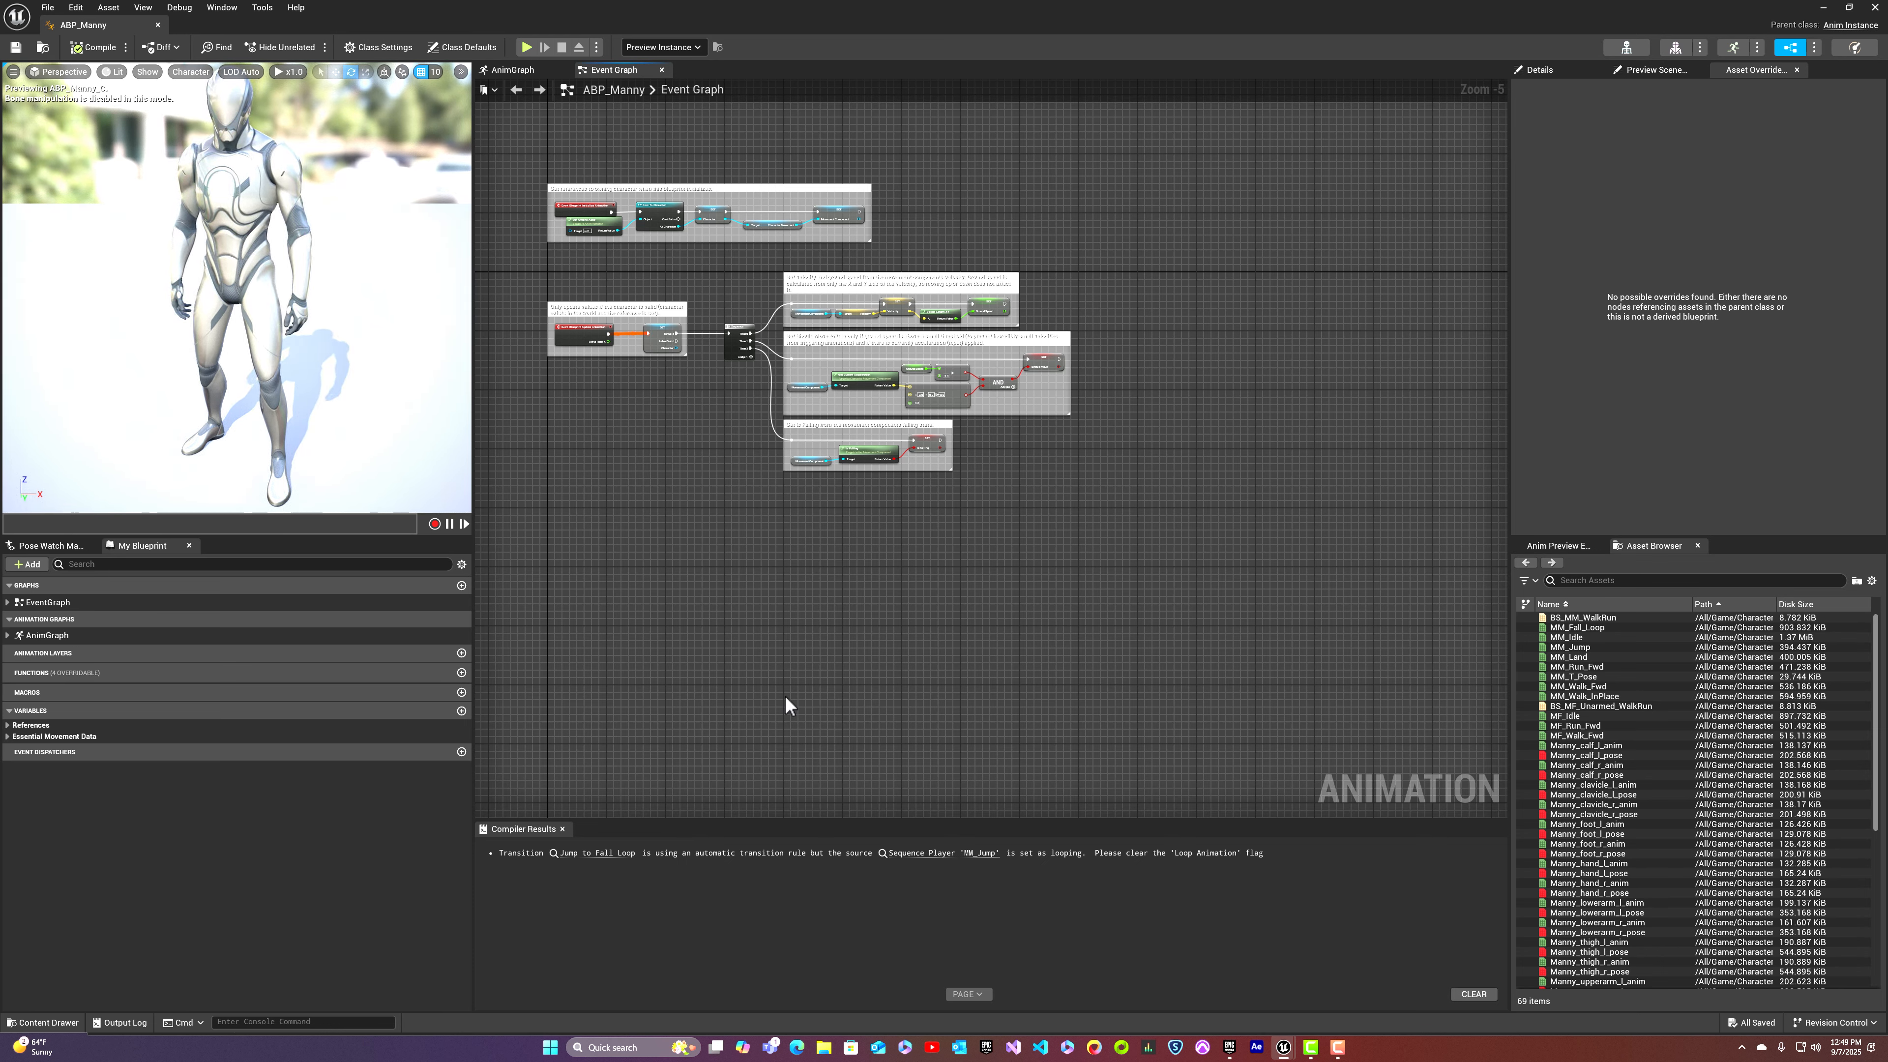
# Step: Add the AnimNotify Footfall event in an empty area of the event graph below the Set Is Falling section
pyautogui.moveTo(905, 555); pyautogui.dragTo(1066, 535, button='right')
pyautogui.scroll(4, 899, 589)
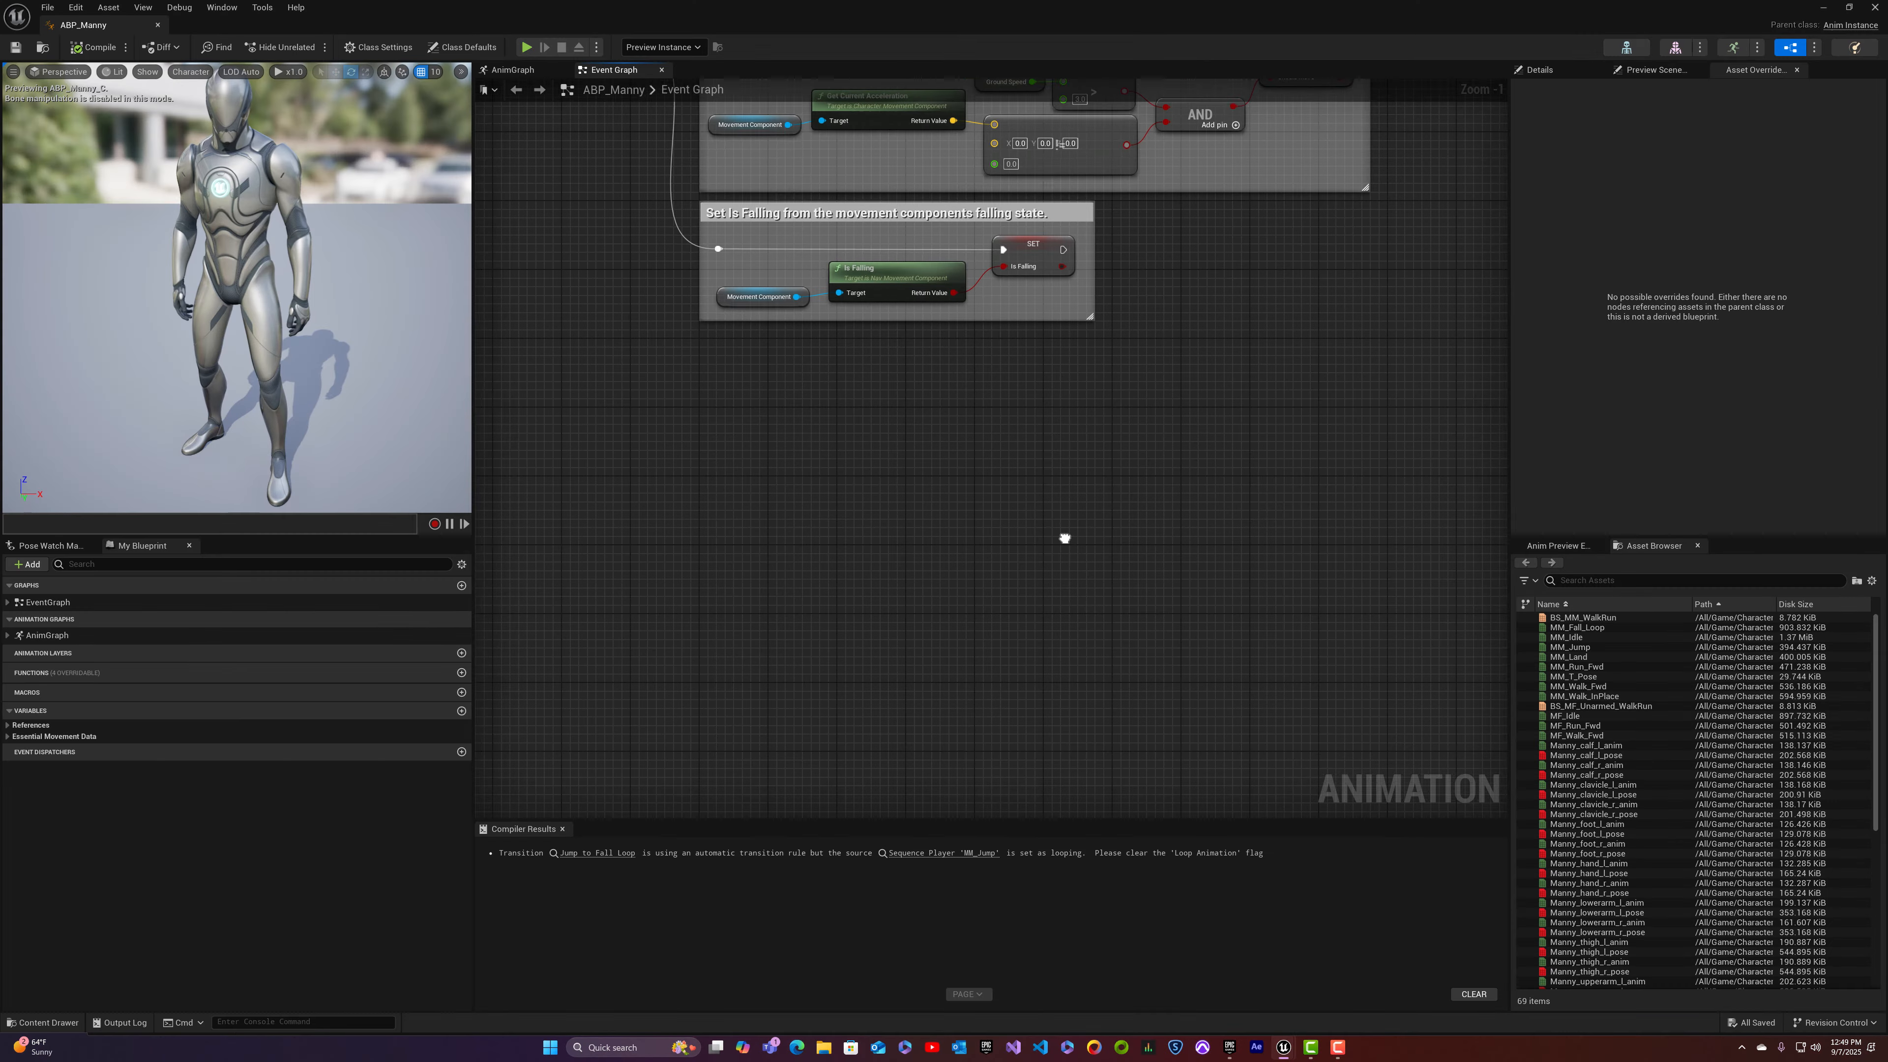
pyautogui.rightClick(887, 521)
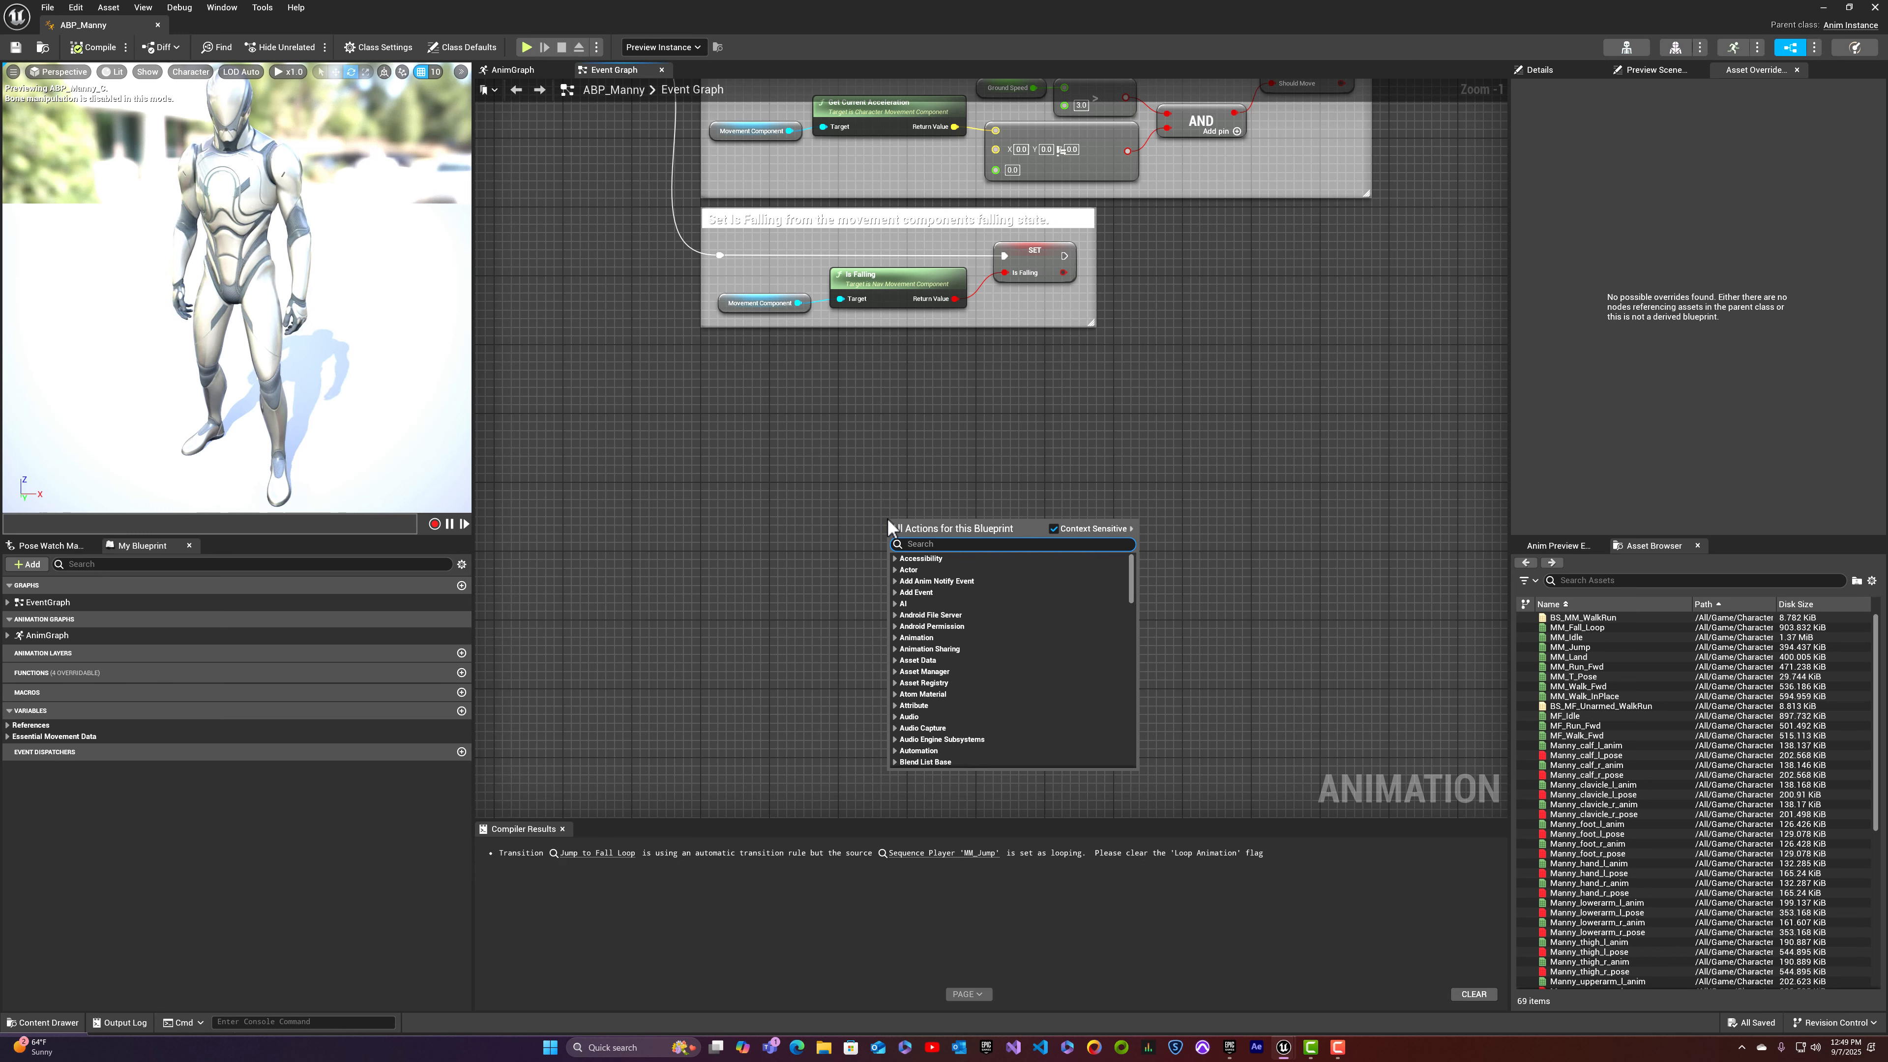
pyautogui.write('Footfall')
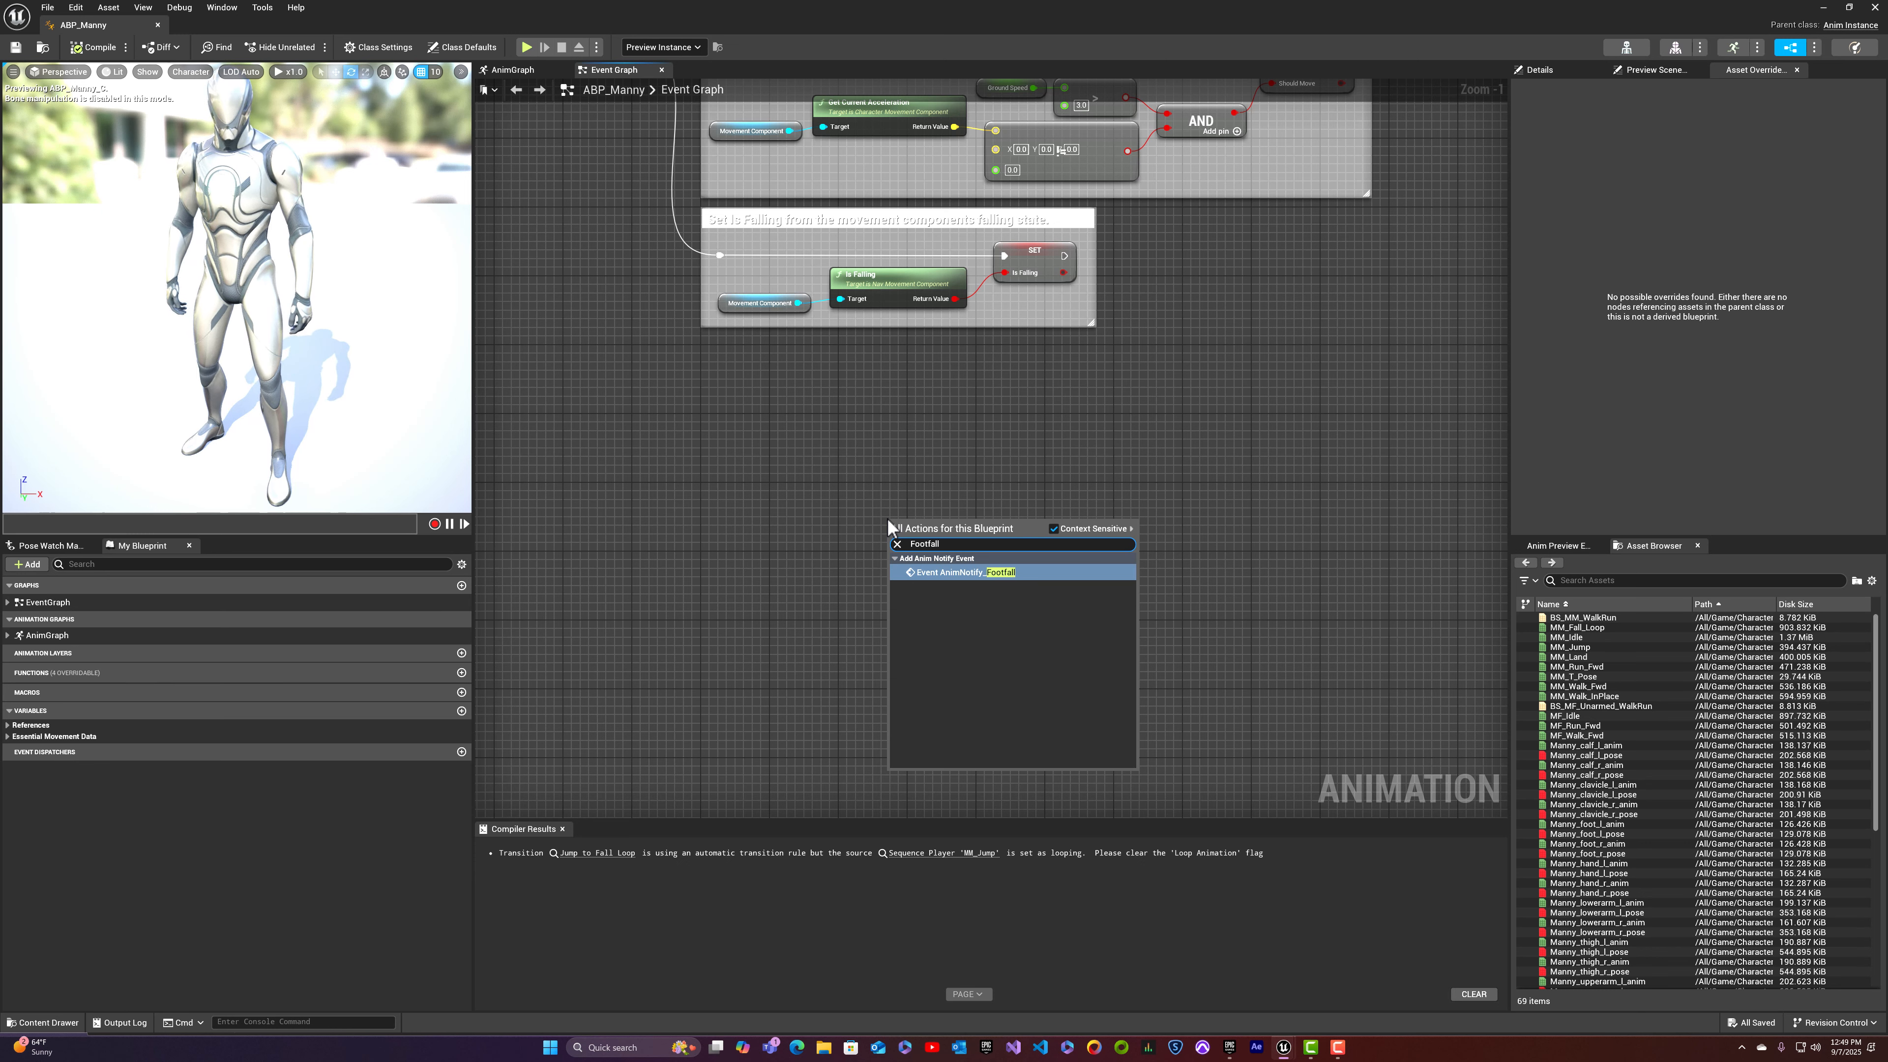
pyautogui.click(948, 574)
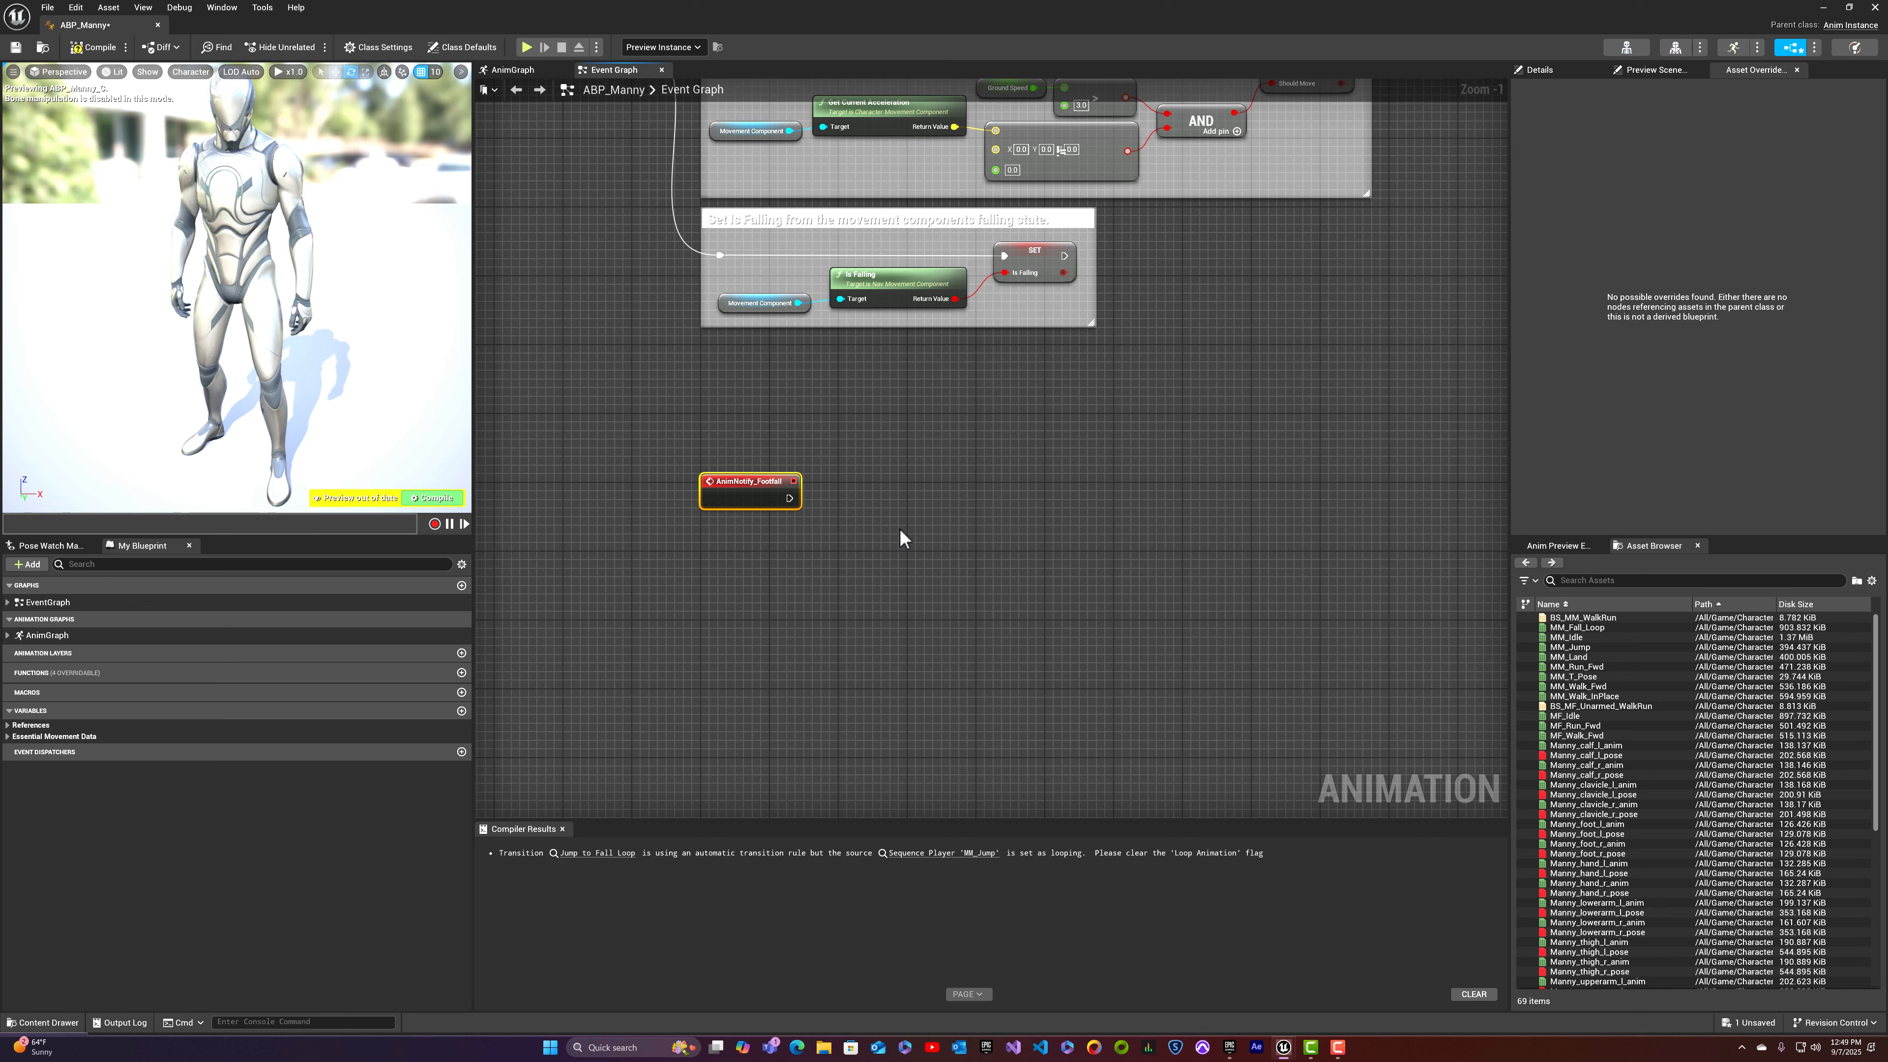
# Step: Add a Try Get Pawn Owner node and place it just below the Footfall notify event
pyautogui.rightClick(789, 552)
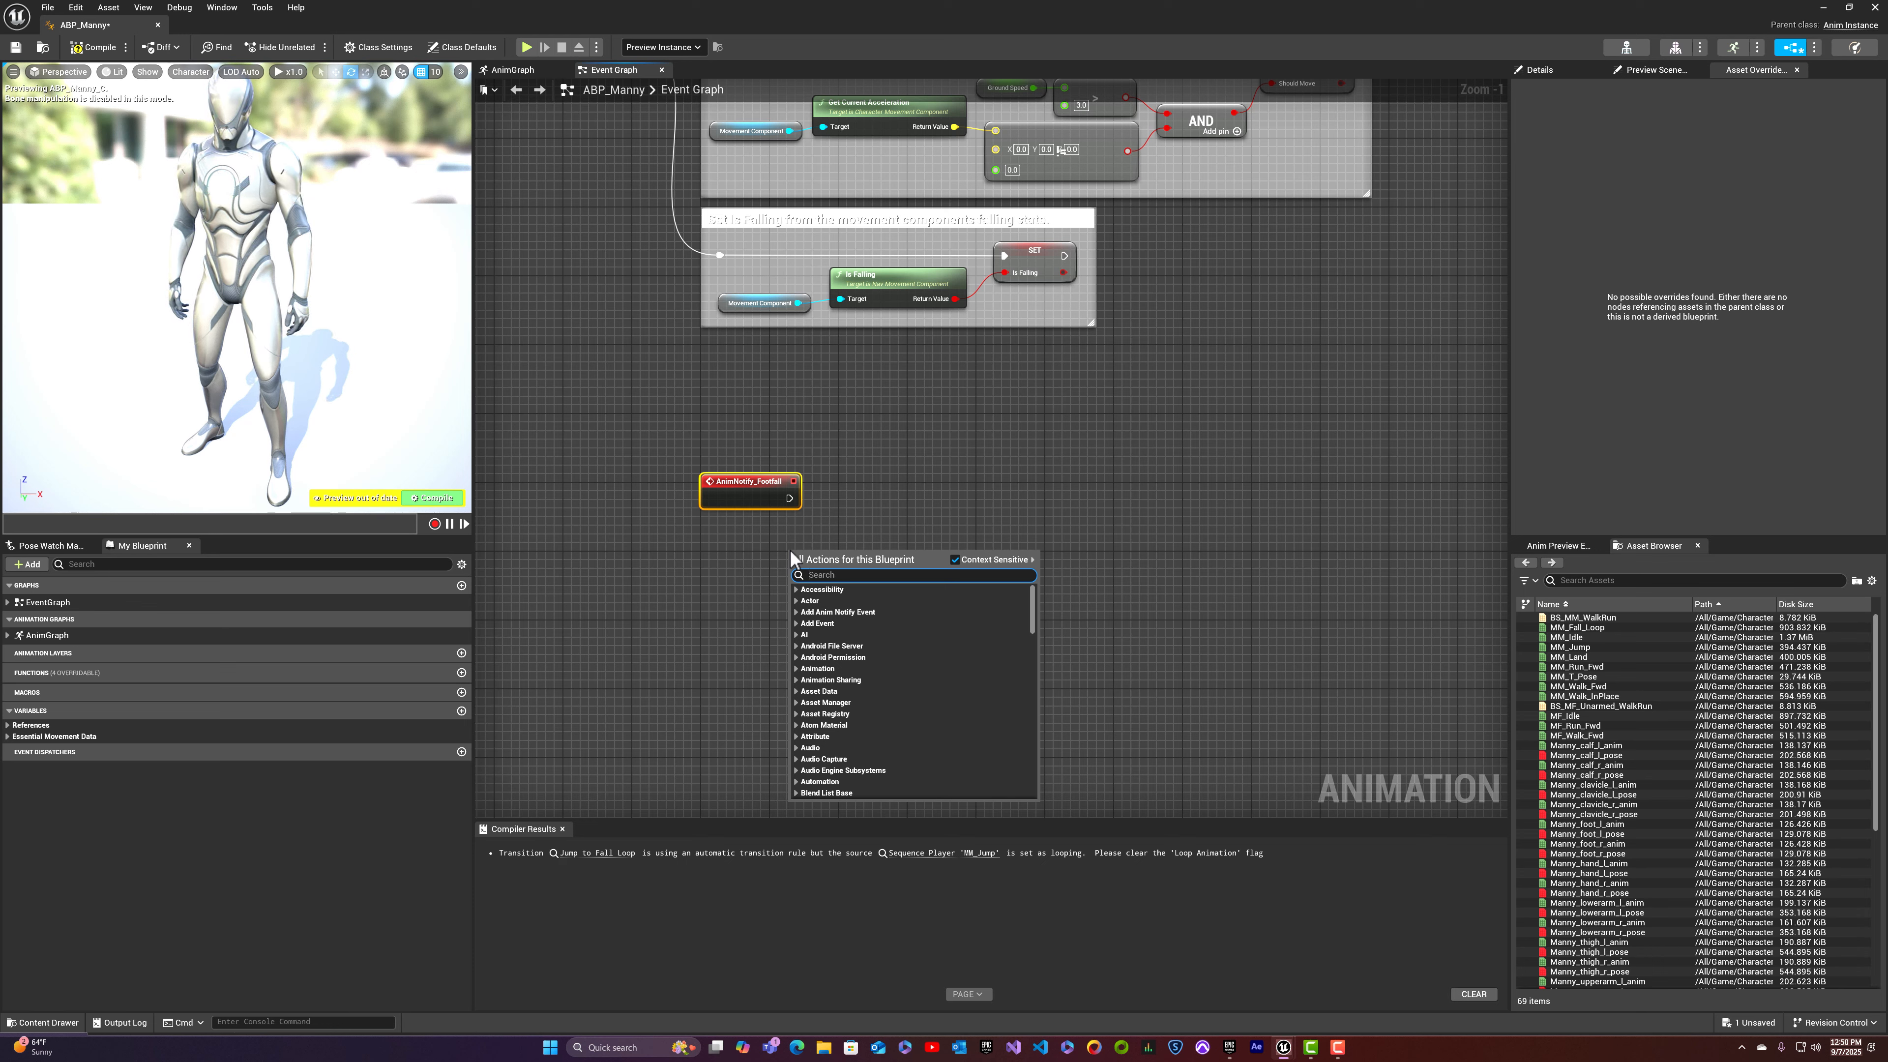
pyautogui.write('try get pawn owner')
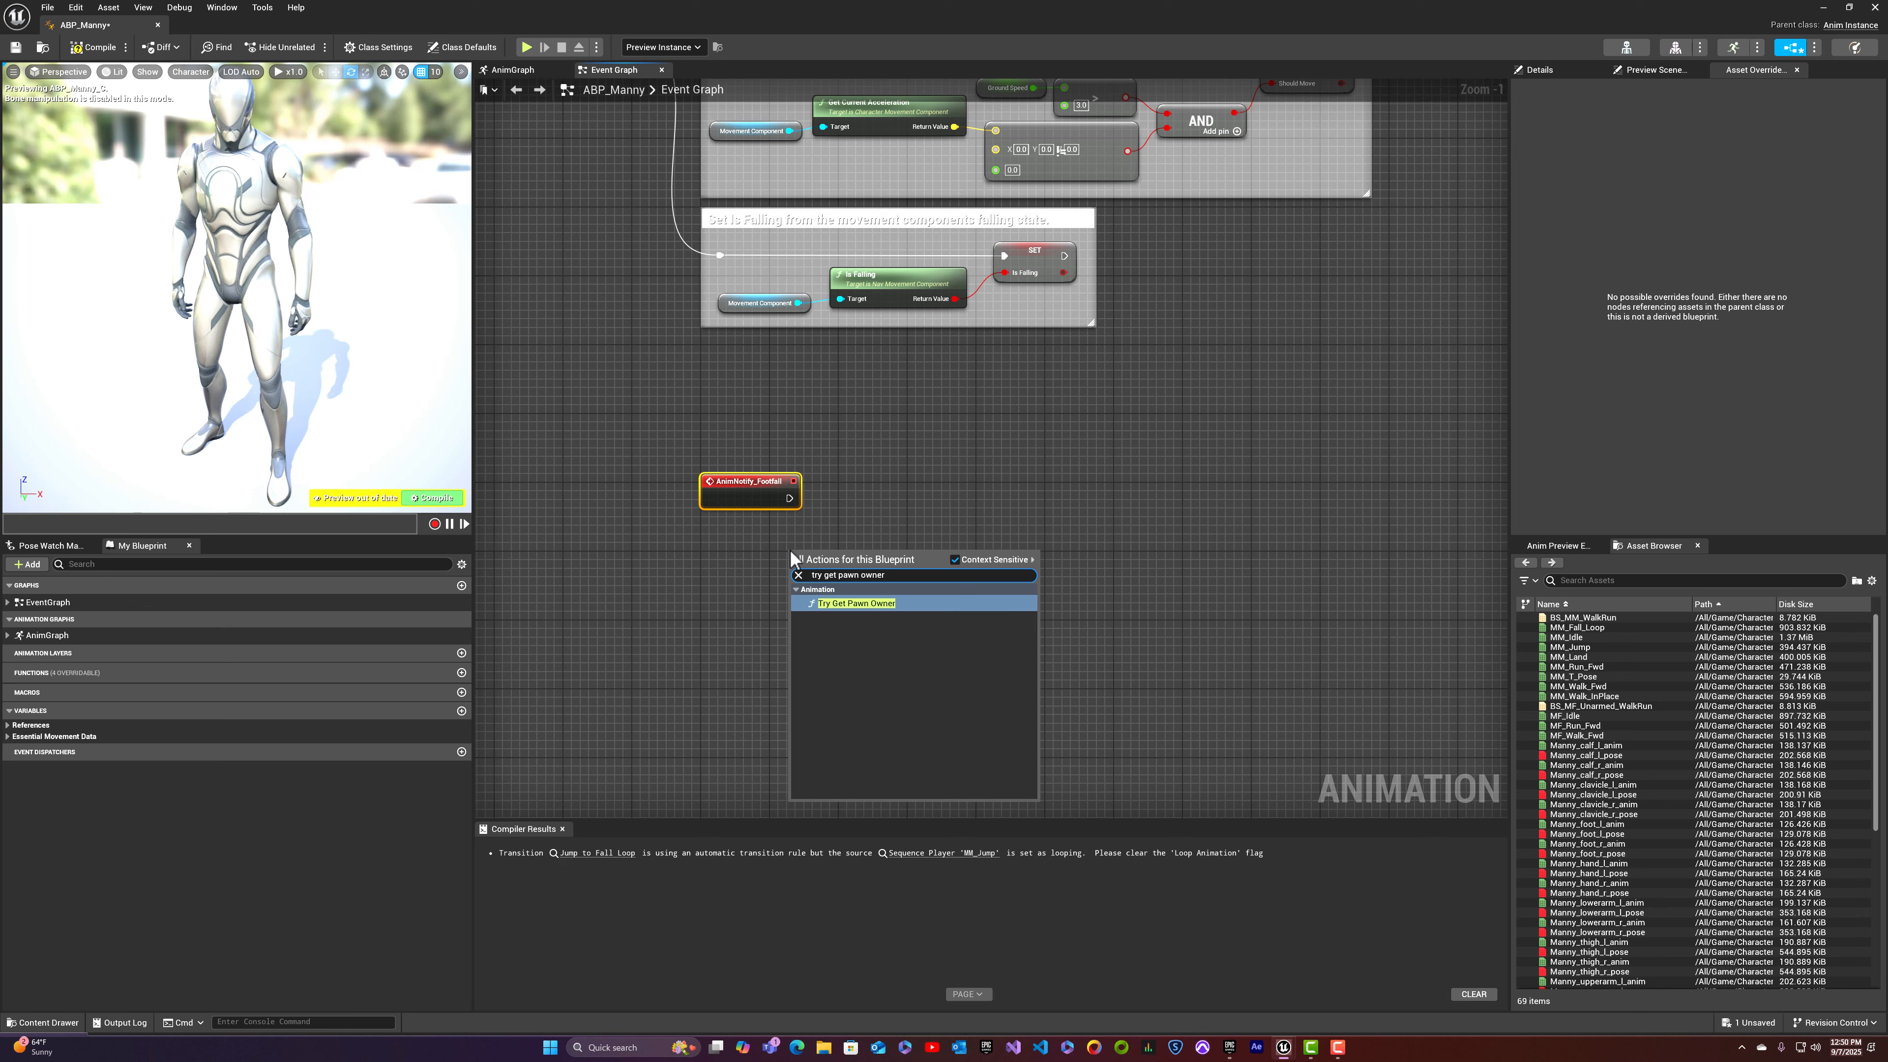
pyautogui.click(840, 604)
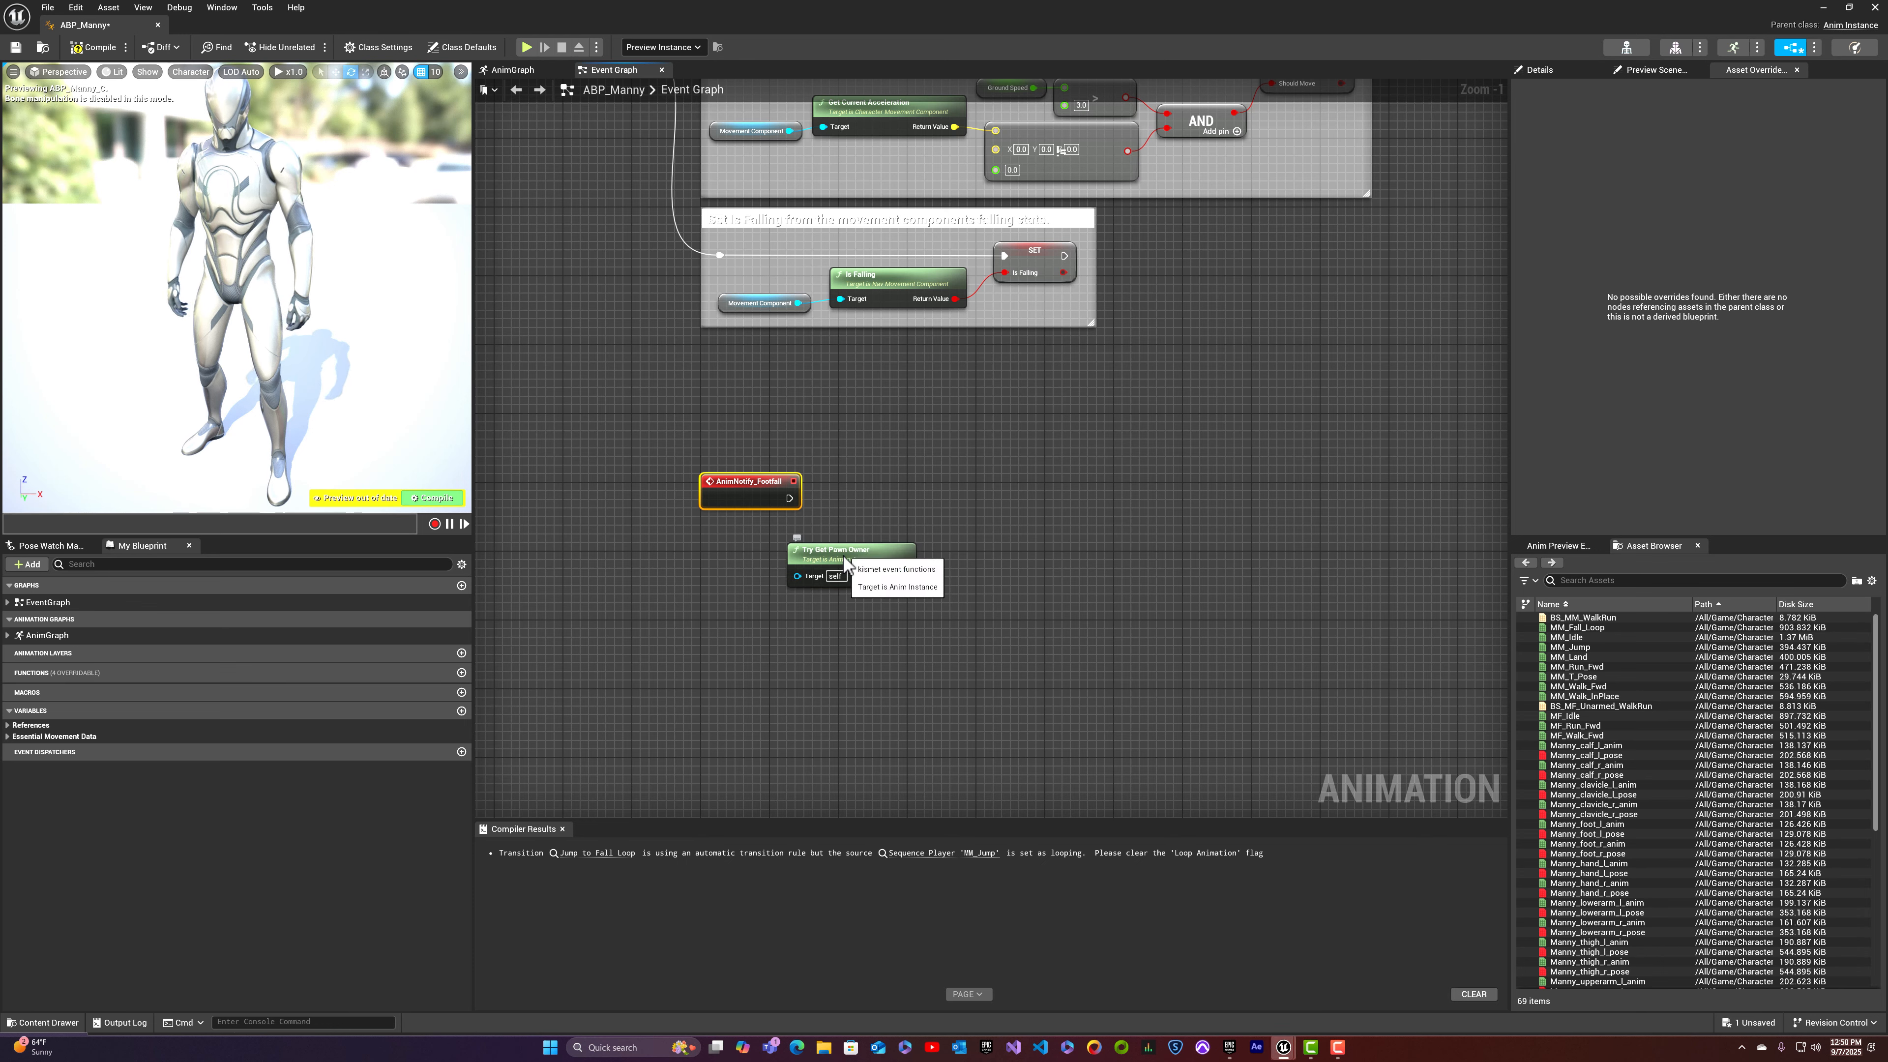
pyautogui.moveTo(811, 579); pyautogui.dragTo(774, 596)
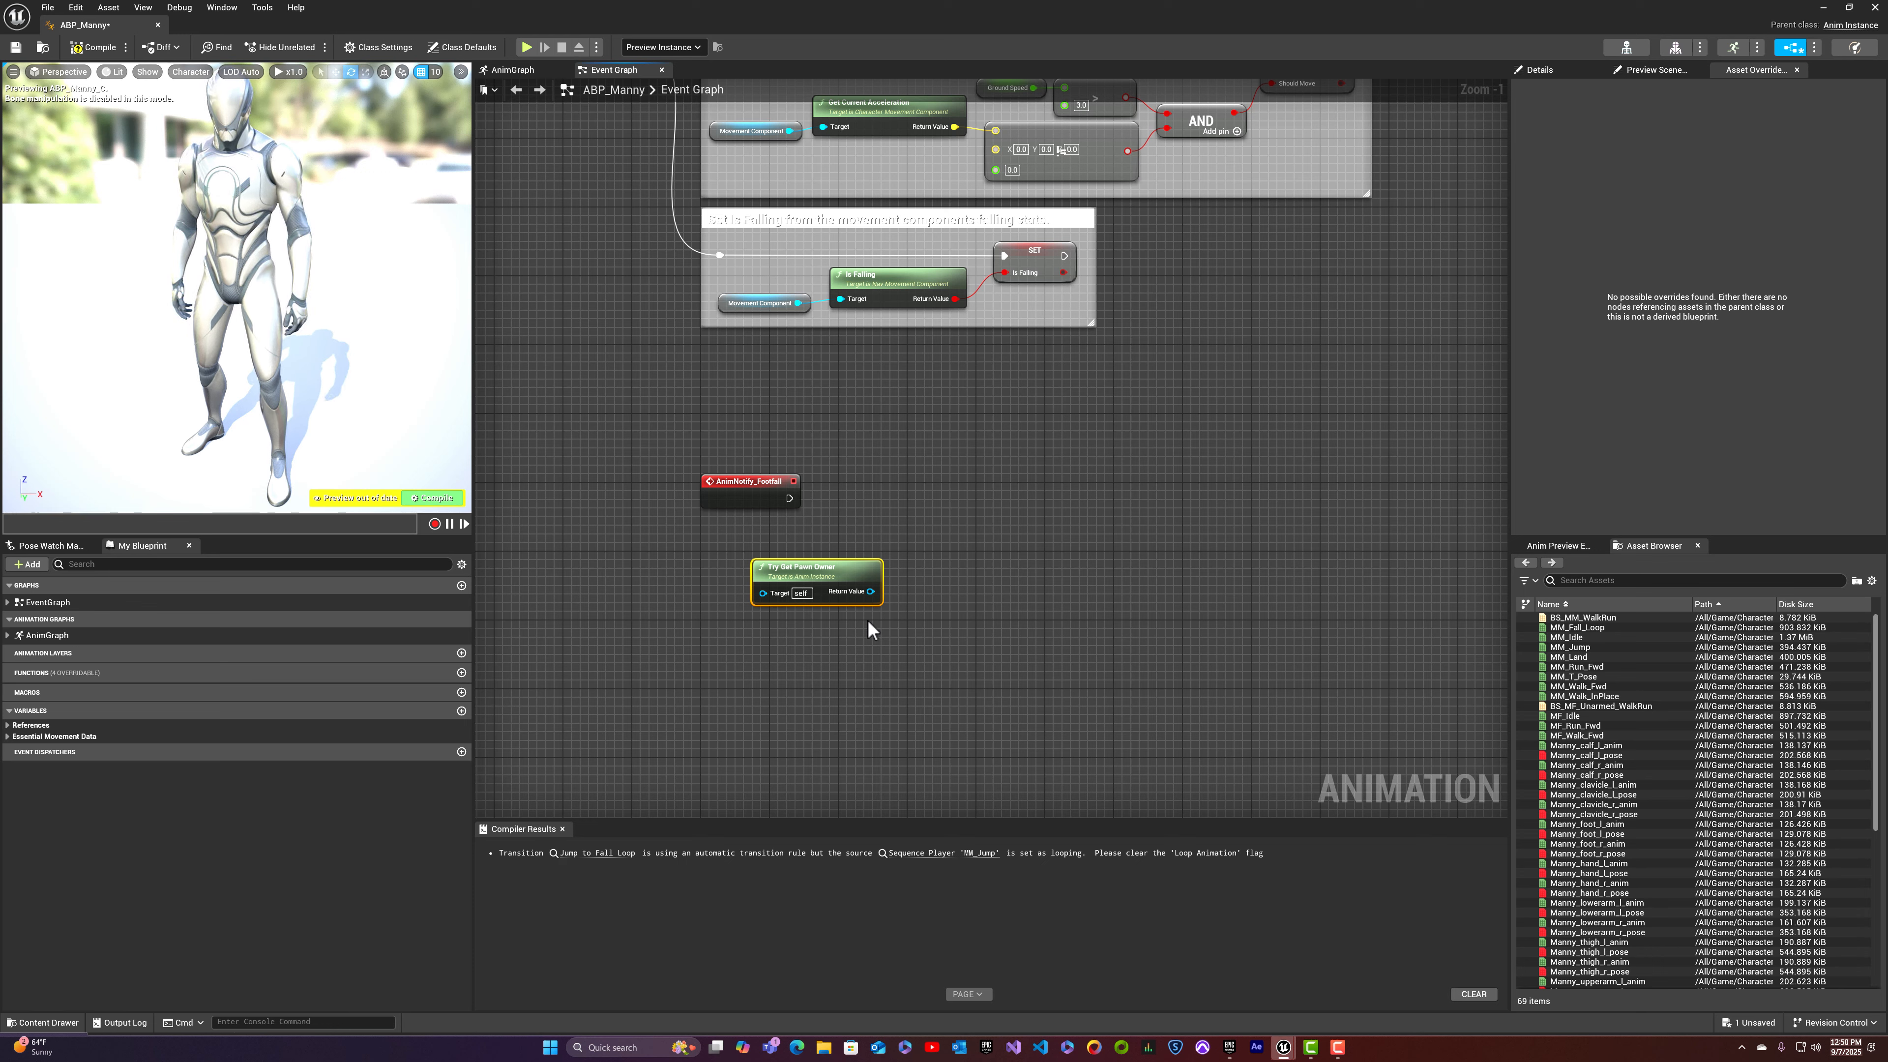
# Step: Cast the pawn owner to BP_ThirdPersonCharacter and connect the Footfall event's execution to the cast node
pyautogui.moveTo(872, 593); pyautogui.dragTo(957, 513)
pyautogui.write('cast to BP')
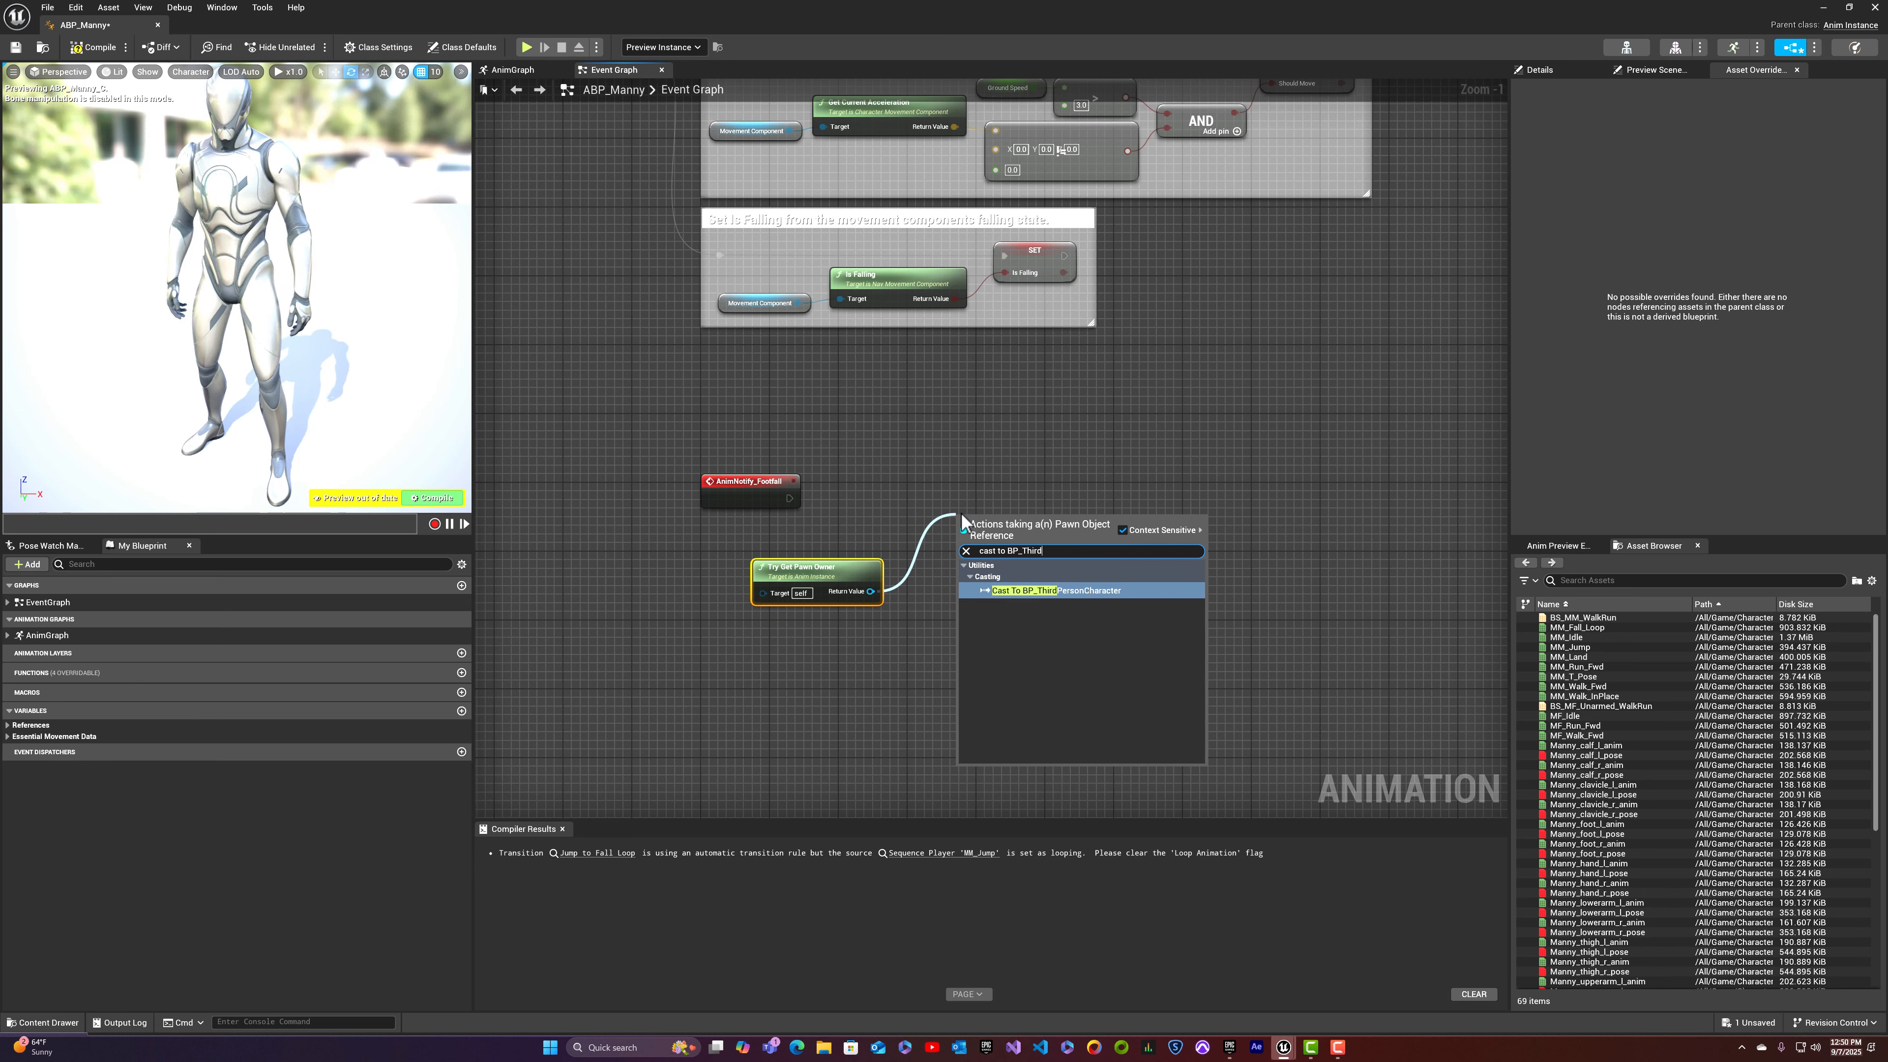
pyautogui.write('_Third')
pyautogui.click(1048, 590)
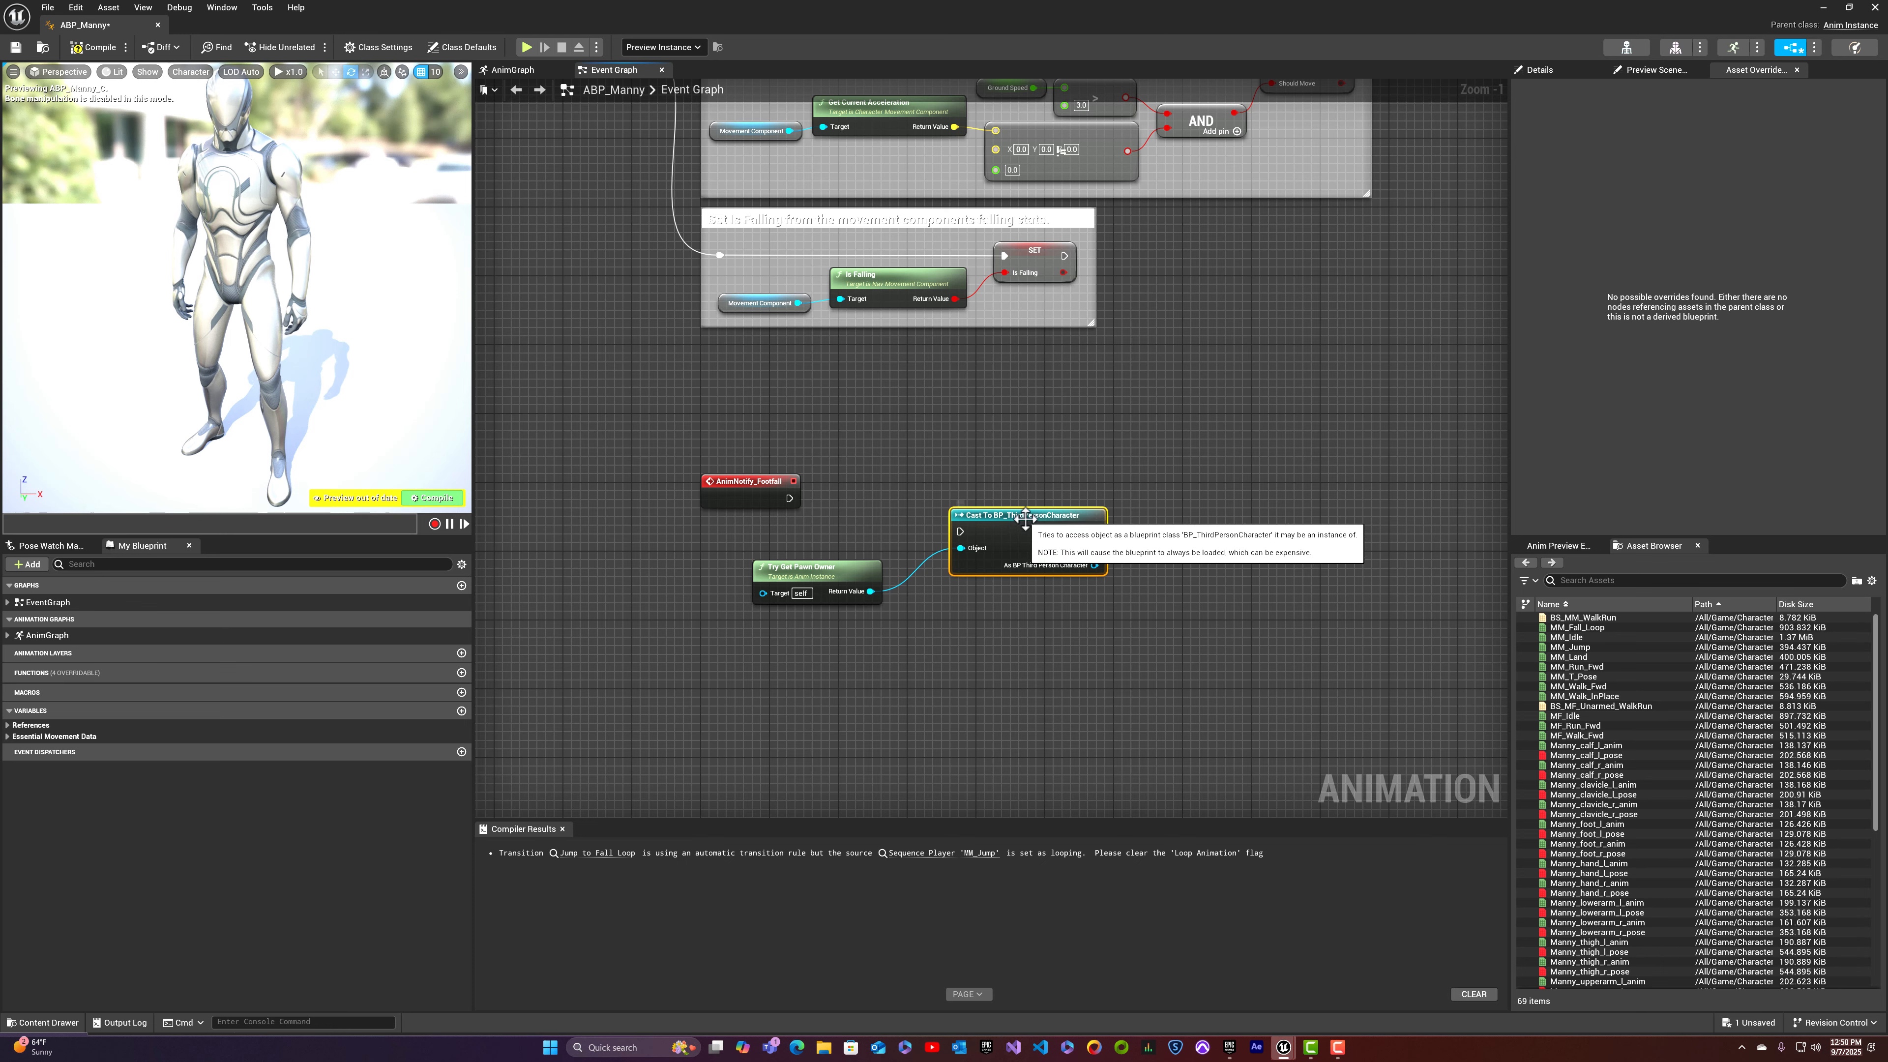
pyautogui.moveTo(1029, 513); pyautogui.dragTo(1012, 481)
pyautogui.moveTo(790, 498); pyautogui.dragTo(943, 497)
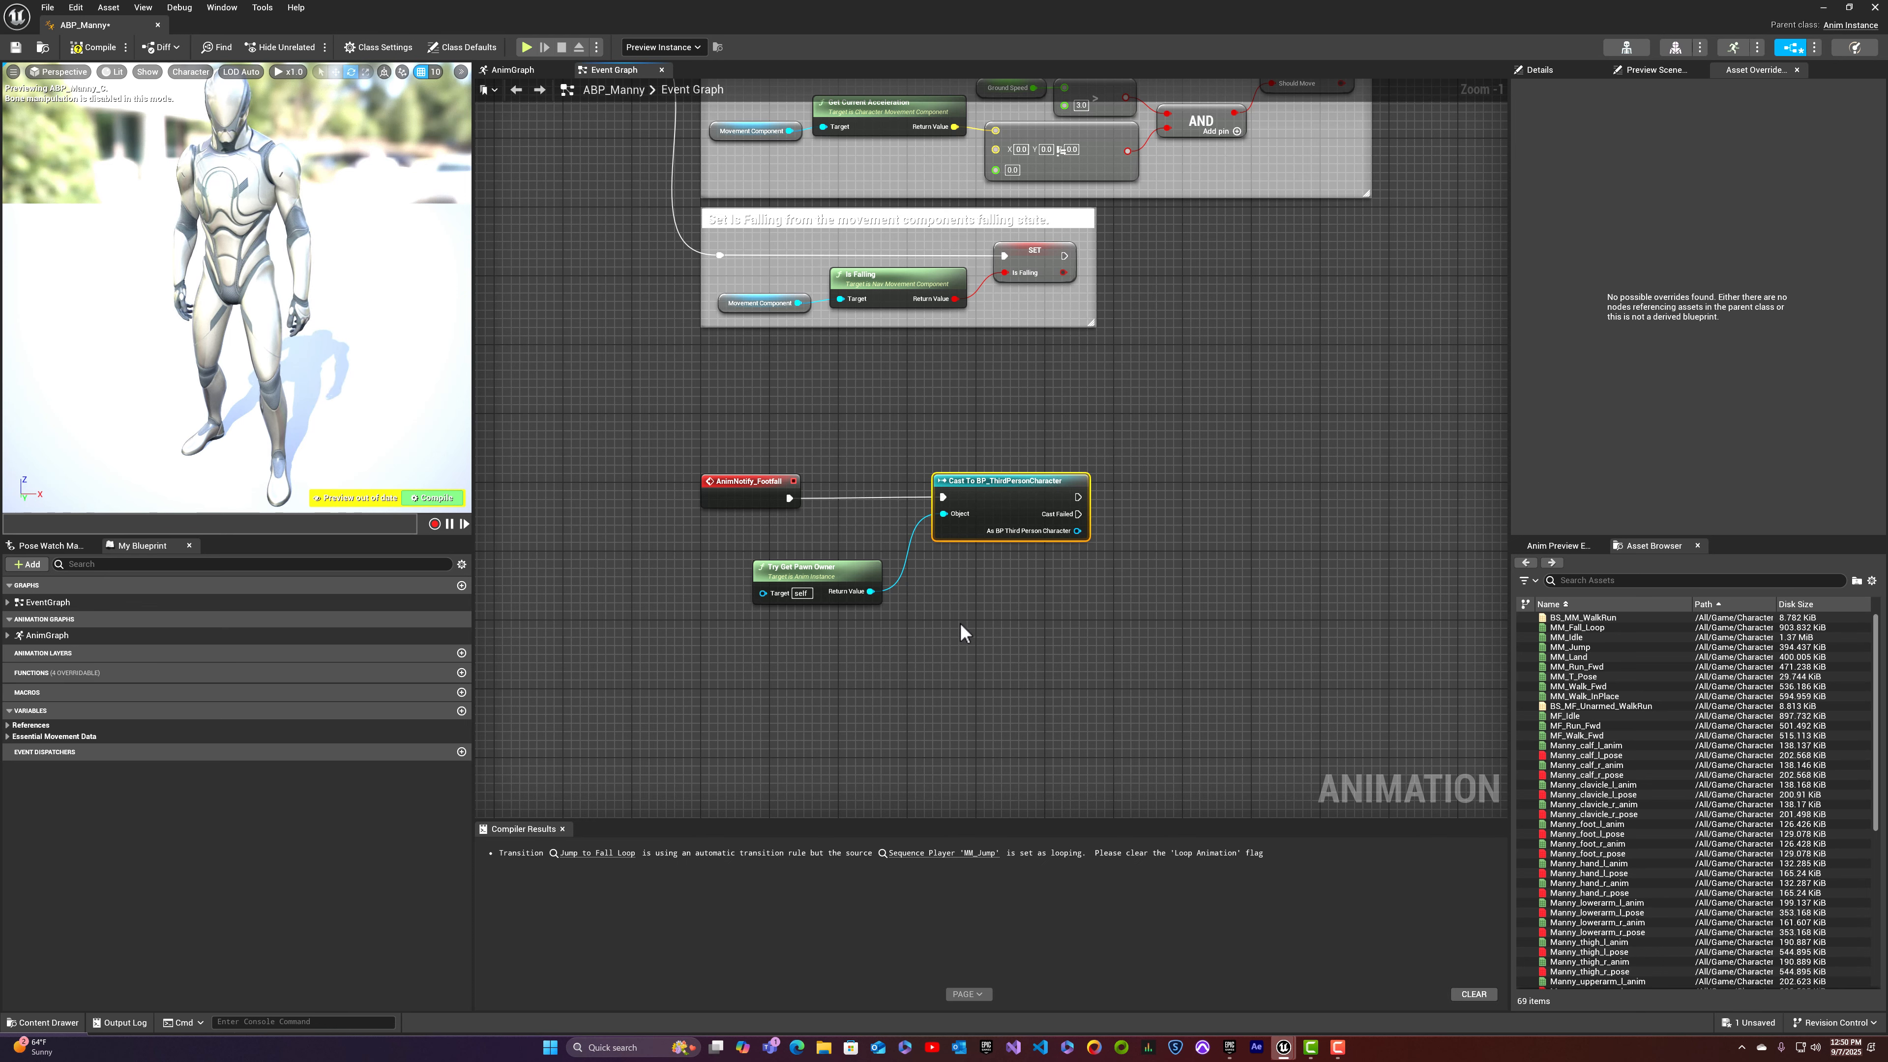
# Step: Add a Print String node after the successful cast, and compile and save ABP_Manny
pyautogui.moveTo(1054, 607); pyautogui.dragTo(1046, 625, button='right')
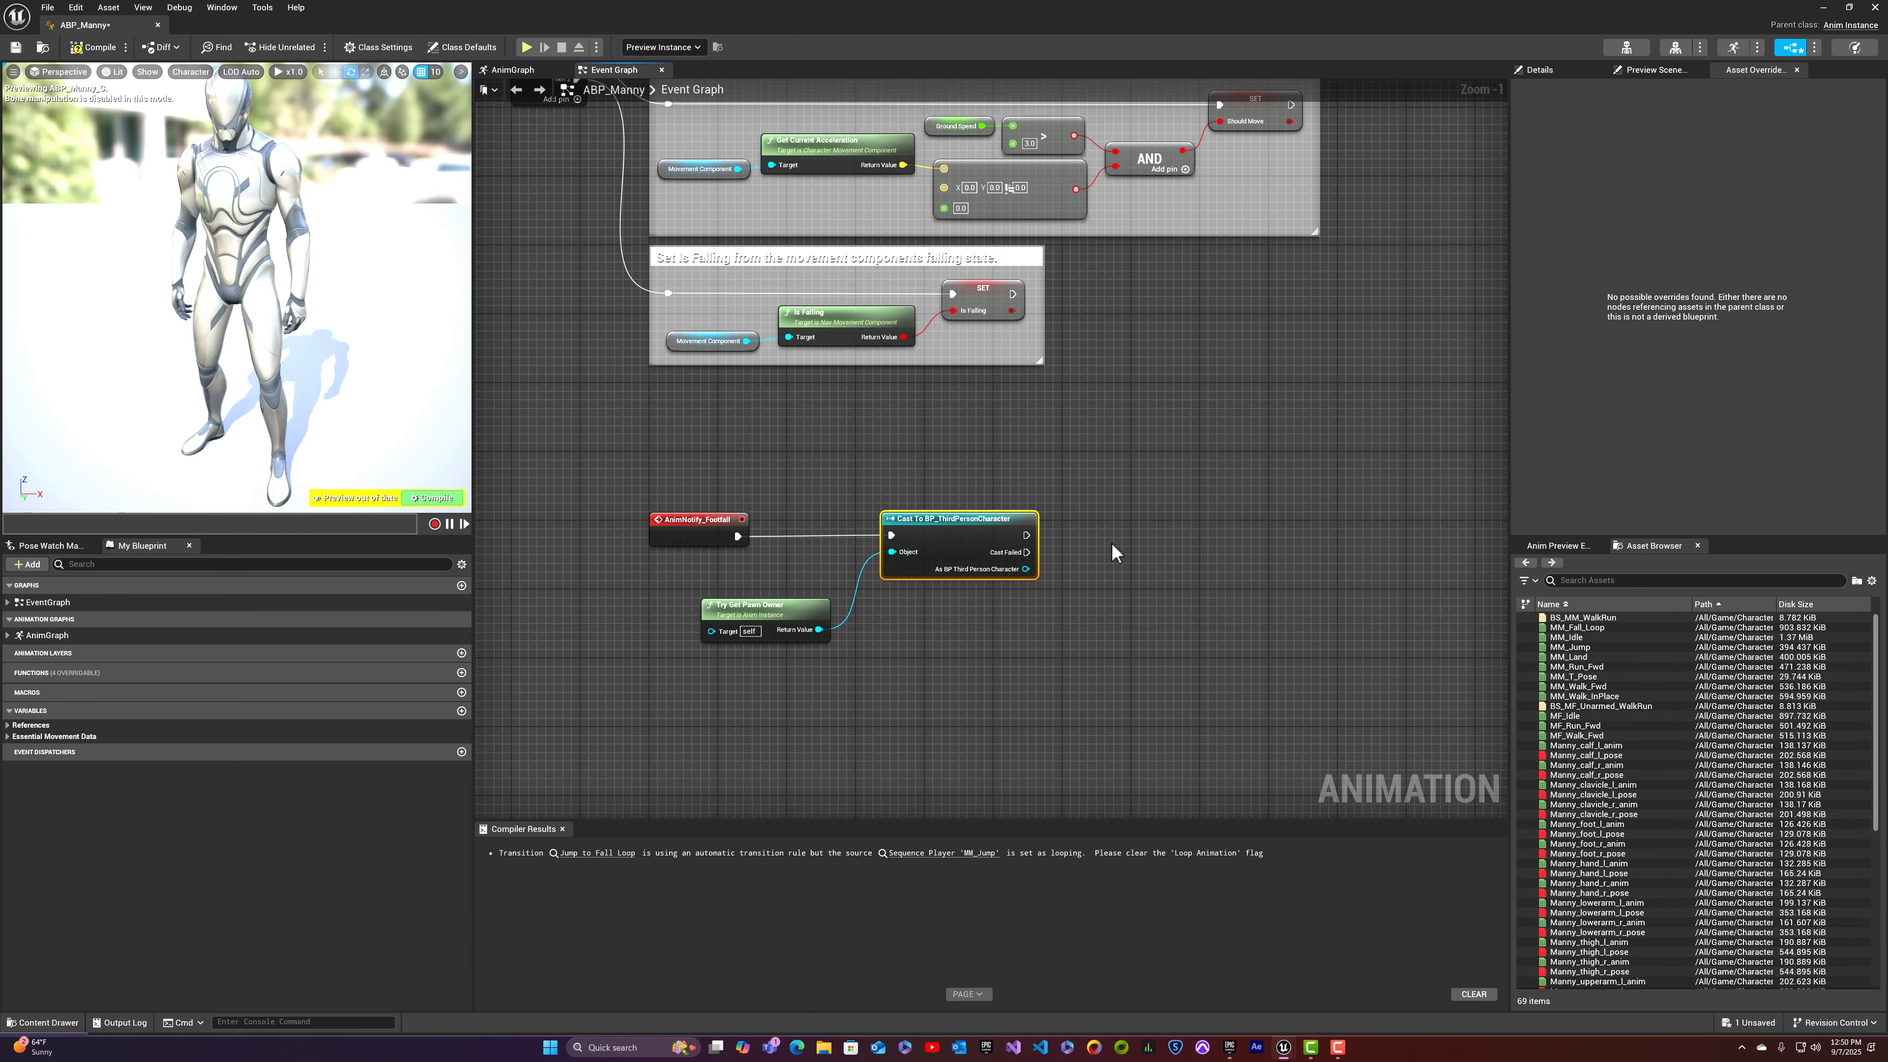
pyautogui.moveTo(1026, 535); pyautogui.dragTo(1094, 536)
pyautogui.write('print string')
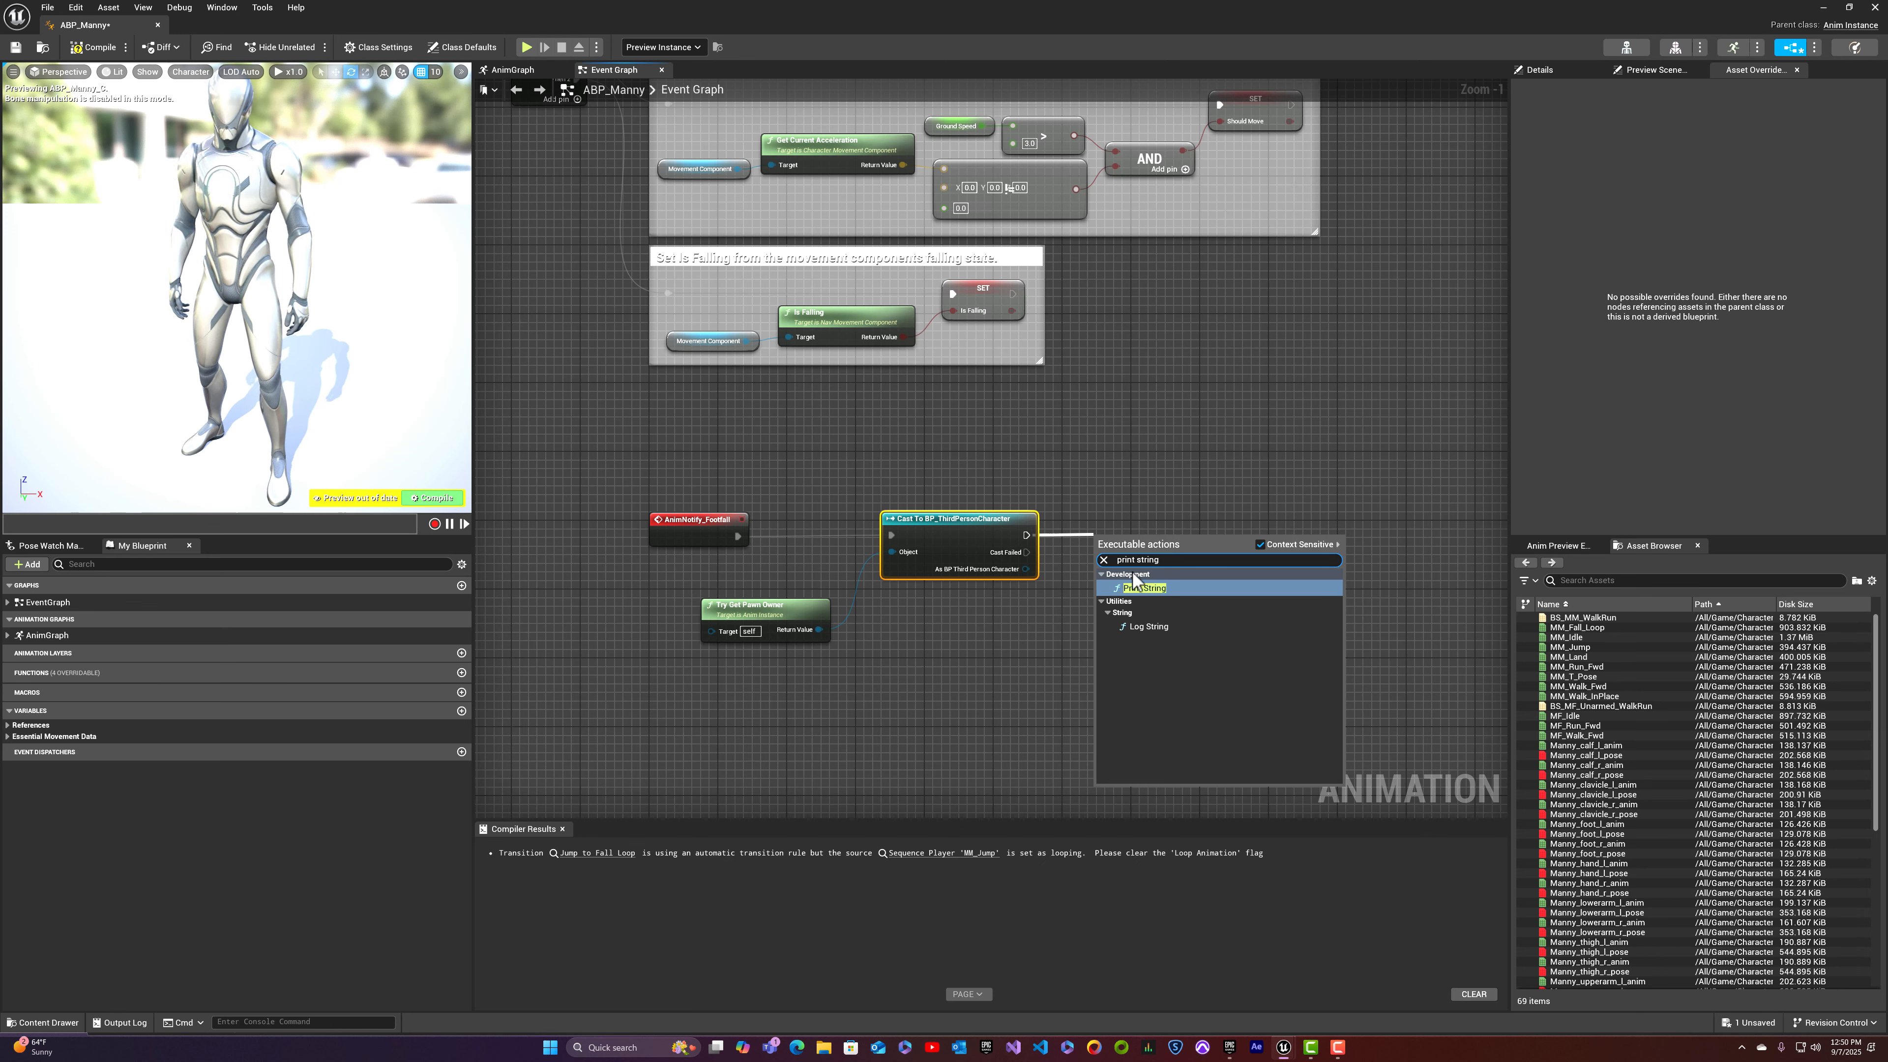
pyautogui.click(1141, 588)
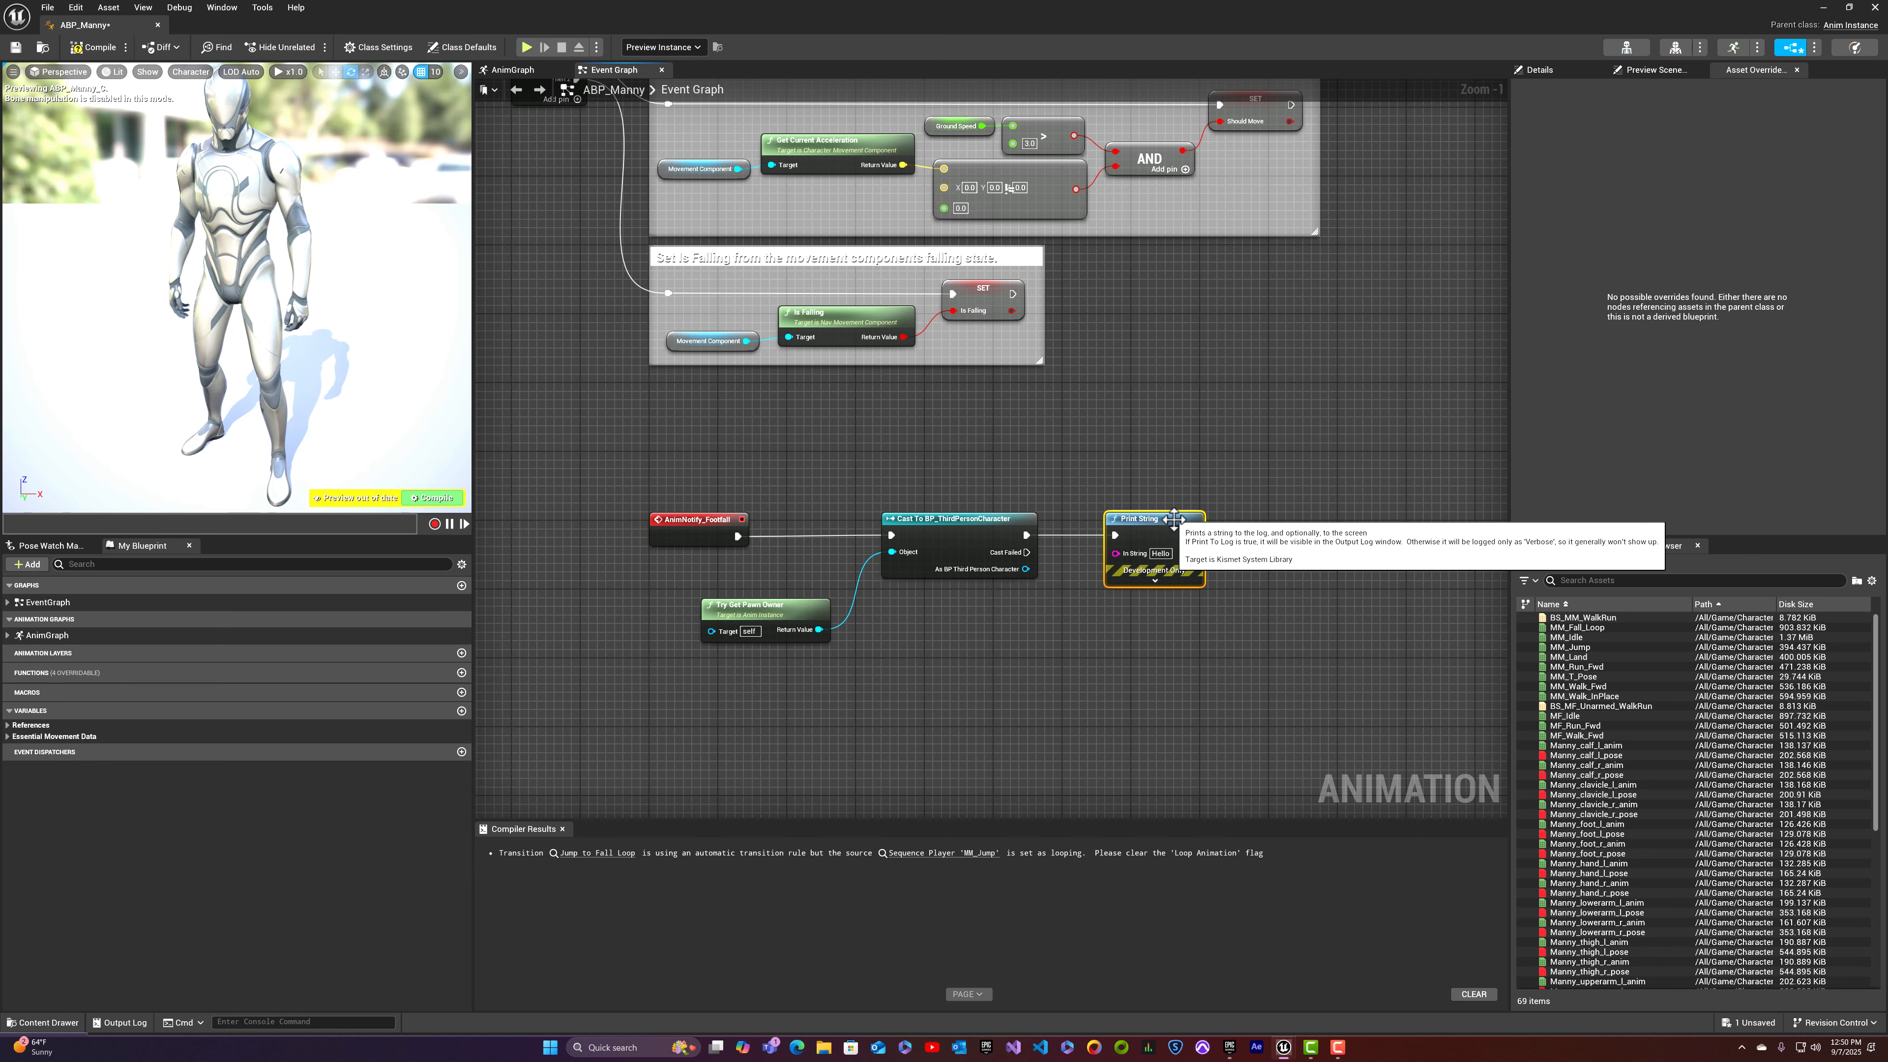
pyautogui.click(95, 49)
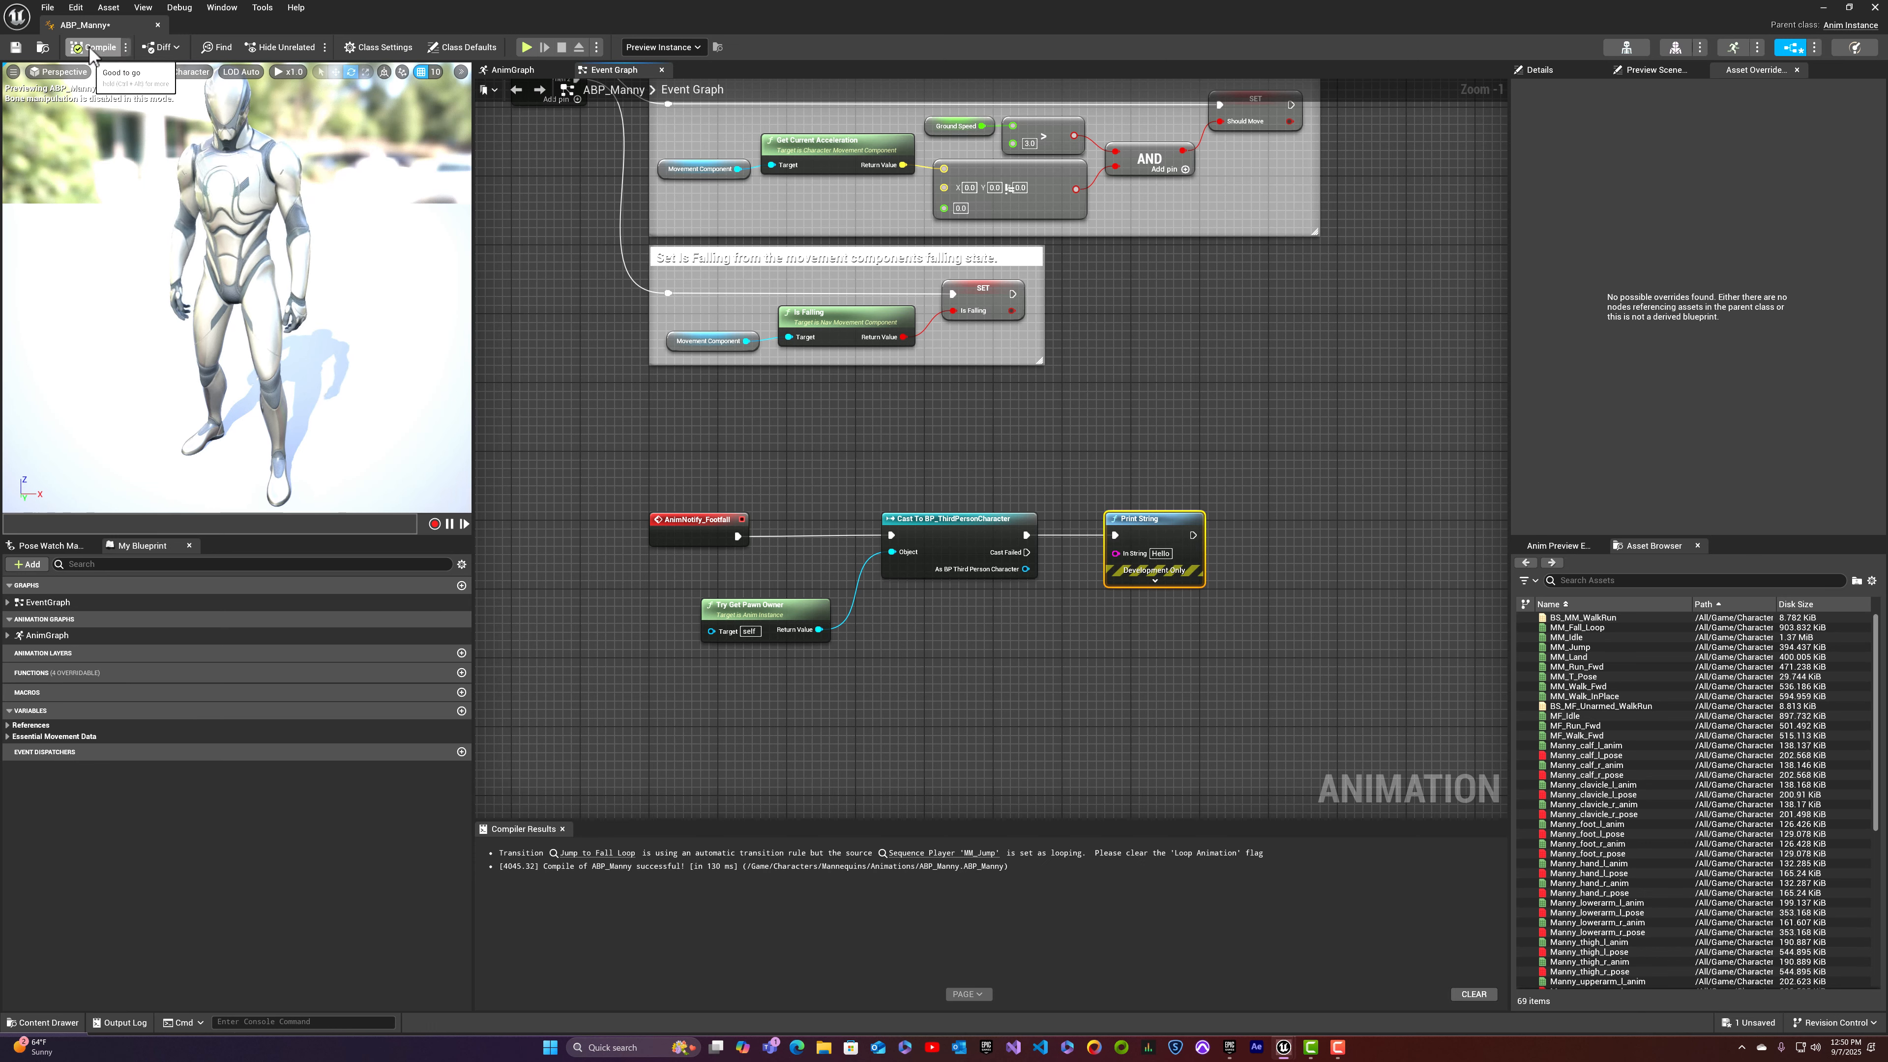
pyautogui.hotkey('ctrl', 's')
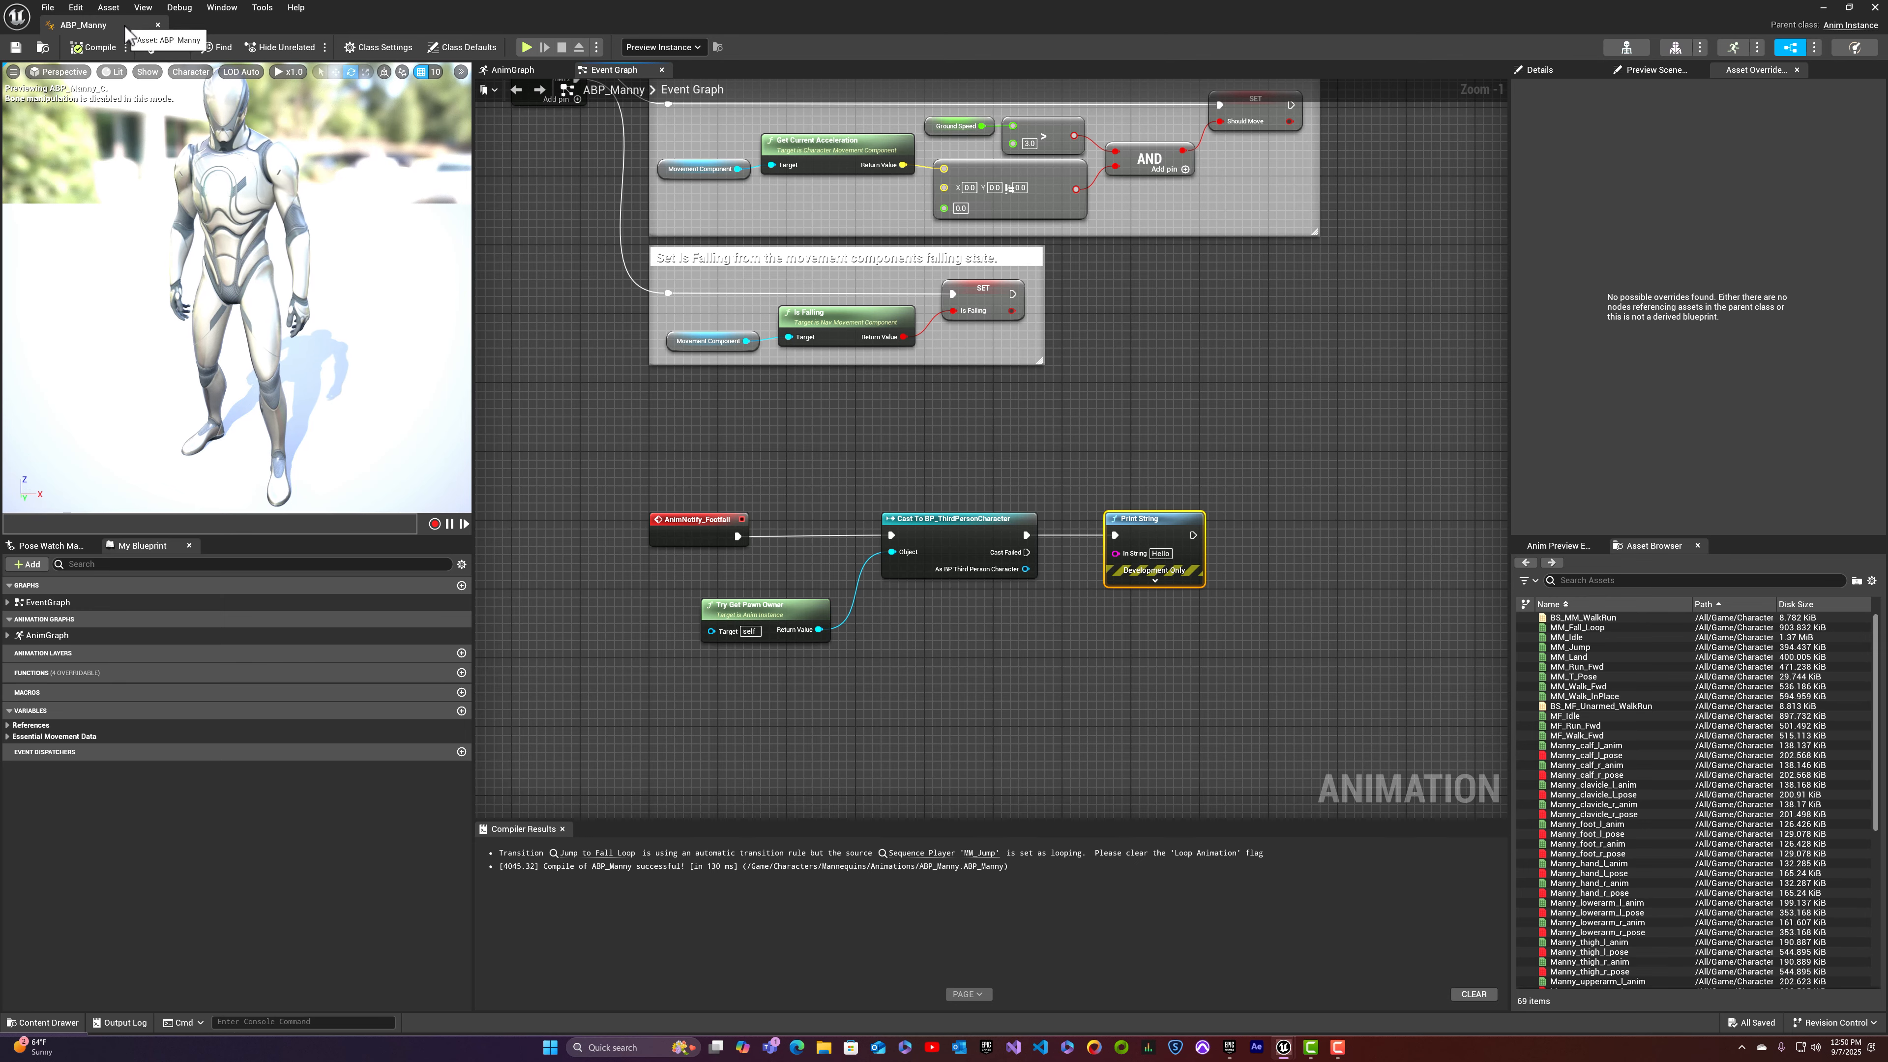
# Step: Dock the ABP_Manny editor in the main window and play-test ThirdPersonMap by running the character around the floor
pyautogui.moveTo(104, 25); pyautogui.dragTo(604, 25)
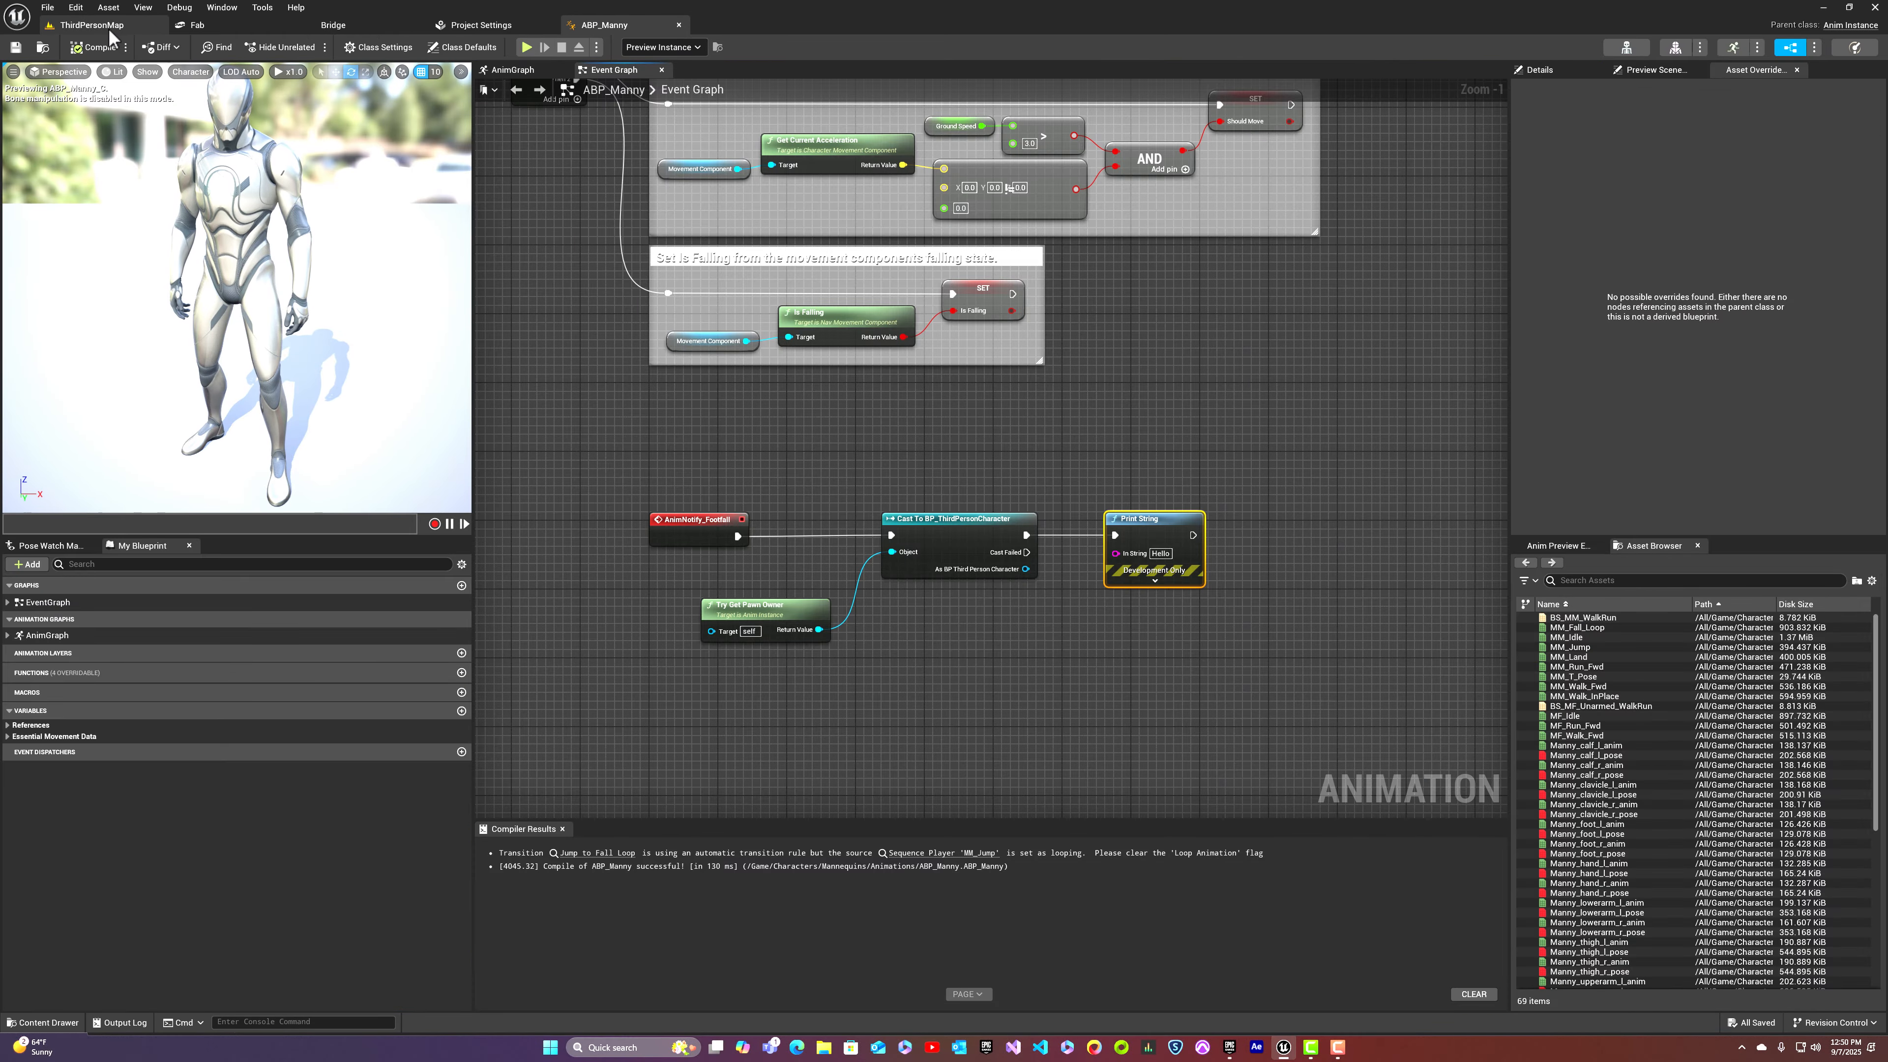
pyautogui.click(93, 24)
pyautogui.click(333, 46)
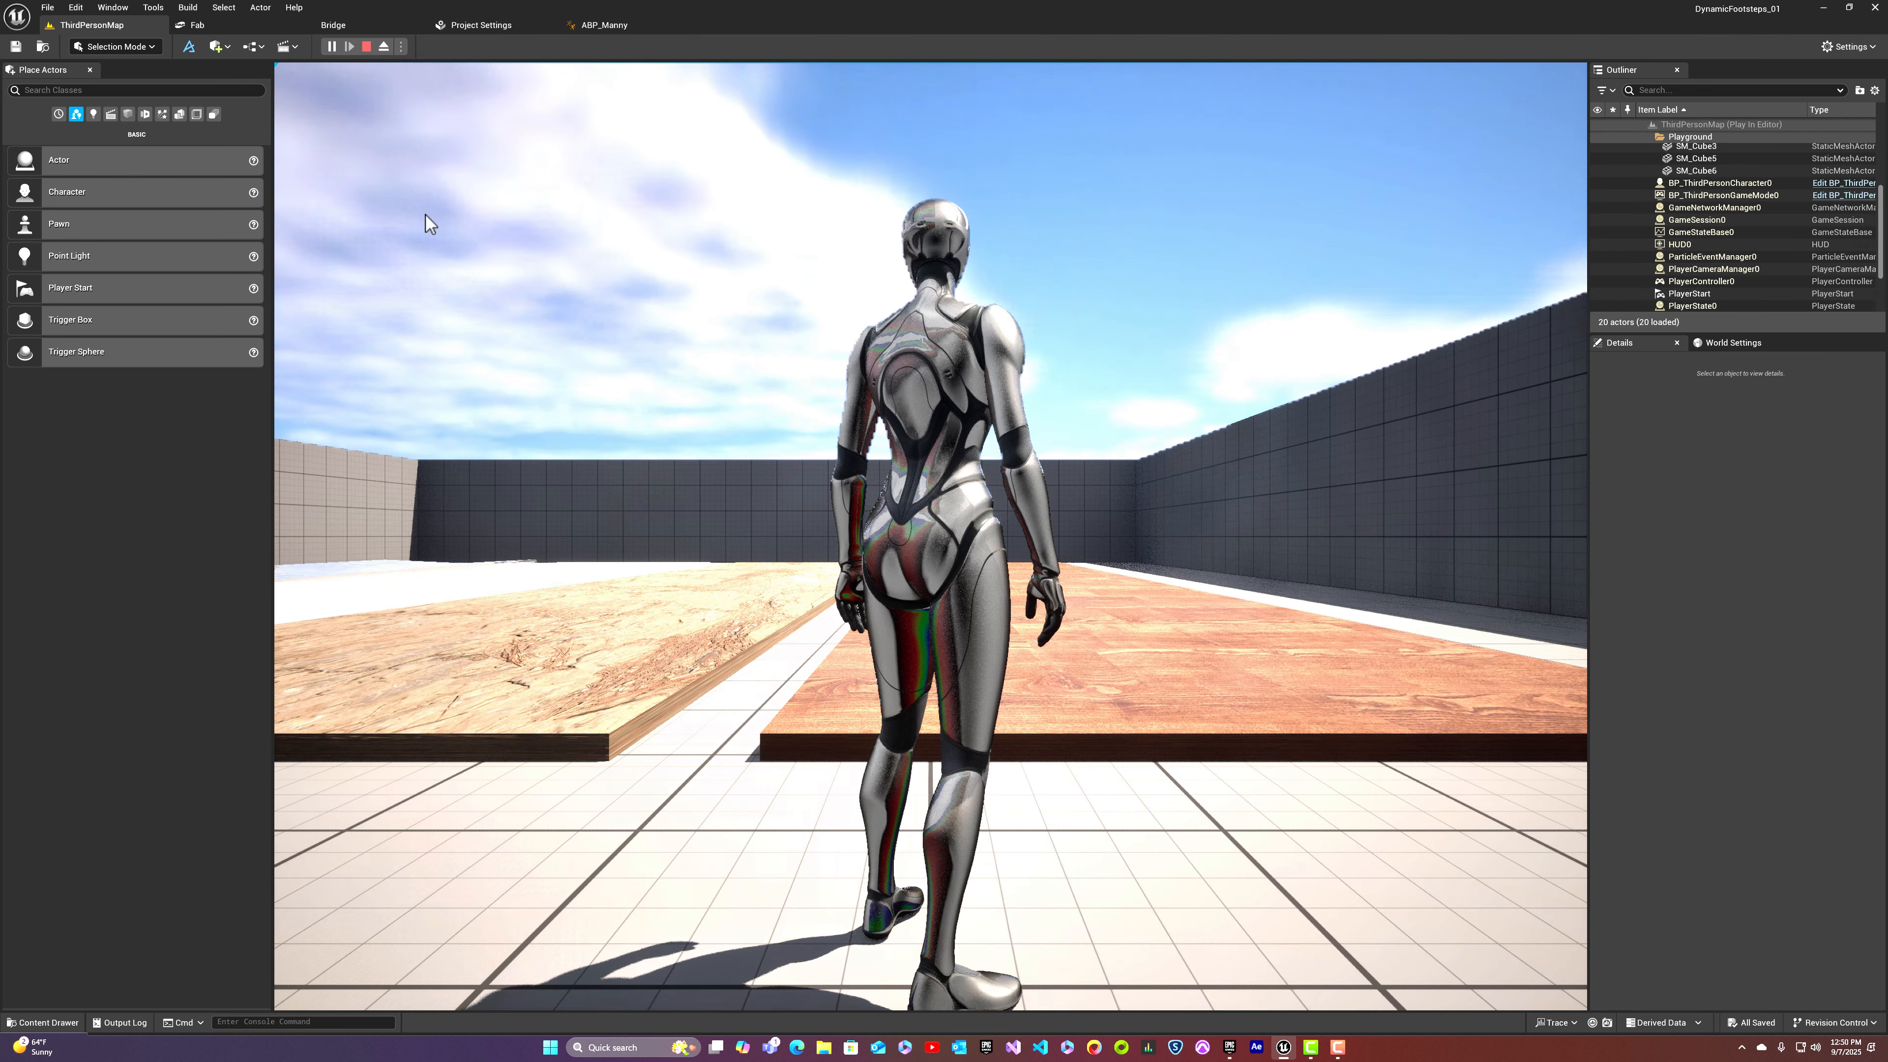
pyautogui.press('w')
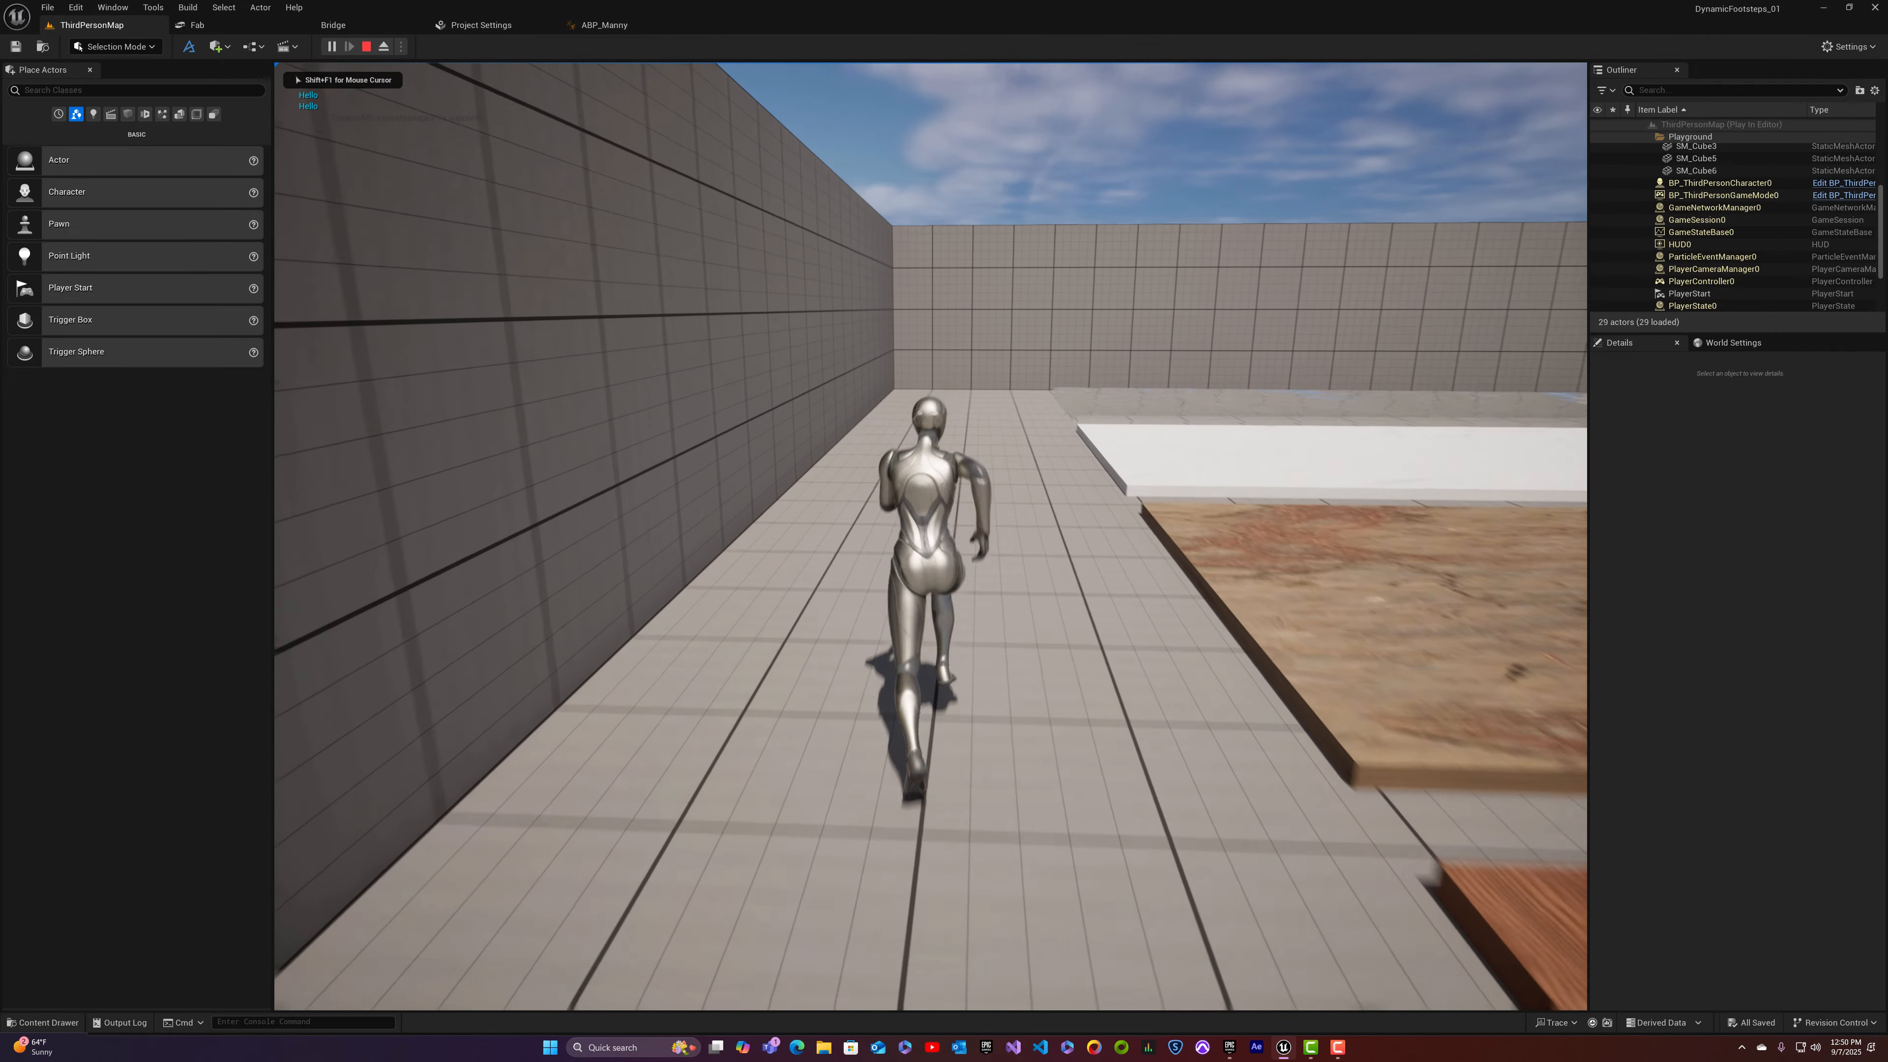
pyautogui.press('d')
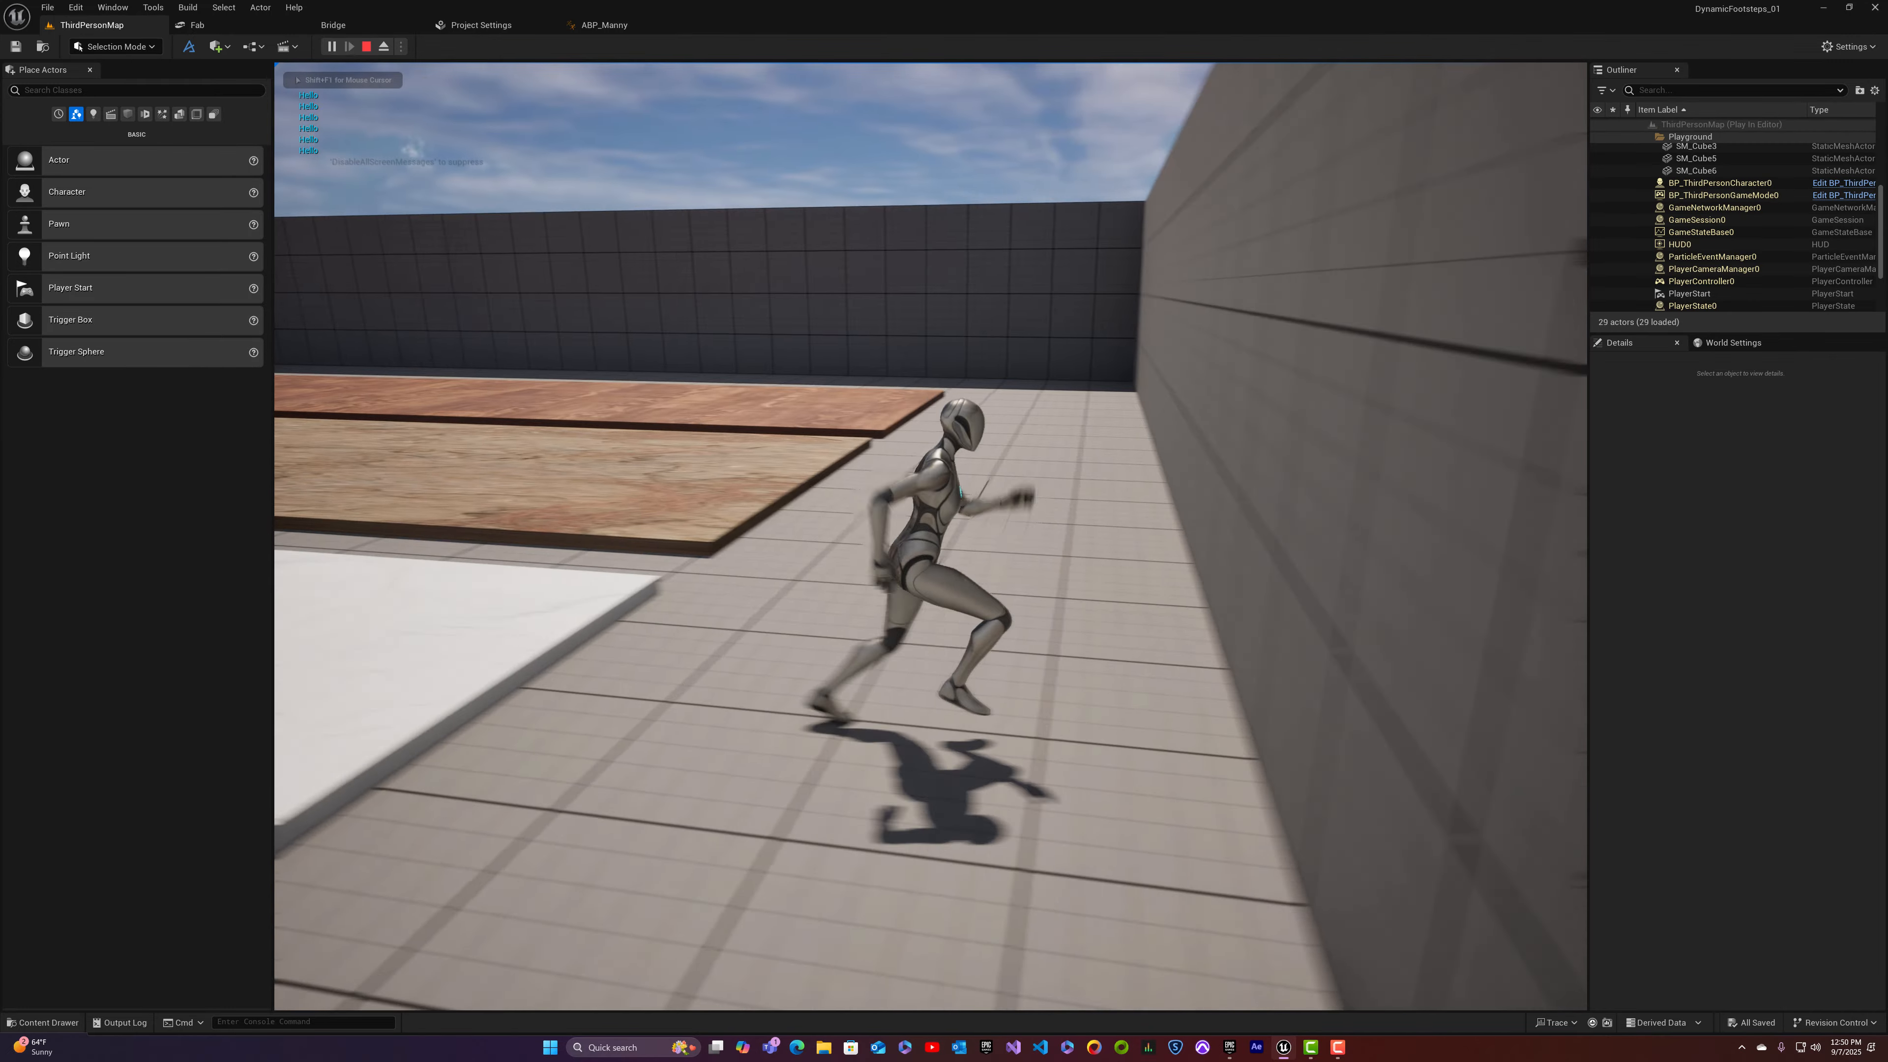
pyautogui.press('a')
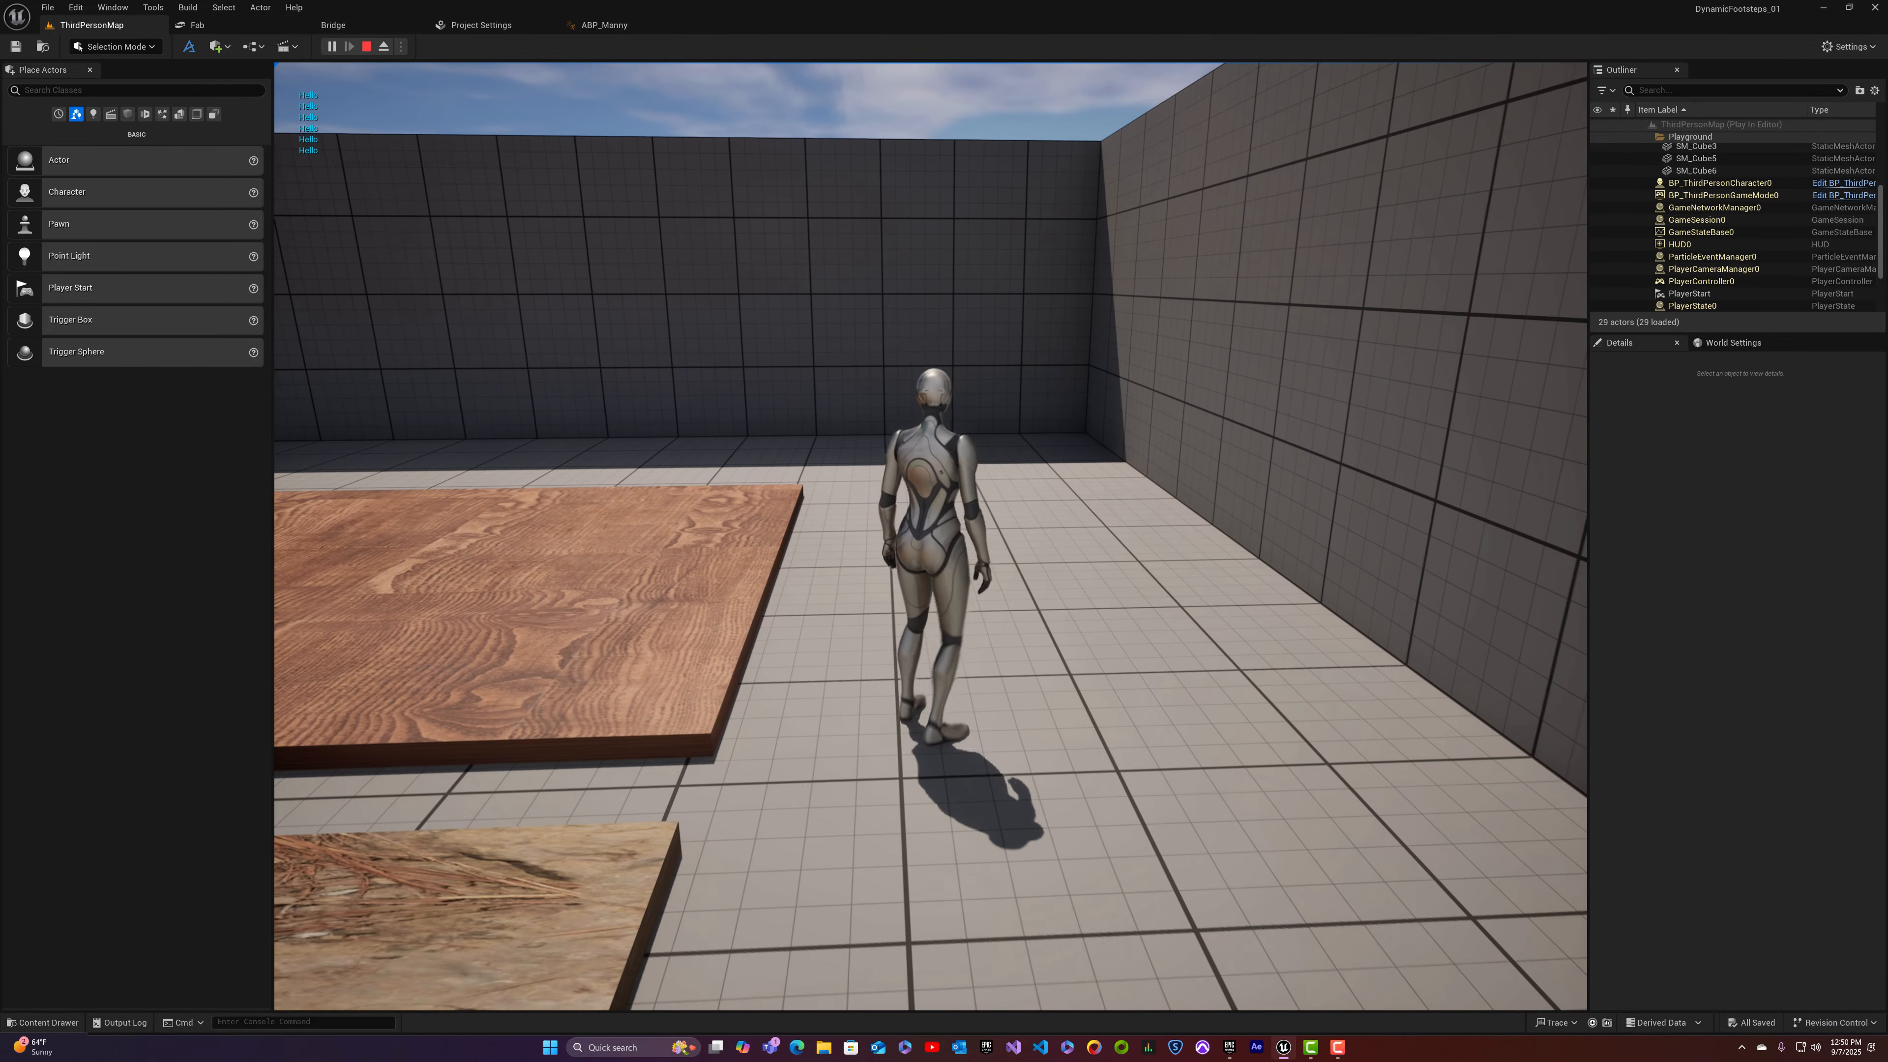
pyautogui.press('Escape')
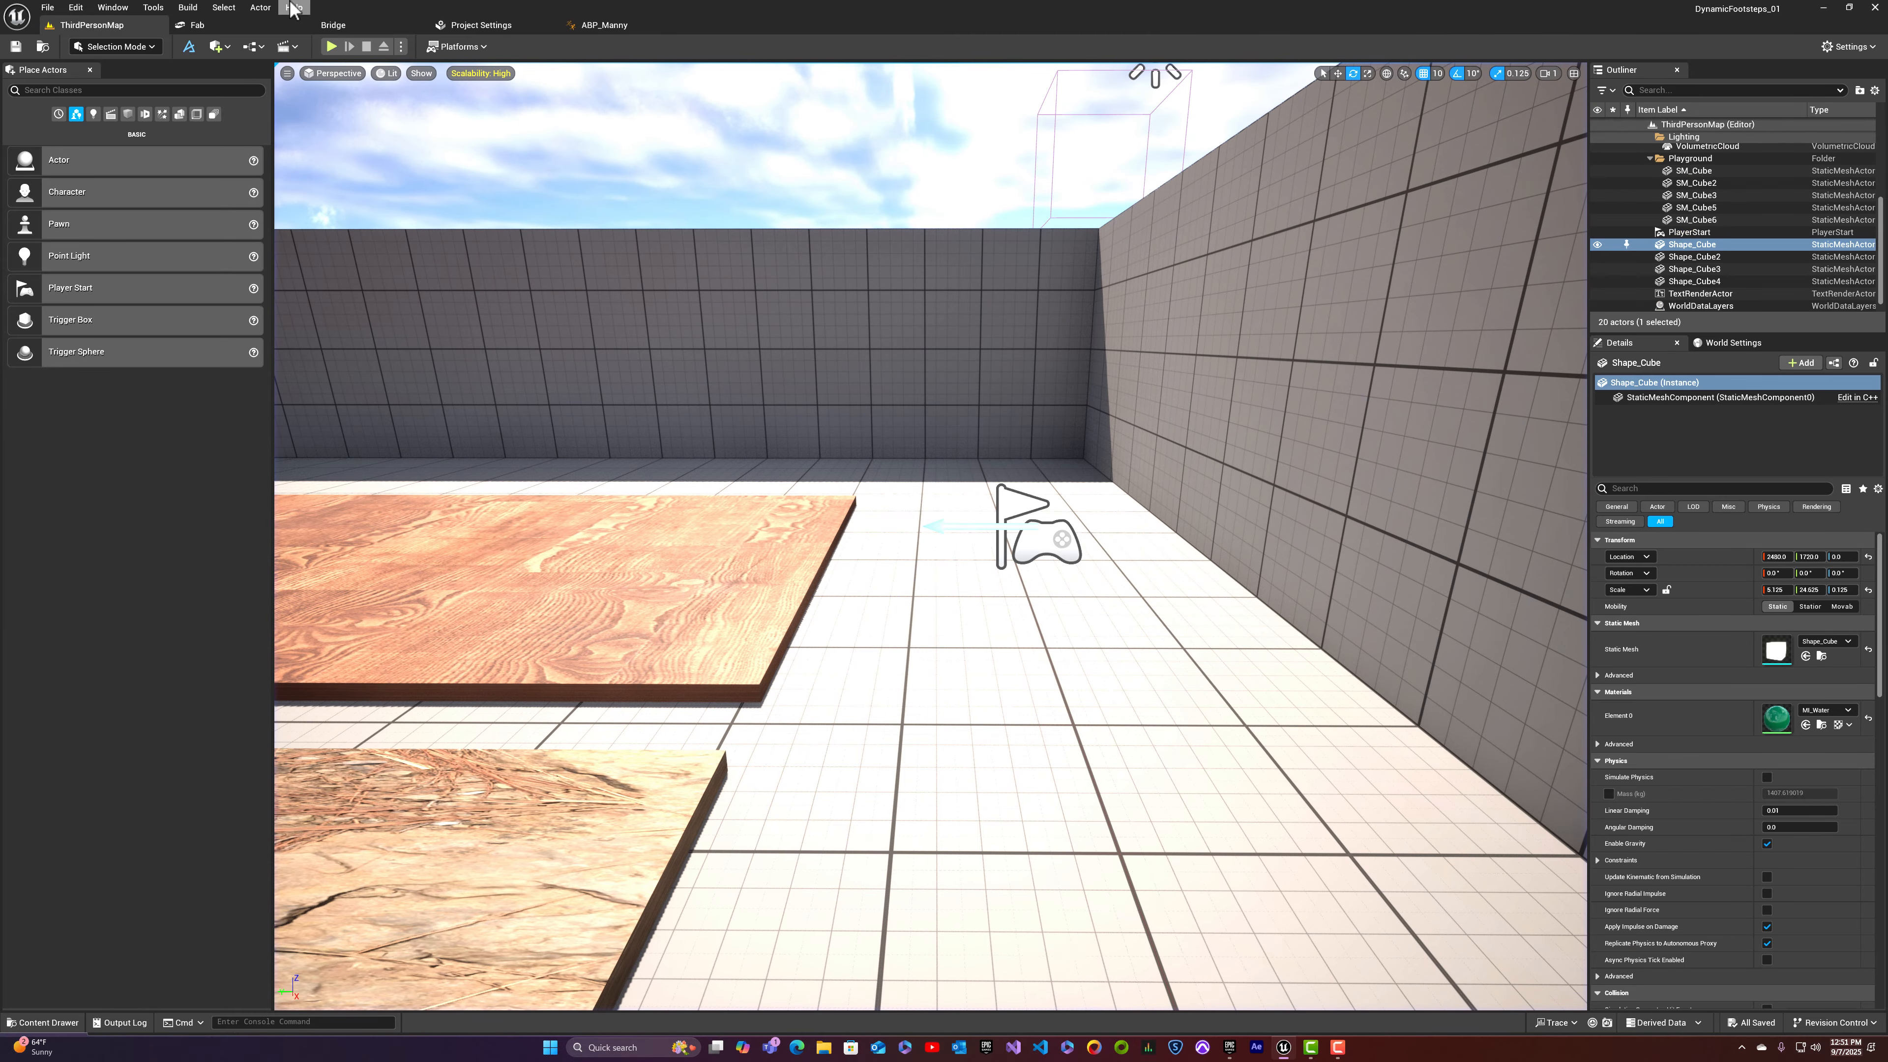
# Step: In ABP_Manny, move the Footfall event closer to the cast node and park the disconnected Print String node below Try Get Pawn Owner
pyautogui.click(604, 24)
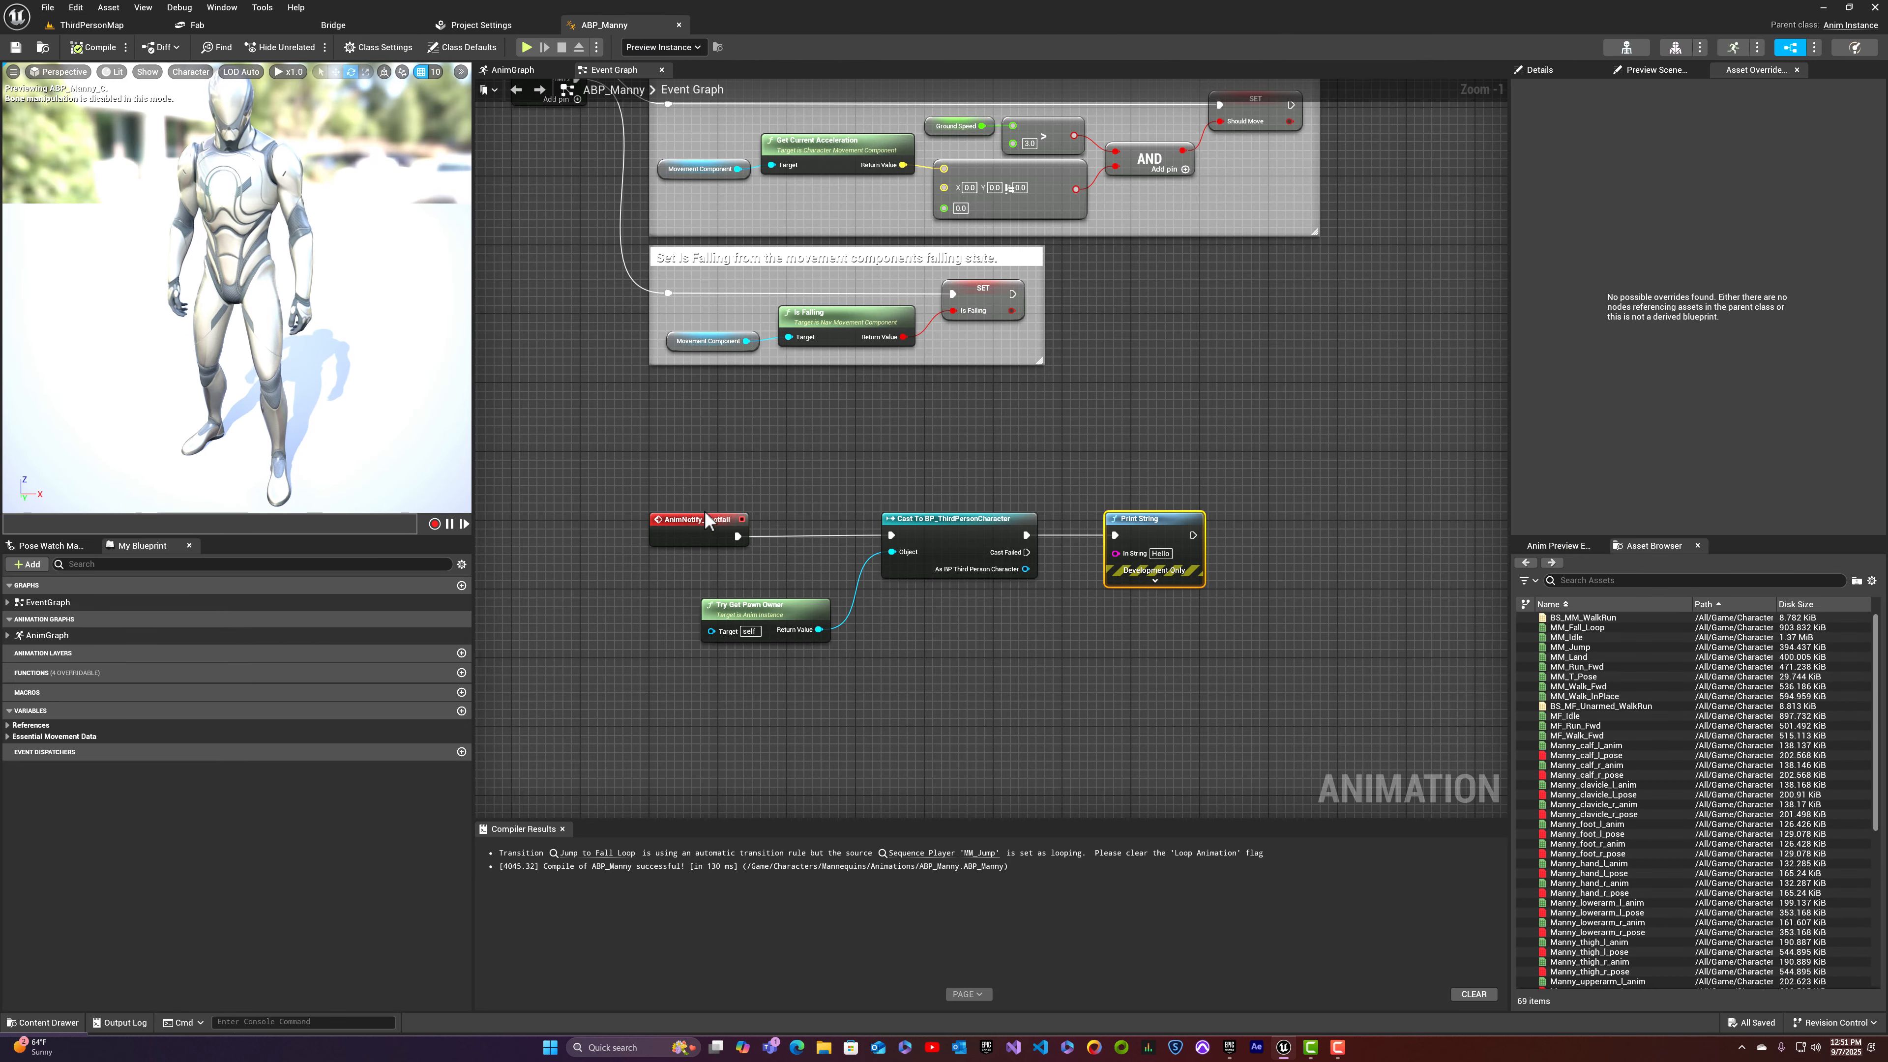
pyautogui.moveTo(708, 519); pyautogui.dragTo(754, 519)
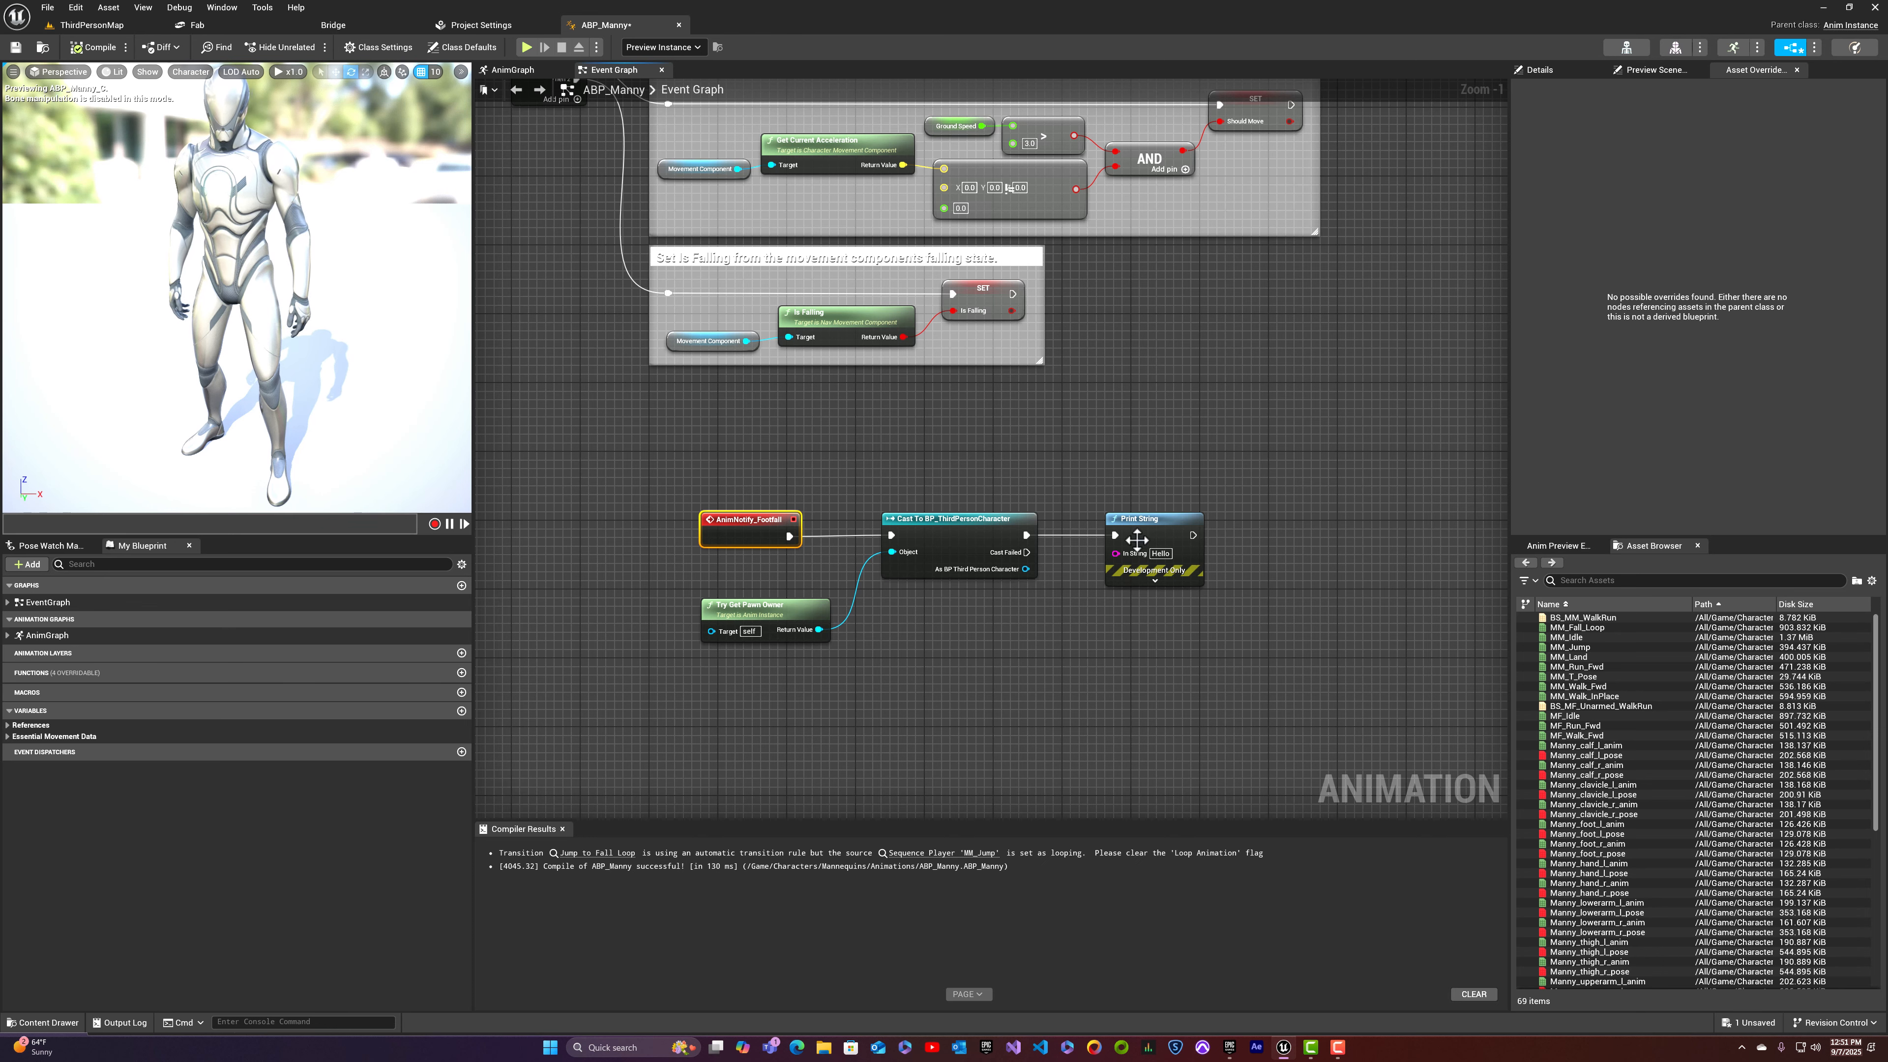
pyautogui.moveTo(1137, 539); pyautogui.dragTo(1273, 539)
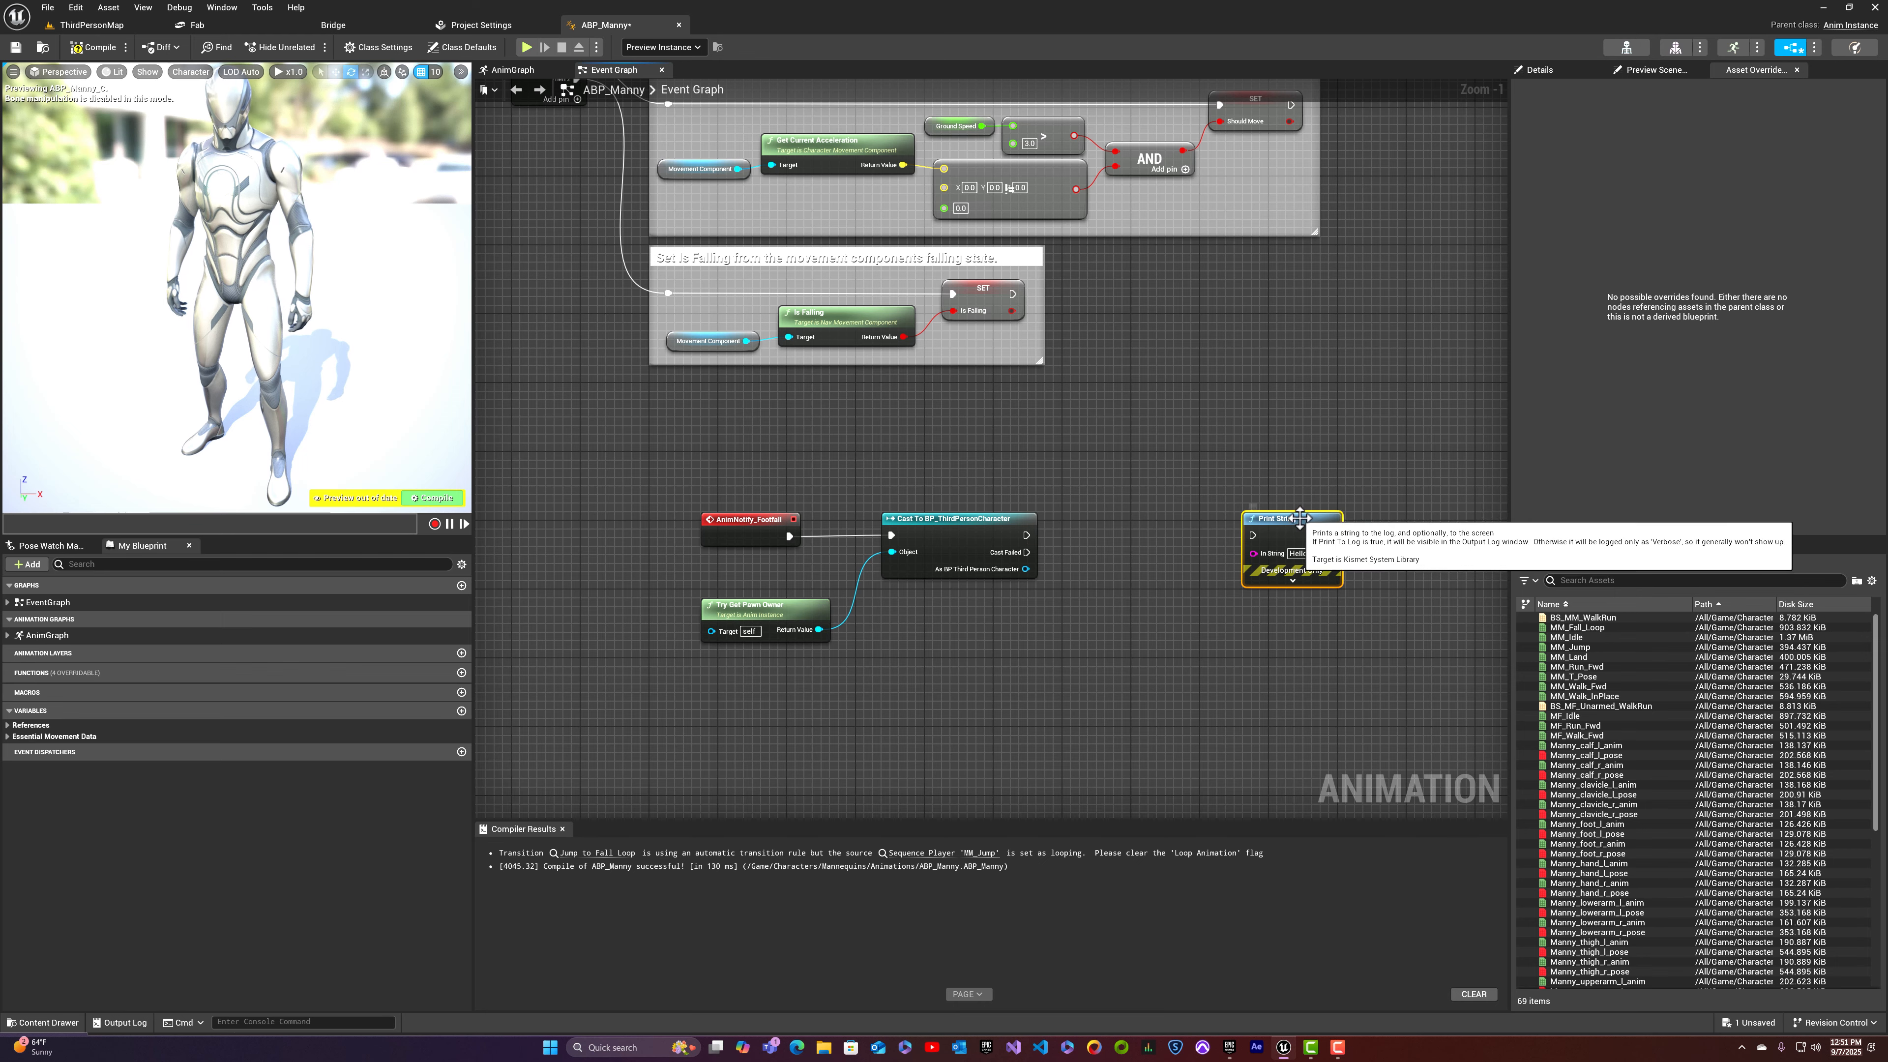
pyautogui.moveTo(1299, 514); pyautogui.dragTo(783, 686)
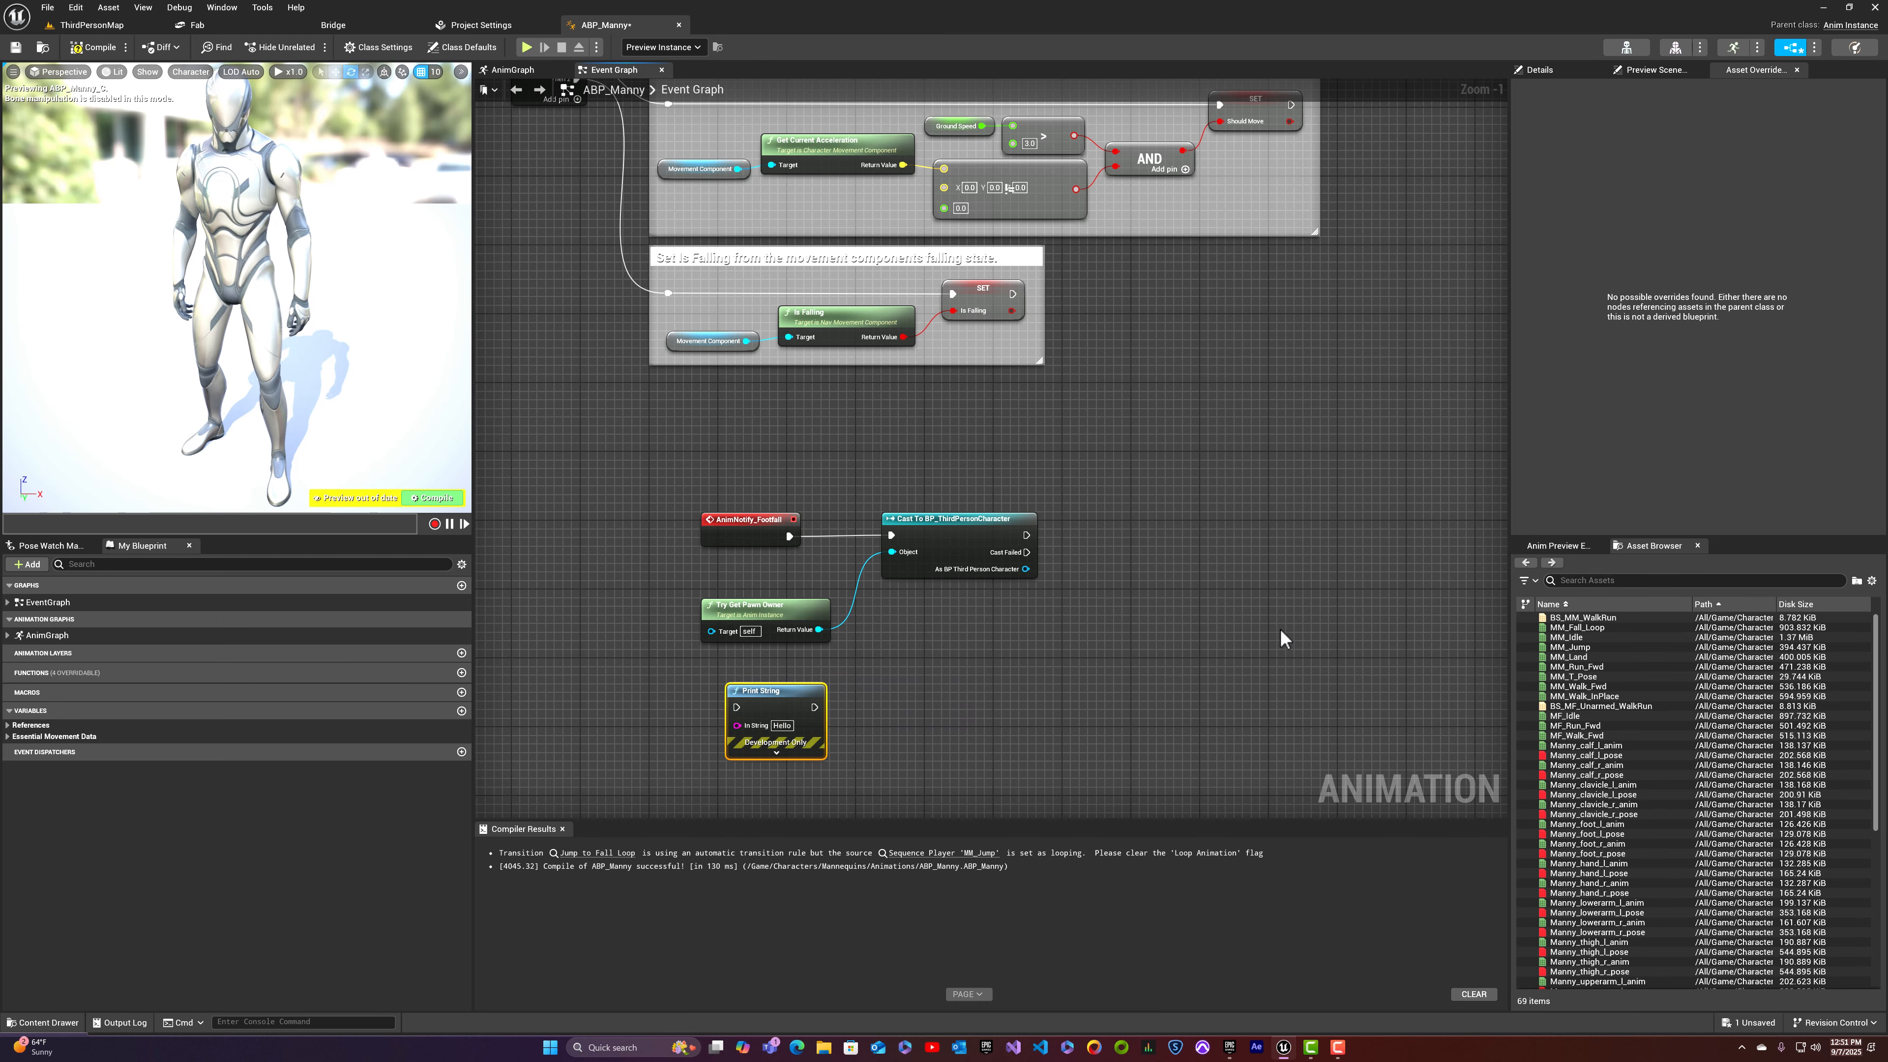
pyautogui.moveTo(1280, 631); pyautogui.dragTo(1224, 639, button='right')
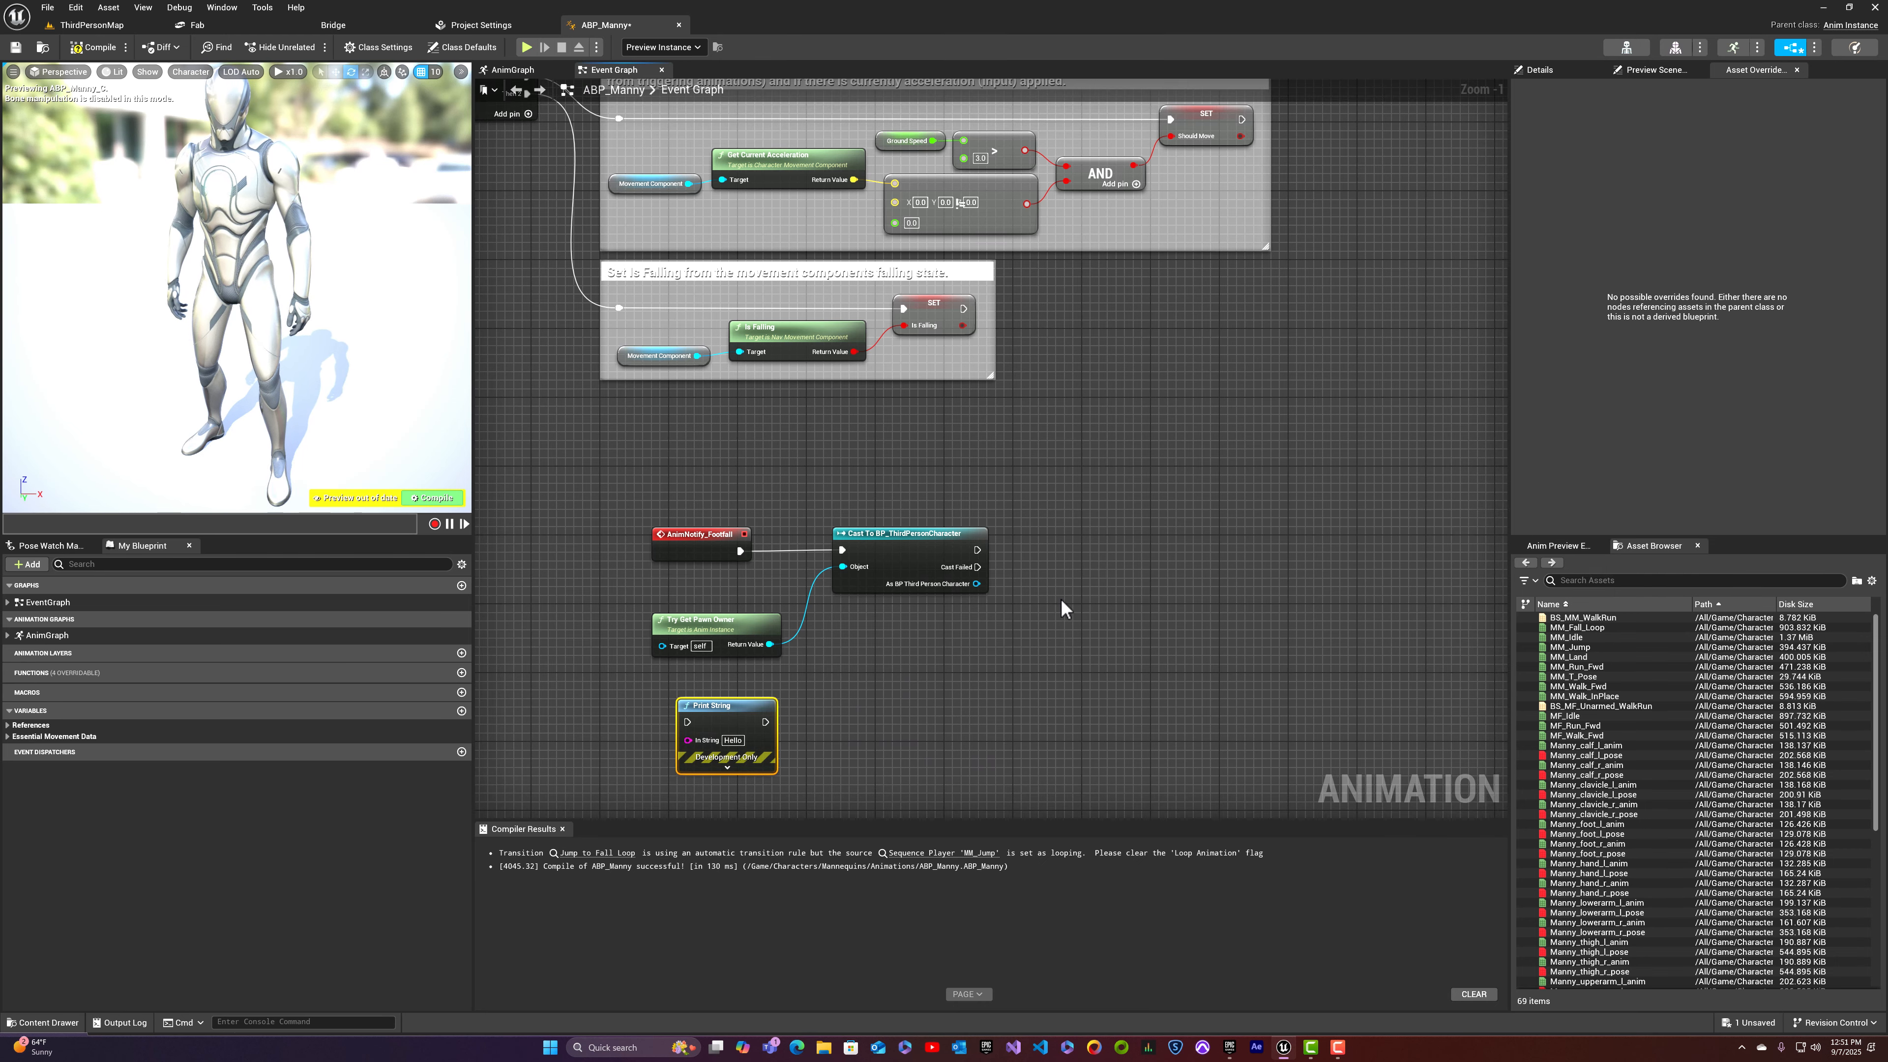
# Step: Promote the As BP Third Person Character output of the cast to a variable and place its SET node right beside the cast
pyautogui.rightClick(978, 585)
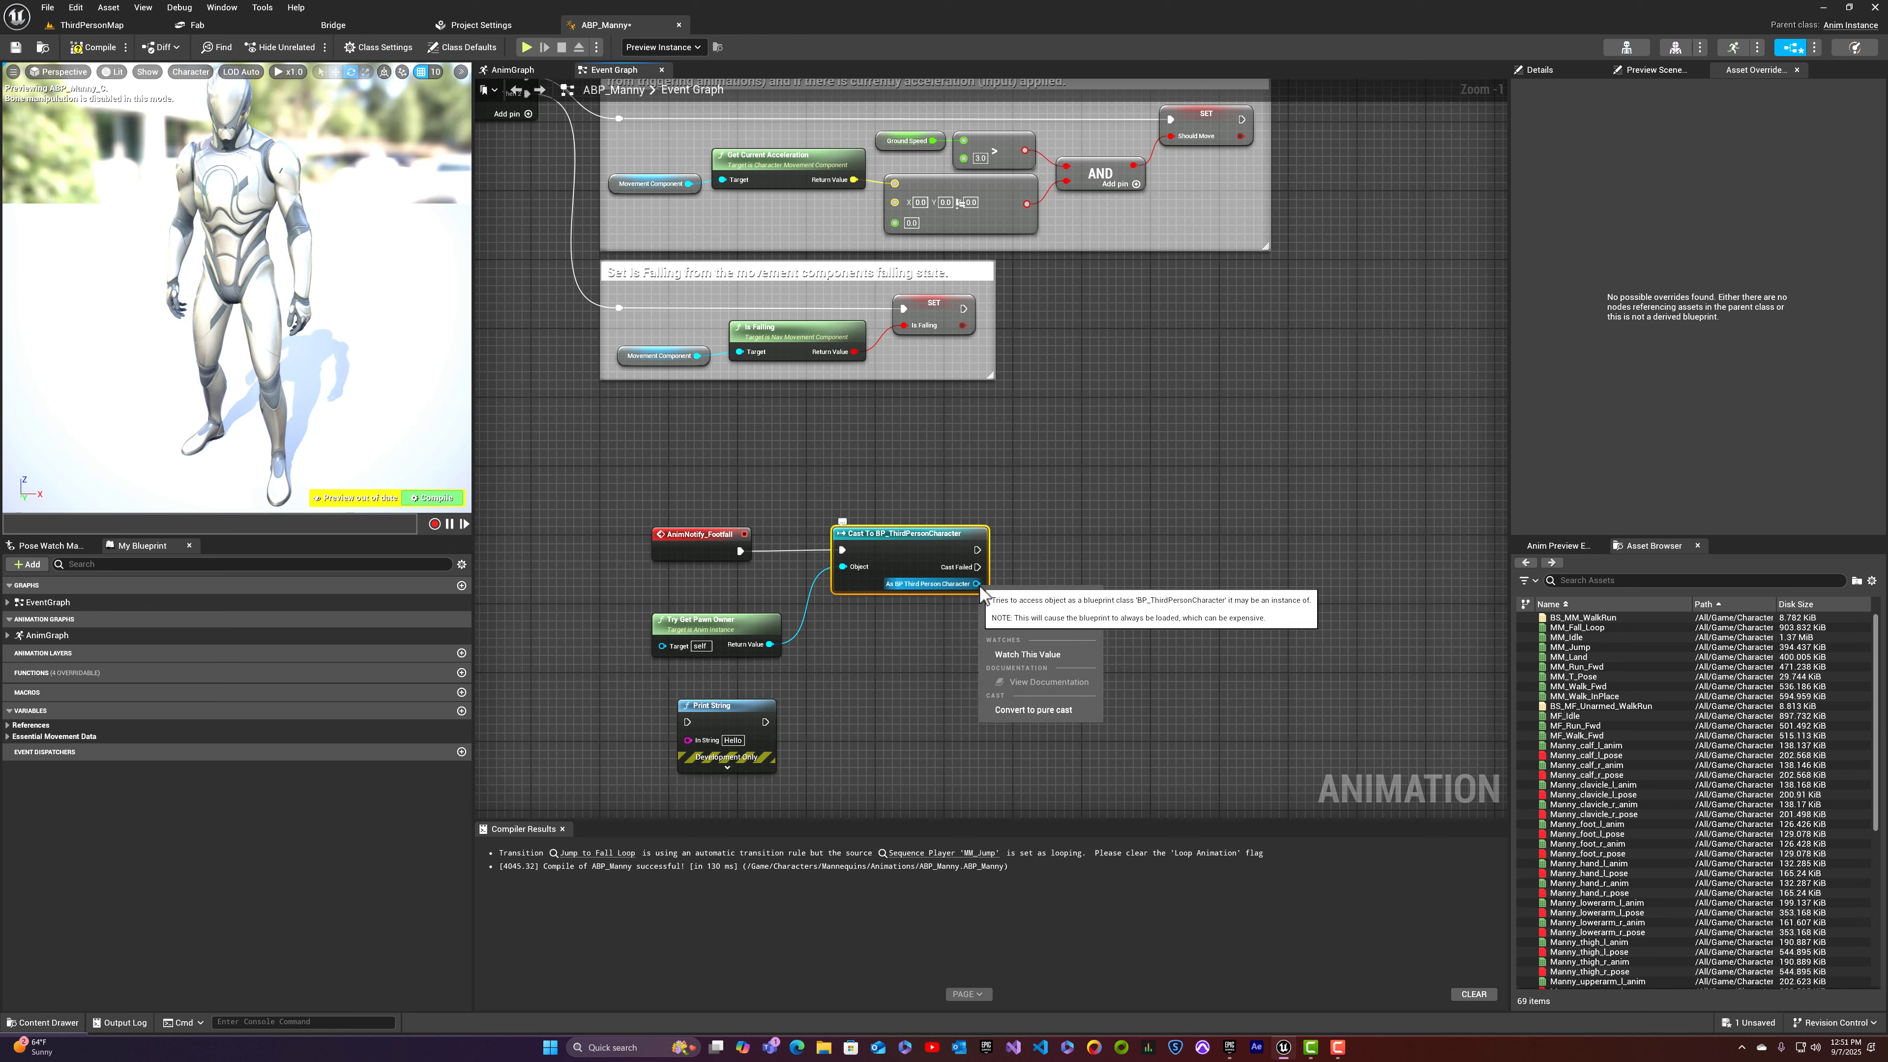
pyautogui.click(1019, 627)
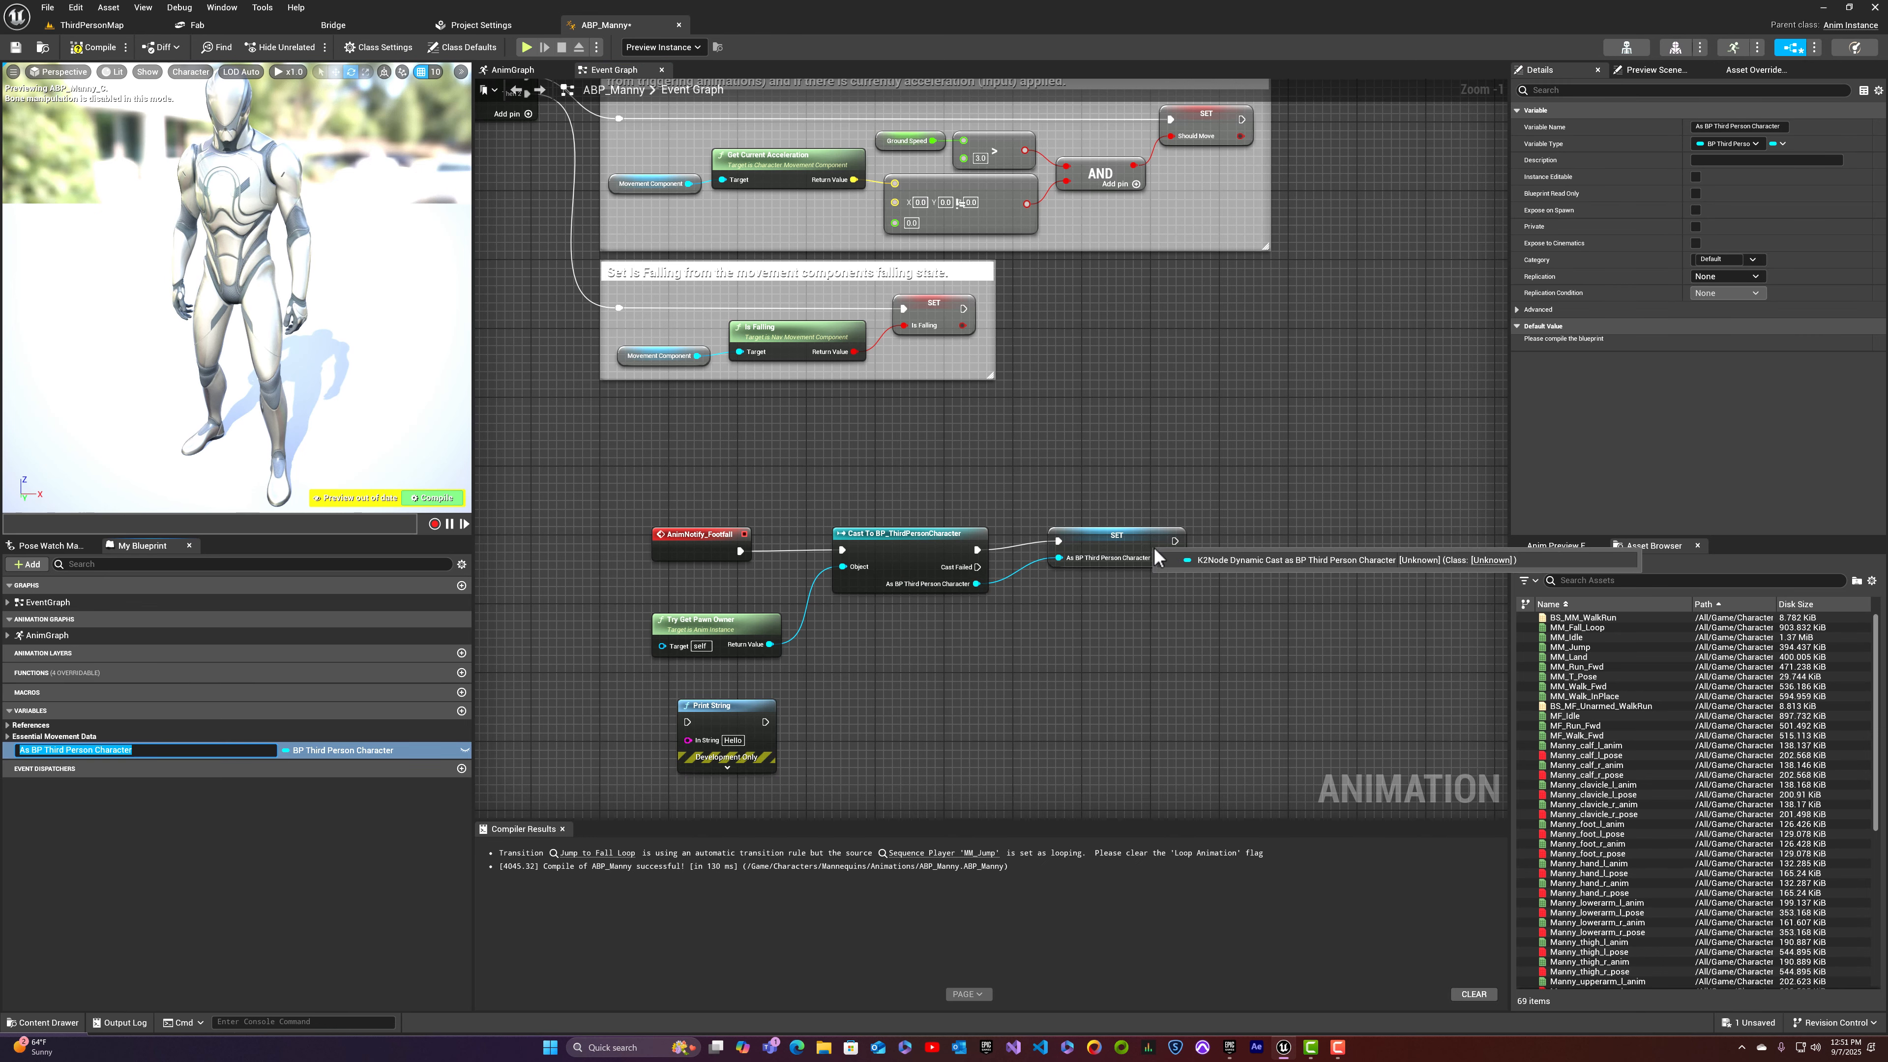
pyautogui.click(1109, 552)
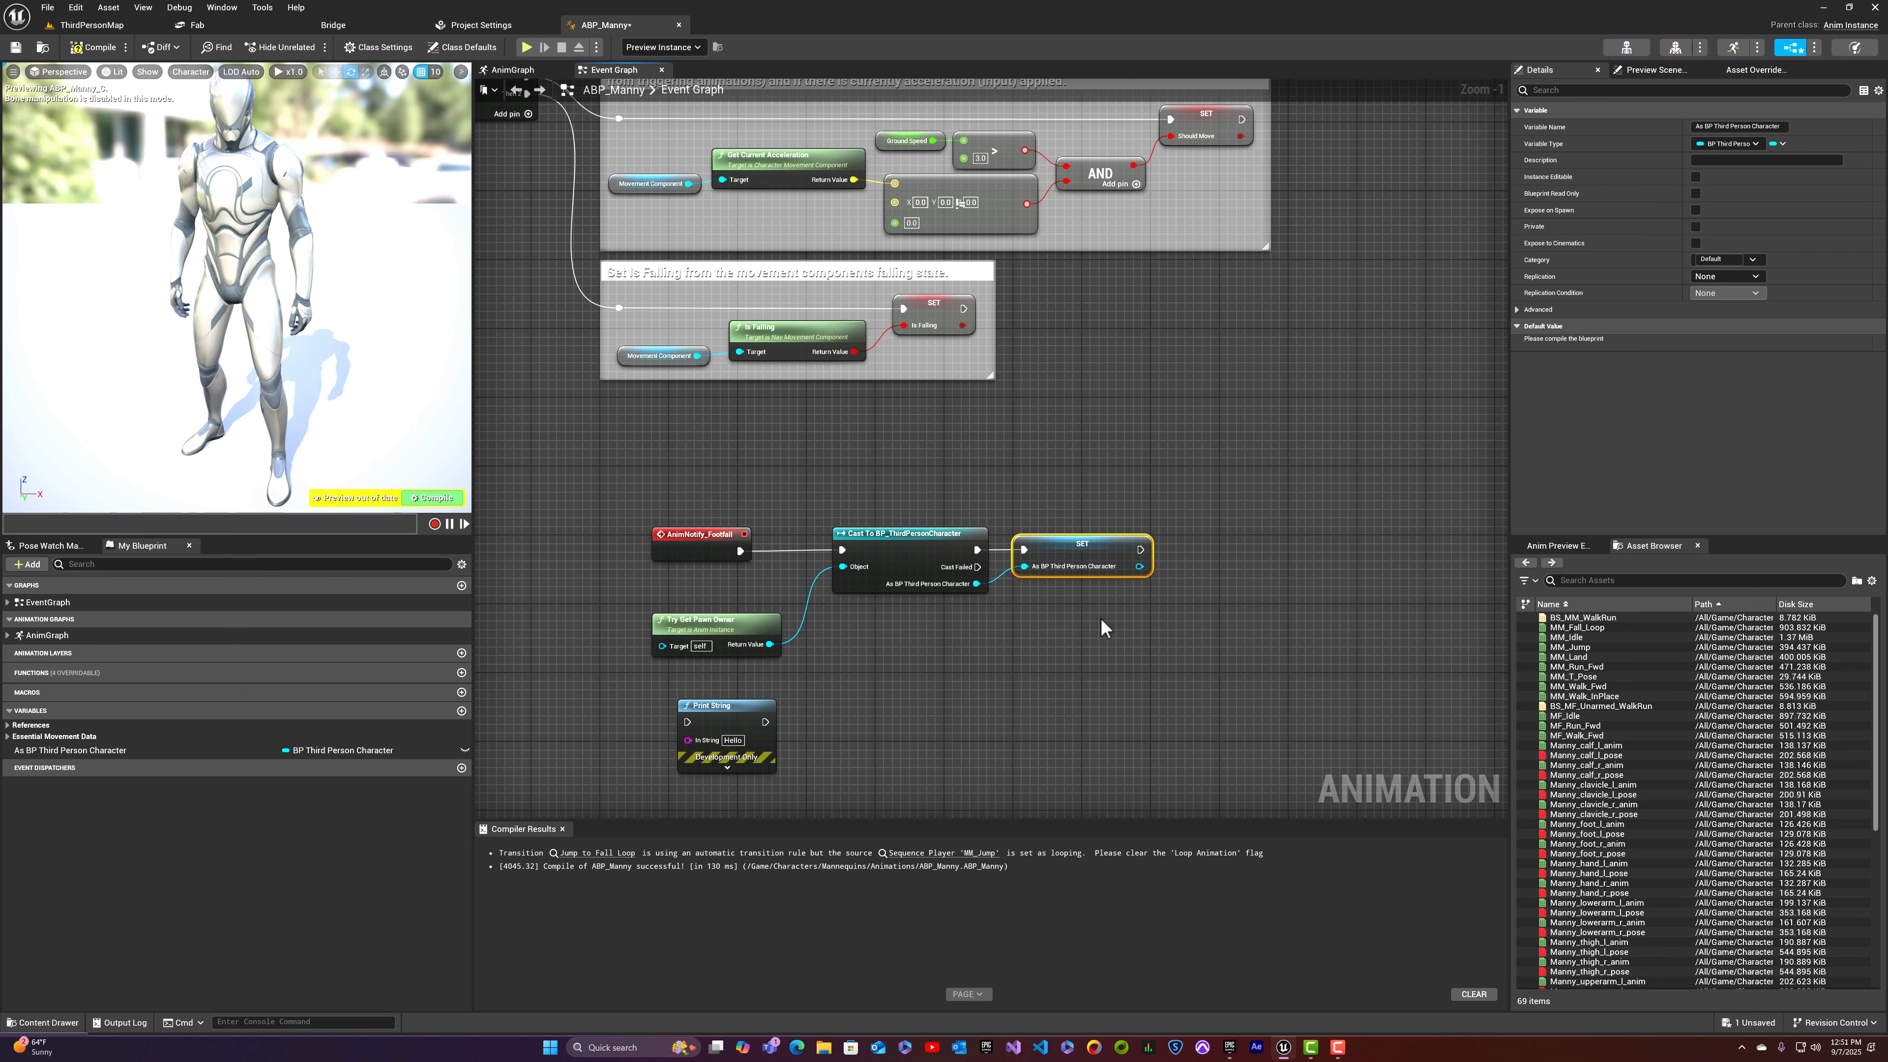
# Step: Add a Line Trace By Channel node to the right of the SET node, leaving space between them
pyautogui.moveTo(1099, 618); pyautogui.dragTo(957, 601, button='right')
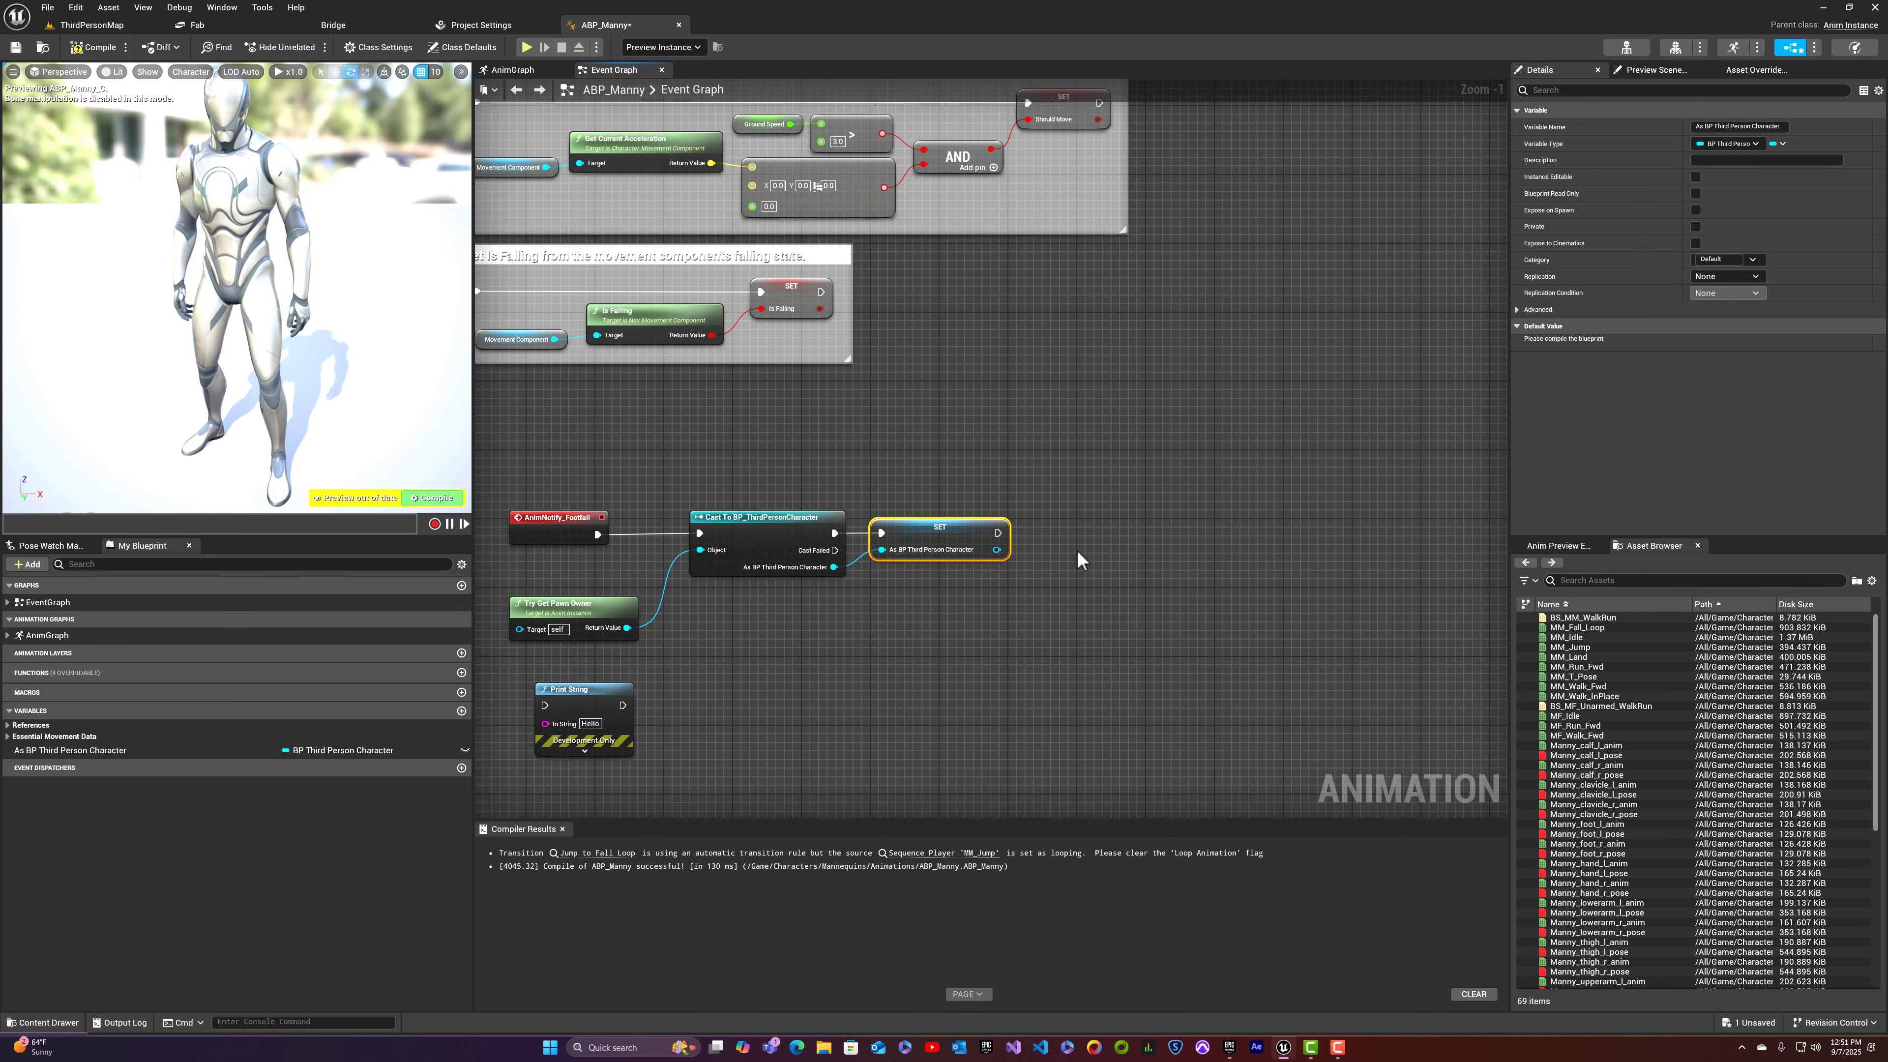
pyautogui.moveTo(1091, 534); pyautogui.dragTo(1087, 536, button='right')
pyautogui.rightClick(1088, 538)
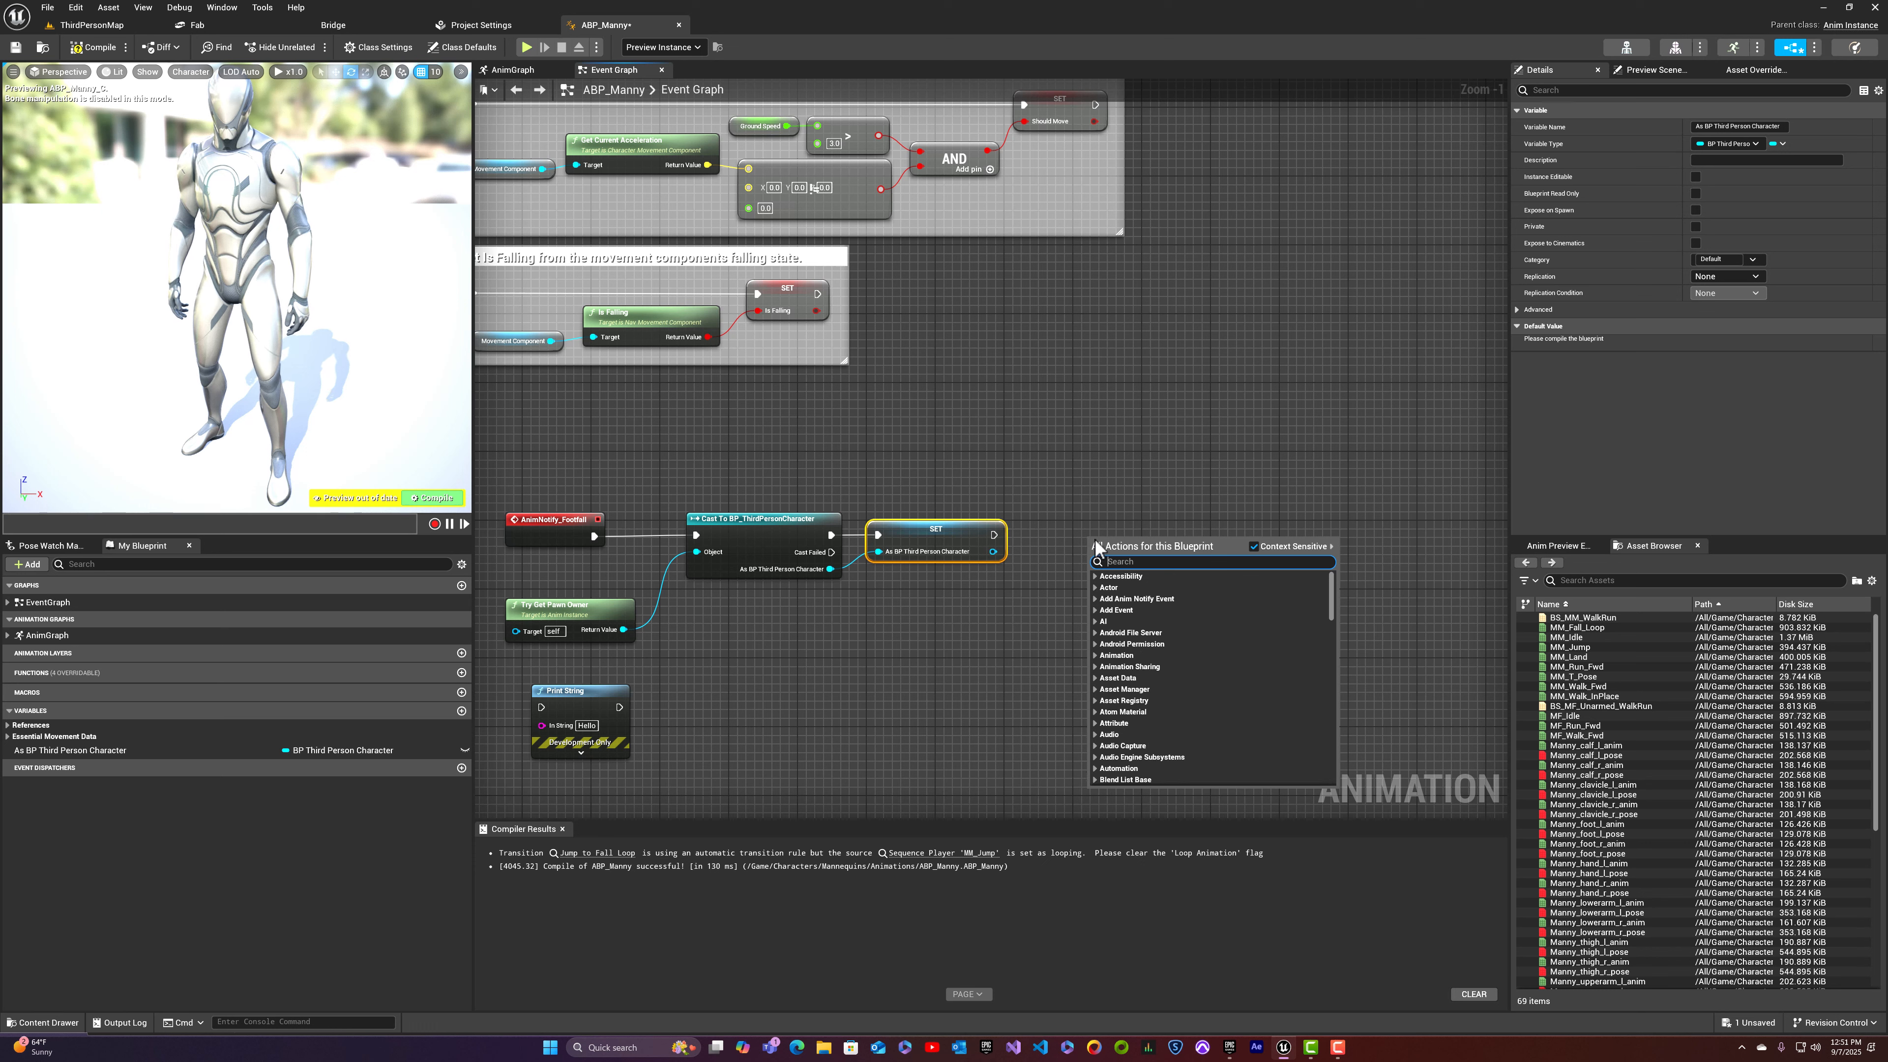
pyautogui.write('line tra')
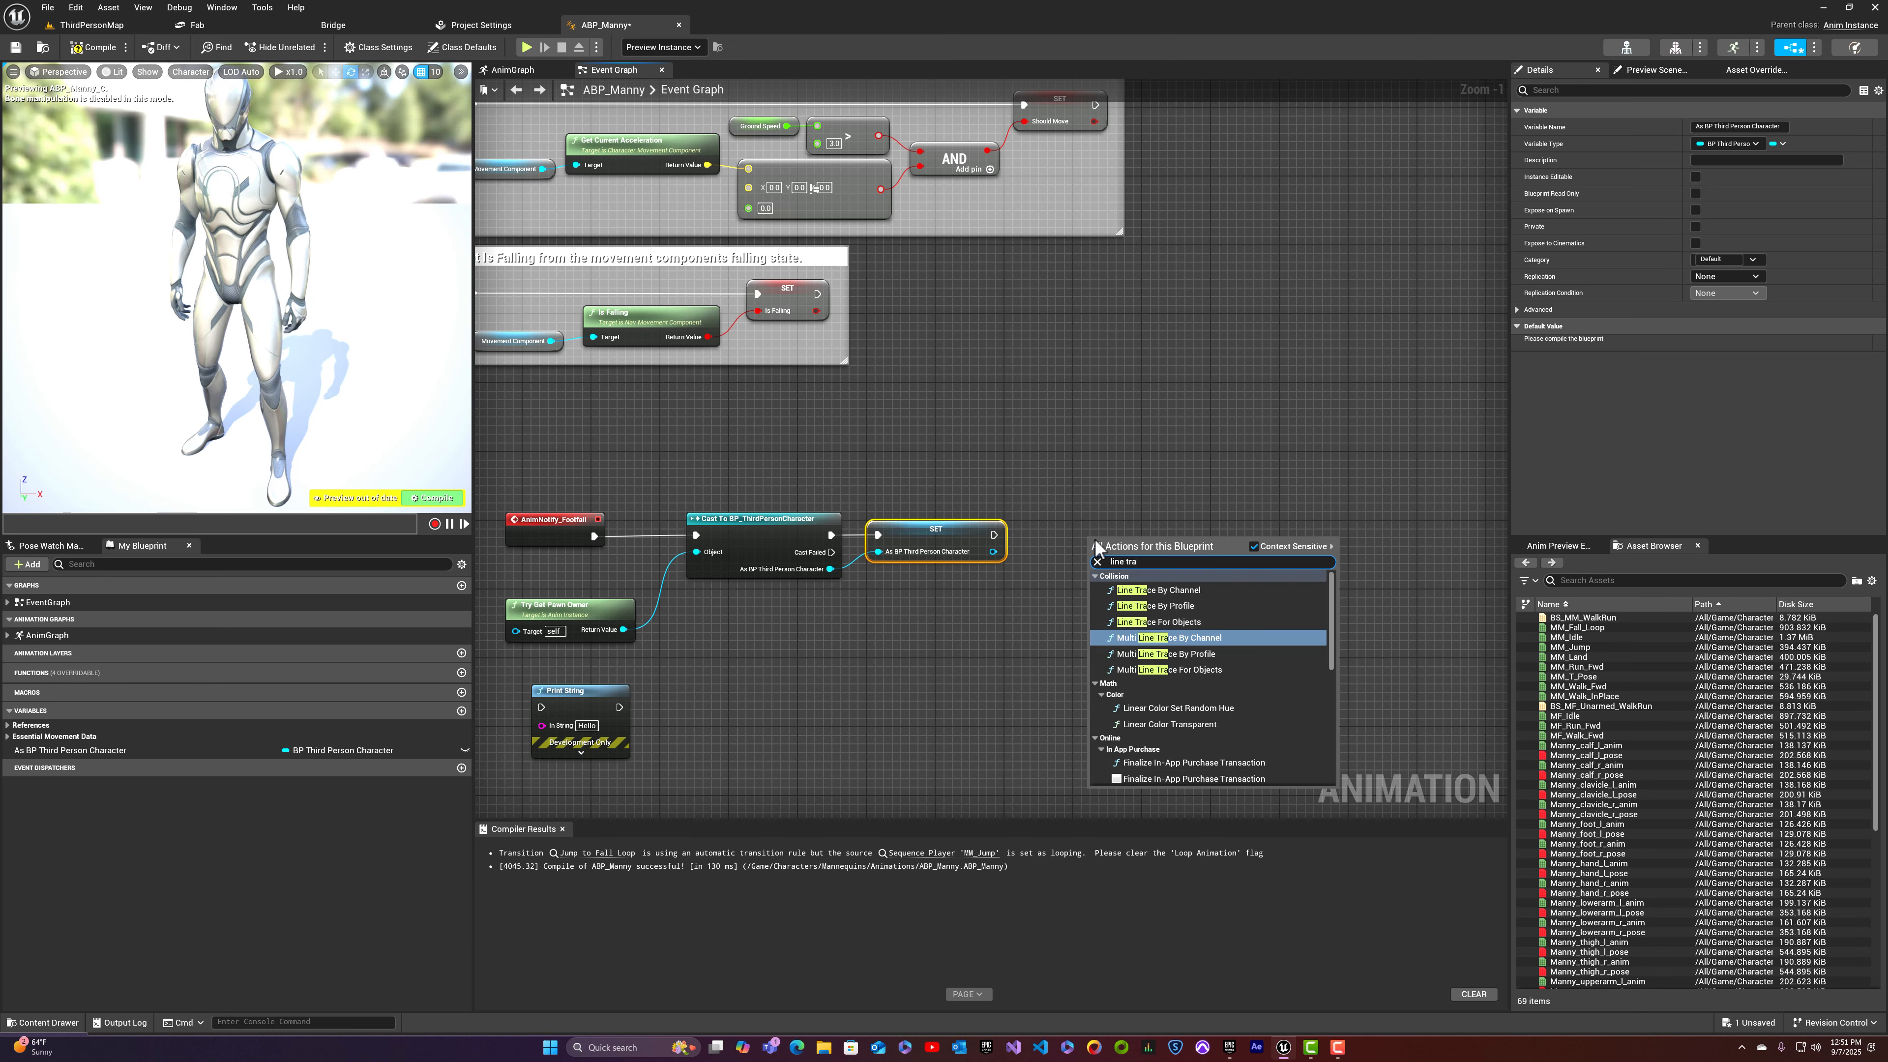
pyautogui.write('ce by channel')
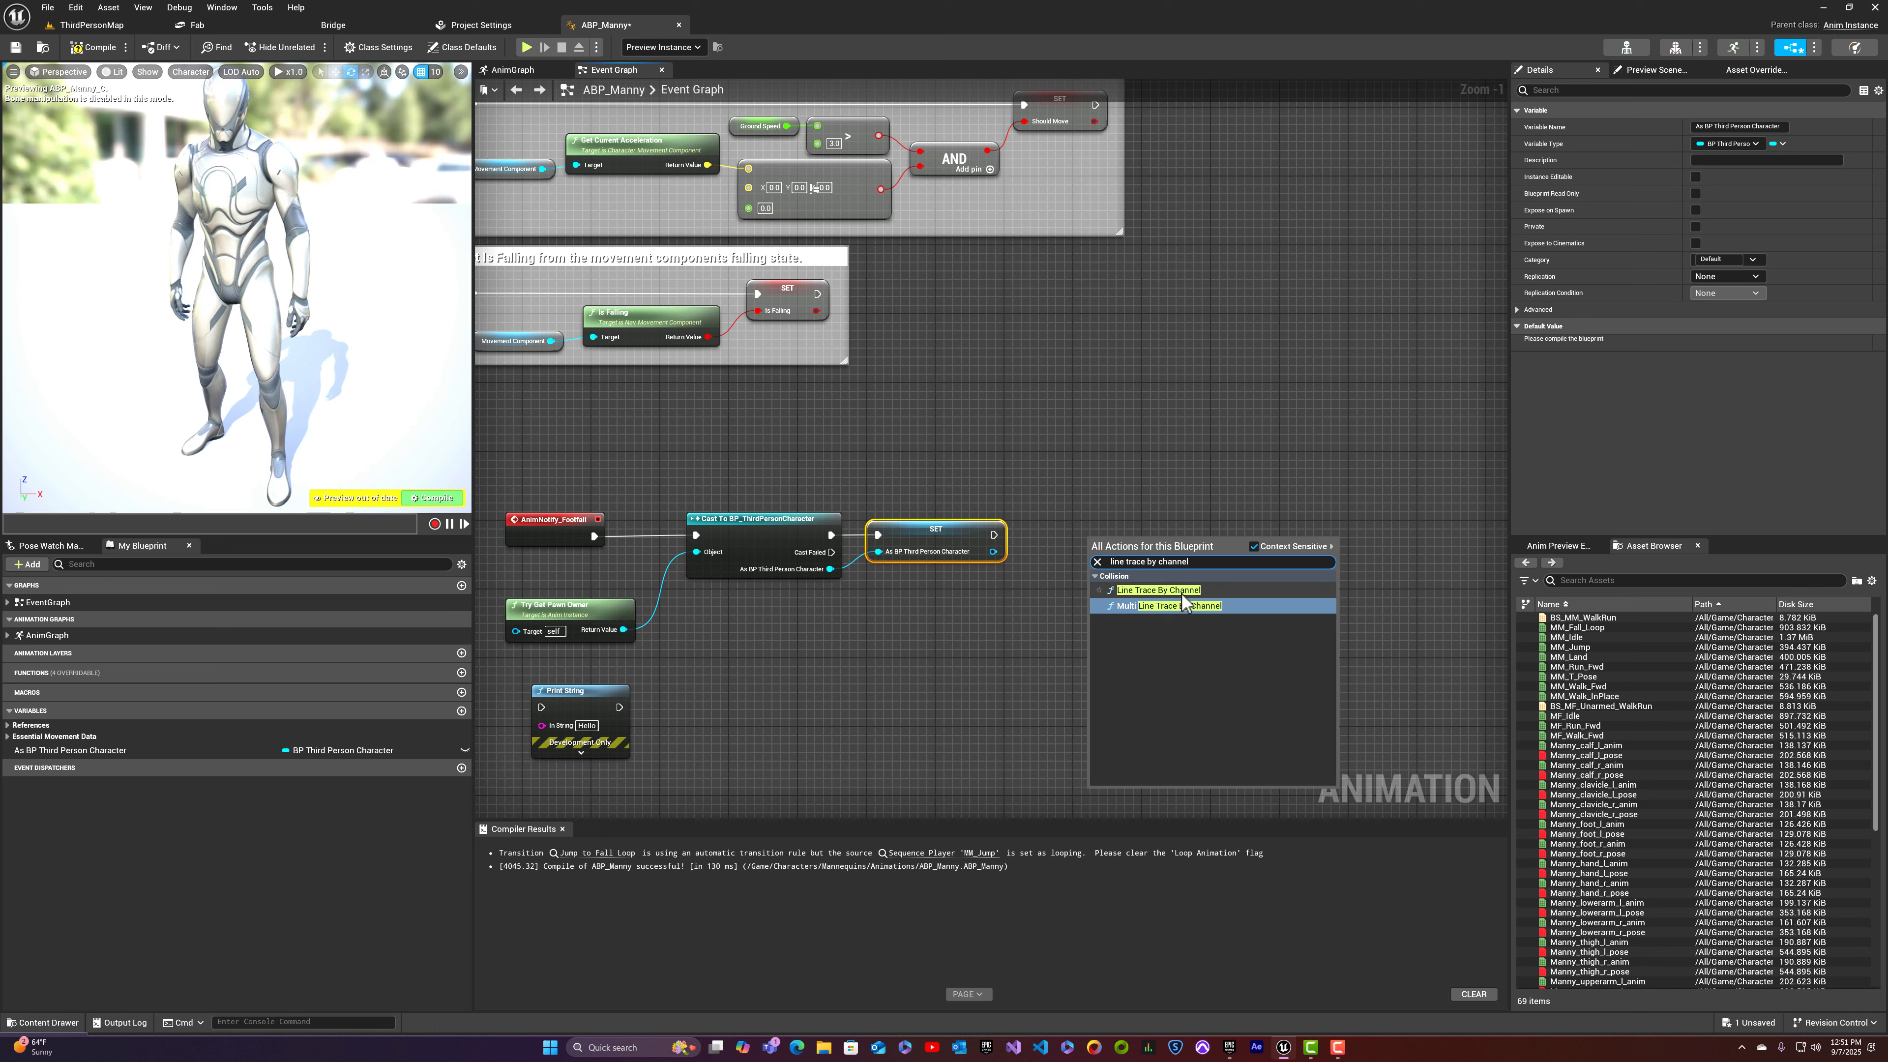
pyautogui.click(1157, 590)
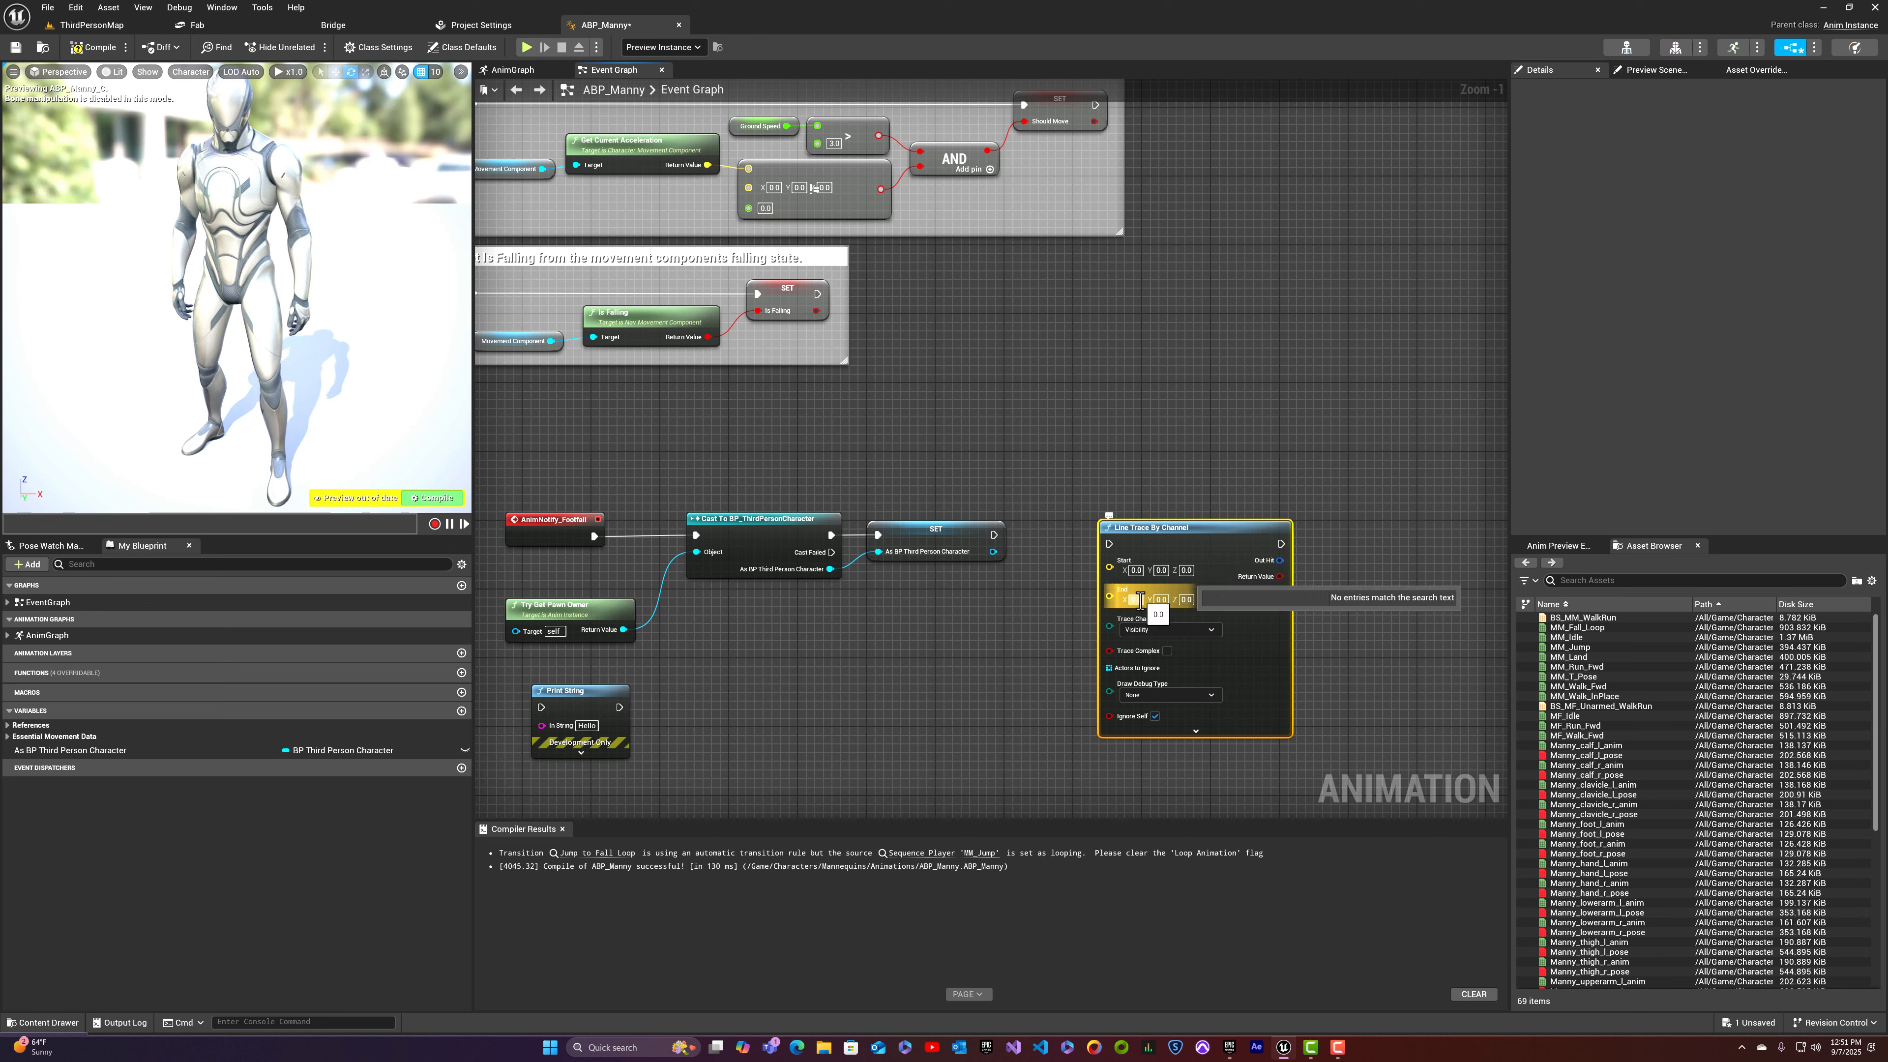
pyautogui.moveTo(1178, 527); pyautogui.dragTo(1247, 511)
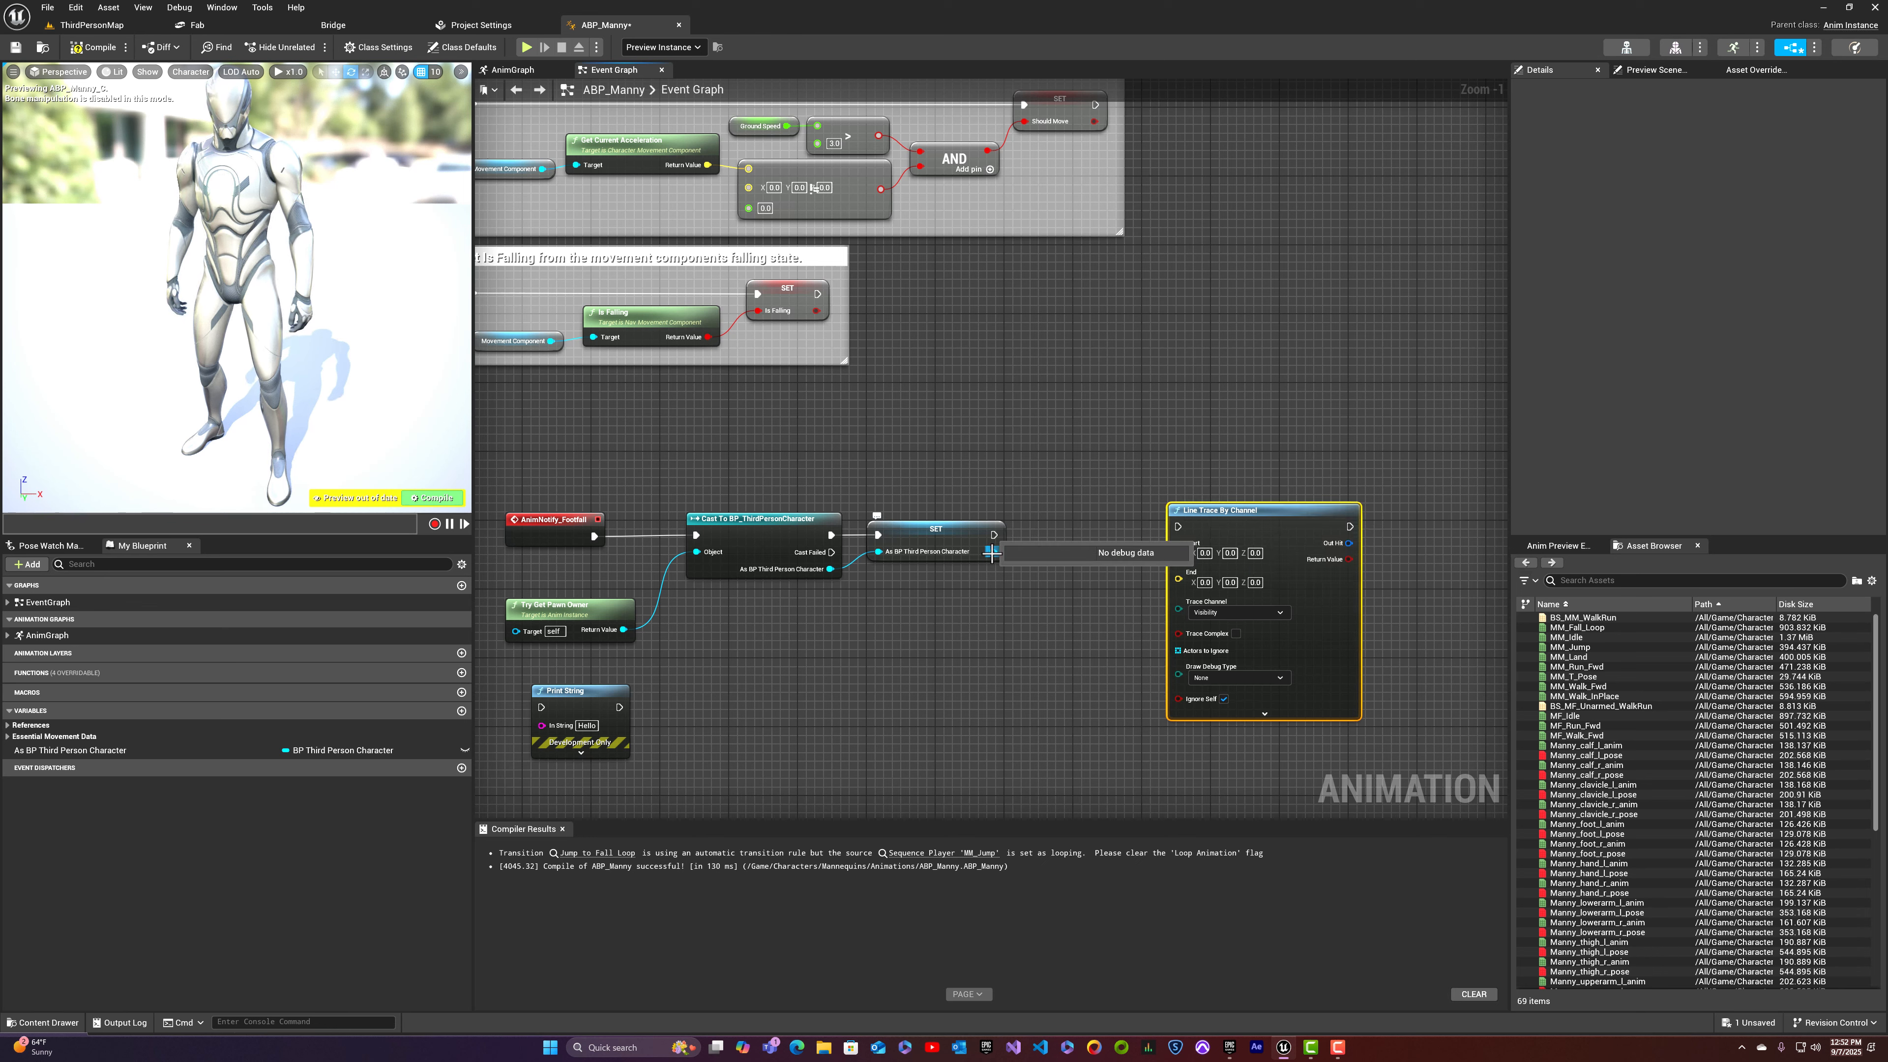
# Step: Add a Get Actor Location node from the SET node's character output, and shift the line trace node further right
pyautogui.moveTo(992, 552); pyautogui.dragTo(1023, 582)
pyautogui.write('get ')
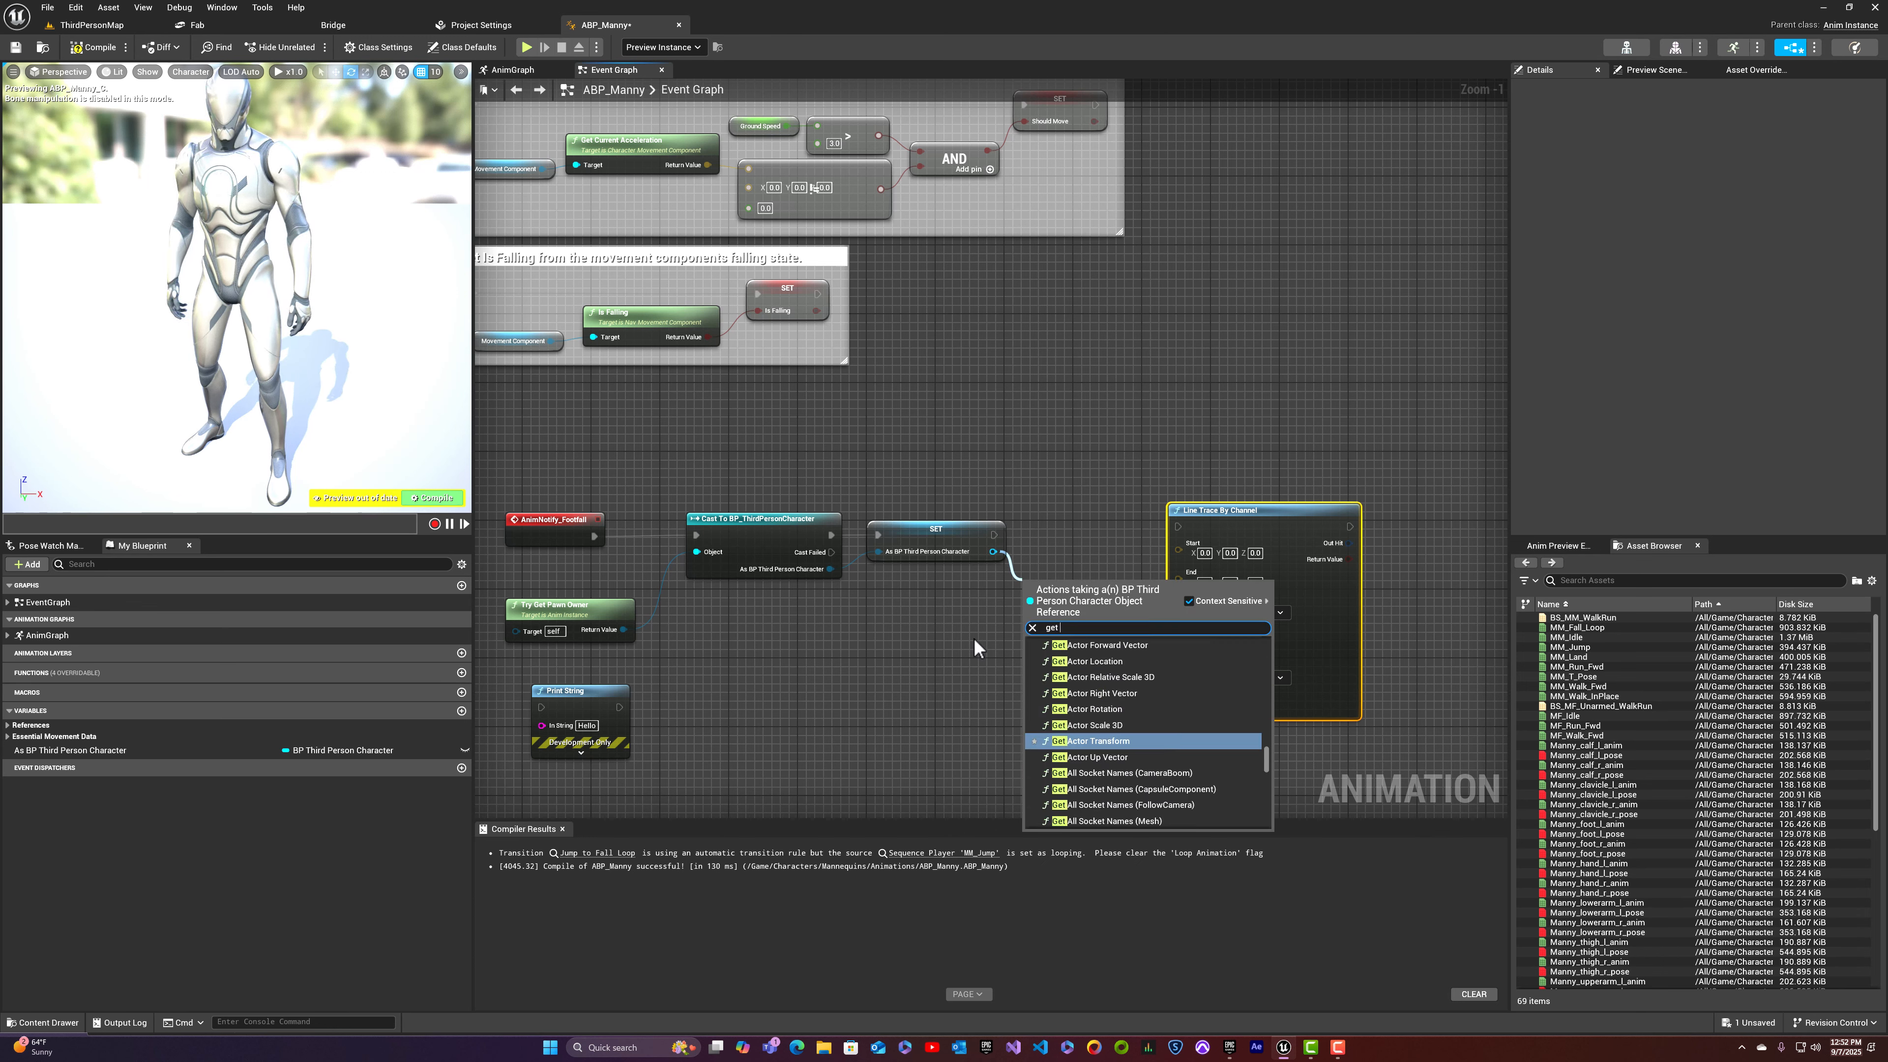
pyautogui.write('actor location')
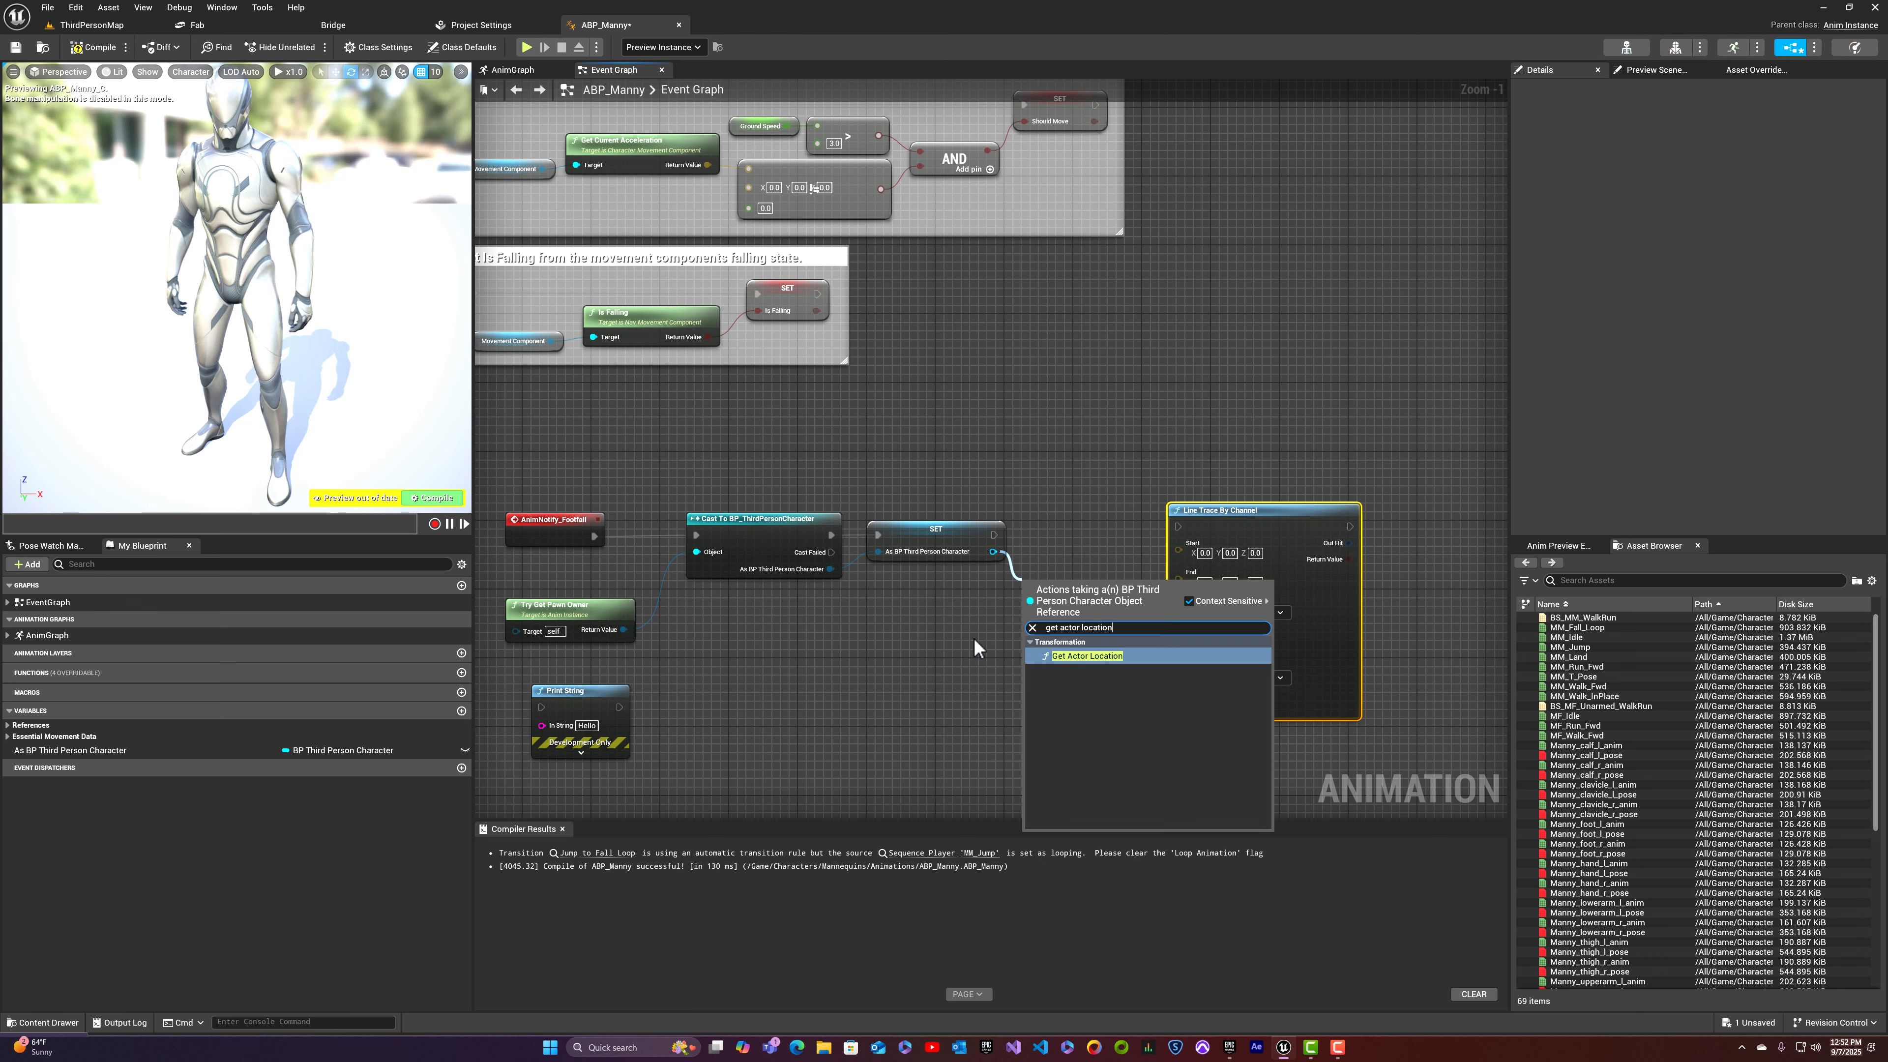
pyautogui.press('Return')
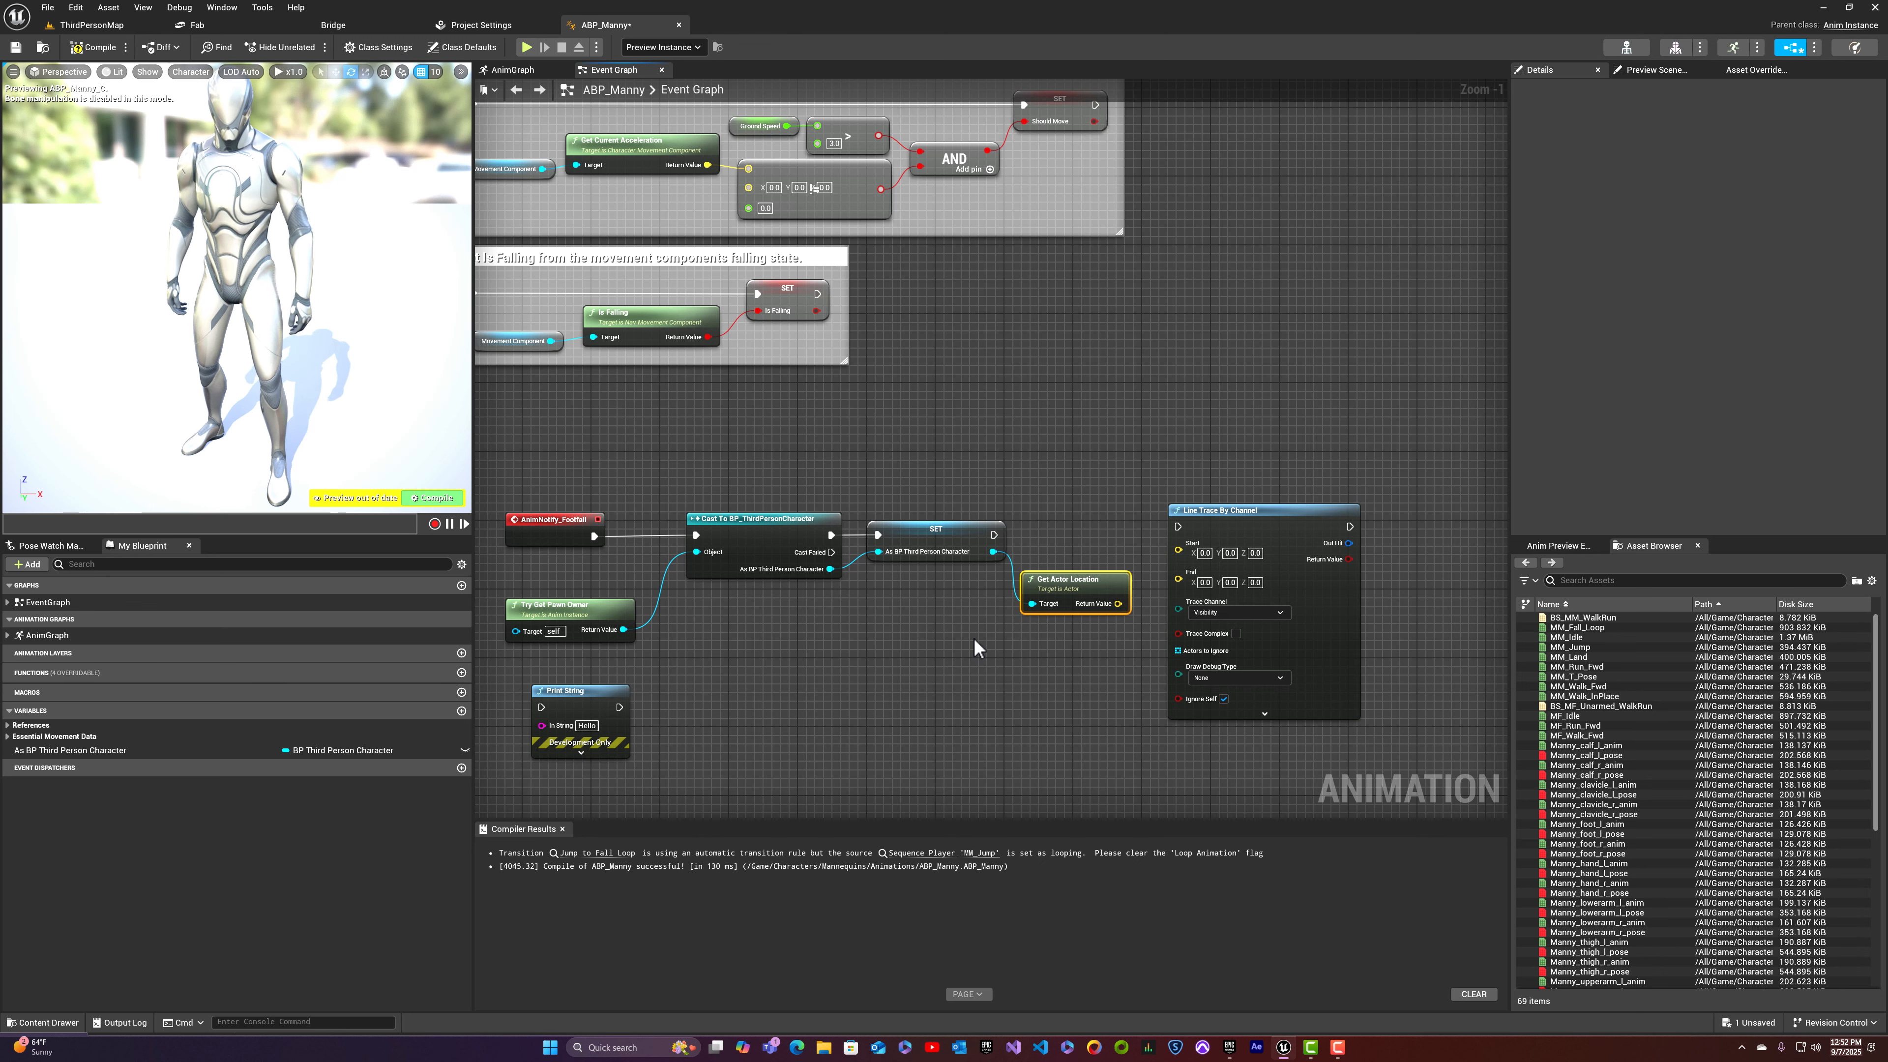
pyautogui.moveTo(1233, 516); pyautogui.dragTo(1311, 508)
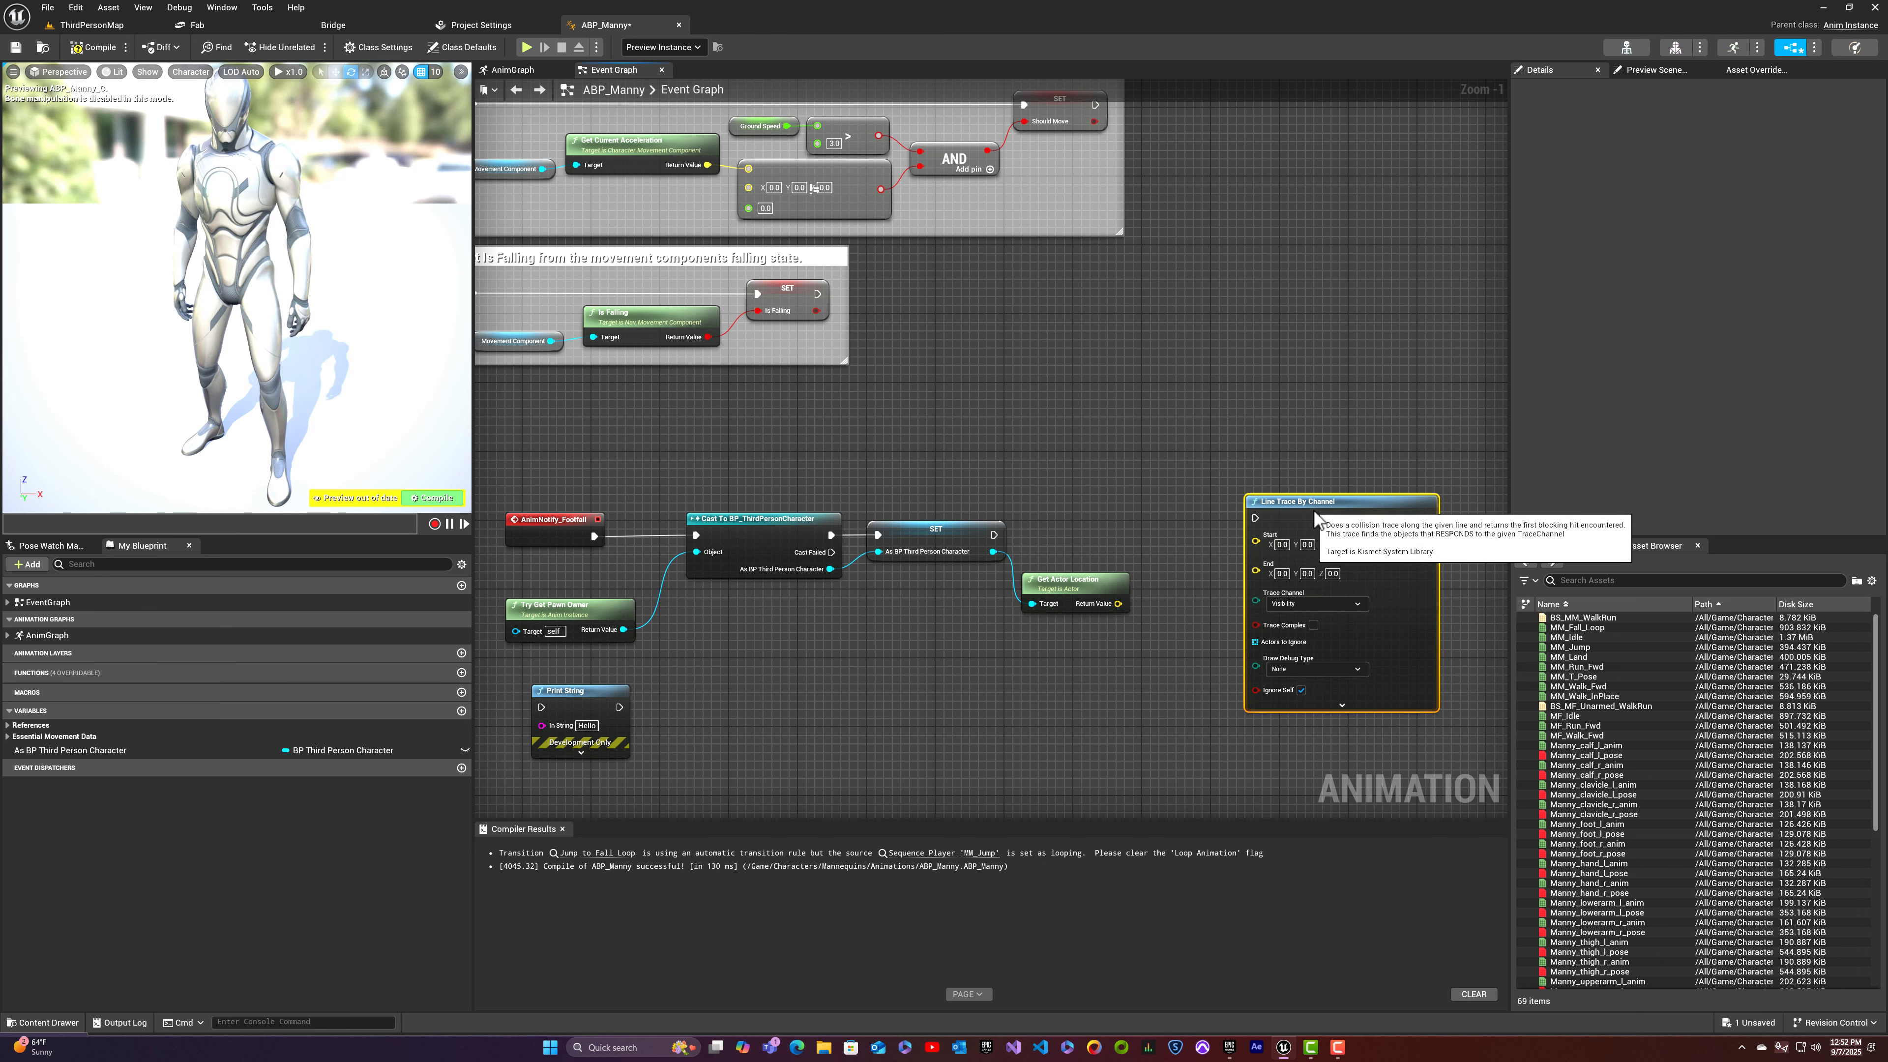
# Step: Wire Print String after the SET node, feed it the Get Actor Location return value, and compile ABP_Manny
pyautogui.moveTo(559, 692)
pyautogui.mouseDown()
pyautogui.moveTo(867, 648)
pyautogui.moveTo(1151, 499)
pyautogui.mouseUp()
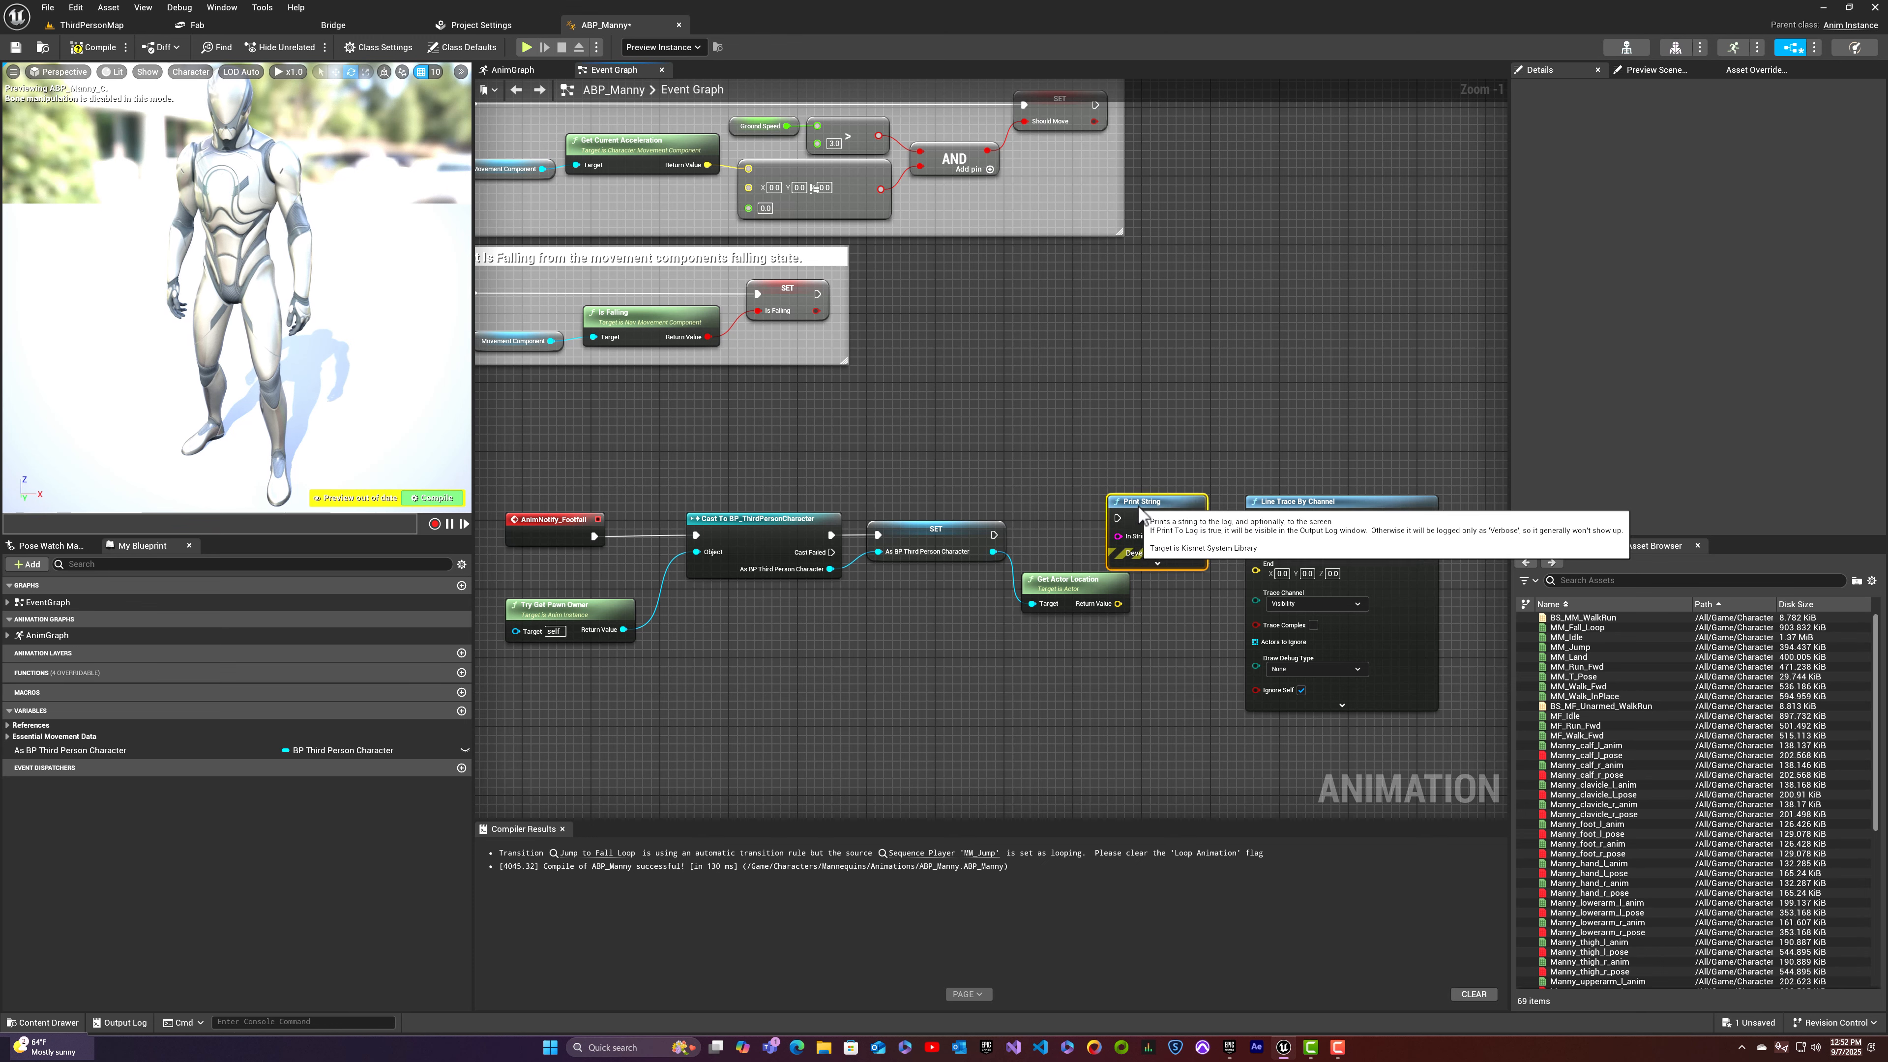
pyautogui.moveTo(995, 534); pyautogui.dragTo(1117, 510)
pyautogui.moveTo(1121, 603); pyautogui.dragTo(1117, 526)
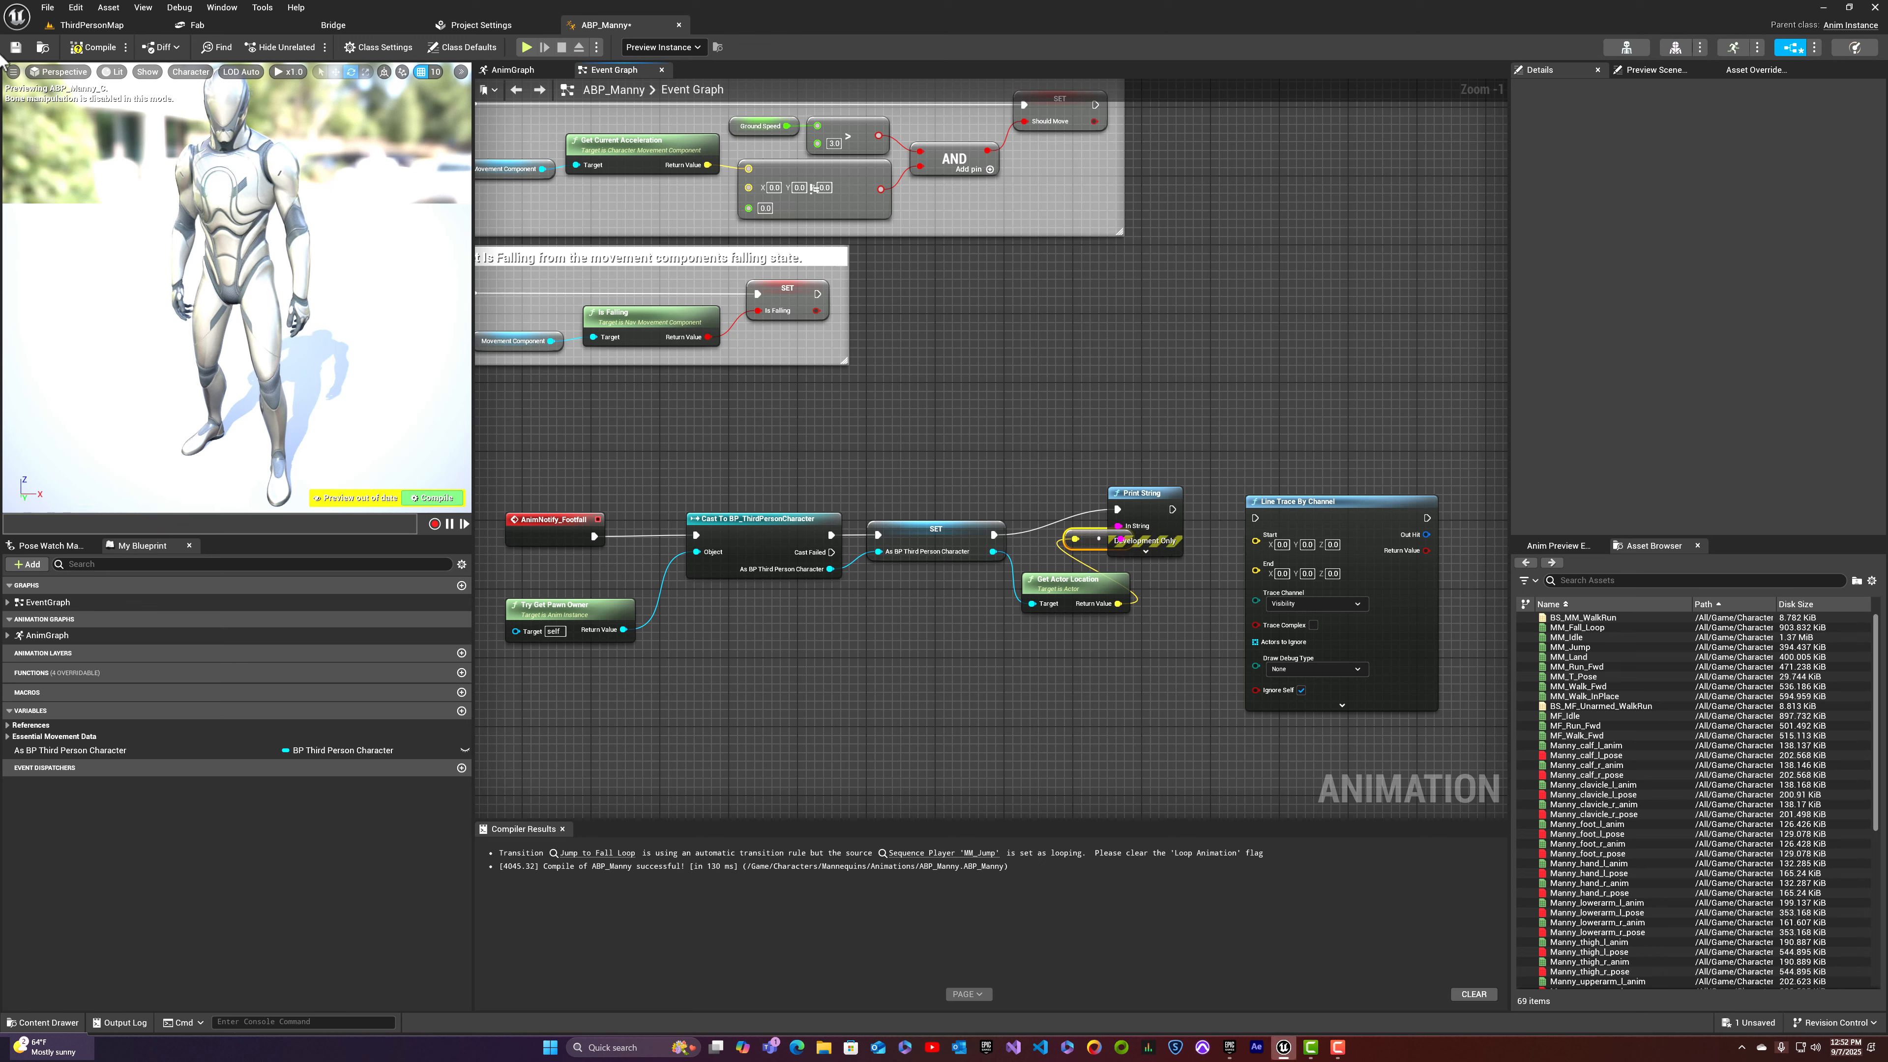
pyautogui.click(95, 47)
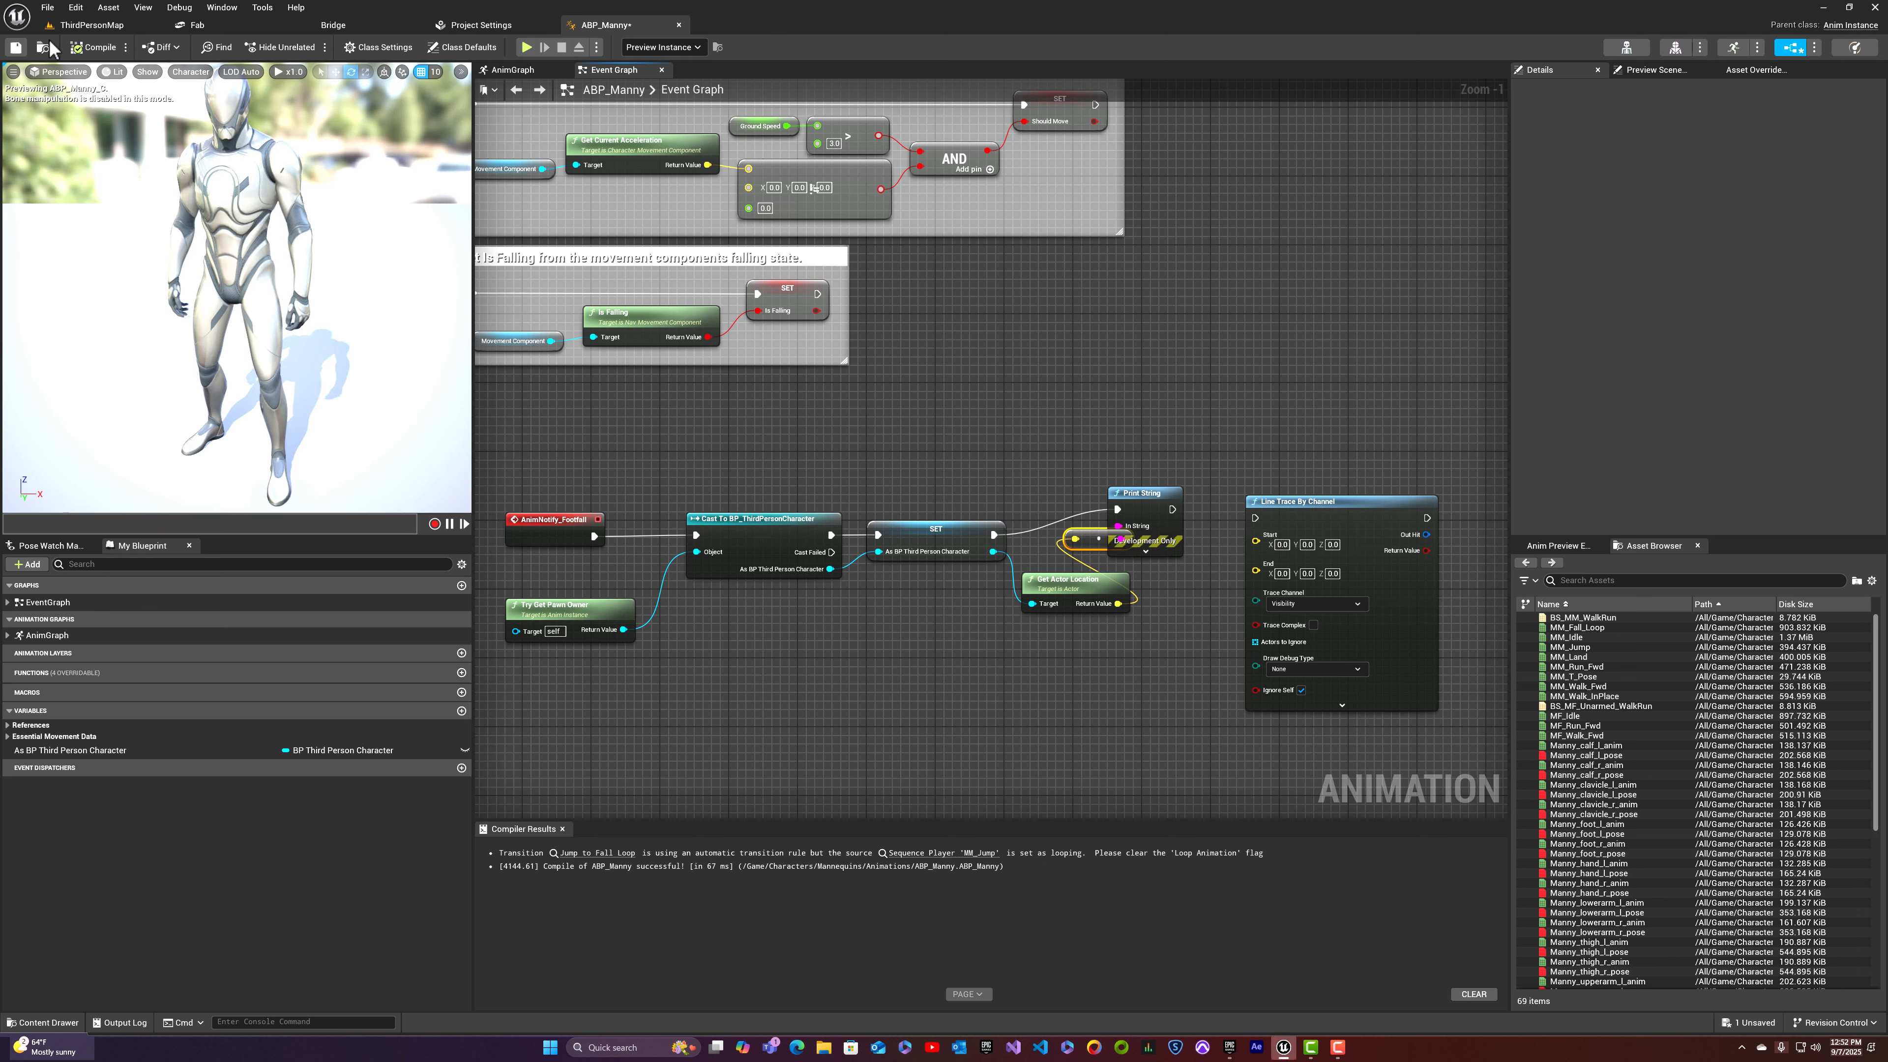
# Step: Play-test ThirdPersonMap by running forward to check the actor location printed at each footfall
pyautogui.click(104, 25)
pyautogui.click(331, 46)
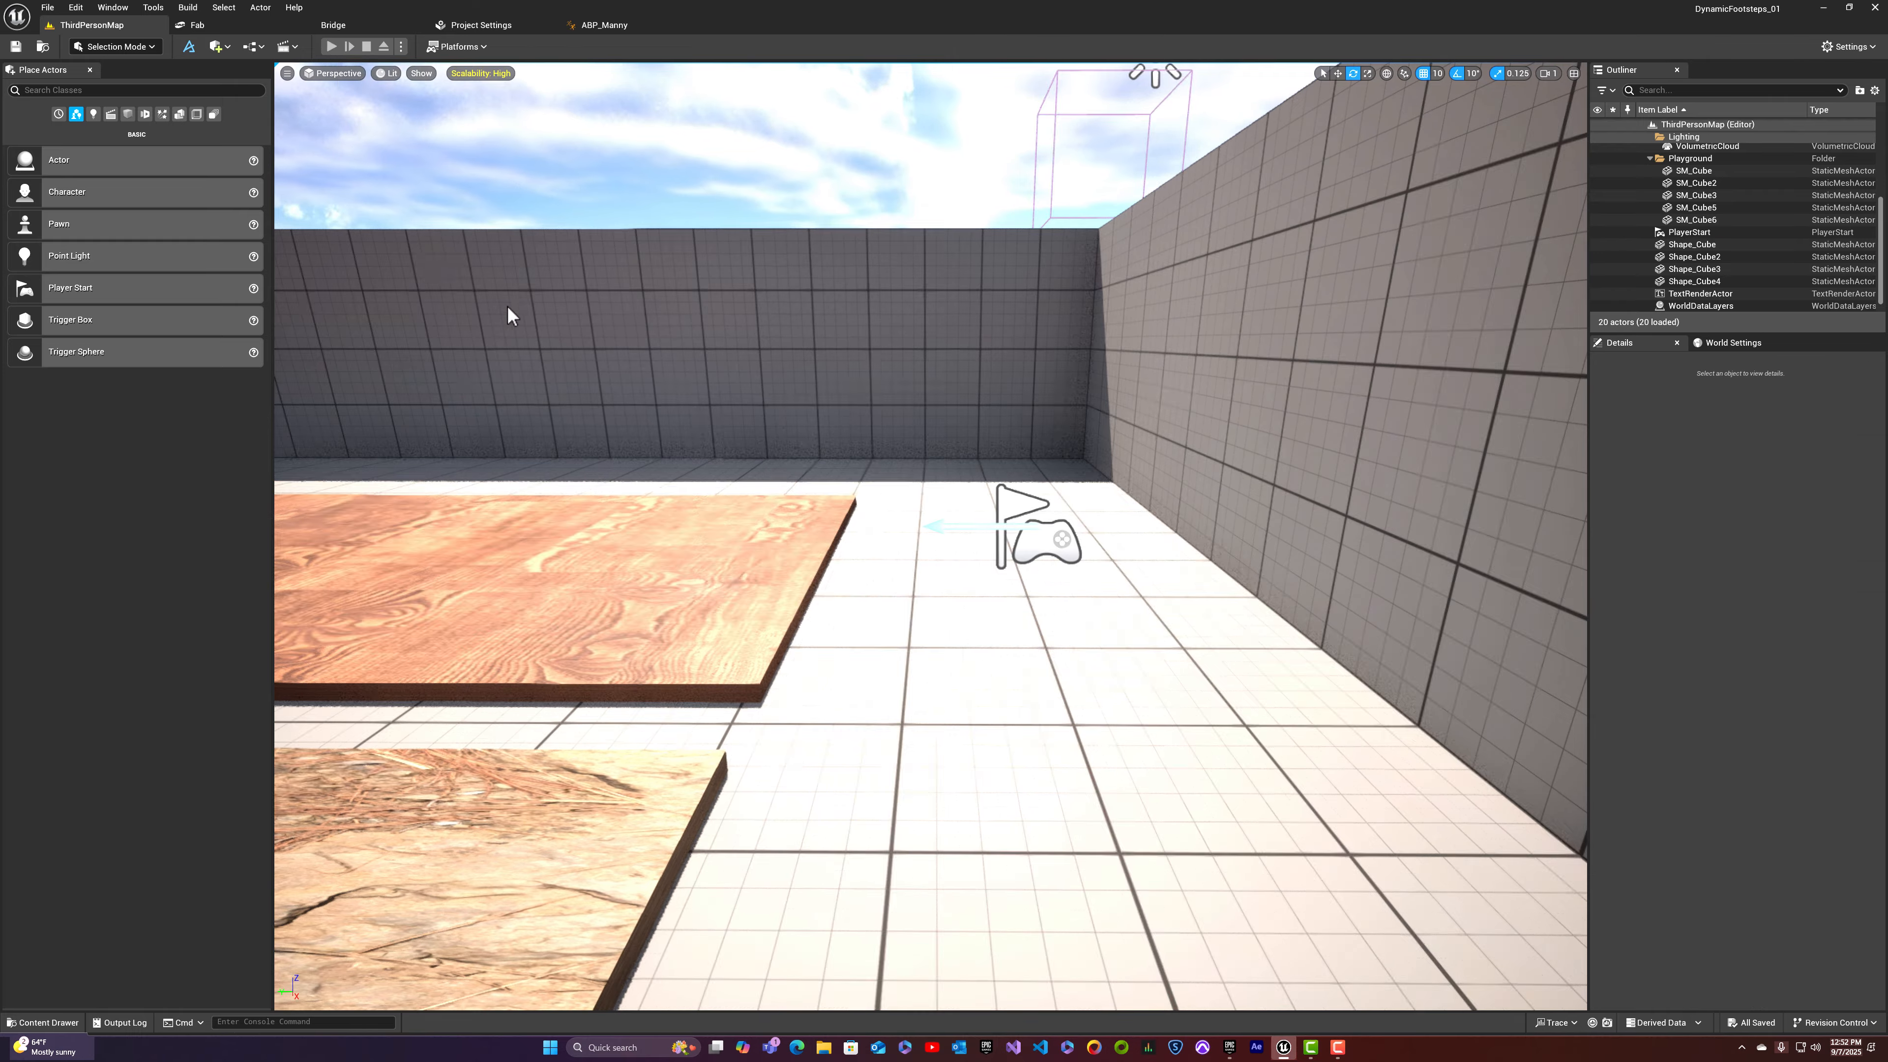
pyautogui.press('w')
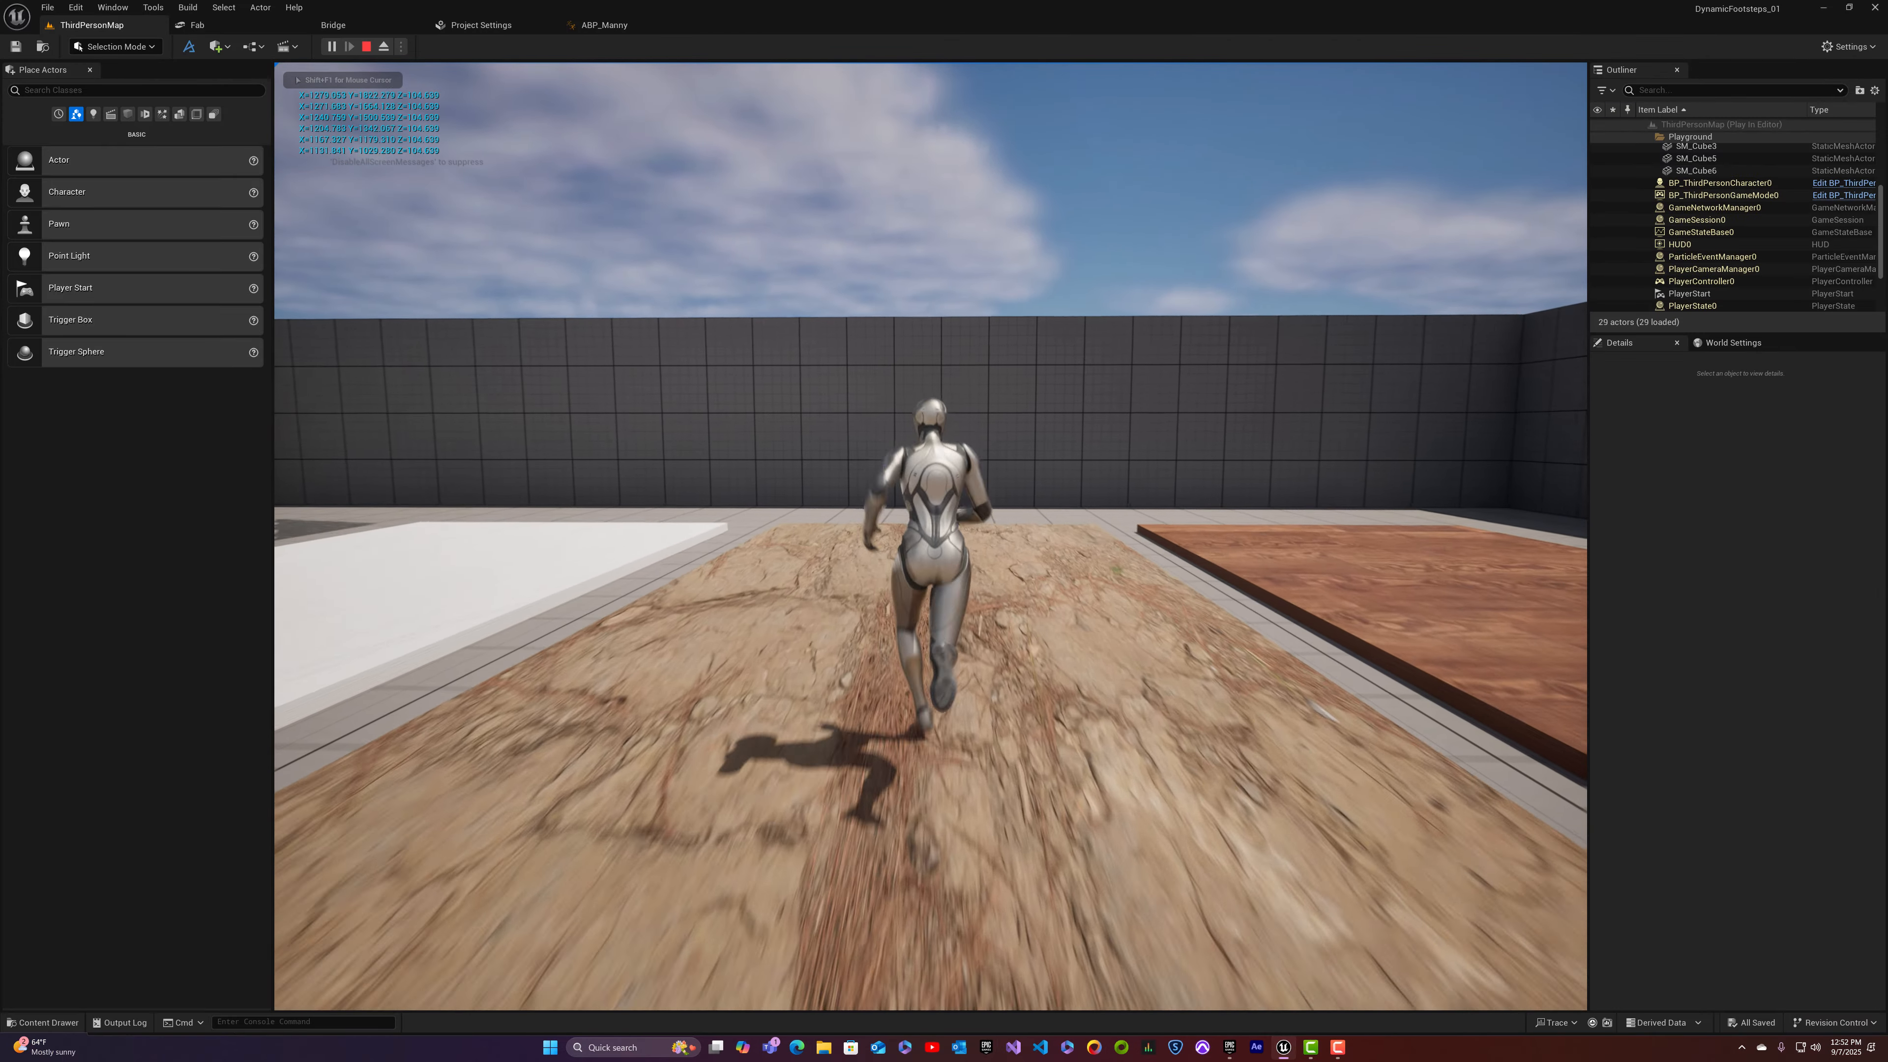
pyautogui.press('Escape')
# Step: In ABP_Manny, detach Print String, park it below Try Get Pawn Owner, and delete the leftover vector-to-string conversion node
pyautogui.click(617, 26)
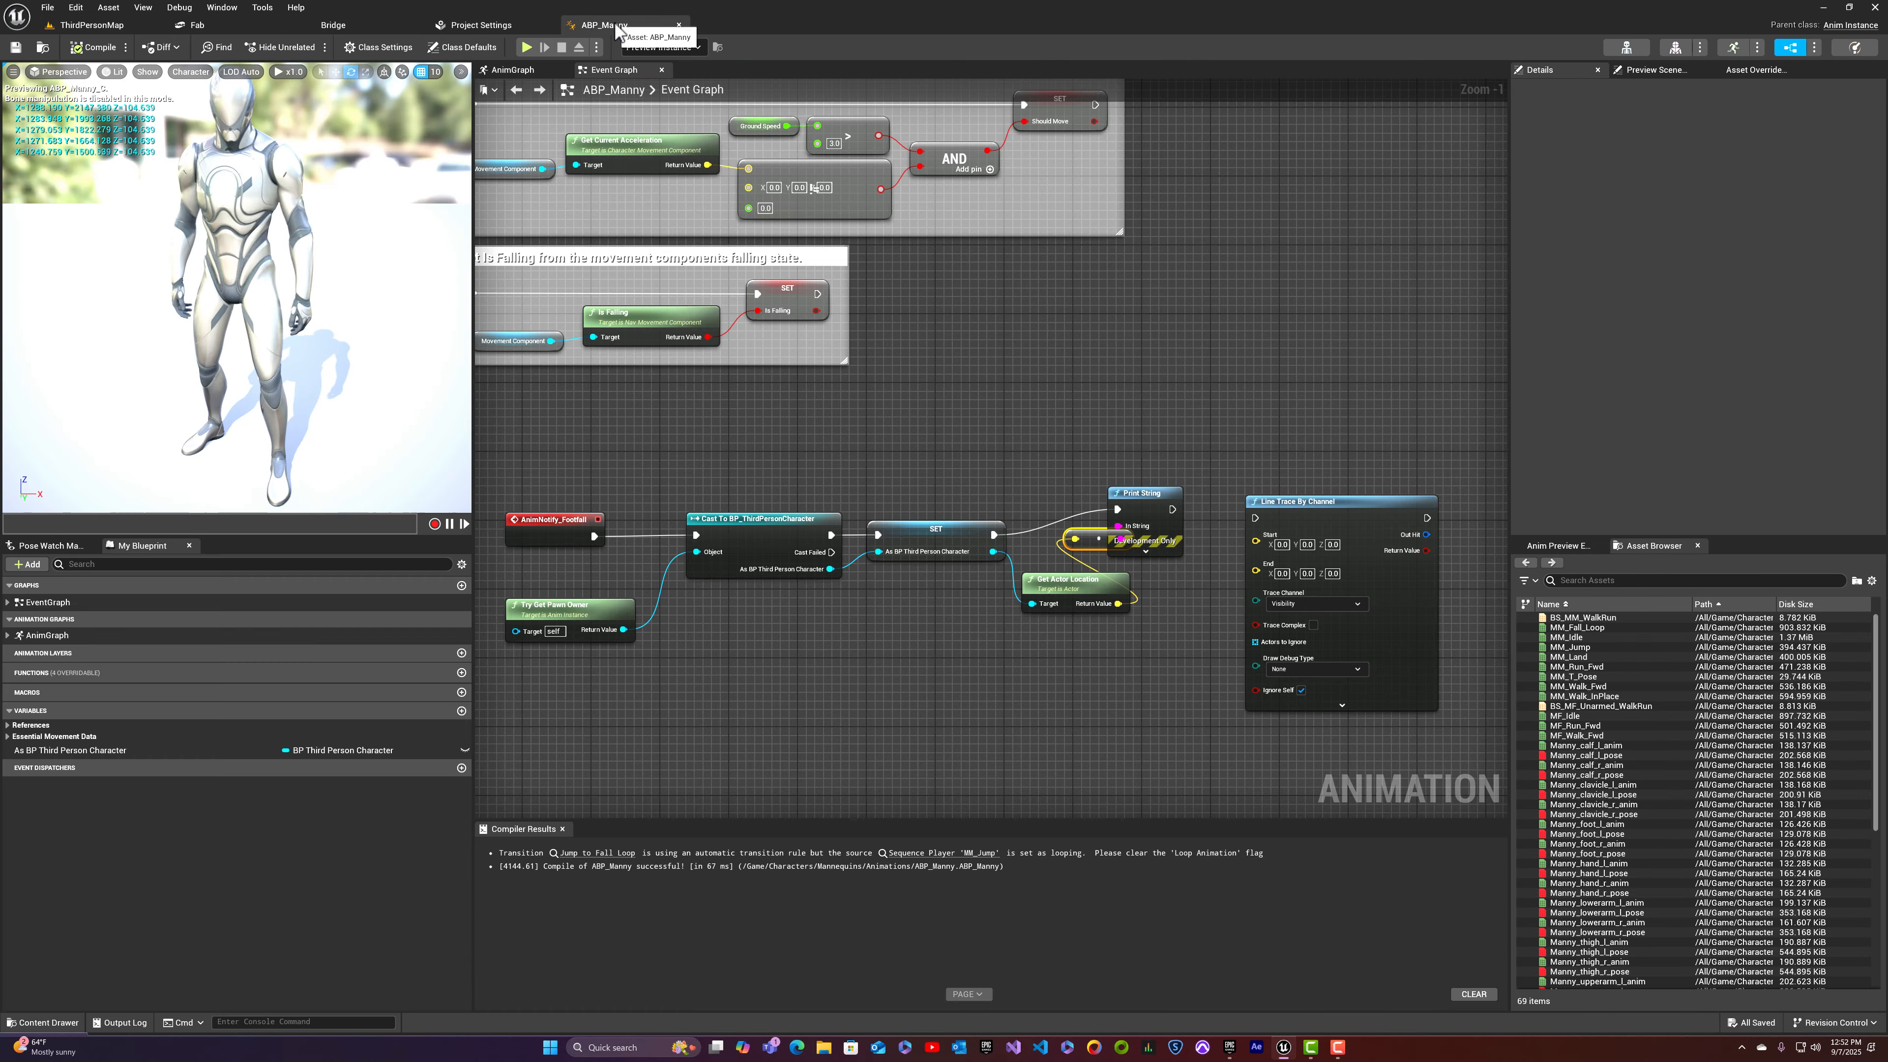
pyautogui.moveTo(1140, 502); pyautogui.dragTo(535, 728)
pyautogui.press('Delete')
# Step: Connect the Get Actor Location return value to the line trace's Start input, and move the trace node slightly further right
pyautogui.moveTo(1119, 603)
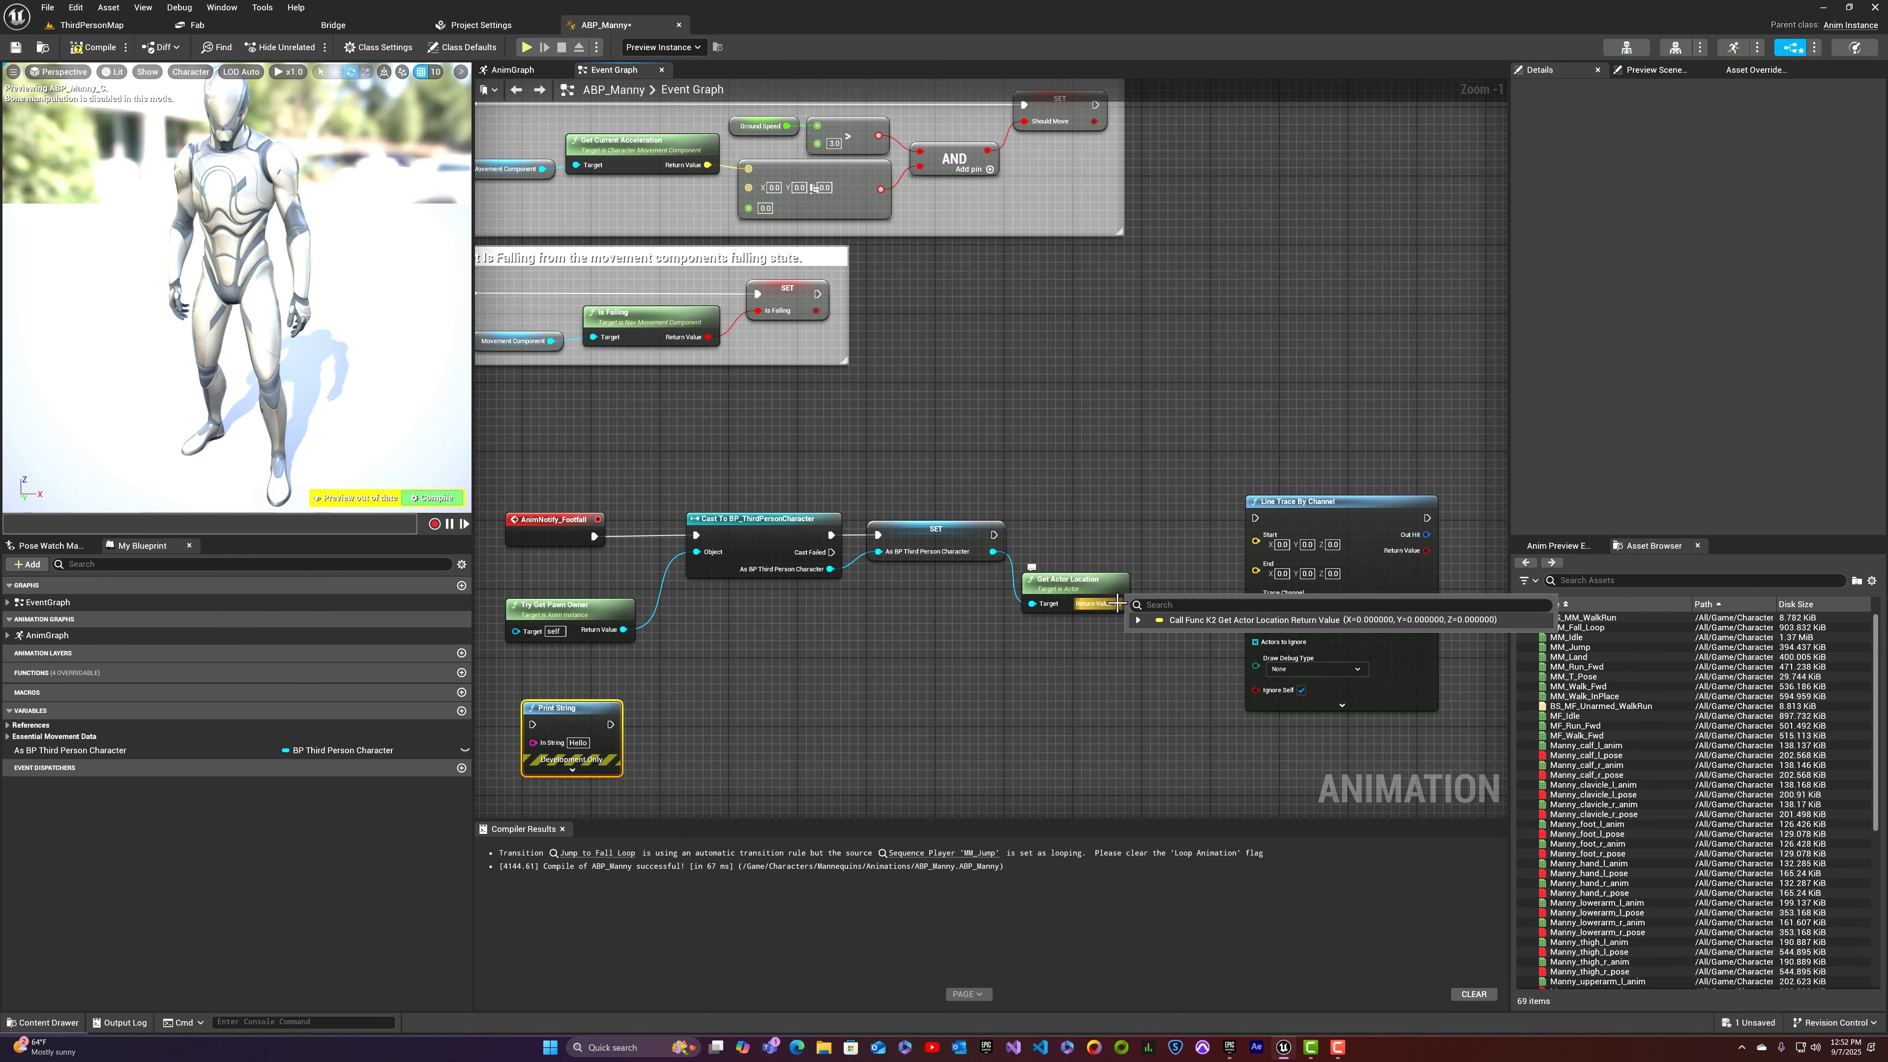
pyautogui.moveTo(1117, 603)
pyautogui.mouseDown()
pyautogui.moveTo(1172, 559)
pyautogui.moveTo(1255, 539)
pyautogui.mouseUp()
pyautogui.moveTo(1156, 711)
pyautogui.mouseDown(button='right')
pyautogui.moveTo(1089, 678)
pyautogui.moveTo(1149, 547)
pyautogui.mouseUp(button='right')
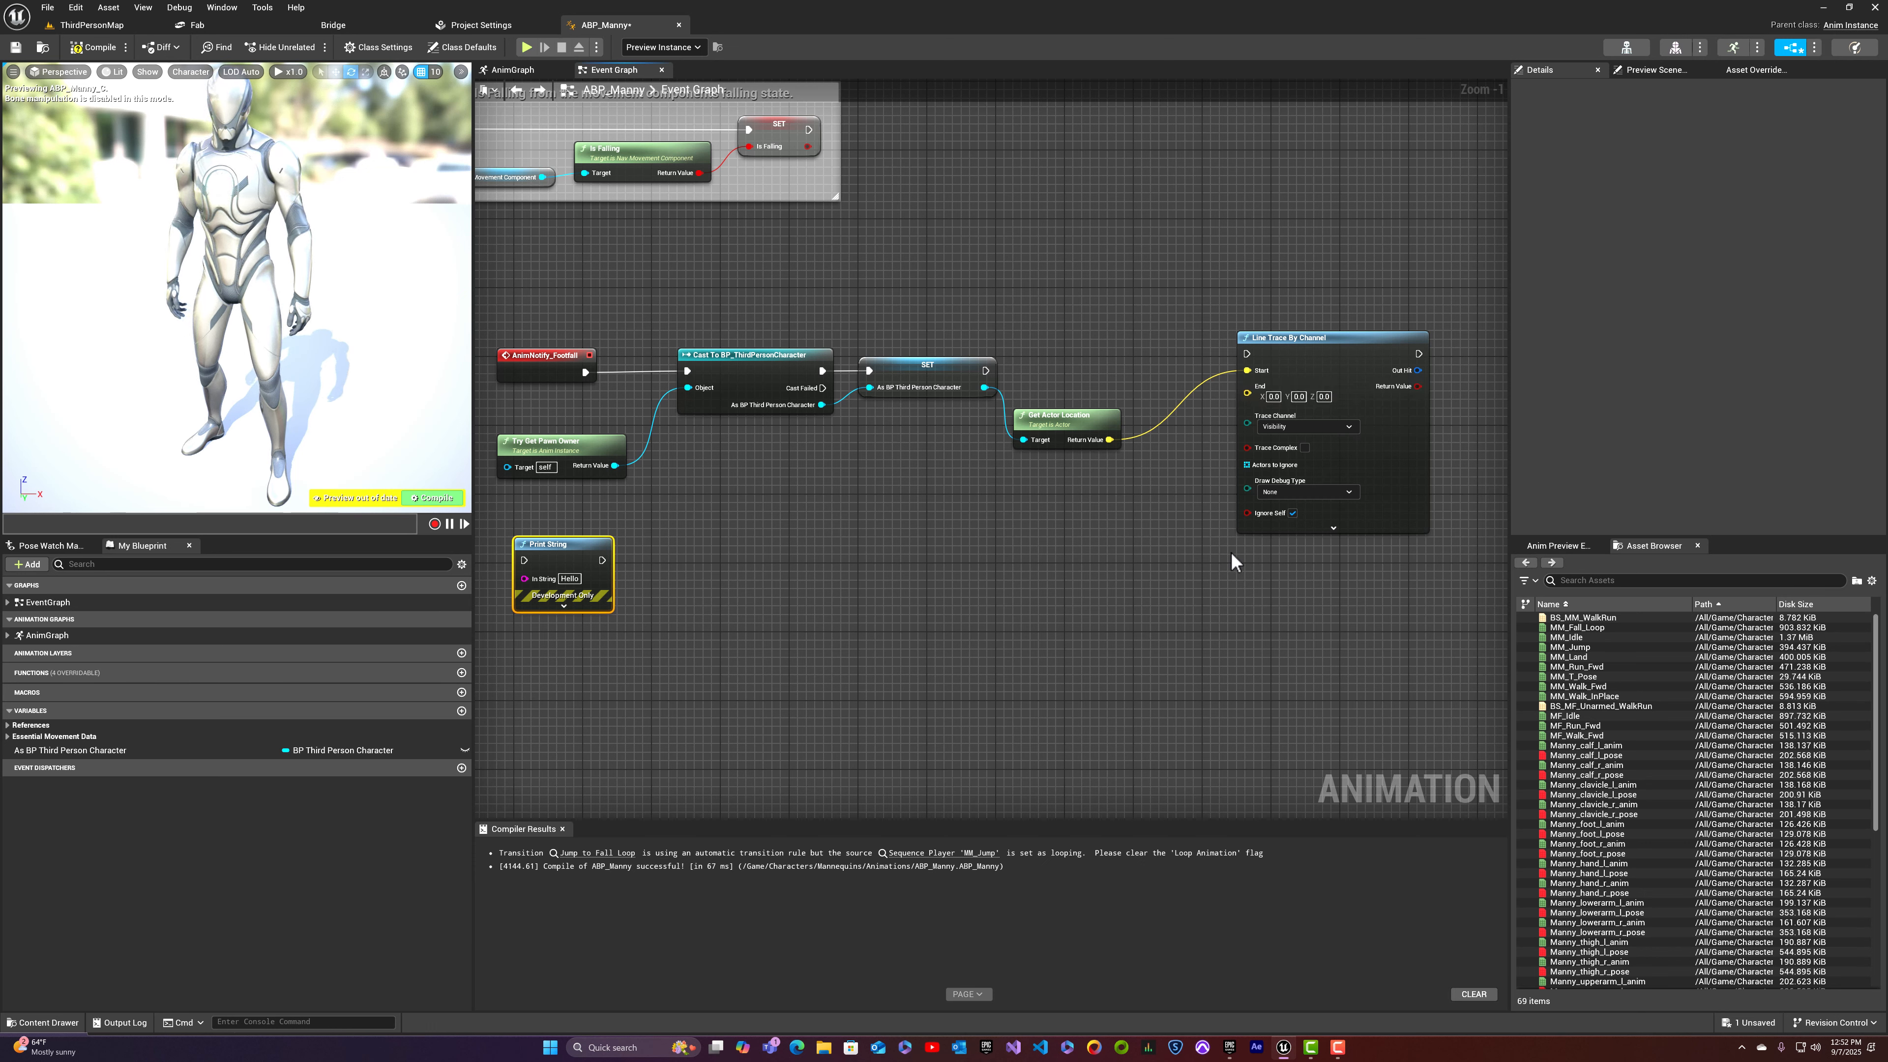
pyautogui.moveTo(1304, 342); pyautogui.dragTo(1356, 344)
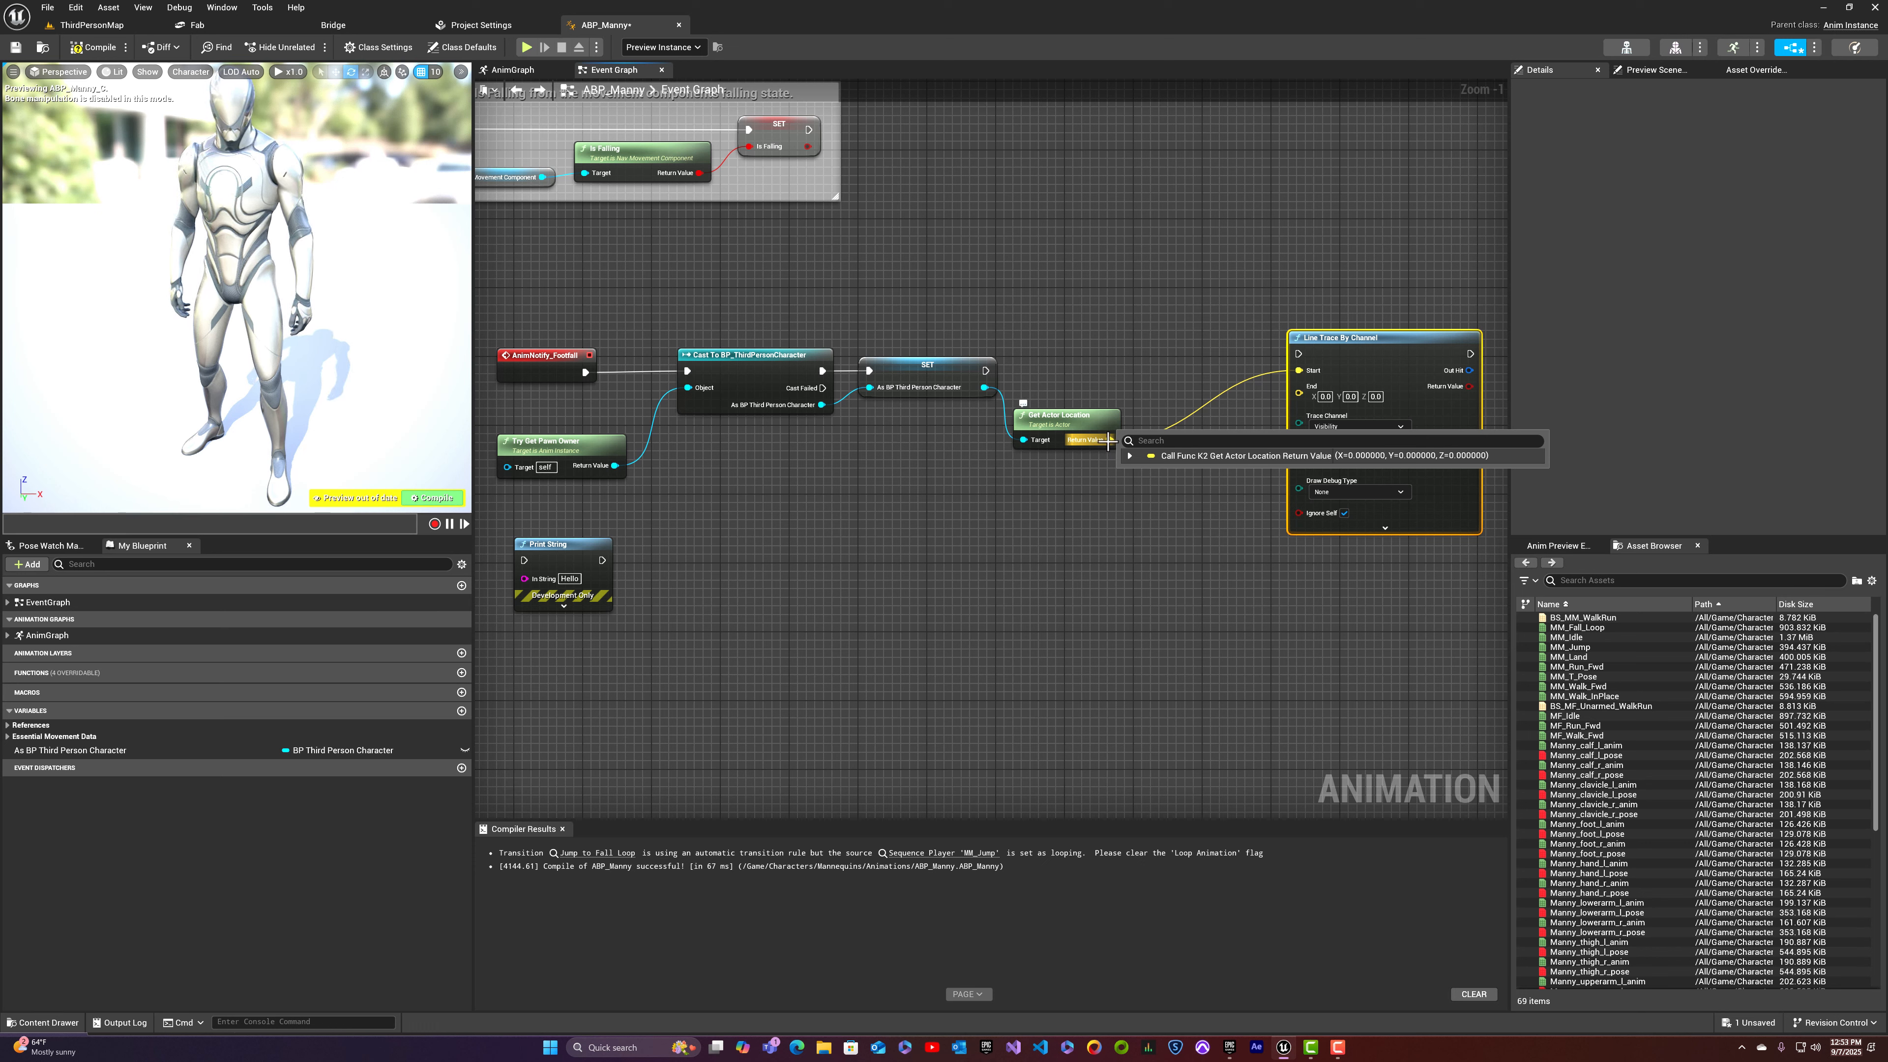
# Step: Add a Subtract node fed by the Get Actor Location return value
pyautogui.moveTo(1105, 442); pyautogui.dragTo(1152, 485)
pyautogui.write('subtract')
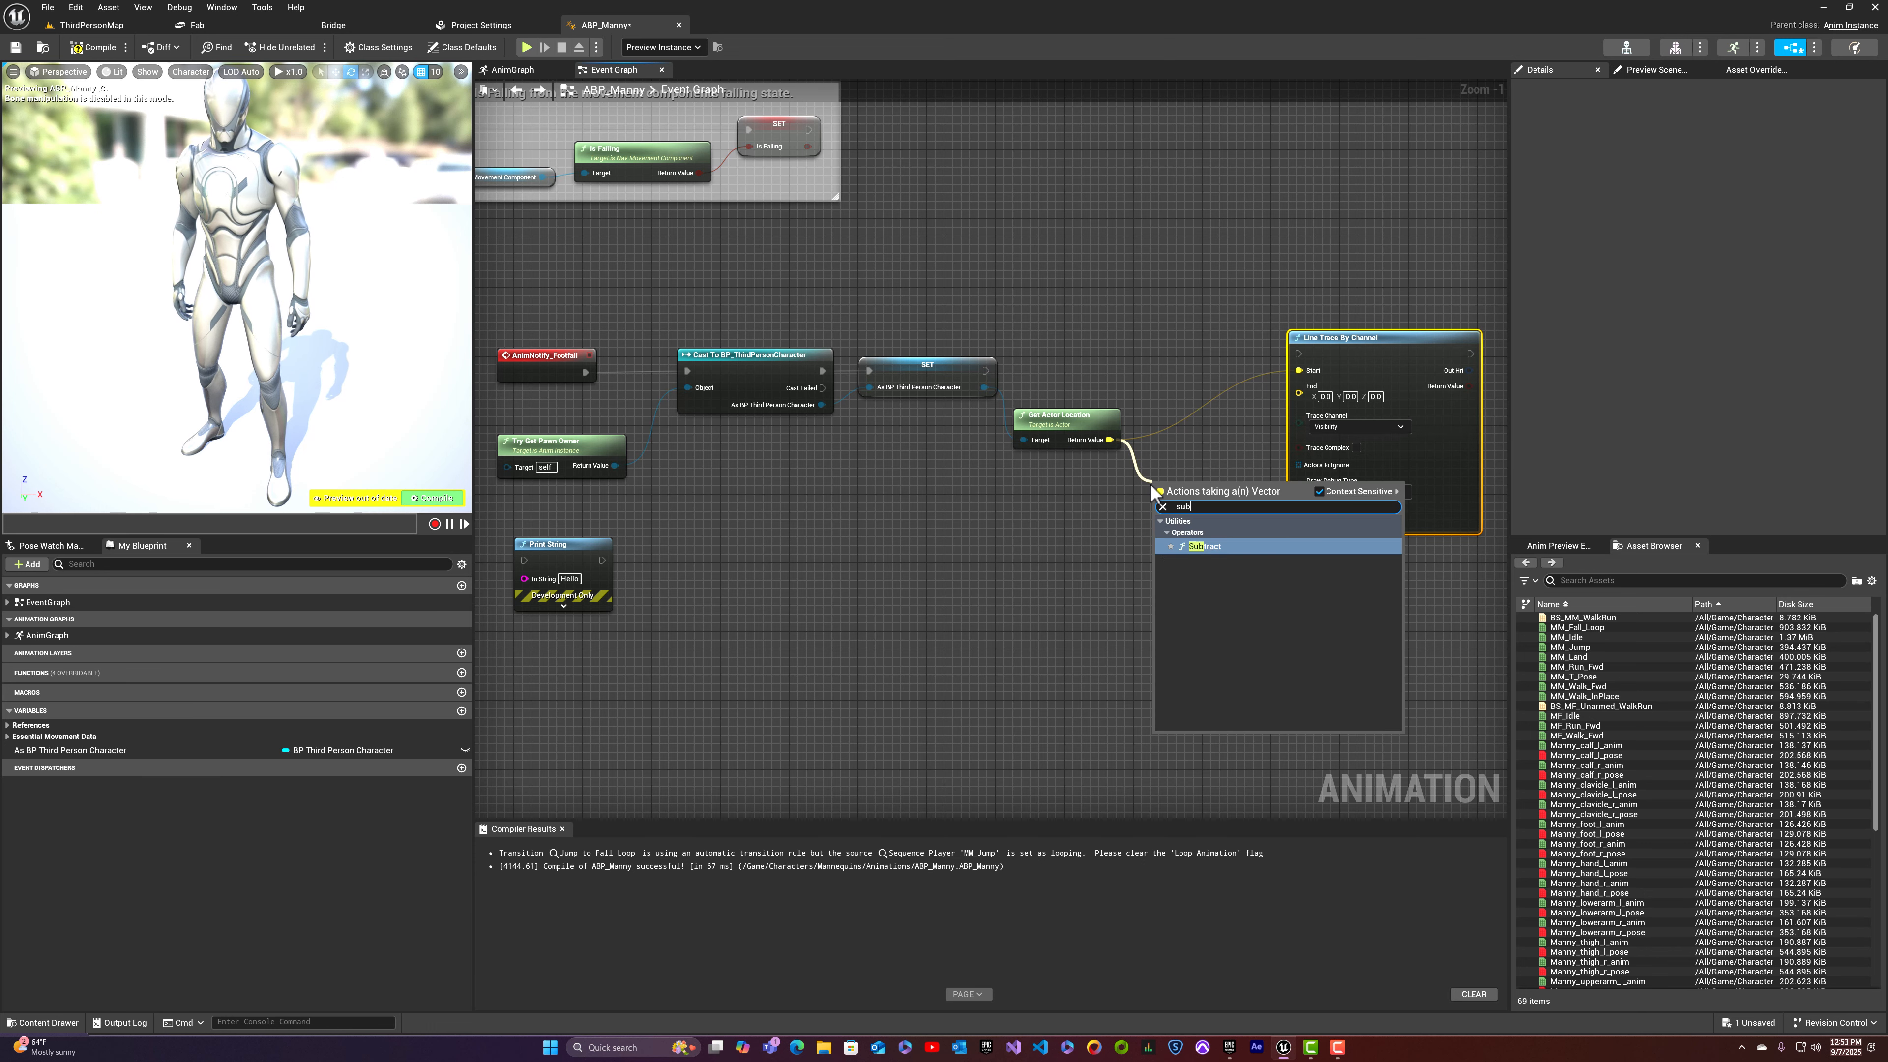
# Step: Subtract a vector with Z set to 200 from the actor location and connect the result to the line trace's End input
pyautogui.click(1219, 546)
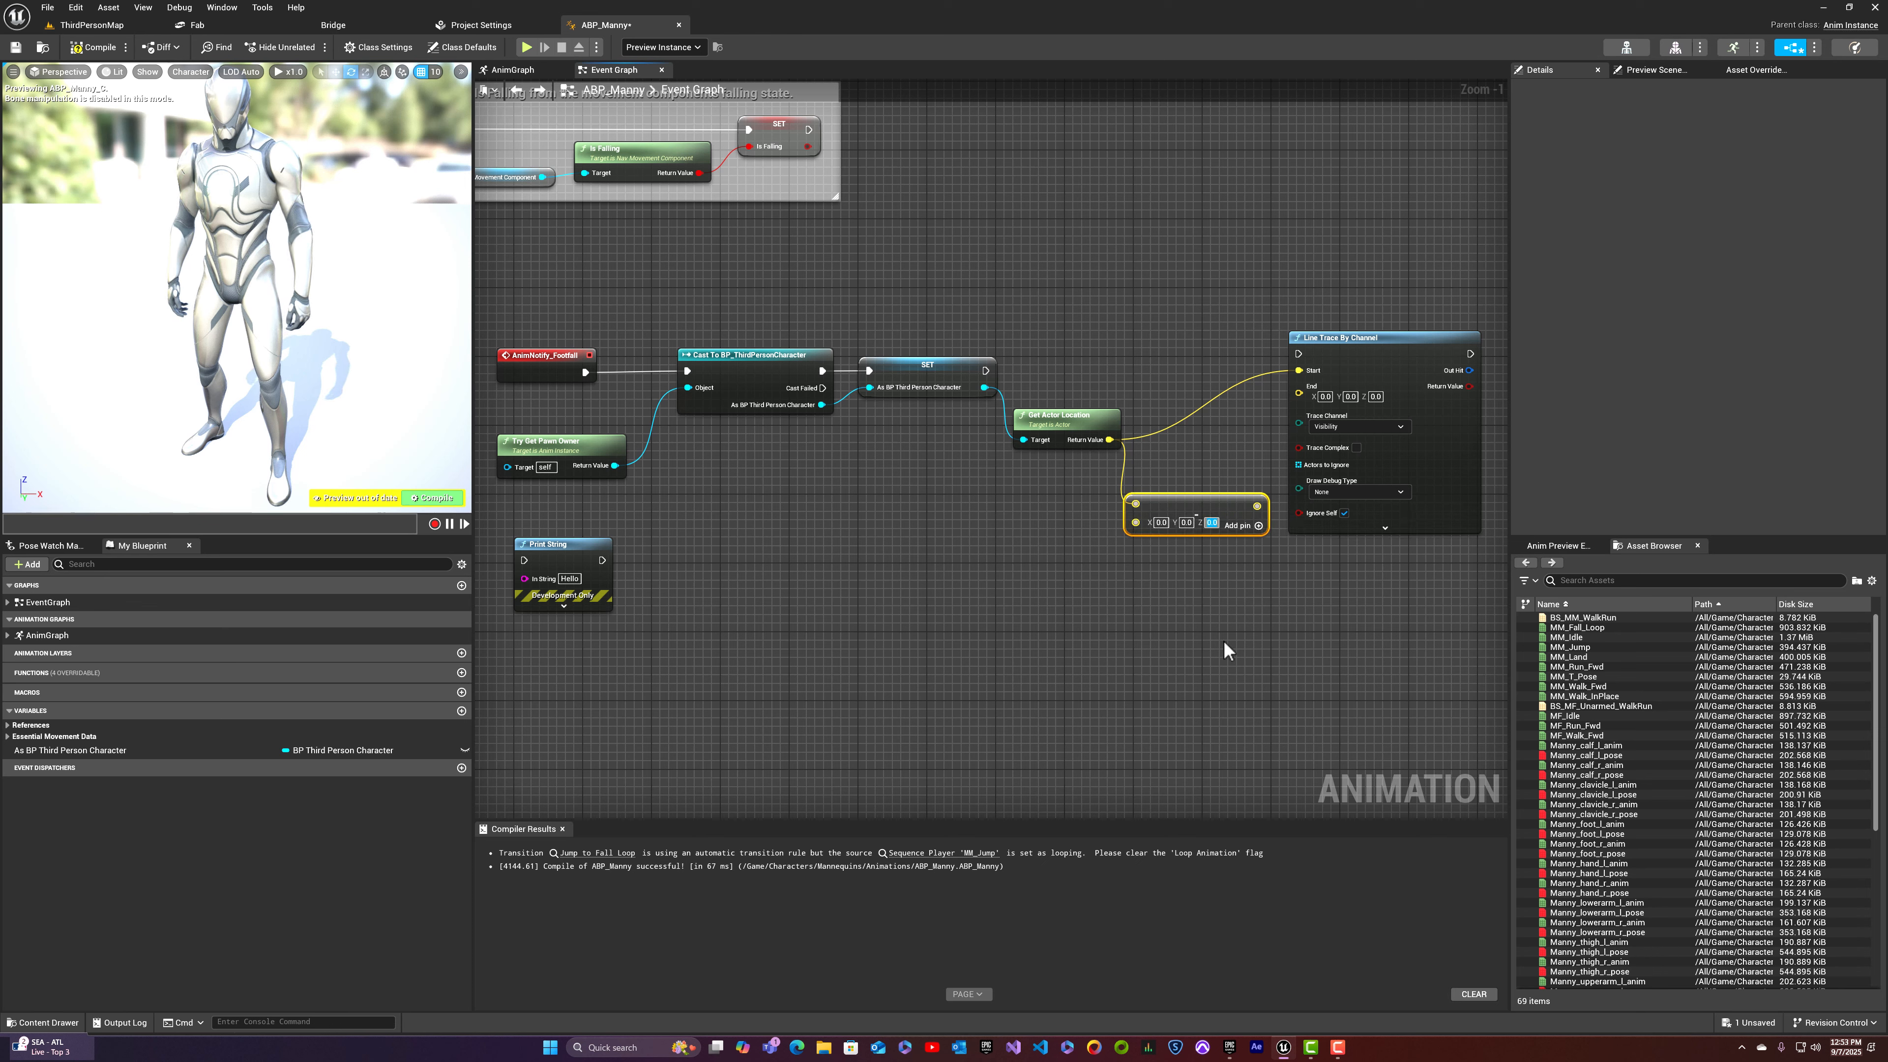
pyautogui.write('200')
pyautogui.press('Return')
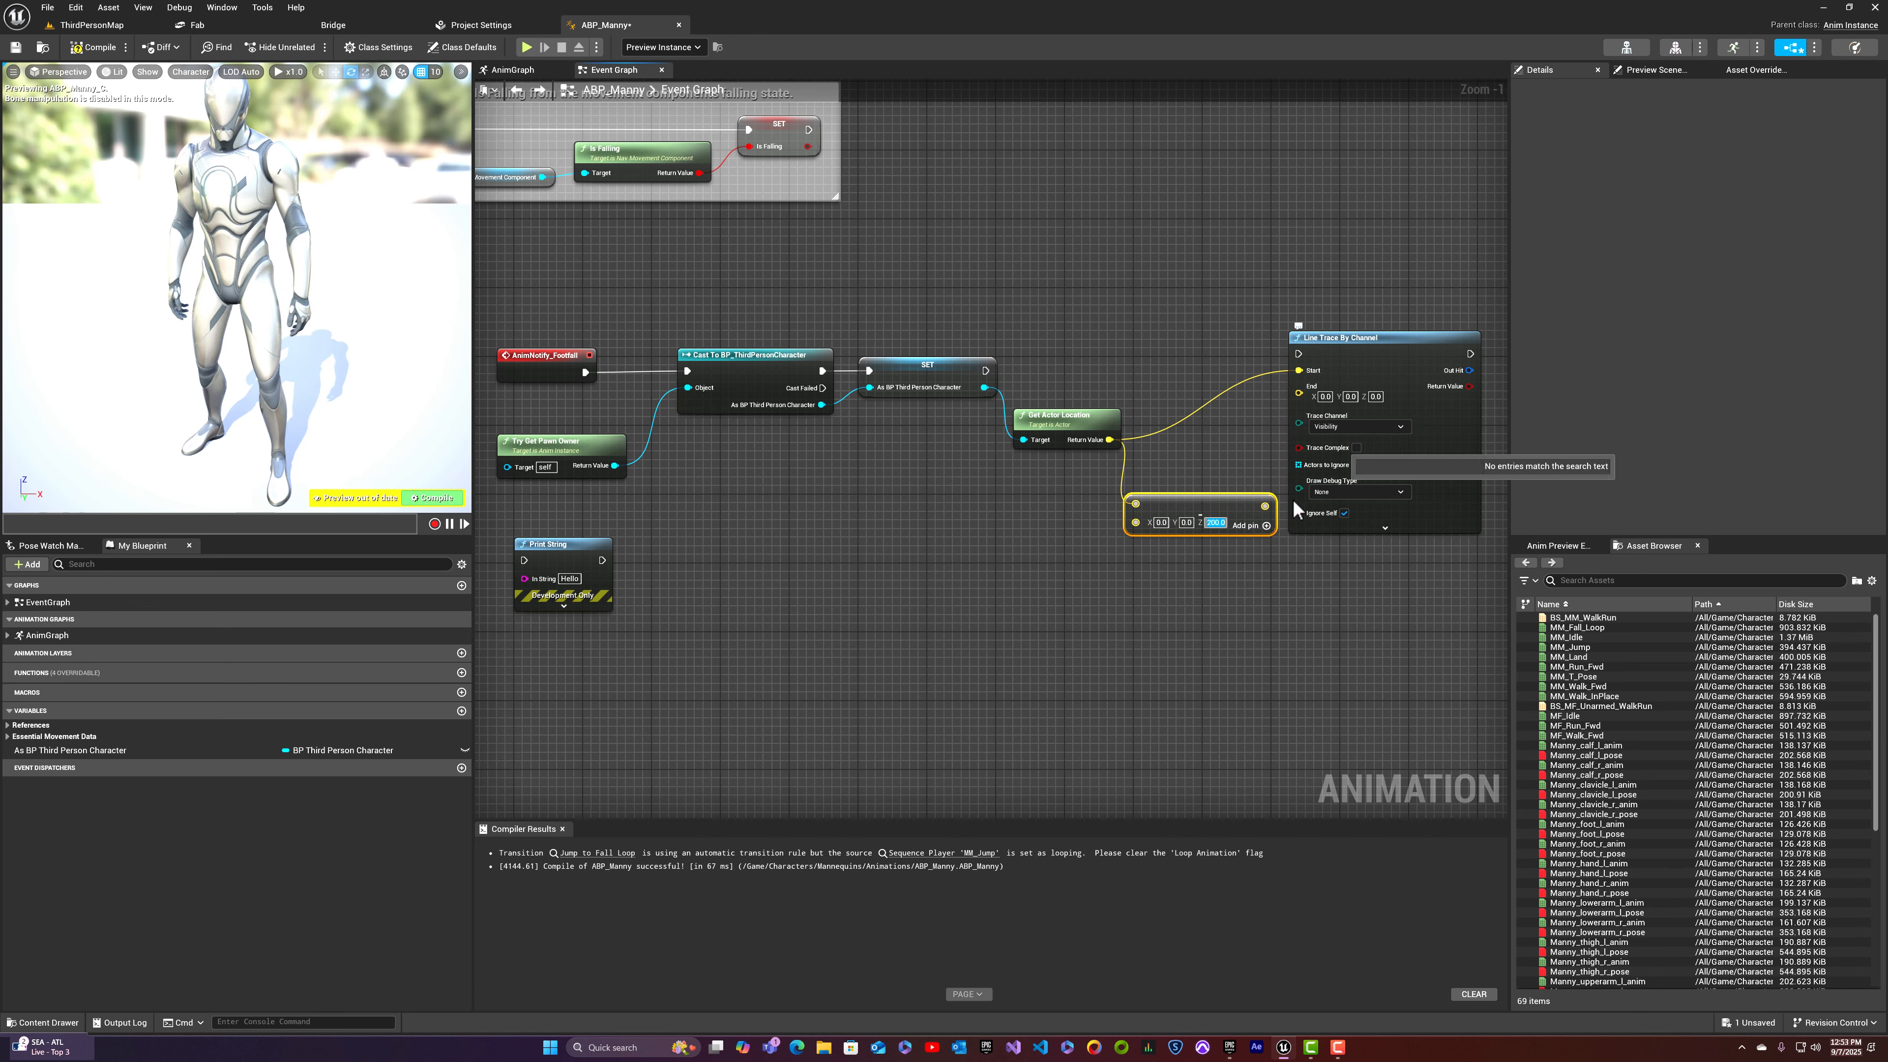
pyautogui.moveTo(1265, 506); pyautogui.dragTo(1298, 393)
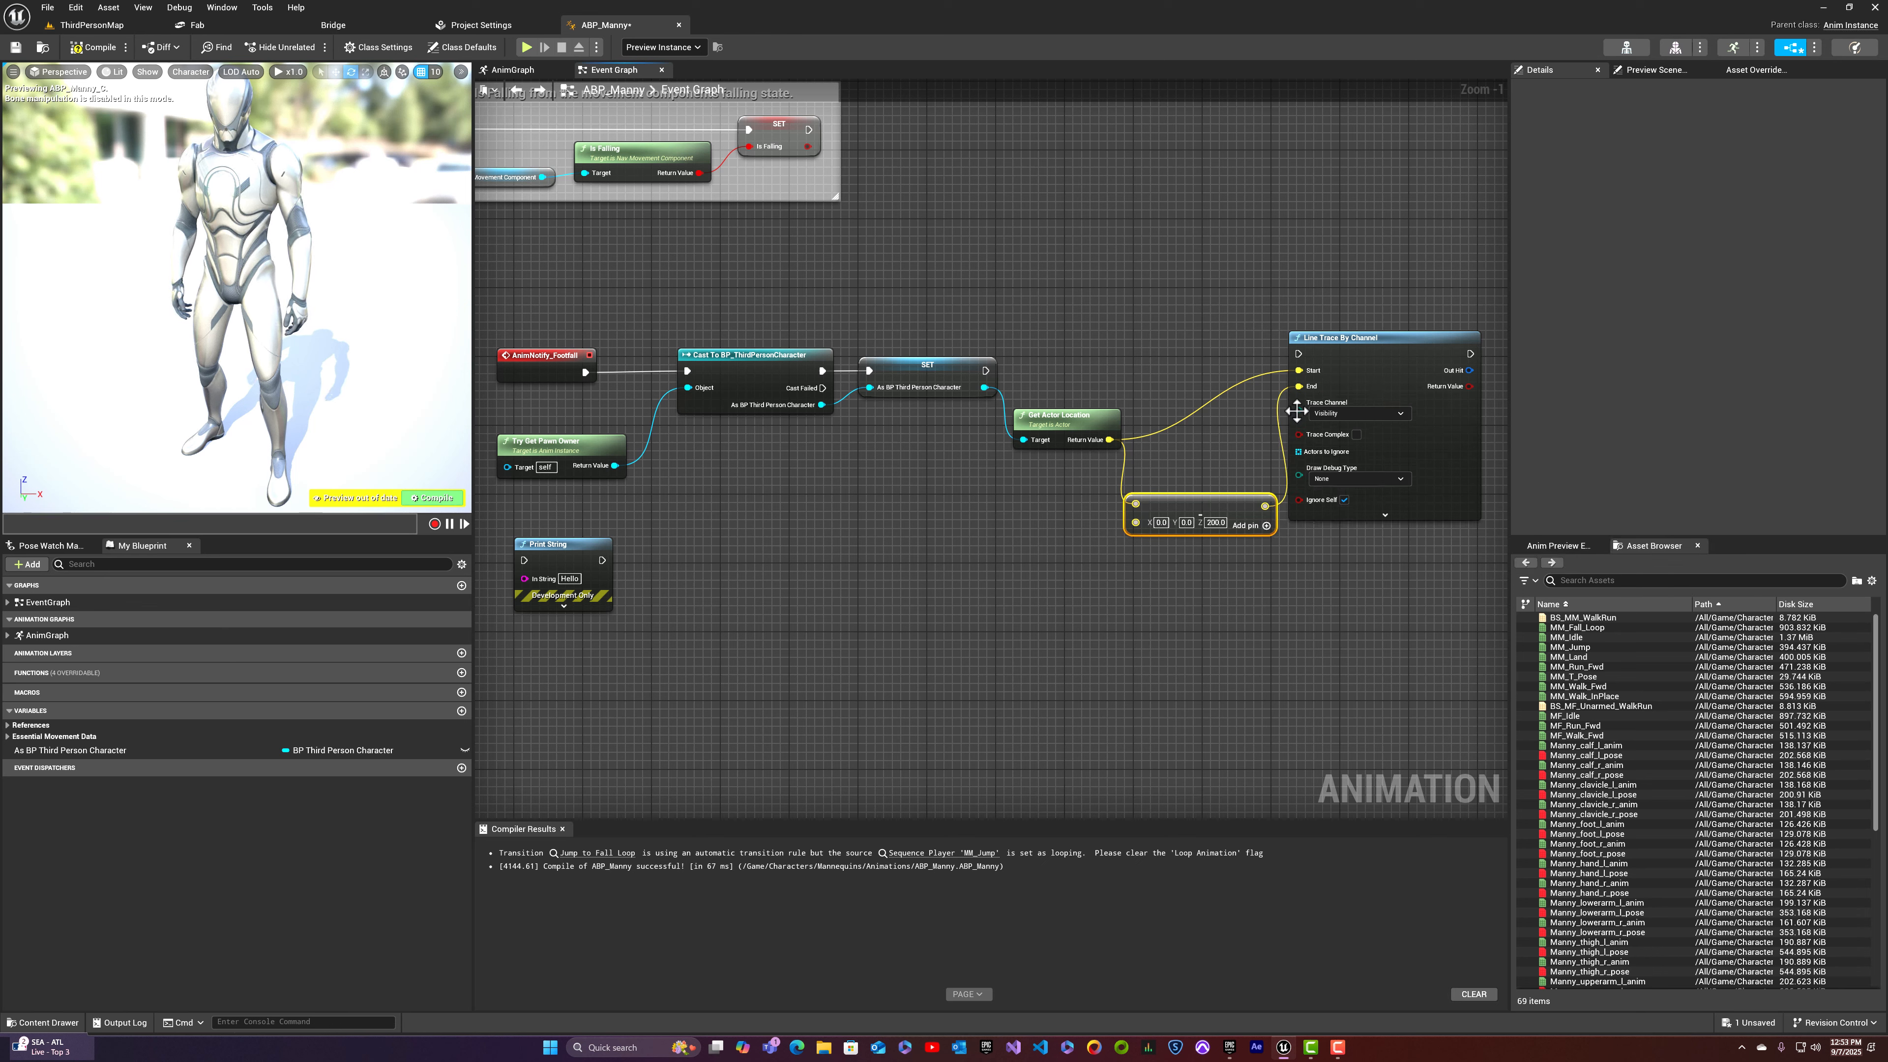
pyautogui.moveTo(1219, 506); pyautogui.dragTo(1191, 506)
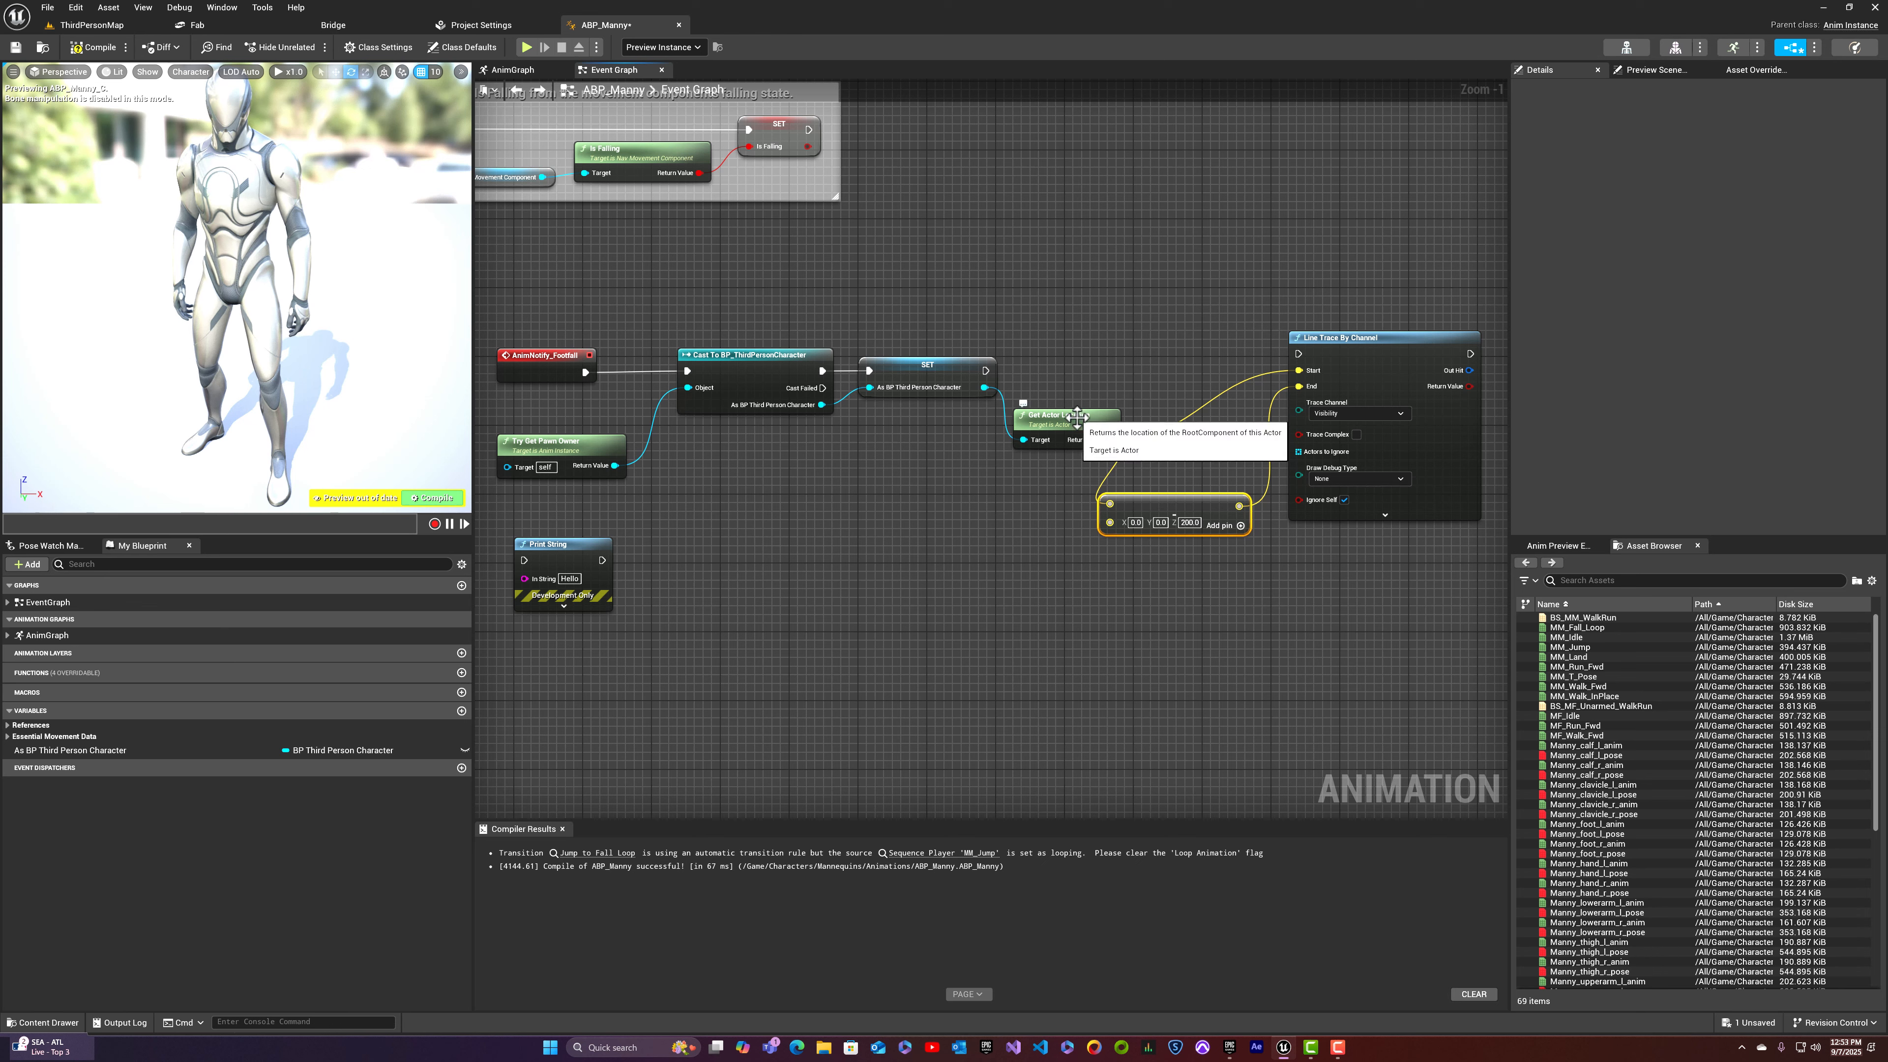
pyautogui.click(1188, 522)
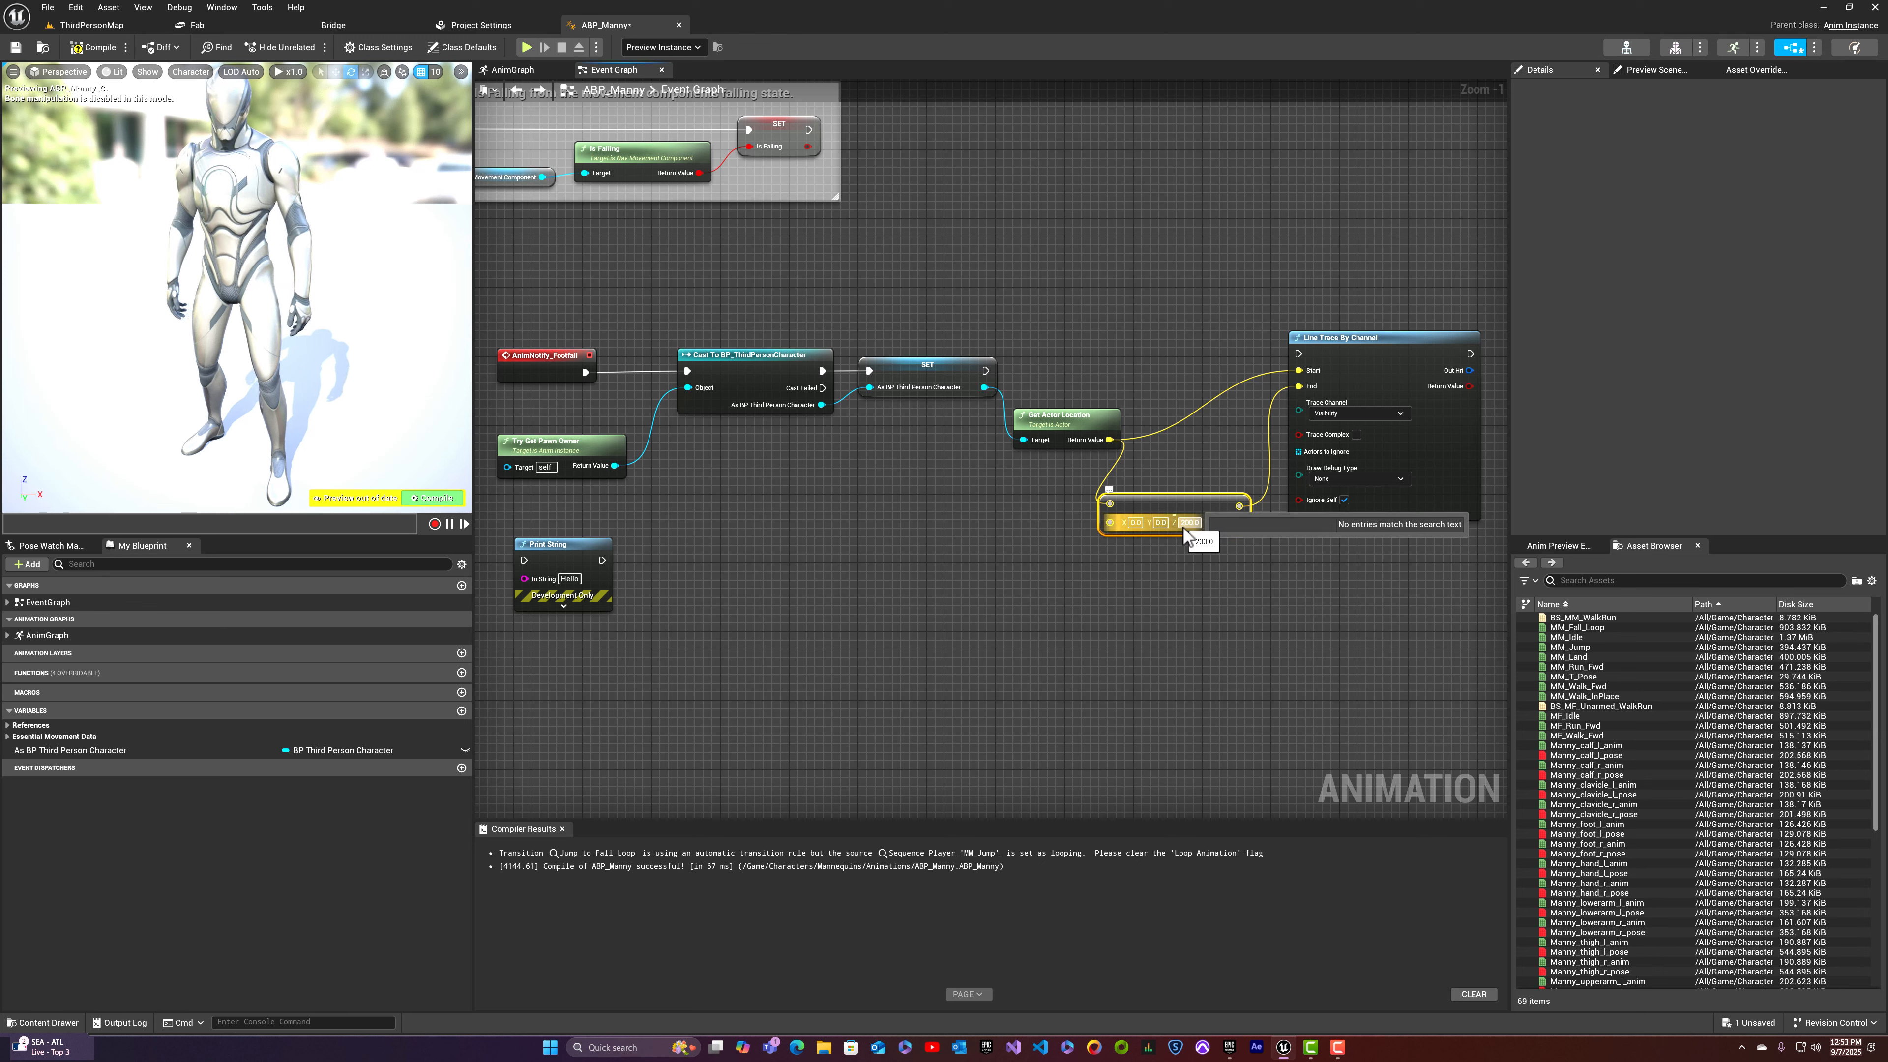
pyautogui.press('Return')
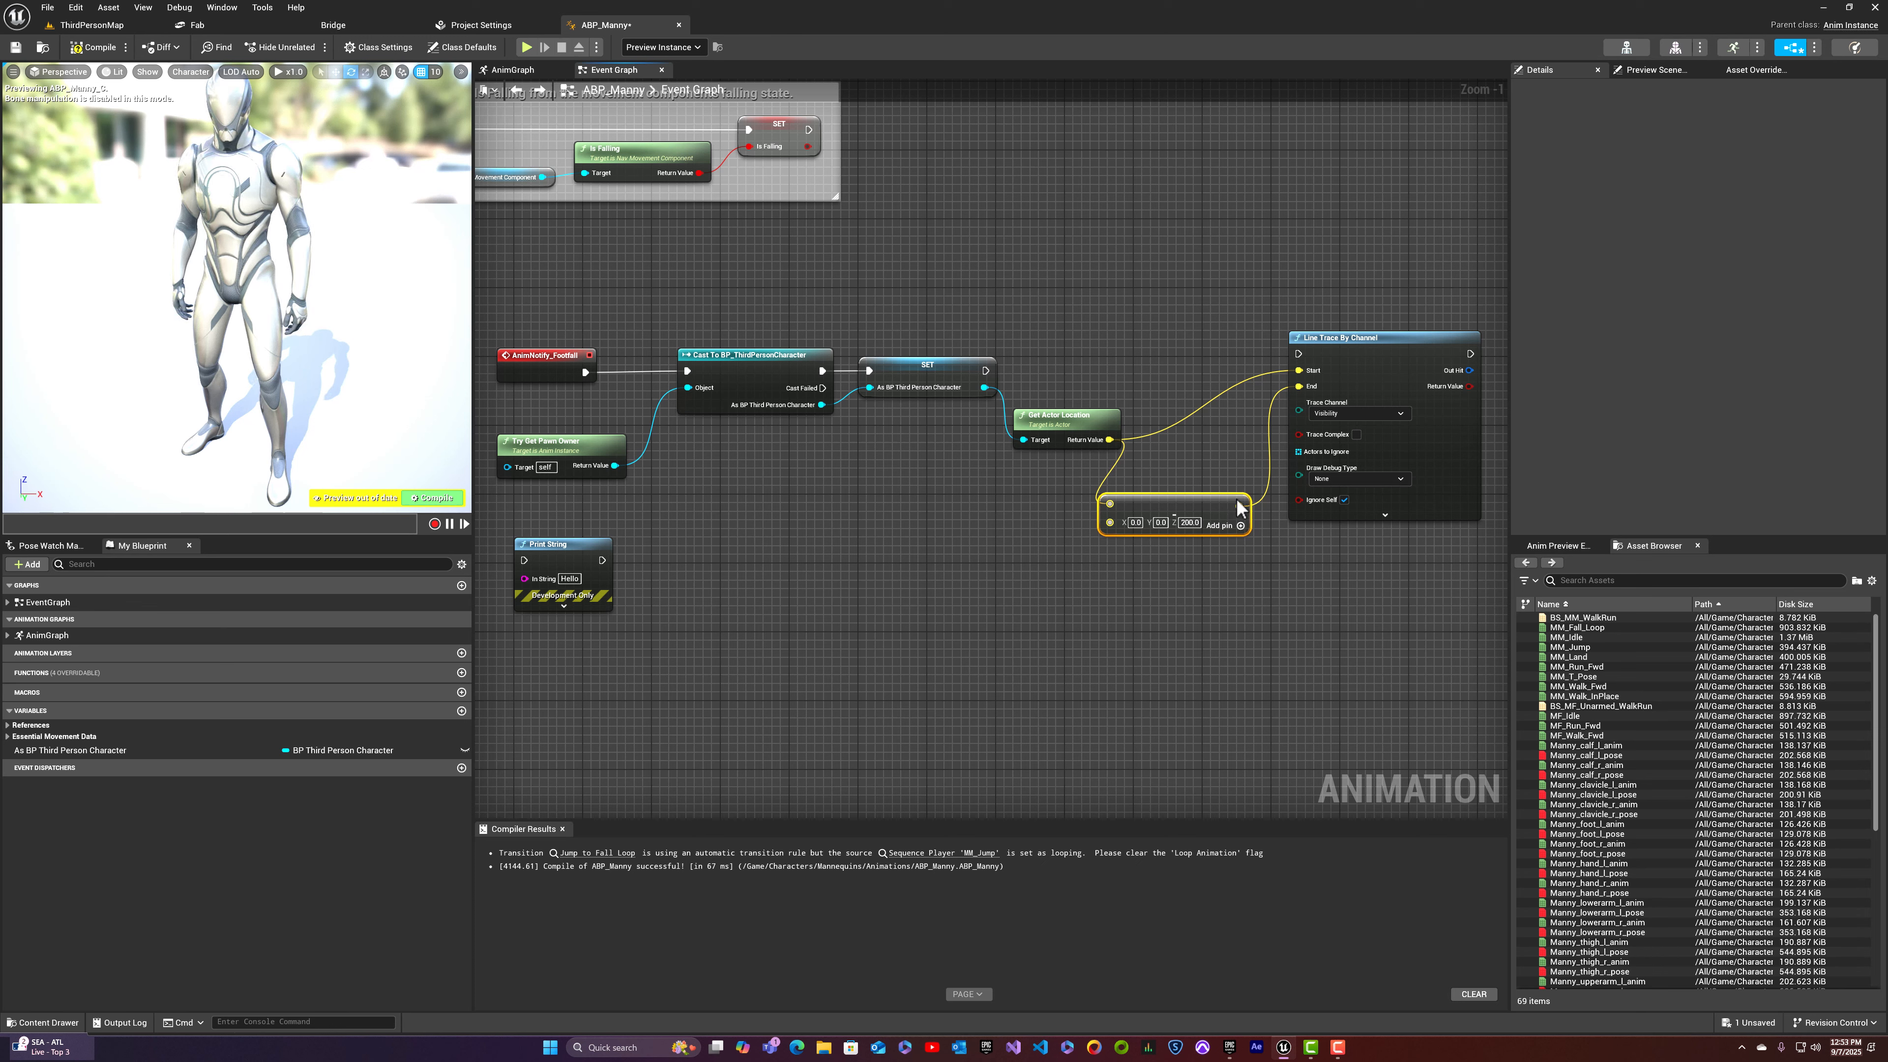
pyautogui.click(1188, 522)
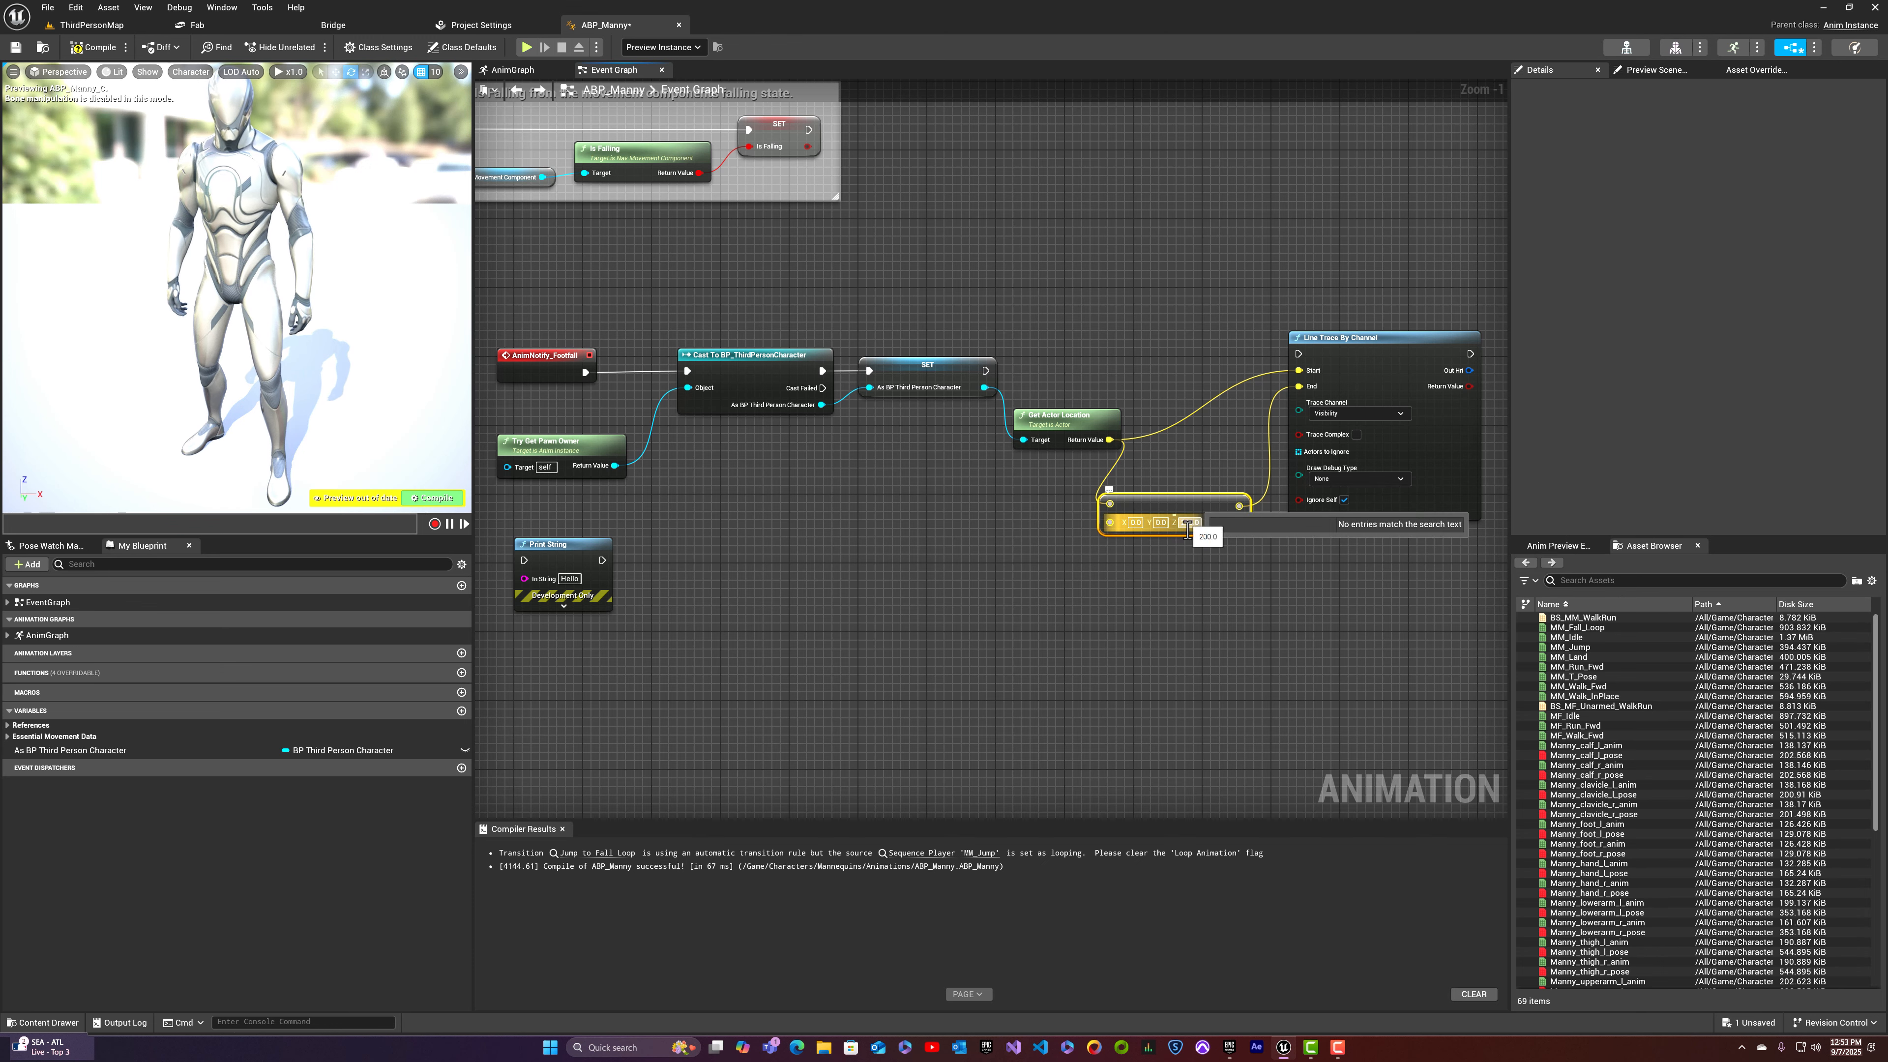
pyautogui.scroll(1, 1189, 531)
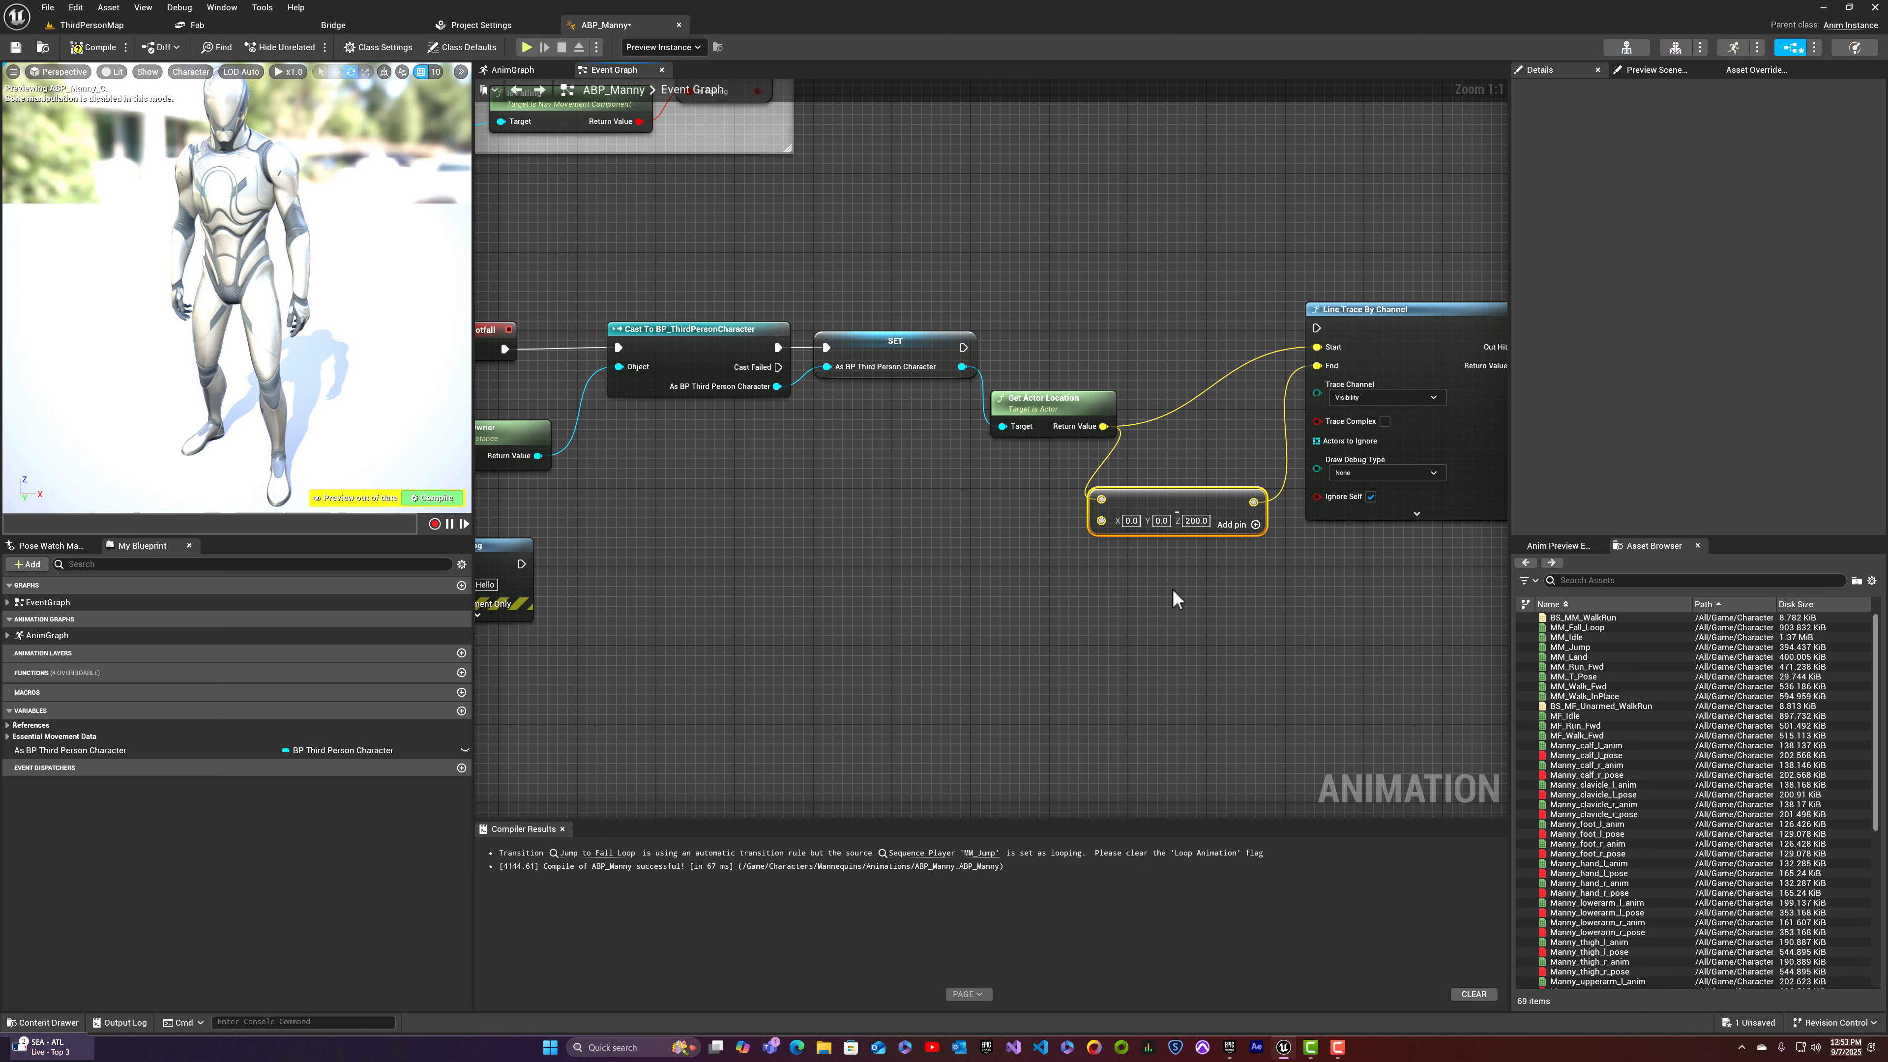
# Step: Connect the SET node's execution output to Line Trace By Channel and move the AnimNotify_Footfall and Try Get Pawn Owner nodes closer to the cast
pyautogui.moveTo(962, 346); pyautogui.dragTo(1352, 334)
pyautogui.scroll(-2, 1187, 394)
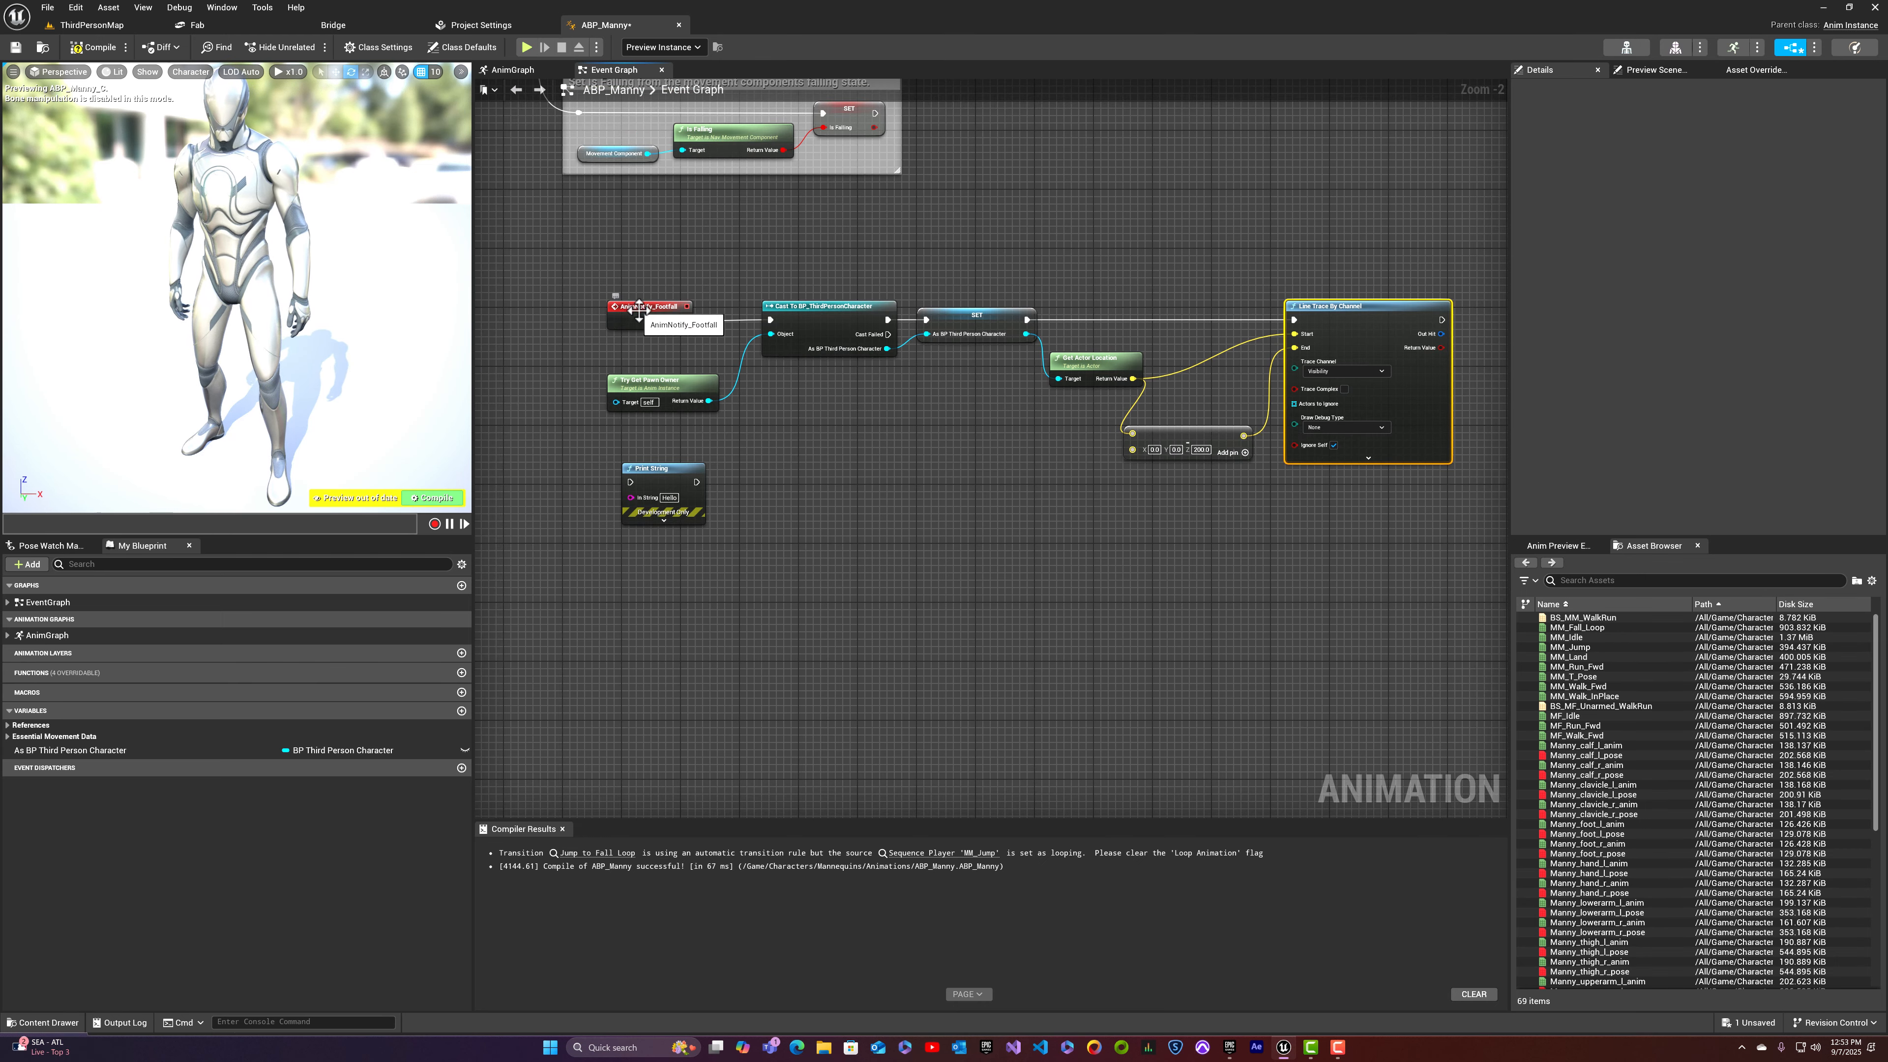
pyautogui.moveTo(639, 308); pyautogui.dragTo(684, 308)
pyautogui.moveTo(665, 387); pyautogui.dragTo(686, 372)
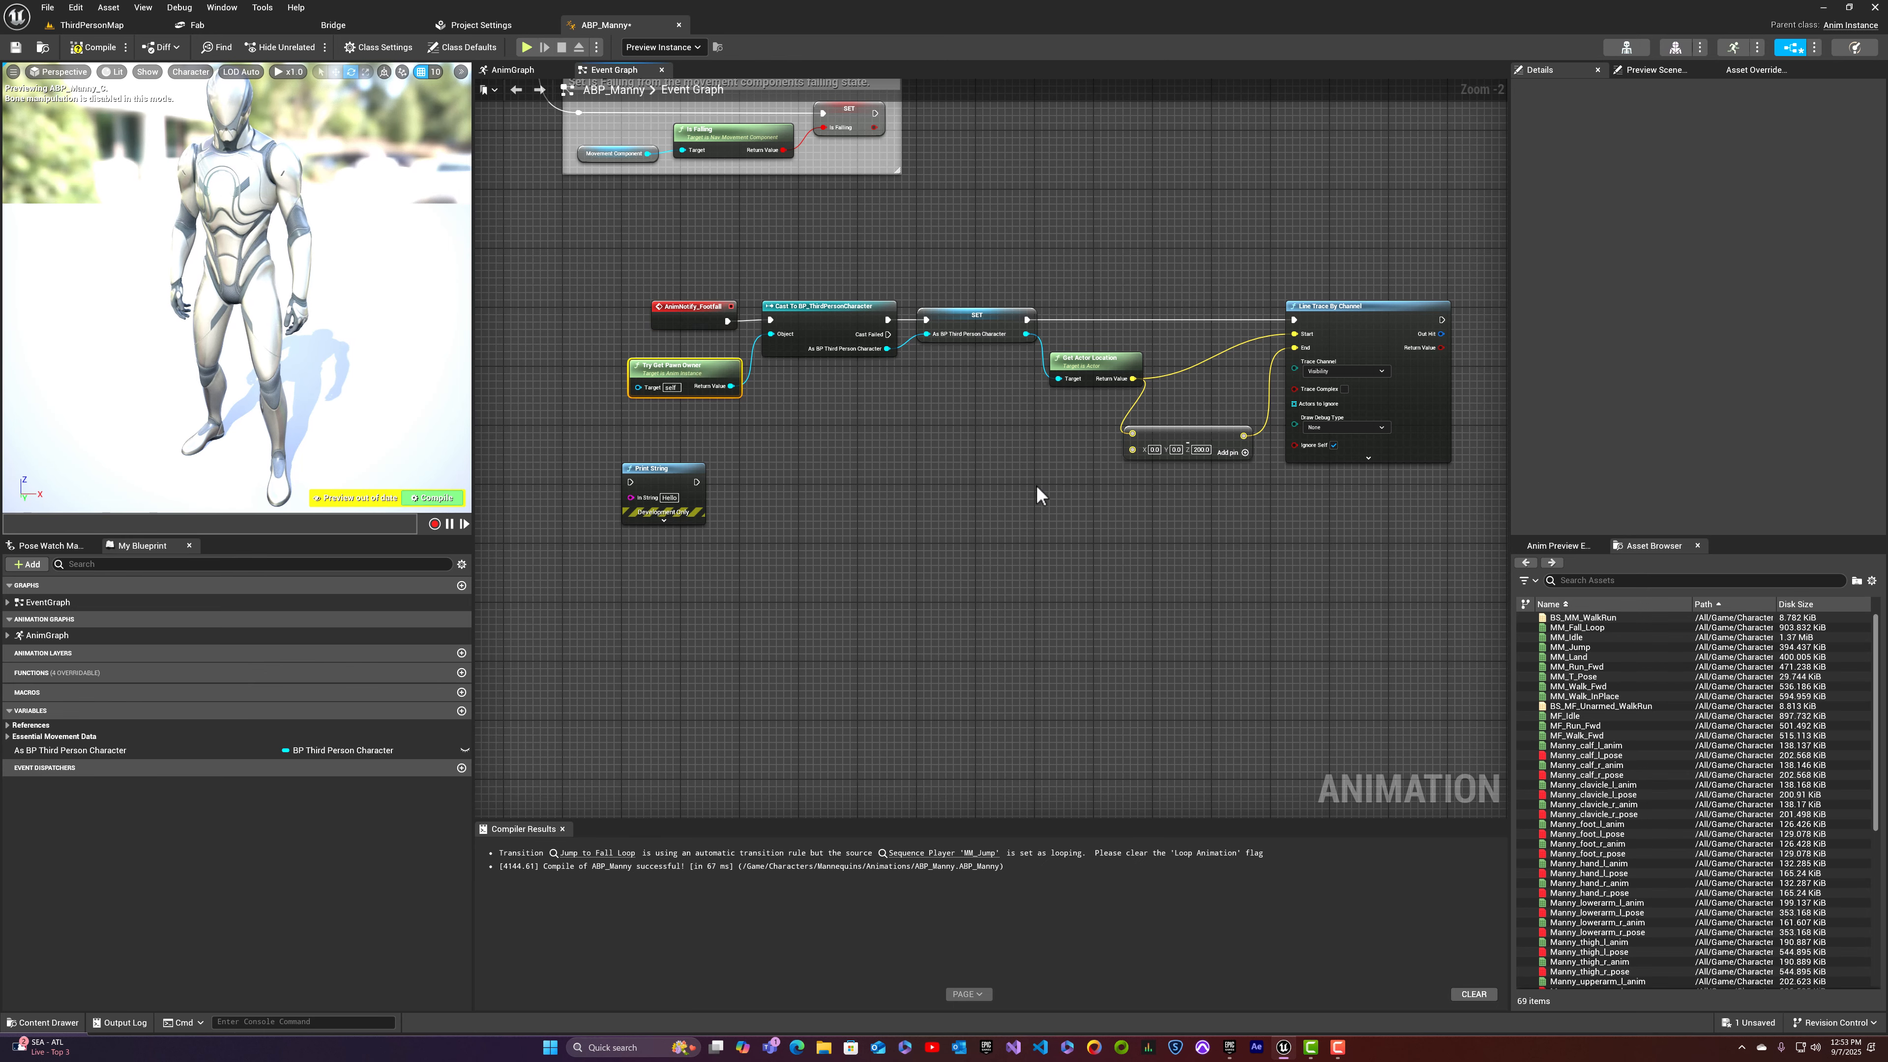
# Step: Add a Break Hit Result node from the line trace's Out Hit and expand it to show all its outputs
pyautogui.moveTo(1036, 487); pyautogui.dragTo(949, 485, button='right')
pyautogui.moveTo(1146, 527); pyautogui.dragTo(959, 614, button='right')
pyautogui.moveTo(1188, 493); pyautogui.dragTo(1119, 528, button='right')
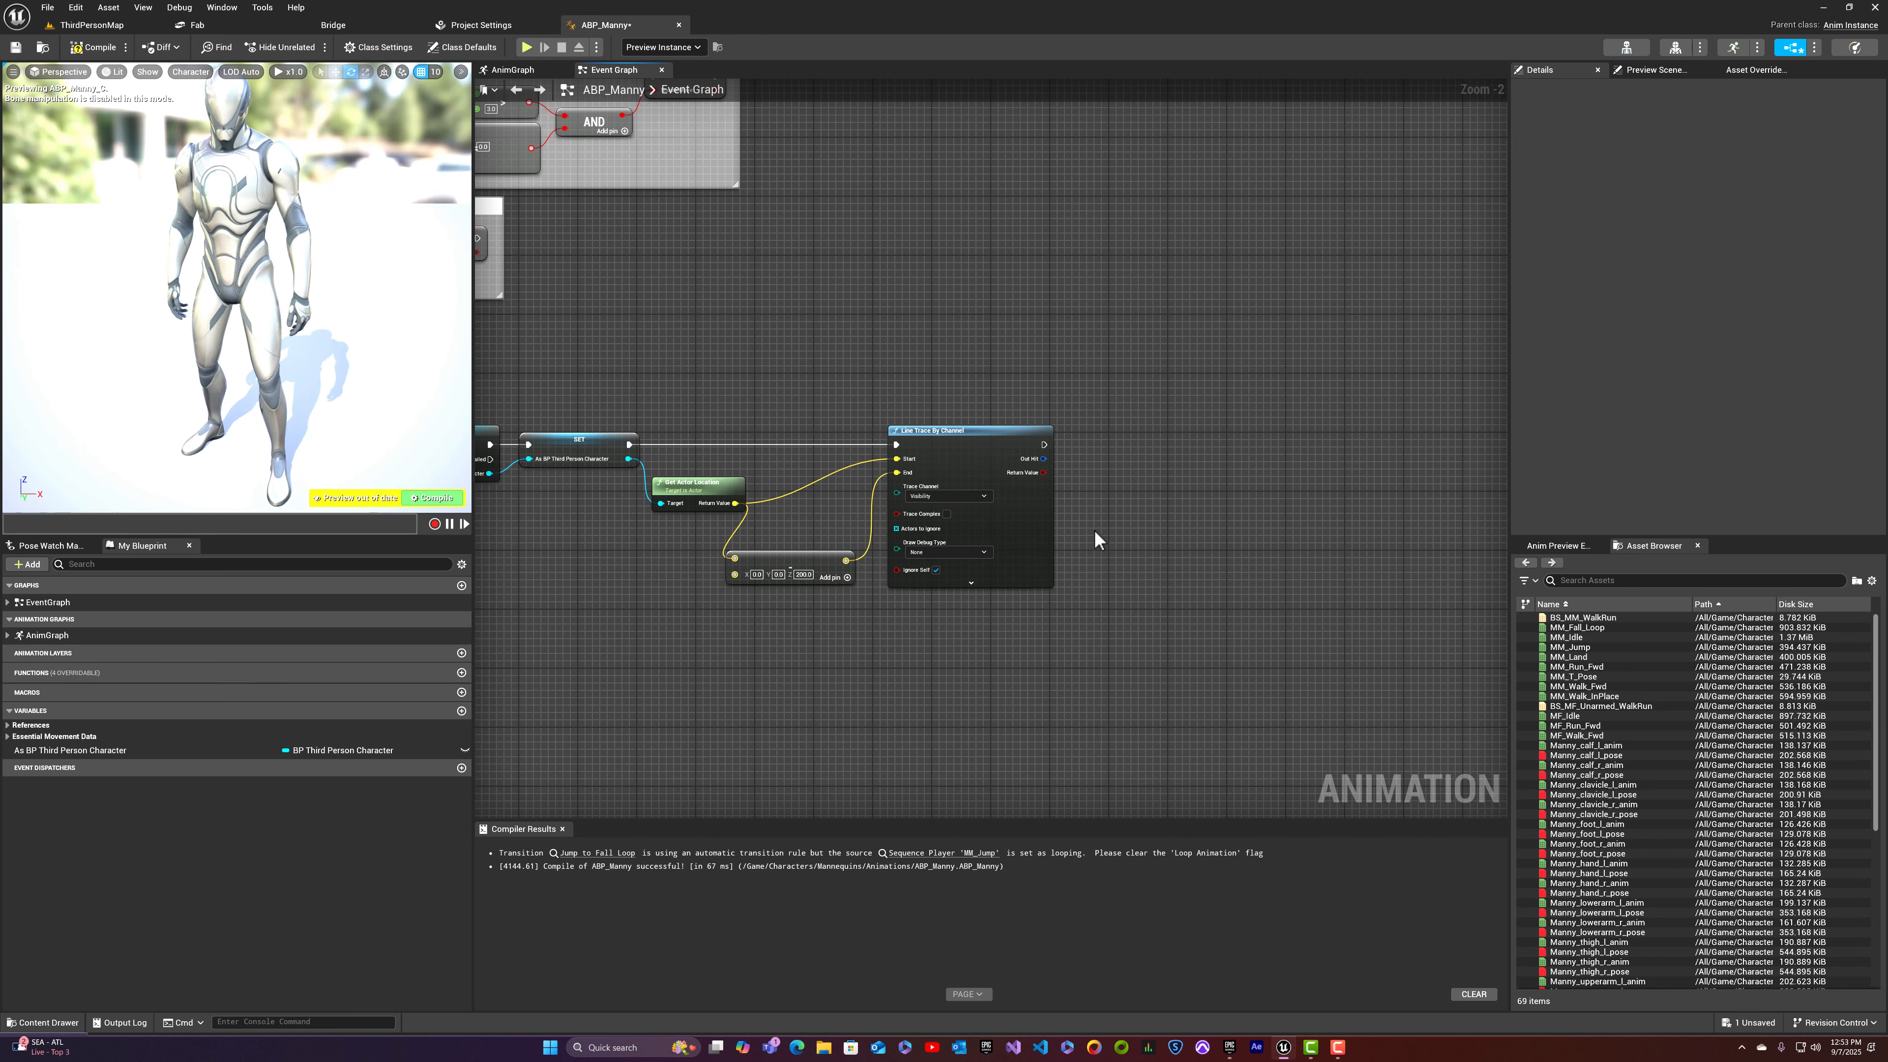
pyautogui.moveTo(1044, 458); pyautogui.dragTo(1089, 478)
pyautogui.write('break hit')
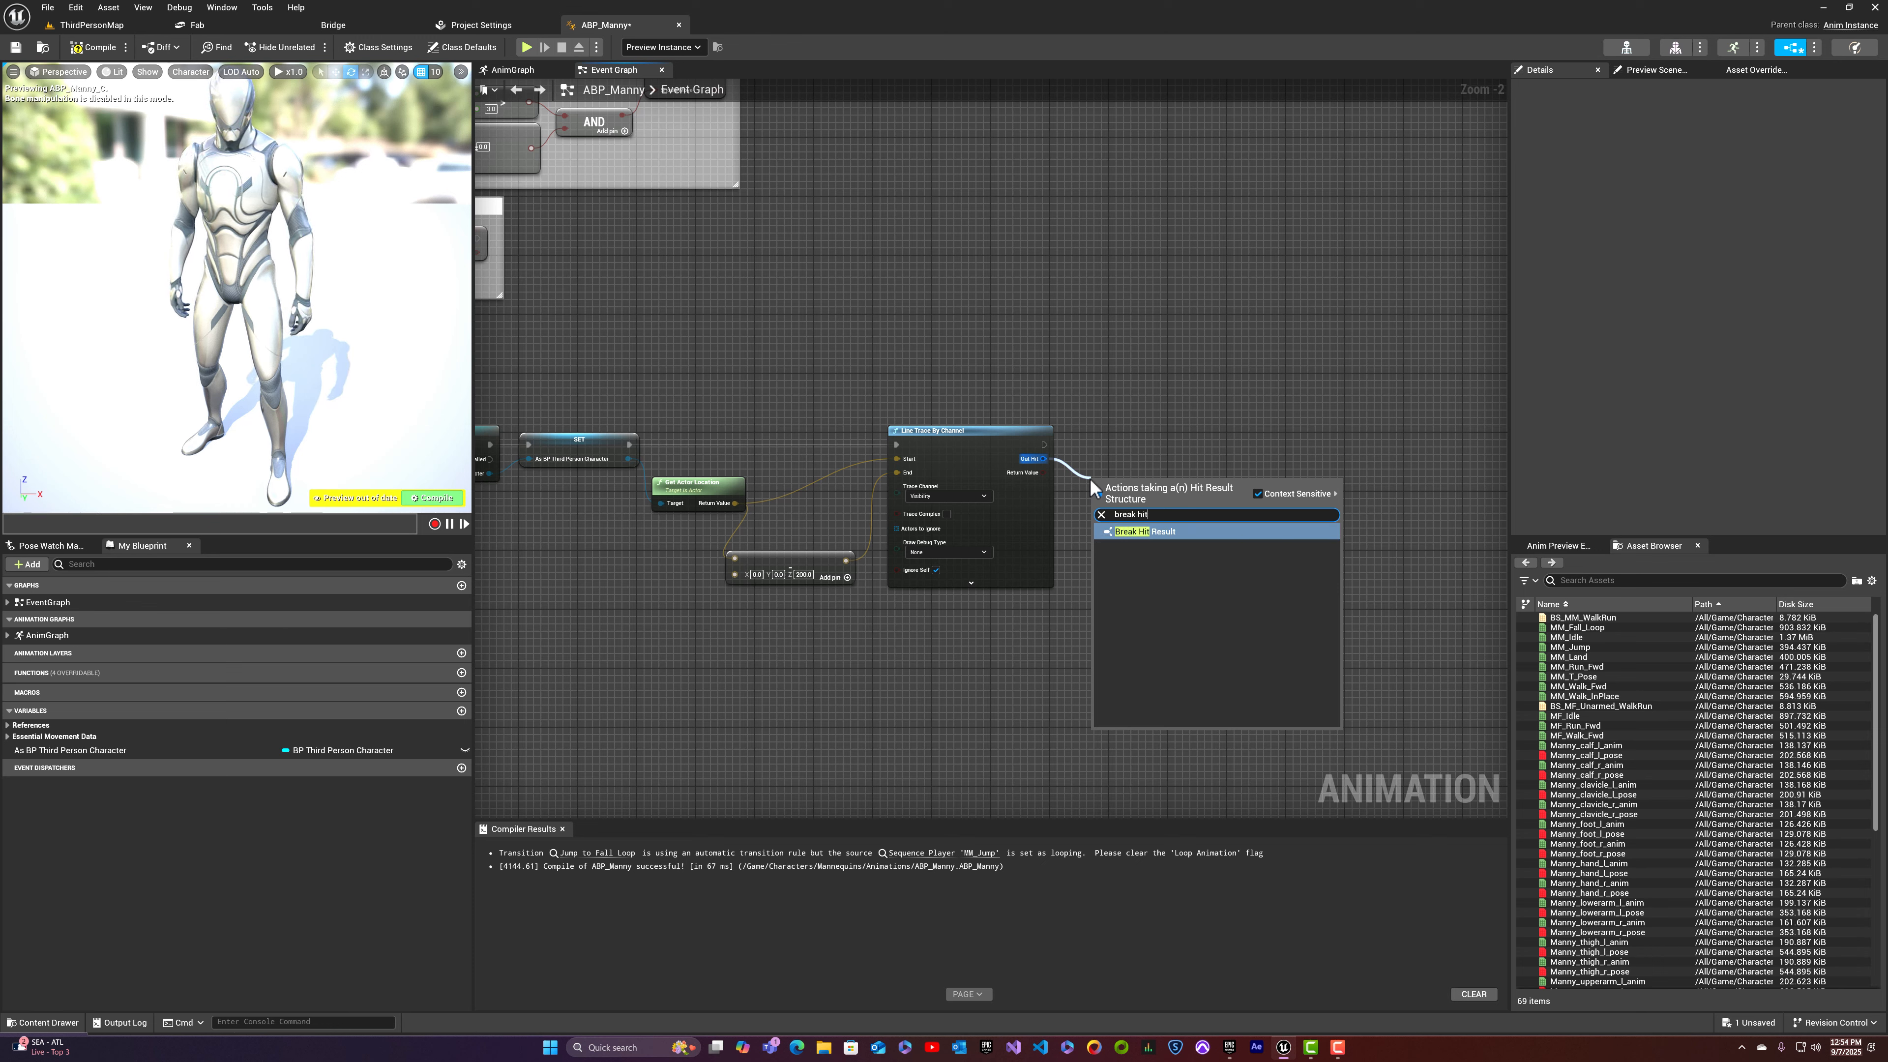
pyautogui.click(1147, 531)
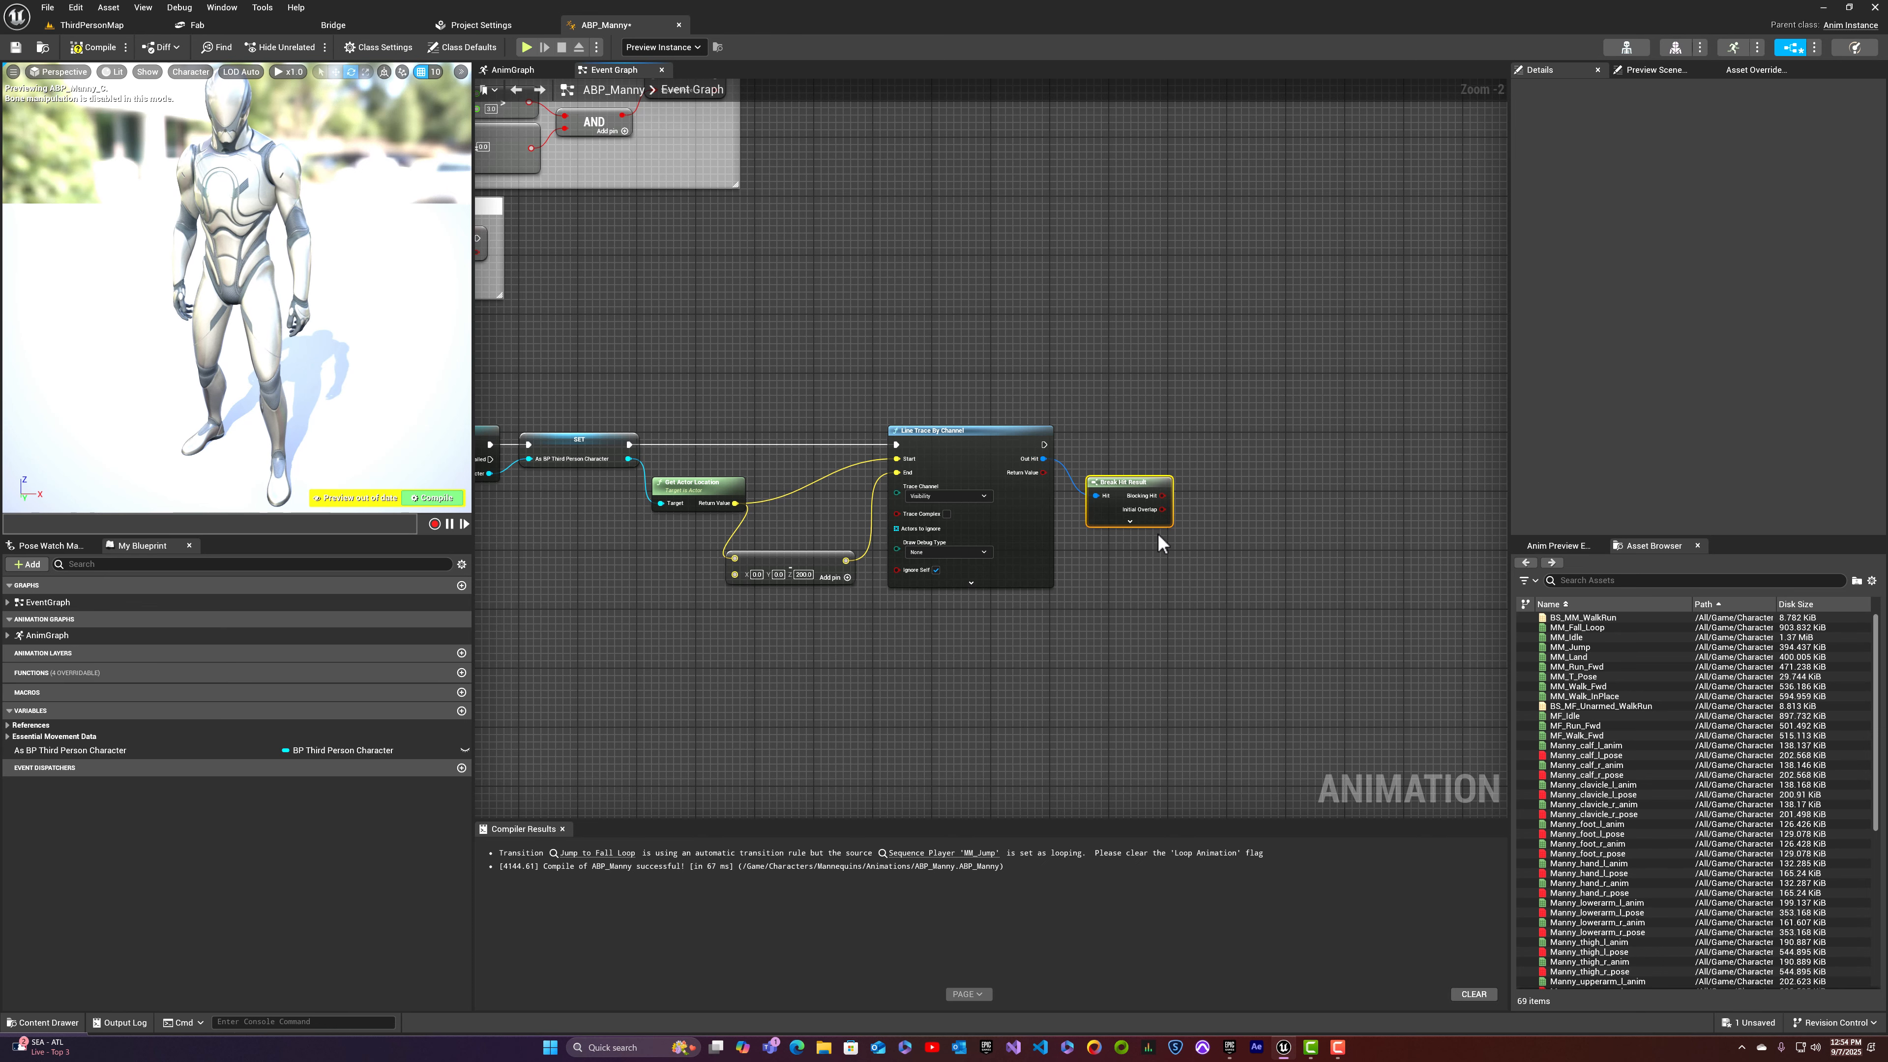
pyautogui.click(1130, 521)
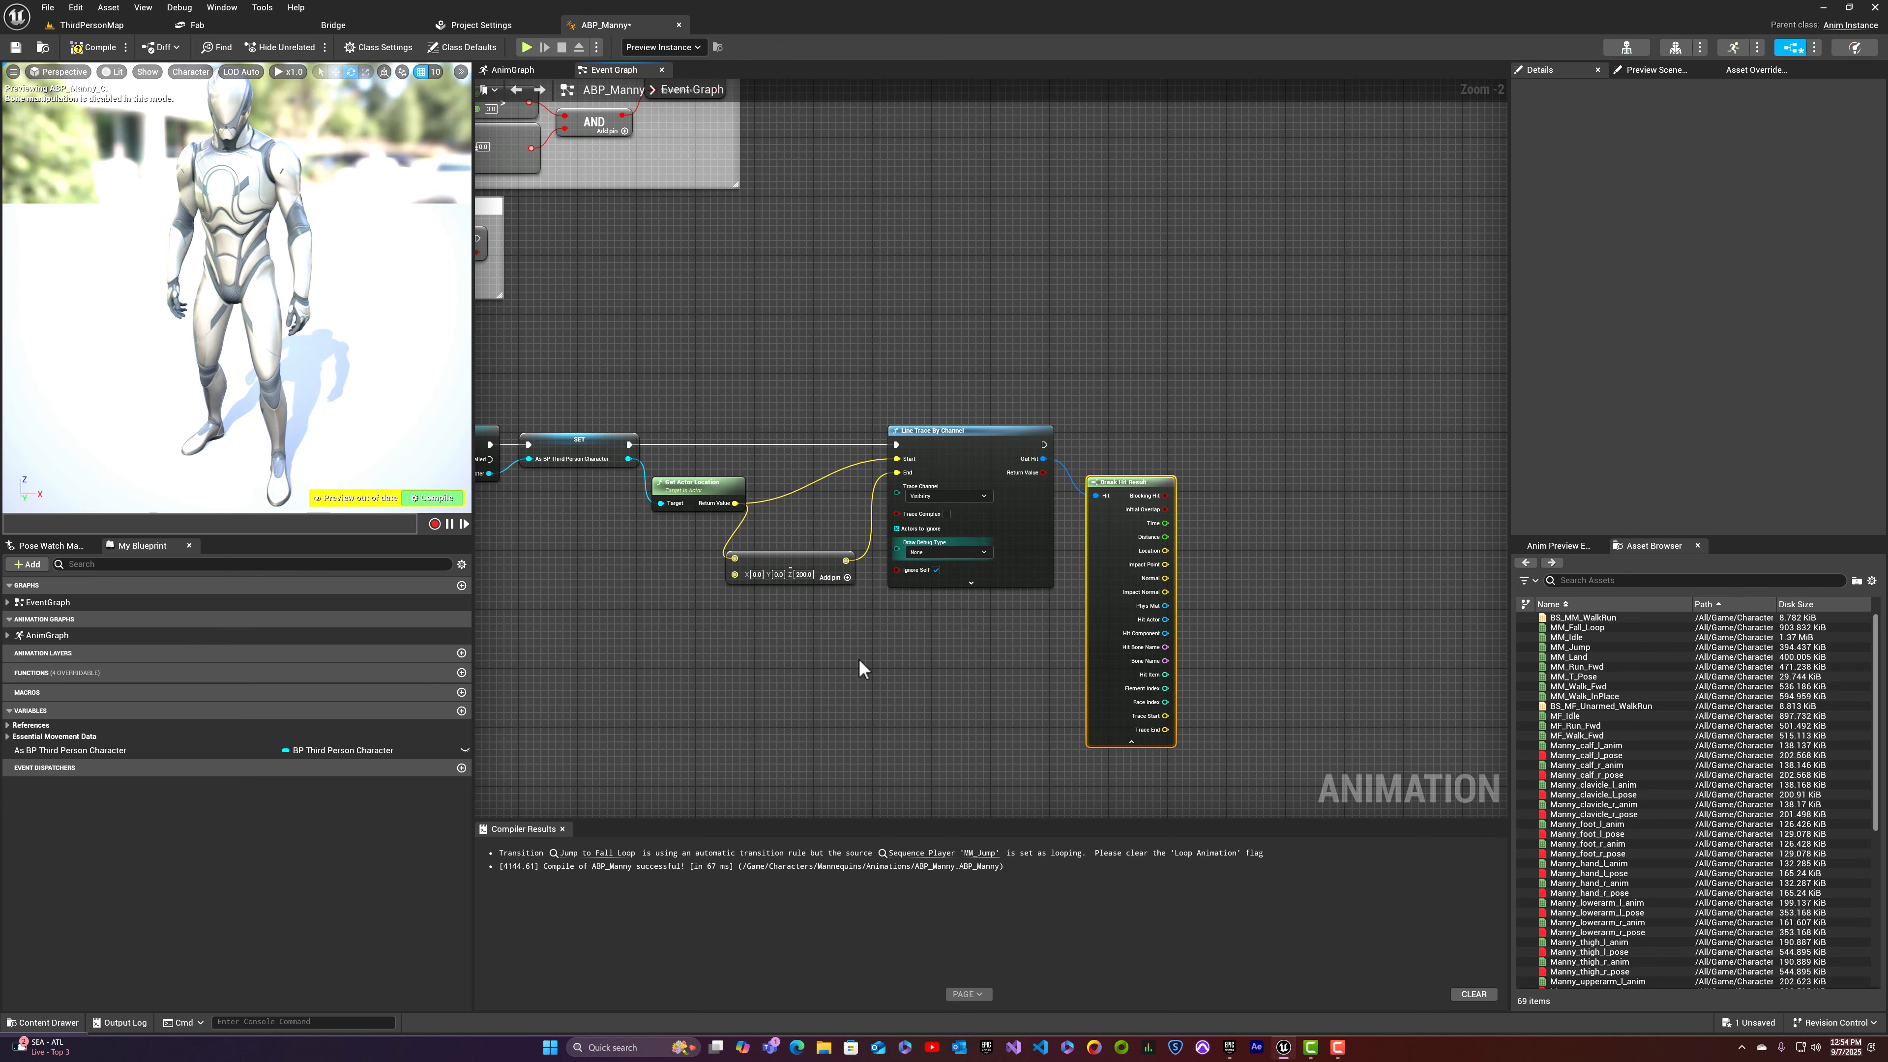
# Step: Place the Print String node beyond the line trace, connect their execution pins, and reposition Break Hit Result between them
pyautogui.moveTo(864, 662)
pyautogui.mouseDown(button='right')
pyautogui.moveTo(919, 604)
pyautogui.moveTo(1069, 581)
pyautogui.mouseUp(button='right')
pyautogui.moveTo(657, 465); pyautogui.dragTo(1187, 511)
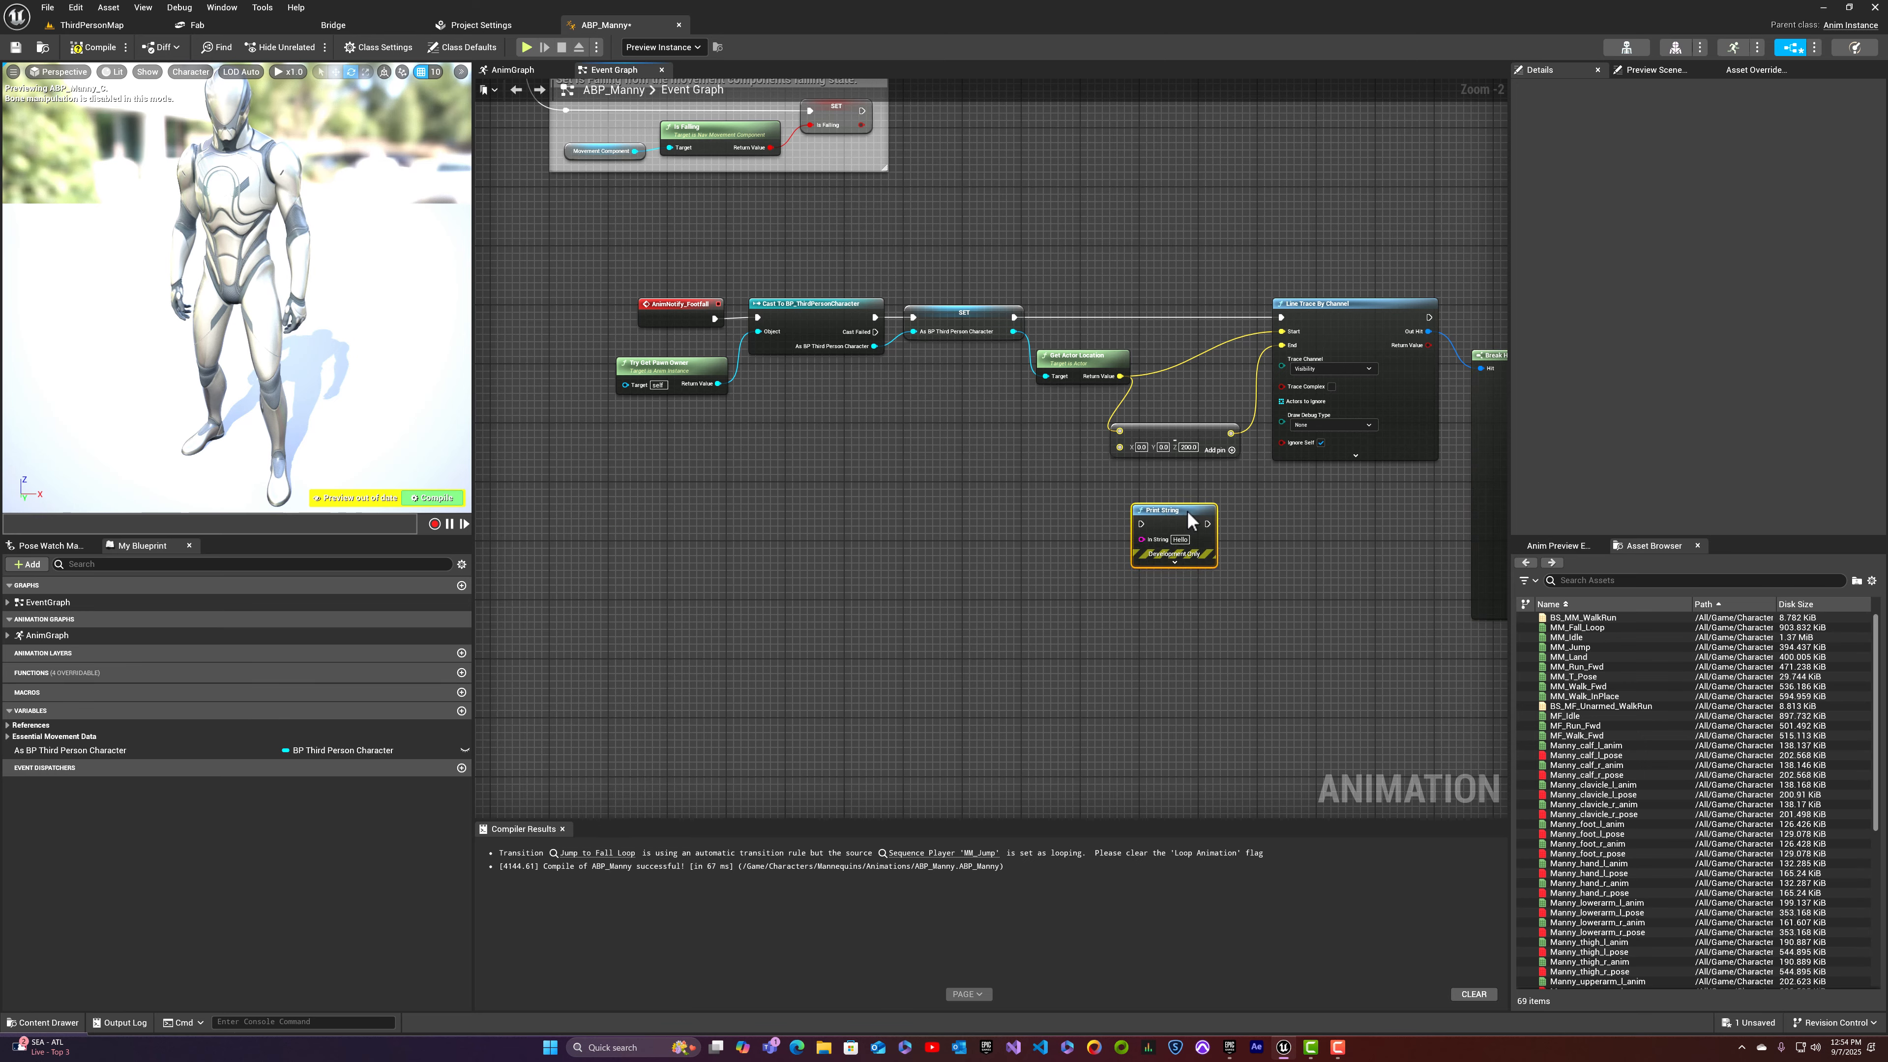
pyautogui.moveTo(1374, 507); pyautogui.dragTo(1000, 577, button='right')
pyautogui.moveTo(981, 617)
pyautogui.mouseDown()
pyautogui.moveTo(1371, 360)
pyautogui.moveTo(1337, 372)
pyautogui.mouseUp()
pyautogui.moveTo(1062, 390)
pyautogui.mouseDown()
pyautogui.moveTo(1250, 386)
pyautogui.moveTo(1114, 389)
pyautogui.moveTo(1130, 390)
pyautogui.mouseUp()
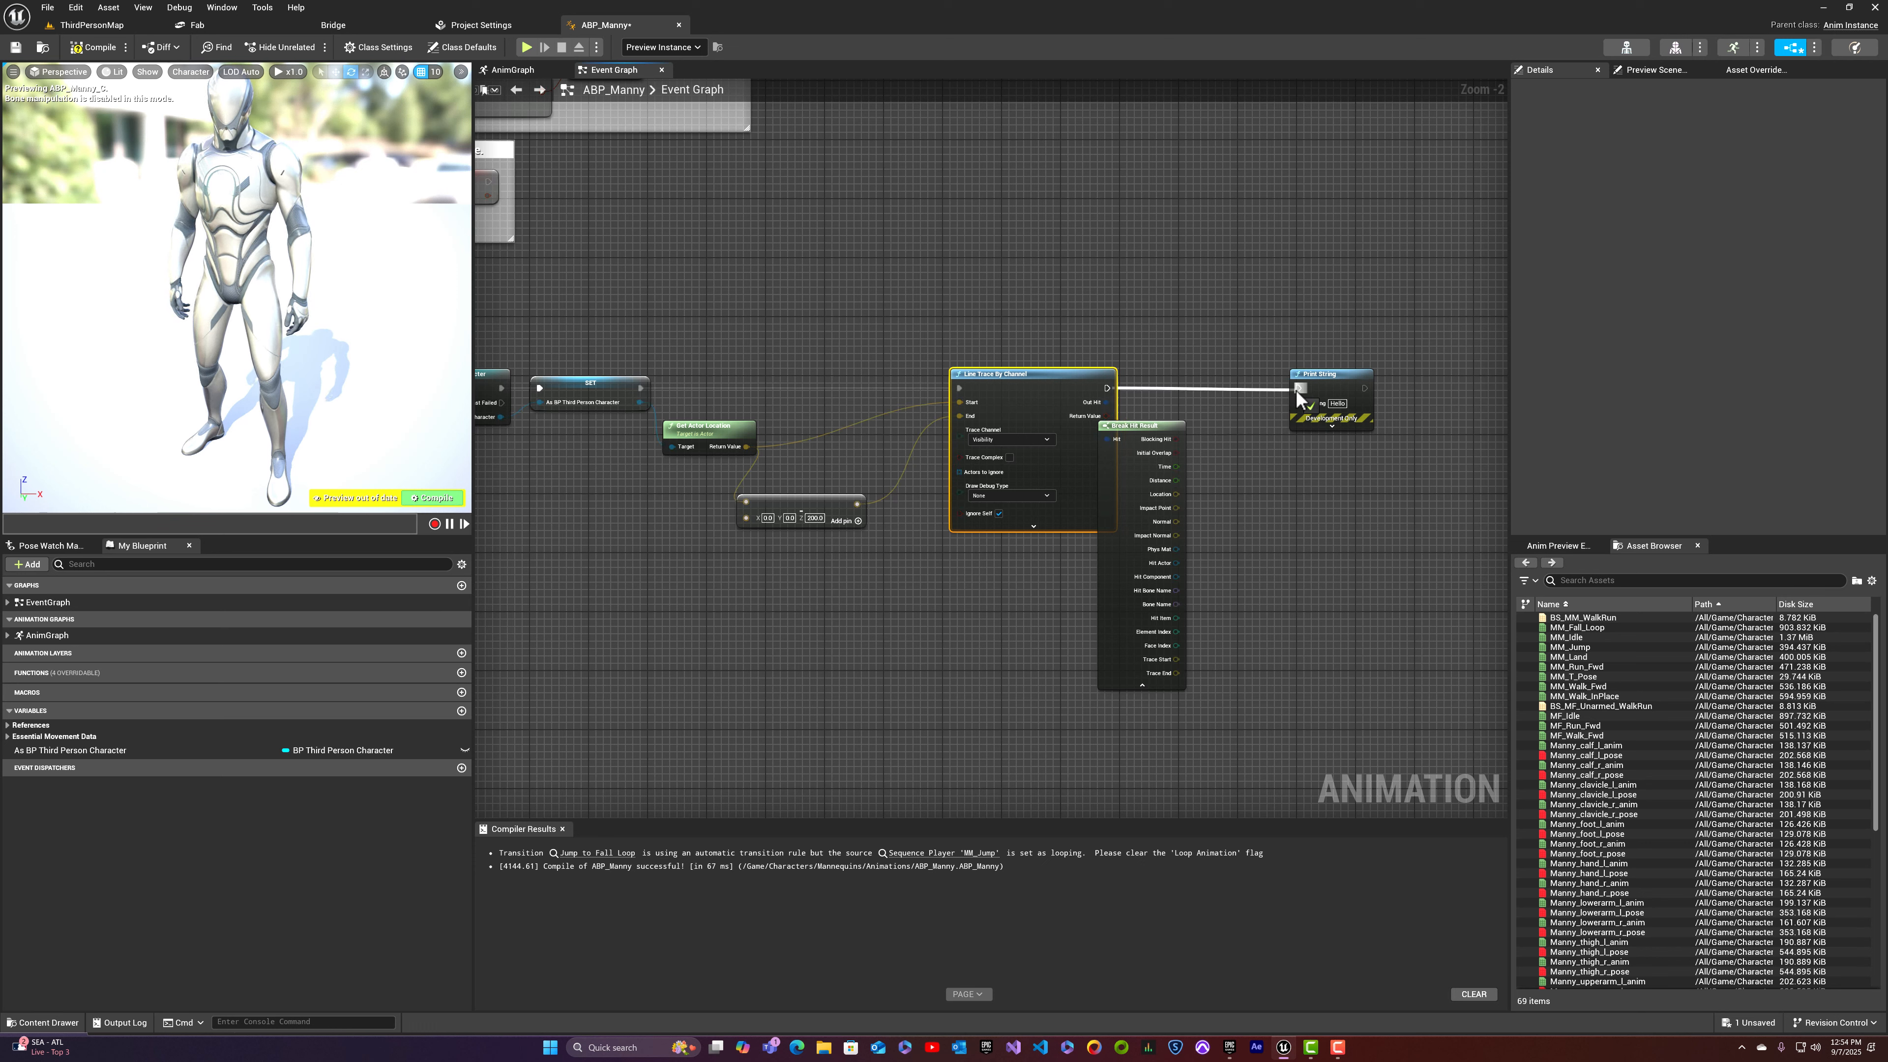
pyautogui.moveTo(1297, 398); pyautogui.dragTo(1299, 388)
pyautogui.moveTo(1144, 425); pyautogui.dragTo(1195, 425)
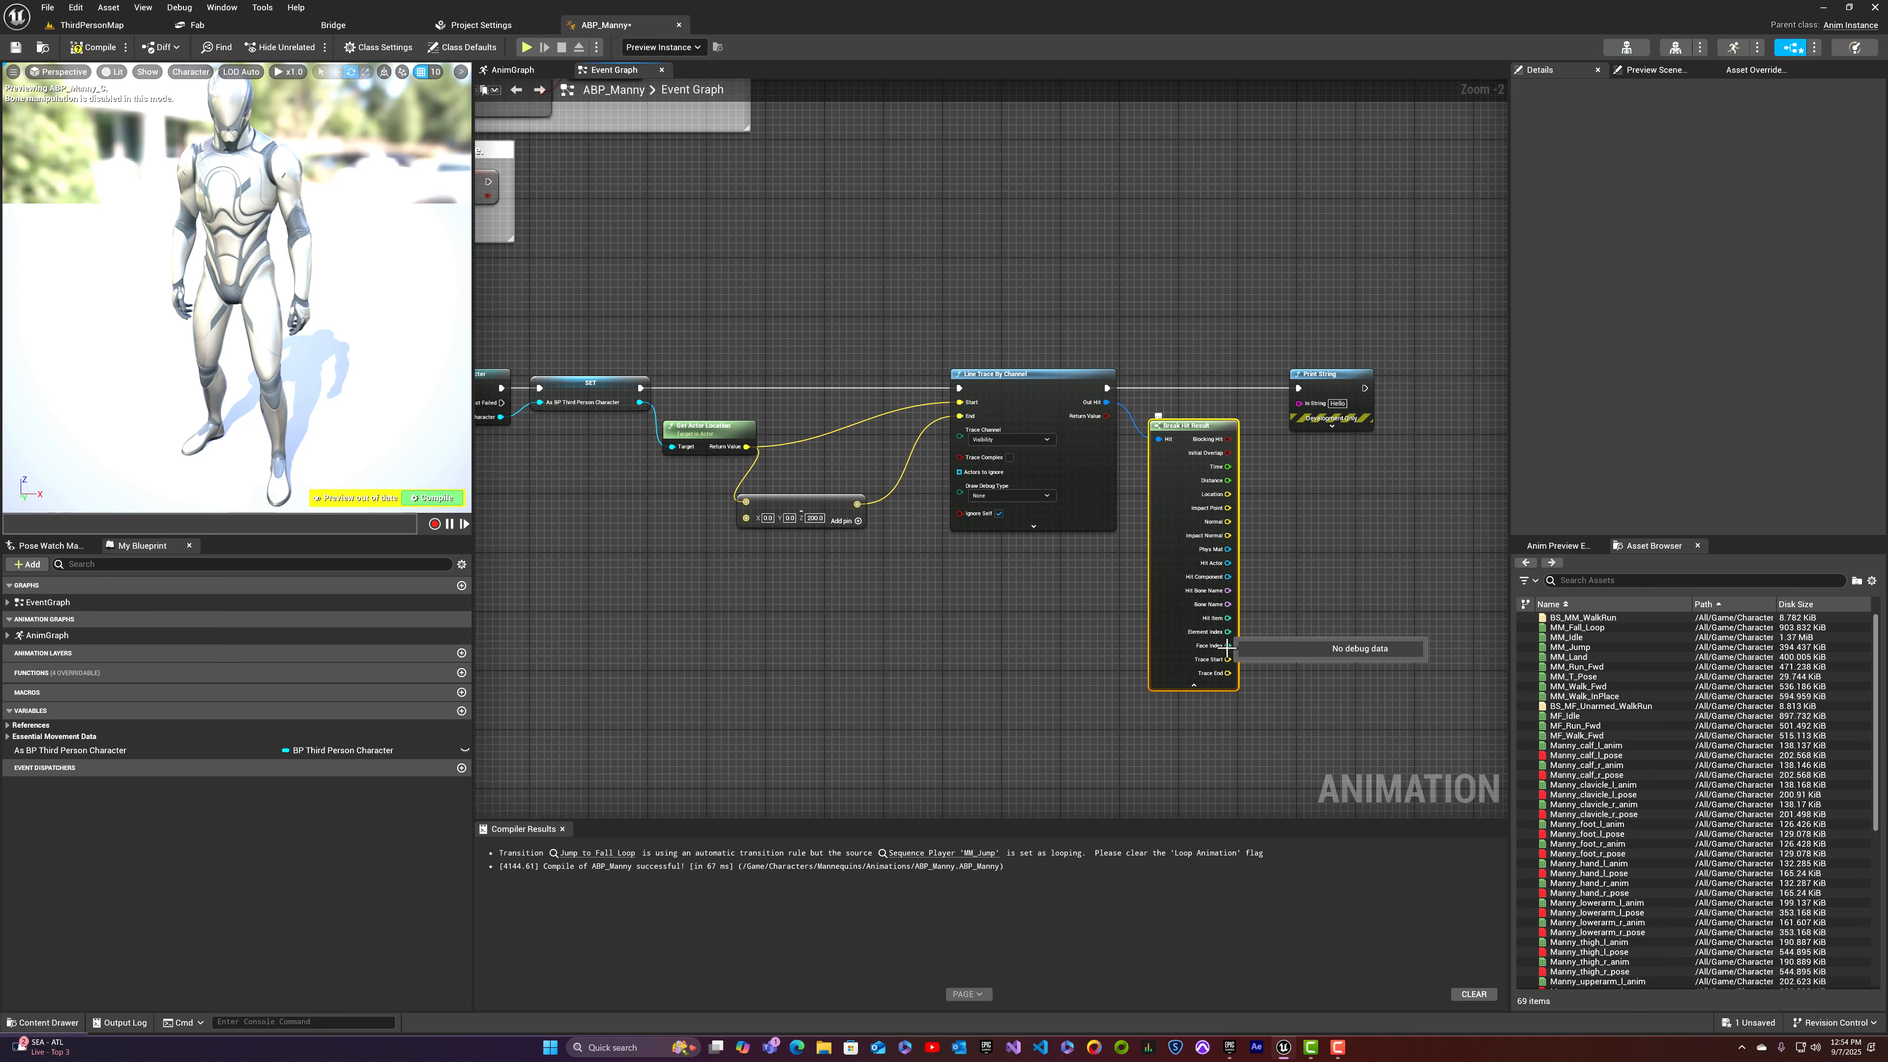
# Step: Feed the hit result's Phys Mat display name into Print String's In String, and compile and save the animation blueprint
pyautogui.moveTo(1229, 550); pyautogui.dragTo(1362, 372)
pyautogui.click(88, 47)
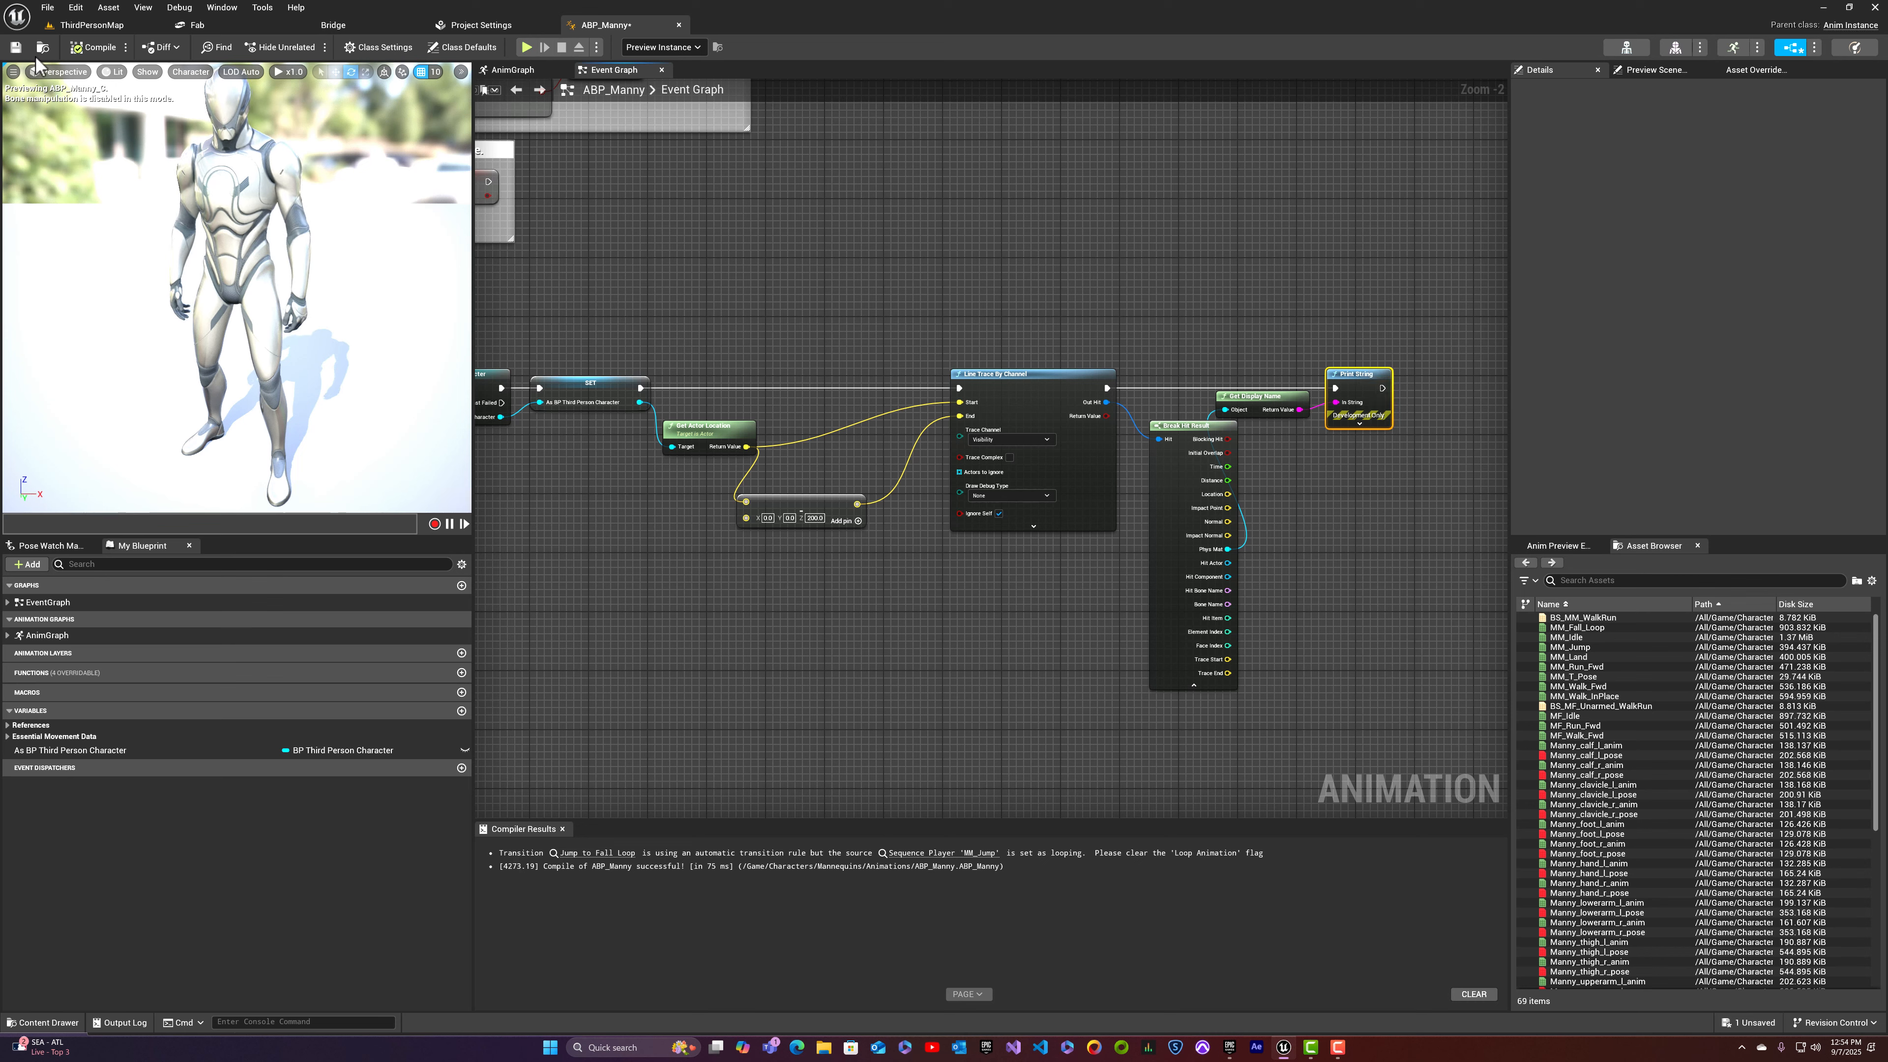
pyautogui.click(15, 47)
# Step: Play-test ThirdPersonMap, running the character over the wood surface and plain floor to check the printed physical material names, and end the session
pyautogui.click(91, 25)
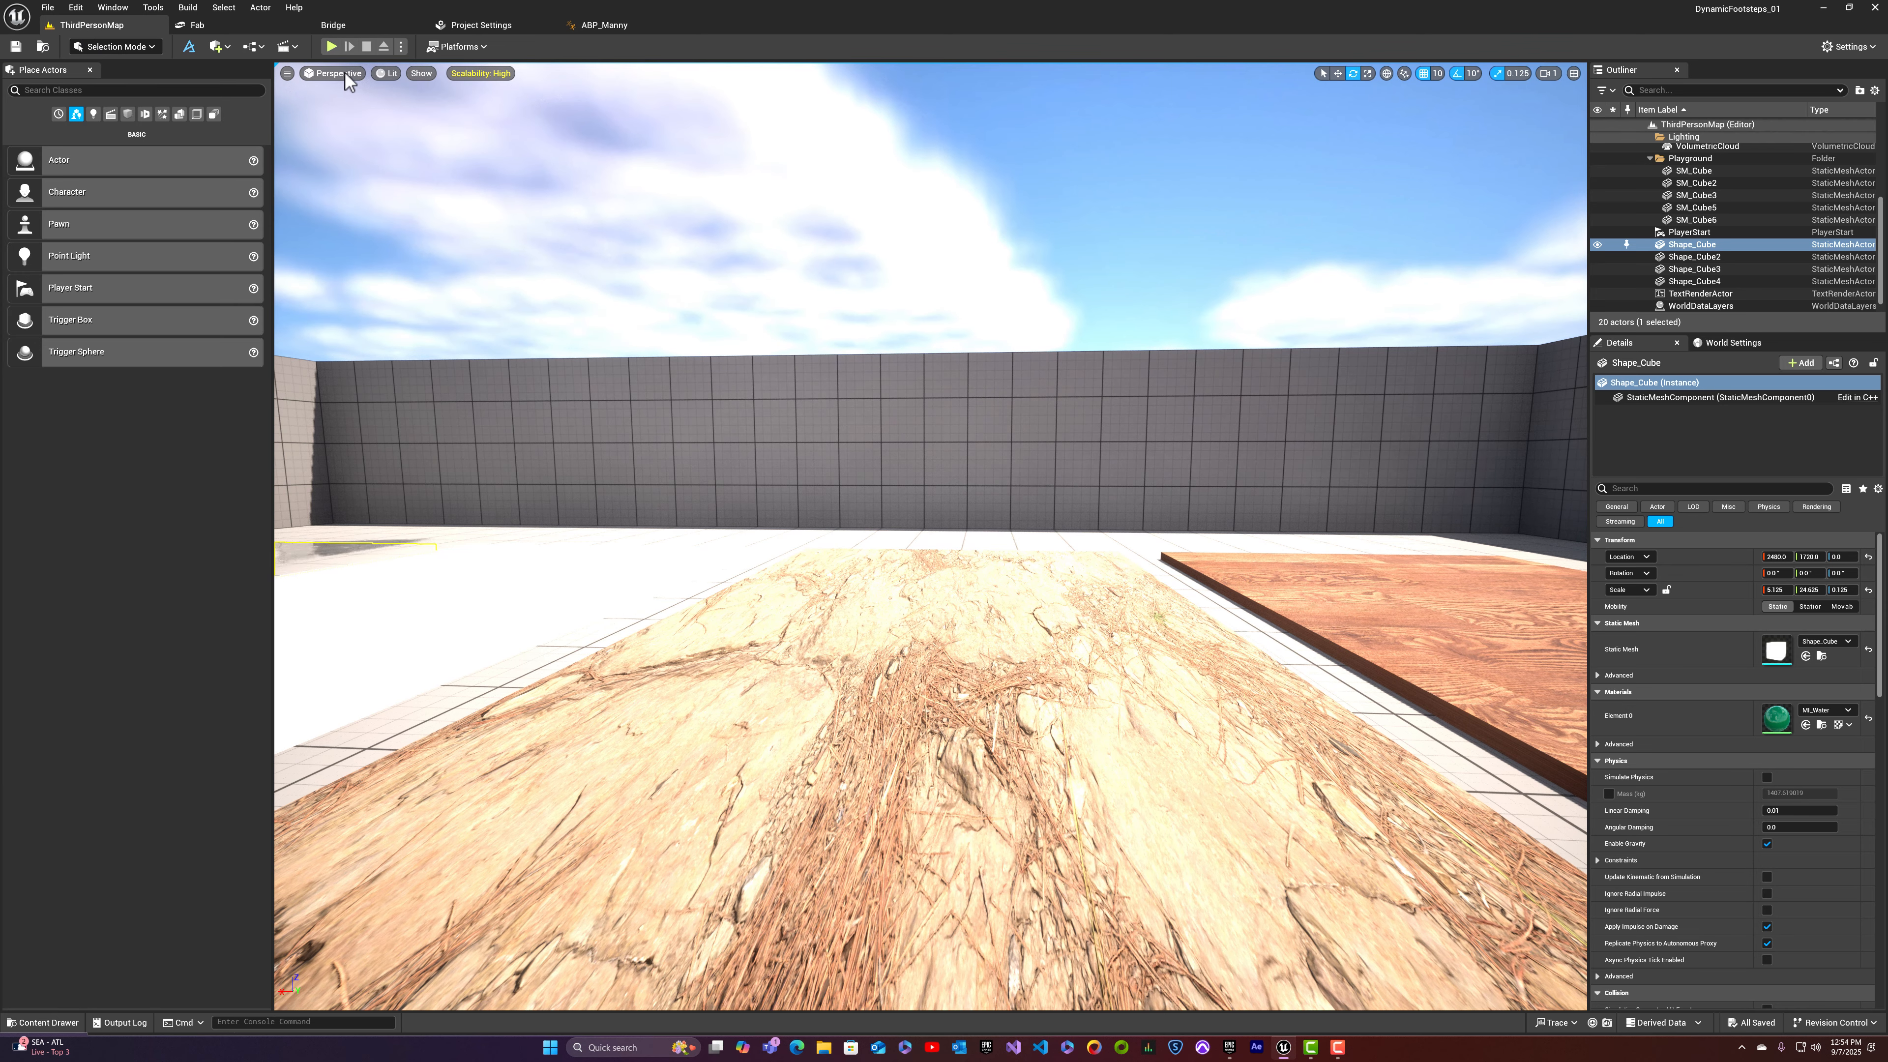
pyautogui.click(331, 47)
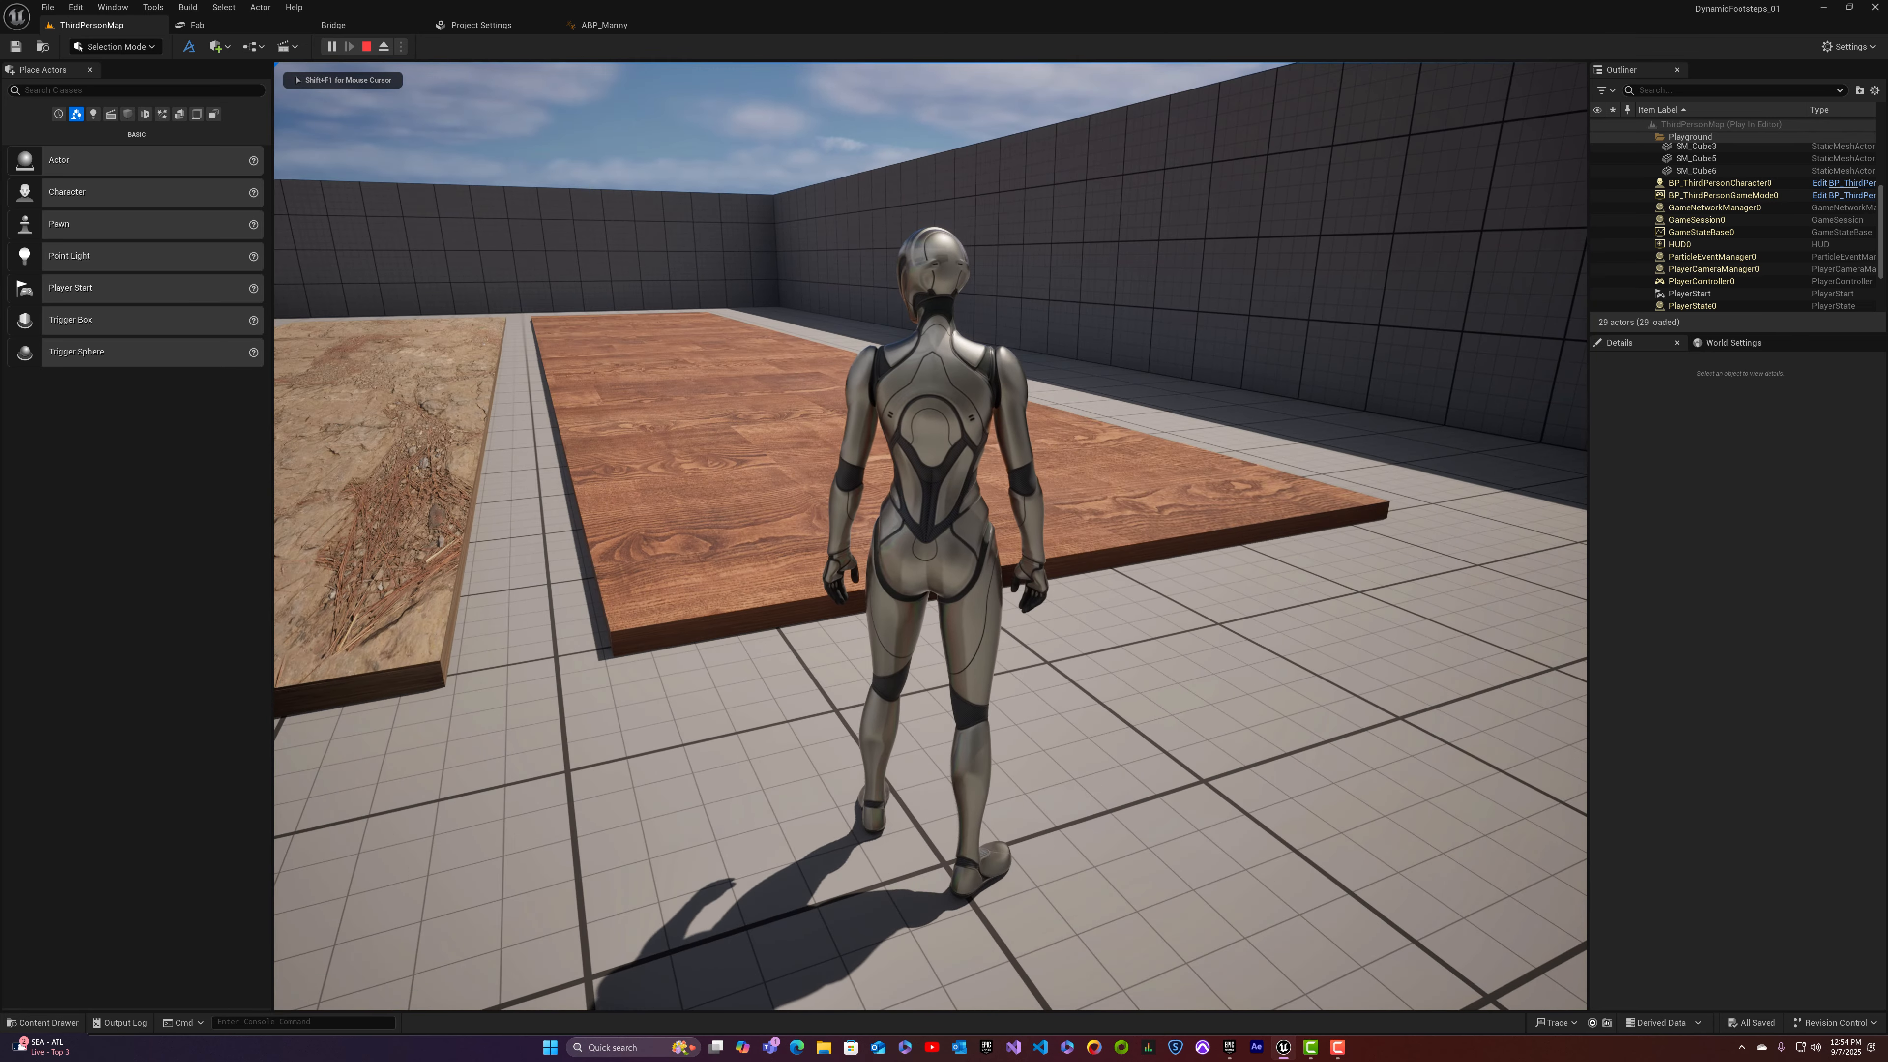
pyautogui.press('w')
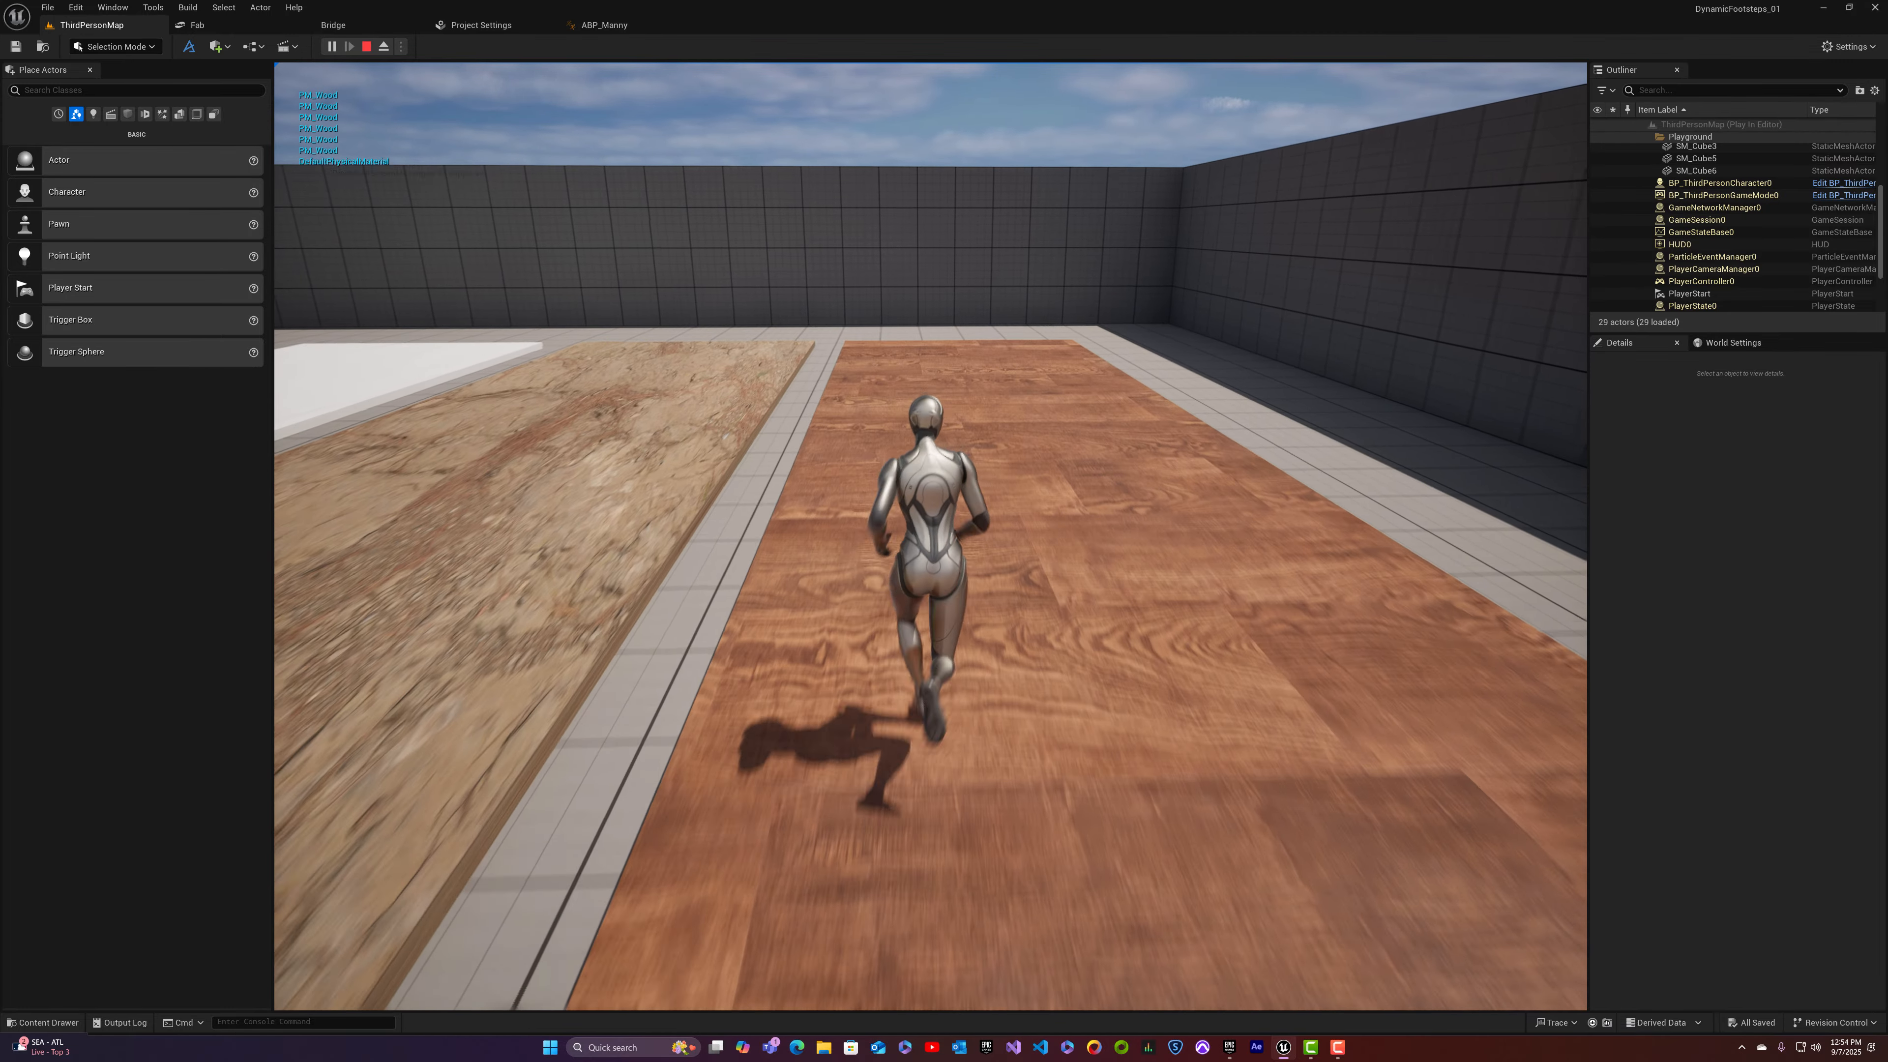
pyautogui.press('w')
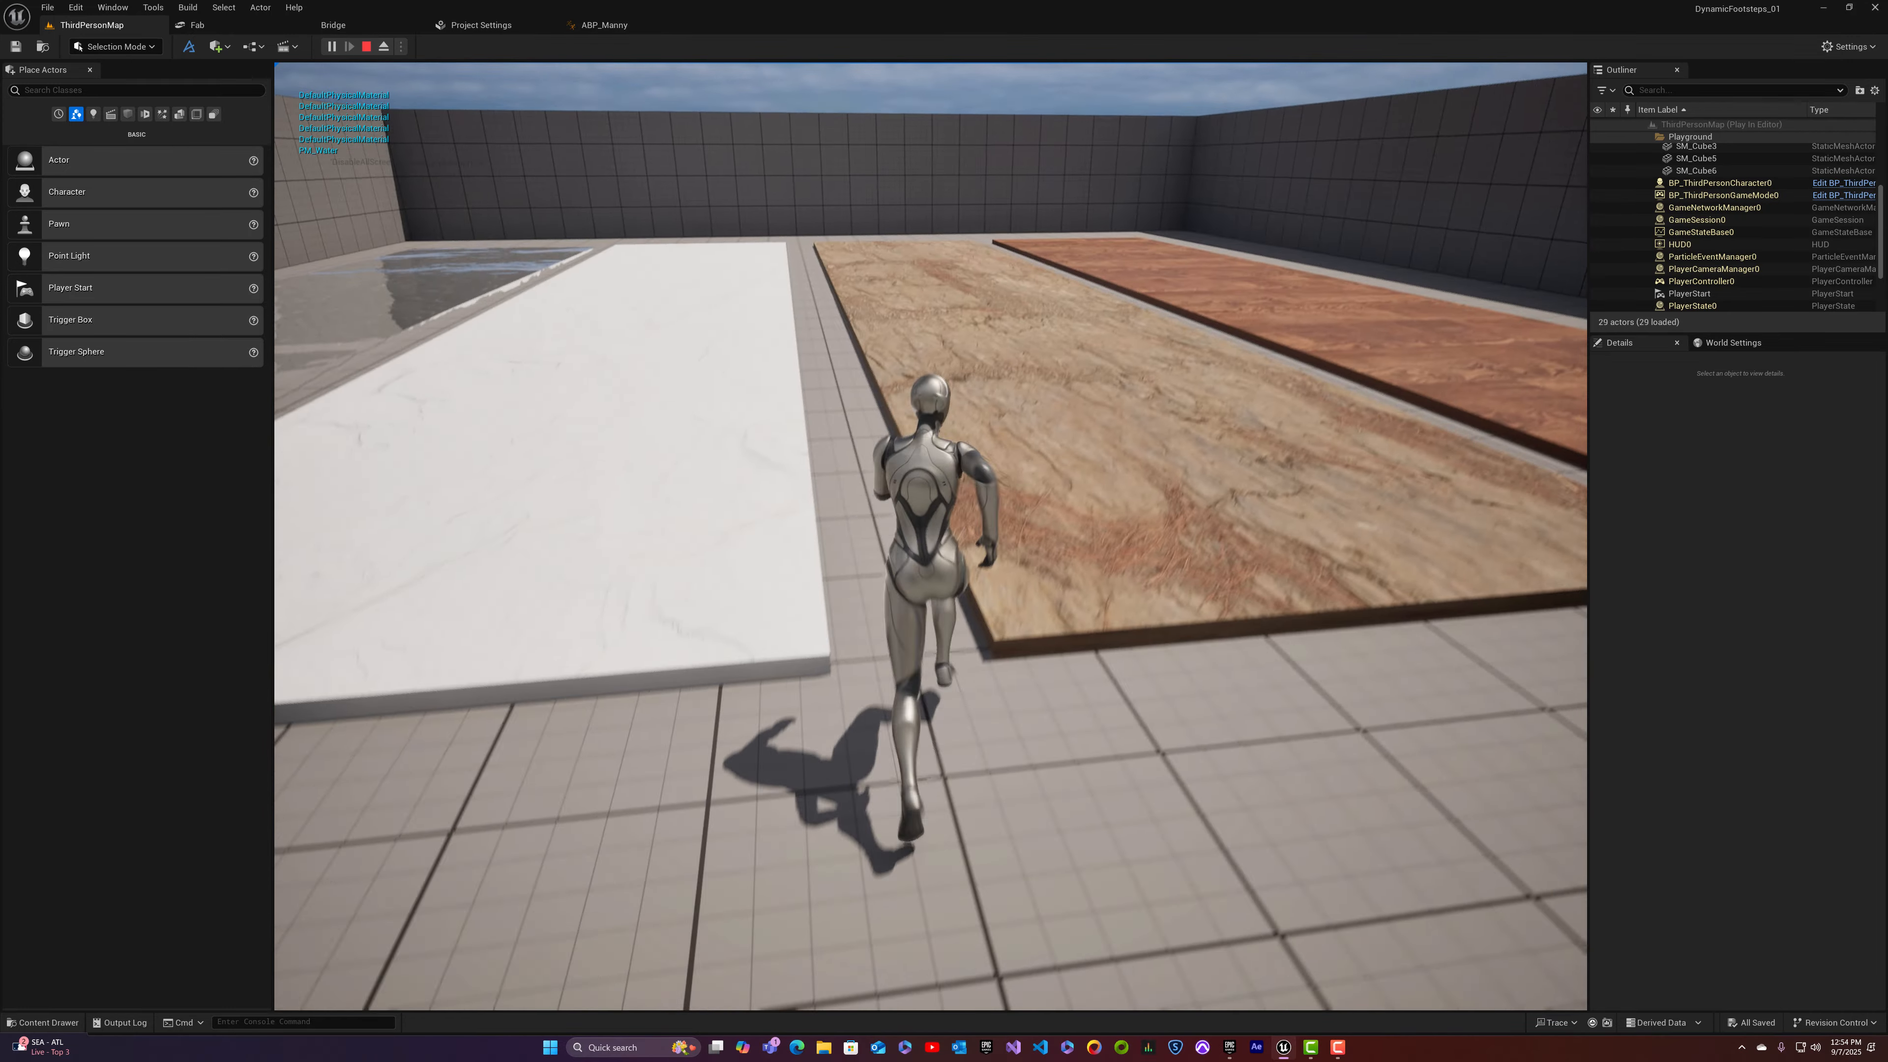
pyautogui.press('s')
pyautogui.press('w')
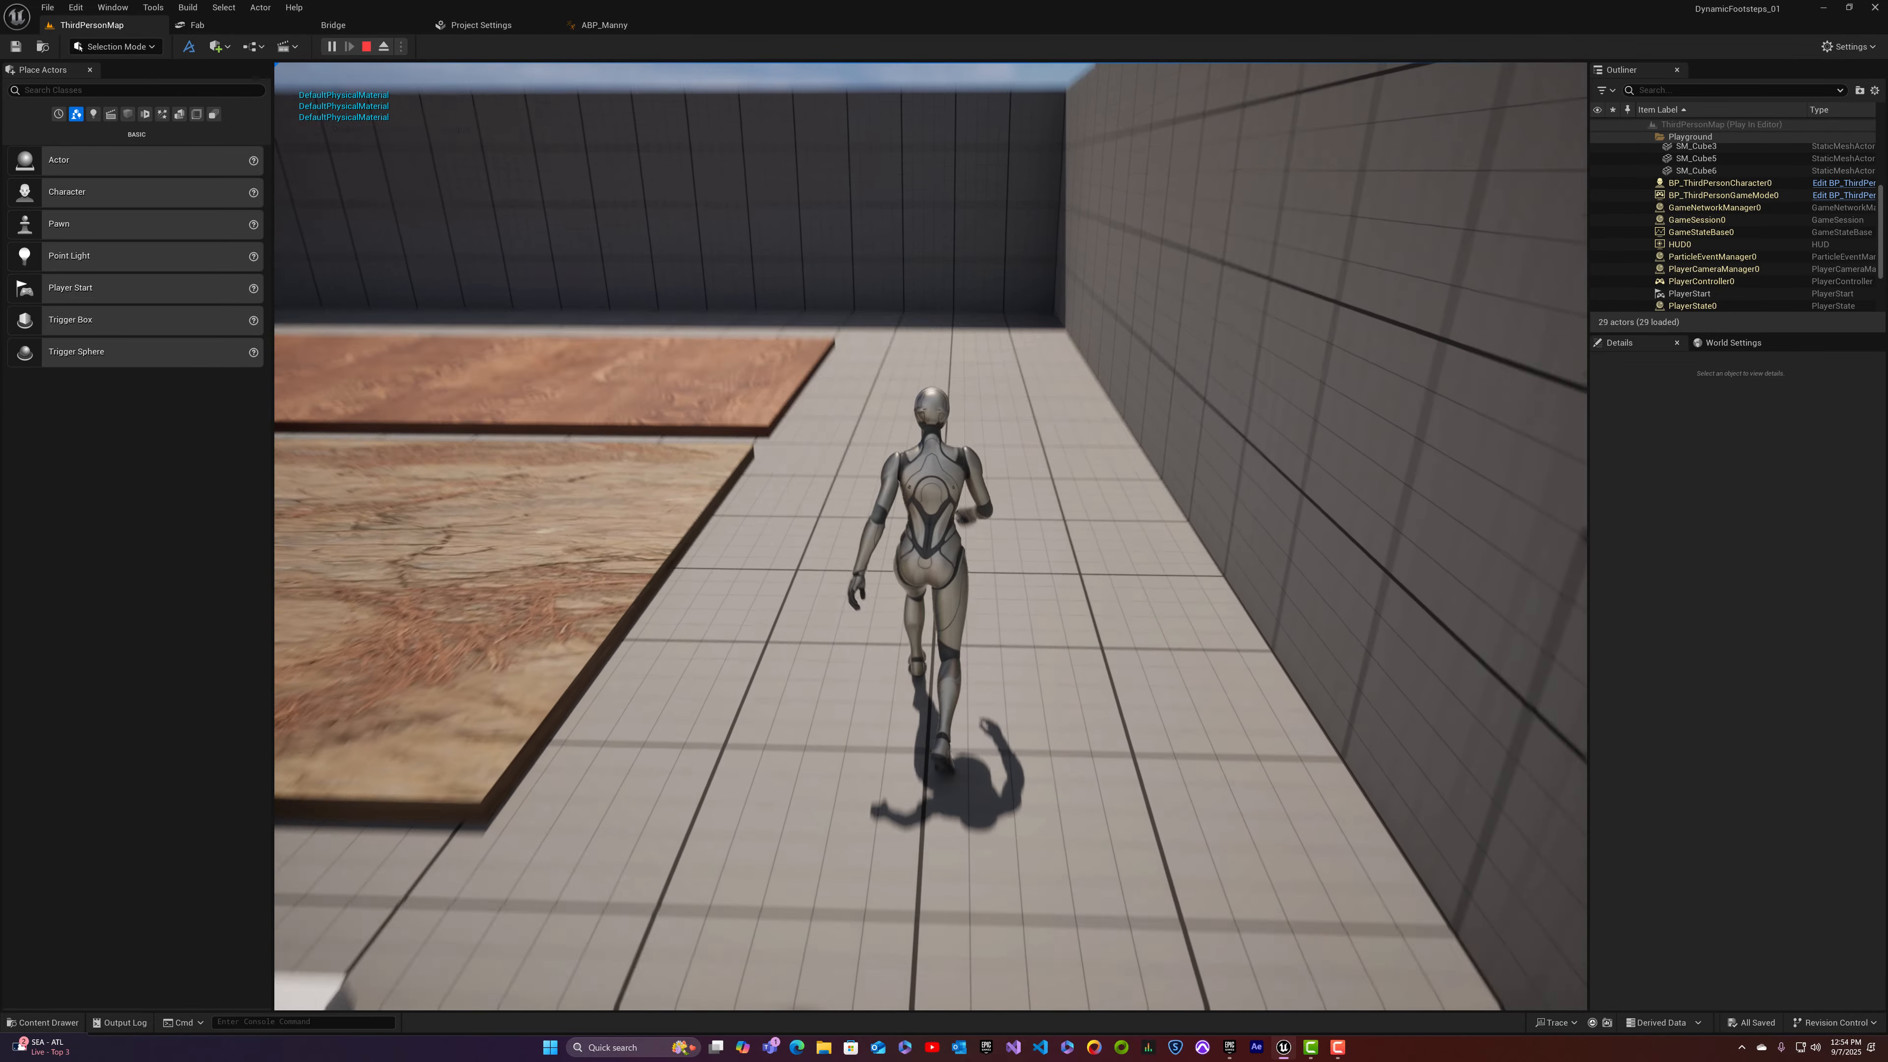
pyautogui.press('s')
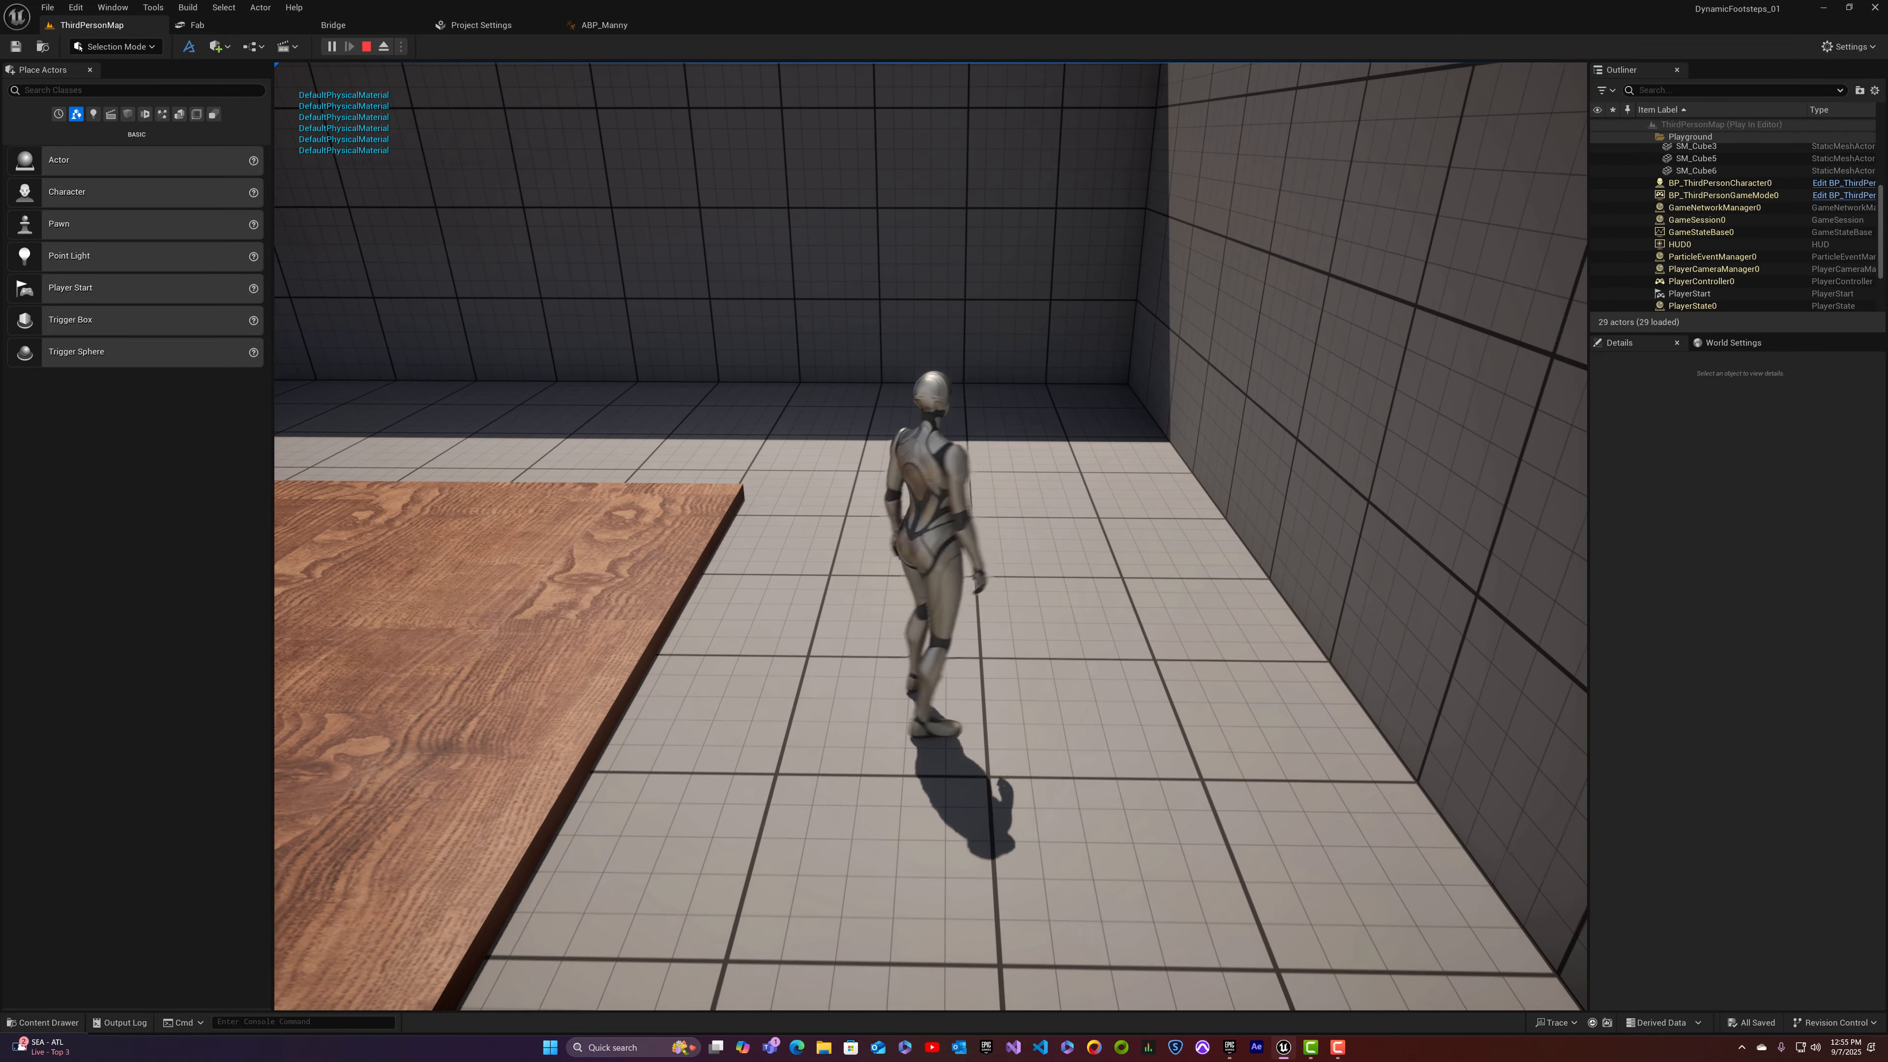
pyautogui.press('w')
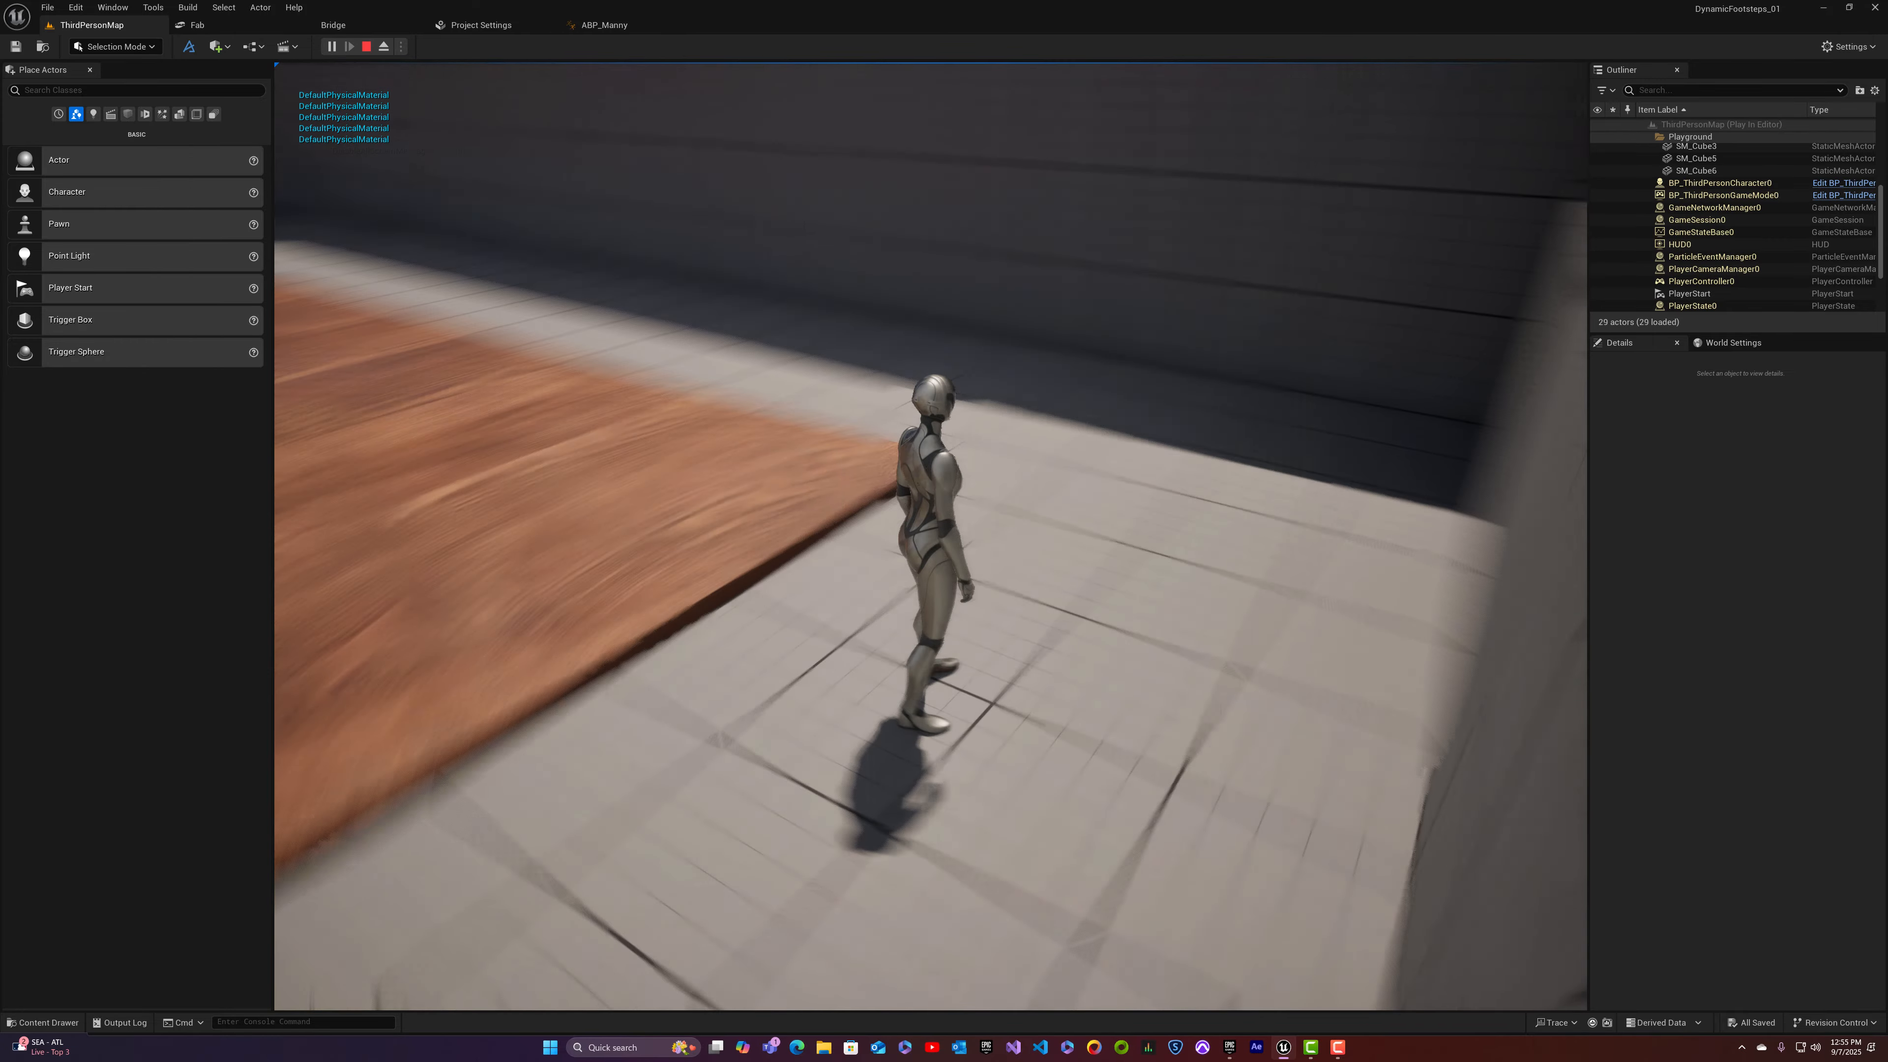
pyautogui.press('w')
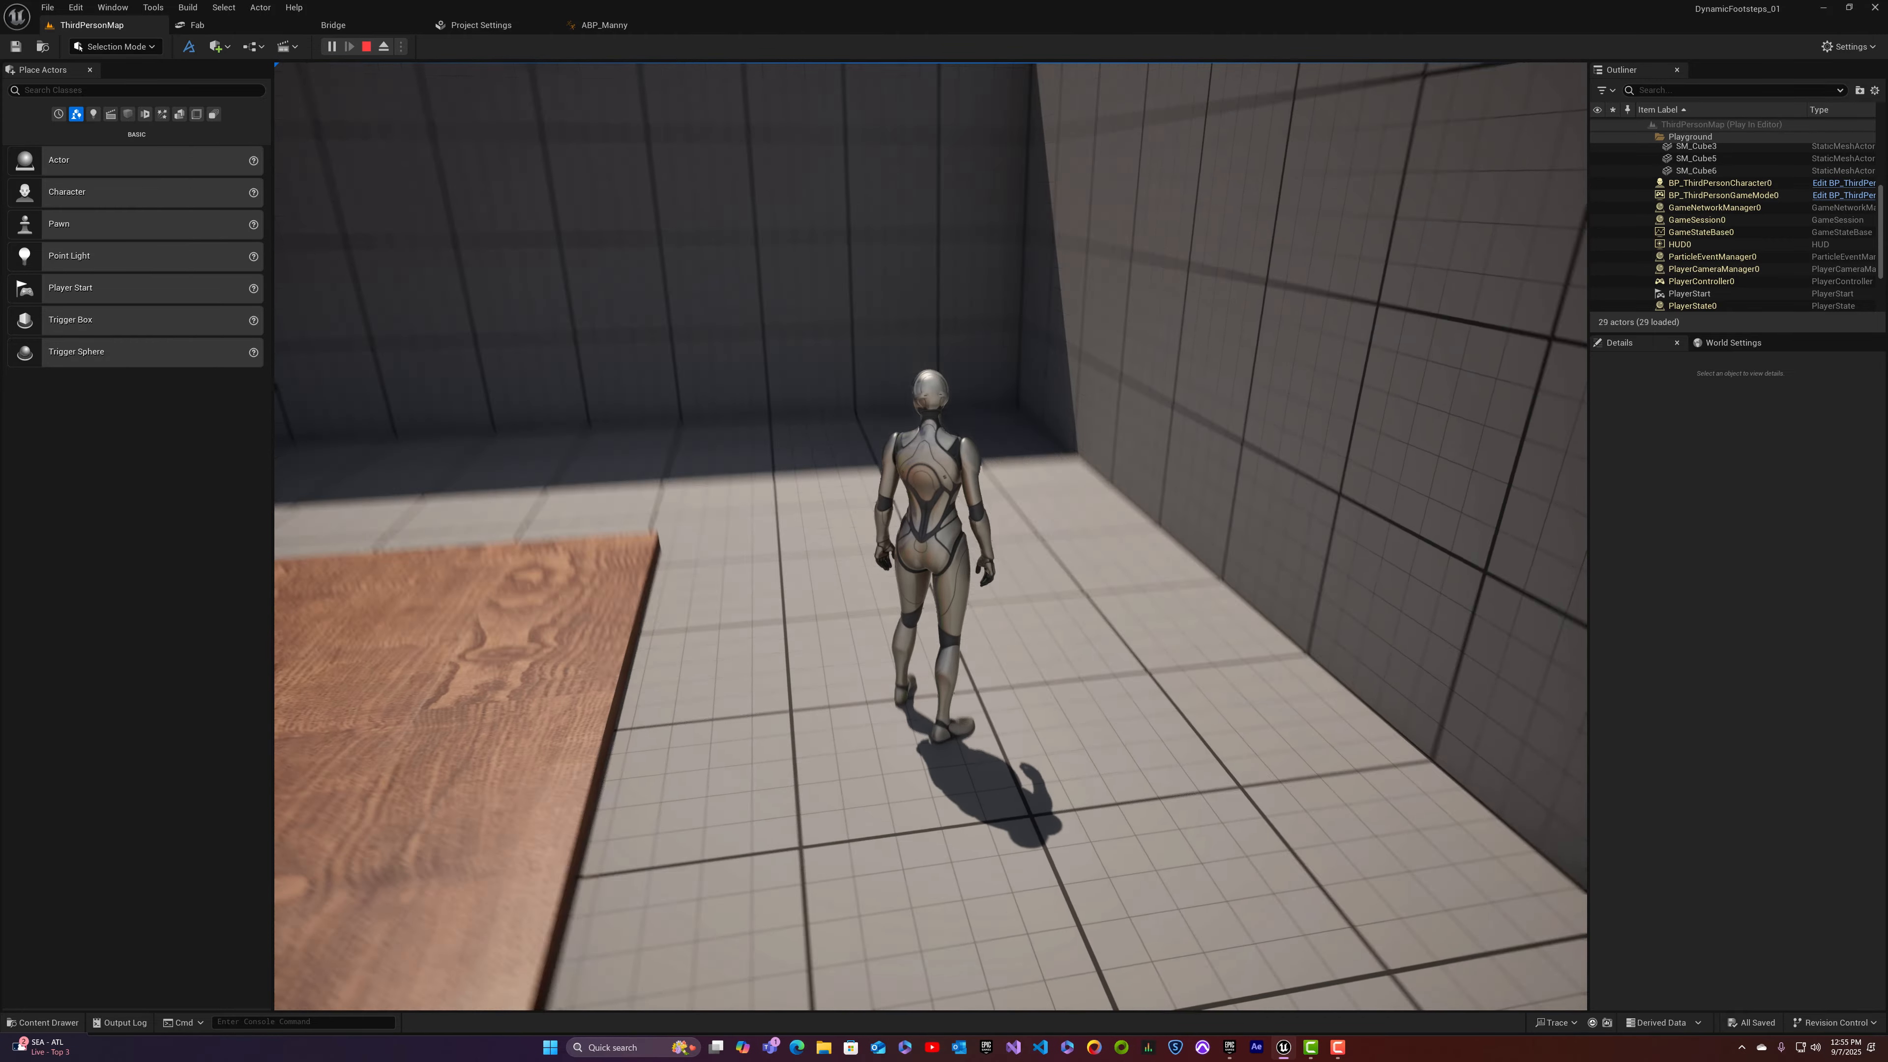
pyautogui.press('w')
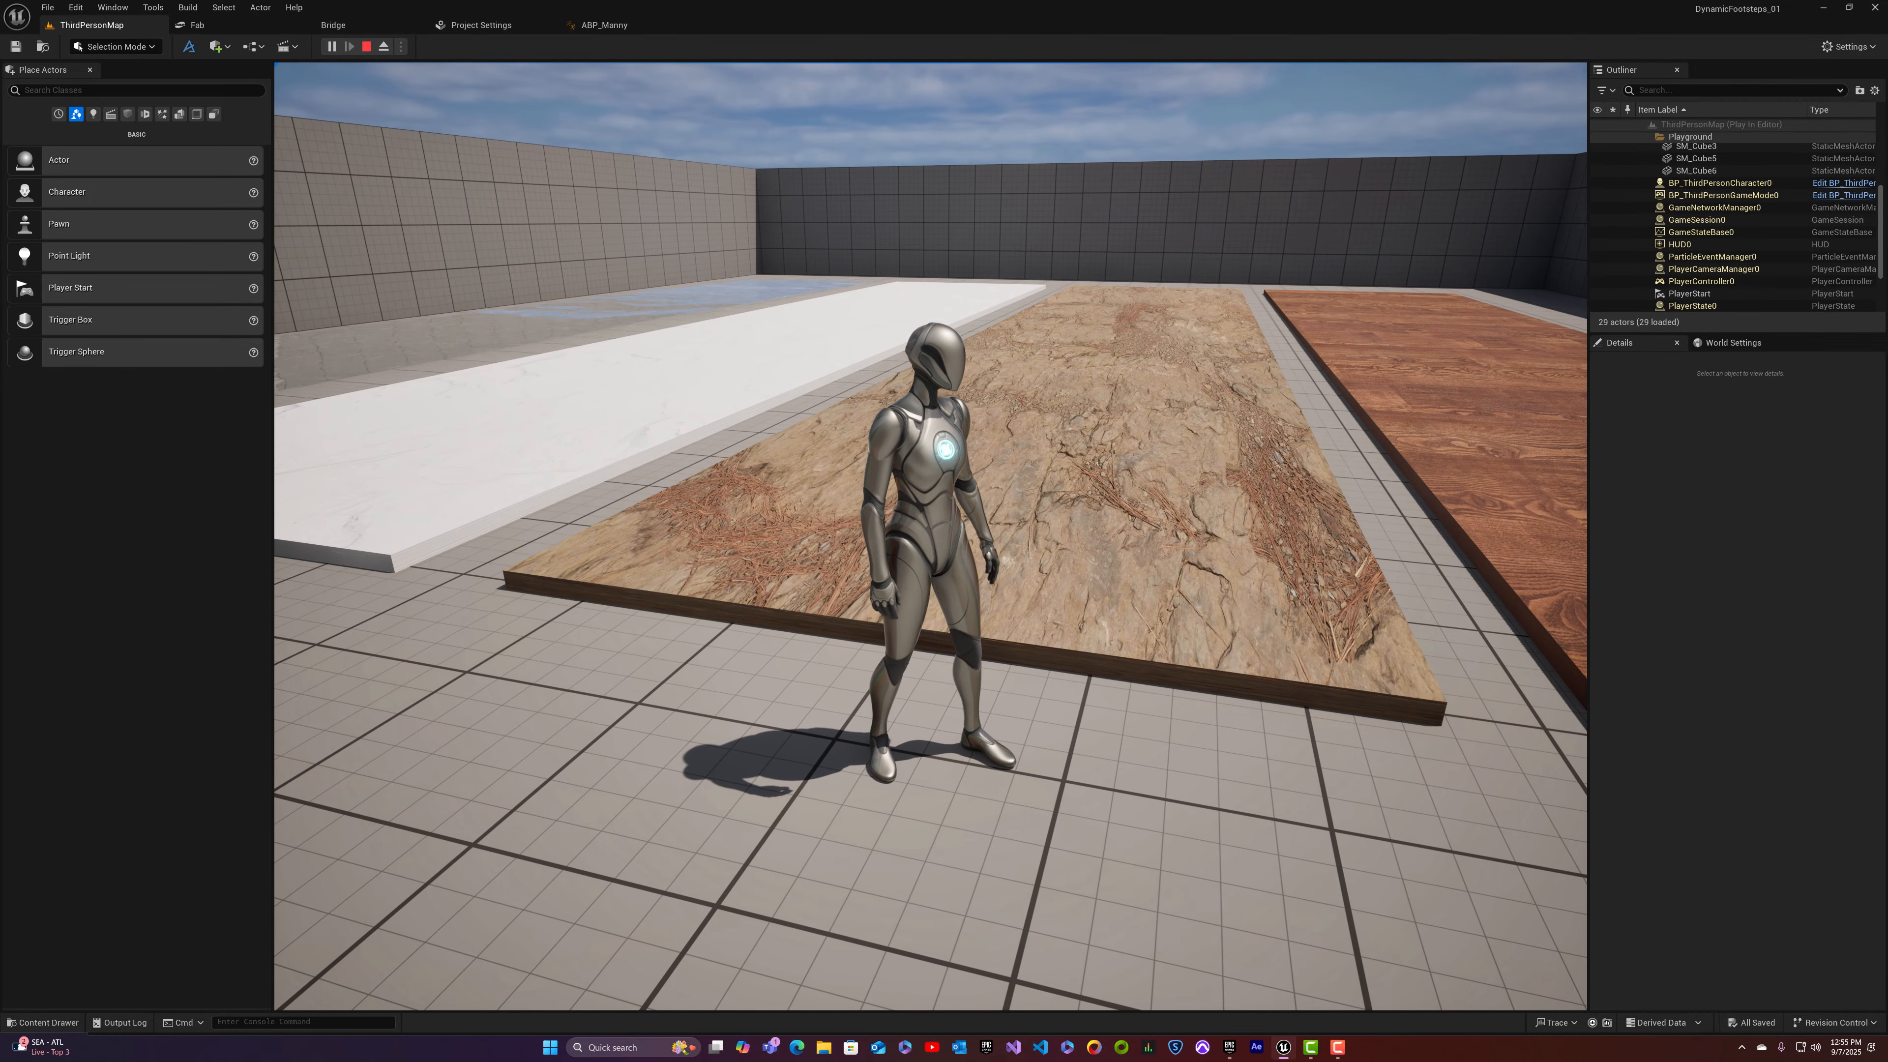
pyautogui.press('Escape')
# Step: Open the BP_ThirdPersonCharacter blueprint from Content/ThirdPerson/Blueprints and show the empty Event Graph area below the Jump Input section
pyautogui.hotkey('ctrl', 'space')
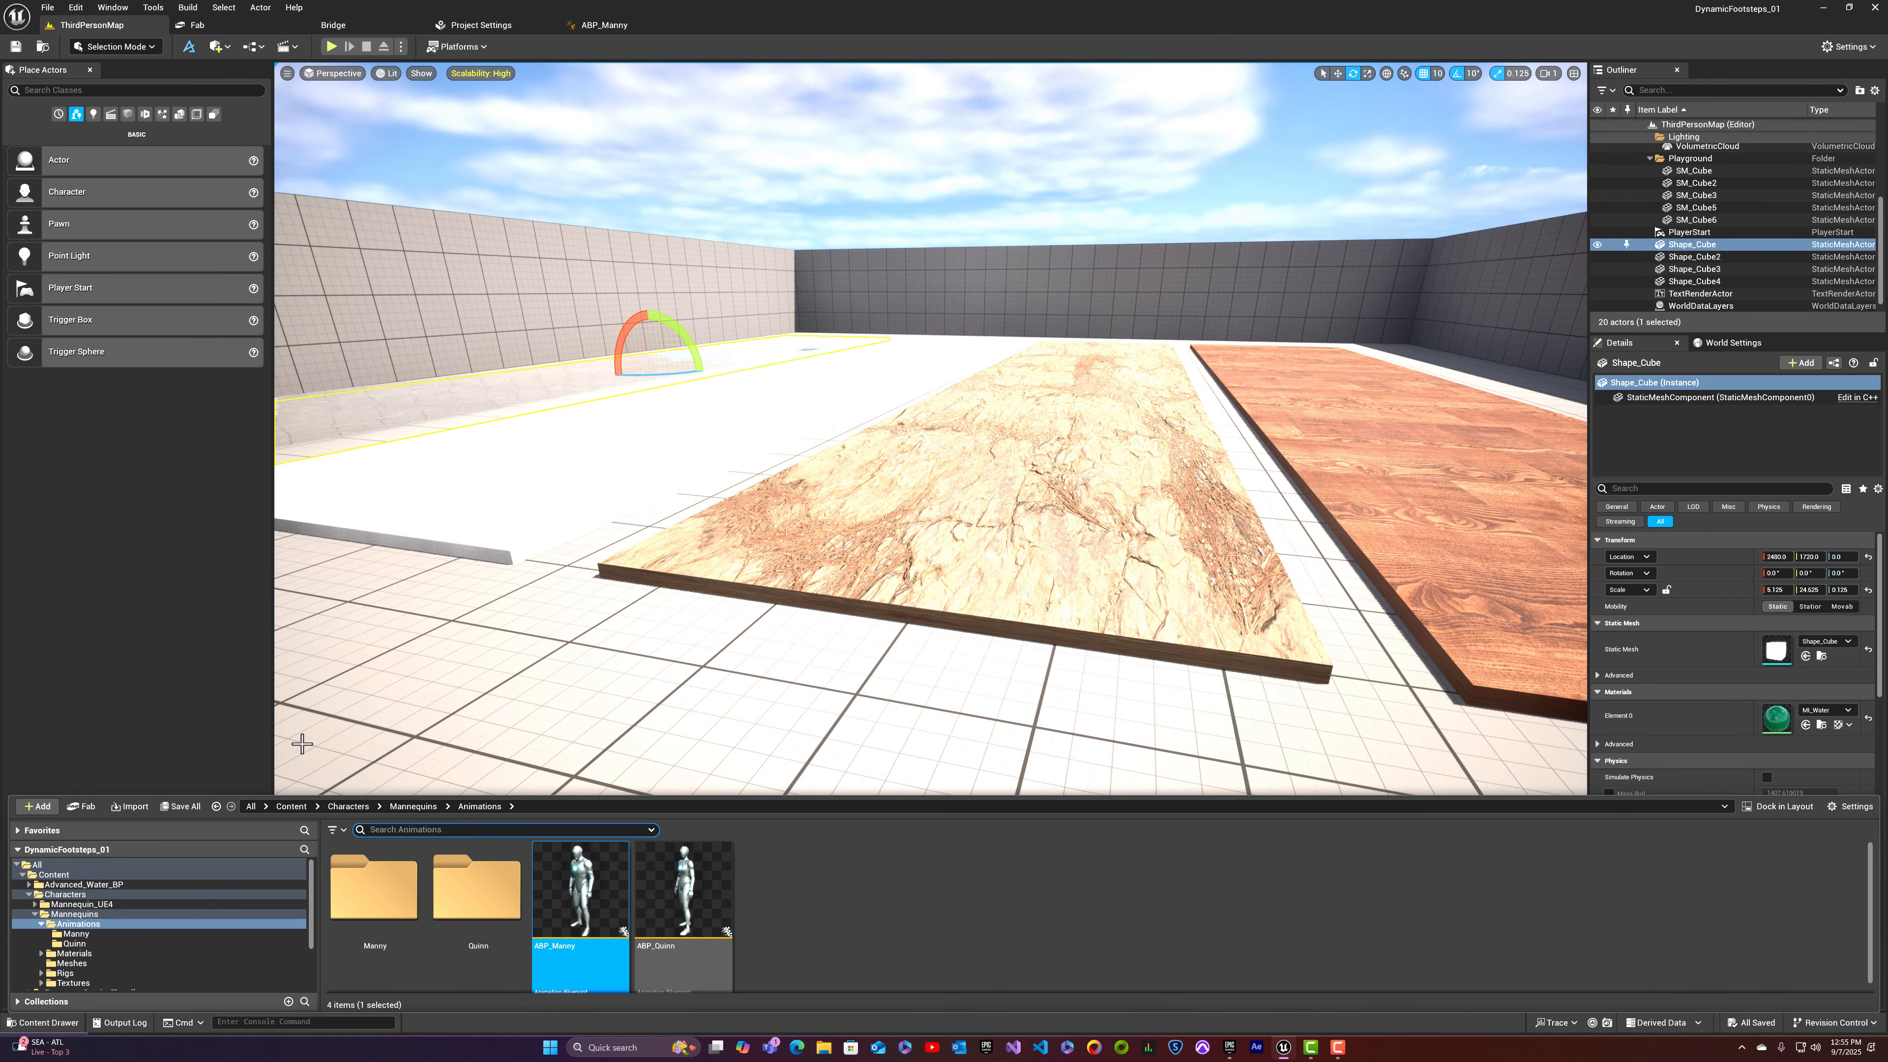
pyautogui.click(176, 808)
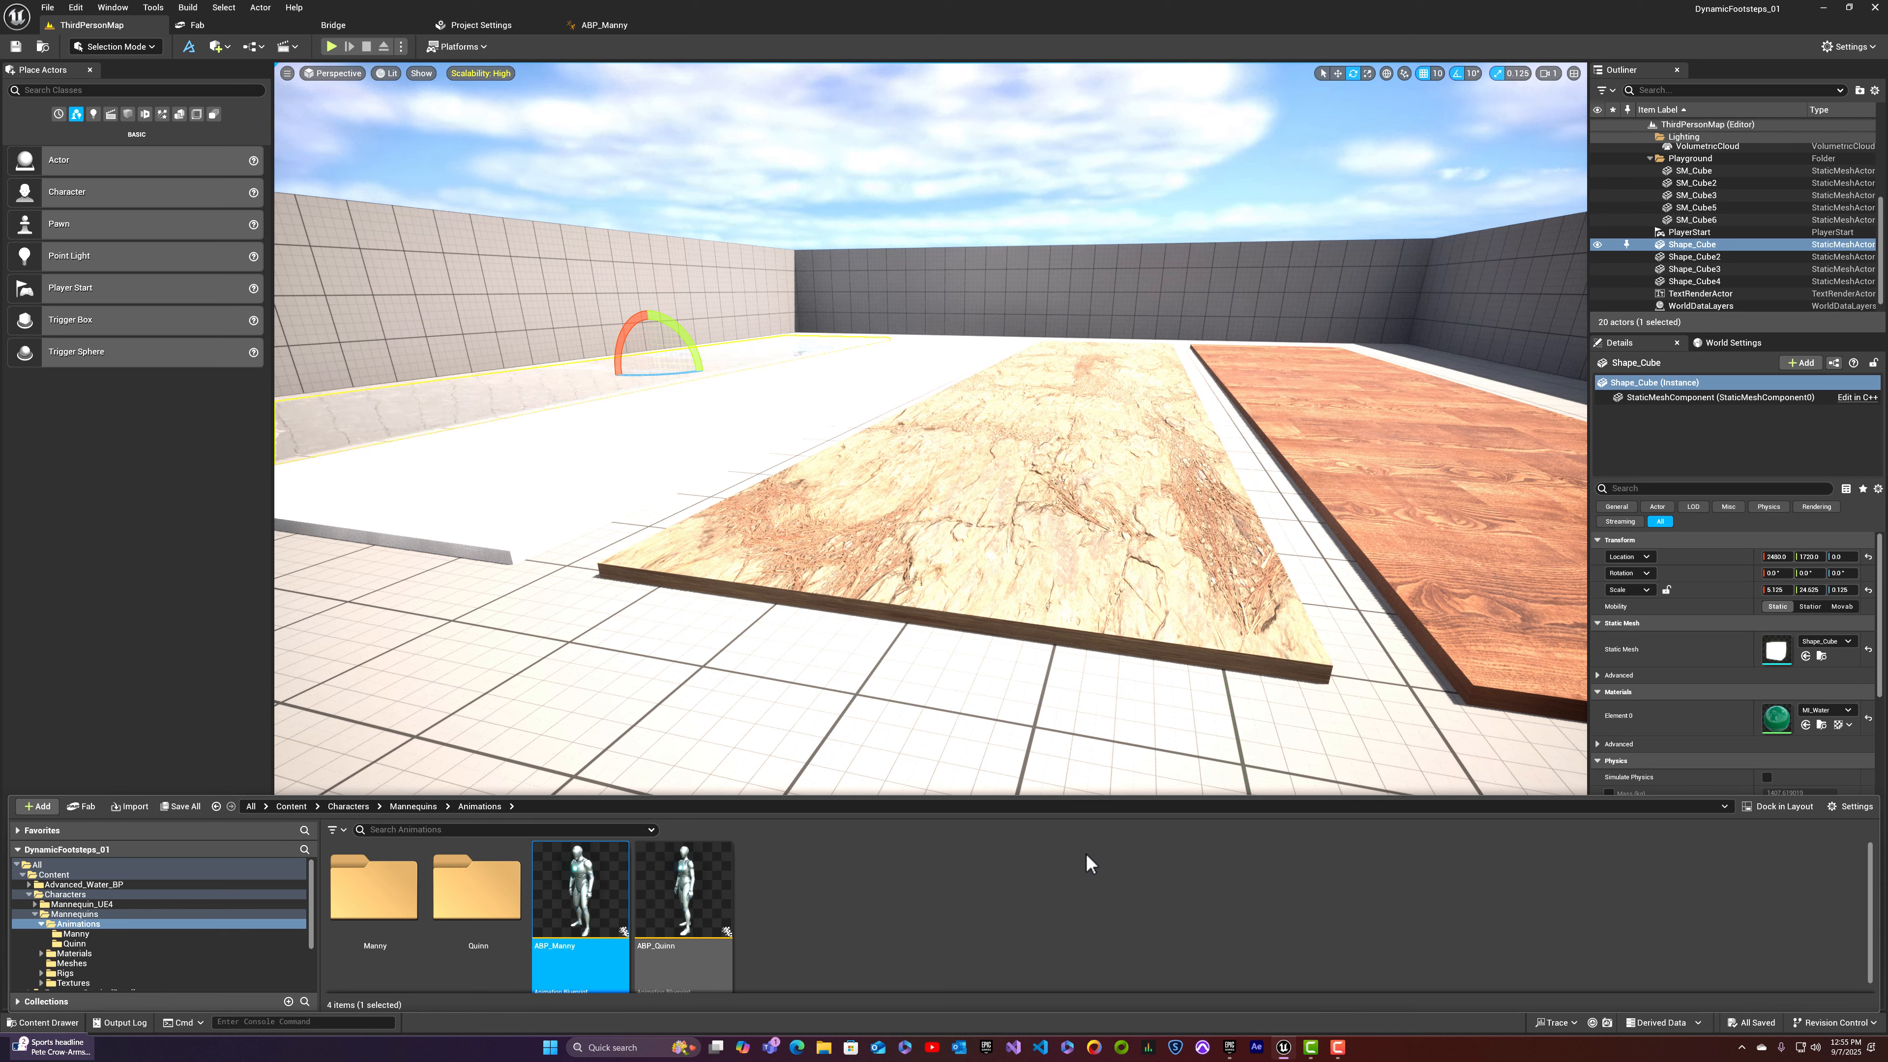
pyautogui.click(292, 806)
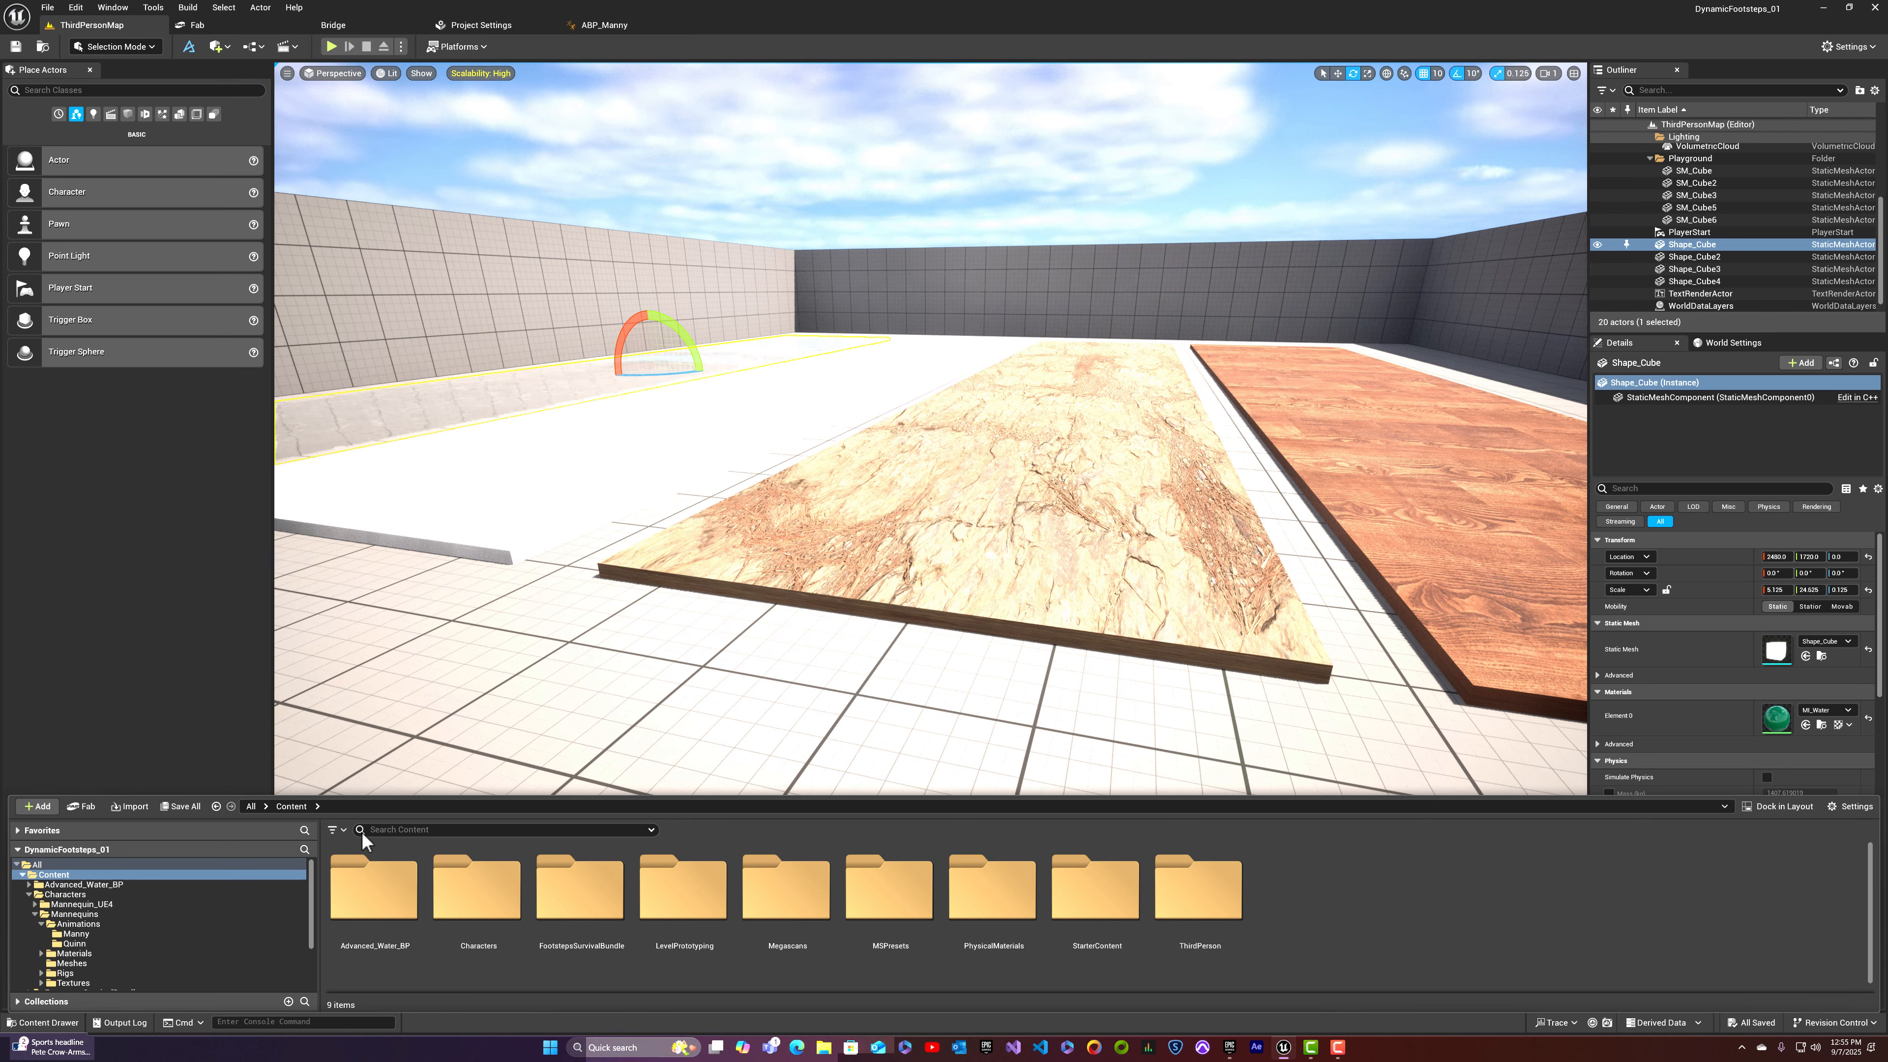
pyautogui.doubleClick(1191, 908)
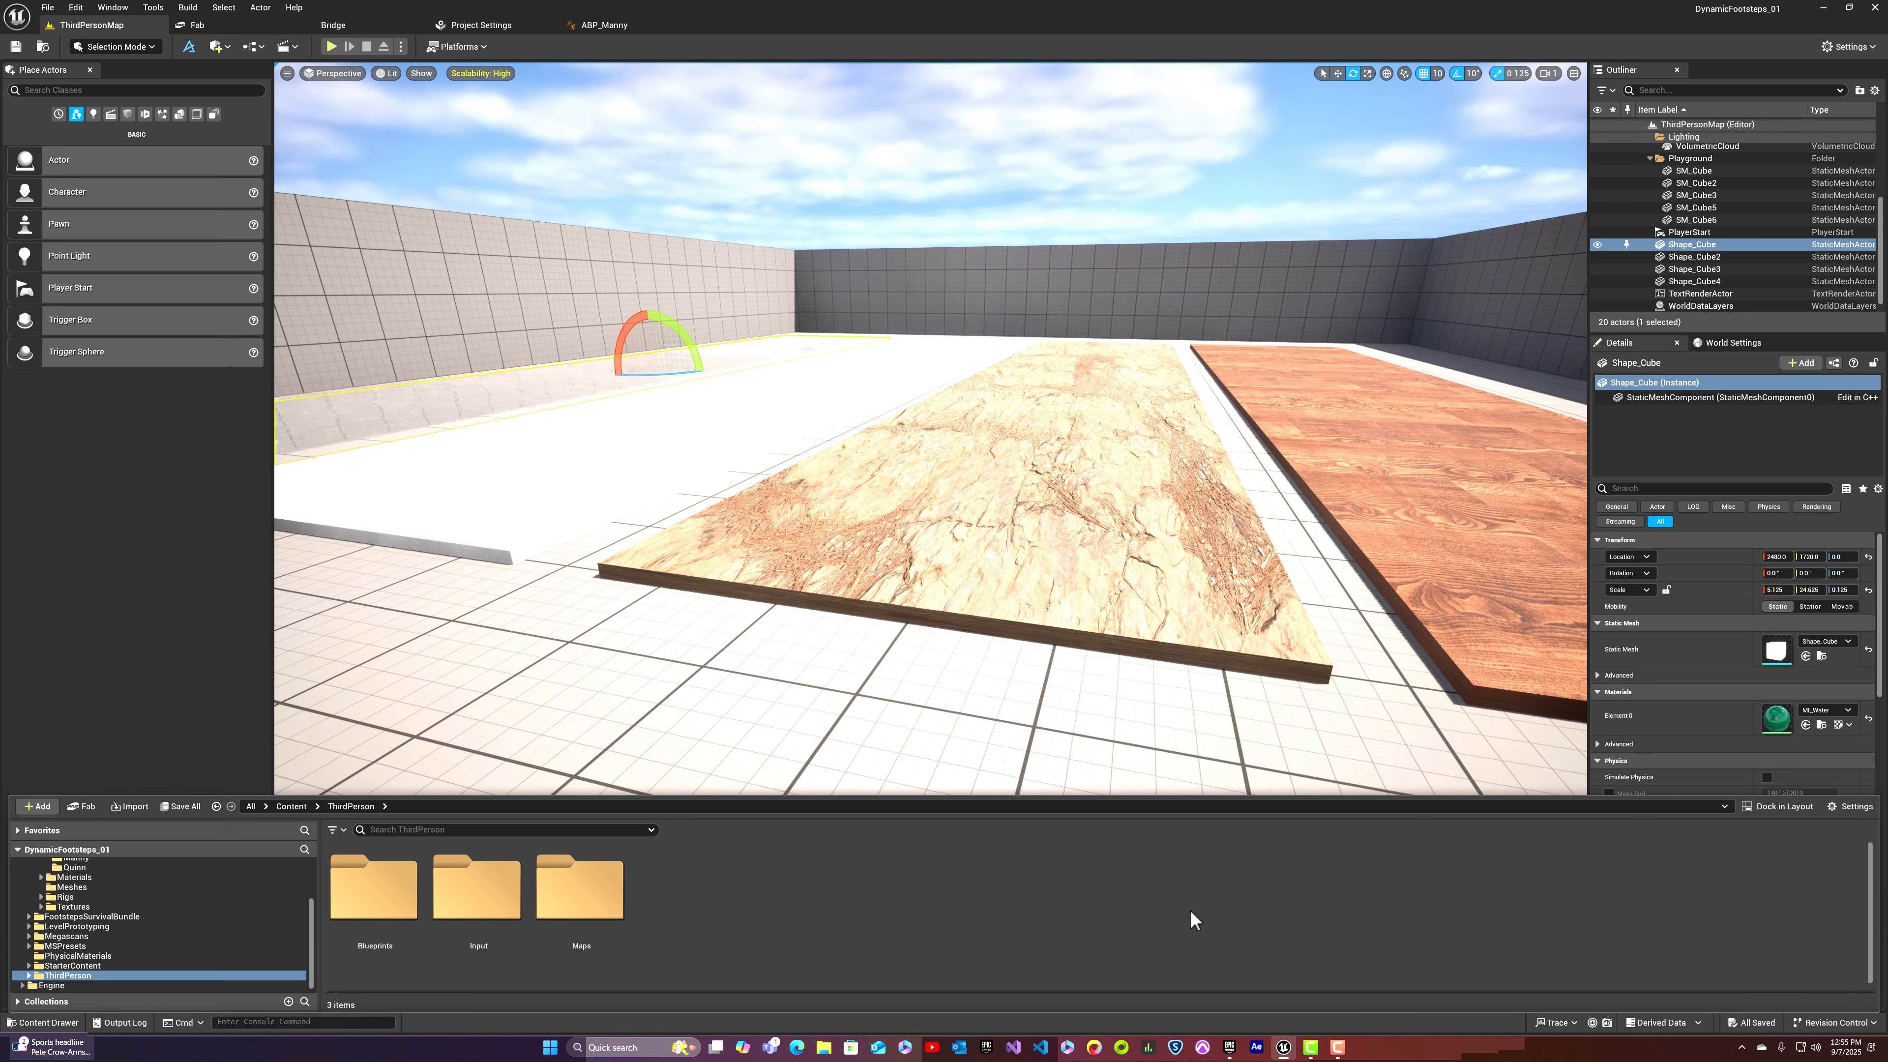
pyautogui.doubleClick(373, 888)
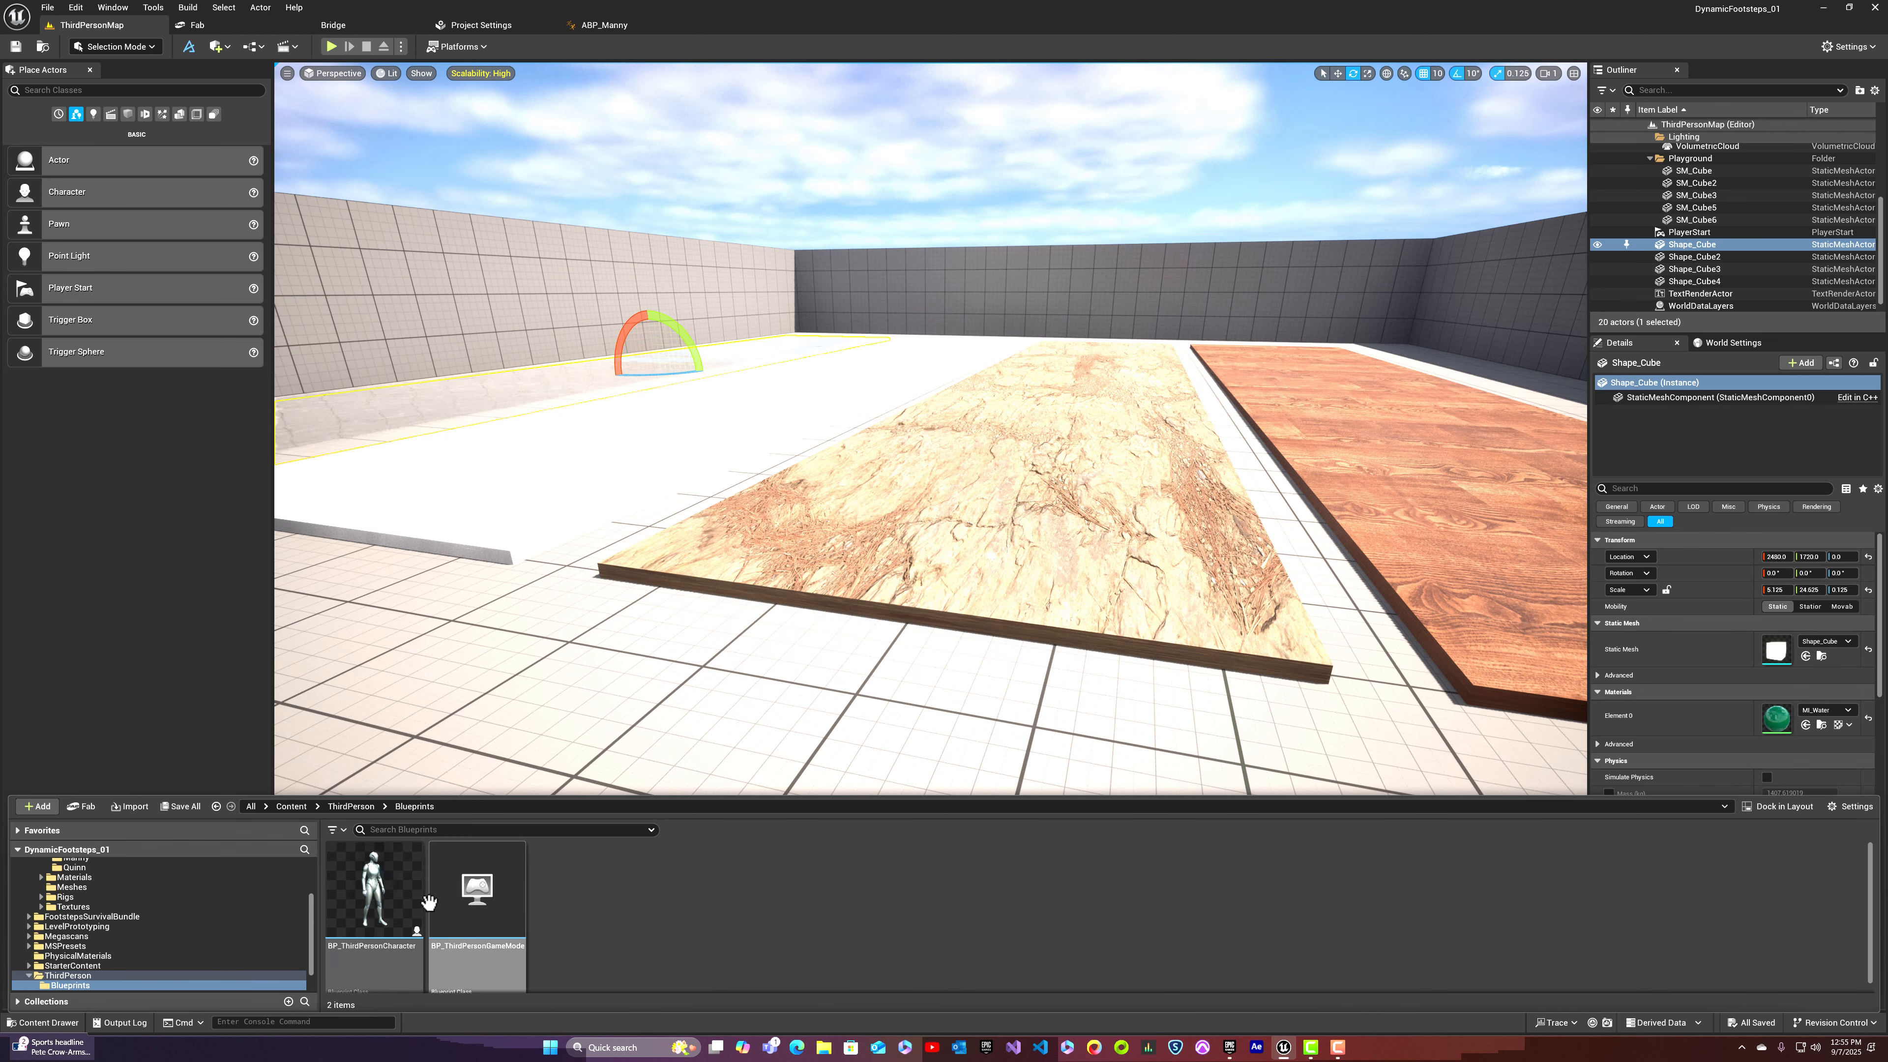
pyautogui.click(415, 892)
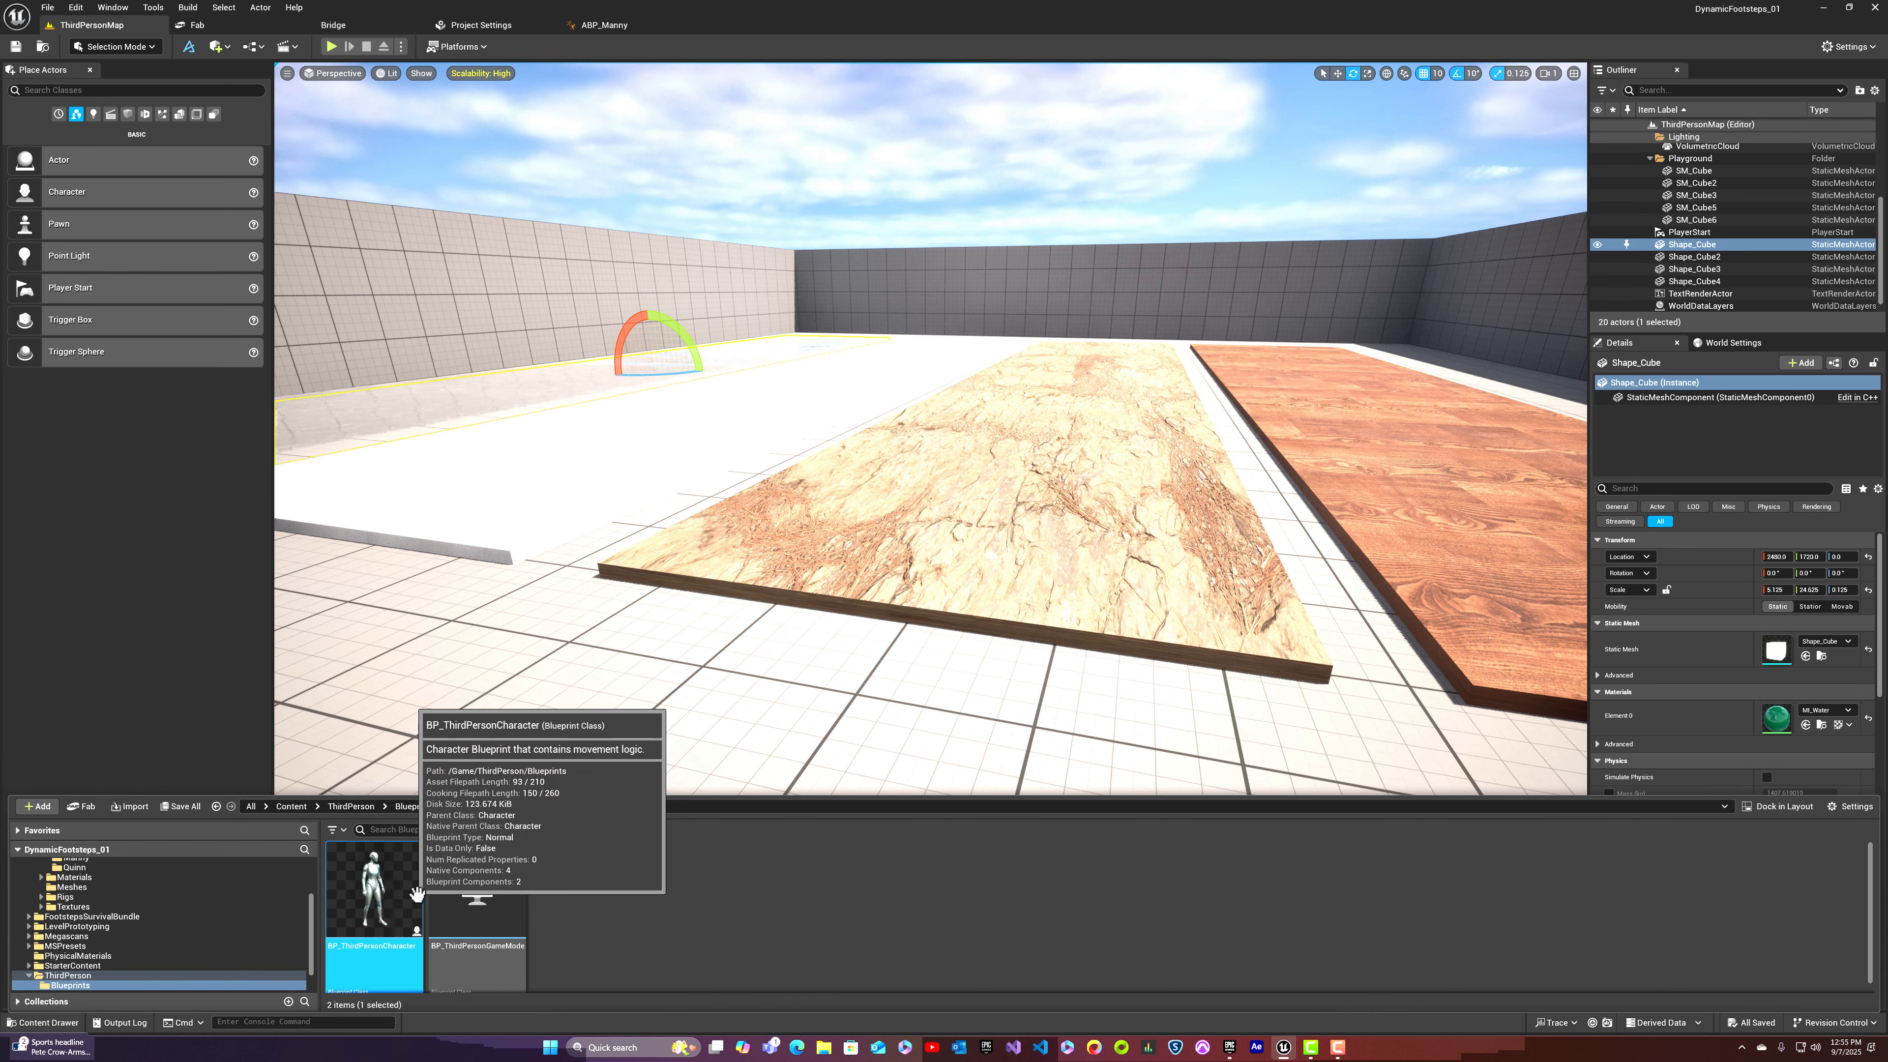
pyautogui.doubleClick(379, 889)
pyautogui.moveTo(640, 751); pyautogui.dragTo(898, 624, button='right')
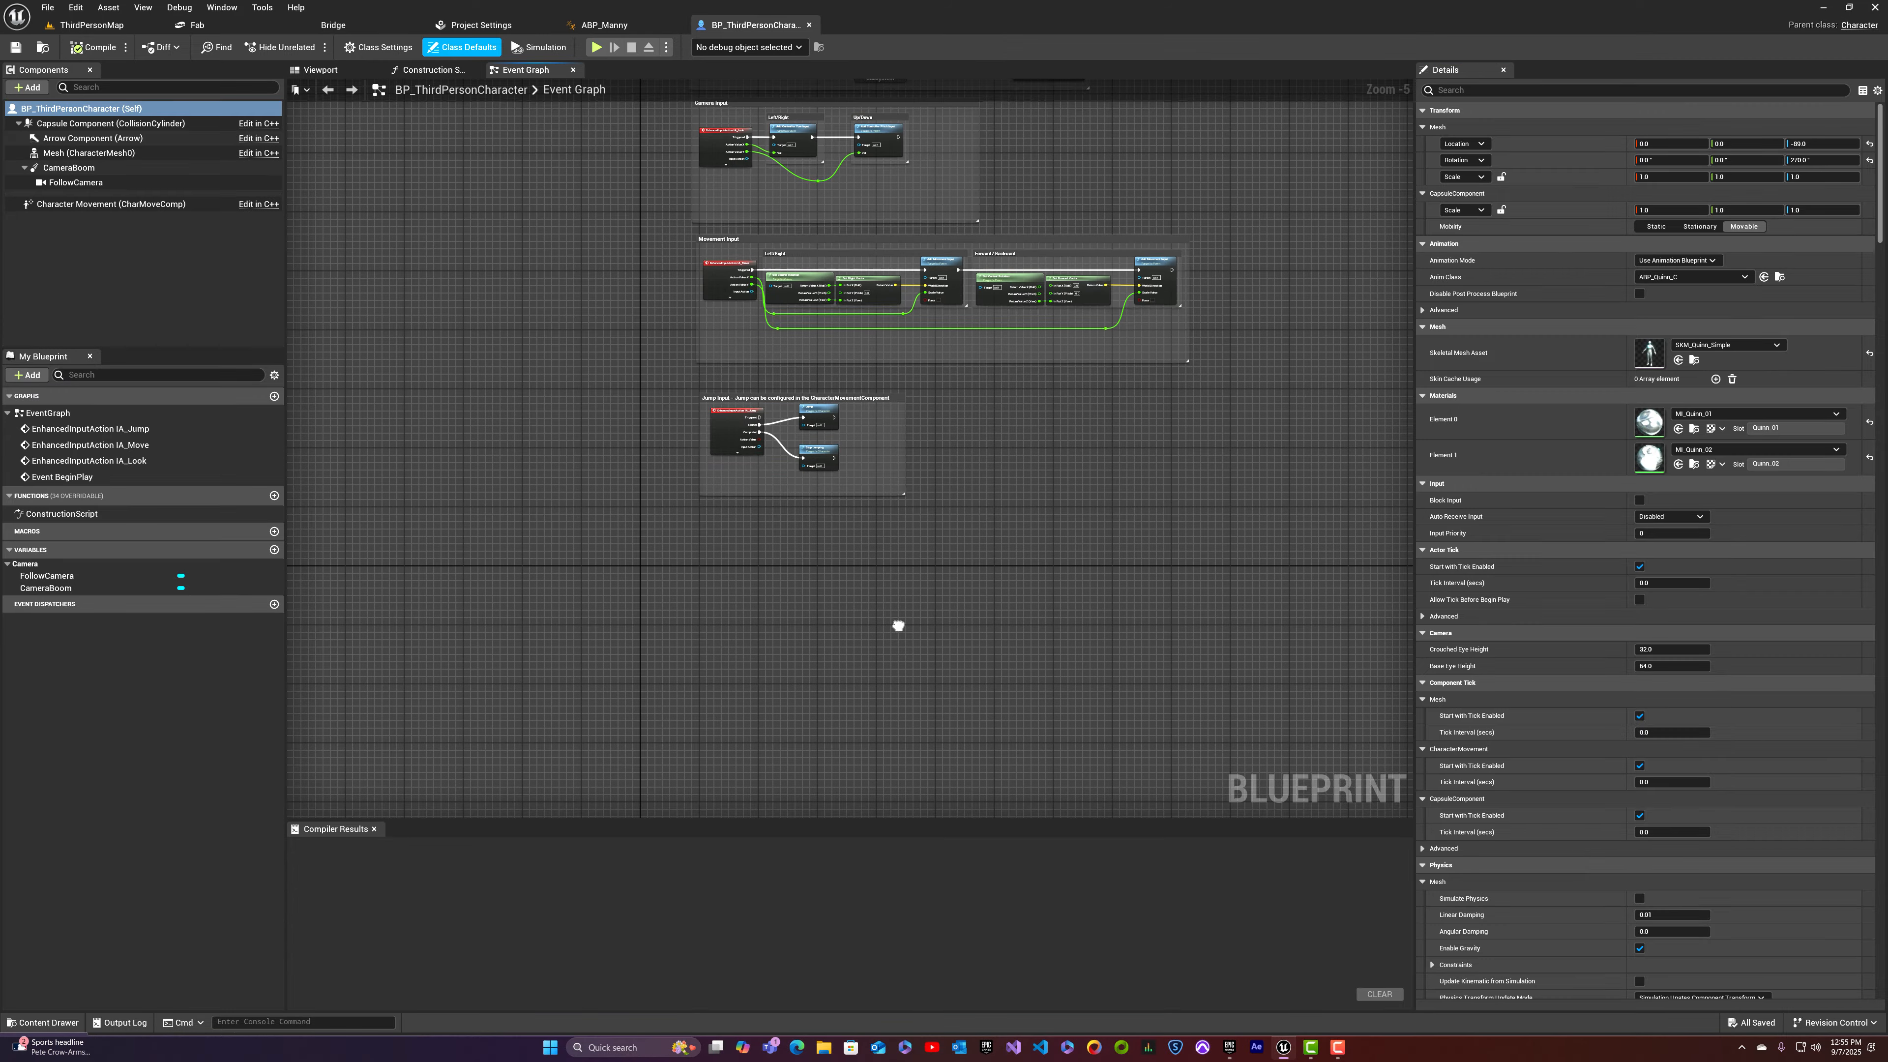
pyautogui.scroll(4, 866, 618)
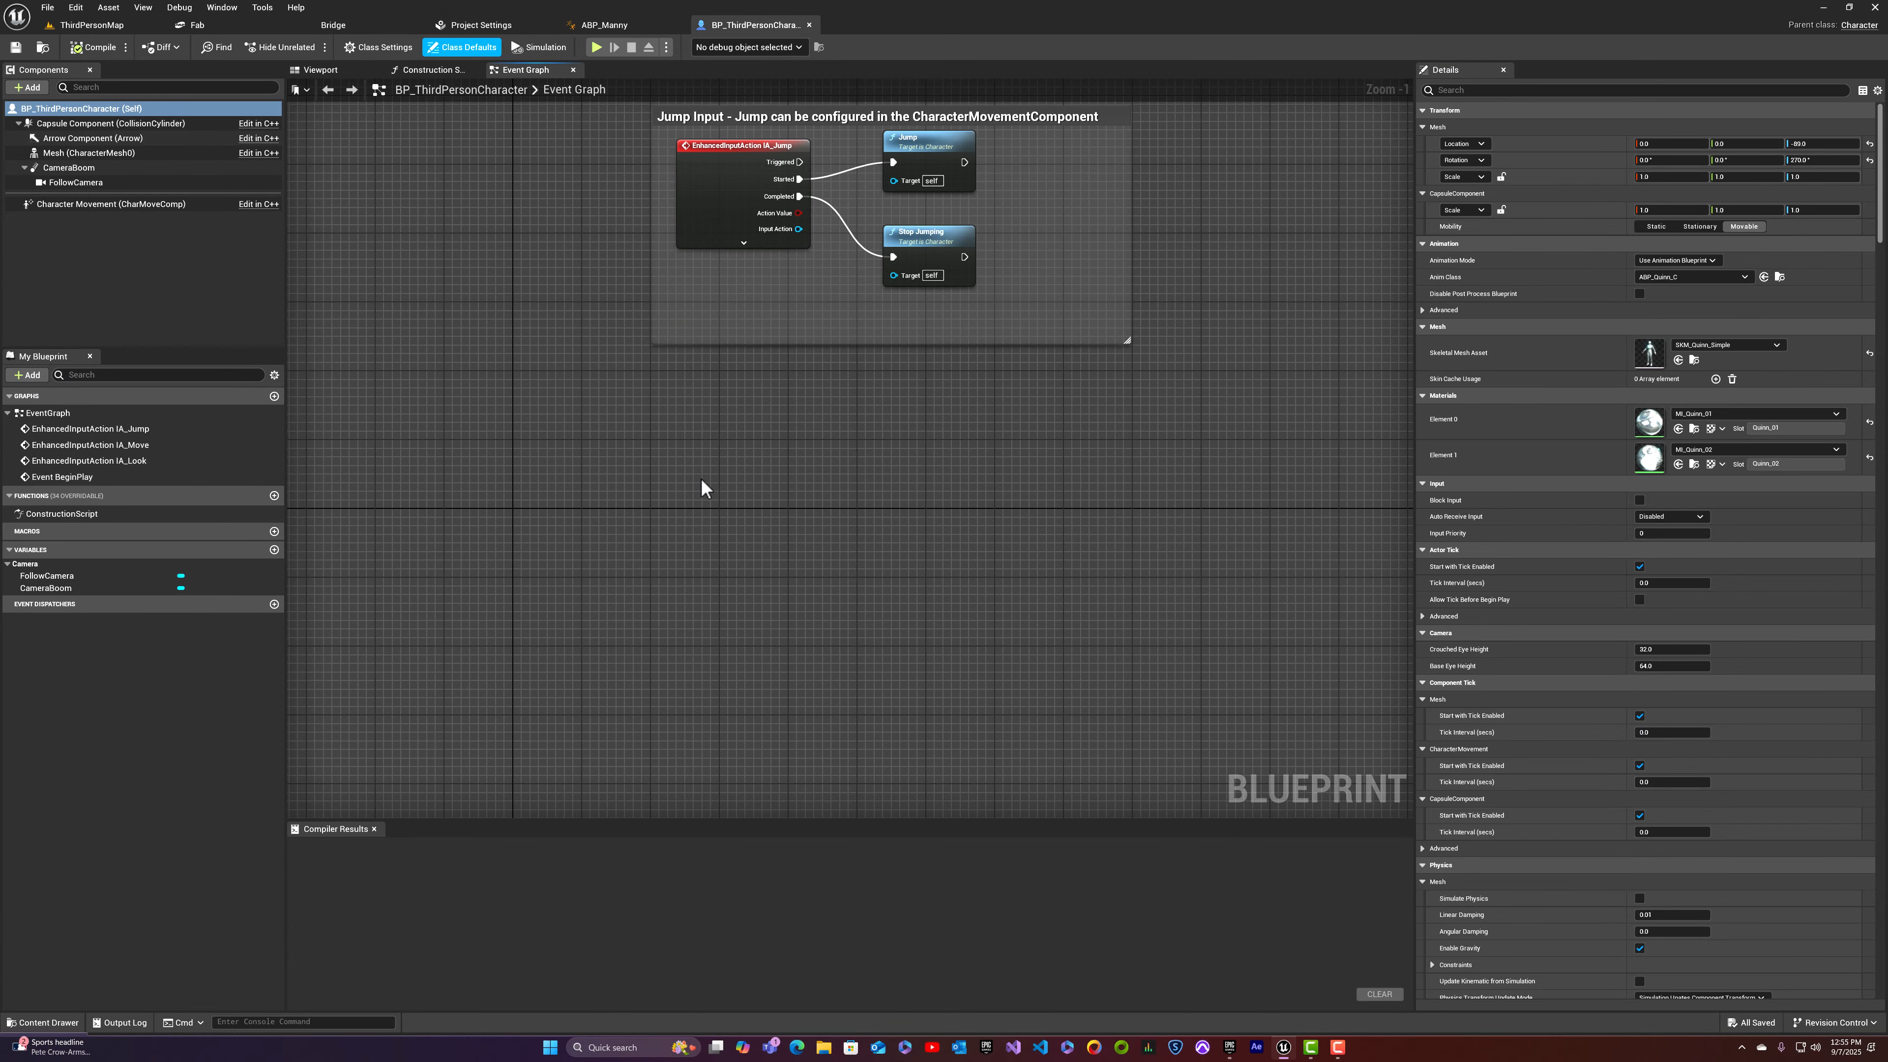
# Step: Add a Left Shift keyboard event and a Character Movement component reference in the empty area below the Jump Input section
pyautogui.rightClick(652, 474)
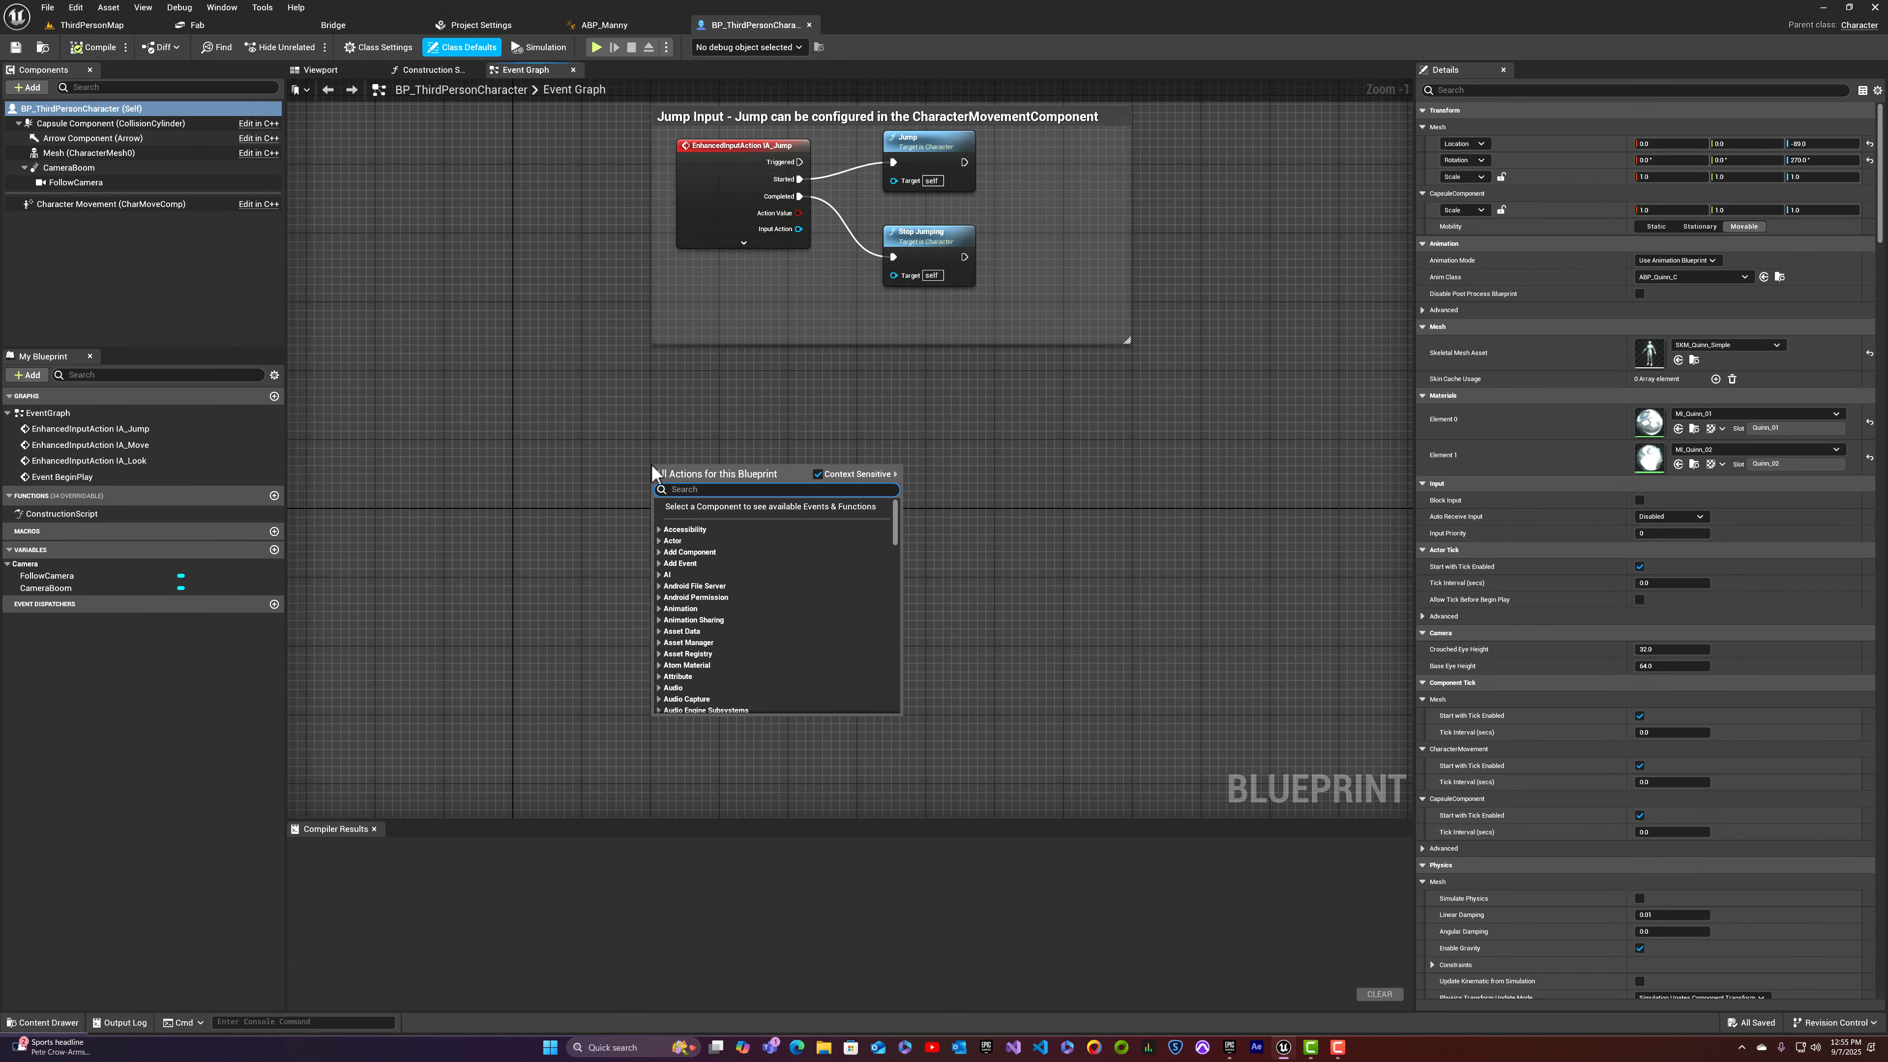
pyautogui.write('left shift')
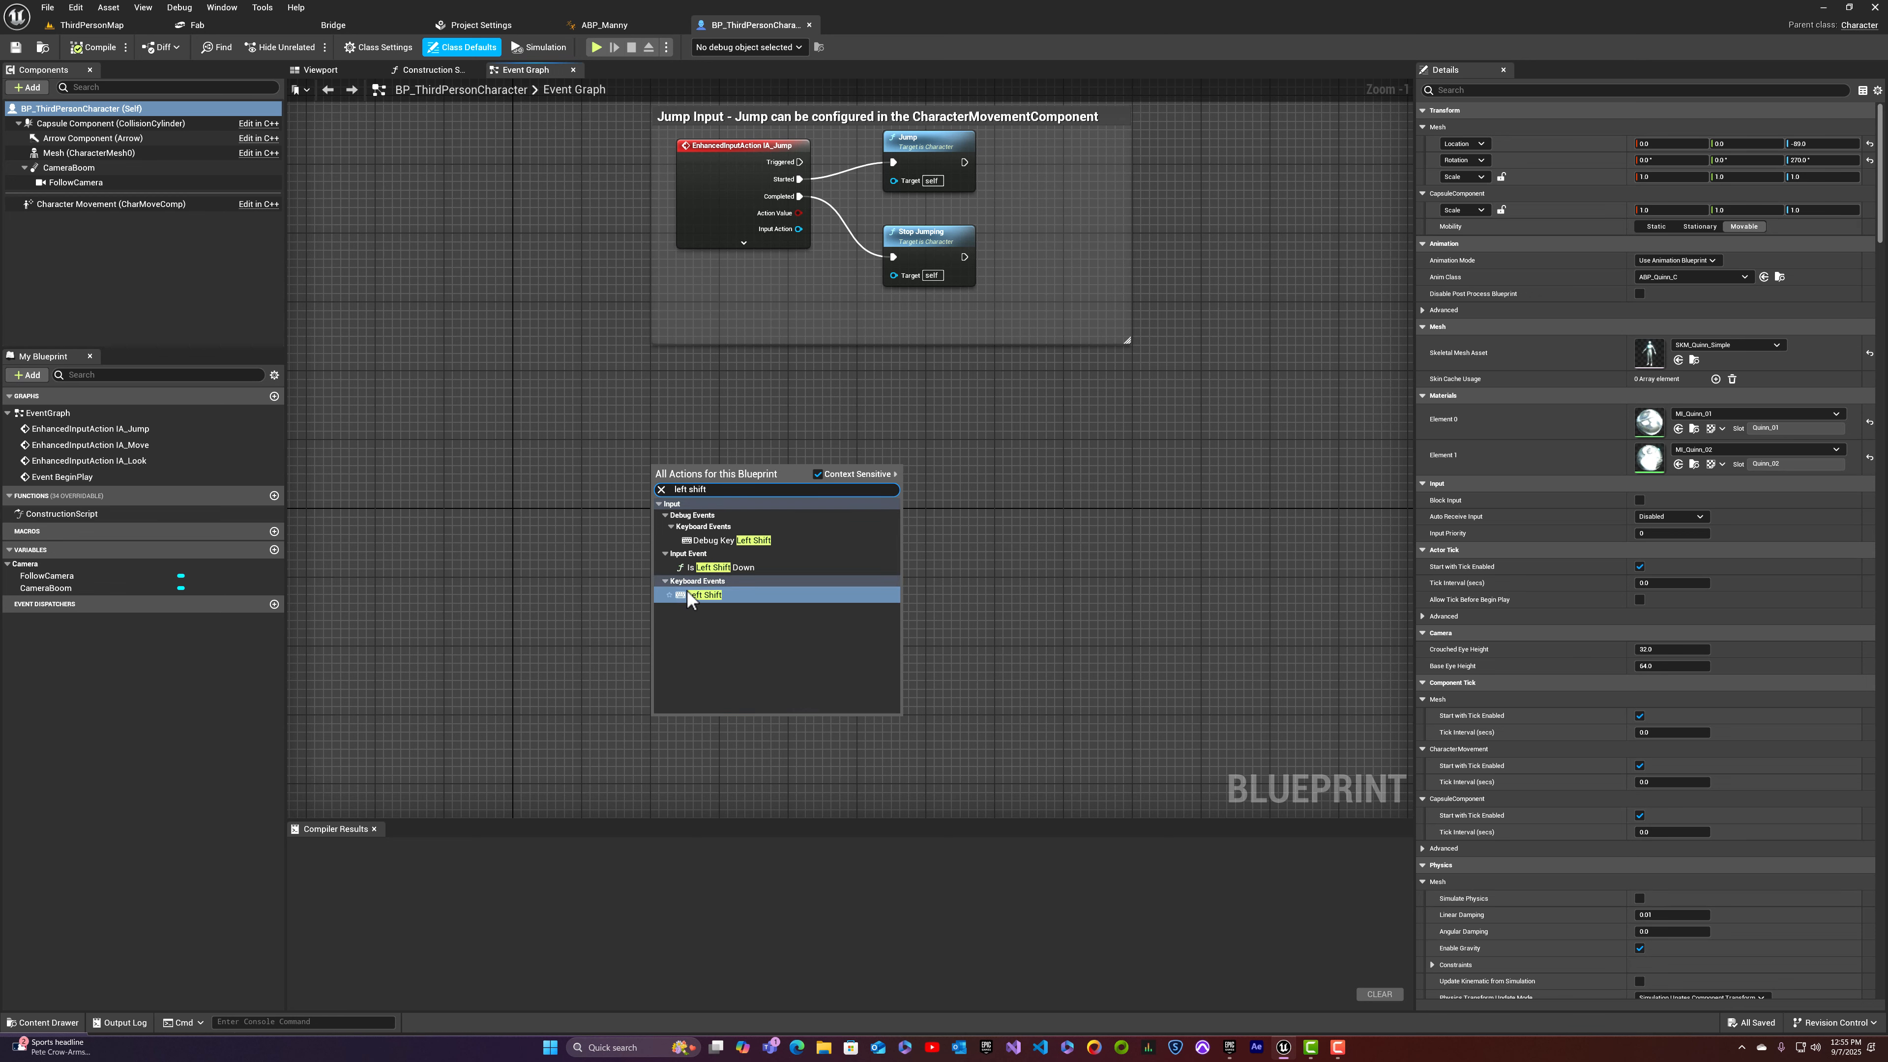
pyautogui.click(696, 595)
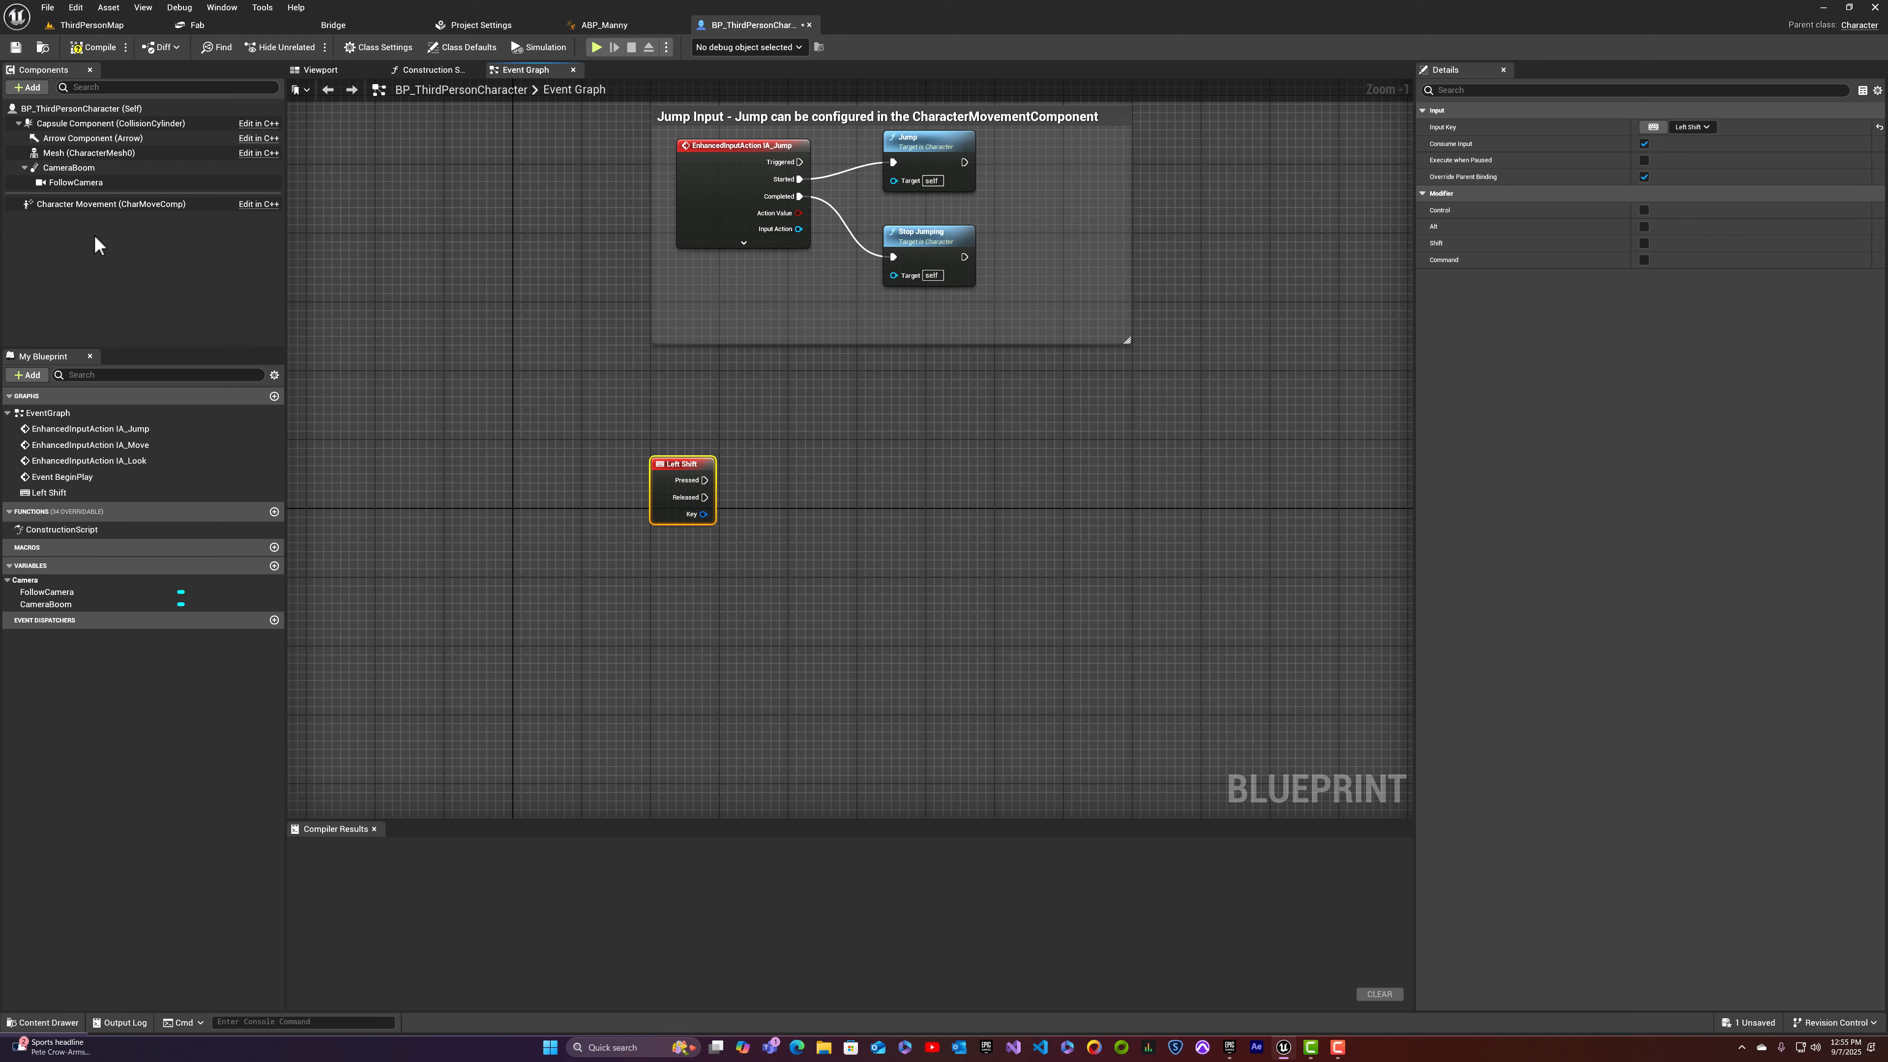
pyautogui.moveTo(97, 204); pyautogui.dragTo(768, 497)
pyautogui.moveTo(902, 540); pyautogui.dragTo(873, 608, button='right')
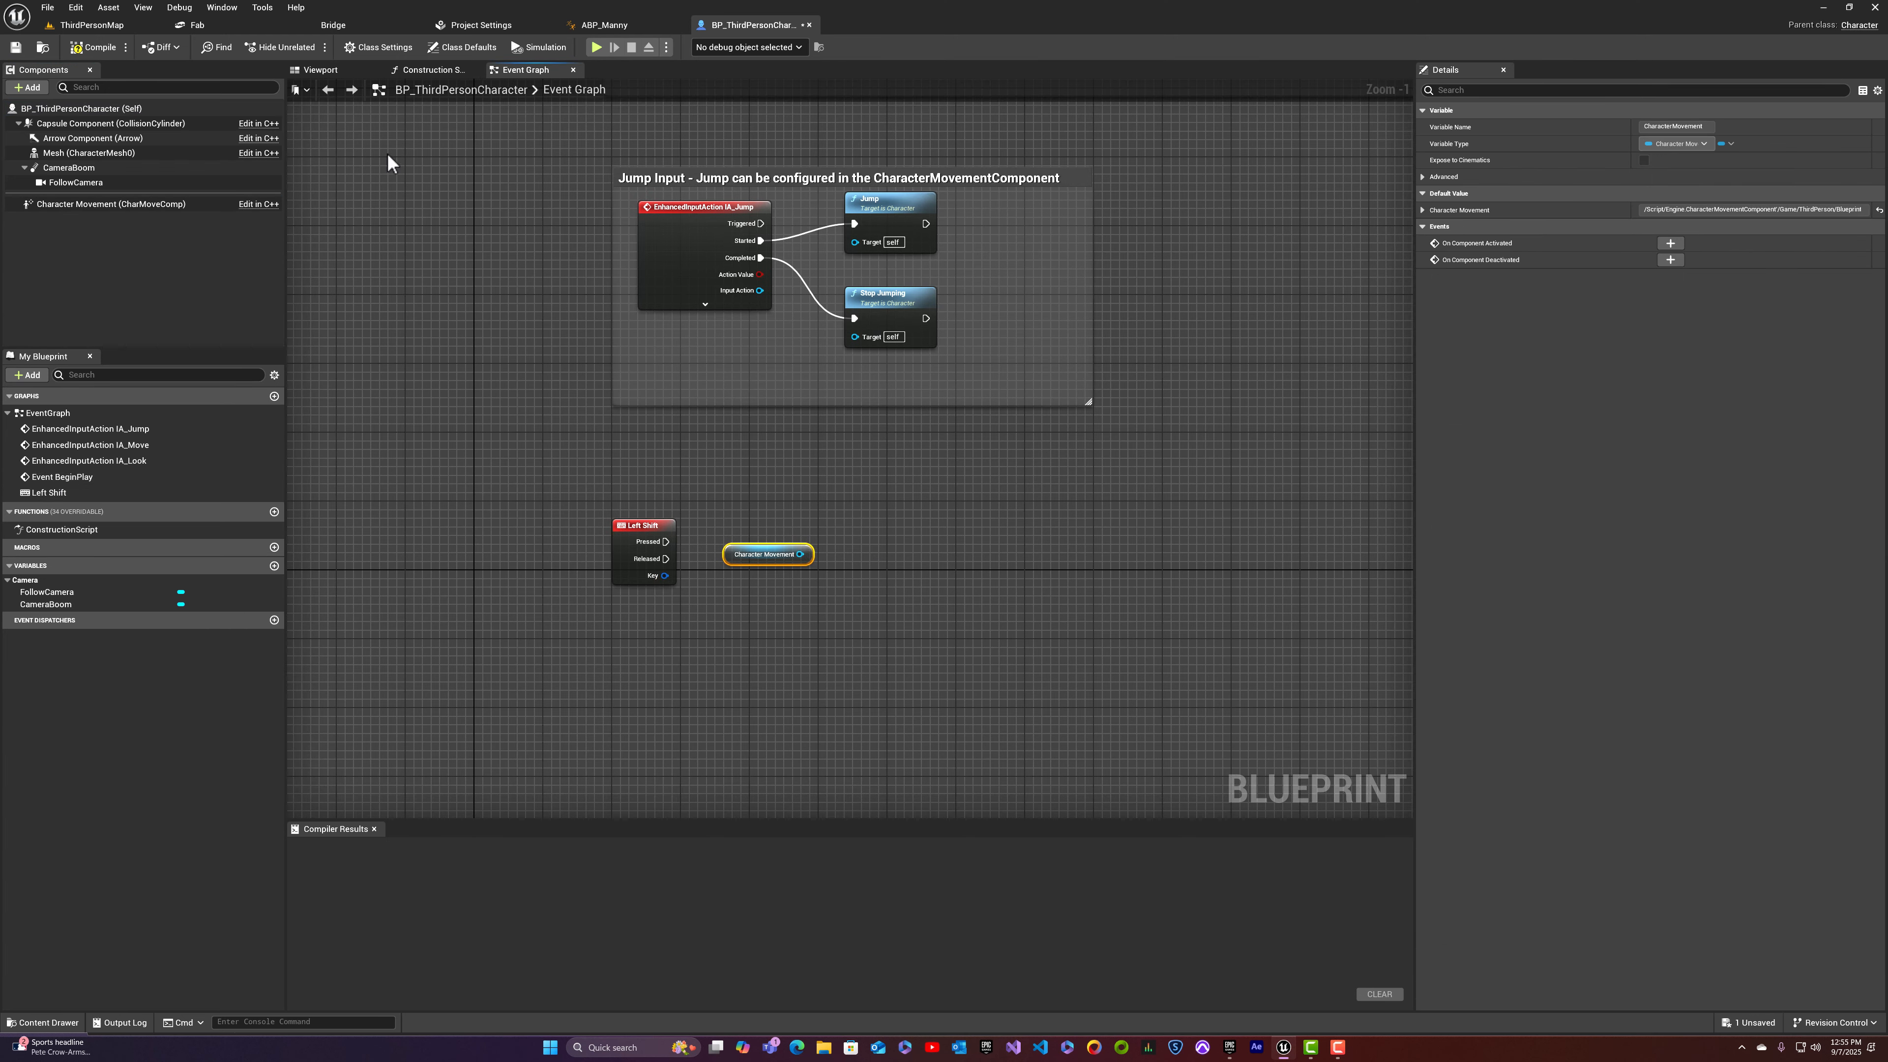
# Step: Select the Character Movement component and filter its details by "max walk"
pyautogui.click(111, 204)
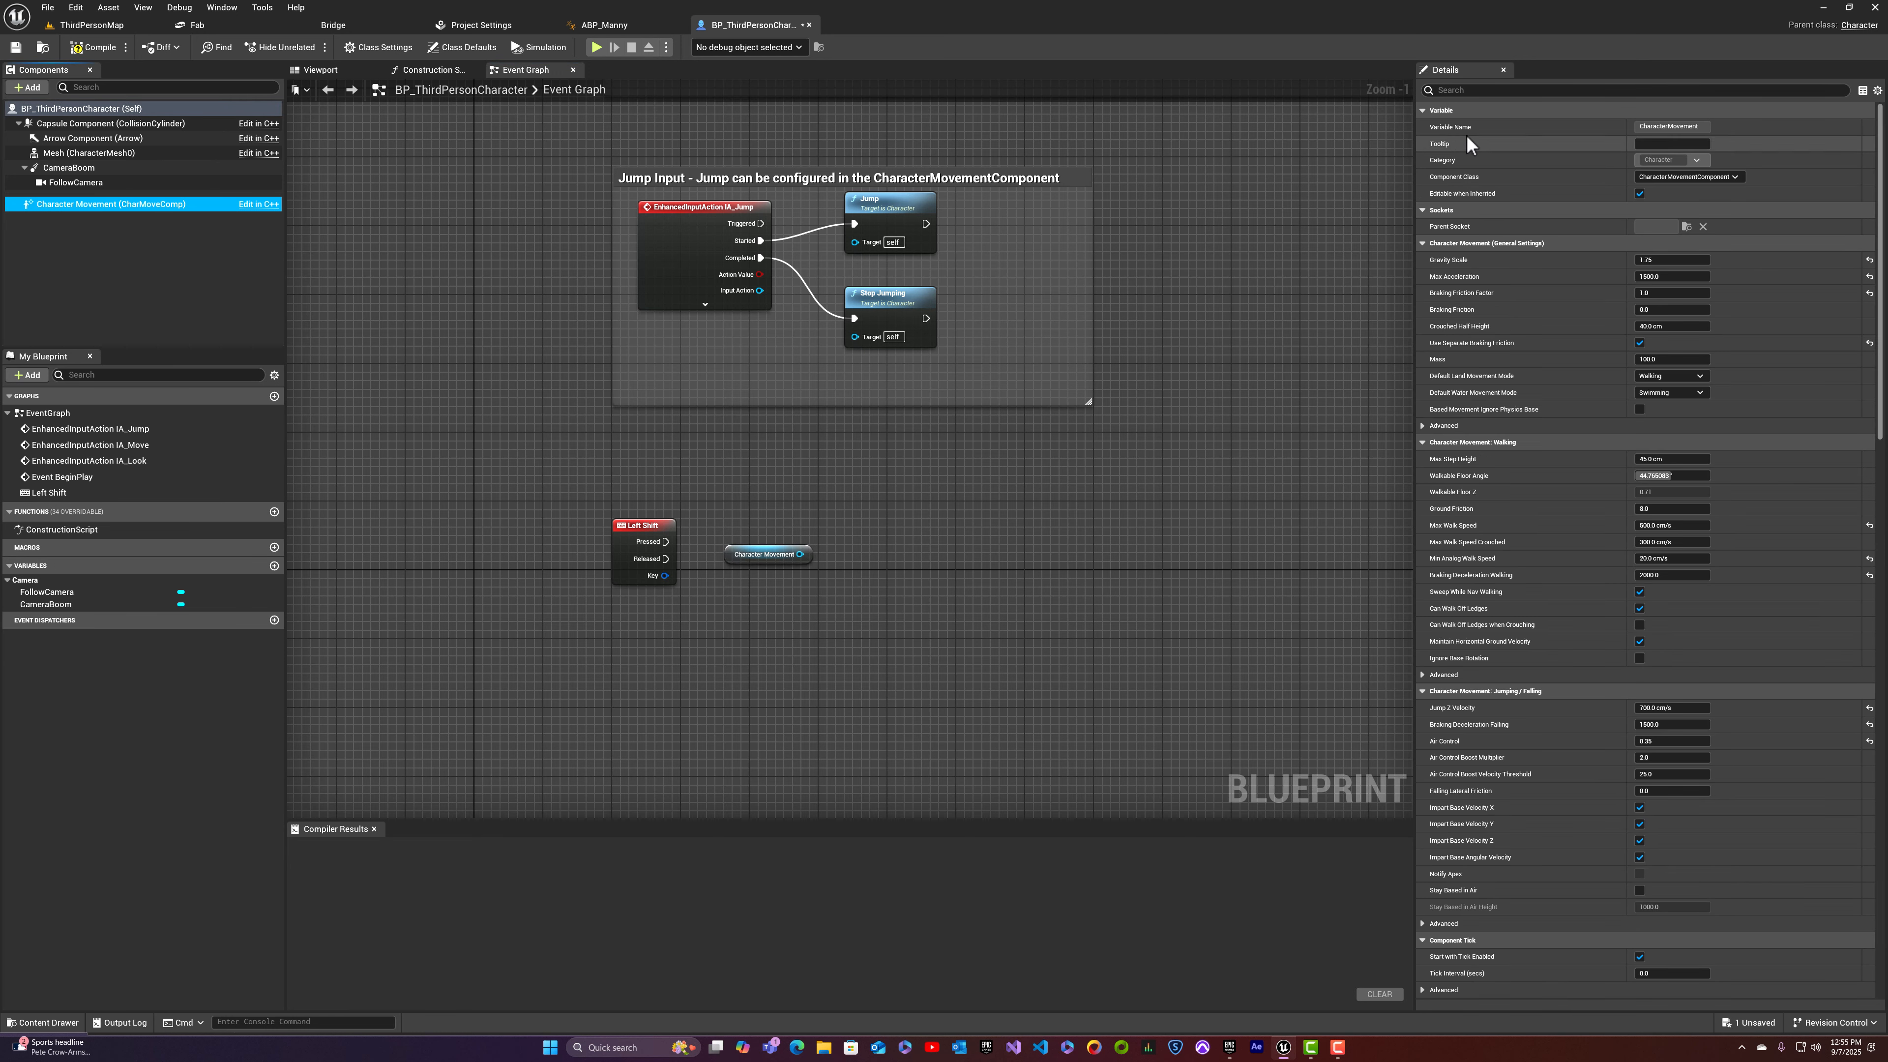
pyautogui.click(1483, 93)
pyautogui.write('ma')
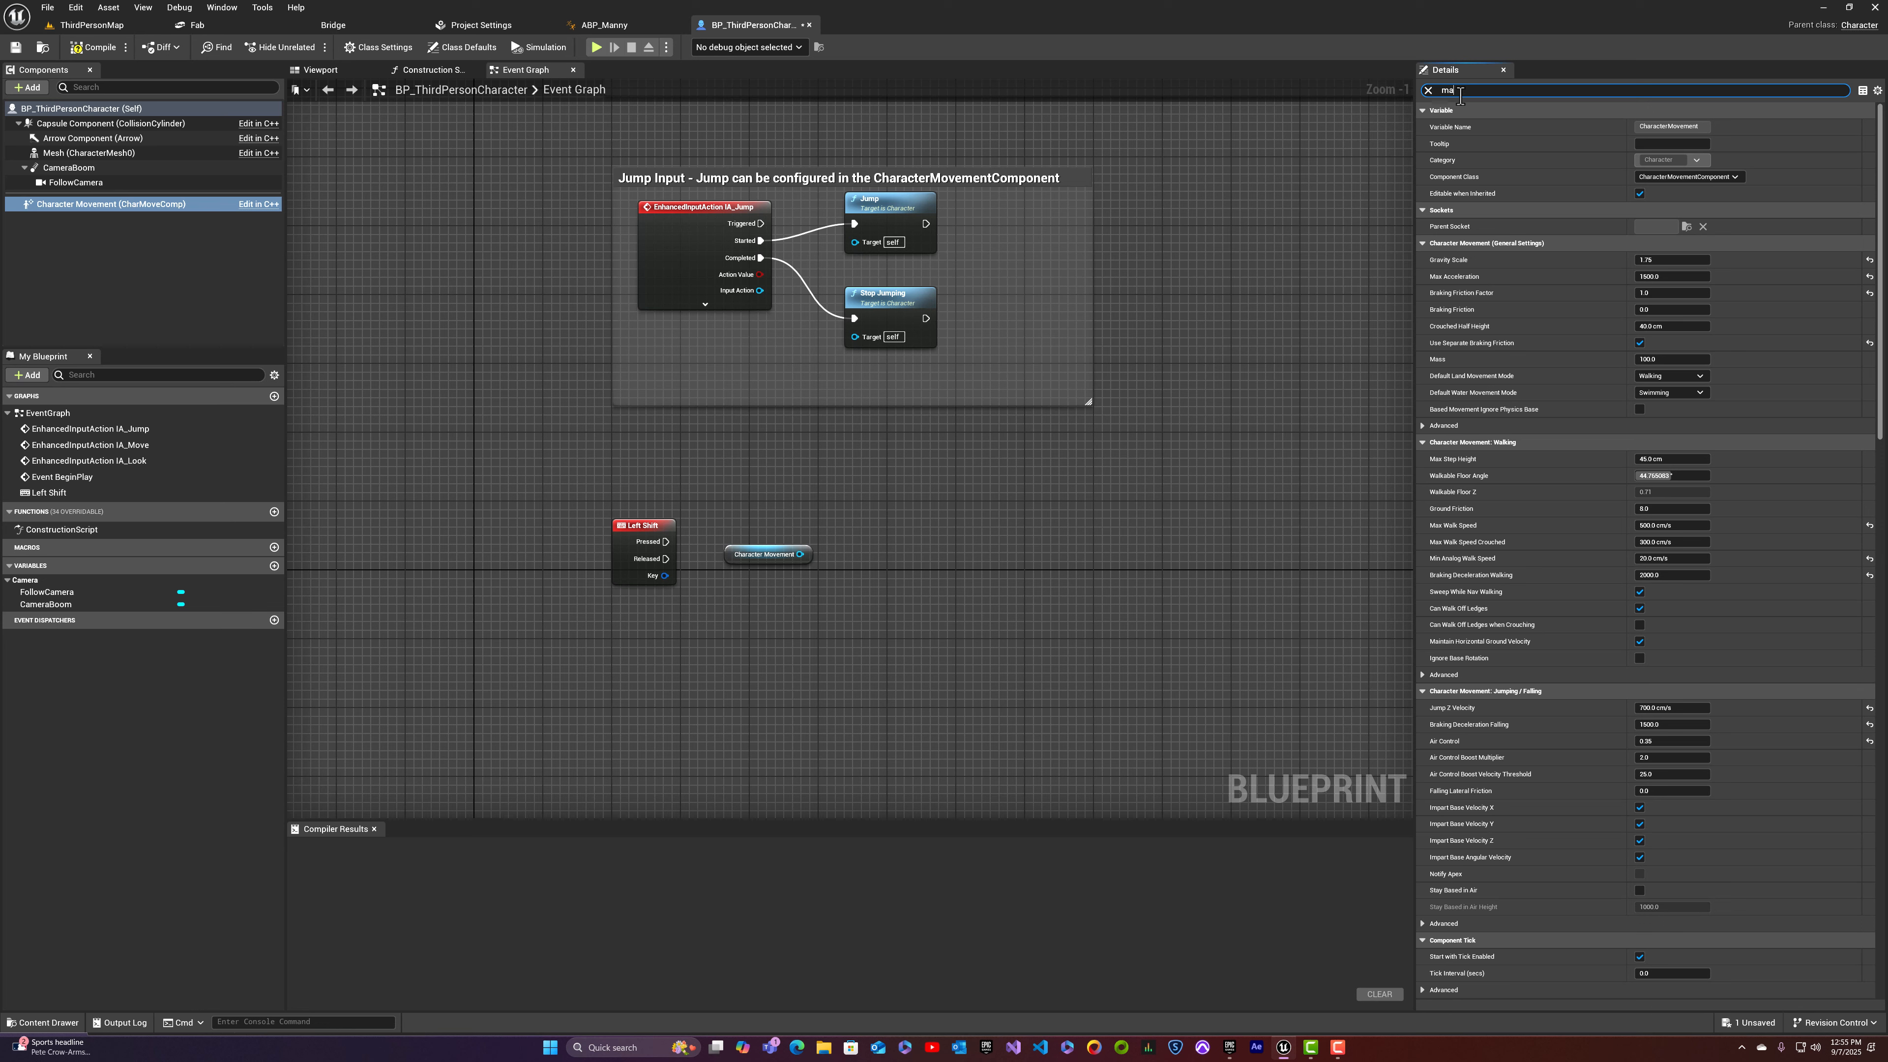
pyautogui.write('x walk')
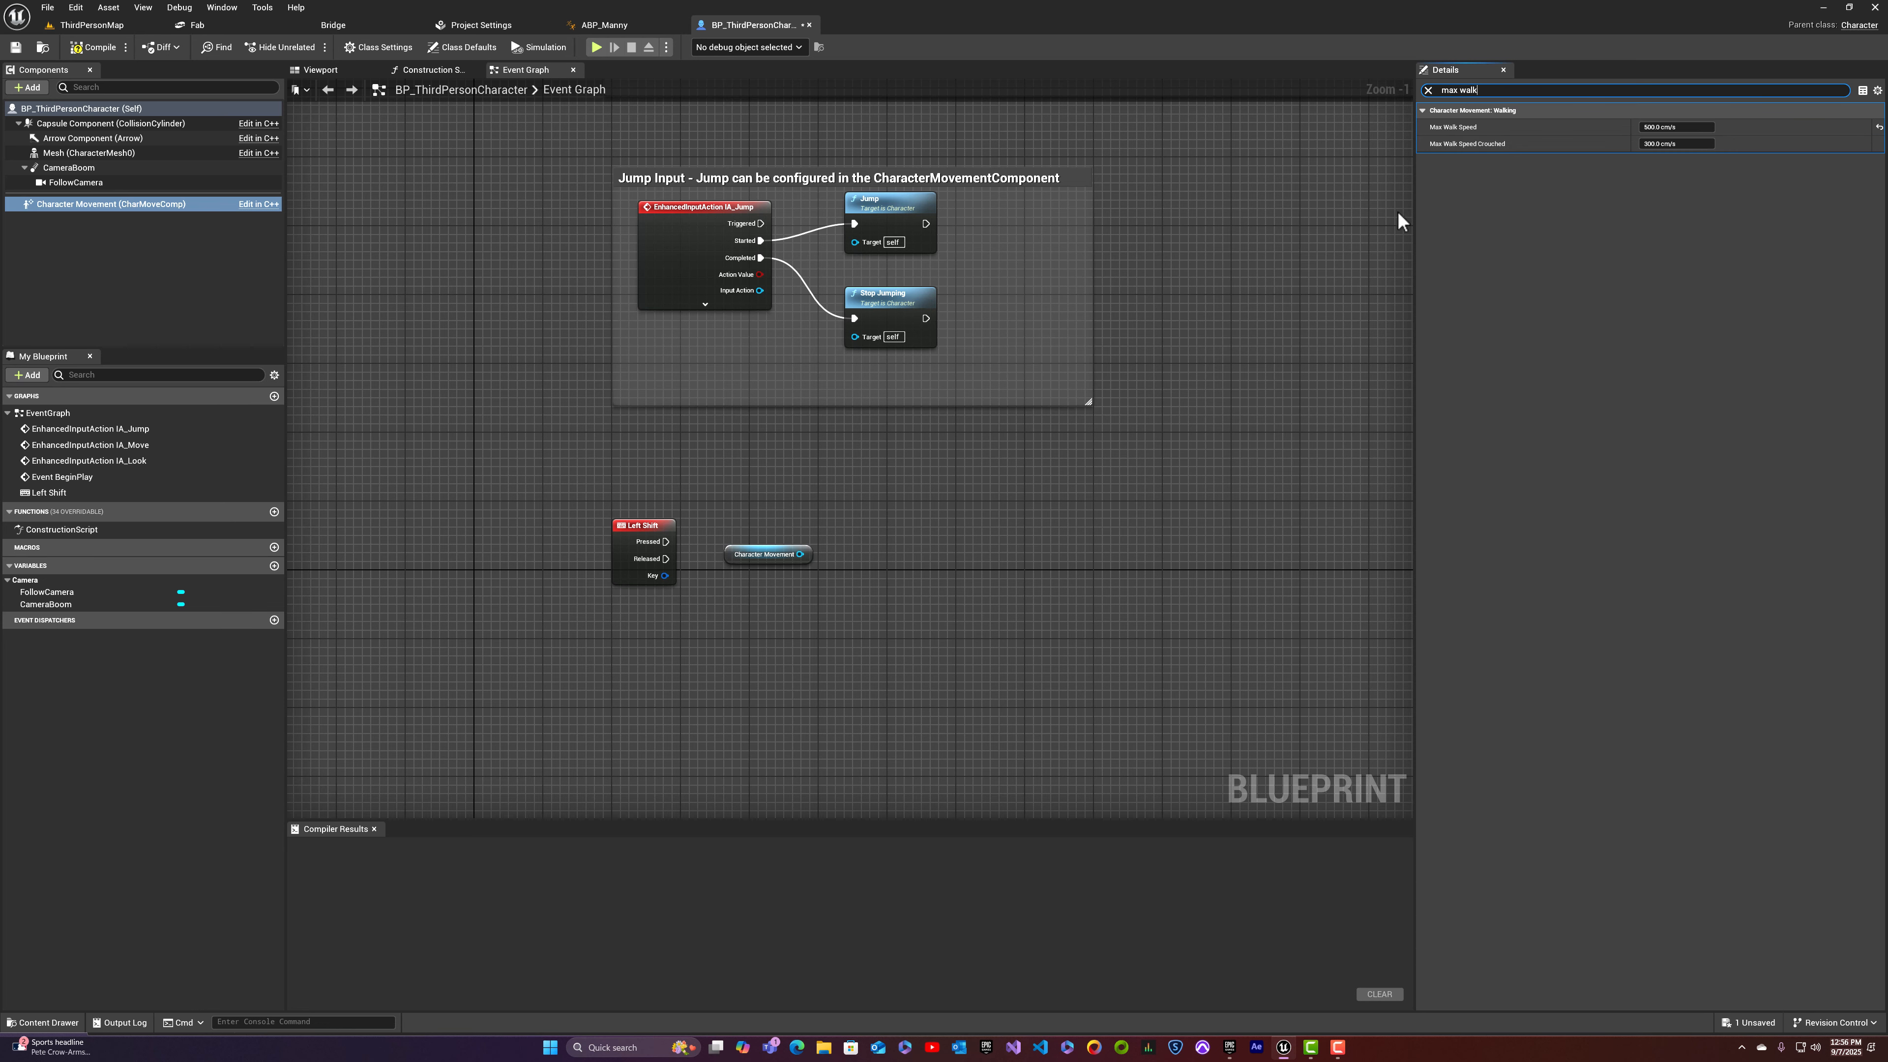
pyautogui.click(1127, 495)
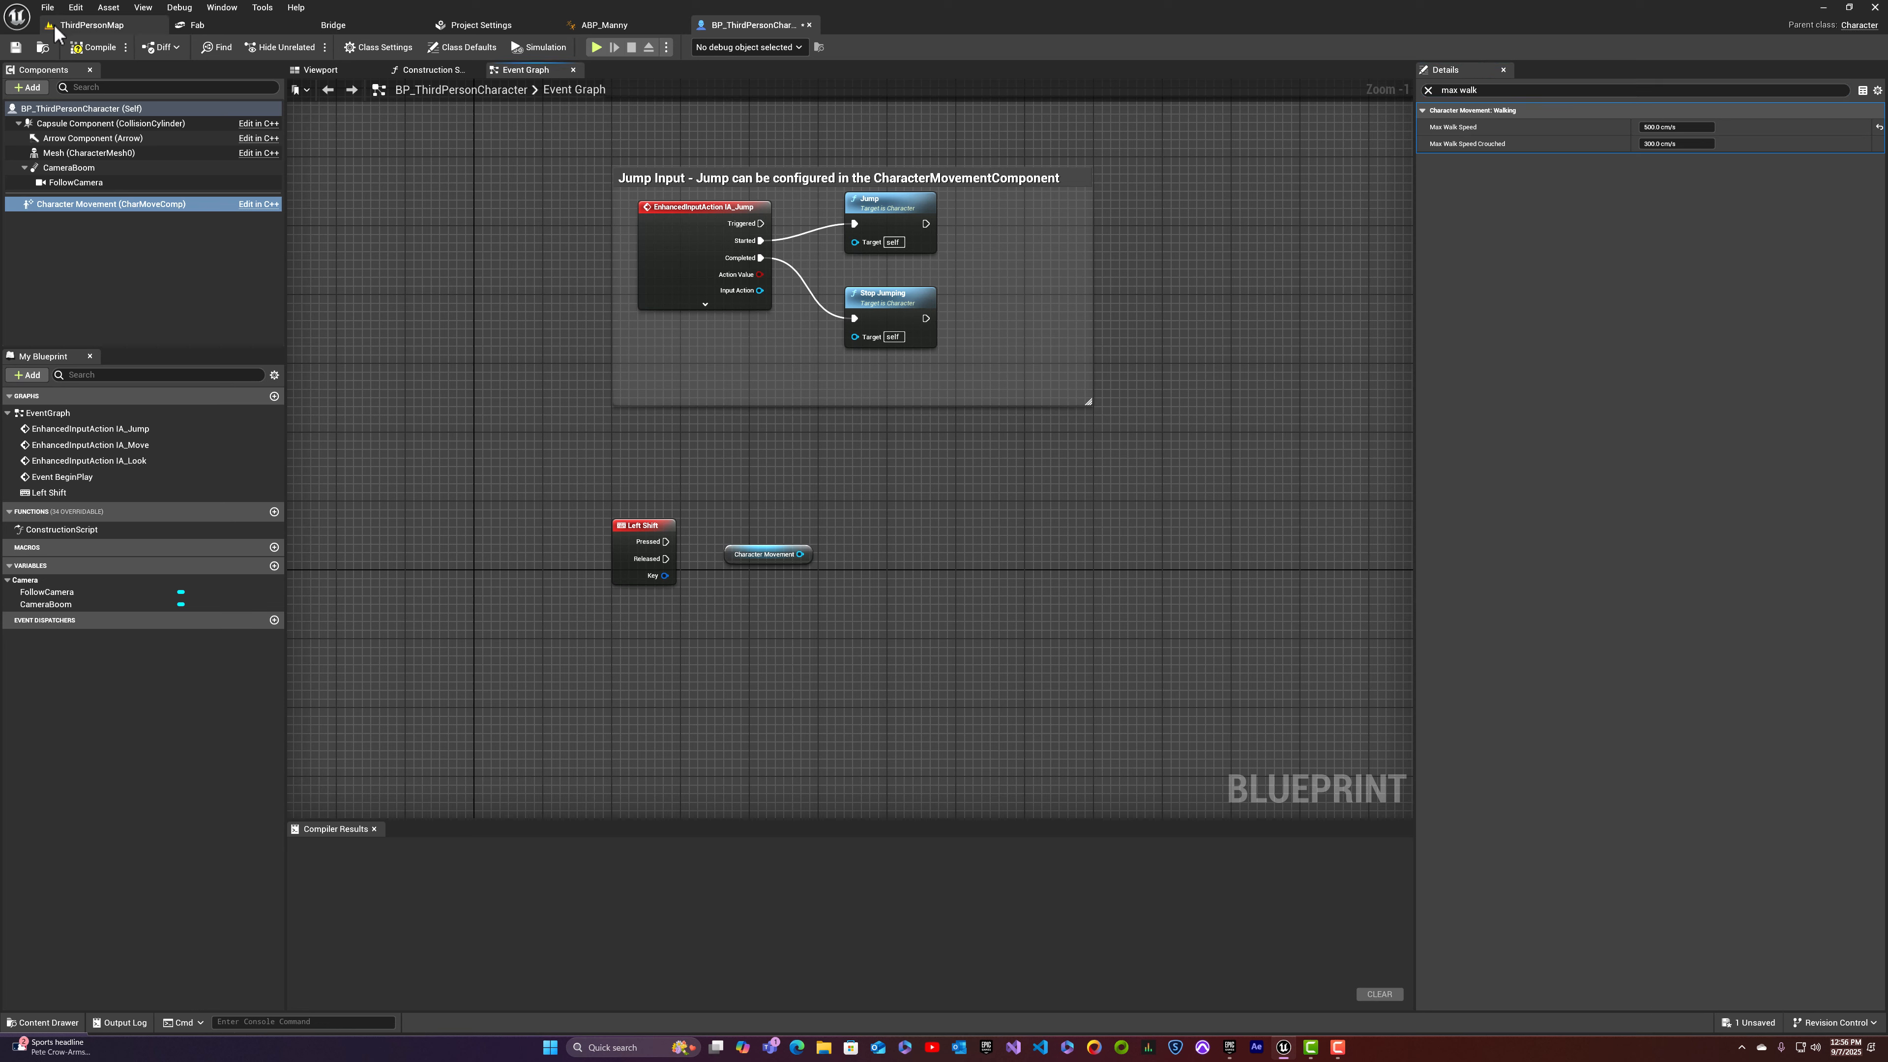
# Step: From ThirdPersonMap, open the BS_MF_Unarmed_WalkRun blend space in Content/Characters/Mannequins/Animations/Quinn
pyautogui.click(91, 24)
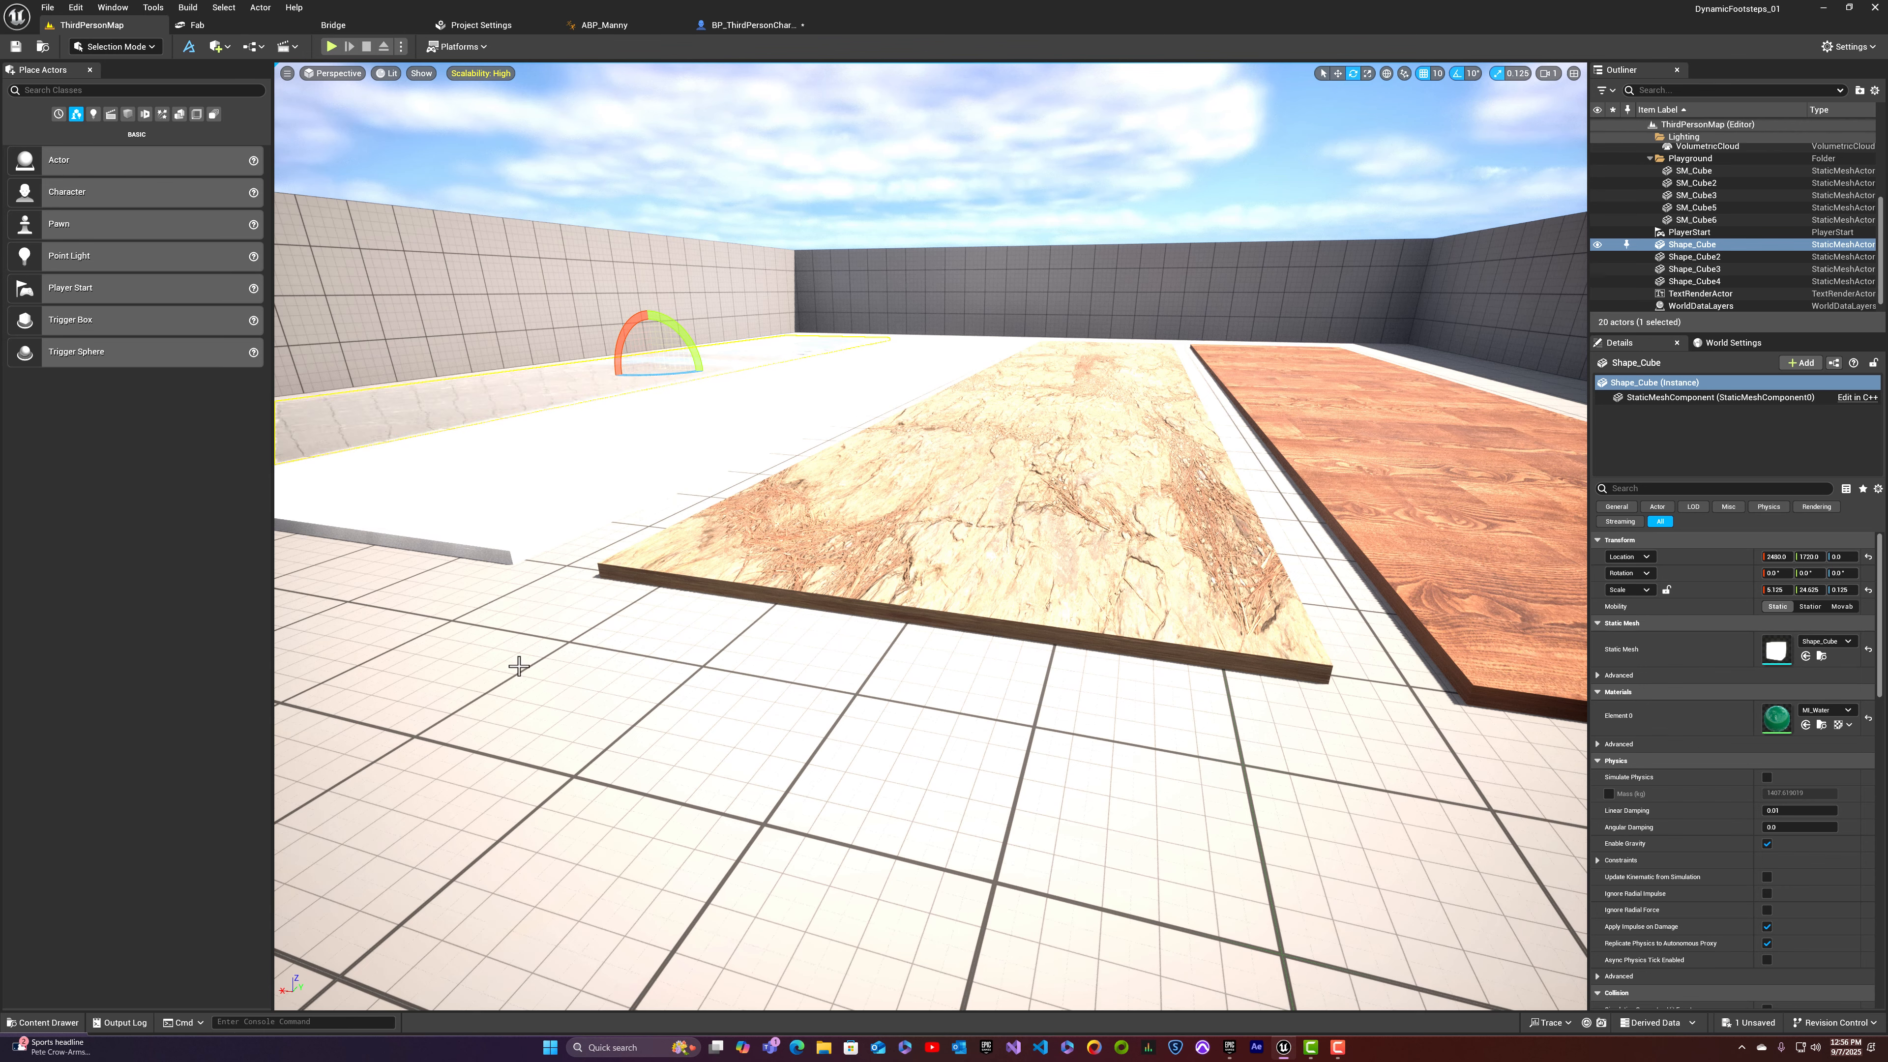
pyautogui.hotkey('ctrl', 'space')
pyautogui.click(298, 808)
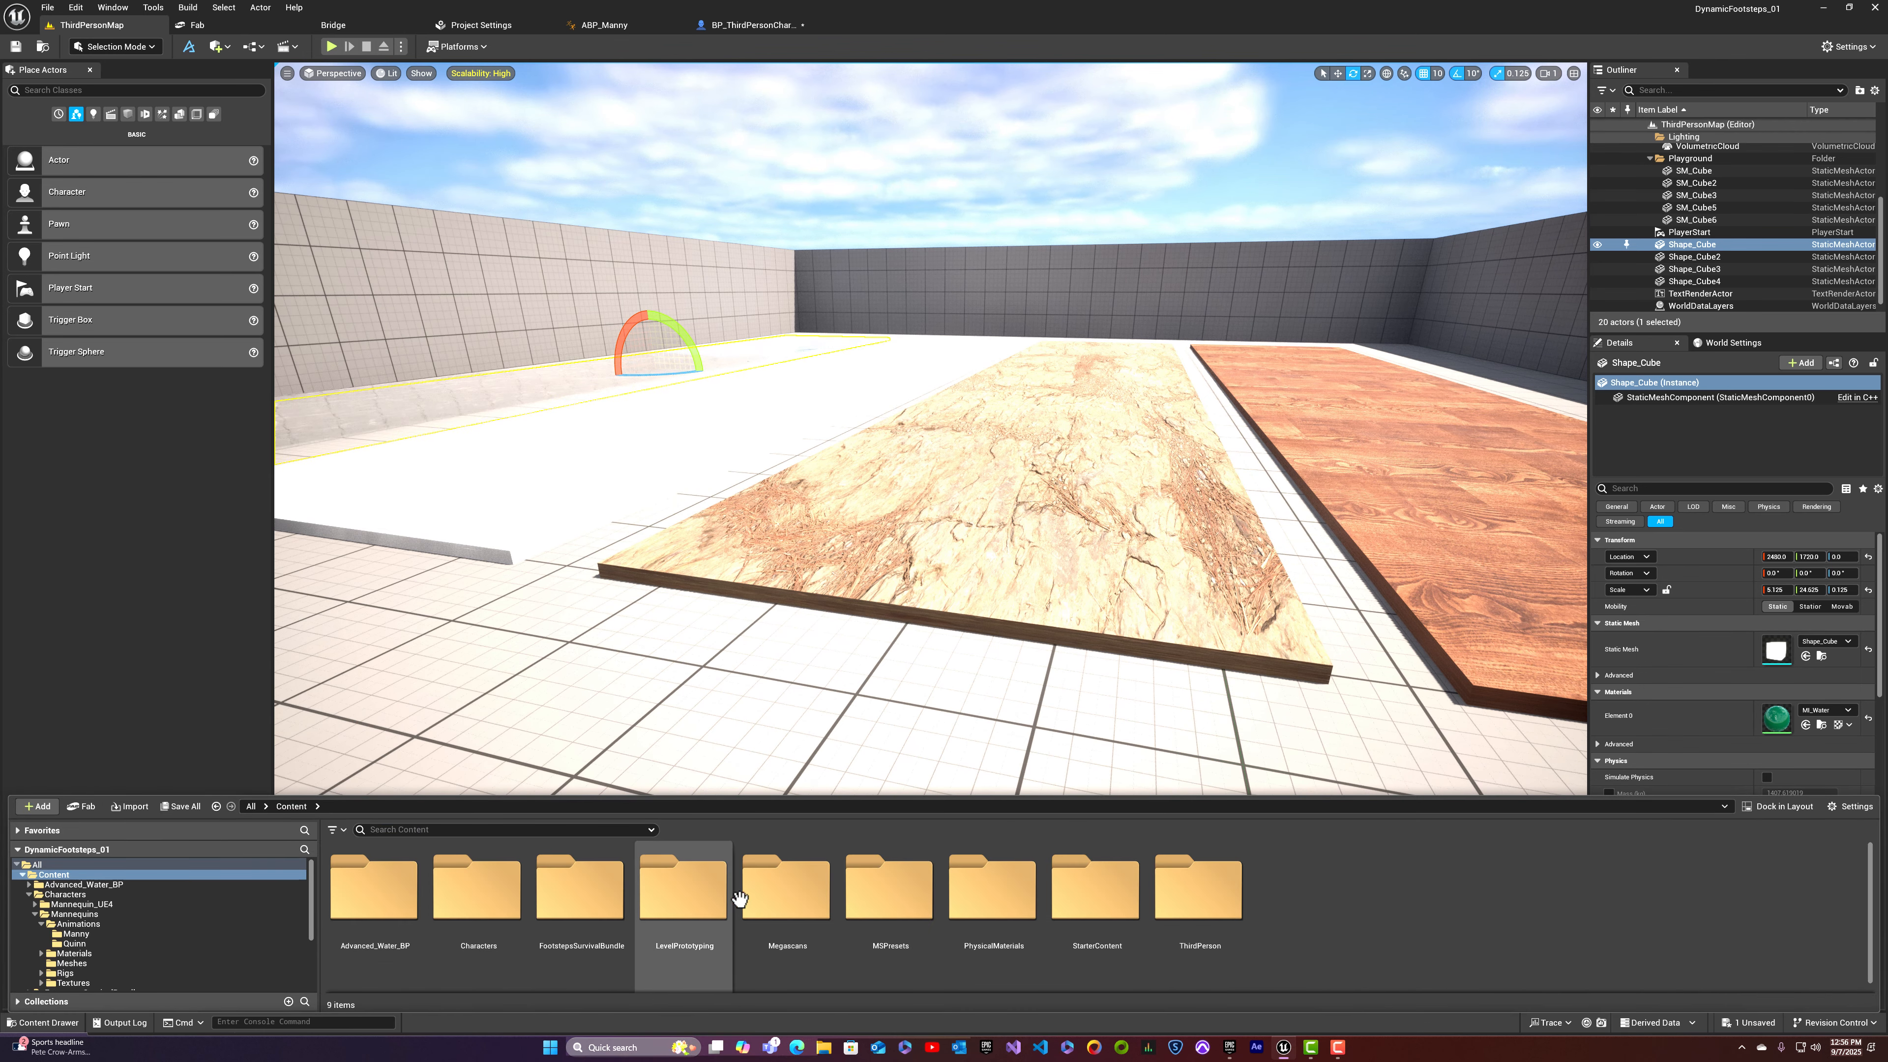
pyautogui.doubleClick(476, 896)
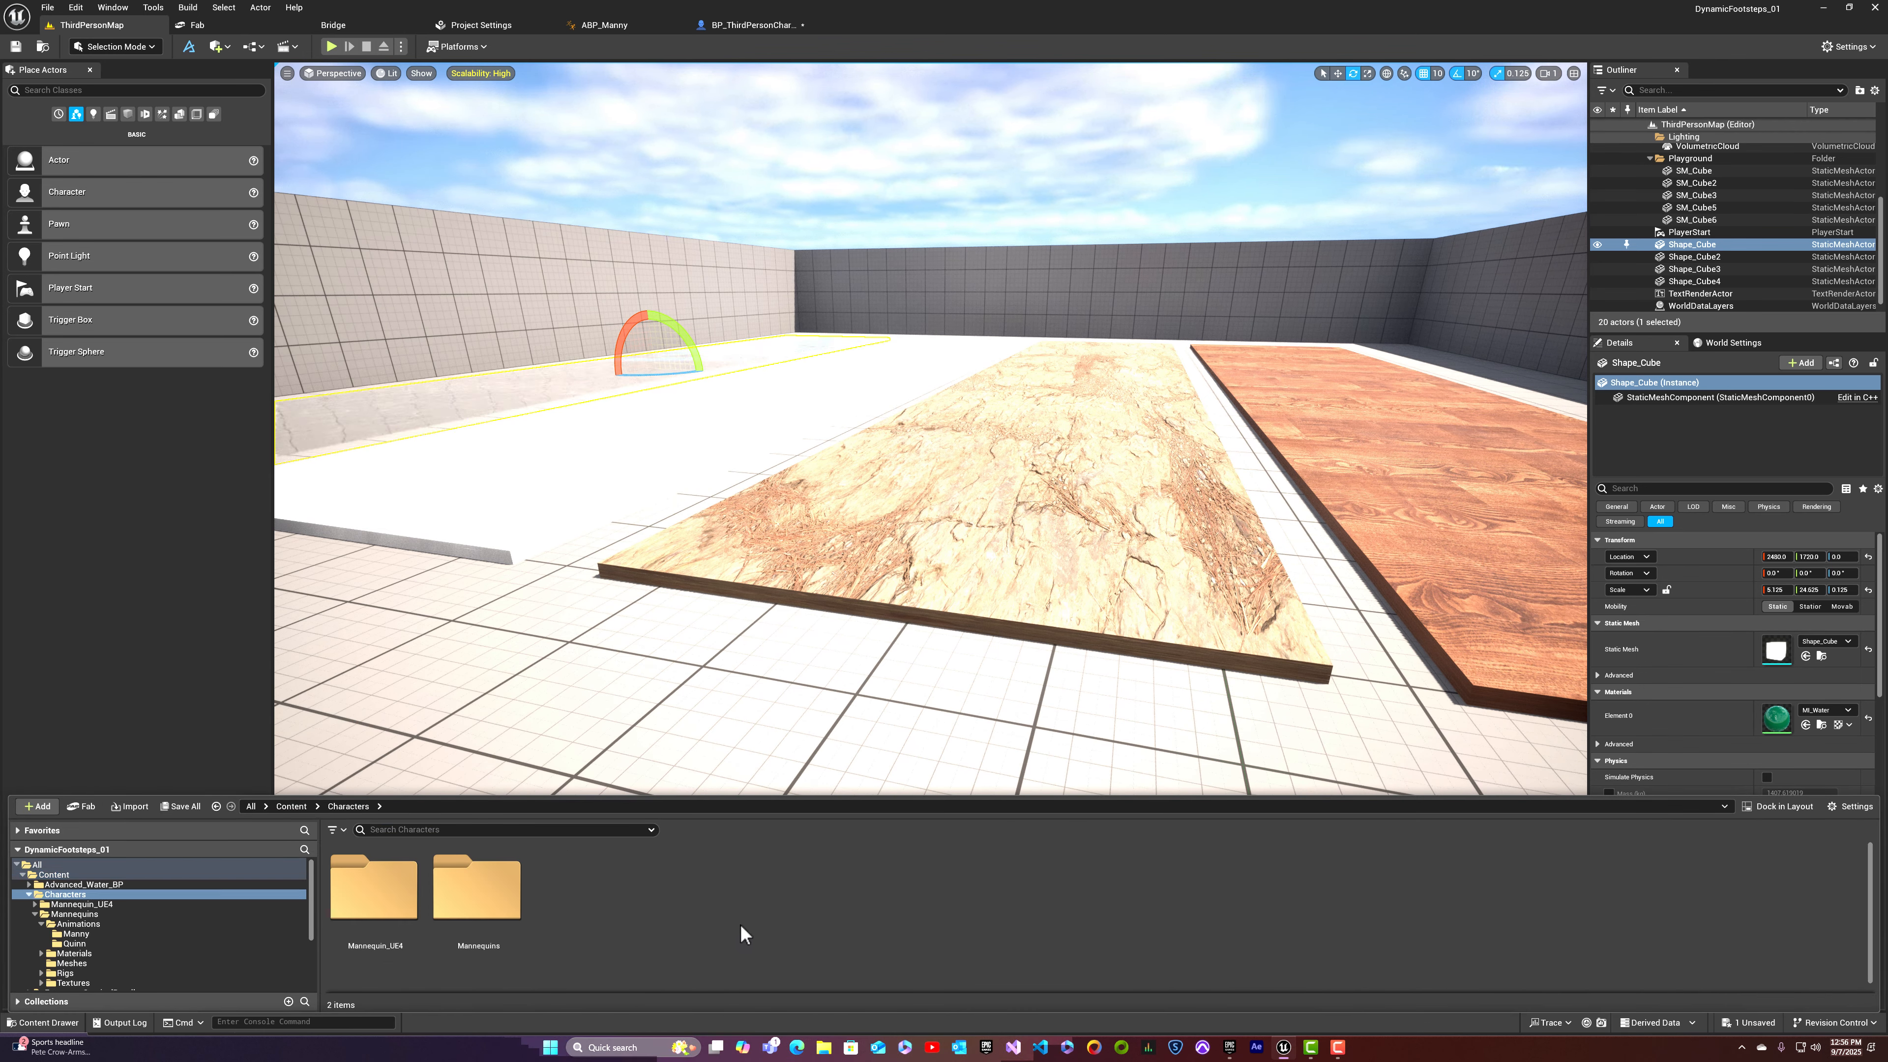
pyautogui.doubleClick(479, 897)
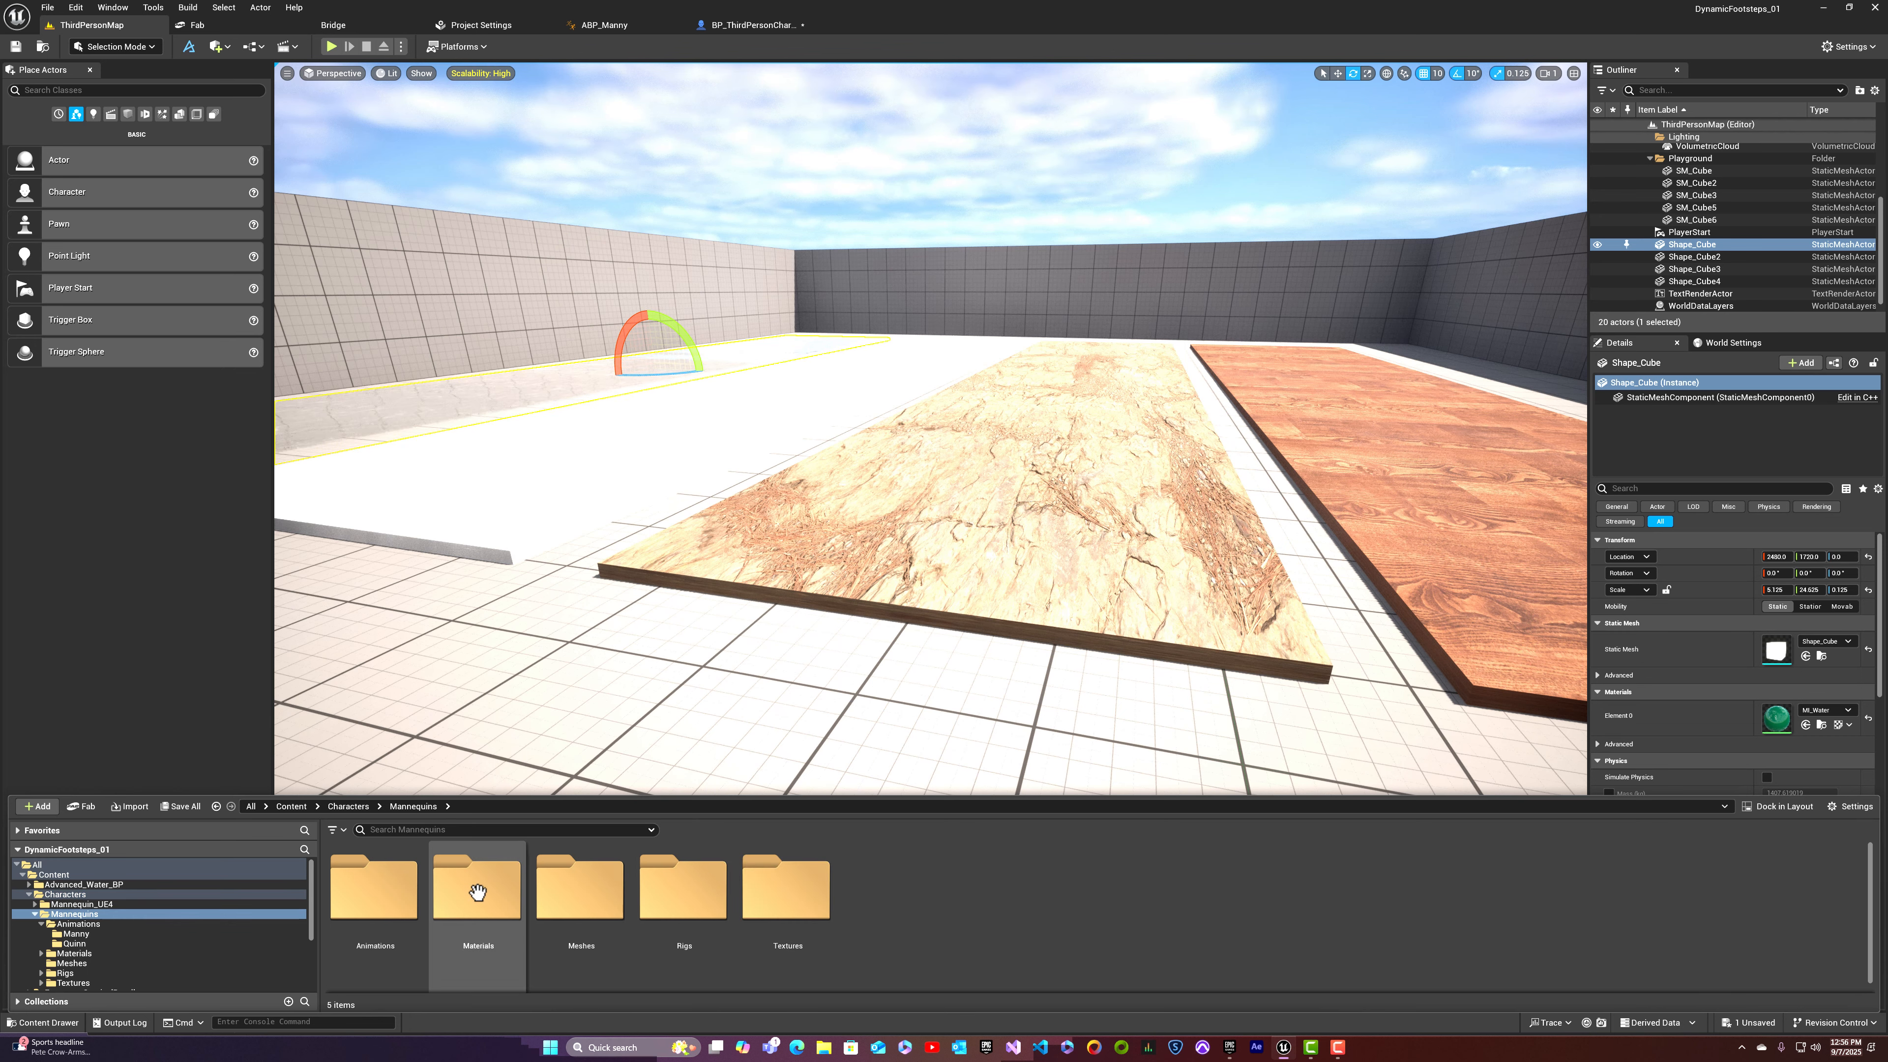
pyautogui.doubleClick(376, 889)
pyautogui.doubleClick(501, 894)
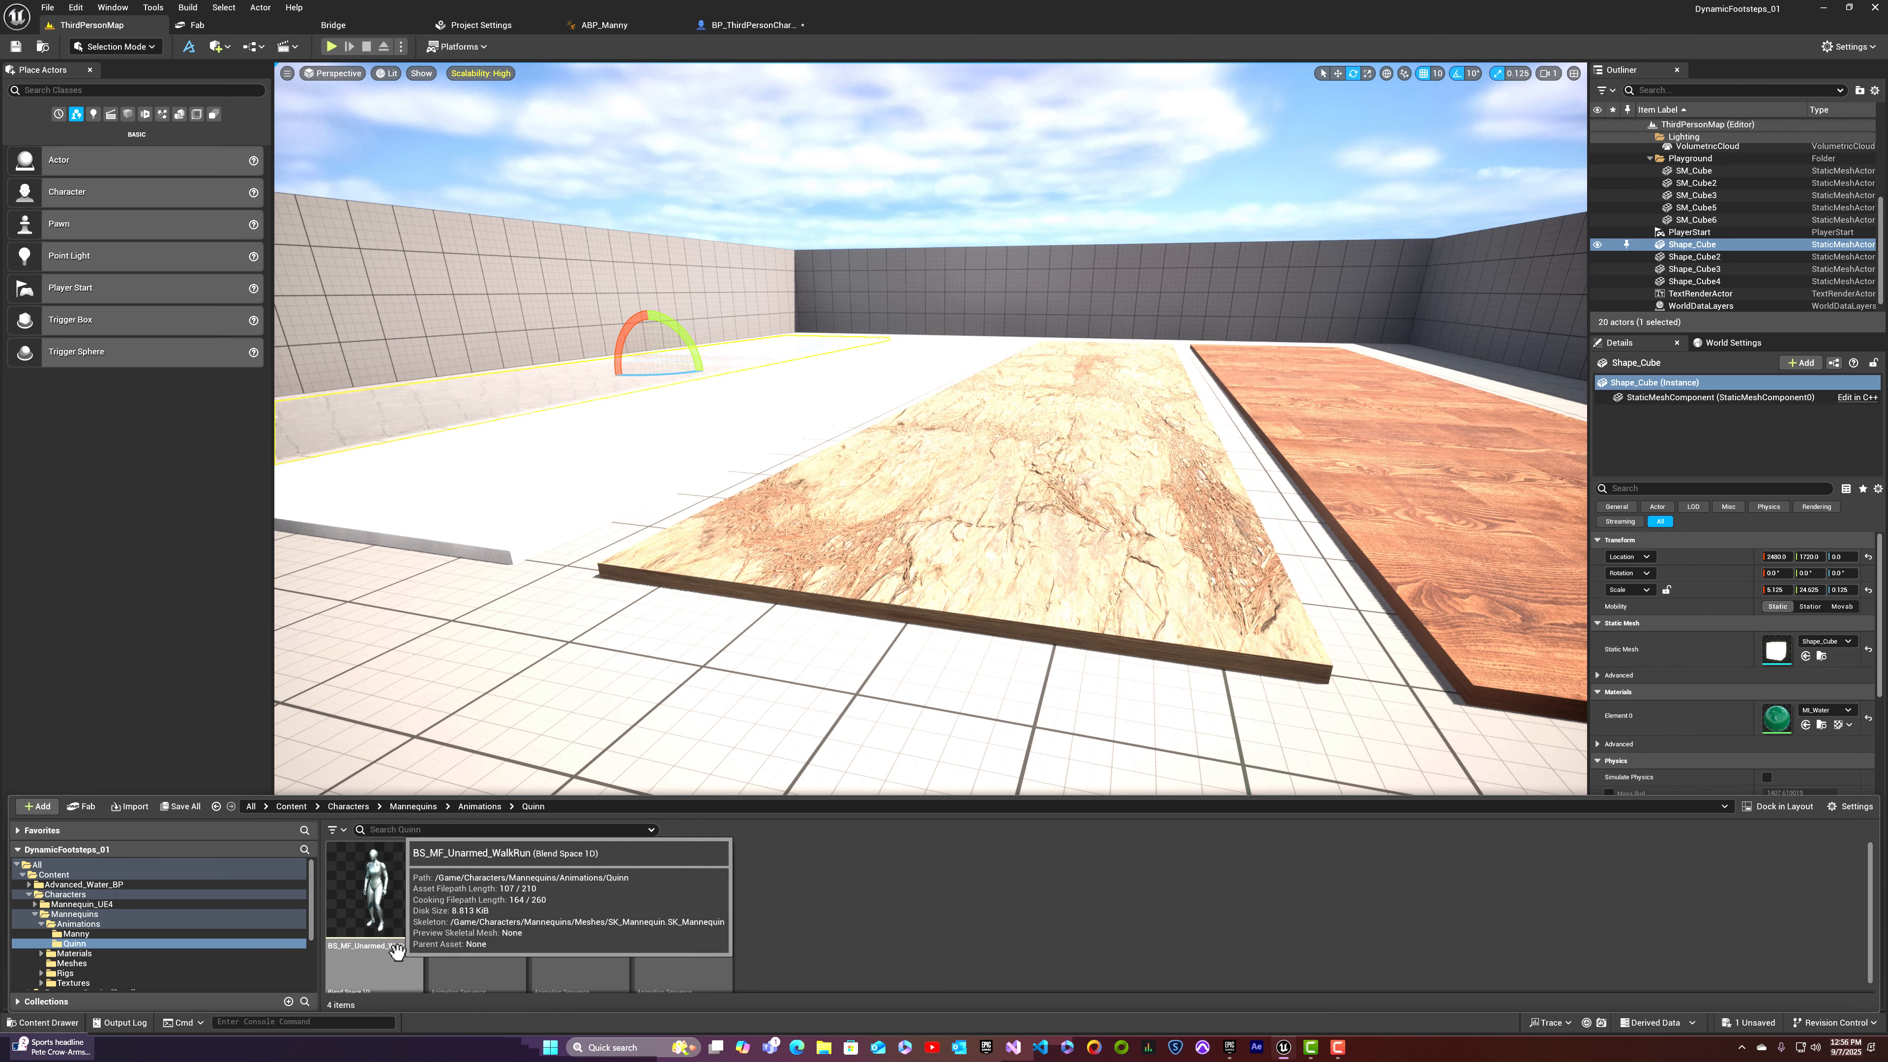
pyautogui.click(384, 882)
pyautogui.doubleClick(379, 885)
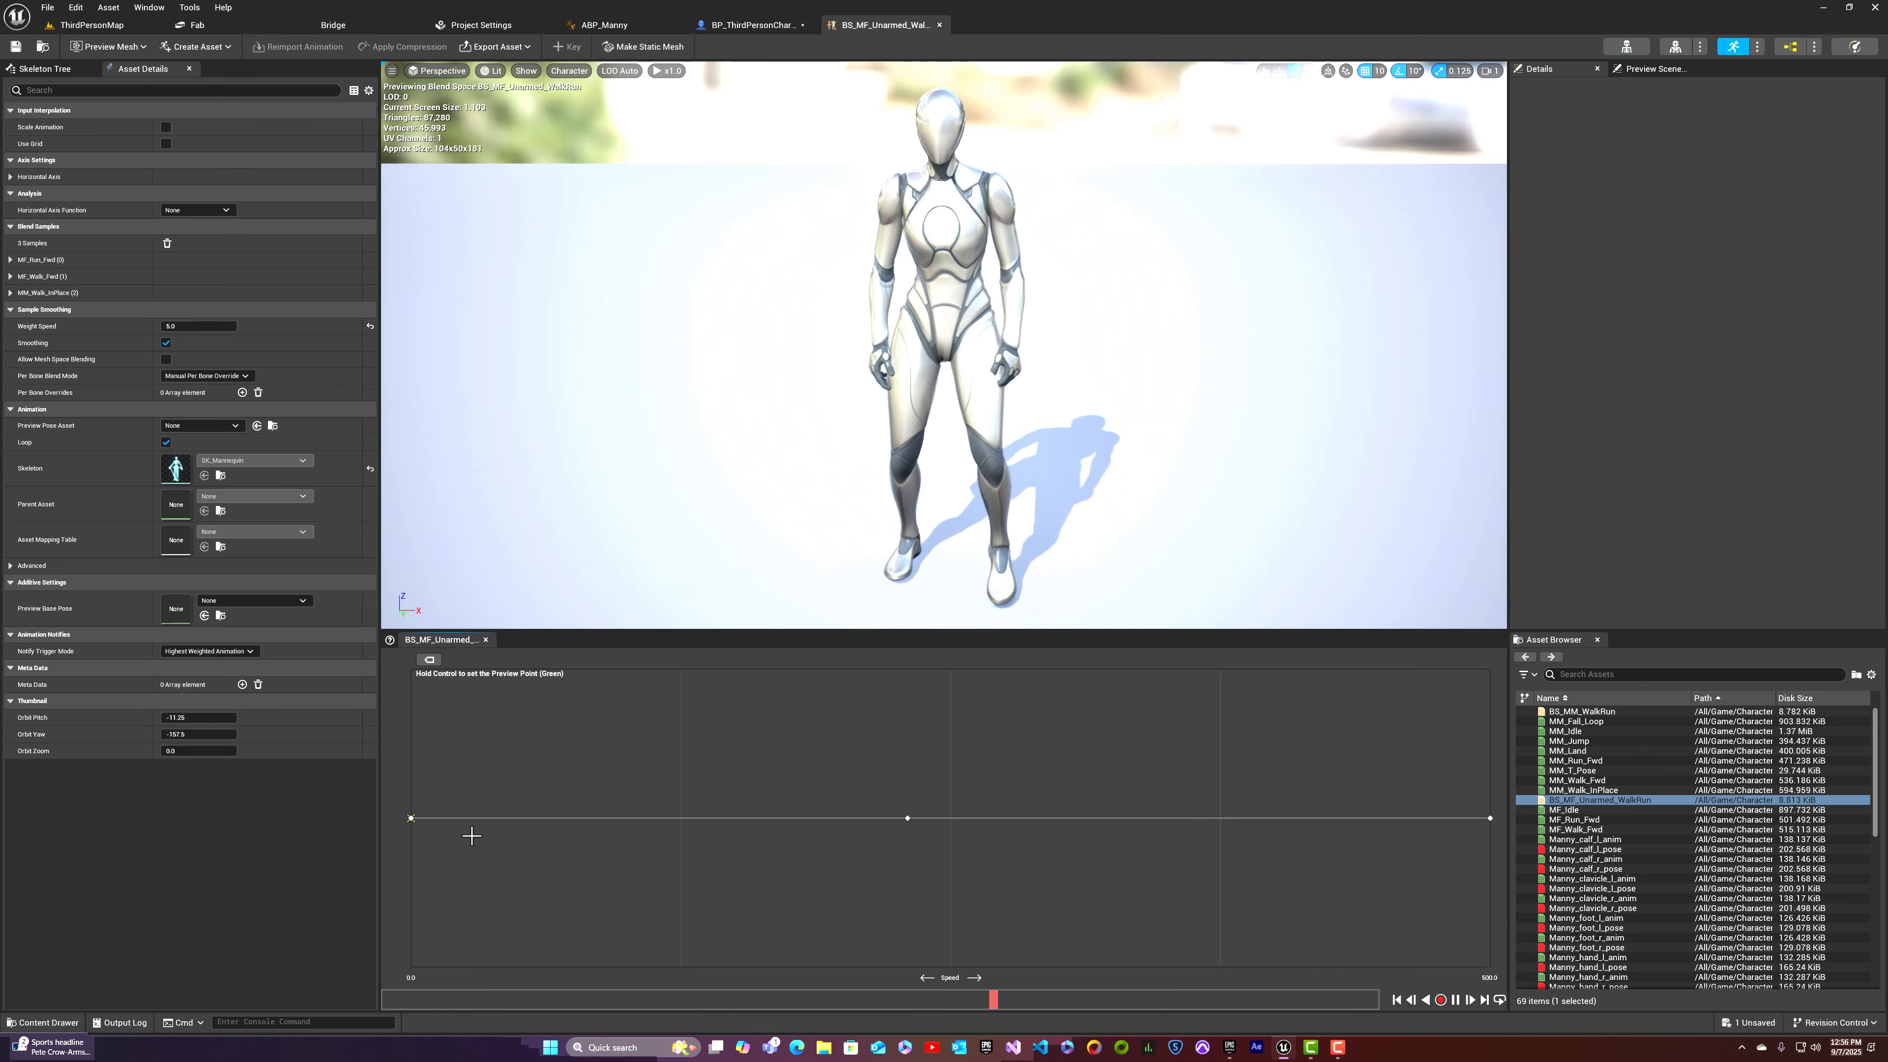
# Step: Preview the blend space at its walk and run samples, check the walk sample's speed, and close the asset
pyautogui.press('ctrl')
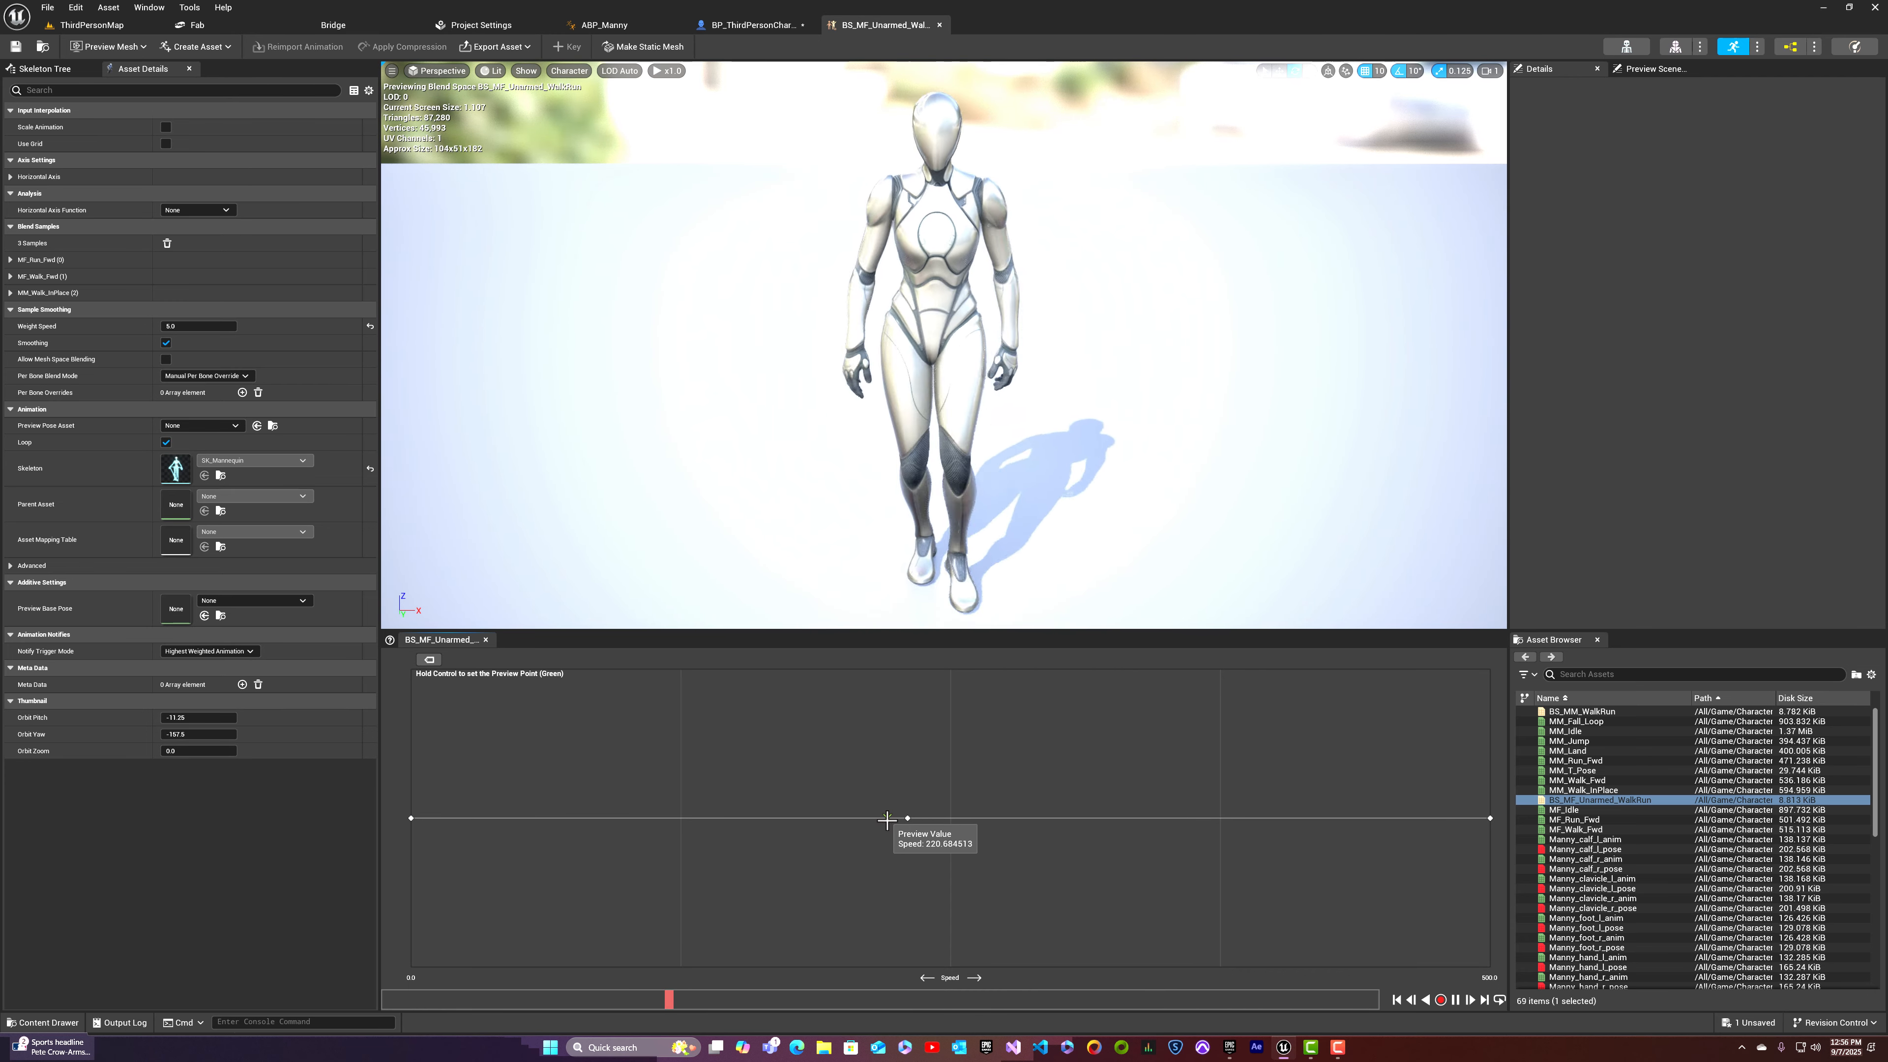
pyautogui.moveTo(887, 820)
pyautogui.keyDown('ctrl'); pyautogui.mouseDown()
pyautogui.moveTo(1459, 809)
pyautogui.moveTo(909, 825)
pyautogui.mouseUp(); pyautogui.keyUp('ctrl')
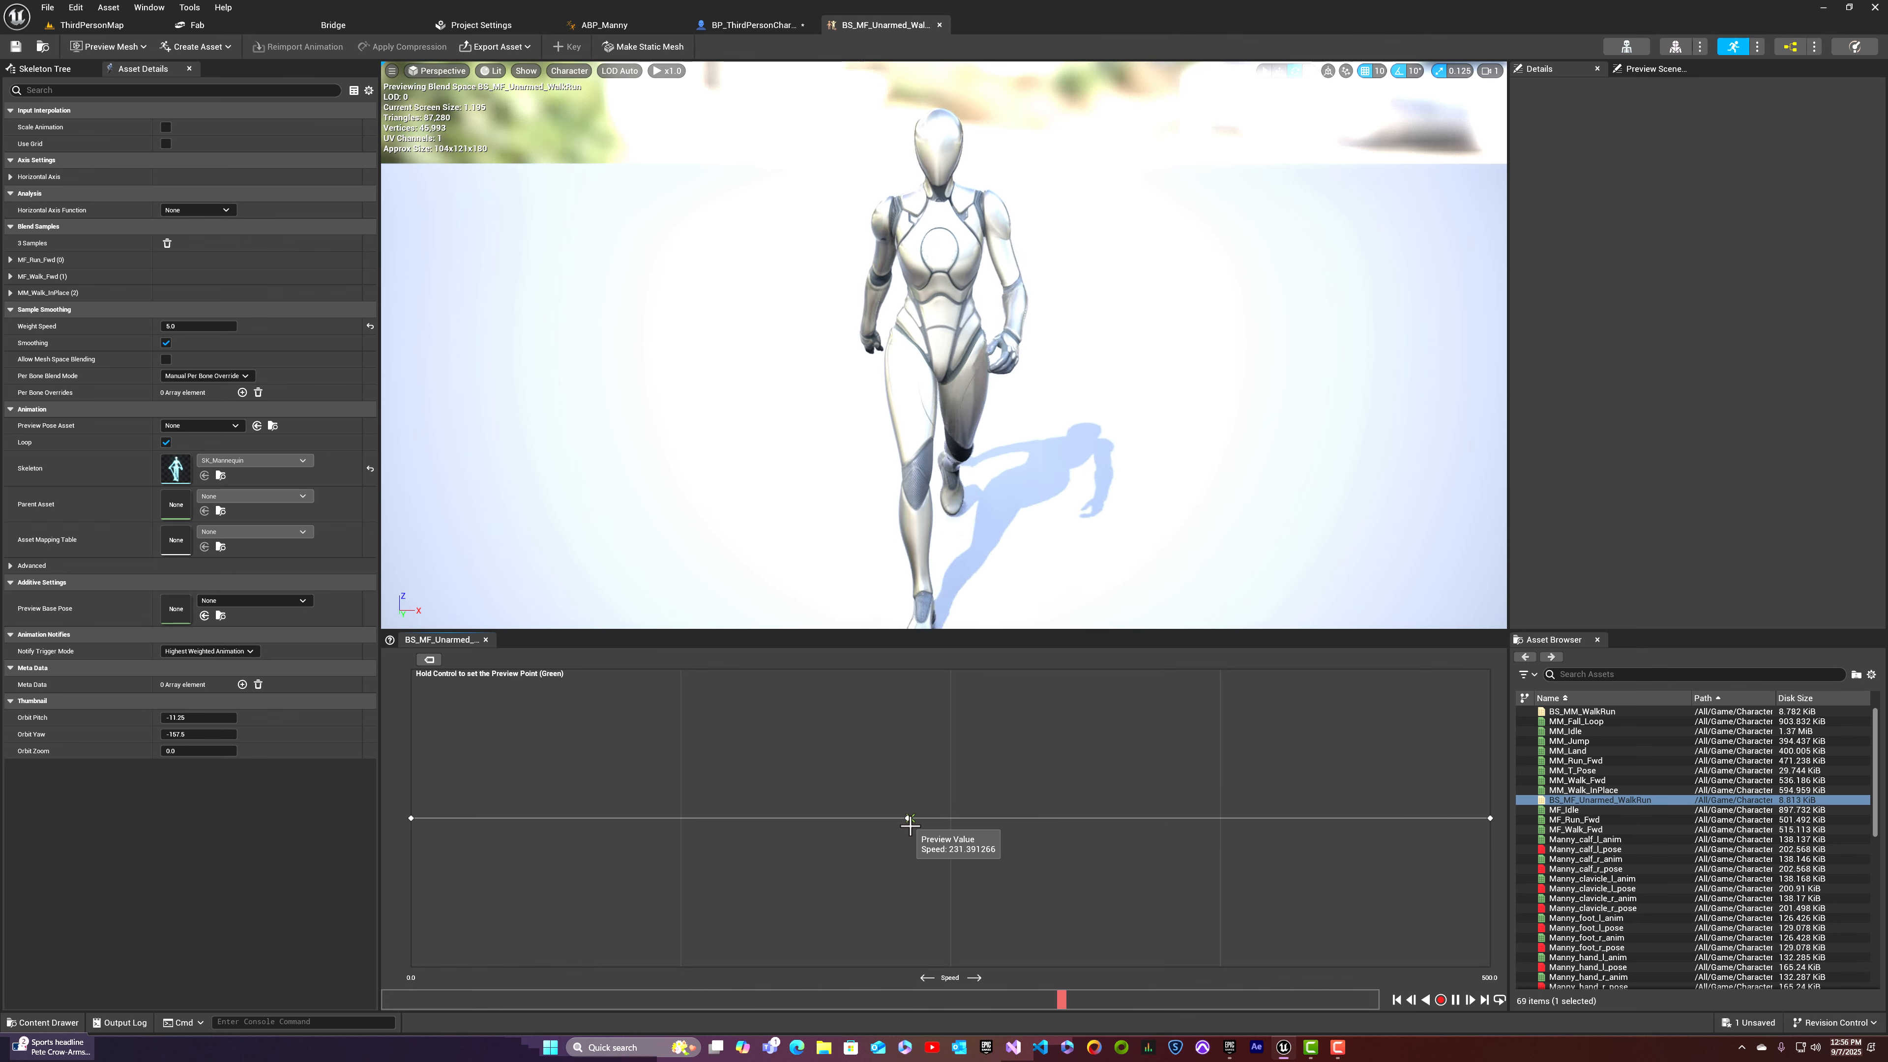
pyautogui.click(908, 817)
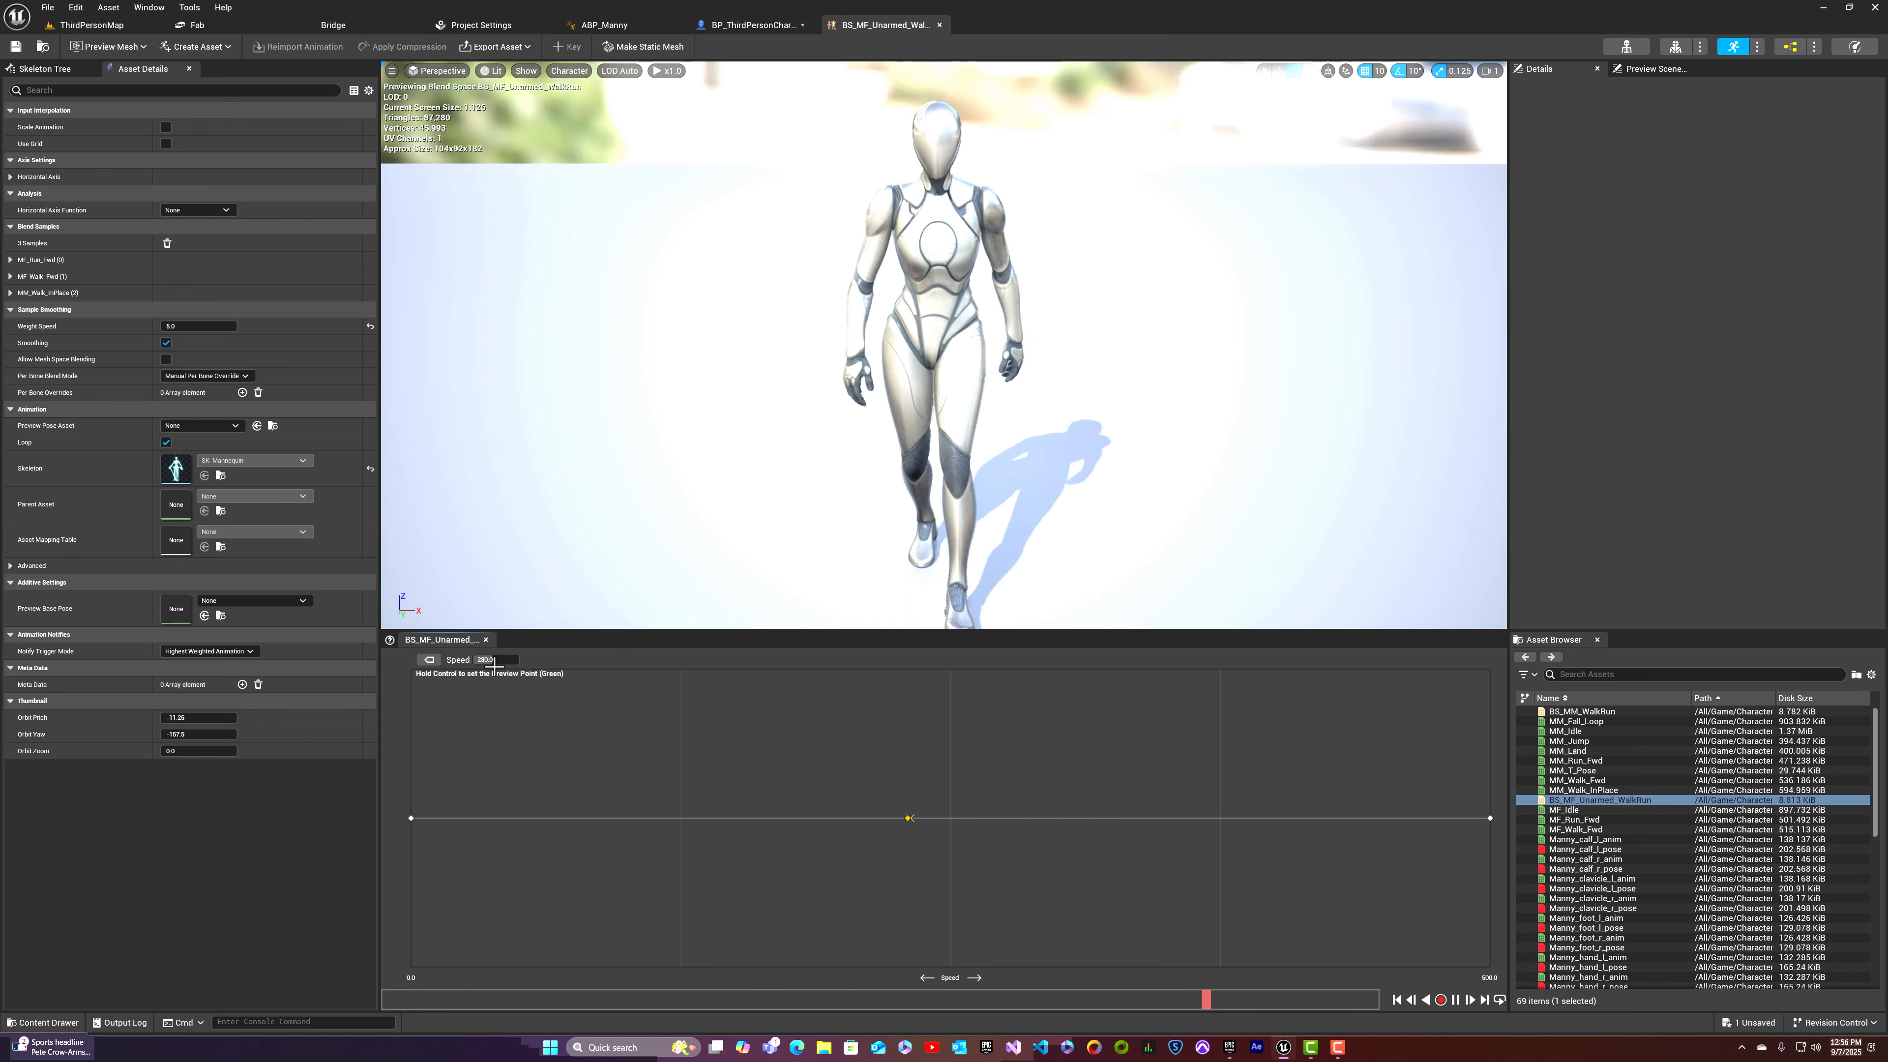
pyautogui.keyDown('ctrl'); pyautogui.moveTo(852, 801); pyautogui.dragTo(1494, 881); pyautogui.keyUp('ctrl')
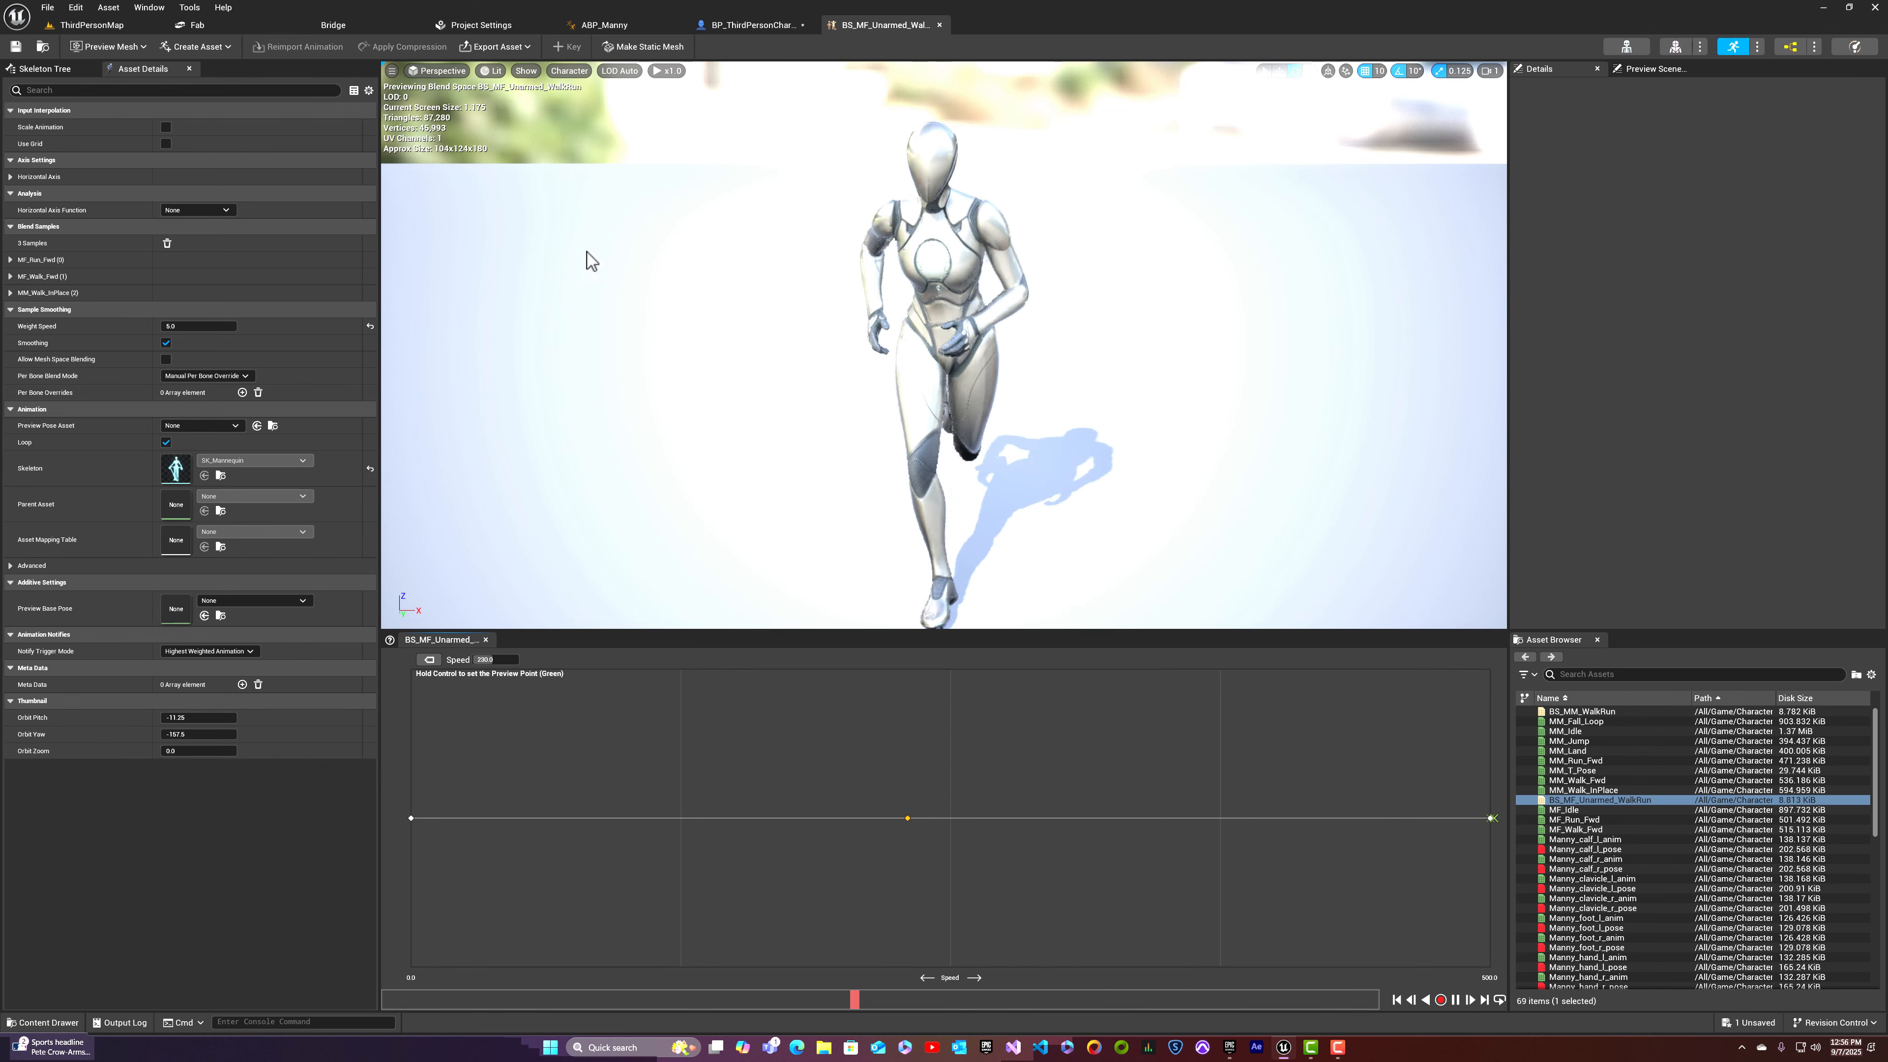
pyautogui.click(940, 25)
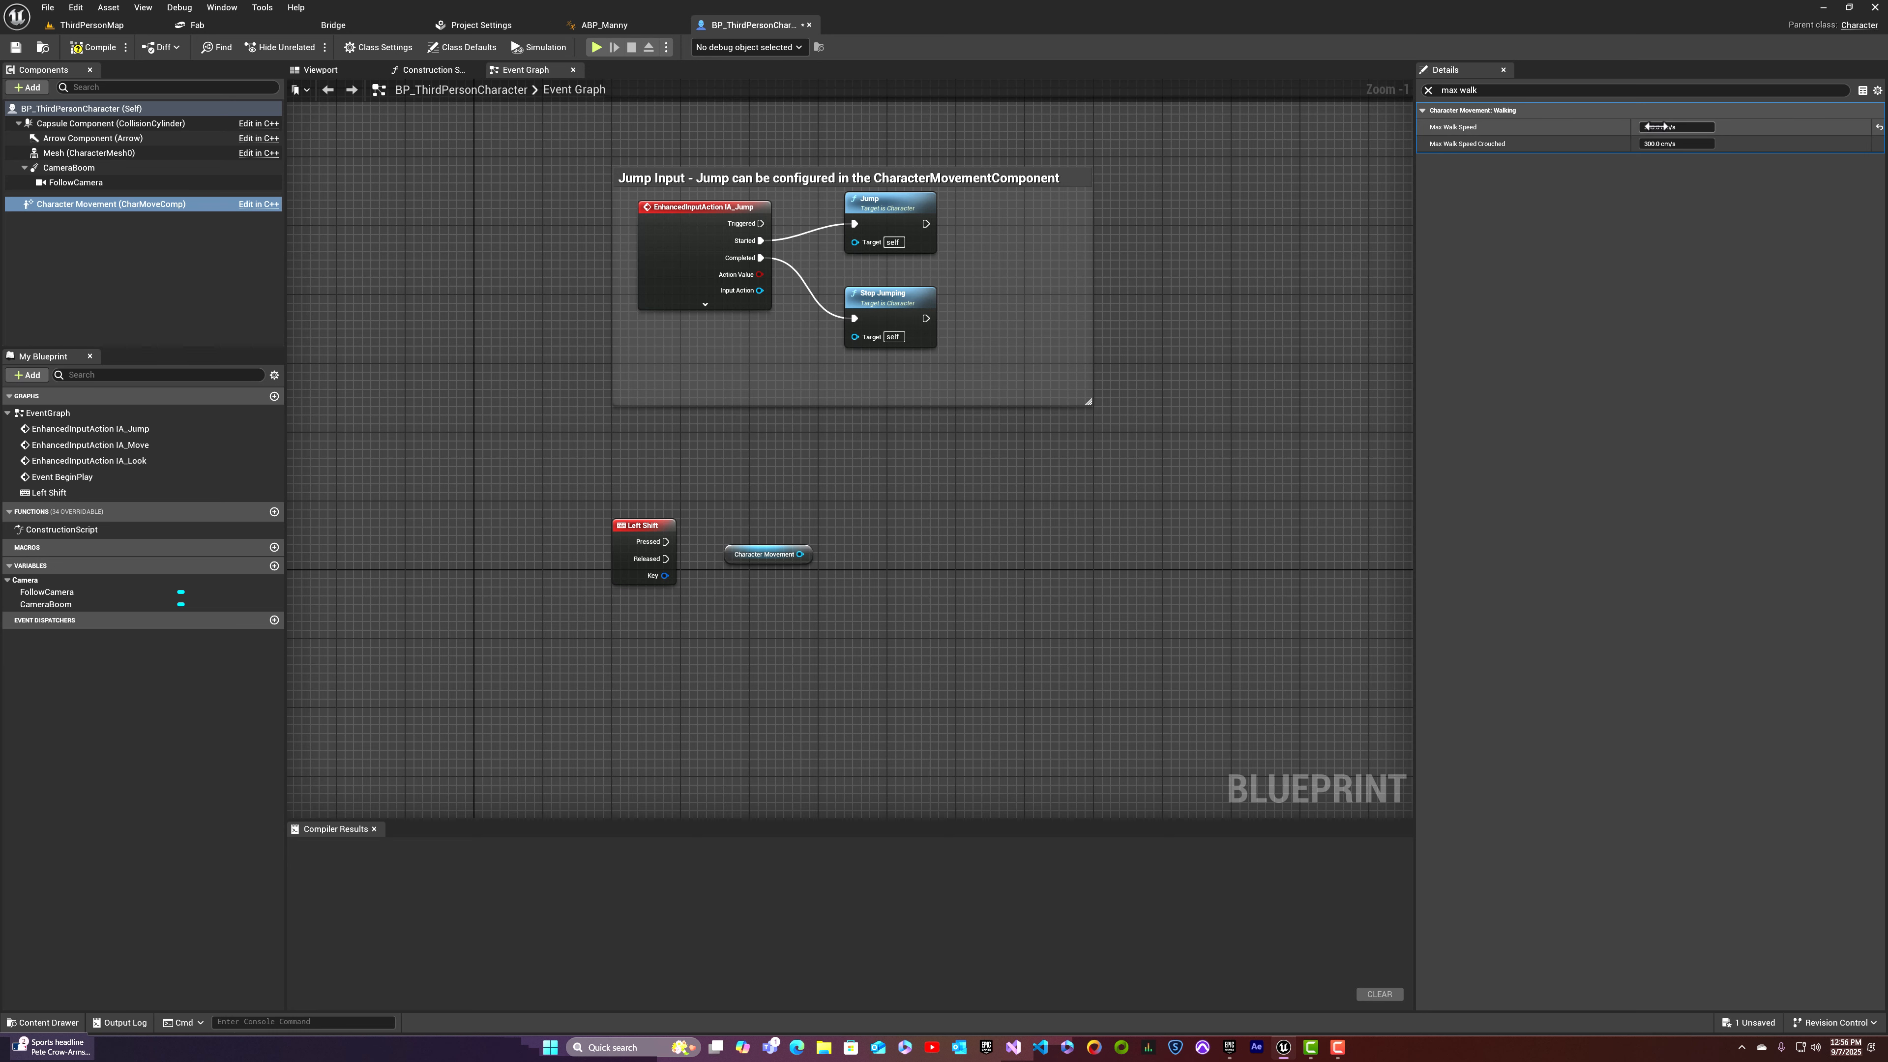
# Step: Set the Character Movement component's Max Walk Speed to 230 cm/s and compile the blueprint
pyautogui.click(1674, 127)
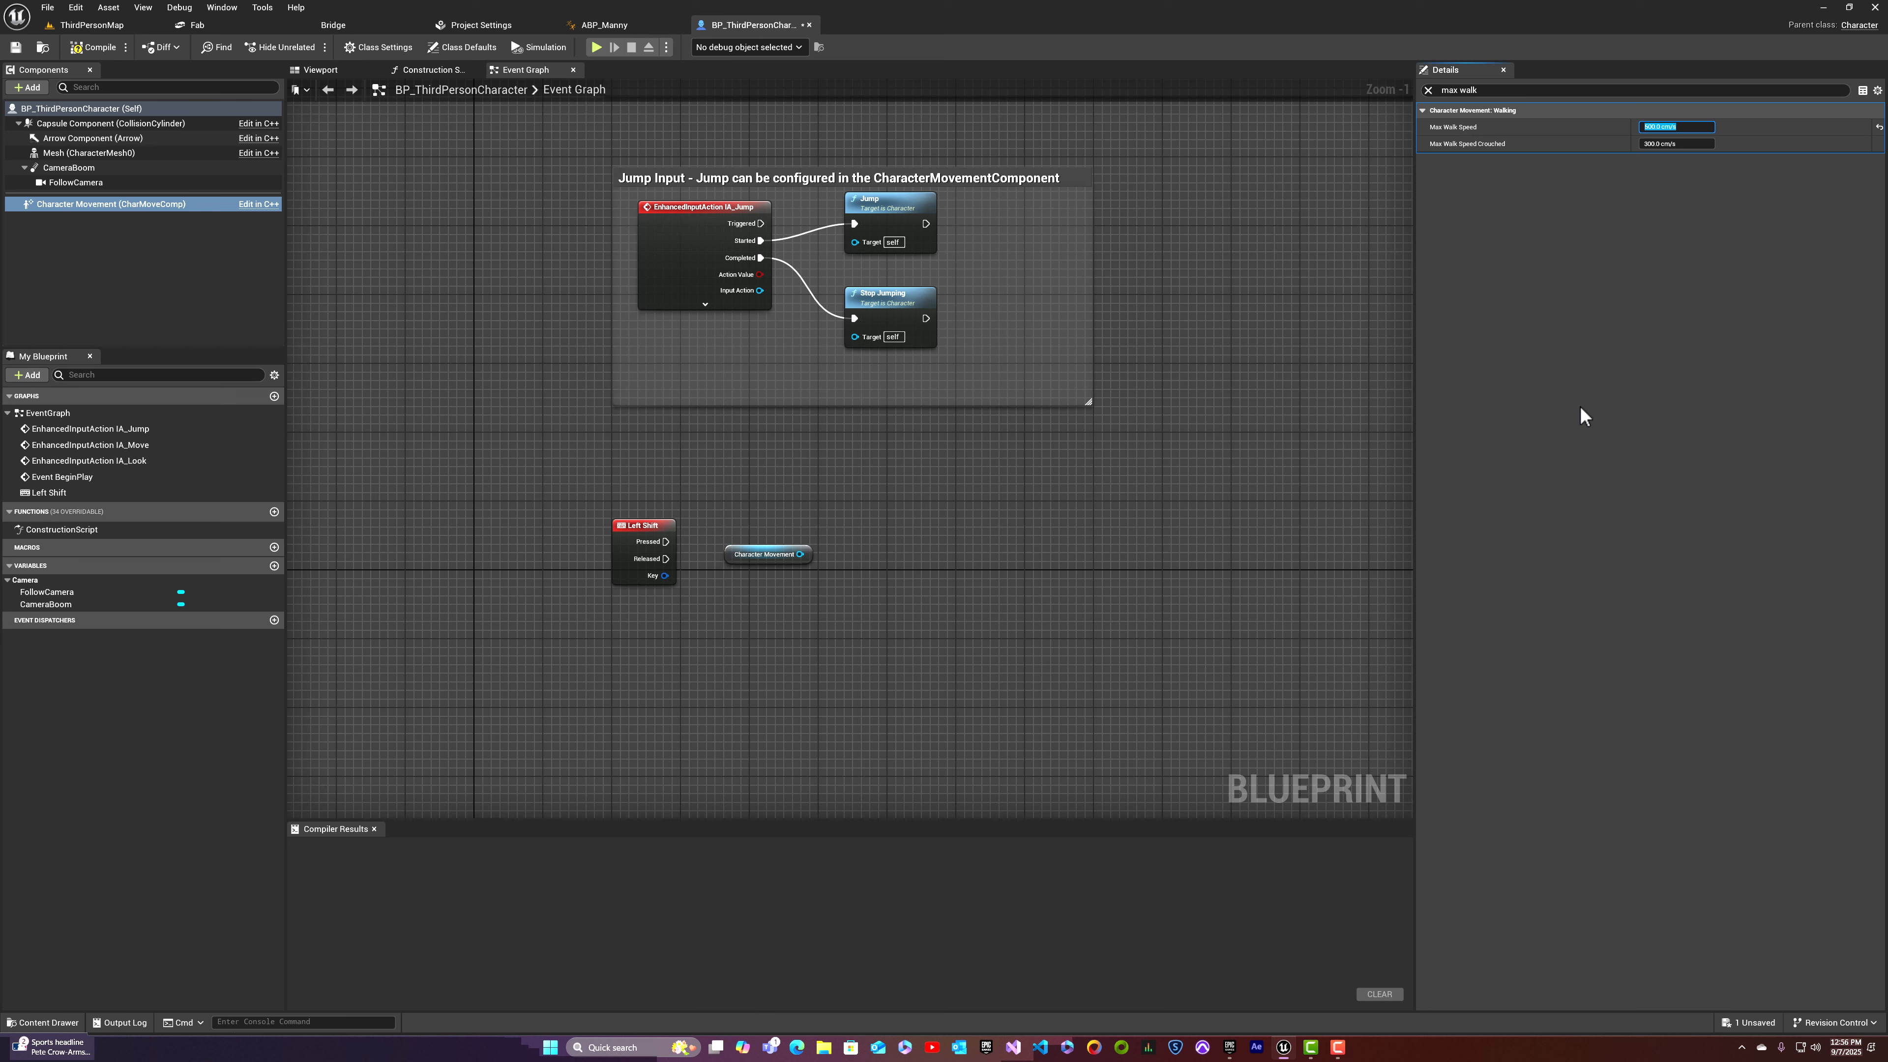
pyautogui.write('230')
pyautogui.press('Return')
pyautogui.click(89, 57)
pyautogui.click(88, 52)
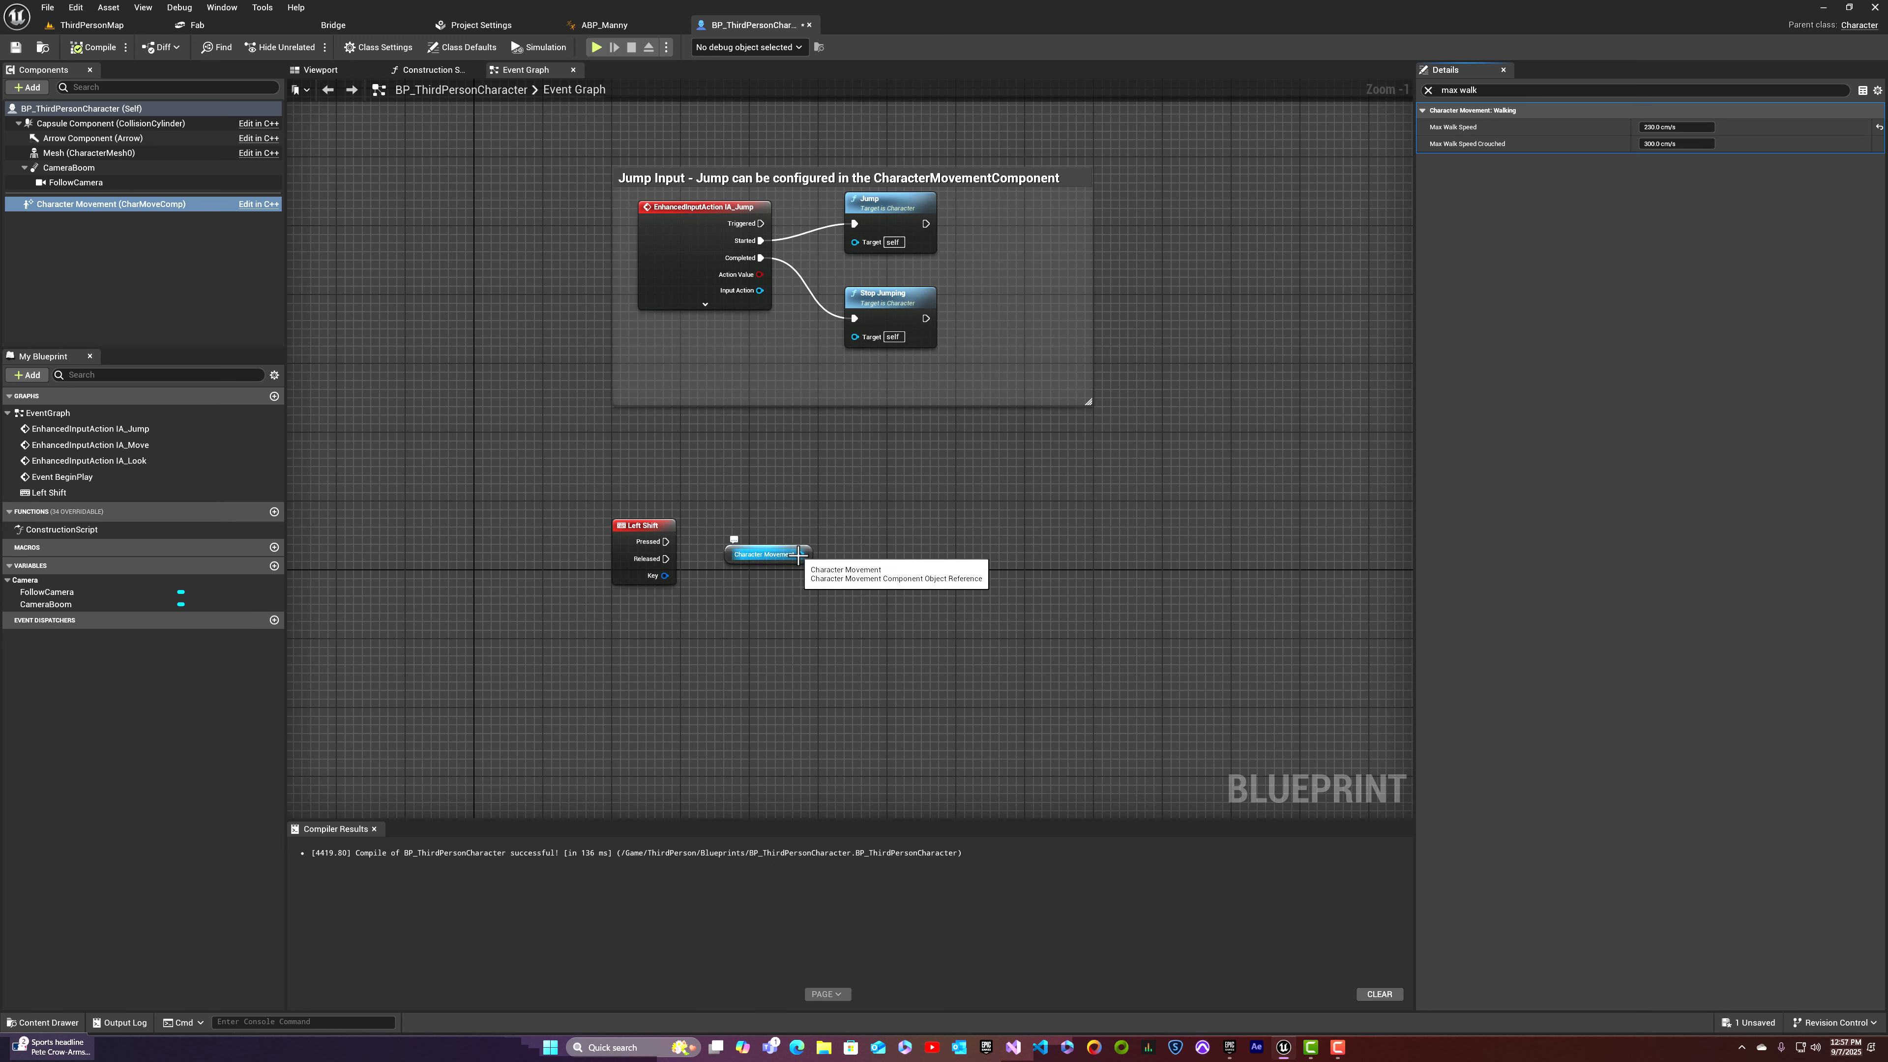
# Step: Add a Set Max Walk Speed node from Character Movement, run it from Left Shift's Pressed pin, and set its speed to 500
pyautogui.moveTo(800, 554); pyautogui.dragTo(864, 534)
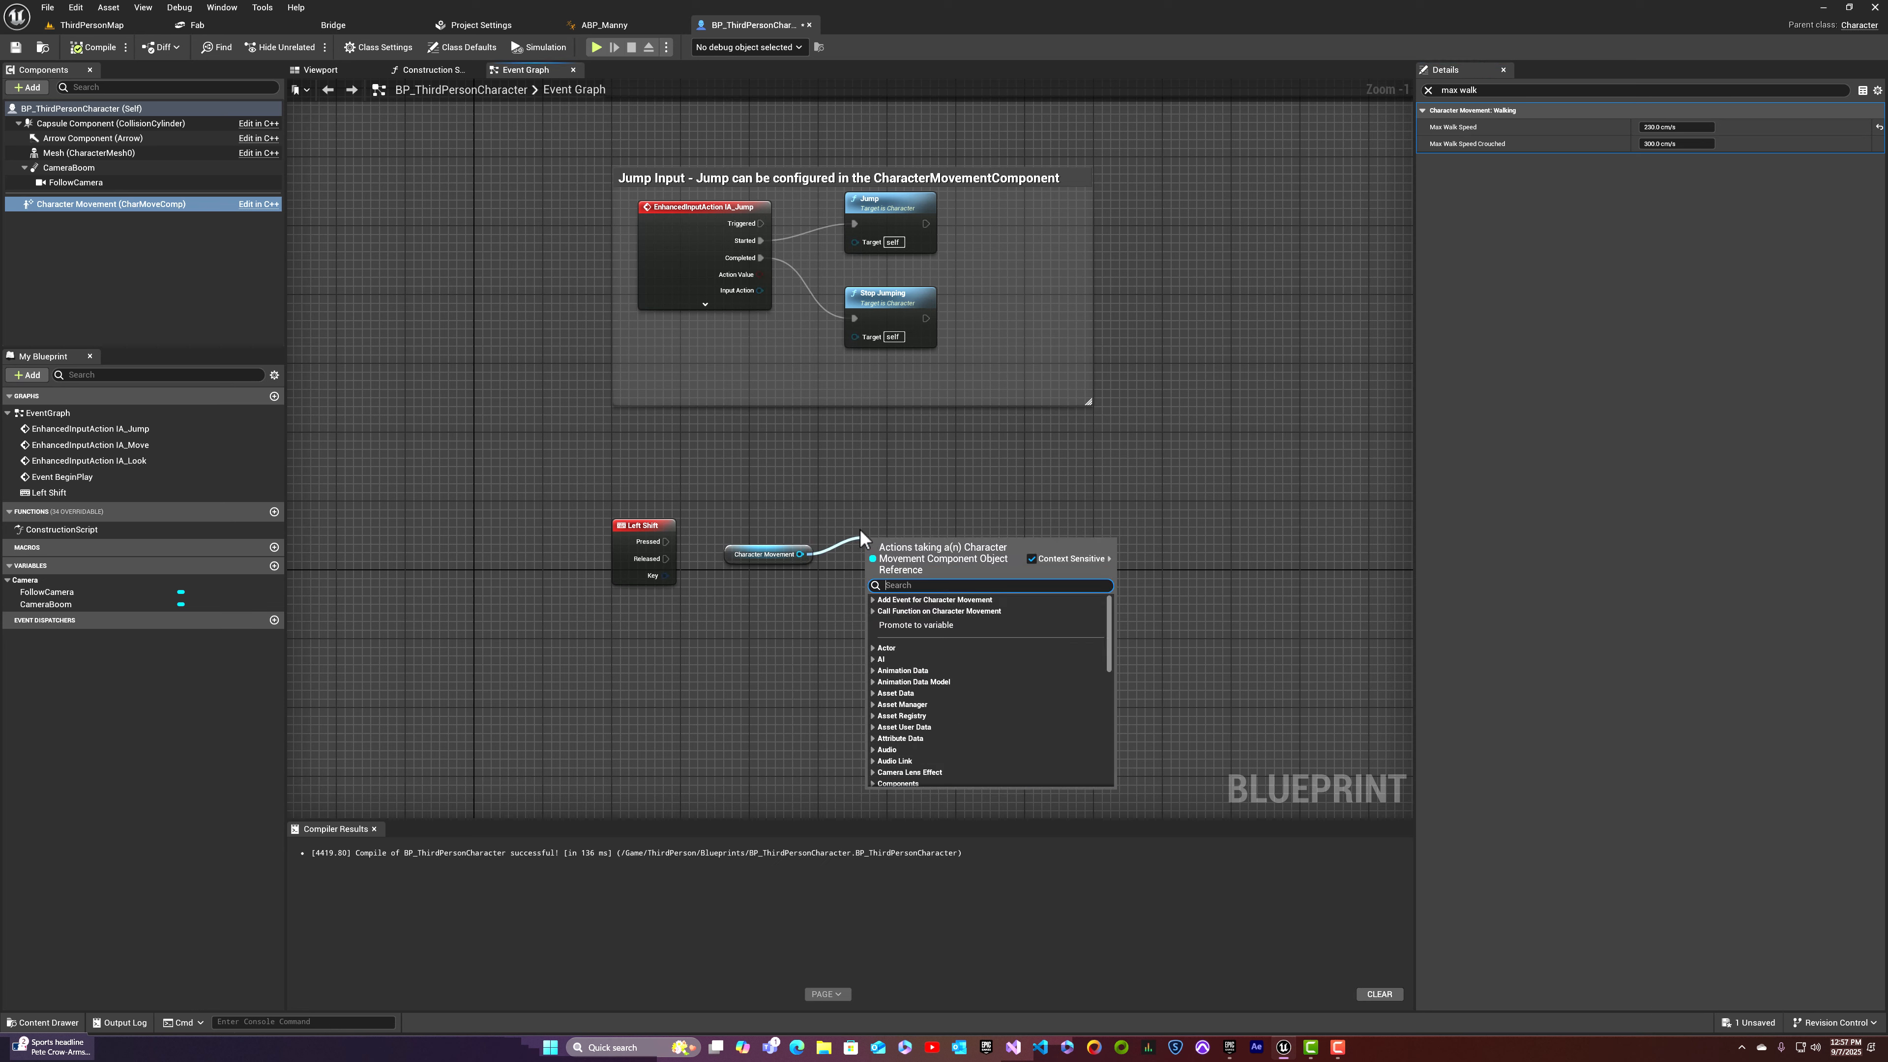
pyautogui.write('set max walk')
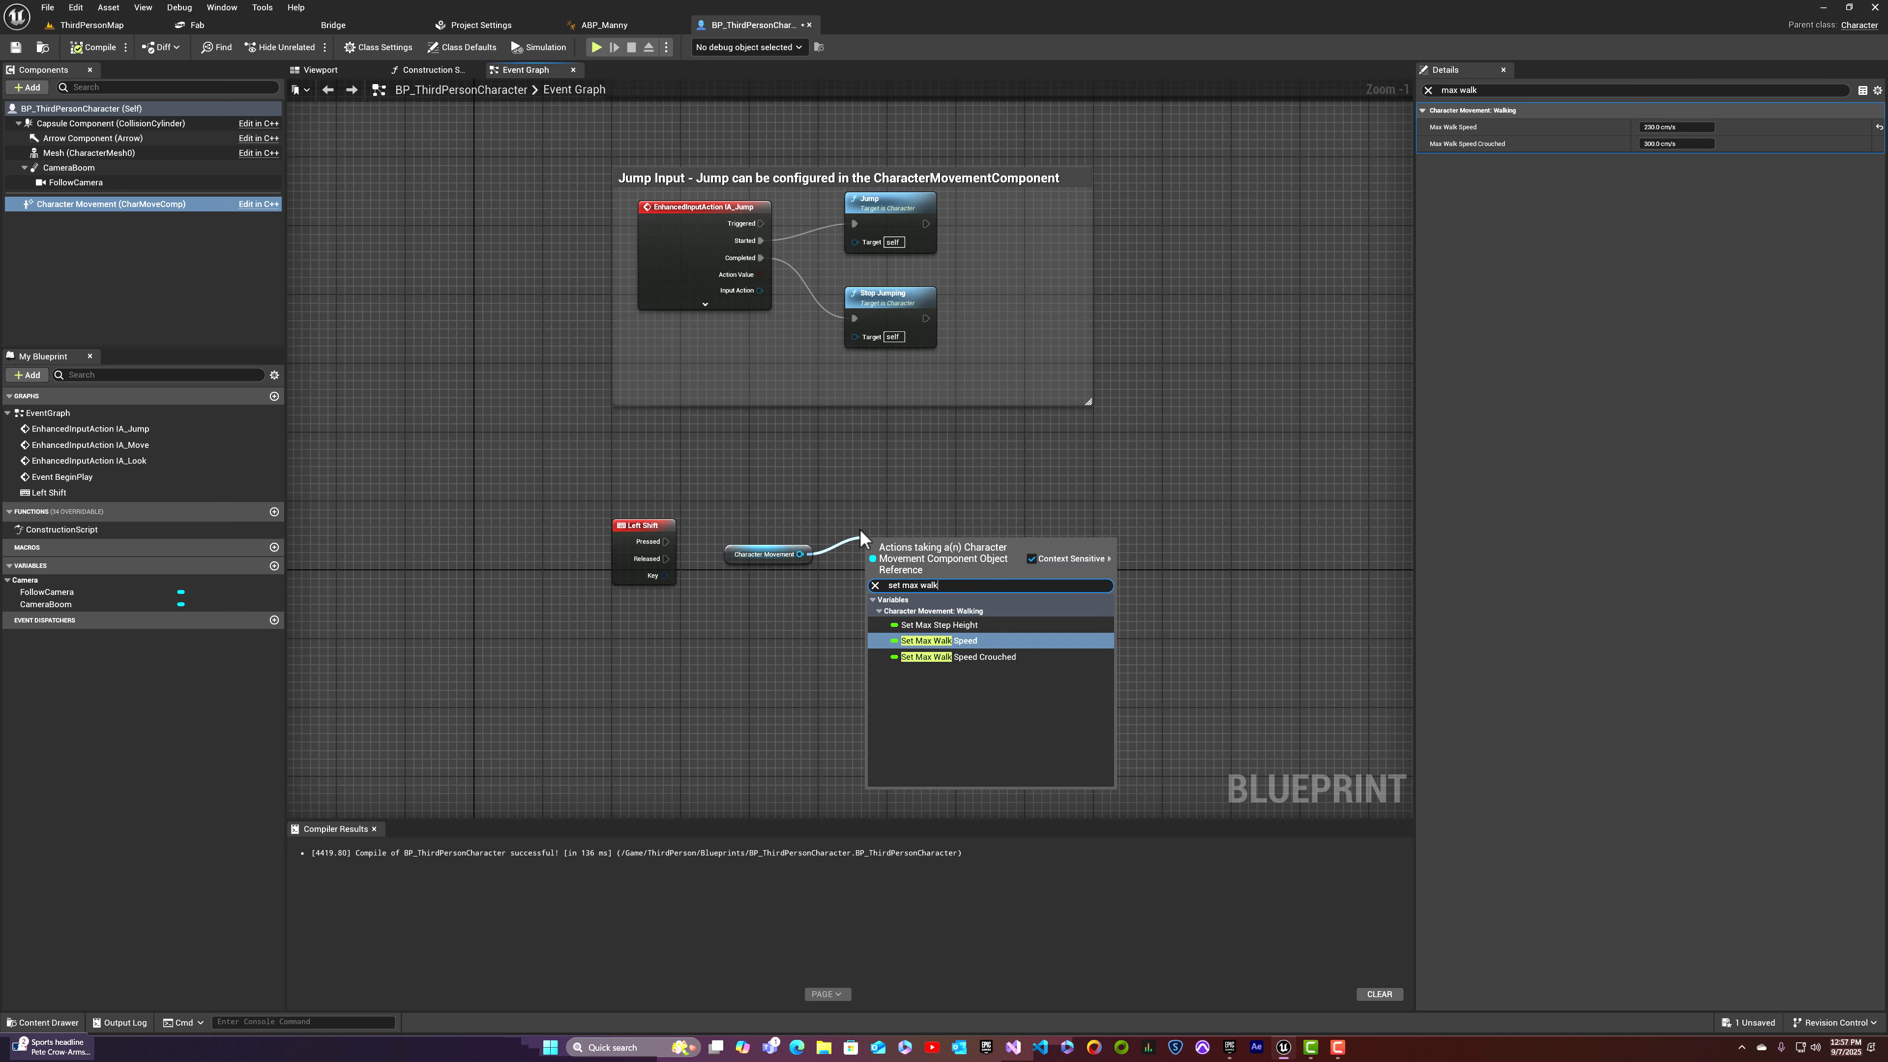
pyautogui.write(' speed')
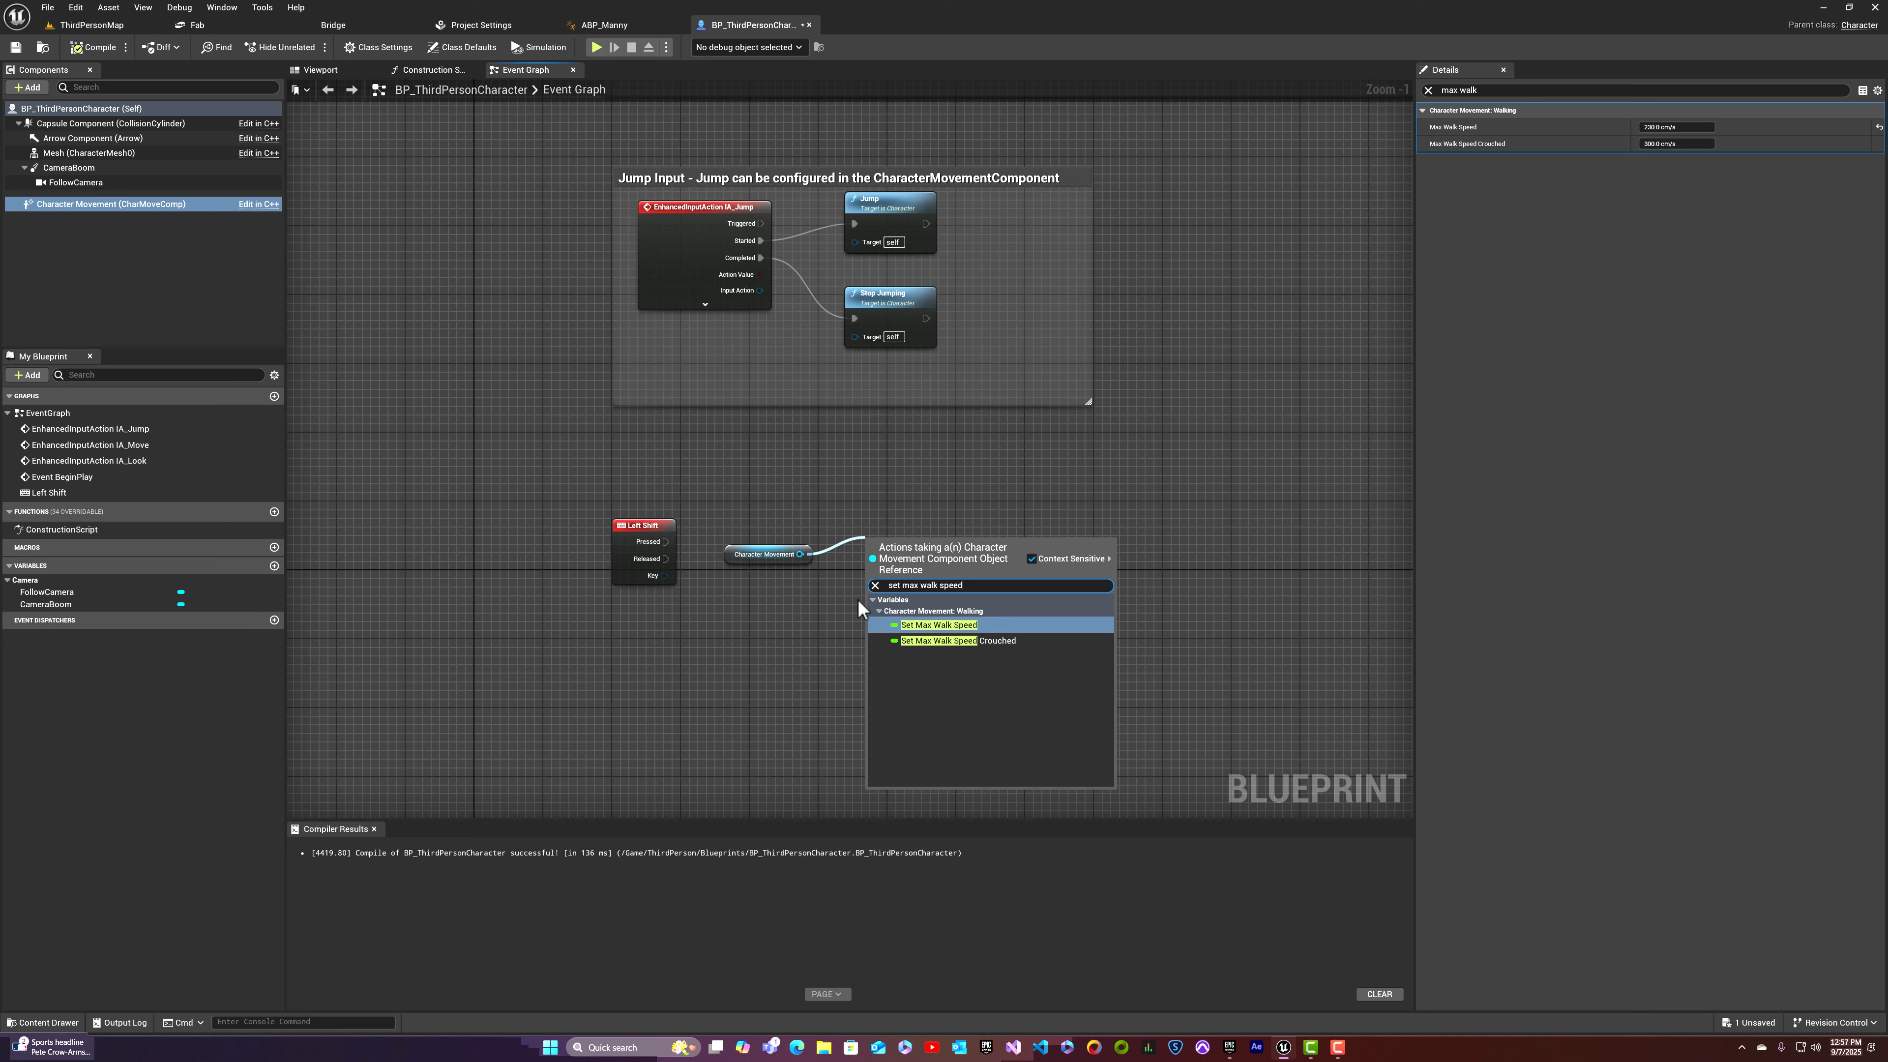
pyautogui.click(926, 625)
pyautogui.moveTo(667, 541); pyautogui.dragTo(917, 495)
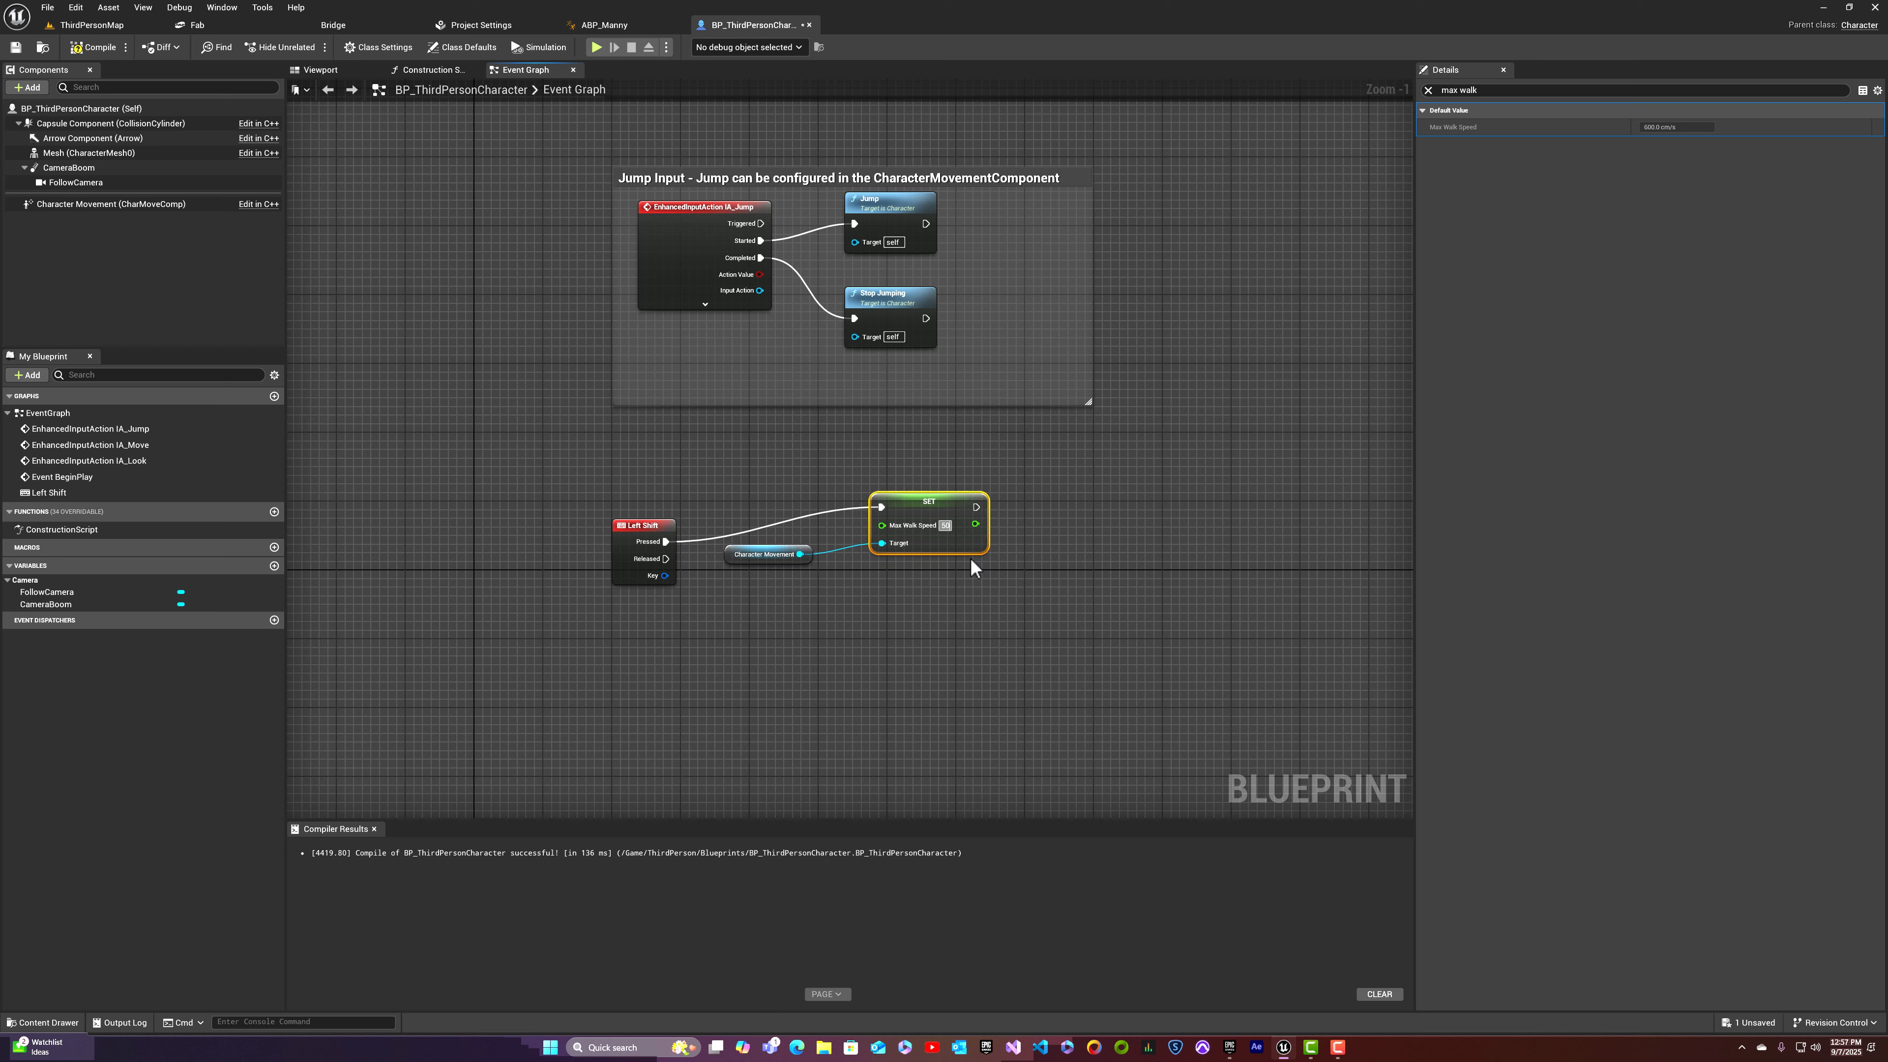
pyautogui.write('0')
pyautogui.press('Return')
# Step: Duplicate the Set Max Walk Speed node below the original and connect it to Left Shift's Released pin and Character Movement
pyautogui.hotkey('ctrl', 'd')
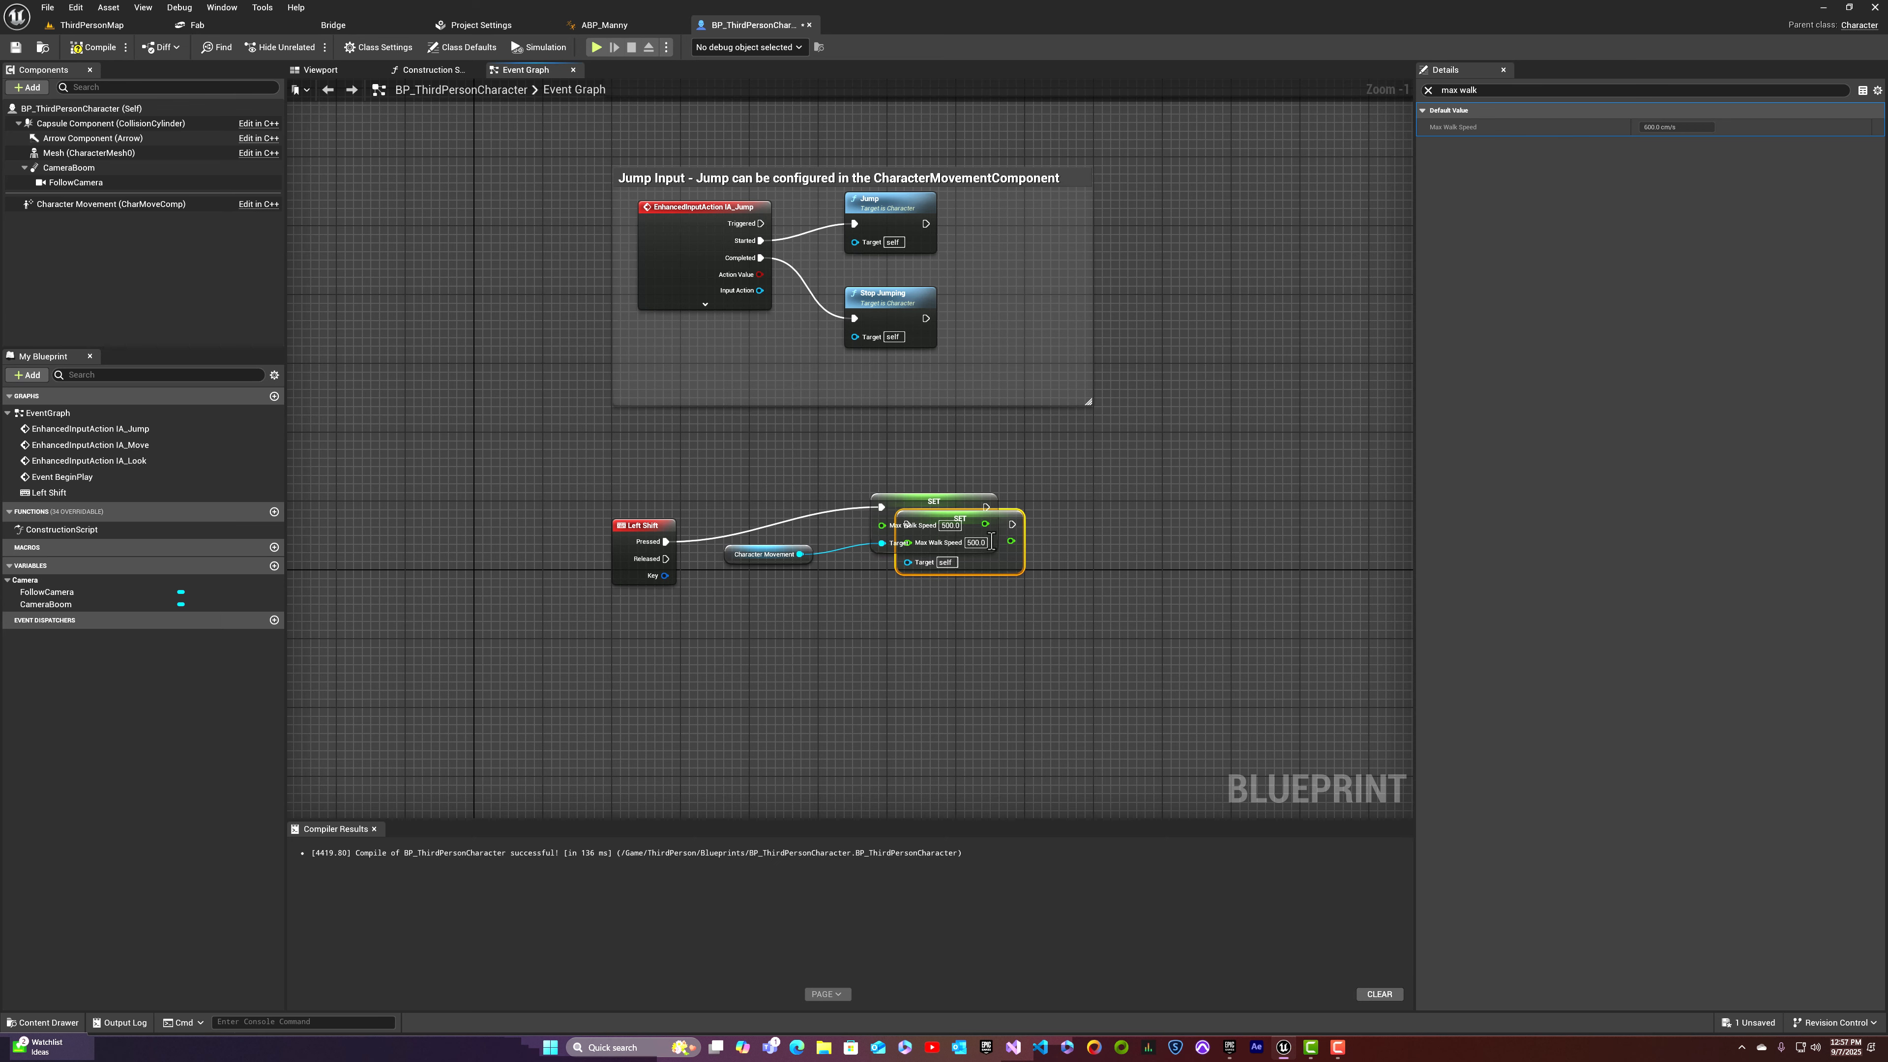
pyautogui.moveTo(984, 524); pyautogui.dragTo(906, 607)
pyautogui.click(932, 528)
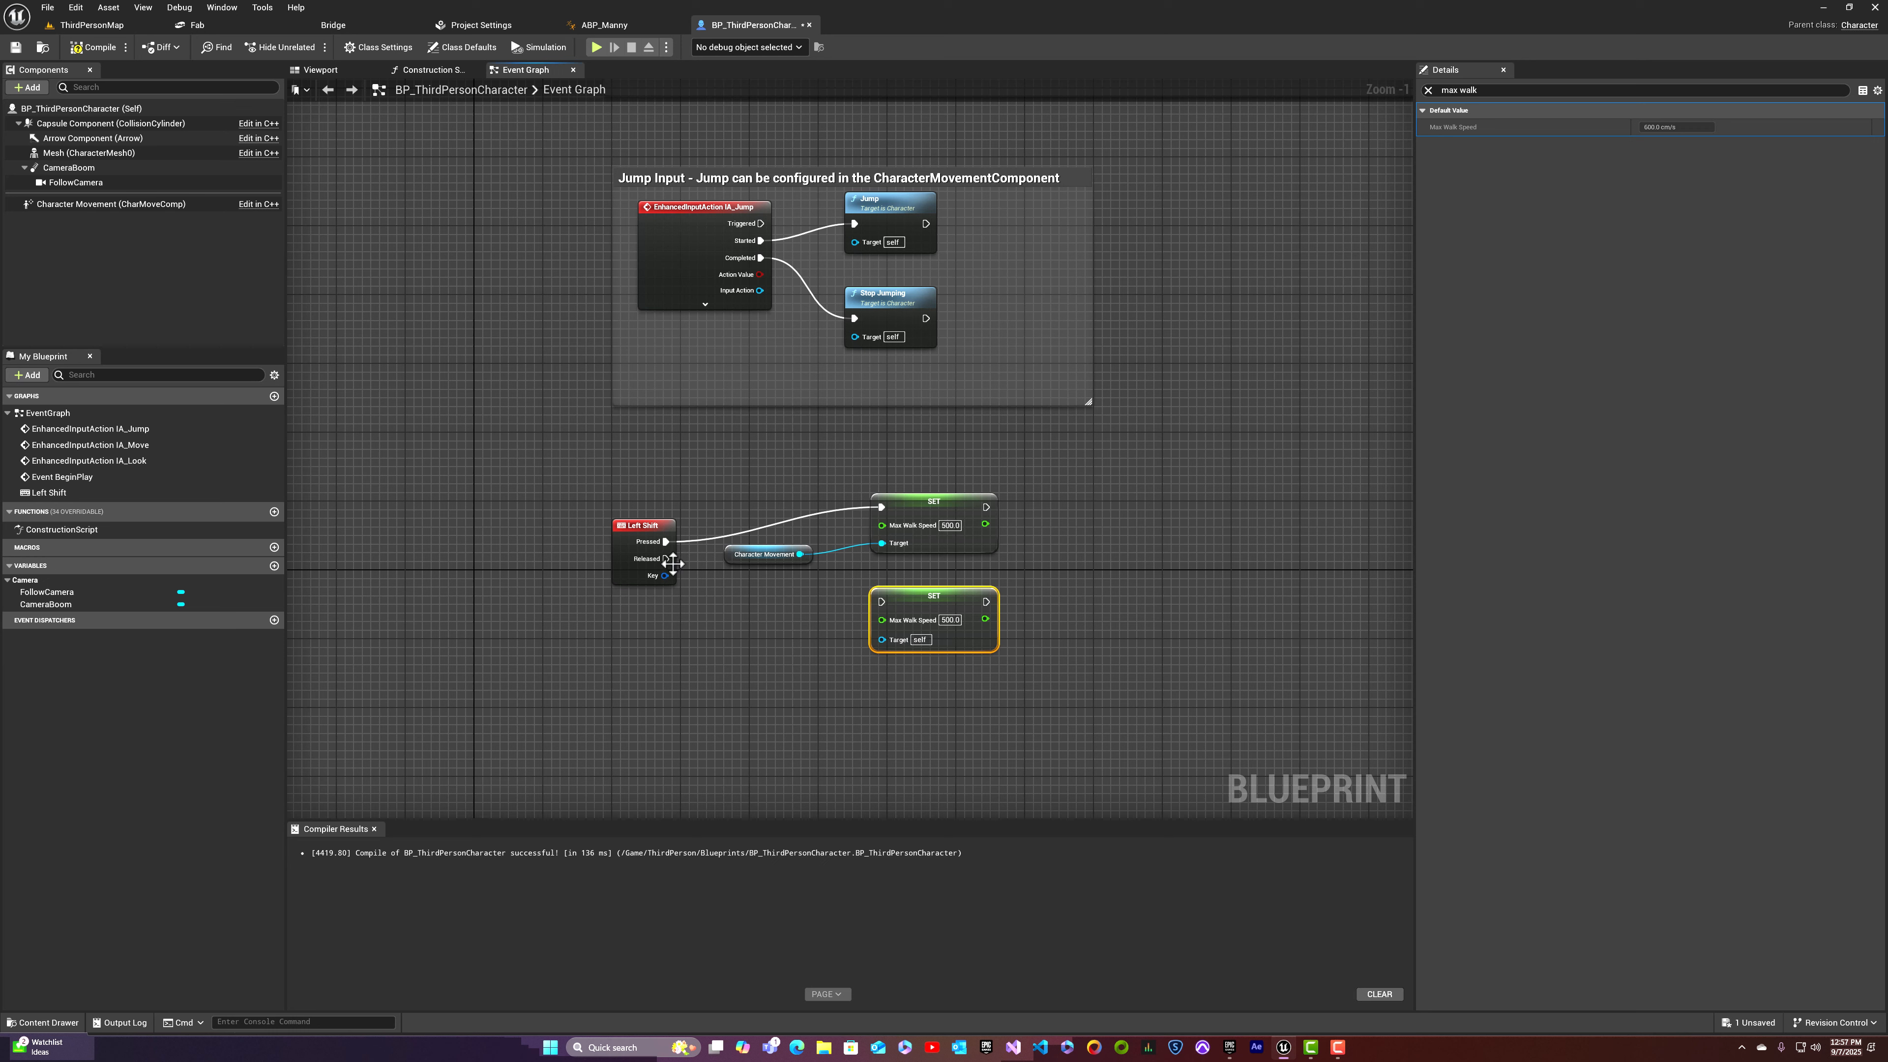
pyautogui.moveTo(666, 558); pyautogui.dragTo(881, 602)
pyautogui.moveTo(800, 554); pyautogui.dragTo(880, 638)
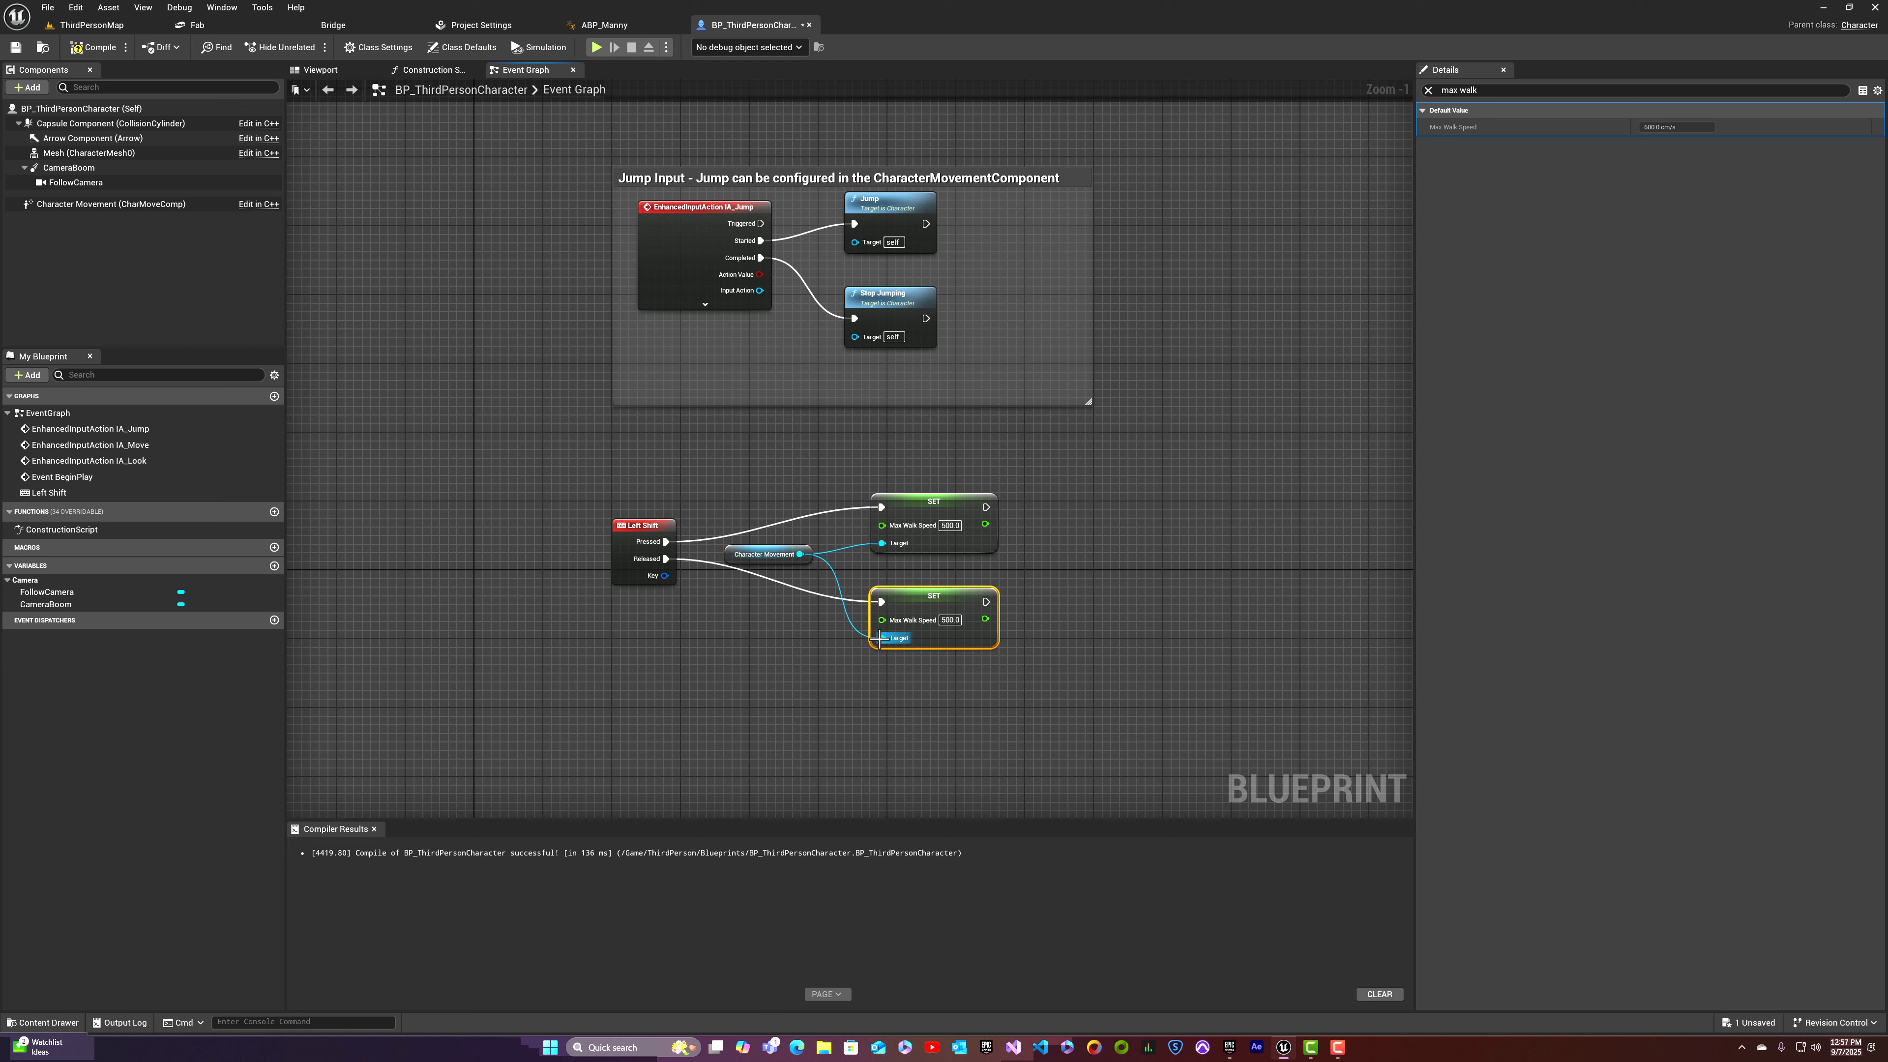
# Step: Set the duplicated node's Max Walk Speed to 230, and compile and save the character blueprint
pyautogui.click(947, 622)
pyautogui.write('230')
pyautogui.press('Return')
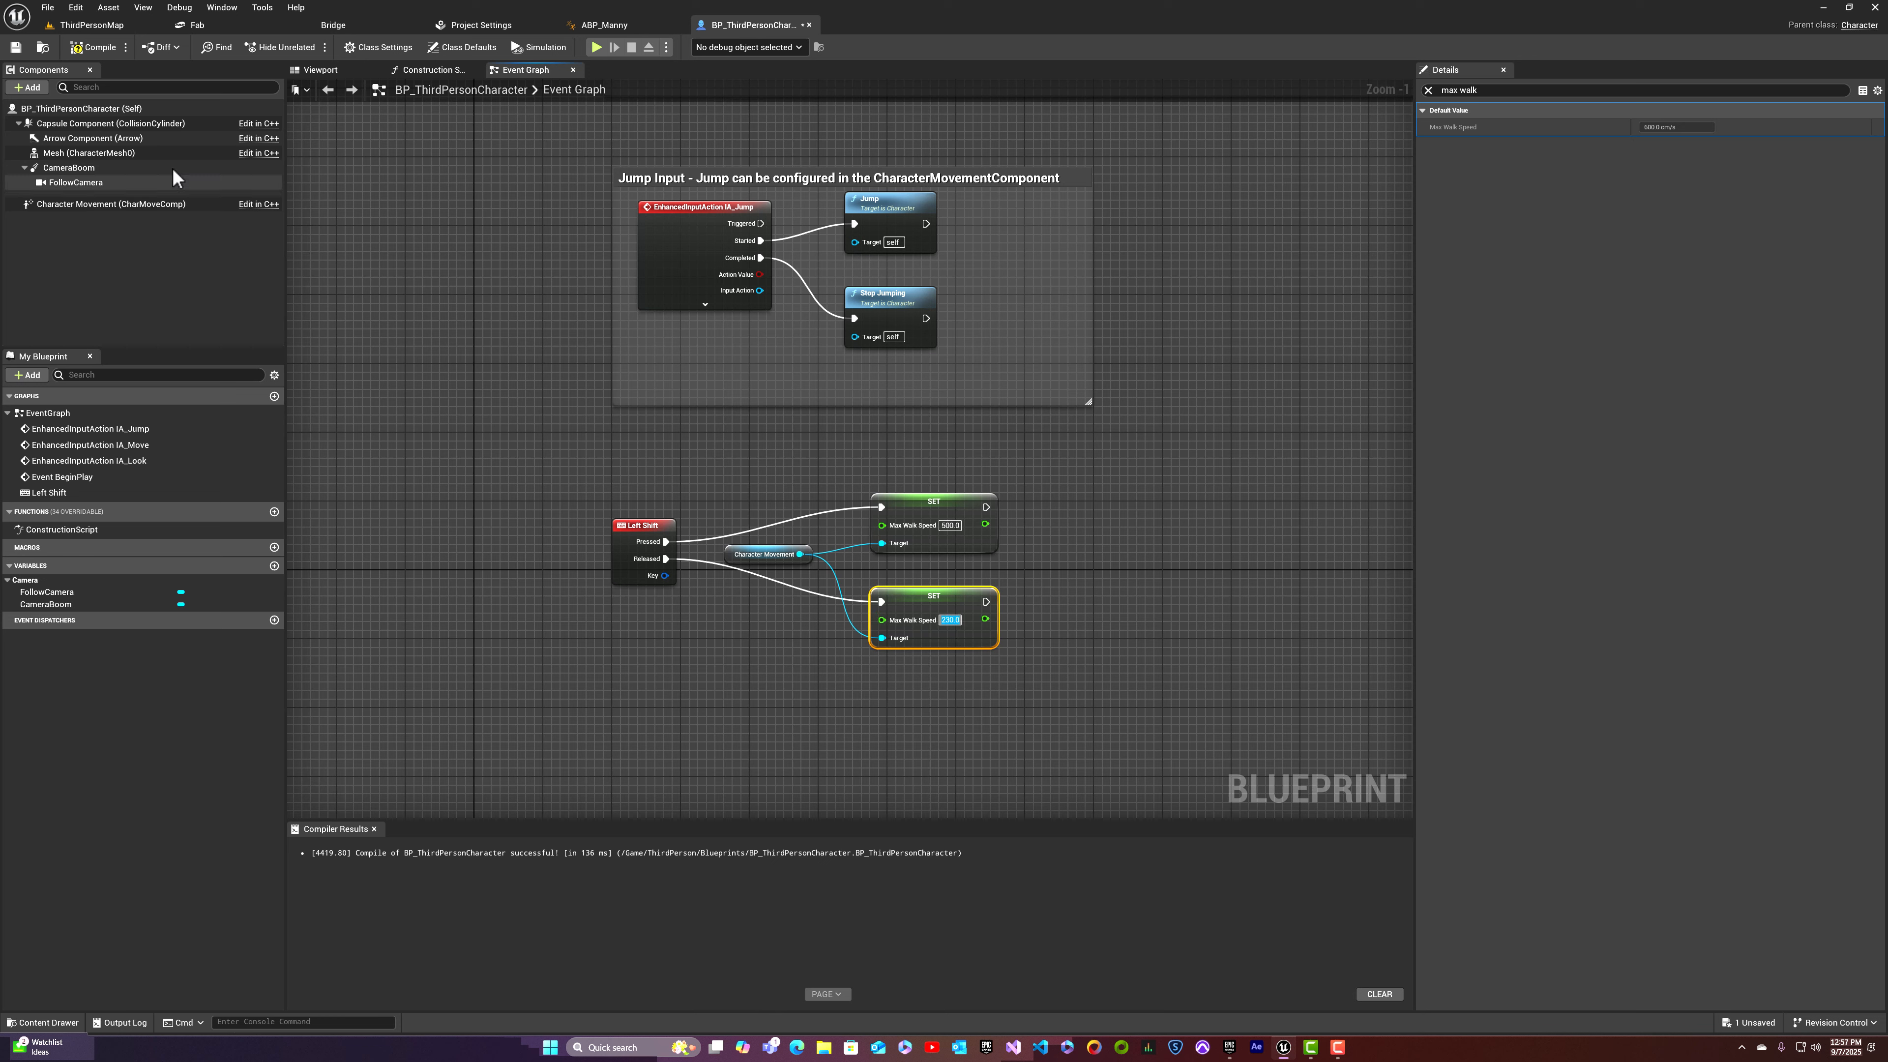
pyautogui.click(92, 47)
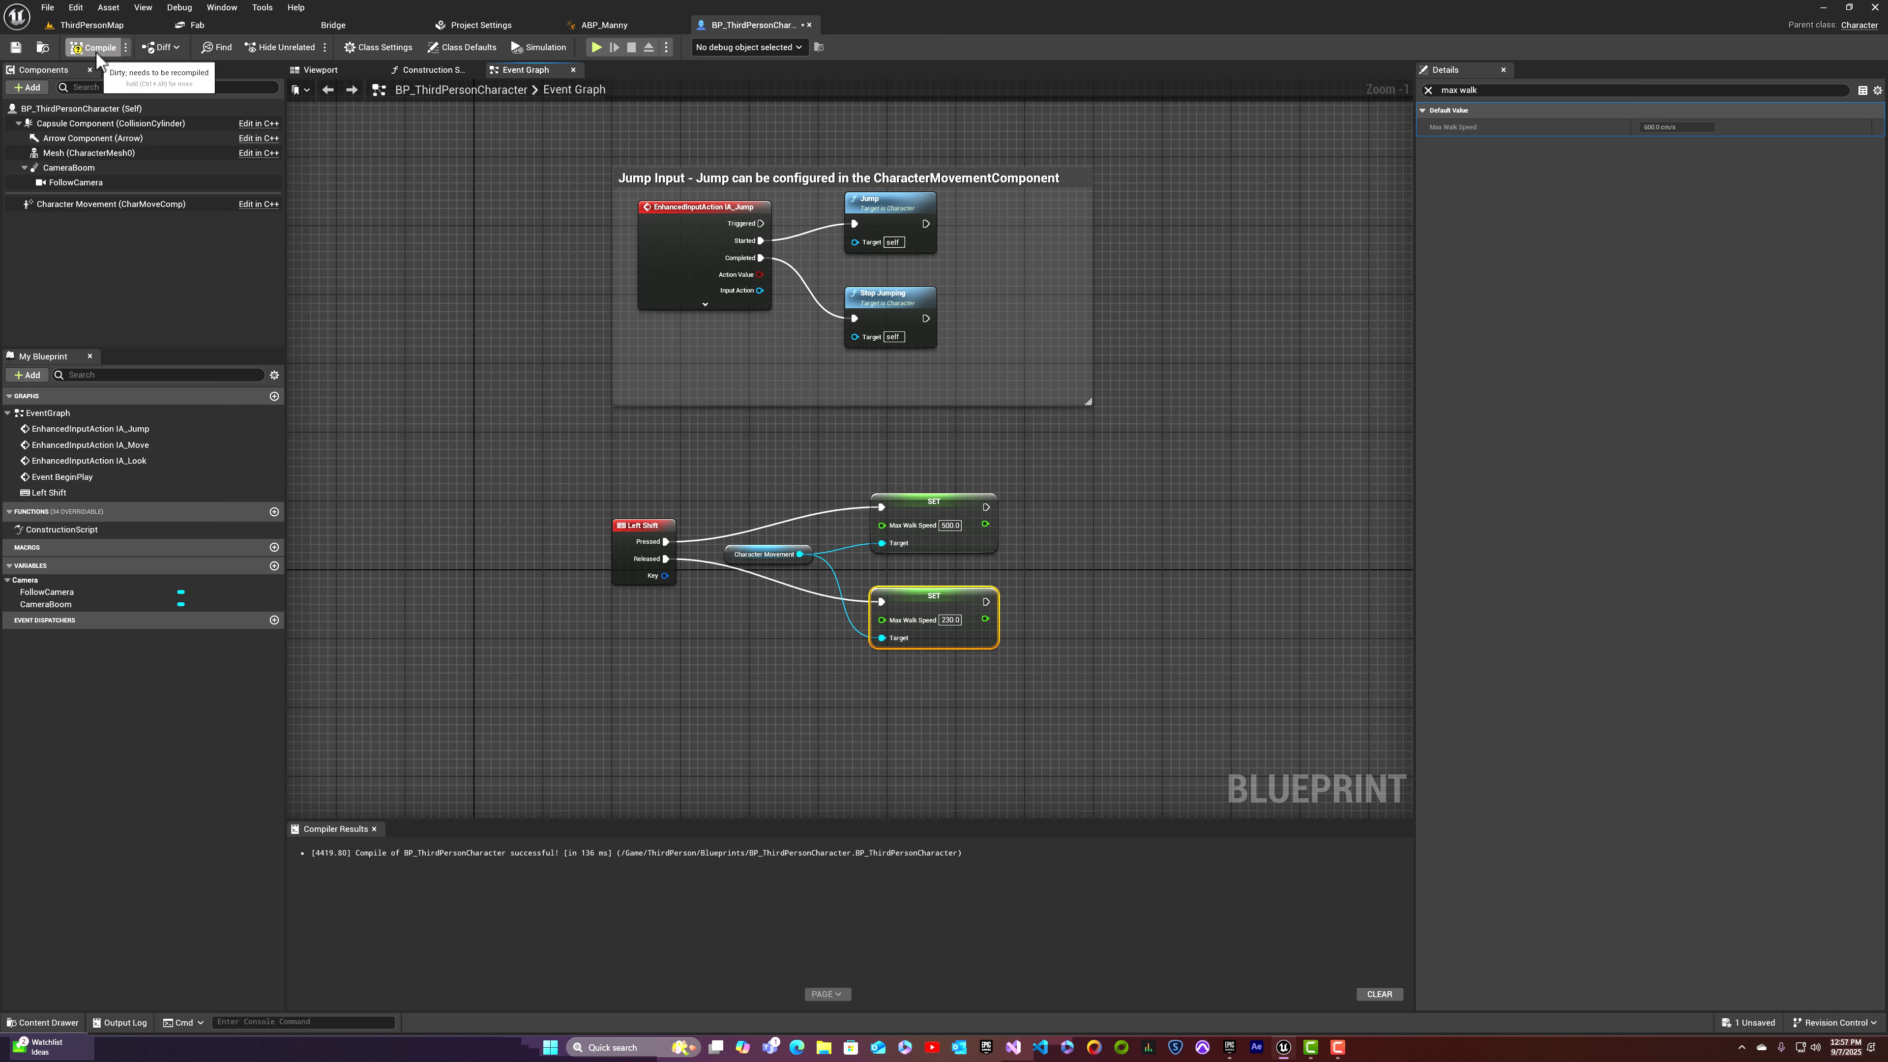
pyautogui.click(15, 46)
# Step: Play-test the level in the editor, walking and running the character across the wood and rock floors to check the footstep material read-out
pyautogui.click(92, 24)
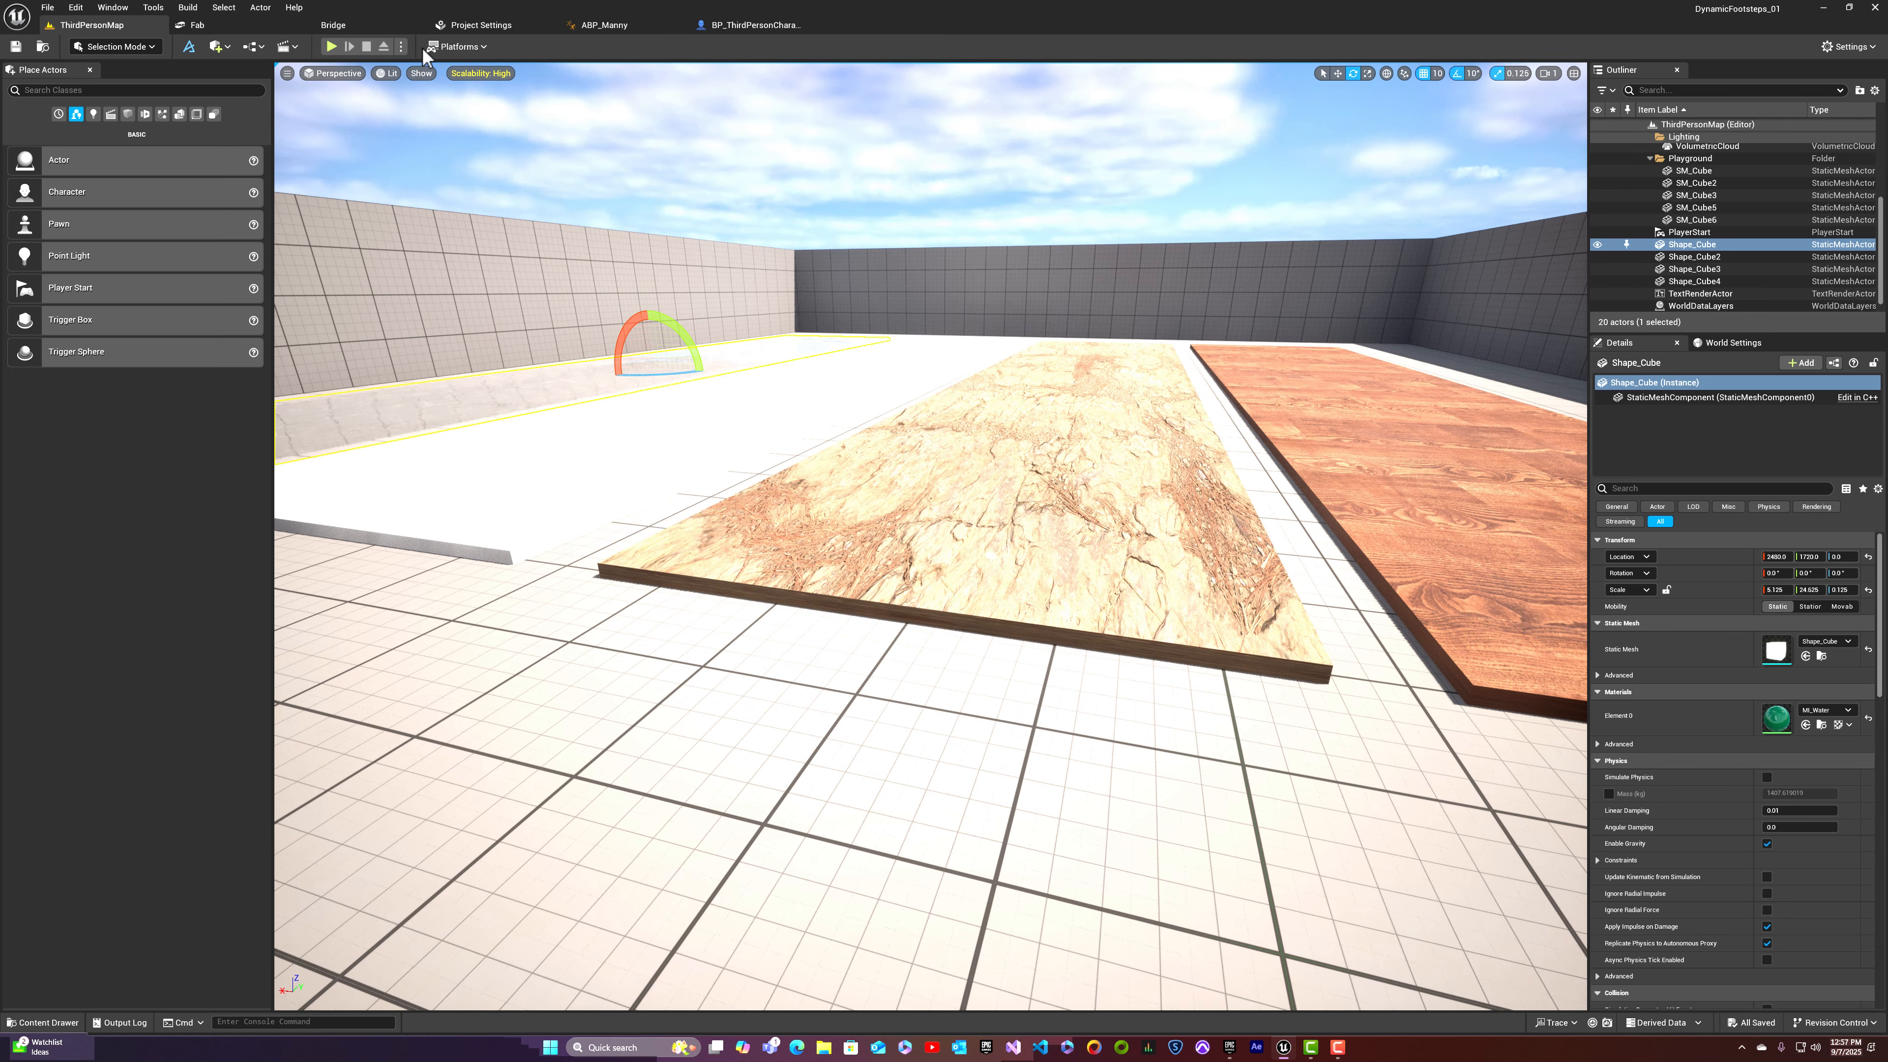
pyautogui.click(330, 46)
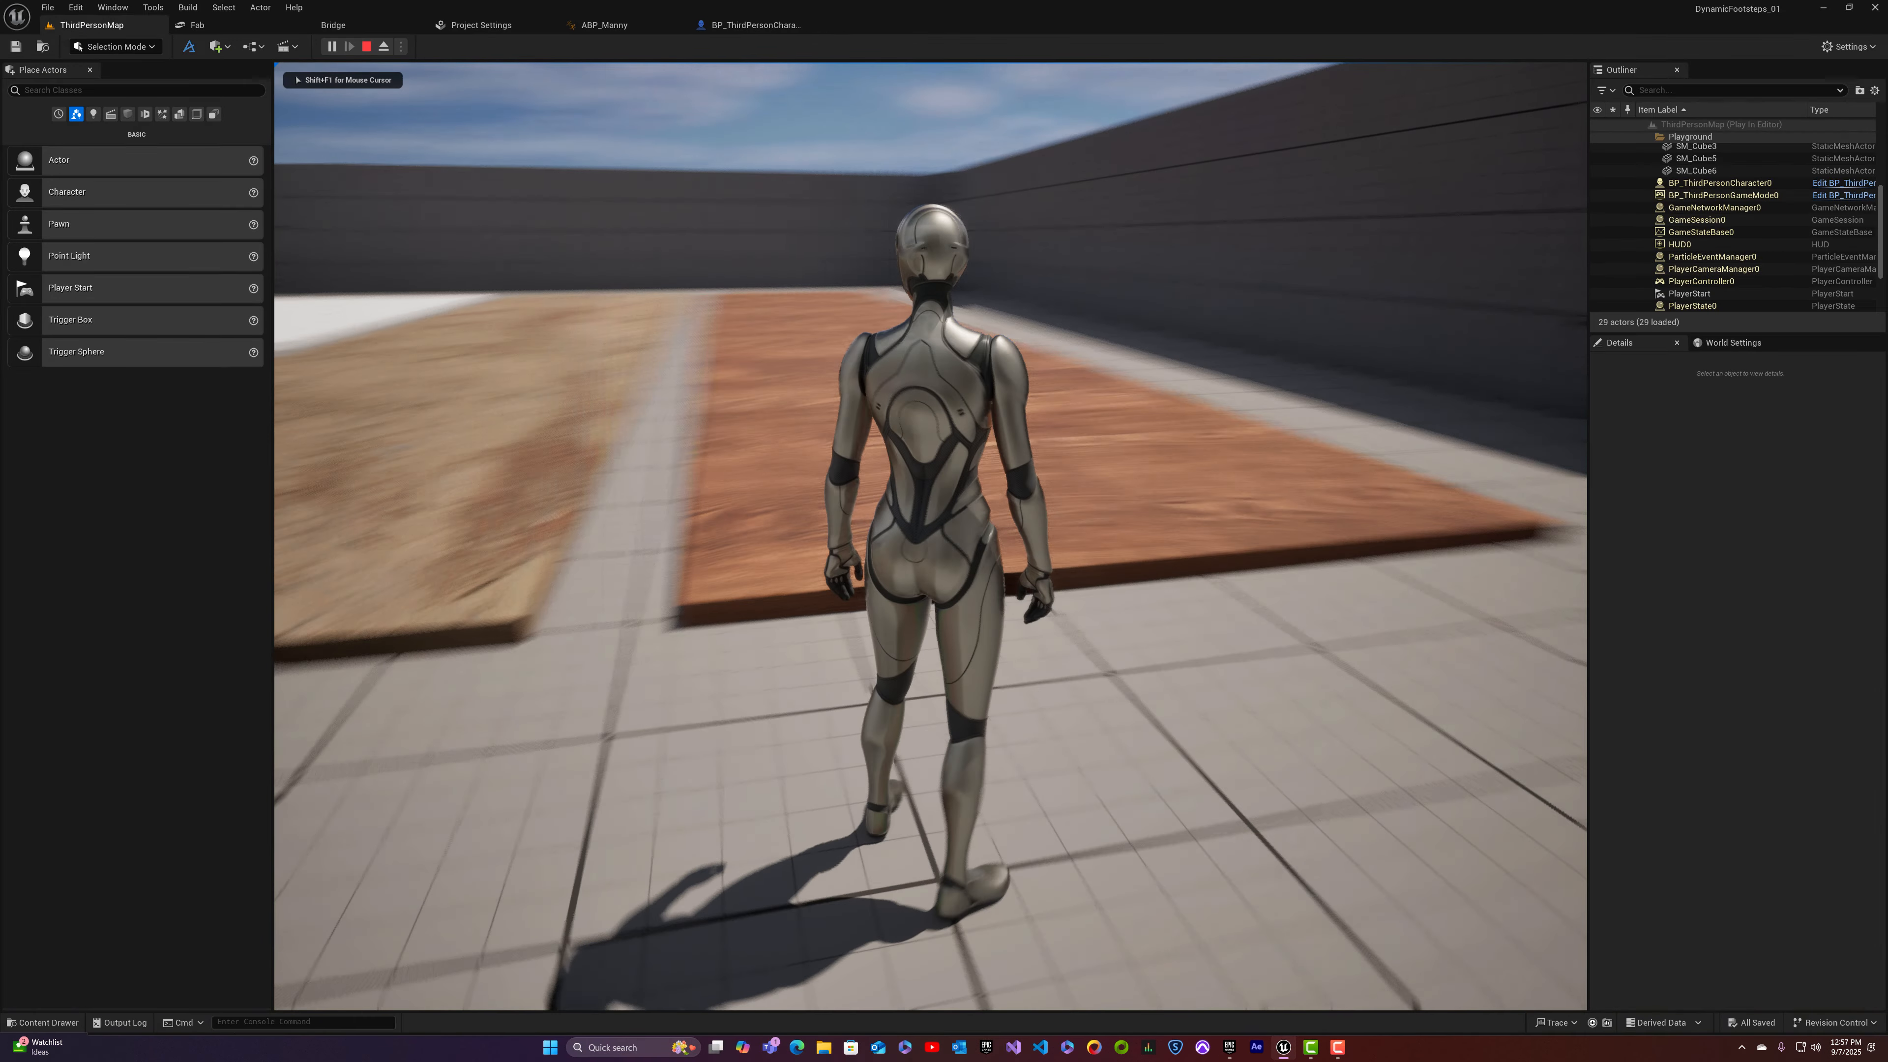
pyautogui.press('w')
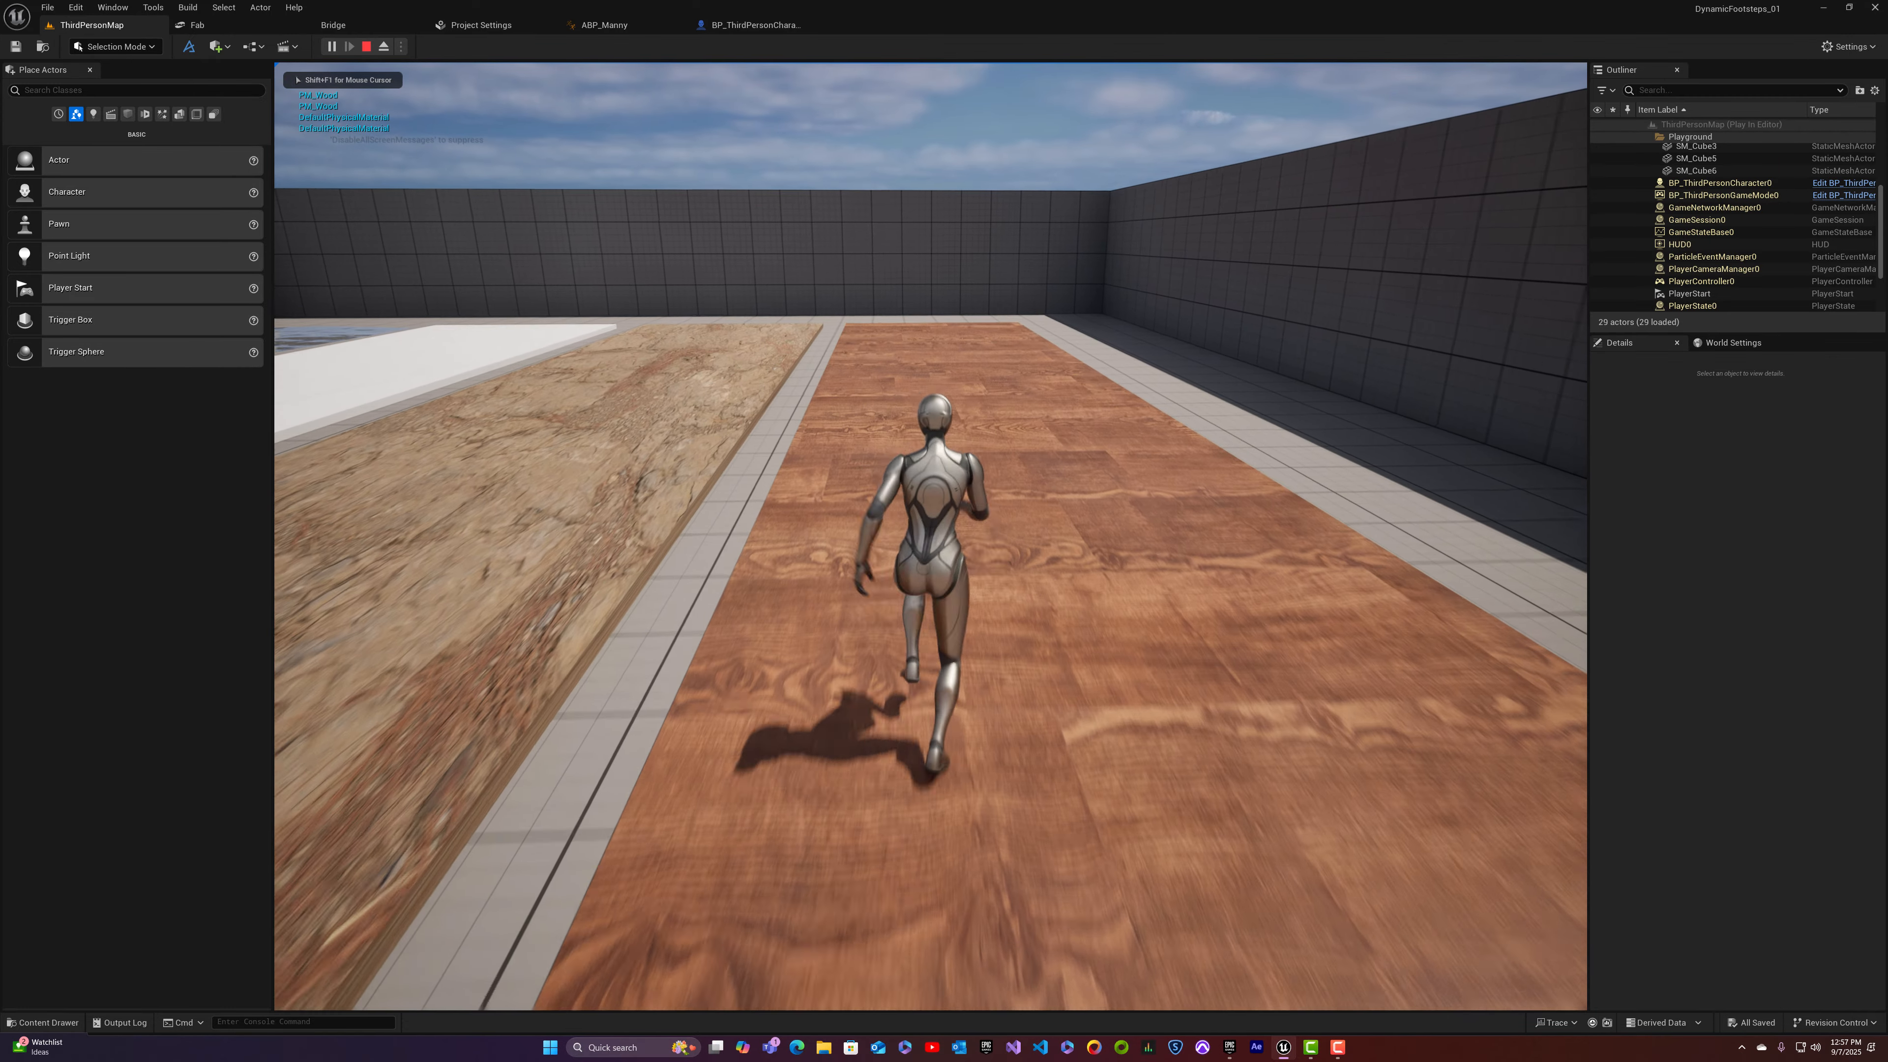
pyautogui.press('w')
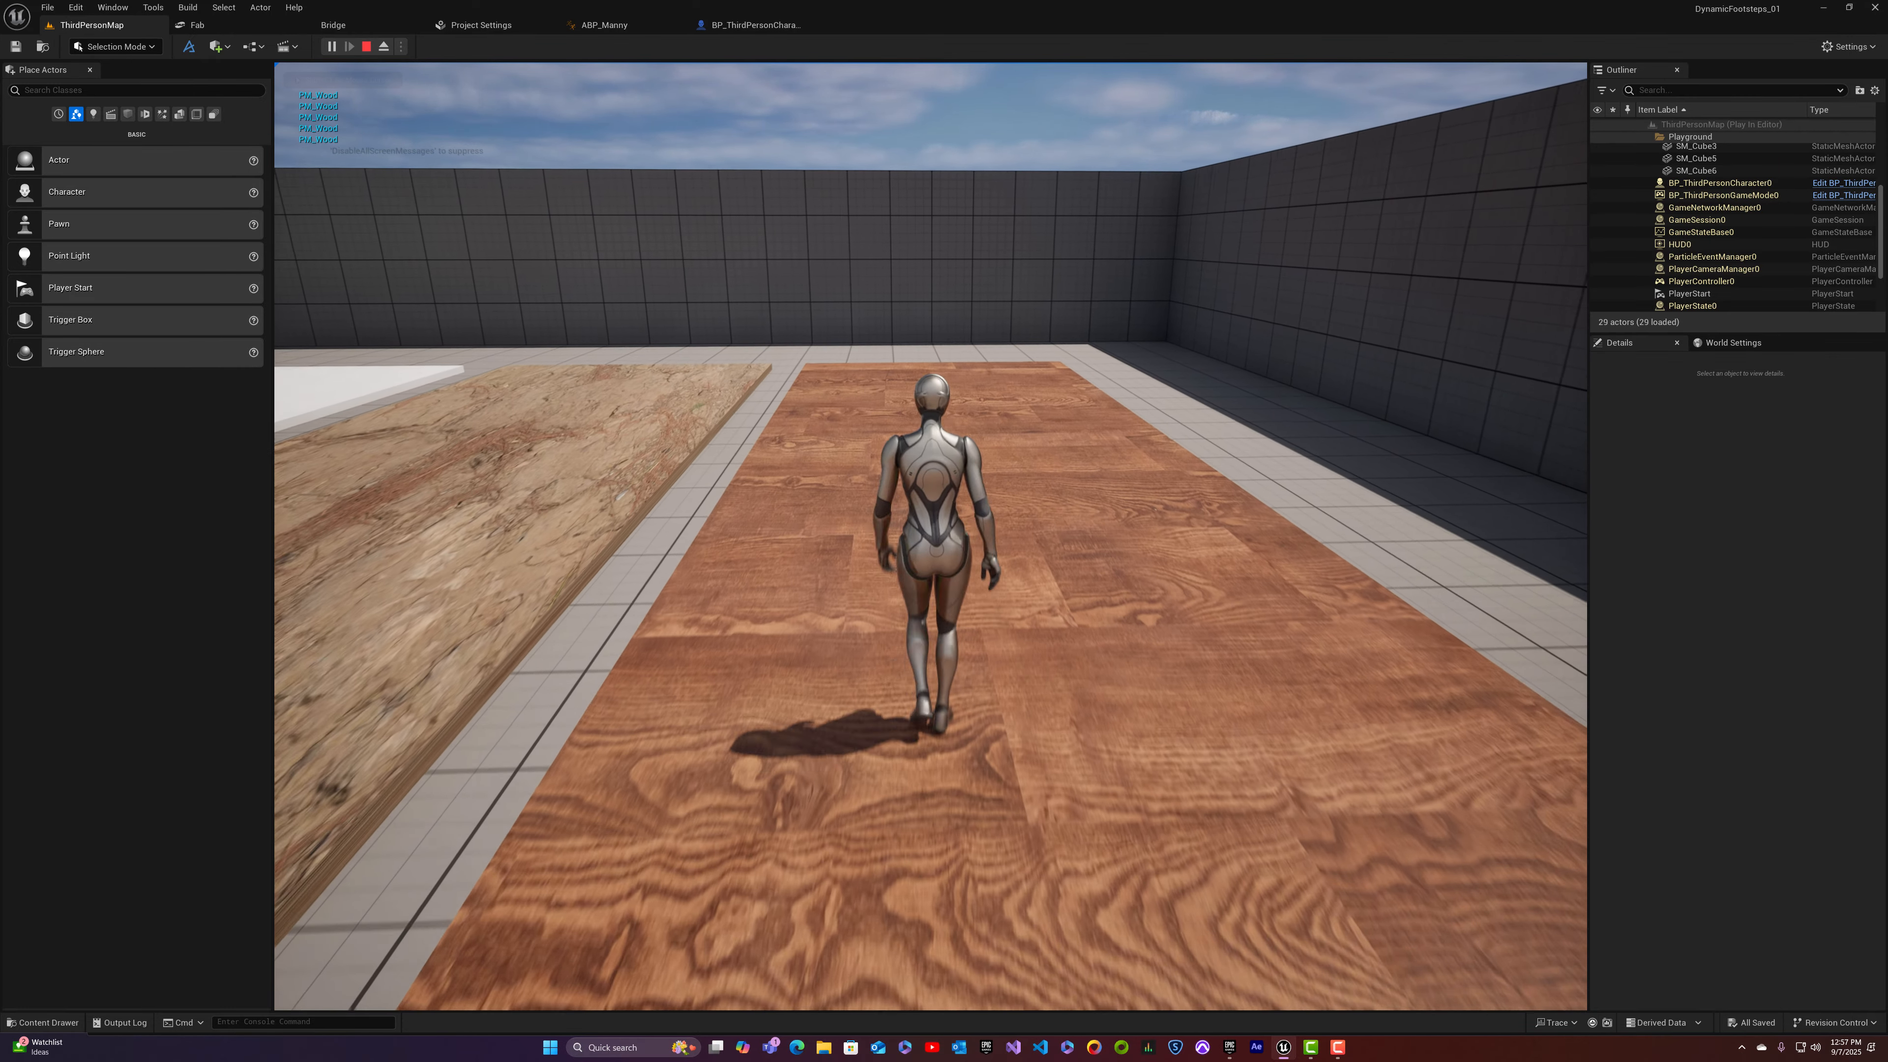
pyautogui.press('w')
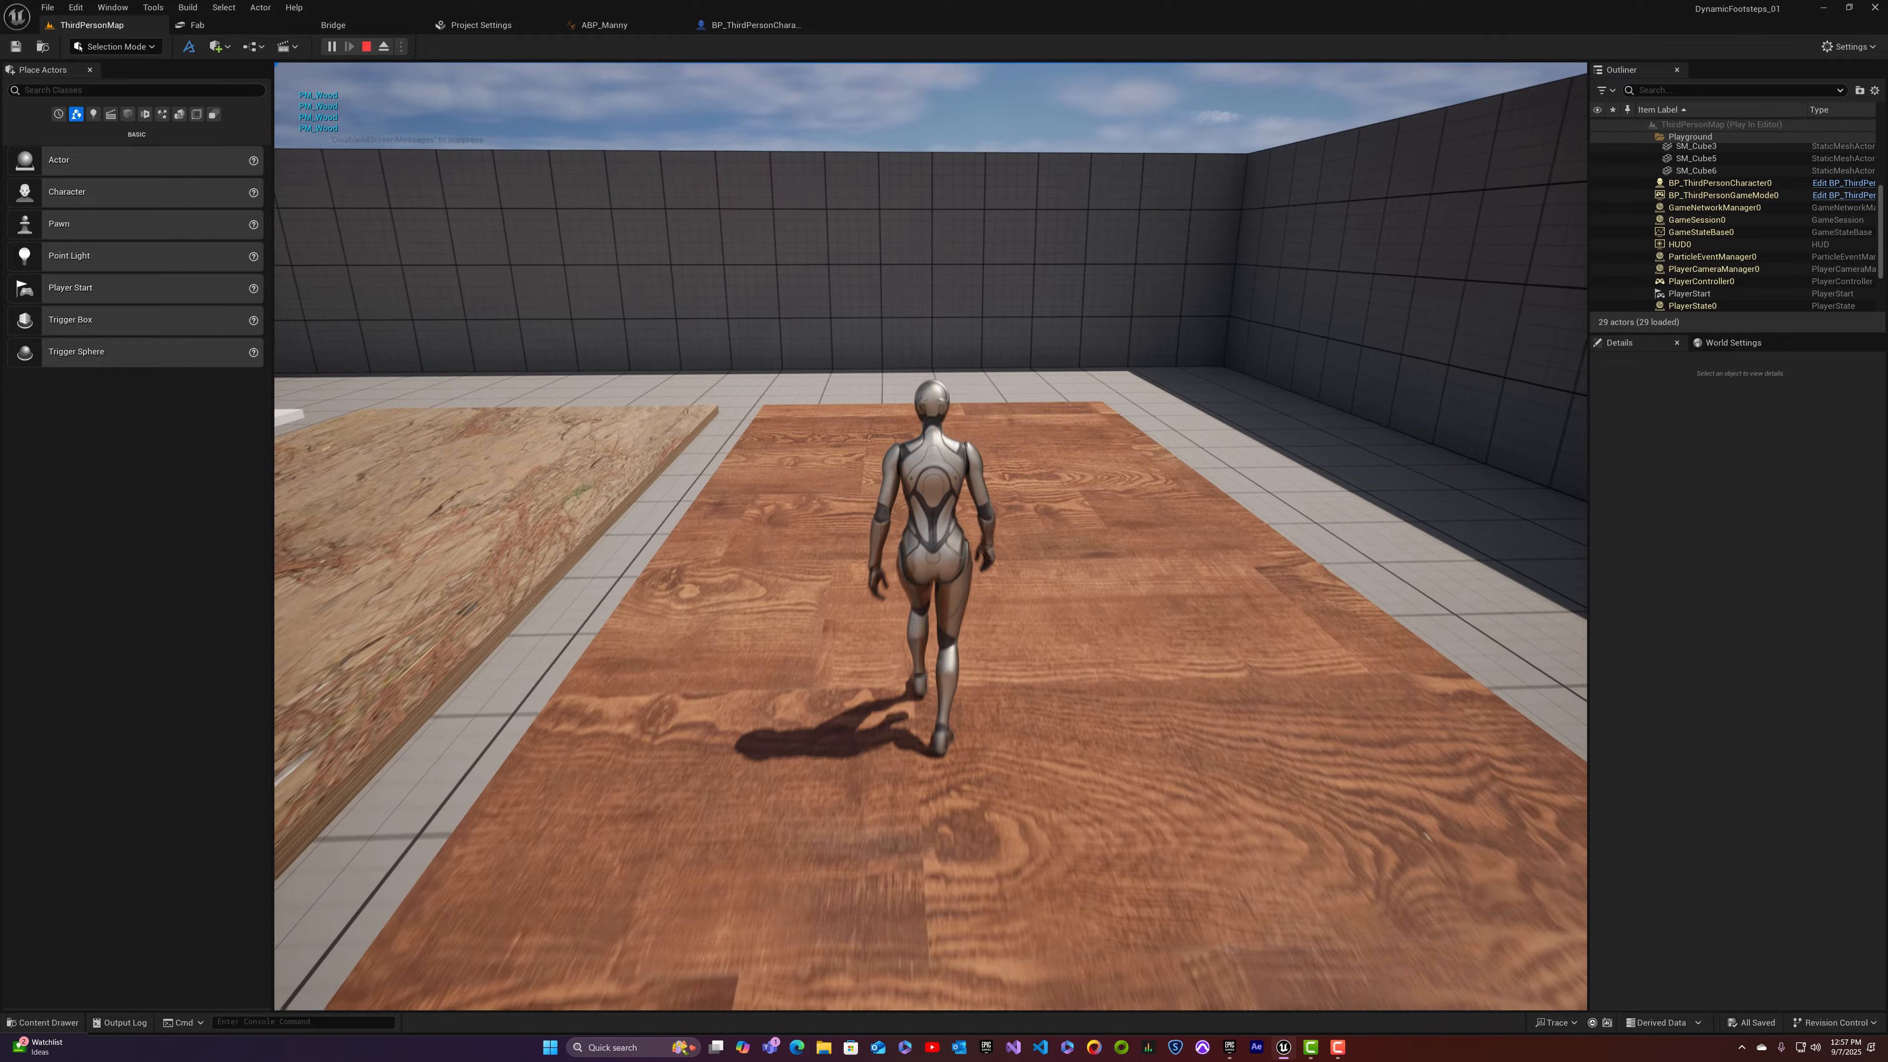
pyautogui.press('w')
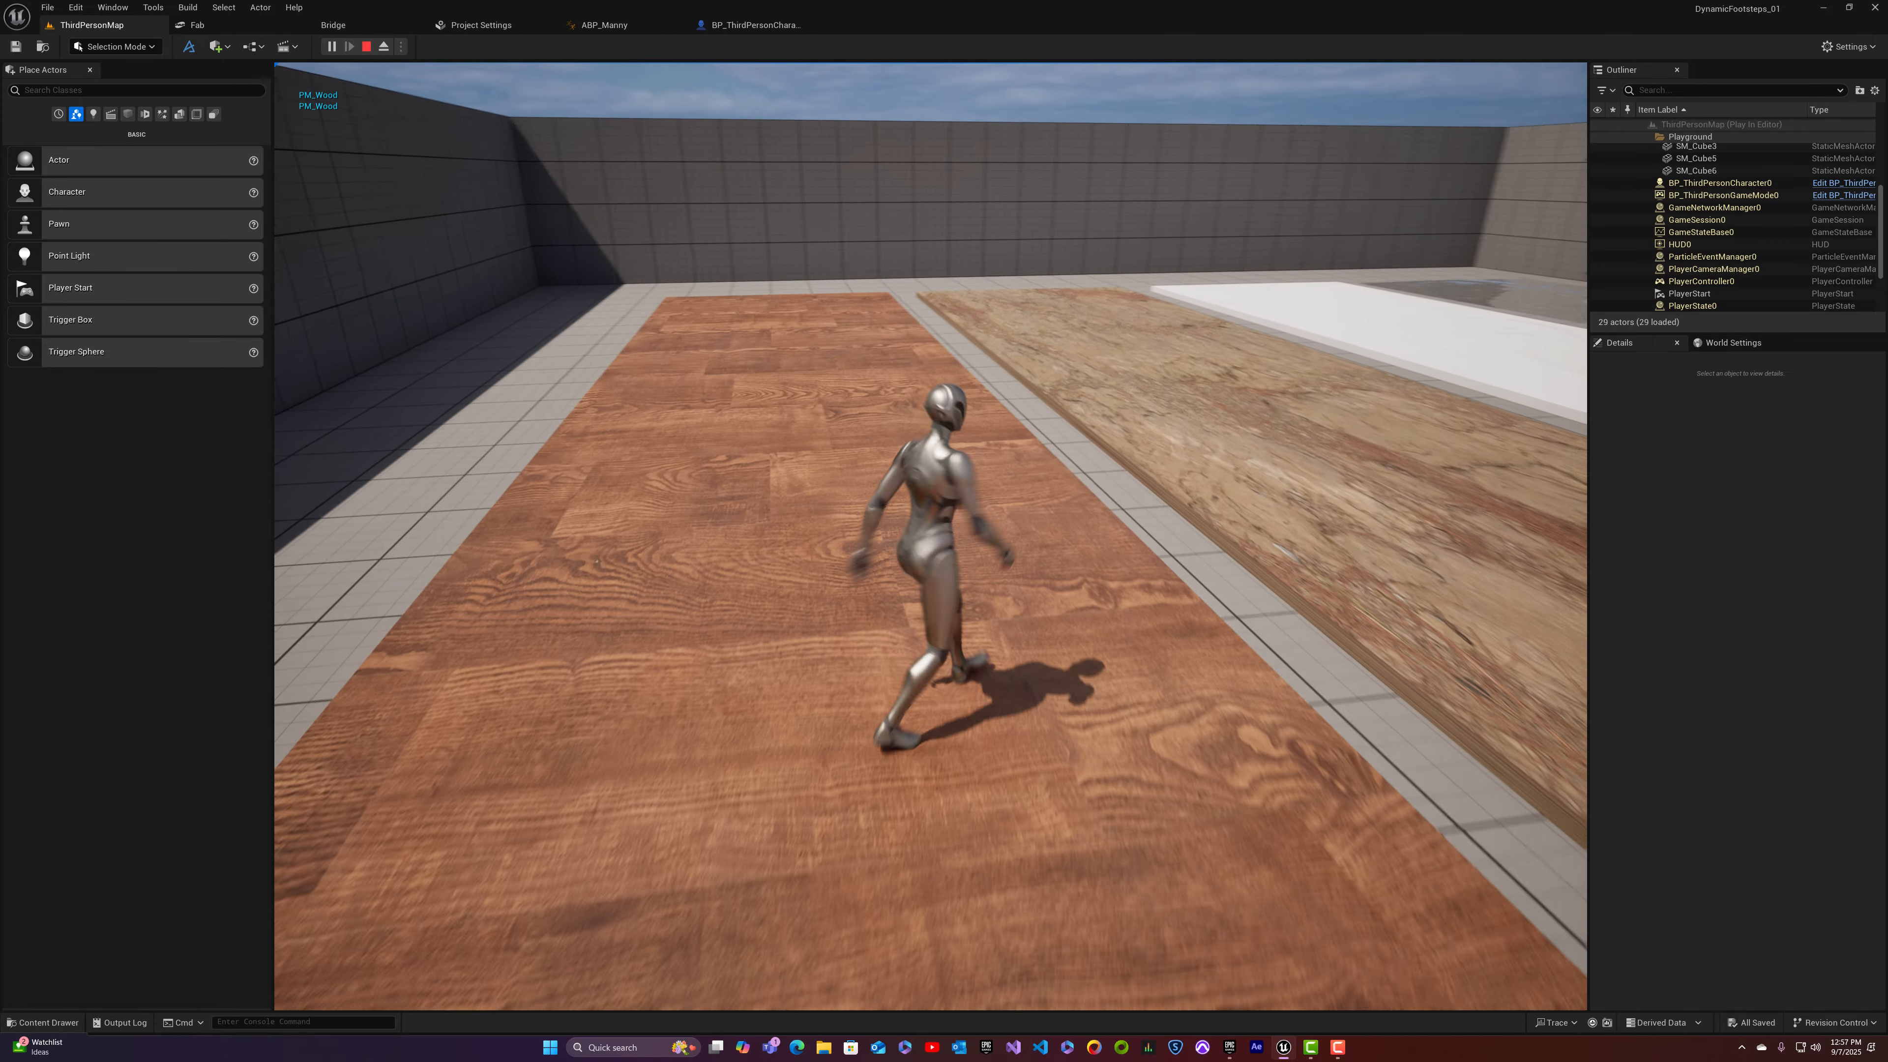
pyautogui.press('w')
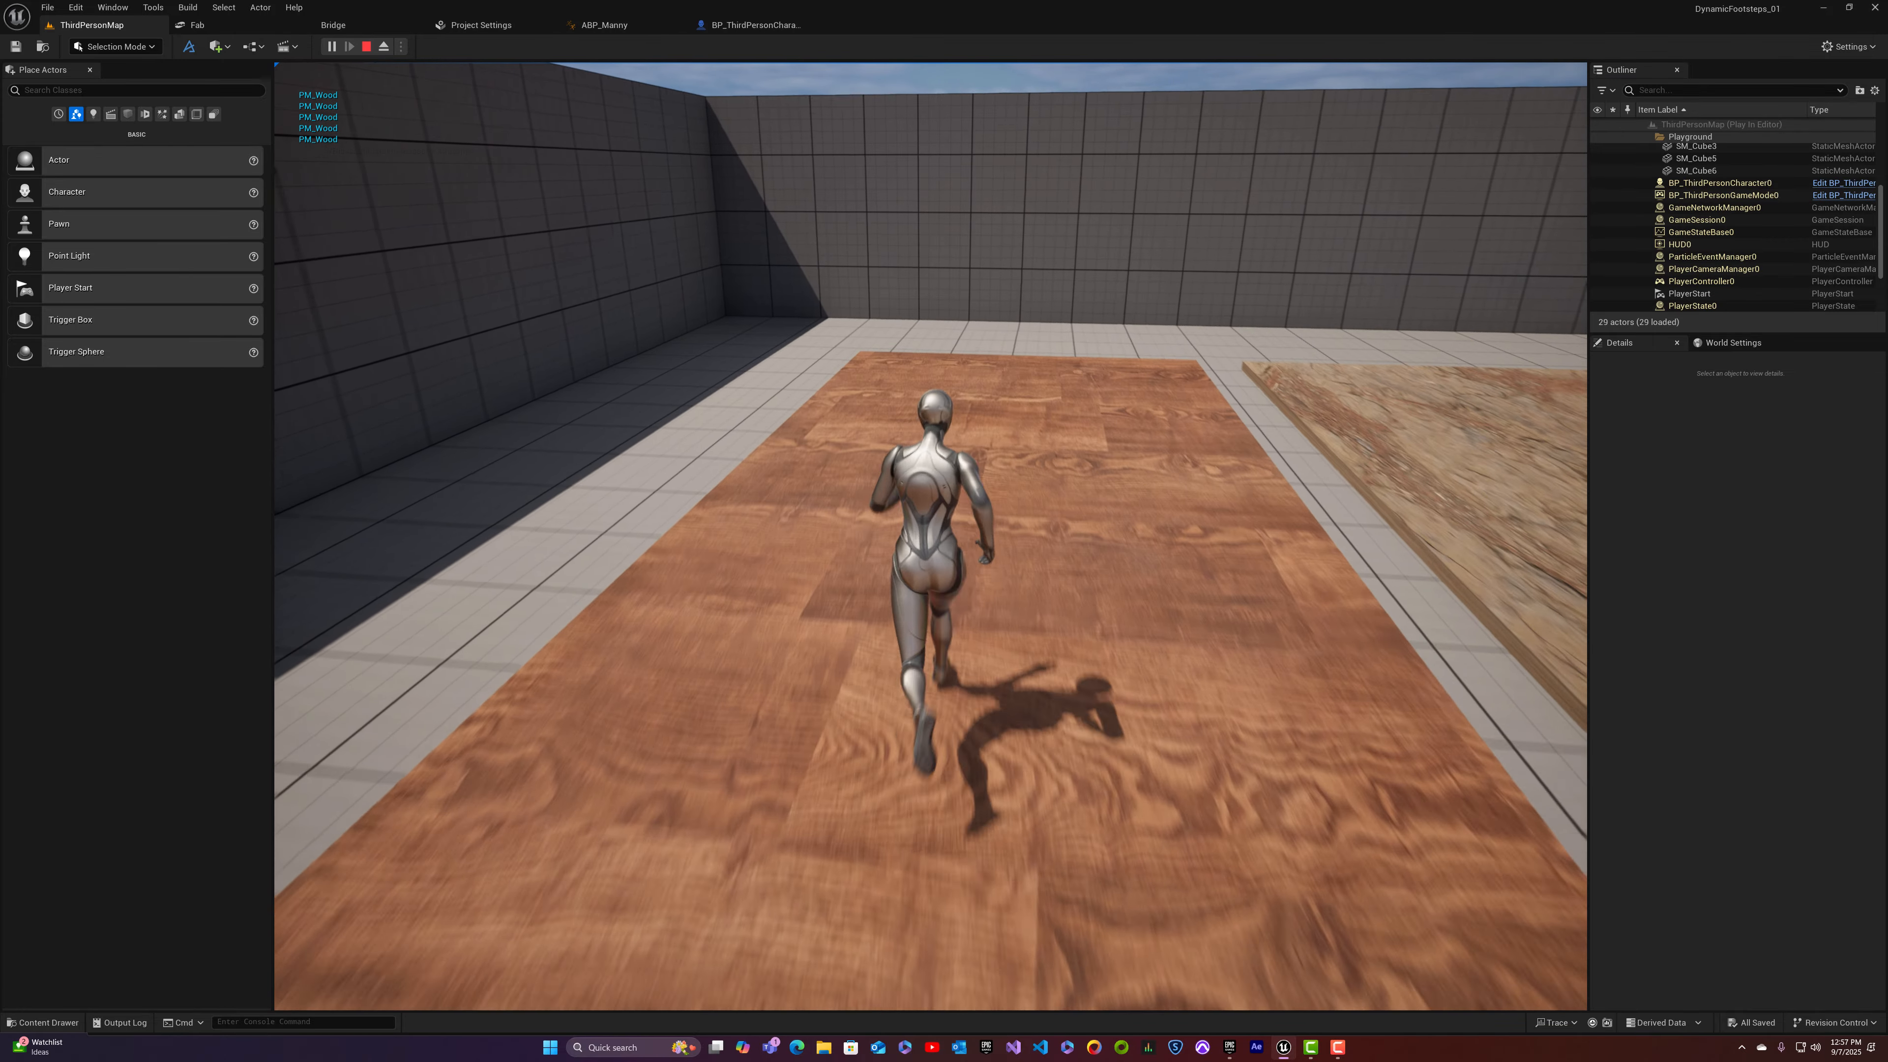
pyautogui.press('w')
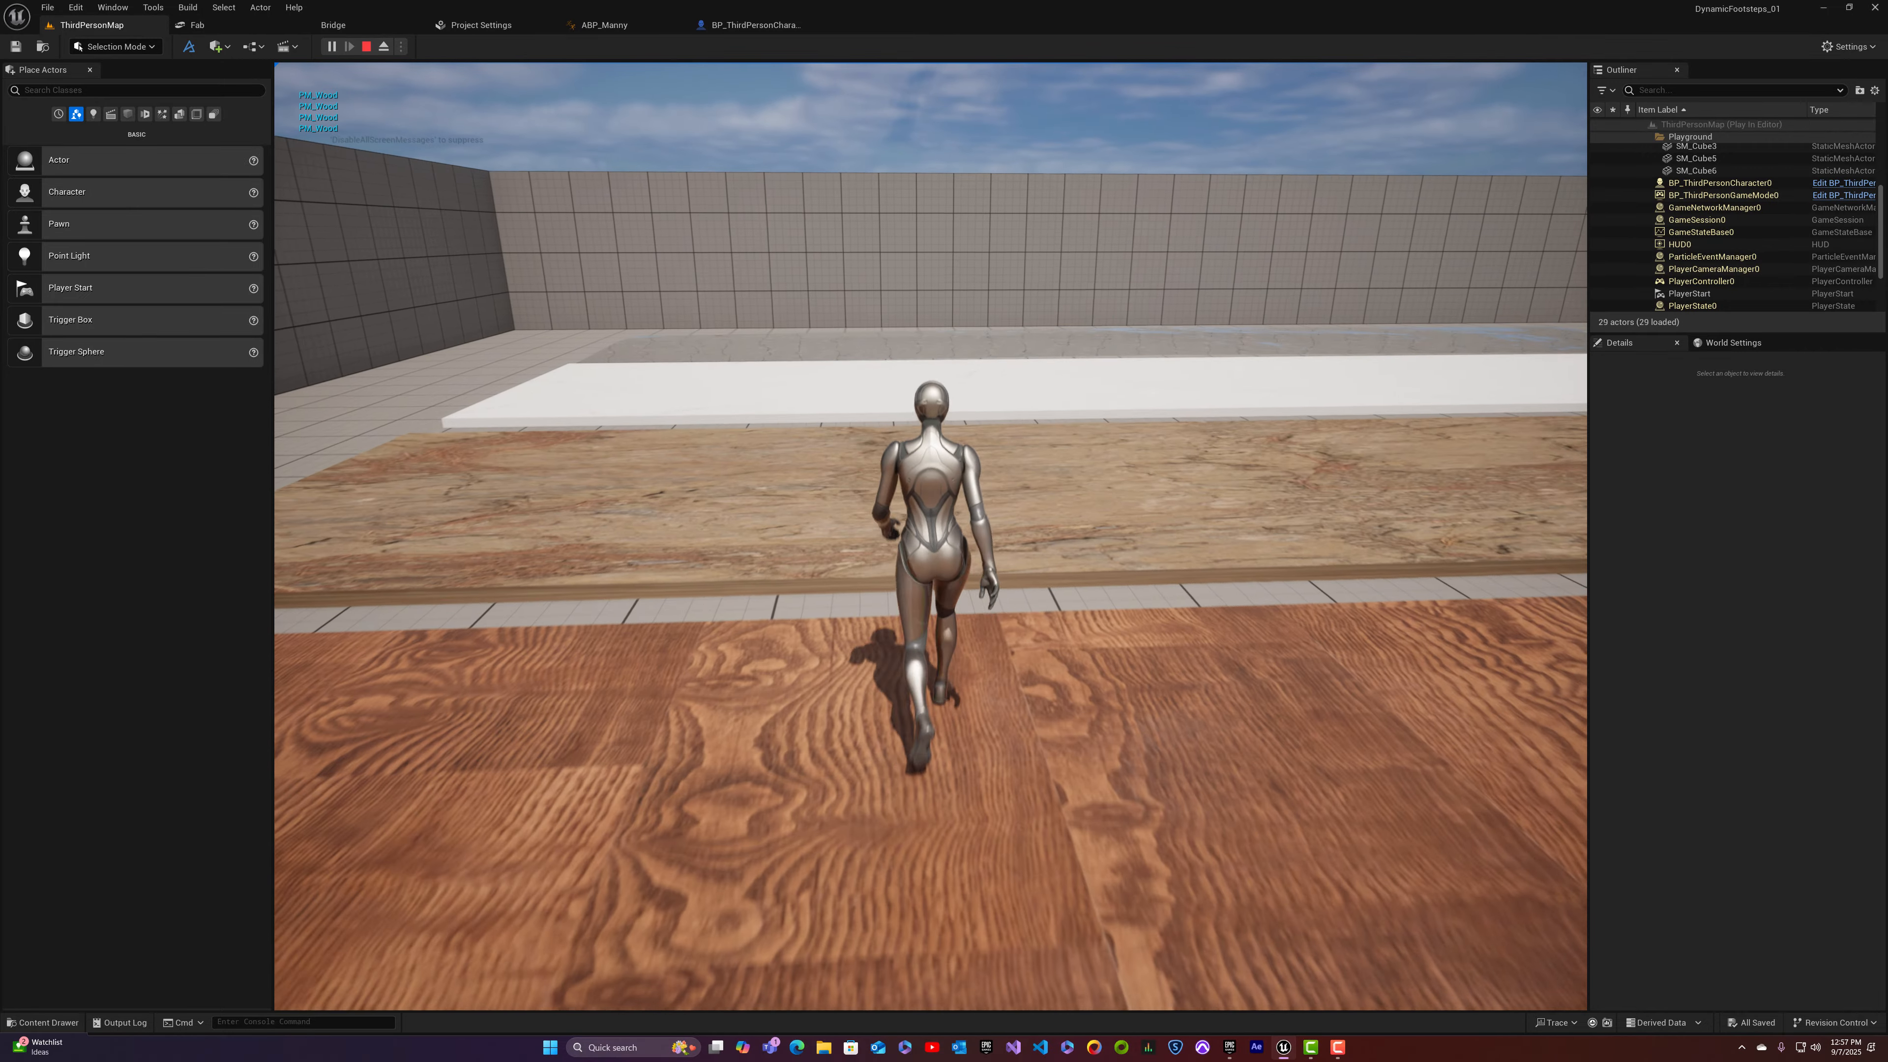
pyautogui.press('w')
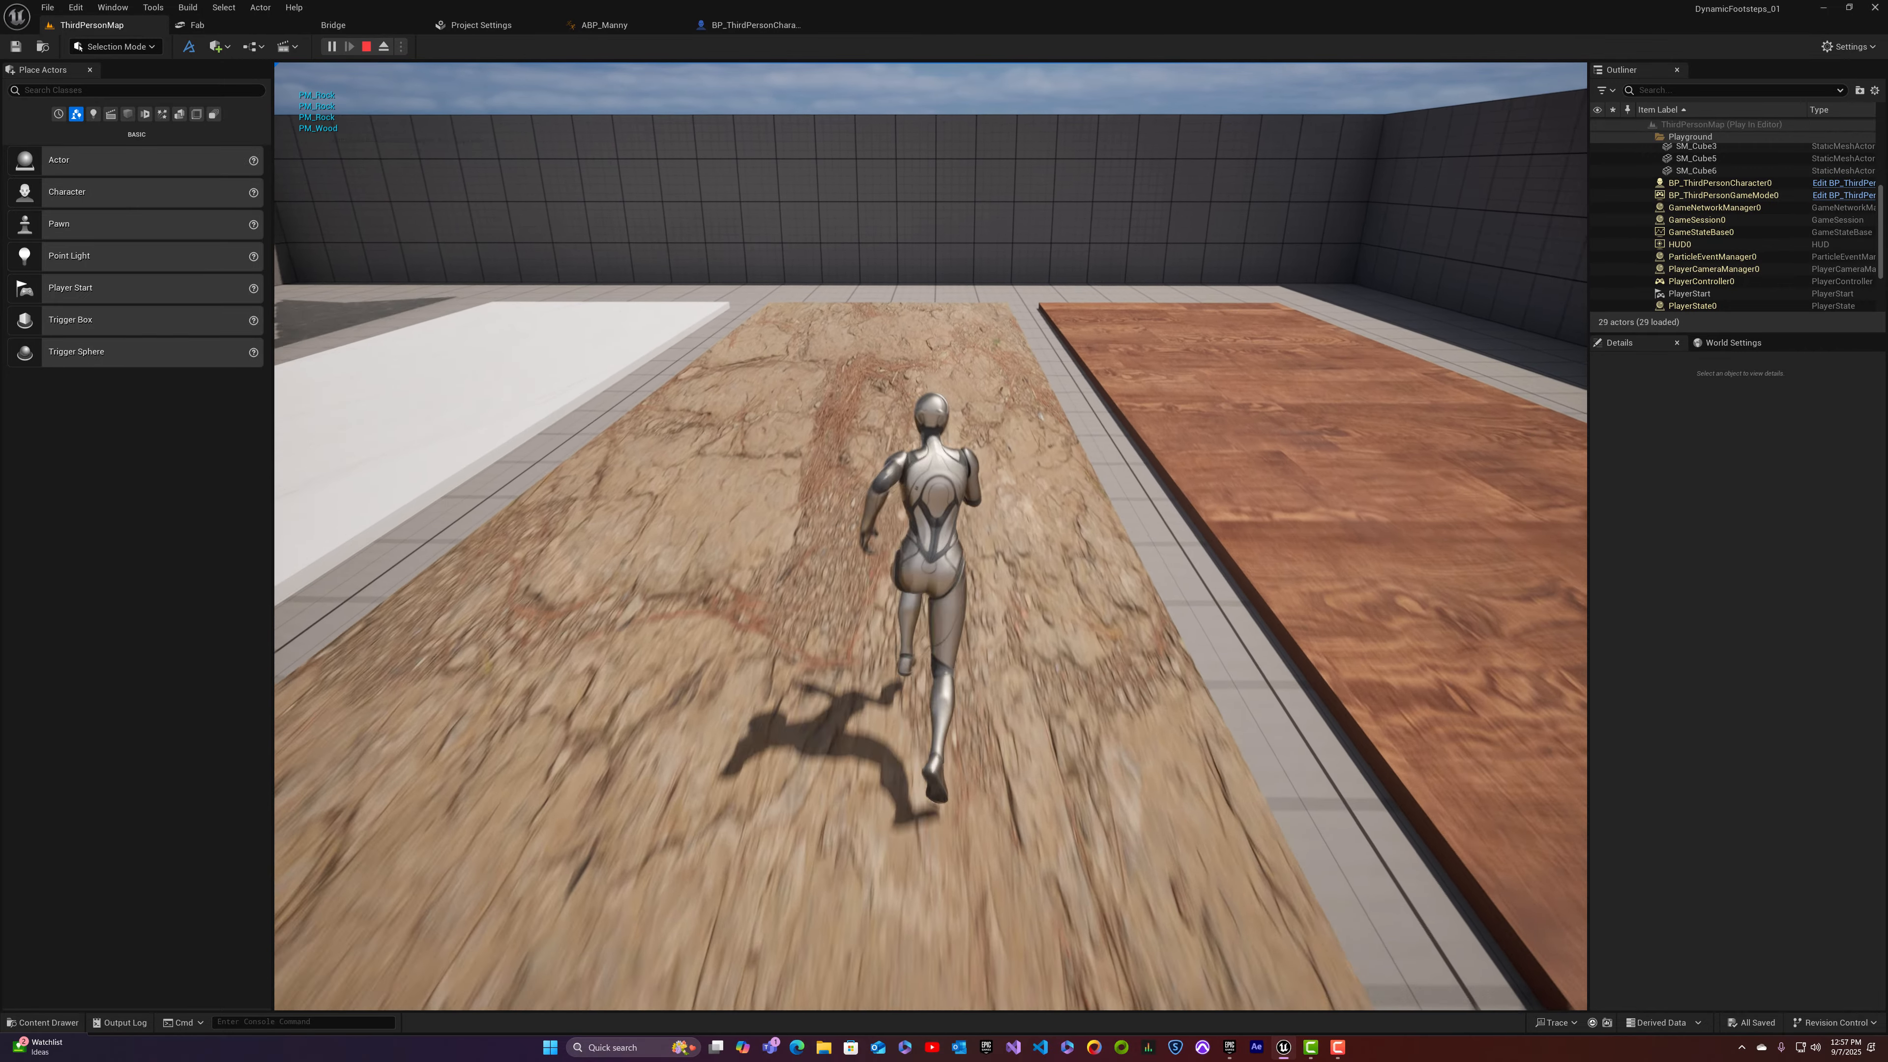
pyautogui.press('w')
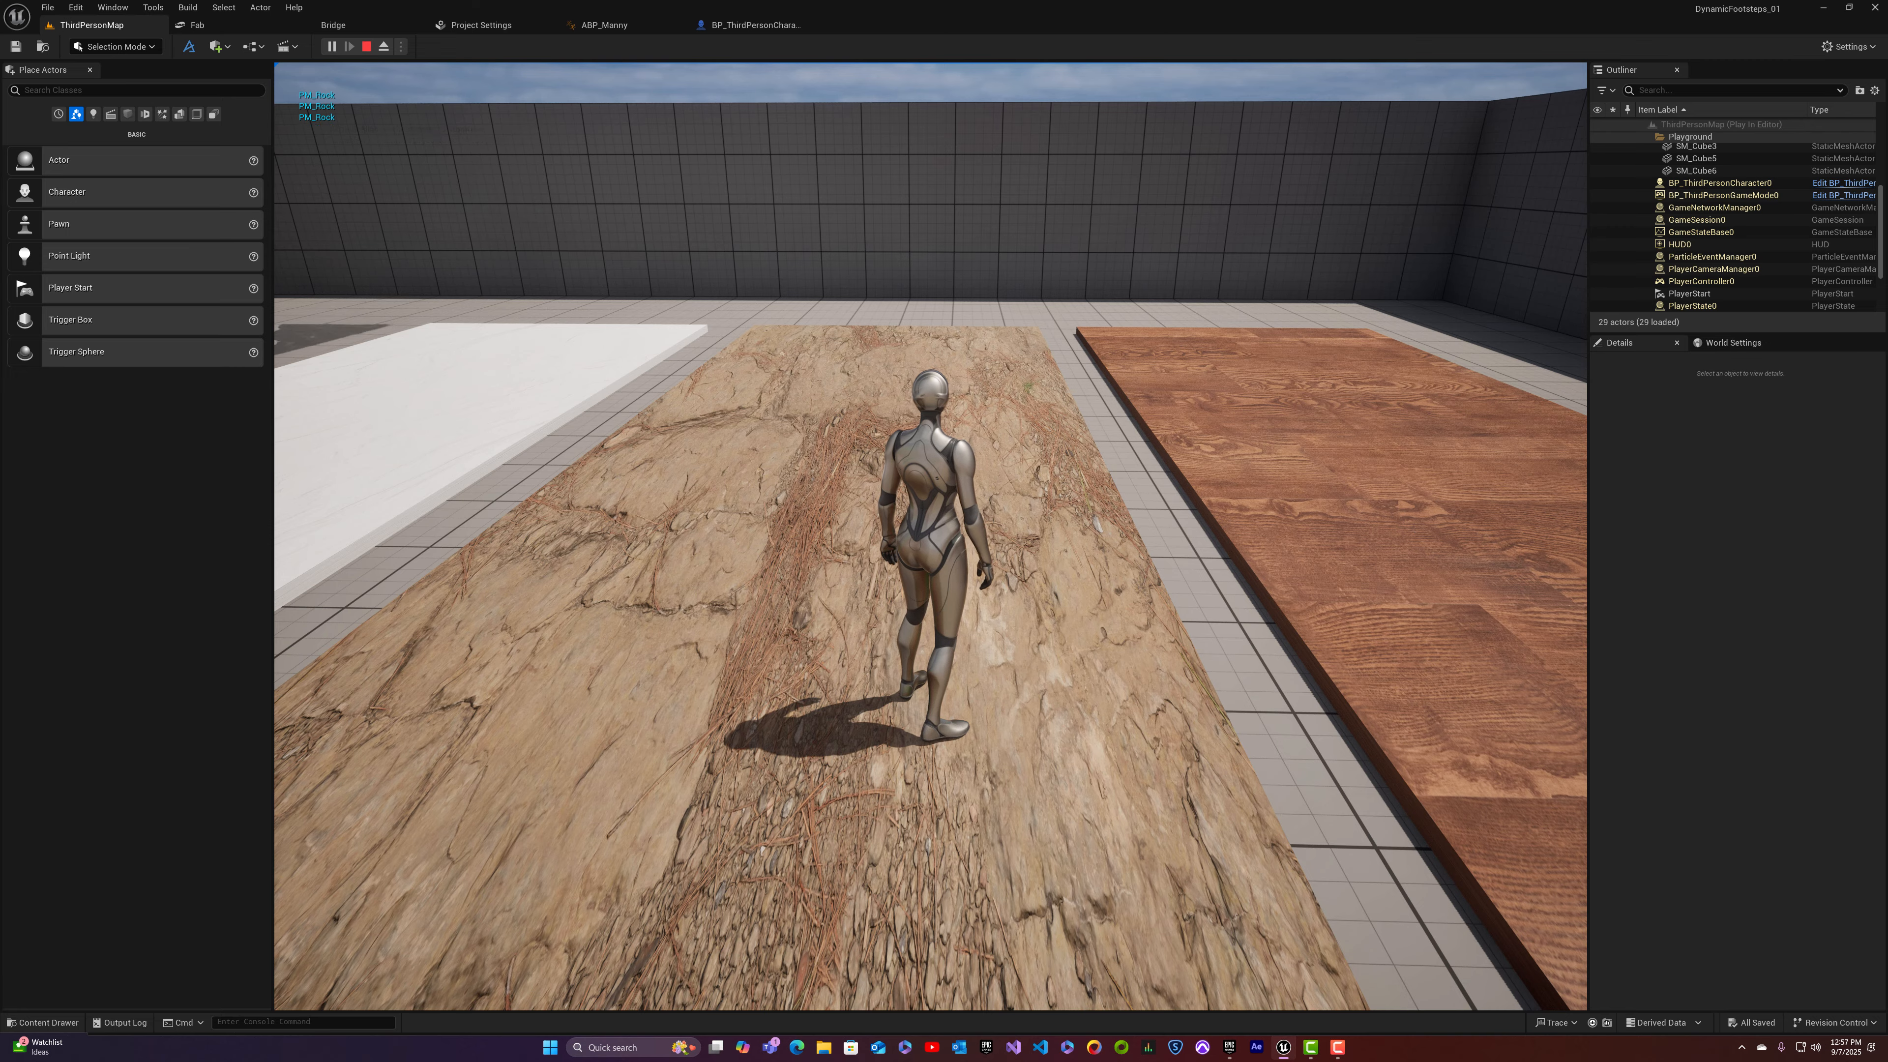
pyautogui.press('Escape')
# Step: Create a new folder named Metasounds in the project's root Content folder
pyautogui.hotkey('ctrl', 'space')
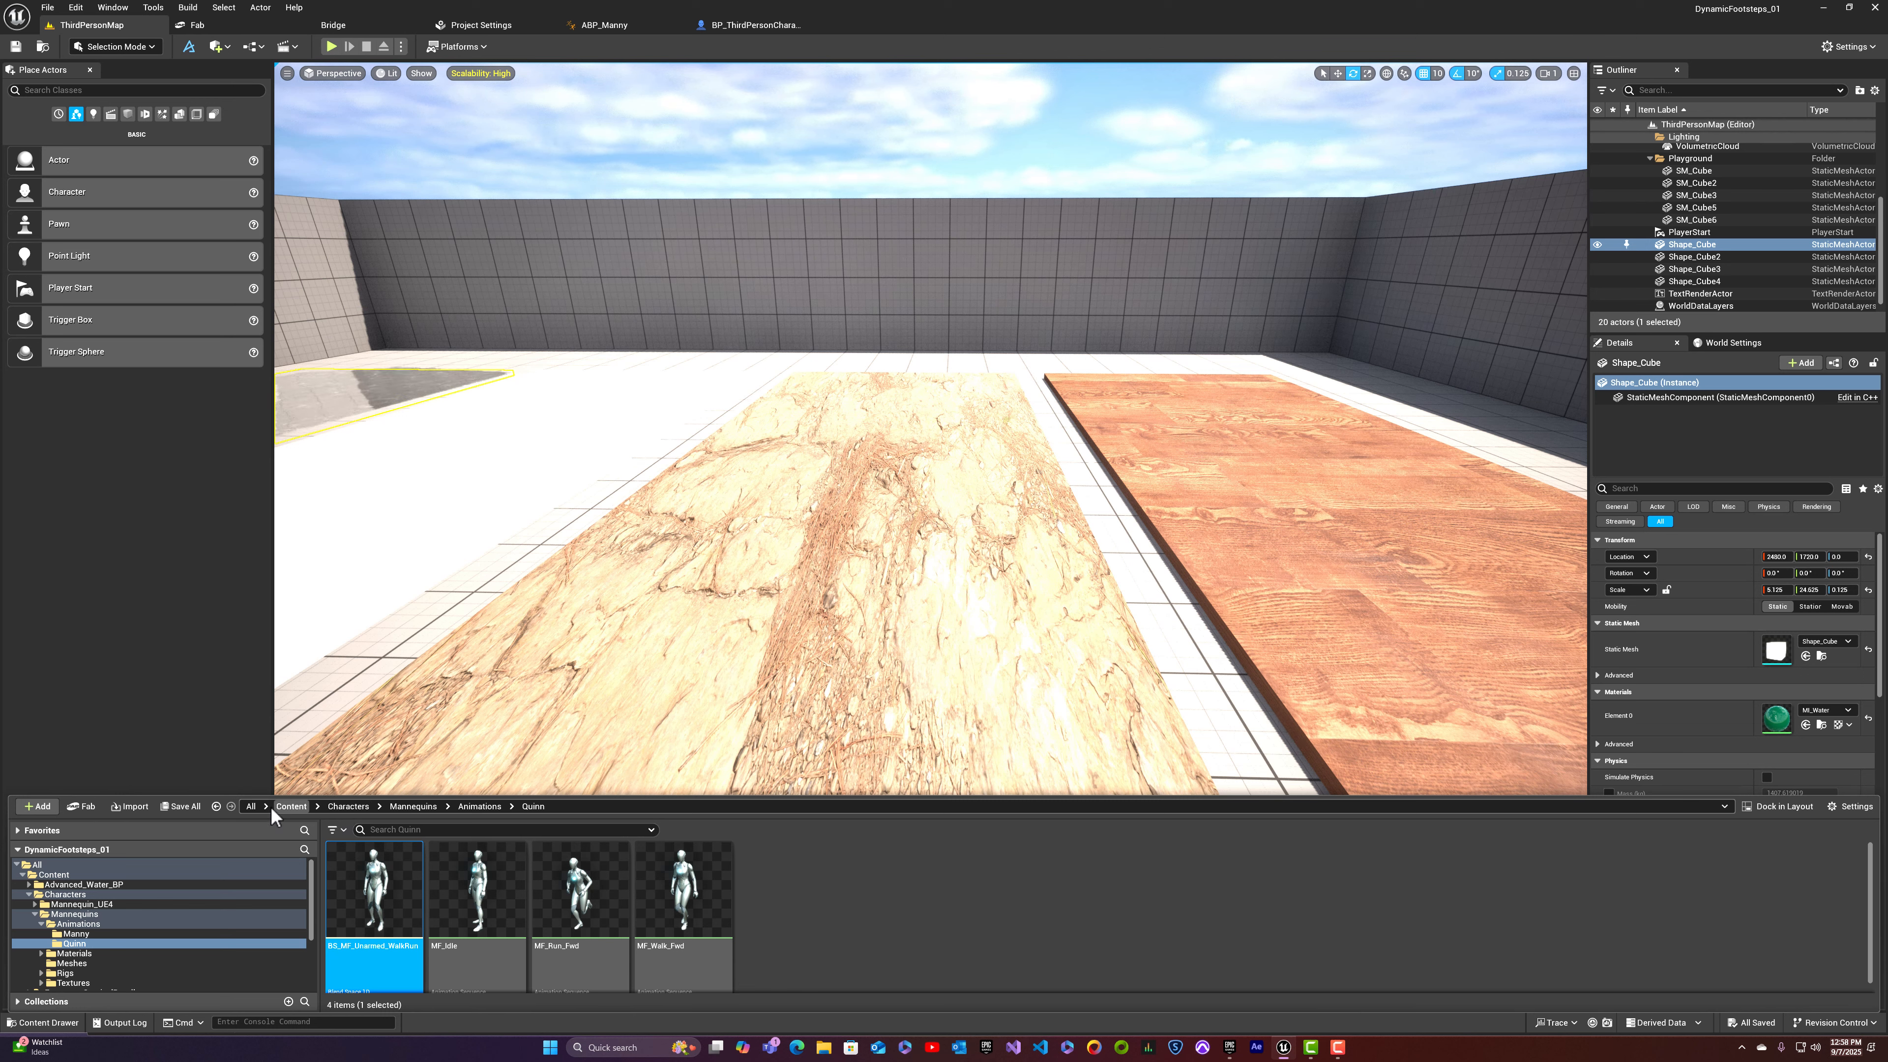
pyautogui.click(291, 807)
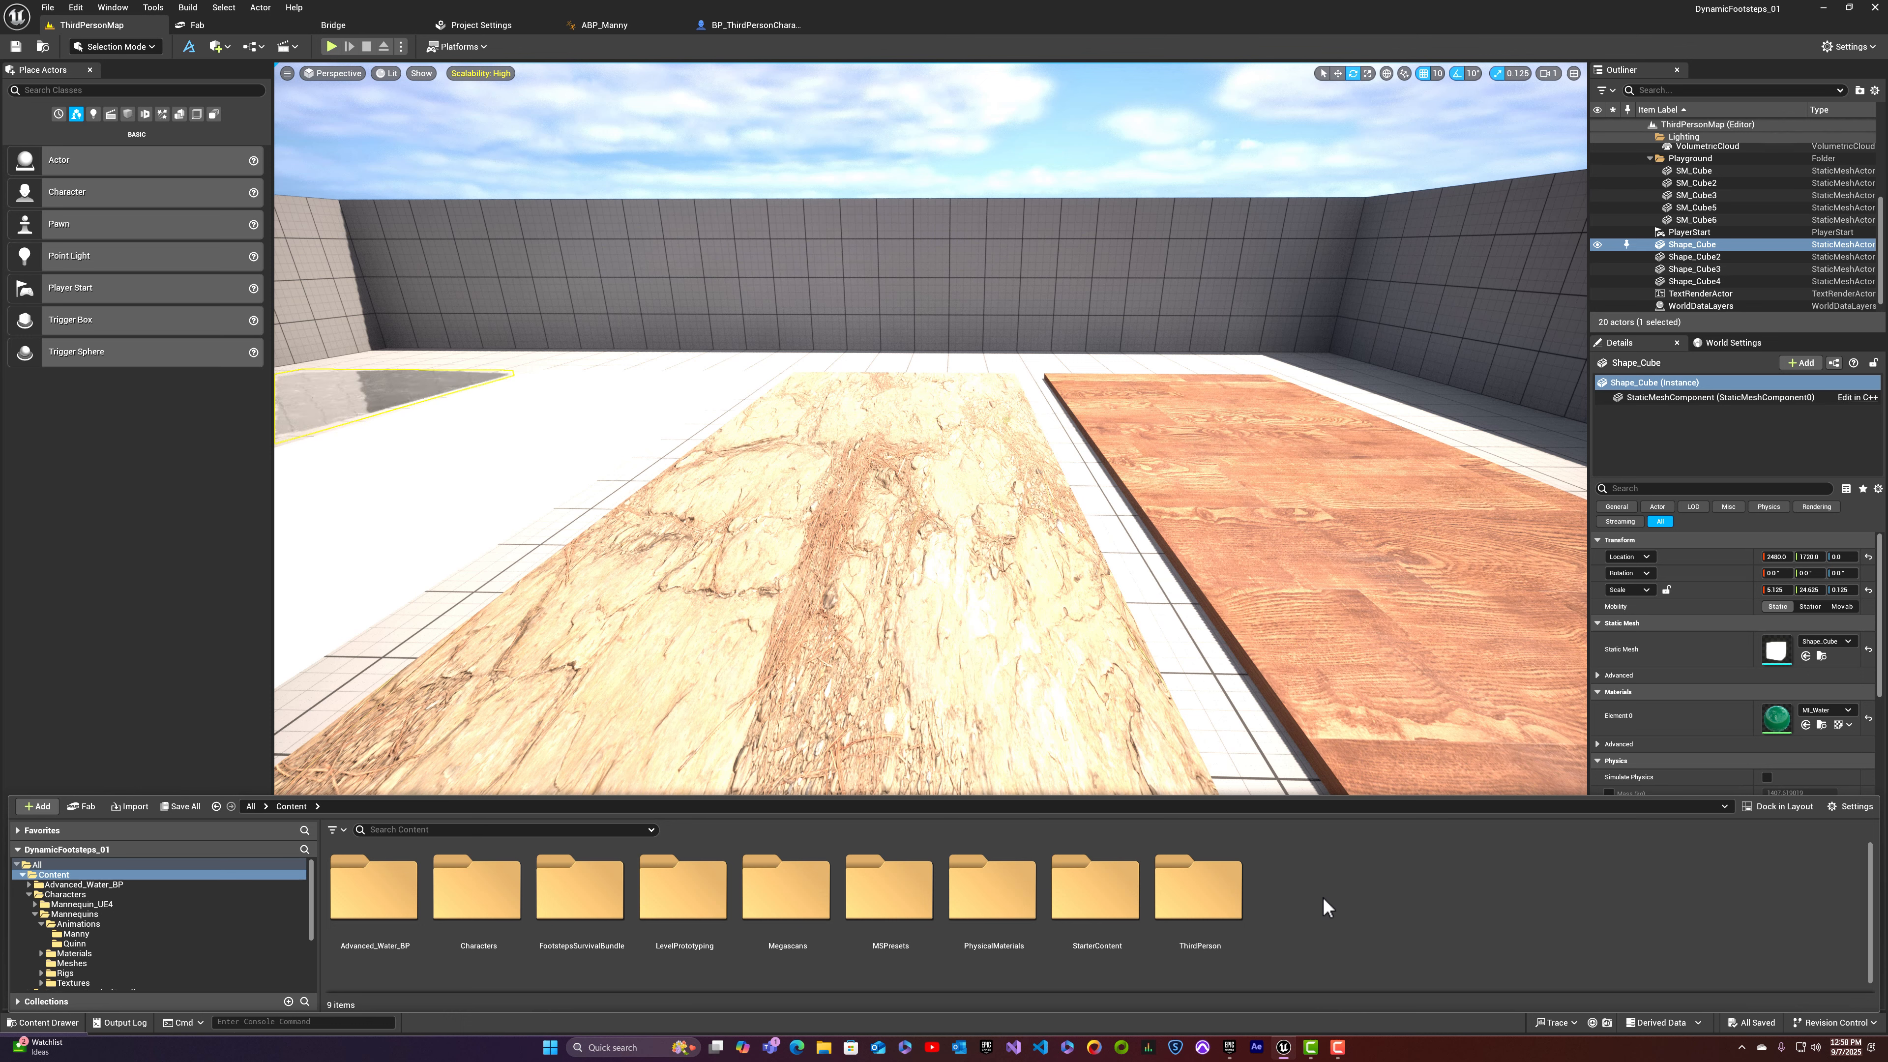
pyautogui.rightClick(1358, 921)
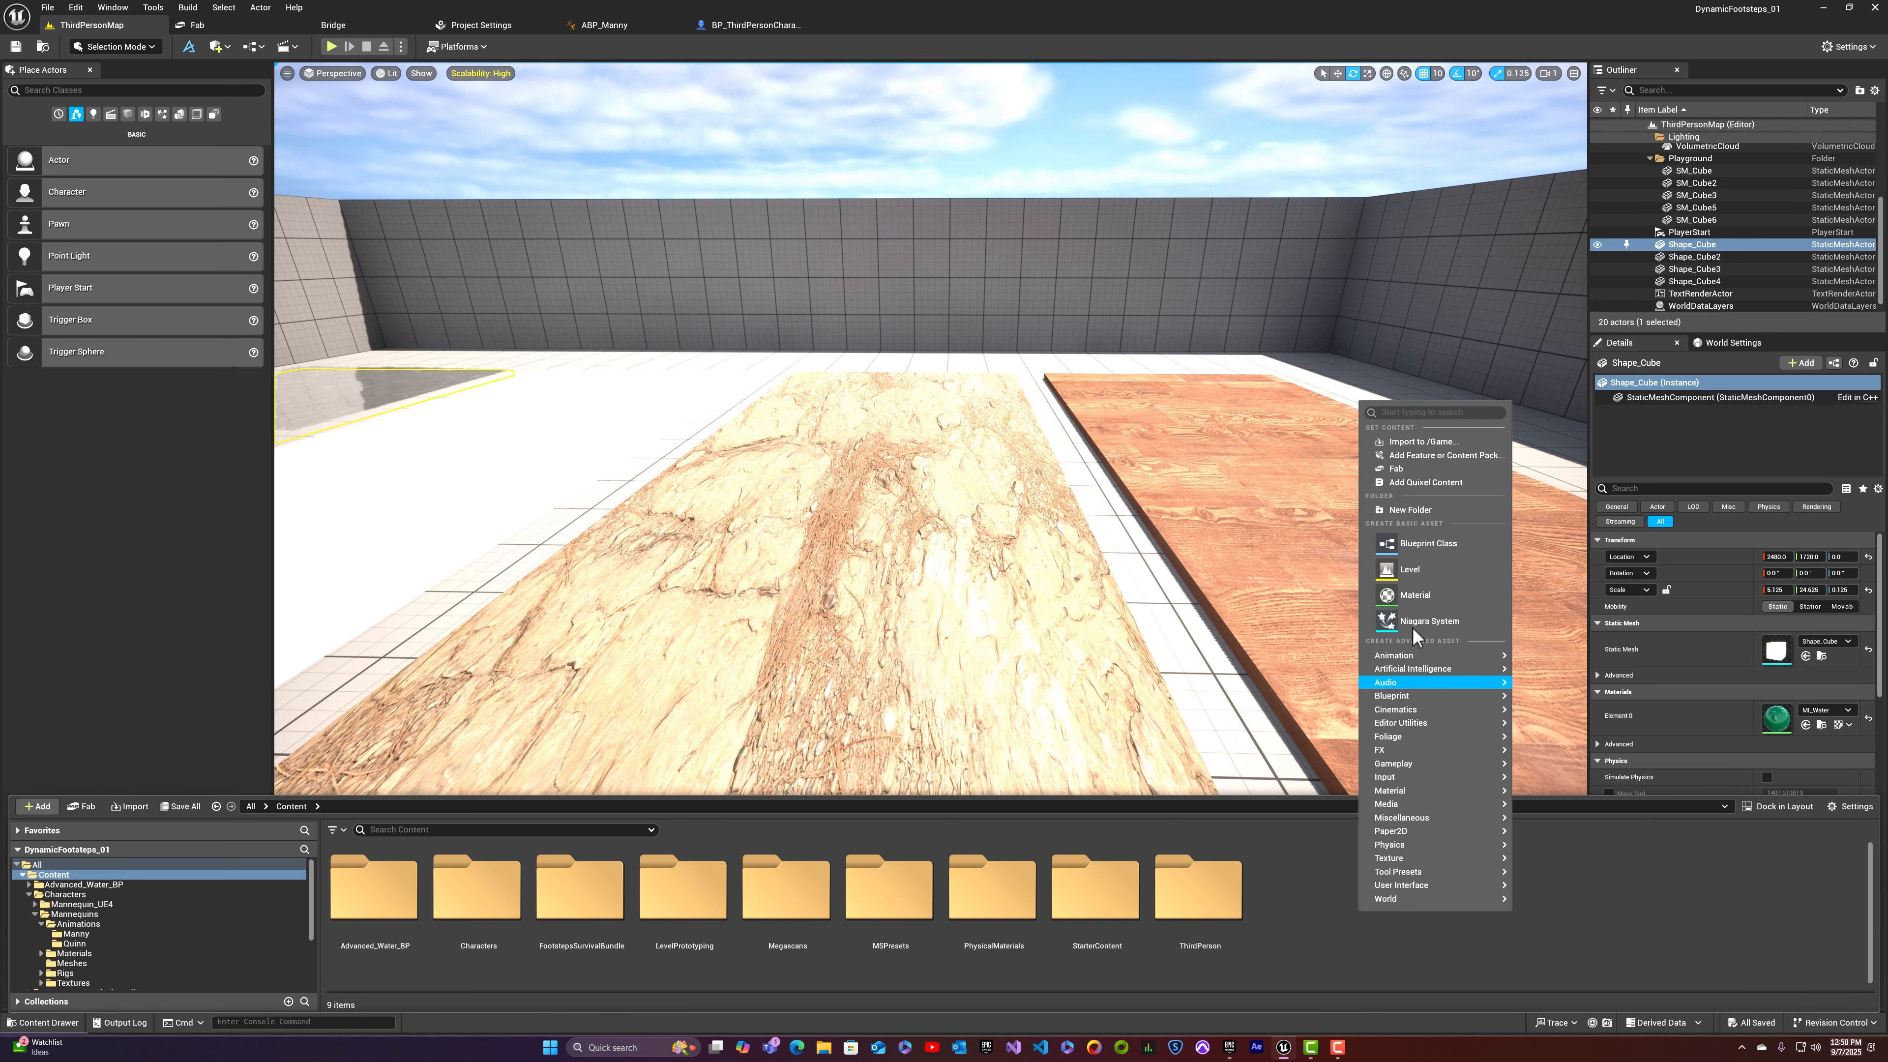
pyautogui.click(1409, 510)
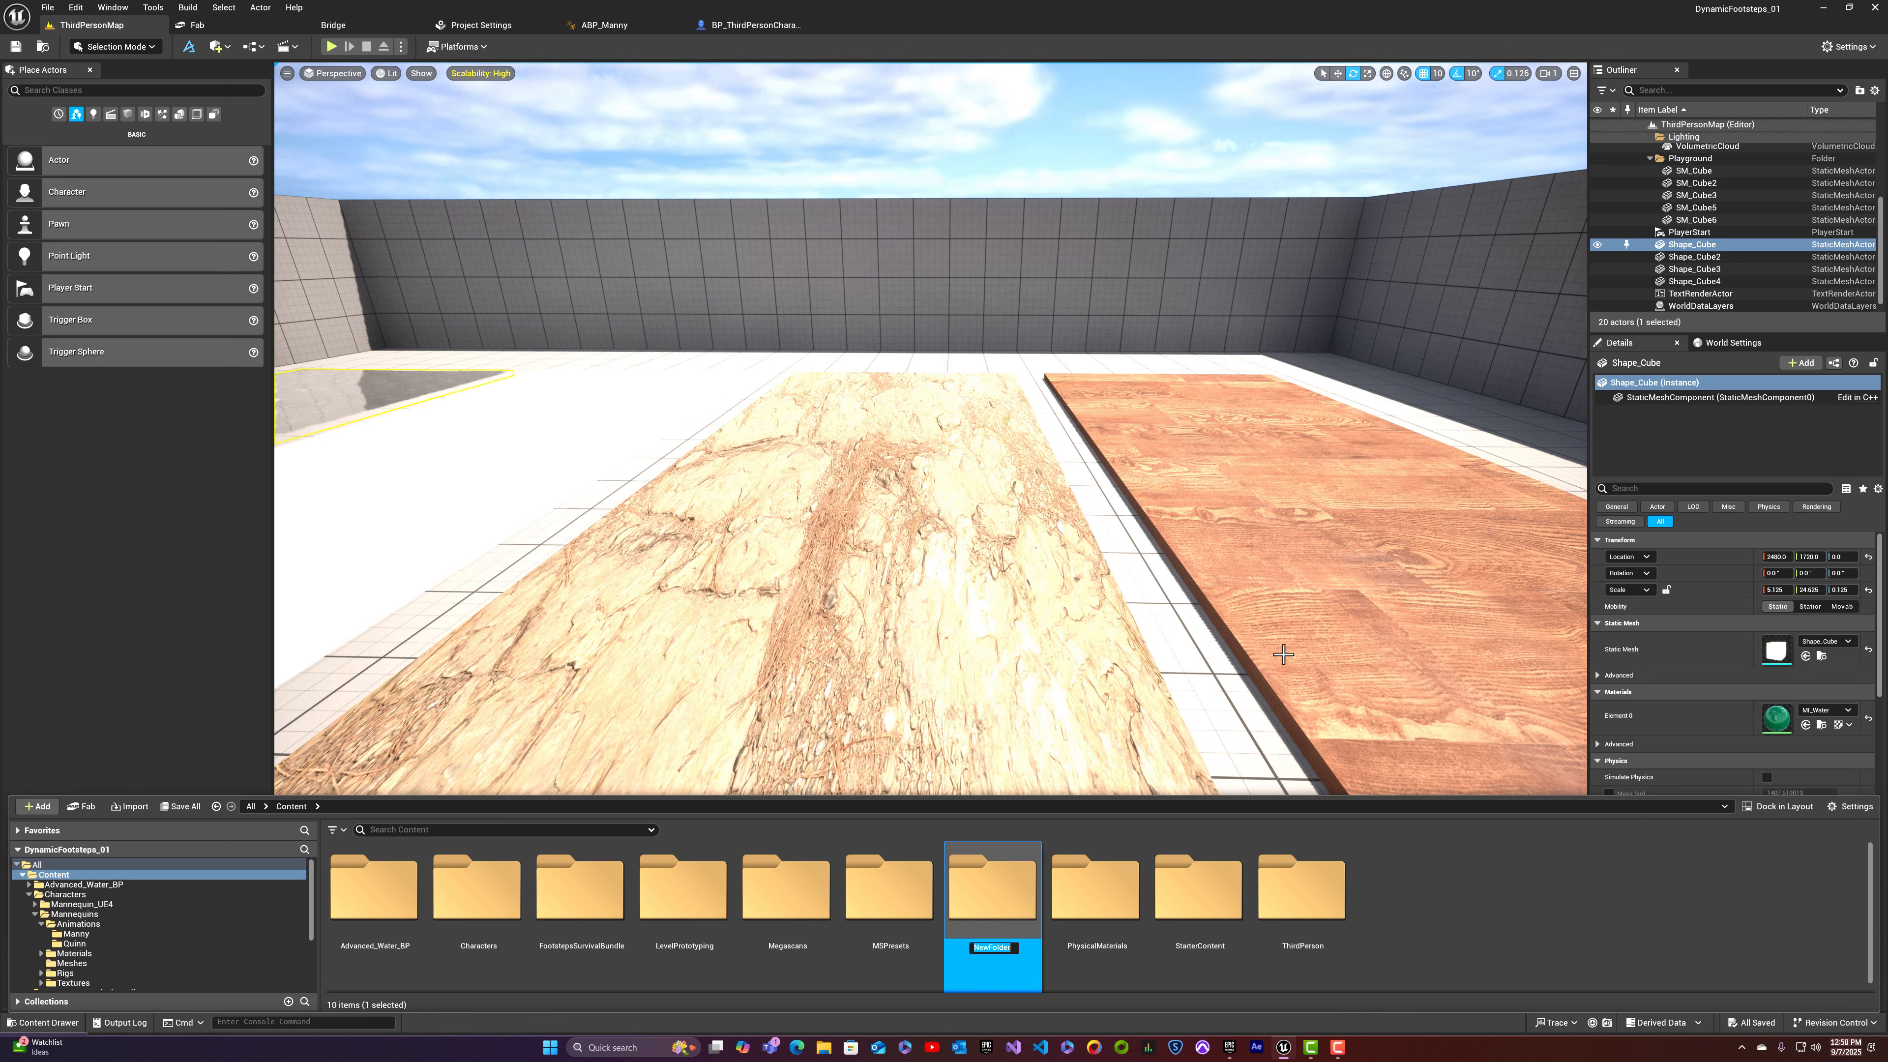
pyautogui.write('Metasounds')
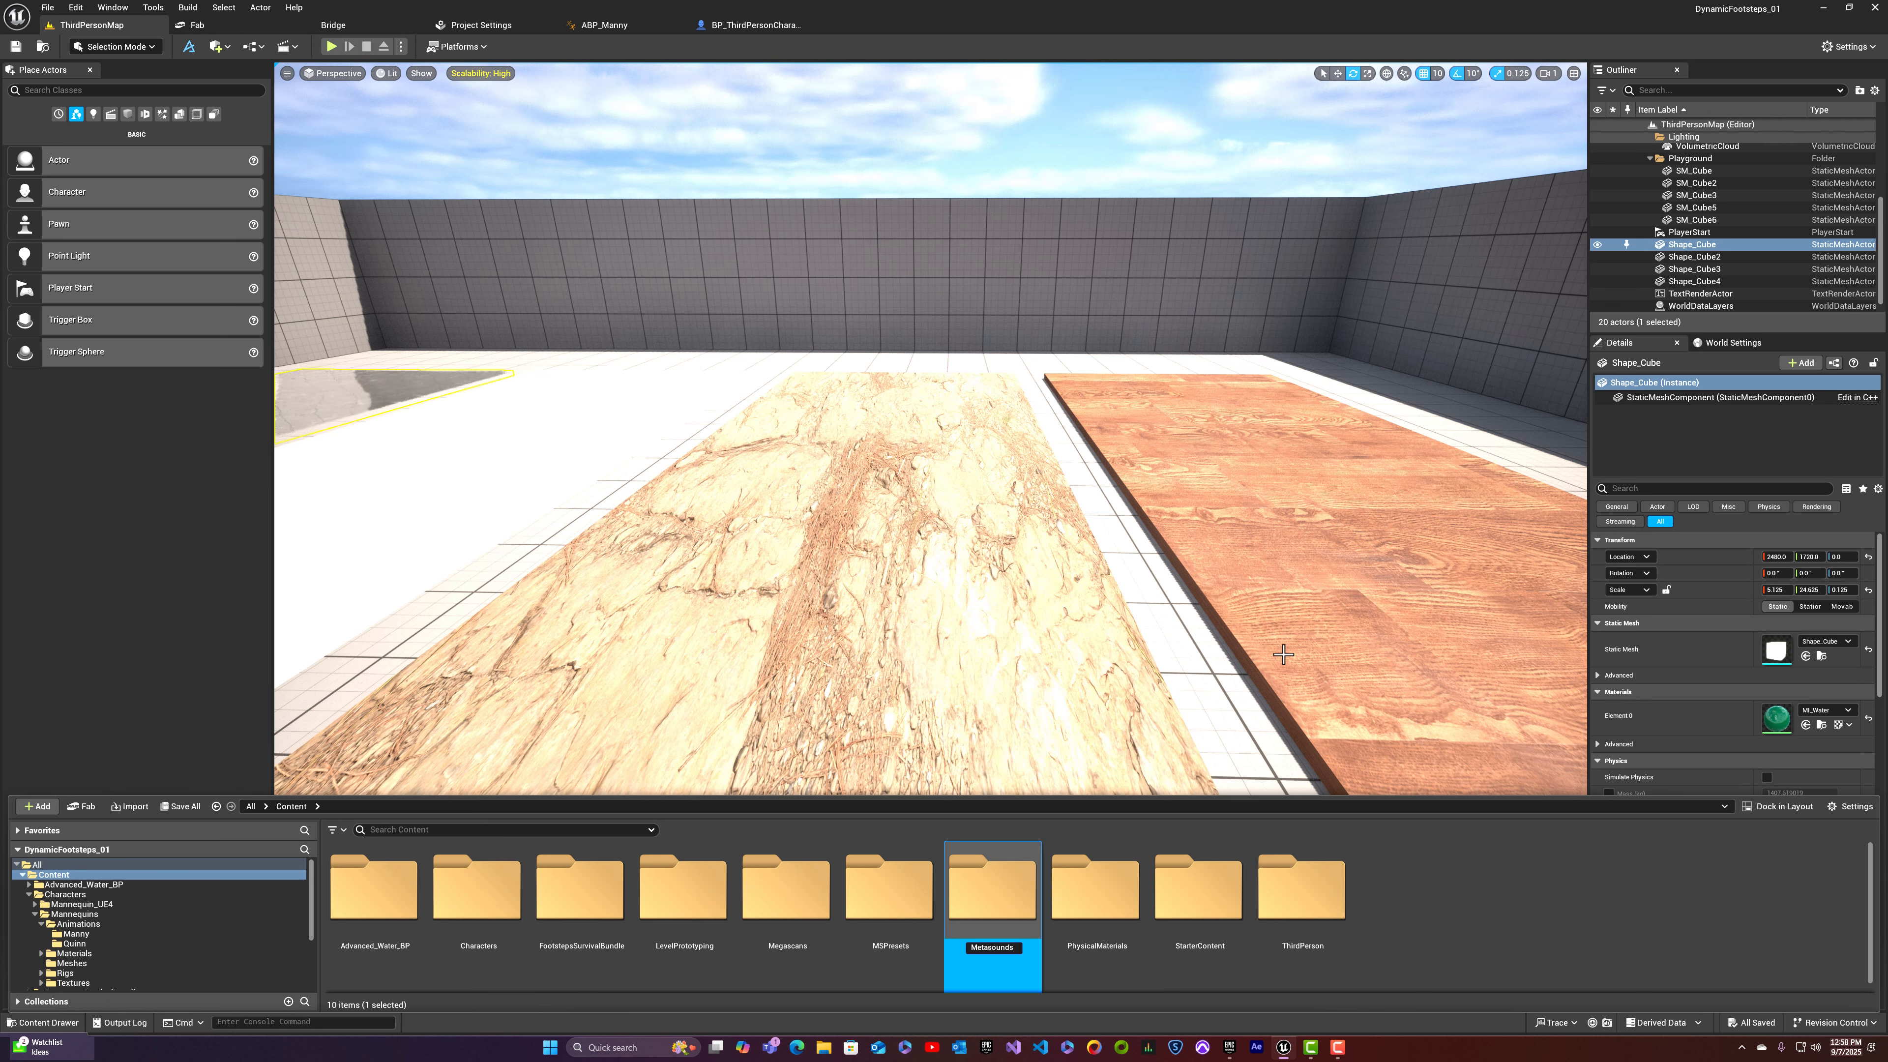
pyautogui.press('Return')
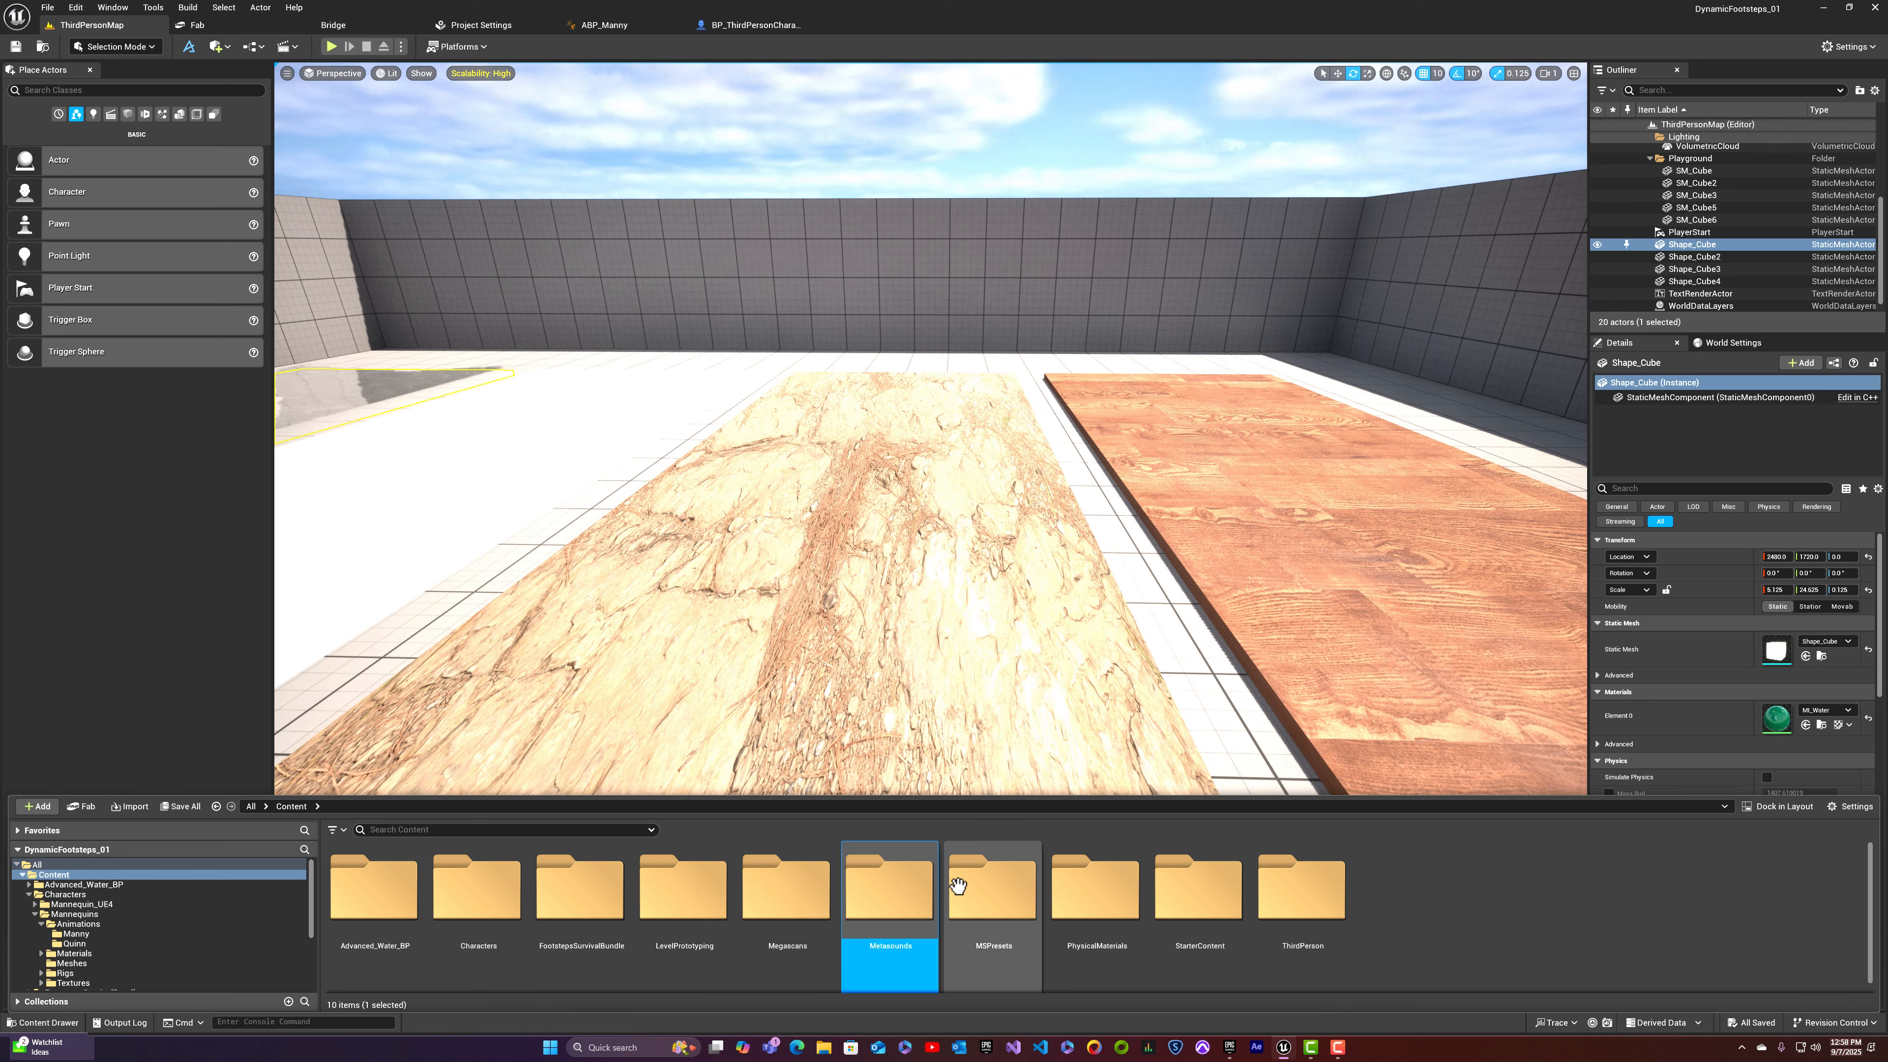
# Step: Create a subfolder named Footsteps inside the Metasounds folder
pyautogui.doubleClick(892, 889)
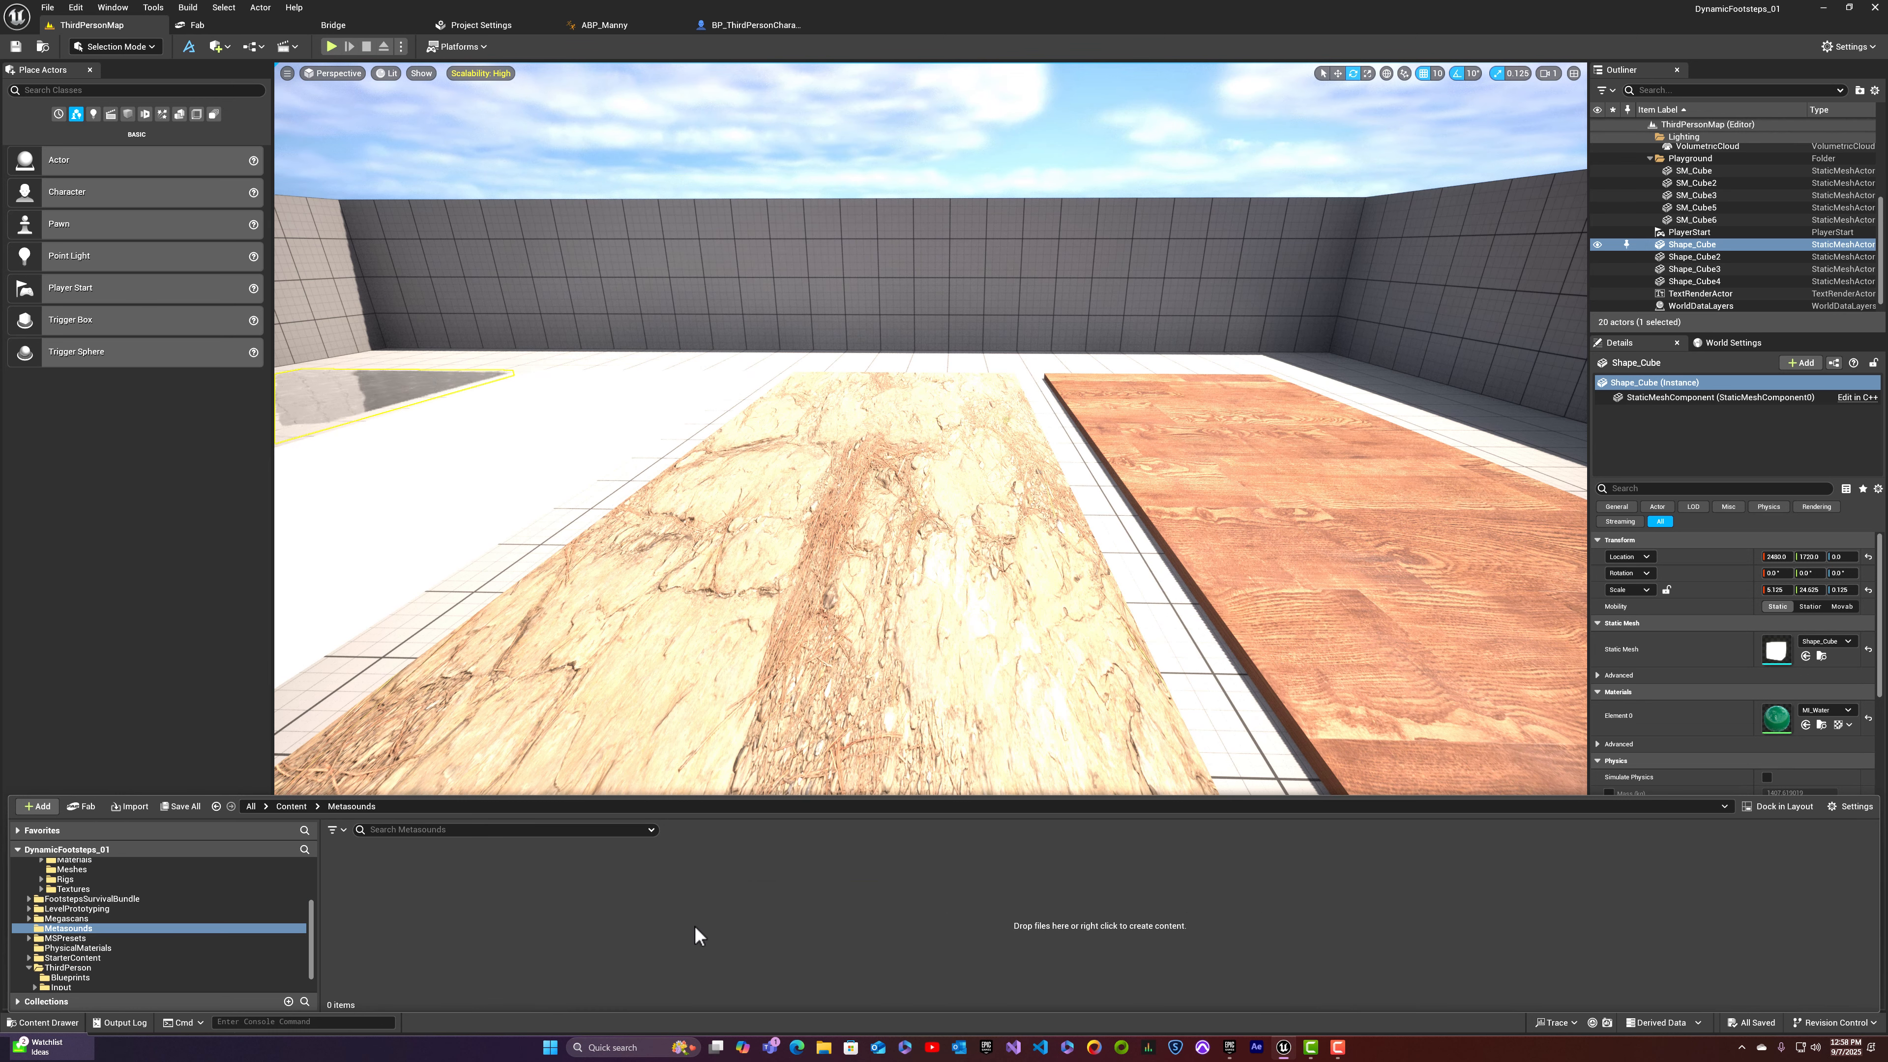
pyautogui.rightClick(363, 939)
pyautogui.click(414, 527)
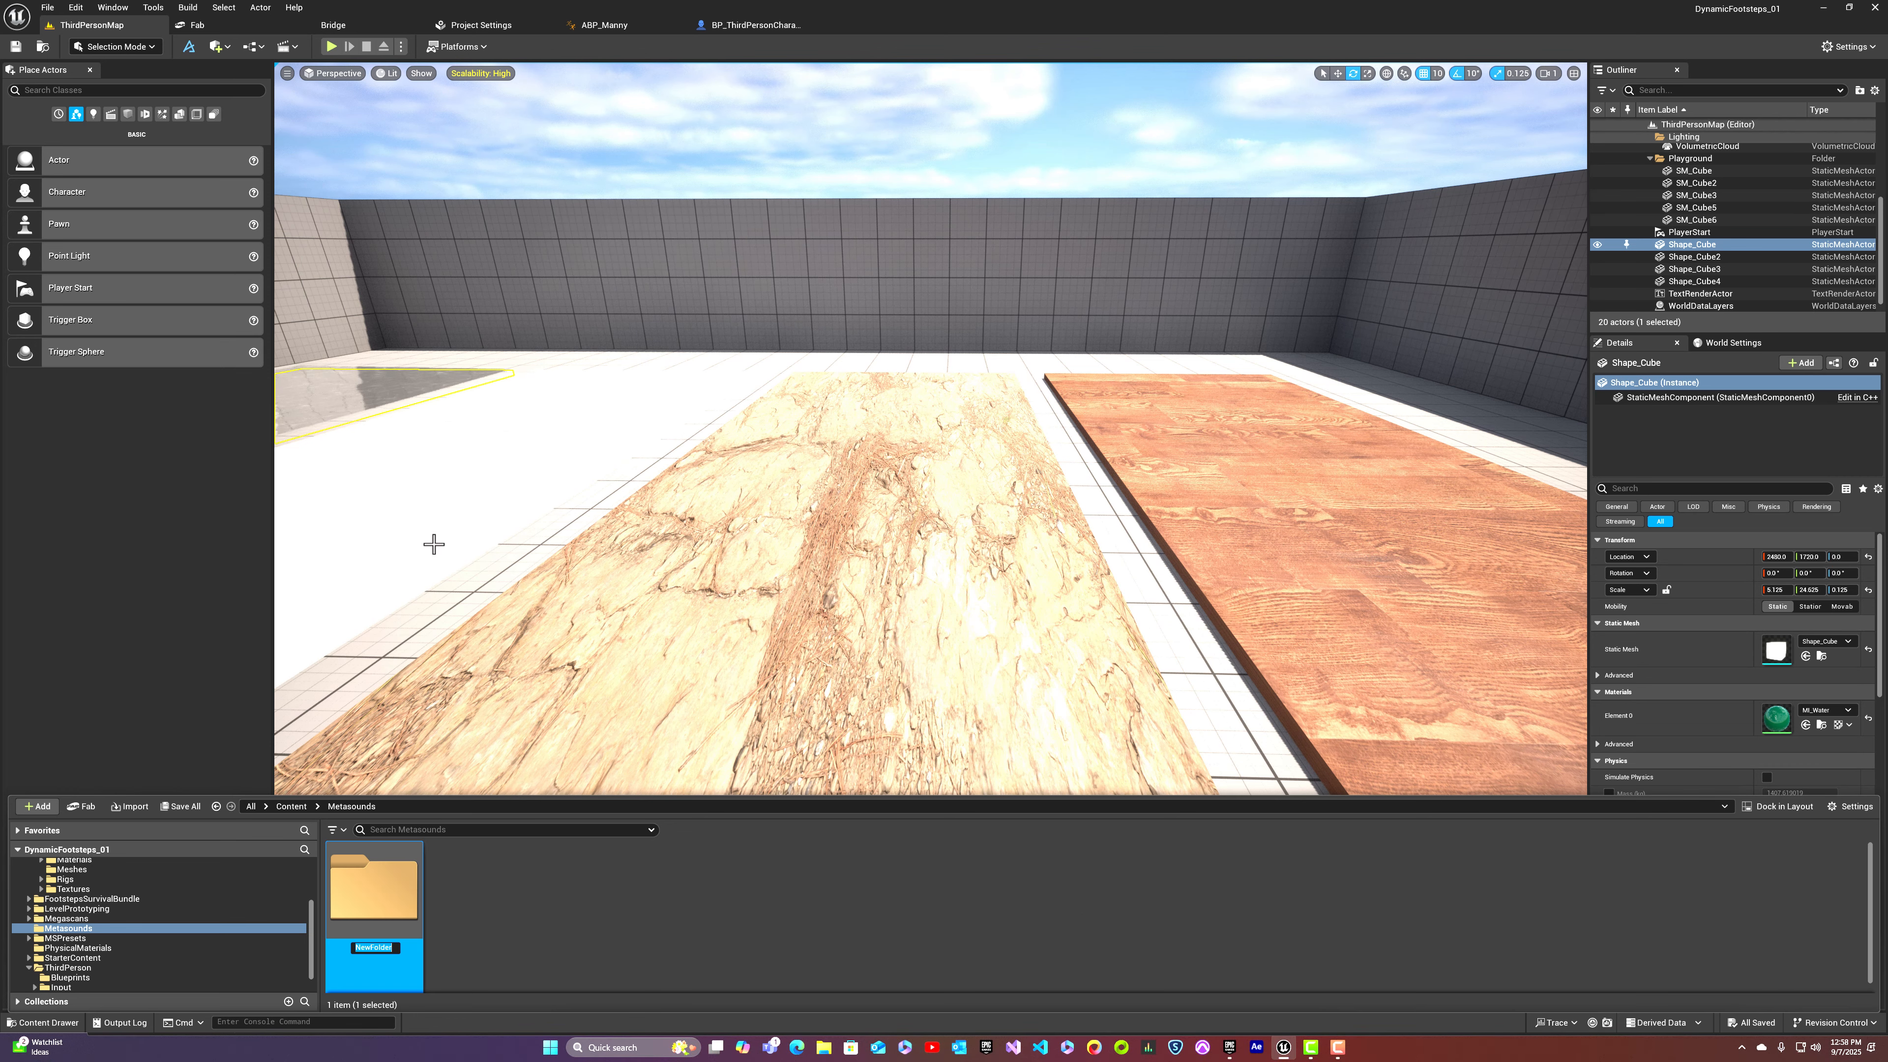
pyautogui.write('Footsteps')
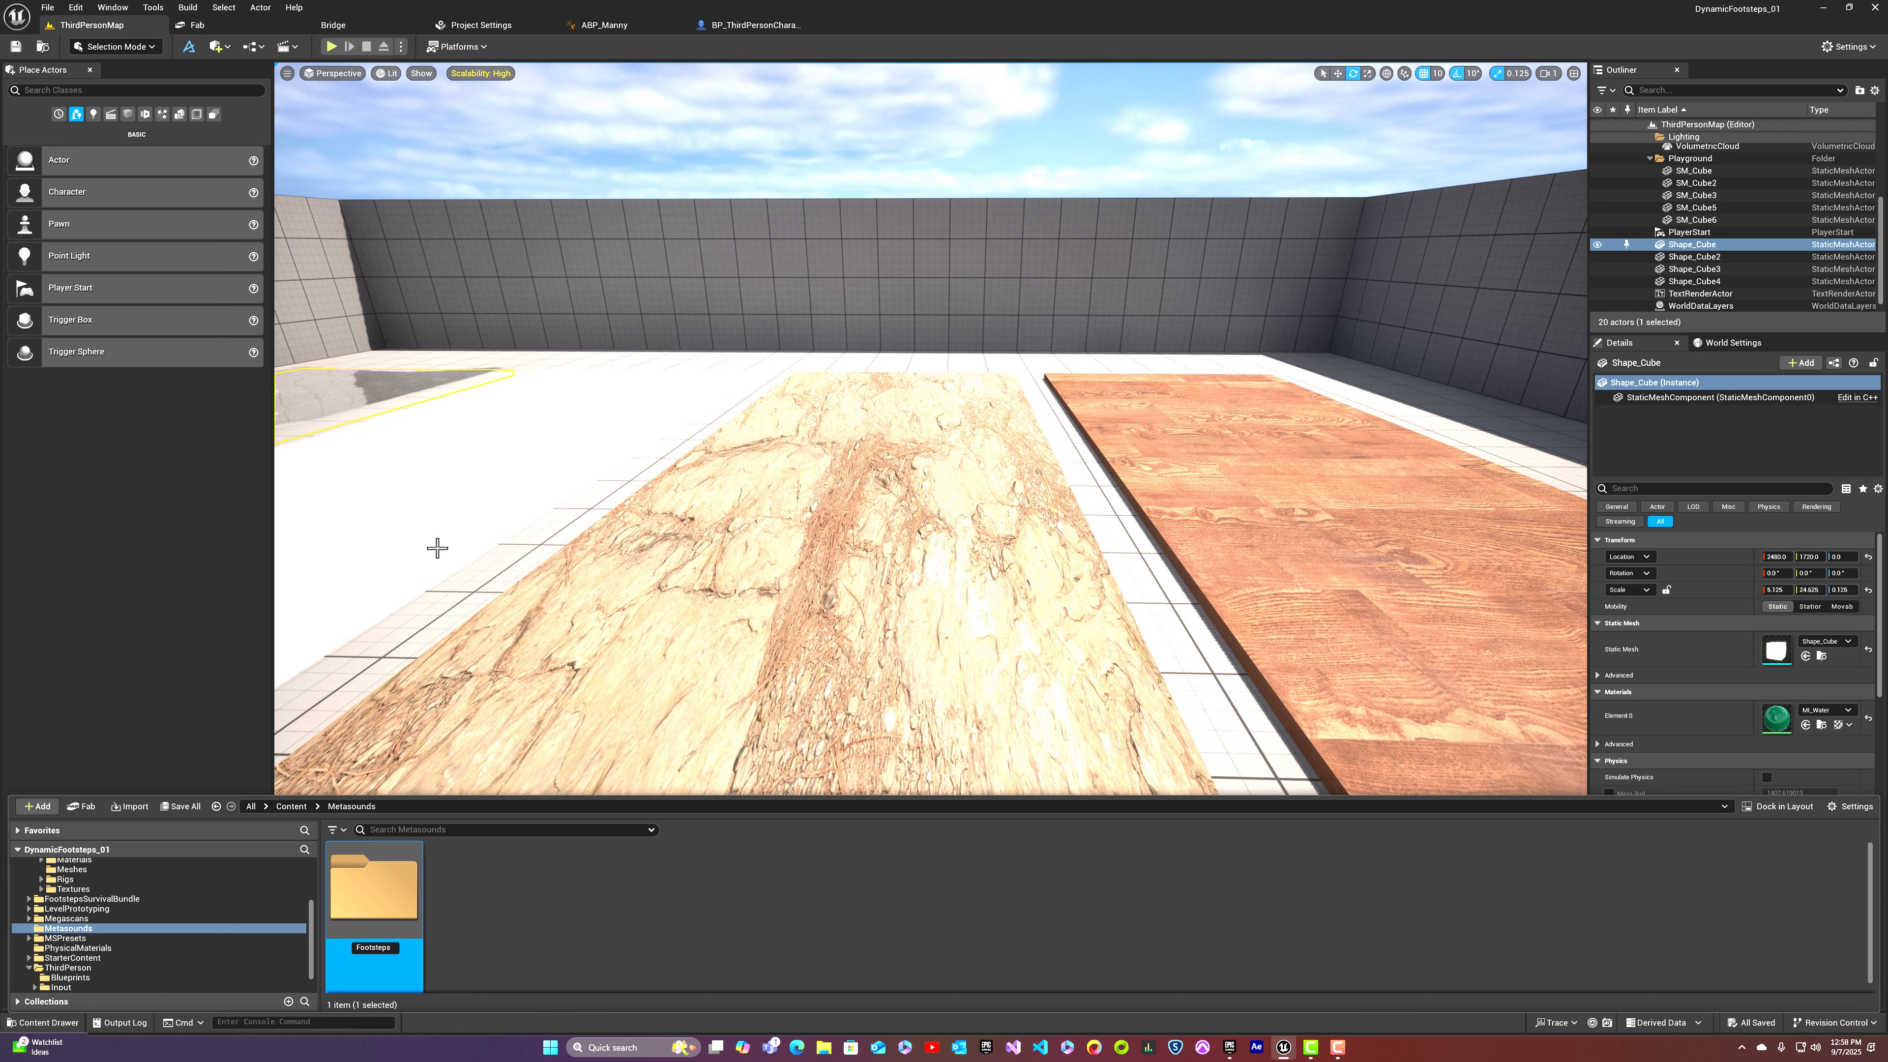
pyautogui.press('Return')
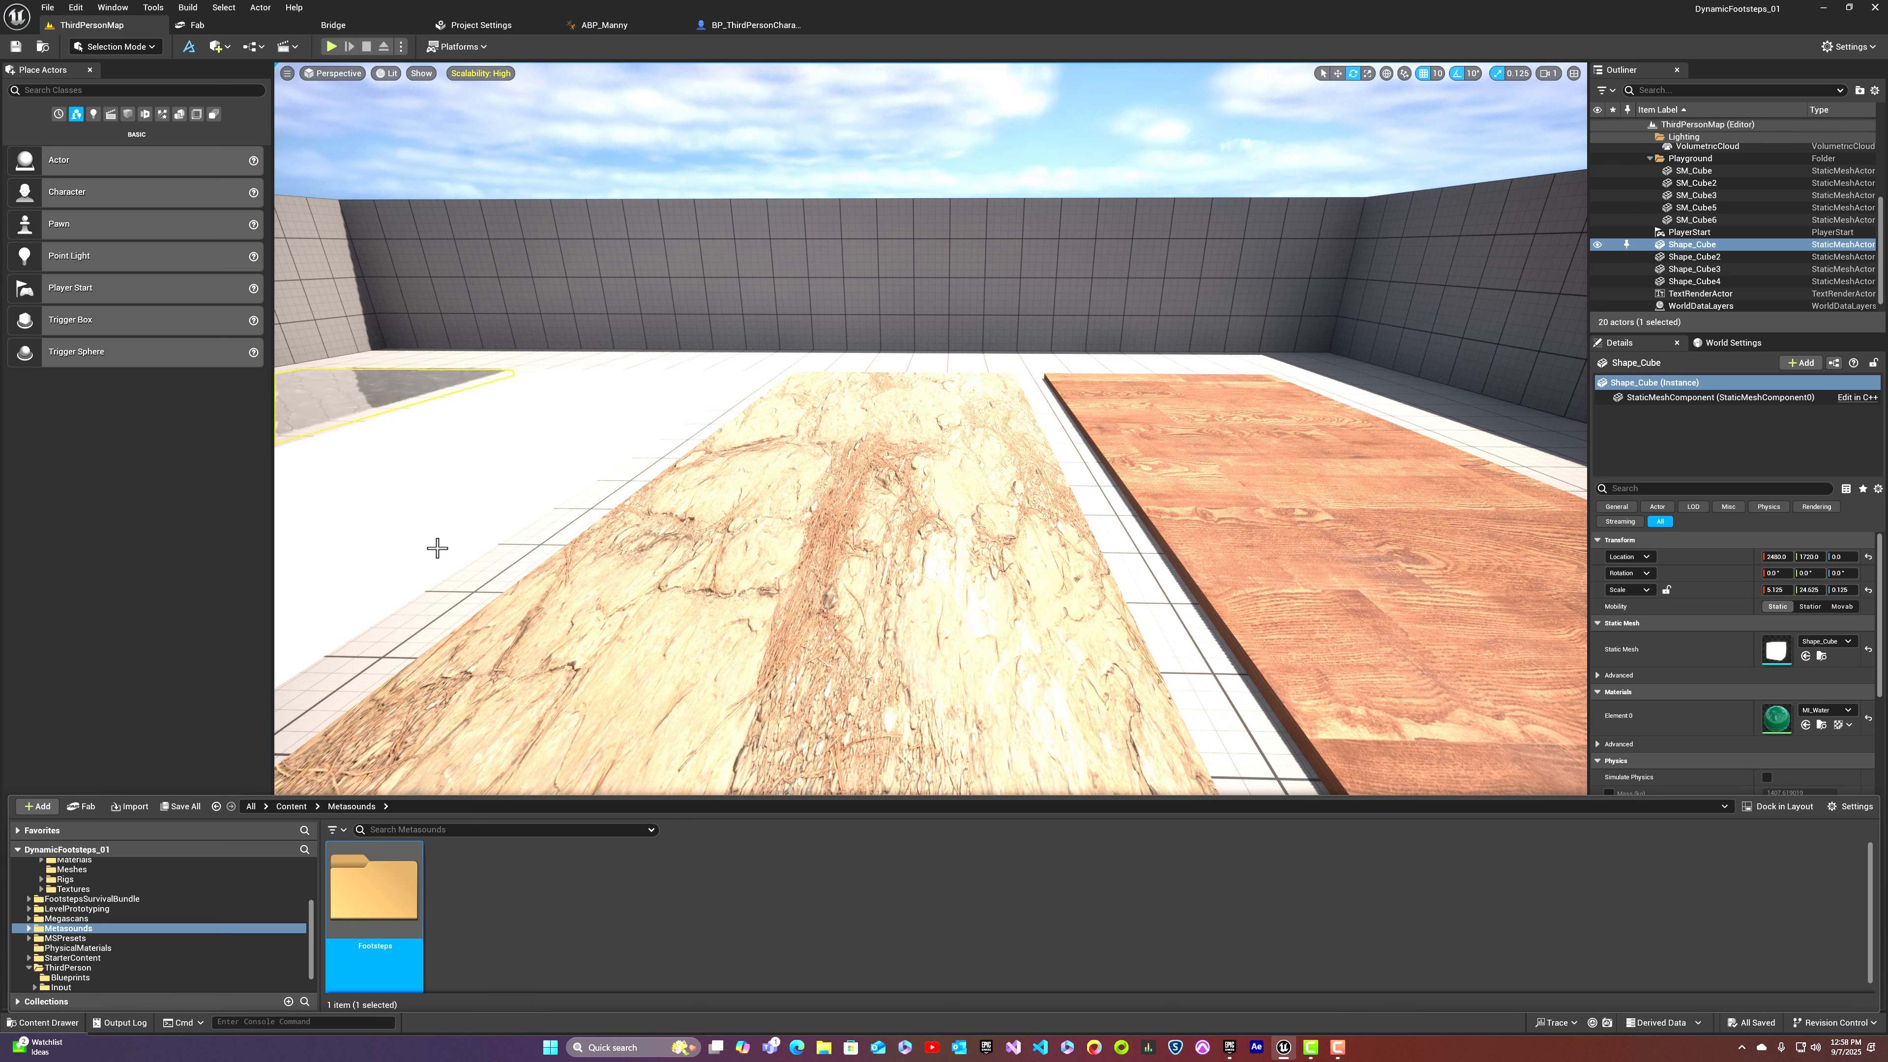
# Step: Create a MetaSound Source named MSS_Footsteps_Wood in the Footsteps folder
pyautogui.doubleClick(392, 911)
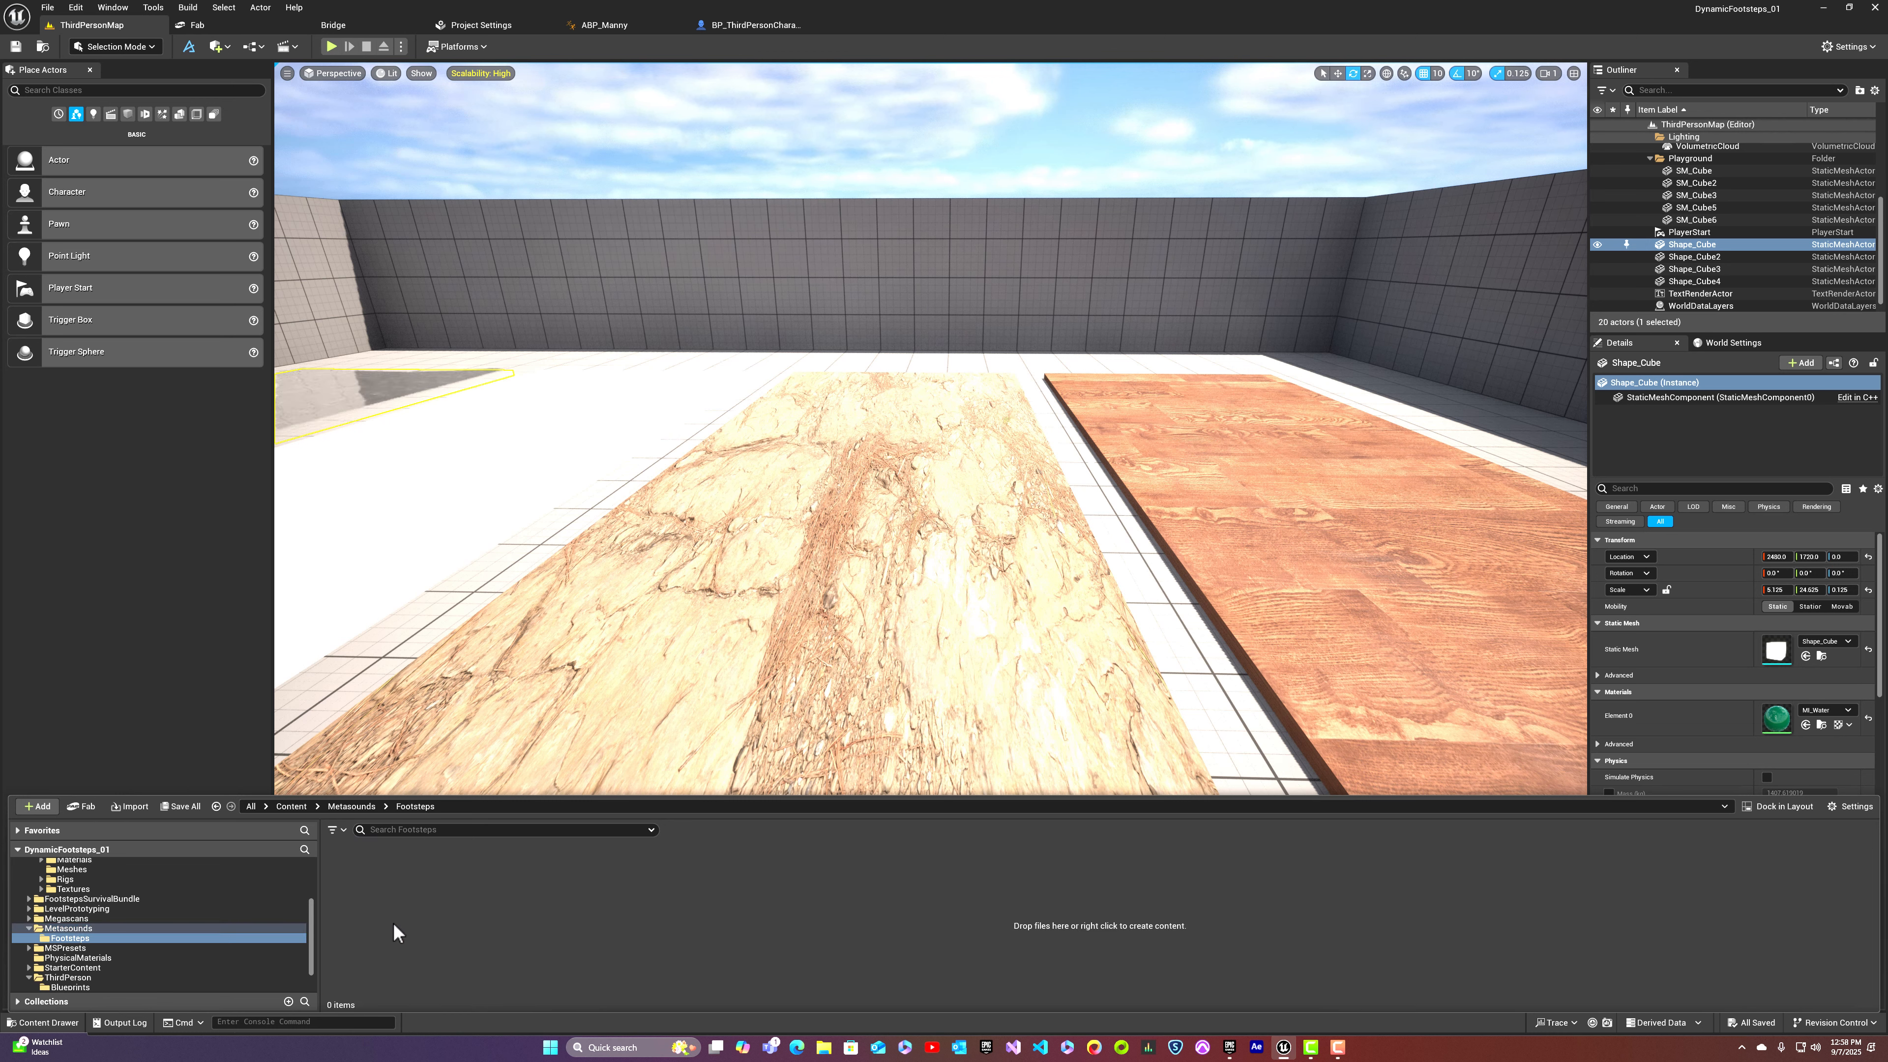
pyautogui.rightClick(354, 945)
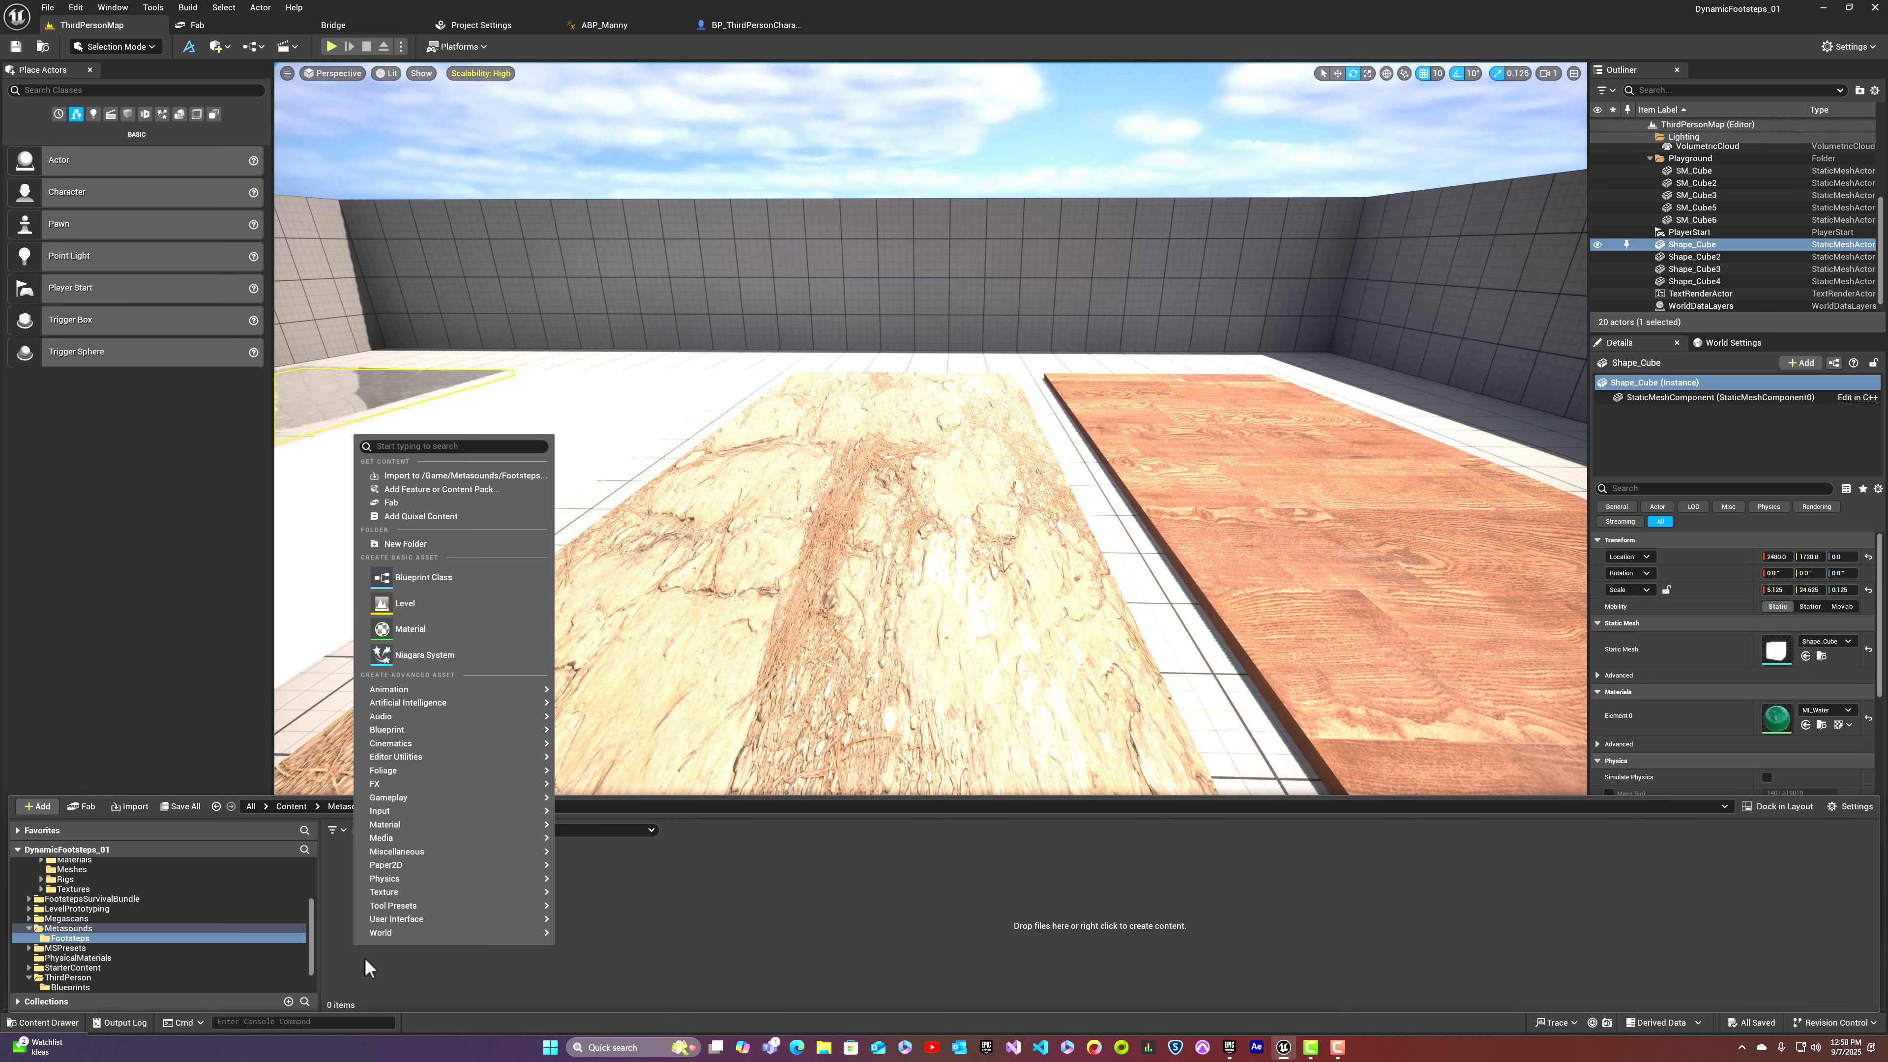
pyautogui.moveTo(394, 721)
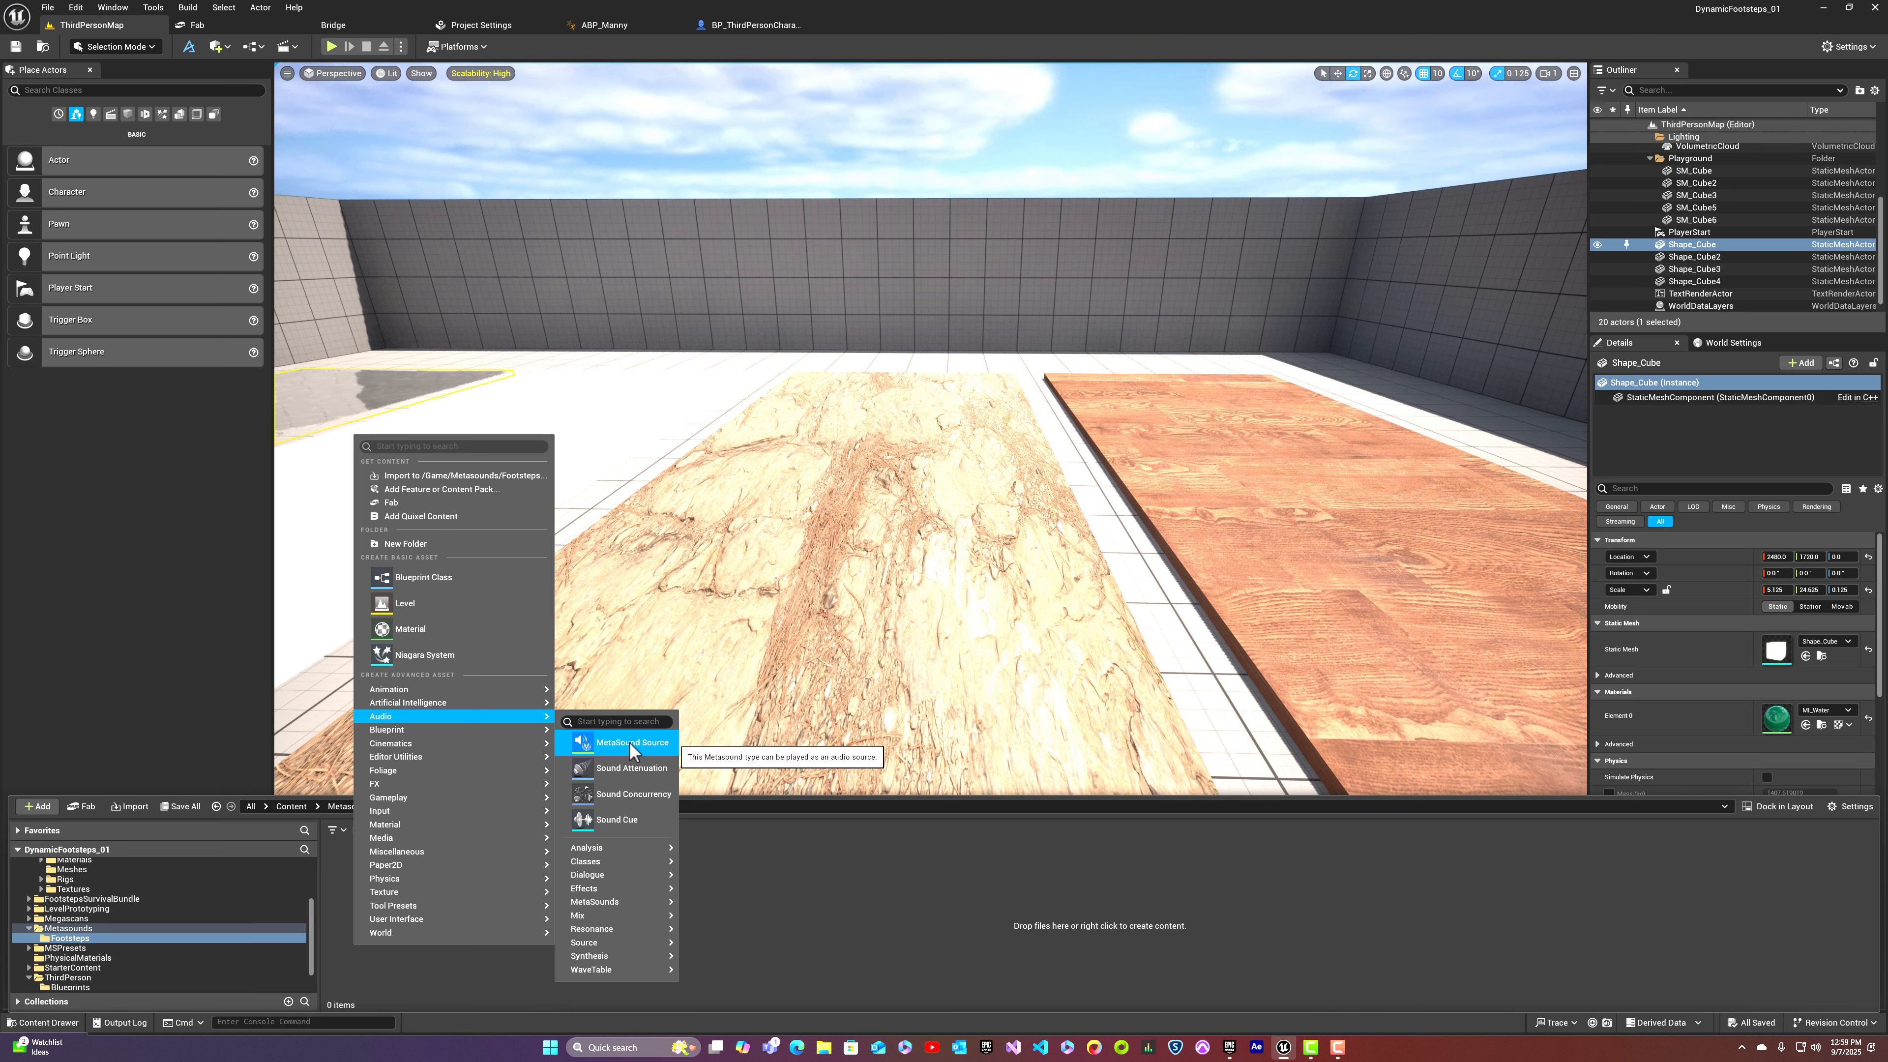
pyautogui.click(630, 742)
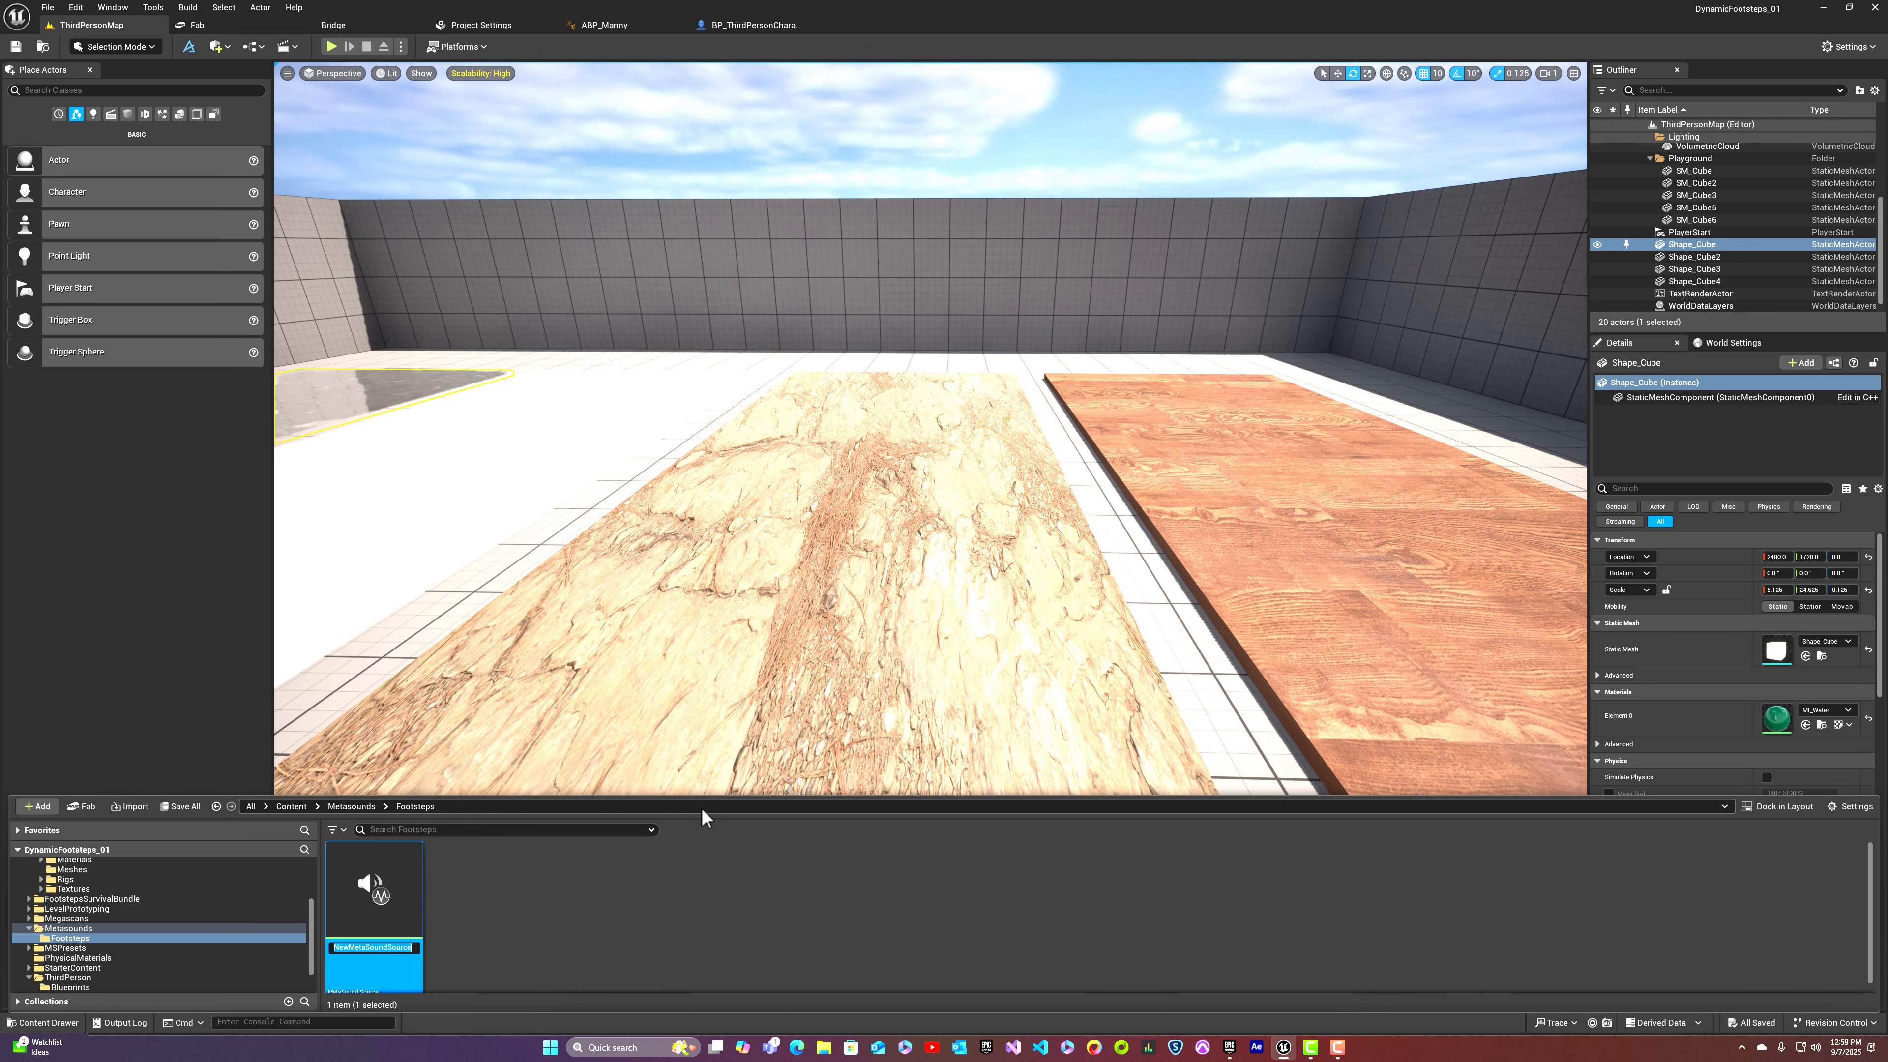
pyautogui.write('MS')
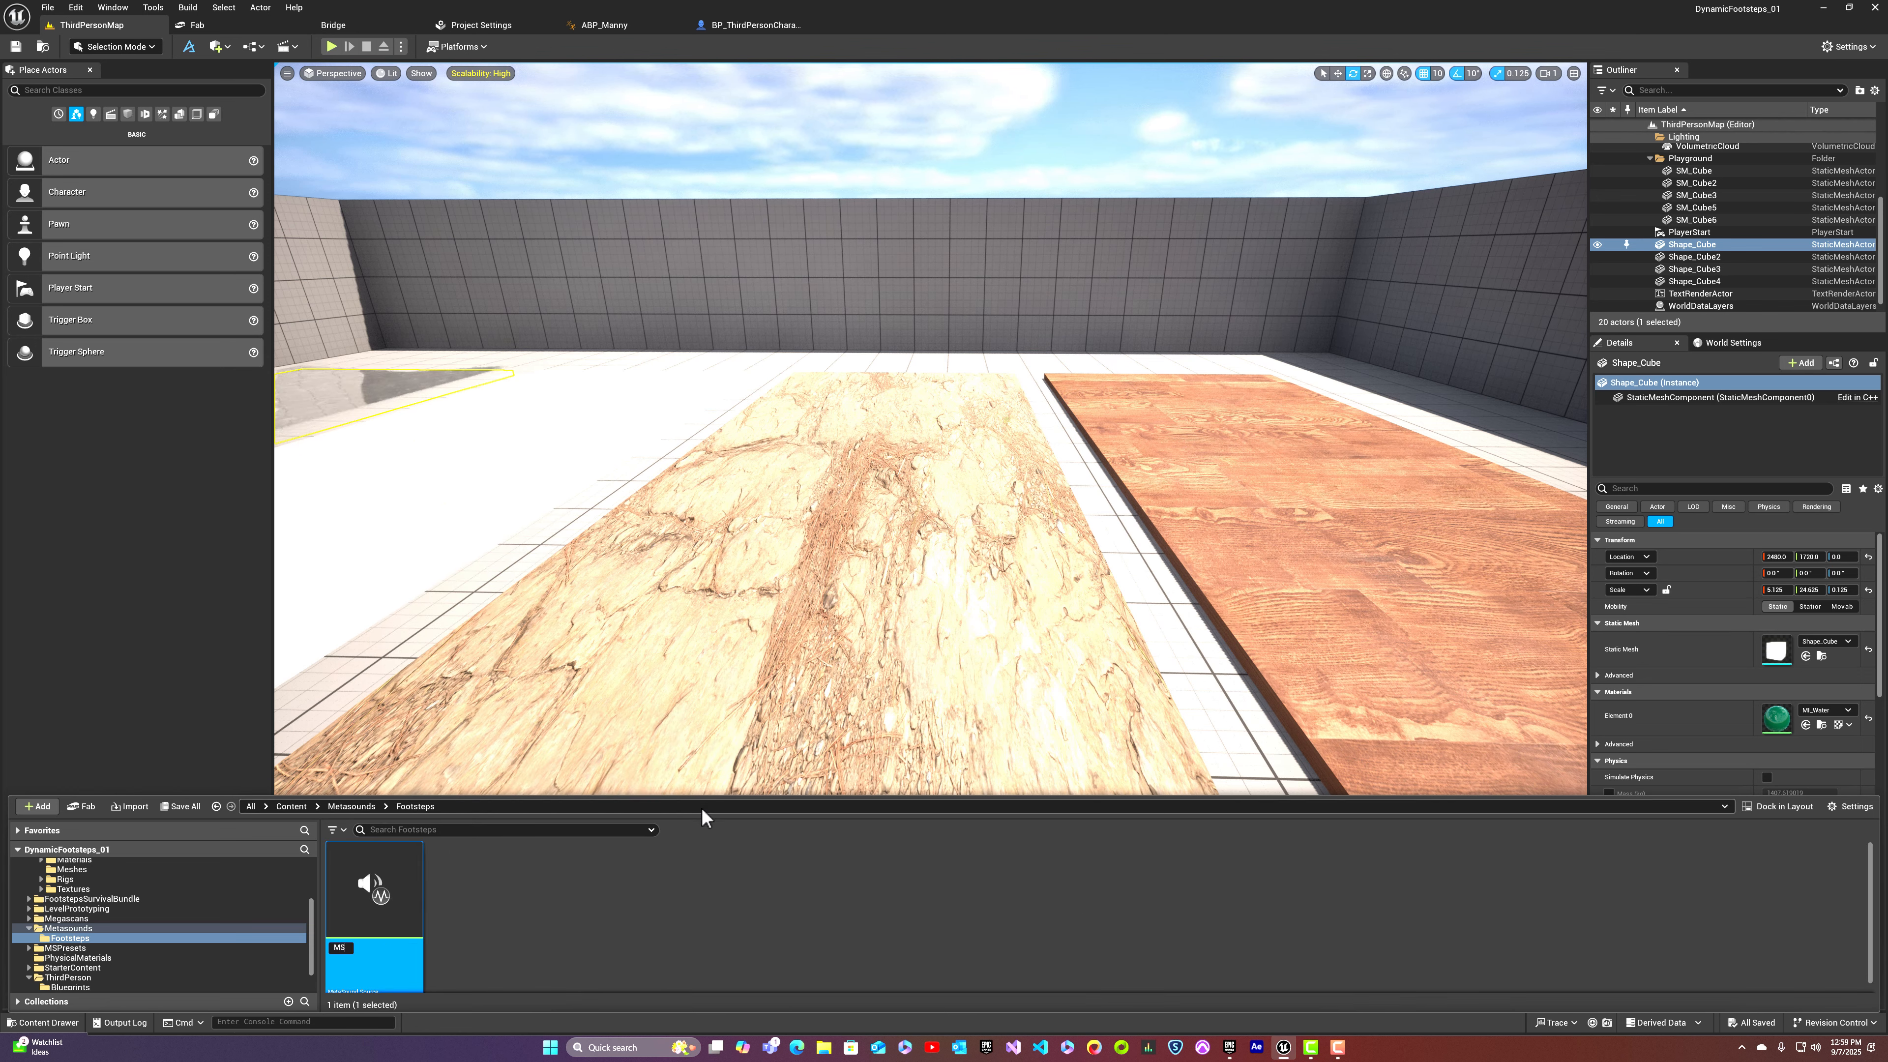
pyautogui.write('S')
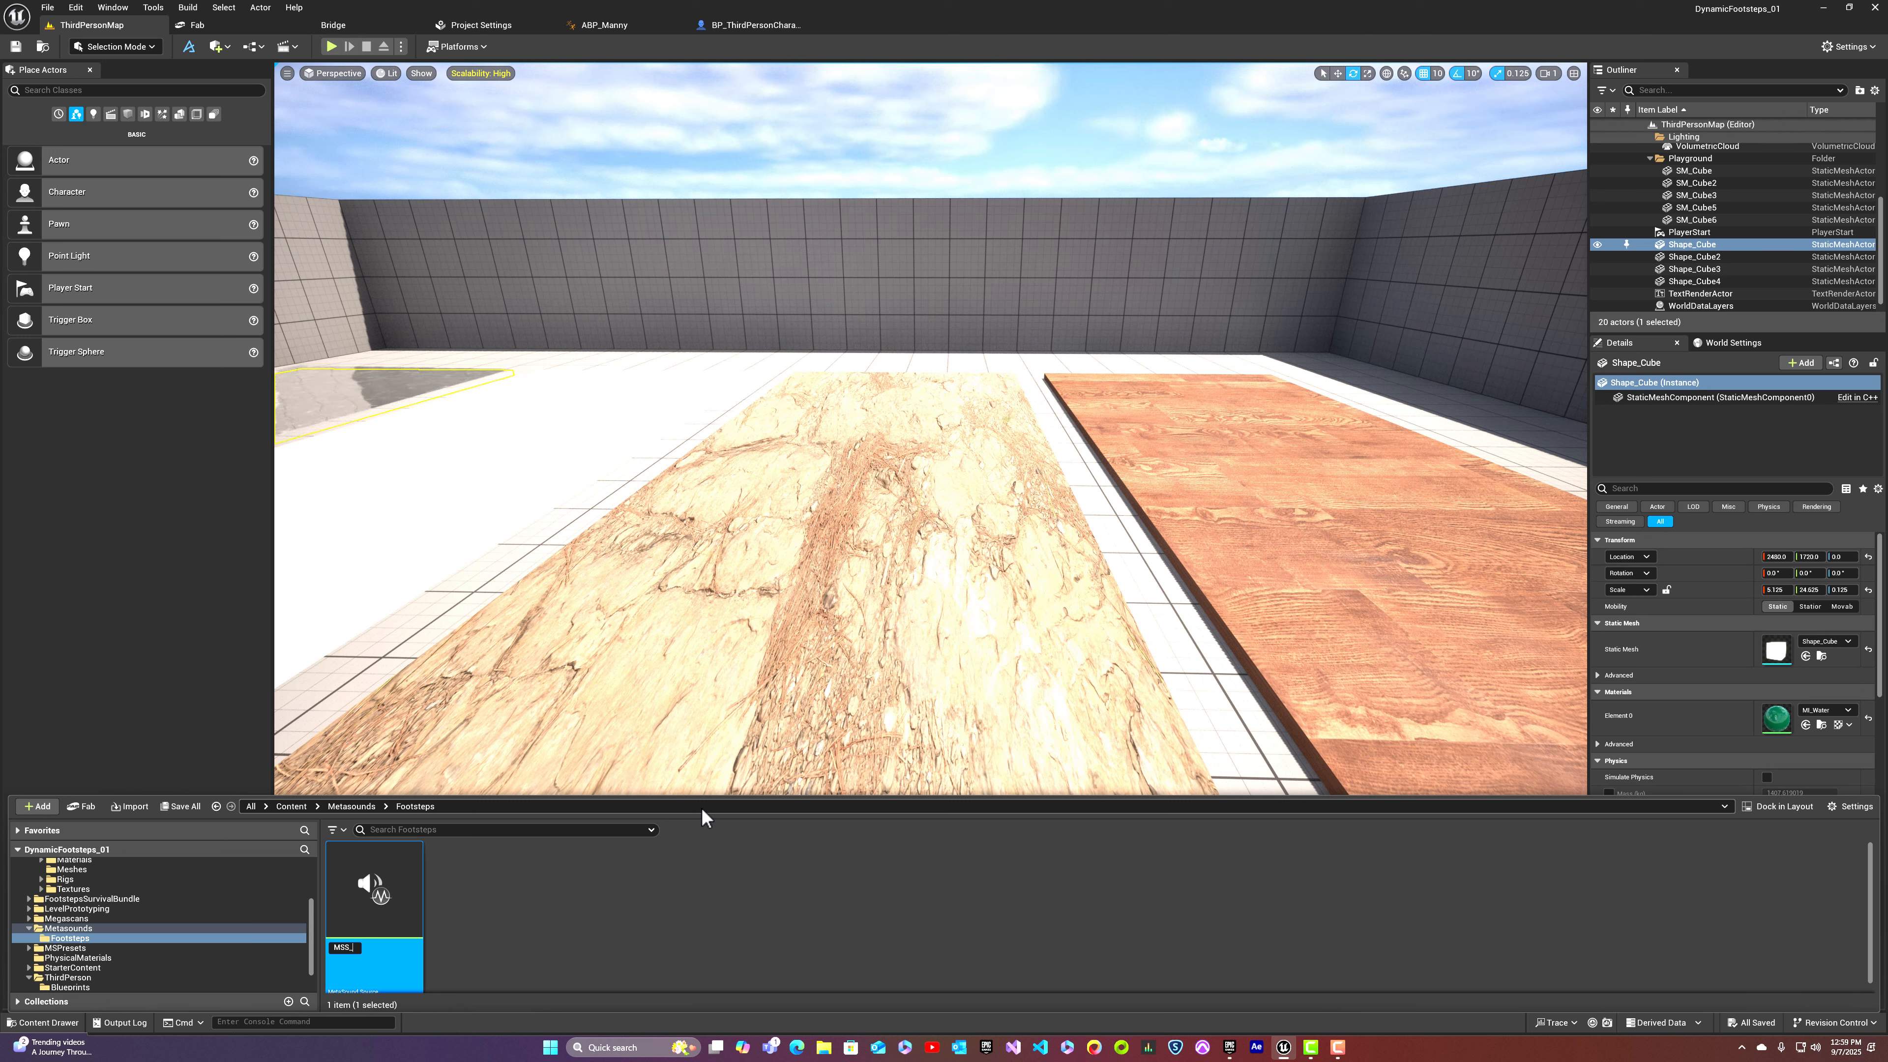
pyautogui.write('_Foot')
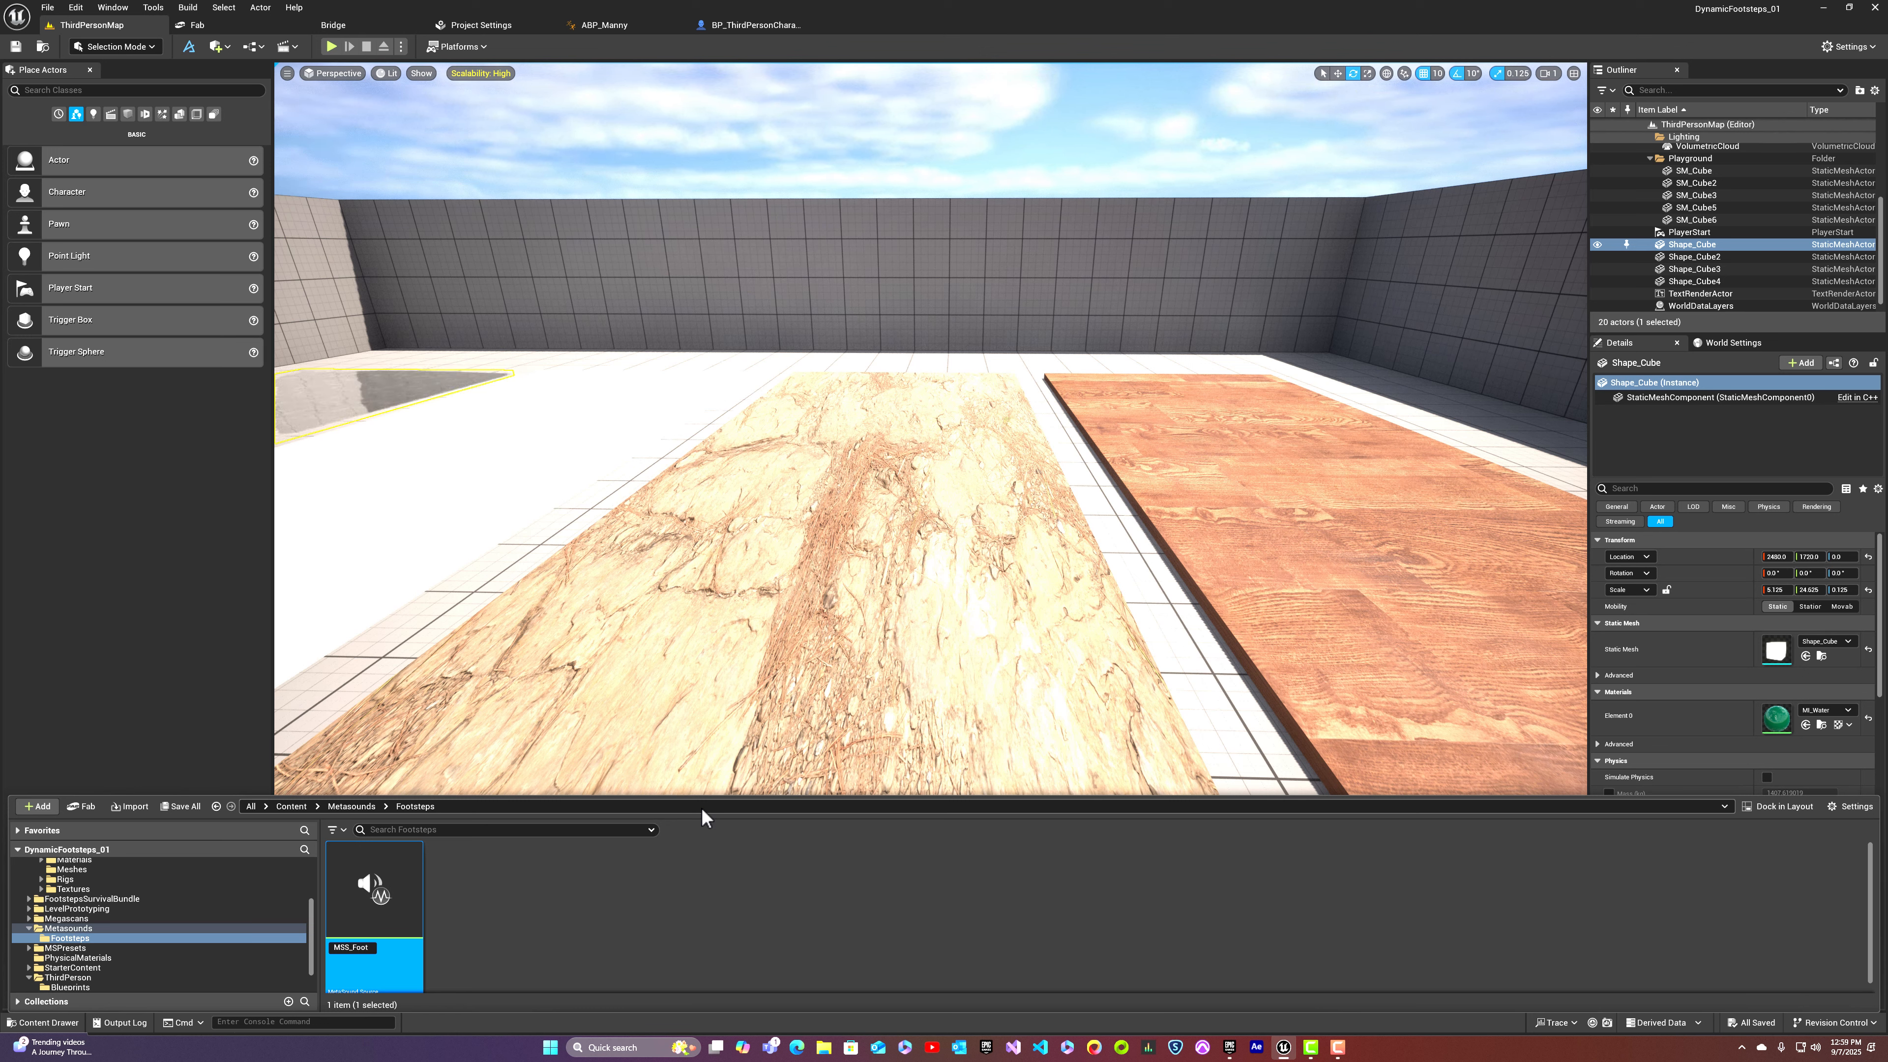
pyautogui.write('steps')
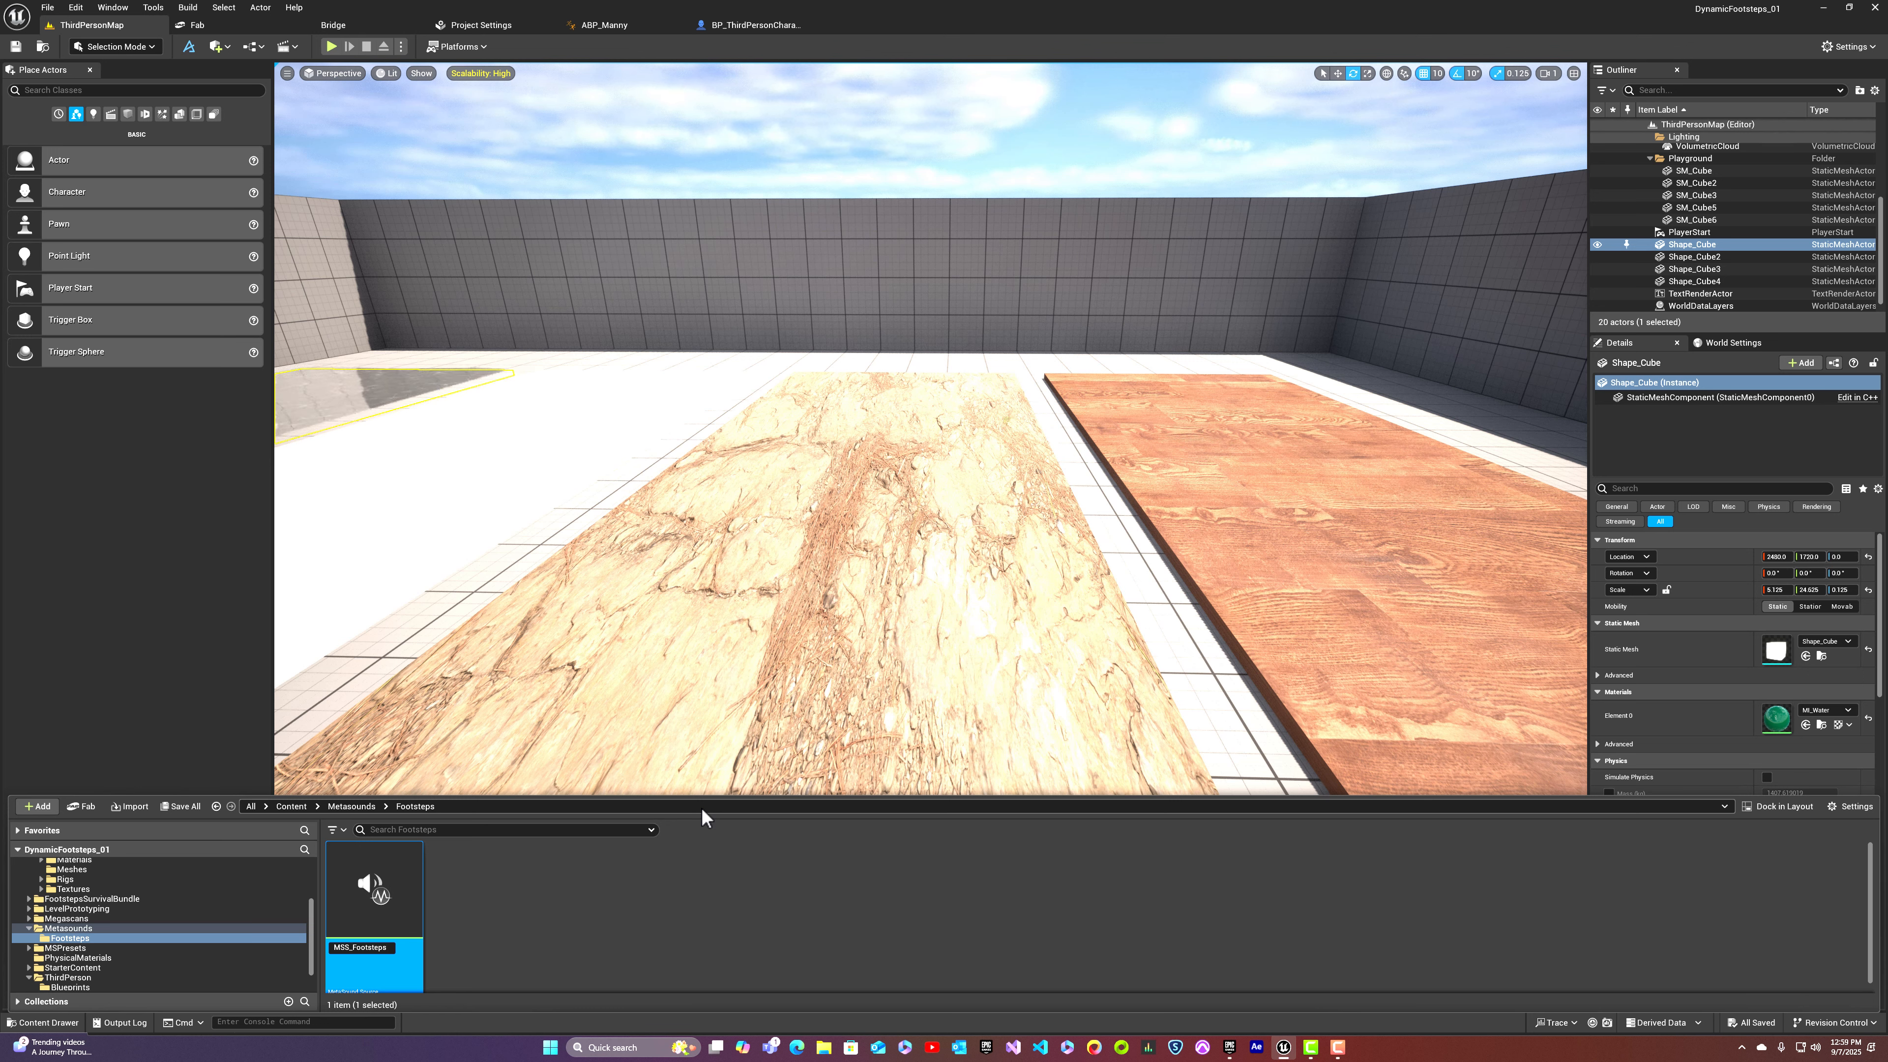
pyautogui.write('_Wood')
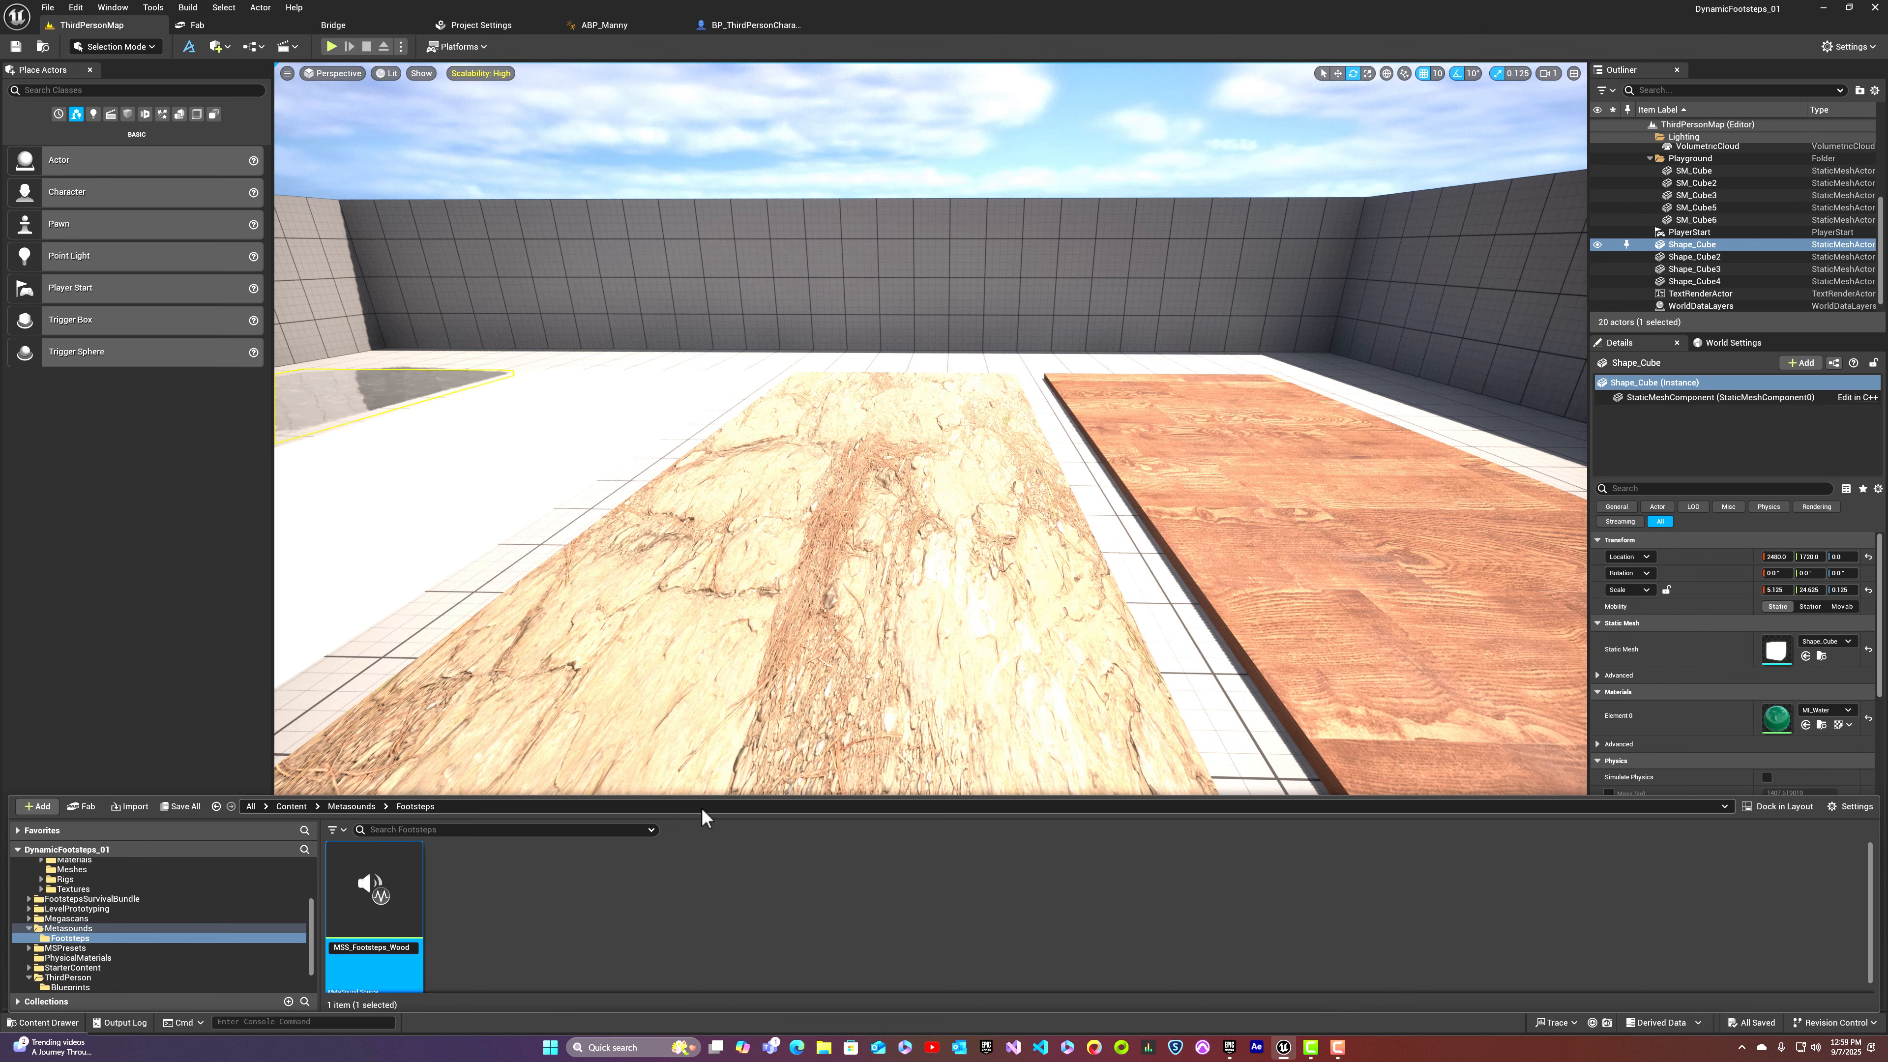
pyautogui.press('Return')
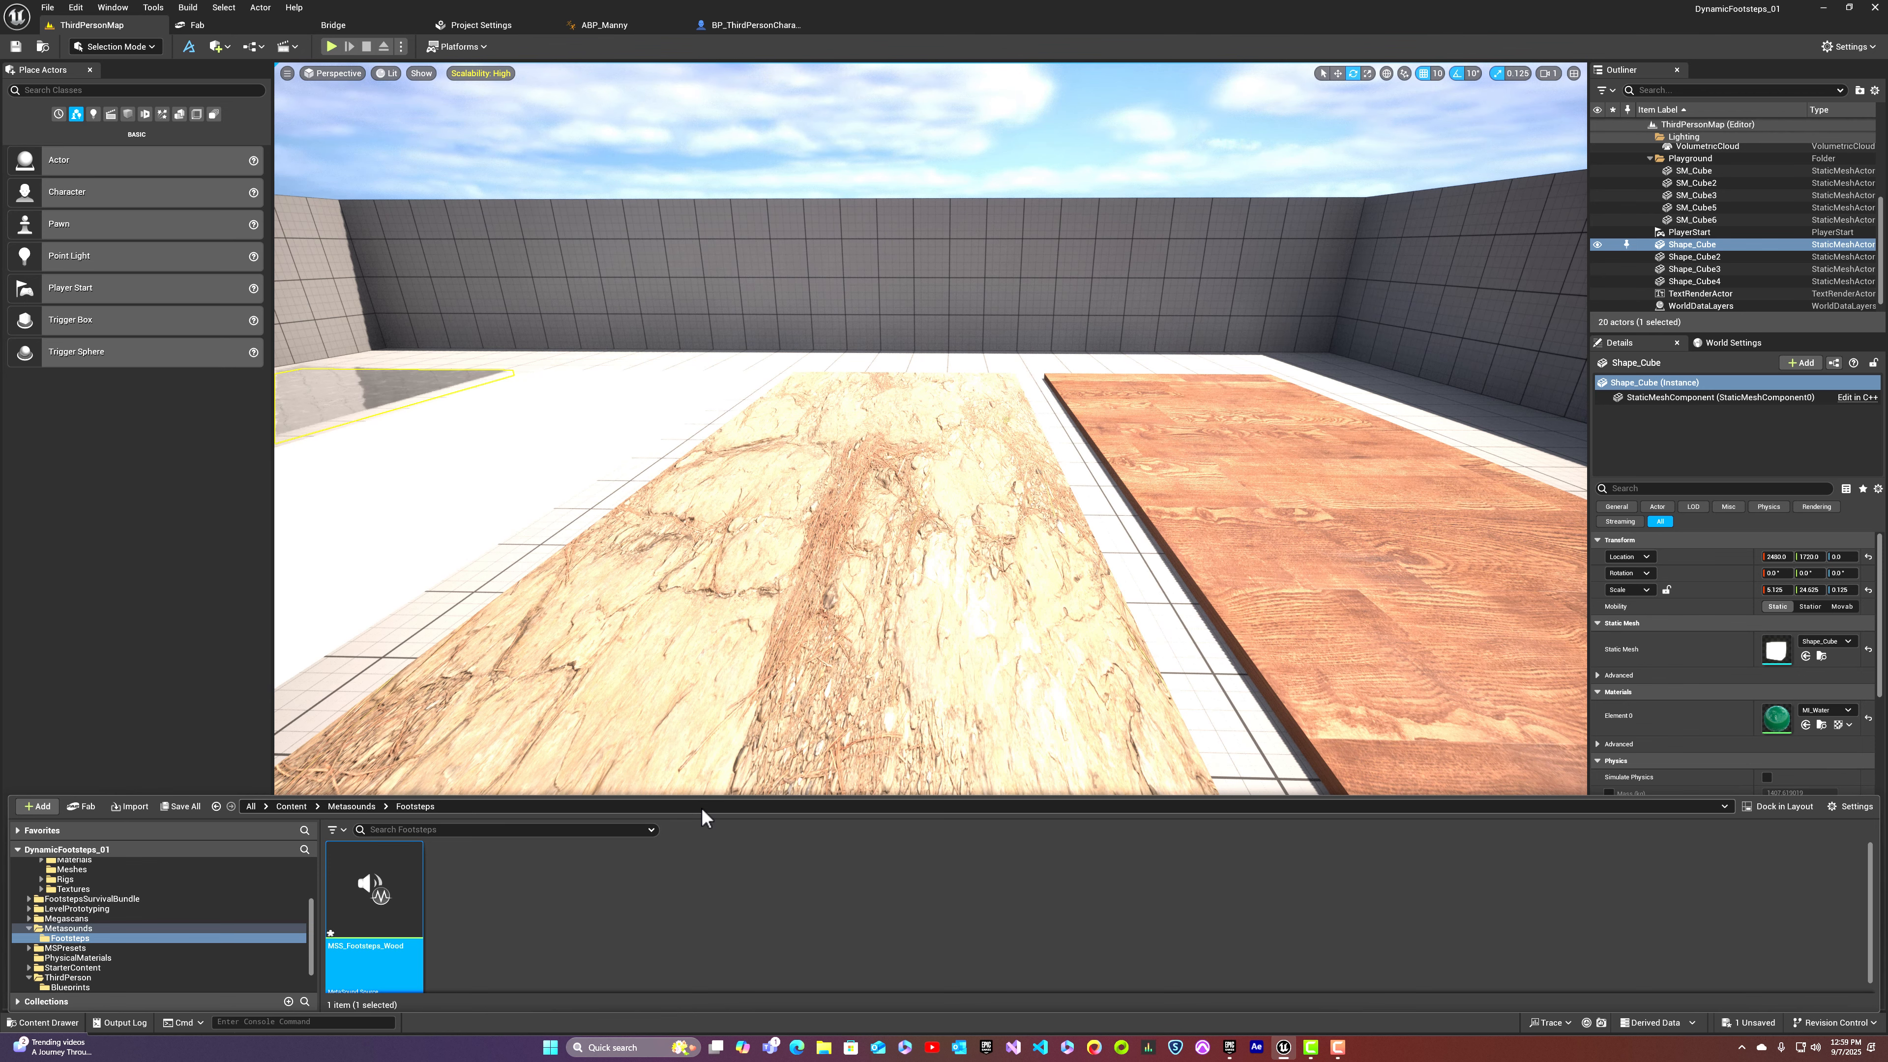
# Step: Open MSS_Footsteps_Wood and review its mono output and the available output format options in the MetaSound settings
pyautogui.doubleClick(363, 975)
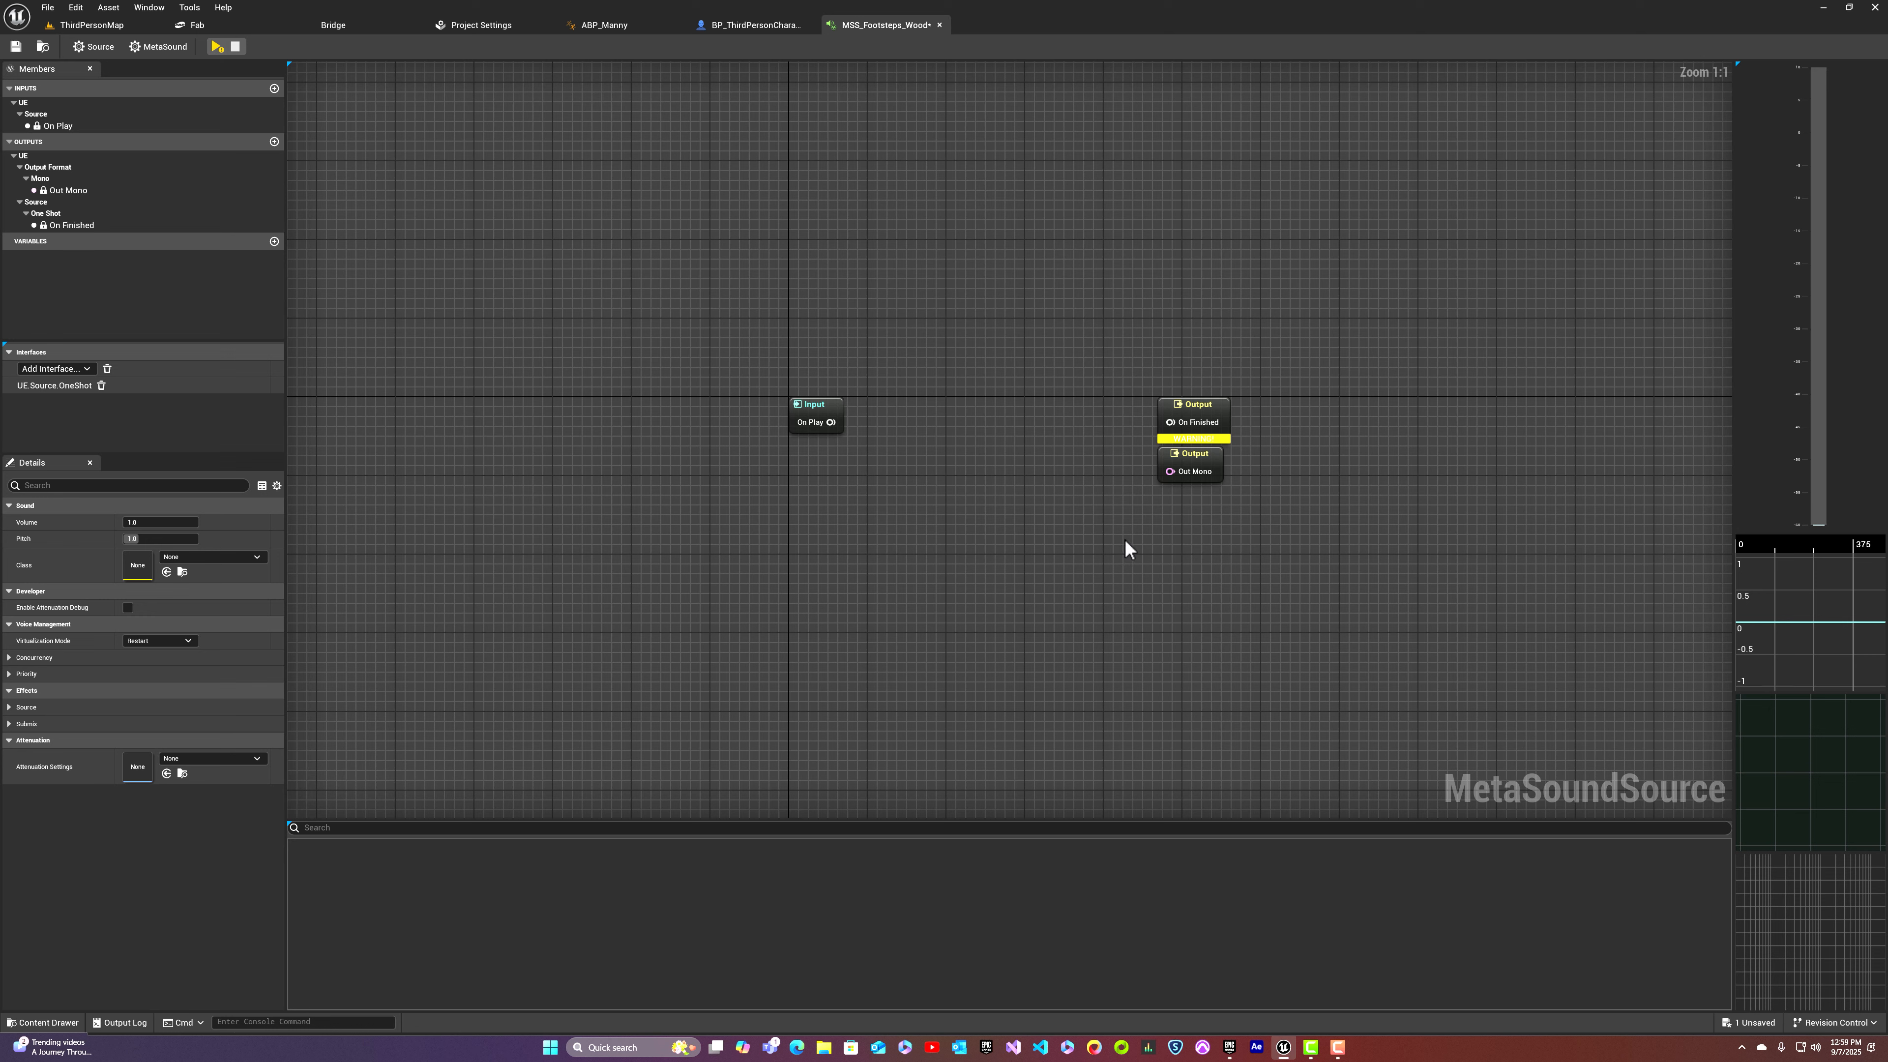
pyautogui.click(1198, 477)
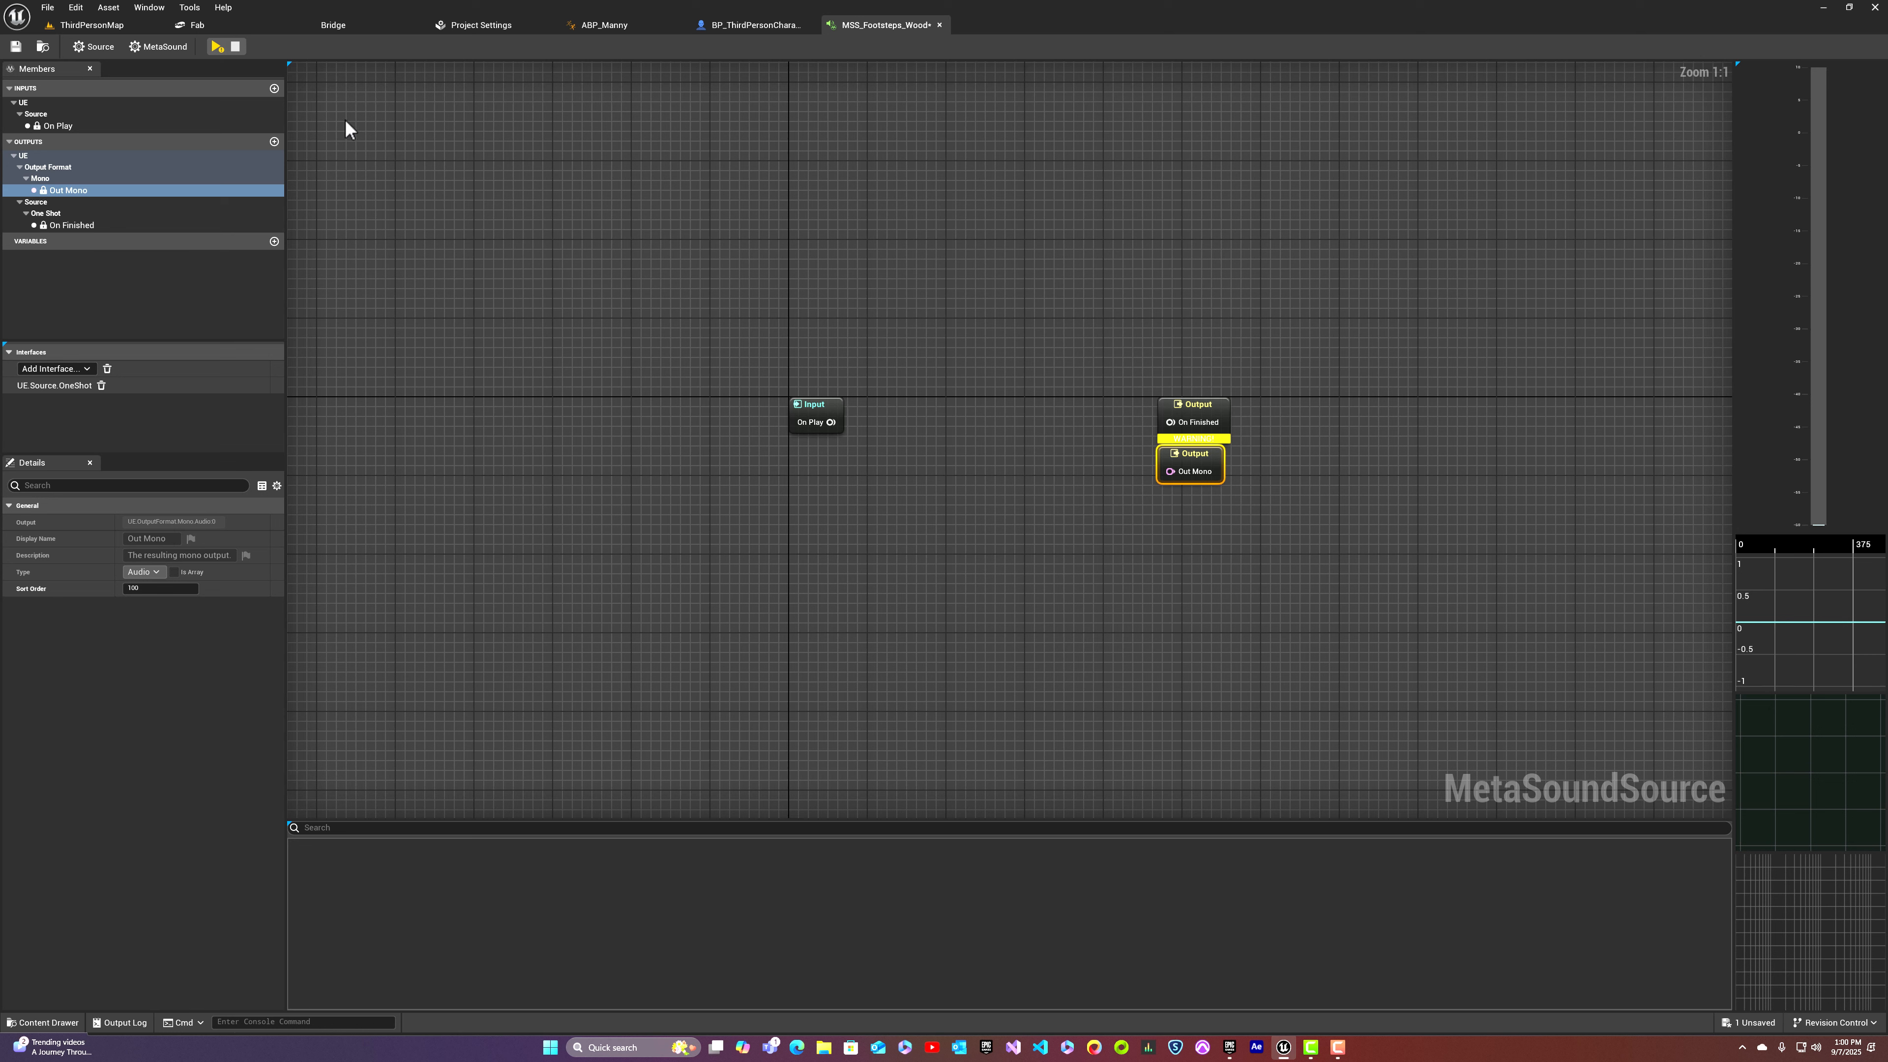
pyautogui.click(151, 49)
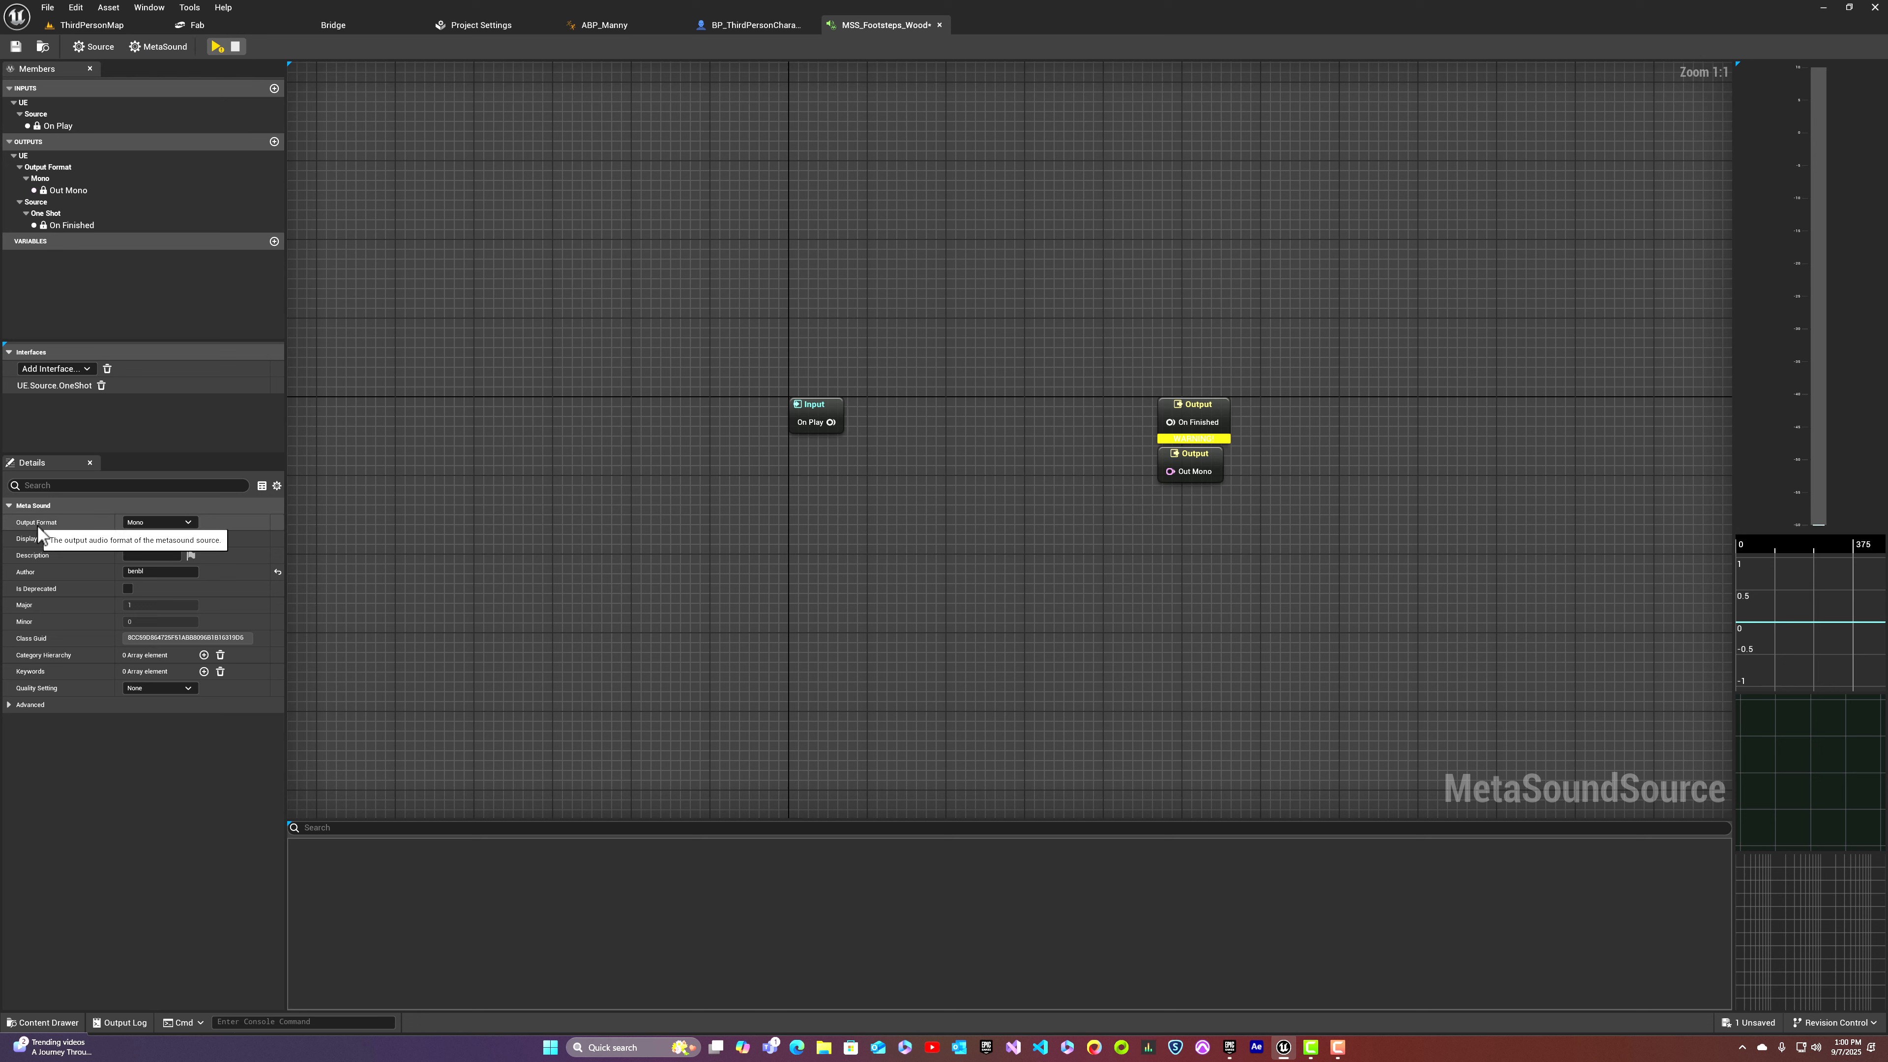
pyautogui.click(165, 520)
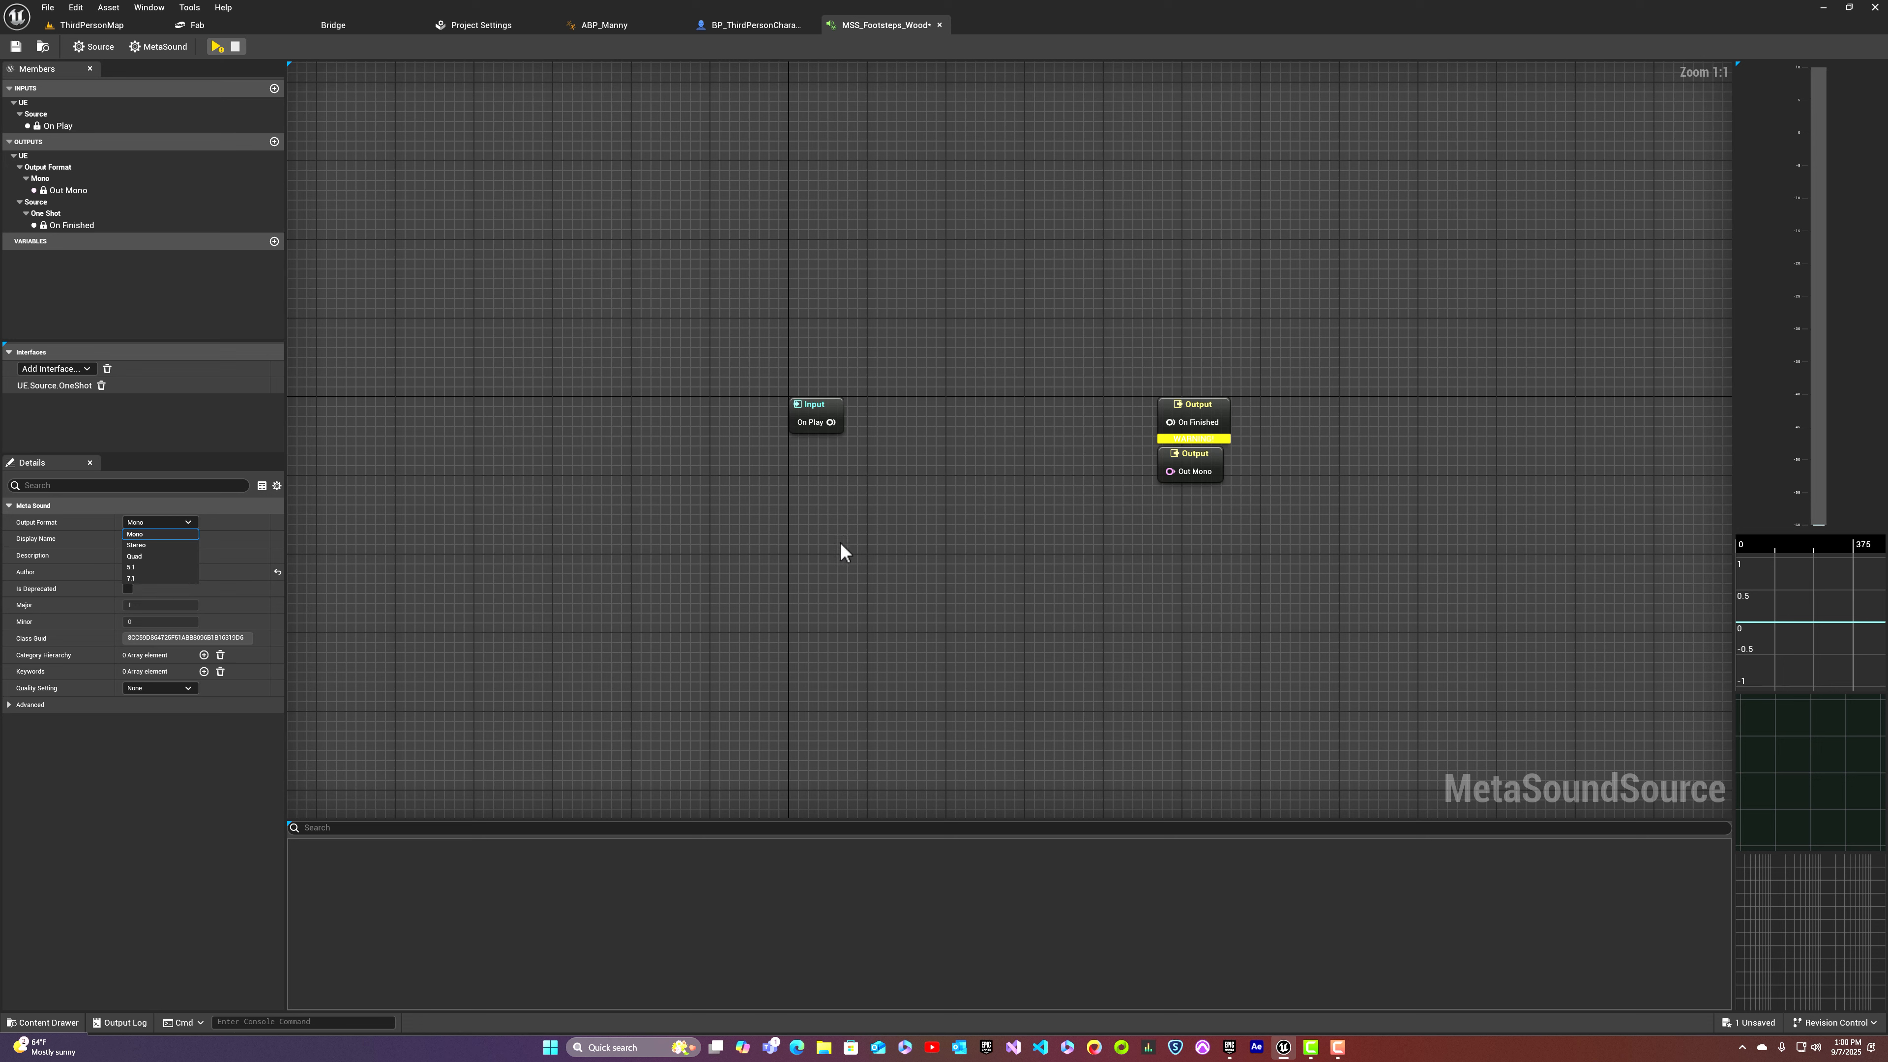
pyautogui.click(982, 497)
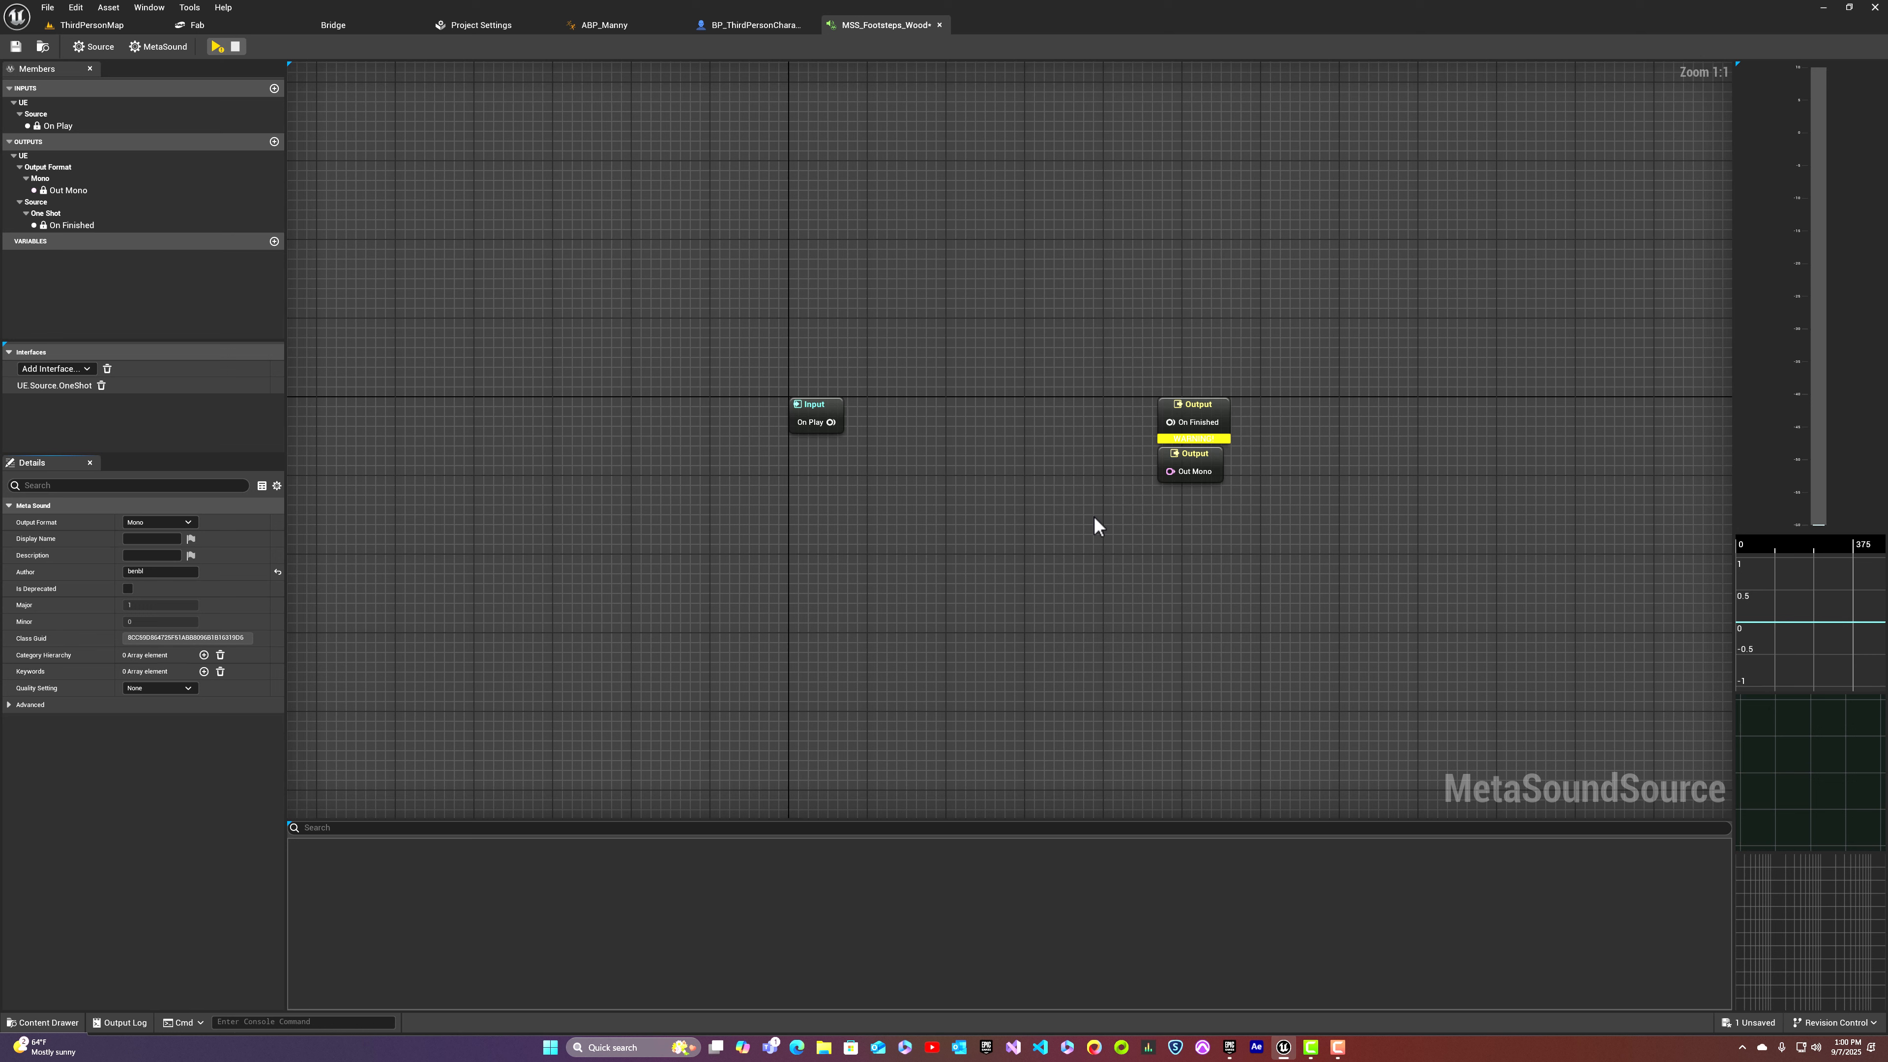
# Step: Add a Wave Player (1.0, Mono) node, wiring On Play to its Play input and its On Finished trigger to the On Finished output
pyautogui.moveTo(817, 406); pyautogui.dragTo(473, 407)
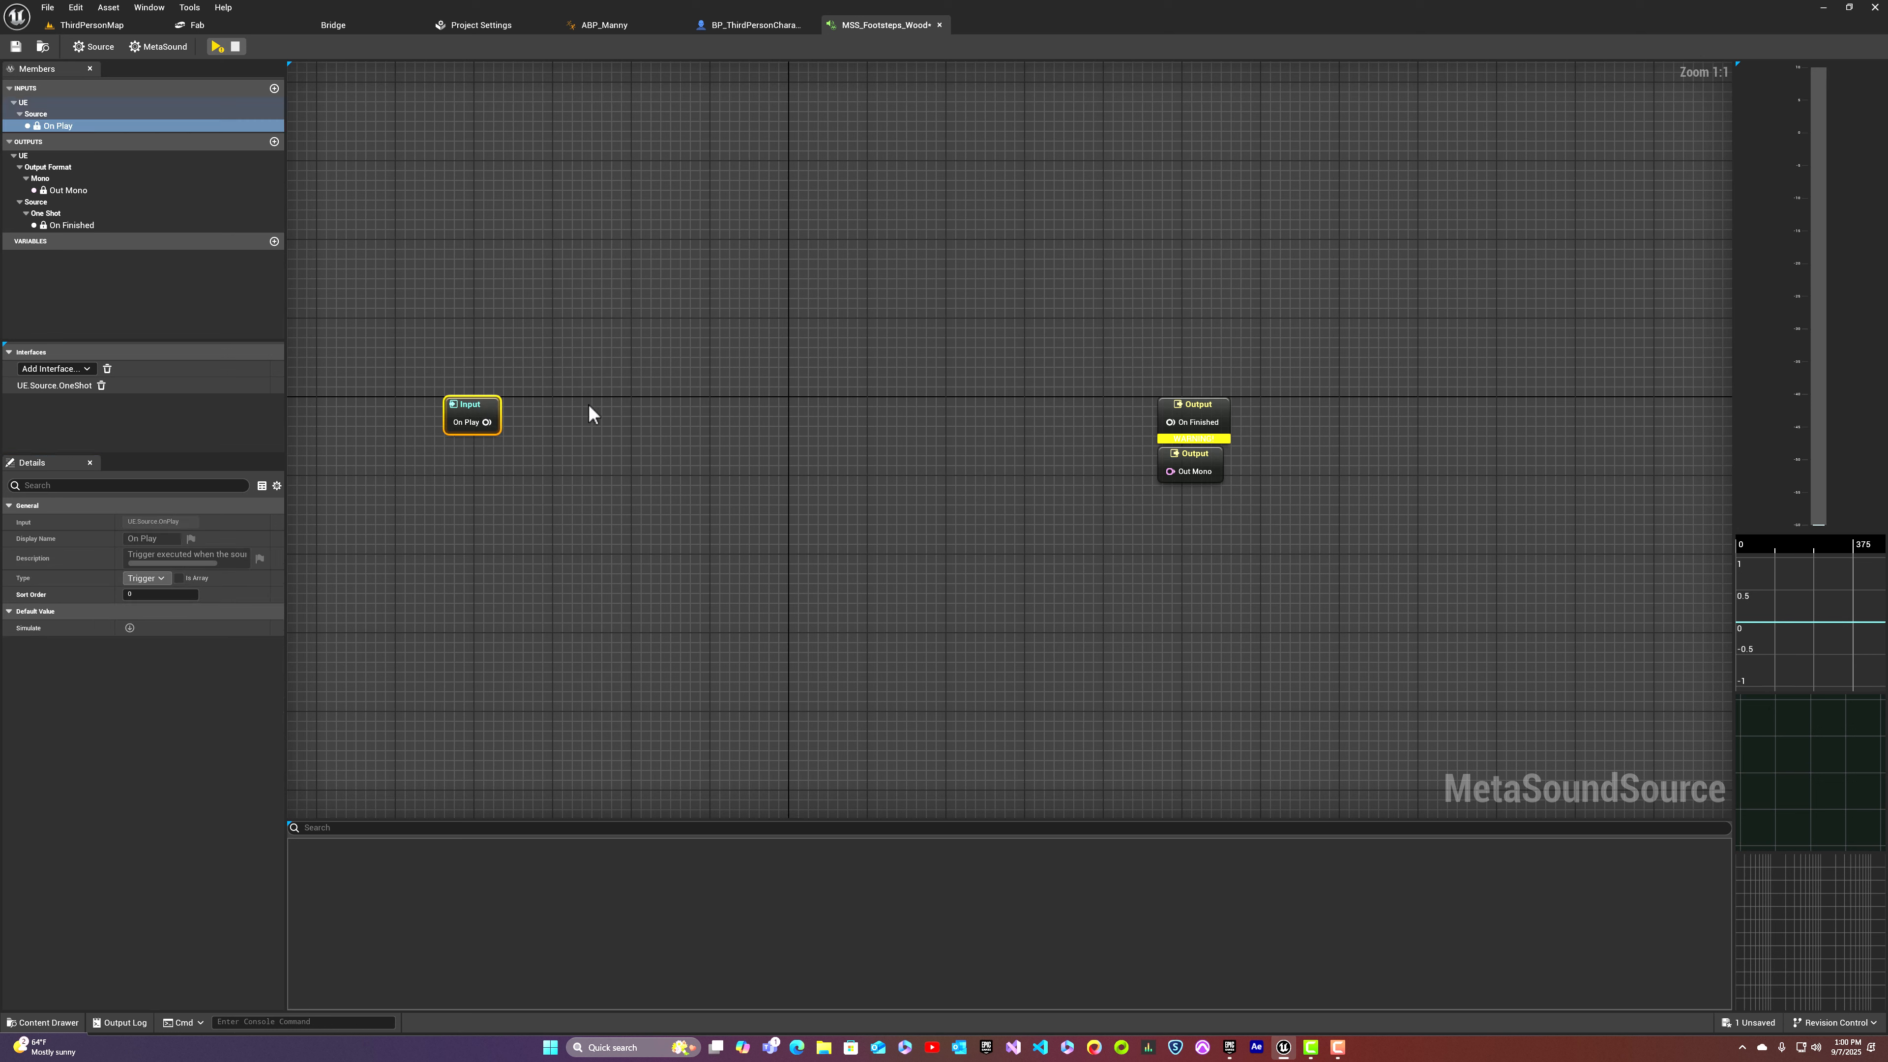
pyautogui.rightClick(572, 386)
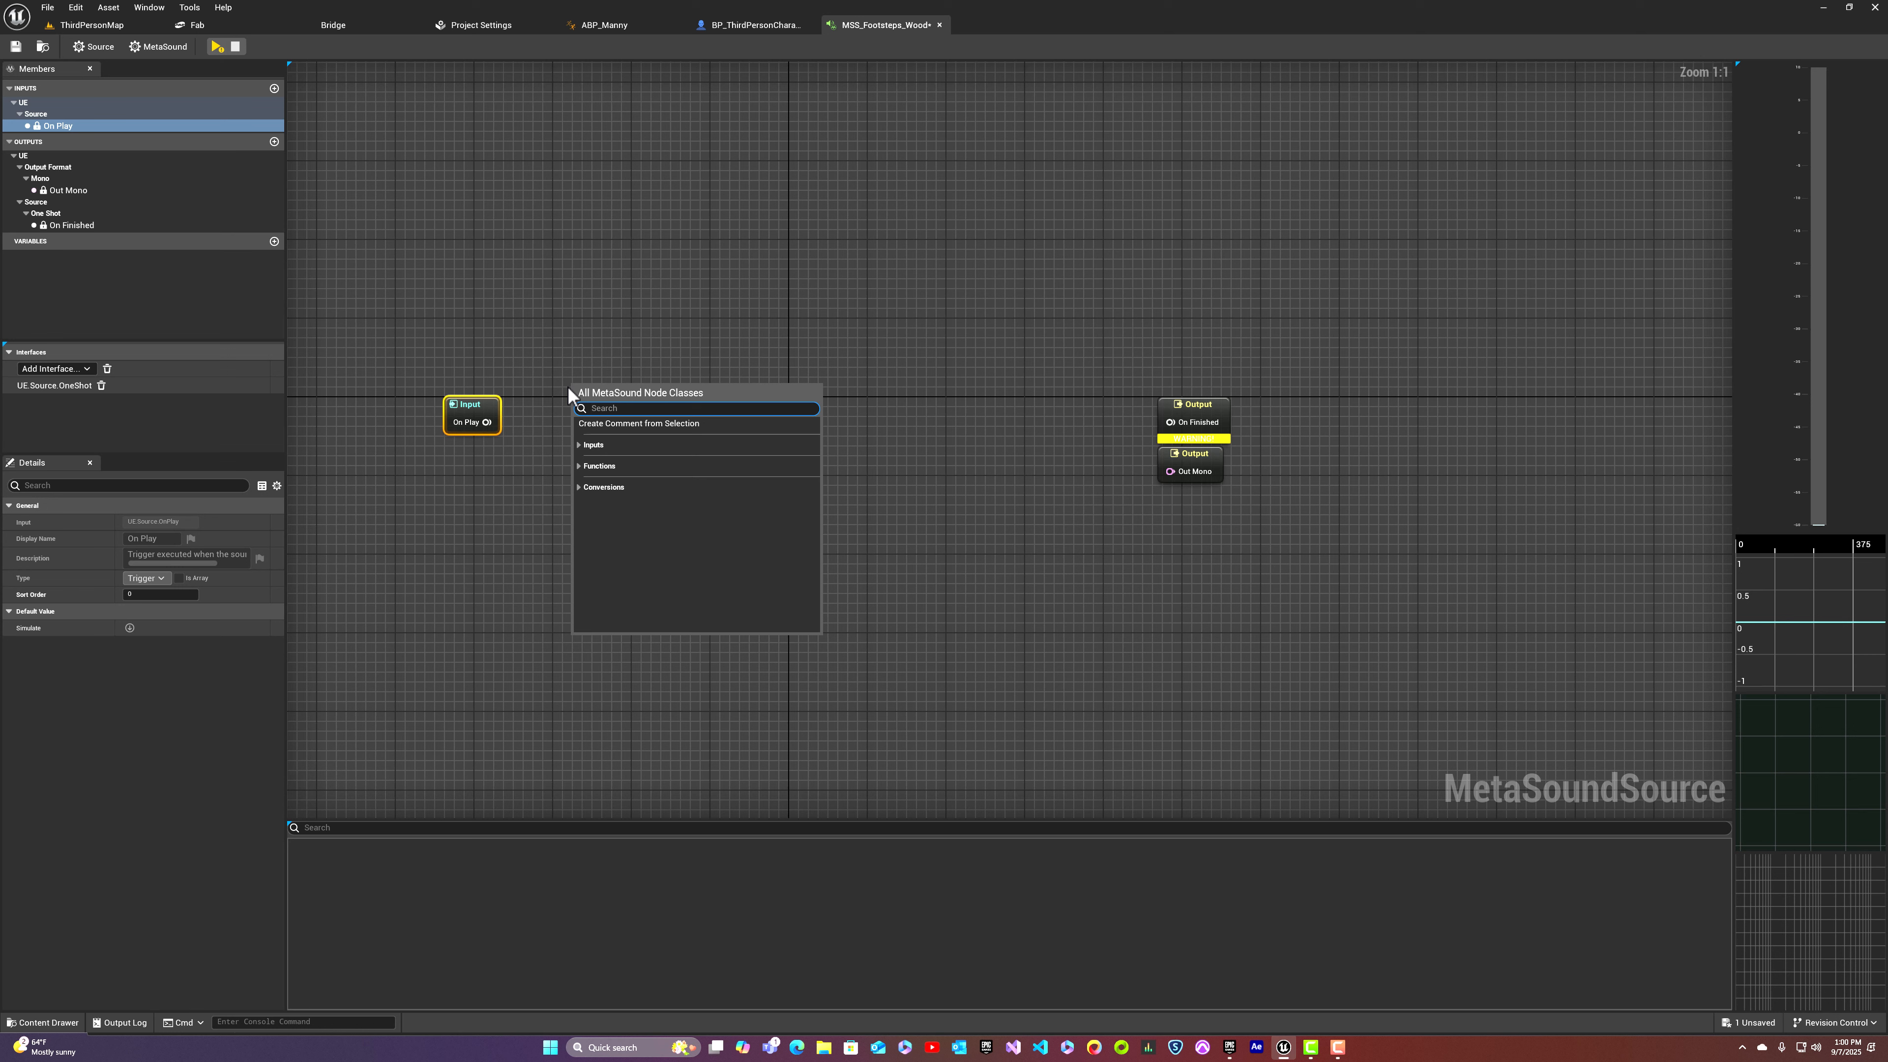
pyautogui.write('wavepl')
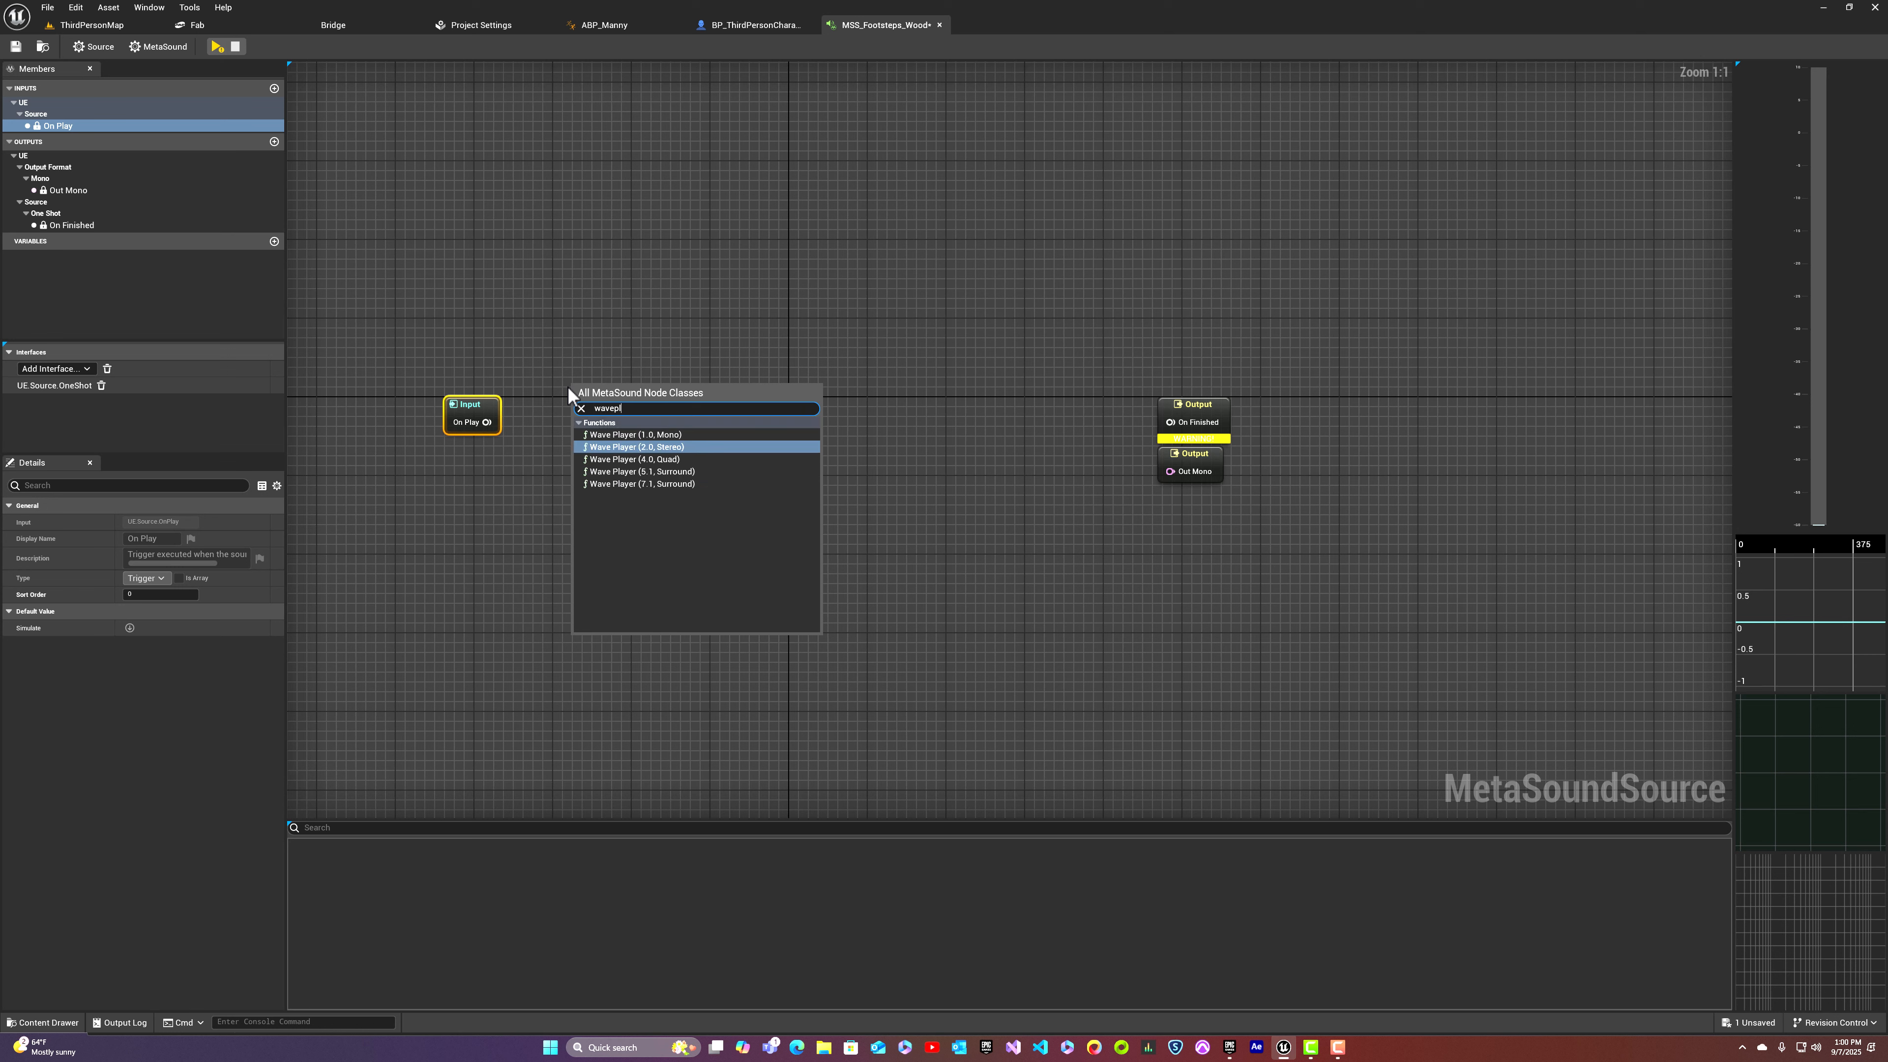
pyautogui.click(642, 436)
pyautogui.moveTo(658, 395); pyautogui.dragTo(706, 408)
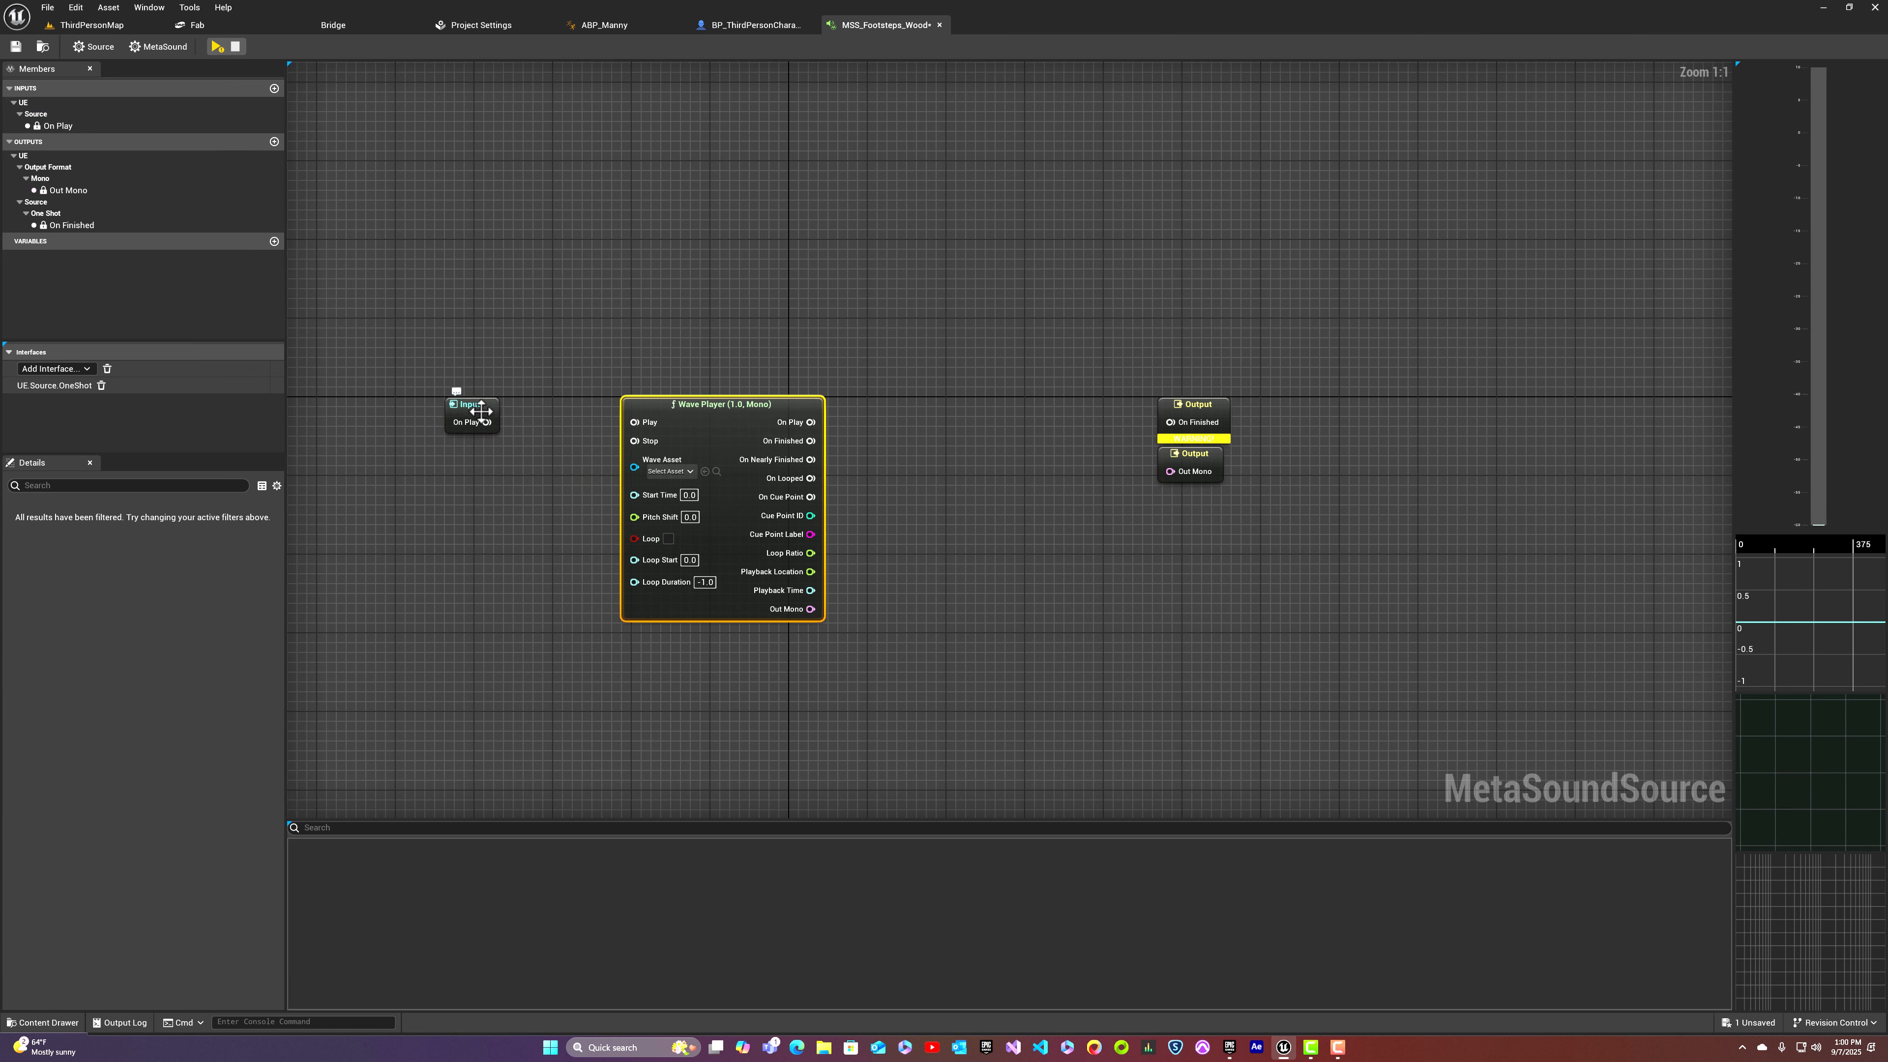
pyautogui.moveTo(486, 423); pyautogui.dragTo(638, 431)
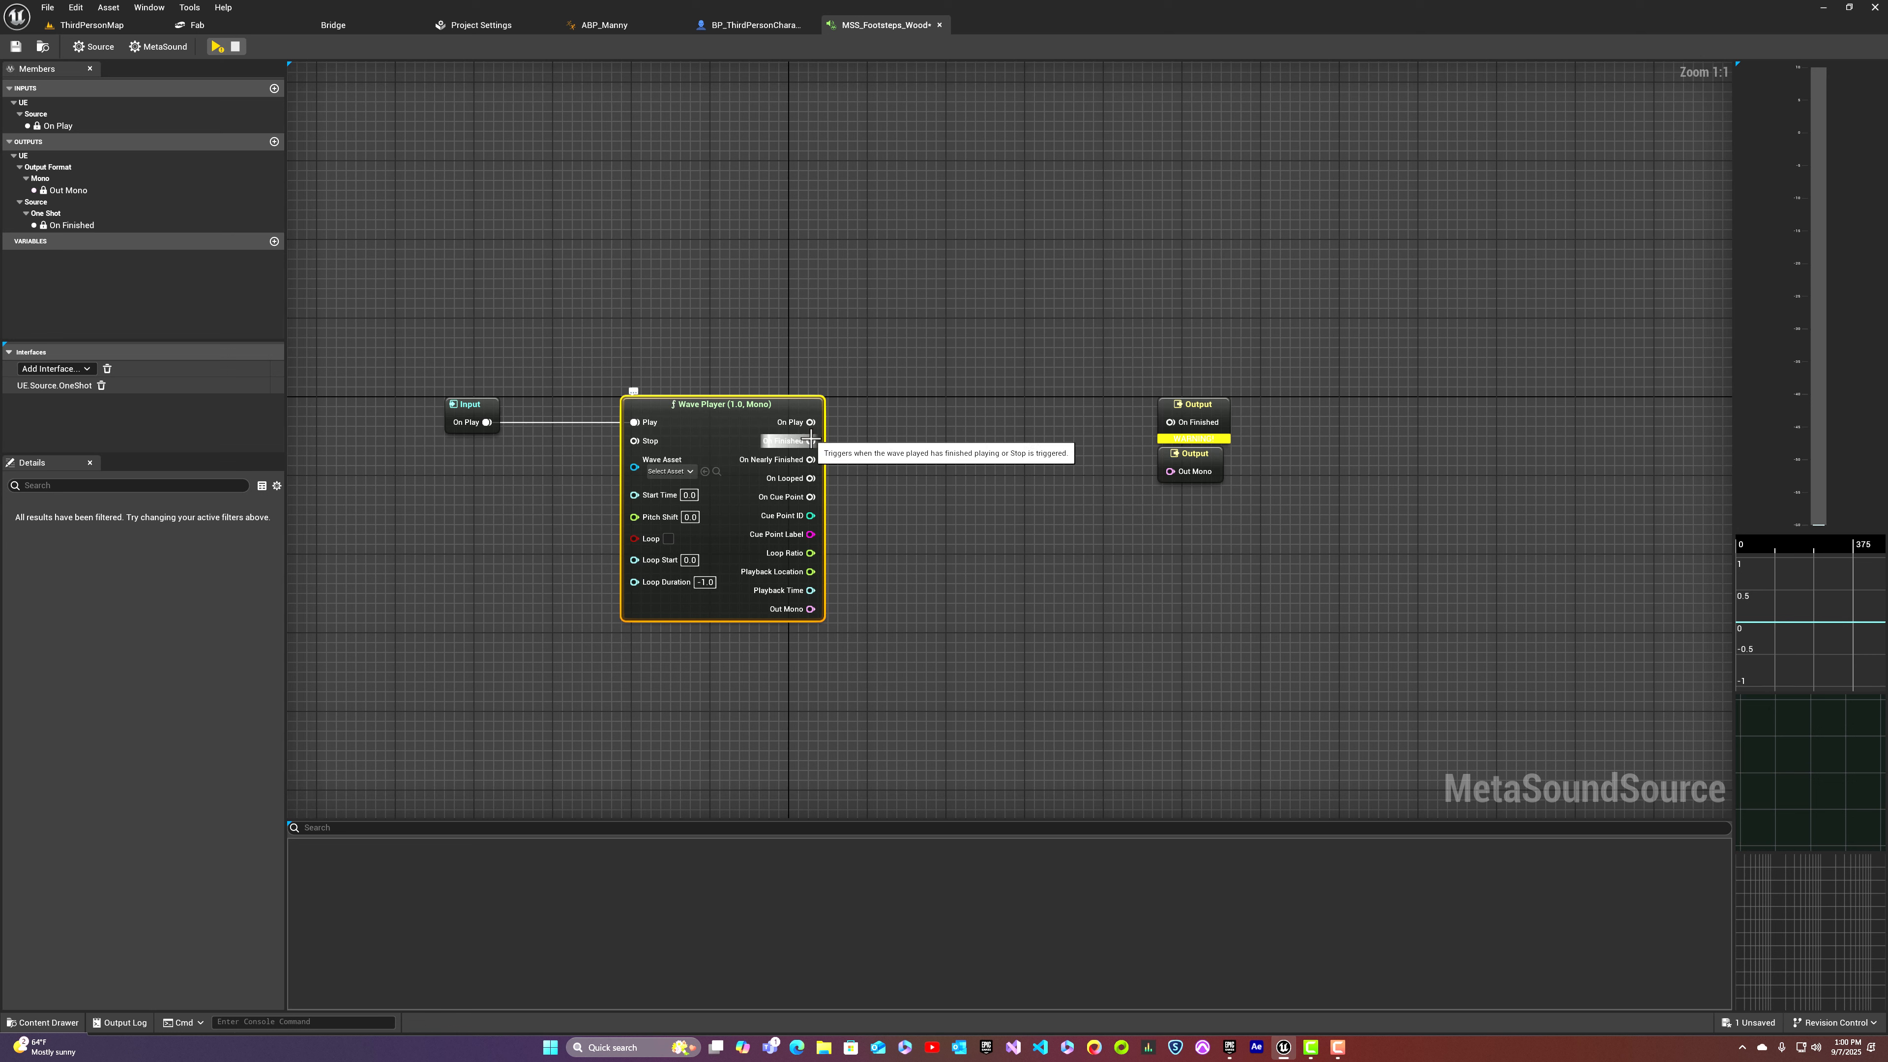
pyautogui.moveTo(810, 440); pyautogui.dragTo(1061, 426)
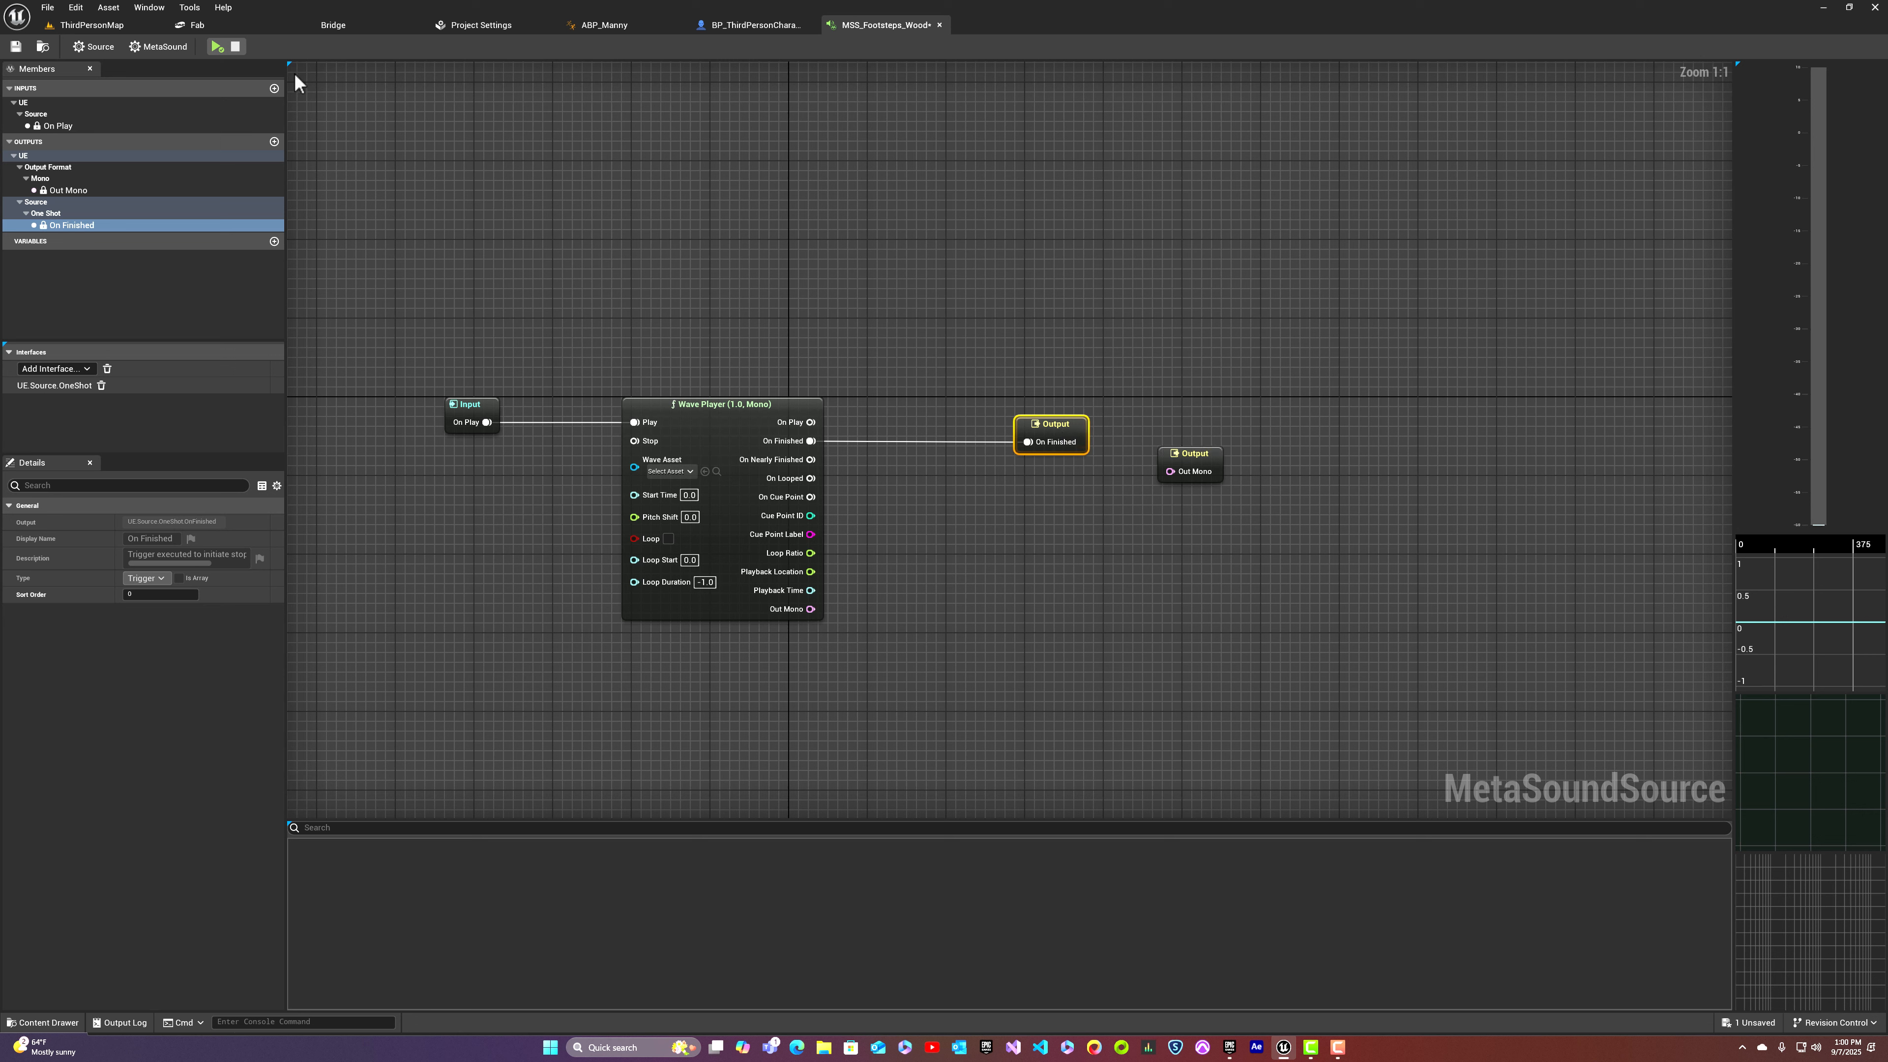
# Step: Preview the MetaSound with the On Finished link connected and disconnected, stop playback, and restore the link
pyautogui.click(216, 47)
pyautogui.keyDown('alt'); pyautogui.click(810, 440); pyautogui.keyUp('alt')
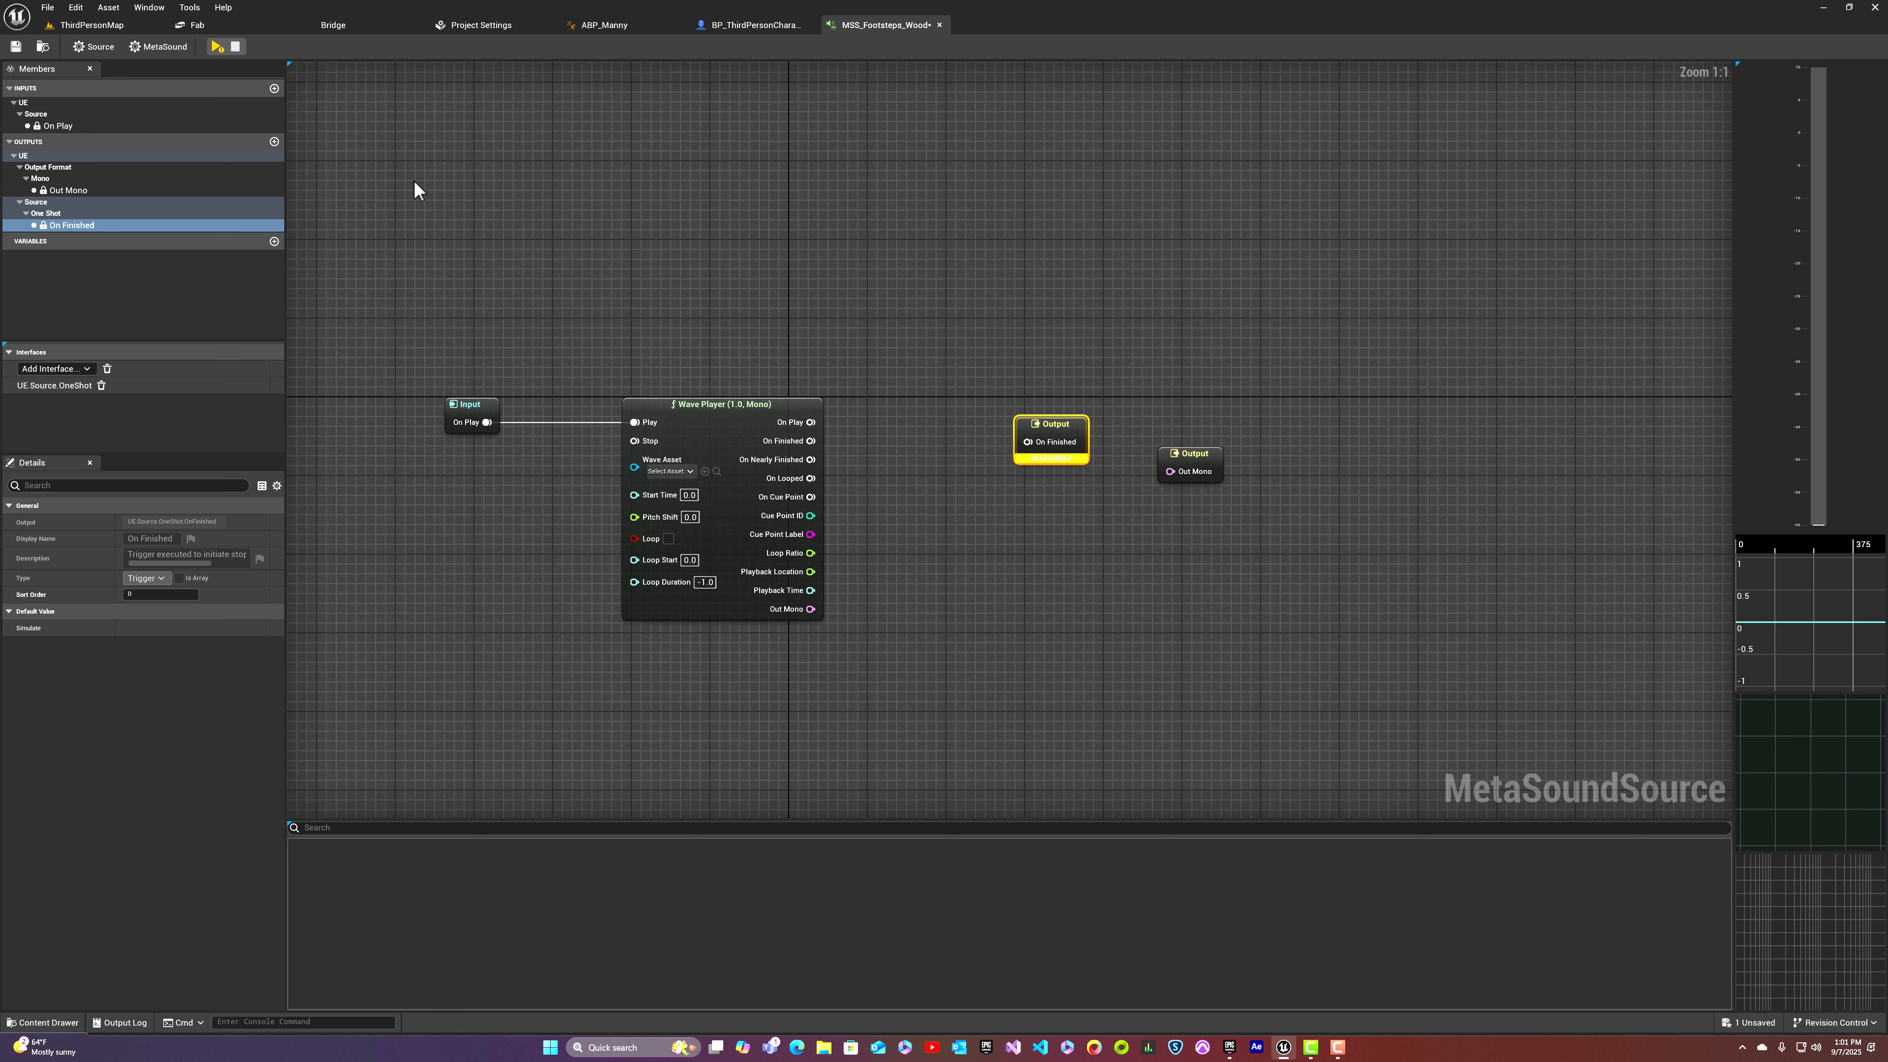
pyautogui.click(217, 47)
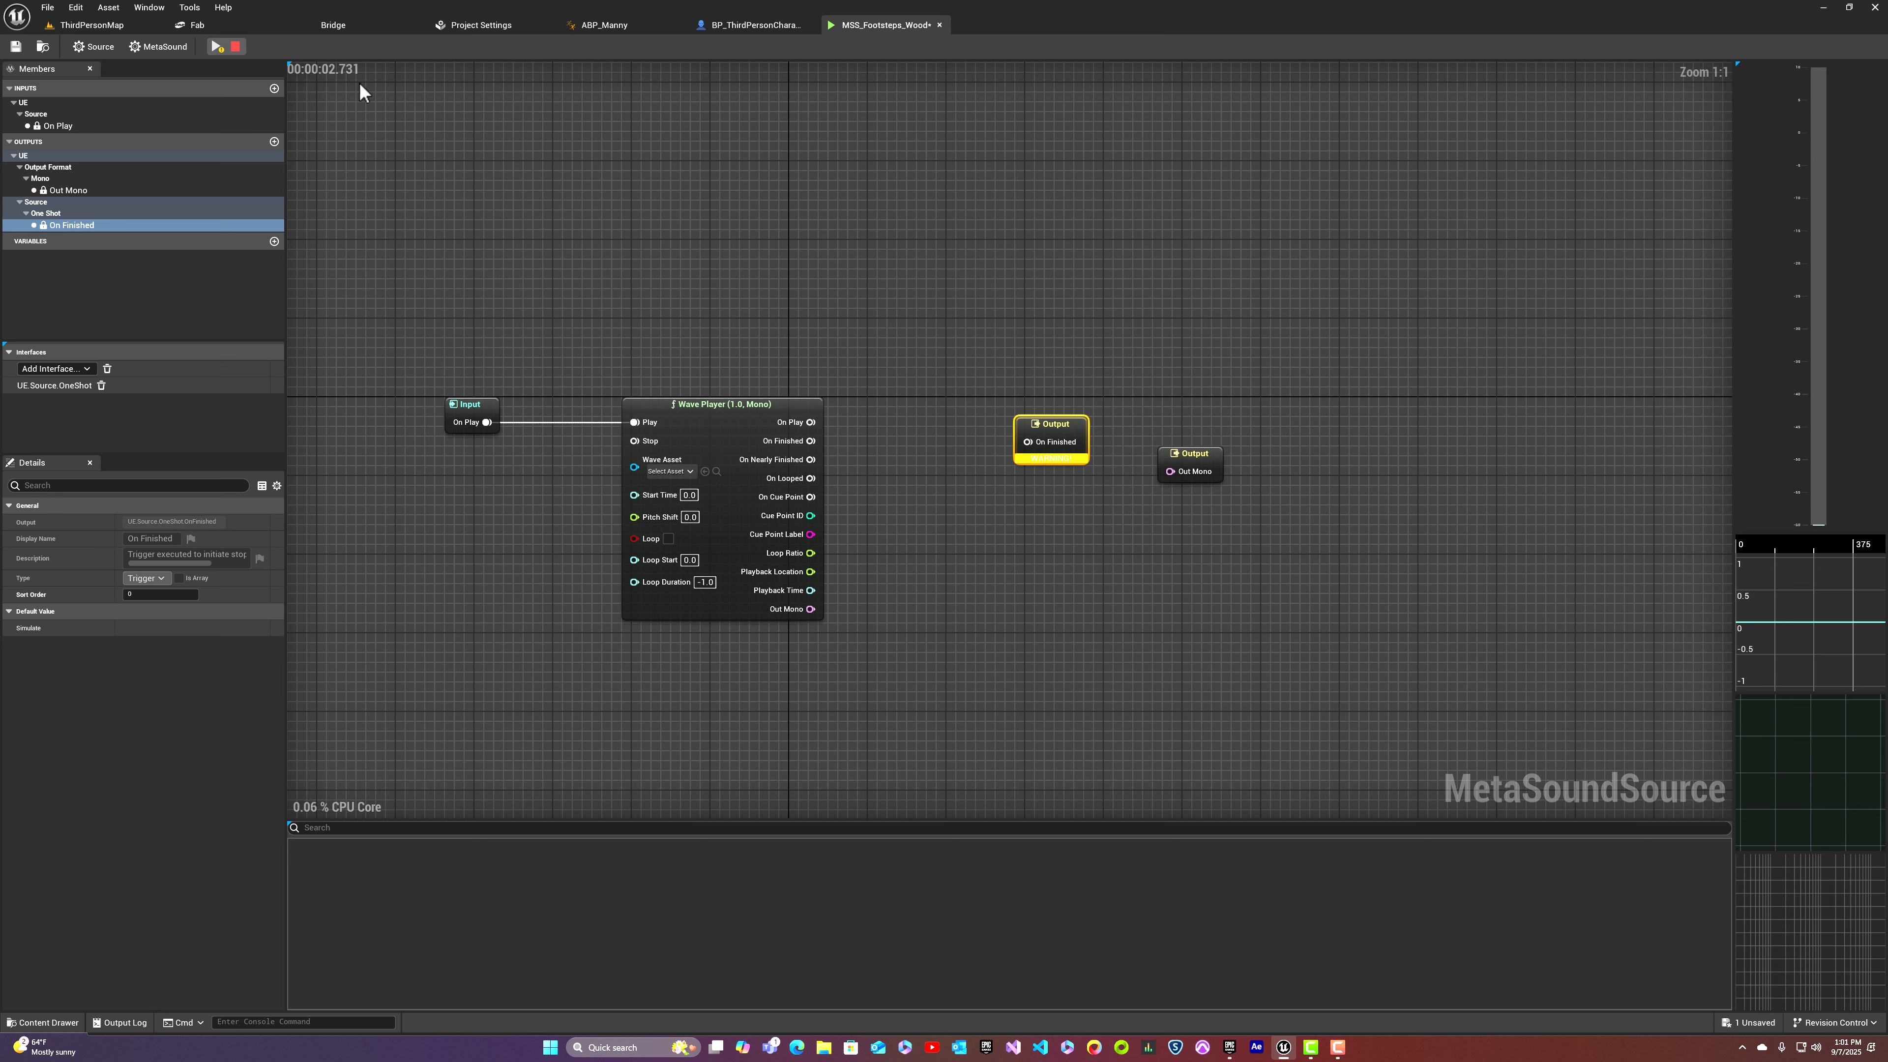
pyautogui.click(238, 47)
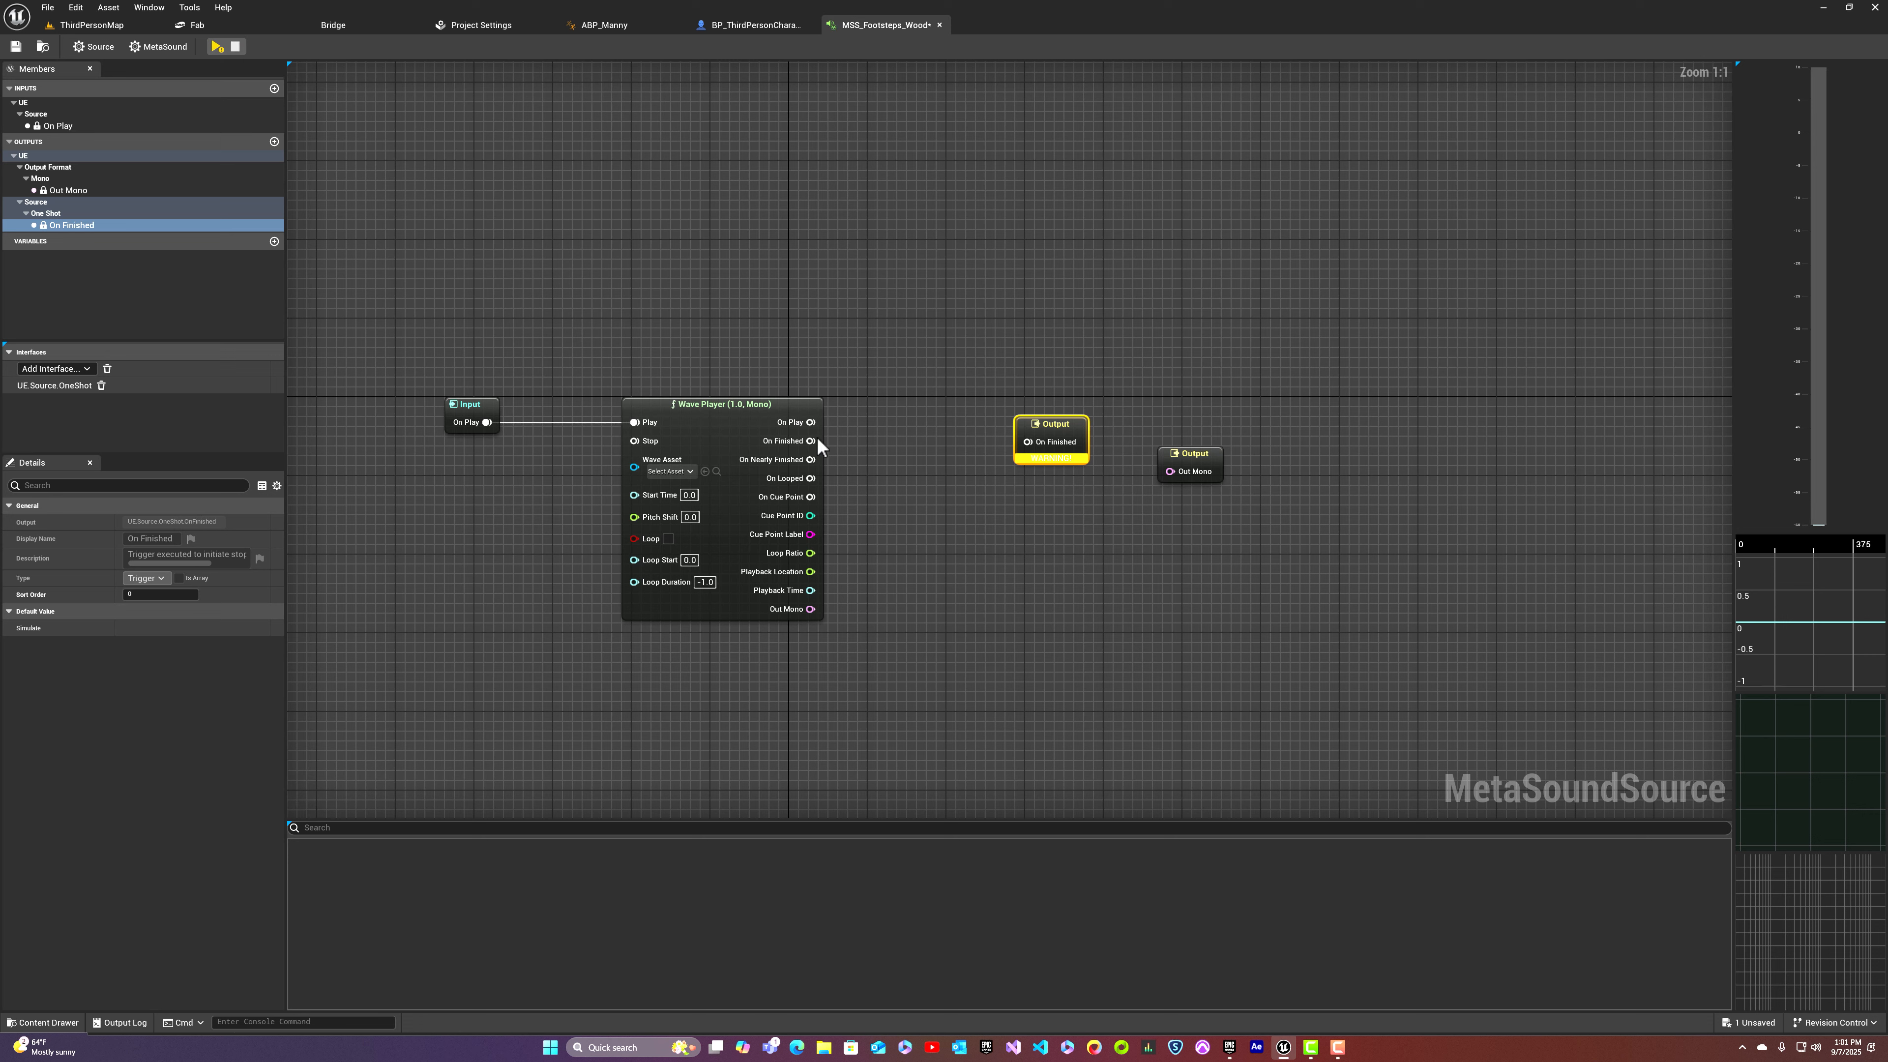
pyautogui.moveTo(818, 441); pyautogui.dragTo(1028, 441)
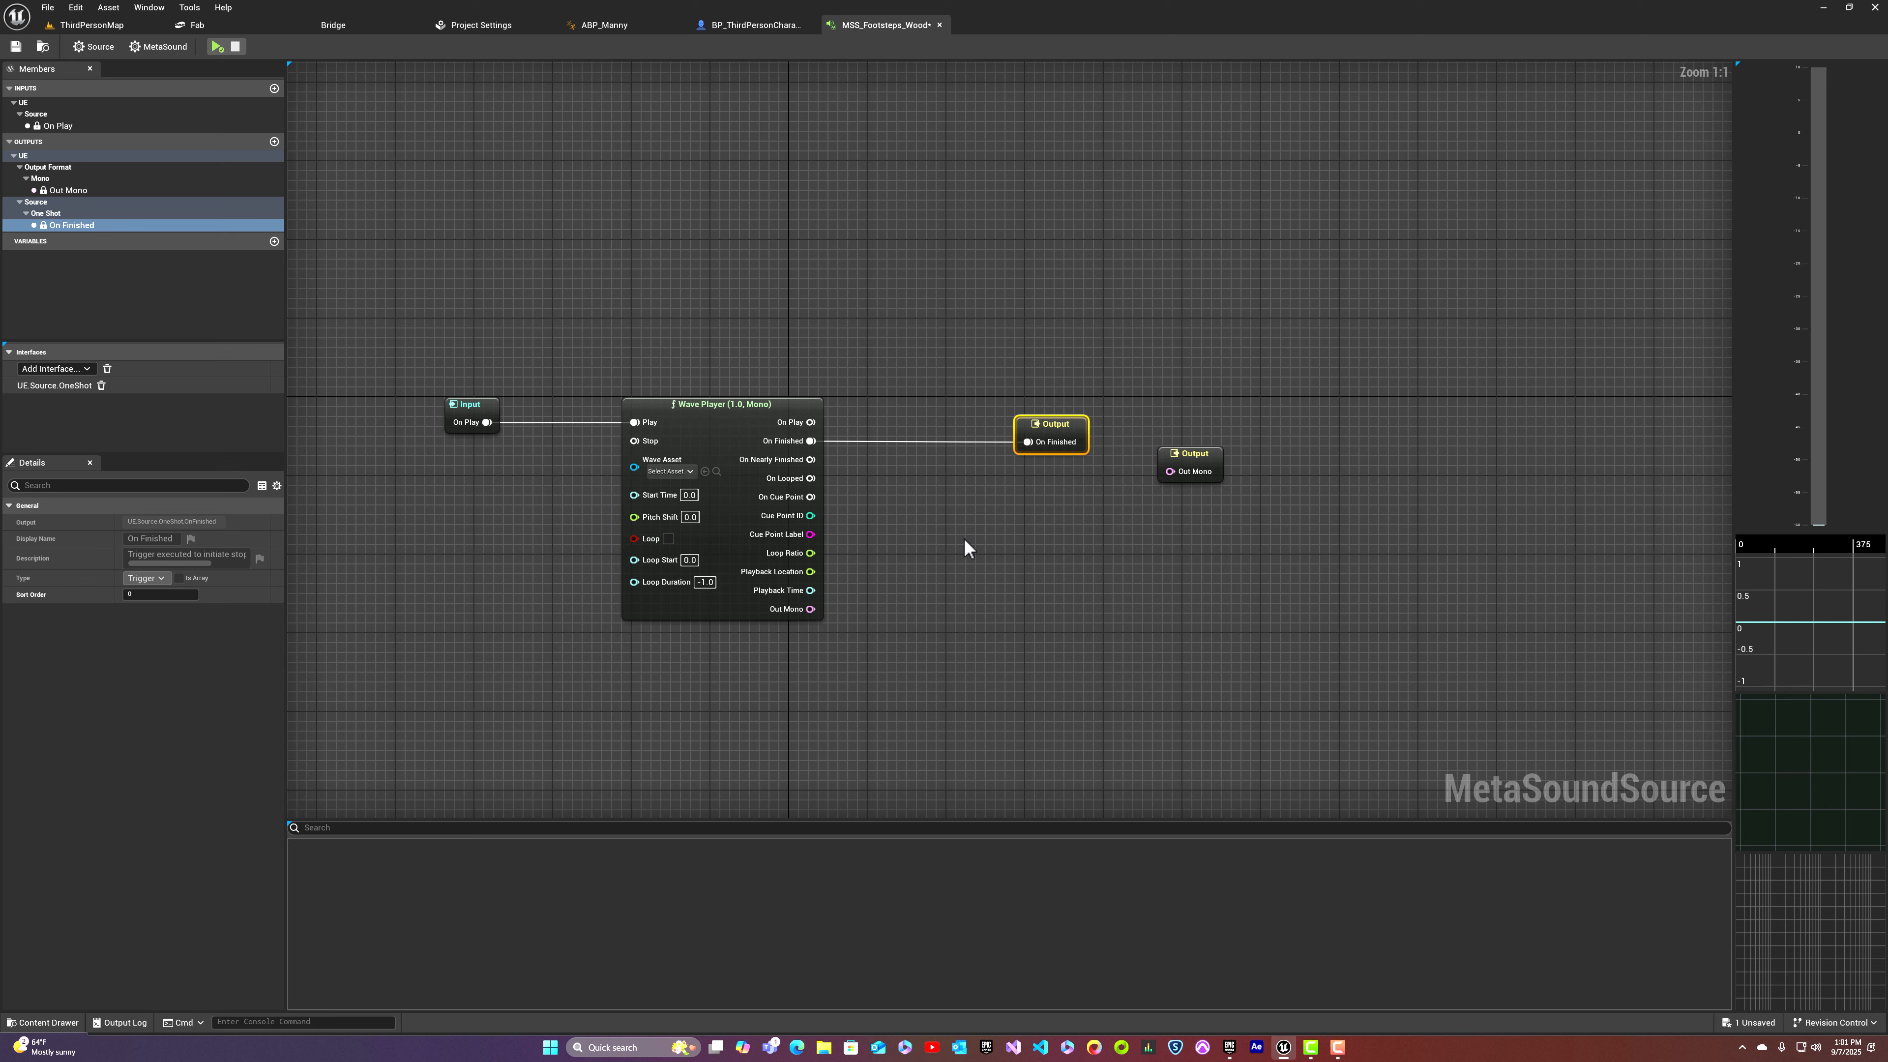
# Step: Align the Out Mono output with the Wave Player, connect the player's Out Mono audio to it, and save the MetaSound
pyautogui.moveTo(1186, 452); pyautogui.dragTo(1043, 599)
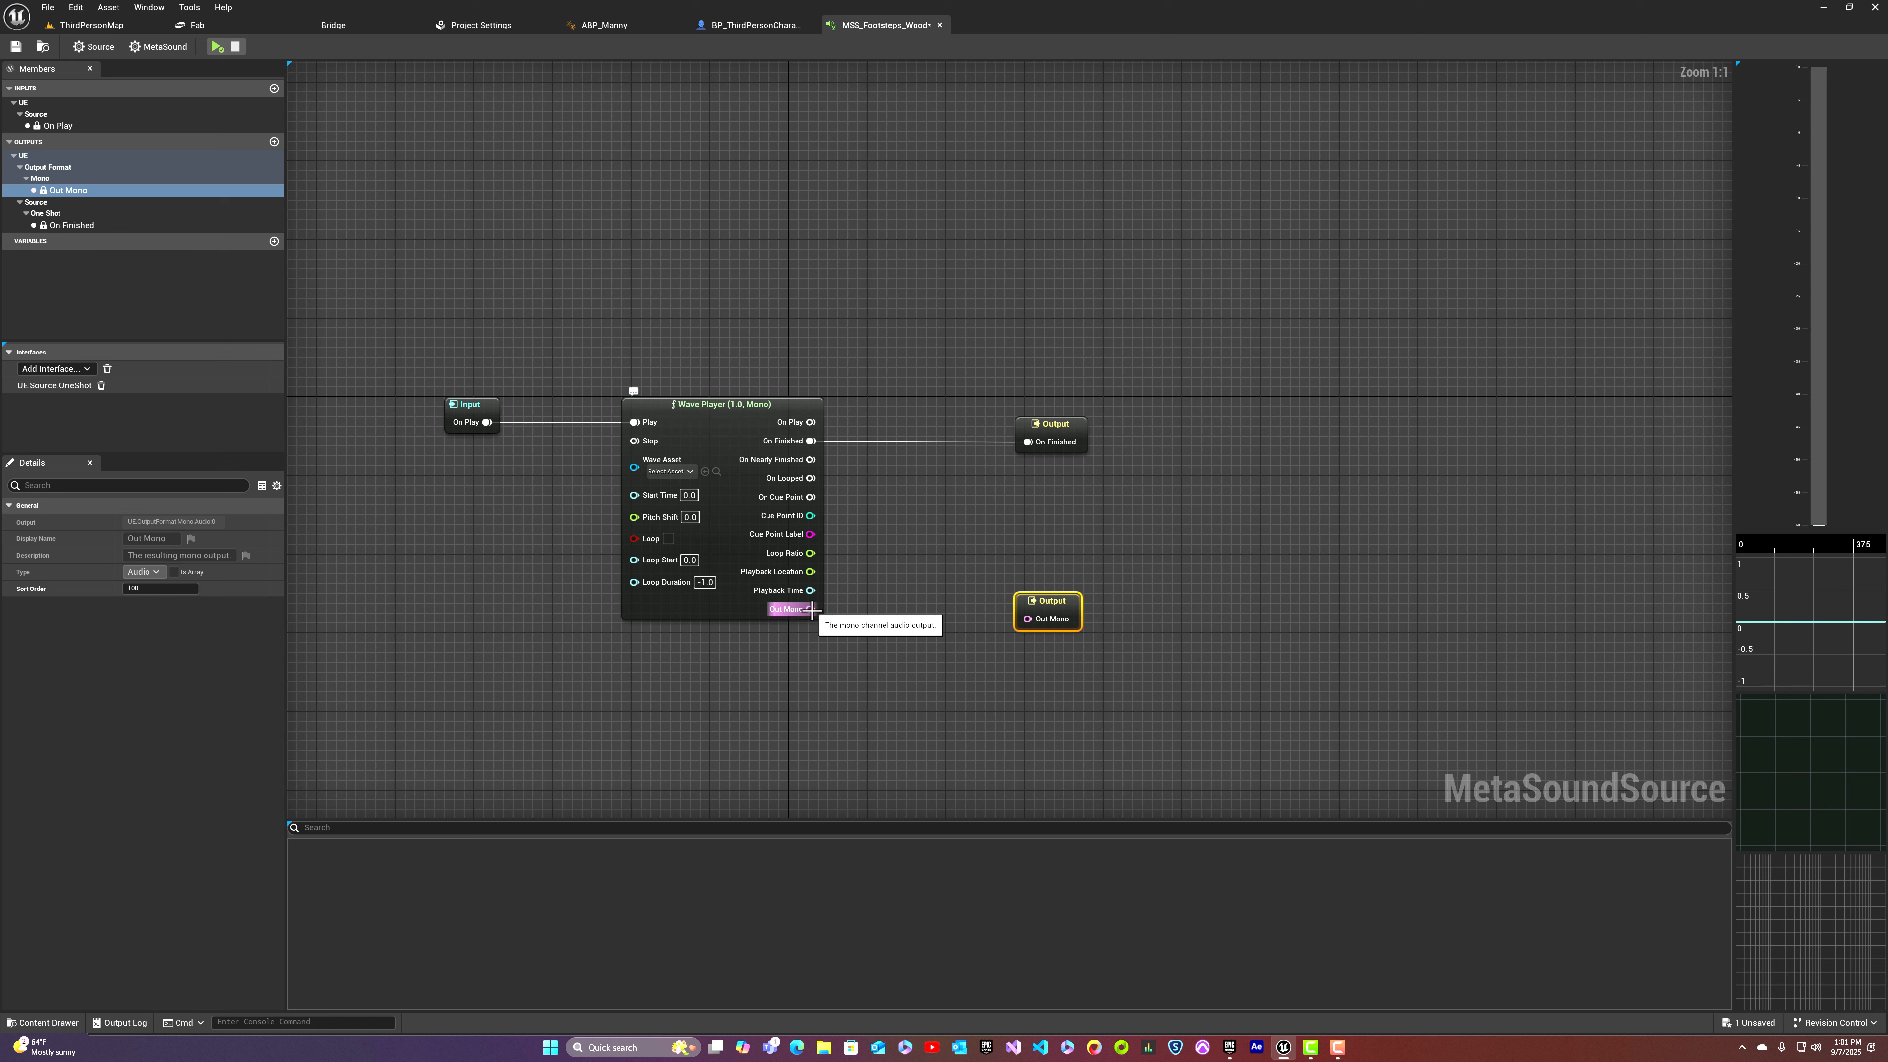
pyautogui.moveTo(810, 609); pyautogui.dragTo(1054, 601)
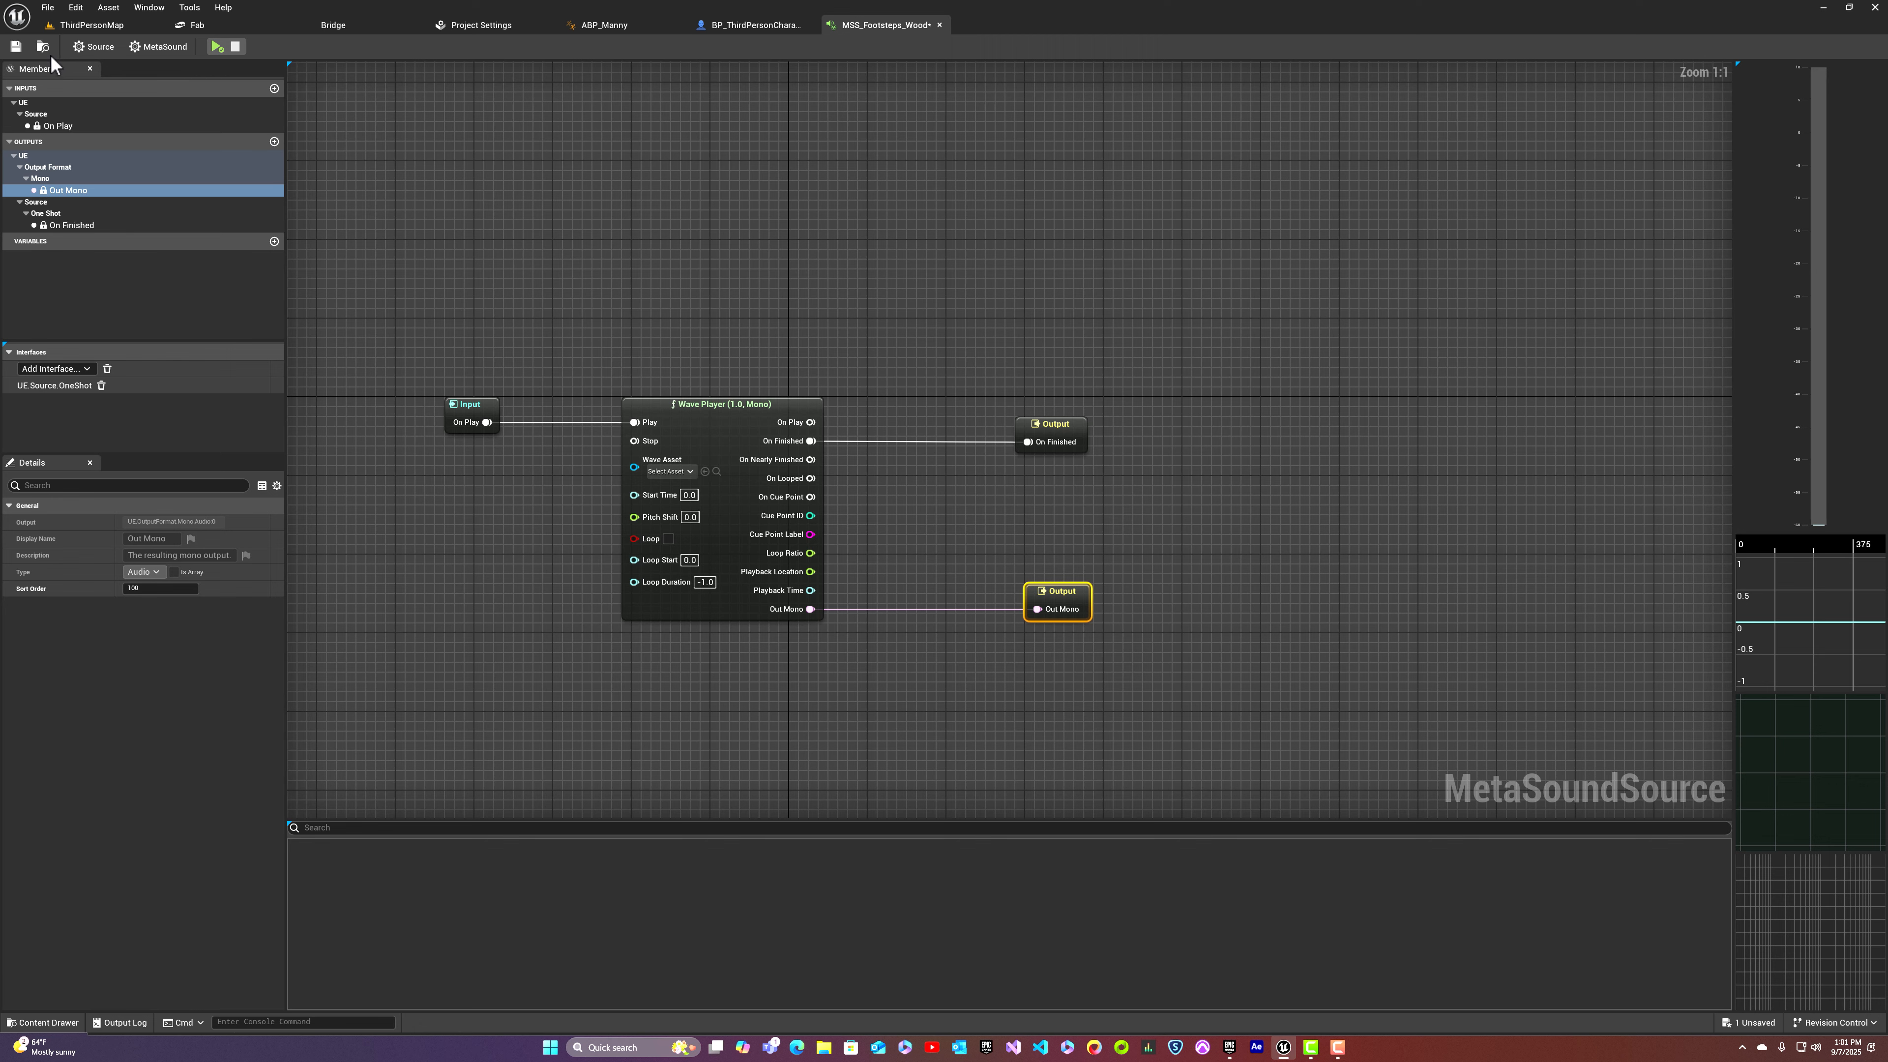
pyautogui.click(15, 46)
pyautogui.moveTo(725, 346); pyautogui.dragTo(966, 262, button='right')
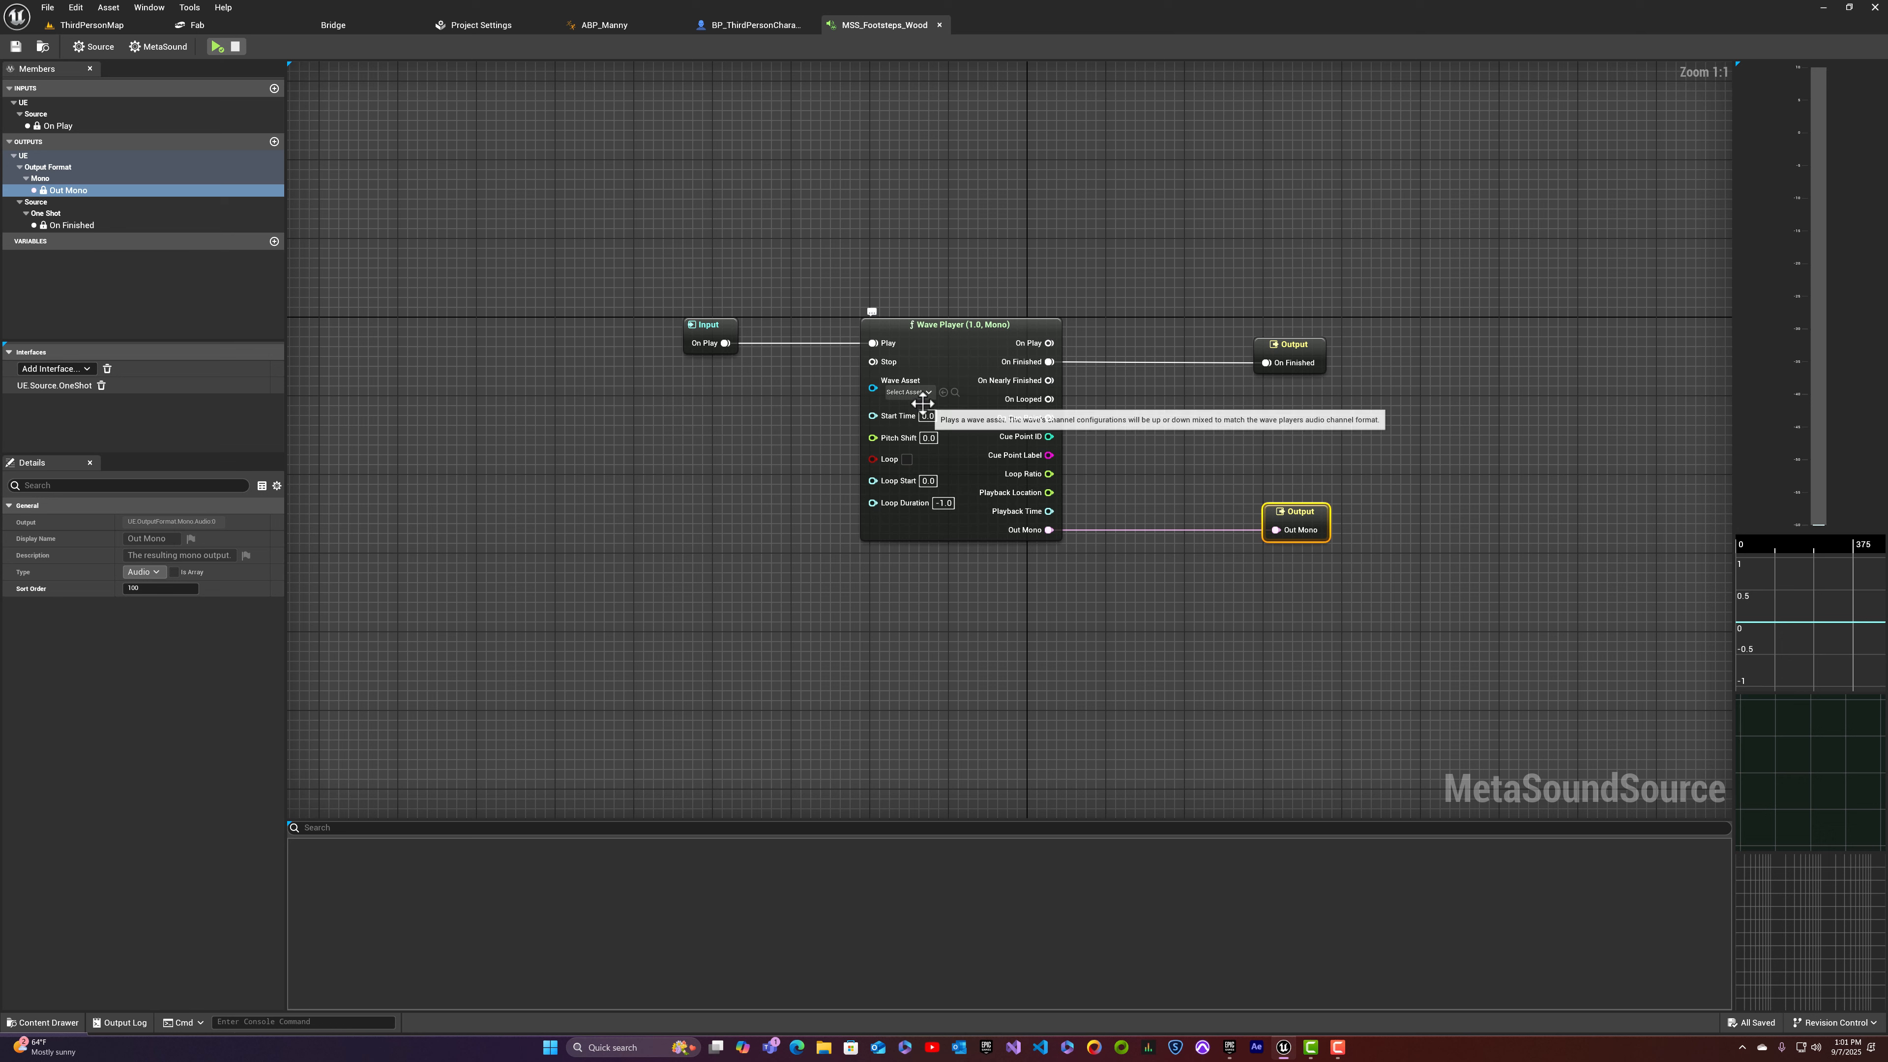
# Step: Return to ThirdPersonMap and locate the FootstepsSurvivalBundle folder in the root Content folder
pyautogui.click(89, 24)
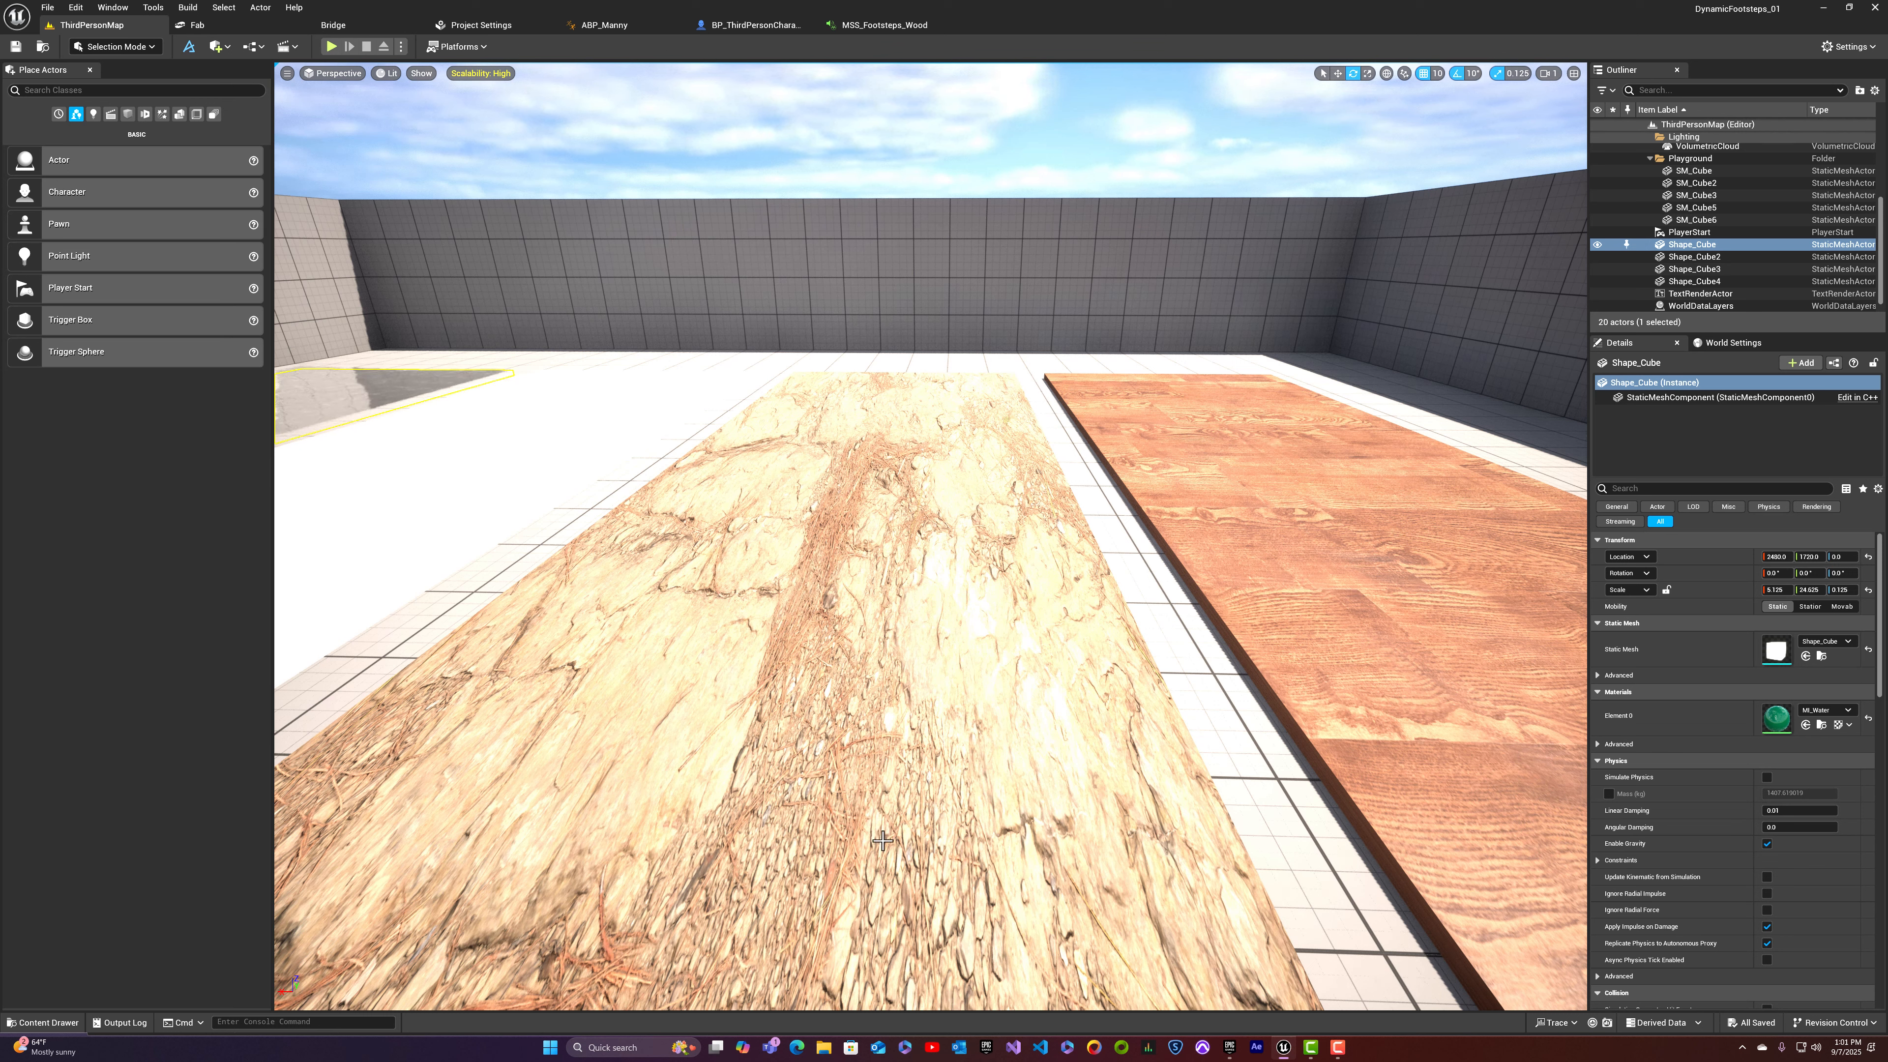
pyautogui.hotkey('ctrl', 'space')
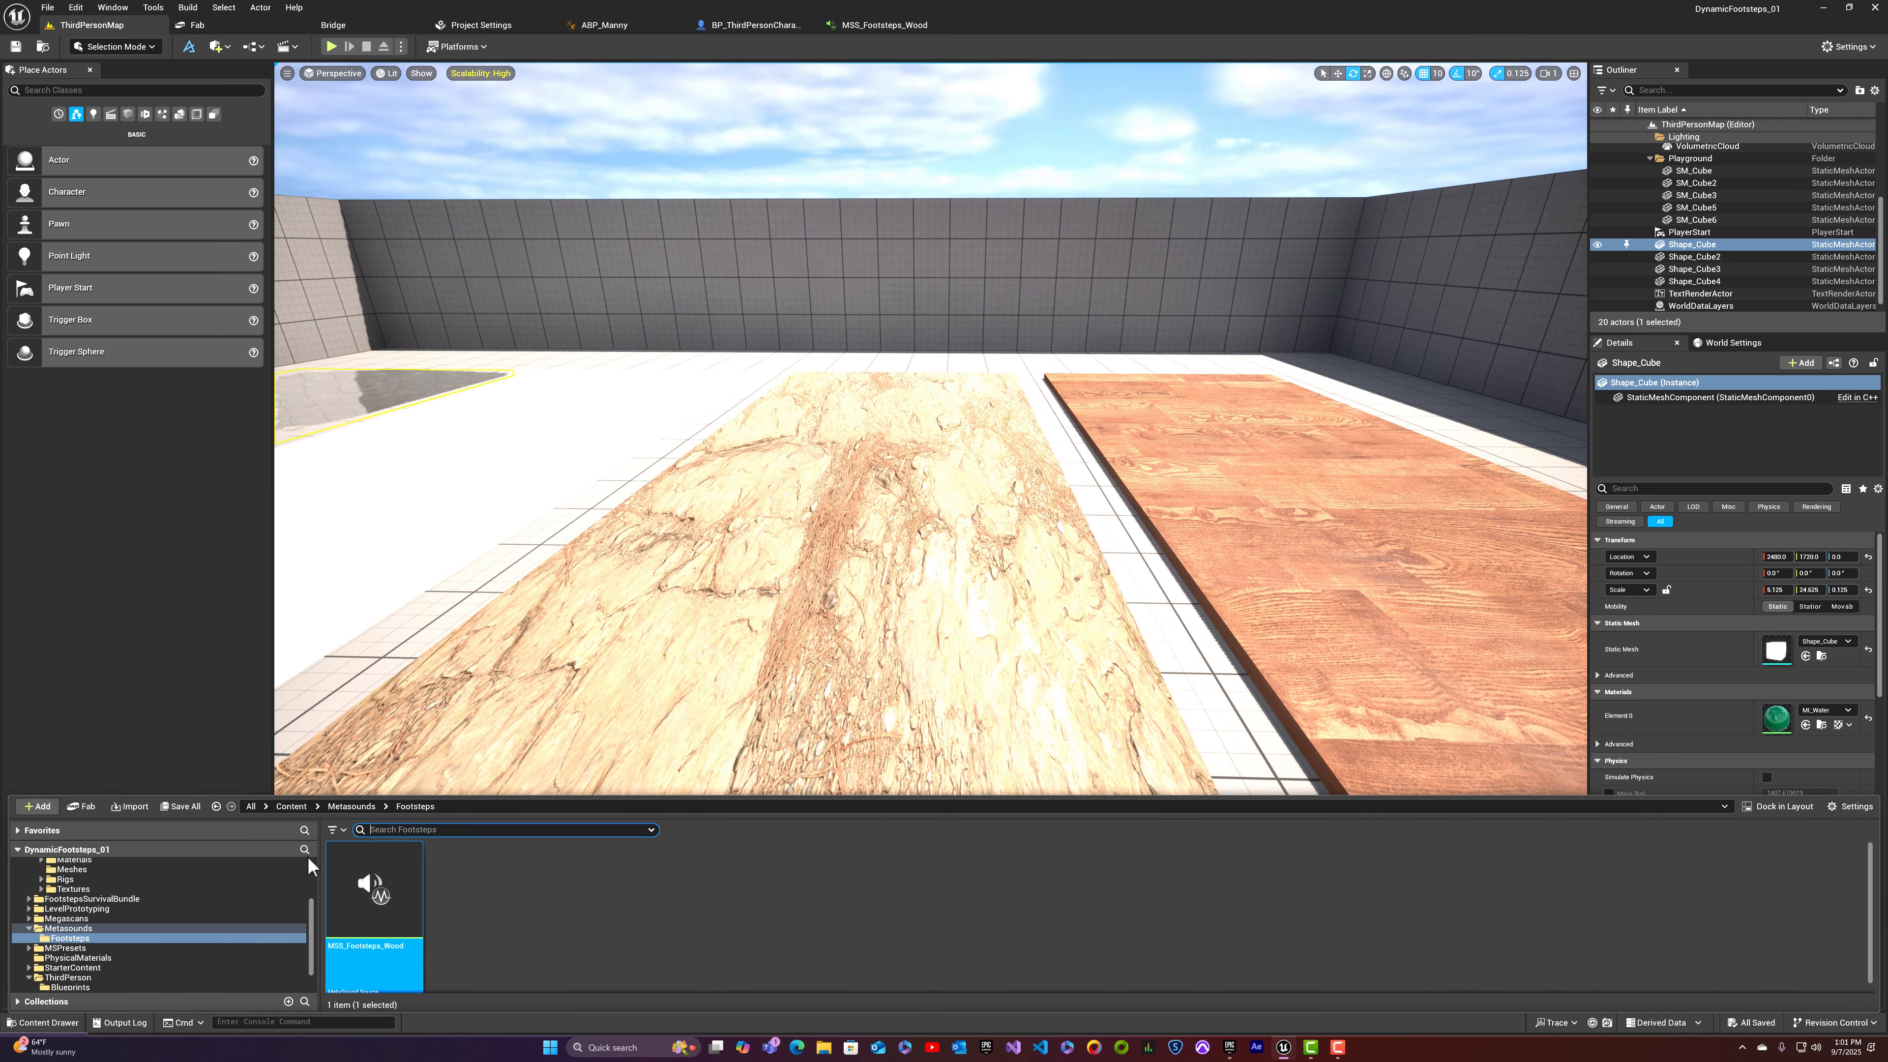
pyautogui.click(290, 807)
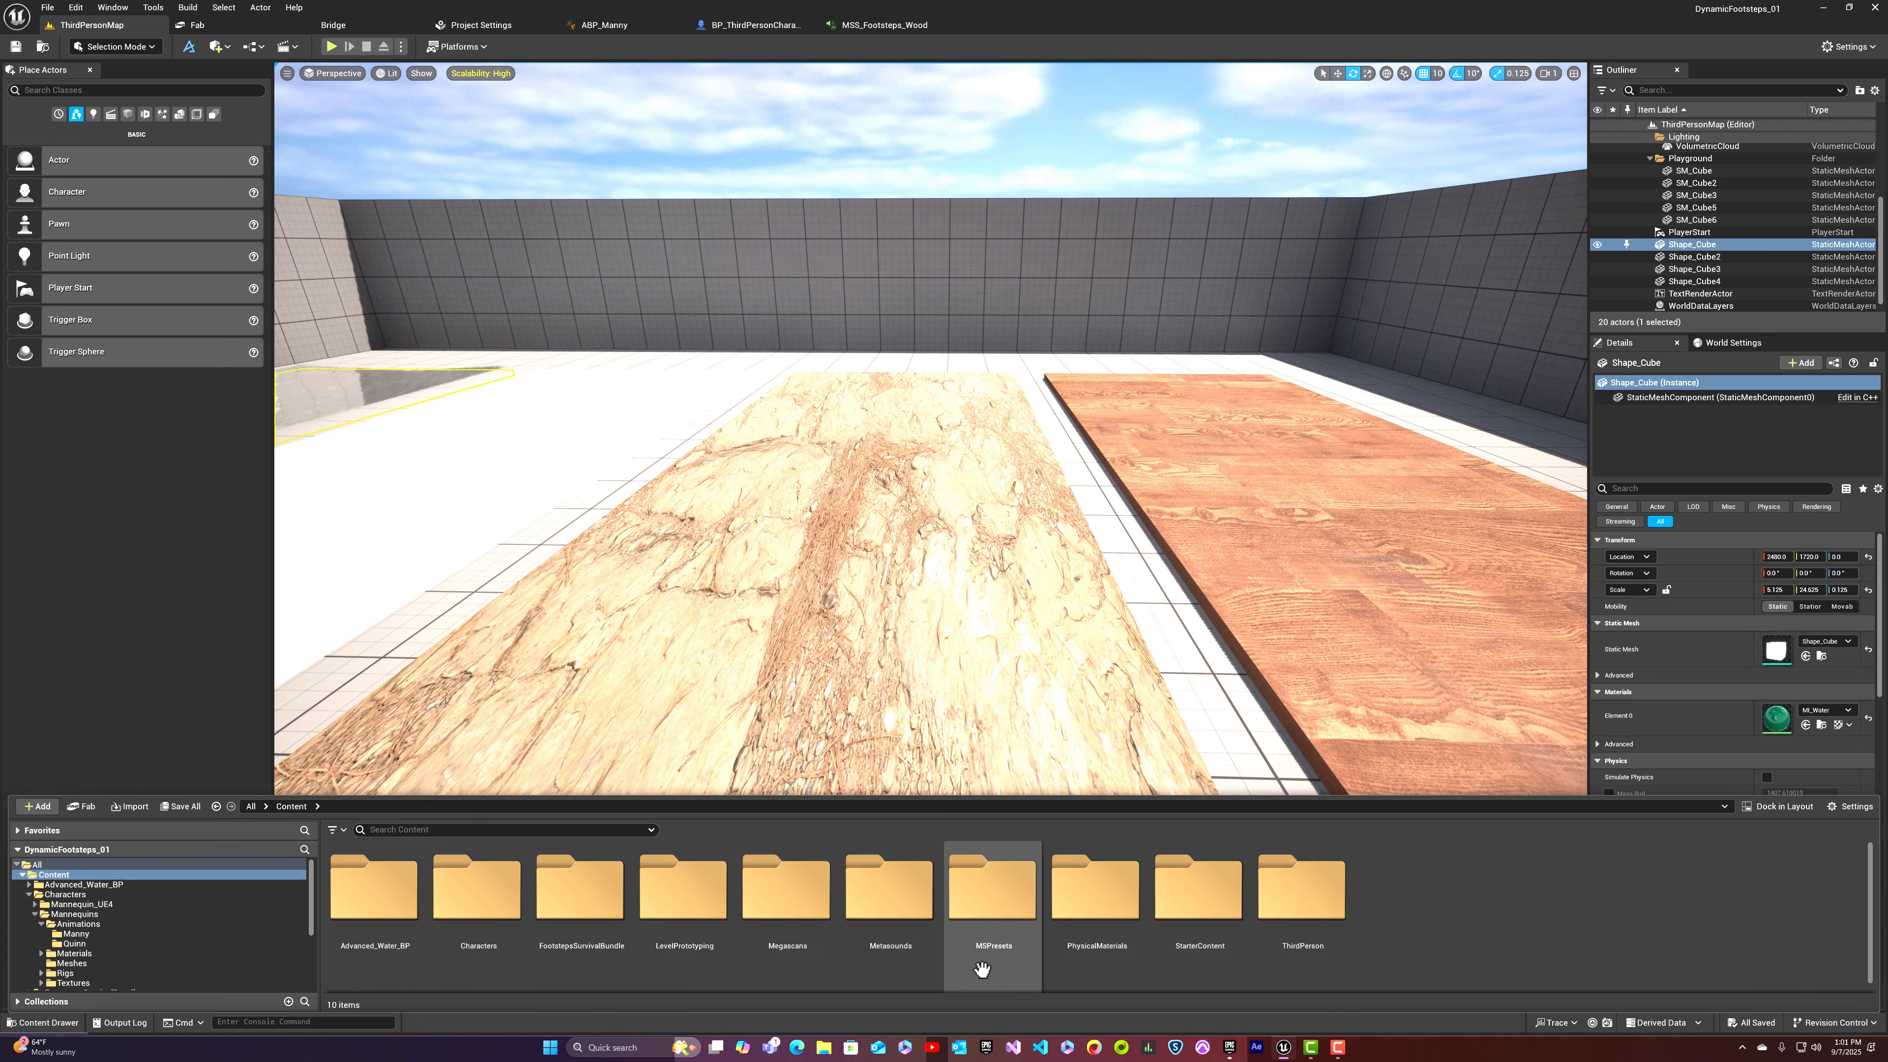
pyautogui.click(572, 961)
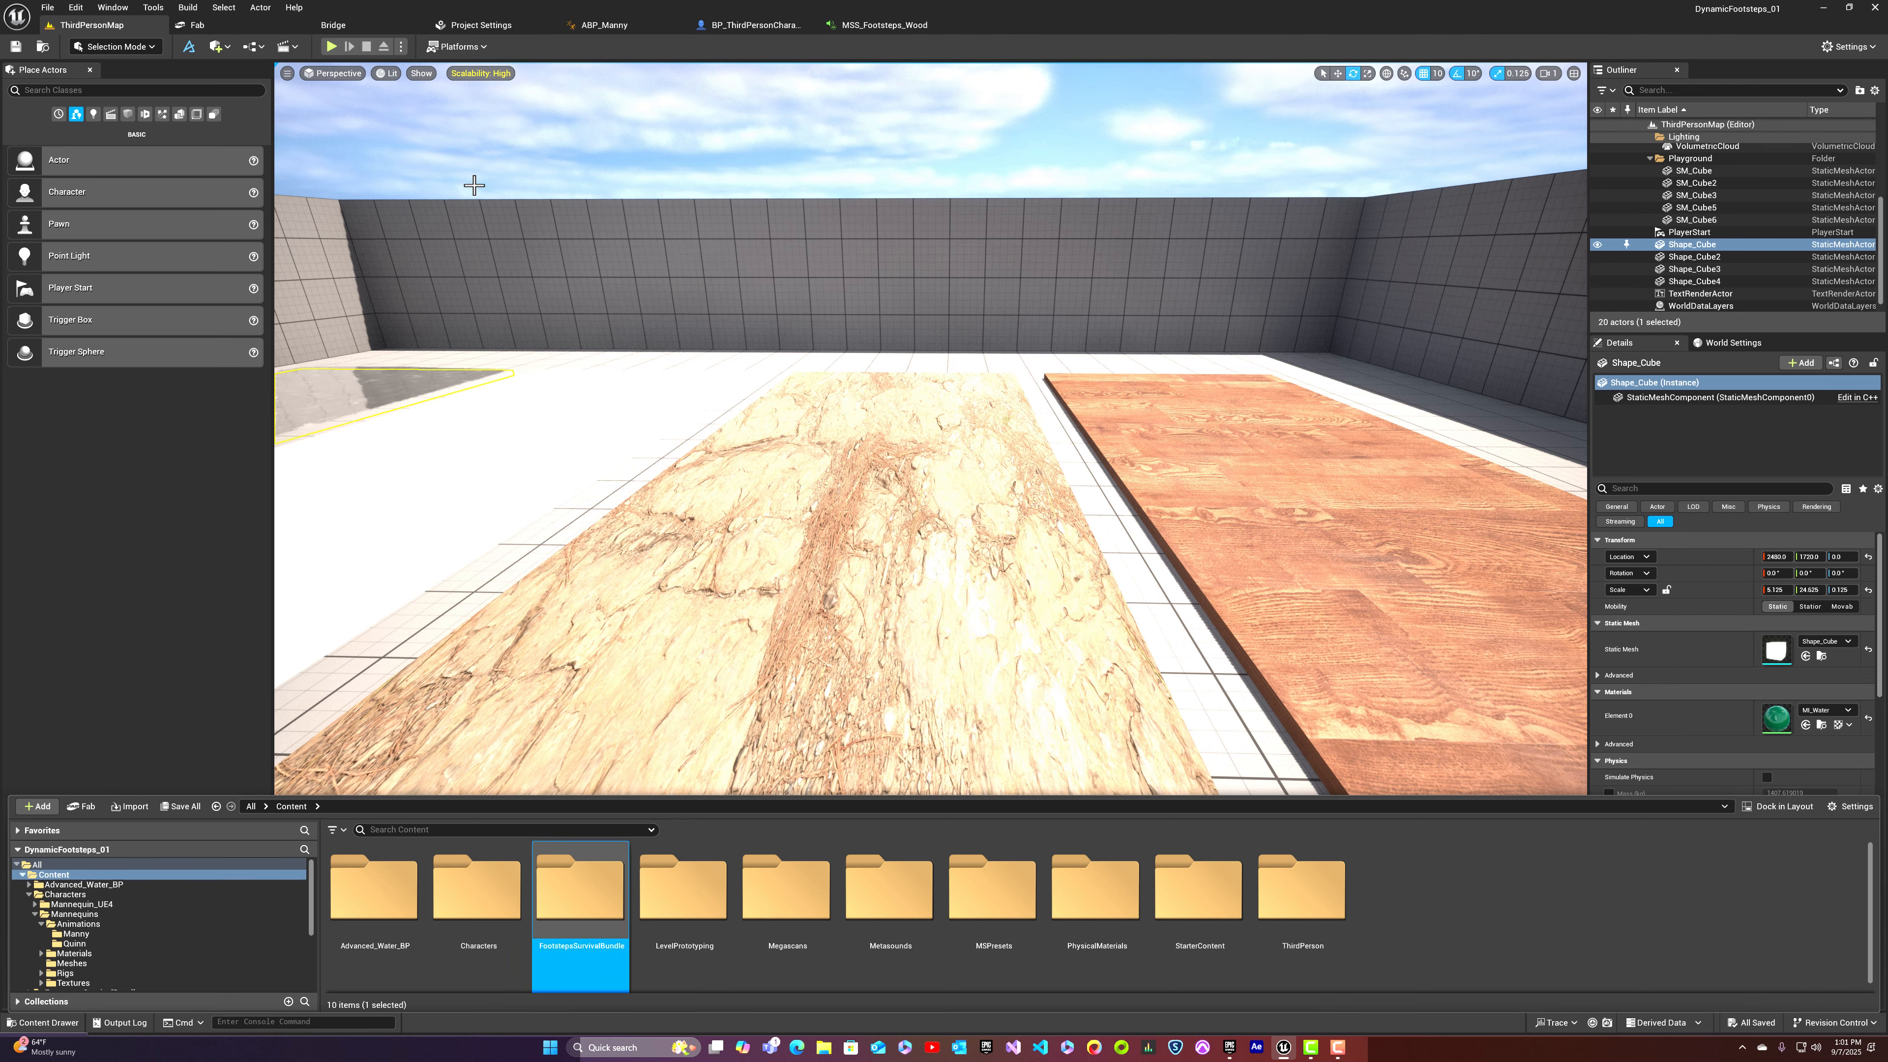
# Step: Search the Fab library for footsteps and view the 530+ FOOTSTEP & MEGA SURVIVAL BUNDLE product page
pyautogui.click(222, 28)
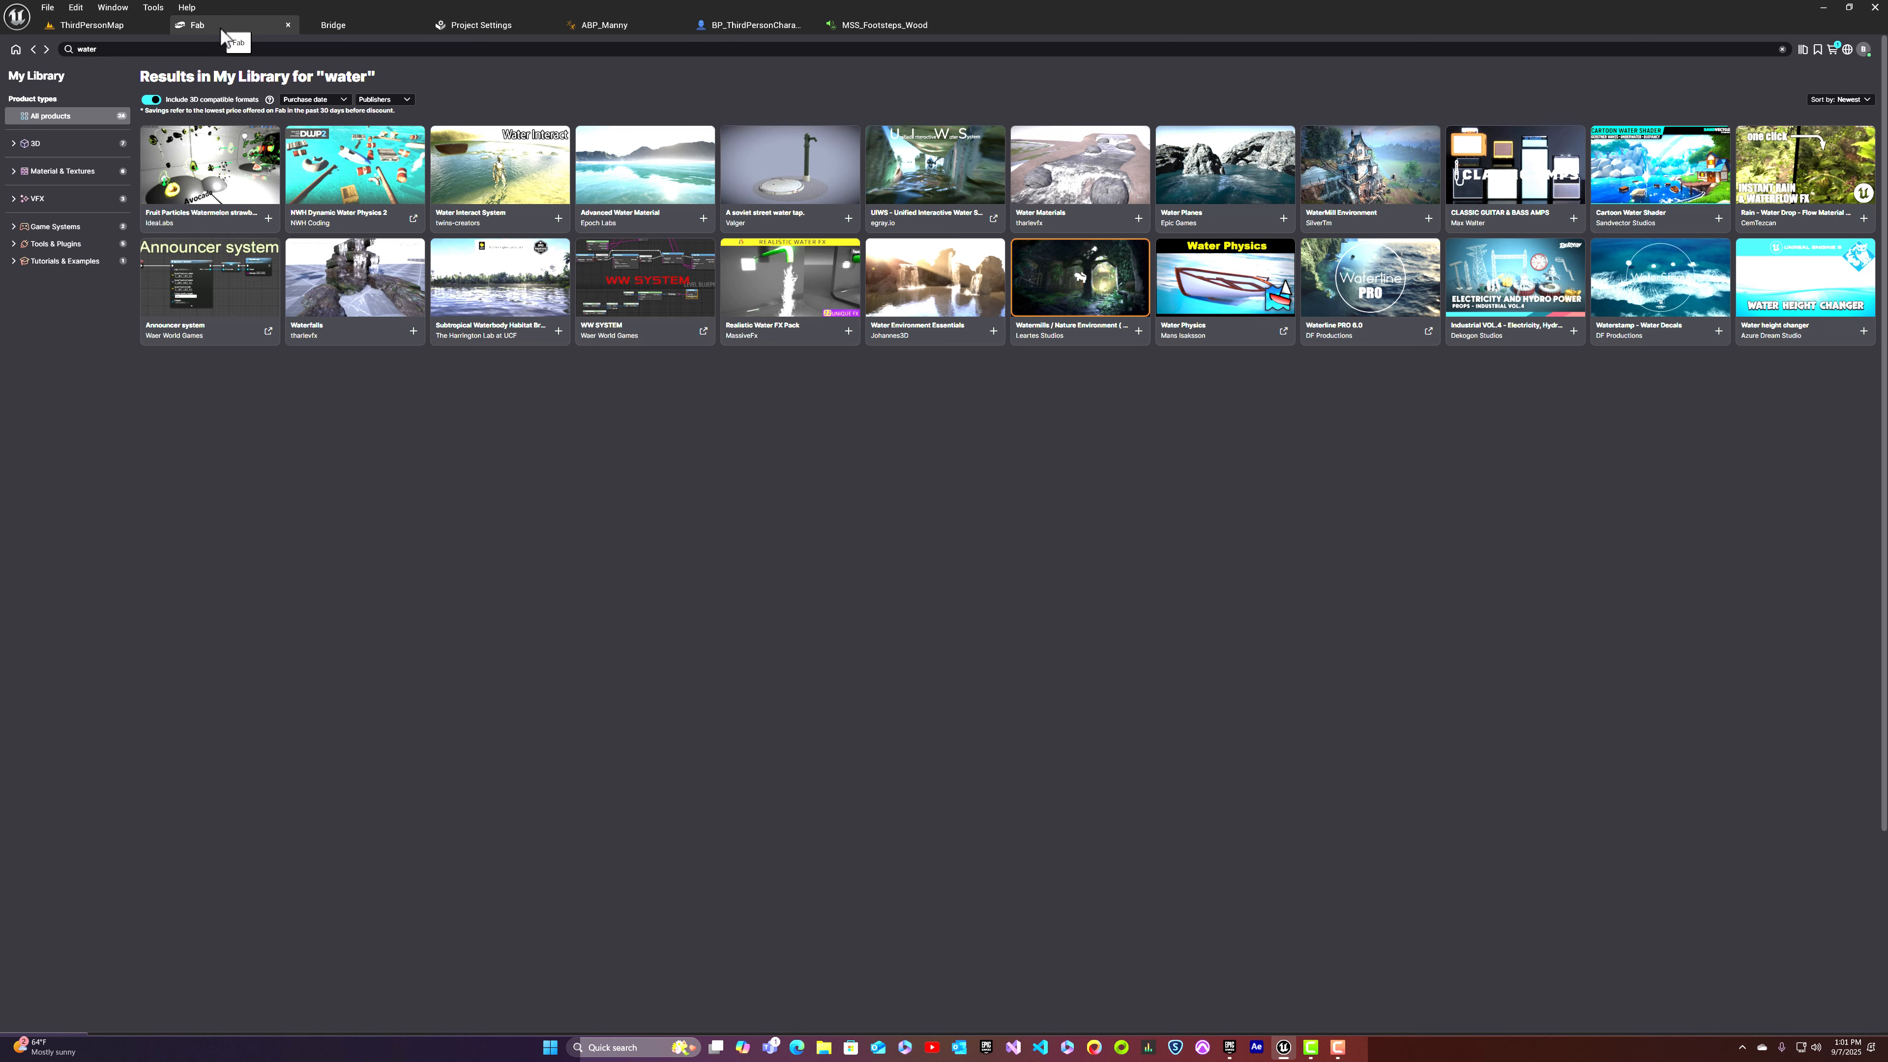
pyautogui.click(101, 49)
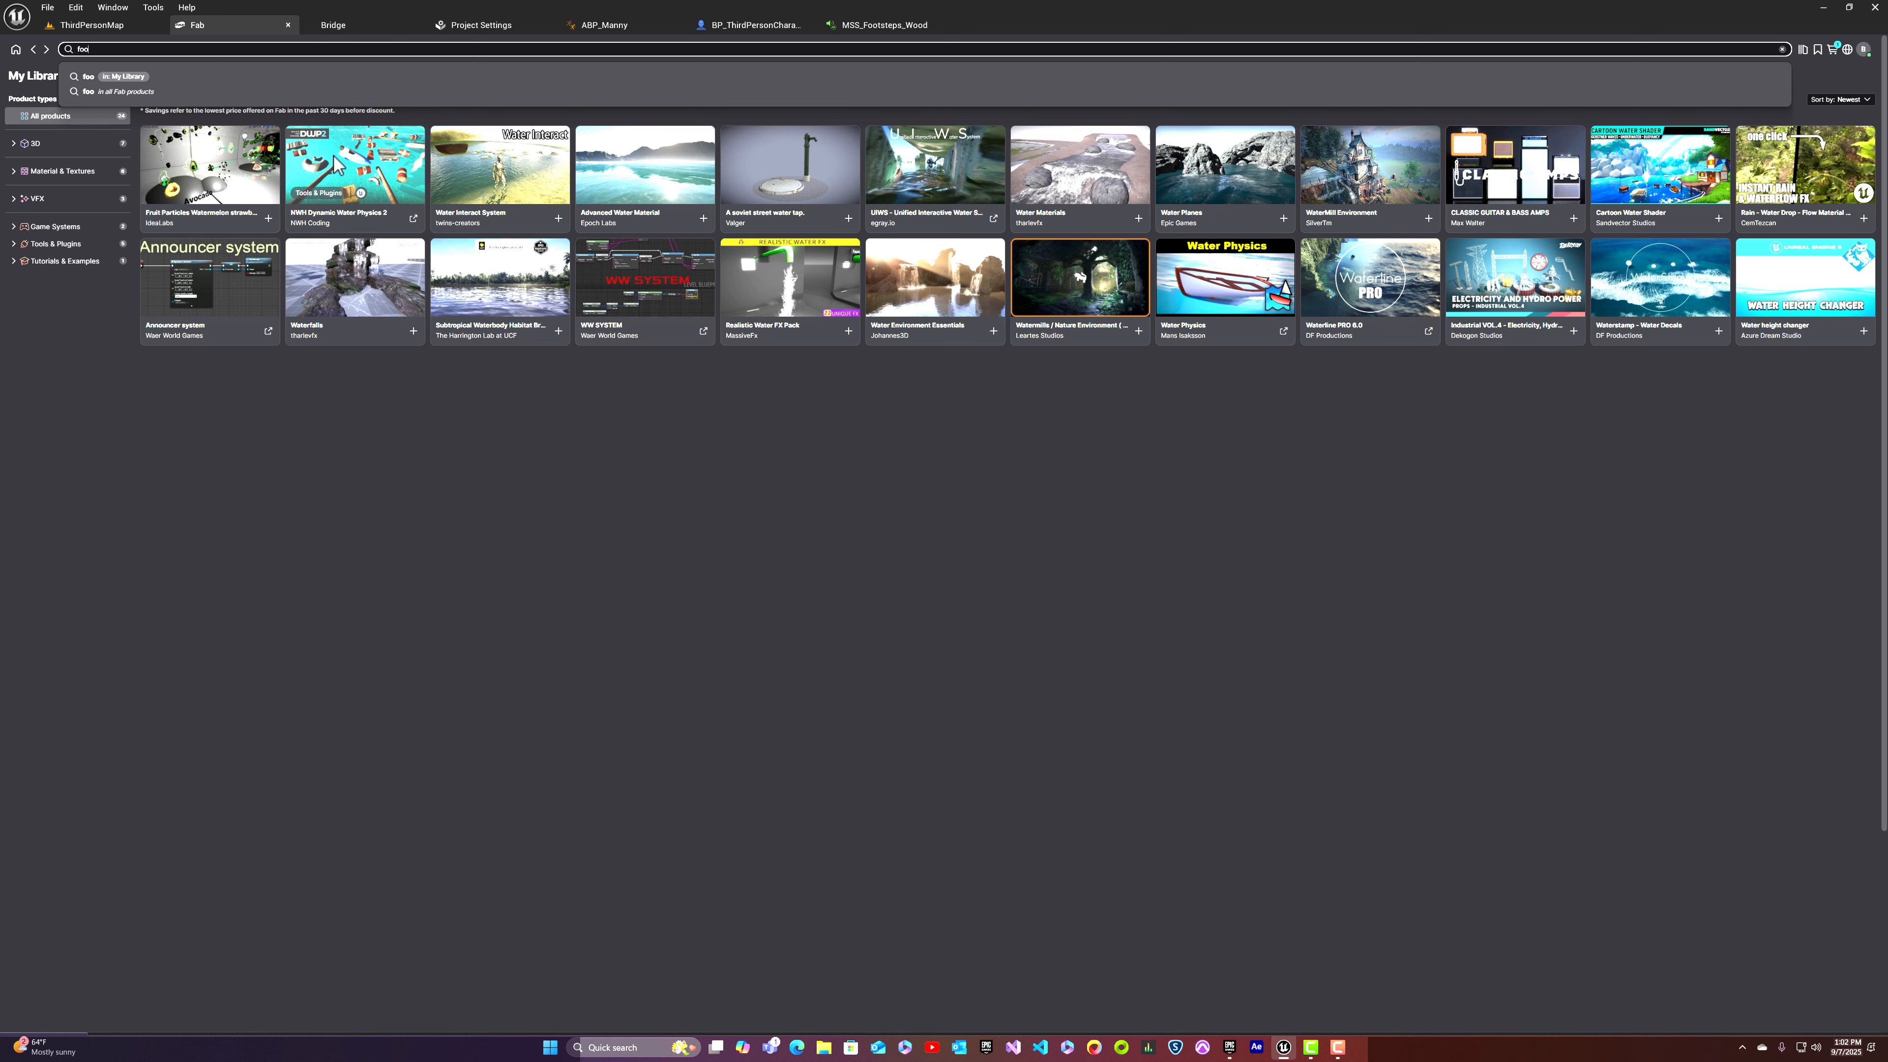
pyautogui.write('footsteps')
pyautogui.press('Return')
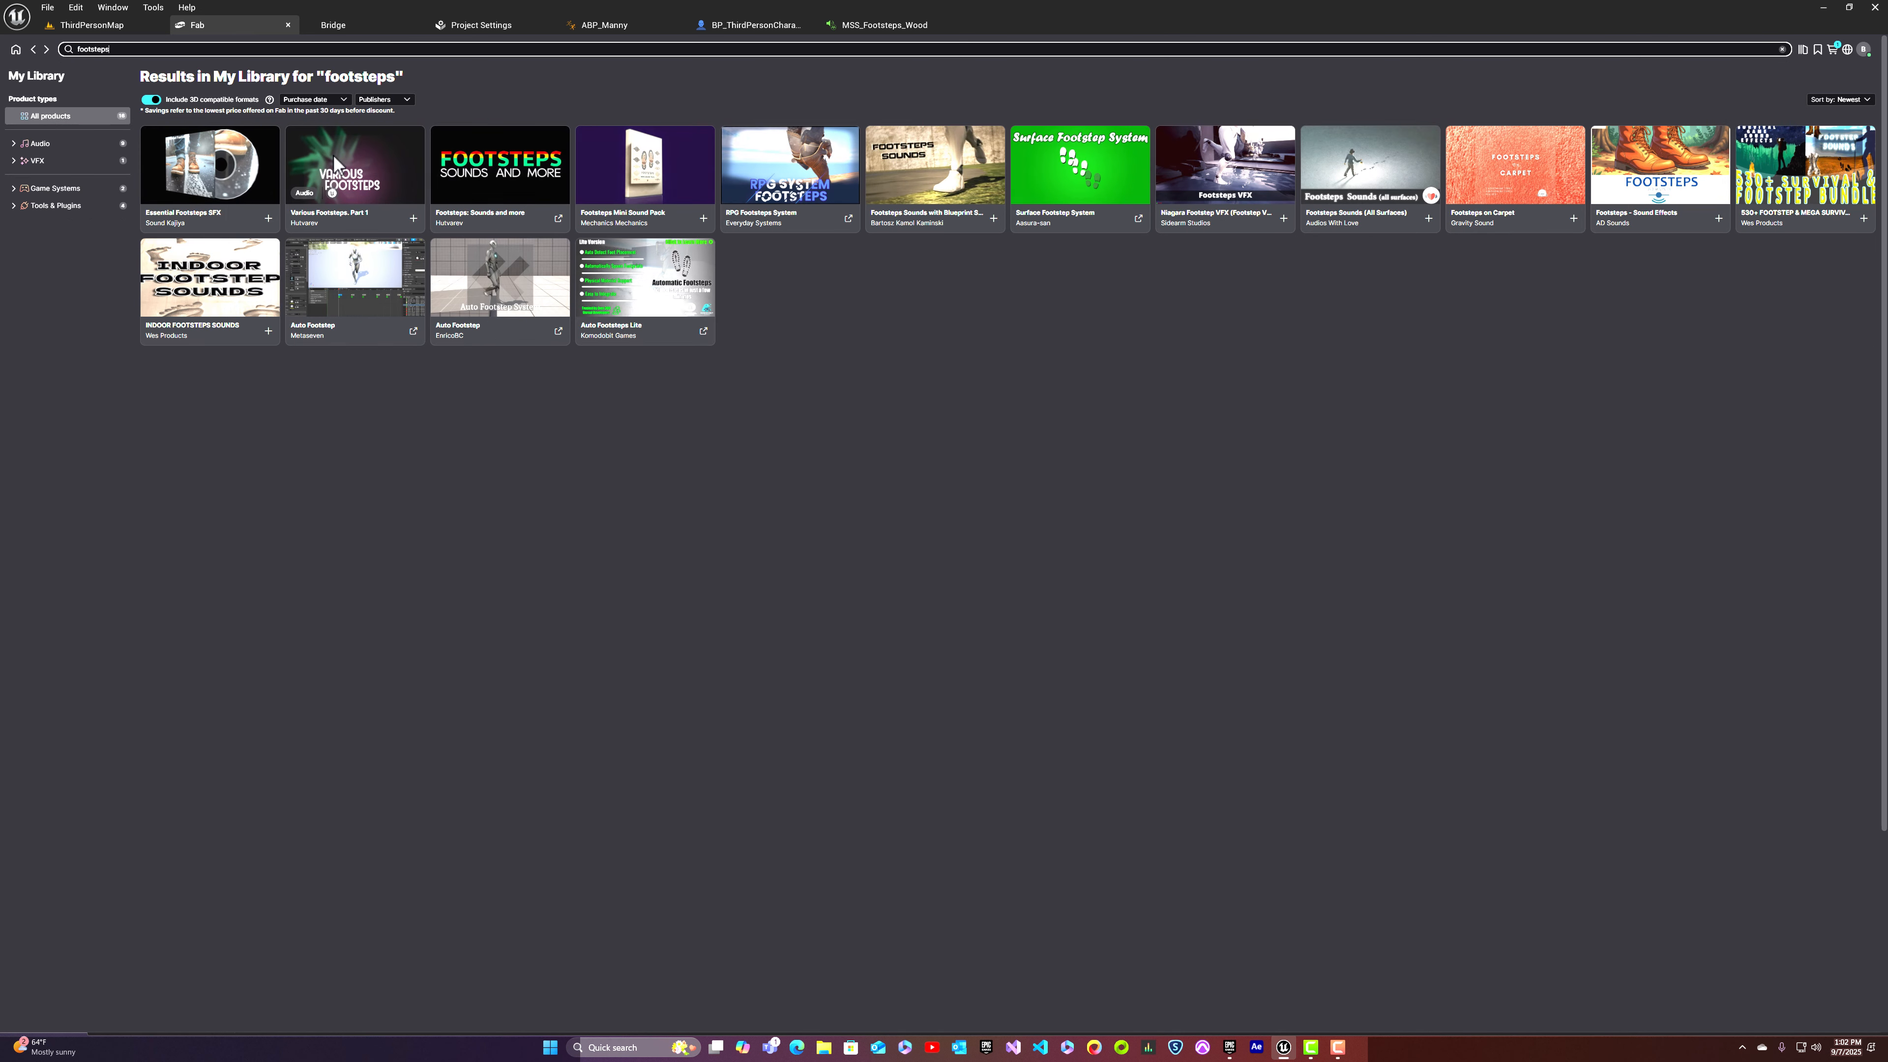
pyautogui.click(1794, 202)
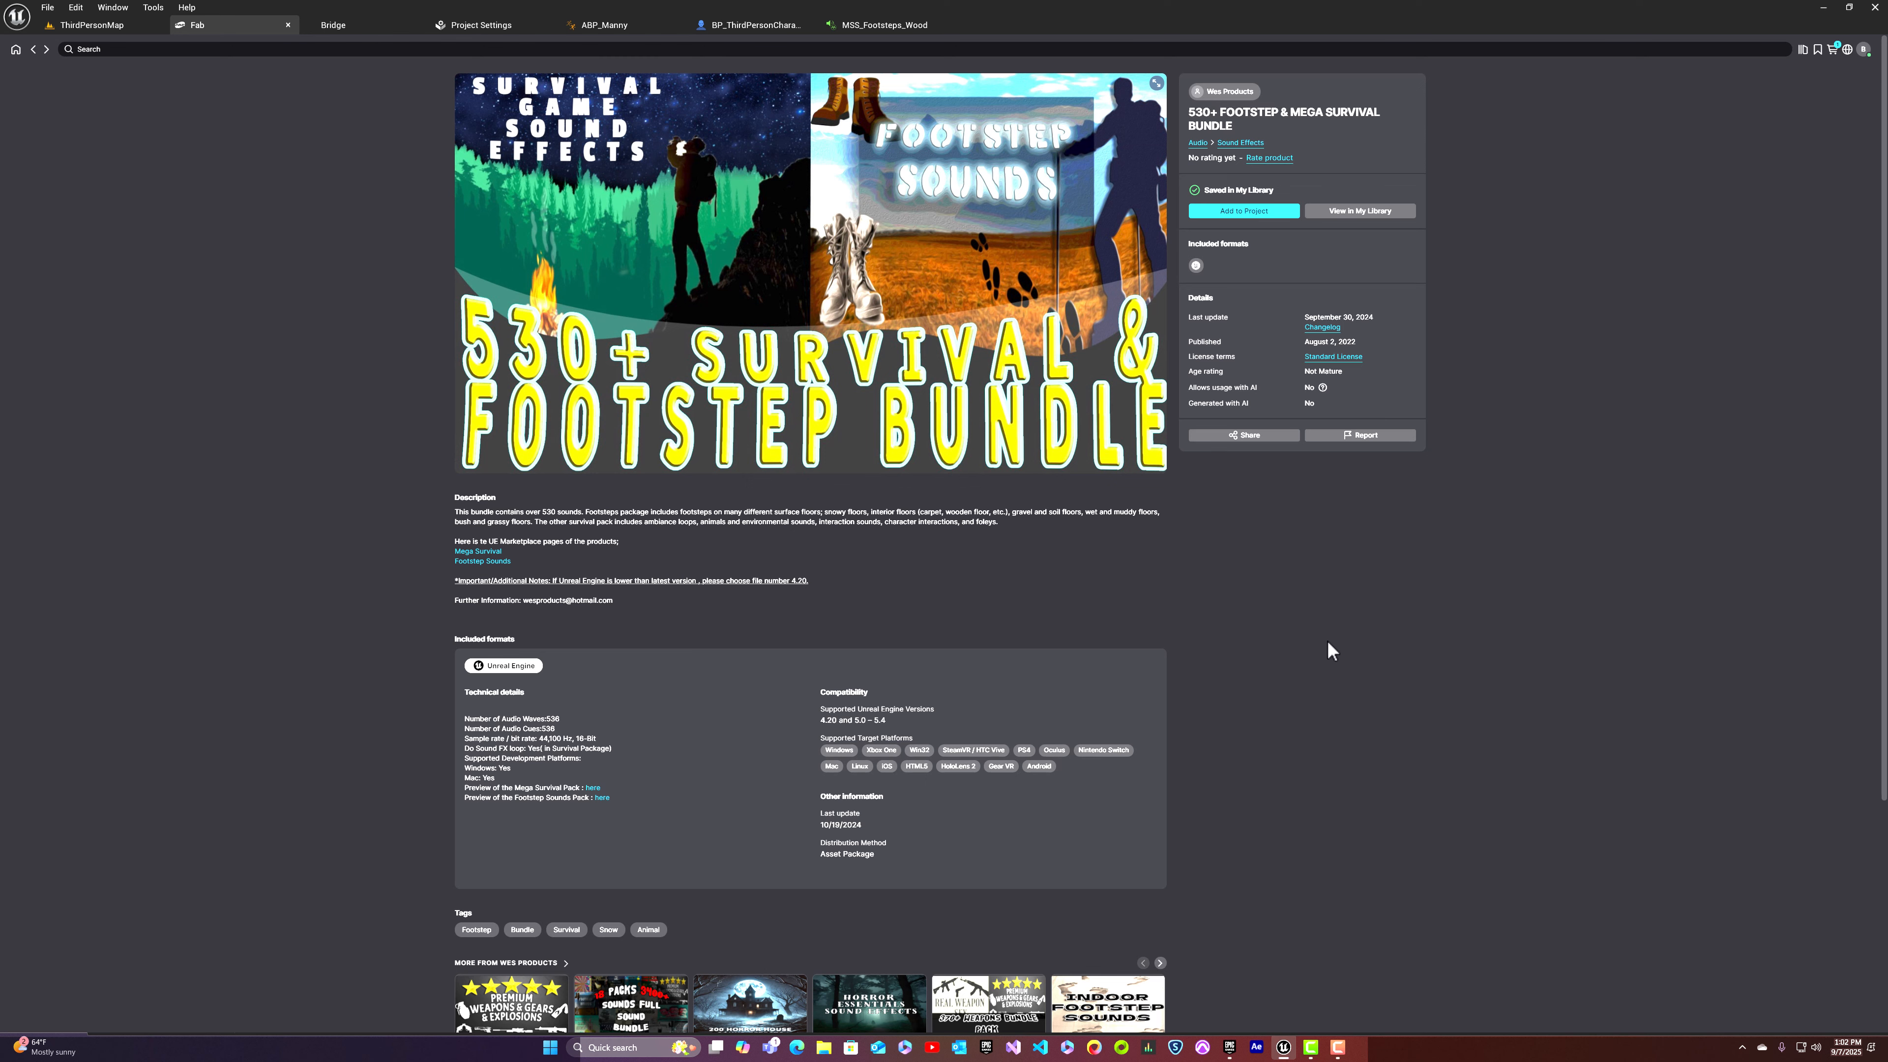
# Step: Back in the level's project content, open the FootstepWooden folder under FootstepsSurvivalBundle's Footsteps folder
pyautogui.click(94, 30)
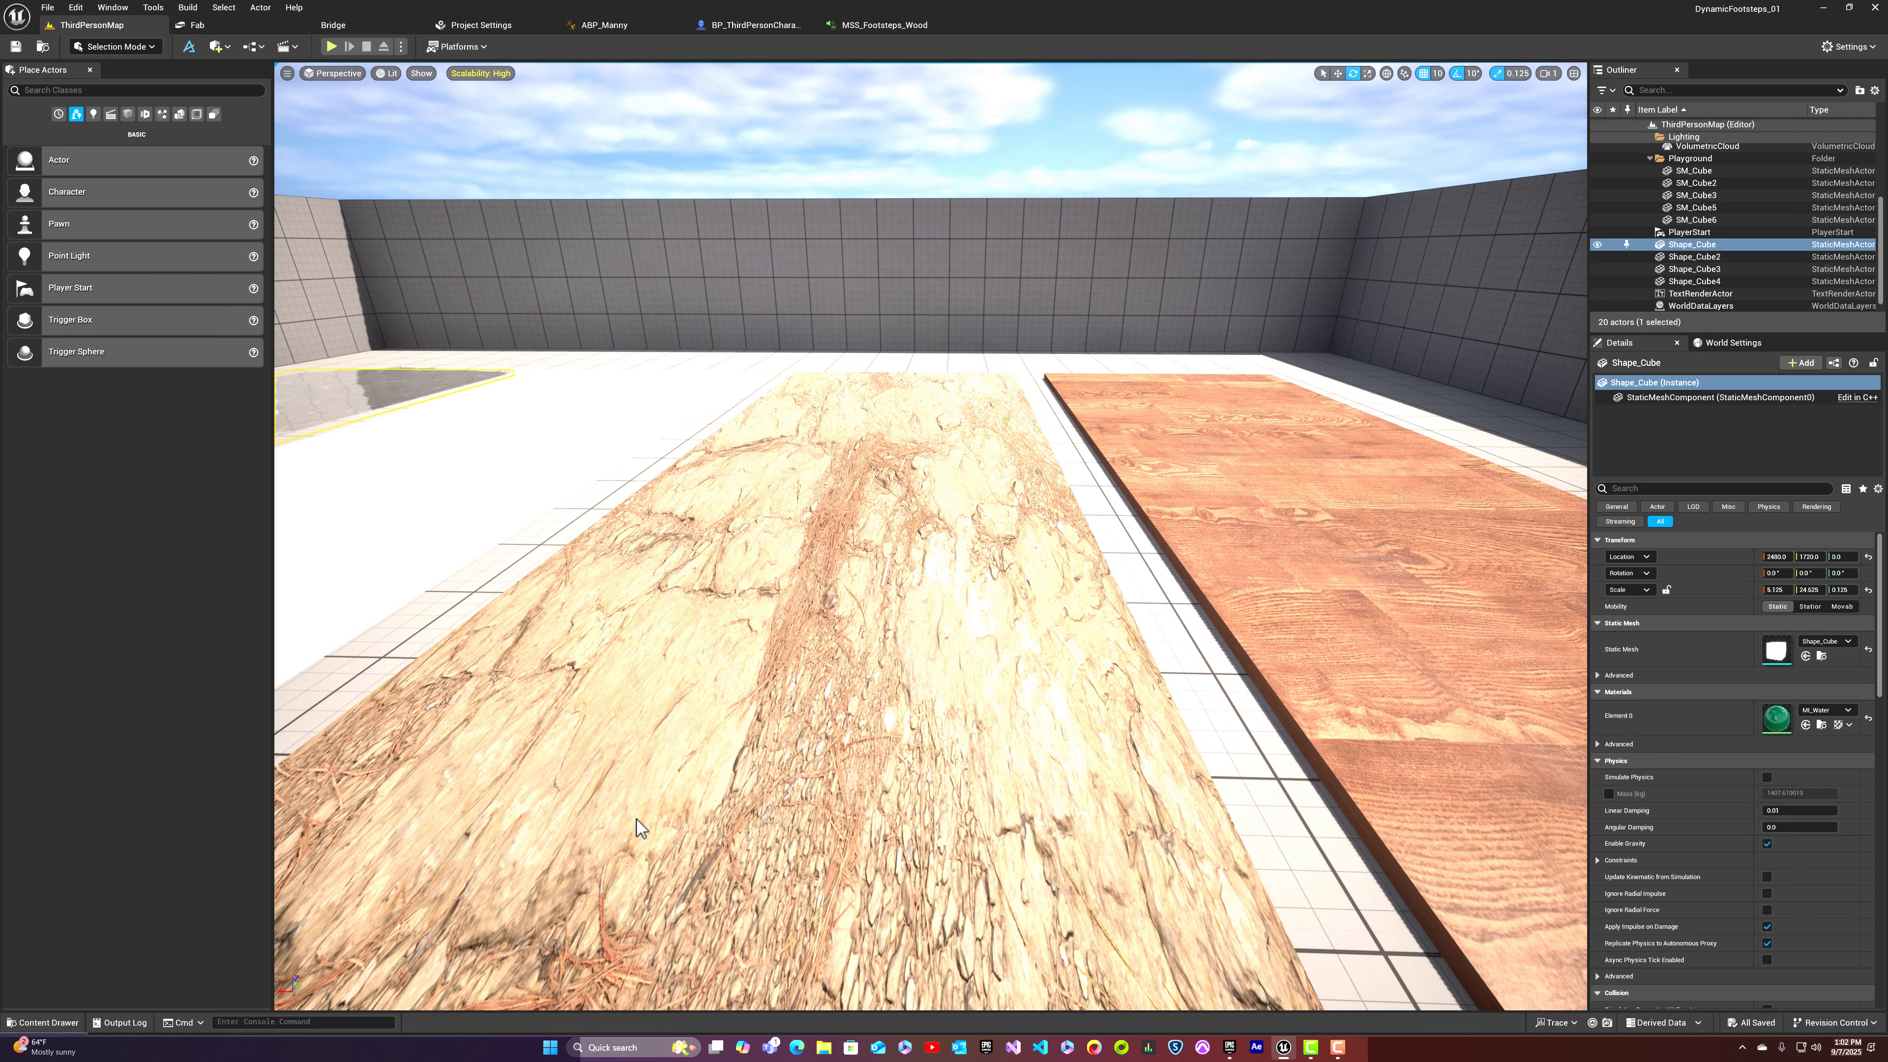
pyautogui.hotkey('ctrl', 'space')
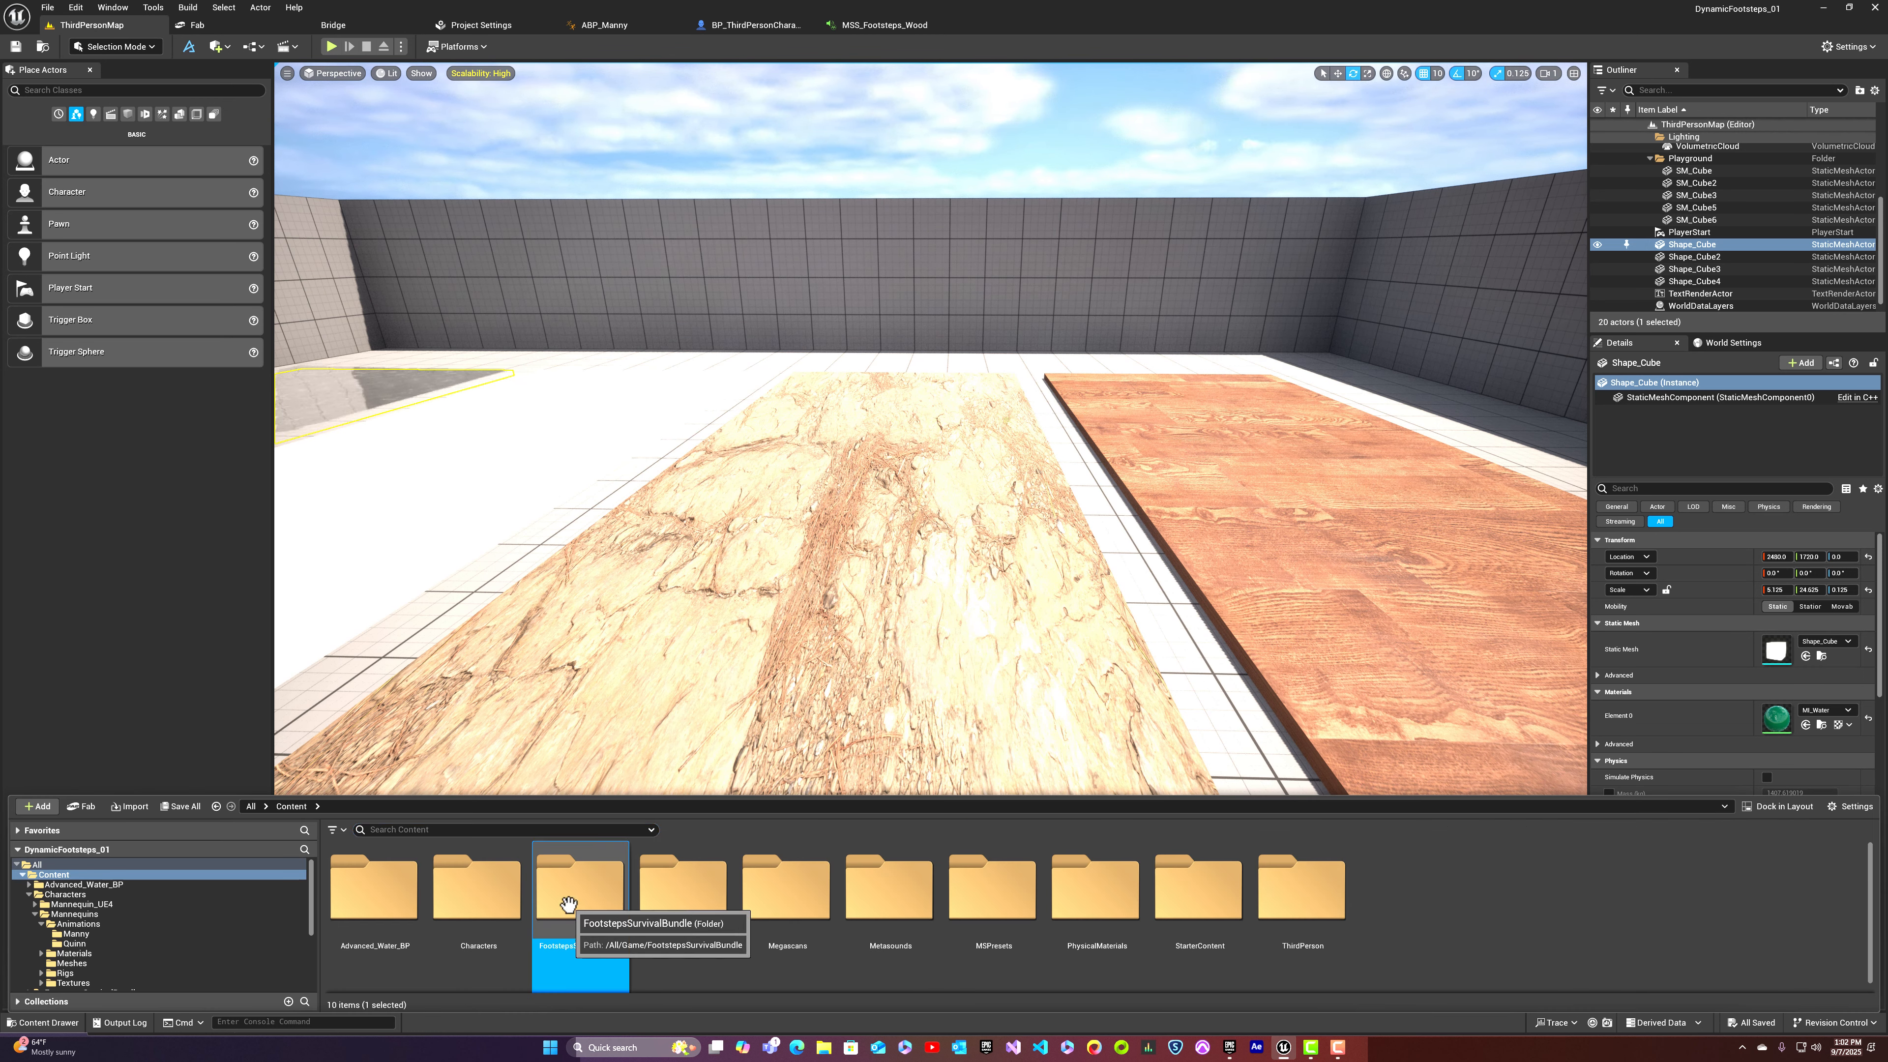
pyautogui.doubleClick(584, 964)
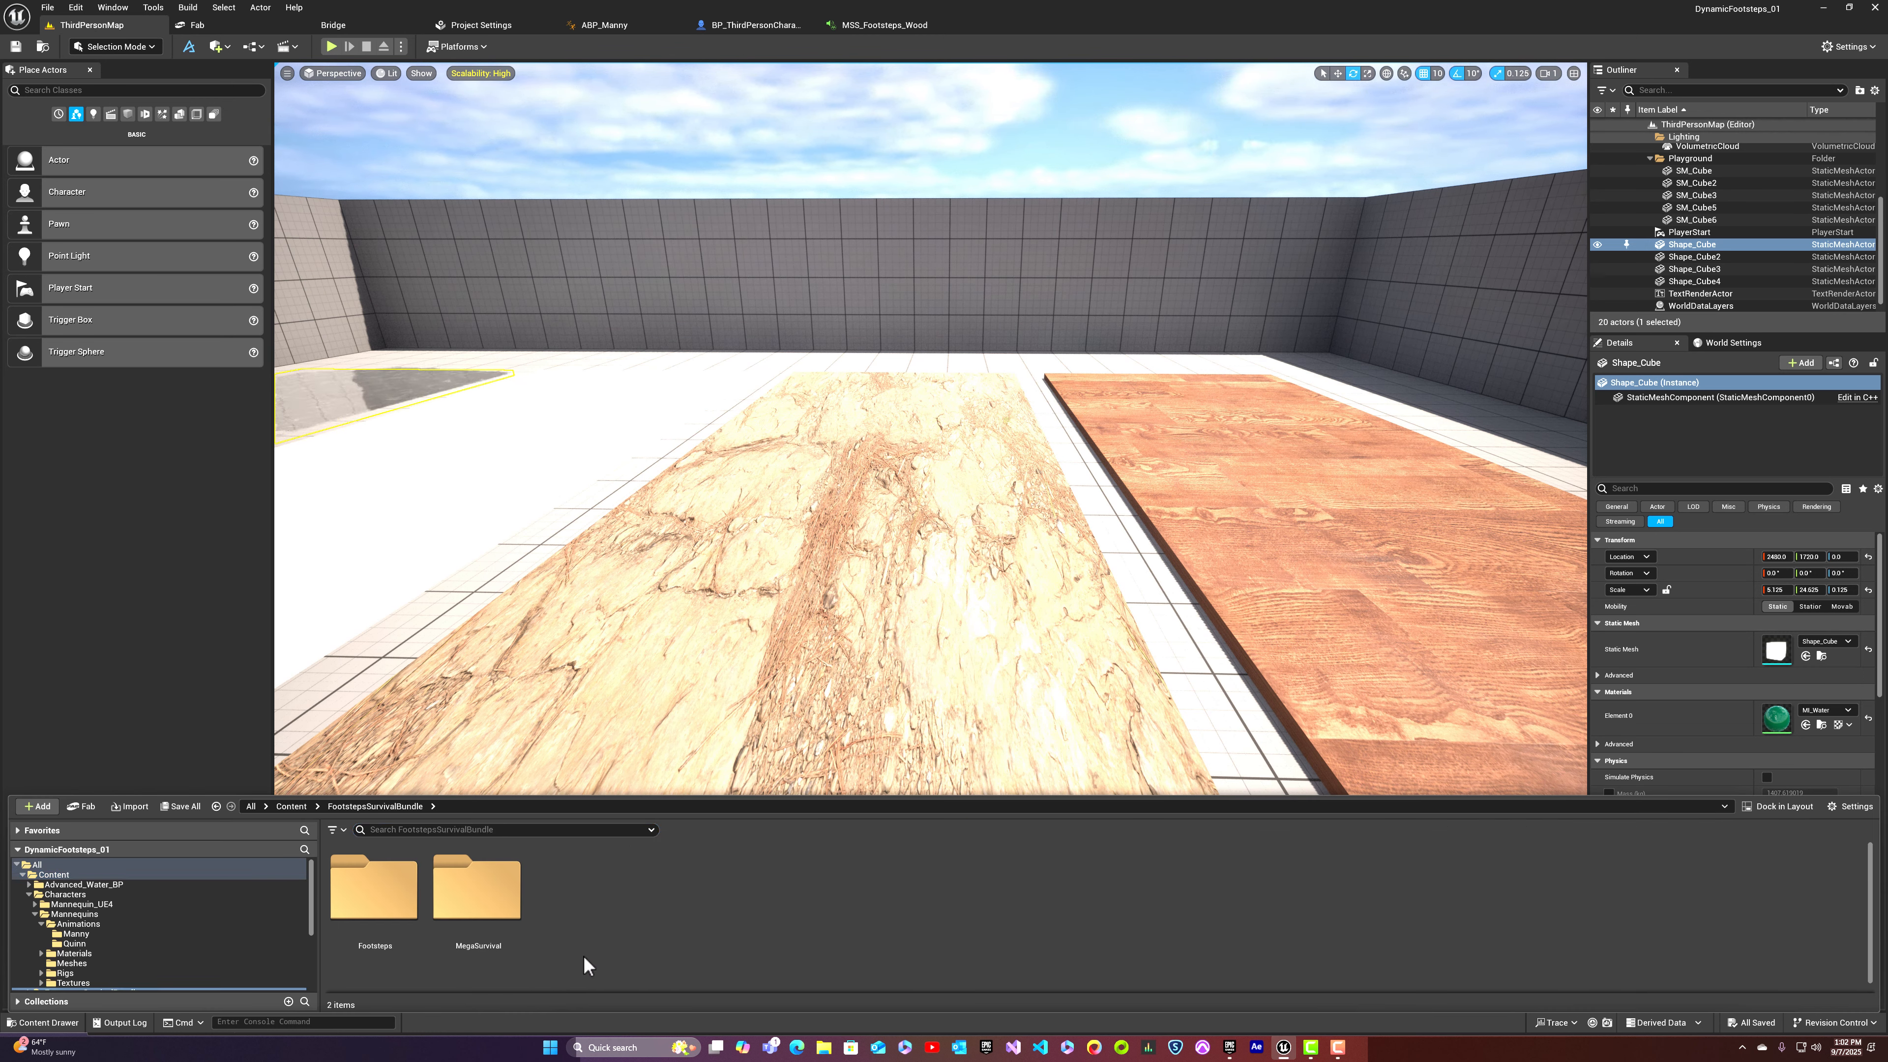
pyautogui.doubleClick(374, 886)
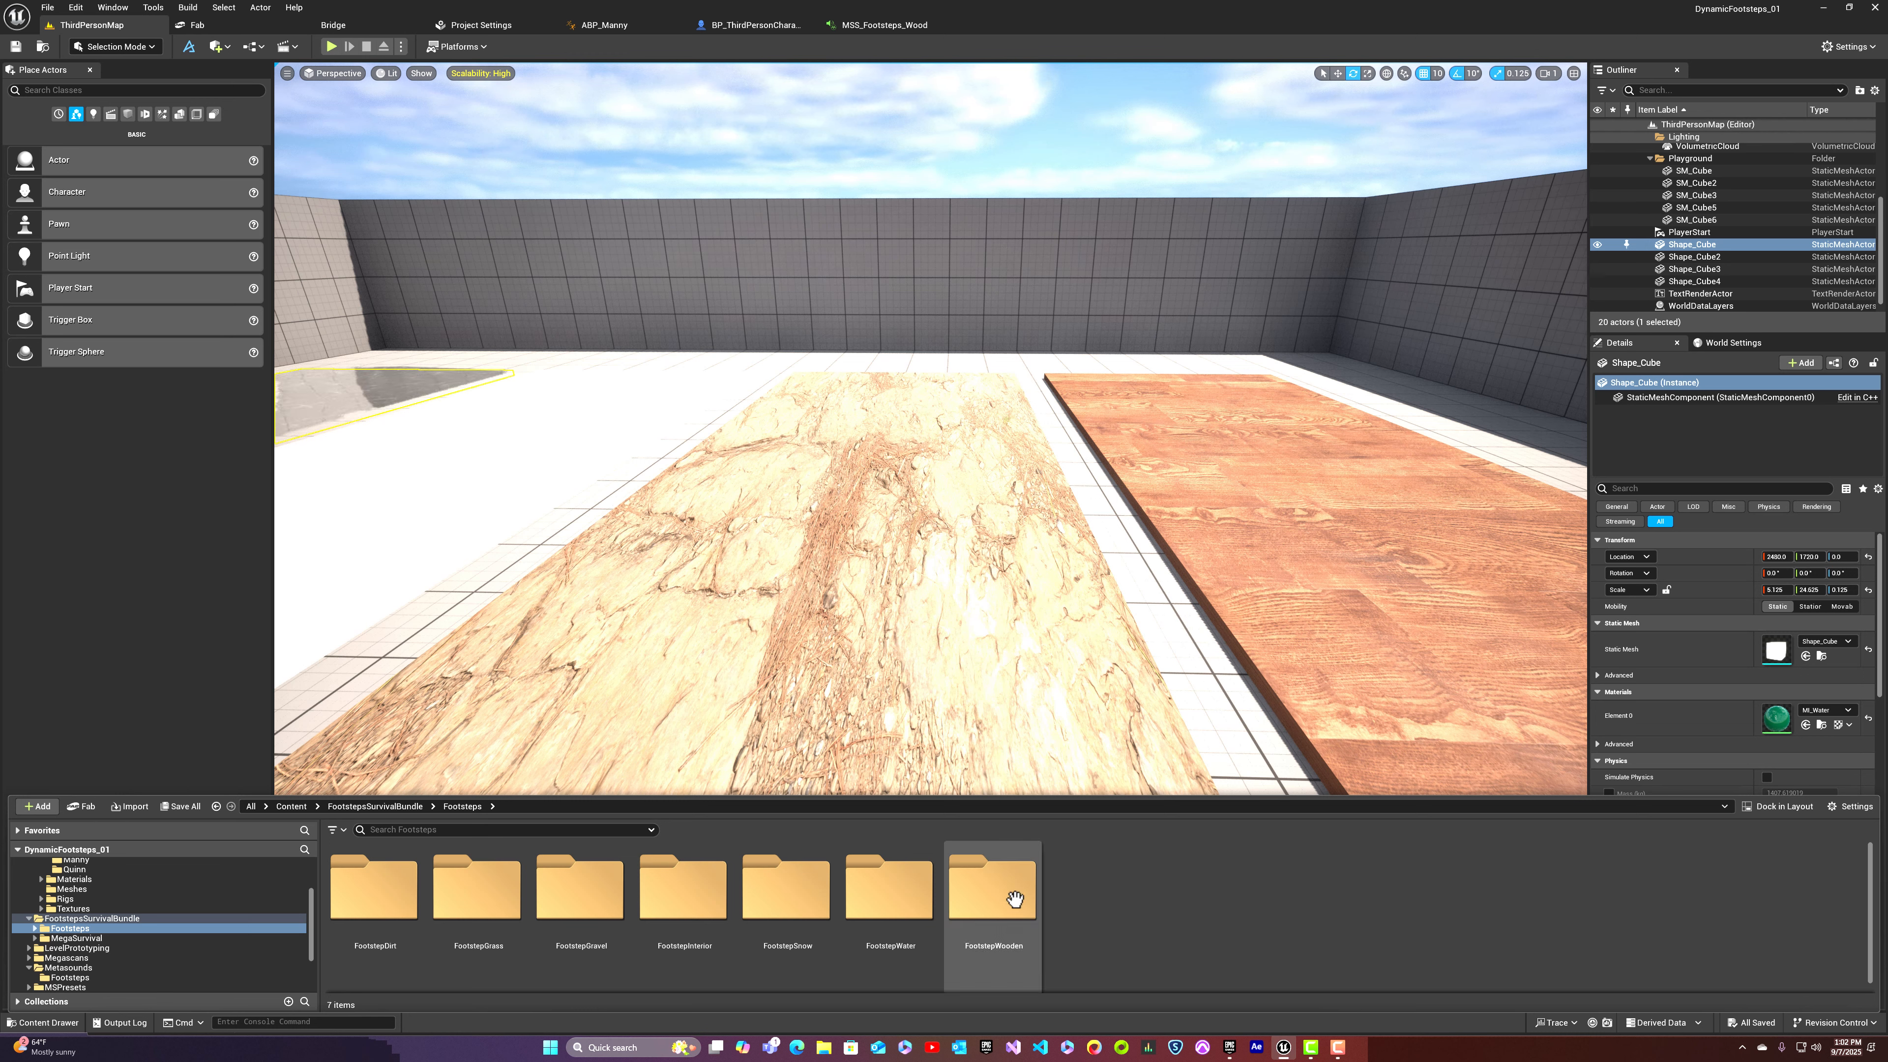
pyautogui.doubleClick(1002, 891)
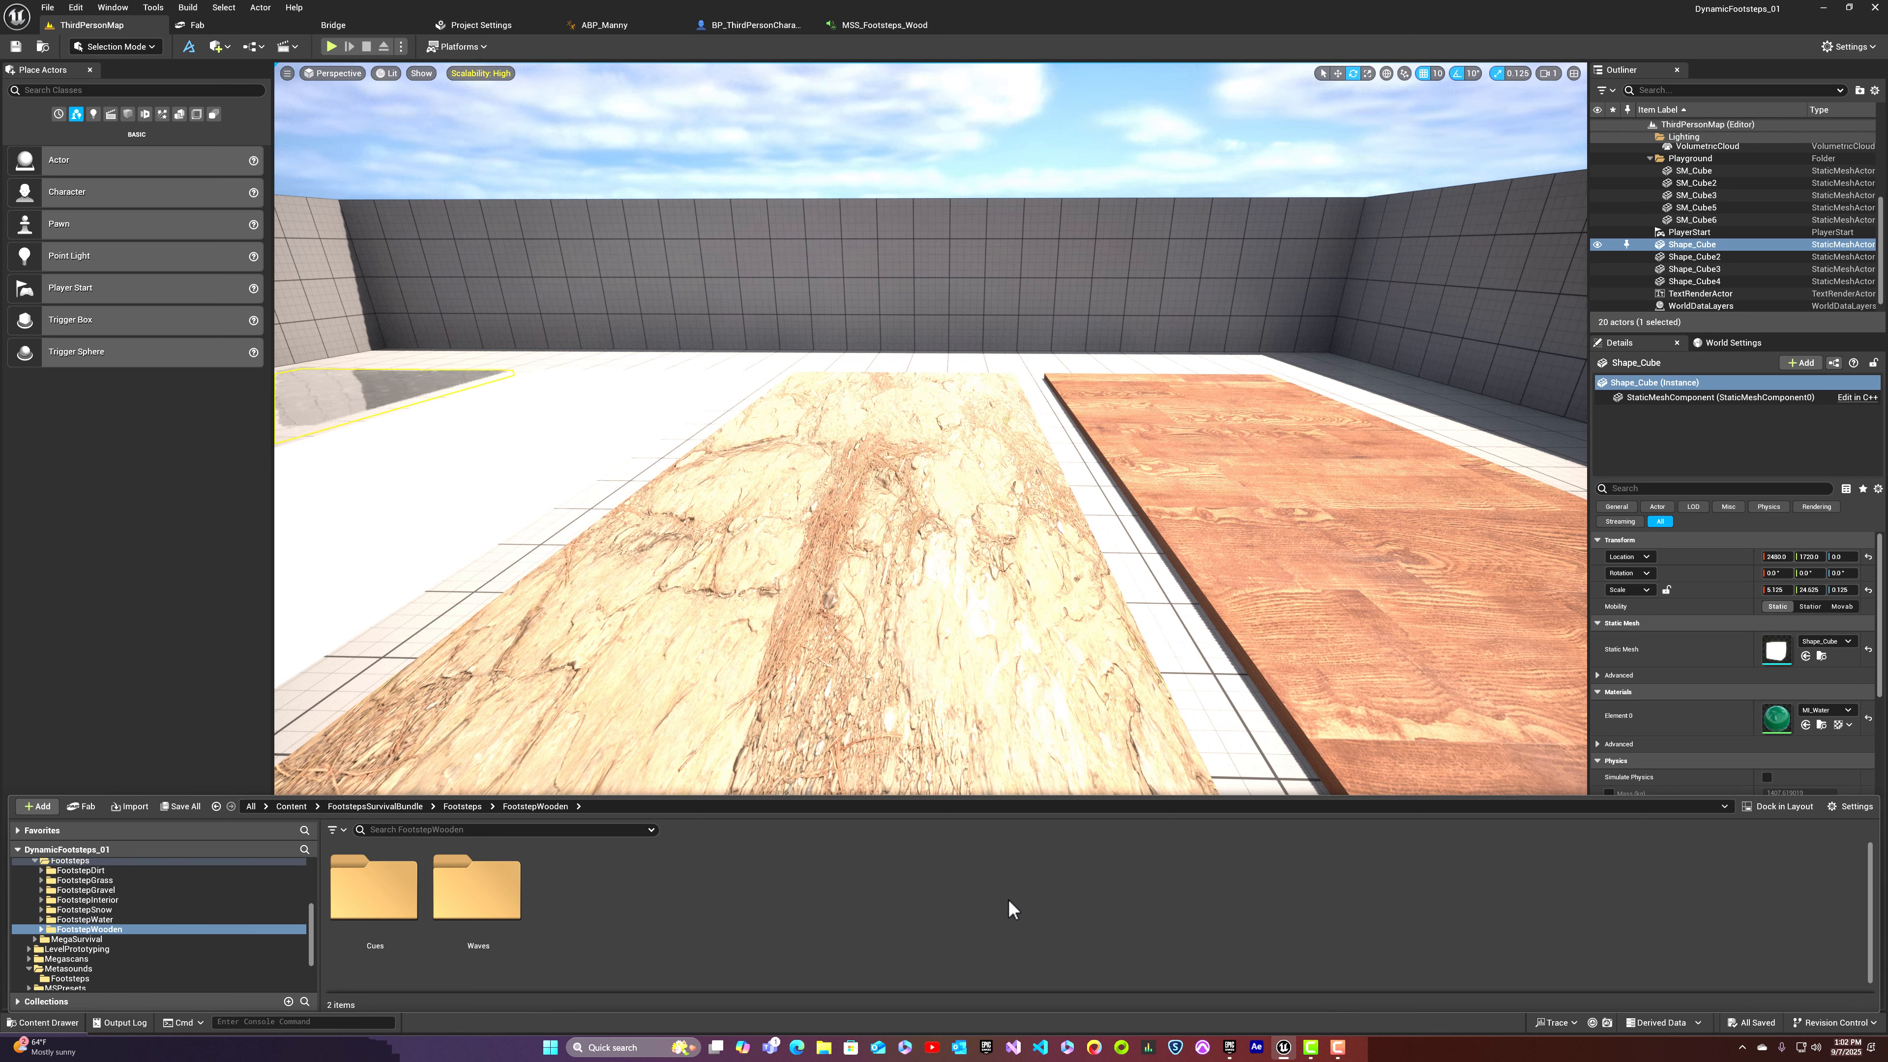
# Step: Open footstep_indoor_Cue from the FootstepWooden Cues folder and inspect which sound wave its Wave Player node uses
pyautogui.click(389, 919)
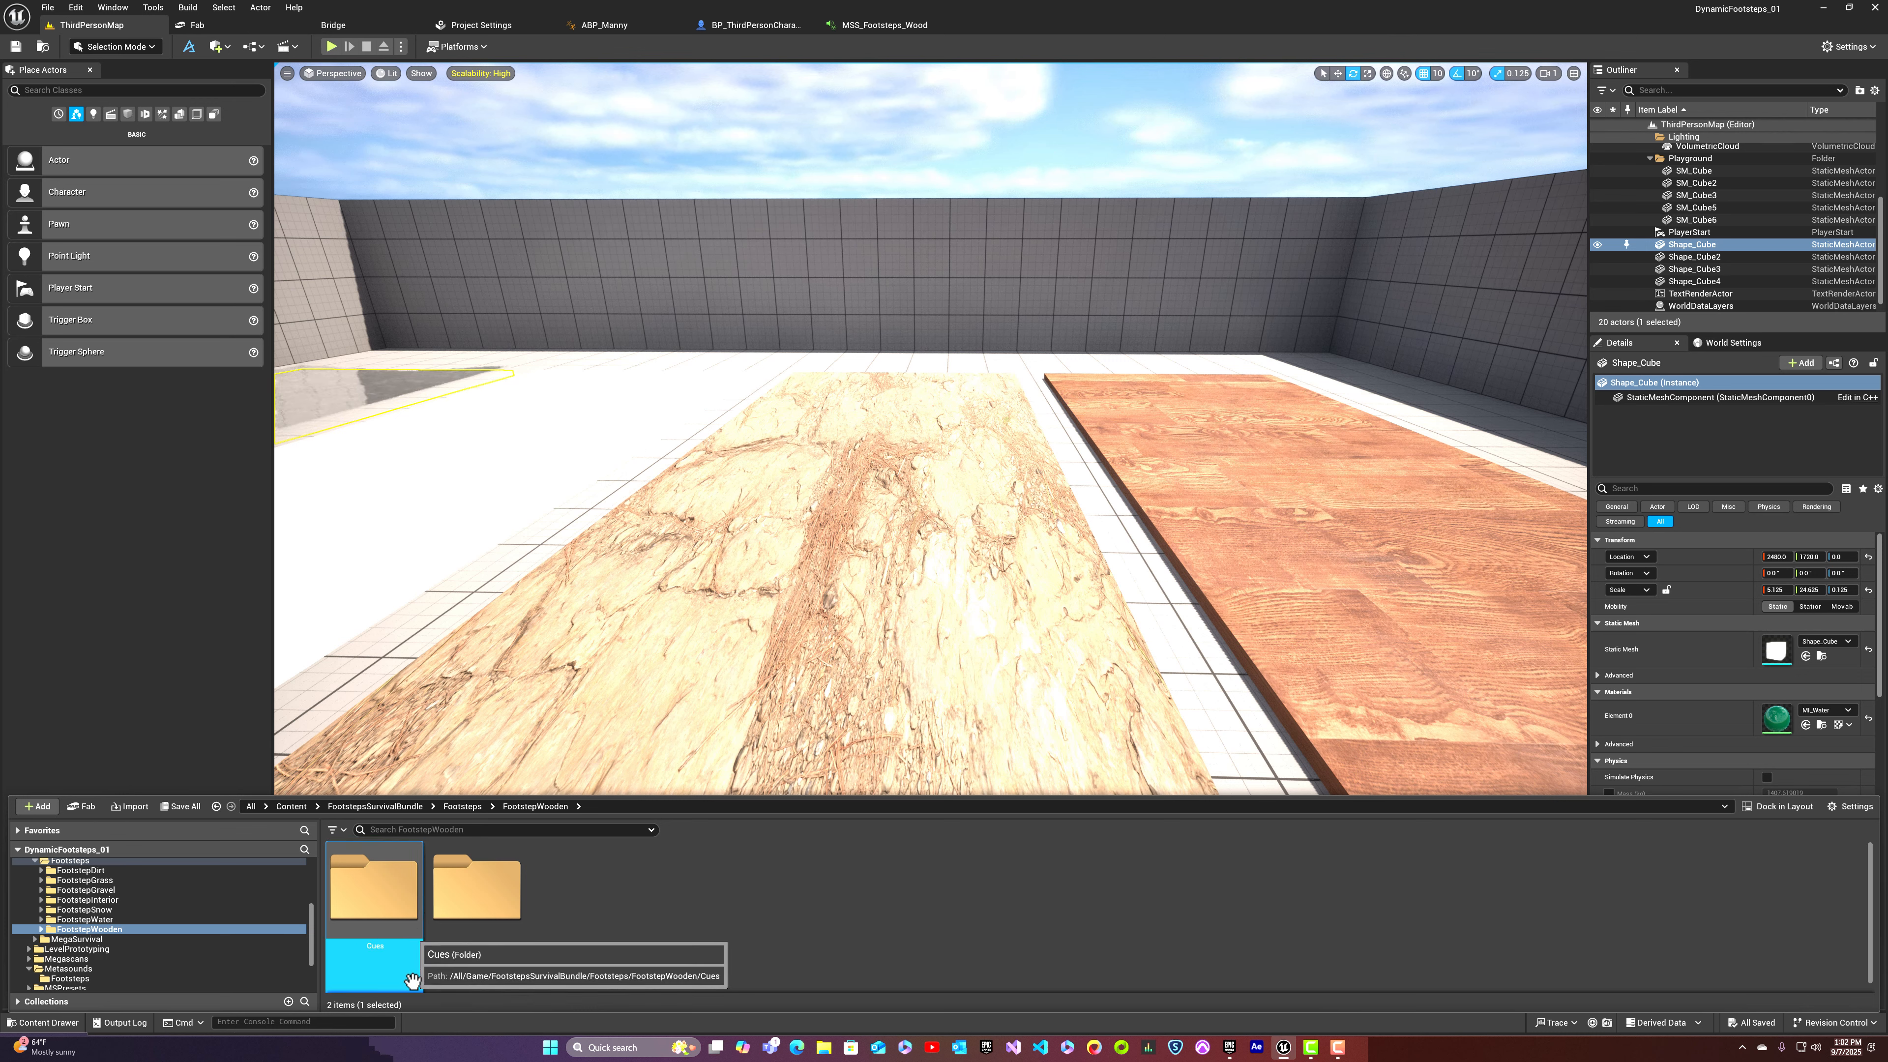
pyautogui.doubleClick(385, 885)
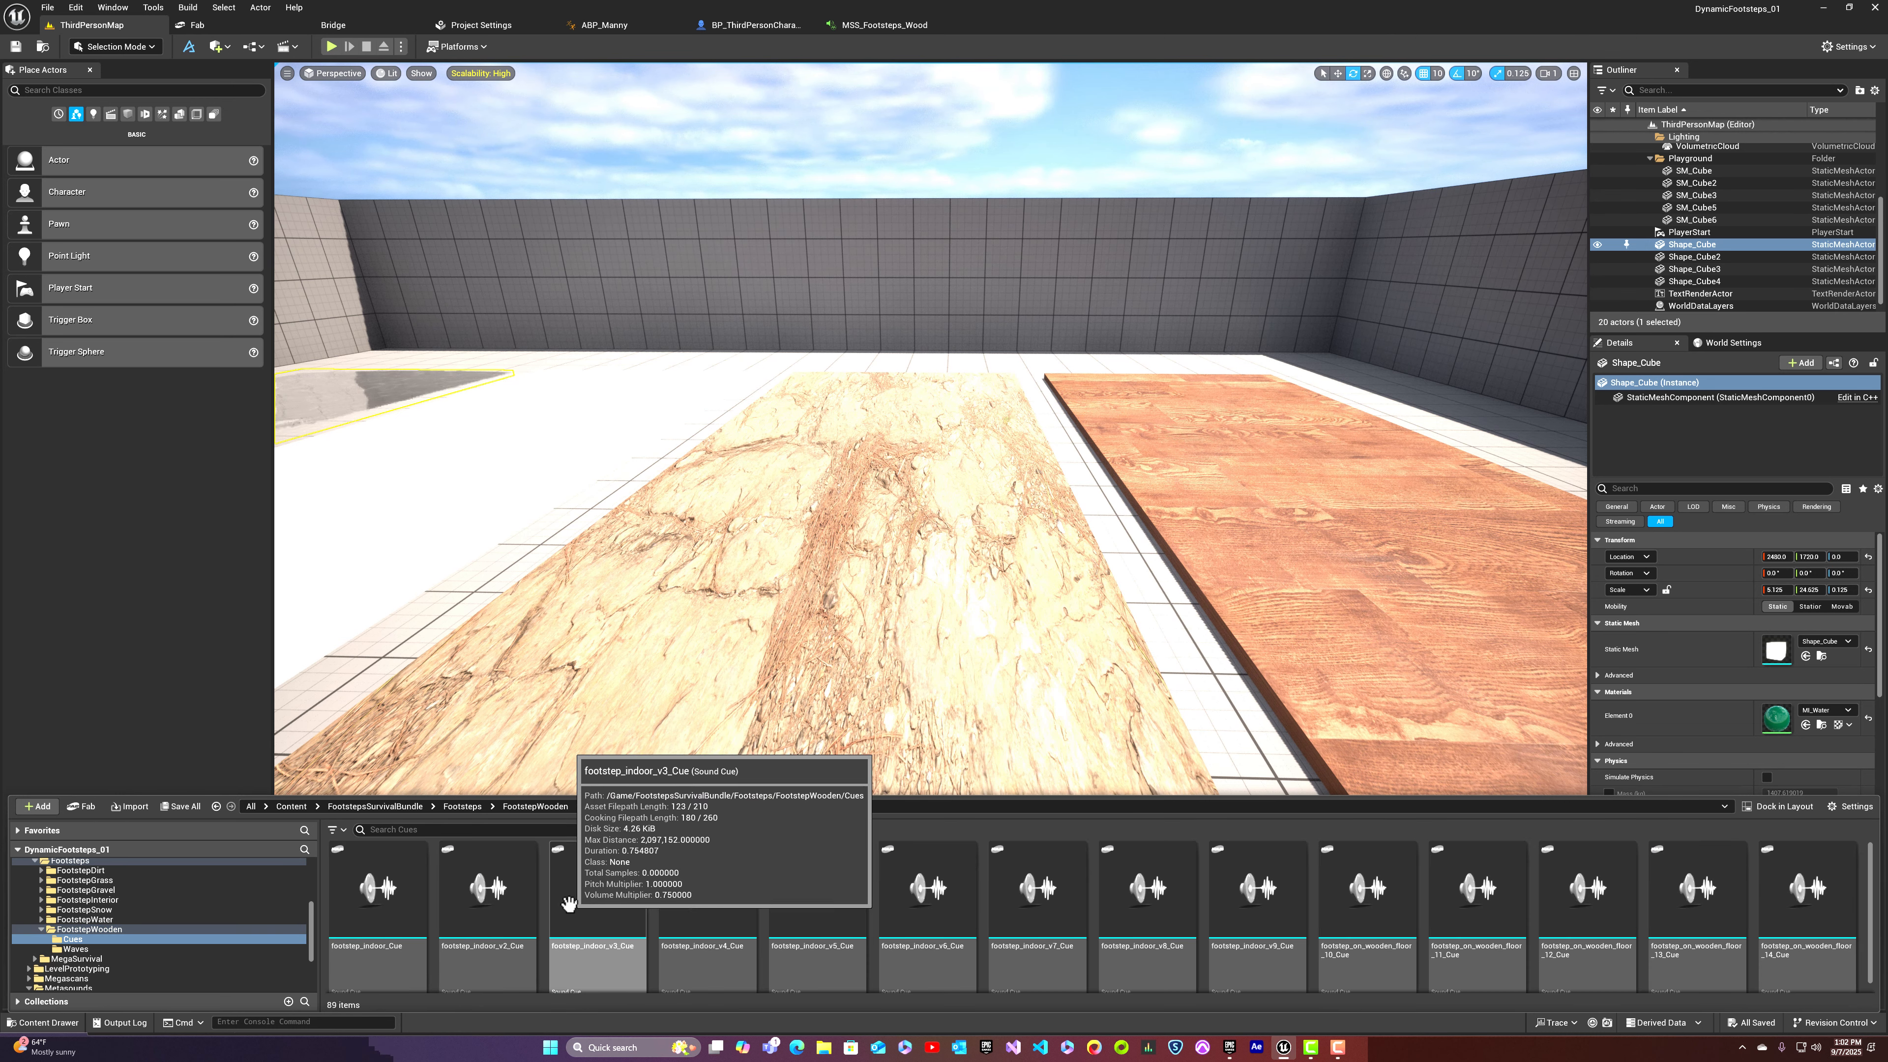
pyautogui.doubleClick(407, 958)
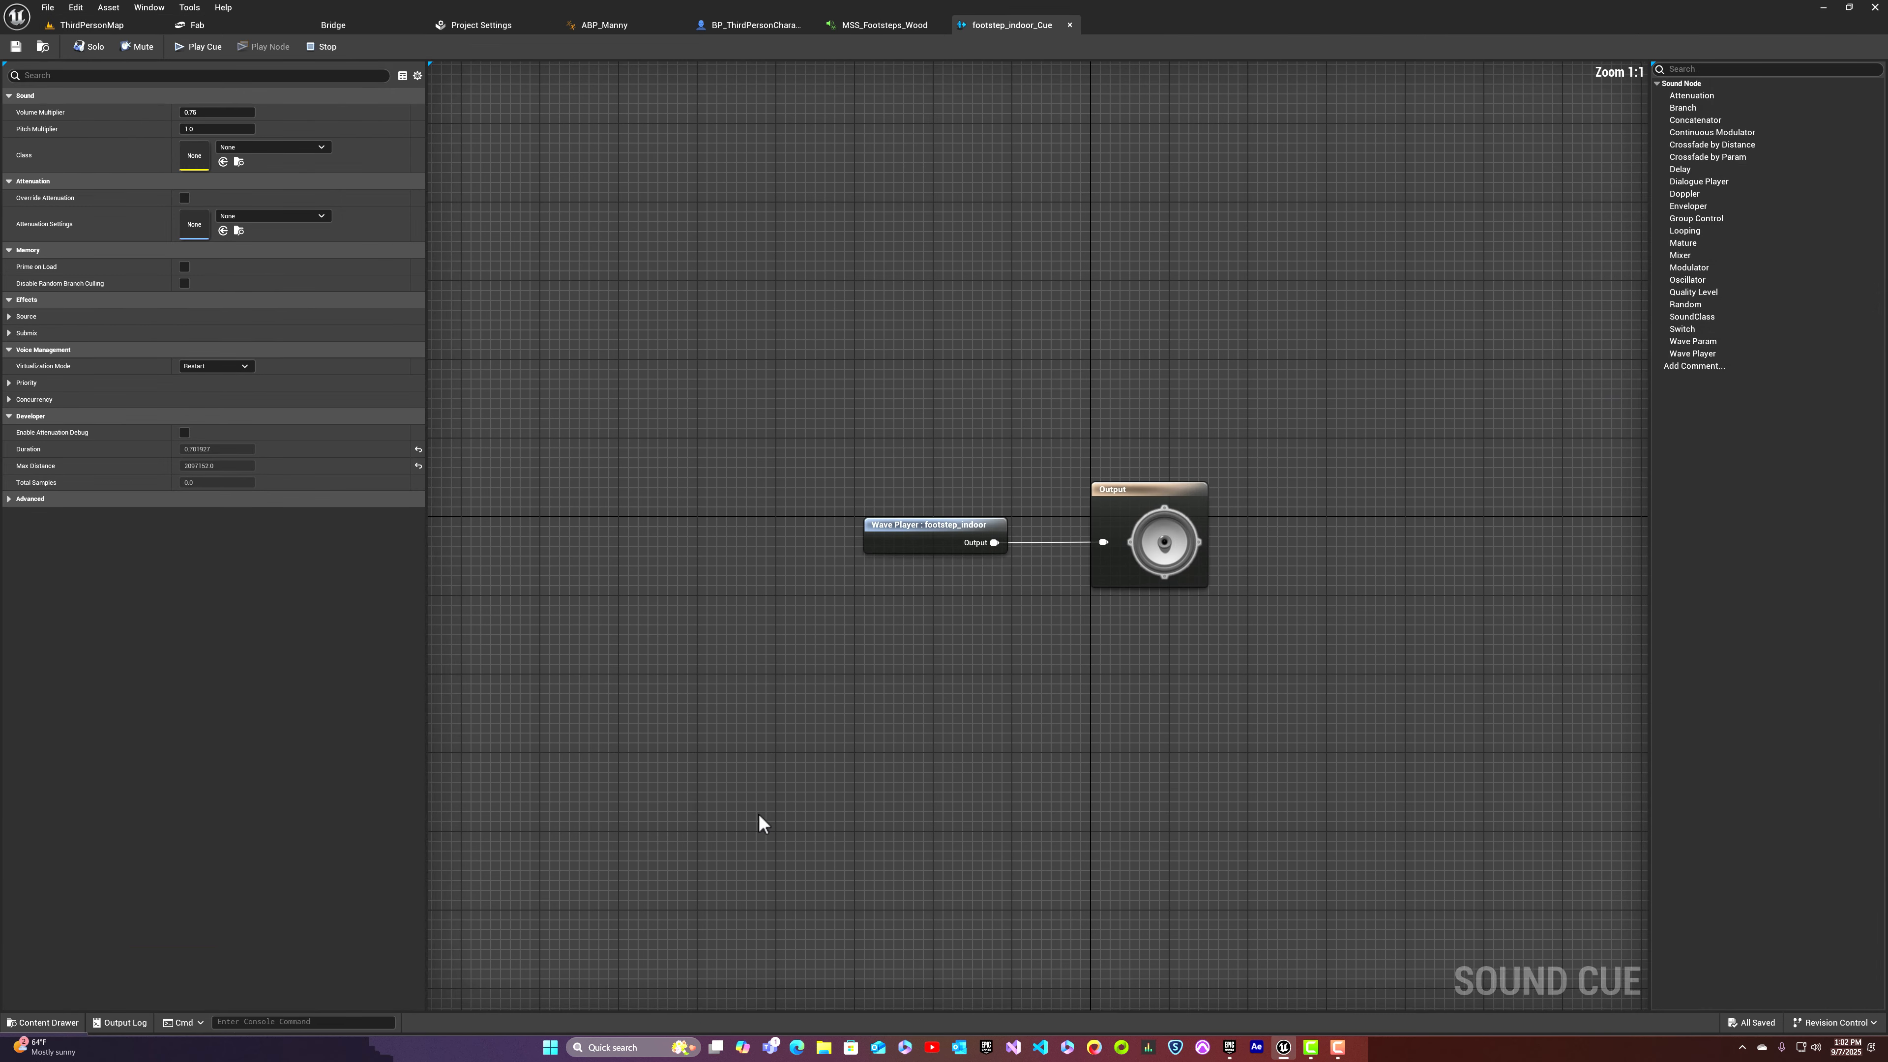
pyautogui.click(919, 548)
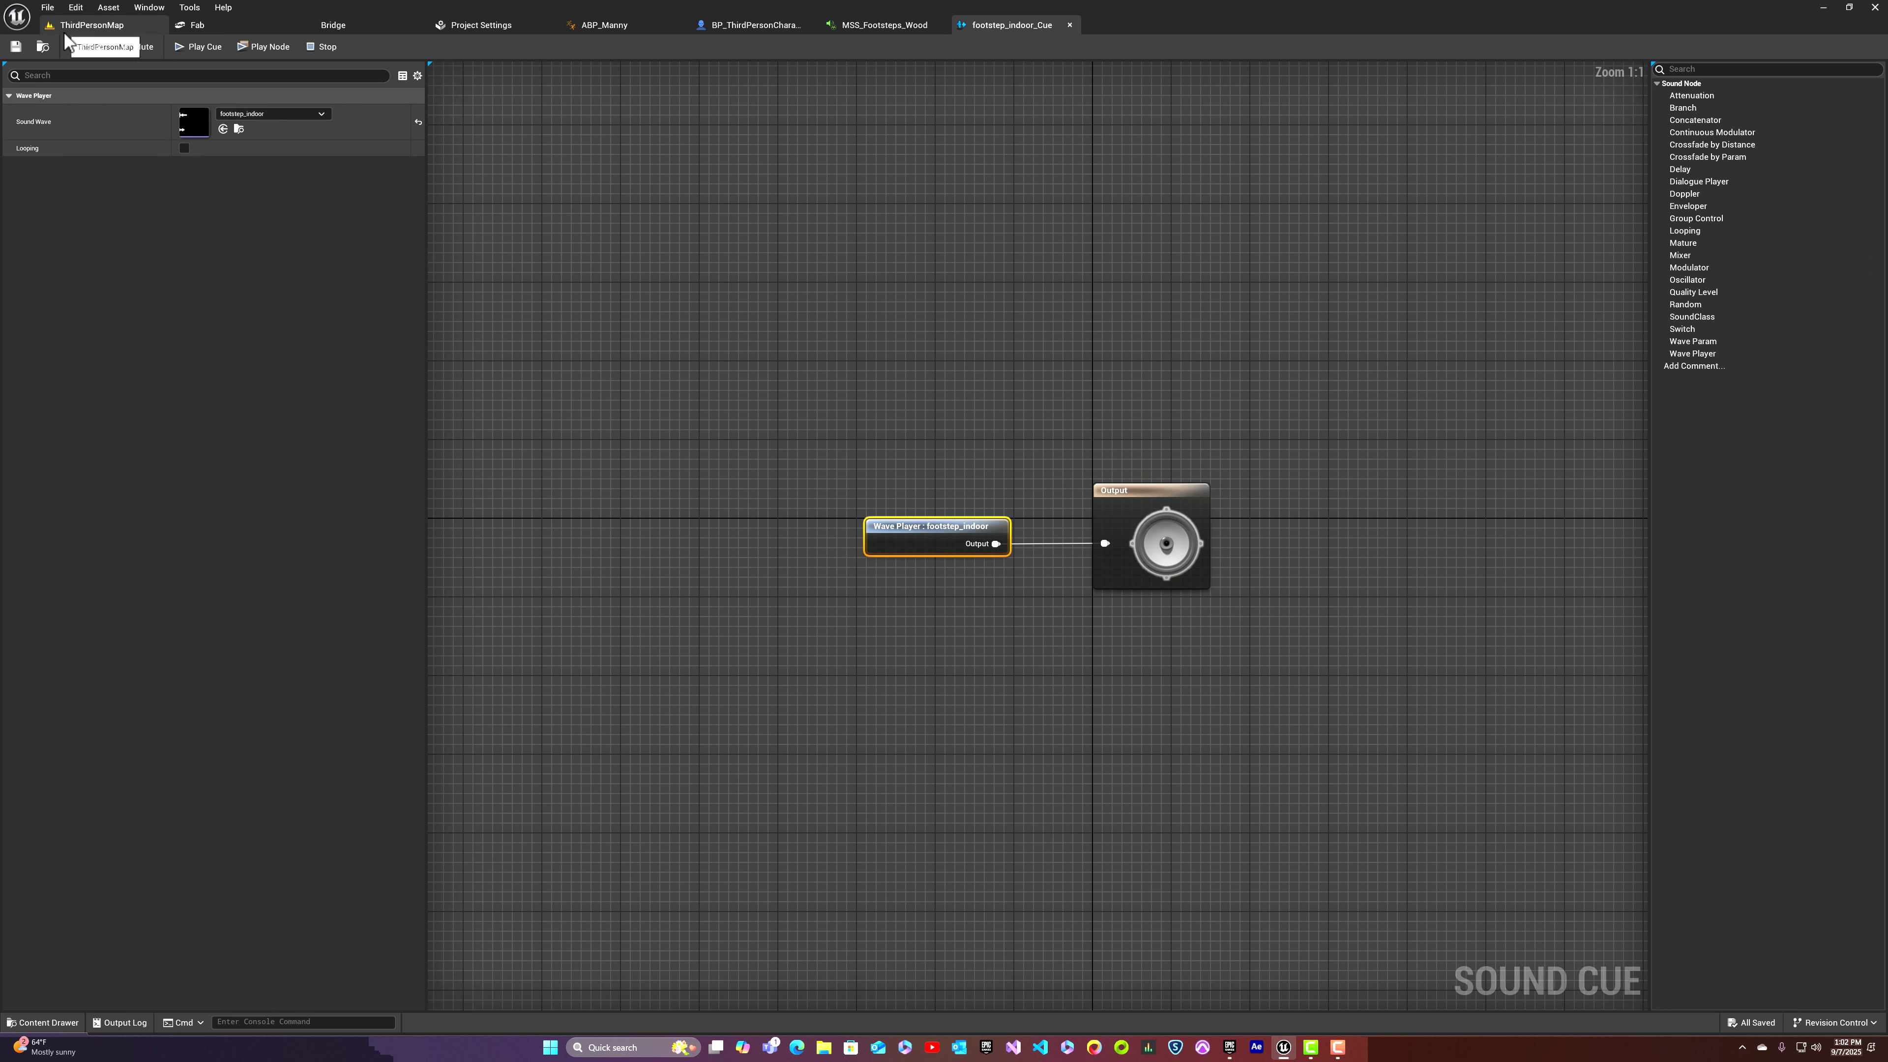
# Step: Open the FootstepWooden Waves folder, preview the footstep_indoor sound wave, and select it
pyautogui.click(92, 24)
pyautogui.hotkey('ctrl', 'space')
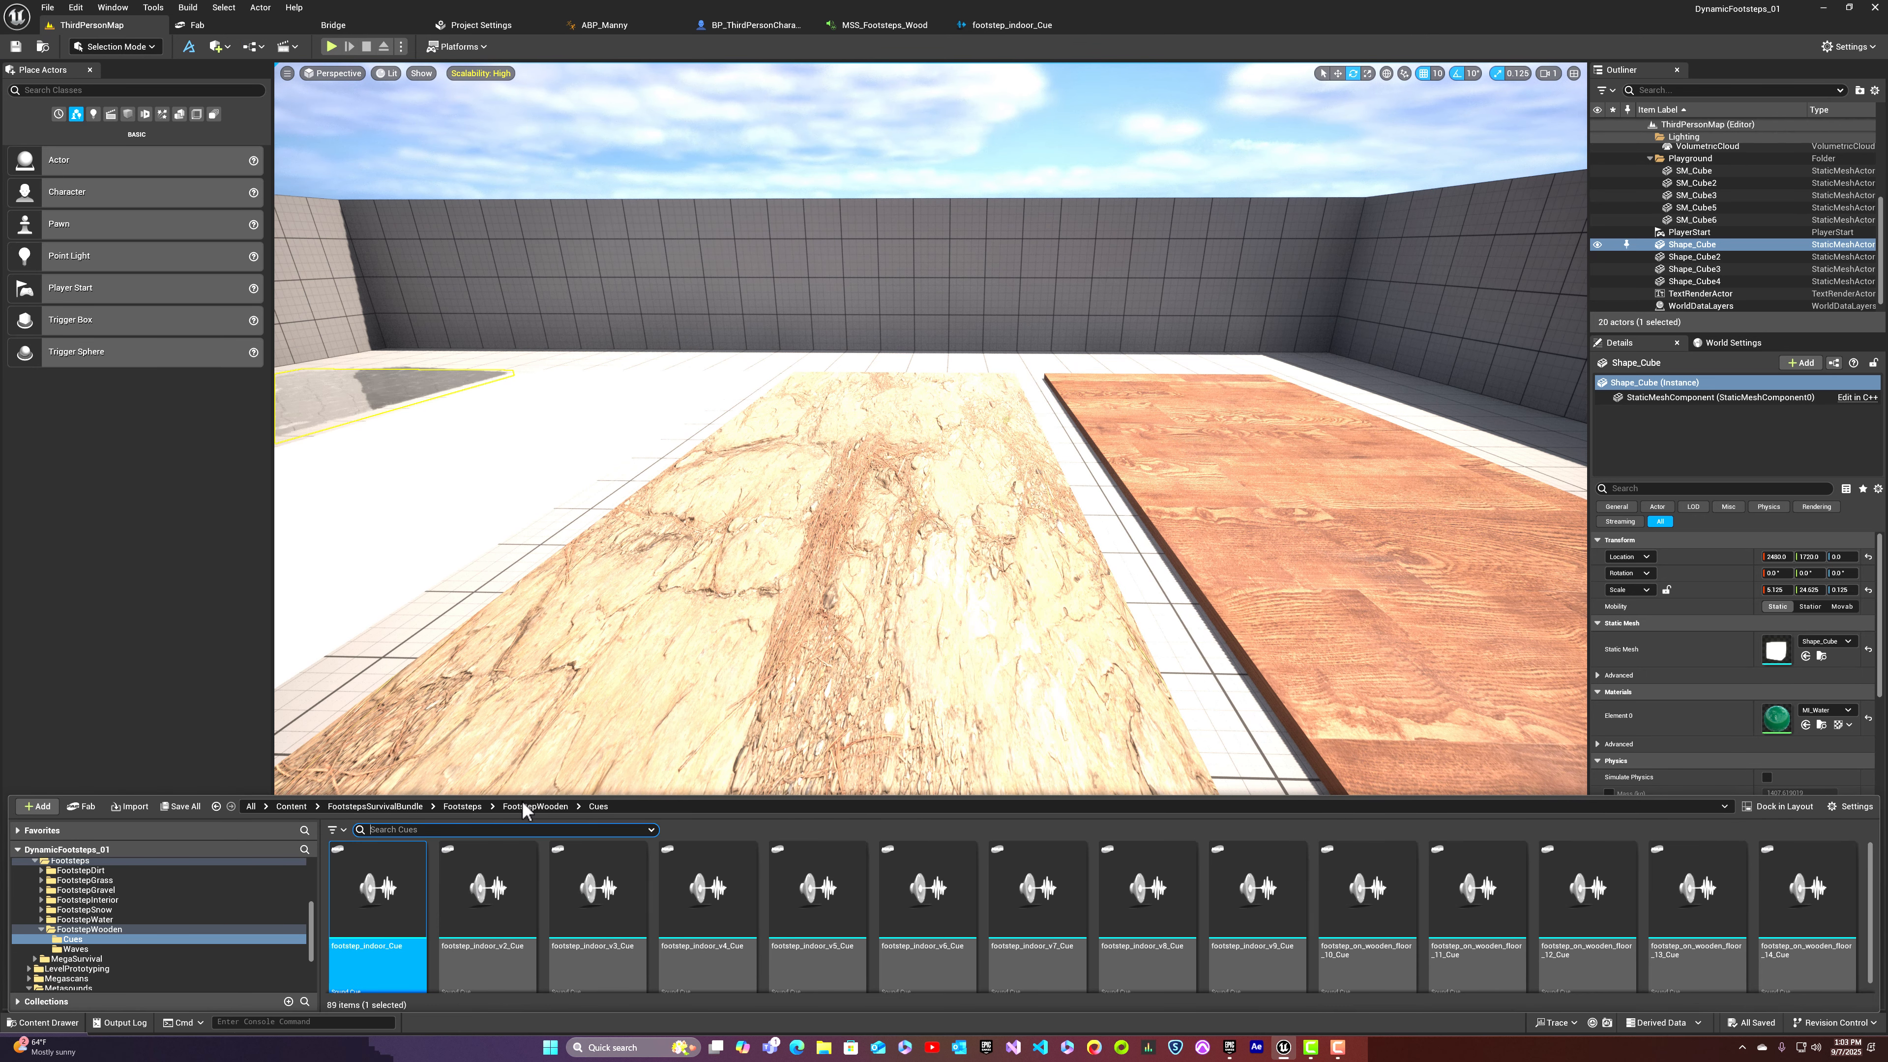
pyautogui.click(524, 805)
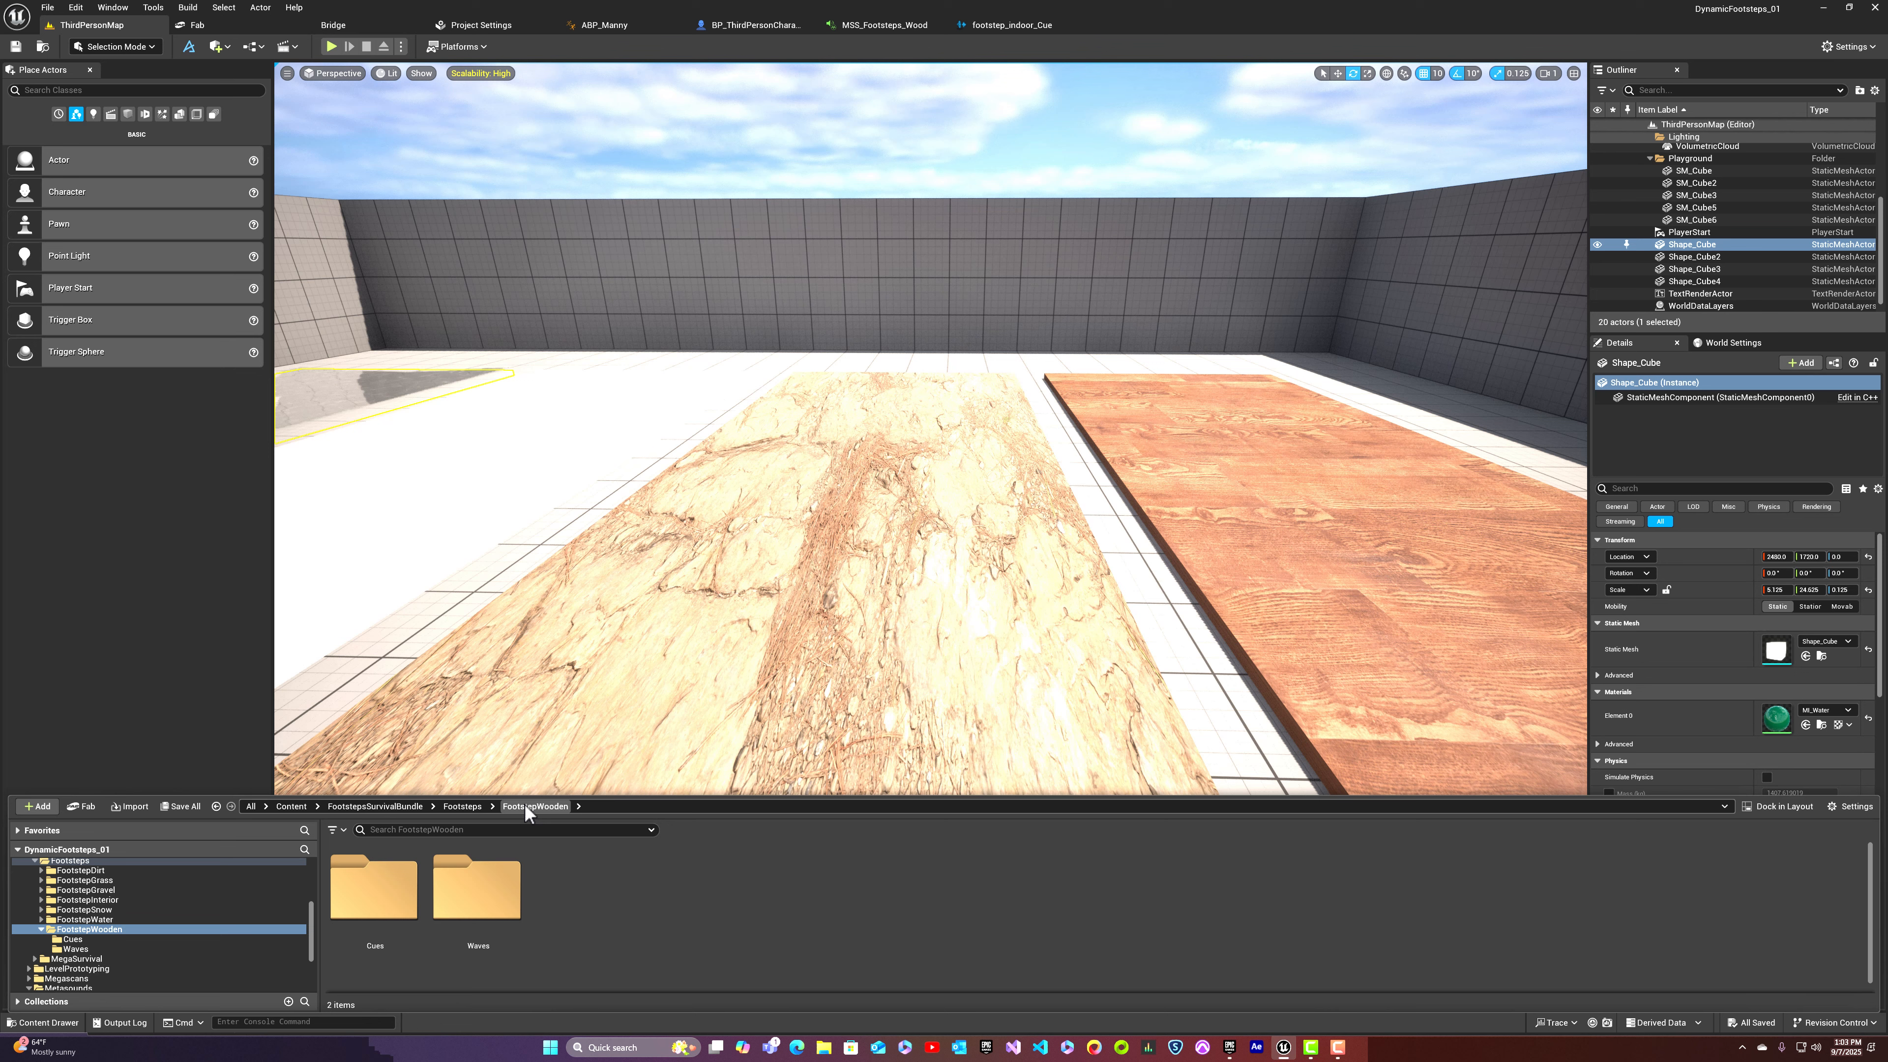
pyautogui.doubleClick(491, 902)
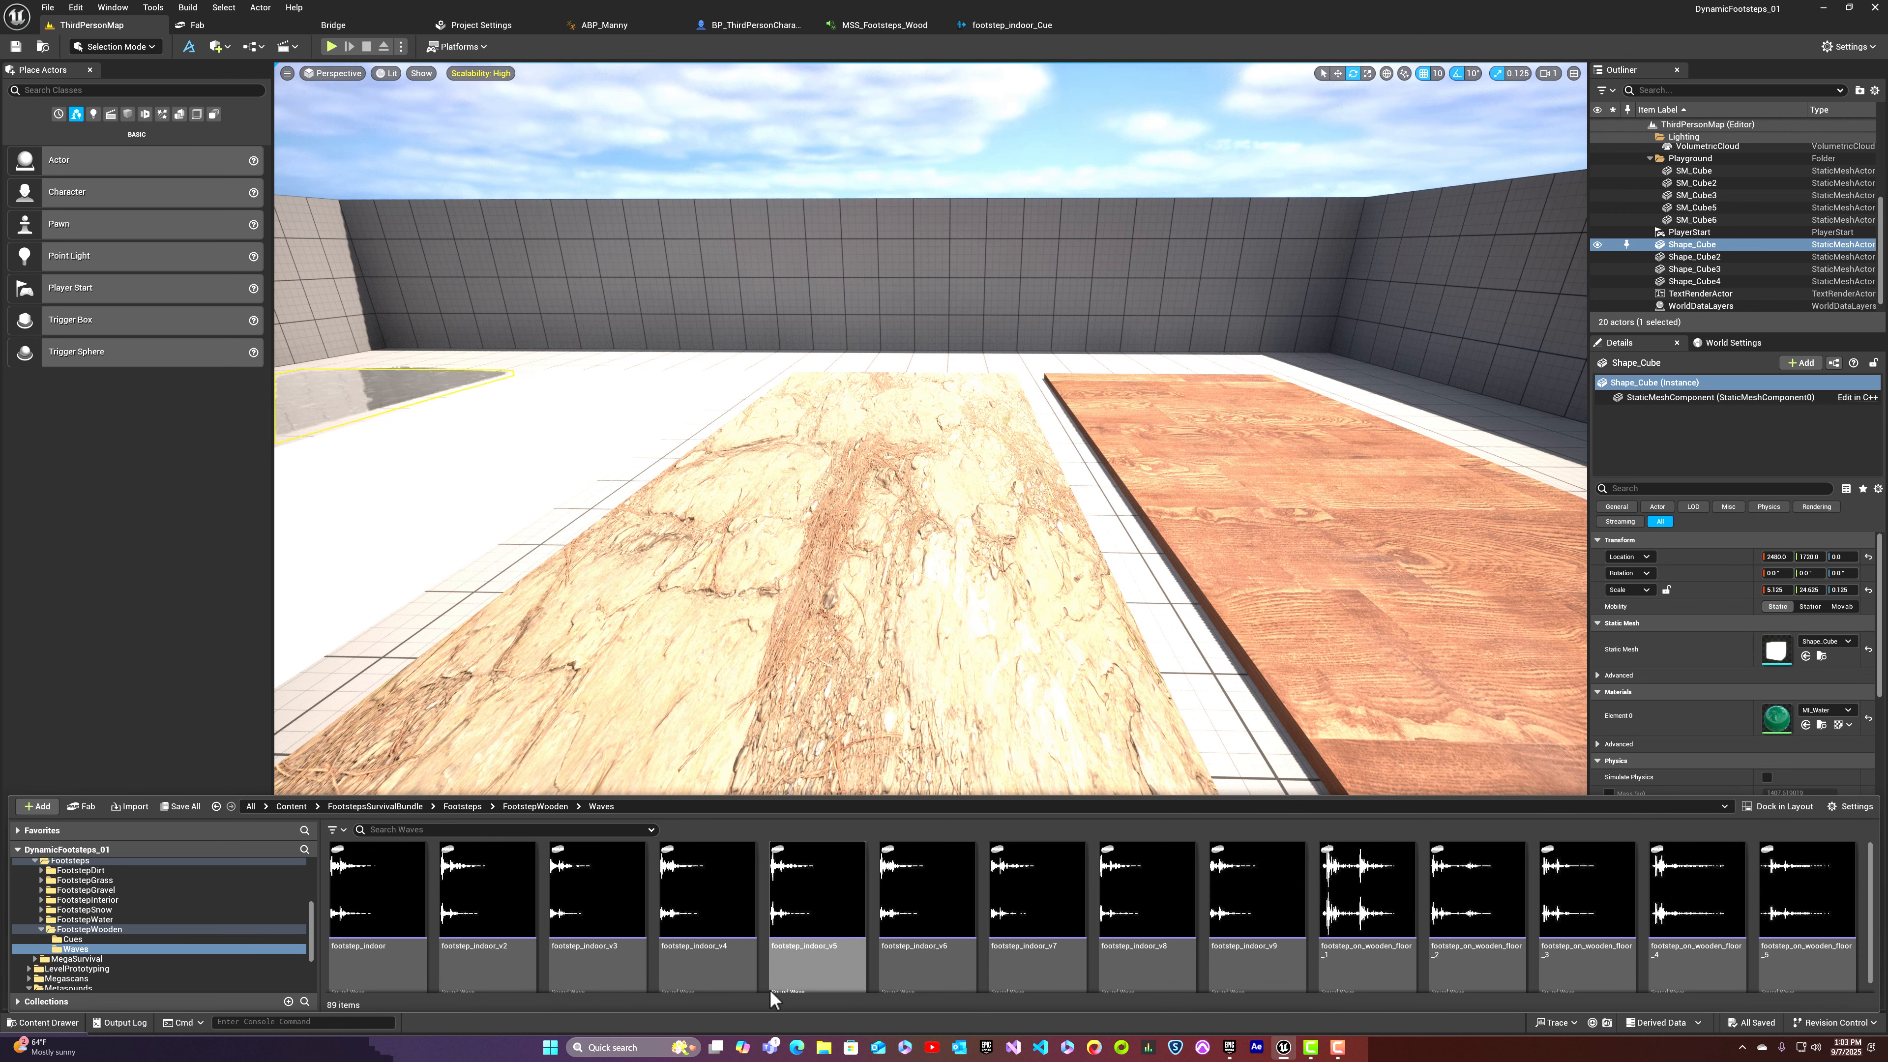
pyautogui.click(375, 889)
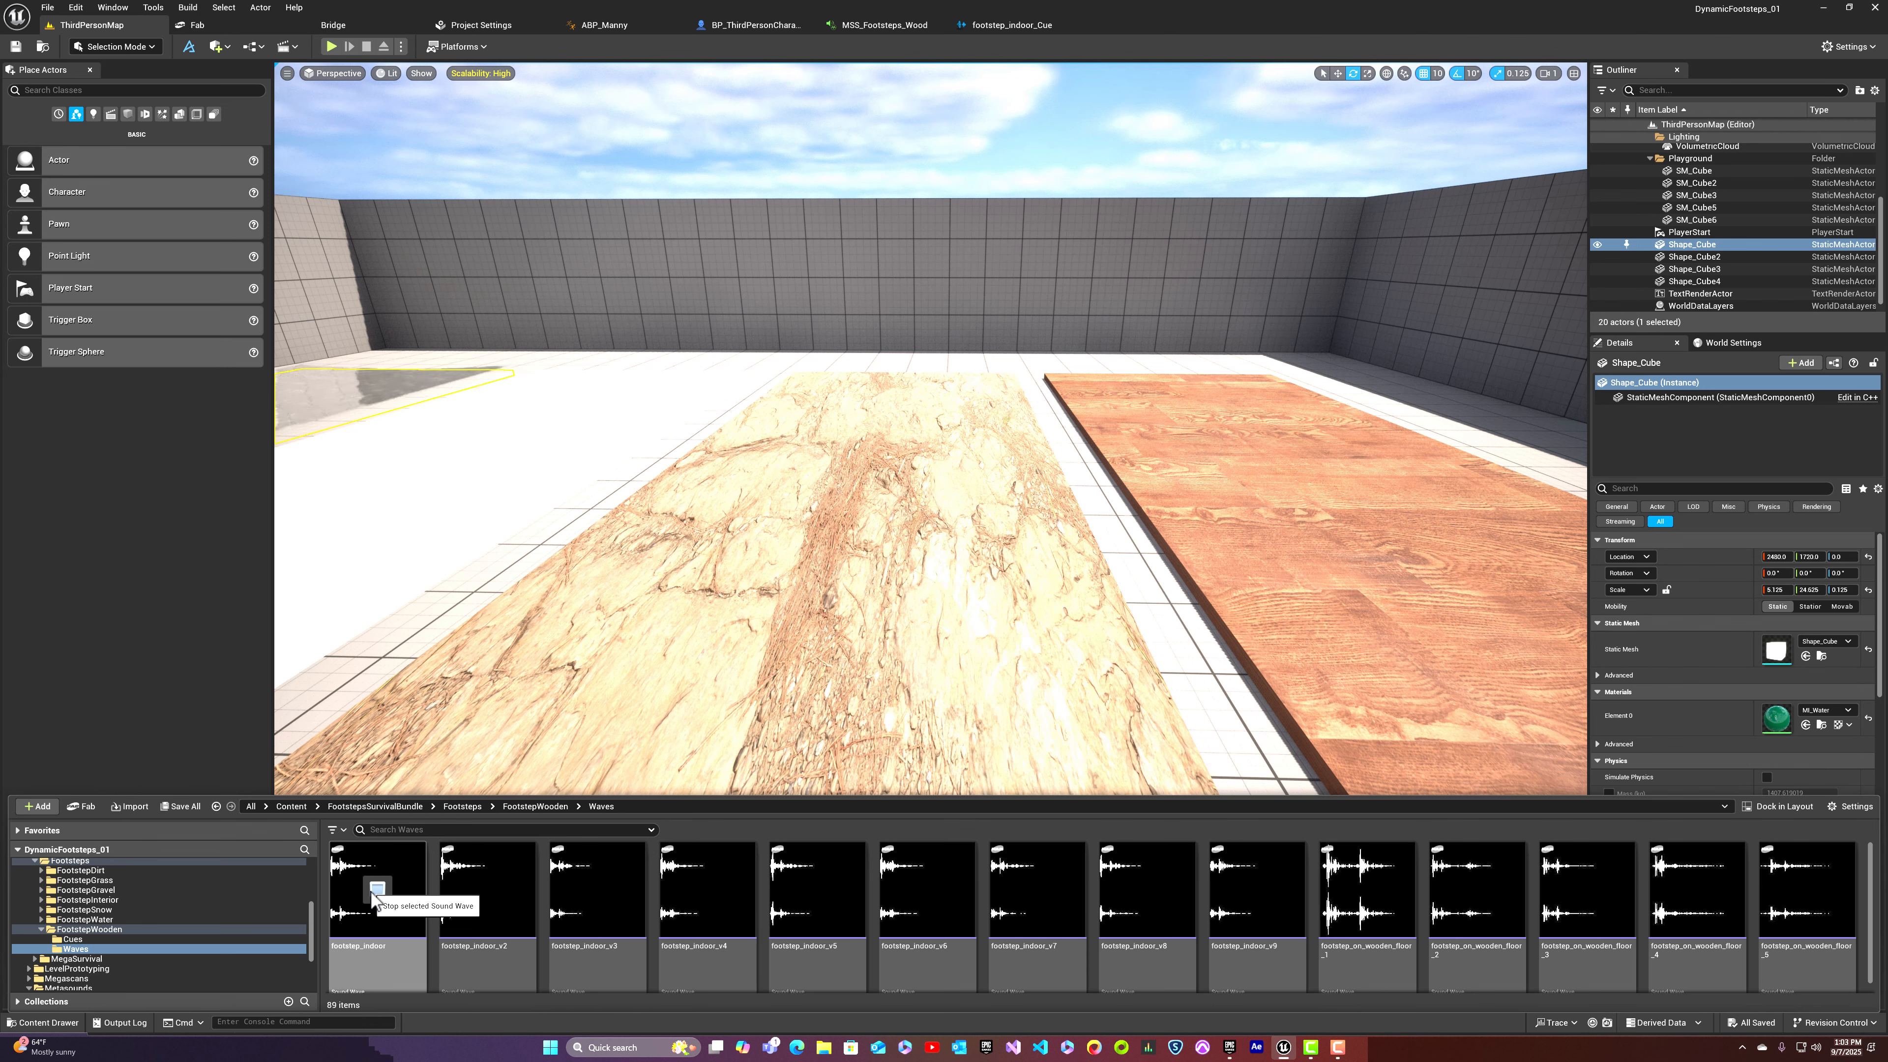
pyautogui.click(403, 978)
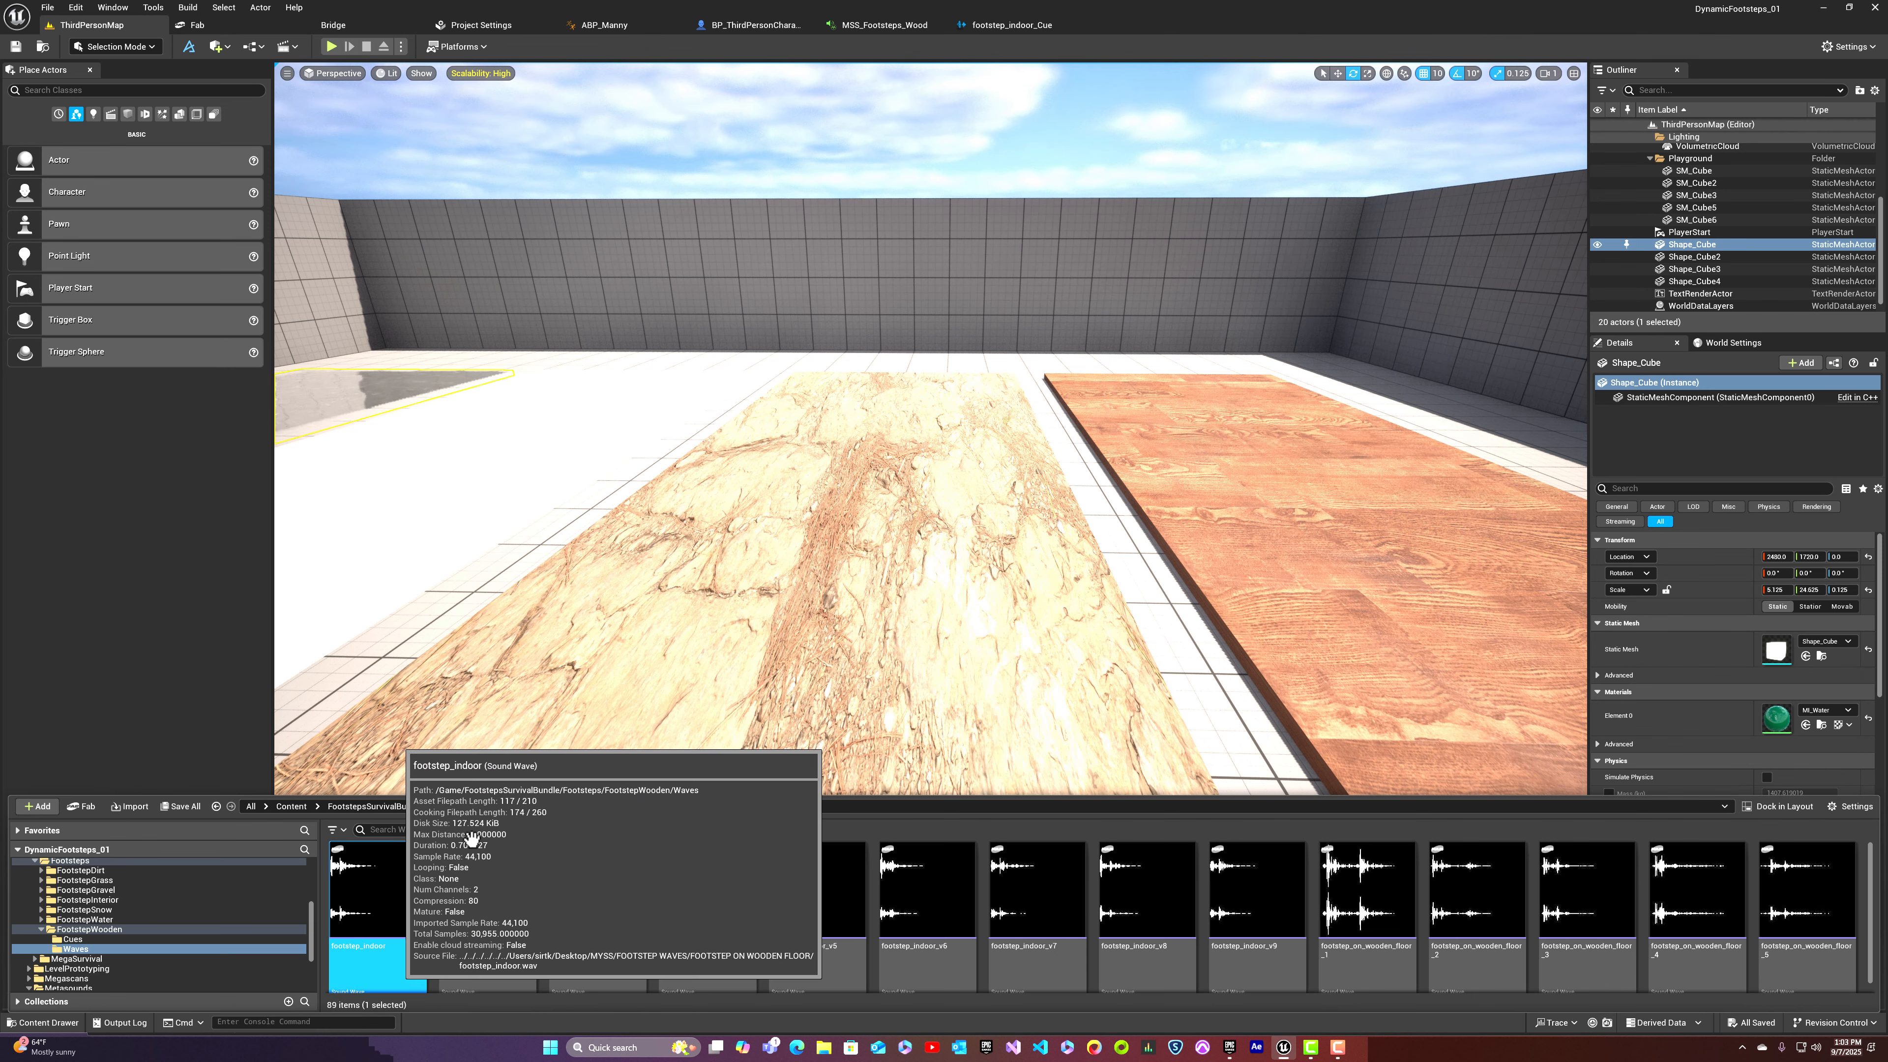
# Step: In MSS_Footsteps_Wood, assign the selected footstep_indoor wave to the Wave Player's Wave Asset and save the MetaSound
pyautogui.click(894, 27)
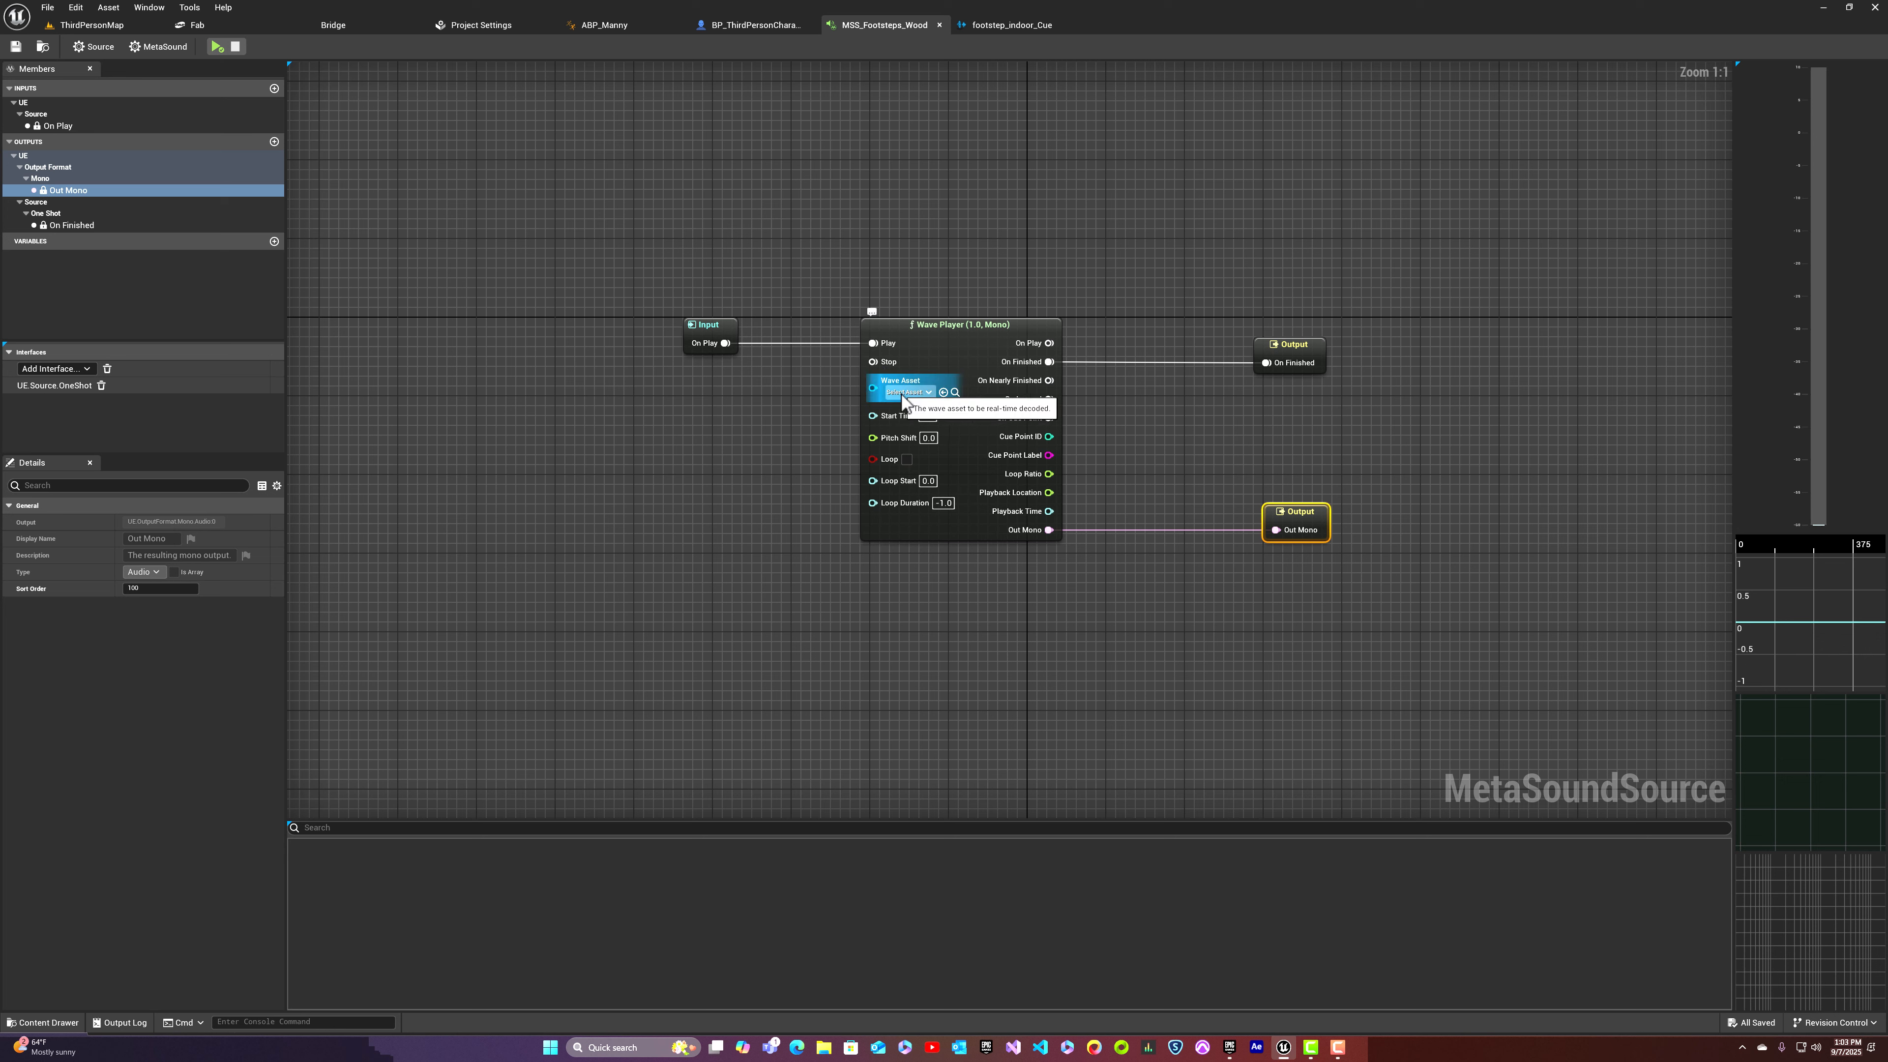
pyautogui.click(943, 392)
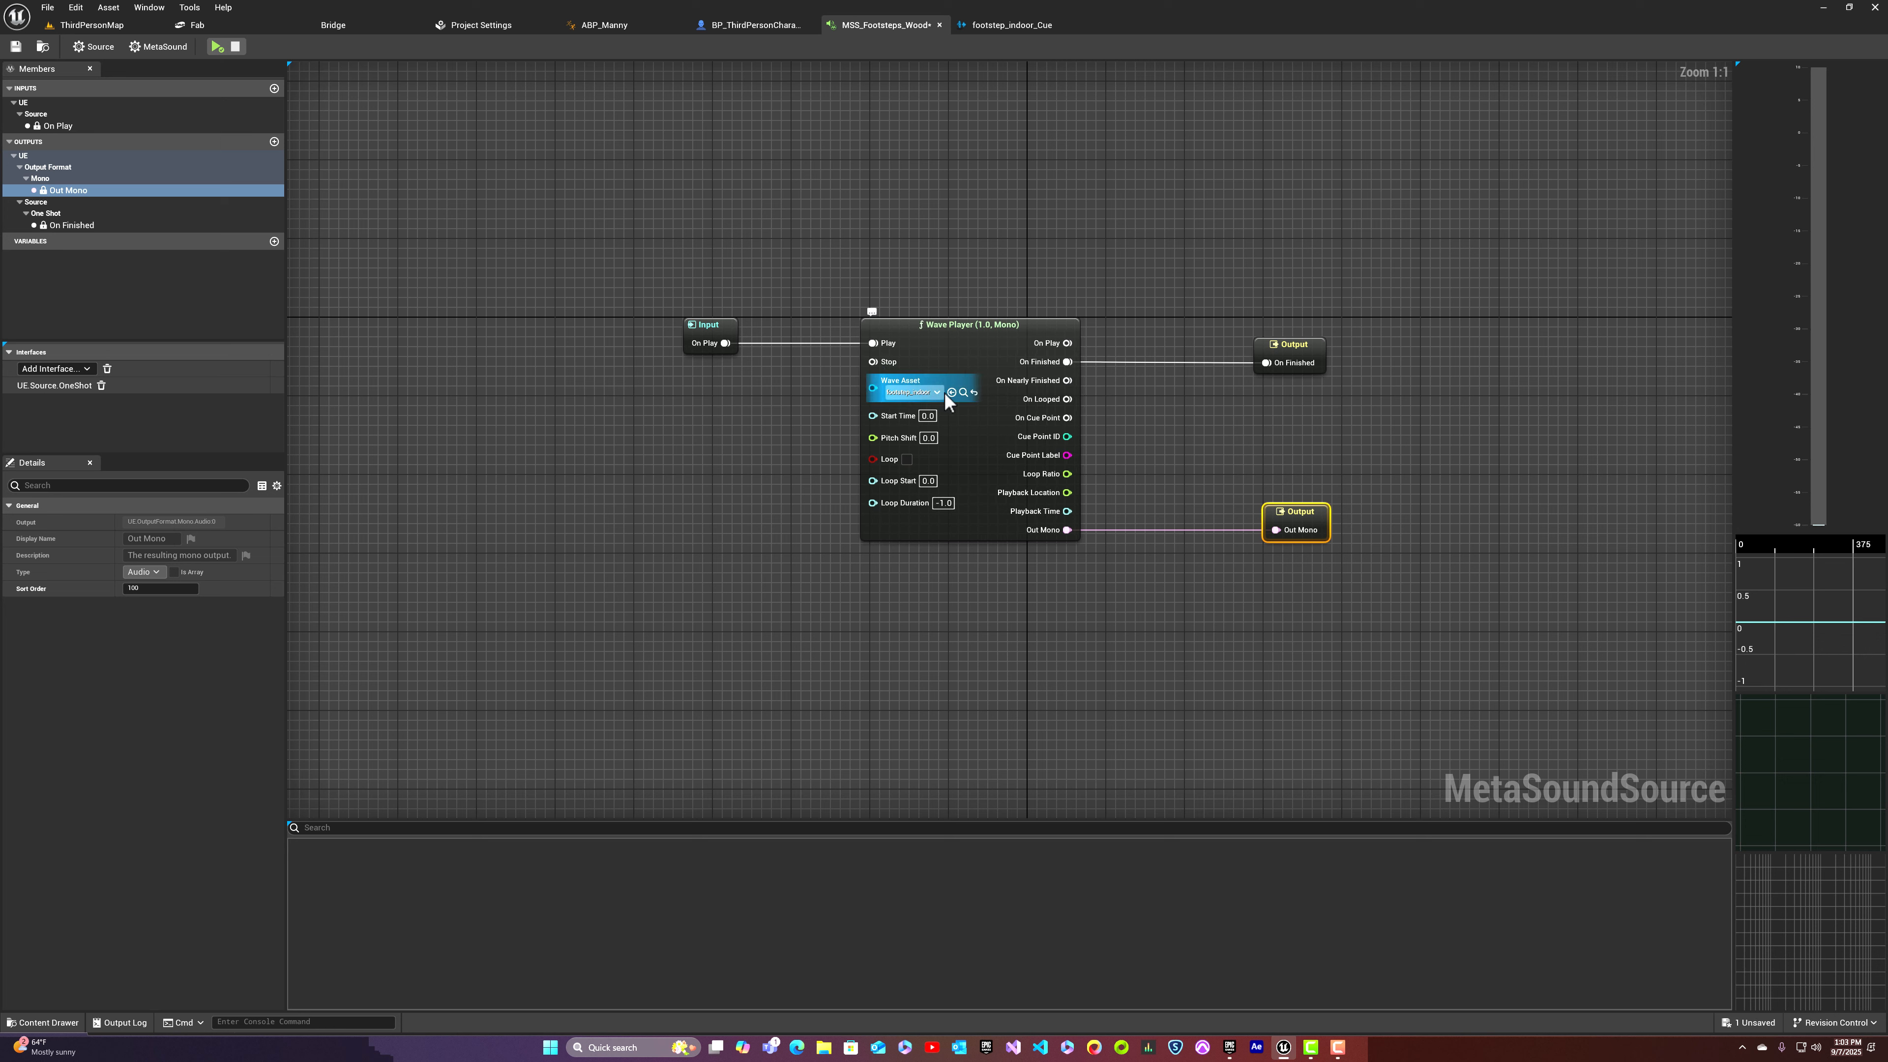
pyautogui.click(15, 47)
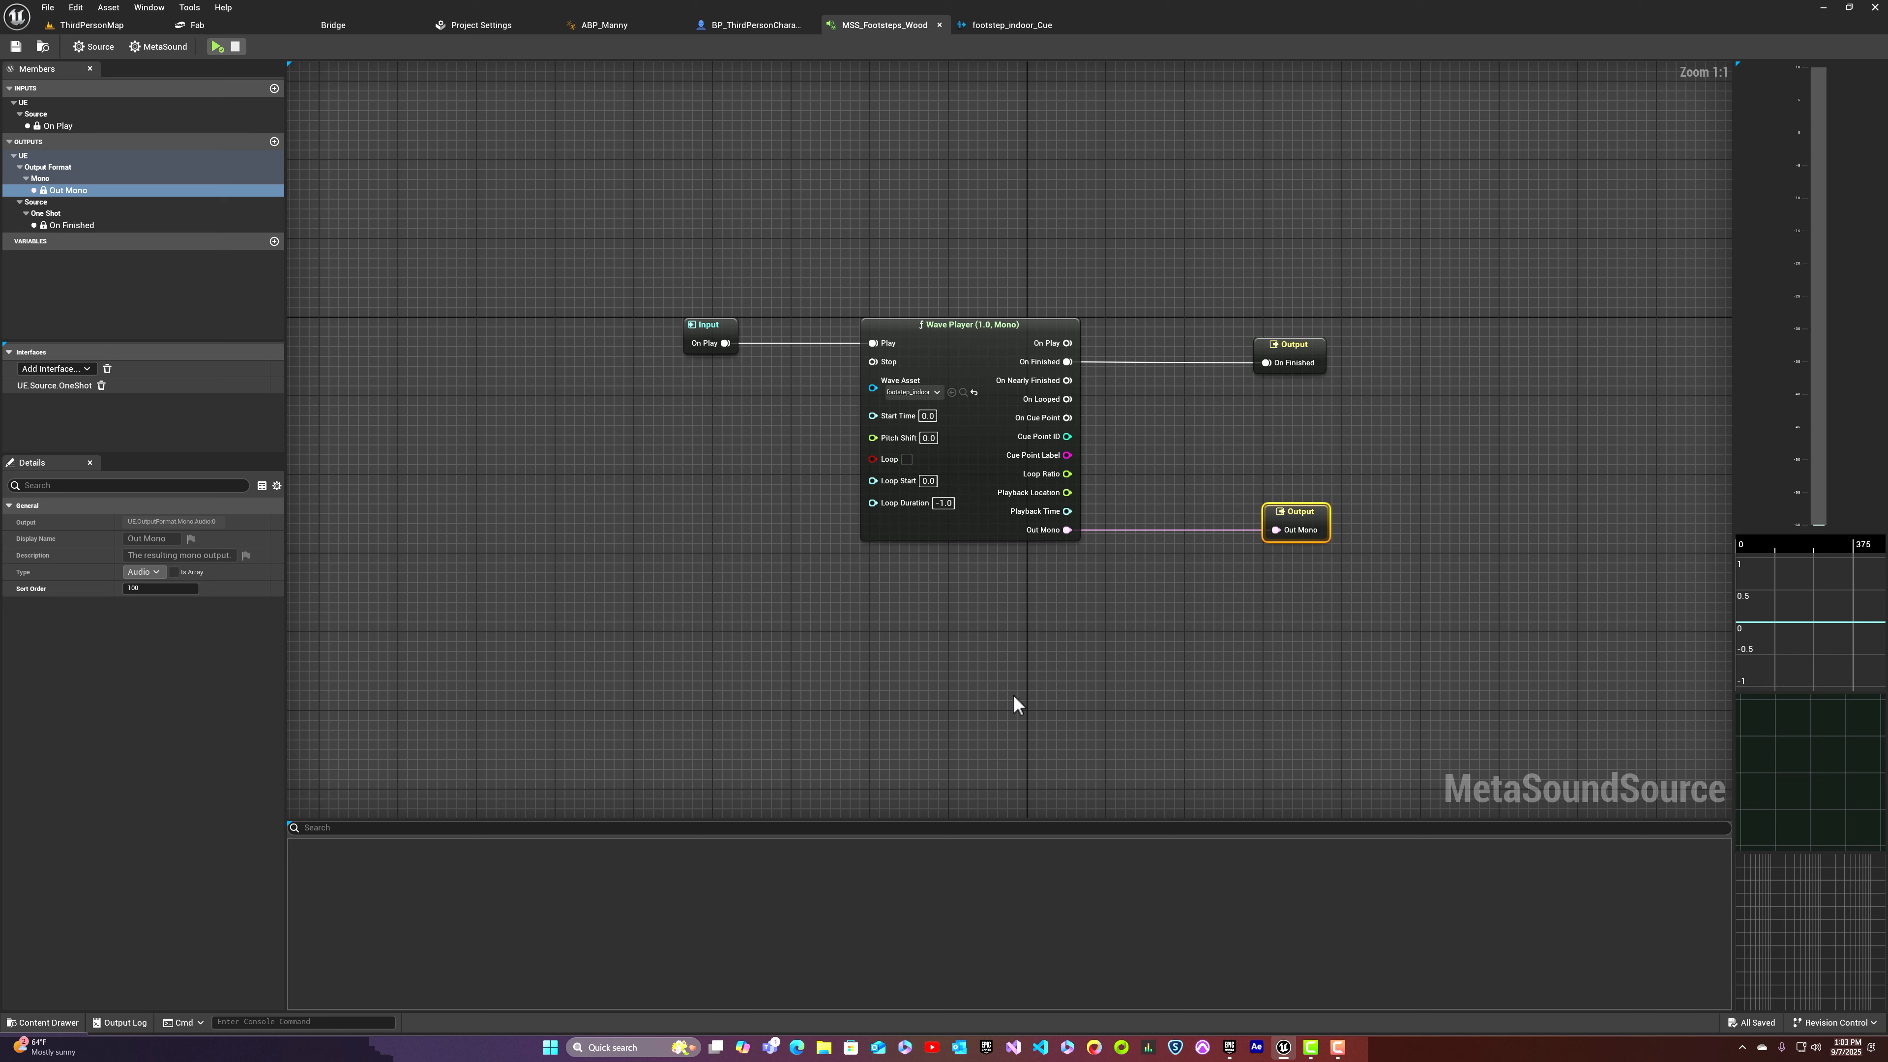
# Step: In ABP_Manny's Event Graph, delete the Get Display Name node and move the disconnected Print String below Line Trace By Channel
pyautogui.click(133, 25)
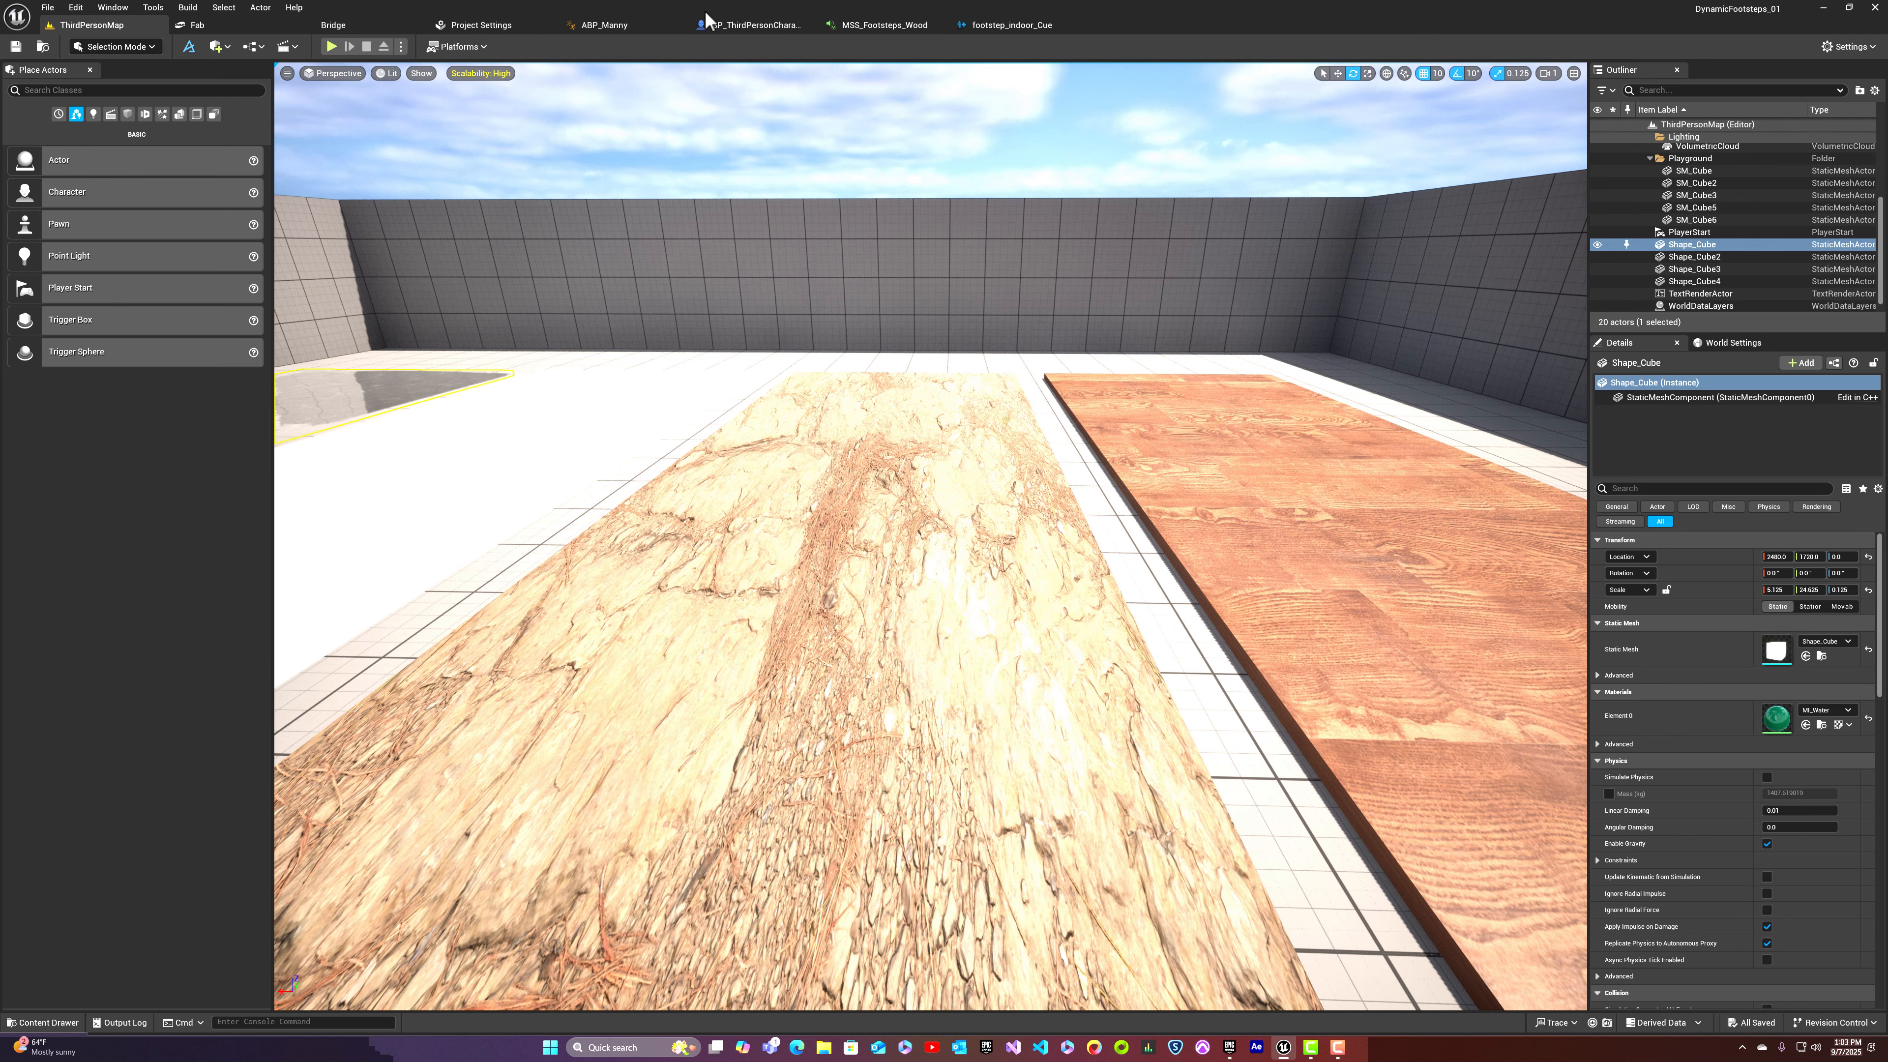
pyautogui.click(604, 25)
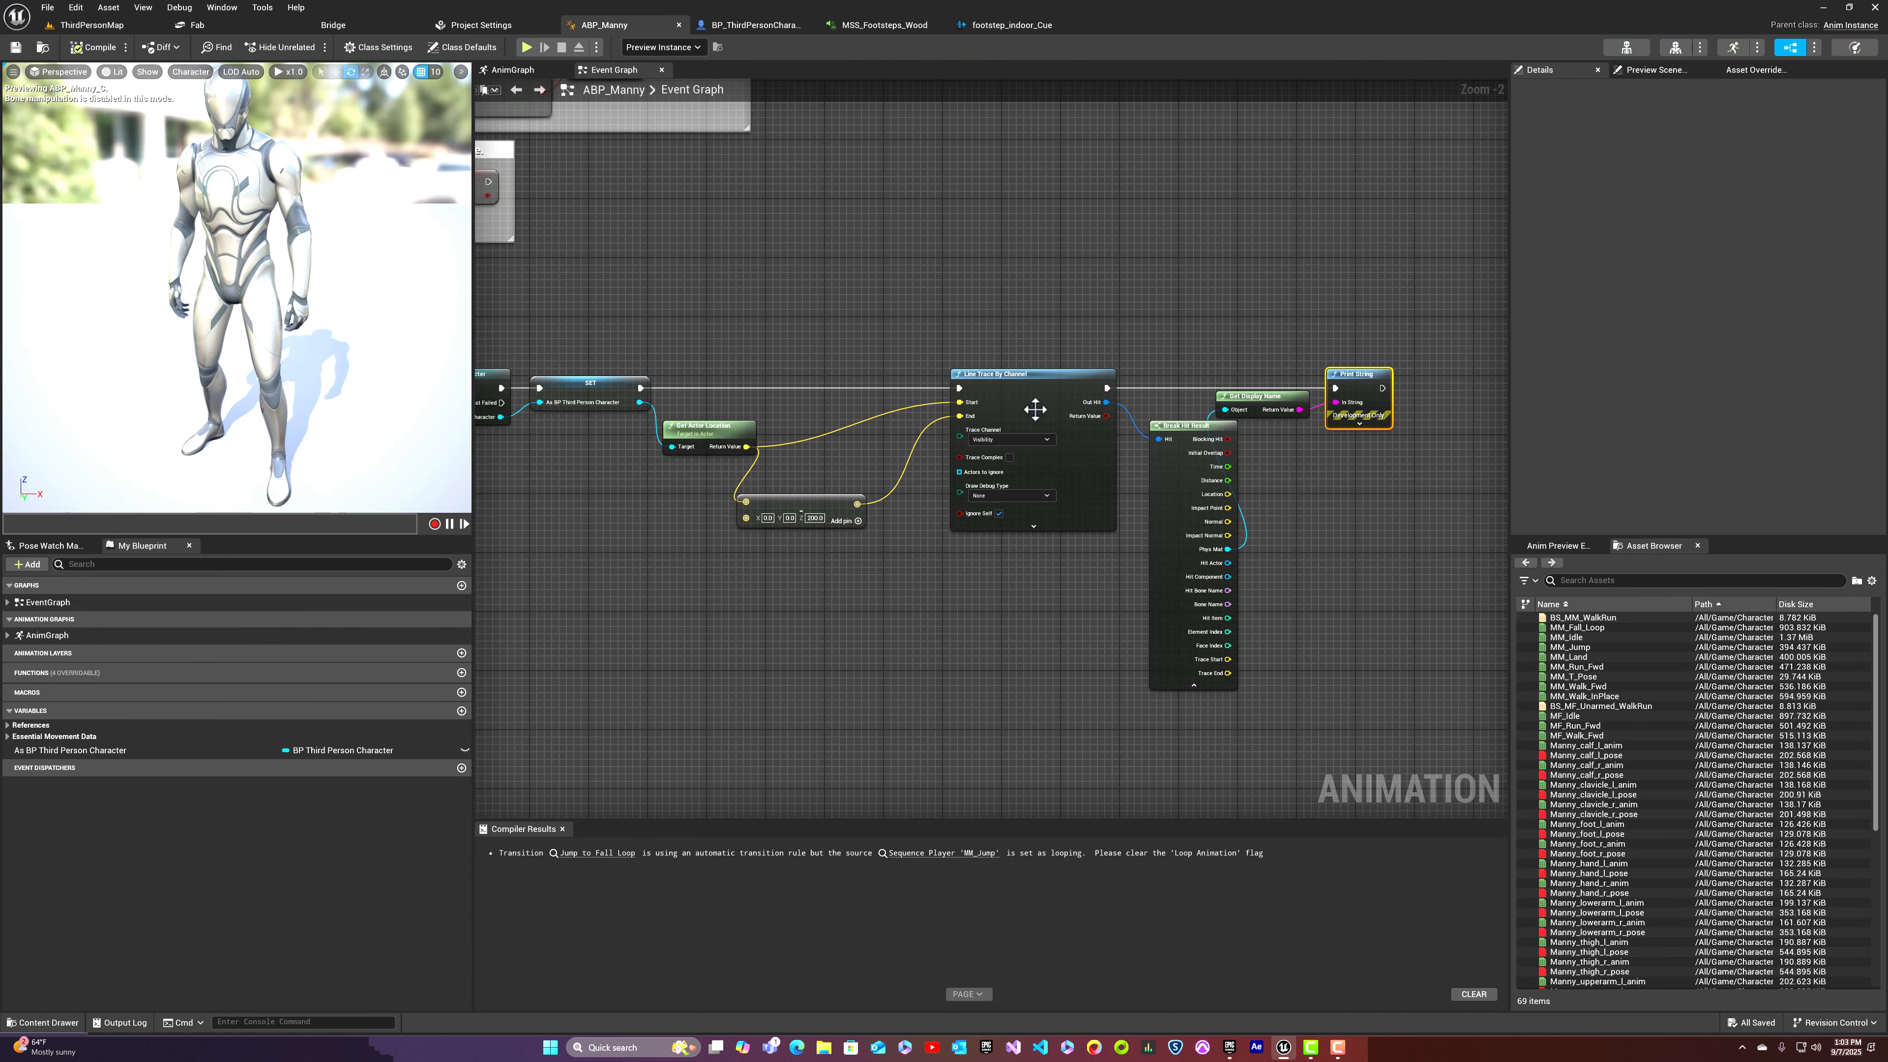
pyautogui.moveTo(1330, 469); pyautogui.dragTo(1154, 456, button='right')
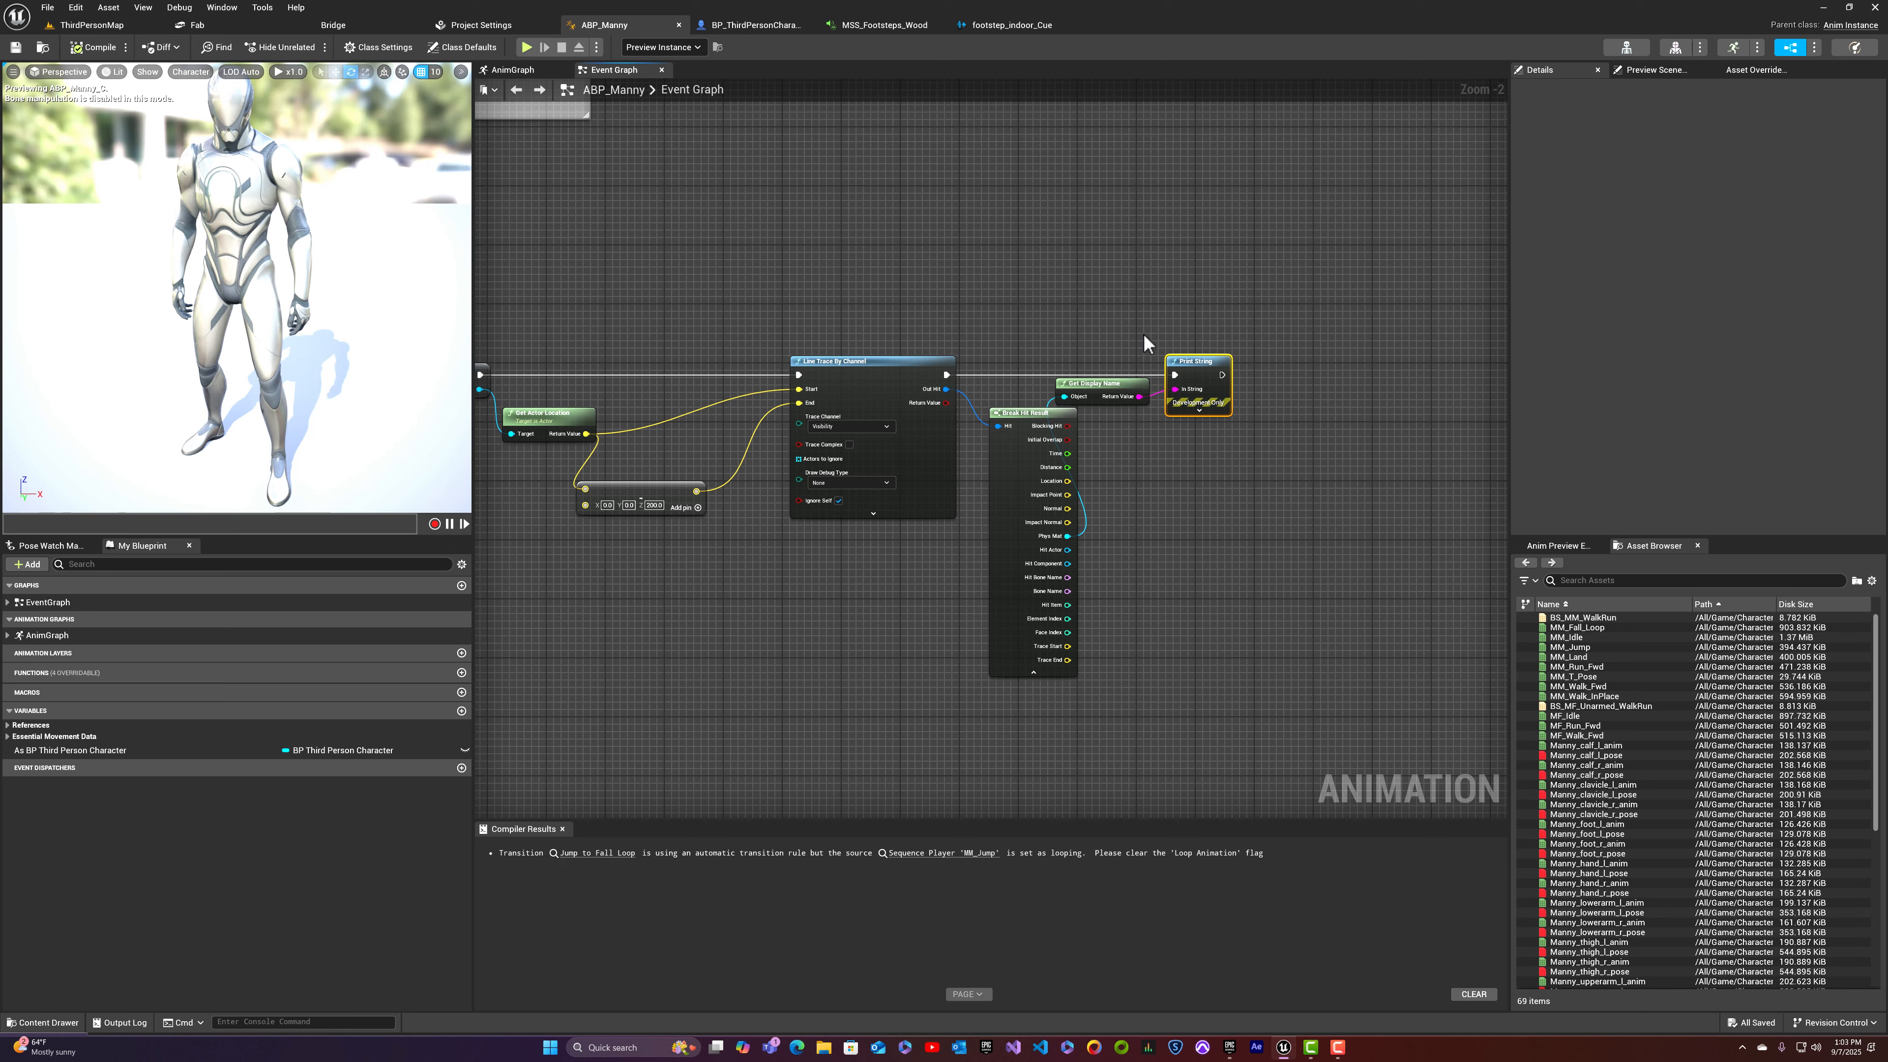
pyautogui.click(1122, 390)
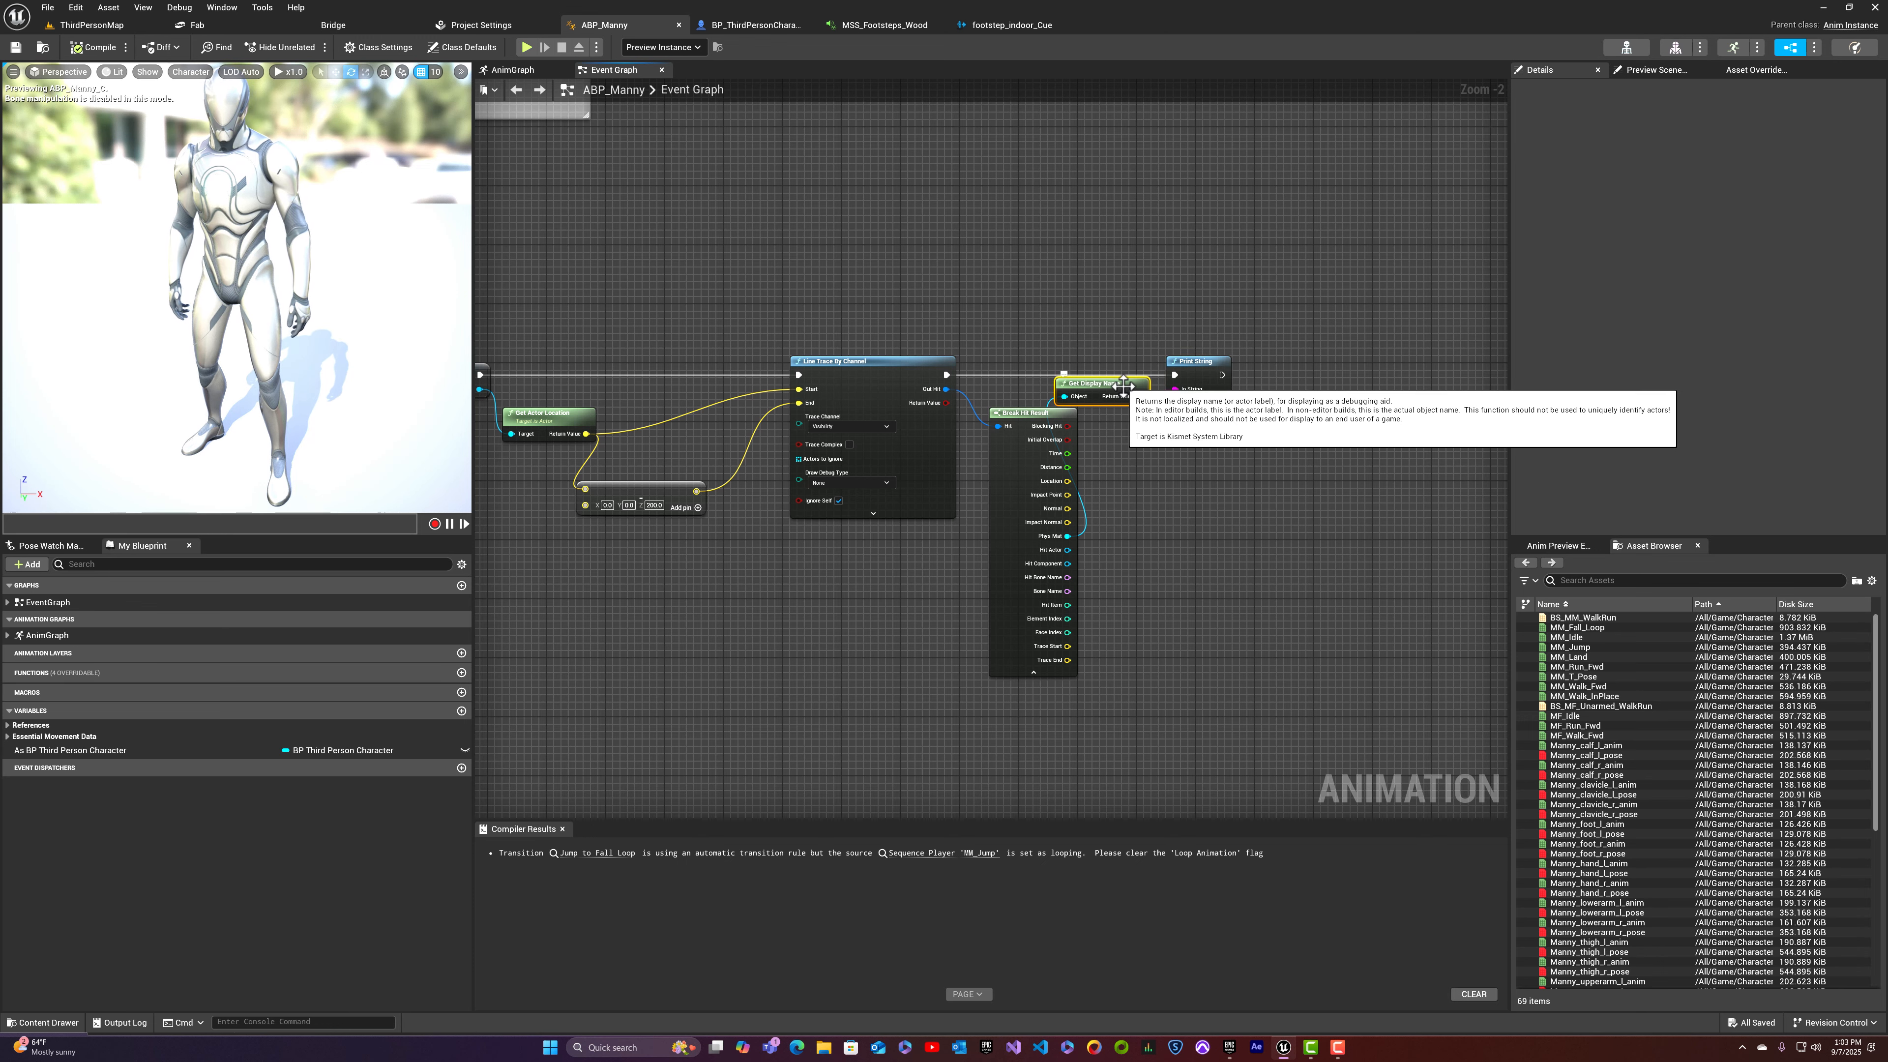
pyautogui.press('Delete')
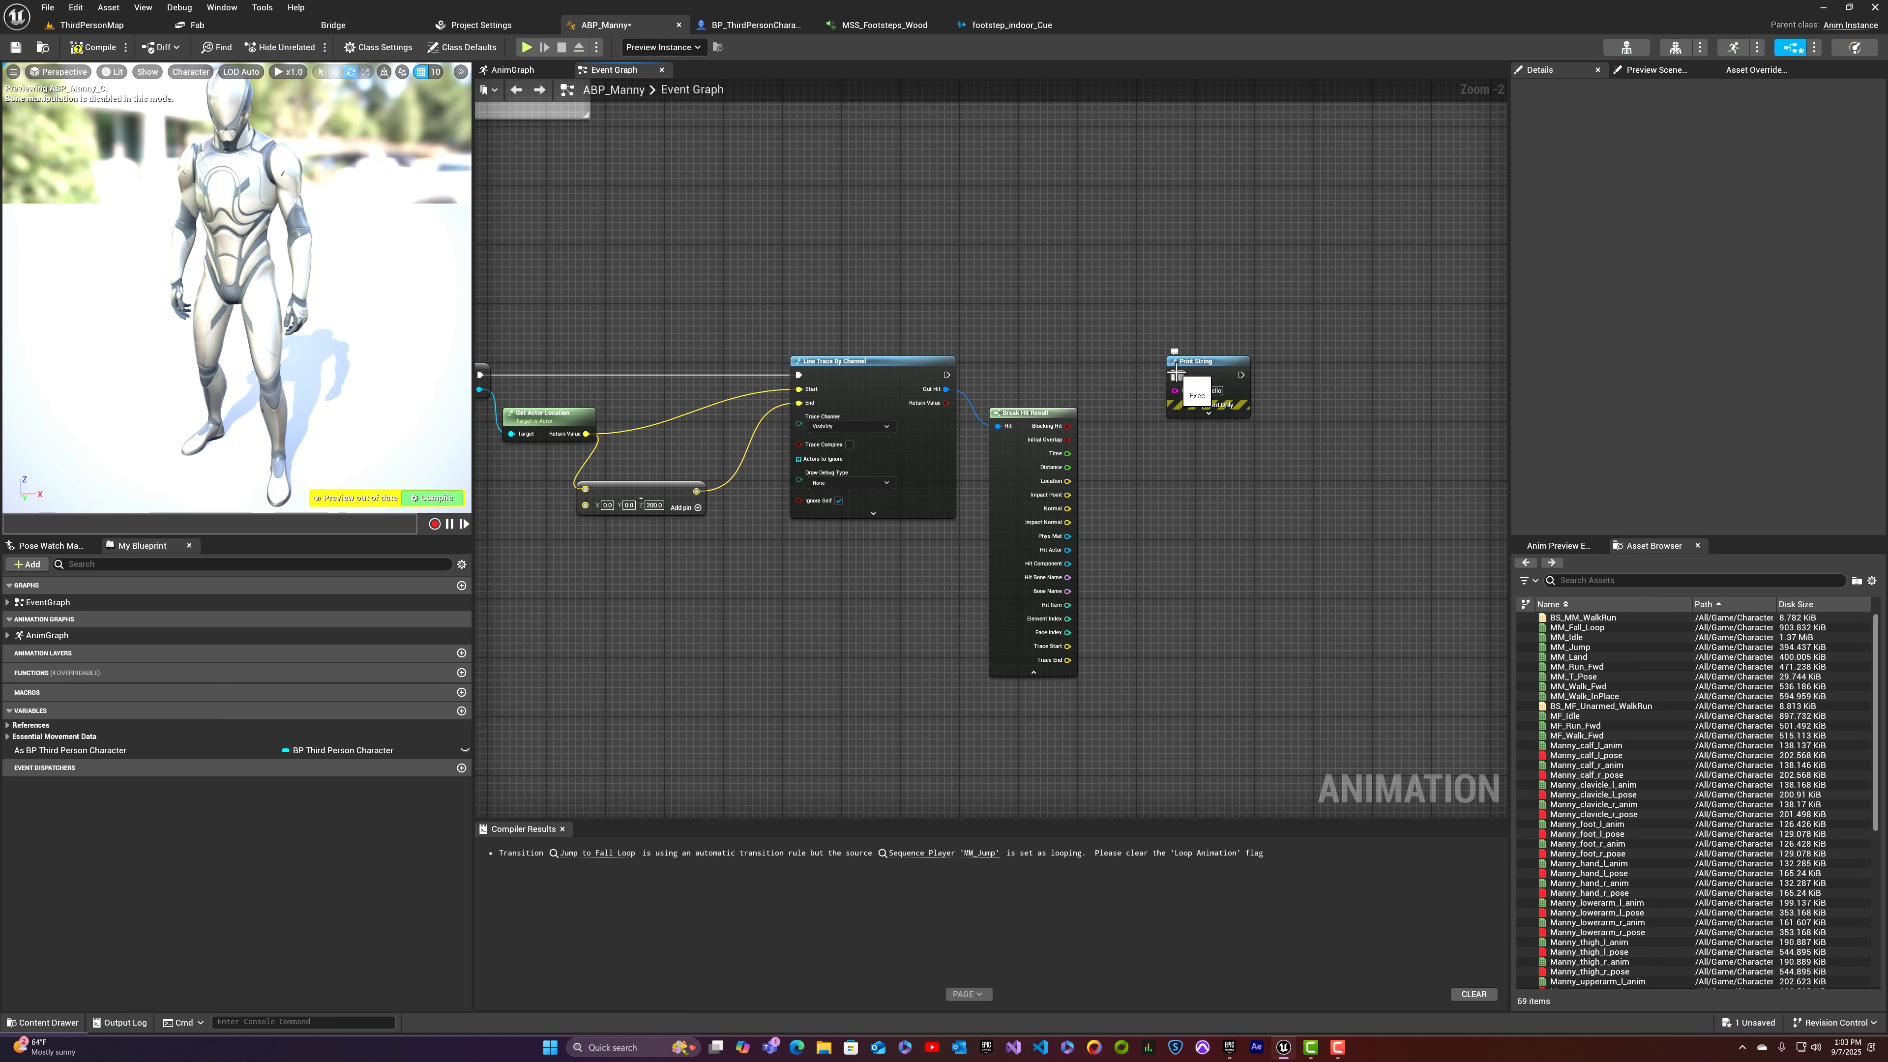
pyautogui.moveTo(1176, 371); pyautogui.dragTo(792, 622)
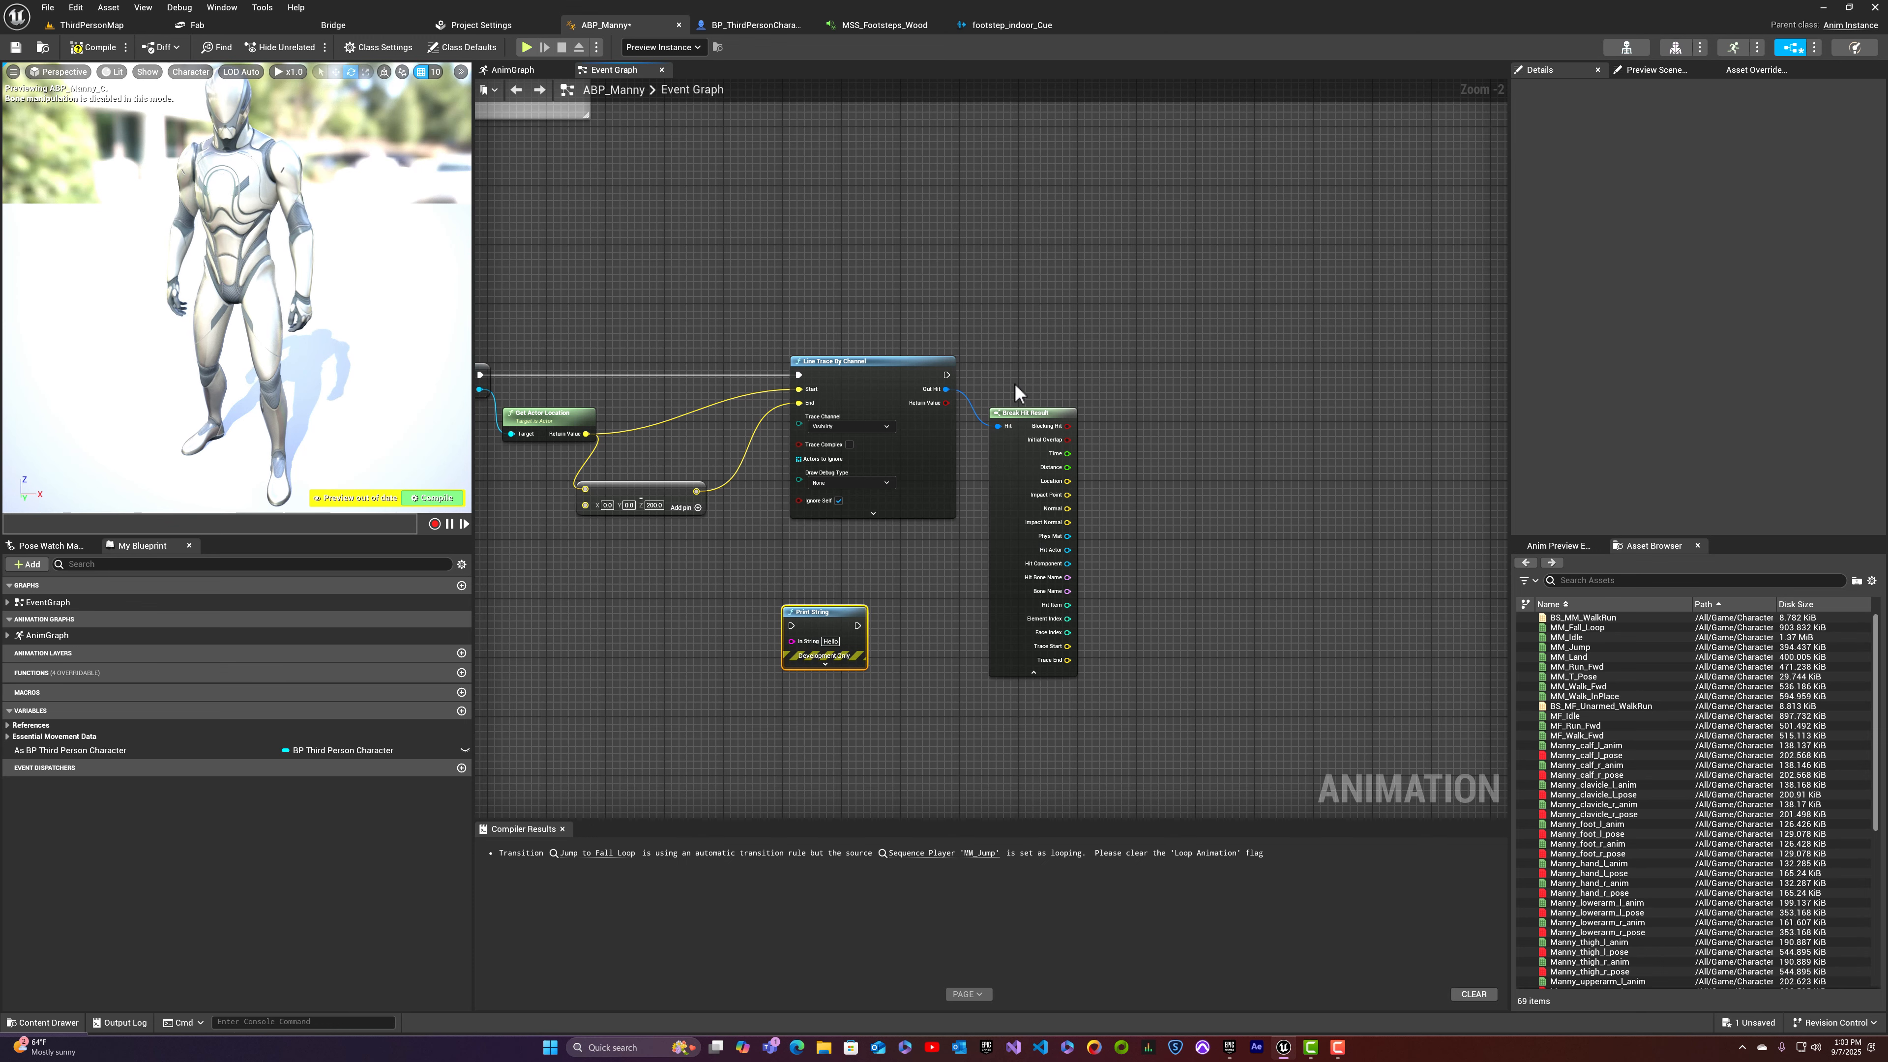
# Step: Add a Play Sound at Location node connected to the execution output of Line Trace By Channel
pyautogui.moveTo(948, 374); pyautogui.dragTo(1196, 376)
pyautogui.write('pl')
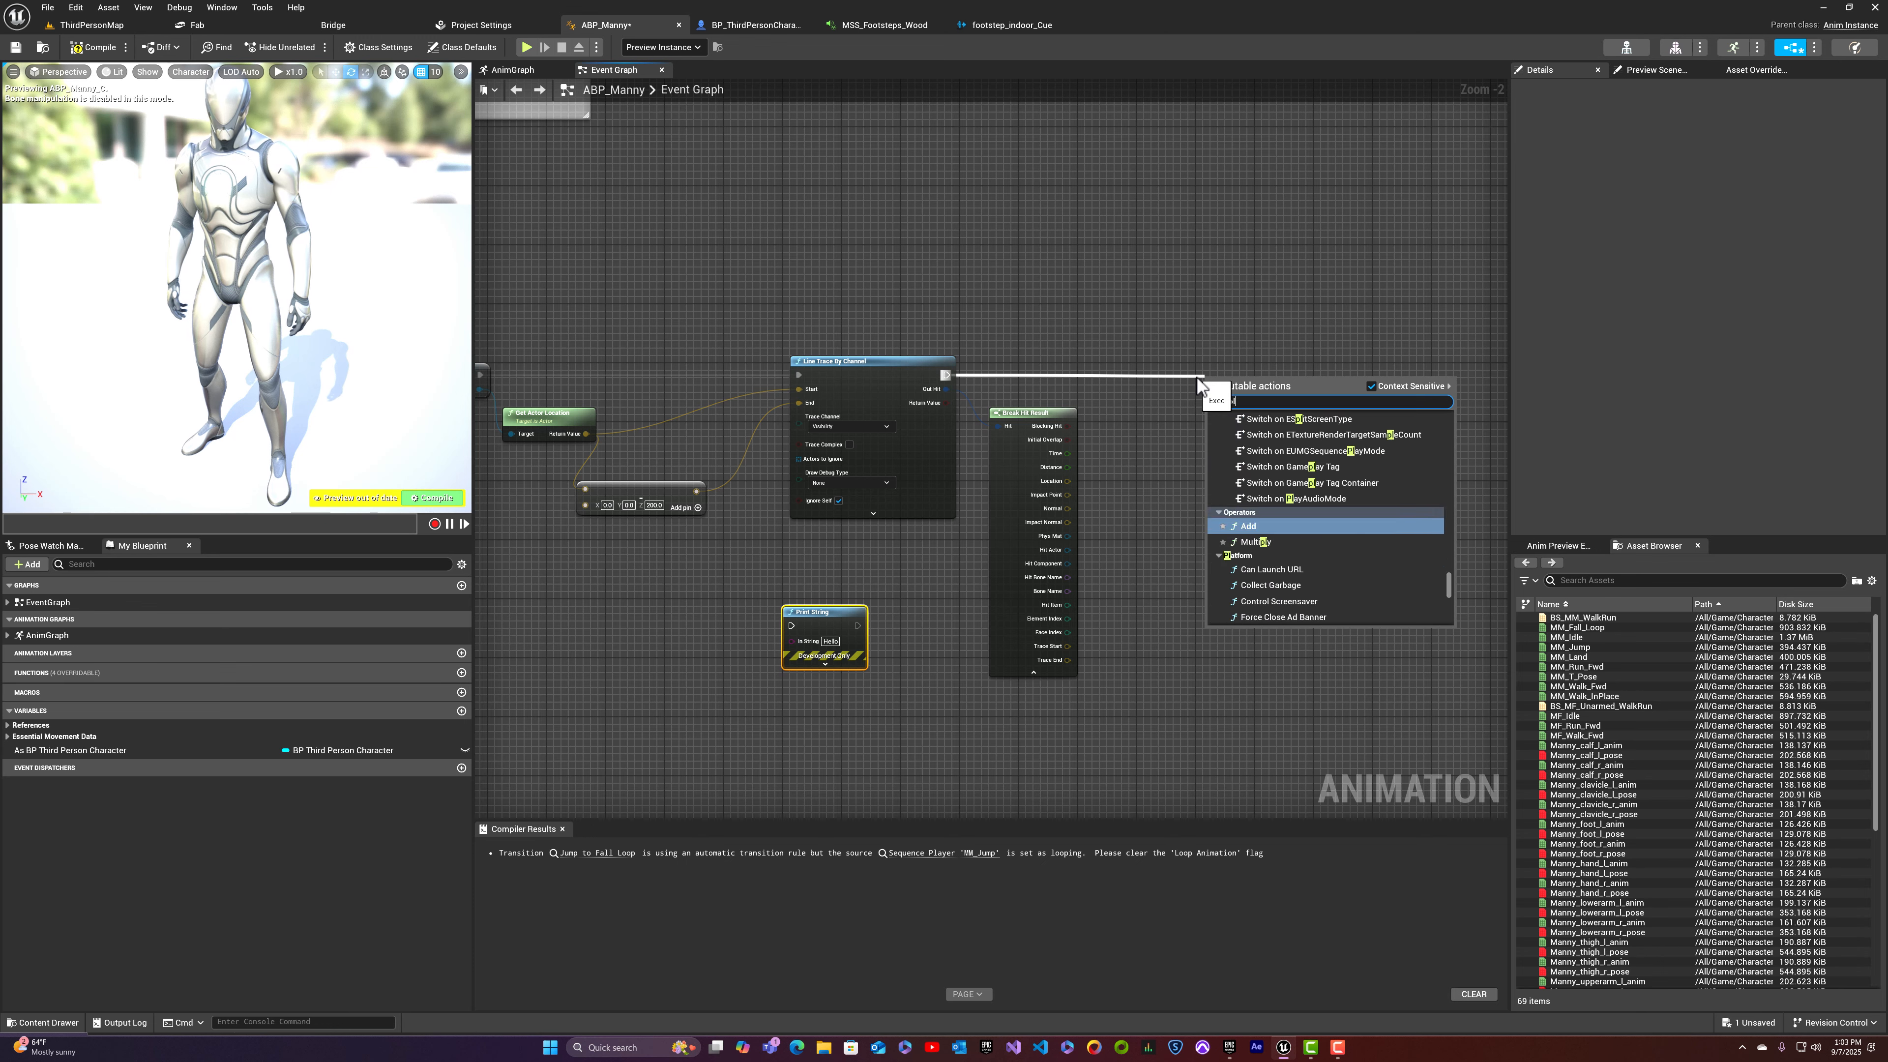
pyautogui.write('ay sound at l')
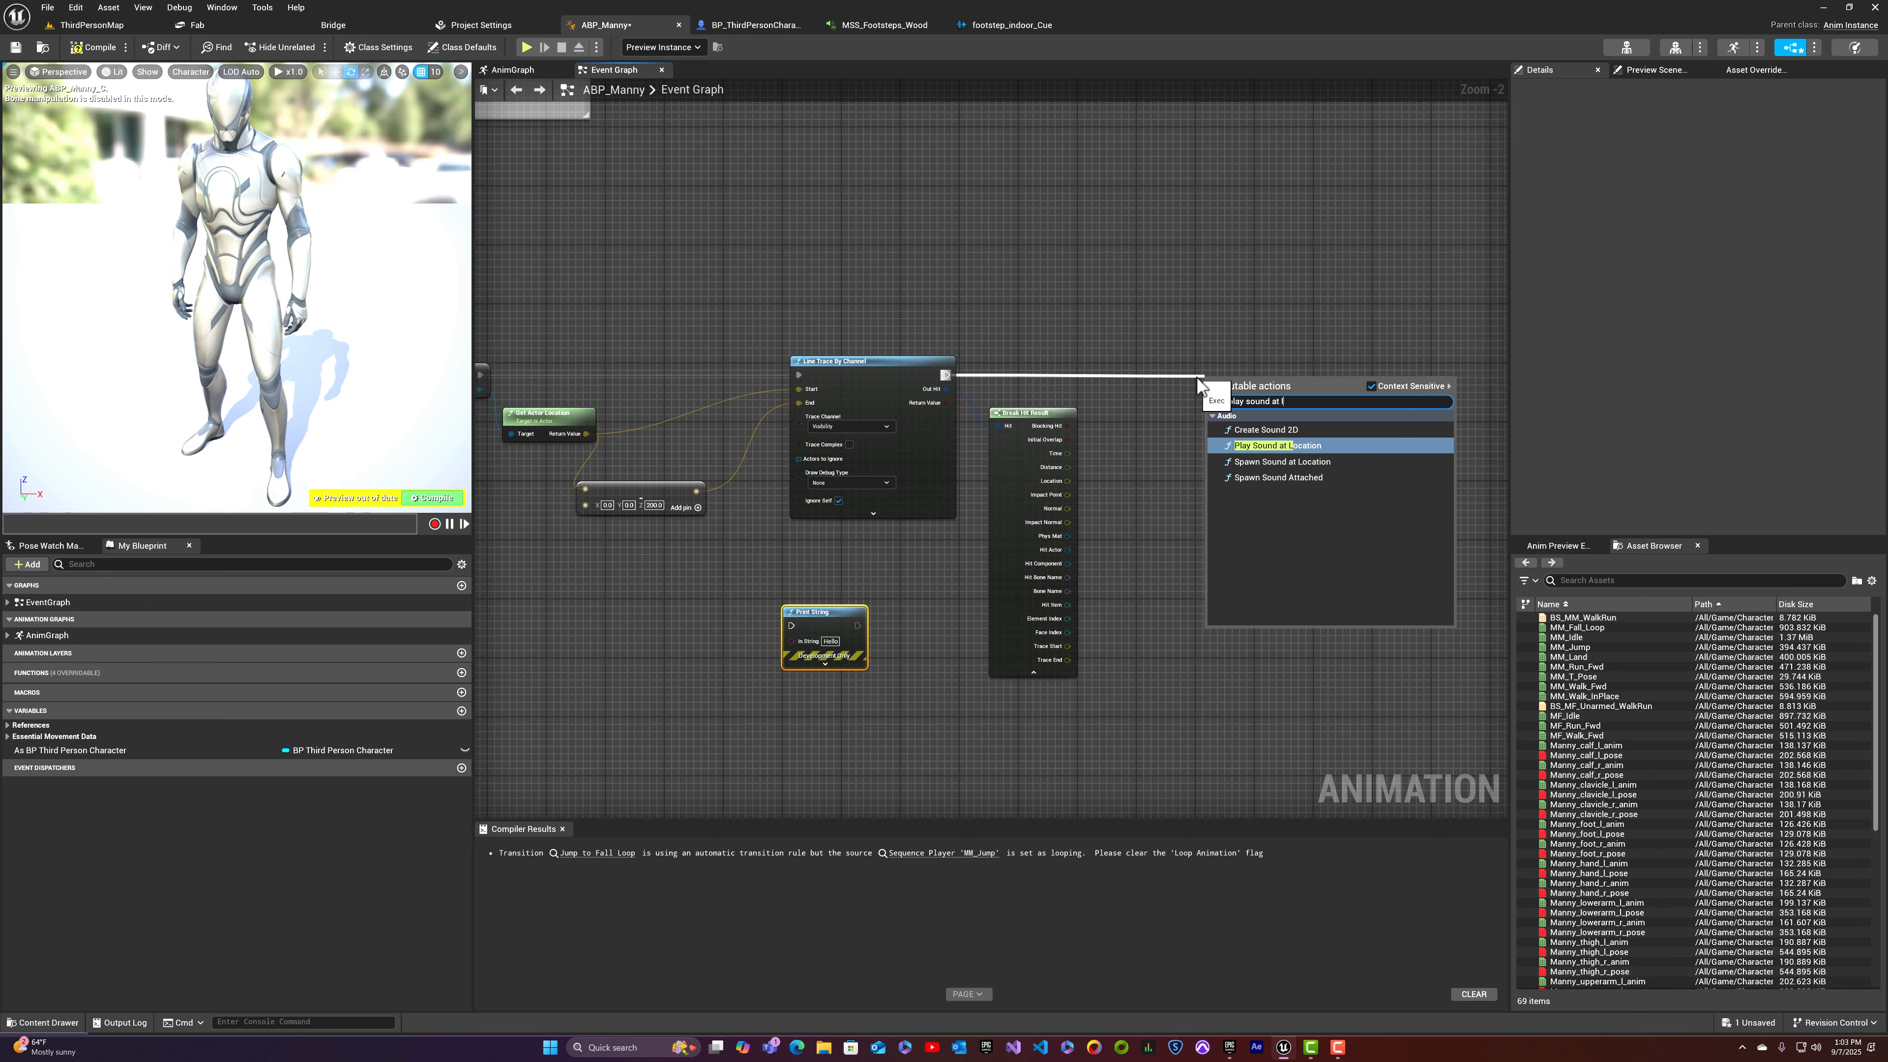
pyautogui.write('ocation')
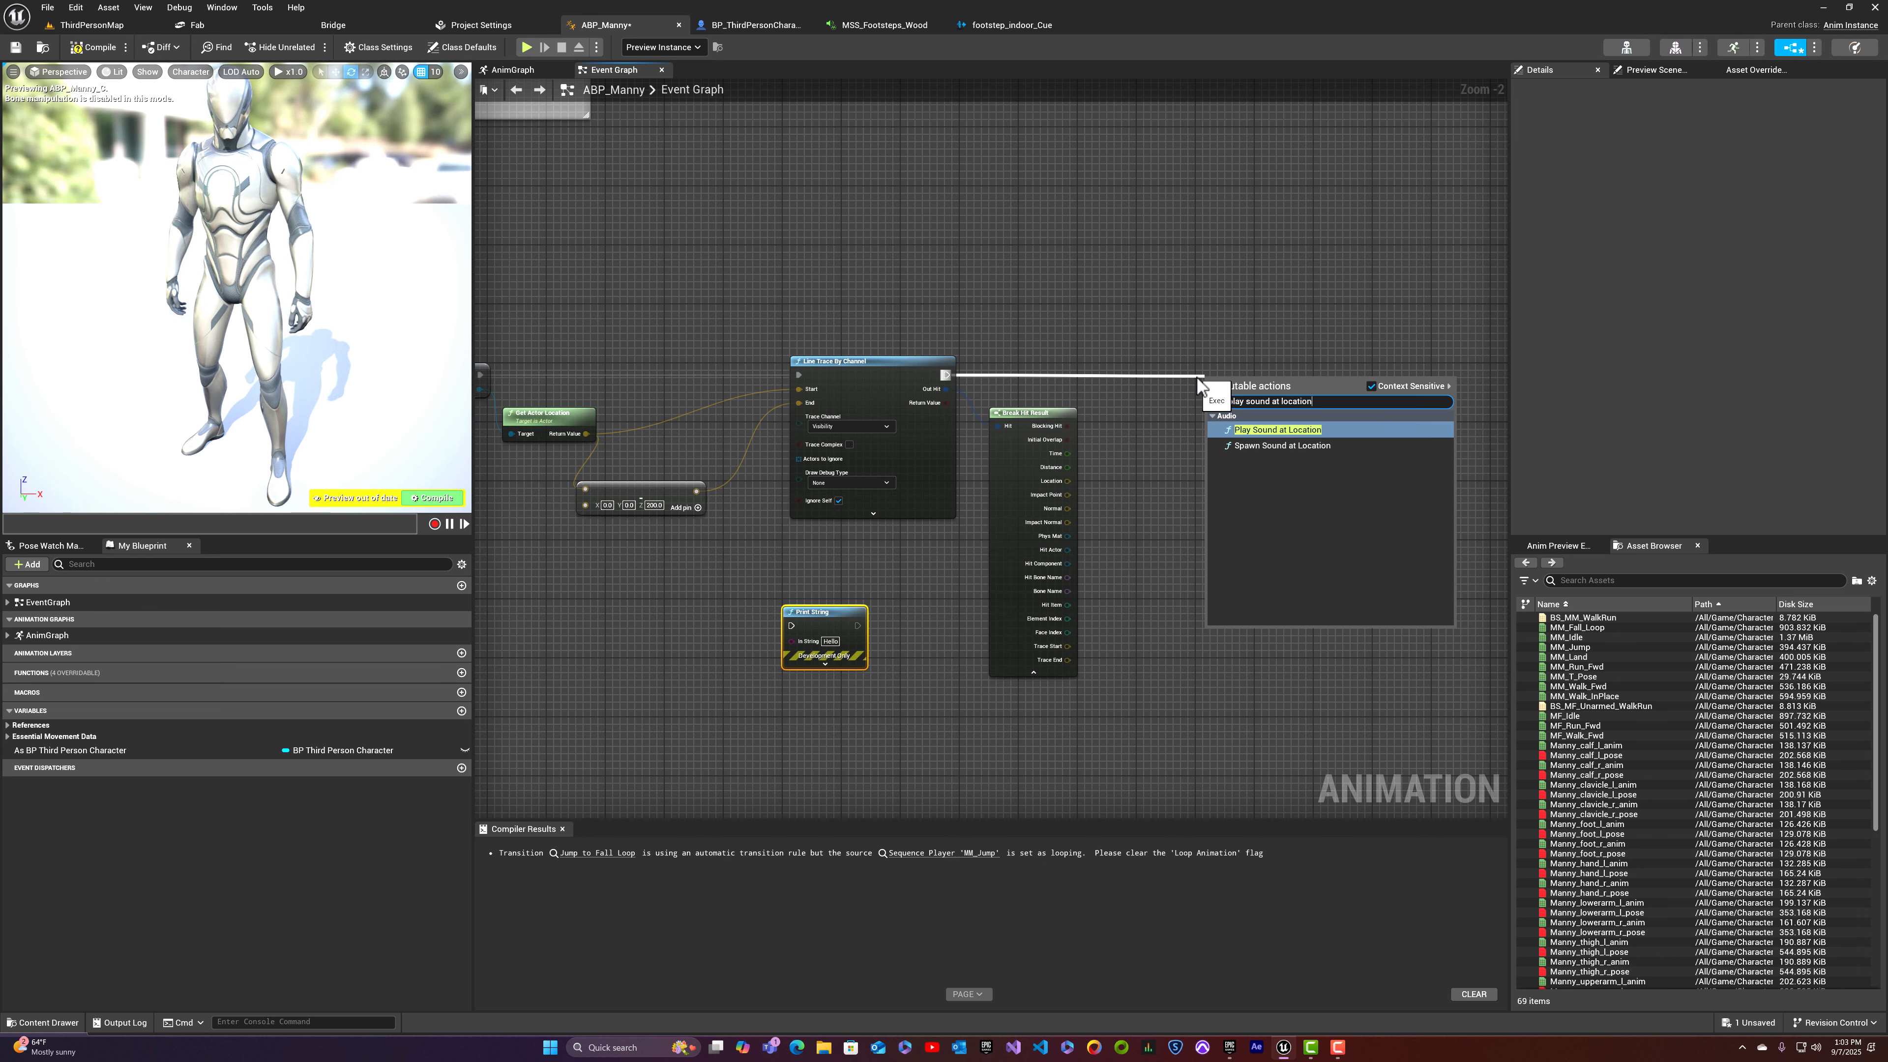
pyautogui.click(1279, 430)
pyautogui.moveTo(1282, 386); pyautogui.dragTo(1320, 371)
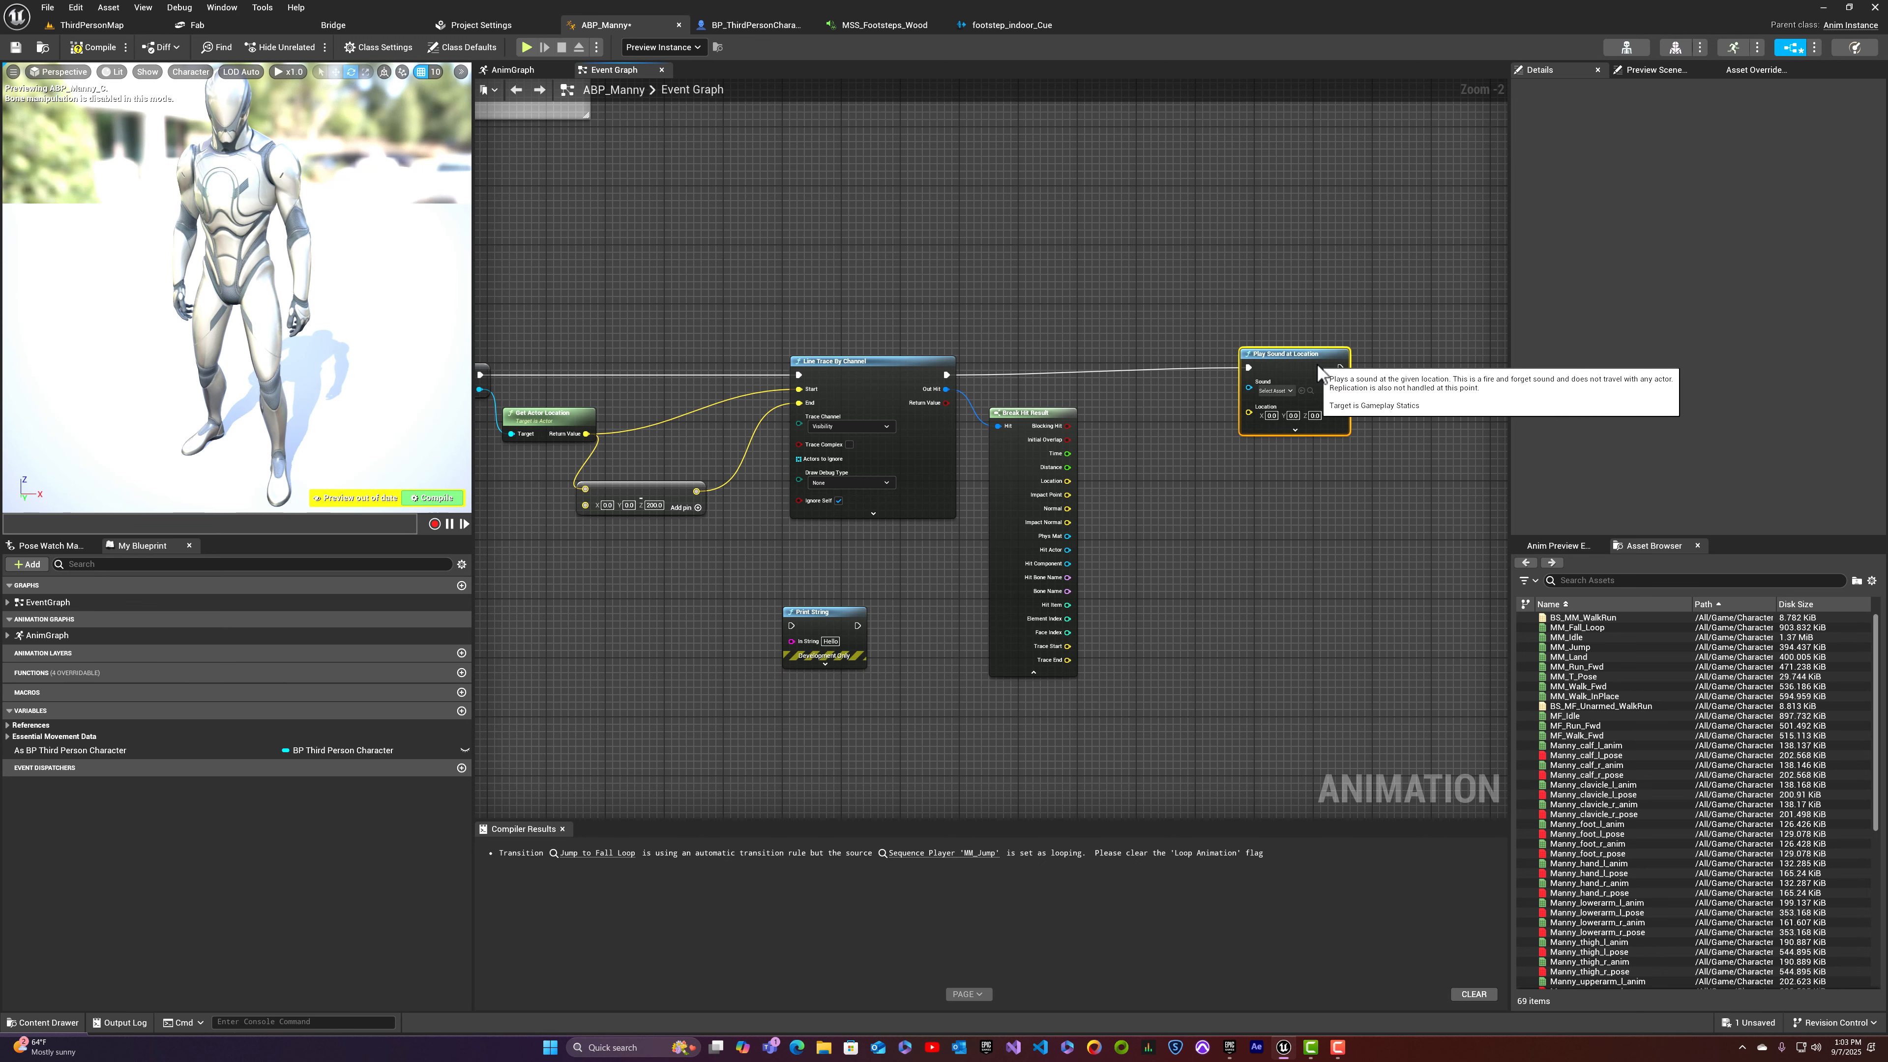
# Step: Set the Play Sound at Location node's sound to MSS_Footsteps_Wood
pyautogui.click(1289, 396)
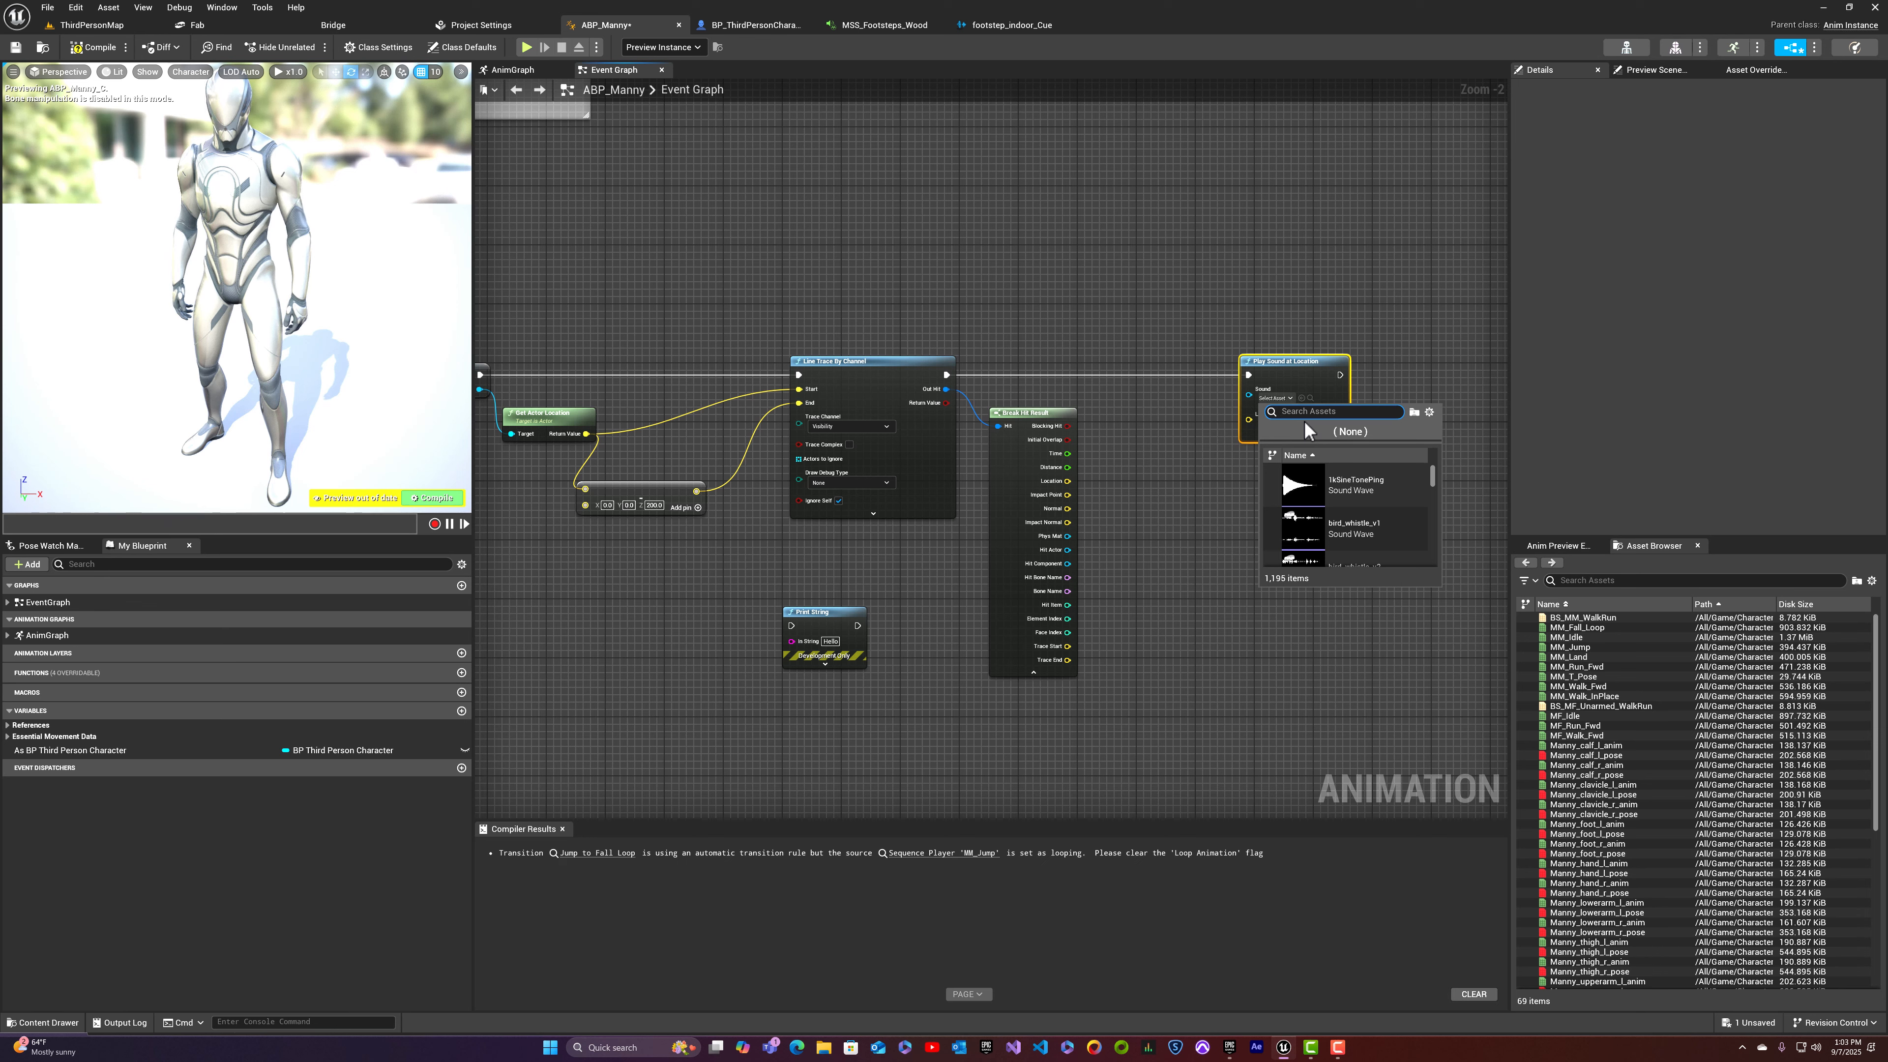
pyautogui.write('MSS')
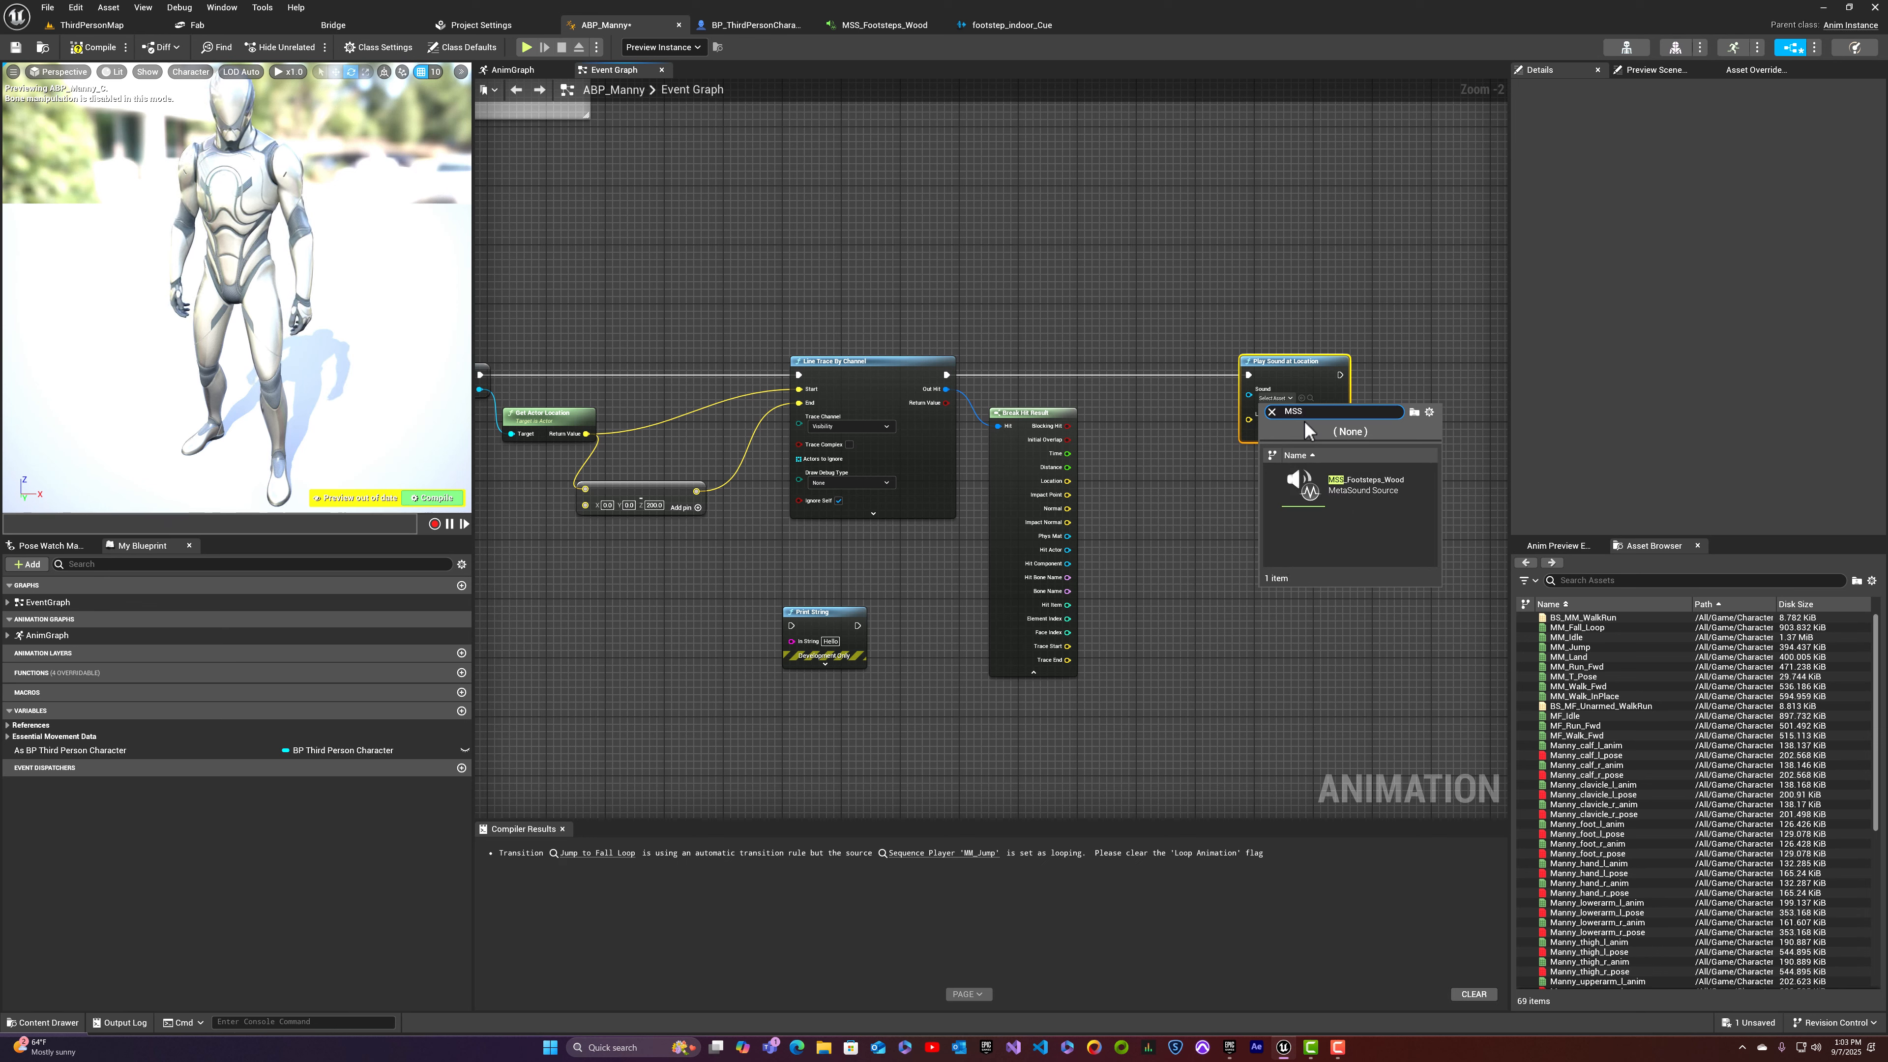
pyautogui.click(1341, 484)
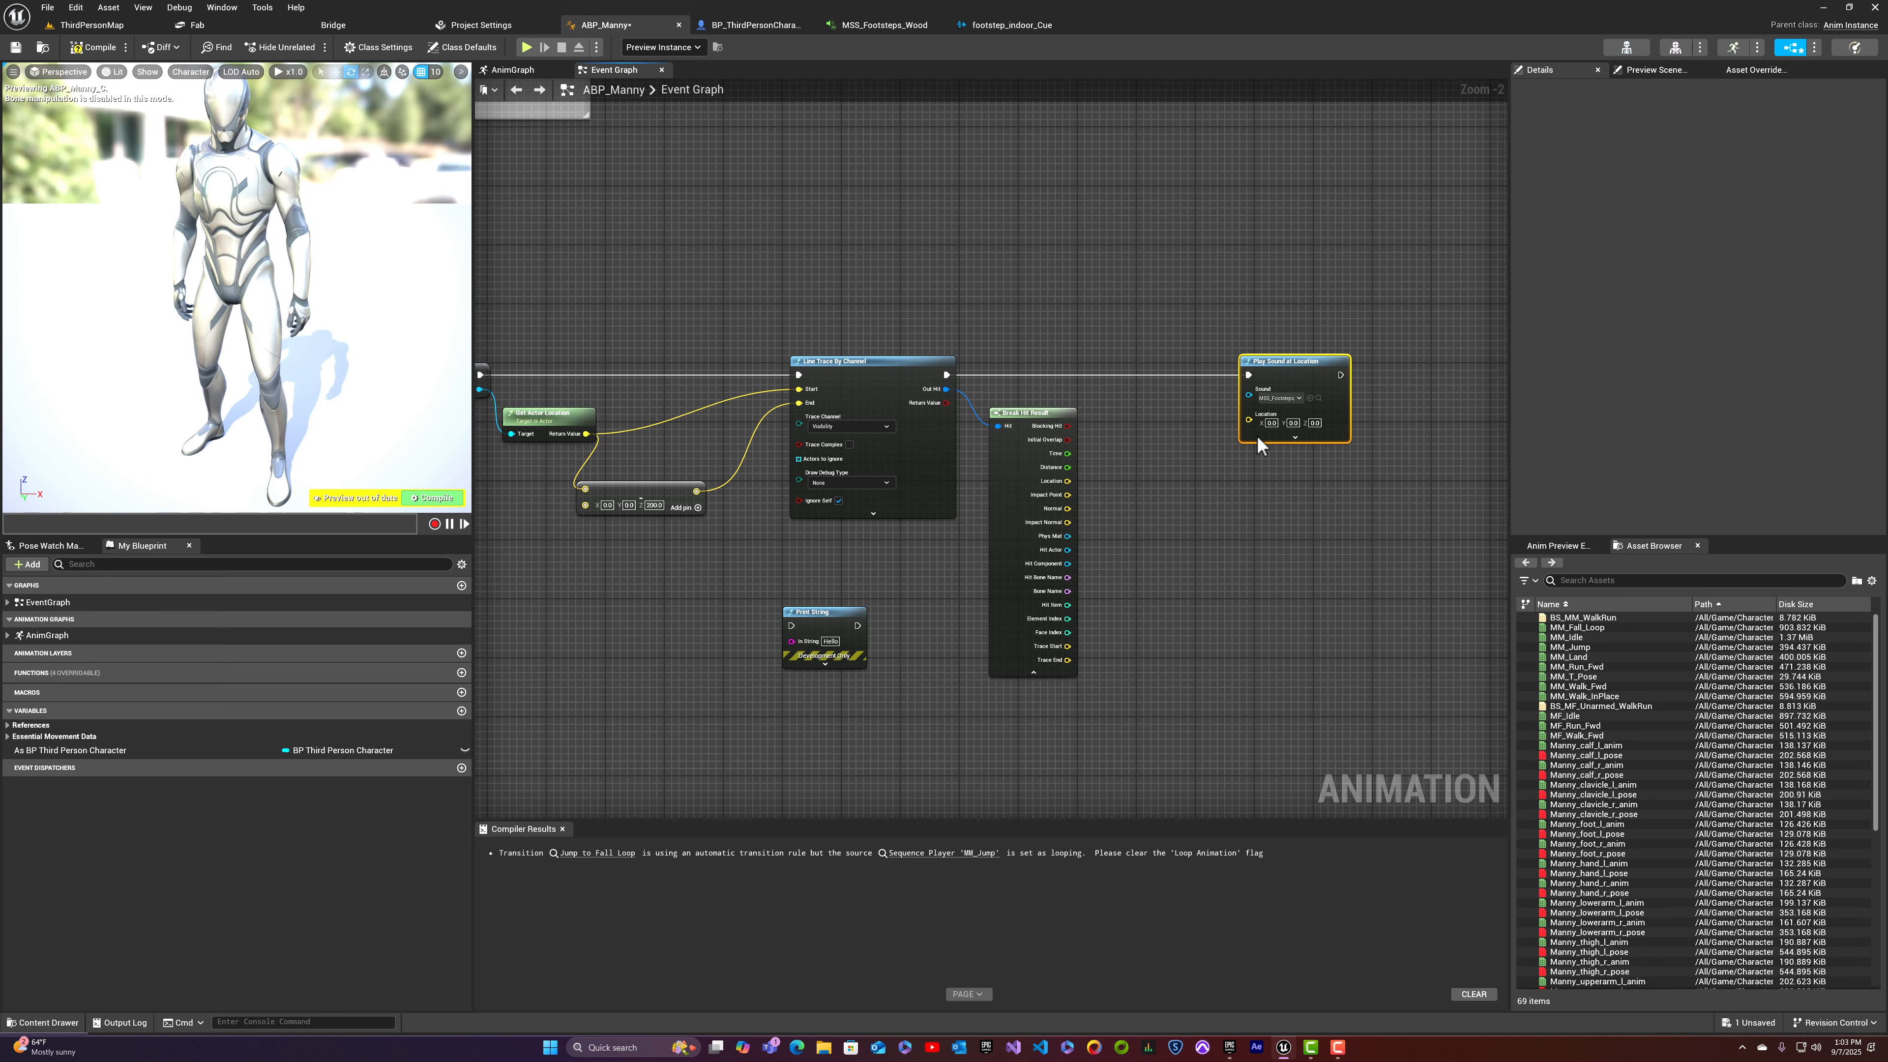
# Step: Connect Get Actor Location's return value to Play Sound at Location's Location input, routing the wire beneath the nodes with two reroute points
pyautogui.moveTo(719, 566); pyautogui.dragTo(875, 535, button='right')
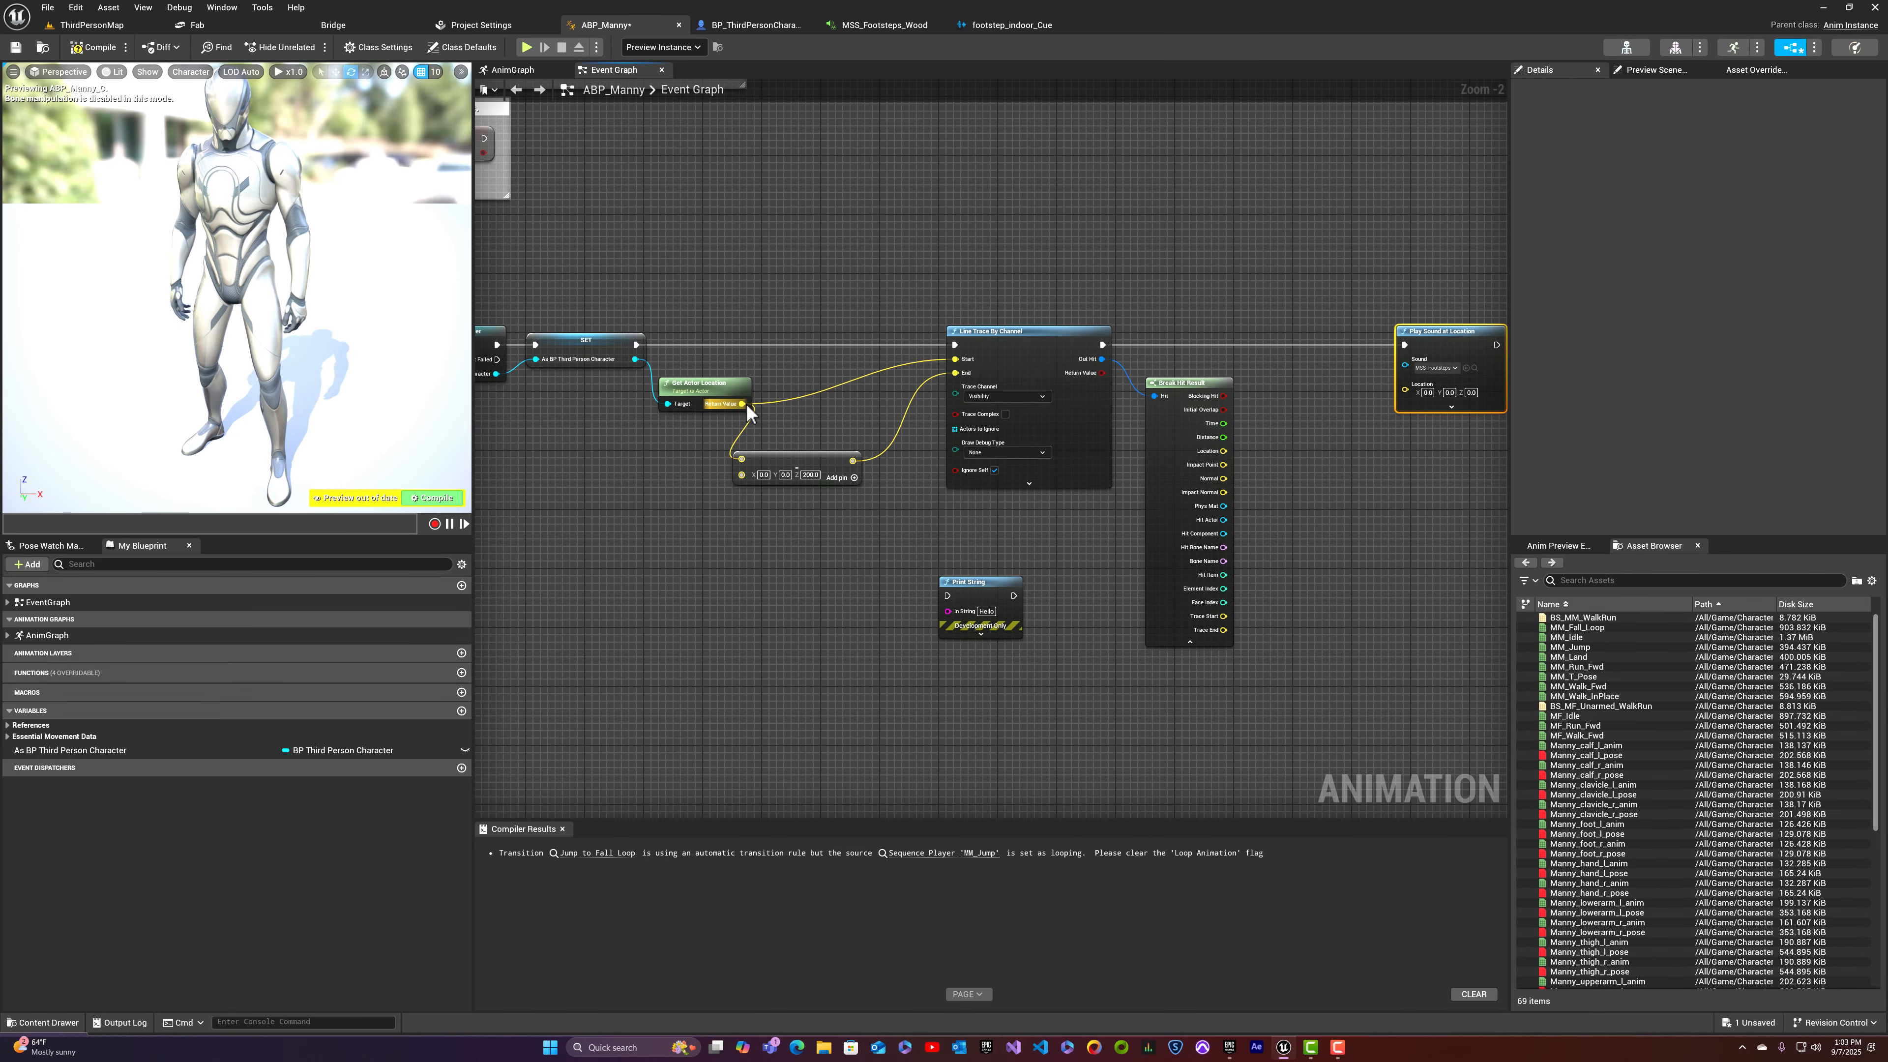
pyautogui.moveTo(742, 403); pyautogui.dragTo(1402, 394)
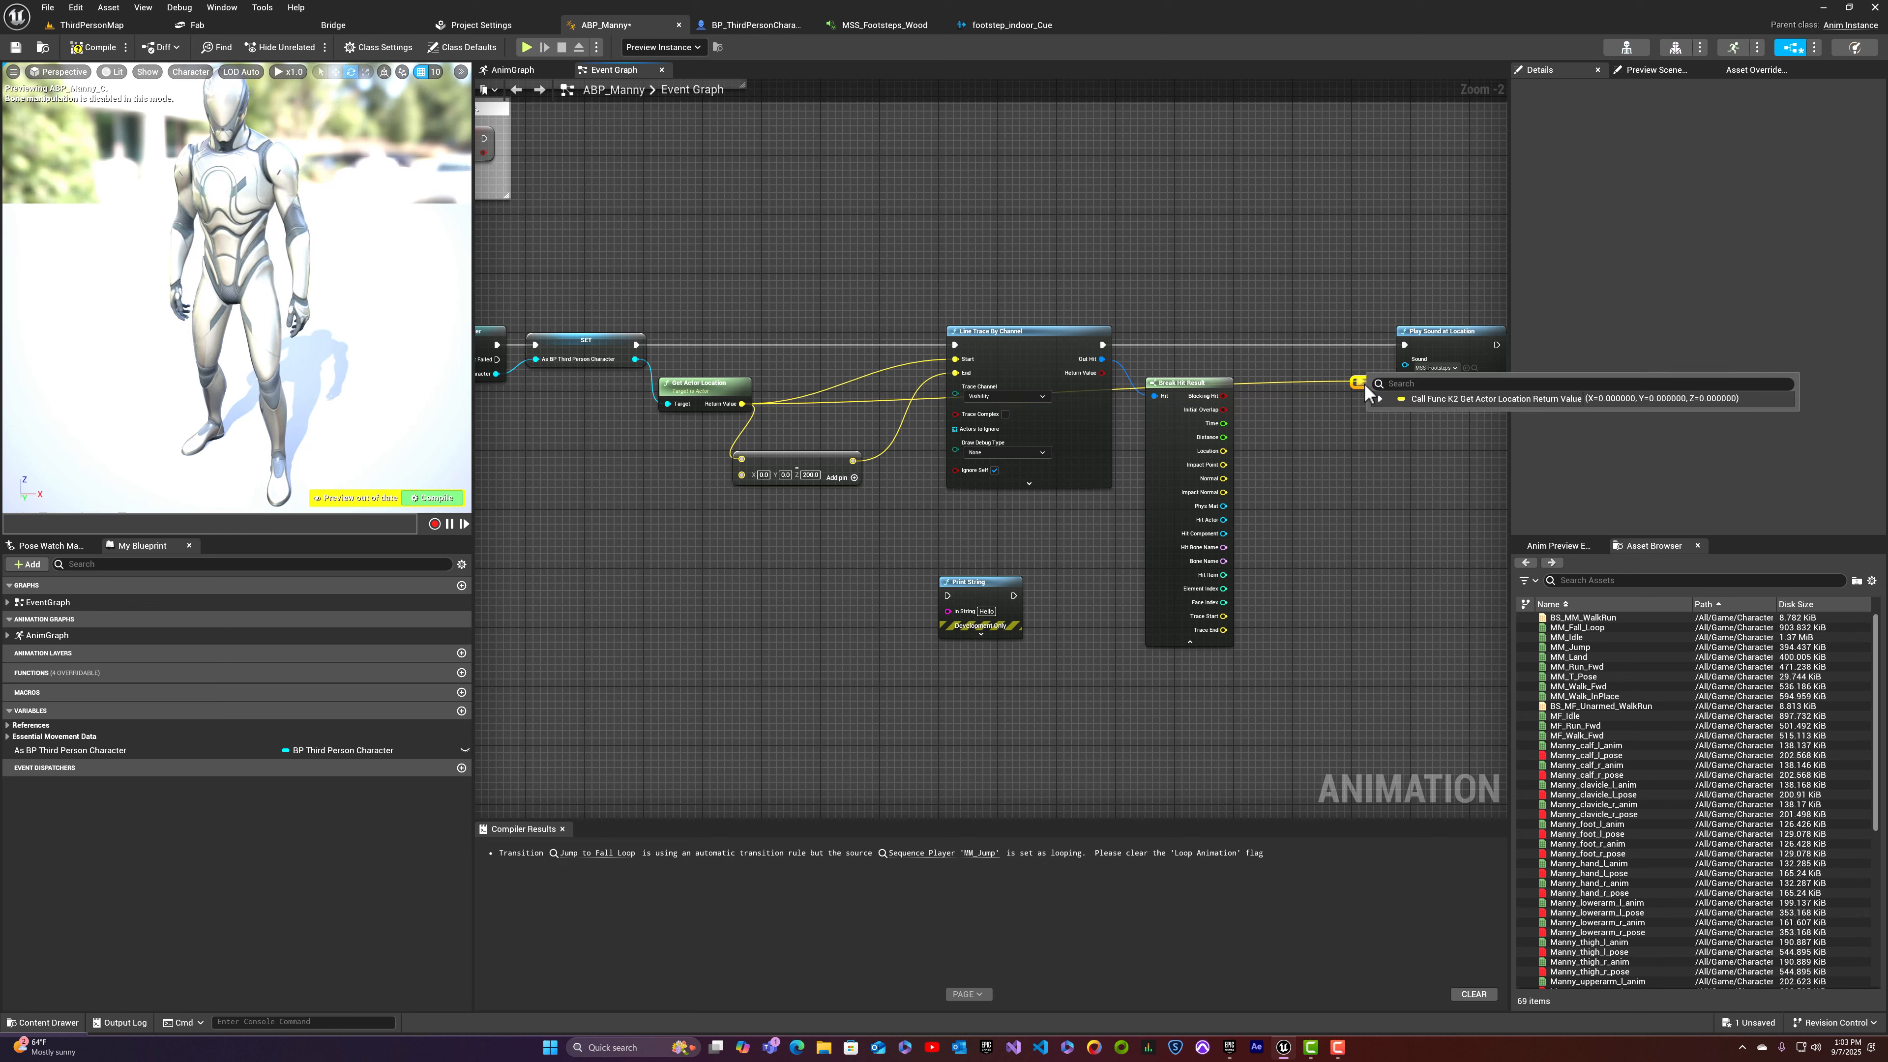
pyautogui.doubleClick(1365, 384)
pyautogui.moveTo(1365, 384); pyautogui.dragTo(1359, 714)
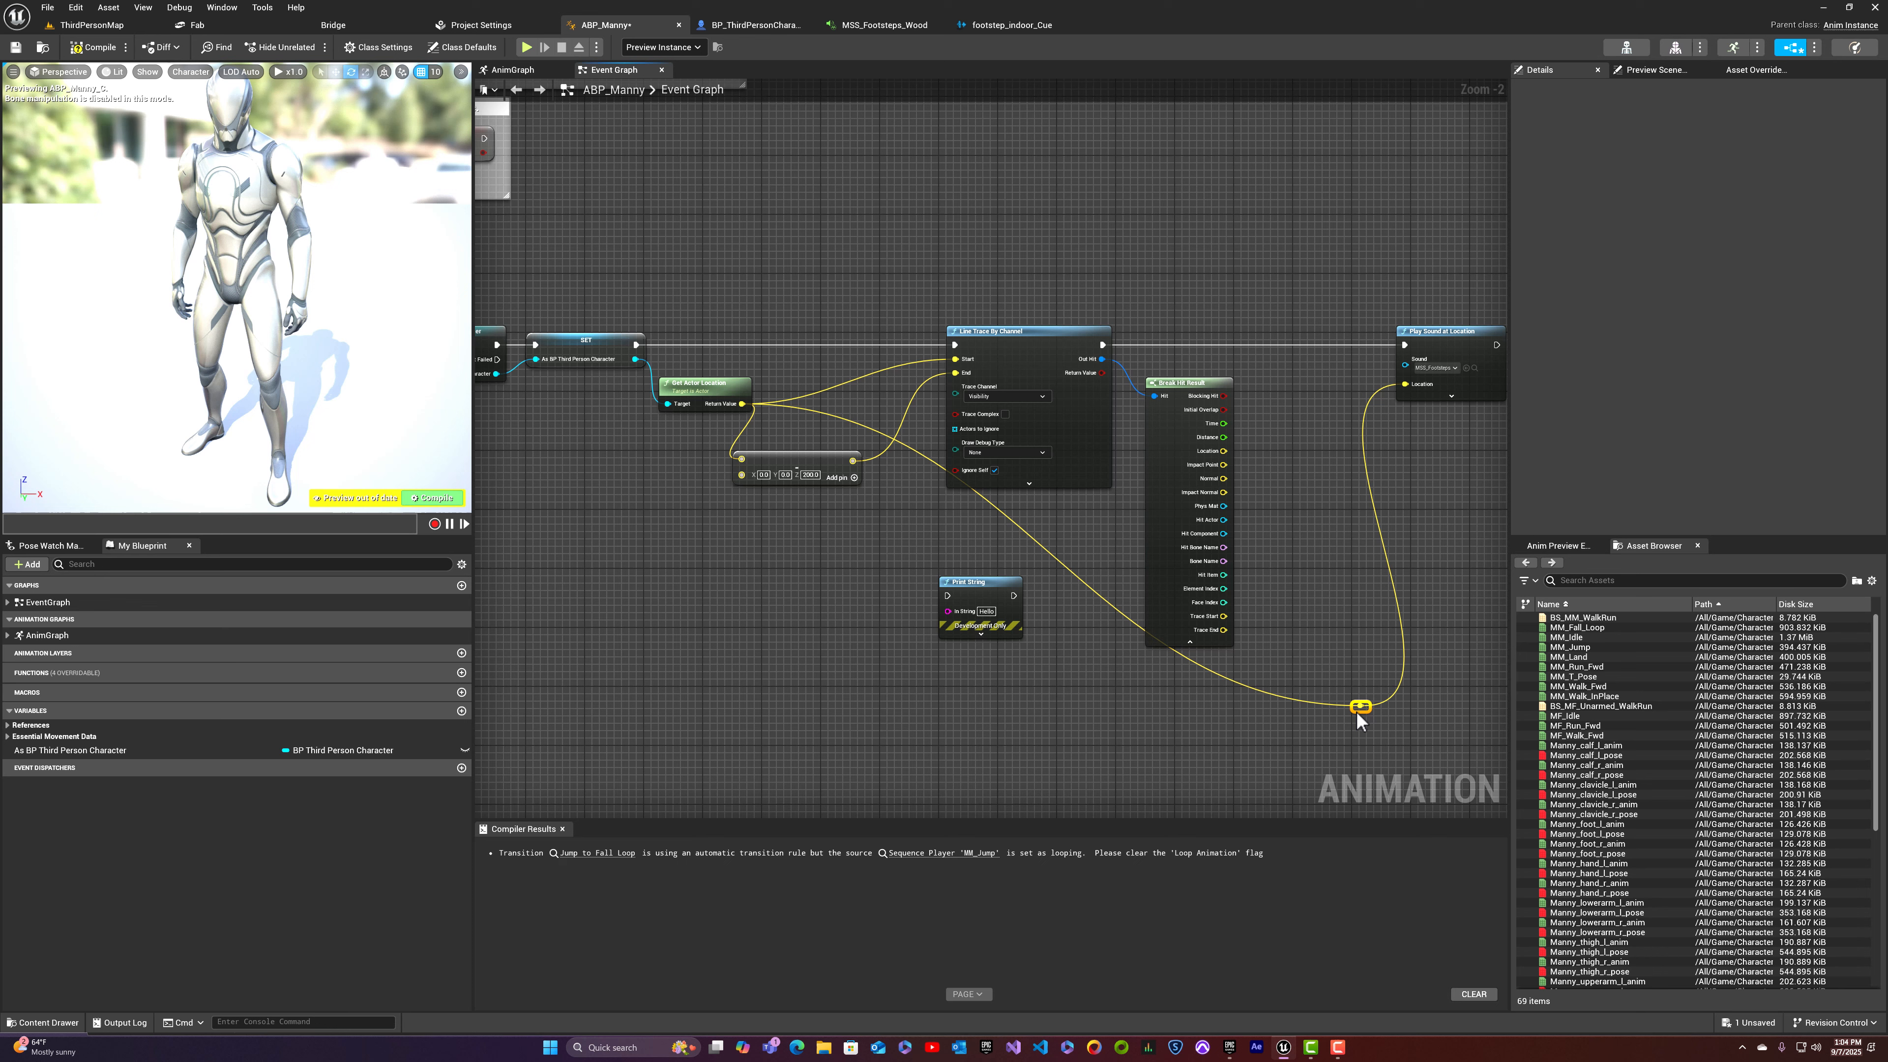
pyautogui.doubleClick(844, 420)
pyautogui.moveTo(849, 433); pyautogui.dragTo(820, 714)
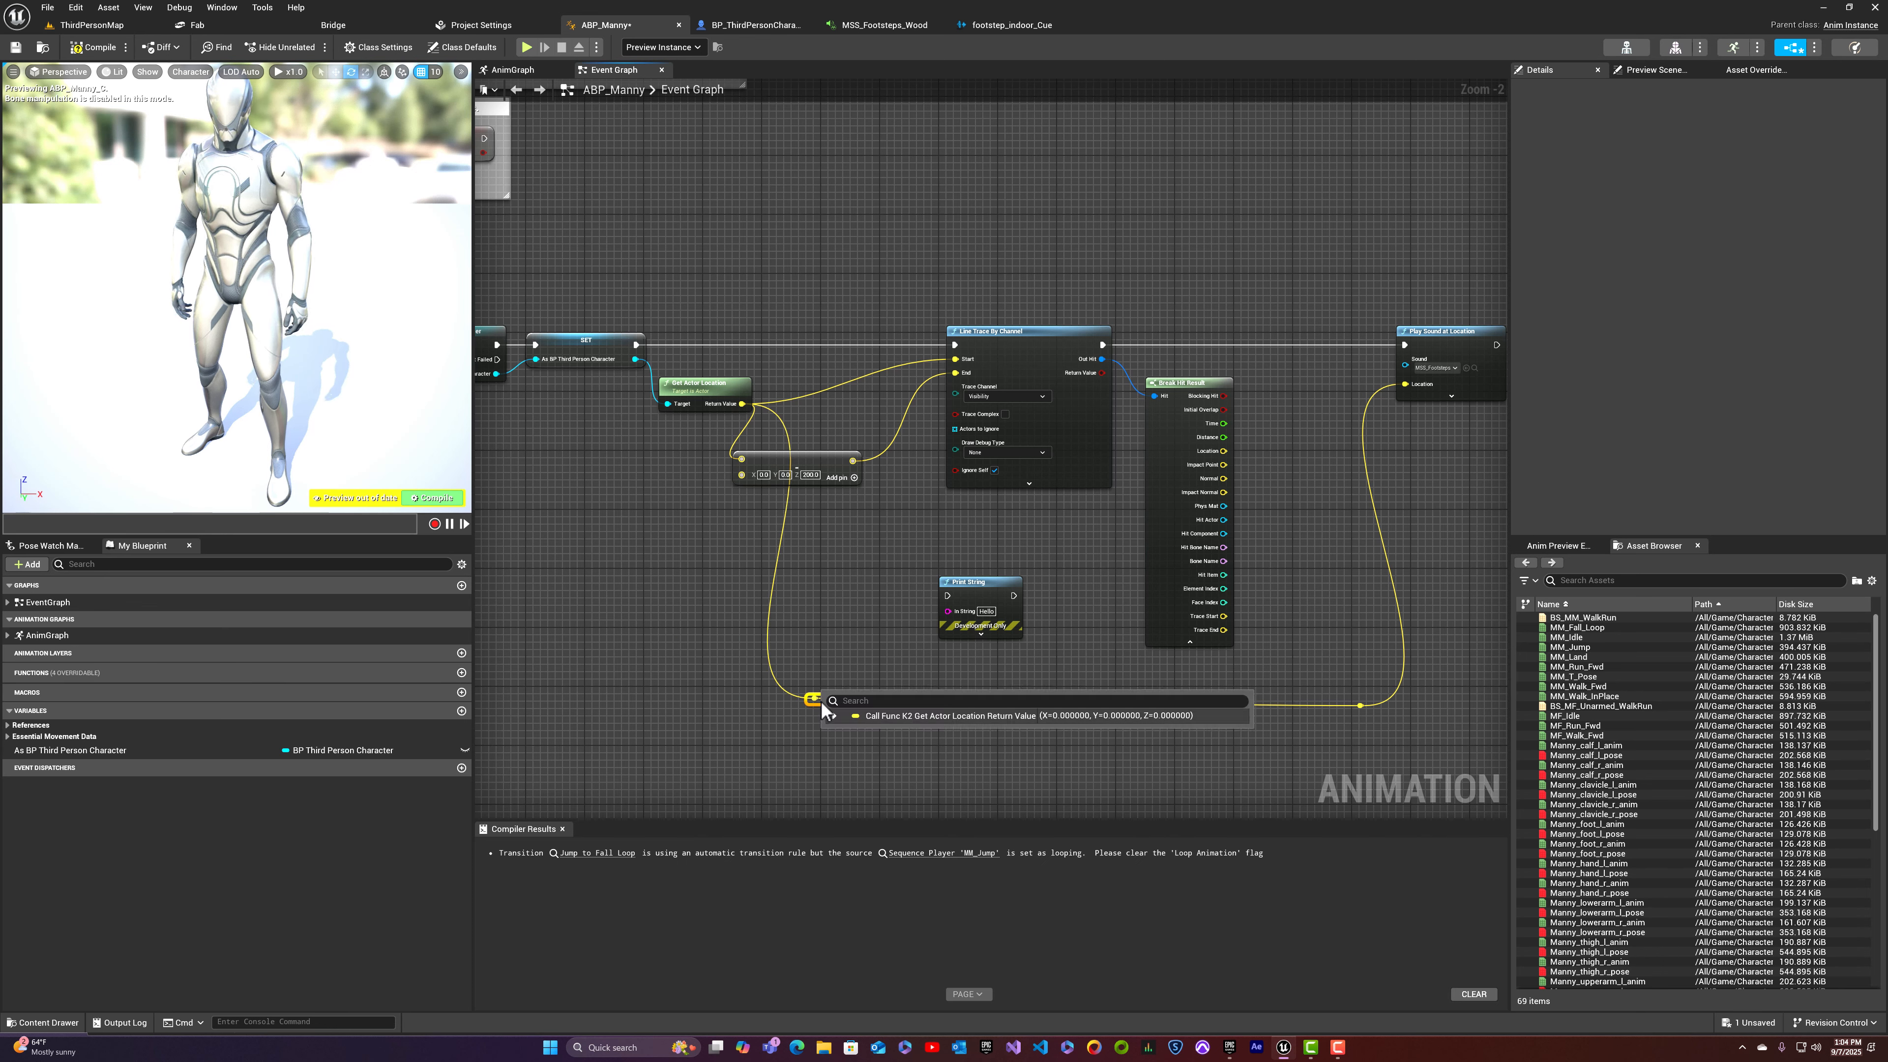
# Step: Move the Print String node beside Break Hit Result, then compile and save ABP_Manny
pyautogui.moveTo(974, 590); pyautogui.dragTo(1290, 575)
pyautogui.moveTo(1300, 483); pyautogui.dragTo(1117, 475, button='right')
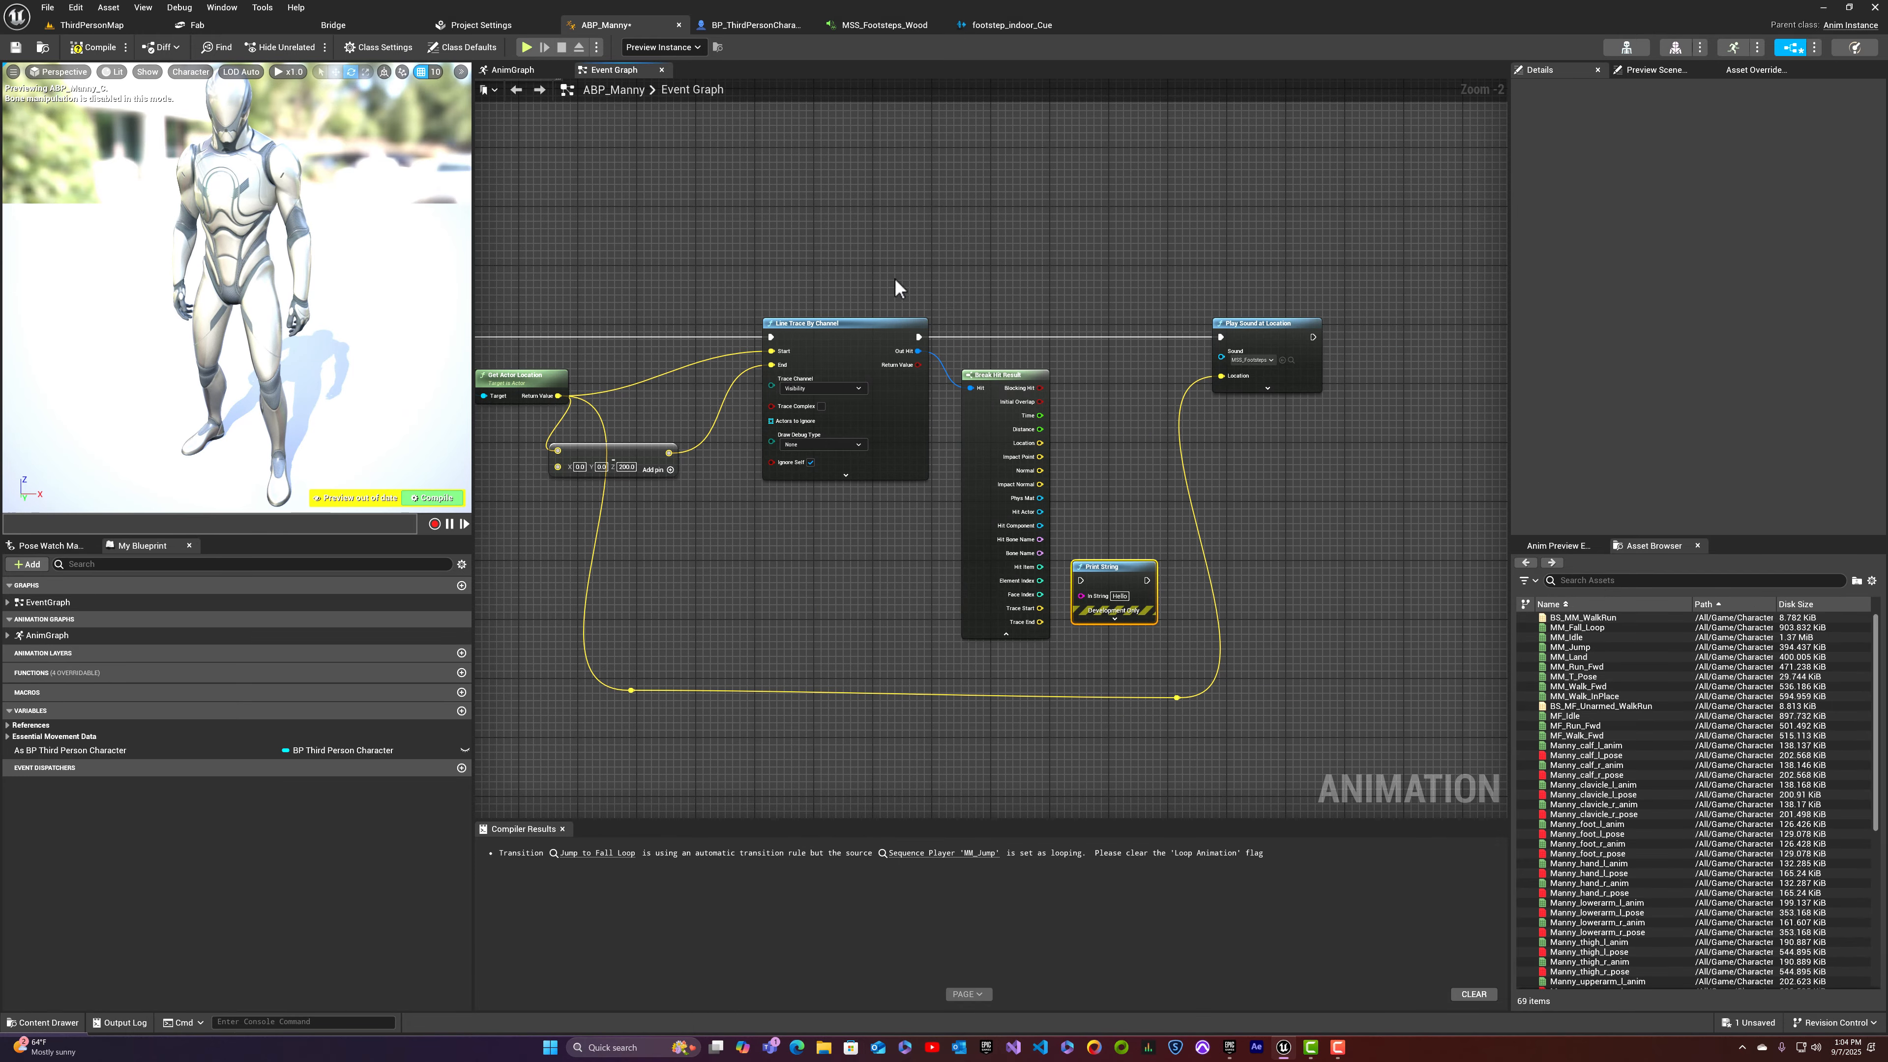
pyautogui.click(92, 47)
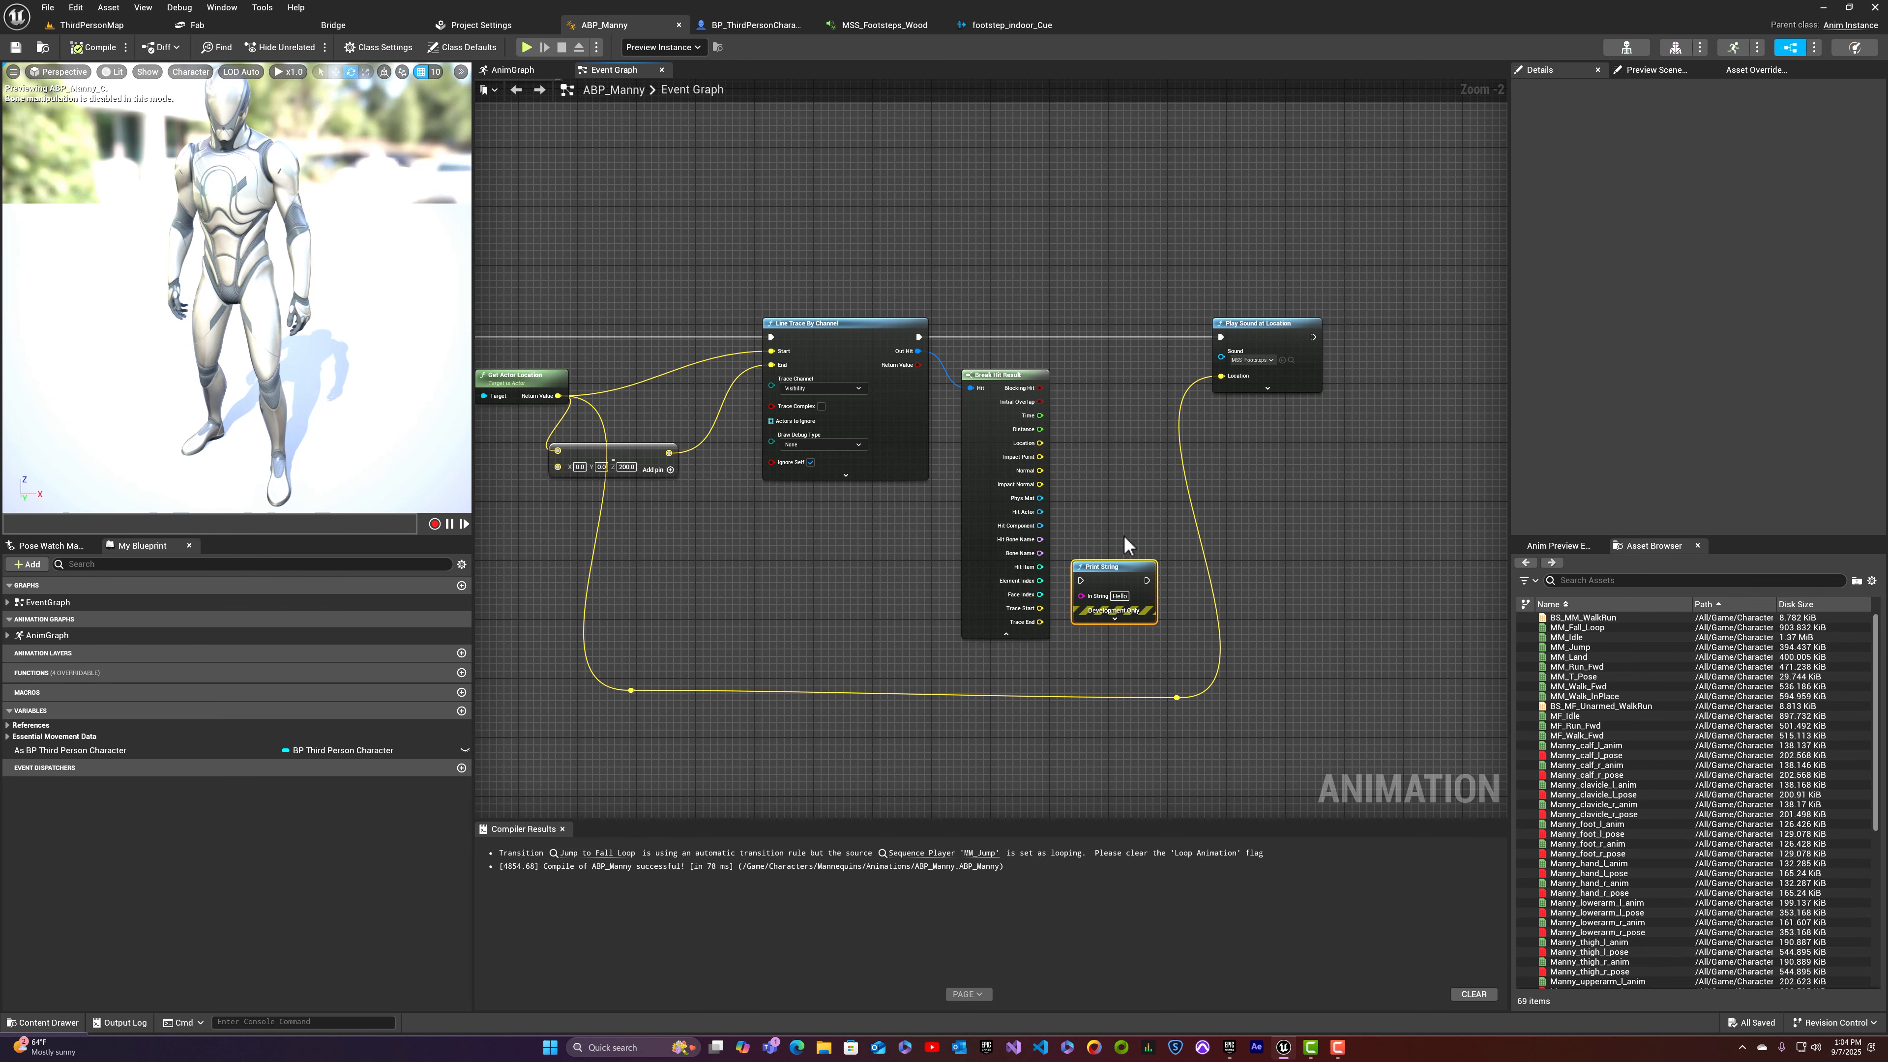
# Step: Play the level from ThirdPersonMap, run and jump with the character on the wood floor to test the footstep sounds, and stop playing
pyautogui.click(93, 27)
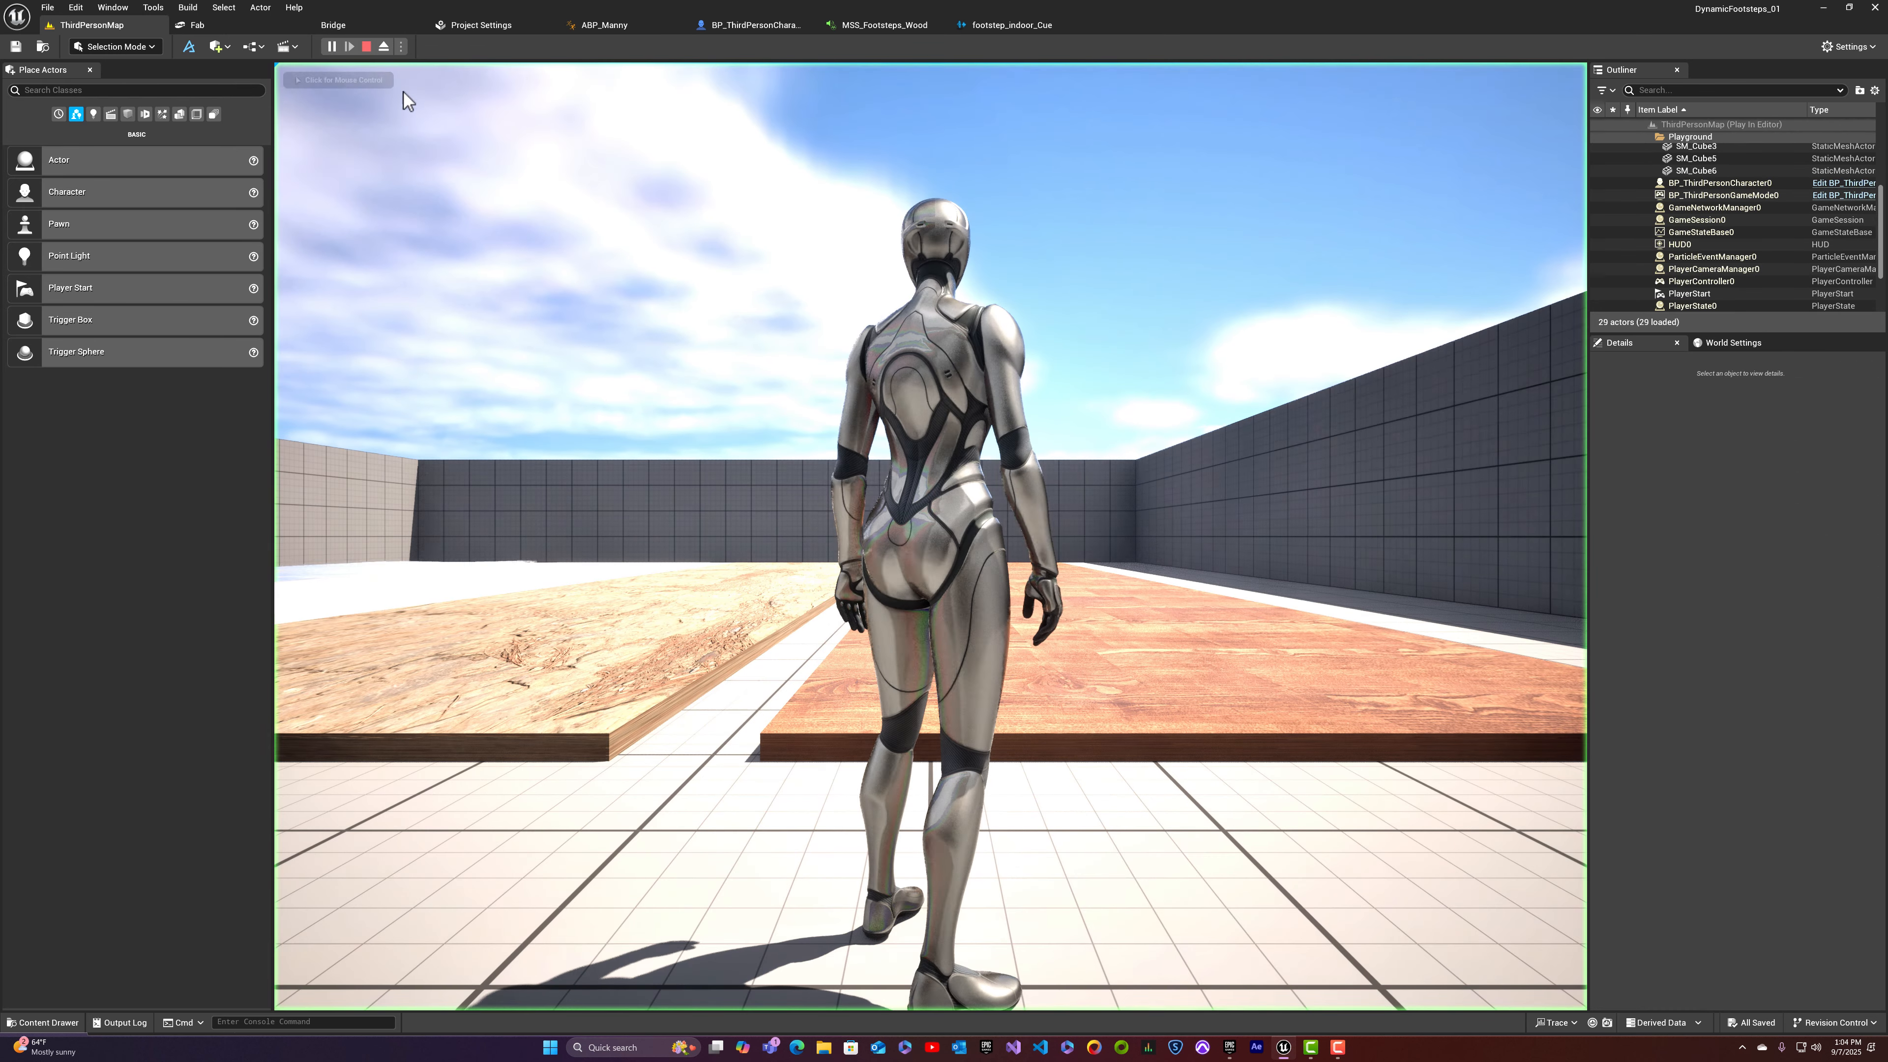
pyautogui.click(818, 388)
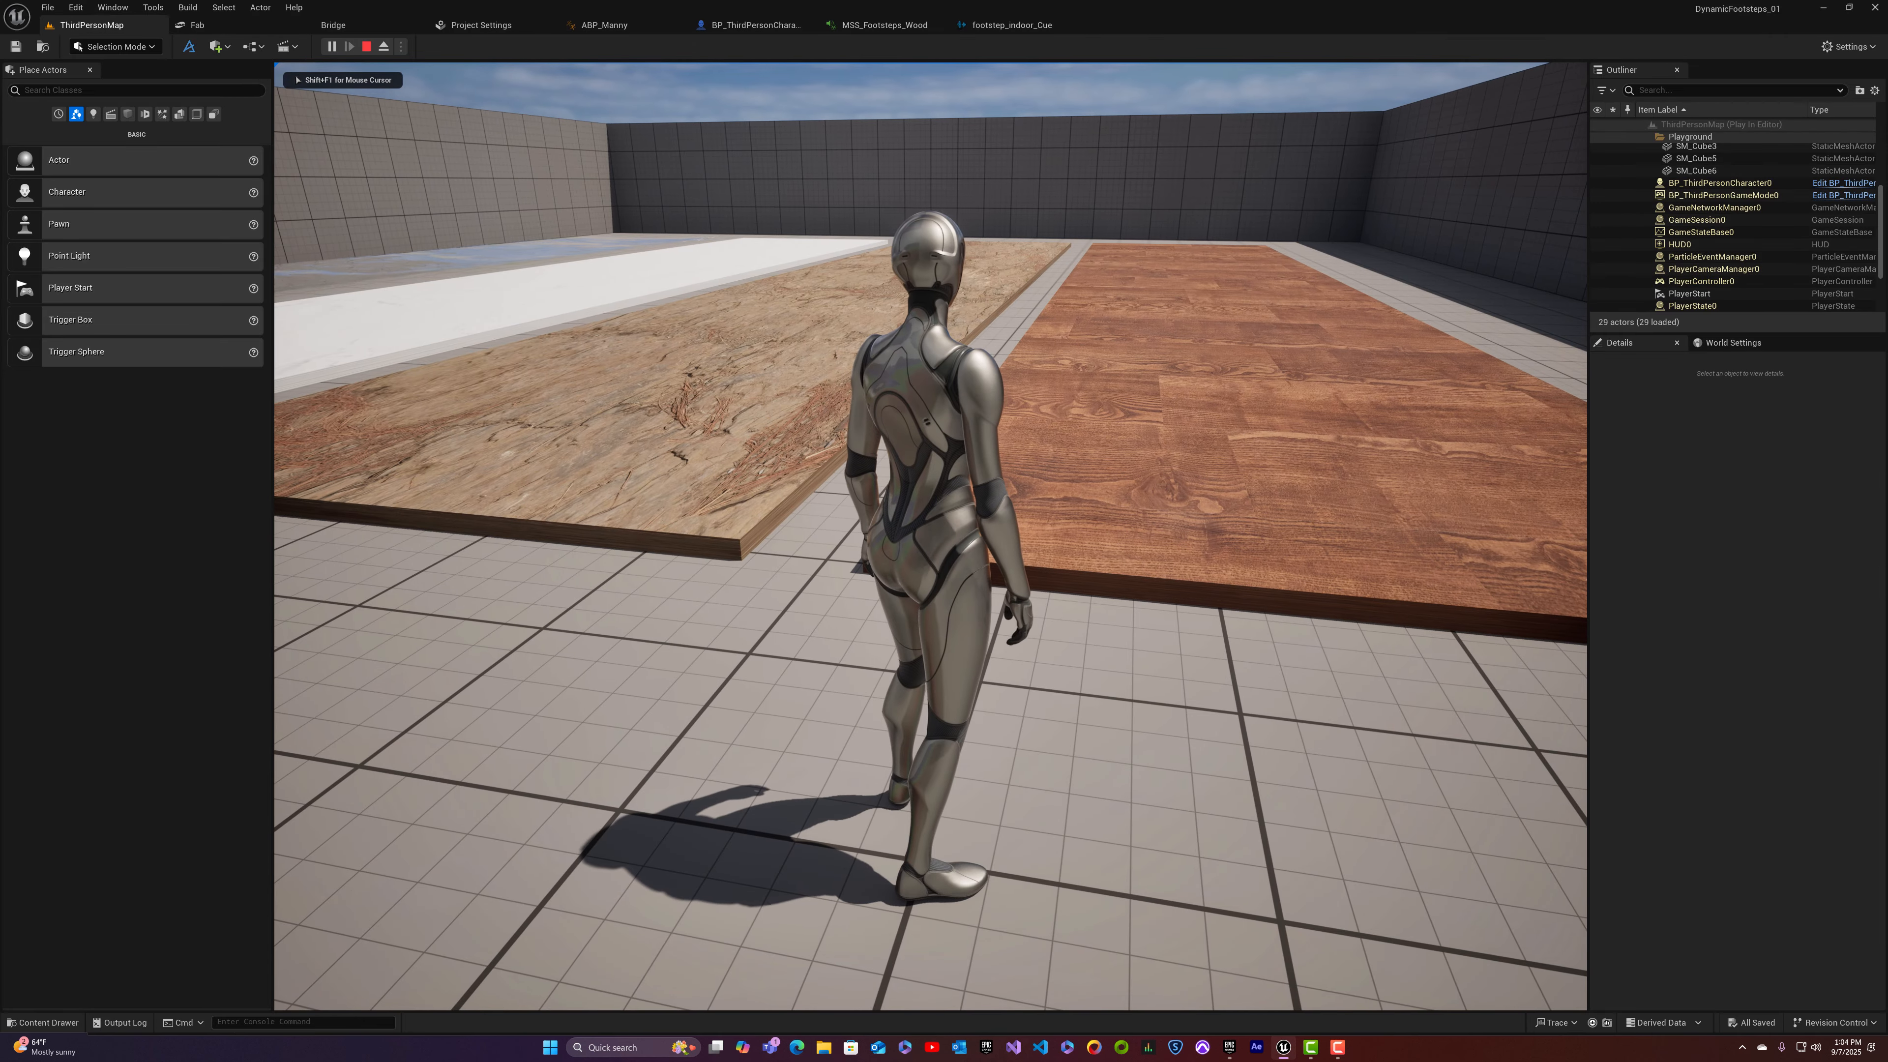
pyautogui.press('w')
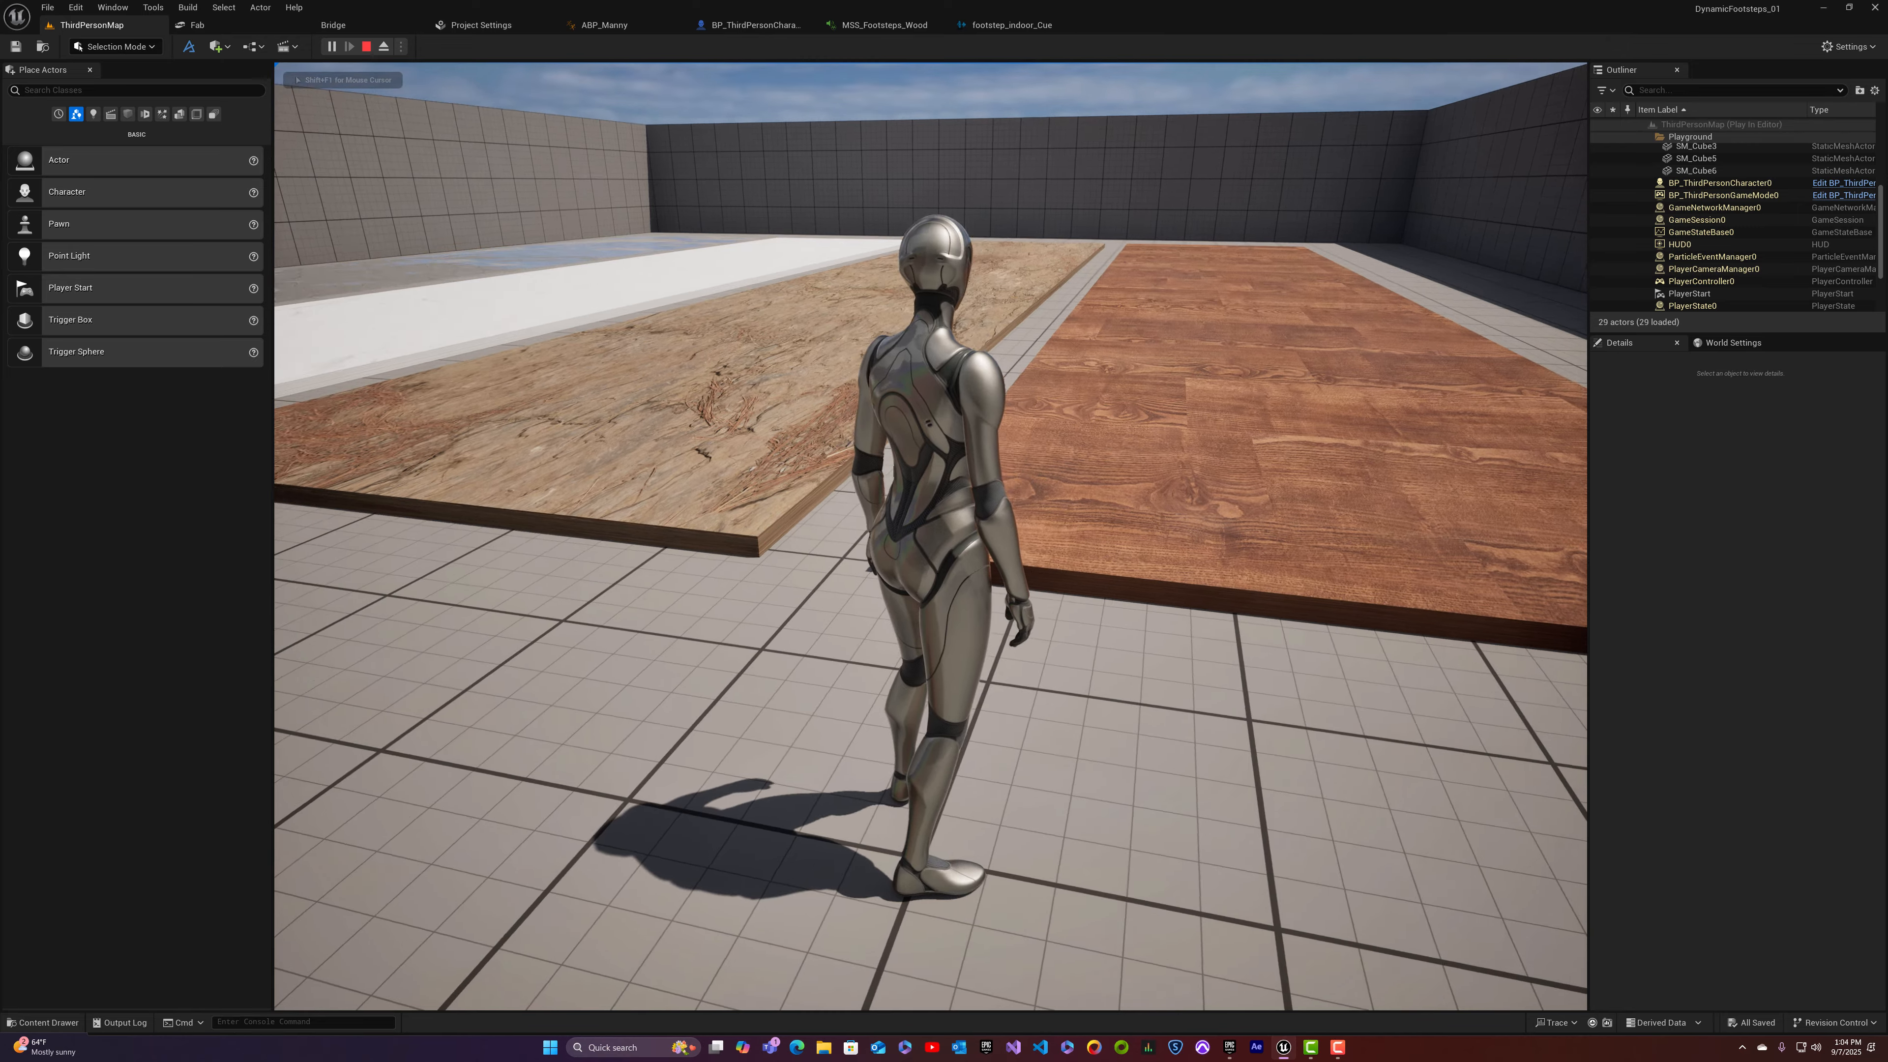
pyautogui.press('w')
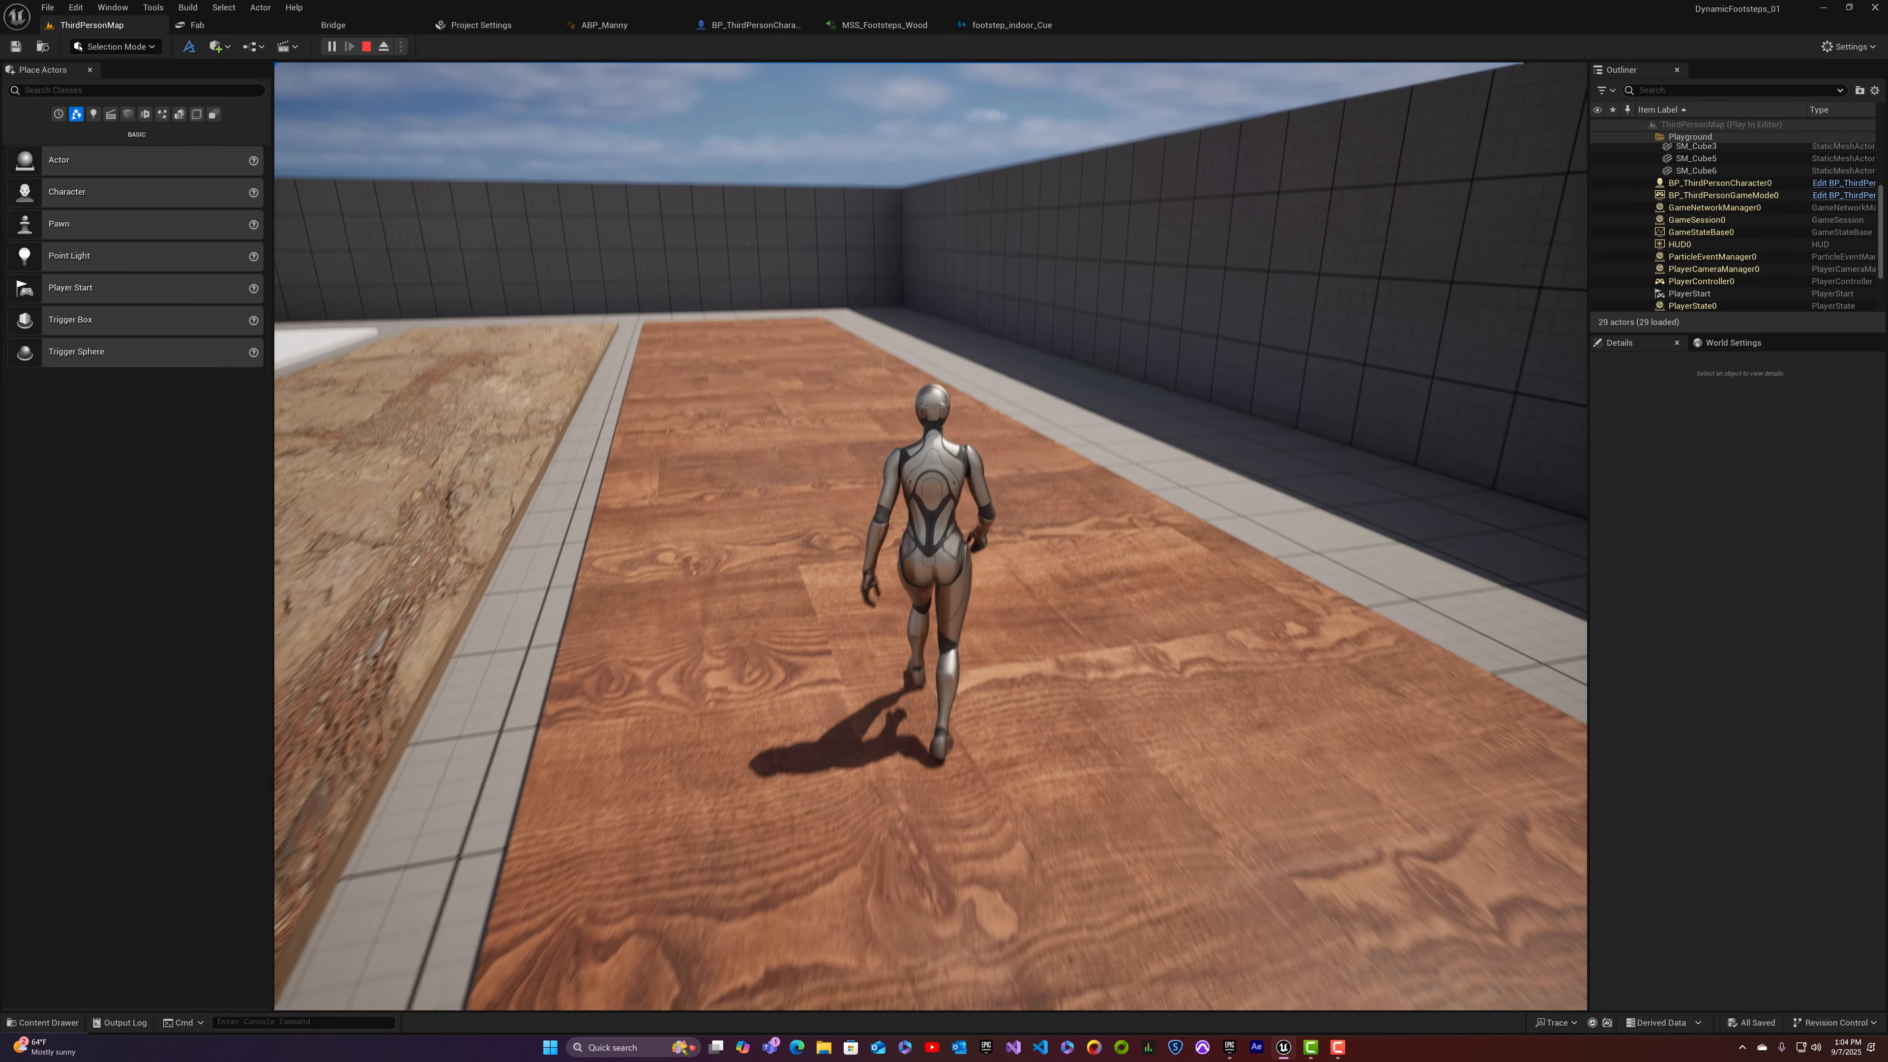
pyautogui.press('w')
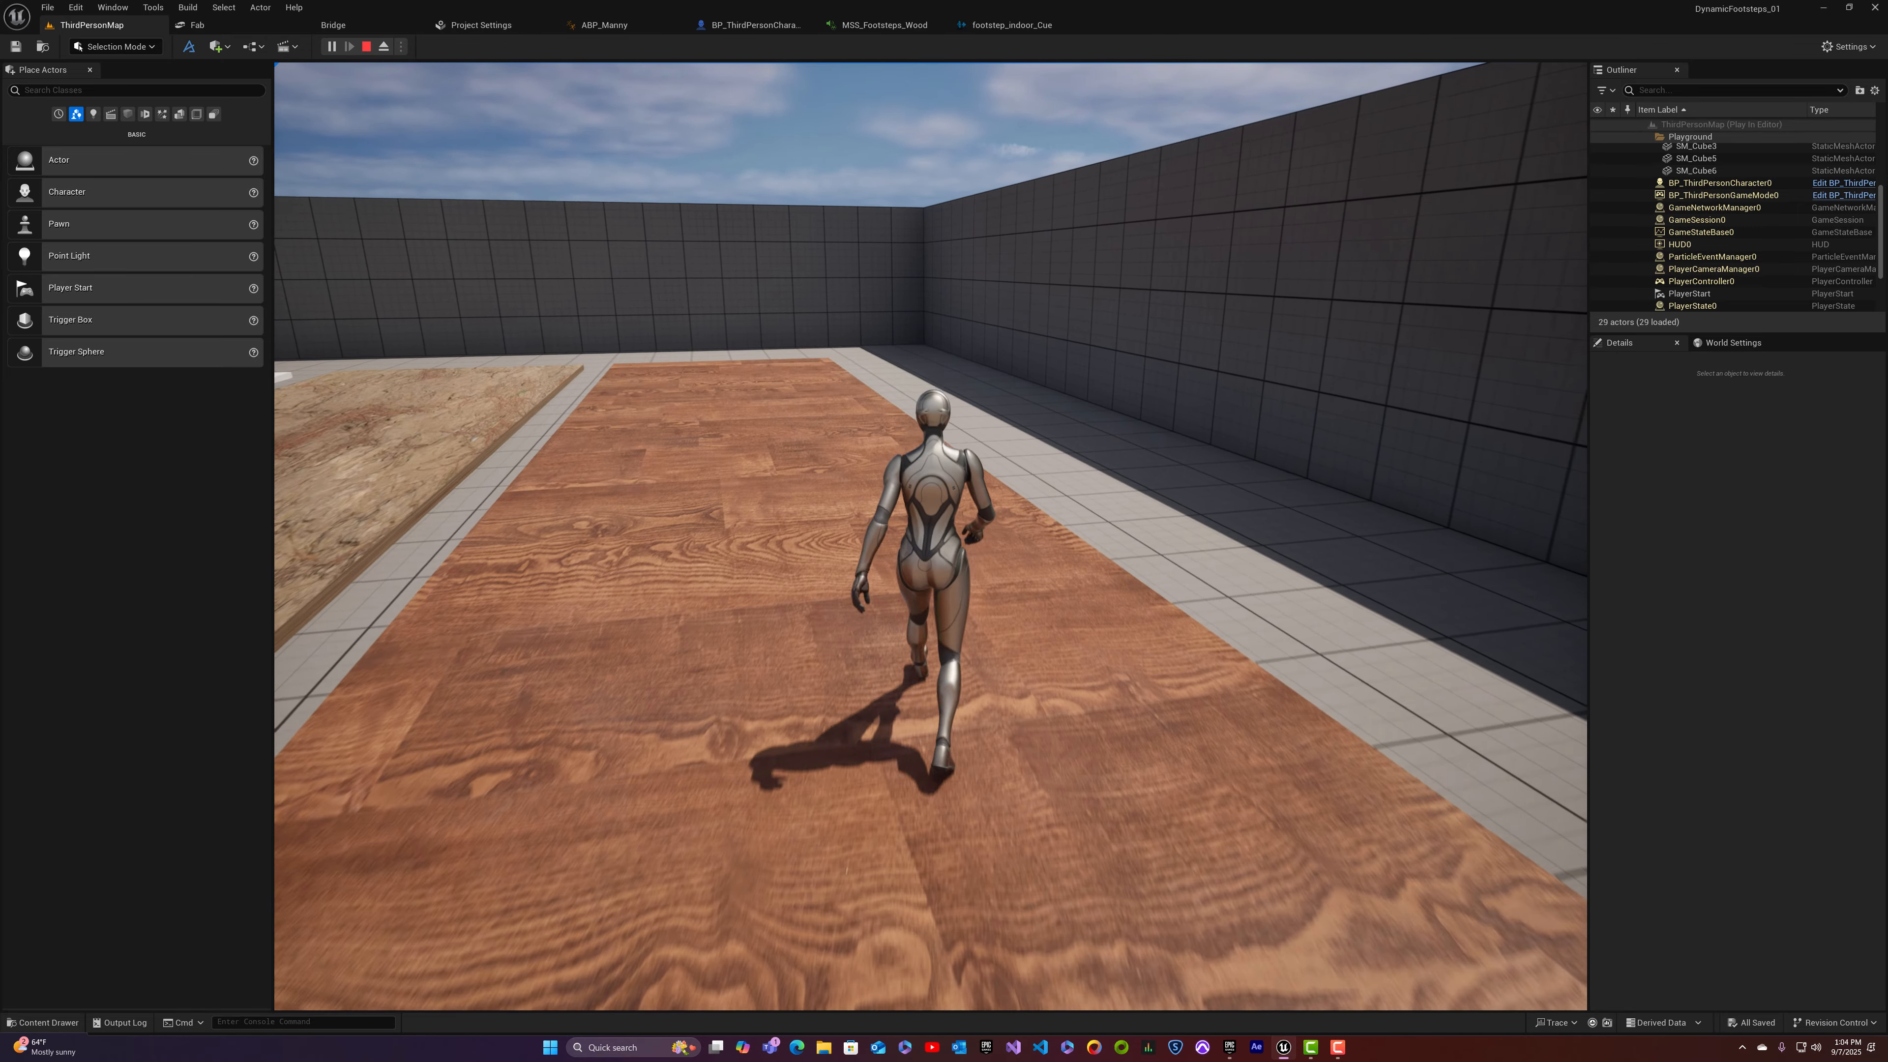
pyautogui.press('w')
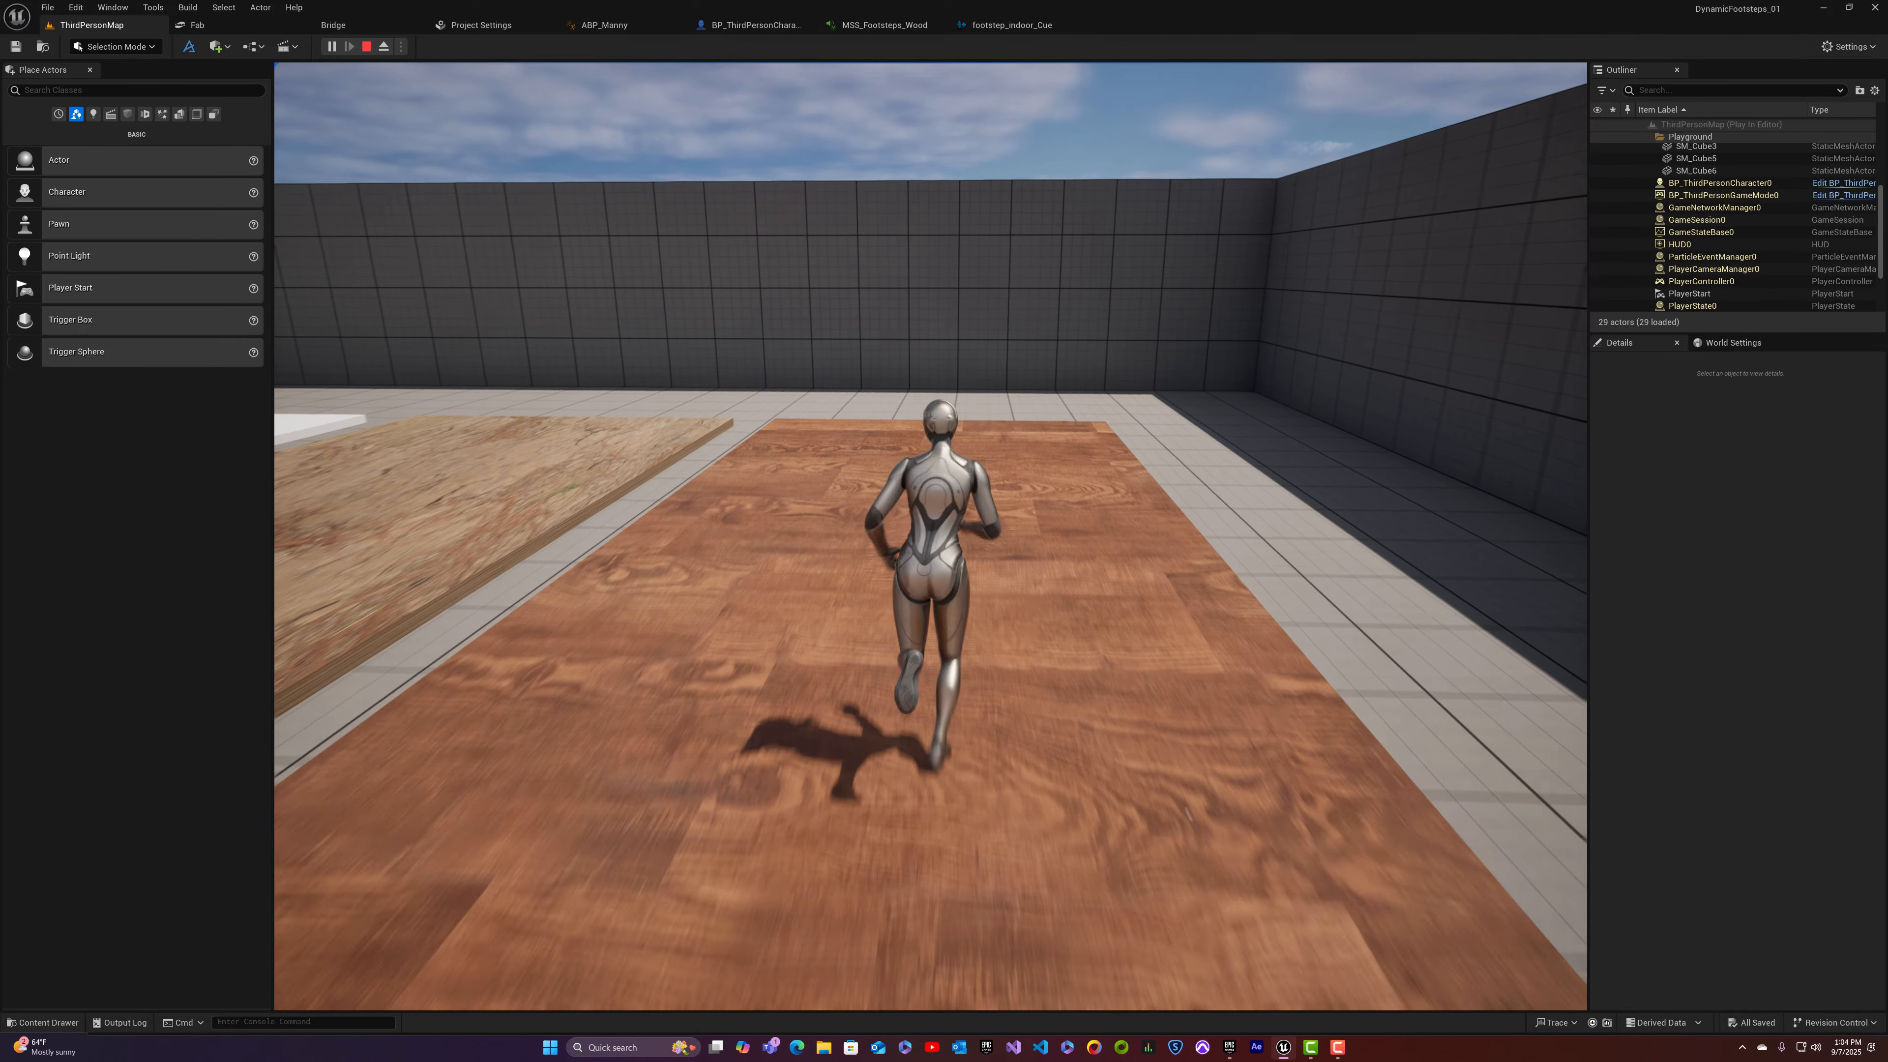
pyautogui.press('w')
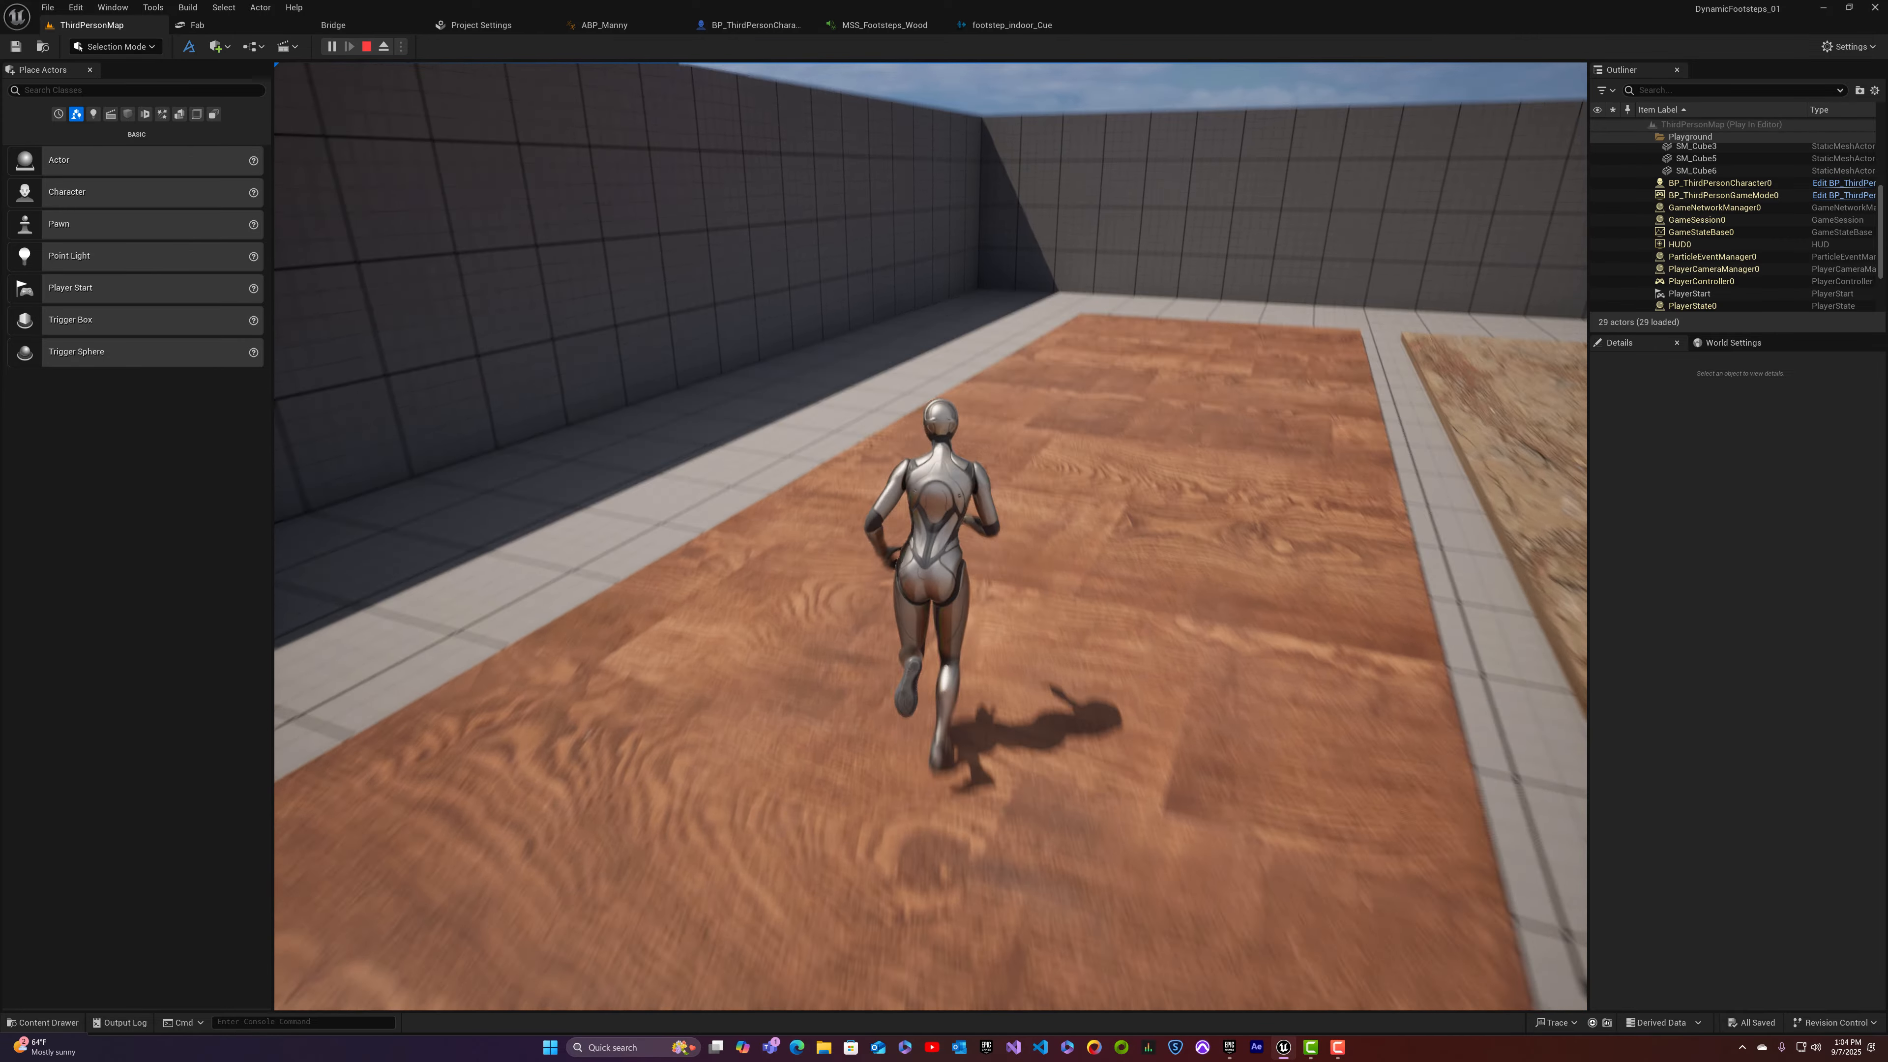
pyautogui.press('w')
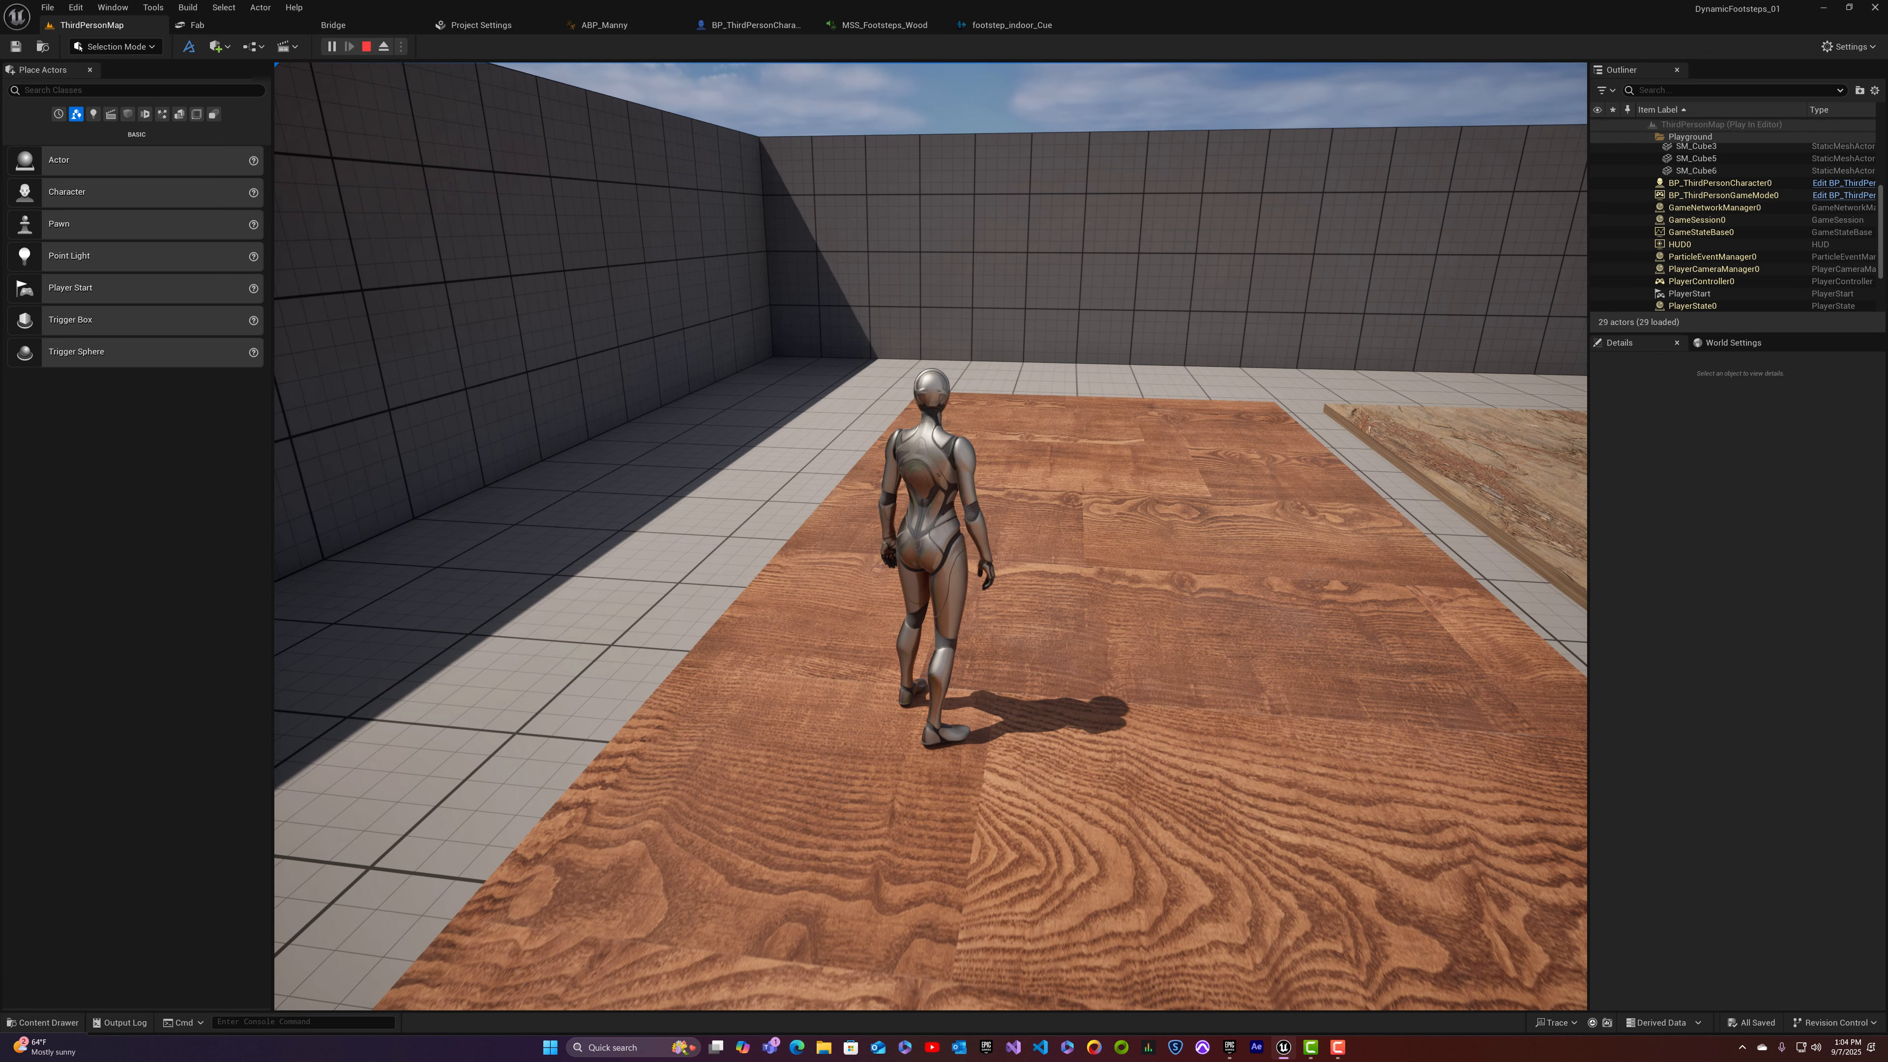
pyautogui.press('space')
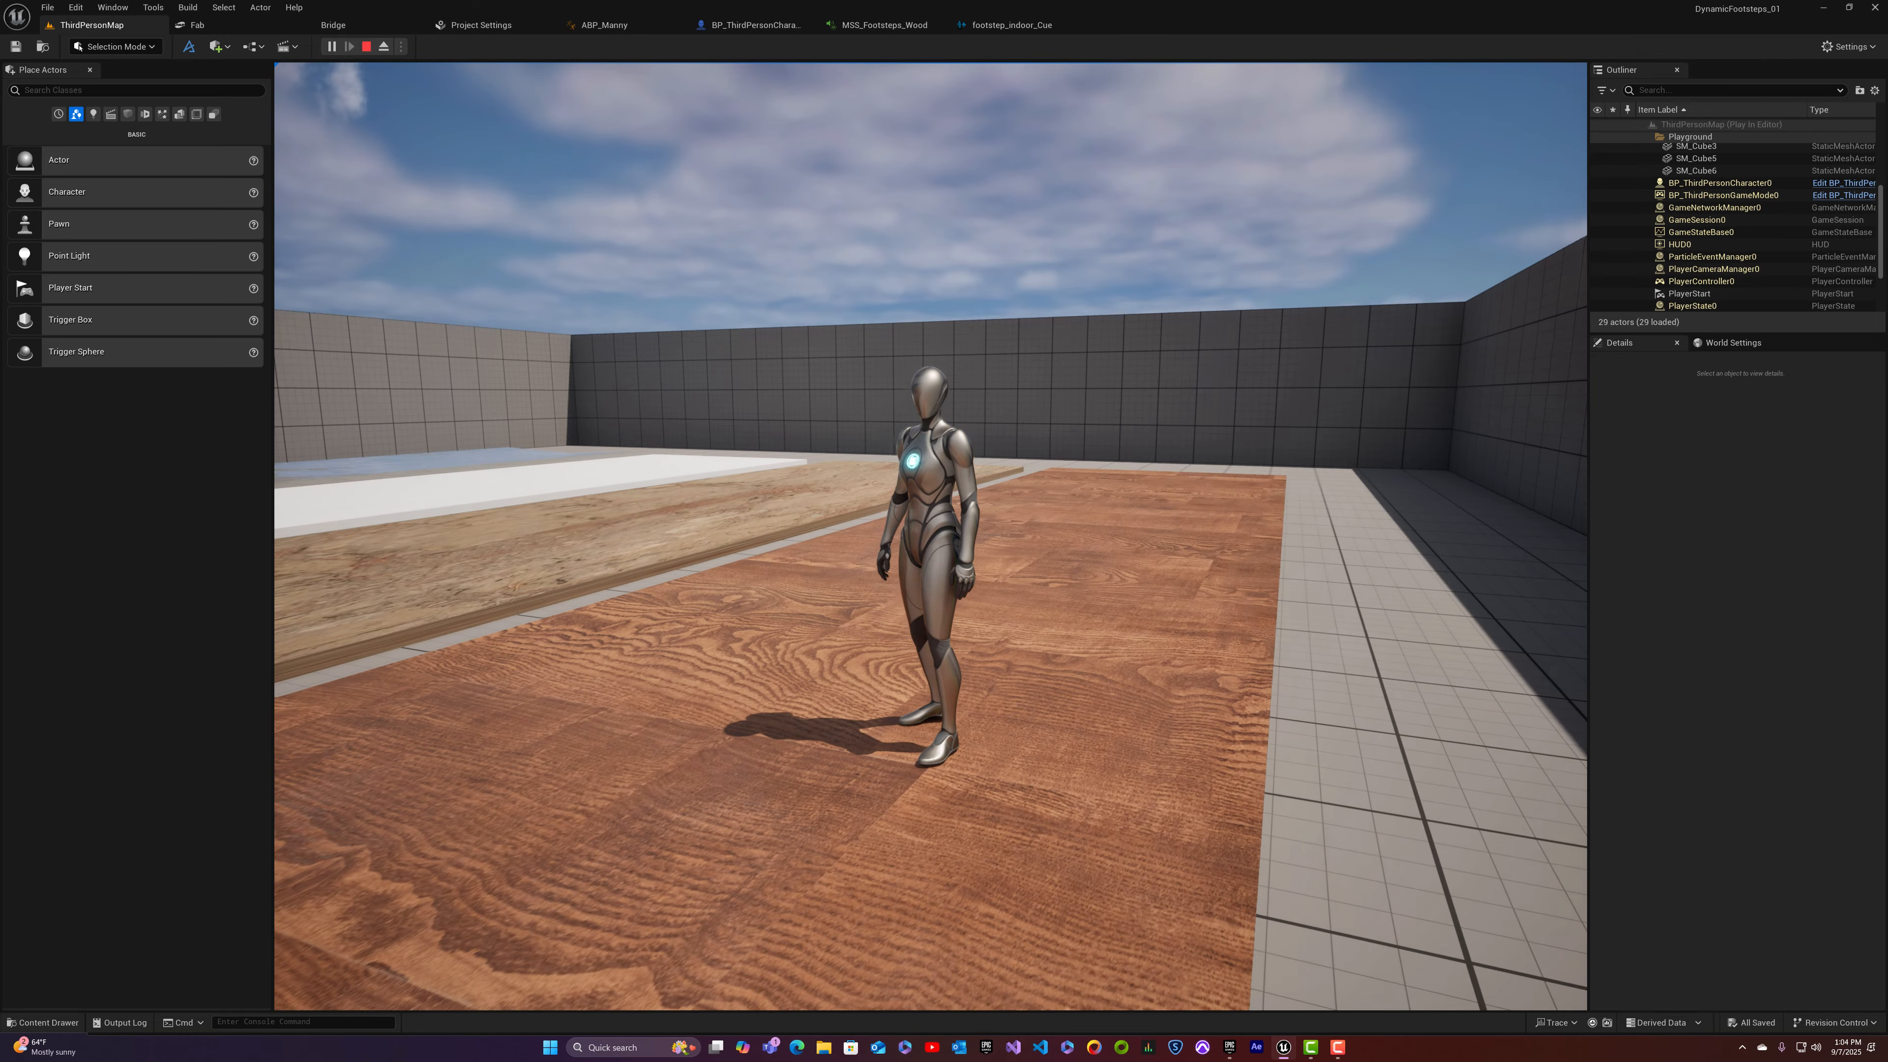
pyautogui.press('w')
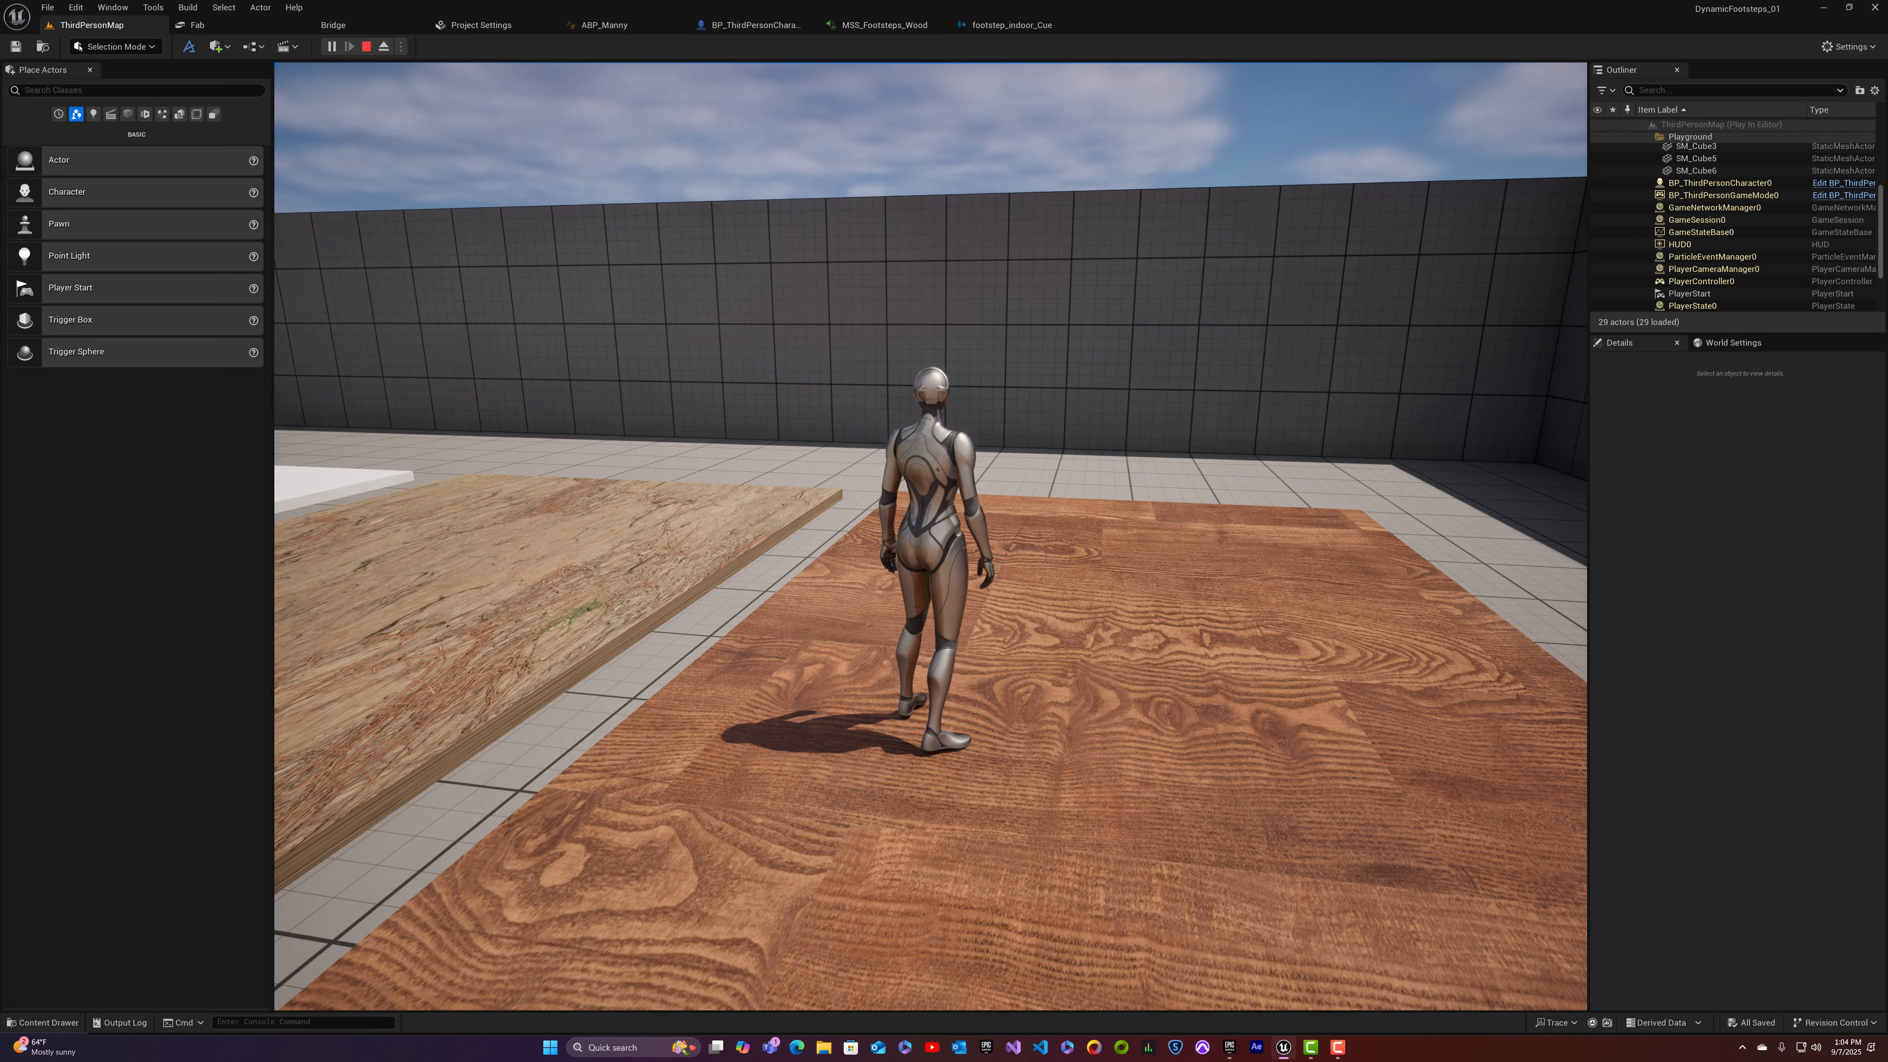
pyautogui.press('Escape')
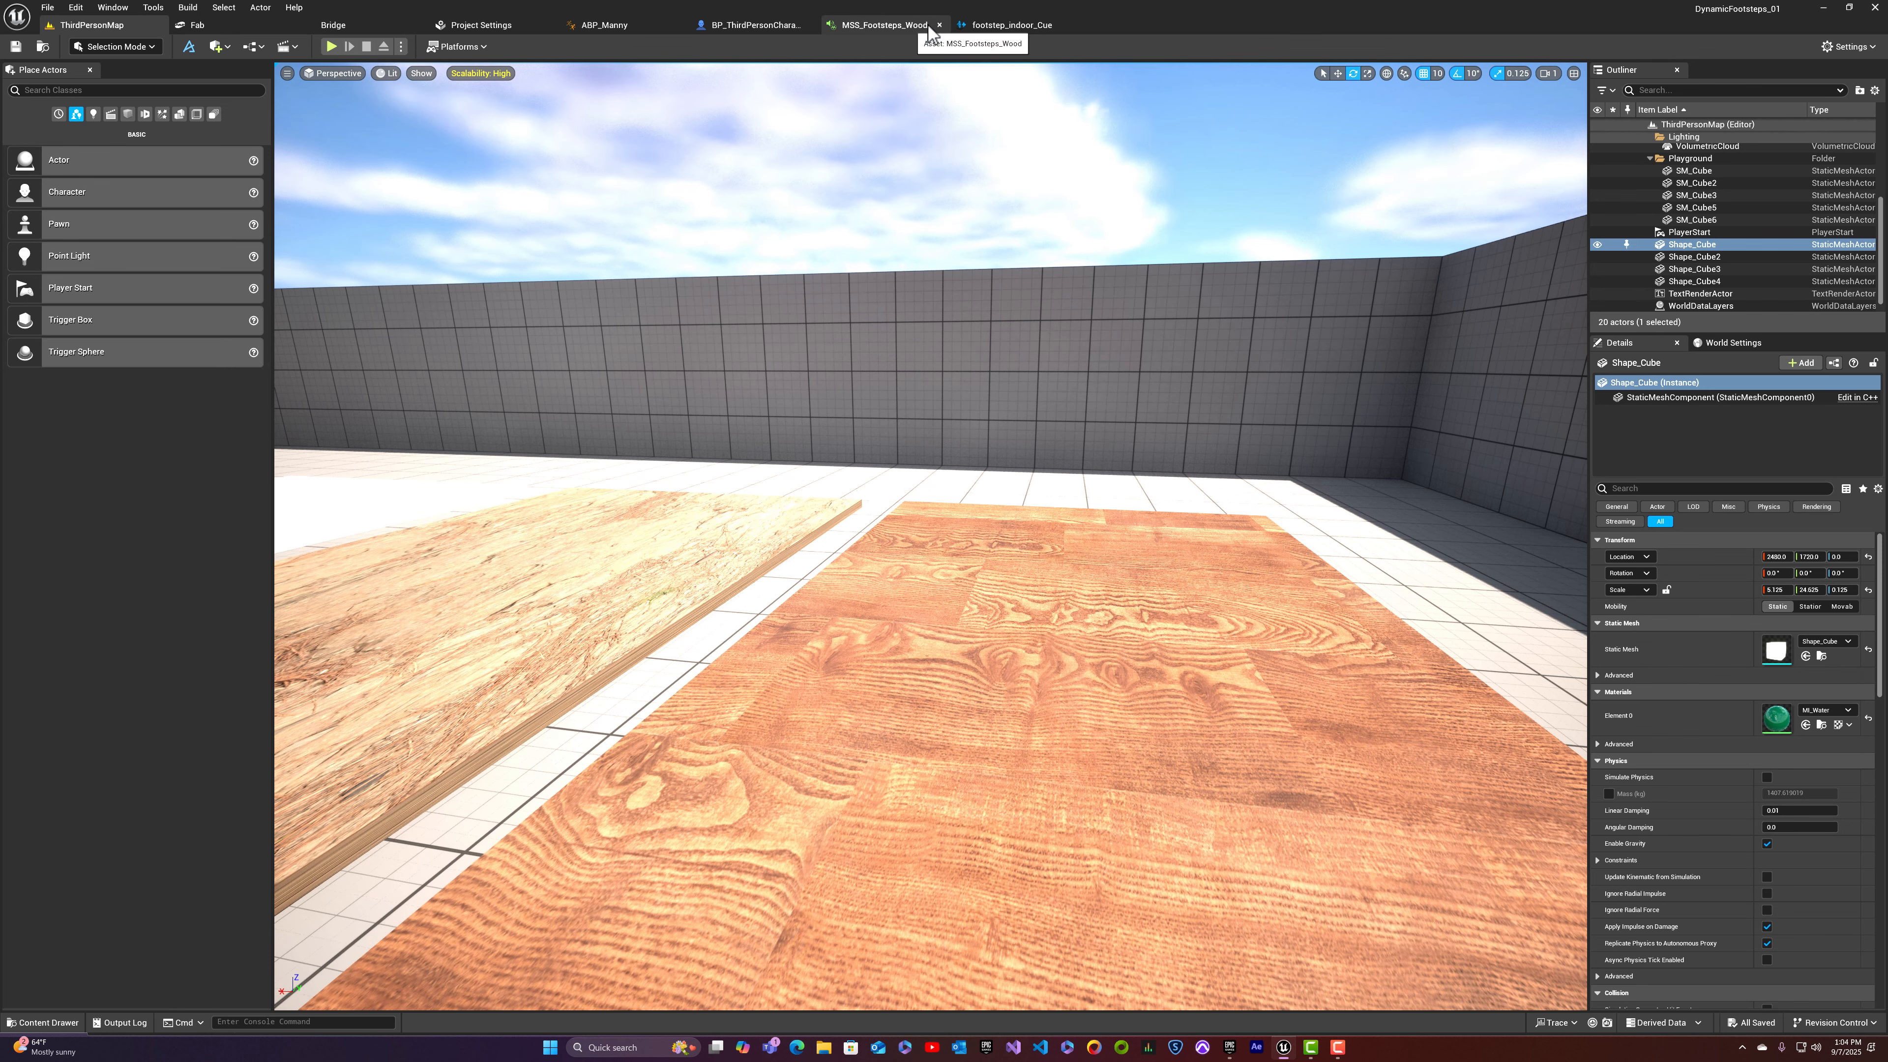
# Step: Close the footstep_indoor_Cue editor and return to the MSS_Footsteps_Wood graph
pyautogui.click(1069, 25)
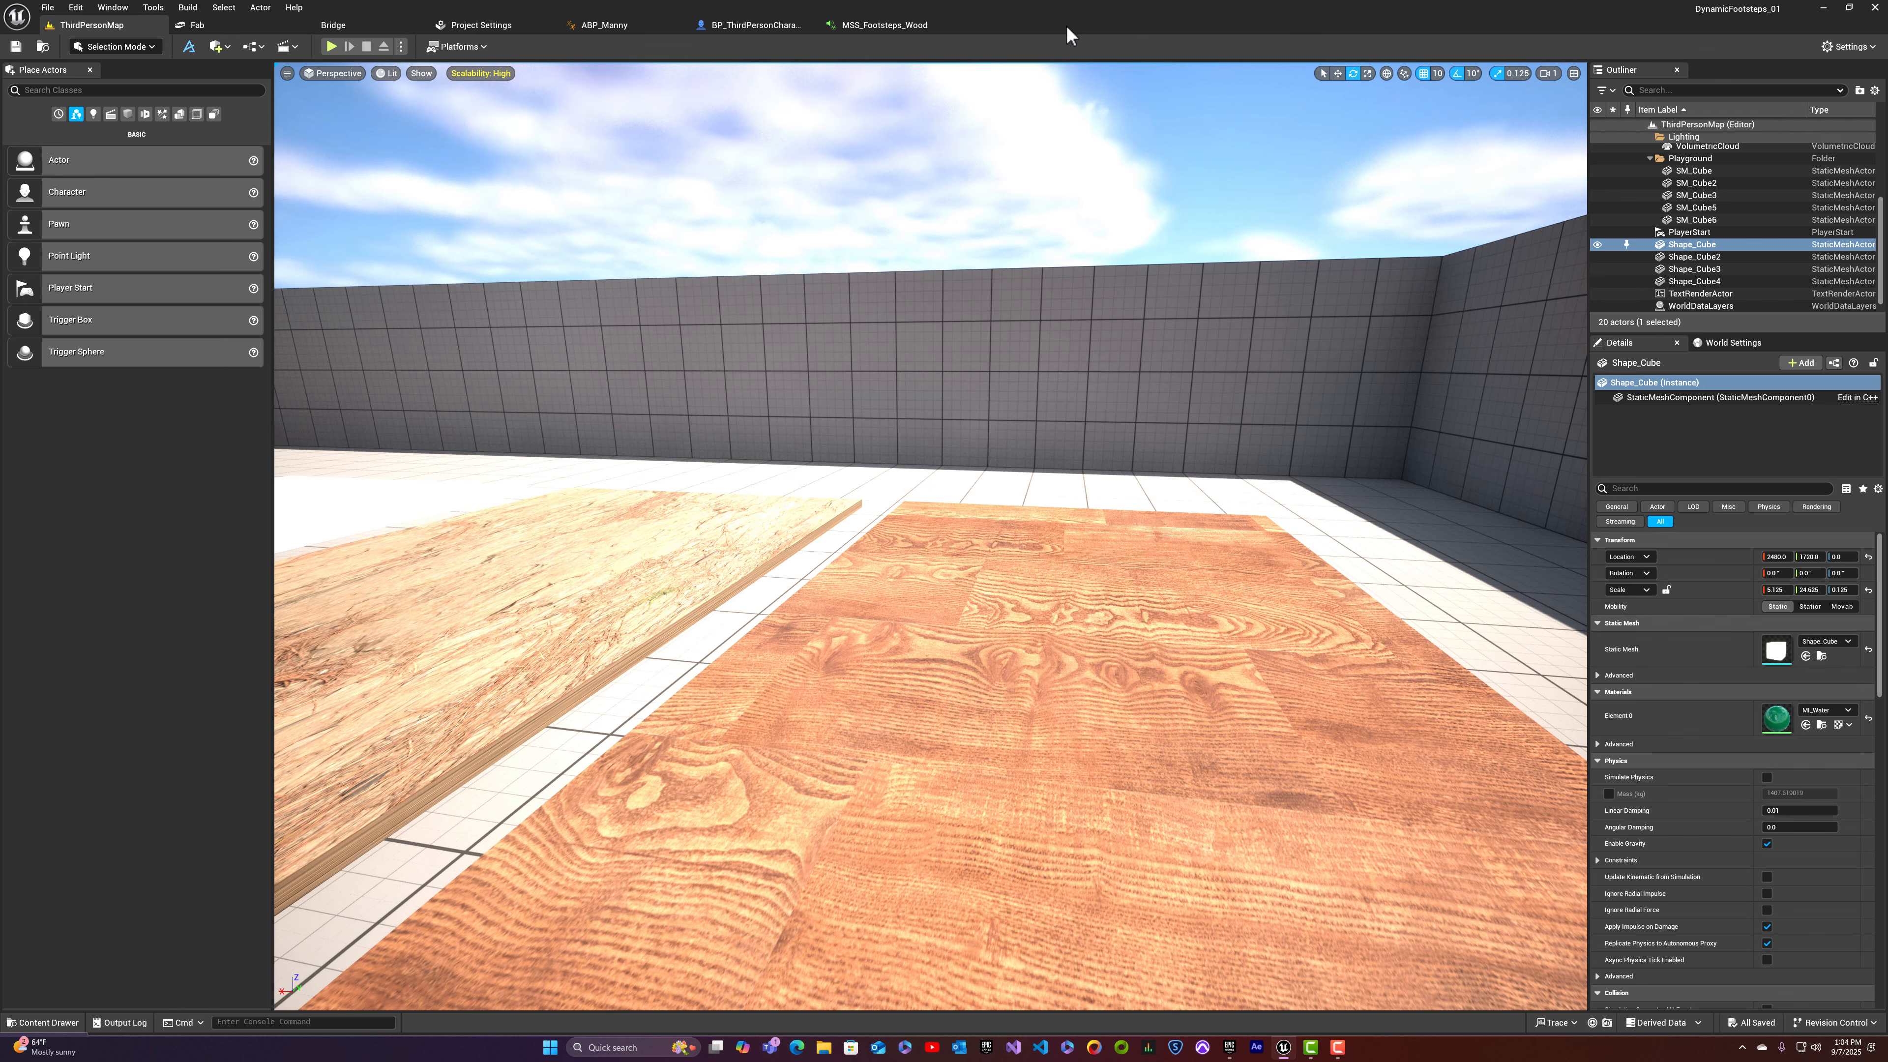
pyautogui.click(885, 25)
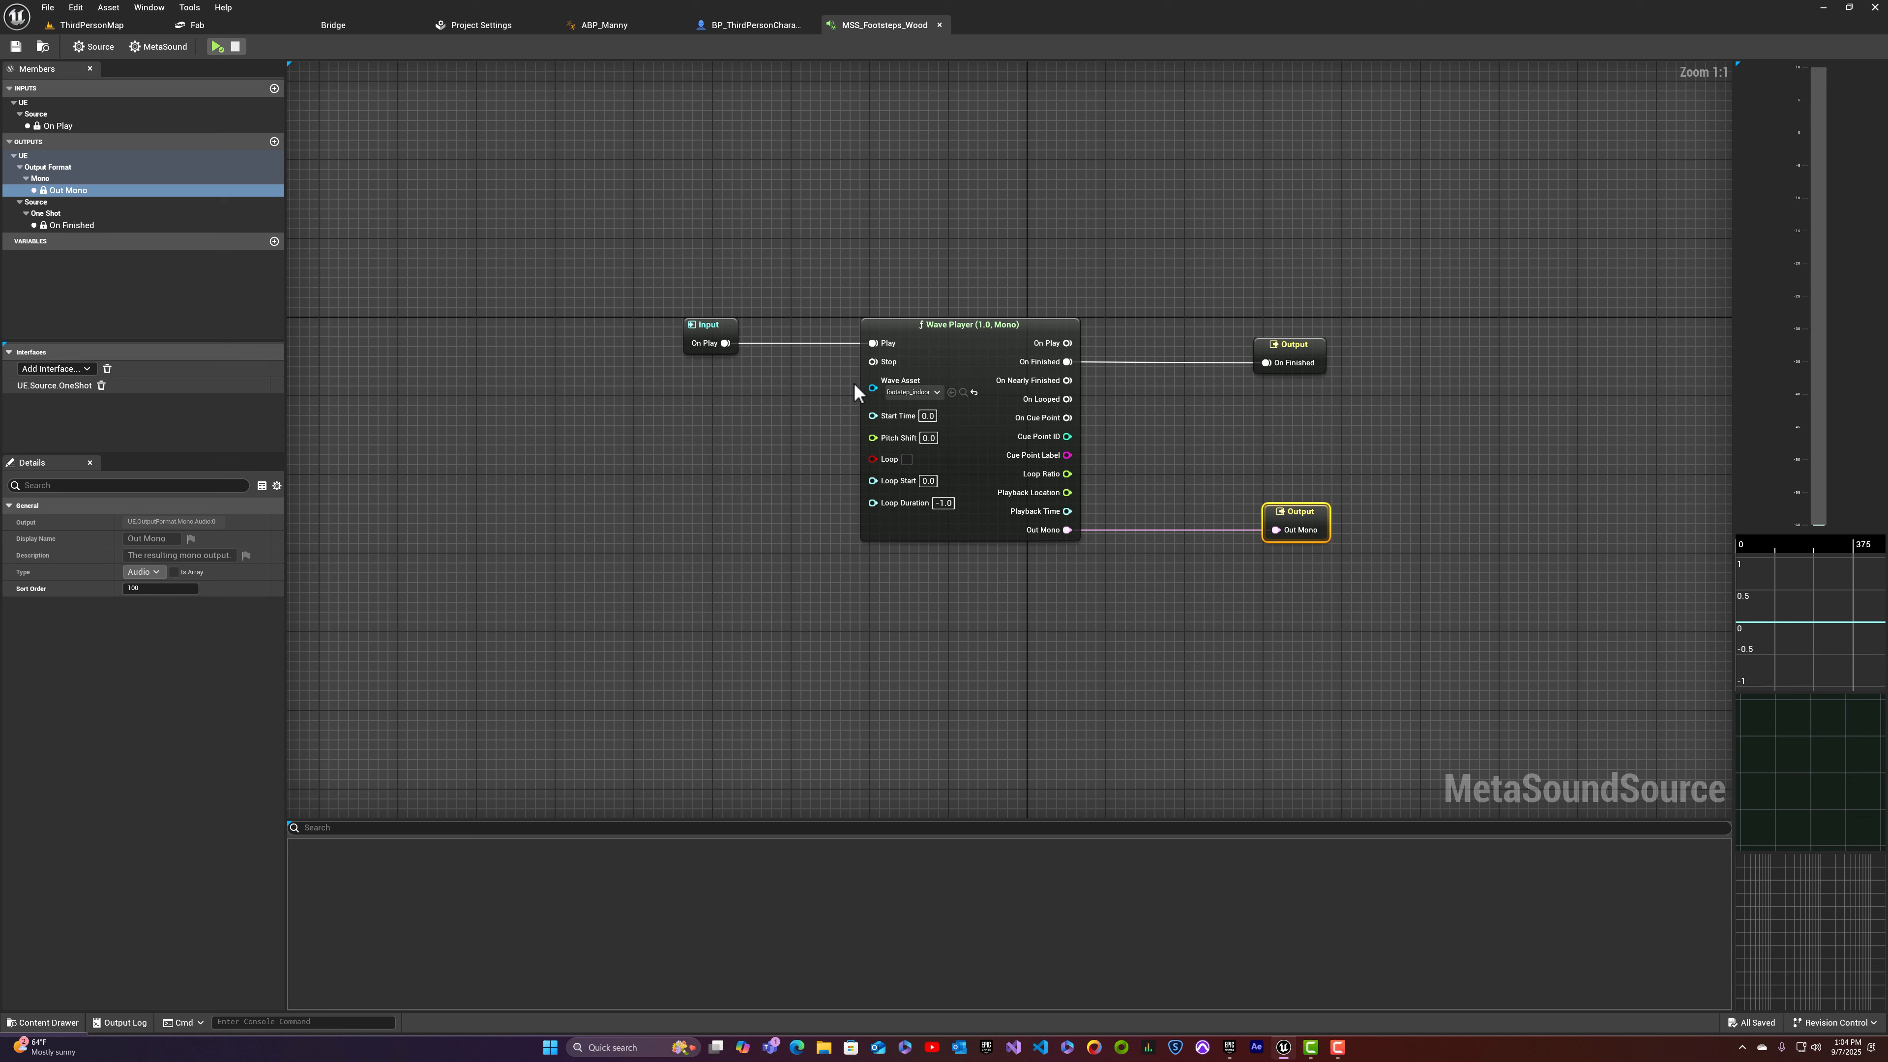
# Step: Clear the Wave Player's wave asset, drive that input from a new Random Get (WaveAsset:Array) node, and space out the nodes before the player
pyautogui.click(974, 391)
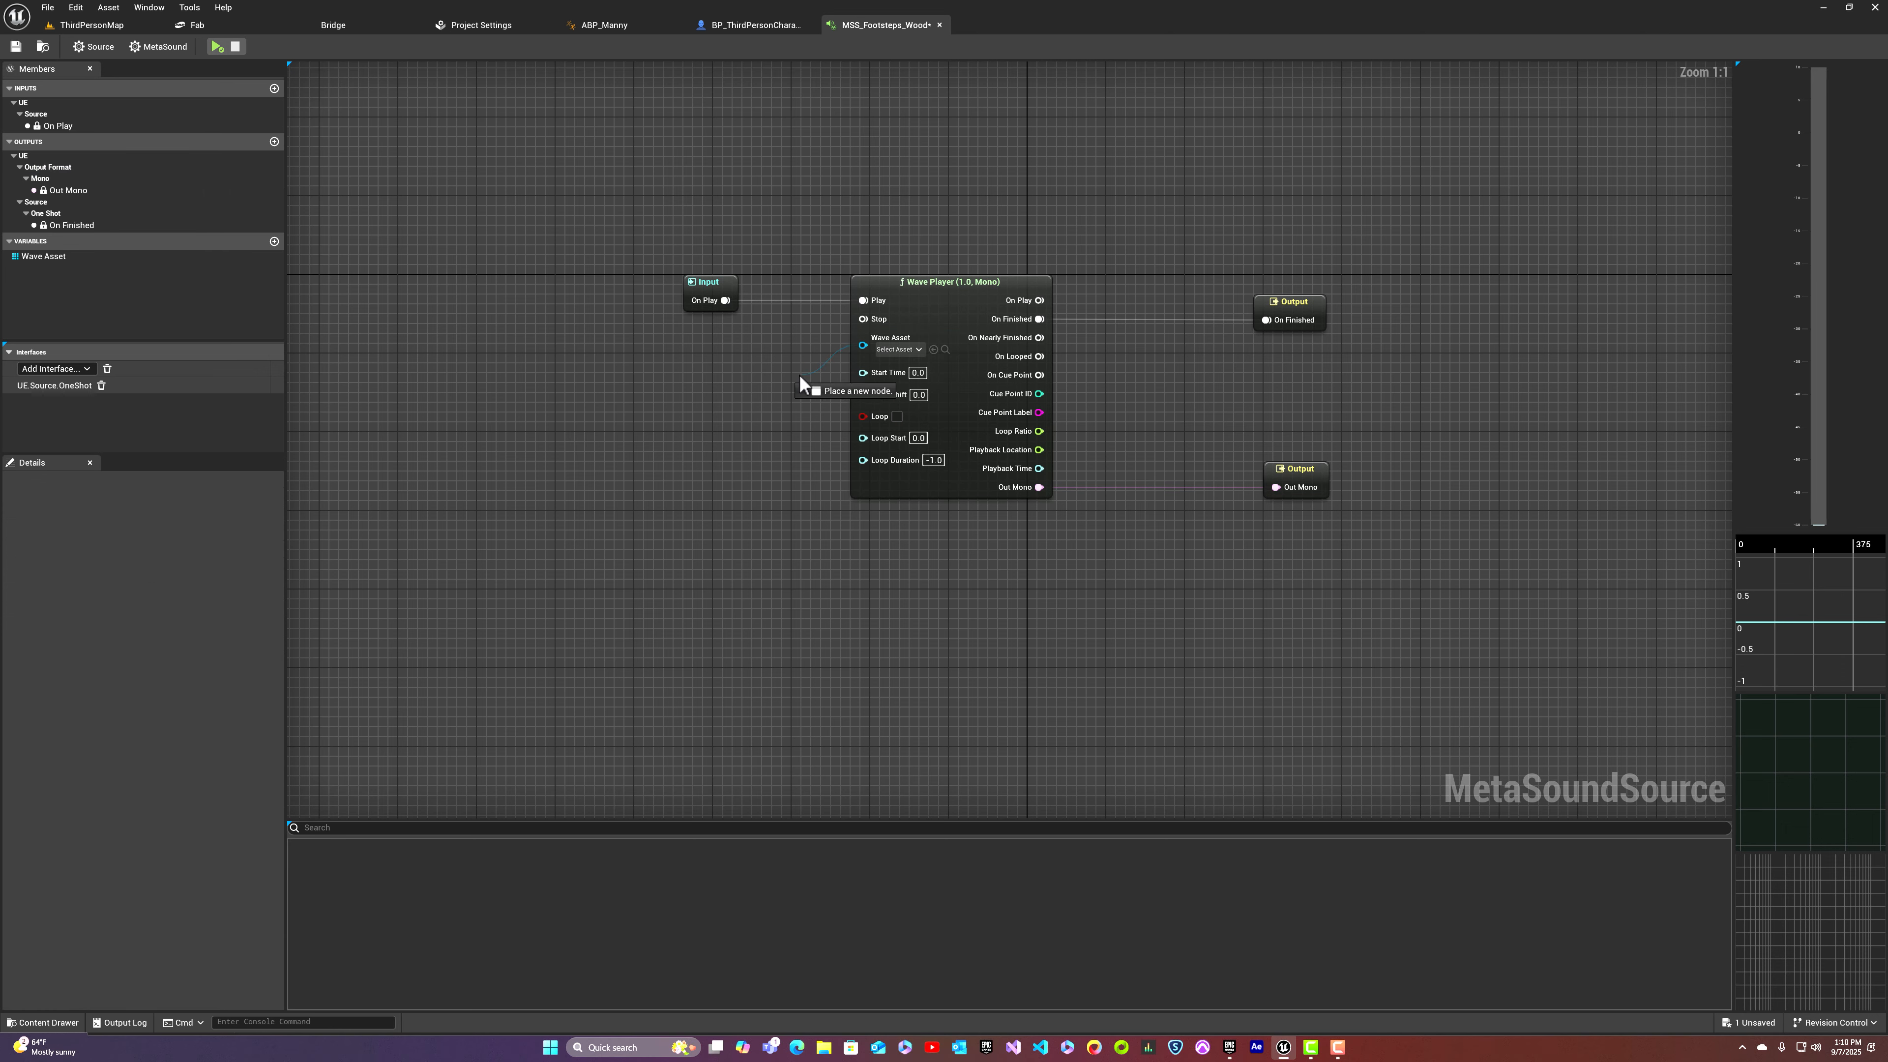
pyautogui.moveTo(800, 375); pyautogui.dragTo(771, 385)
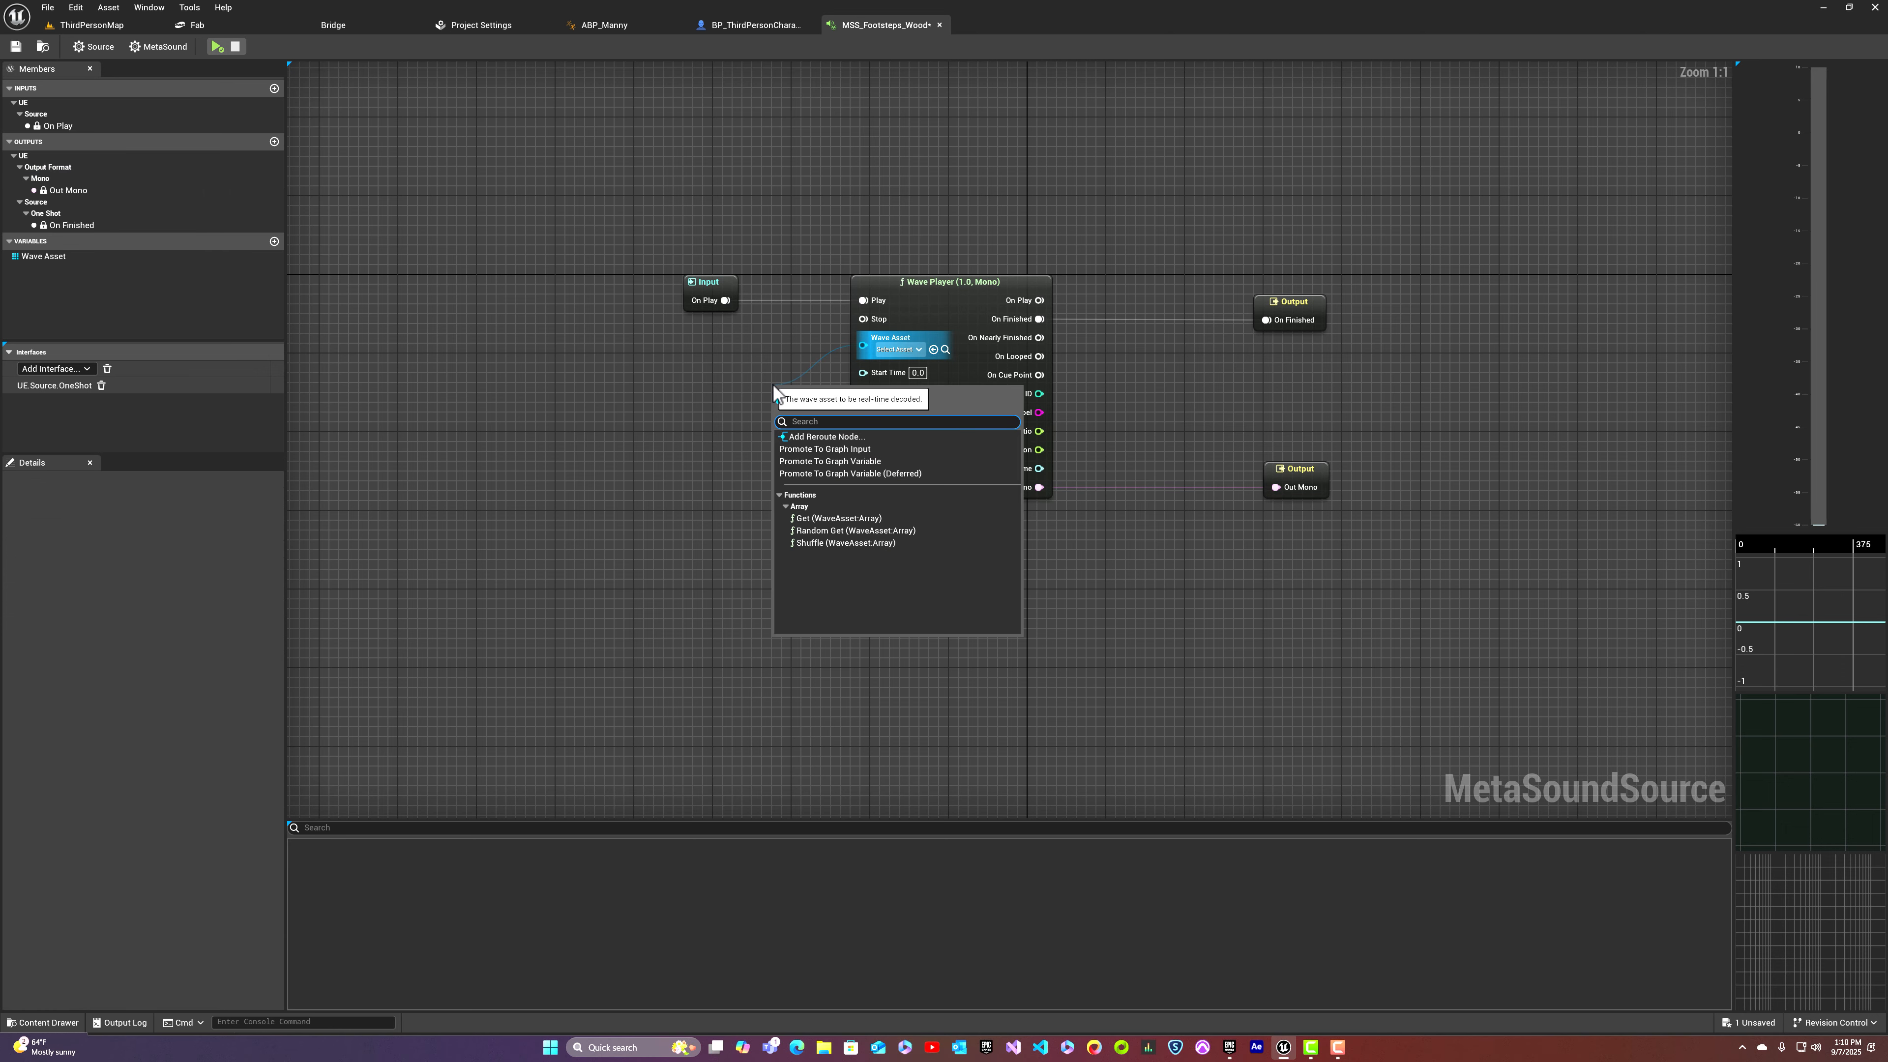
pyautogui.write('random')
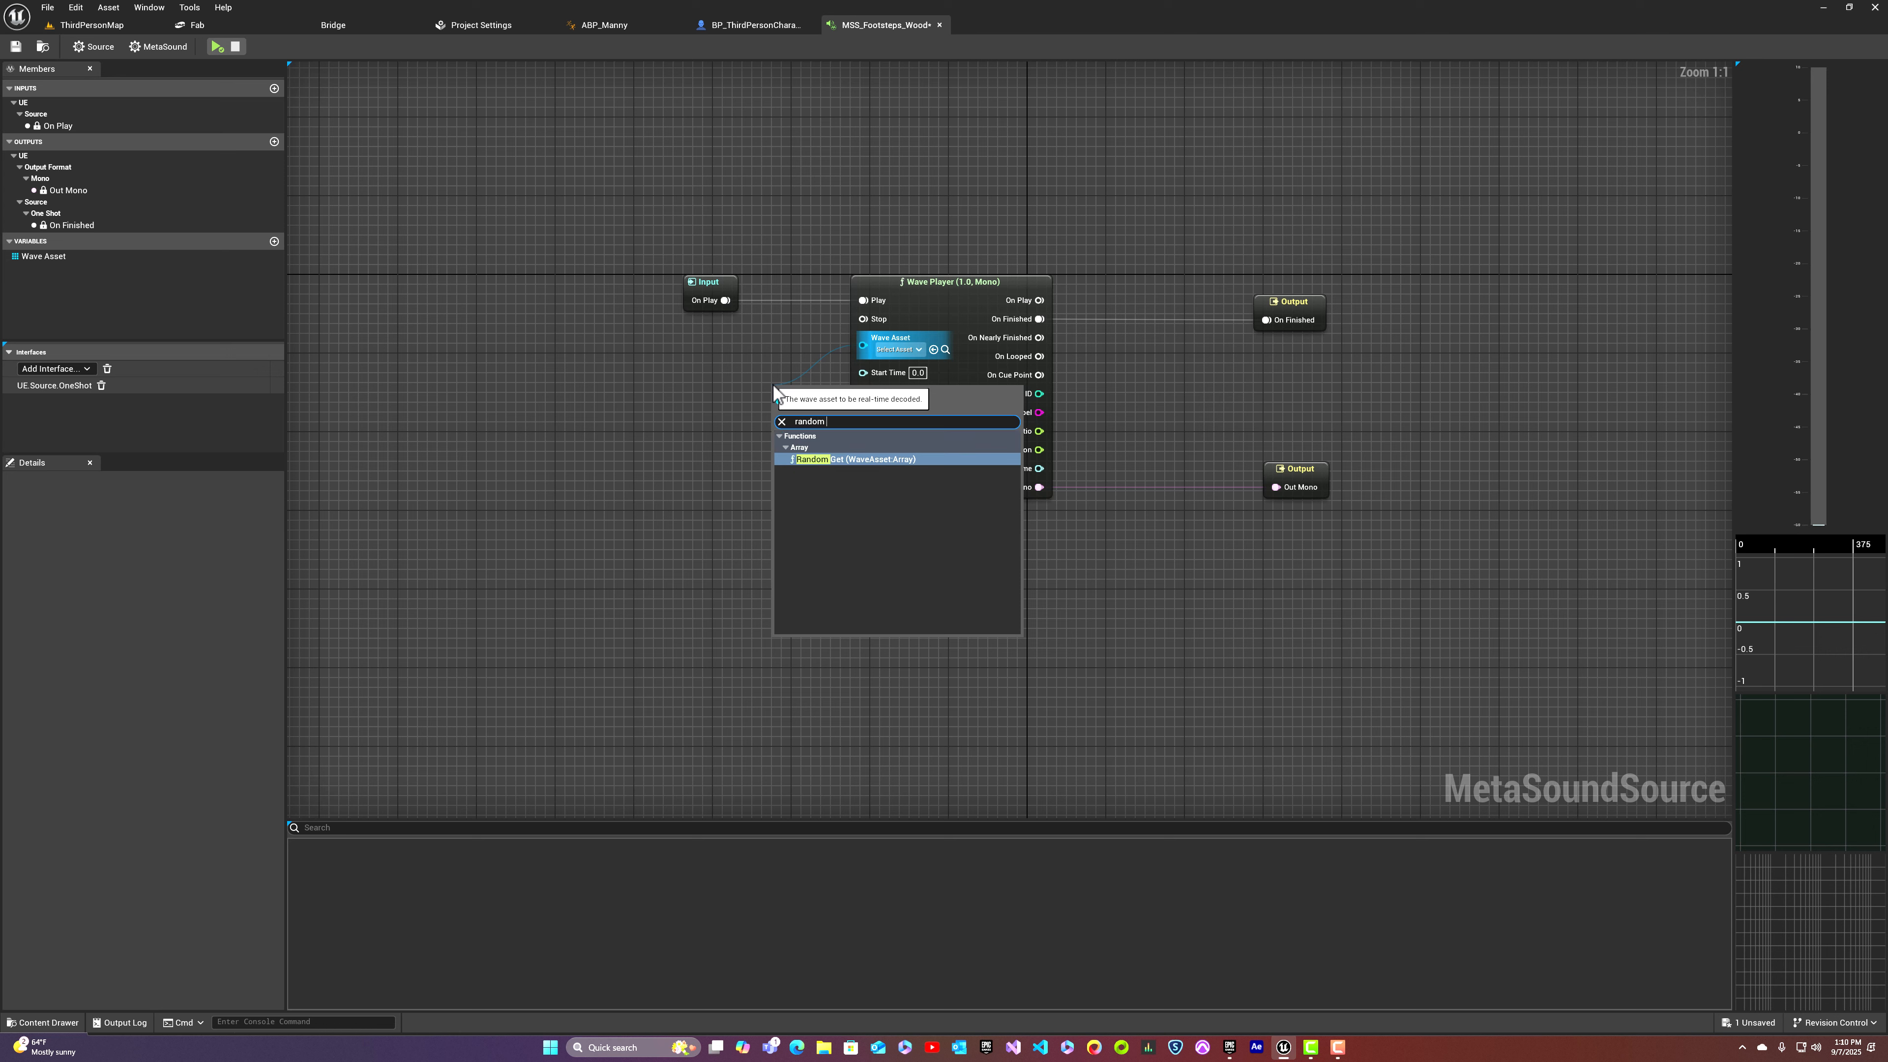
pyautogui.write(' get')
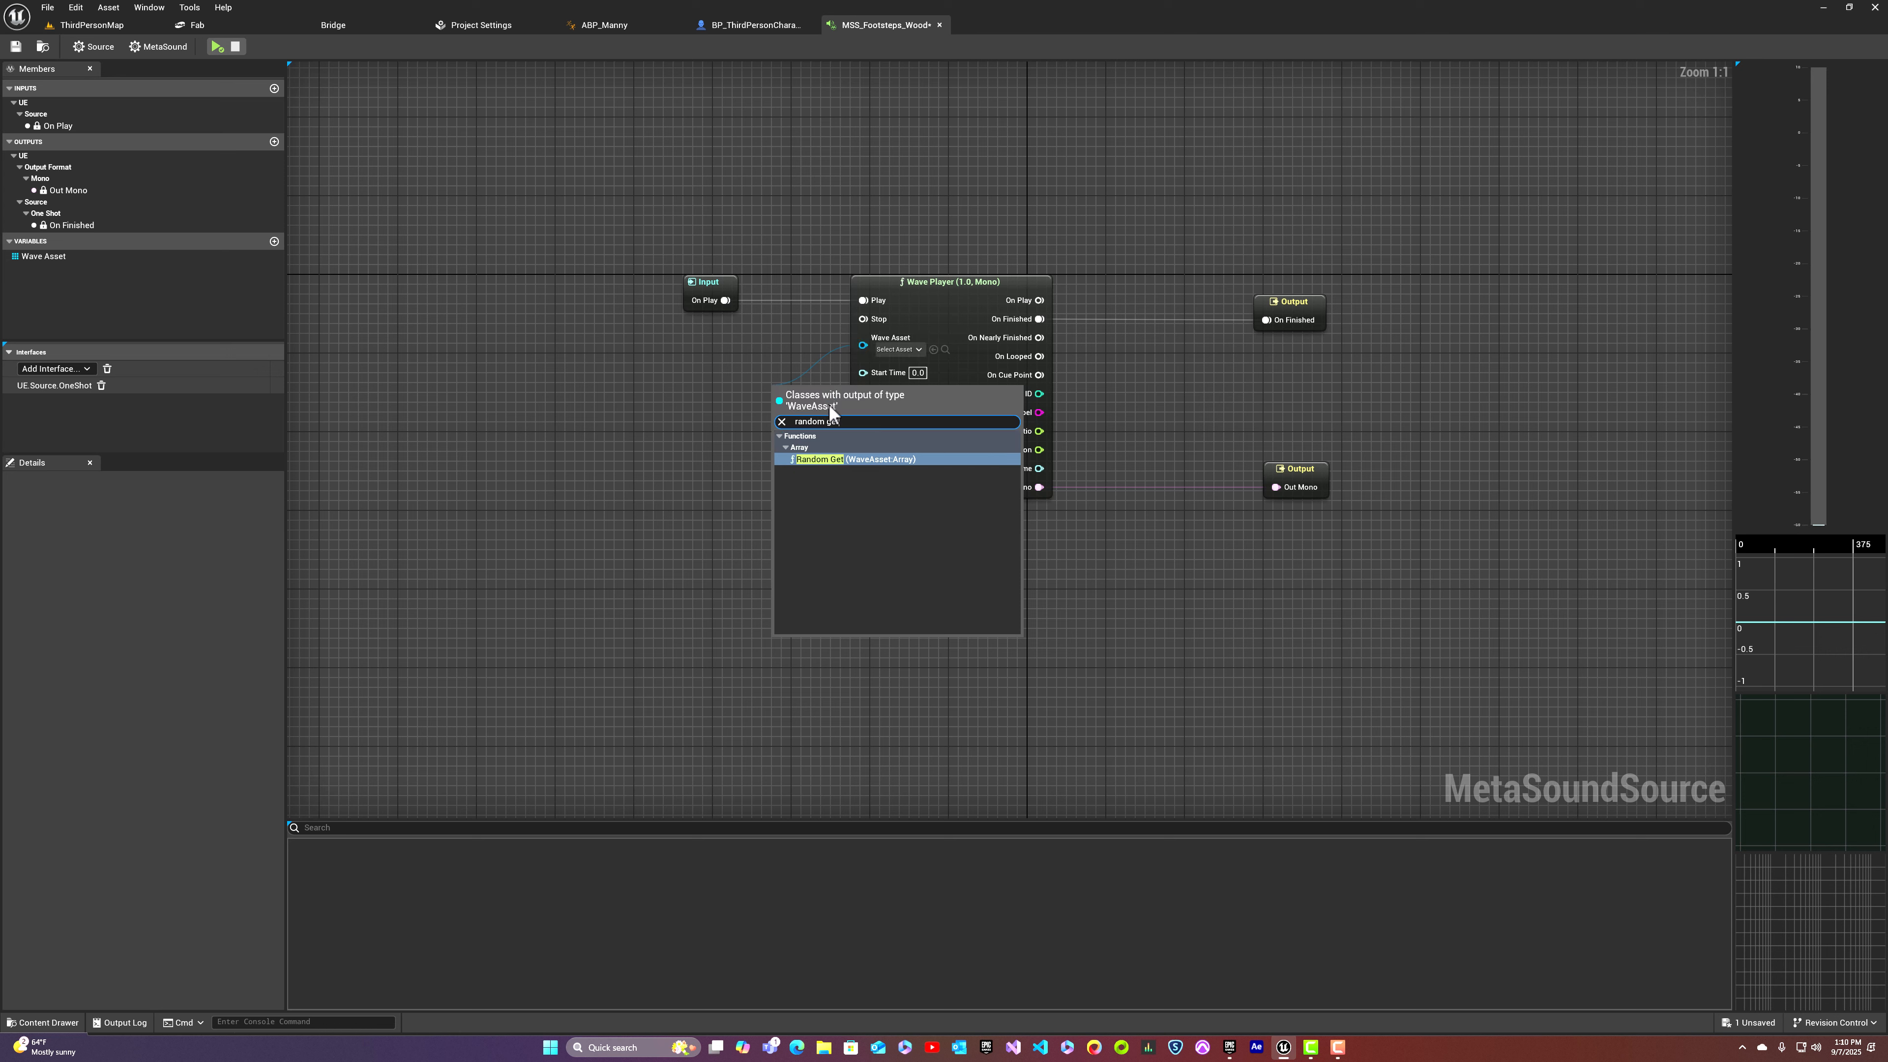
pyautogui.click(903, 458)
pyautogui.moveTo(805, 393); pyautogui.dragTo(685, 392)
pyautogui.moveTo(704, 283); pyautogui.dragTo(537, 284)
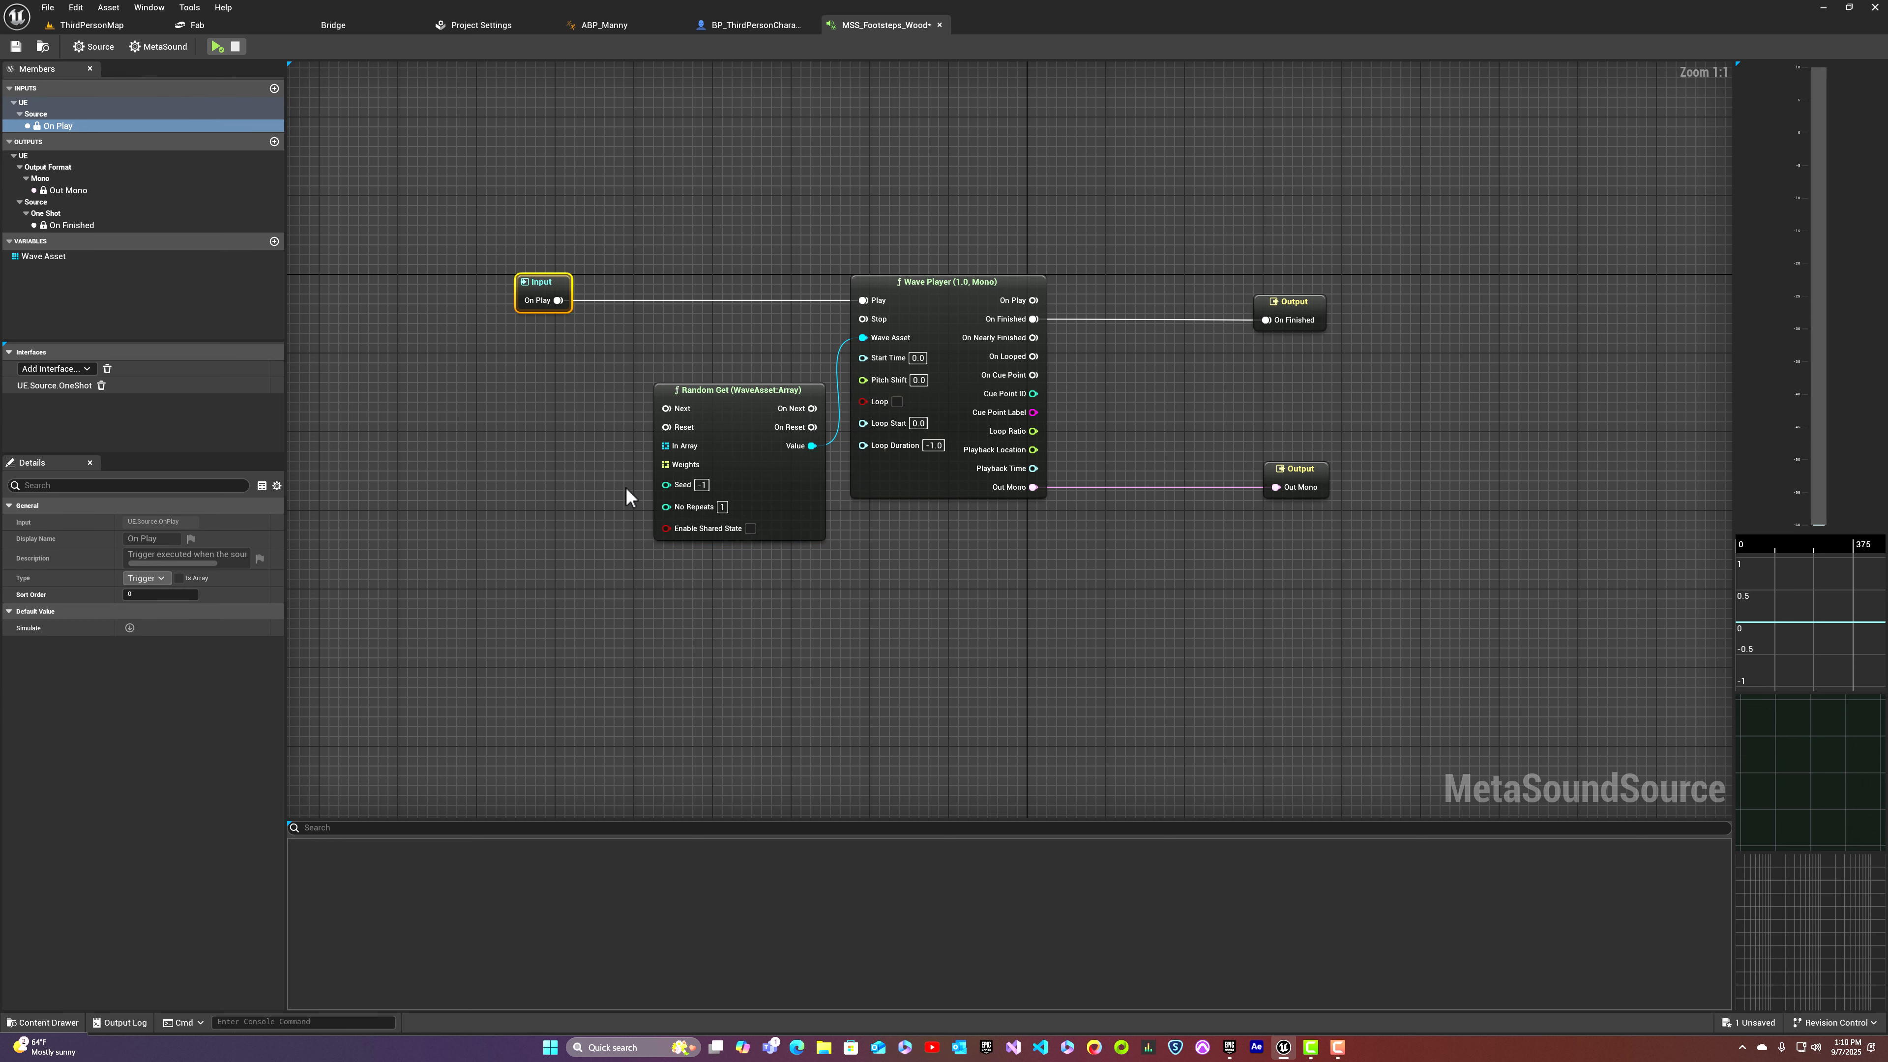
# Step: Promote Random Get's In Array to a graph variable placed beside it, and connect On Play to Random Get's Next input
pyautogui.moveTo(626, 488); pyautogui.dragTo(820, 449, button='right')
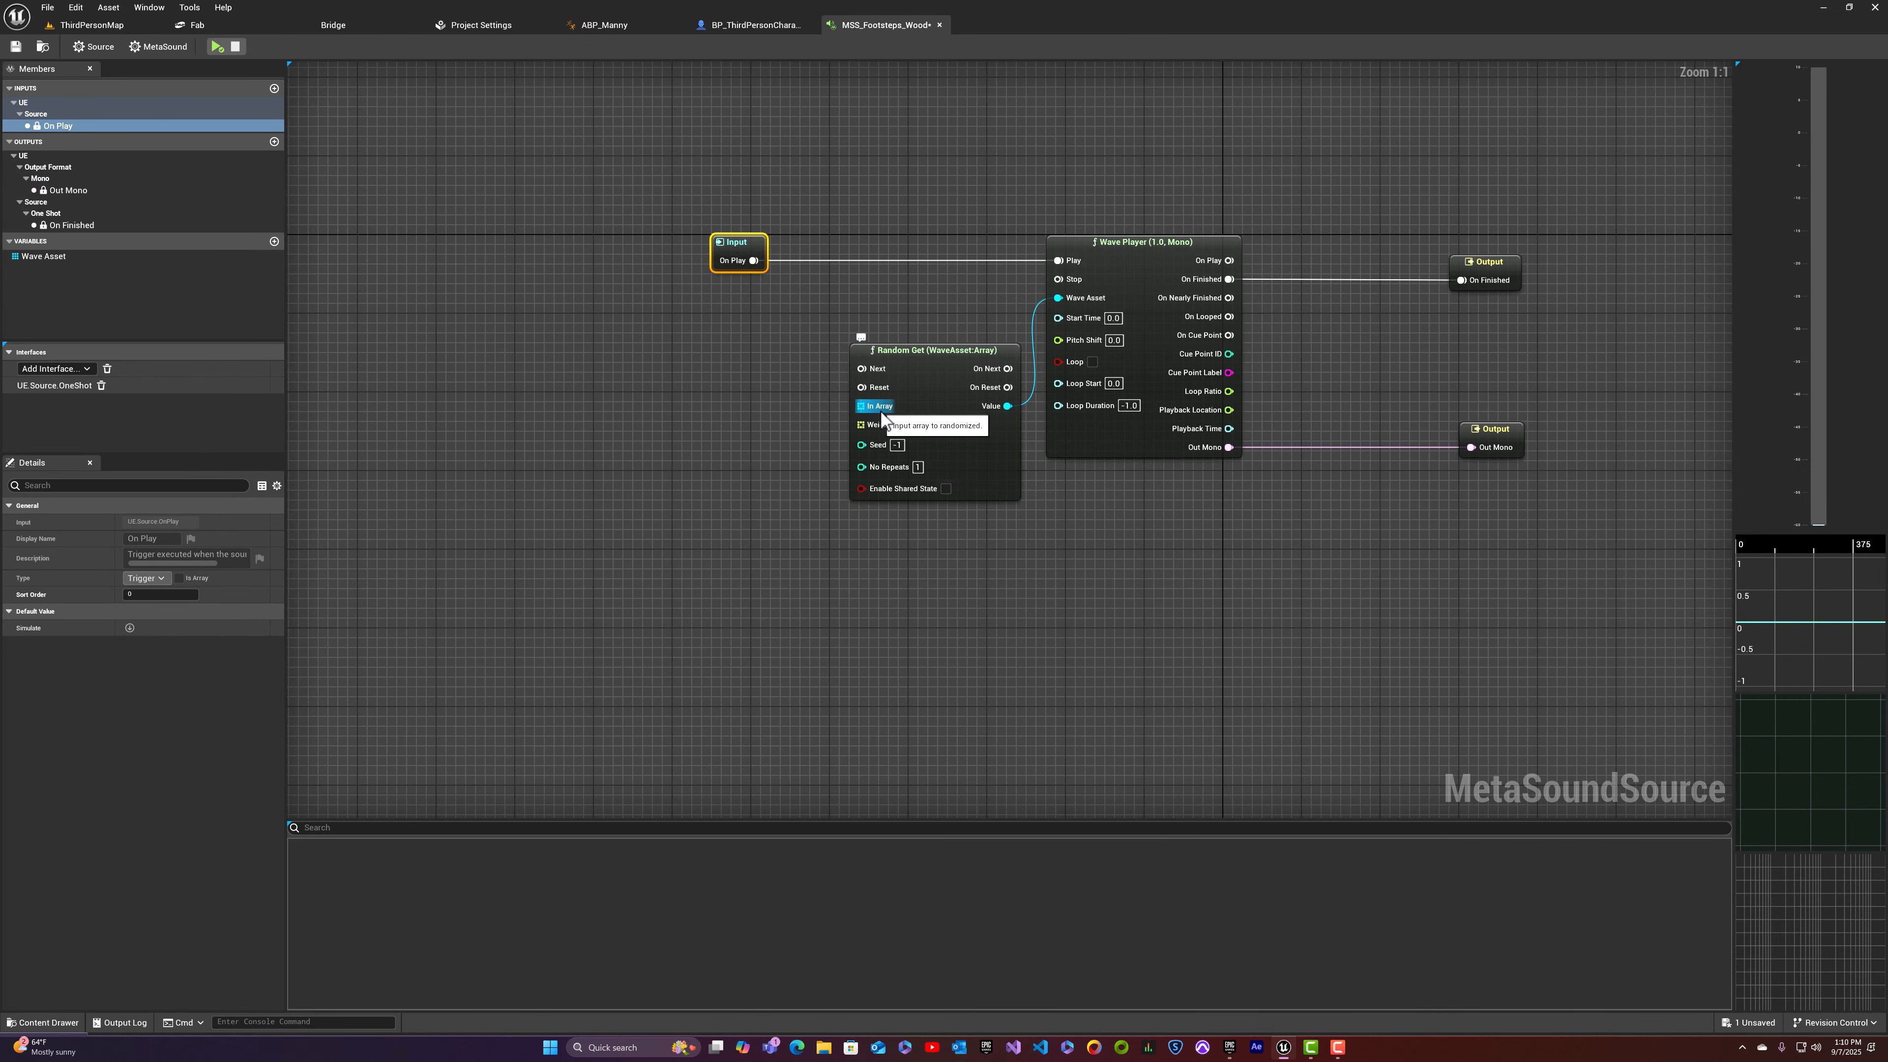
pyautogui.moveTo(862, 405); pyautogui.dragTo(806, 431)
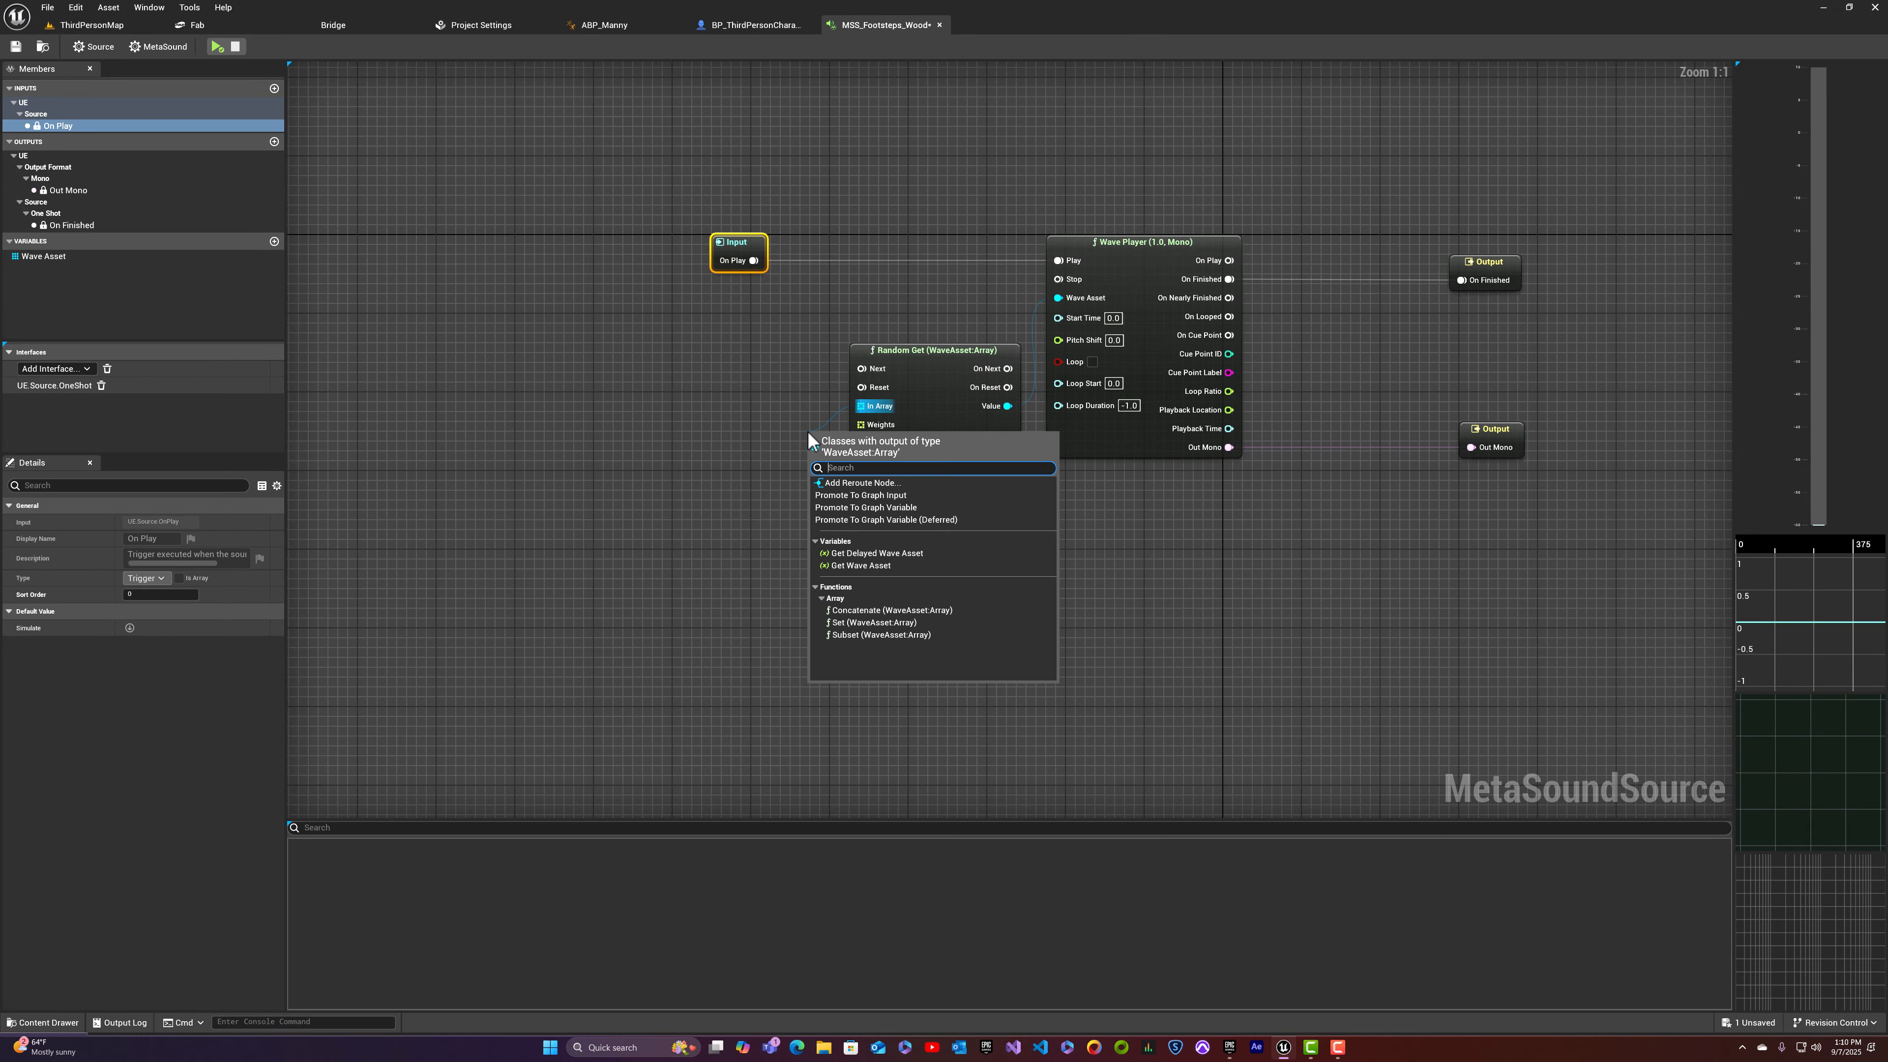
pyautogui.click(845, 507)
pyautogui.moveTo(831, 448); pyautogui.dragTo(717, 452)
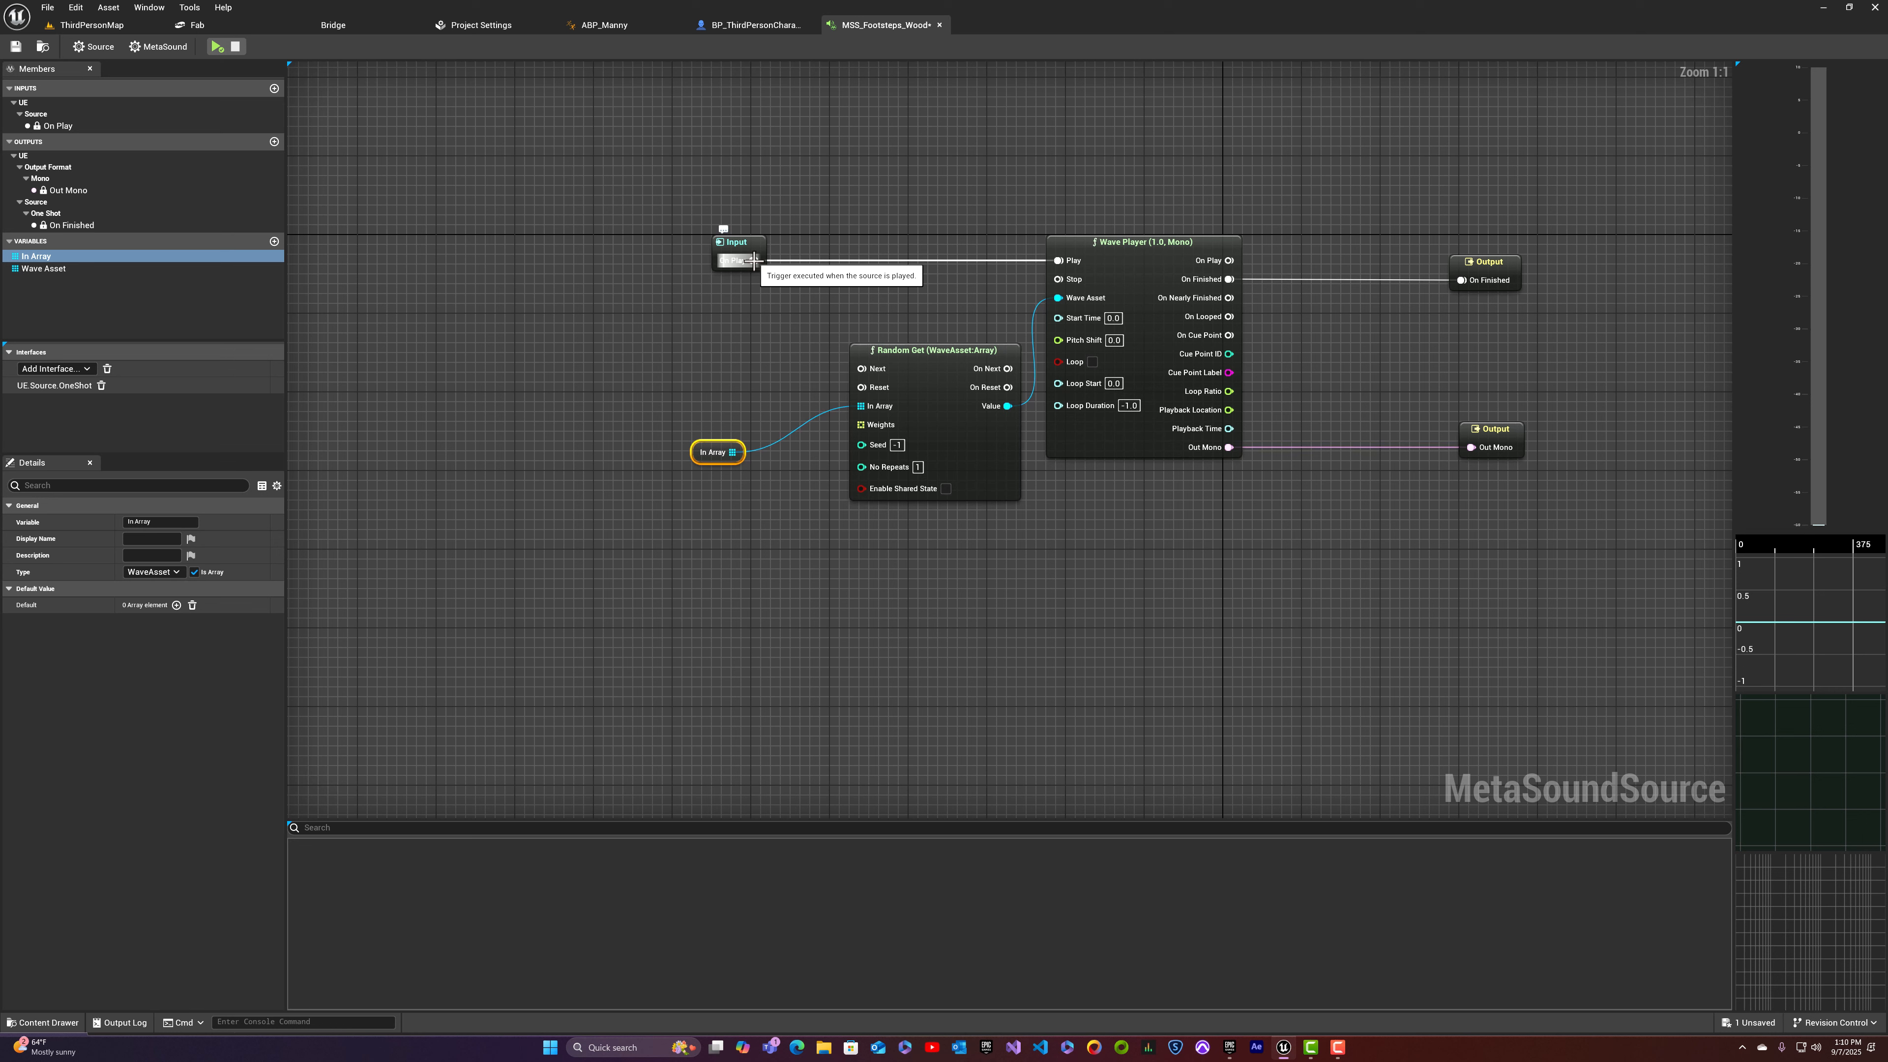
pyautogui.moveTo(754, 260); pyautogui.dragTo(762, 275)
pyautogui.moveTo(863, 372); pyautogui.dragTo(911, 351)
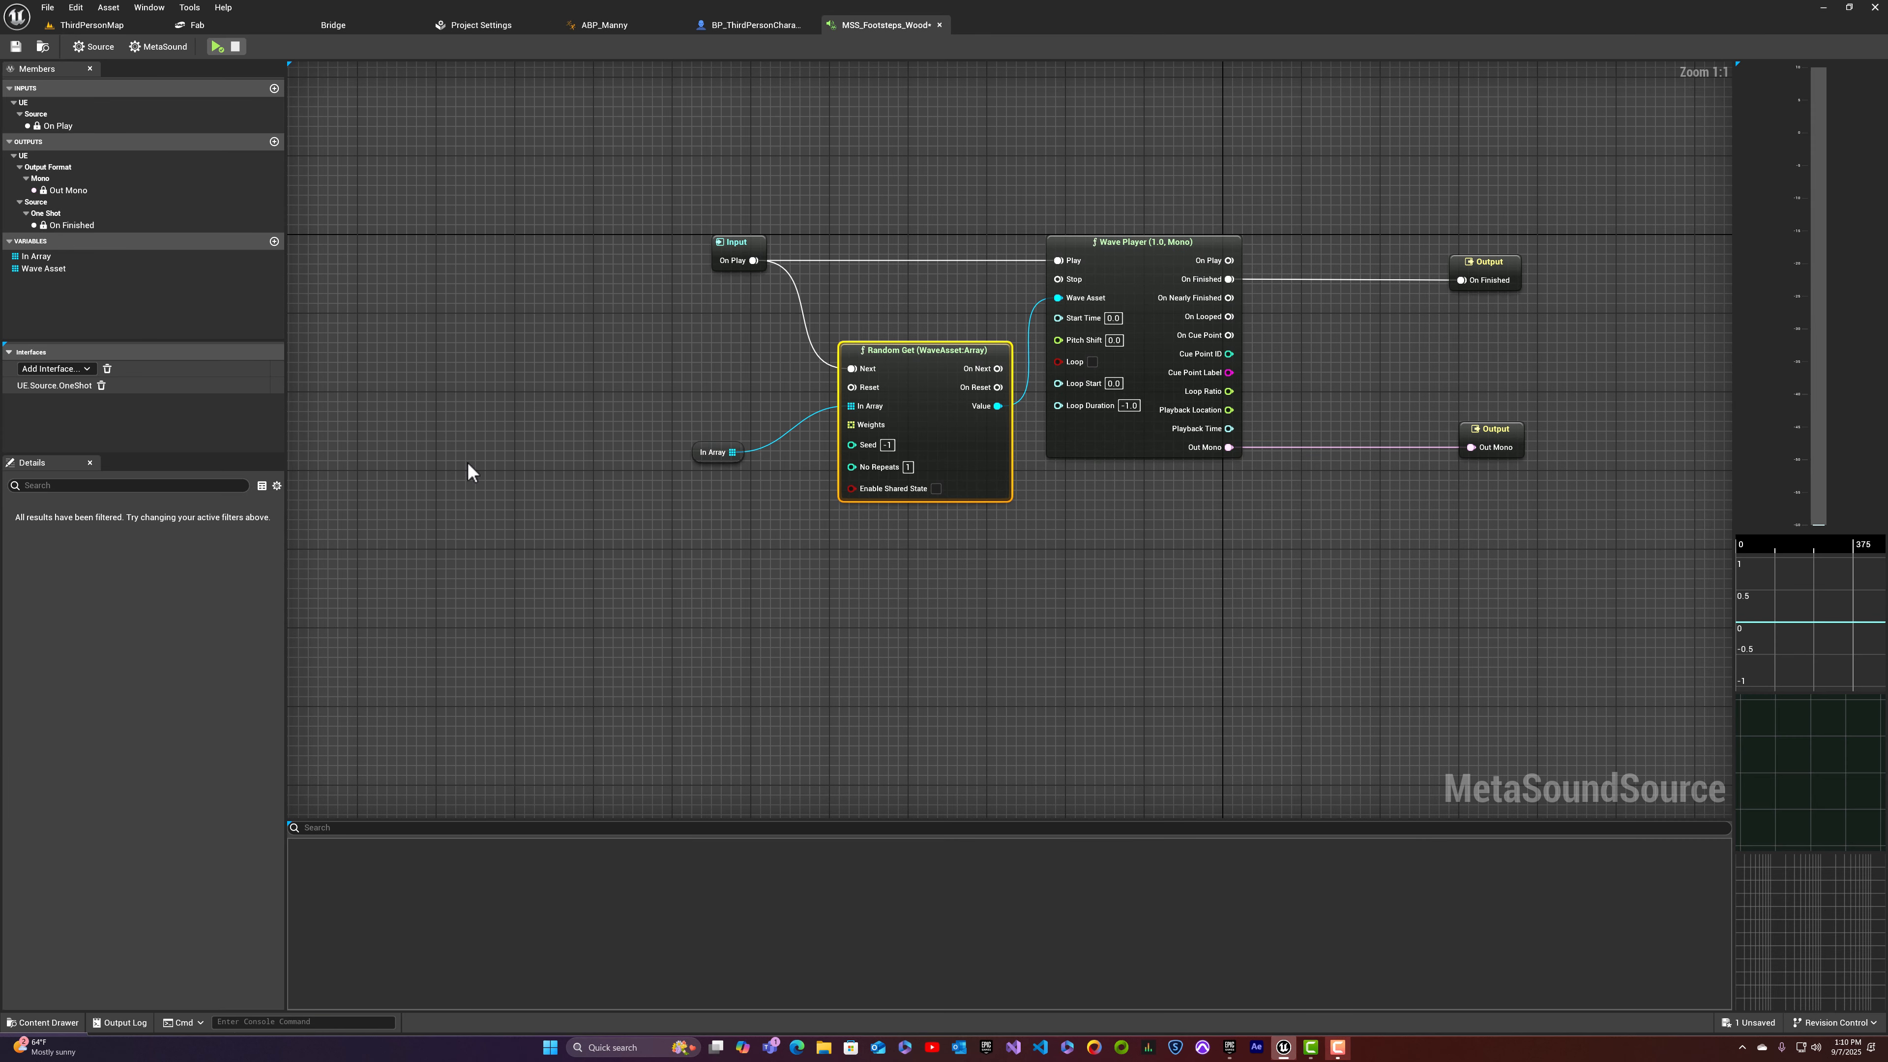
# Step: Show the In Array variable's default value and audition indoor and wooden floor footstep waves from the FootstepWooden Waves folder
pyautogui.click(710, 456)
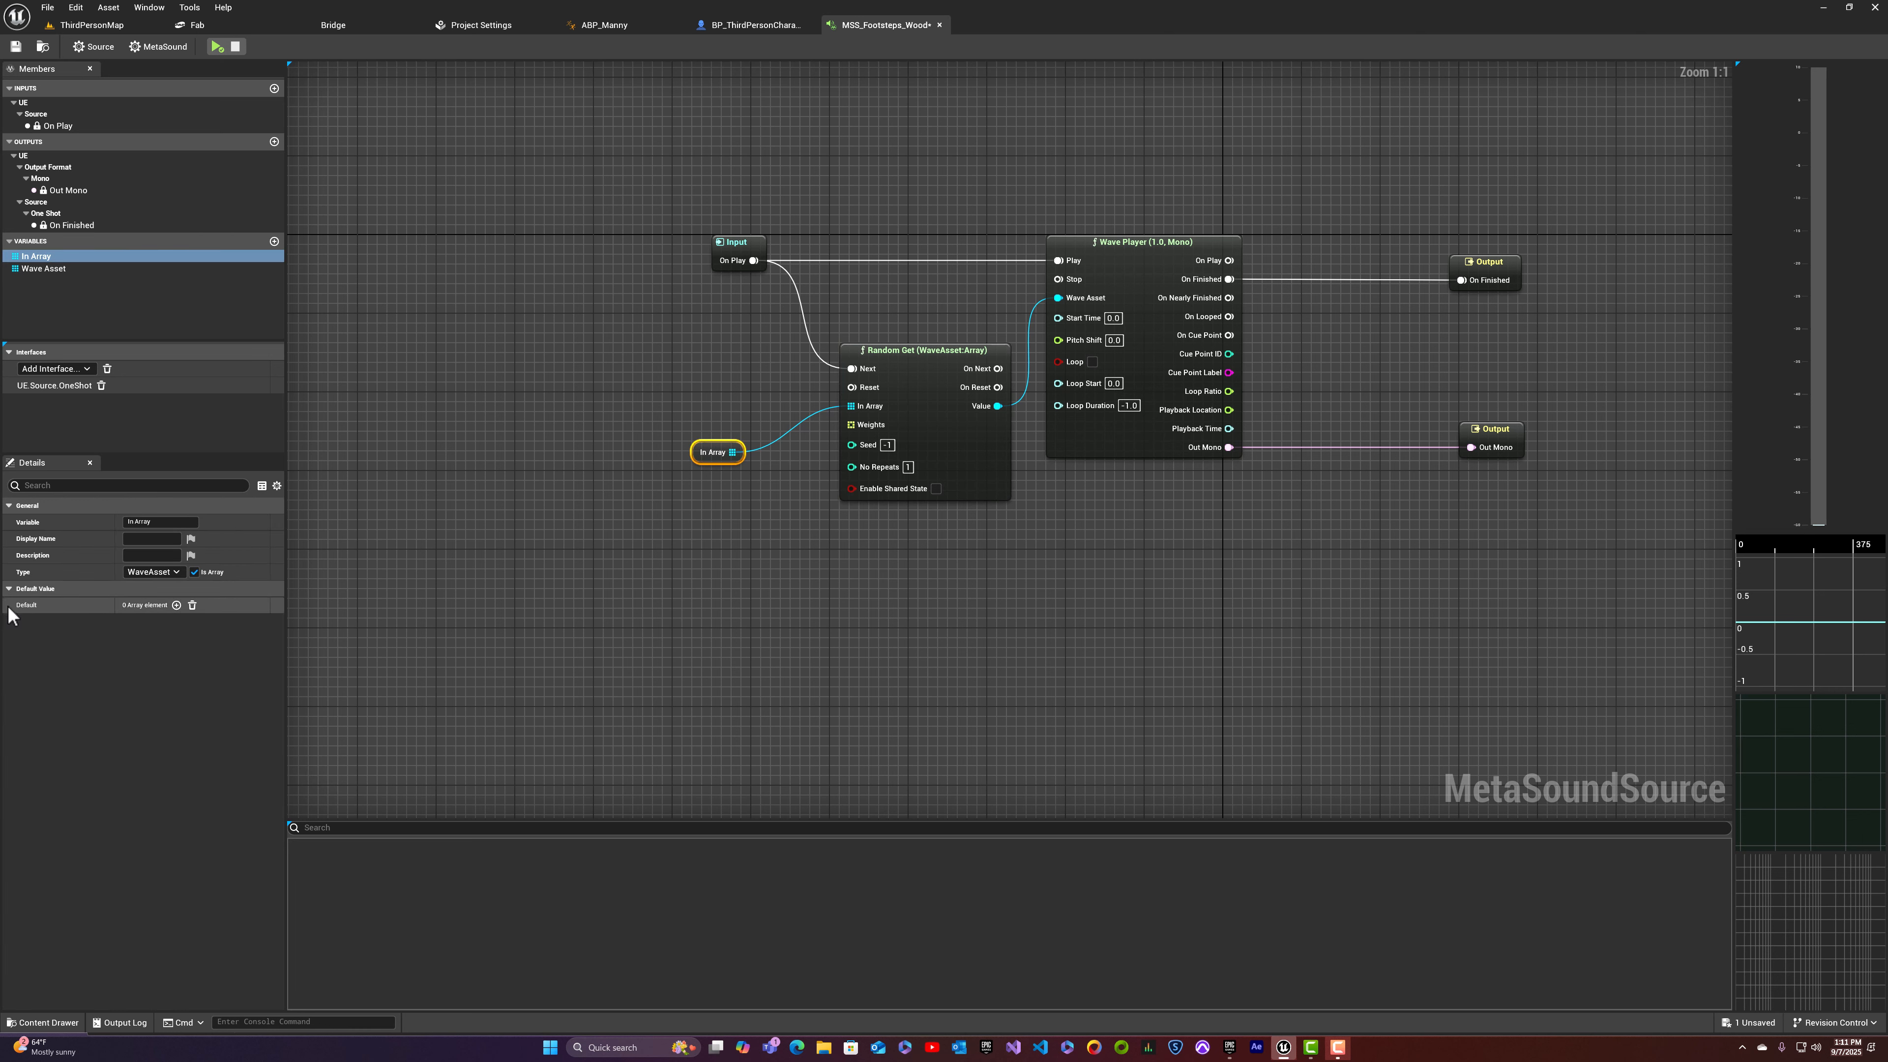
pyautogui.click(12, 590)
pyautogui.click(14, 592)
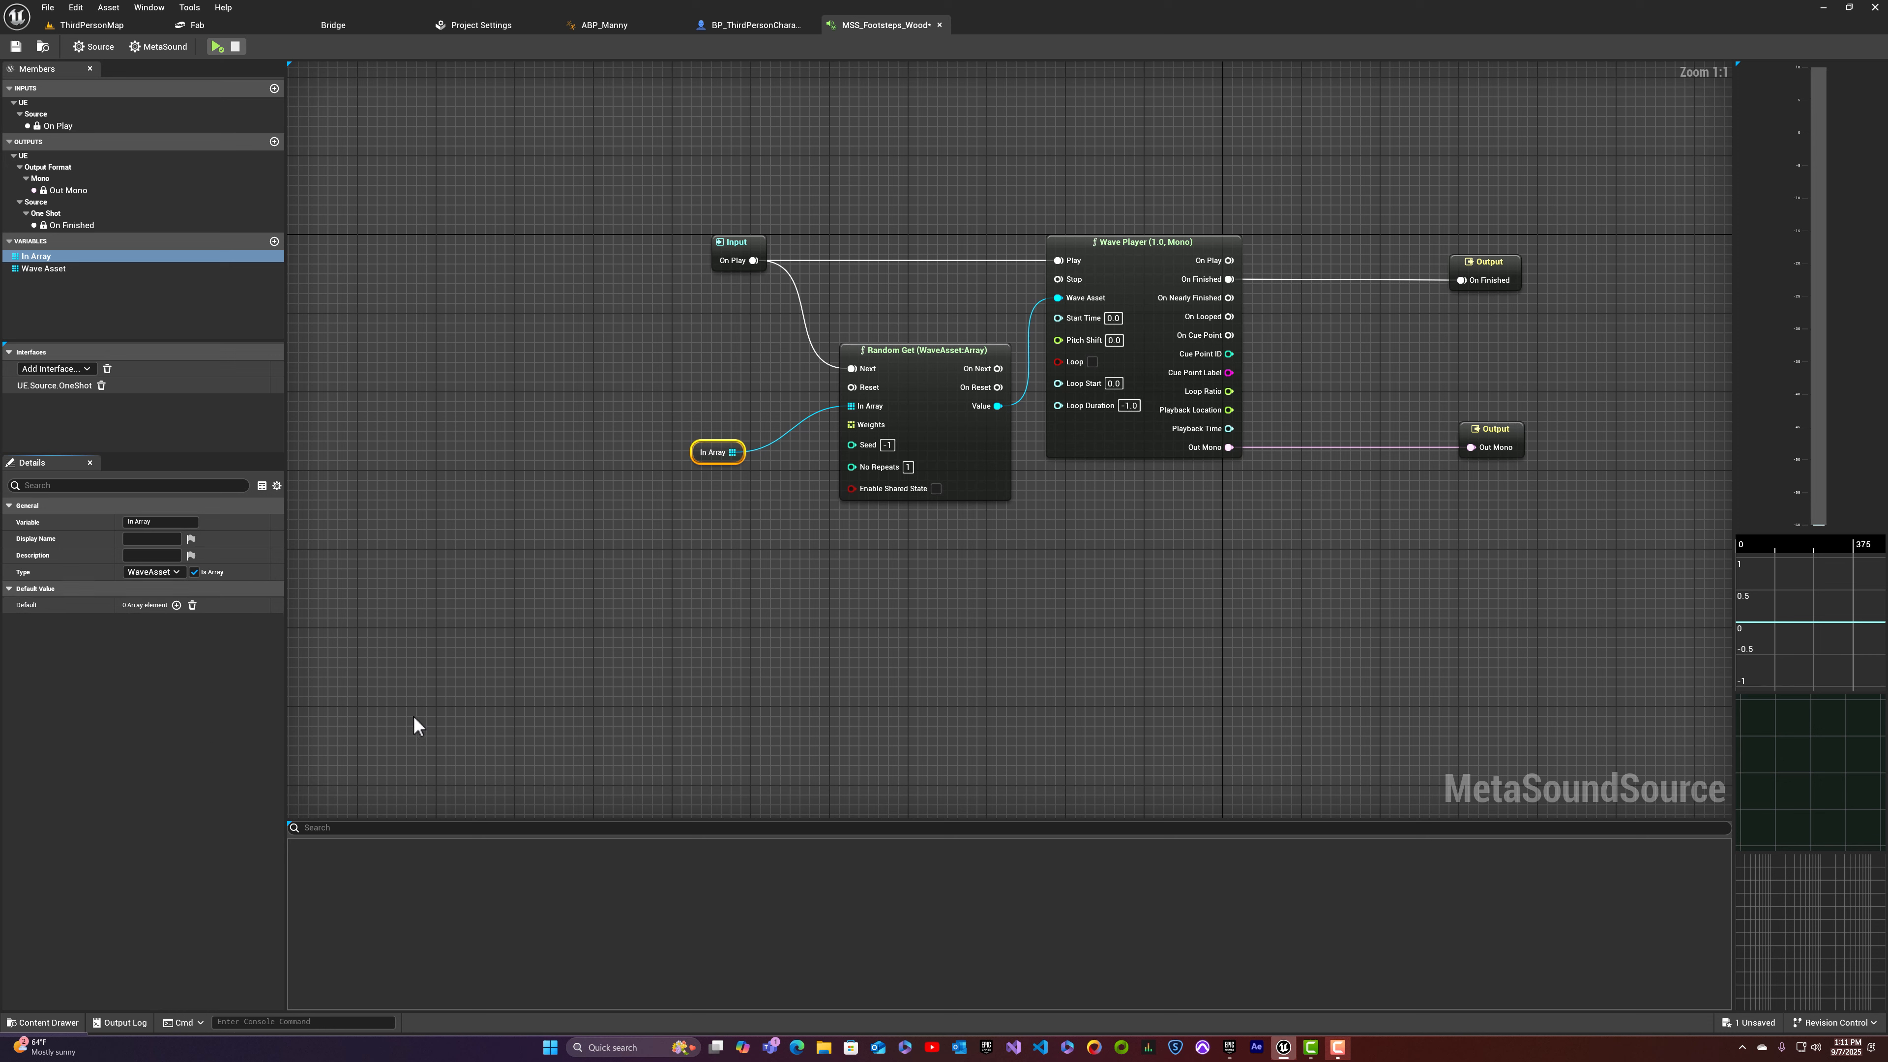
pyautogui.hotkey('ctrl', 'space')
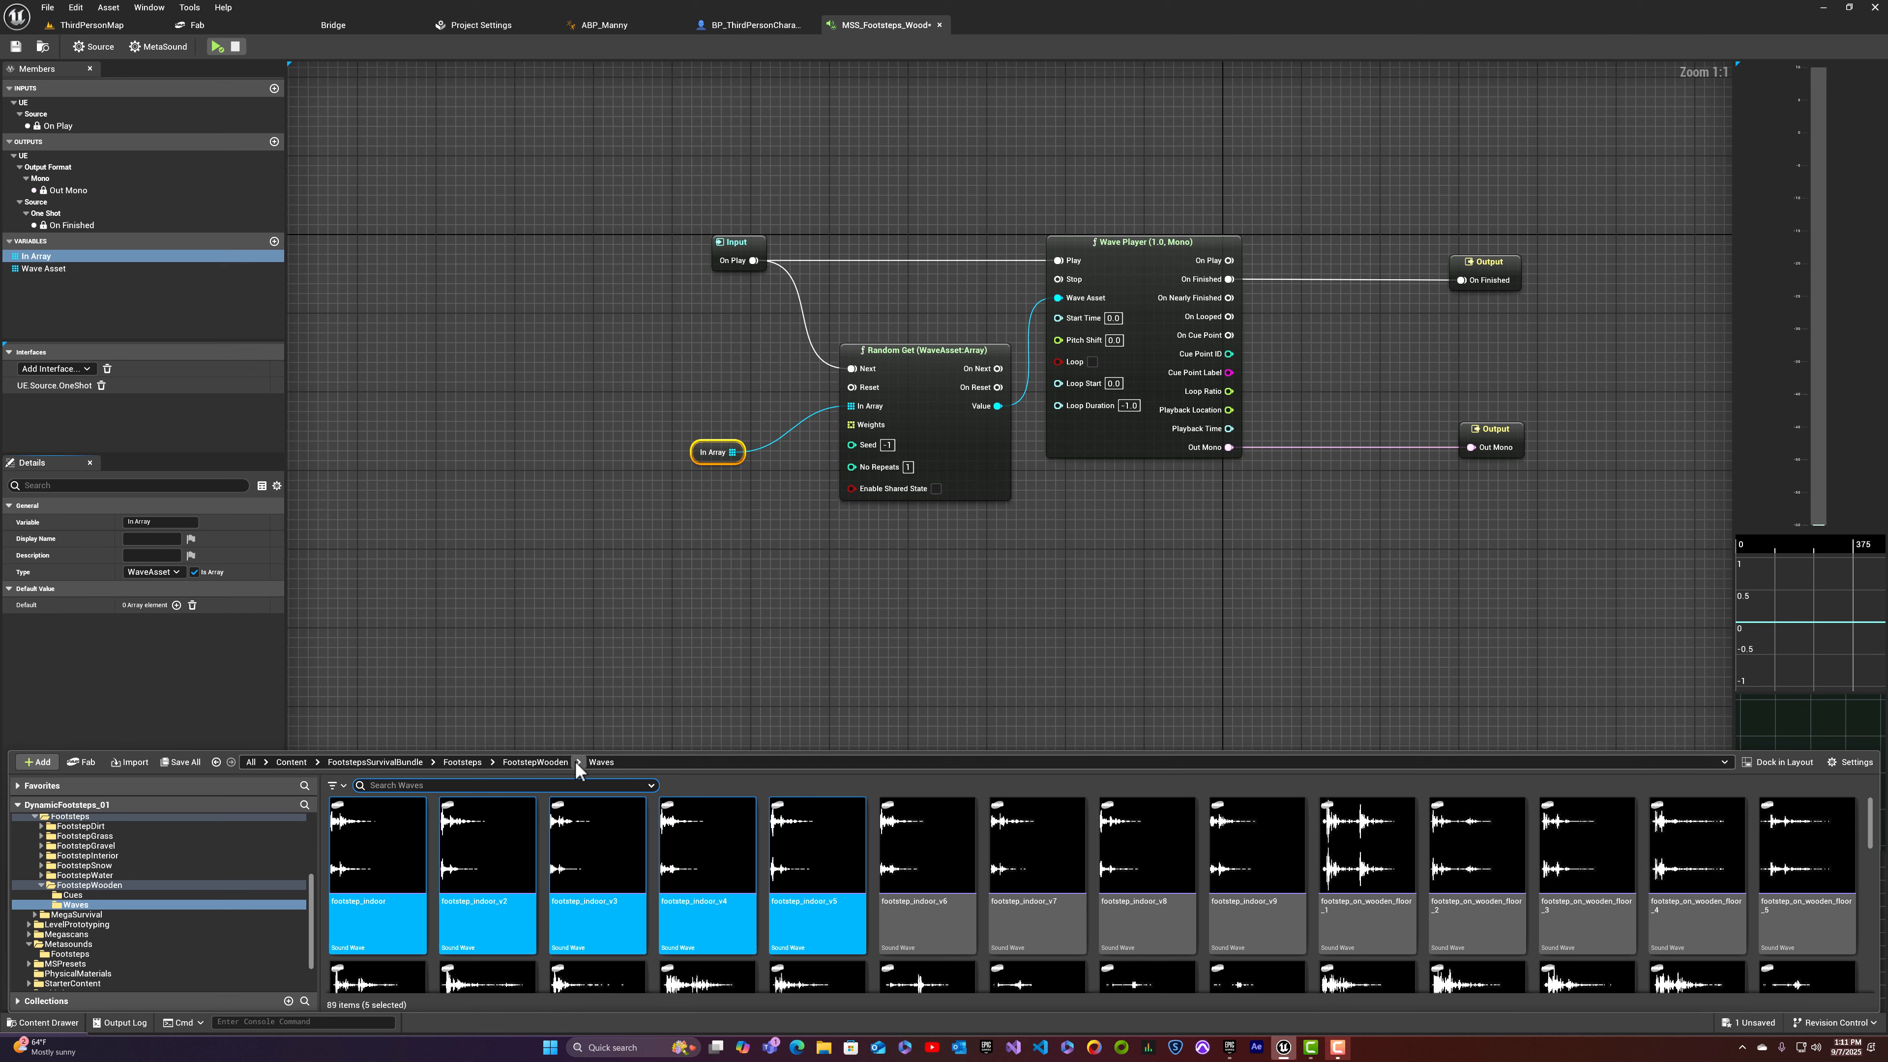
pyautogui.click(378, 844)
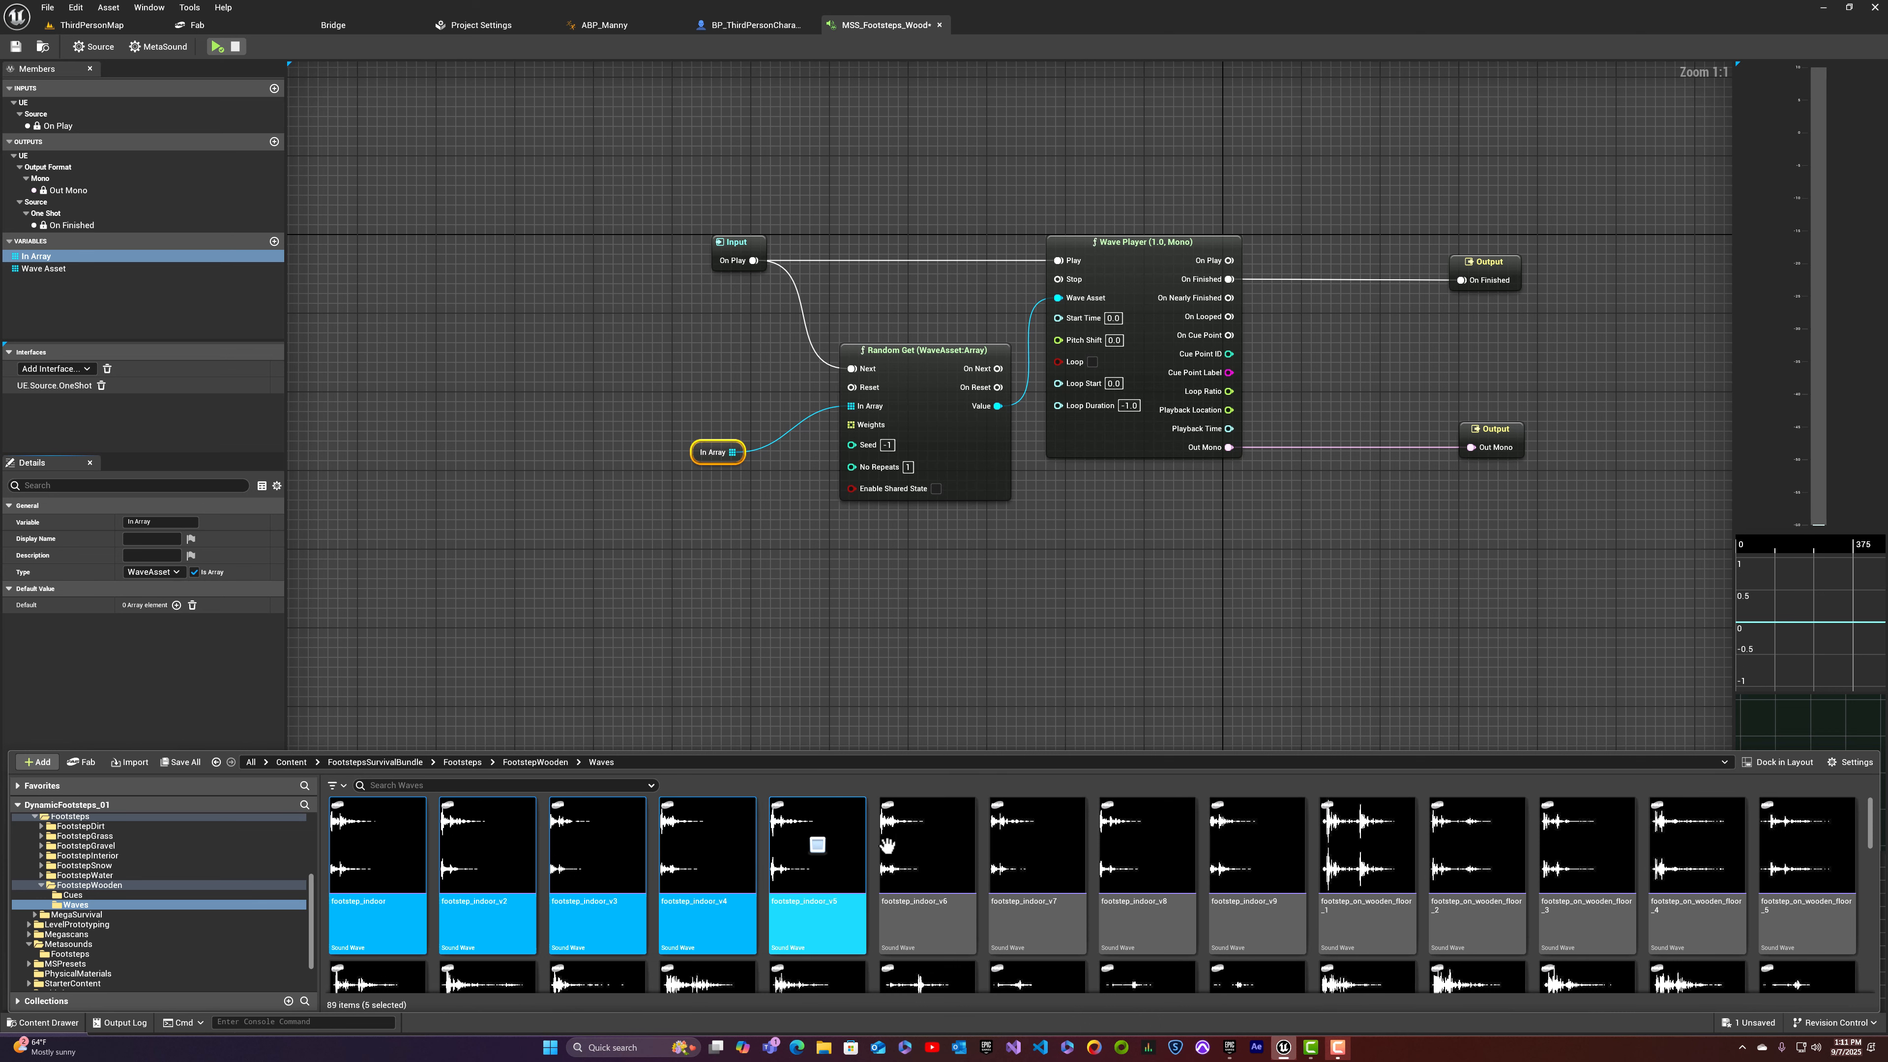
pyautogui.click(920, 846)
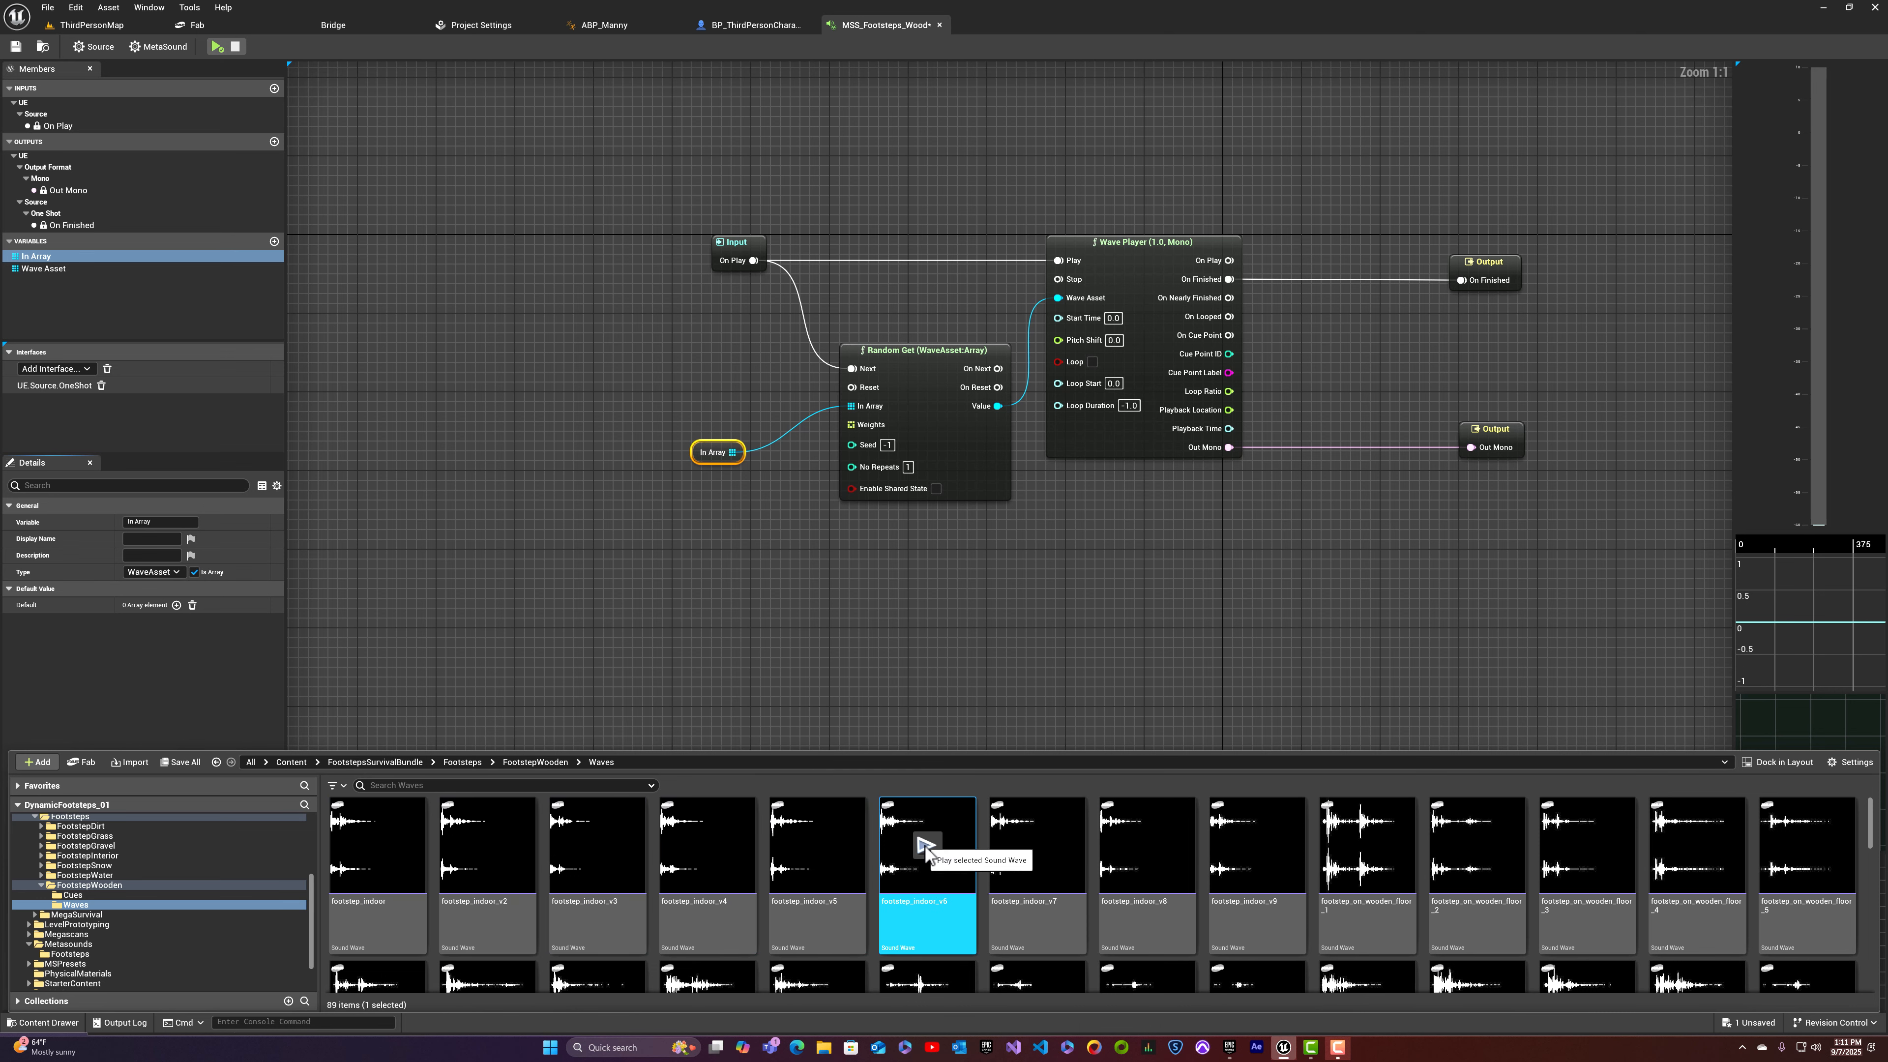
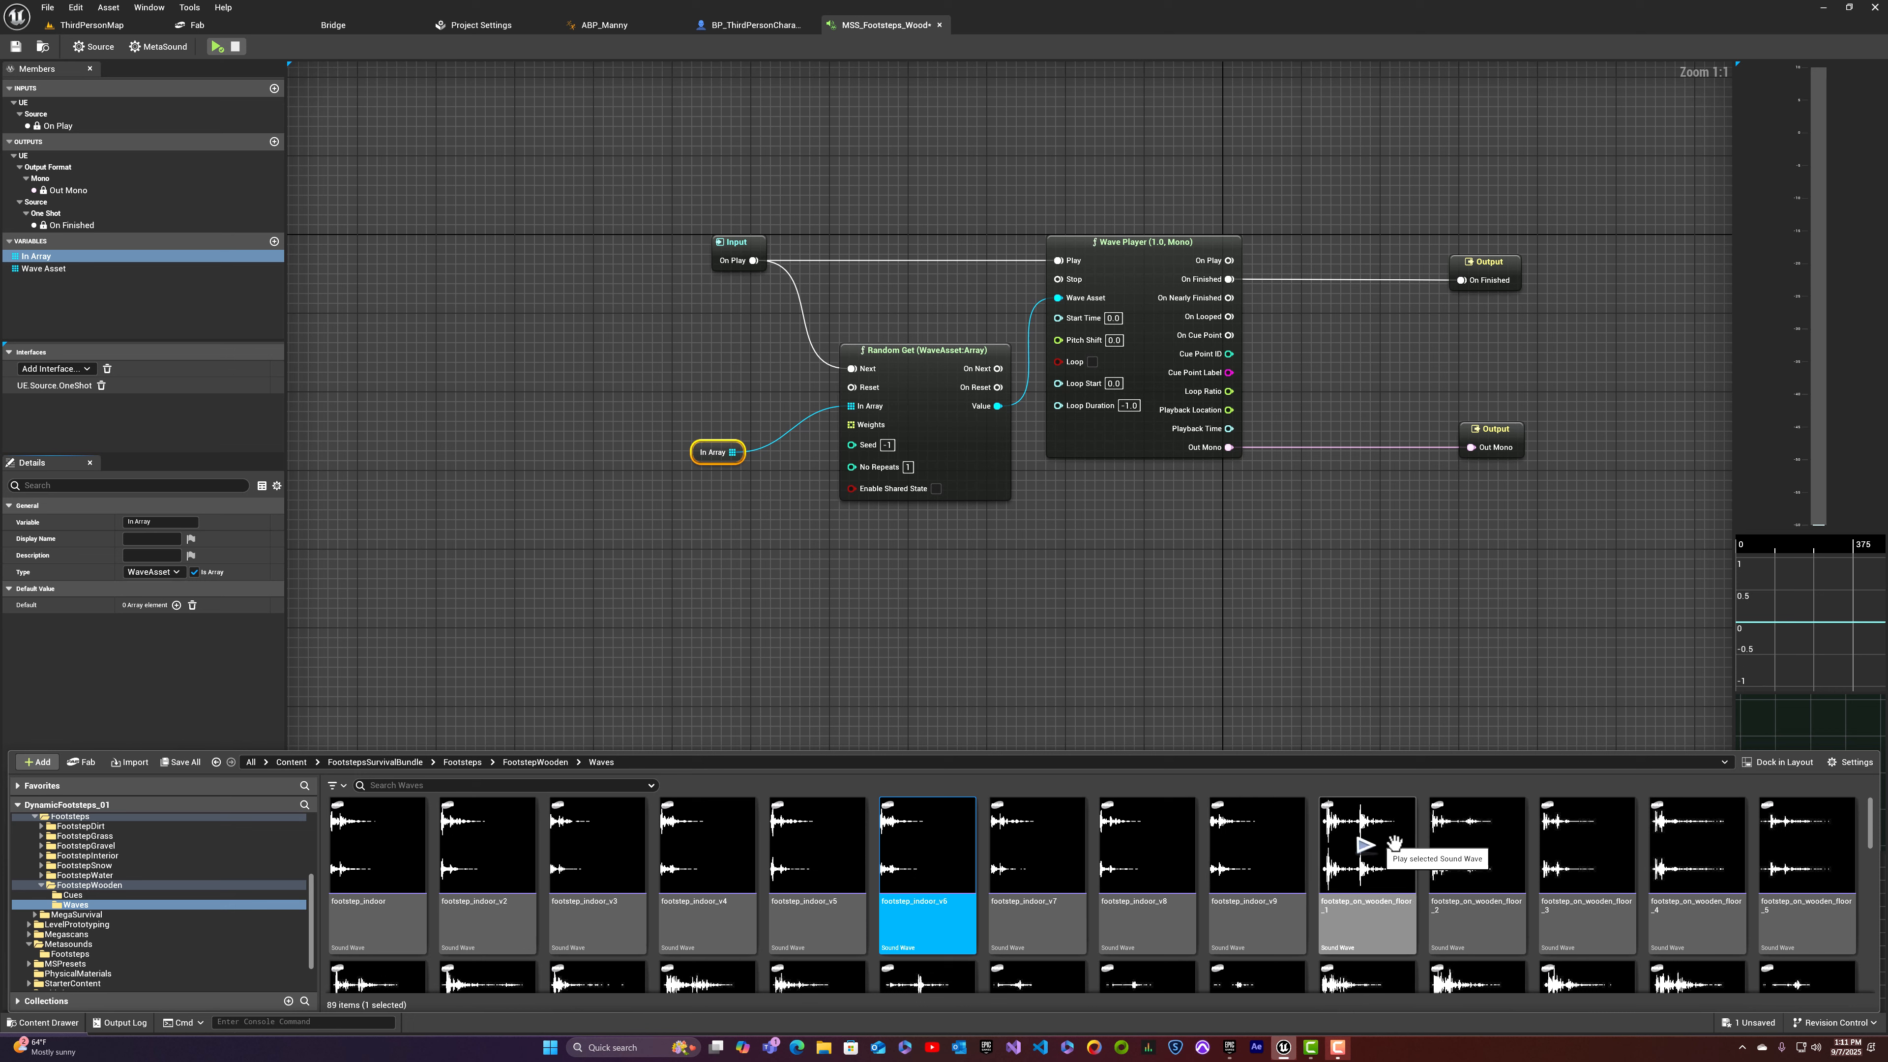
pyautogui.click(1587, 844)
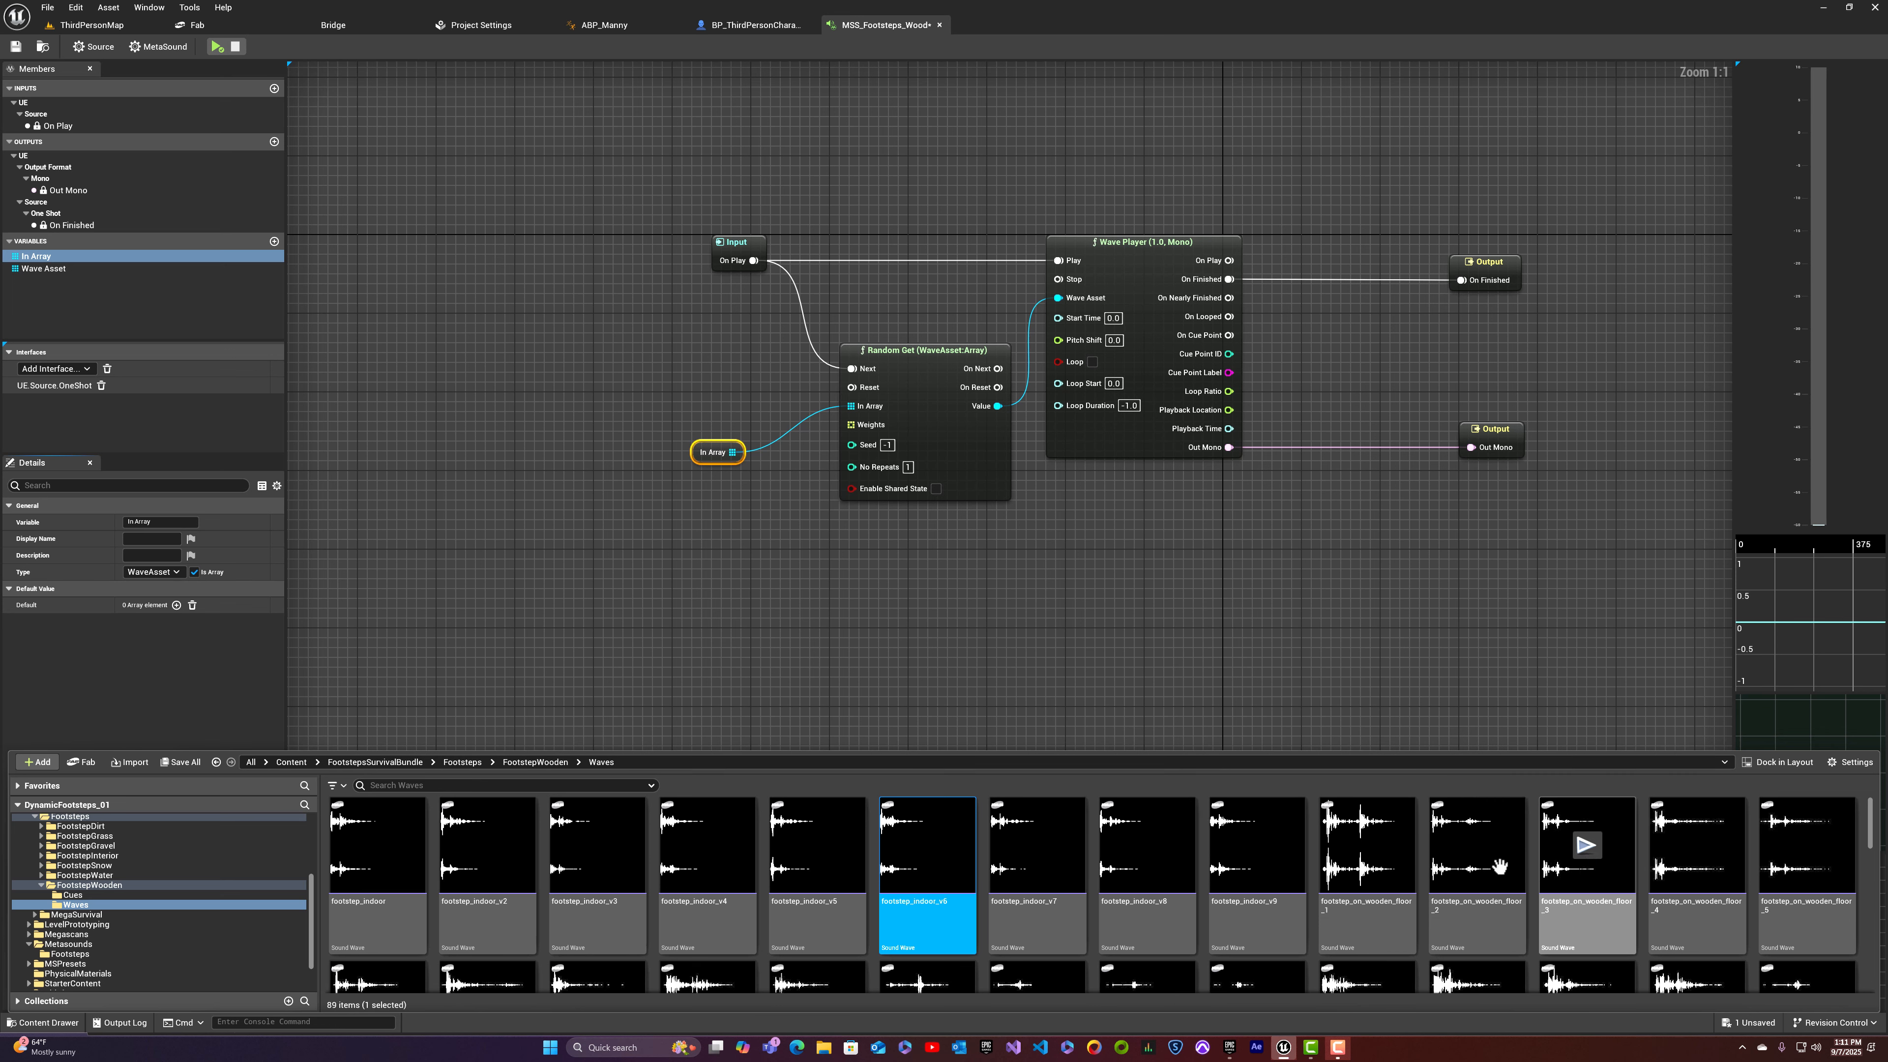
pyautogui.click(376, 845)
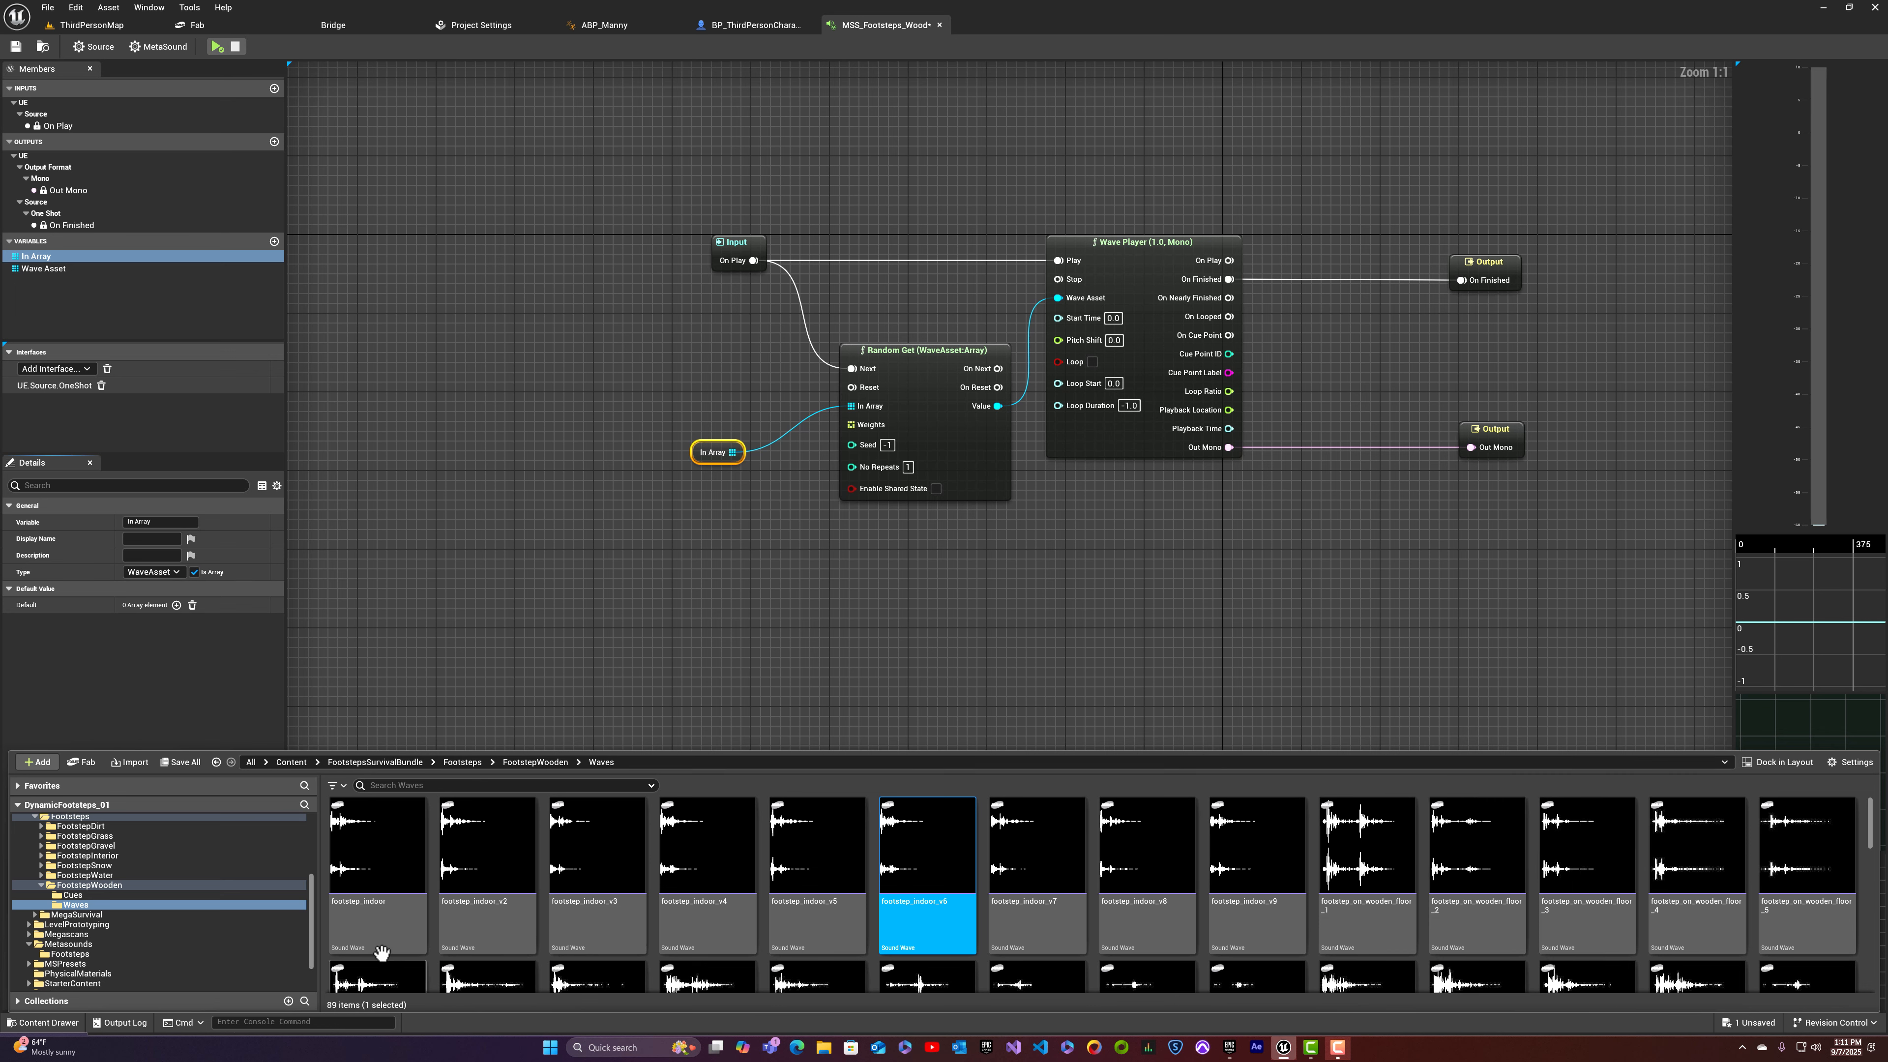
# Step: Add footstep_indoor and its v2, v3, v4 and v6 waves to In Array's default elements, then save the MetaSound
pyautogui.click(377, 847)
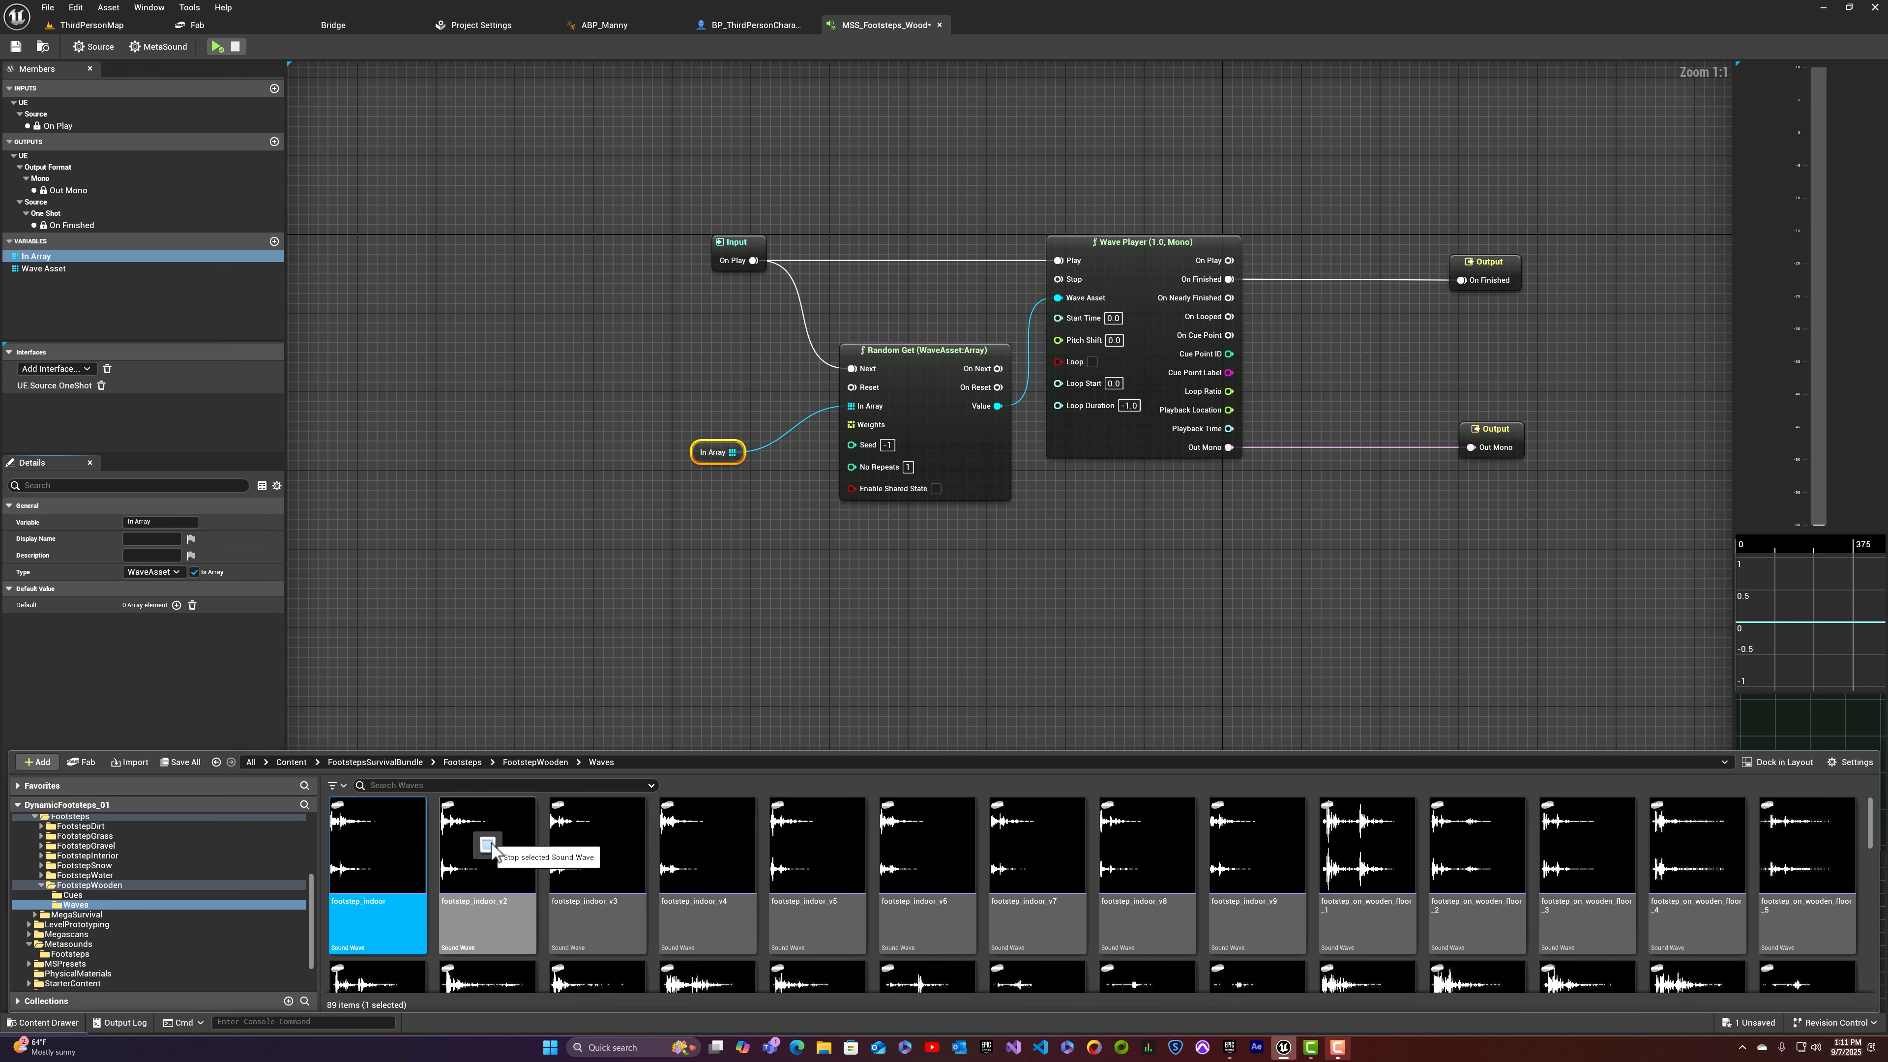
pyautogui.click(489, 855)
pyautogui.keyDown('ctrl'); pyautogui.click(493, 923); pyautogui.keyUp('ctrl')
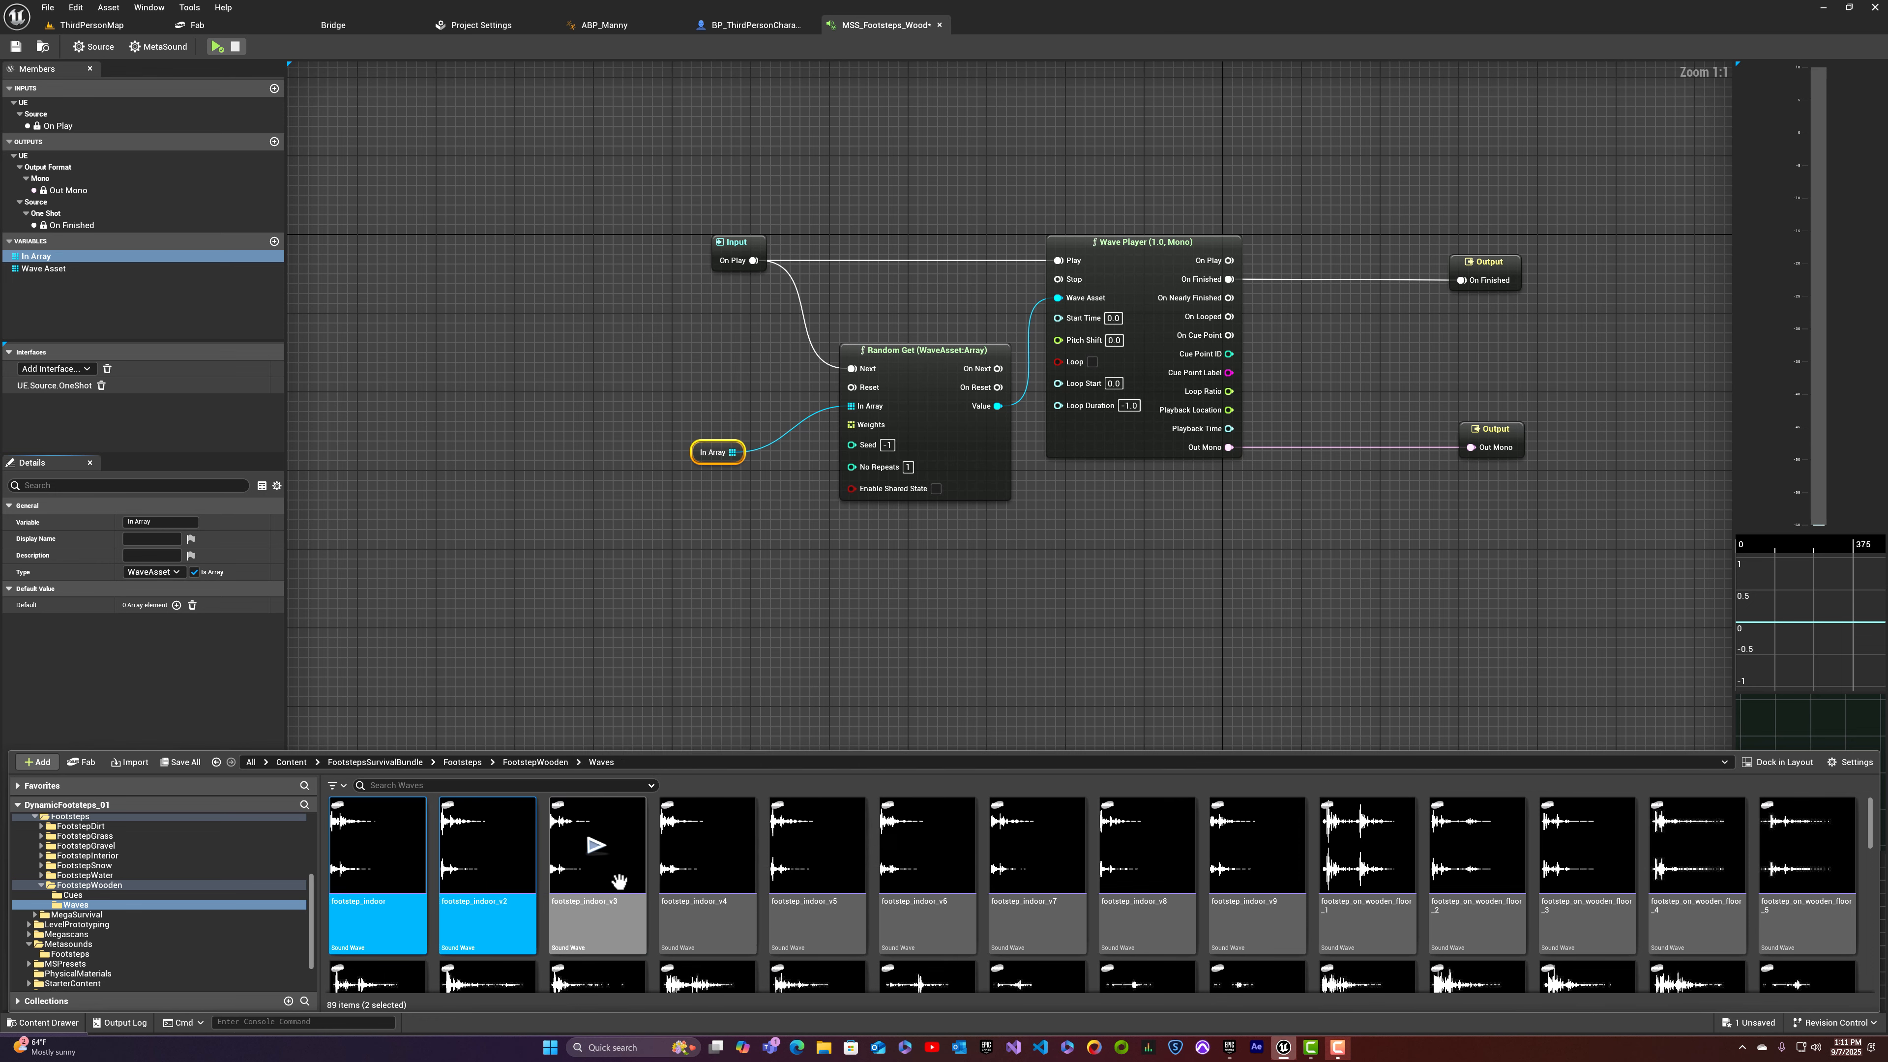
pyautogui.keyDown('ctrl'); pyautogui.click(613, 918); pyautogui.keyUp('ctrl')
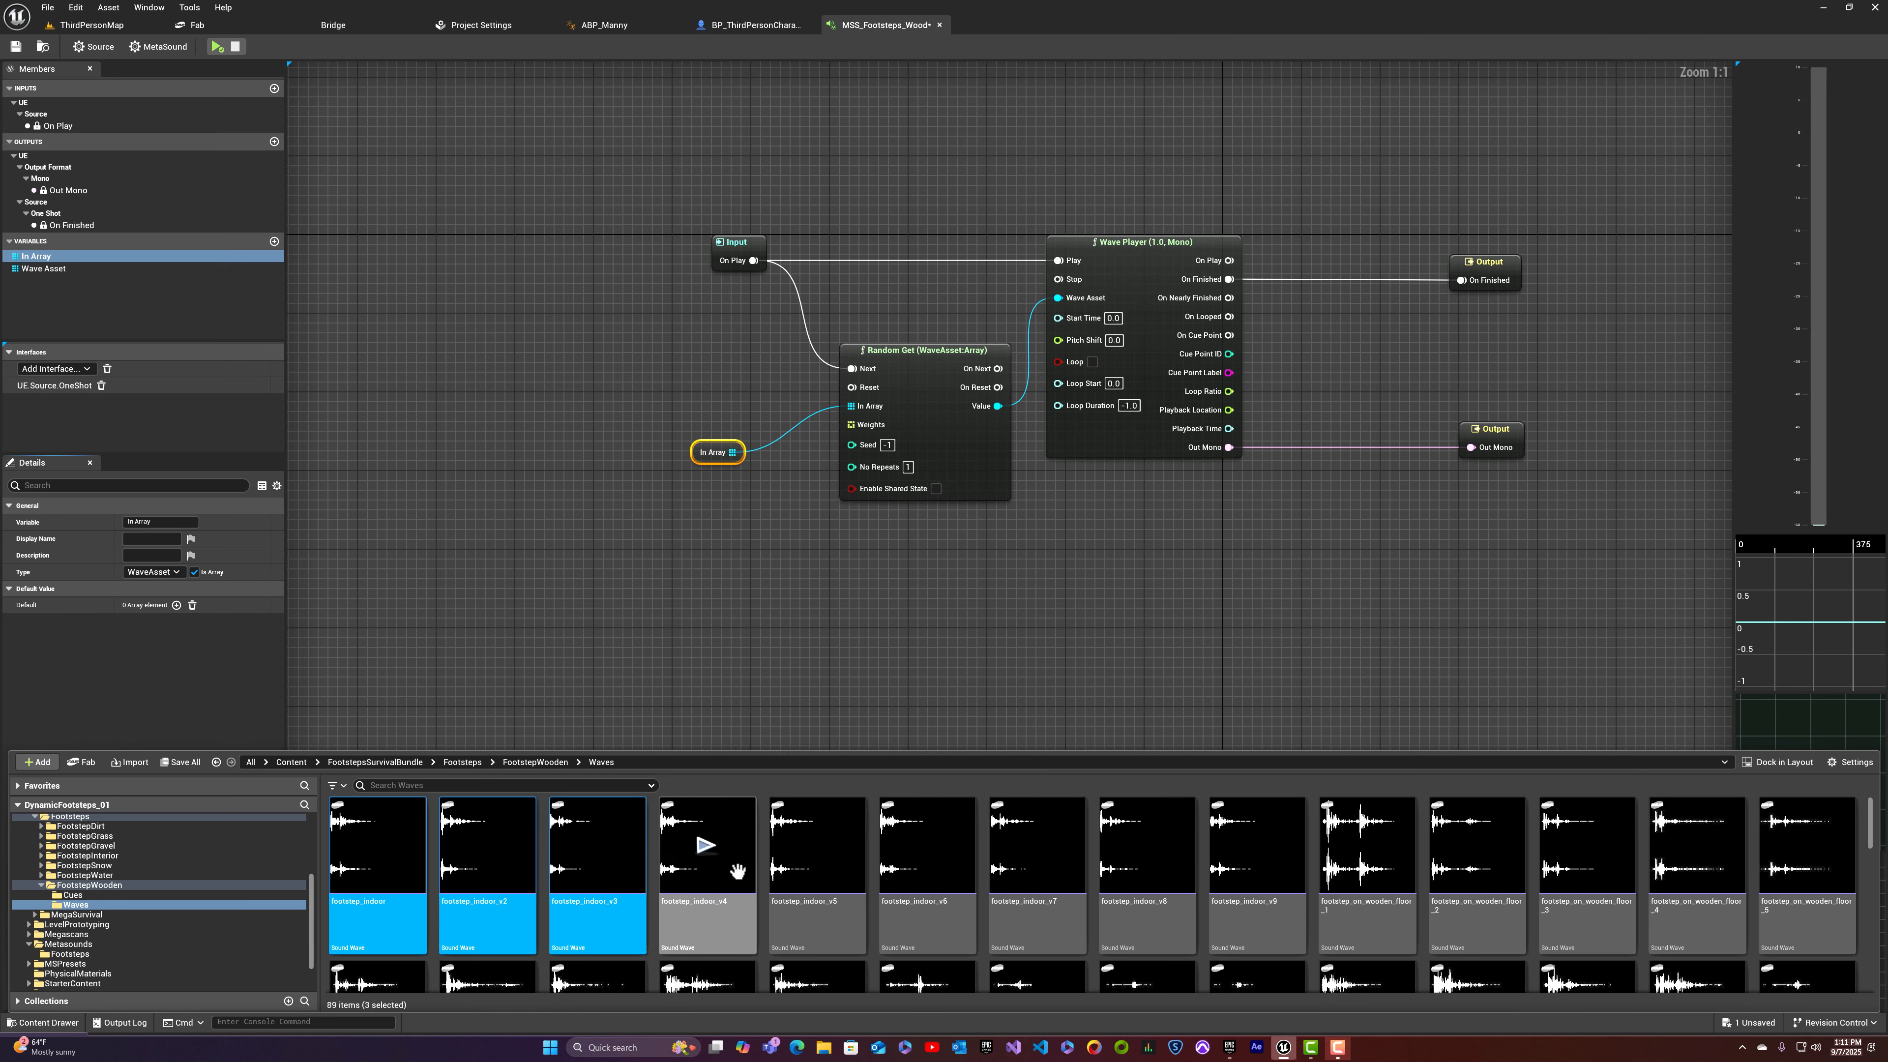
pyautogui.keyDown('ctrl'); pyautogui.click(710, 921); pyautogui.keyUp('ctrl')
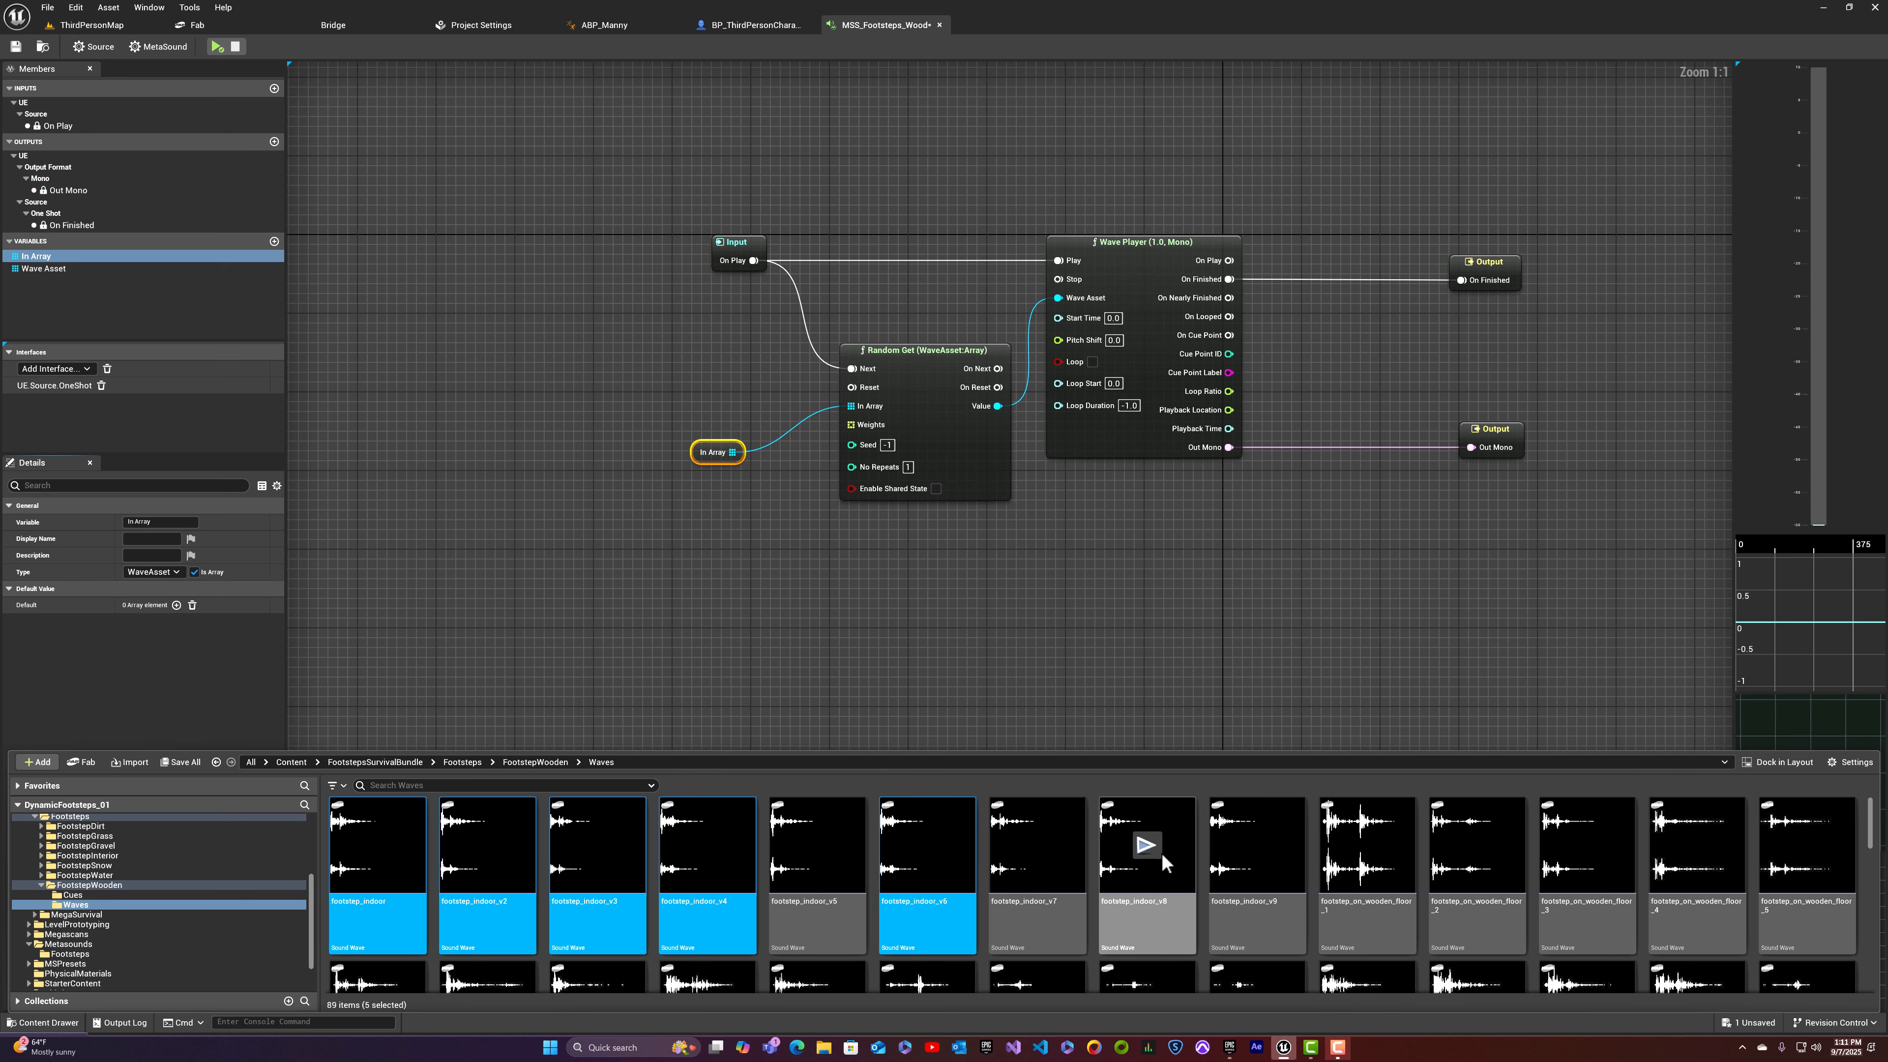
pyautogui.click(1149, 847)
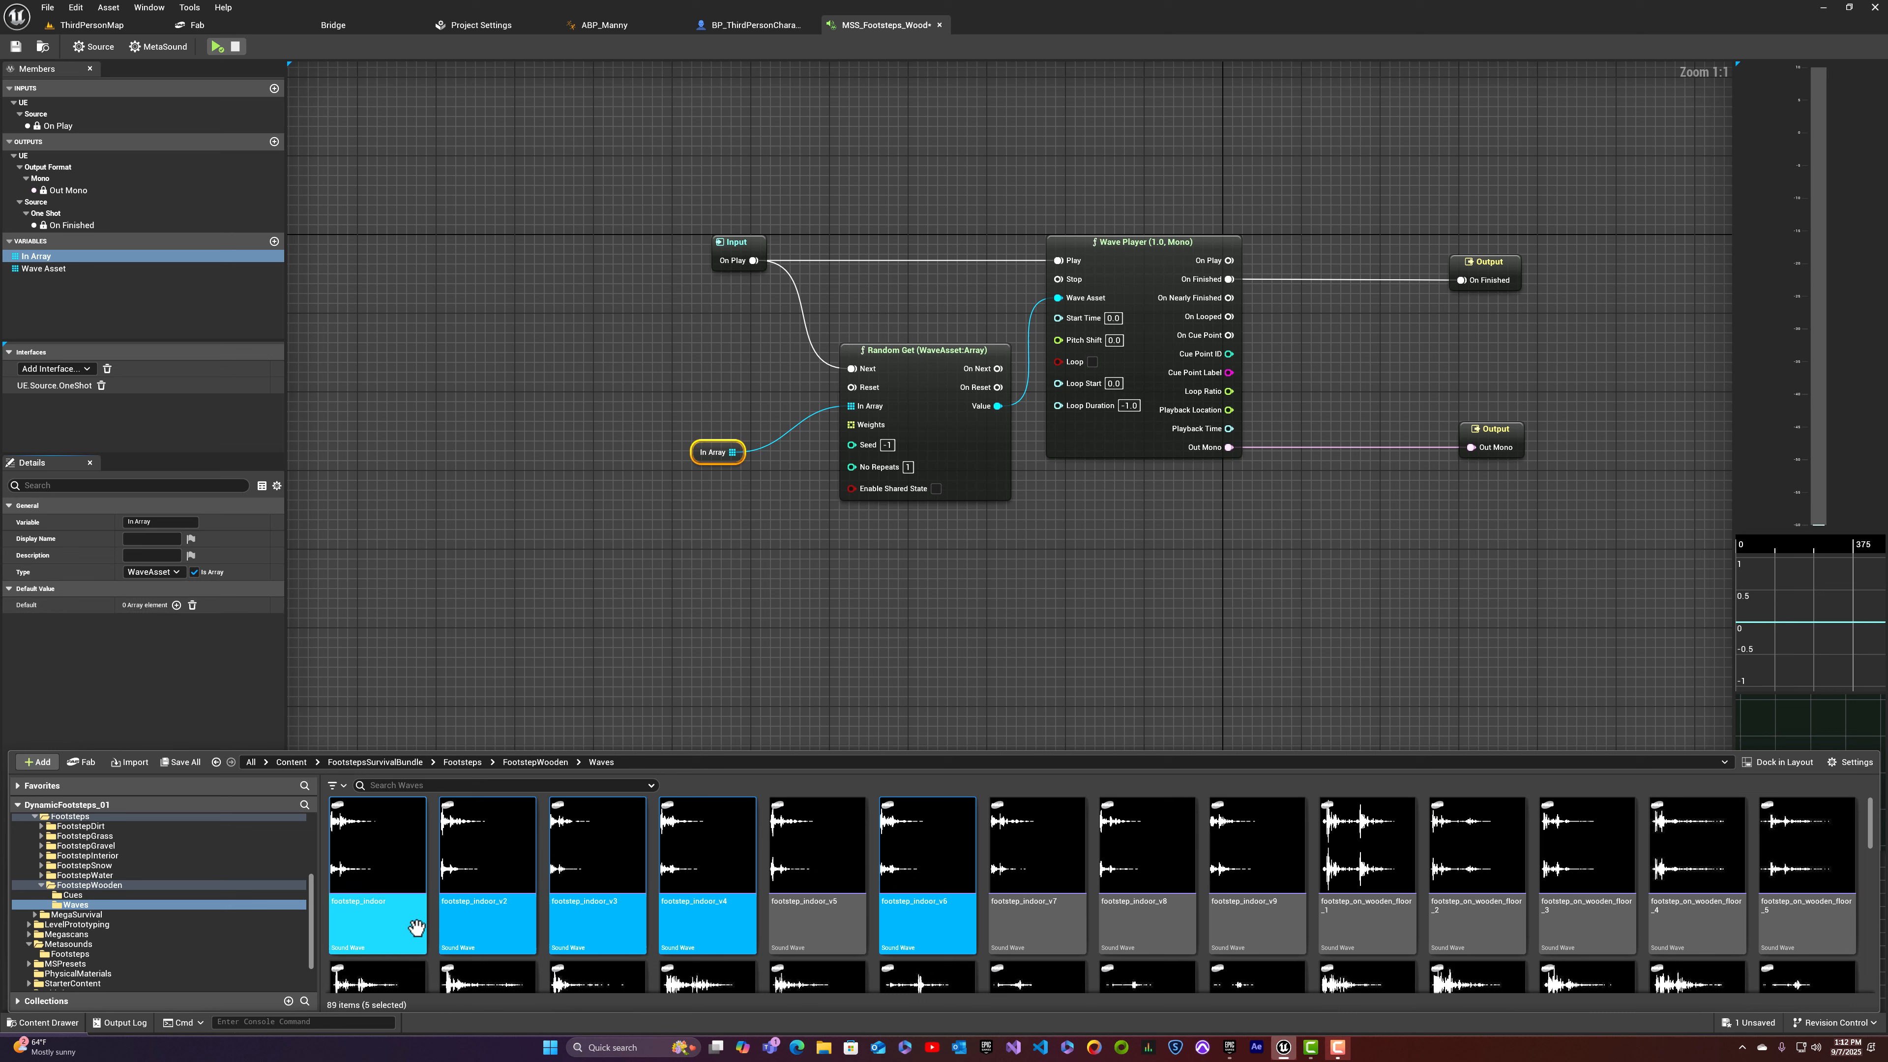
pyautogui.moveTo(376, 923); pyautogui.dragTo(164, 604)
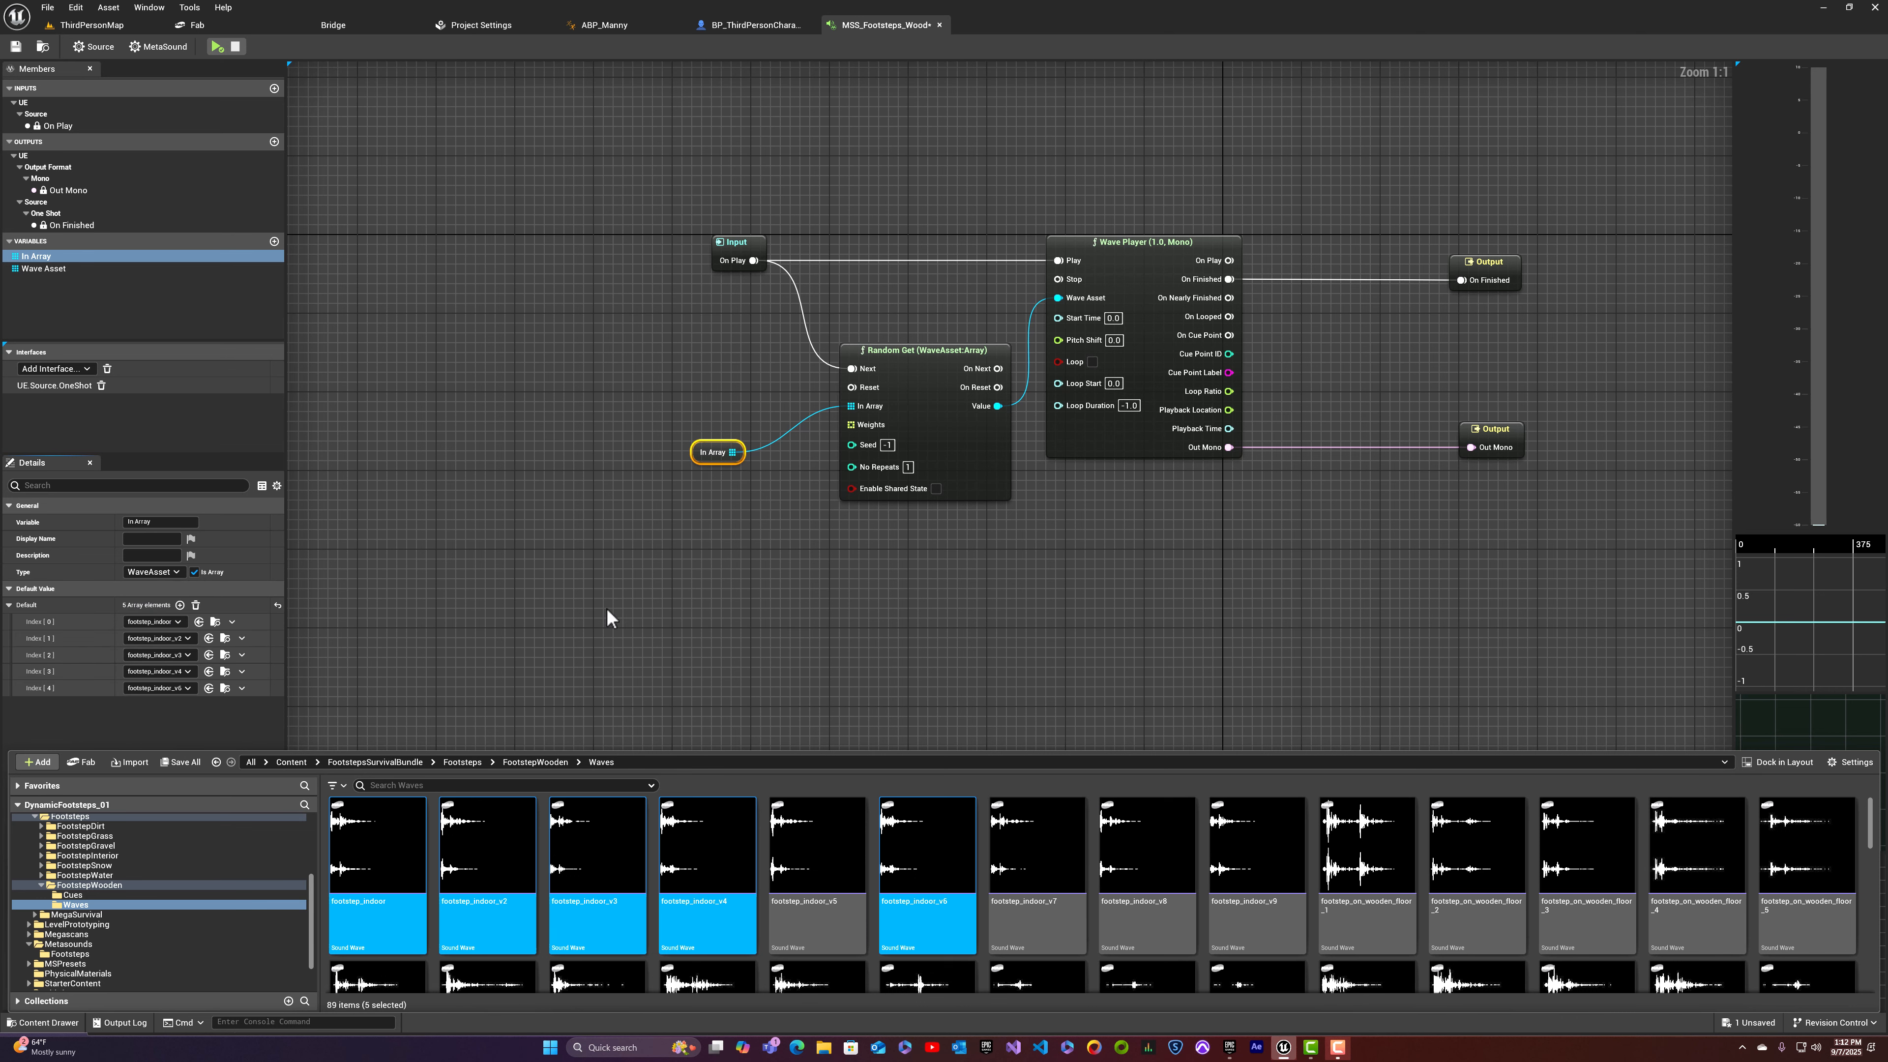
pyautogui.click(15, 47)
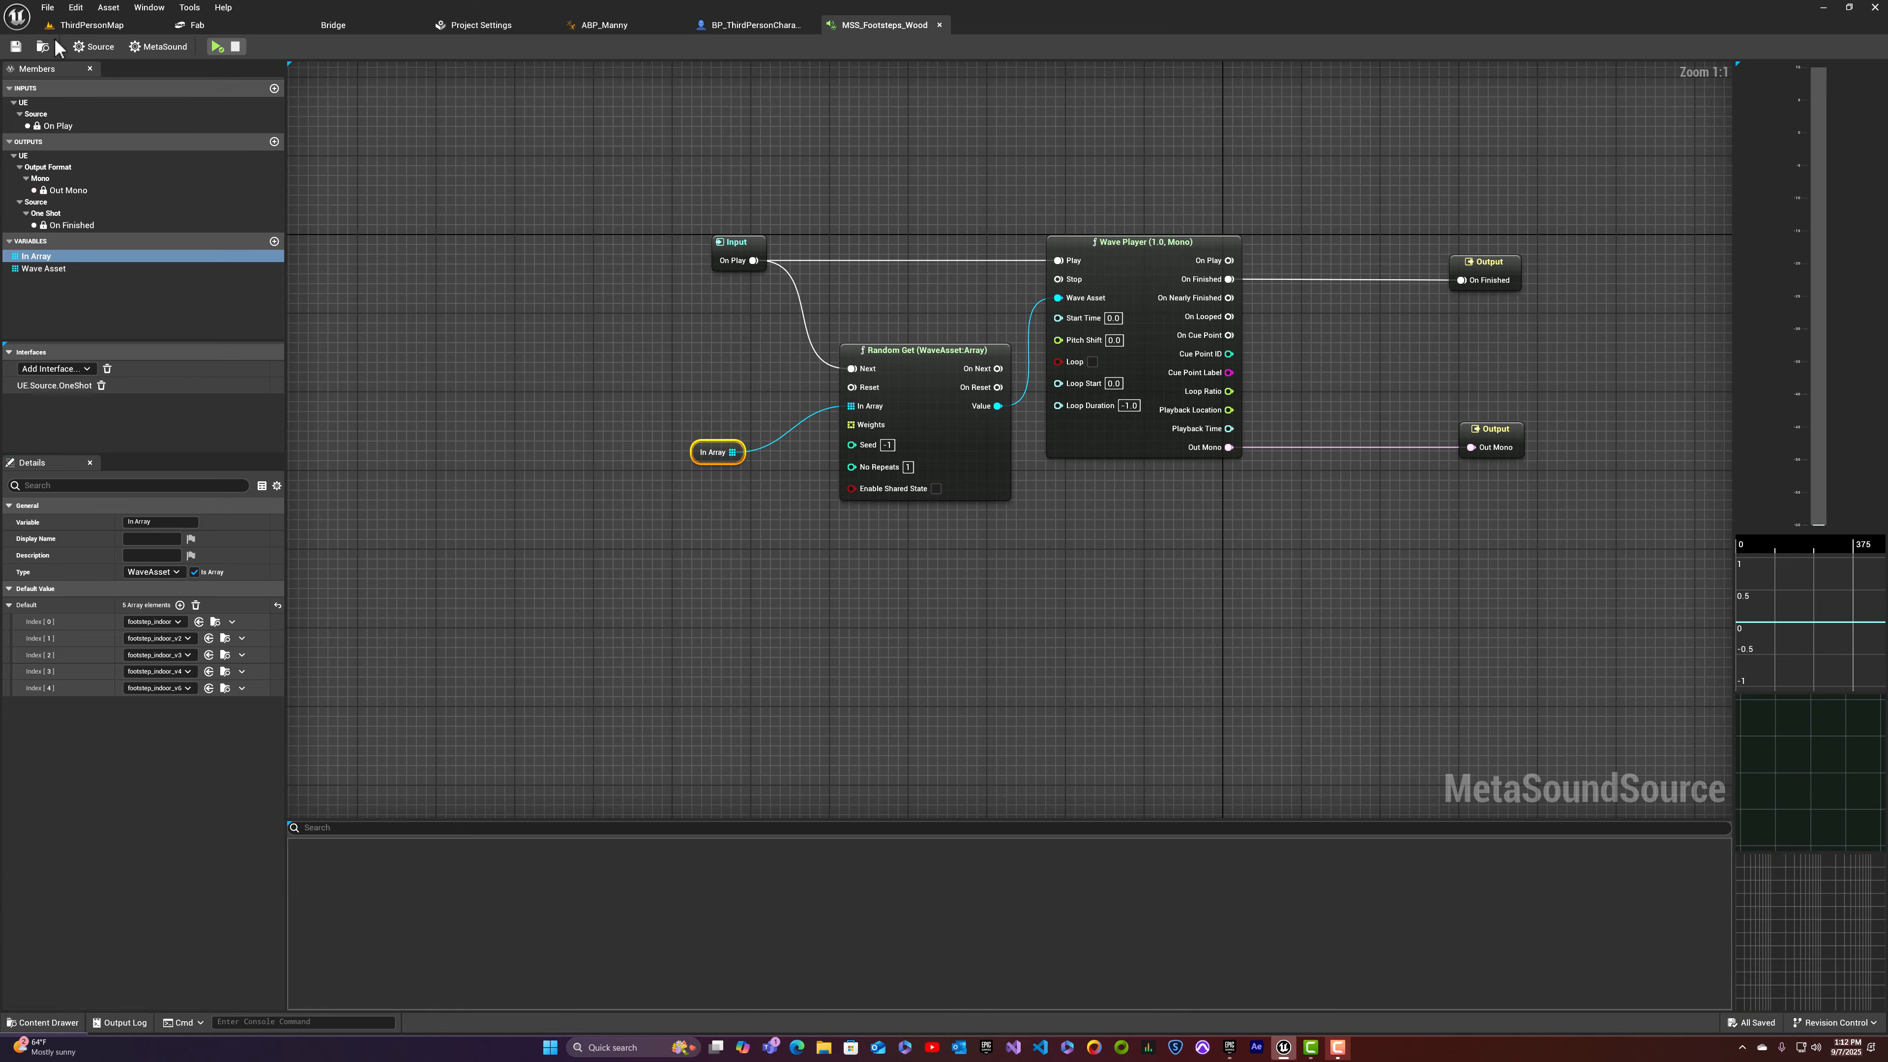
# Step: Play the level from ThirdPersonMap, run the character around to test the randomized footsteps, and stop playing
pyautogui.click(92, 25)
pyautogui.click(331, 46)
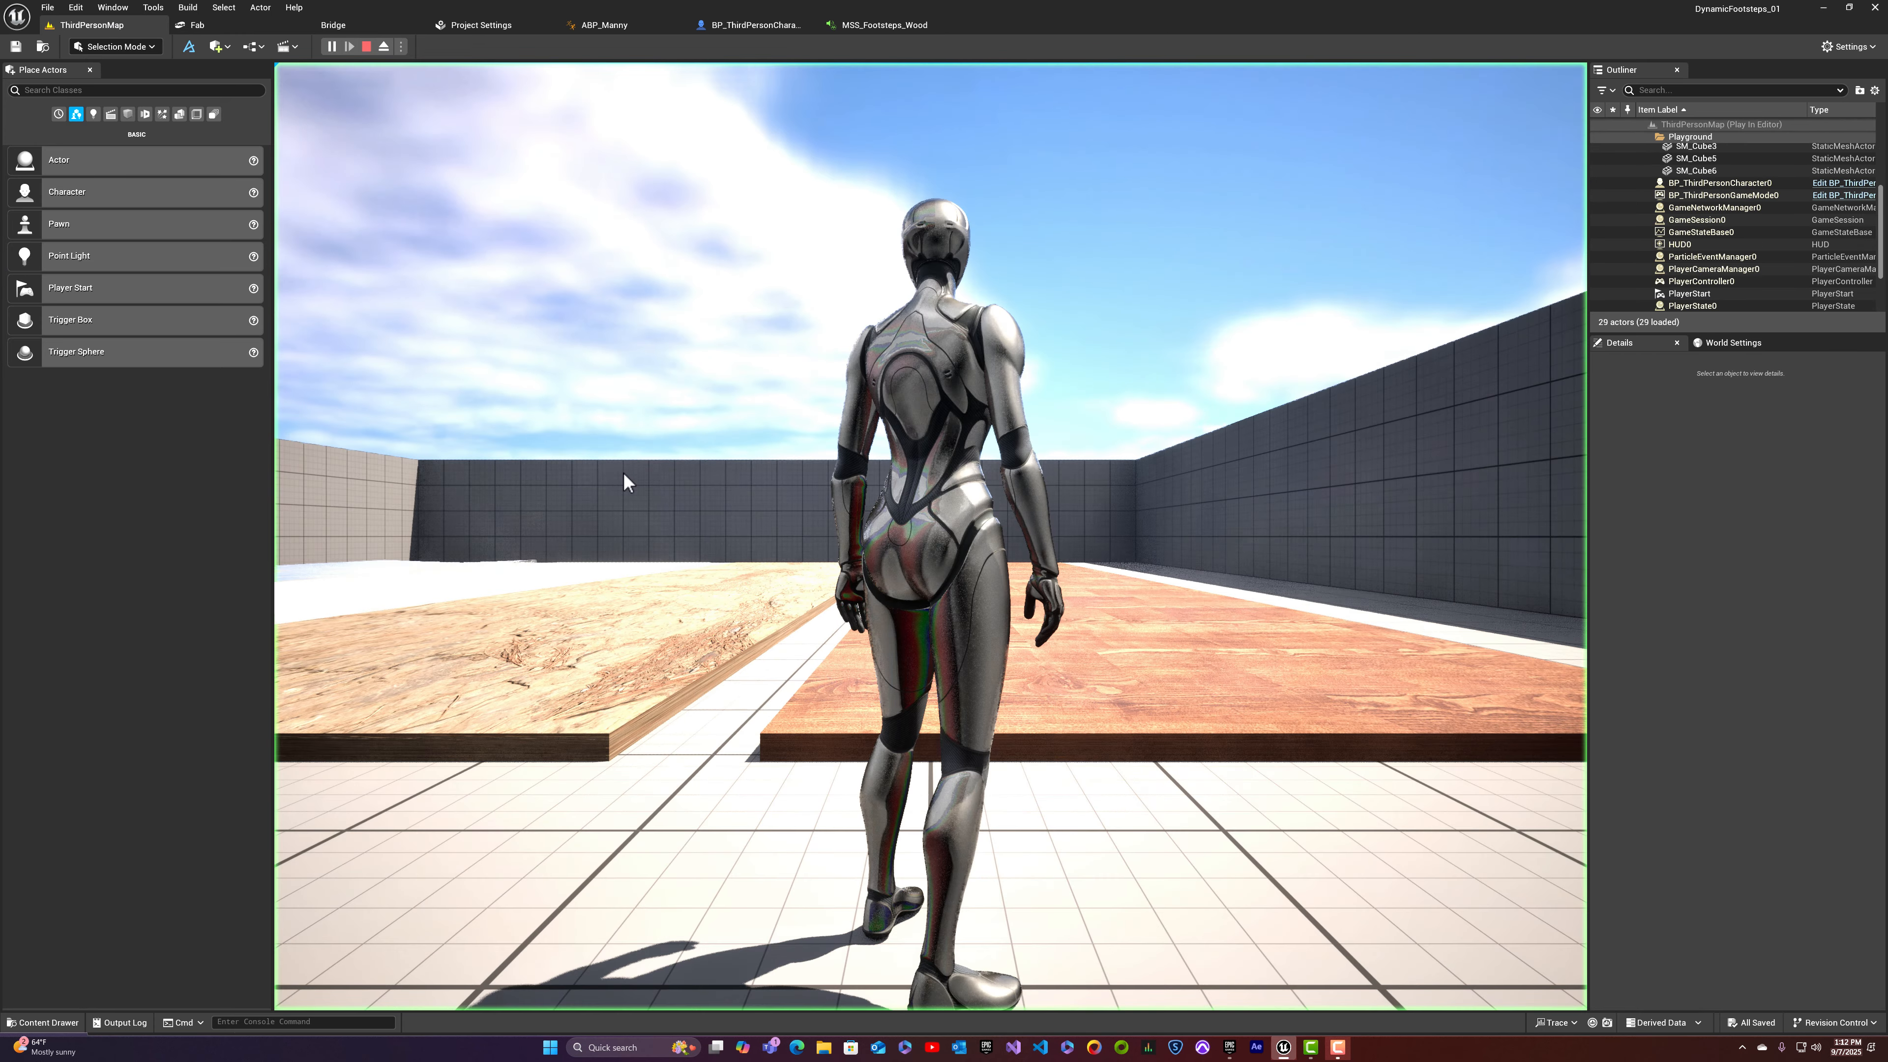
pyautogui.press('w')
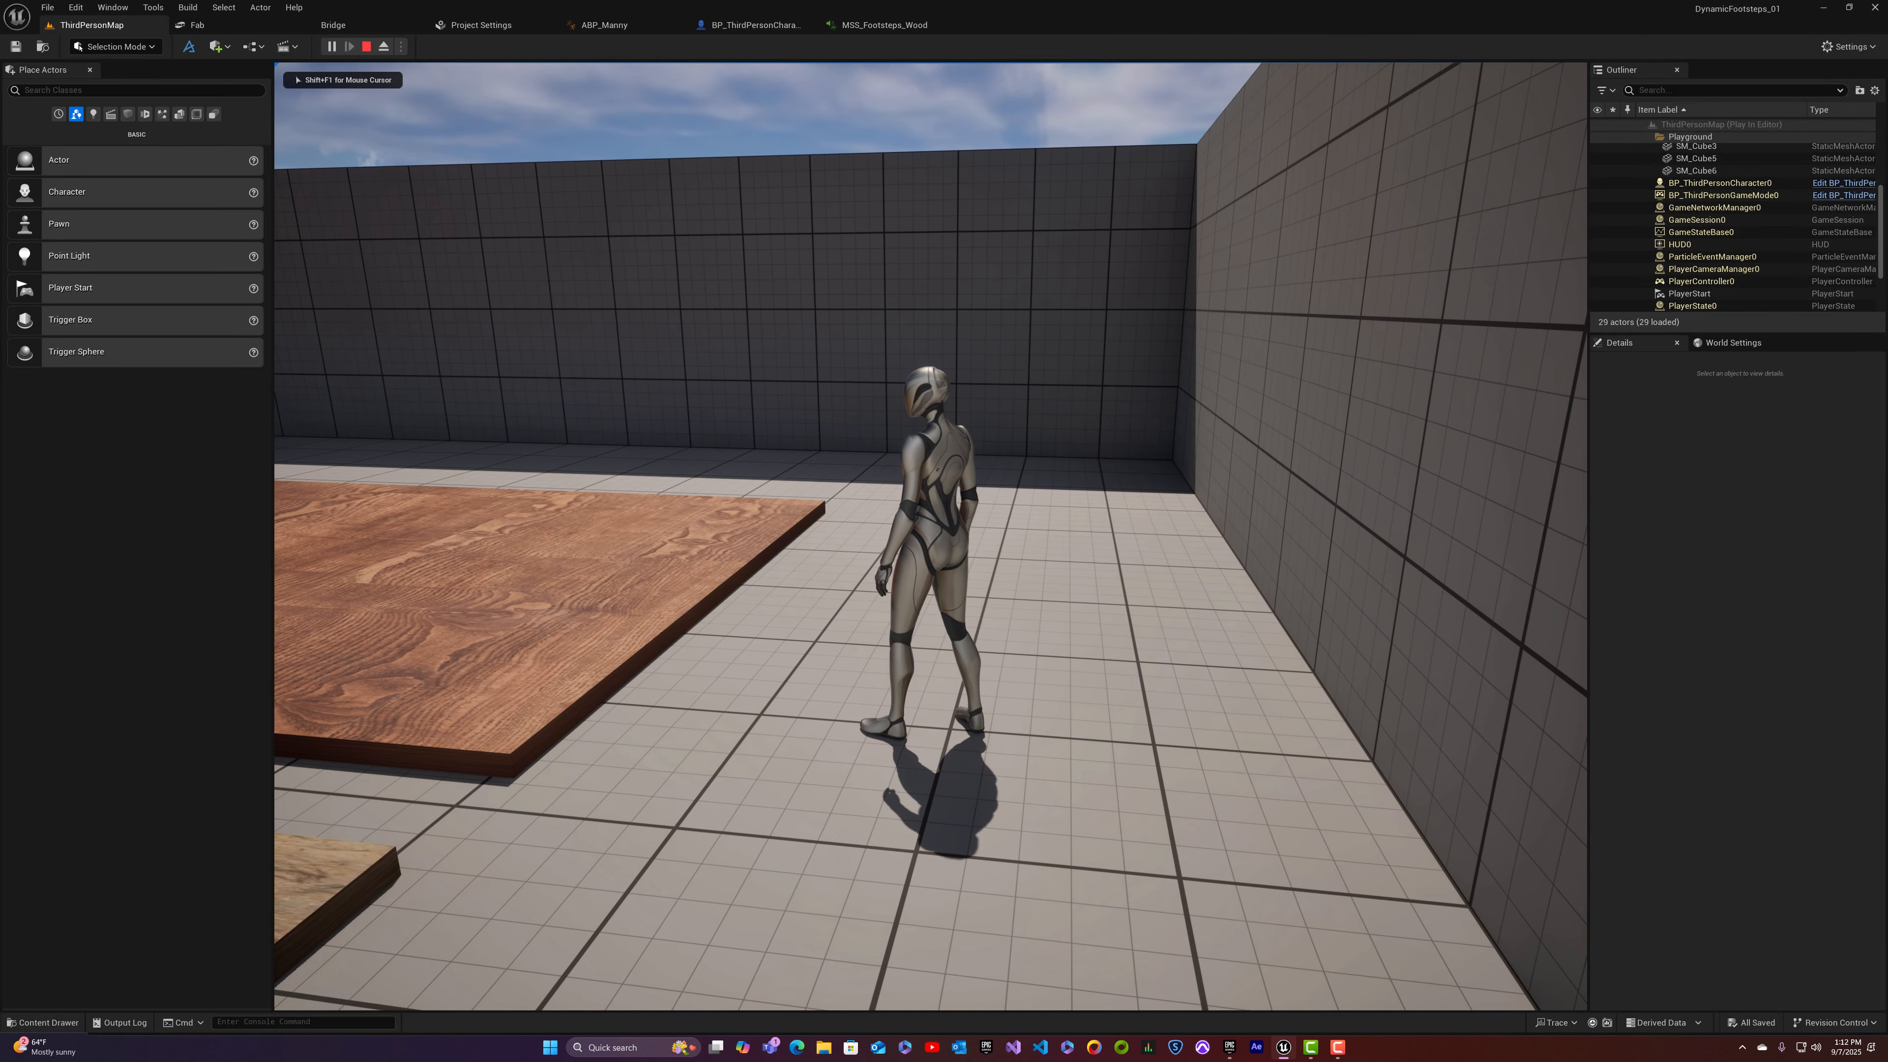
pyautogui.press('w')
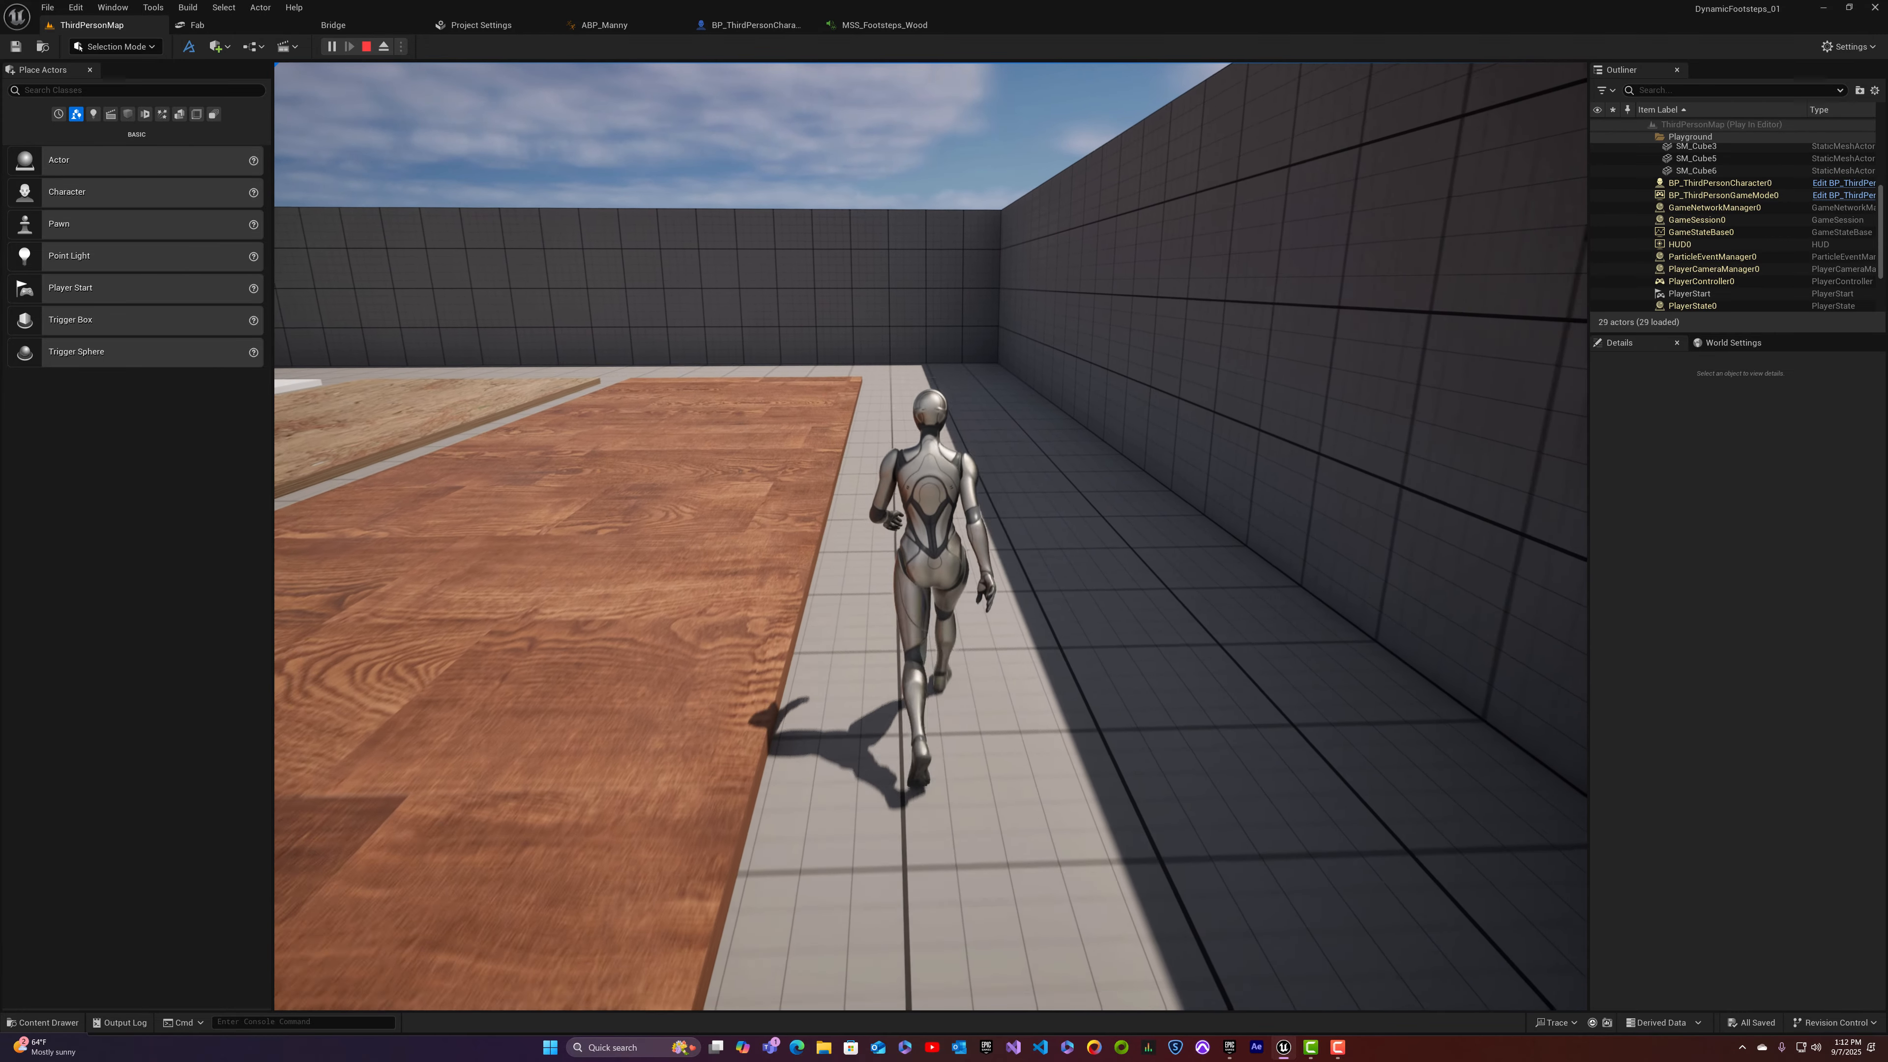
pyautogui.press('Escape')
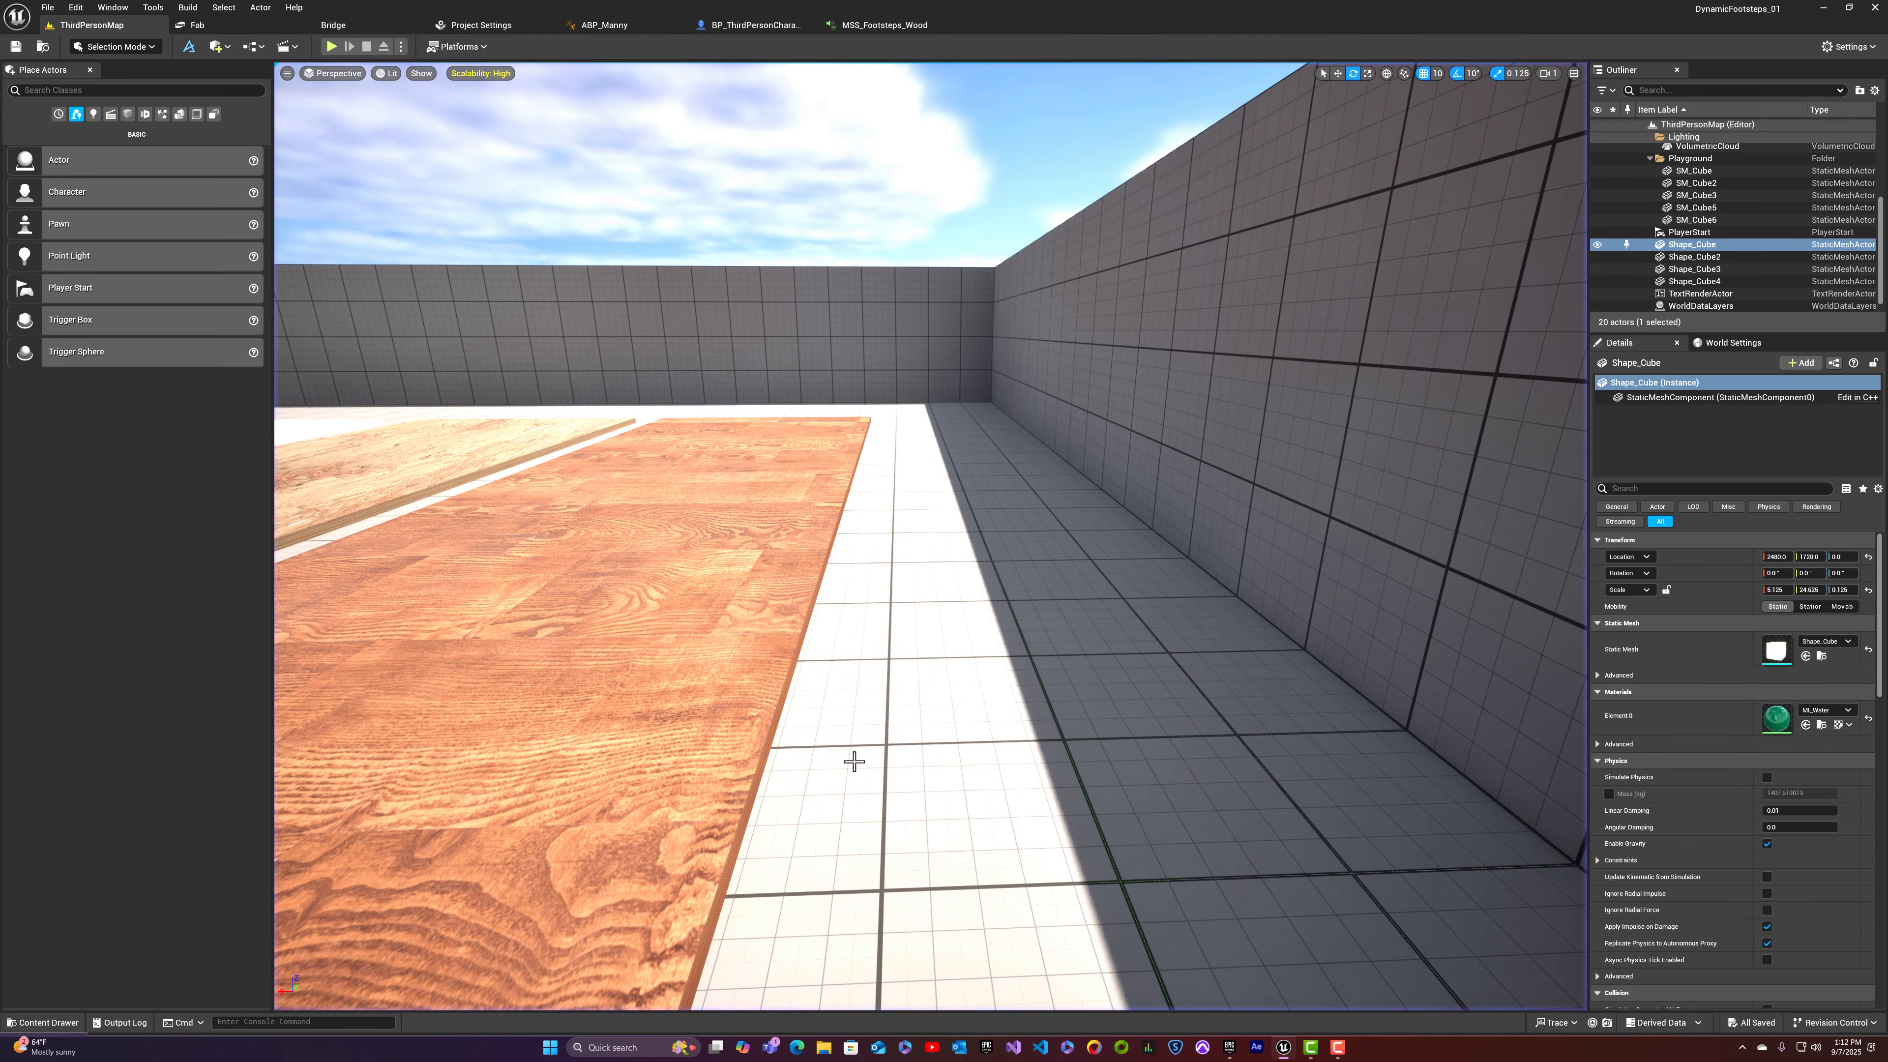
# Step: In the MSS_Footsteps_Wood graph, widen the gap between Wave Player and the On Play, In Array and Random Get nodes
pyautogui.click(883, 24)
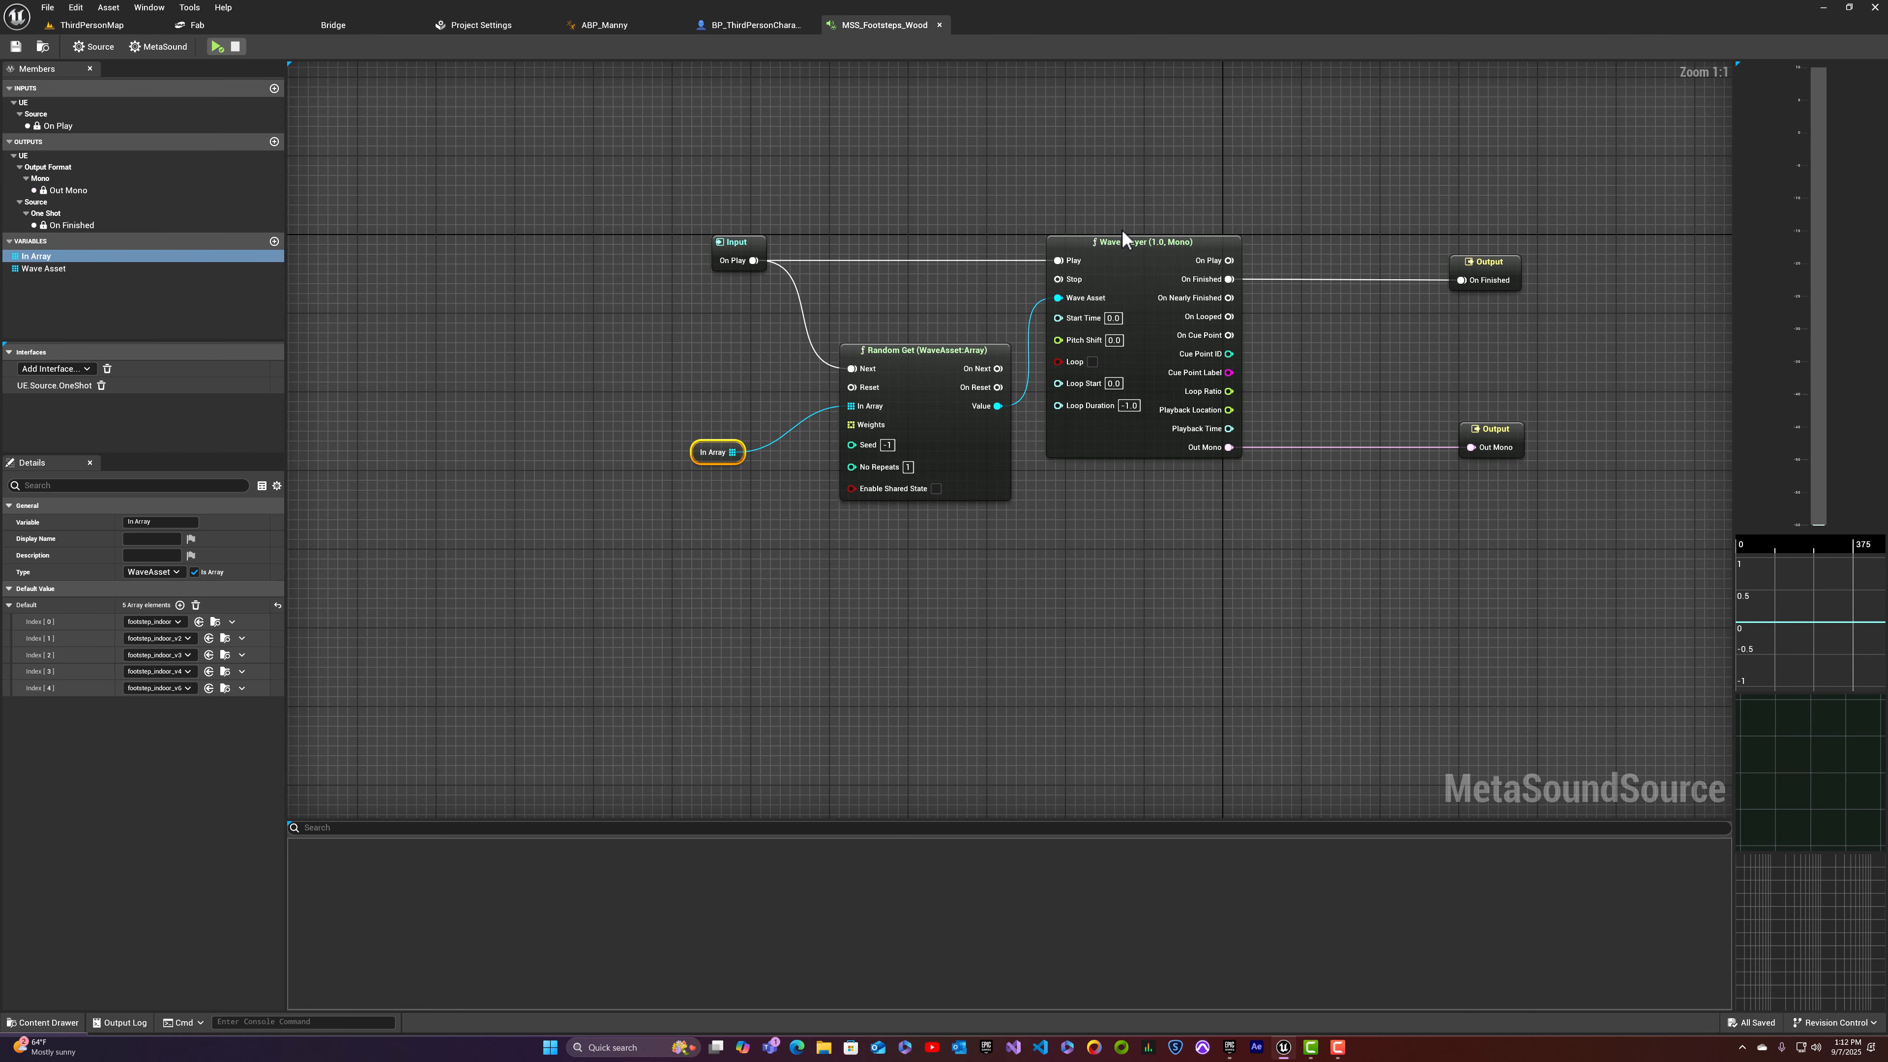
pyautogui.moveTo(1128, 238); pyautogui.dragTo(1165, 239)
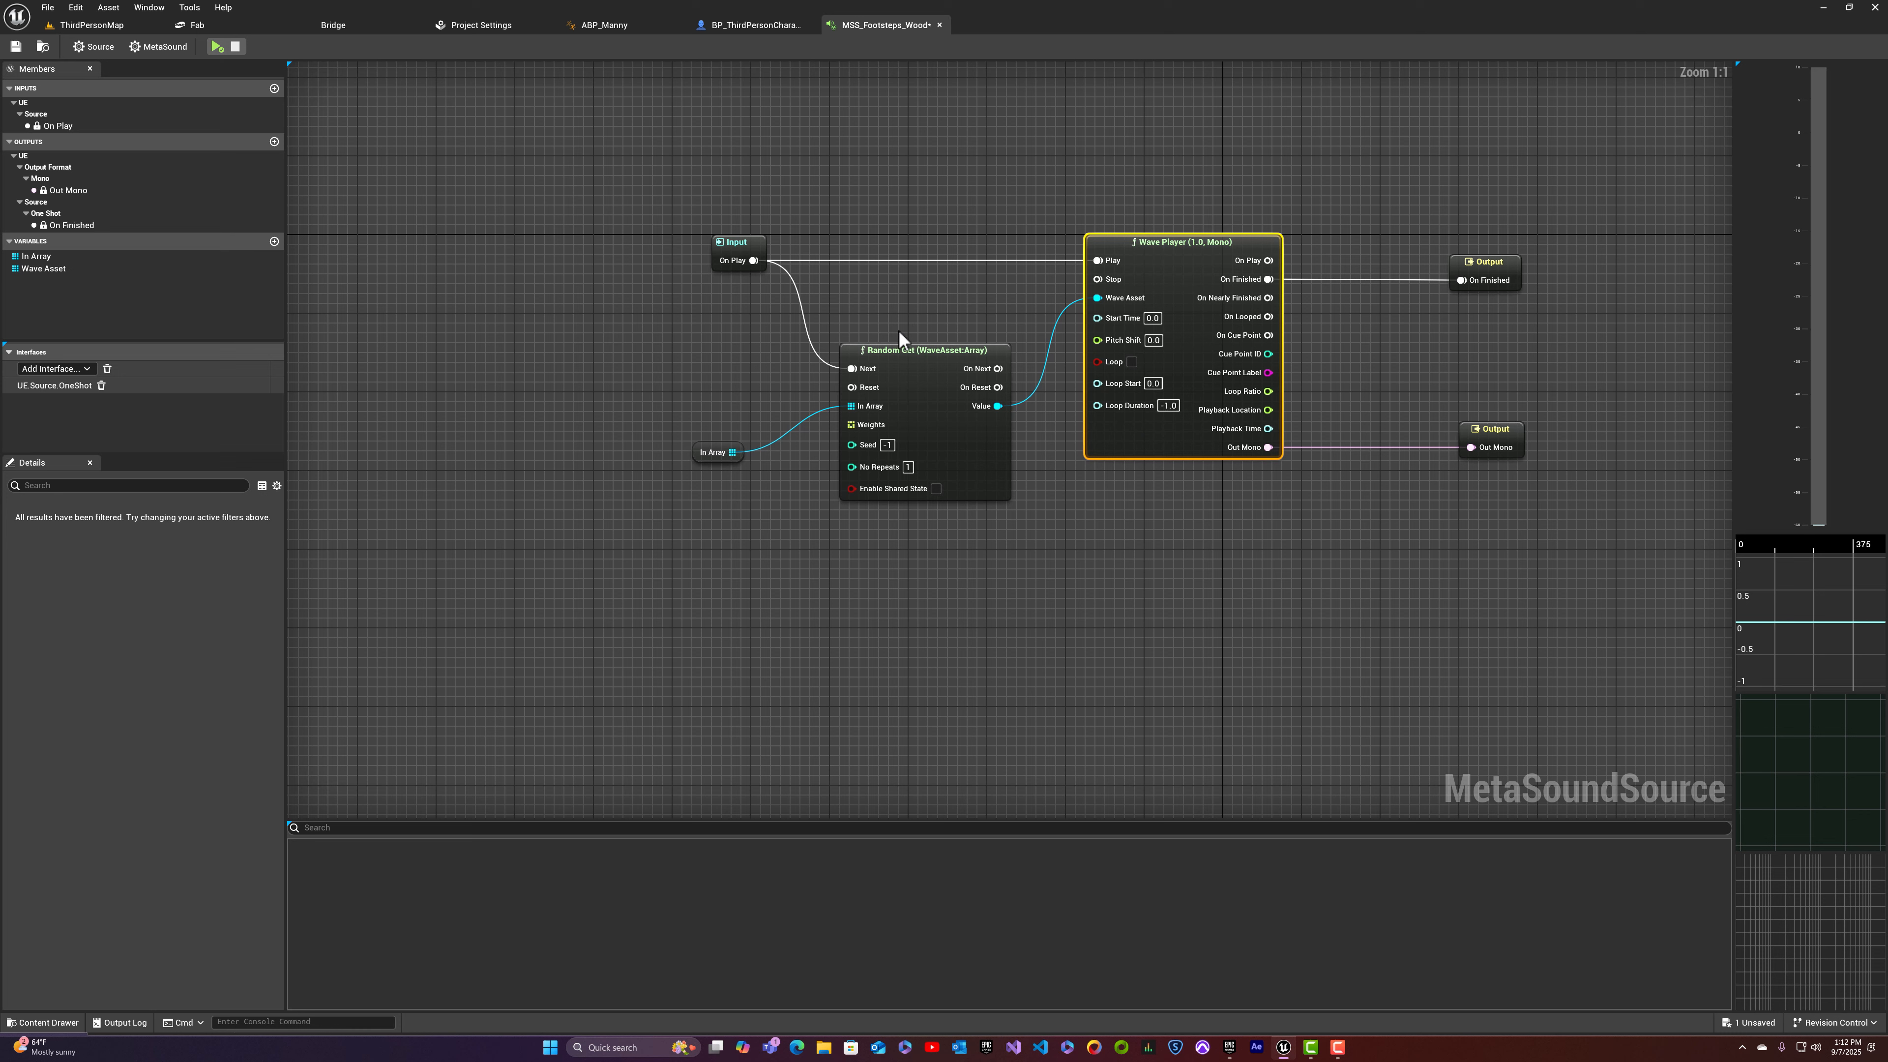
pyautogui.moveTo(703, 404); pyautogui.dragTo(874, 506)
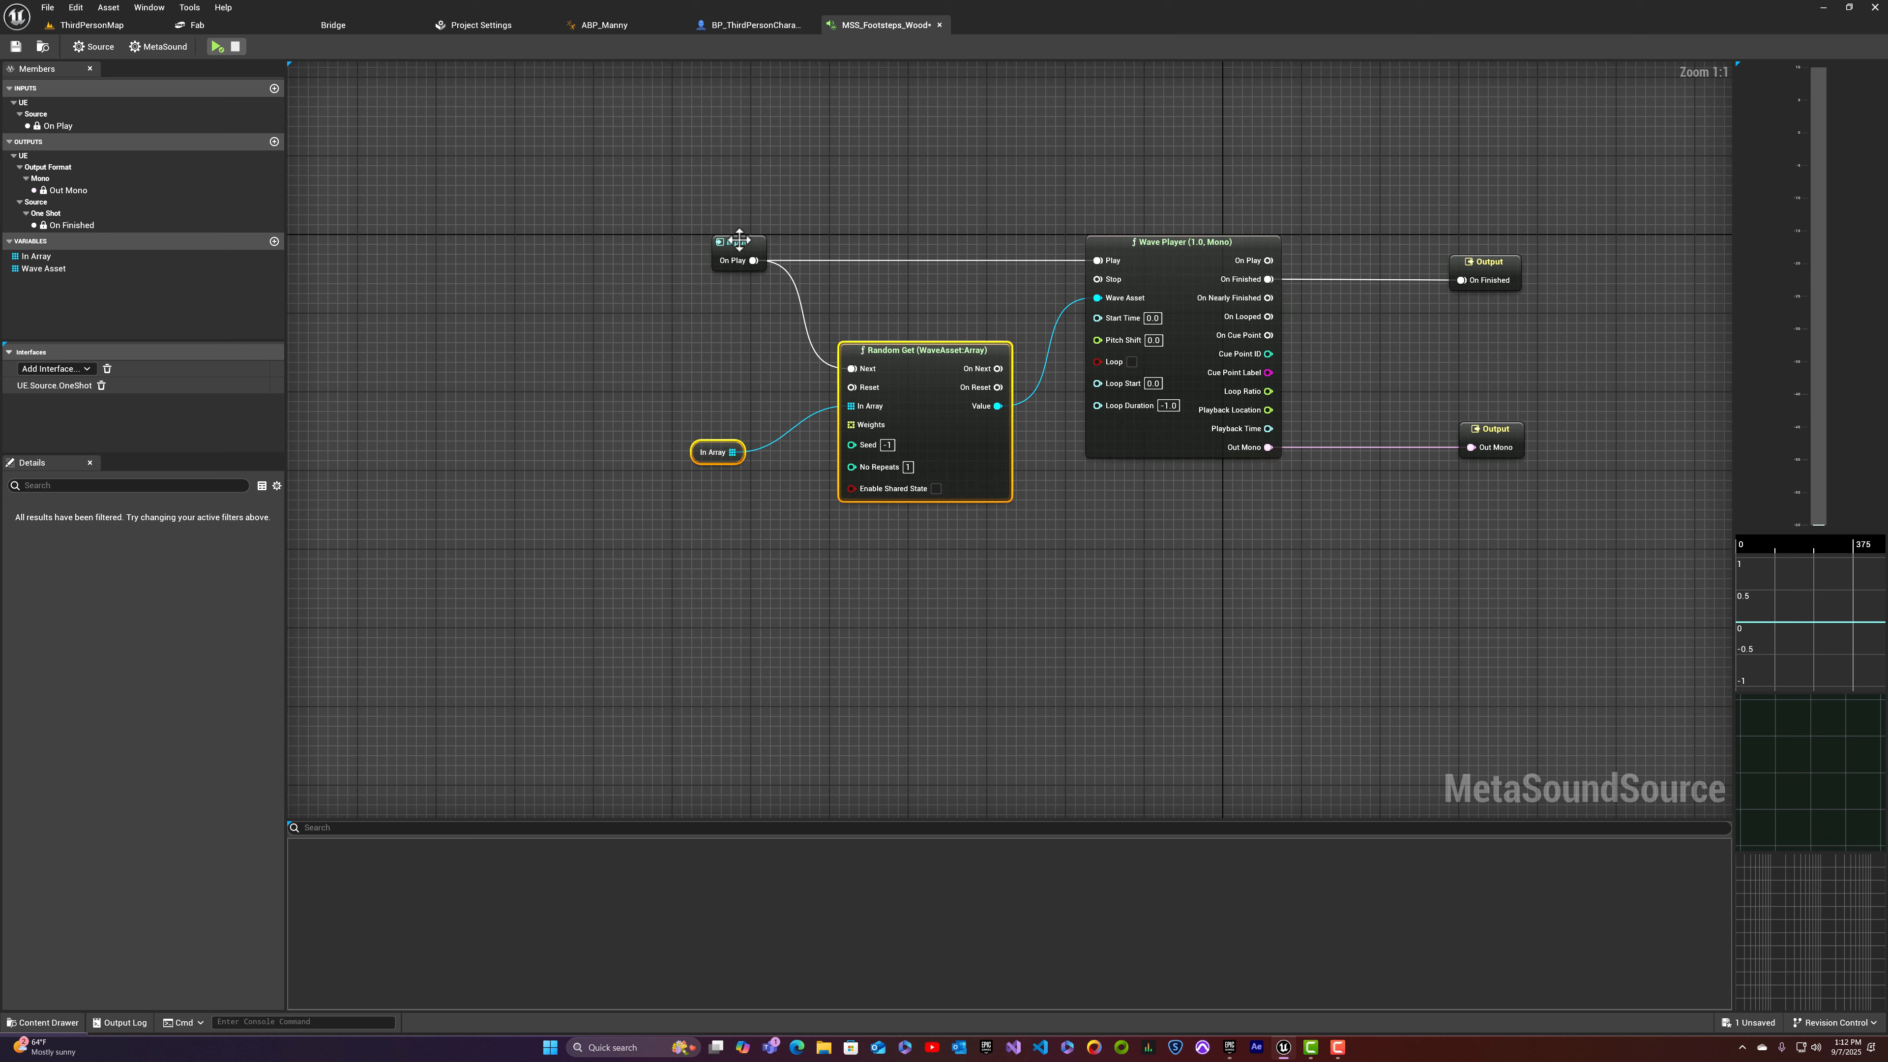
pyautogui.moveTo(649, 227); pyautogui.dragTo(929, 512)
pyautogui.moveTo(922, 357); pyautogui.dragTo(710, 360)
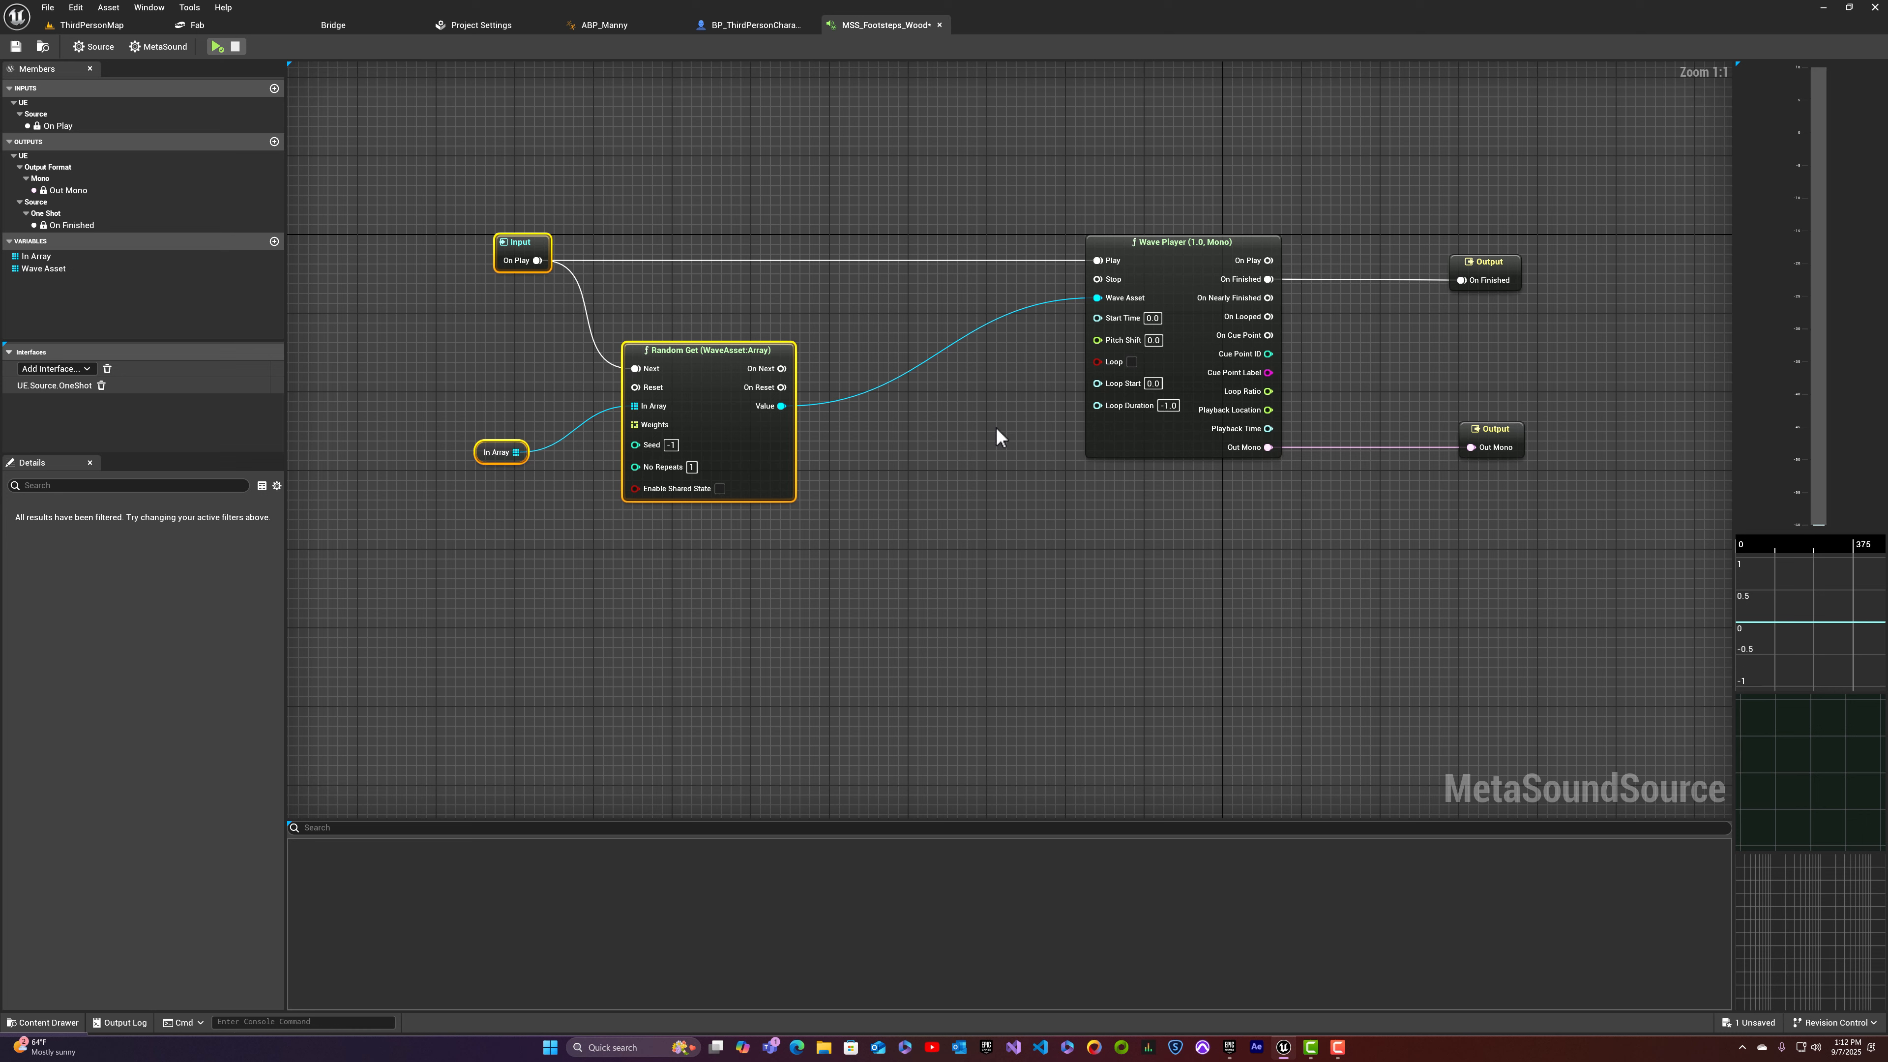
# Step: Promote Wave Player's Pitch Shift to a graph input and place its node below and to the left of the player
pyautogui.moveTo(1098, 340); pyautogui.dragTo(994, 419)
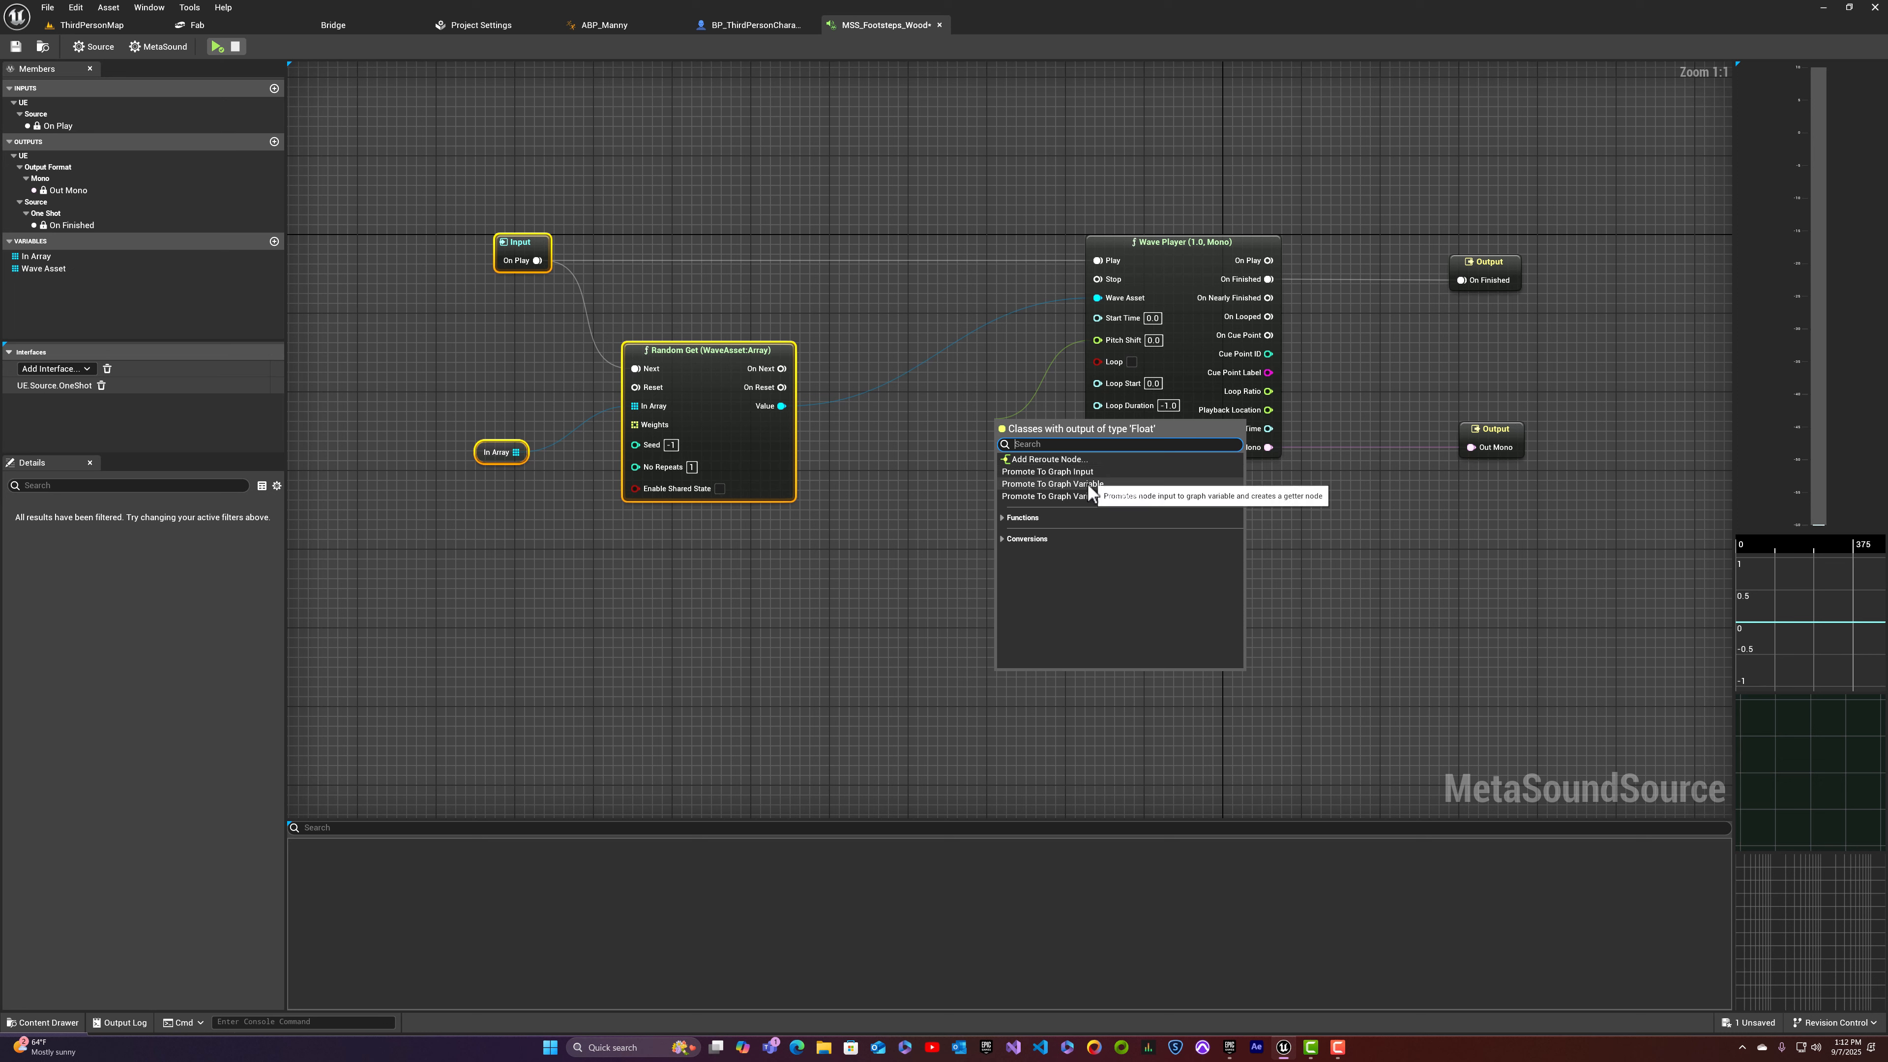
pyautogui.click(1042, 476)
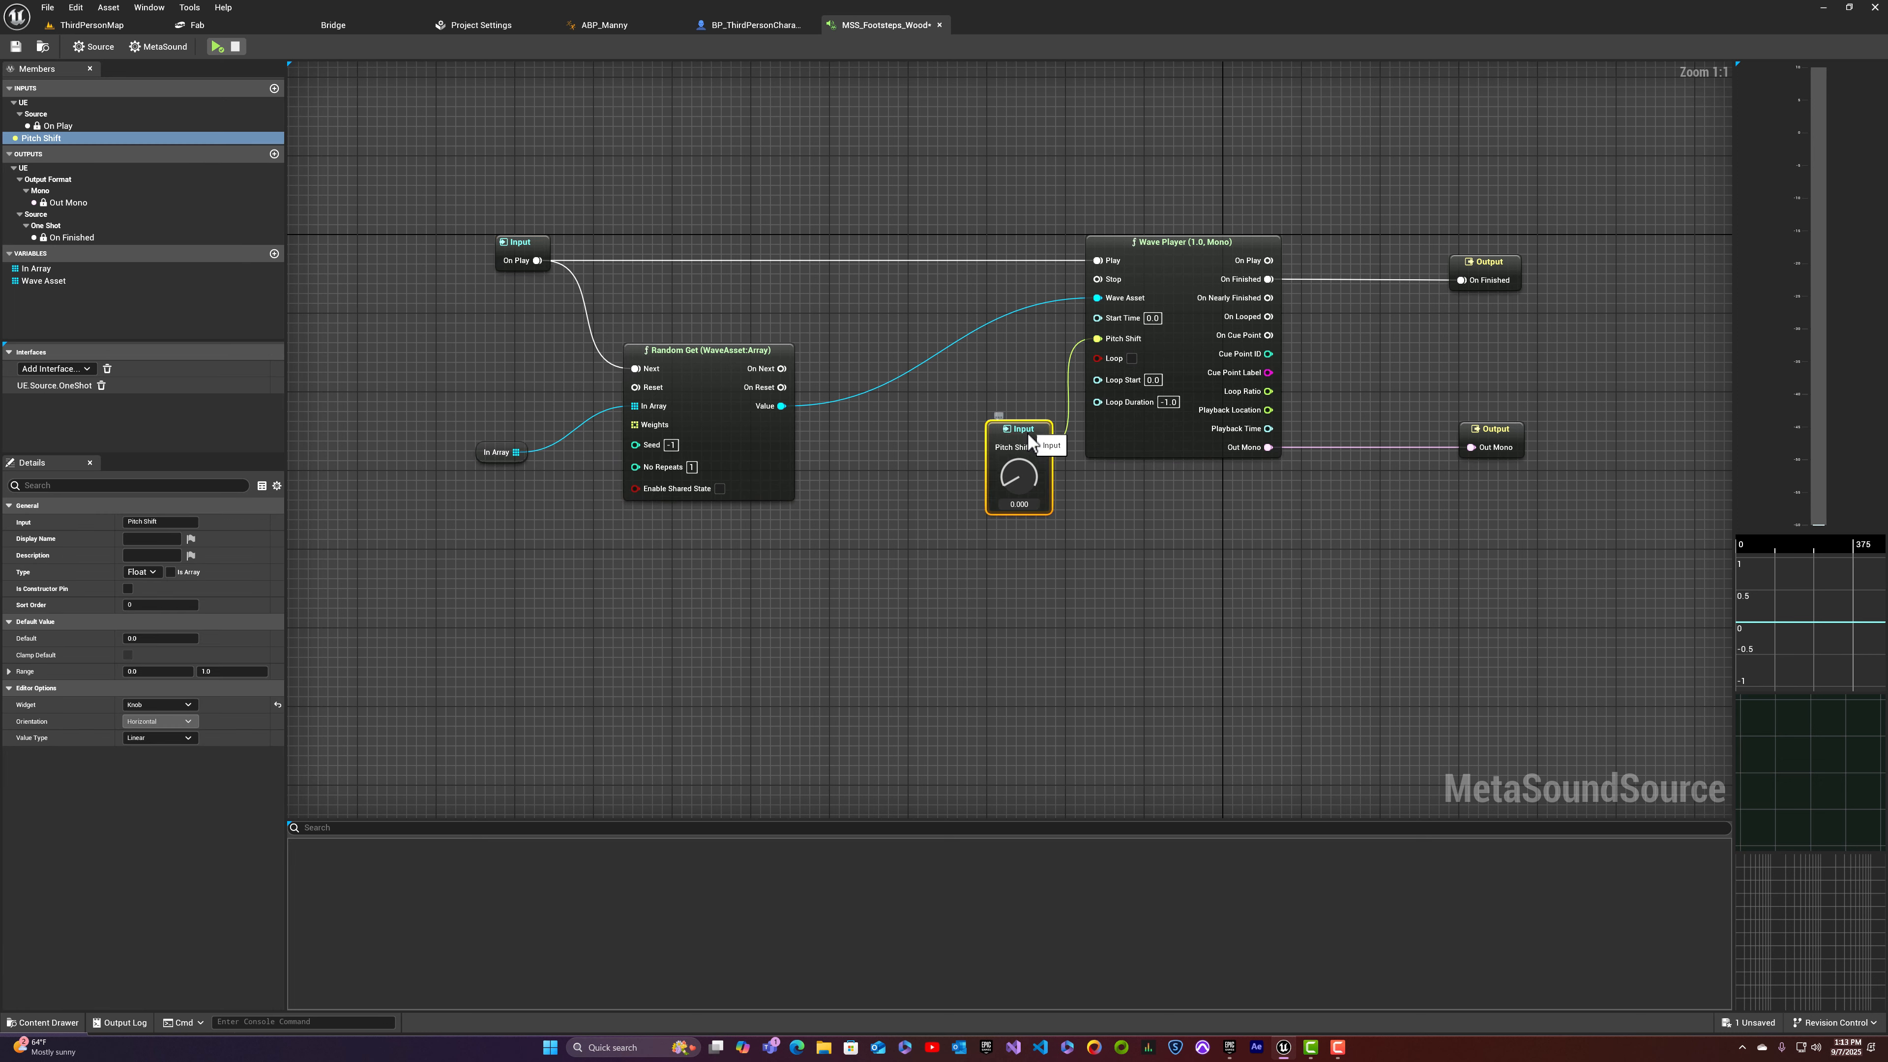
pyautogui.moveTo(1026, 433); pyautogui.dragTo(957, 463)
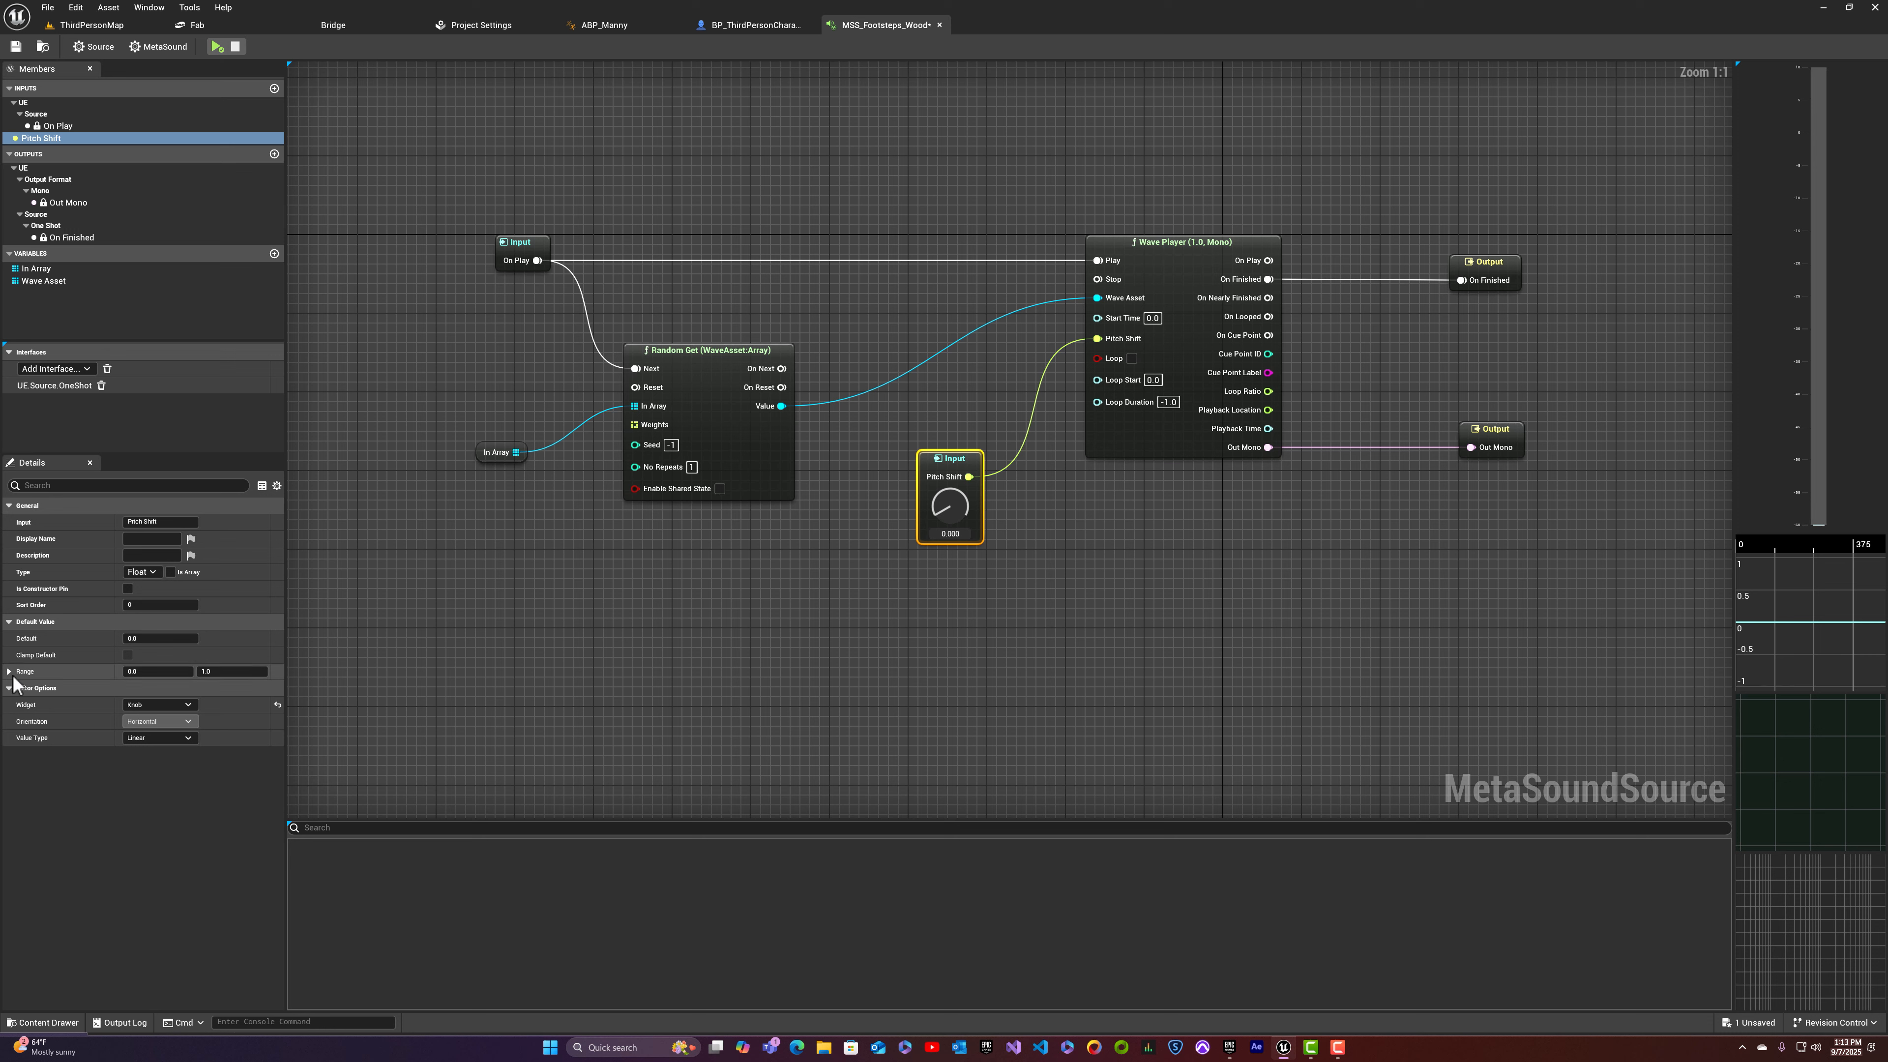
# Step: Set the maximum of the Pitch Shift input's default range to 12
pyautogui.click(209, 674)
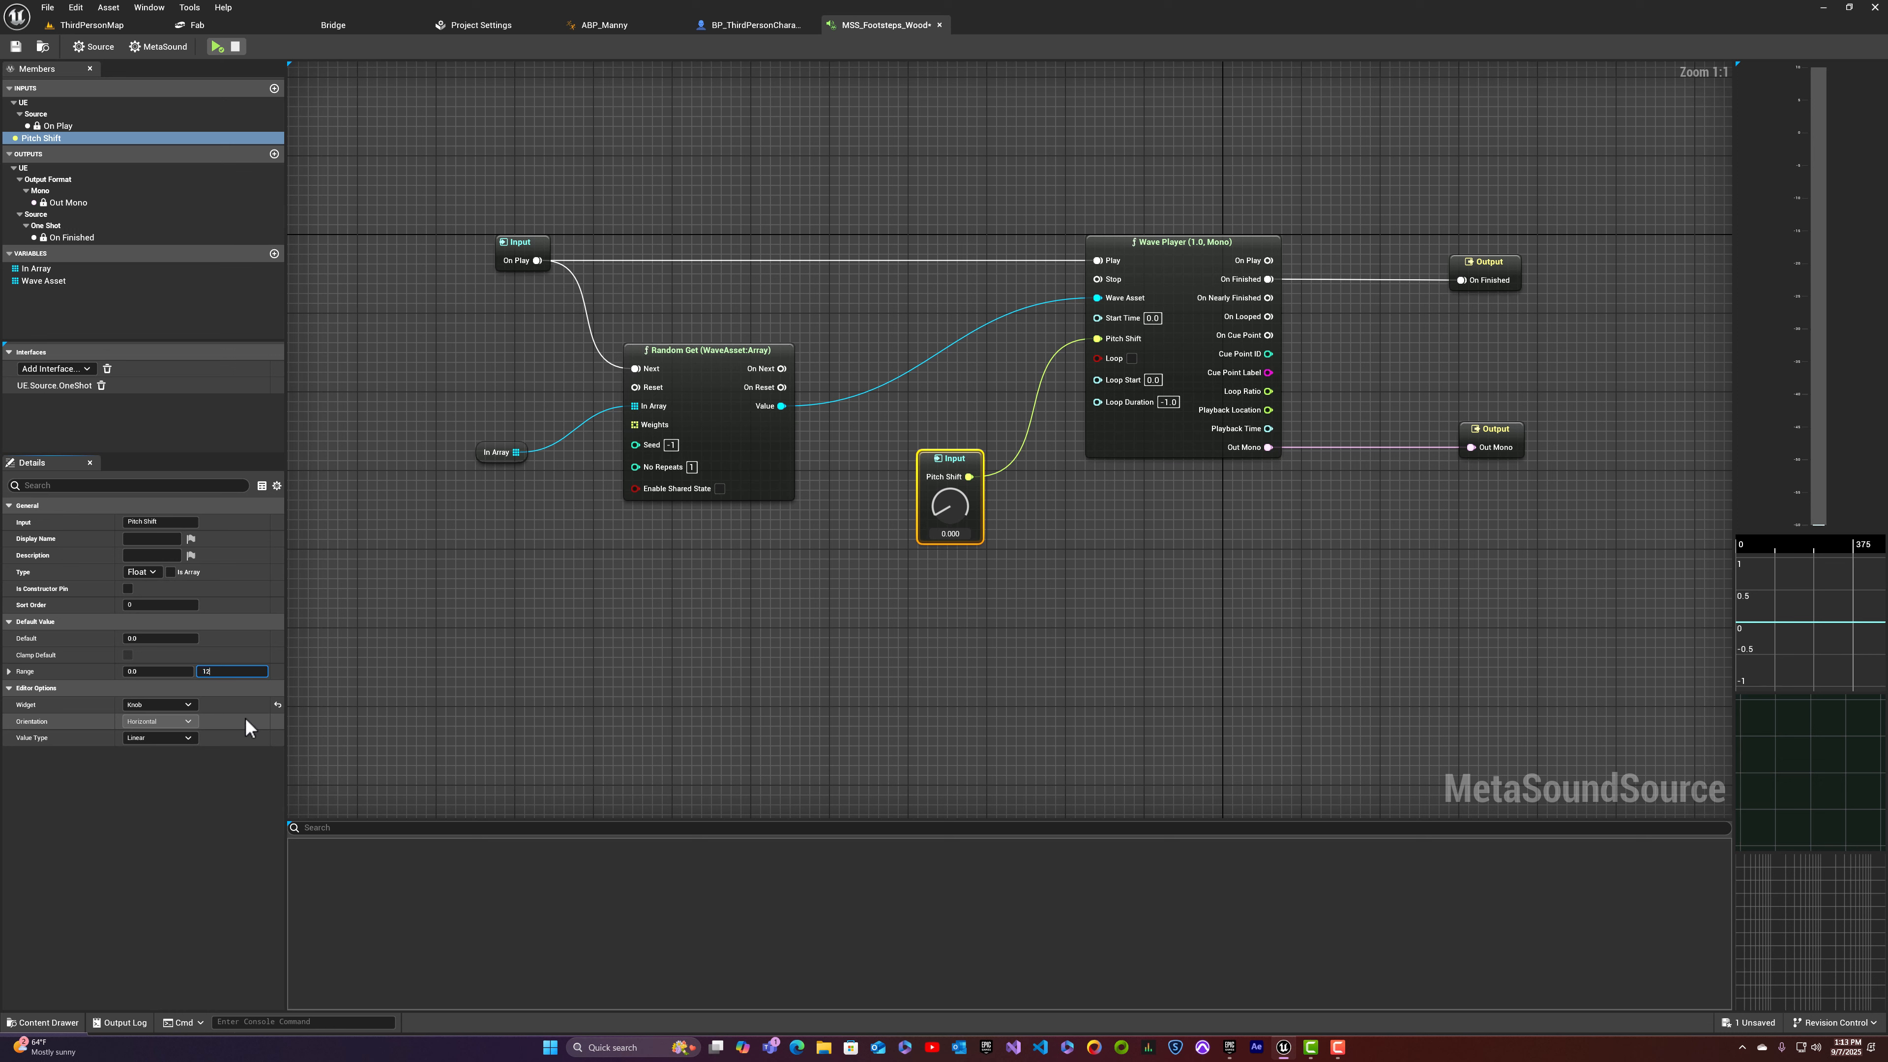
pyautogui.press('Return')
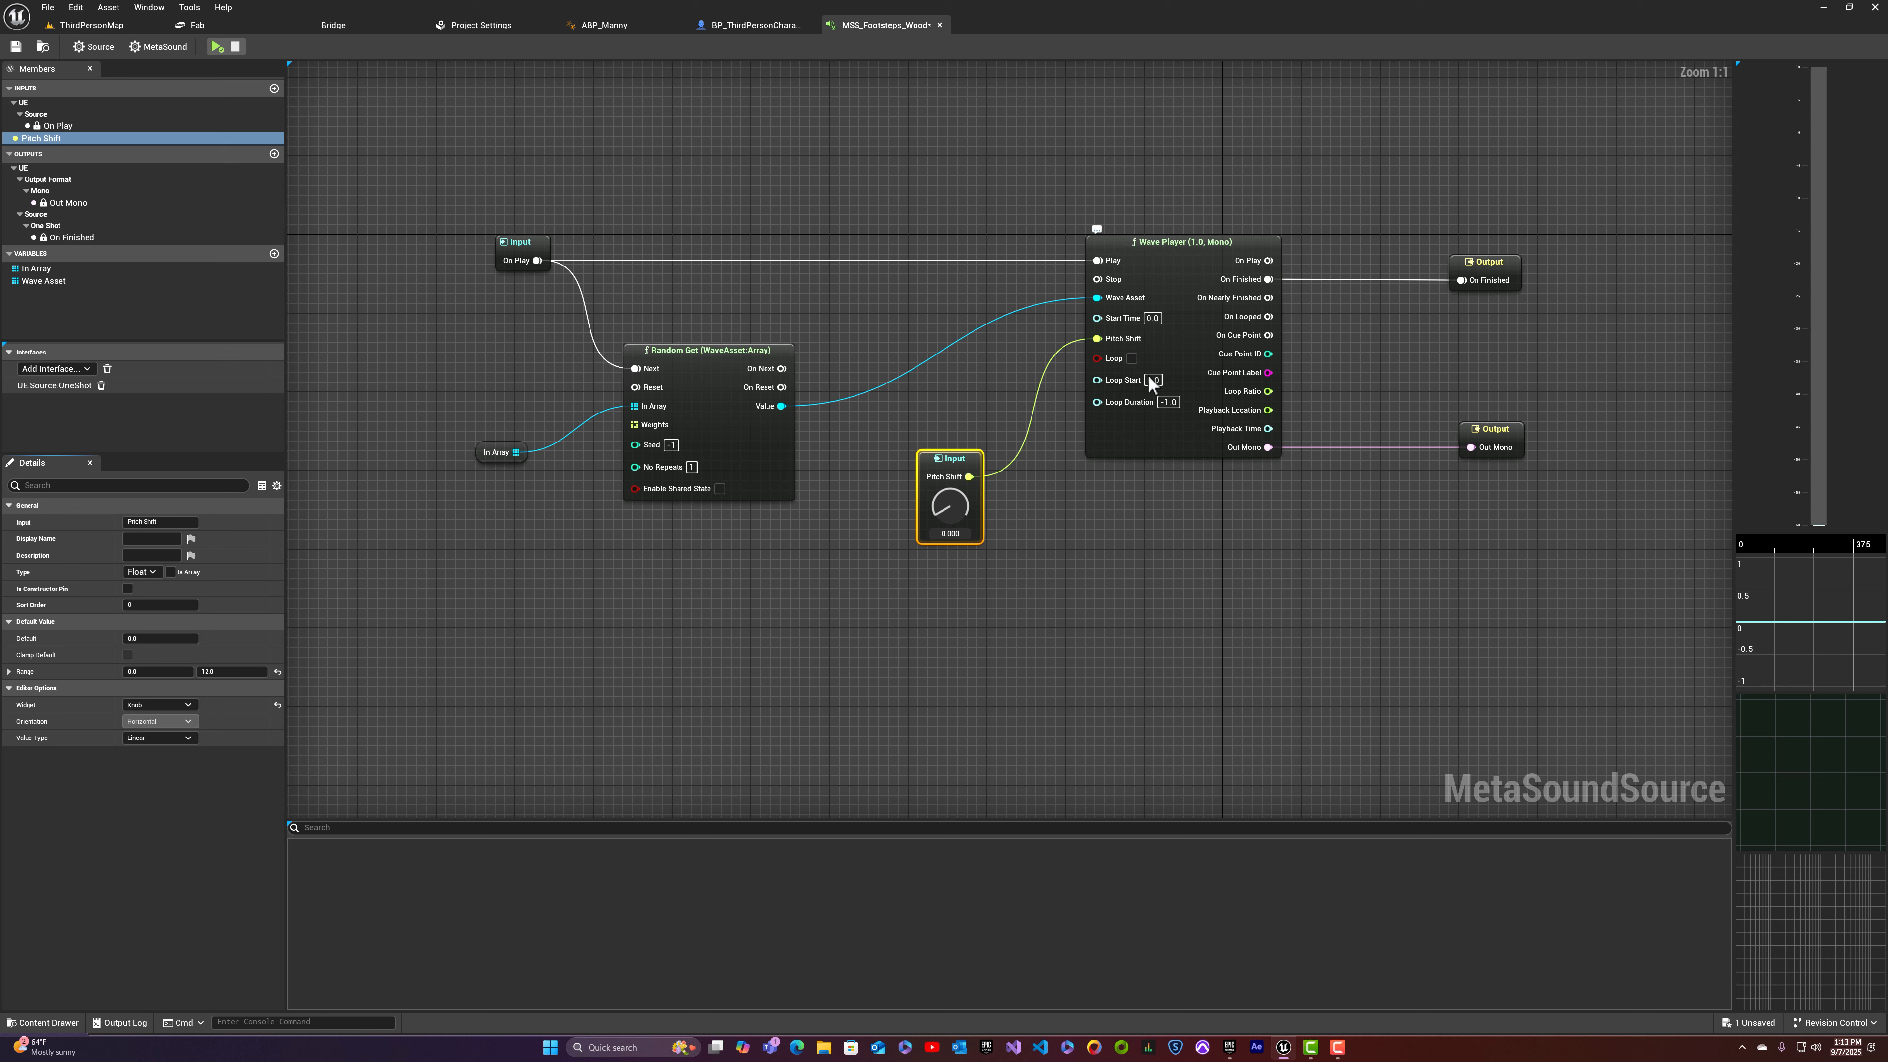
# Step: Turn on Loop for Wave Player and preview the MetaSound while trying the Pitch Shift knob, stopping playback at the end
pyautogui.click(1132, 358)
pyautogui.click(216, 46)
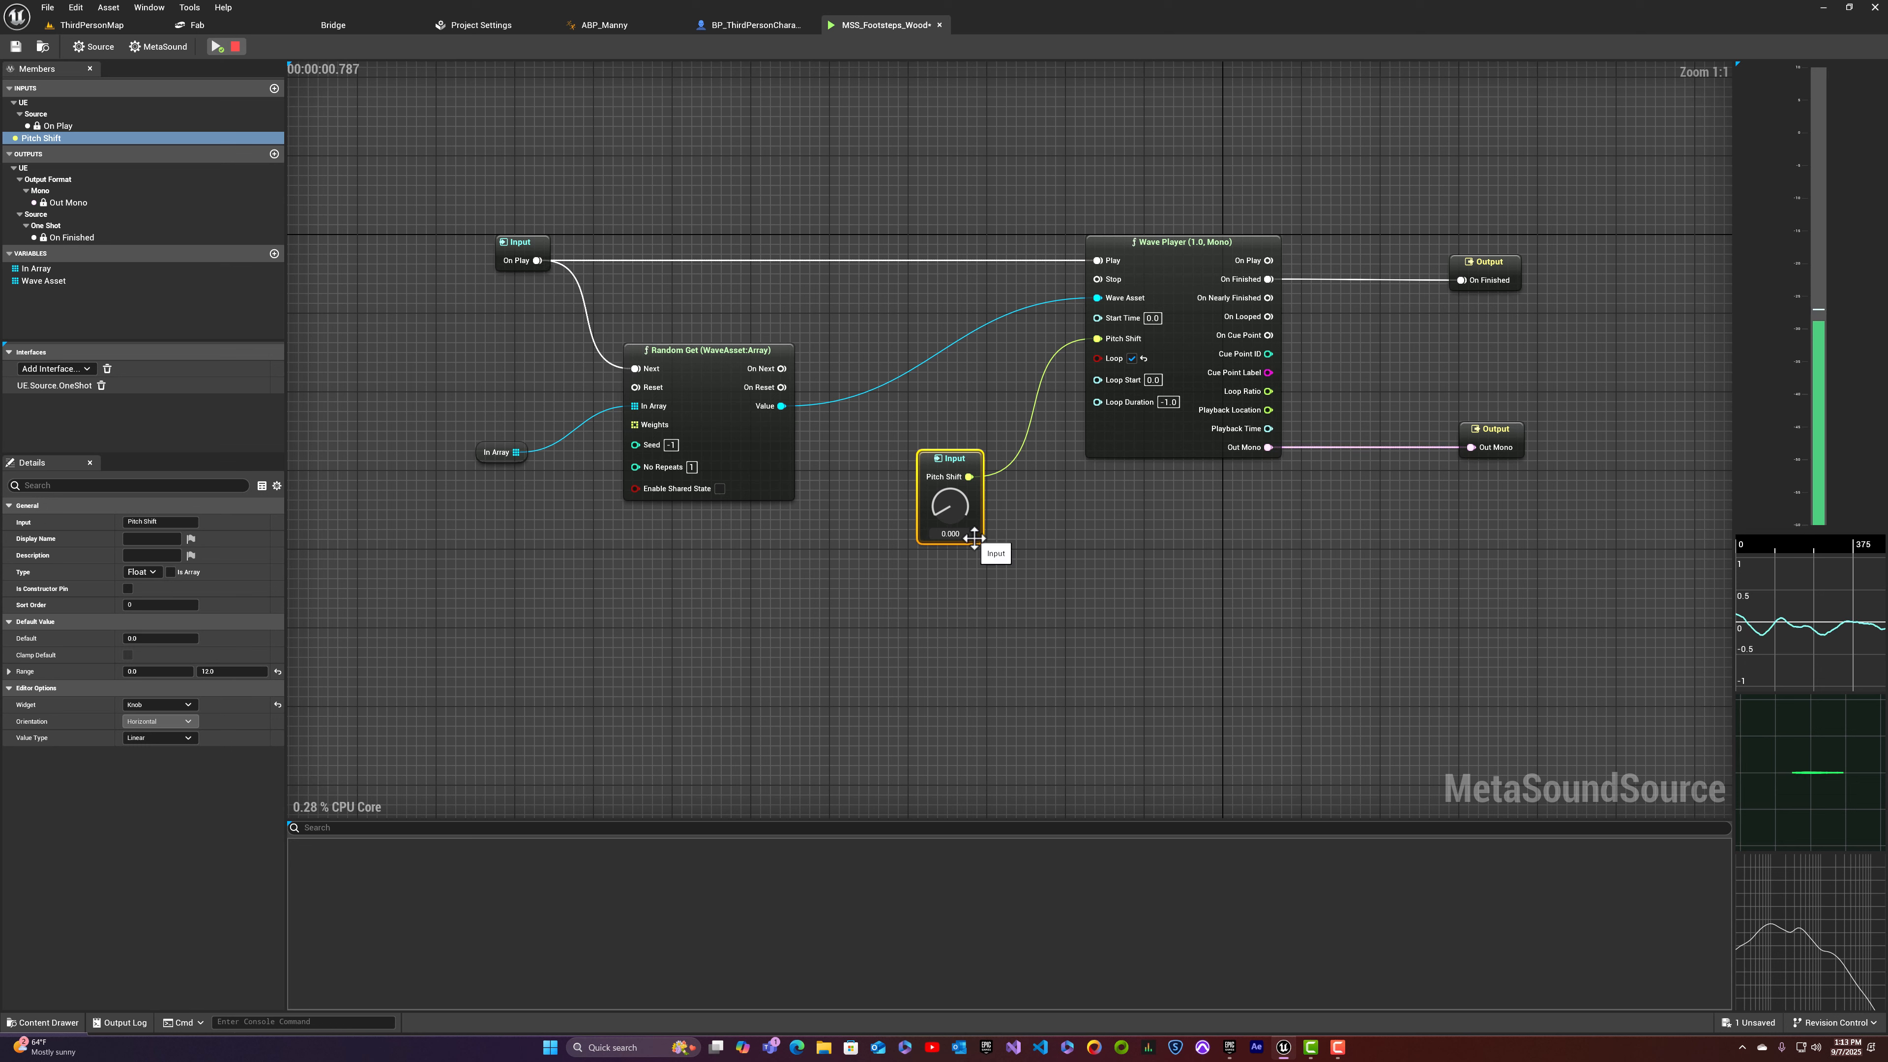
pyautogui.moveTo(952, 510)
pyautogui.mouseDown()
pyautogui.moveTo(977, 384)
pyautogui.moveTo(958, 517)
pyautogui.mouseUp()
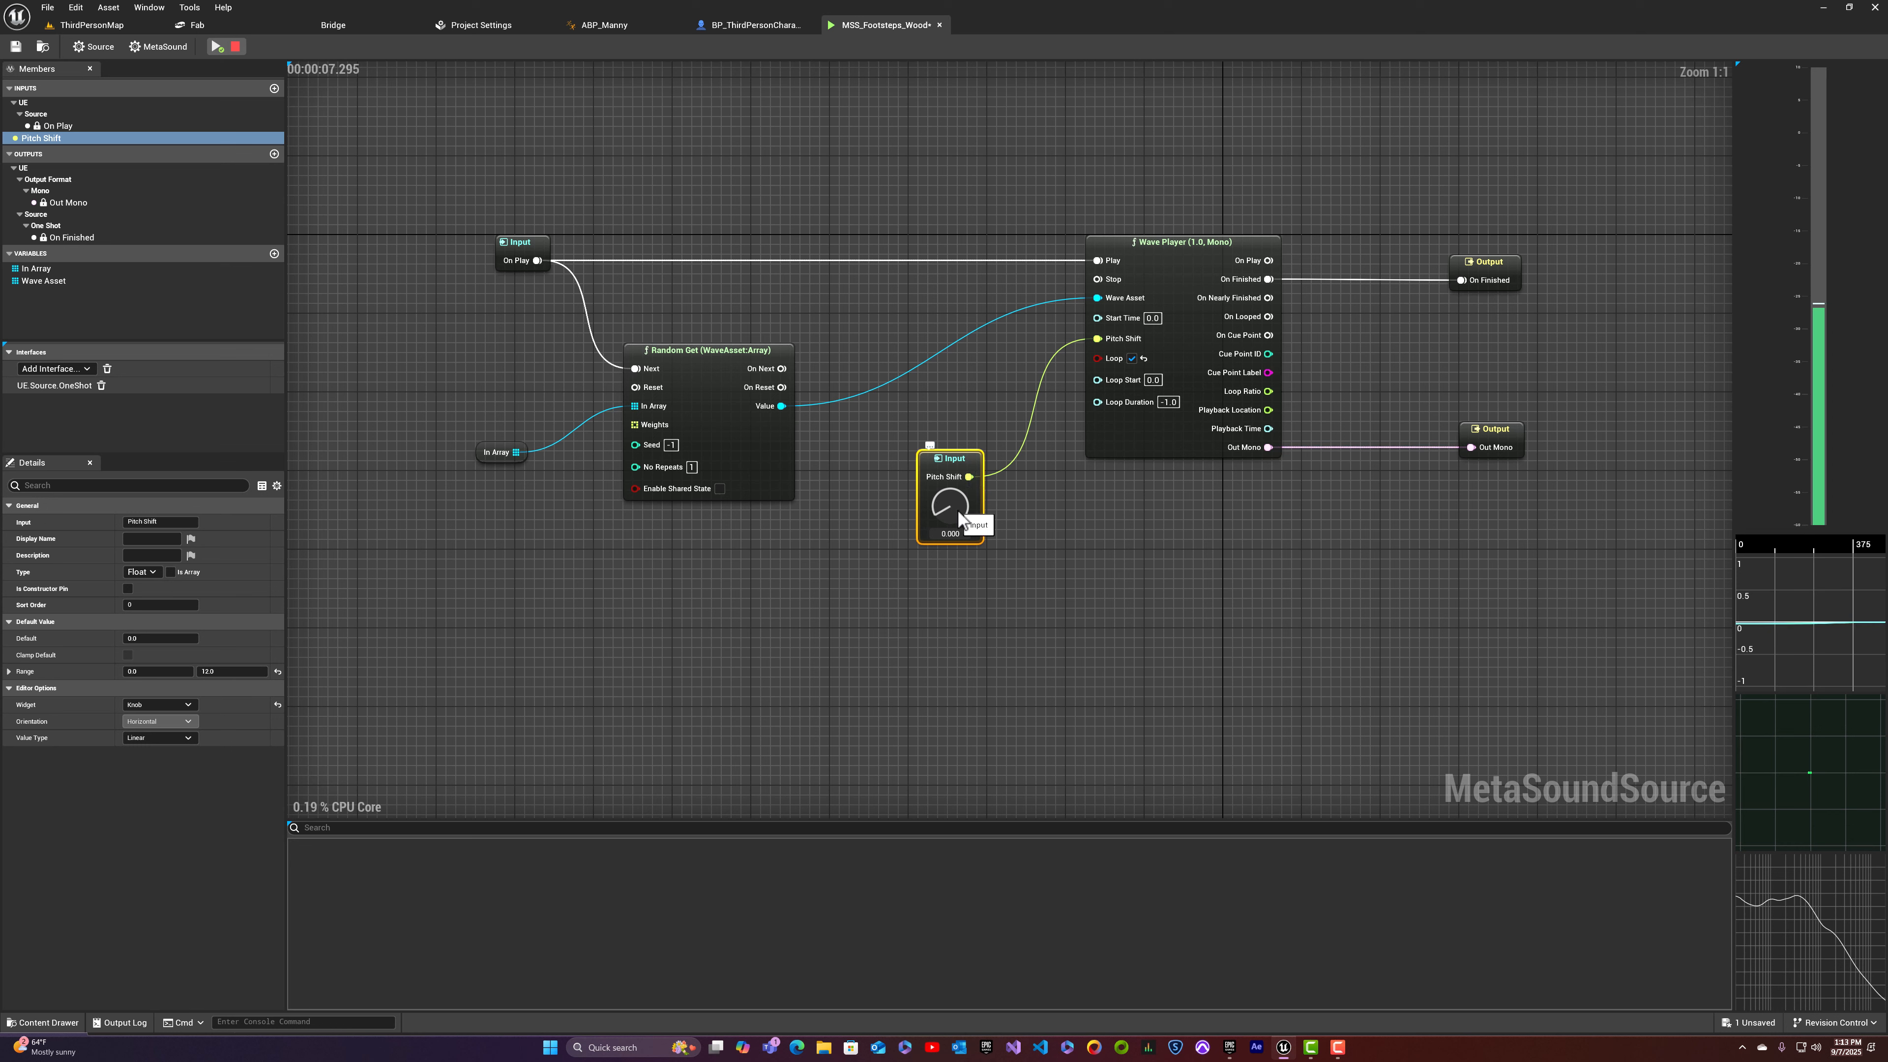
pyautogui.click(235, 47)
# Step: Insert a Multiply (Float) node between the Pitch Shift input and Wave Player's Pitch Shift pin, with the input node to its left
pyautogui.moveTo(958, 470); pyautogui.dragTo(947, 508)
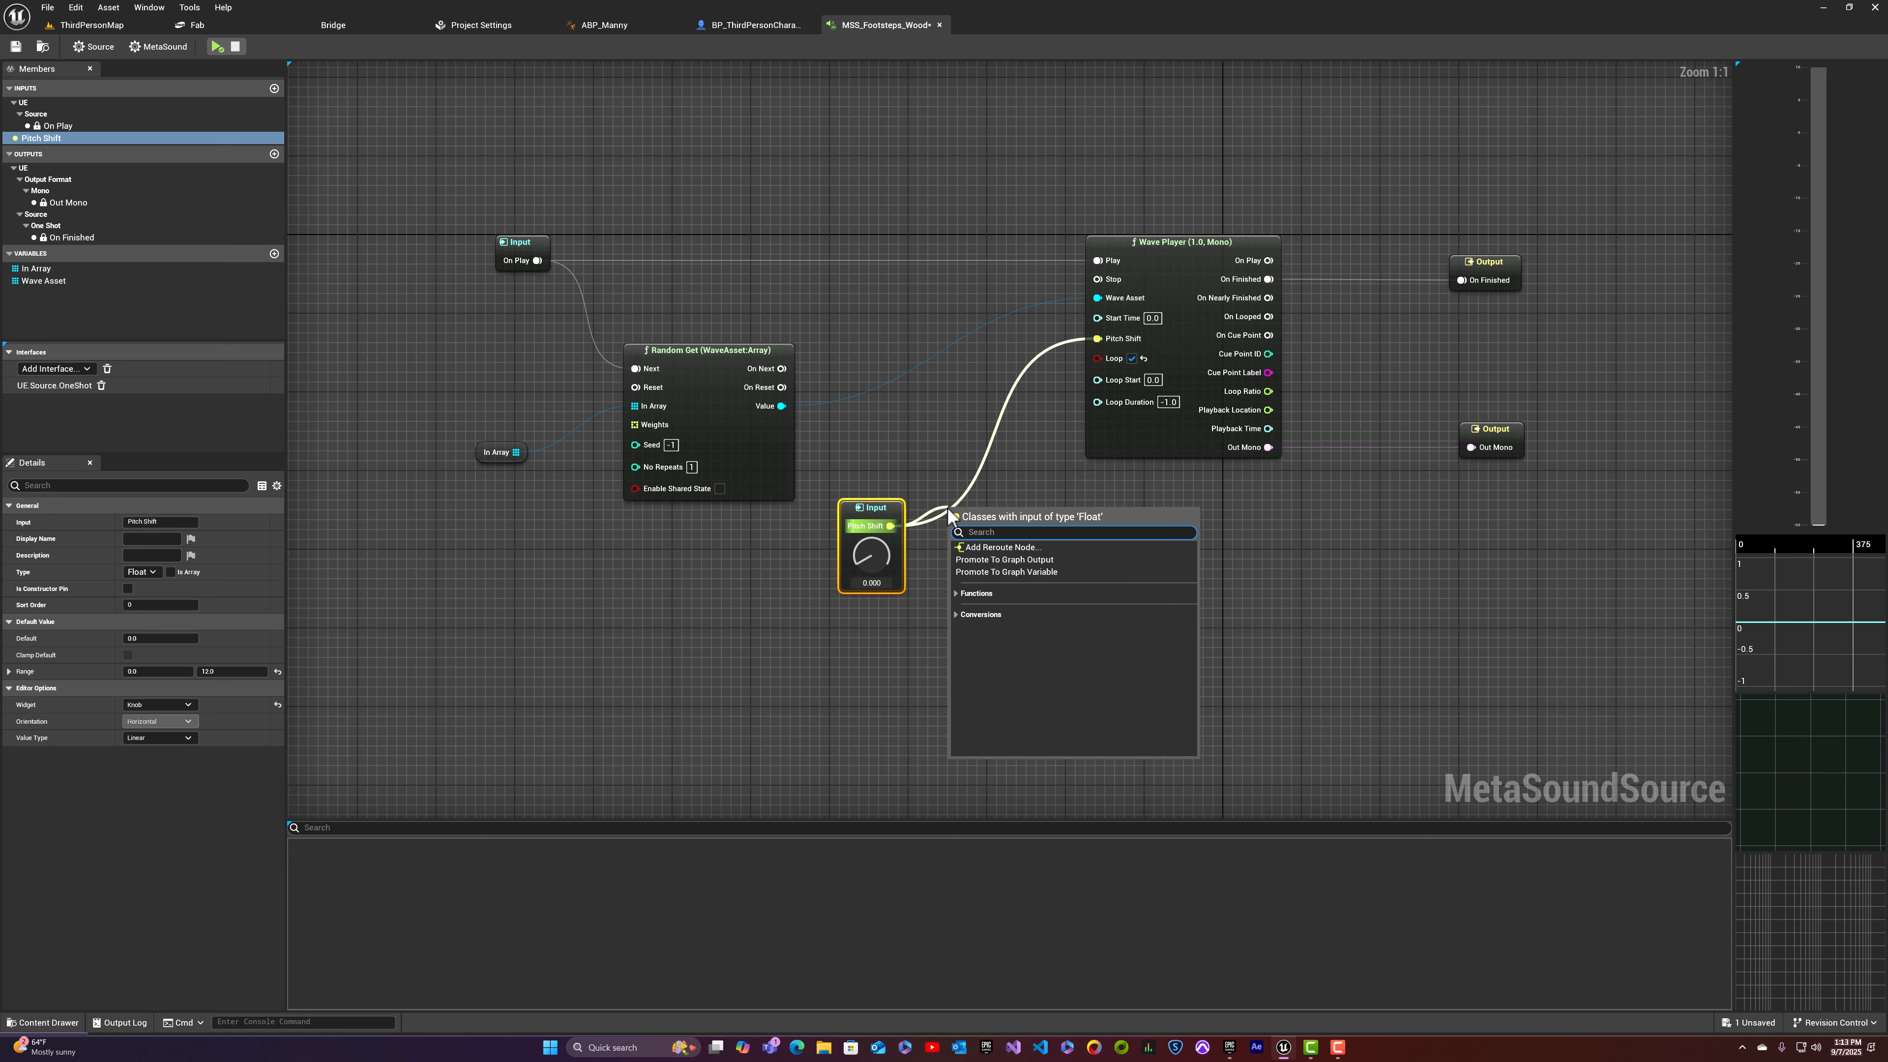
pyautogui.write('multipl')
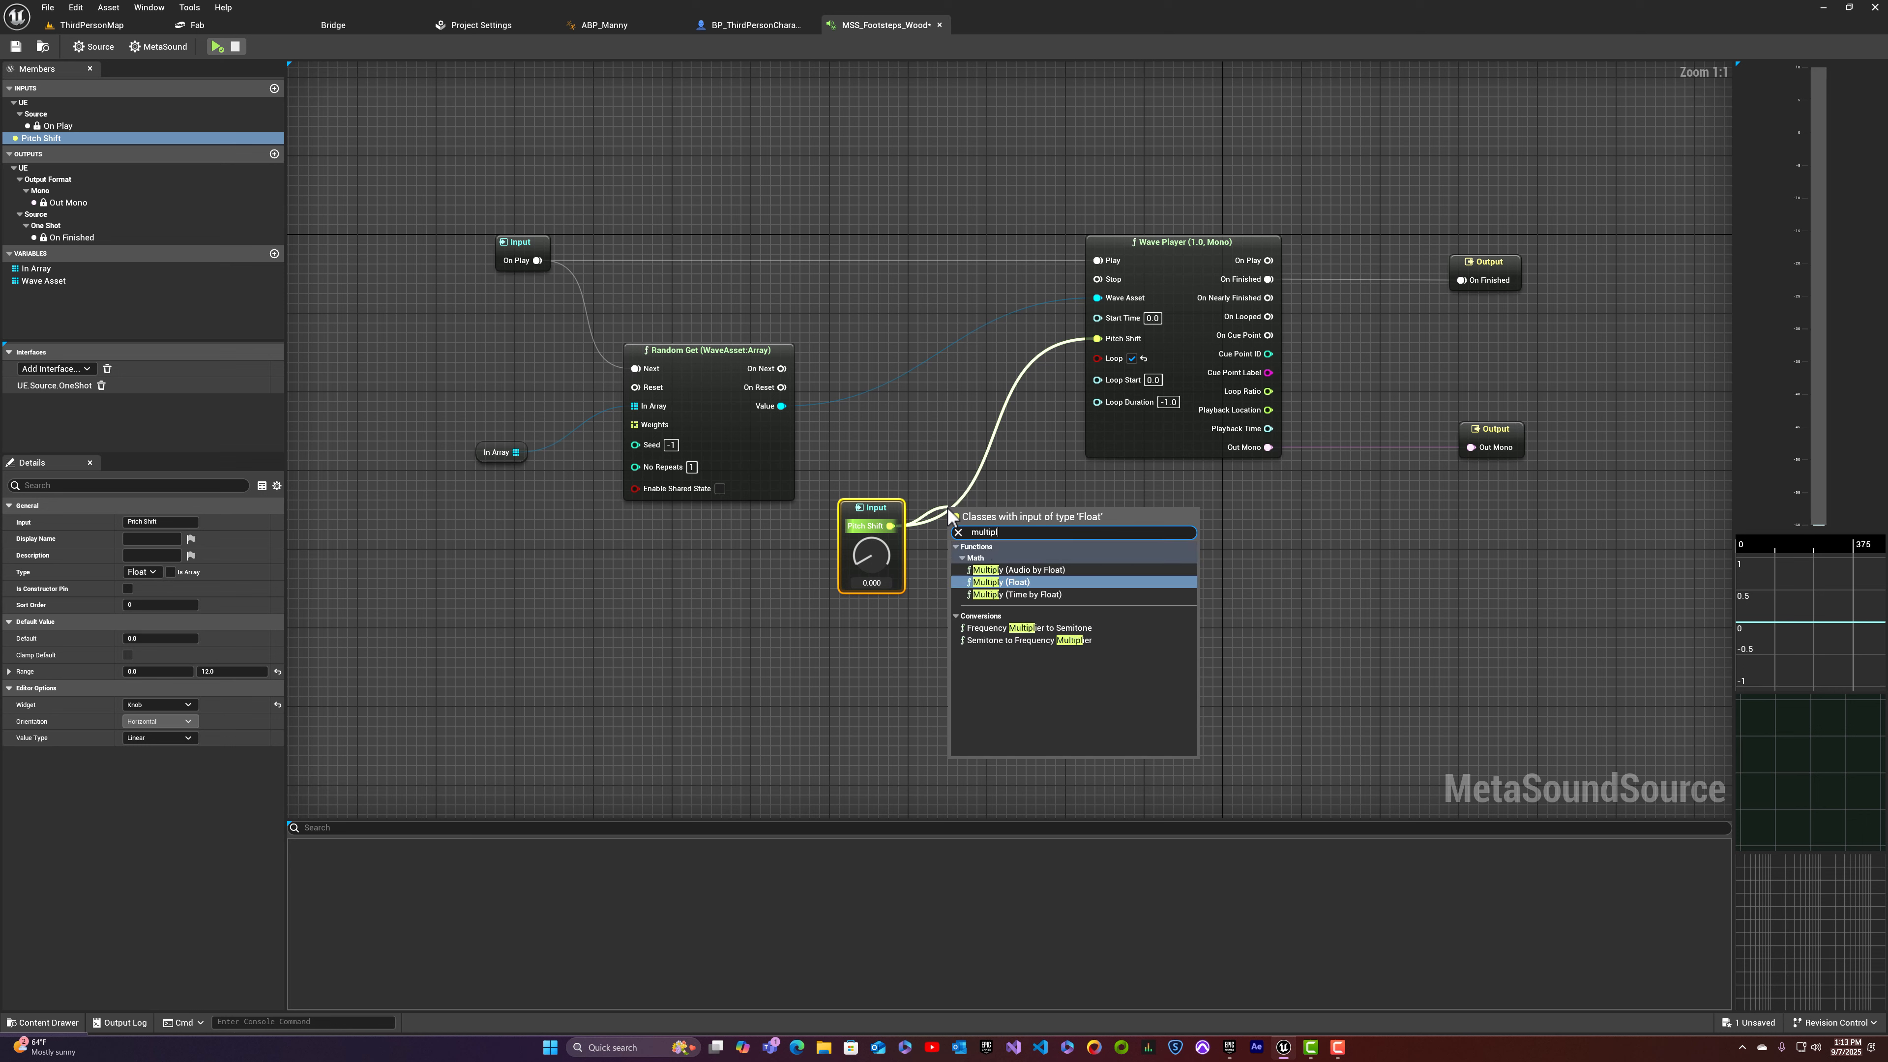
pyautogui.write('y fl')
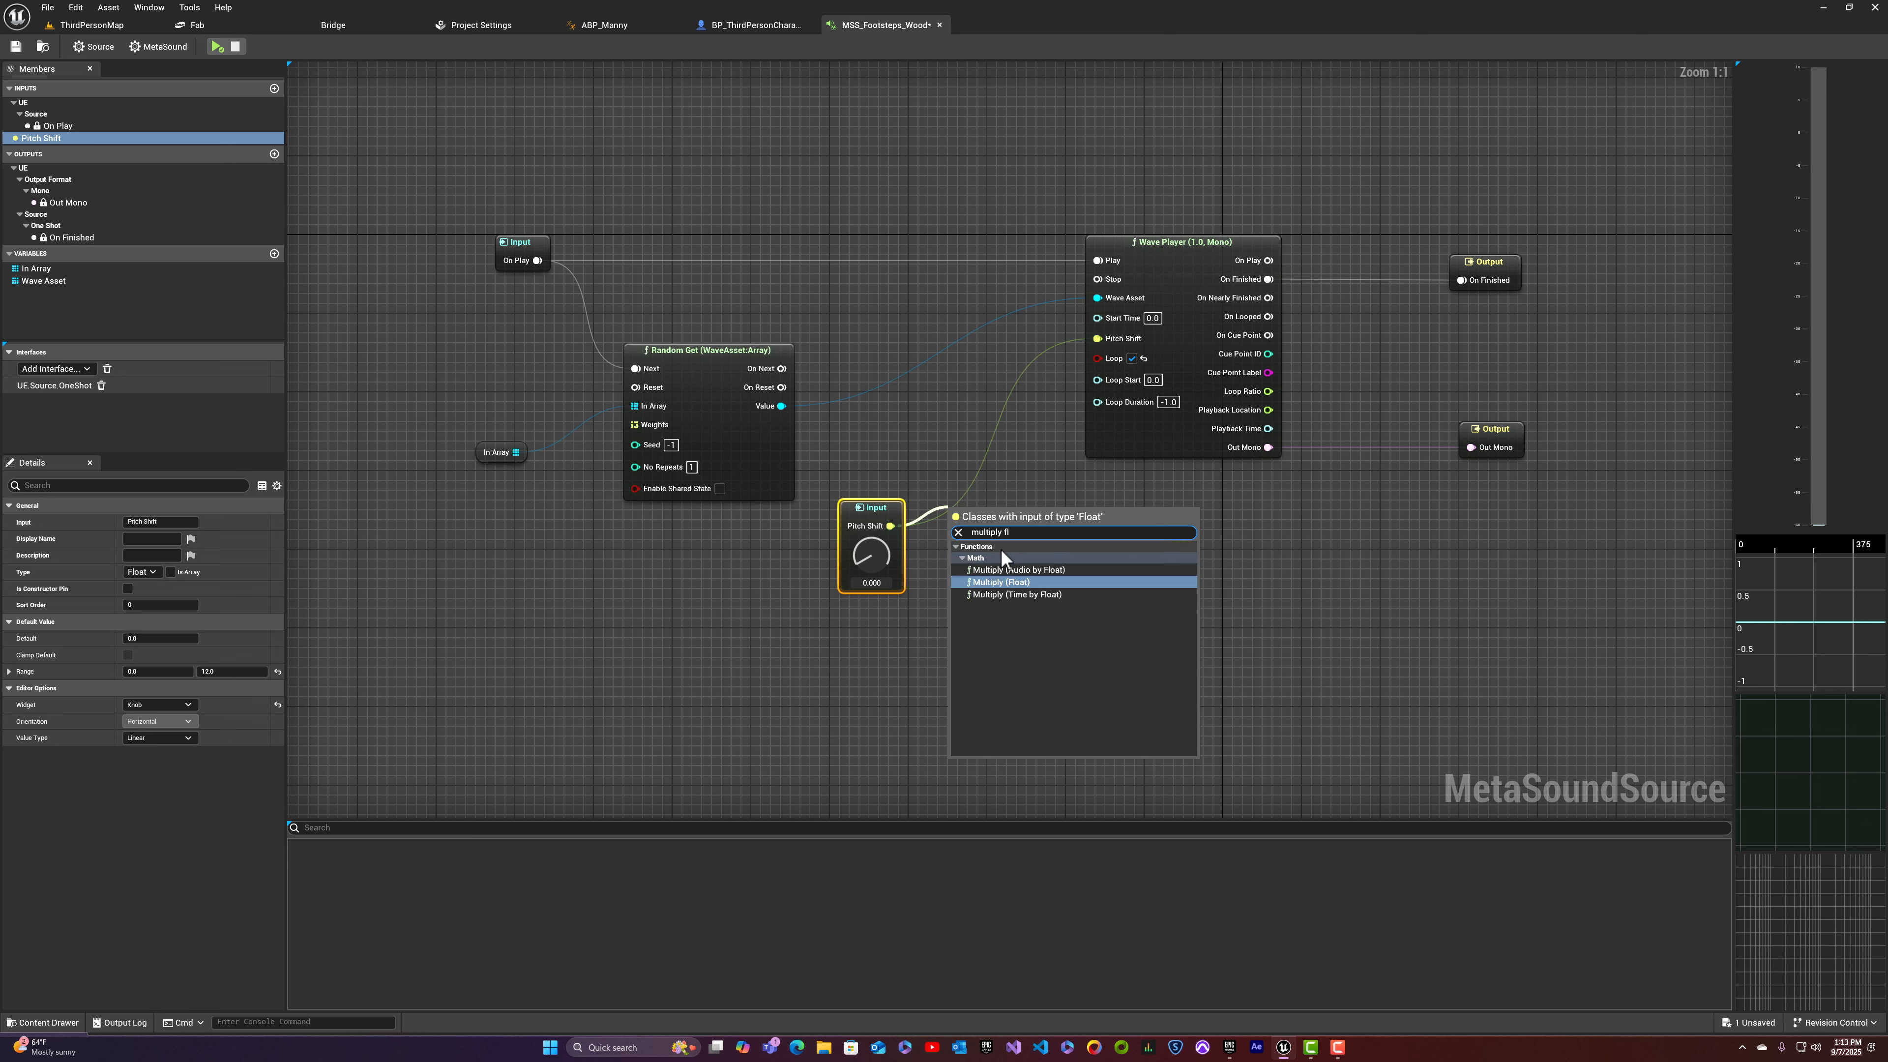
pyautogui.click(1012, 585)
pyautogui.moveTo(984, 515); pyautogui.dragTo(1098, 340)
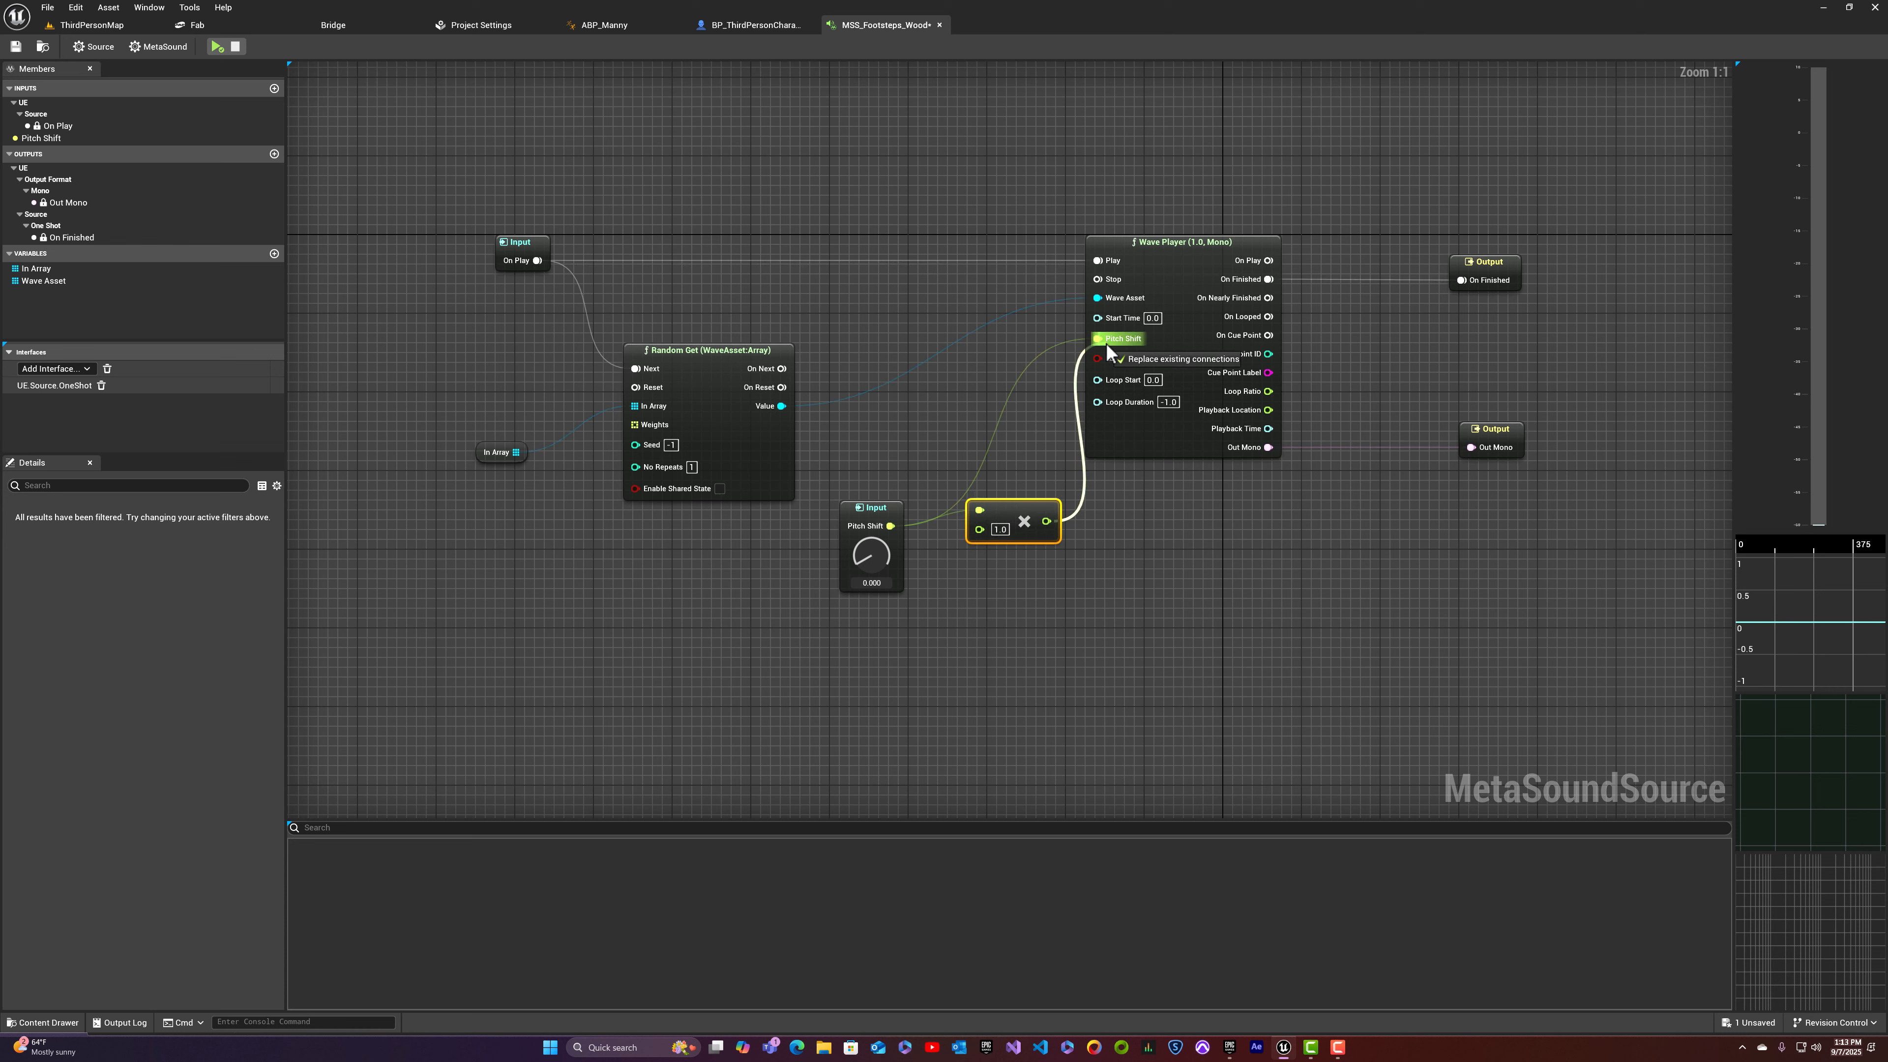
pyautogui.moveTo(873, 509); pyautogui.dragTo(873, 461)
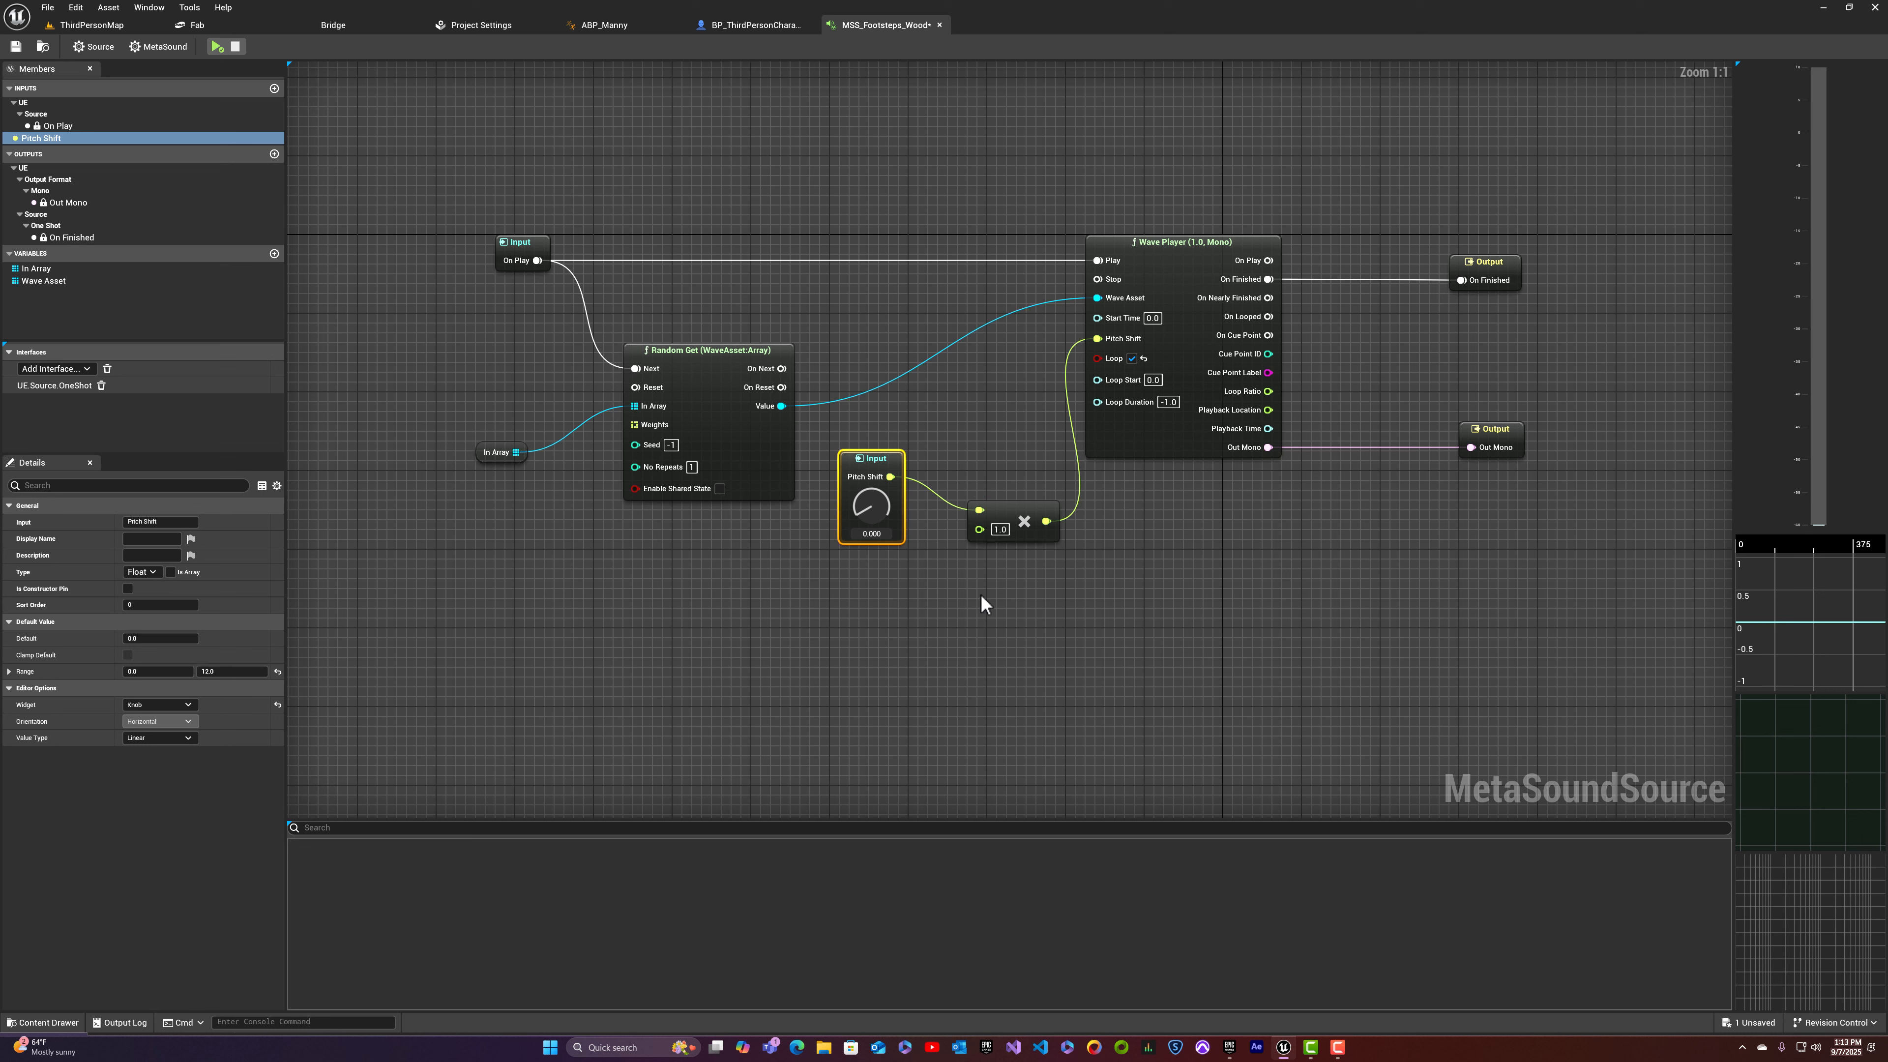
# Step: Feed Multiply's second input from a new Random (Float) node triggered by On Play, and tidy its position along with the Pitch Shift node's
pyautogui.moveTo(979, 529); pyautogui.dragTo(923, 602)
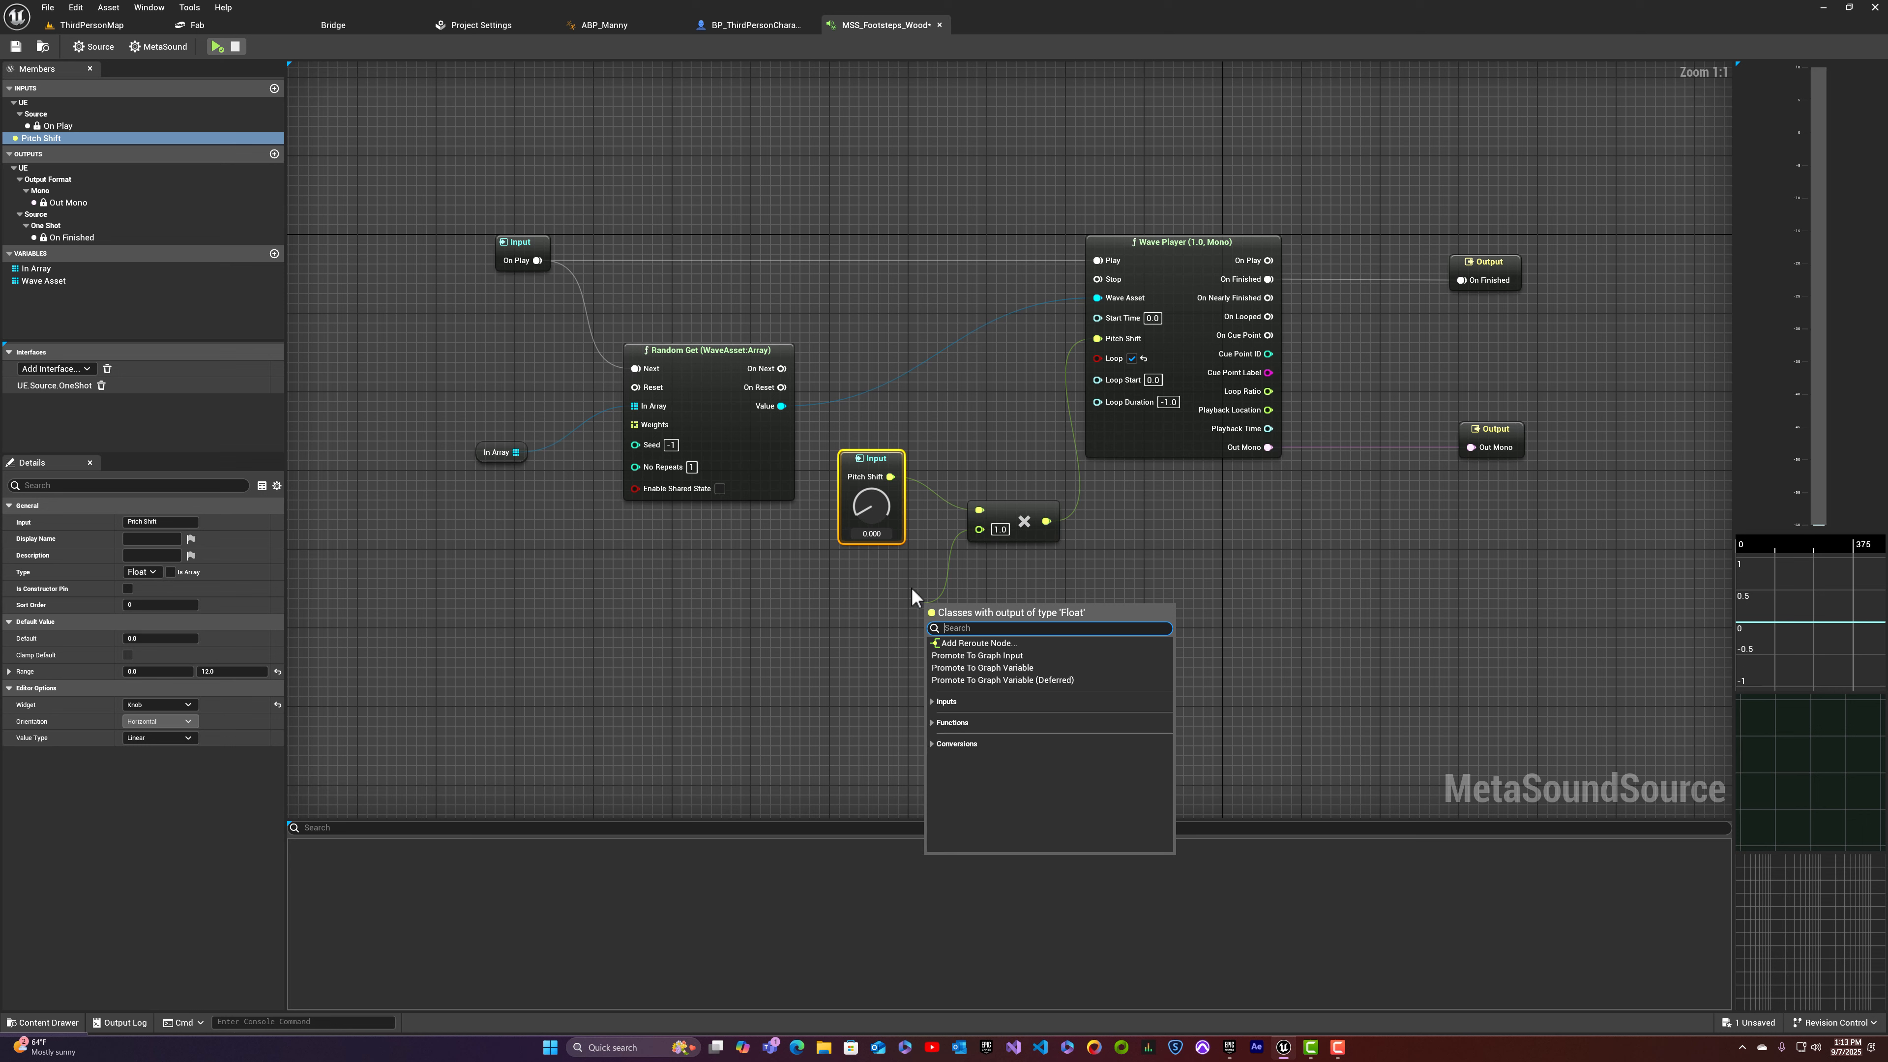
pyautogui.write('random float')
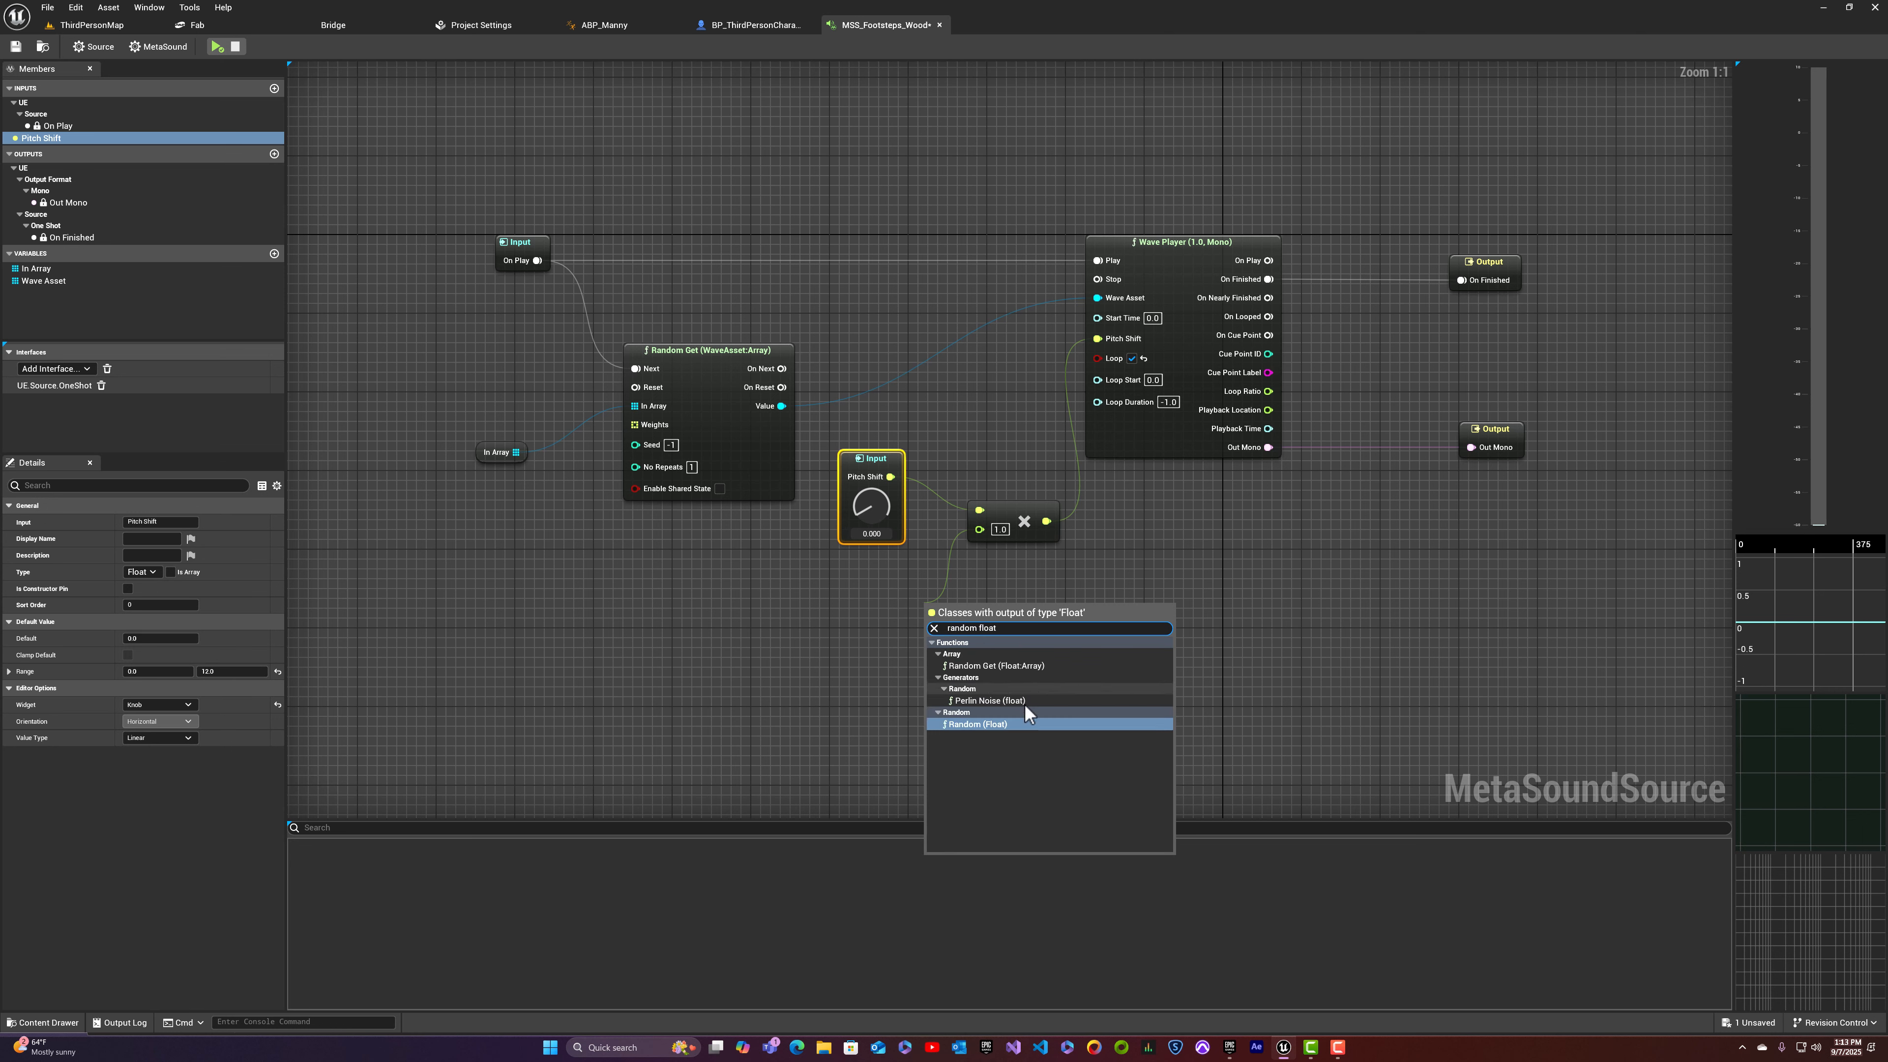
pyautogui.click(1013, 721)
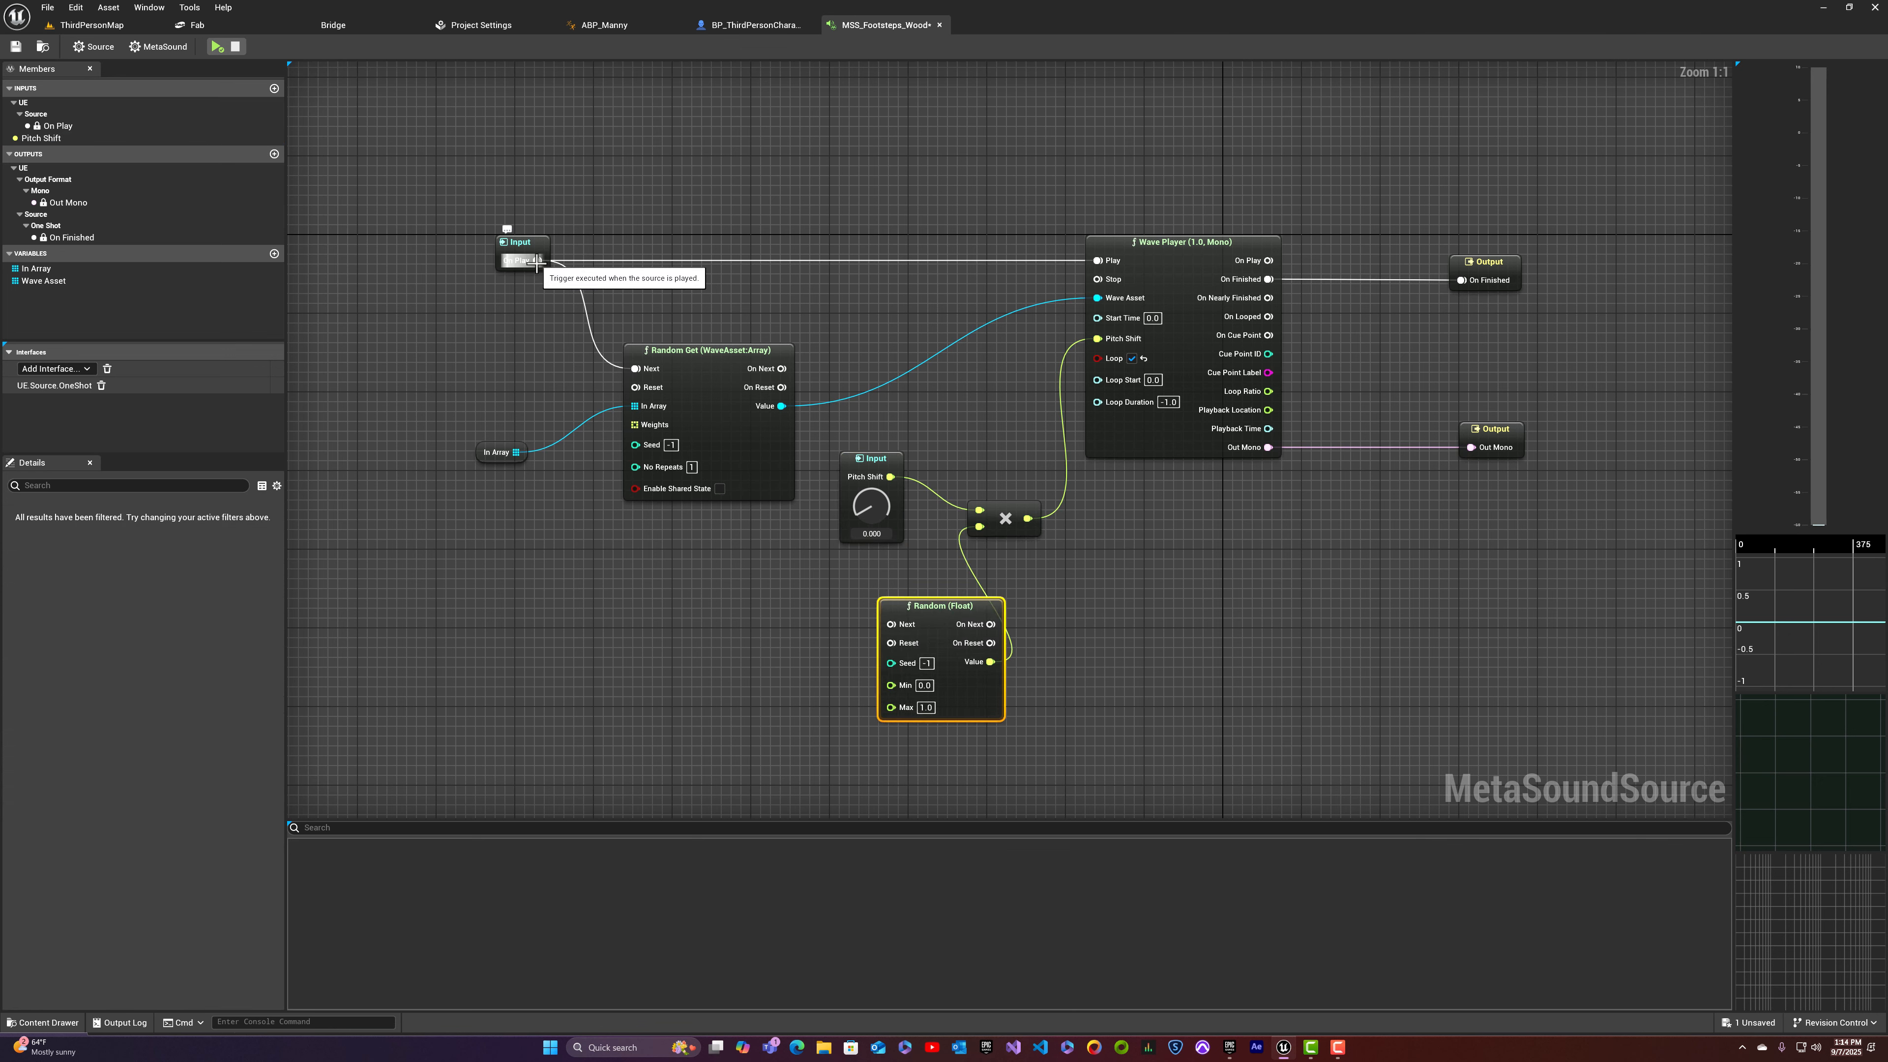
pyautogui.moveTo(537, 261); pyautogui.dragTo(896, 626)
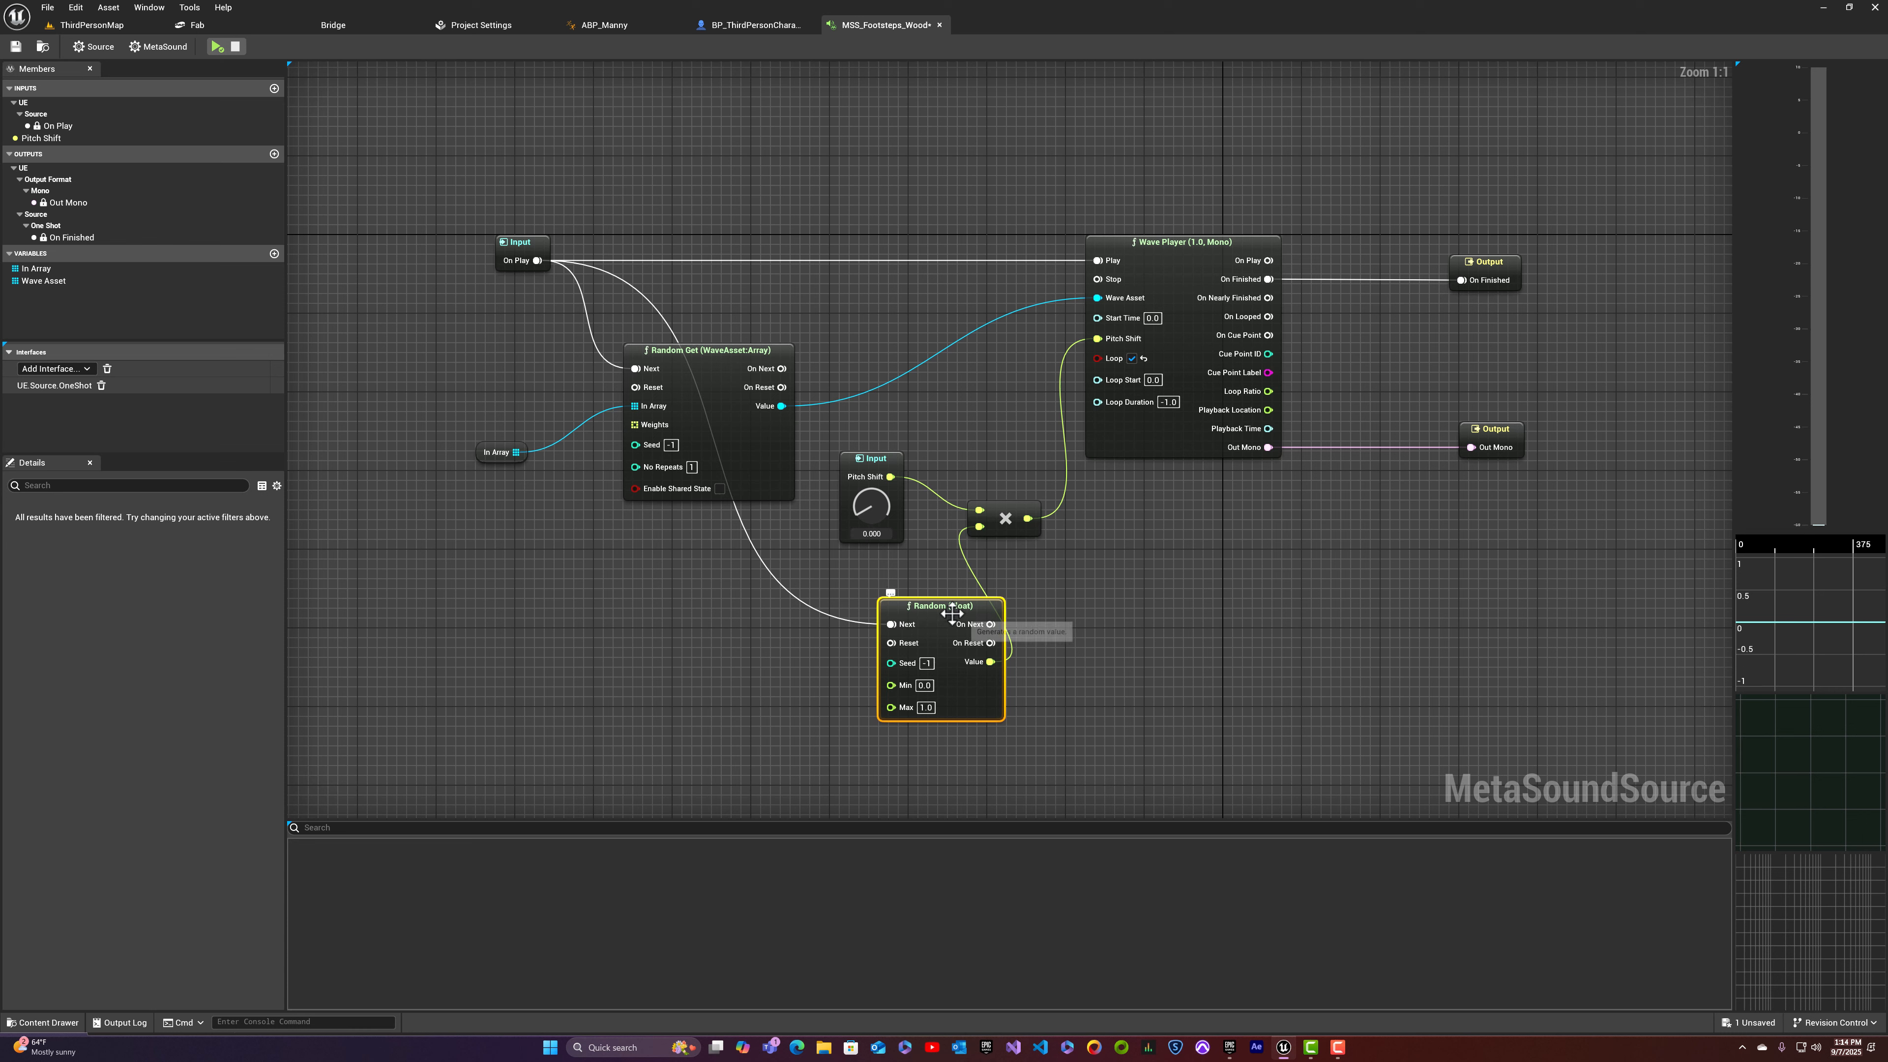
pyautogui.moveTo(928, 605); pyautogui.dragTo(879, 608)
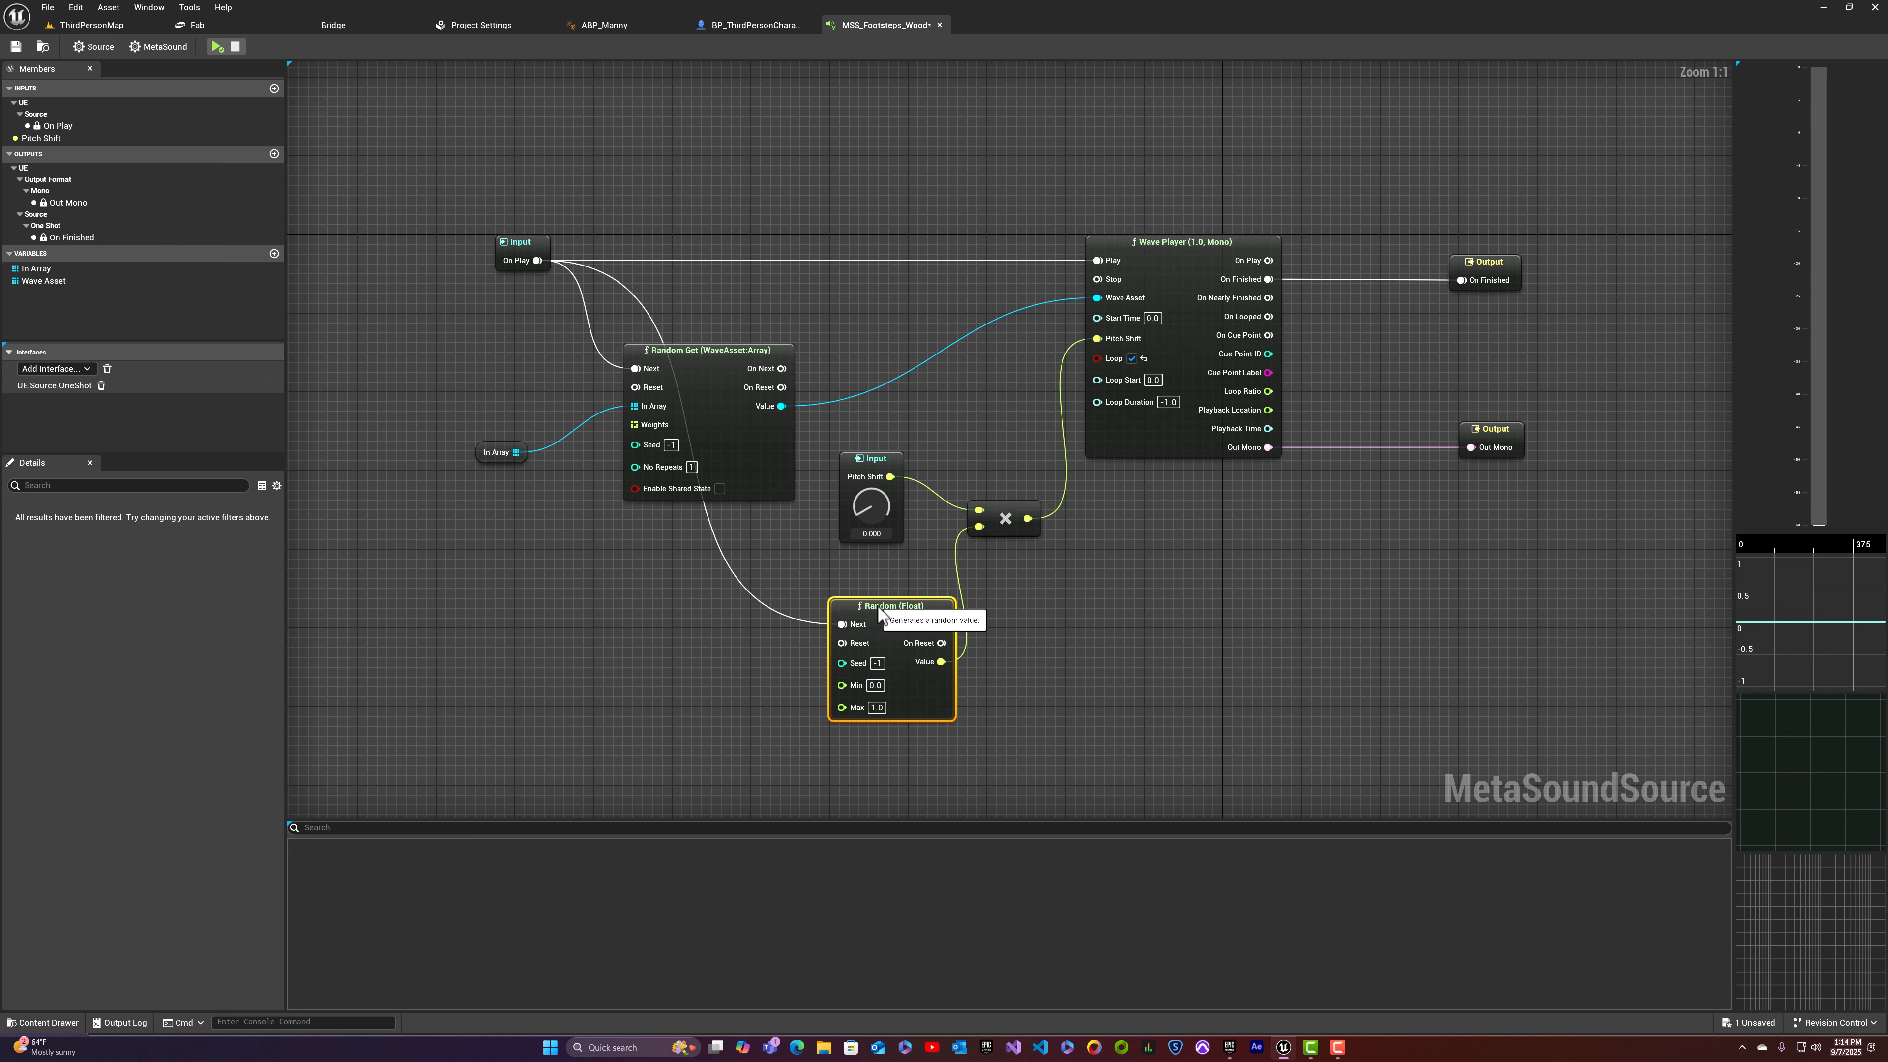
pyautogui.moveTo(872, 461); pyautogui.dragTo(884, 475)
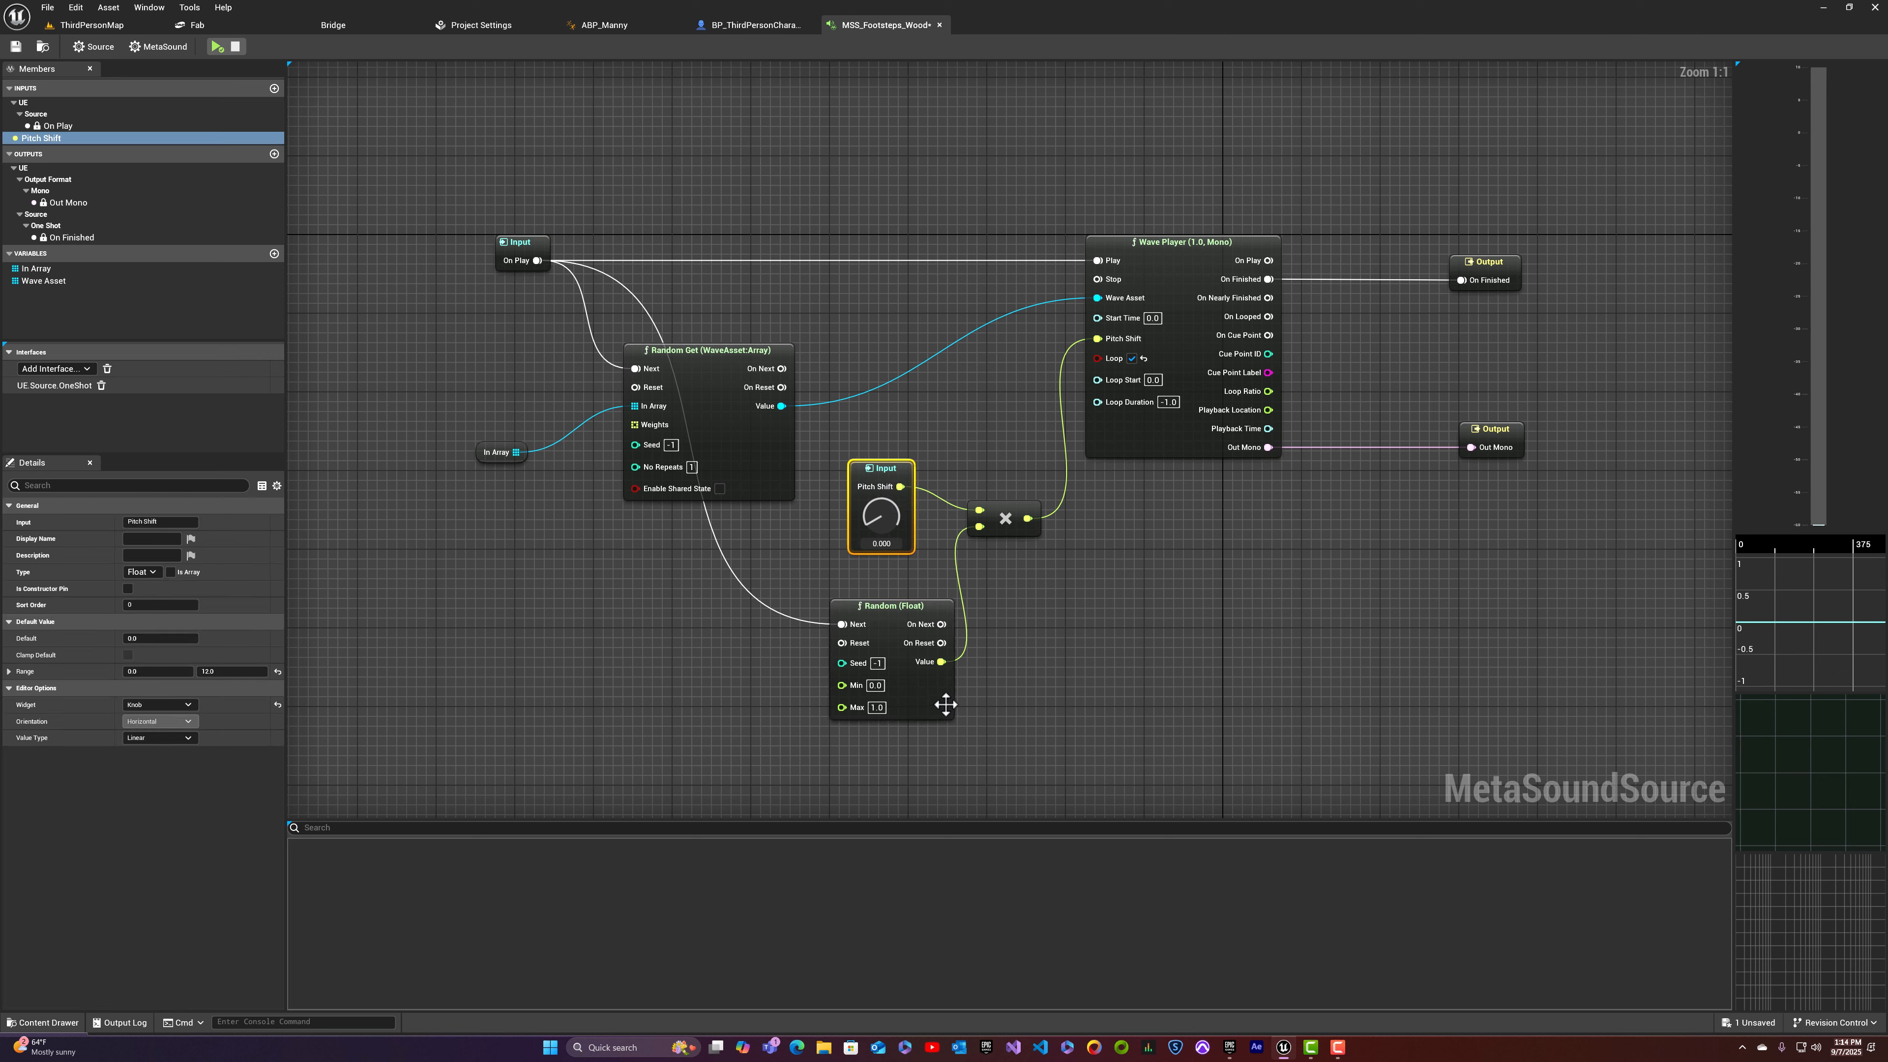
# Step: Set the Random (Float) node's Max to 3
pyautogui.click(870, 624)
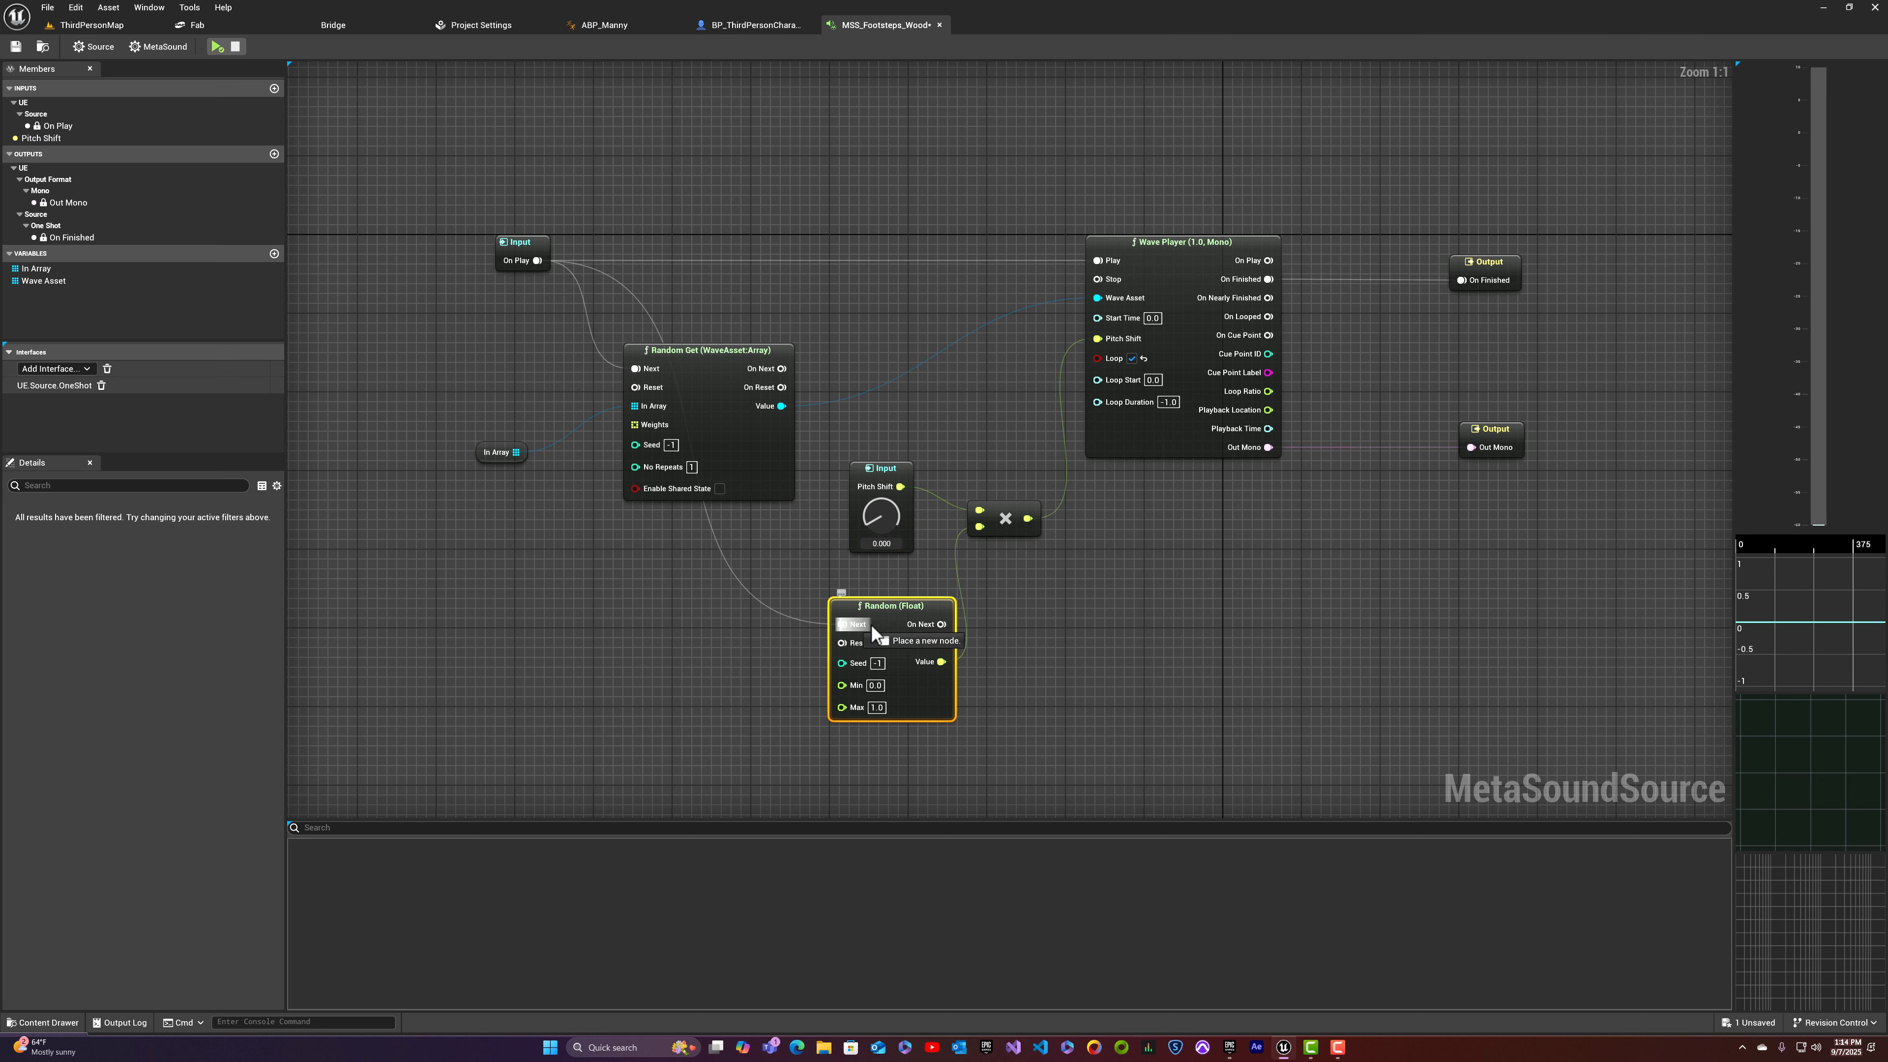
pyautogui.click(877, 707)
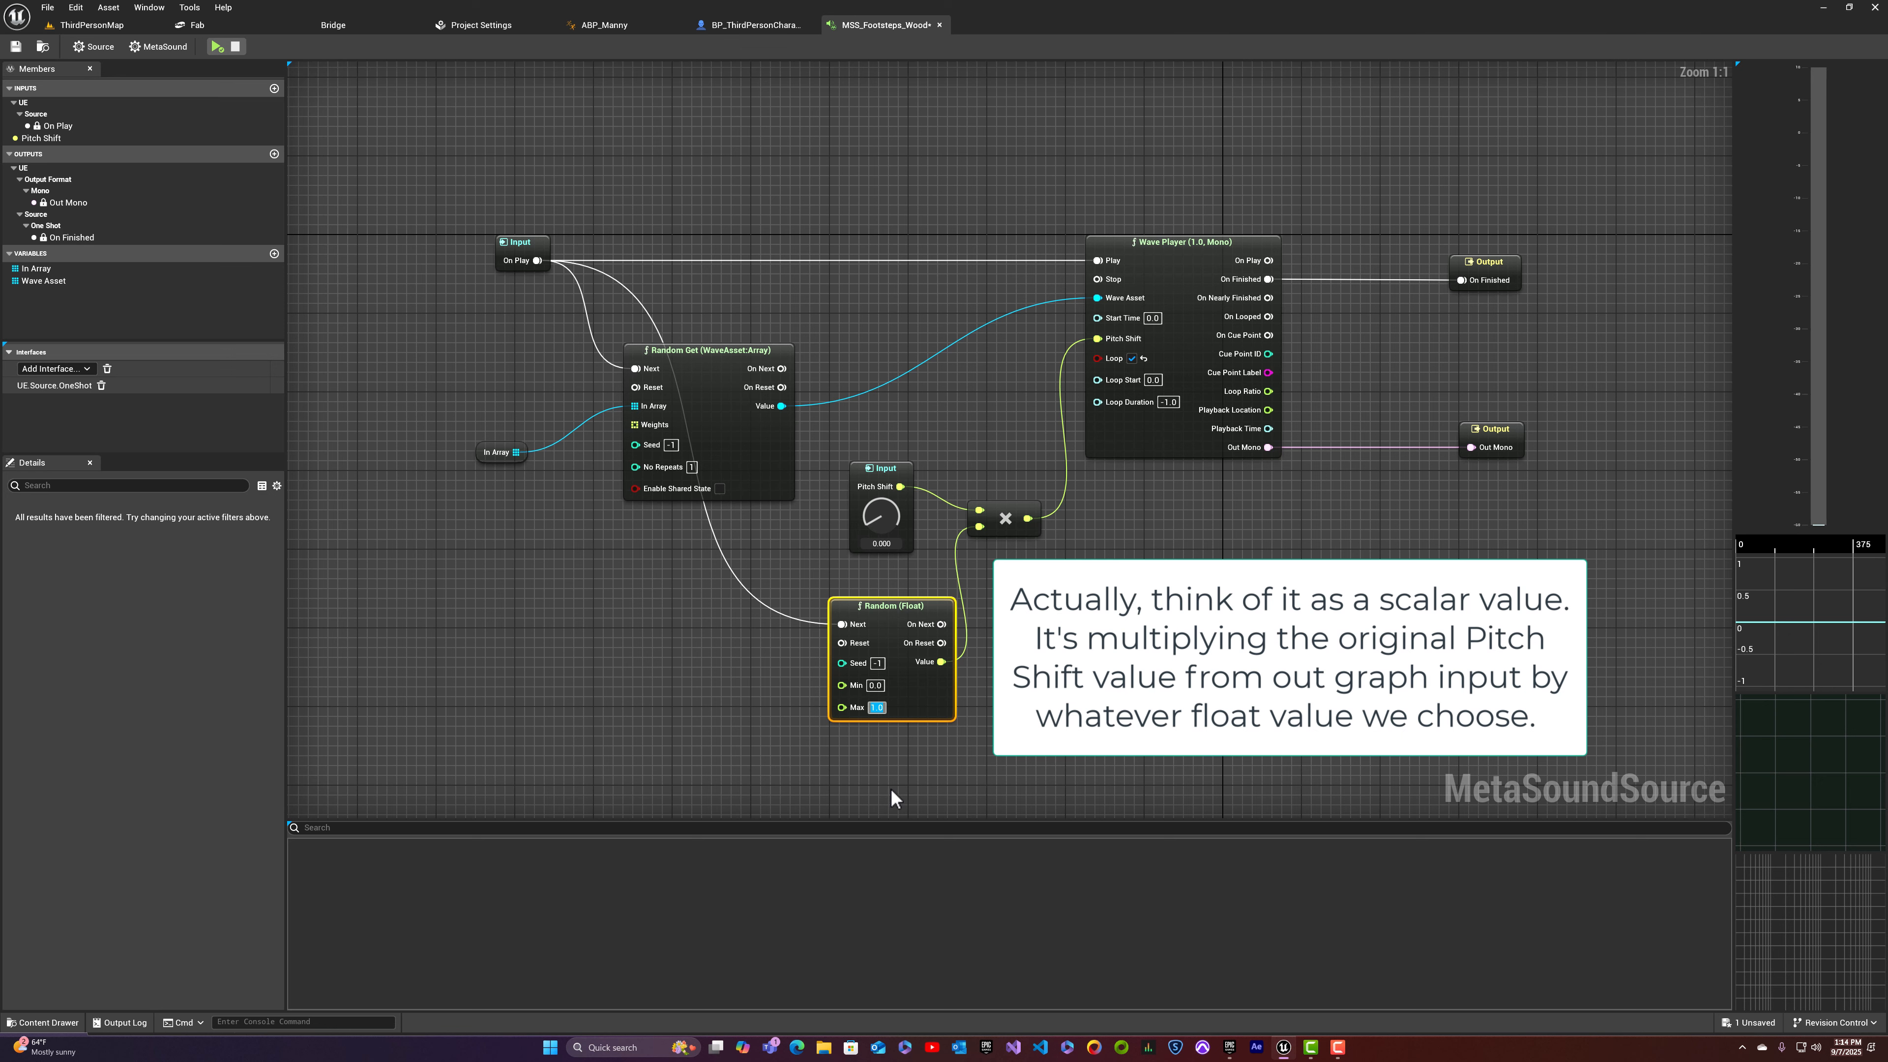
pyautogui.write('3')
pyautogui.press('Return')
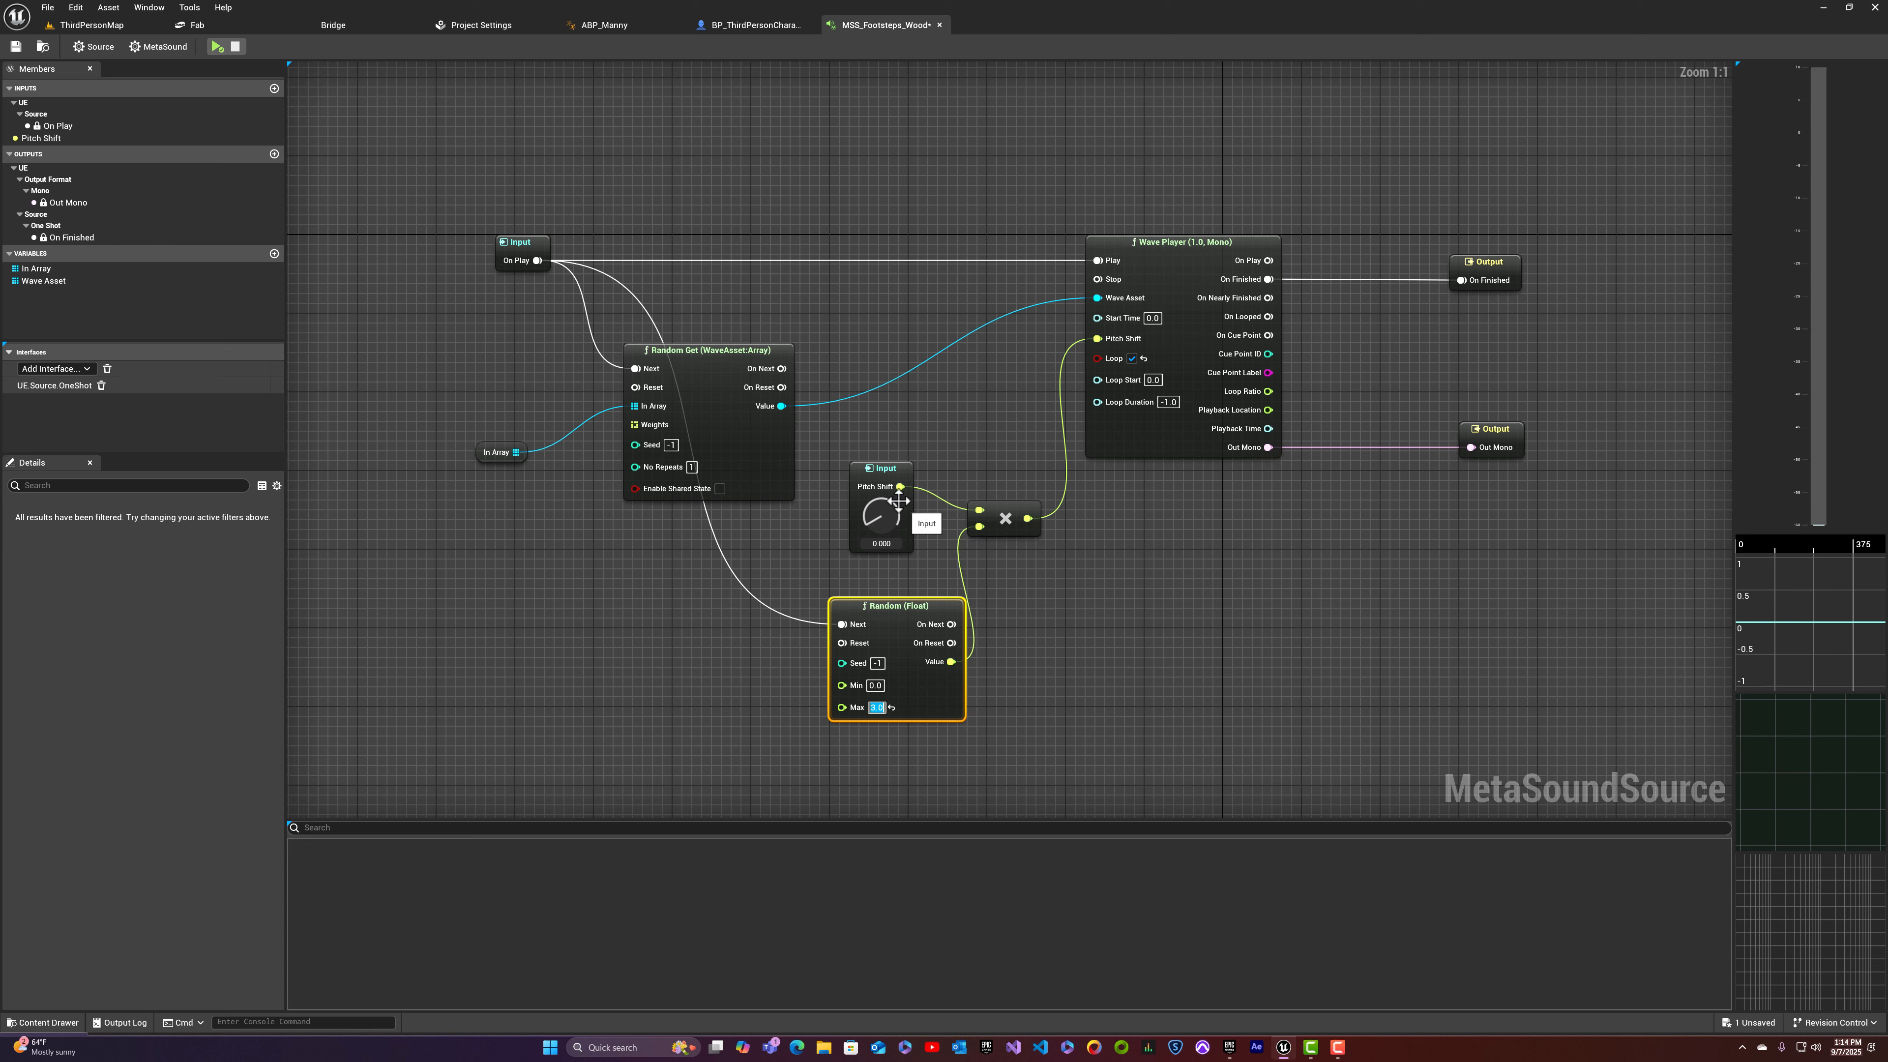
# Step: Preview the MetaSound while raising the Pitch Shift knob to about 1.6, and restart playback several times
pyautogui.click(217, 46)
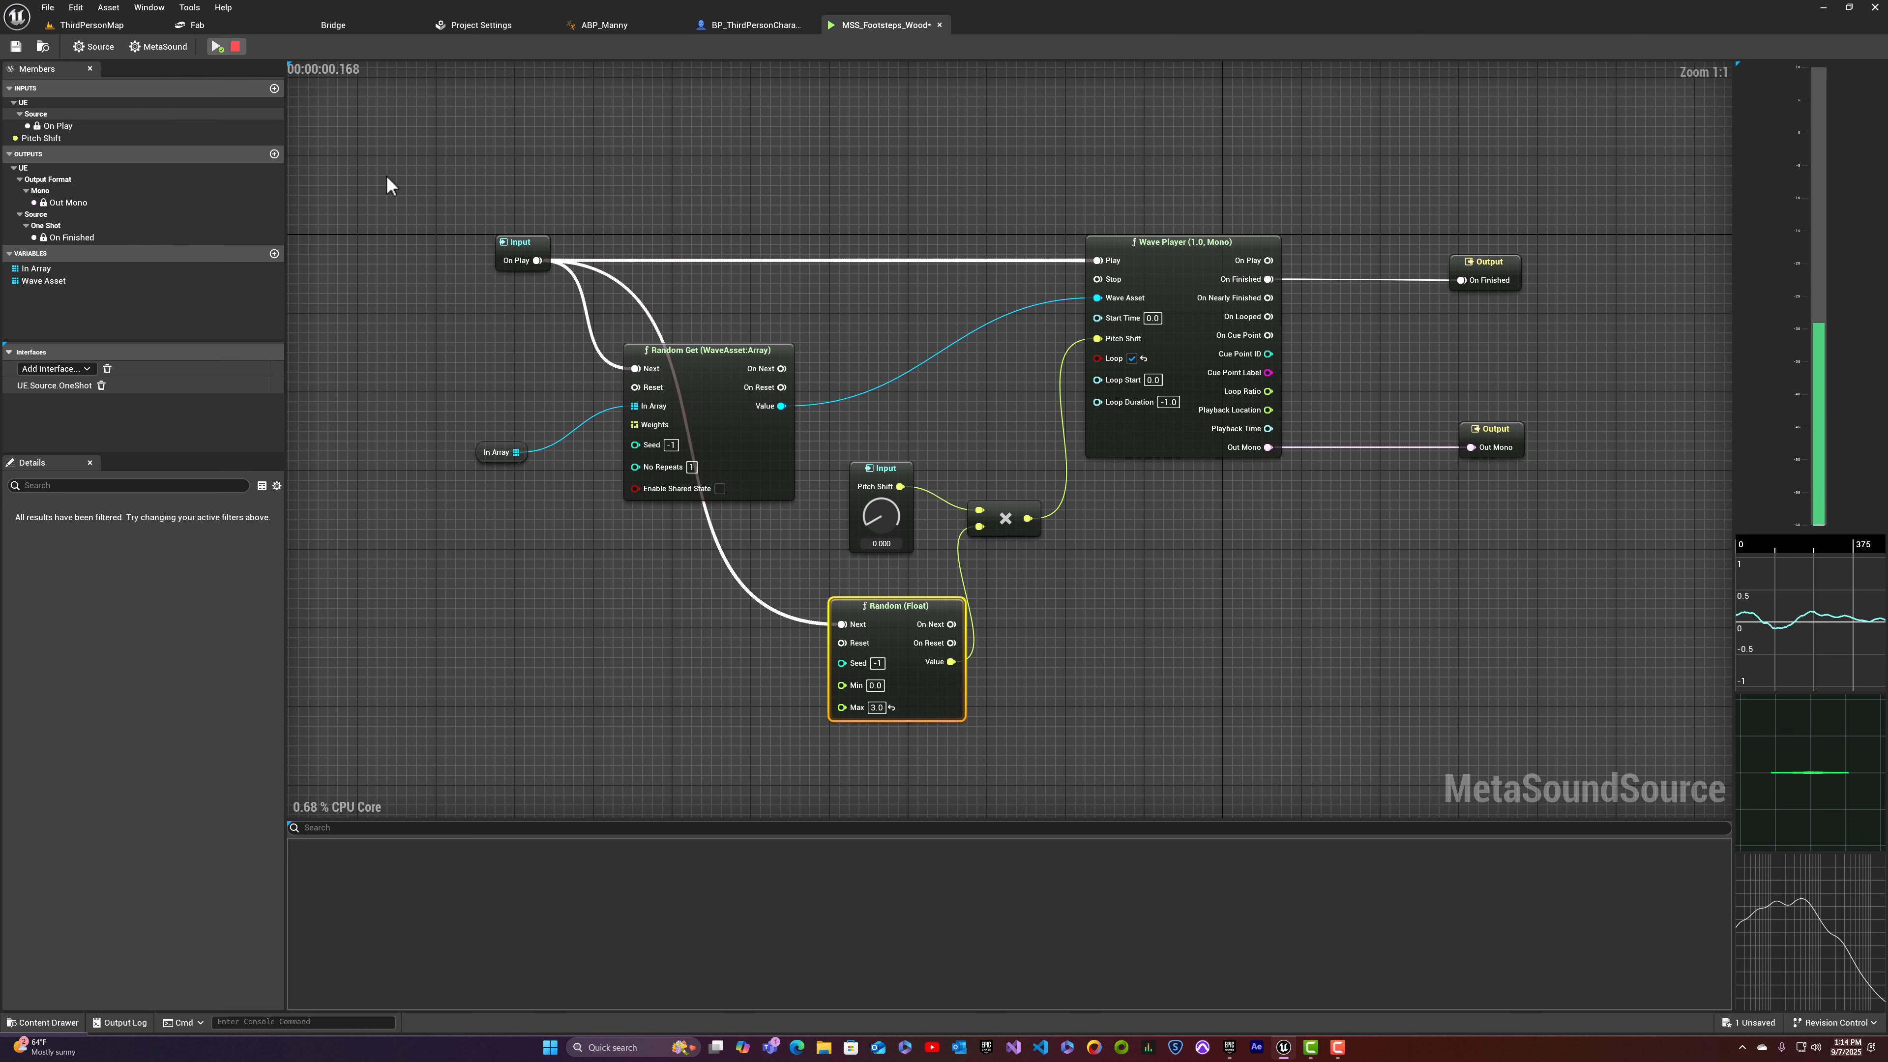
pyautogui.moveTo(880, 517); pyautogui.dragTo(884, 504)
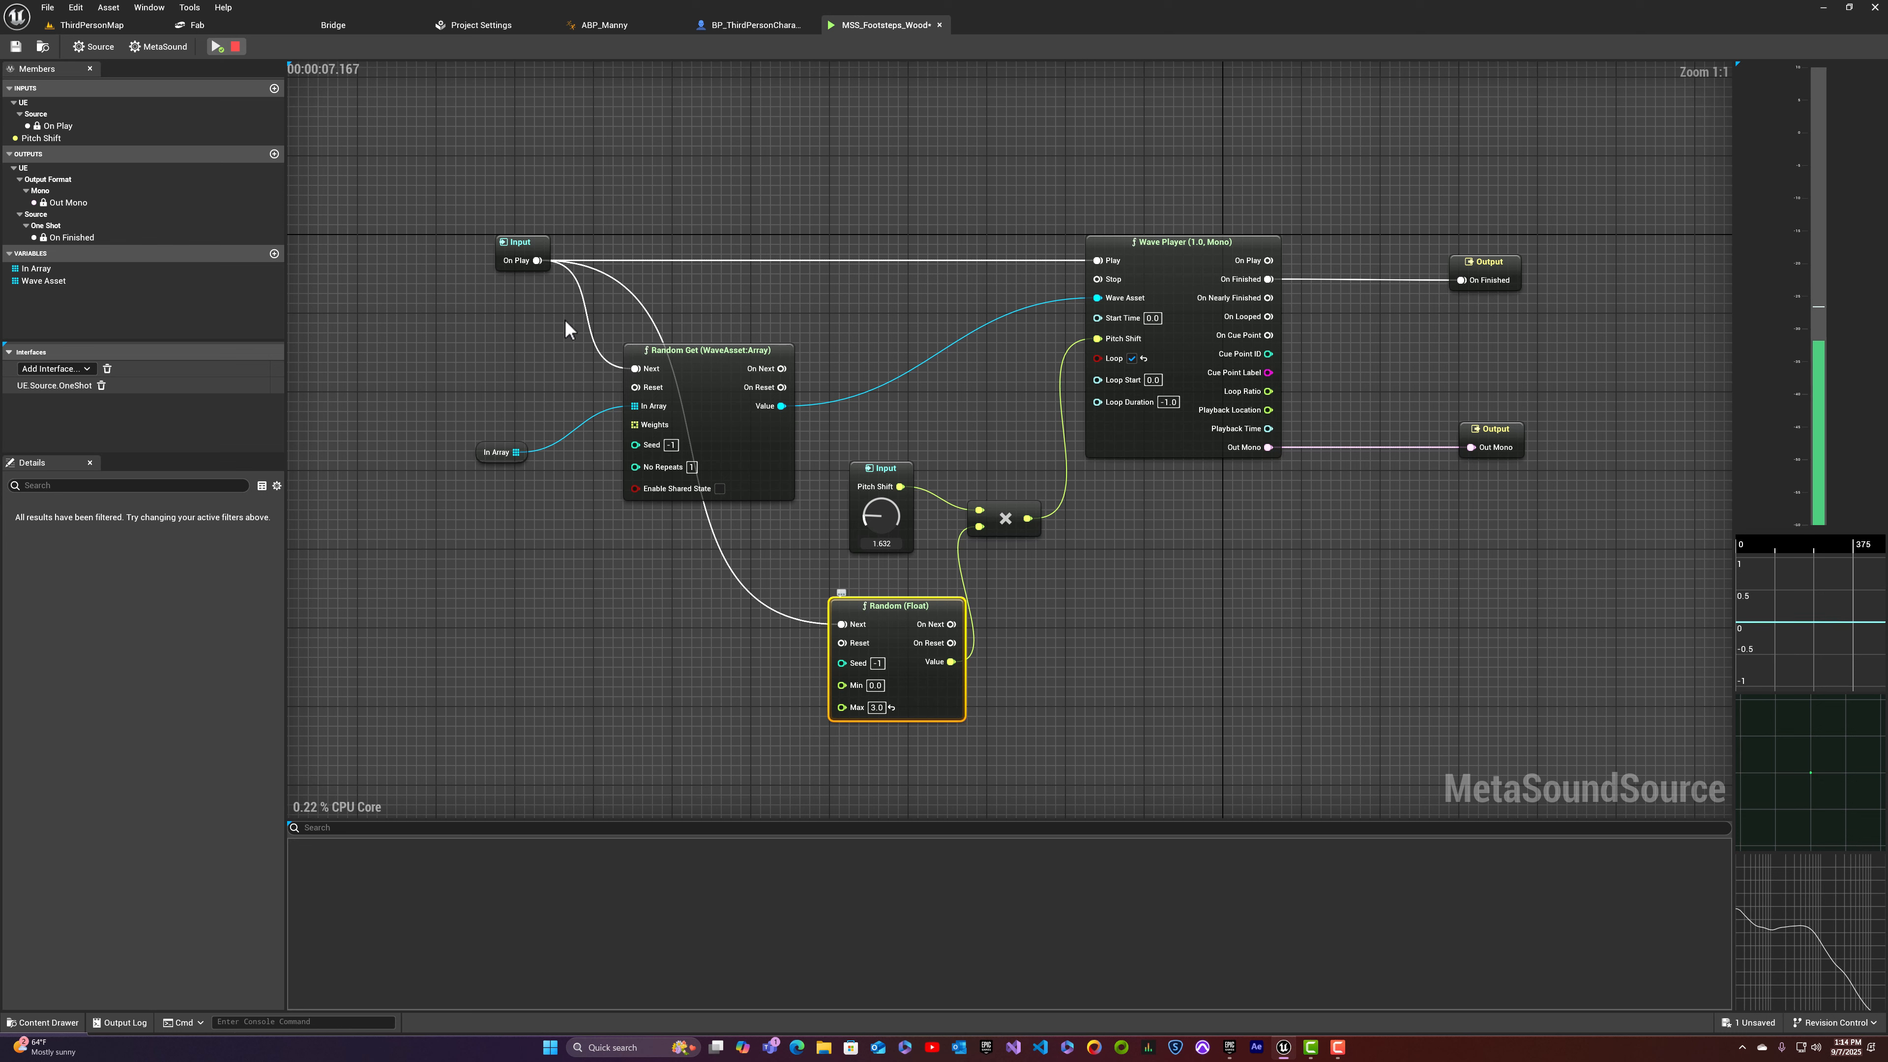
pyautogui.click(216, 47)
pyautogui.click(220, 46)
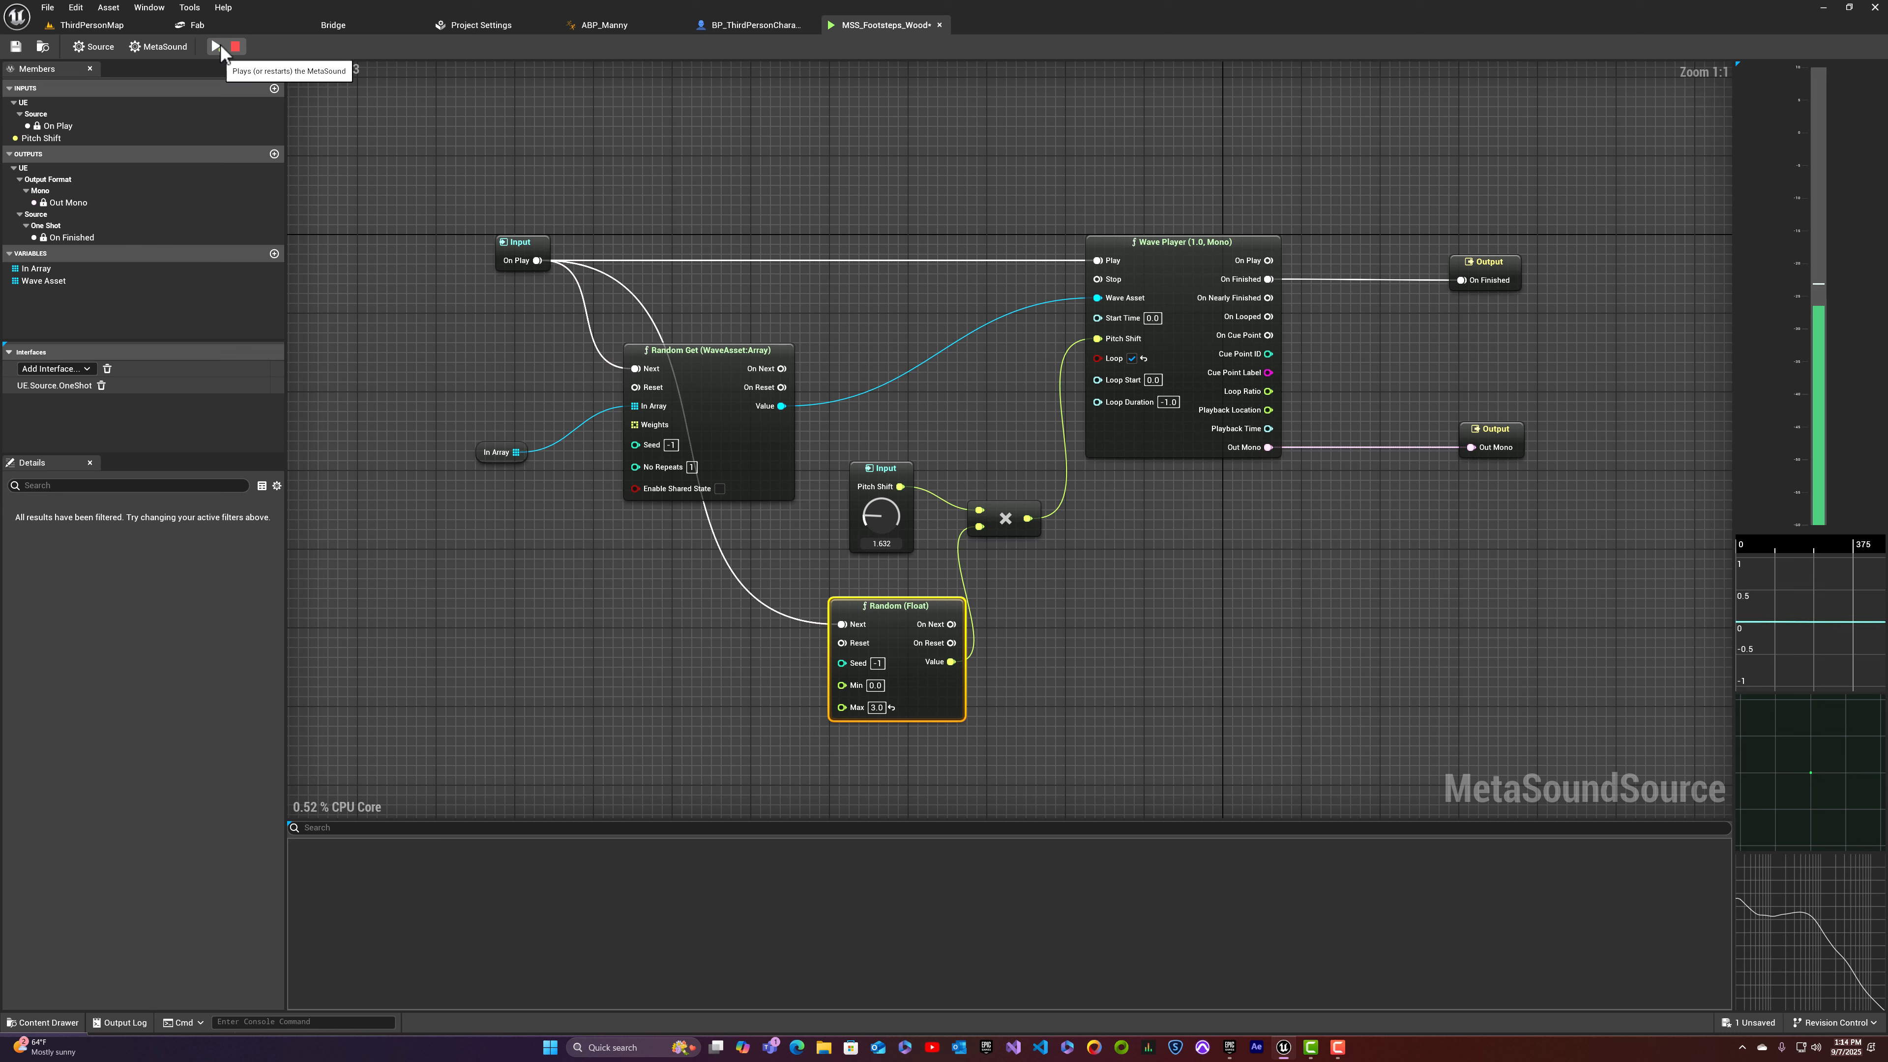
pyautogui.click(220, 46)
pyautogui.click(219, 45)
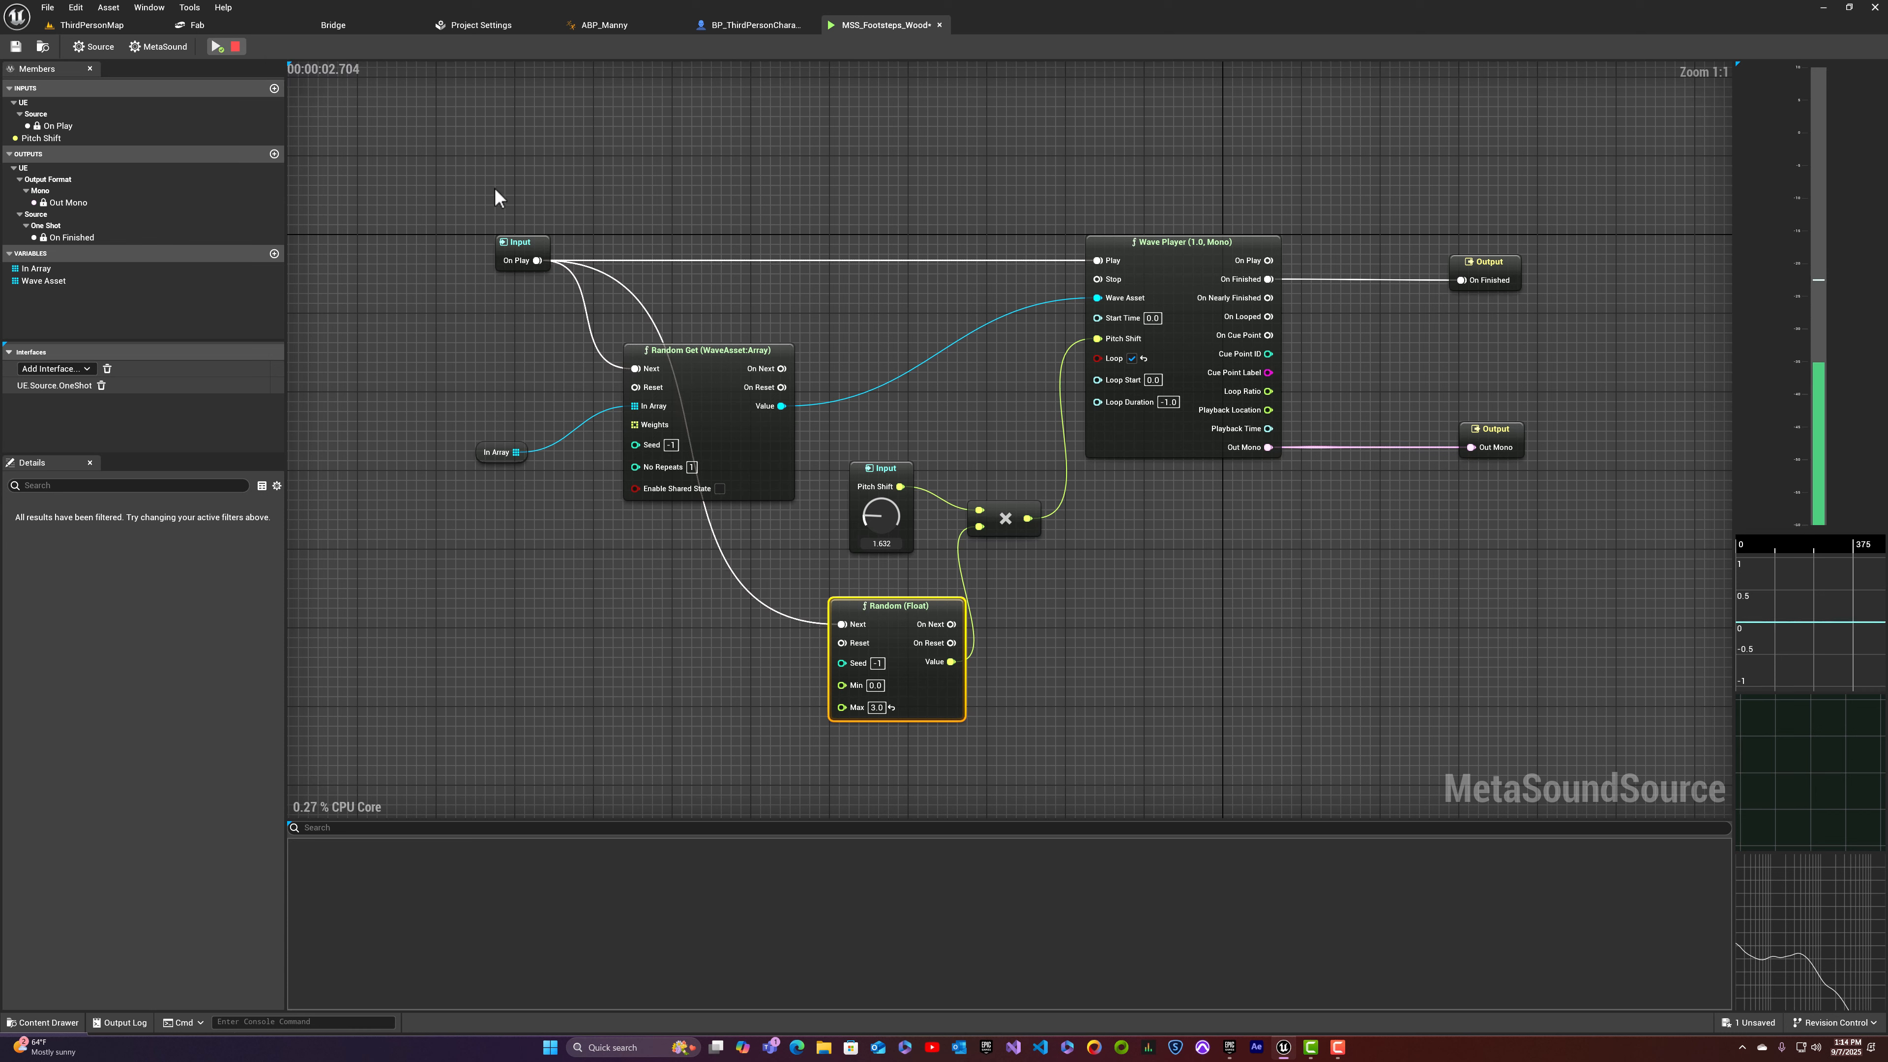
# Step: Turn off Loop on Wave Player and replay the MetaSound repeatedly to compare the random pitches
pyautogui.click(1131, 358)
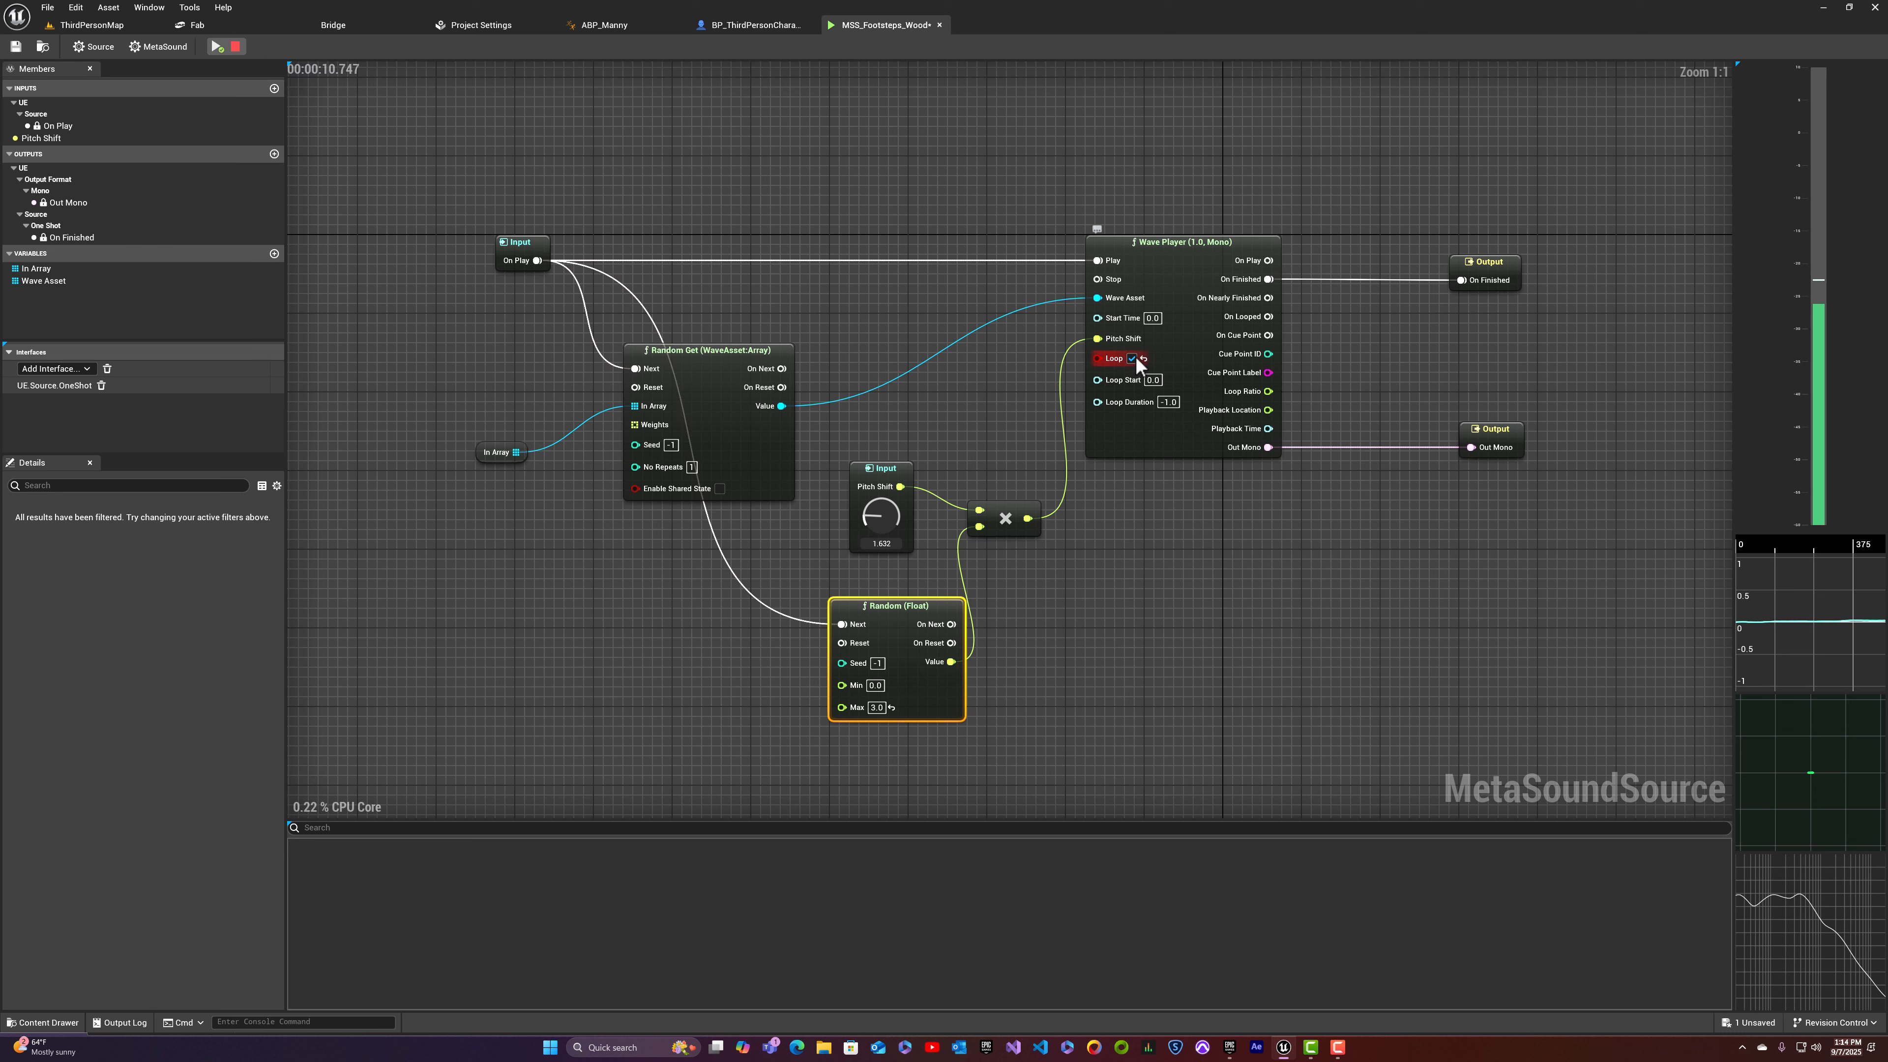
pyautogui.click(218, 47)
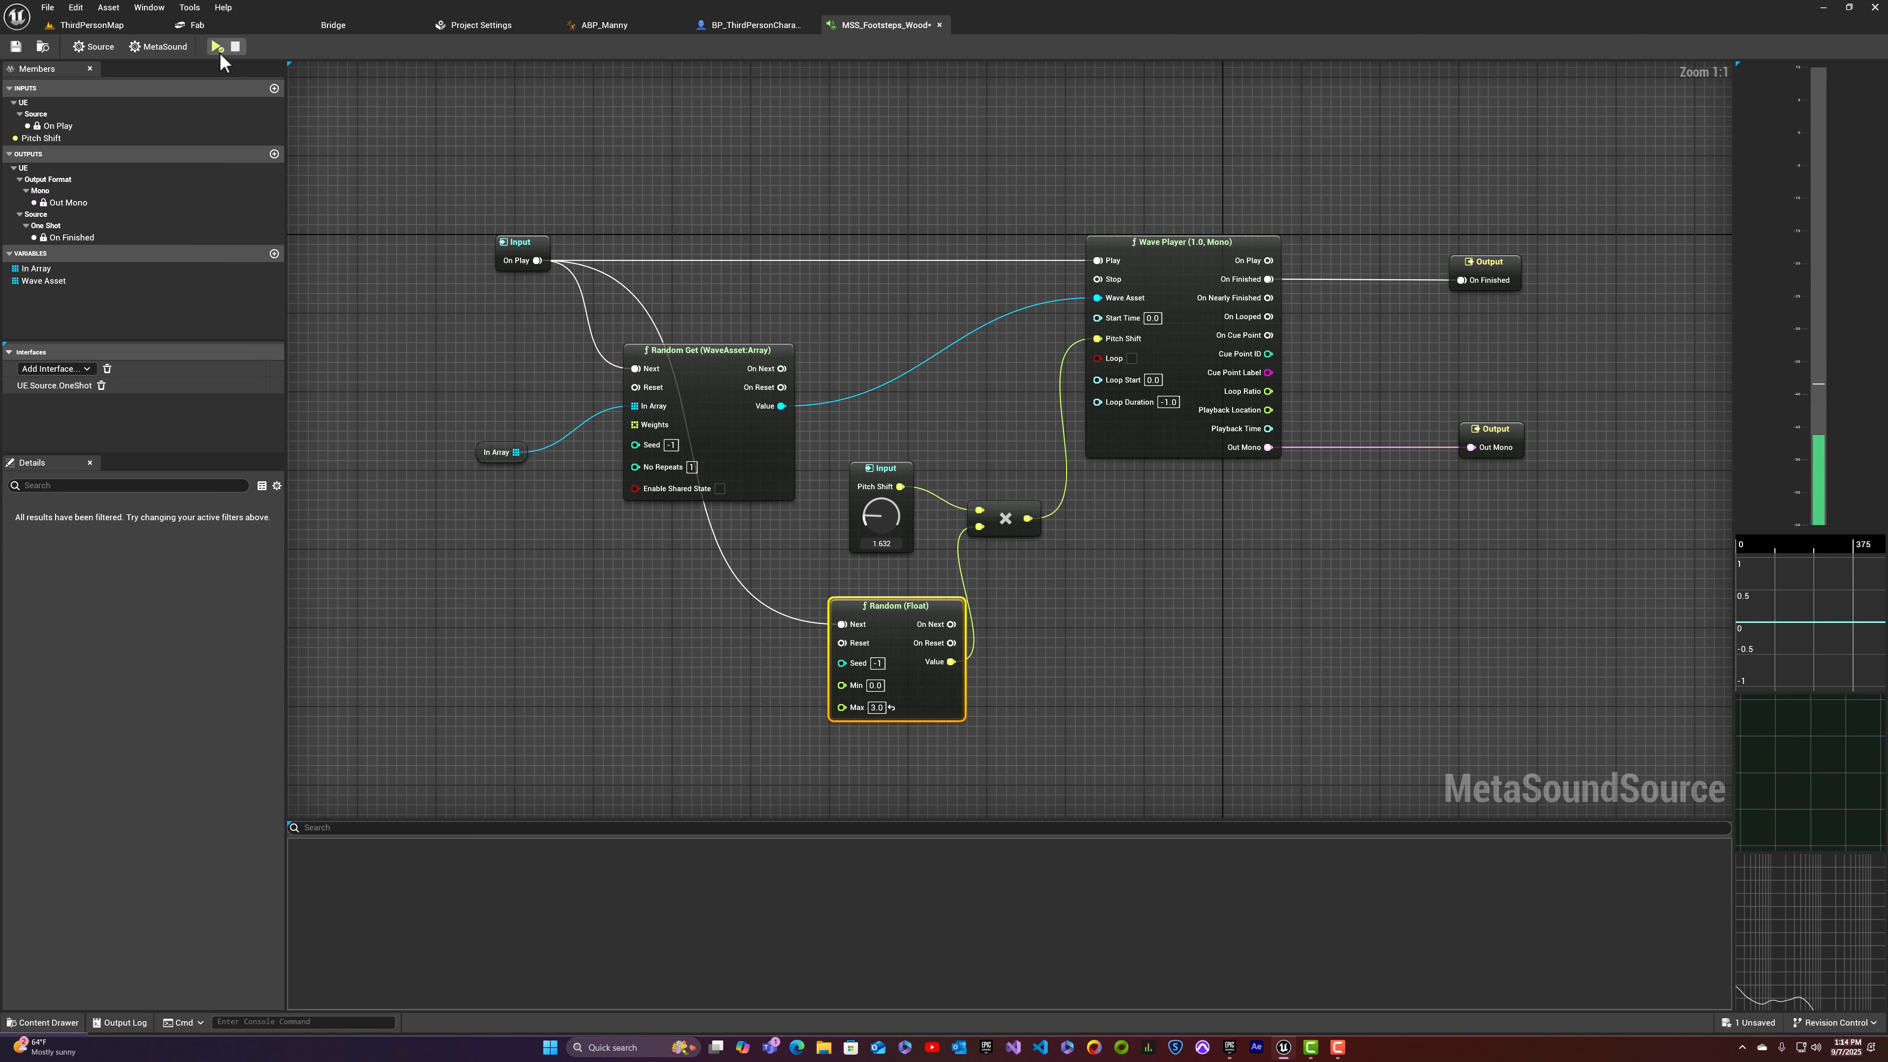
pyautogui.click(218, 47)
pyautogui.click(218, 51)
pyautogui.click(218, 51)
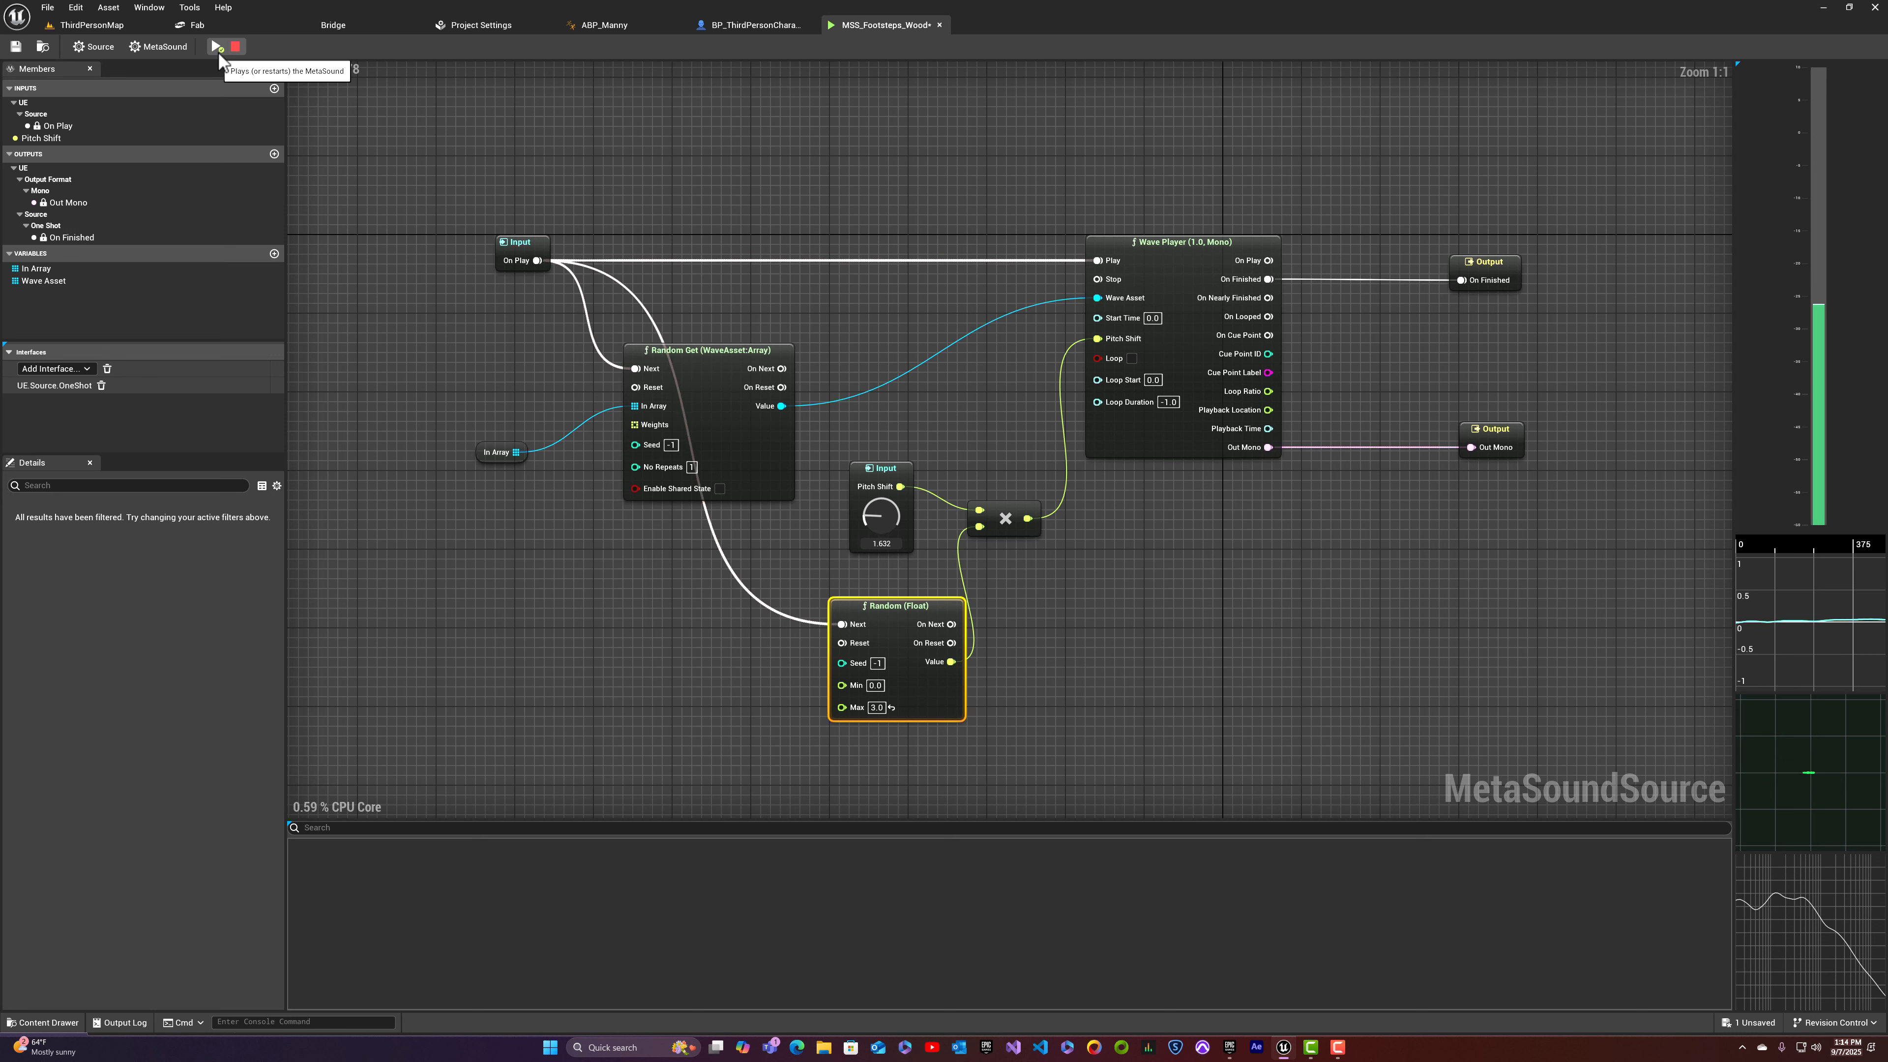
pyautogui.click(219, 51)
pyautogui.click(219, 51)
pyautogui.click(219, 51)
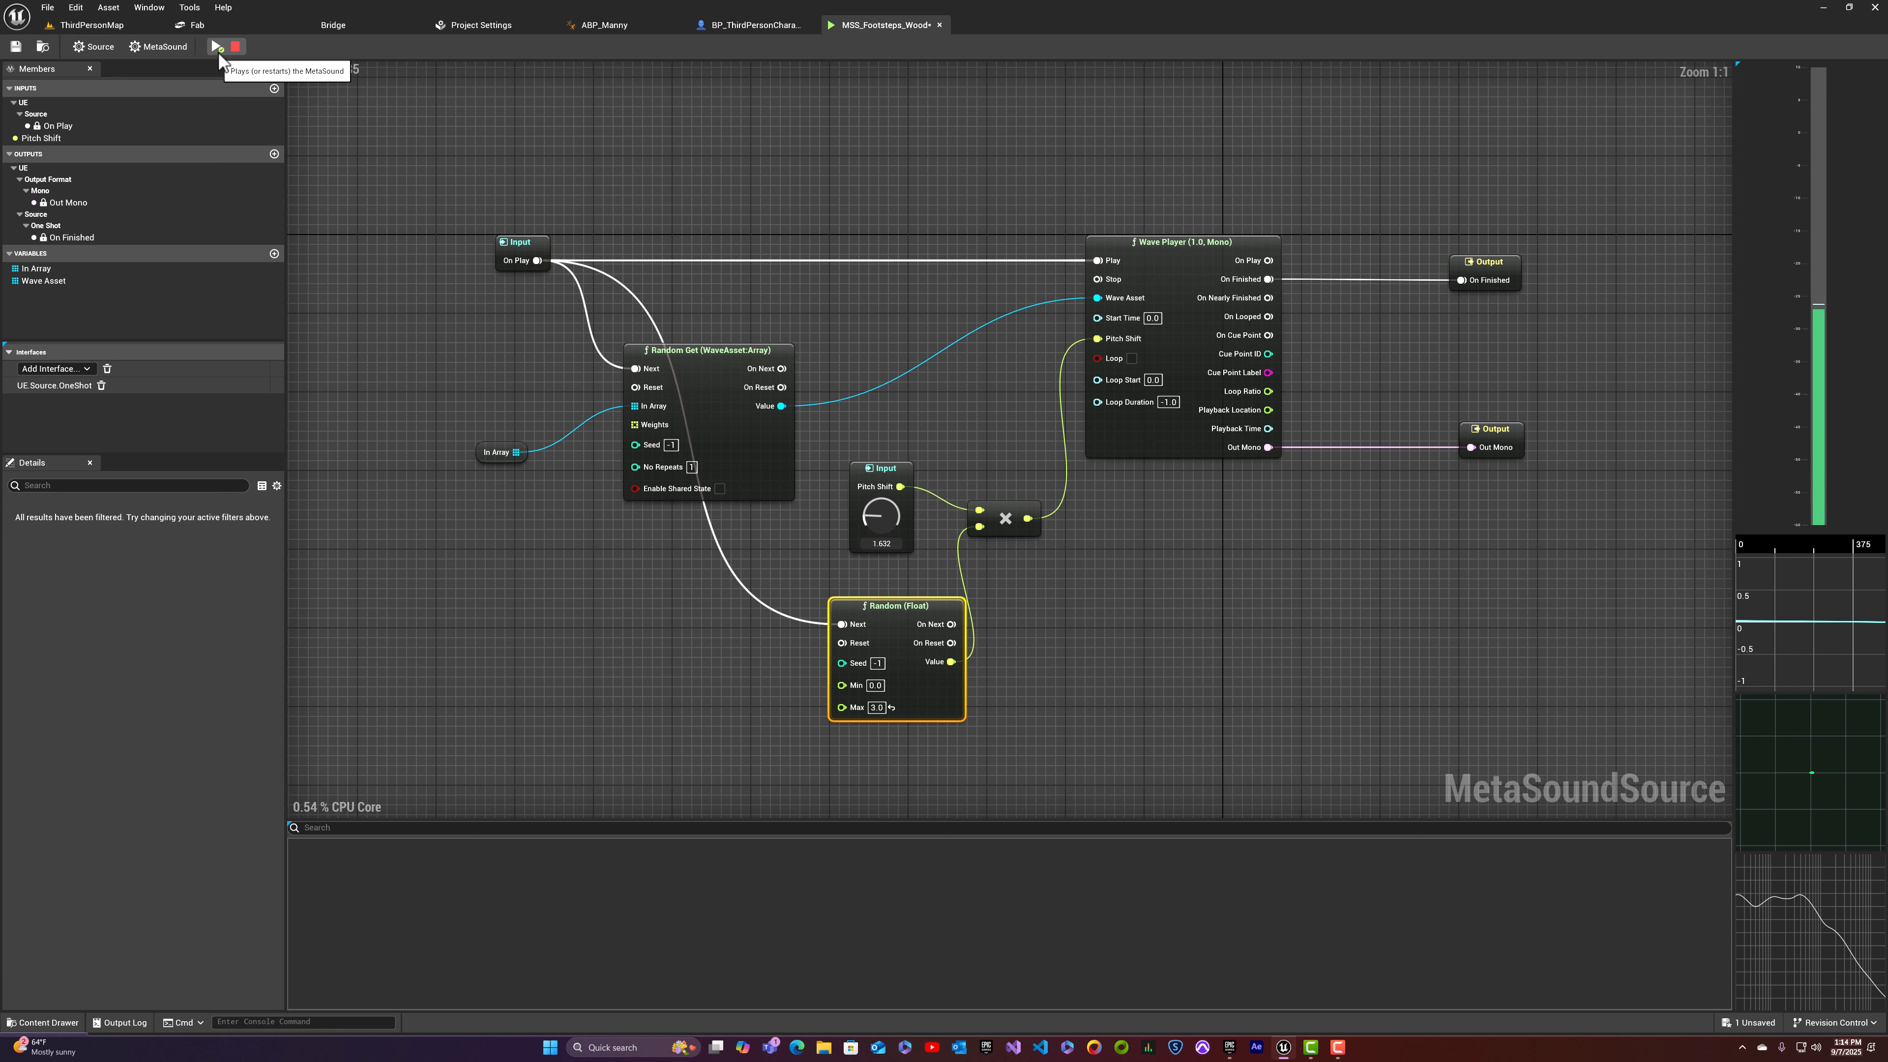
pyautogui.click(218, 51)
pyautogui.click(218, 51)
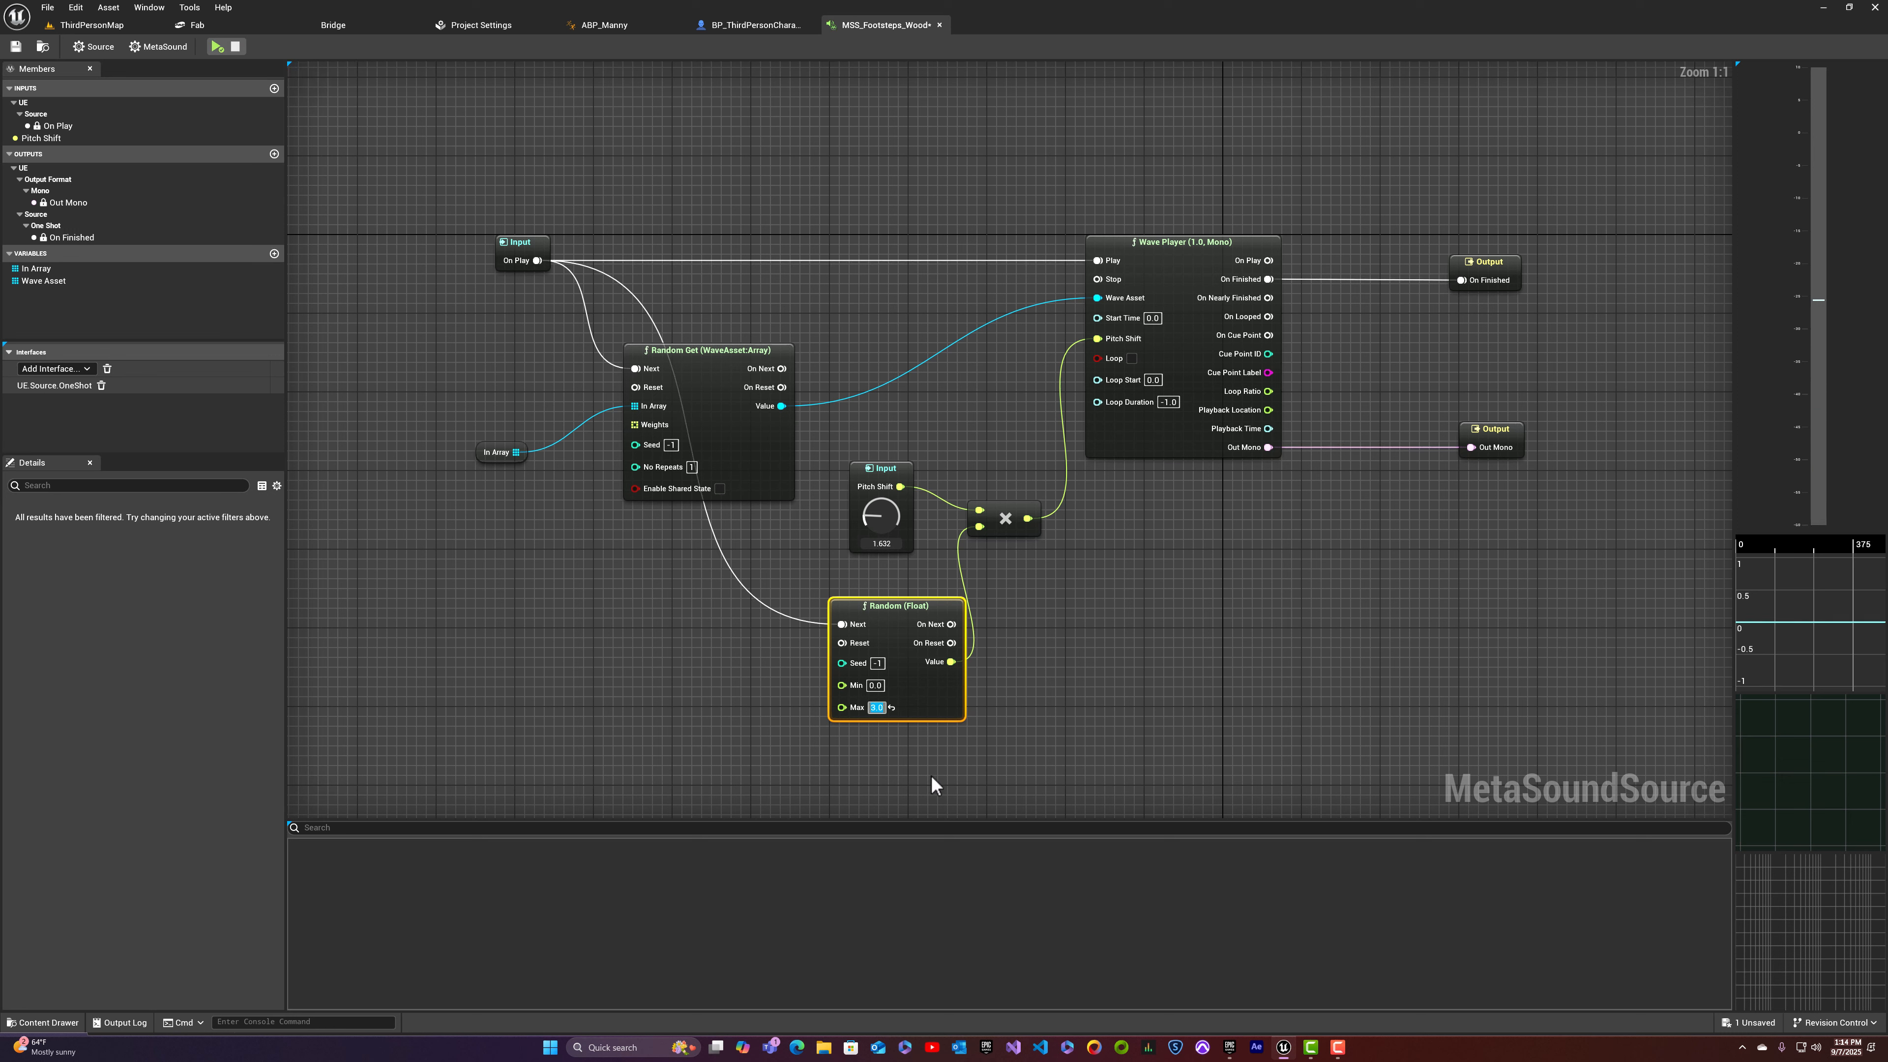
# Step: Set the Random (Float) node's Max to 2 and replay the MetaSound several times to check the pitch variation
pyautogui.write('2')
pyautogui.press('Return')
pyautogui.click(222, 47)
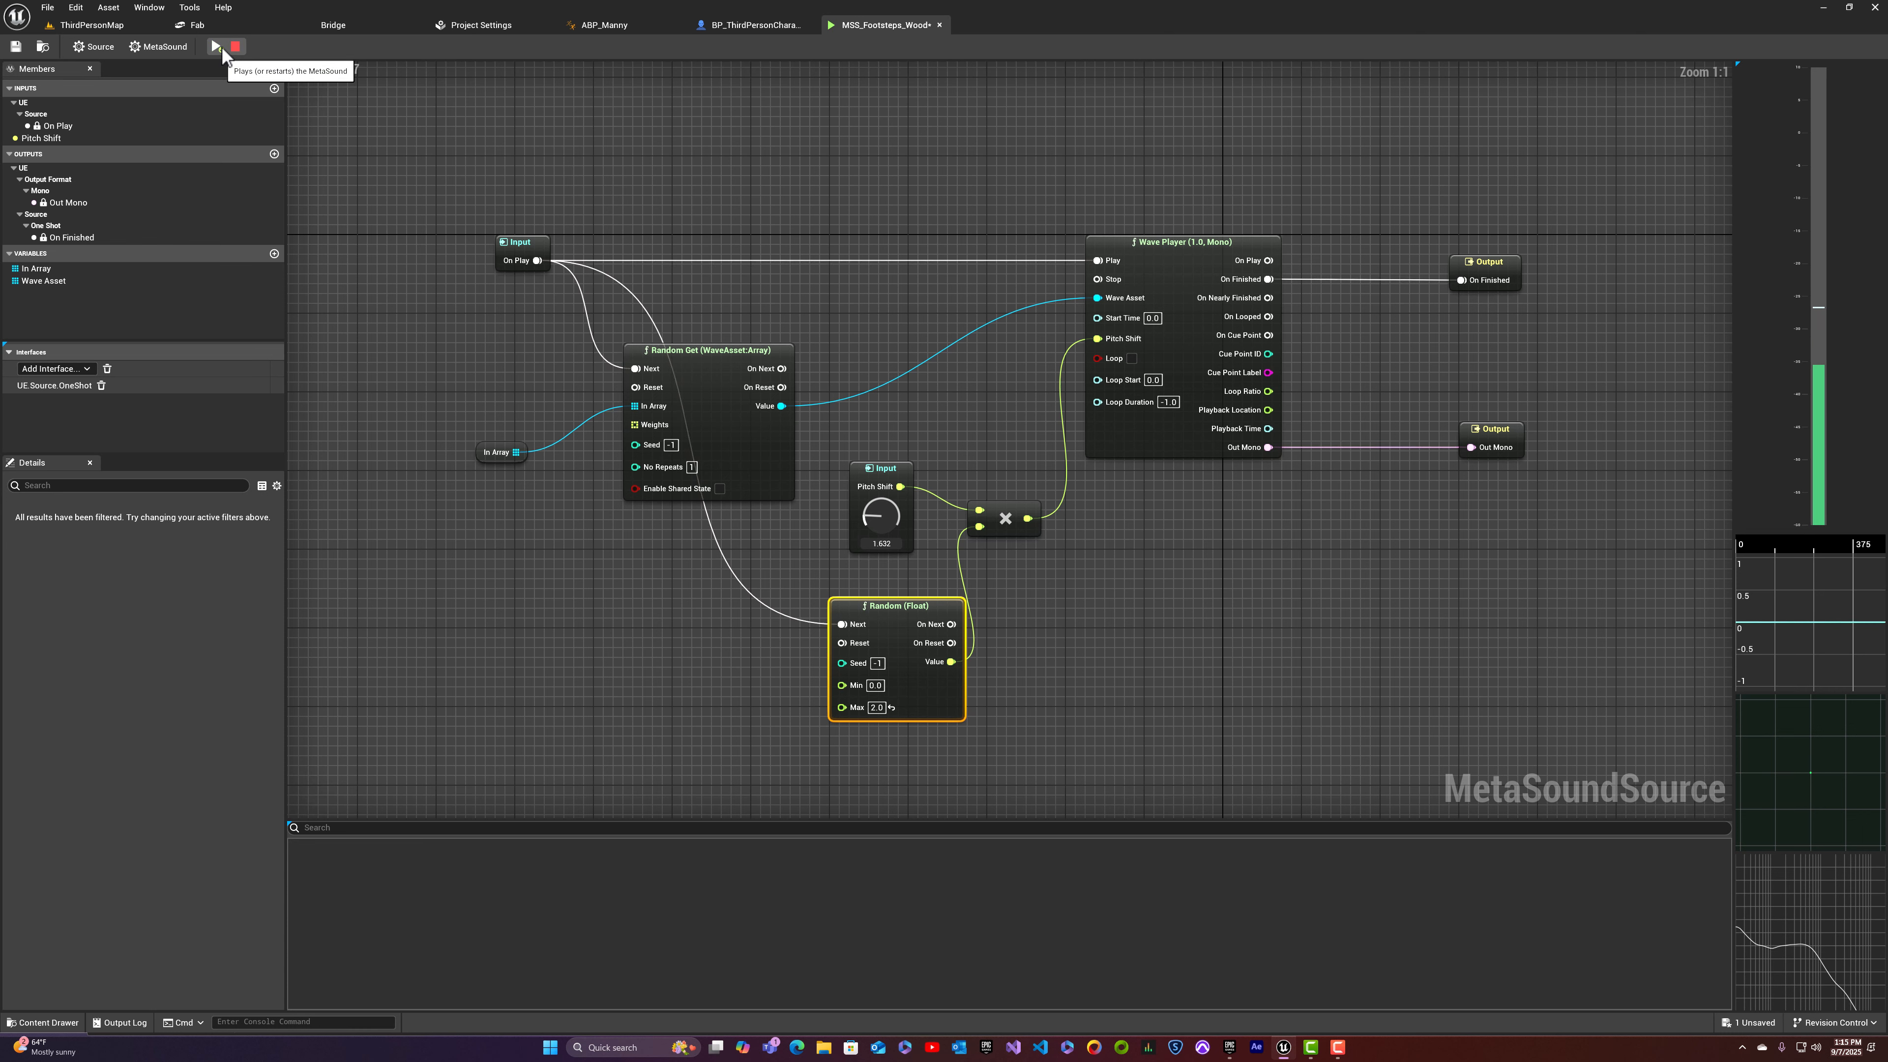
pyautogui.click(222, 47)
pyautogui.click(222, 46)
pyautogui.click(222, 46)
pyautogui.click(222, 47)
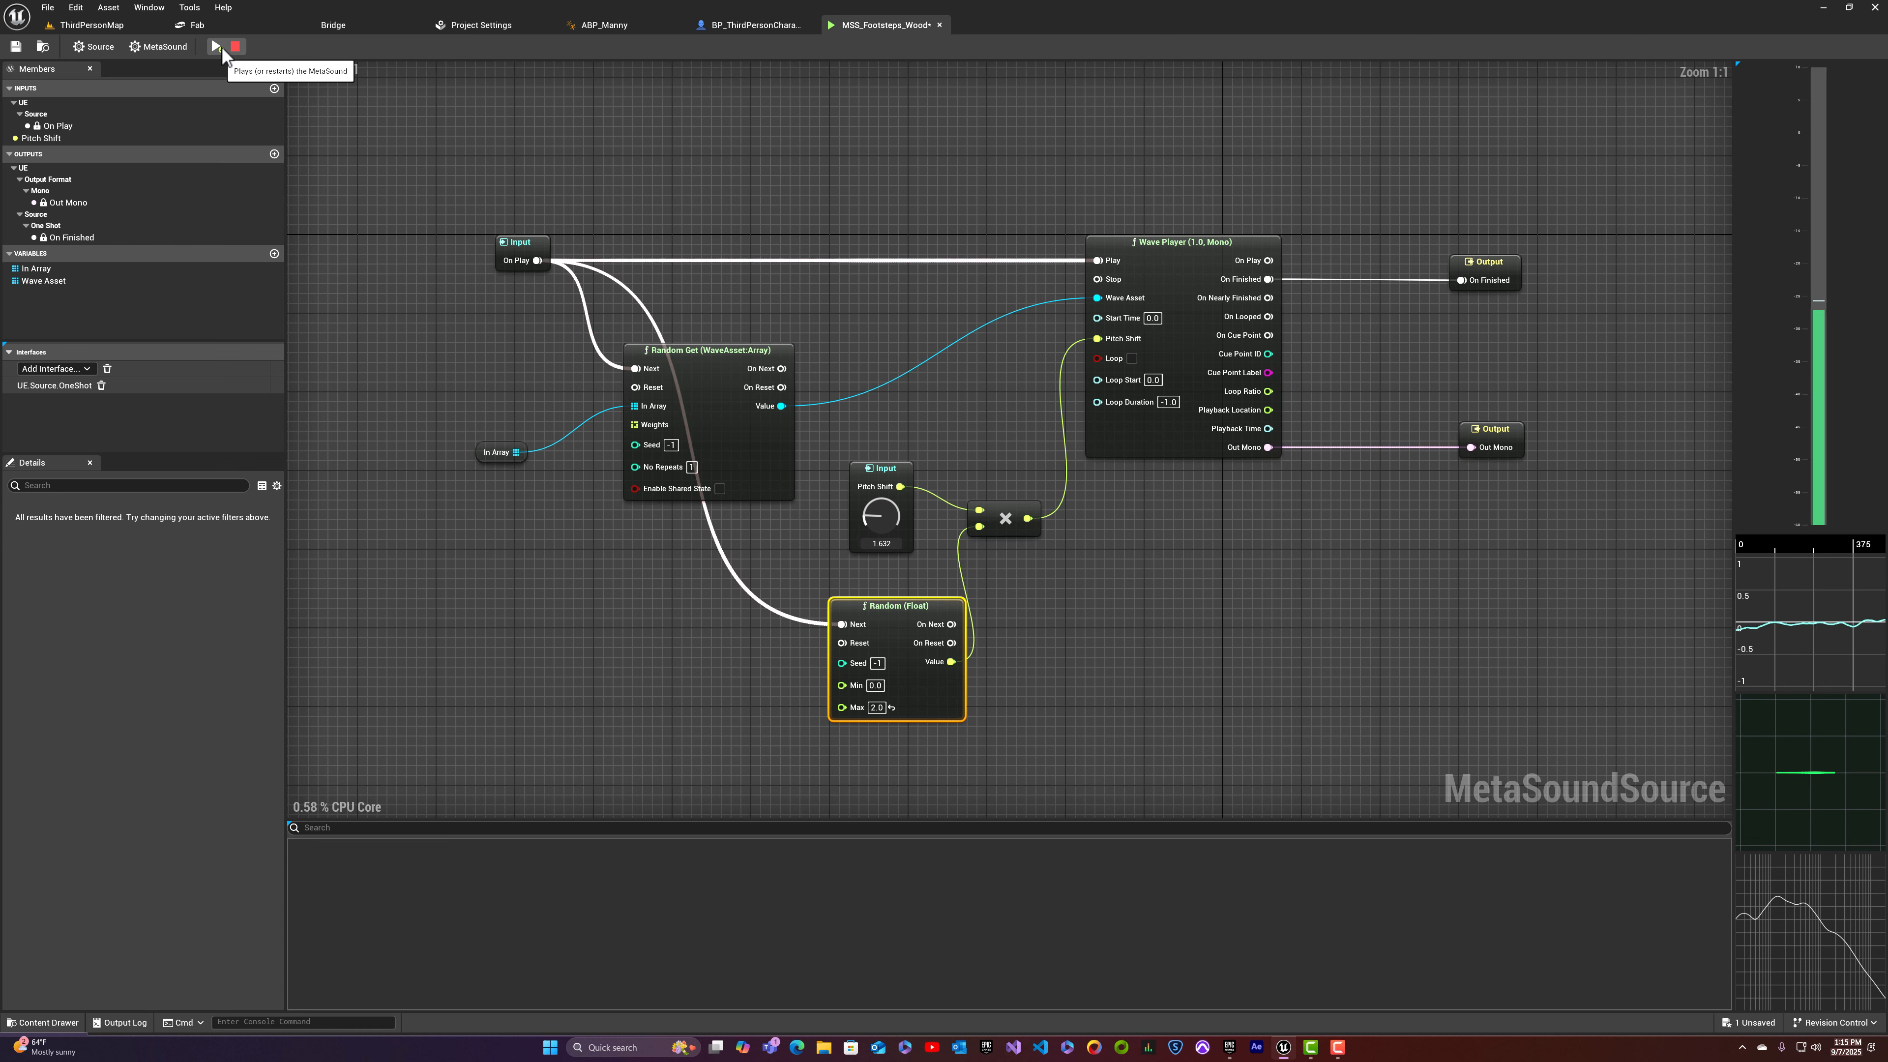
pyautogui.click(221, 47)
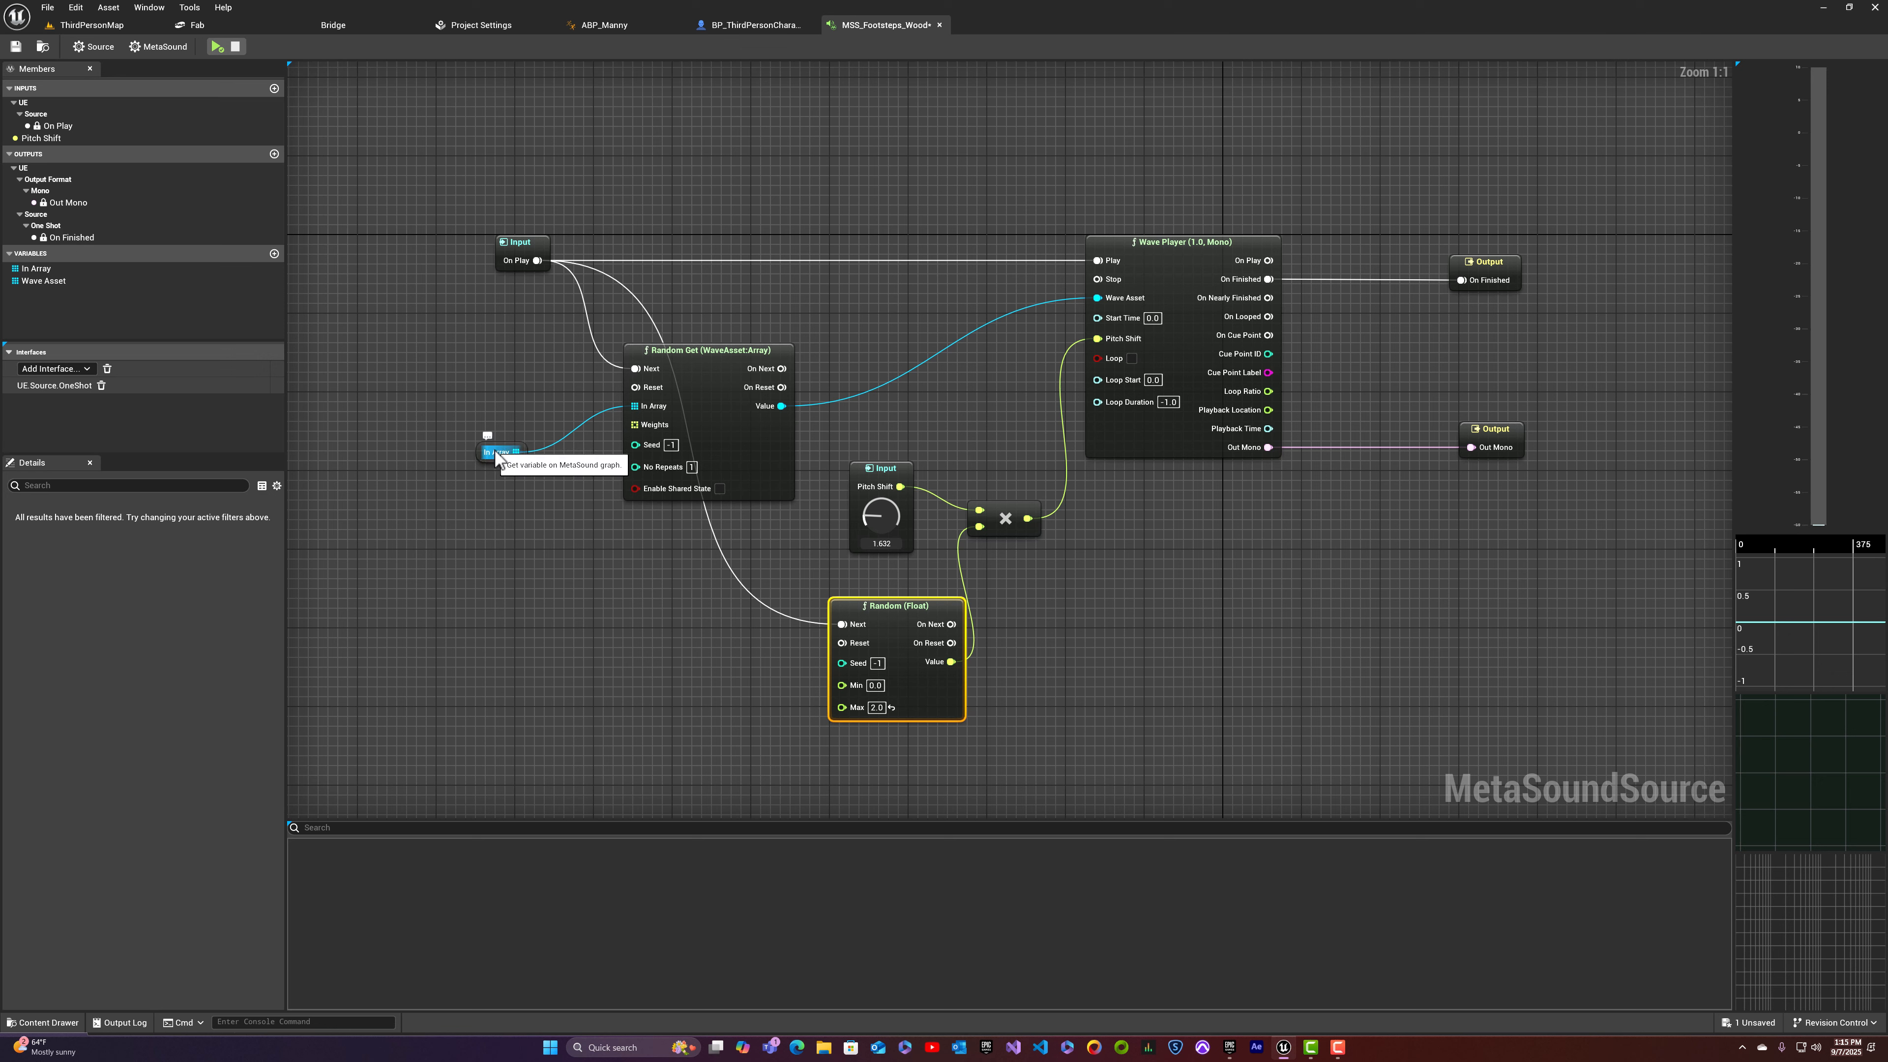
# Step: Examine the default waves assigned to In Array and preview the MetaSound once more
pyautogui.click(508, 445)
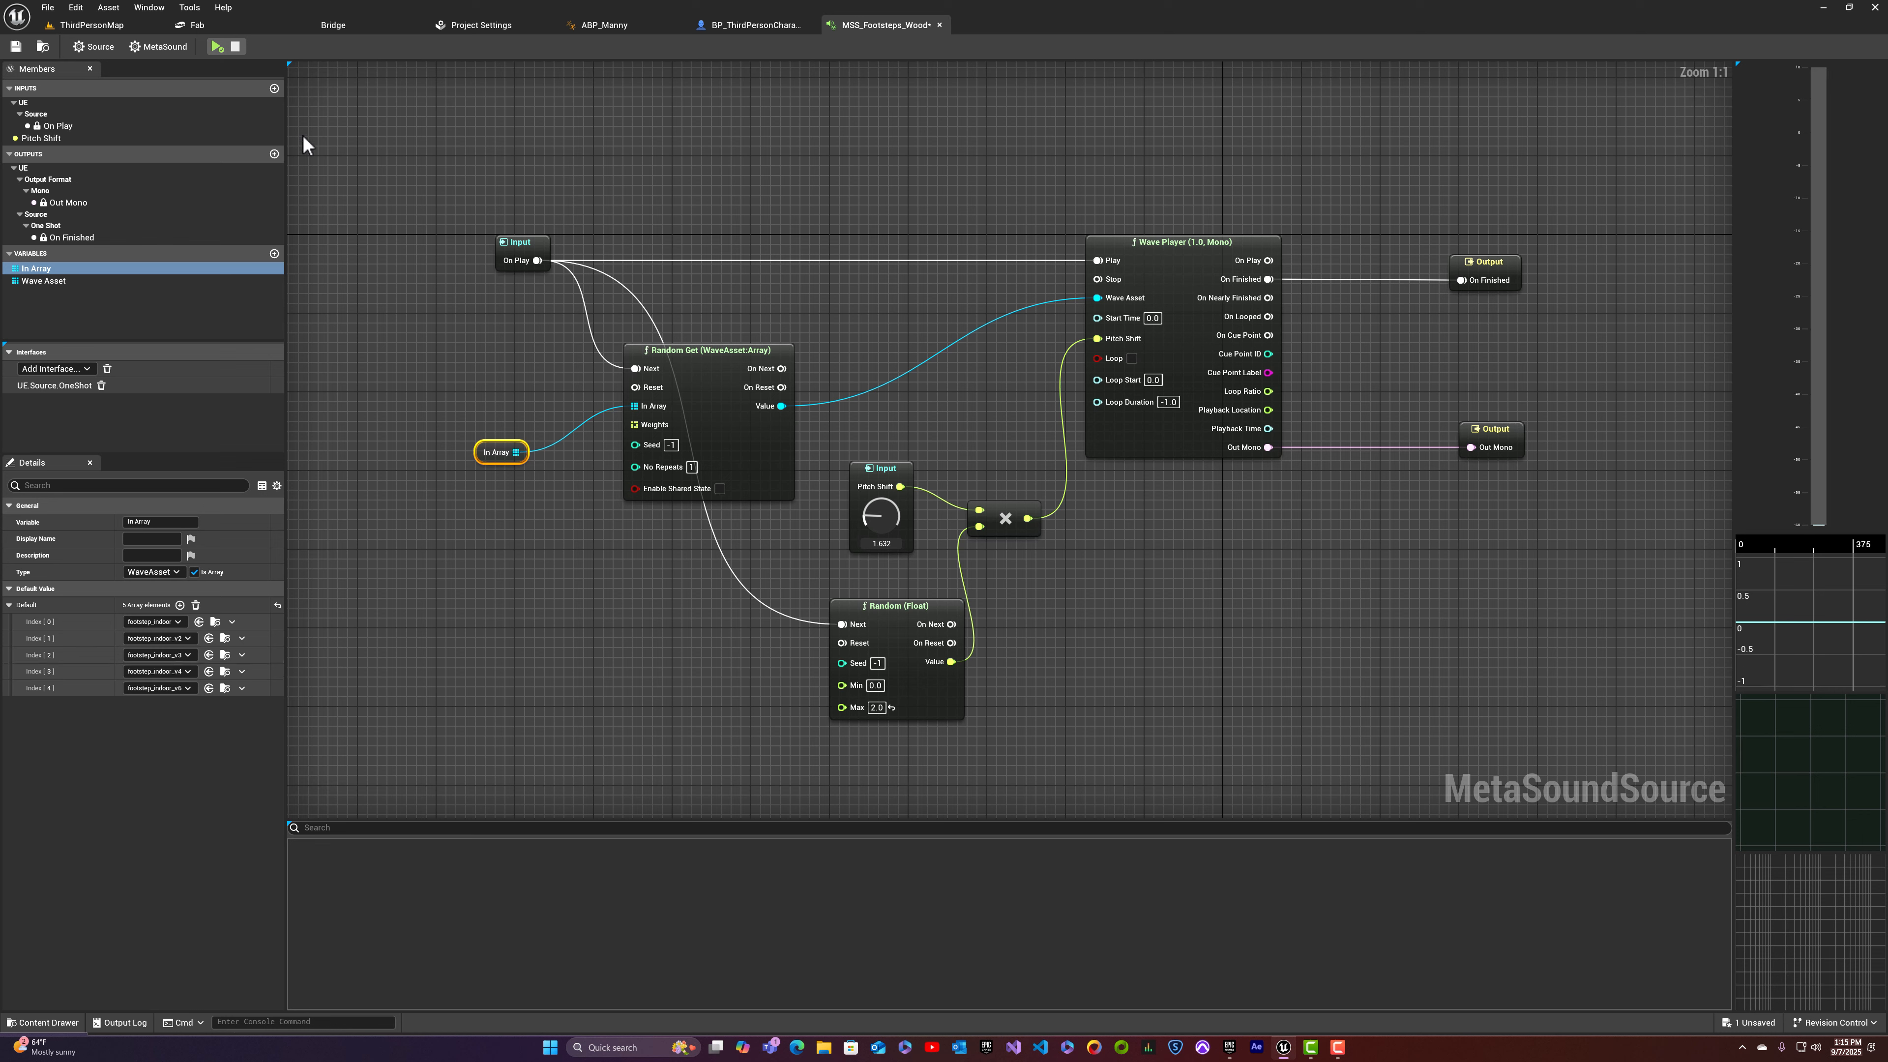
pyautogui.click(218, 46)
# Step: Move the Out Mono output node farther right and add a Biquad Filter fed by Wave Player's Out Mono
pyautogui.moveTo(1308, 519); pyautogui.dragTo(1030, 503, button='right')
pyautogui.moveTo(1213, 421); pyautogui.dragTo(1479, 422)
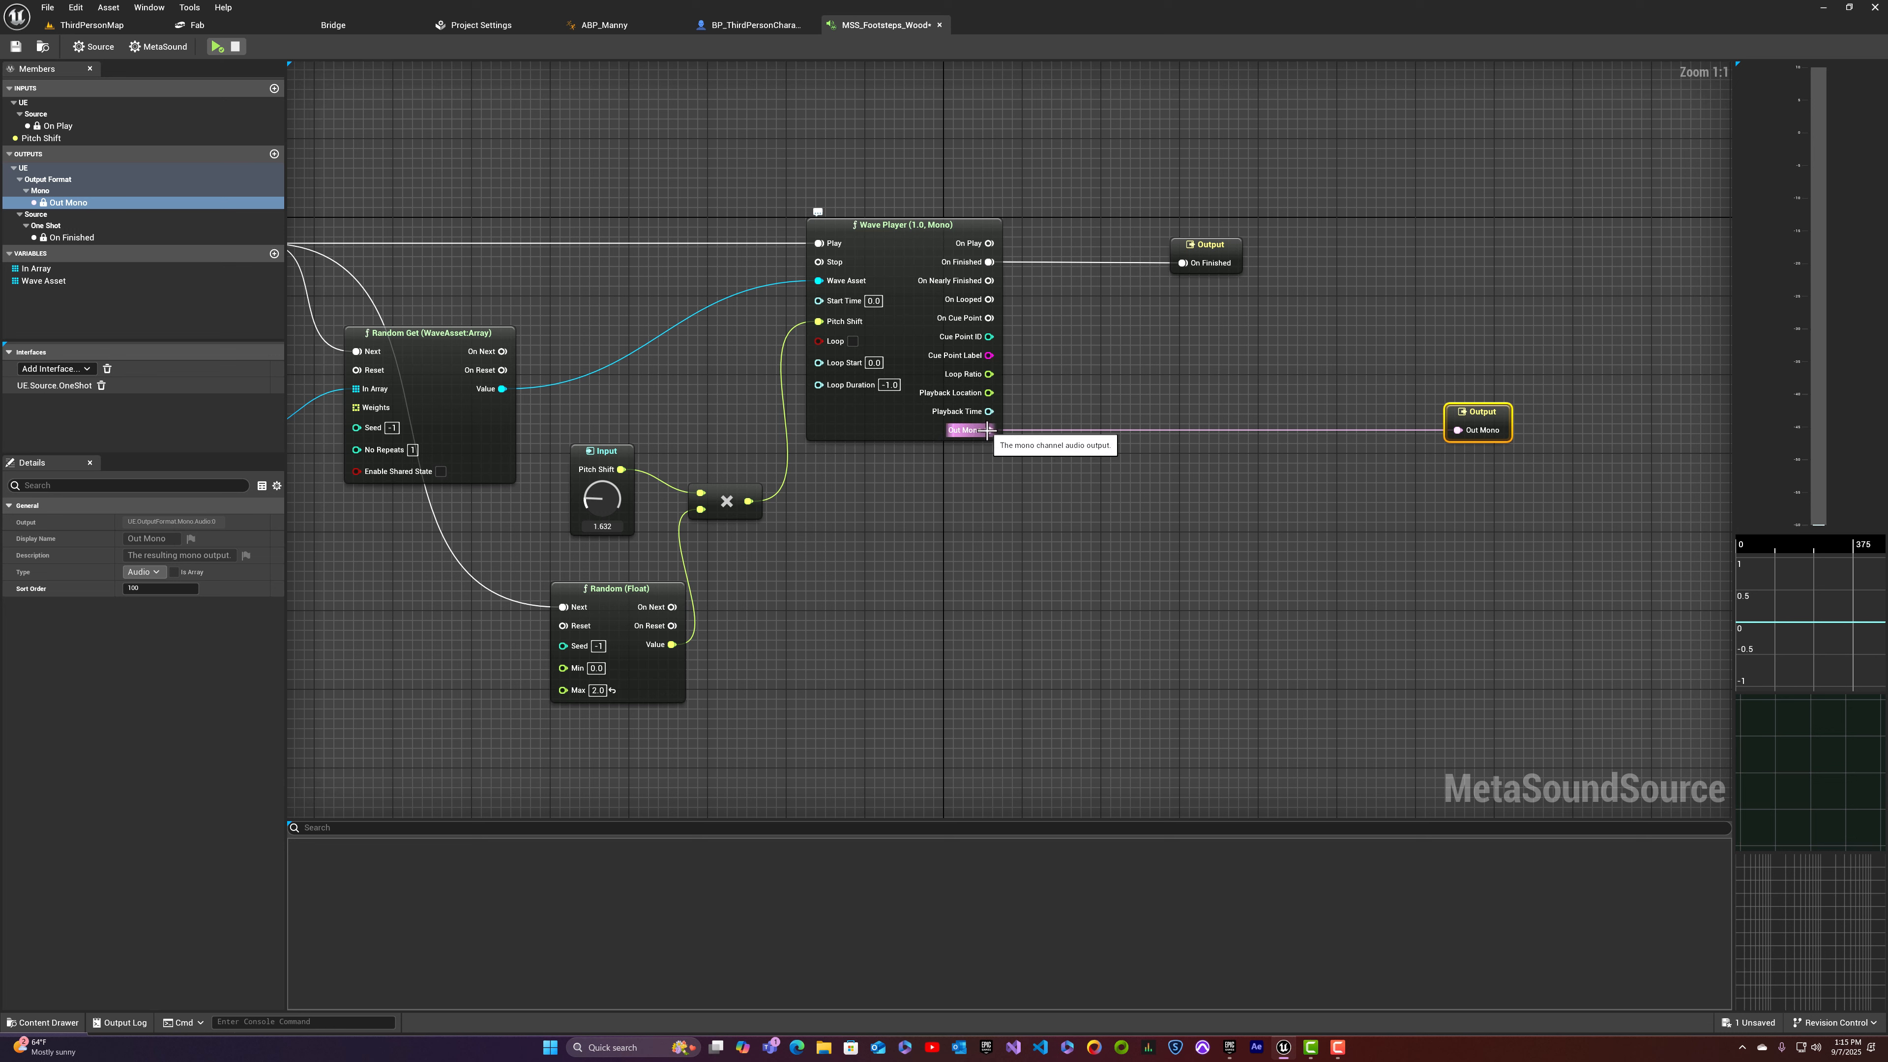
pyautogui.moveTo(989, 429); pyautogui.dragTo(1033, 430)
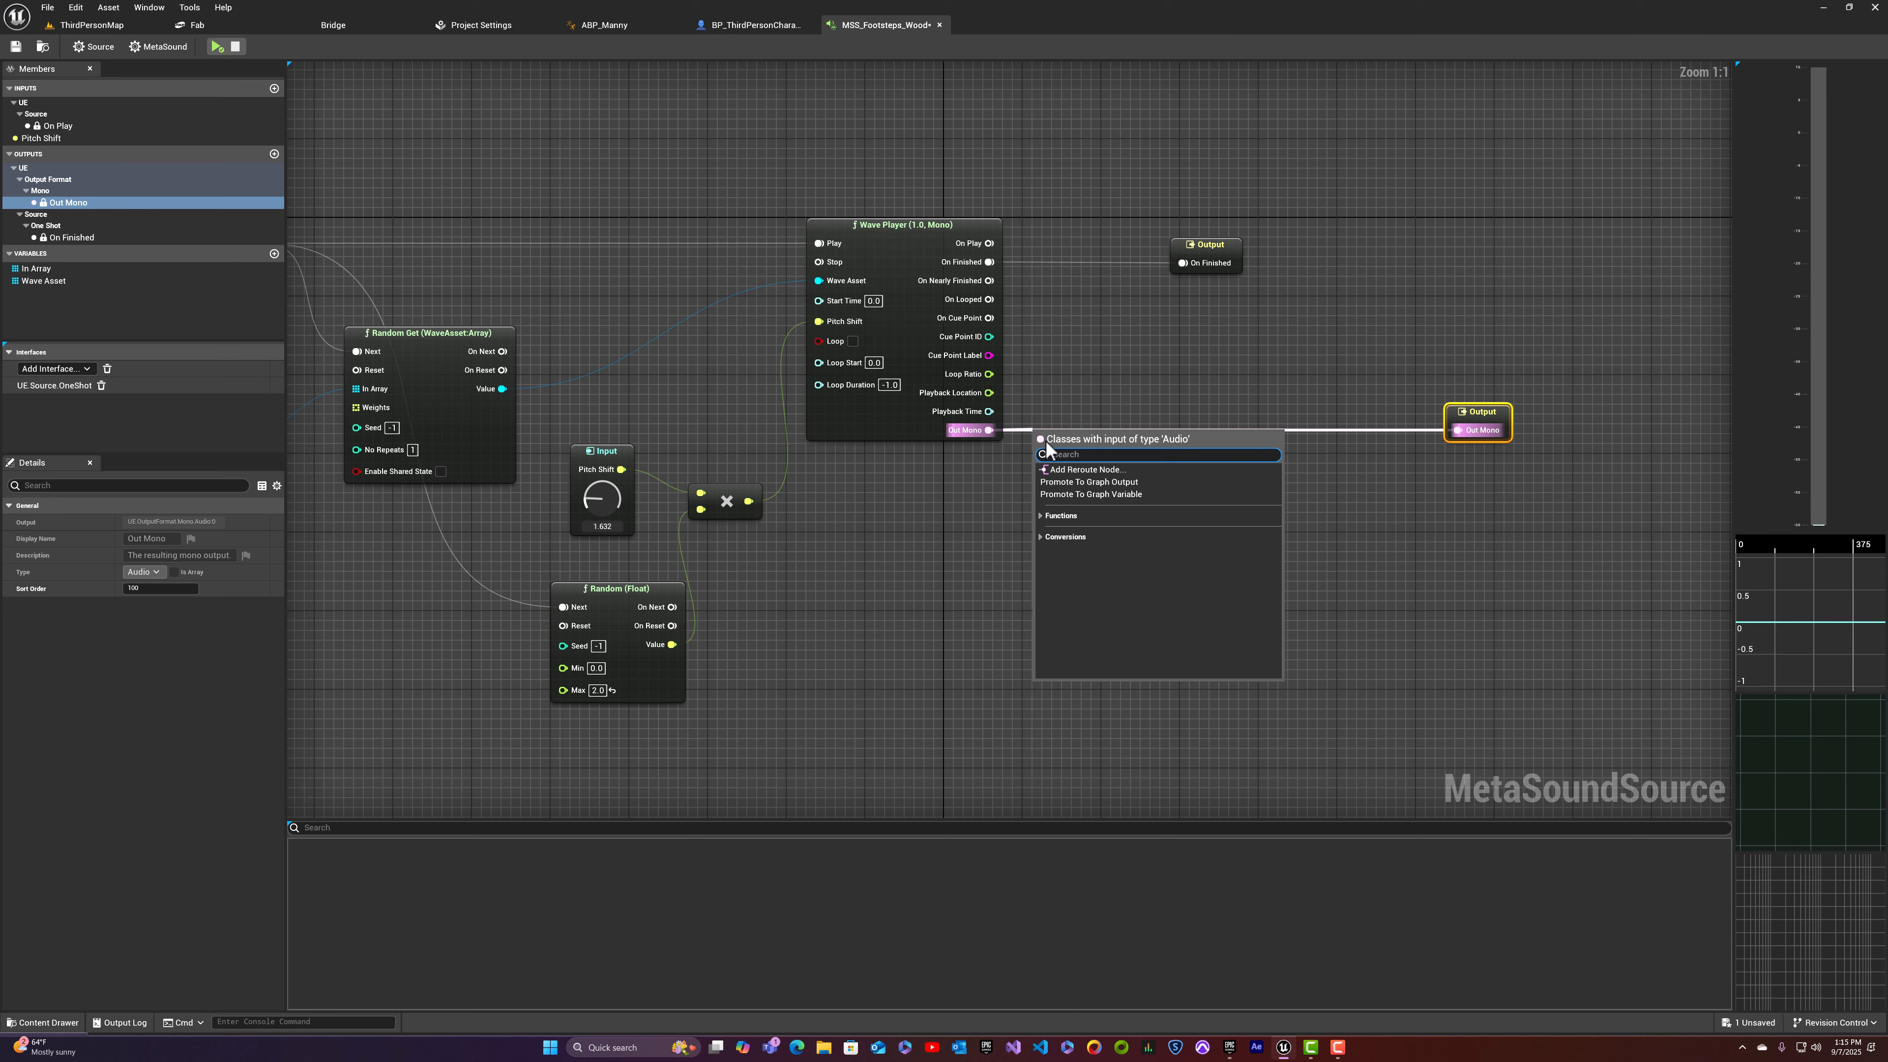
pyautogui.write('biquad fi')
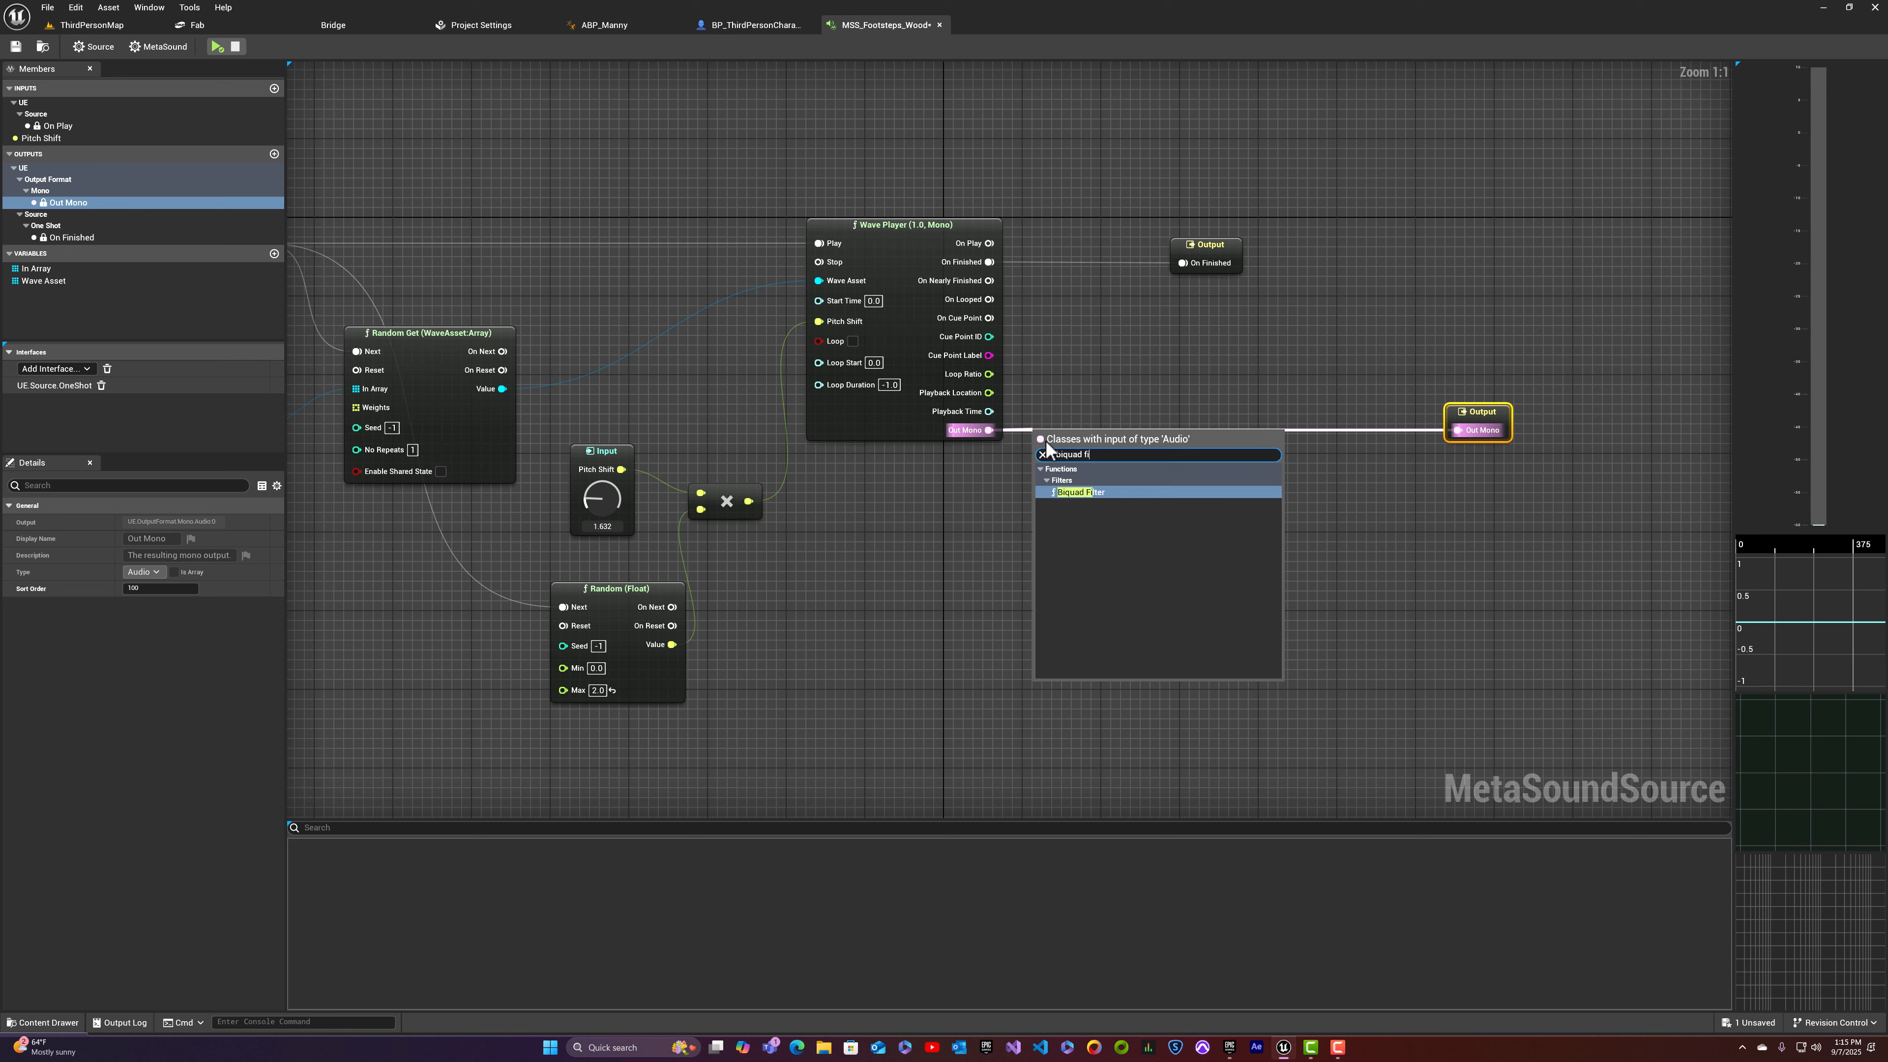
pyautogui.click(1057, 492)
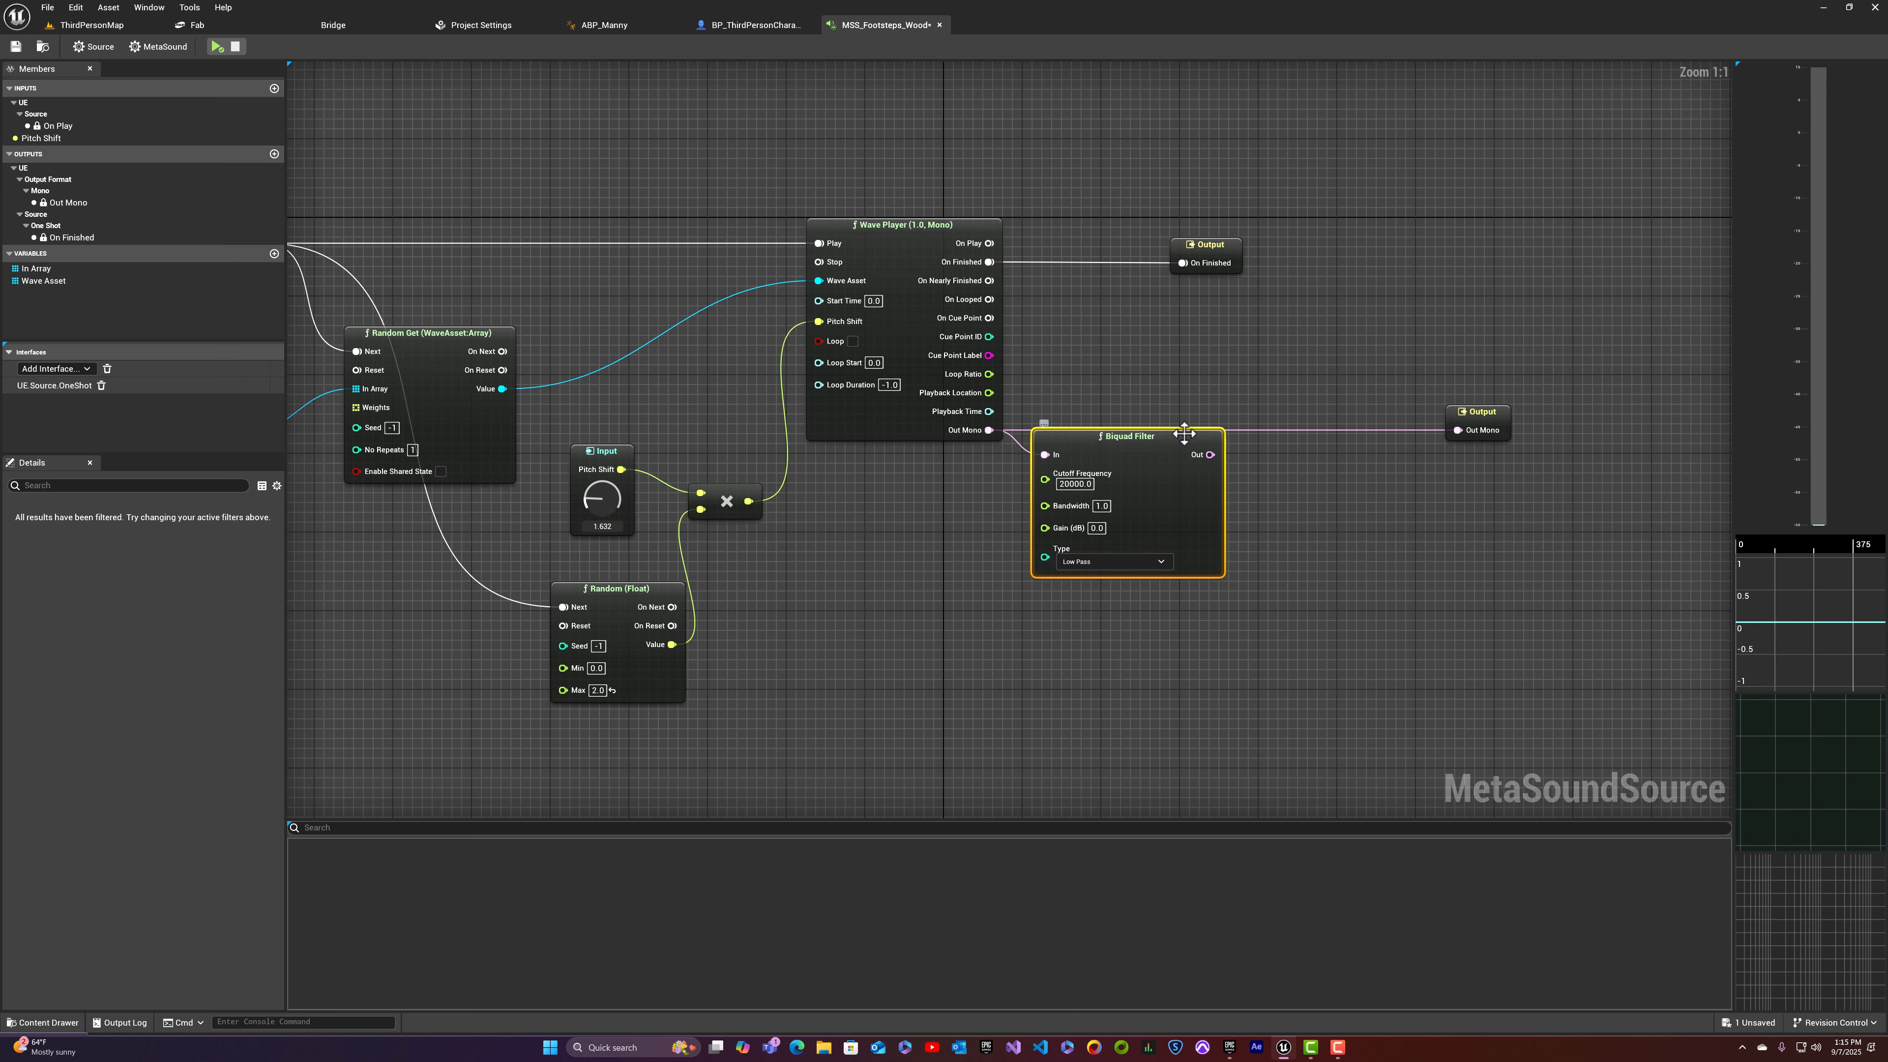
# Step: Connect the Biquad Filter's Out to the Out Mono output and configure the filter as Parametric EQ with a cutoff frequency of 220
pyautogui.moveTo(1210, 454); pyautogui.dragTo(1223, 416)
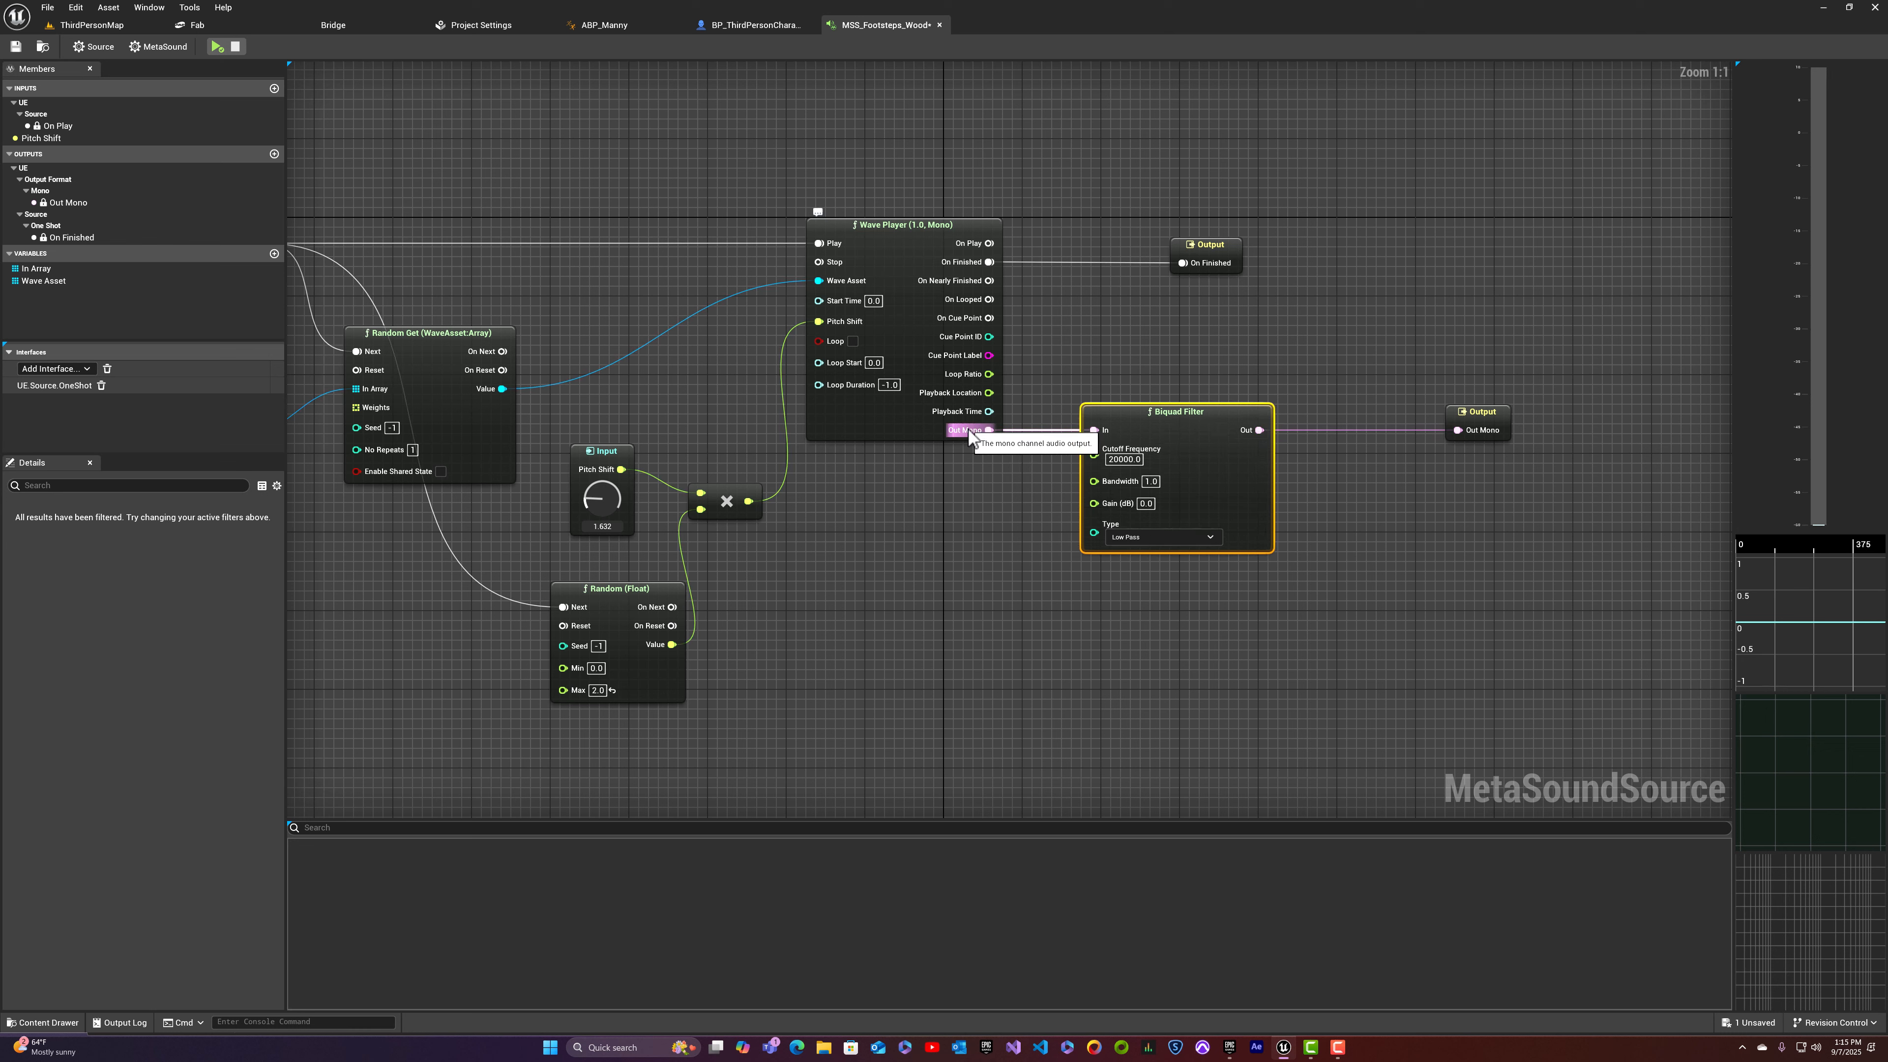
pyautogui.click(1501, 411)
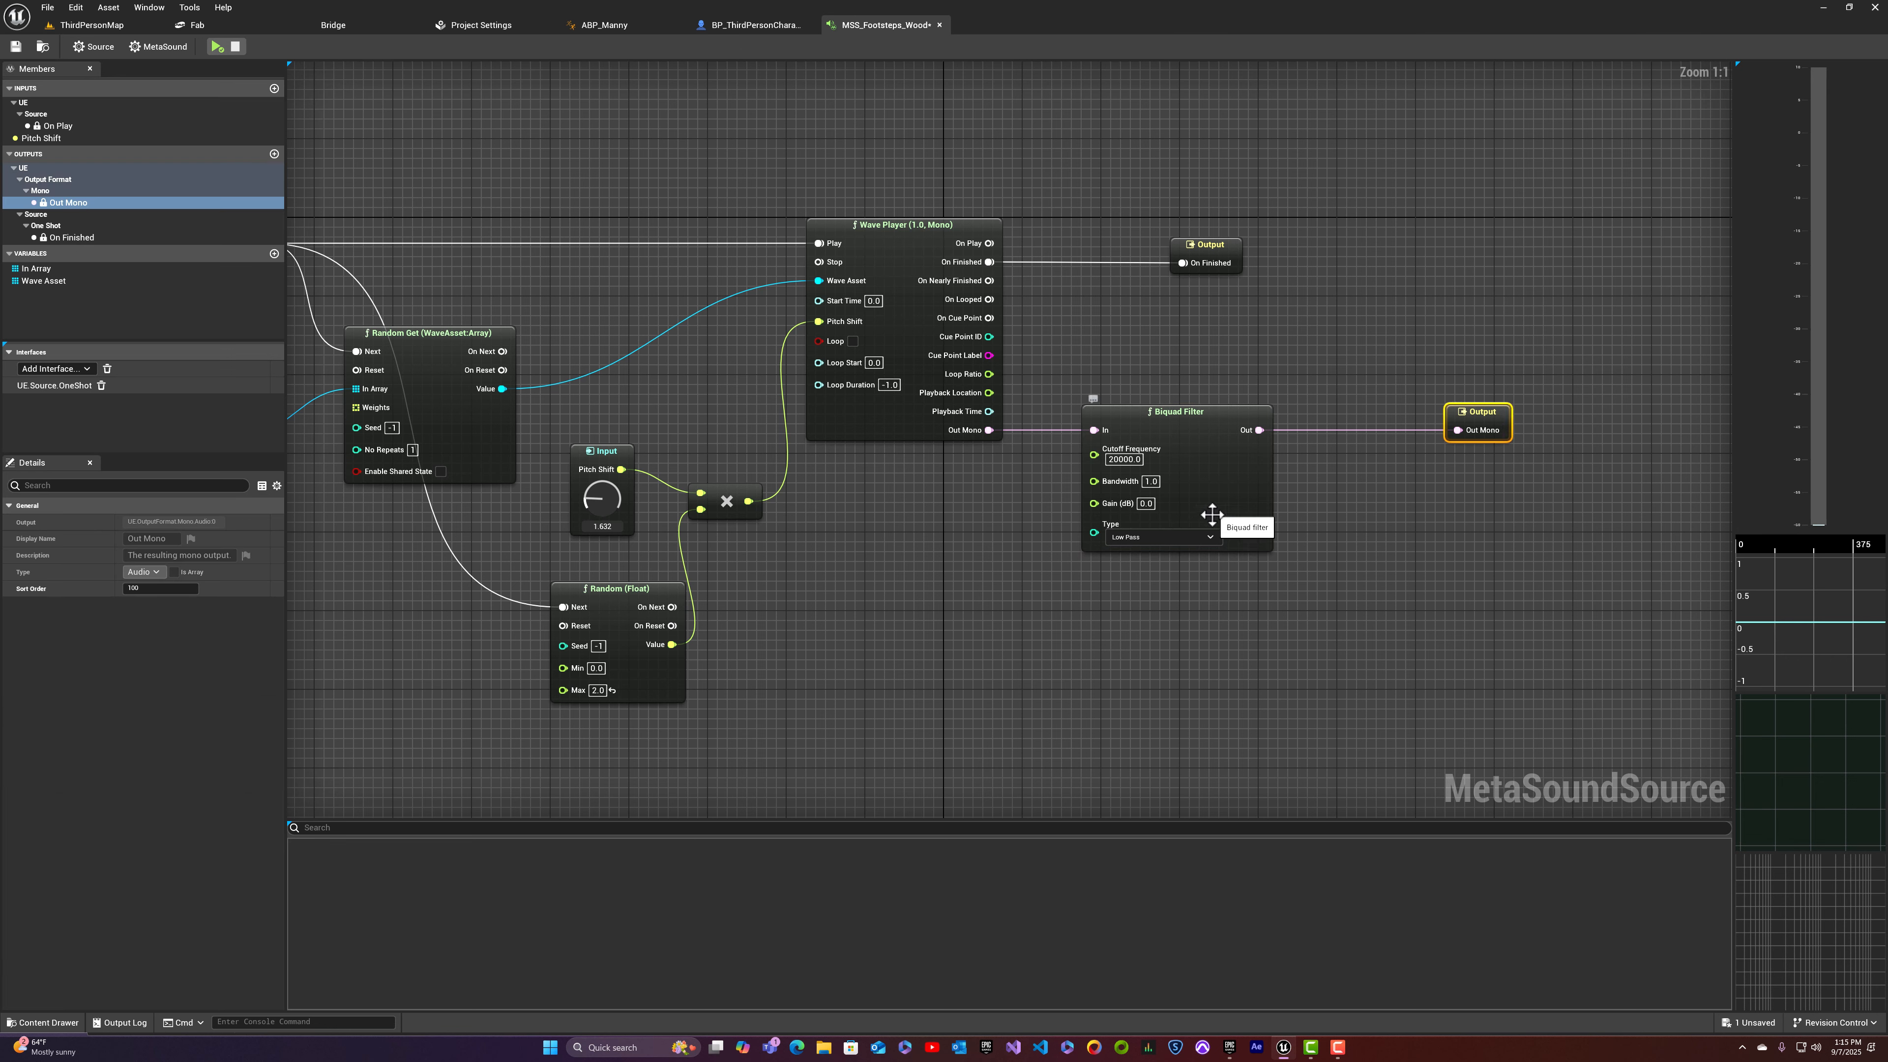
pyautogui.click(1156, 538)
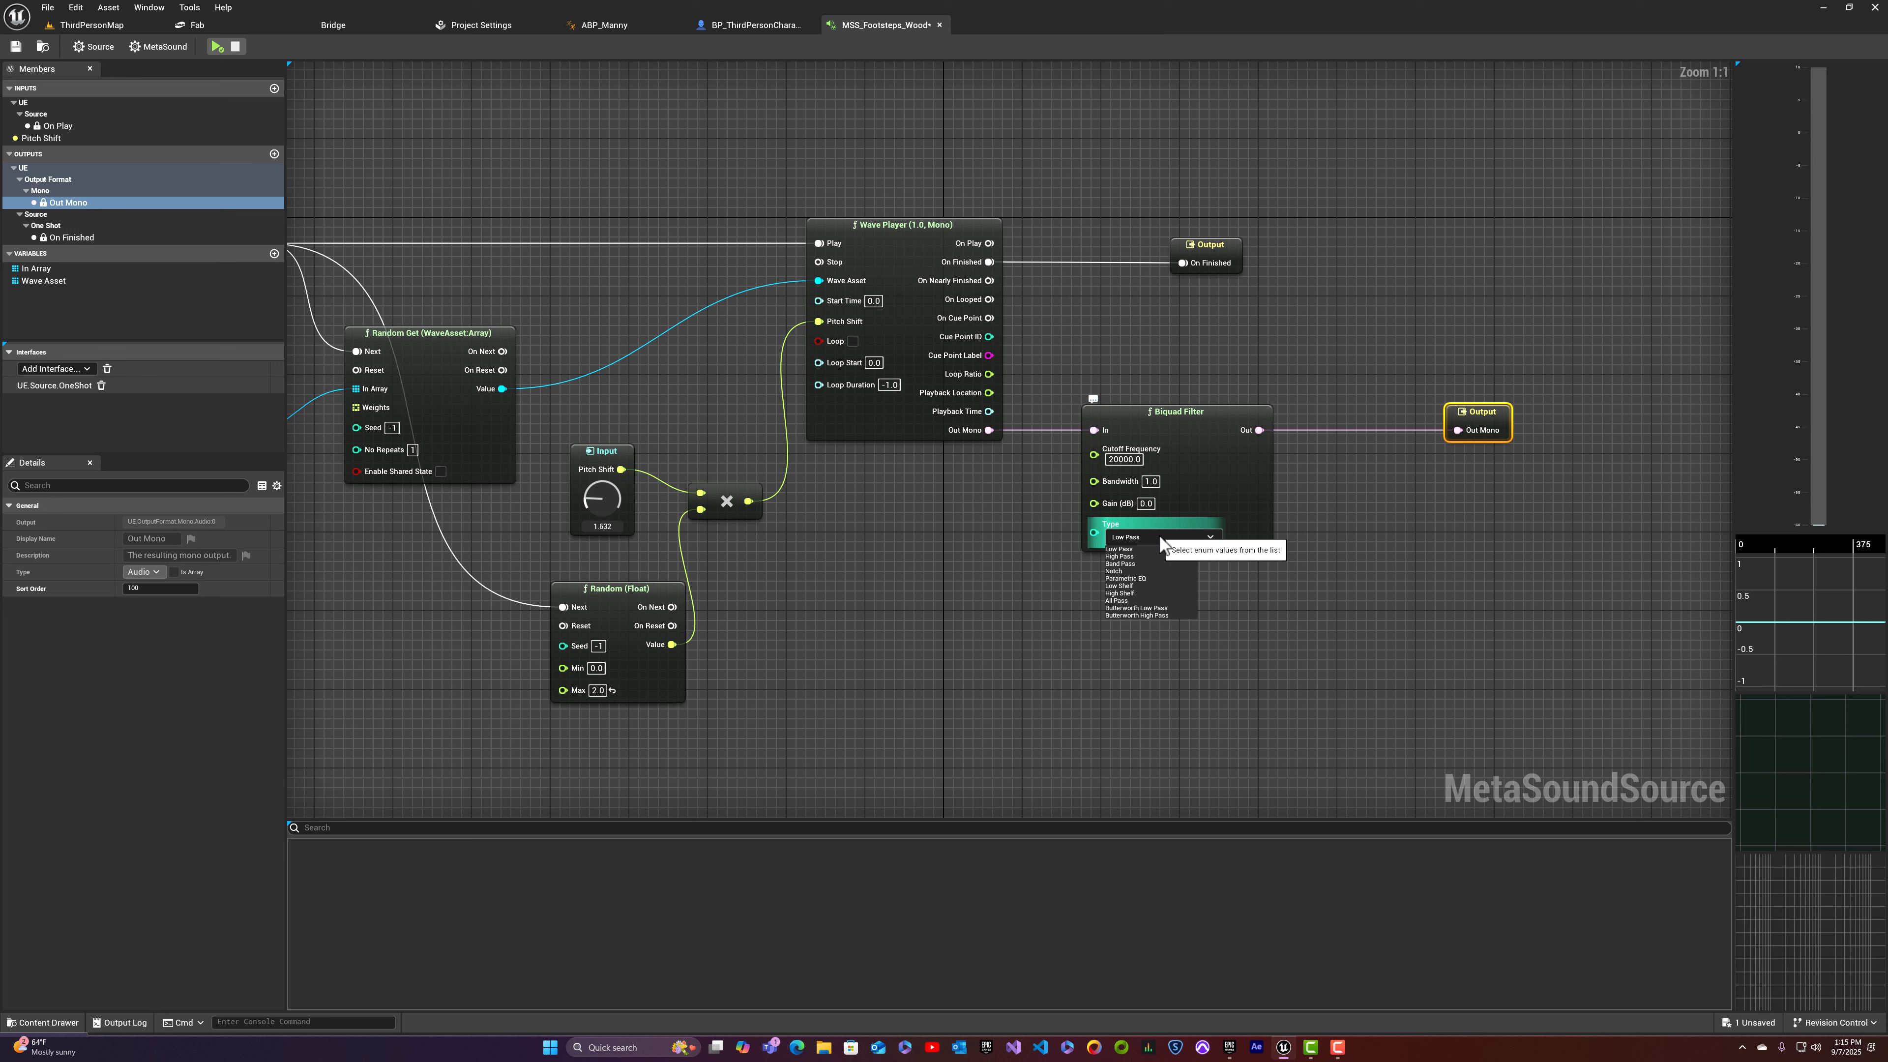
pyautogui.click(1149, 578)
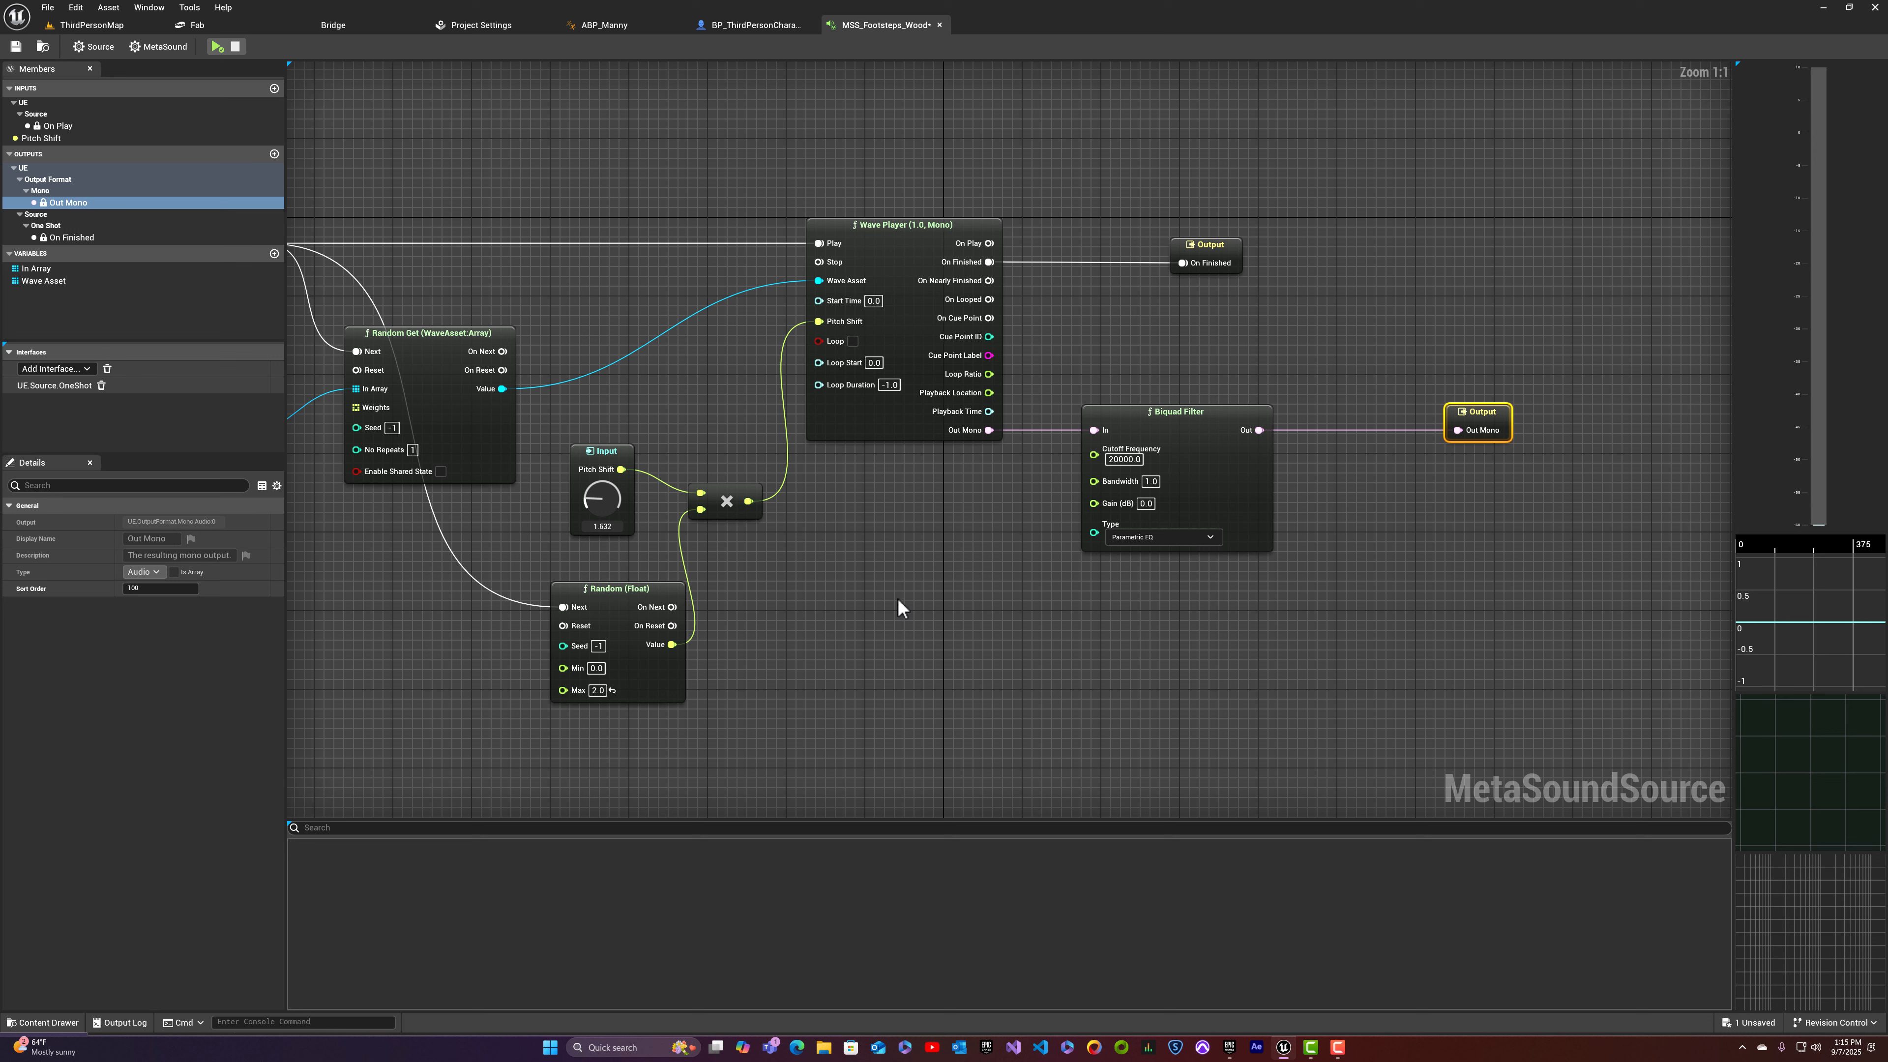
pyautogui.click(1119, 461)
pyautogui.write('220')
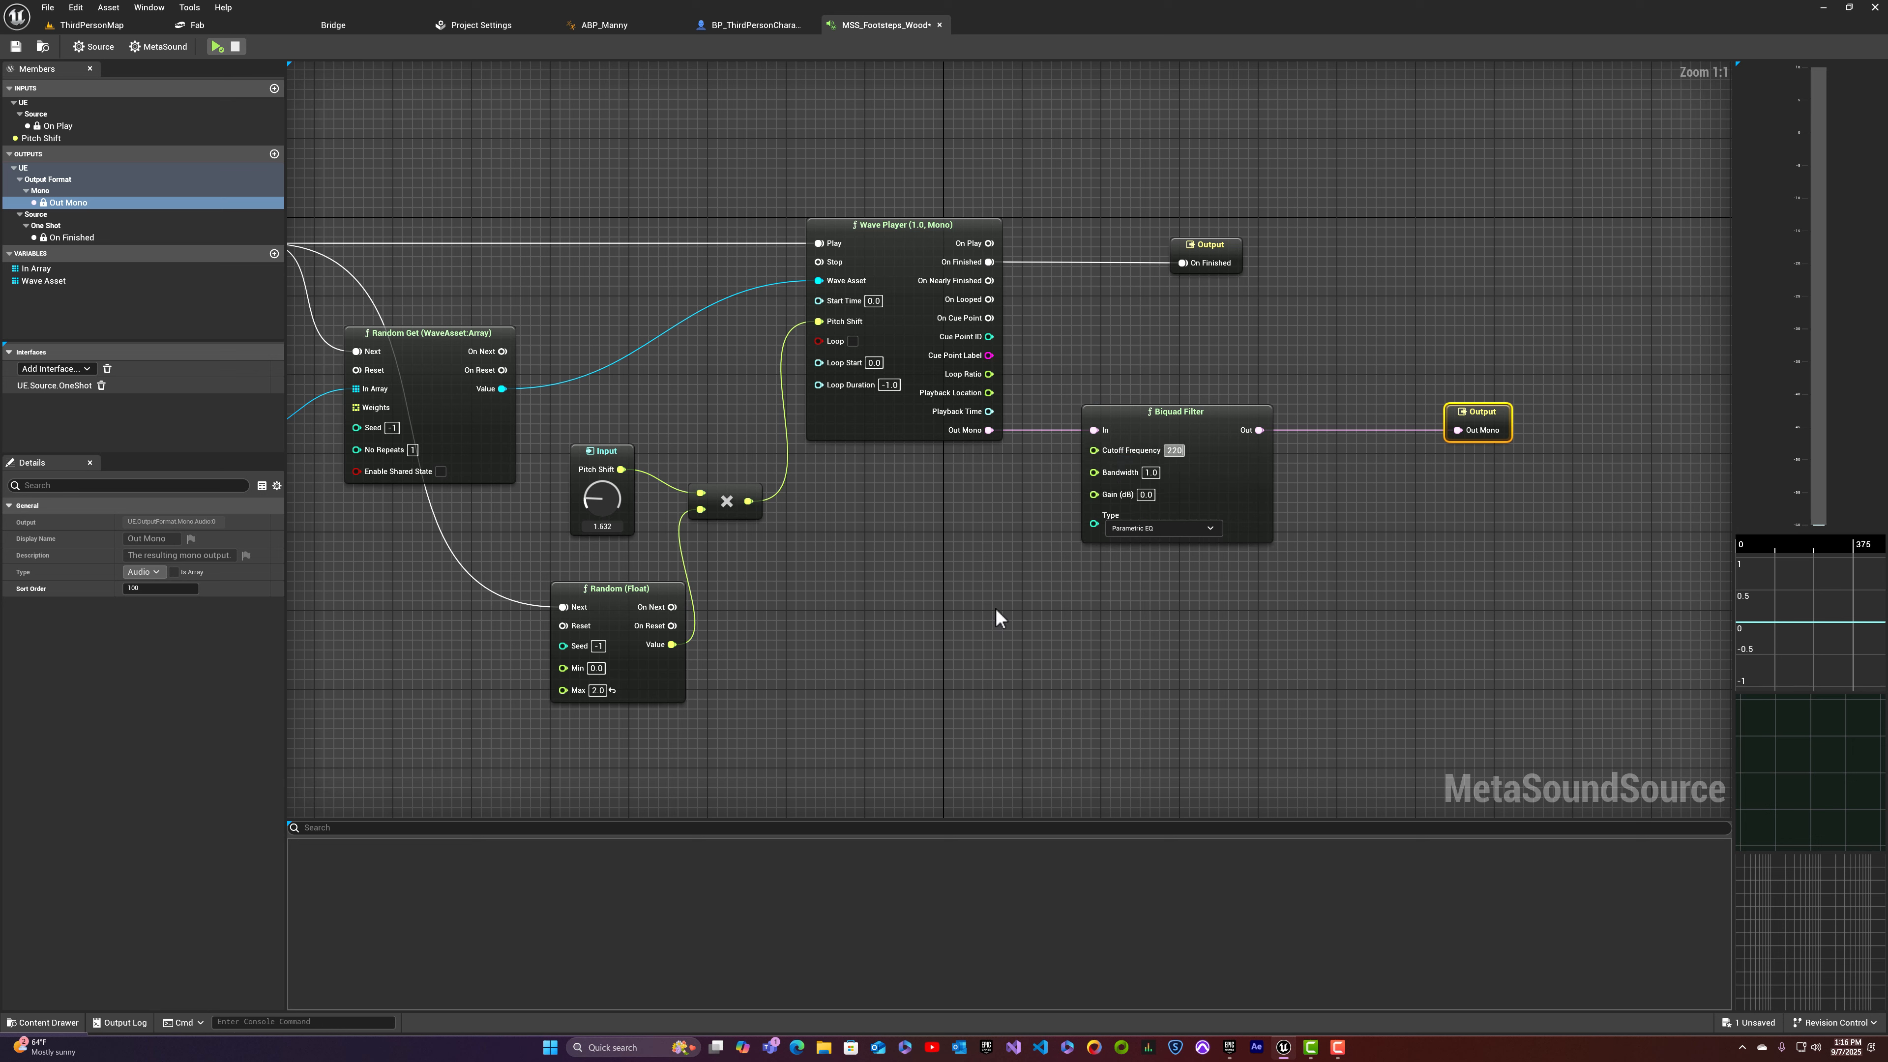
pyautogui.press('Return')
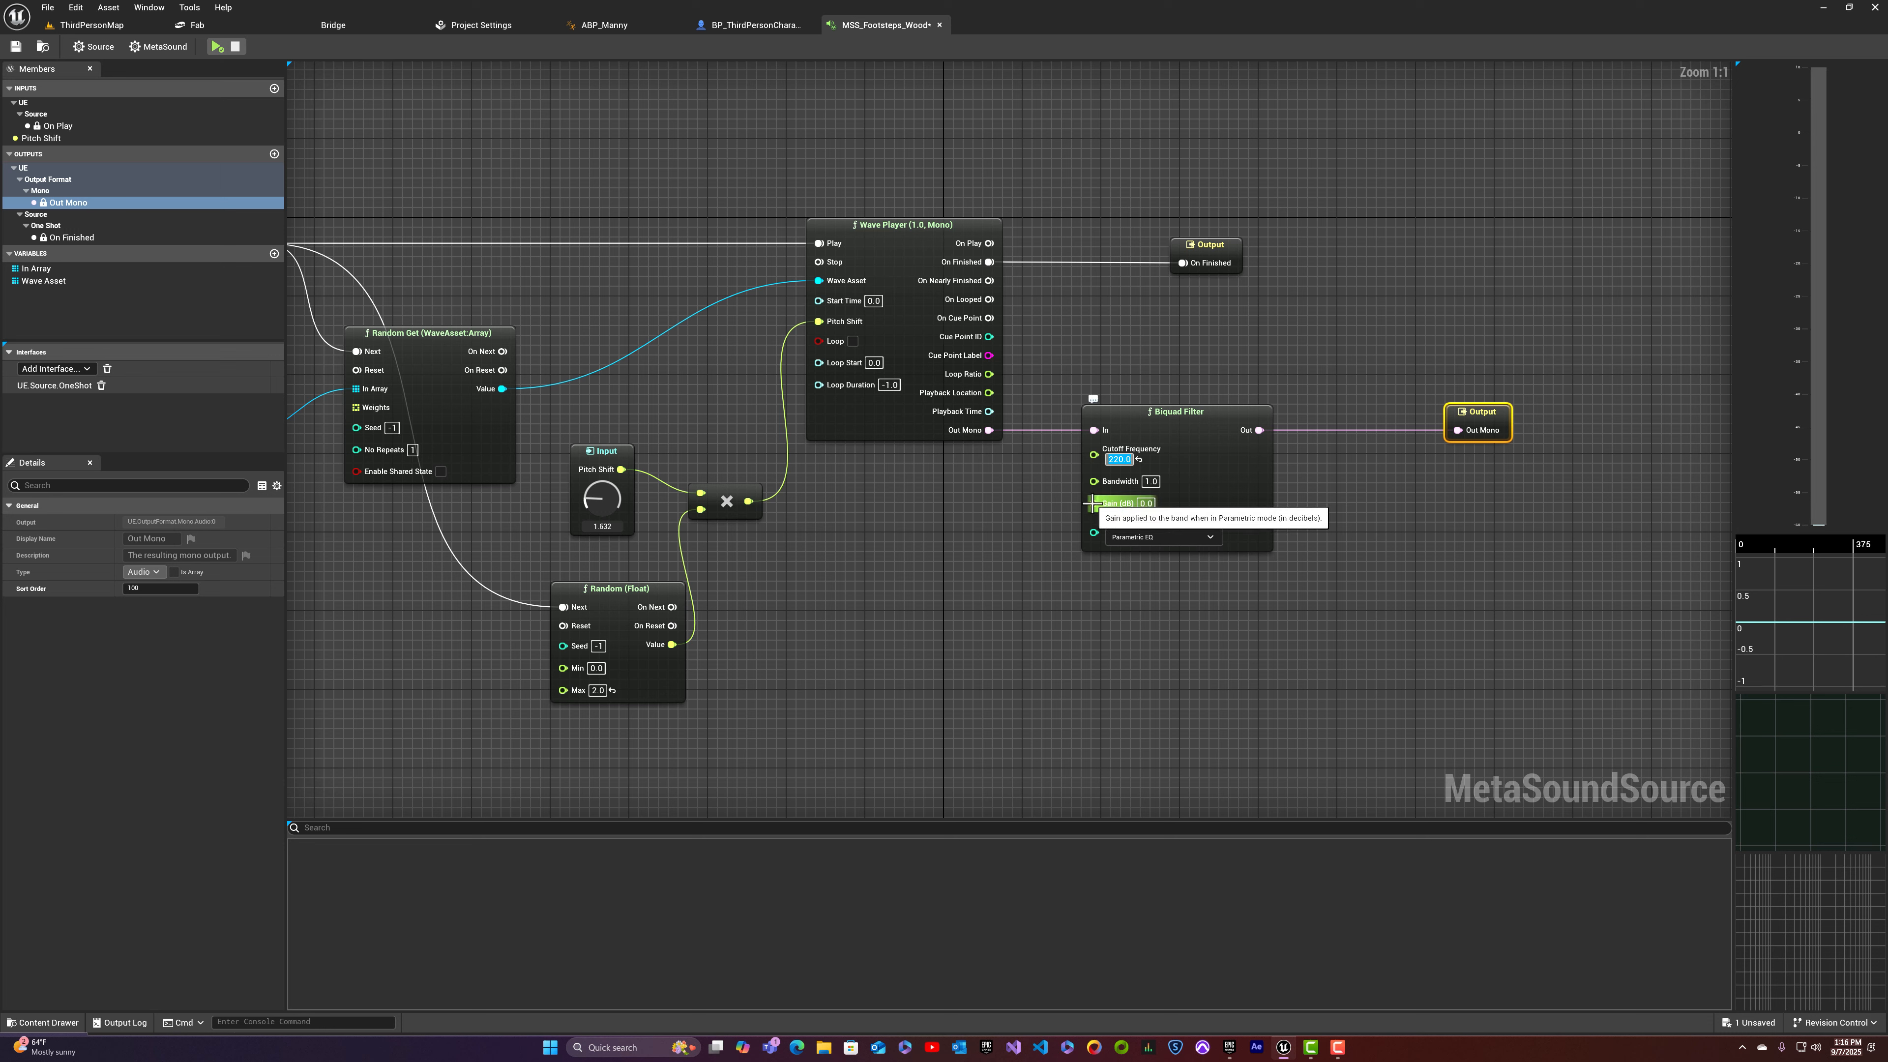
# Step: Promote the Biquad Filter's Gain (dB) to a graph input and set its range from -12 to 12
pyautogui.moveTo(1092, 505); pyautogui.dragTo(1005, 545)
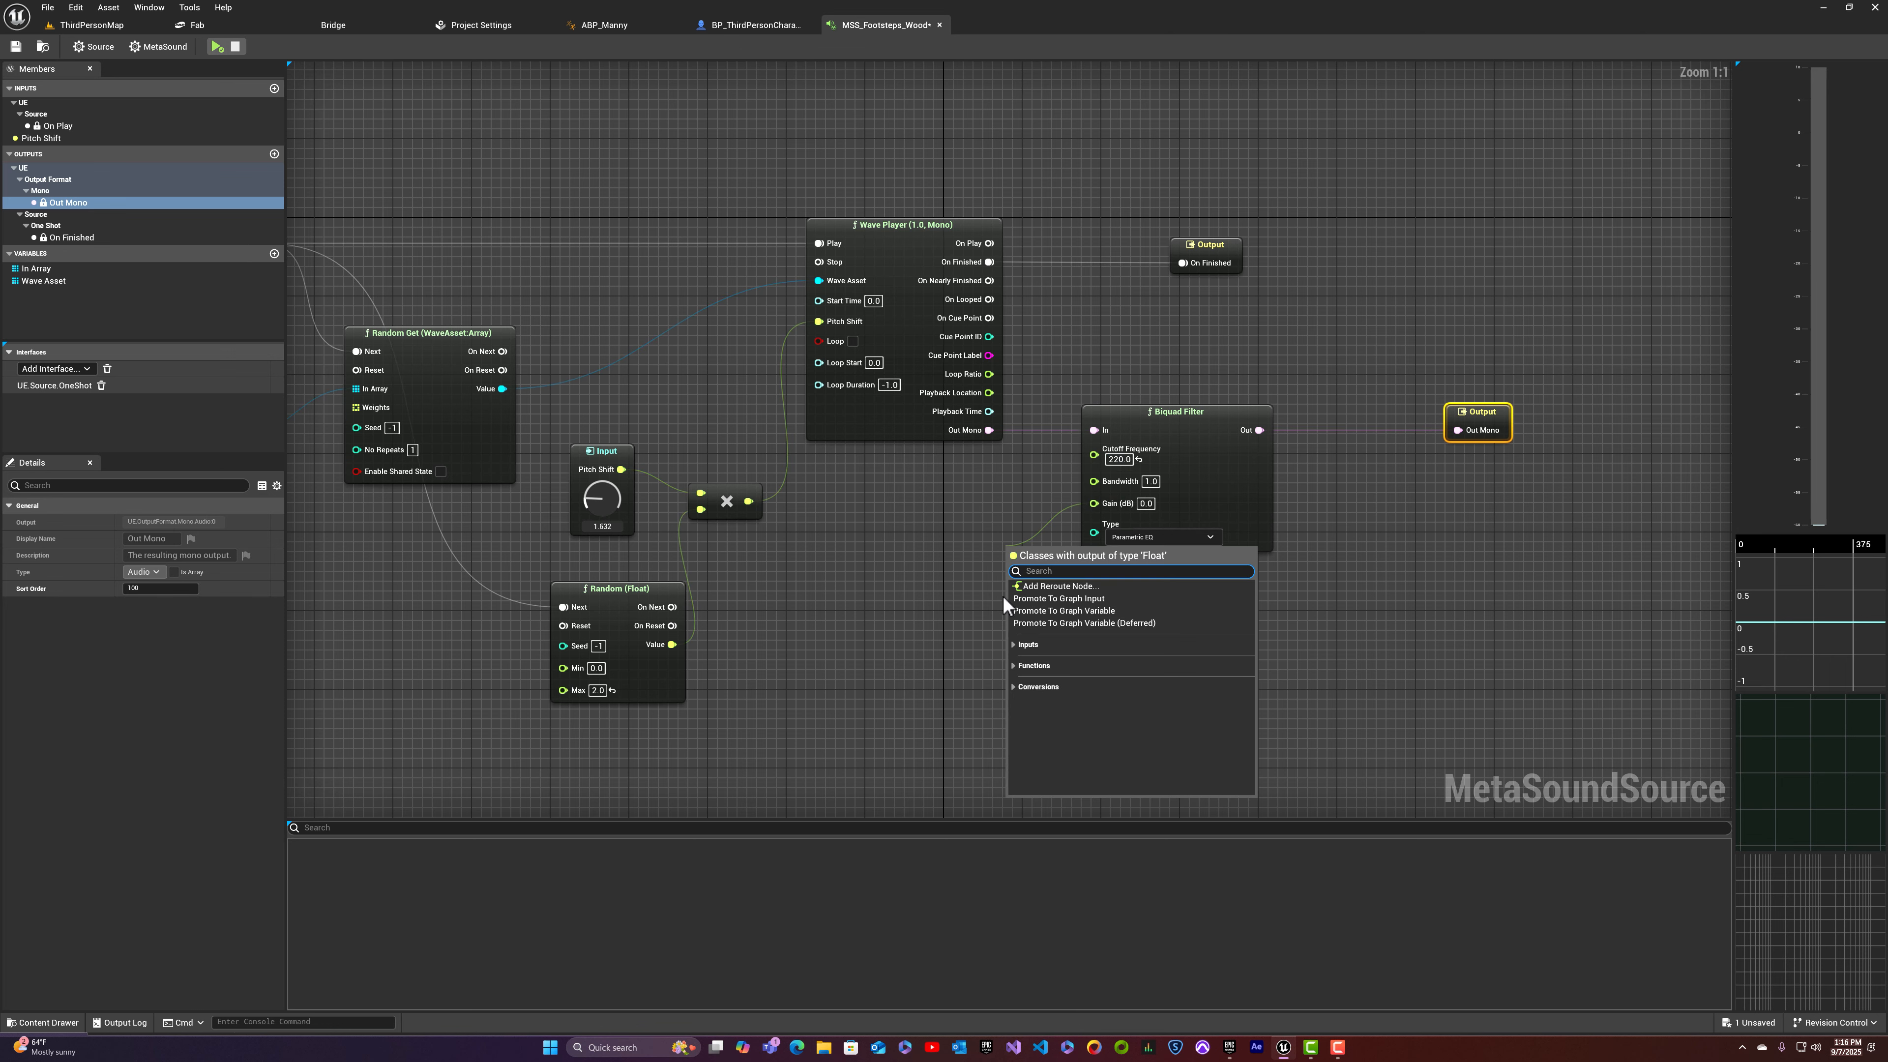
pyautogui.click(1052, 598)
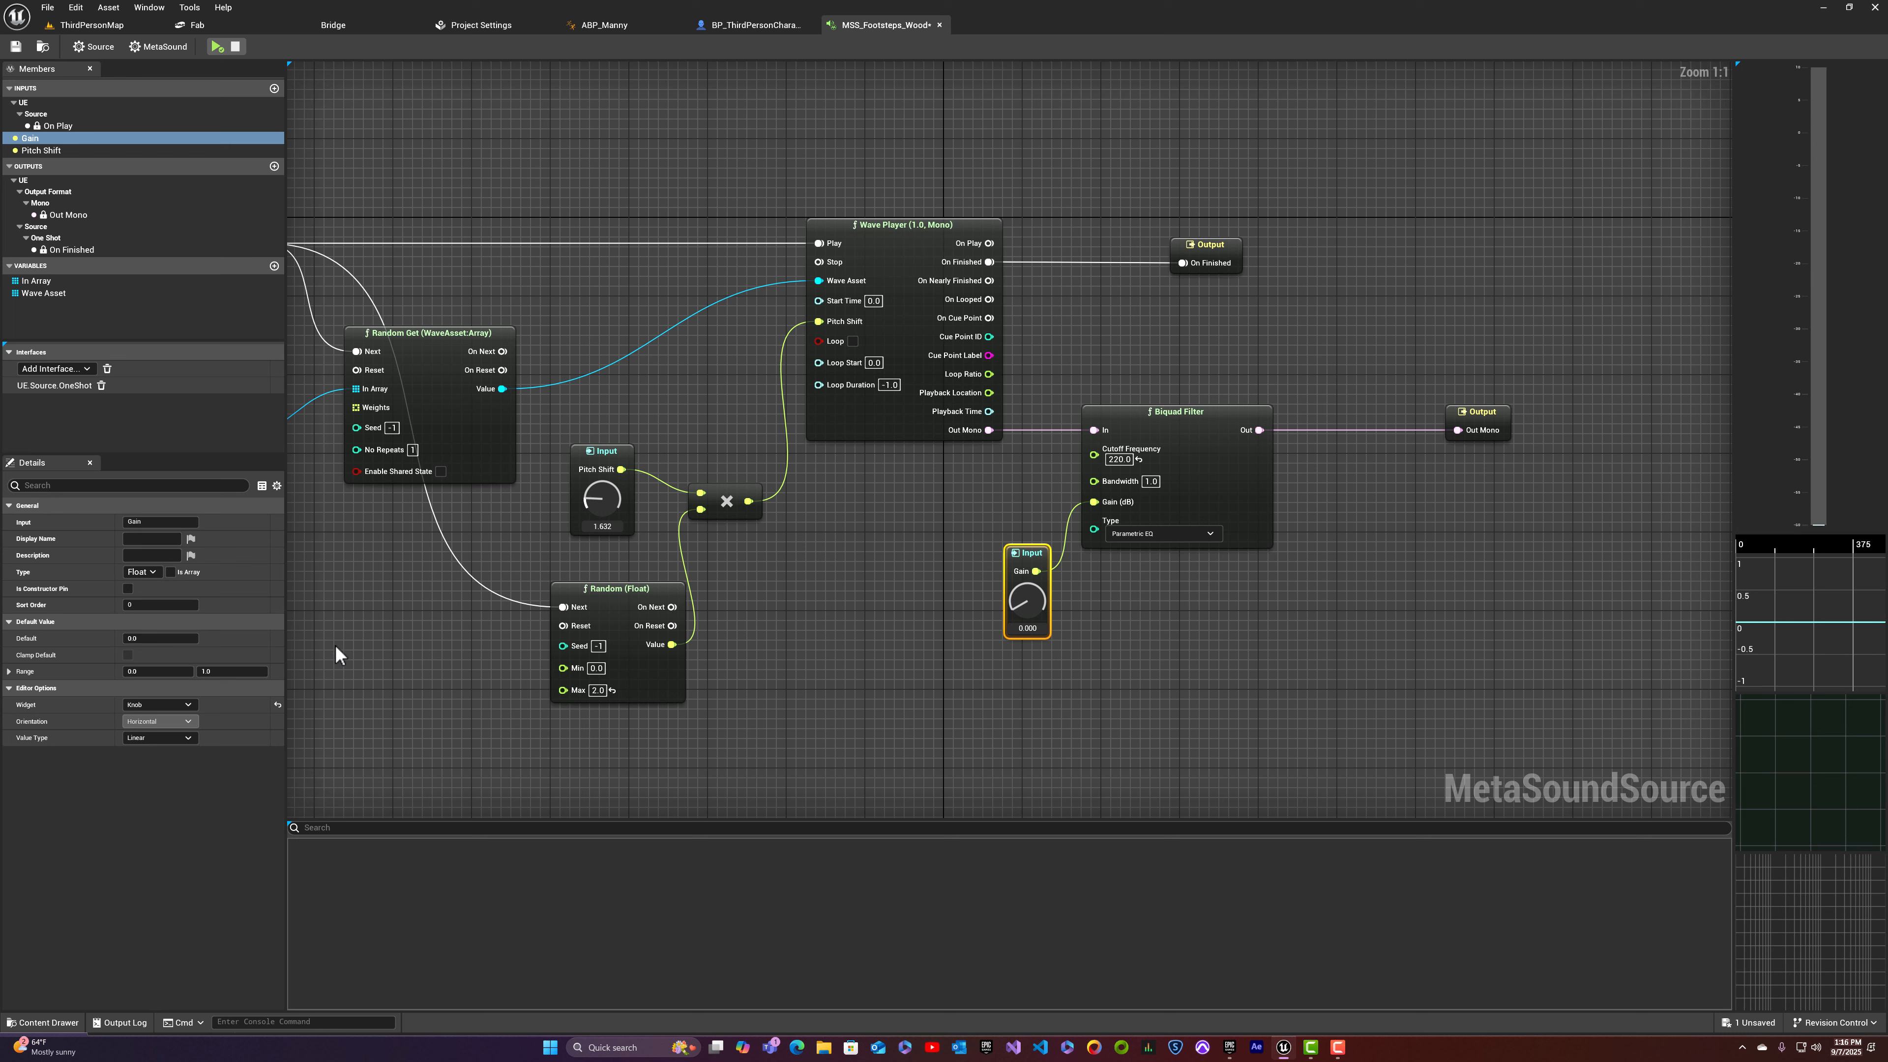
pyautogui.click(225, 671)
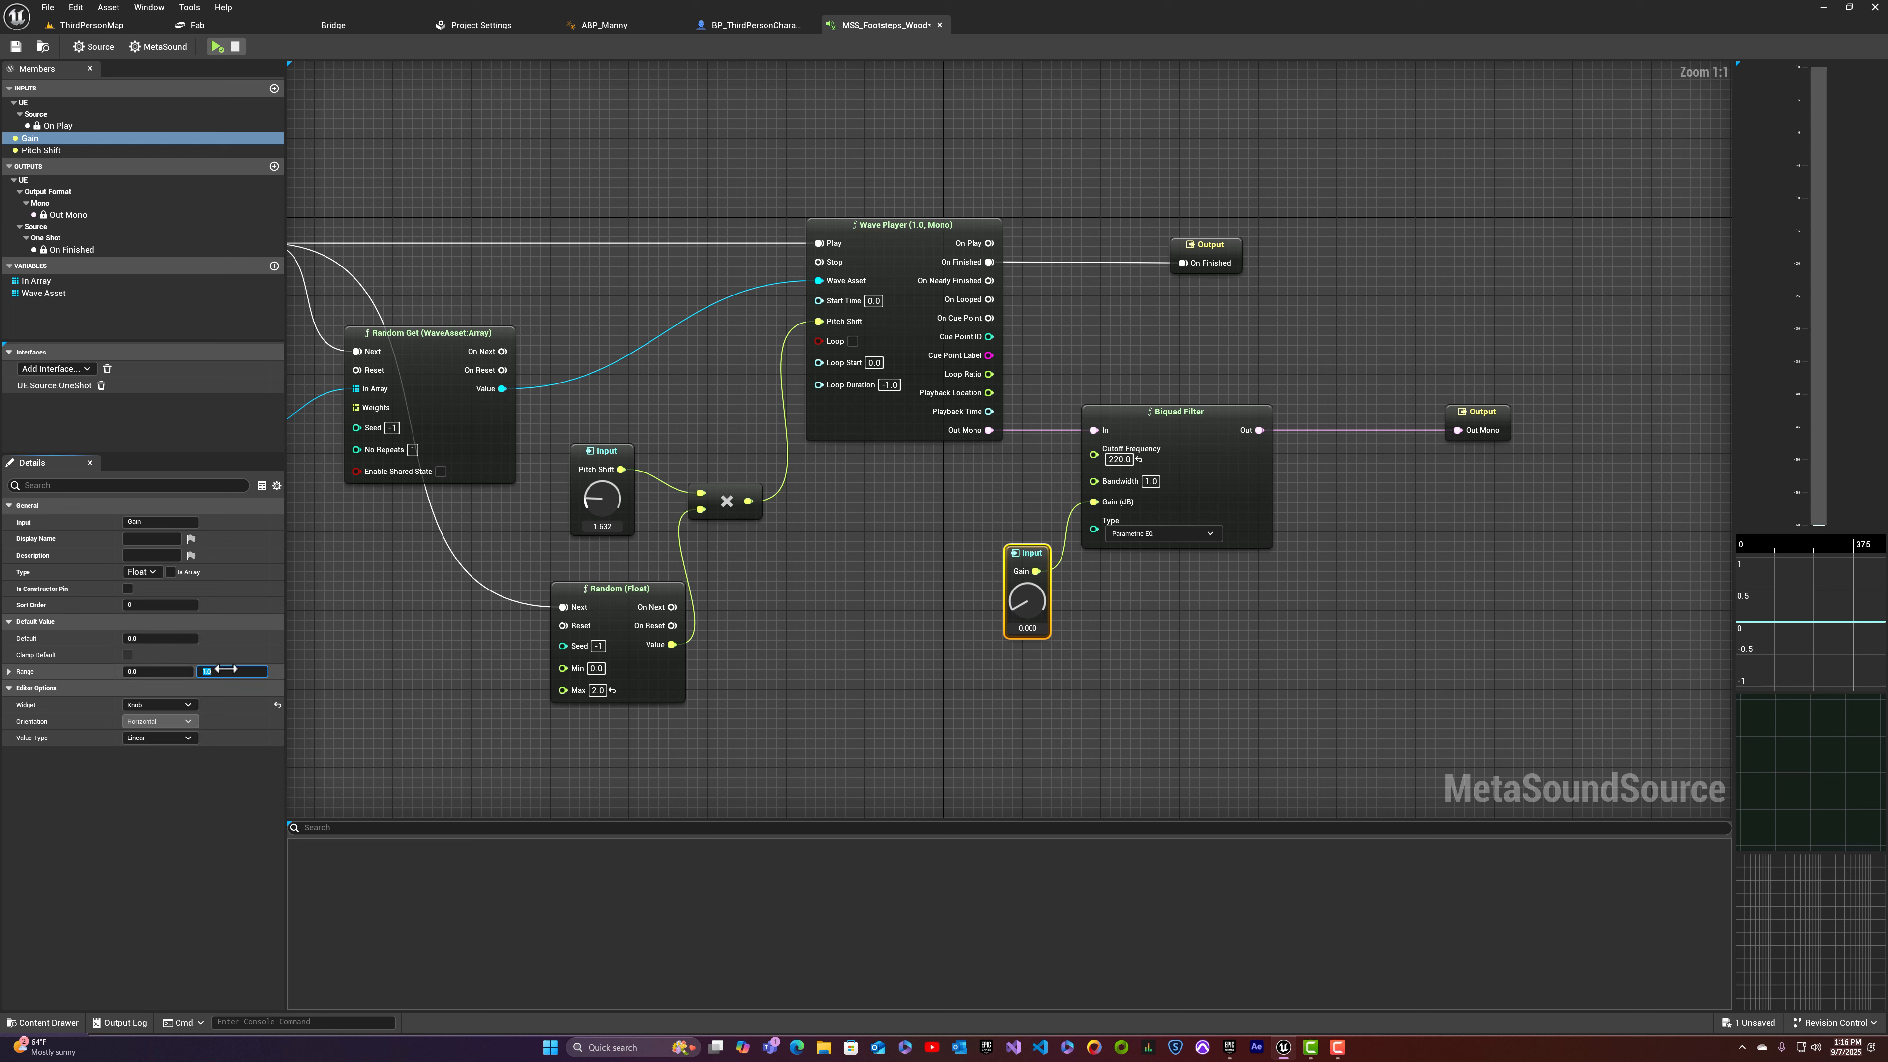
pyautogui.click(152, 671)
pyautogui.write('12')
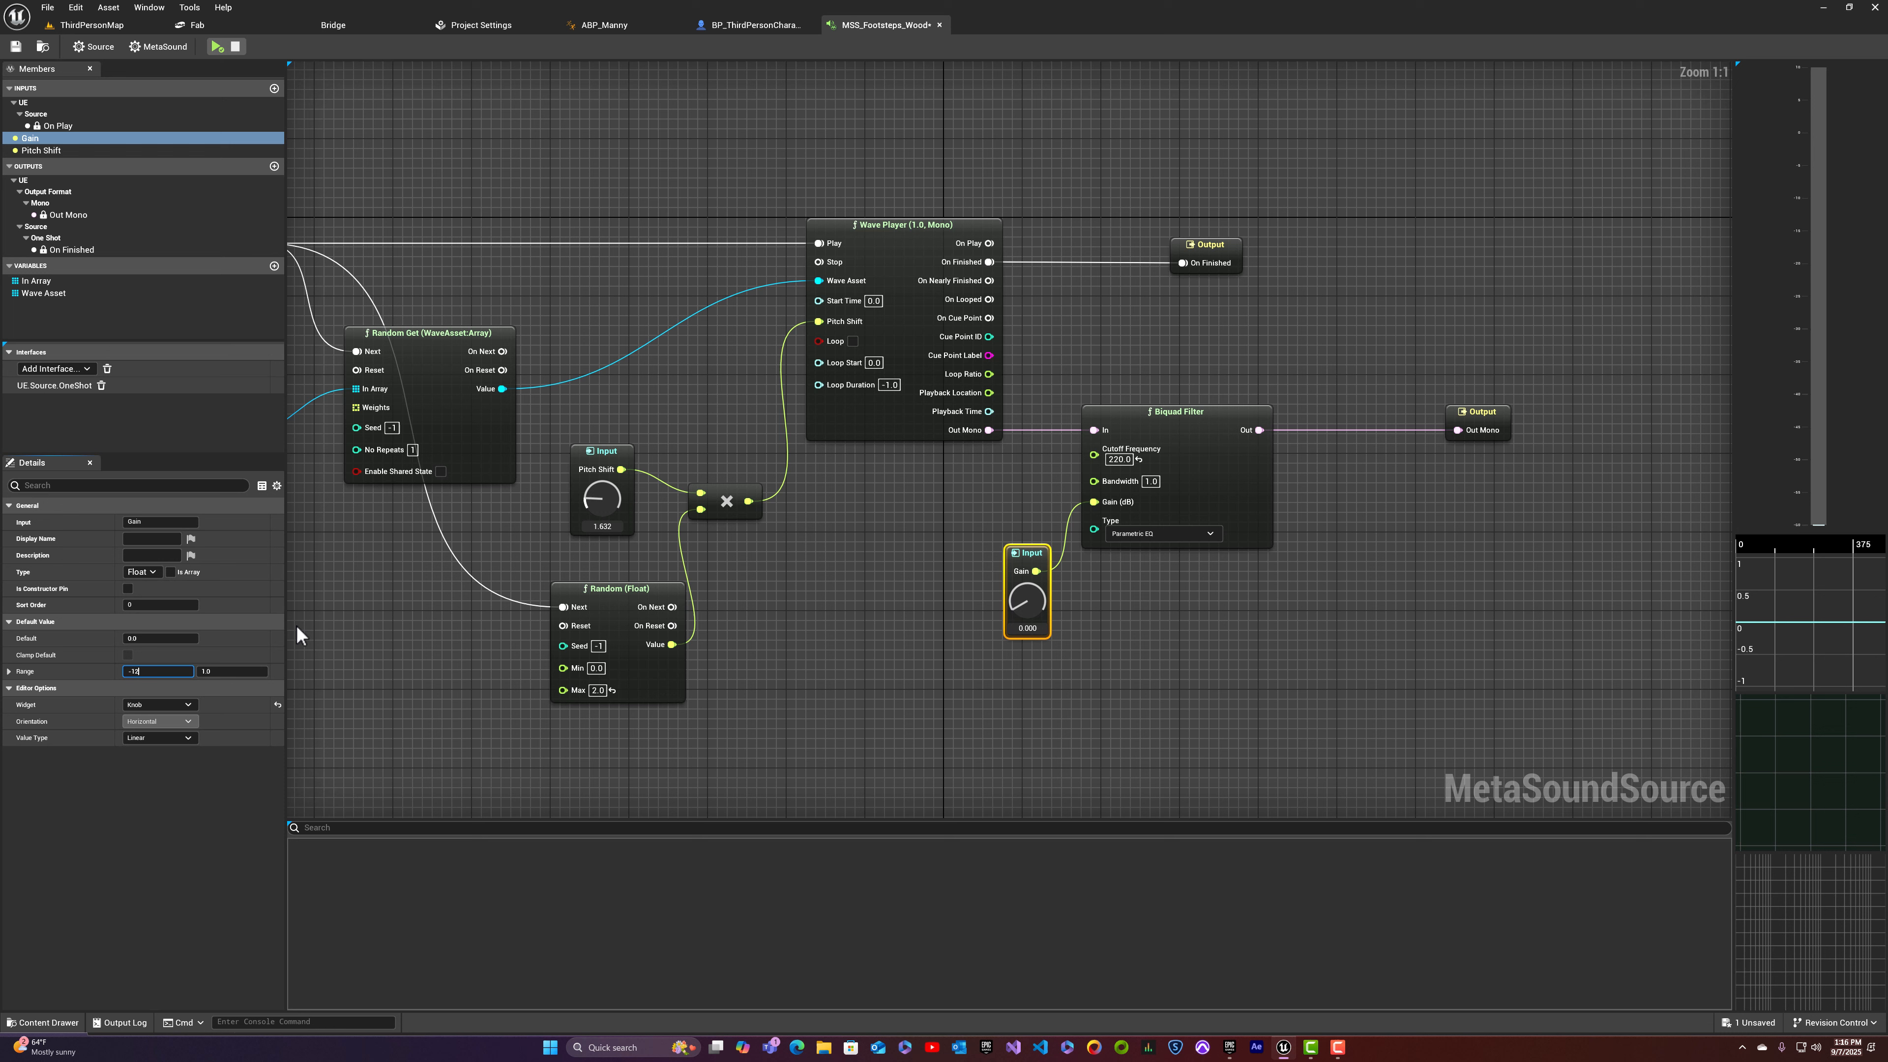
pyautogui.press('Return')
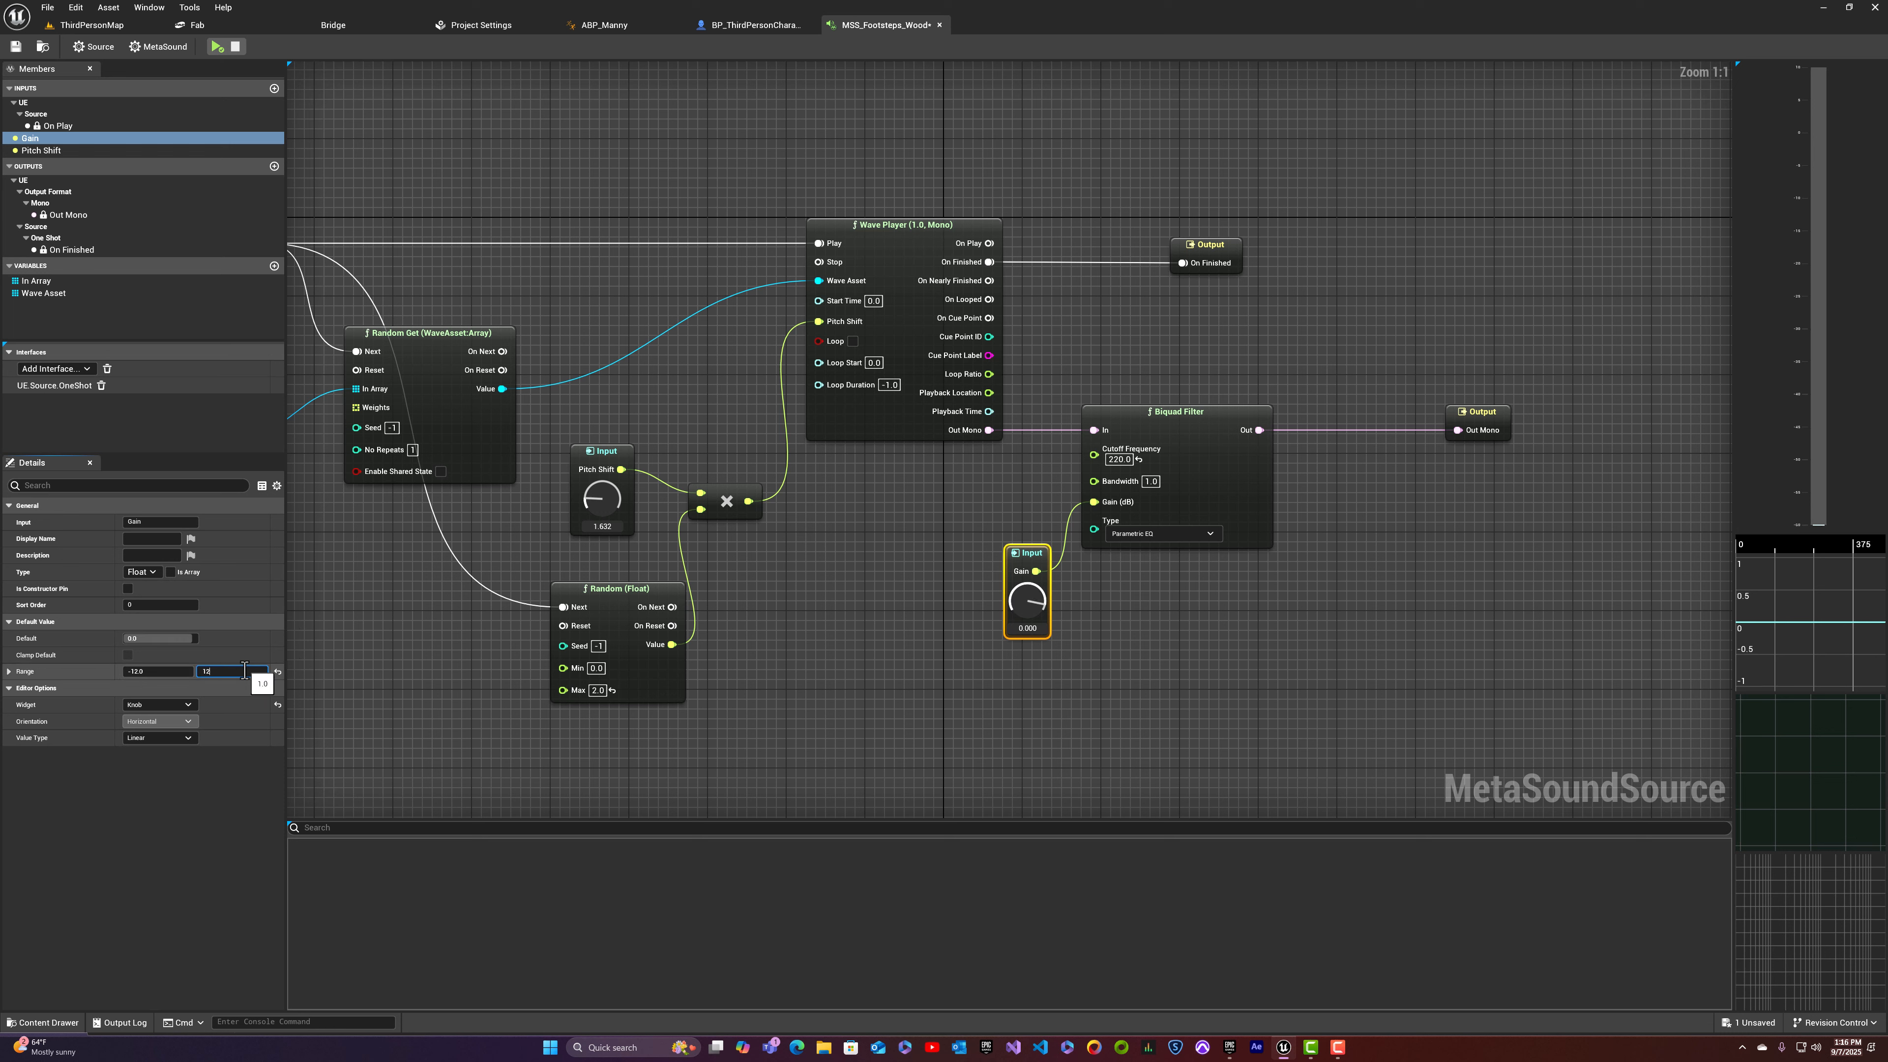
pyautogui.press('Return')
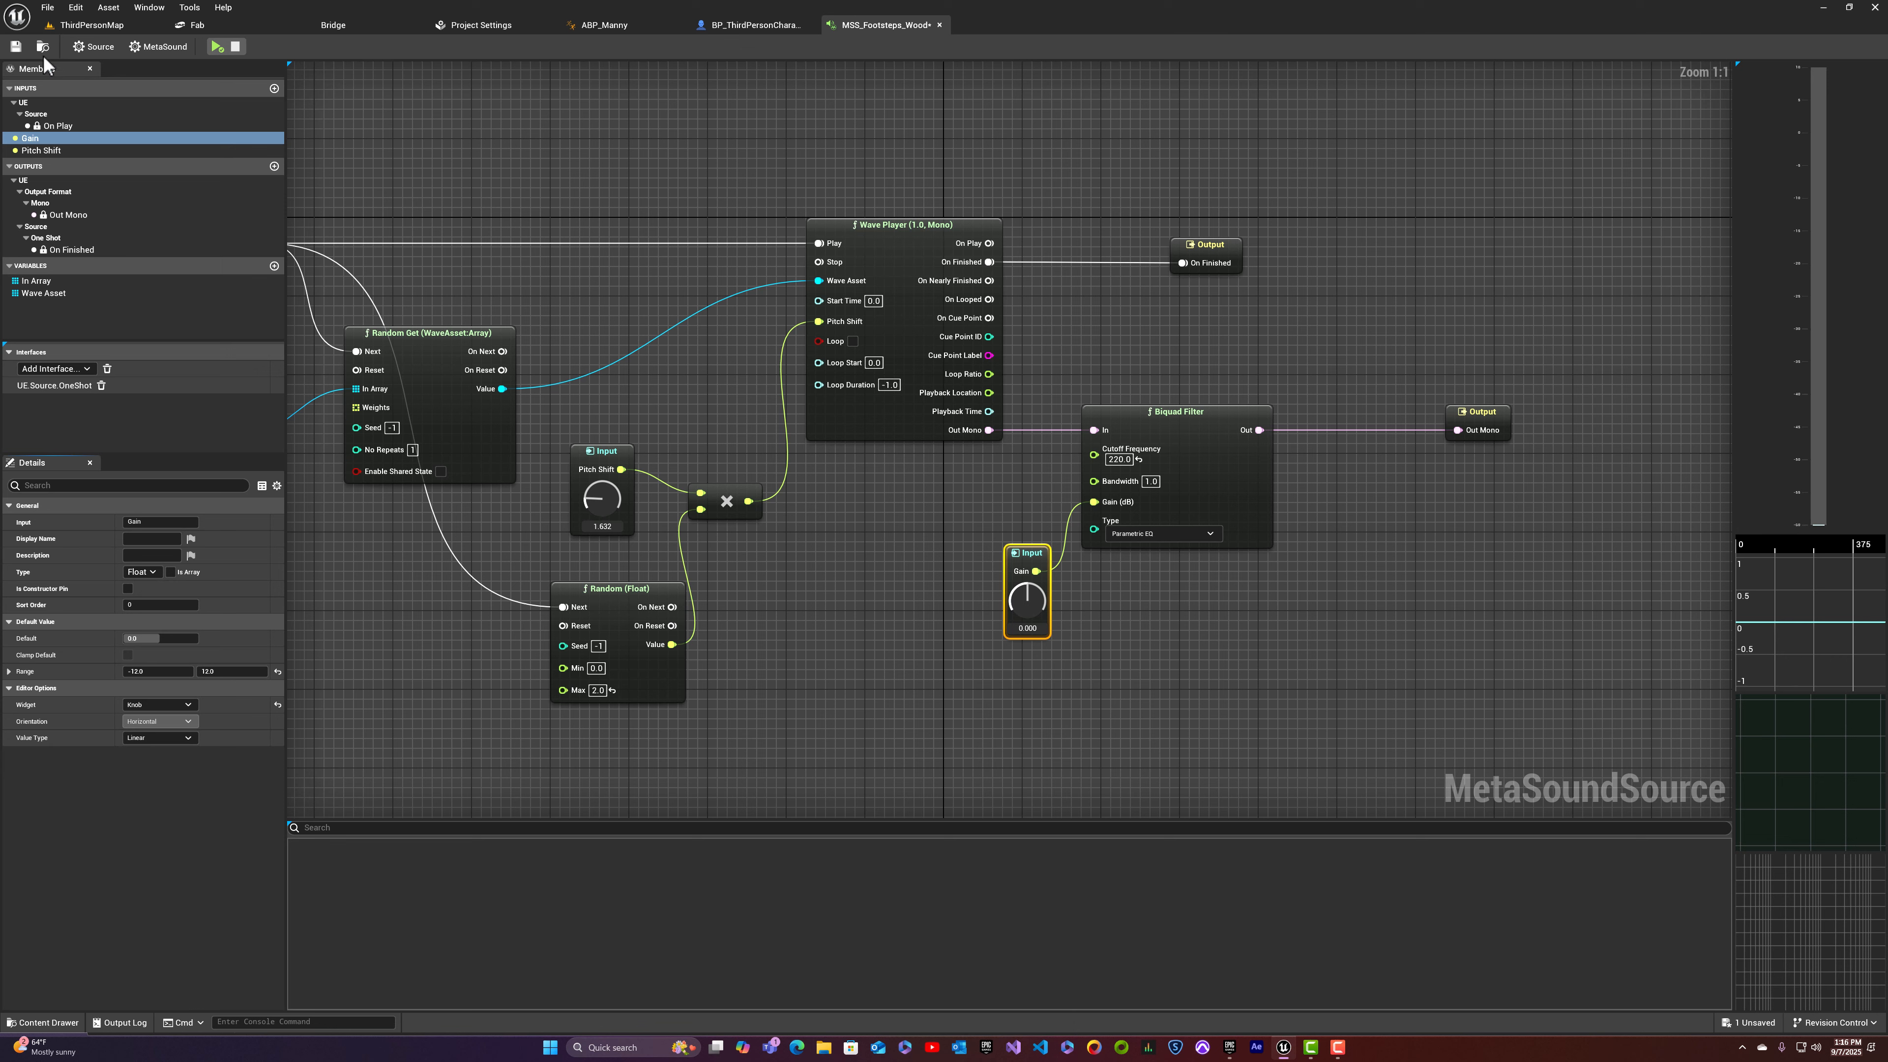
# Step: Save the MetaSound and preview it while adjusting the Gain input to negative values, ending at about -3.648
pyautogui.click(15, 46)
pyautogui.click(216, 46)
pyautogui.click(216, 48)
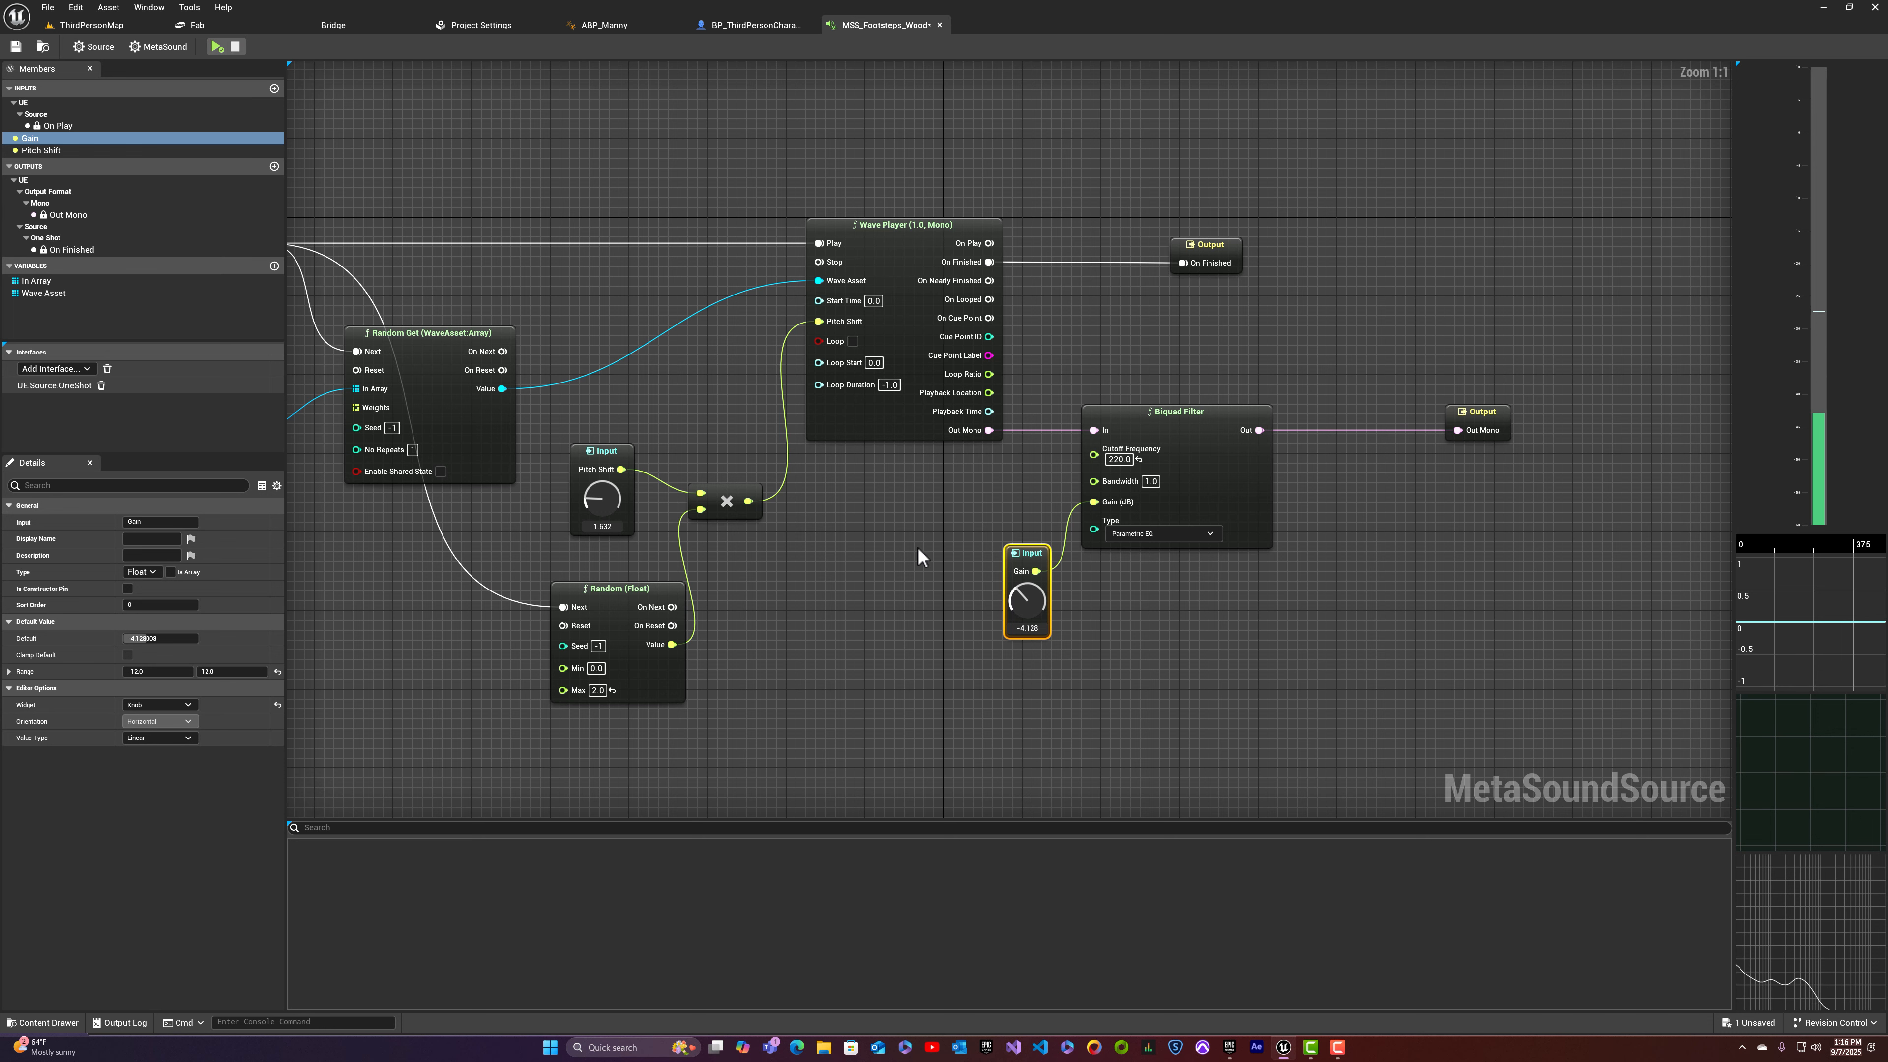
pyautogui.click(215, 49)
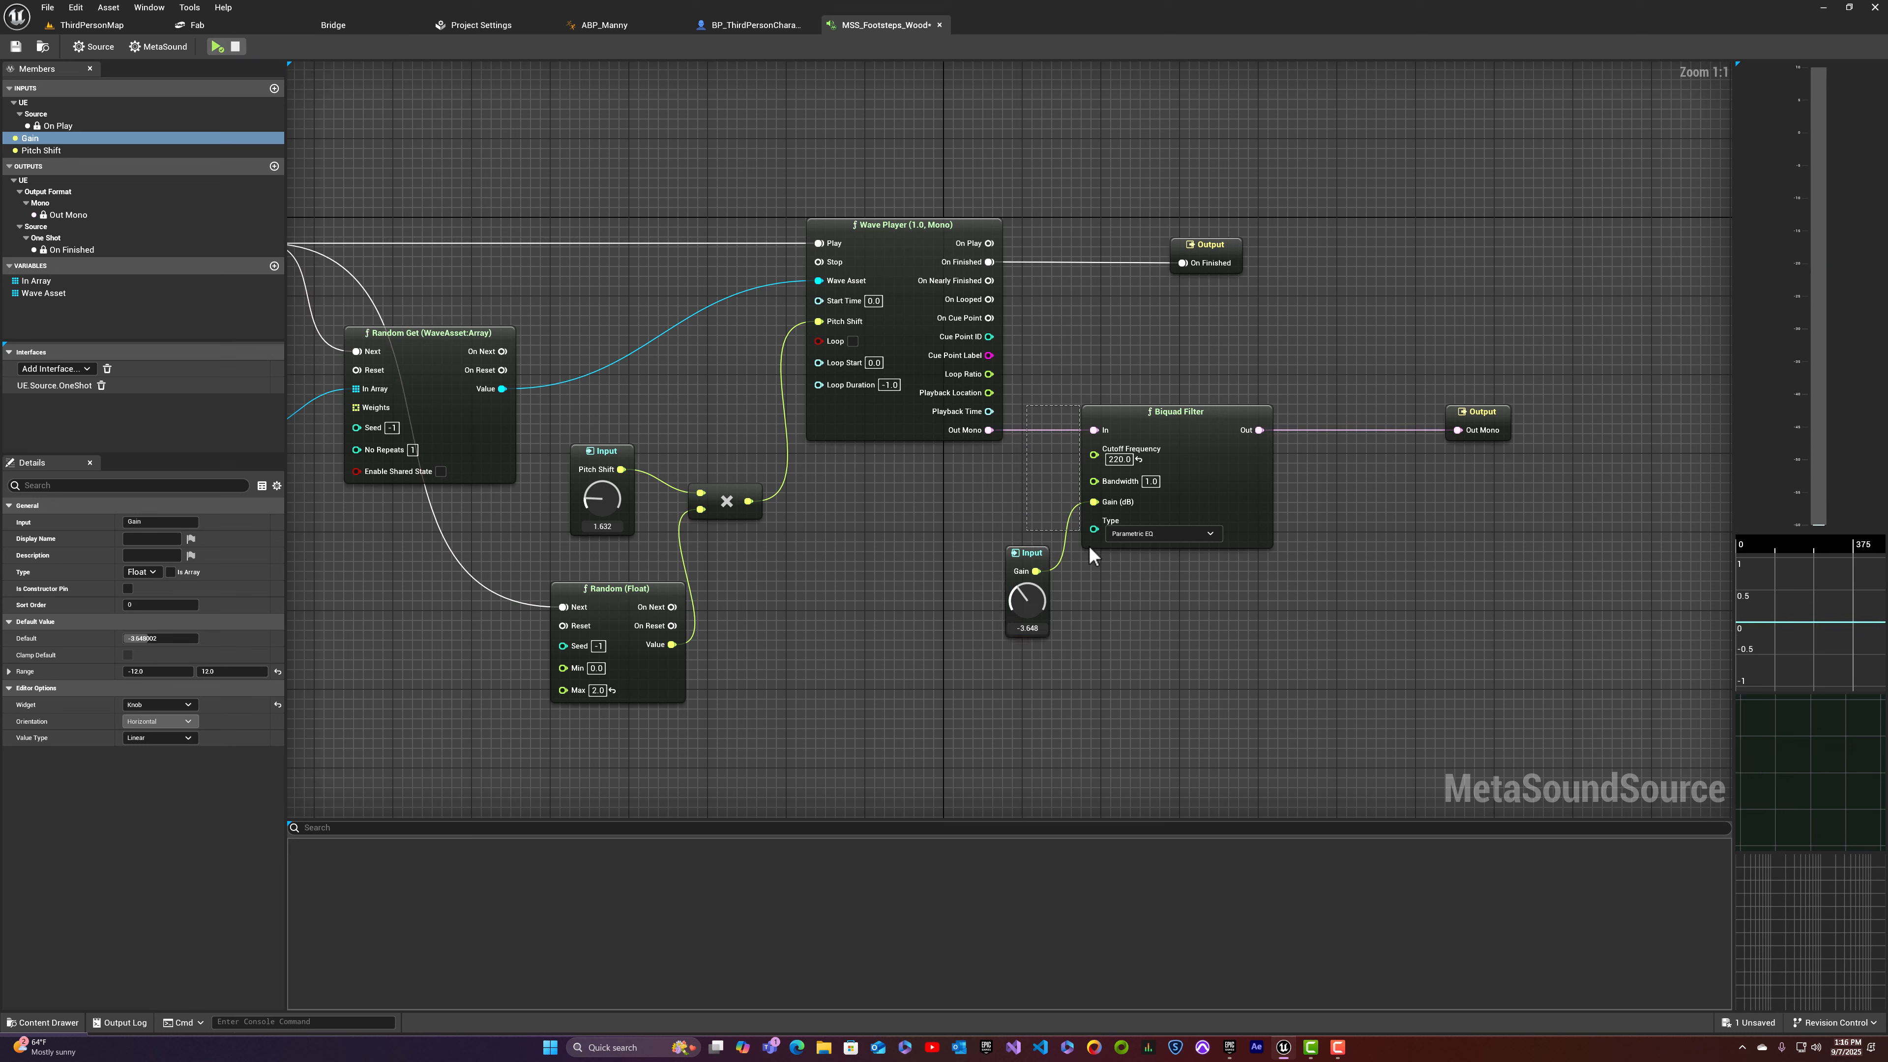
# Step: Delete the Biquad Filter and Gain nodes and connect Wave Player's Out Mono directly to the Out Mono output moved closer to it
pyautogui.moveTo(1089, 548); pyautogui.dragTo(1092, 554)
pyautogui.press('Delete')
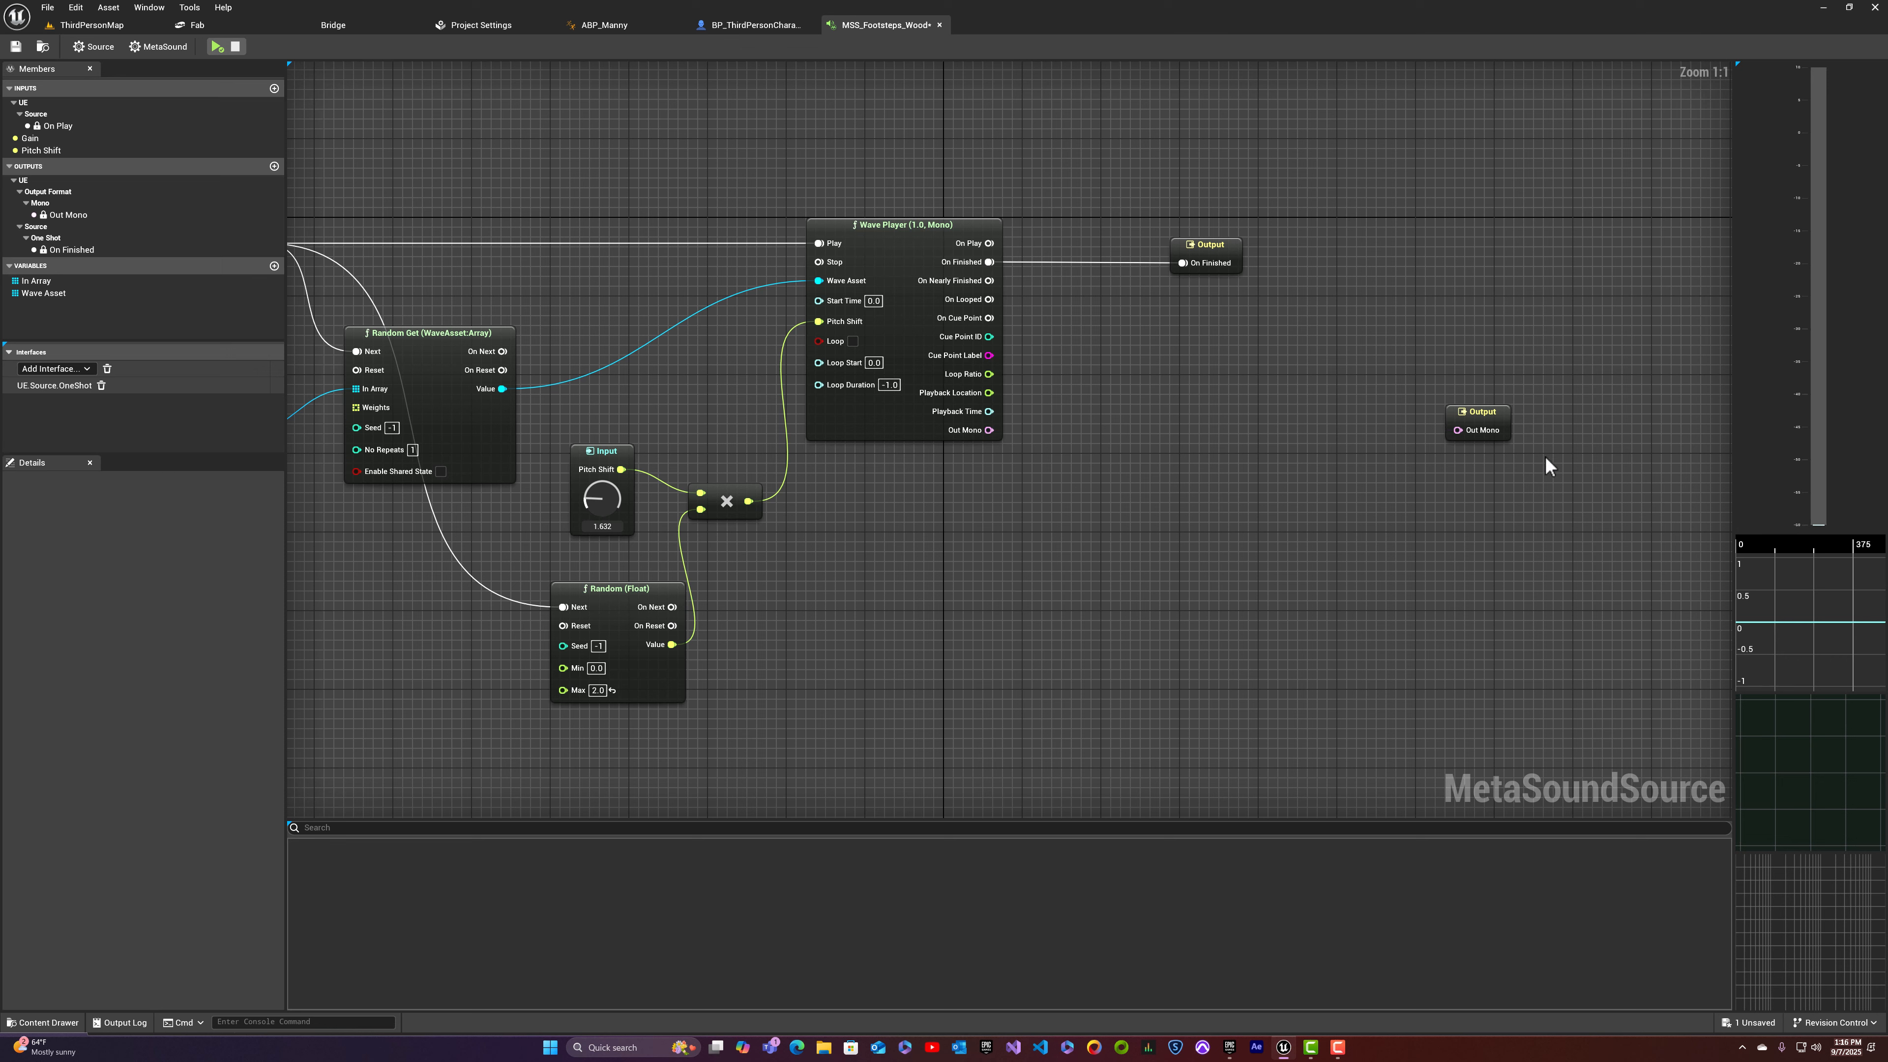
pyautogui.moveTo(1496, 415); pyautogui.dragTo(1220, 415)
pyautogui.moveTo(987, 430); pyautogui.dragTo(1029, 440)
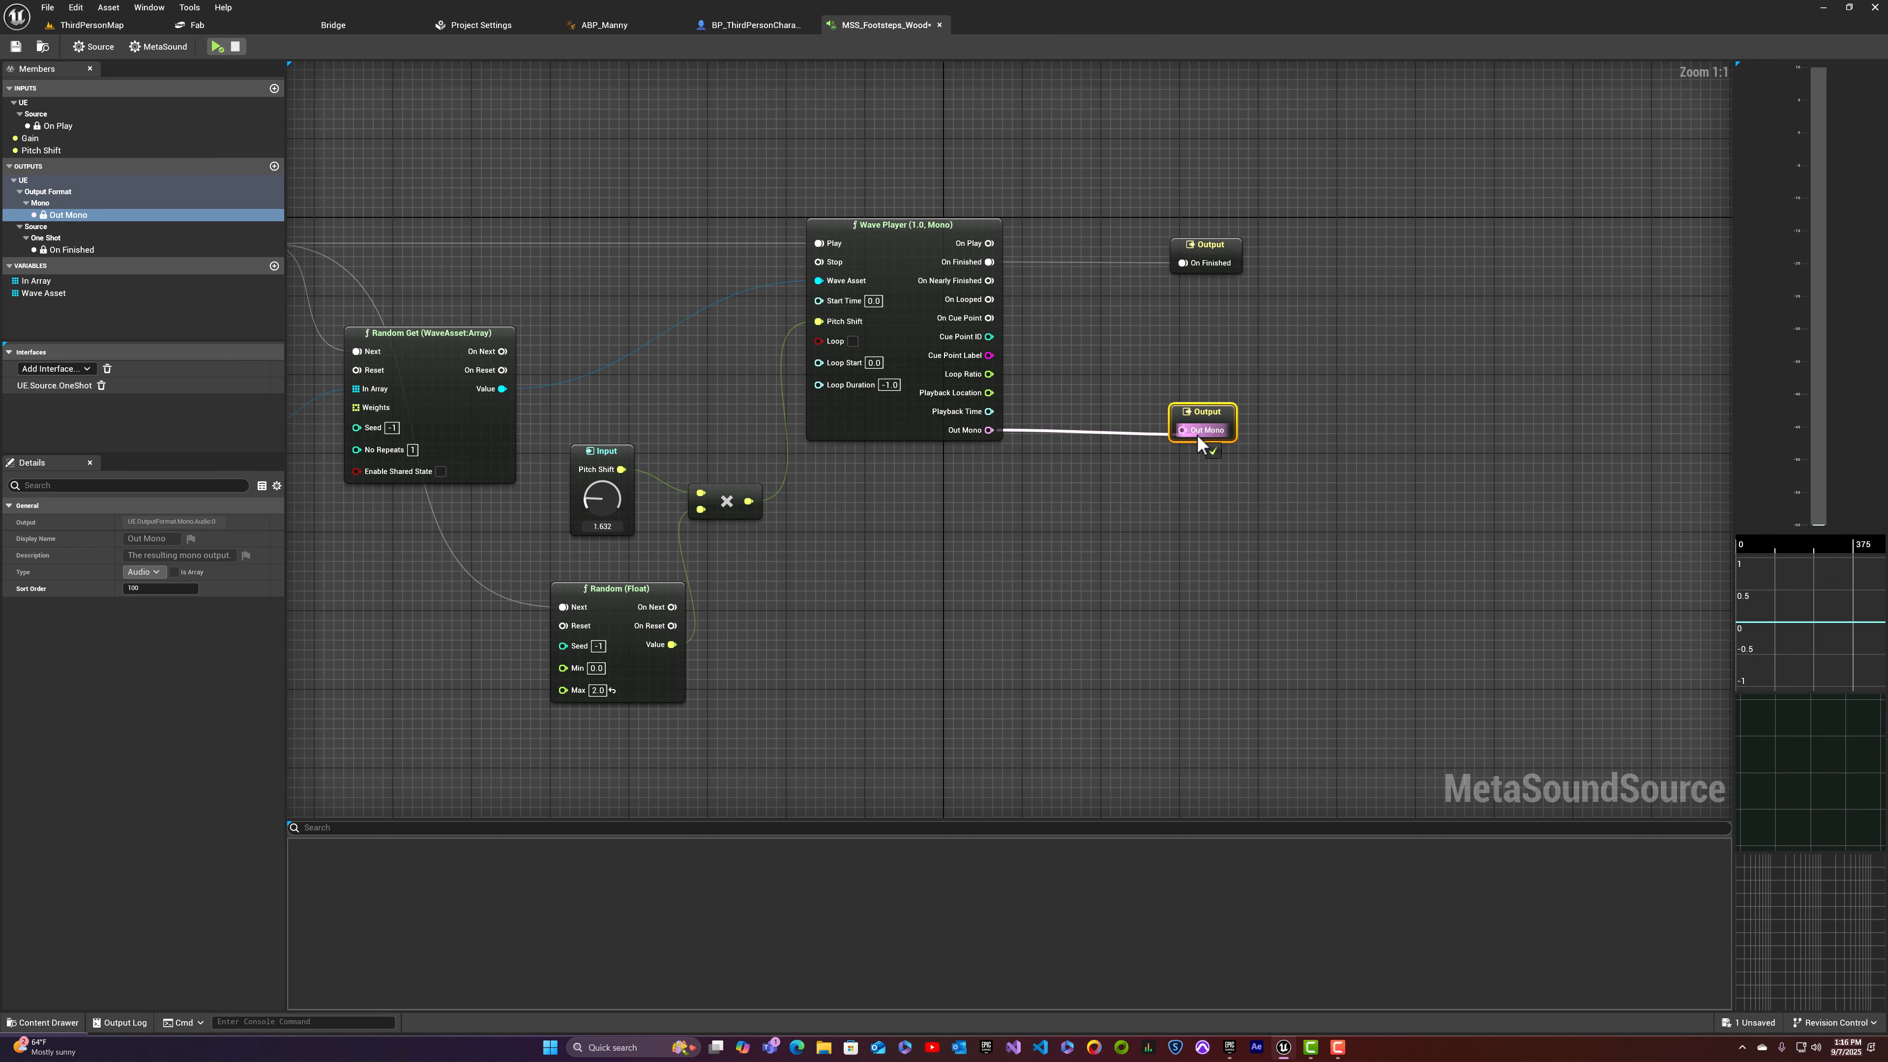
pyautogui.moveTo(1198, 443); pyautogui.dragTo(1198, 443)
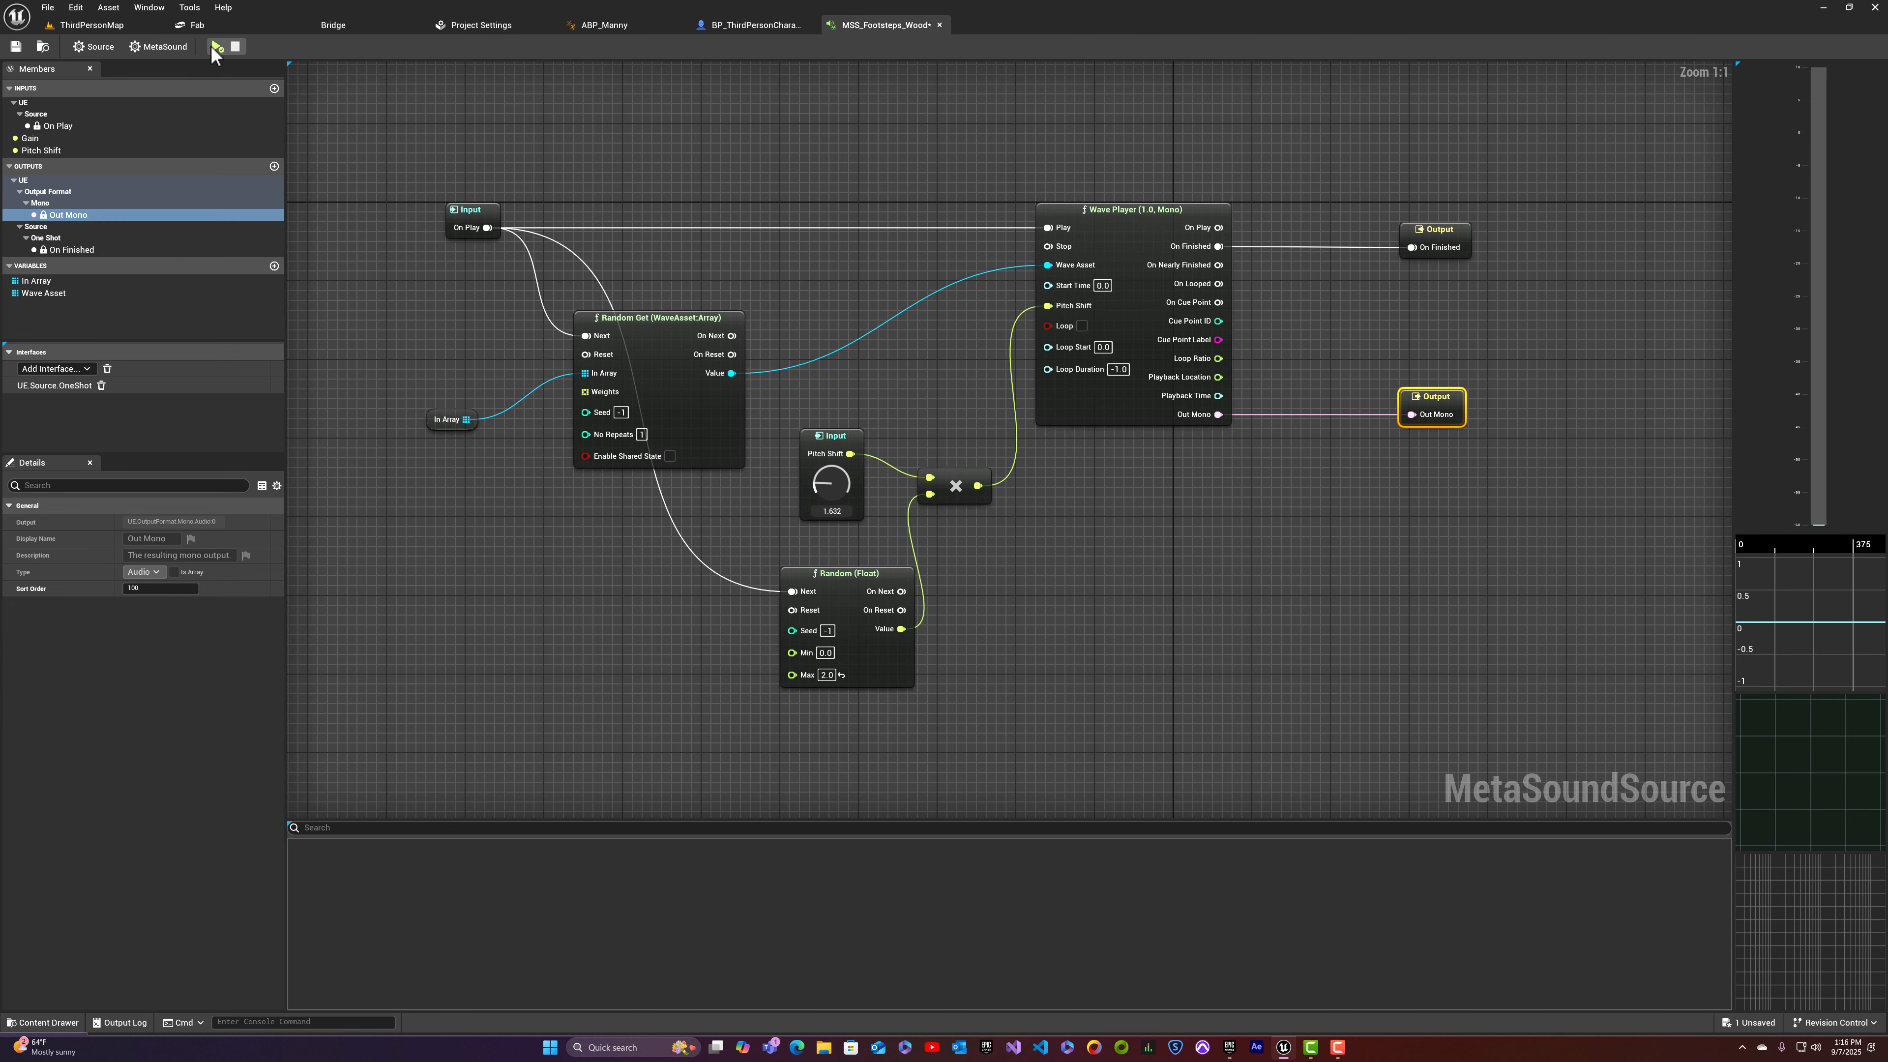
# Step: Try several Pitch Shift values, such as about 7.3, 4.6 and 2.9, and replay the MetaSound to compare the pitches
pyautogui.click(216, 47)
pyautogui.click(217, 46)
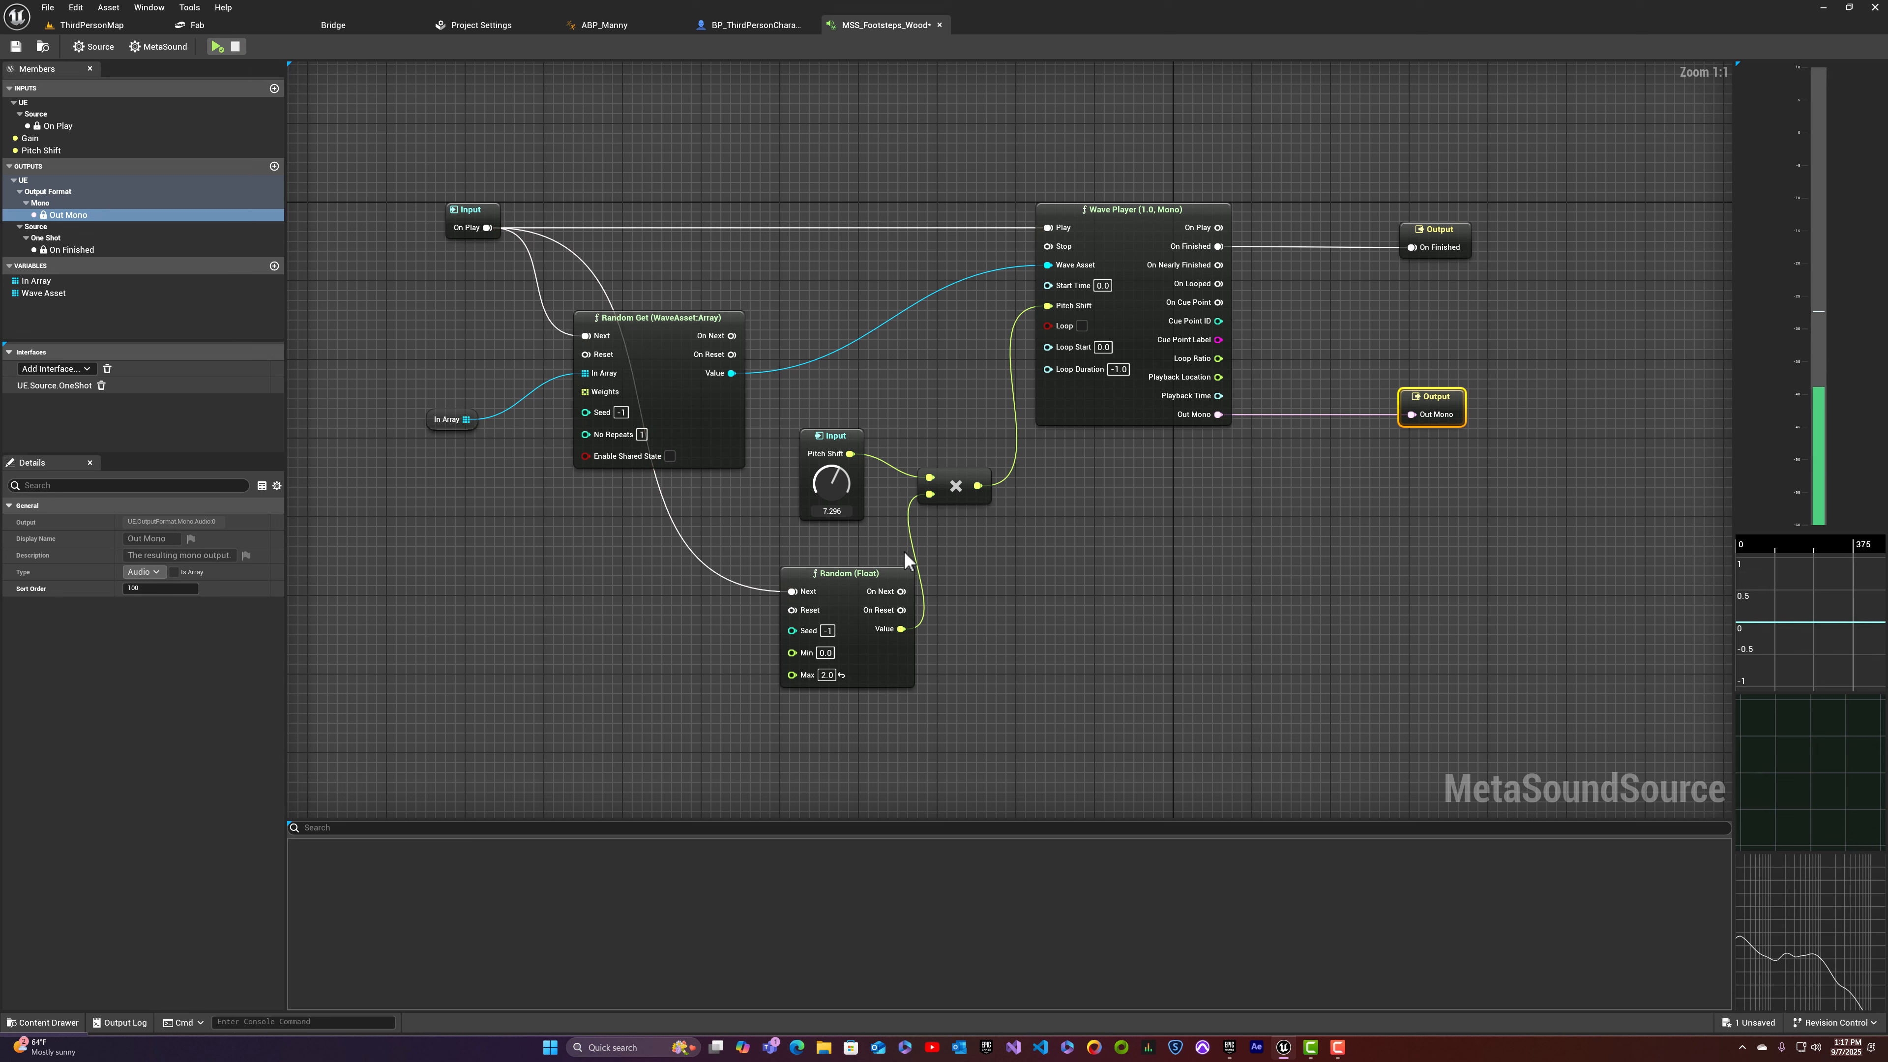
pyautogui.moveTo(830, 490); pyautogui.dragTo(815, 509)
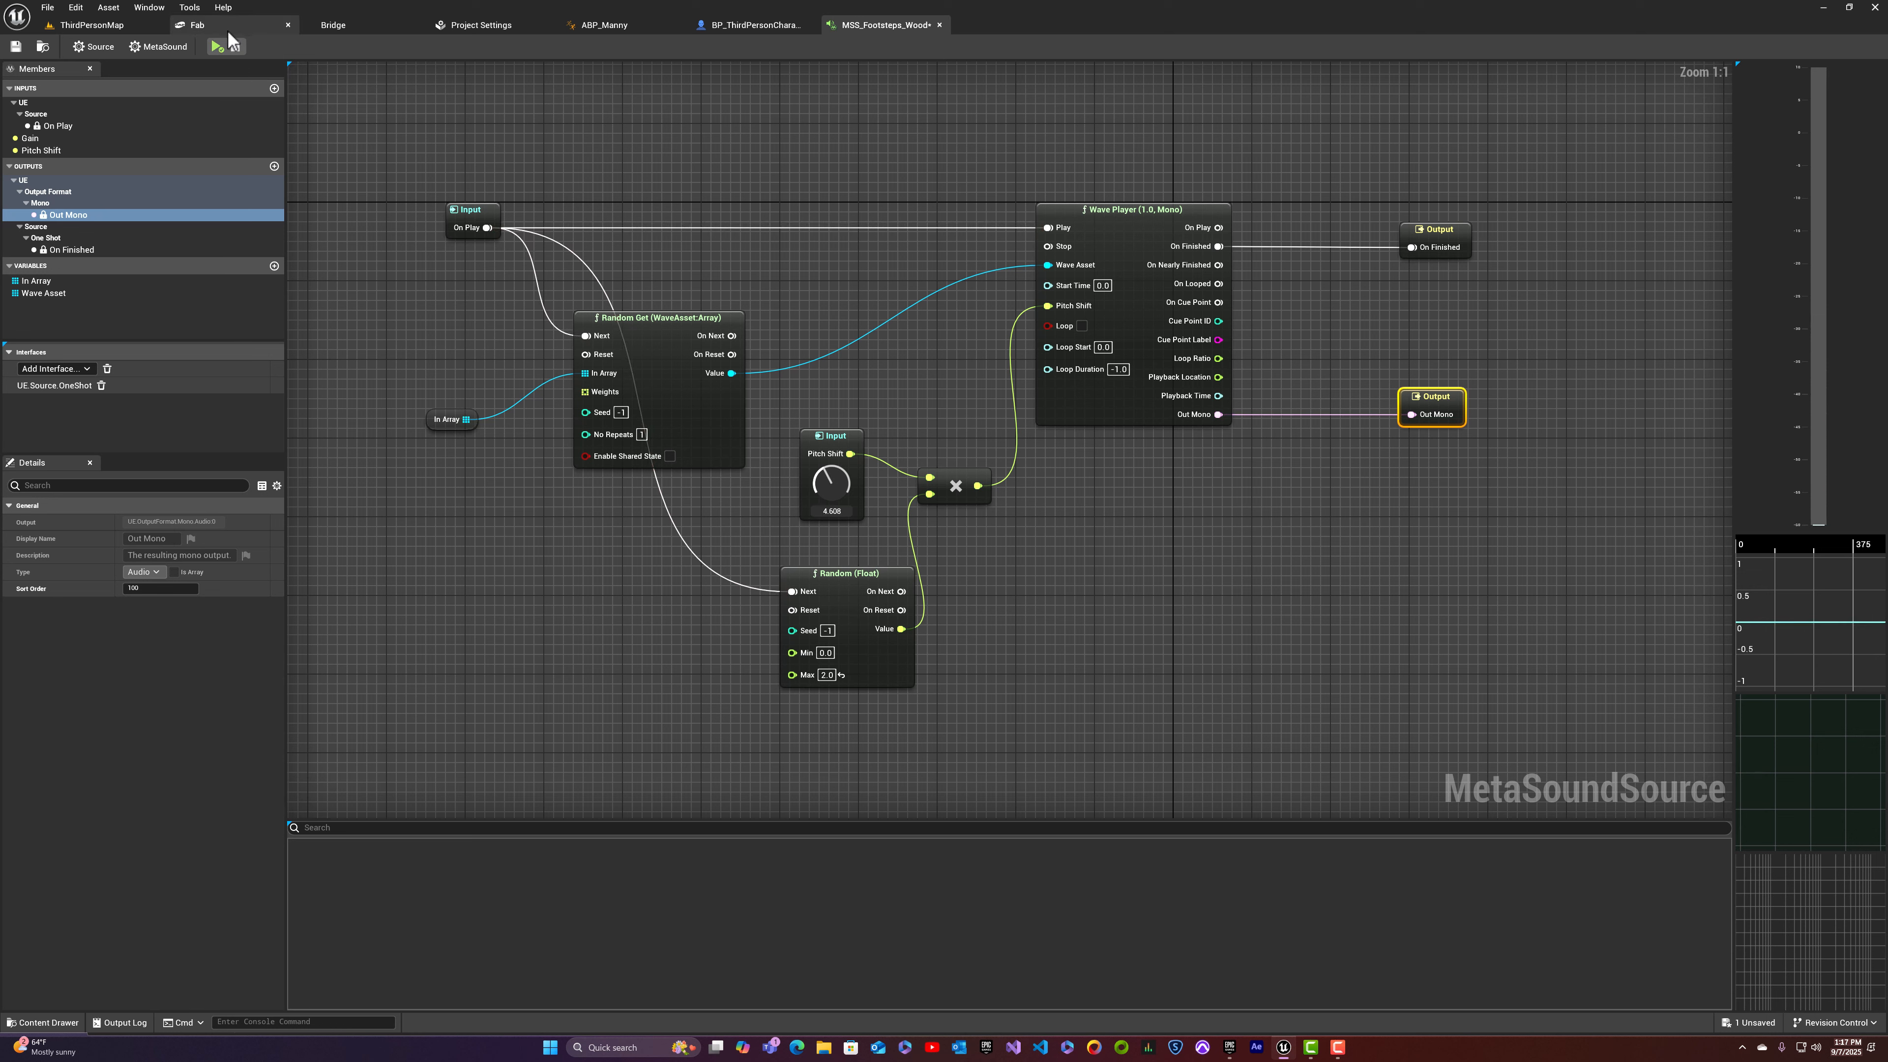
pyautogui.click(216, 46)
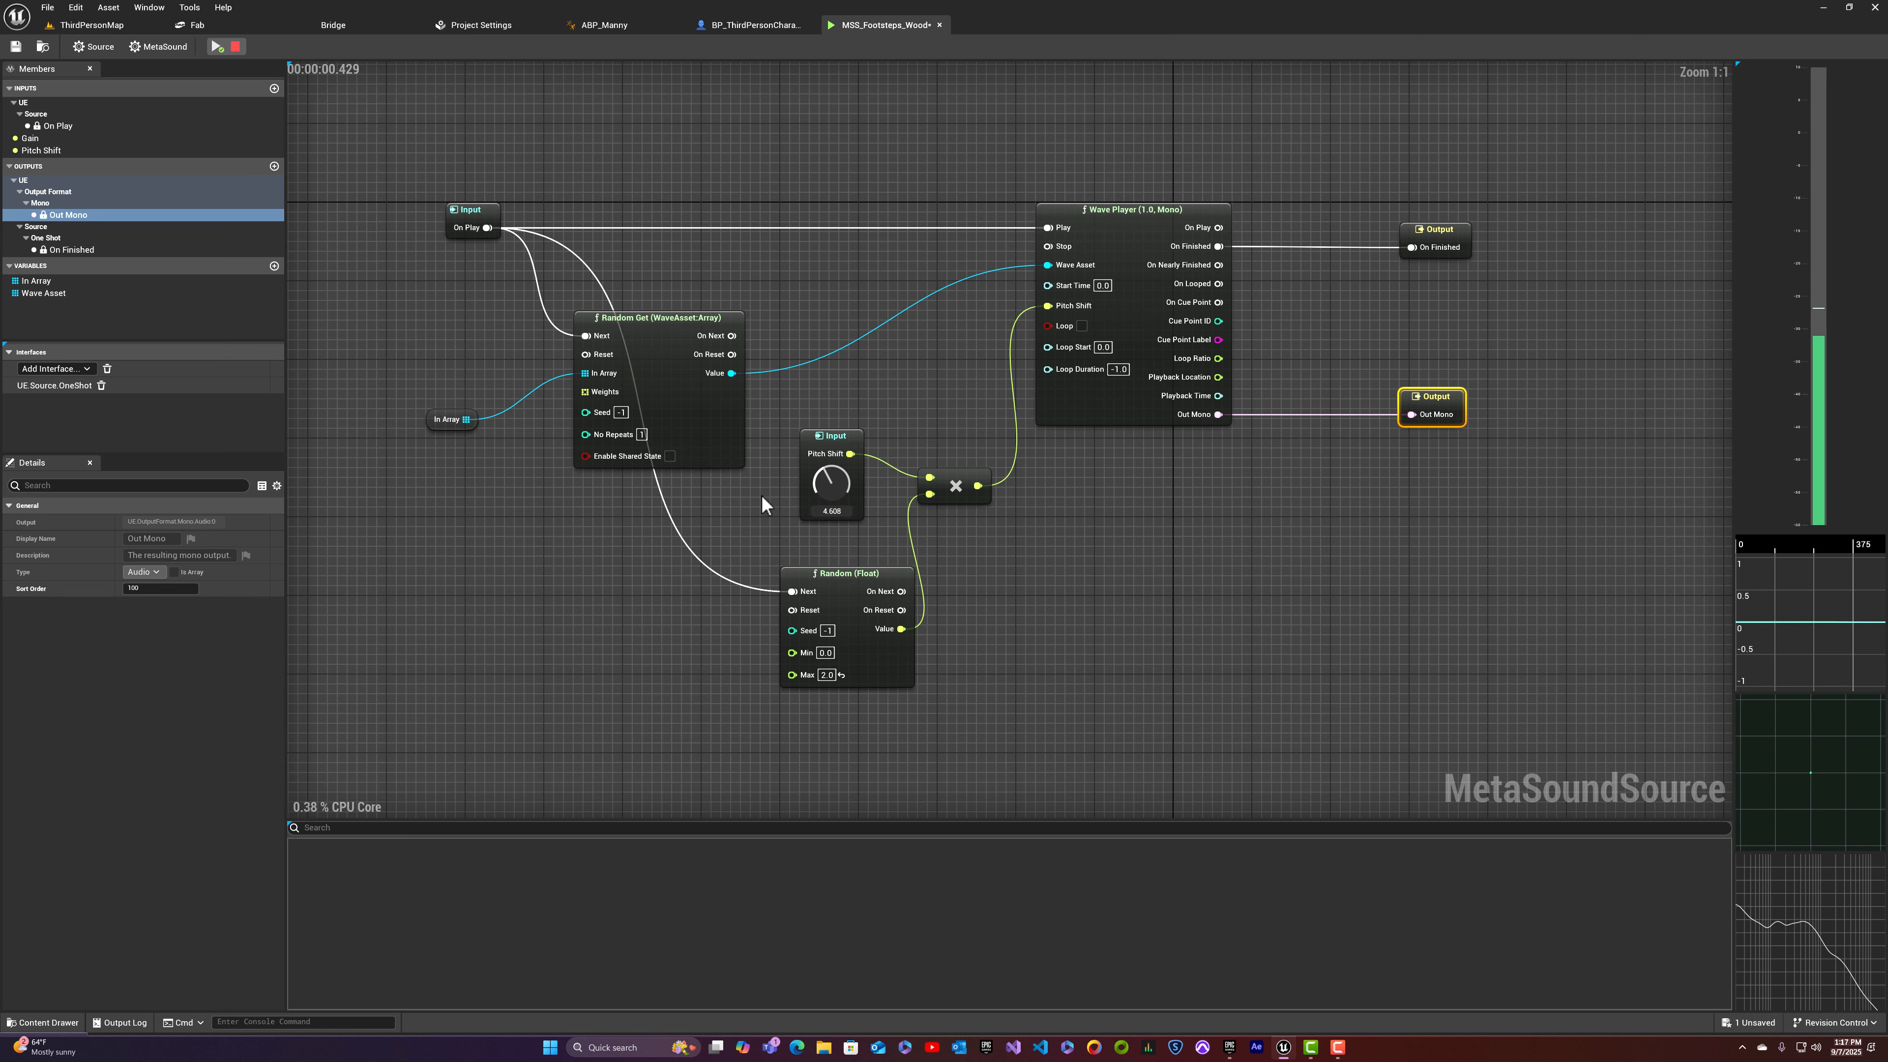
pyautogui.click(217, 46)
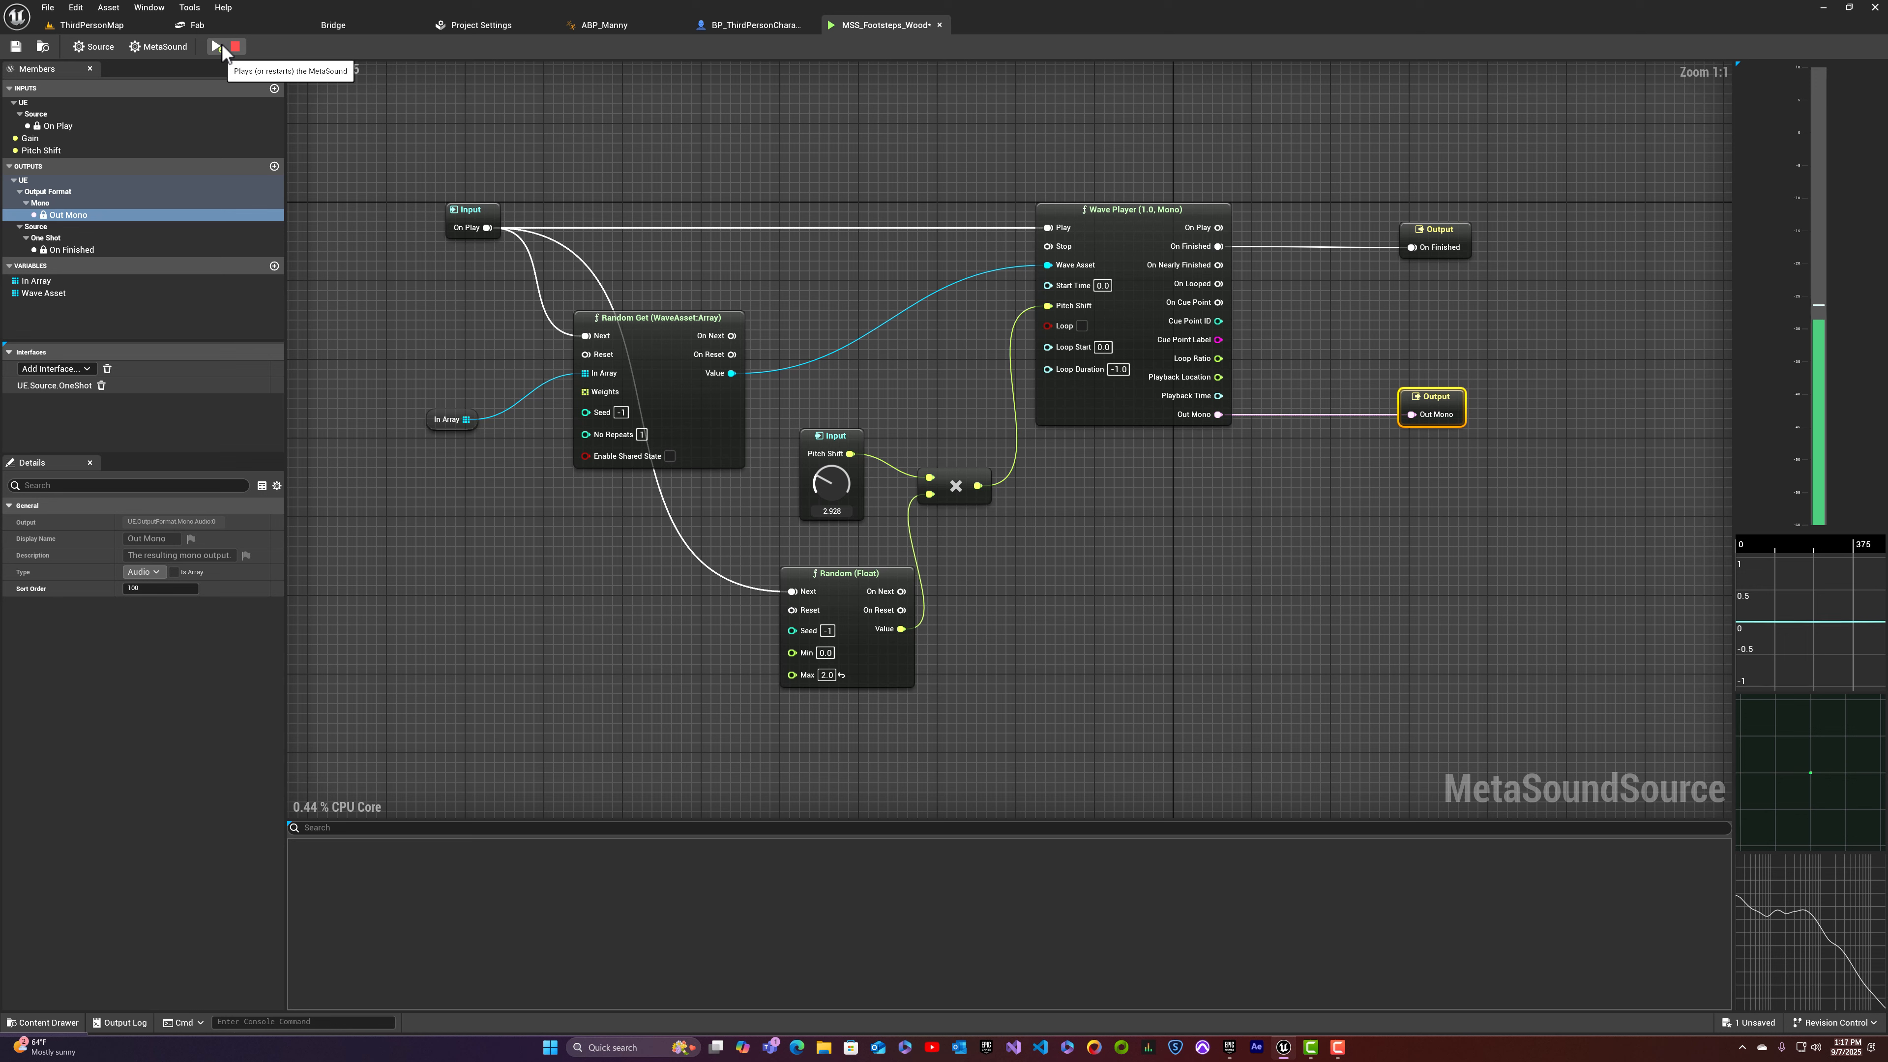
pyautogui.click(219, 47)
pyautogui.click(219, 47)
pyautogui.click(220, 47)
pyautogui.click(219, 47)
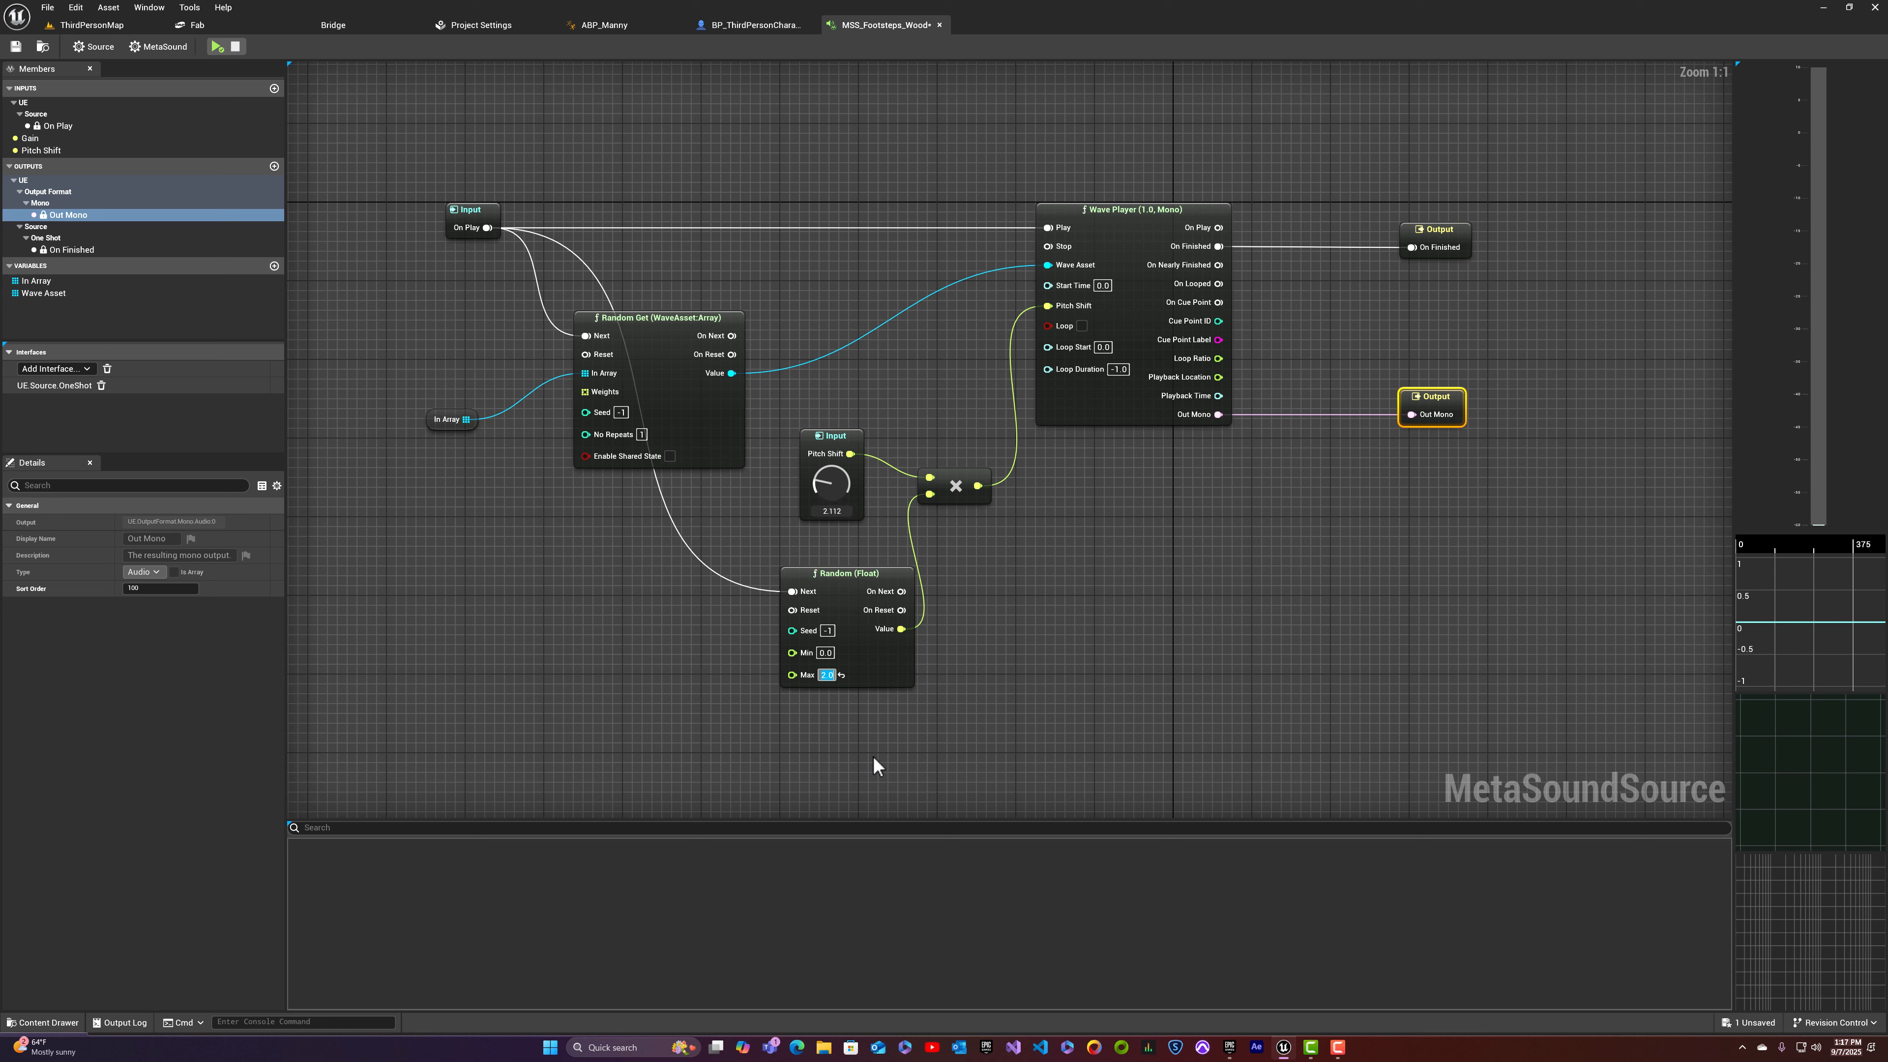
# Step: Set the Random (Float) node's Max to 1 and replay the MetaSound repeatedly to check the reduced pitch variation
pyautogui.write('1')
pyautogui.press('Return')
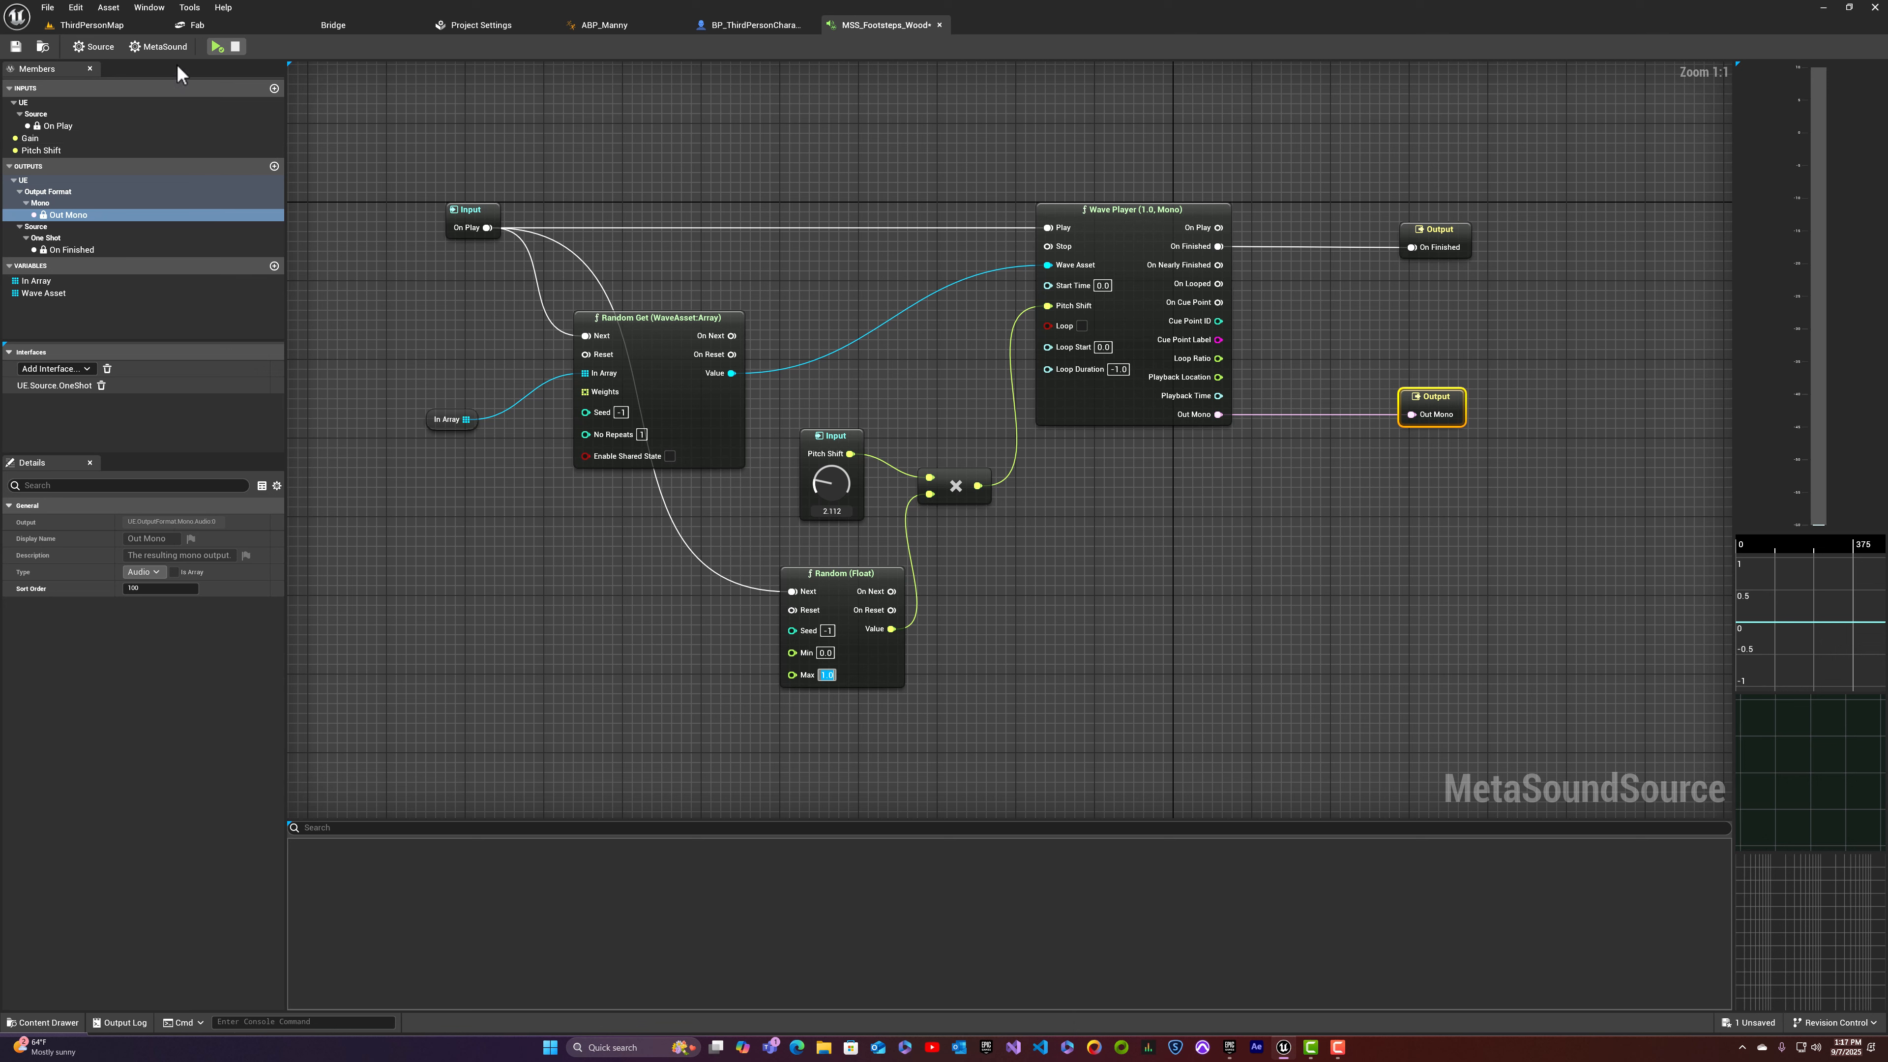
pyautogui.click(215, 46)
pyautogui.click(214, 46)
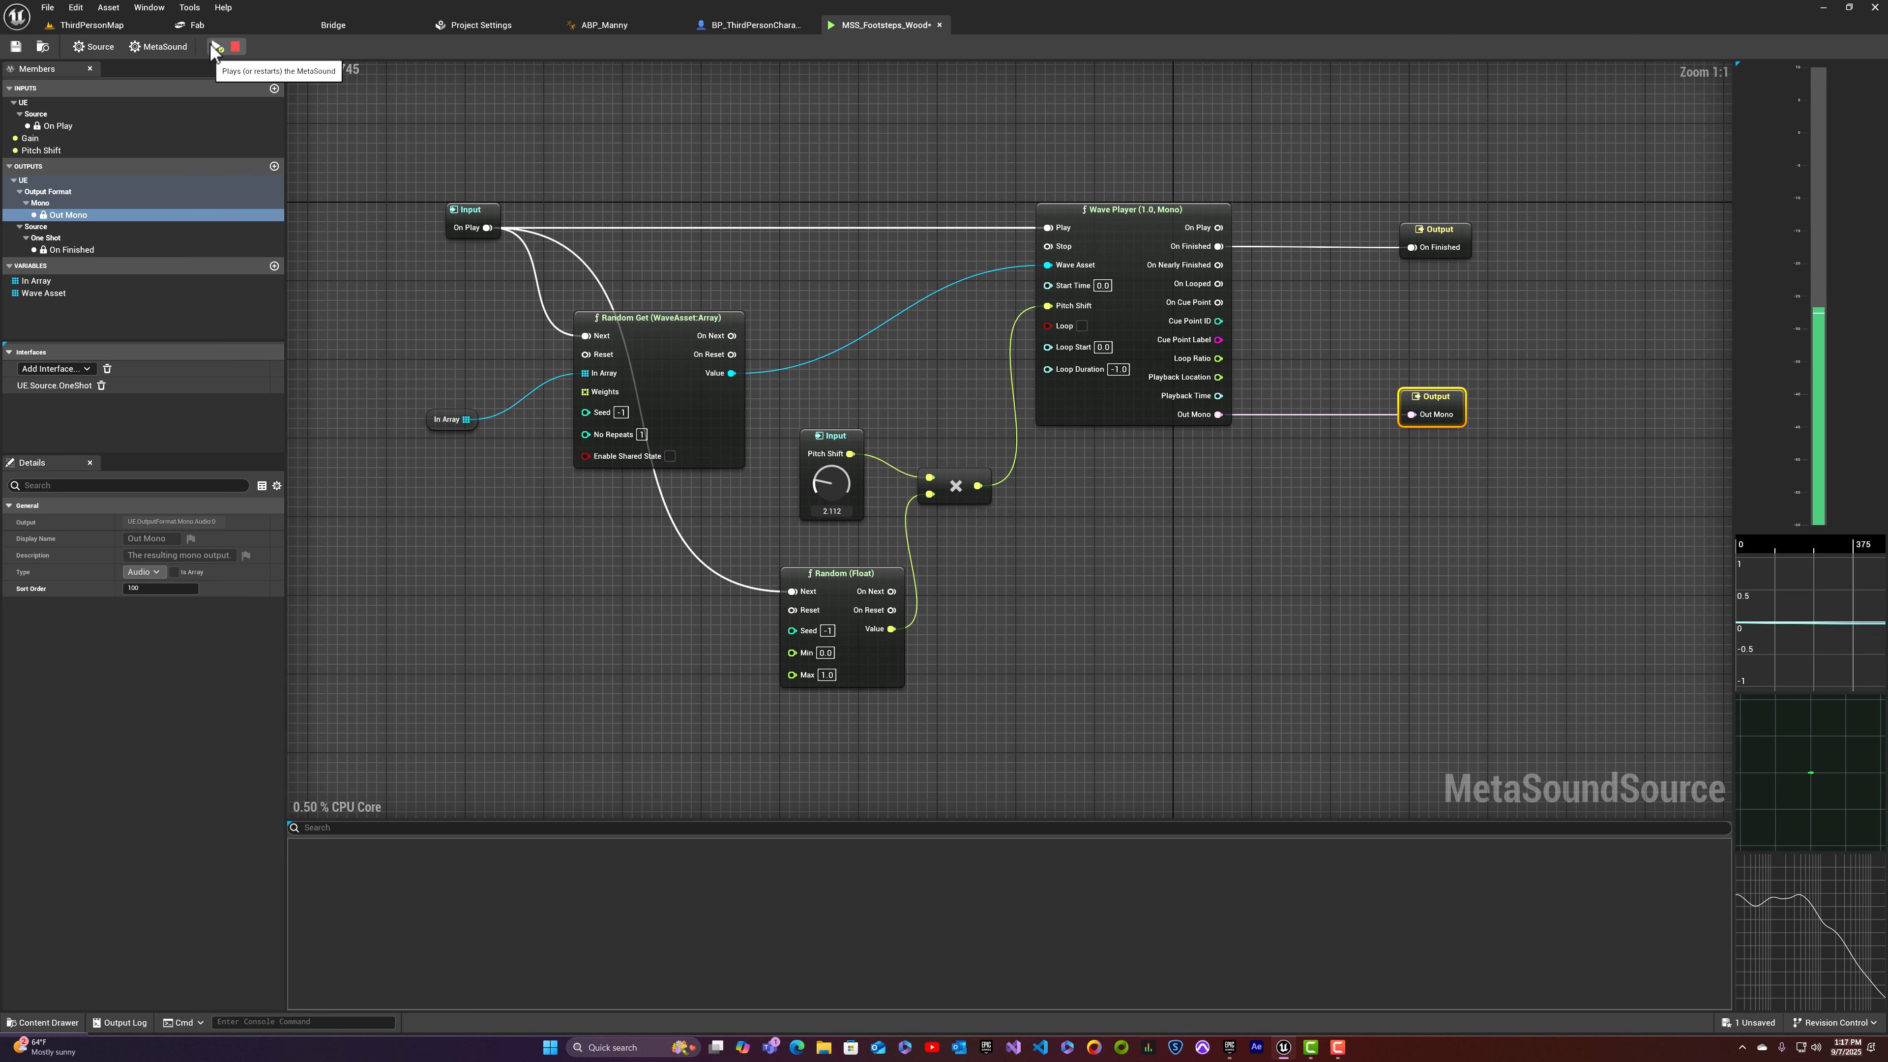
pyautogui.click(214, 46)
pyautogui.click(212, 47)
pyautogui.click(211, 46)
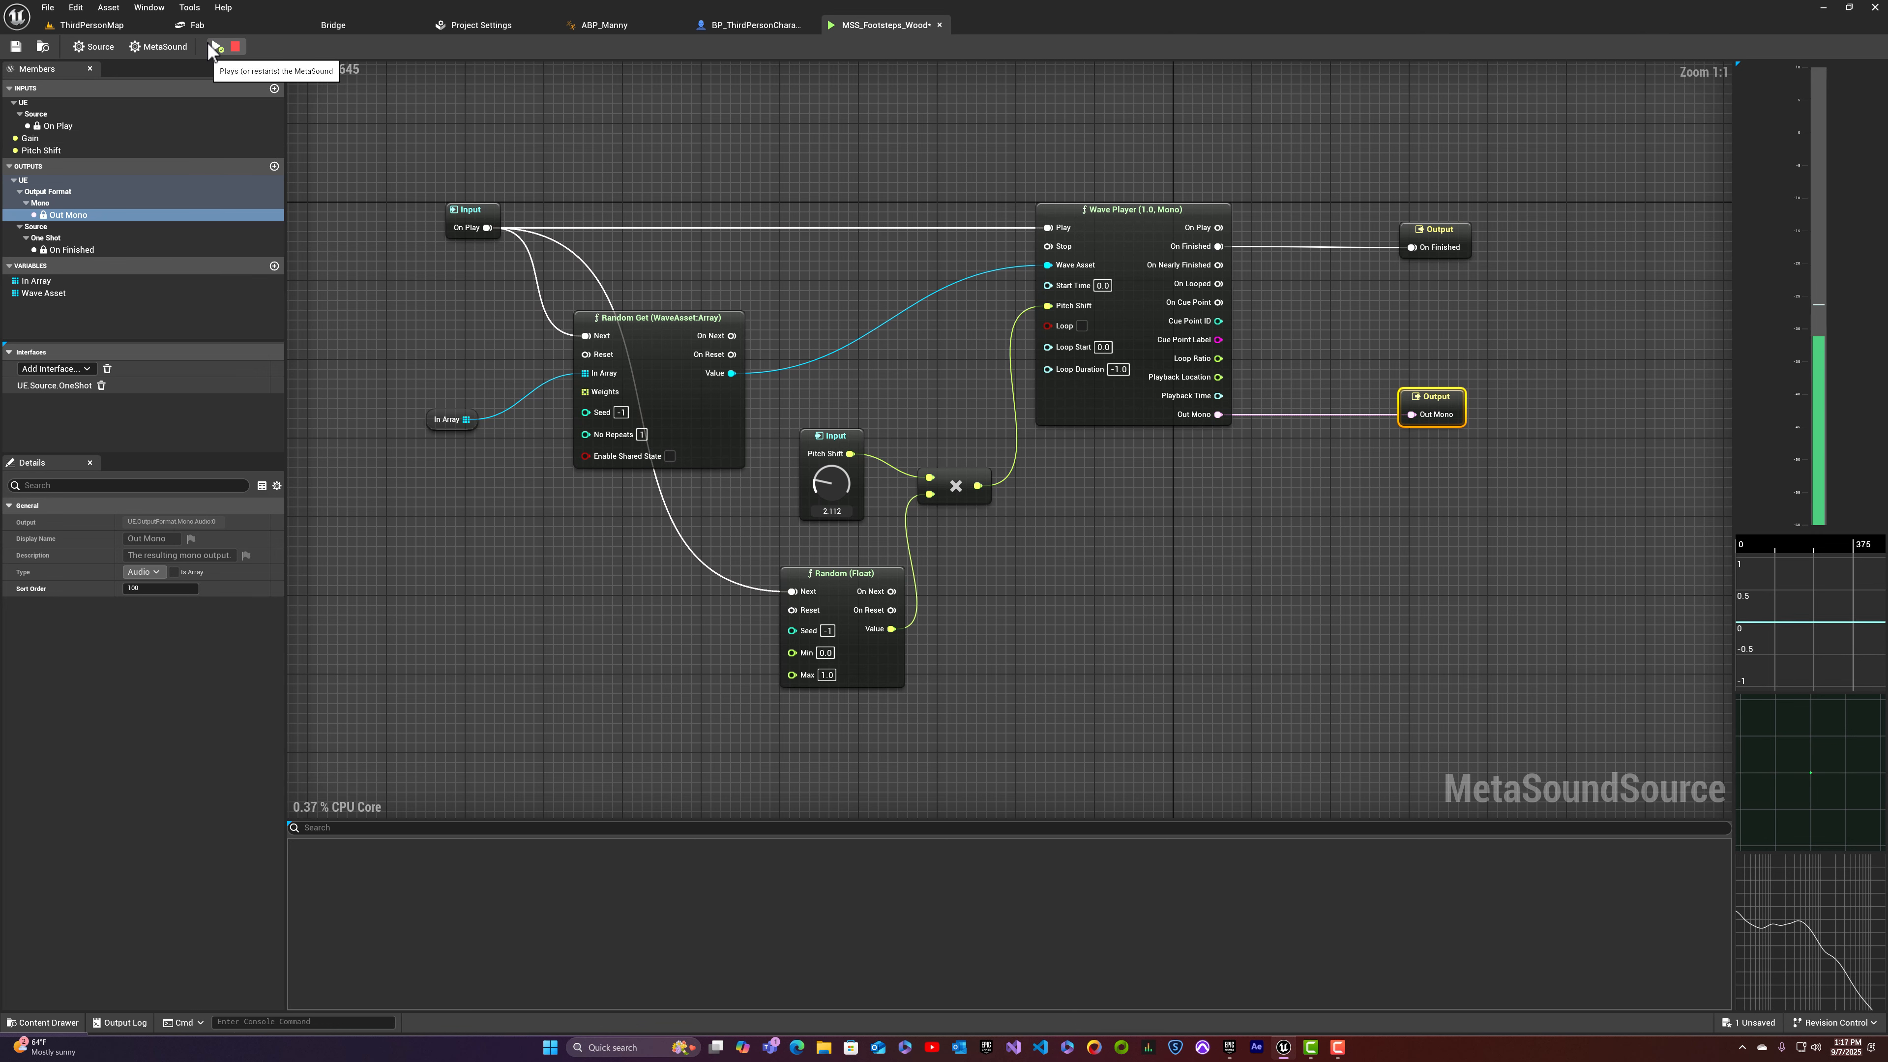
pyautogui.click(210, 47)
pyautogui.click(211, 46)
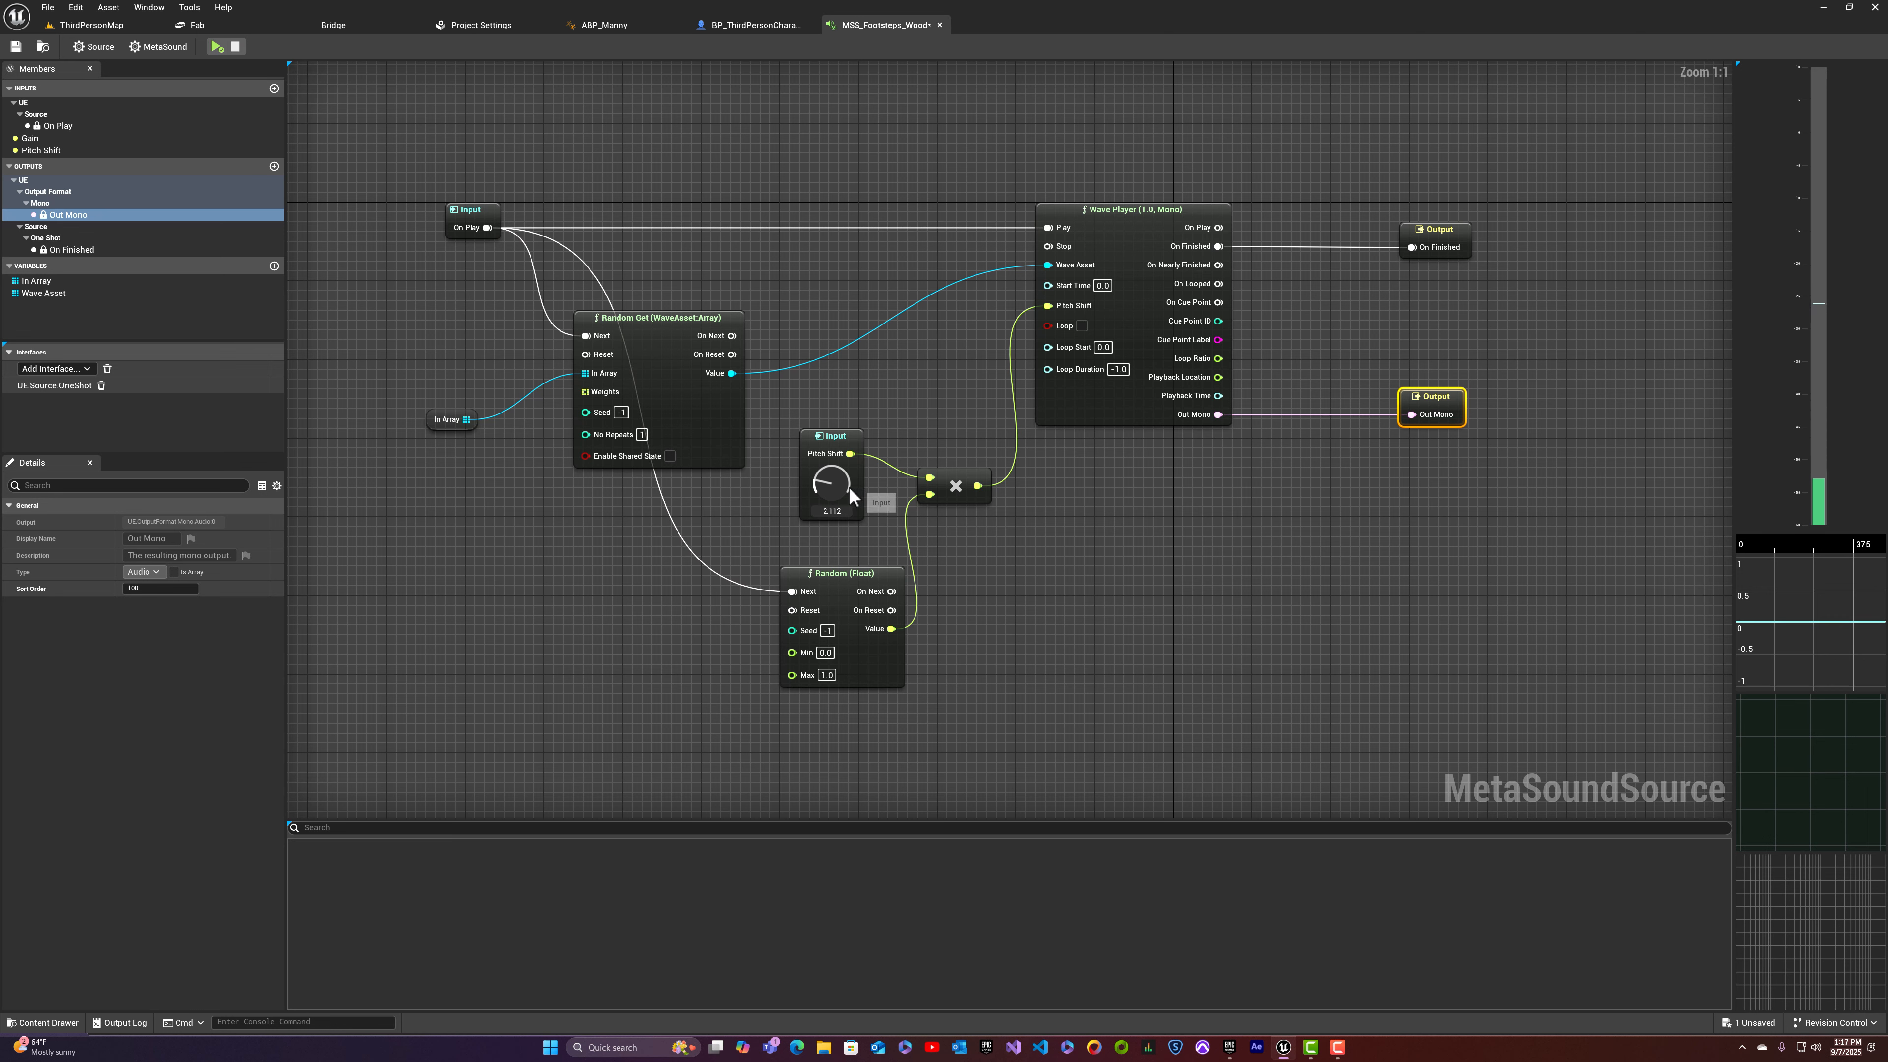
# Step: Lower the Pitch Shift input to about 1.488, audition the MetaSound several times and save it
pyautogui.click(220, 45)
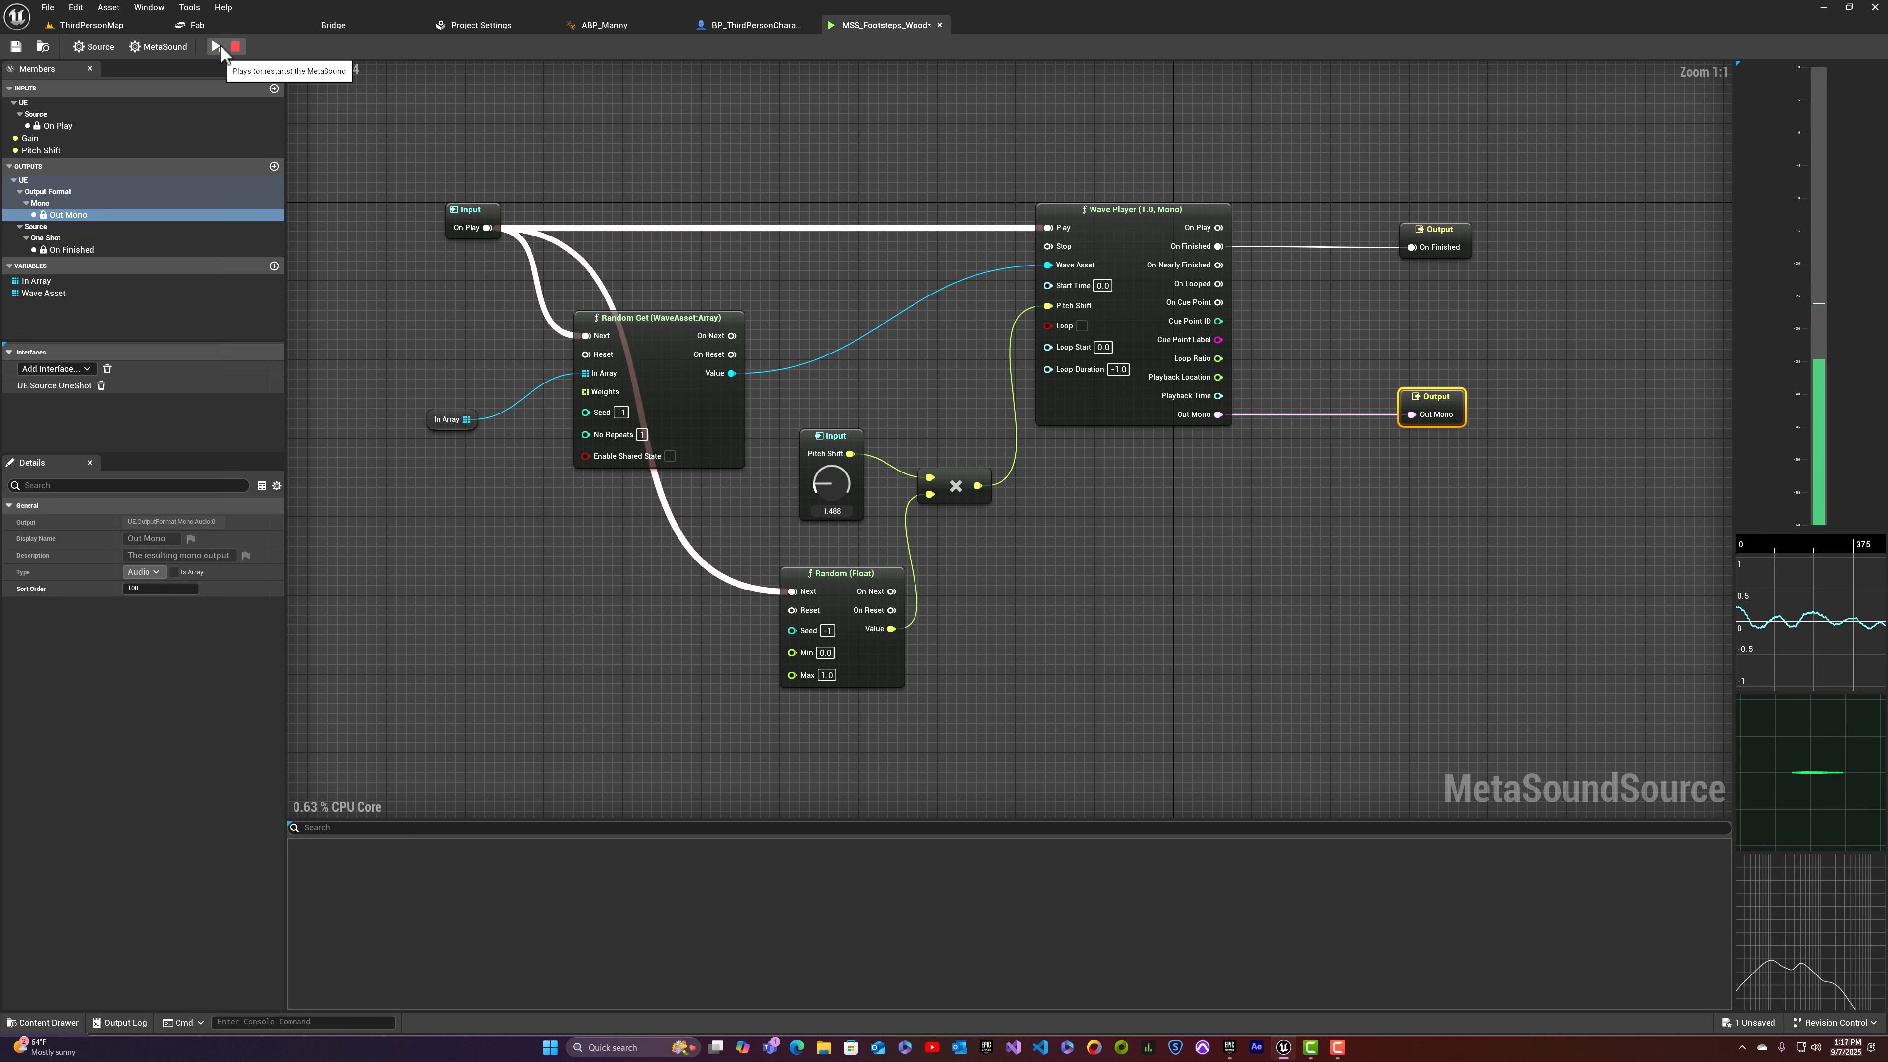
pyautogui.click(219, 45)
pyautogui.click(219, 44)
pyautogui.click(218, 43)
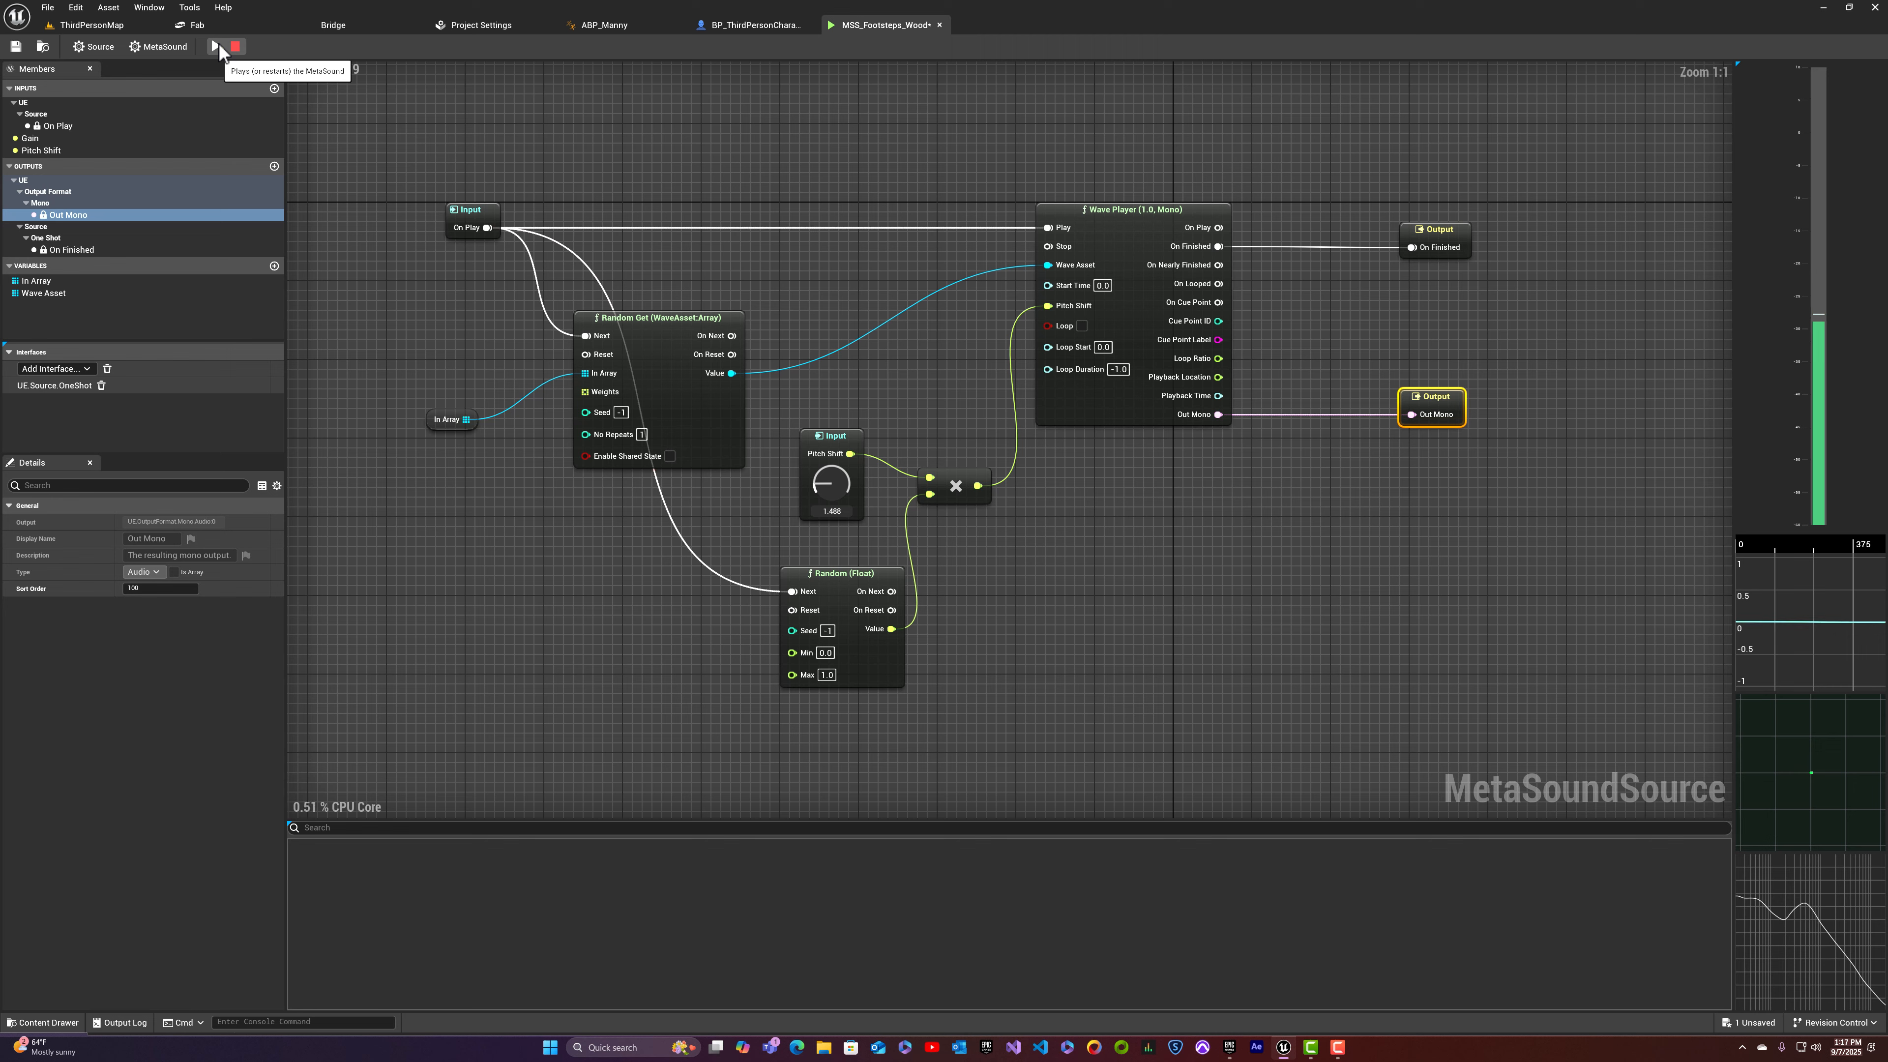
pyautogui.click(218, 43)
pyautogui.click(16, 46)
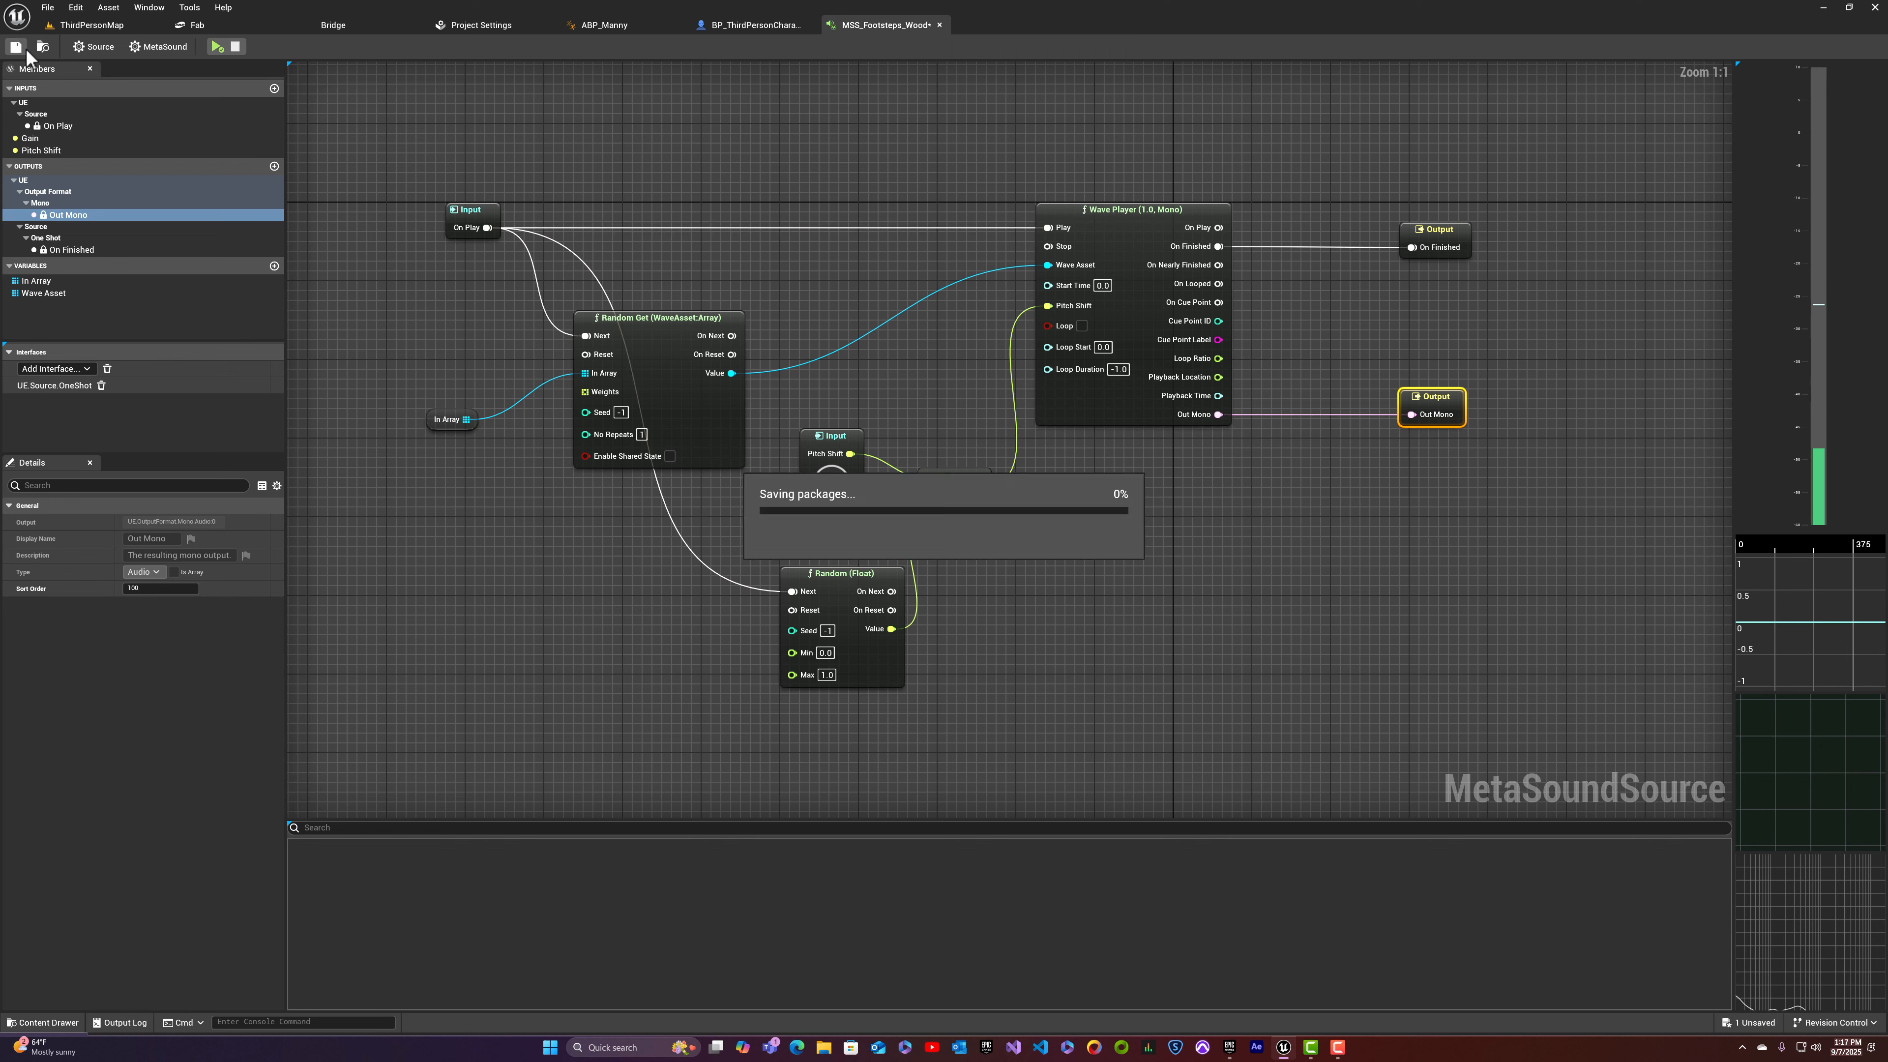
# Step: Play-test ThirdPersonMap by running the character across the wood floor to hear the footsteps, and end the session
pyautogui.click(91, 25)
pyautogui.click(332, 47)
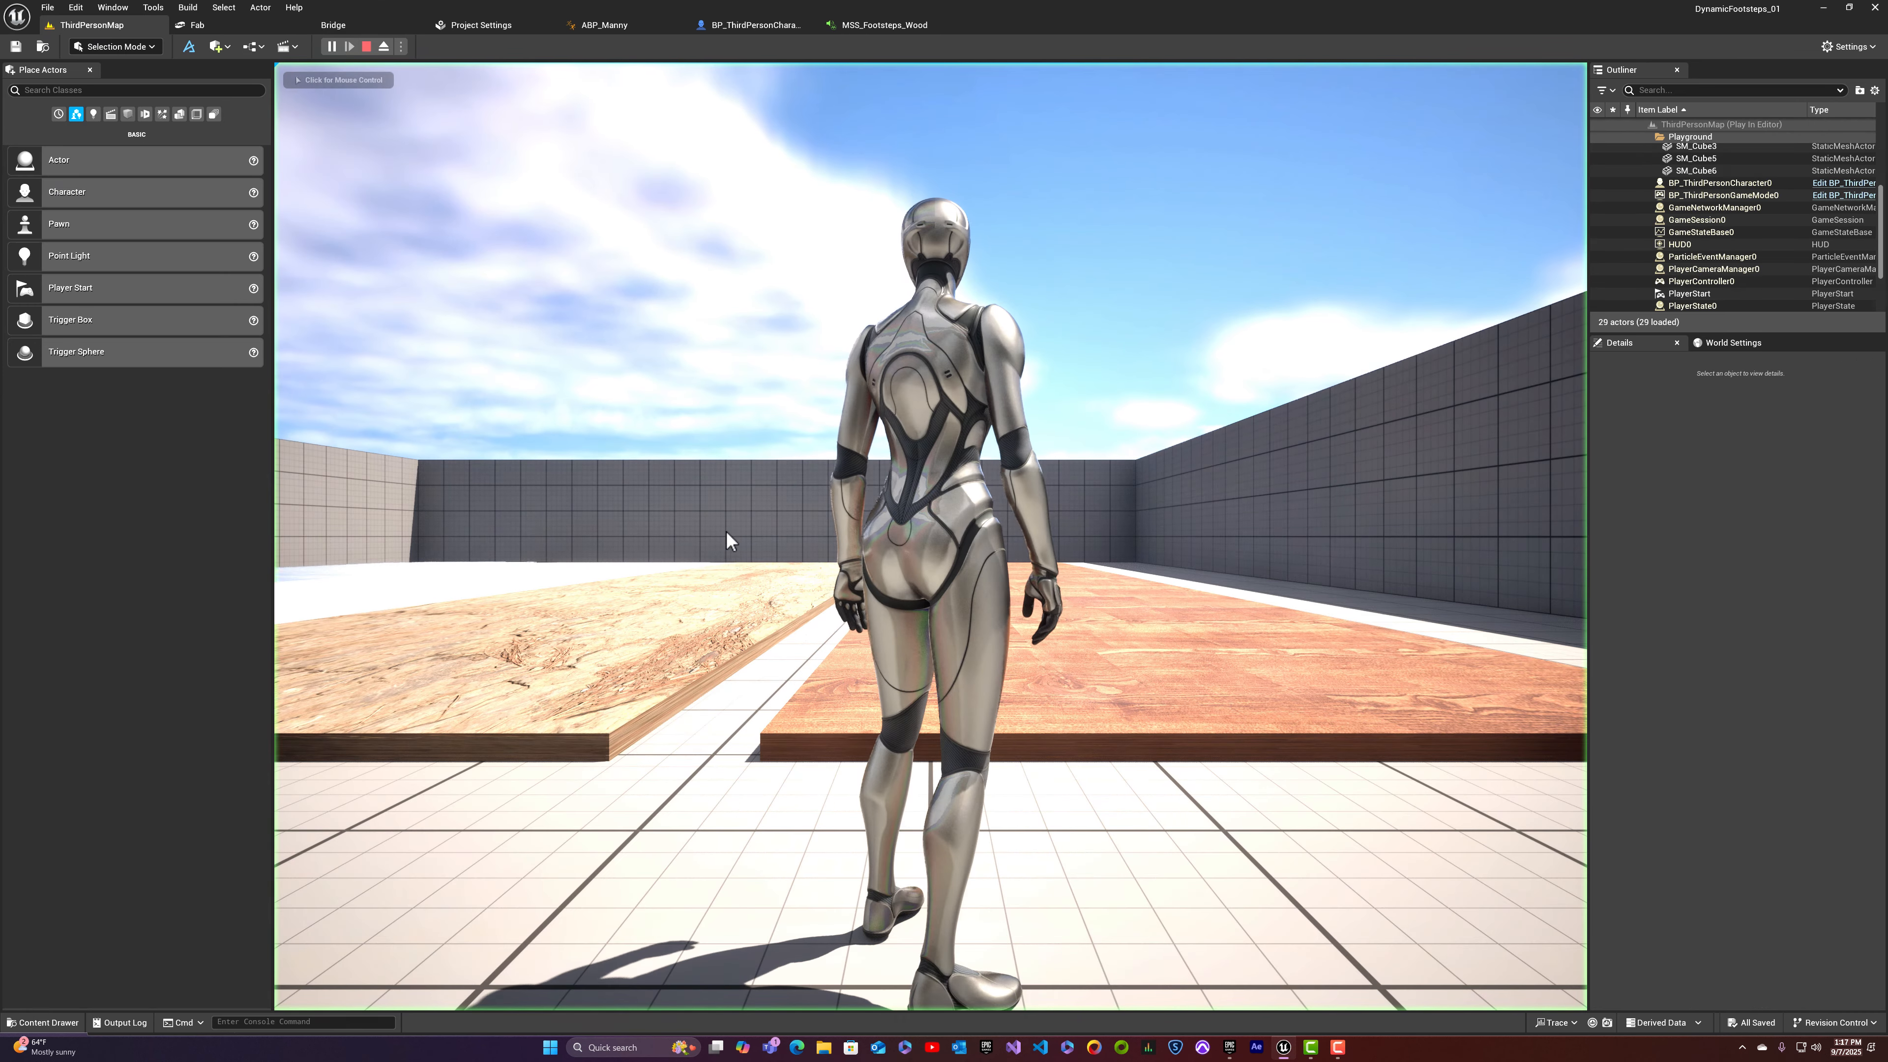
pyautogui.press('w')
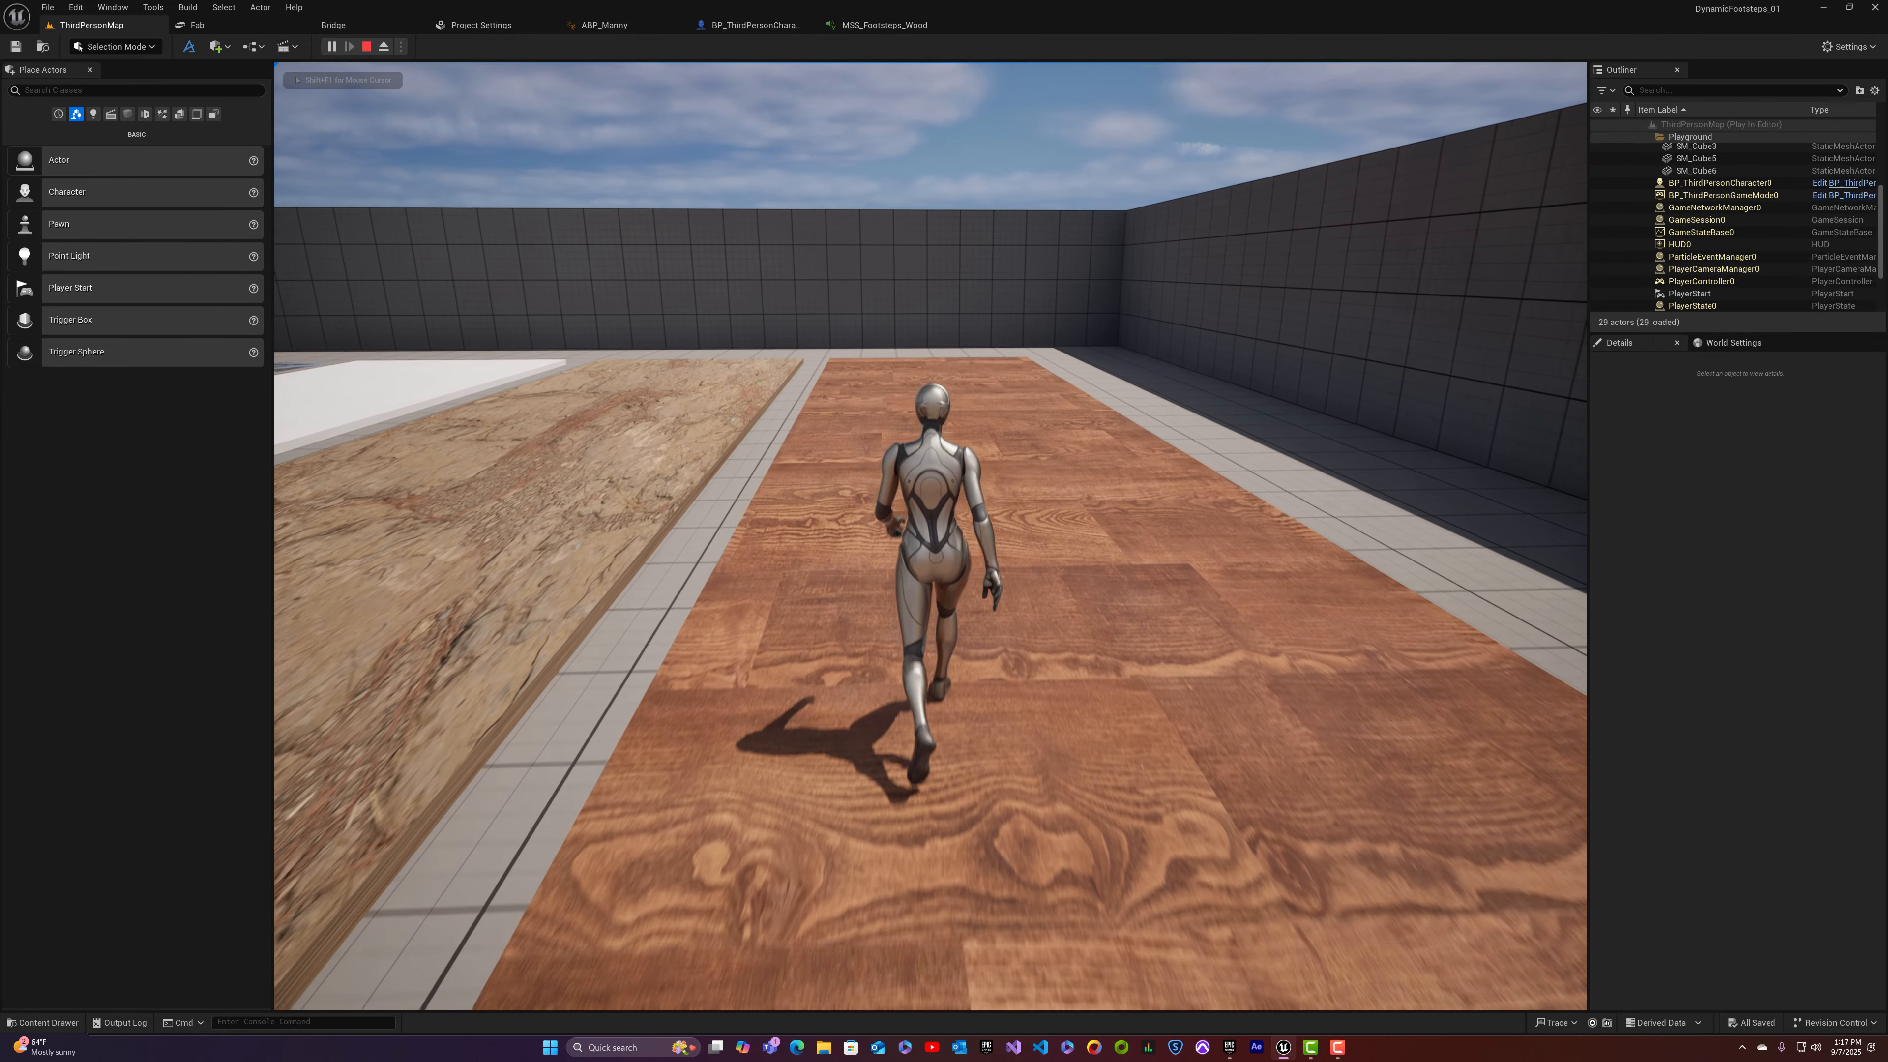
pyautogui.press('Escape')
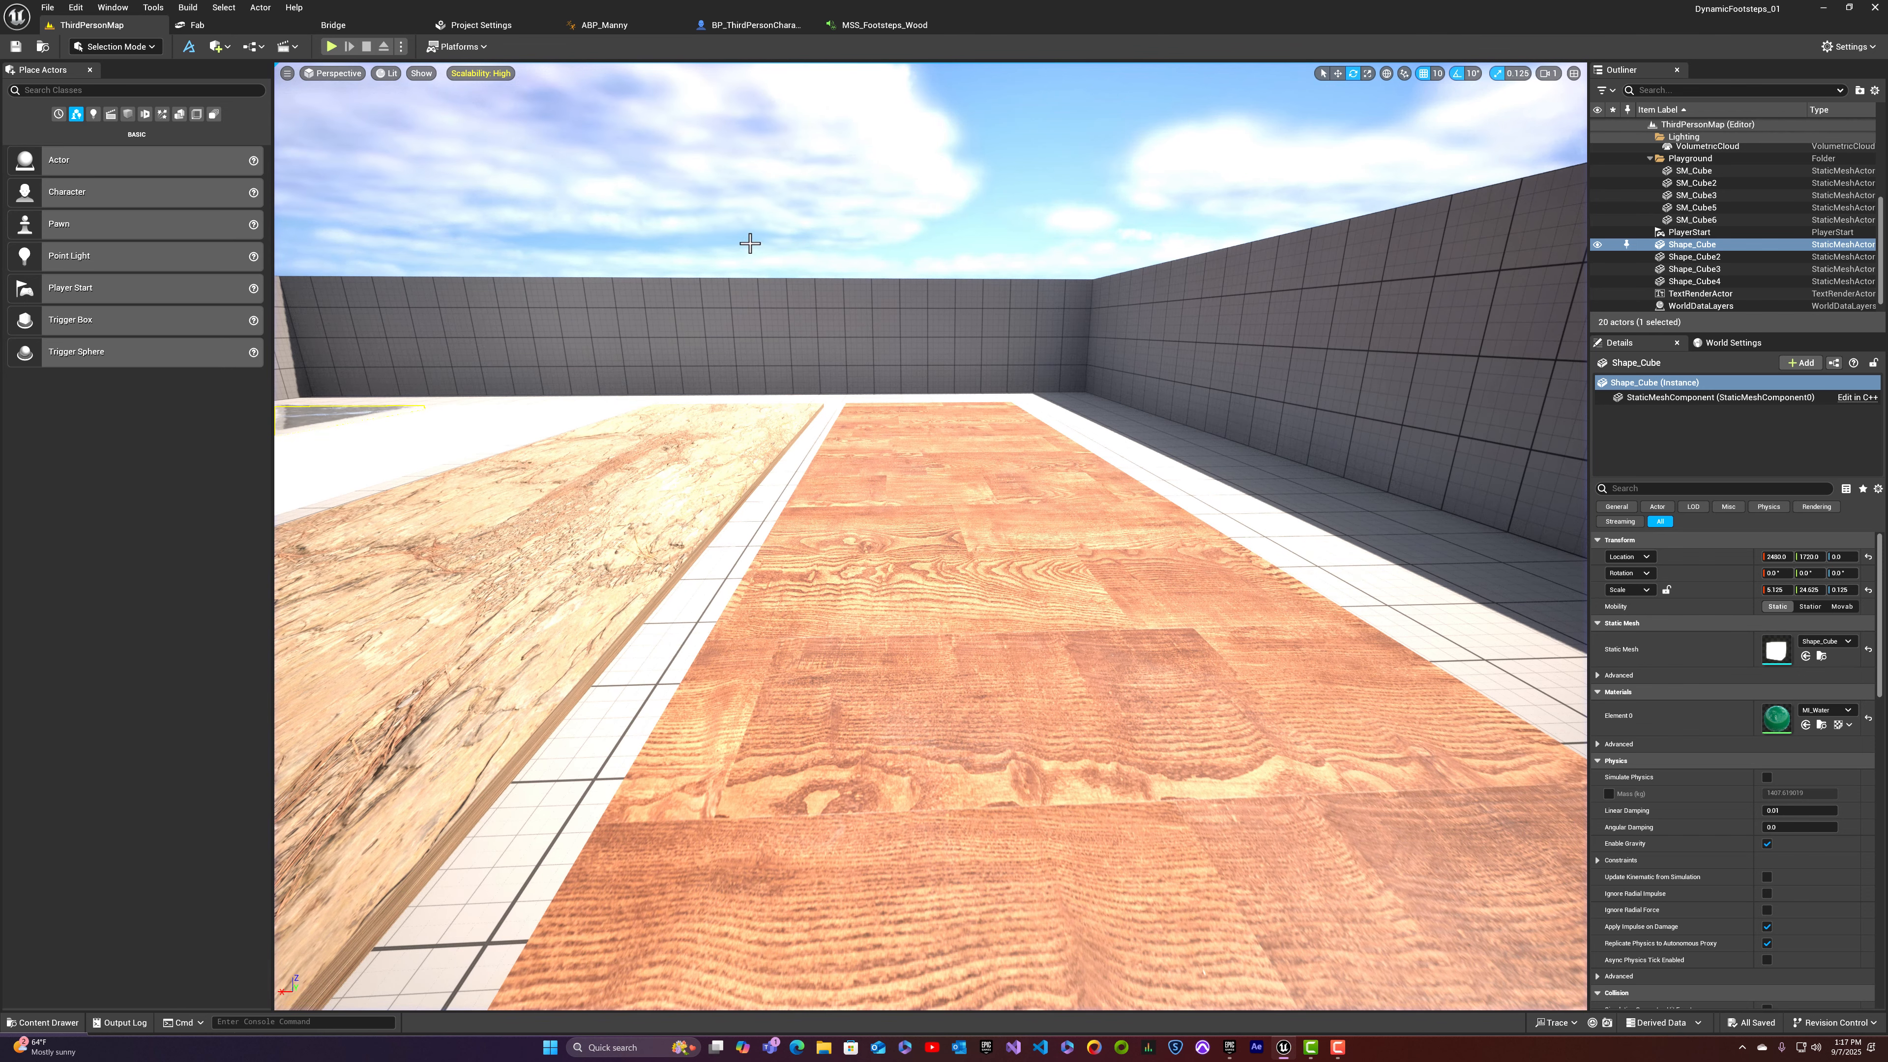
# Step: Return to the MSS_Footsteps_Wood graph and bring the whole node network into view
pyautogui.click(879, 27)
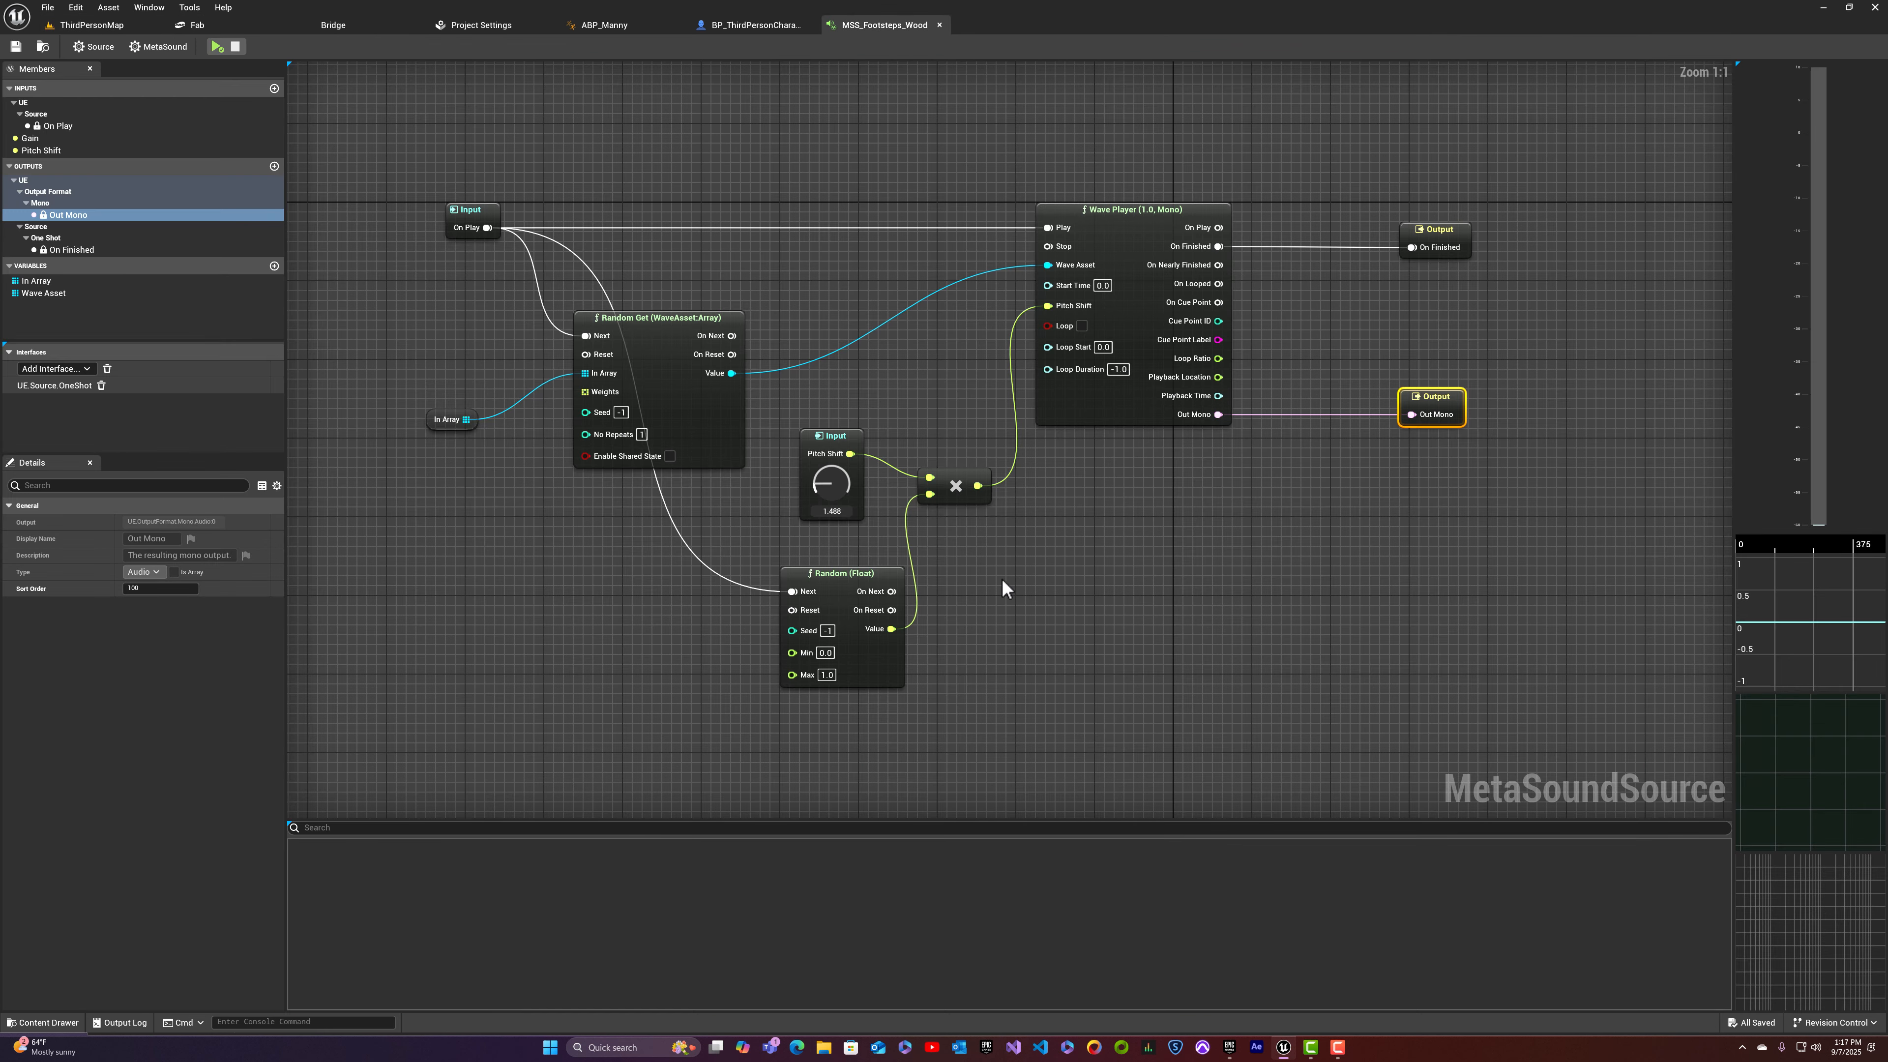
pyautogui.scroll(-1, 1001, 578)
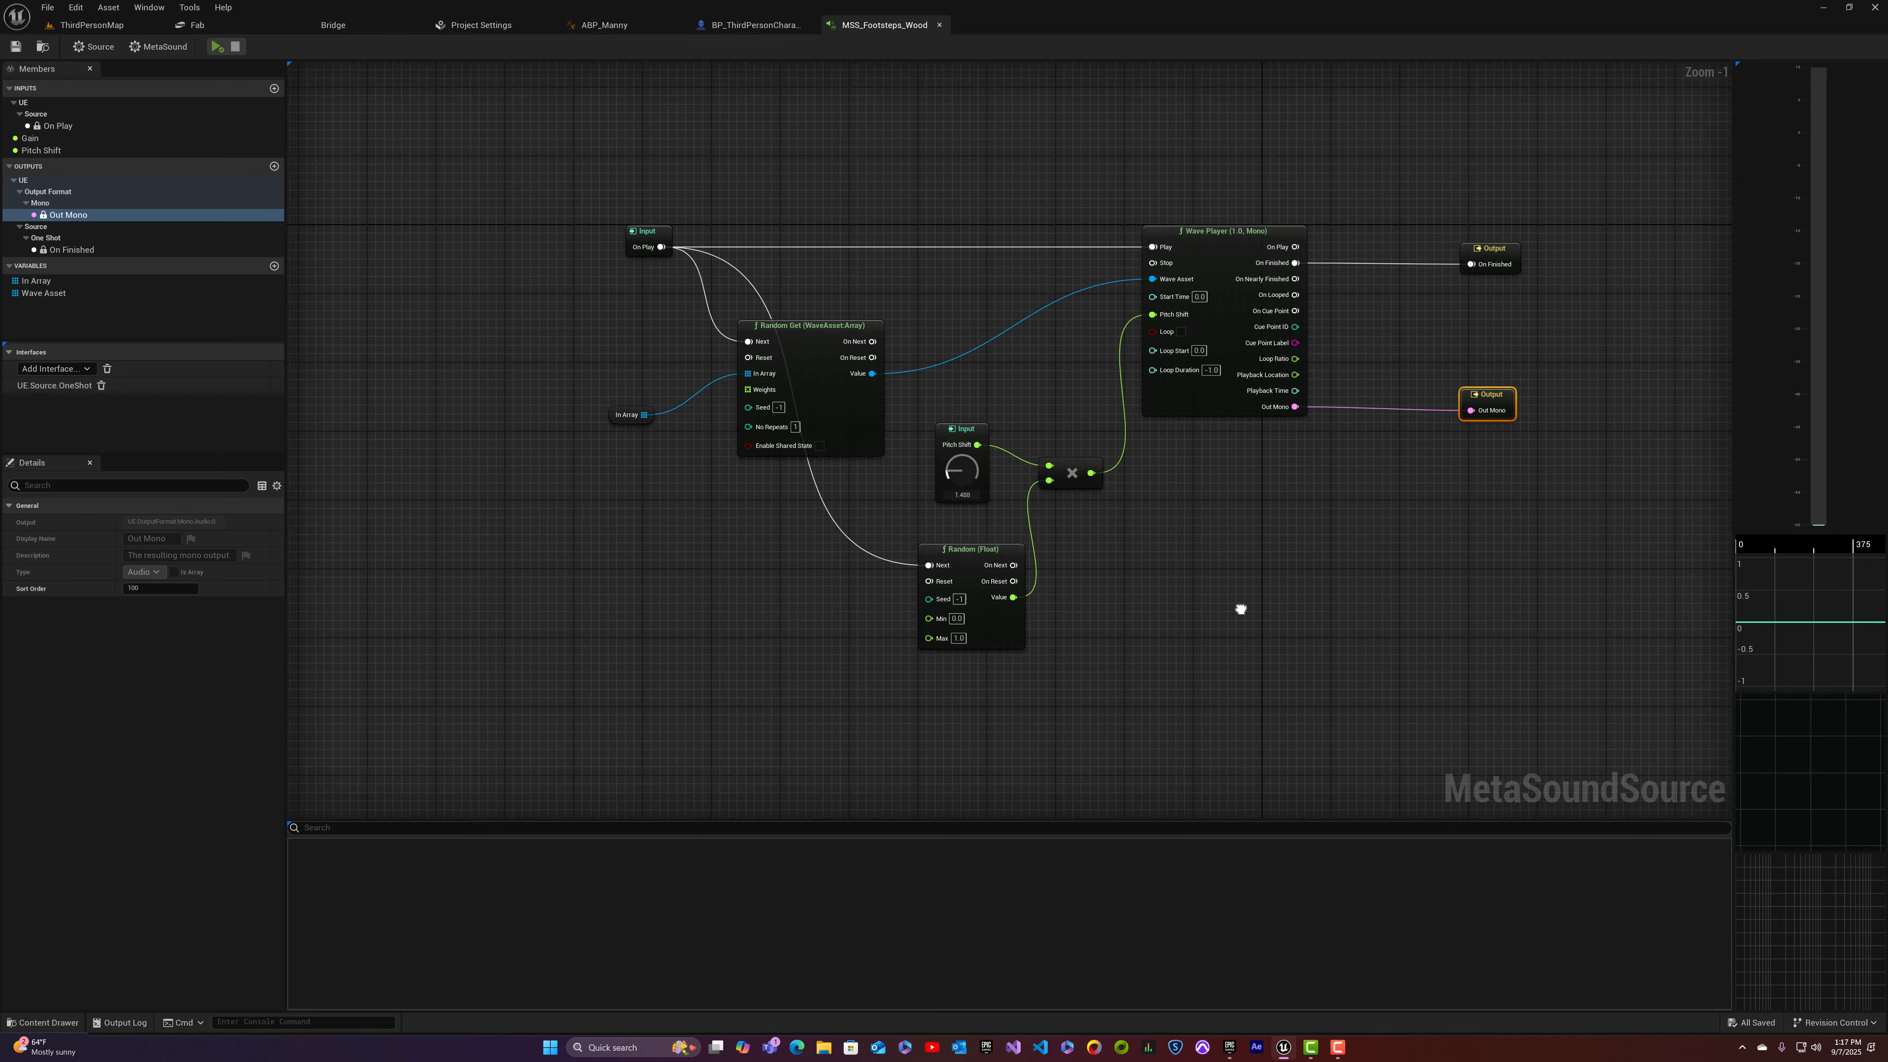
pyautogui.moveTo(1248, 610); pyautogui.dragTo(1247, 528, button='right')
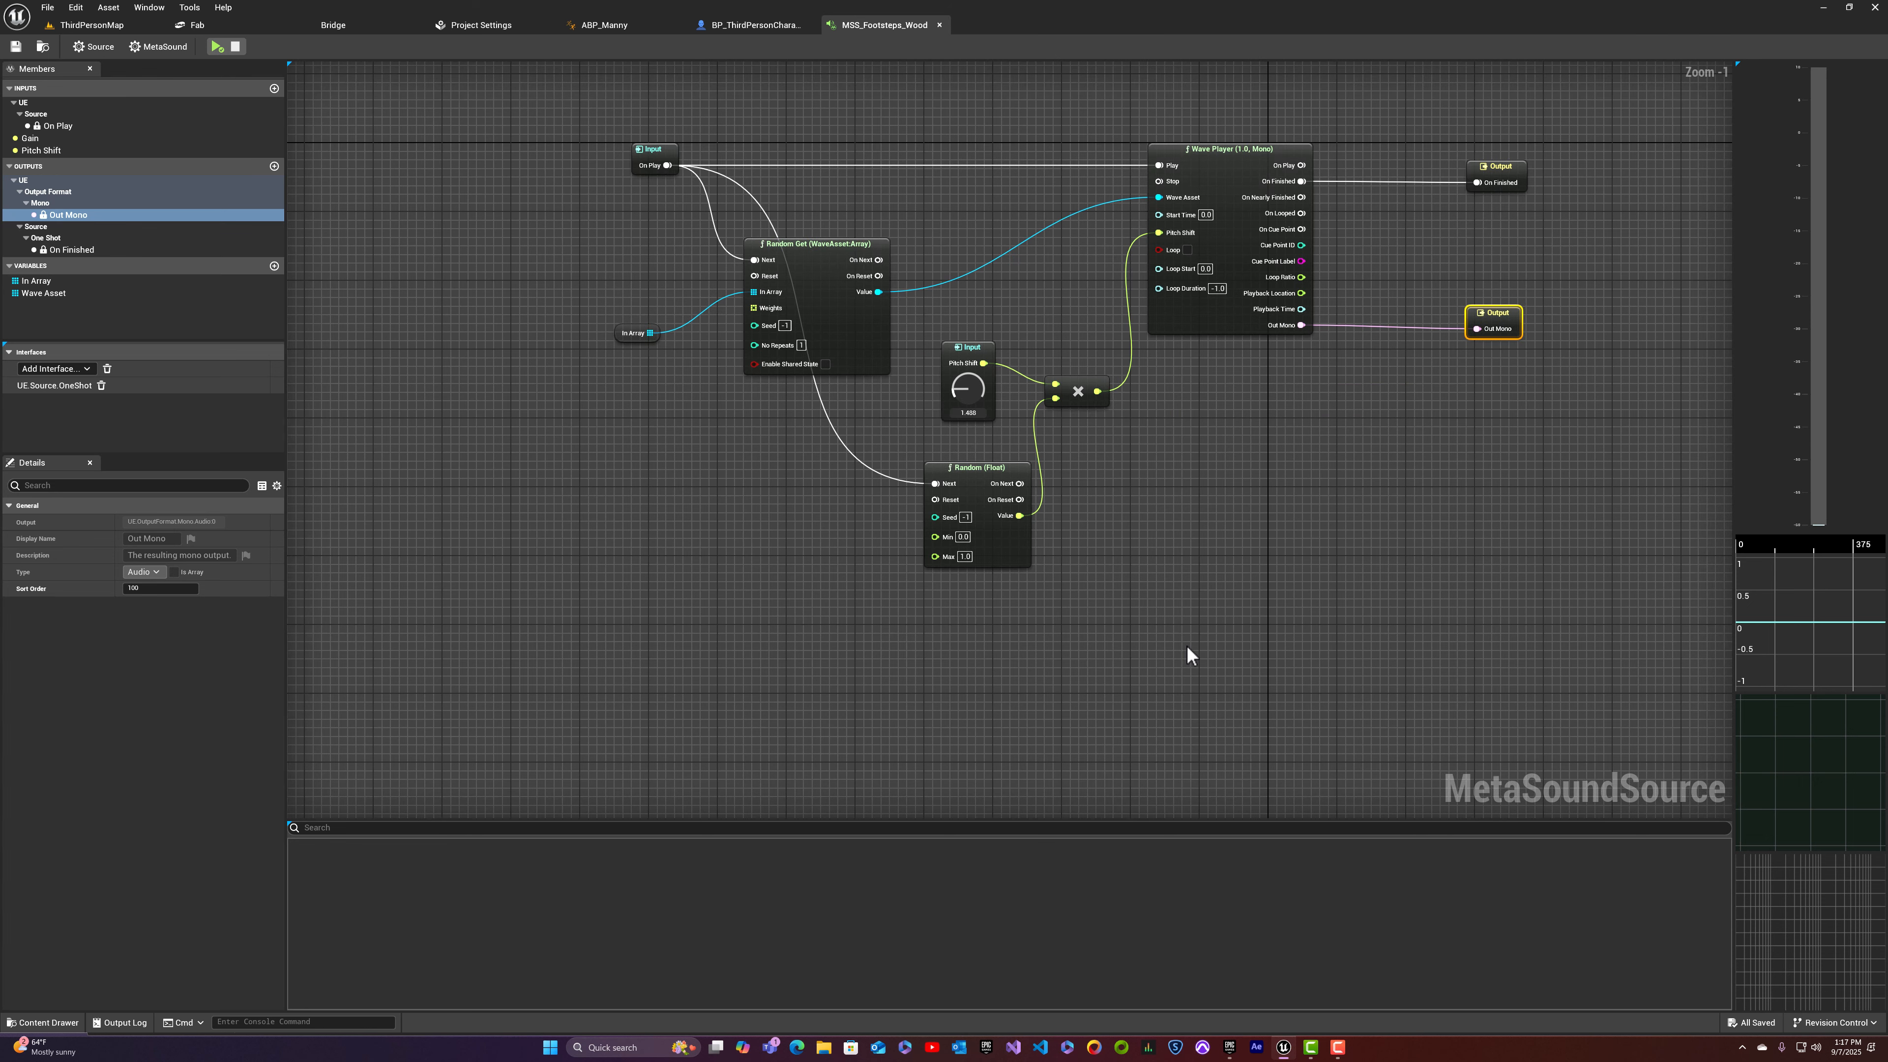
# Step: Audition various footstep_on_wooden_floor sound waves in the FootstepWooden Waves folder to compare their character
pyautogui.hotkey('ctrl', 'space')
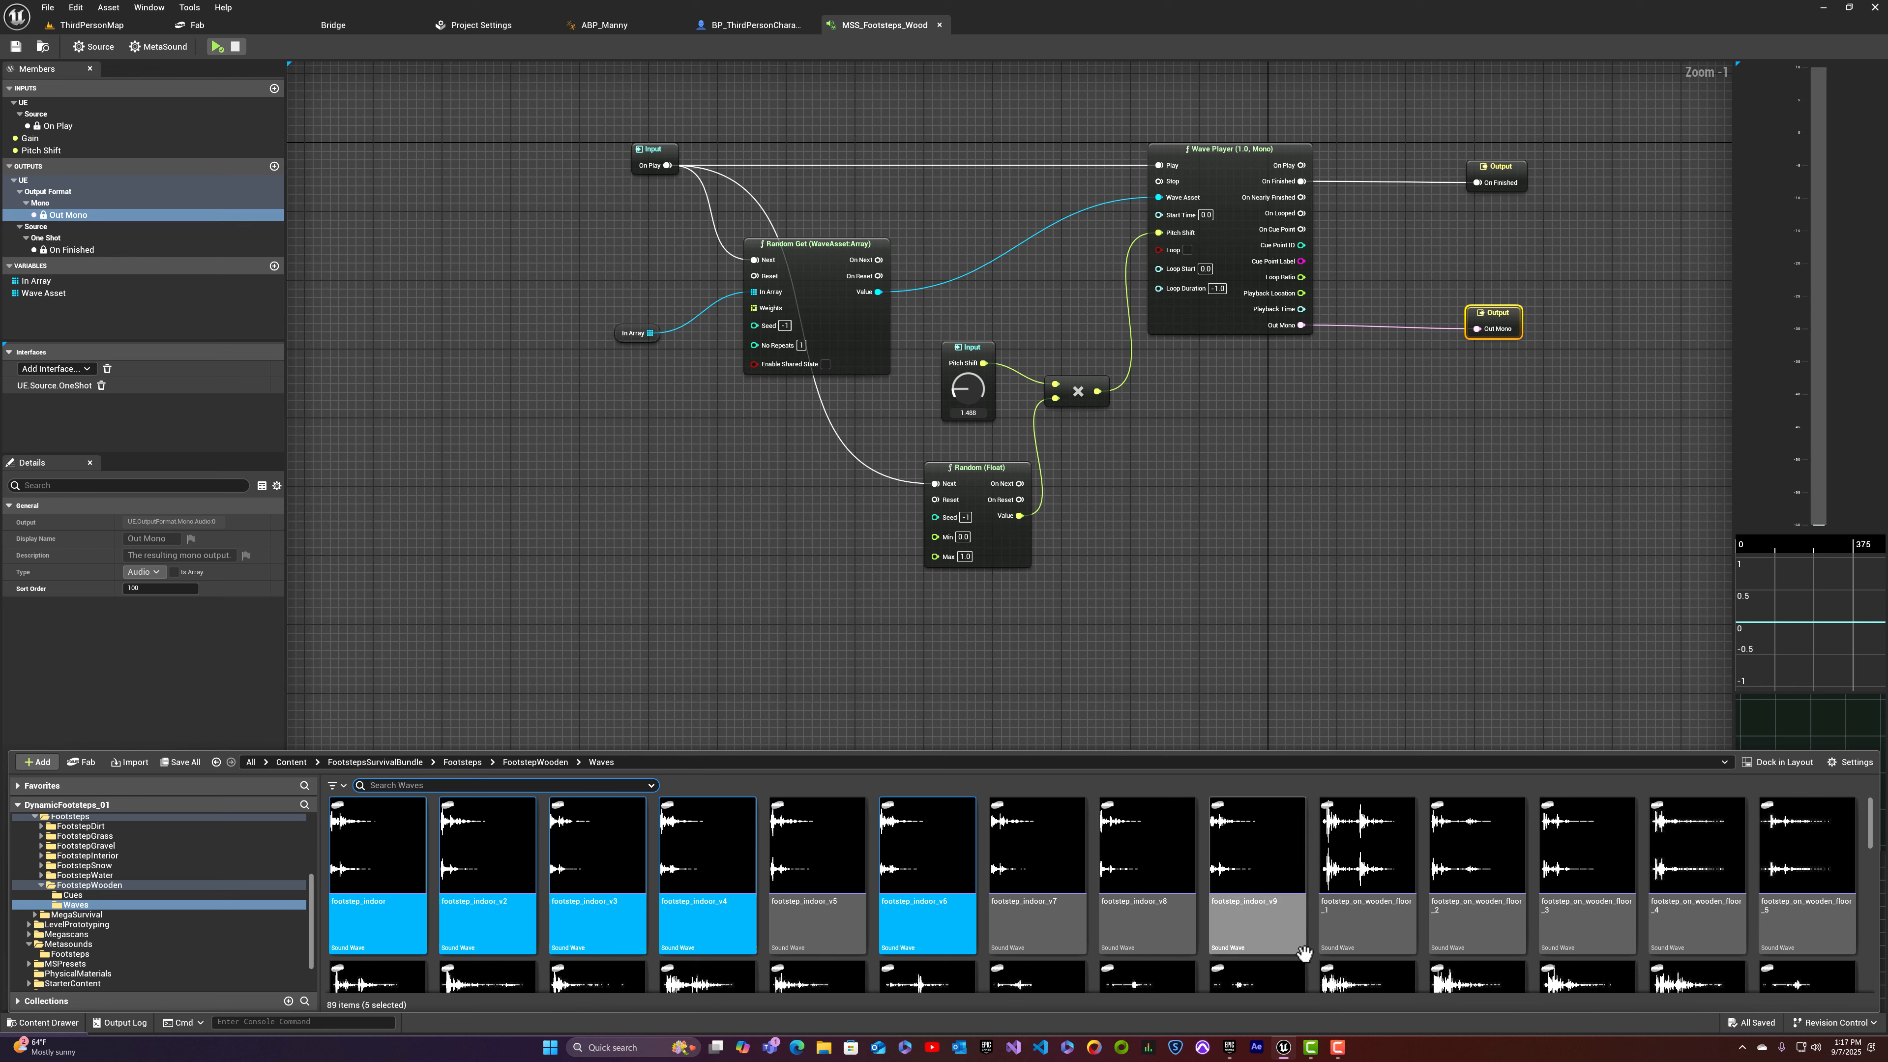
pyautogui.scroll(-2, 1211, 846)
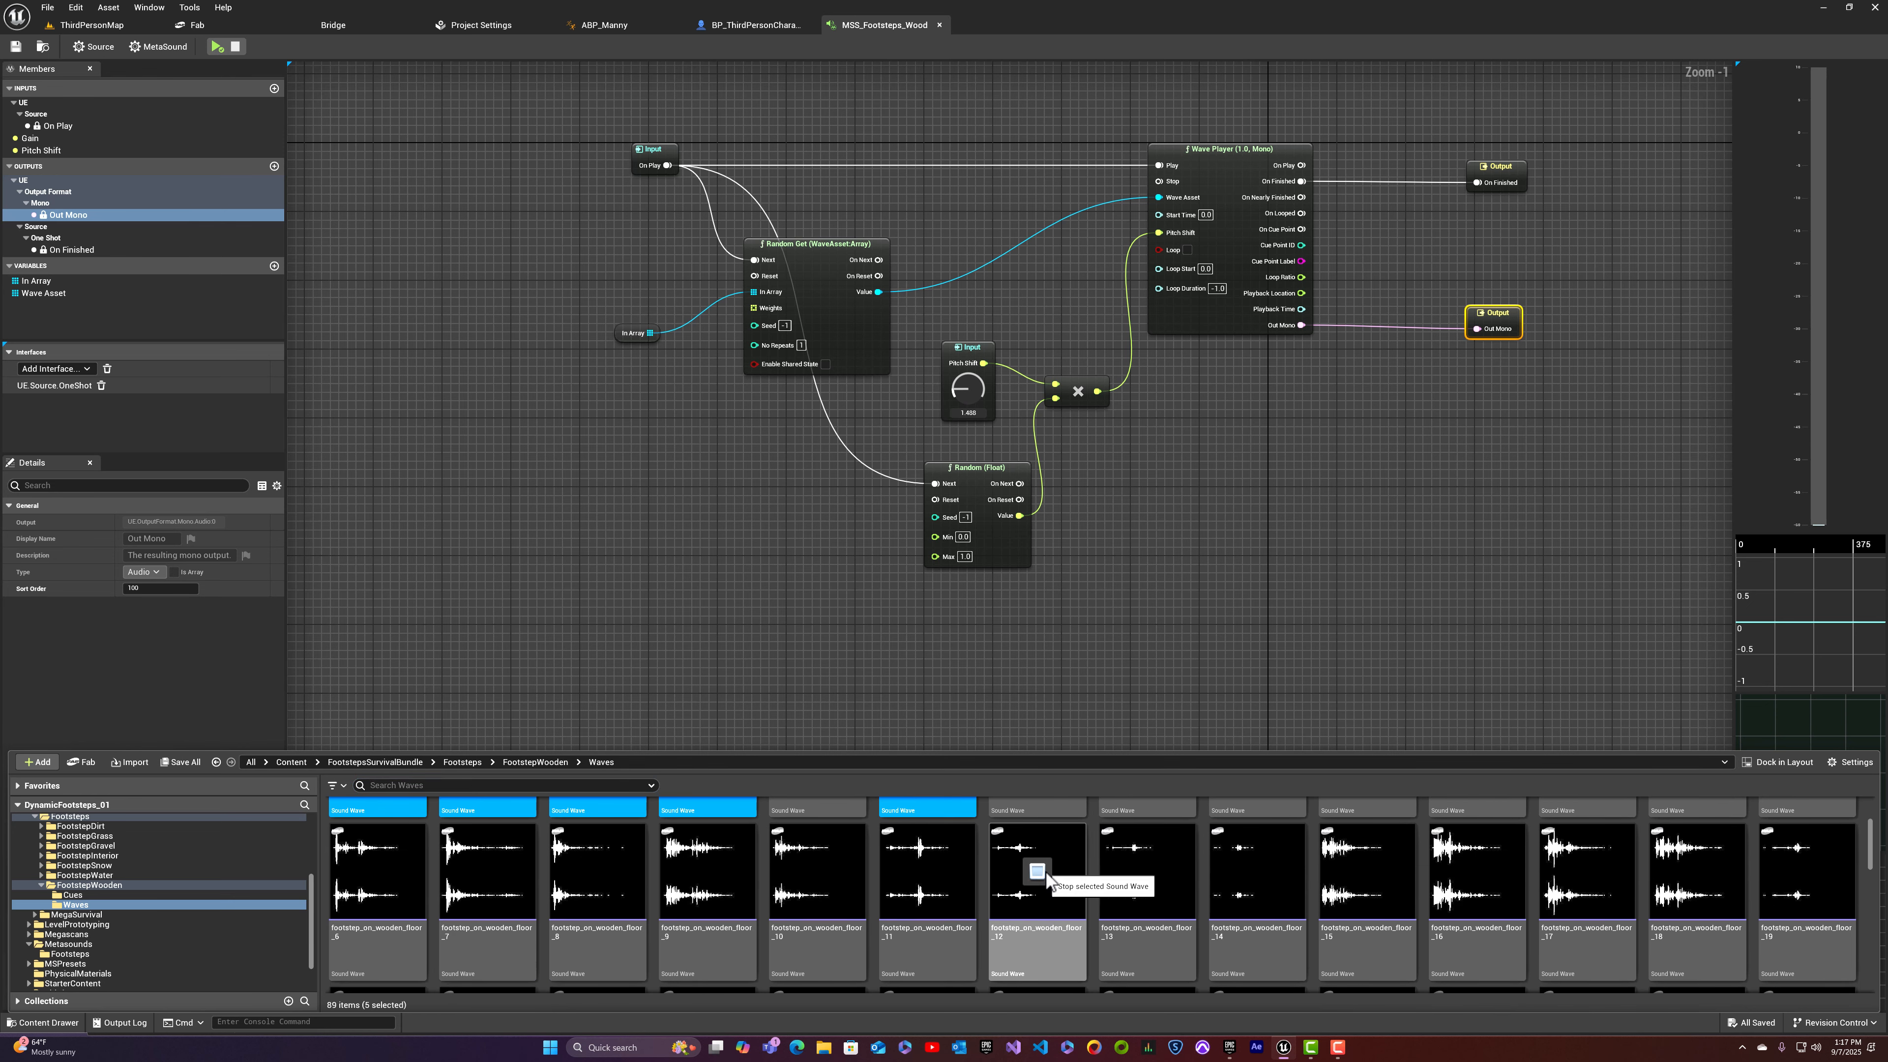
pyautogui.click(928, 872)
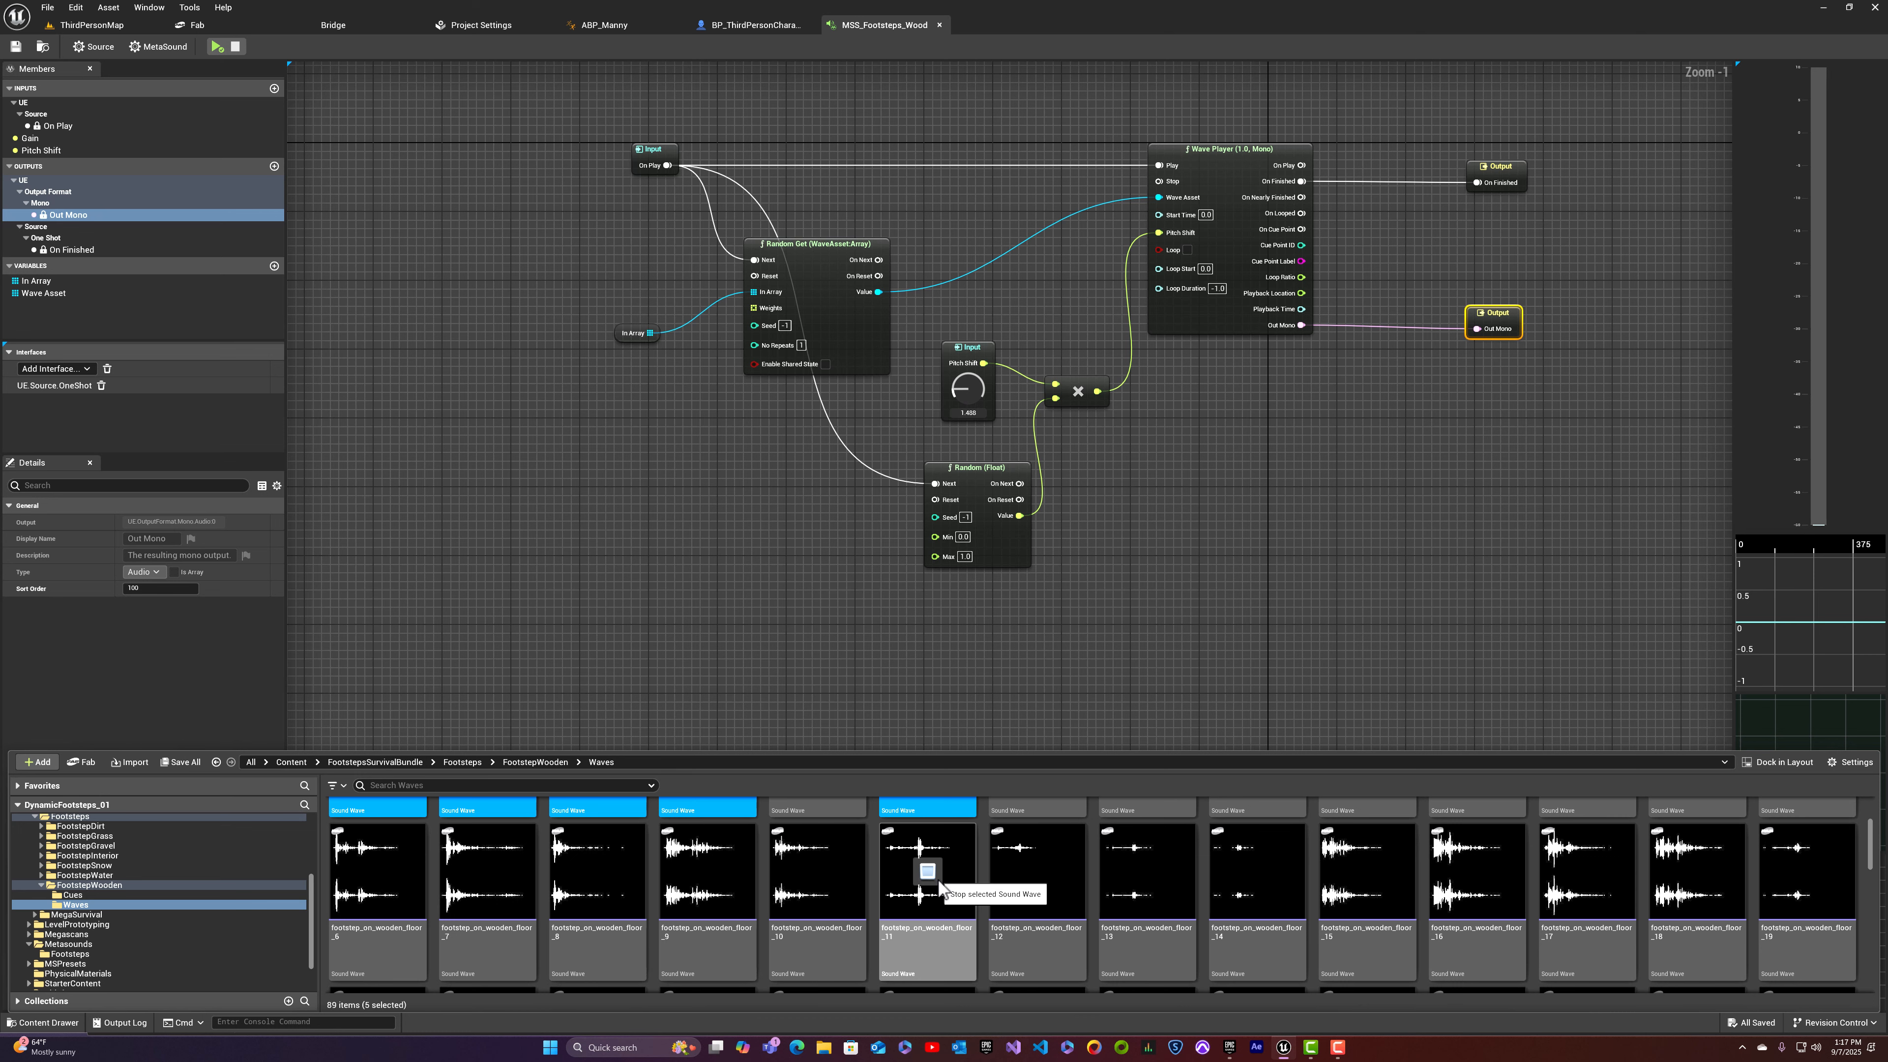
pyautogui.click(707, 871)
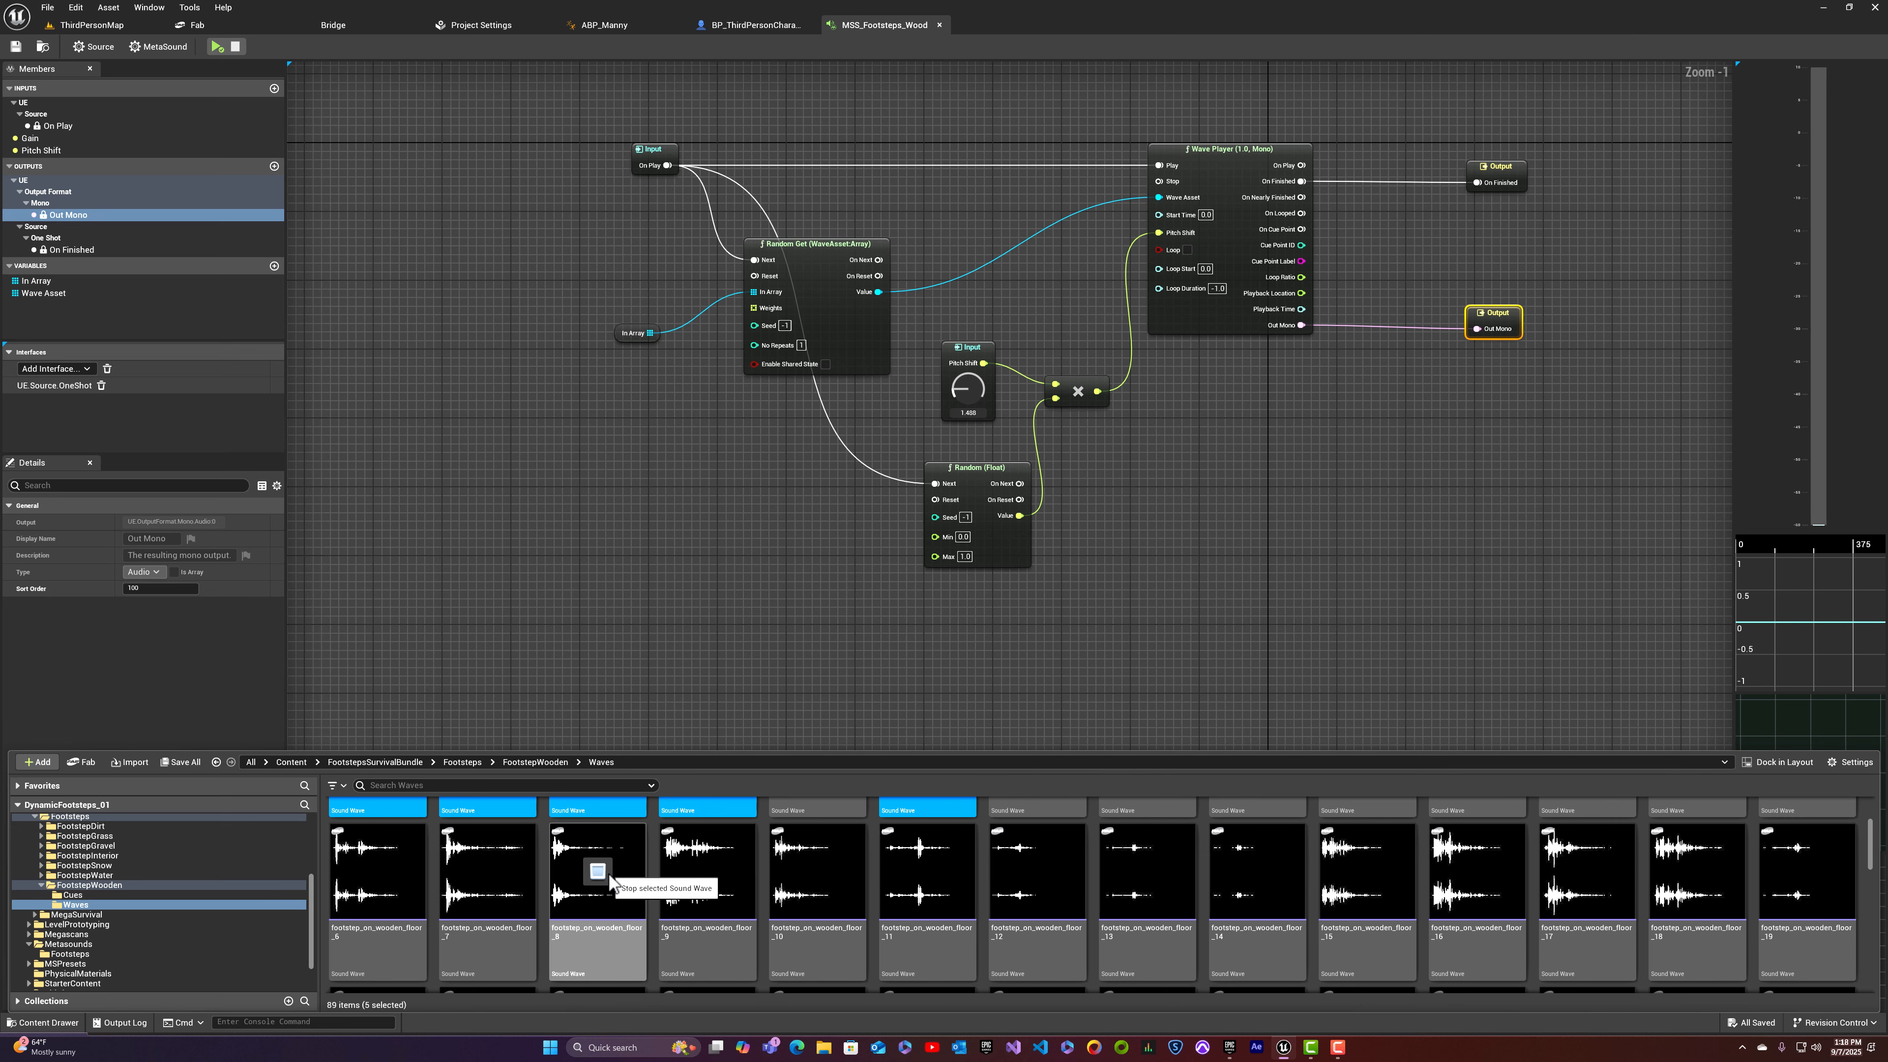
pyautogui.click(376, 870)
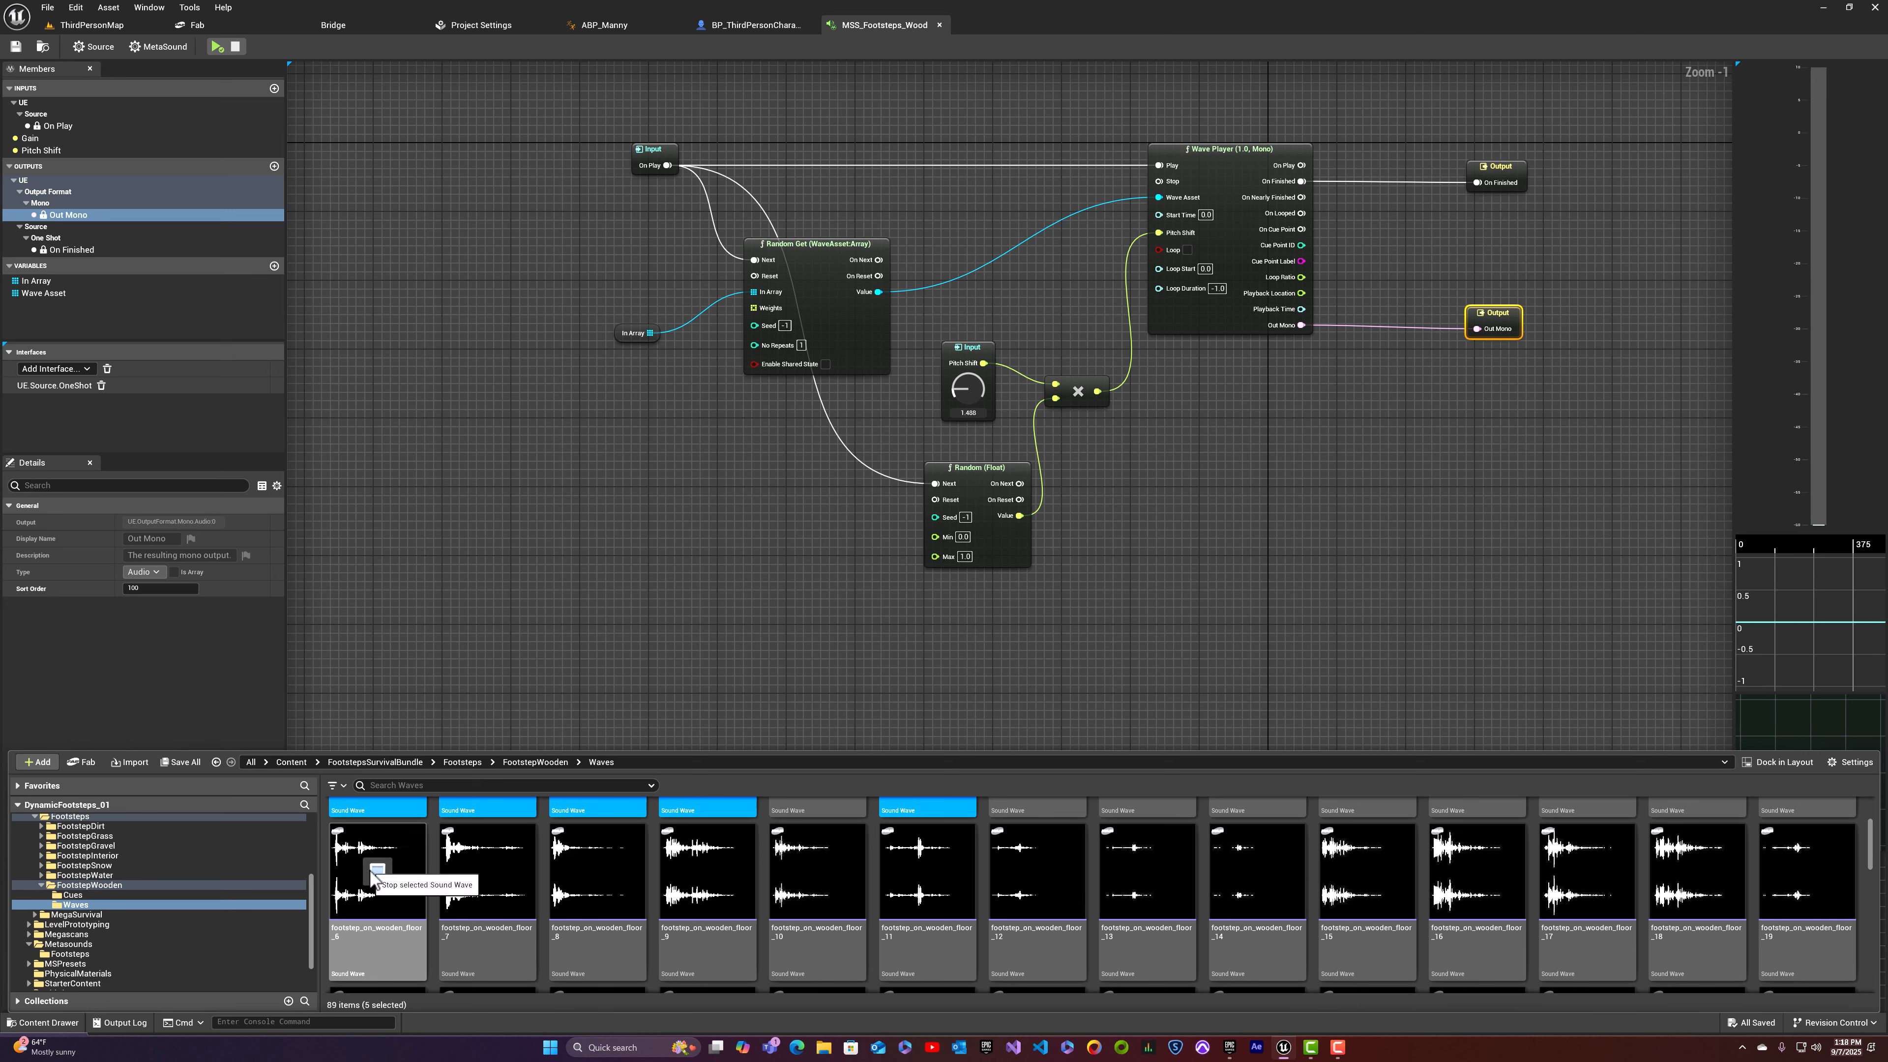
pyautogui.click(1366, 870)
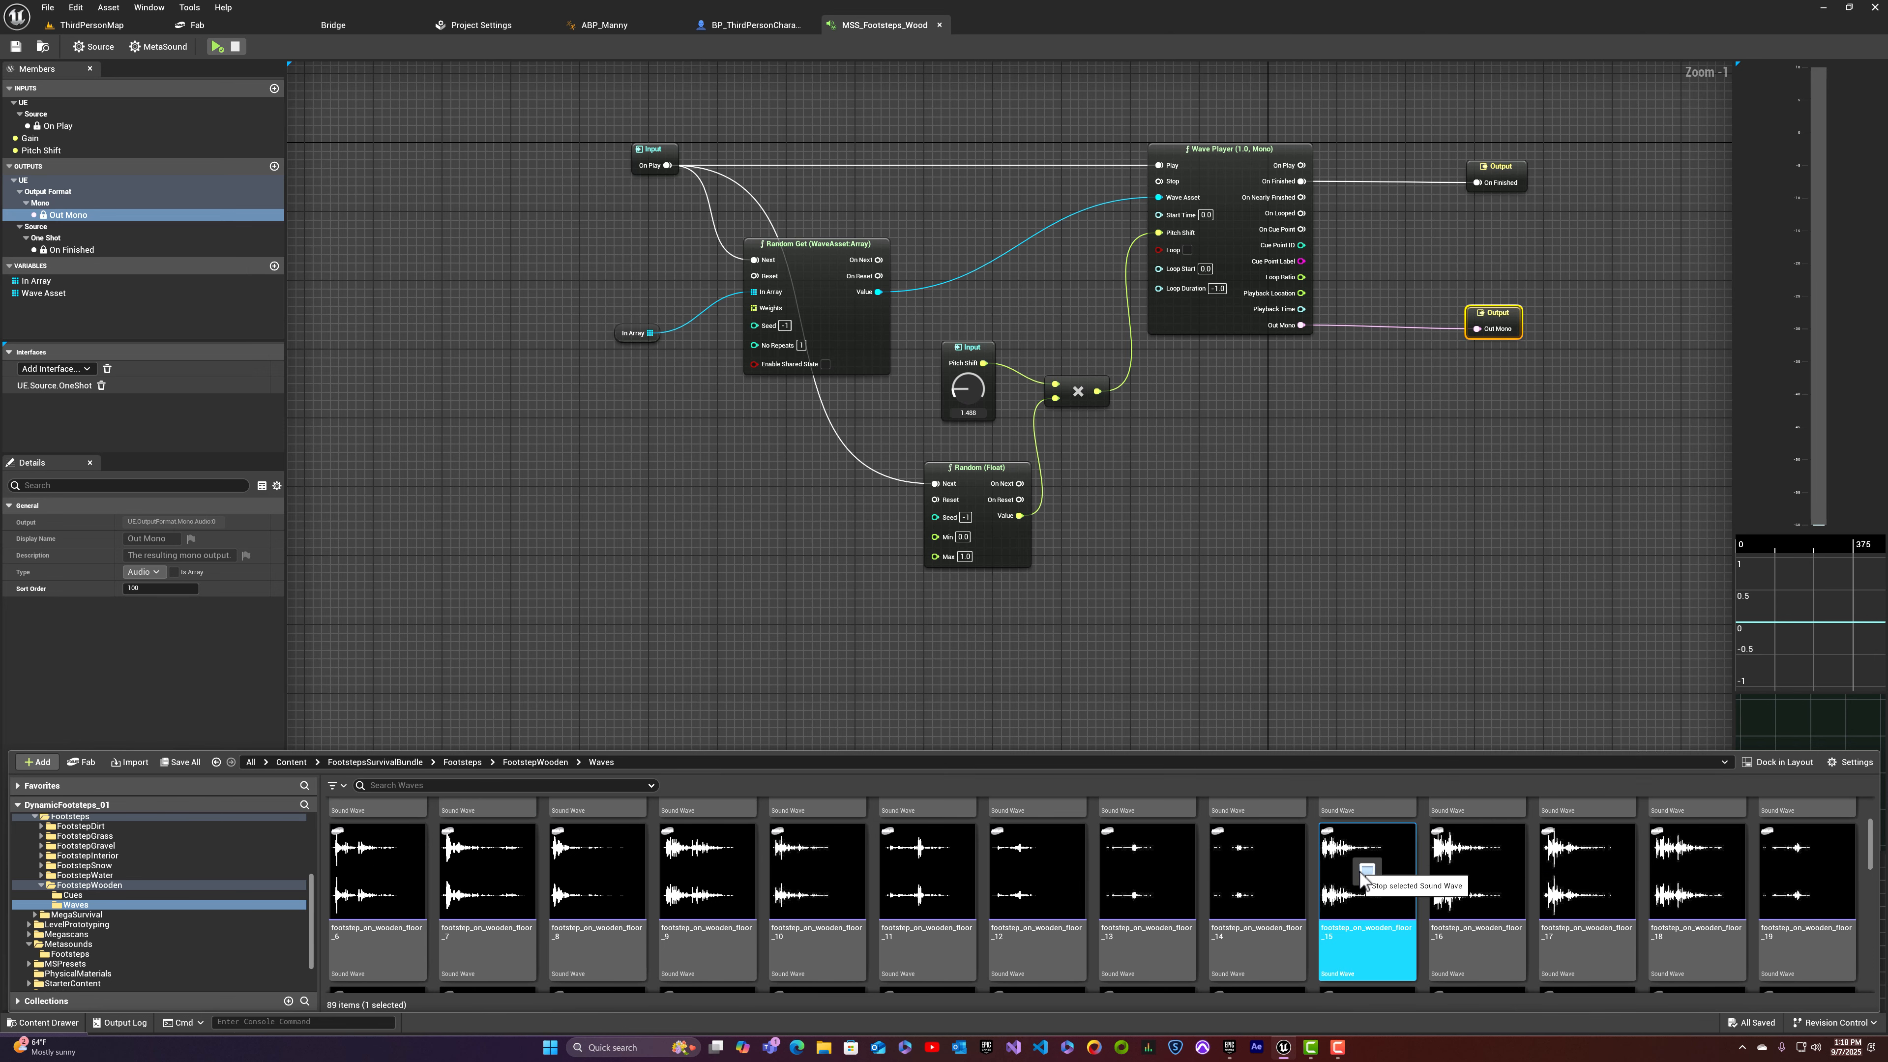
pyautogui.click(1587, 871)
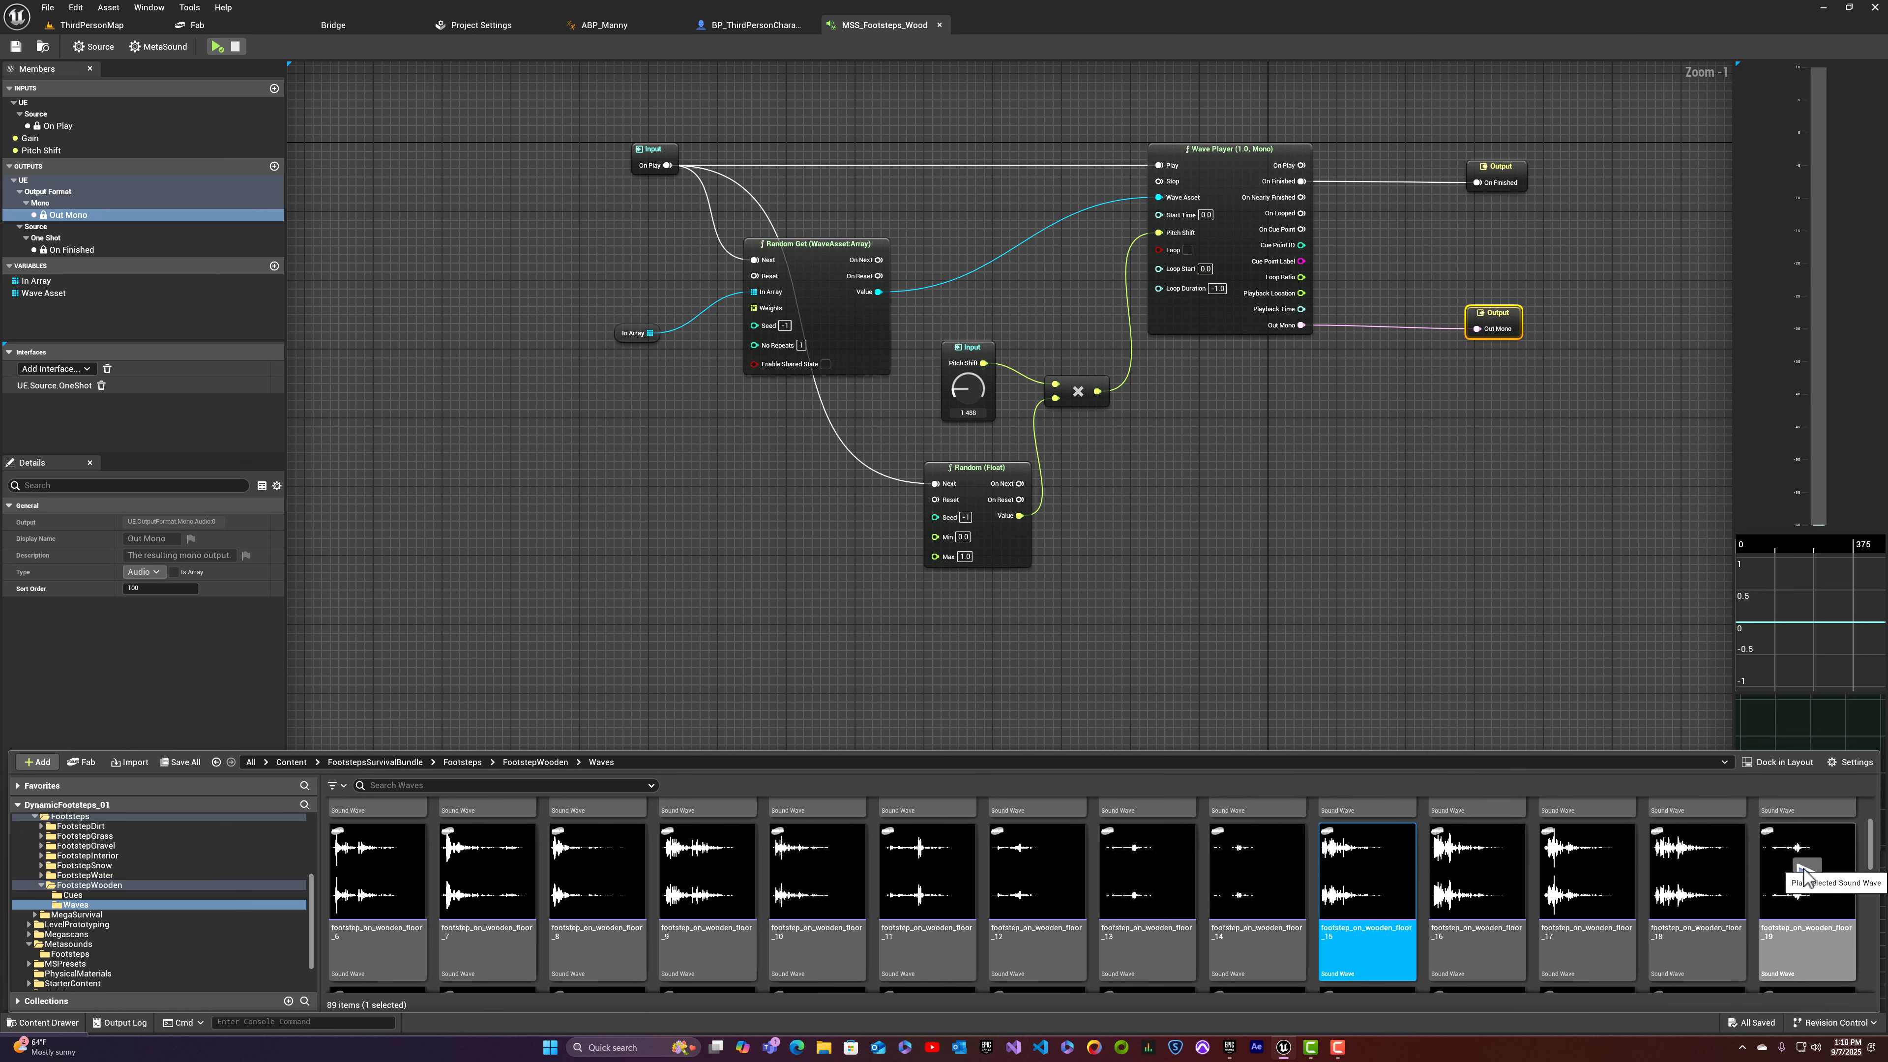
pyautogui.scroll(-2, 1476, 937)
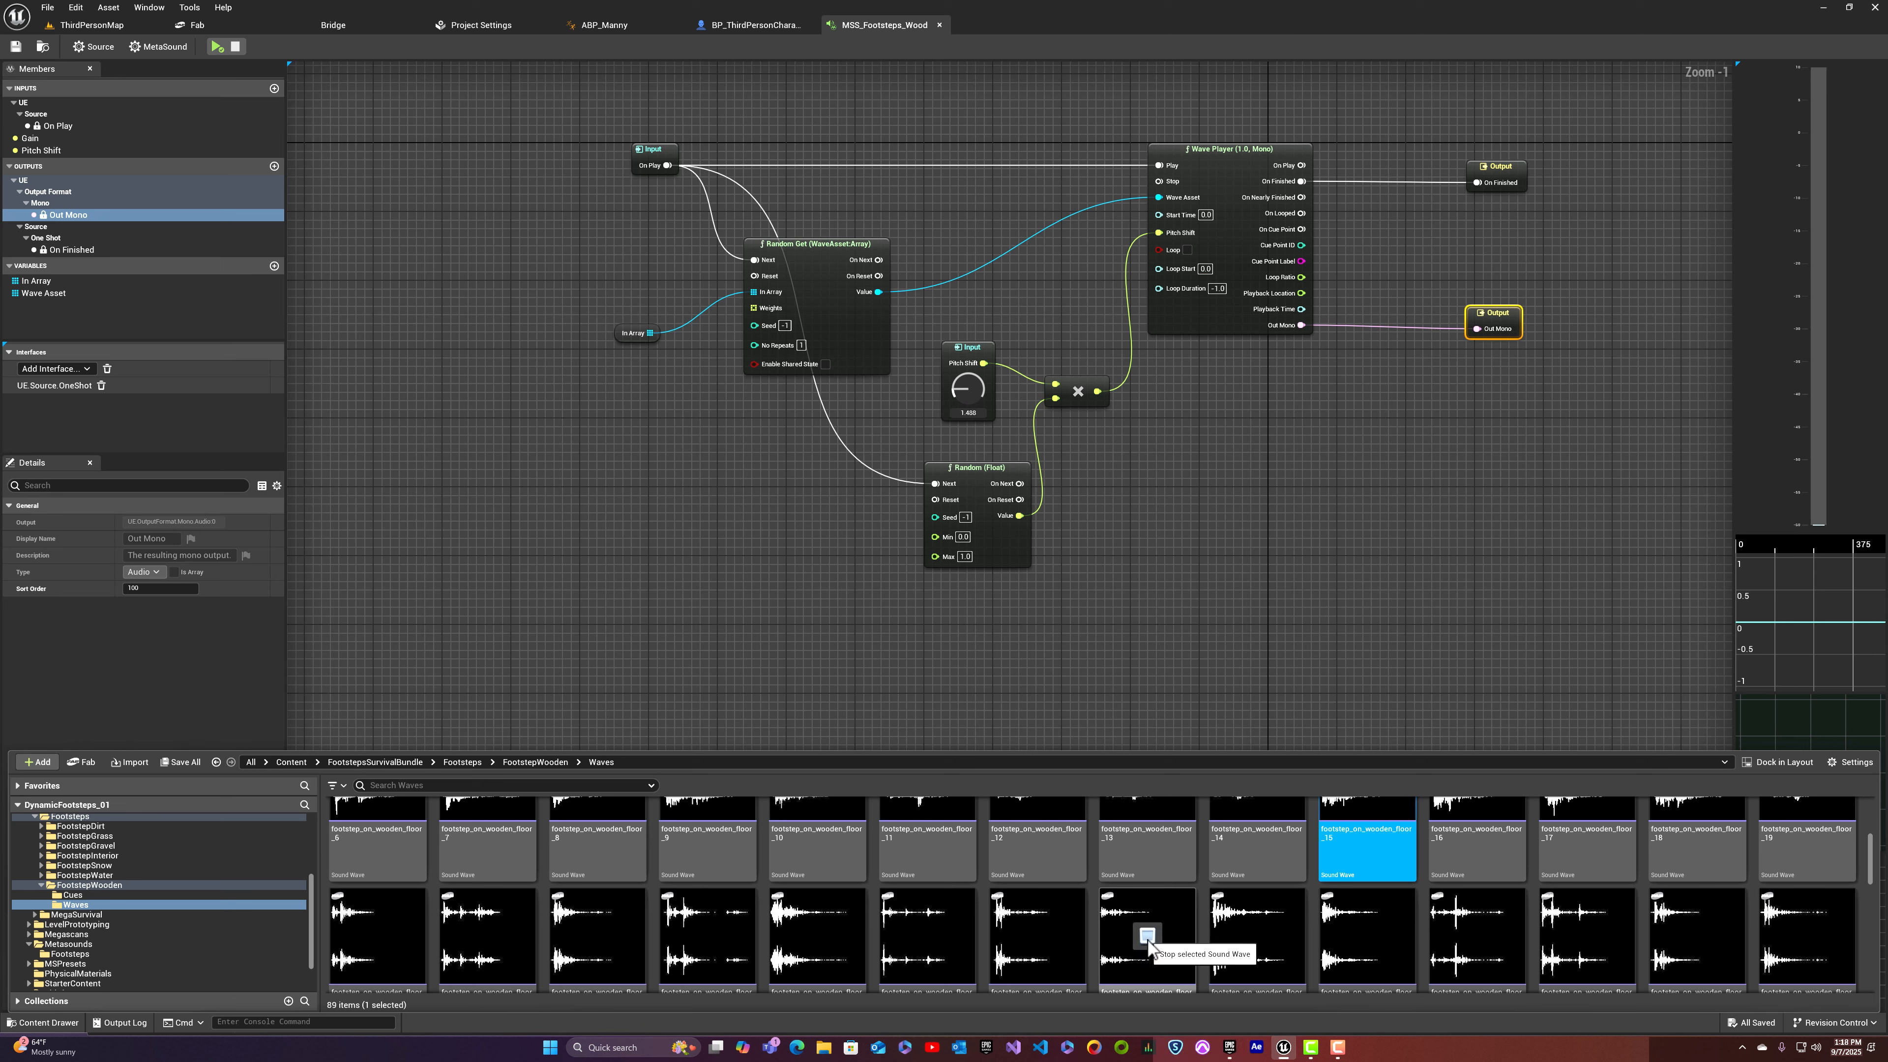
pyautogui.click(1147, 936)
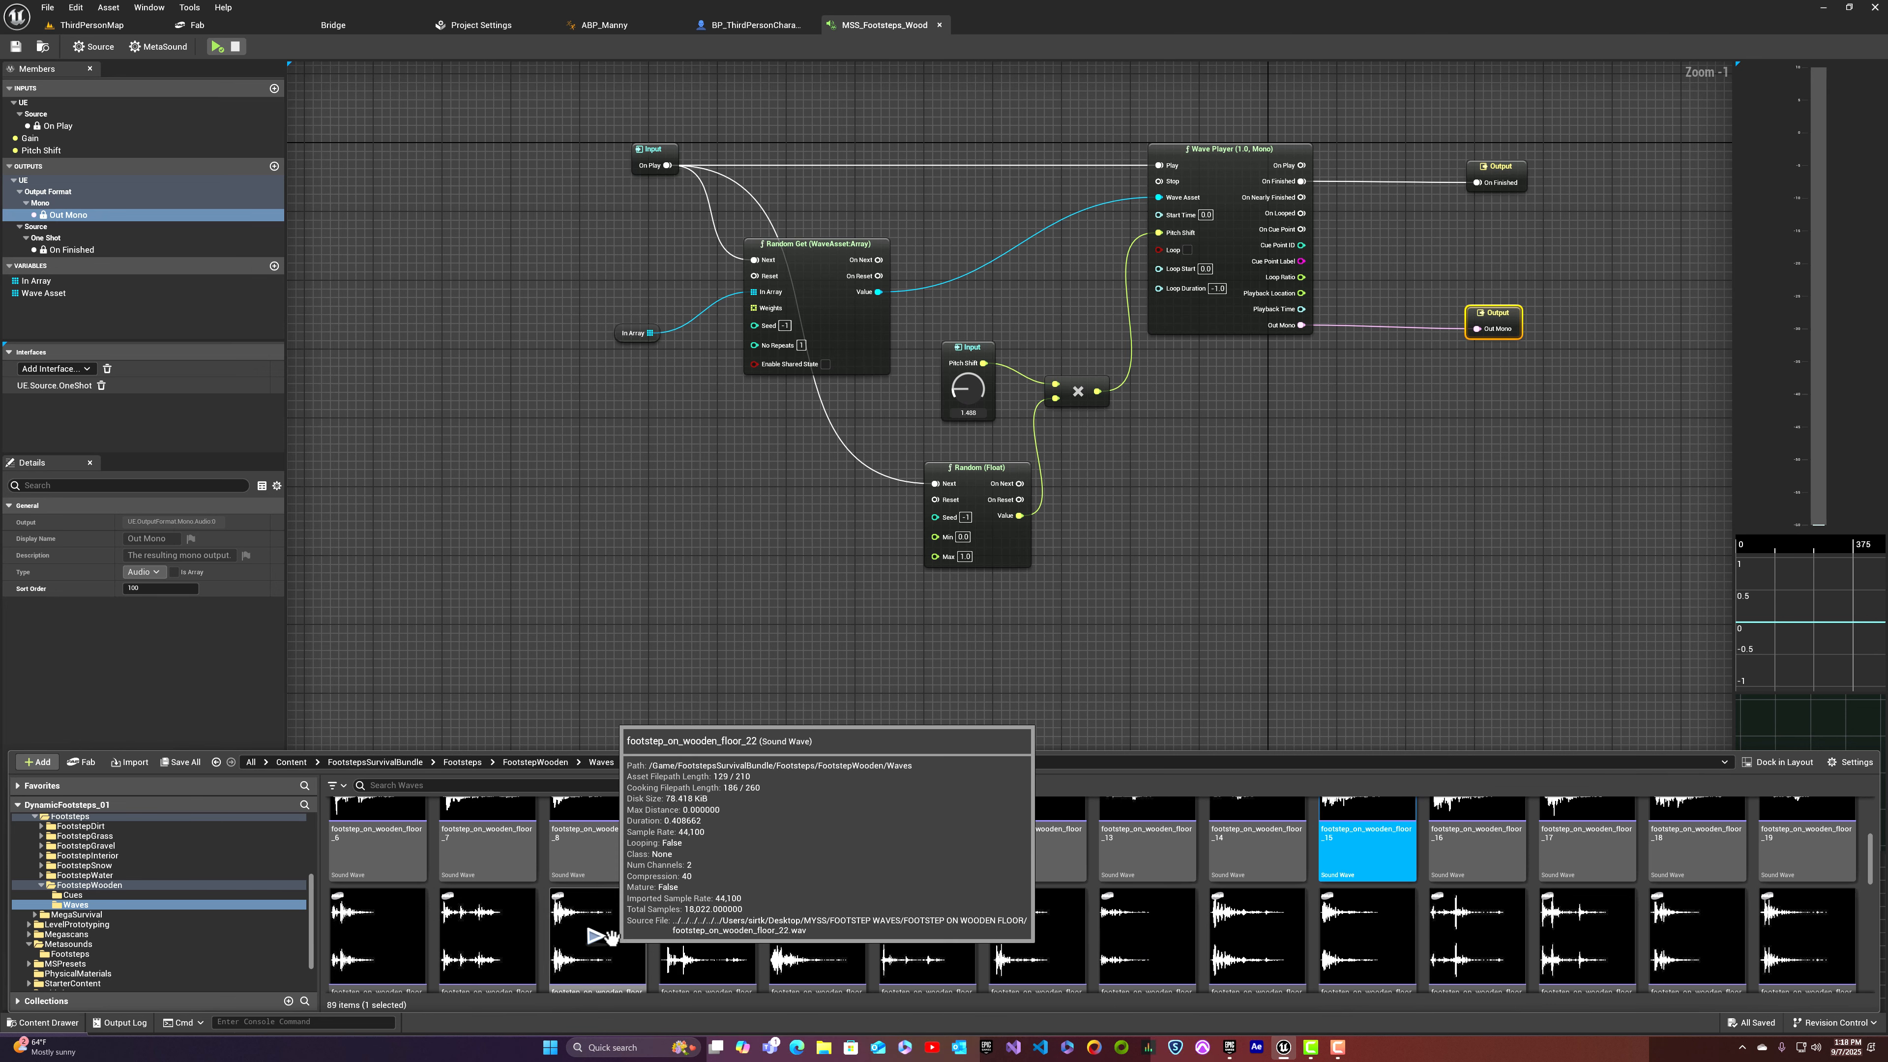
pyautogui.click(635, 936)
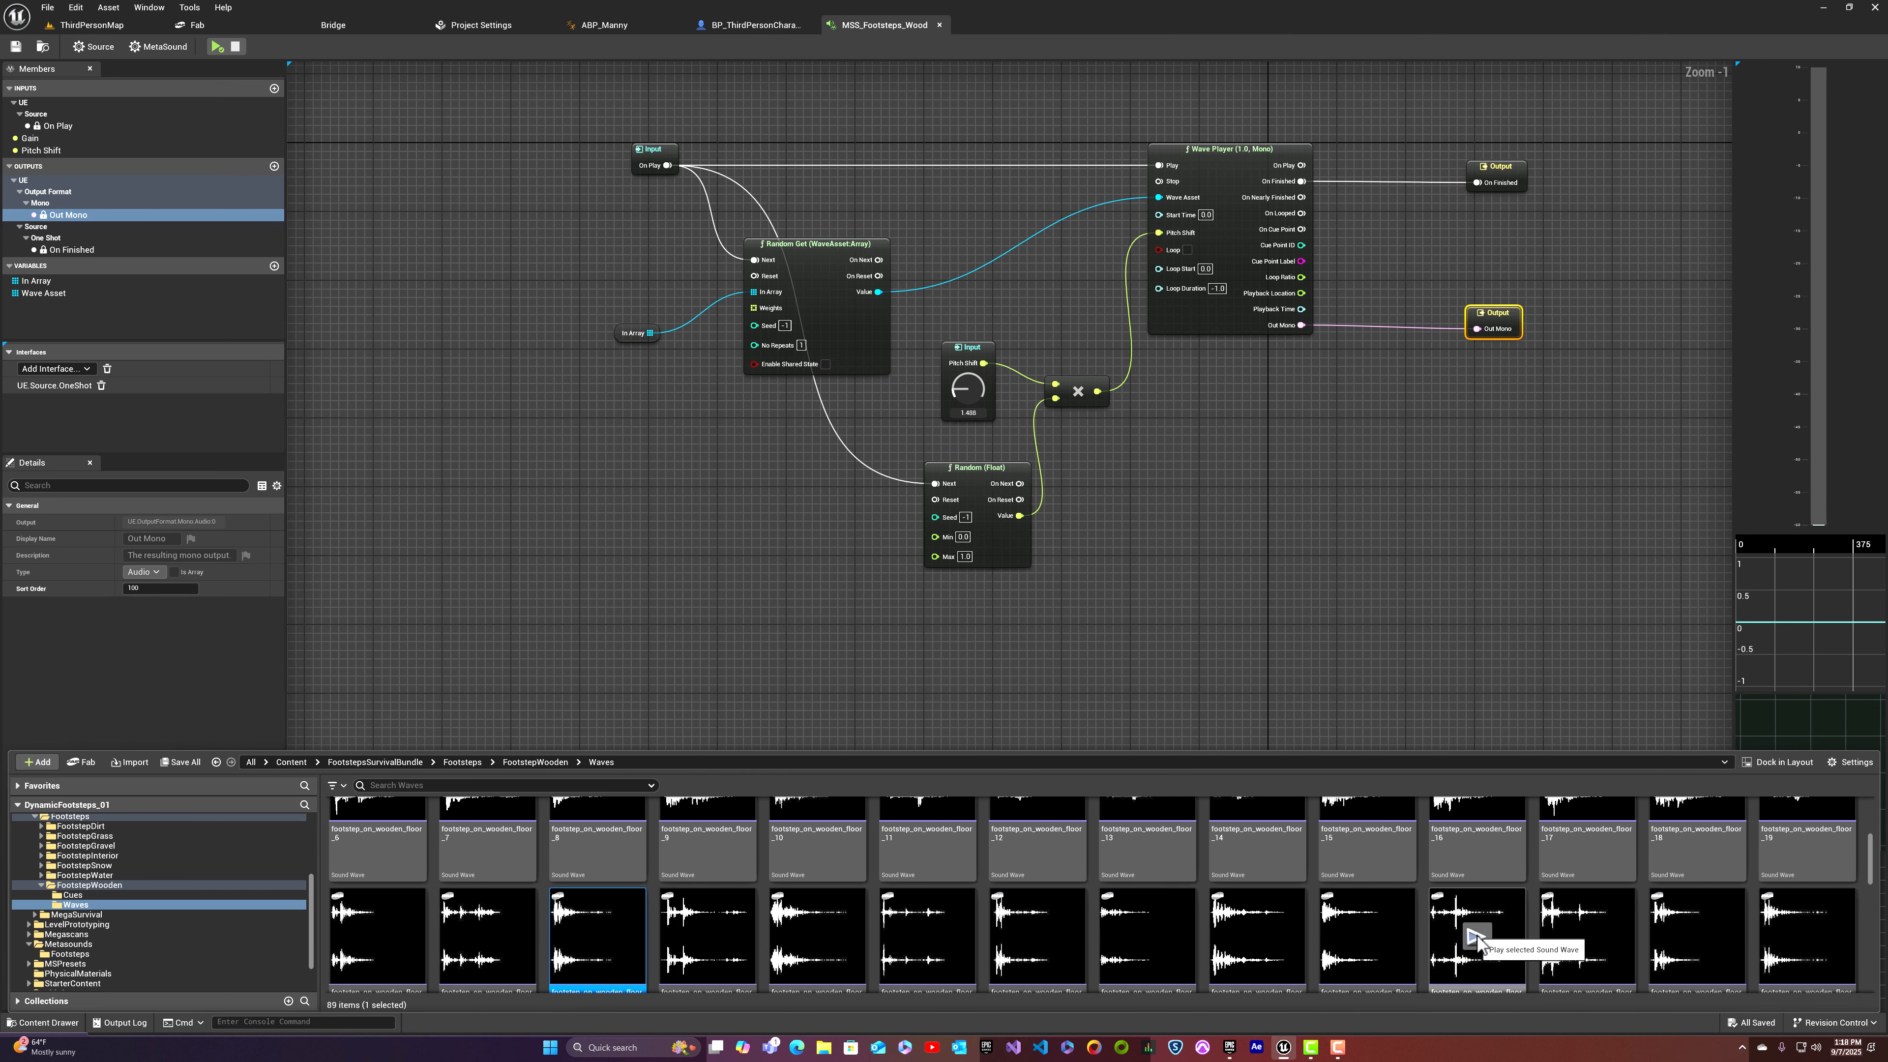
pyautogui.click(1588, 936)
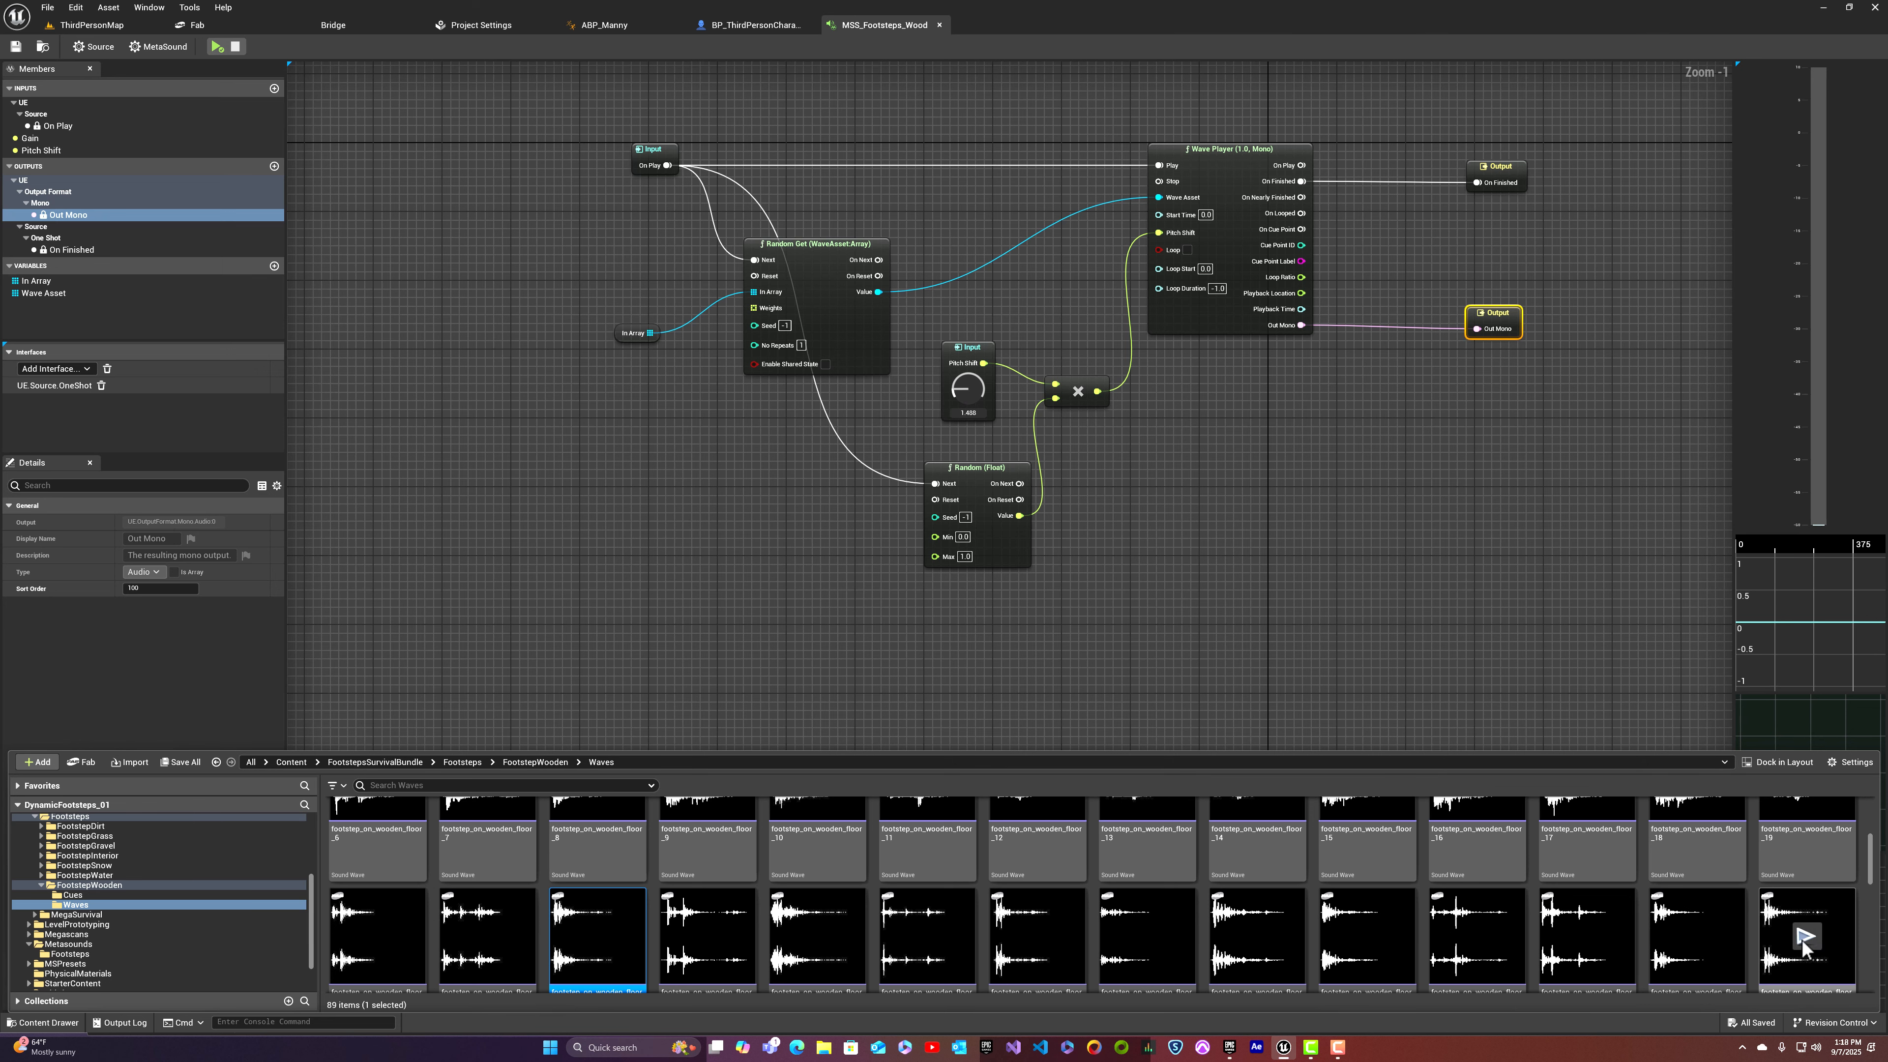
pyautogui.scroll(-2, 1803, 940)
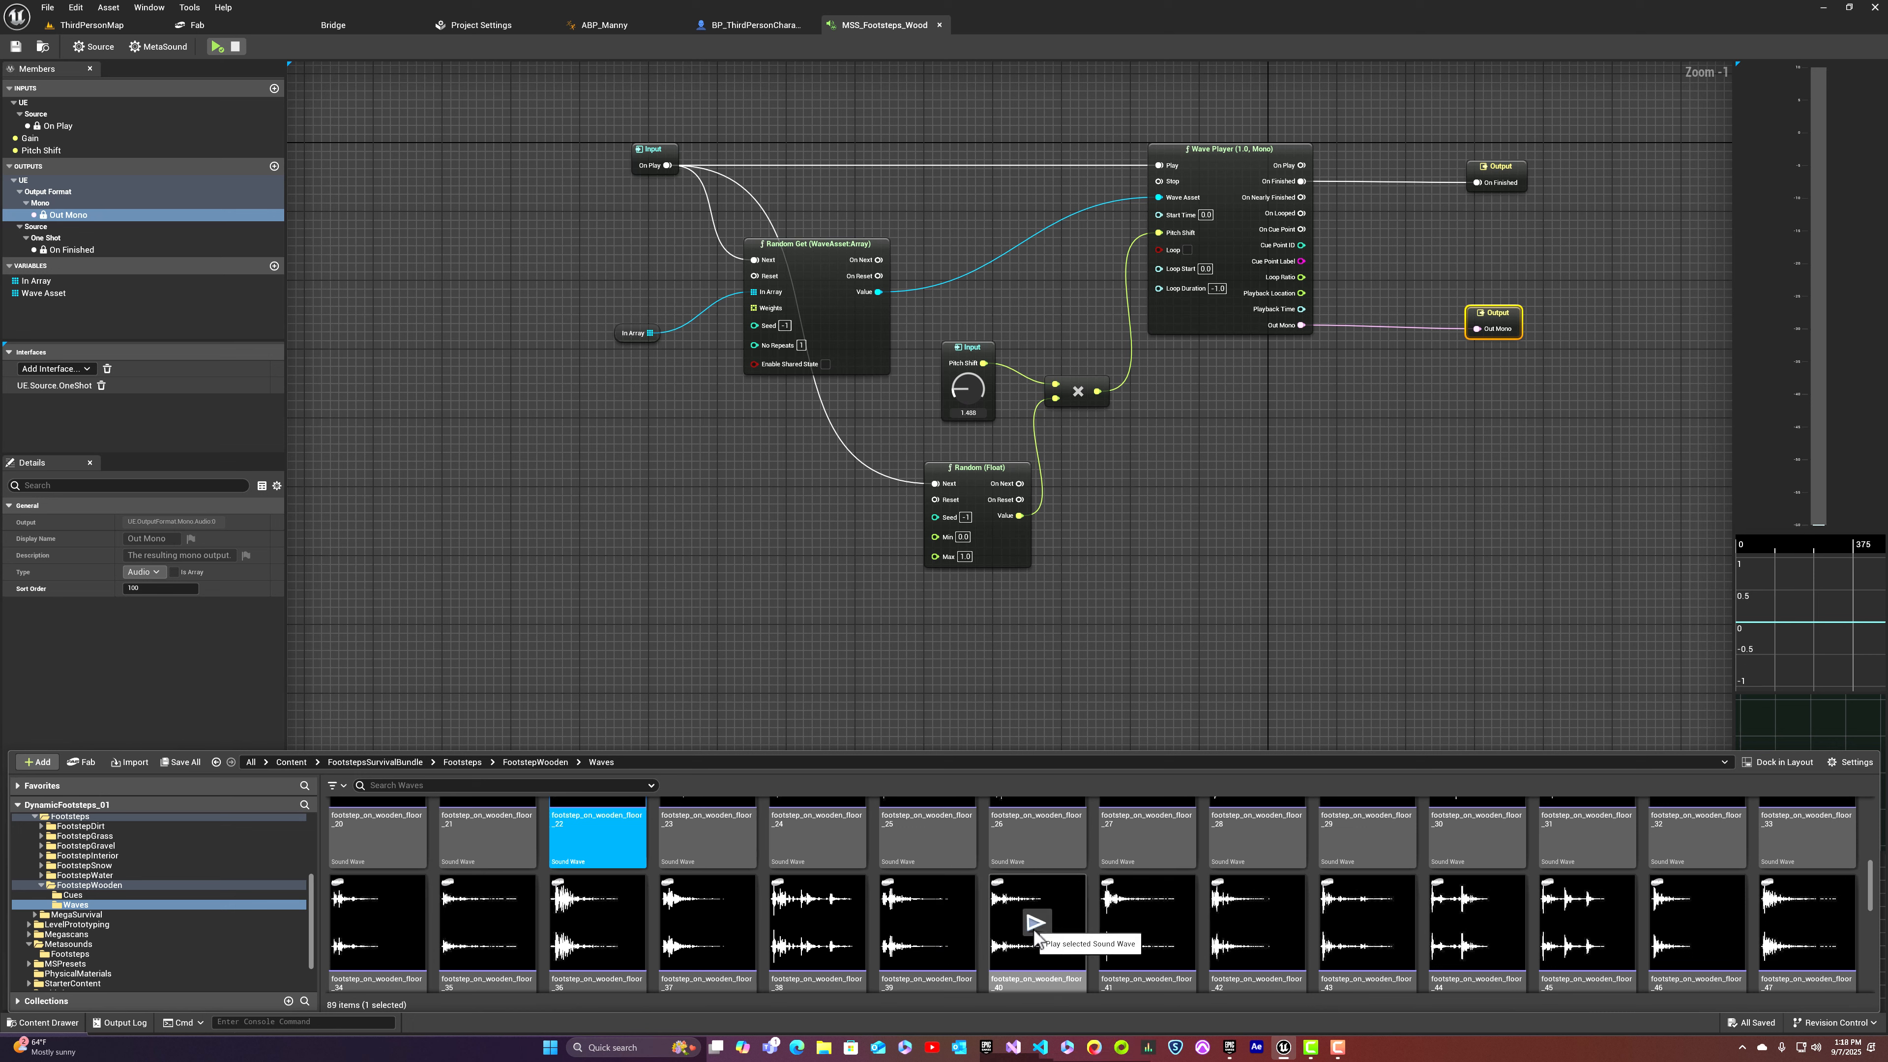
pyautogui.click(487, 922)
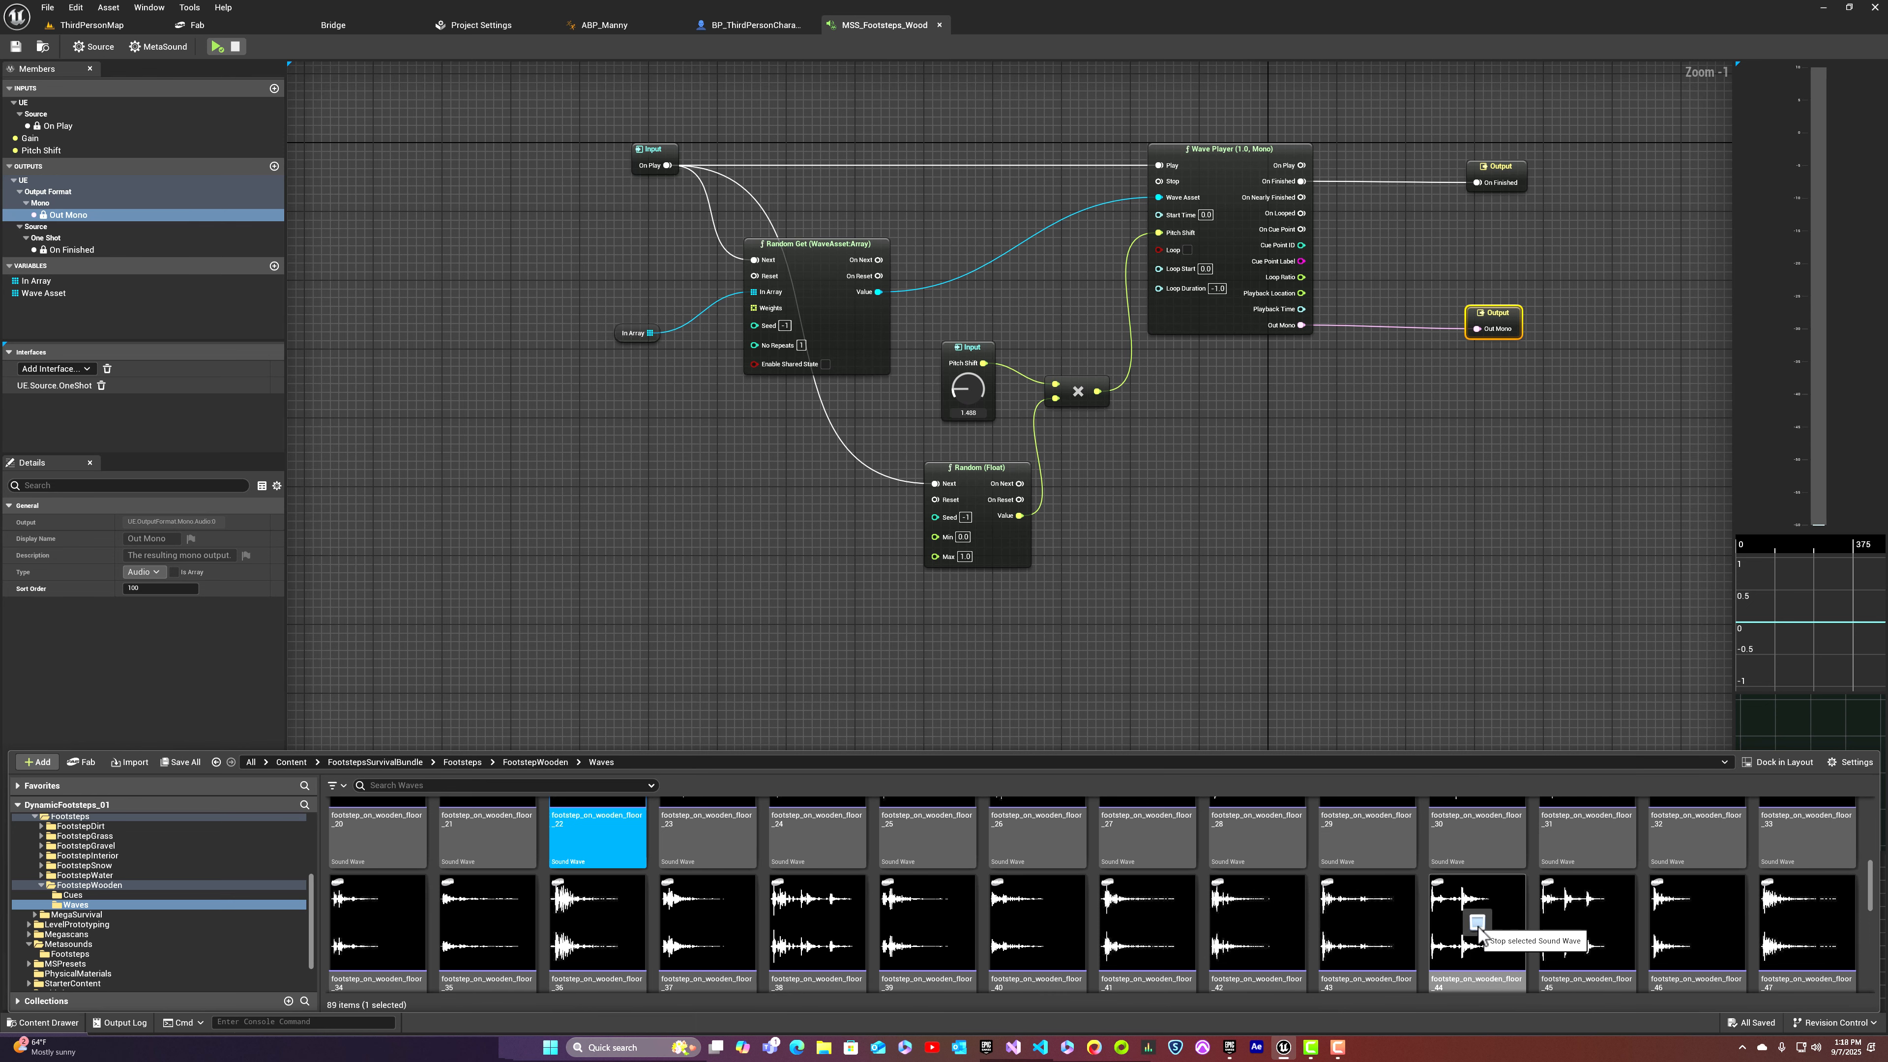
pyautogui.scroll(5, 1434, 928)
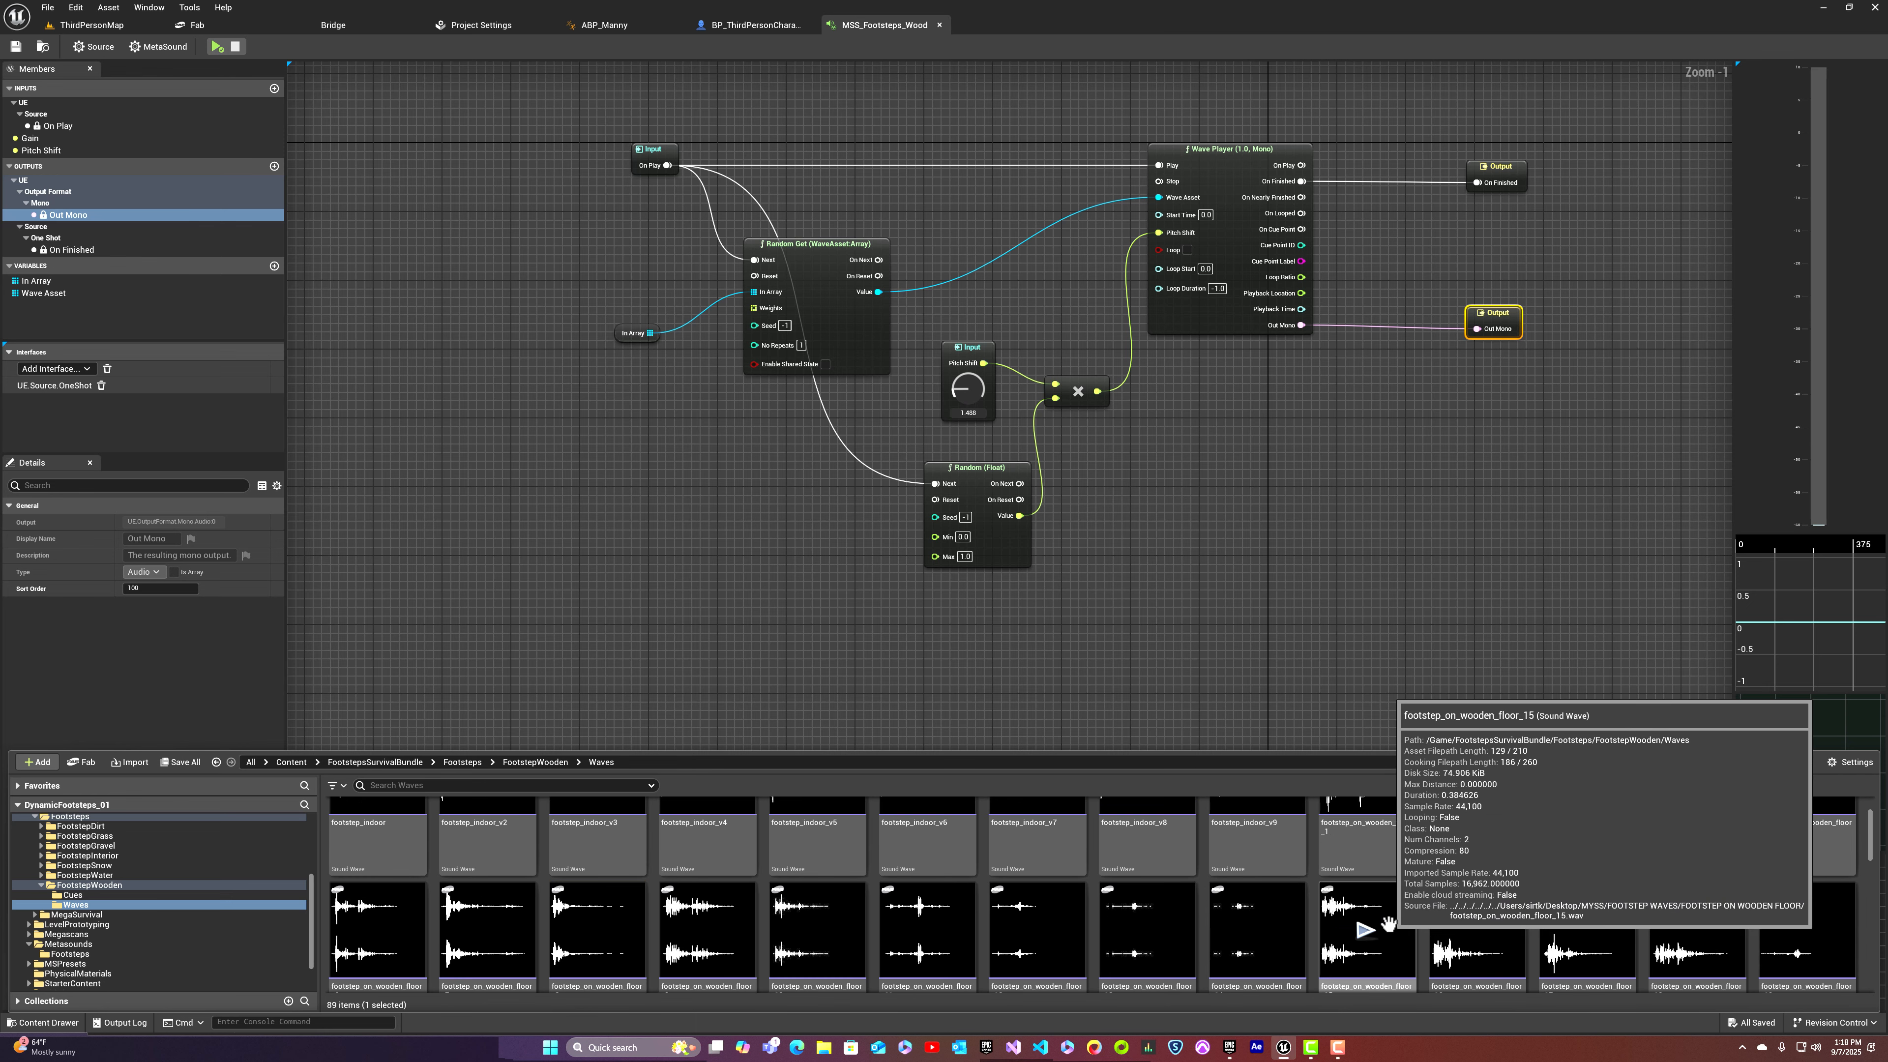
pyautogui.scroll(1, 1387, 924)
pyautogui.scroll(-1, 1387, 924)
# Step: Duplicate the Random Get, Pitch Shift input, Multiply, Random (Float) and Wave Player nodes, and place the copies below the originals
pyautogui.moveTo(1390, 538); pyautogui.dragTo(1330, 544, button='right')
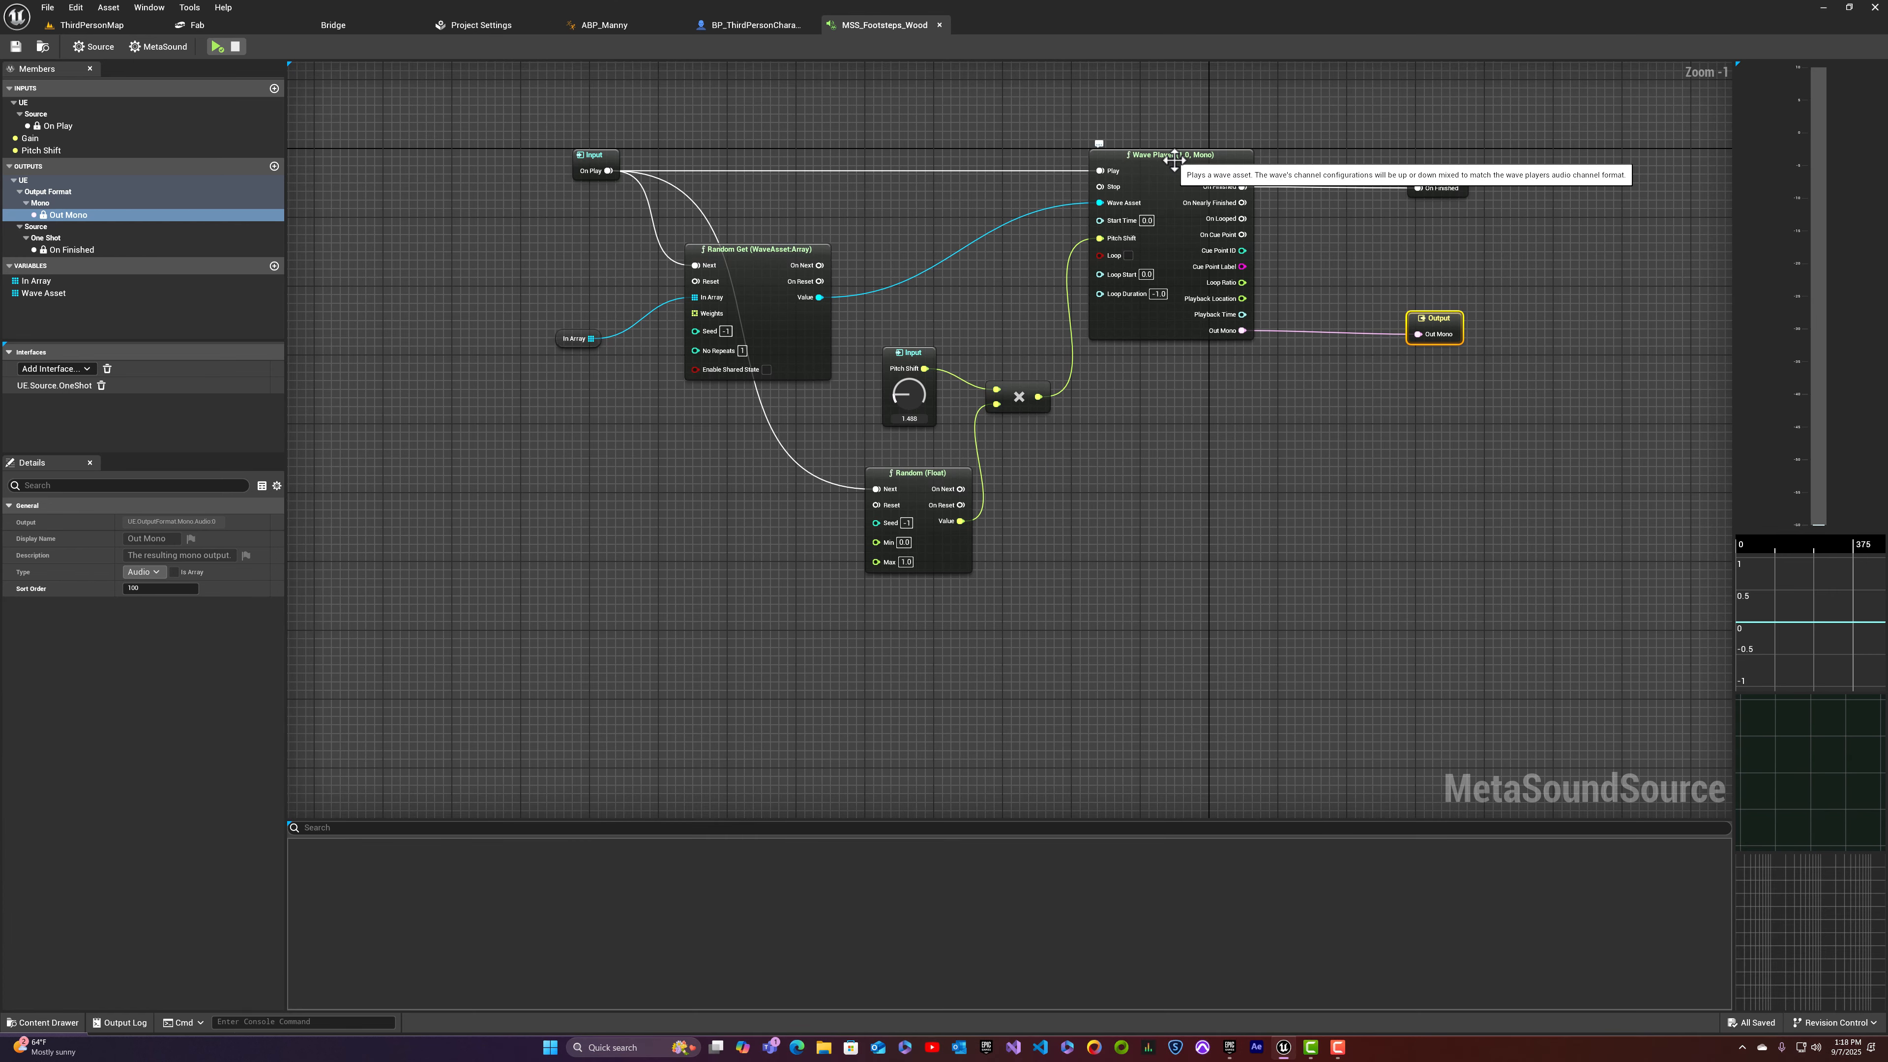
pyautogui.moveTo(1156, 550); pyautogui.dragTo(1168, 538, button='right')
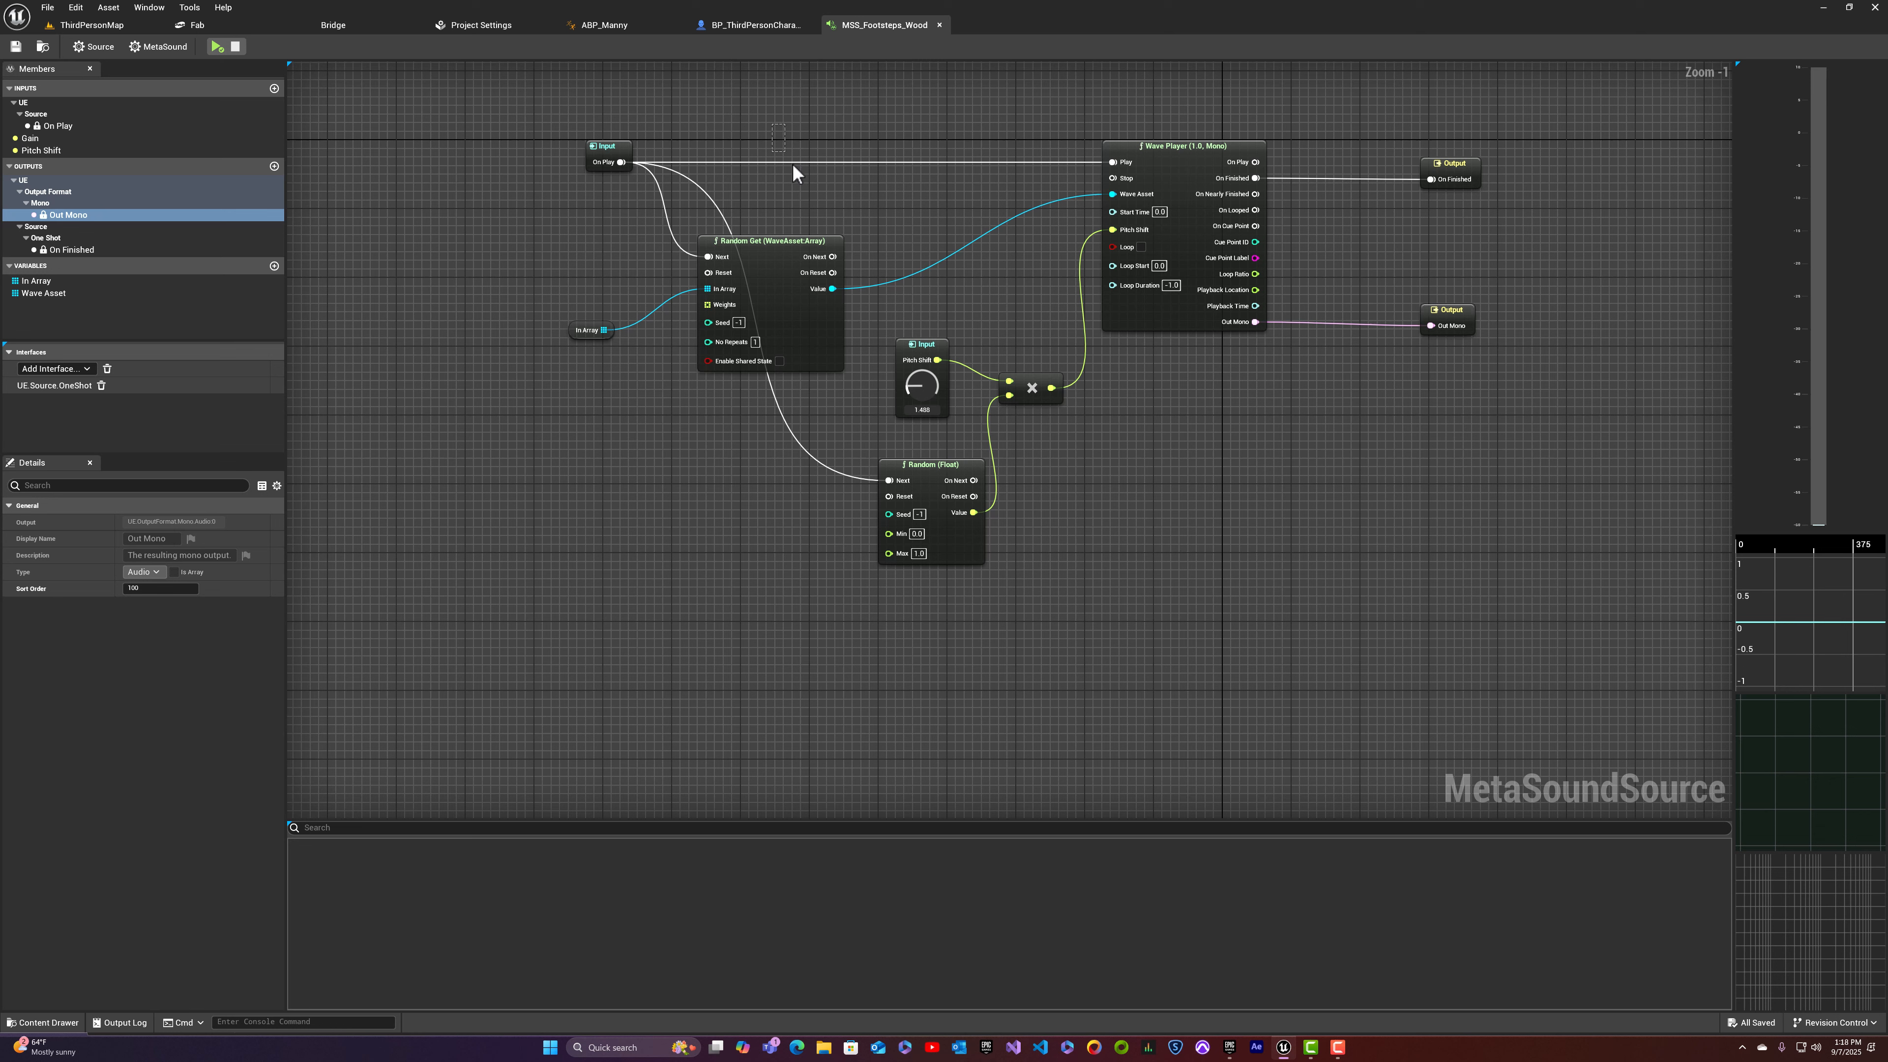
pyautogui.moveTo(793, 167); pyautogui.dragTo(1286, 574)
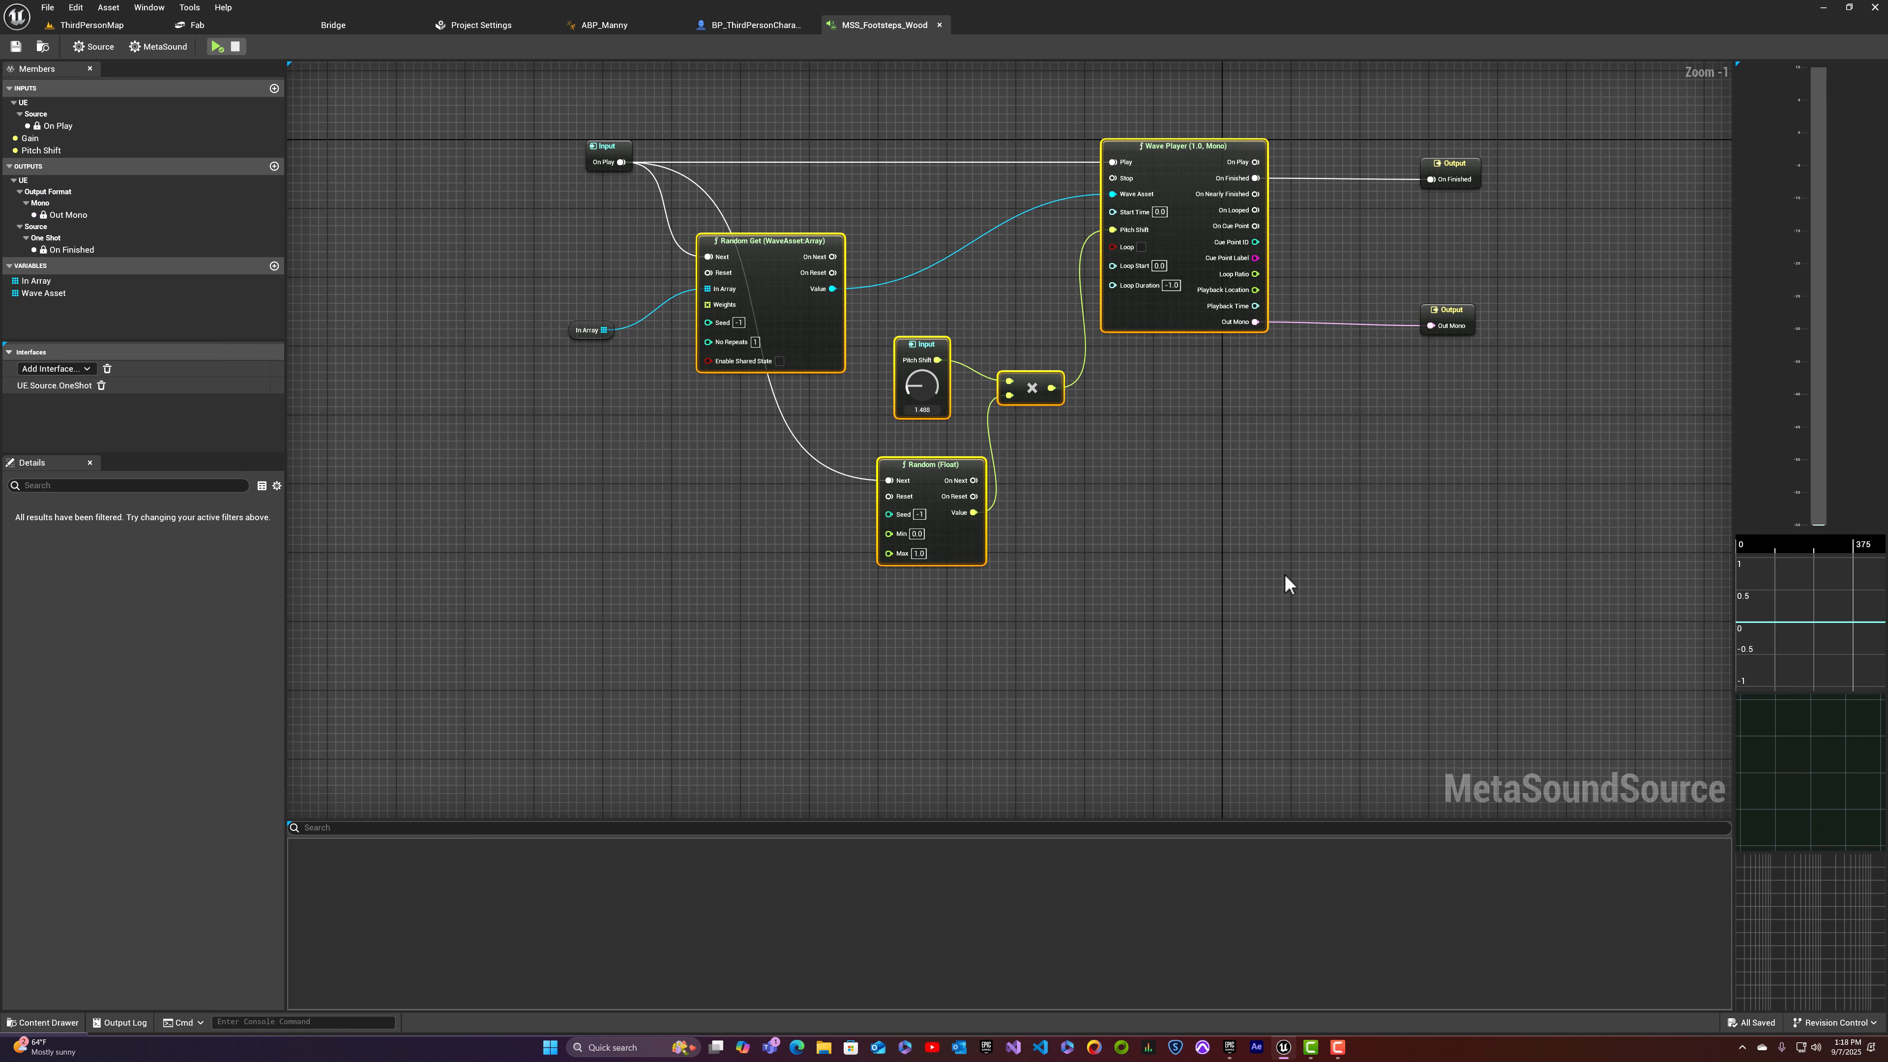
pyautogui.hotkey('ctrl', 'c')
pyautogui.hotkey('ctrl', 'v')
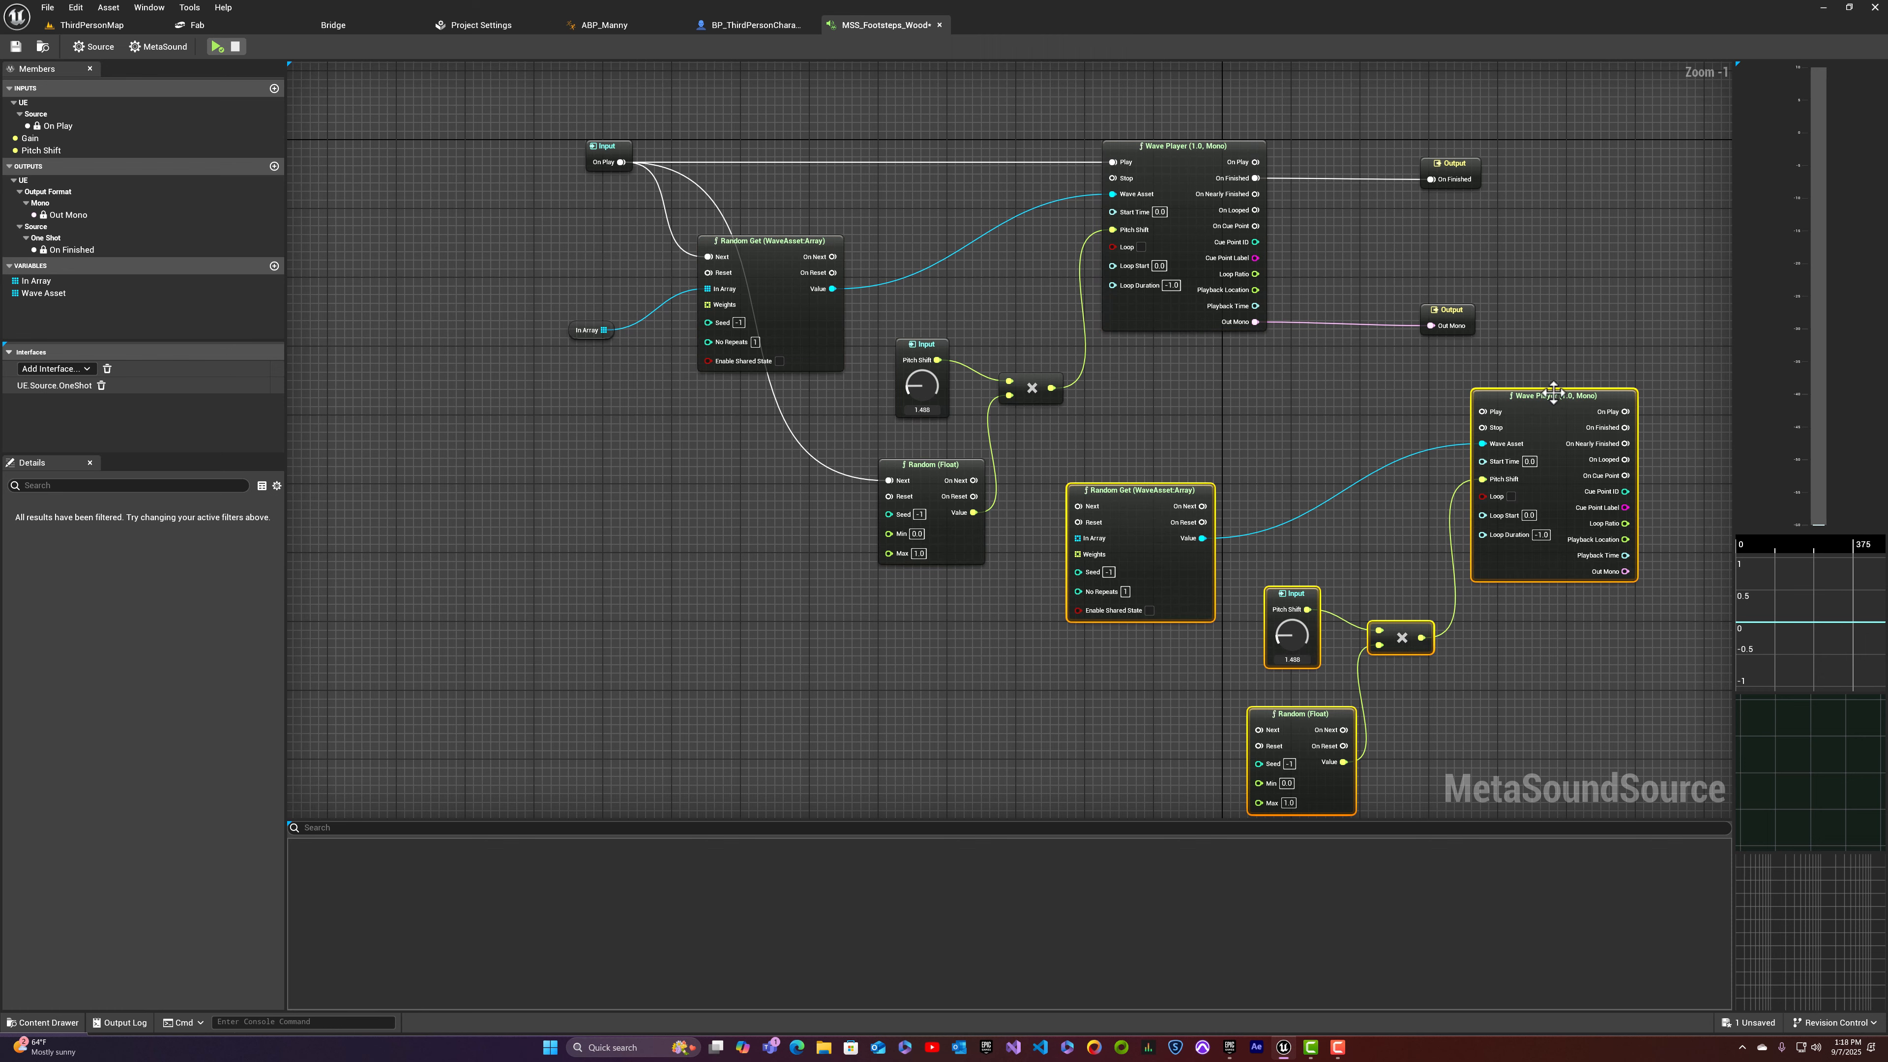
pyautogui.moveTo(1554, 402); pyautogui.dragTo(1183, 582)
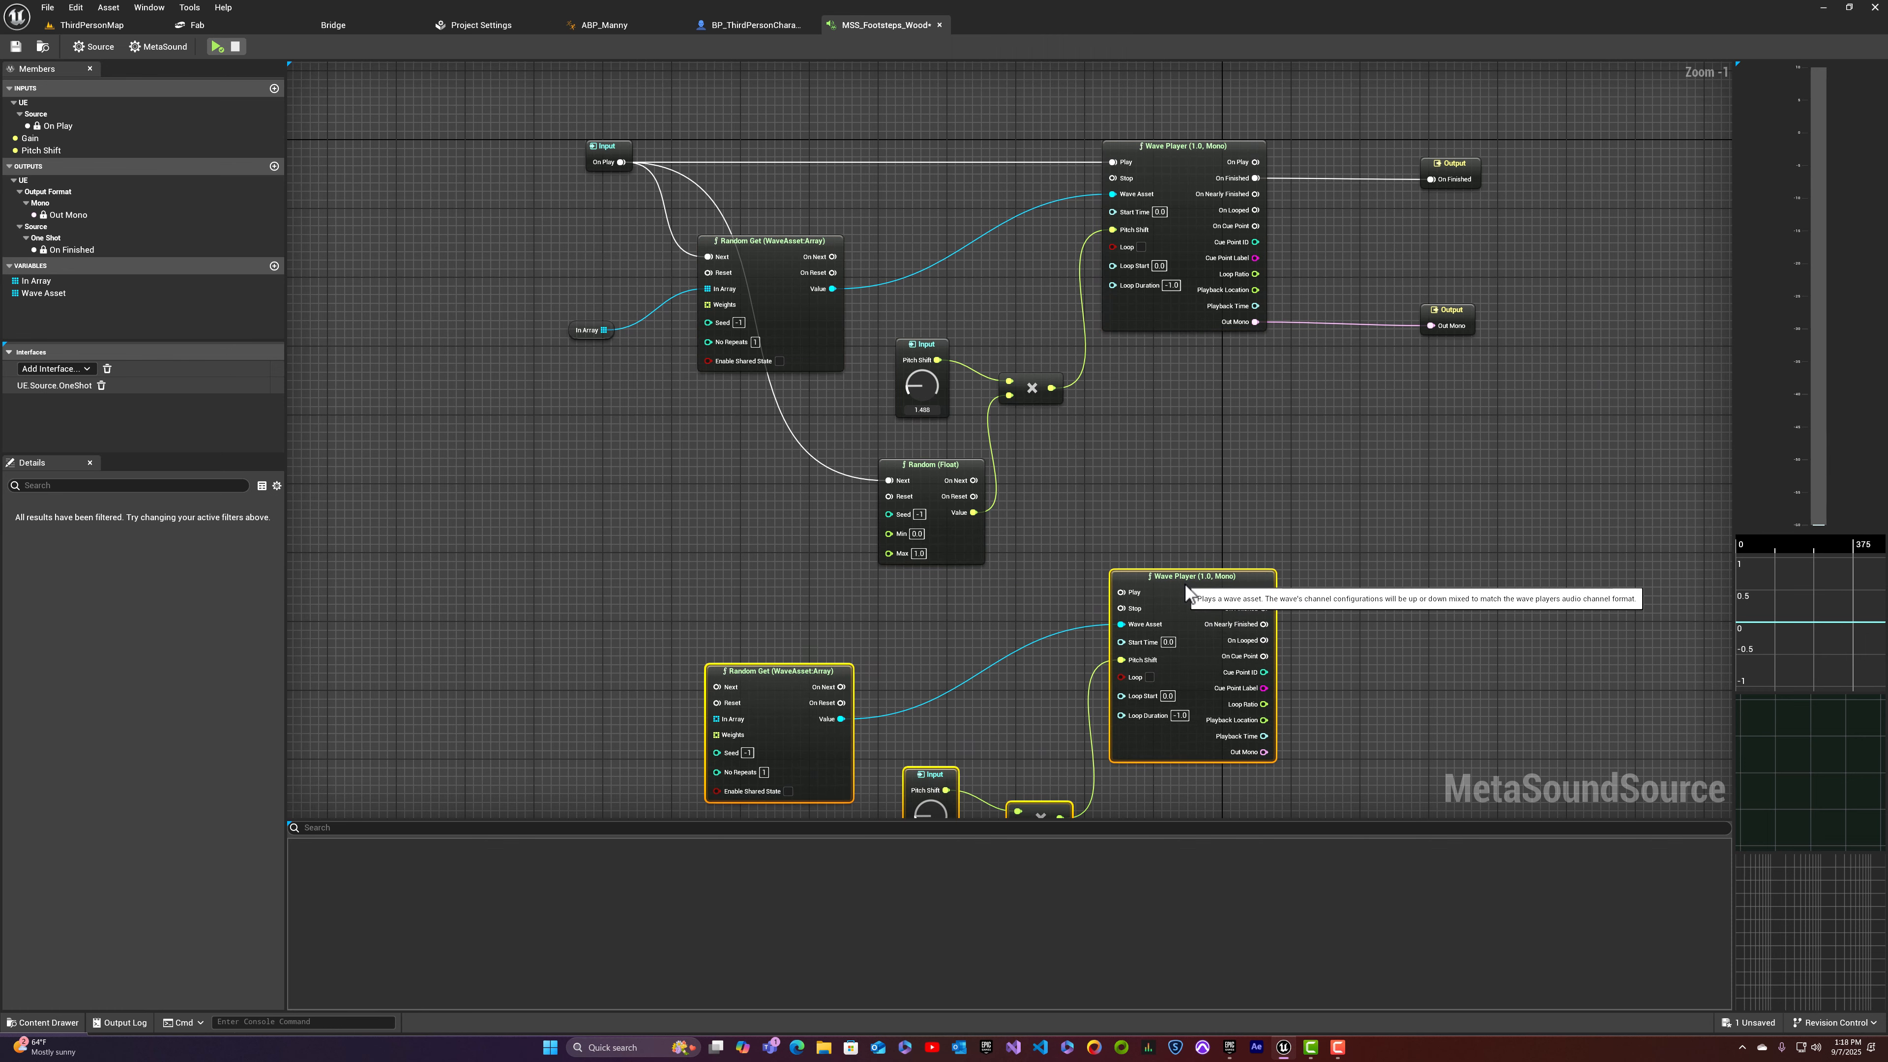
pyautogui.moveTo(986, 593); pyautogui.dragTo(1115, 375, button='right')
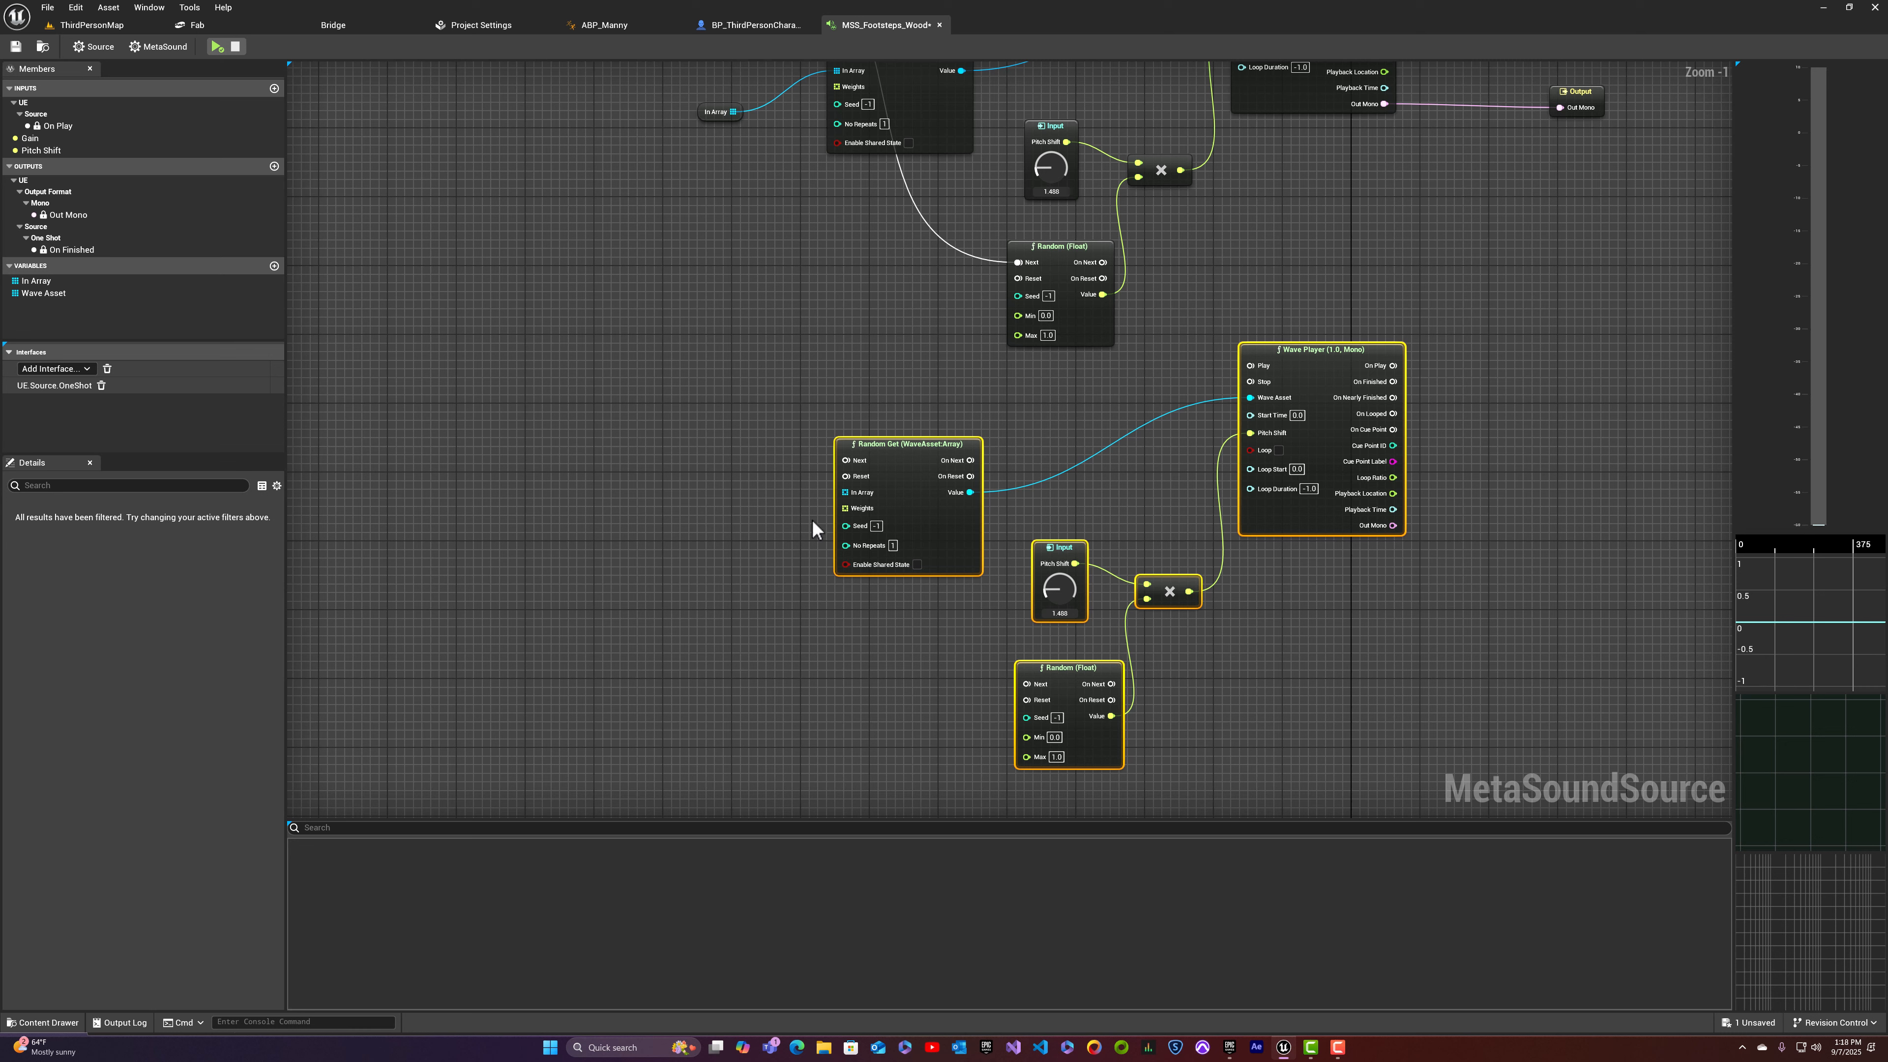
# Step: Rename the In Array wave asset variable to Close Steps
pyautogui.click(711, 112)
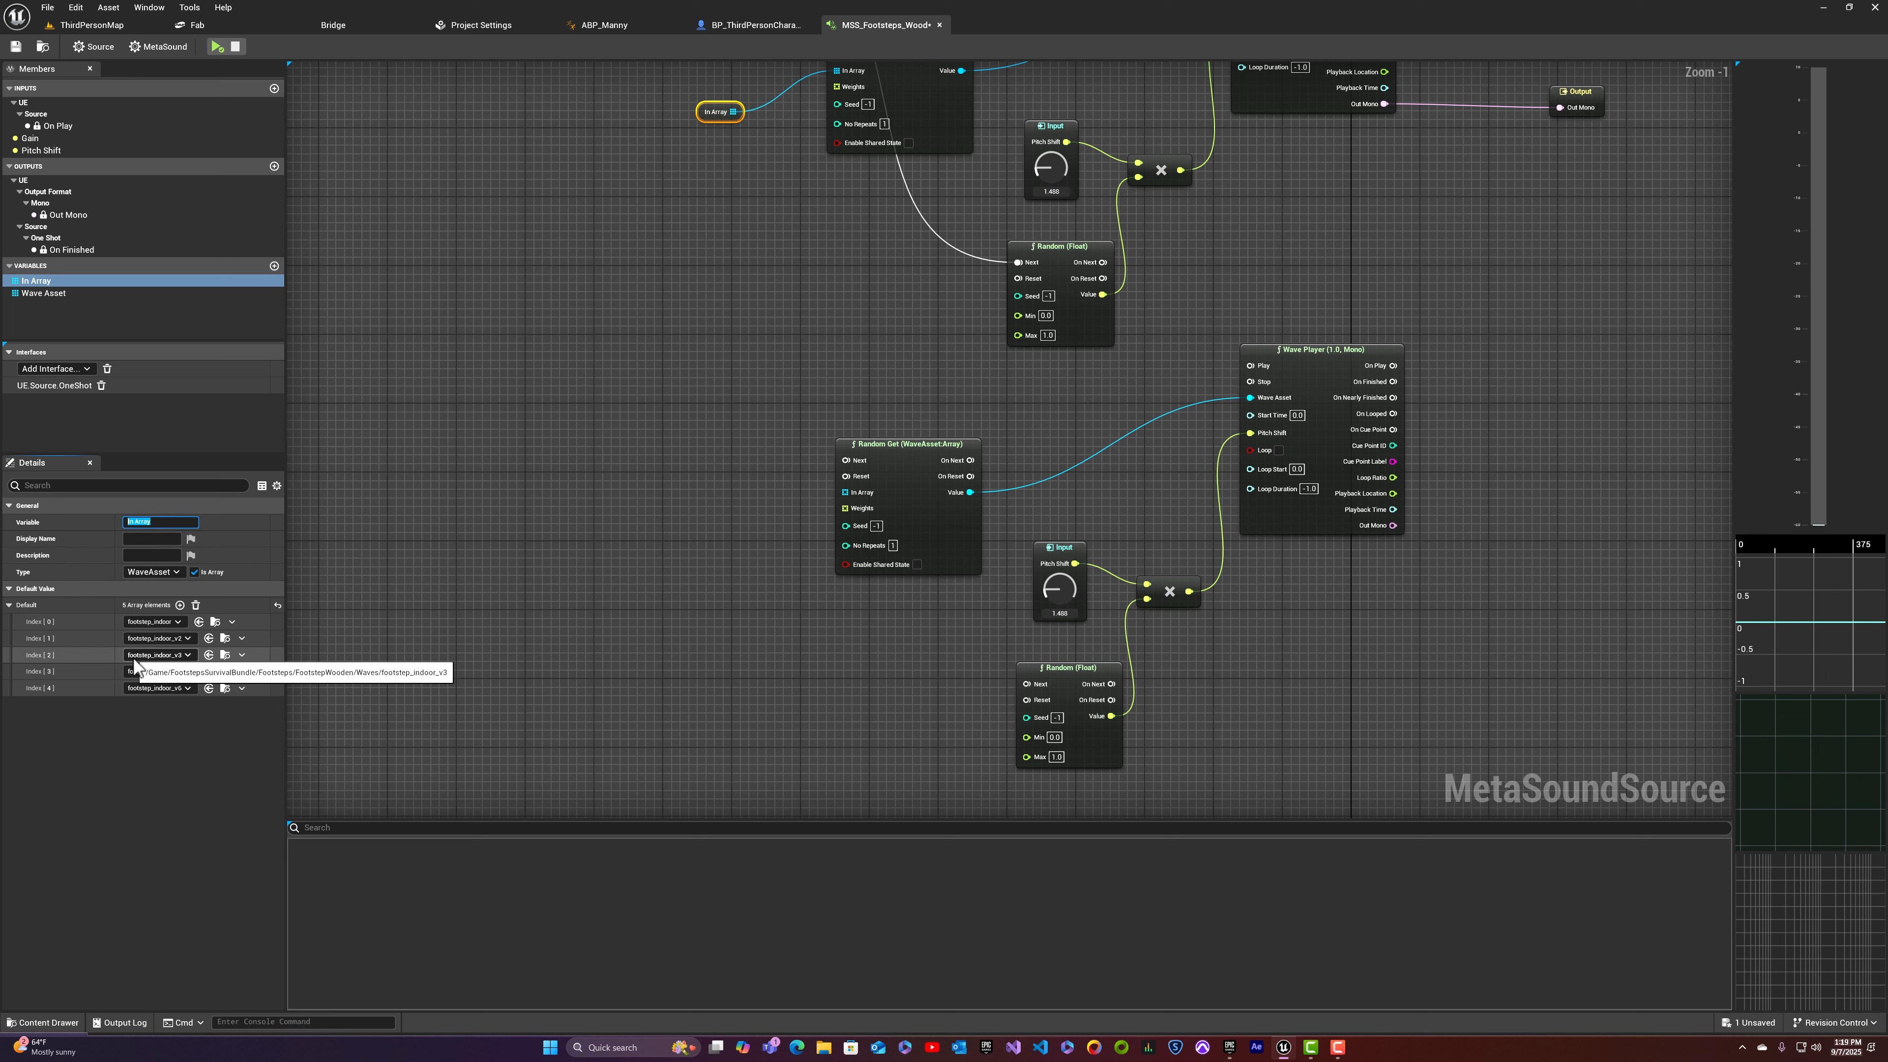
pyautogui.write('c')
pyautogui.press('Return')
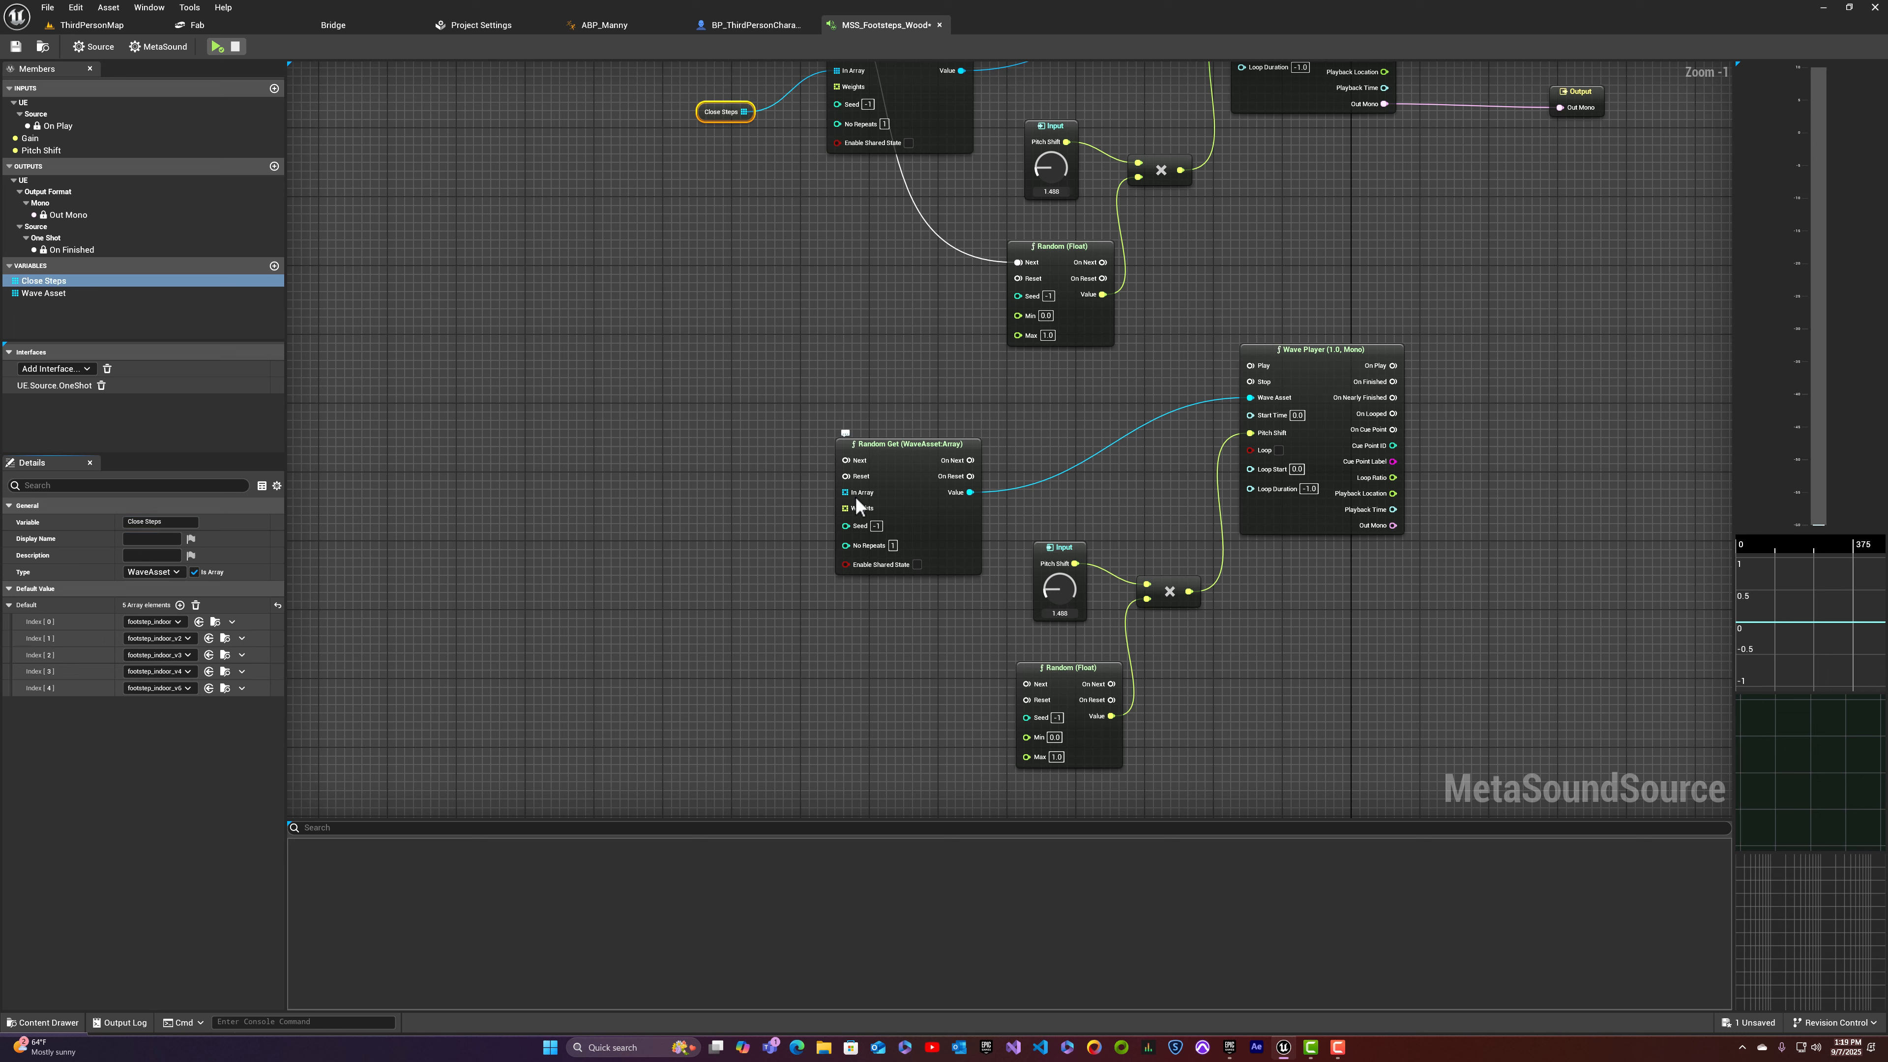
# Step: Create a wave asset array variable from the duplicated Random Get's In Array input, name it Distant Steps, and move its node clear
pyautogui.moveTo(854, 494); pyautogui.dragTo(780, 521)
pyautogui.click(820, 596)
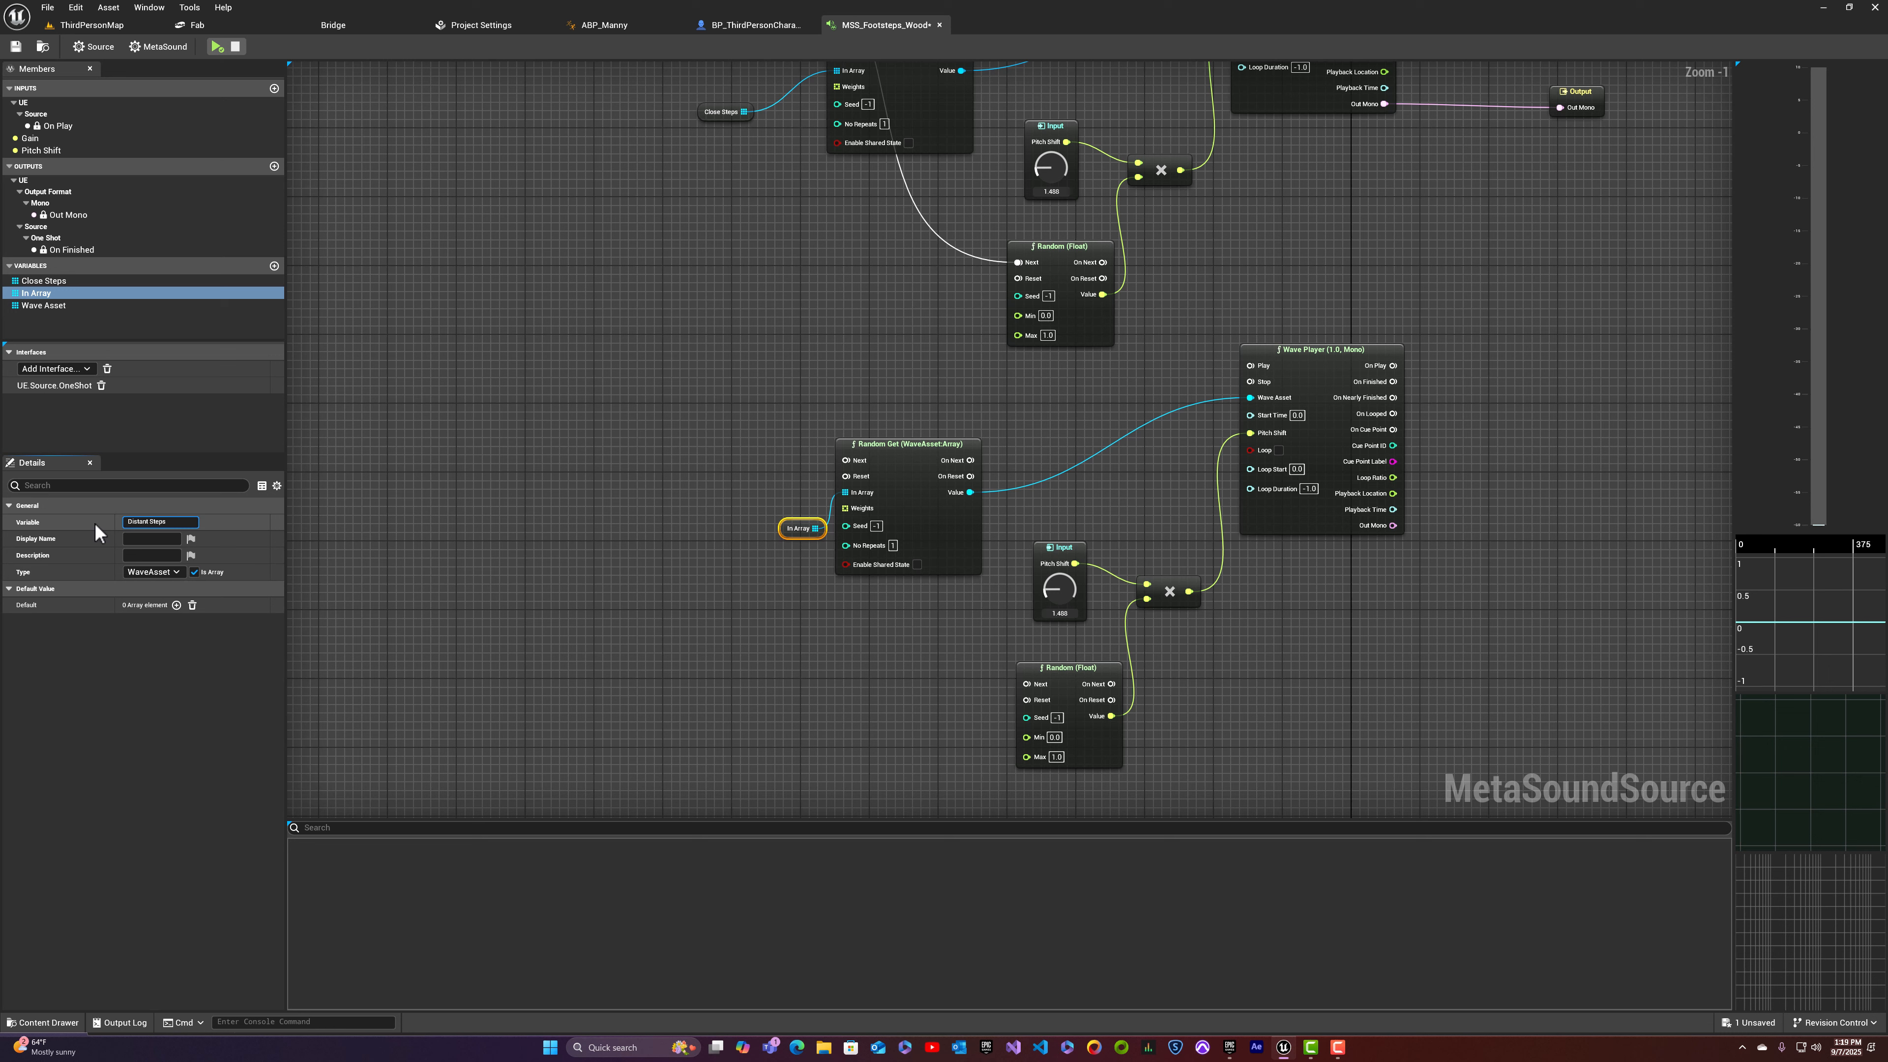
pyautogui.press('Return')
pyautogui.moveTo(784, 523); pyautogui.dragTo(698, 522)
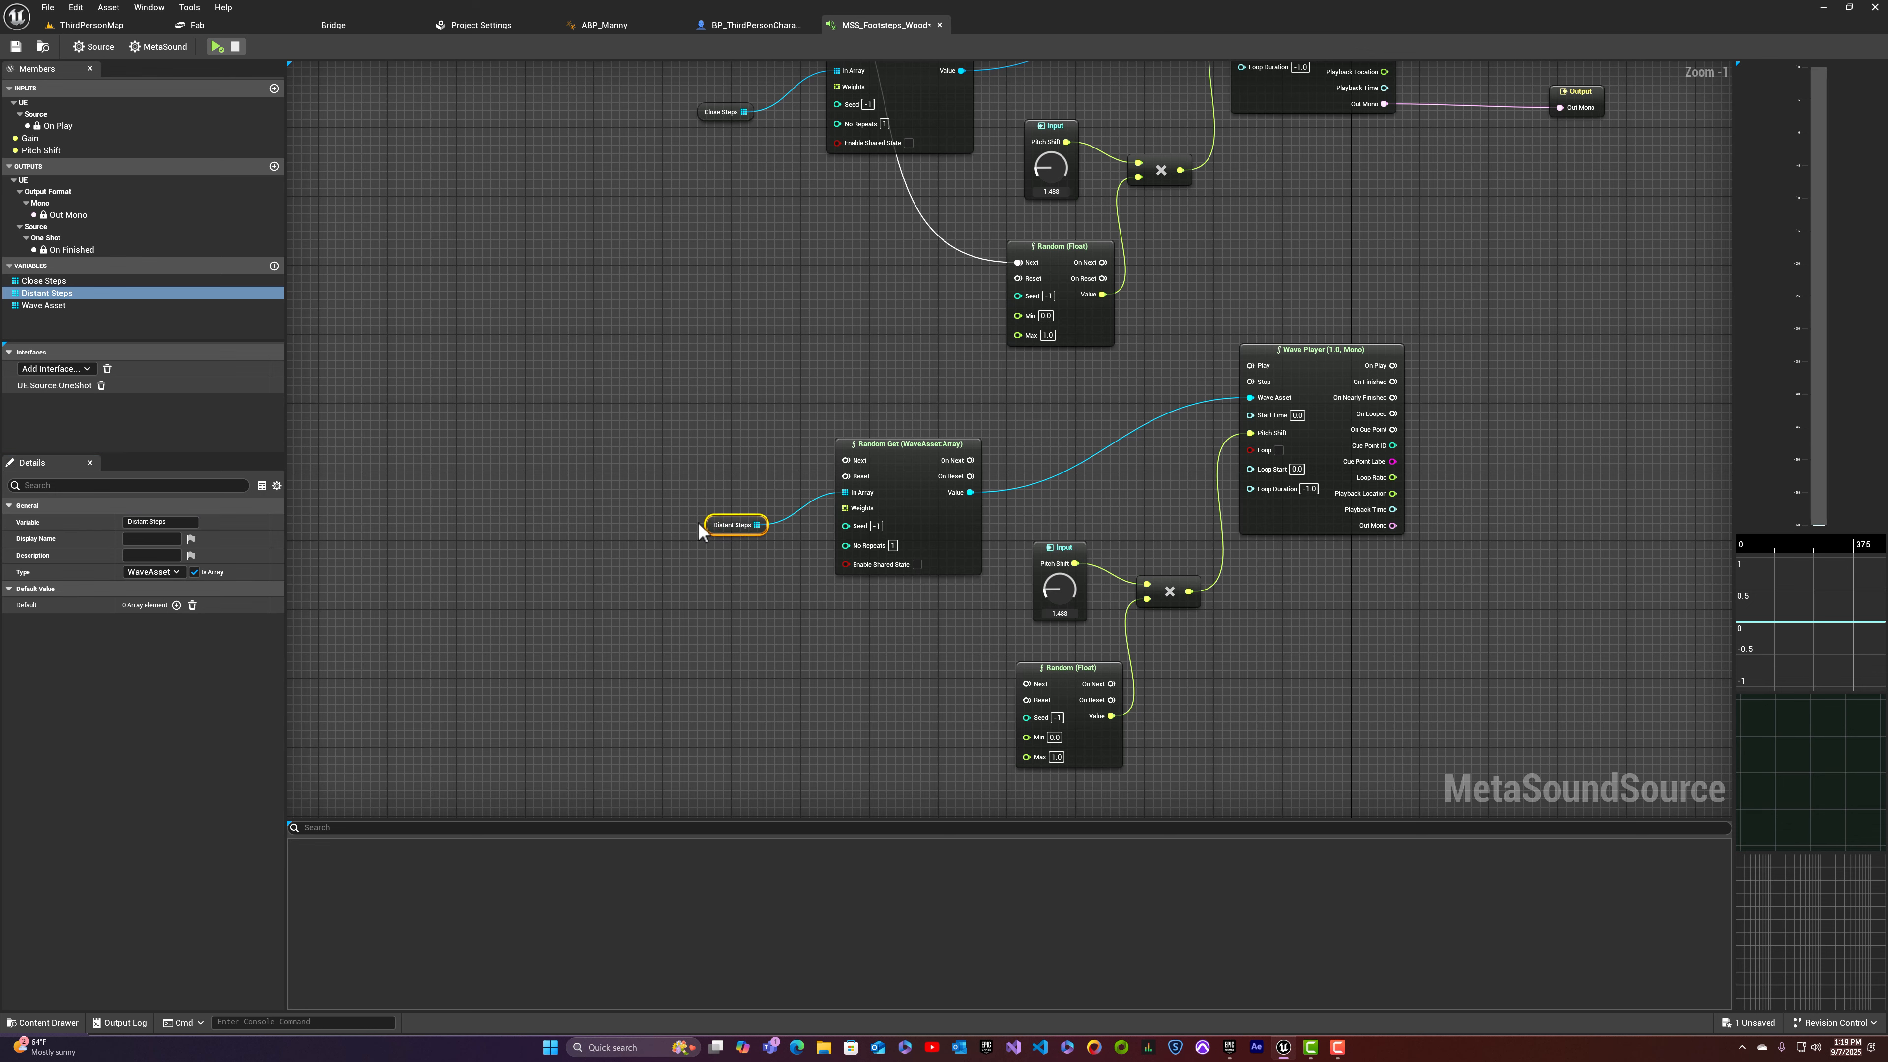
# Step: Connect the On Play input to Next on the duplicated Random Get and Random (Float) nodes and to Play on the duplicated Wave Player
pyautogui.moveTo(926, 372); pyautogui.dragTo(992, 617, button='right')
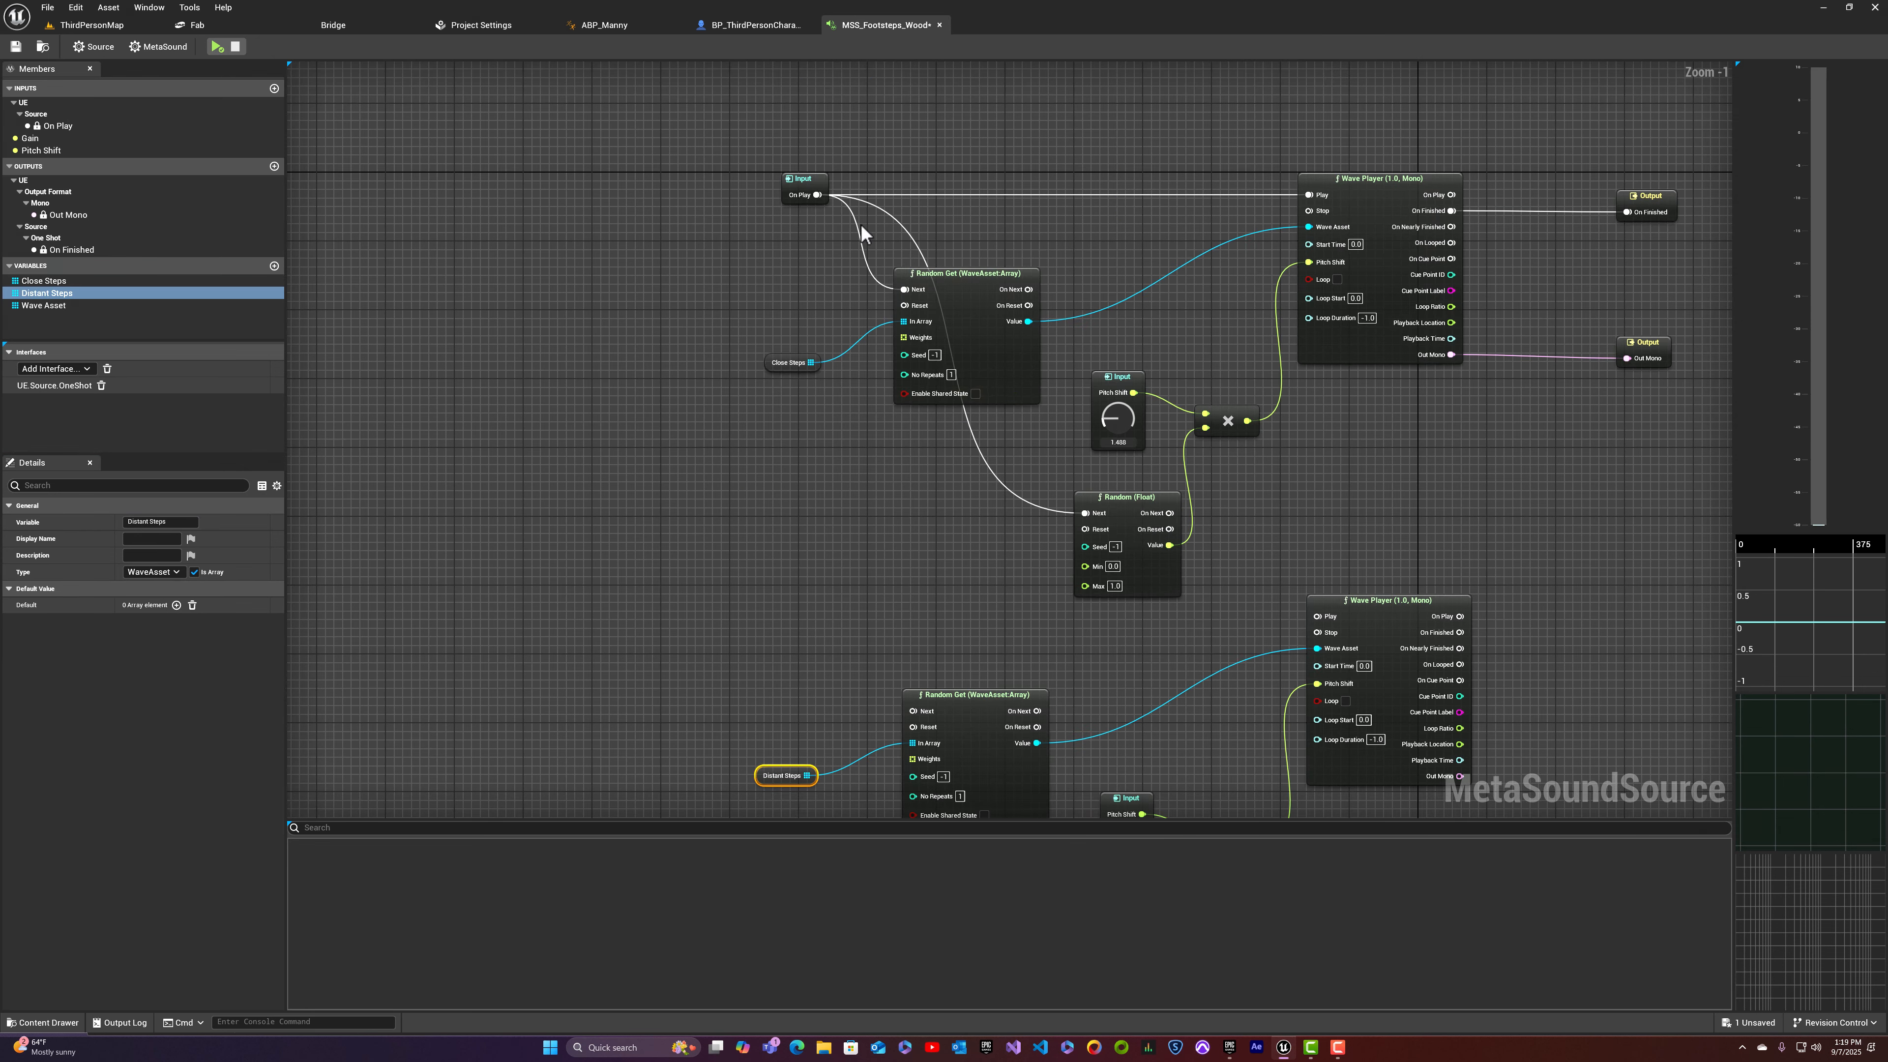
pyautogui.moveTo(813, 194); pyautogui.dragTo(914, 711)
pyautogui.moveTo(964, 564); pyautogui.dragTo(947, 421, button='right')
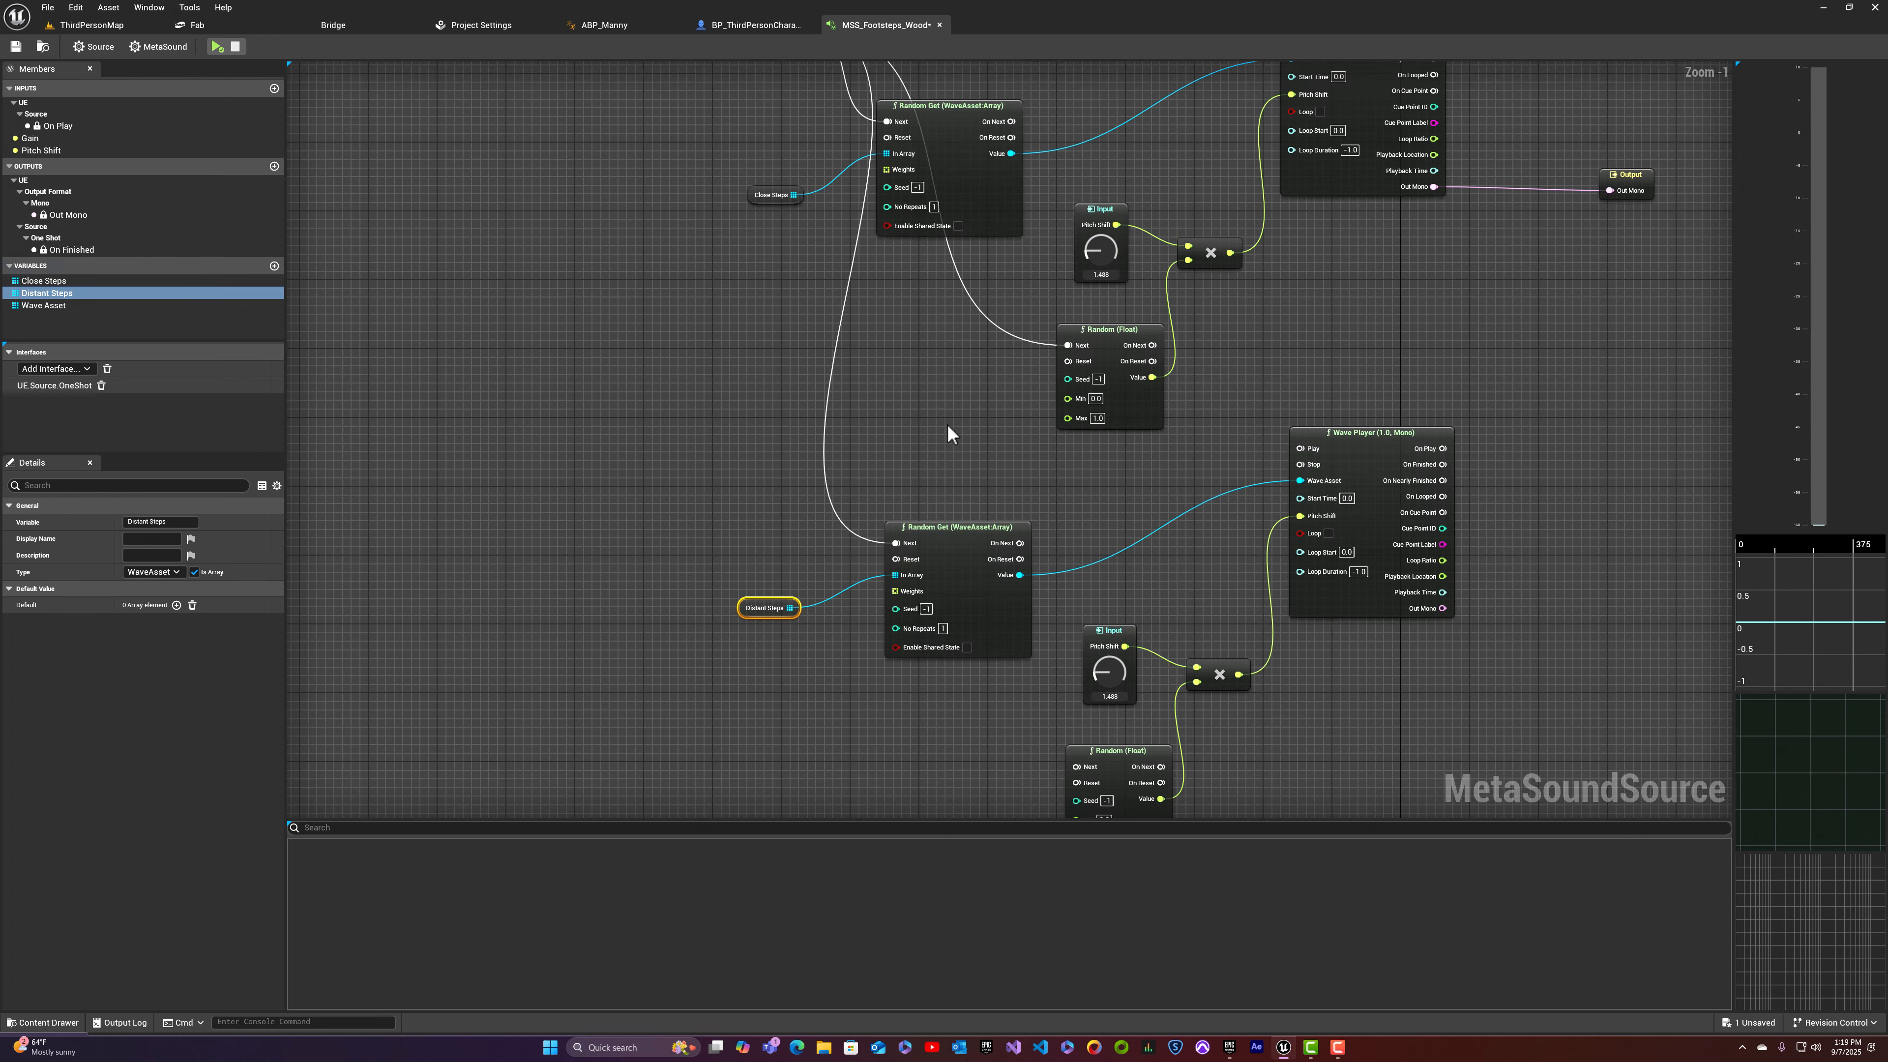
pyautogui.moveTo(922, 115); pyautogui.dragTo(1002, 251, button='right')
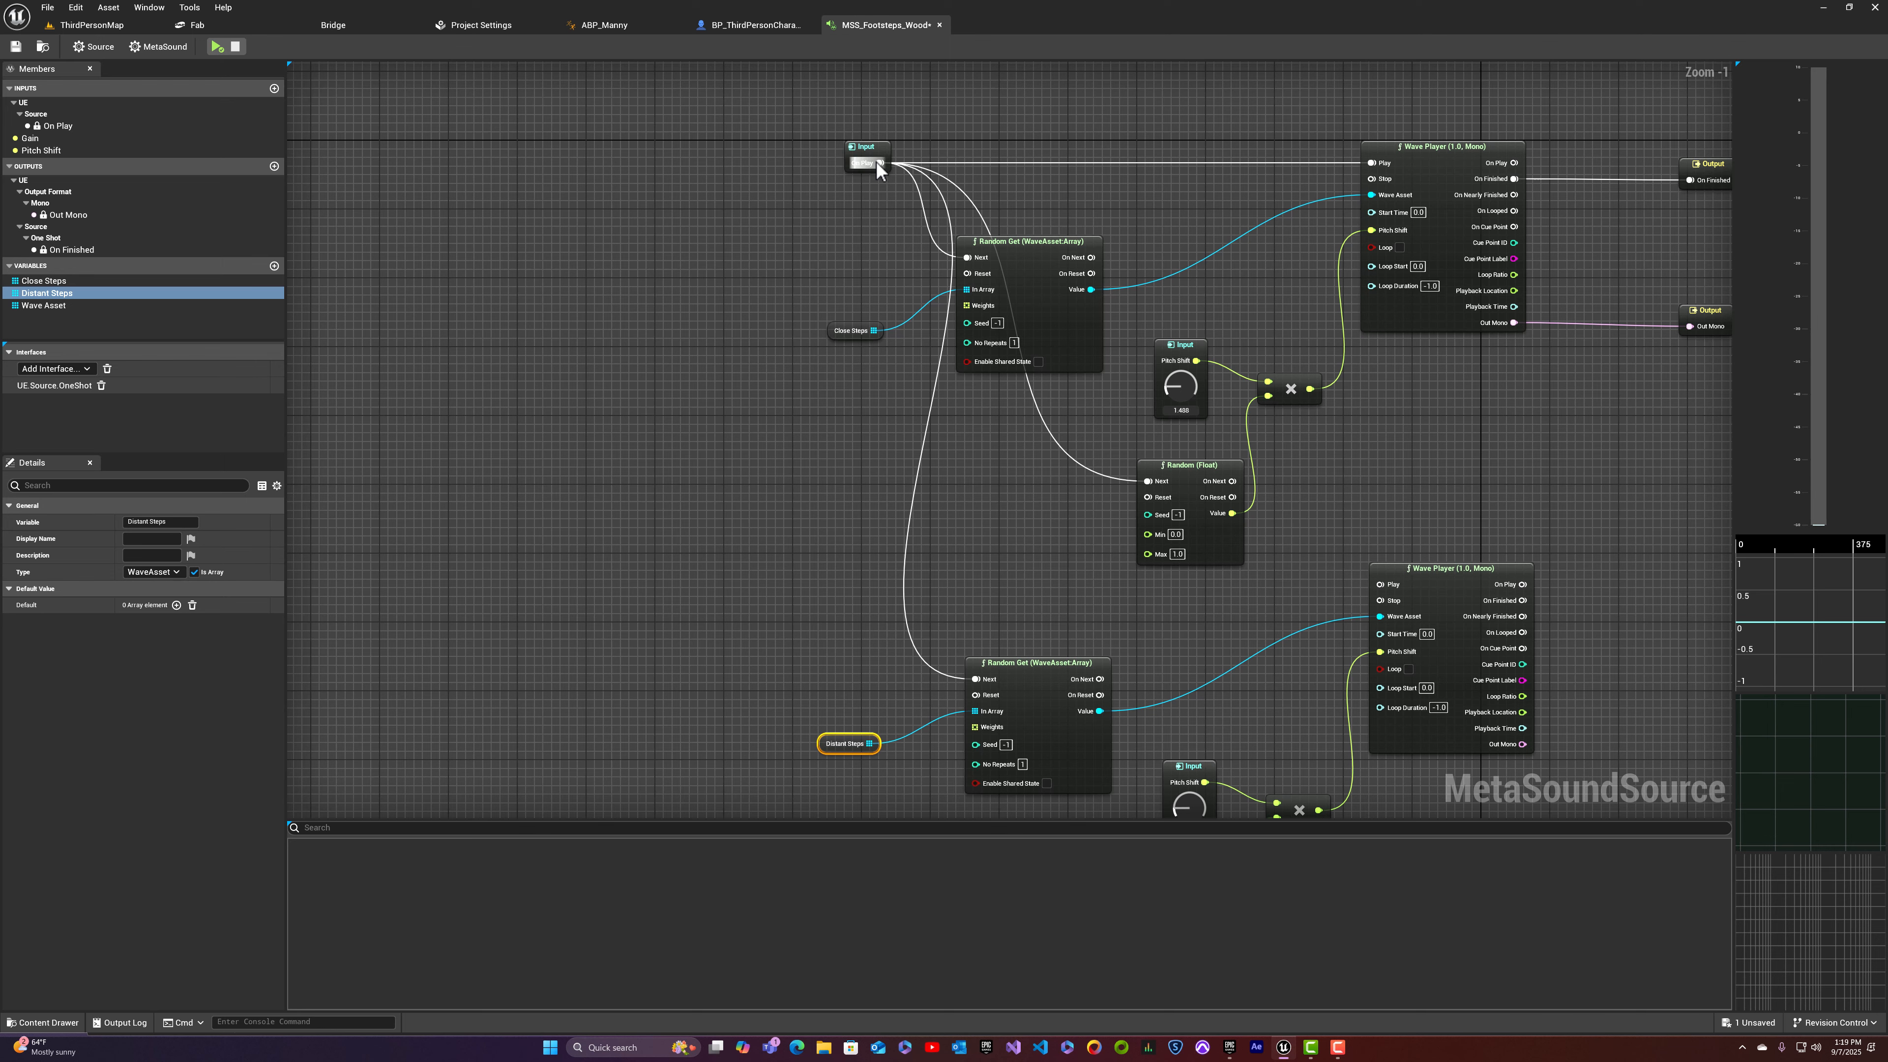
pyautogui.moveTo(878, 163); pyautogui.dragTo(1156, 519)
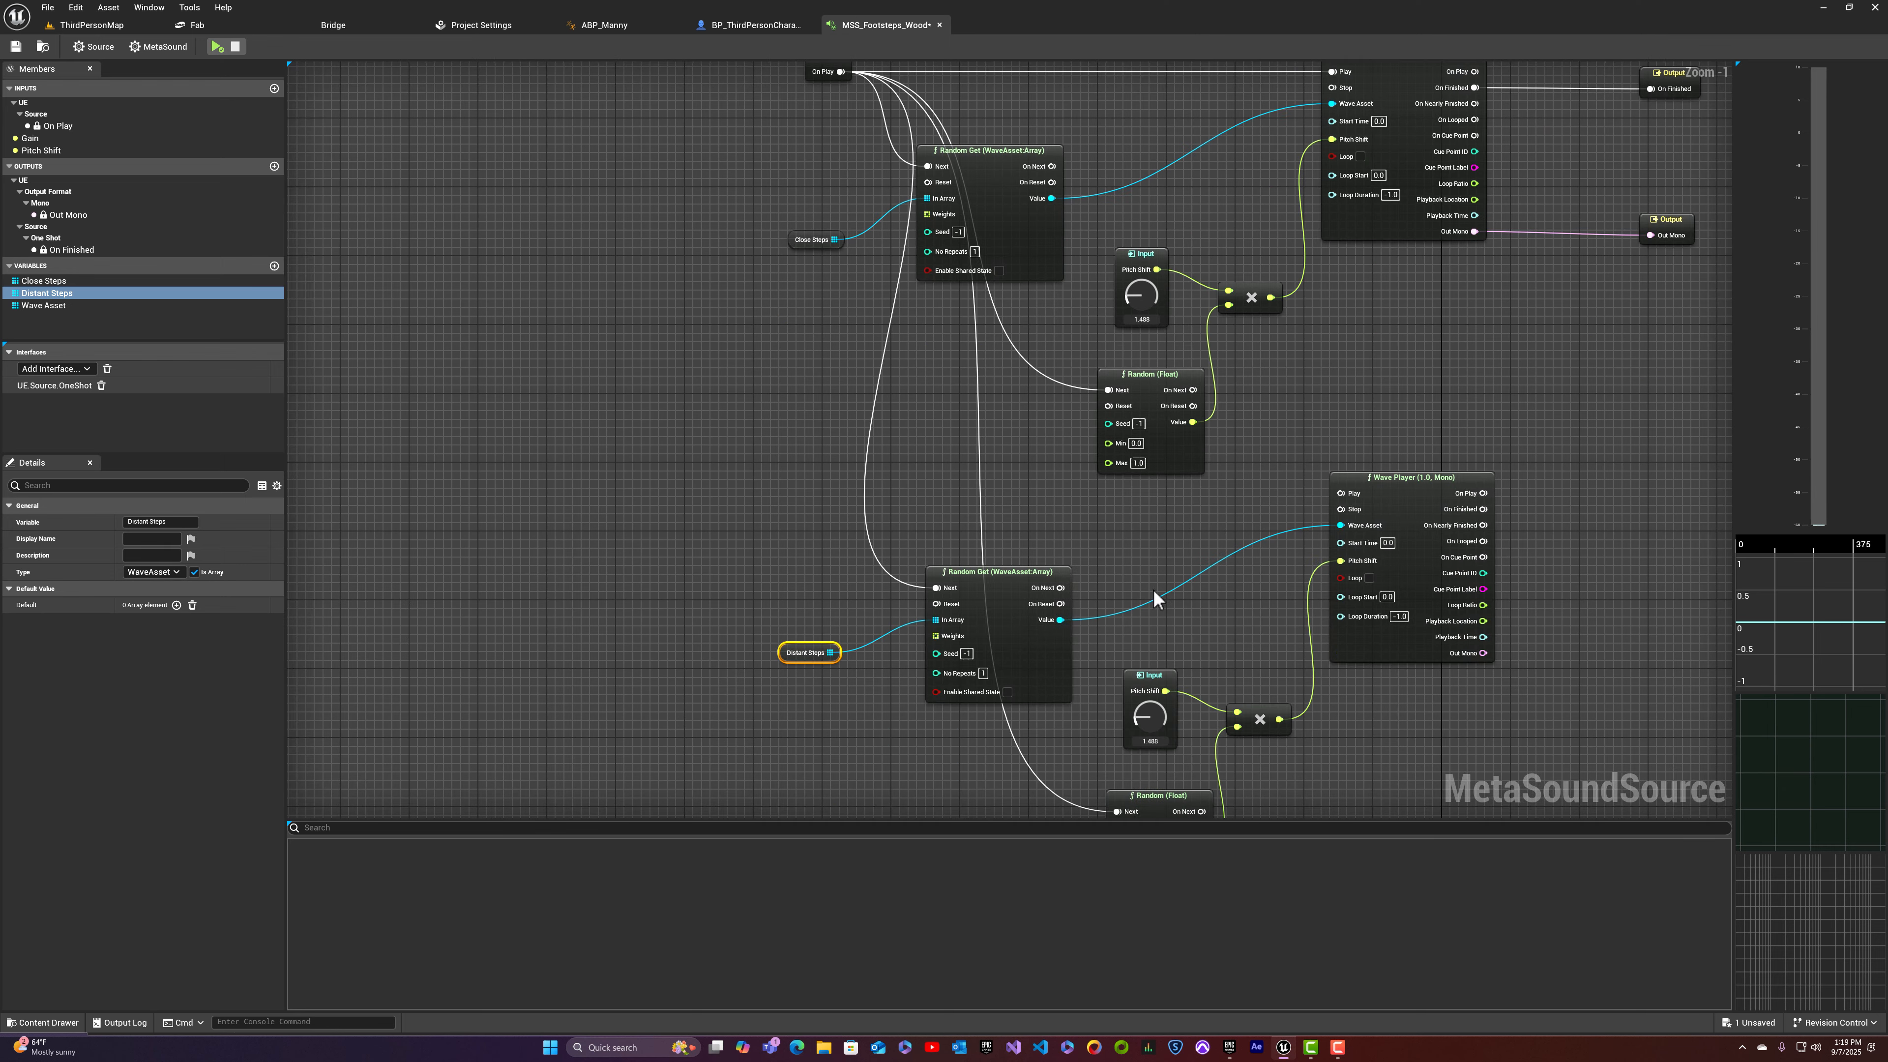
pyautogui.moveTo(842, 68); pyautogui.dragTo(1414, 358)
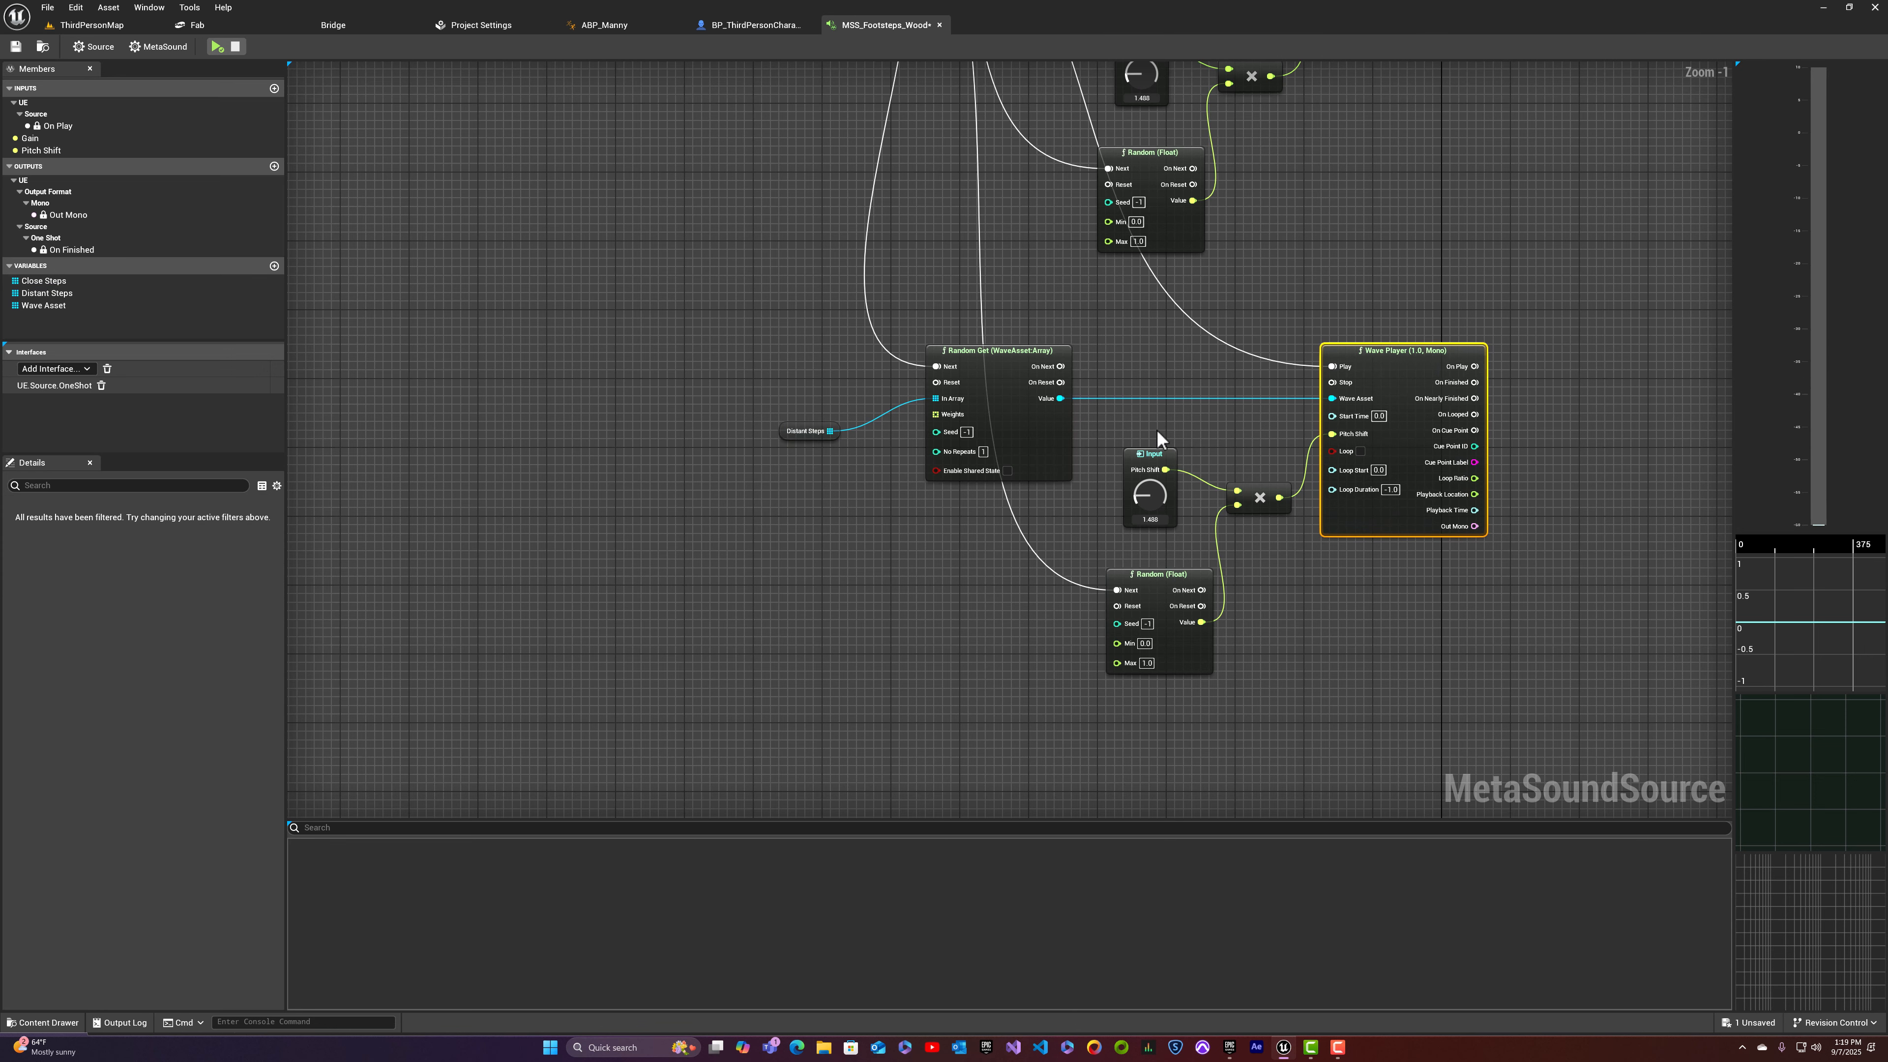
# Step: Select the Distant Steps variable and bring up the FootstepWooden Waves folder to pick its sound waves
pyautogui.click(789, 431)
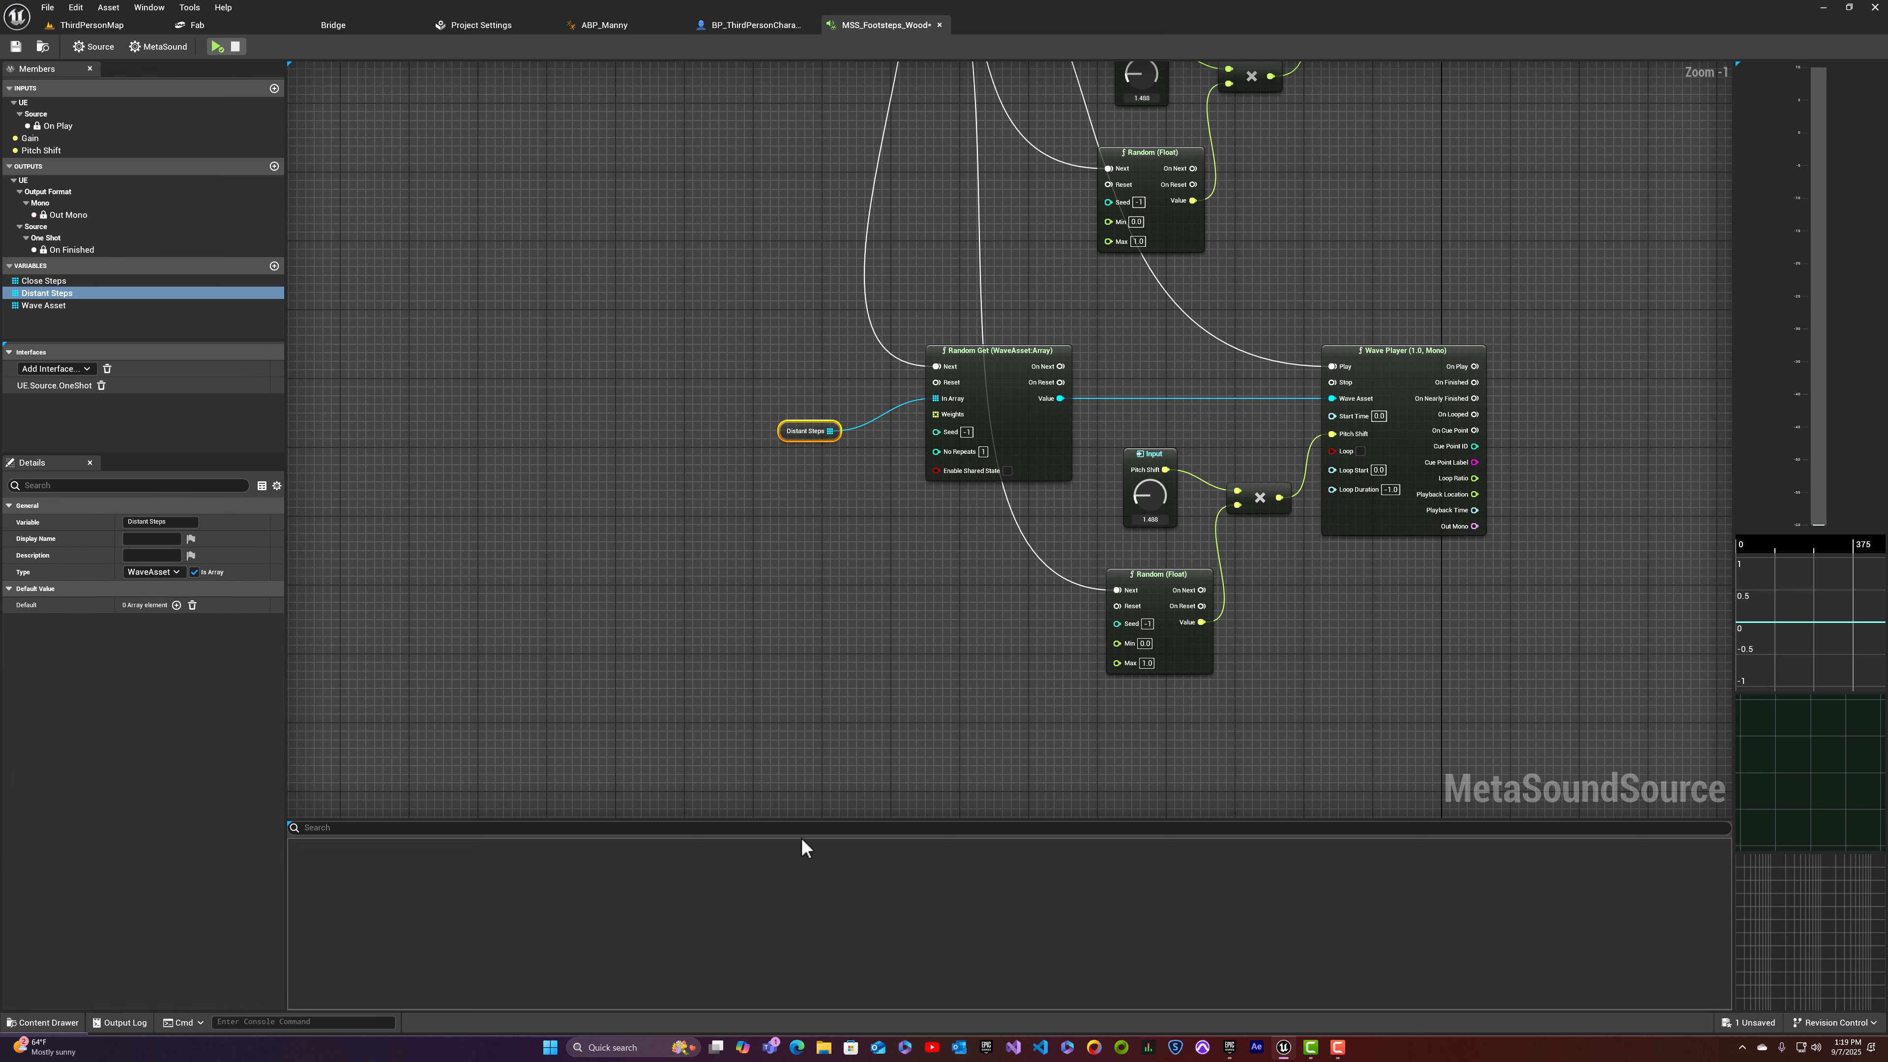
pyautogui.hotkey('ctrl', 'space')
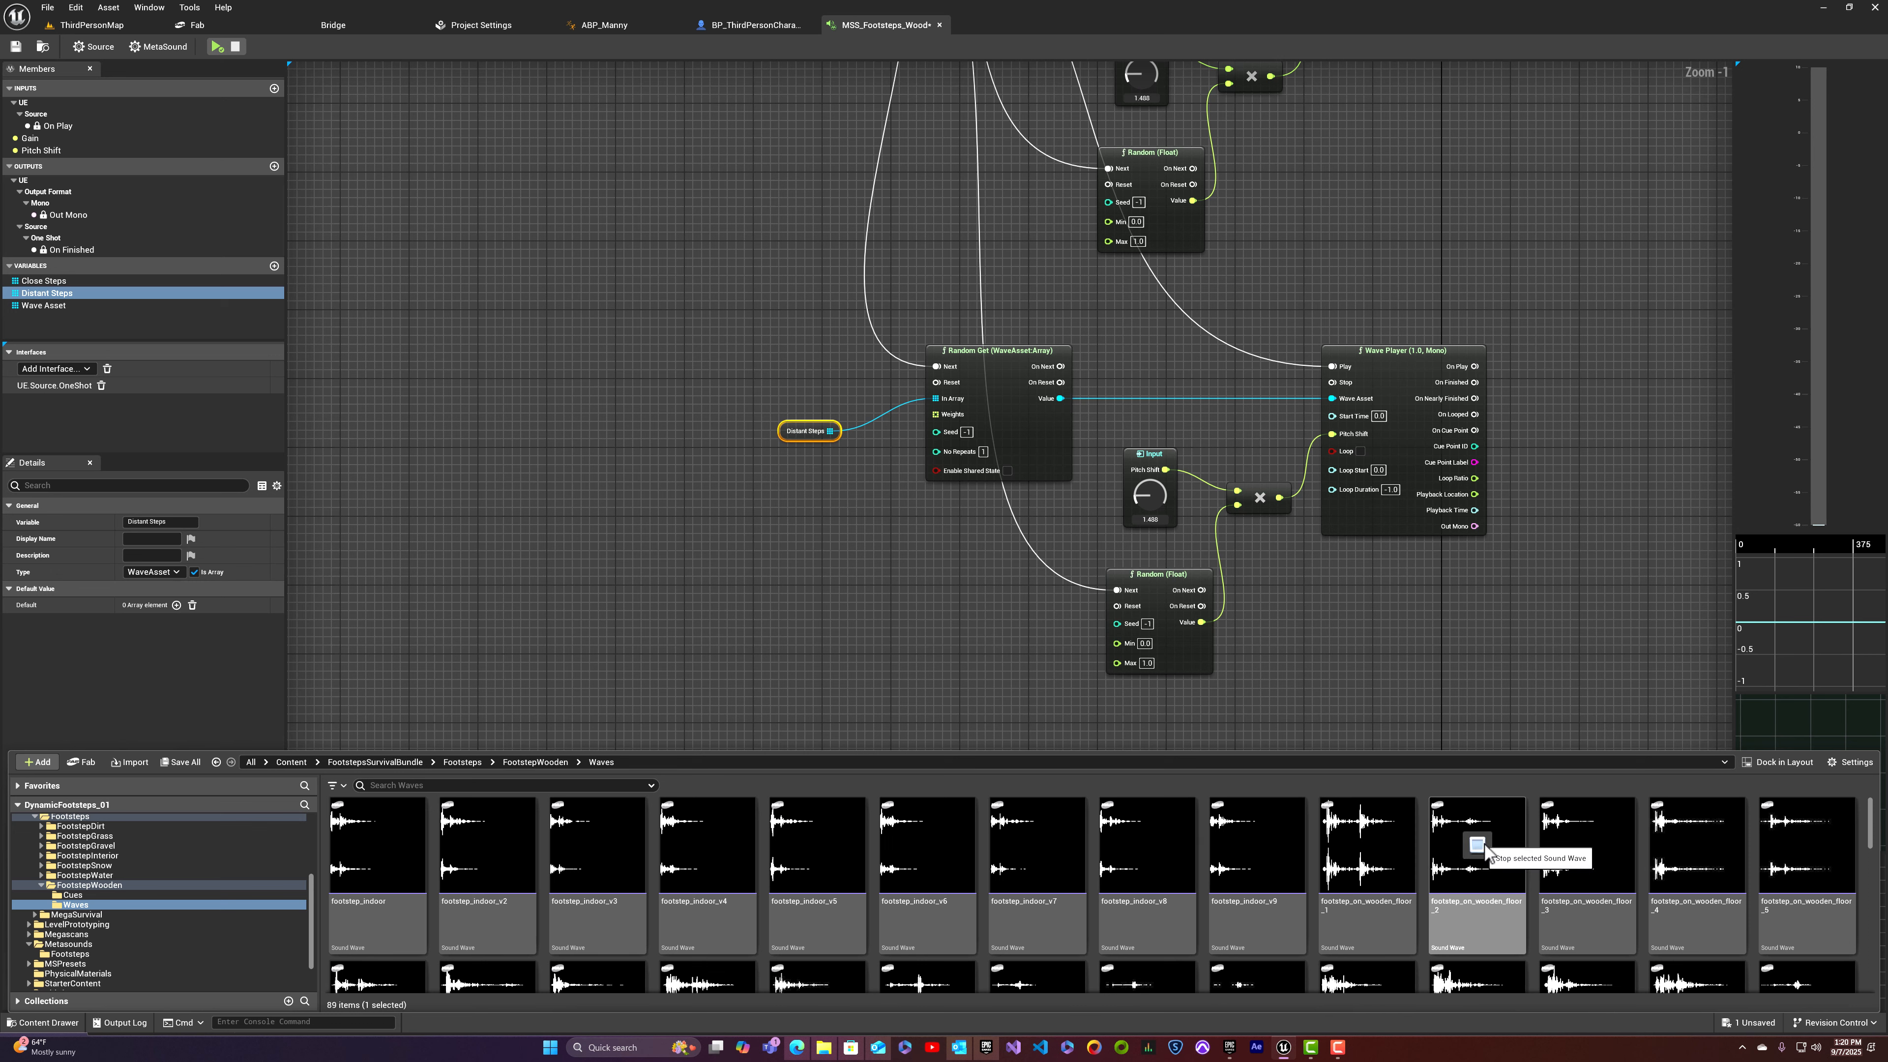
pyautogui.click(1568, 843)
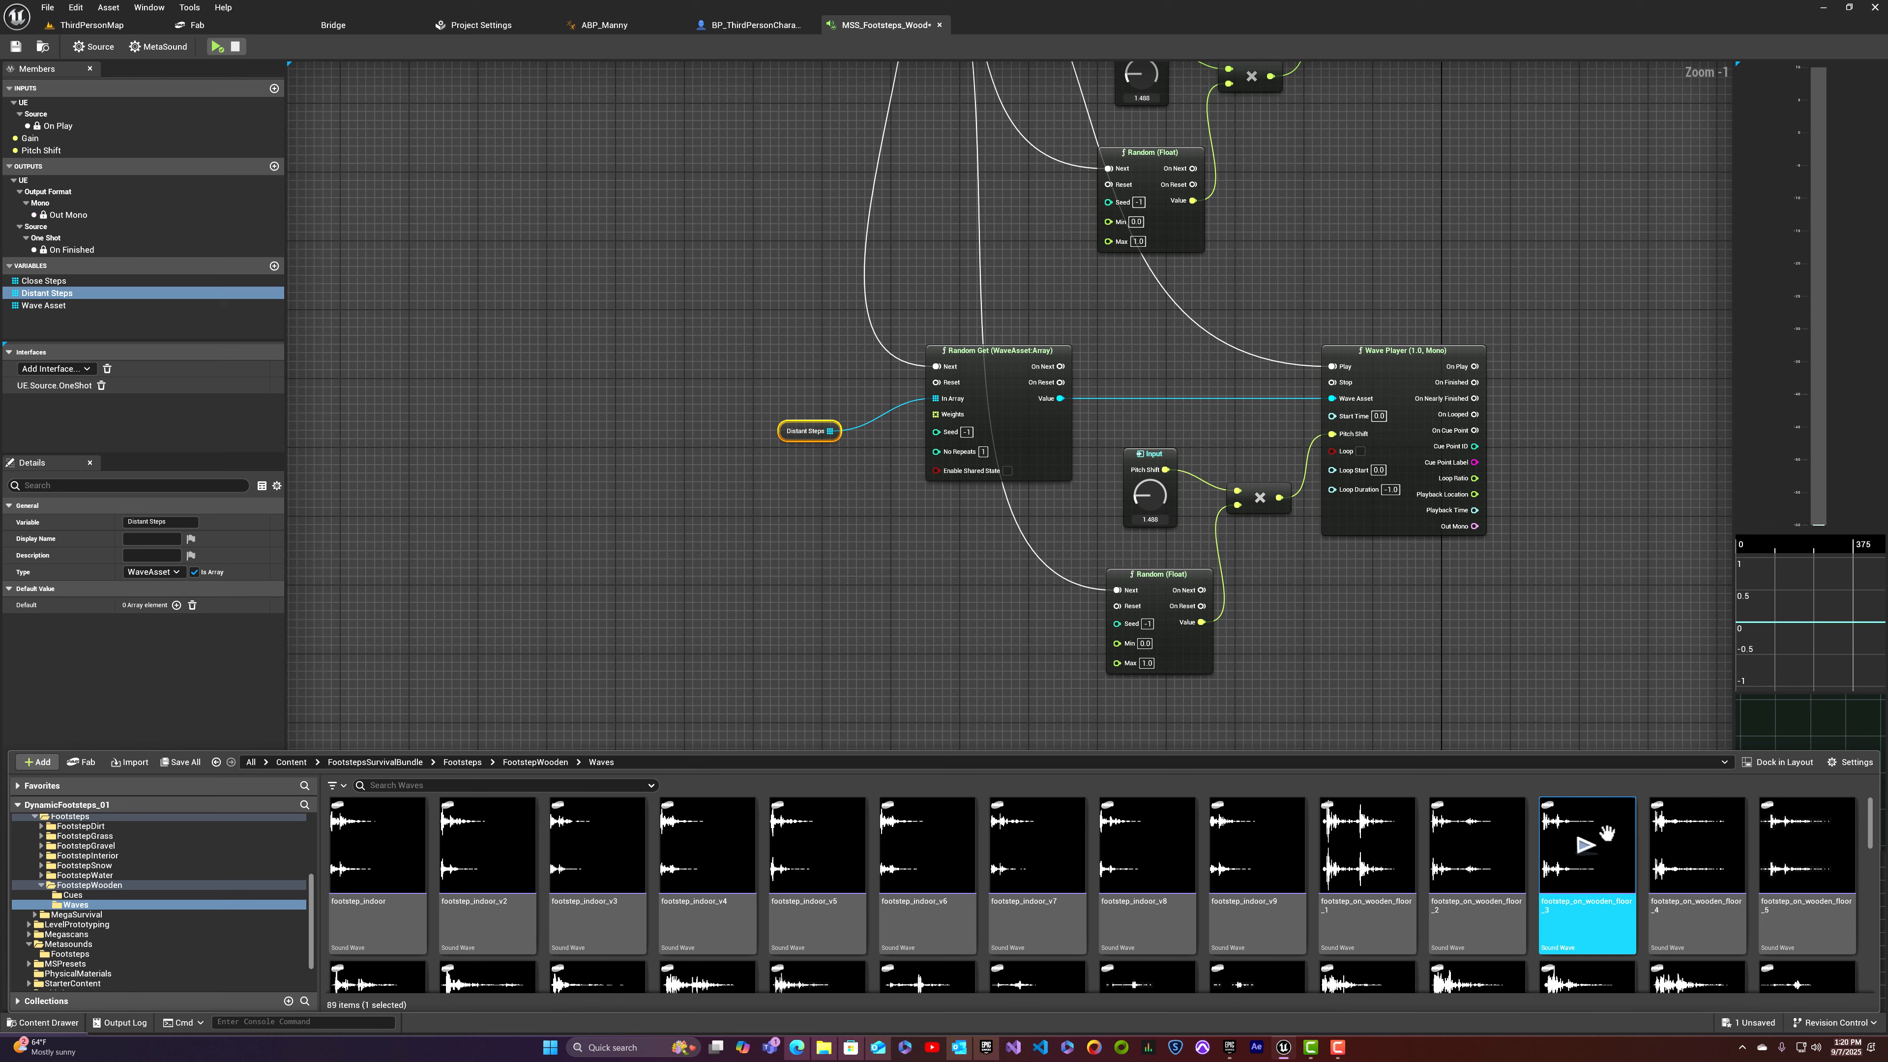
# Step: Select the sound waves footstep_on_wooden_floor_2, _4, _5, _6 and _8 together
pyautogui.click(1481, 914)
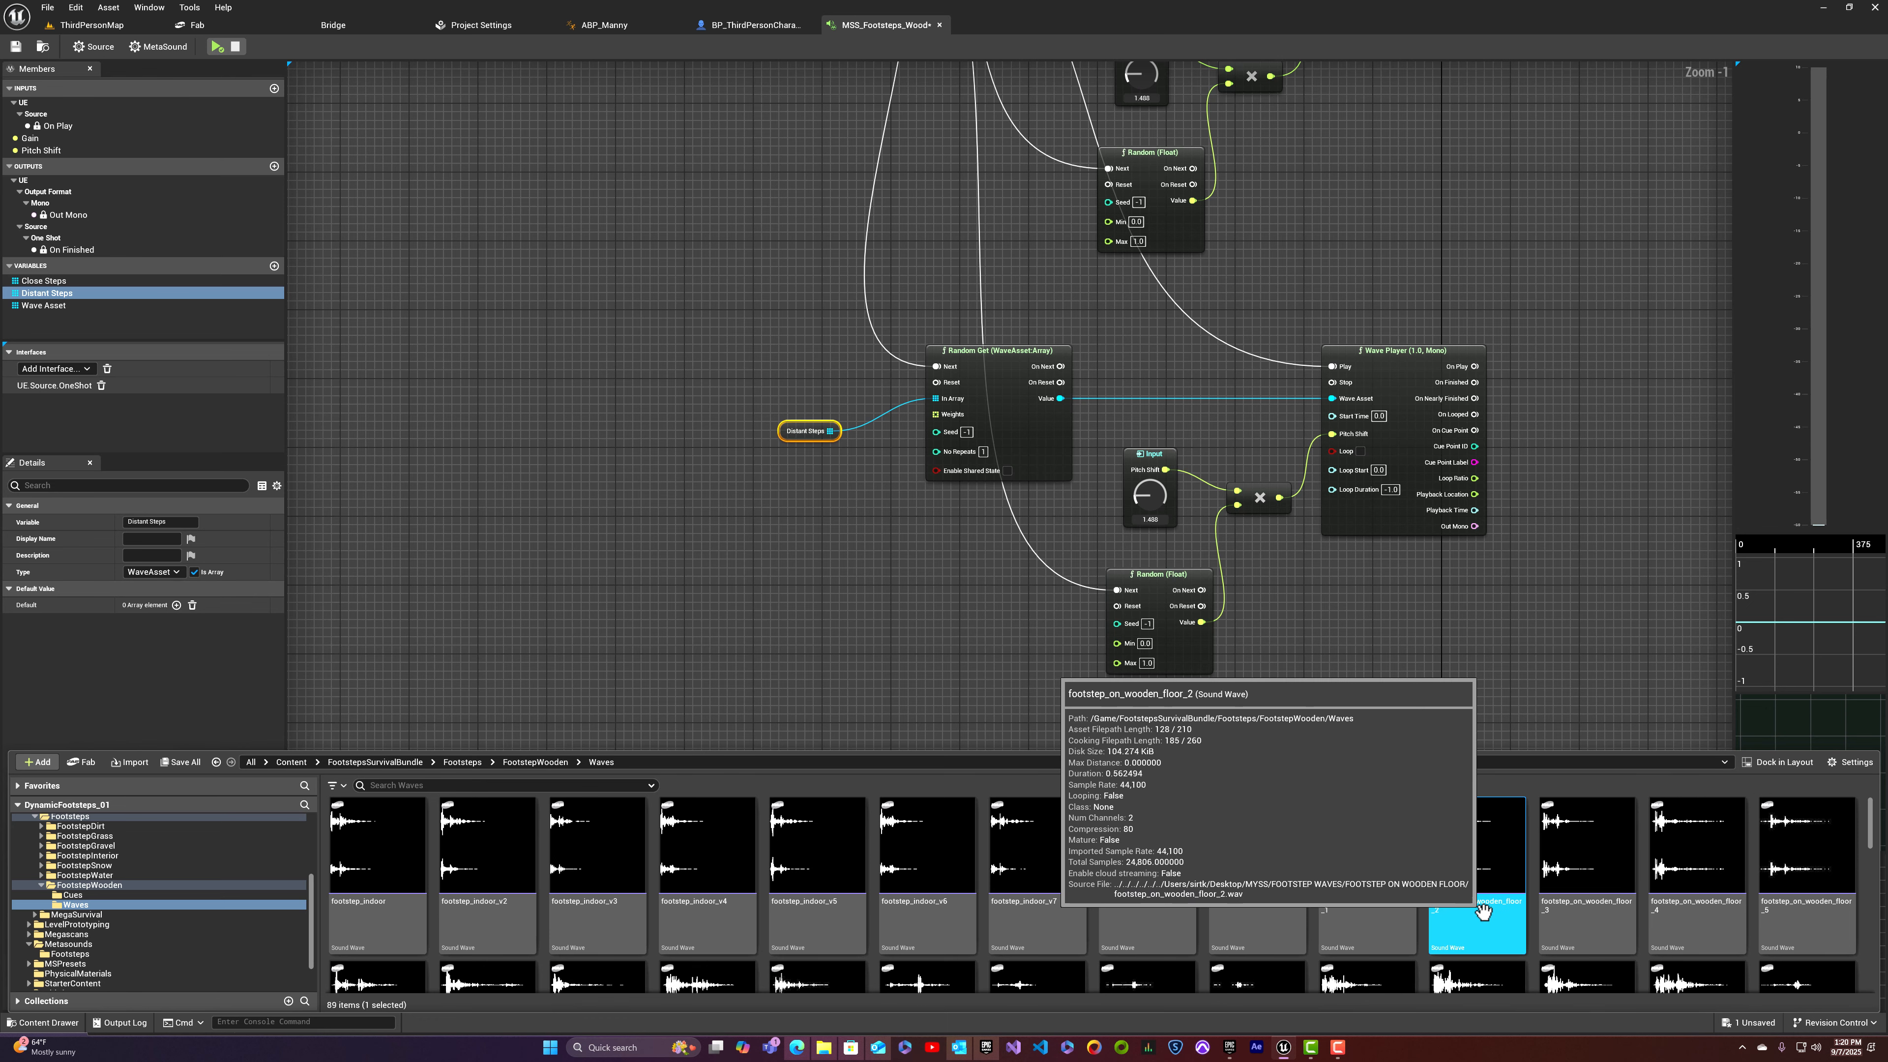
pyautogui.keyDown('ctrl'); pyautogui.click(1651, 911); pyautogui.keyUp('ctrl')
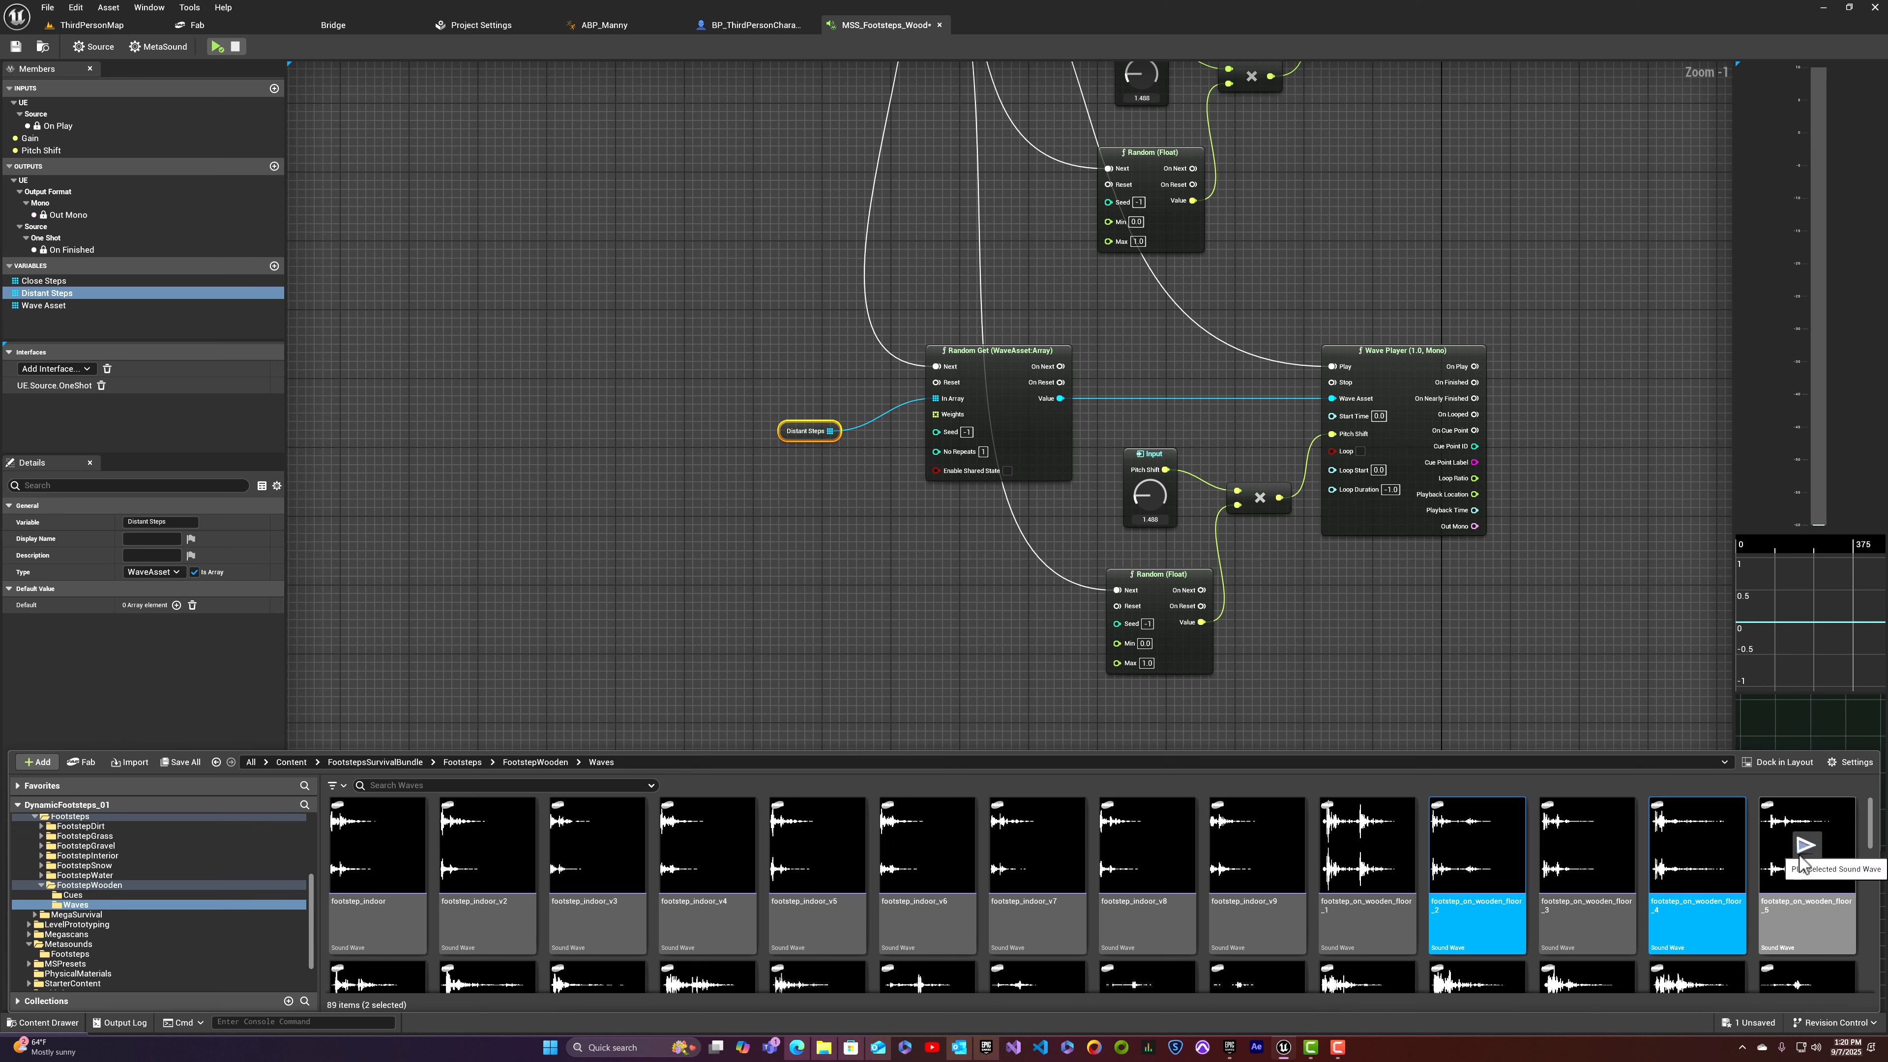
pyautogui.keyDown('ctrl'); pyautogui.click(1802, 918); pyautogui.keyUp('ctrl')
pyautogui.scroll(-1, 1137, 862)
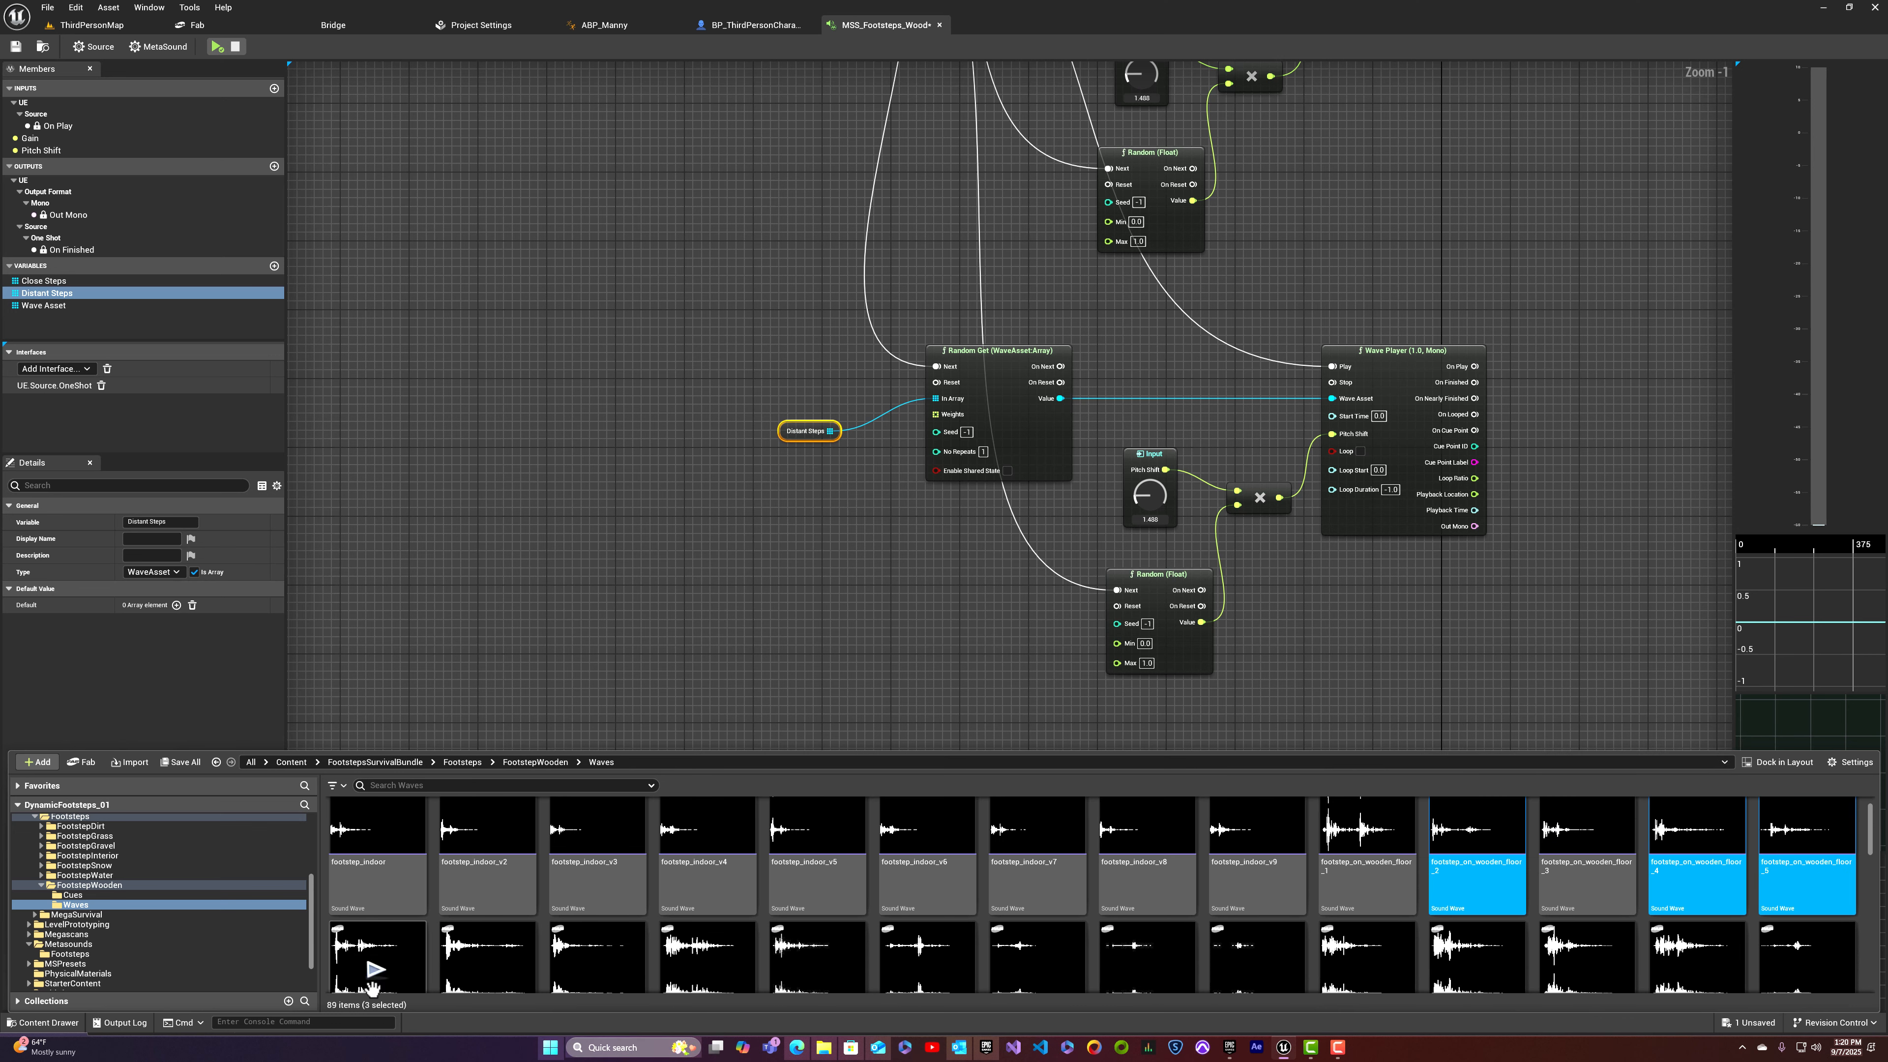
pyautogui.scroll(-1, 371, 987)
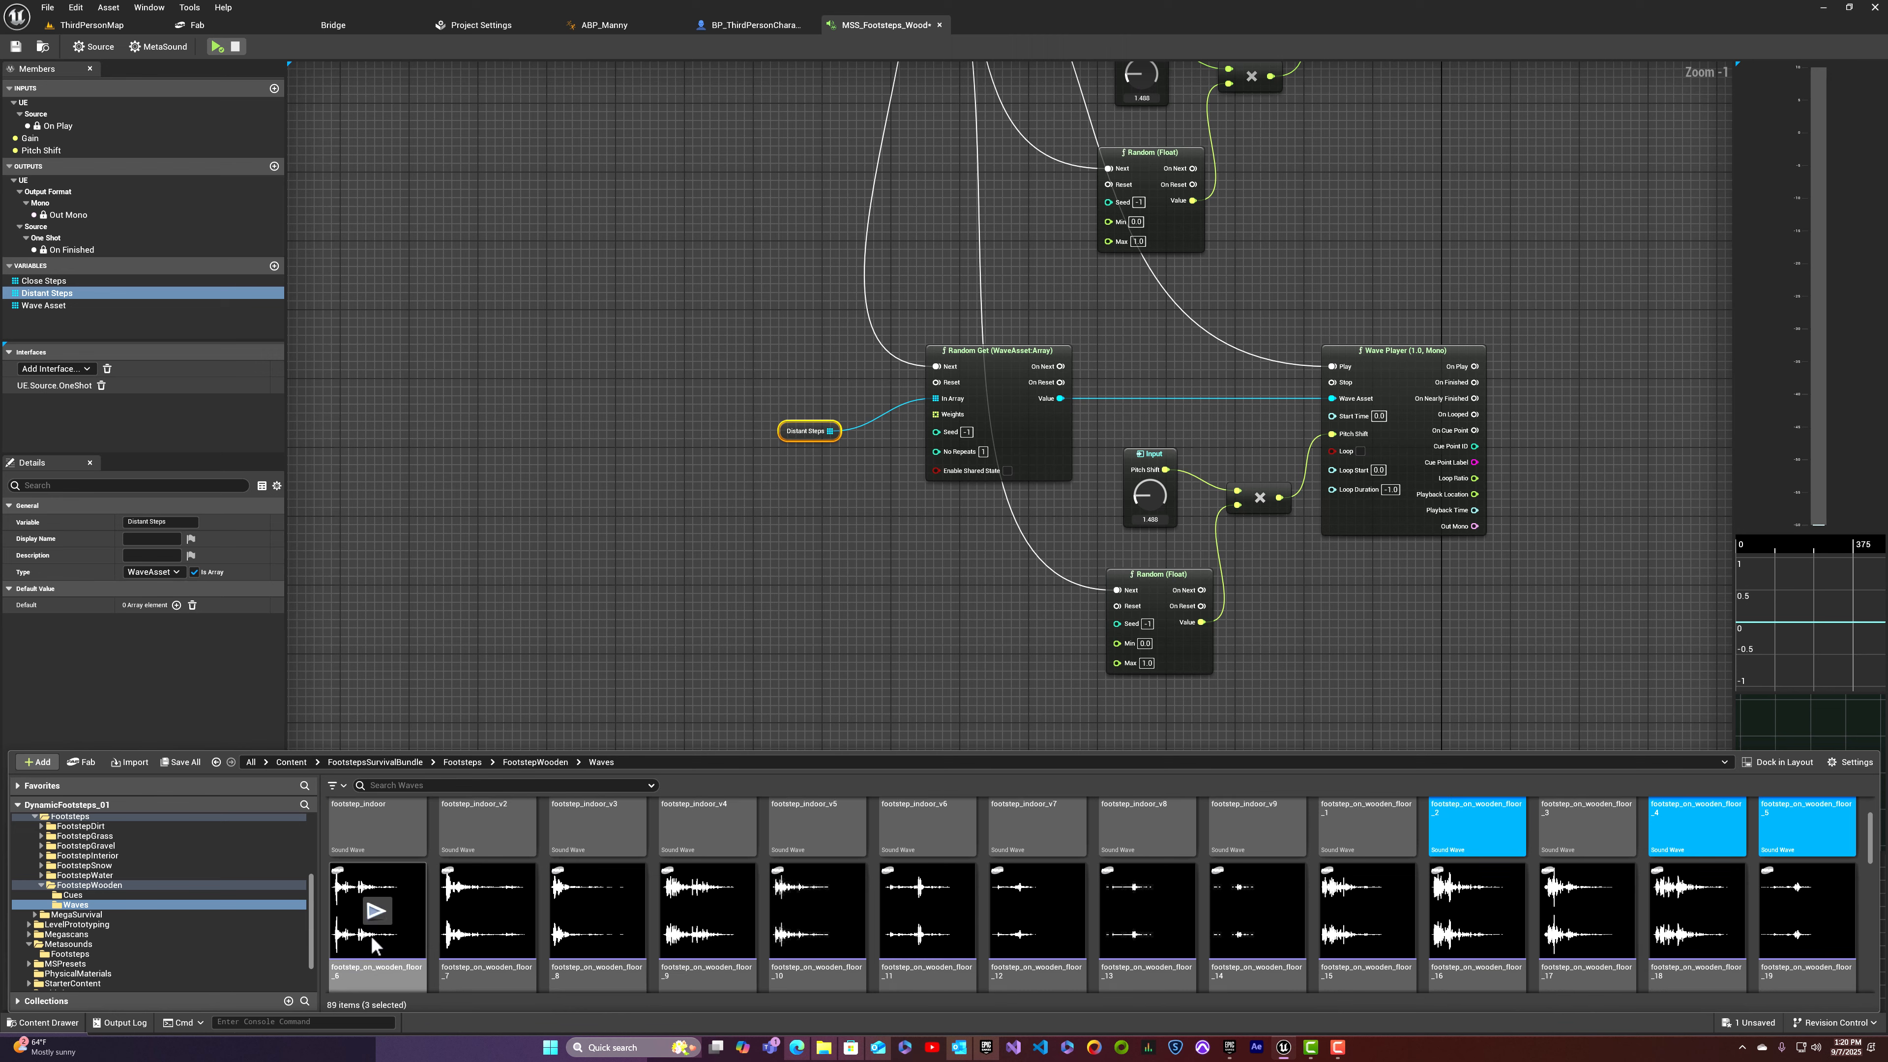
pyautogui.keyDown('ctrl'); pyautogui.click(372, 941); pyautogui.keyUp('ctrl')
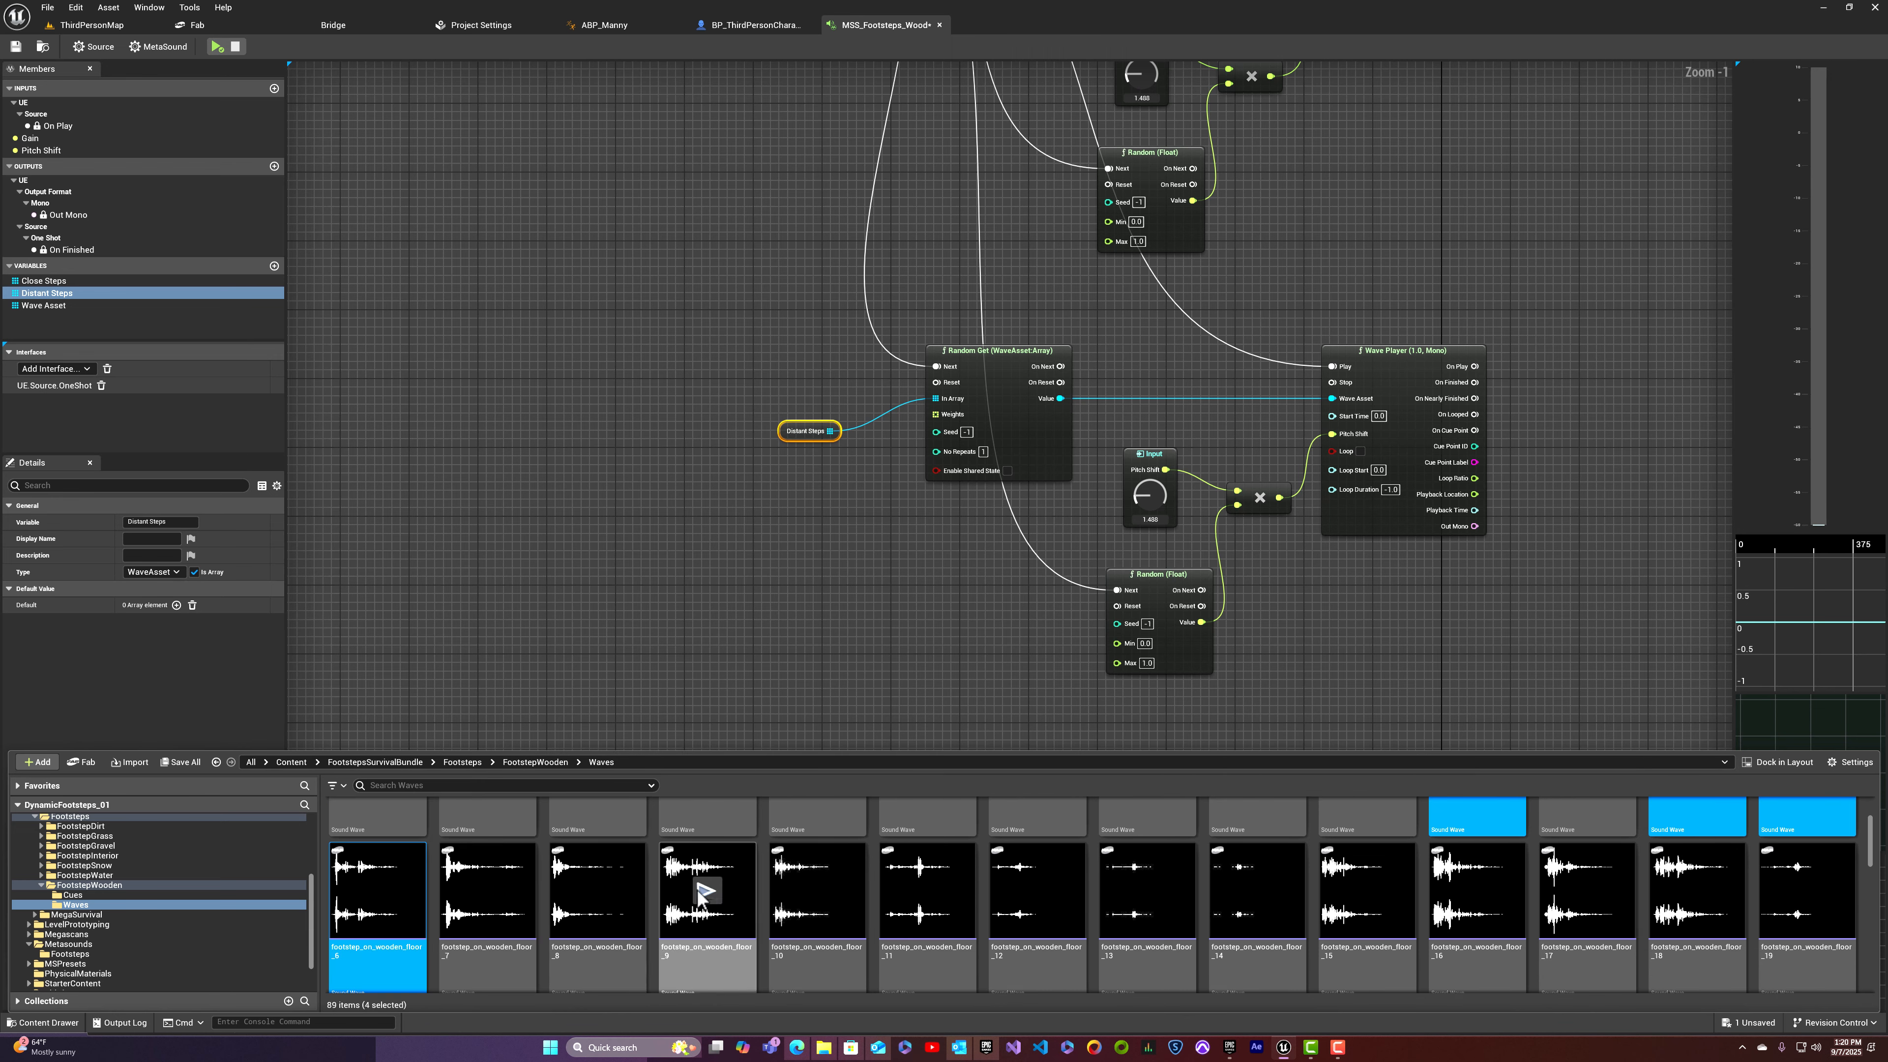
pyautogui.keyDown('ctrl'); pyautogui.click(594, 900); pyautogui.keyUp('ctrl')
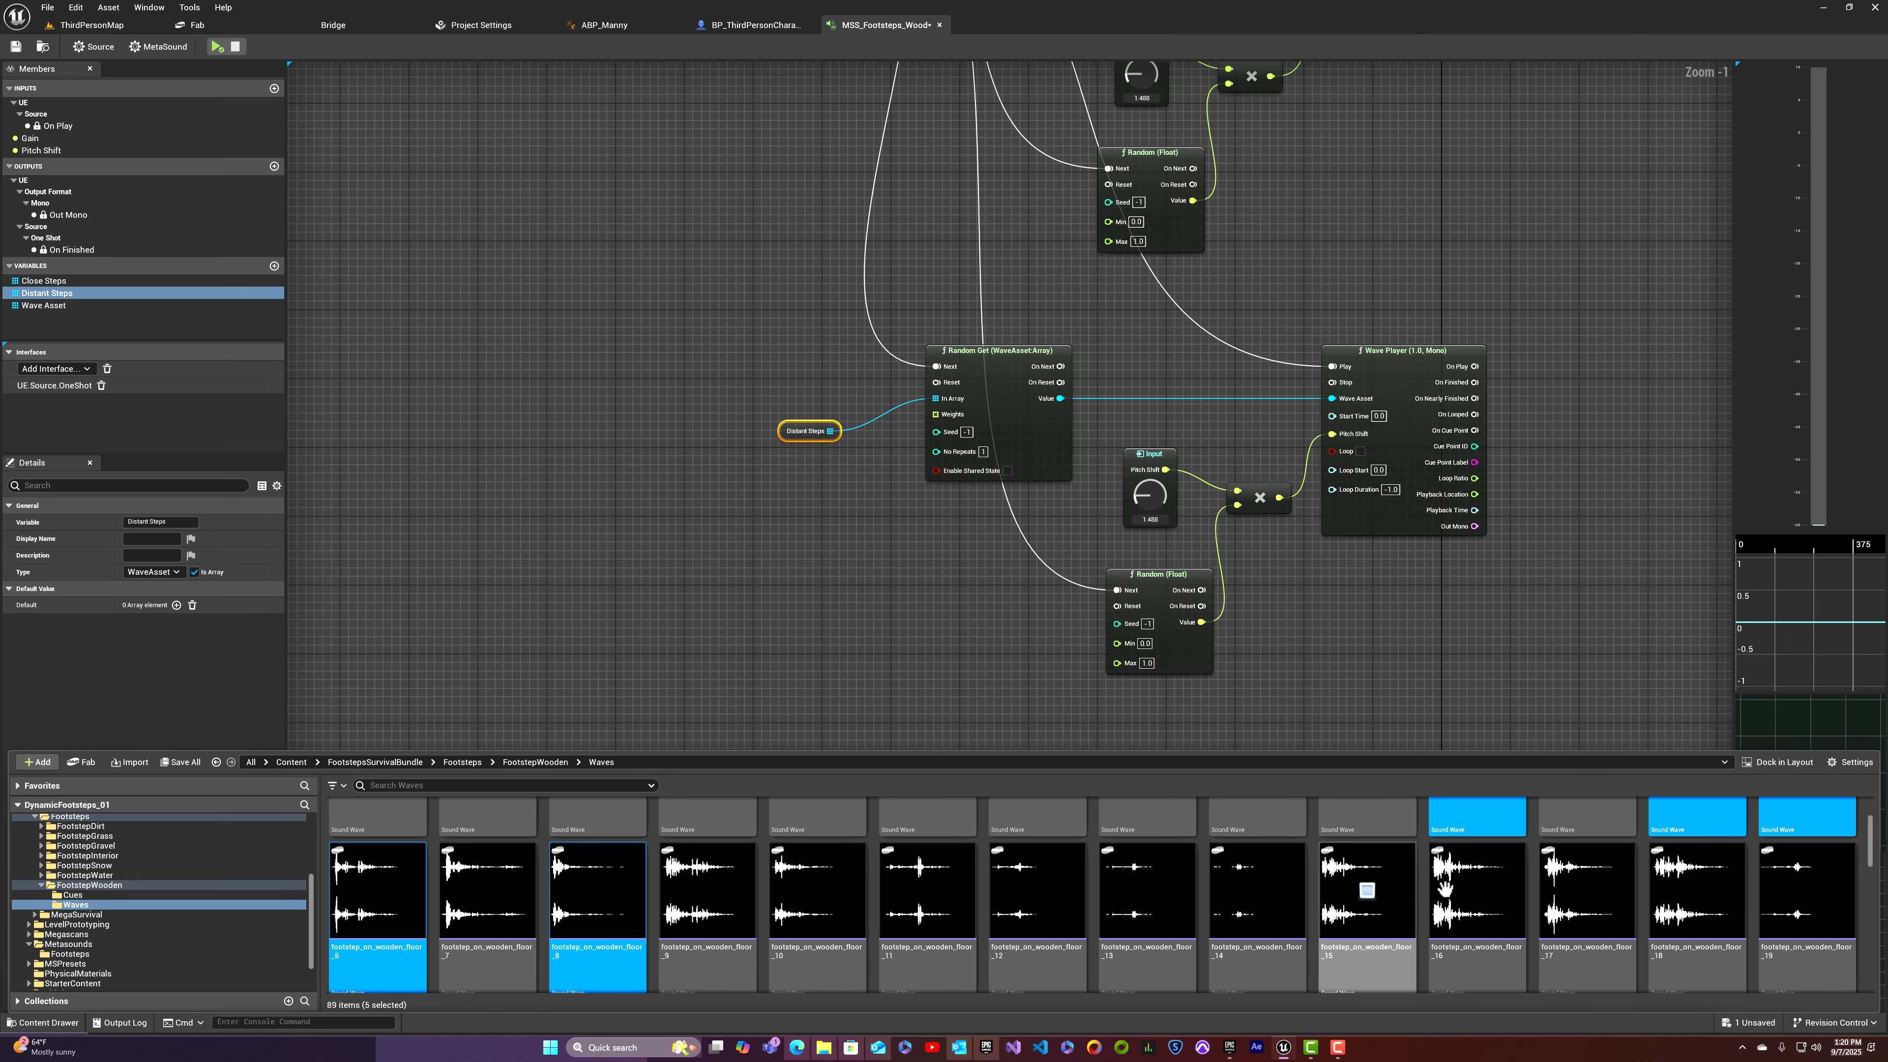
# Step: Preview the wooden floor waves in the row from _20 to _33 and add footstep_on_wooden_floor_31 to the selection
pyautogui.scroll(-2, 1686, 900)
pyautogui.scroll(-2, 1685, 896)
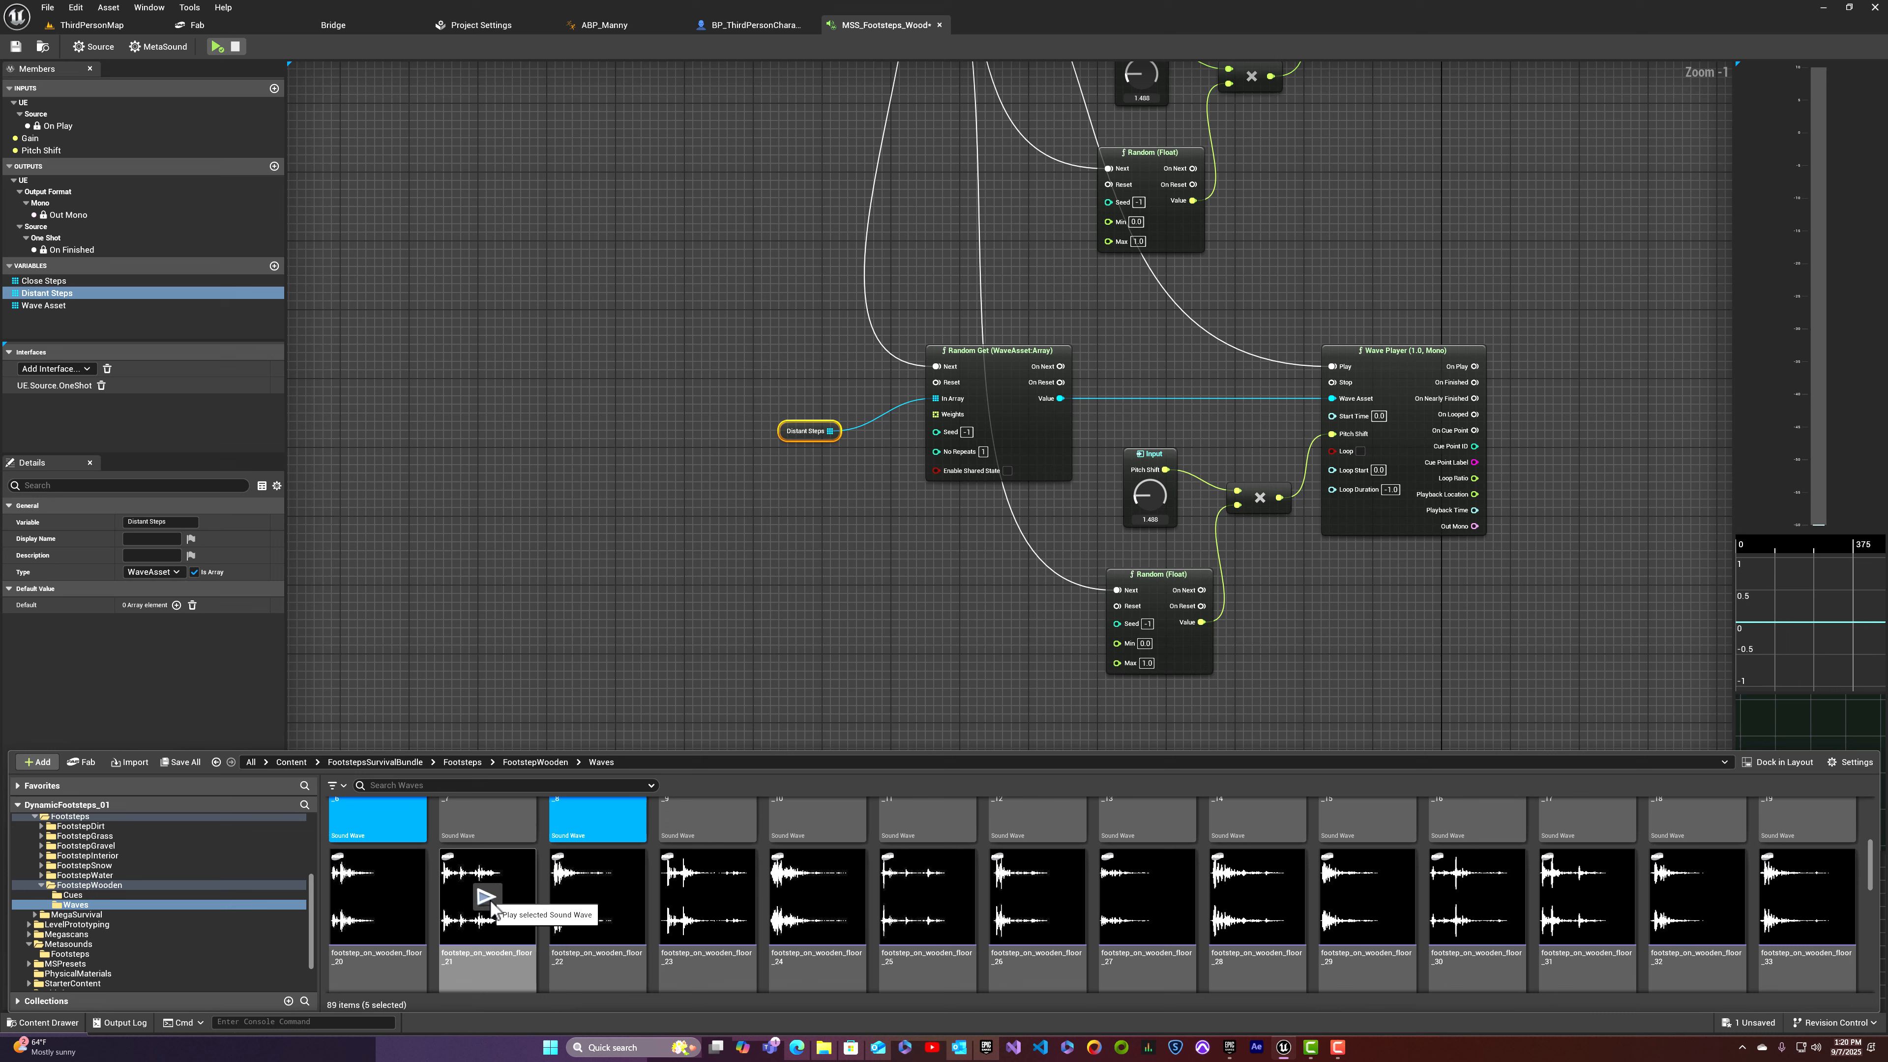
pyautogui.click(1037, 896)
pyautogui.click(927, 896)
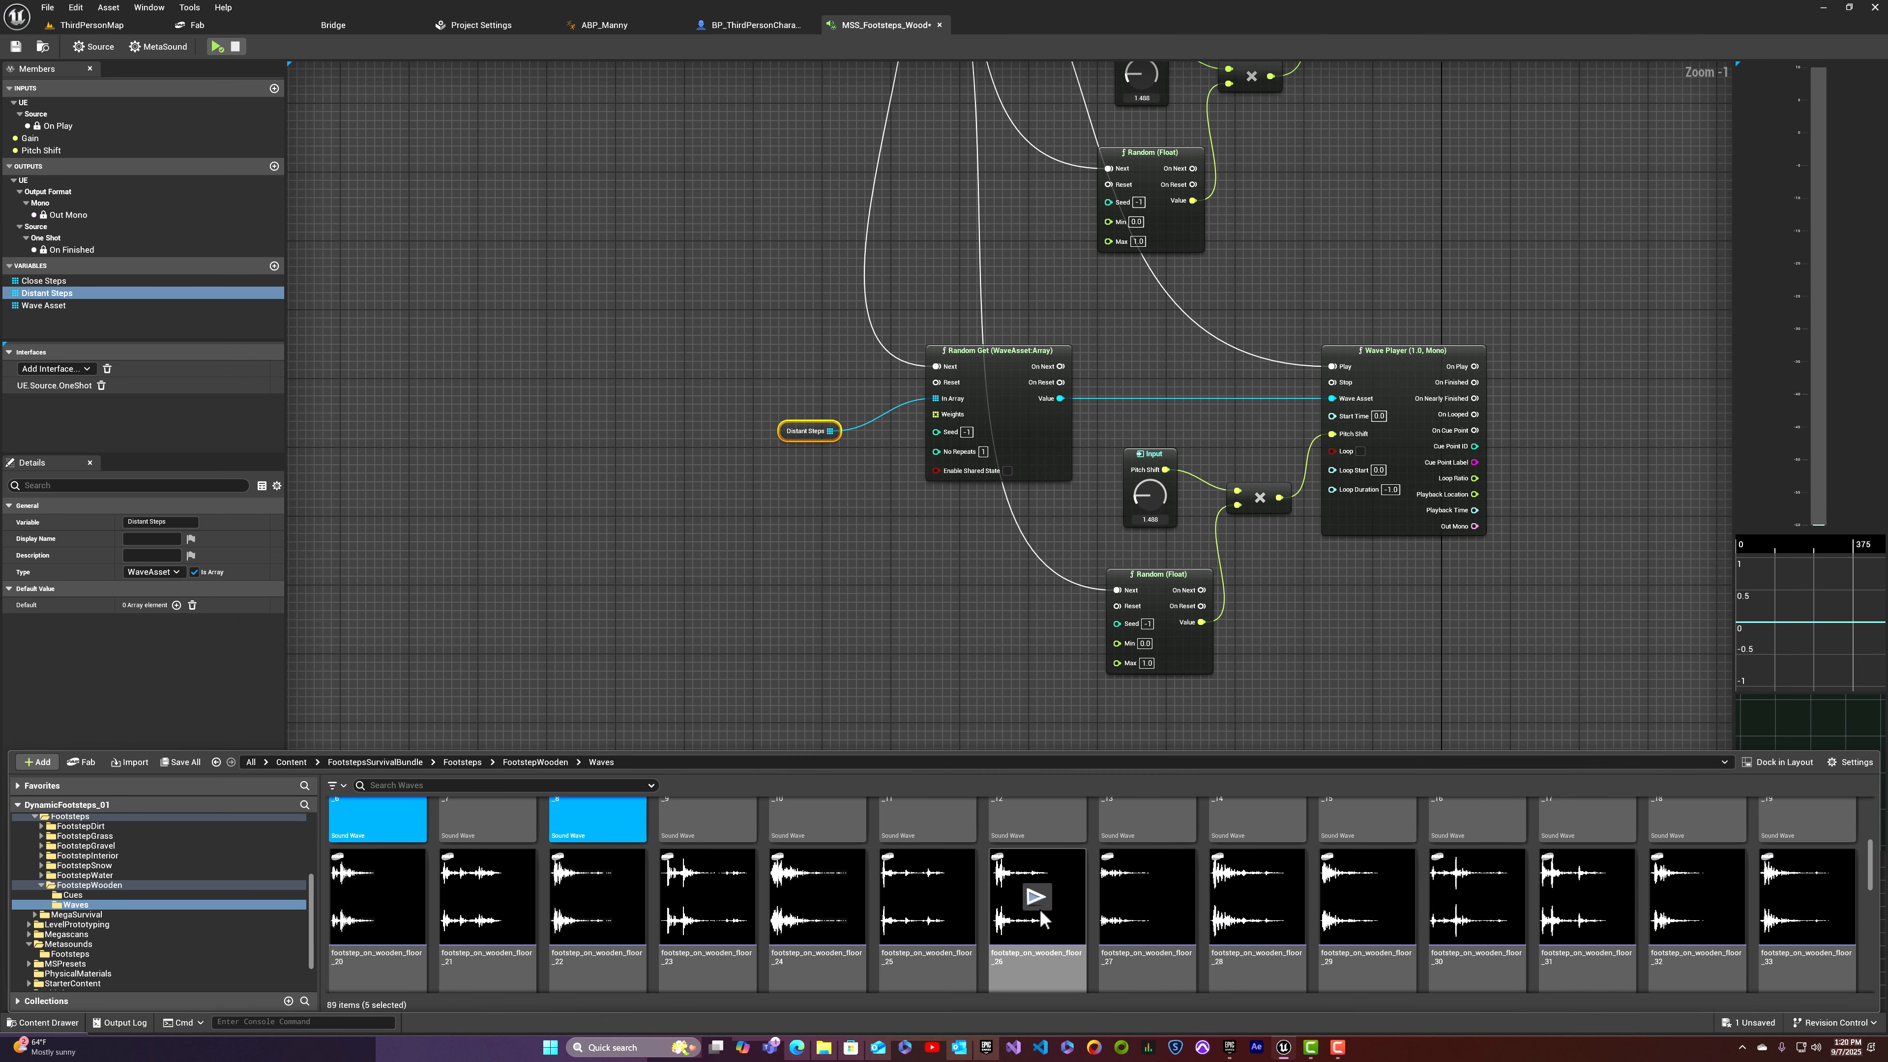
pyautogui.moveTo(1482, 919)
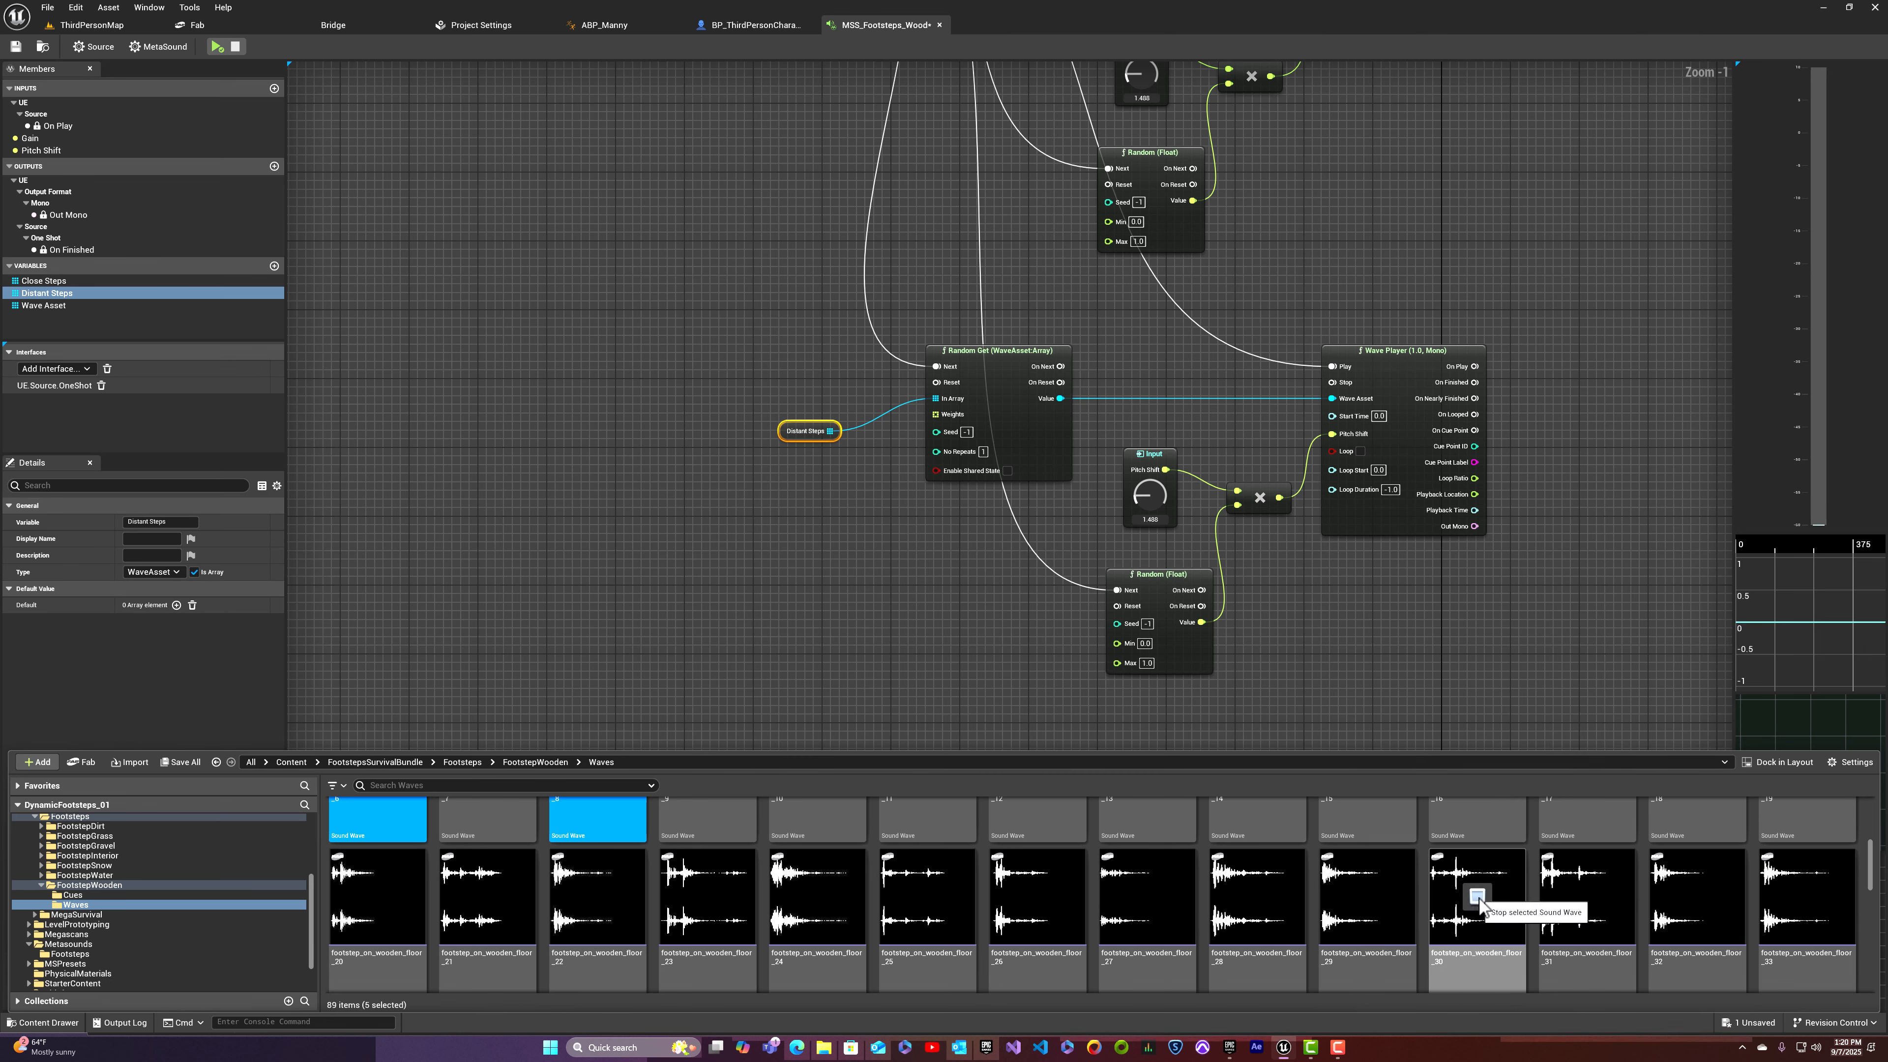
pyautogui.click(1590, 900)
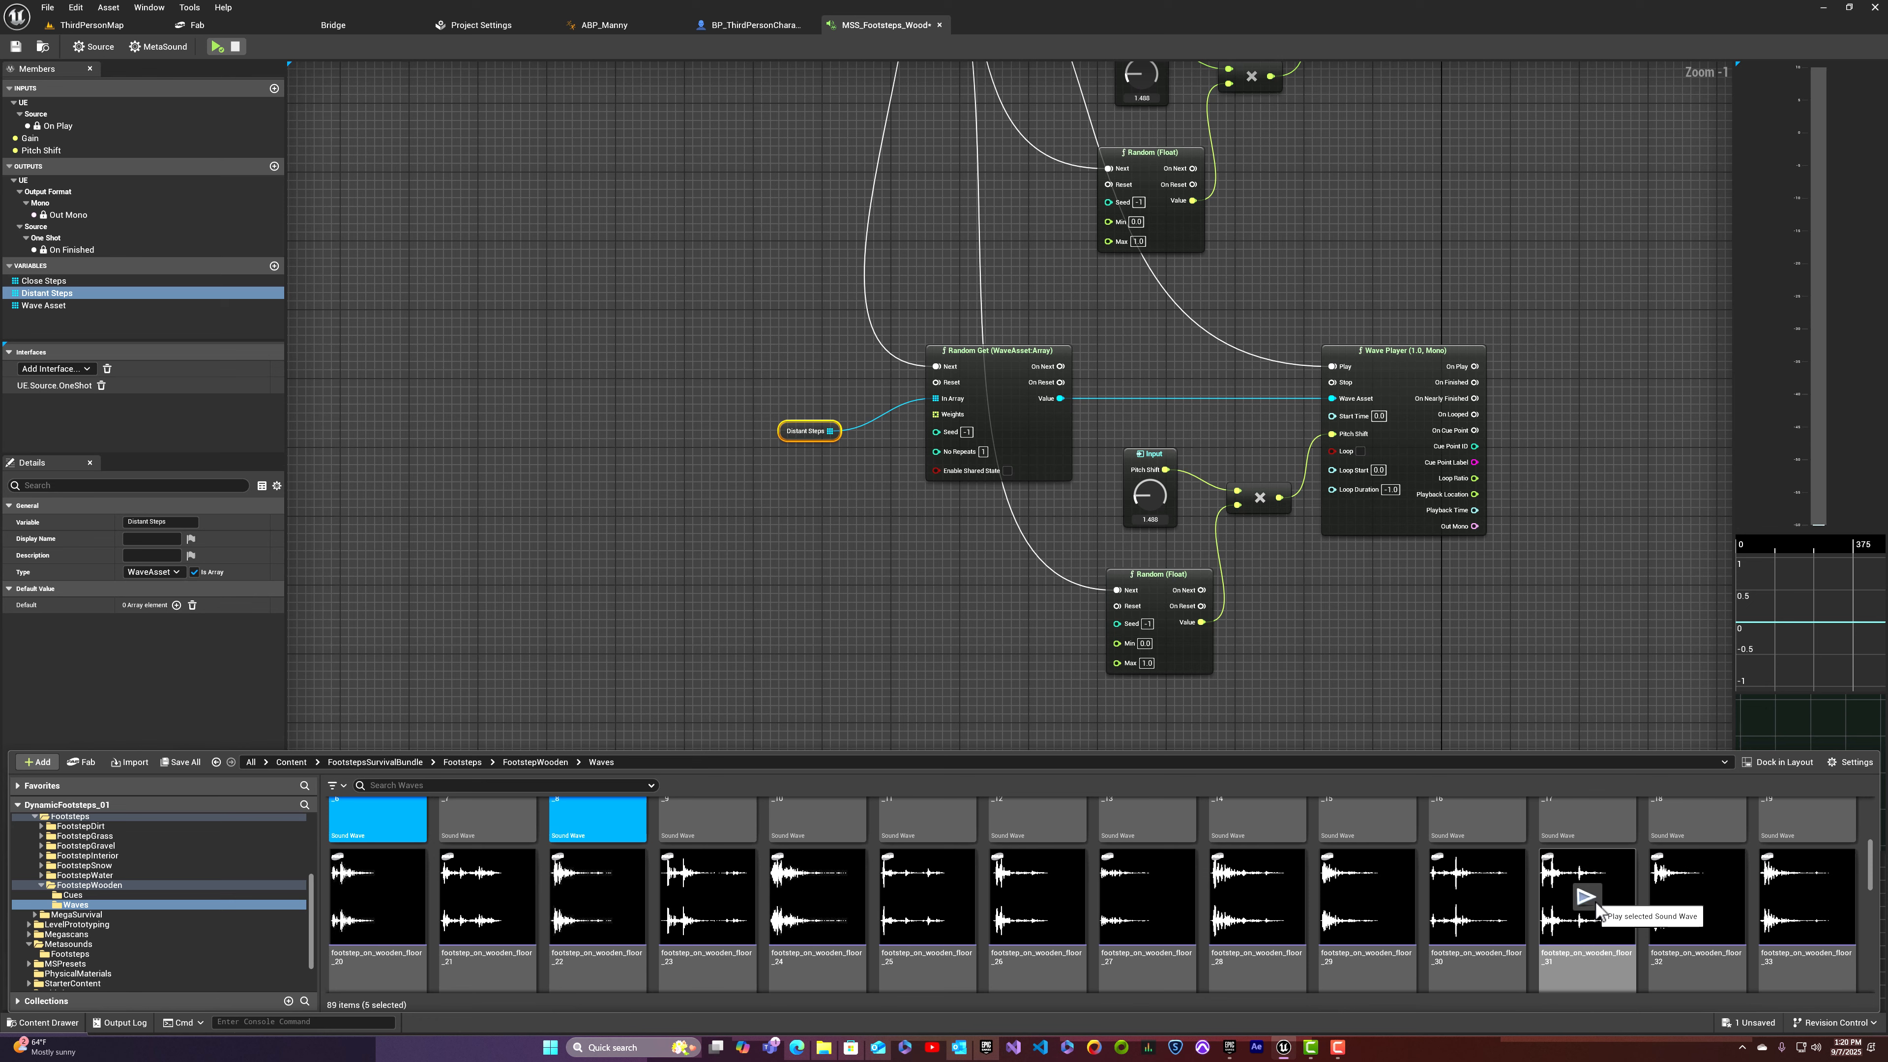
pyautogui.keyDown('ctrl'); pyautogui.click(1581, 955); pyautogui.keyUp('ctrl')
# Step: Audition further wooden floor waves and add footstep_on_wooden_floor_38 and footstep_on_wooden_floor_52 to the selection
pyautogui.scroll(-1, 1580, 954)
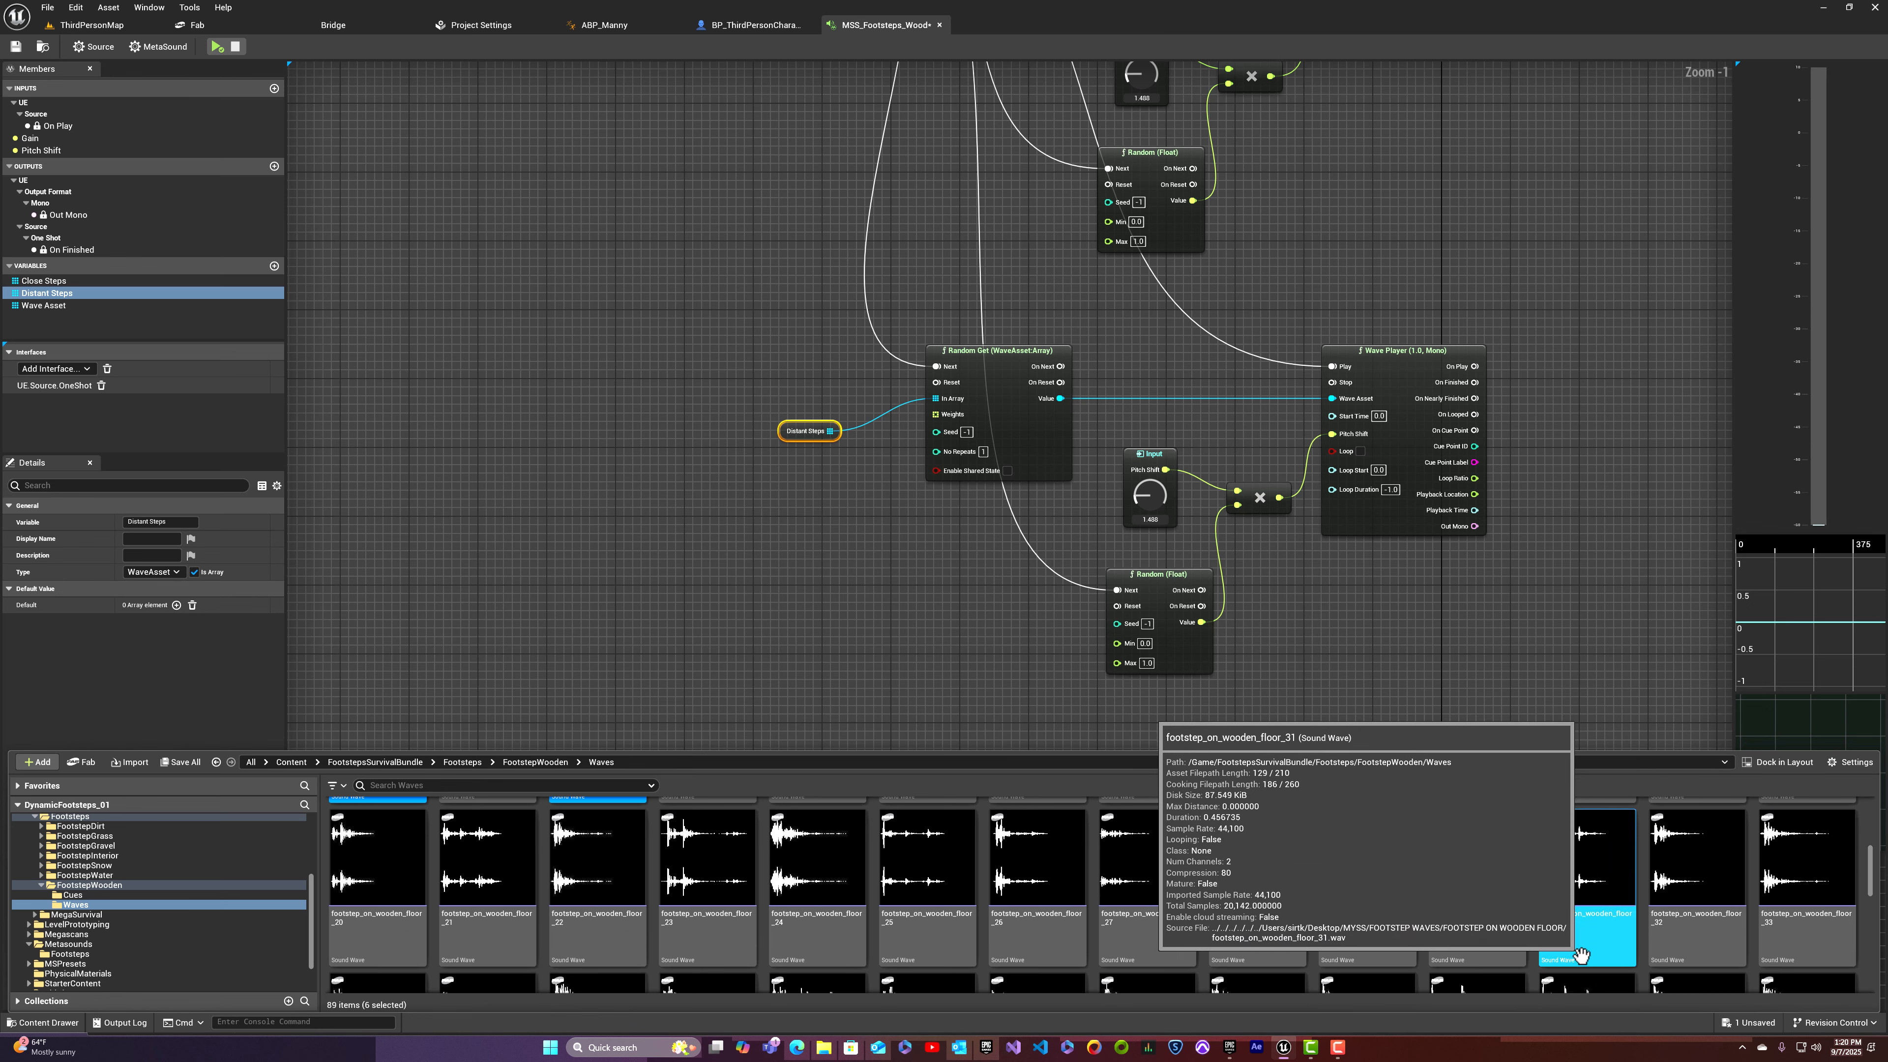
pyautogui.scroll(-2, 1581, 955)
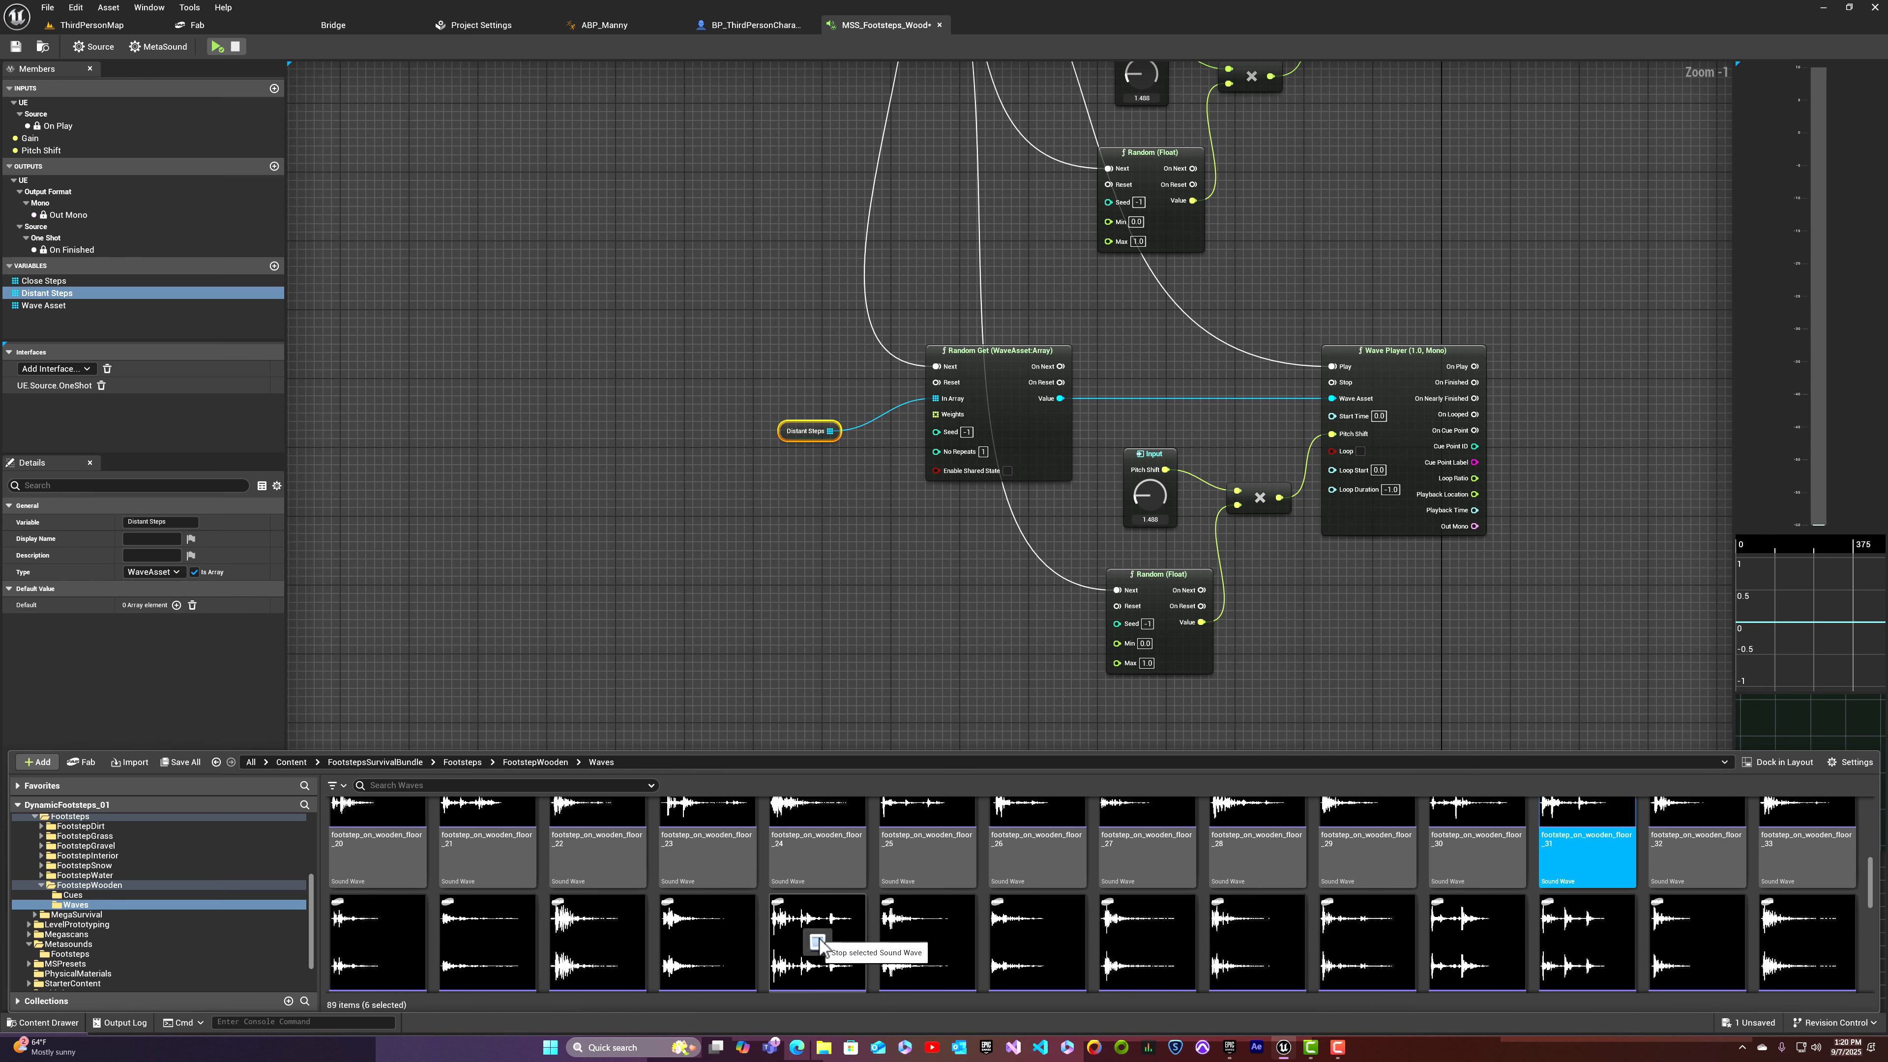
pyautogui.scroll(-2, 821, 949)
pyautogui.keyDown('ctrl'); pyautogui.click(820, 940); pyautogui.keyUp('ctrl')
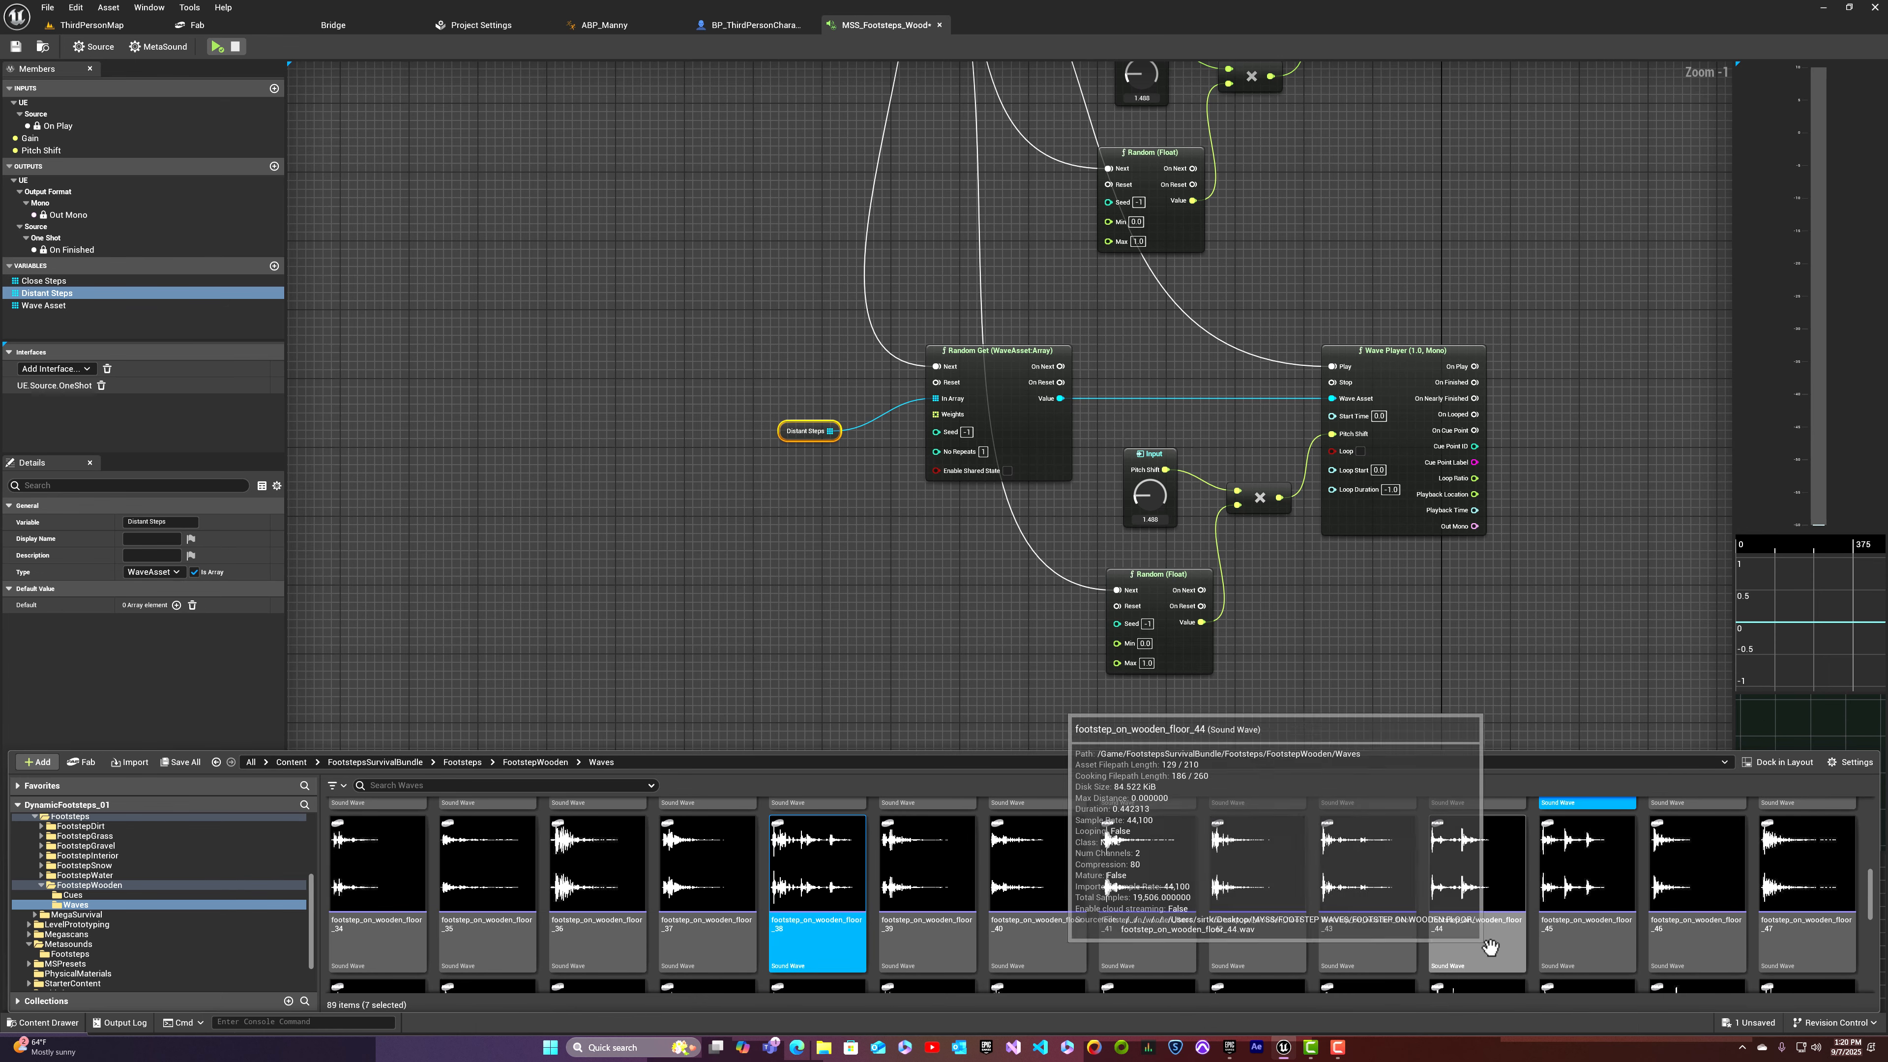
pyautogui.moveTo(1583, 885)
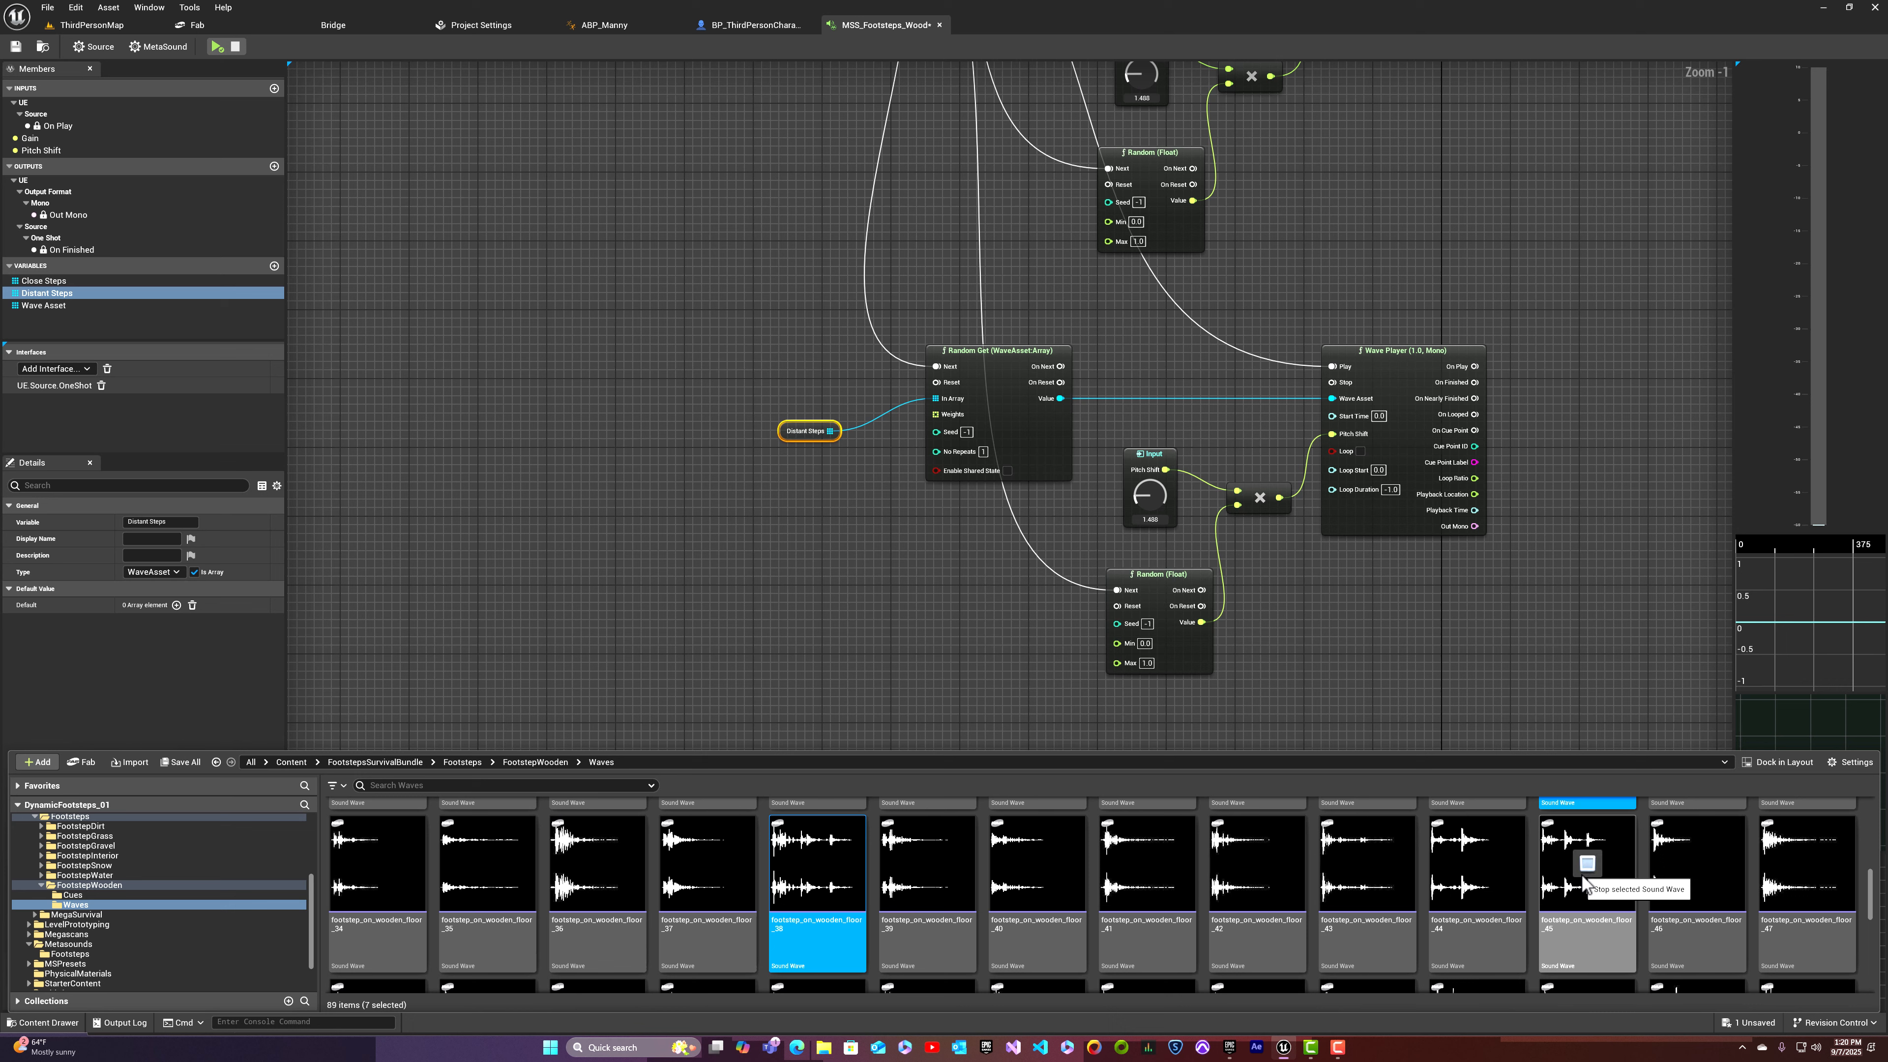
pyautogui.moveTo(1474, 865)
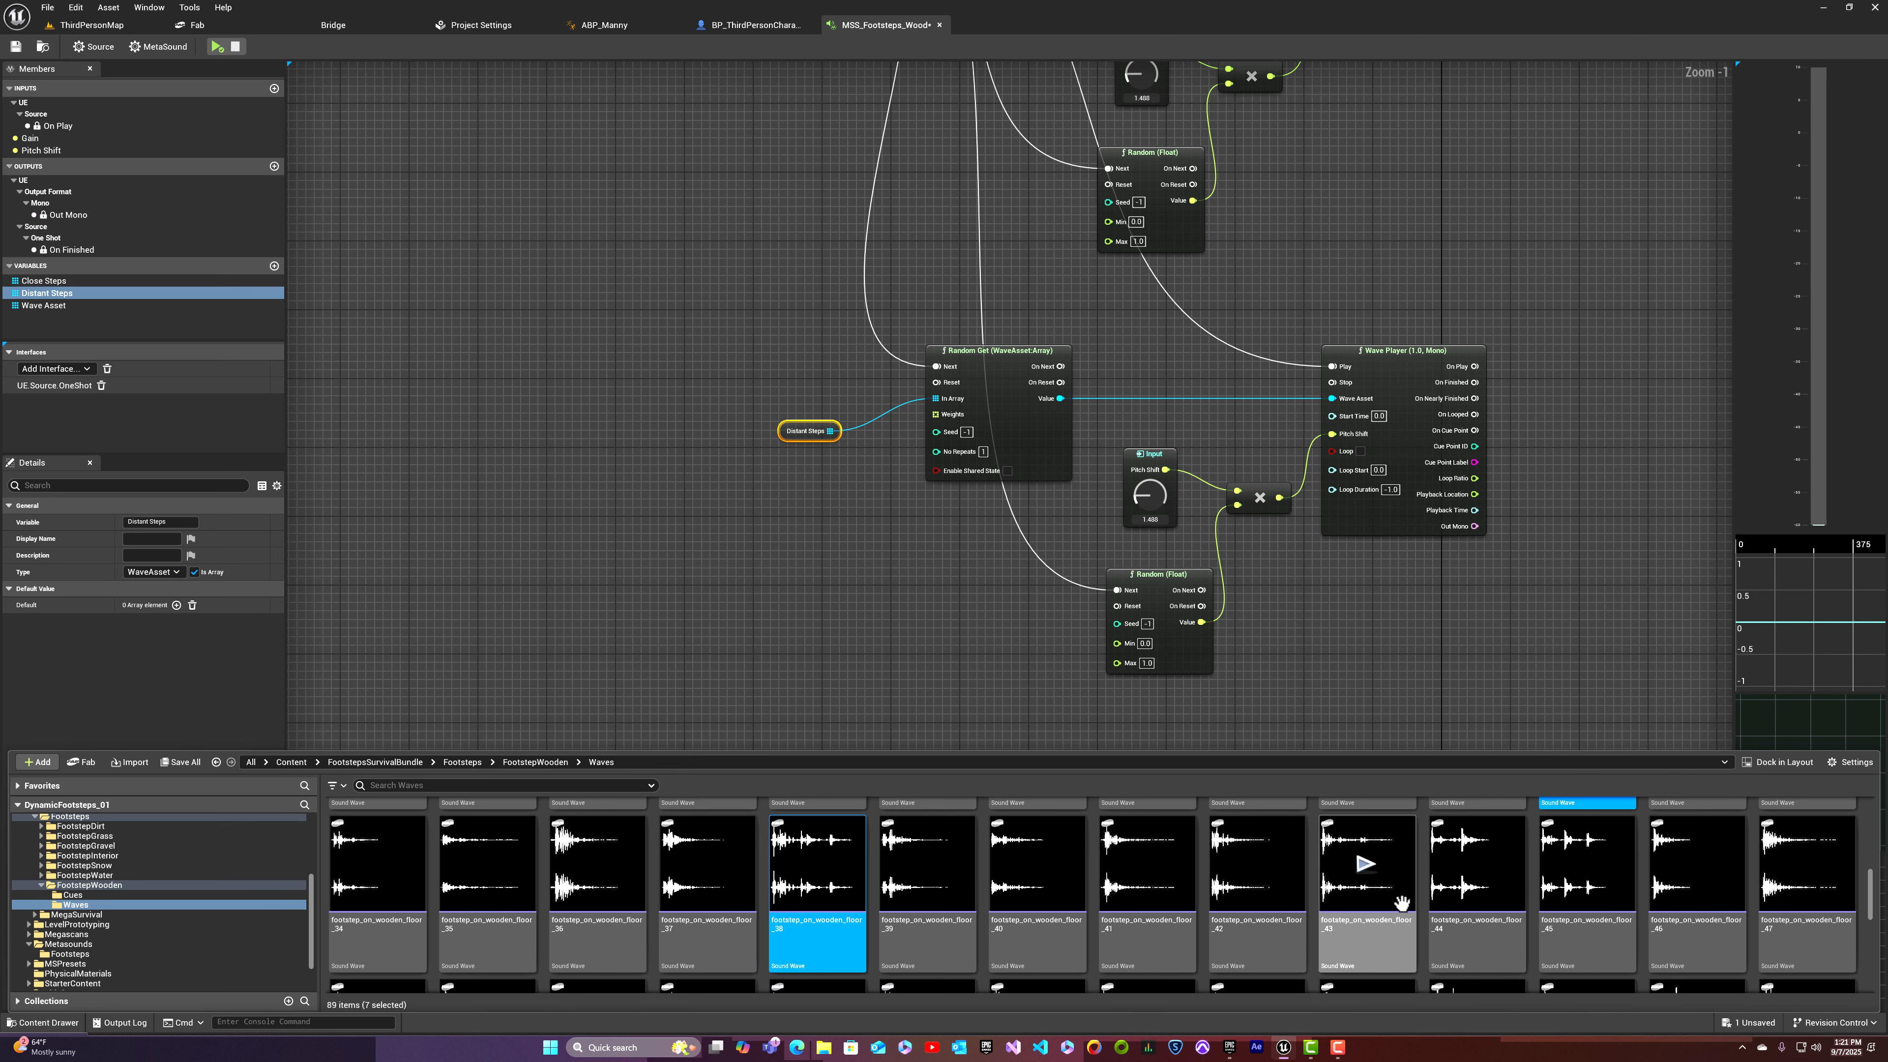
pyautogui.scroll(-2, 1338, 904)
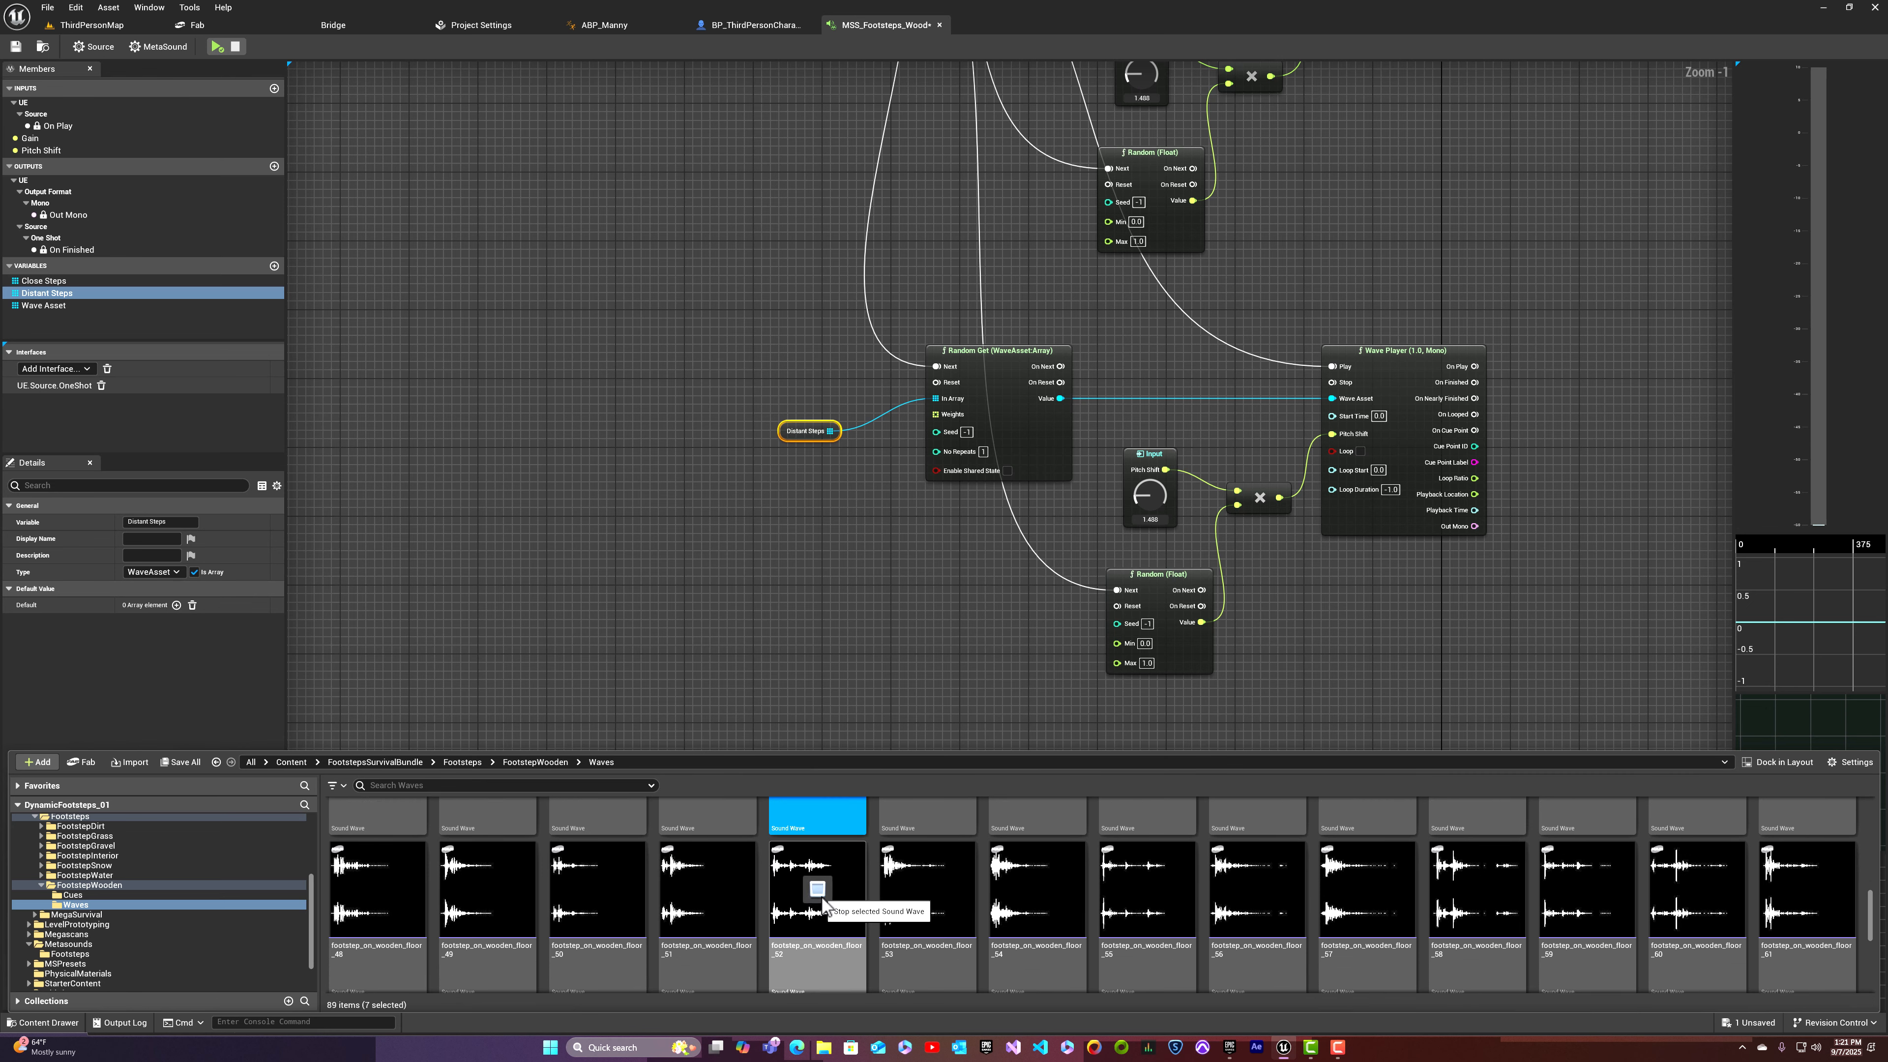
pyautogui.keyDown('ctrl'); pyautogui.click(836, 961); pyautogui.keyUp('ctrl')
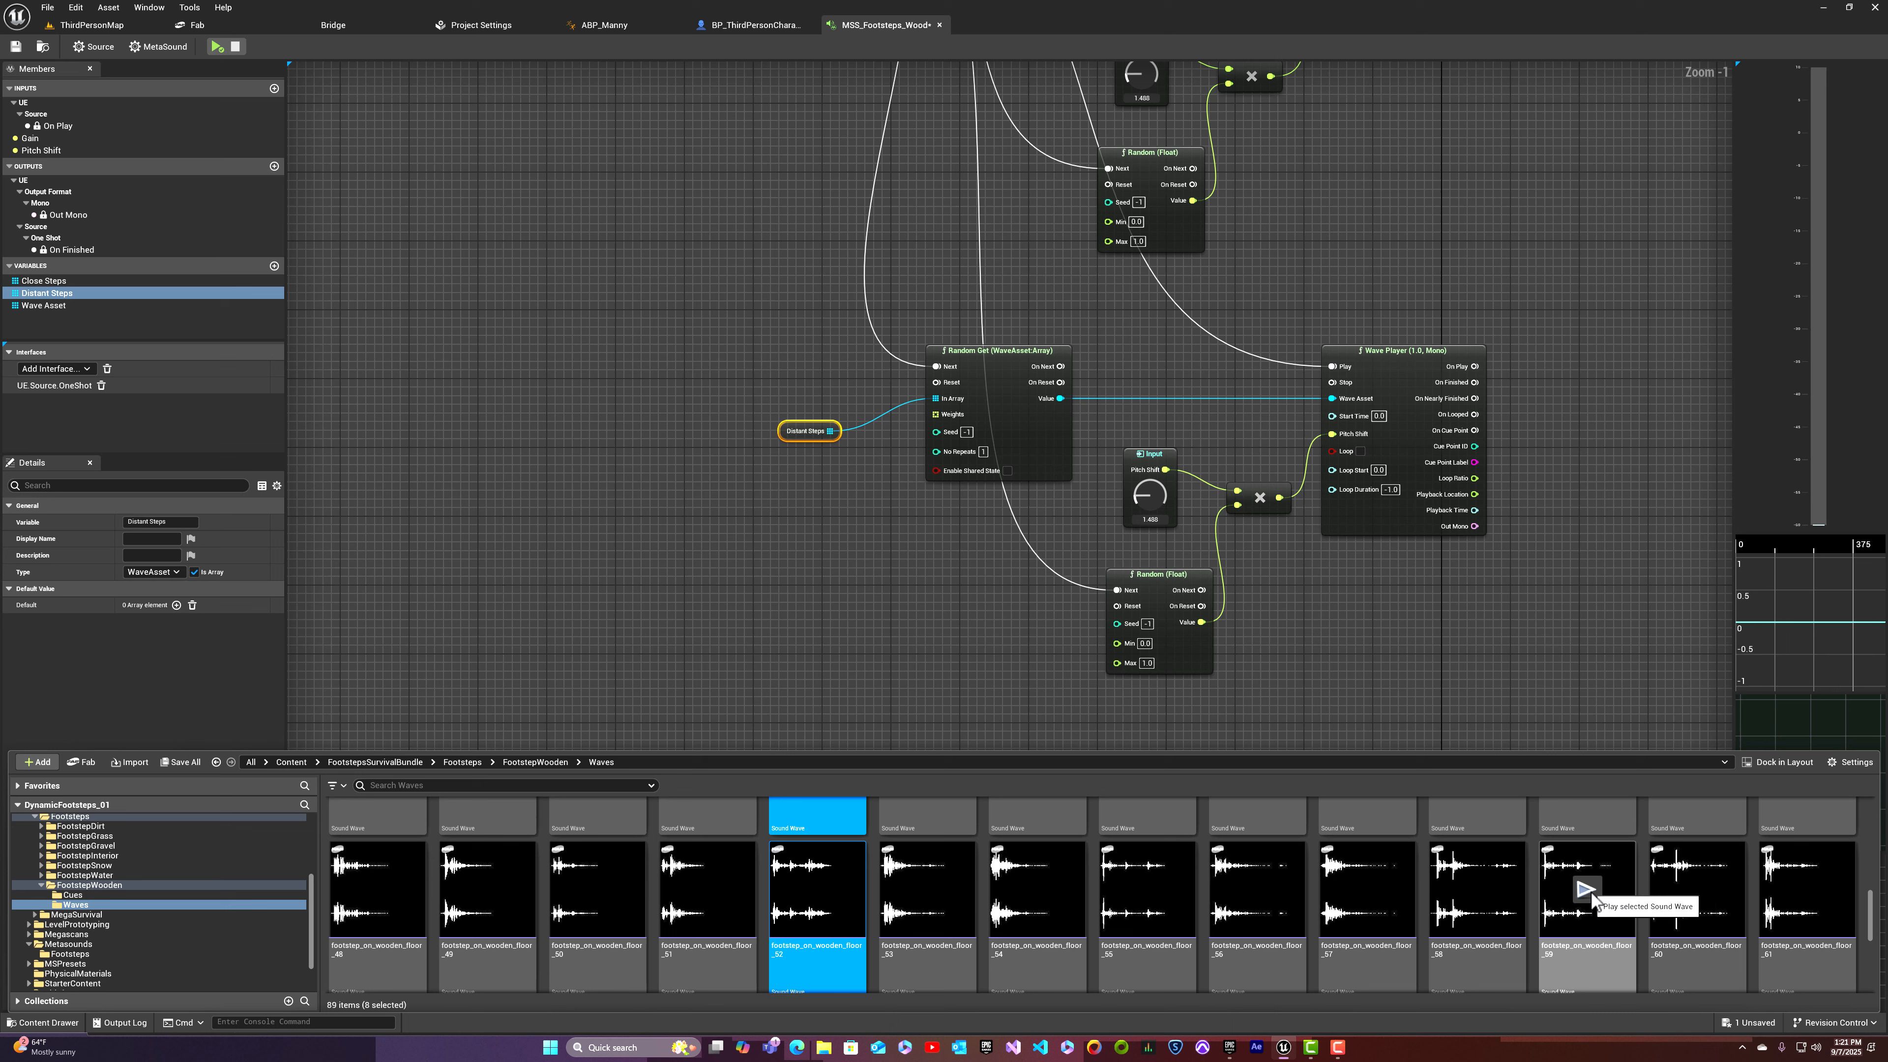
# Step: Listen to the remaining wooden floor waves, from about _59 to _78, for suitable distant footstep sounds
pyautogui.scroll(-1, 1592, 903)
pyautogui.click(1697, 870)
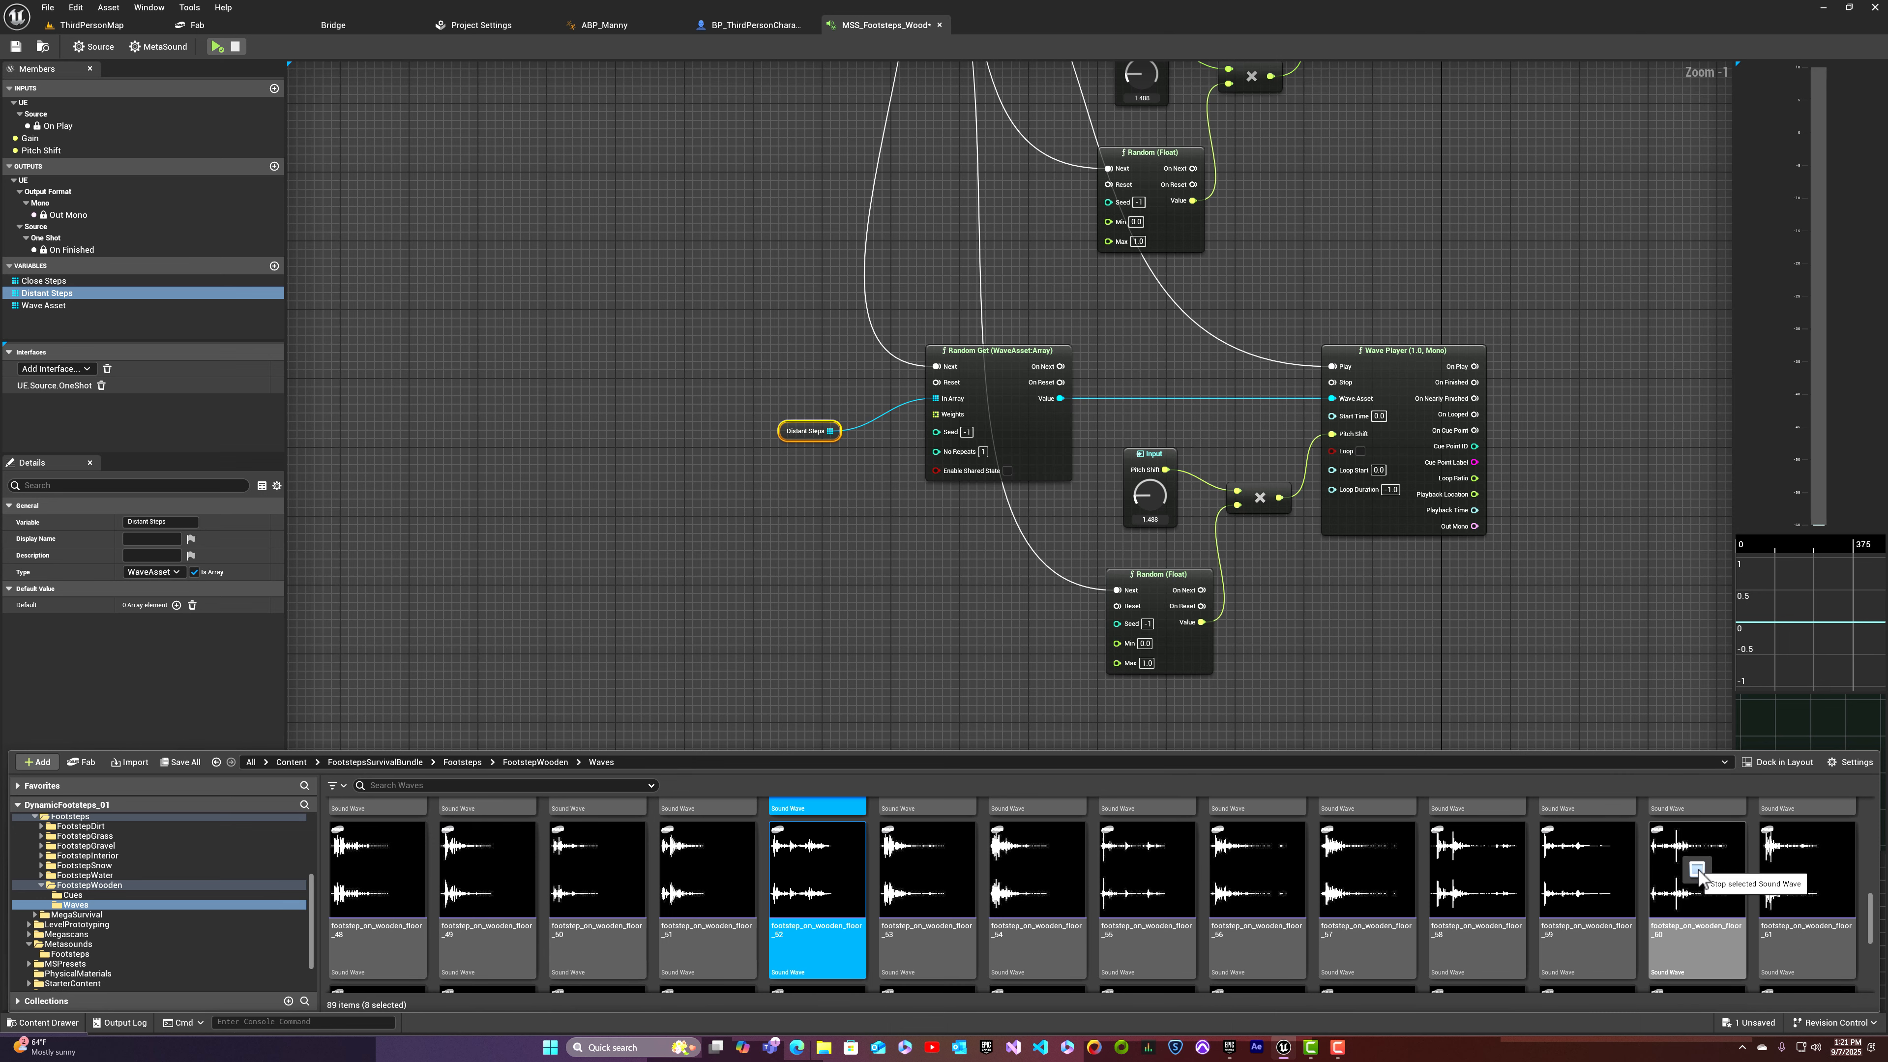
pyautogui.scroll(-3, 1590, 908)
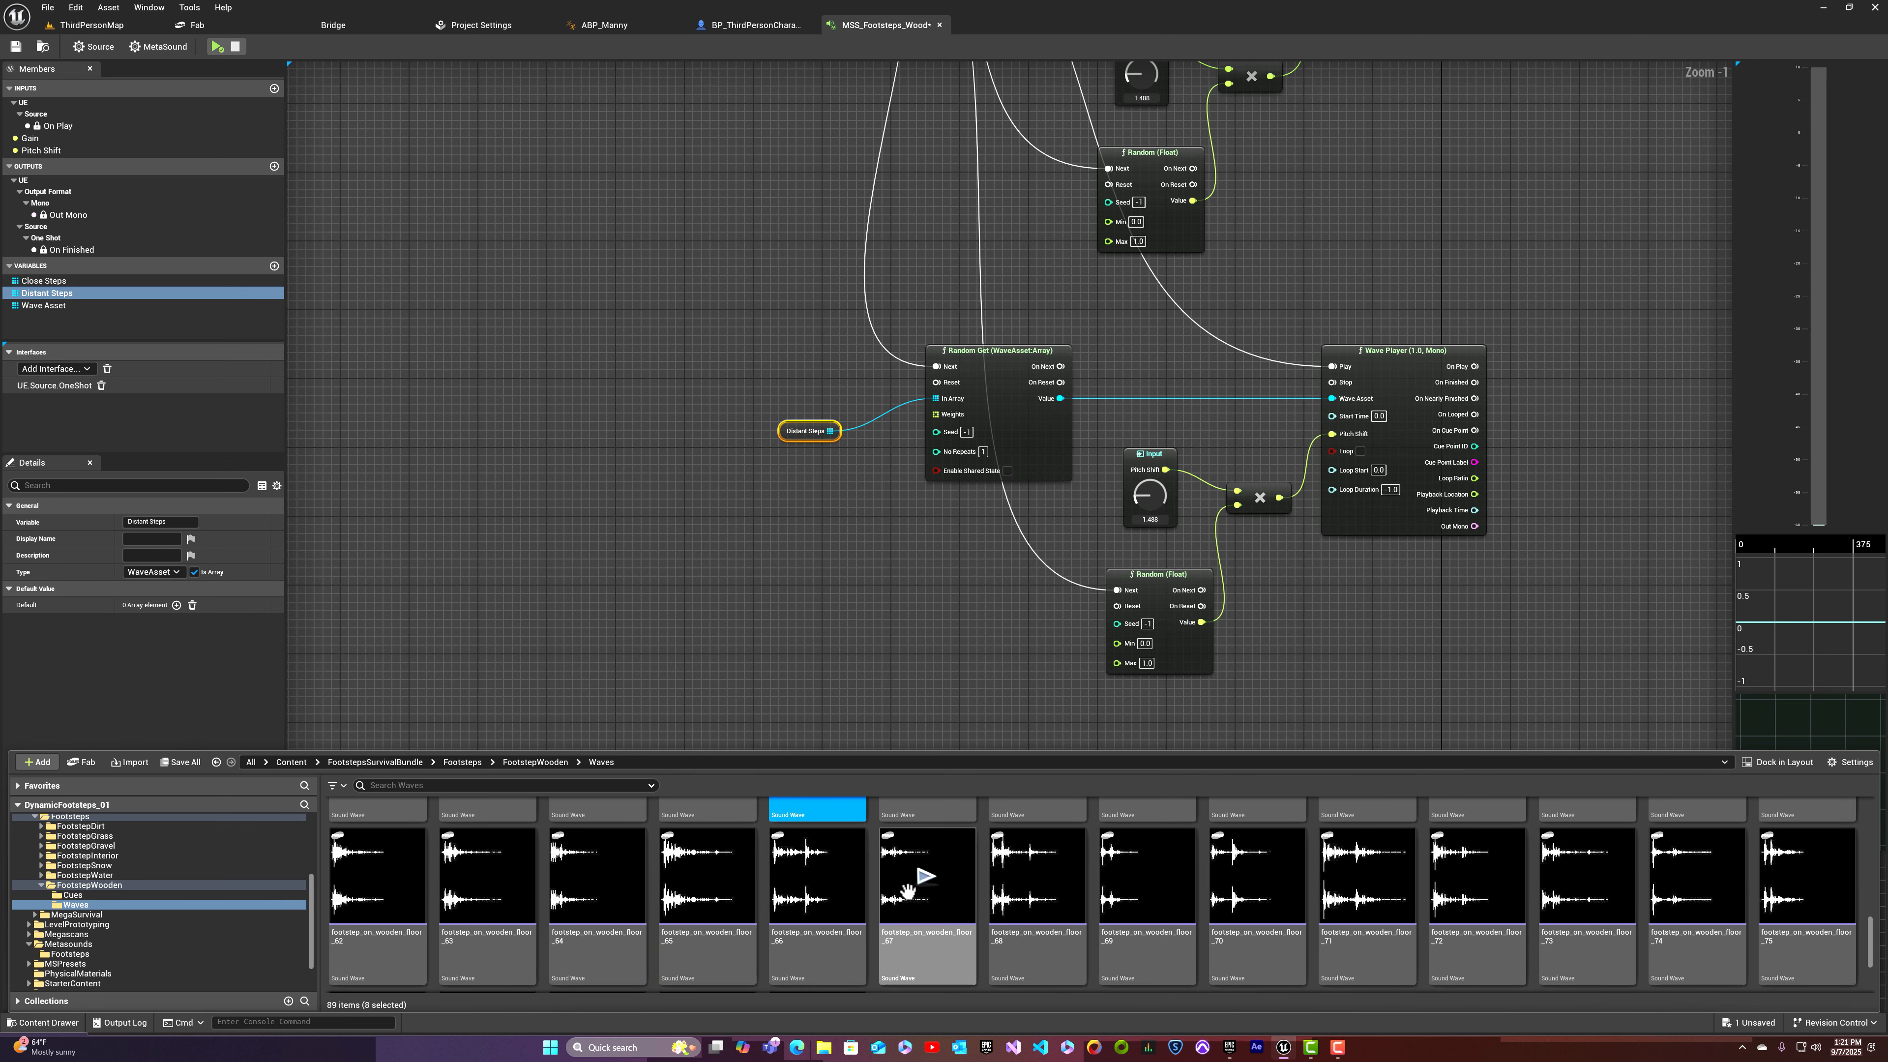
pyautogui.click(1035, 876)
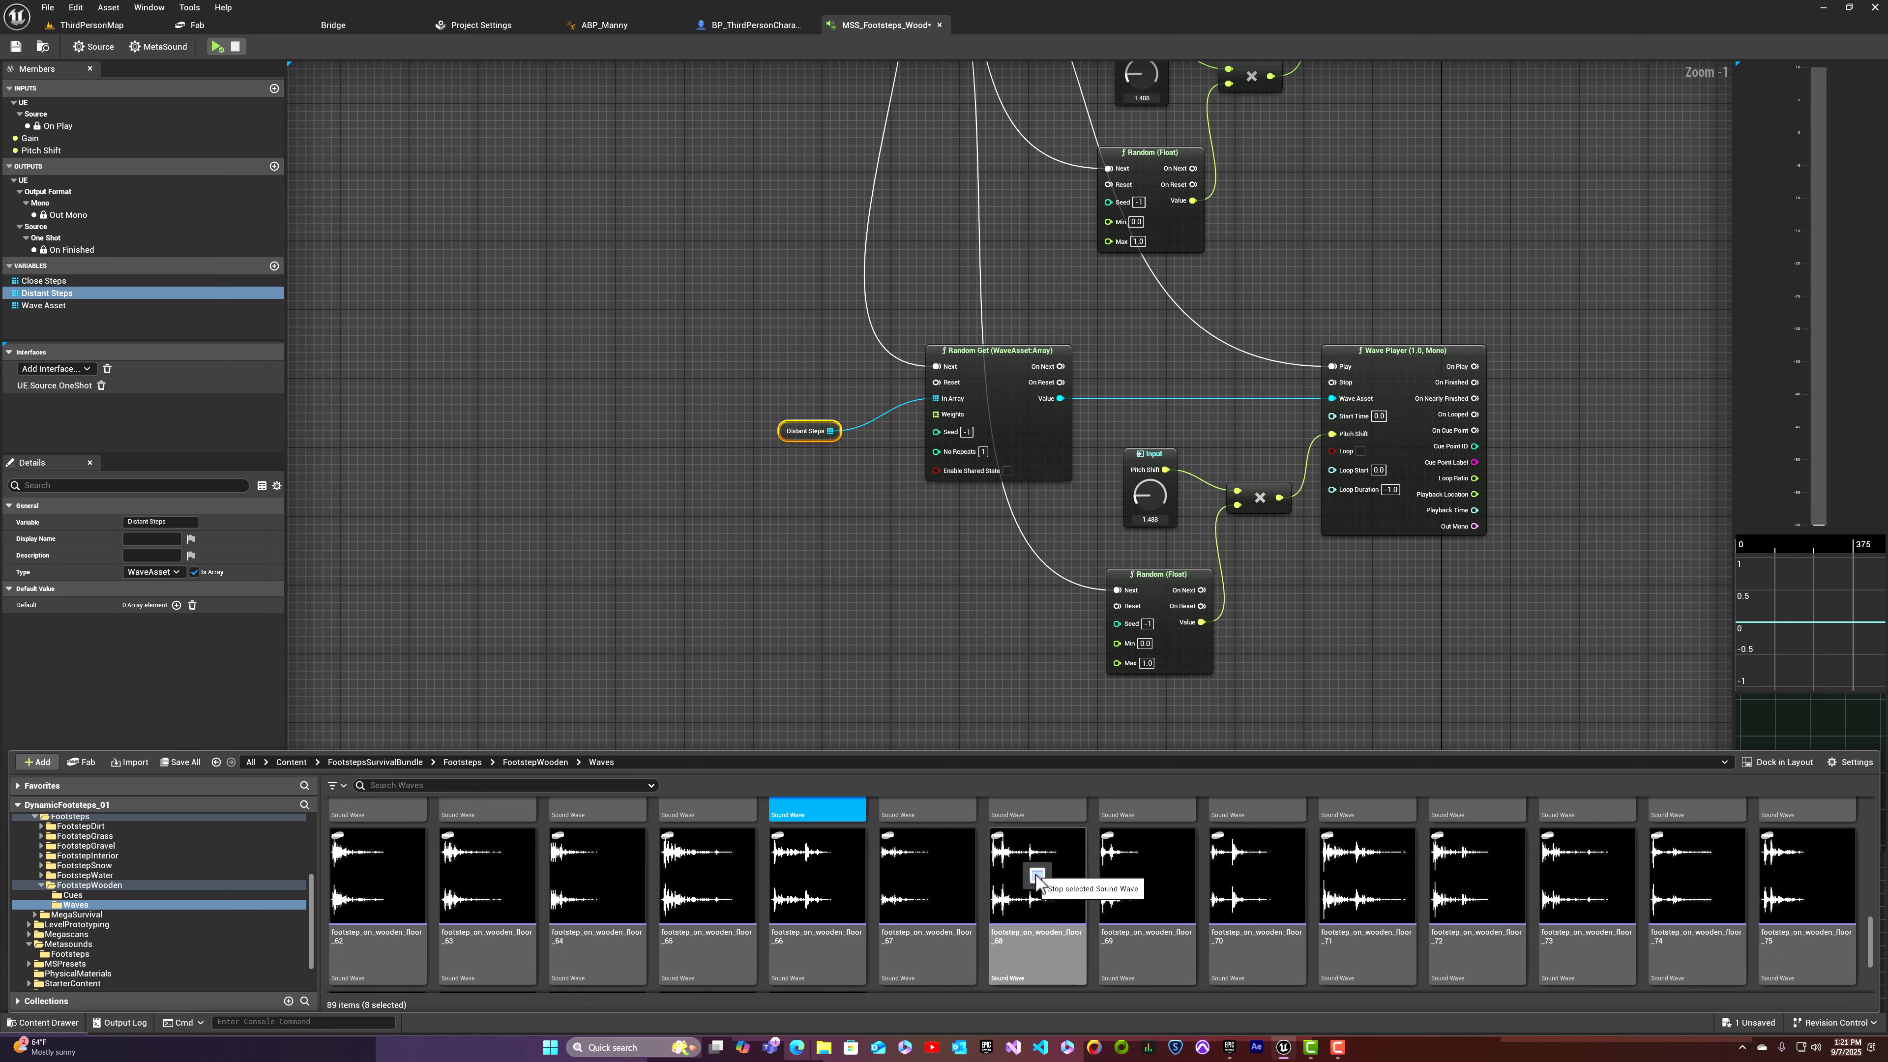
pyautogui.click(1363, 876)
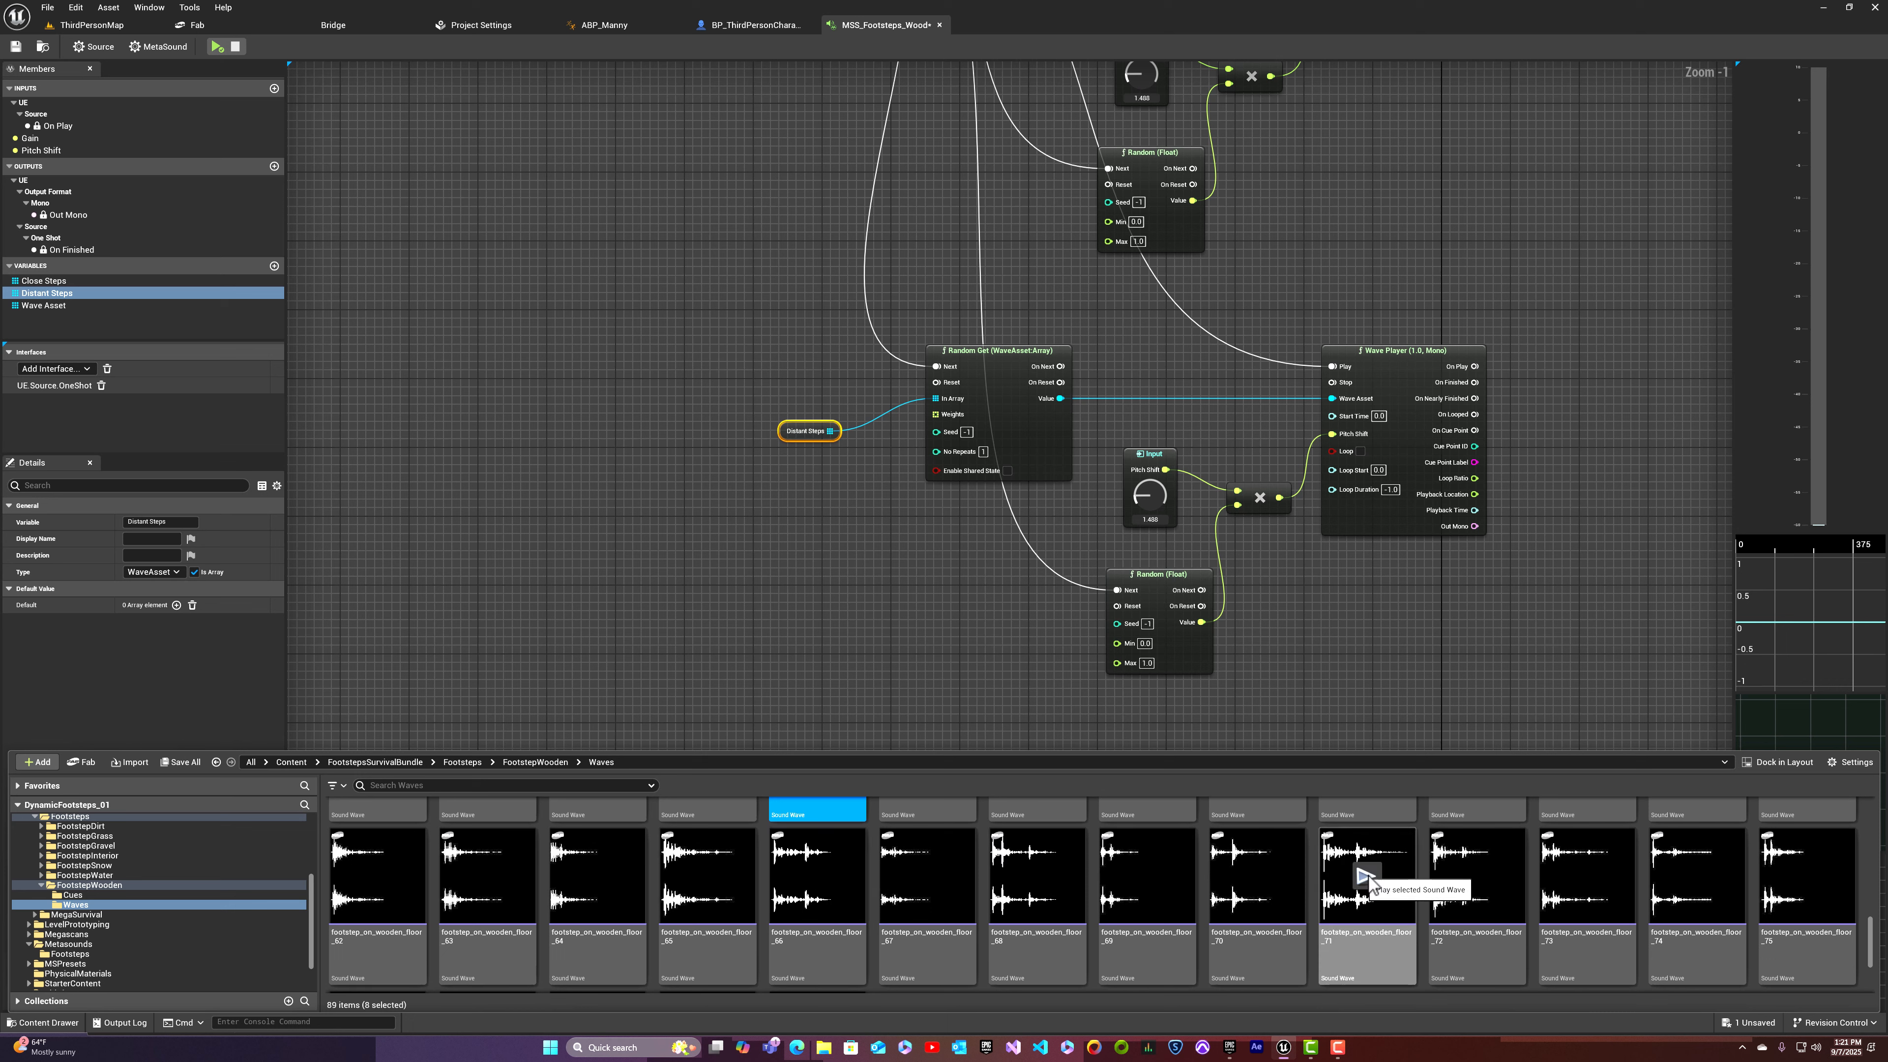
pyautogui.click(1475, 877)
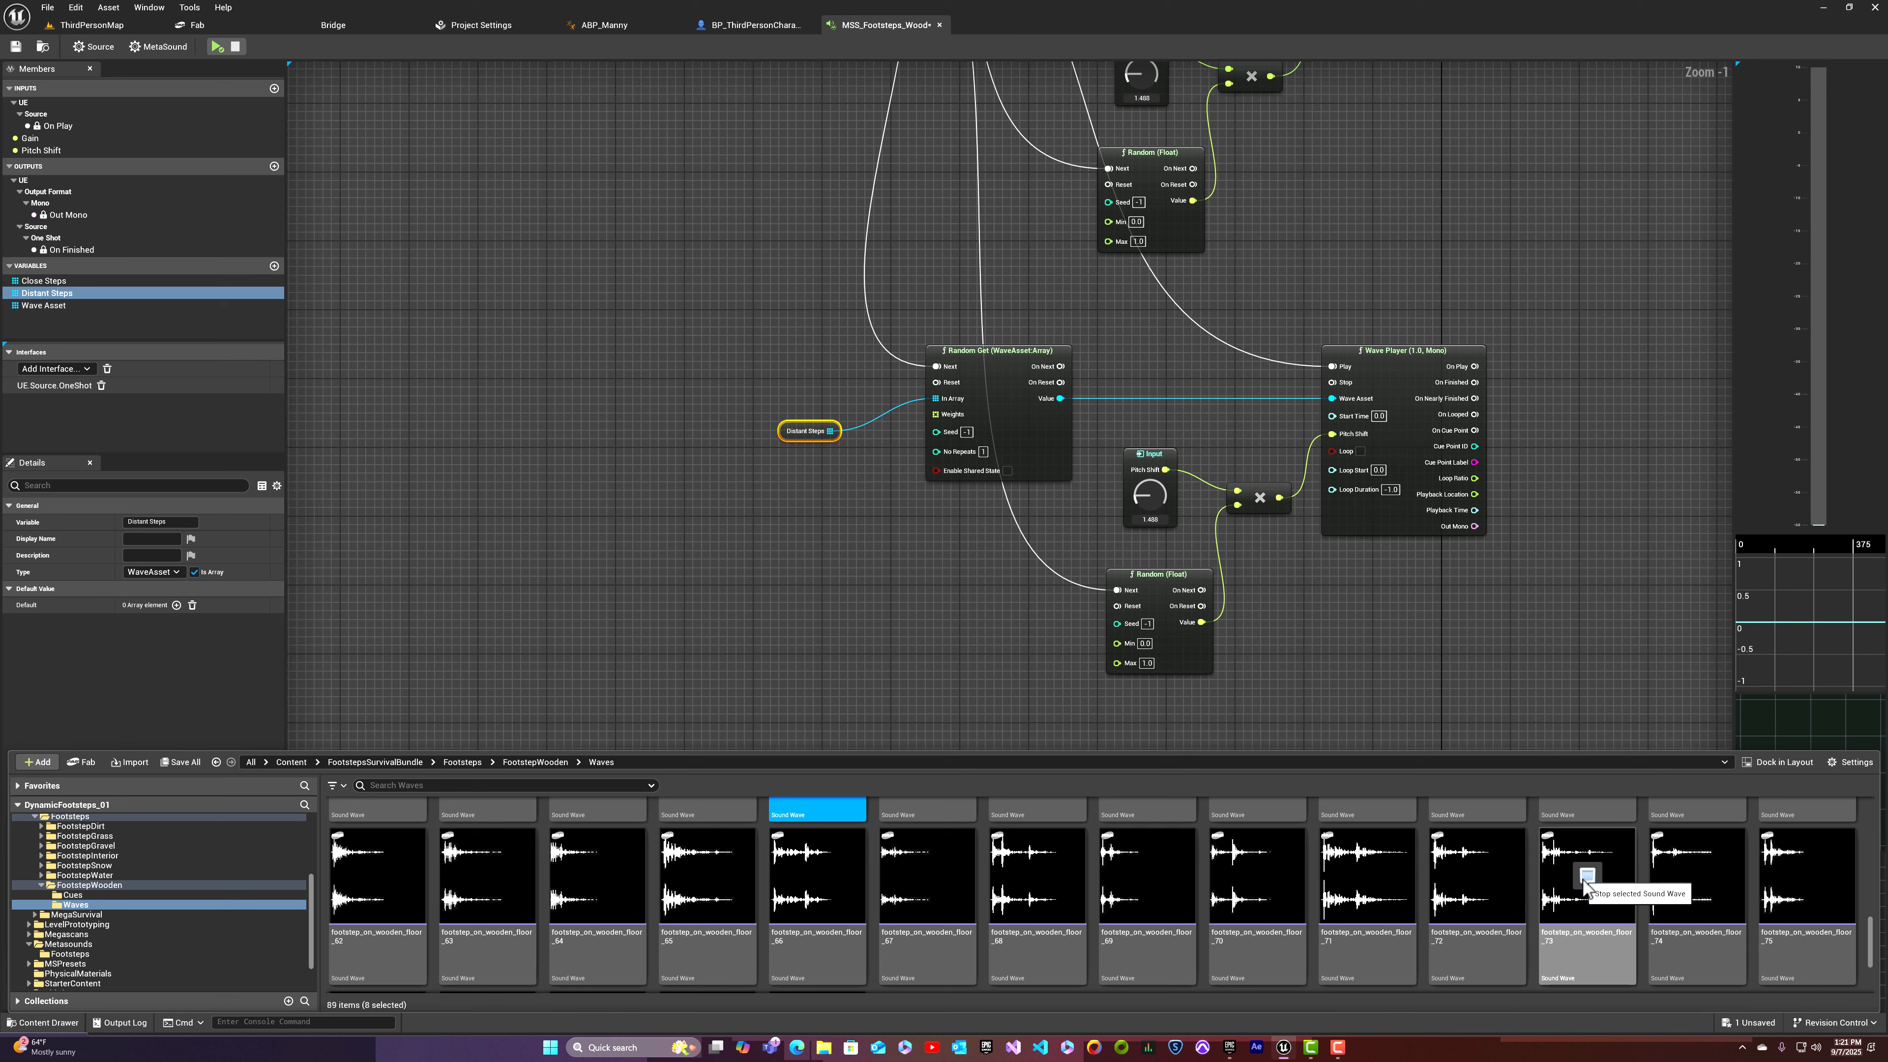
pyautogui.scroll(-2, 1475, 896)
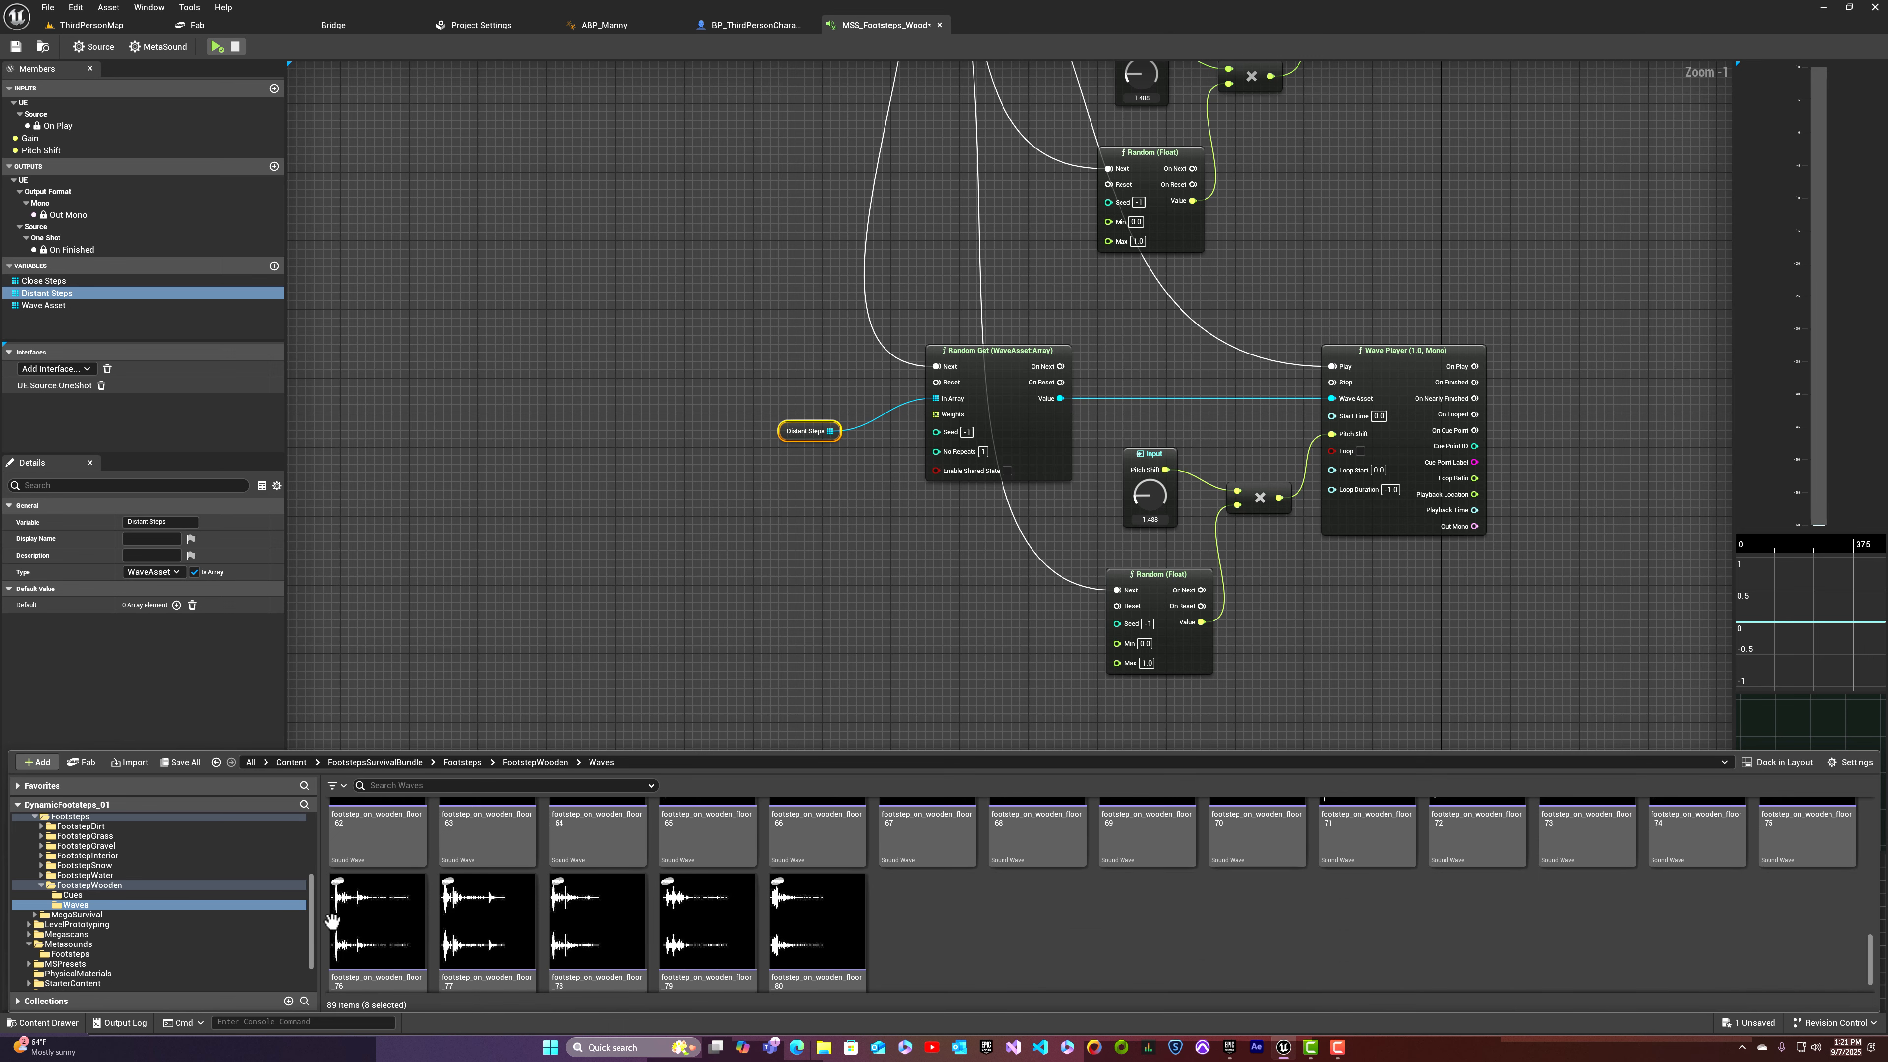
pyautogui.click(378, 924)
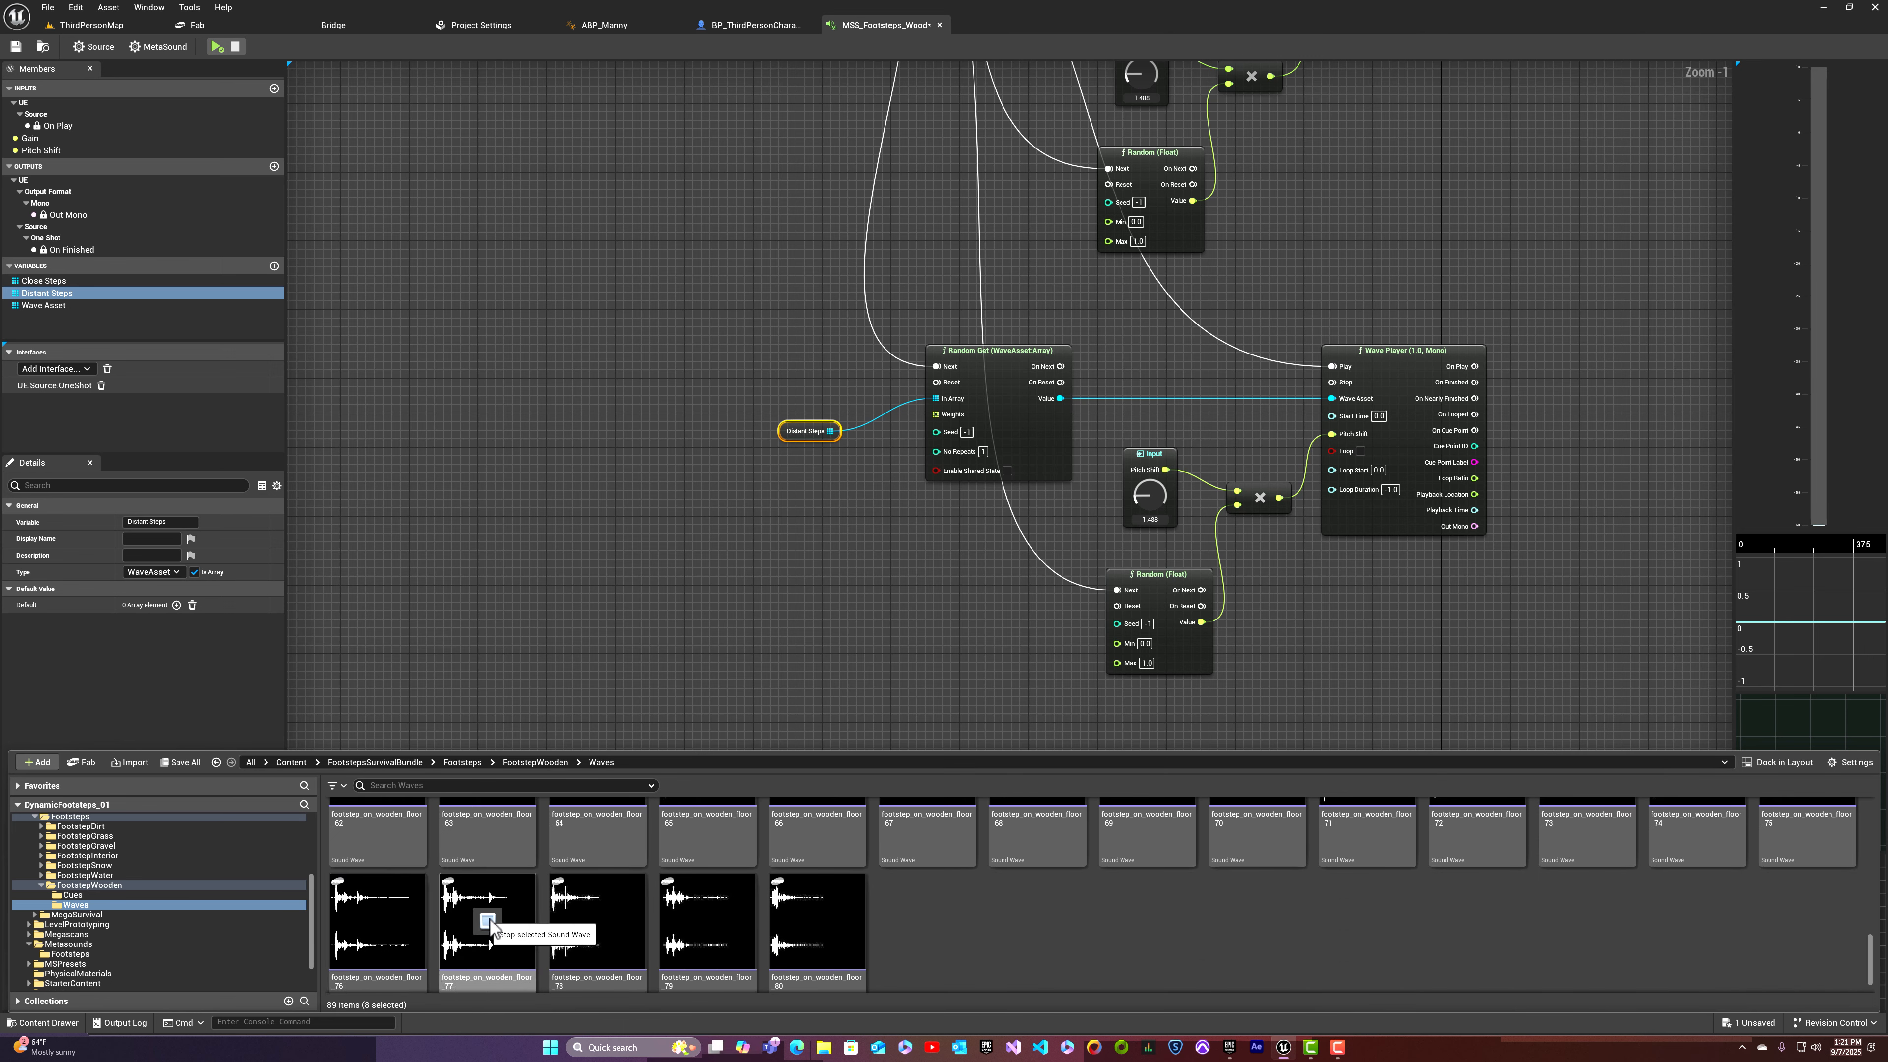
pyautogui.click(594, 922)
# Step: Select footstep_on_wooden_floor_76 and remove footstep_on_wooden_floor_78 from the selection
pyautogui.keyDown('ctrl'); pyautogui.click(377, 937); pyautogui.keyUp('ctrl')
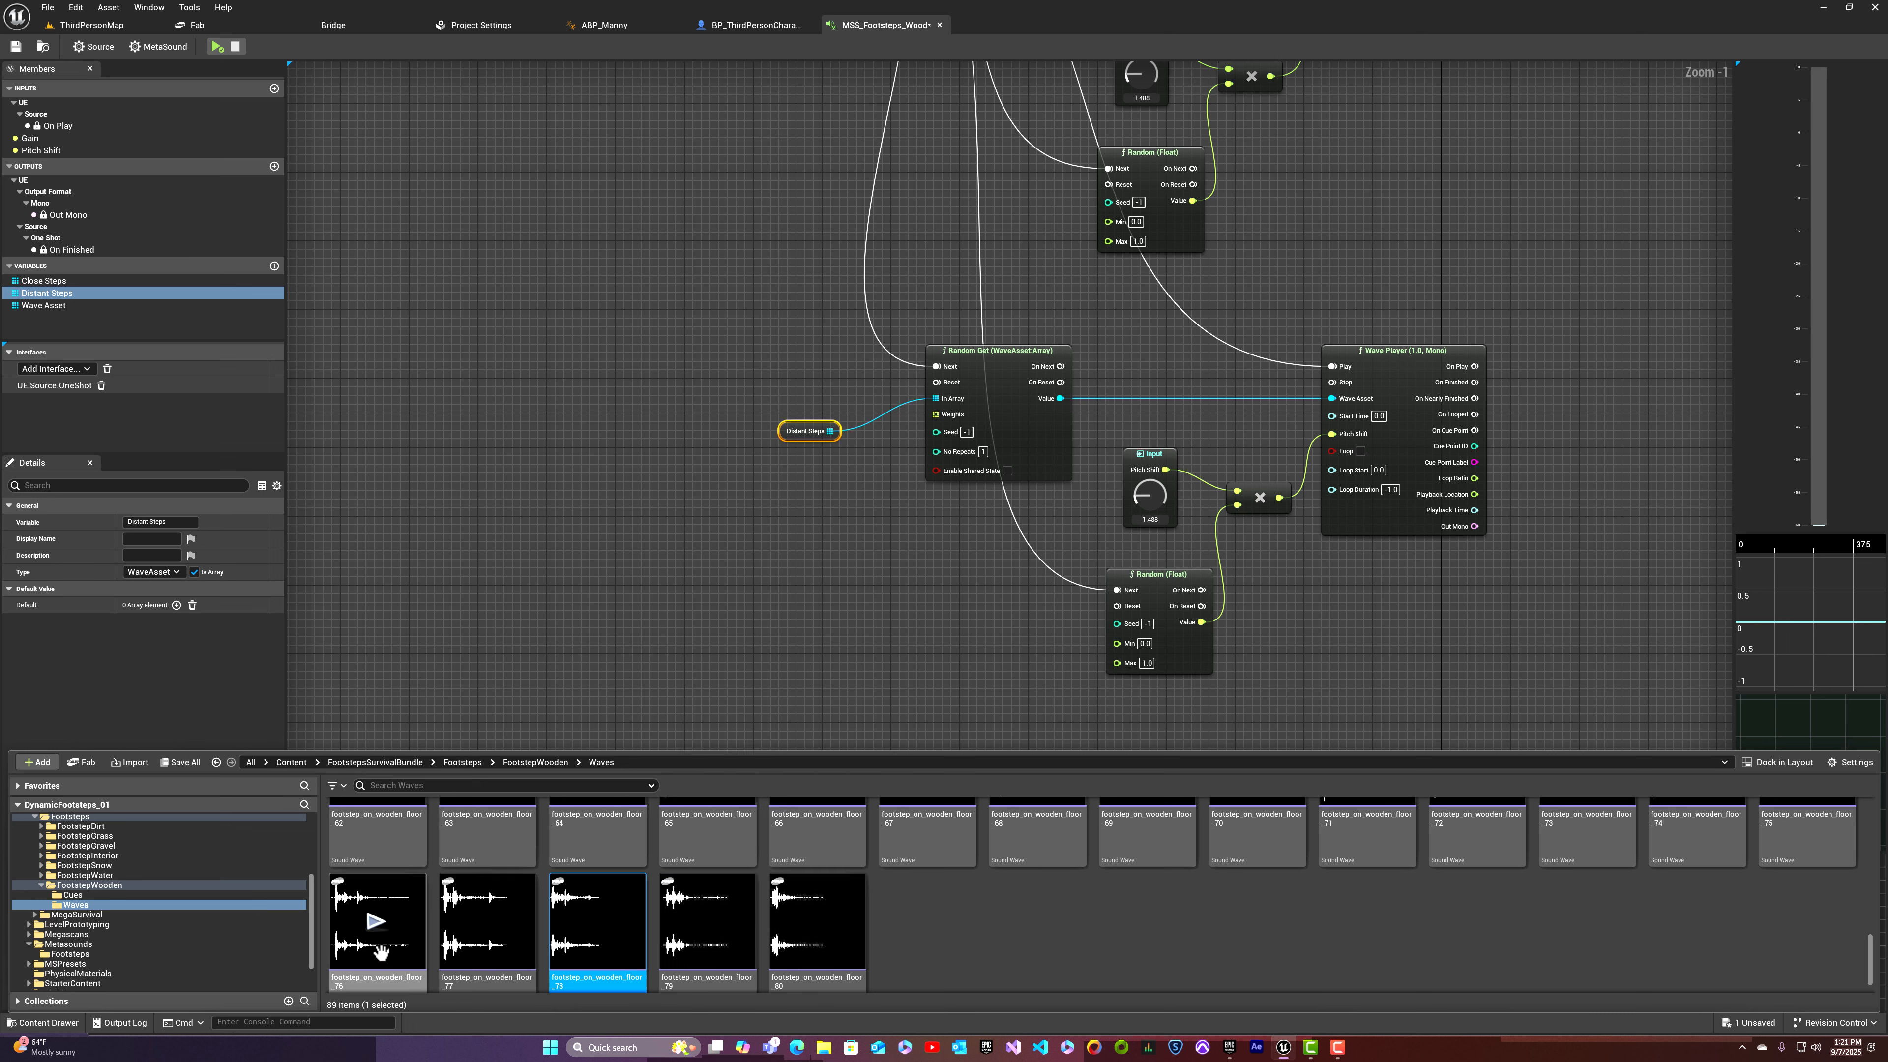
pyautogui.scroll(-1, 432, 915)
pyautogui.scroll(1, 623, 923)
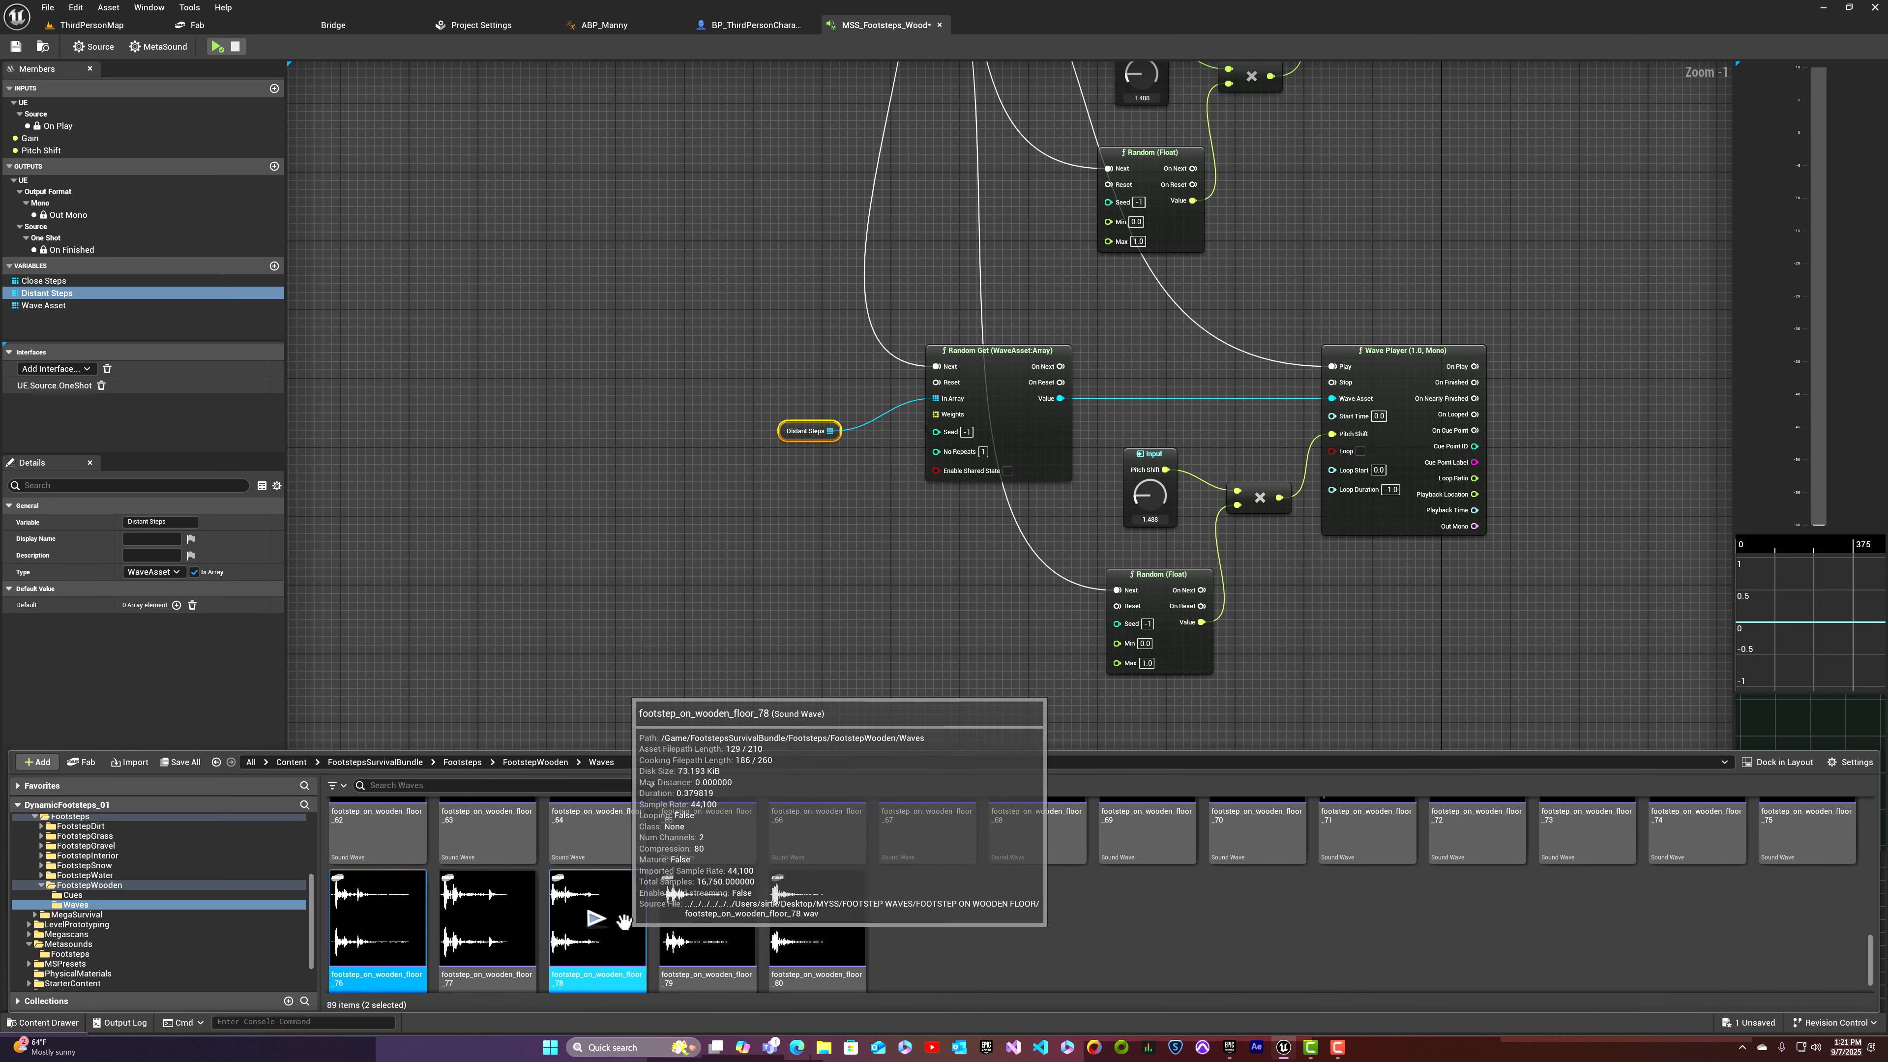
pyautogui.scroll(-1, 622, 923)
pyautogui.keyDown('ctrl'); pyautogui.click(608, 949); pyautogui.keyUp('ctrl')
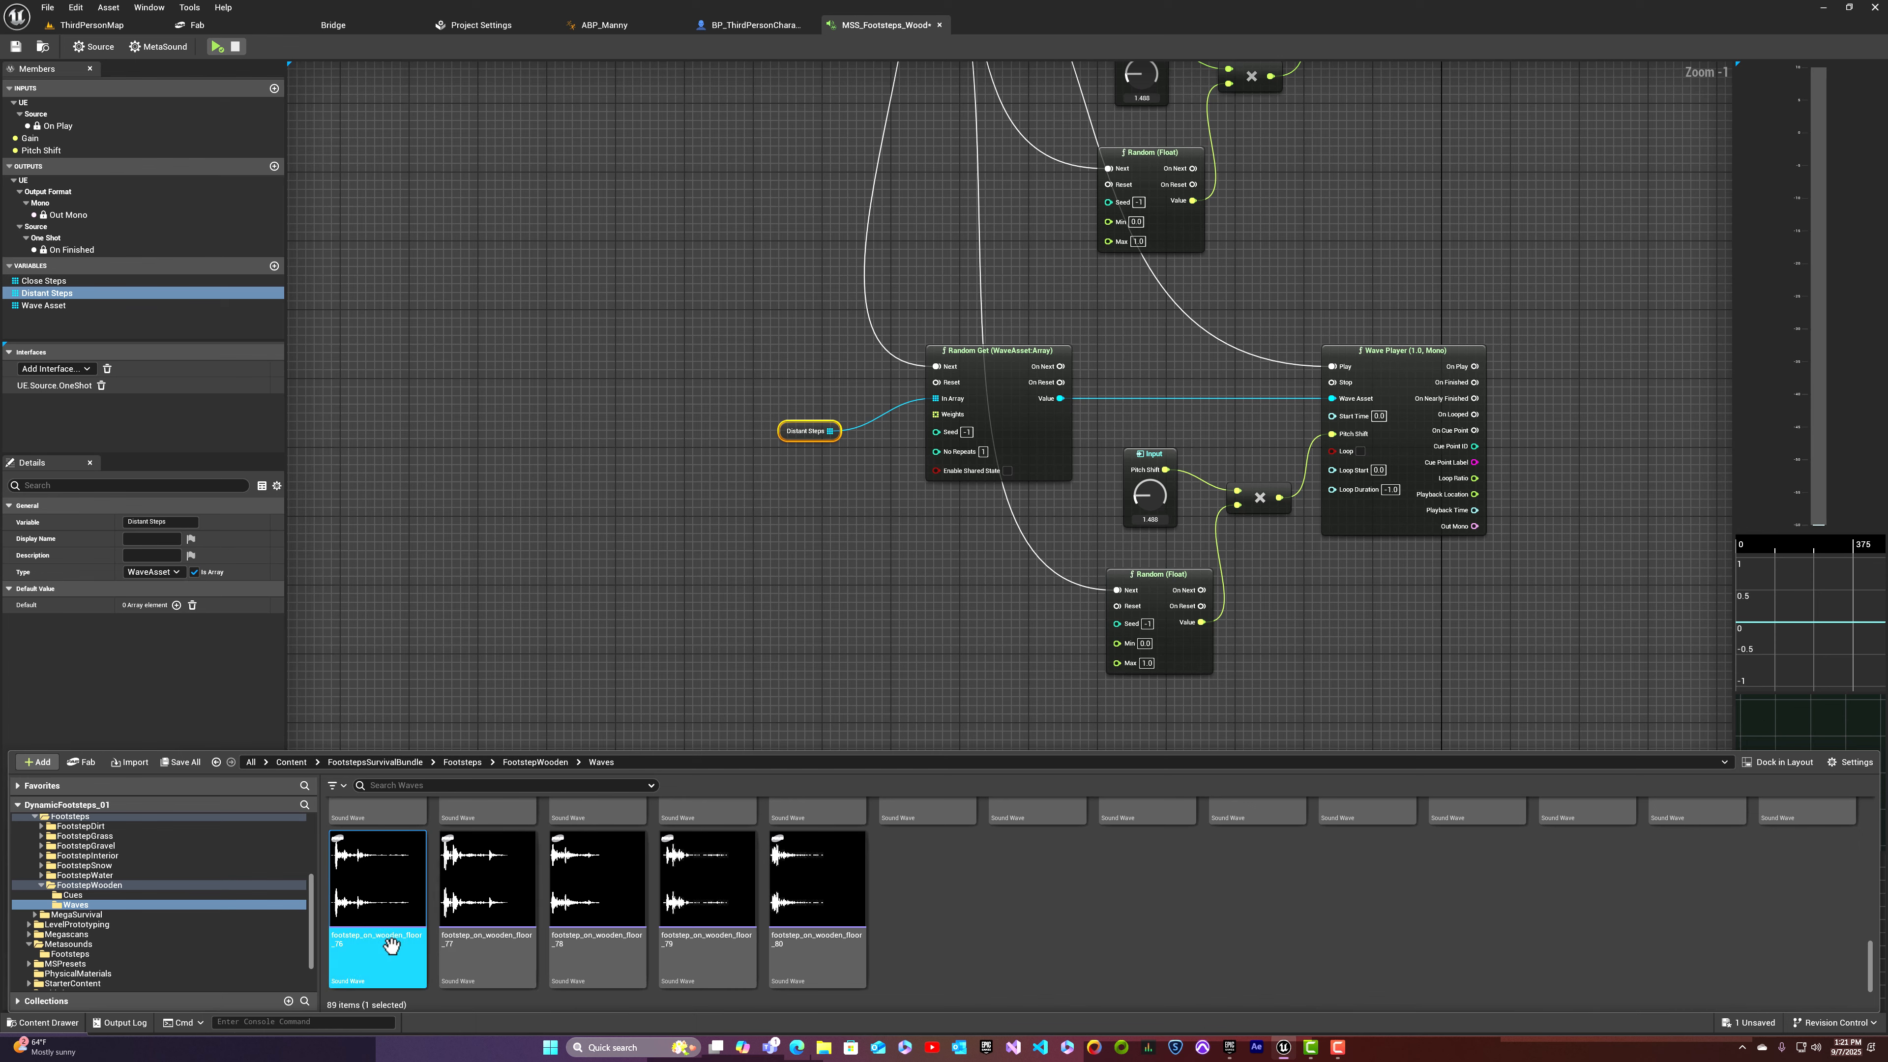
pyautogui.scroll(5, 431, 944)
pyautogui.scroll(5, 400, 940)
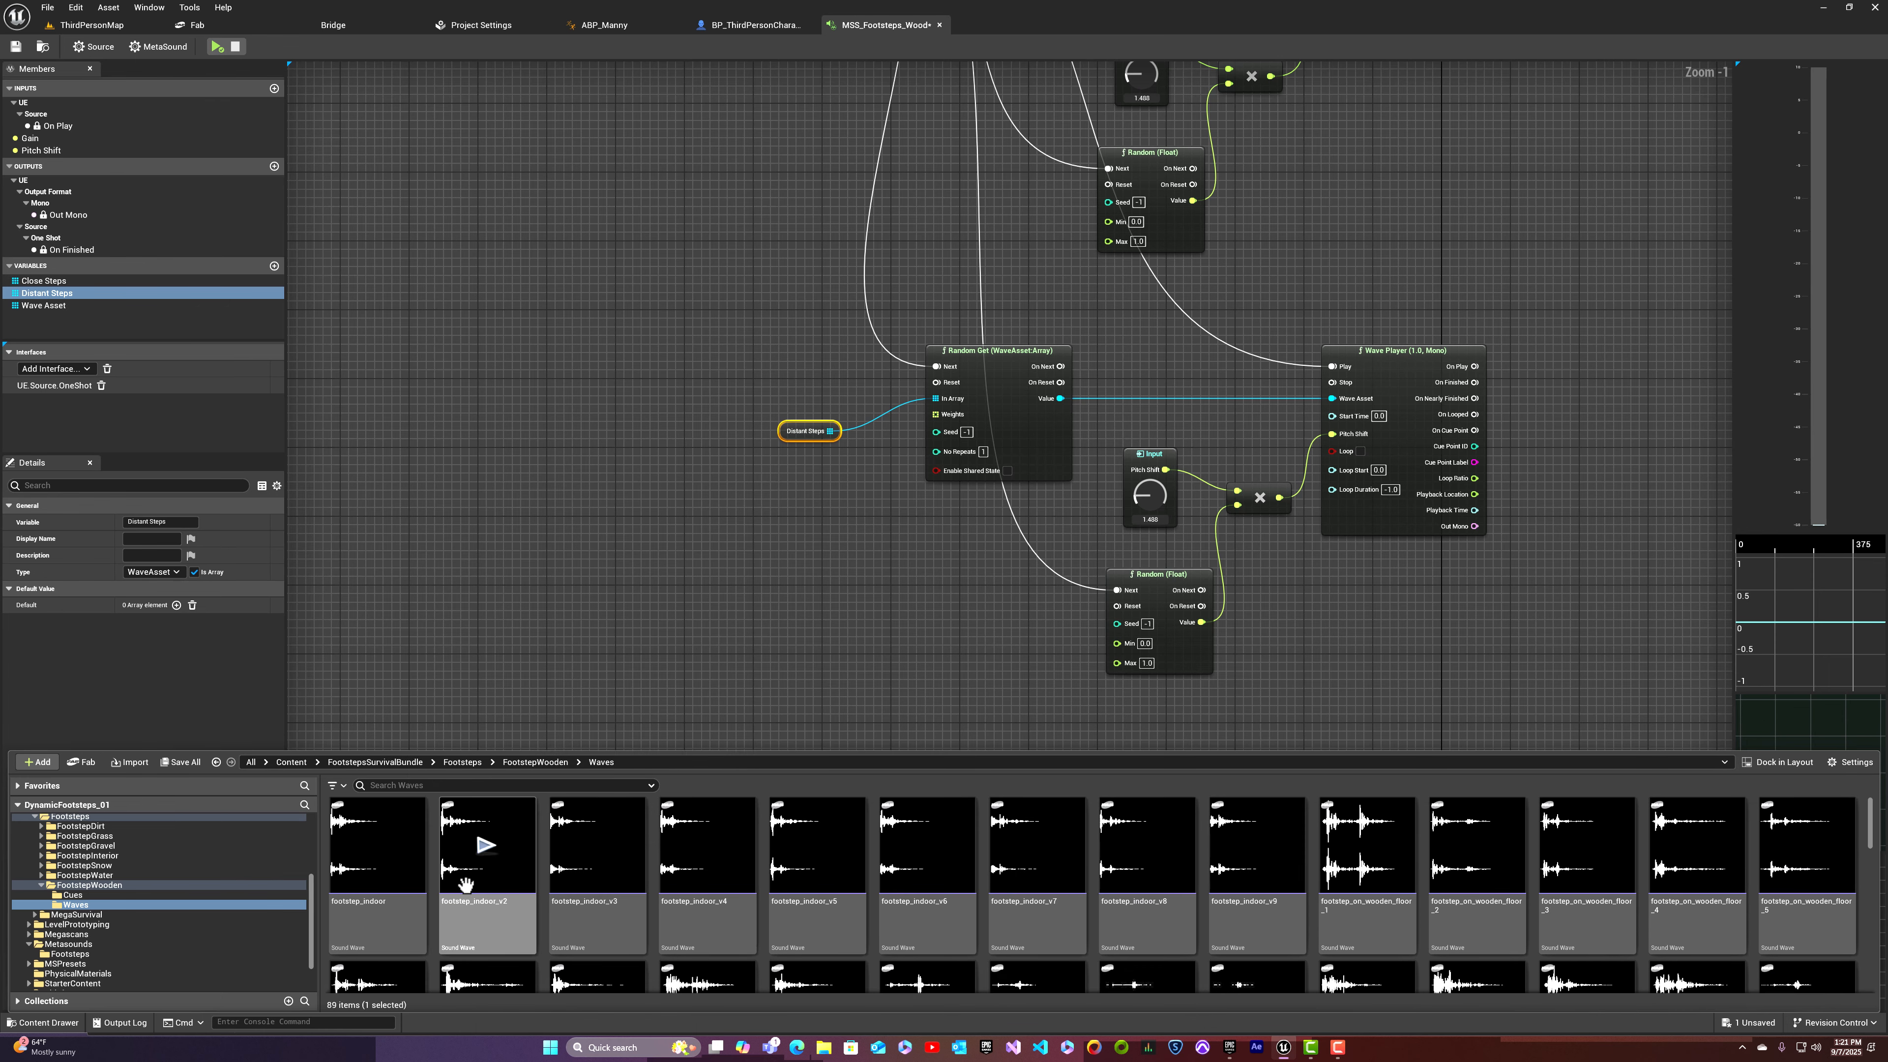
# Step: Fill the Distant Steps default array with the wooden floor footstep waves 1, 2, 5, 6, 38, 45, 52, 61, 66, 73 and 76
pyautogui.click(380, 920)
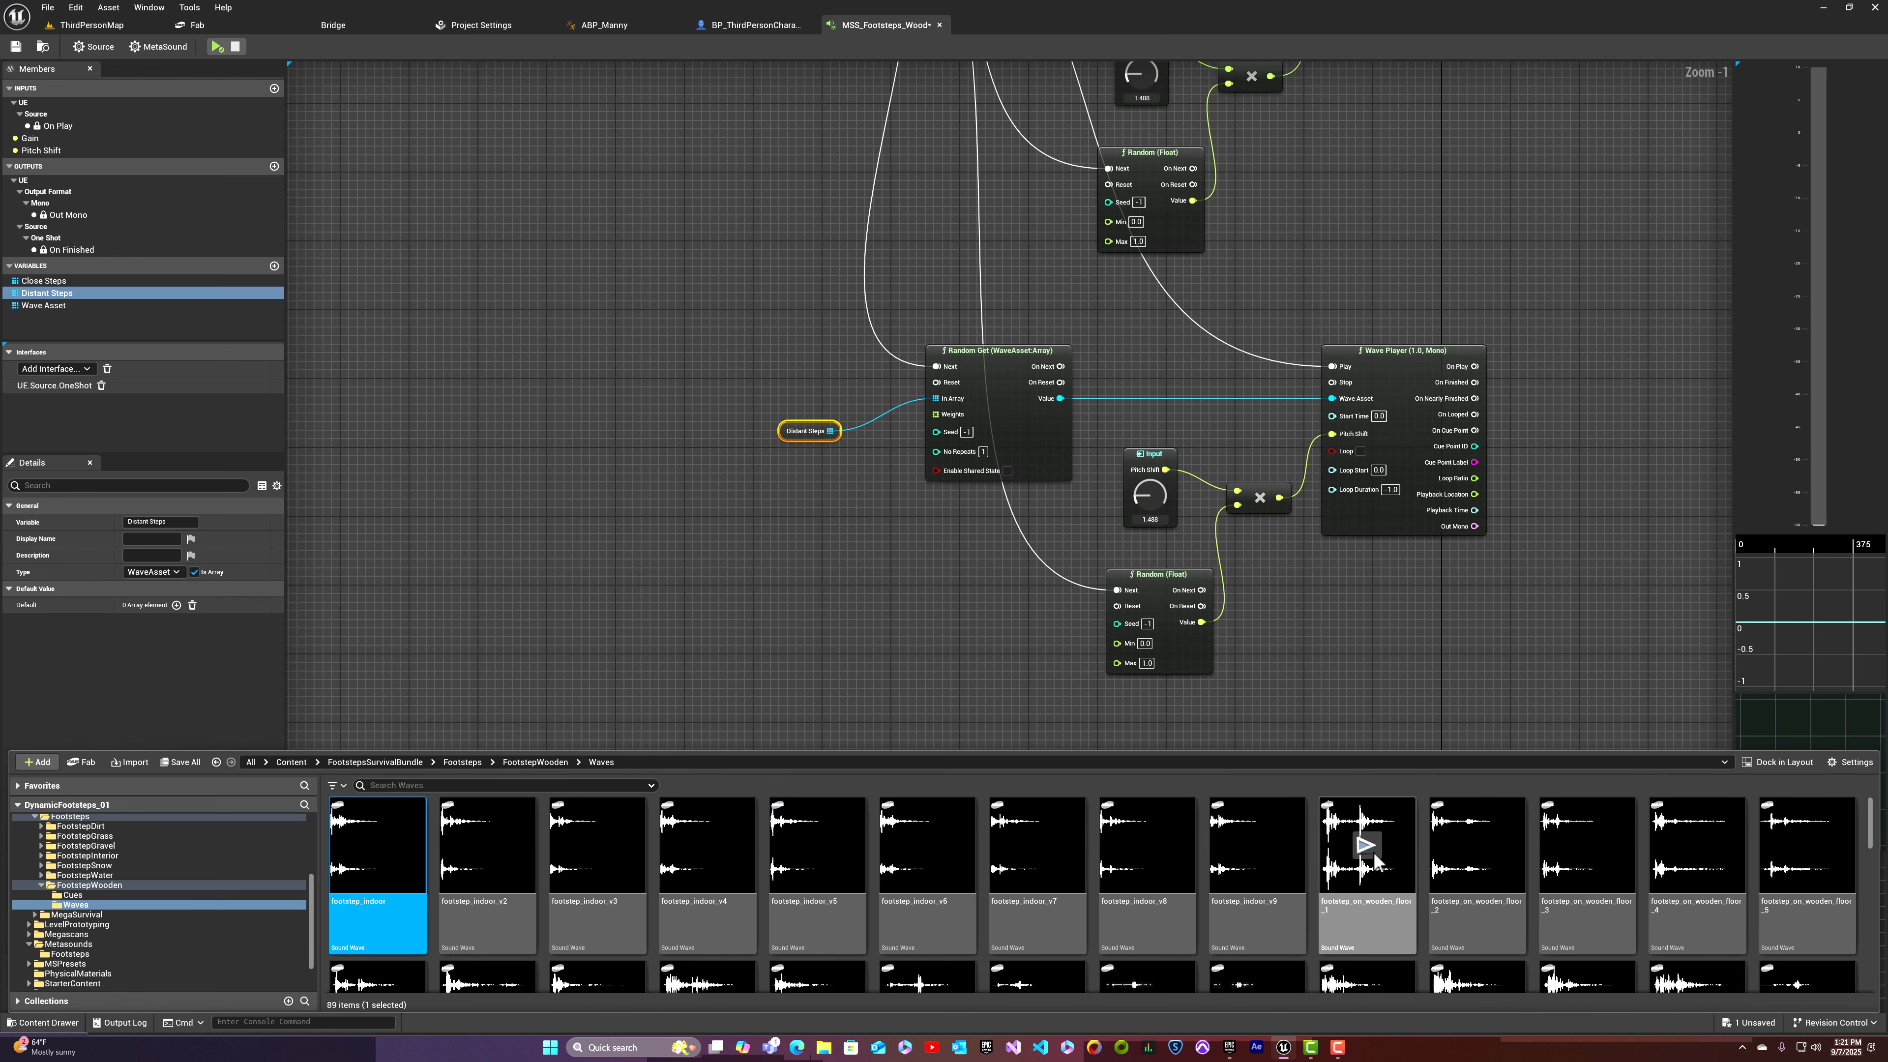
pyautogui.click(1367, 895)
pyautogui.keyDown('ctrl'); pyautogui.click(1479, 859); pyautogui.keyUp('ctrl')
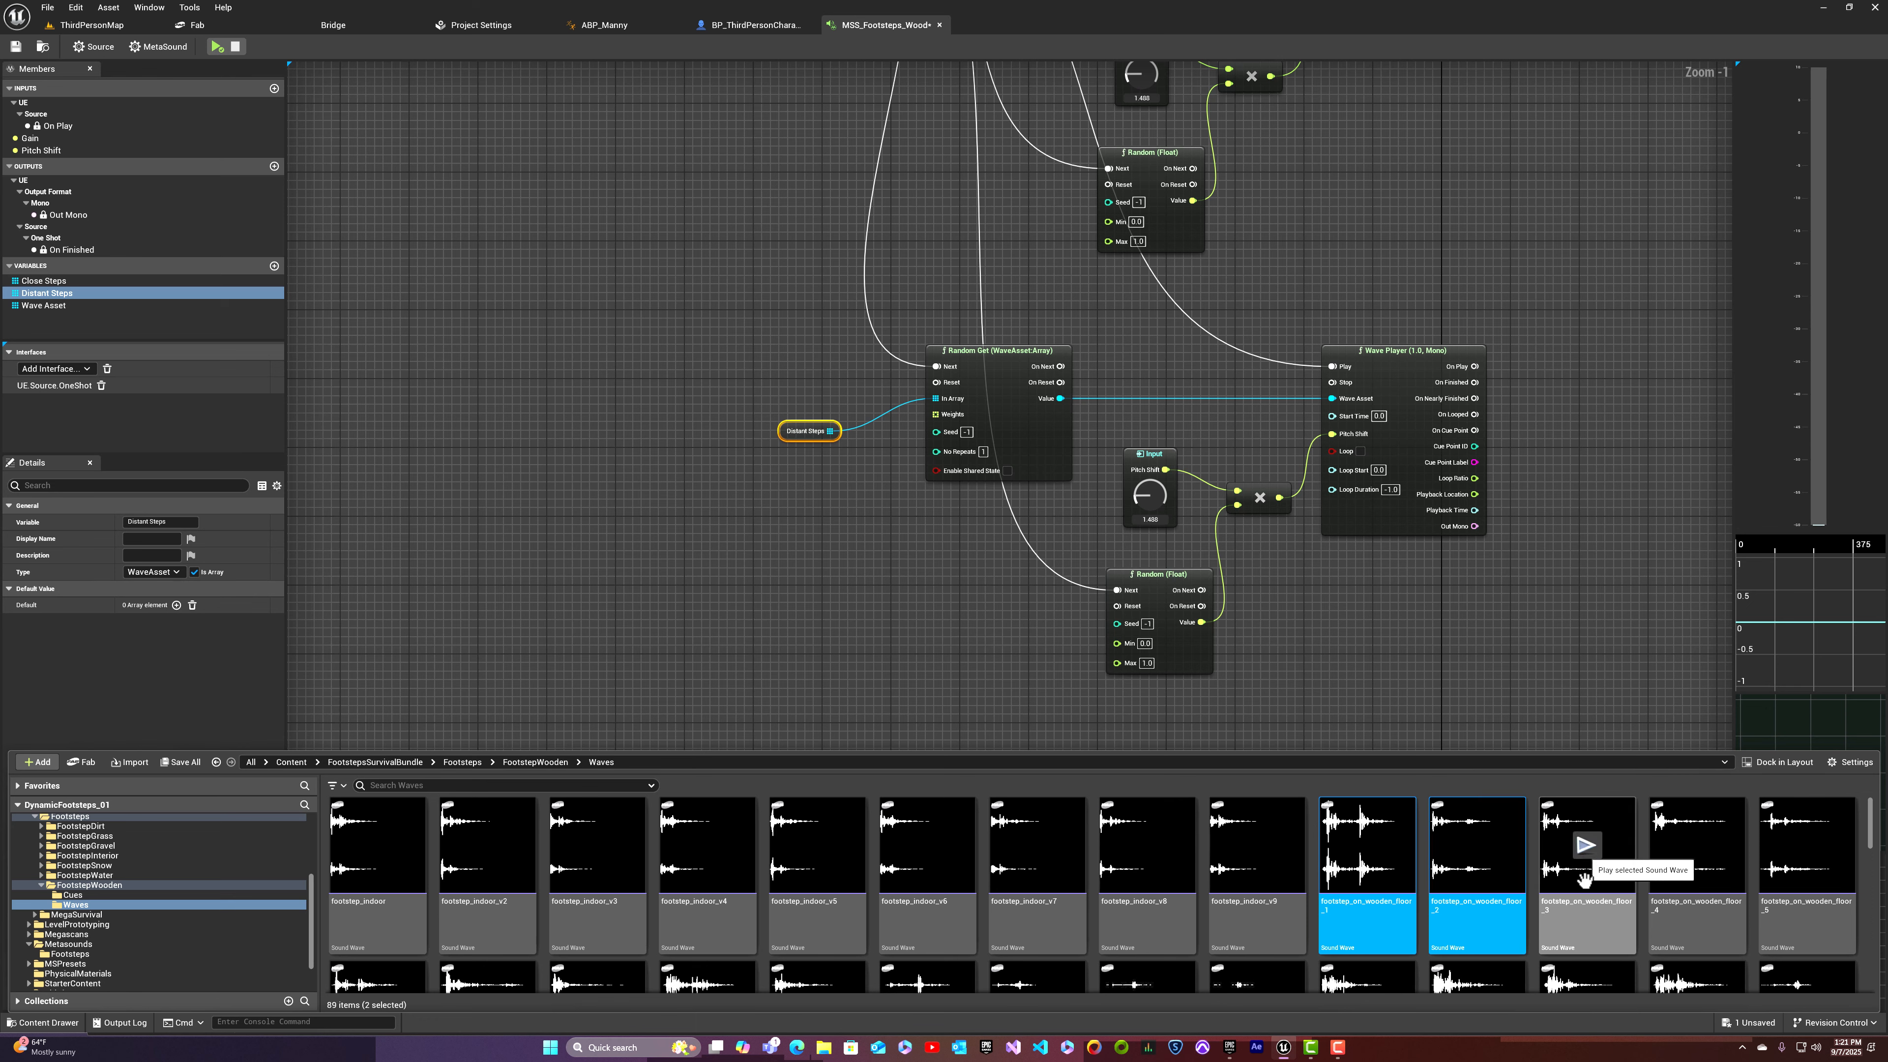
pyautogui.keyDown('ctrl'); pyautogui.click(1795, 881); pyautogui.keyUp('ctrl')
pyautogui.scroll(-1, 1475, 933)
pyautogui.scroll(-4, 1475, 935)
pyautogui.keyDown('ctrl'); pyautogui.click(381, 899); pyautogui.keyUp('ctrl')
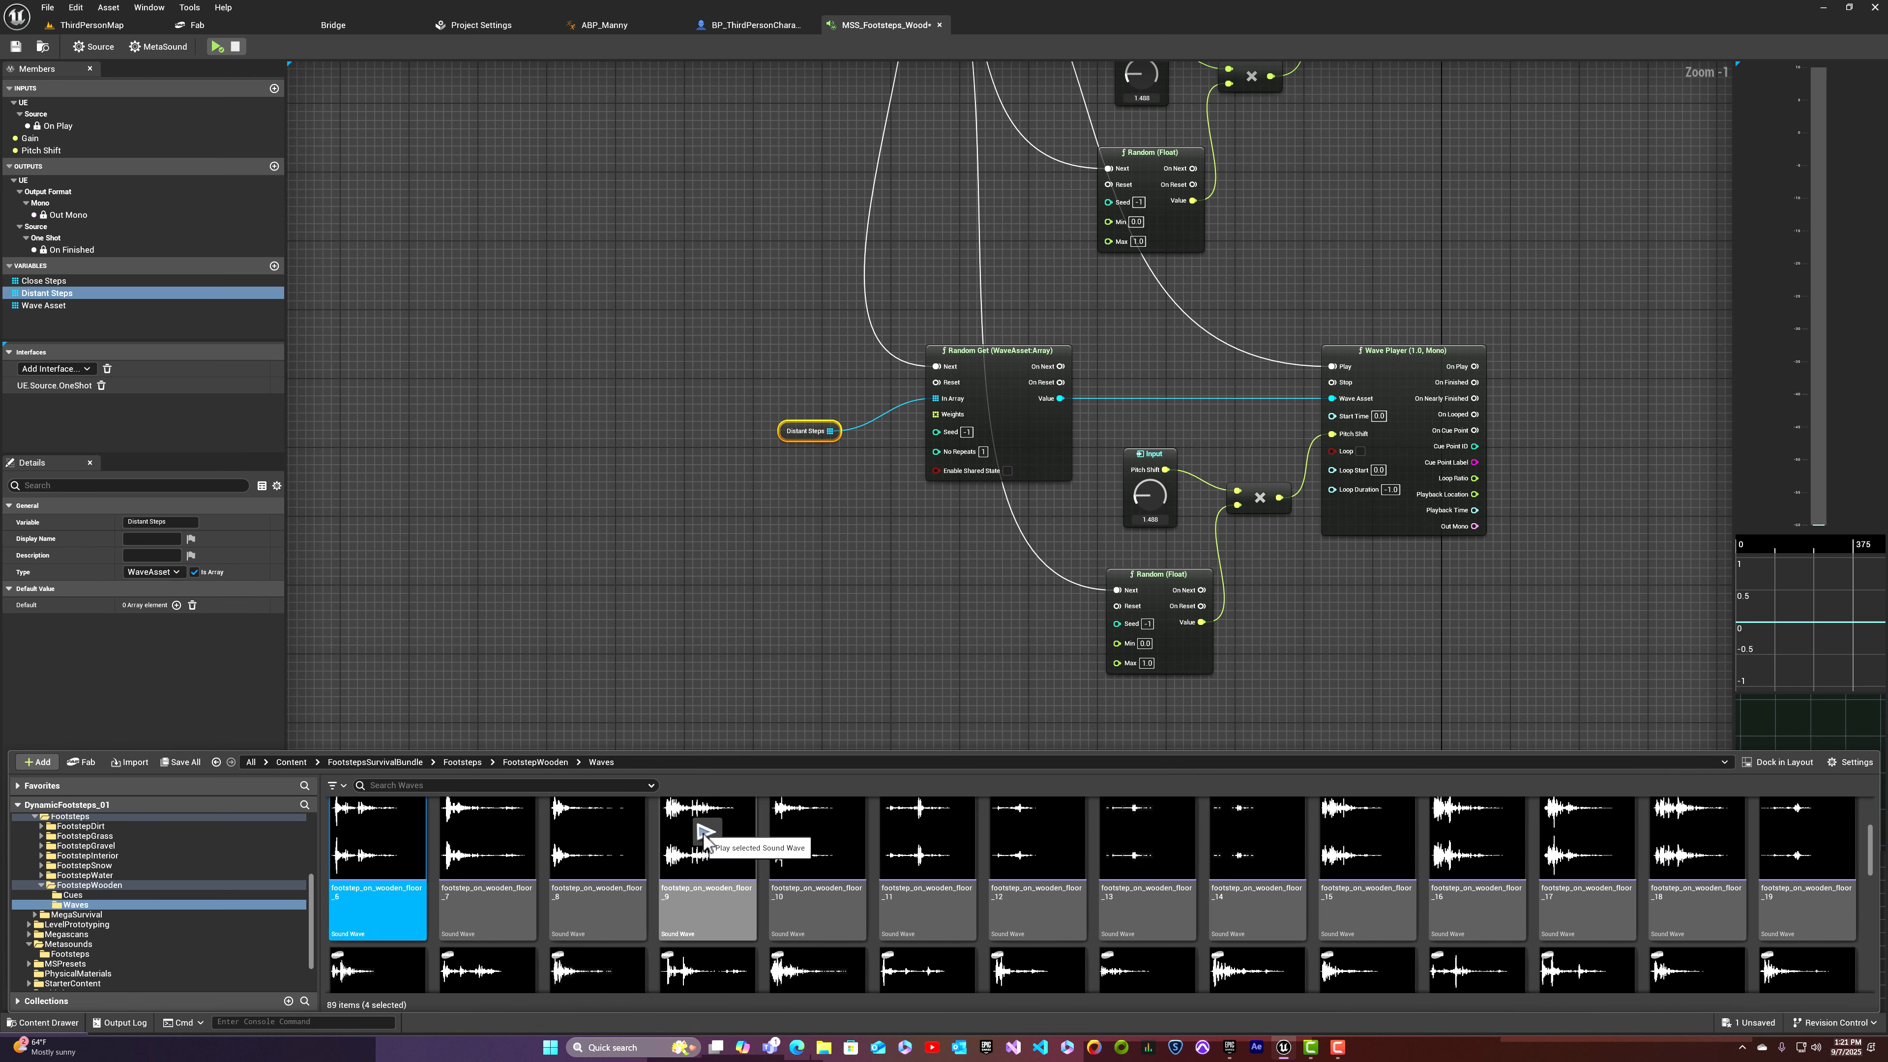
pyautogui.scroll(-3, 711, 950)
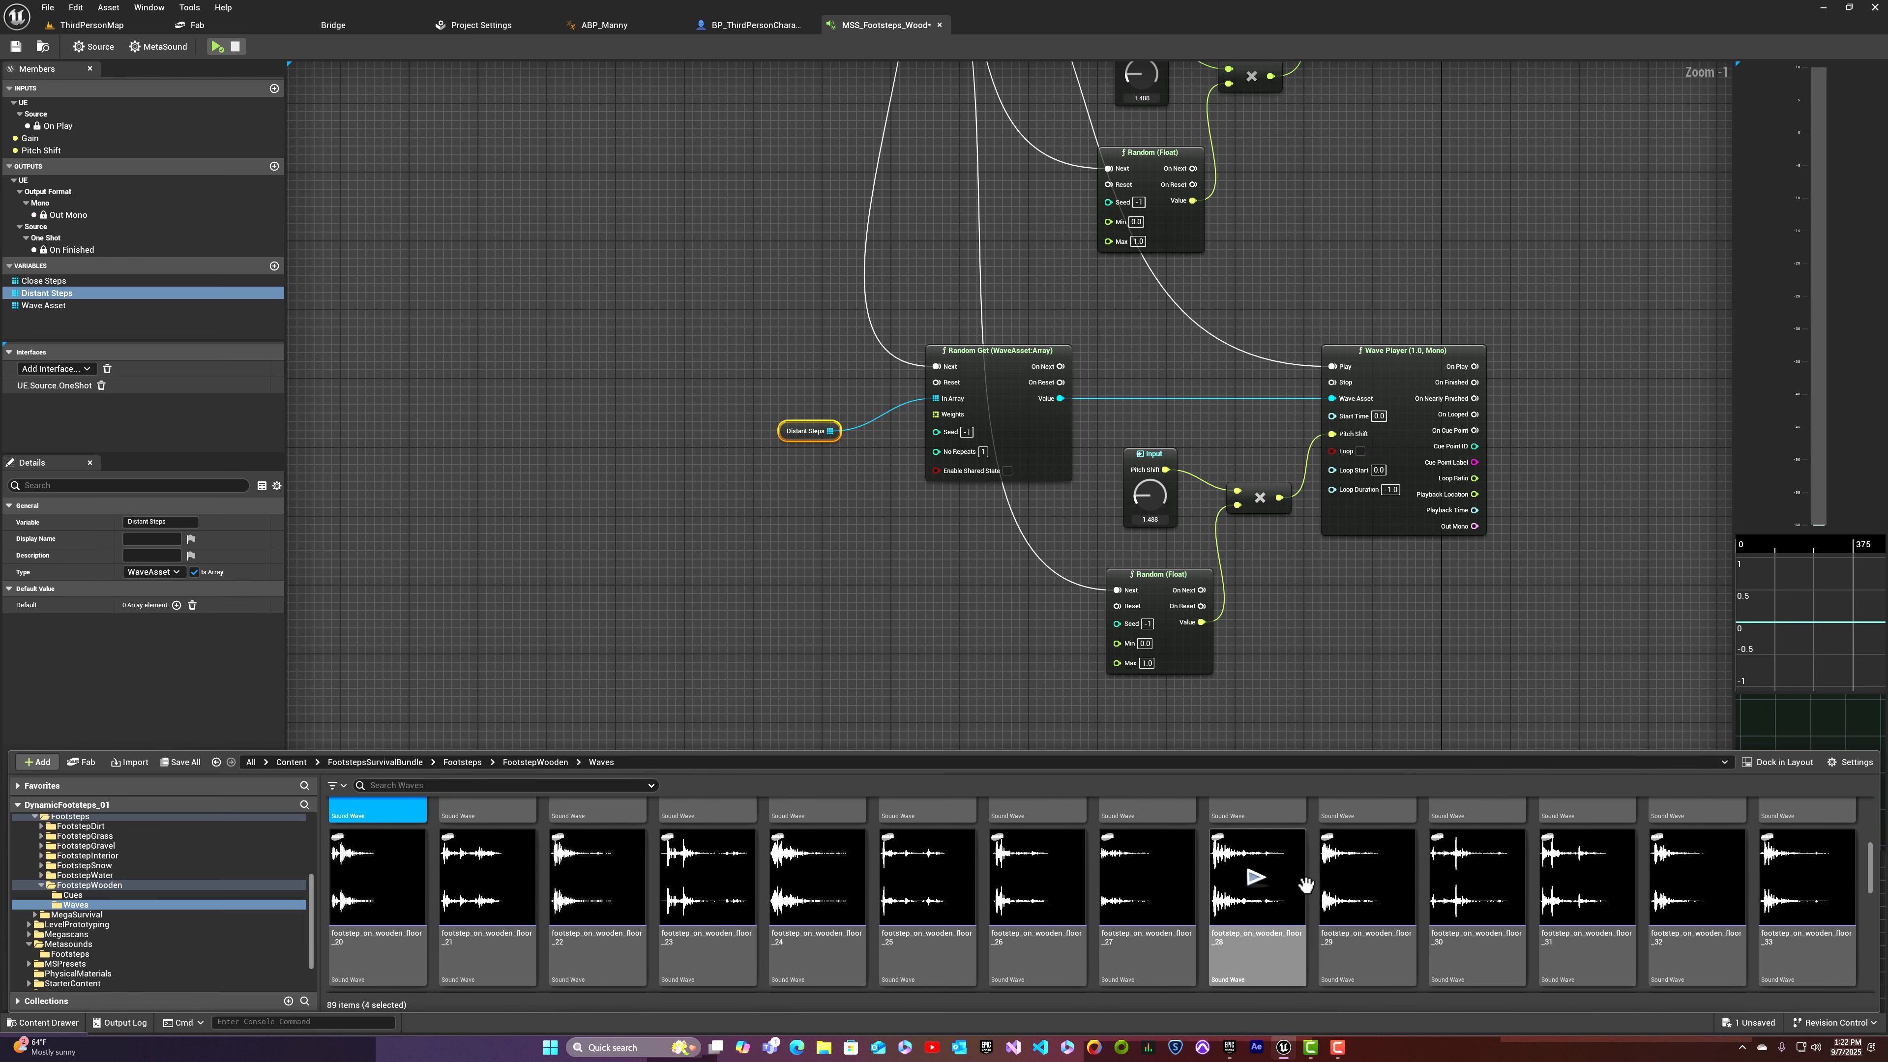
pyautogui.scroll(-2, 823, 916)
pyautogui.keyDown('ctrl'); pyautogui.click(836, 970); pyautogui.keyUp('ctrl')
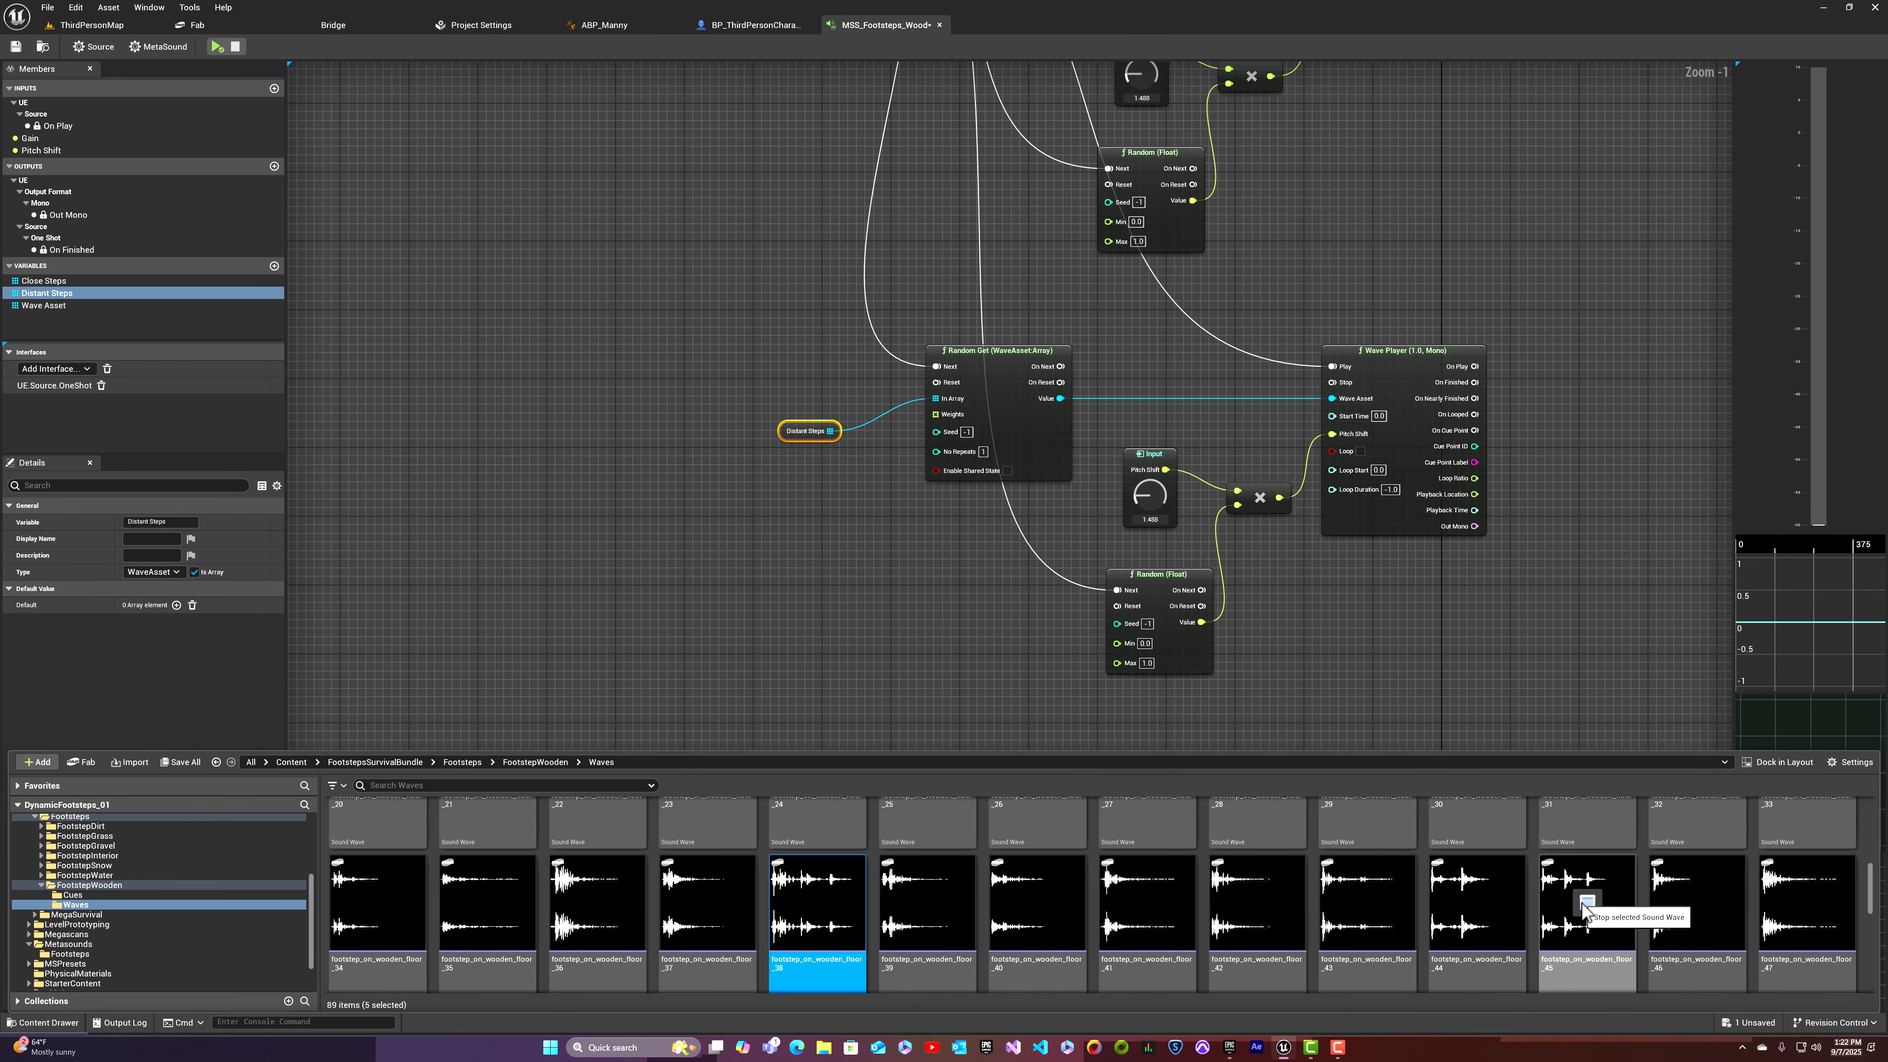
pyautogui.keyDown('ctrl'); pyautogui.click(1582, 899); pyautogui.keyUp('ctrl')
pyautogui.scroll(-2, 788, 939)
pyautogui.keyDown('ctrl'); pyautogui.click(786, 938); pyautogui.keyUp('ctrl')
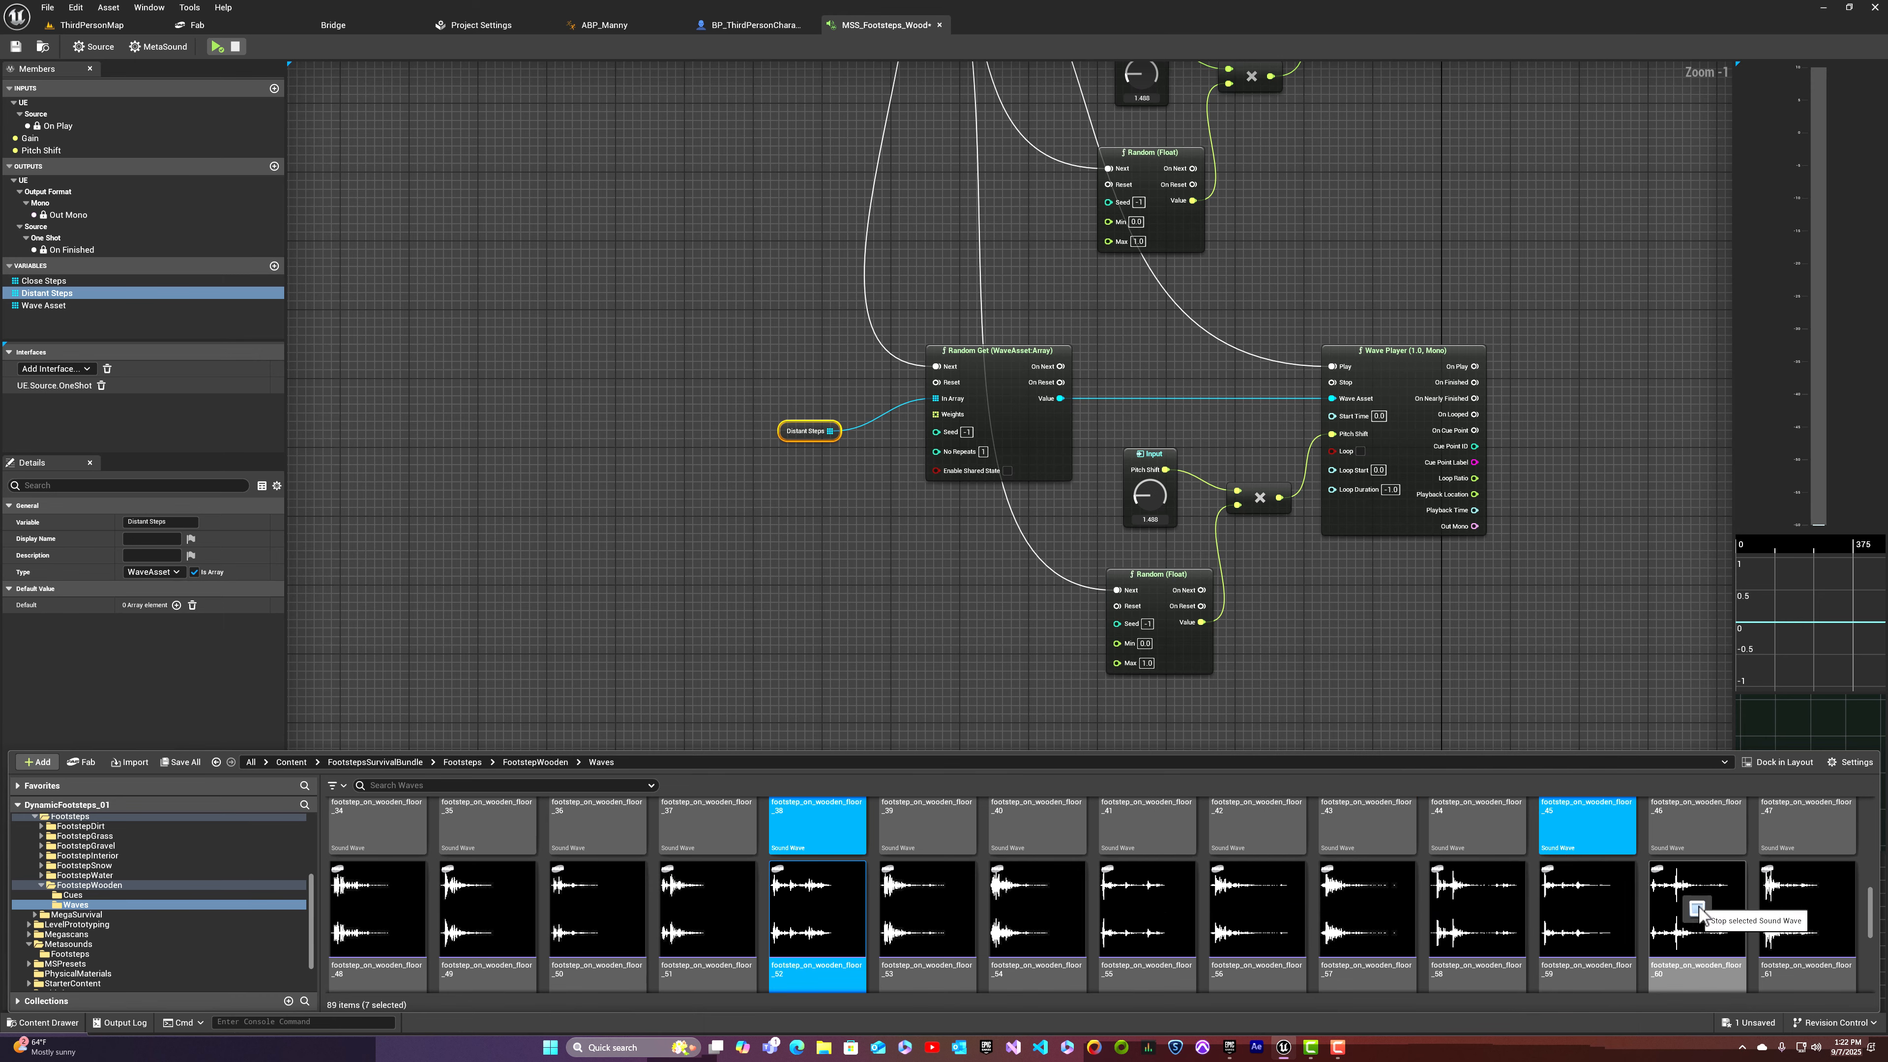
pyautogui.keyDown('ctrl'); pyautogui.click(1806, 911); pyautogui.keyUp('ctrl')
pyautogui.scroll(-2, 1806, 911)
pyautogui.keyDown('ctrl'); pyautogui.click(814, 952); pyautogui.keyUp('ctrl')
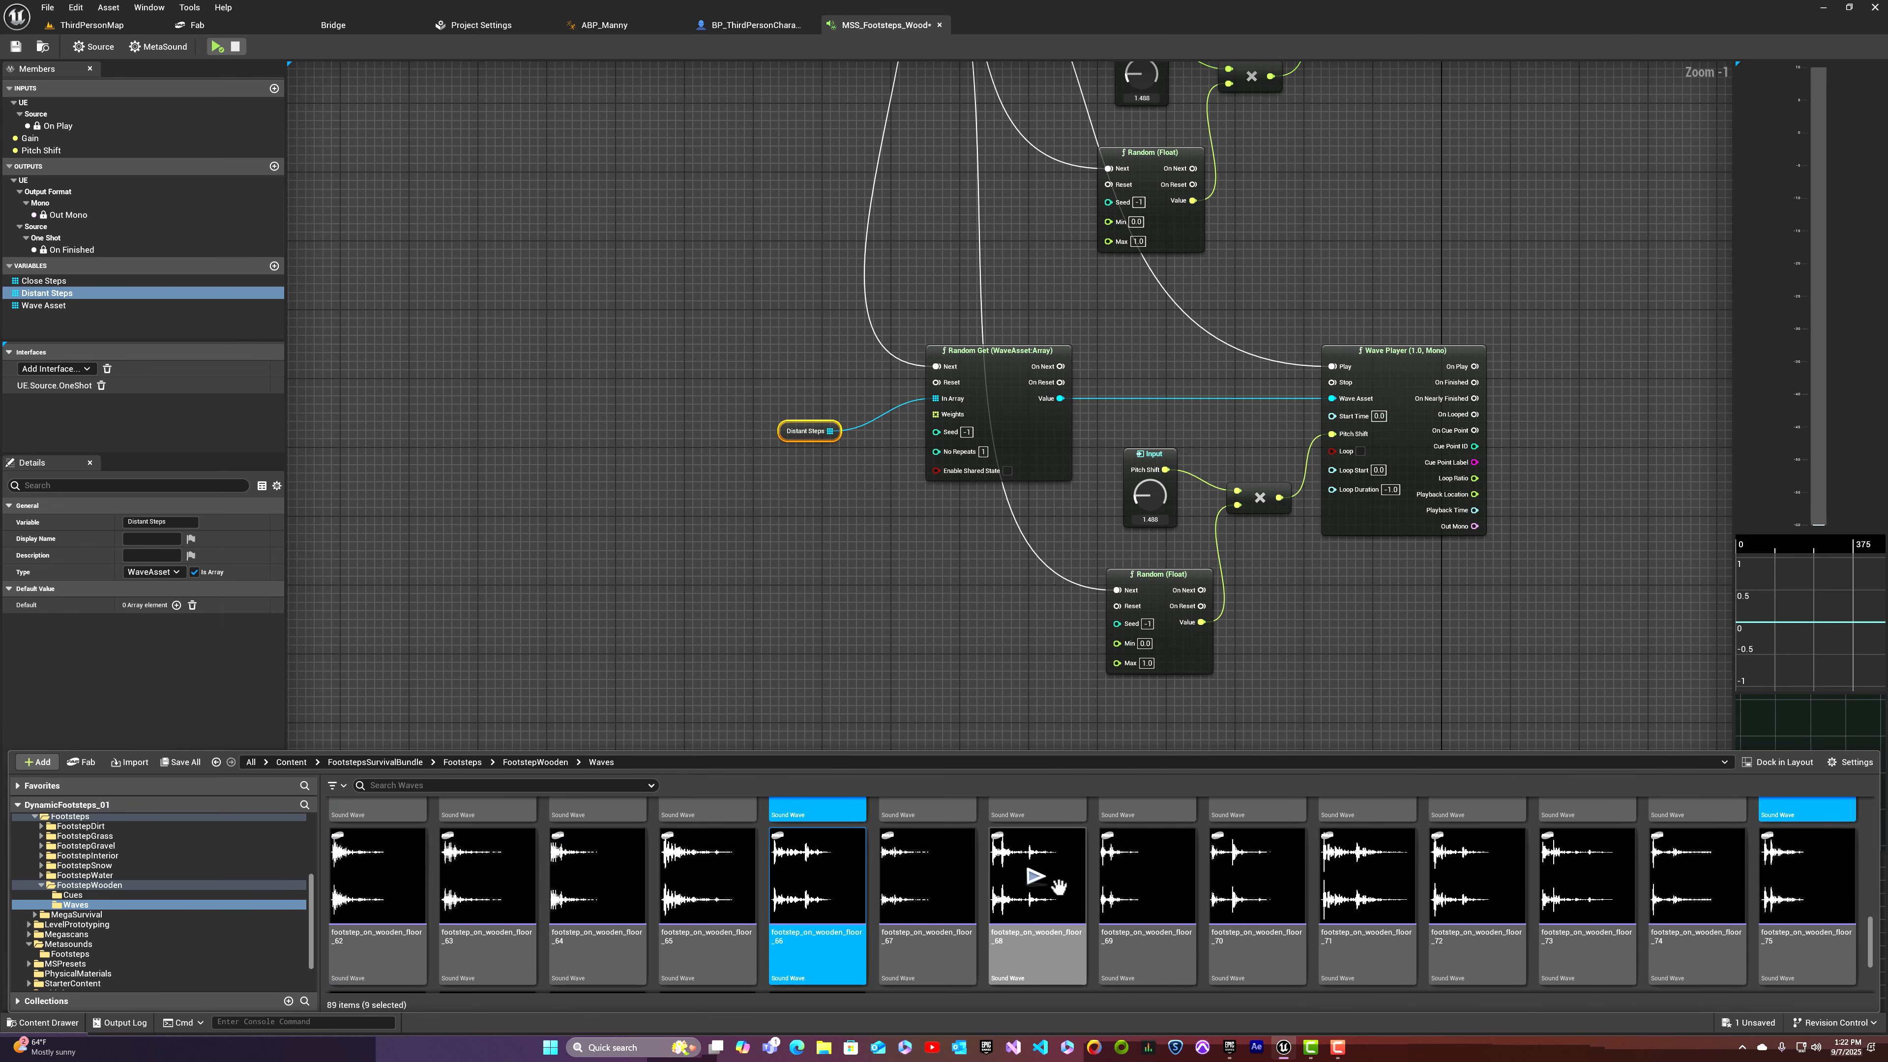
pyautogui.keyDown('ctrl'); pyautogui.click(1586, 949); pyautogui.keyUp('ctrl')
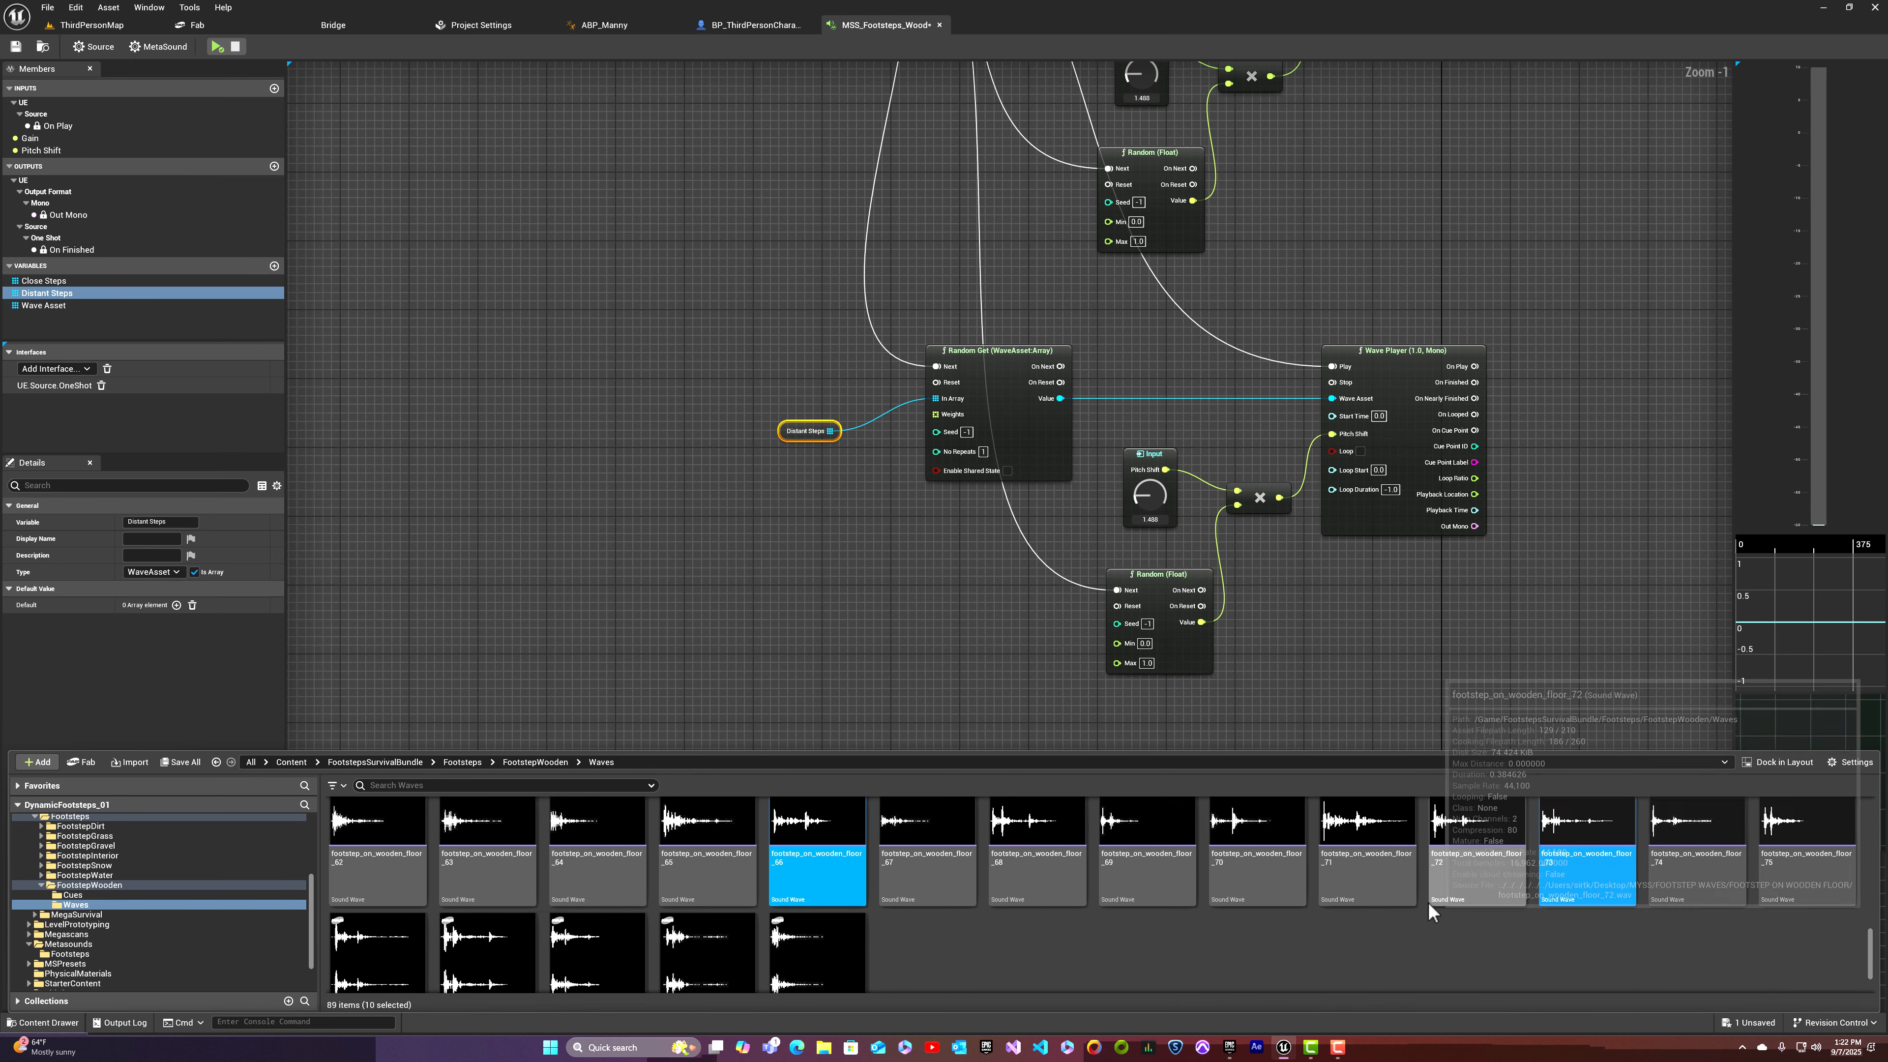
pyautogui.scroll(-2, 1041, 915)
pyautogui.keyDown('ctrl'); pyautogui.click(393, 930); pyautogui.keyUp('ctrl')
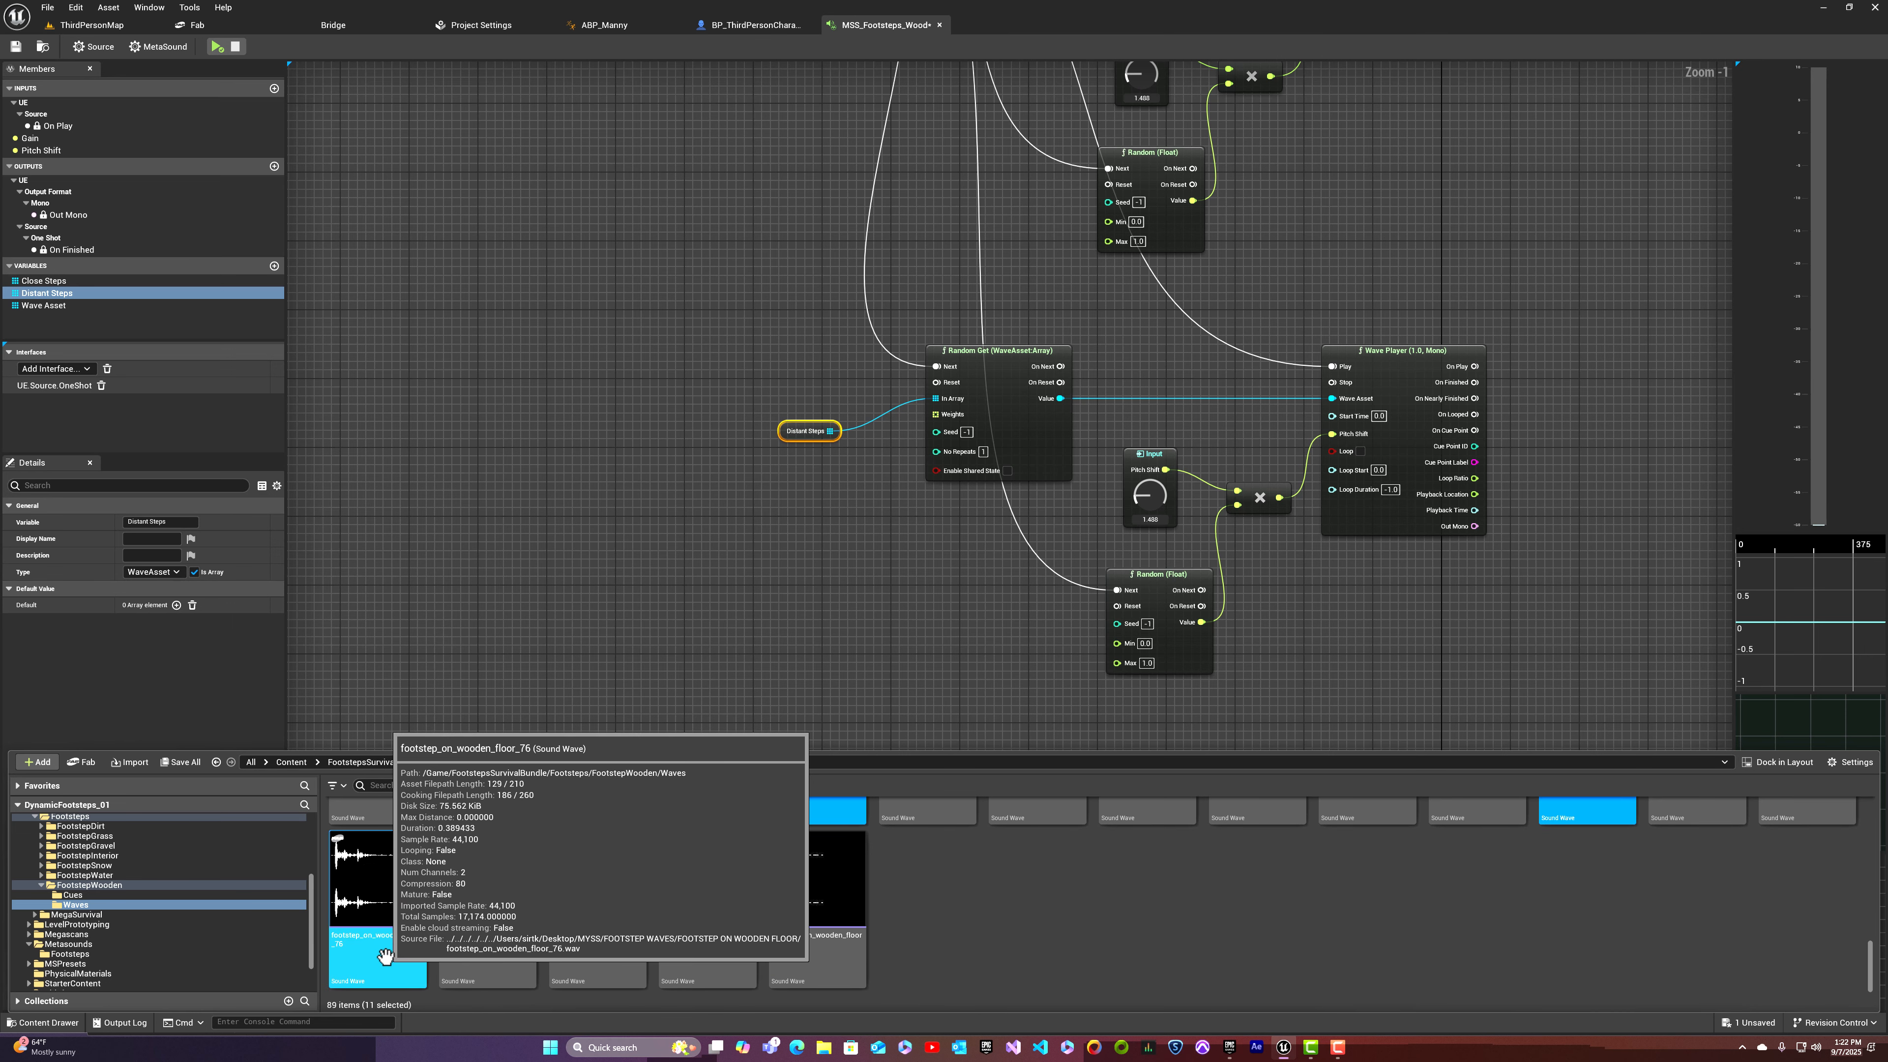
pyautogui.moveTo(383, 955); pyautogui.dragTo(167, 614)
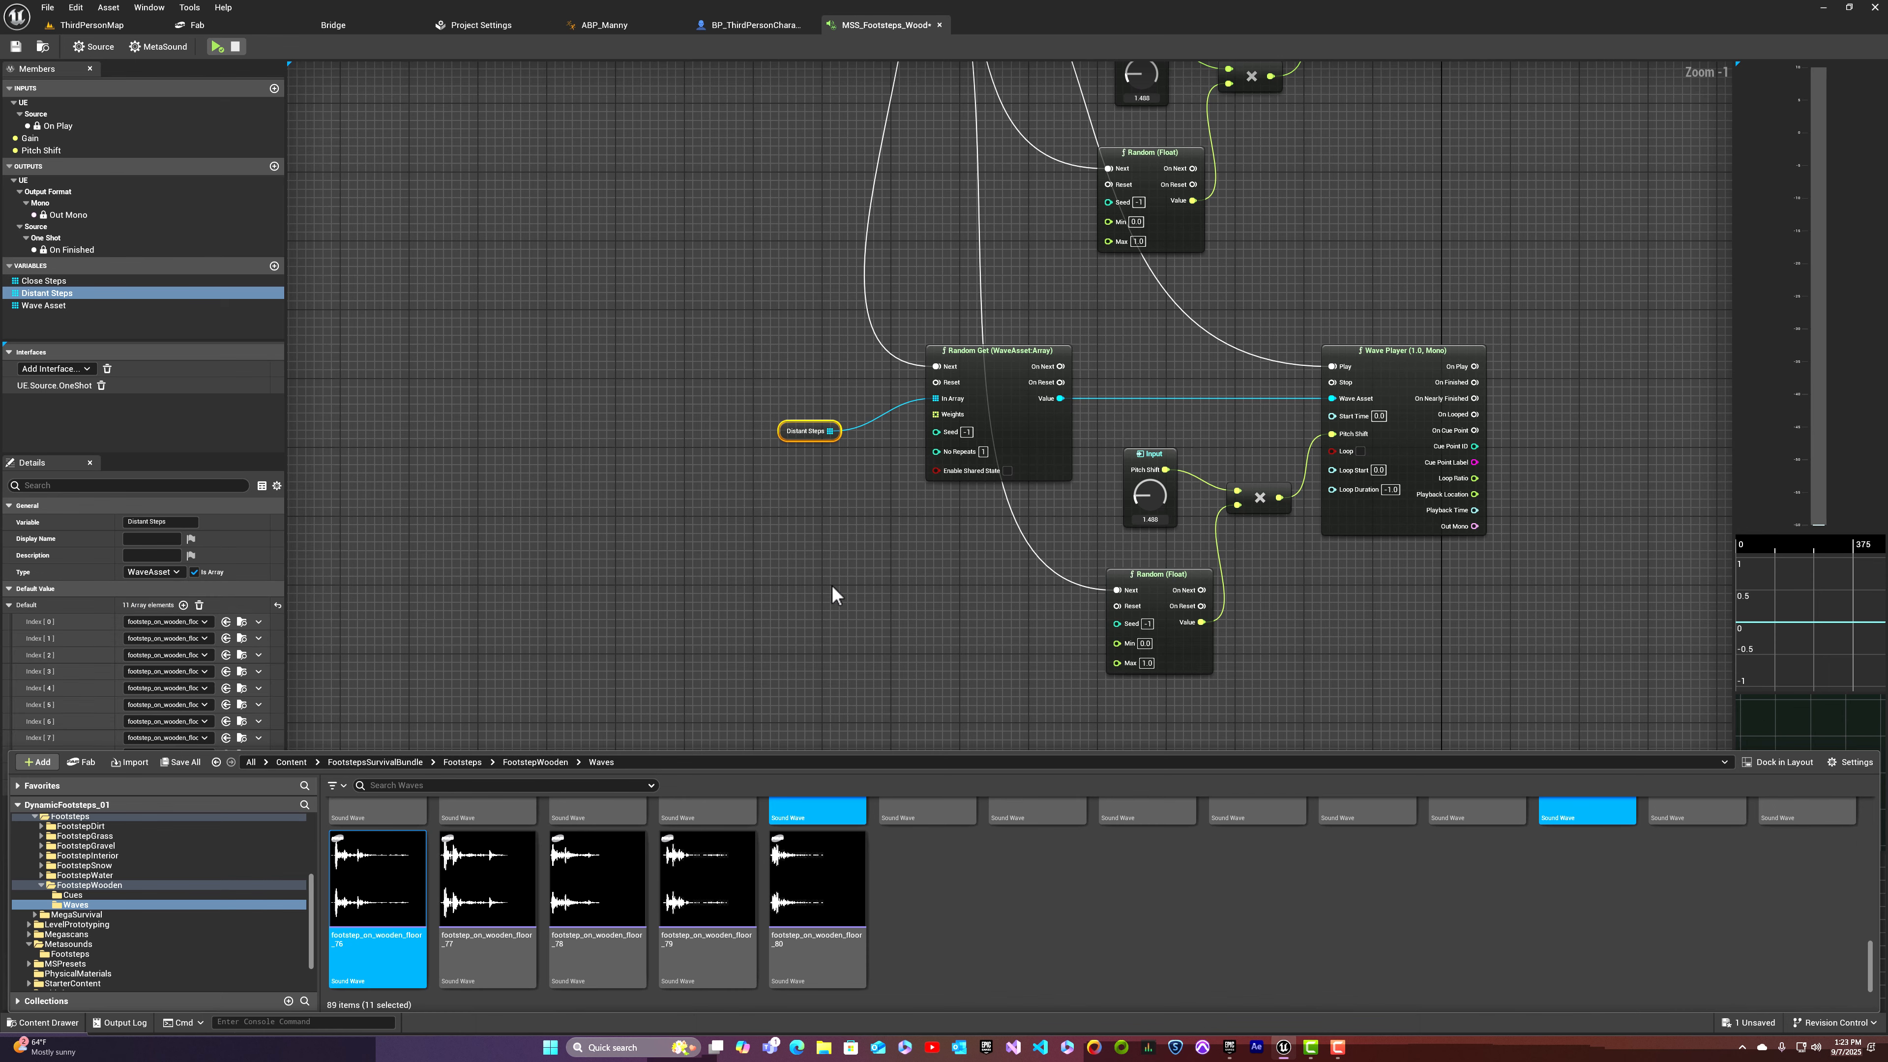
# Step: Add a Mono Mixer (2) node to the graph beside the two Wave Player nodes
pyautogui.moveTo(908, 538); pyautogui.dragTo(672, 702, button='right')
pyautogui.moveTo(1391, 335); pyautogui.dragTo(1314, 481, button='right')
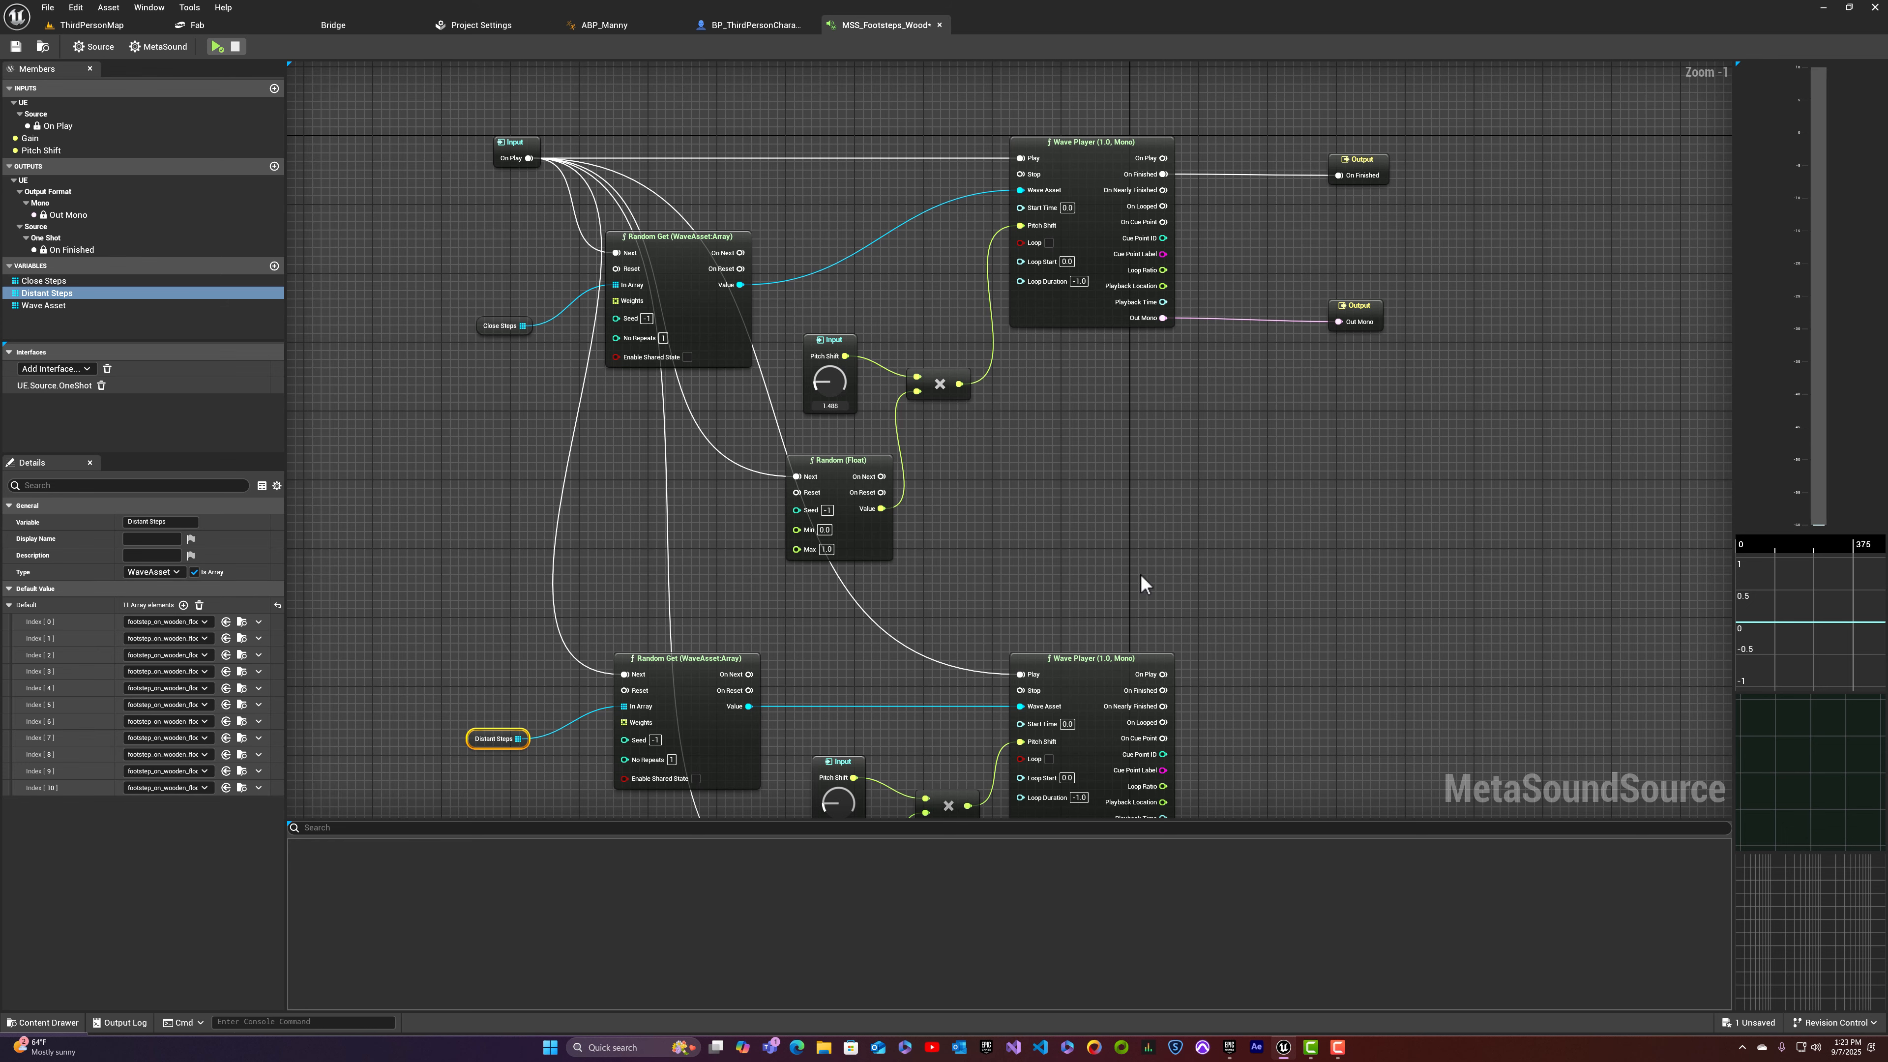
pyautogui.moveTo(1140, 574); pyautogui.dragTo(1240, 283, button='right')
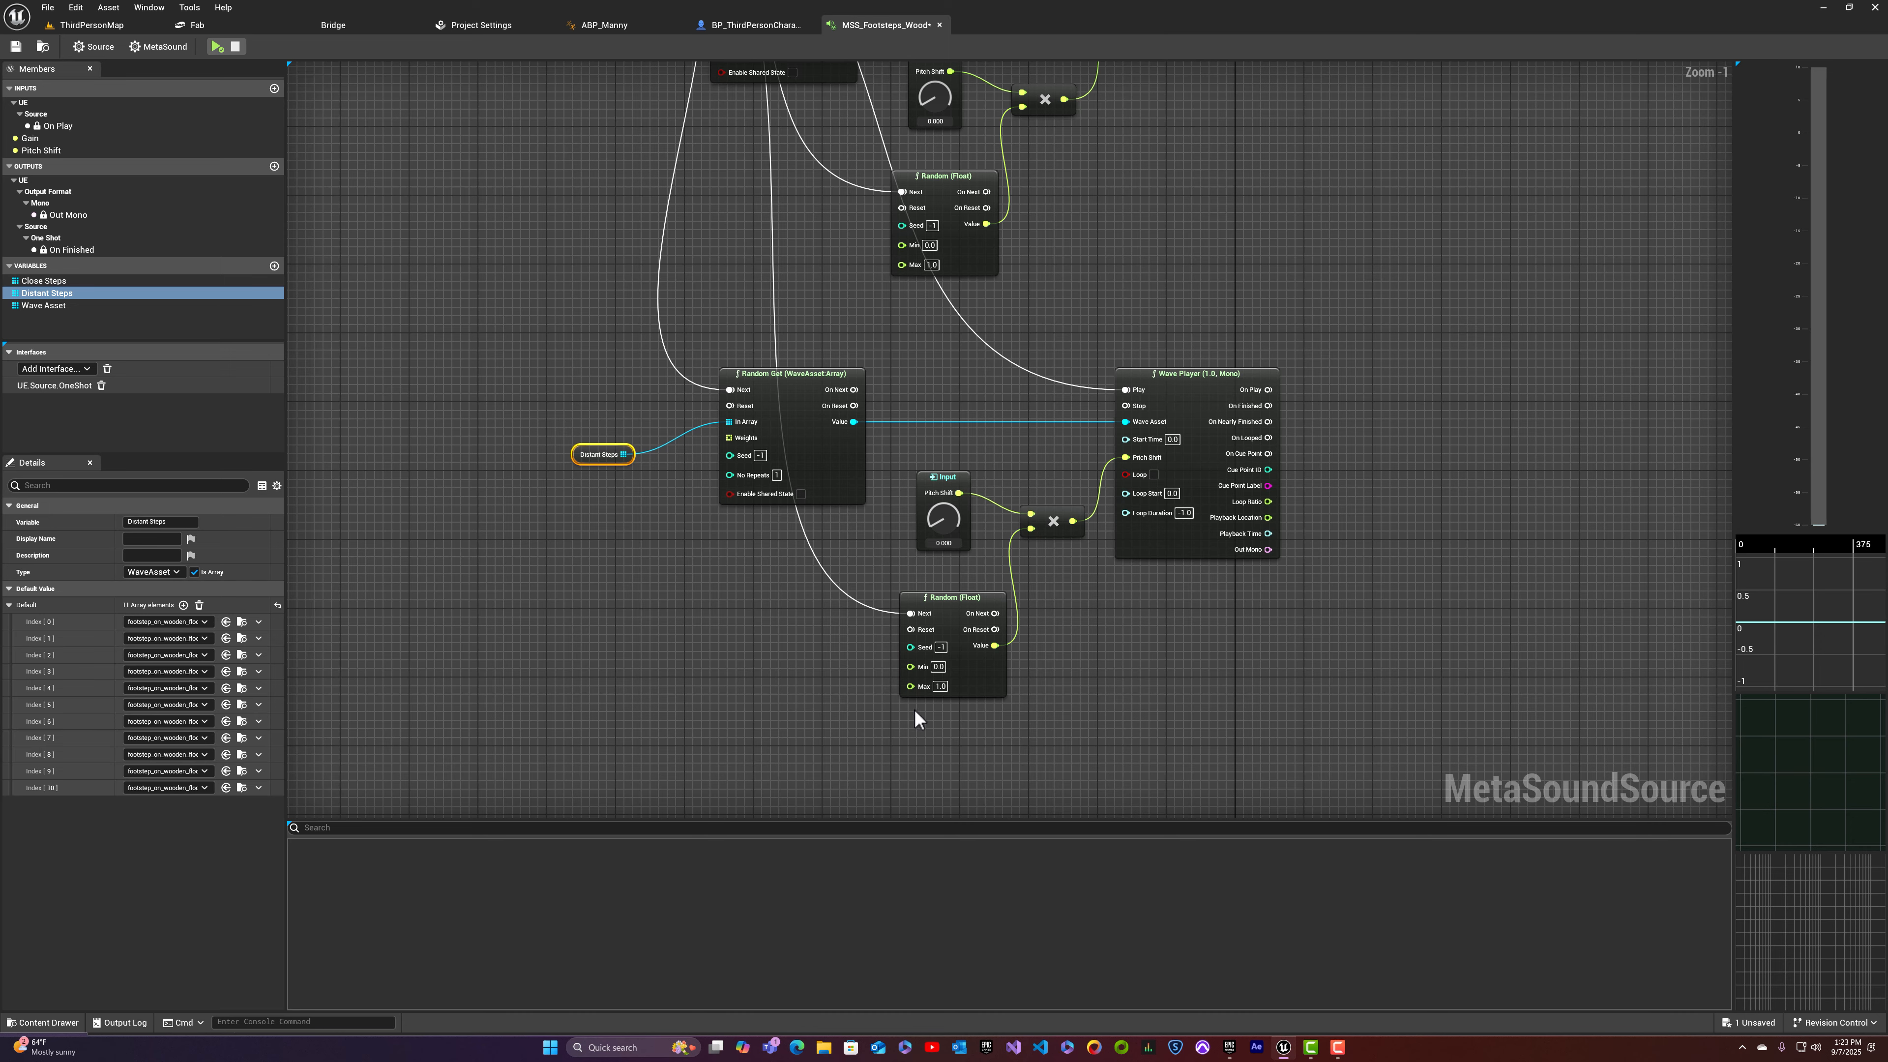
pyautogui.moveTo(1423, 471); pyautogui.dragTo(1253, 544, button='right')
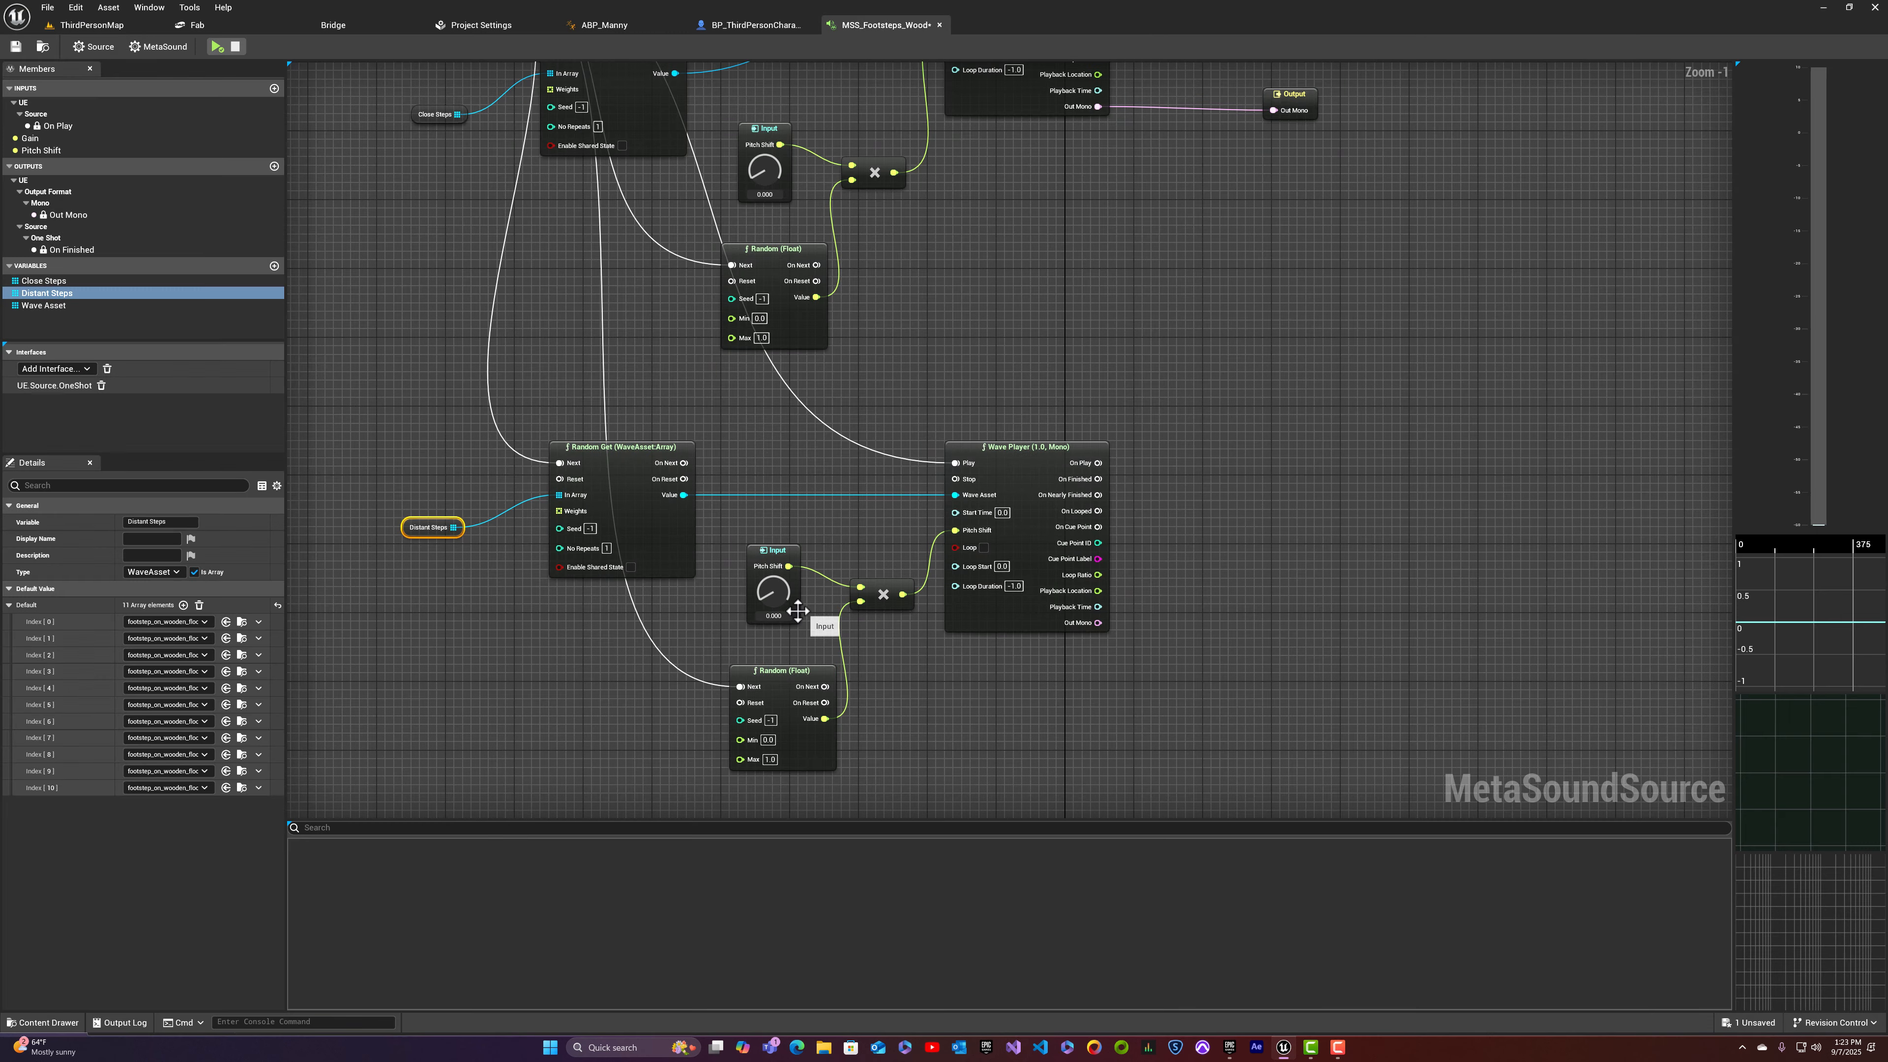
pyautogui.moveTo(1259, 469); pyautogui.dragTo(1021, 579, button='right')
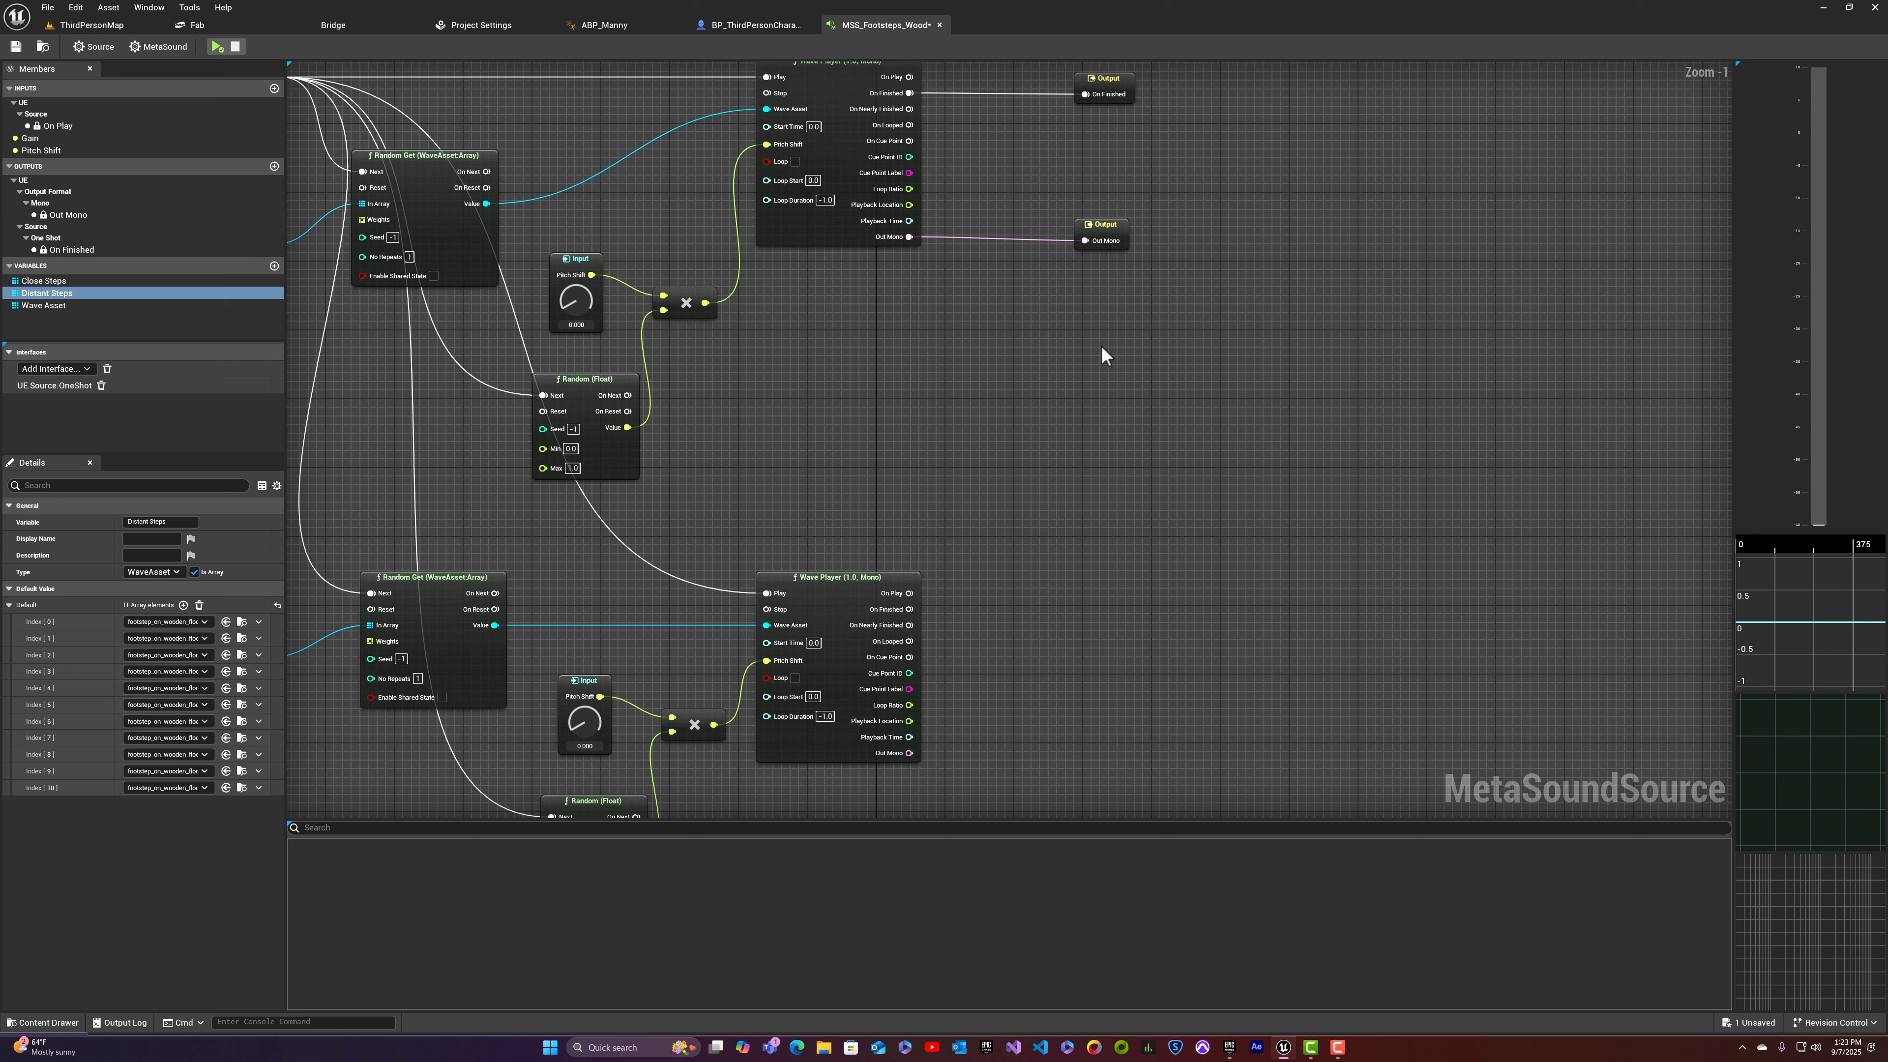
pyautogui.rightClick(1051, 386)
pyautogui.write('m')
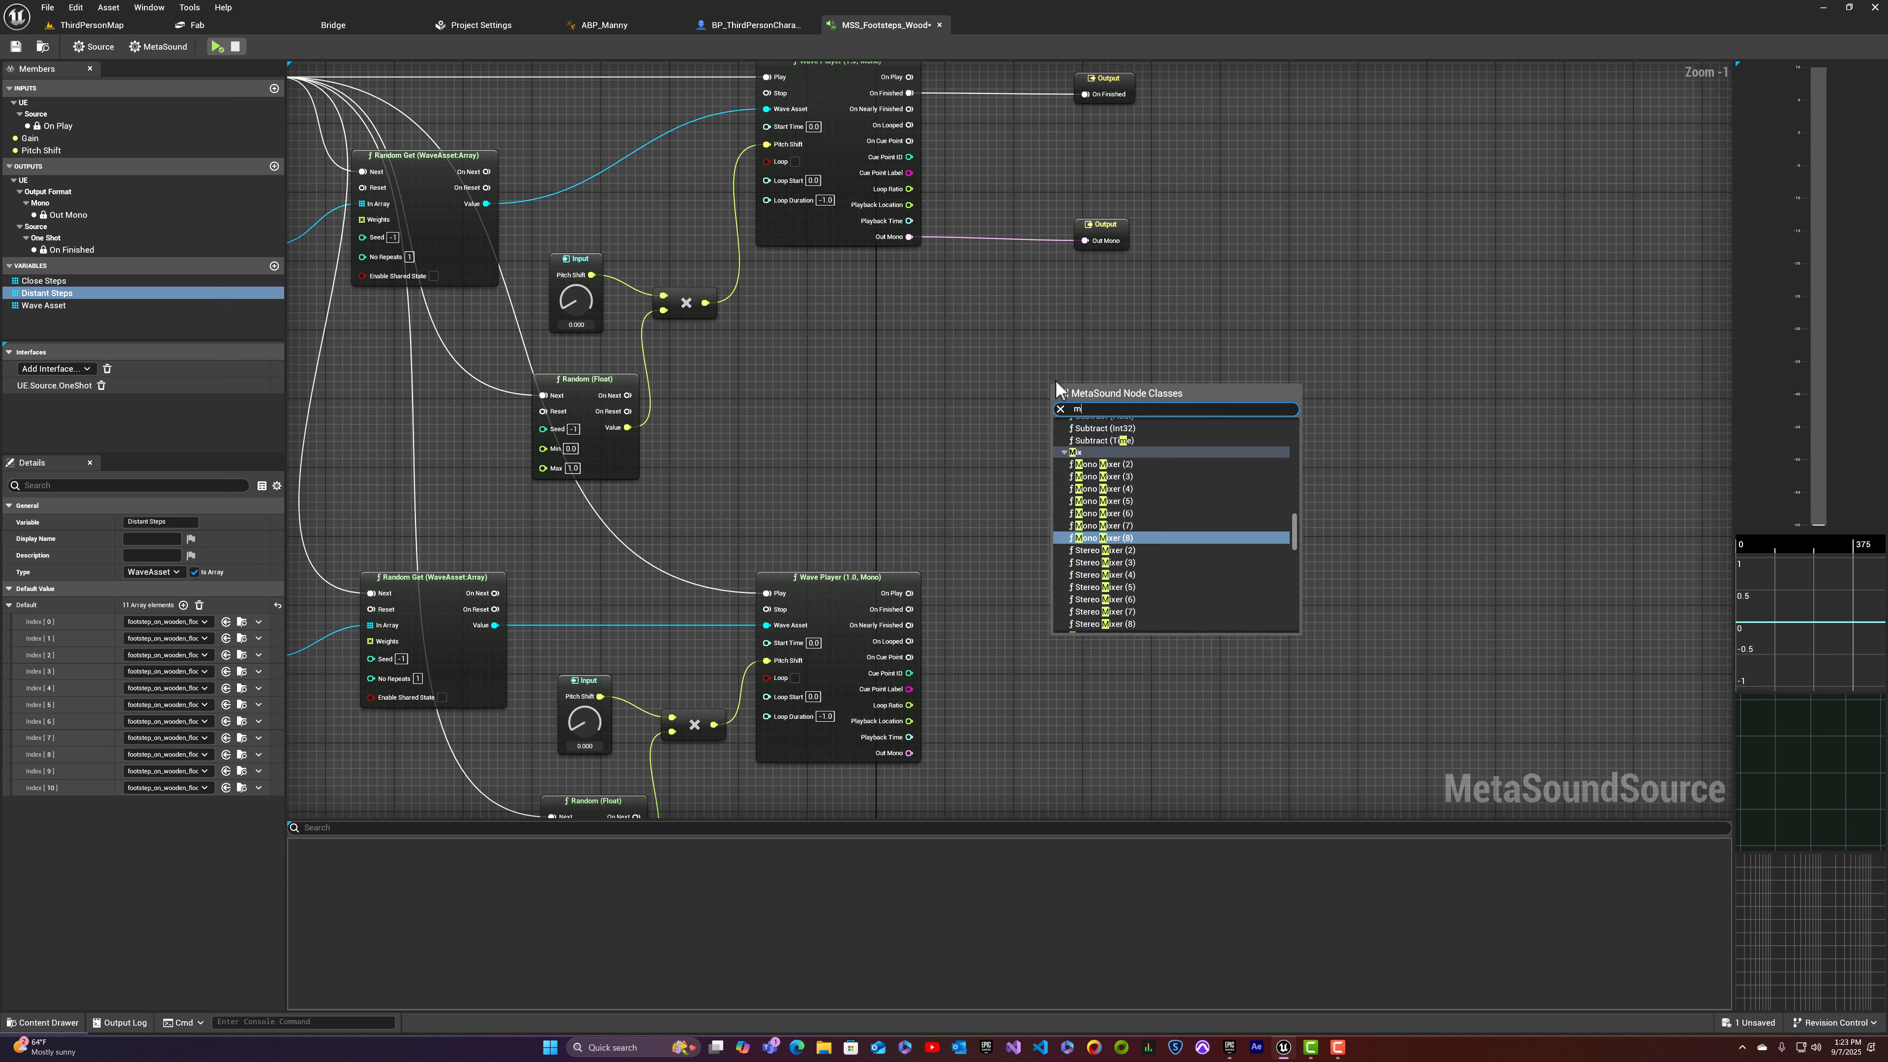
pyautogui.write('ixer')
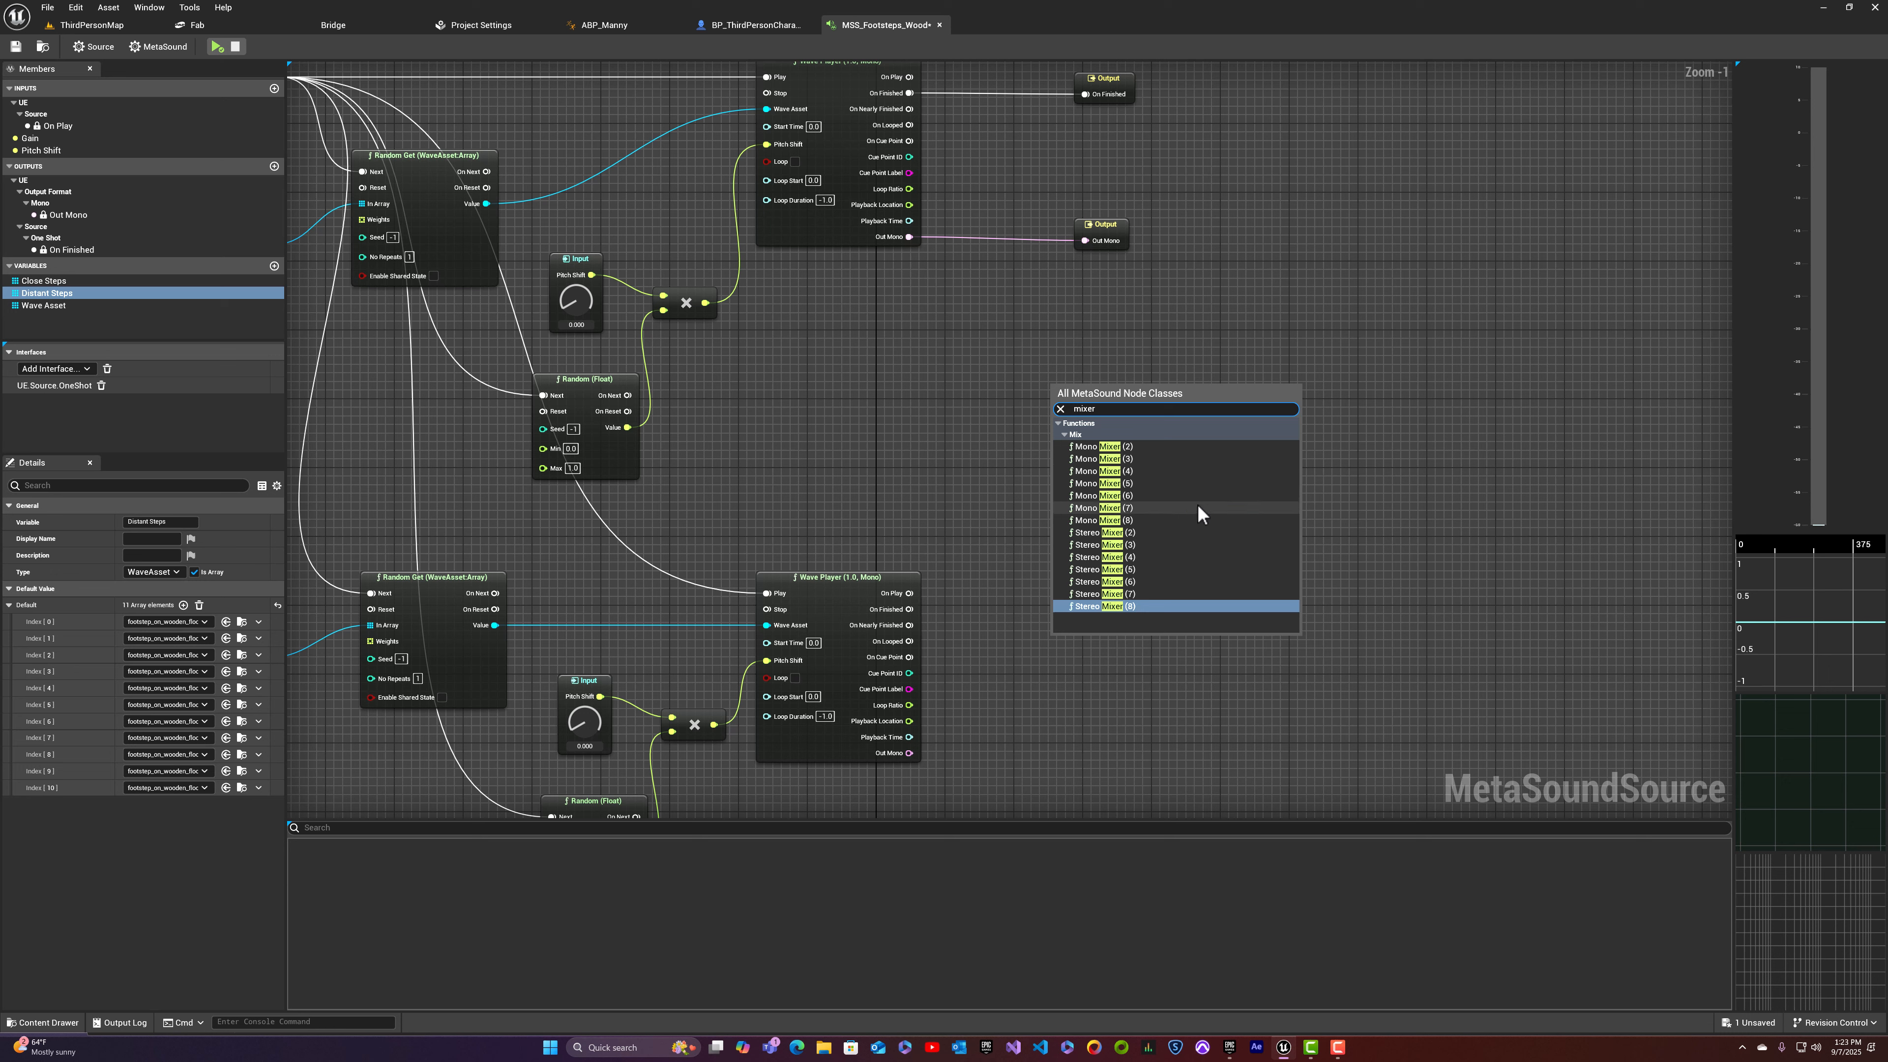
pyautogui.click(1102, 447)
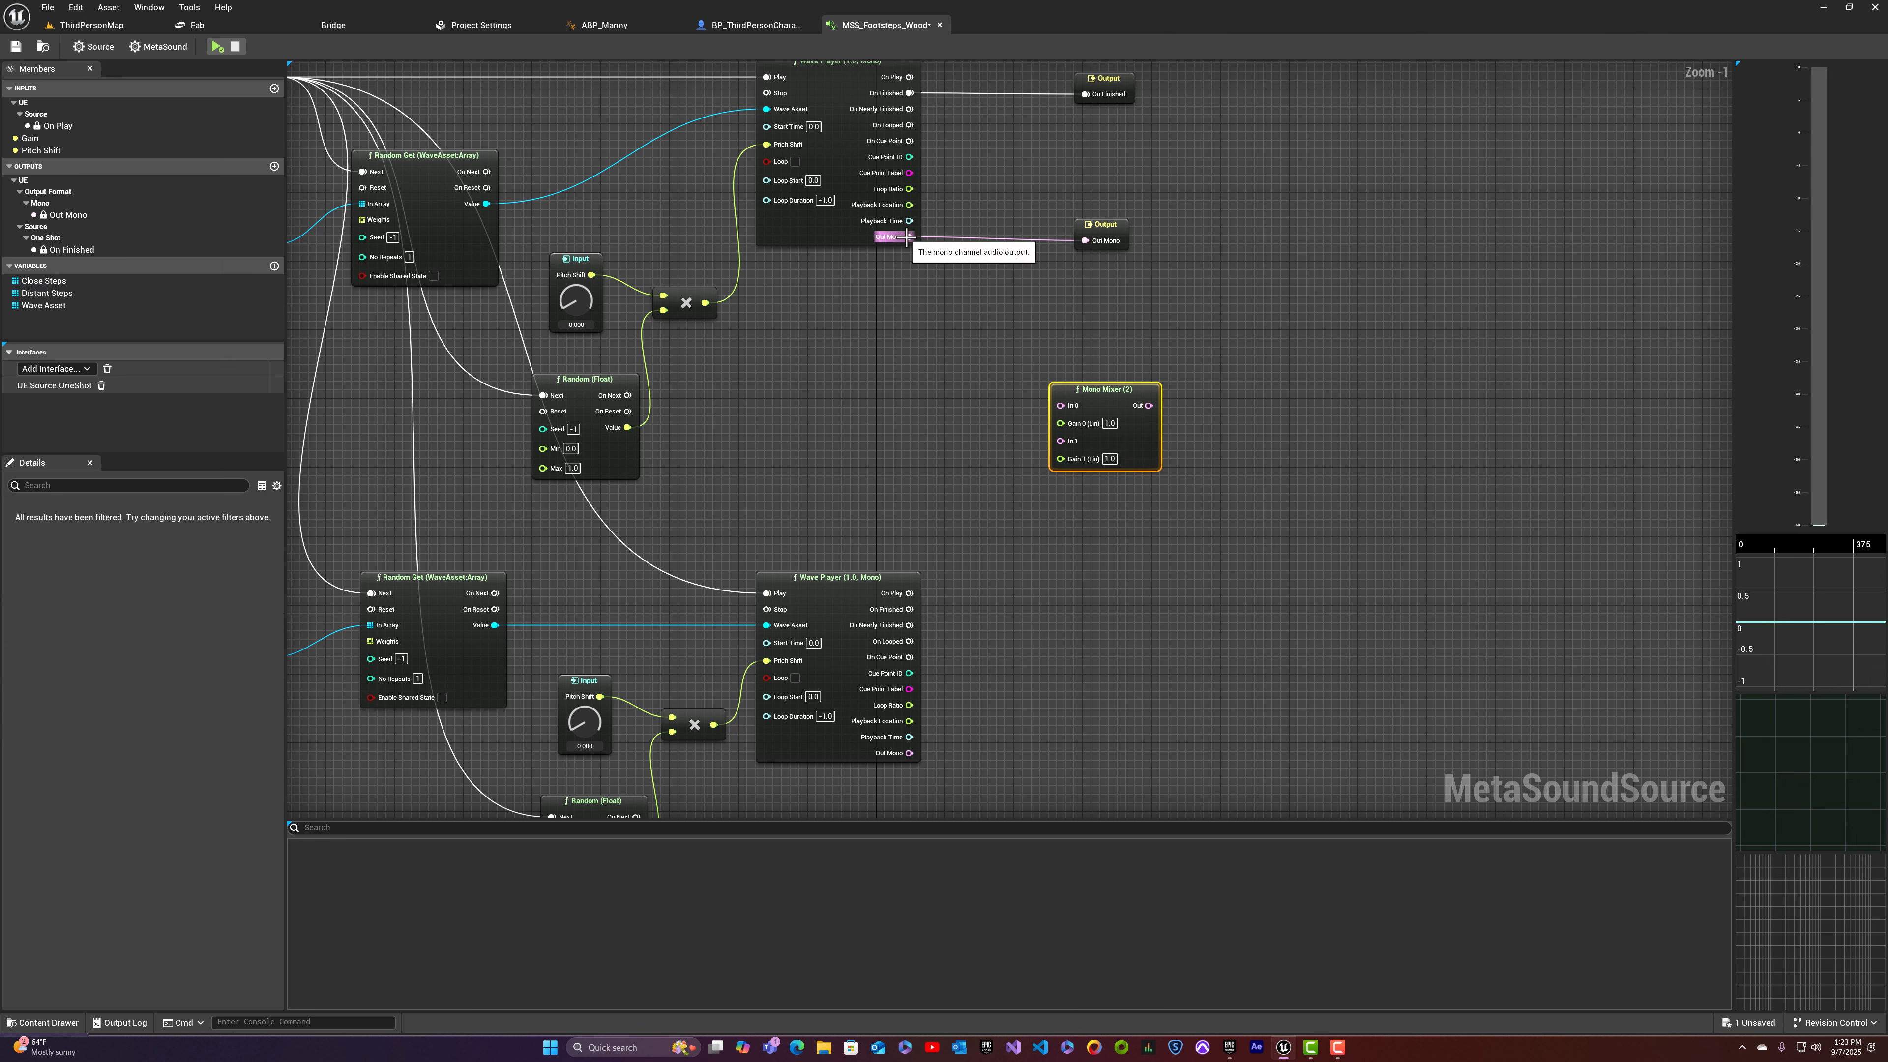
# Step: Connect the upper and lower Wave Players' Out Mono to the mixer's In 0 and In 1, and wire the mixer's Out to the Out Mono output
pyautogui.moveTo(908, 237); pyautogui.dragTo(952, 318)
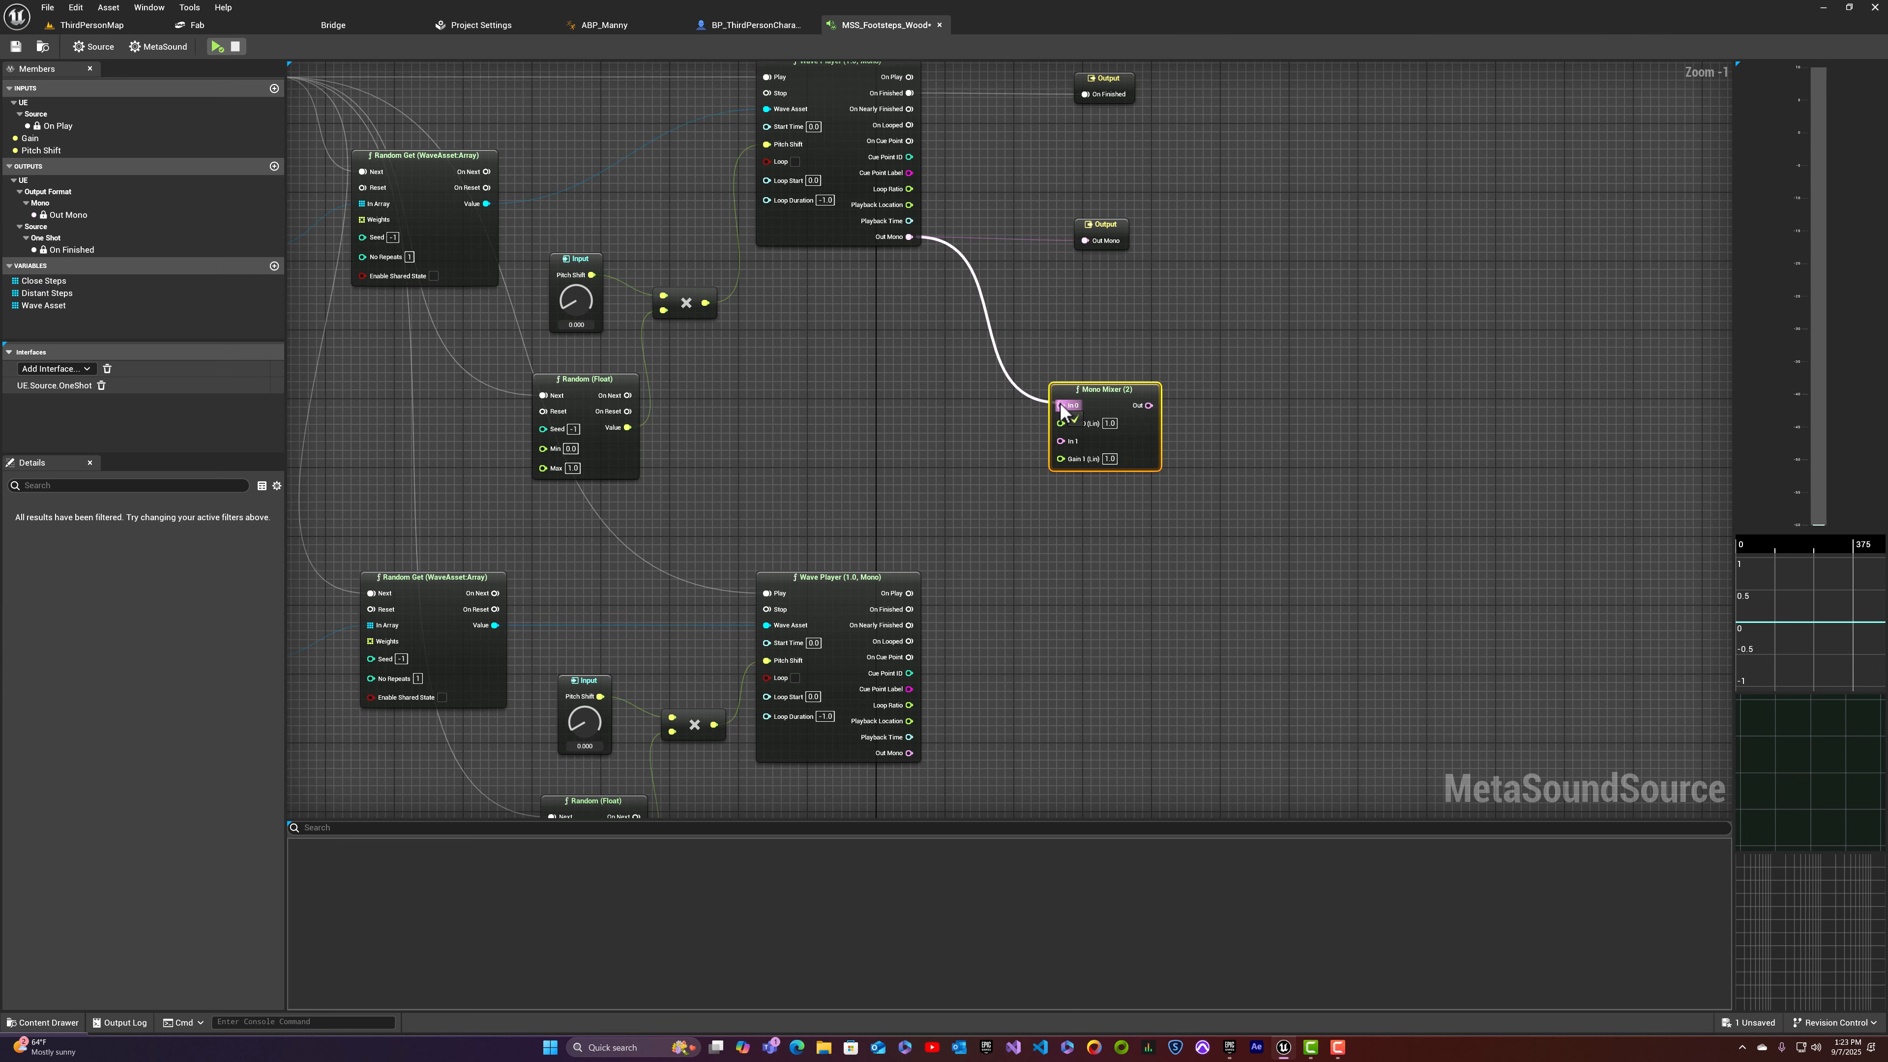
pyautogui.moveTo(1062, 409); pyautogui.dragTo(1061, 406)
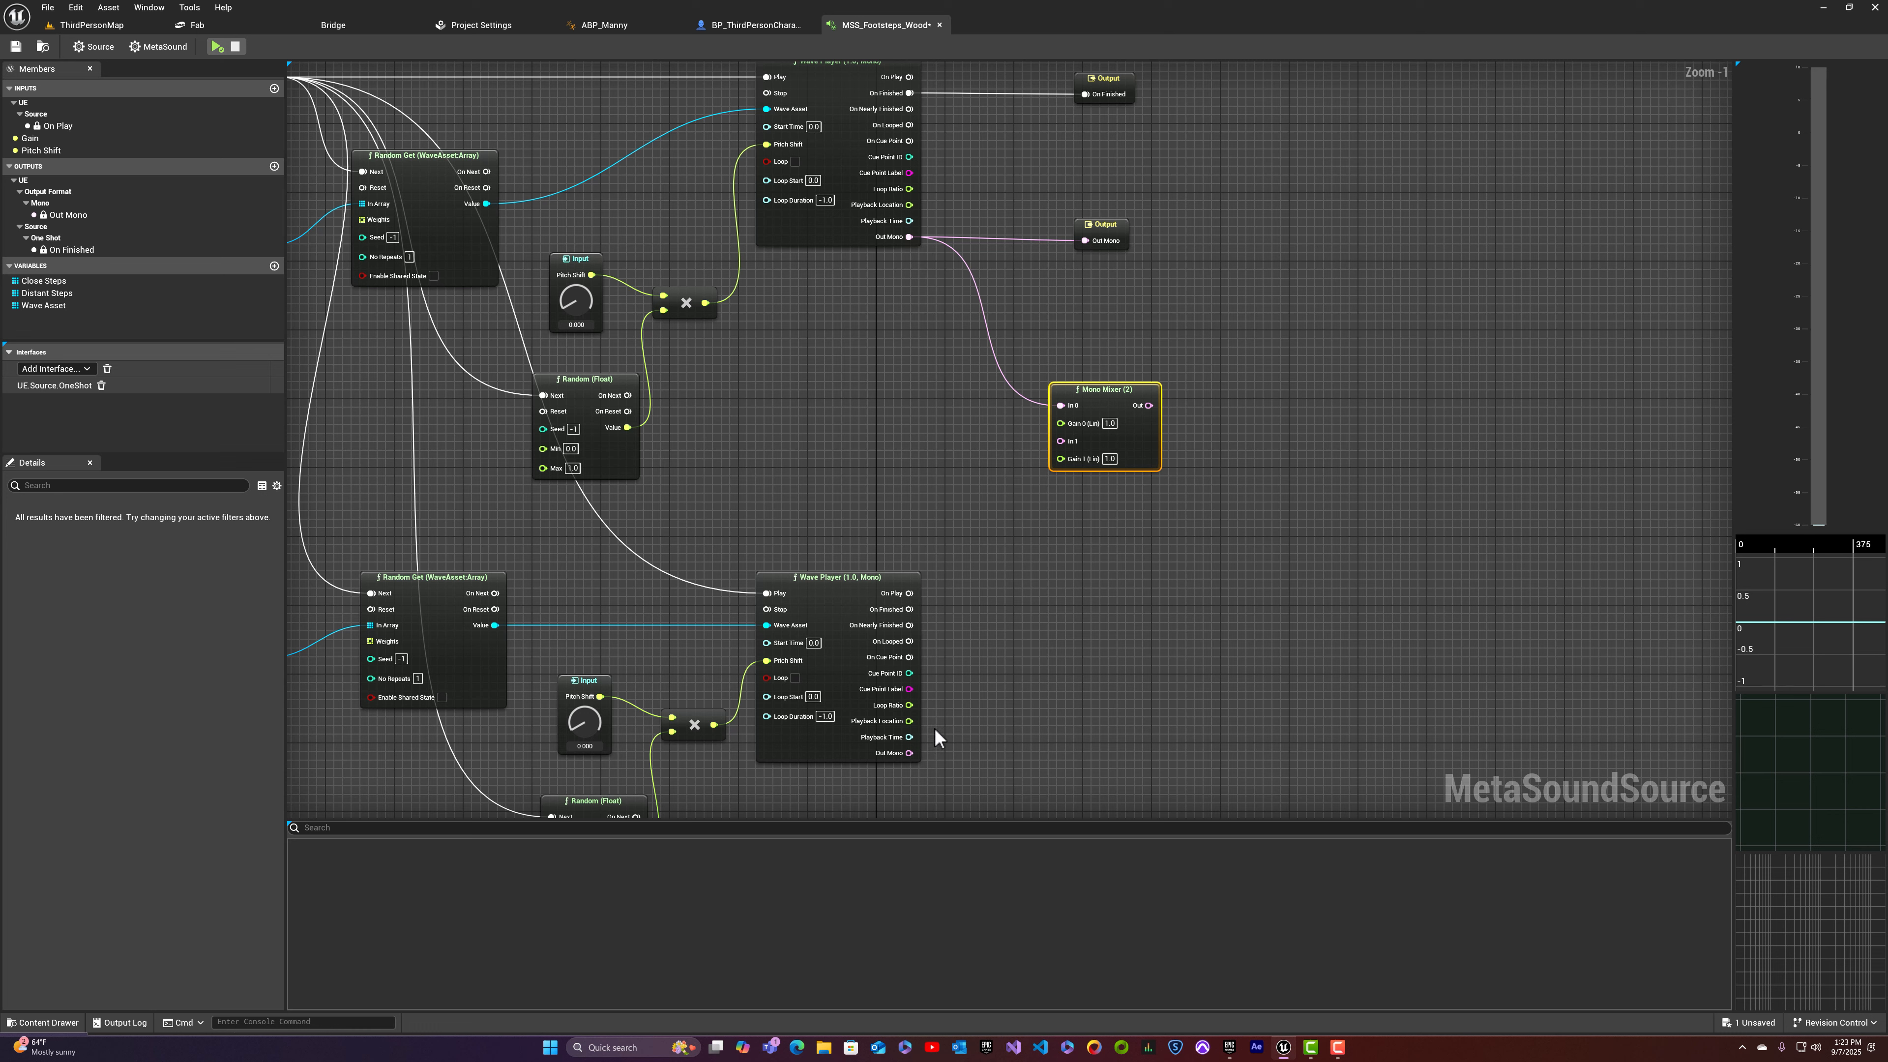
pyautogui.moveTo(908, 753); pyautogui.dragTo(1071, 441)
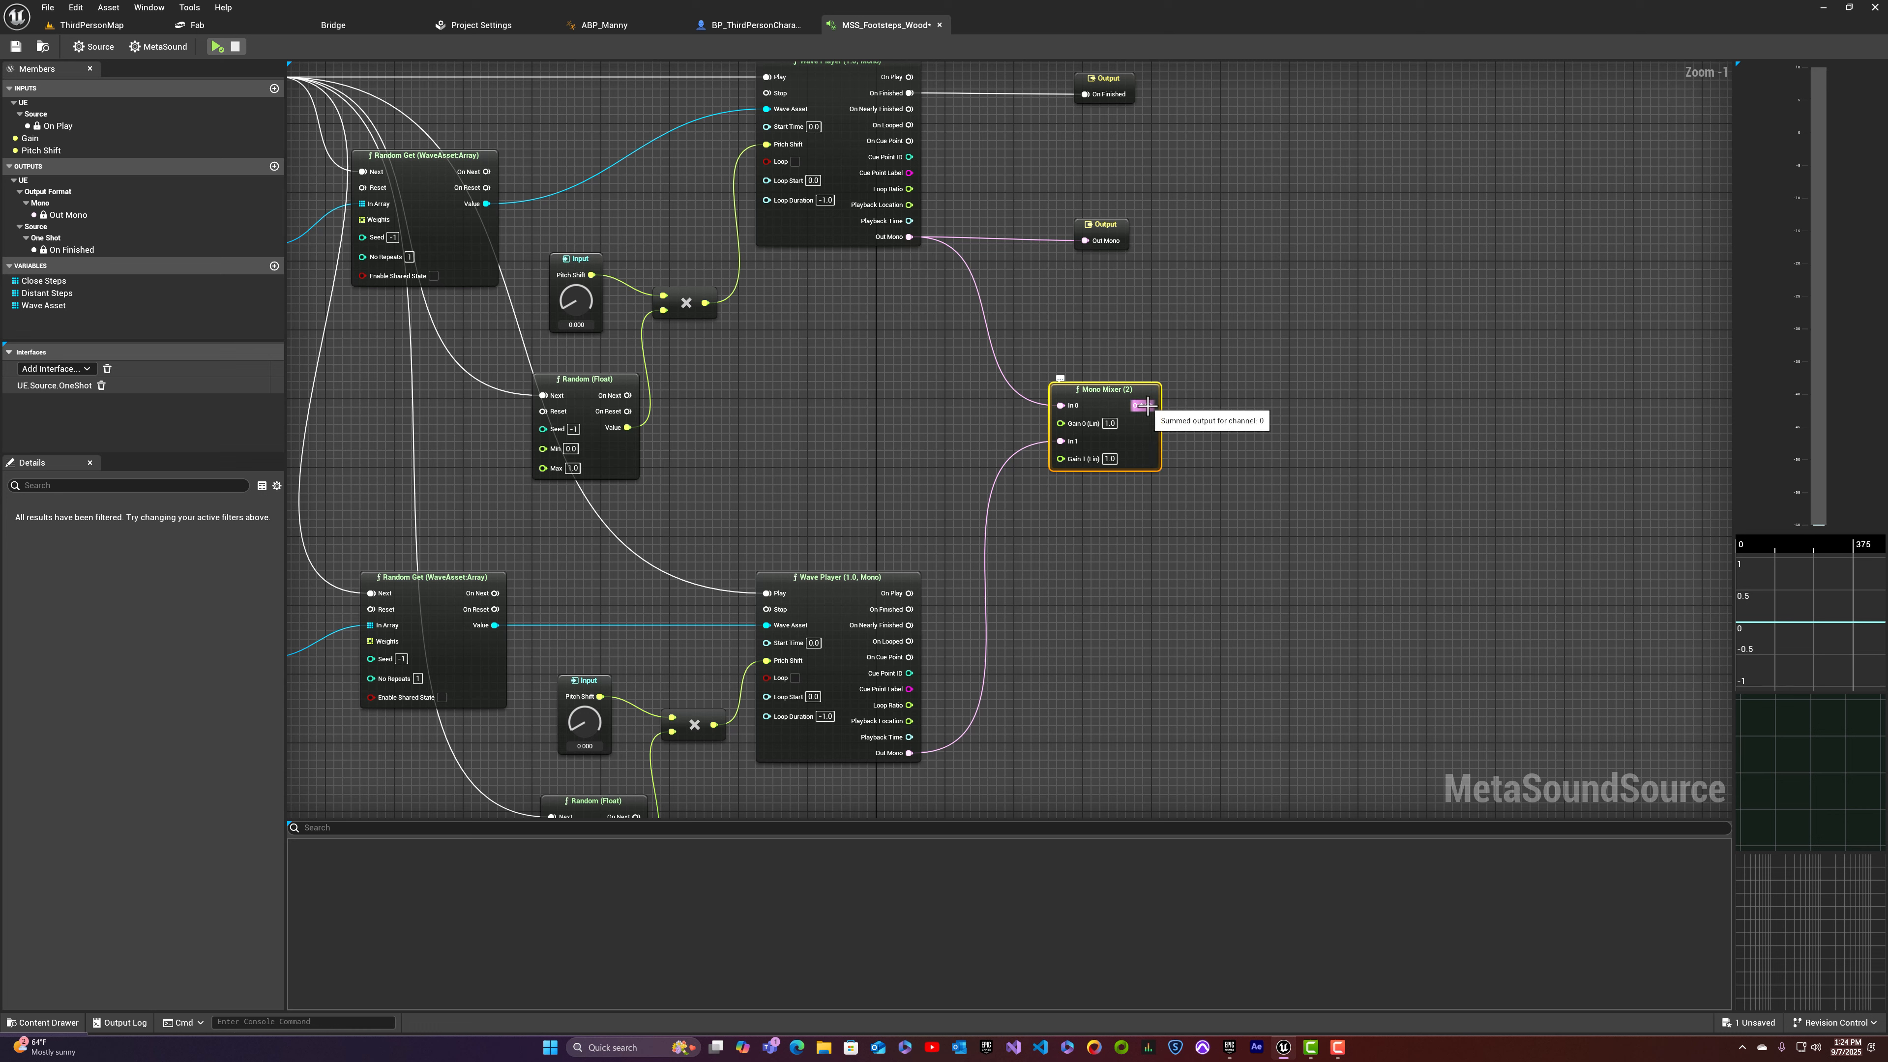
pyautogui.moveTo(1147, 405); pyautogui.dragTo(1215, 266)
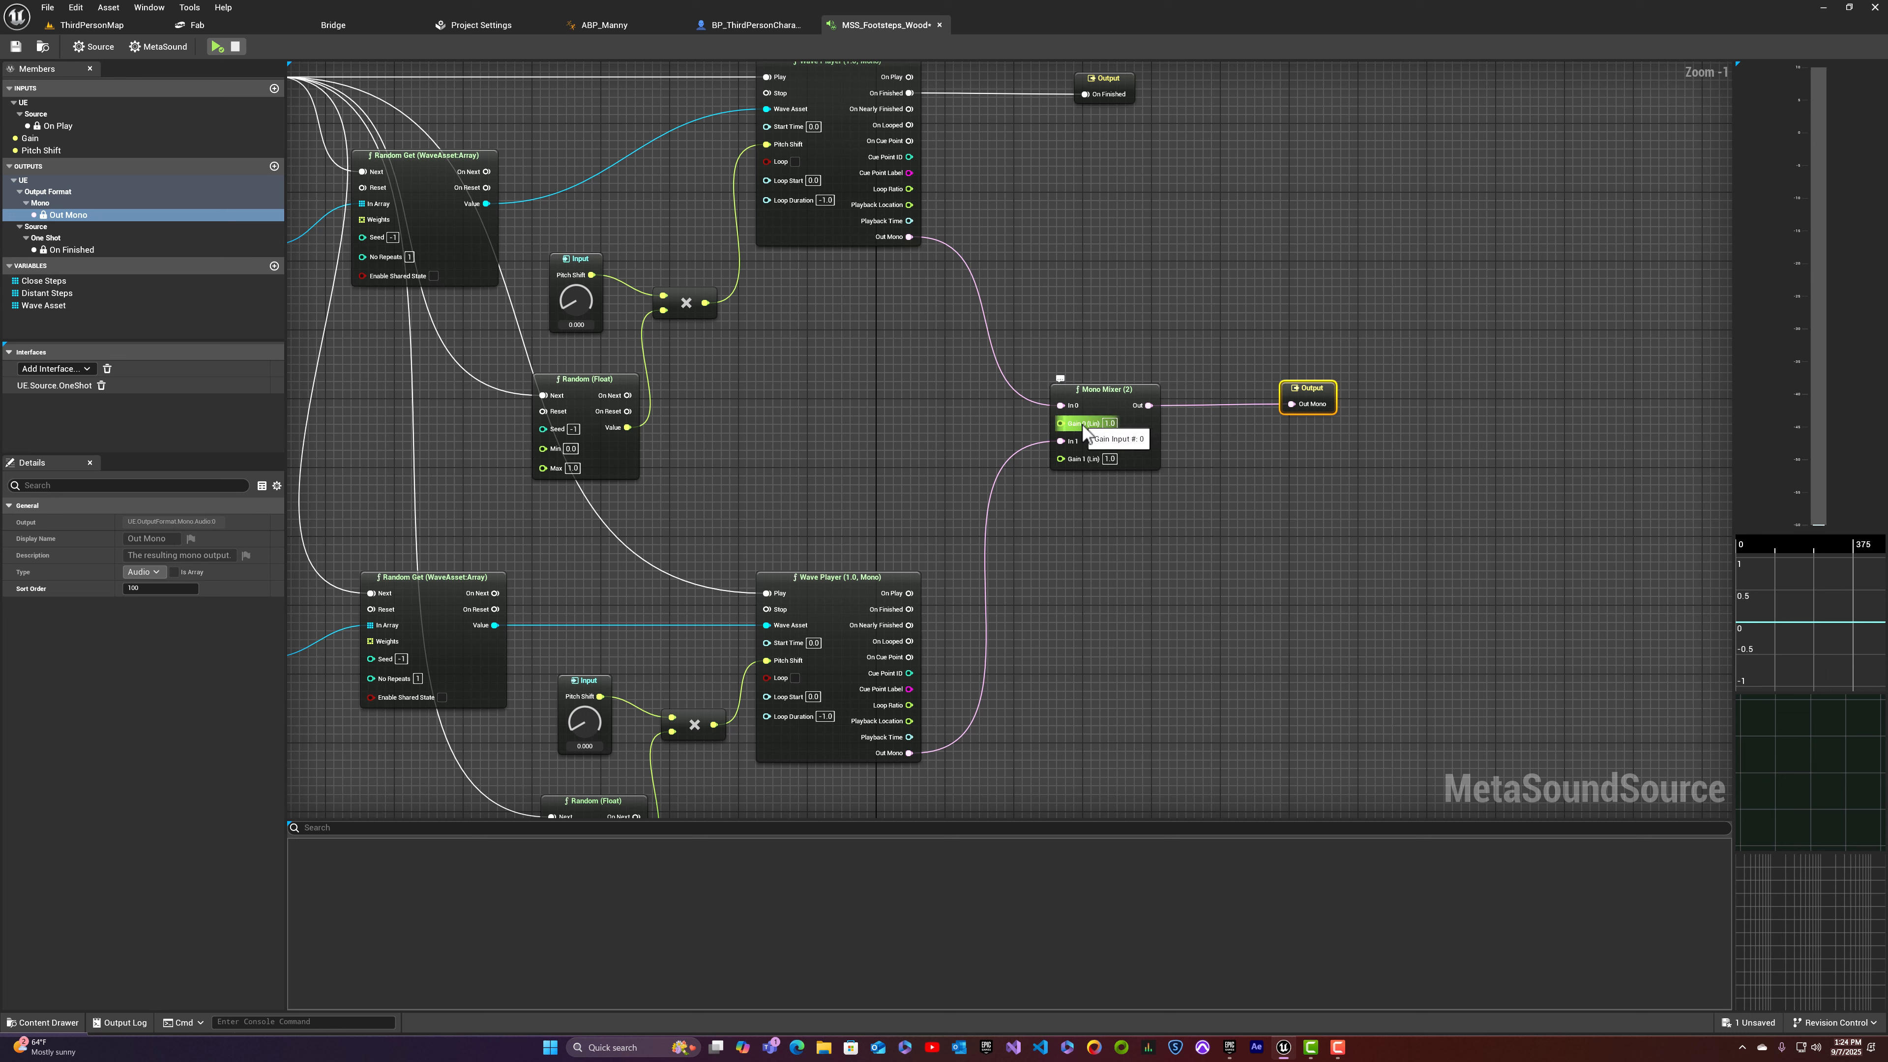
# Step: Promote the mixer's Gain 0 to a graph input and set its value to 1.0
pyautogui.moveTo(1062, 423); pyautogui.dragTo(888, 387)
pyautogui.click(943, 438)
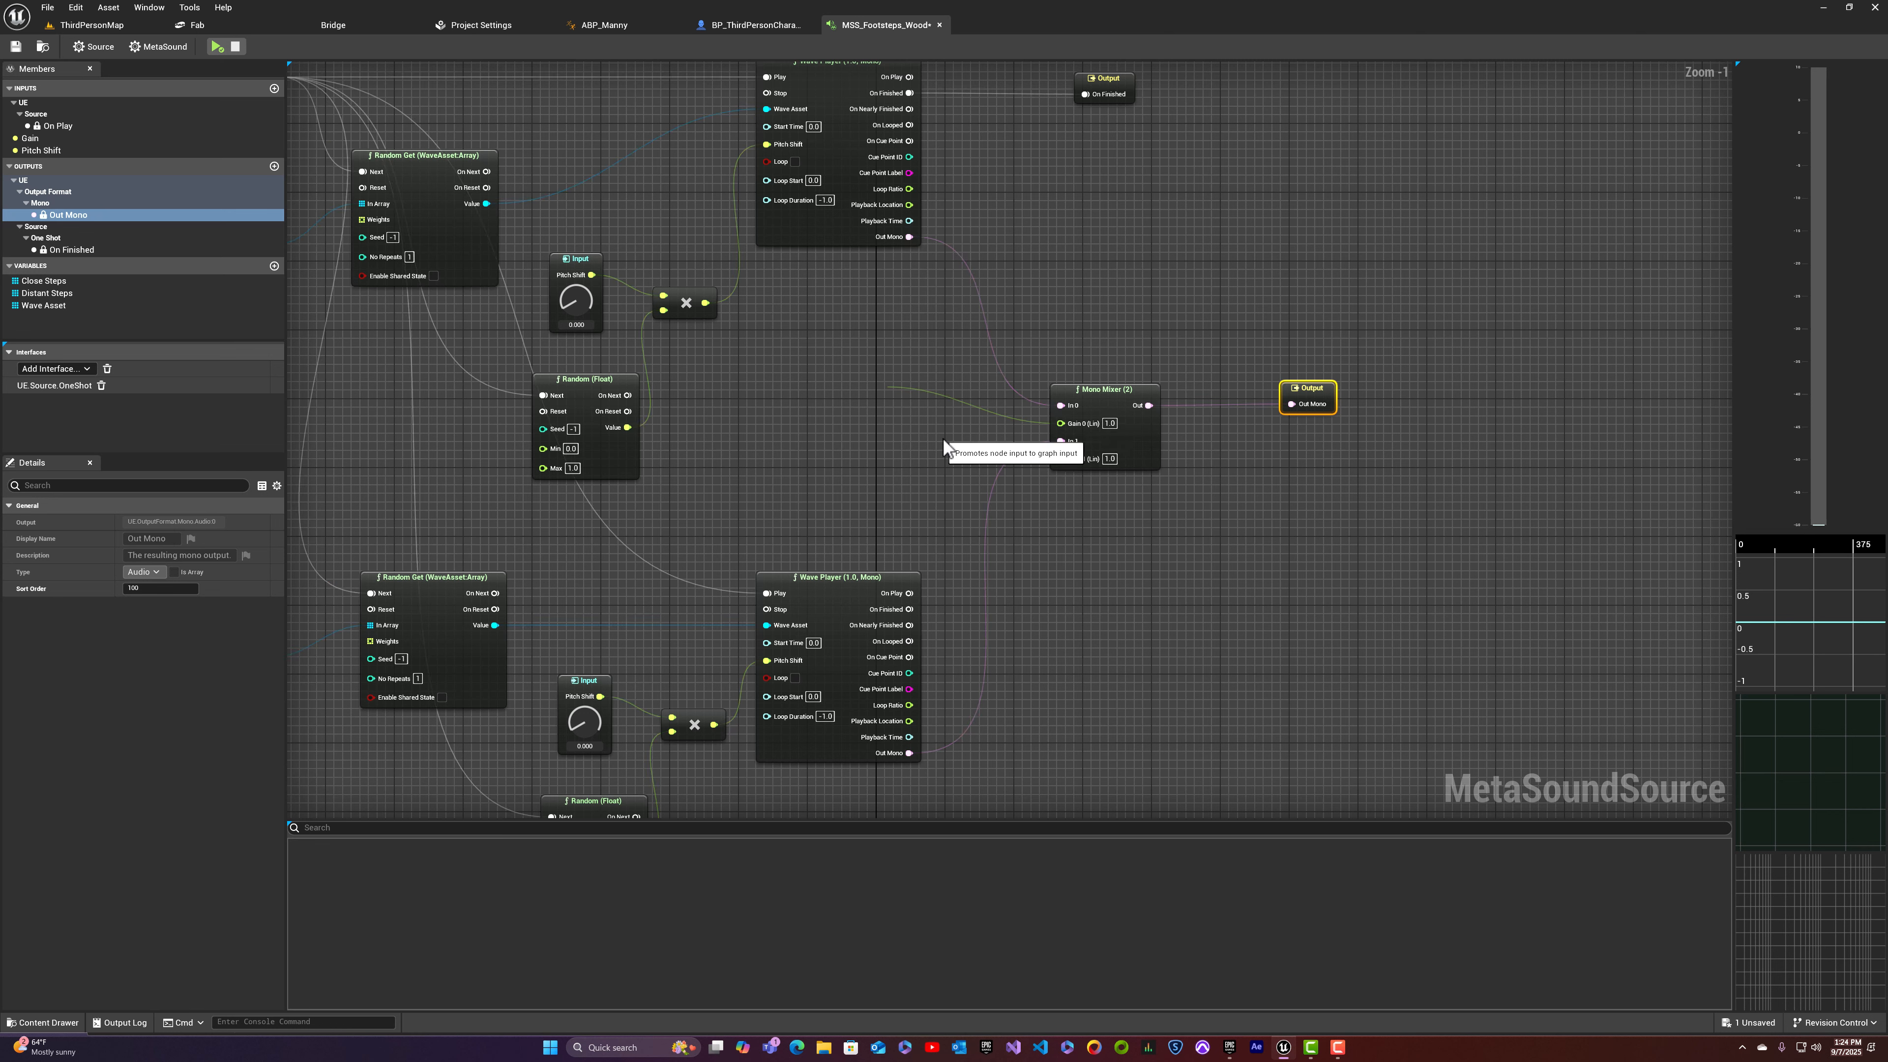
pyautogui.moveTo(919, 515); pyautogui.dragTo(916, 433)
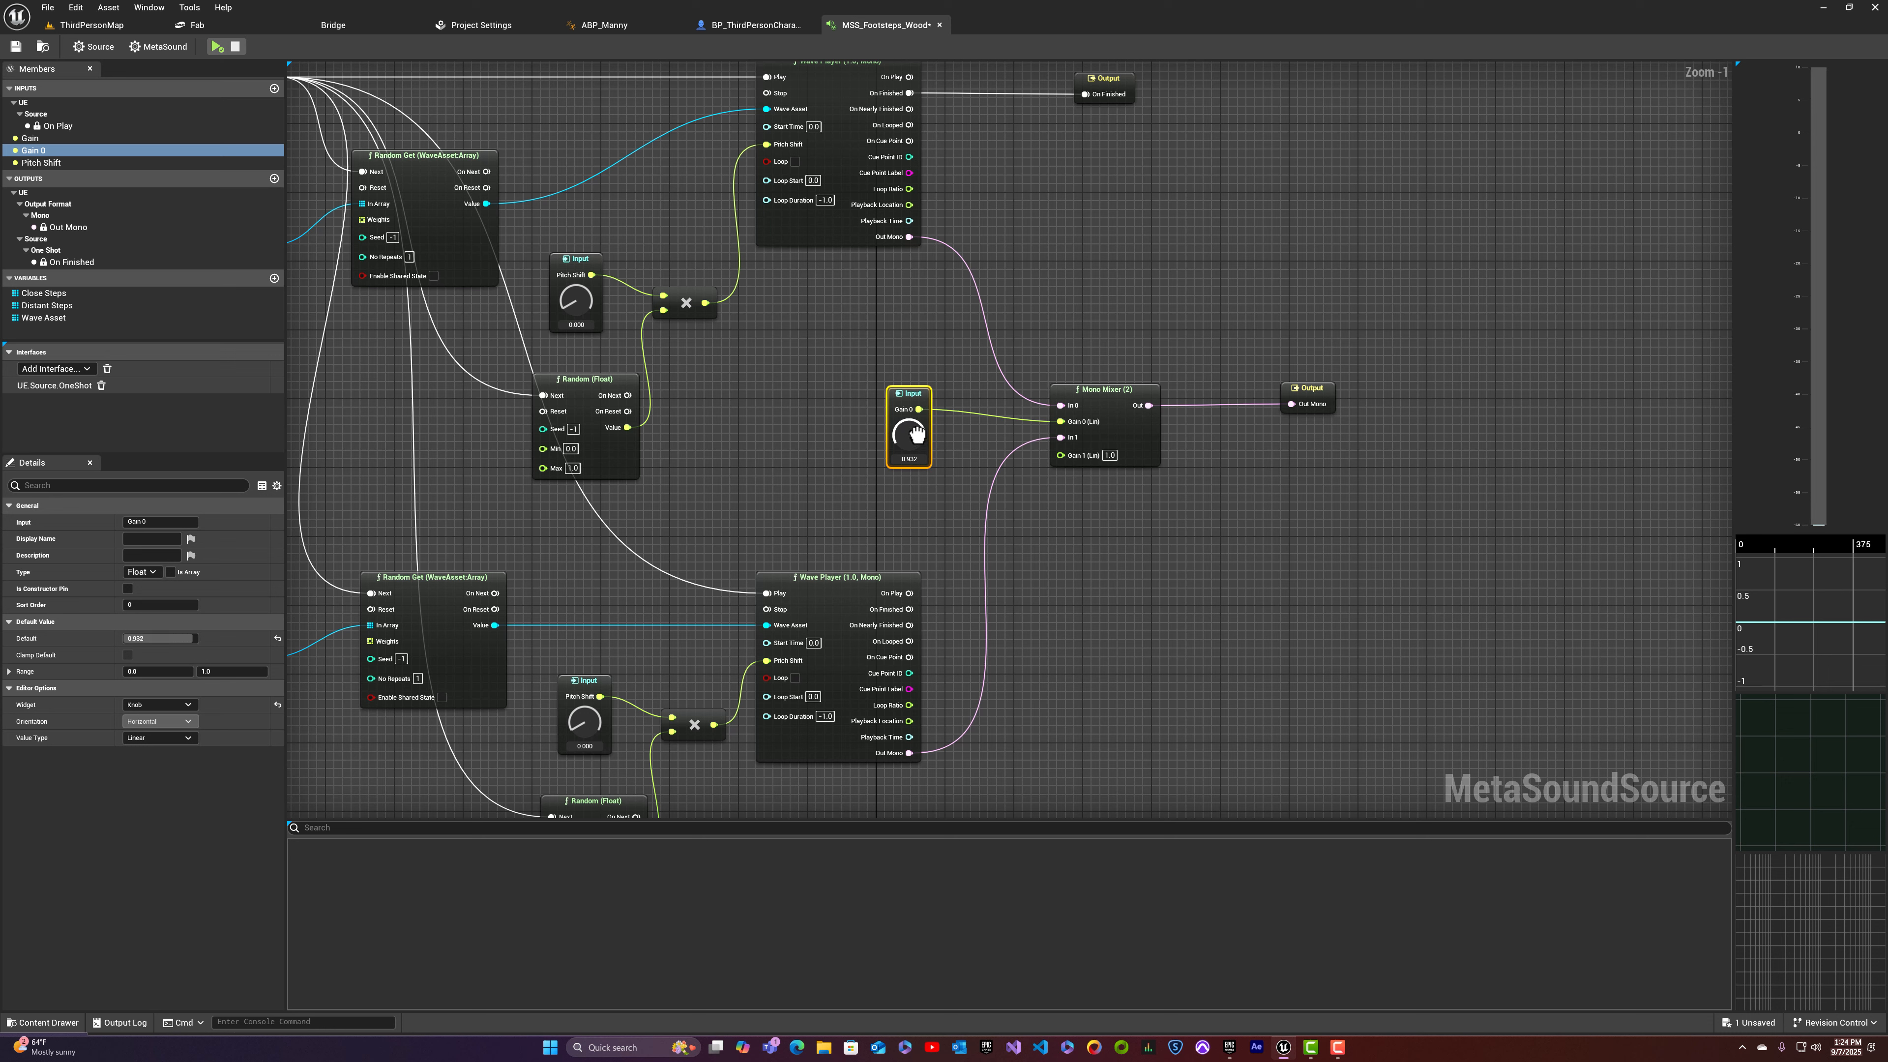
pyautogui.moveTo(899, 506); pyautogui.dragTo(922, 417)
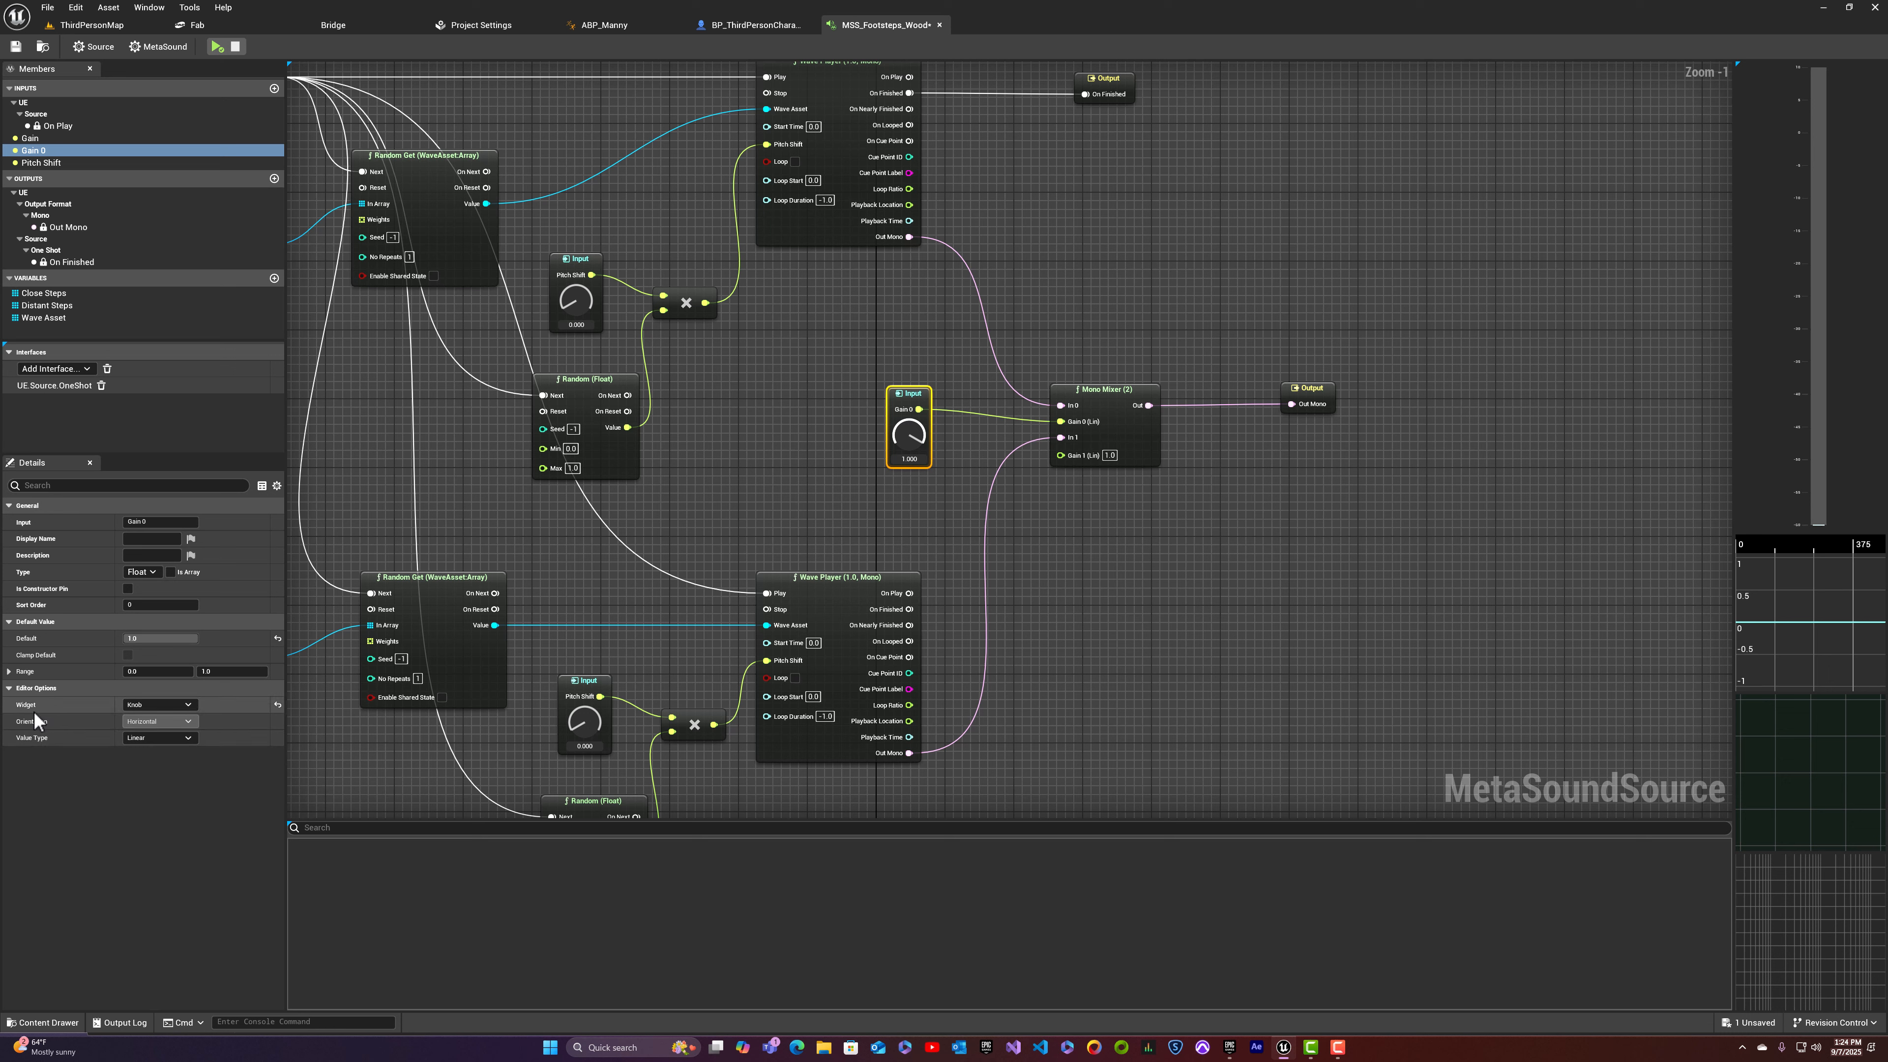
# Step: Change the Gain 0 input's widget to Slider with Vertical orientation and try out the slider
pyautogui.click(132, 704)
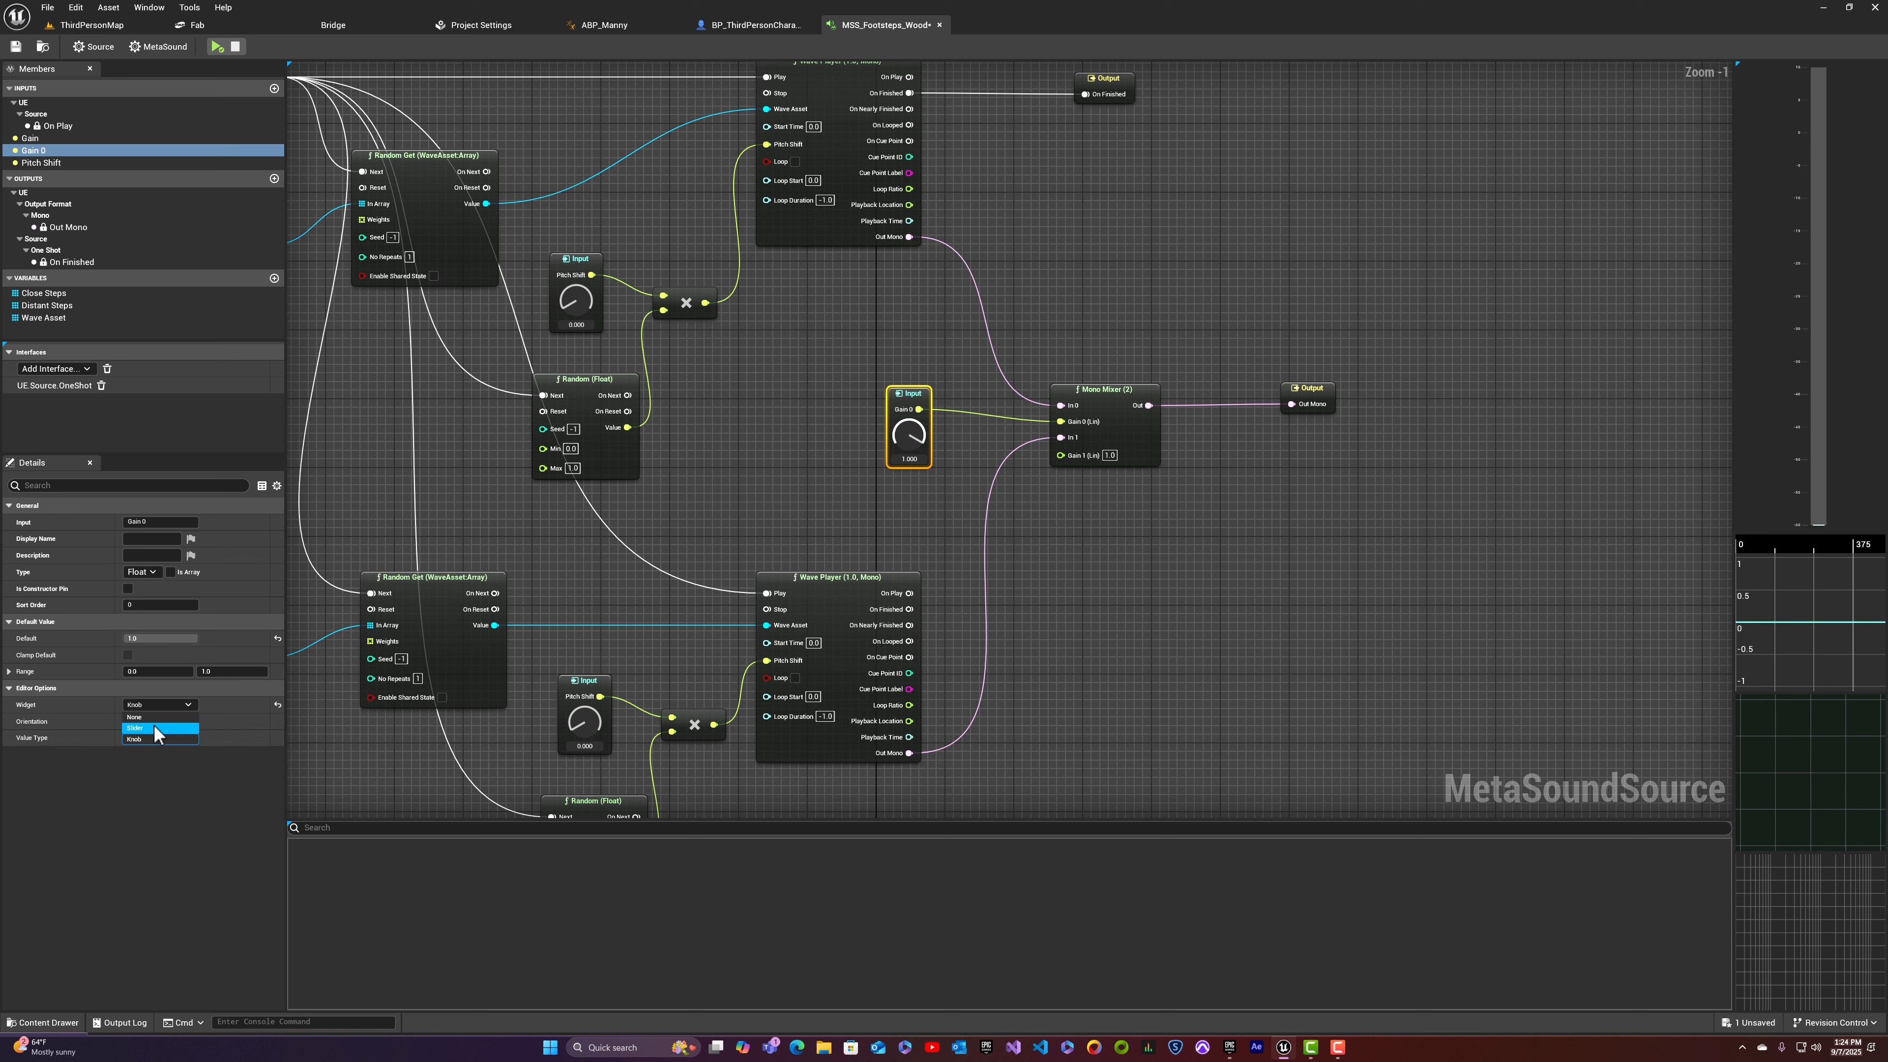
pyautogui.click(152, 732)
pyautogui.moveTo(989, 391); pyautogui.dragTo(903, 425)
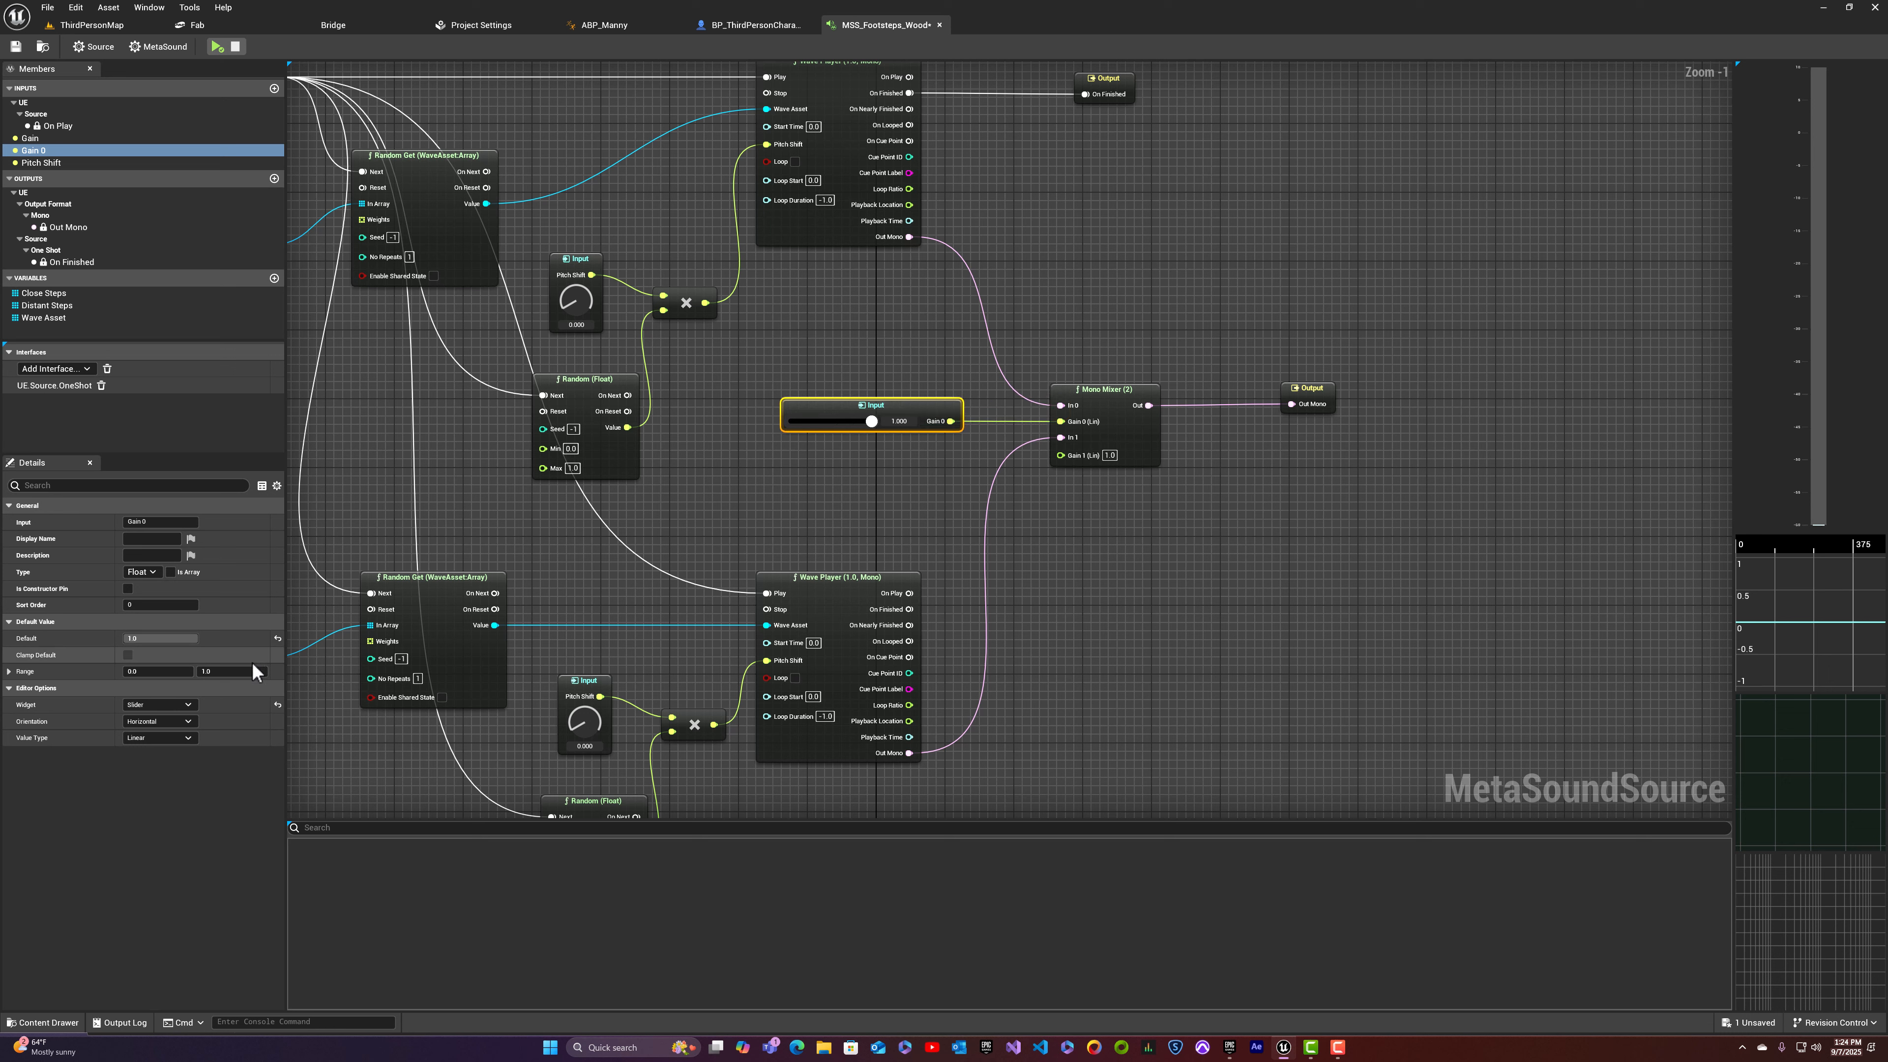
pyautogui.click(155, 721)
pyautogui.click(148, 736)
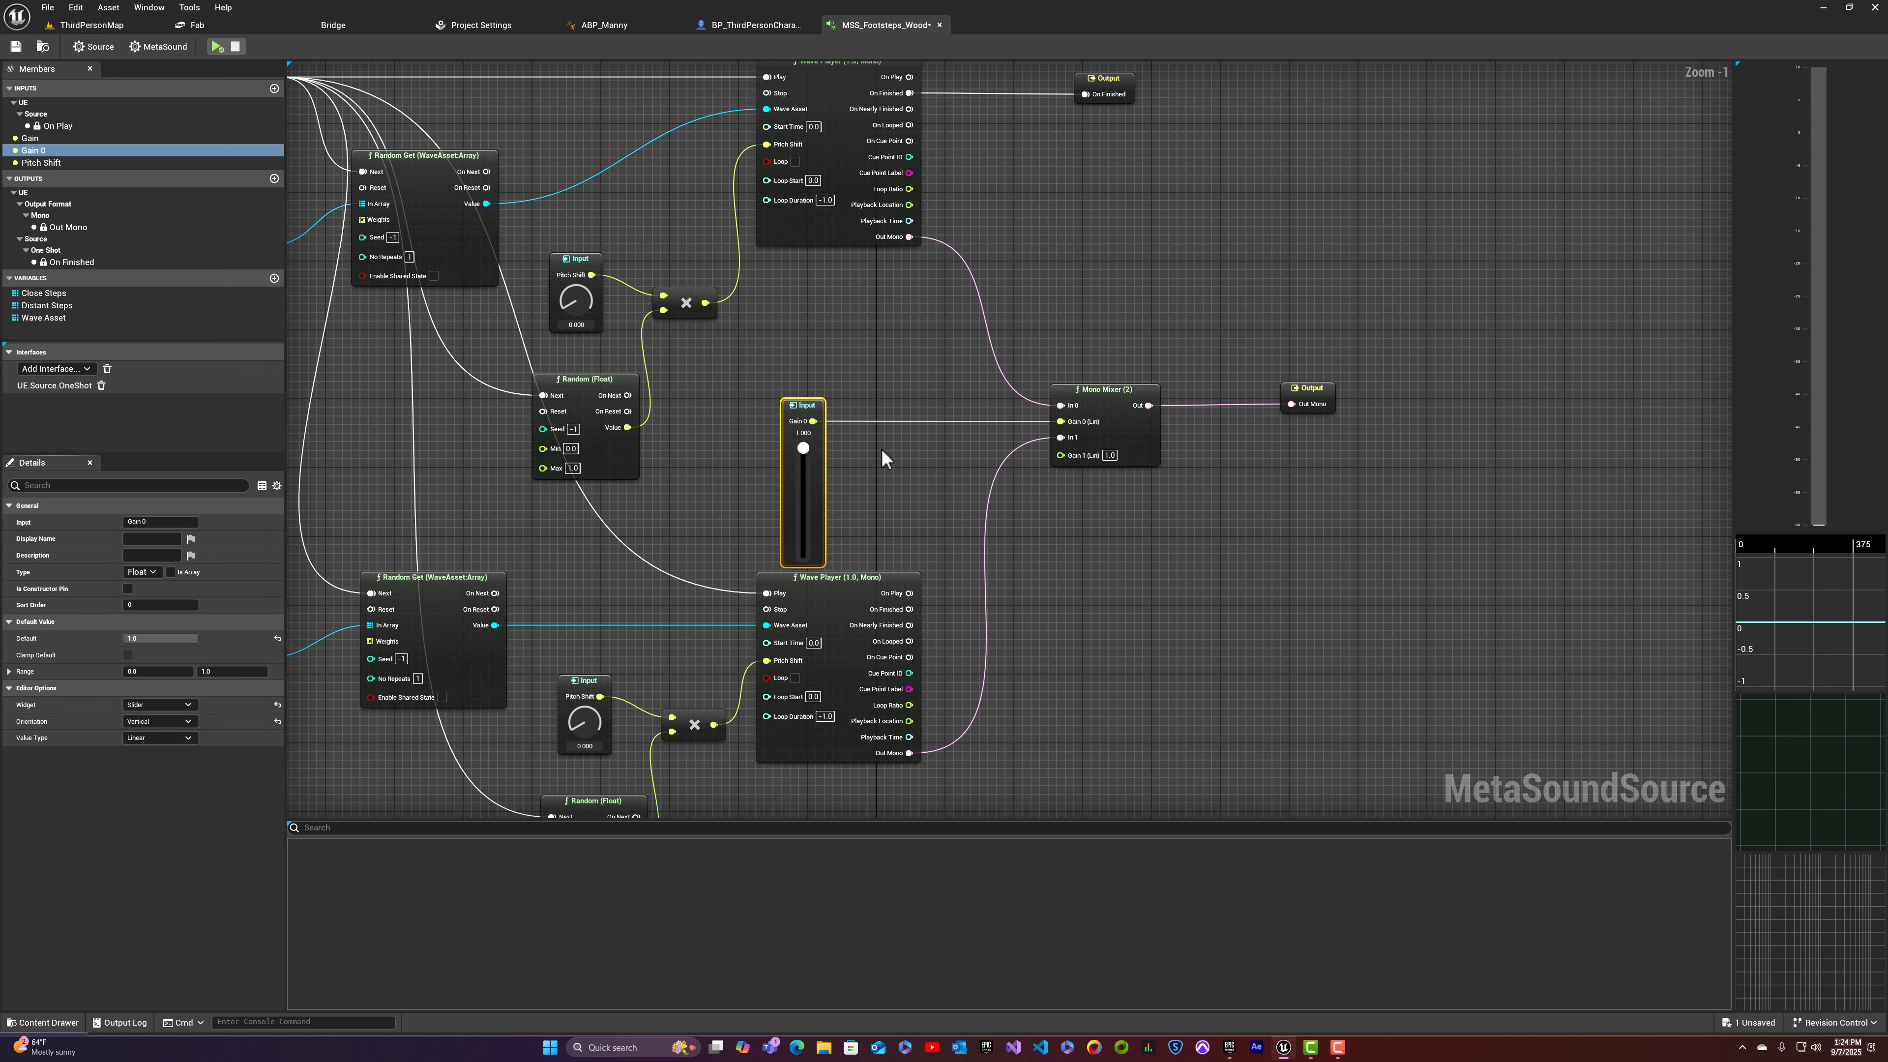
pyautogui.moveTo(803, 450)
pyautogui.mouseDown()
pyautogui.moveTo(804, 474)
pyautogui.moveTo(825, 428)
pyautogui.mouseUp()
# Step: Try the Volume value type on the Gain 0 input and undo that change
pyautogui.click(165, 736)
pyautogui.click(154, 771)
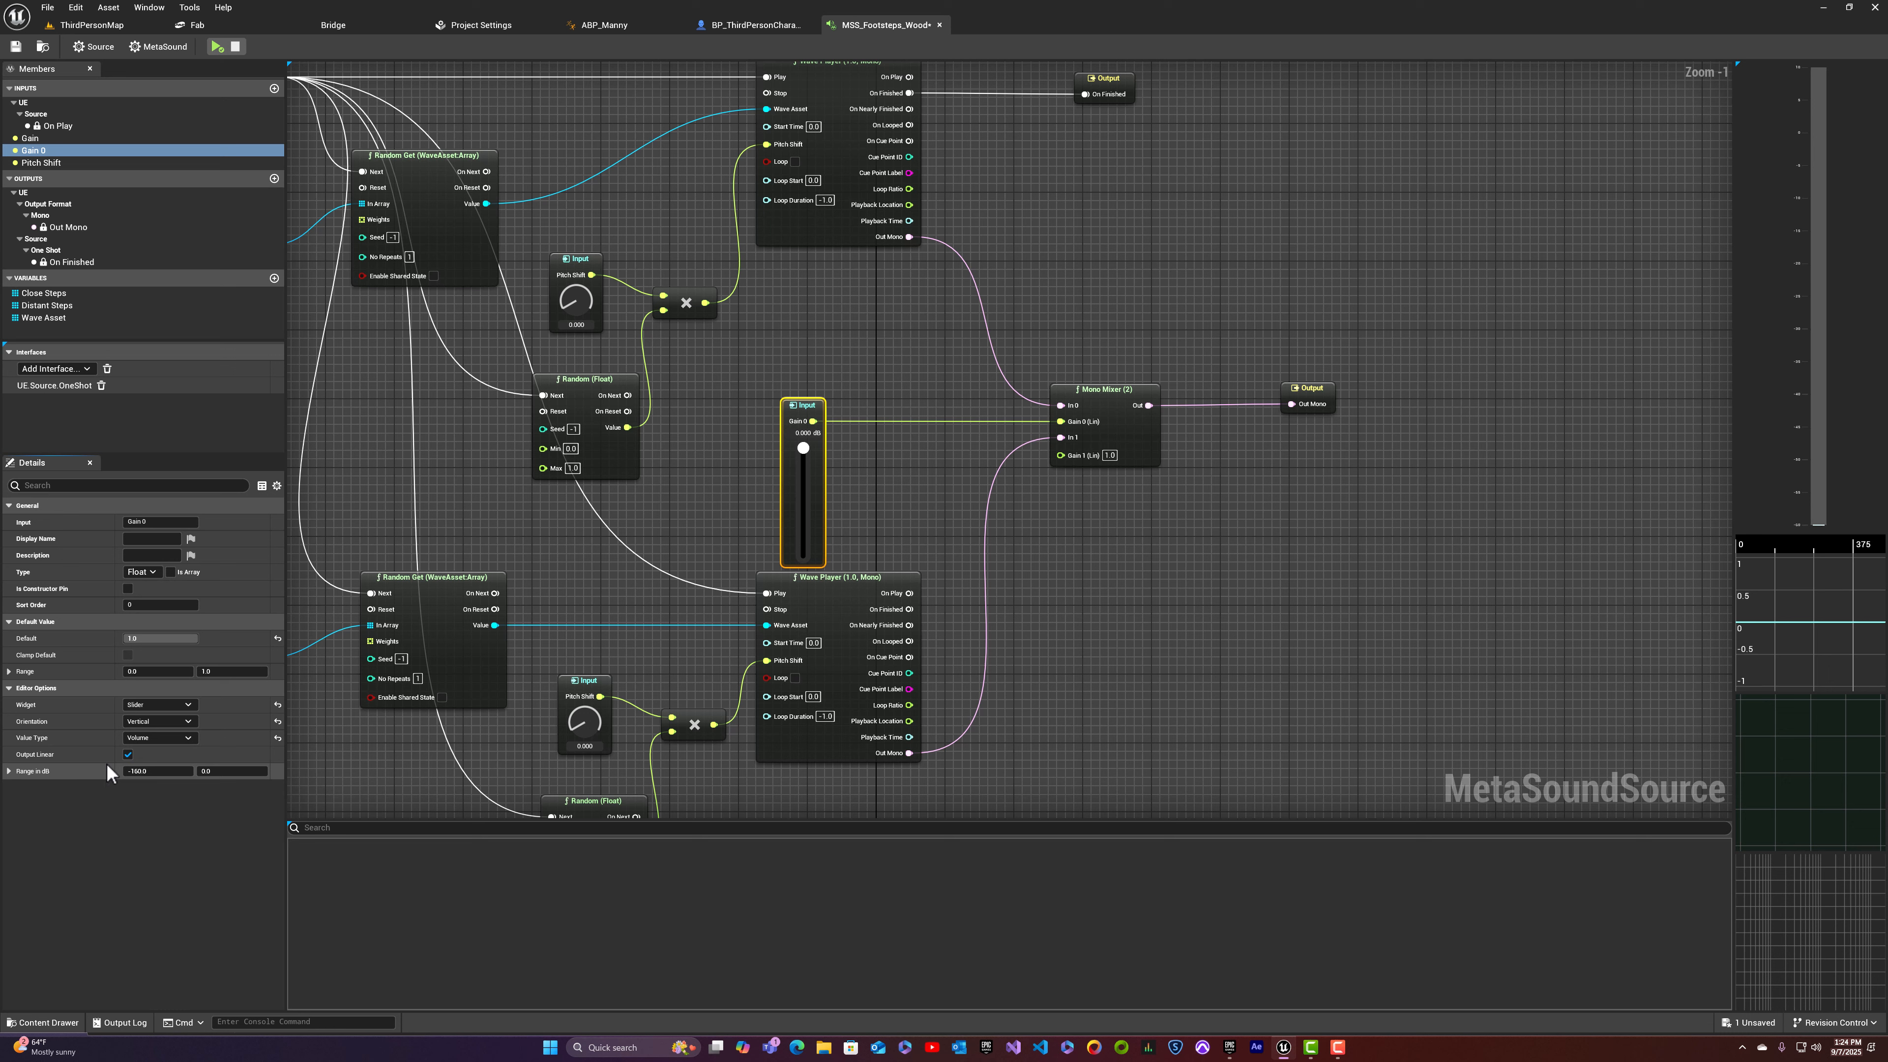
pyautogui.hotkey('ctrl', 'z')
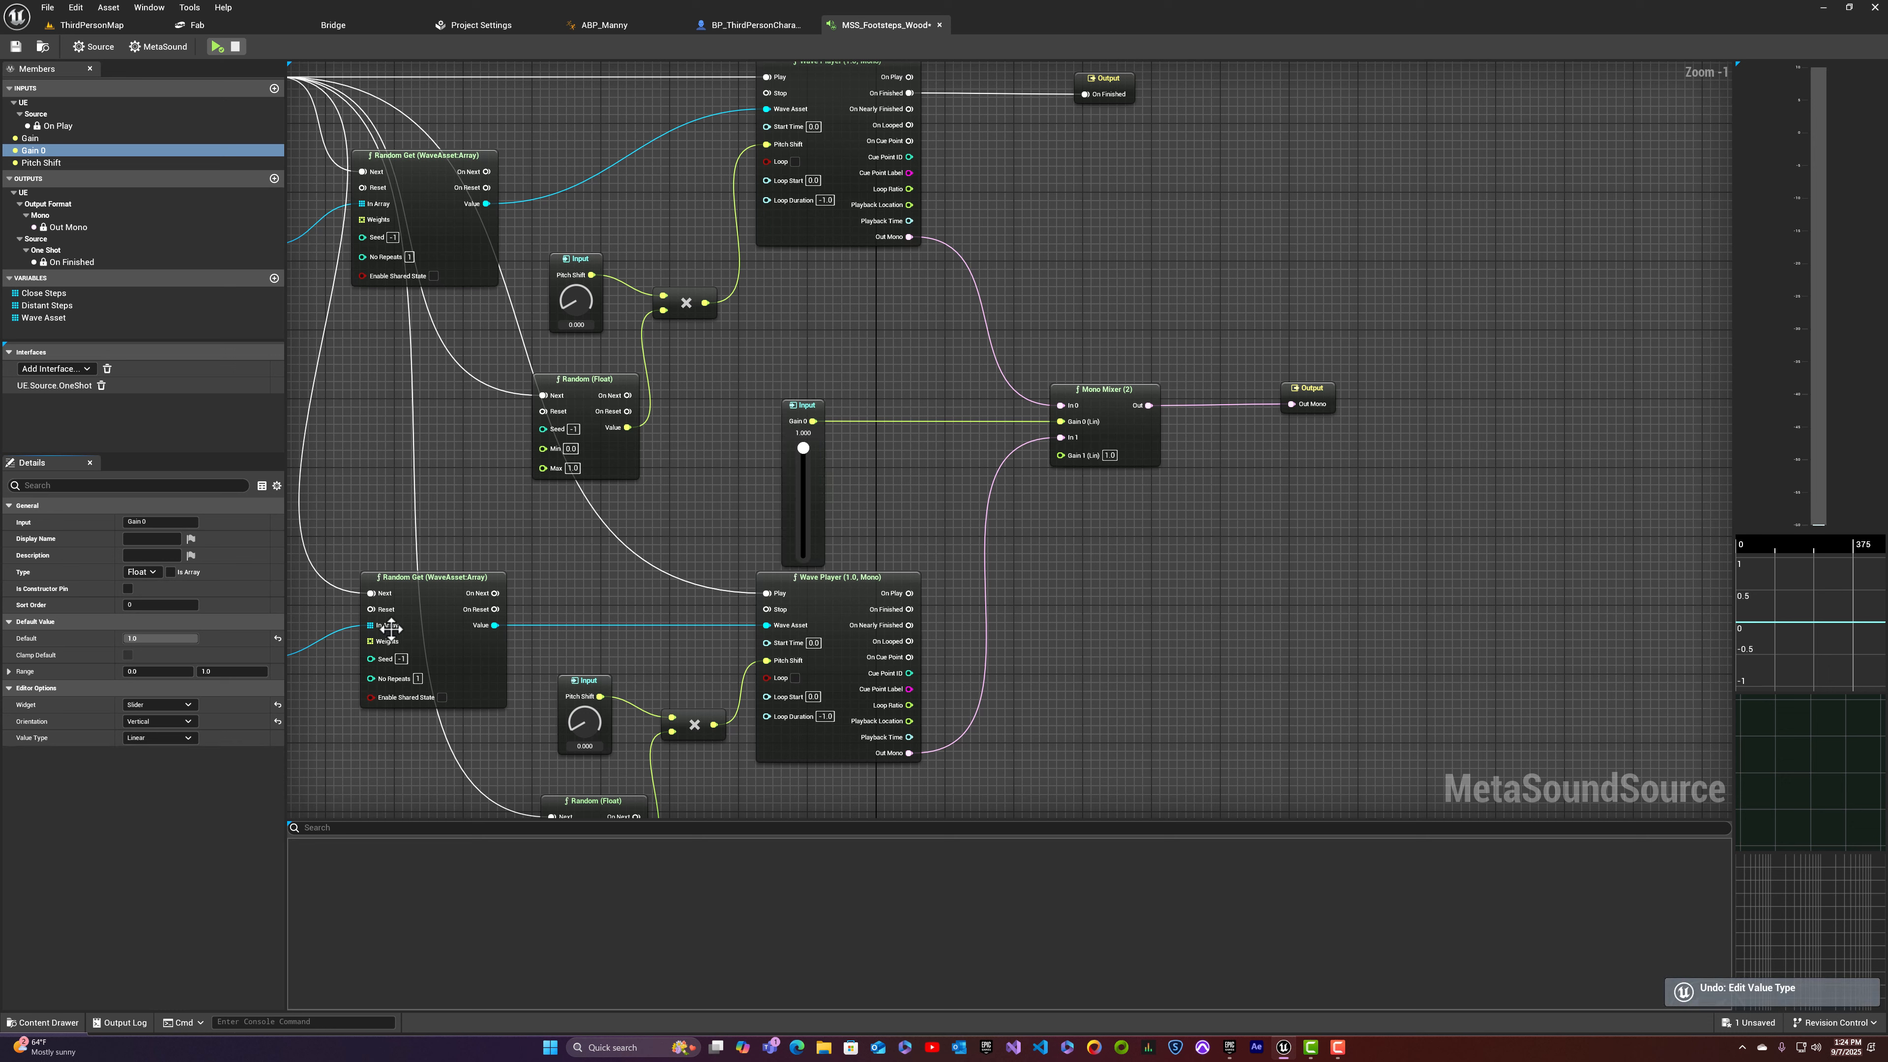
# Step: Switch the Gain 0 input's widget back to Knob
pyautogui.click(154, 721)
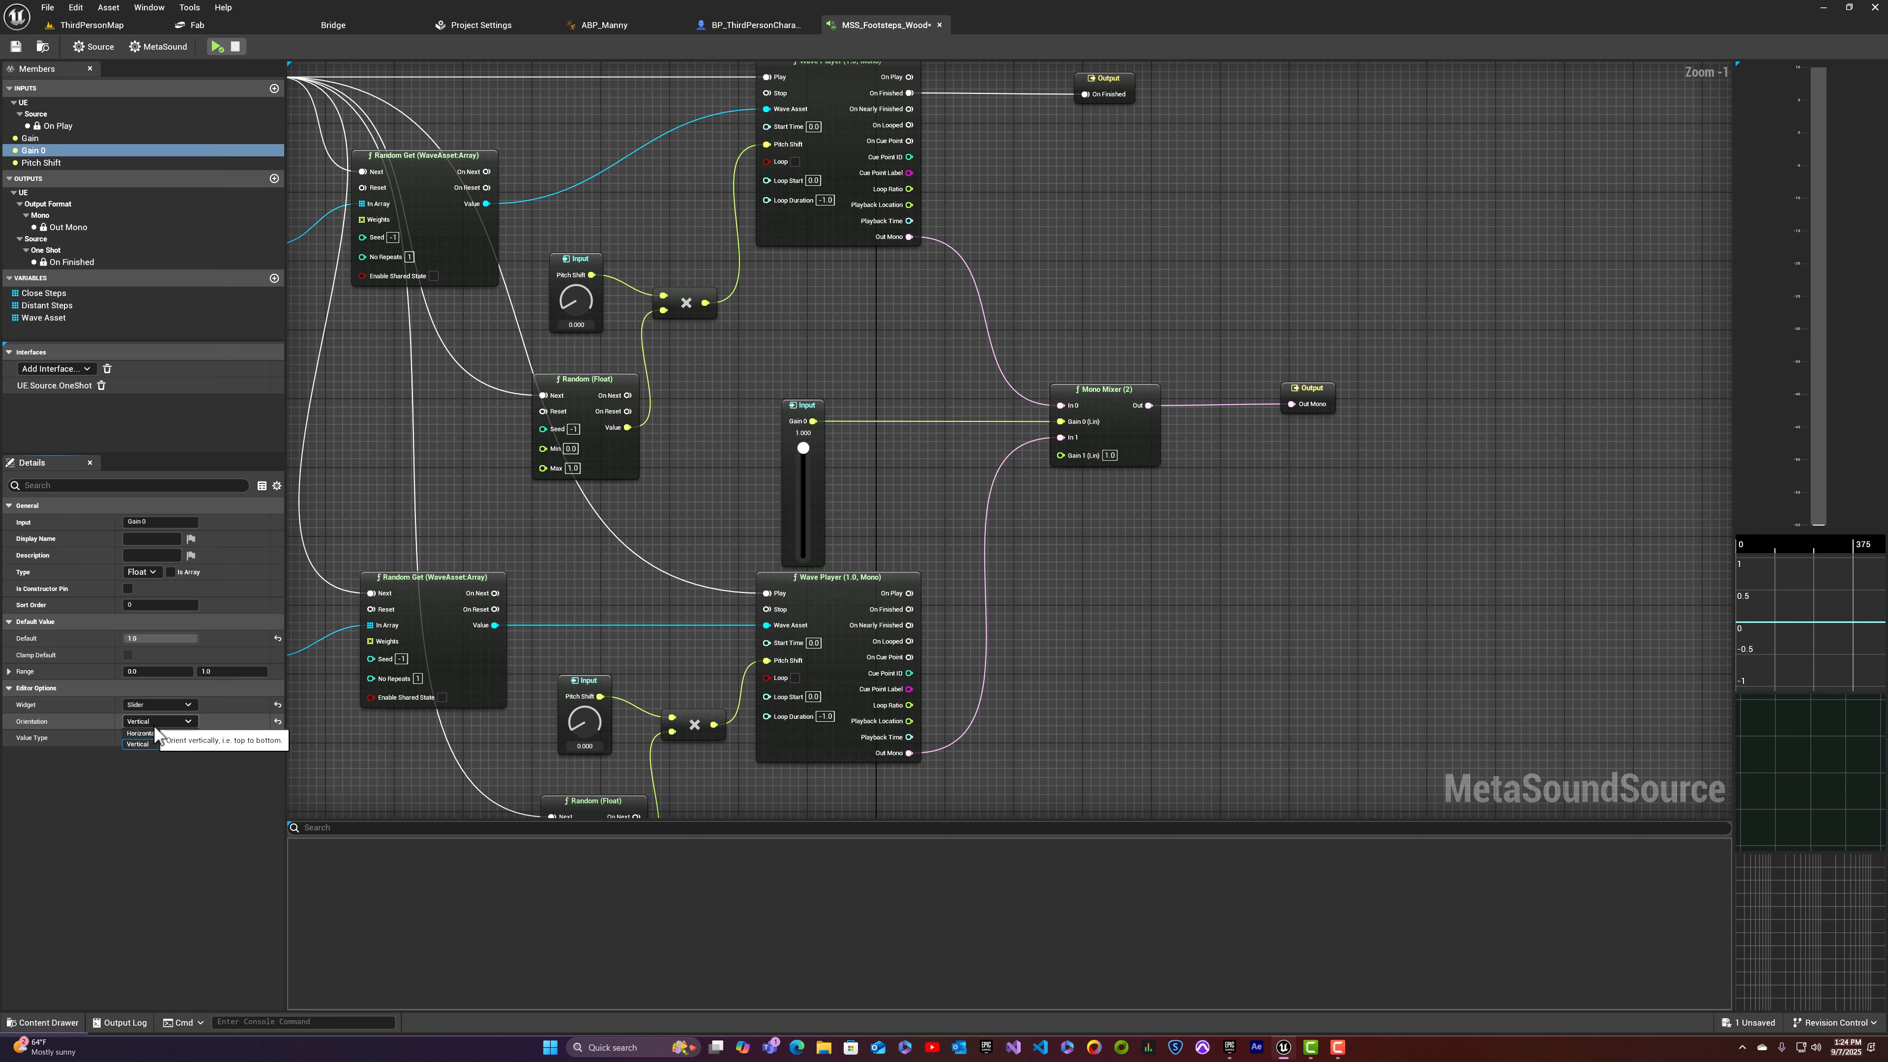
pyautogui.click(151, 707)
pyautogui.click(141, 741)
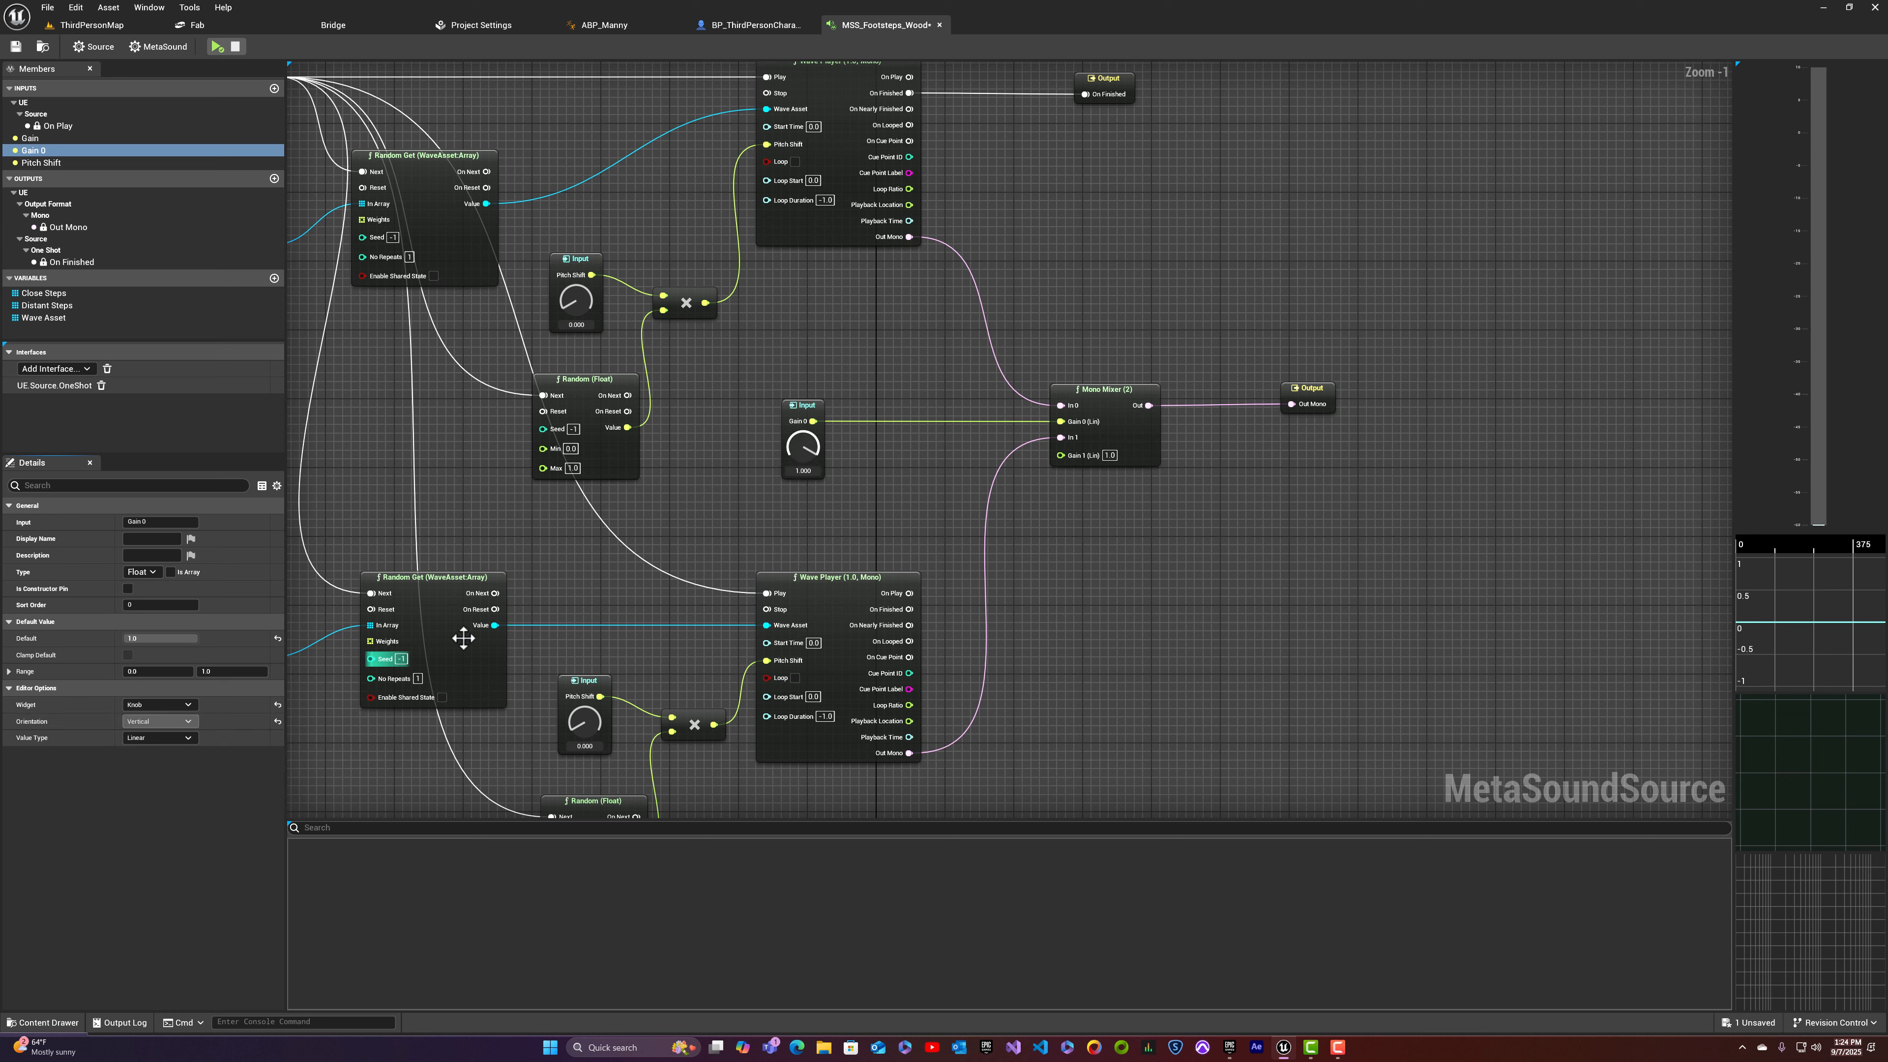
# Step: Promote the mixer's Gain 1 to a graph input and stack the Gain 0 and Gain 1 nodes vertically in front of the mixer
pyautogui.moveTo(829, 405); pyautogui.dragTo(900, 320)
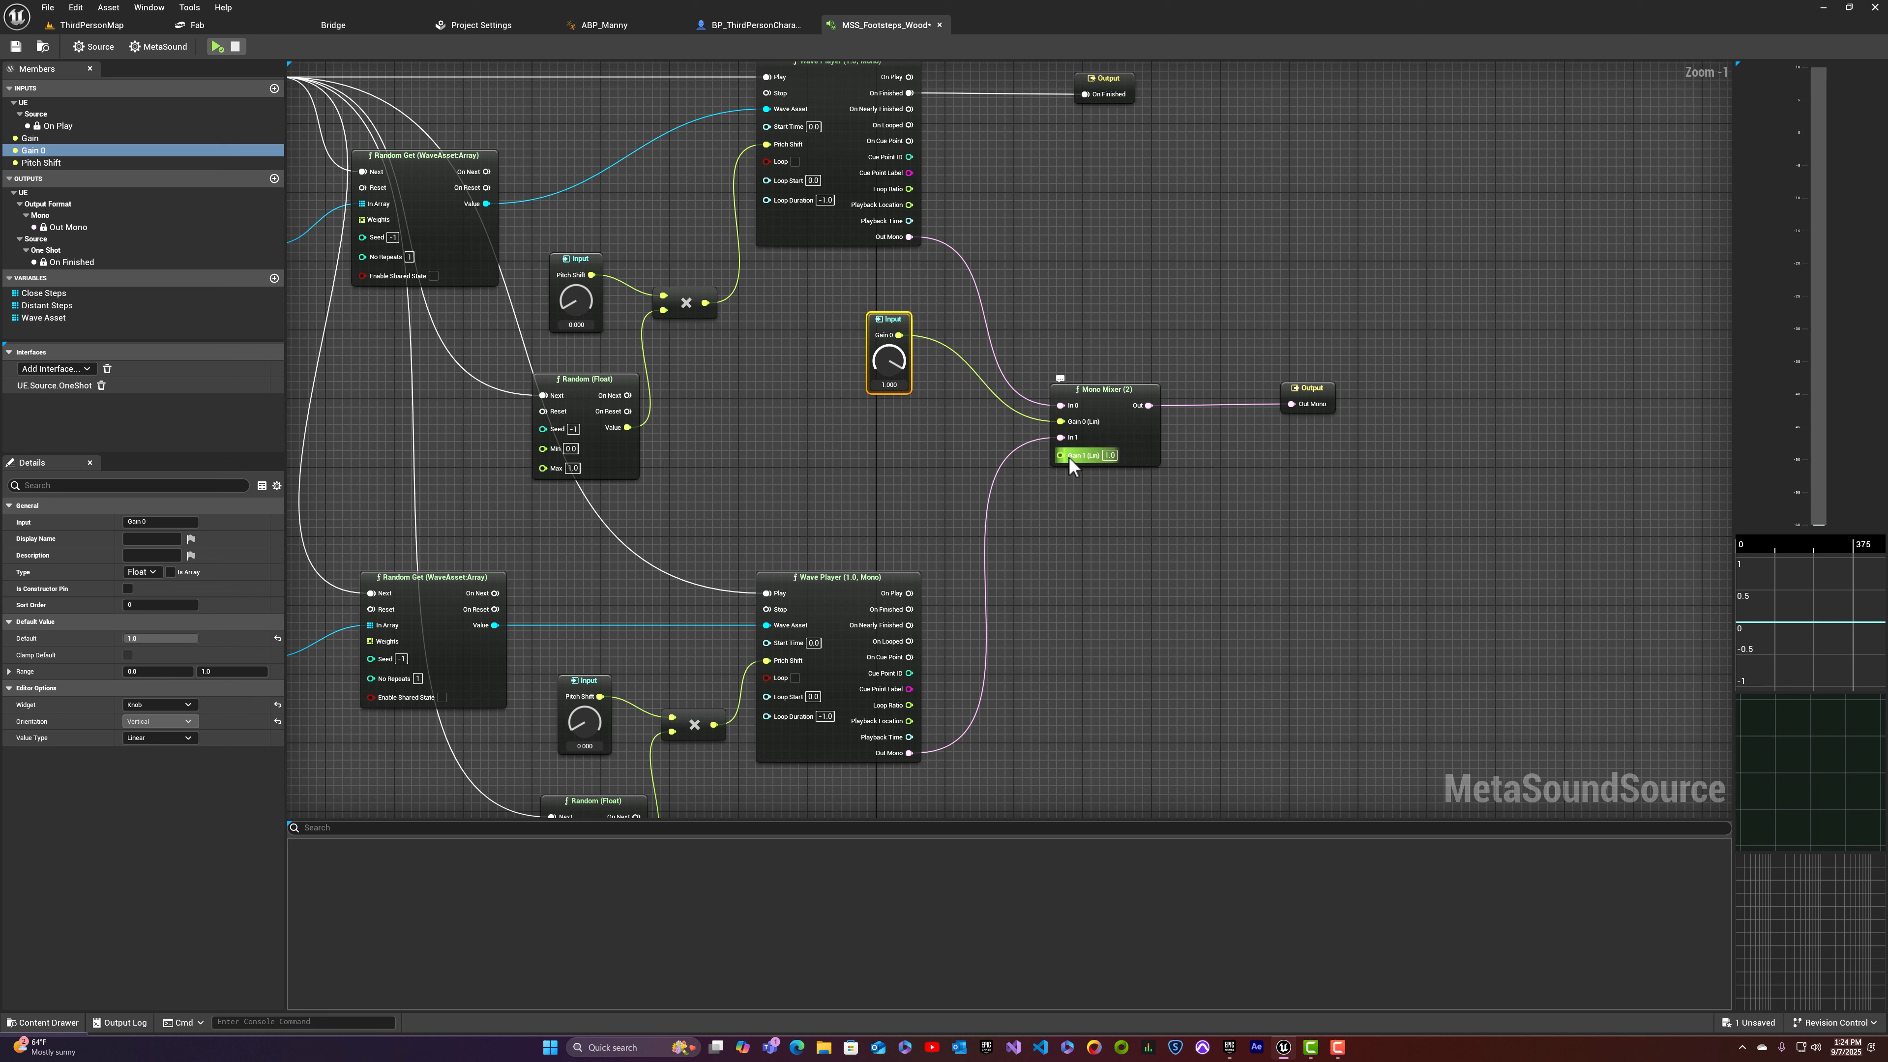
pyautogui.moveTo(1068, 456); pyautogui.dragTo(908, 433)
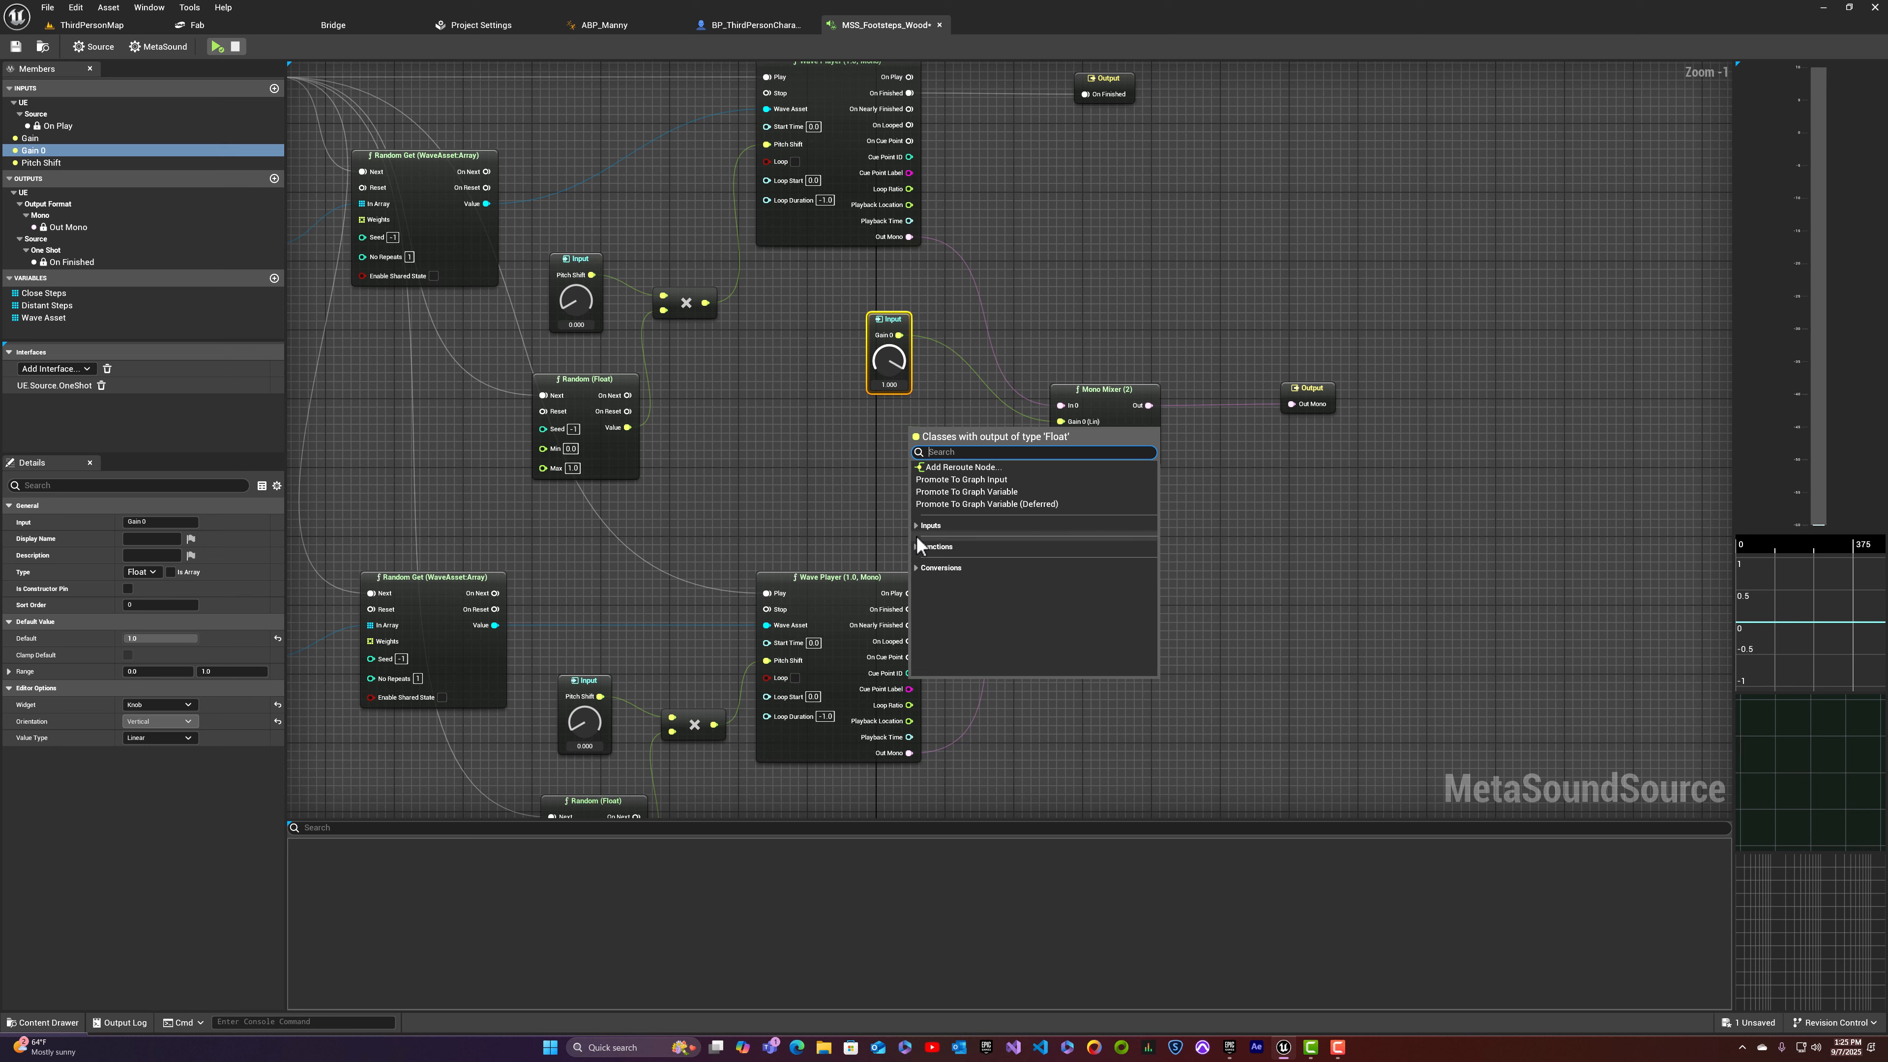
pyautogui.click(952, 480)
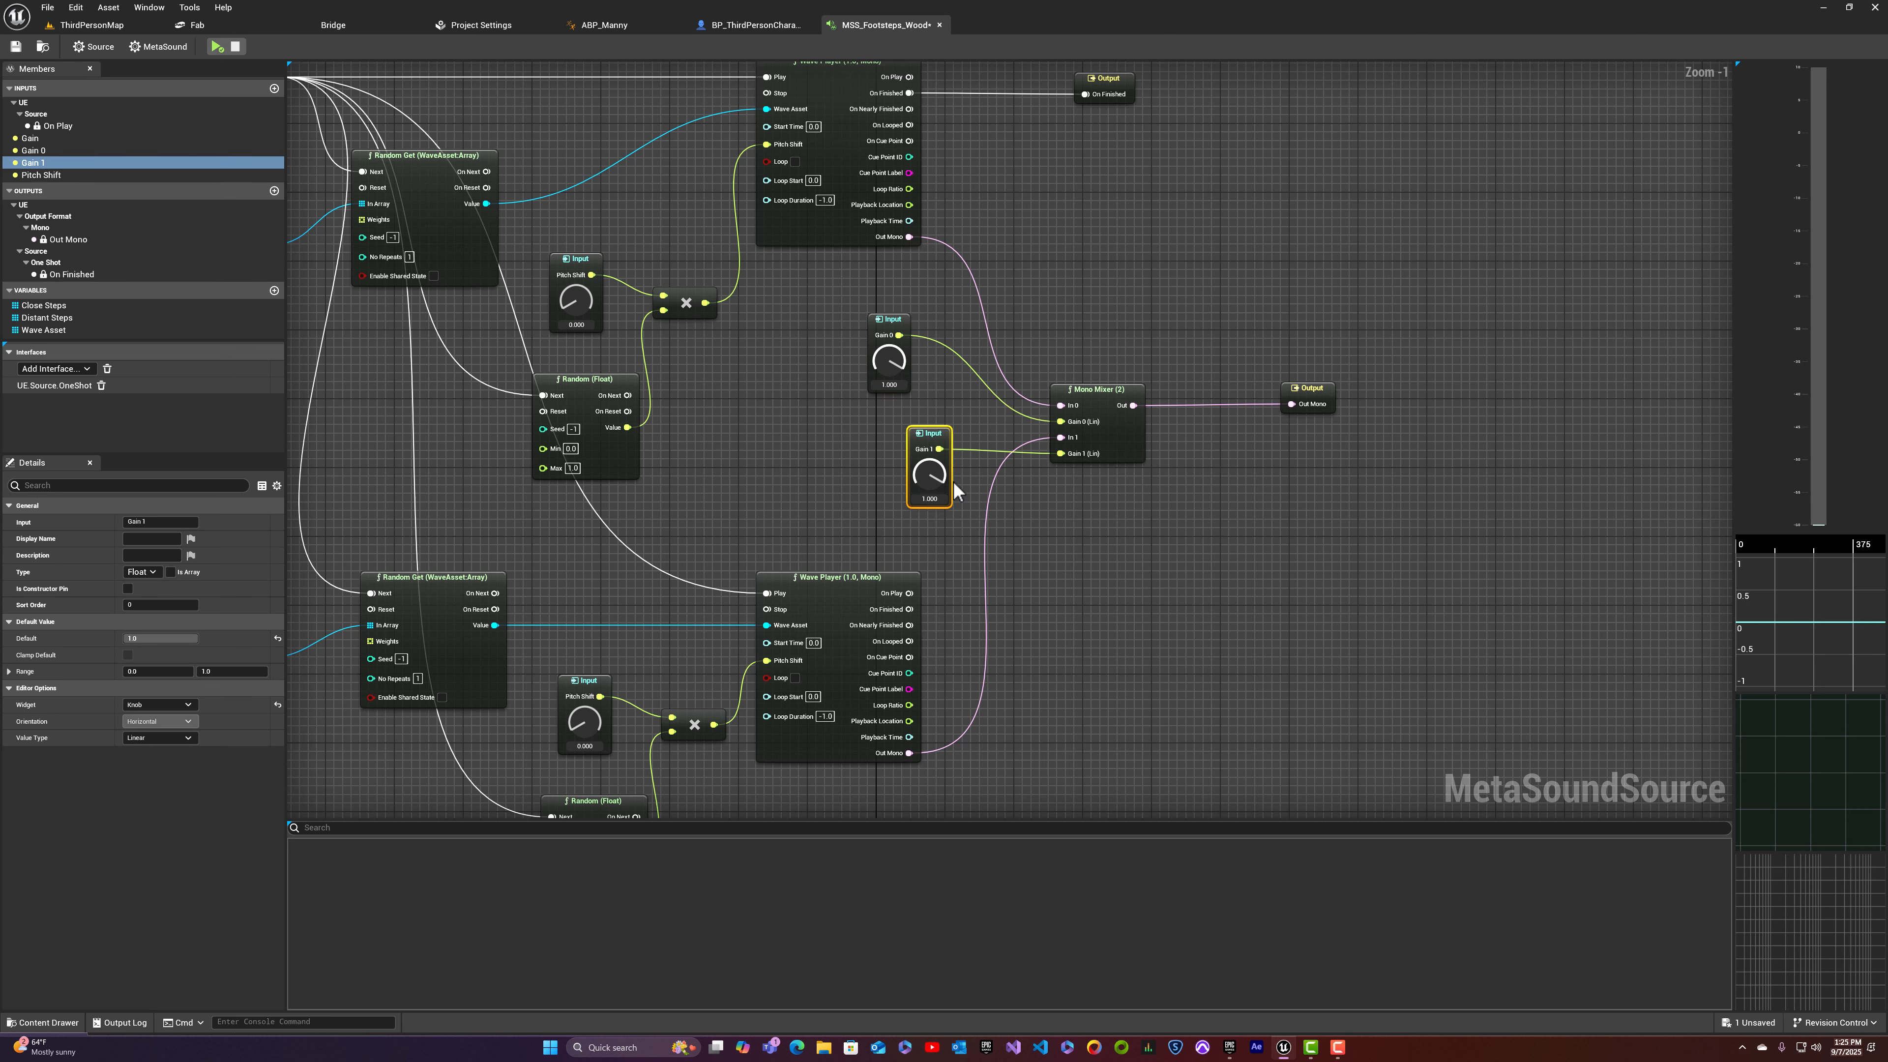
pyautogui.moveTo(935, 433); pyautogui.dragTo(895, 433)
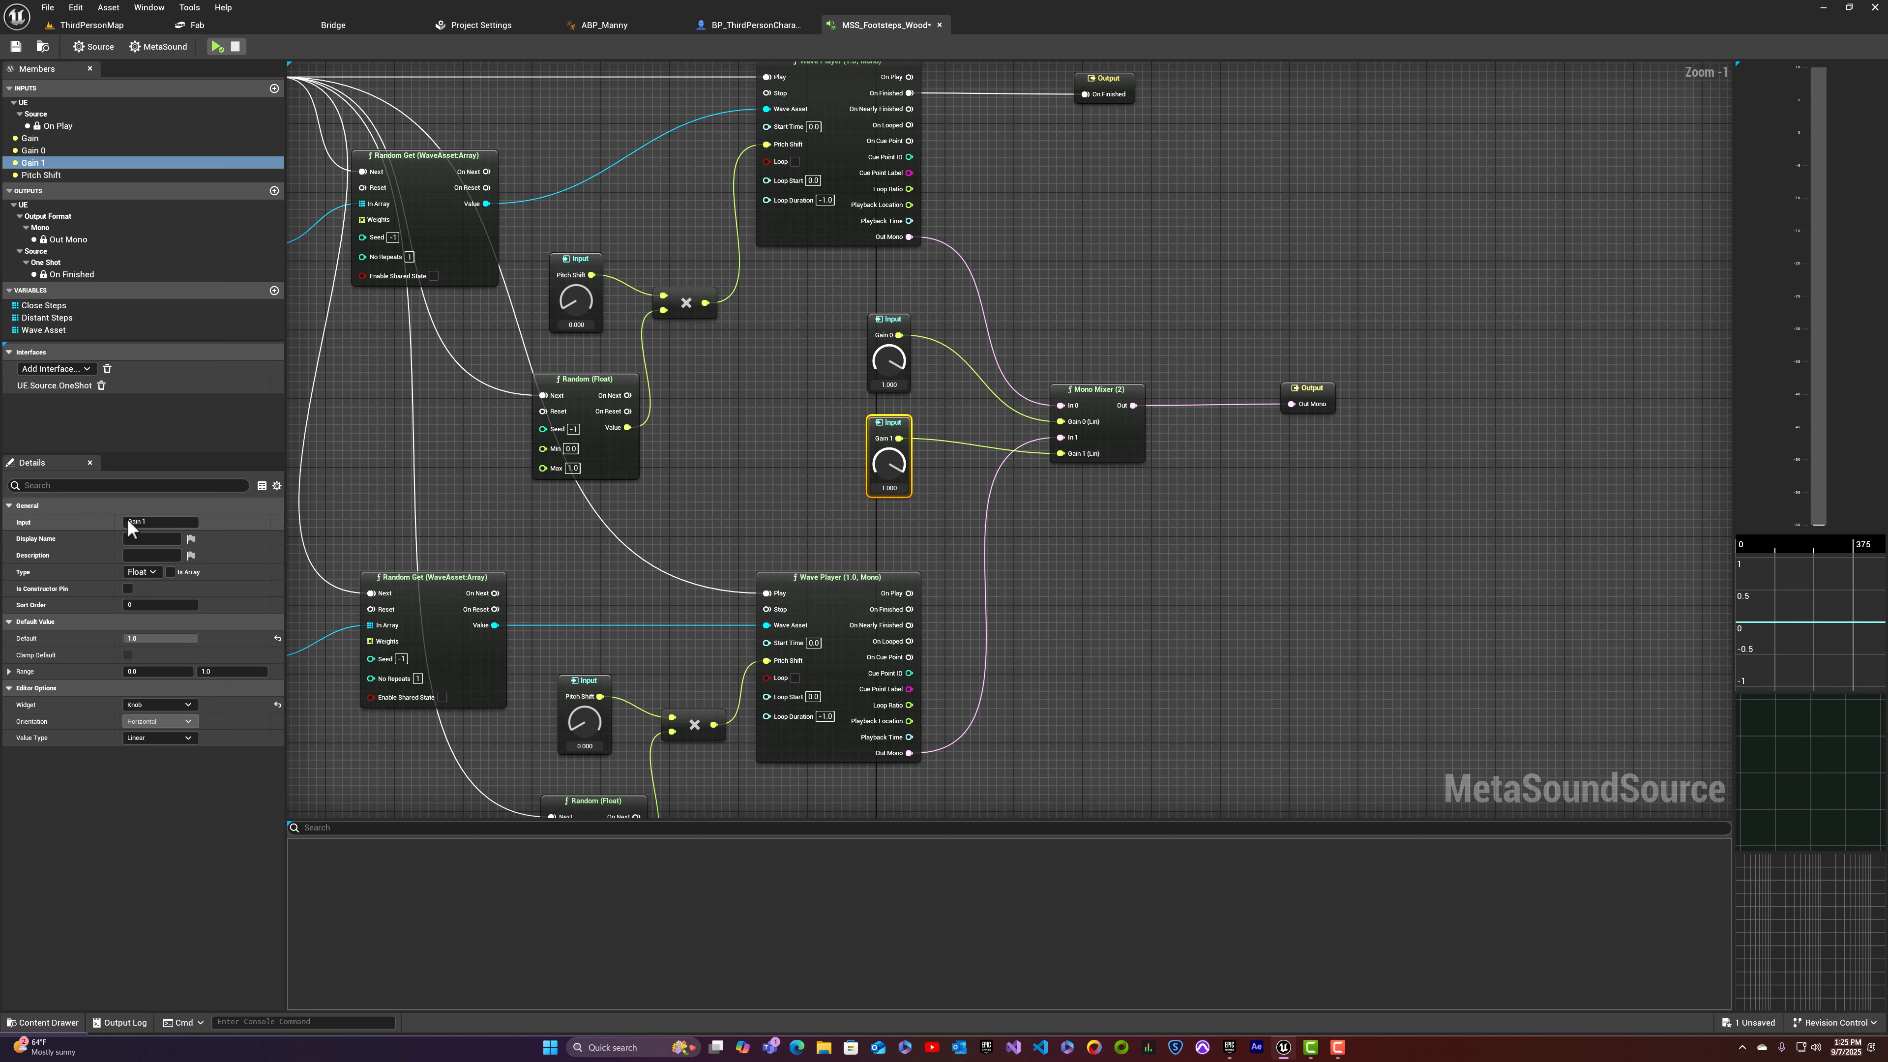
# Step: Play the MetaSound several times with the Gain 0 and Gain 1 inputs both at full level
pyautogui.click(888, 319)
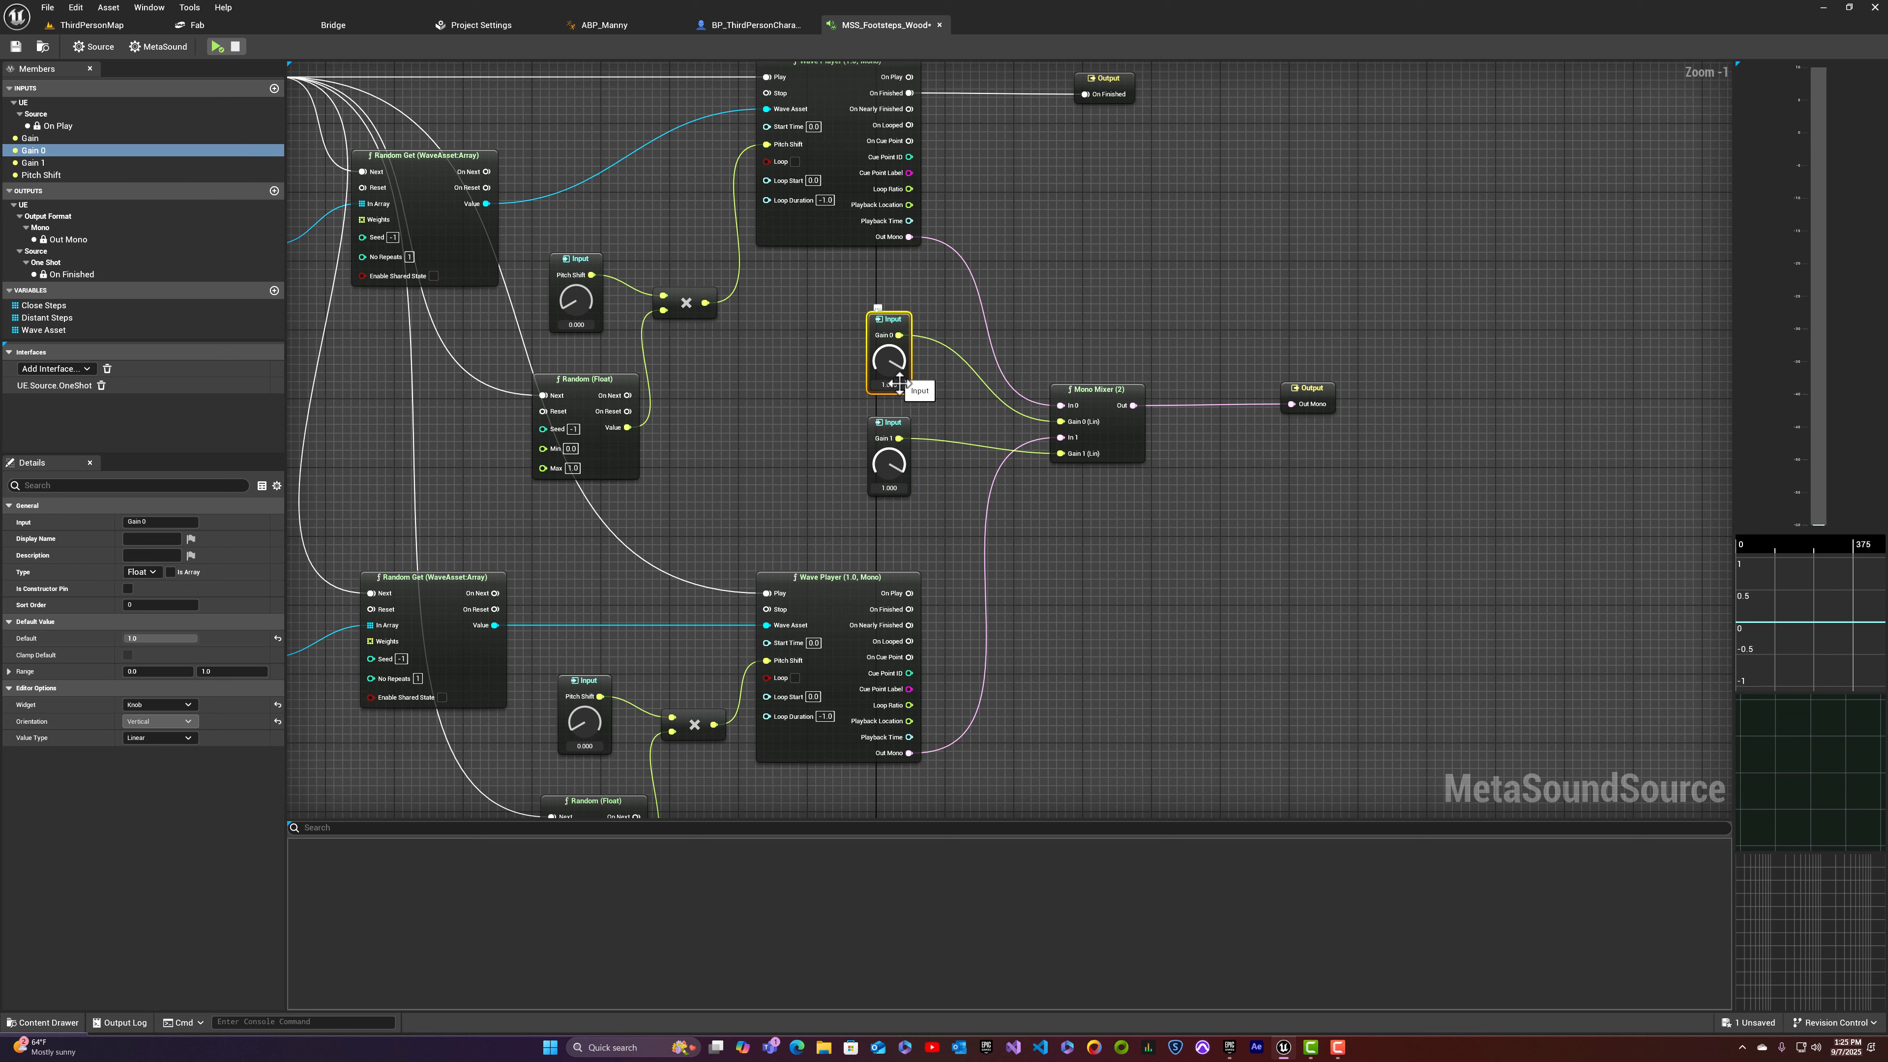
pyautogui.click(892, 424)
pyautogui.click(894, 344)
pyautogui.click(217, 46)
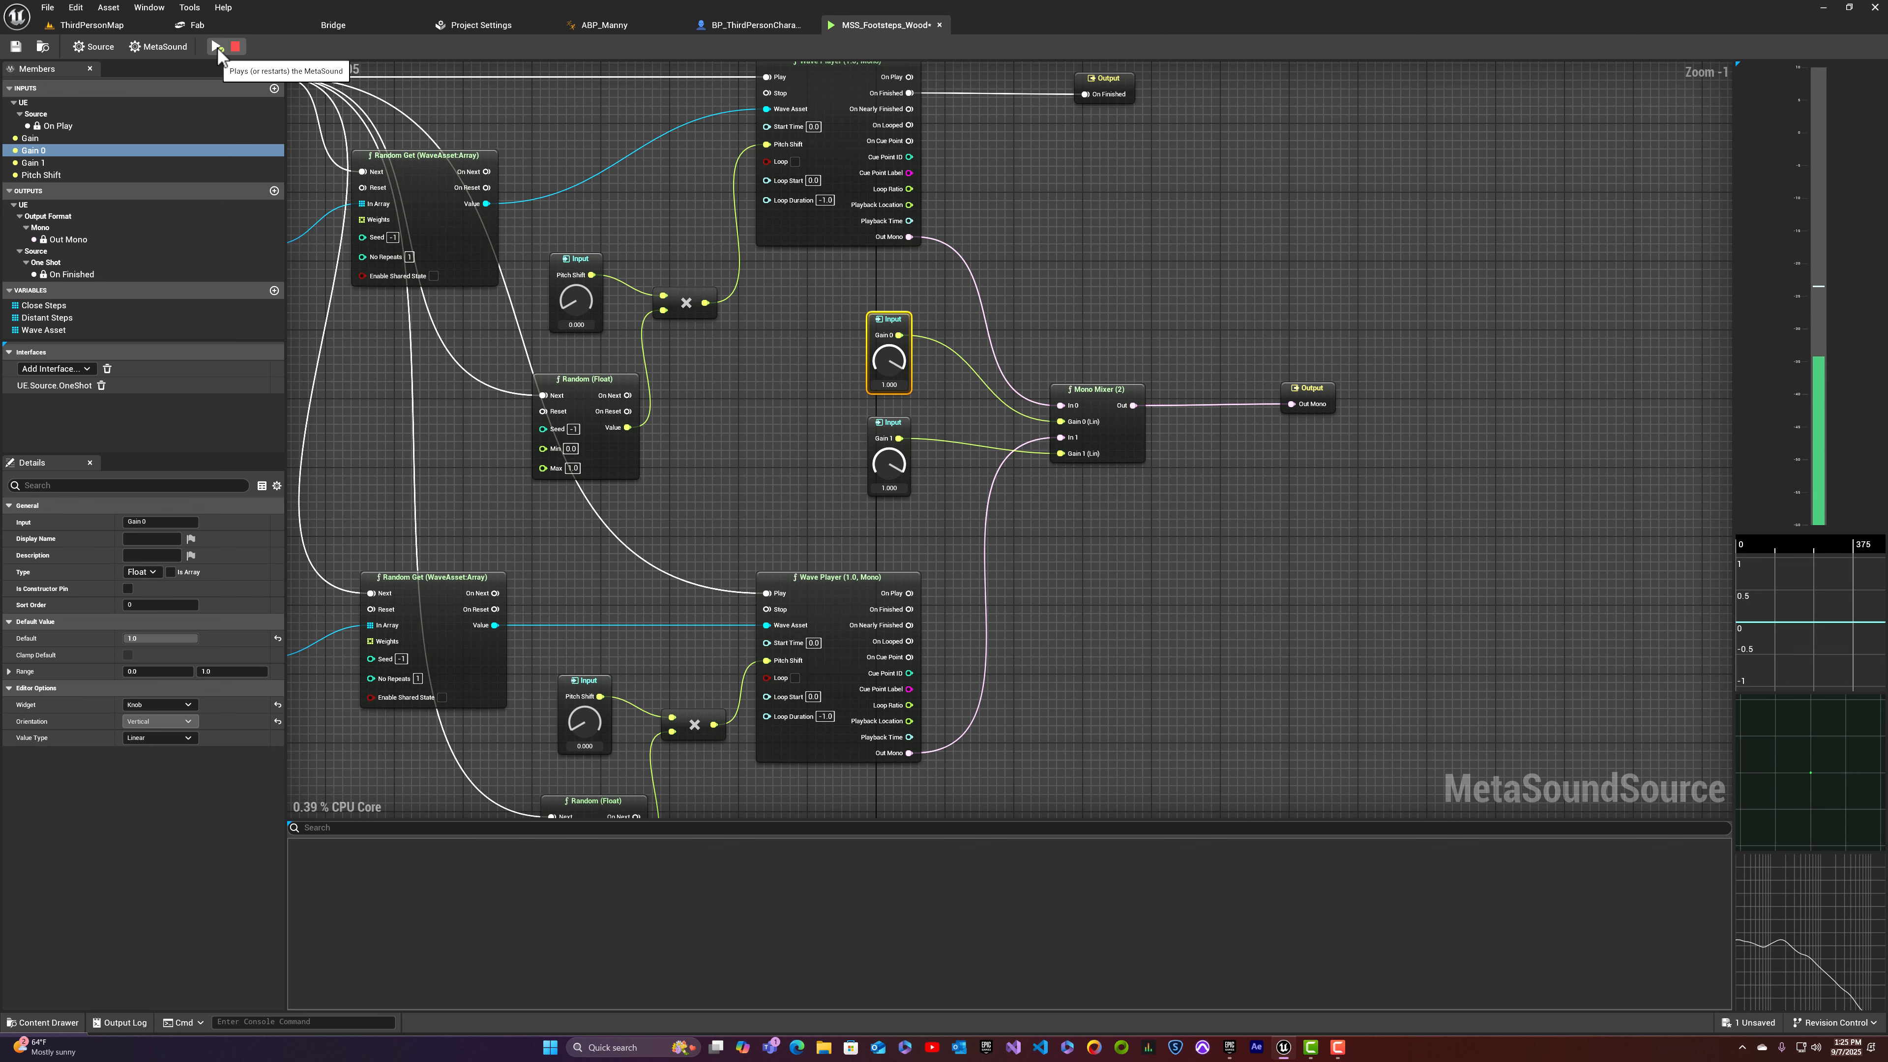
pyautogui.click(217, 47)
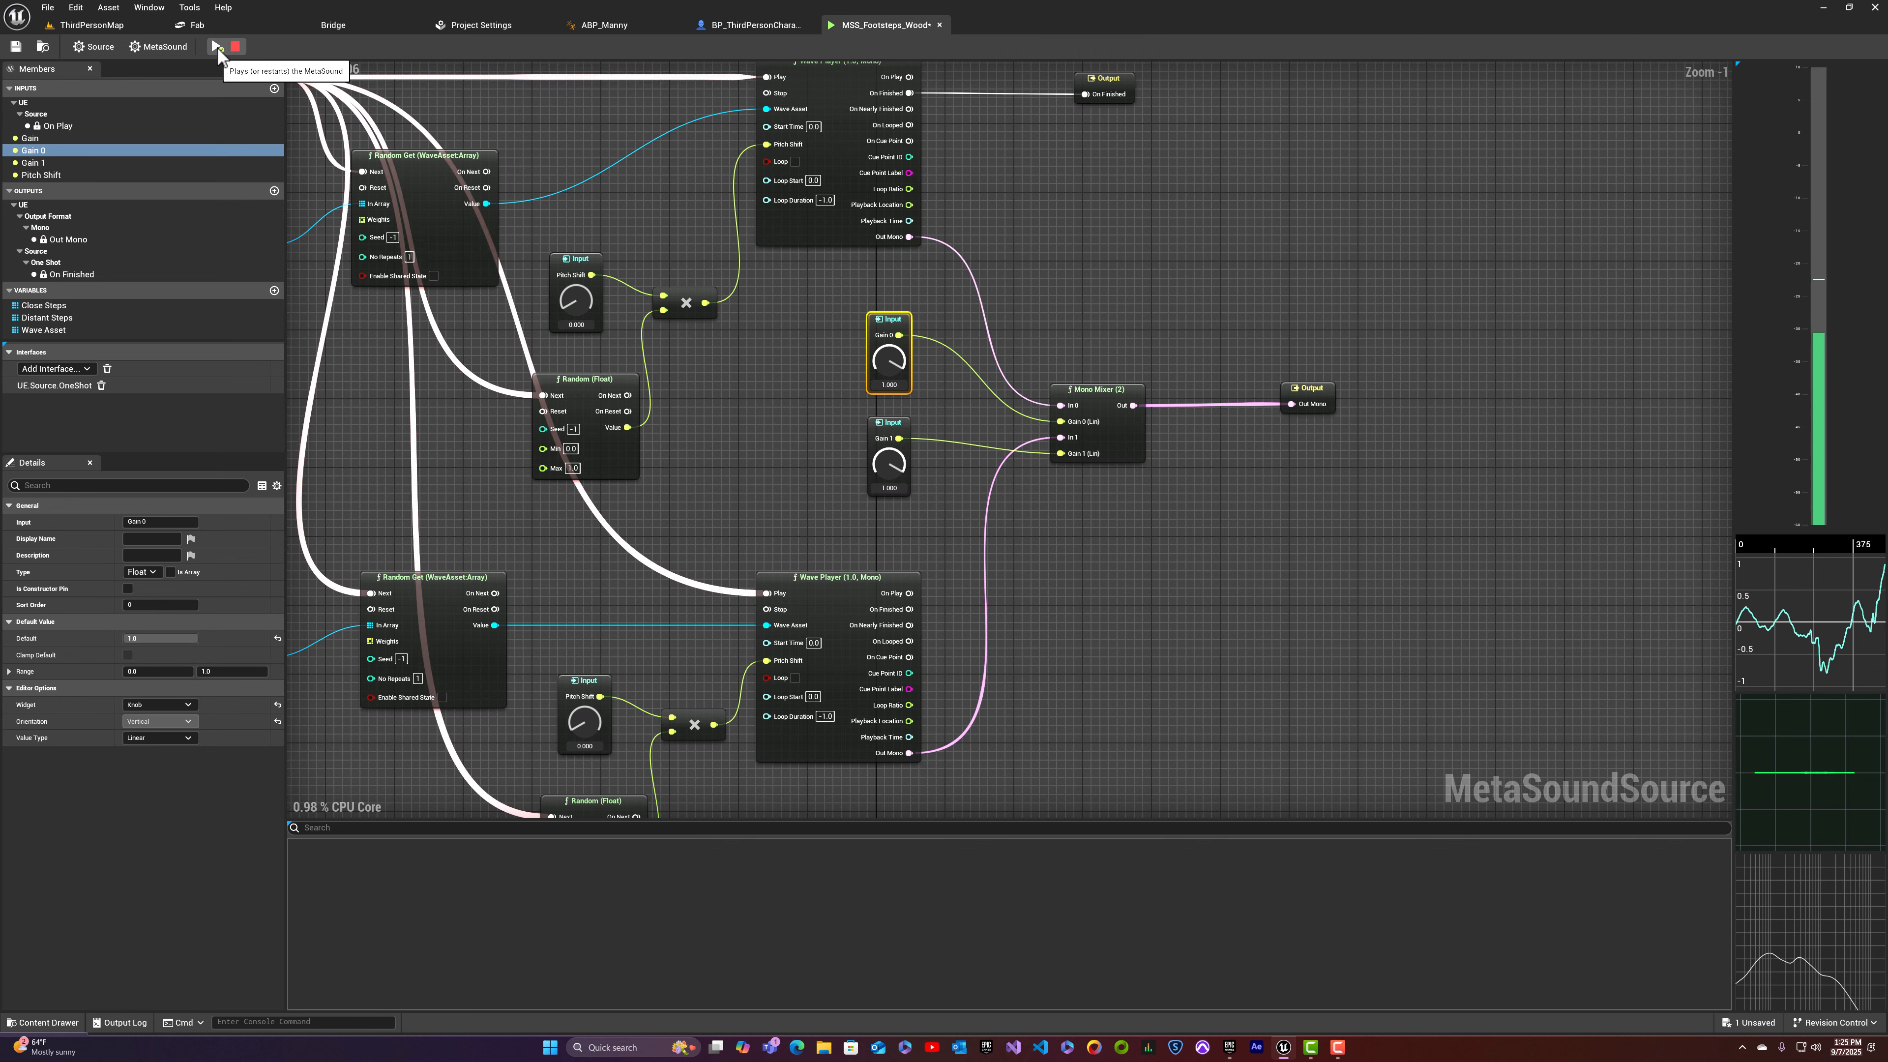
pyautogui.click(217, 47)
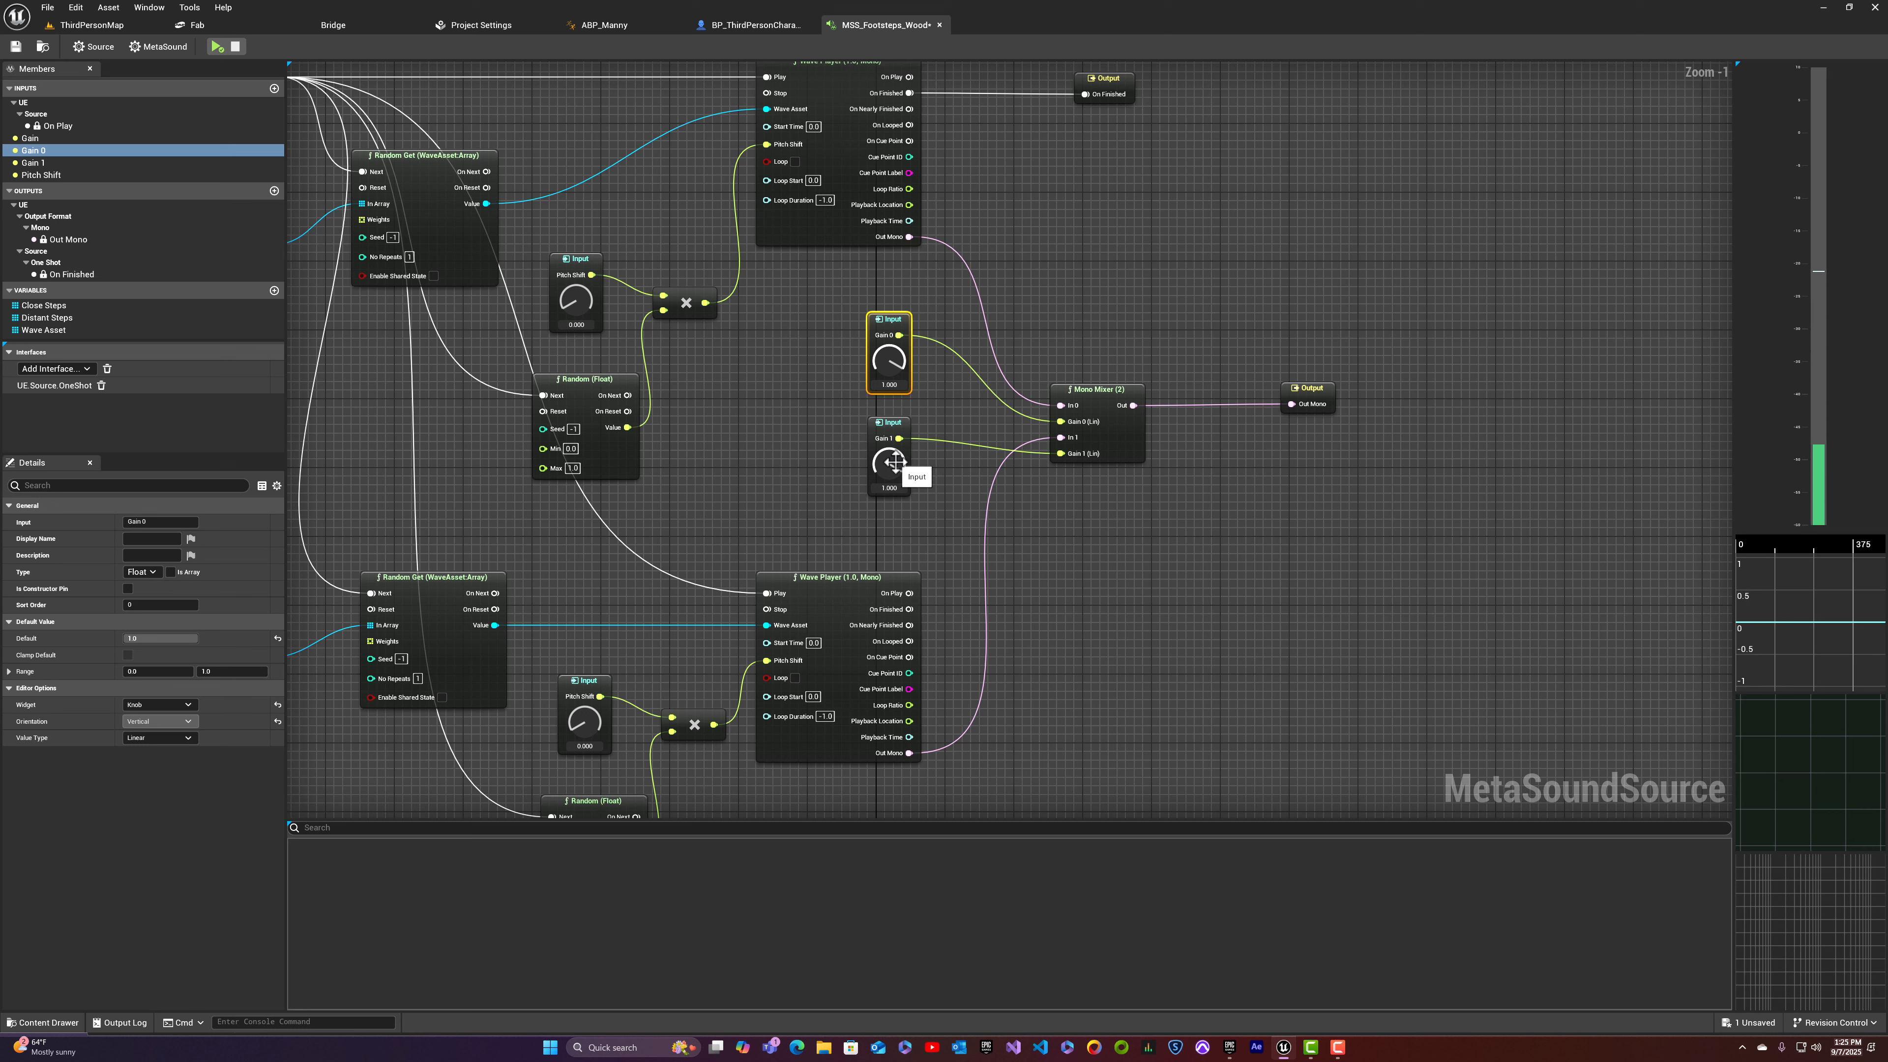
# Step: Turn the Gain 1 knob down to 0 and play the MetaSound repeatedly to hear the close steps alone
pyautogui.moveTo(894, 462); pyautogui.dragTo(871, 574)
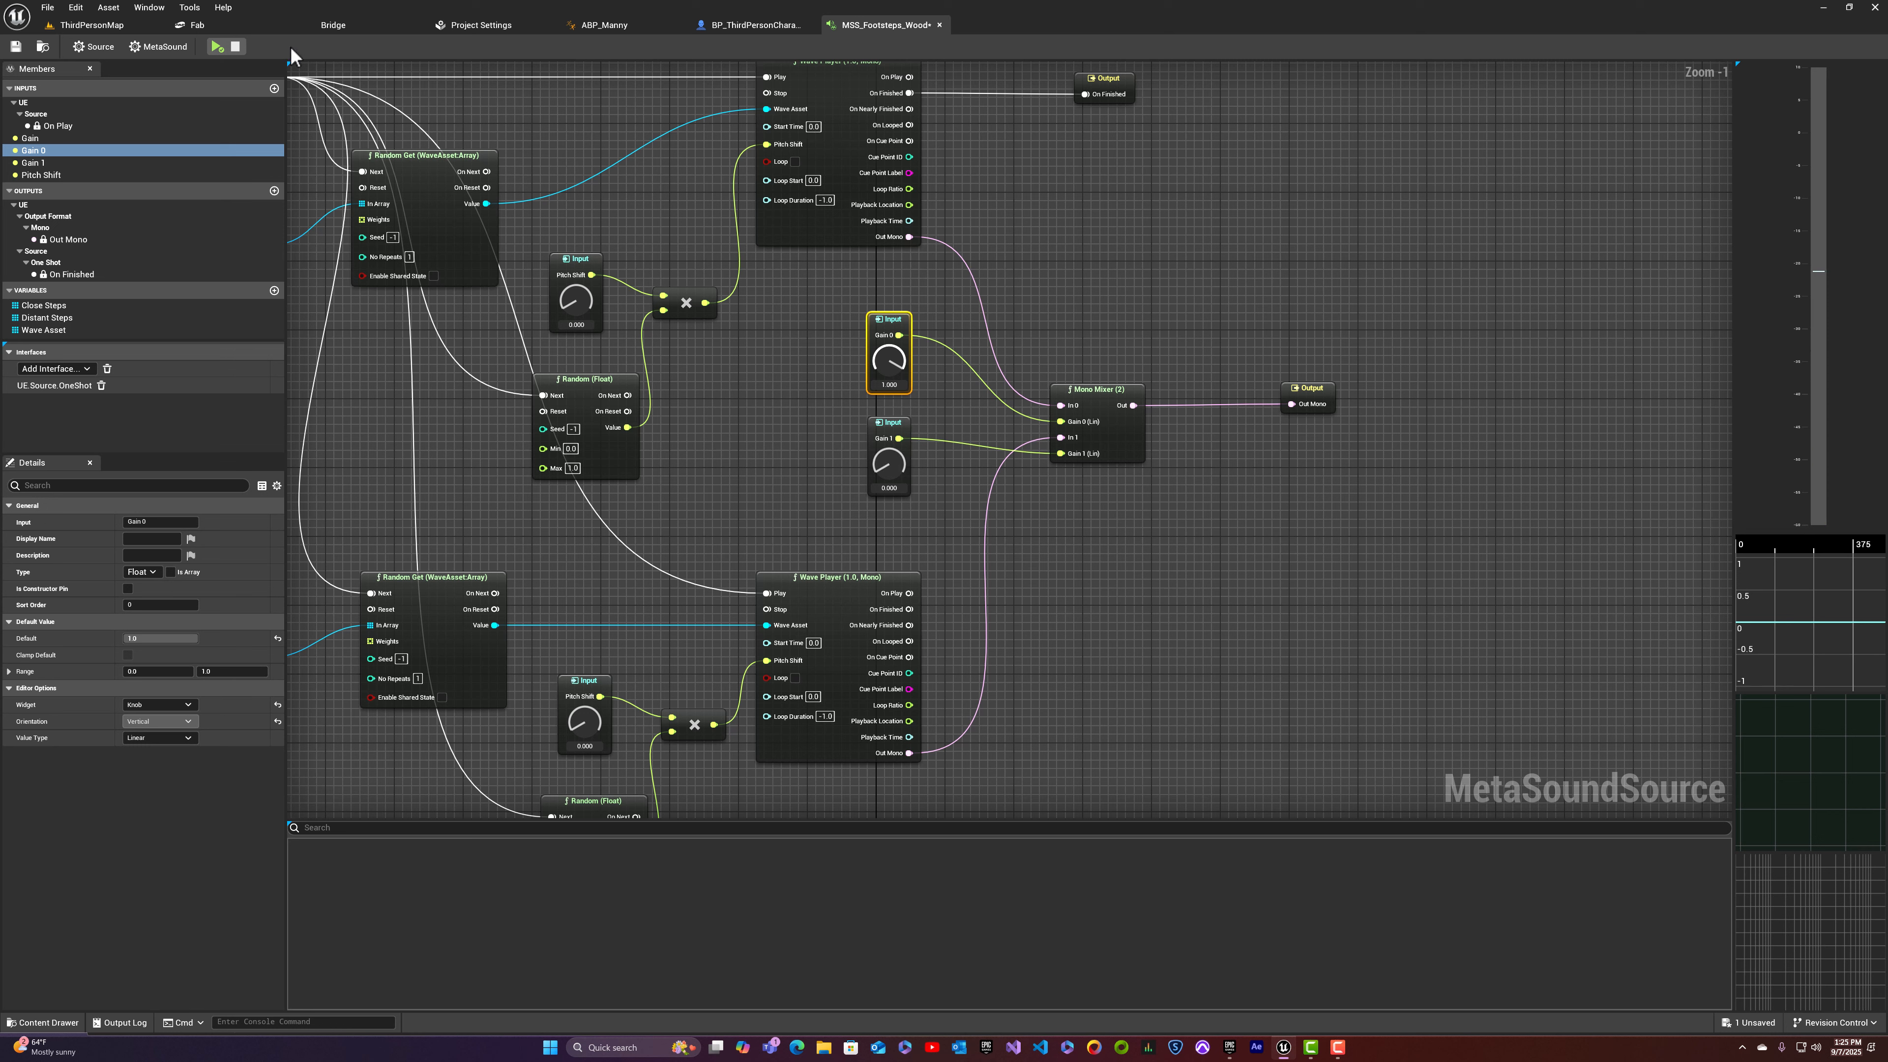
pyautogui.click(217, 46)
pyautogui.click(218, 45)
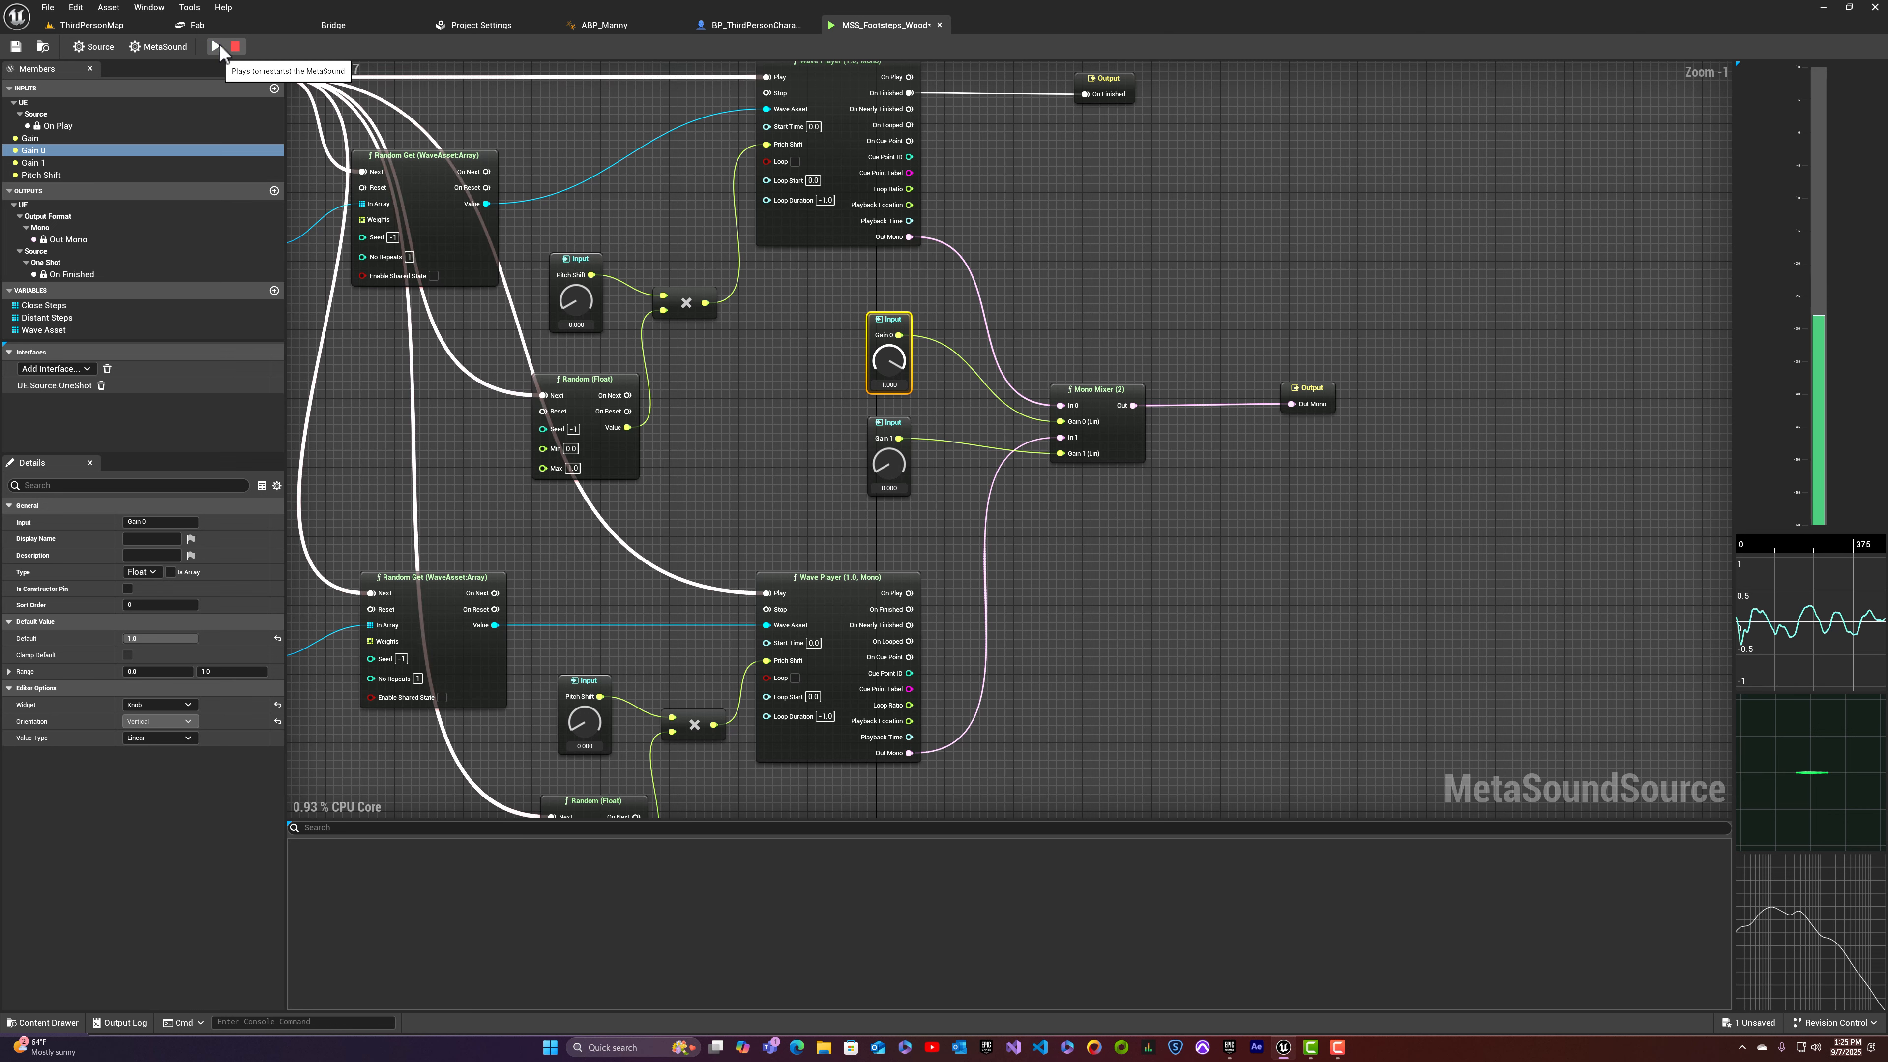
pyautogui.click(219, 45)
pyautogui.click(219, 45)
pyautogui.click(220, 44)
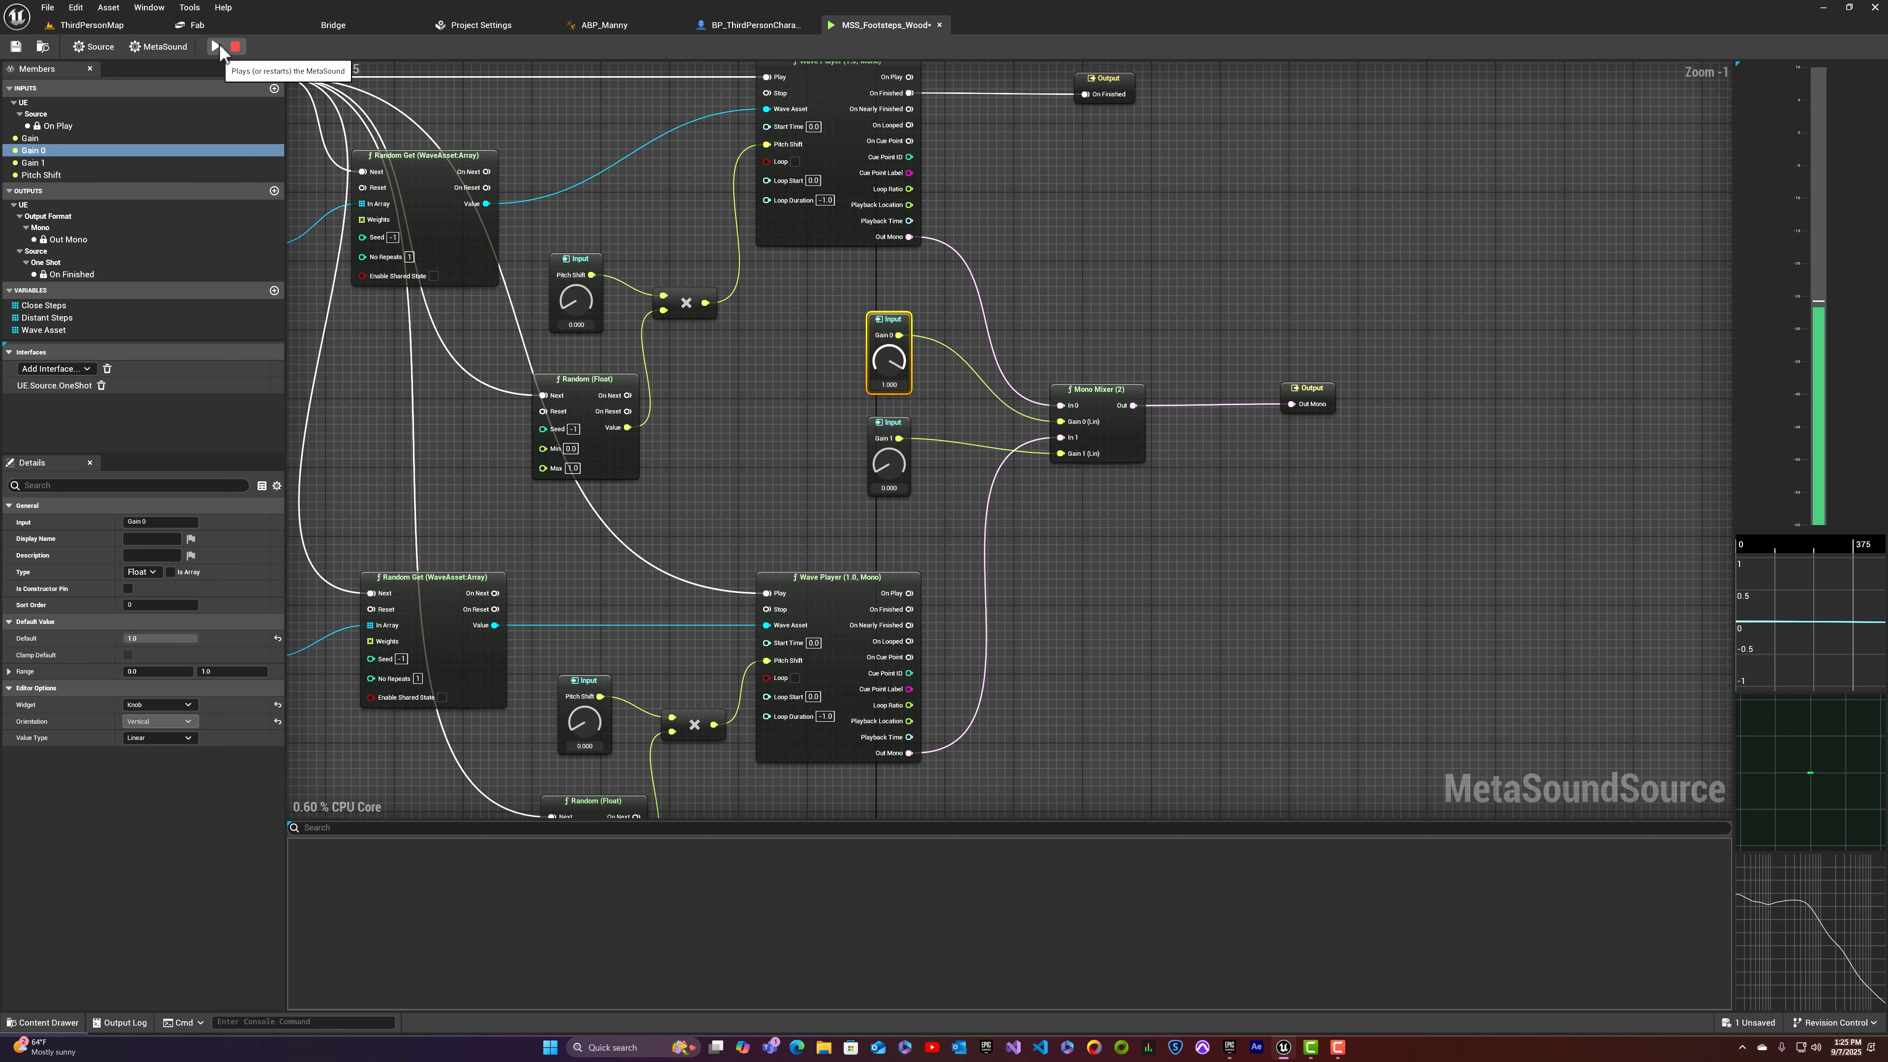
# Step: Try Gain 1 at about 0.43 and then about 0.64, playing the MetaSound at each level
pyautogui.moveTo(889, 463); pyautogui.dragTo(896, 409)
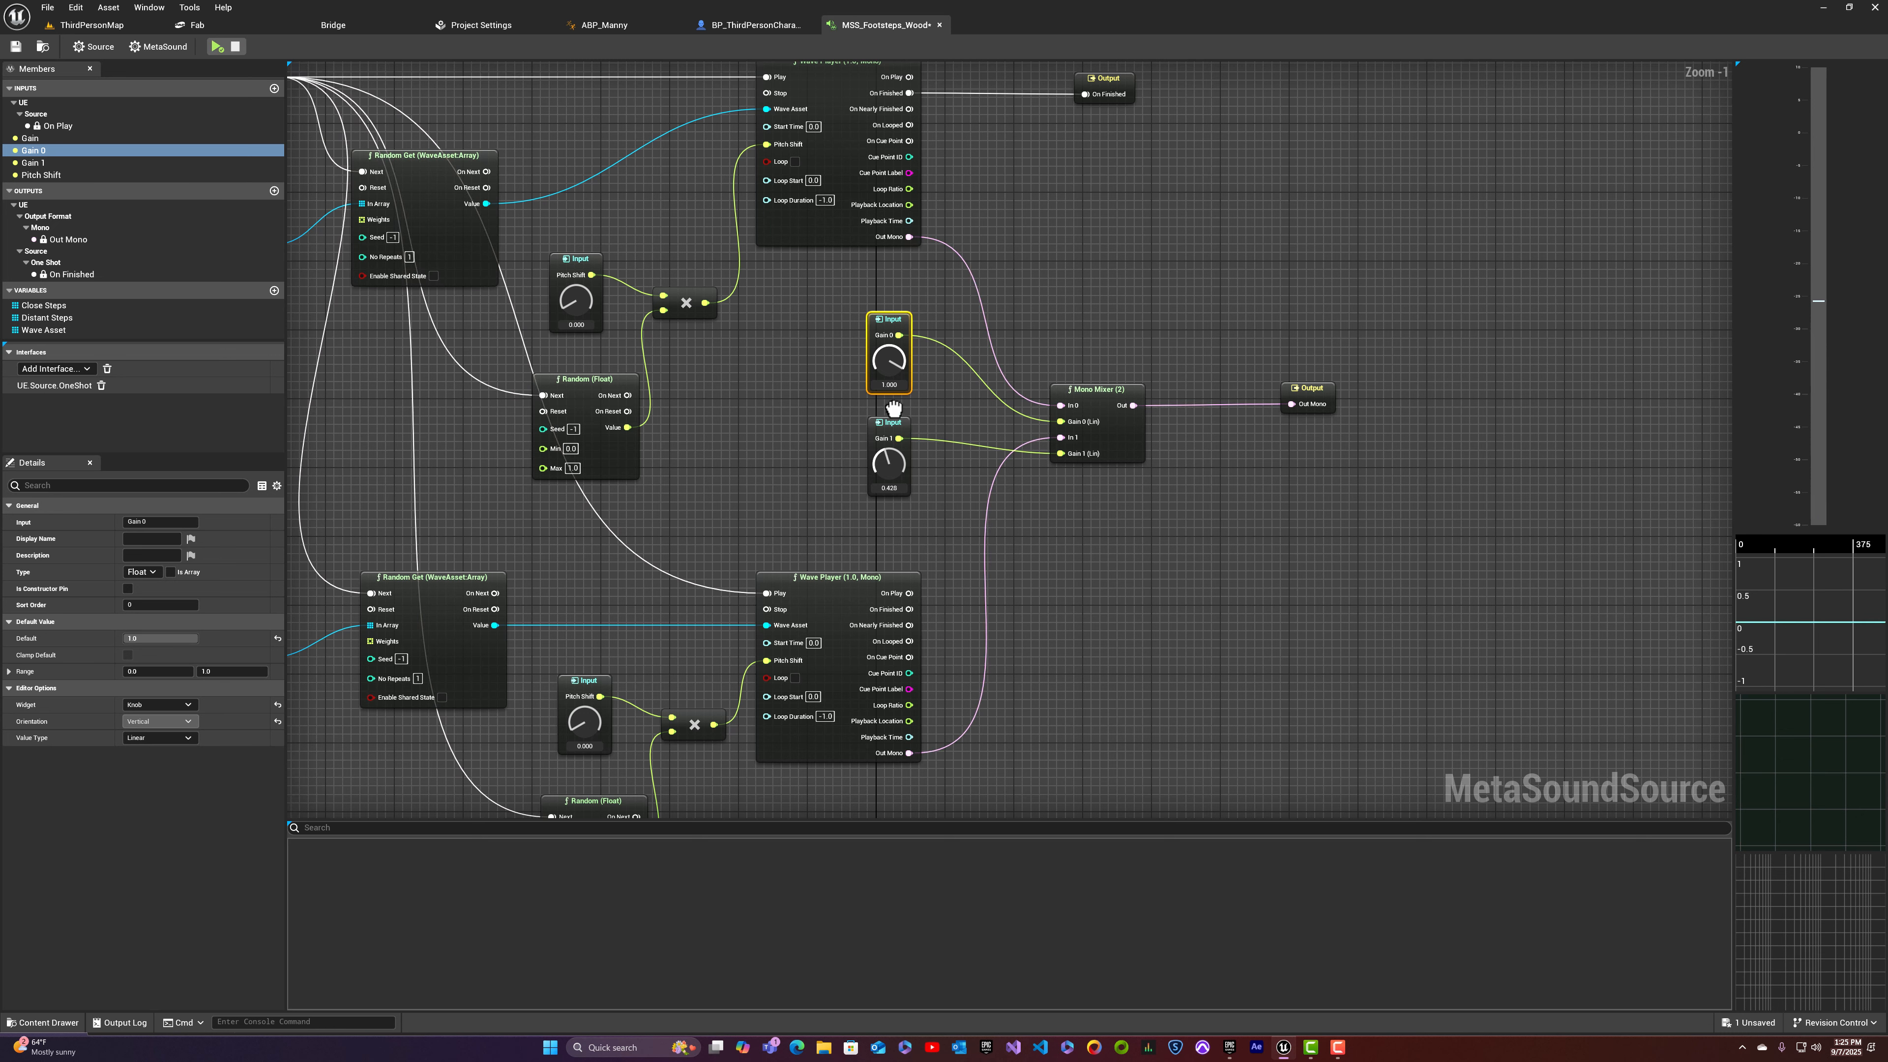
pyautogui.click(219, 45)
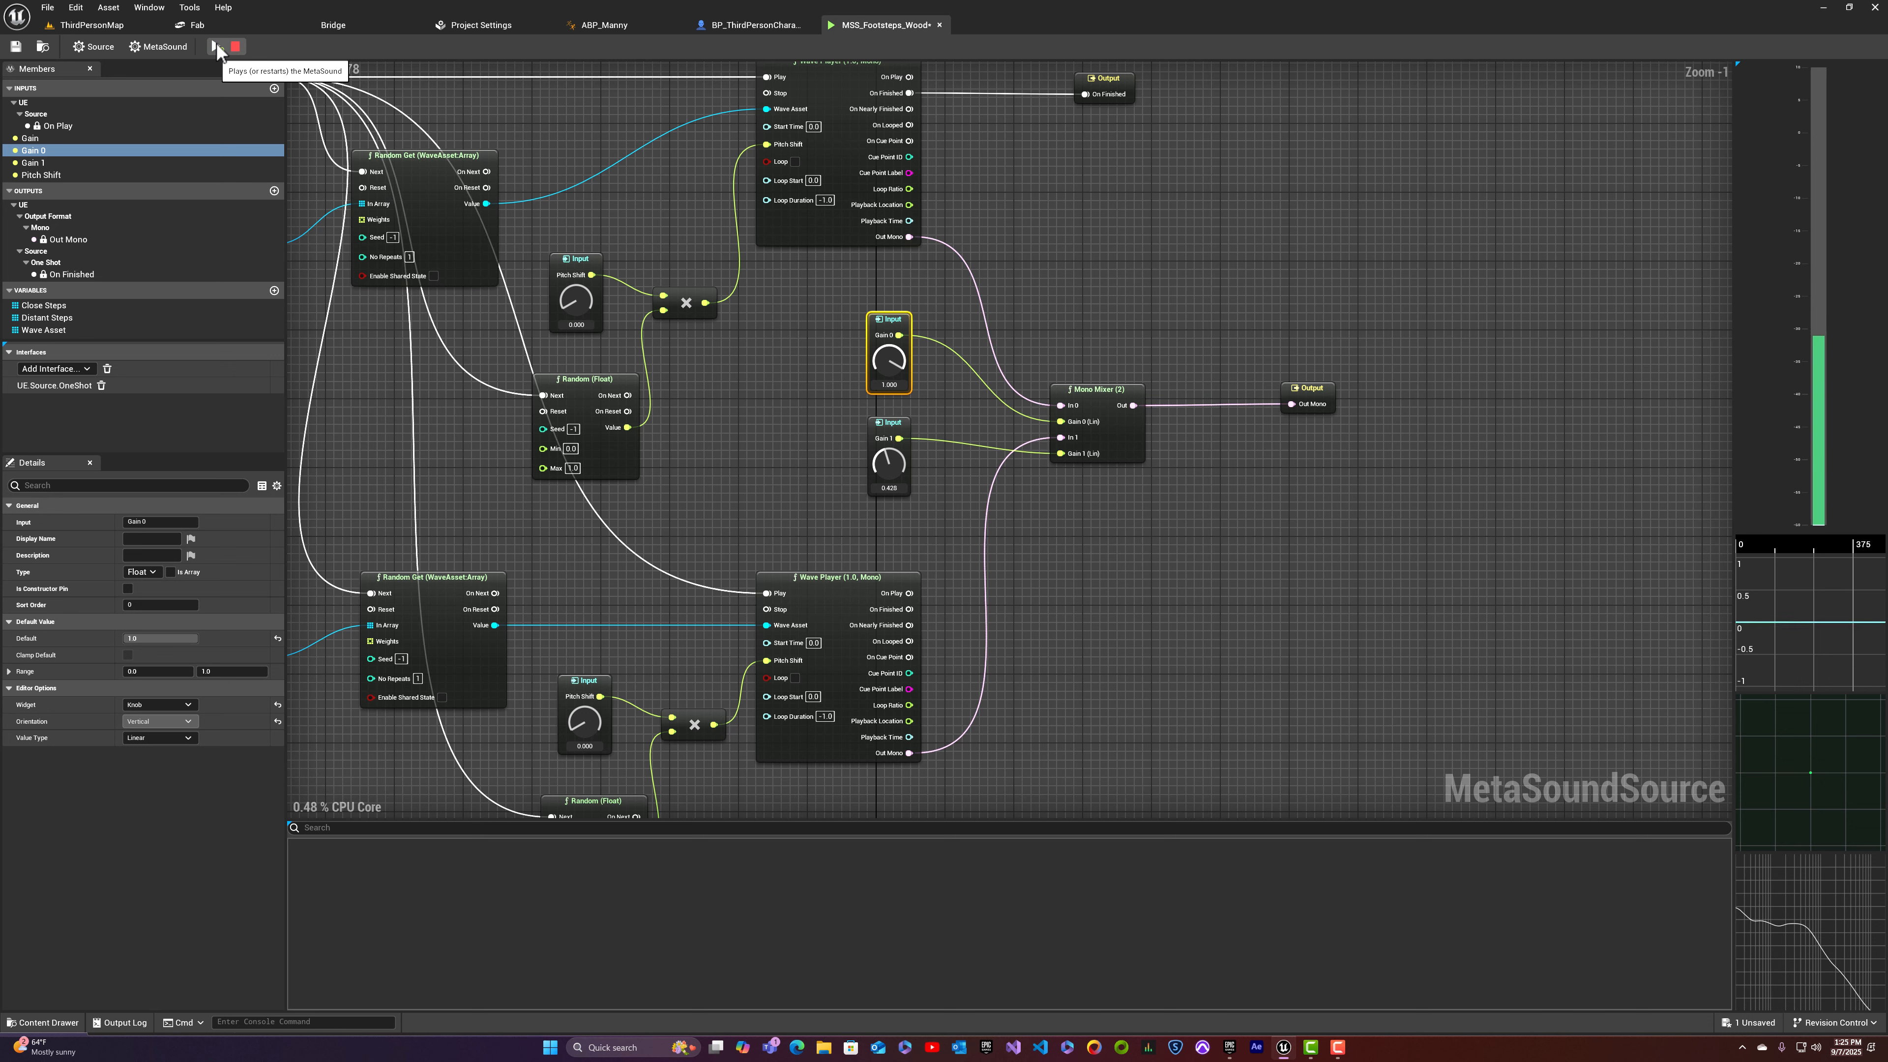
pyautogui.click(219, 44)
pyautogui.moveTo(889, 465); pyautogui.dragTo(898, 435)
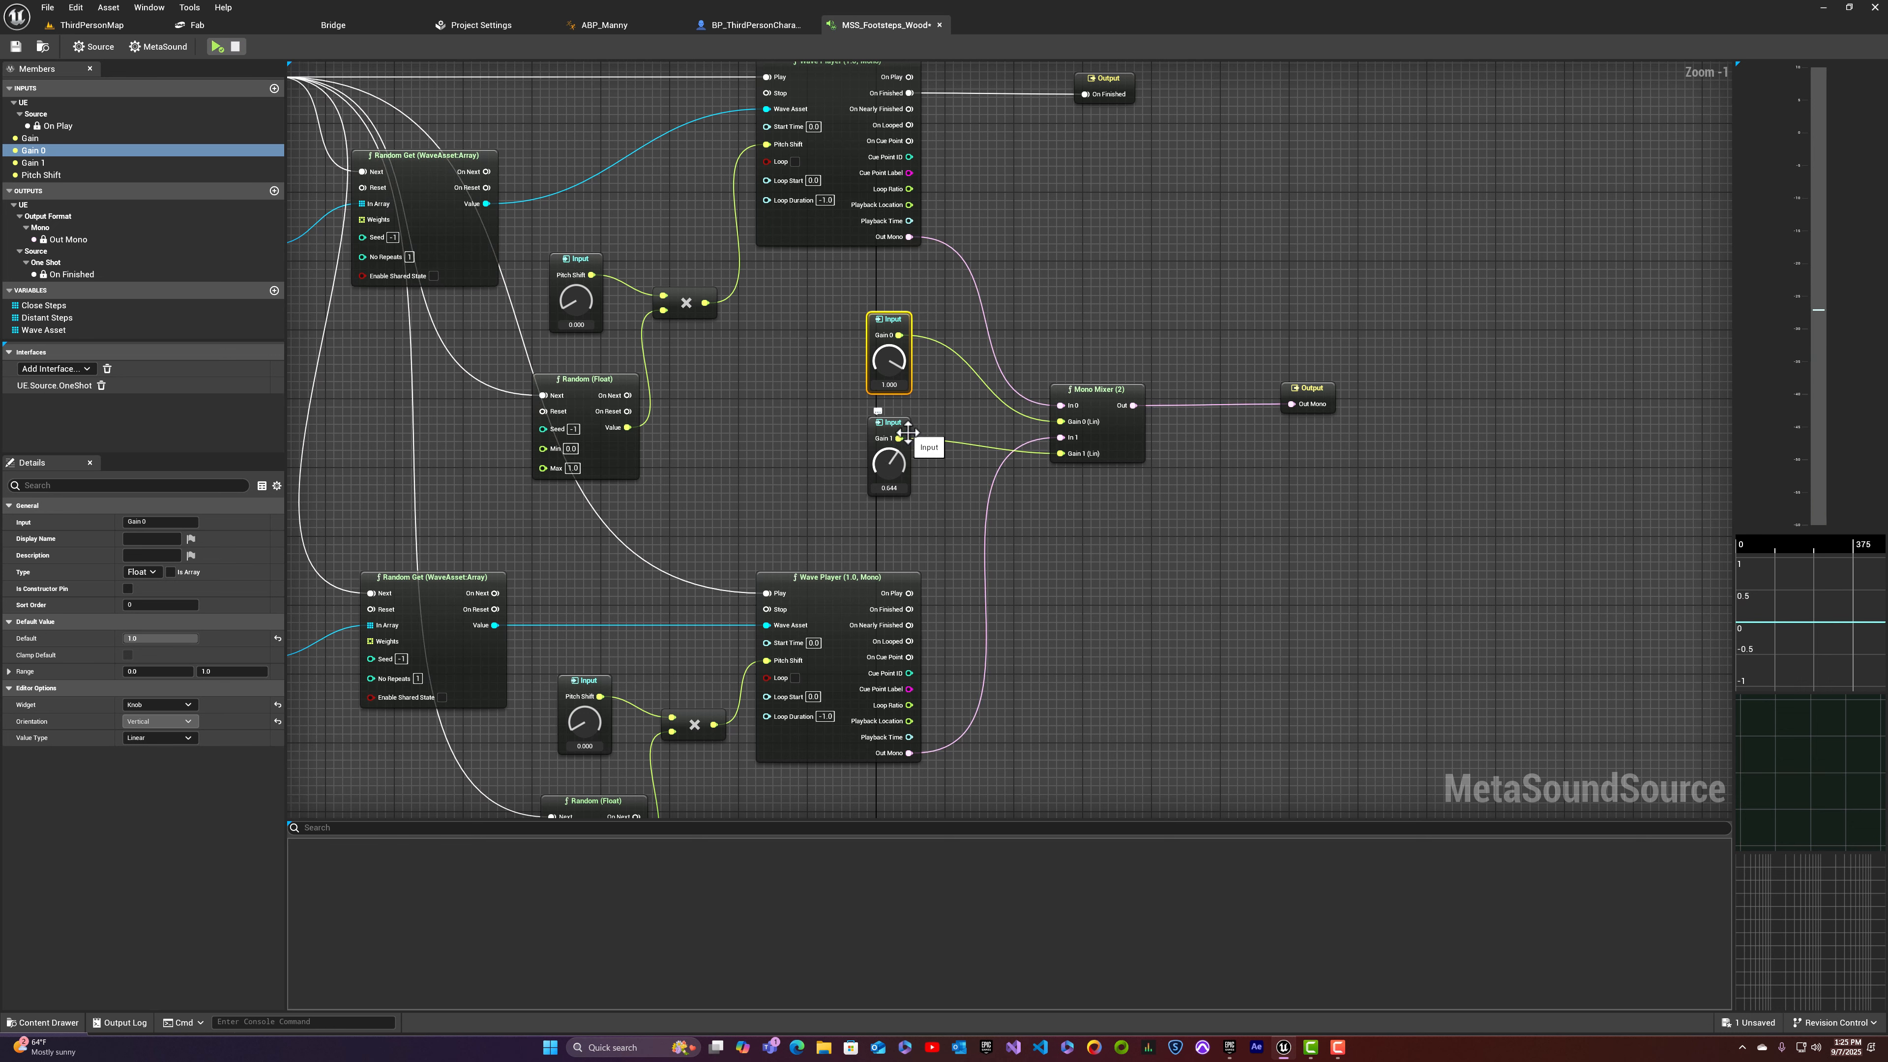
pyautogui.click(216, 46)
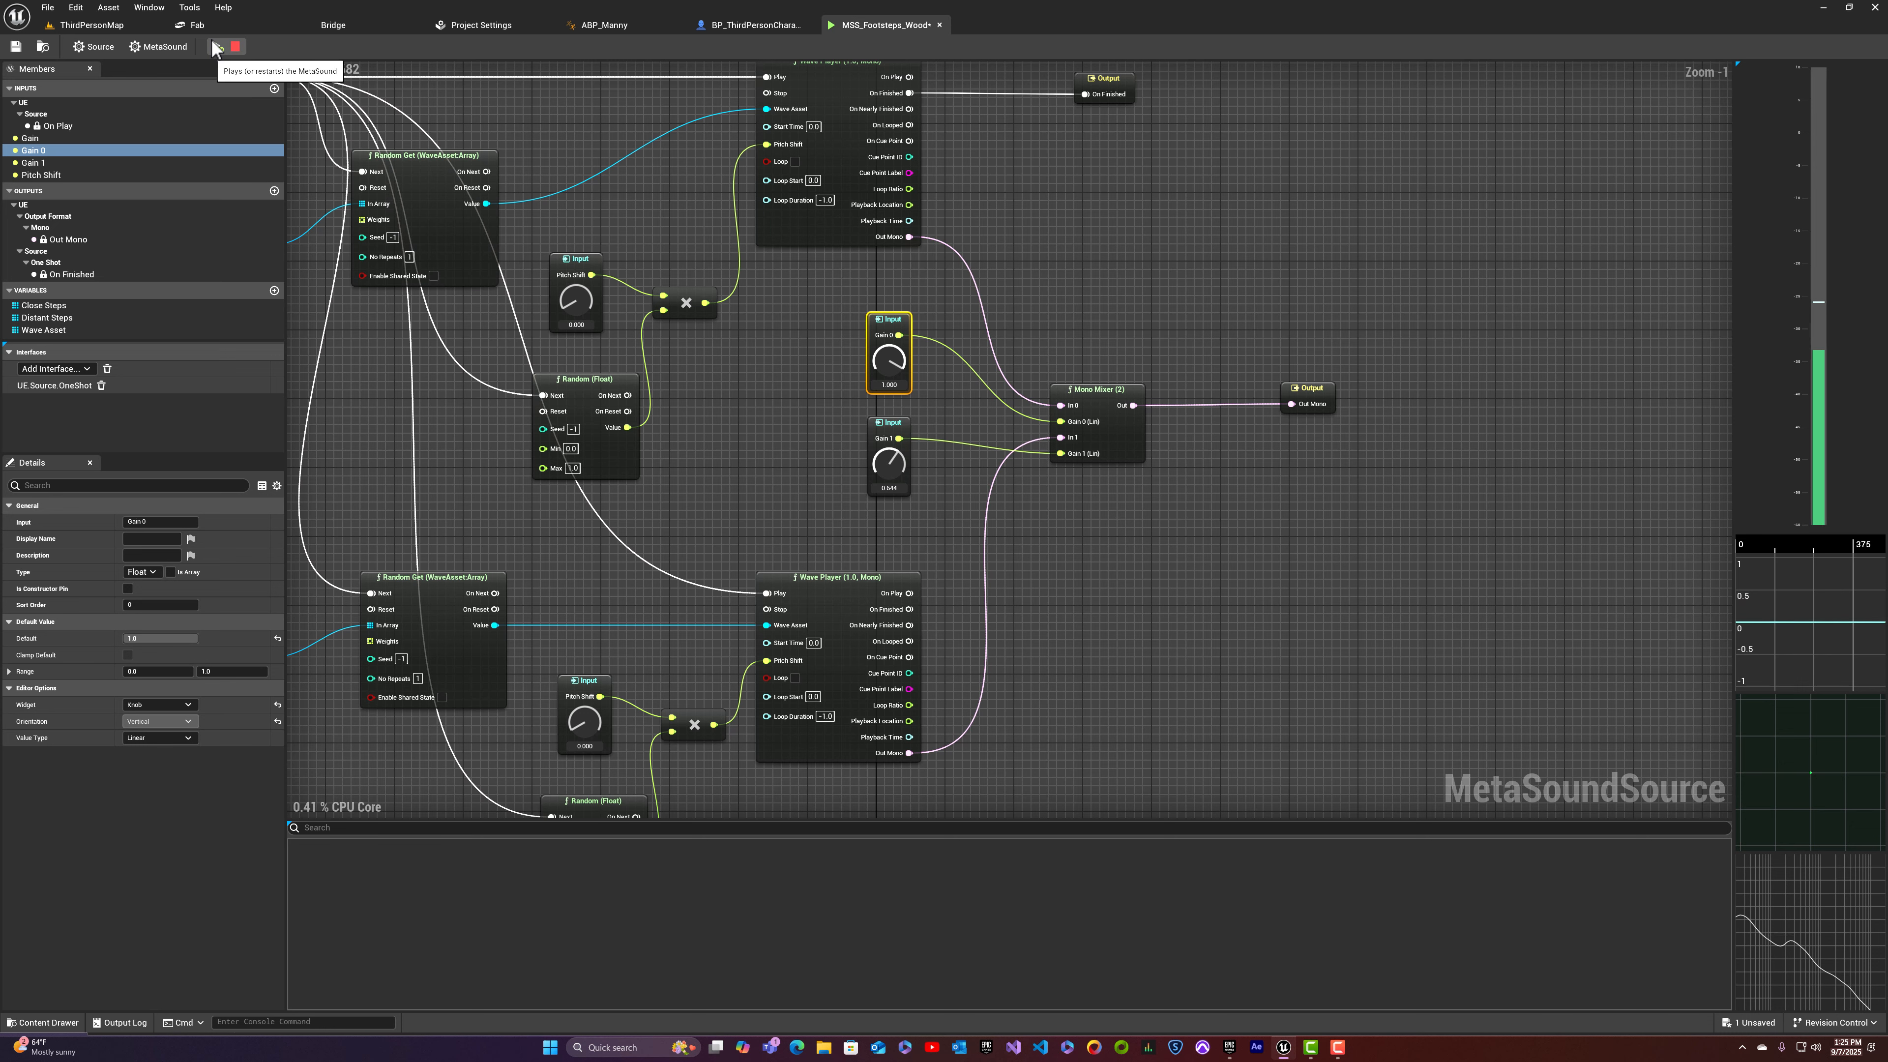
pyautogui.click(217, 46)
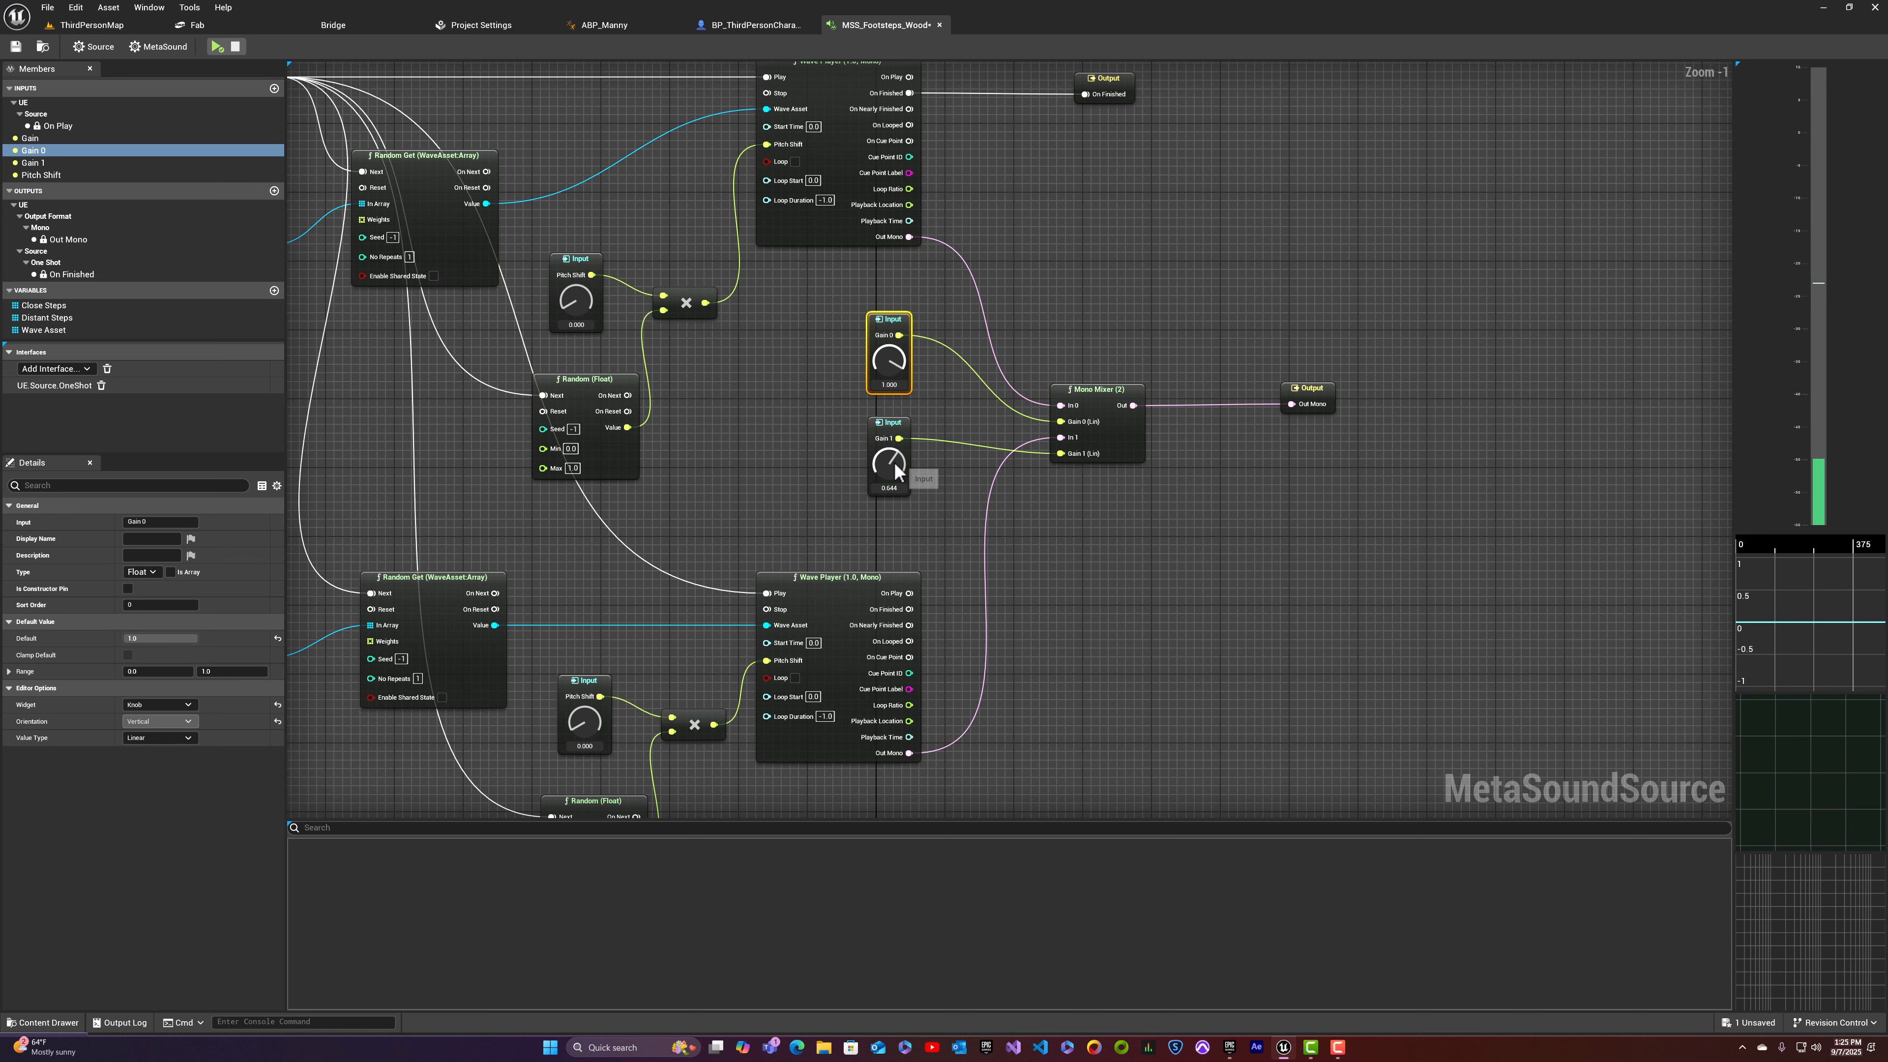
# Step: Lower the Gain 1 knob to slightly above half and play the MetaSound repeatedly to check the blend
pyautogui.click(219, 49)
pyautogui.click(220, 48)
pyautogui.click(220, 48)
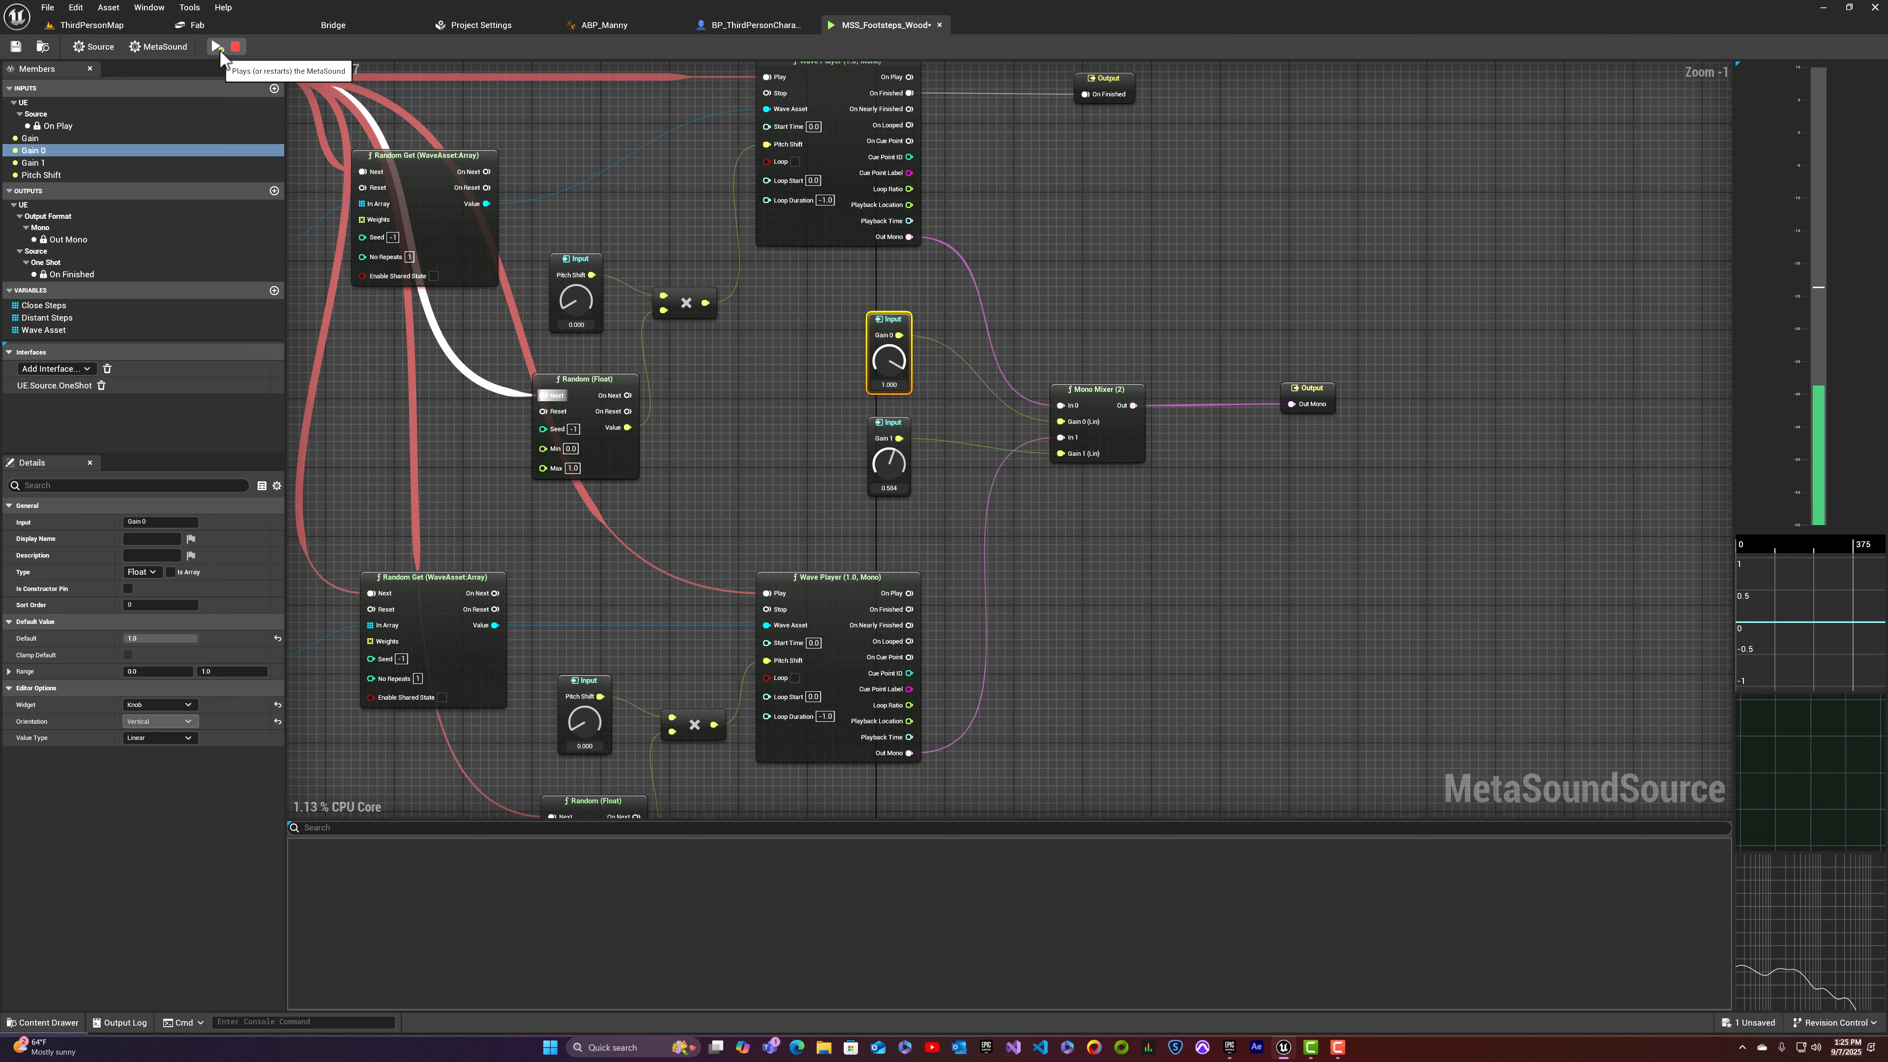
pyautogui.click(220, 48)
pyautogui.click(220, 48)
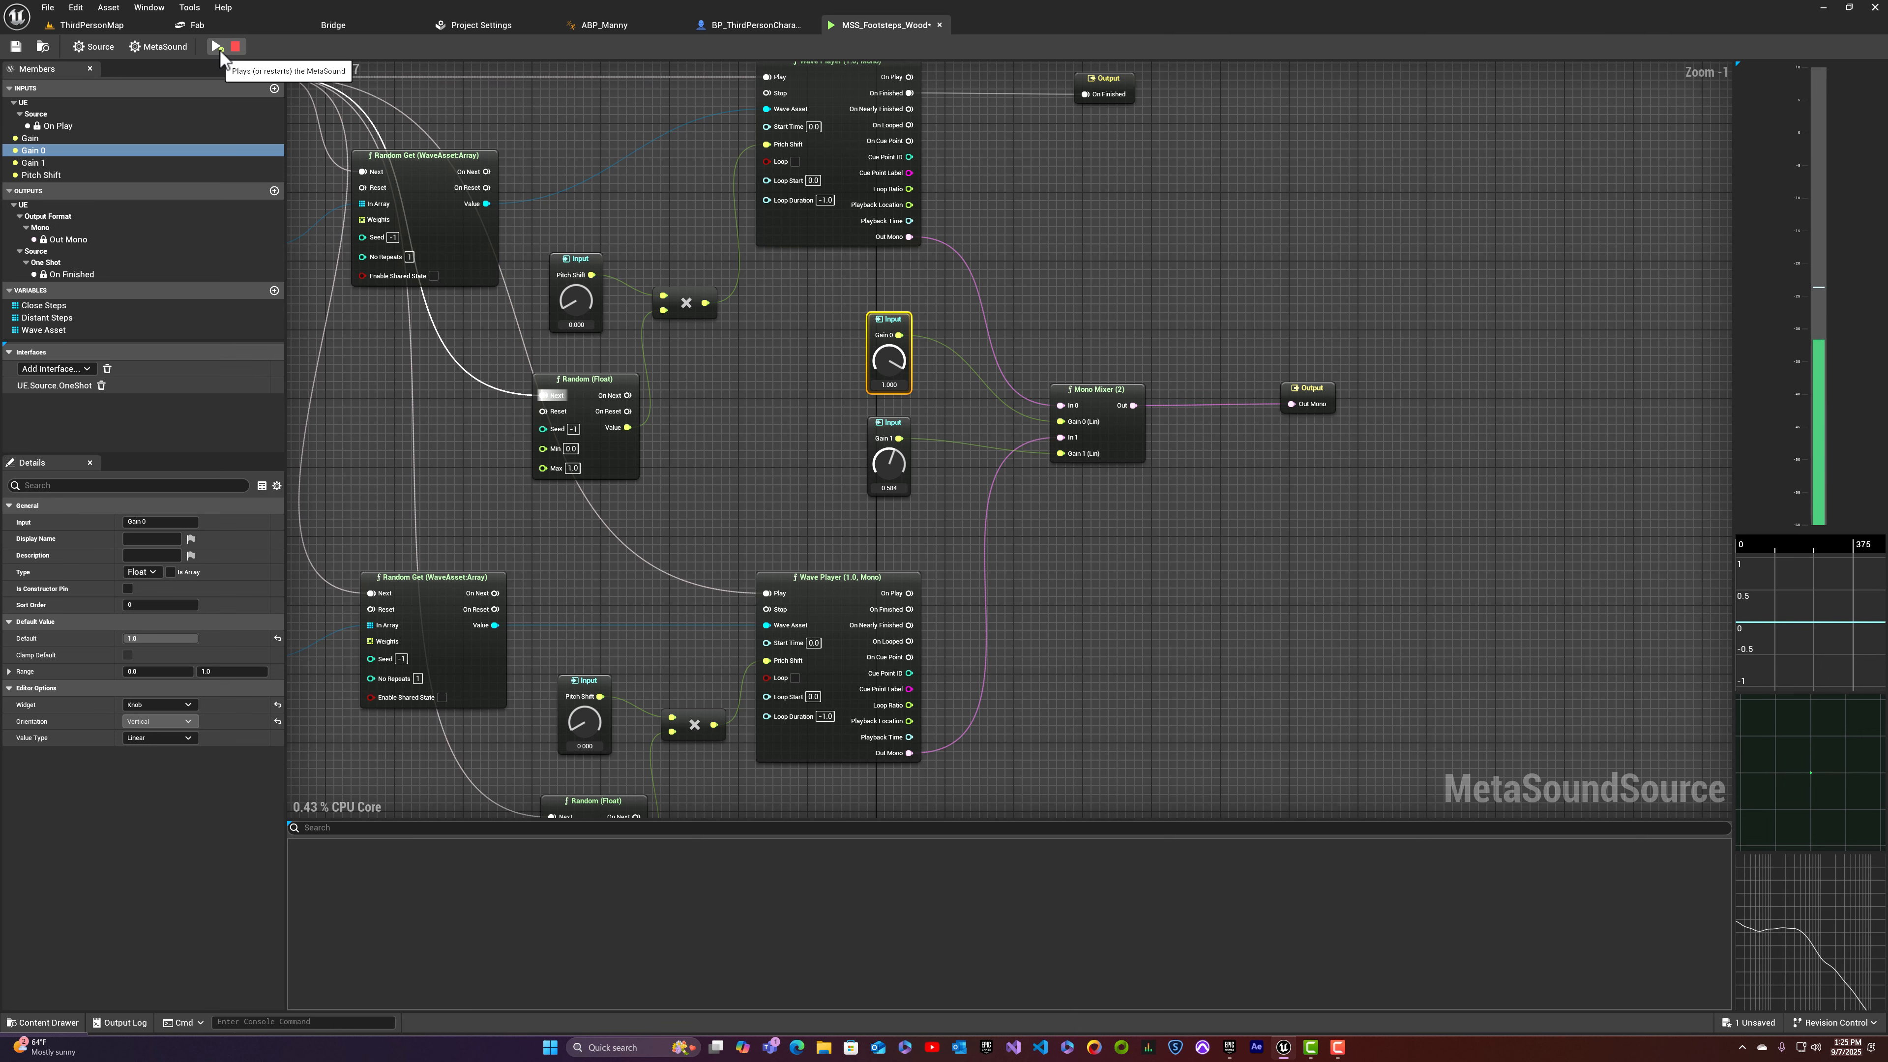
pyautogui.click(220, 48)
pyautogui.click(219, 48)
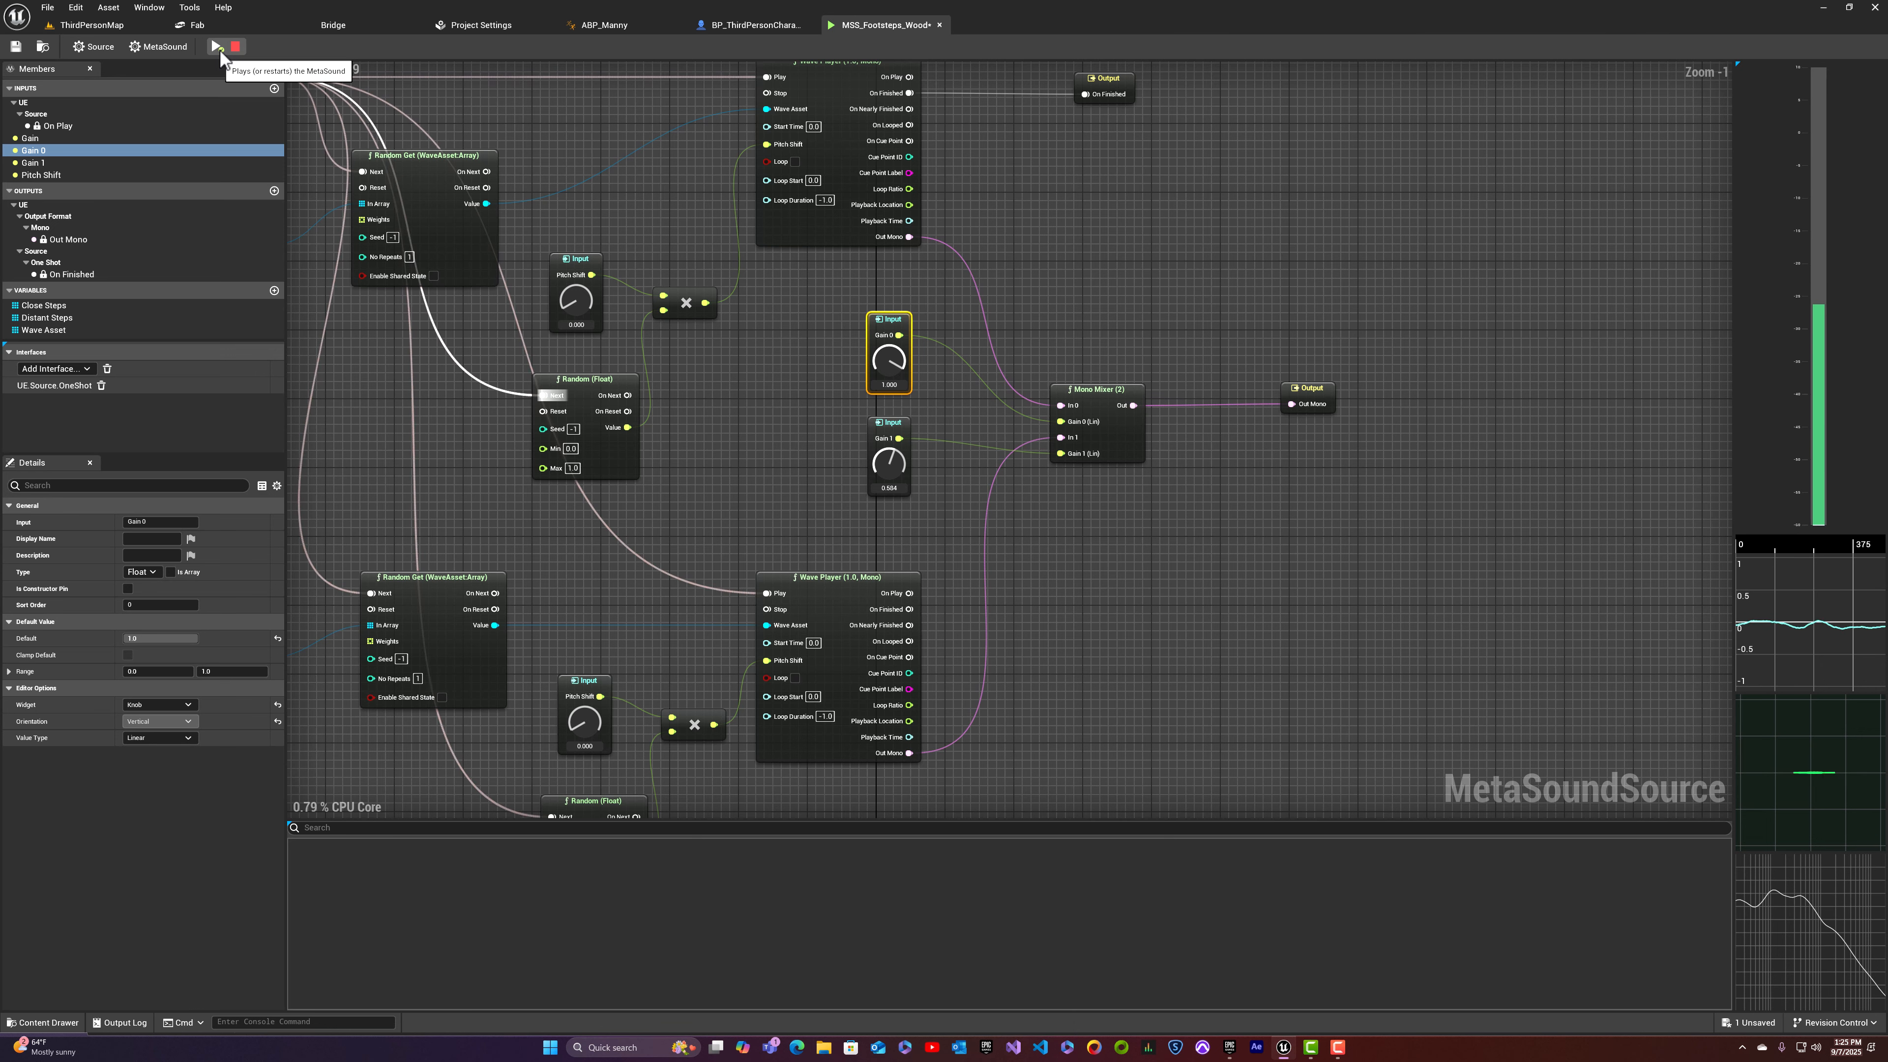
pyautogui.click(219, 48)
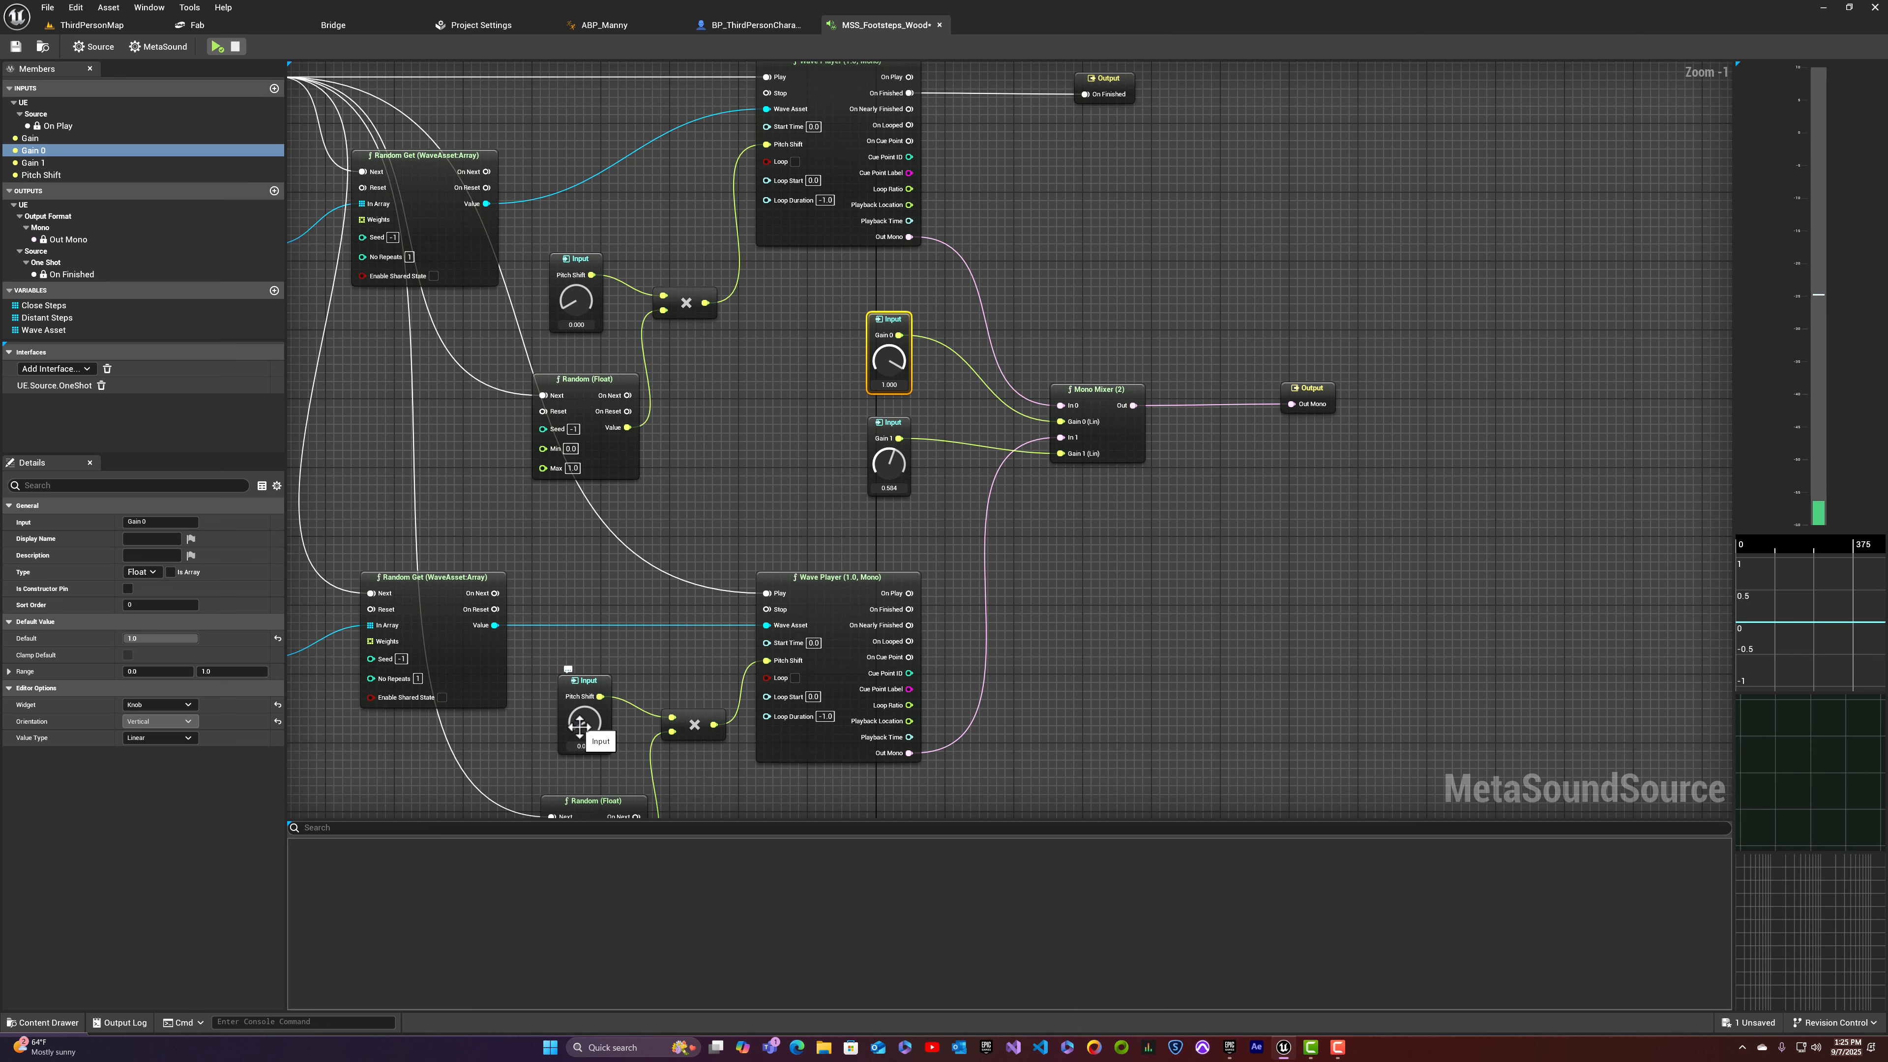
# Step: Delete the Pitch Shift input node that feeds the distant-steps multiply node
pyautogui.moveTo(621, 766); pyautogui.dragTo(754, 641, button='right')
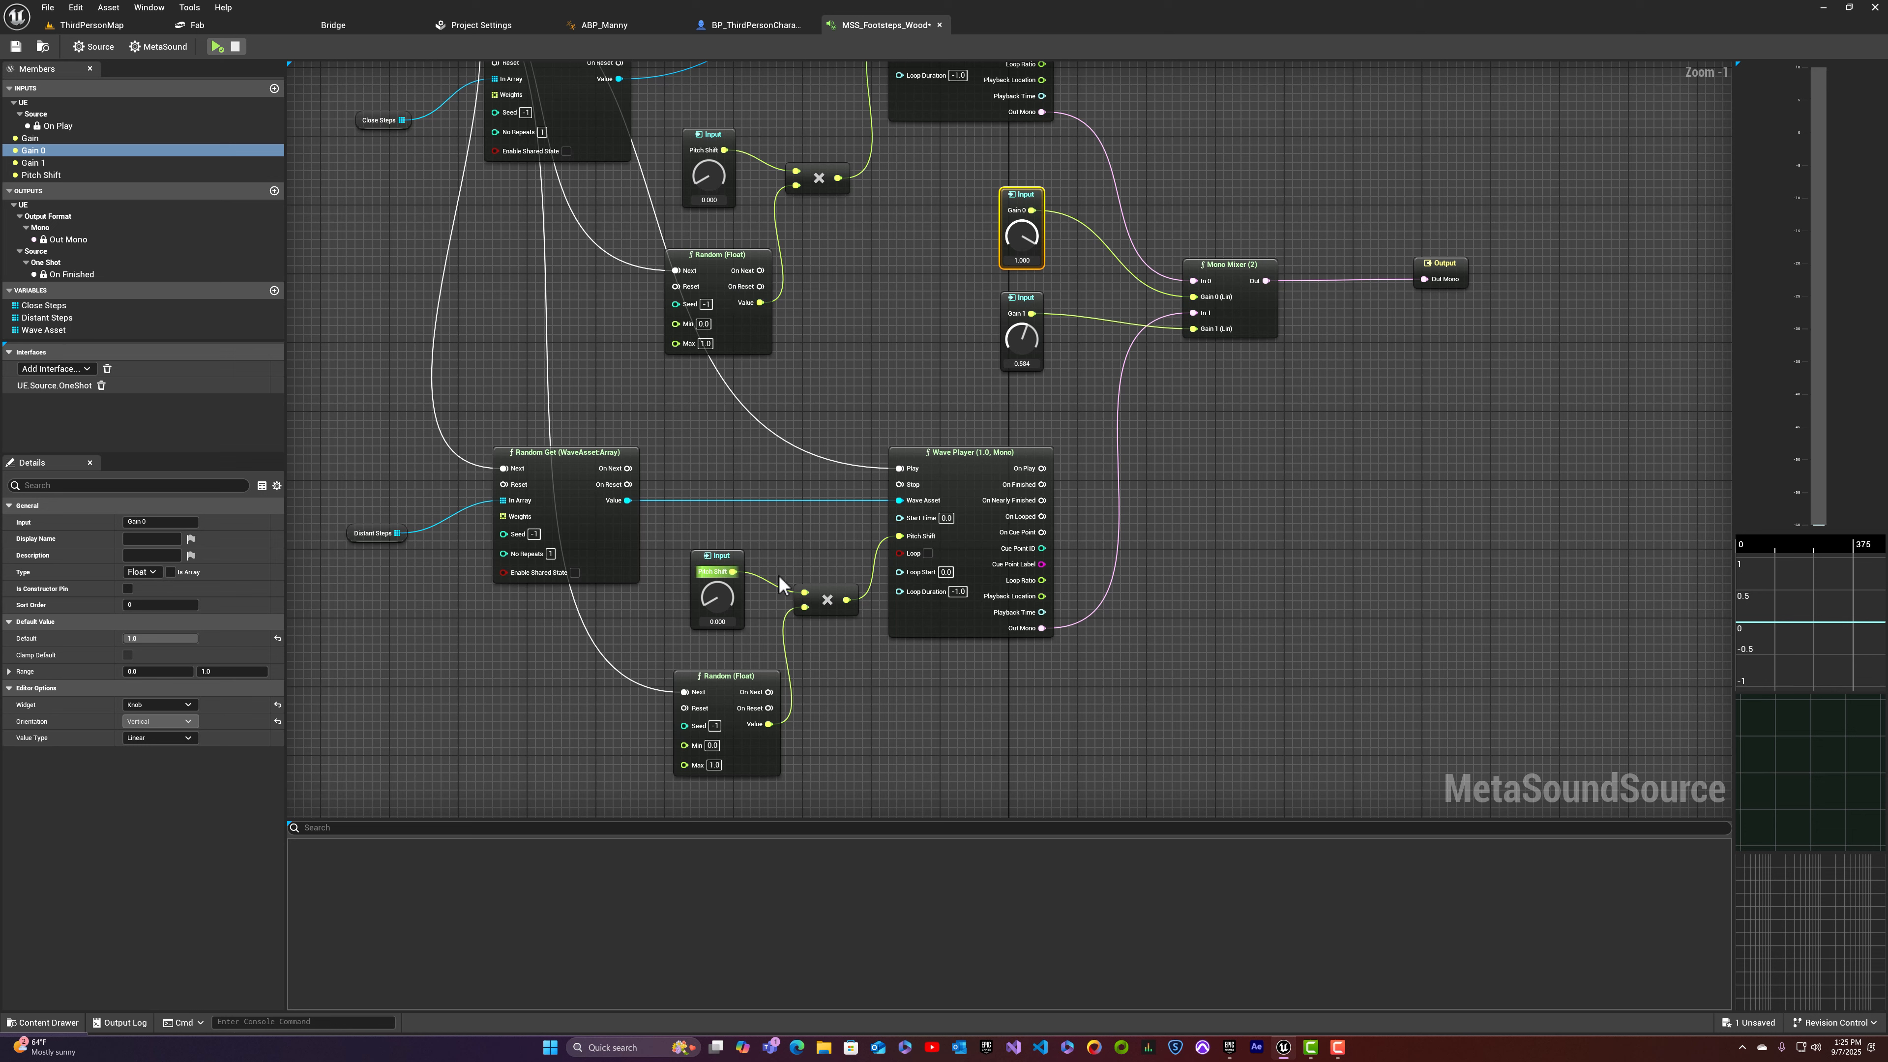
pyautogui.click(797, 569)
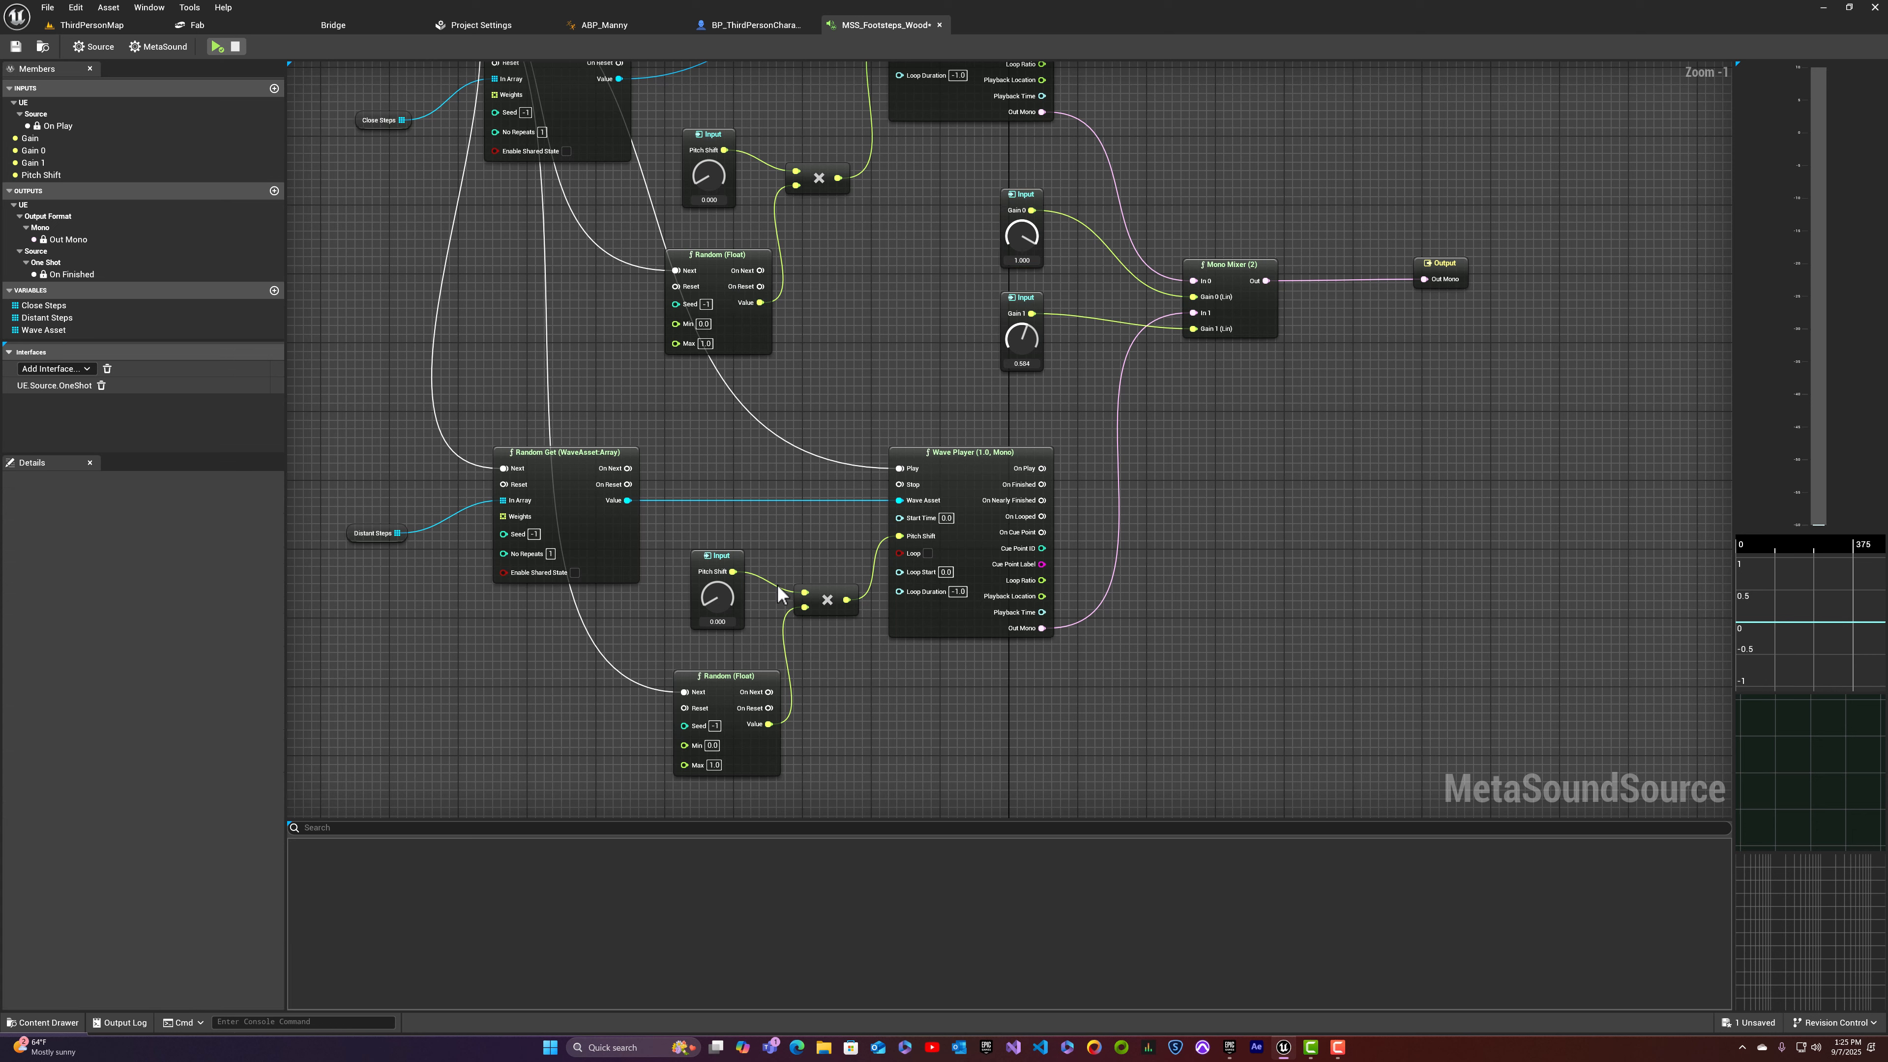
pyautogui.click(732, 556)
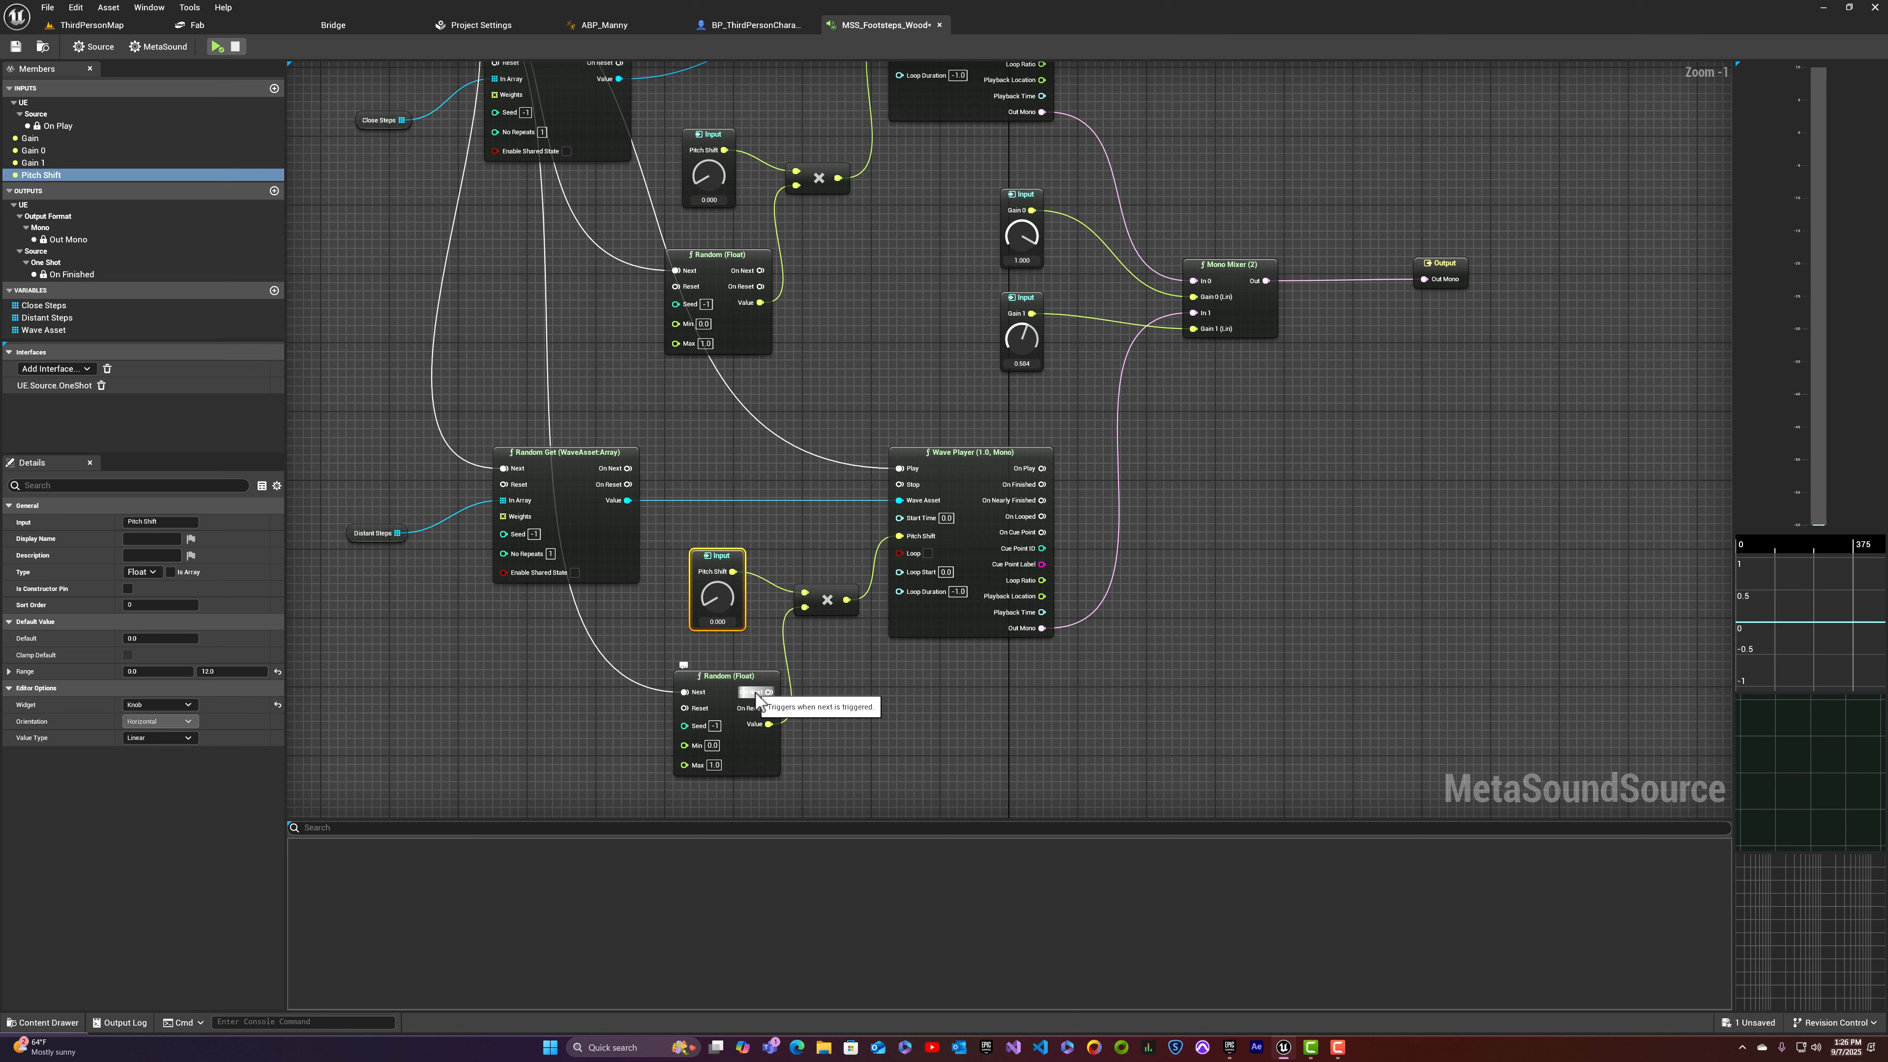
pyautogui.press('Delete')
# Step: Promote the lower multiply node's first operand to a graph input, set it to 0 and name it Layer 2 Tuning
pyautogui.moveTo(806, 595); pyautogui.dragTo(730, 557)
pyautogui.click(764, 604)
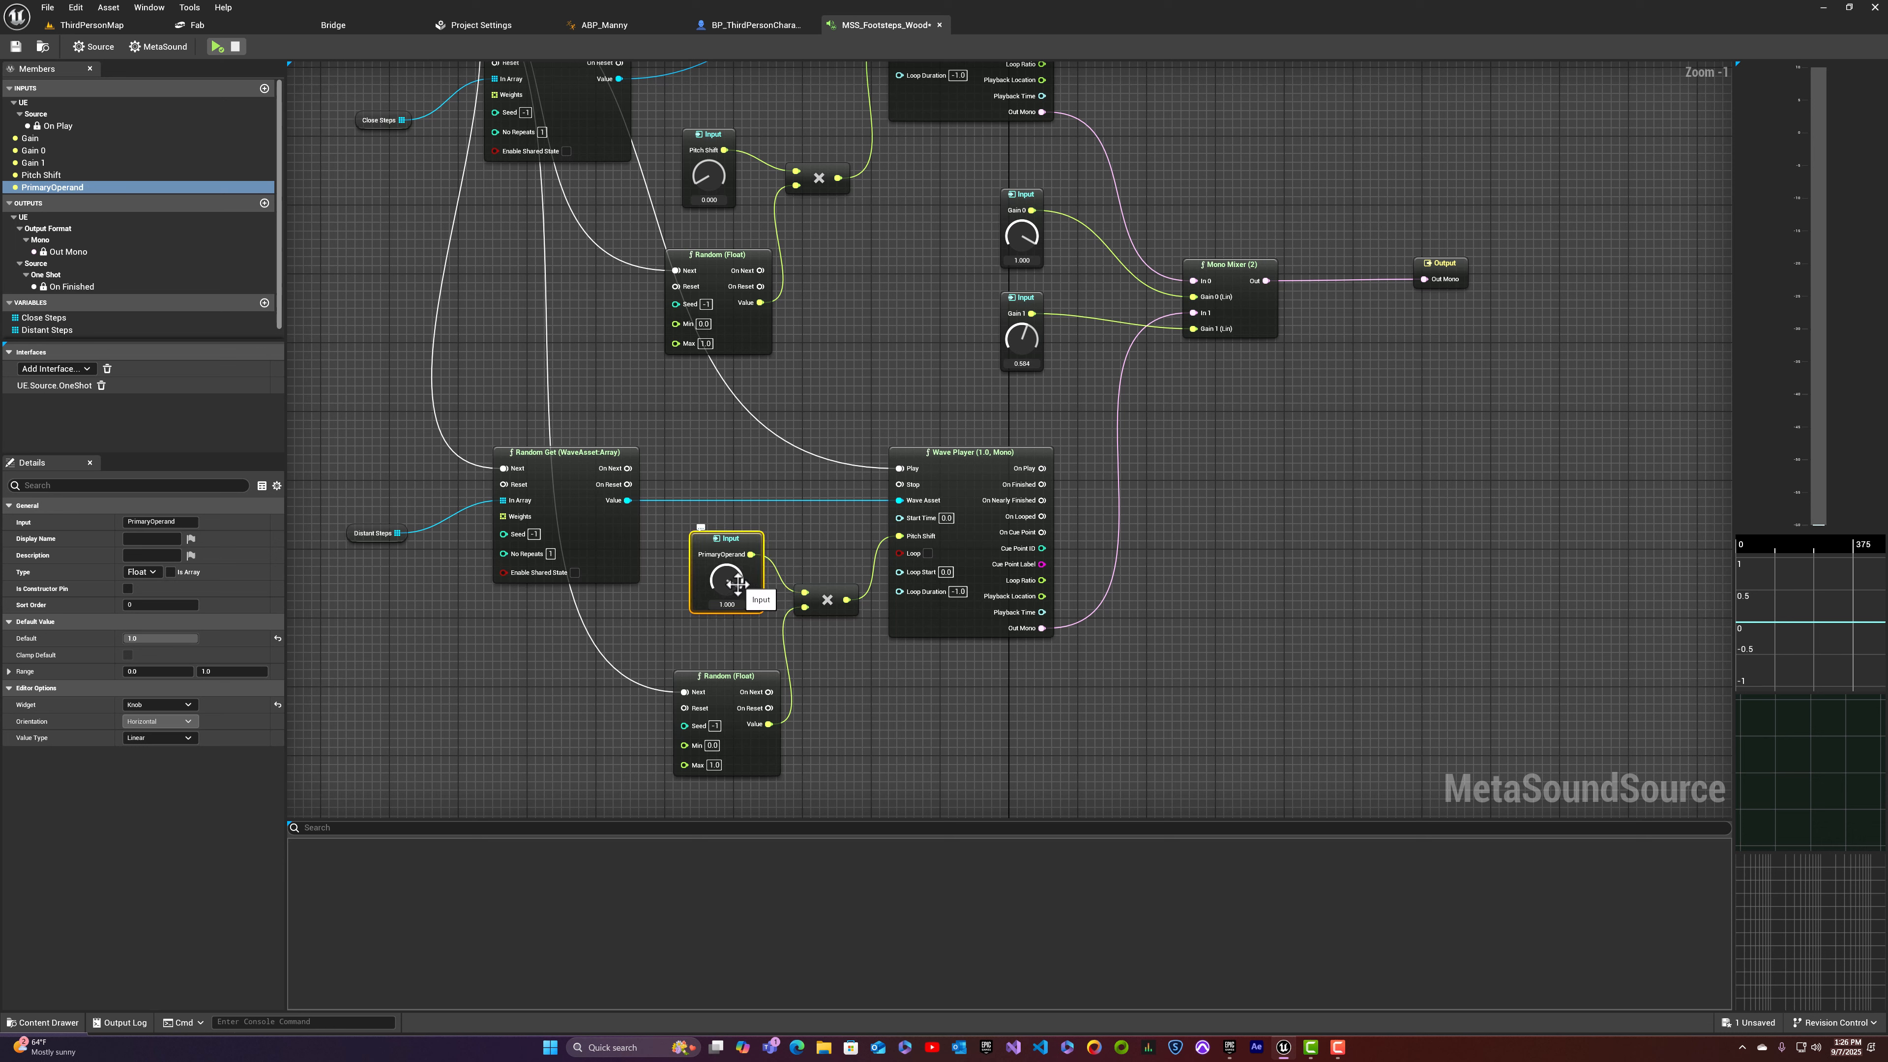
pyautogui.moveTo(737, 584); pyautogui.dragTo(737, 654)
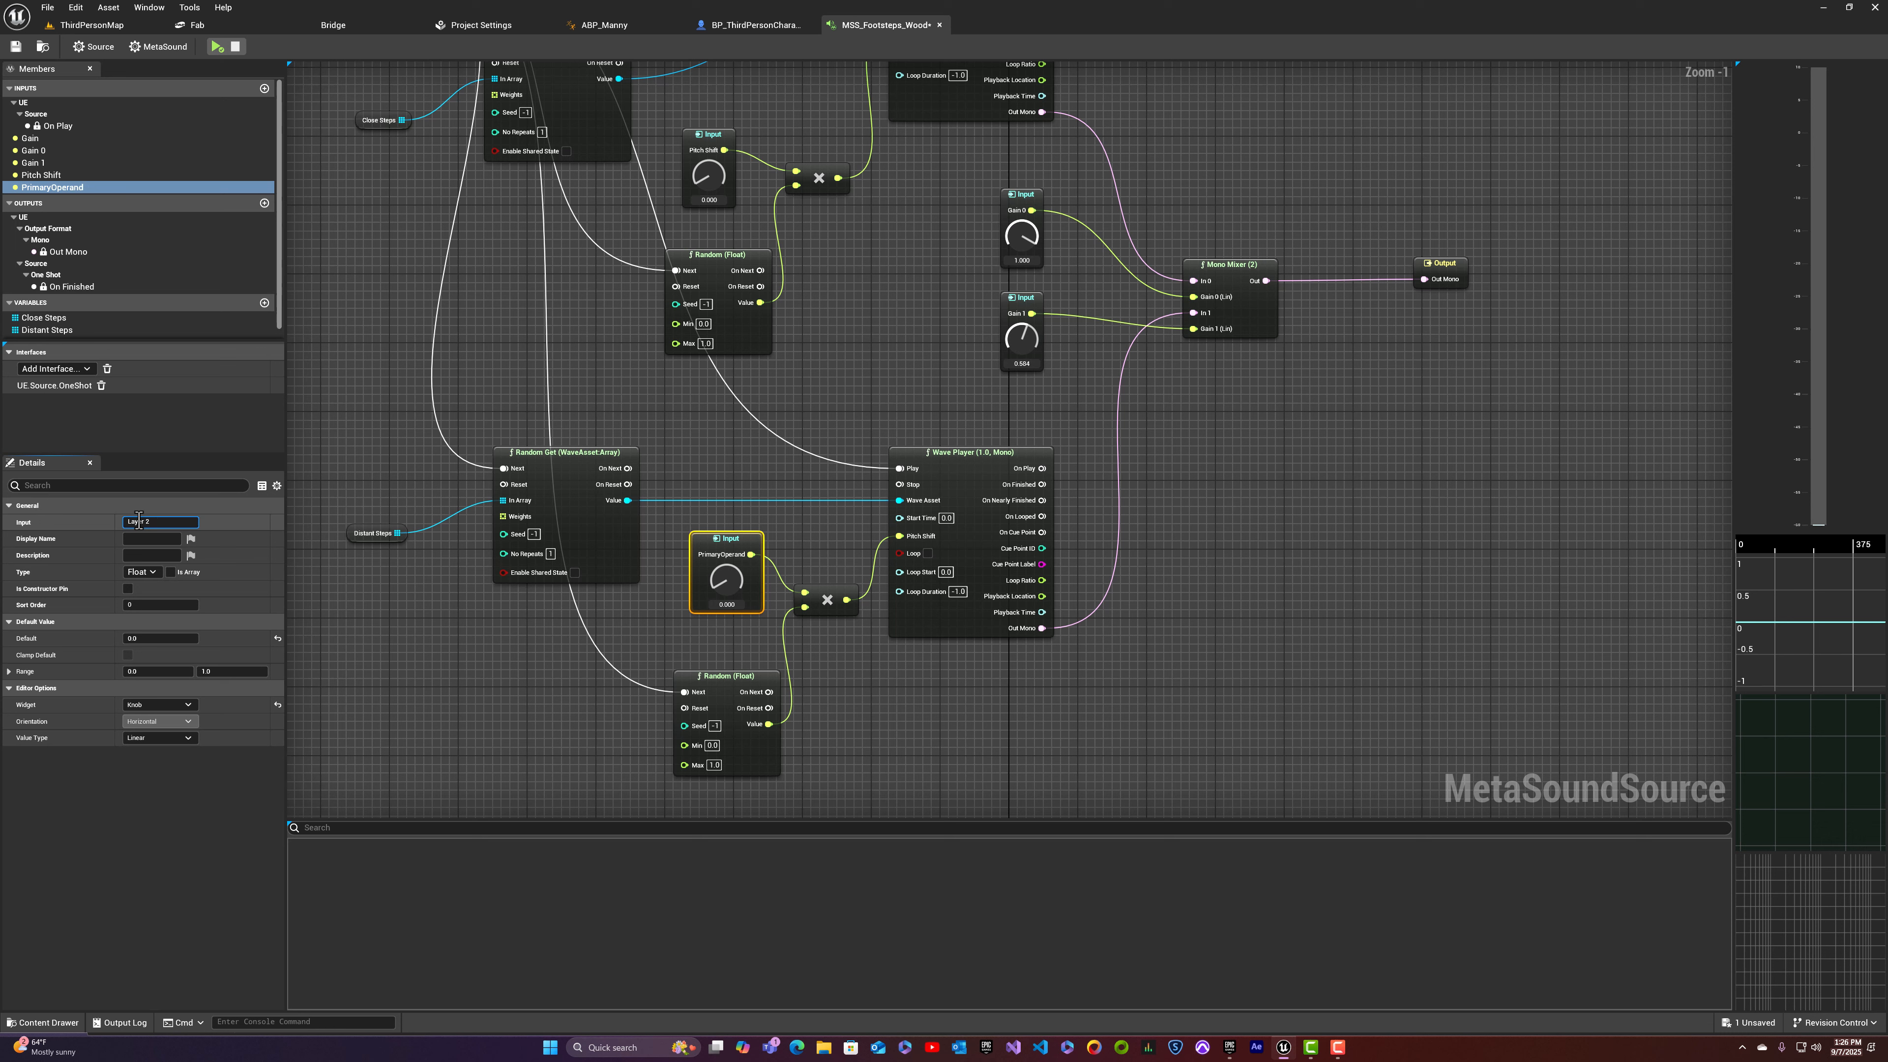
pyautogui.press('Return')
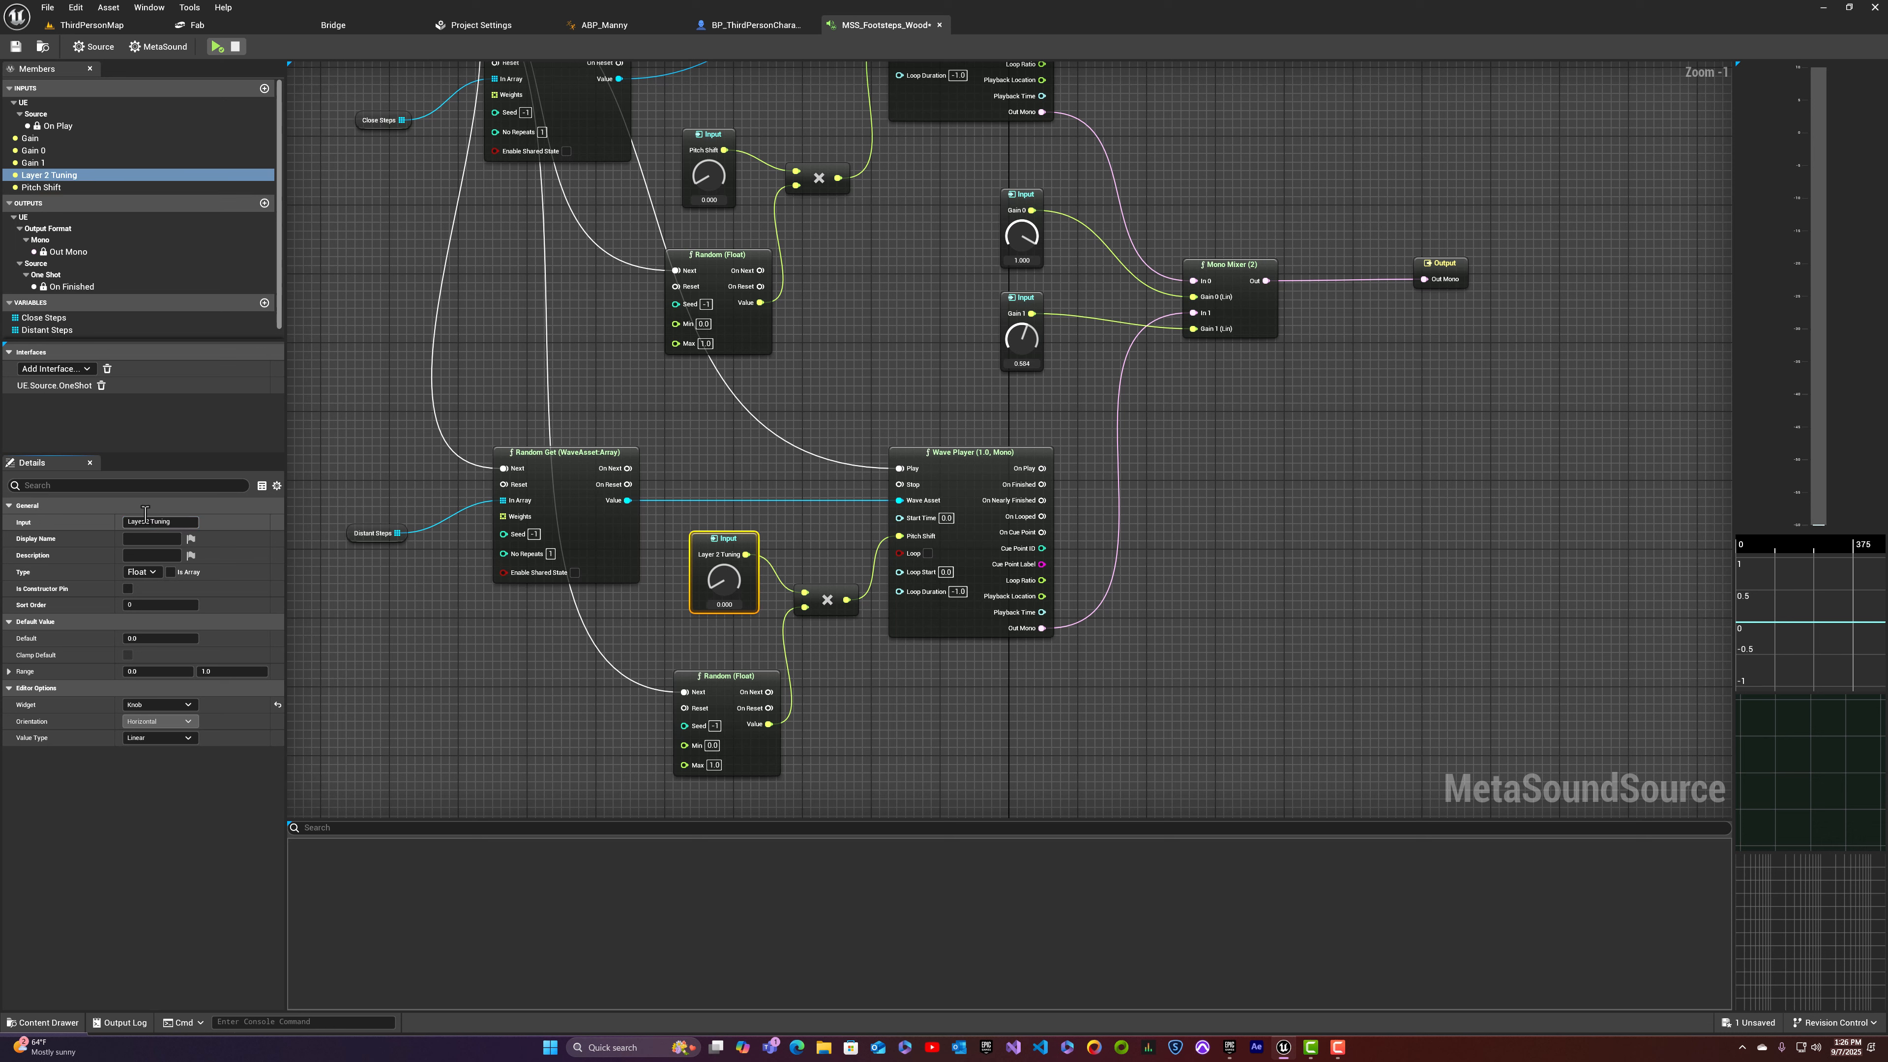
# Step: Rename the close-steps Pitch Shift input to Layer 1 Tuning
pyautogui.click(712, 132)
pyautogui.moveTo(141, 520); pyautogui.dragTo(115, 521)
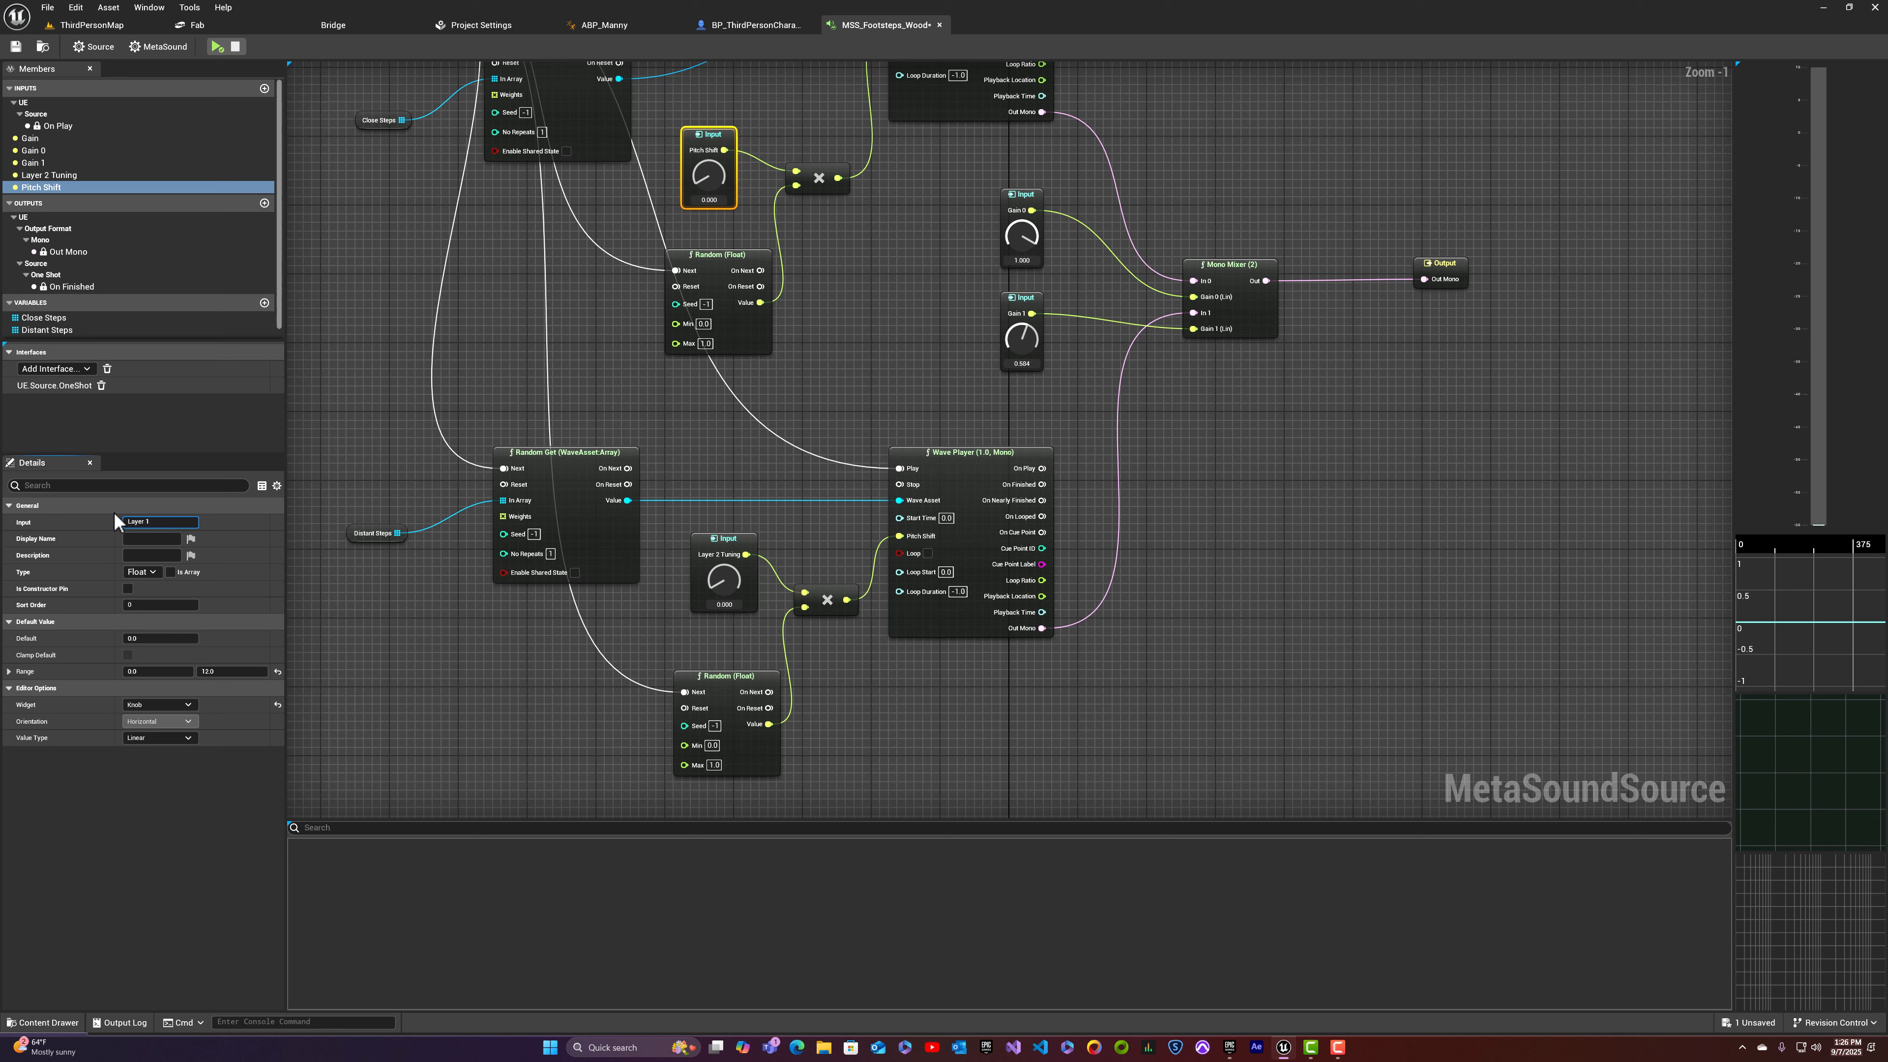
pyautogui.write('Layer 1 Tuning')
pyautogui.press('Return')
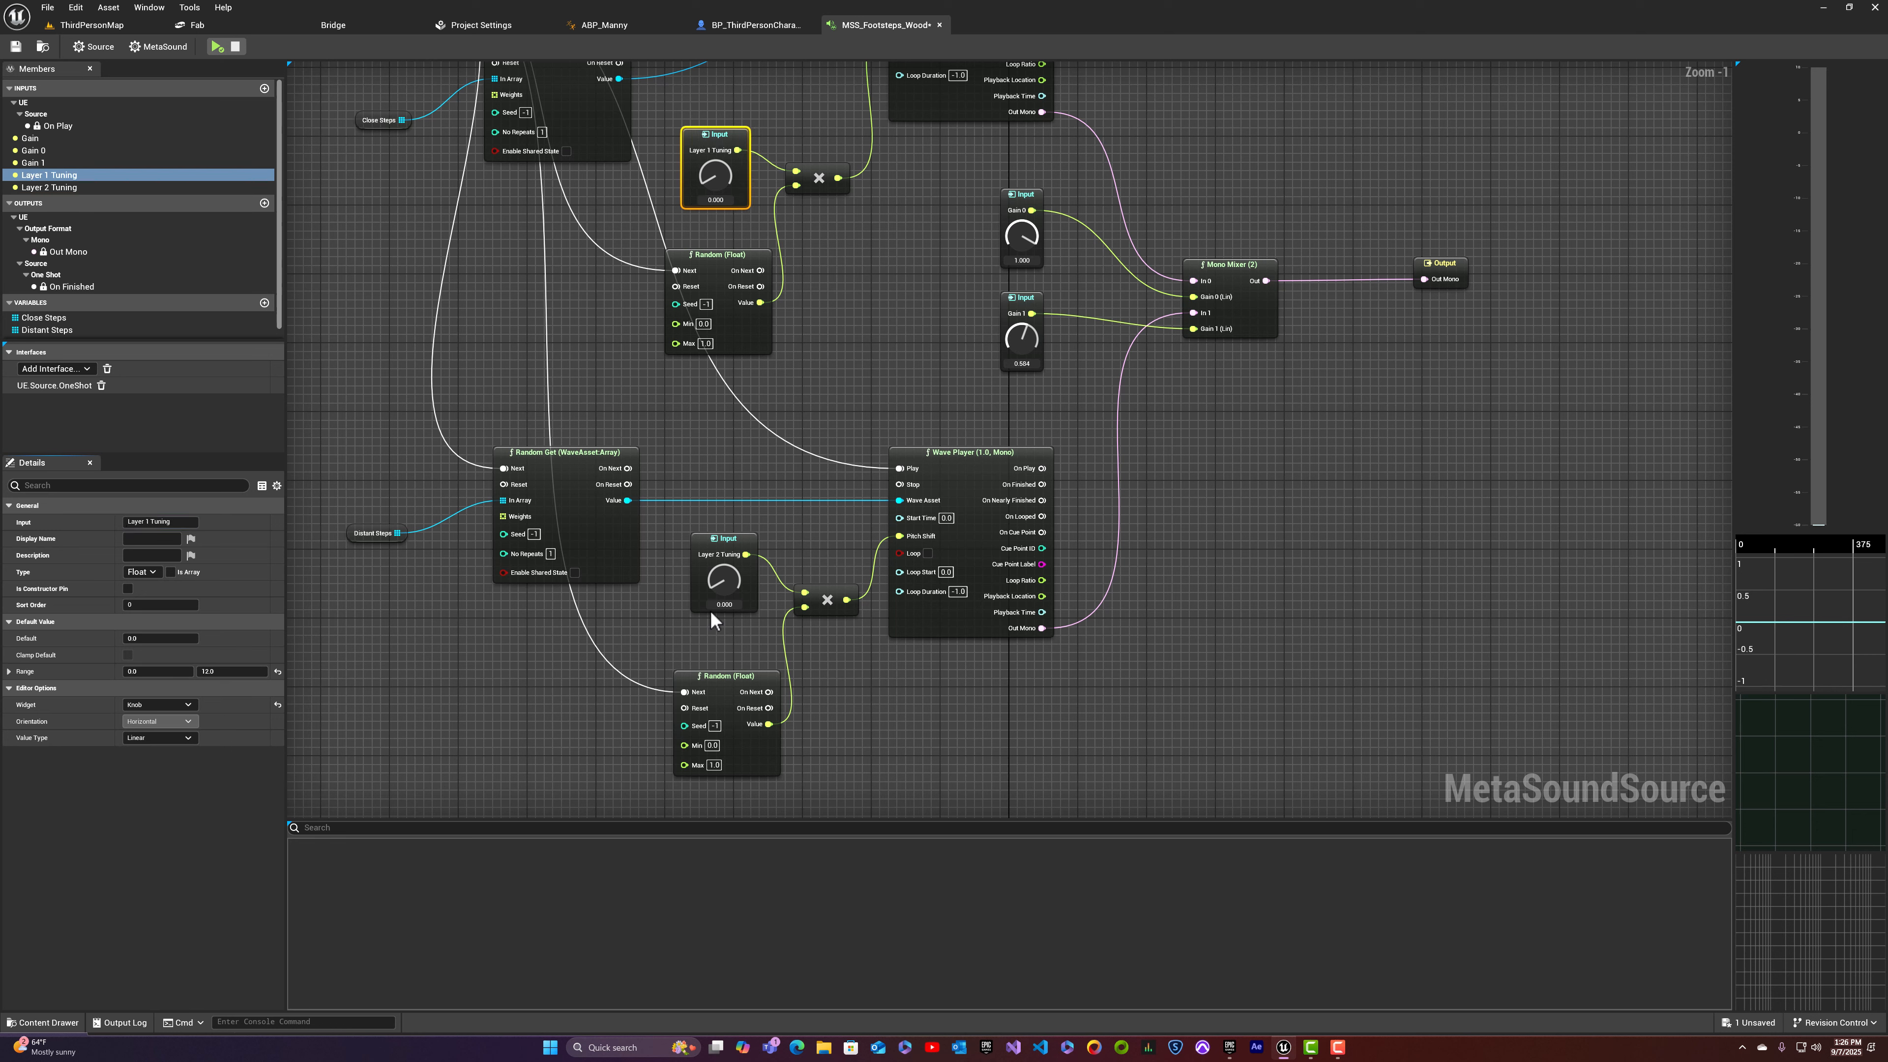
# Step: Try the Layer 2 Tuning knob at roughly three quarters of its range and play the MetaSound
pyautogui.click(218, 45)
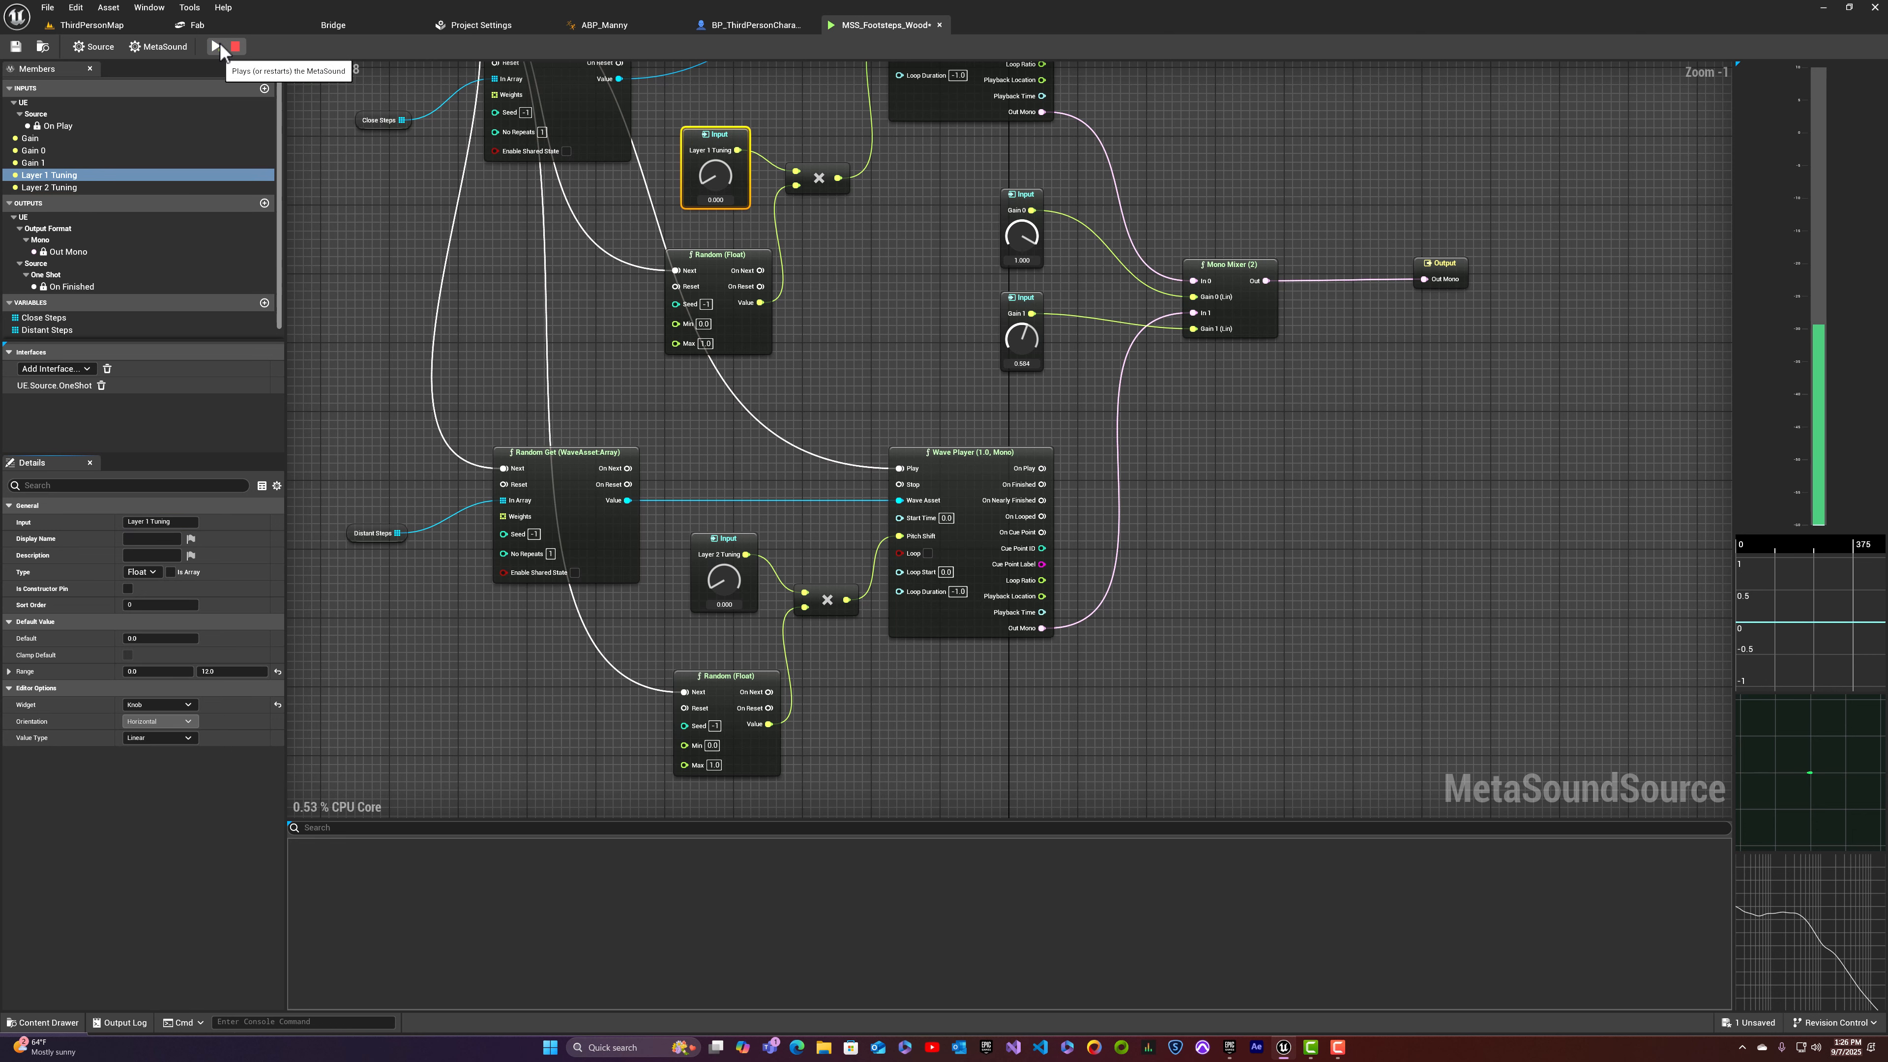
pyautogui.moveTo(726, 579); pyautogui.dragTo(726, 488)
pyautogui.click(215, 46)
pyautogui.click(215, 46)
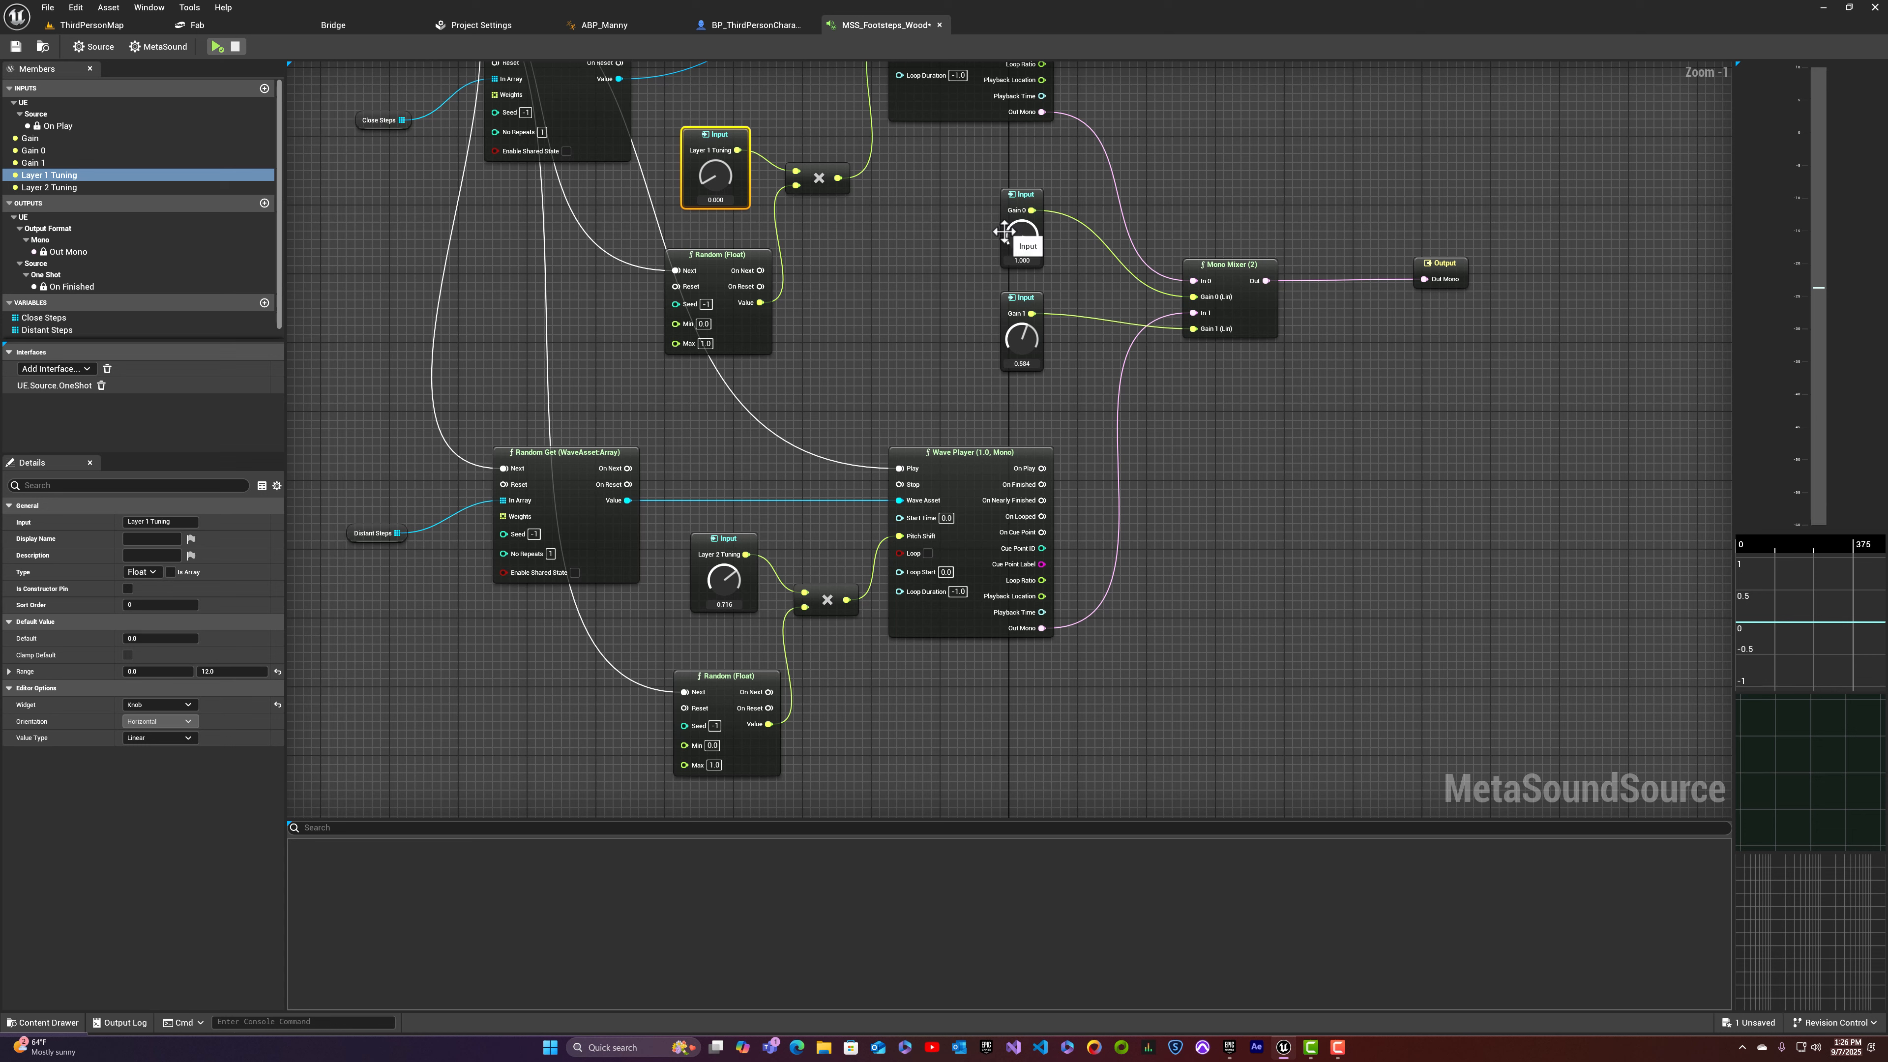
# Step: Turn Gain 0 down to 0 and play the MetaSound to hear the distant steps alone
pyautogui.moveTo(1004, 231); pyautogui.dragTo(1022, 410)
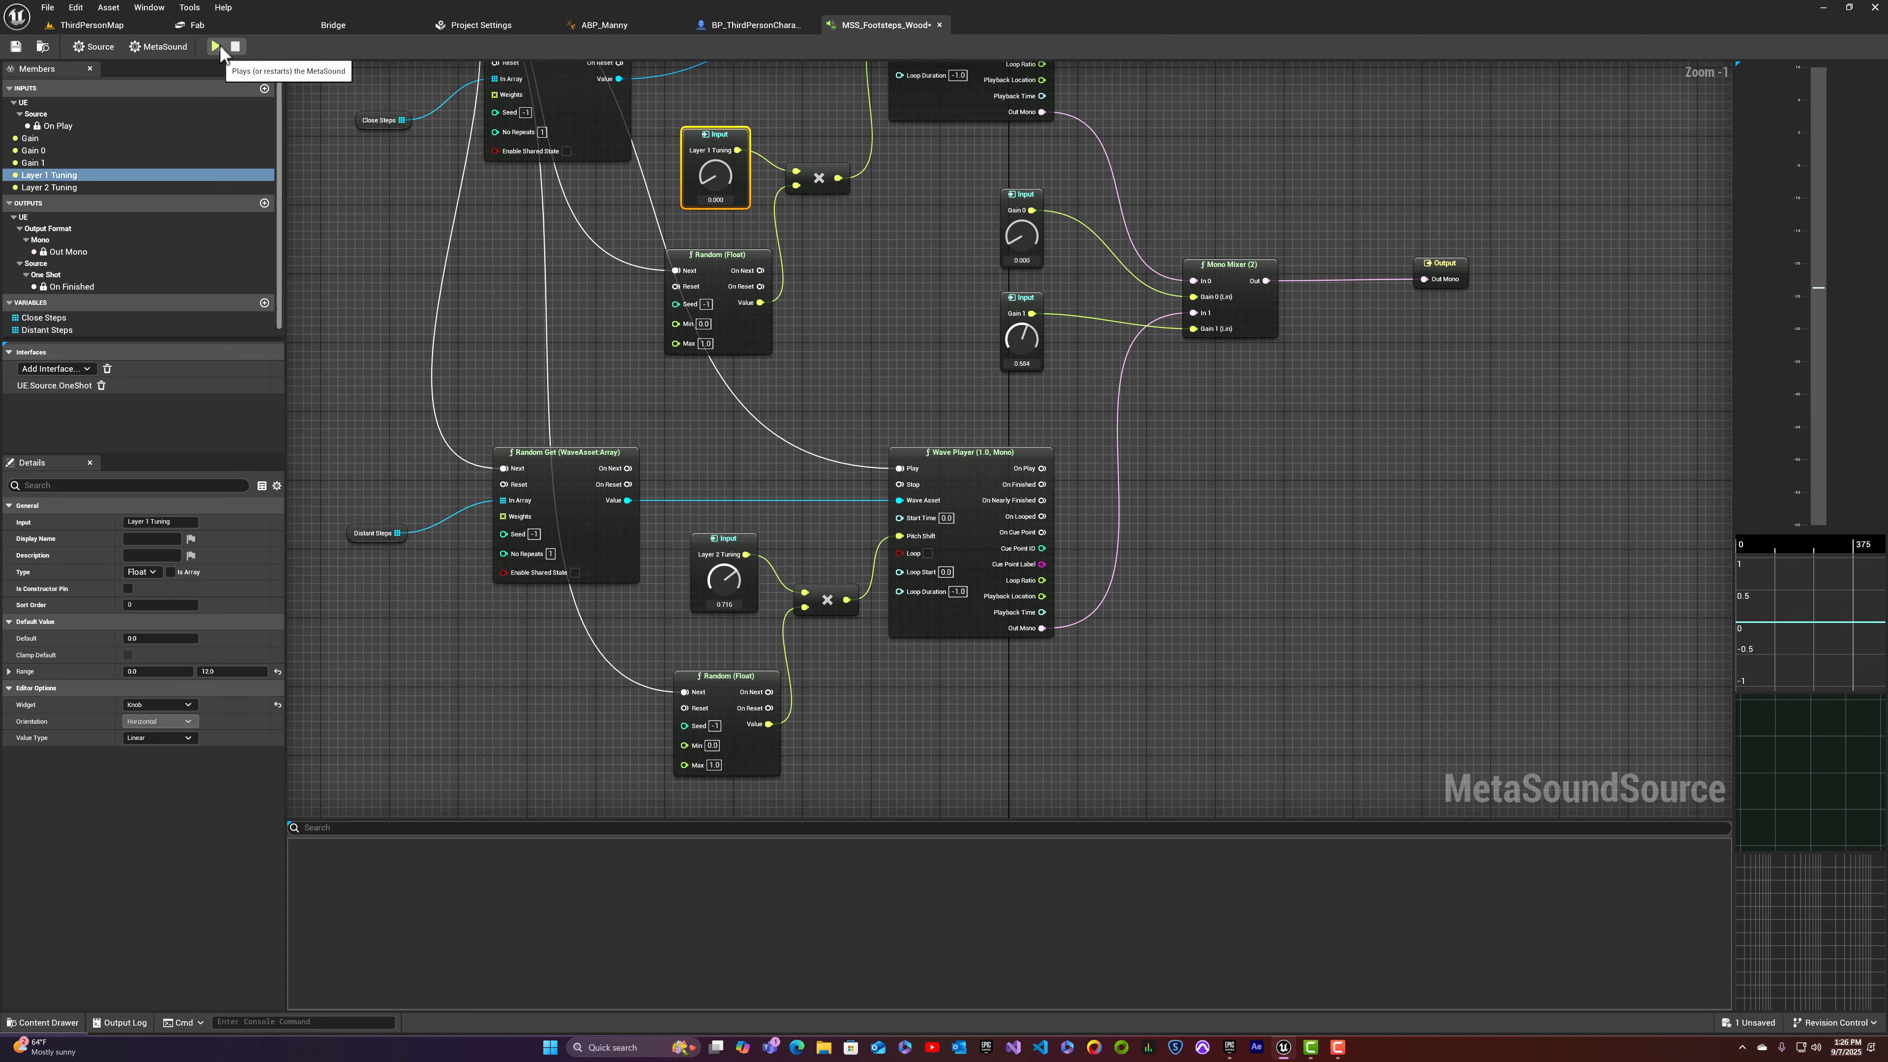
pyautogui.click(220, 47)
pyautogui.click(219, 46)
pyautogui.click(220, 46)
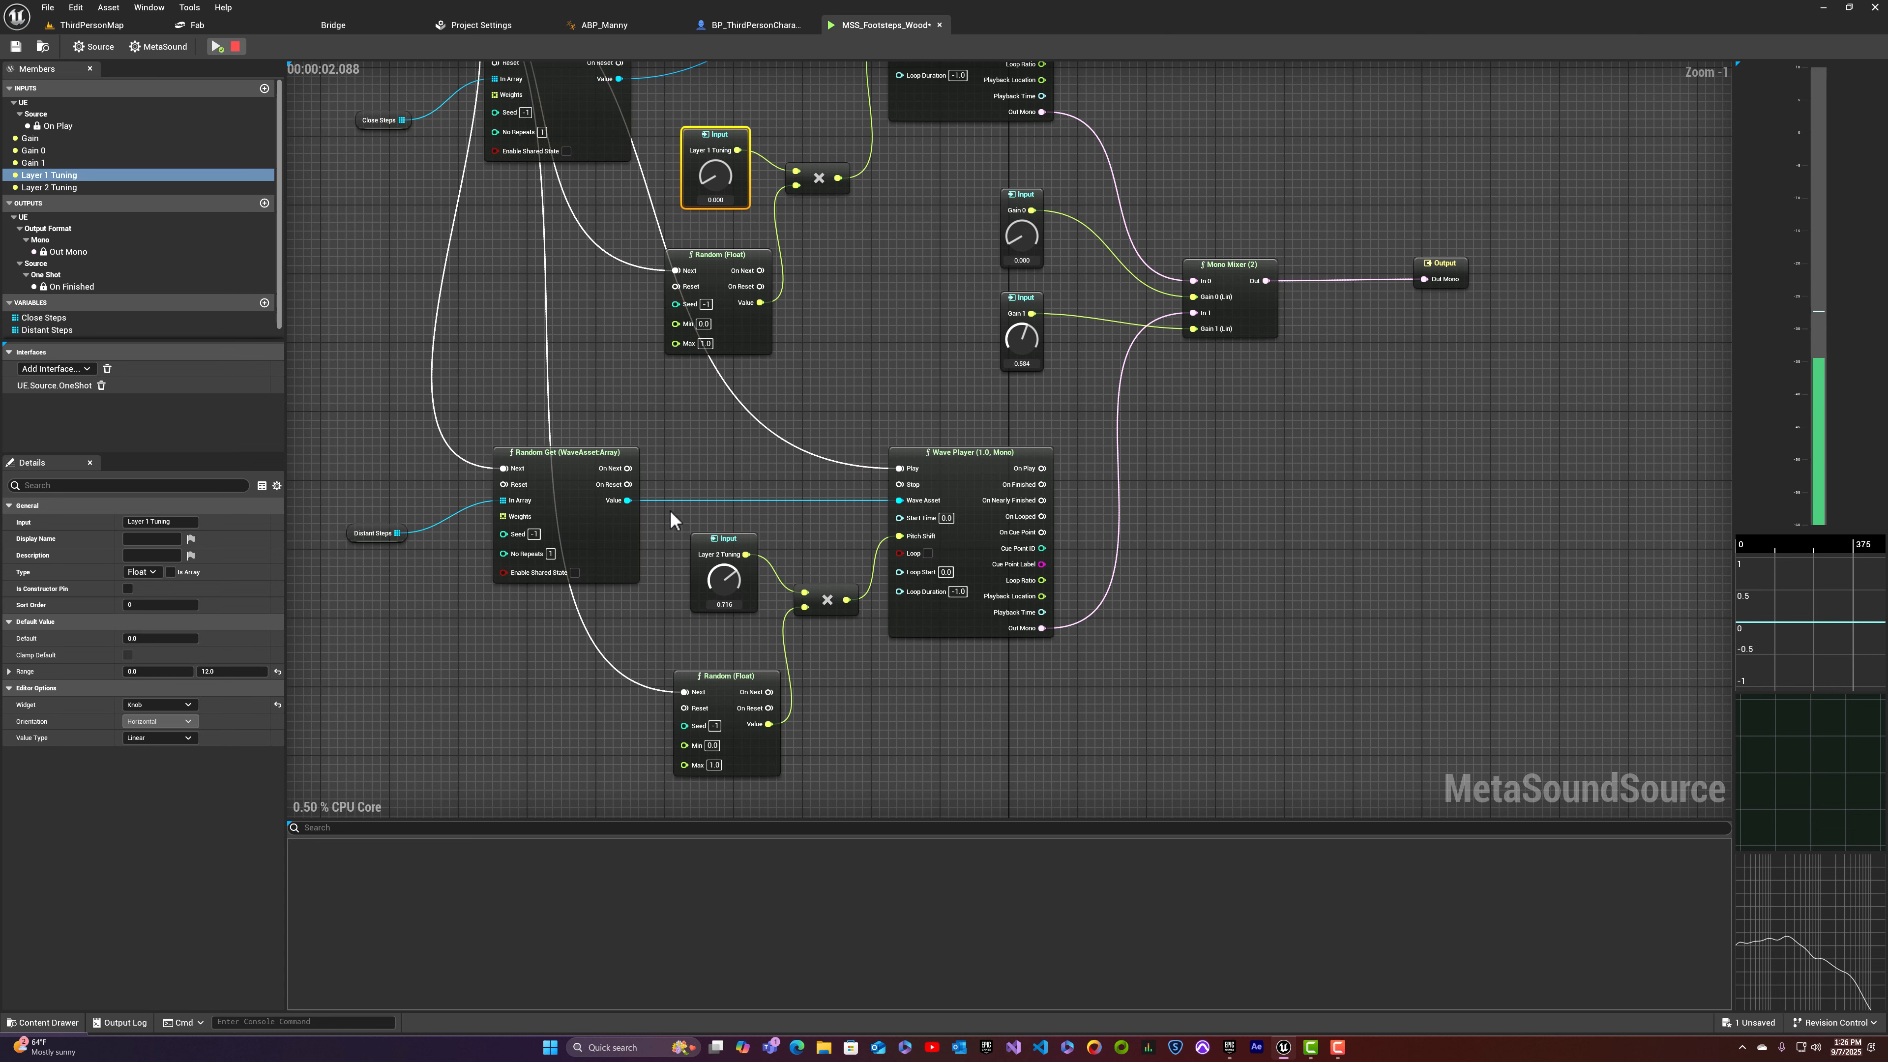
# Step: Reset Layer 2 Tuning to 0 and set the maximum of its range to 12
pyautogui.moveTo(717, 595); pyautogui.dragTo(718, 662)
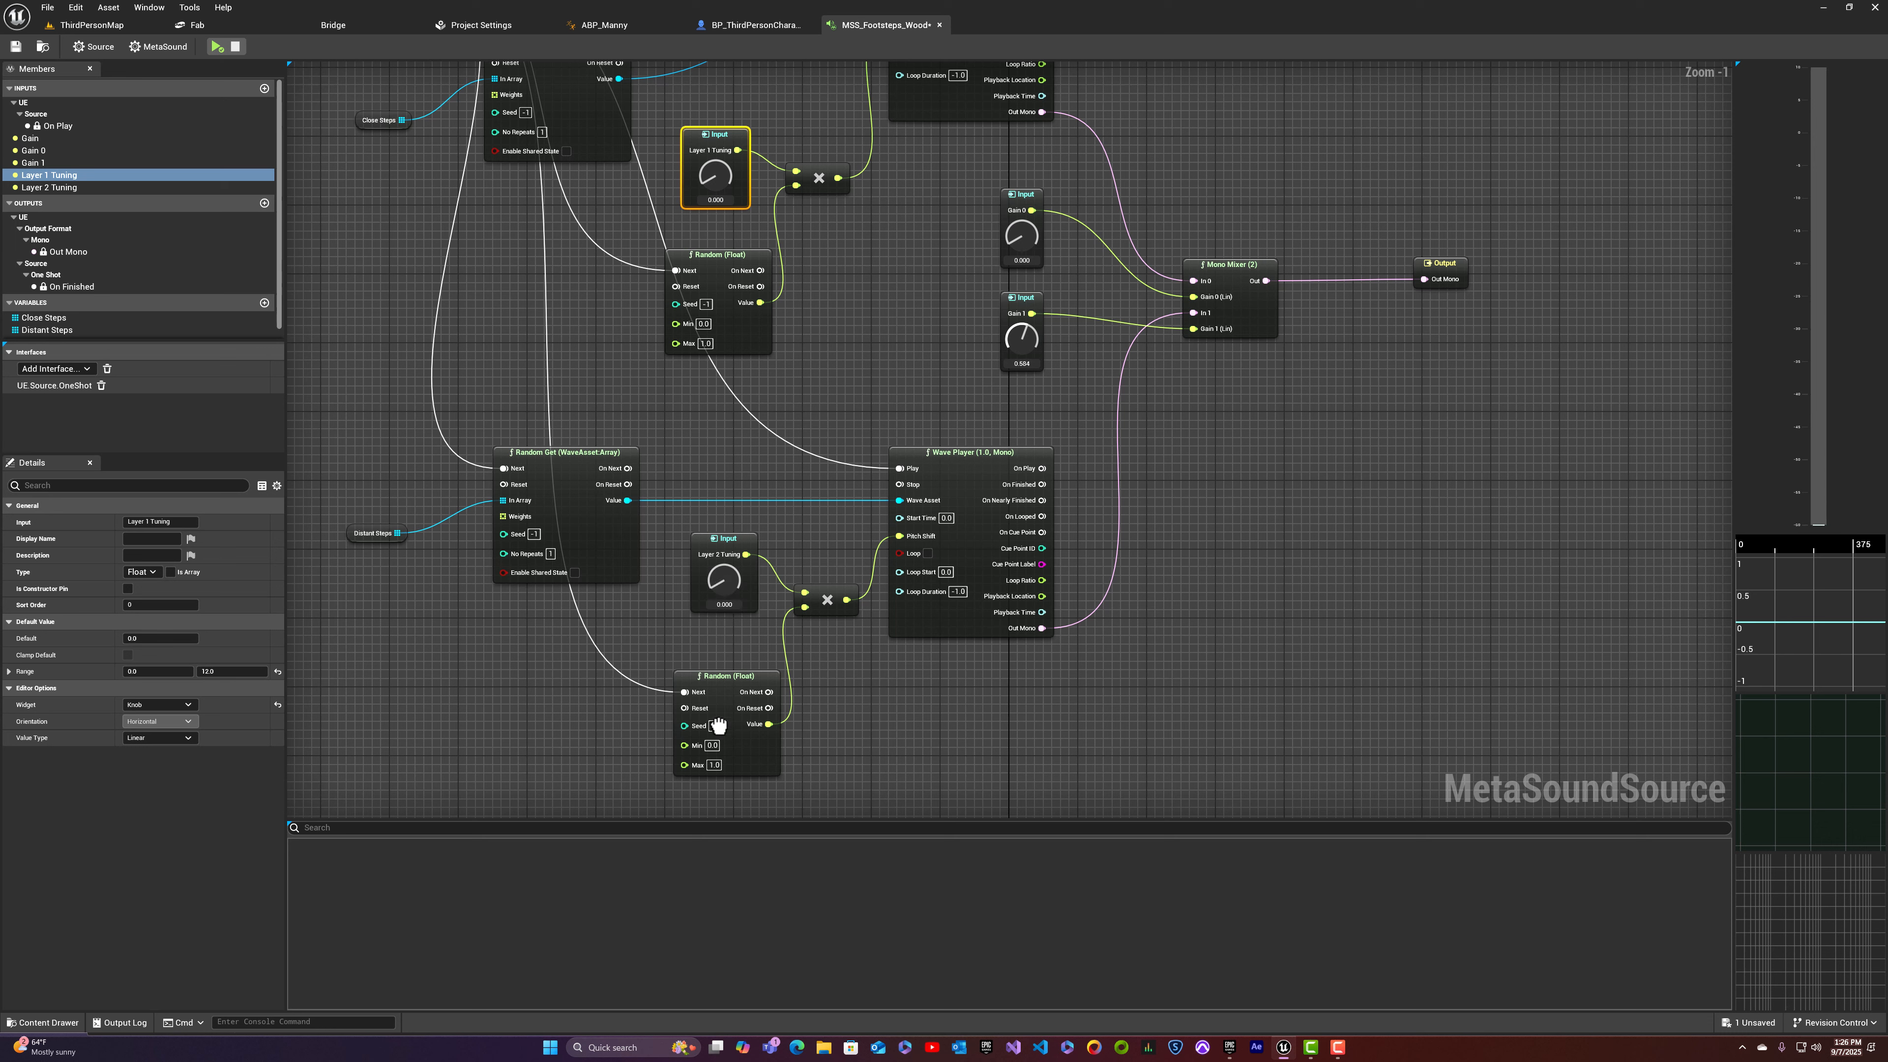
pyautogui.click(719, 543)
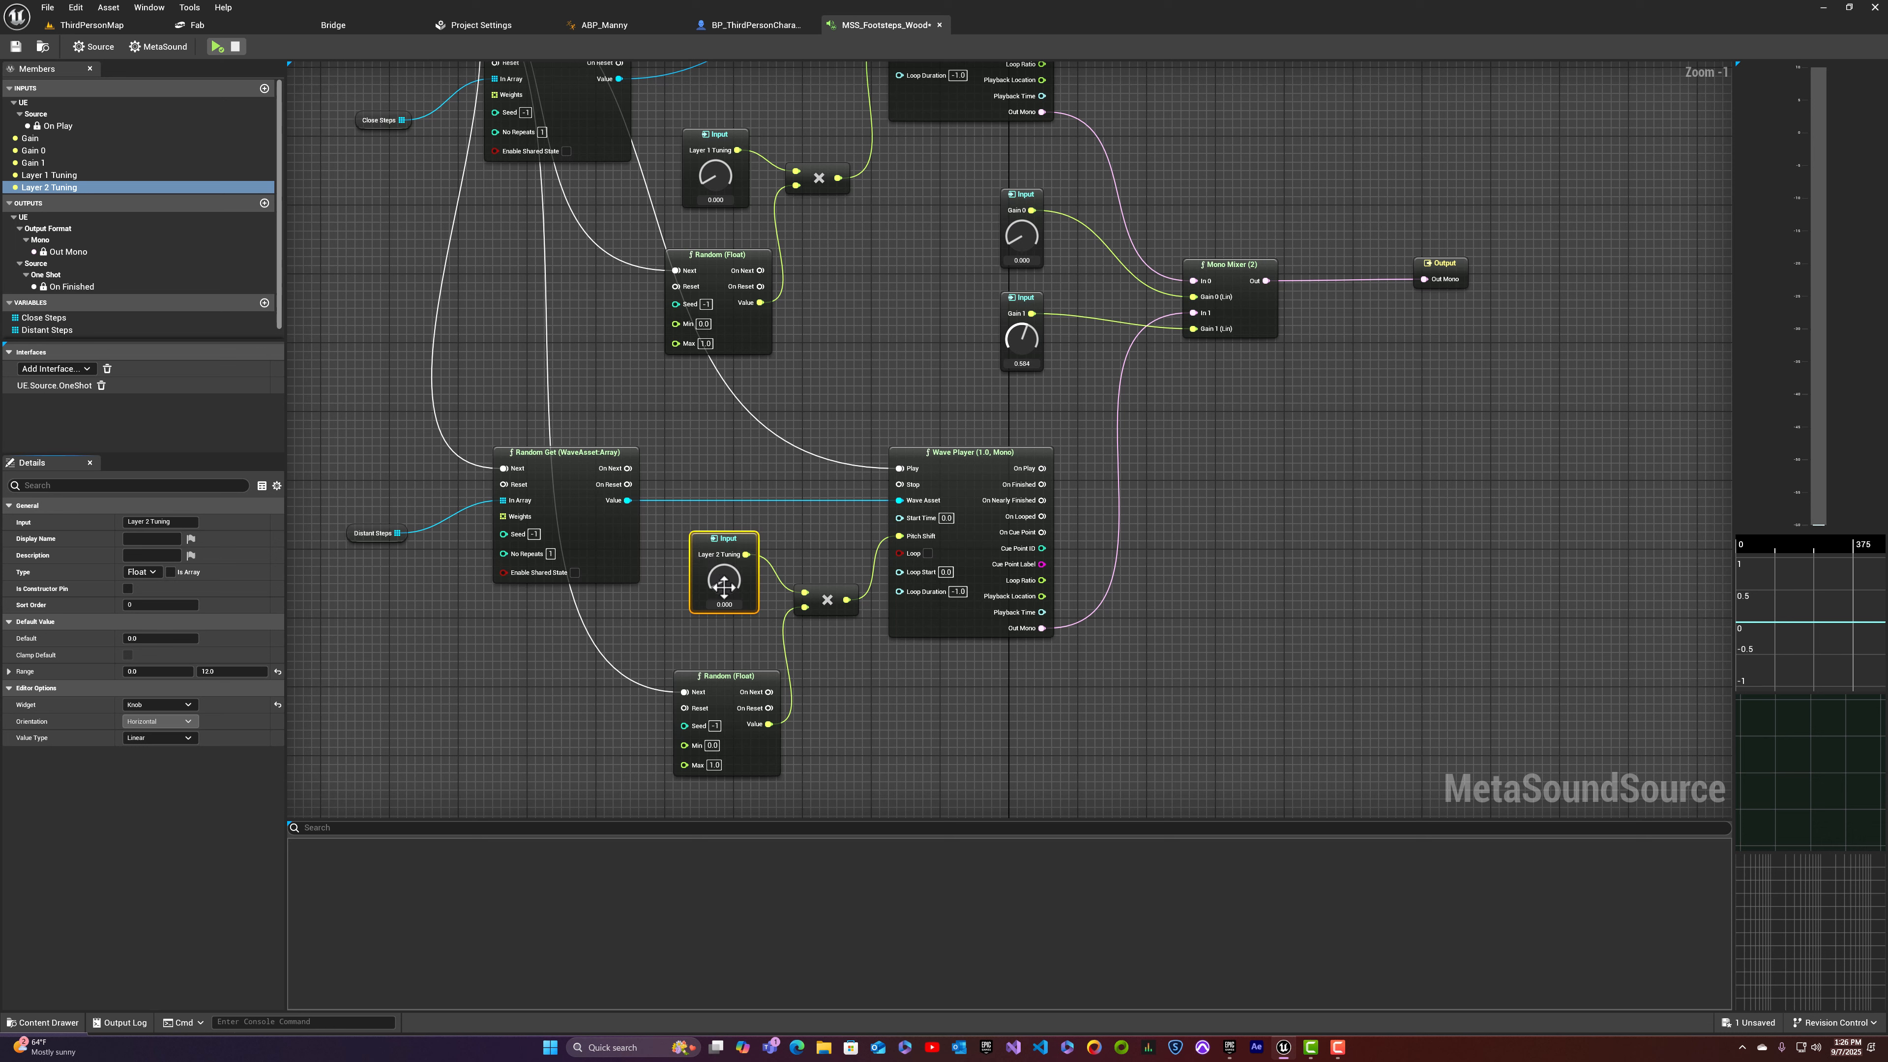
# Step: Try Layer 2 Tuning at about 10.6 and then at 12, playing the MetaSound at each value
pyautogui.moveTo(723, 586); pyautogui.dragTo(744, 477)
pyautogui.click(215, 46)
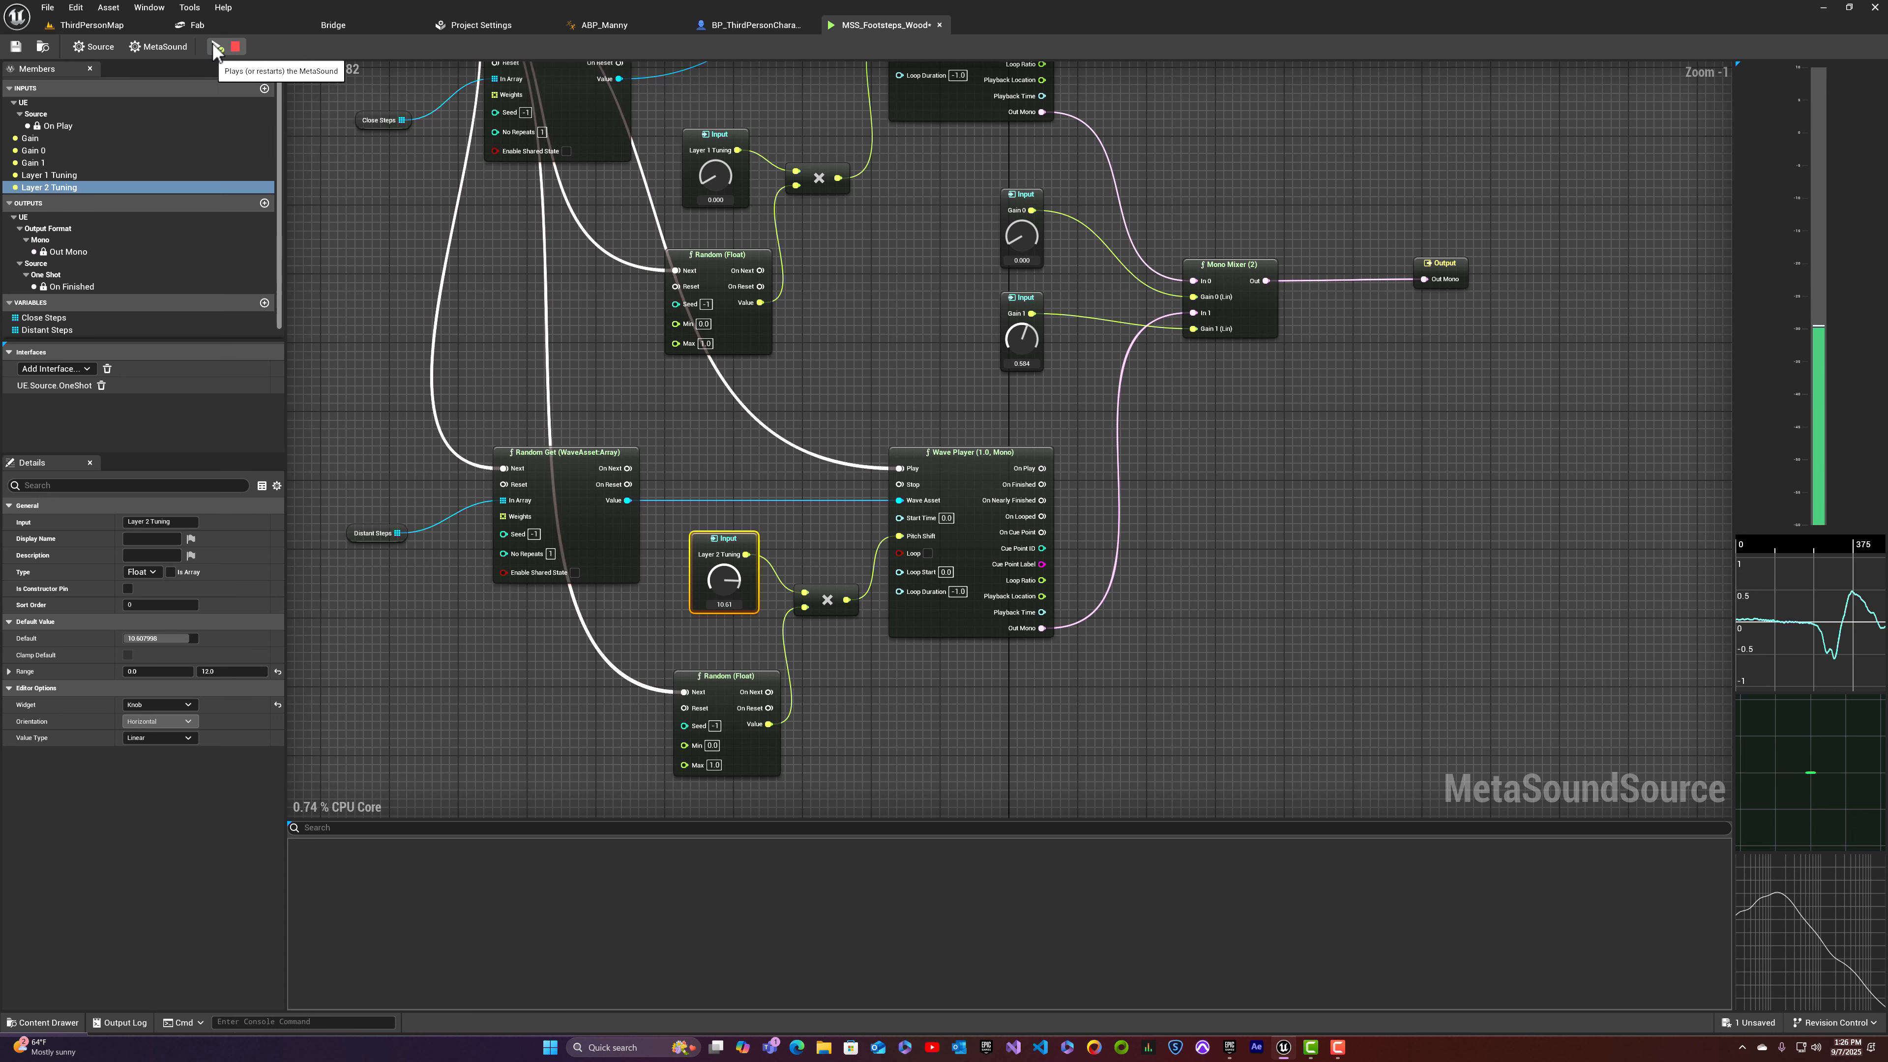
pyautogui.moveTo(723, 571); pyautogui.dragTo(716, 463)
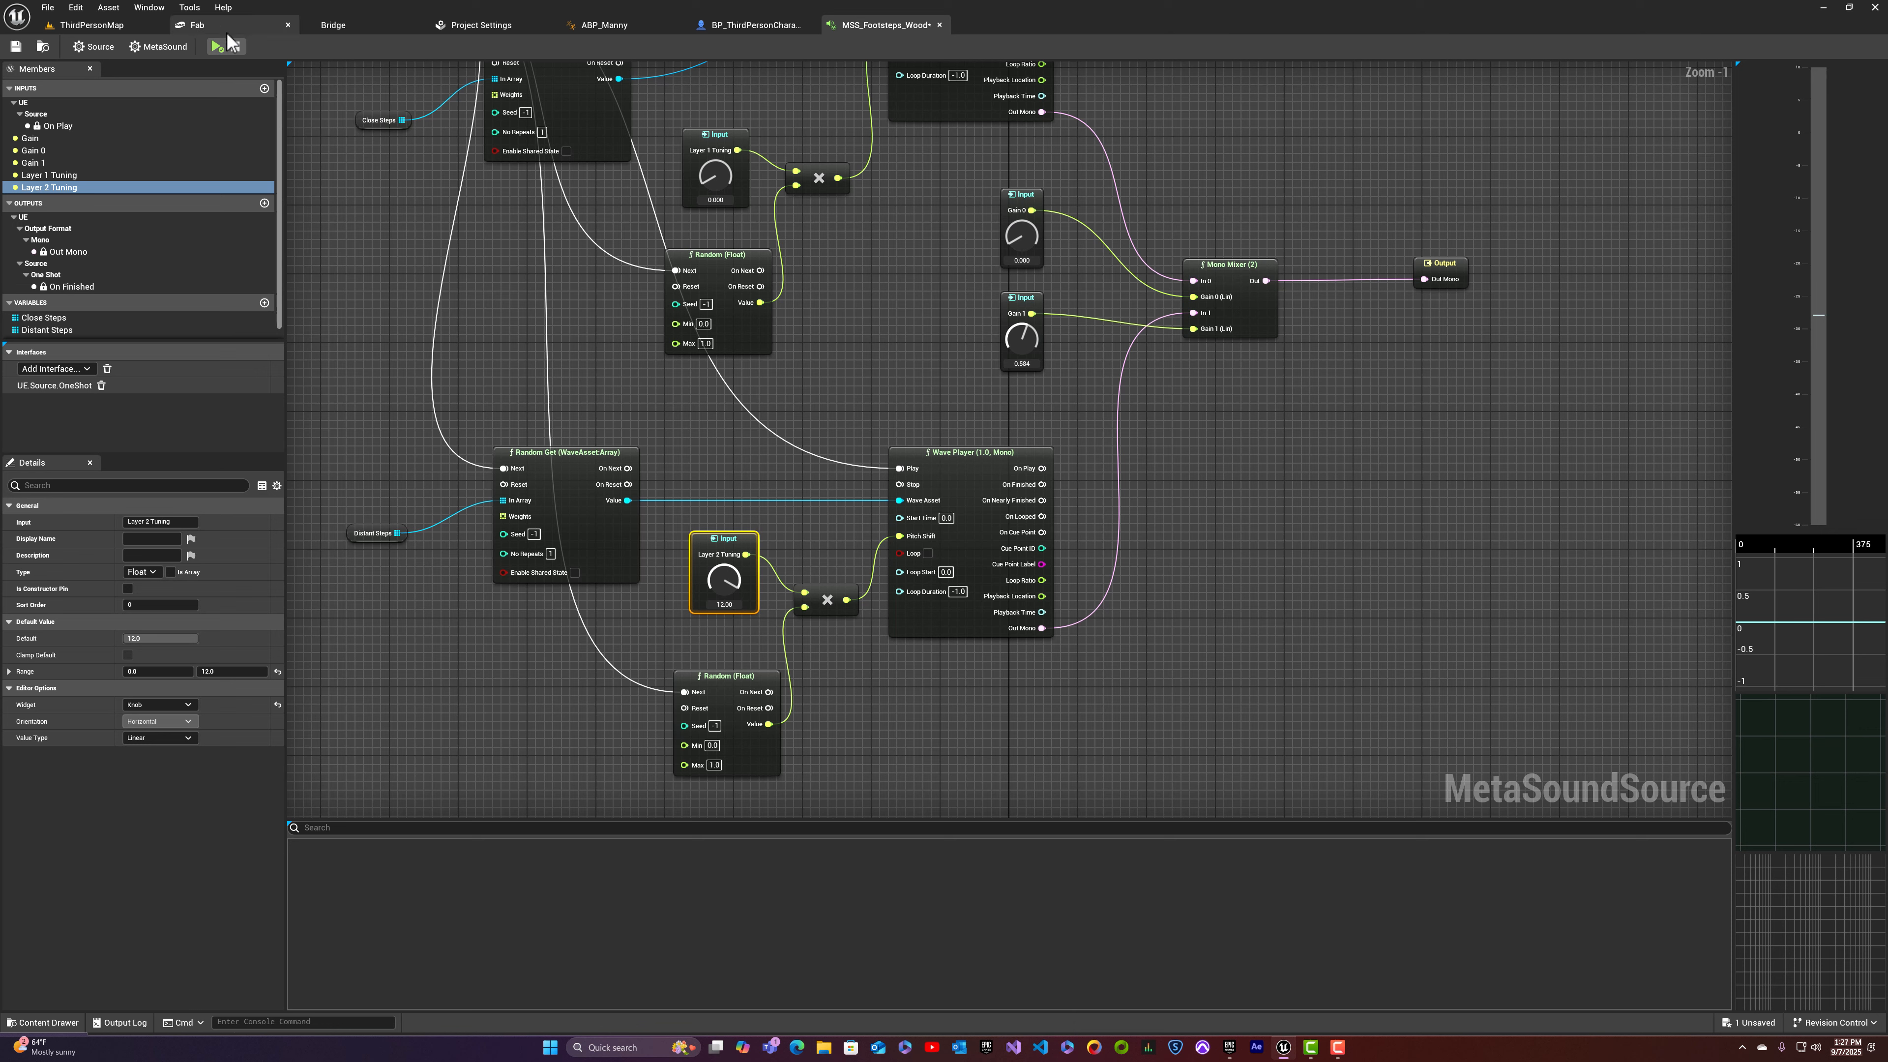
pyautogui.click(223, 45)
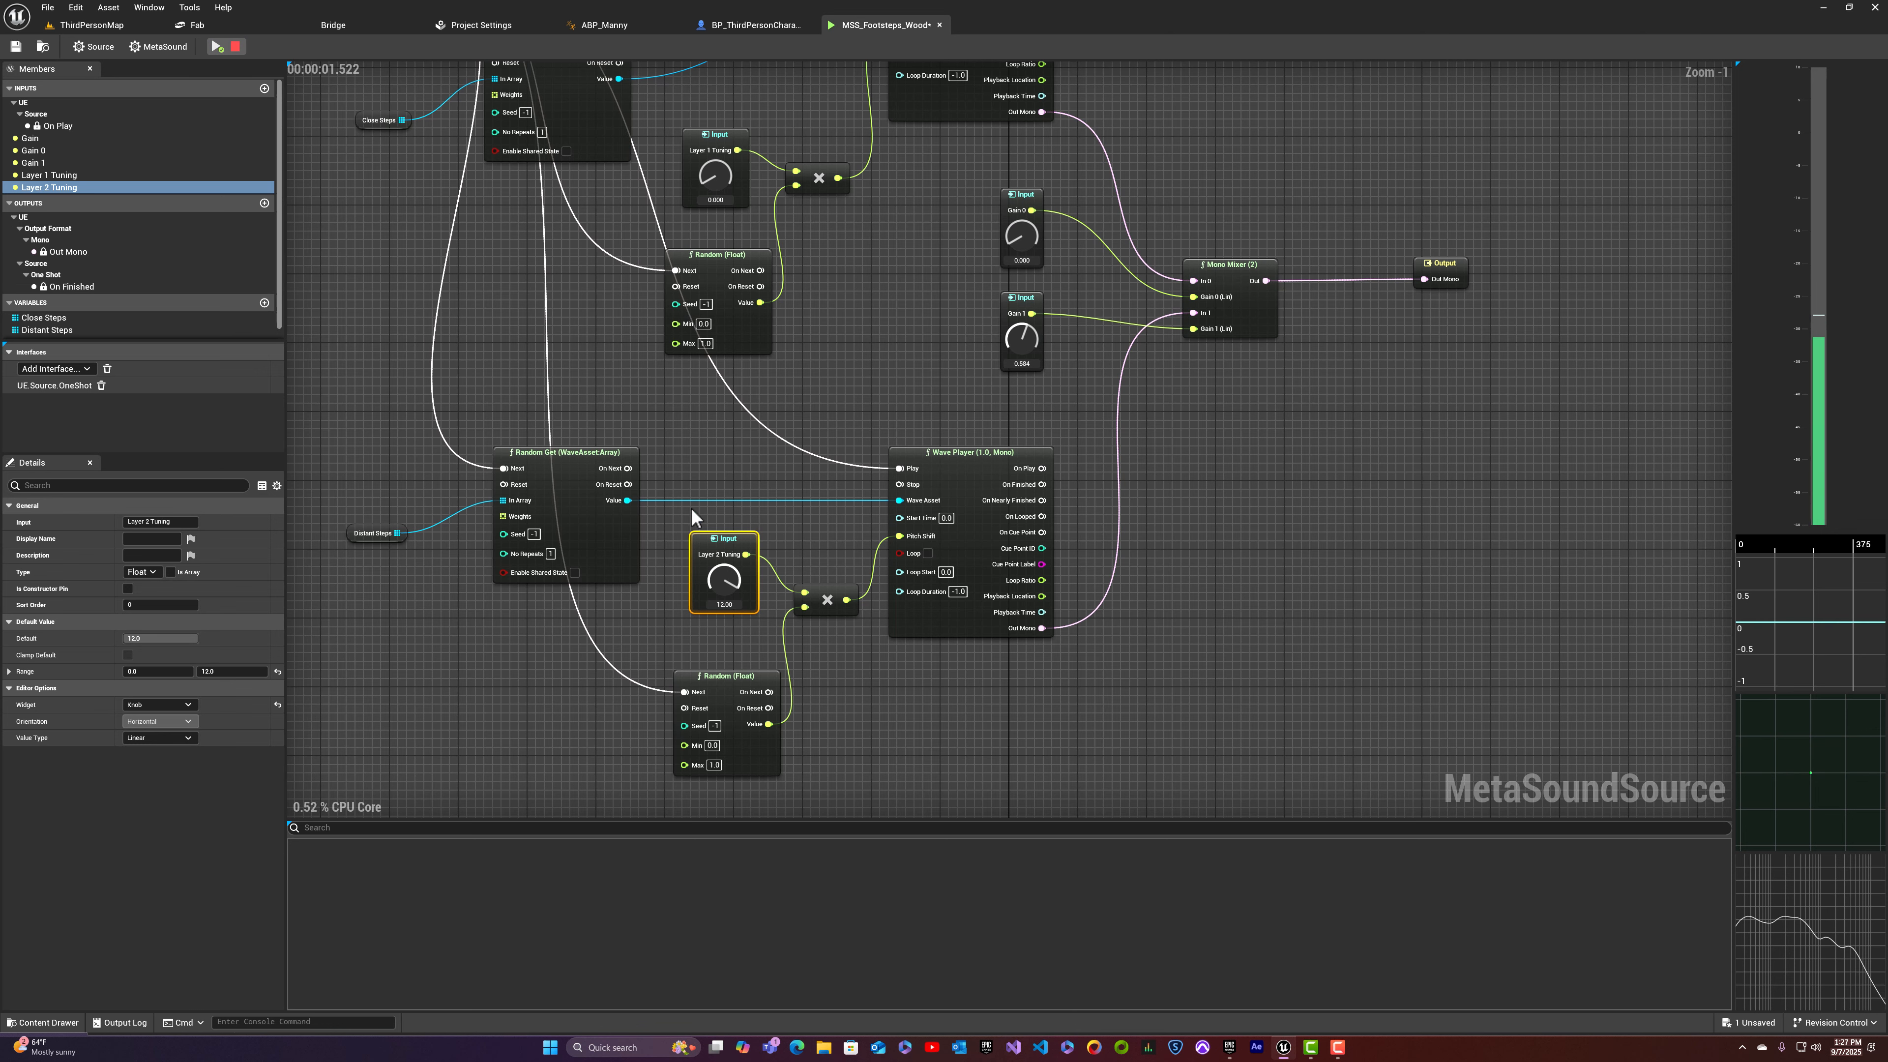
# Step: Lower the Layer 2 Tuning knob to around mid-range, raise Gain 0 back to 1 and play the mix
pyautogui.moveTo(725, 578); pyautogui.dragTo(719, 630)
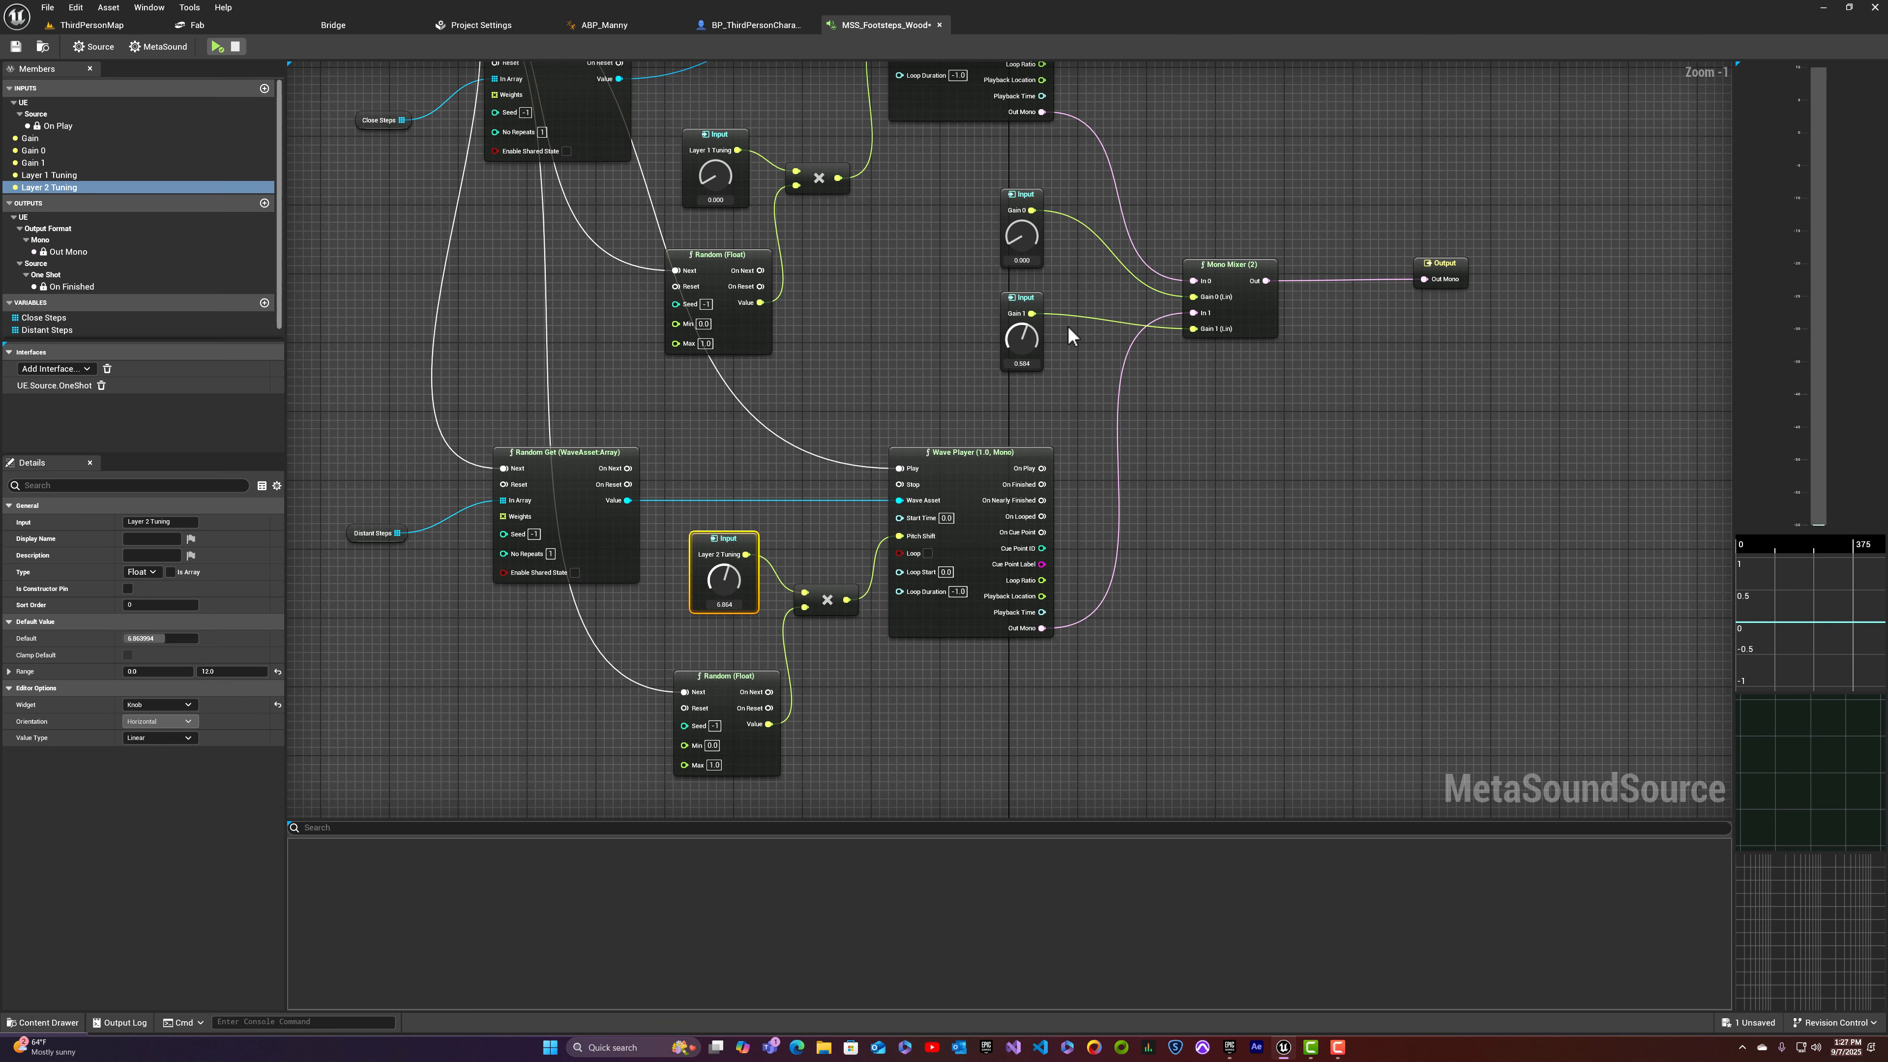
pyautogui.moveTo(1021, 235); pyautogui.dragTo(1063, 97)
pyautogui.click(215, 48)
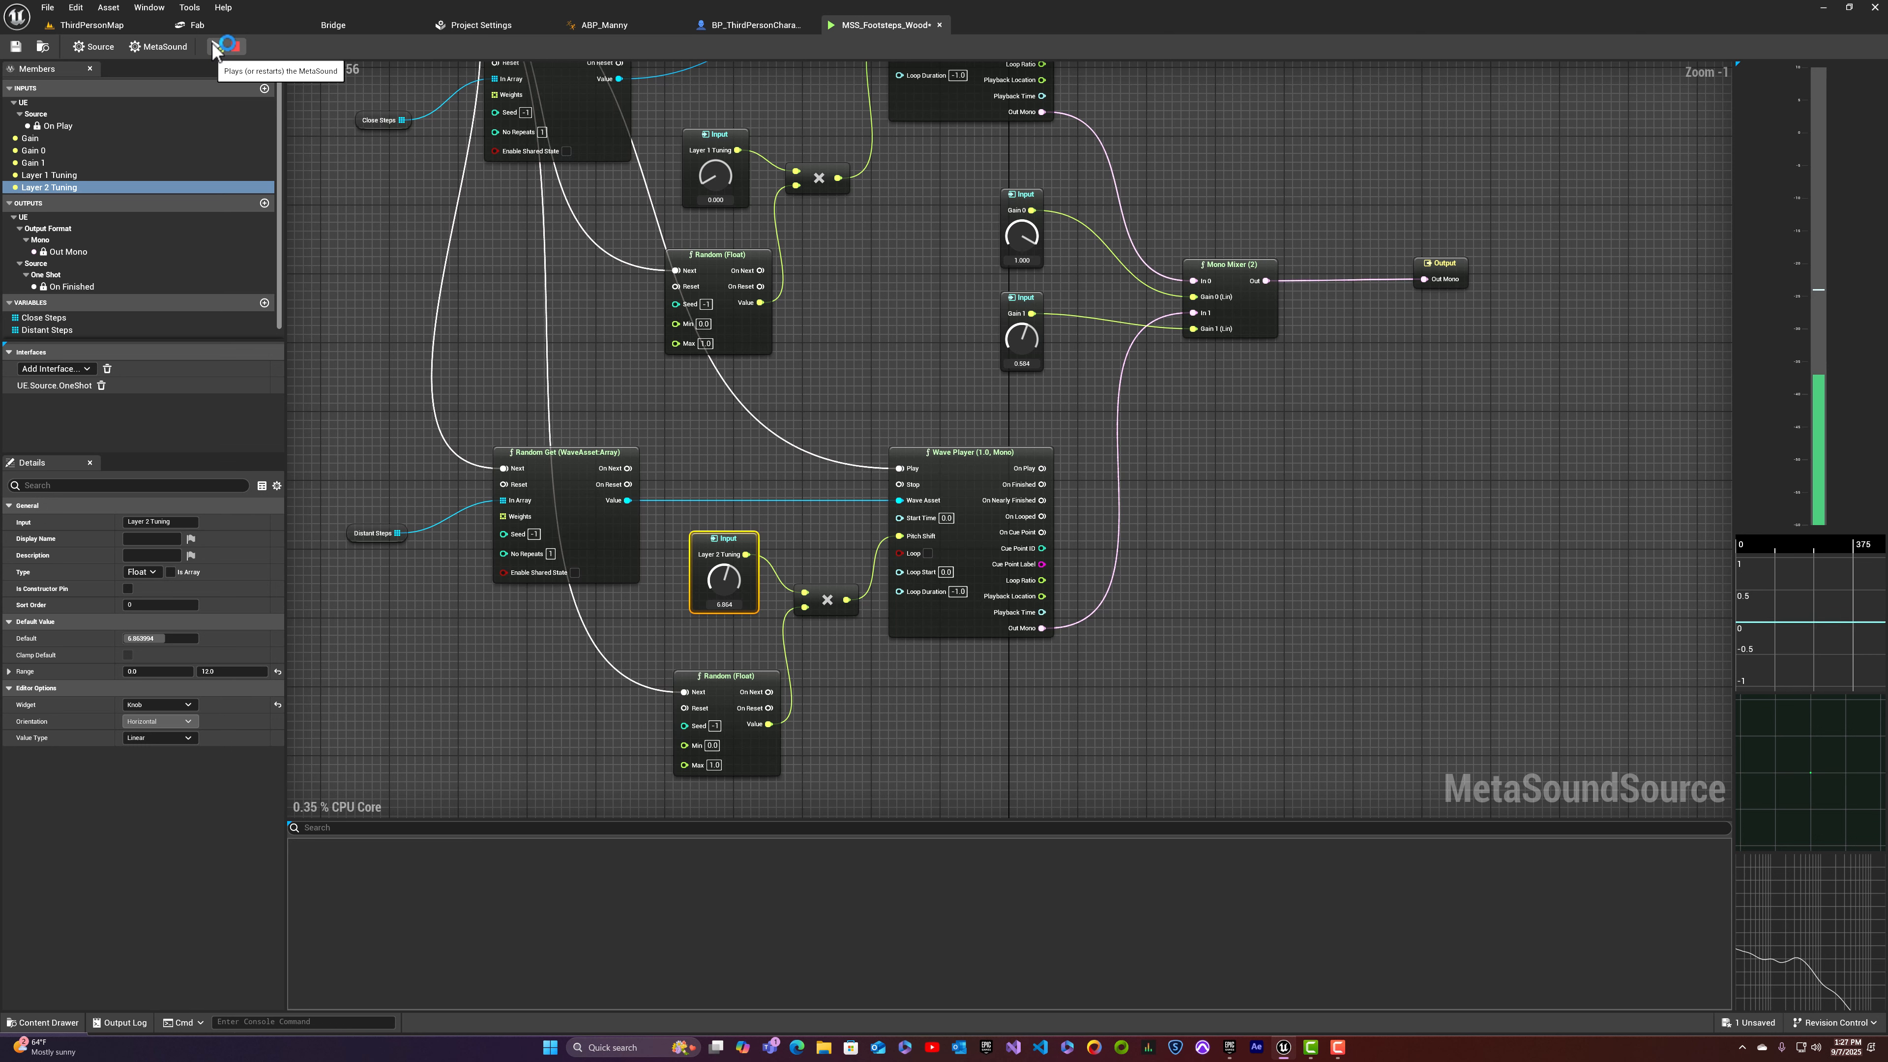
# Step: Try the Layer 2 Tuning knob at about 6 and then about 5.7, playing the MetaSound between adjustments
pyautogui.click(215, 47)
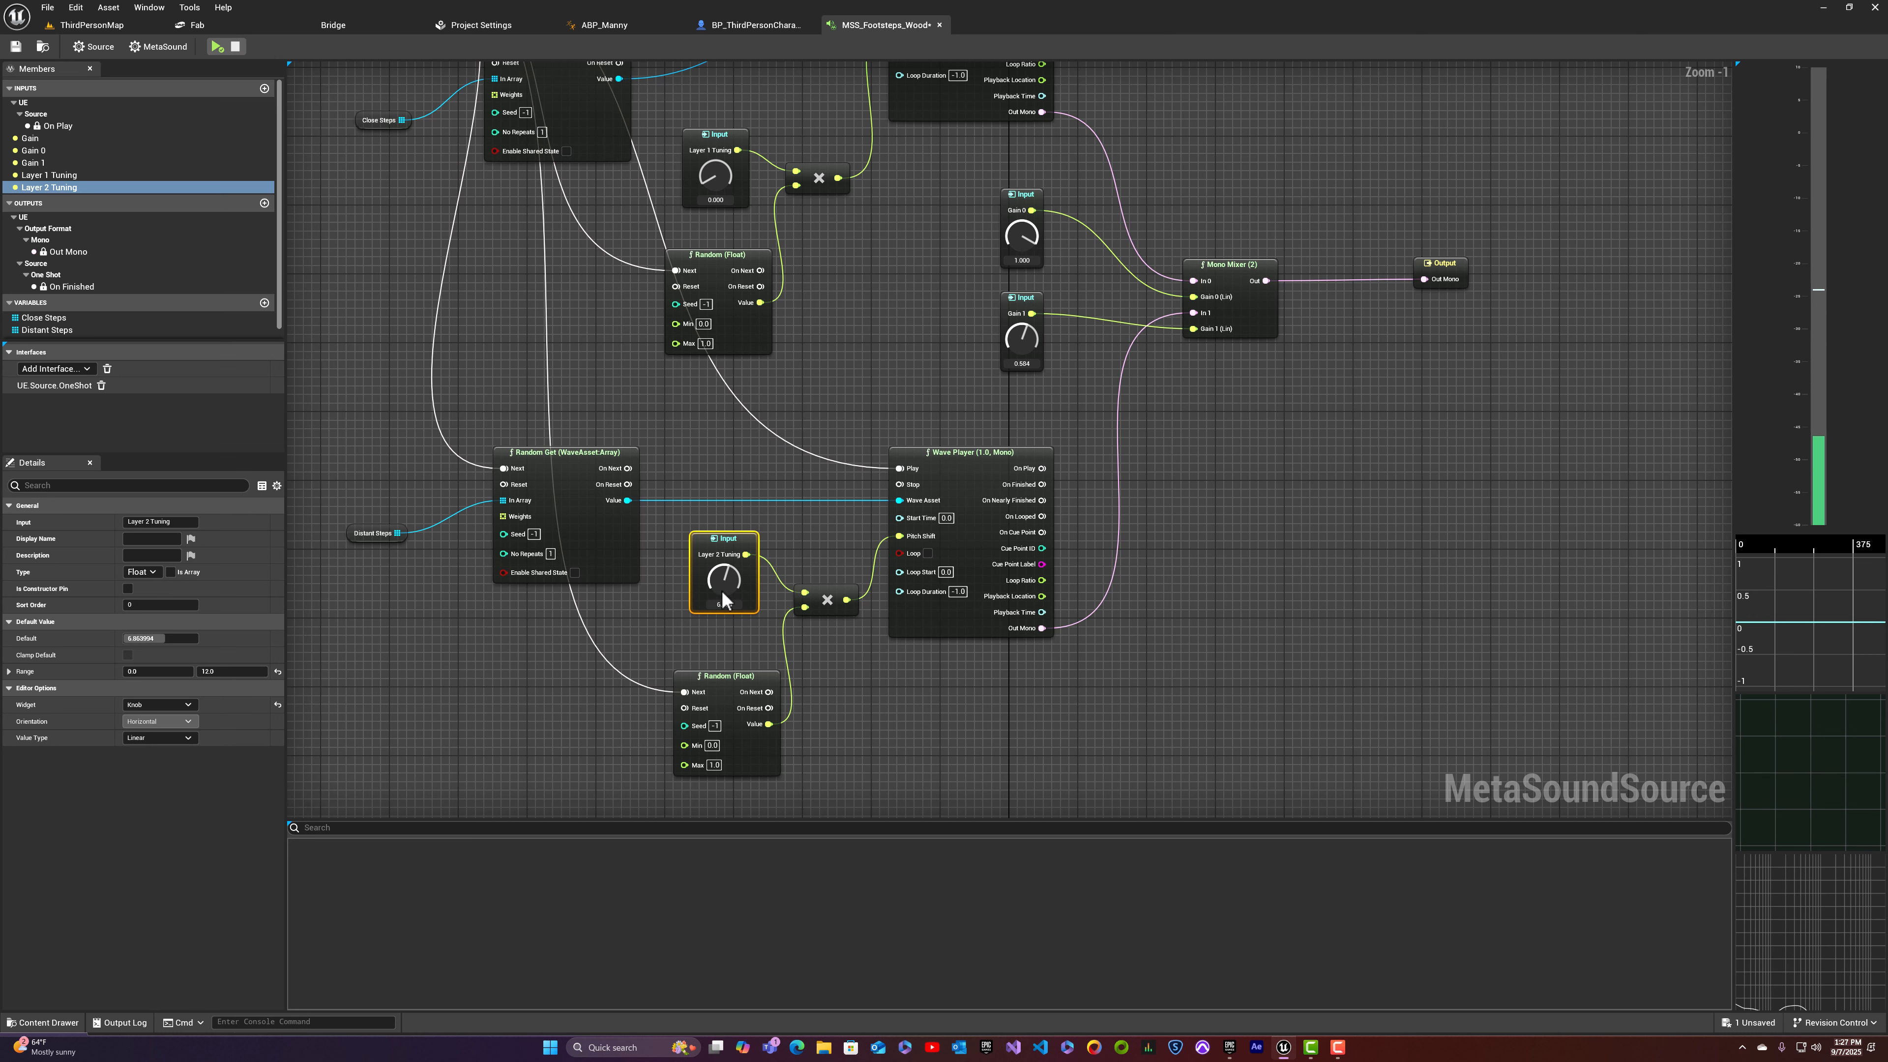
pyautogui.moveTo(716, 579); pyautogui.dragTo(716, 592)
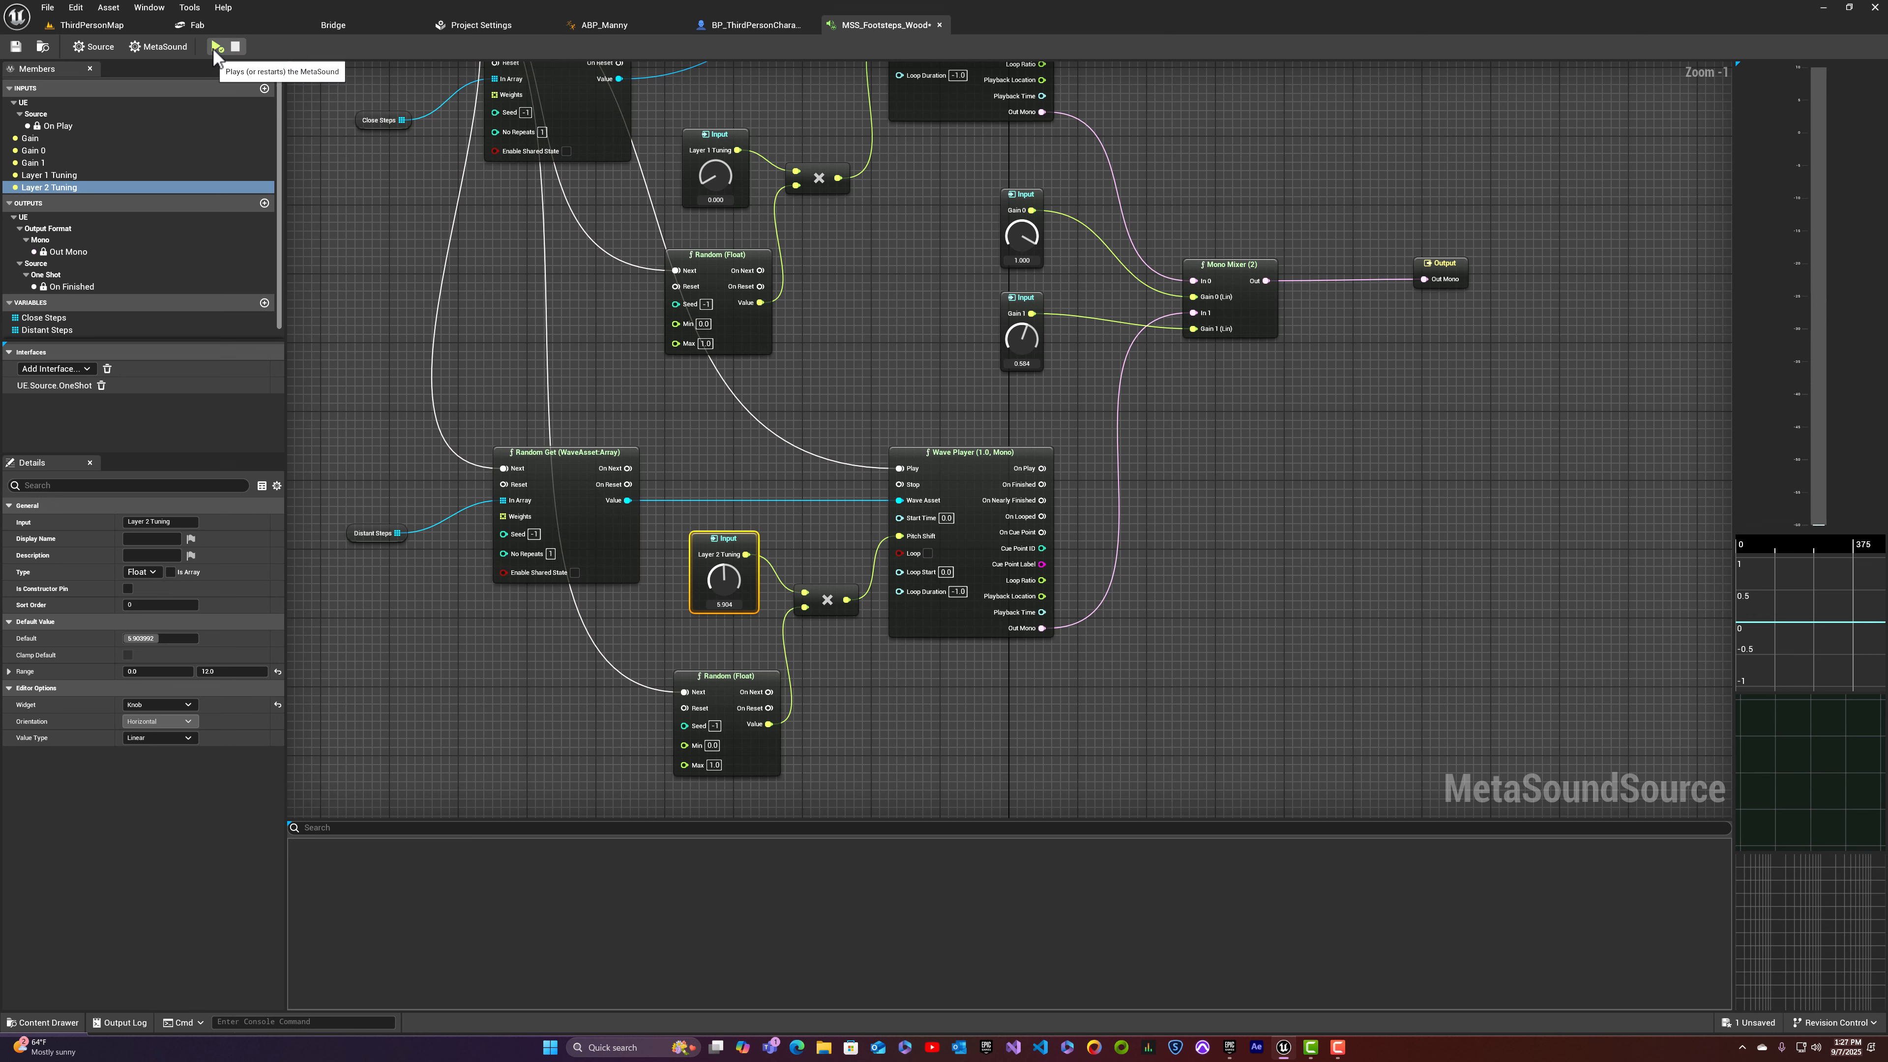
pyautogui.click(215, 48)
pyautogui.click(216, 47)
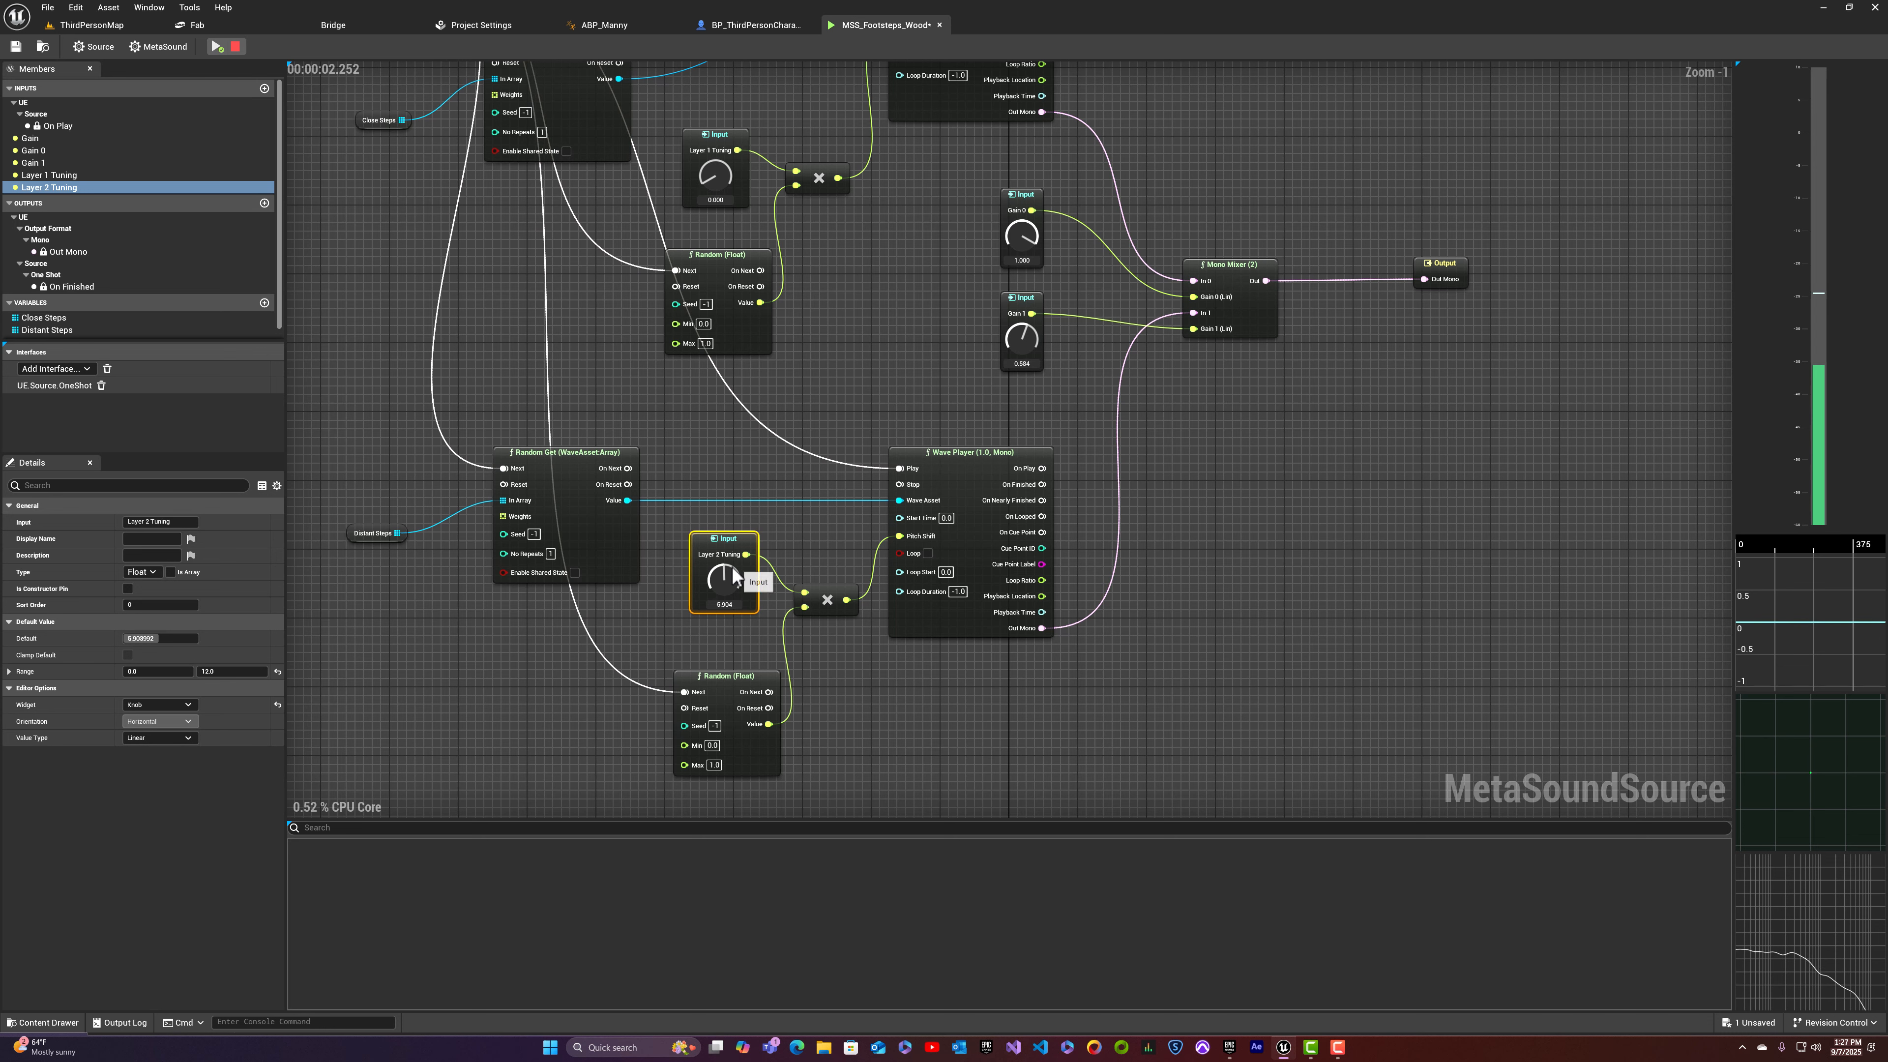
pyautogui.moveTo(724, 582); pyautogui.dragTo(725, 587)
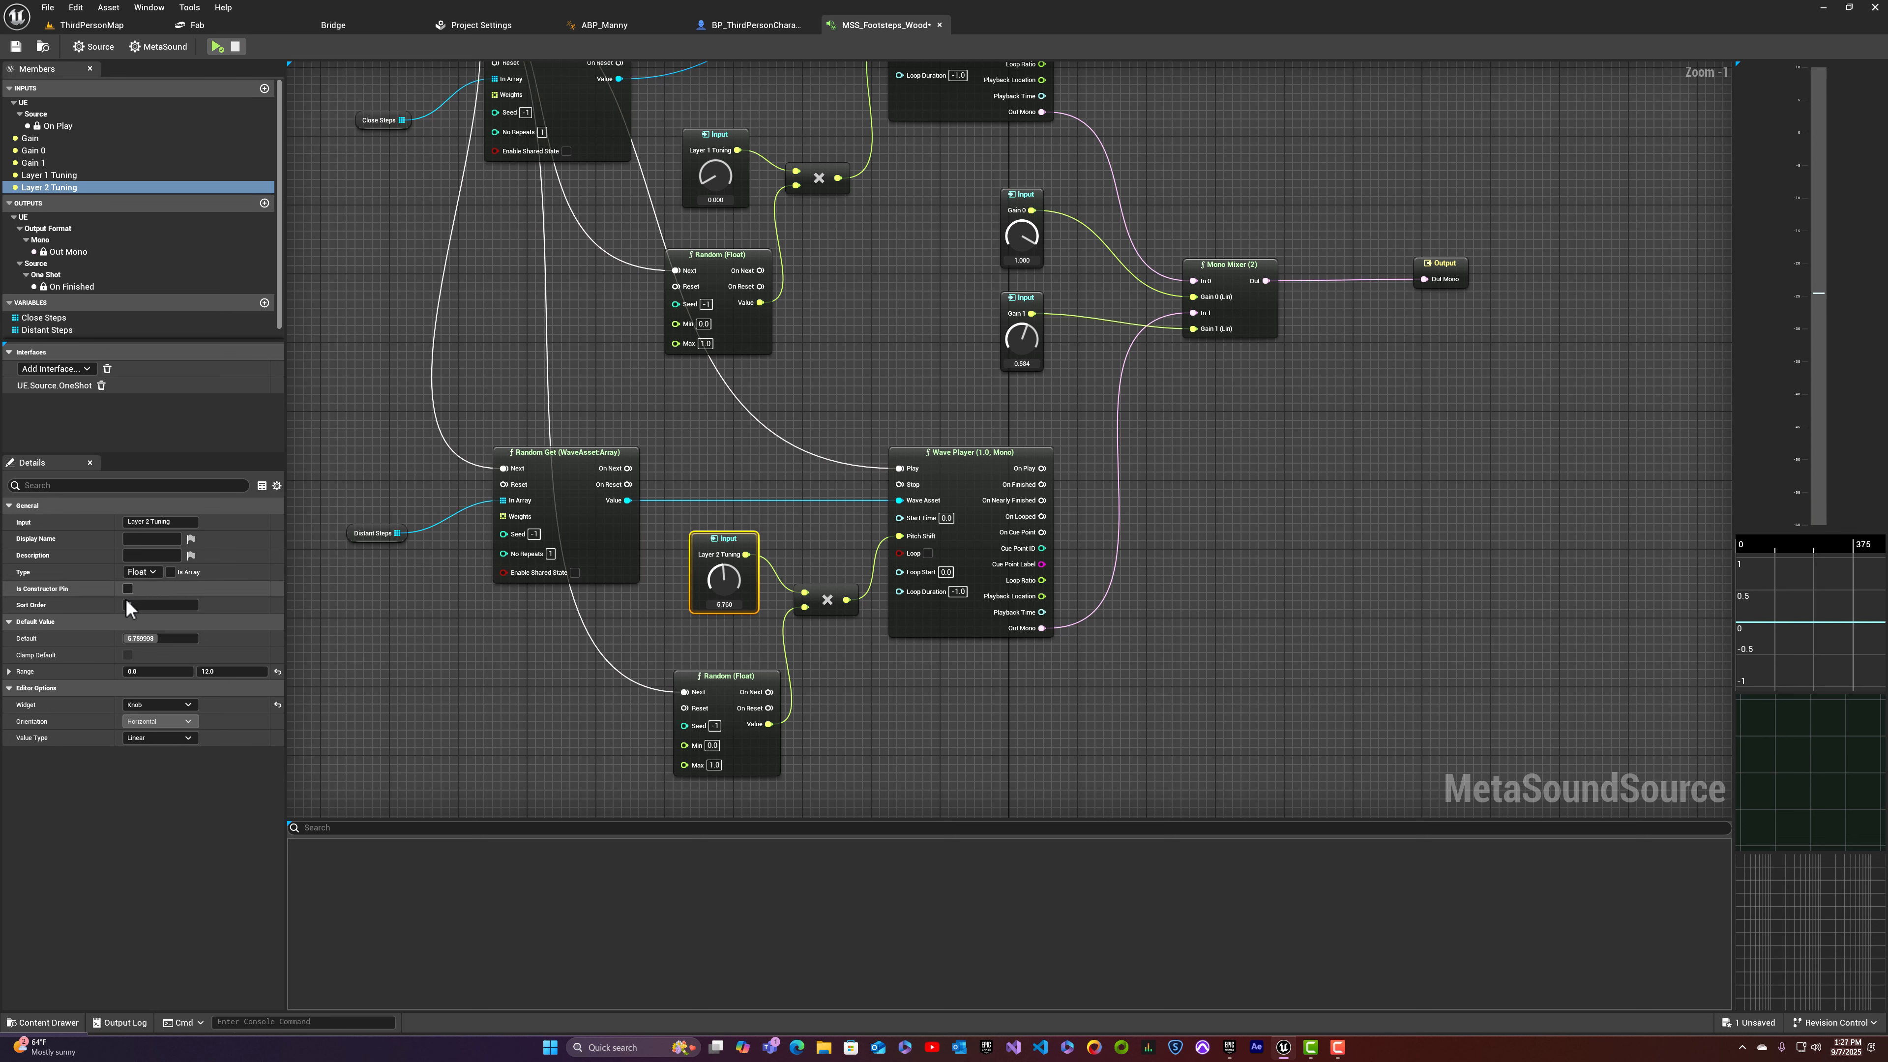
# Step: Set the default value of Layer 2 Tuning to 5.5 and play the MetaSound several times
pyautogui.click(150, 639)
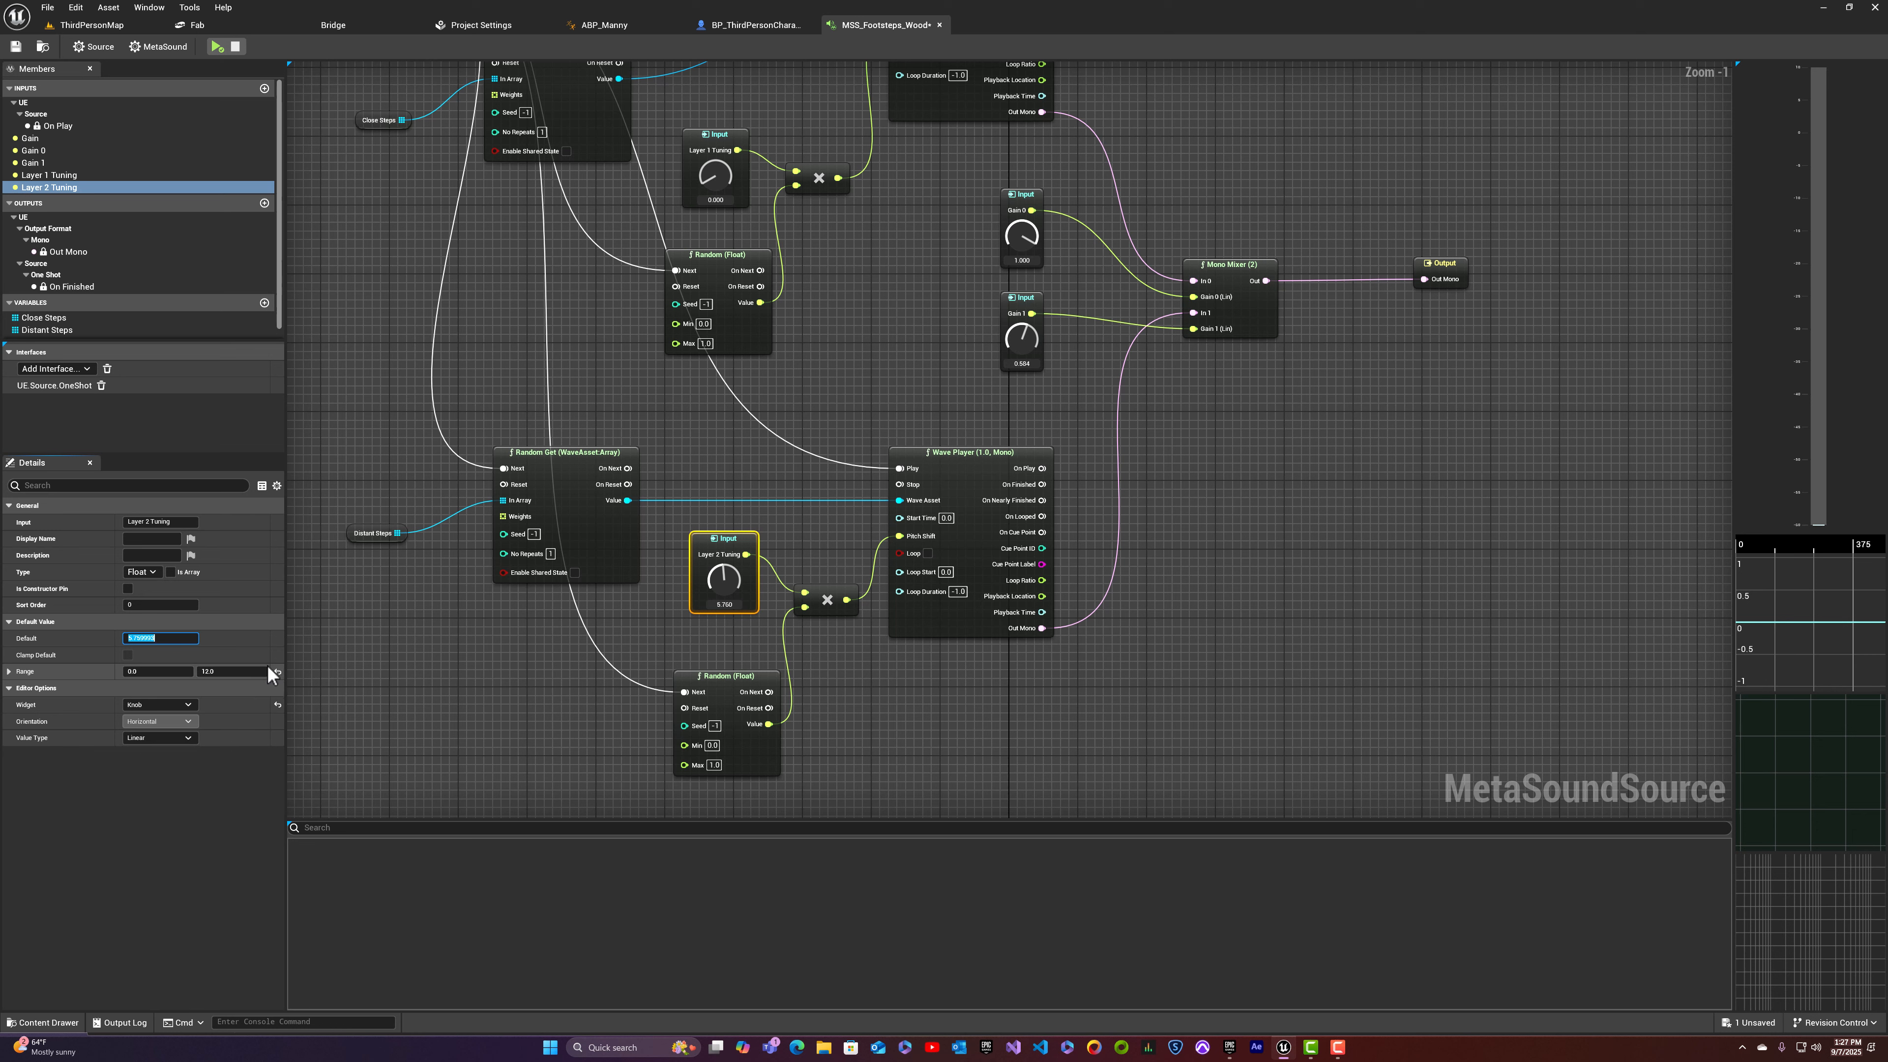
pyautogui.press('Return')
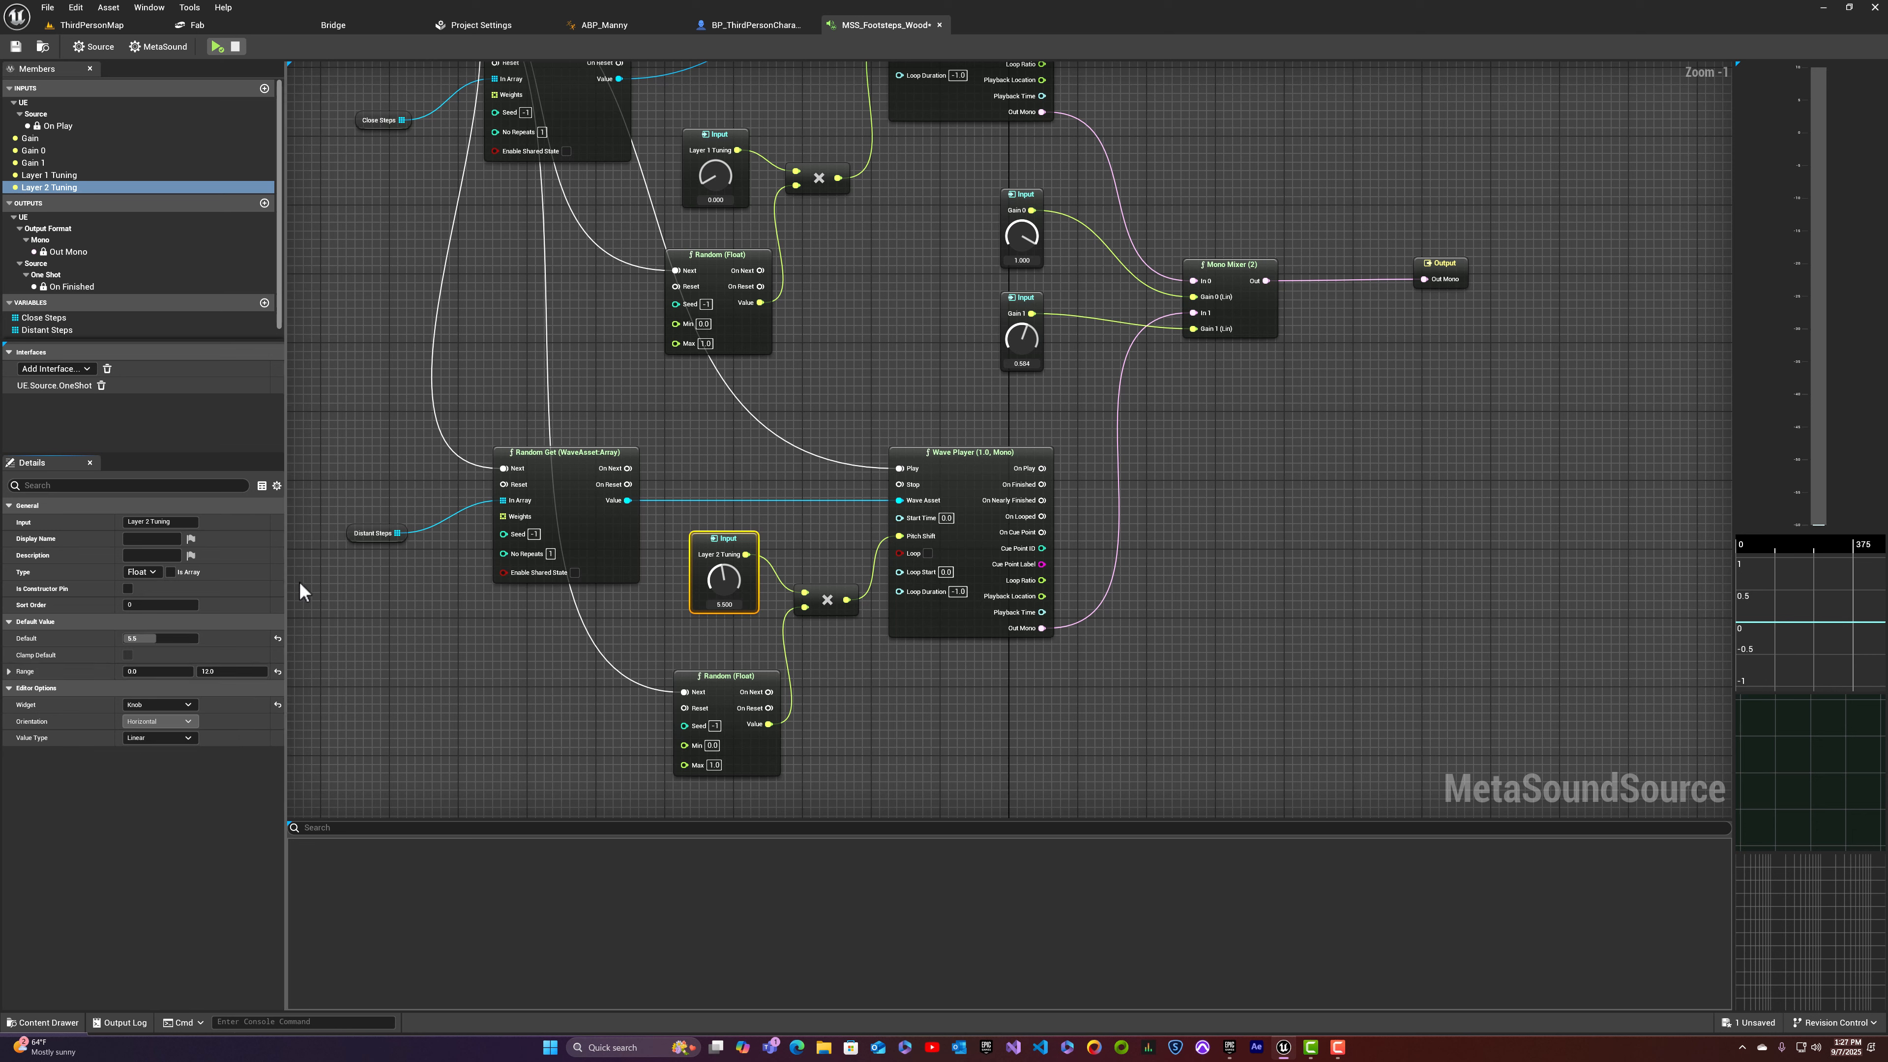
pyautogui.click(216, 48)
pyautogui.click(215, 49)
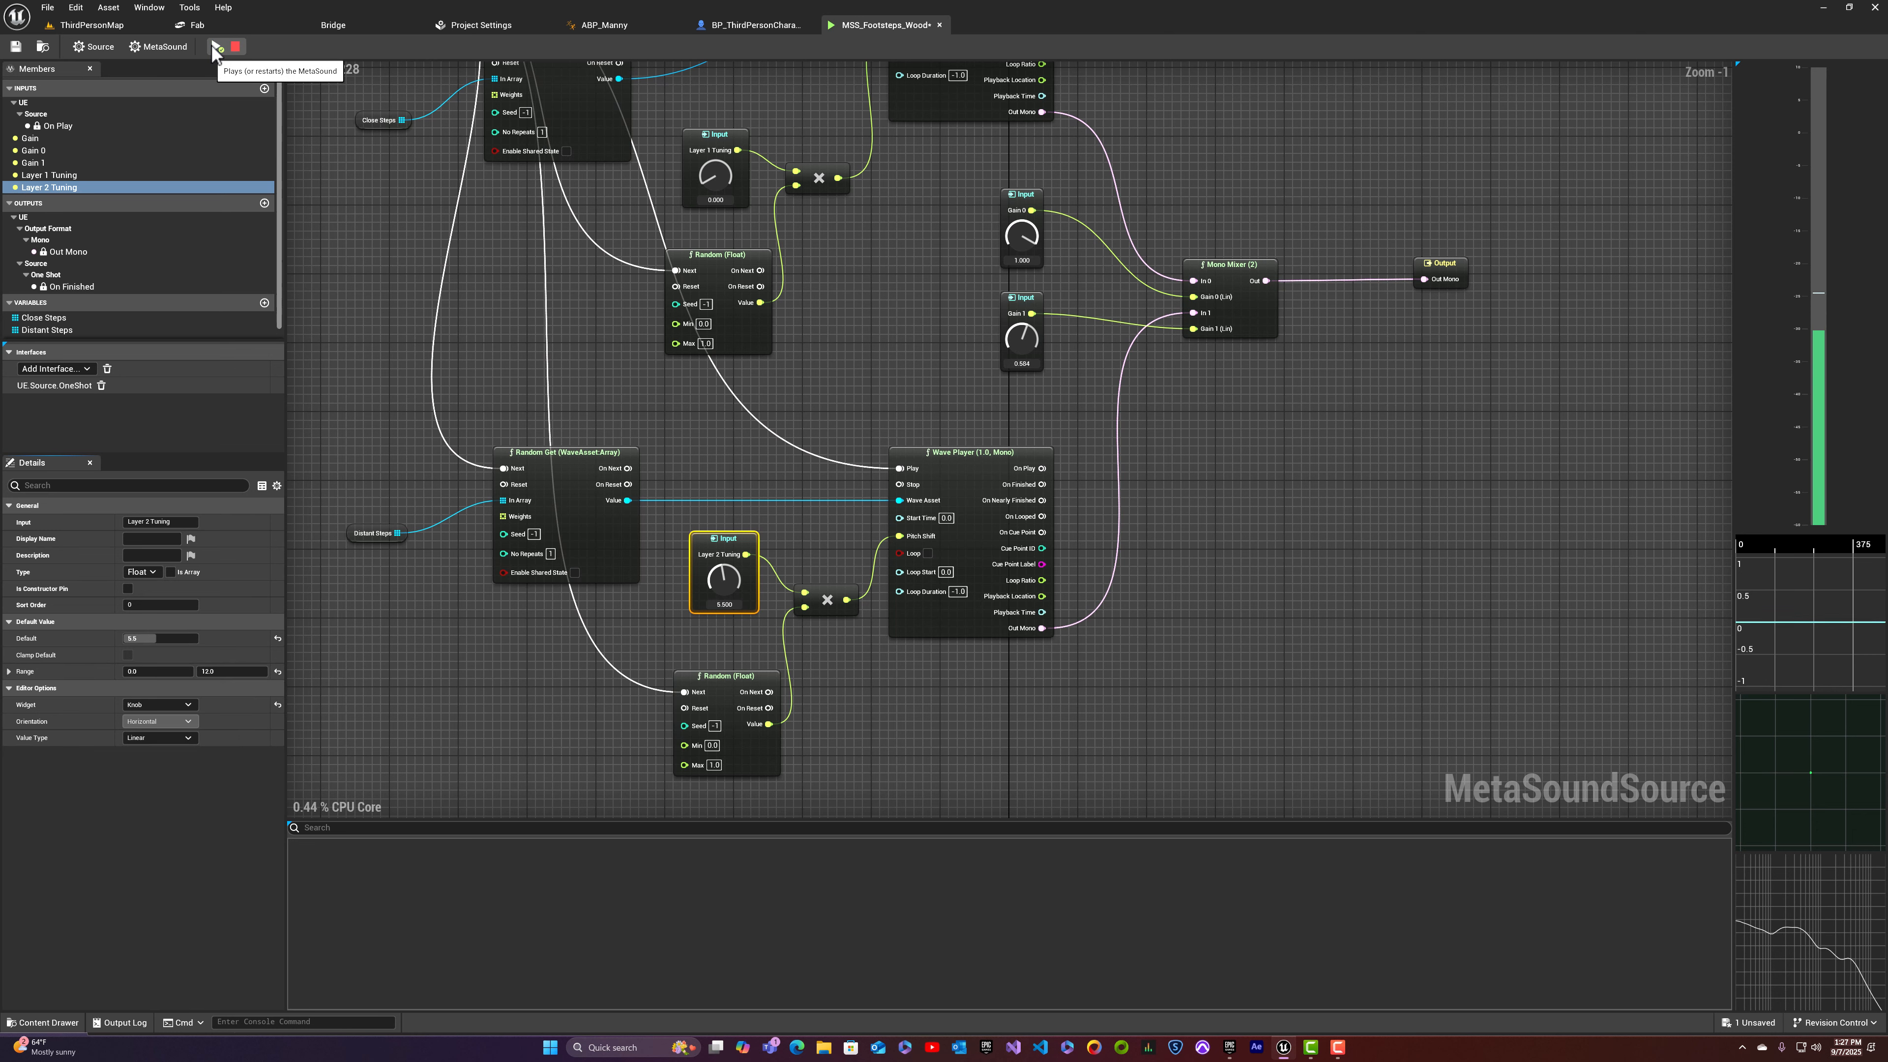
pyautogui.click(216, 49)
pyautogui.click(215, 50)
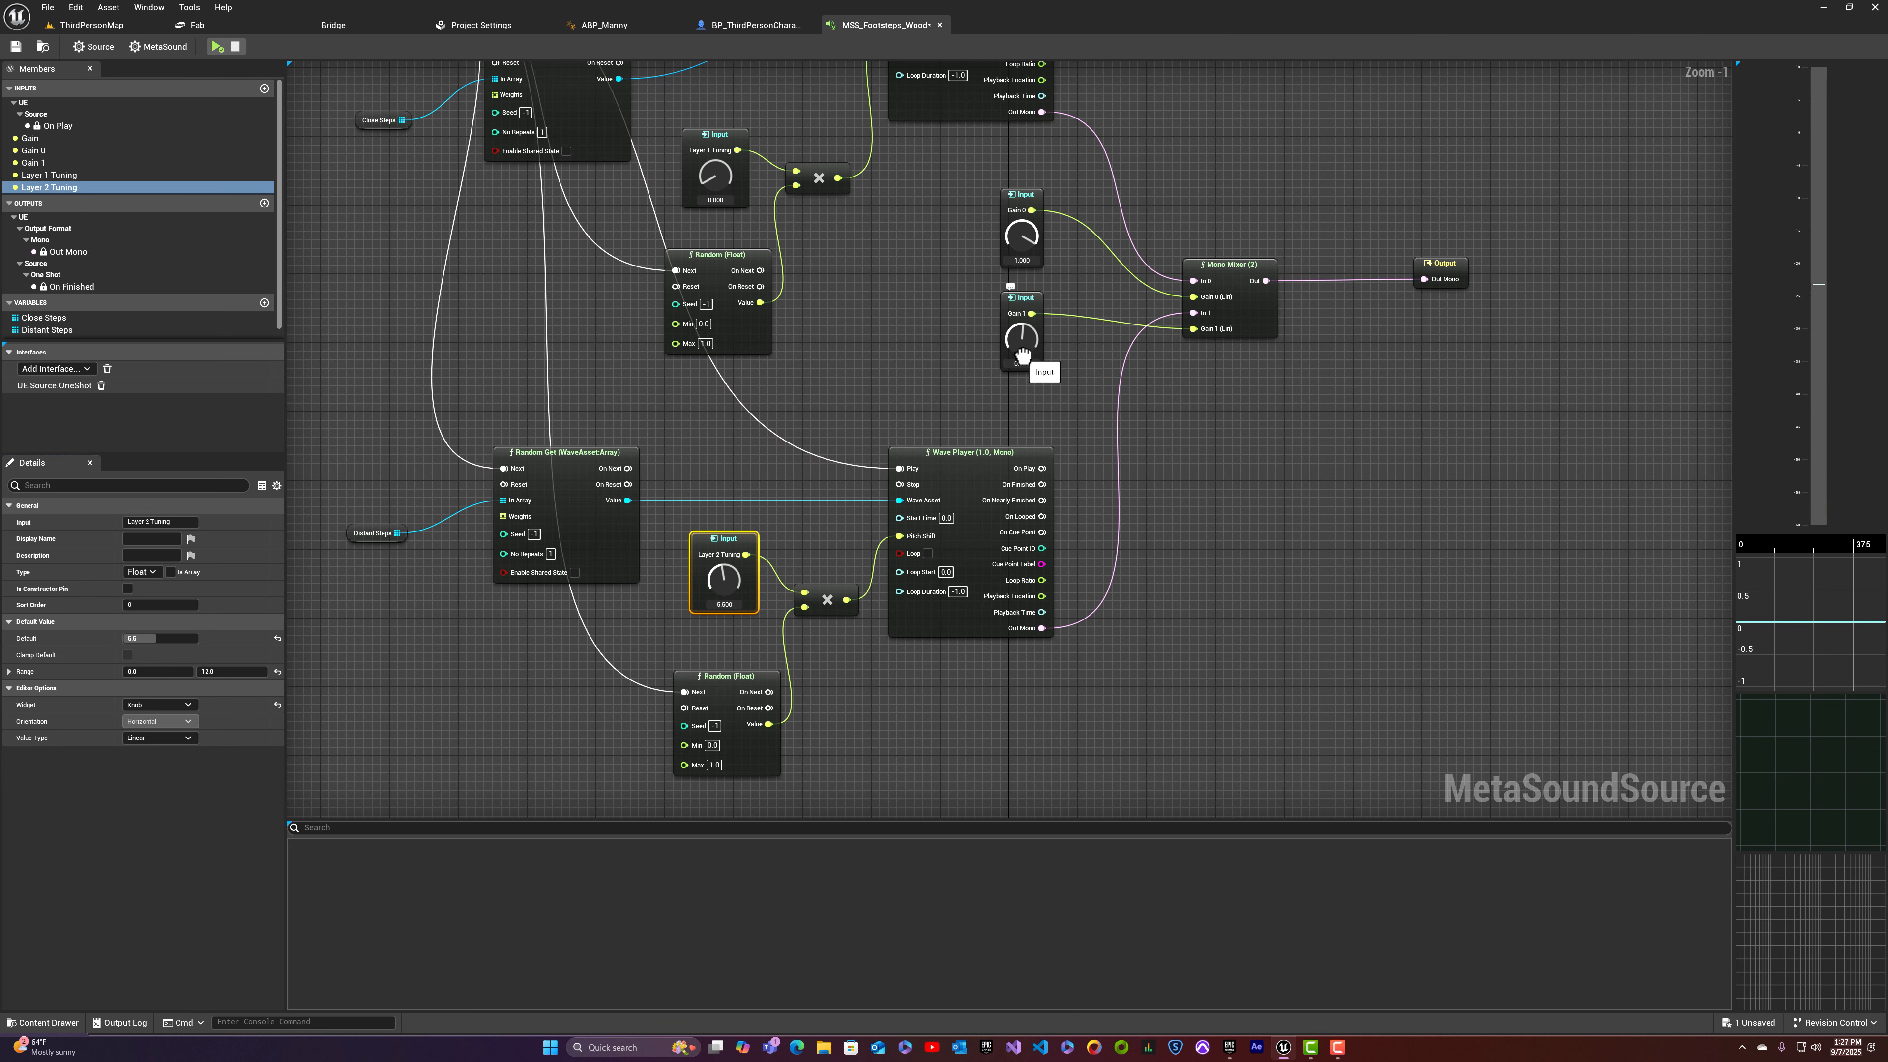
# Step: Lower the Gain 1 knob to about 0.5 and replay the mix of close and distant steps
pyautogui.click(215, 45)
pyautogui.click(215, 46)
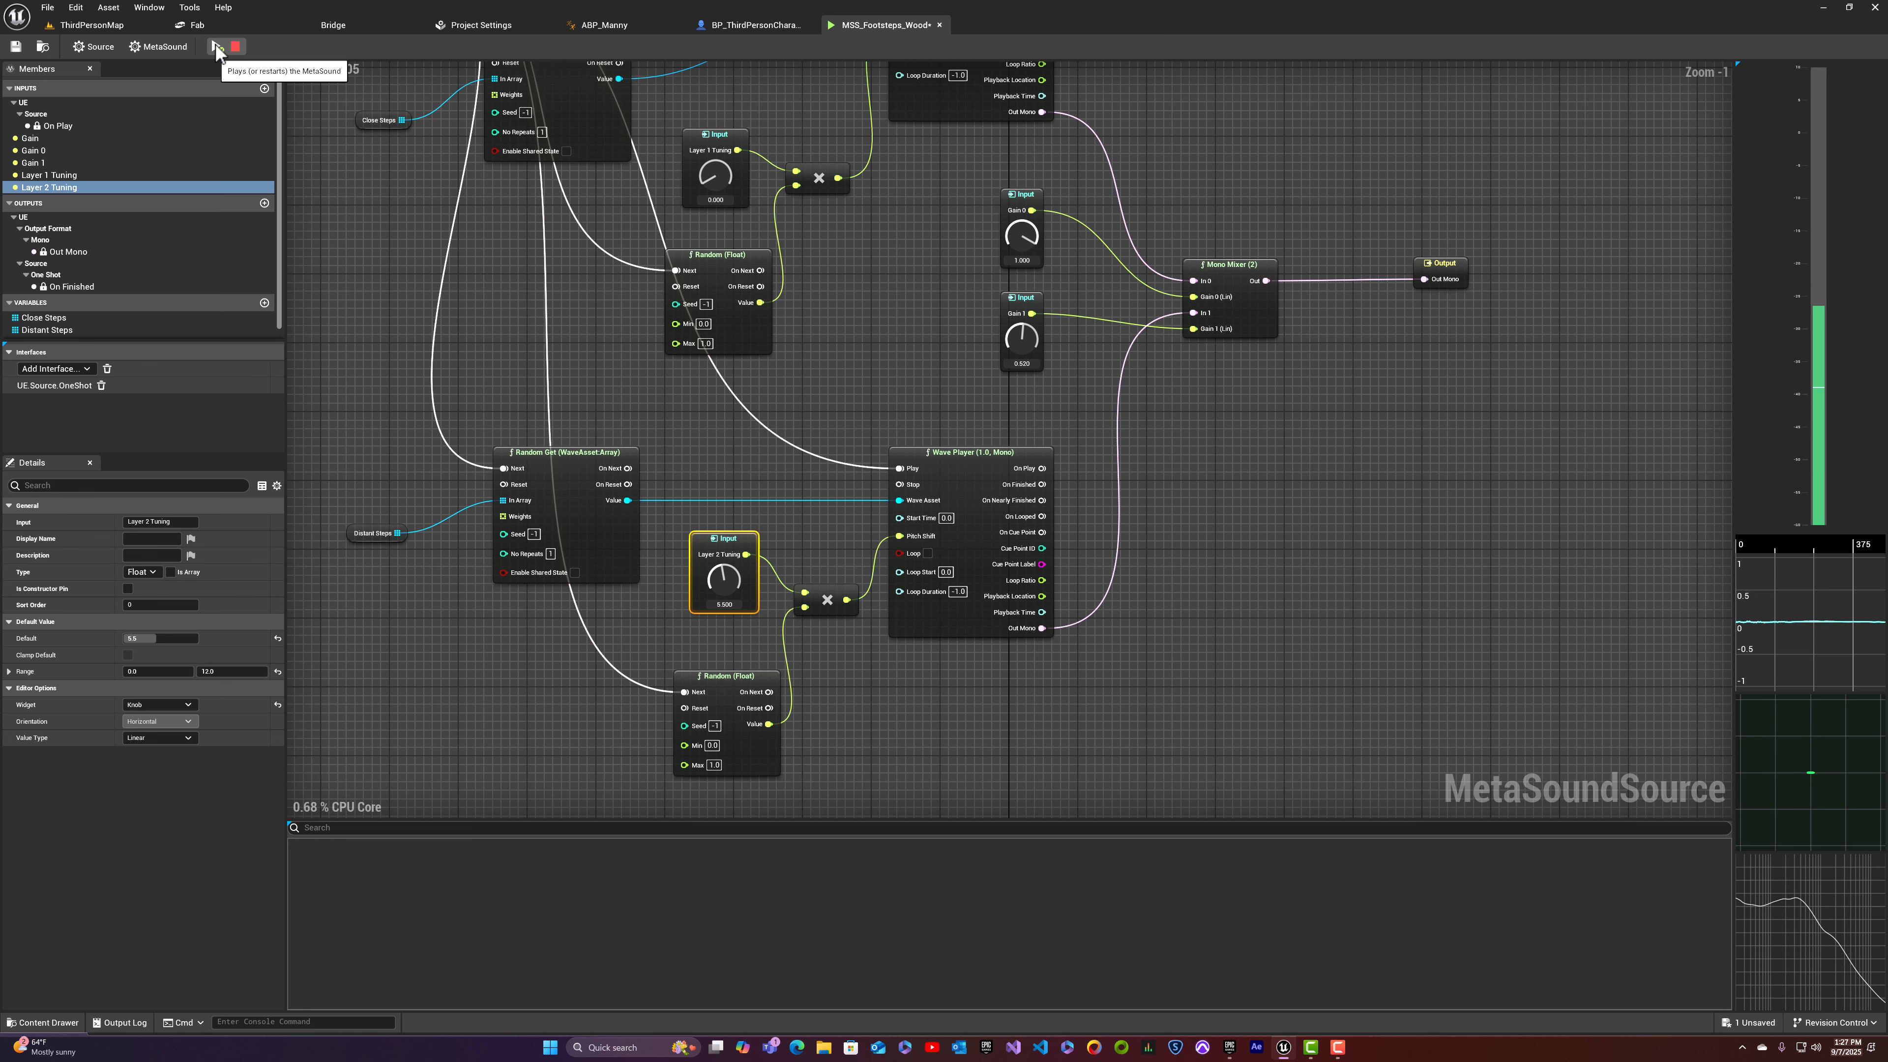
pyautogui.click(216, 45)
pyautogui.click(215, 45)
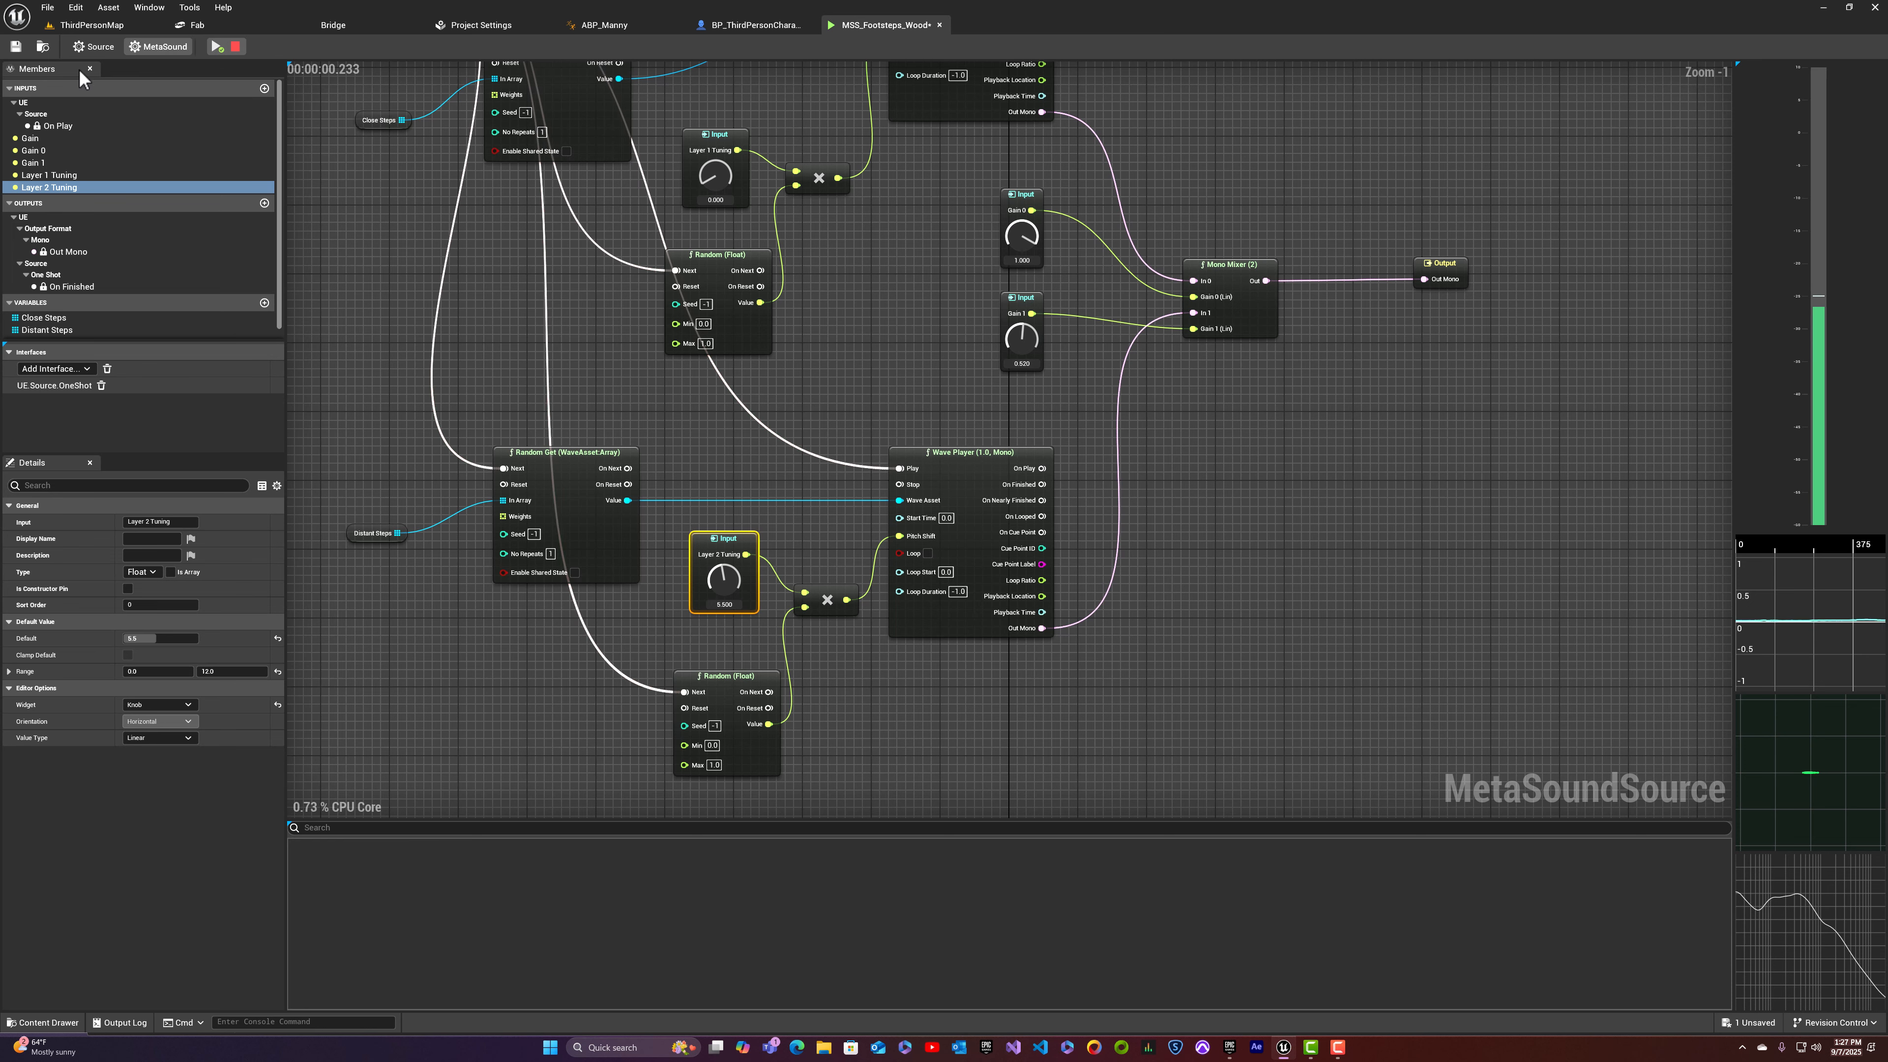
# Step: Save the MetaSound, playtest ThirdPersonMap by walking the character around the floor surfaces, and end the play session
pyautogui.click(15, 46)
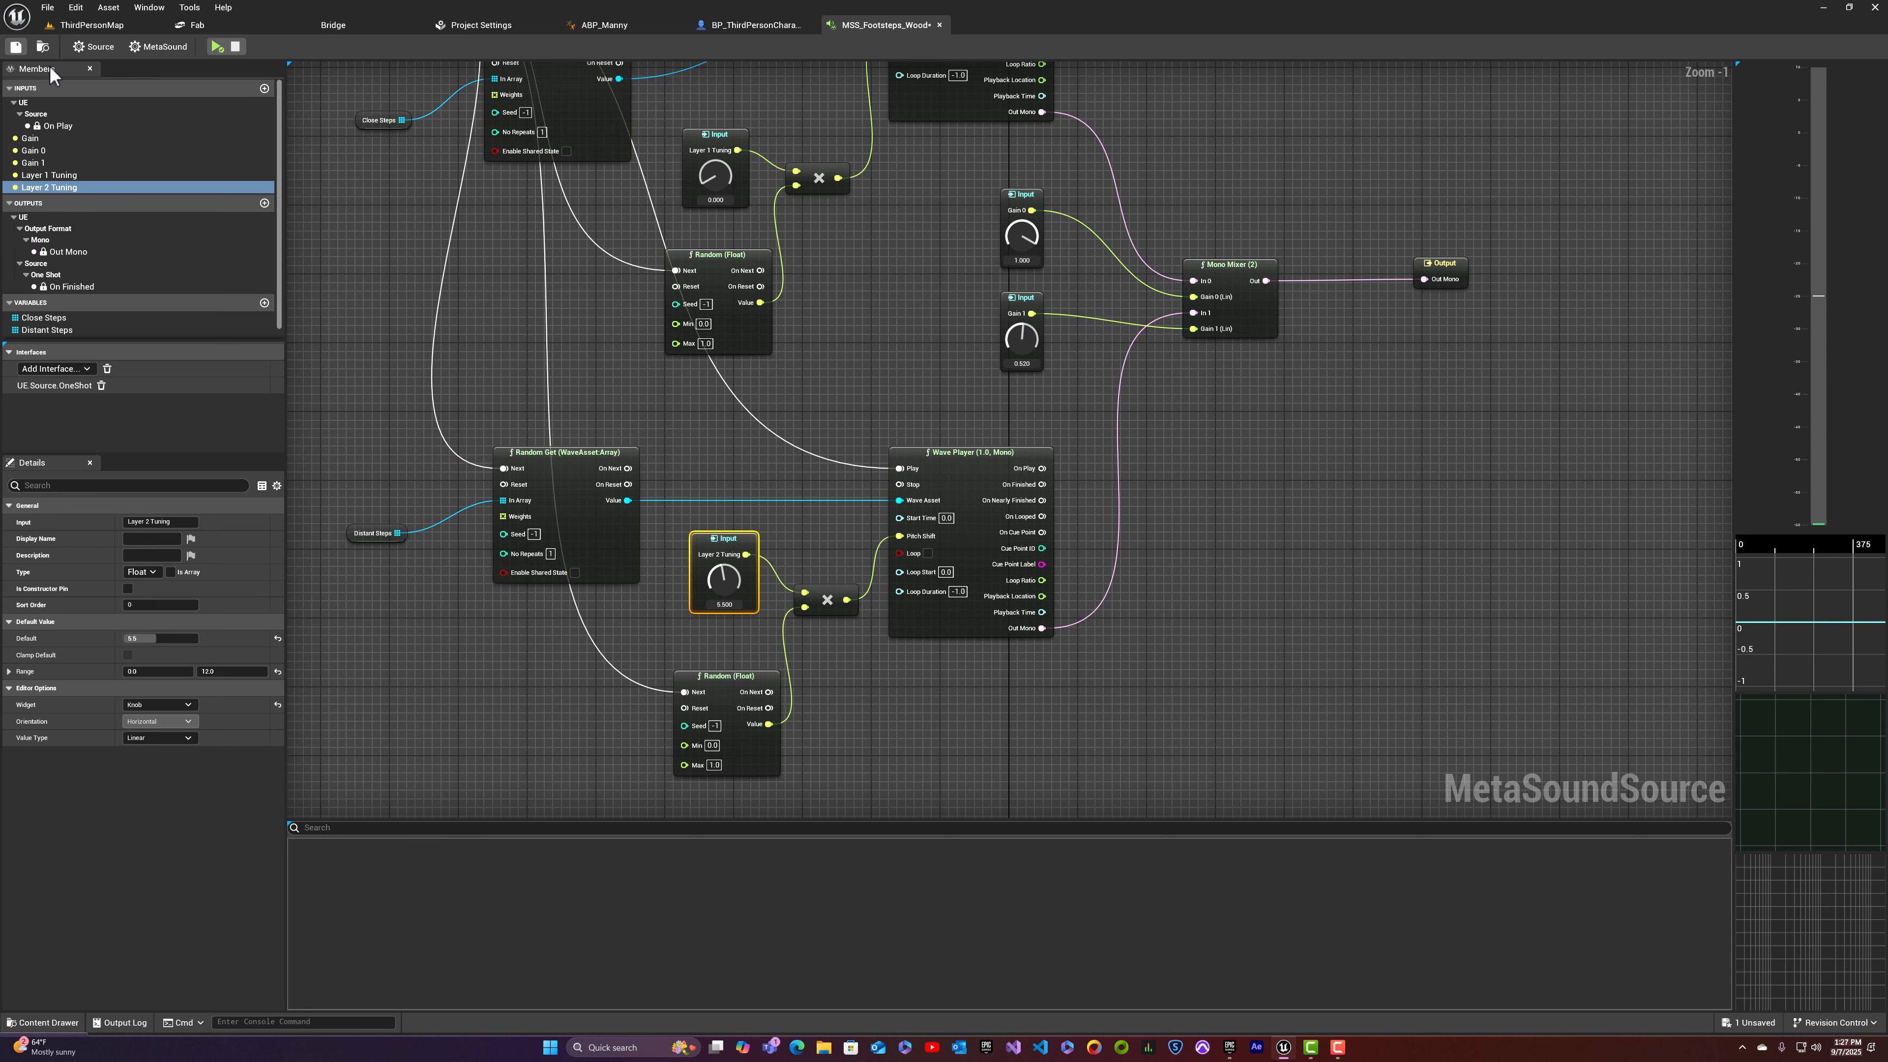
pyautogui.click(82, 25)
pyautogui.click(331, 46)
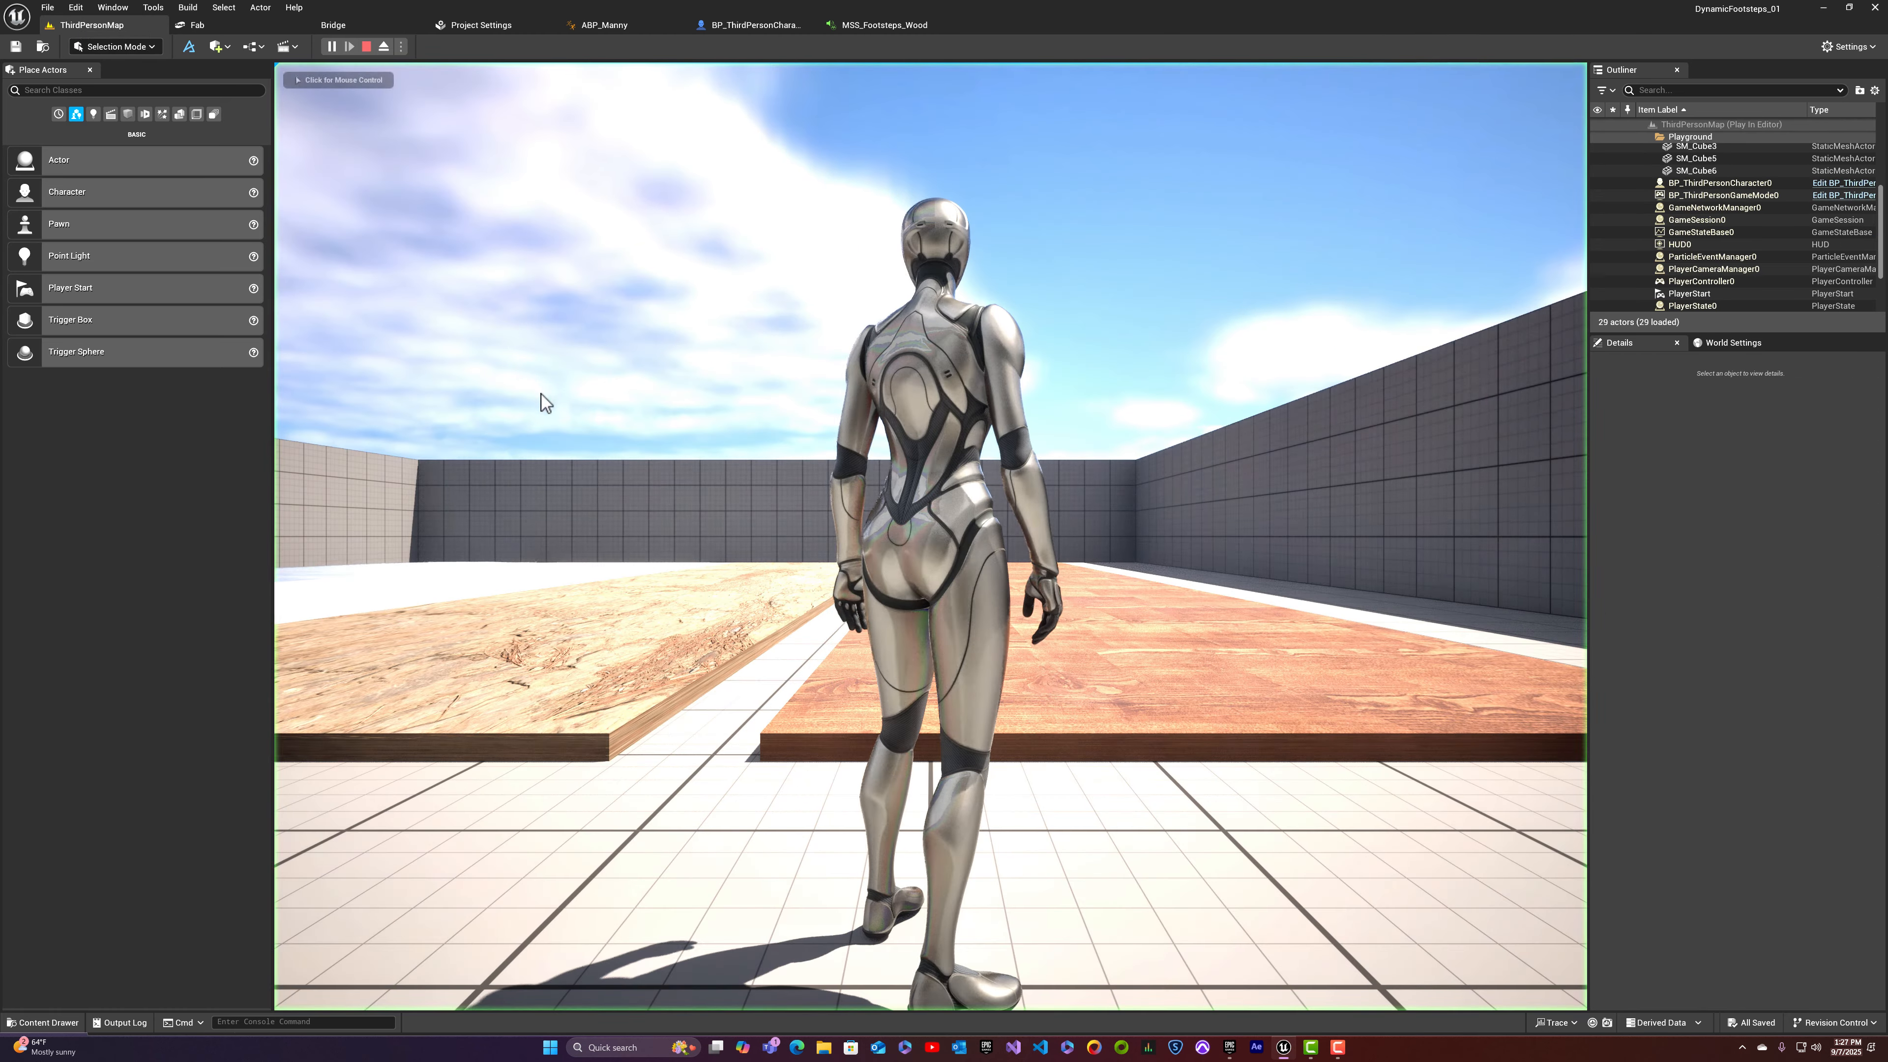
pyautogui.press('w')
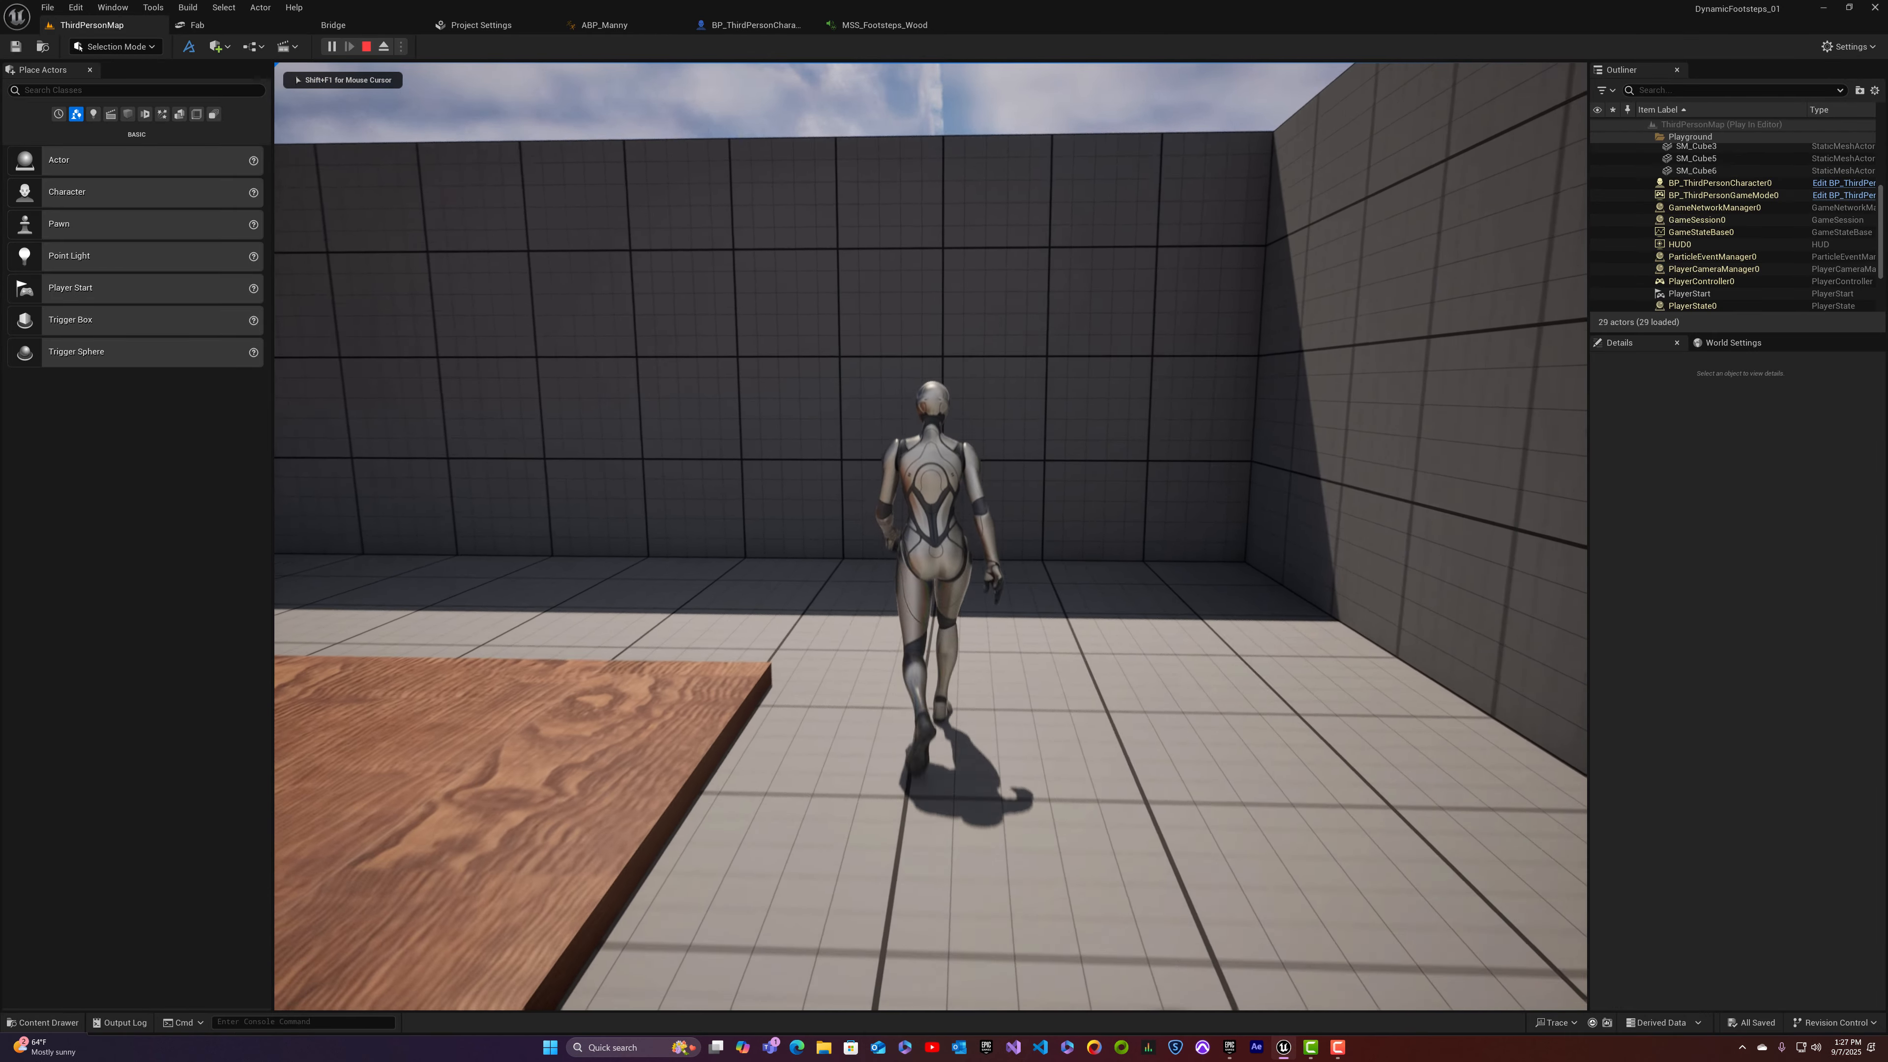
pyautogui.press('w')
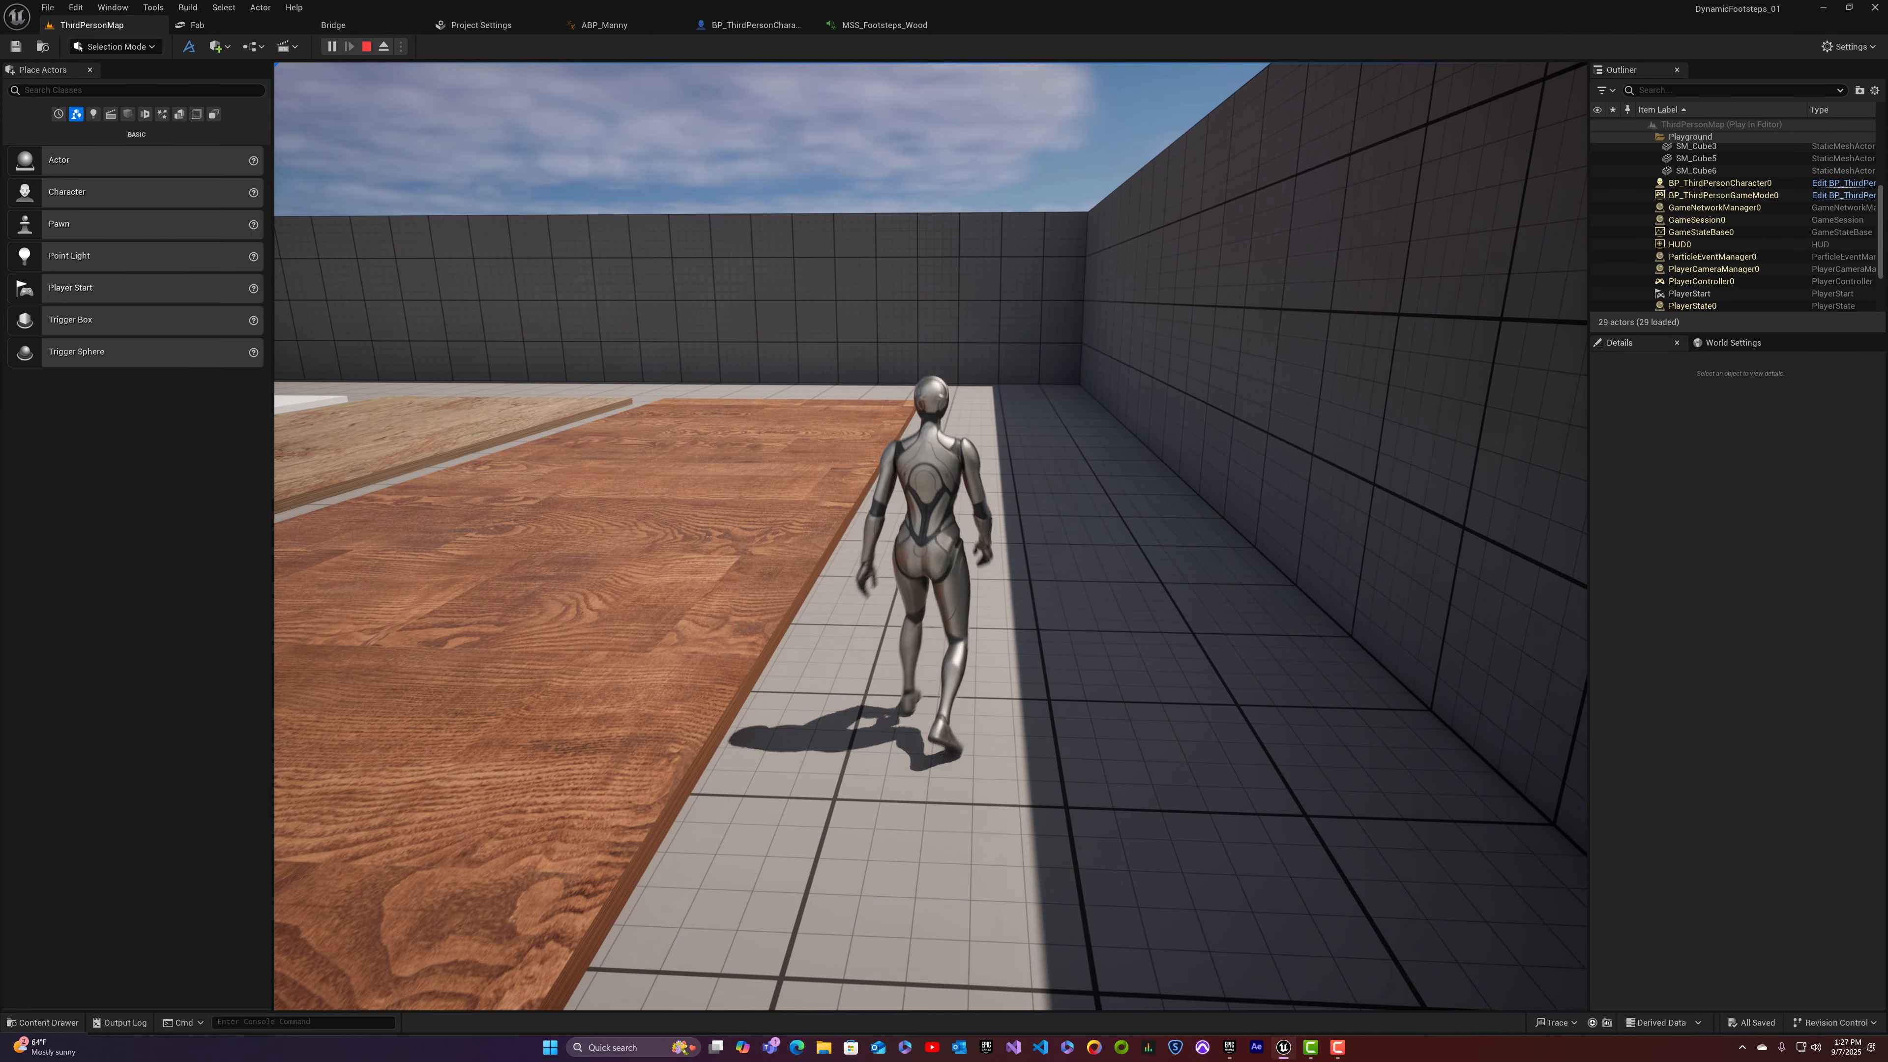
pyautogui.press('w')
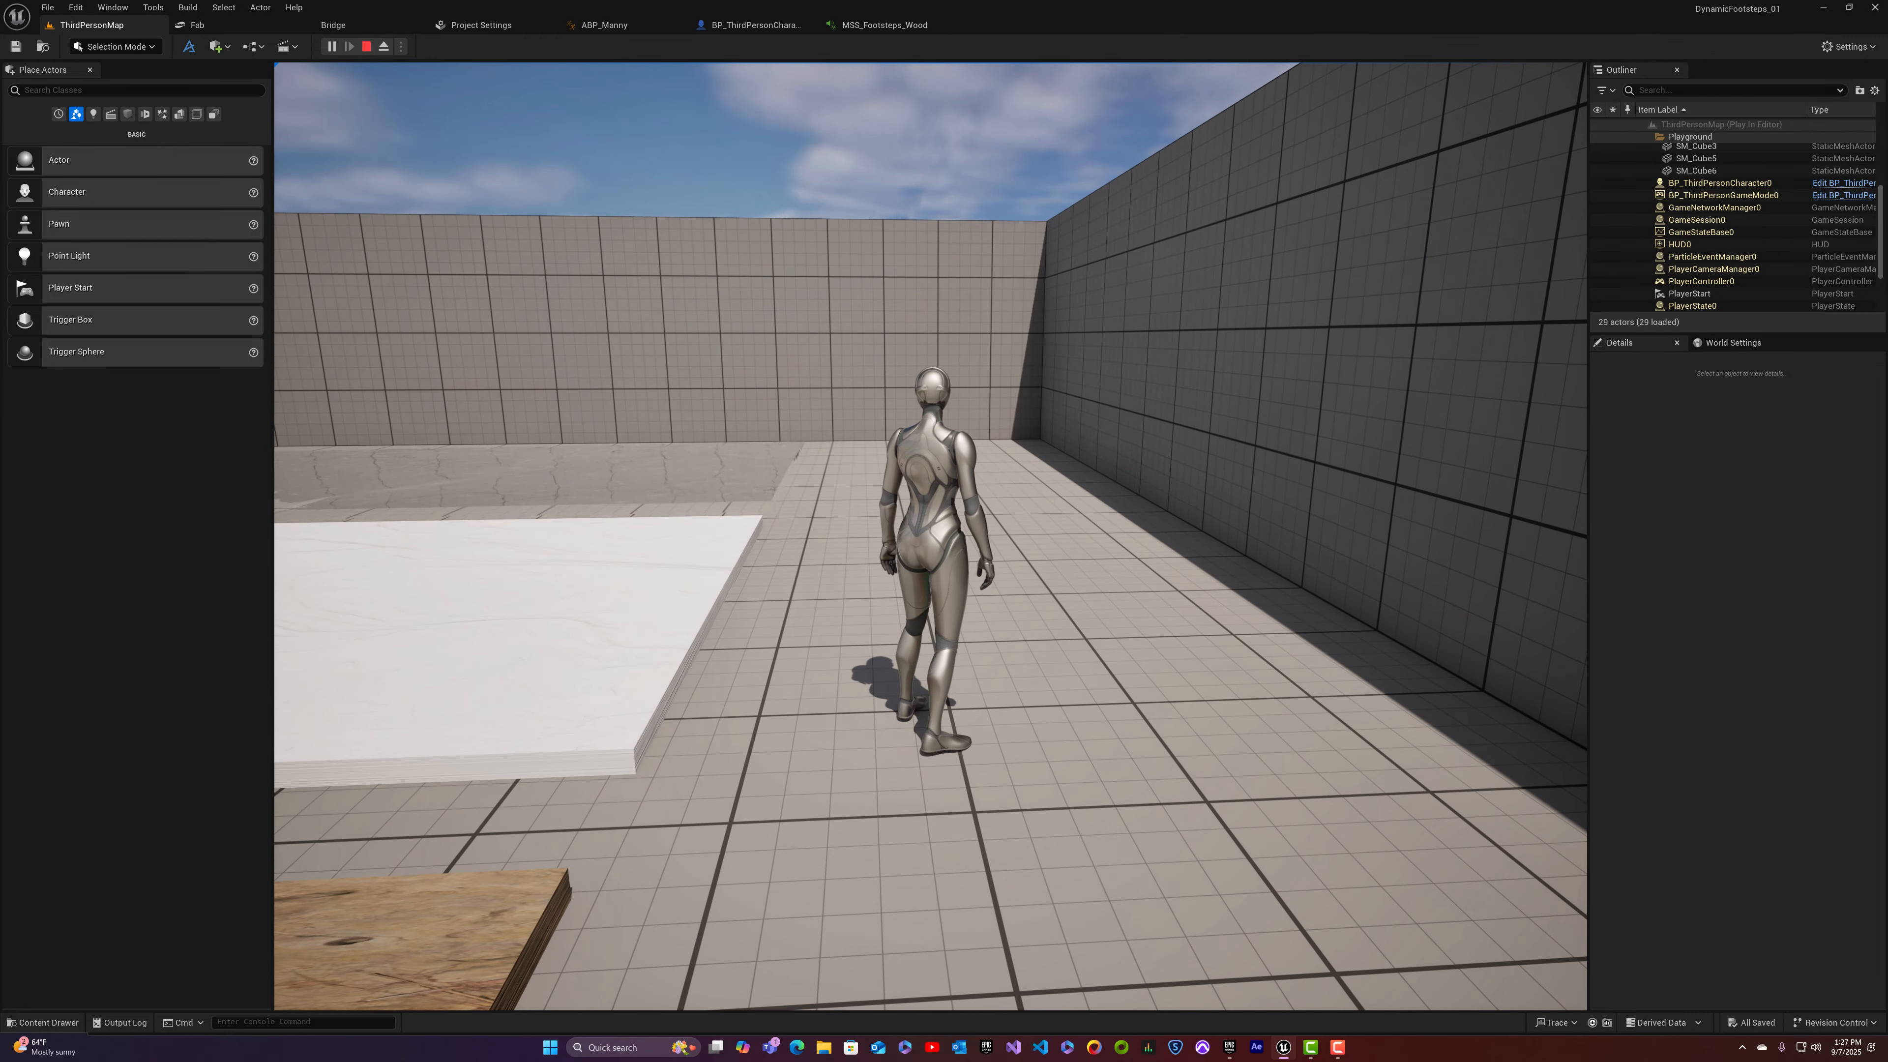
pyautogui.press('Escape')
# Step: Return to MSS_Footsteps_Wood, add a Stereo Mixer (8) node below the mono mixer, and delete it
pyautogui.click(873, 18)
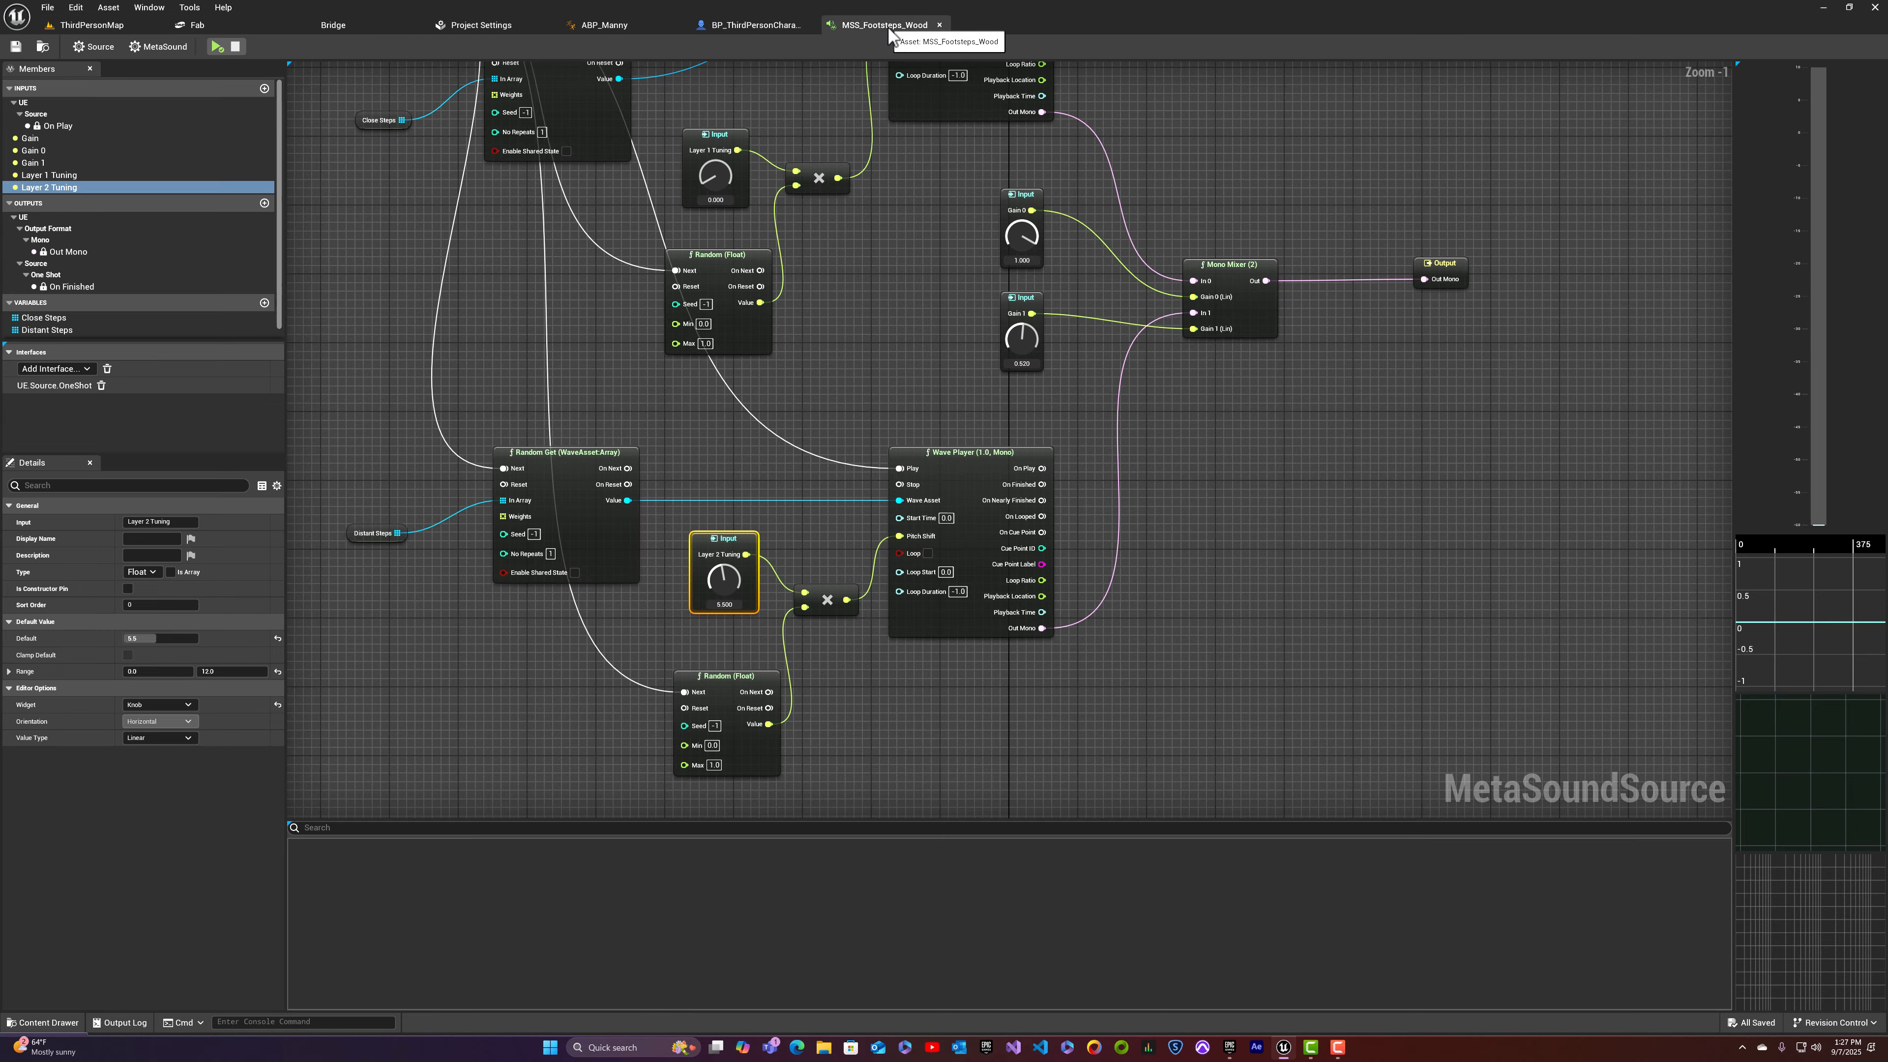
pyautogui.moveTo(936, 354); pyautogui.dragTo(1036, 409, button='right')
pyautogui.scroll(-2, 1057, 419)
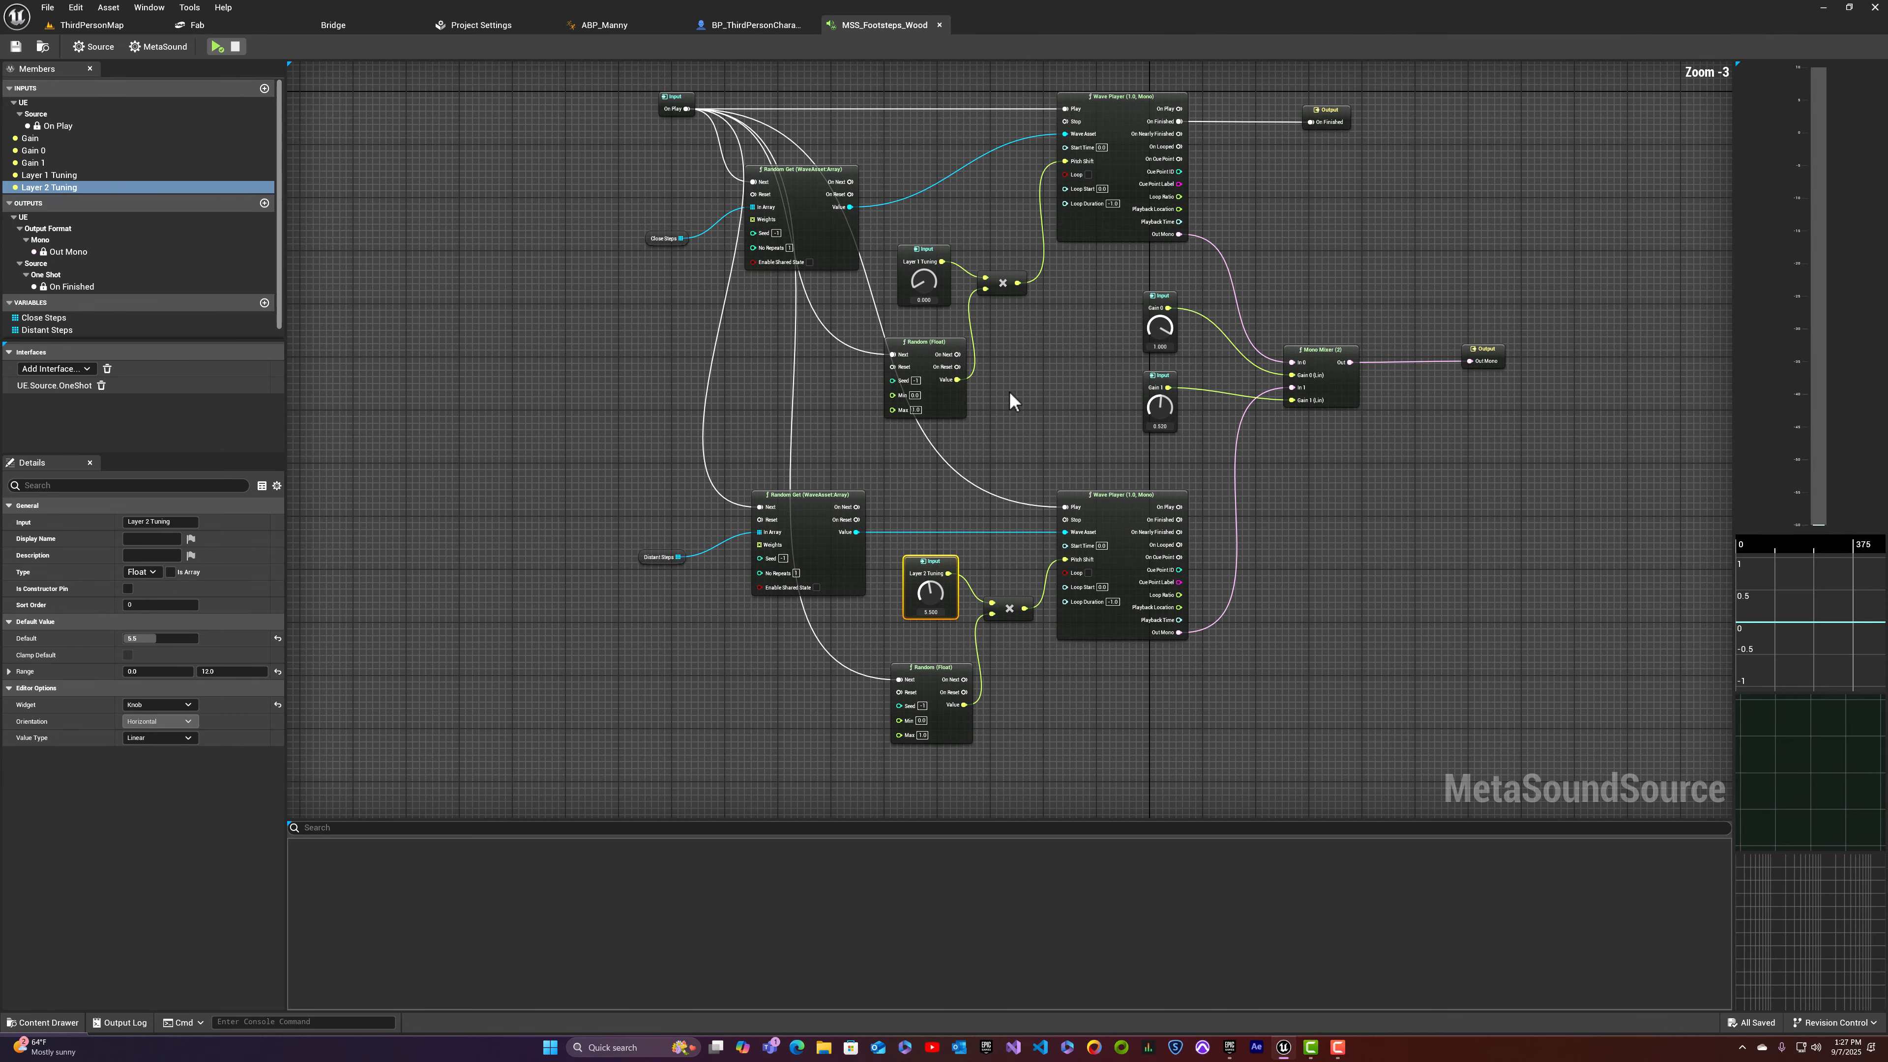
pyautogui.click(1319, 363)
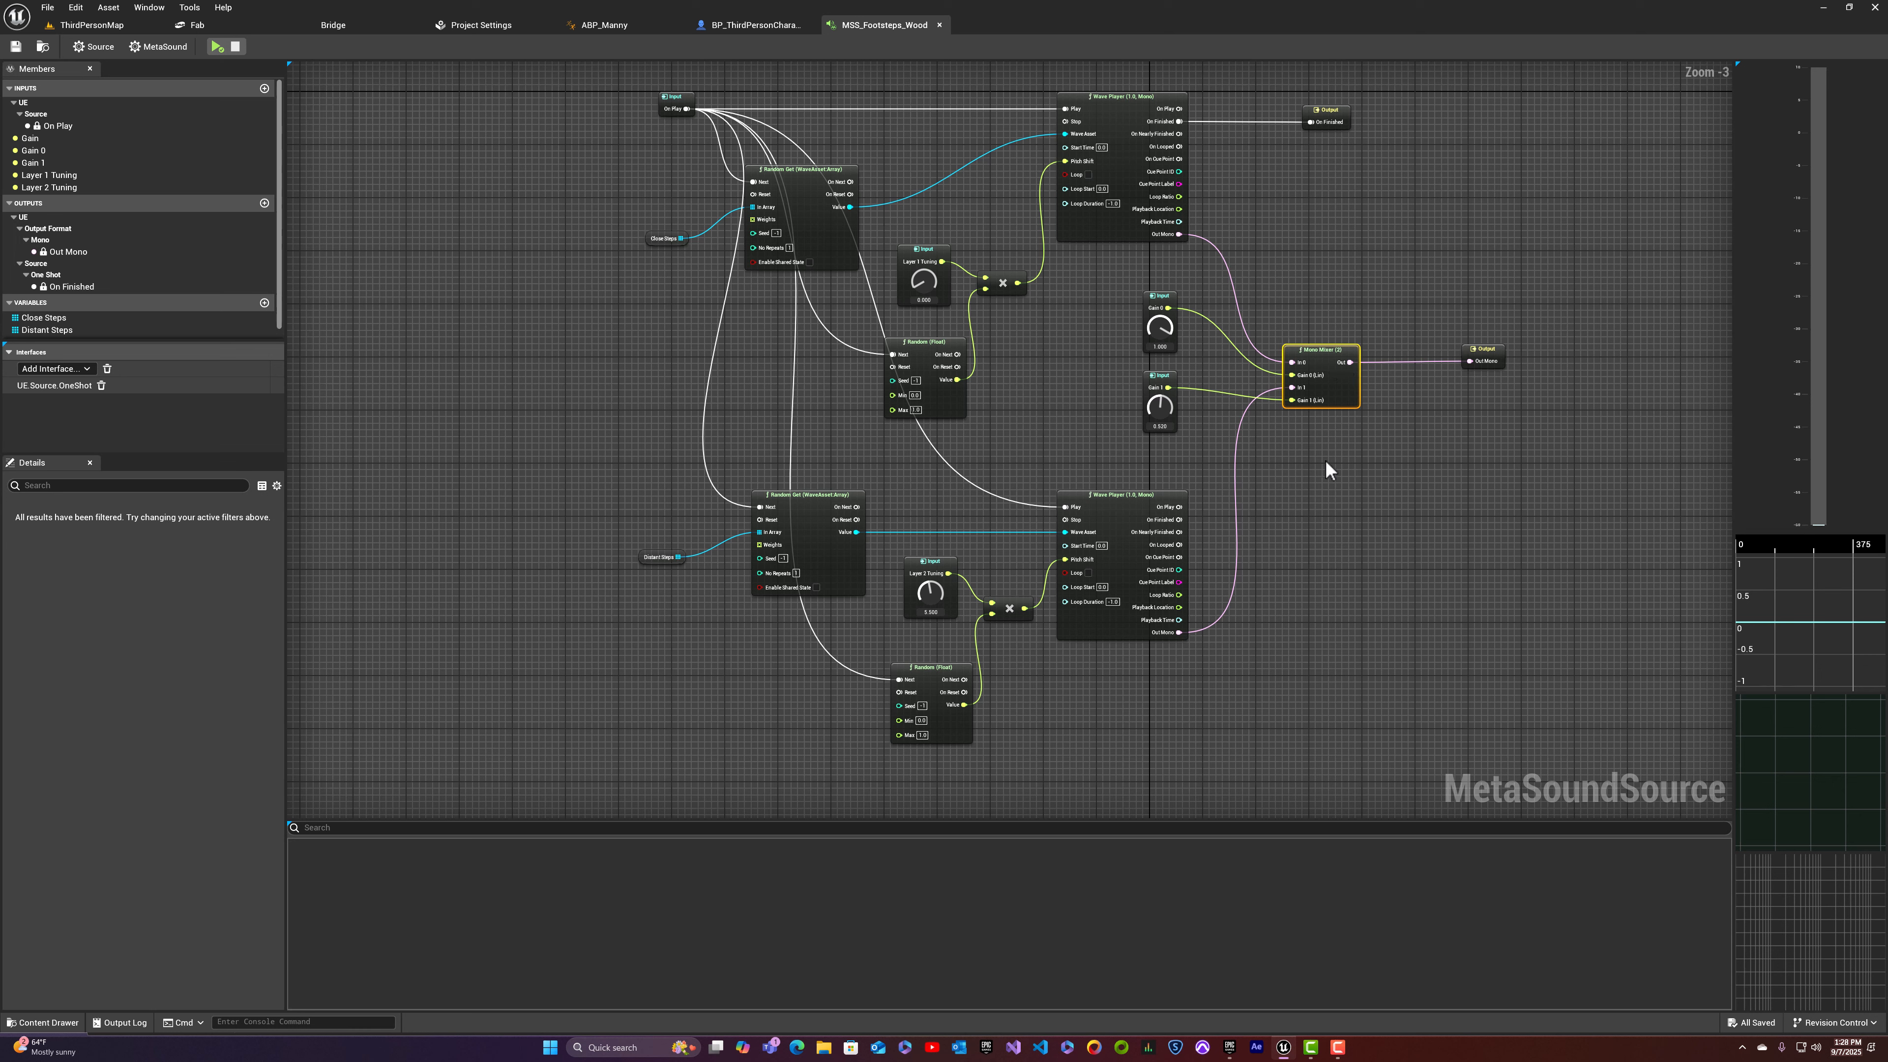
pyautogui.rightClick(1369, 467)
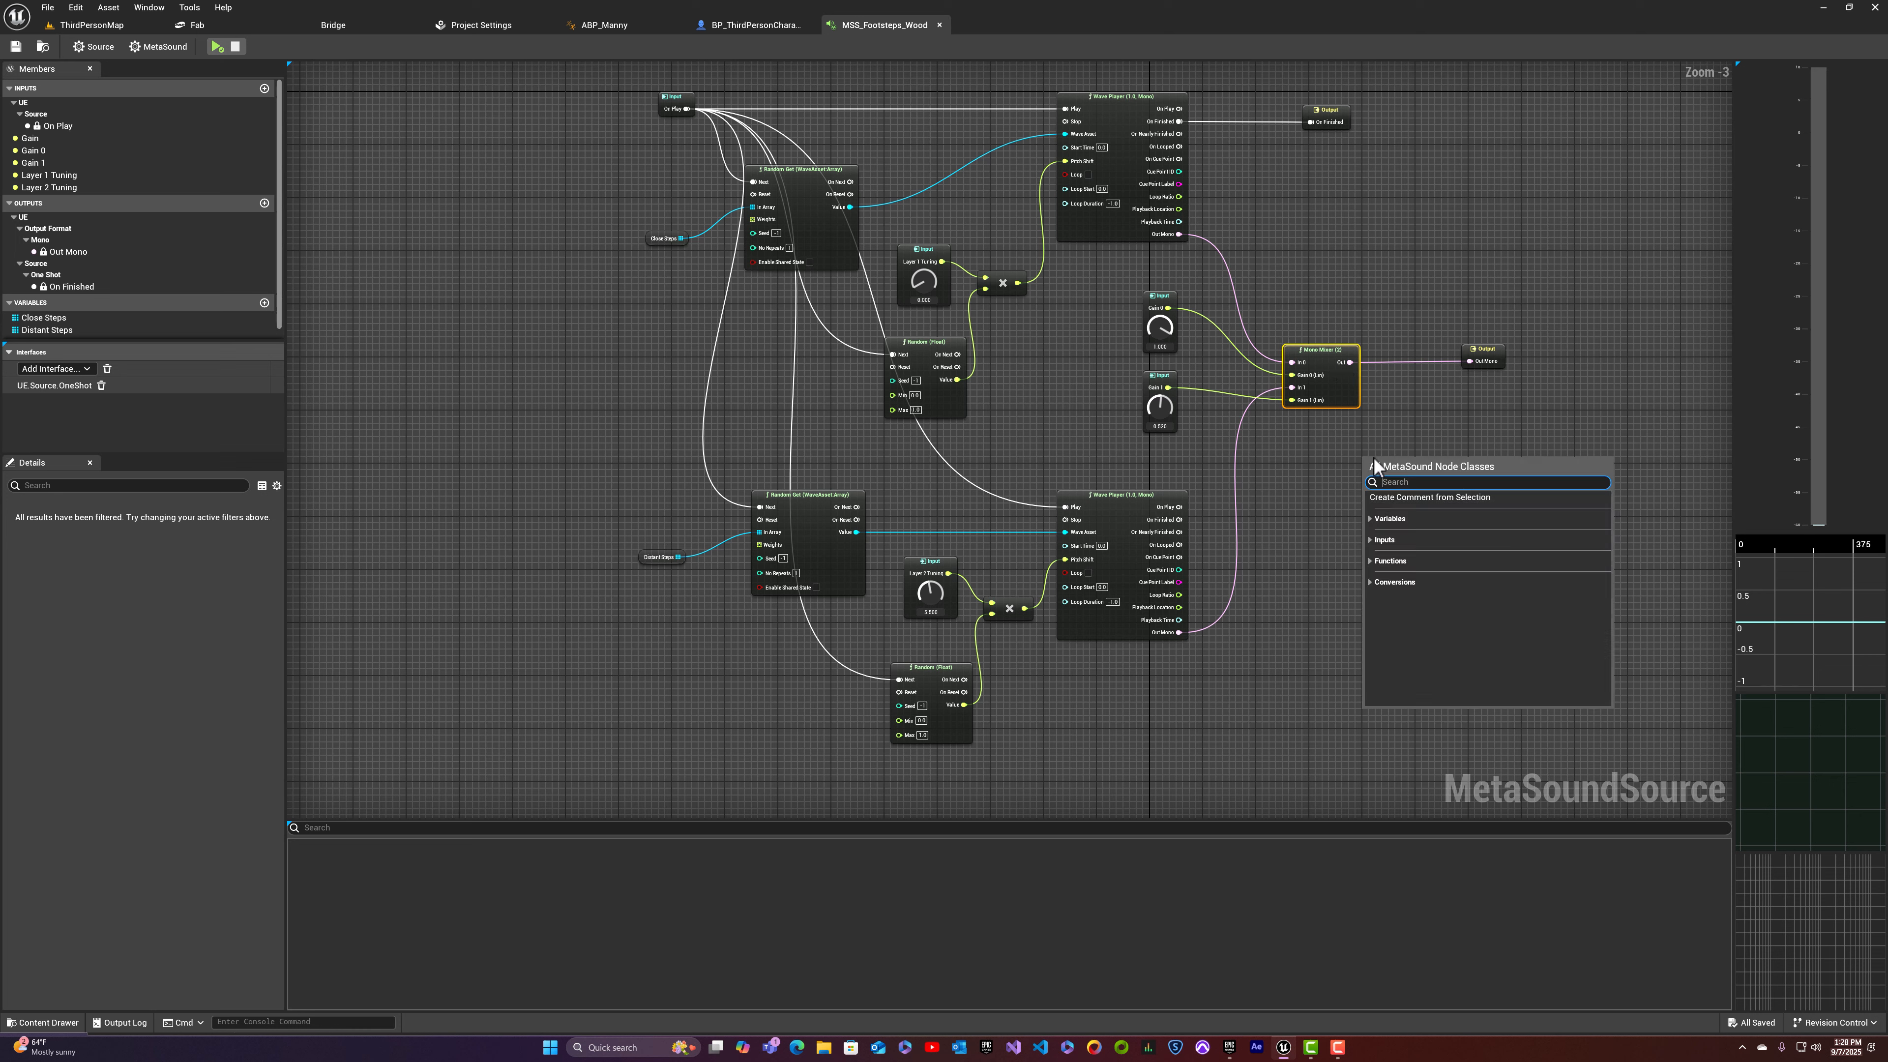
pyautogui.write('mixer')
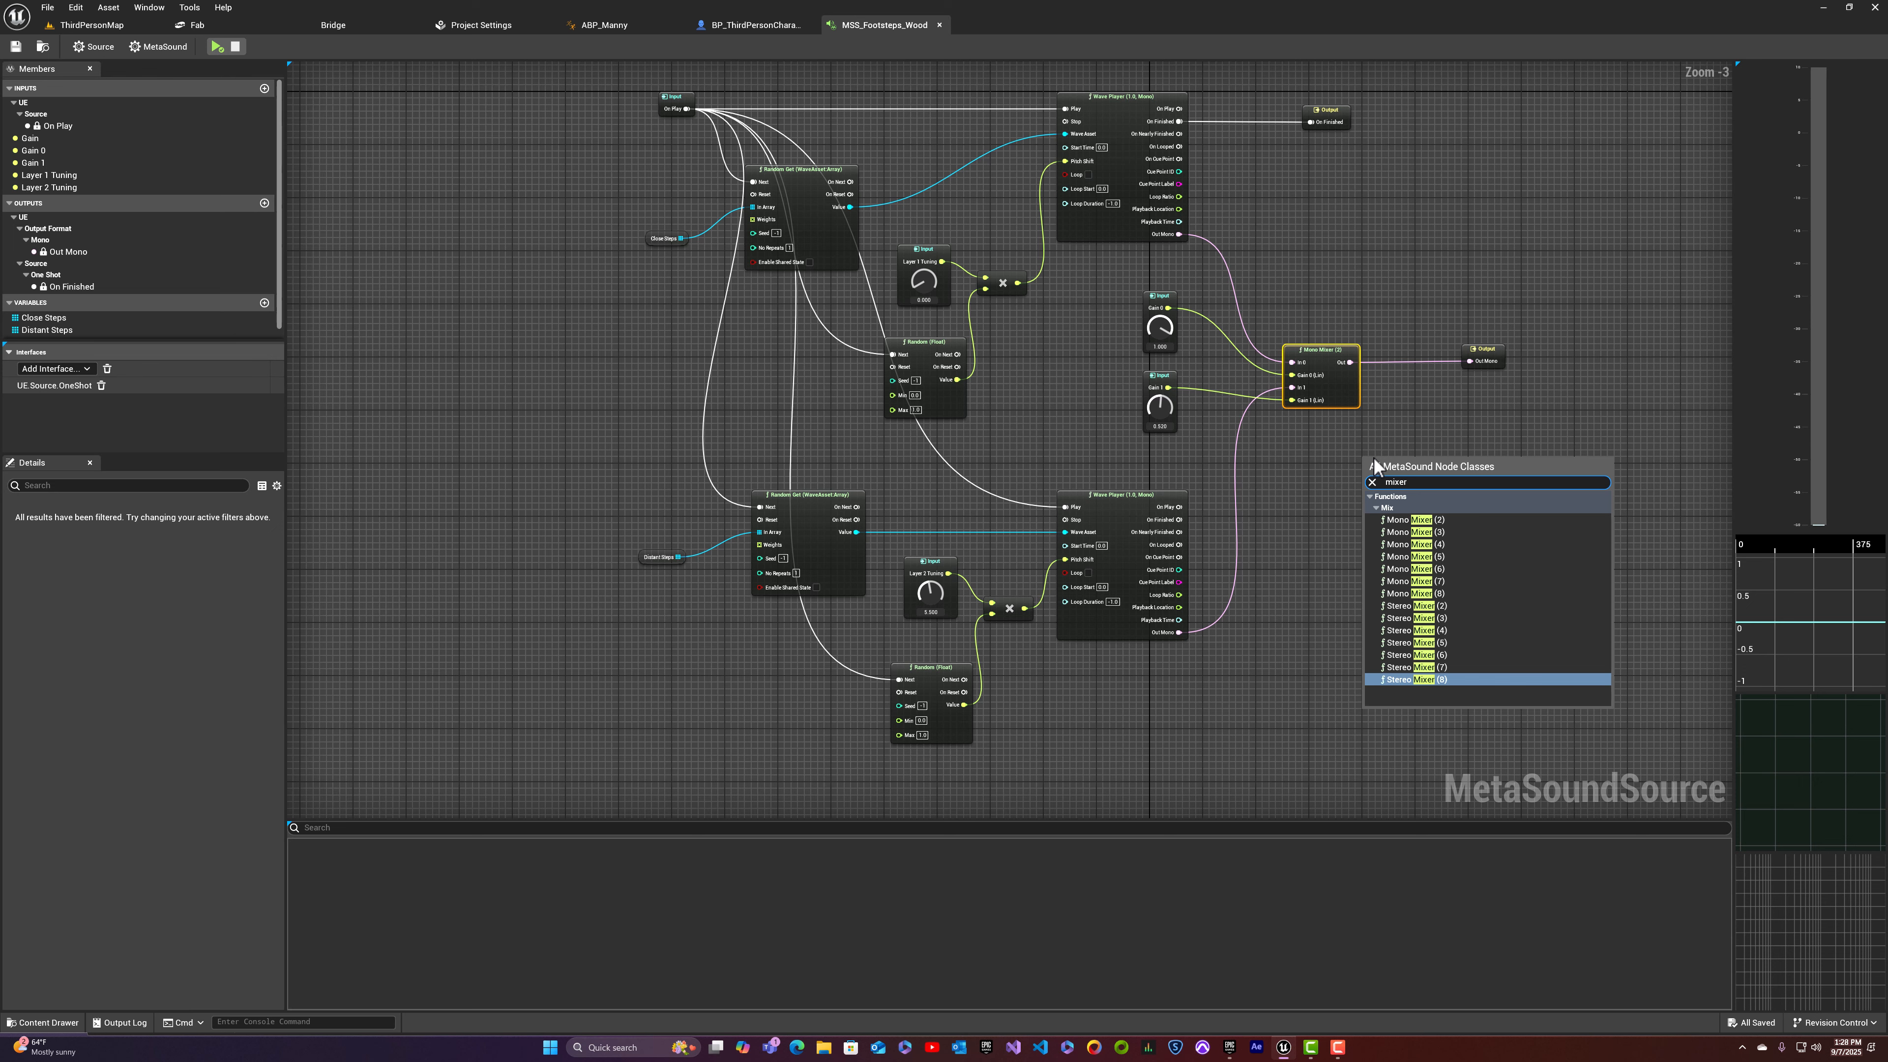
pyautogui.click(1497, 679)
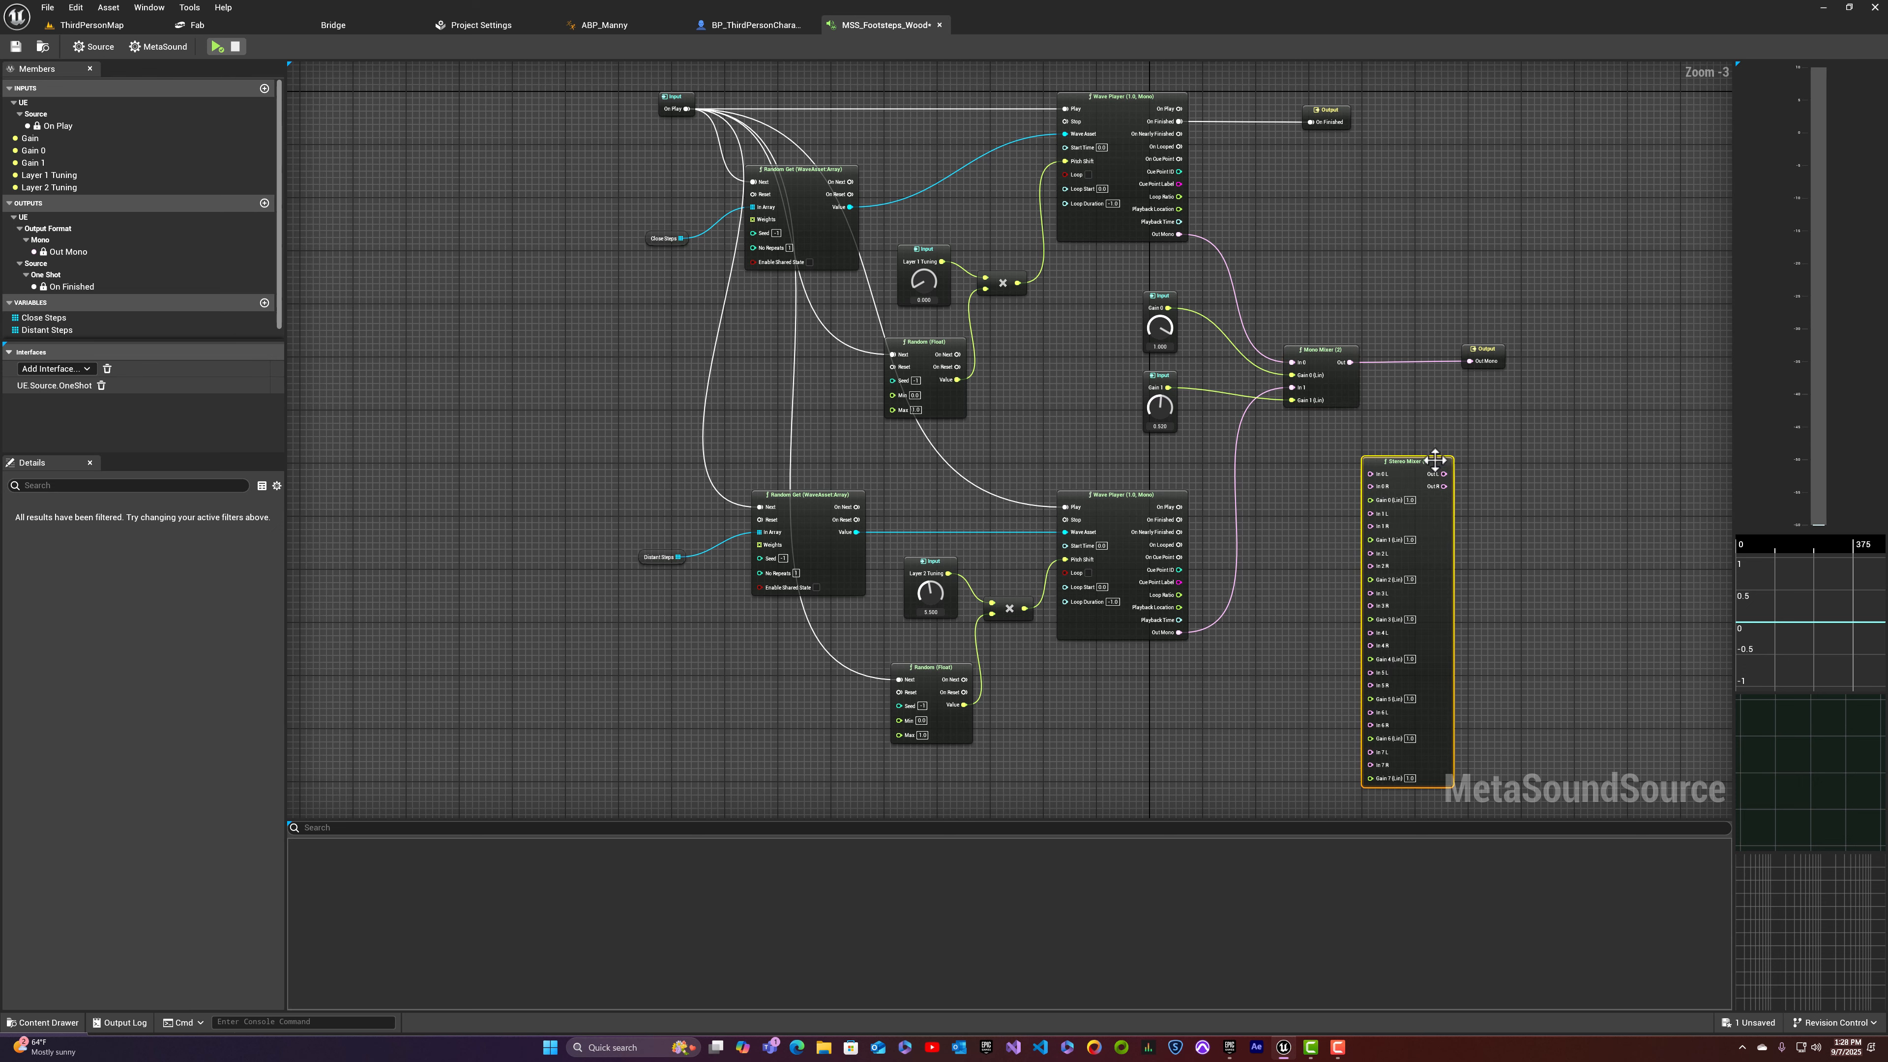
pyautogui.moveTo(1526, 474); pyautogui.dragTo(1546, 310, button='right')
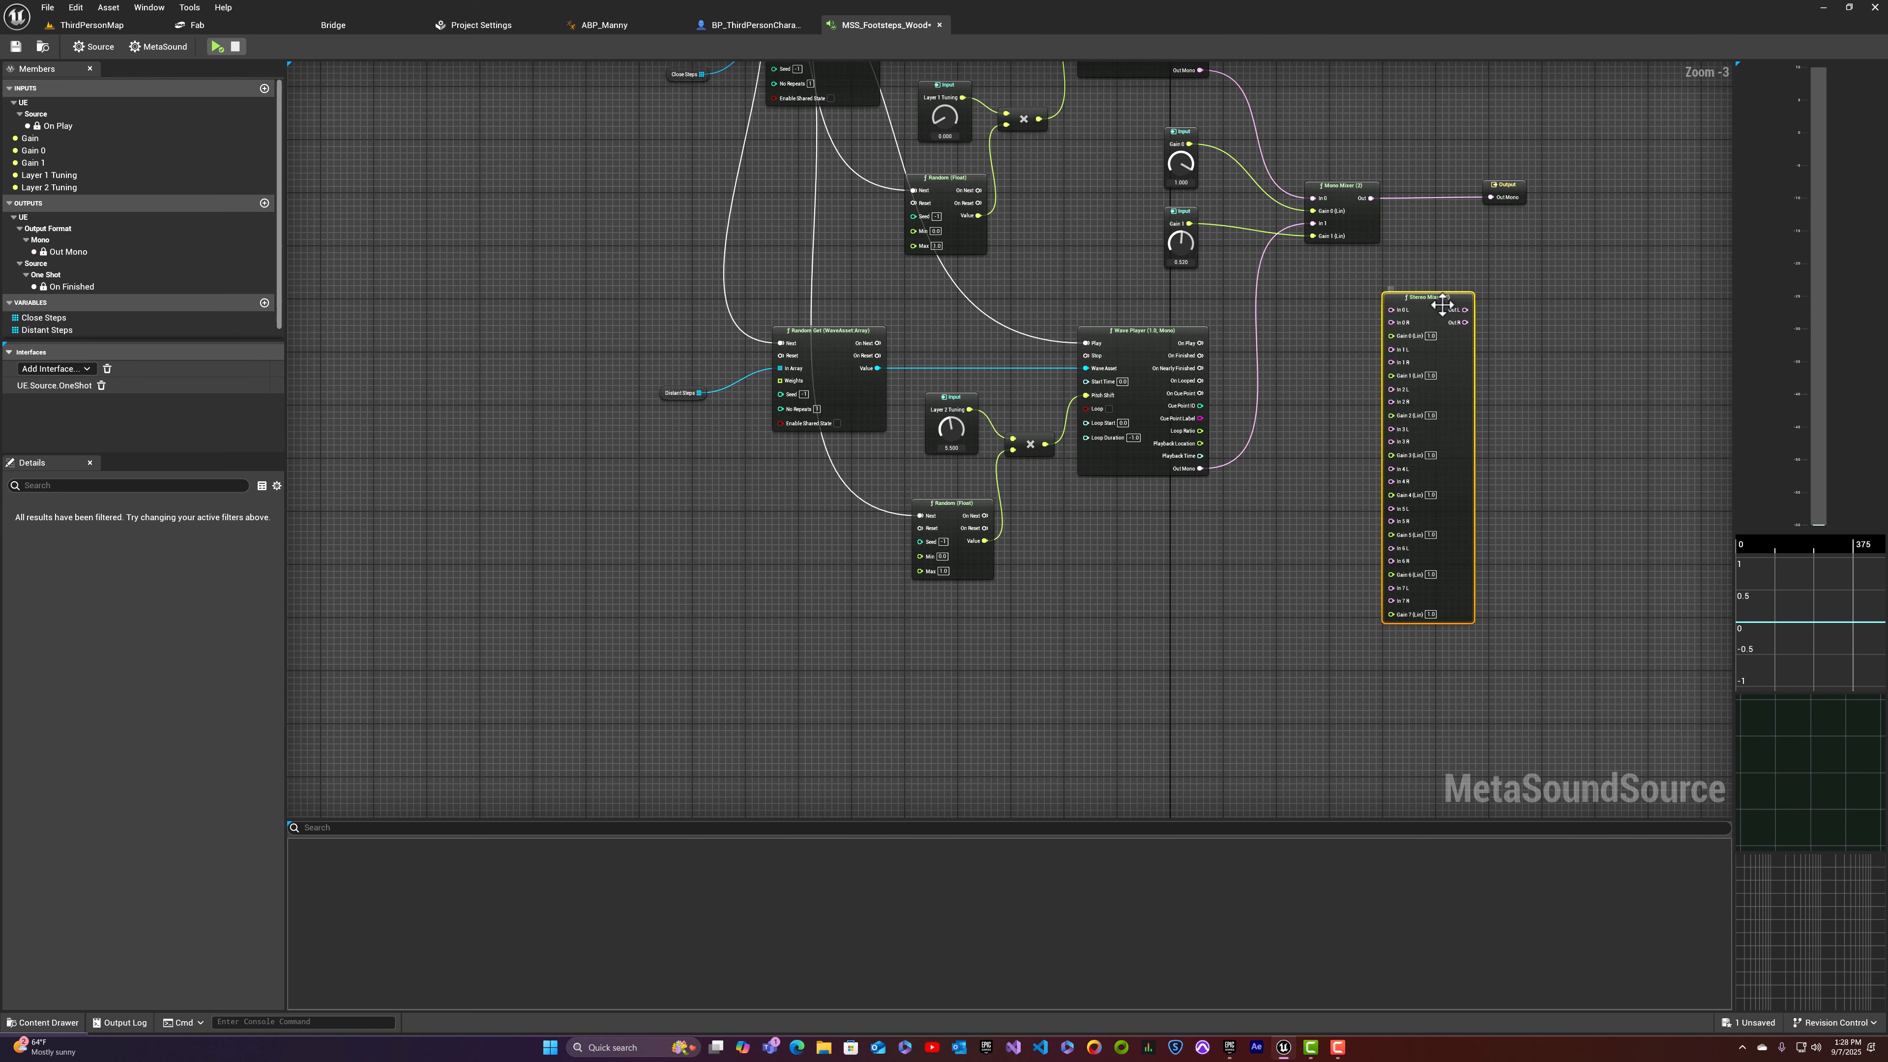
pyautogui.press('Delete')
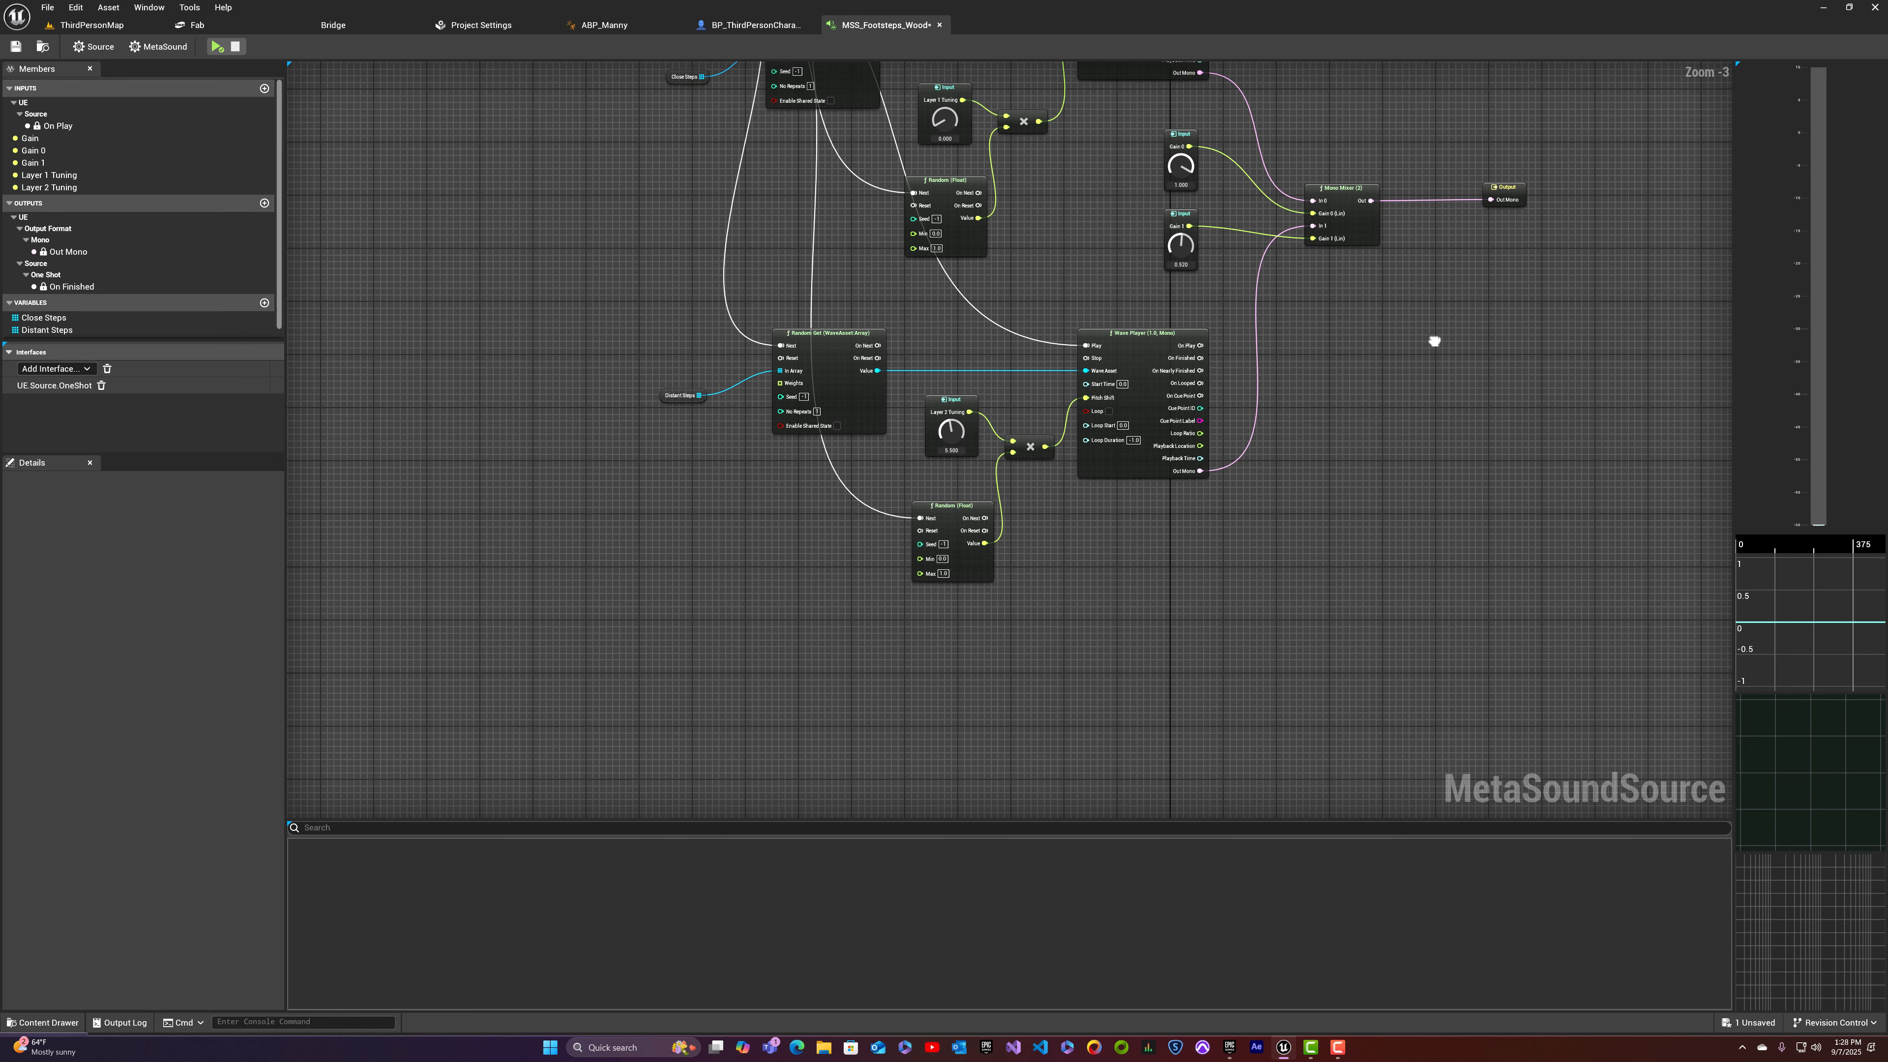
# Step: Add a Mono Mixer (8) node to the empty graph area below the existing mono mixer
pyautogui.rightClick(1435, 342)
pyautogui.write('mxe')
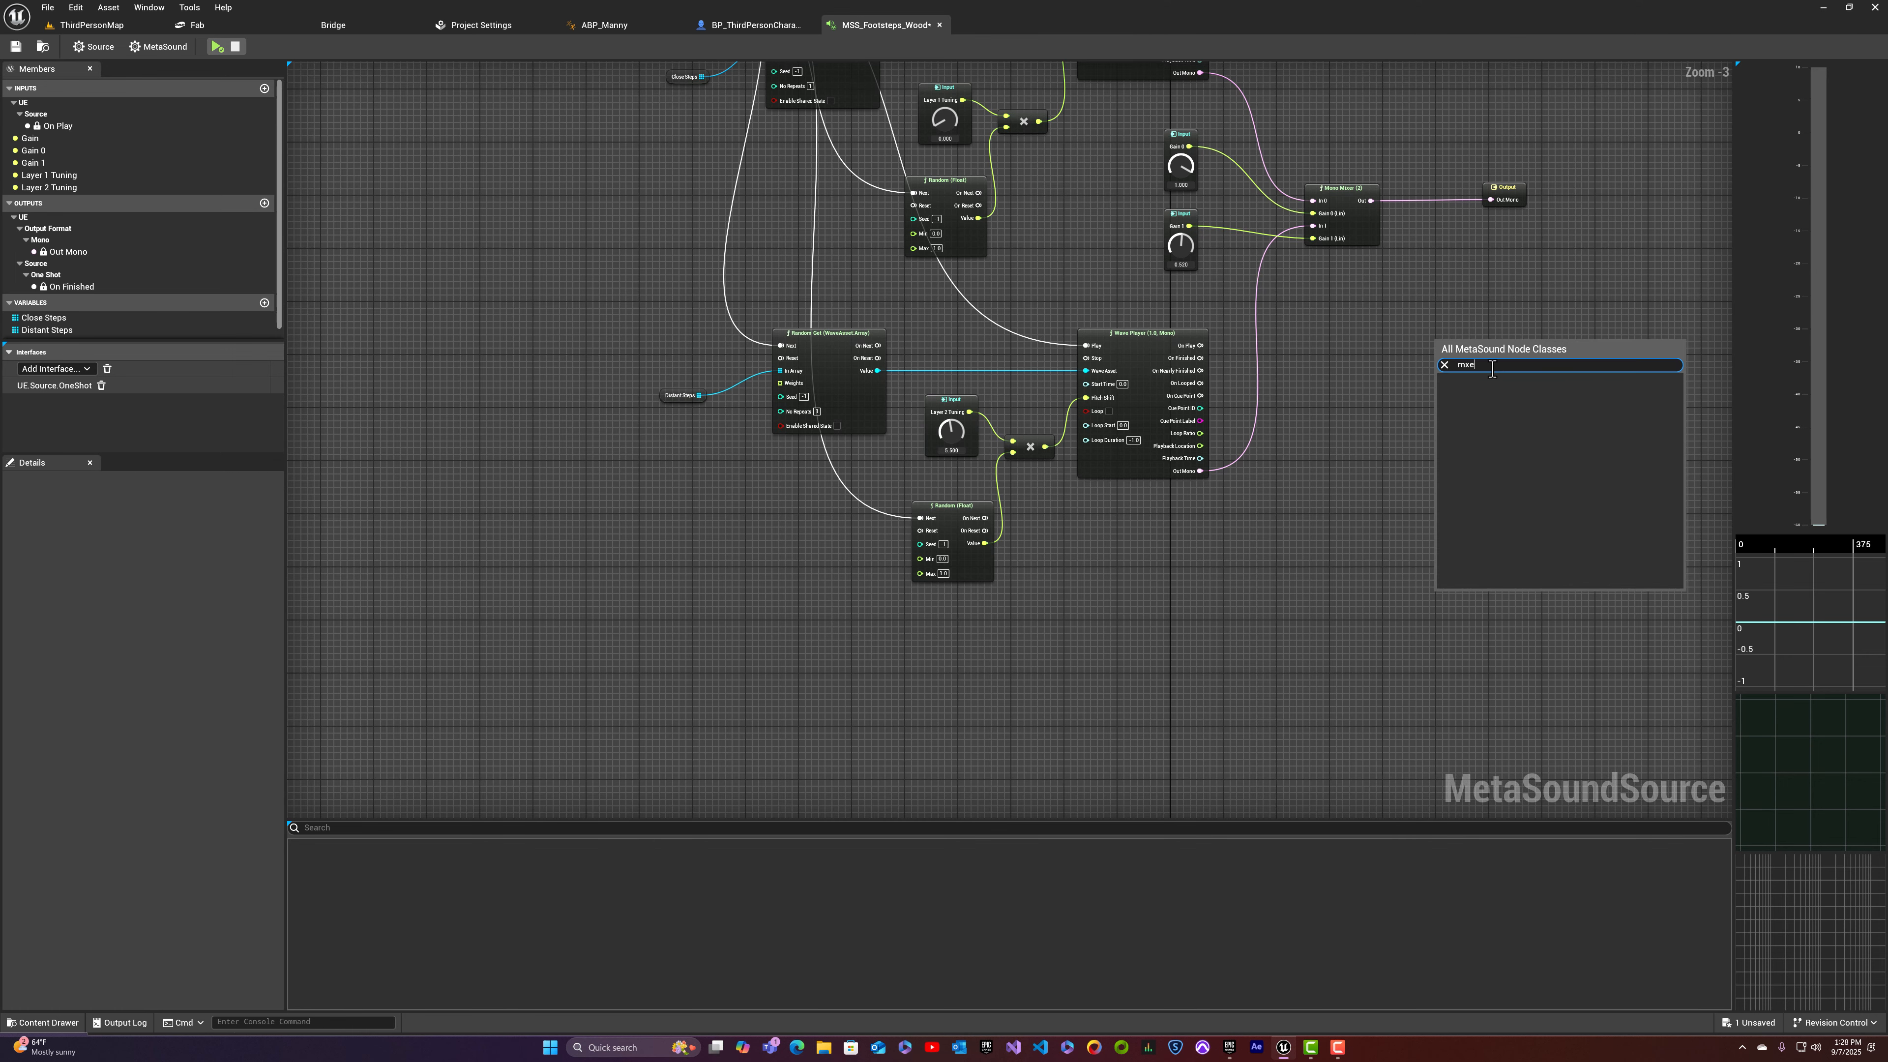
pyautogui.press('BackSpace')
pyautogui.press('BackSpace')
pyautogui.write('idx')
pyautogui.press('BackSpace')
pyautogui.write('er')
pyautogui.press('BackSpace')
pyautogui.write('x')
pyautogui.press('BackSpace')
pyautogui.press('BackSpace')
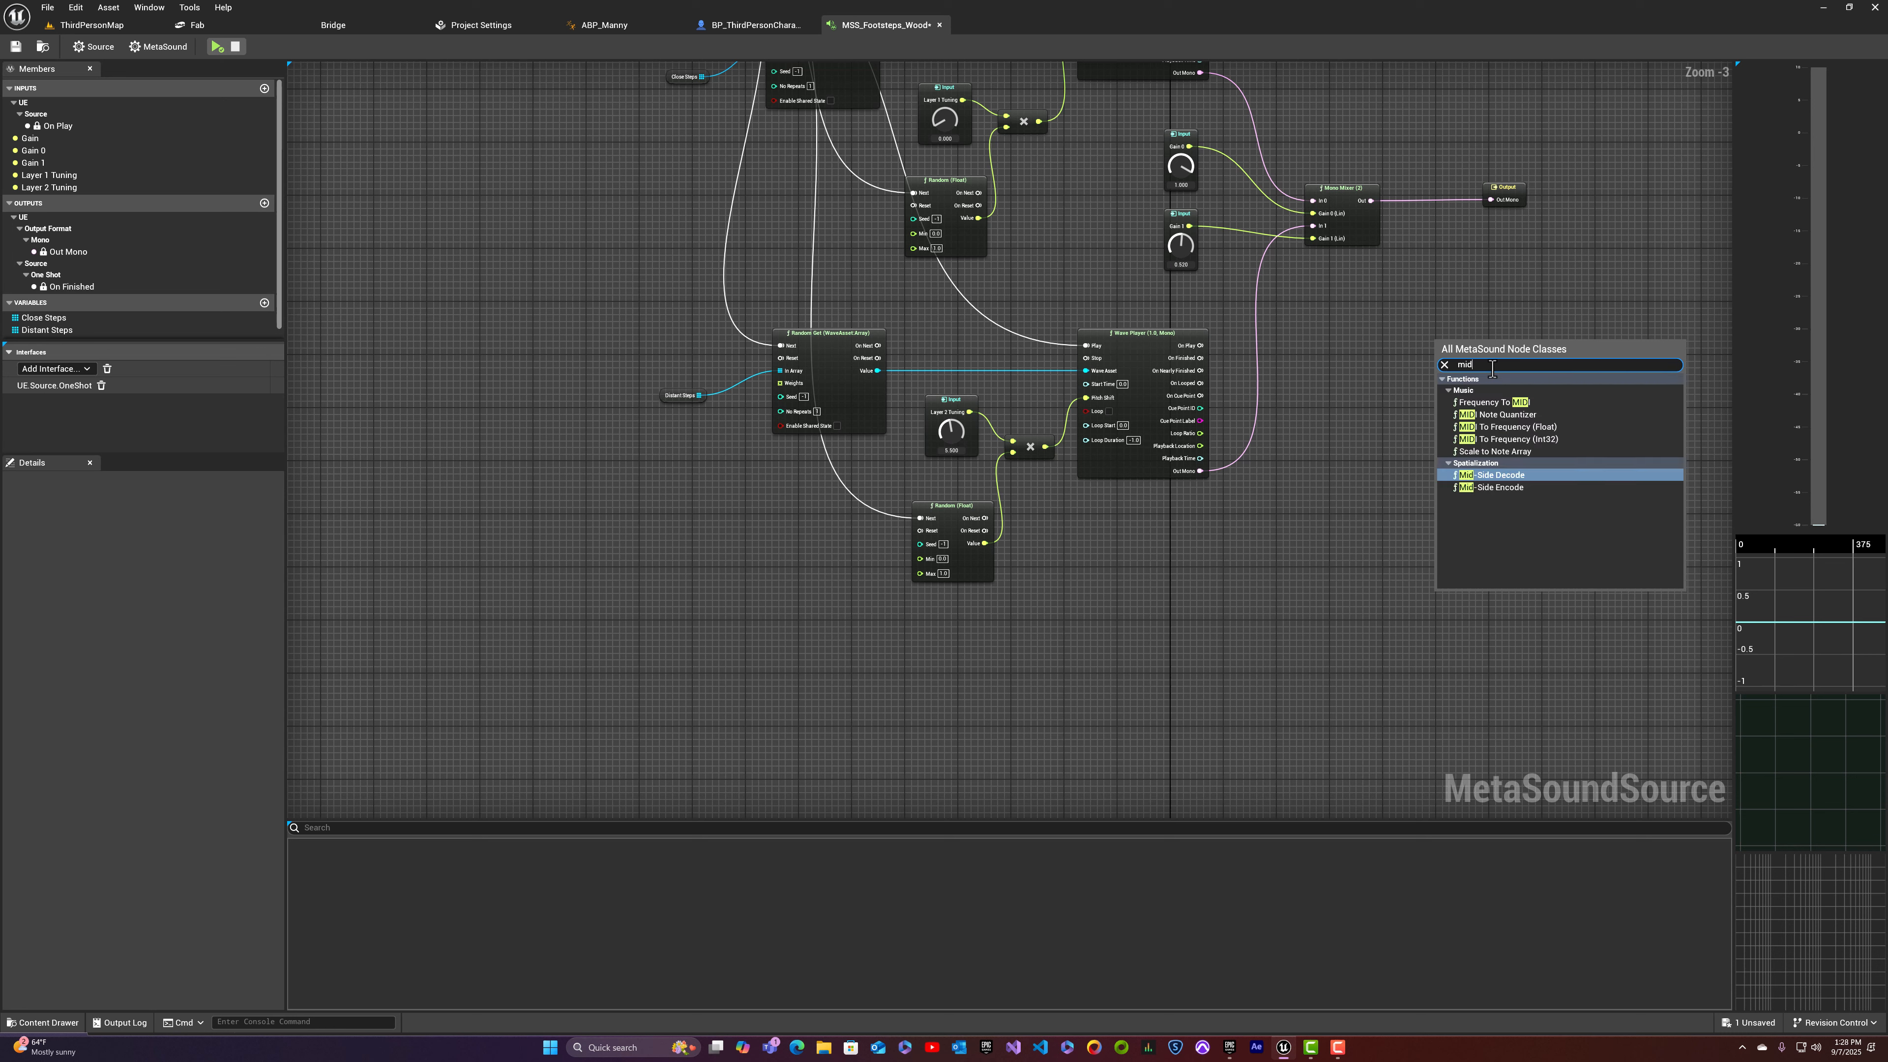
pyautogui.press('BackSpace')
pyautogui.write('xer')
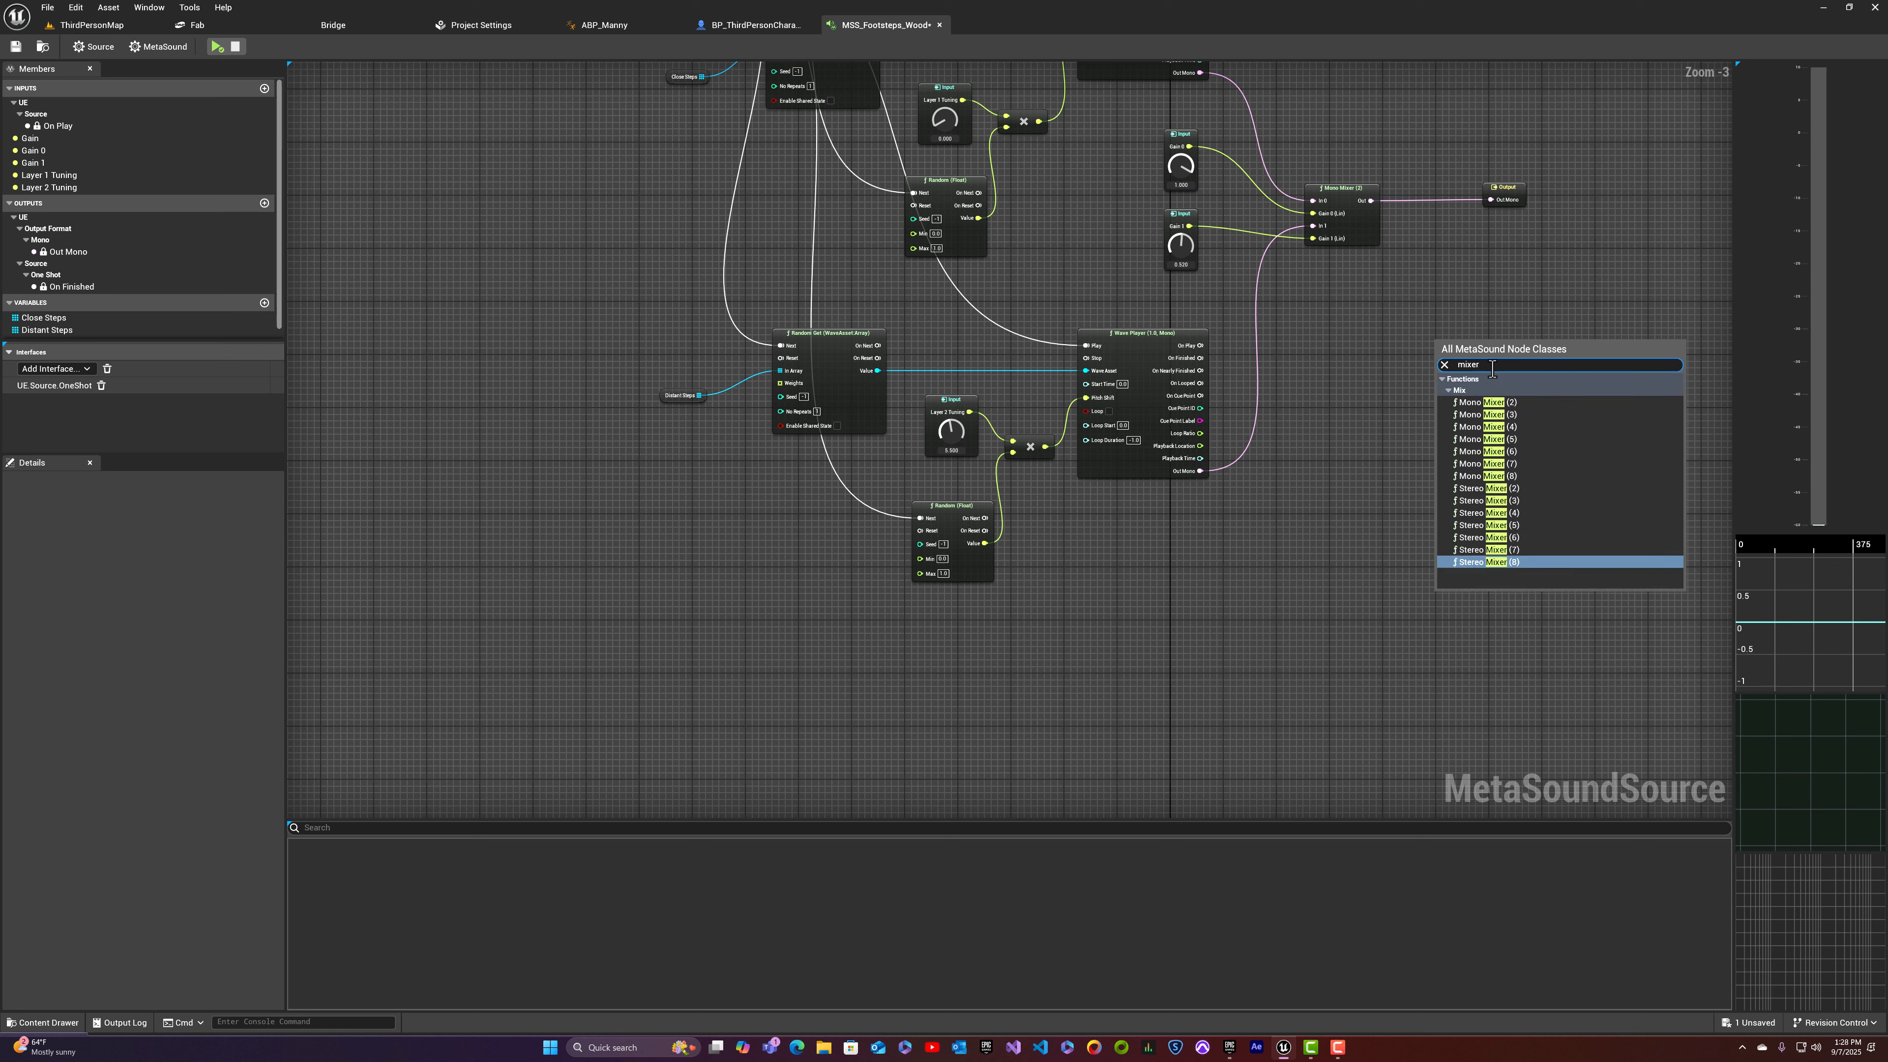
pyautogui.click(1480, 478)
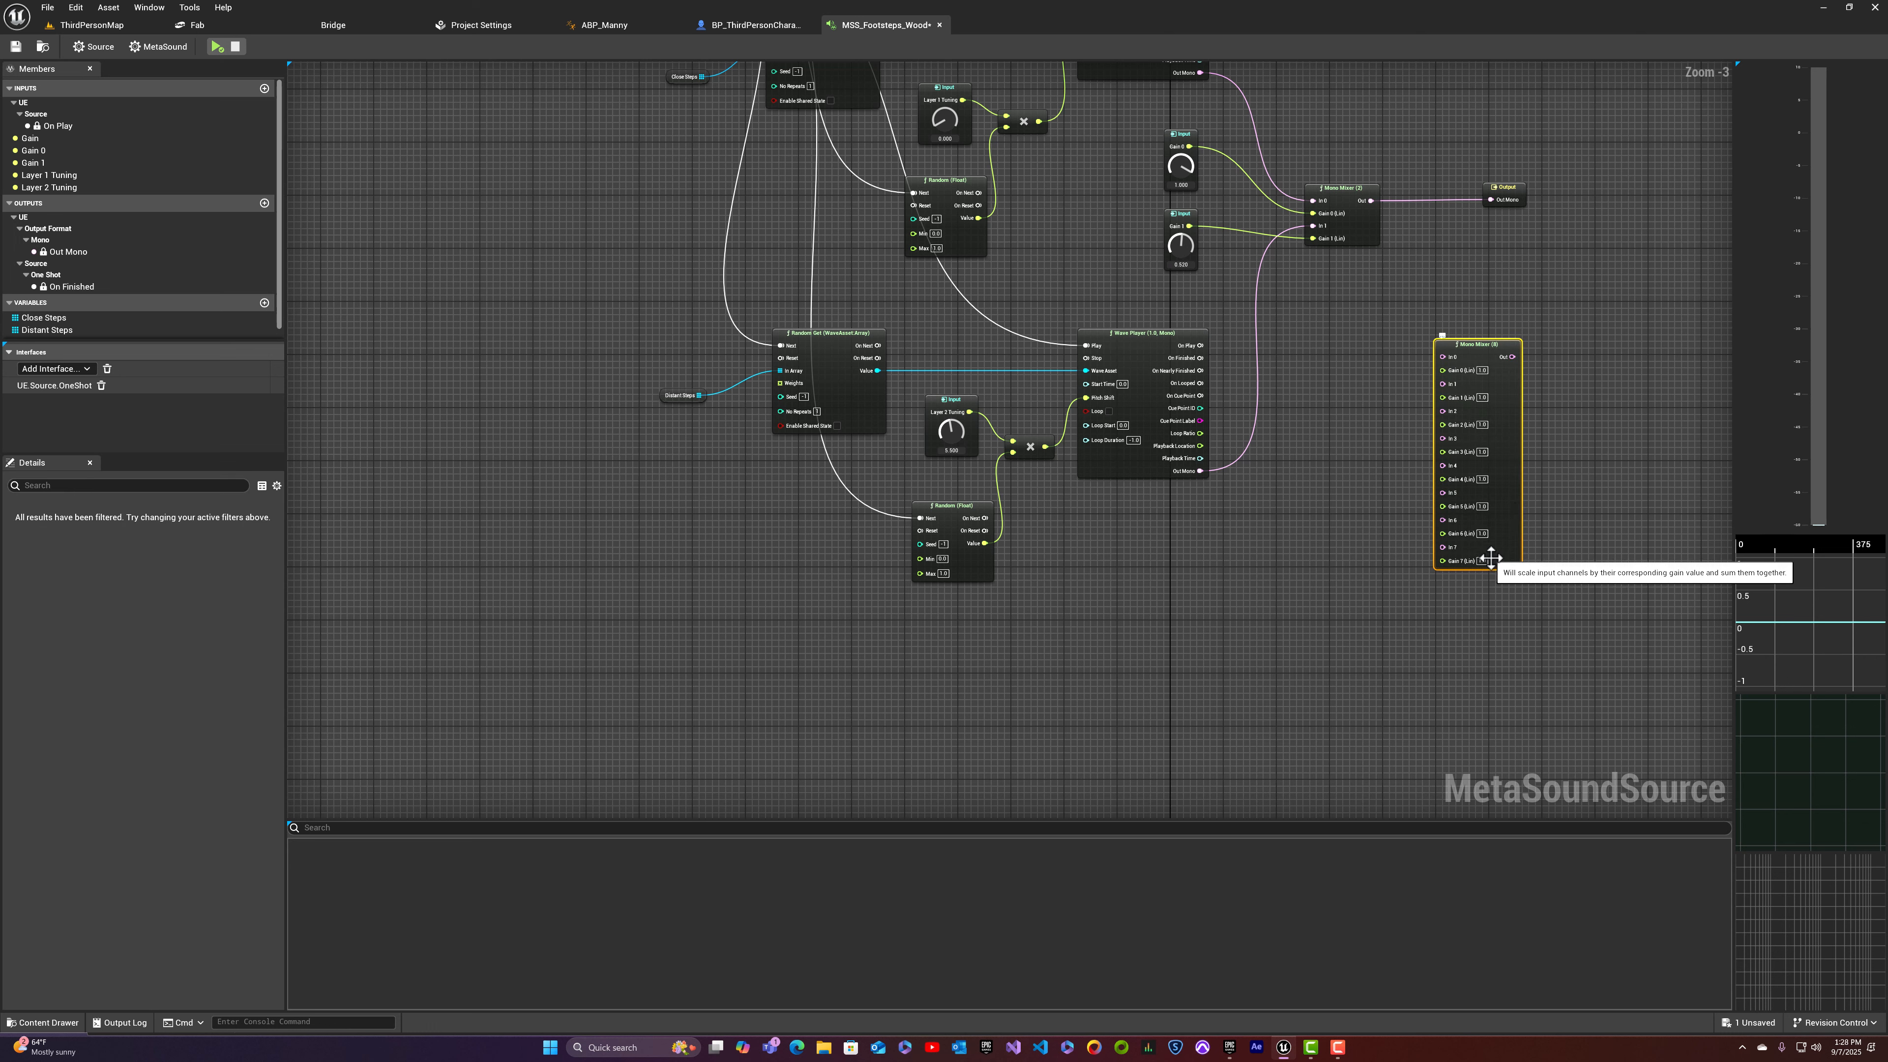
# Step: Duplicate the Mono Mixer (8), connect the original's output to In 0 of the copy, and delete both eight-channel mixers
pyautogui.hotkey('ctrl', 'd')
pyautogui.moveTo(1539, 577); pyautogui.dragTo(1496, 592)
pyautogui.moveTo(1510, 358); pyautogui.dragTo(1524, 606)
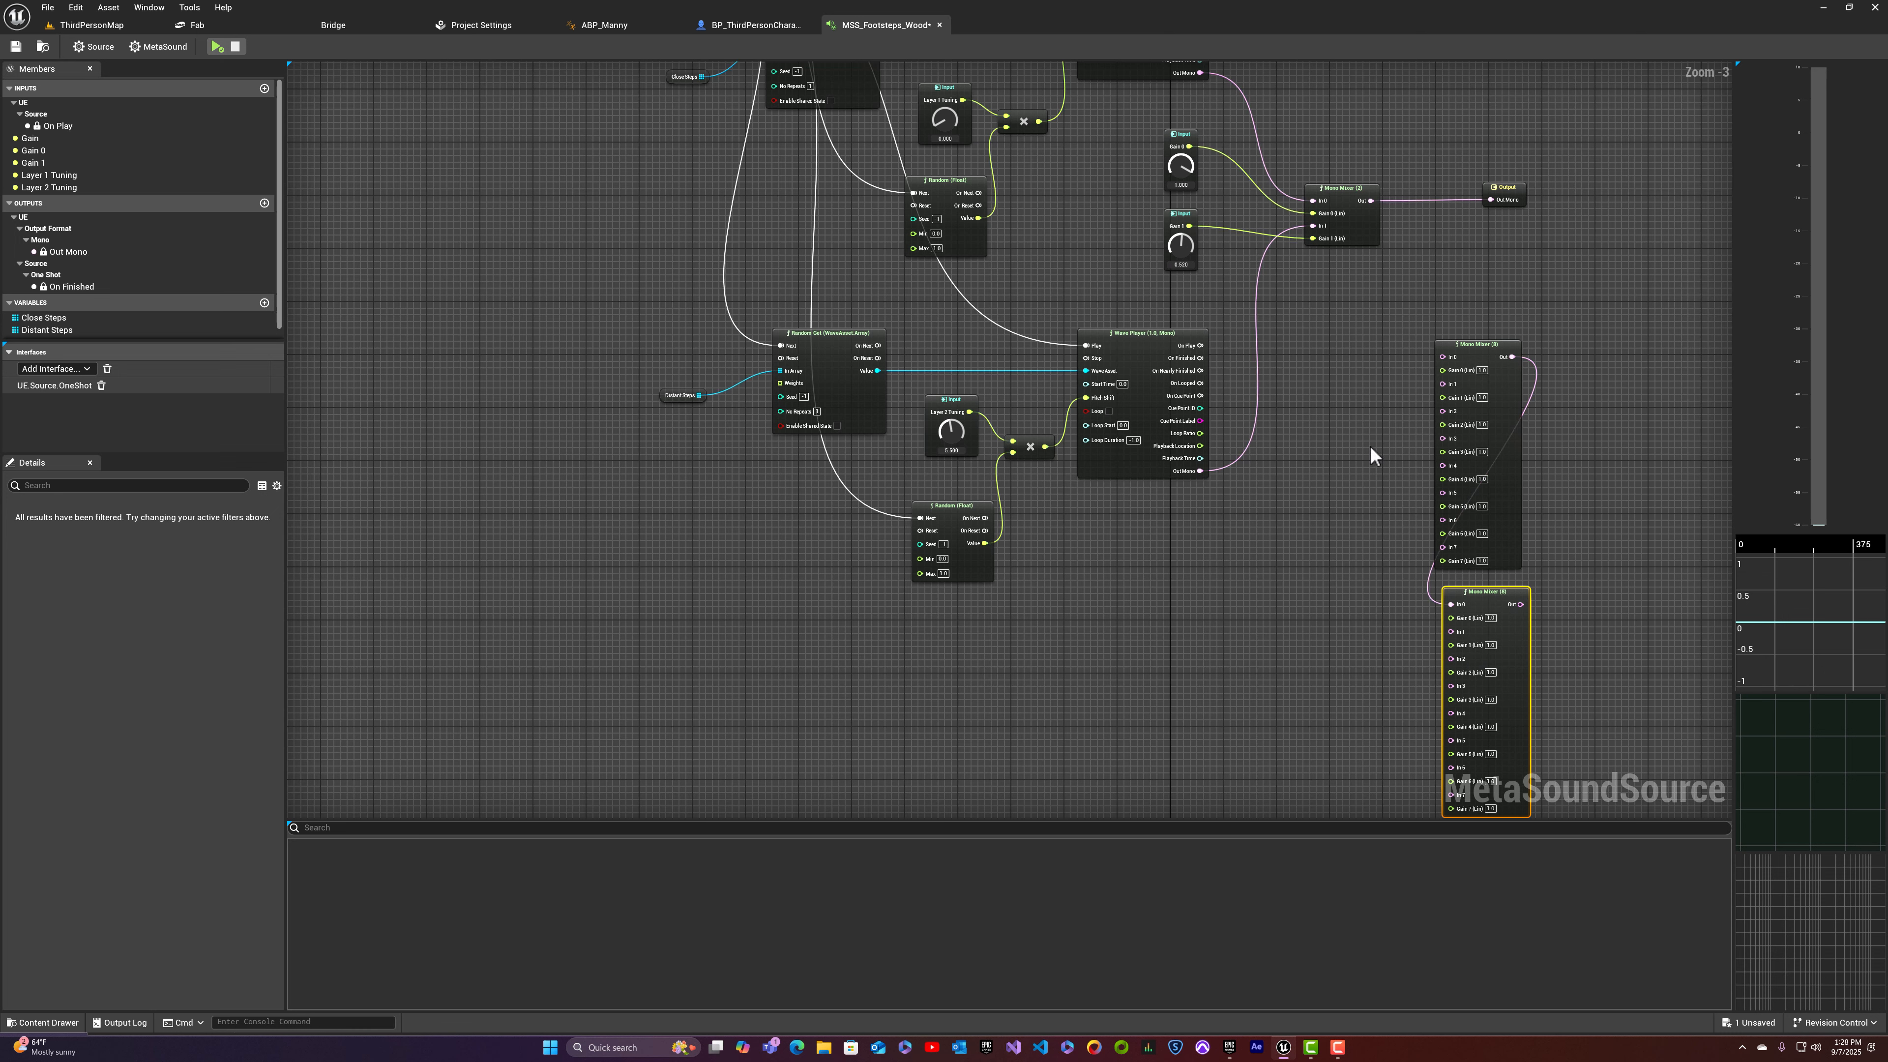
pyautogui.moveTo(1407, 405); pyautogui.dragTo(1500, 617)
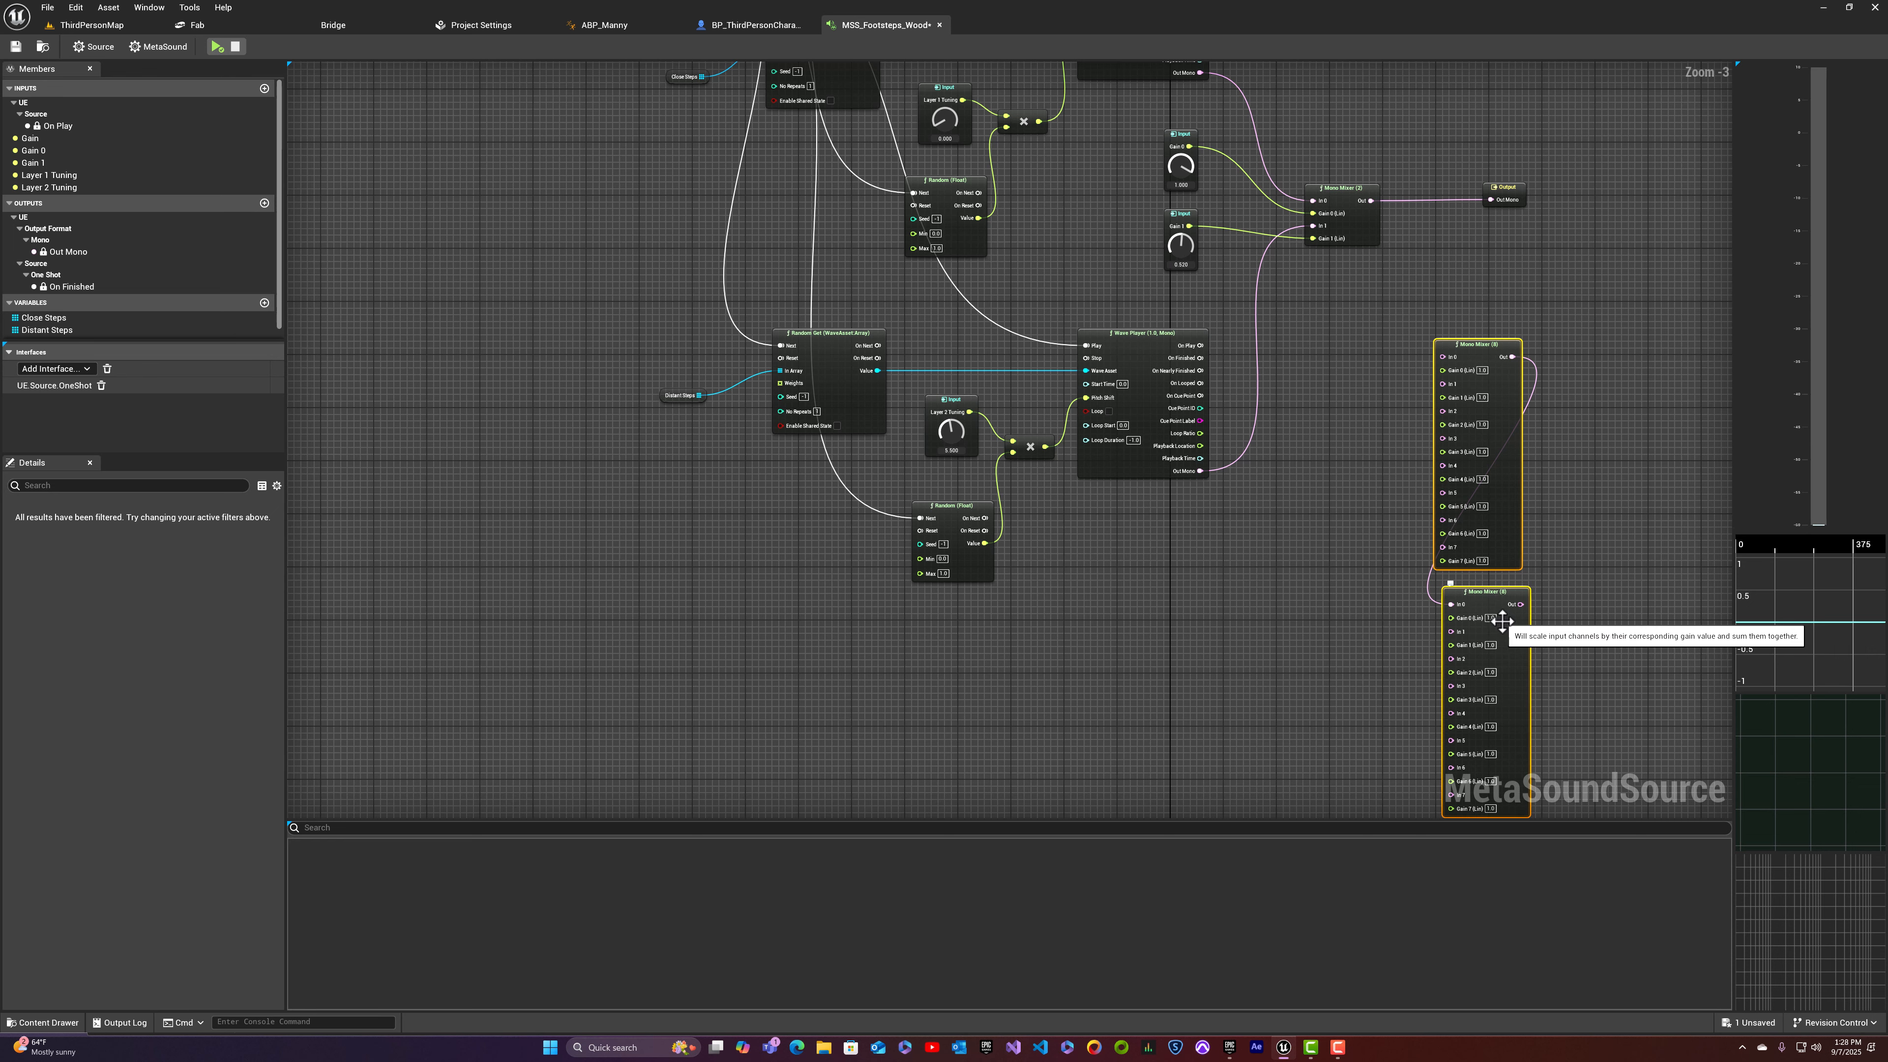
pyautogui.press('Delete')
pyautogui.moveTo(1499, 612)
pyautogui.mouseDown(button='right')
pyautogui.moveTo(1518, 642)
pyautogui.moveTo(1507, 605)
pyautogui.mouseUp(button='right')
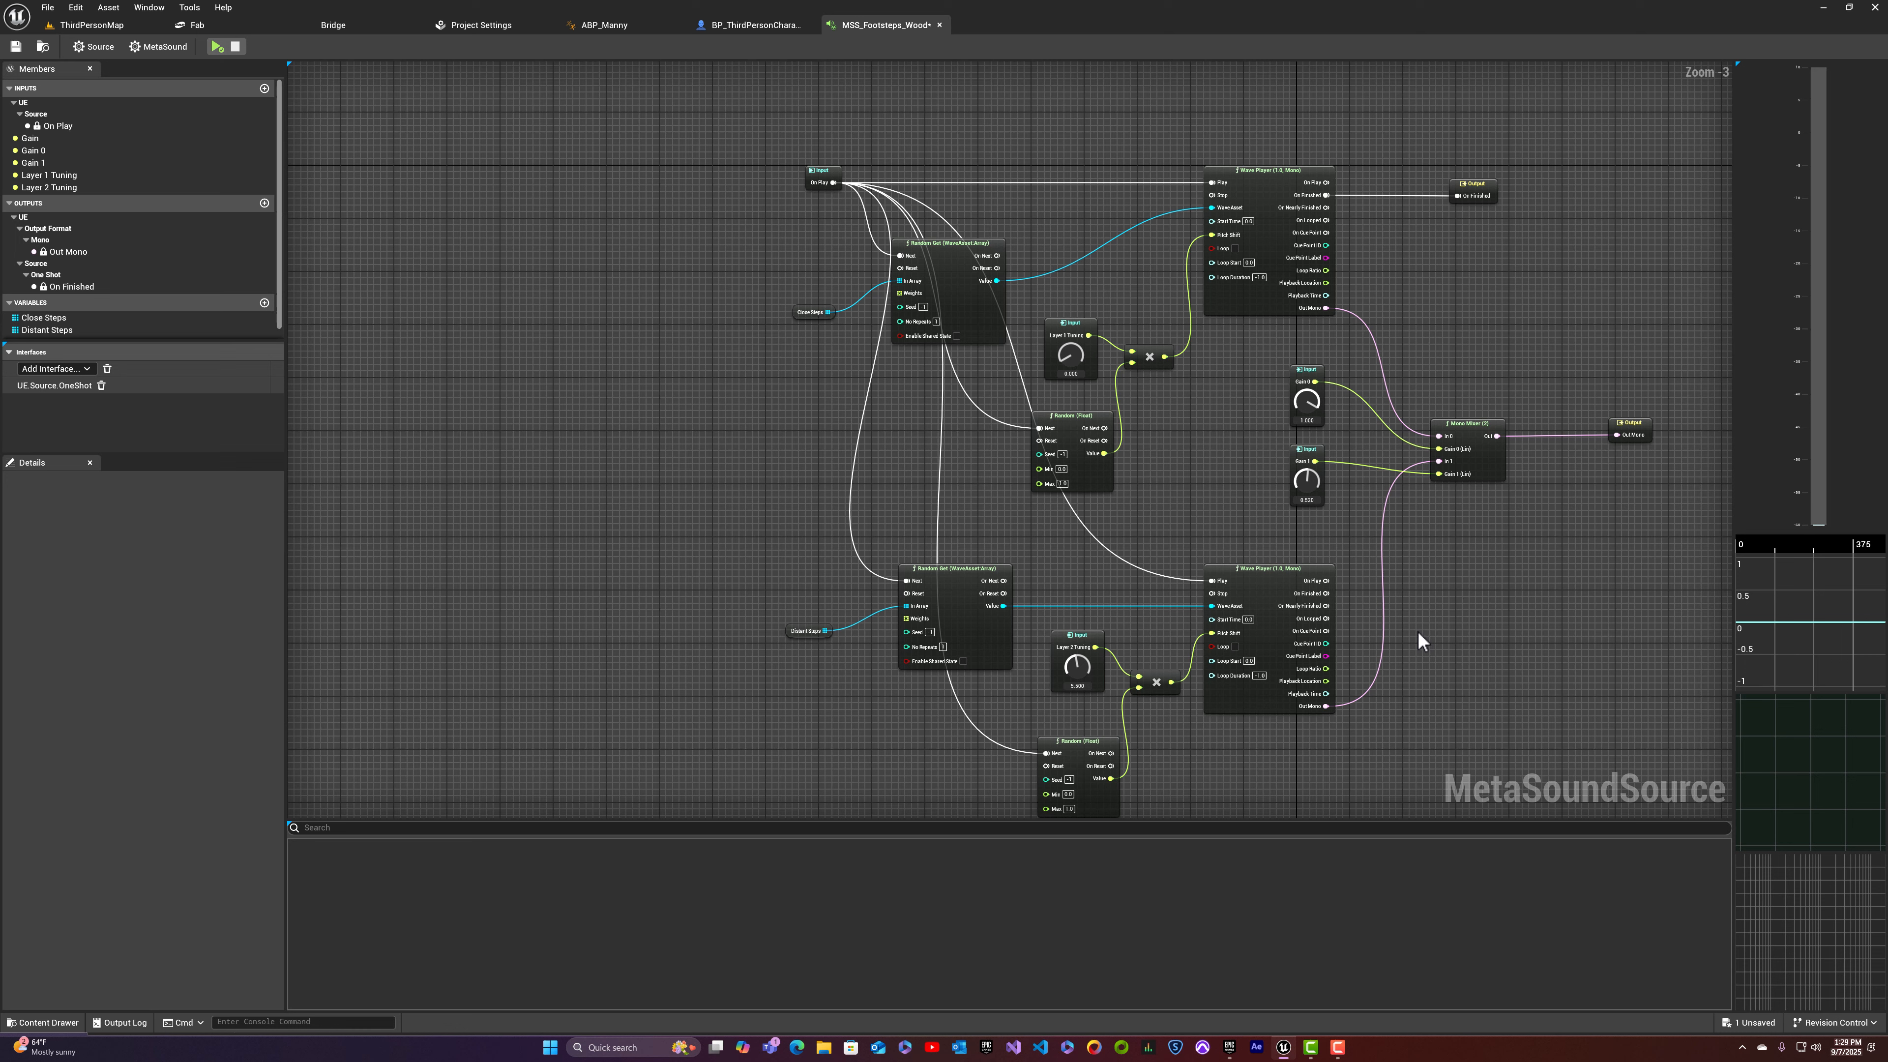
# Step: Save the MetaSound, switch to ThirdPersonMap and open the Content/Metasounds/Footsteps folder in the Content Drawer
pyautogui.click(15, 46)
pyautogui.click(71, 28)
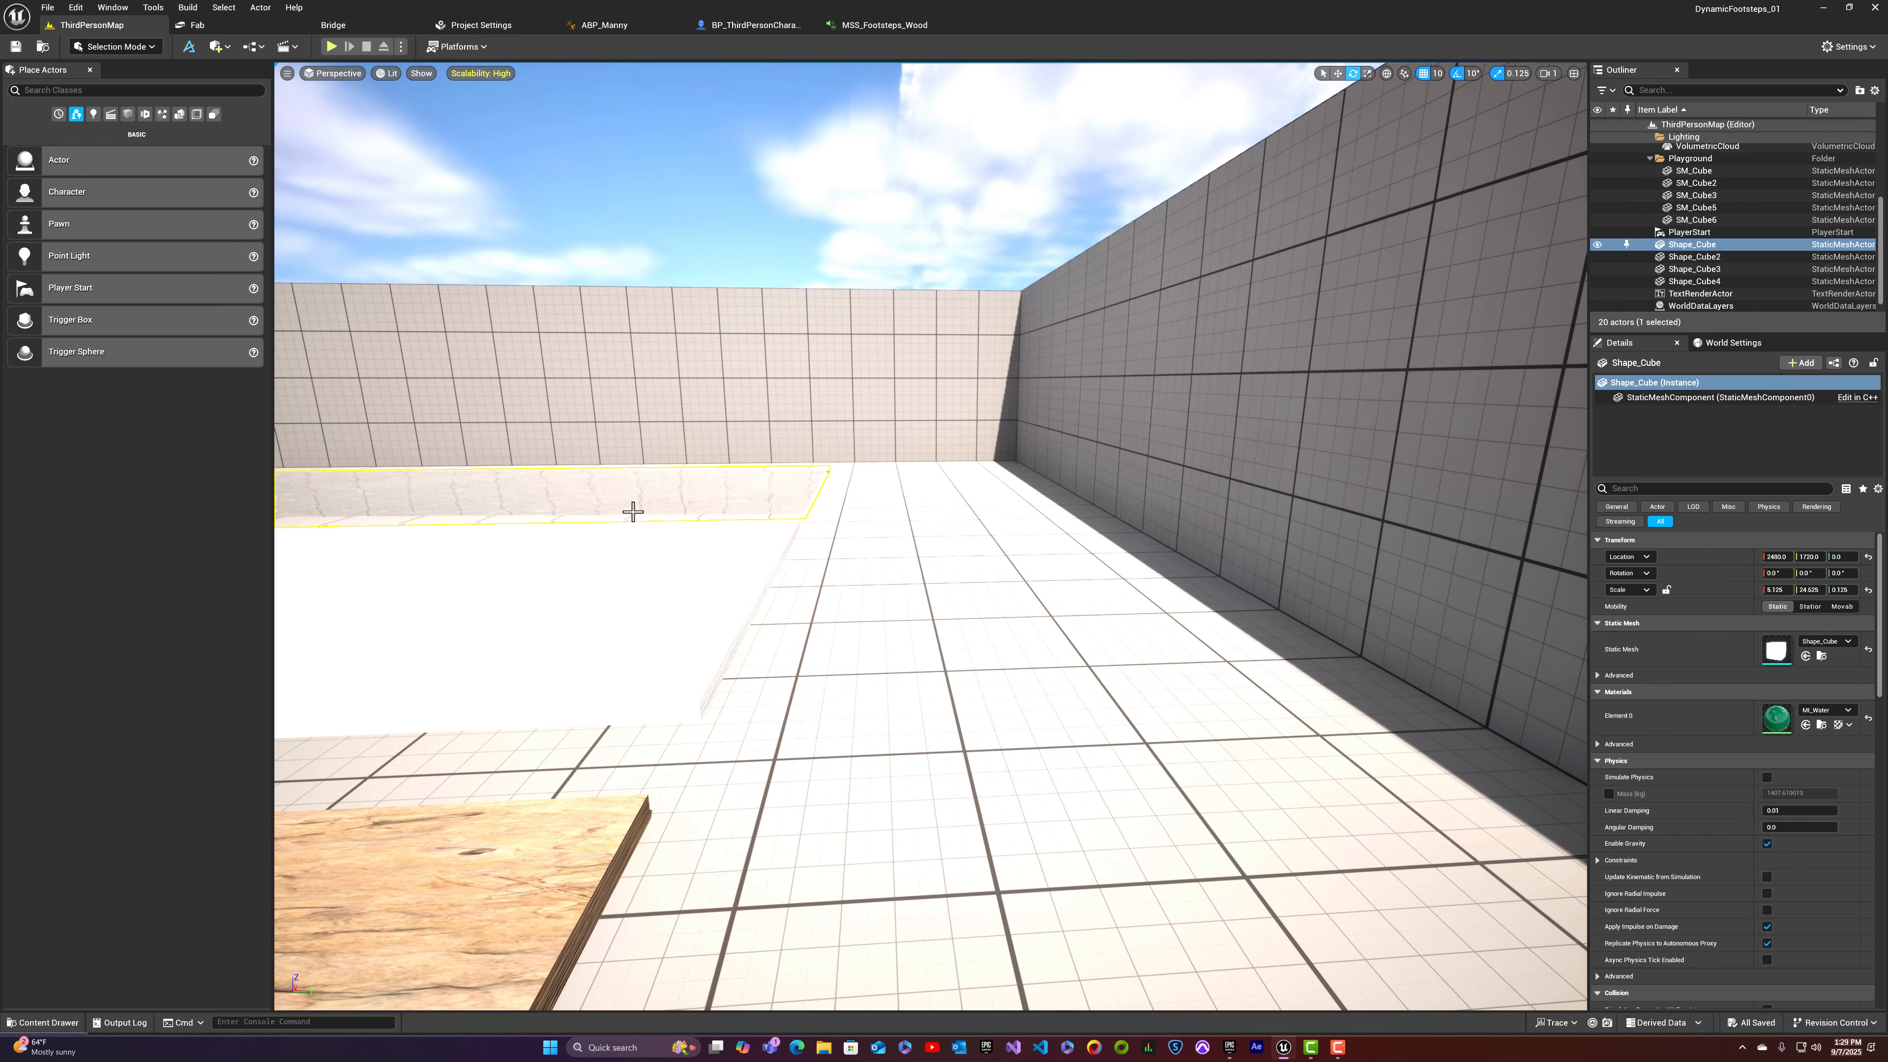
pyautogui.hotkey('ctrl', 'space')
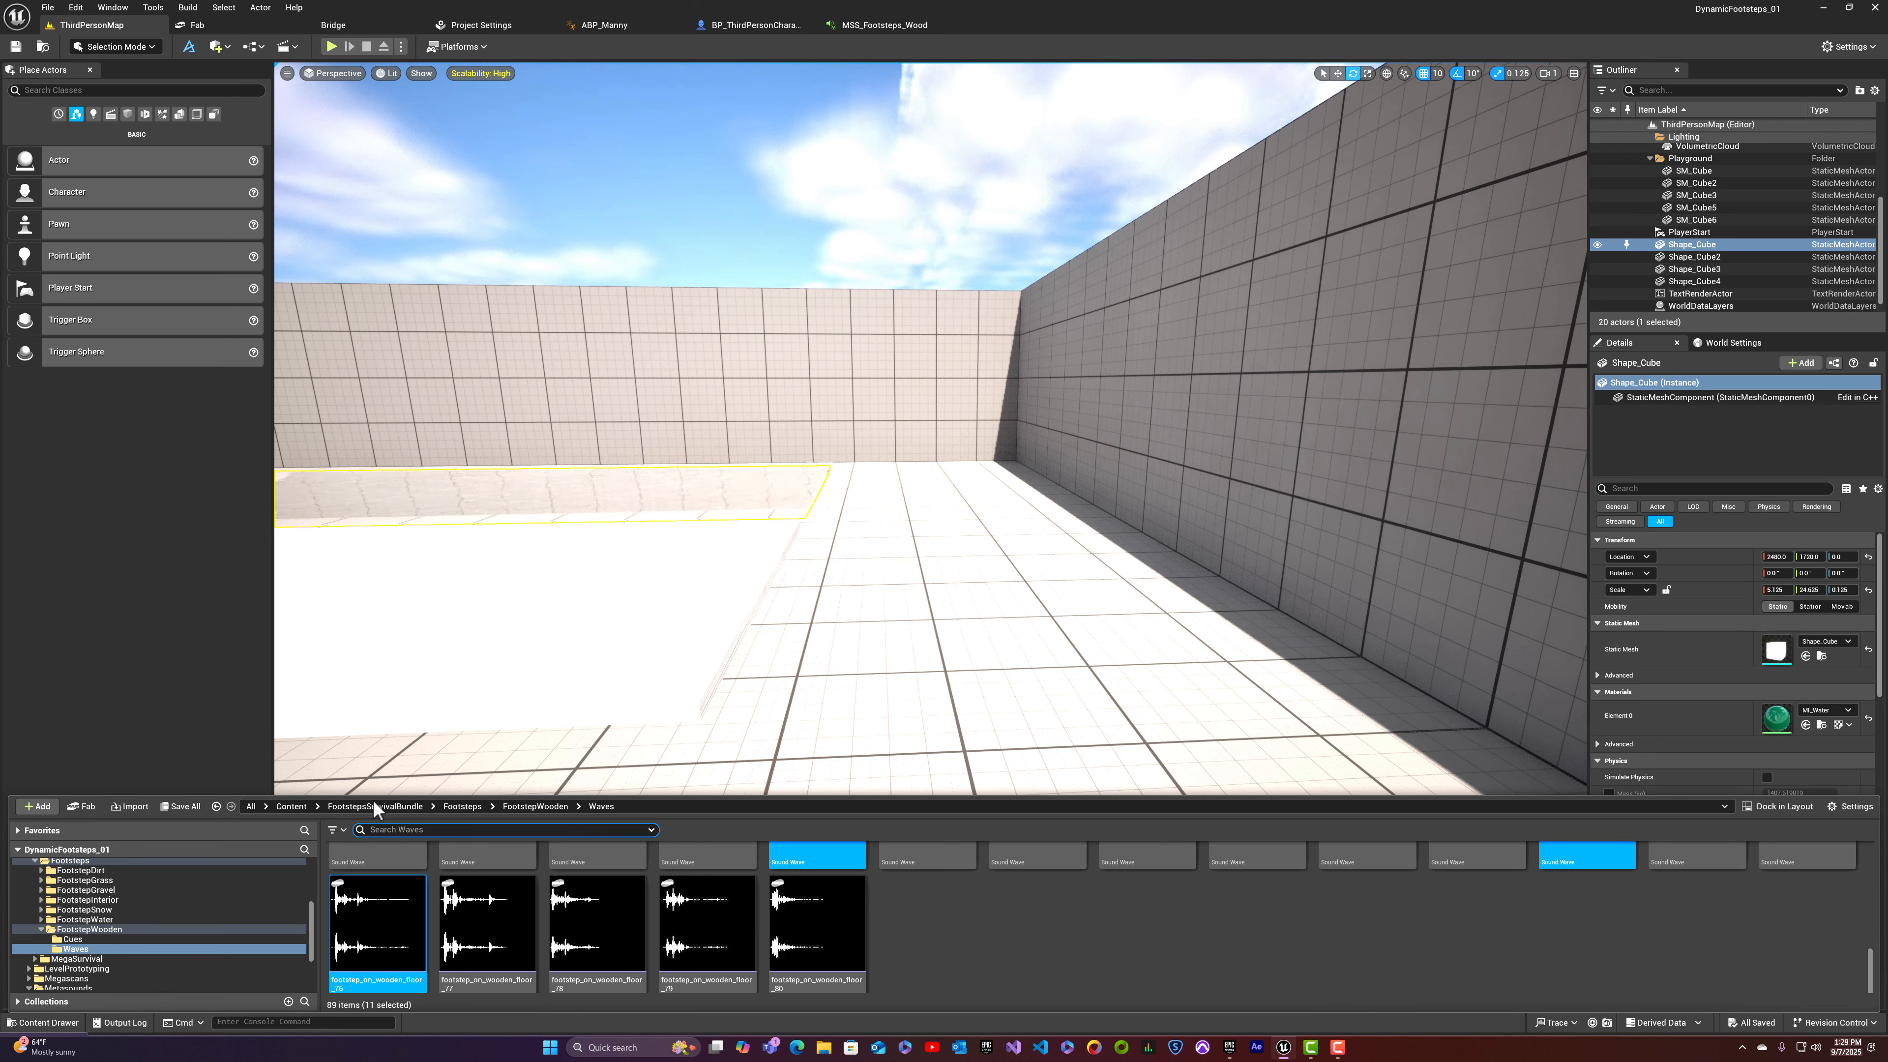
pyautogui.click(293, 807)
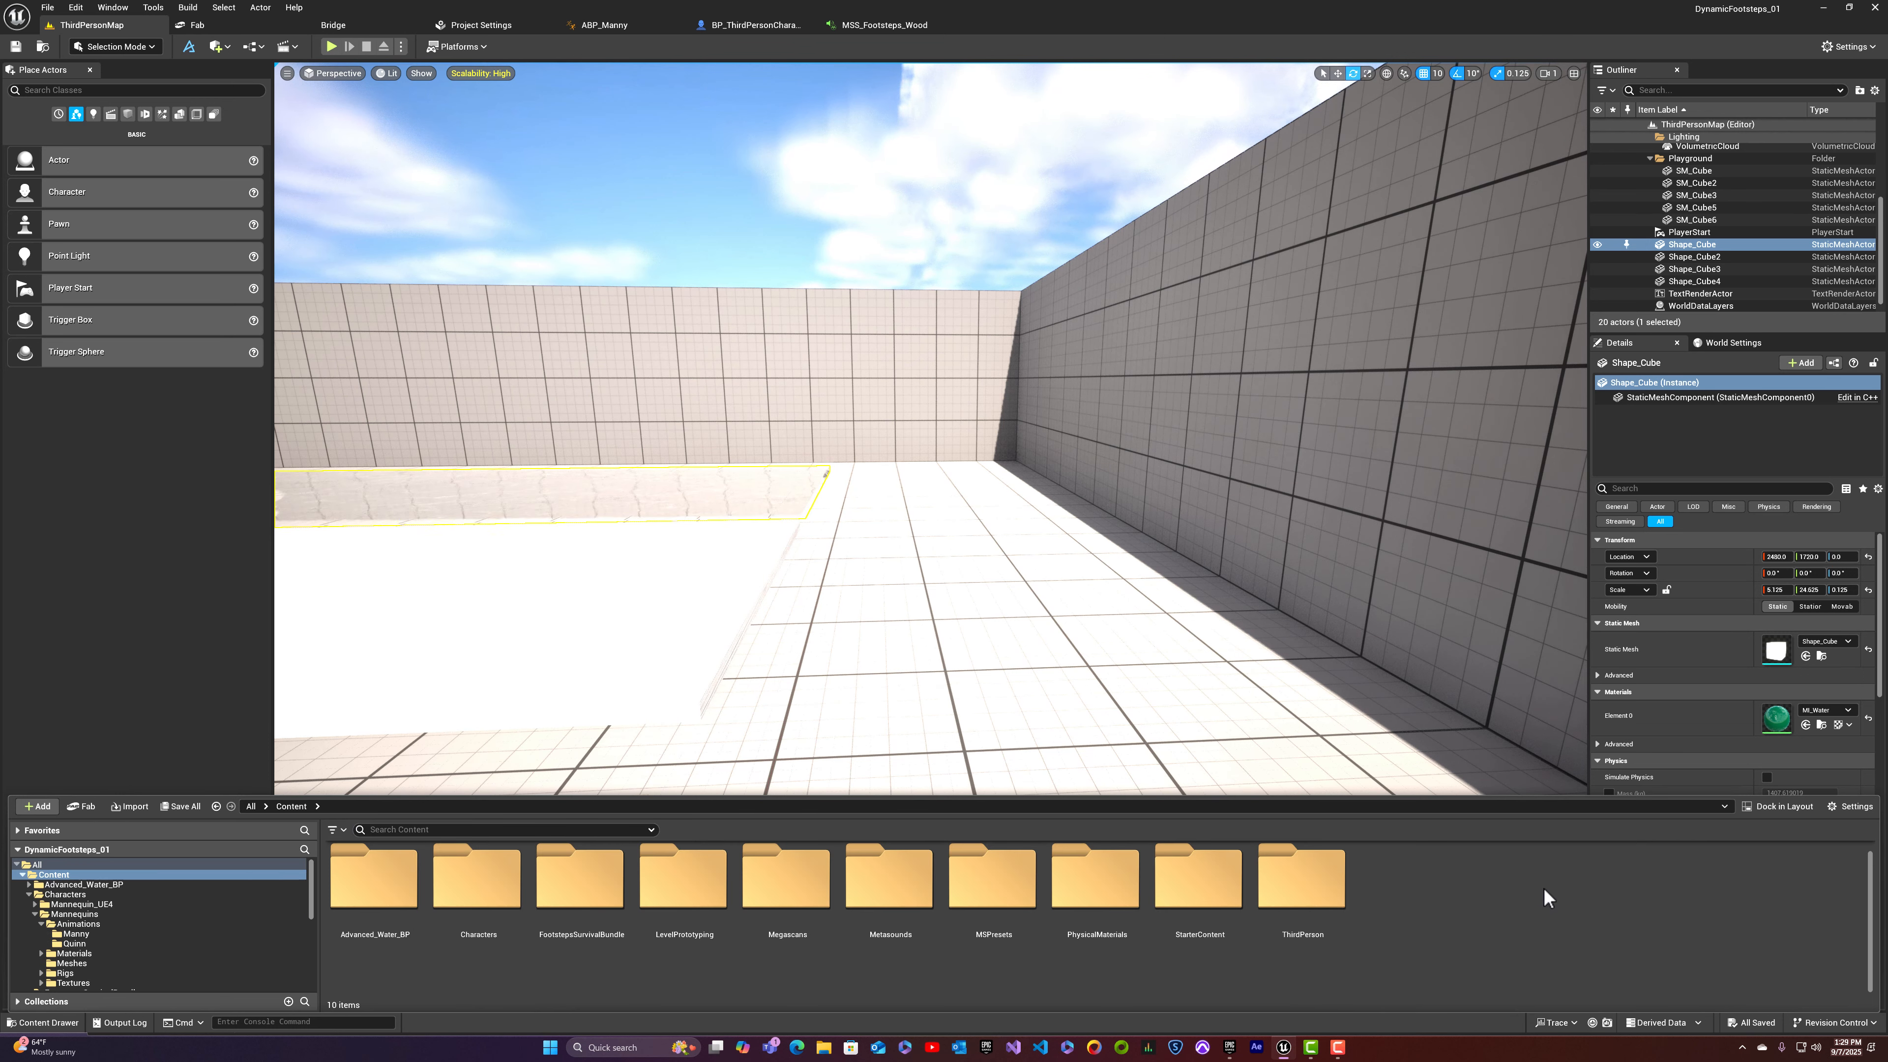
pyautogui.doubleClick(902, 891)
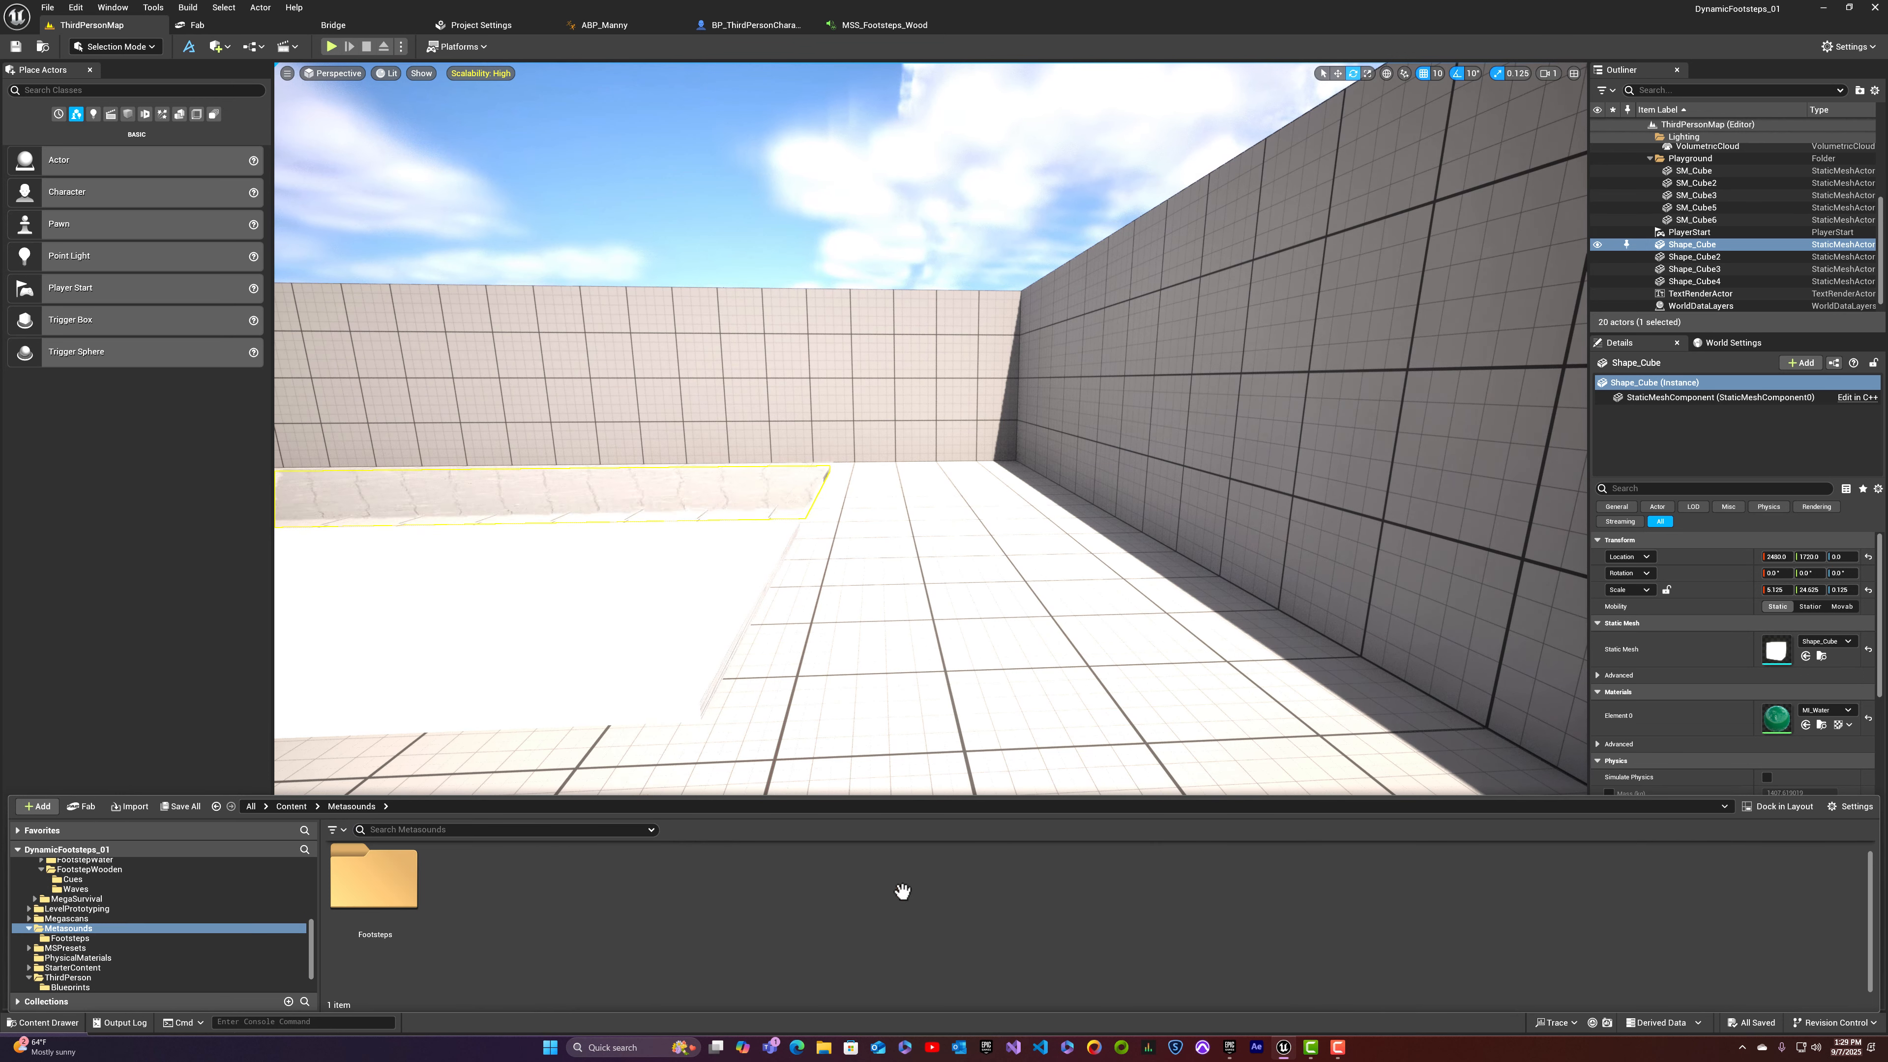
pyautogui.doubleClick(360, 885)
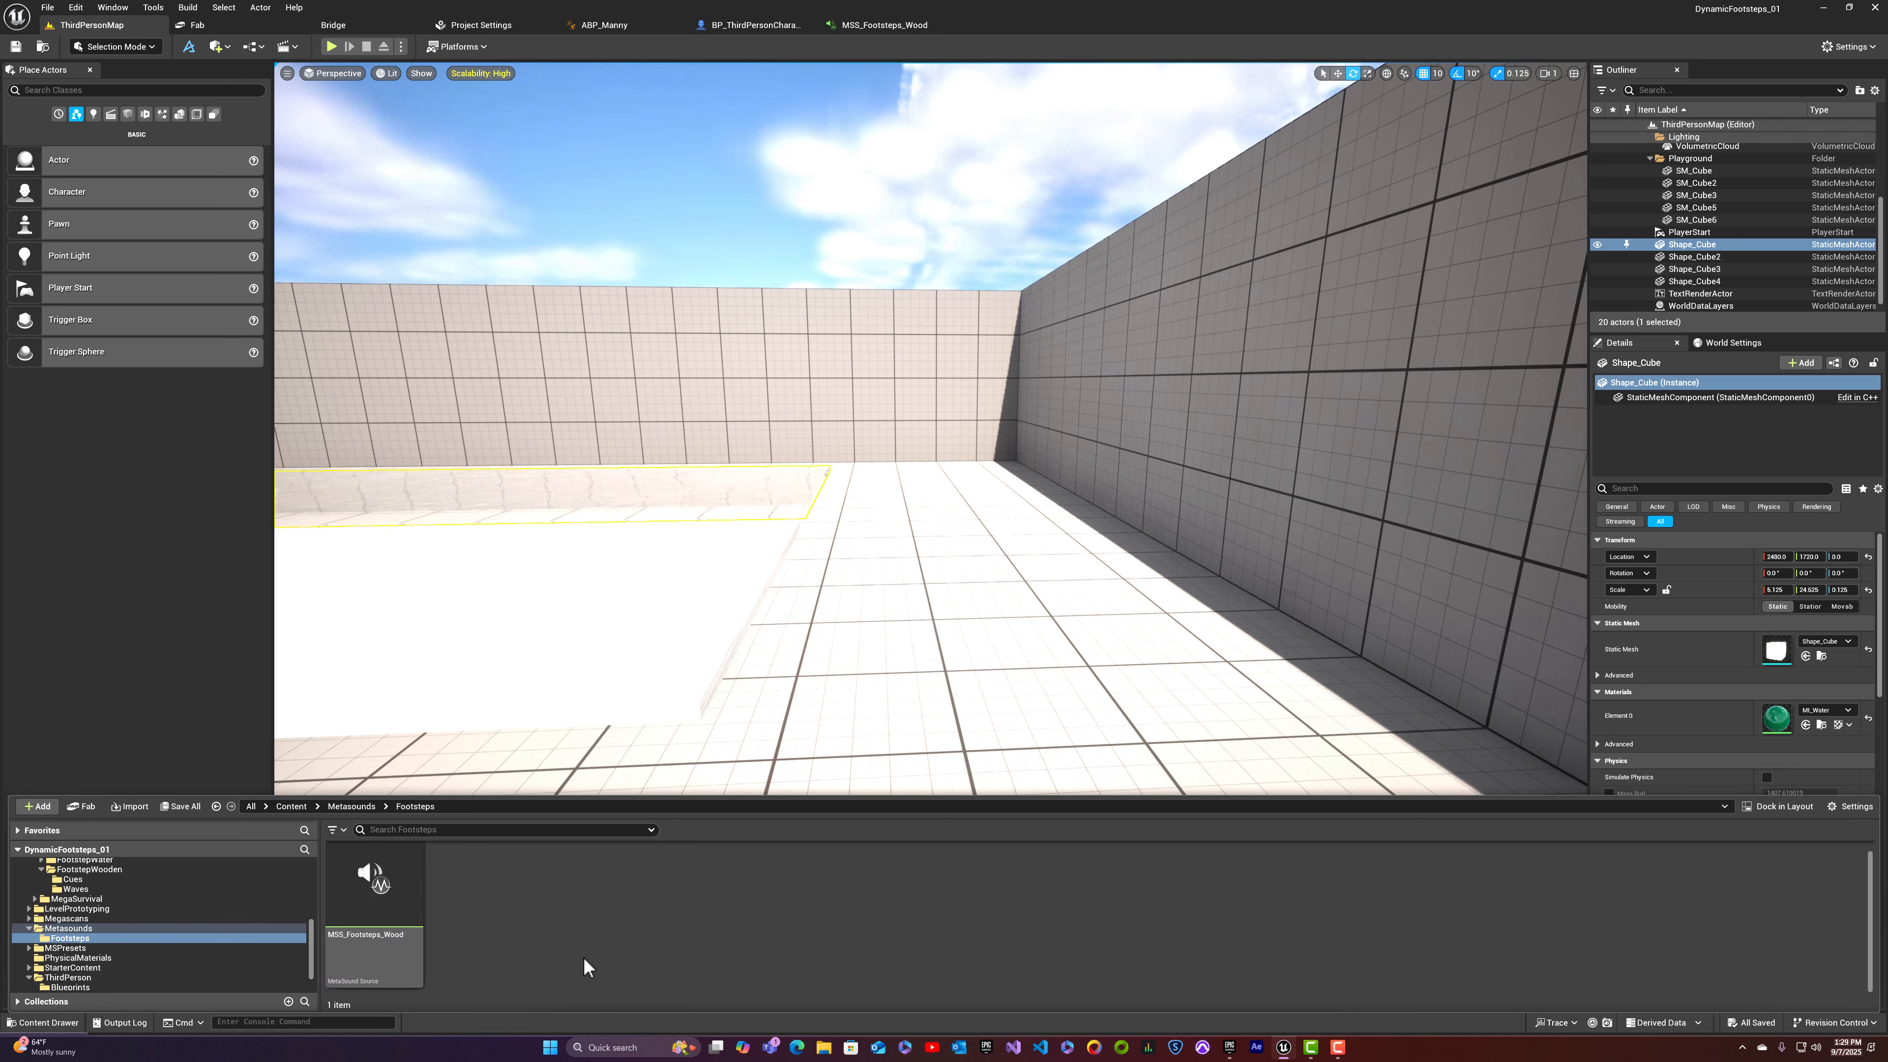
# Step: Duplicate the MSS_Footsteps_Wood MetaSound in the Metasounds/Footsteps folder
pyautogui.click(371, 956)
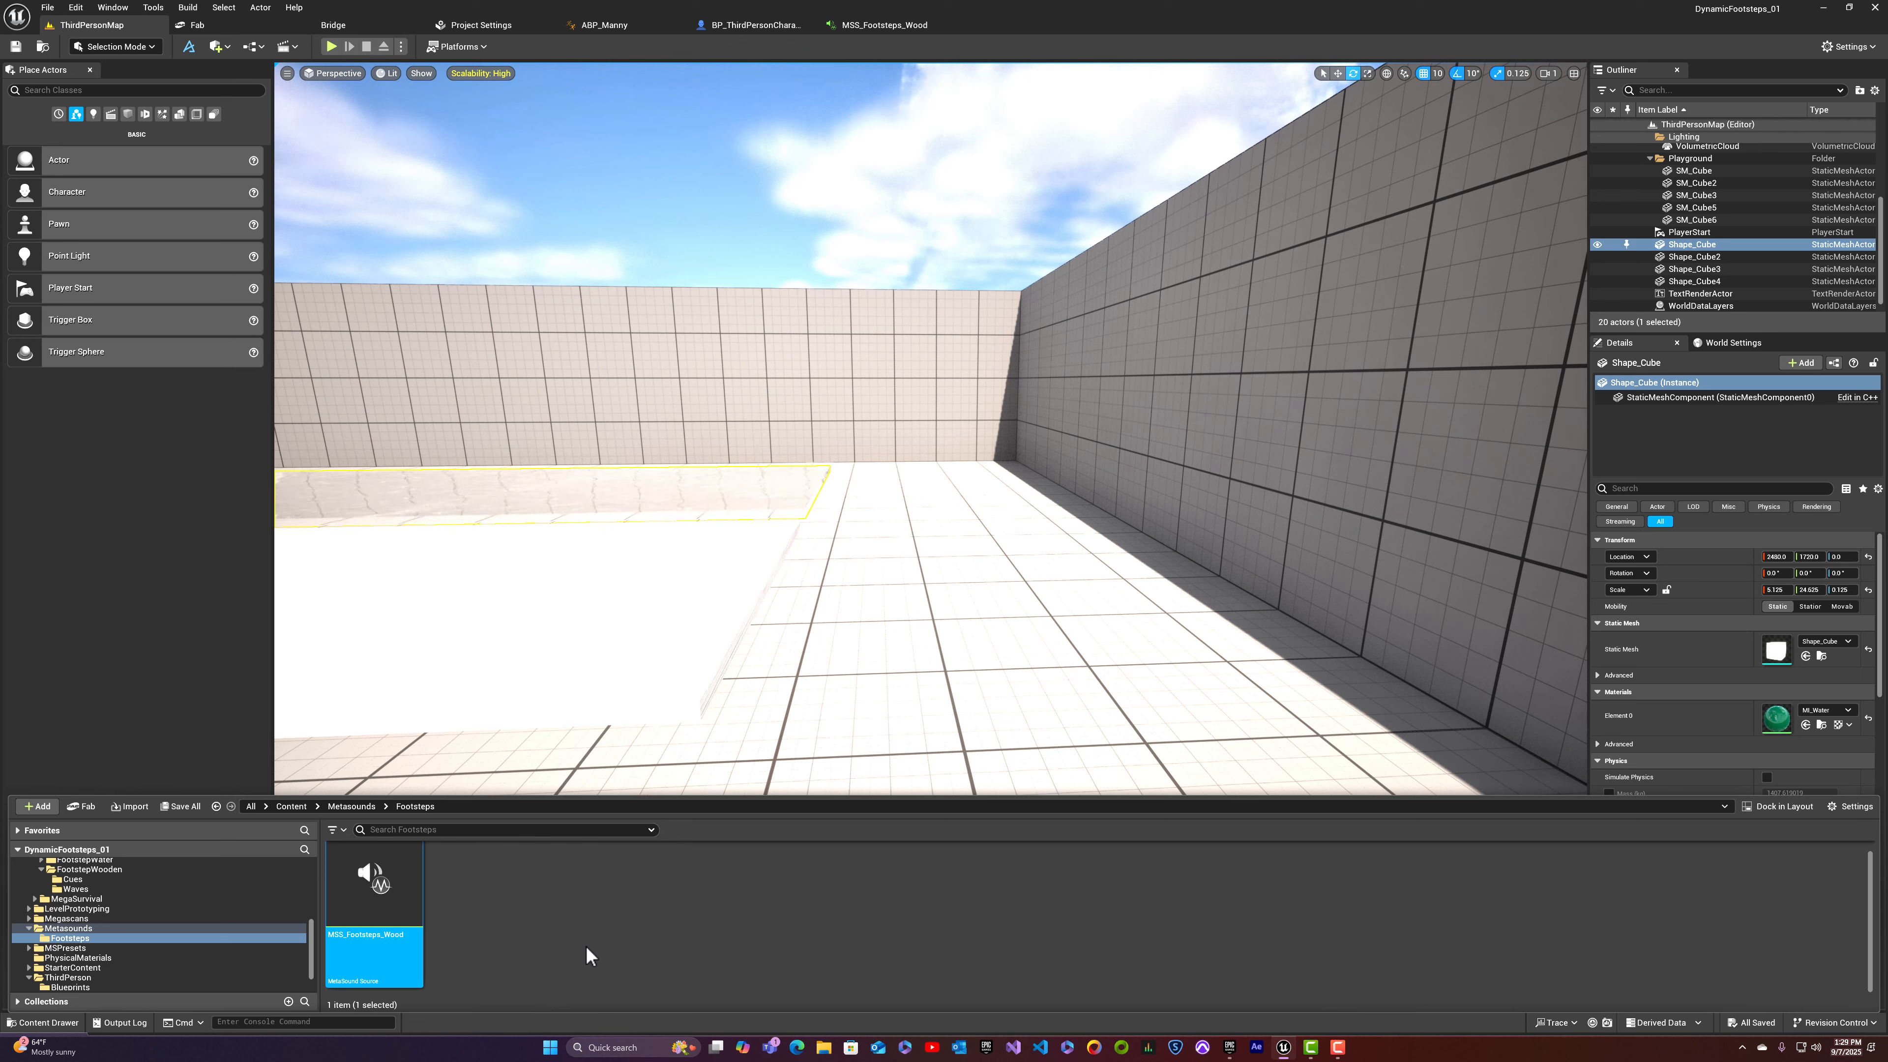
pyautogui.hotkey('ctrl', 'd')
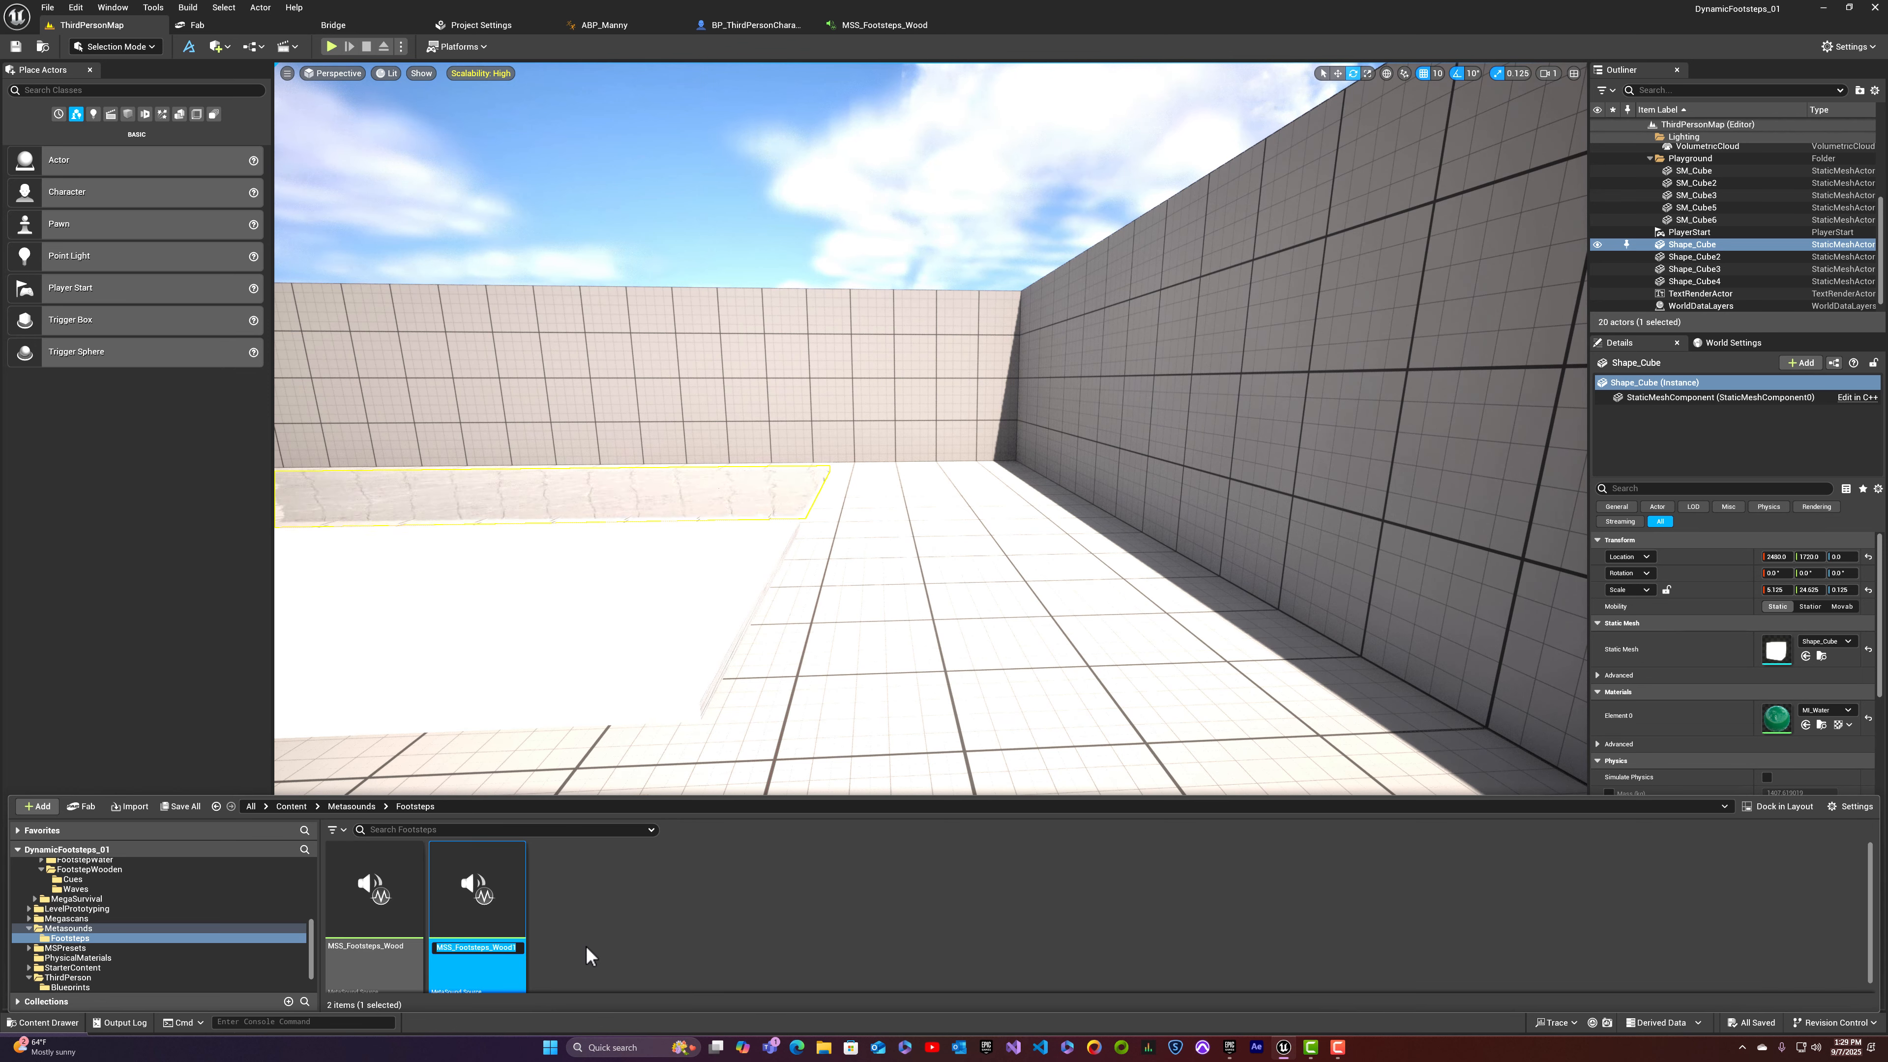
pyautogui.press('End')
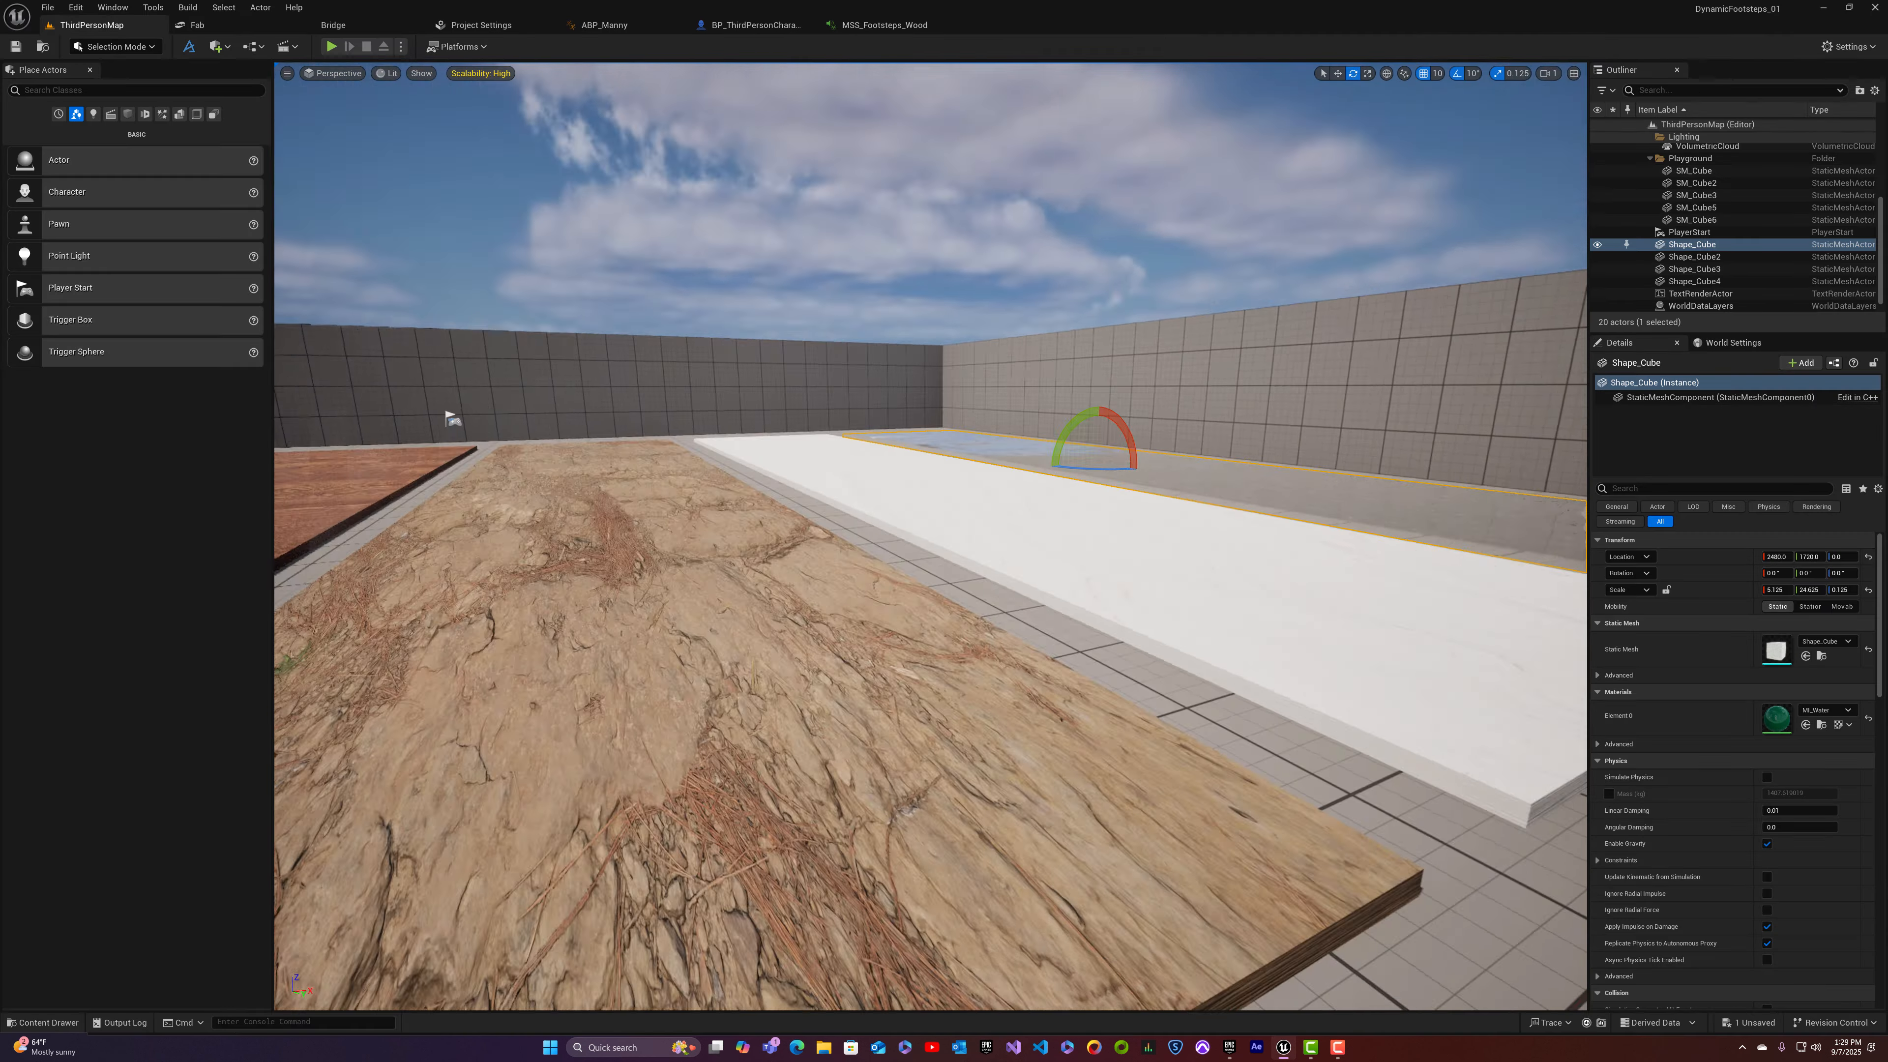
# Step: Rename the duplicated wood MetaSound as MSS_Footsteps_Rock
pyautogui.moveTo(451, 417); pyautogui.dragTo(476, 416, button='right')
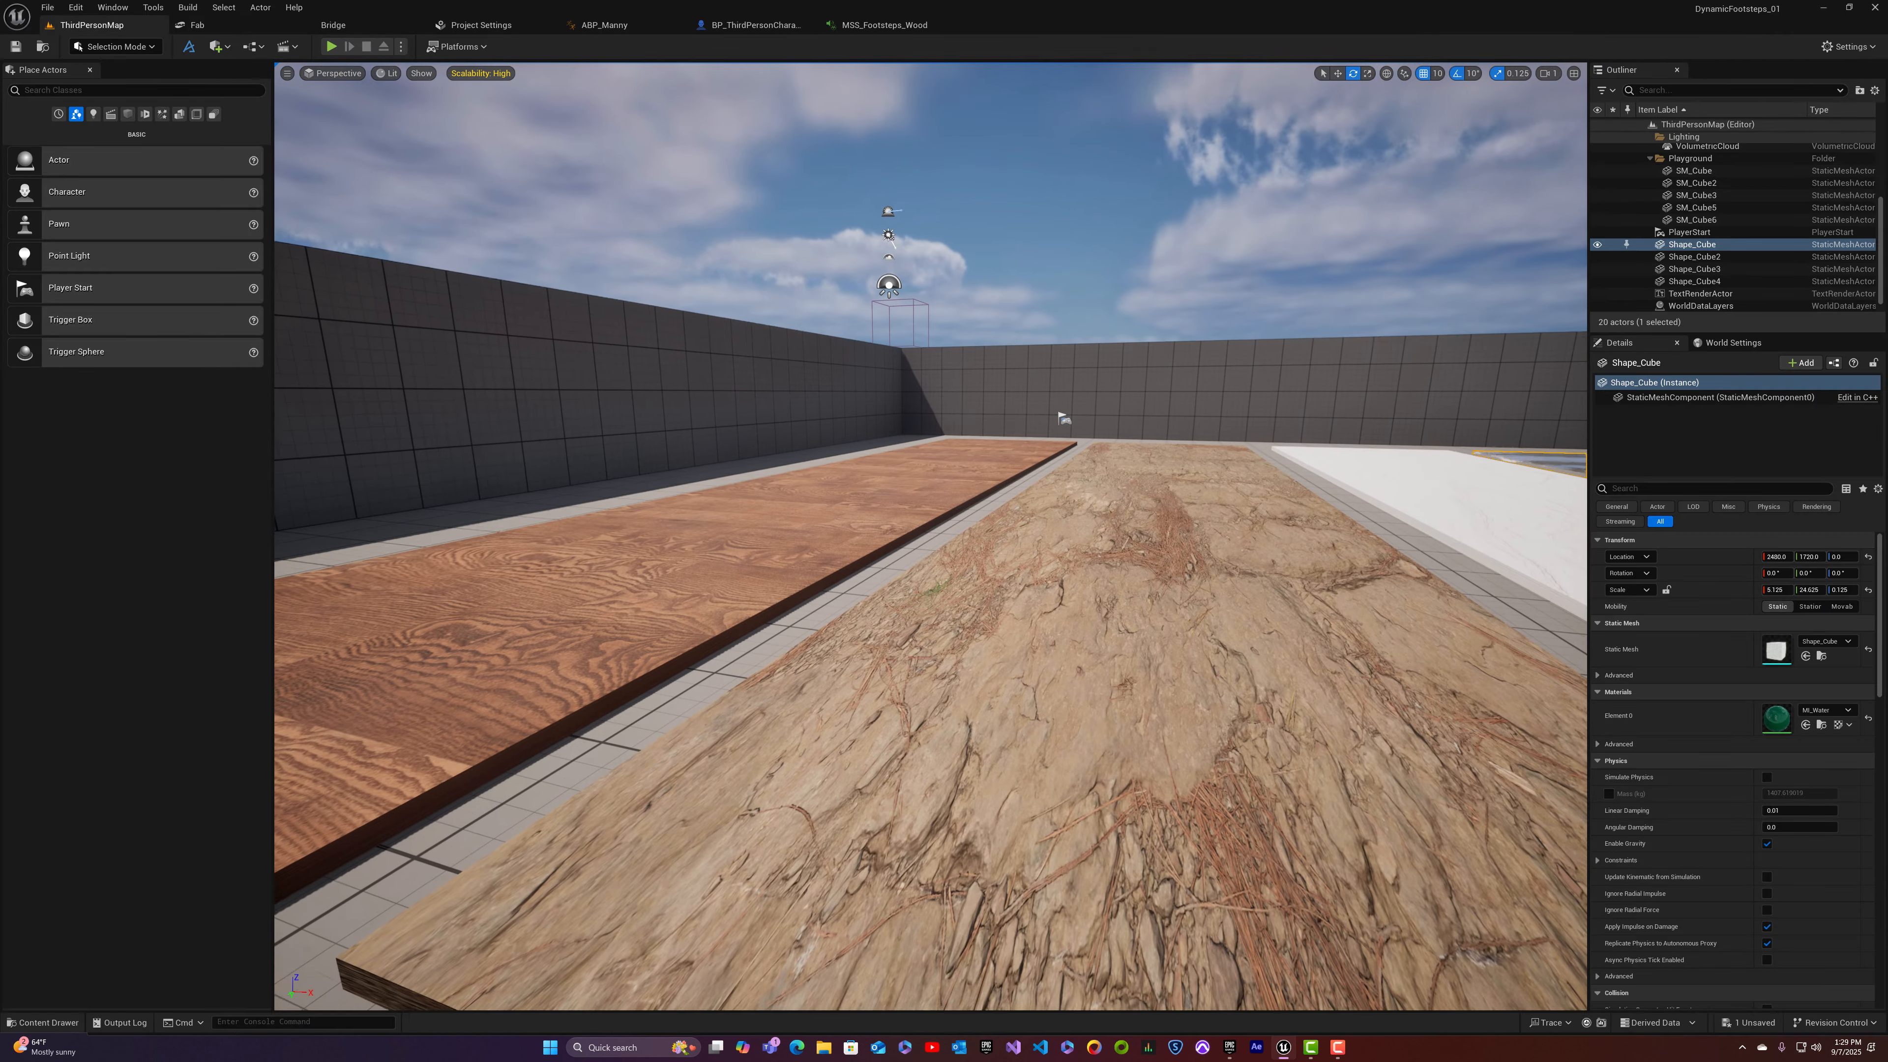
pyautogui.moveTo(837, 738); pyautogui.dragTo(935, 787, button='right')
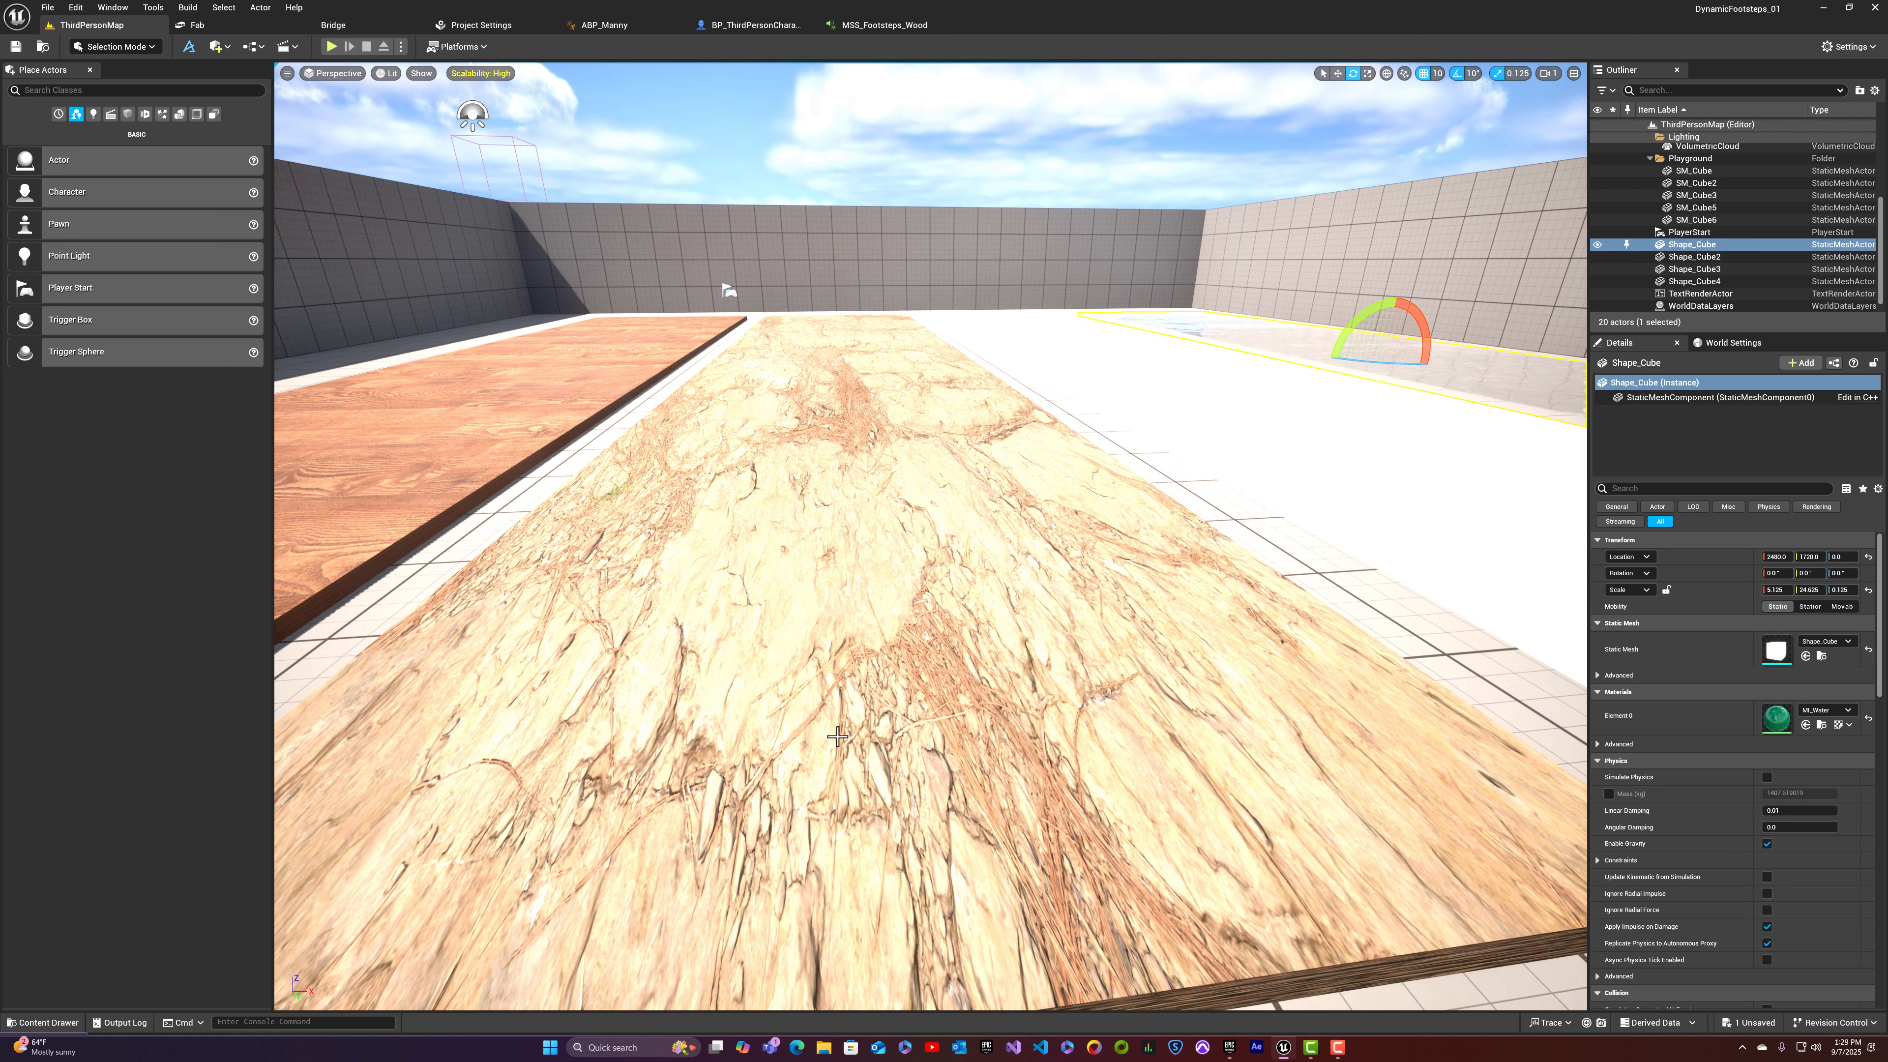
pyautogui.hotkey('ctrl', 'space')
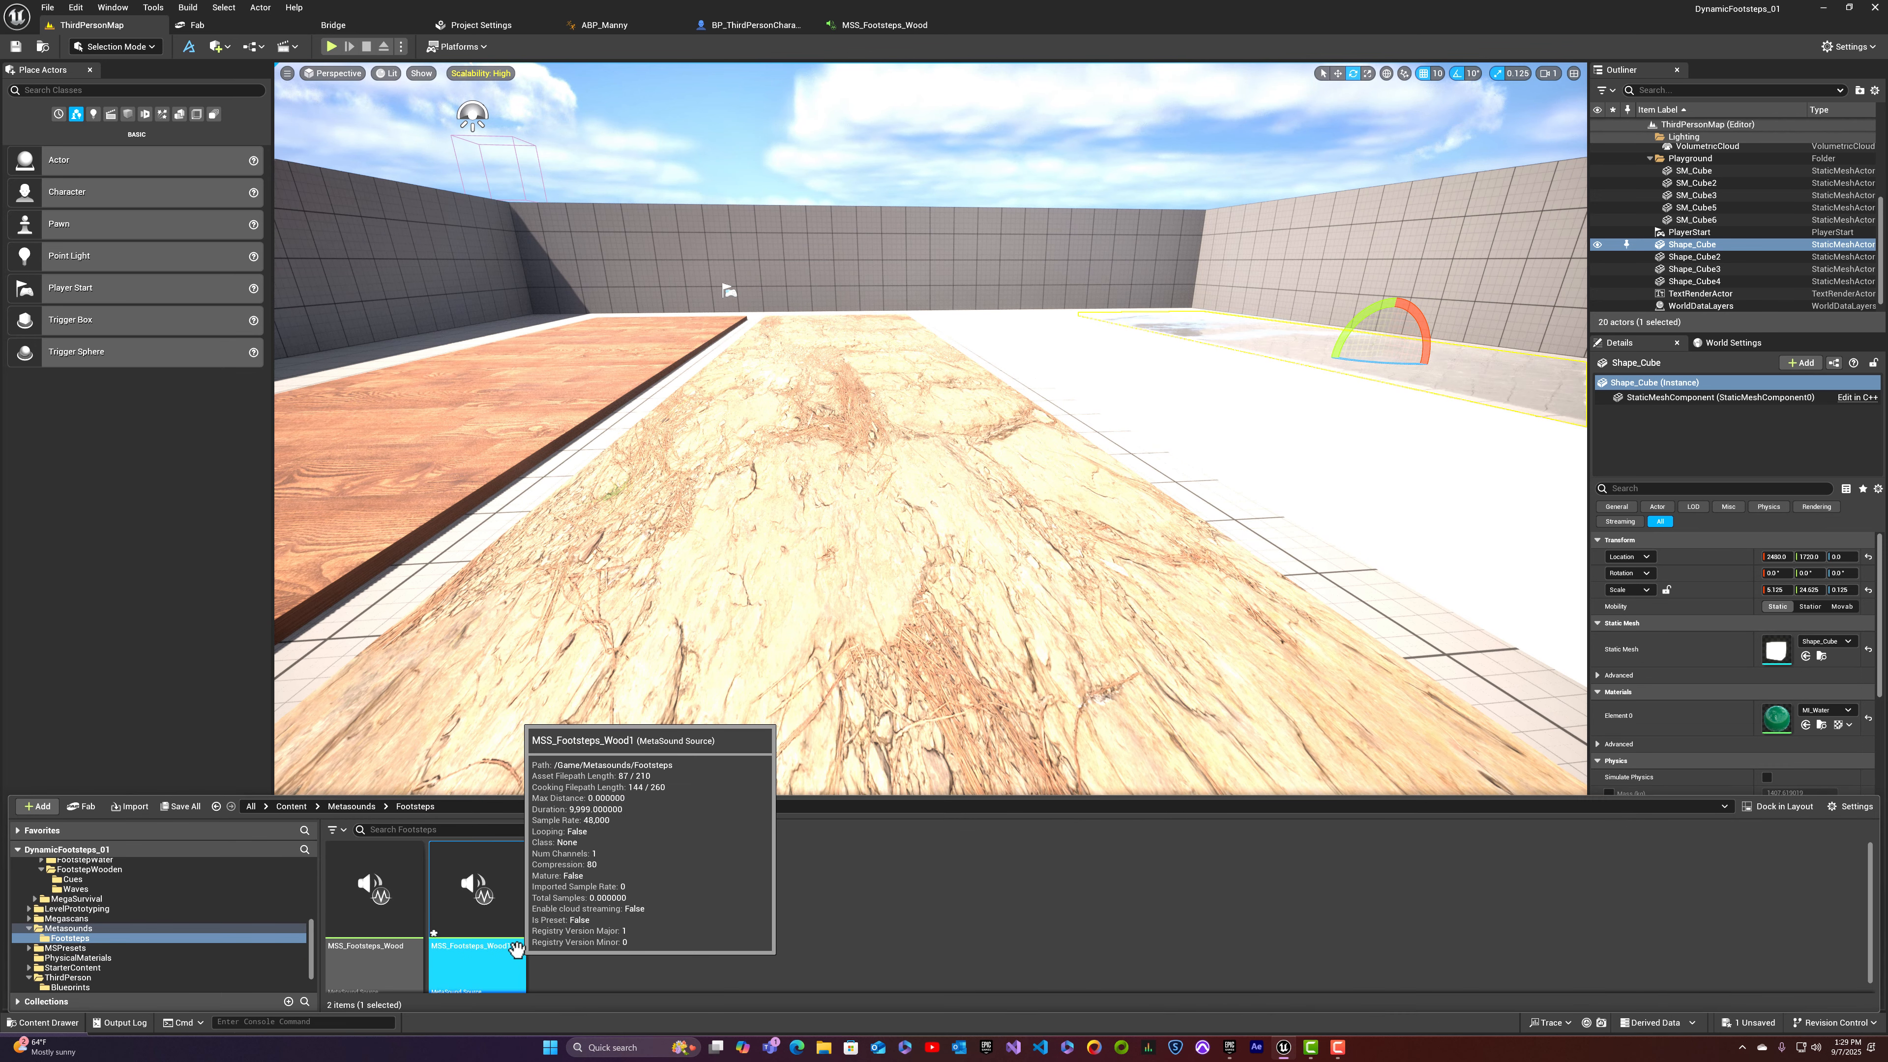
pyautogui.press('F2')
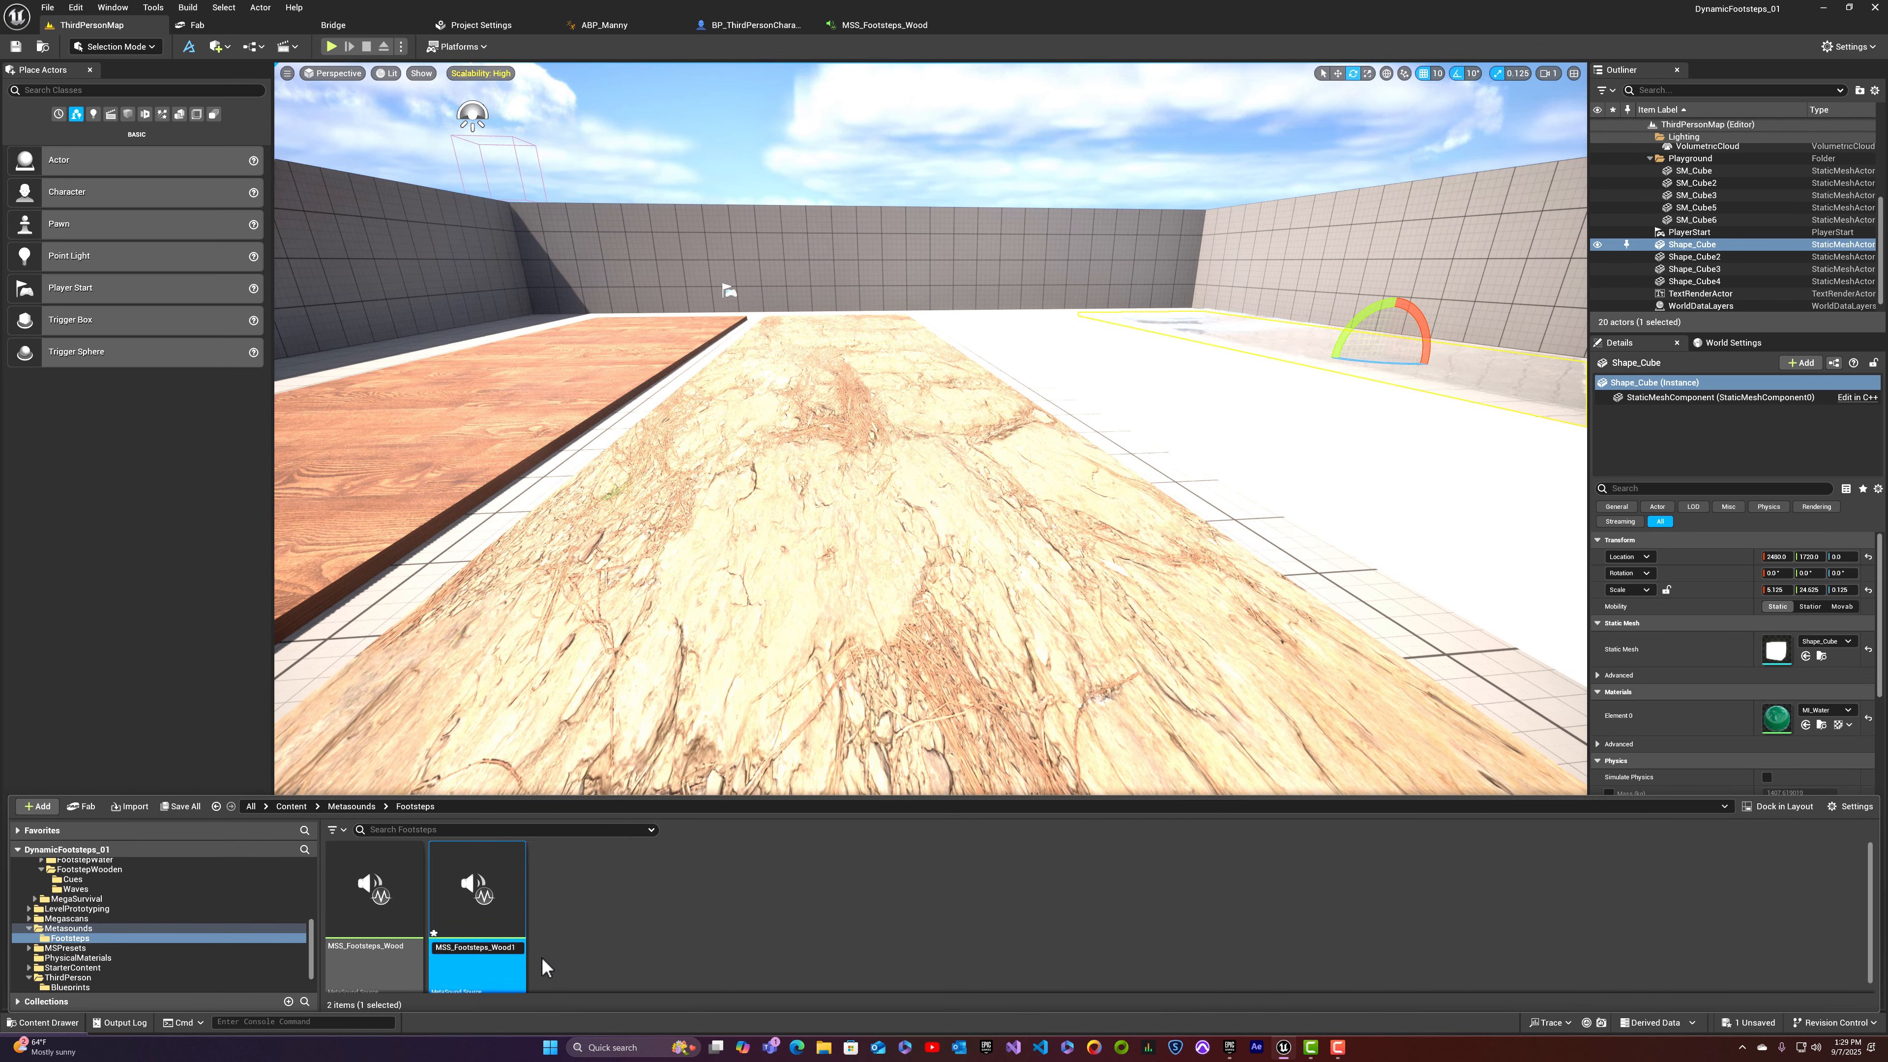
pyautogui.press('BackSpace')
pyautogui.press('BackSpace')
pyautogui.press('BackSpace')
pyautogui.press('BackSpace')
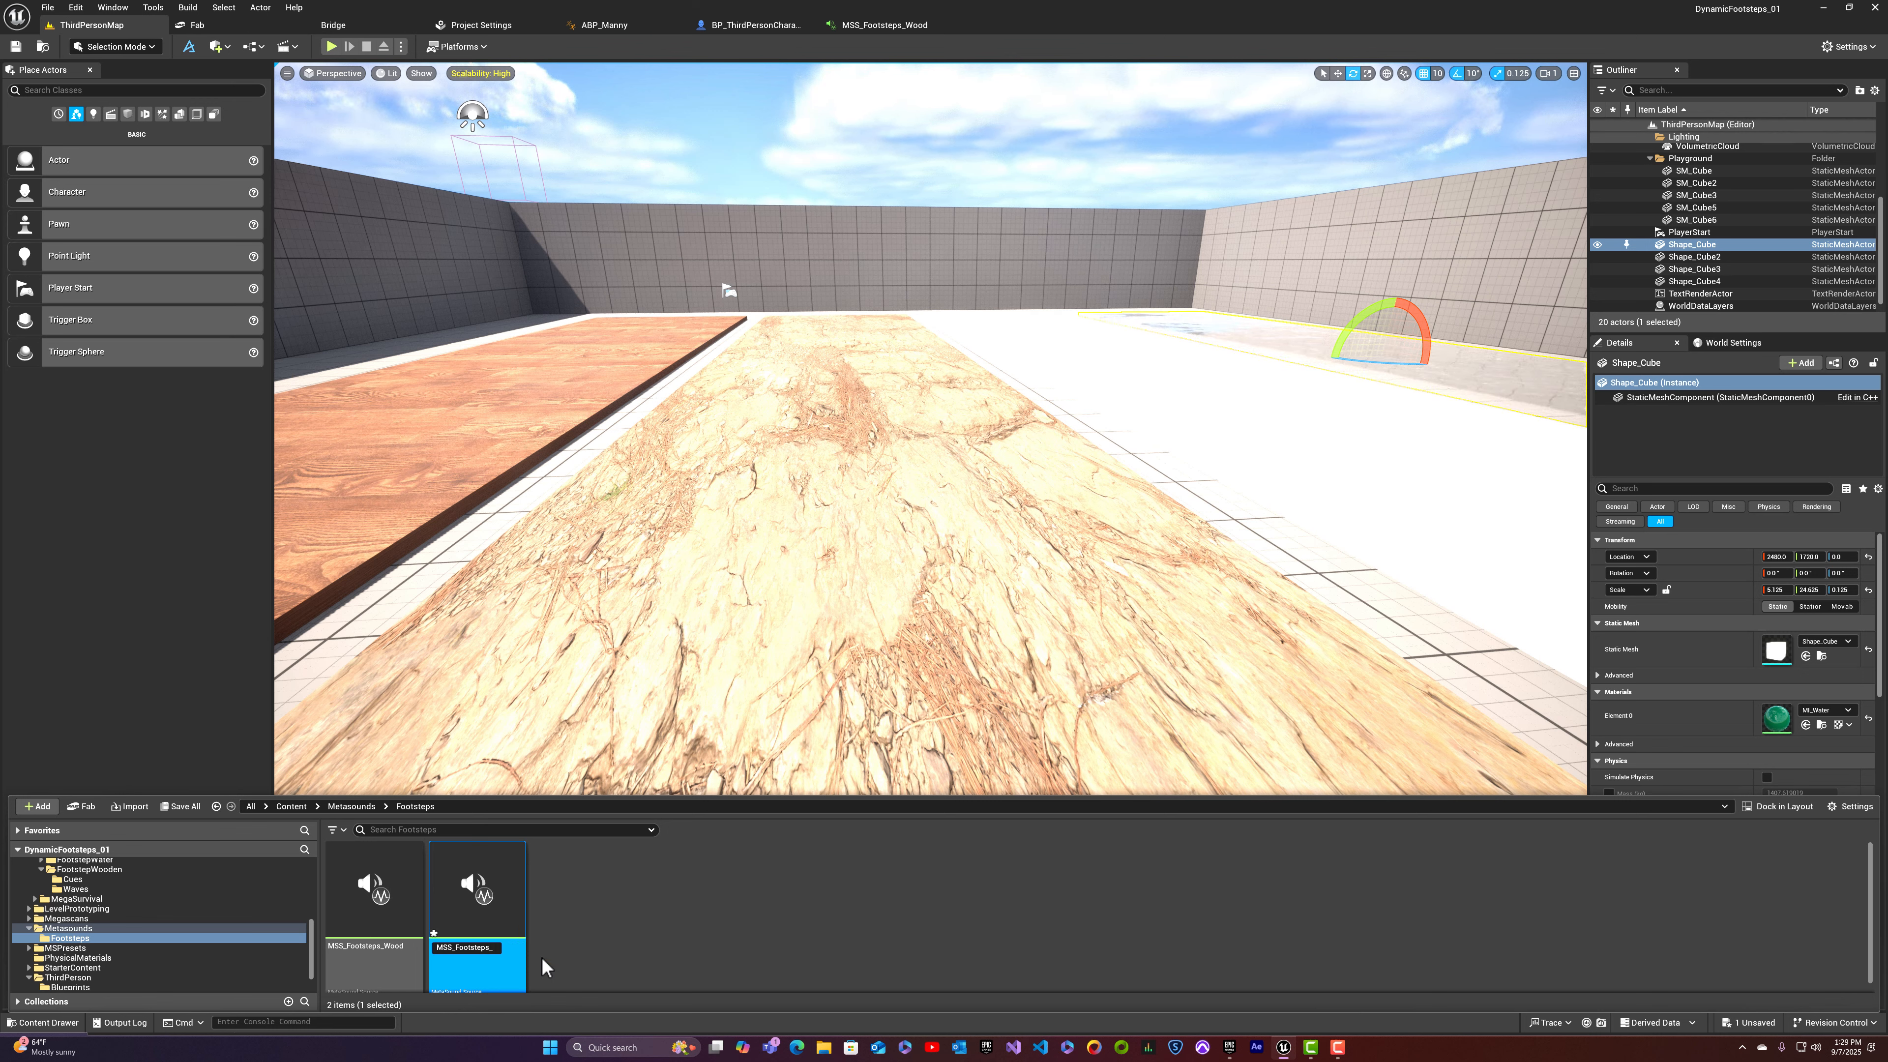
pyautogui.write('Rock')
pyautogui.press('Return')
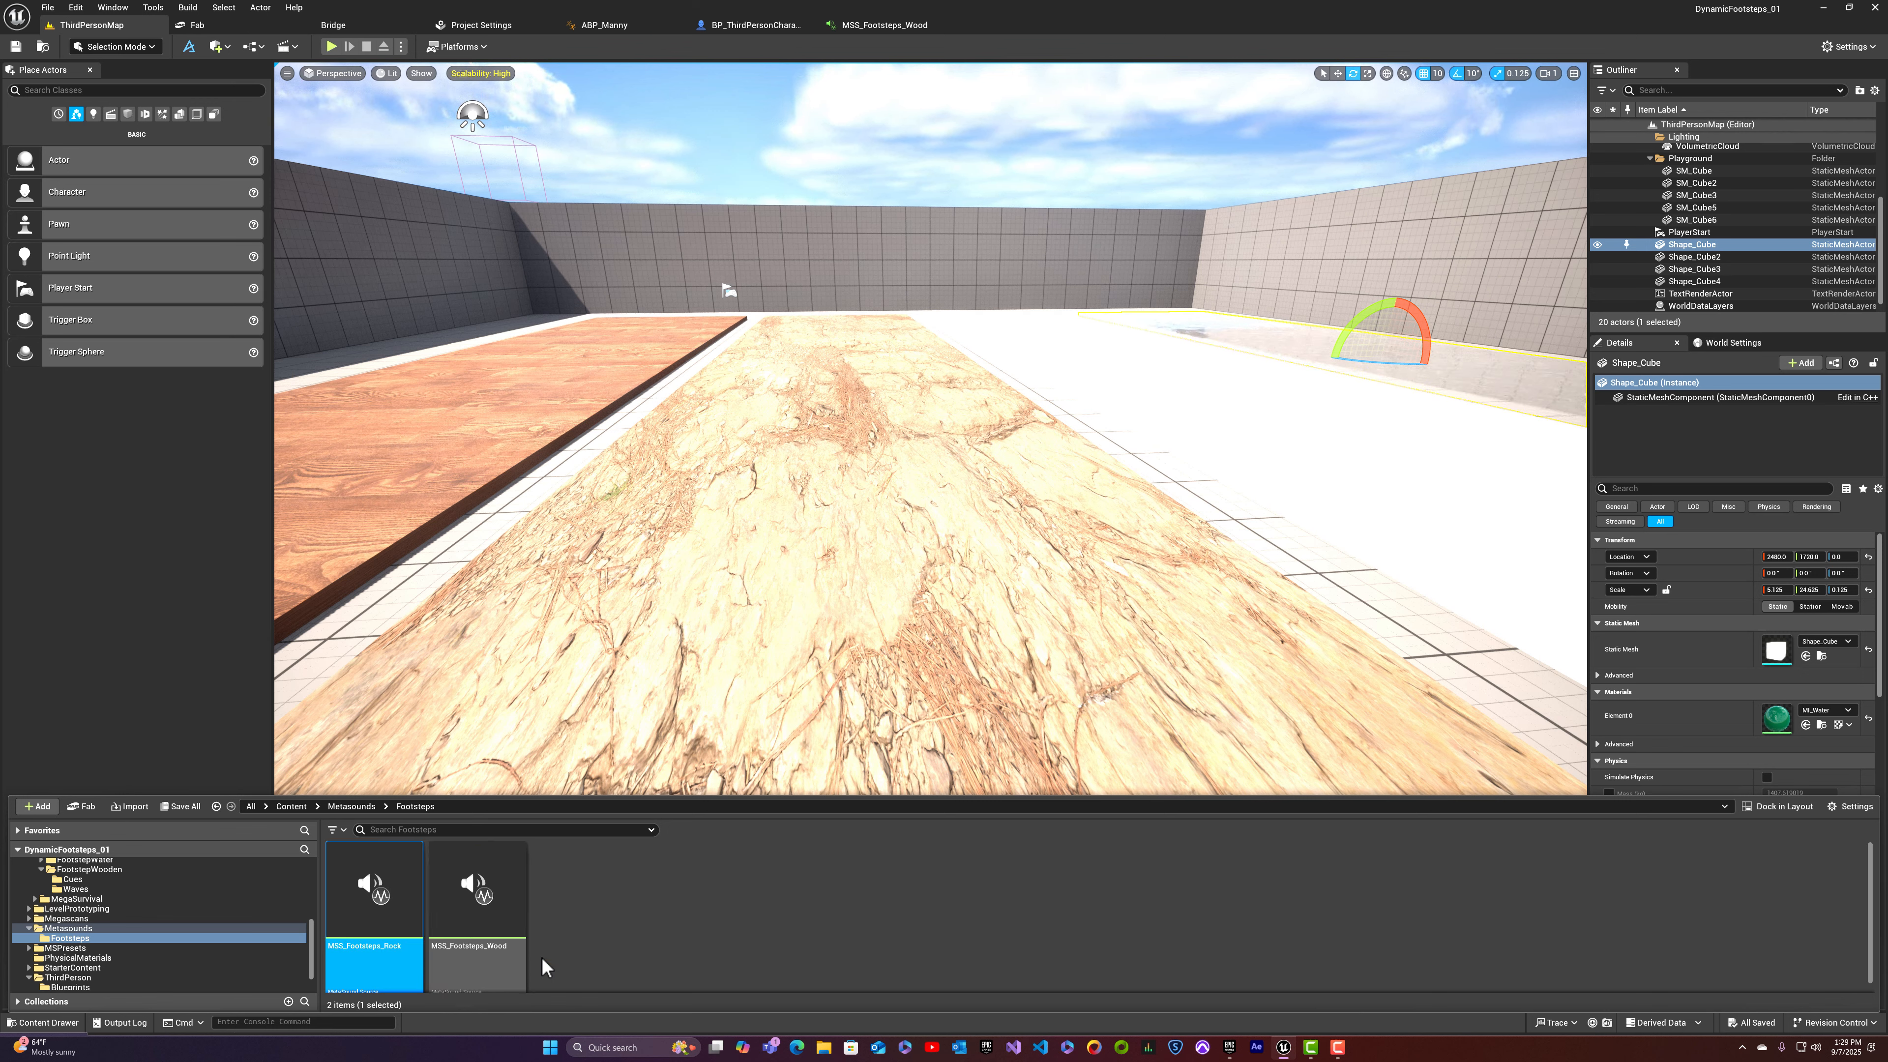
# Step: Open MSS_Footsteps_Rock and remove all default array elements from the Close Steps and Distant Steps variables
pyautogui.doubleClick(367, 951)
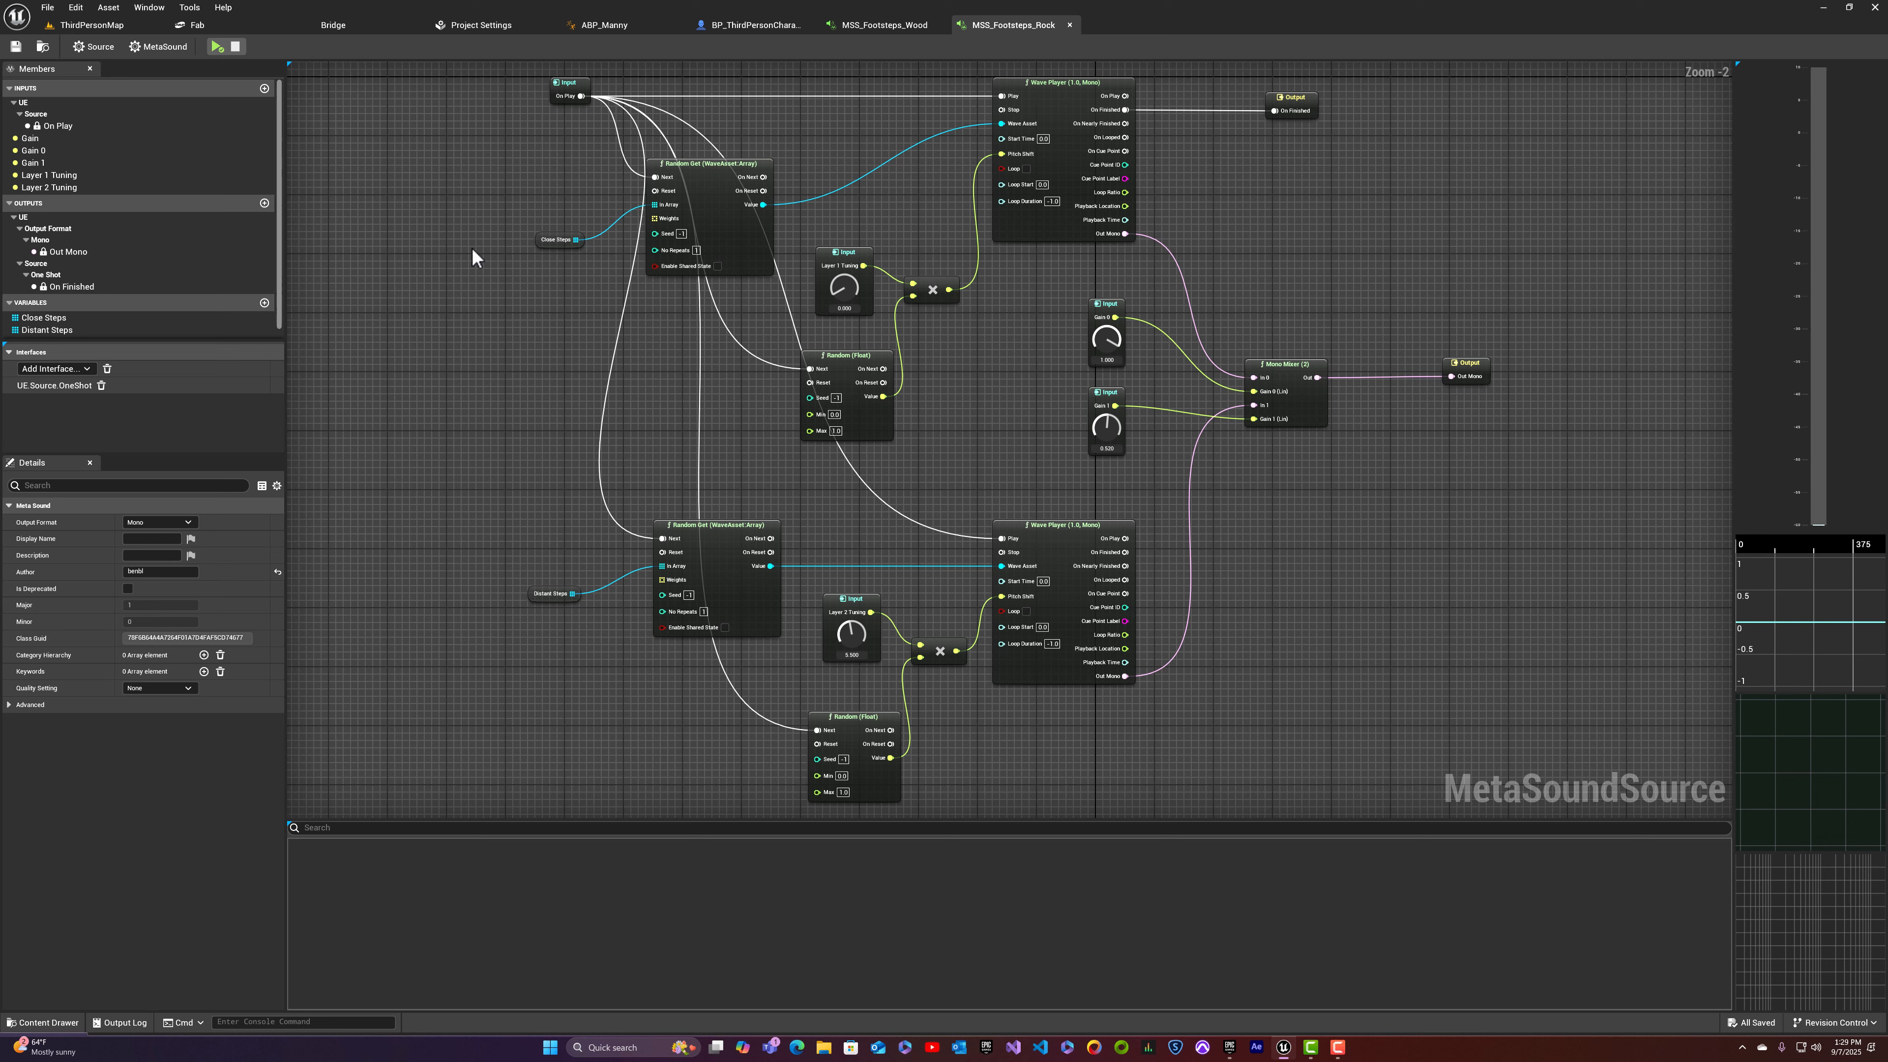
pyautogui.click(552, 239)
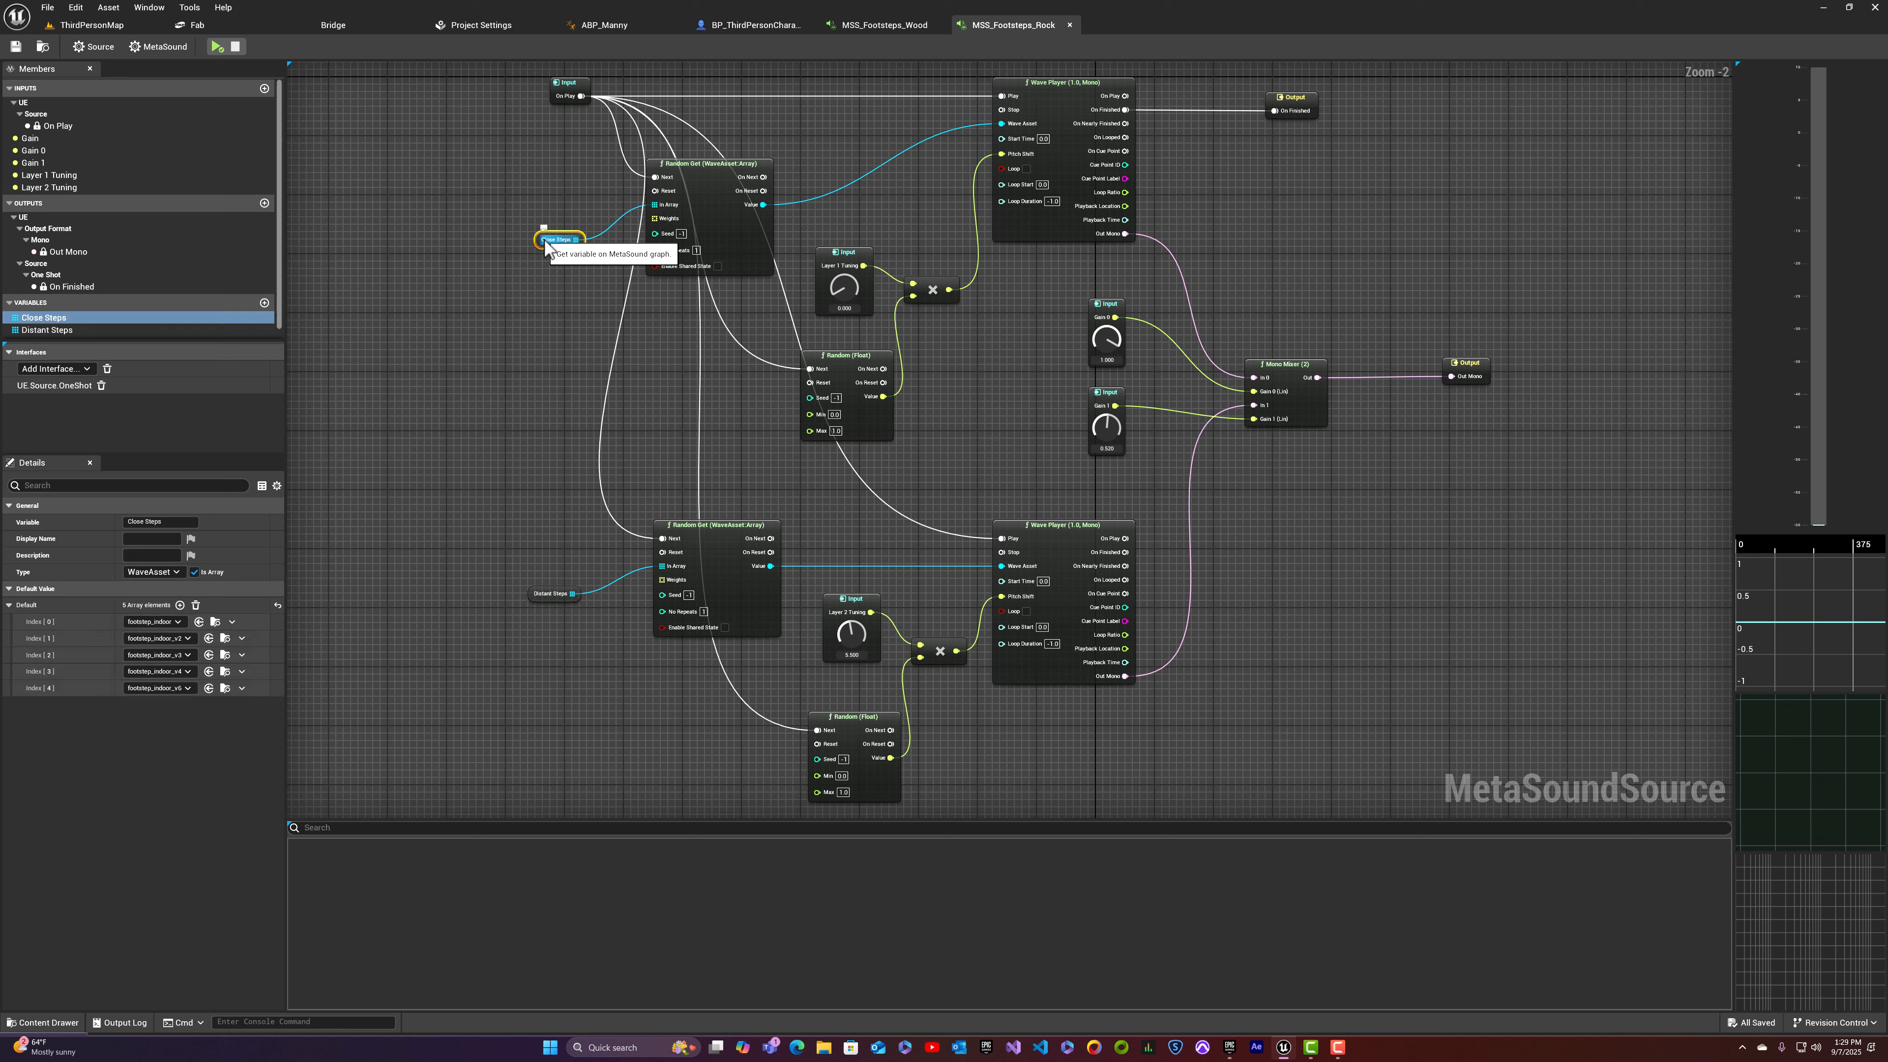
pyautogui.click(195, 606)
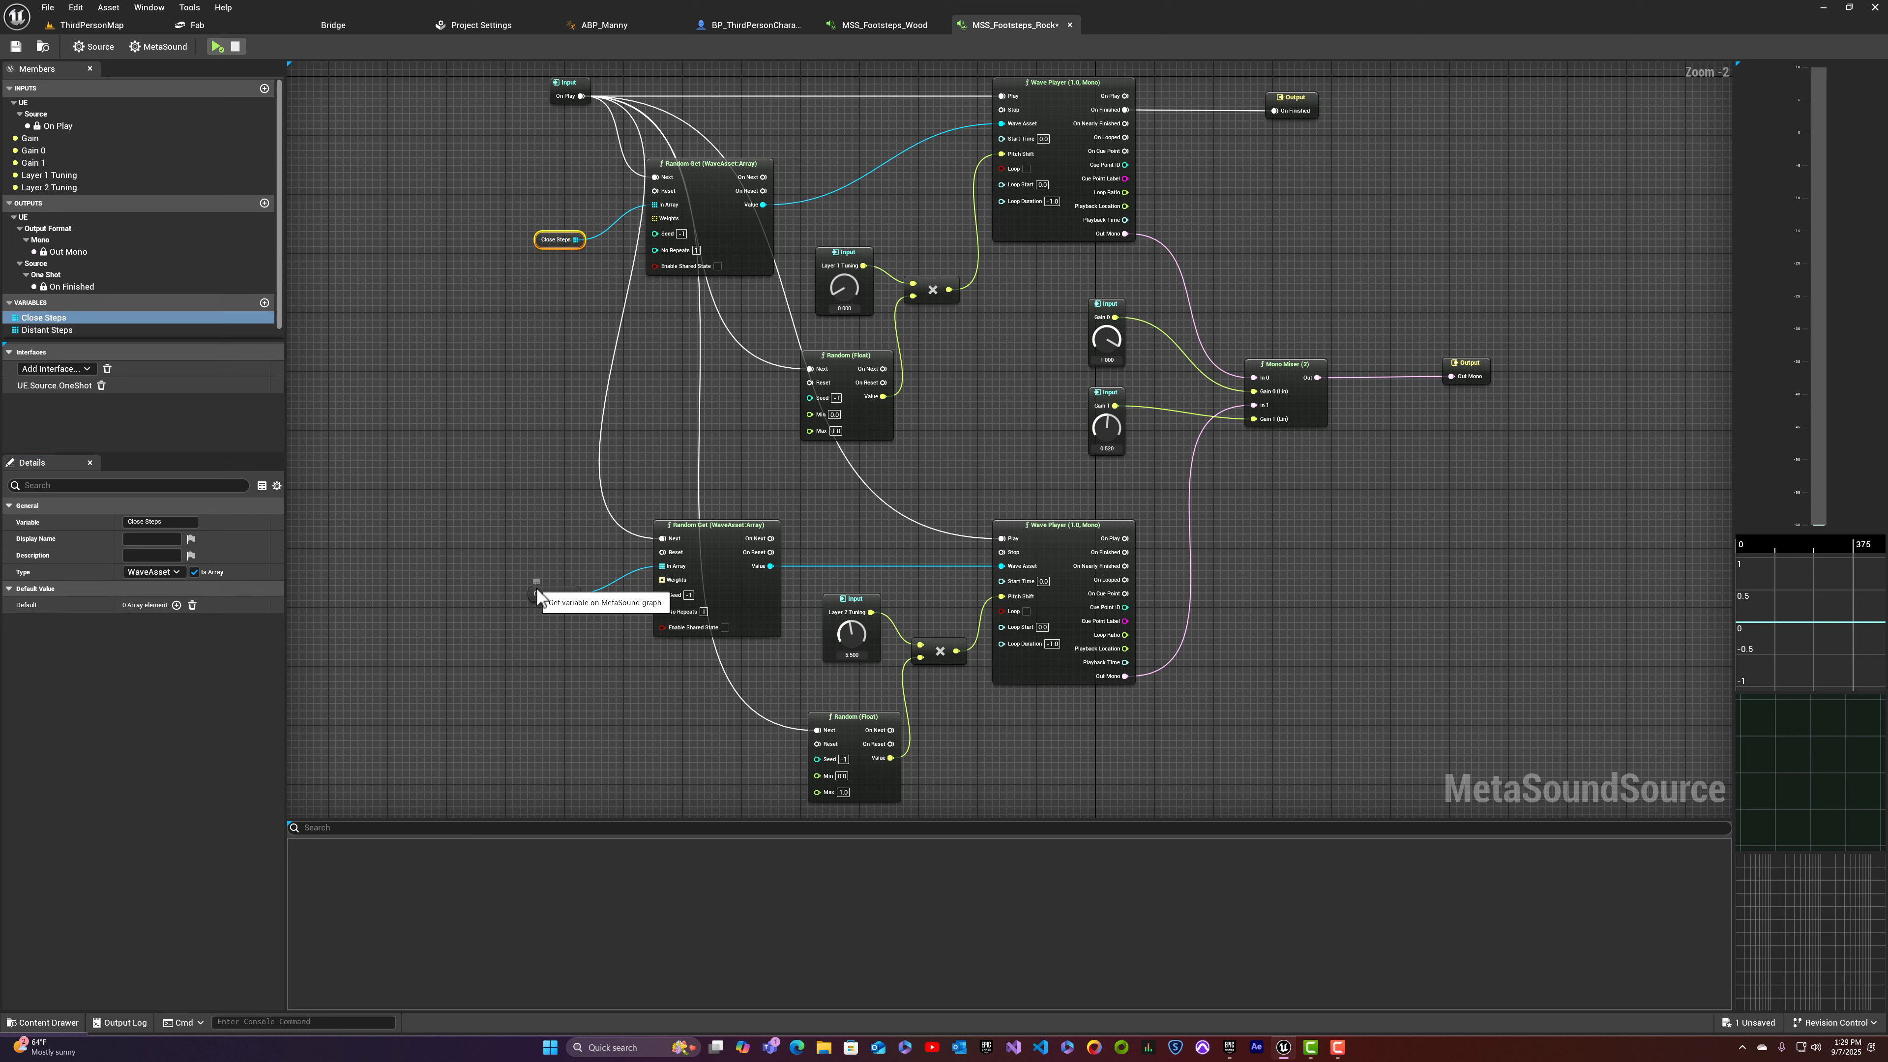
pyautogui.click(537, 594)
pyautogui.click(193, 606)
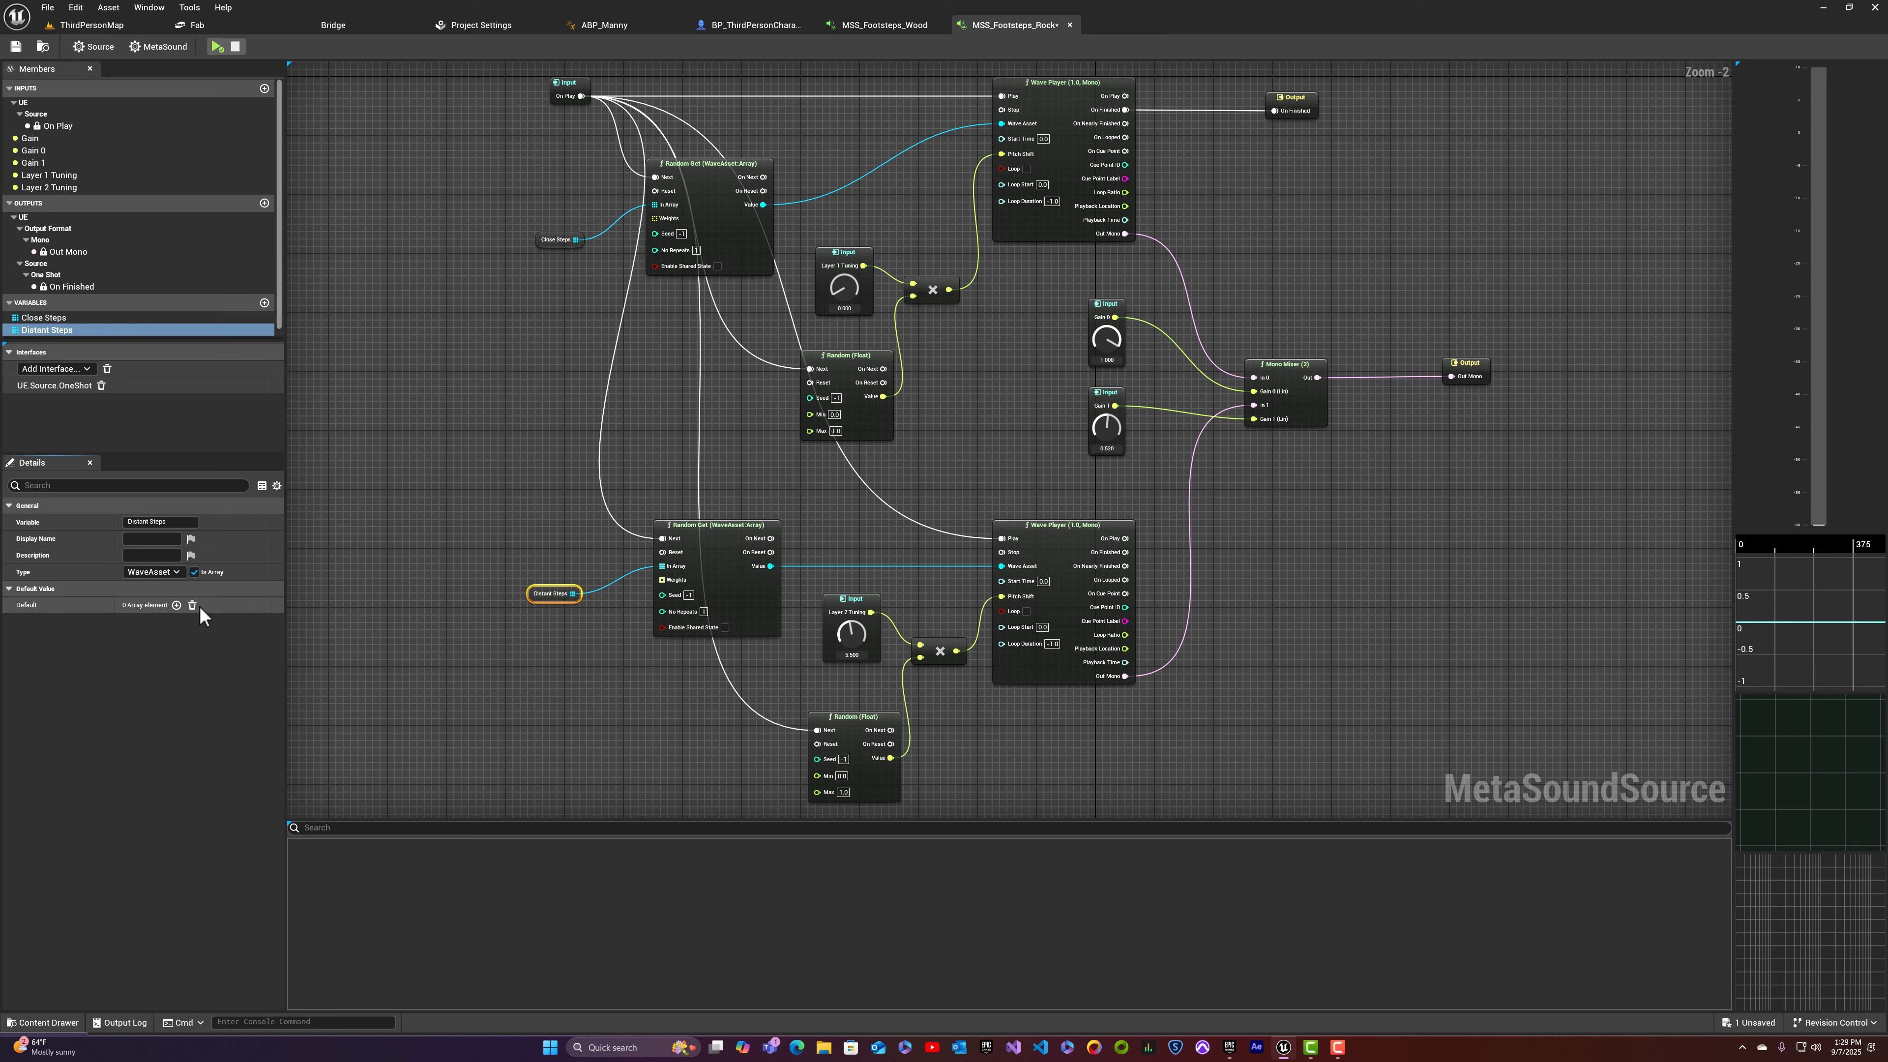
# Step: Select the Close Steps variable and browse the project content to FootstepsSurvivalBundle/Footsteps/FootstepGravel/Waves
pyautogui.click(552, 239)
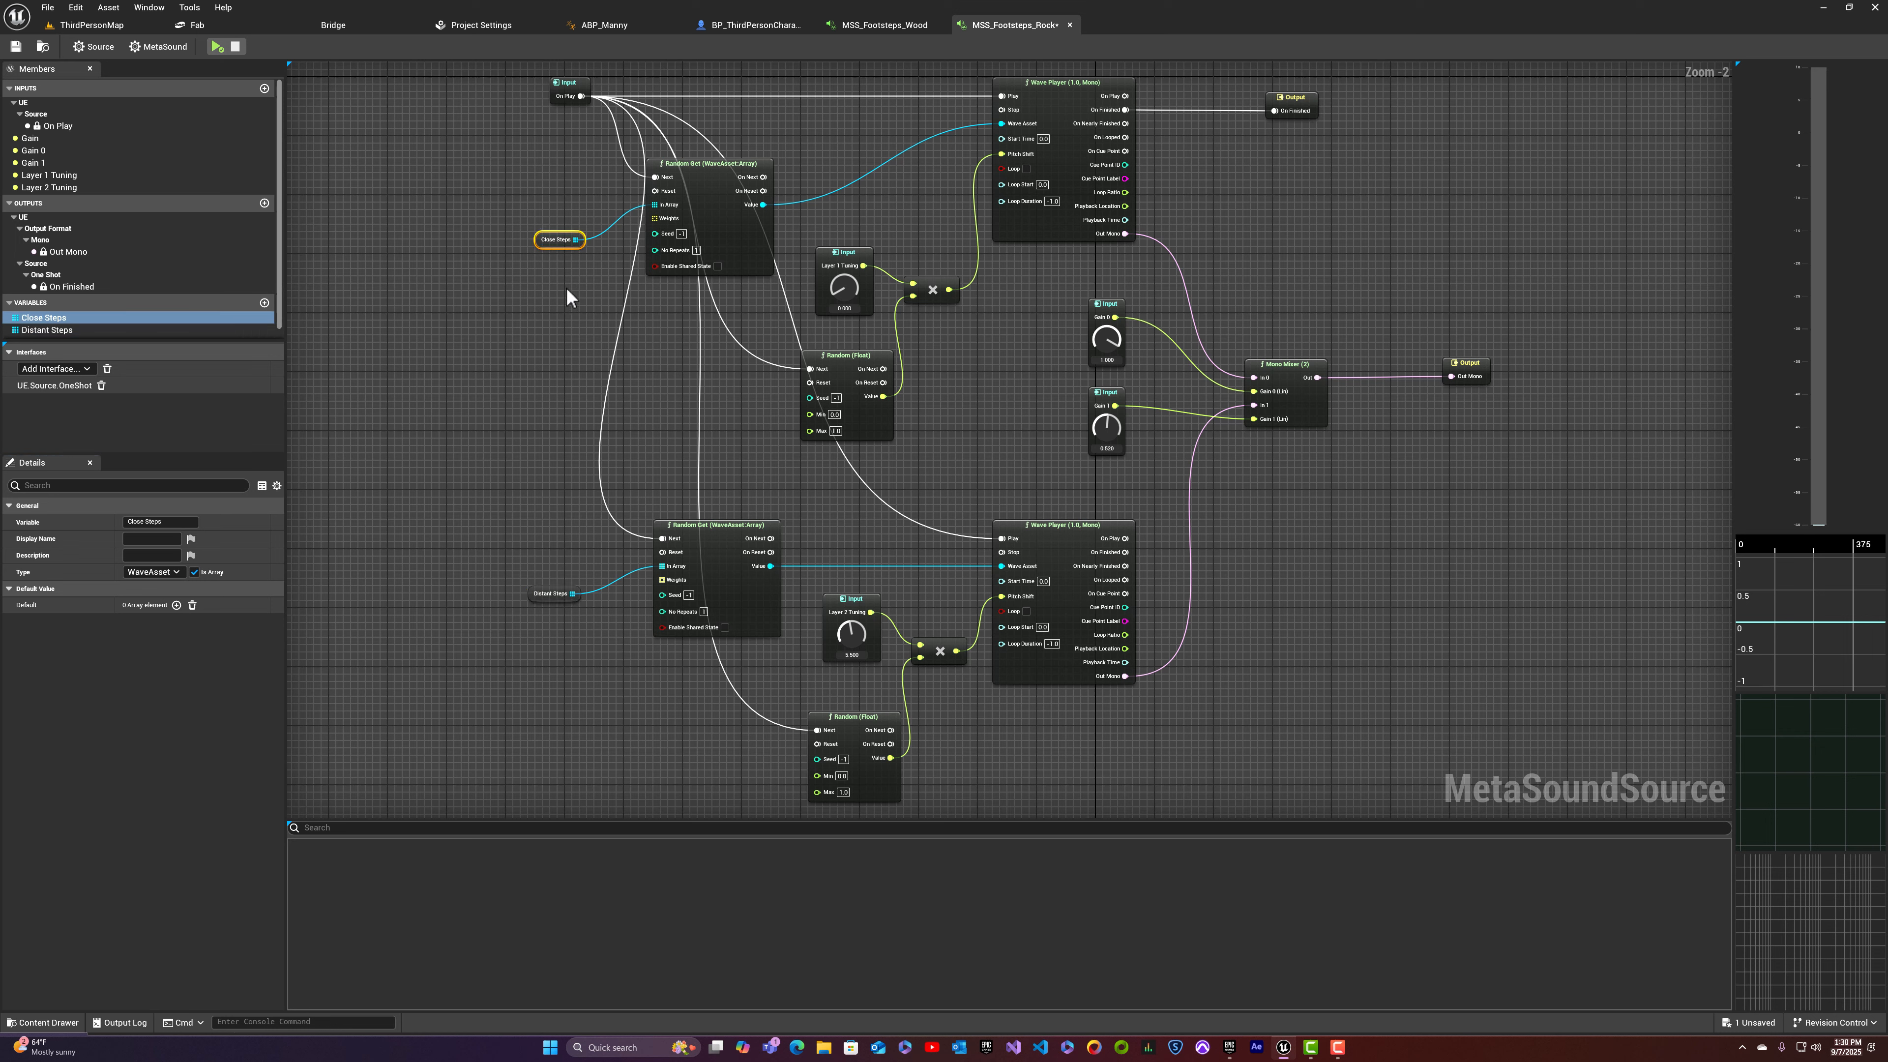
pyautogui.hotkey('ctrl', 'space')
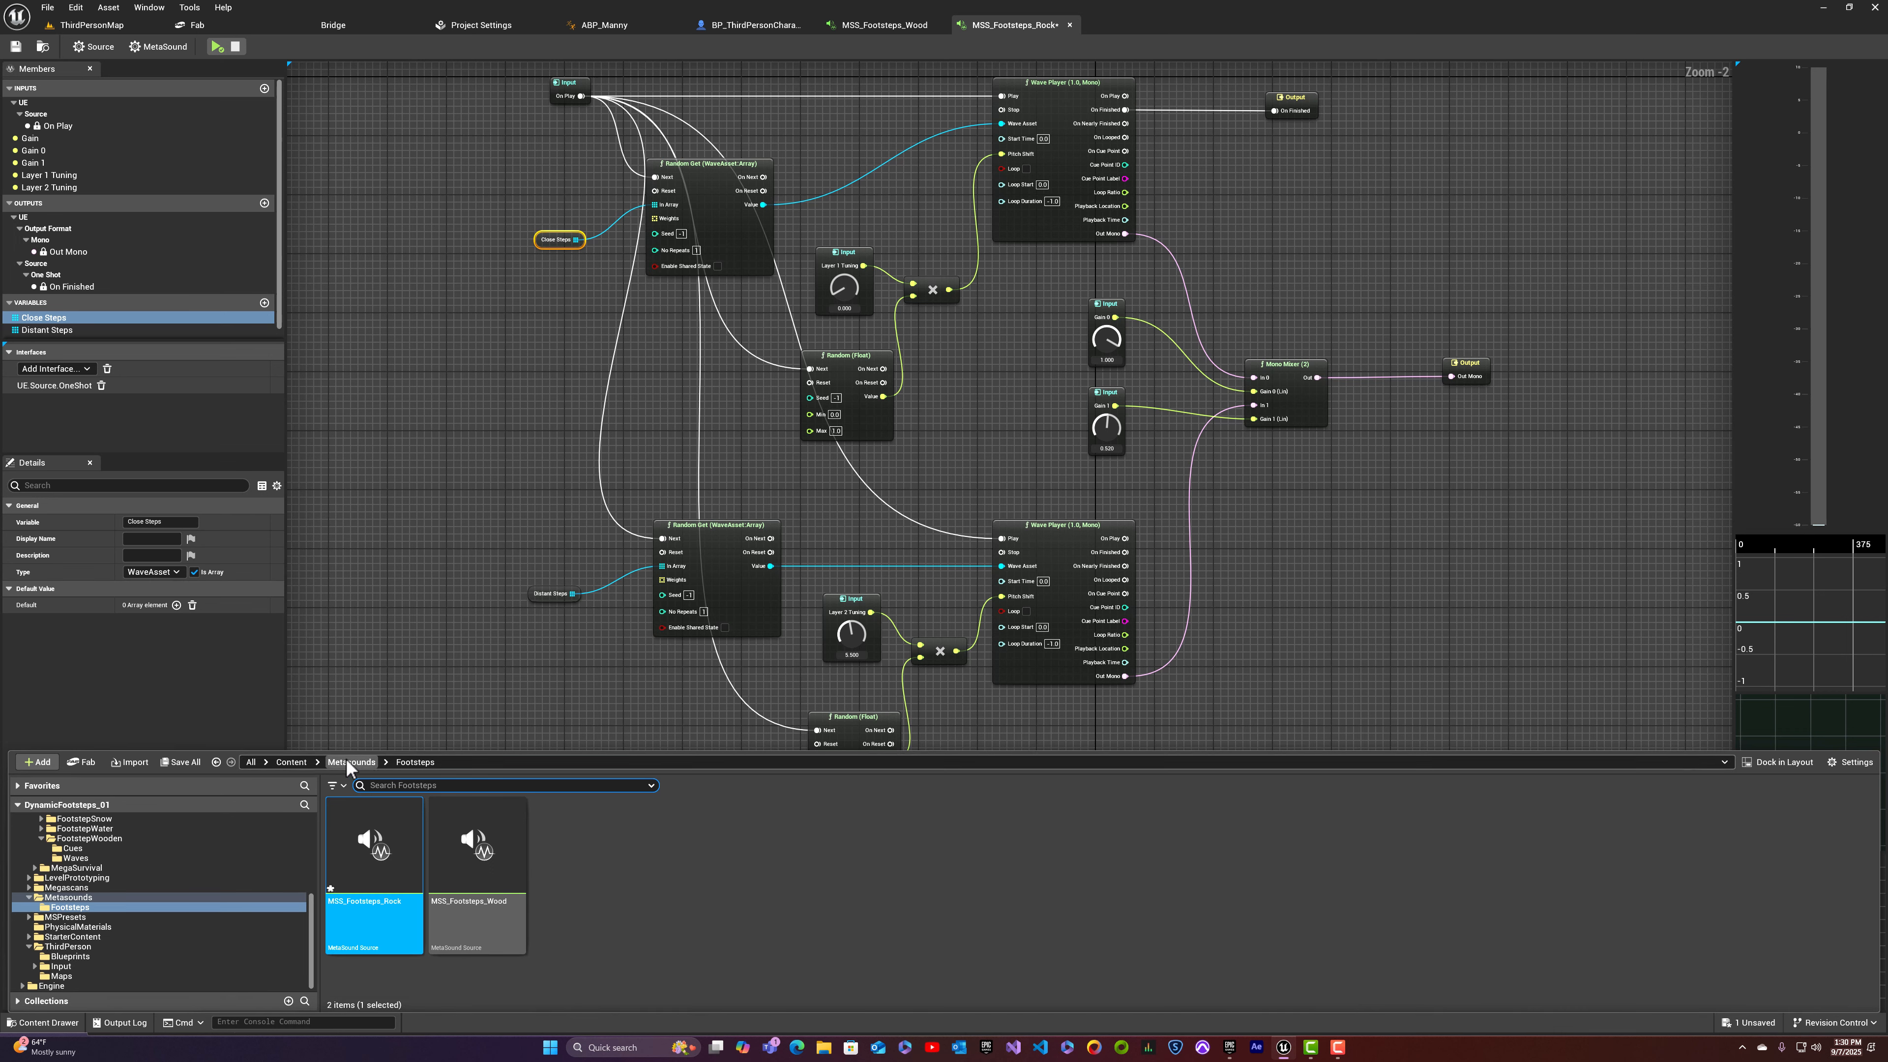
pyautogui.click(279, 760)
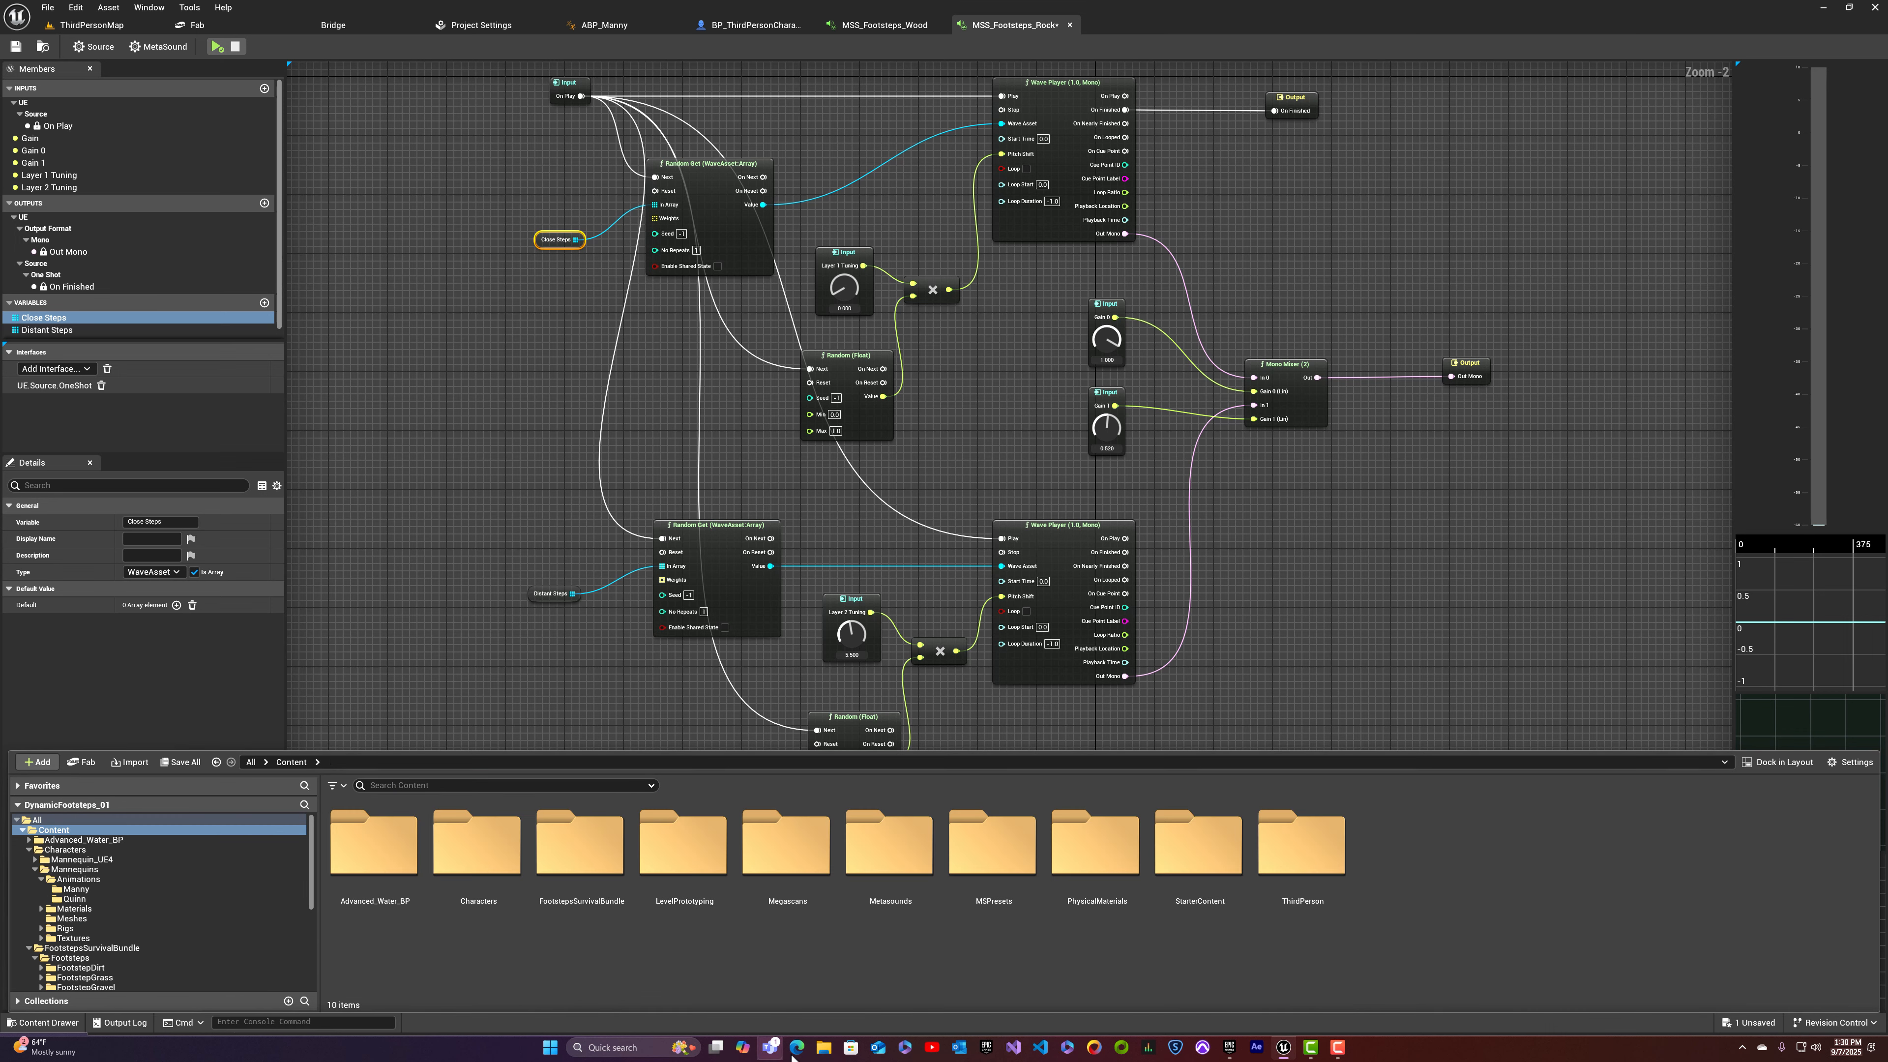
pyautogui.doubleClick(580, 853)
pyautogui.doubleClick(392, 853)
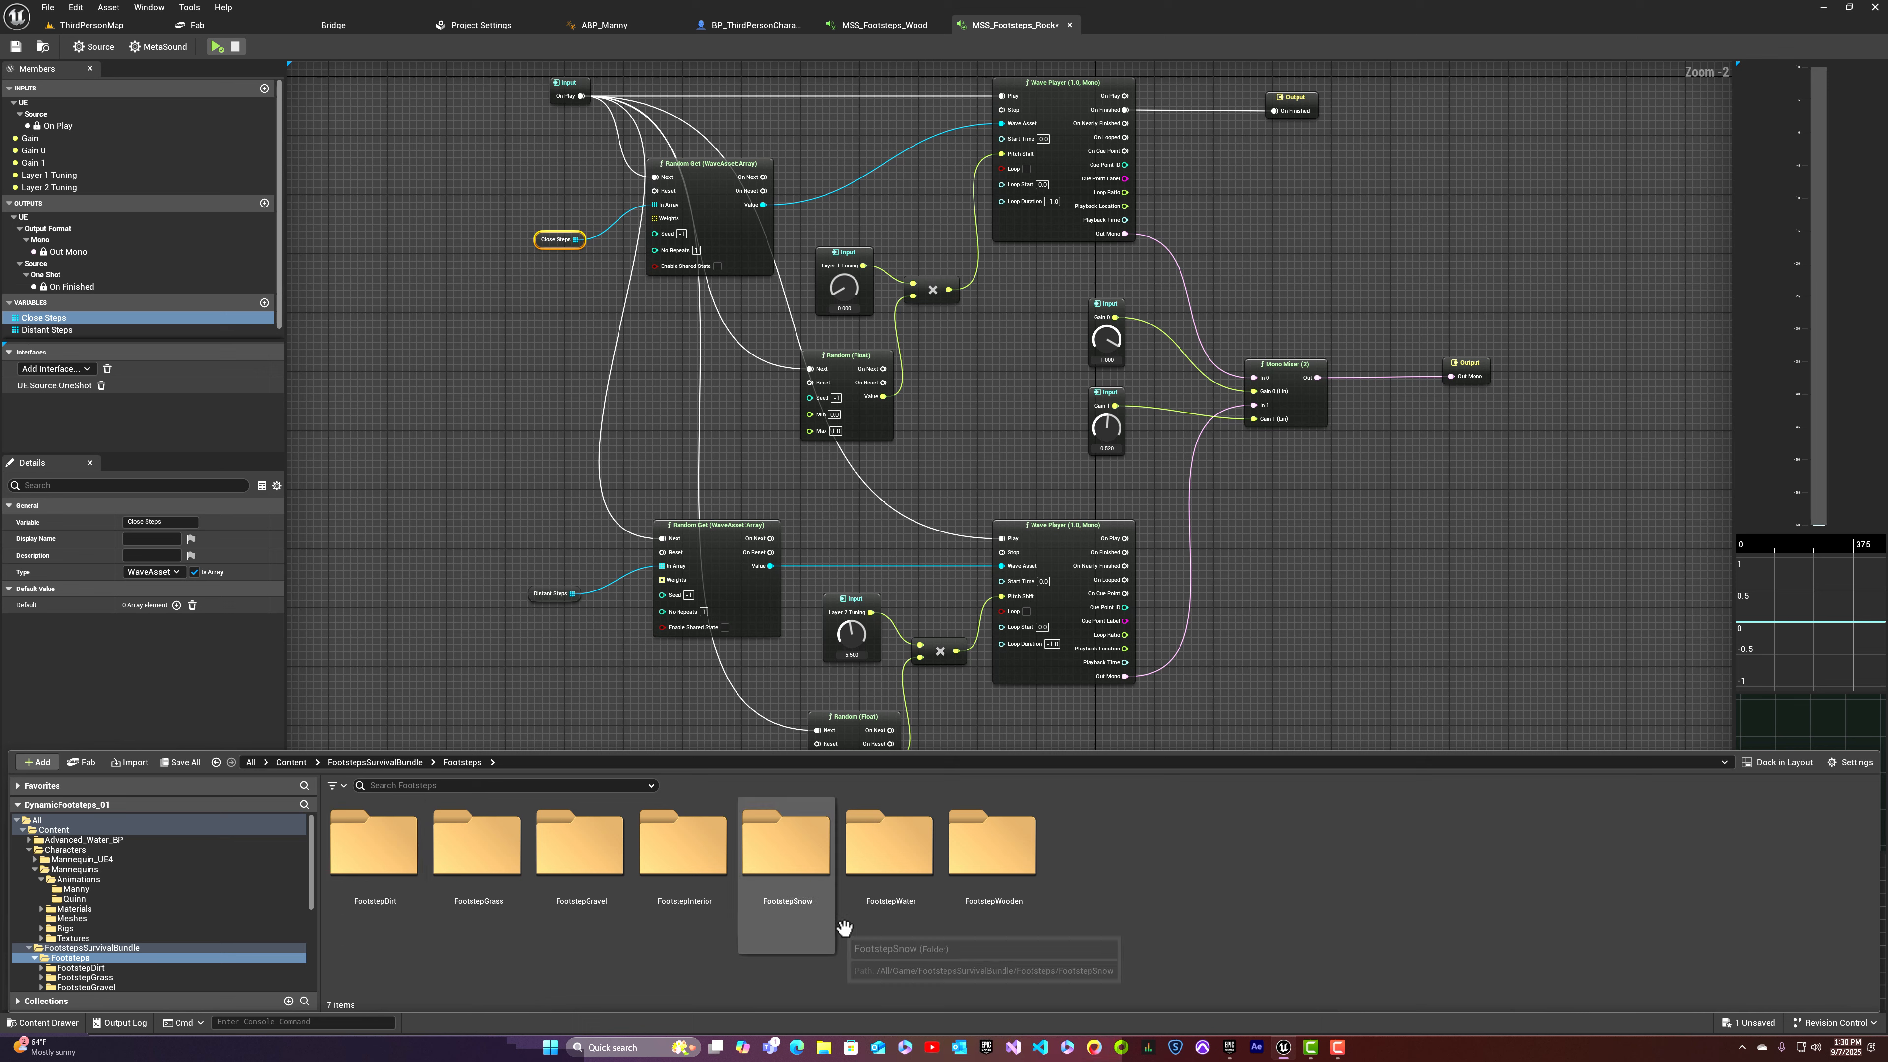
pyautogui.doubleClick(584, 855)
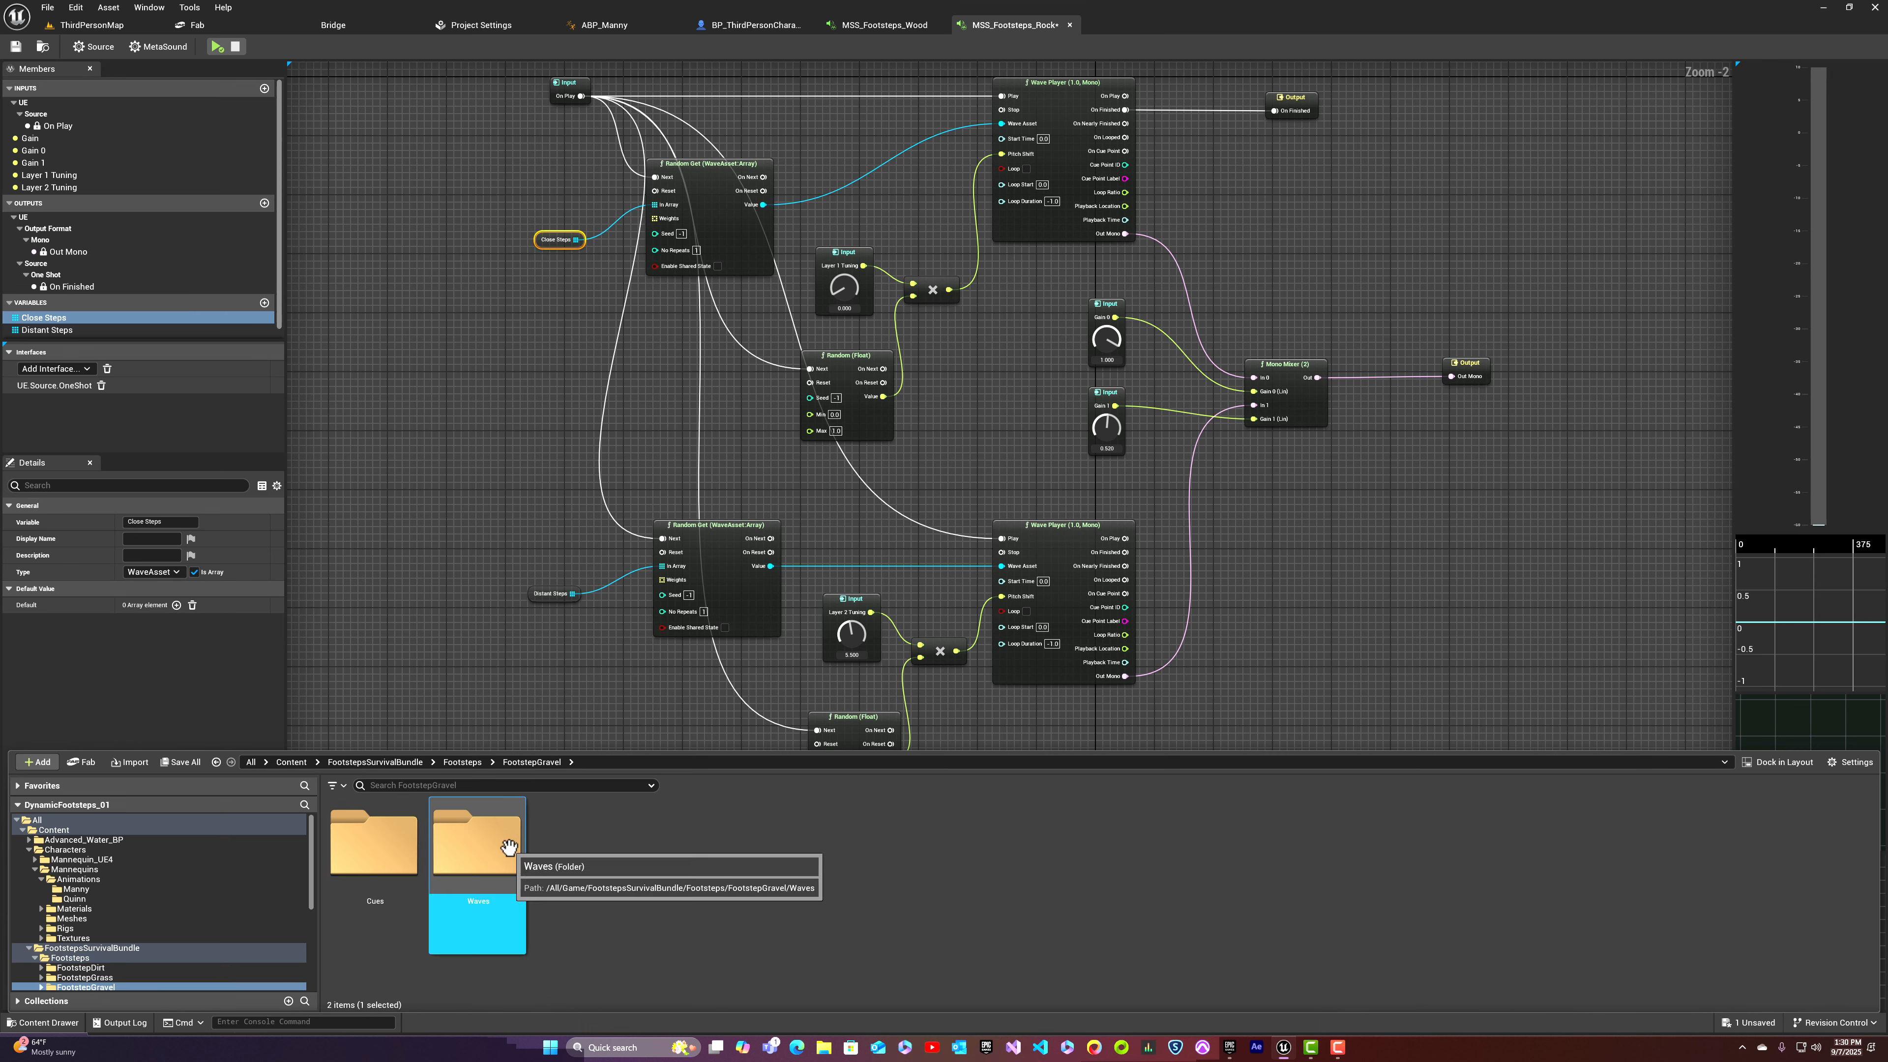
pyautogui.doubleClick(492, 848)
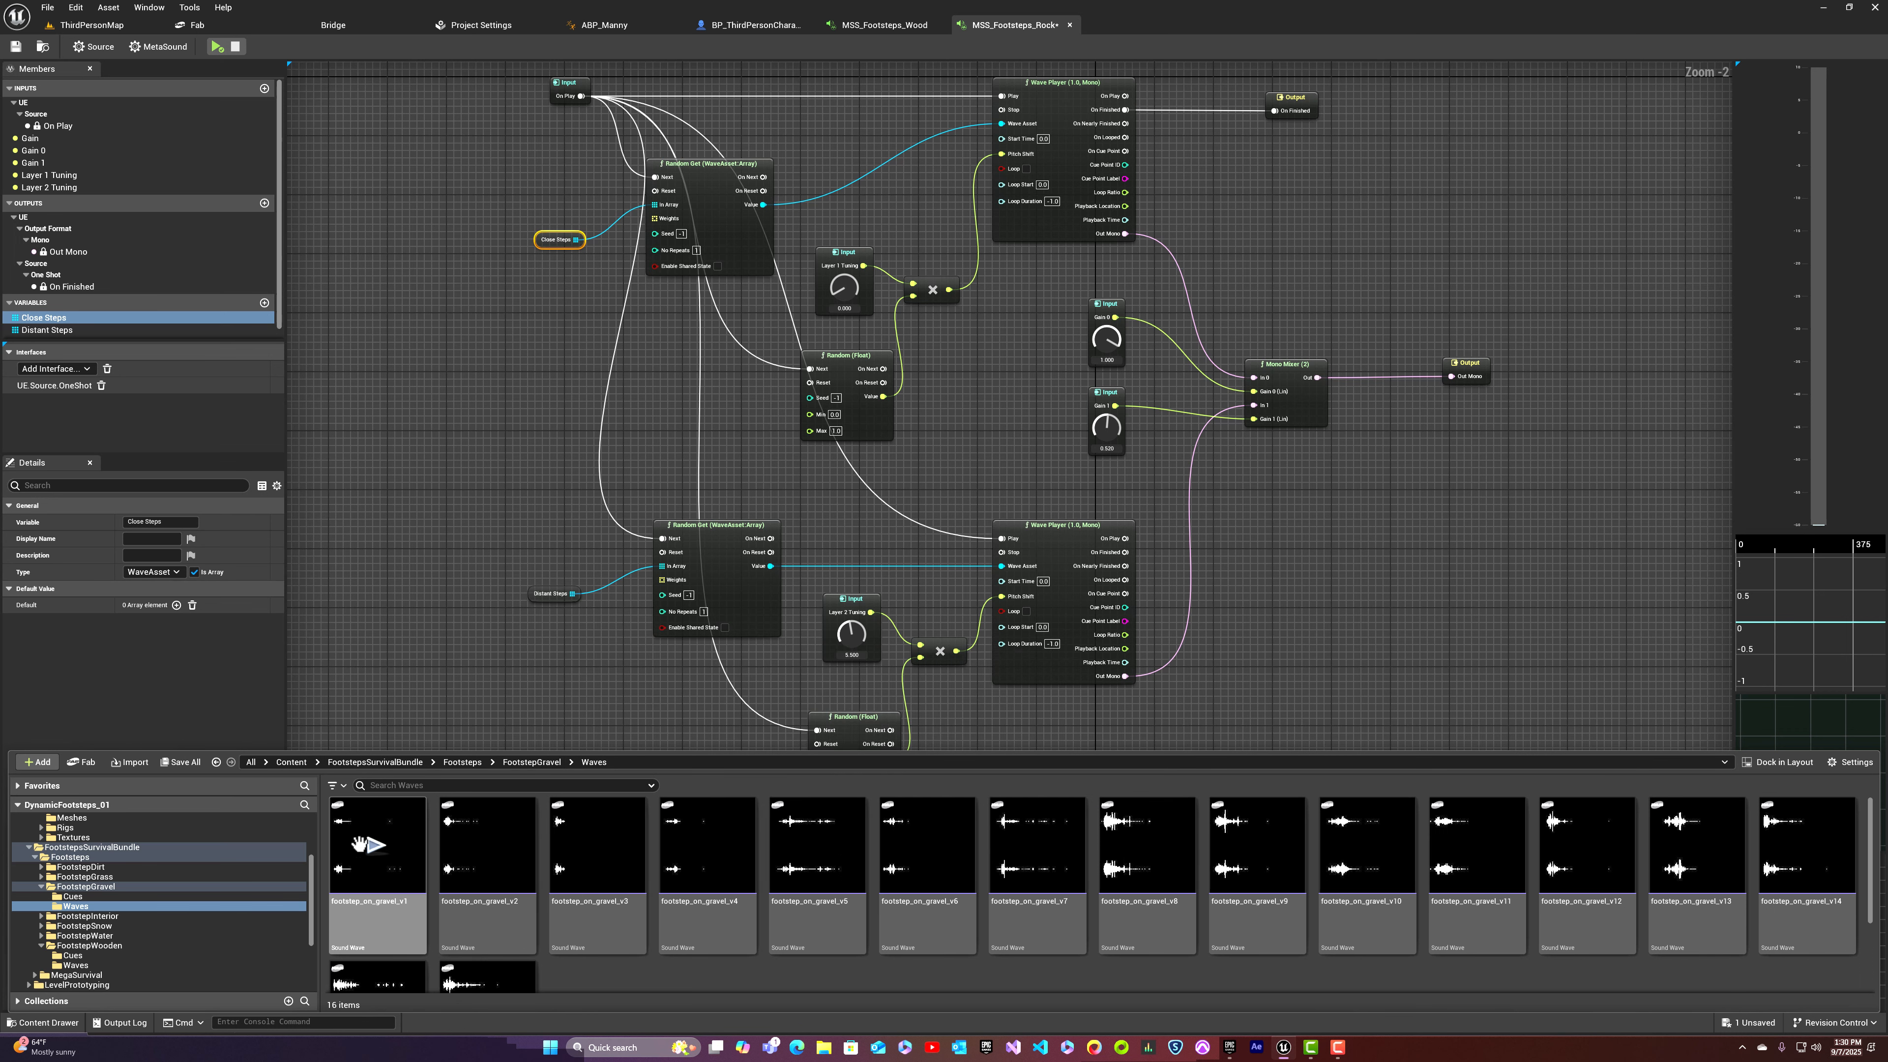
# Step: Audition the footstep_on_gravel sound waves and compare how the different variations sound
pyautogui.click(375, 845)
pyautogui.click(485, 846)
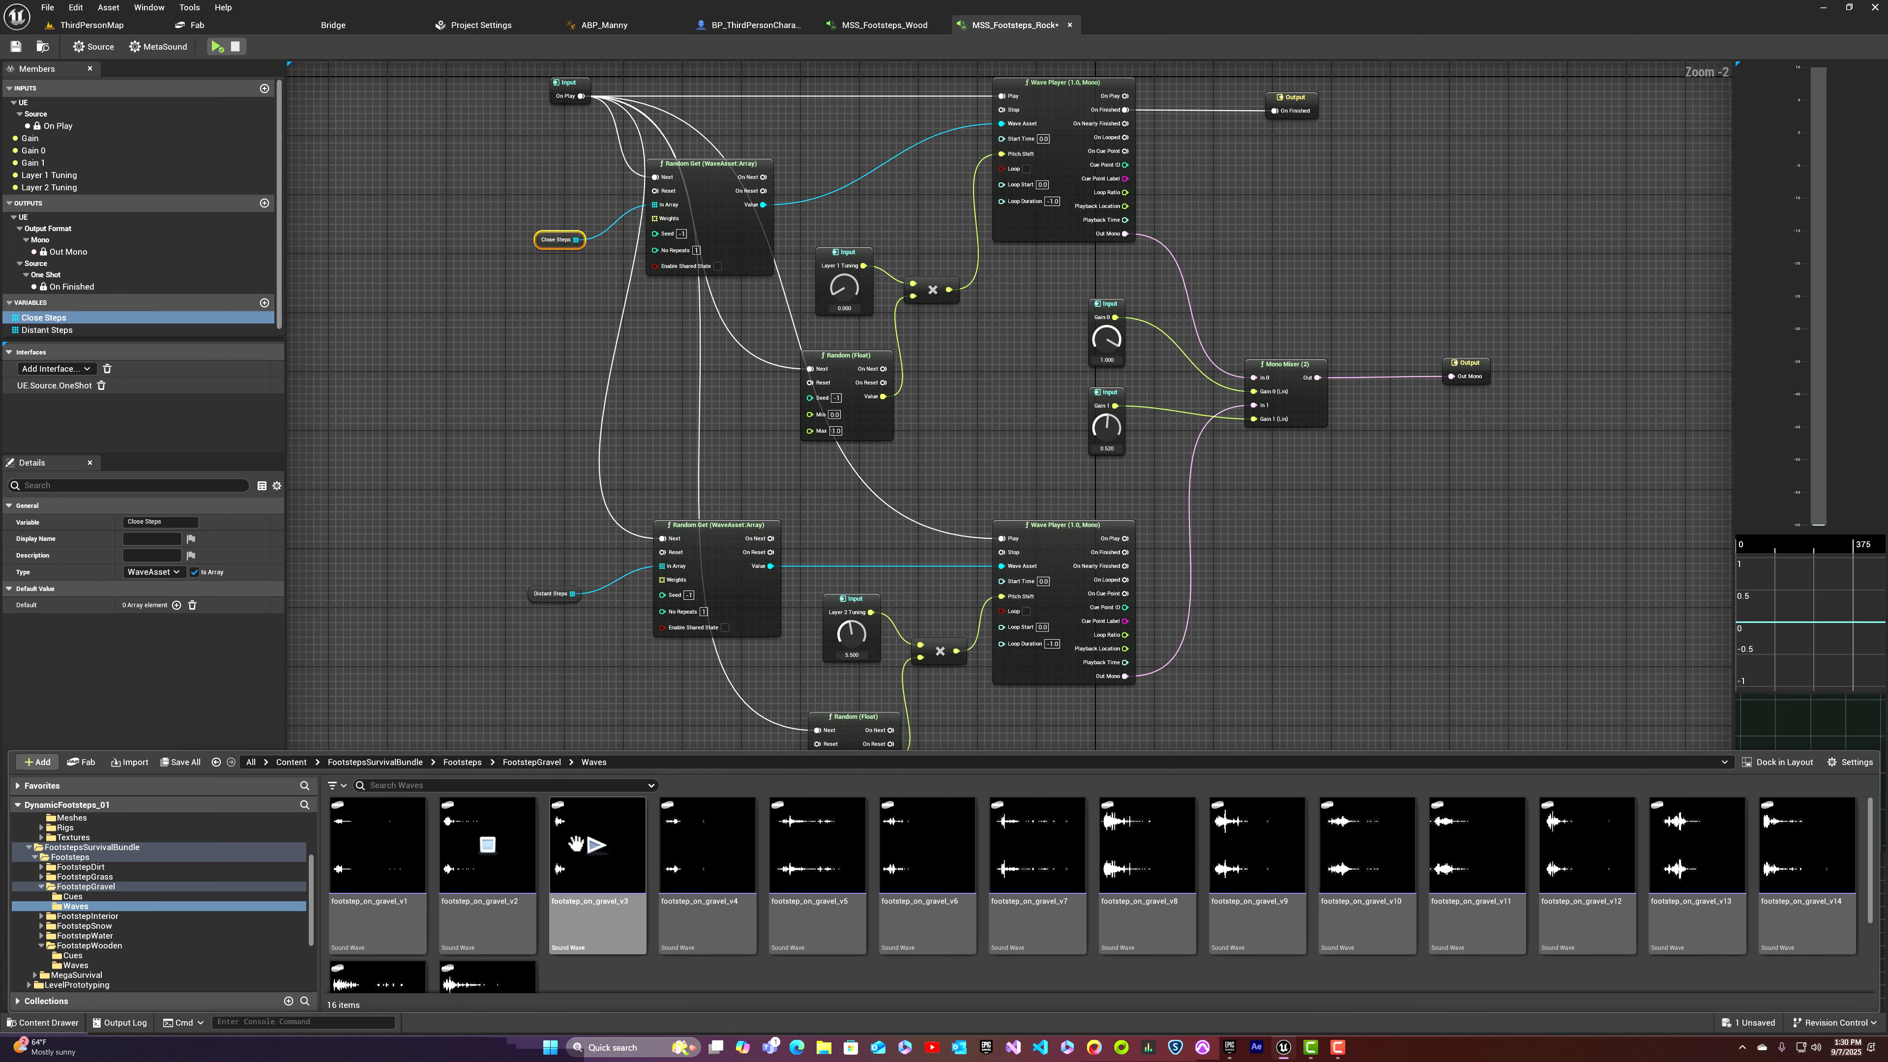
pyautogui.click(595, 844)
pyautogui.click(706, 844)
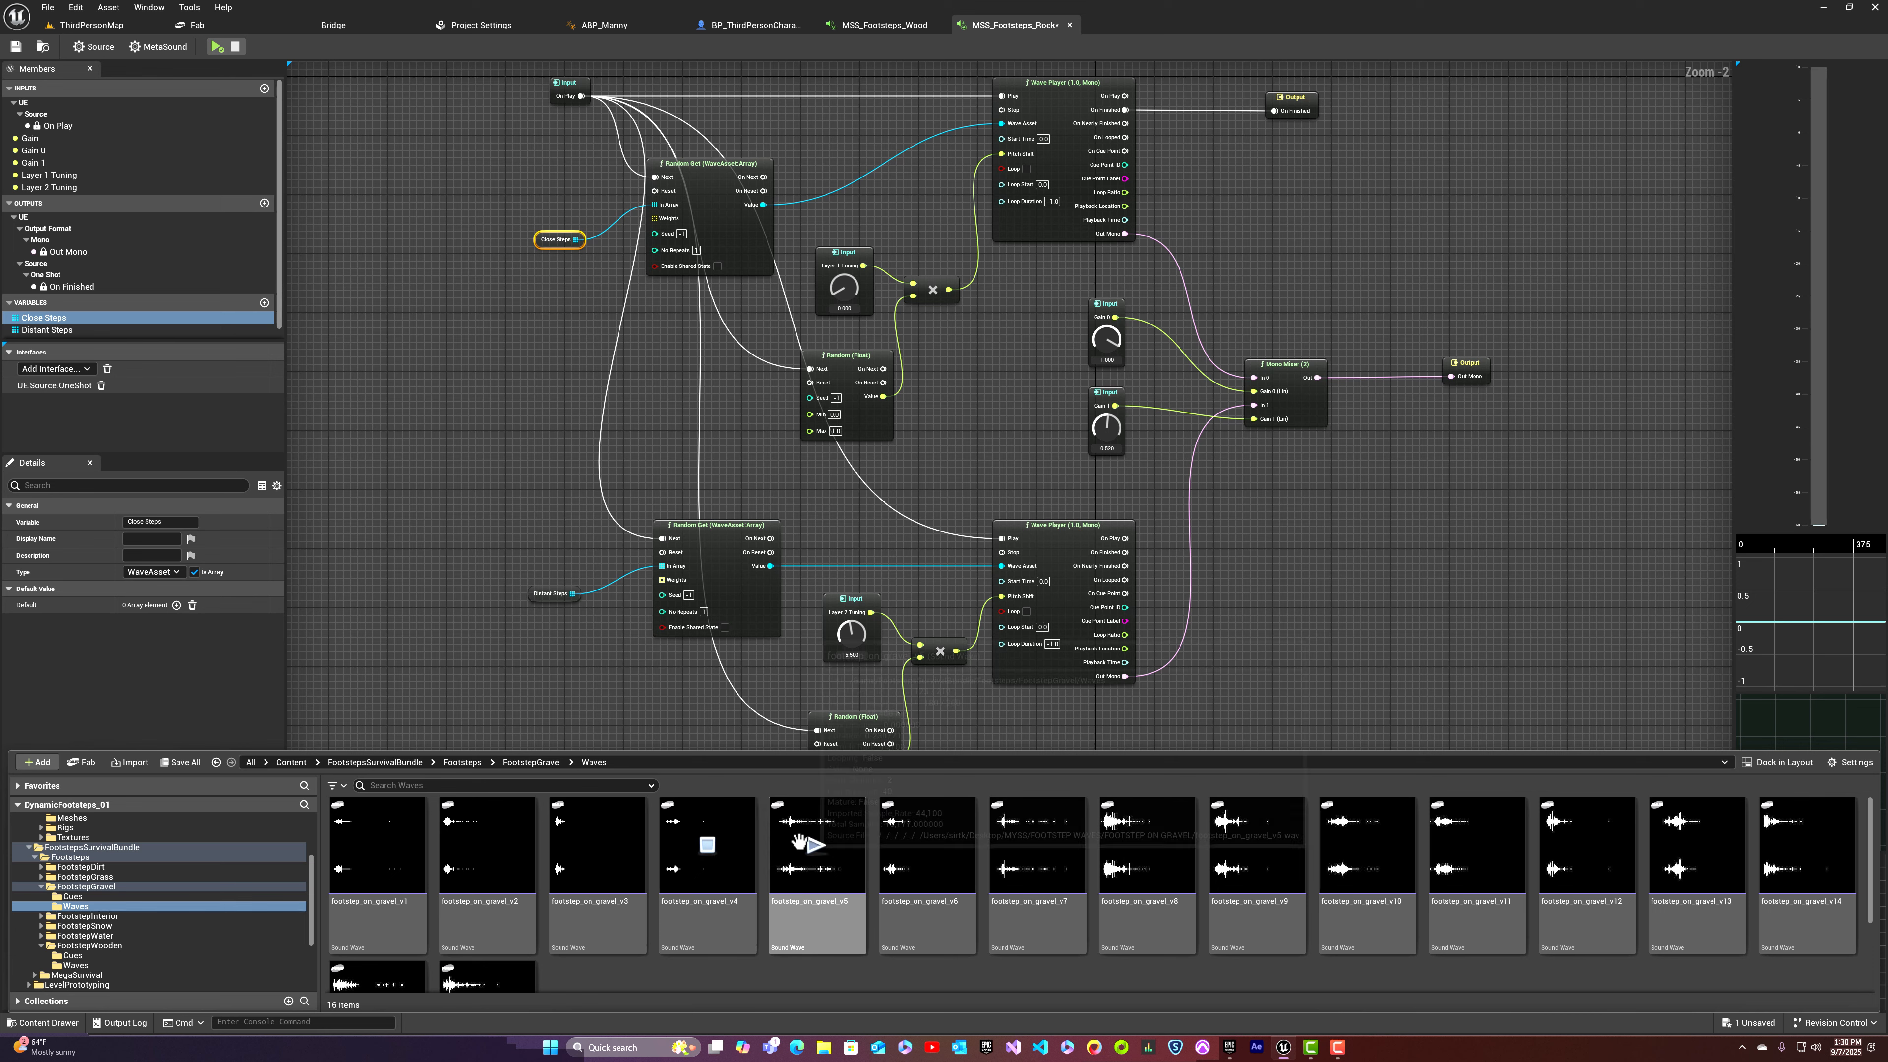
pyautogui.click(815, 844)
pyautogui.click(927, 844)
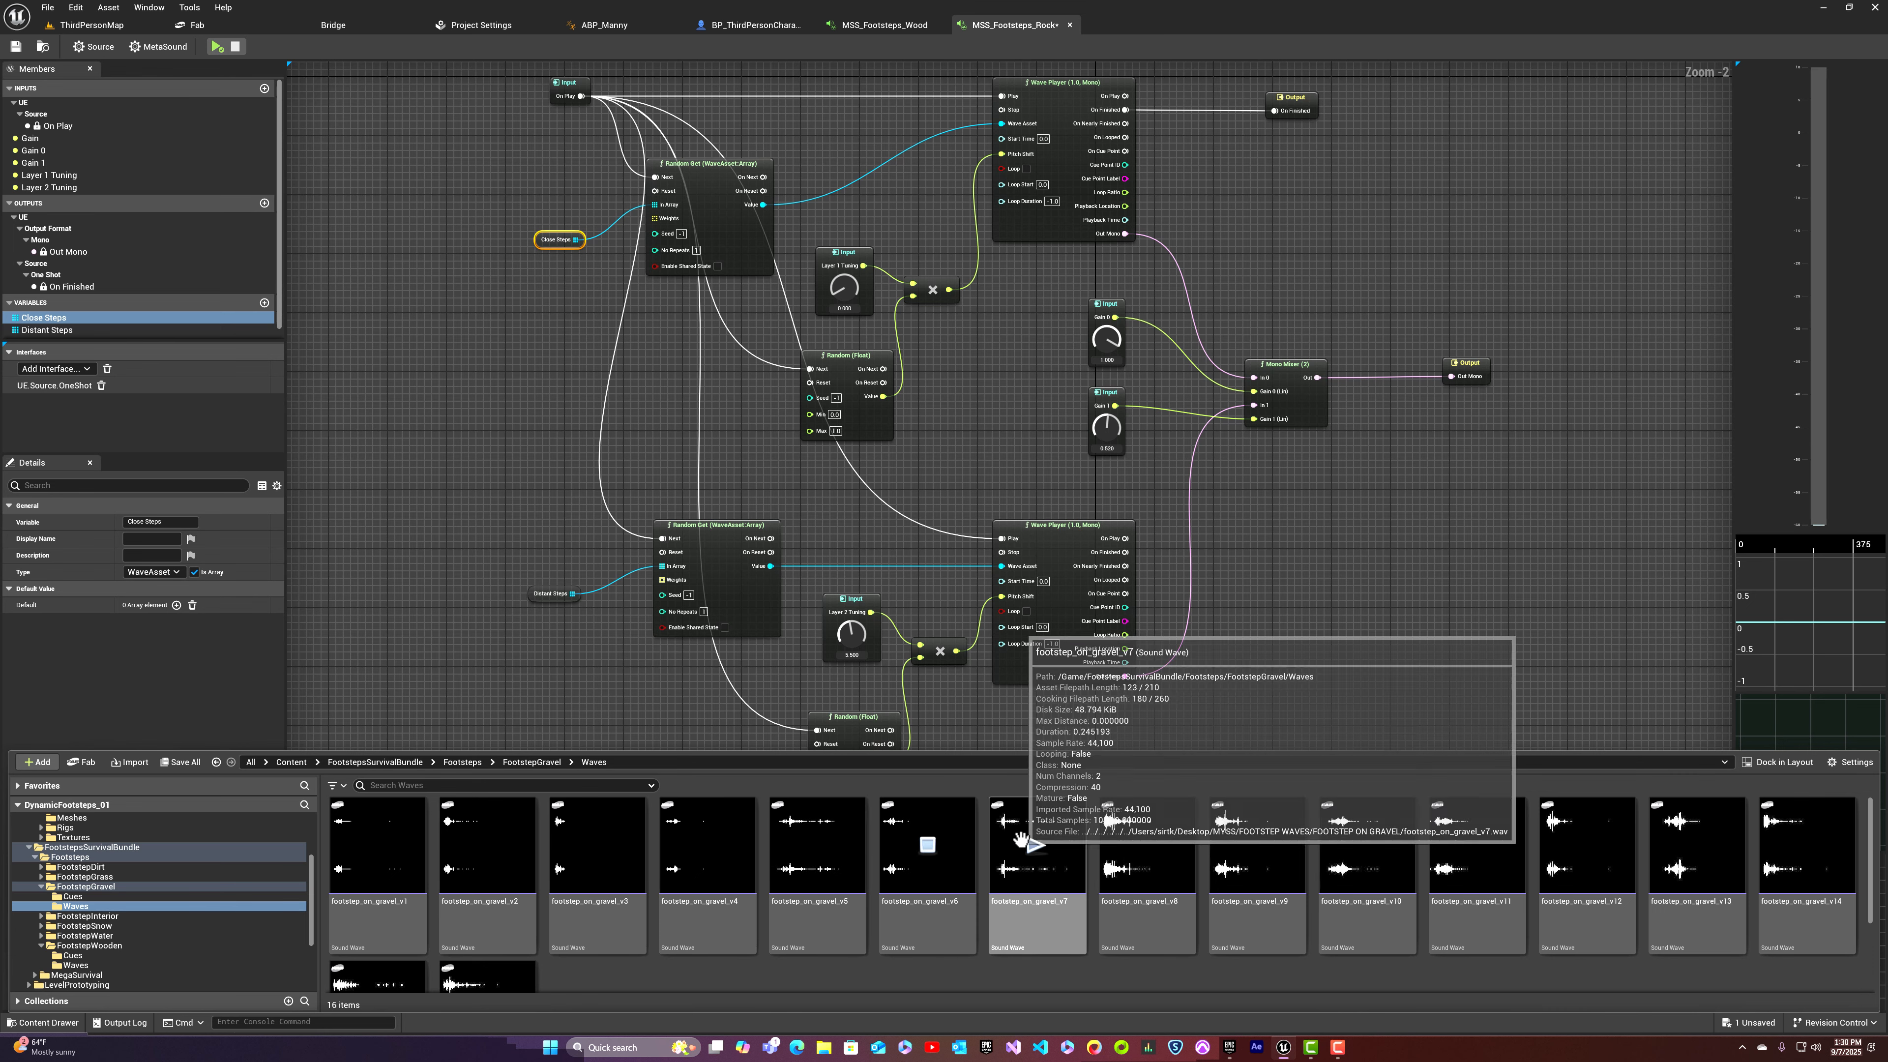
pyautogui.click(1020, 841)
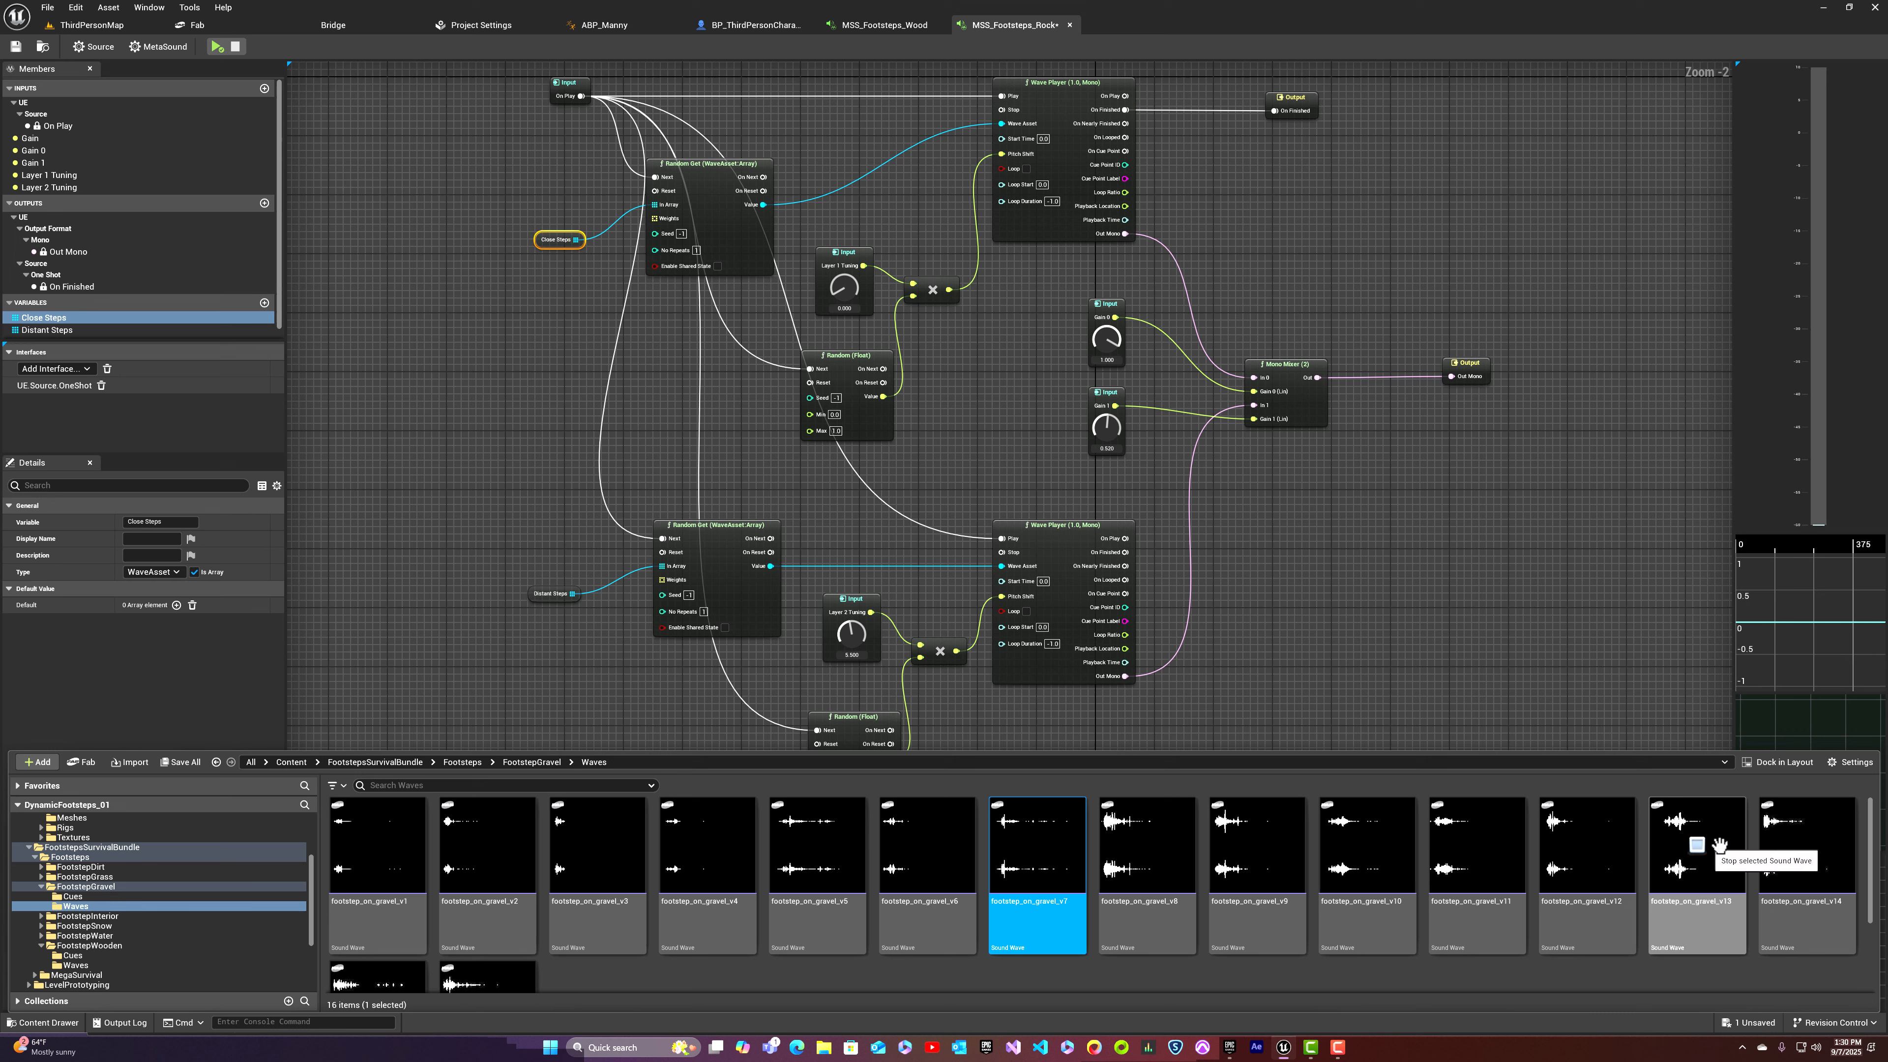
pyautogui.scroll(-1, 602, 926)
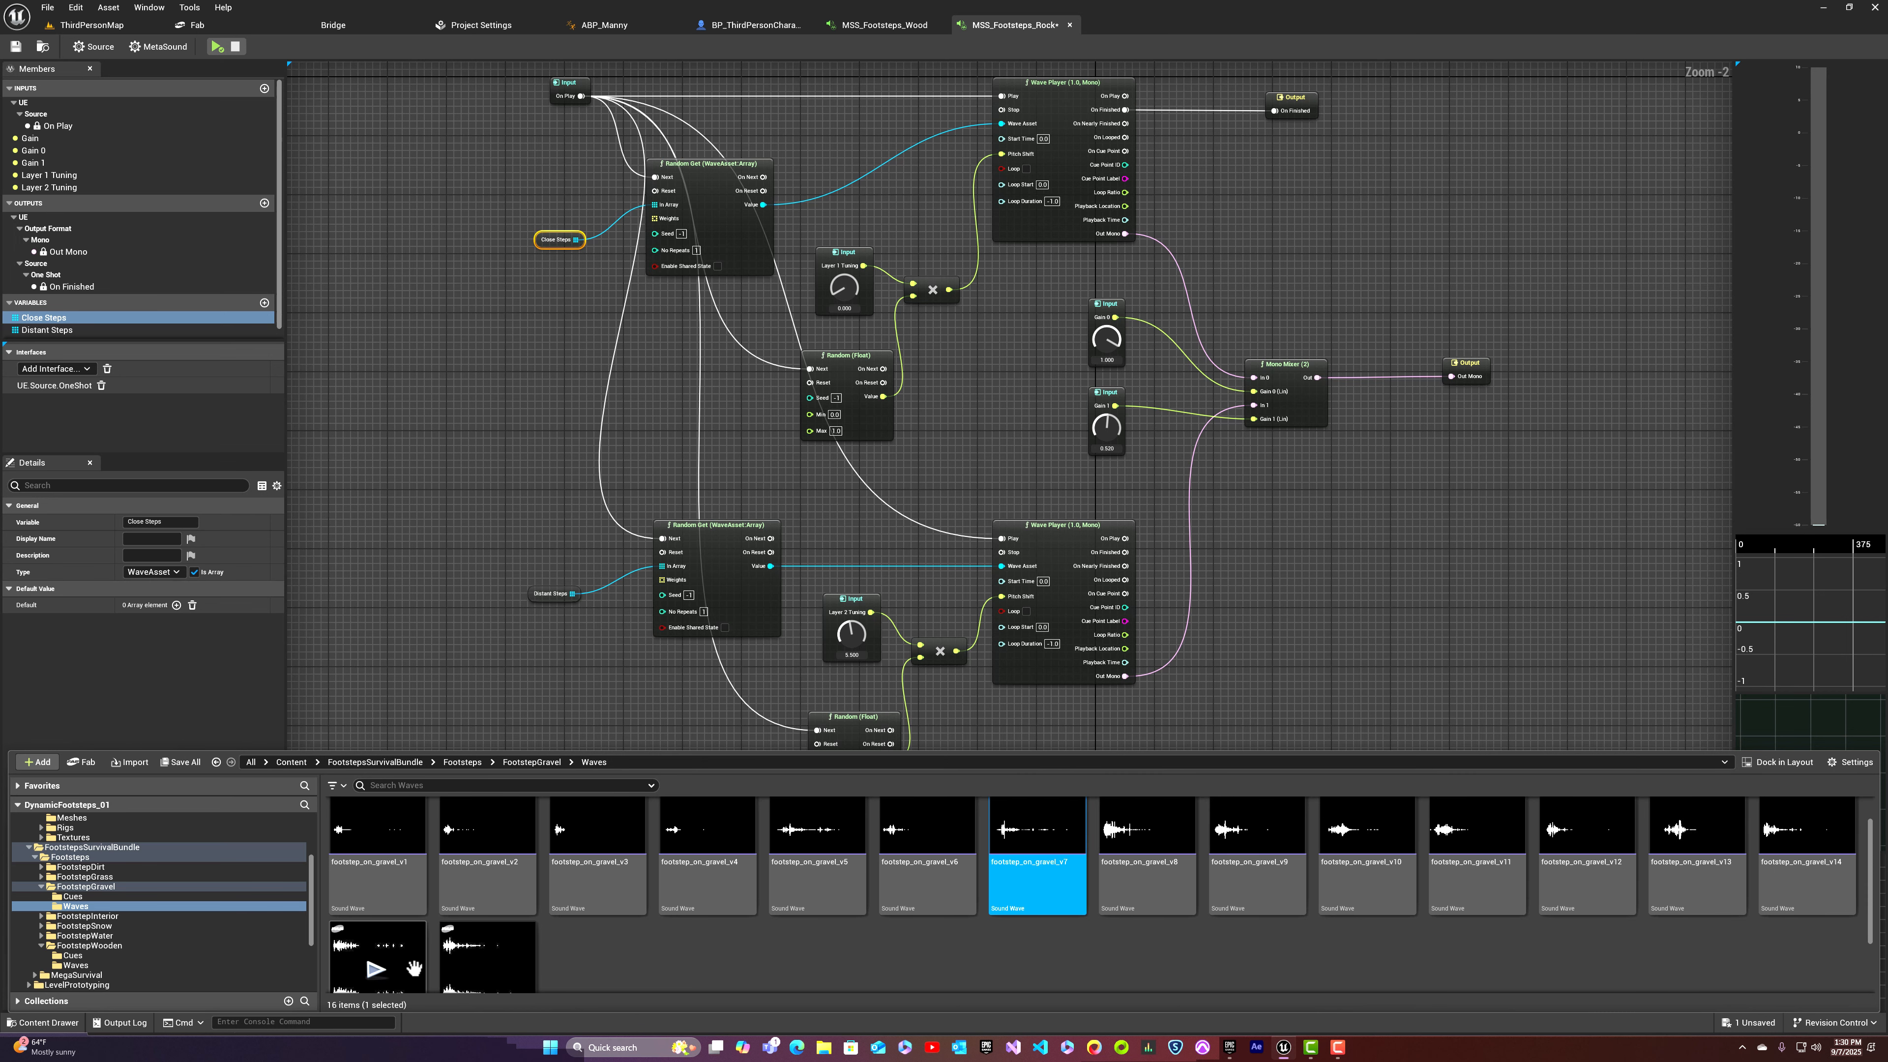
pyautogui.click(486, 936)
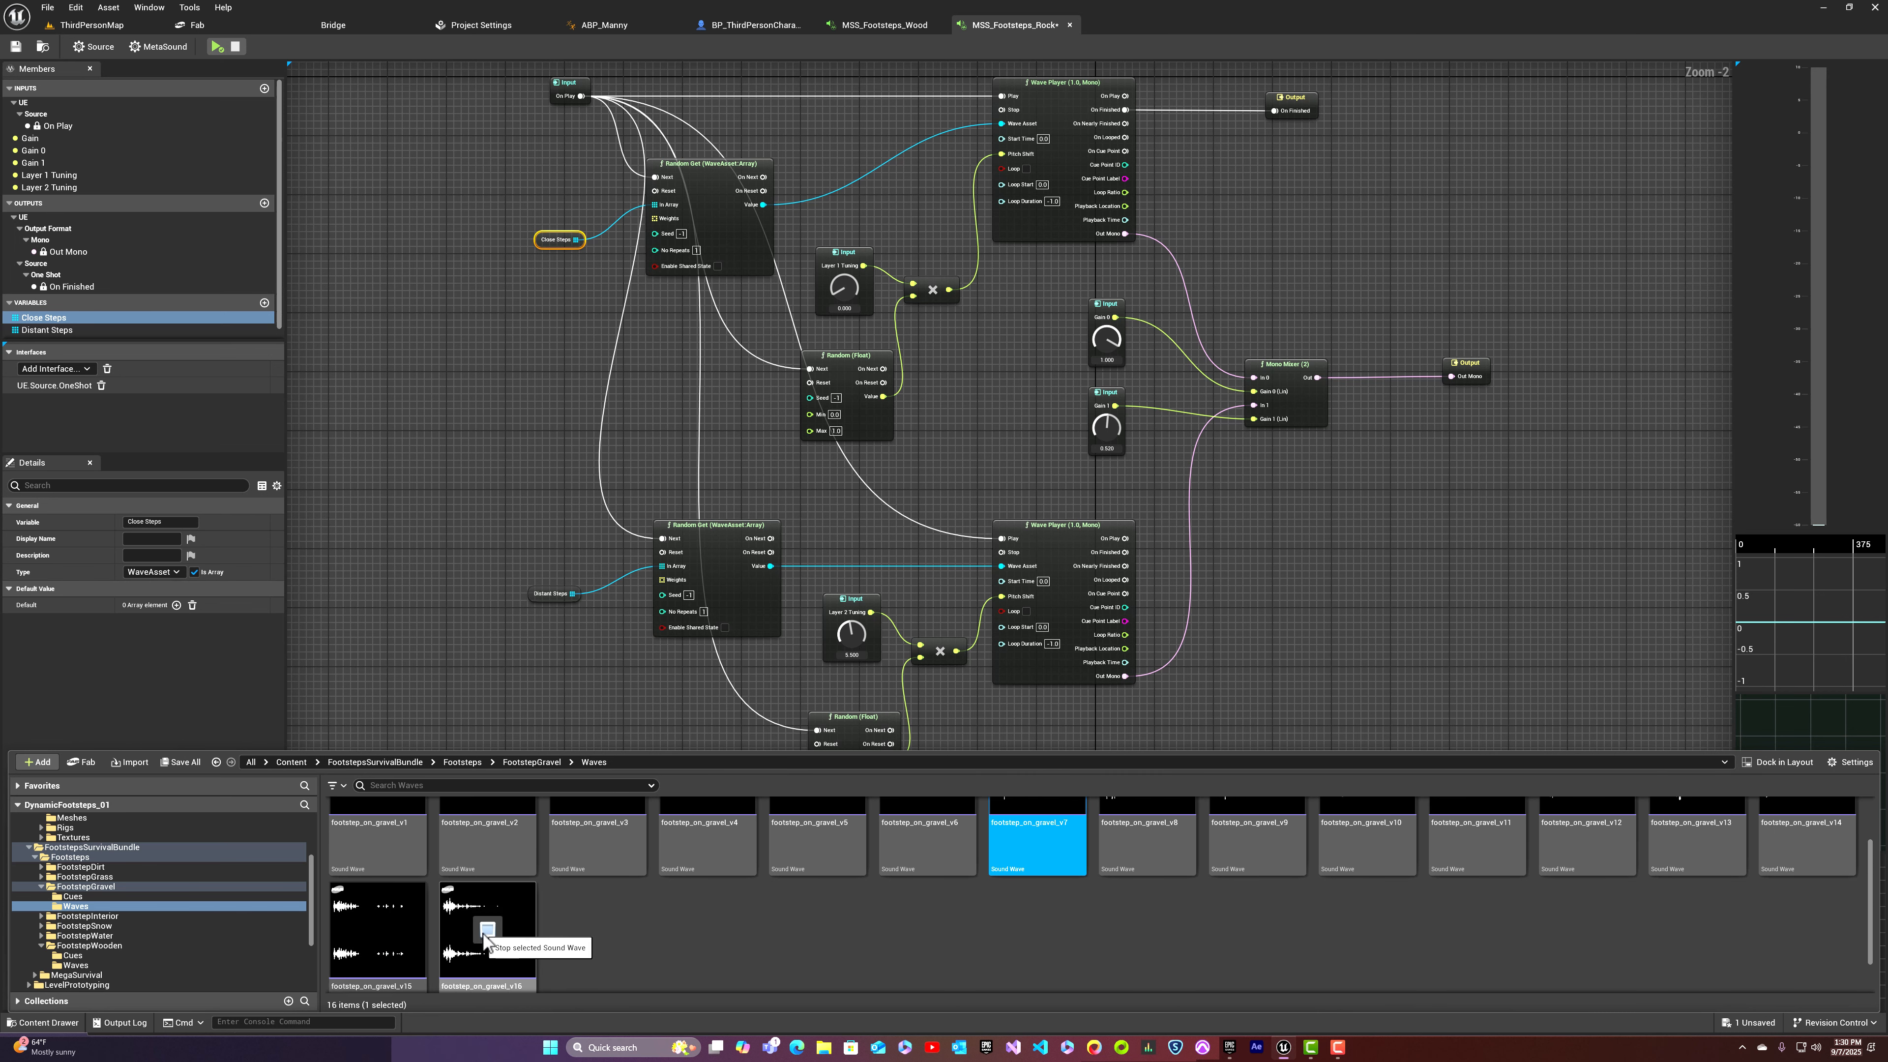
pyautogui.scroll(1, 499, 932)
pyautogui.click(377, 845)
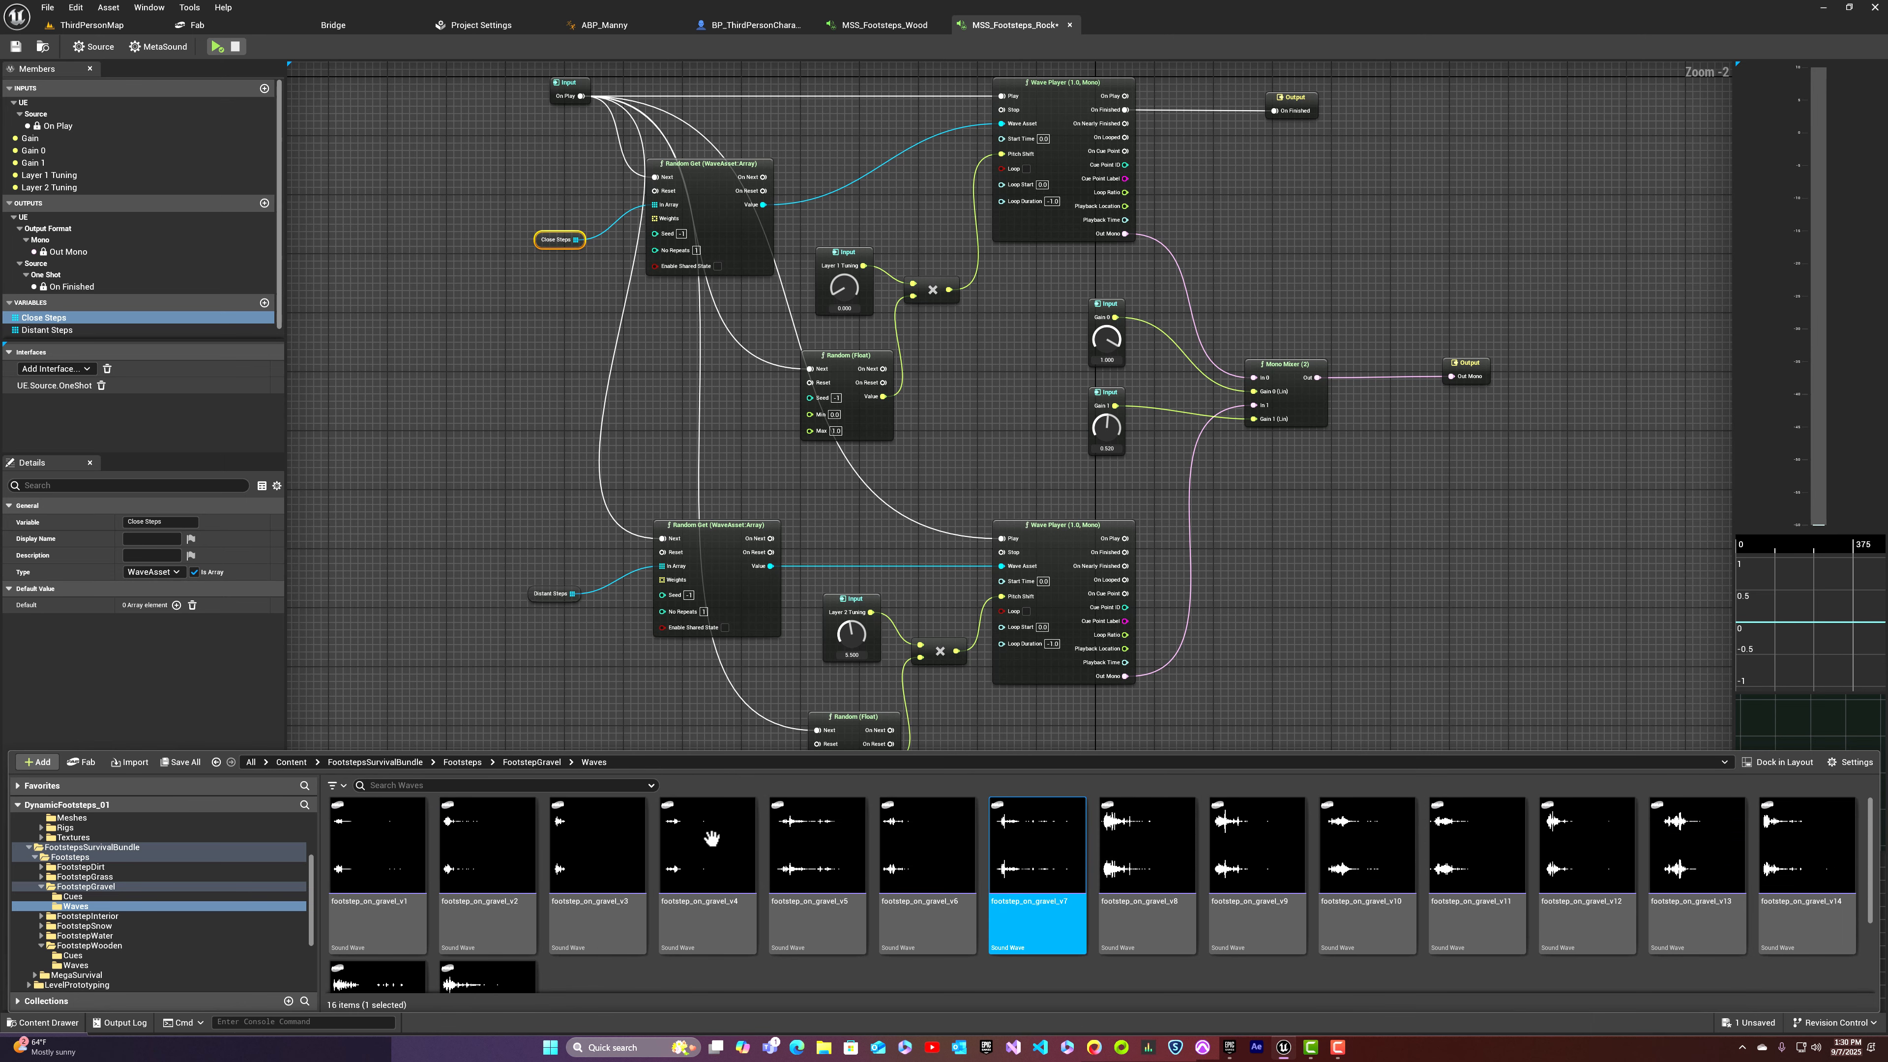
pyautogui.click(1147, 845)
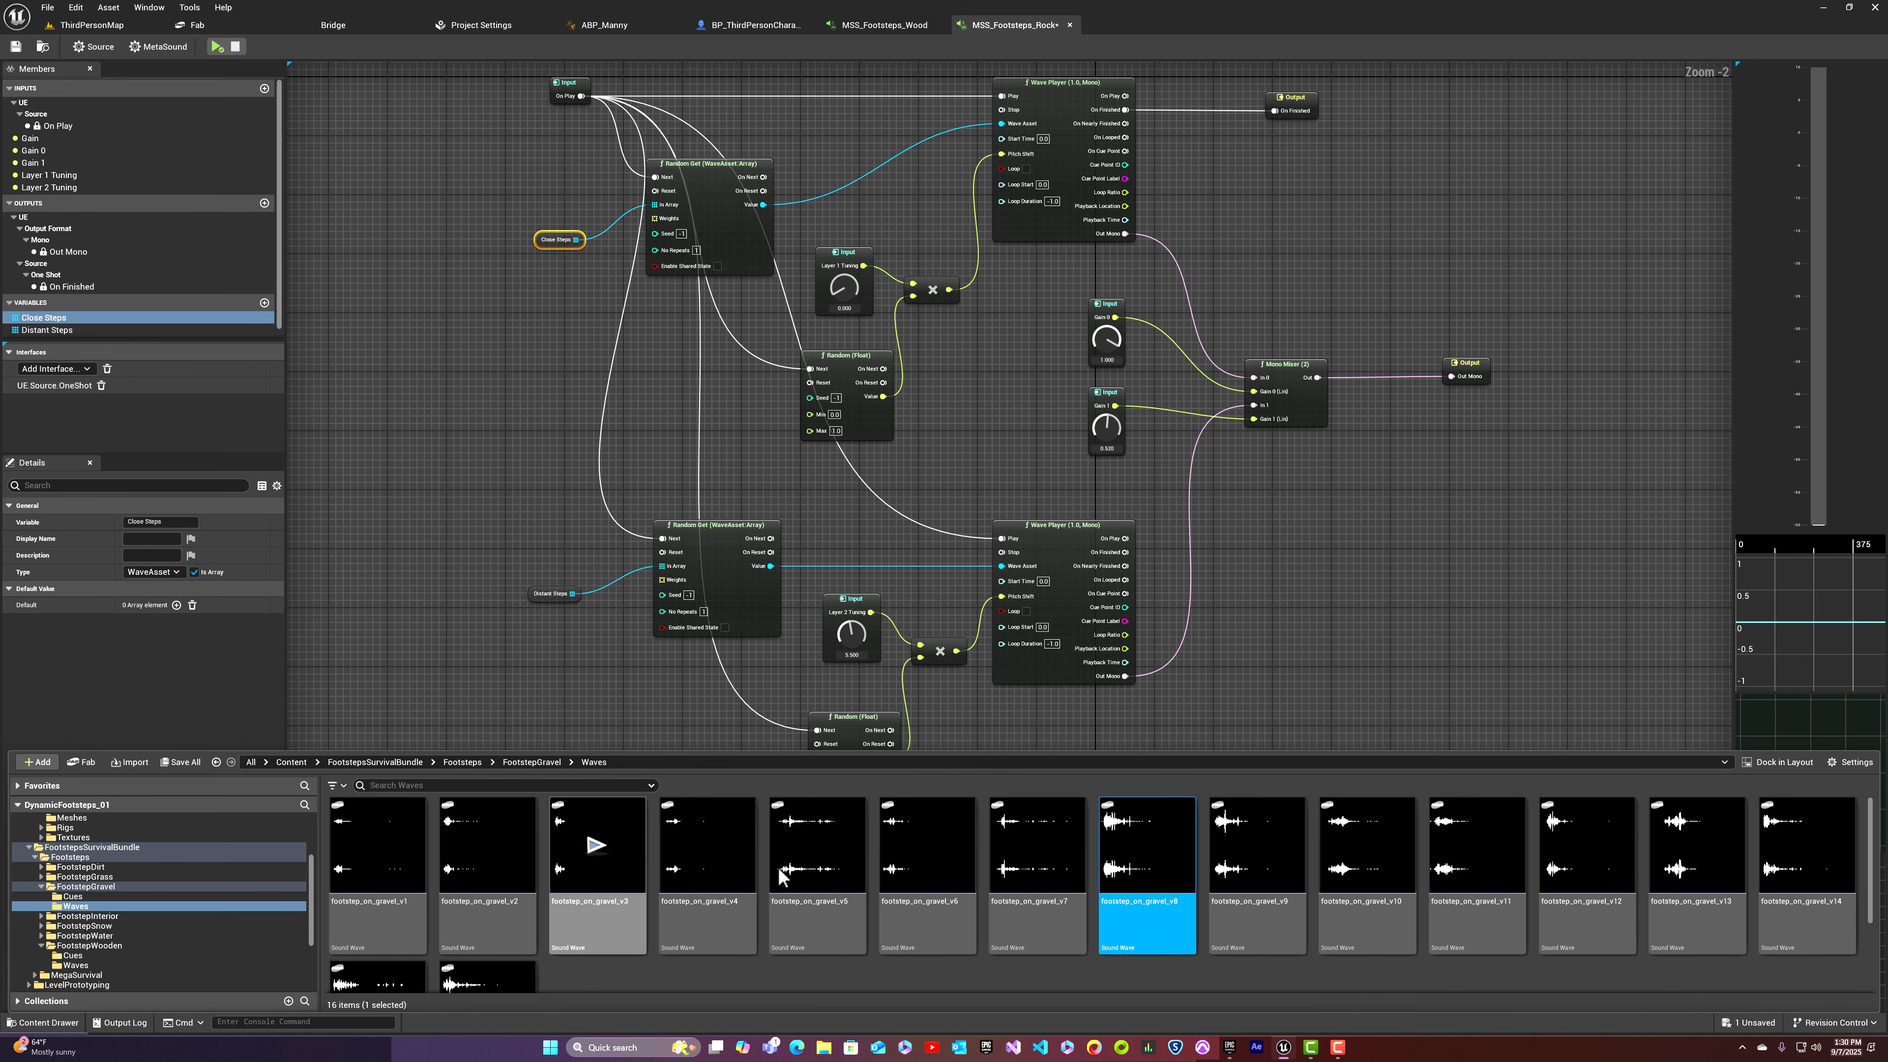
pyautogui.click(487, 846)
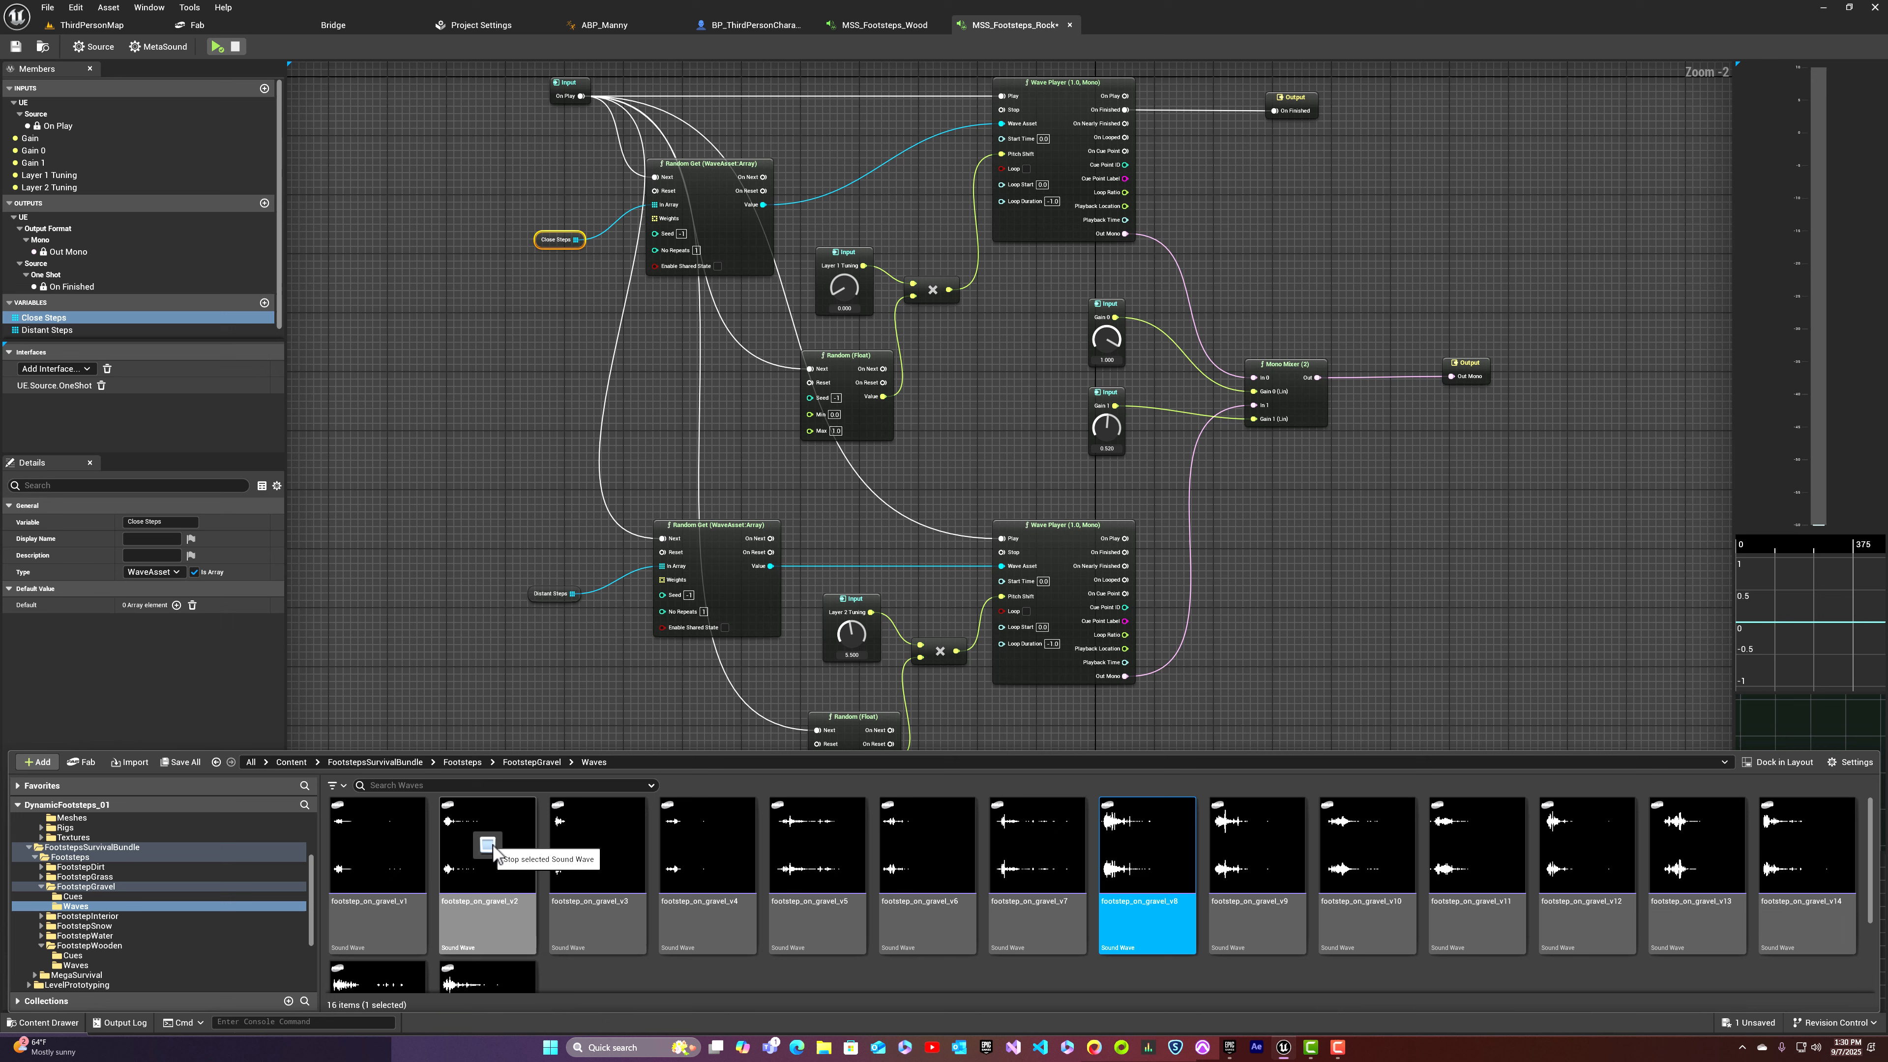
pyautogui.click(706, 845)
# Step: Fill the Close Steps default array with the sound waves footstep_on_gravel_v1 through footstep_on_gravel_v4
pyautogui.click(386, 903)
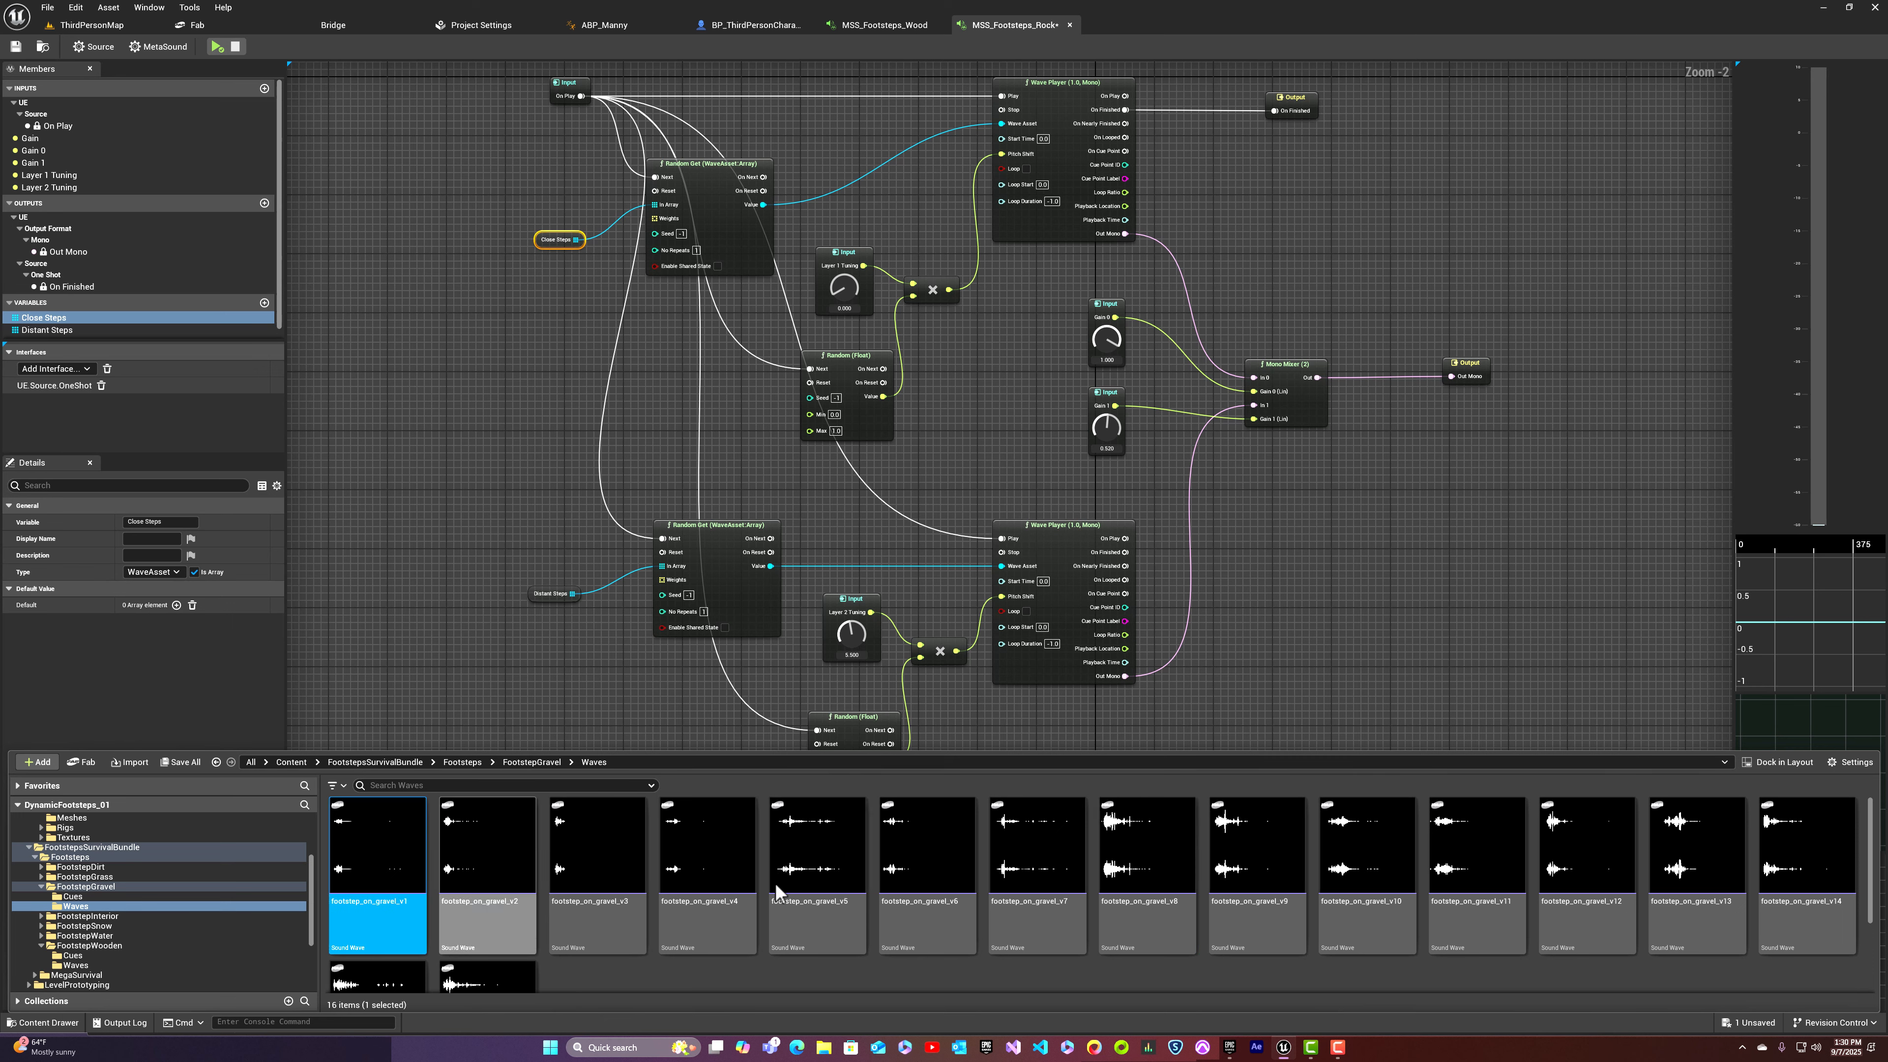
pyautogui.keyDown('ctrl'); pyautogui.click(716, 900); pyautogui.keyUp('ctrl')
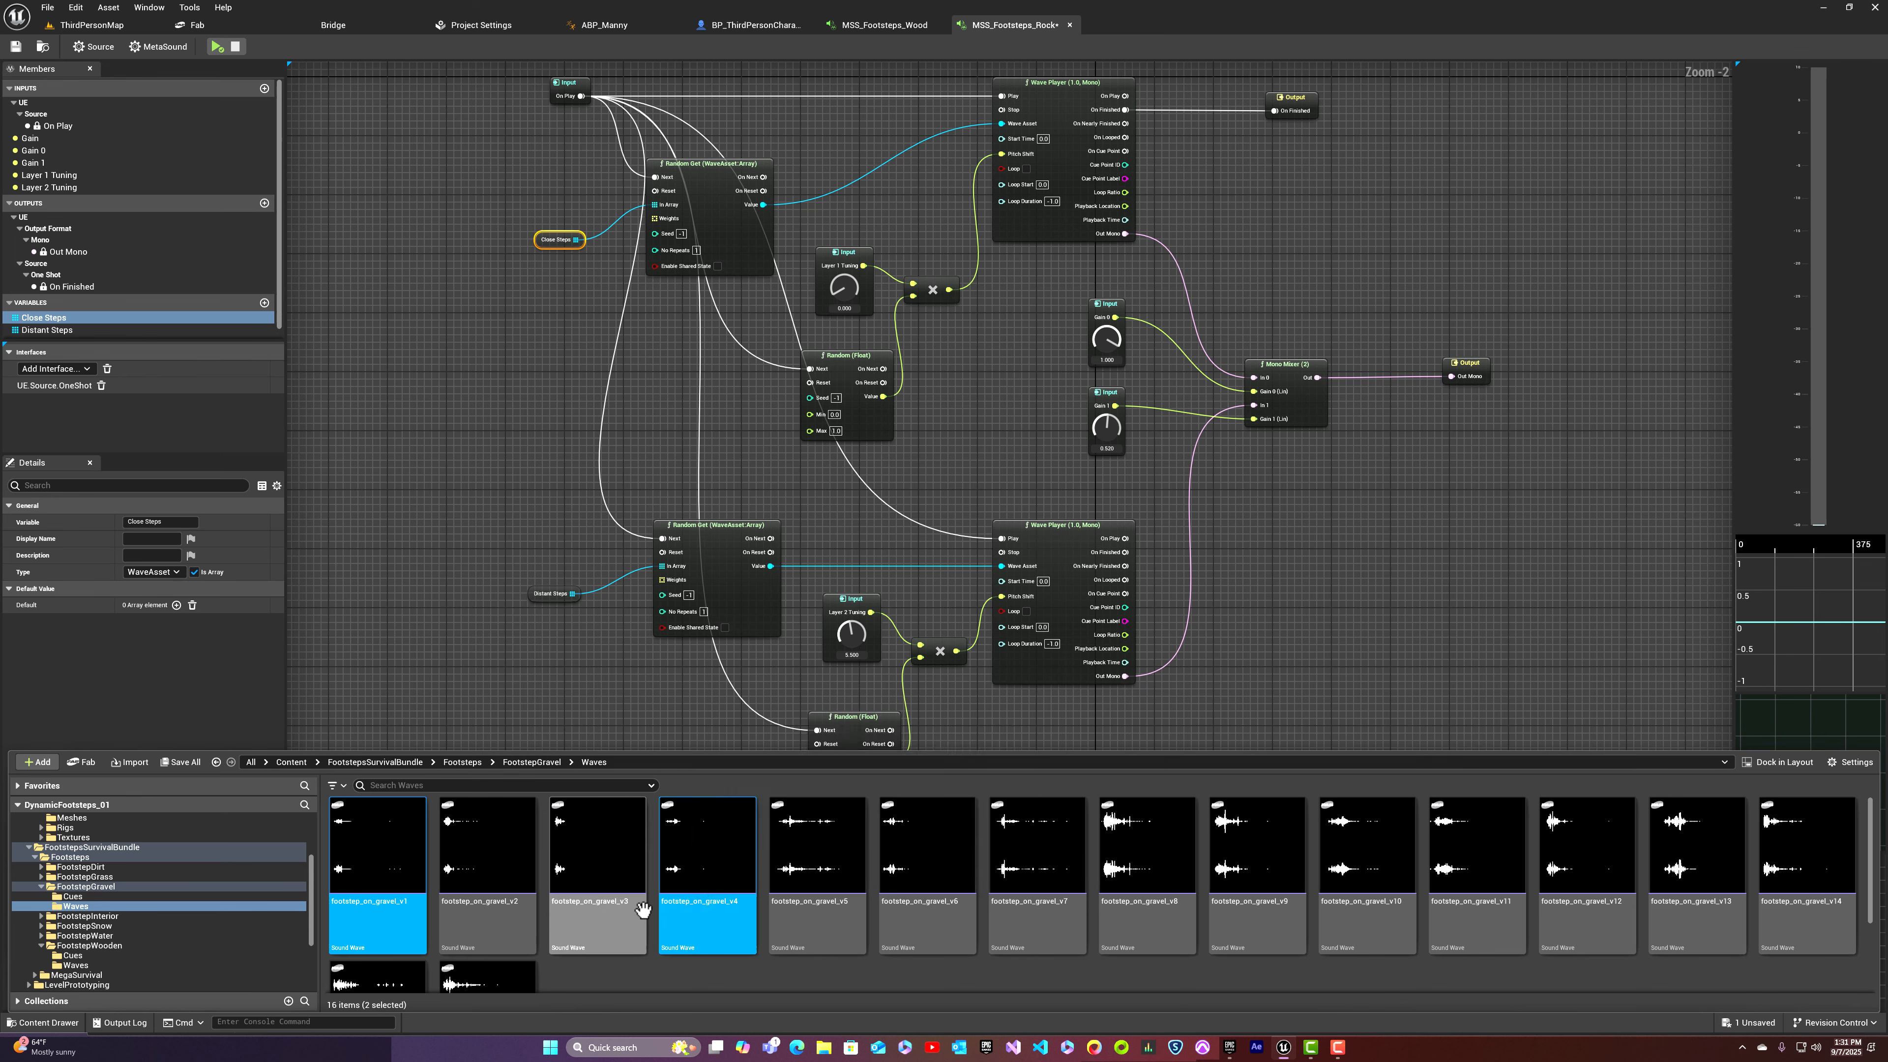
pyautogui.keyDown('shift'); pyautogui.click(686, 913); pyautogui.keyUp('shift')
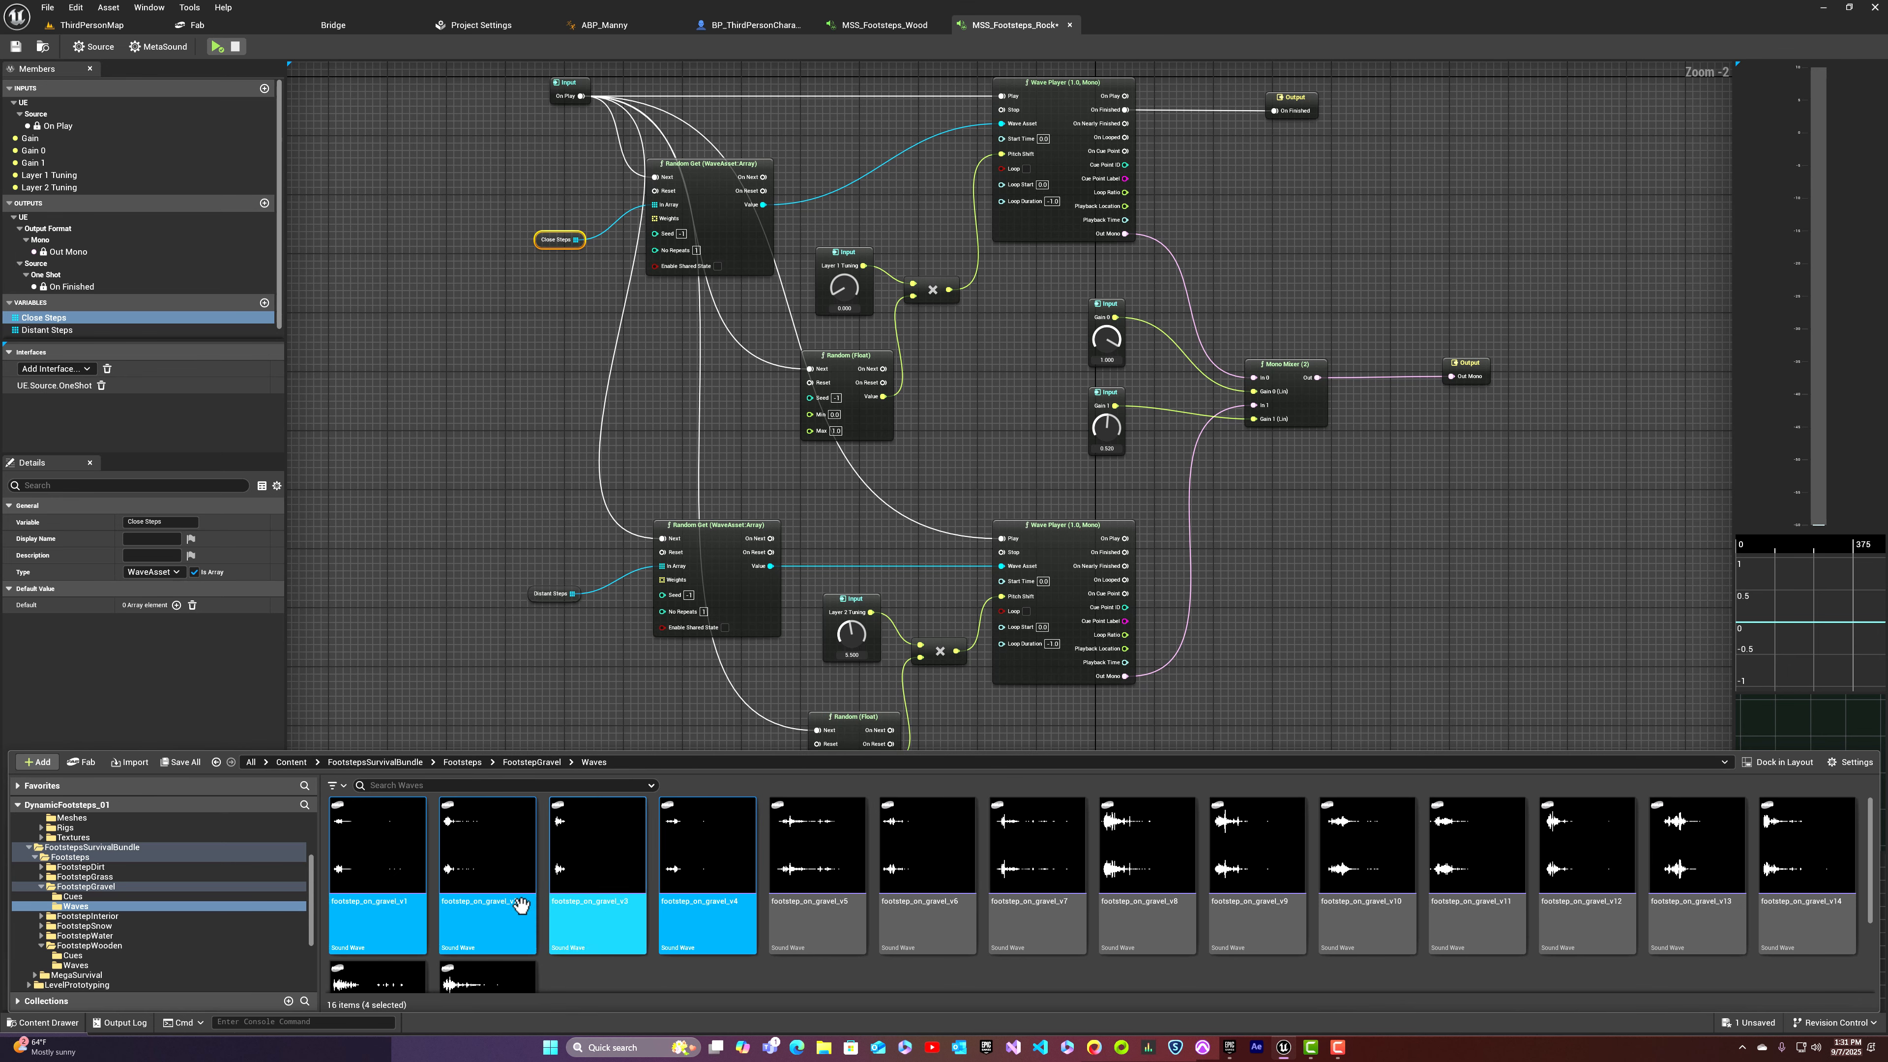
pyautogui.moveTo(539, 901); pyautogui.dragTo(171, 612)
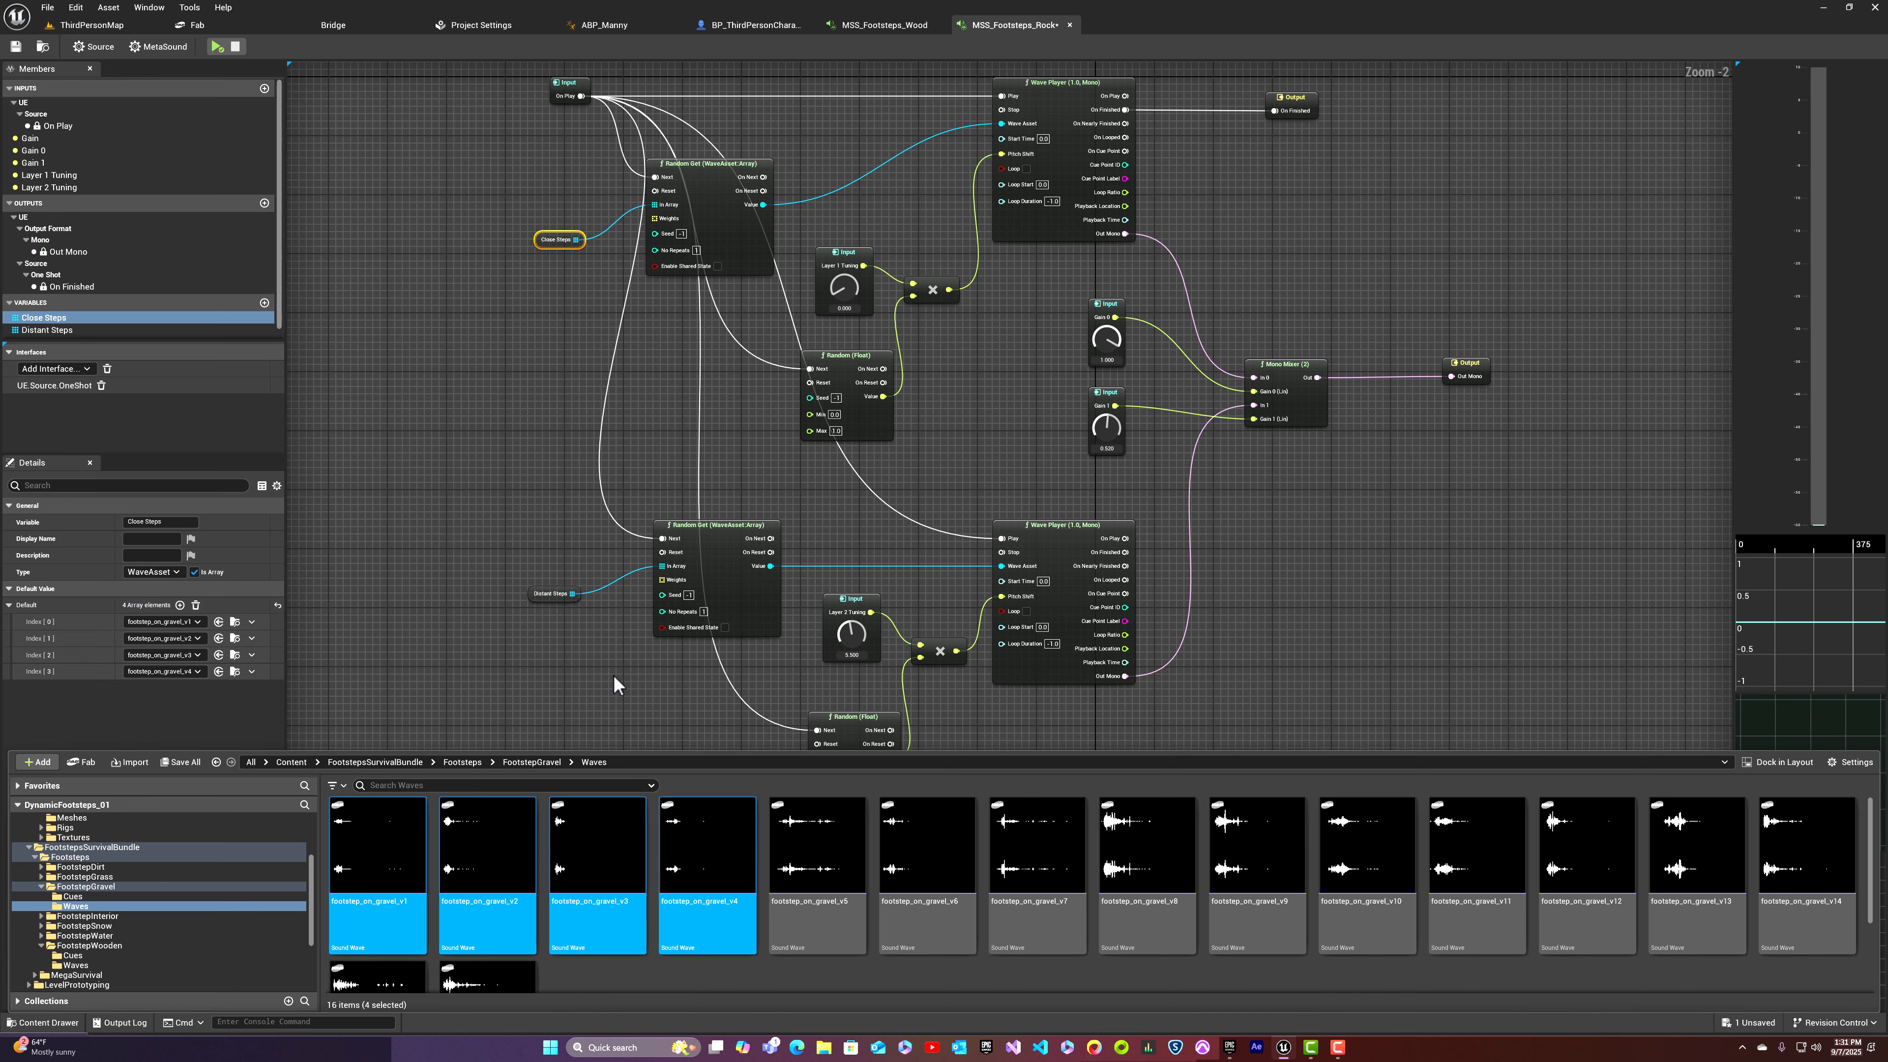
# Step: Select the Distant Steps variable and audition the remaining footstep_on_gravel sound waves, up to v16, for suitable distant sounds
pyautogui.moveTo(654, 690); pyautogui.dragTo(670, 619, button='right')
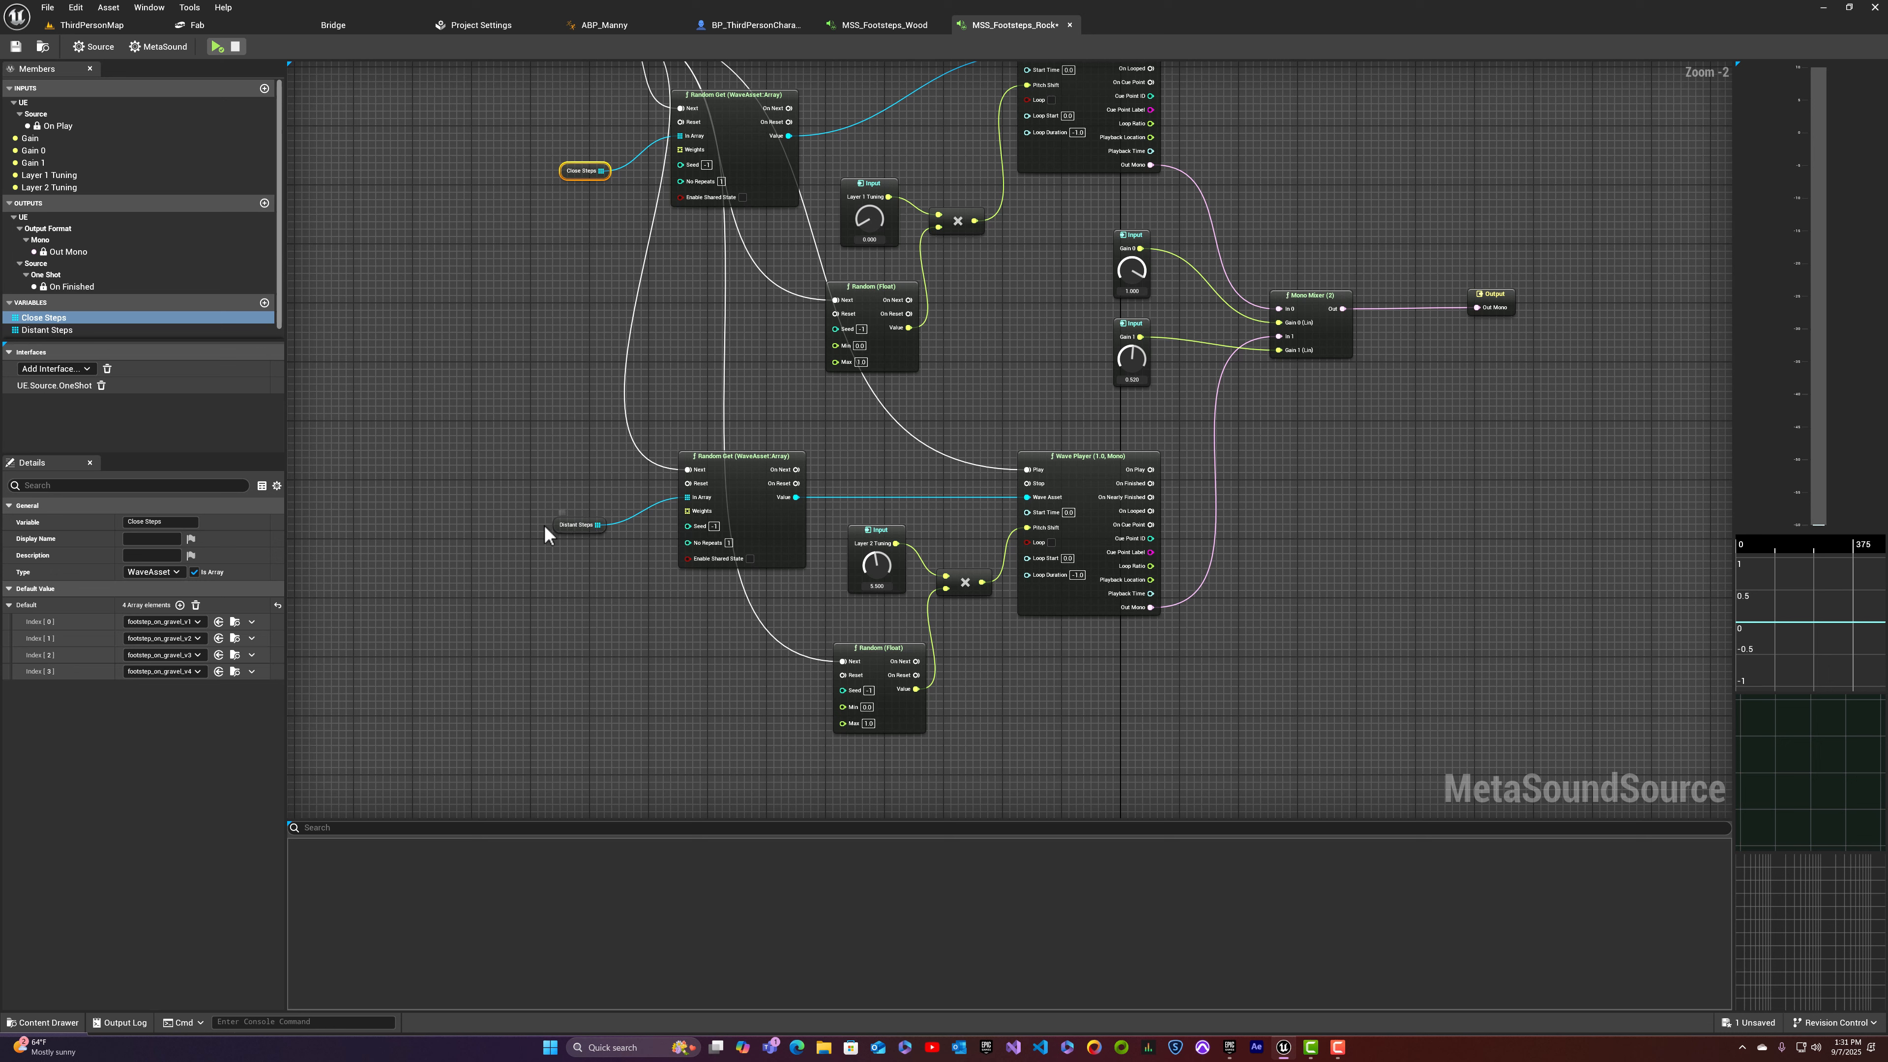
pyautogui.click(563, 528)
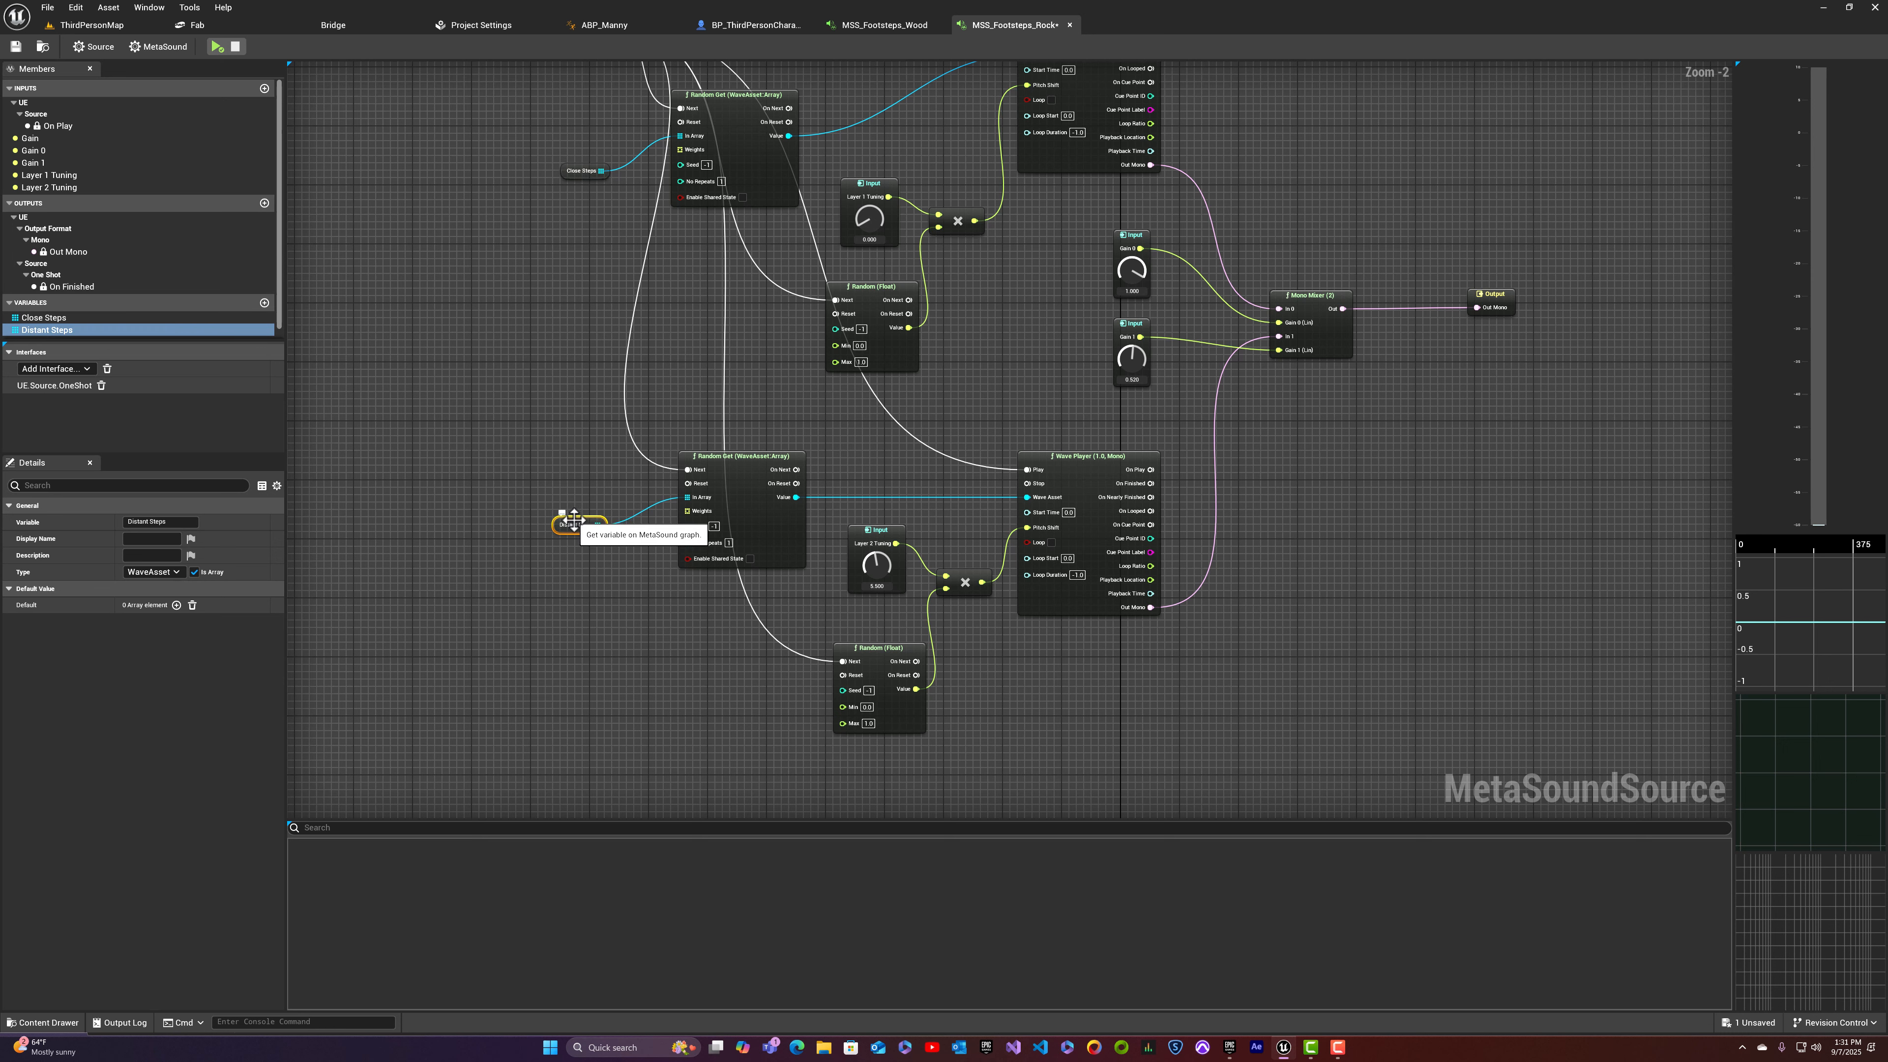
pyautogui.hotkey('ctrl', 'space')
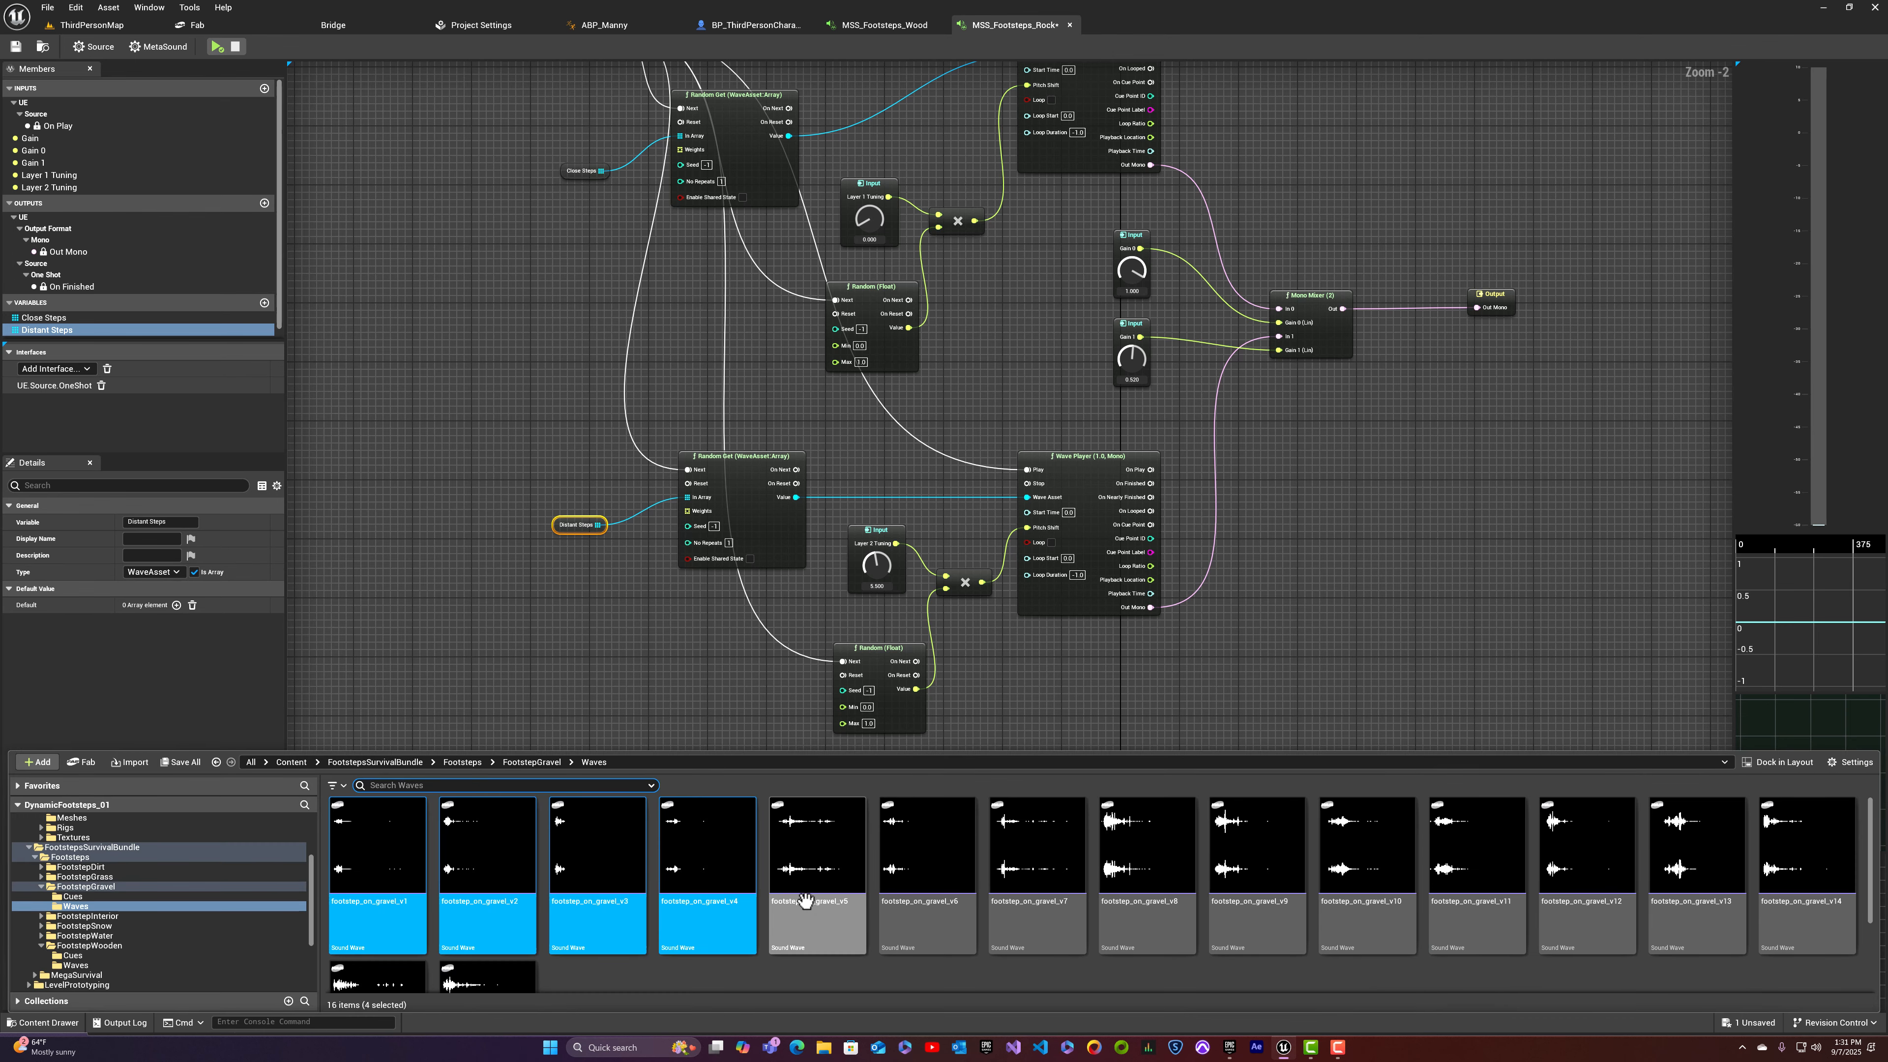
pyautogui.moveTo(936, 852)
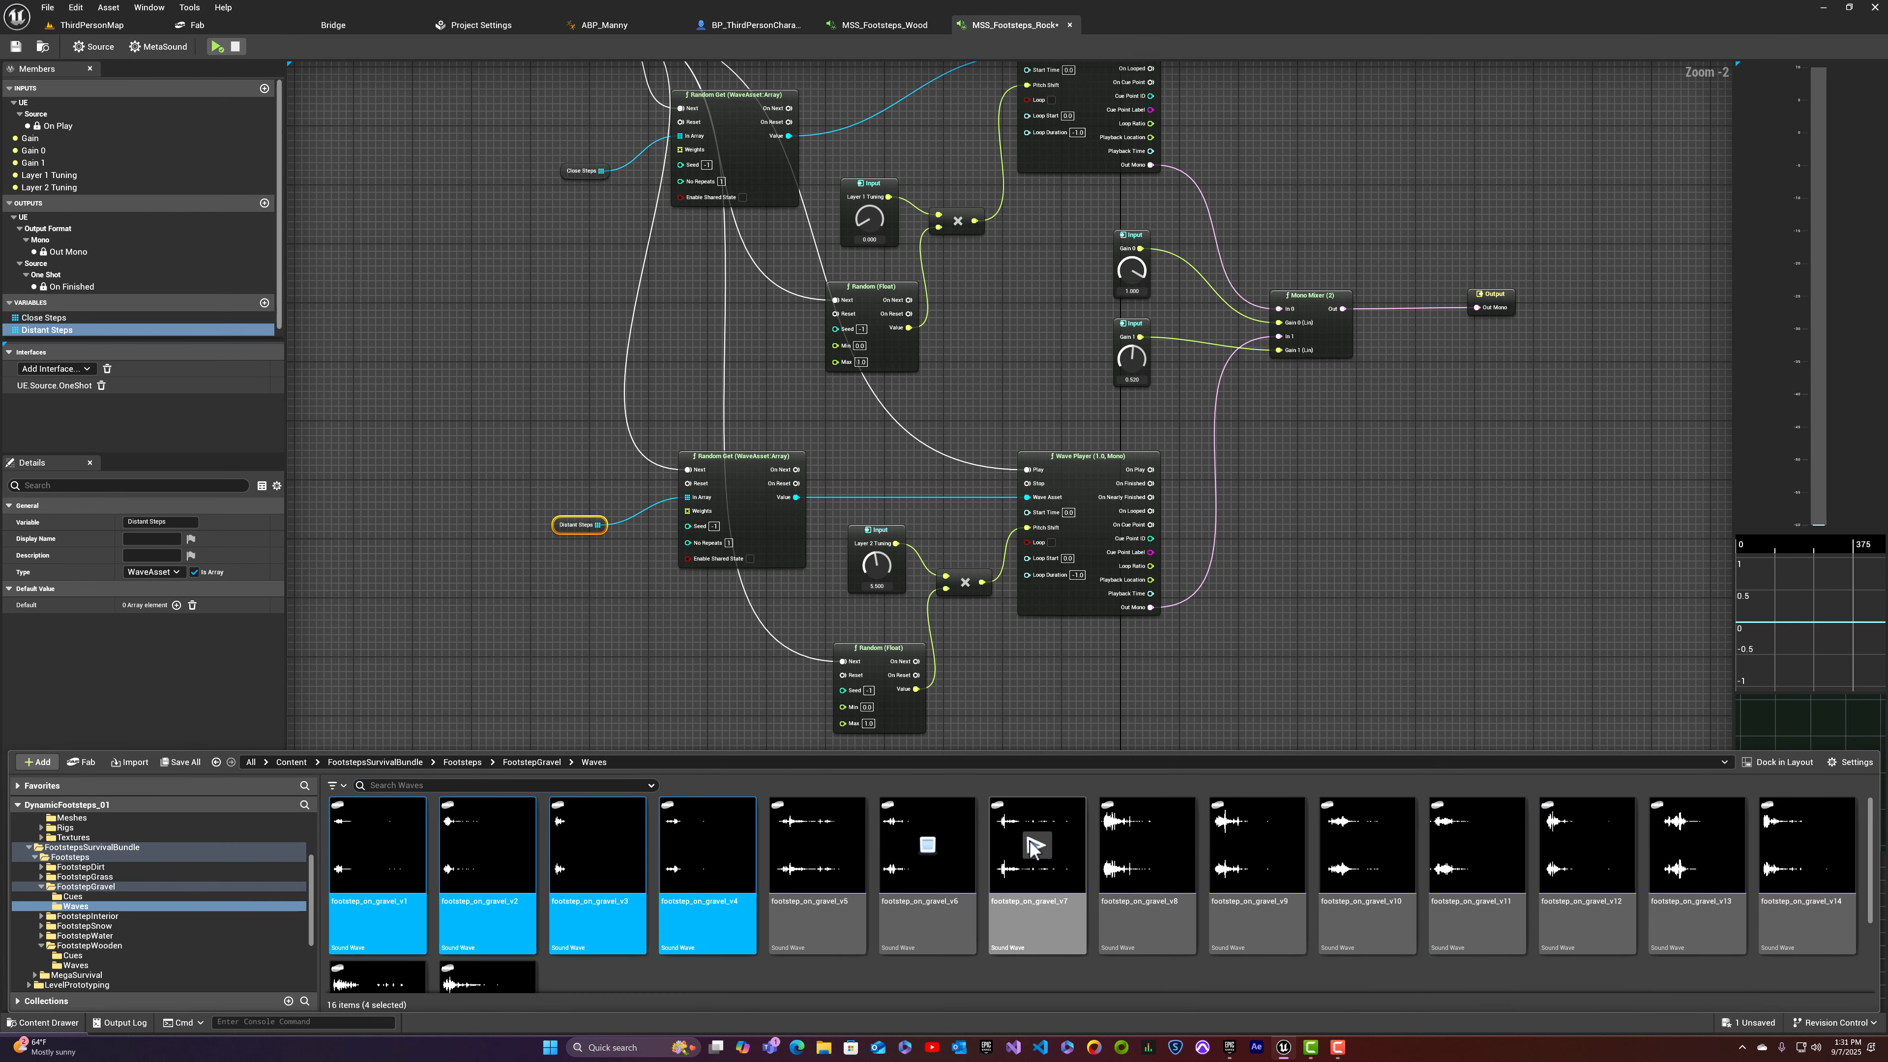
pyautogui.moveTo(1138, 846)
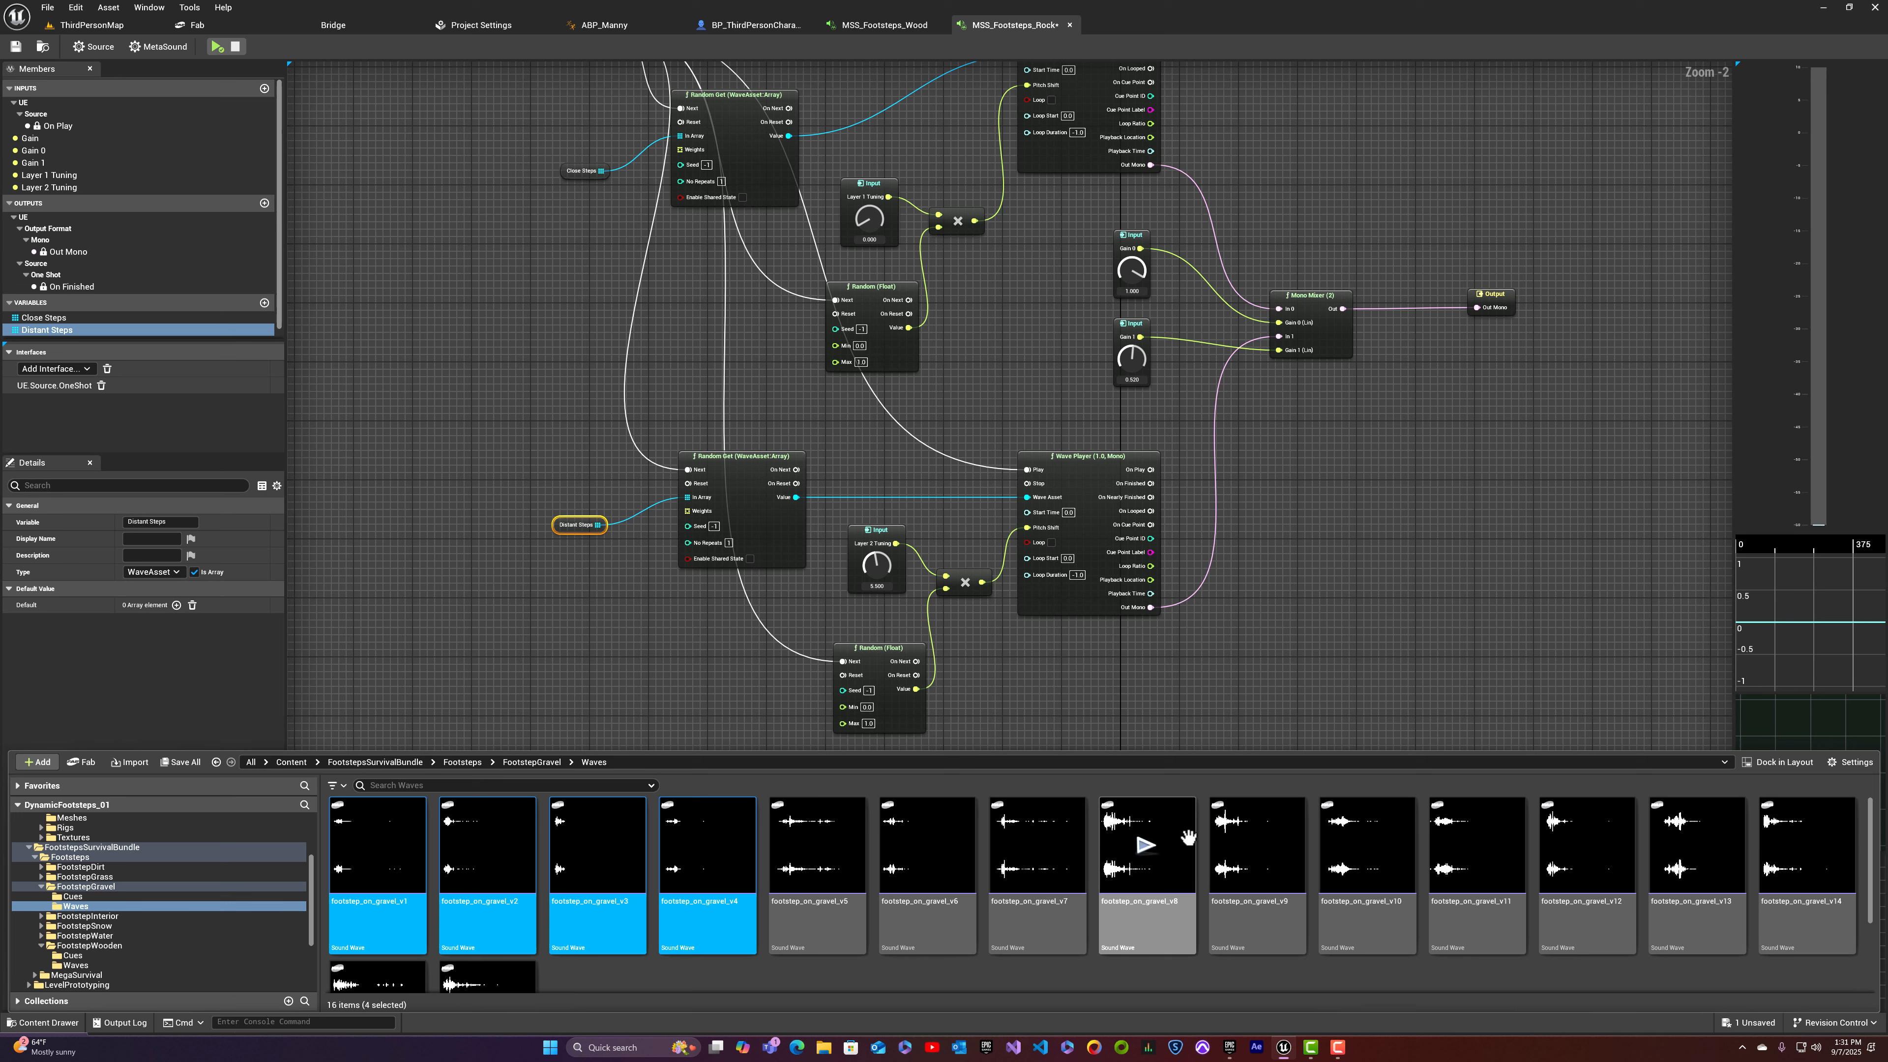
pyautogui.moveTo(1341, 839)
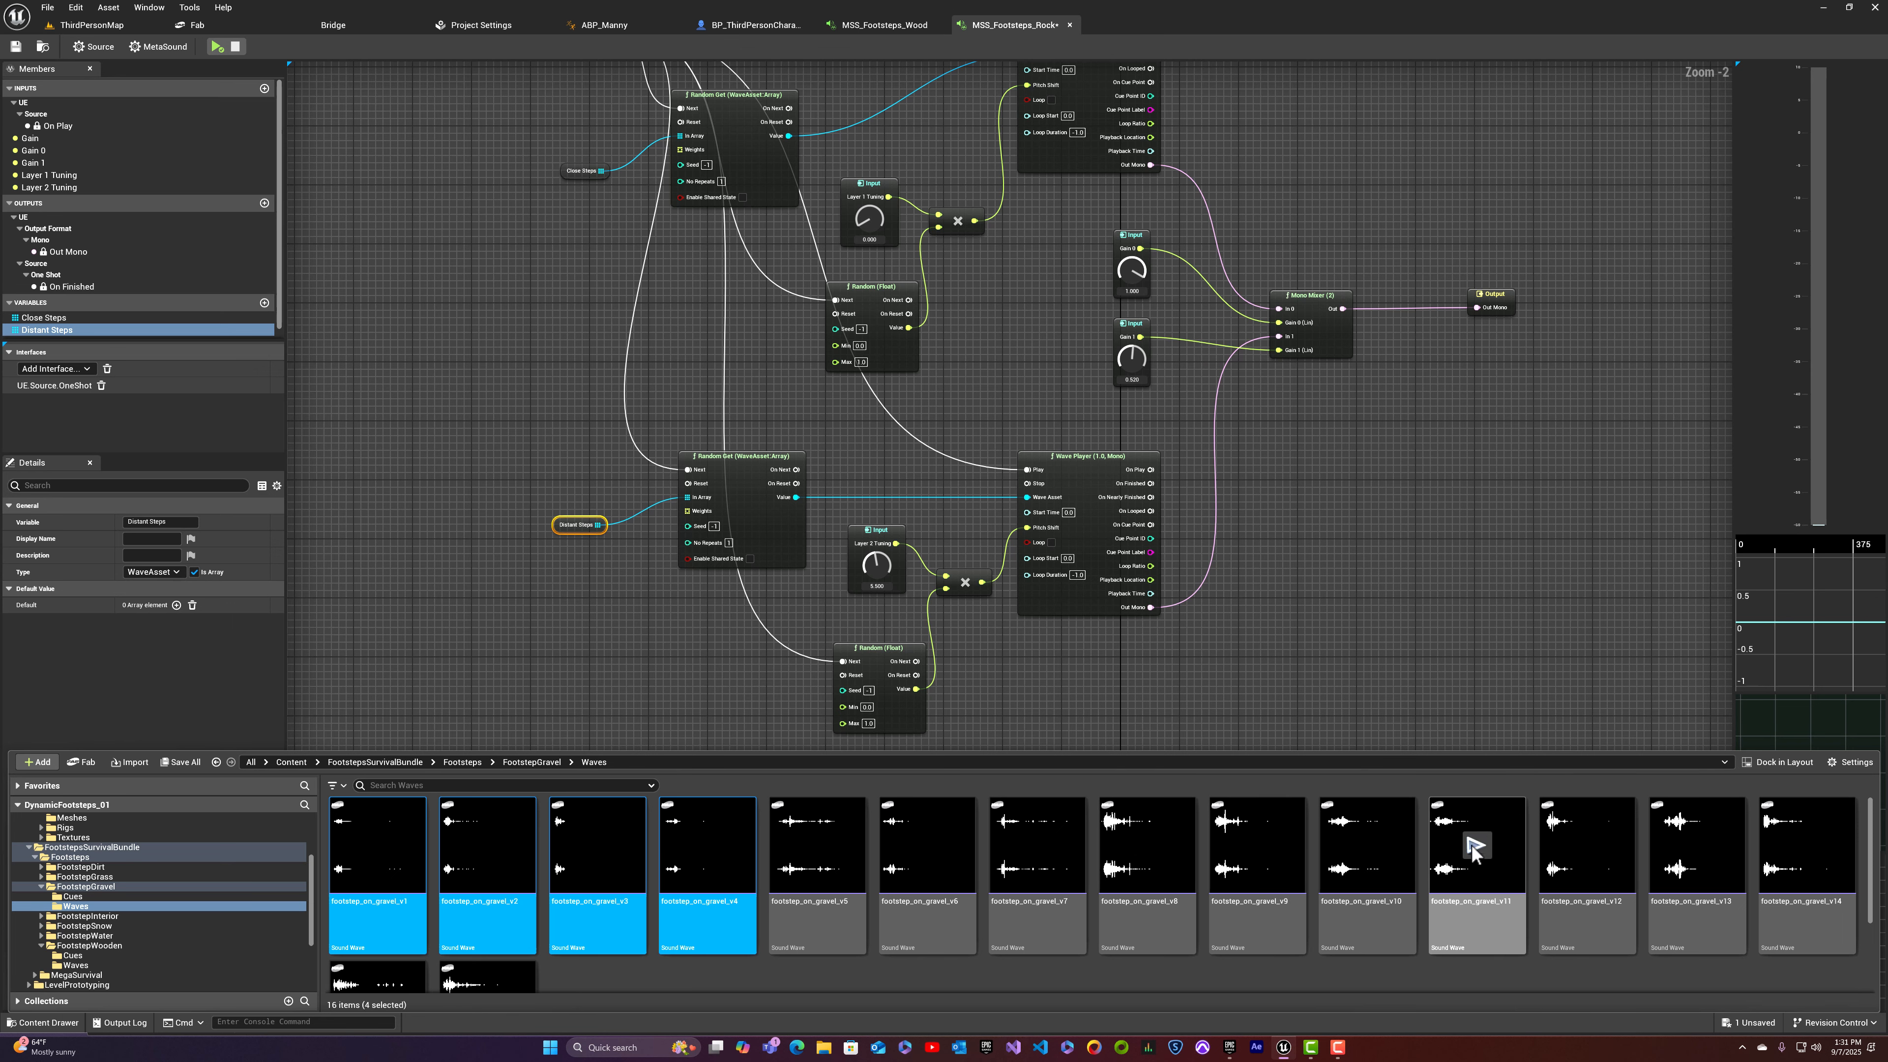
pyautogui.moveTo(1587, 848)
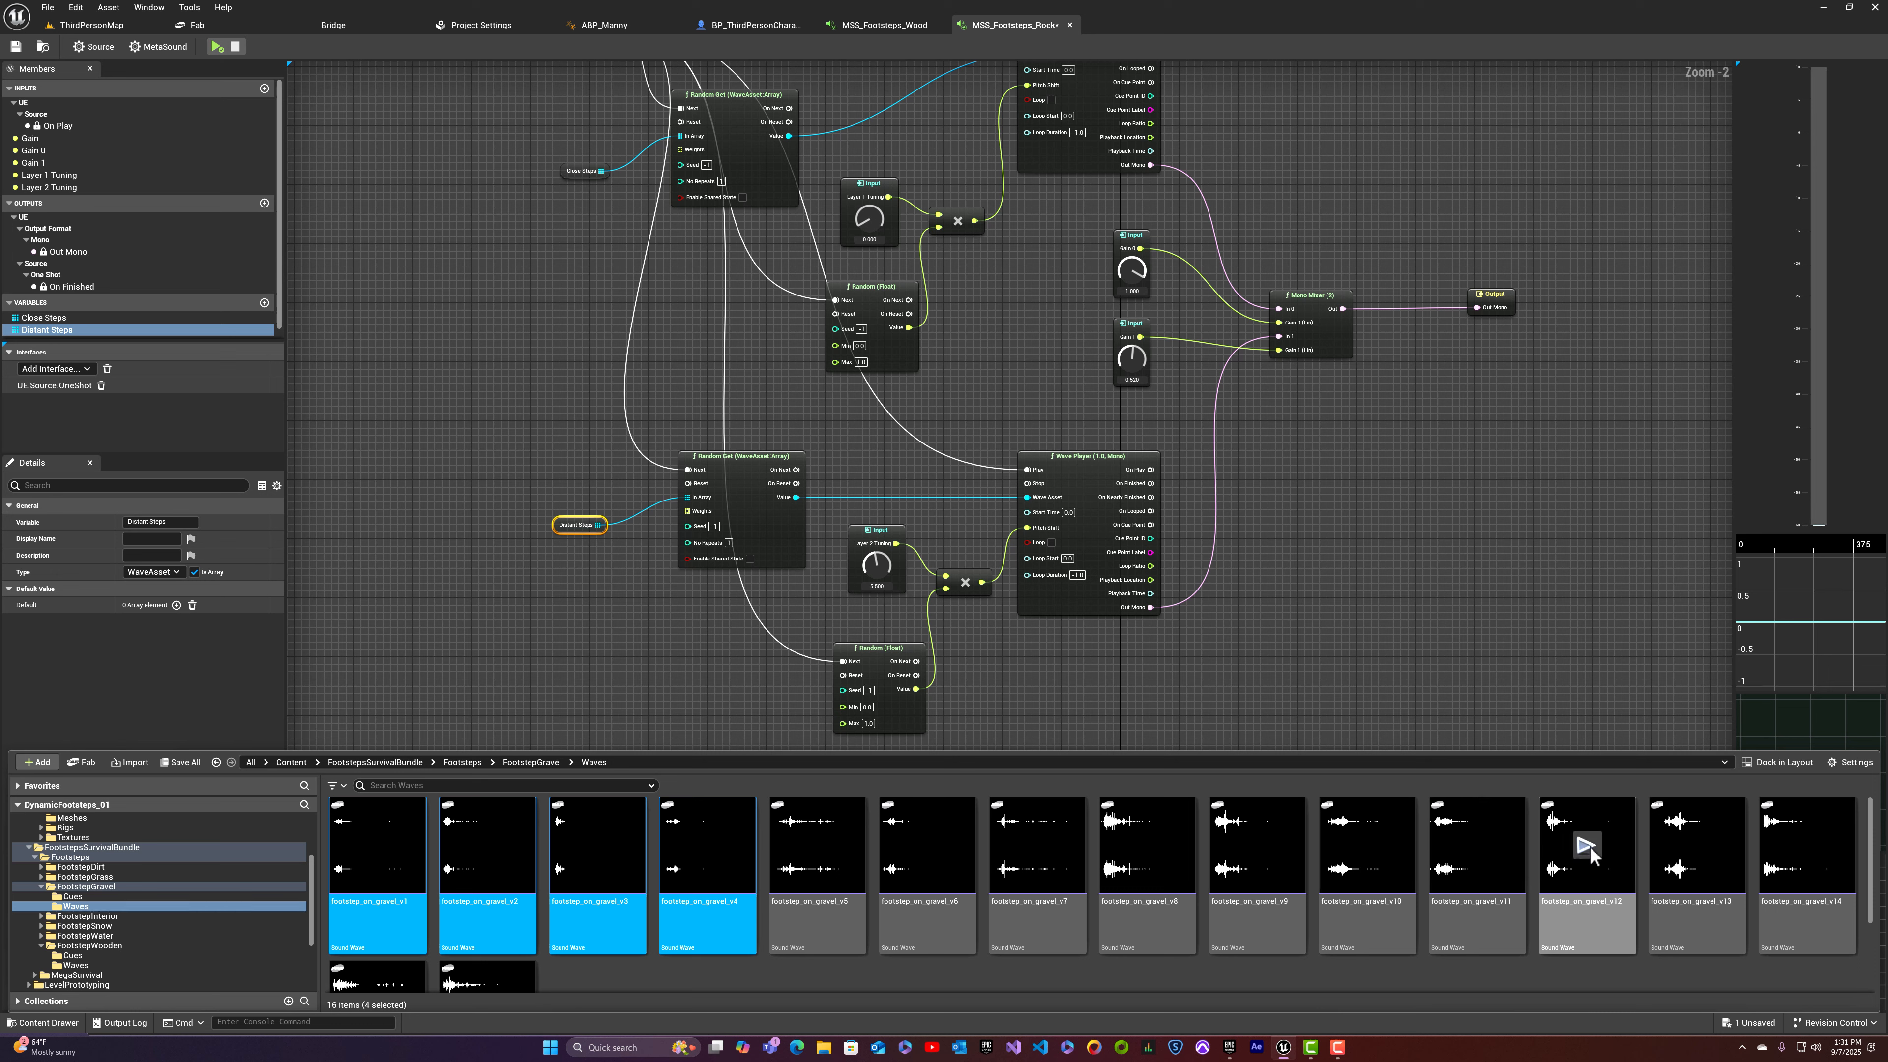
pyautogui.click(1687, 848)
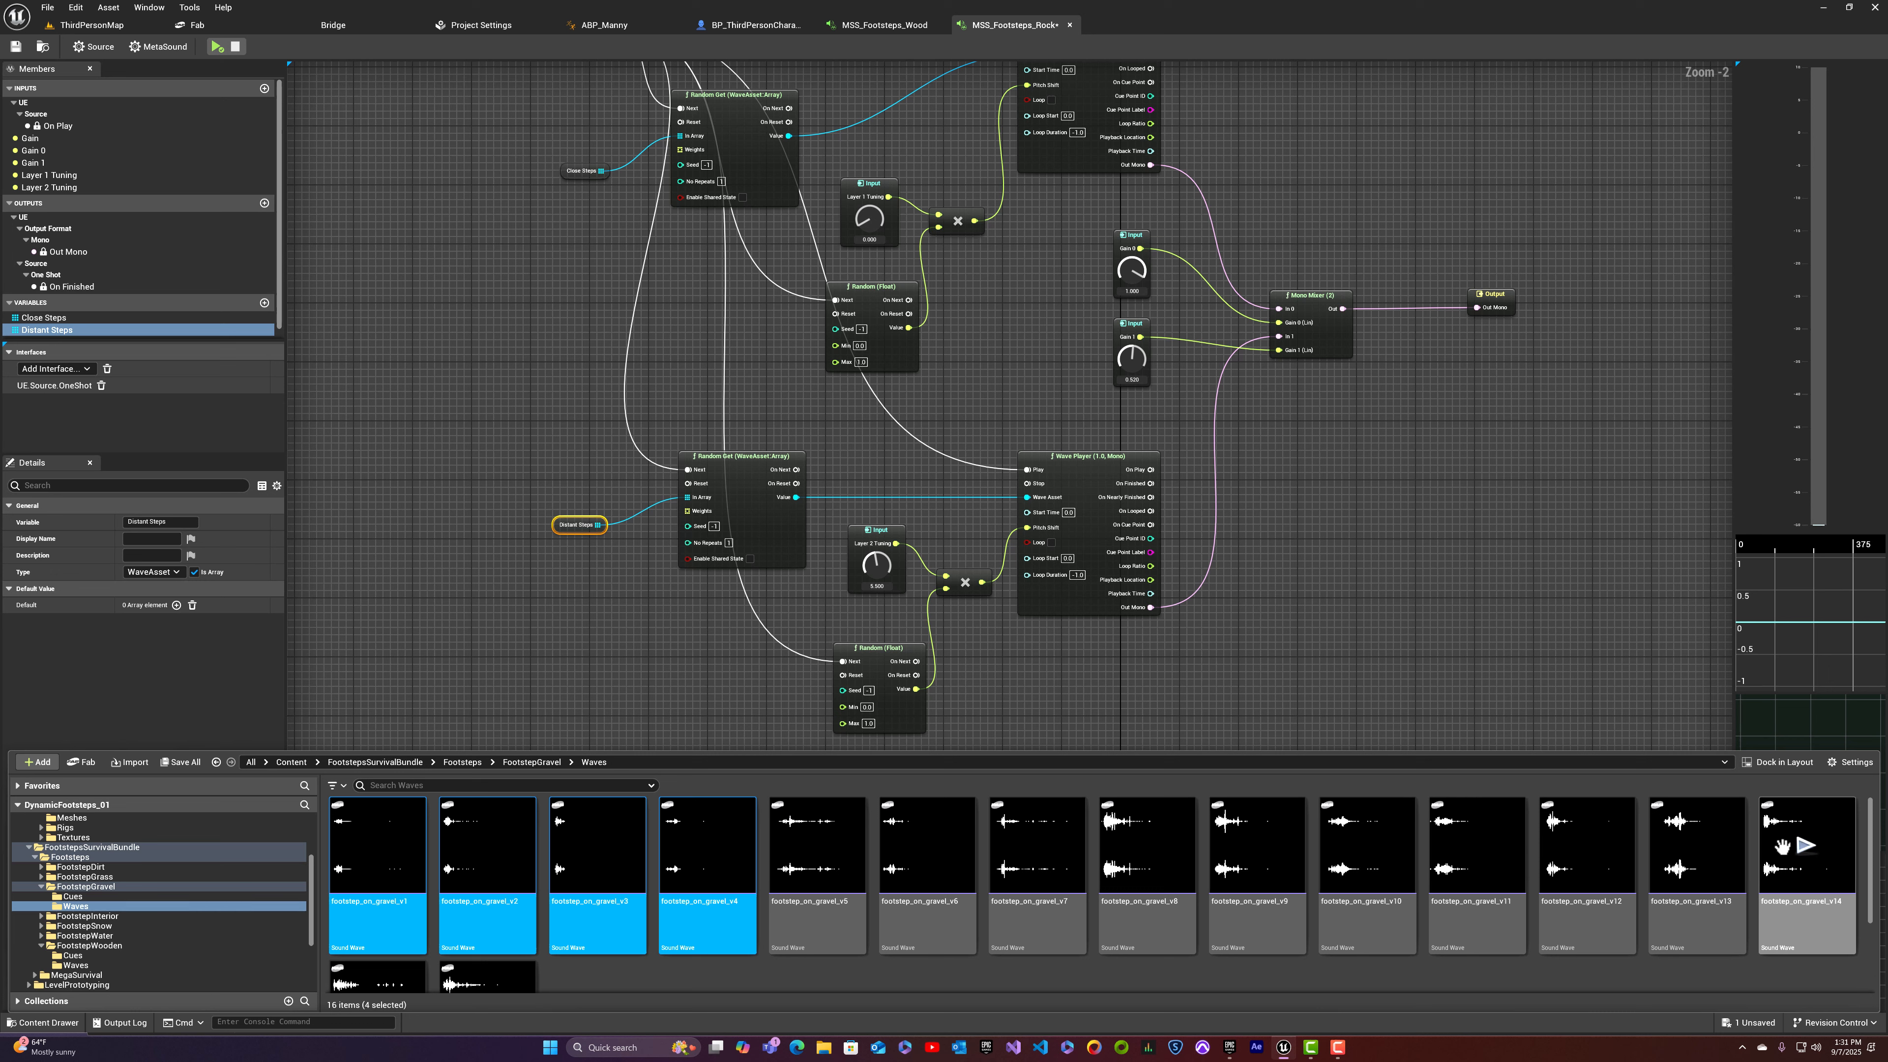
pyautogui.click(1806, 844)
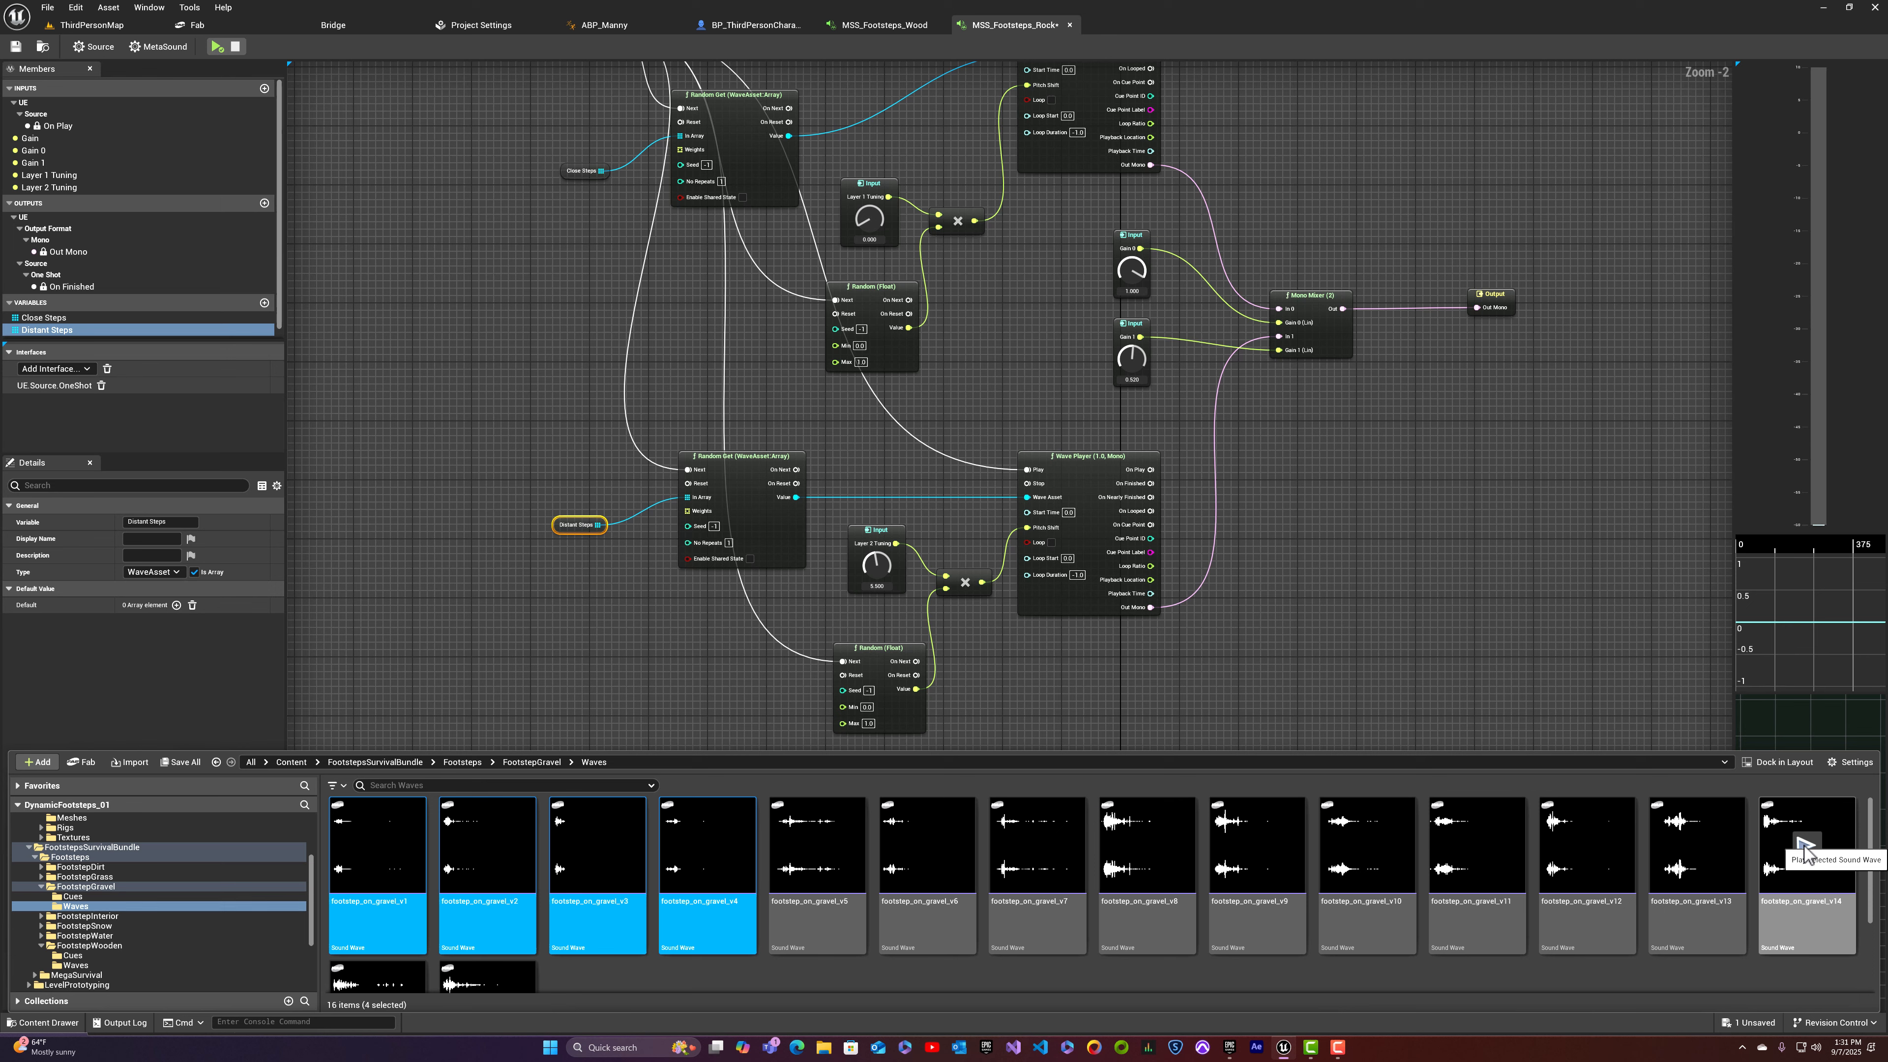
pyautogui.click(1806, 848)
pyautogui.scroll(-2, 1115, 893)
pyautogui.click(377, 950)
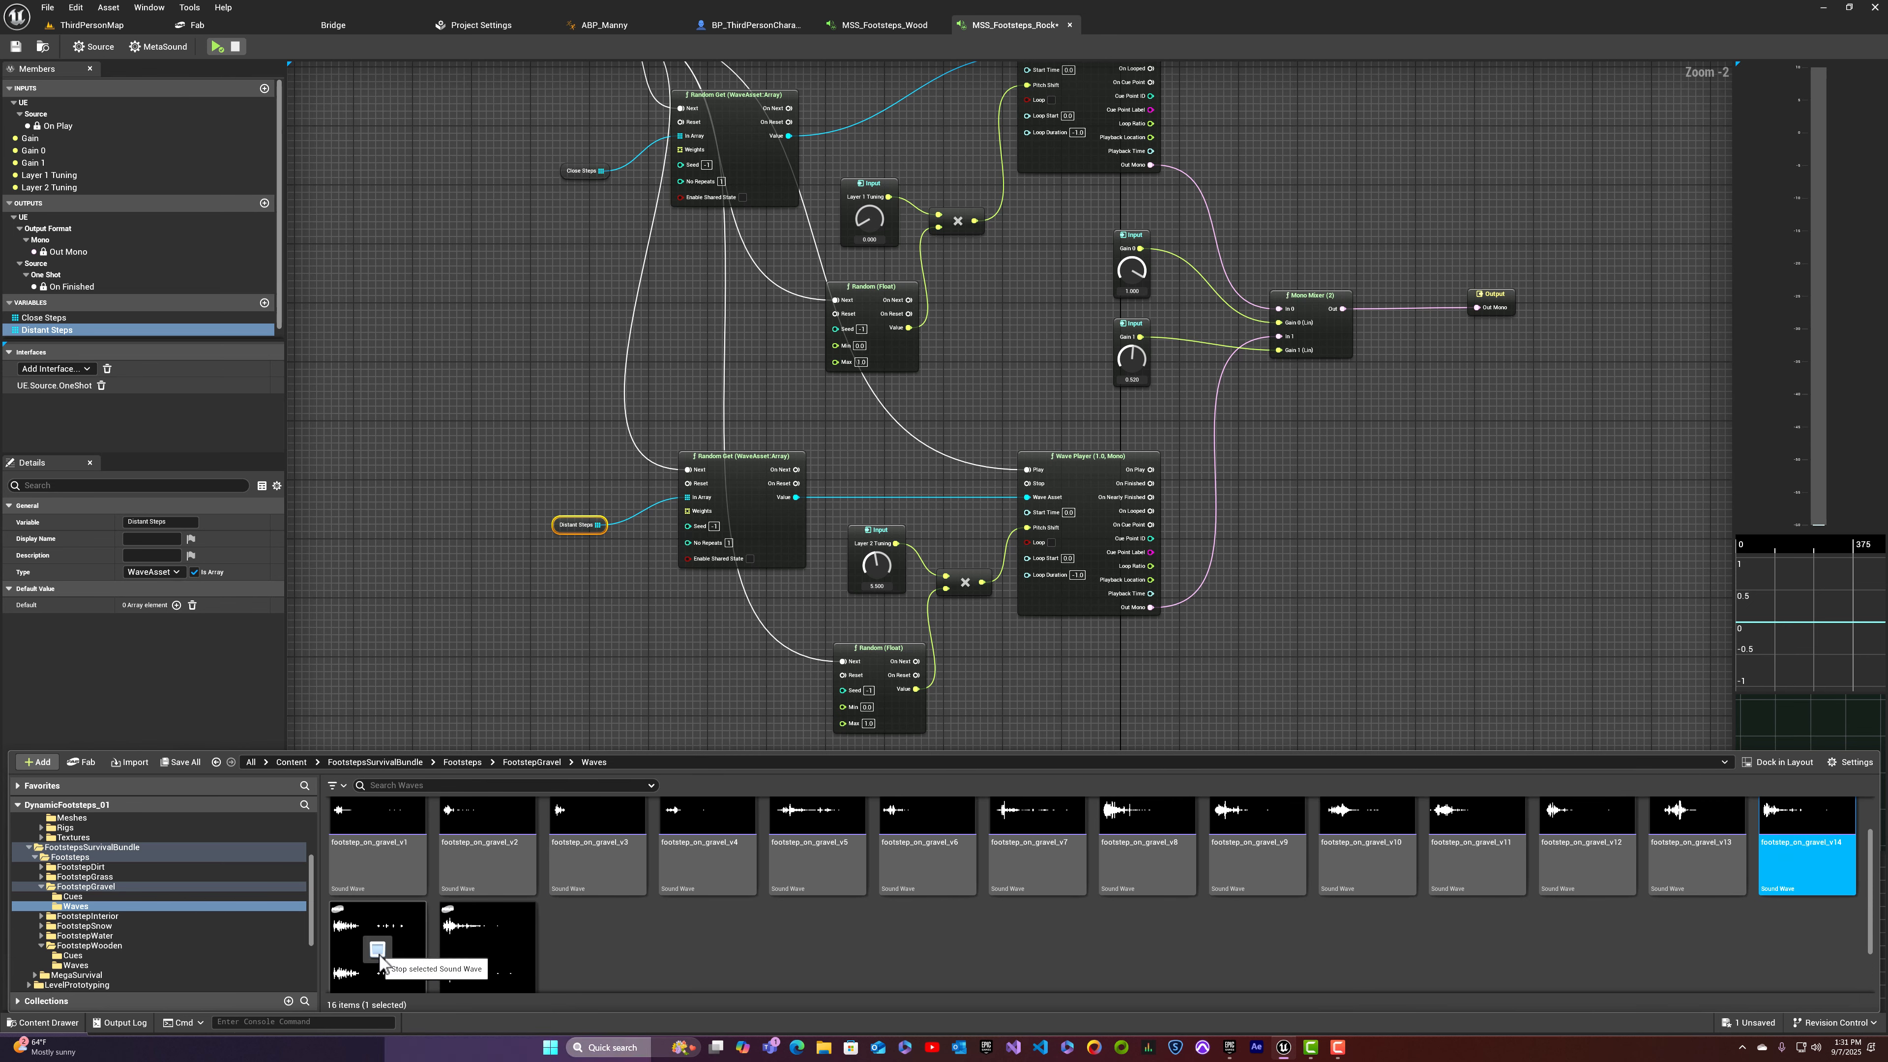
pyautogui.moveTo(500, 962)
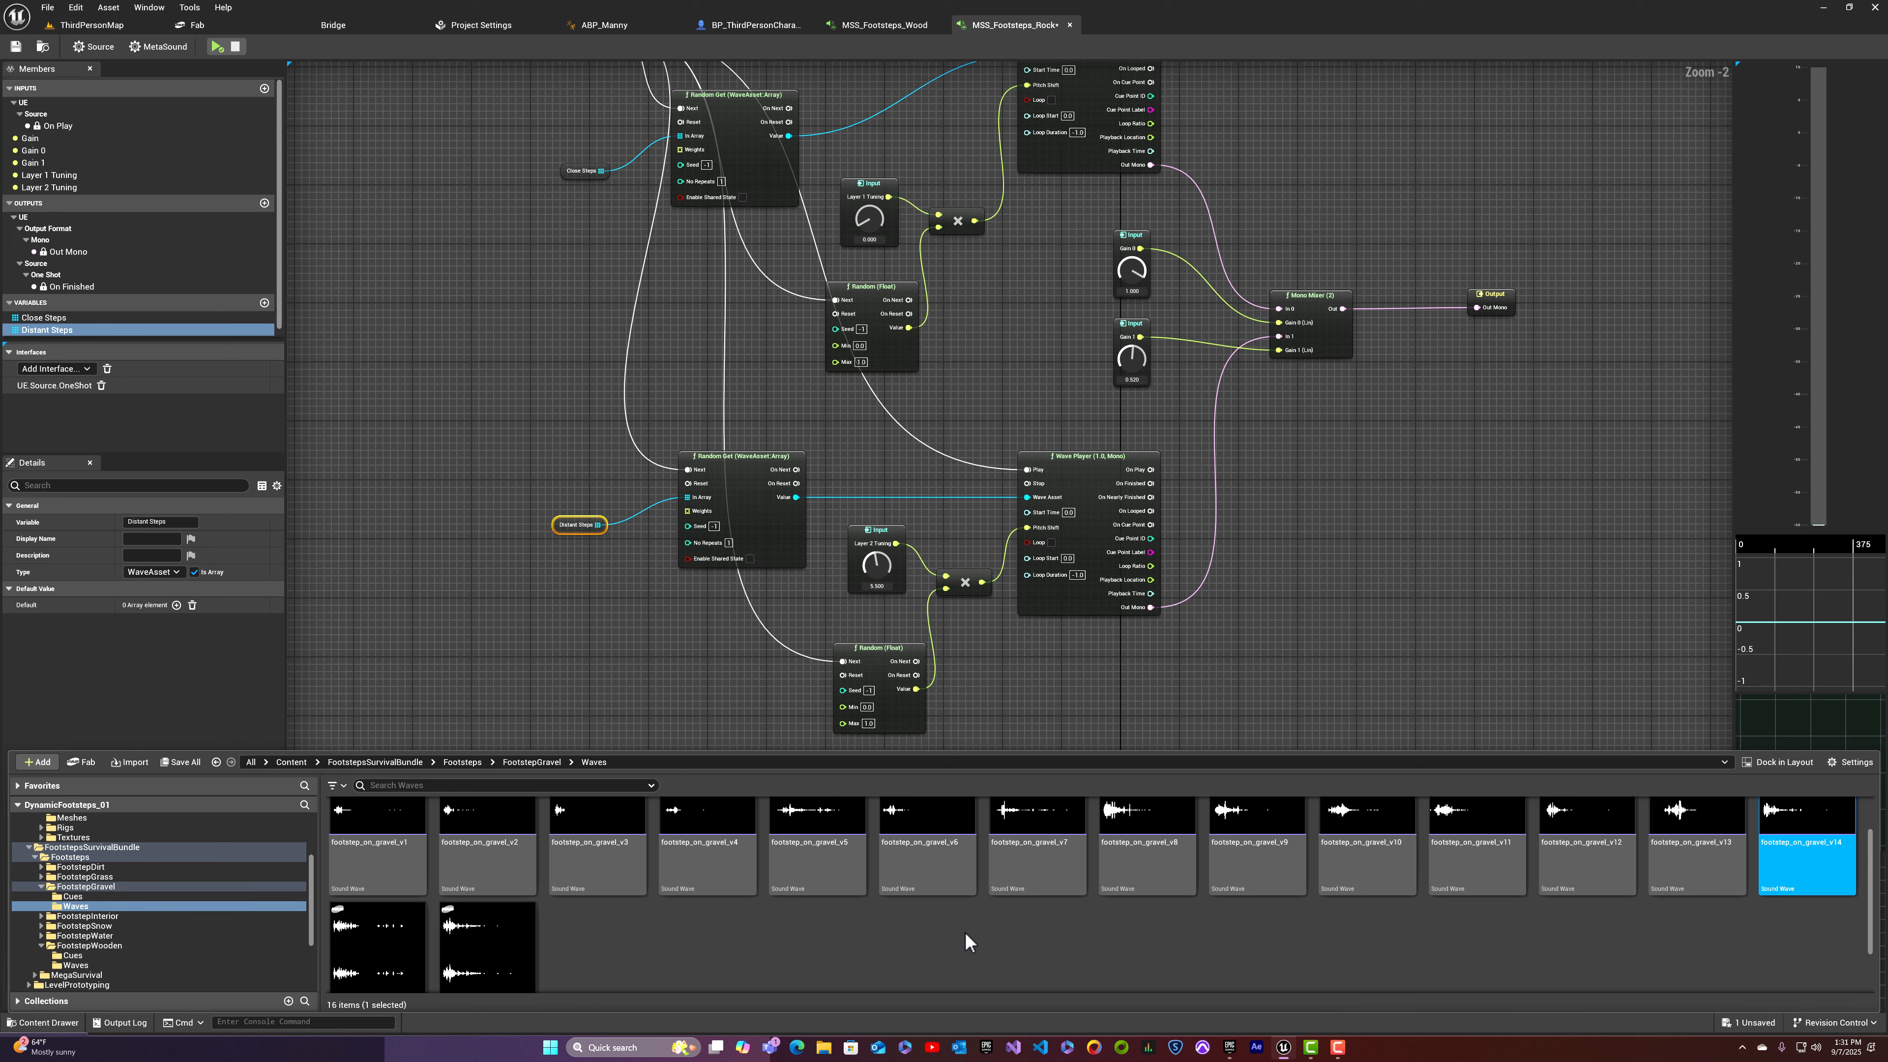
# Step: Replay footstep_on_gravel_v9 through footstep_on_gravel_v13 and compare how they sound as distant steps
pyautogui.scroll(2, 969, 940)
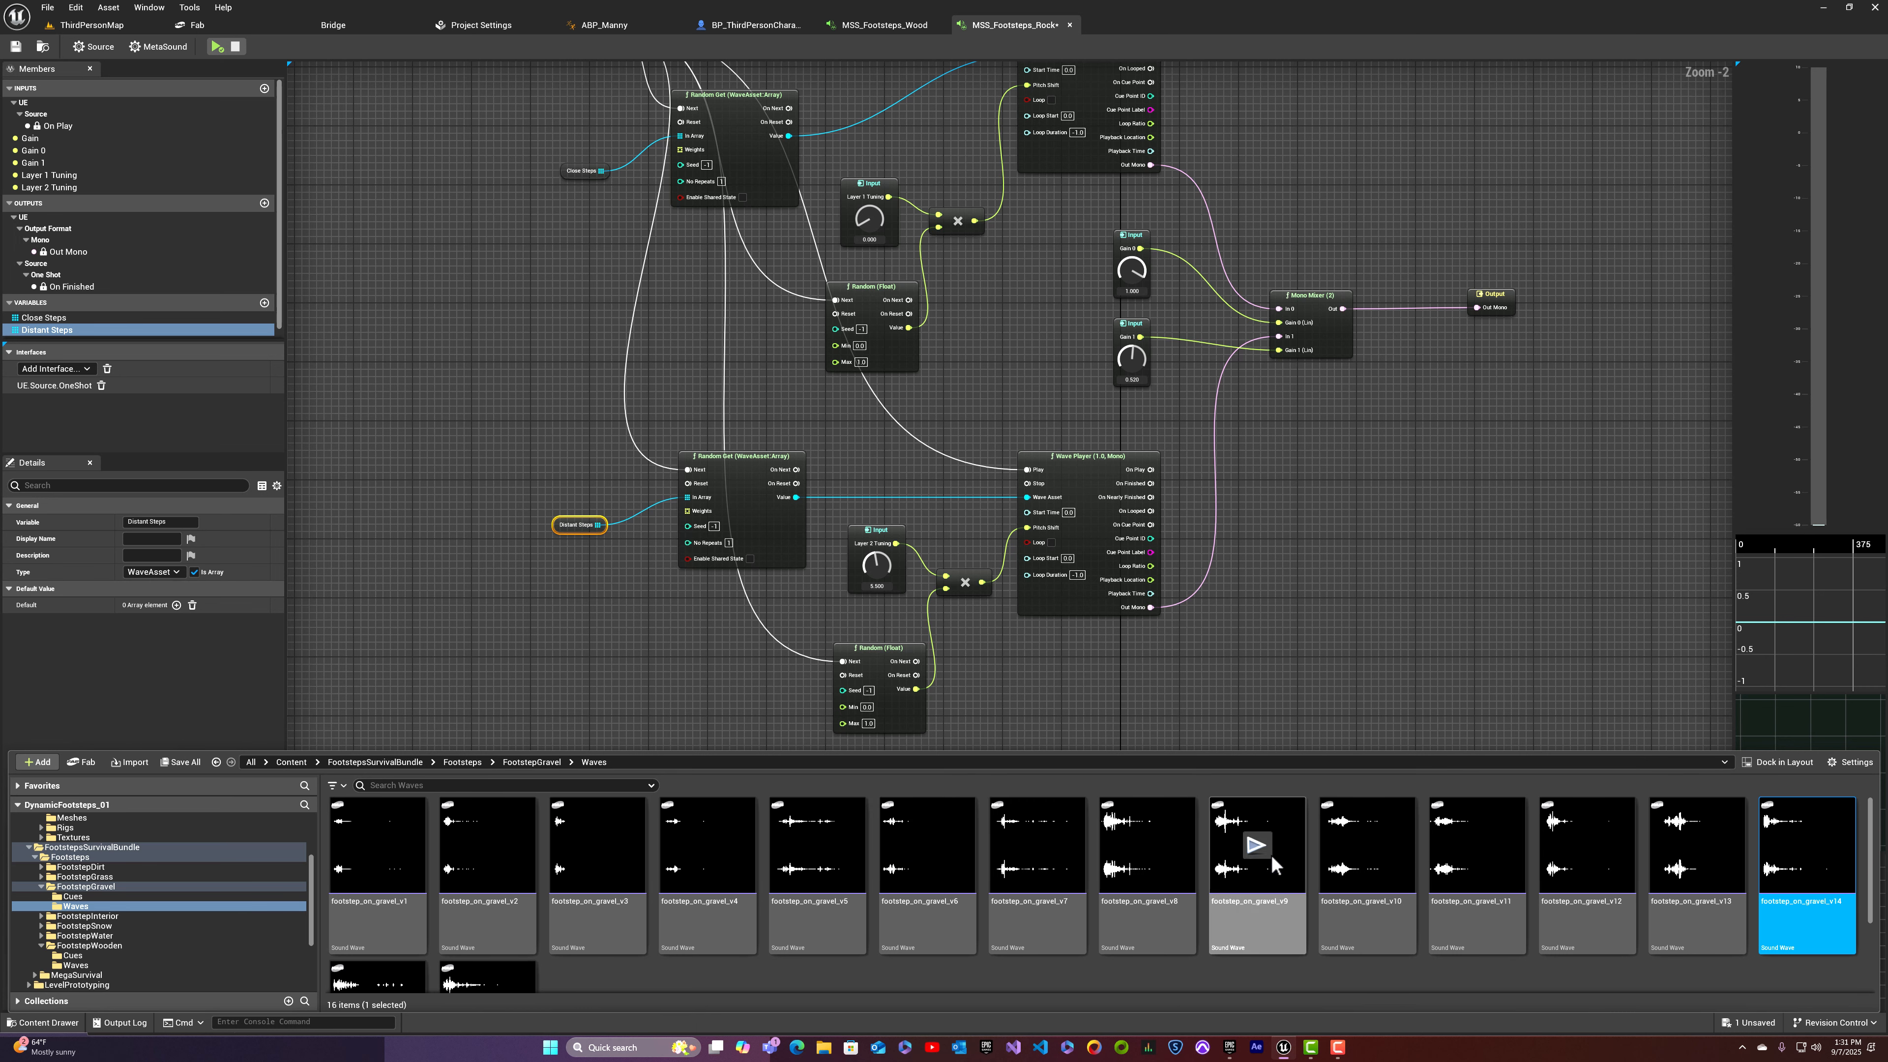
pyautogui.moveTo(1256, 848)
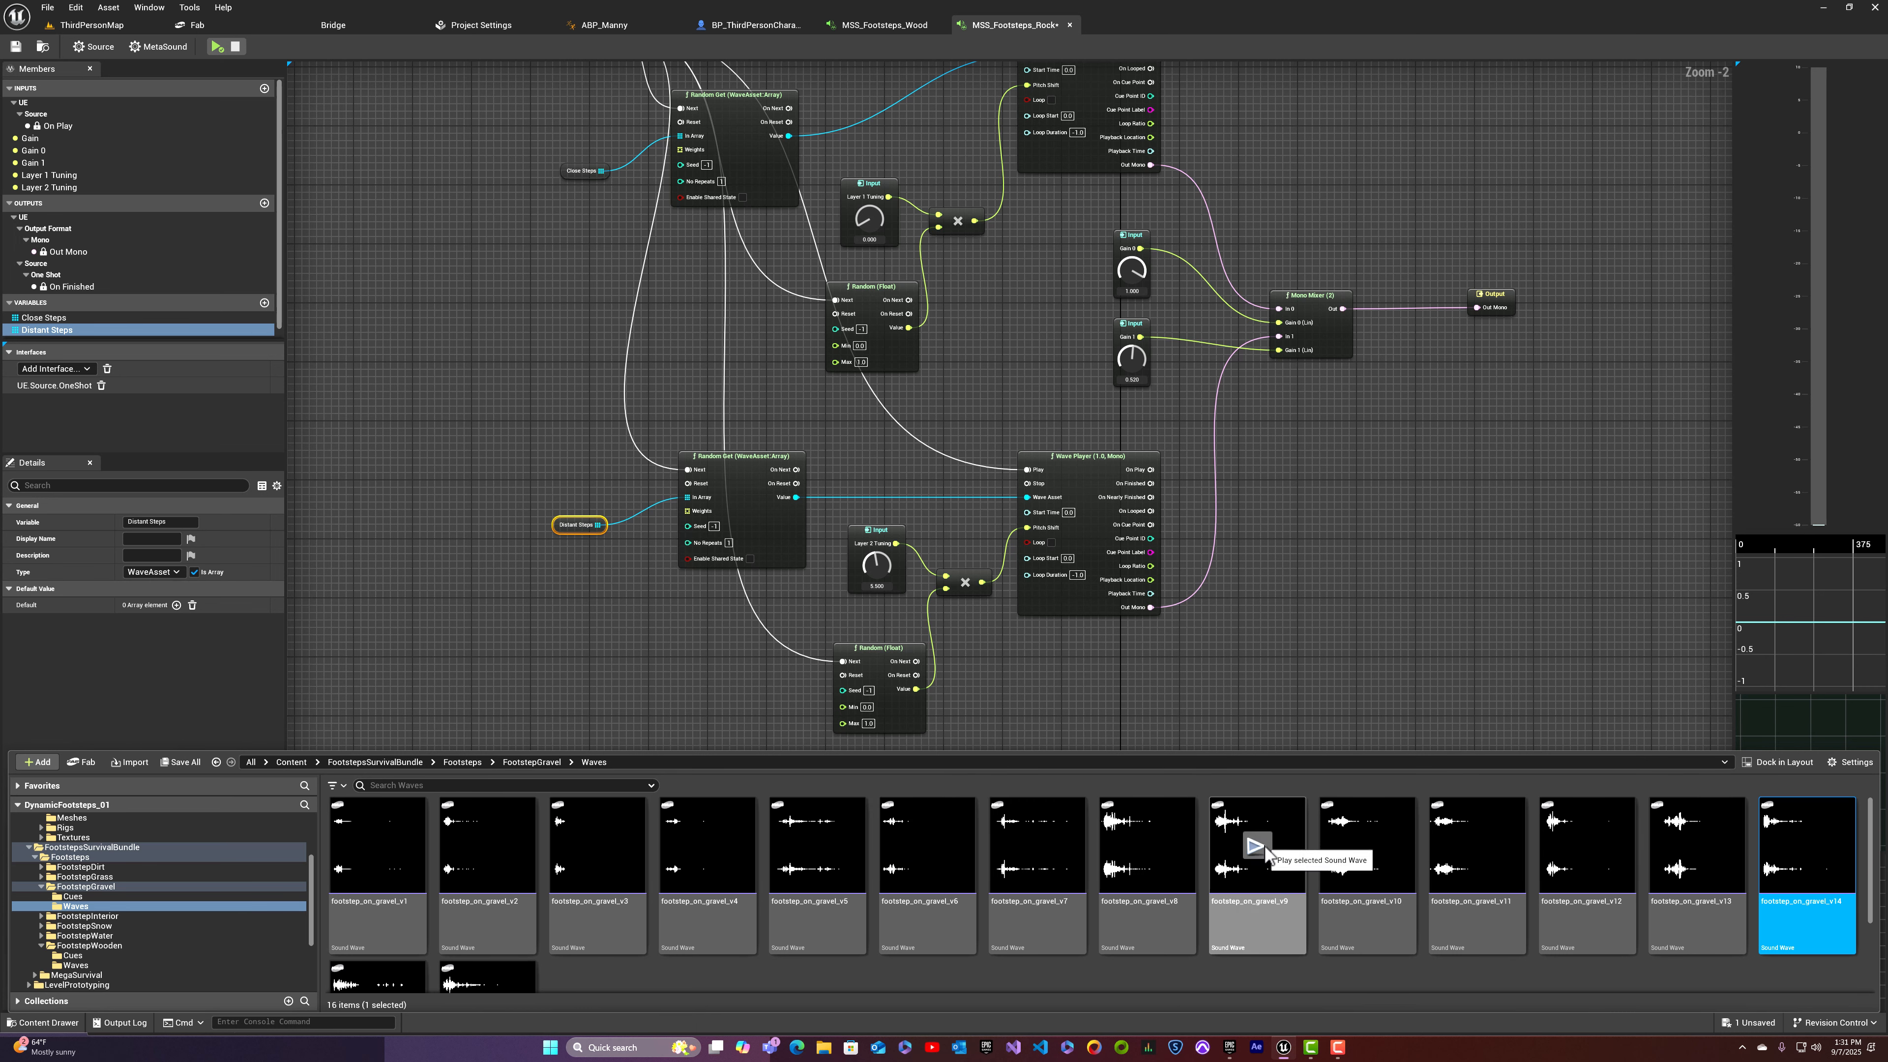
pyautogui.click(1477, 846)
pyautogui.click(1587, 845)
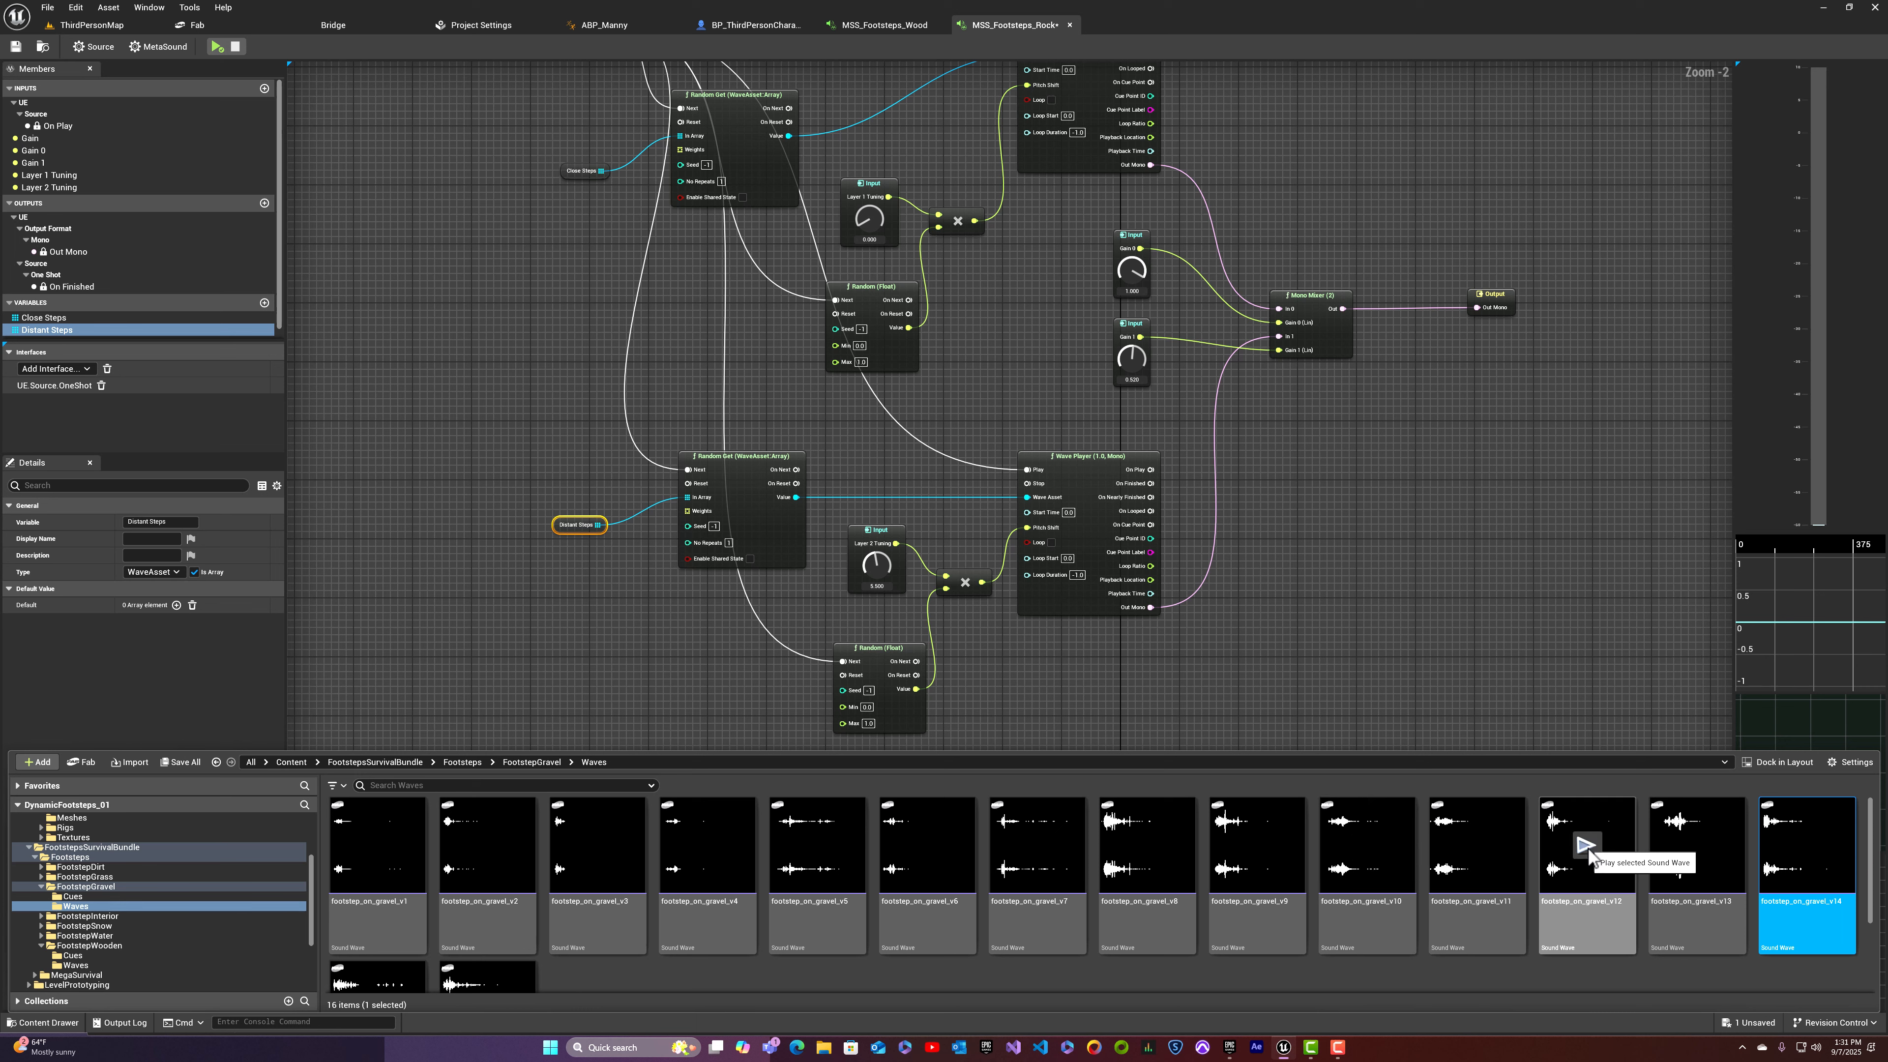
pyautogui.click(1693, 846)
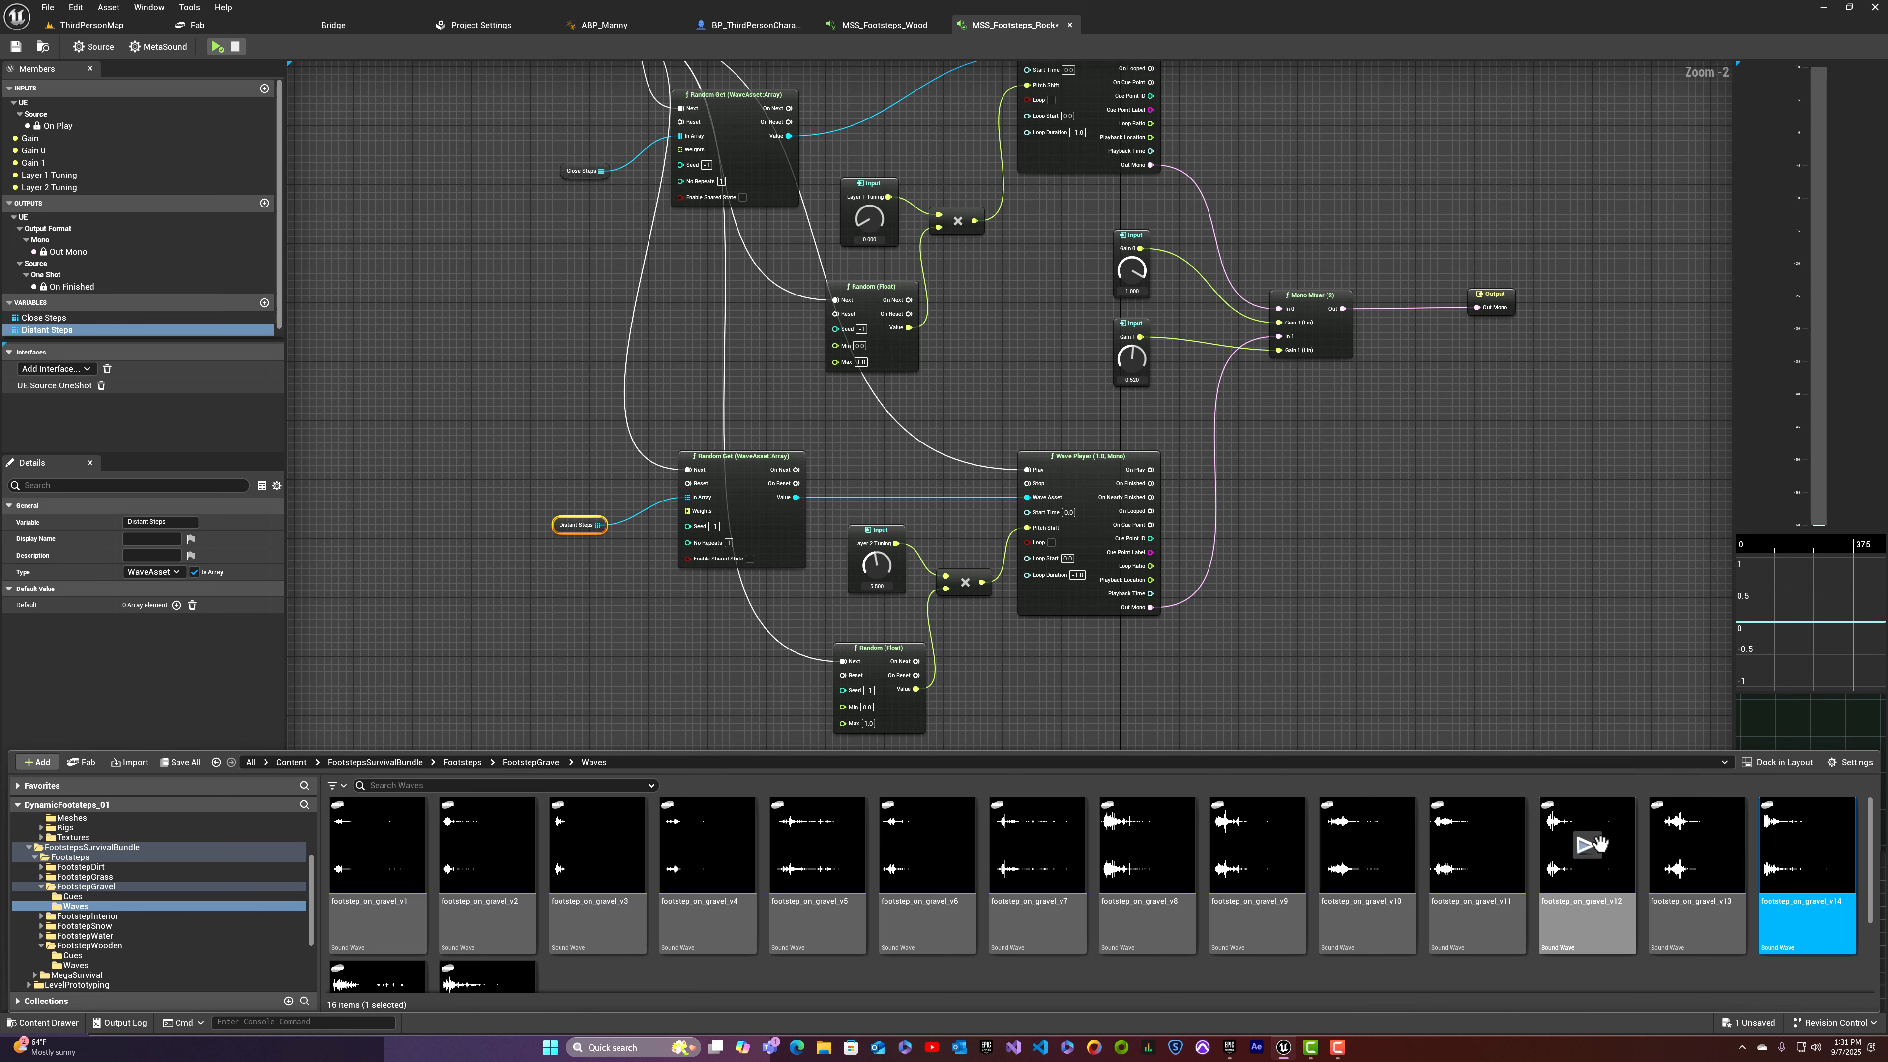
pyautogui.click(1477, 846)
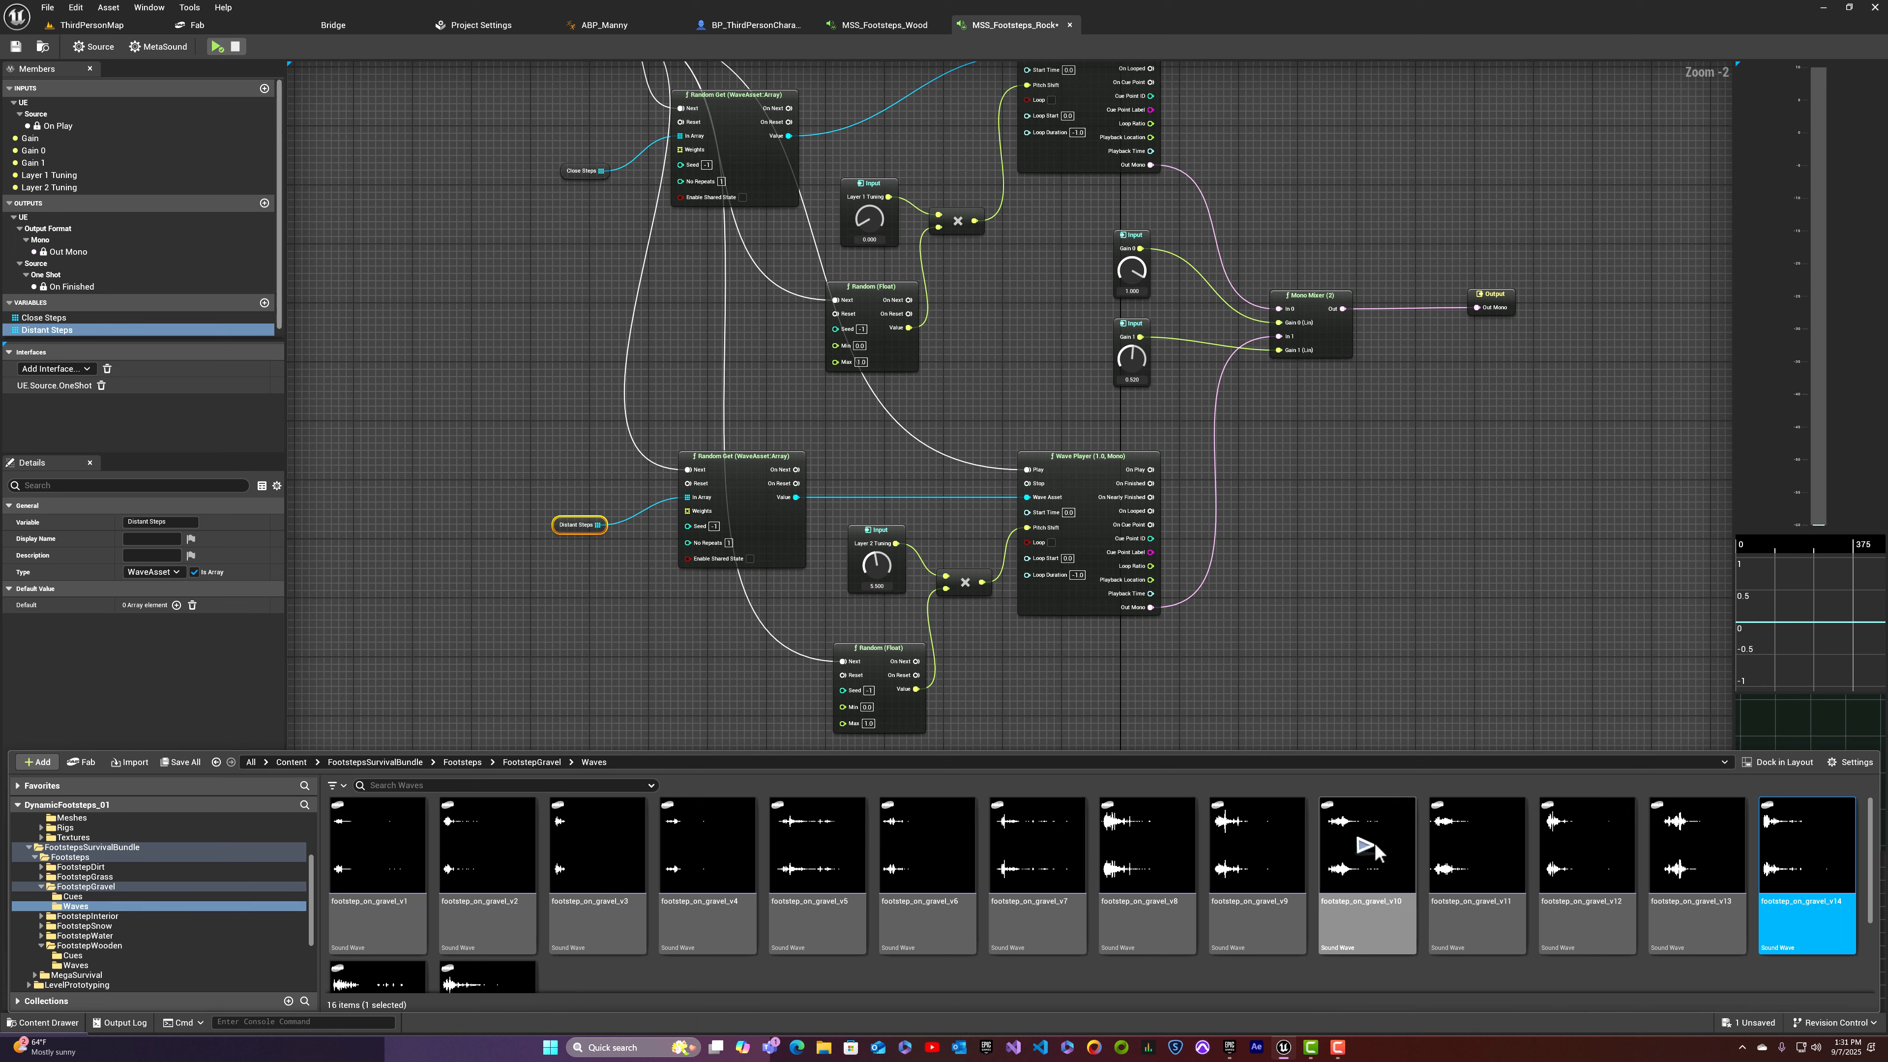
pyautogui.click(1256, 844)
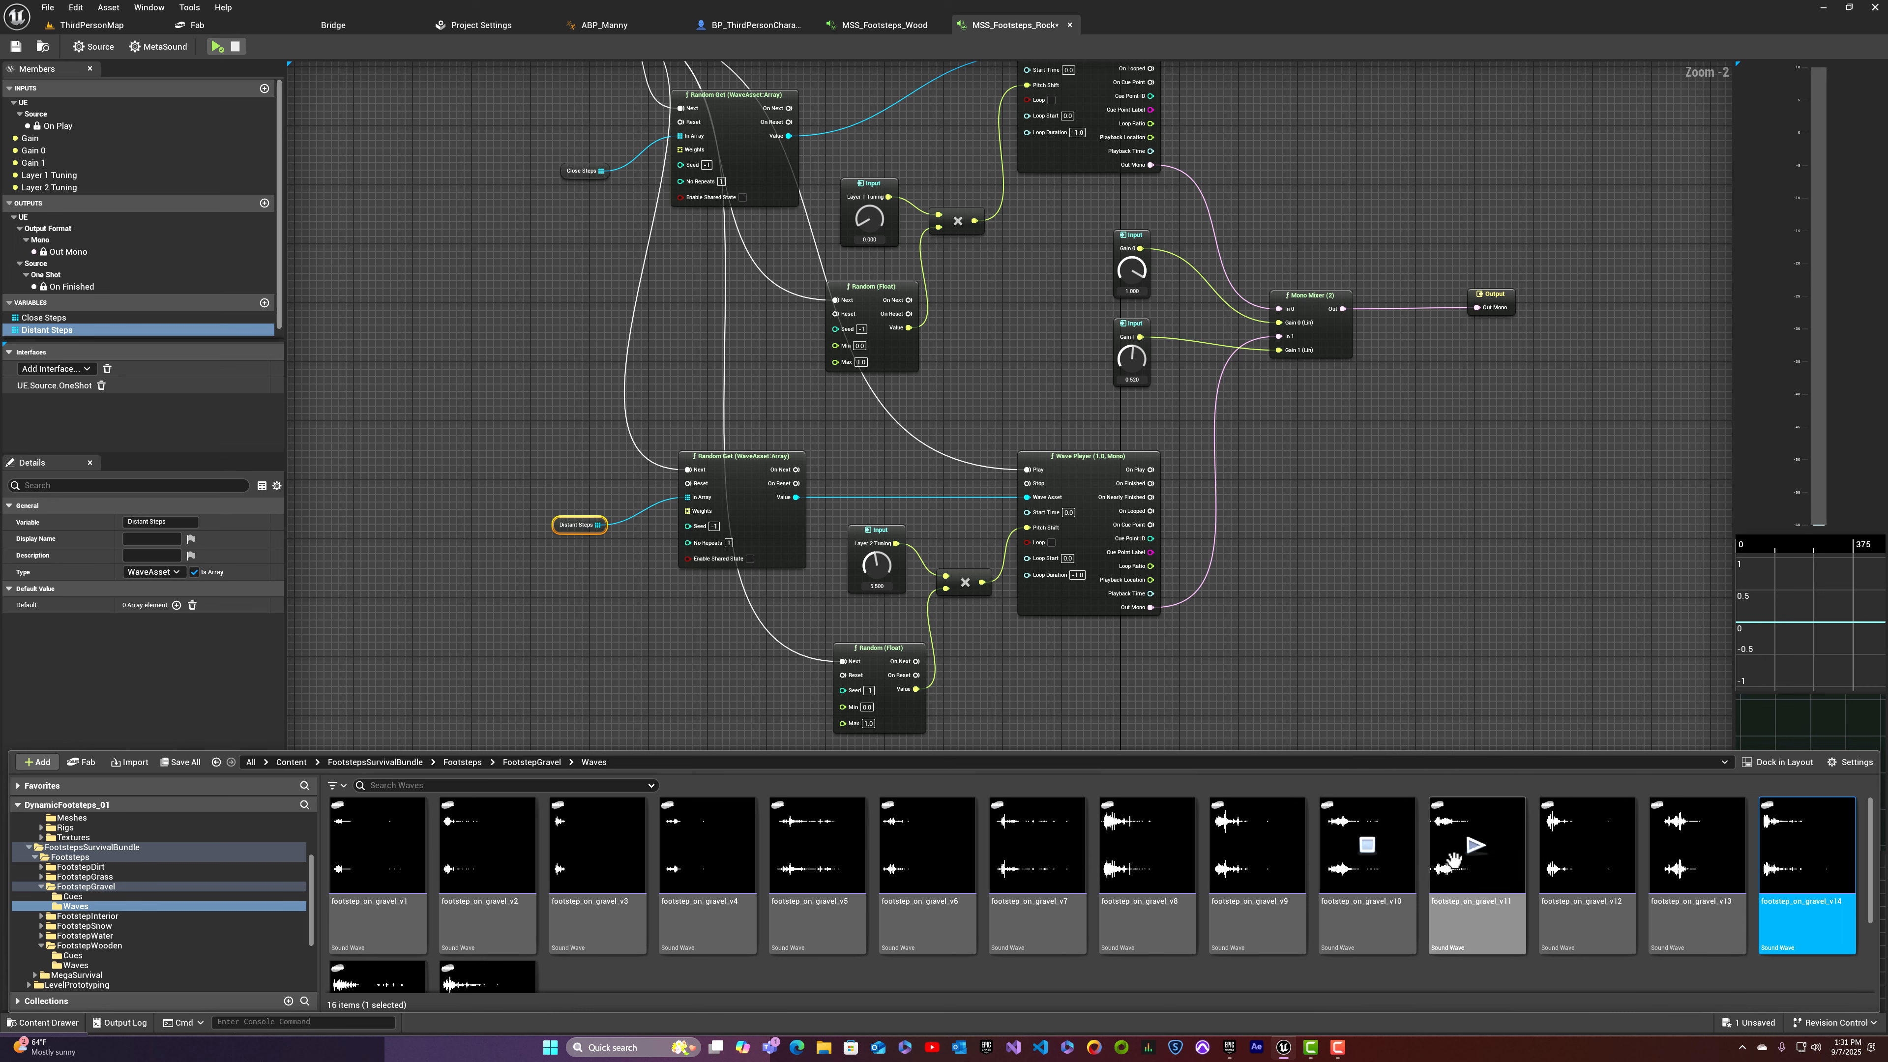
pyautogui.click(1477, 844)
pyautogui.click(1591, 853)
# Step: Fill the Distant Steps default array with the sound waves footstep_on_gravel_v10 through footstep_on_gravel_v12
pyautogui.click(1373, 907)
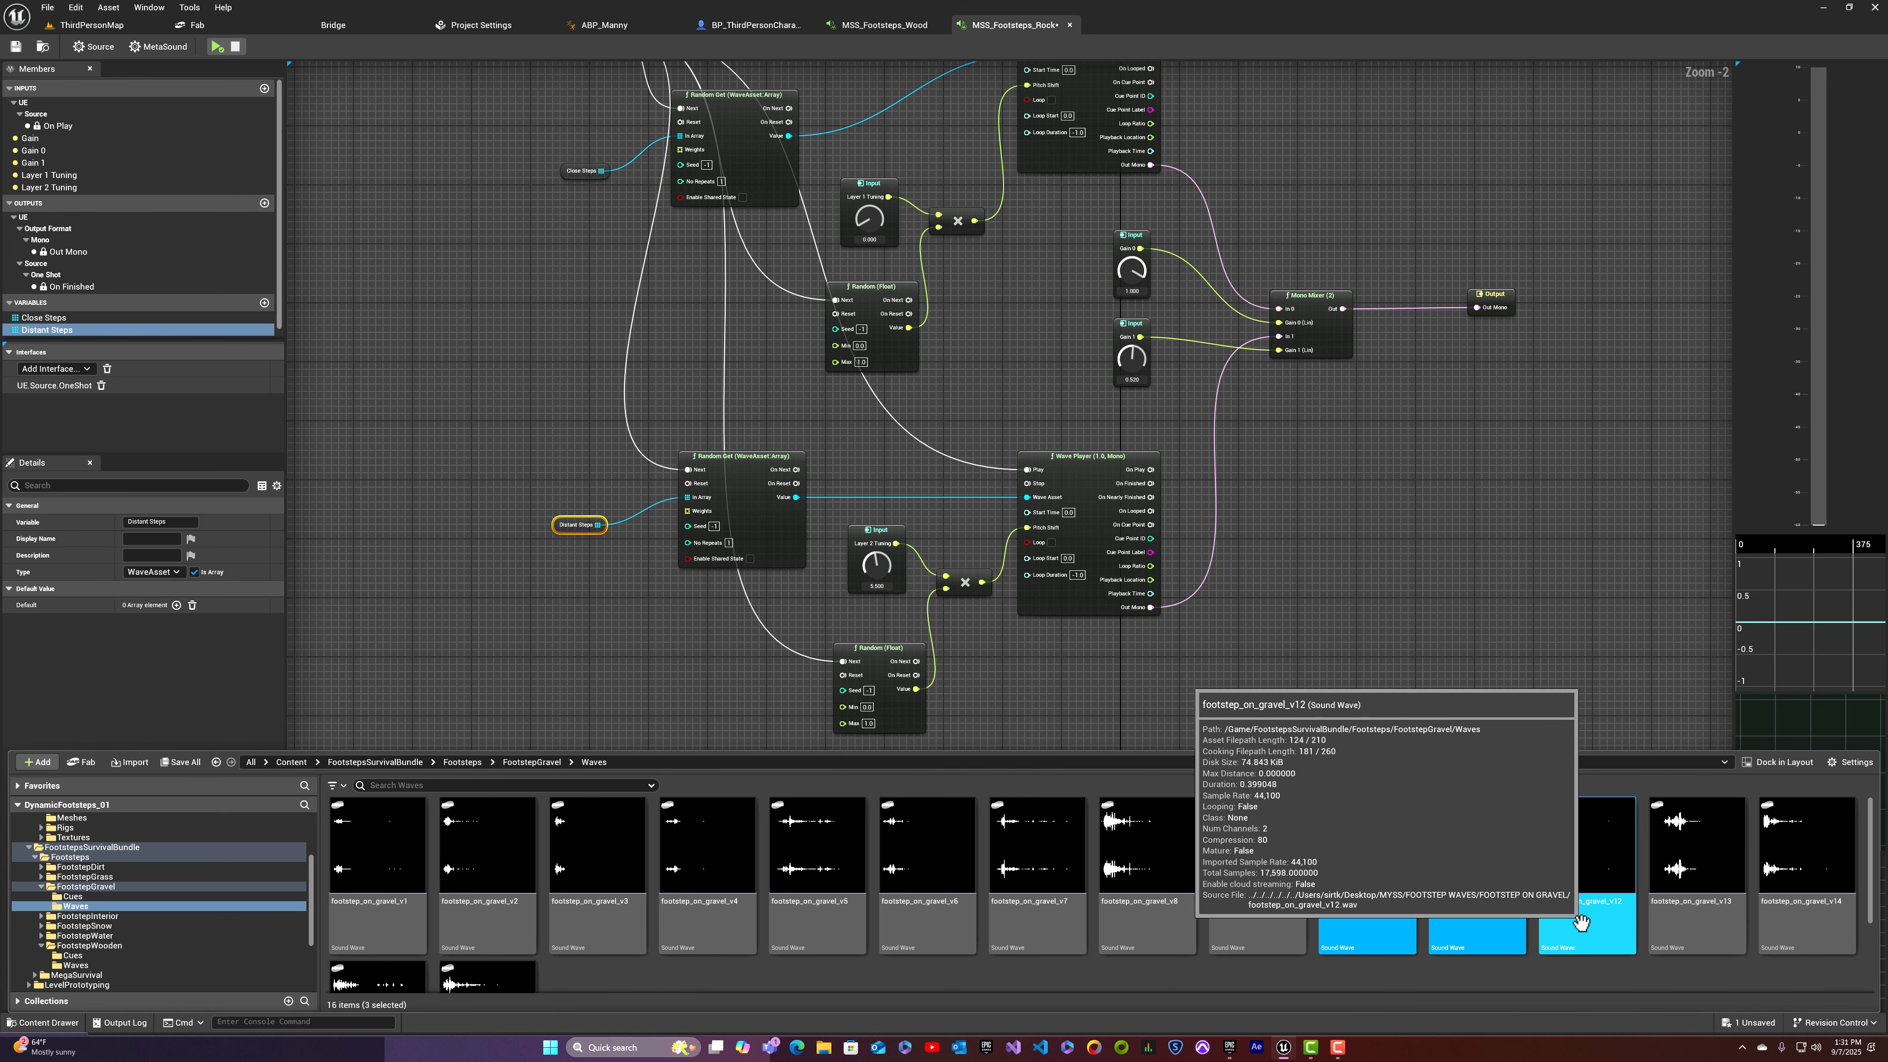
pyautogui.keyDown('shift'); pyautogui.click(1587, 907); pyautogui.keyUp('shift')
pyautogui.moveTo(1587, 907); pyautogui.dragTo(156, 606)
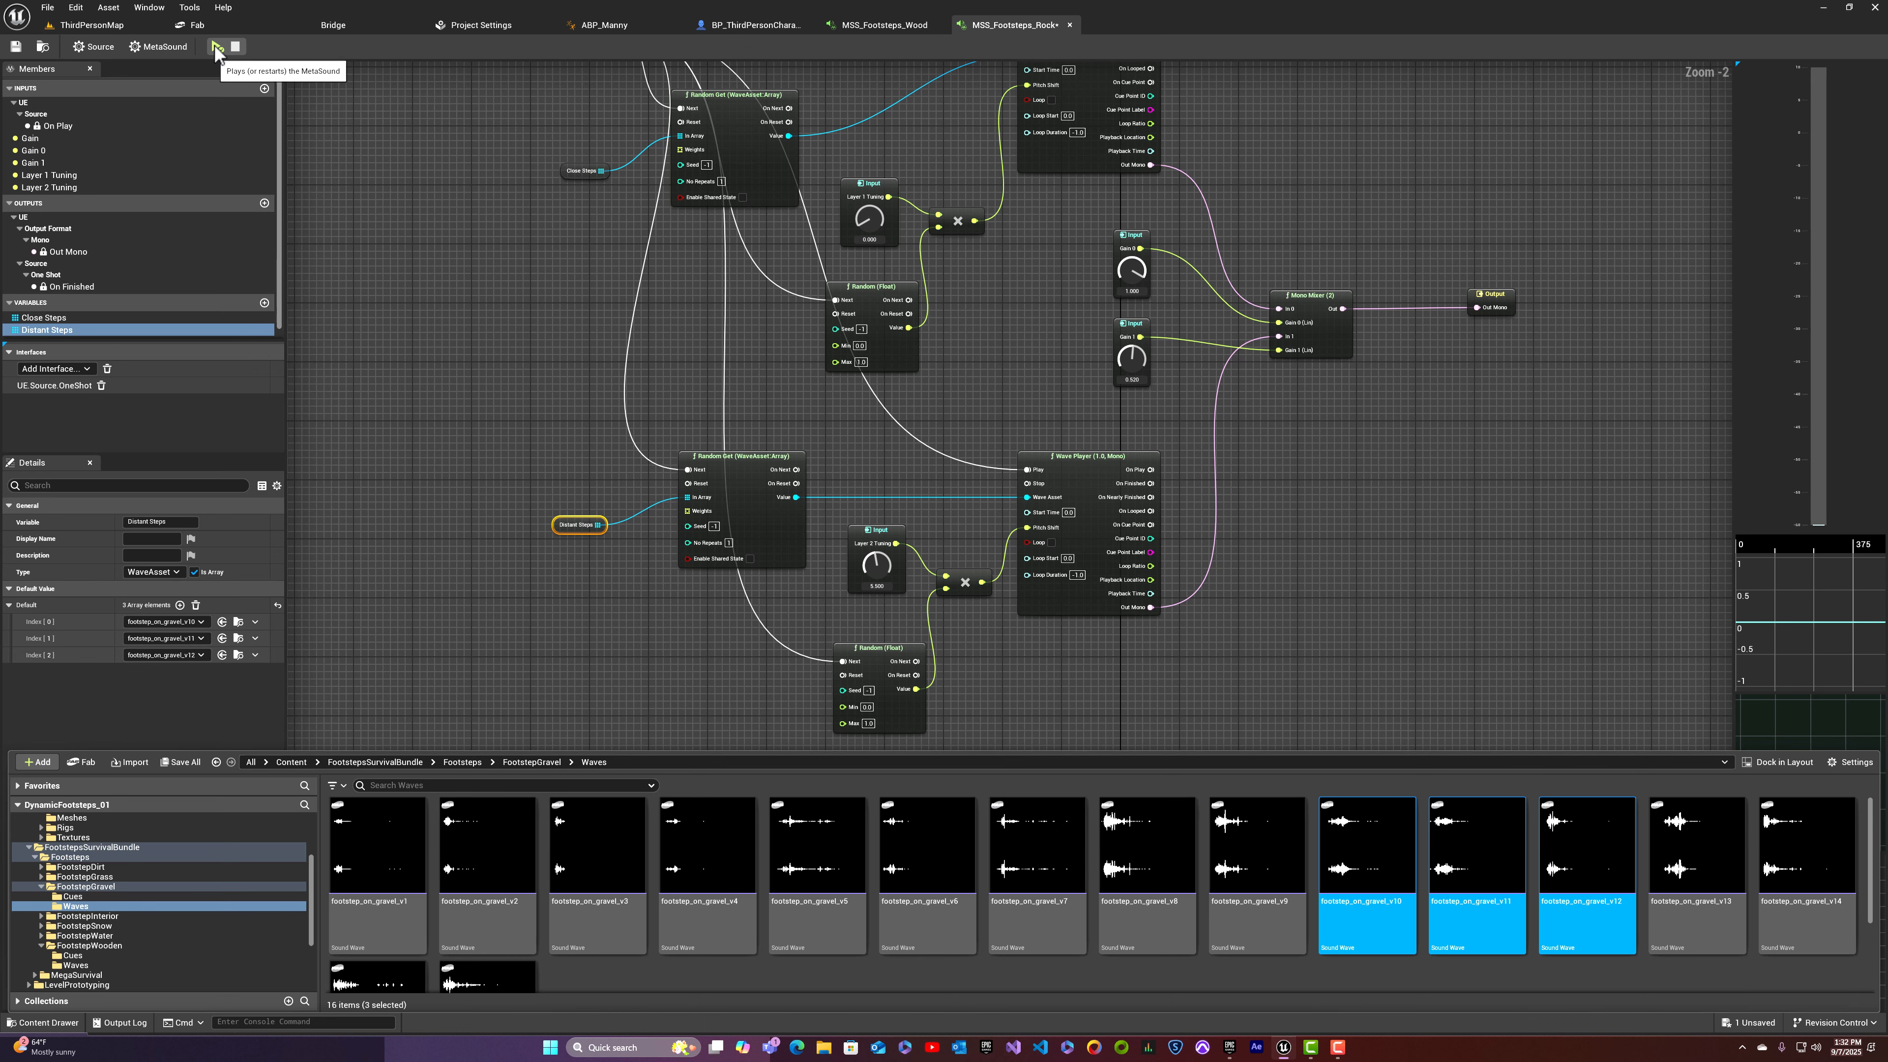
# Step: Play the rock MetaSound several times to hear how the randomized close and distant gravel steps combine
pyautogui.click(215, 45)
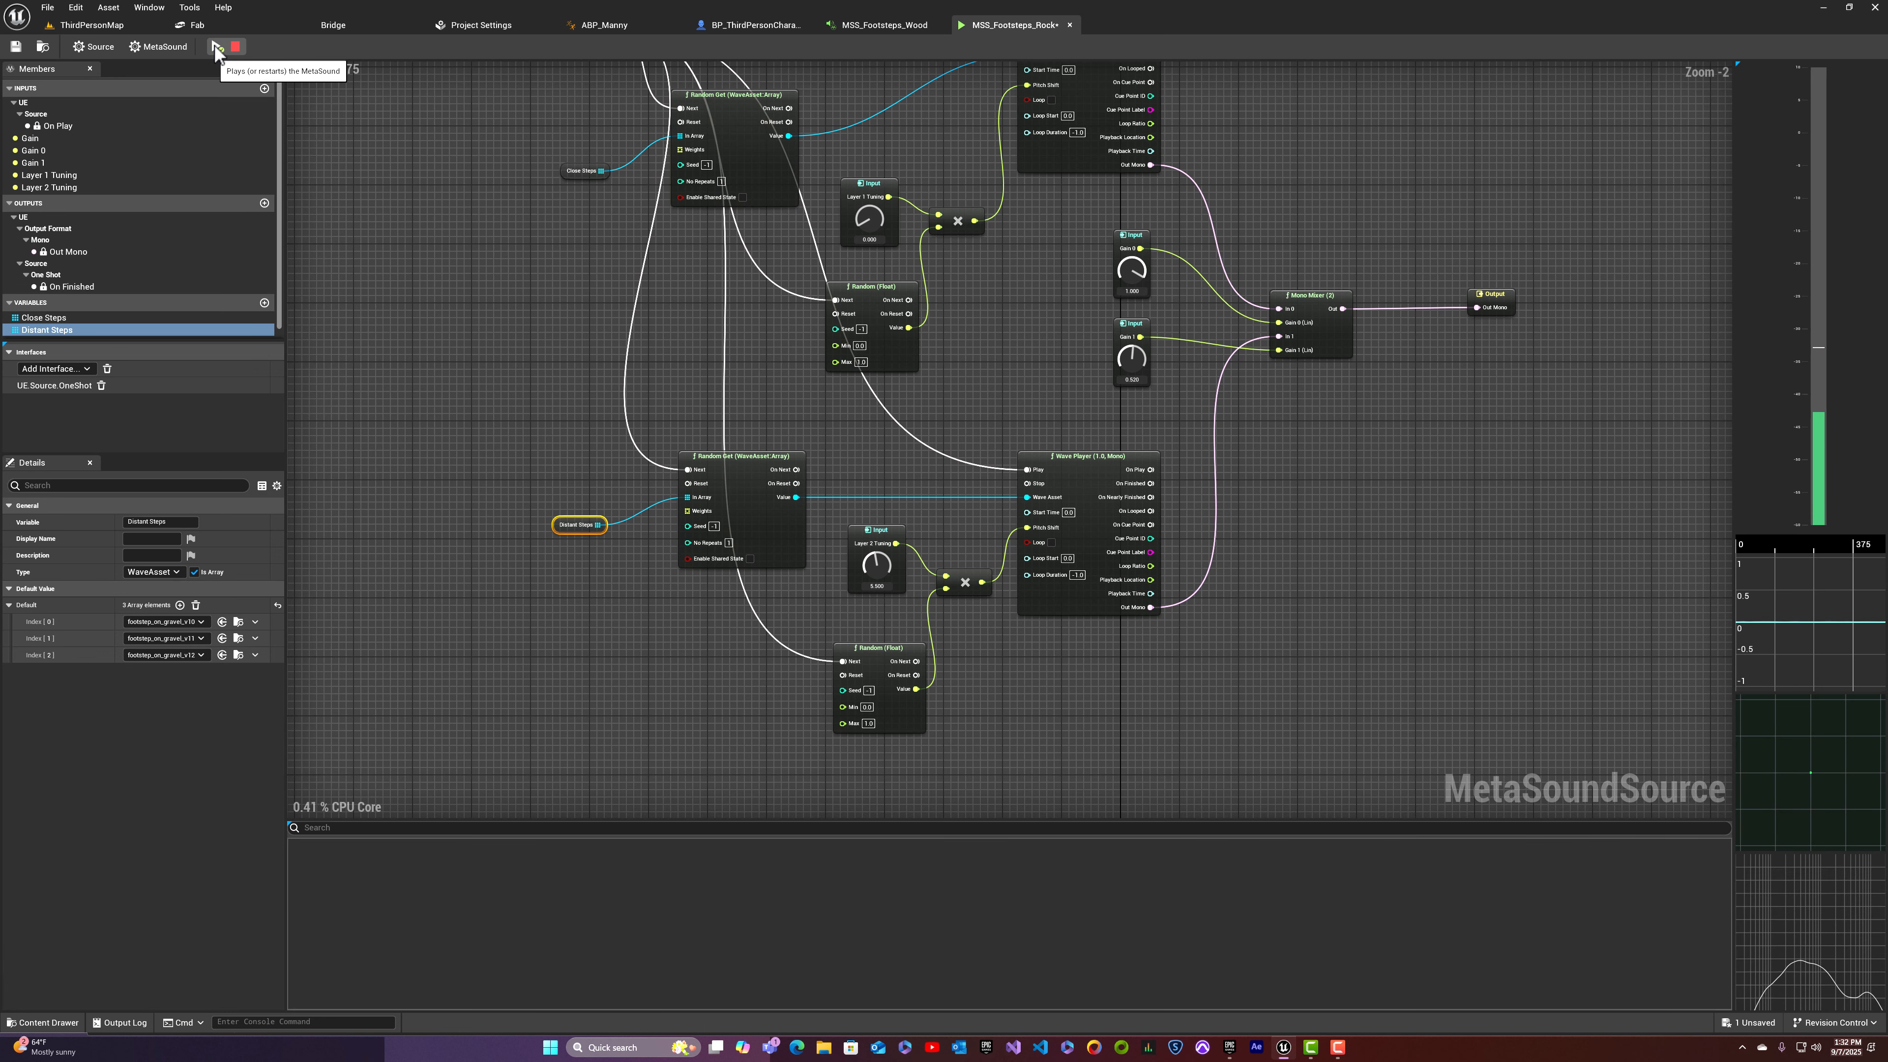
pyautogui.click(215, 46)
pyautogui.click(215, 46)
pyautogui.click(215, 46)
pyautogui.click(214, 46)
# Step: Raise the Gain 1 input to 1.000, reduce it moderately, and replay the MetaSound to check the layer balance
pyautogui.moveTo(1133, 360); pyautogui.dragTo(1151, 347)
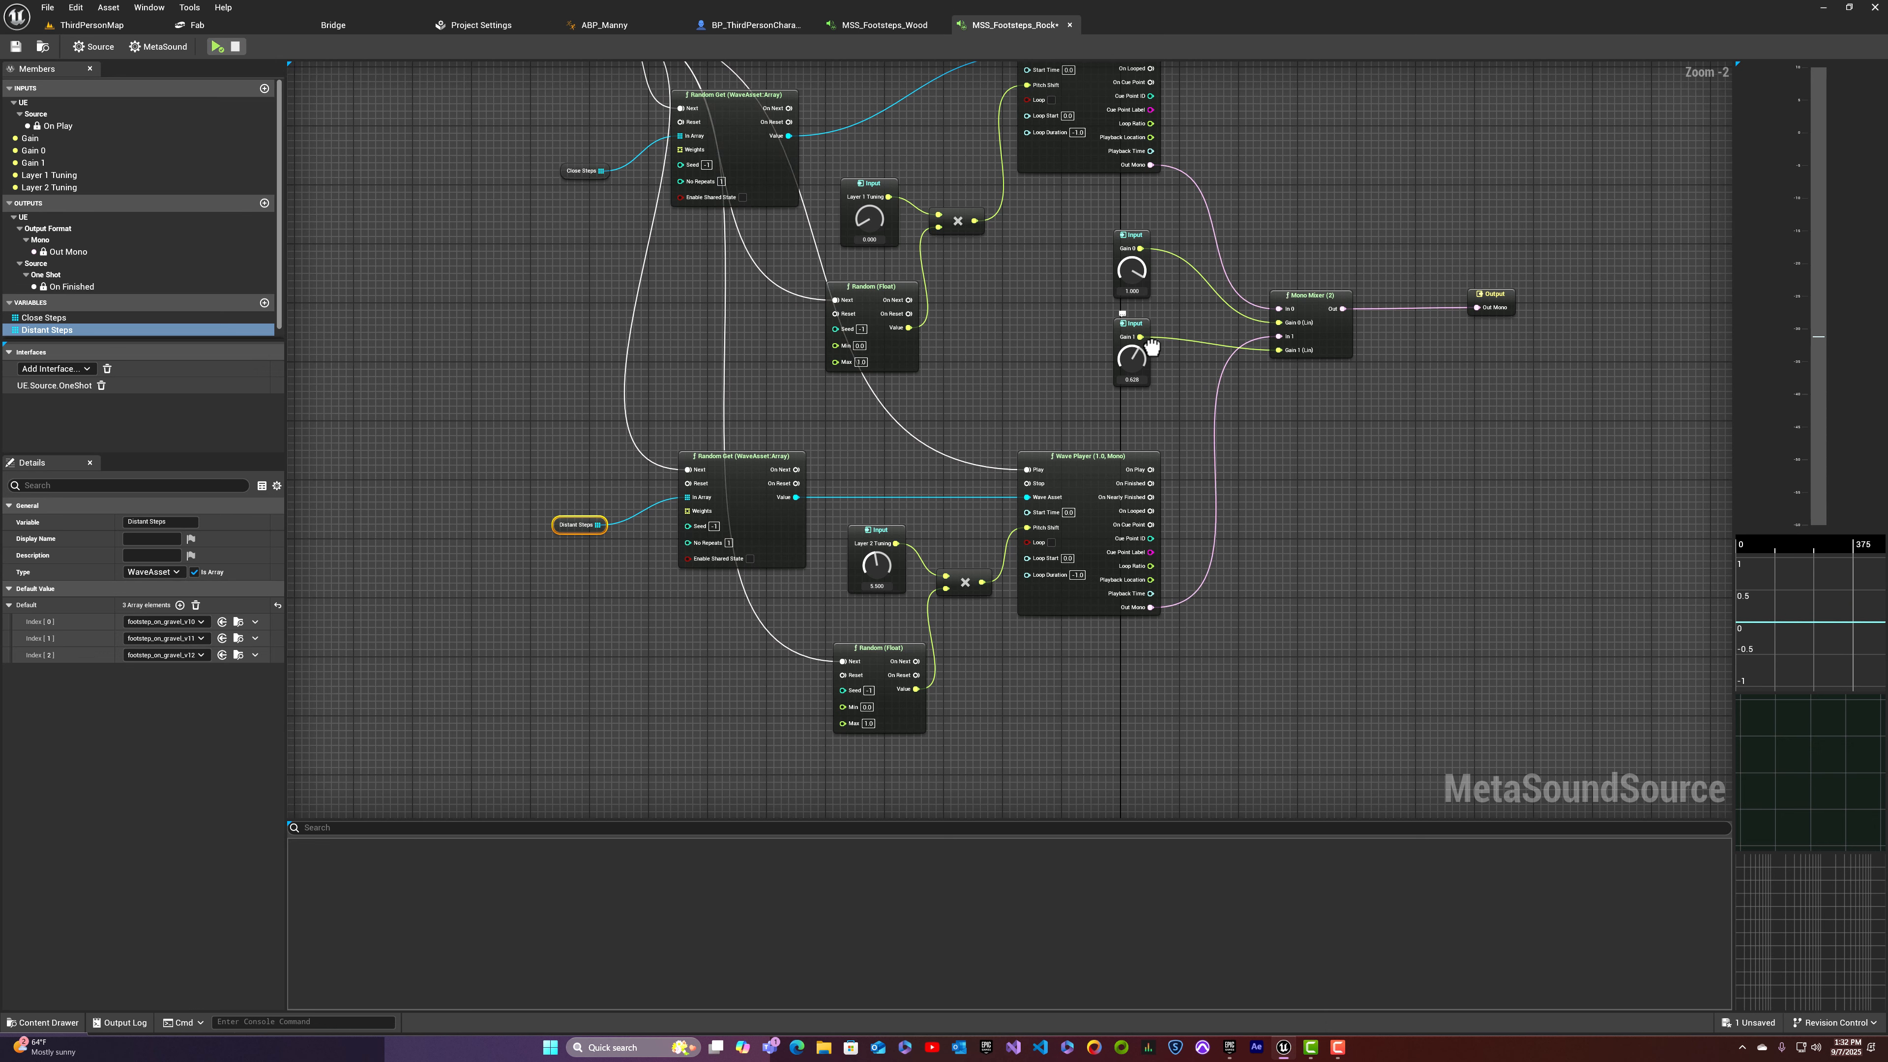
pyautogui.click(214, 46)
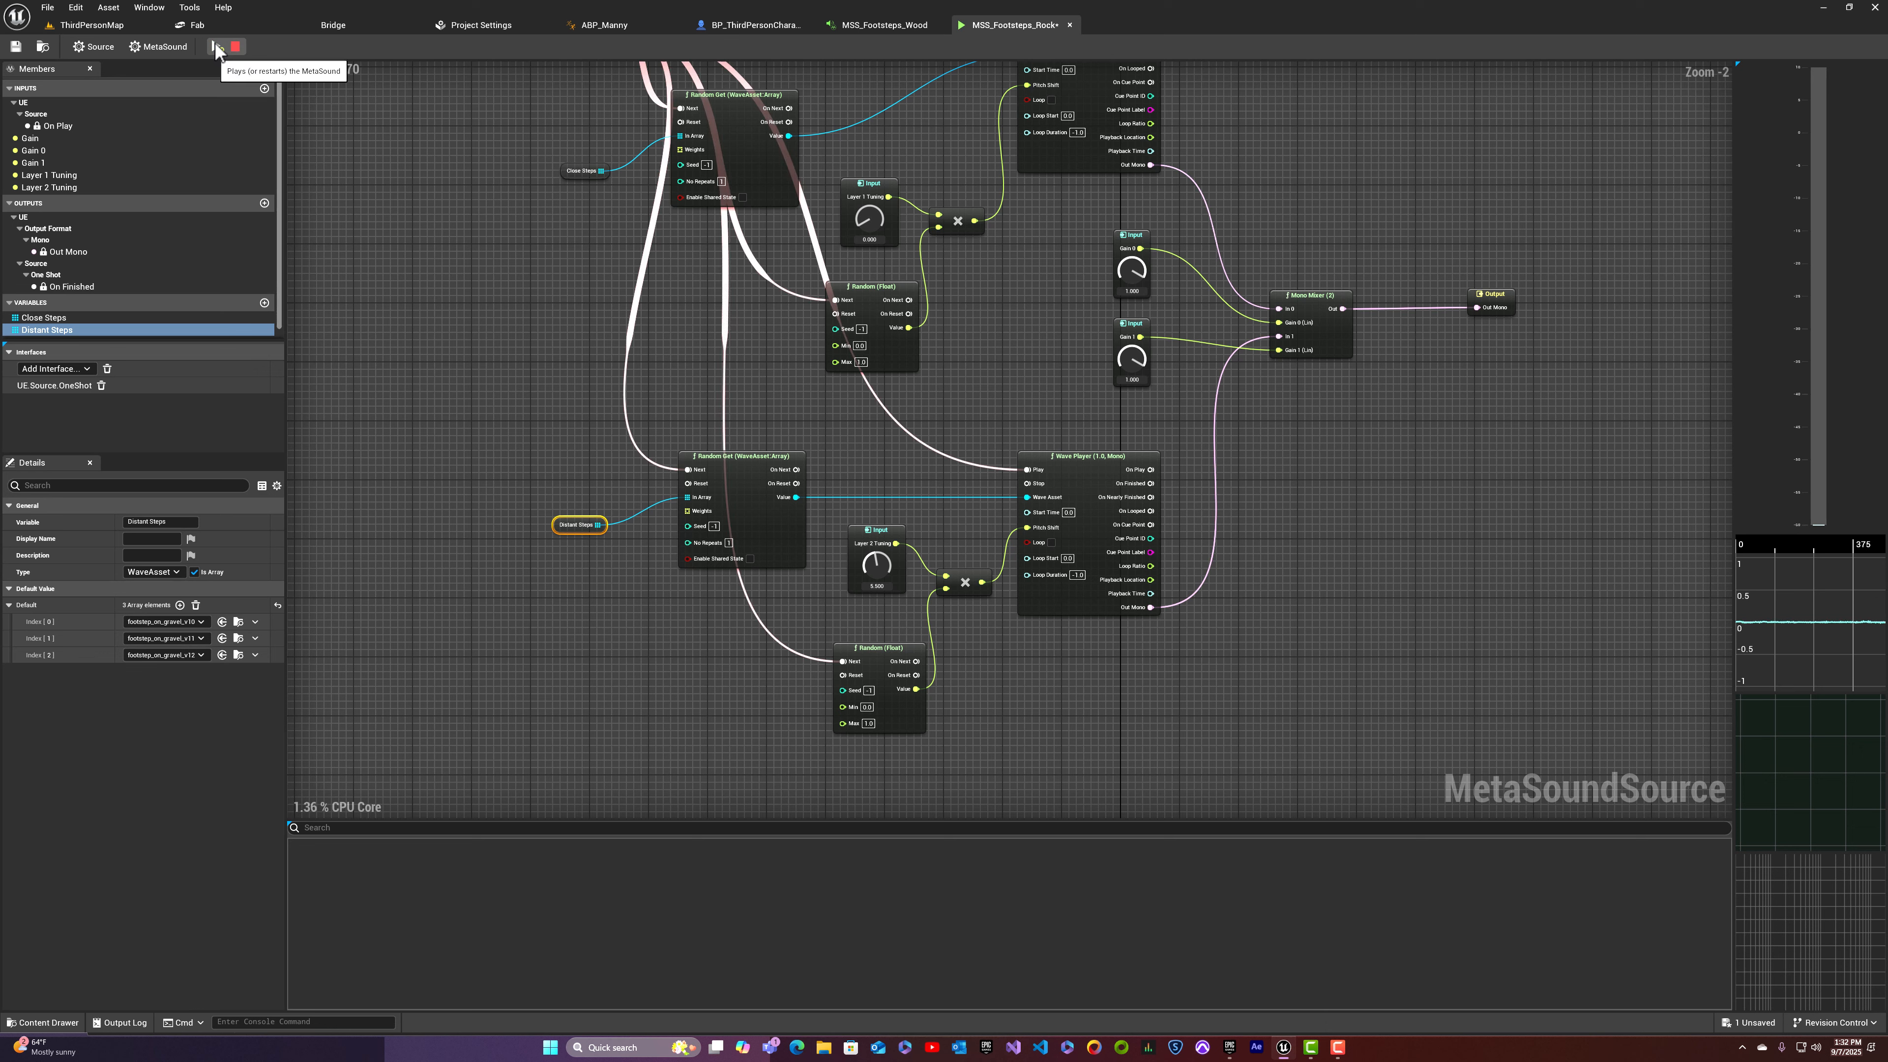
pyautogui.click(215, 46)
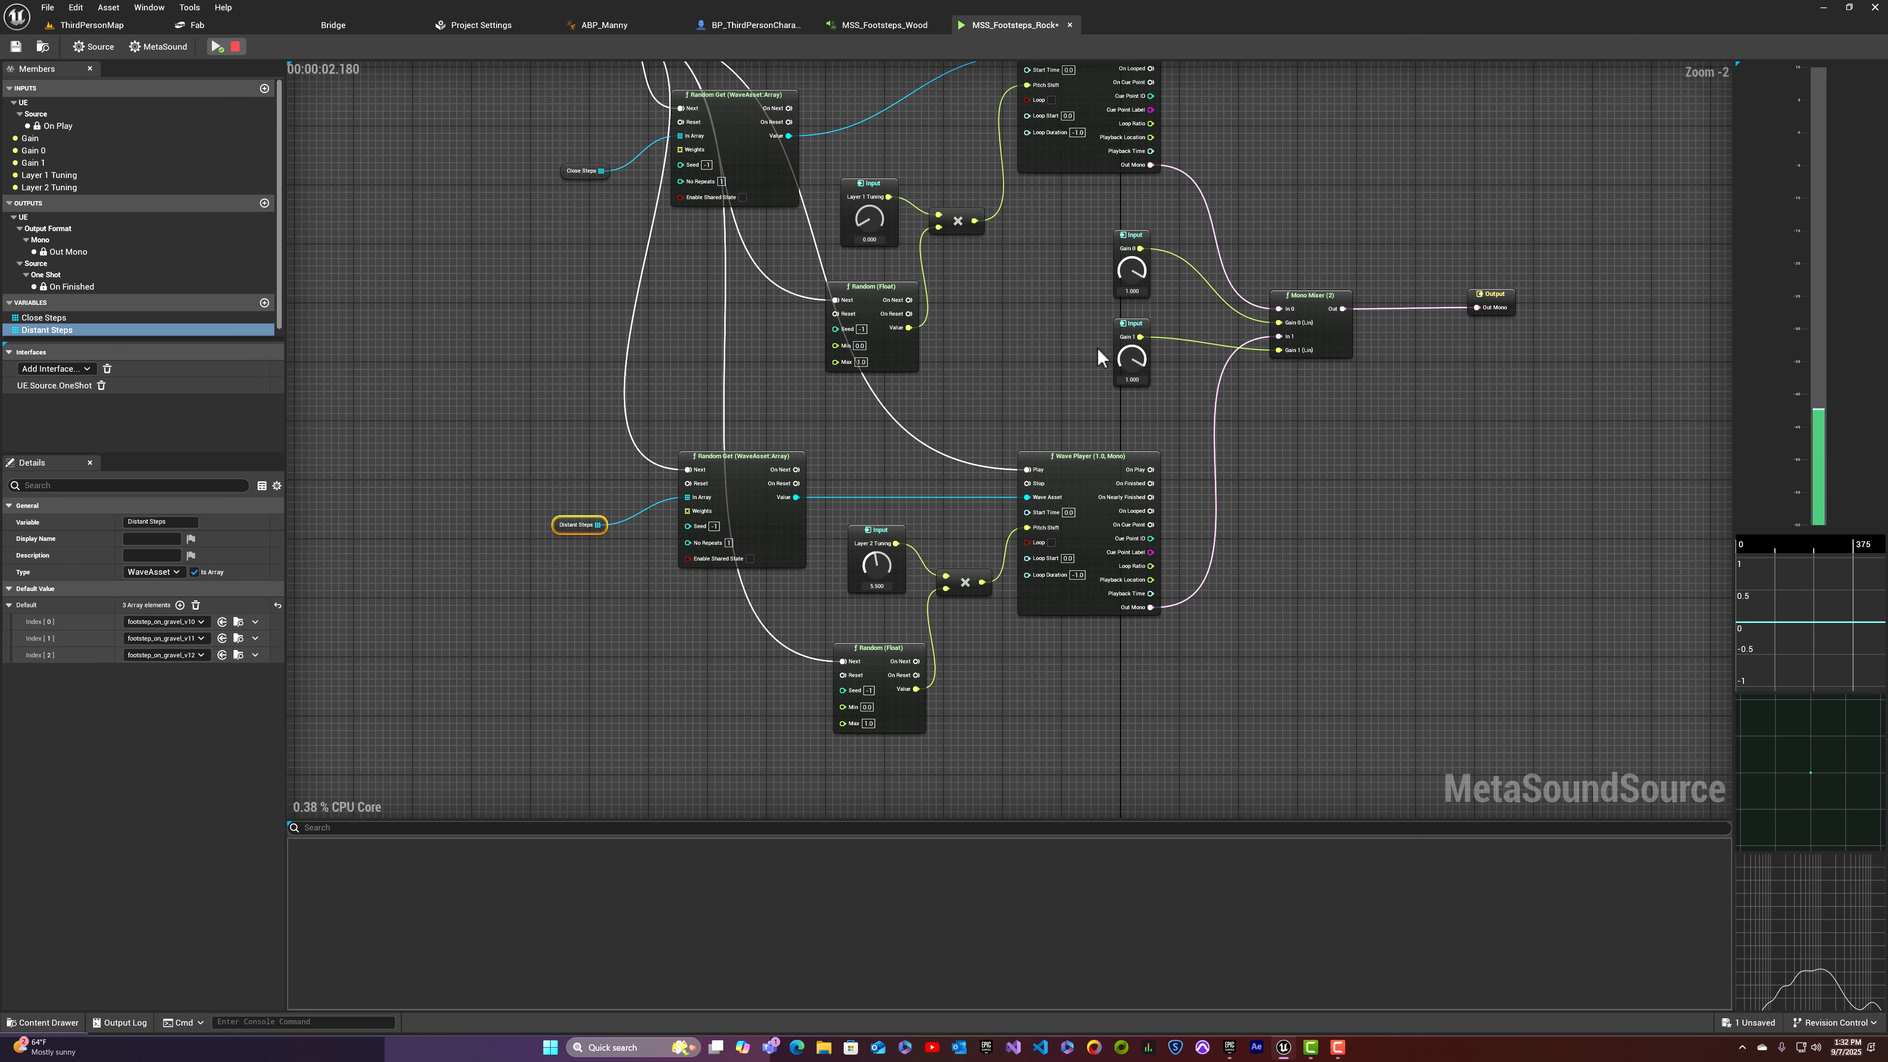
pyautogui.moveTo(1124, 358); pyautogui.dragTo(1115, 376)
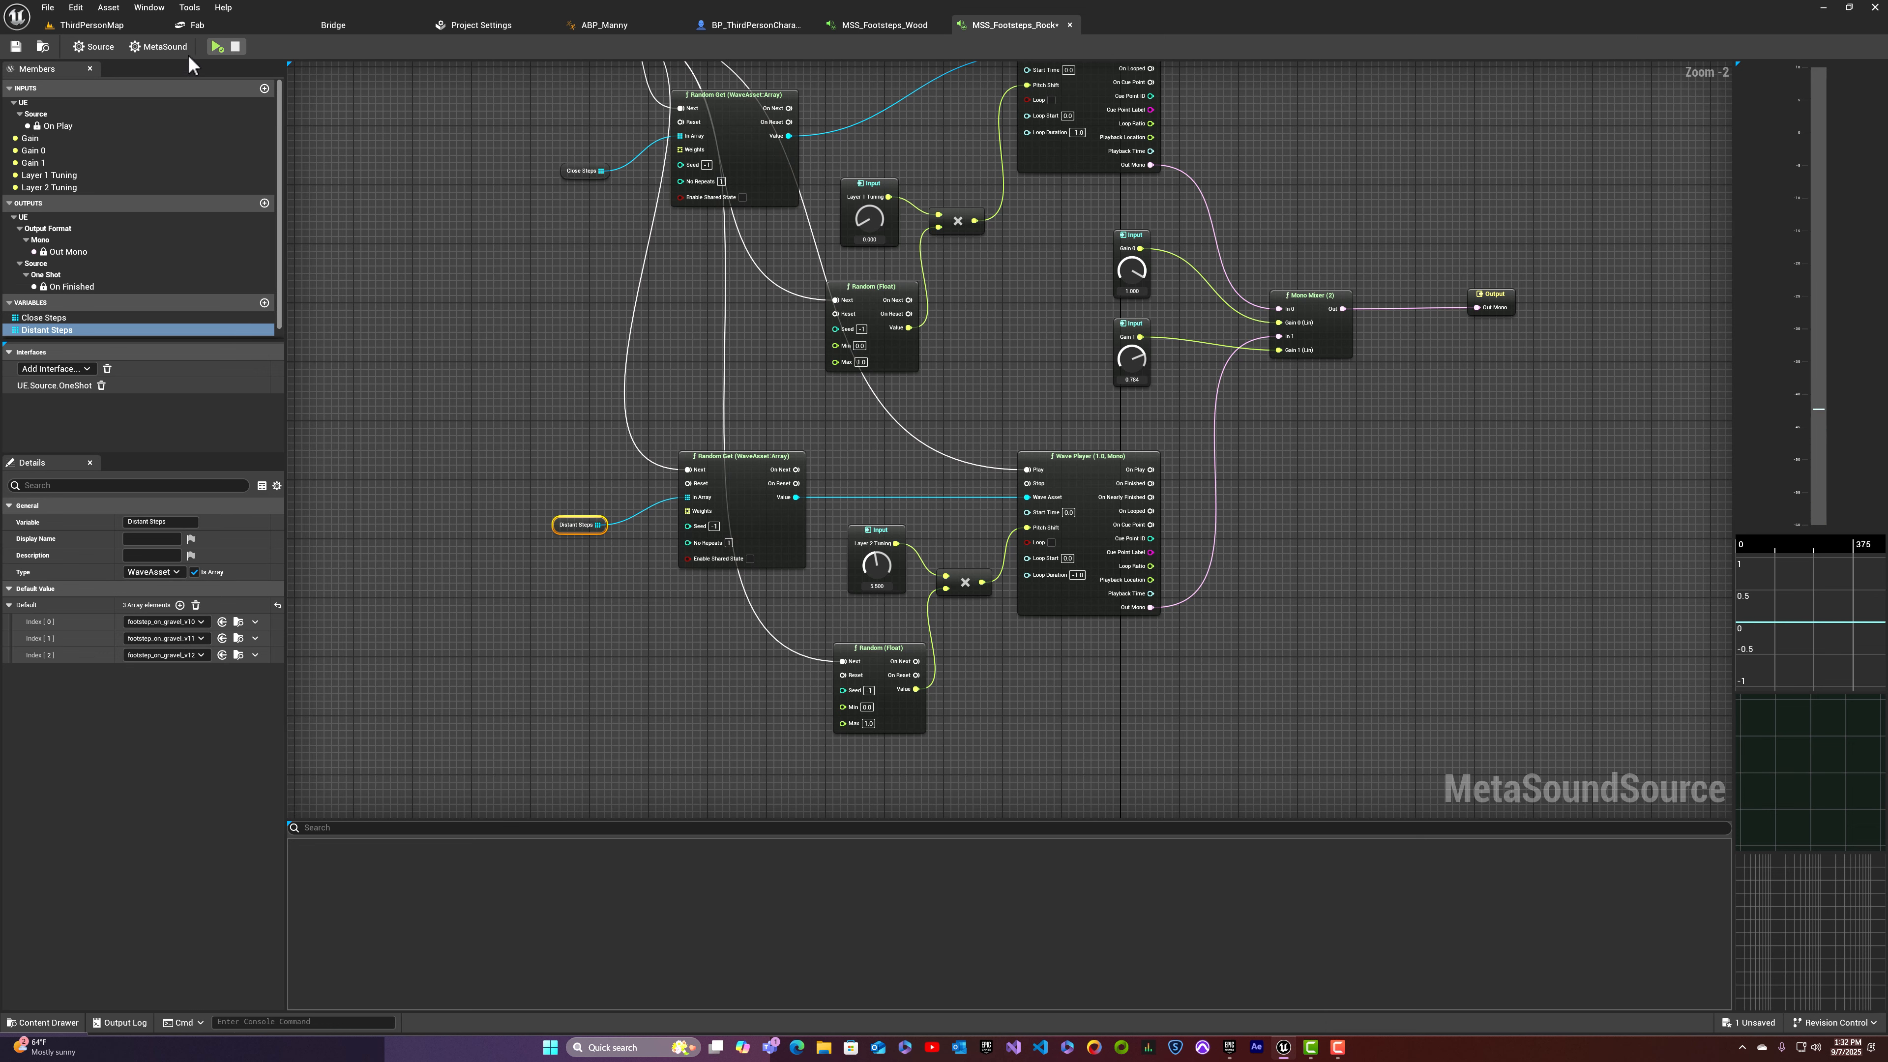
pyautogui.click(217, 46)
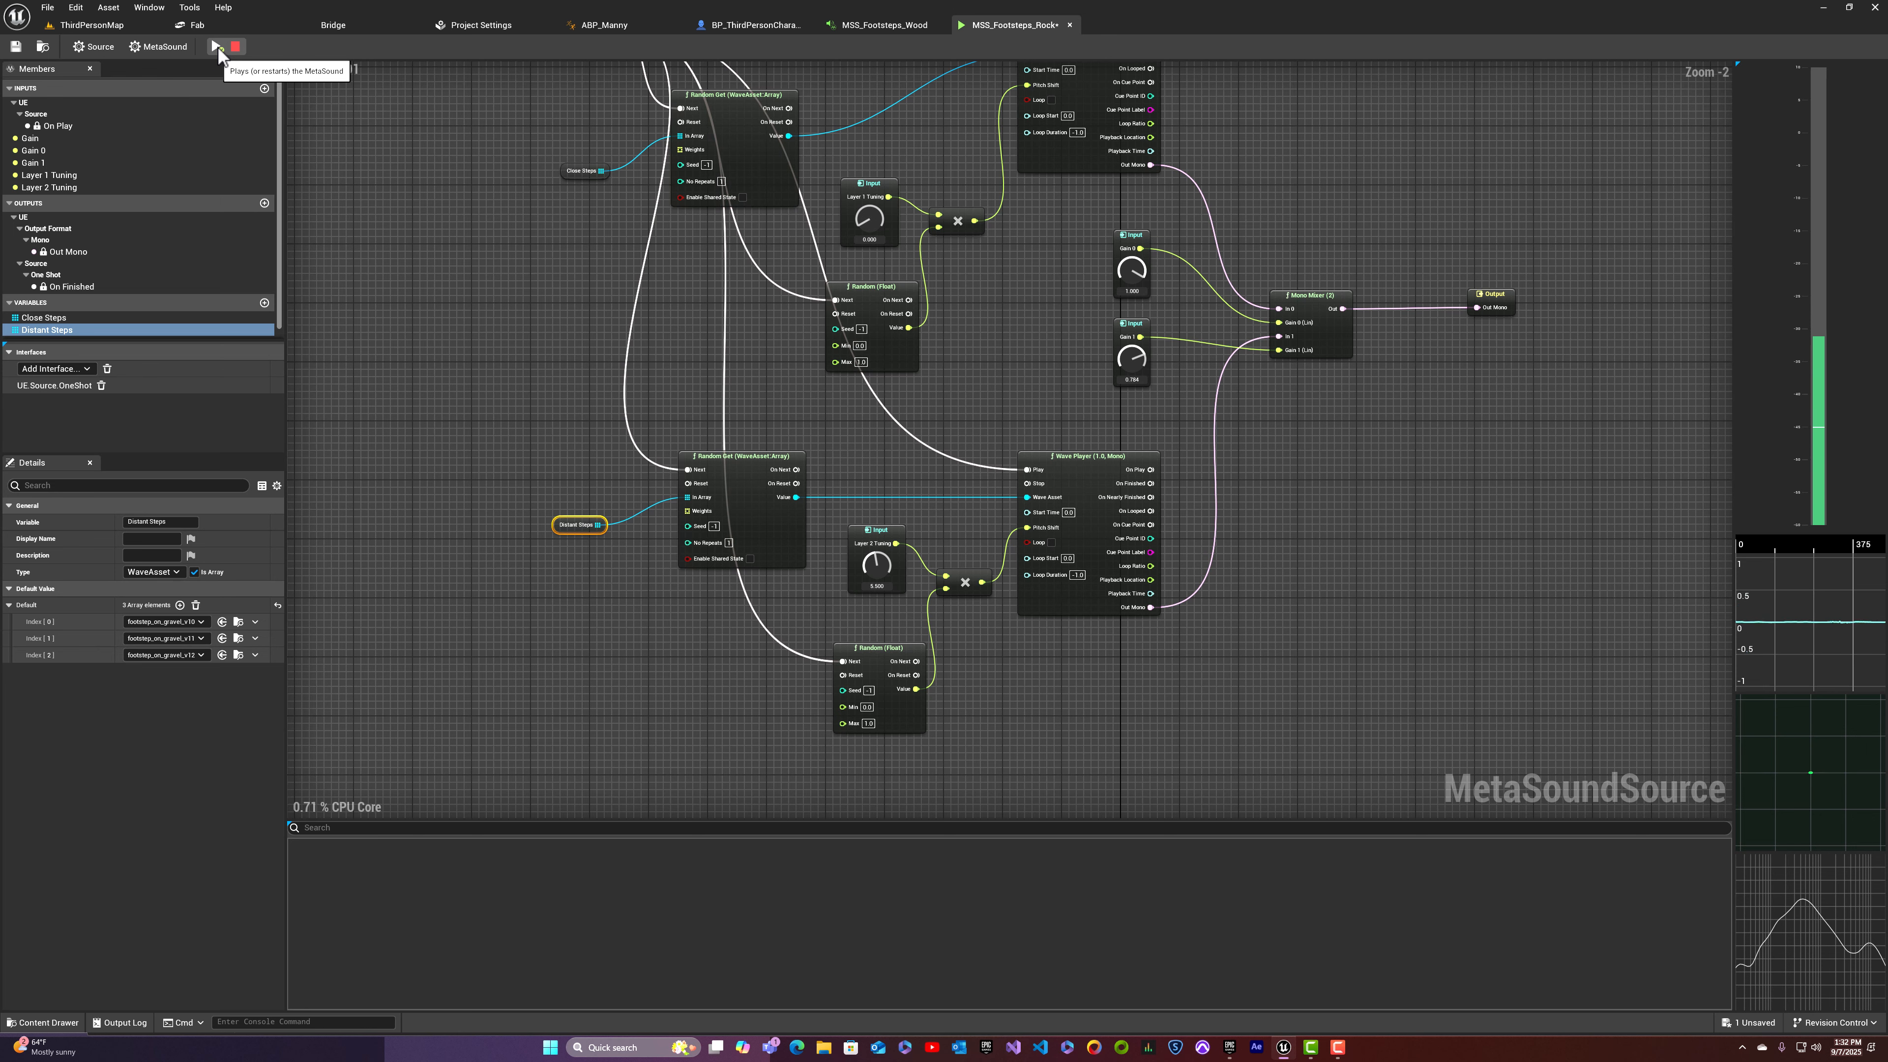
# Step: Replace the Mono Mixer (2) node with a Mono Mixer (3), connecting the two Wave Players' Out Mono to In 0 and In 1
pyautogui.scroll(-1, 1254, 488)
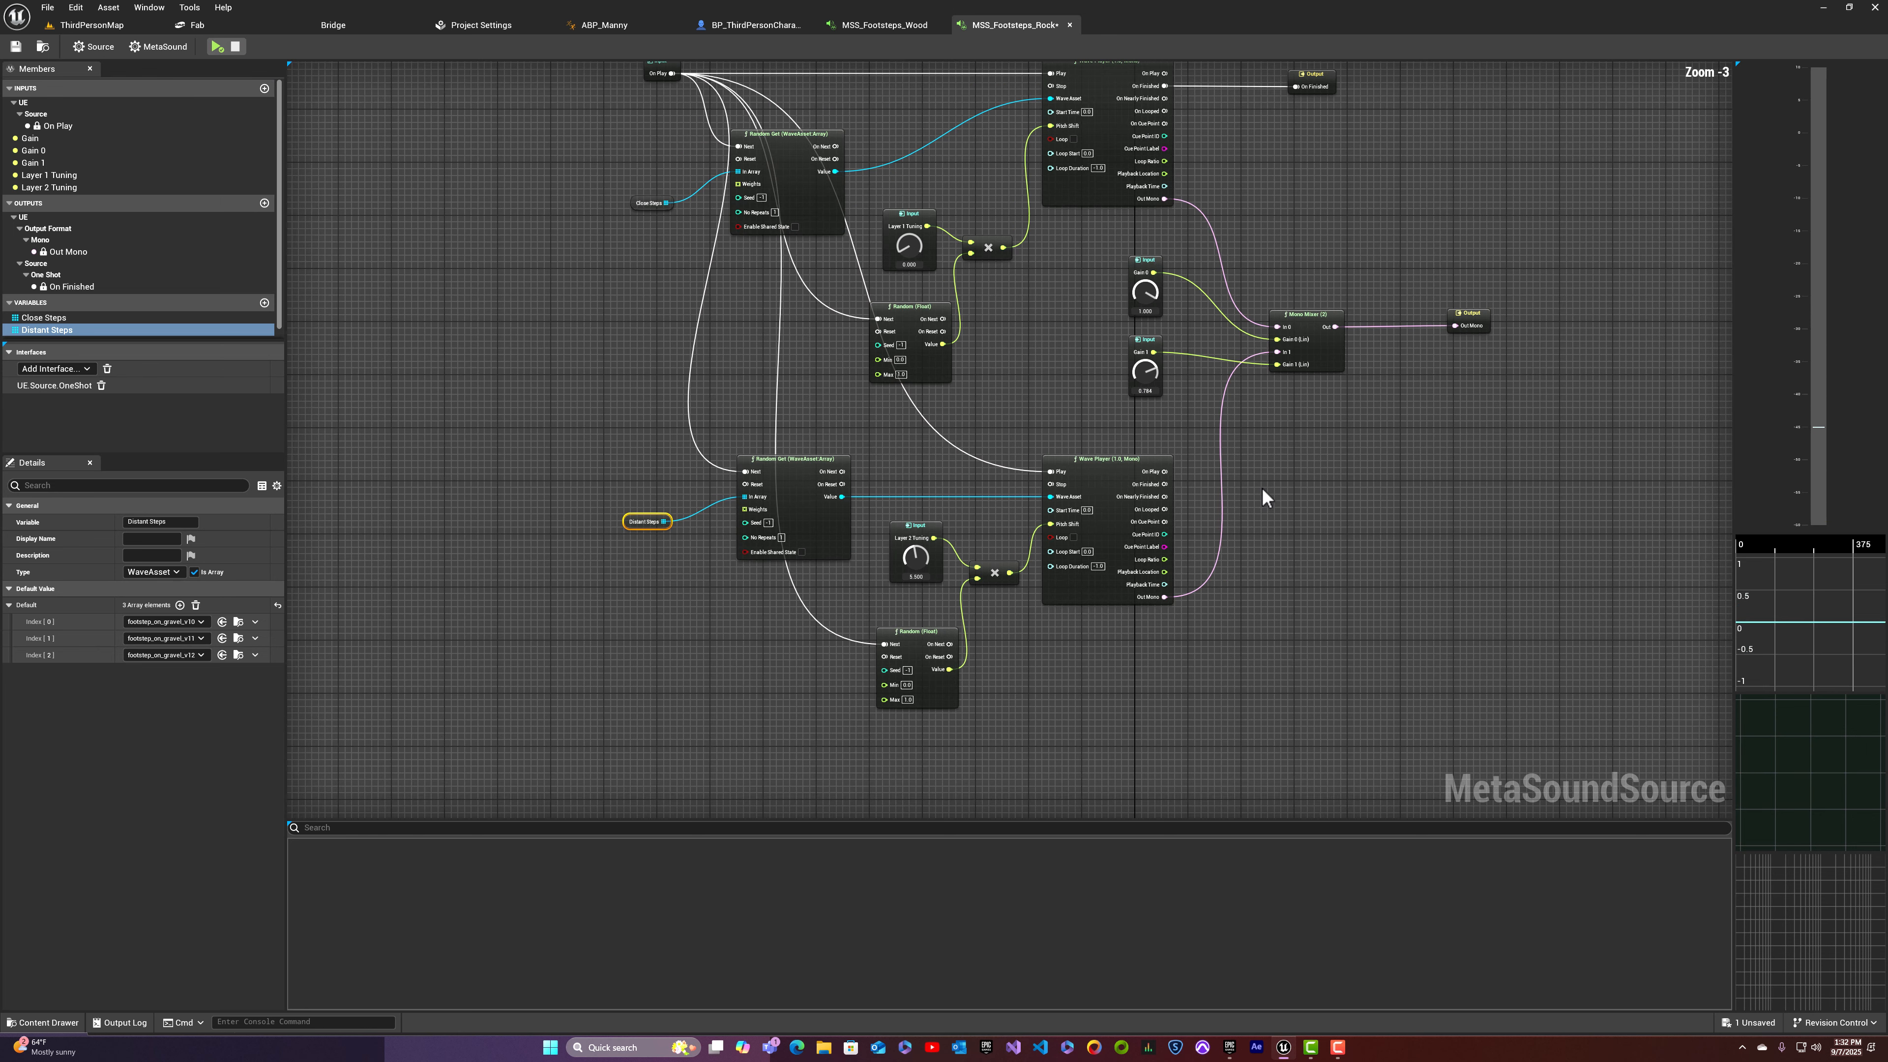
pyautogui.scroll(-1, 1257, 490)
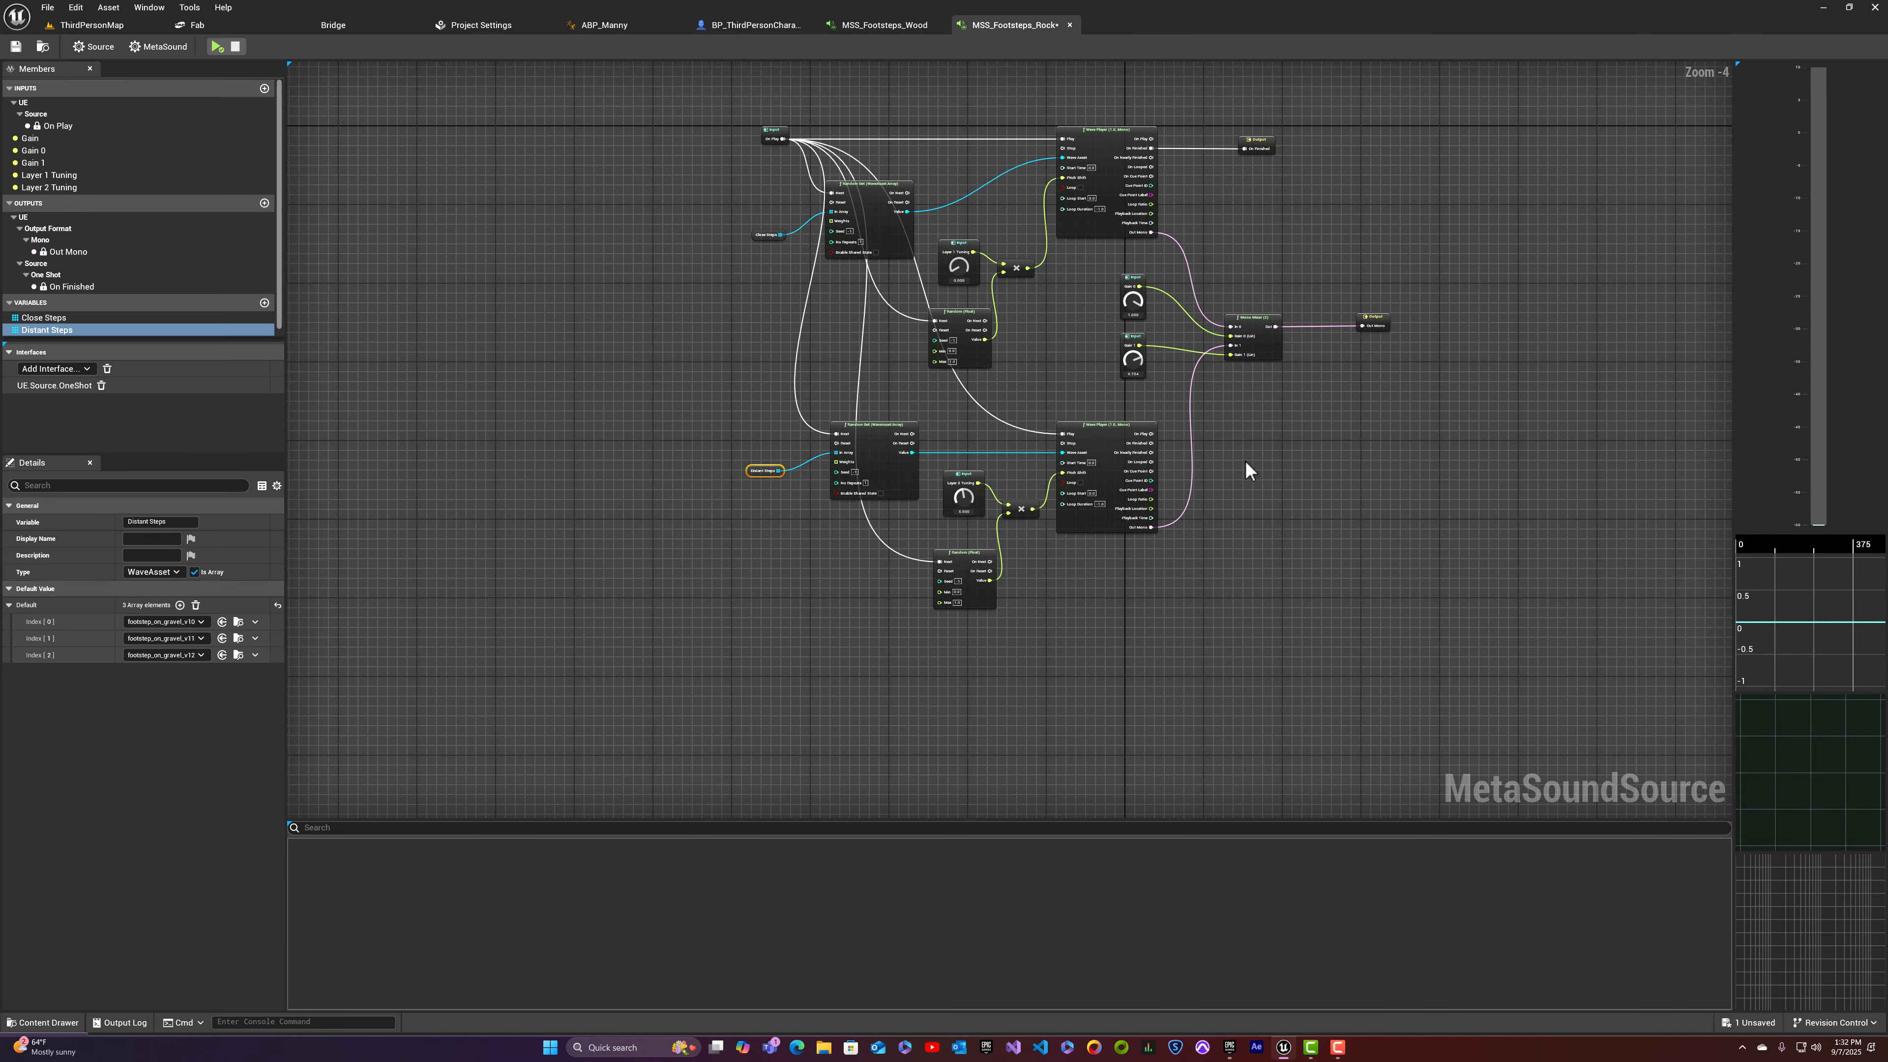
pyautogui.scroll(1, 1277, 451)
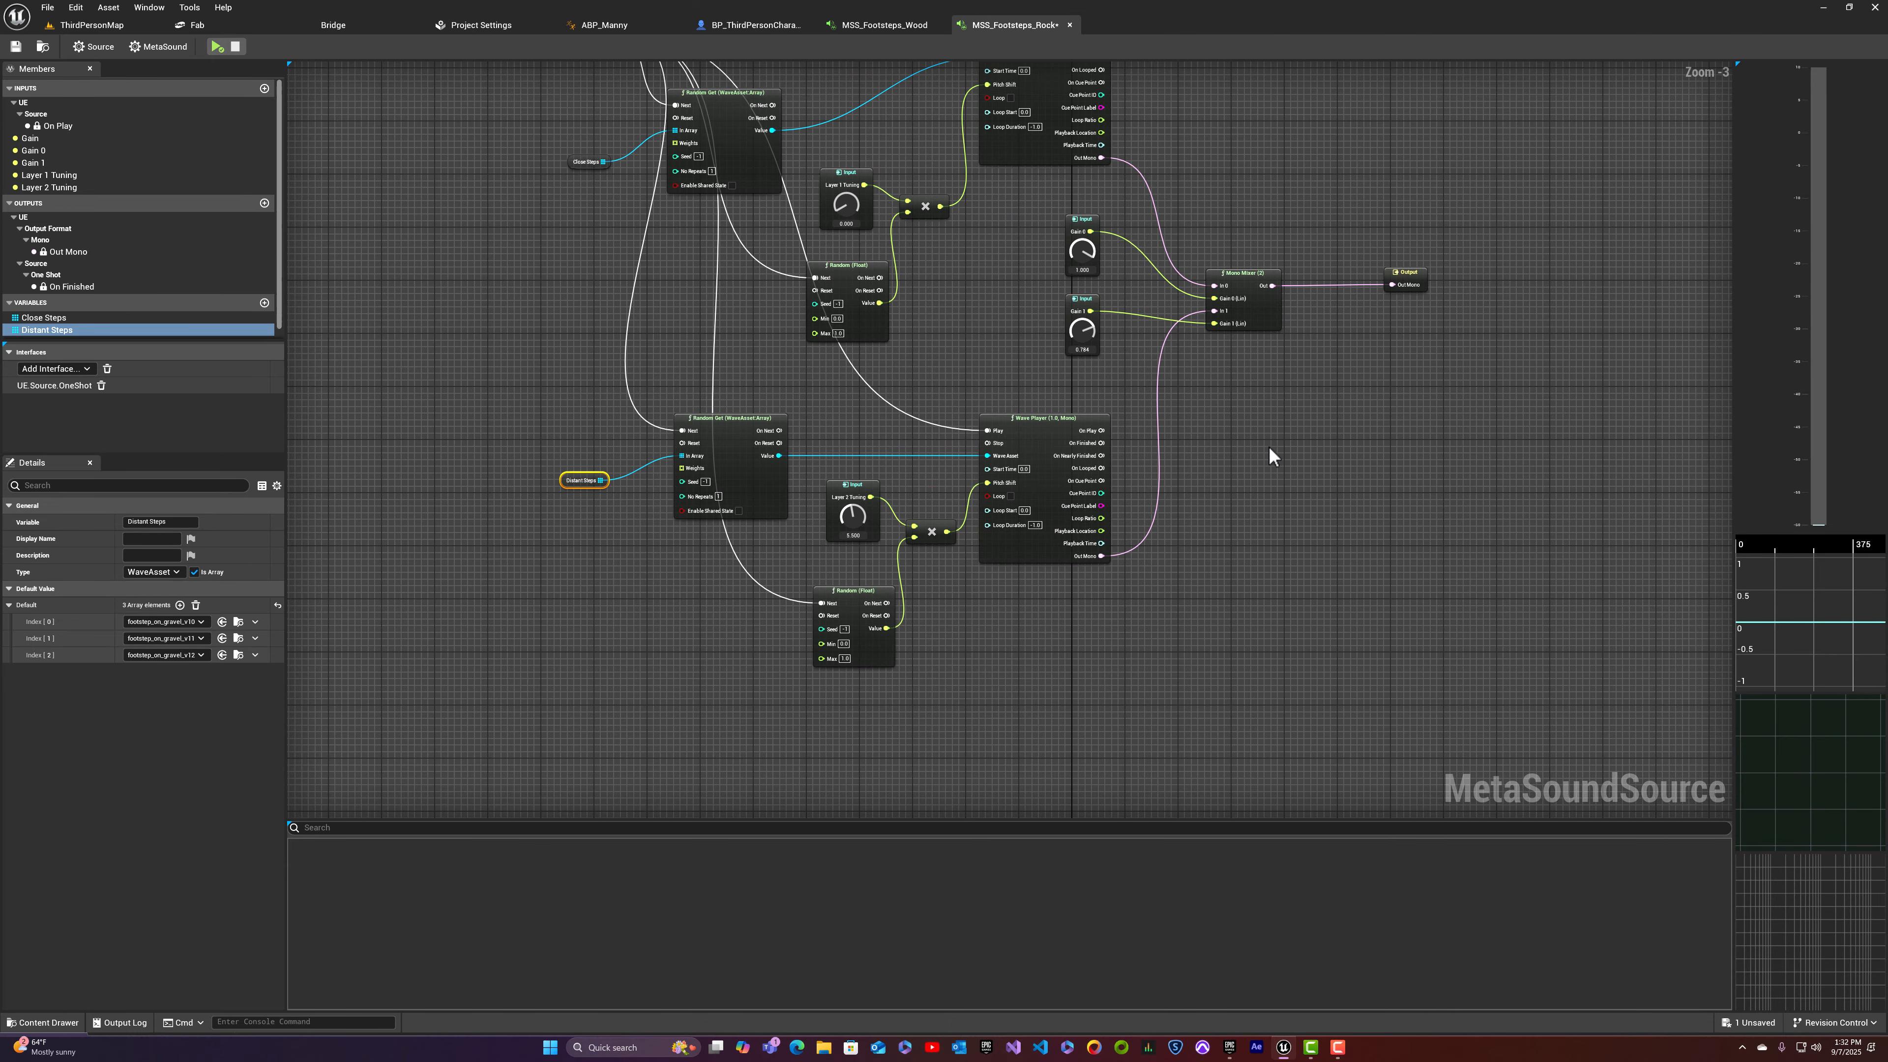
pyautogui.click(1235, 277)
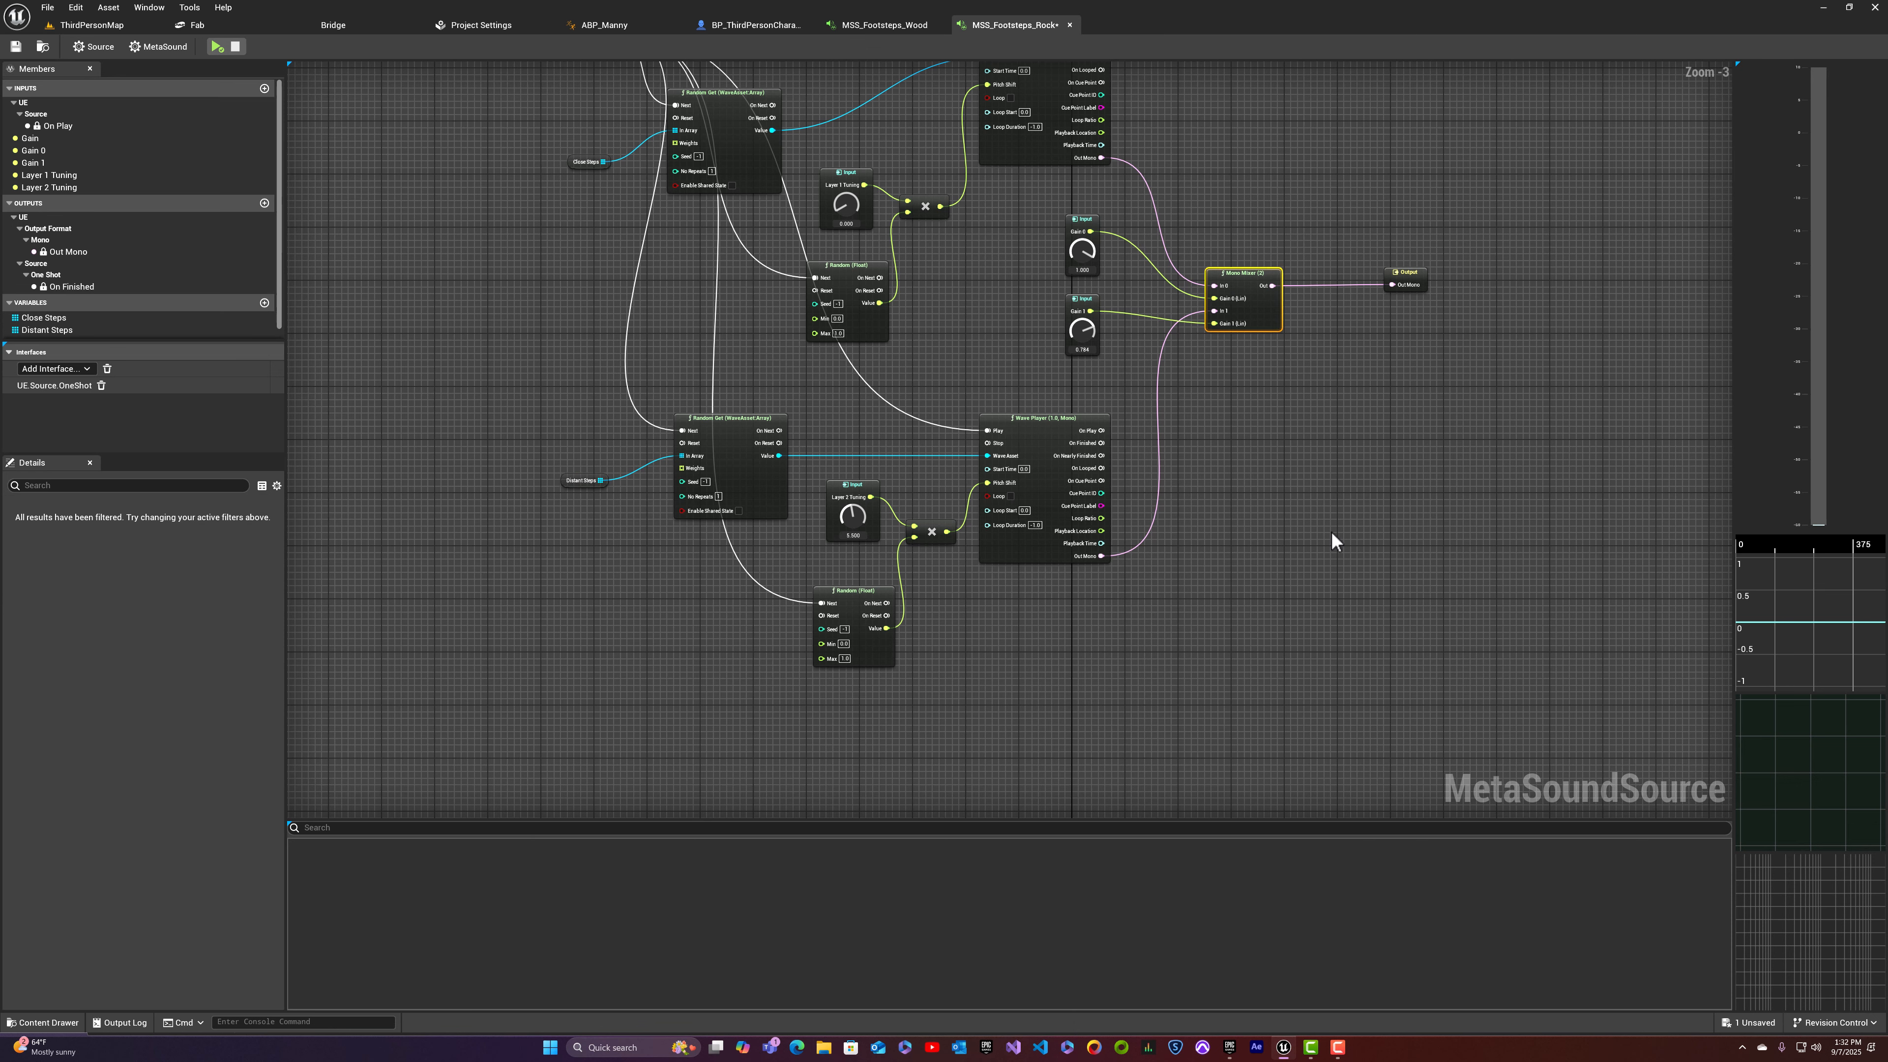
pyautogui.press('Delete')
pyautogui.rightClick(1200, 273)
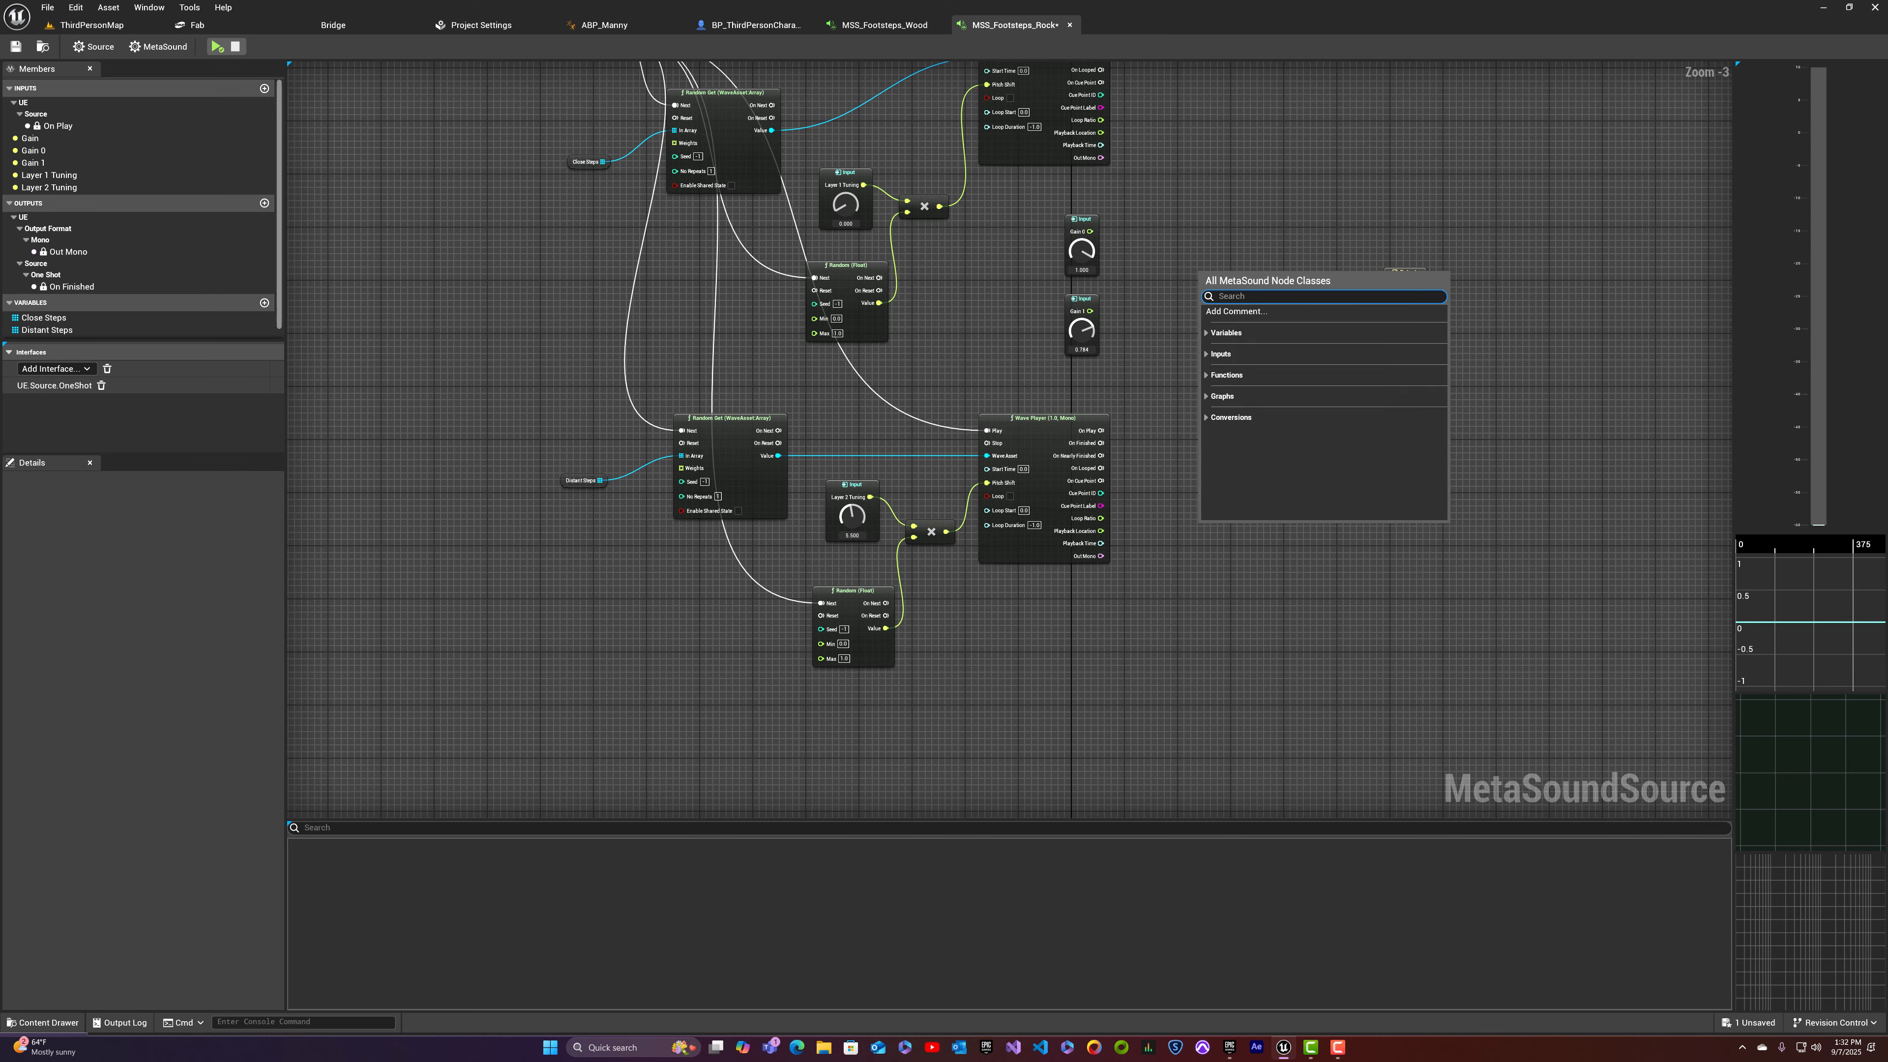
pyautogui.write('mixer')
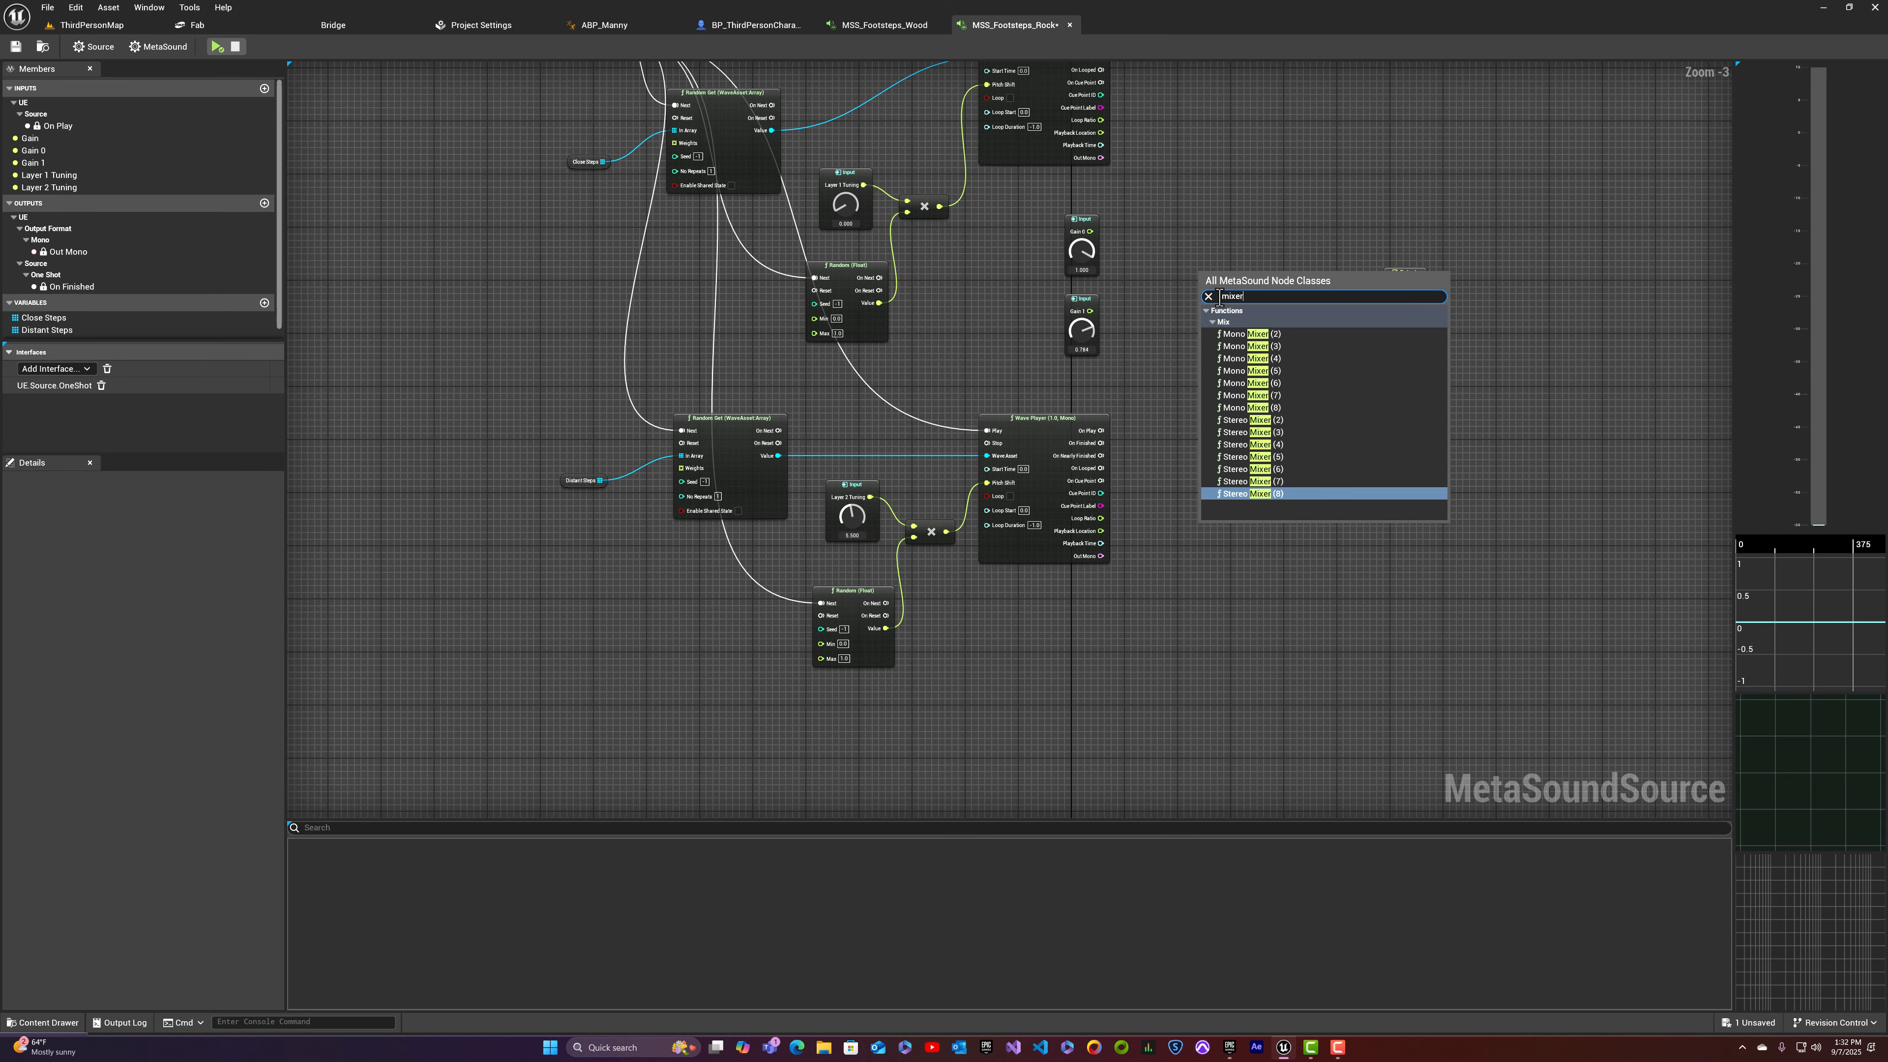
pyautogui.click(1256, 346)
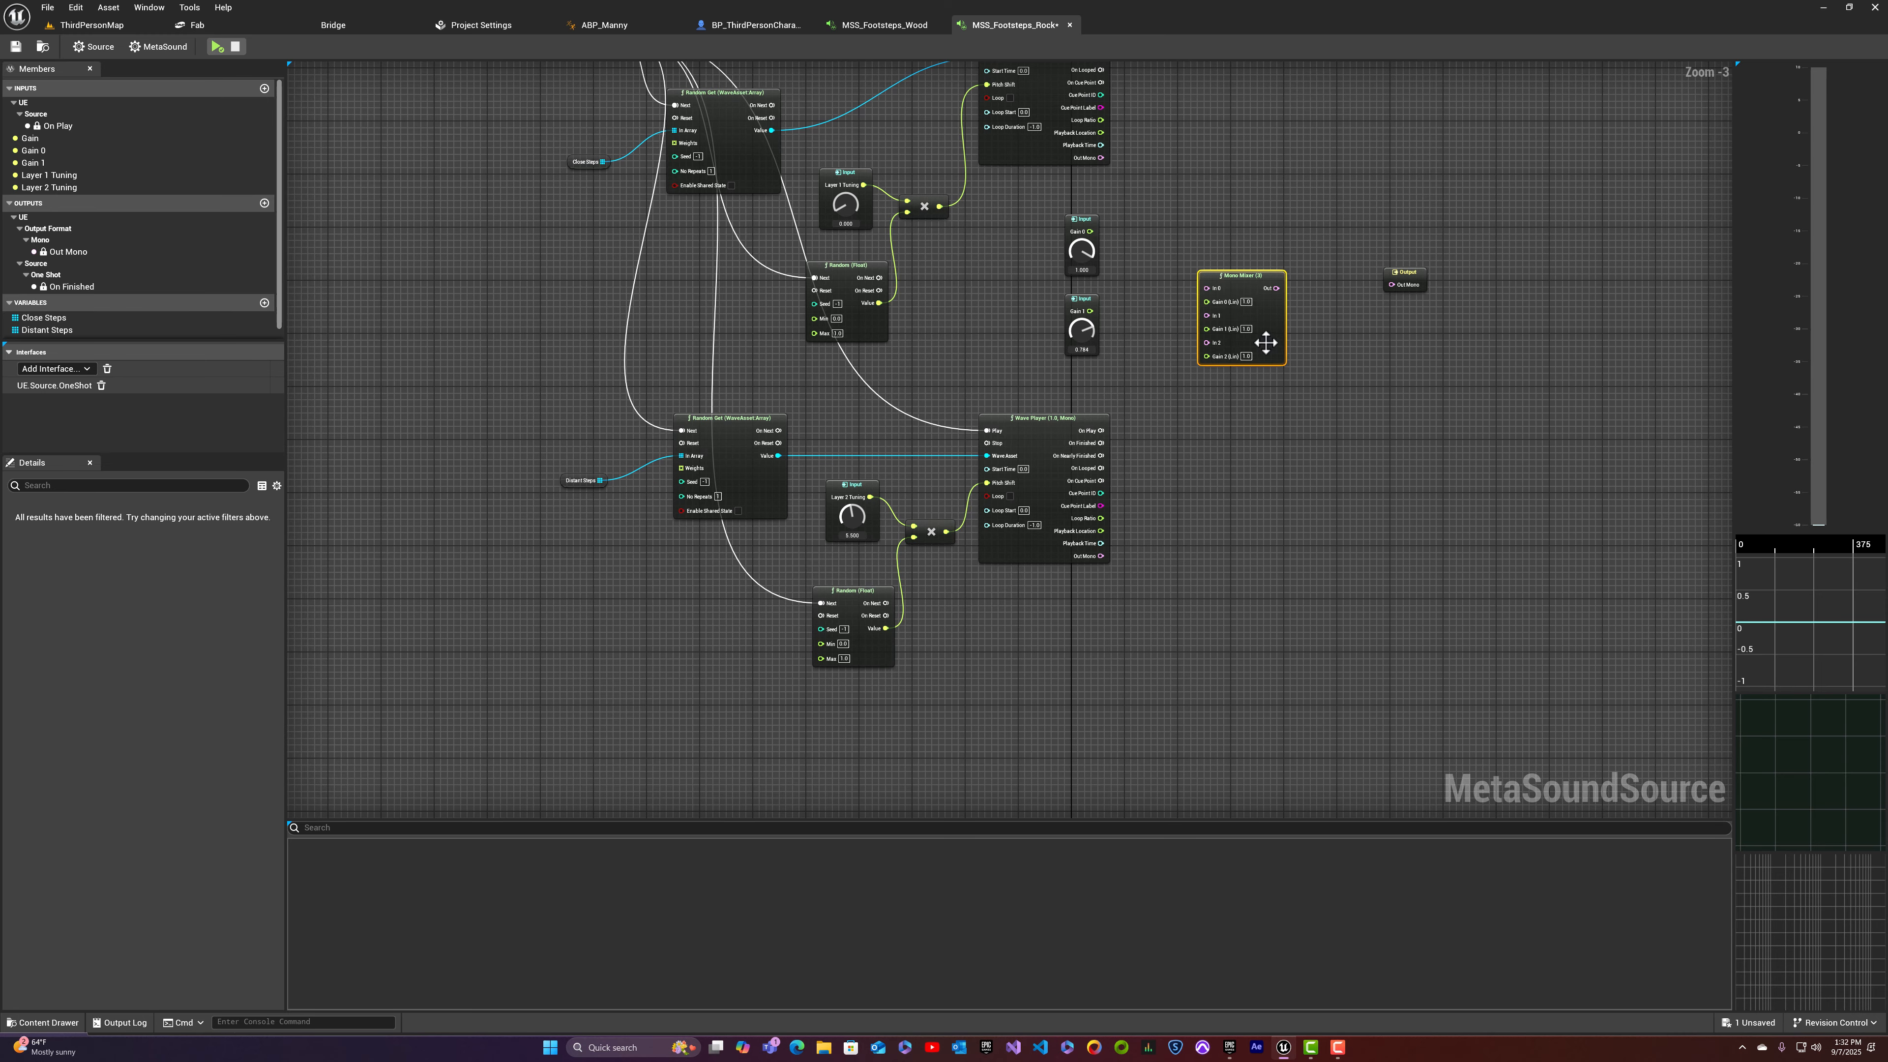
pyautogui.moveTo(1100, 158); pyautogui.dragTo(1206, 288)
pyautogui.moveTo(1100, 555); pyautogui.dragTo(1207, 315)
# Step: Duplicate the distant layer's Random Get, Random (Float), Multiply and Wave Player nodes and place the copies below the originals
pyautogui.moveTo(584, 480); pyautogui.dragTo(596, 481)
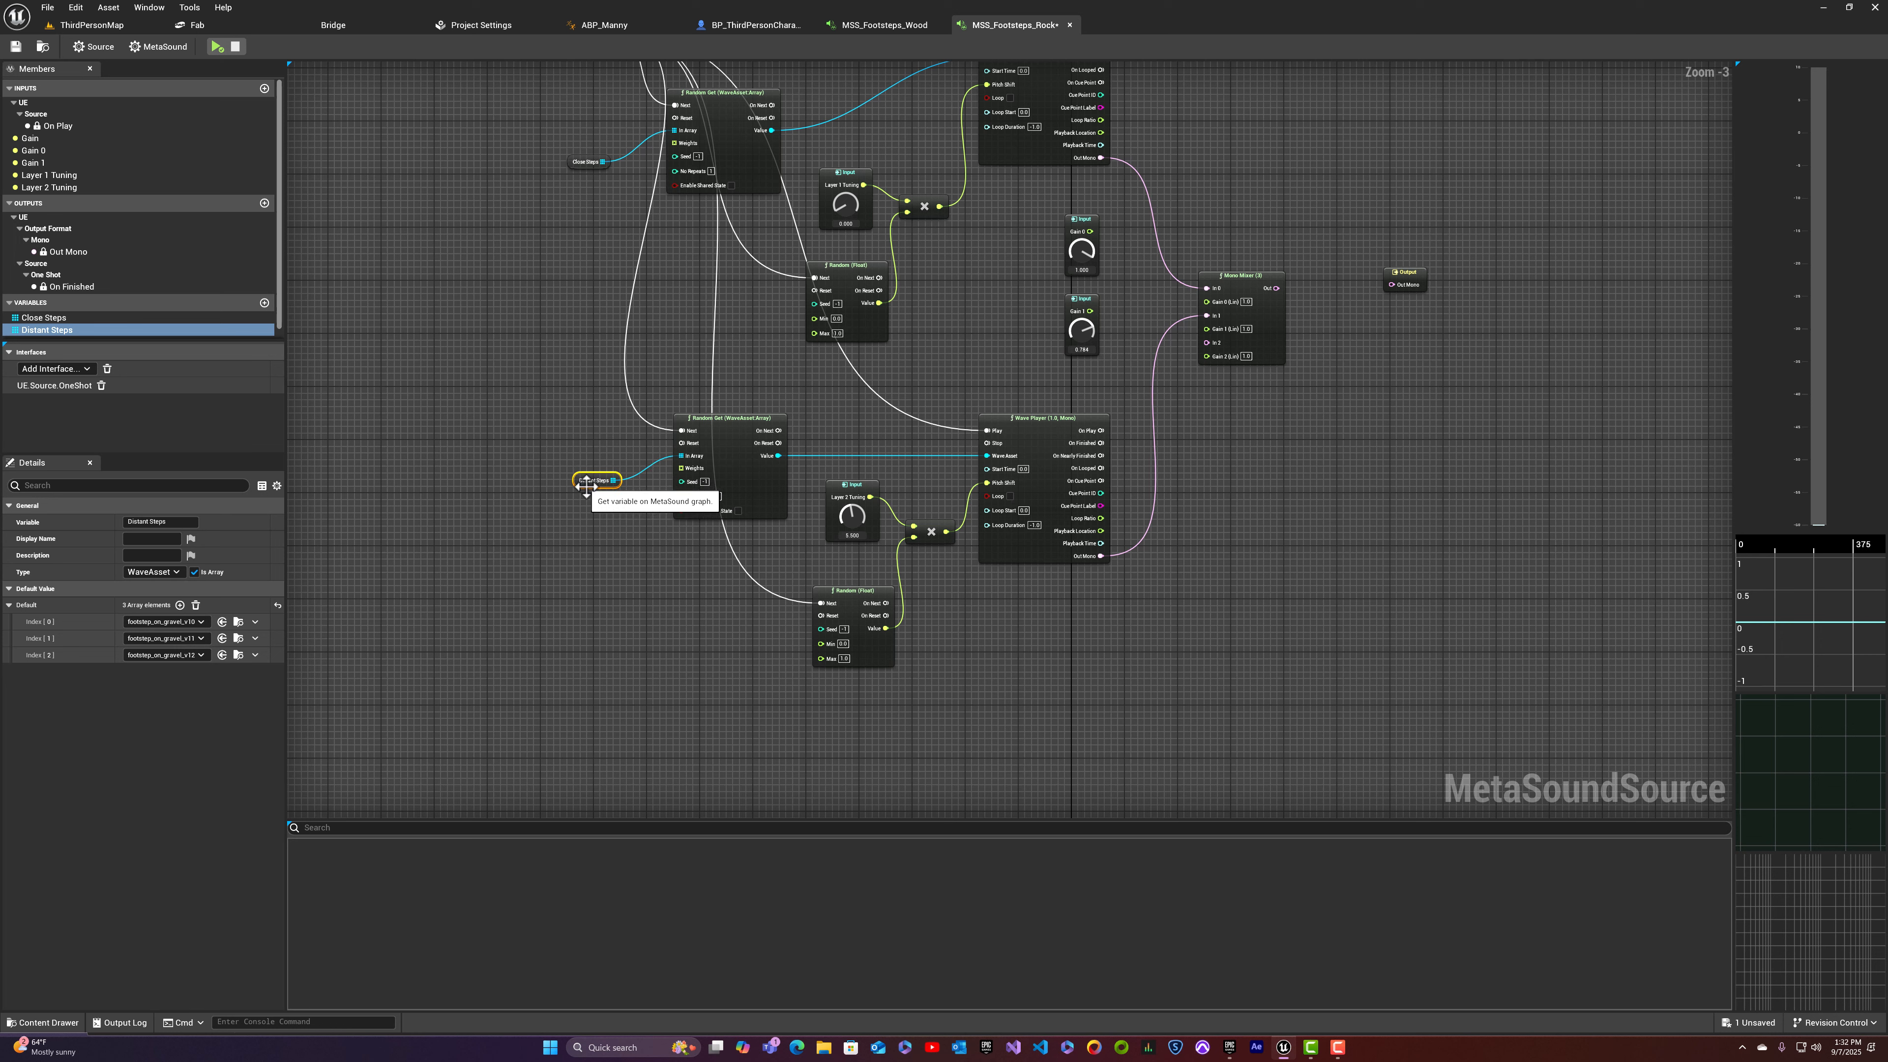
pyautogui.click(738, 423)
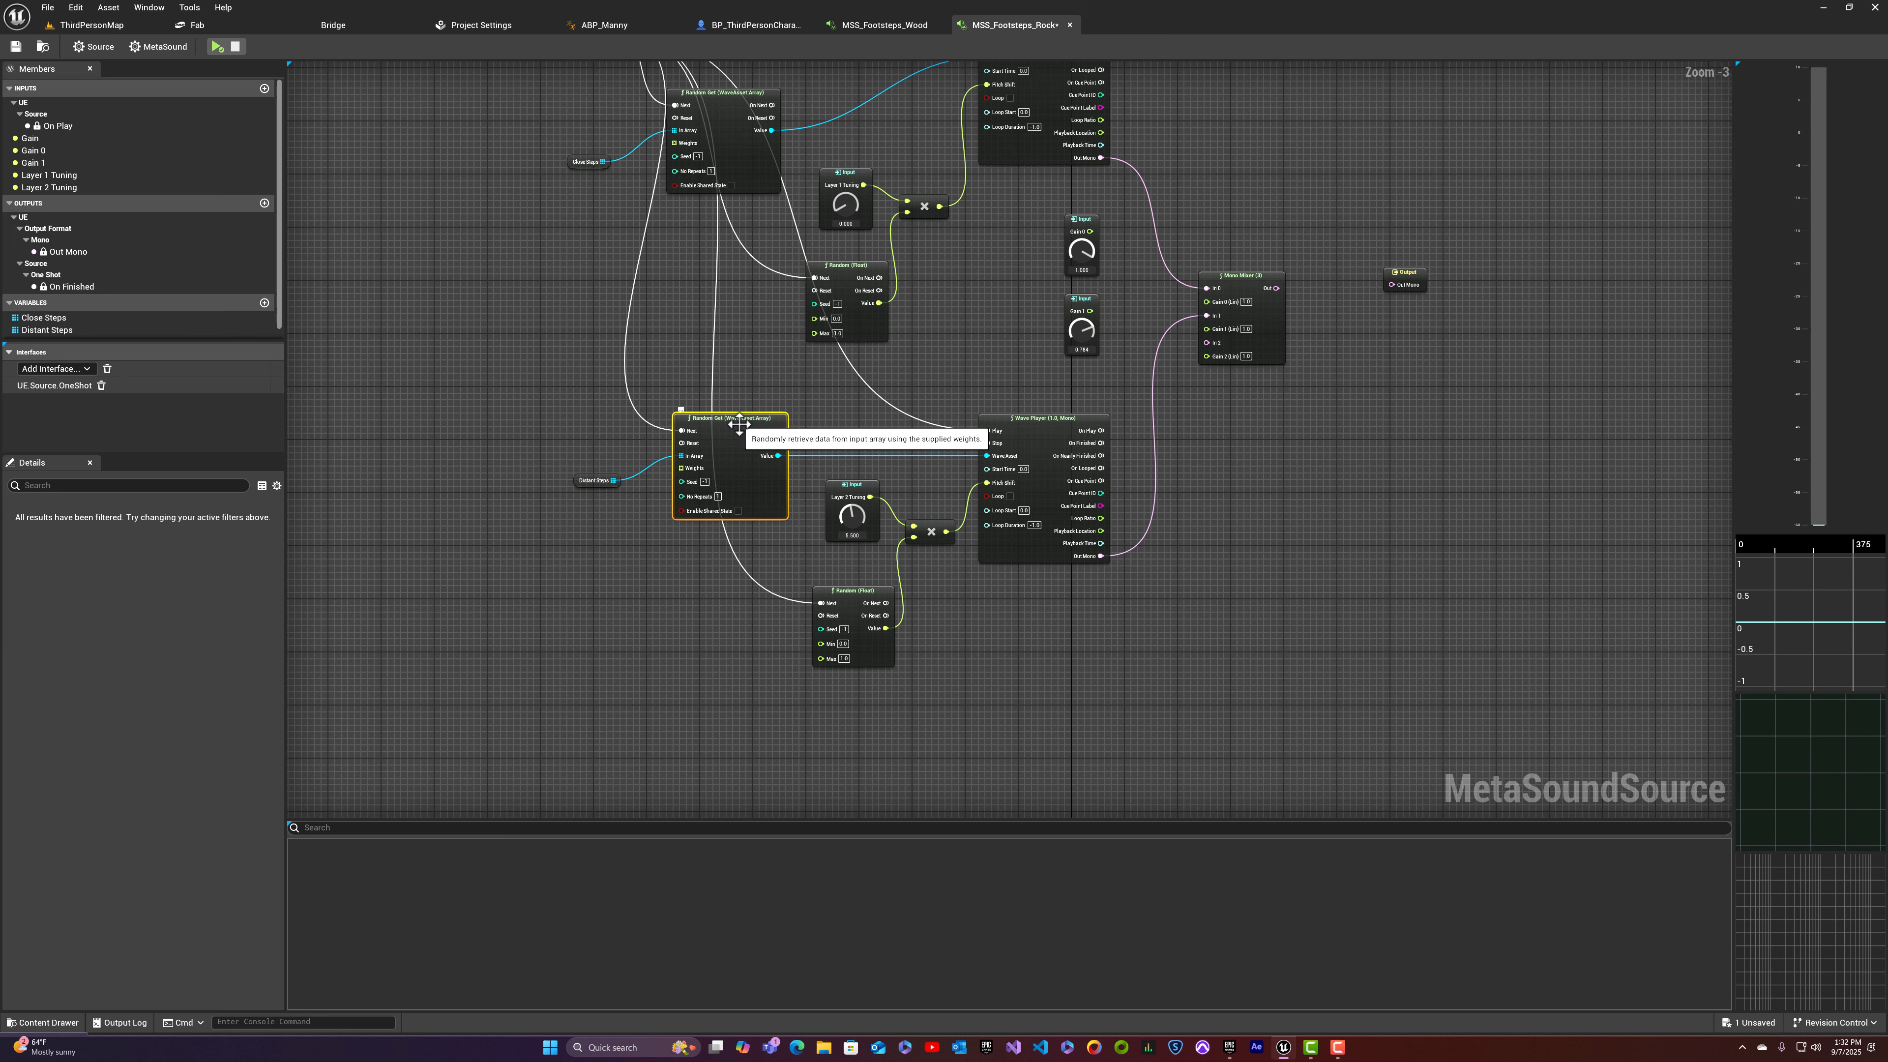
pyautogui.keyDown('ctrl'); pyautogui.click(855, 592); pyautogui.keyUp('ctrl')
pyautogui.keyDown('ctrl'); pyautogui.click(935, 529); pyautogui.keyUp('ctrl')
pyautogui.keyDown('ctrl'); pyautogui.click(1015, 428); pyautogui.keyUp('ctrl')
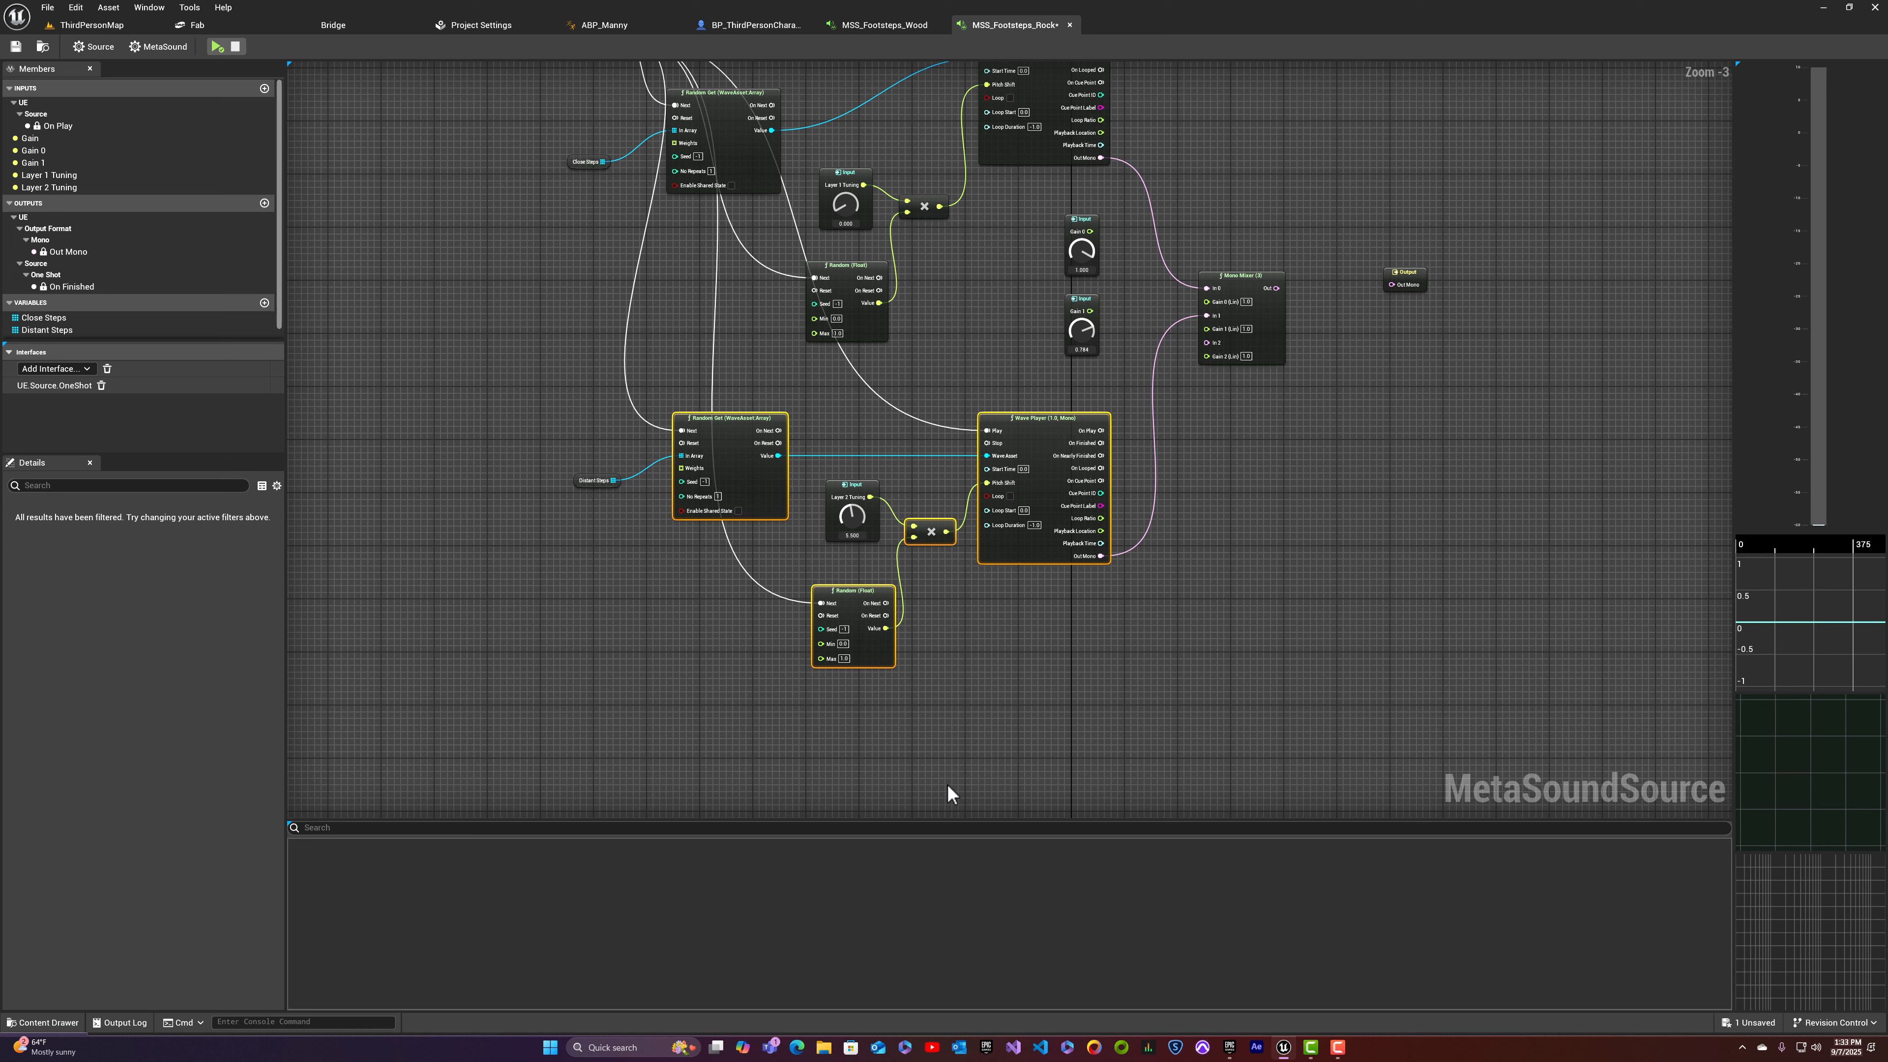
pyautogui.hotkey('ctrl', 'c')
pyautogui.hotkey('ctrl', 'v')
pyautogui.moveTo(1114, 716); pyautogui.dragTo(1020, 683)
pyautogui.moveTo(666, 582); pyautogui.dragTo(689, 476, button='right')
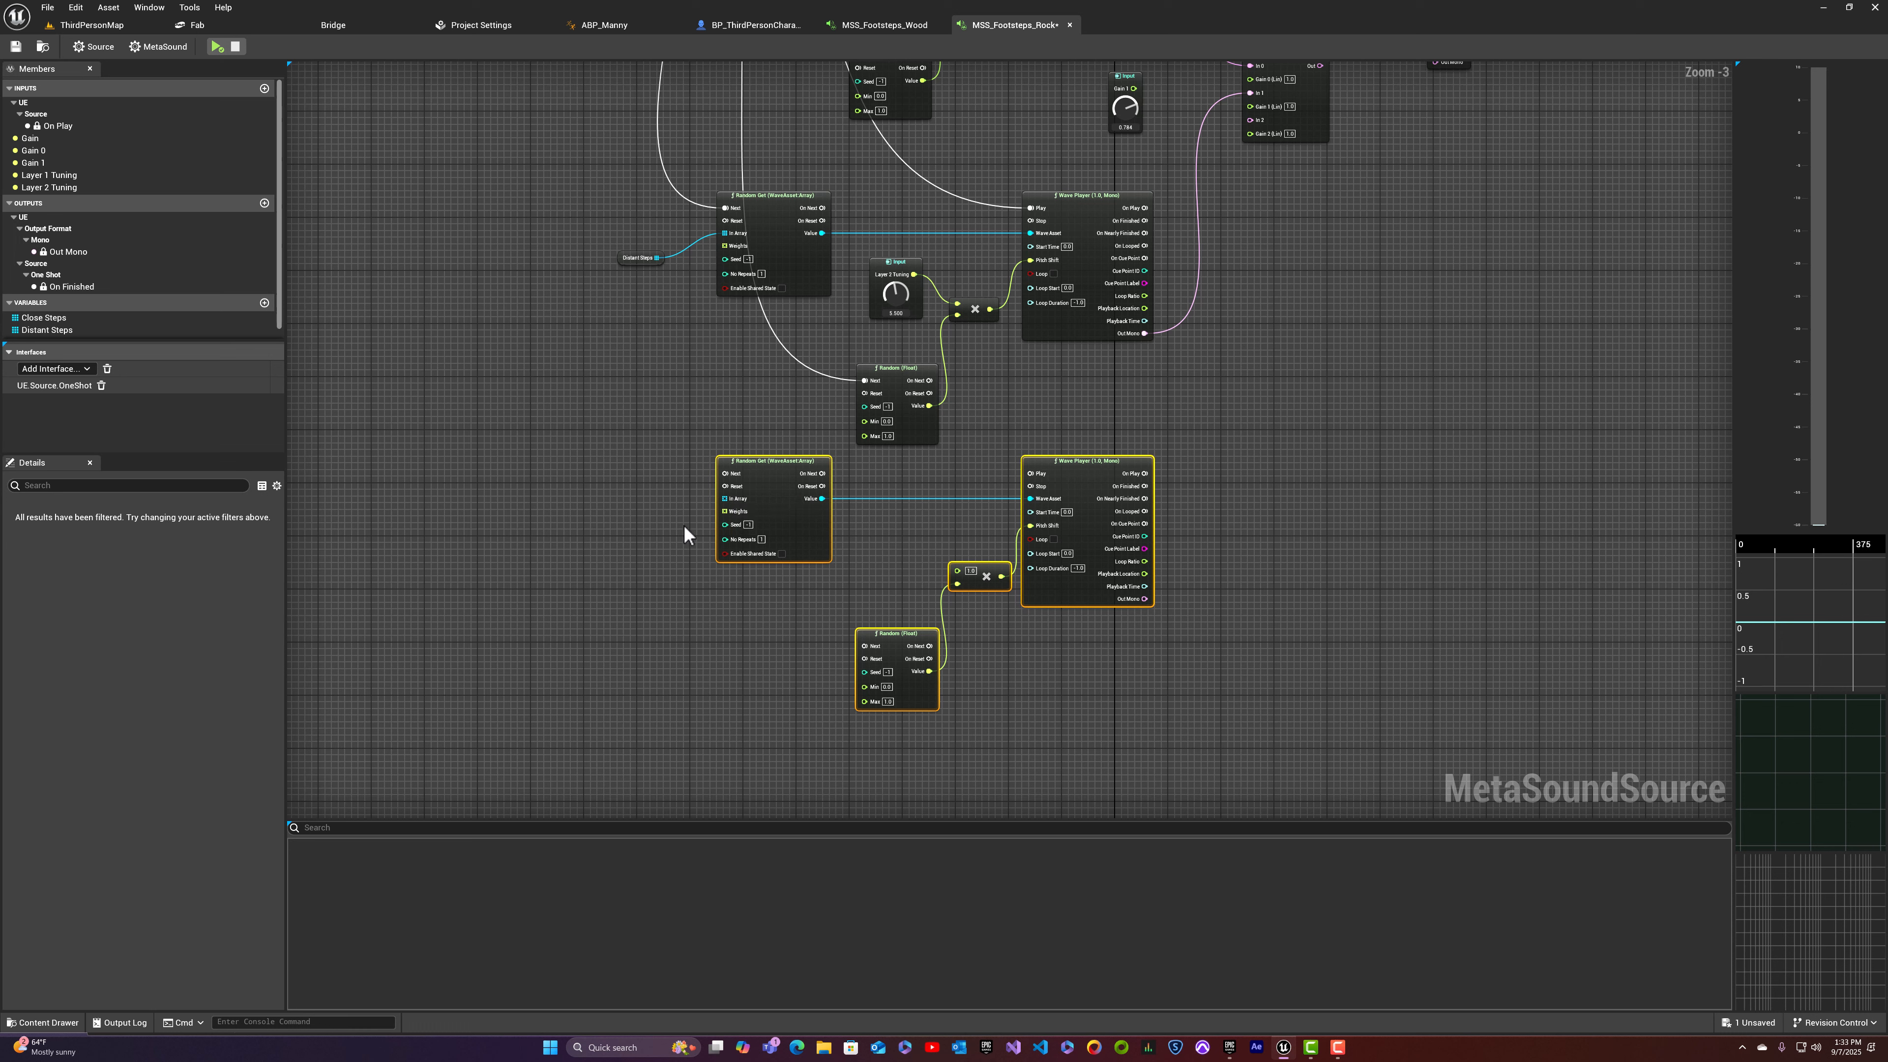
# Step: Promote the duplicated Random Get's In Array to a graph variable named Heaver Steps
pyautogui.moveTo(725, 498); pyautogui.dragTo(659, 526)
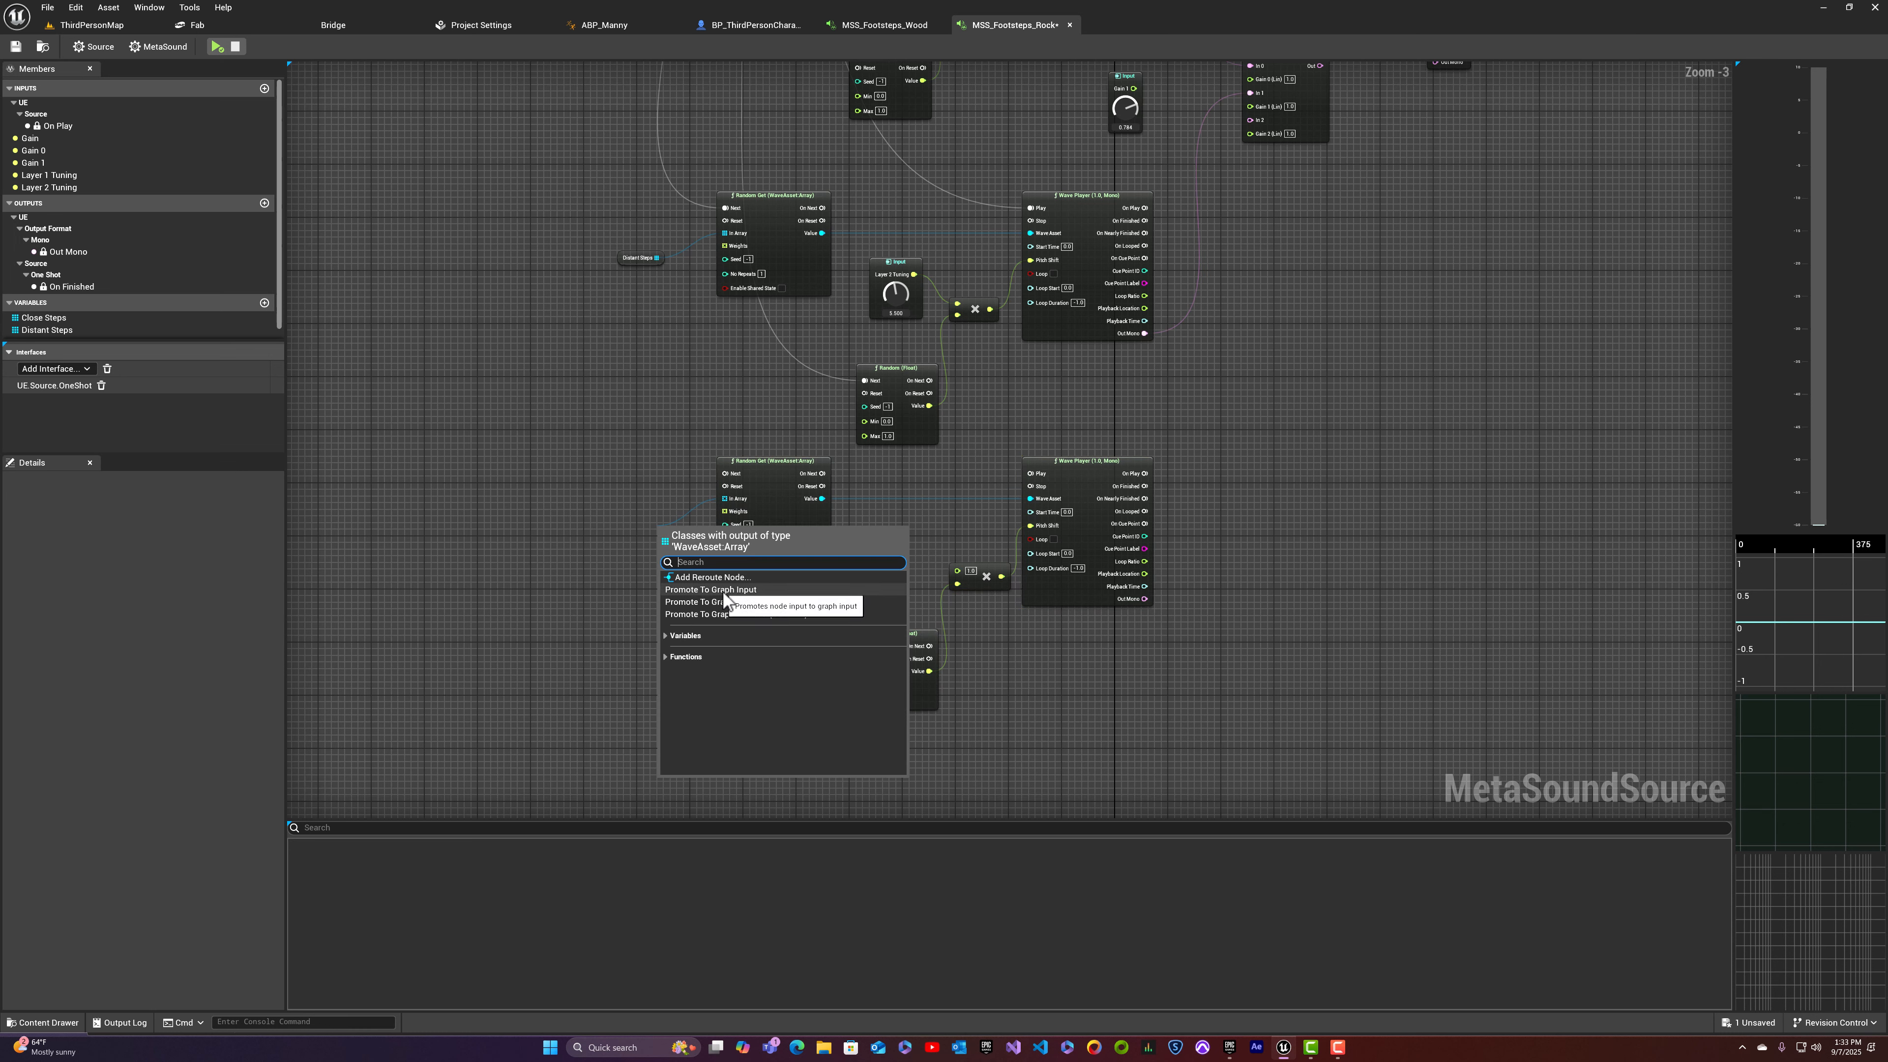
pyautogui.click(754, 605)
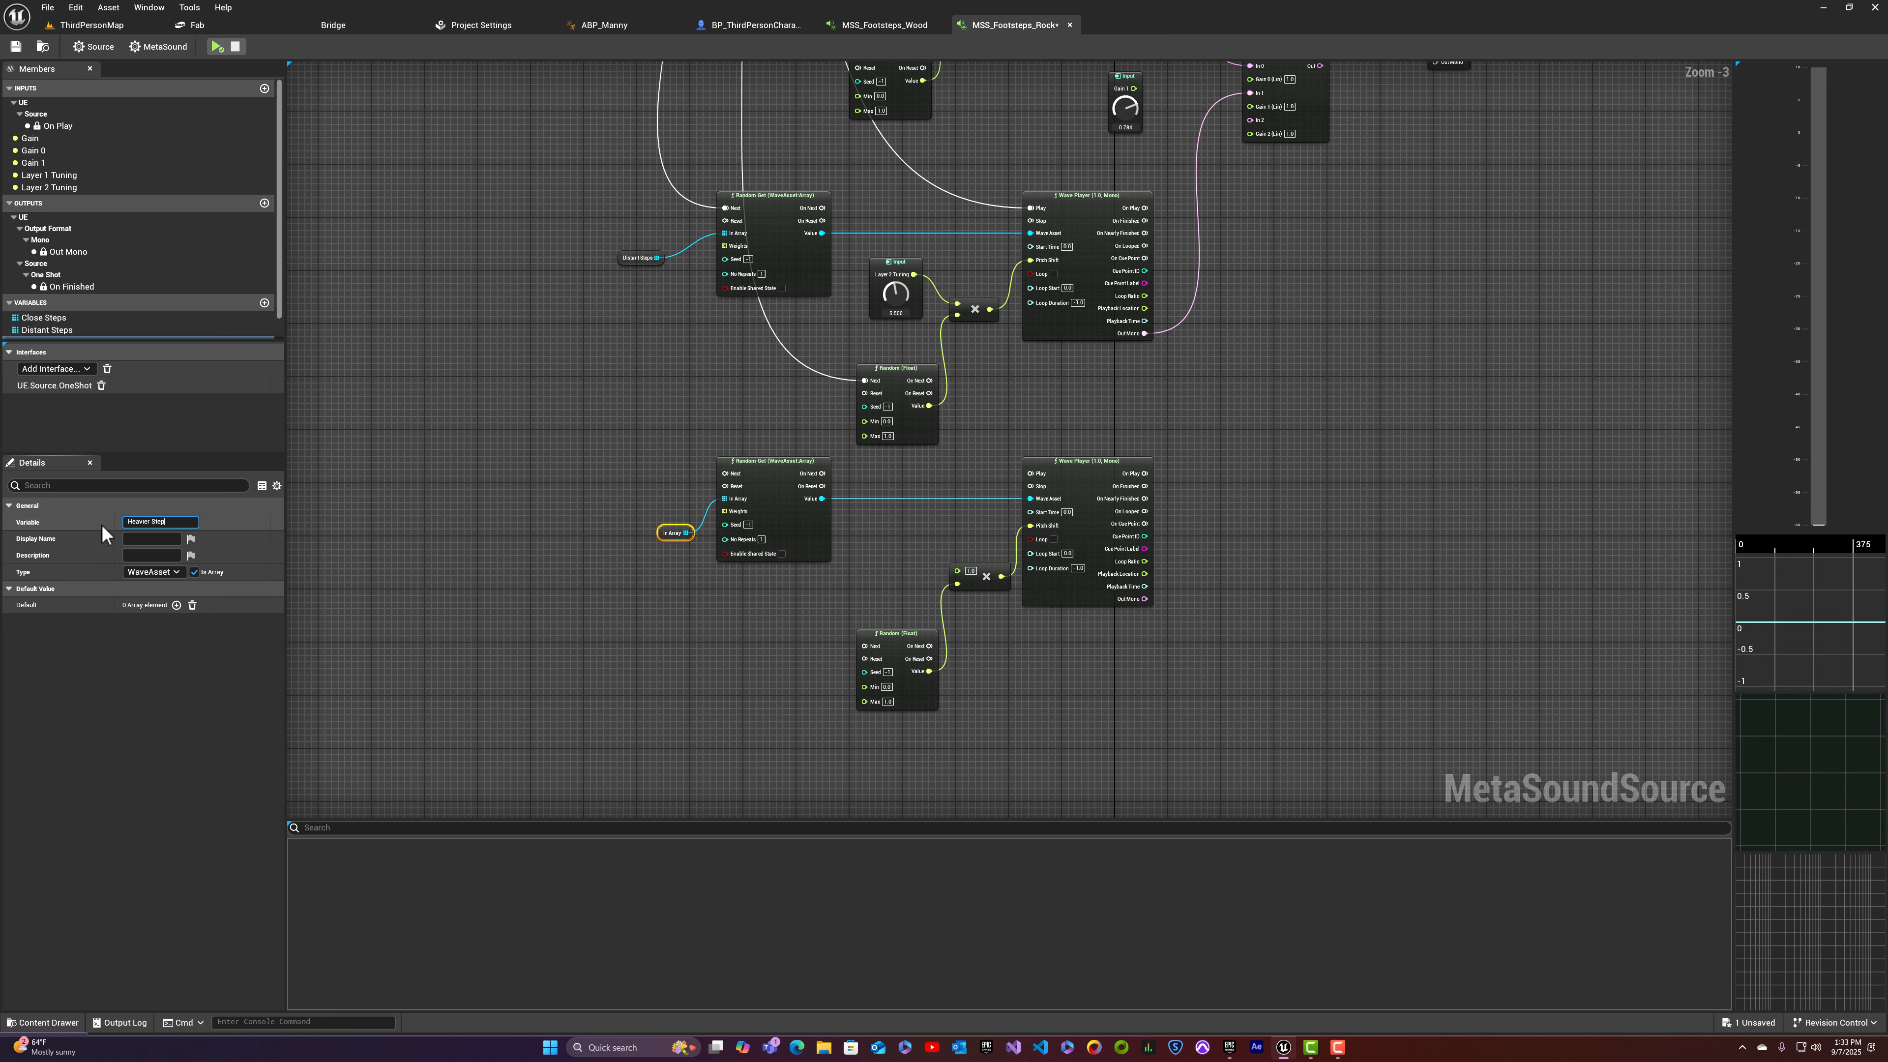
pyautogui.press('Return')
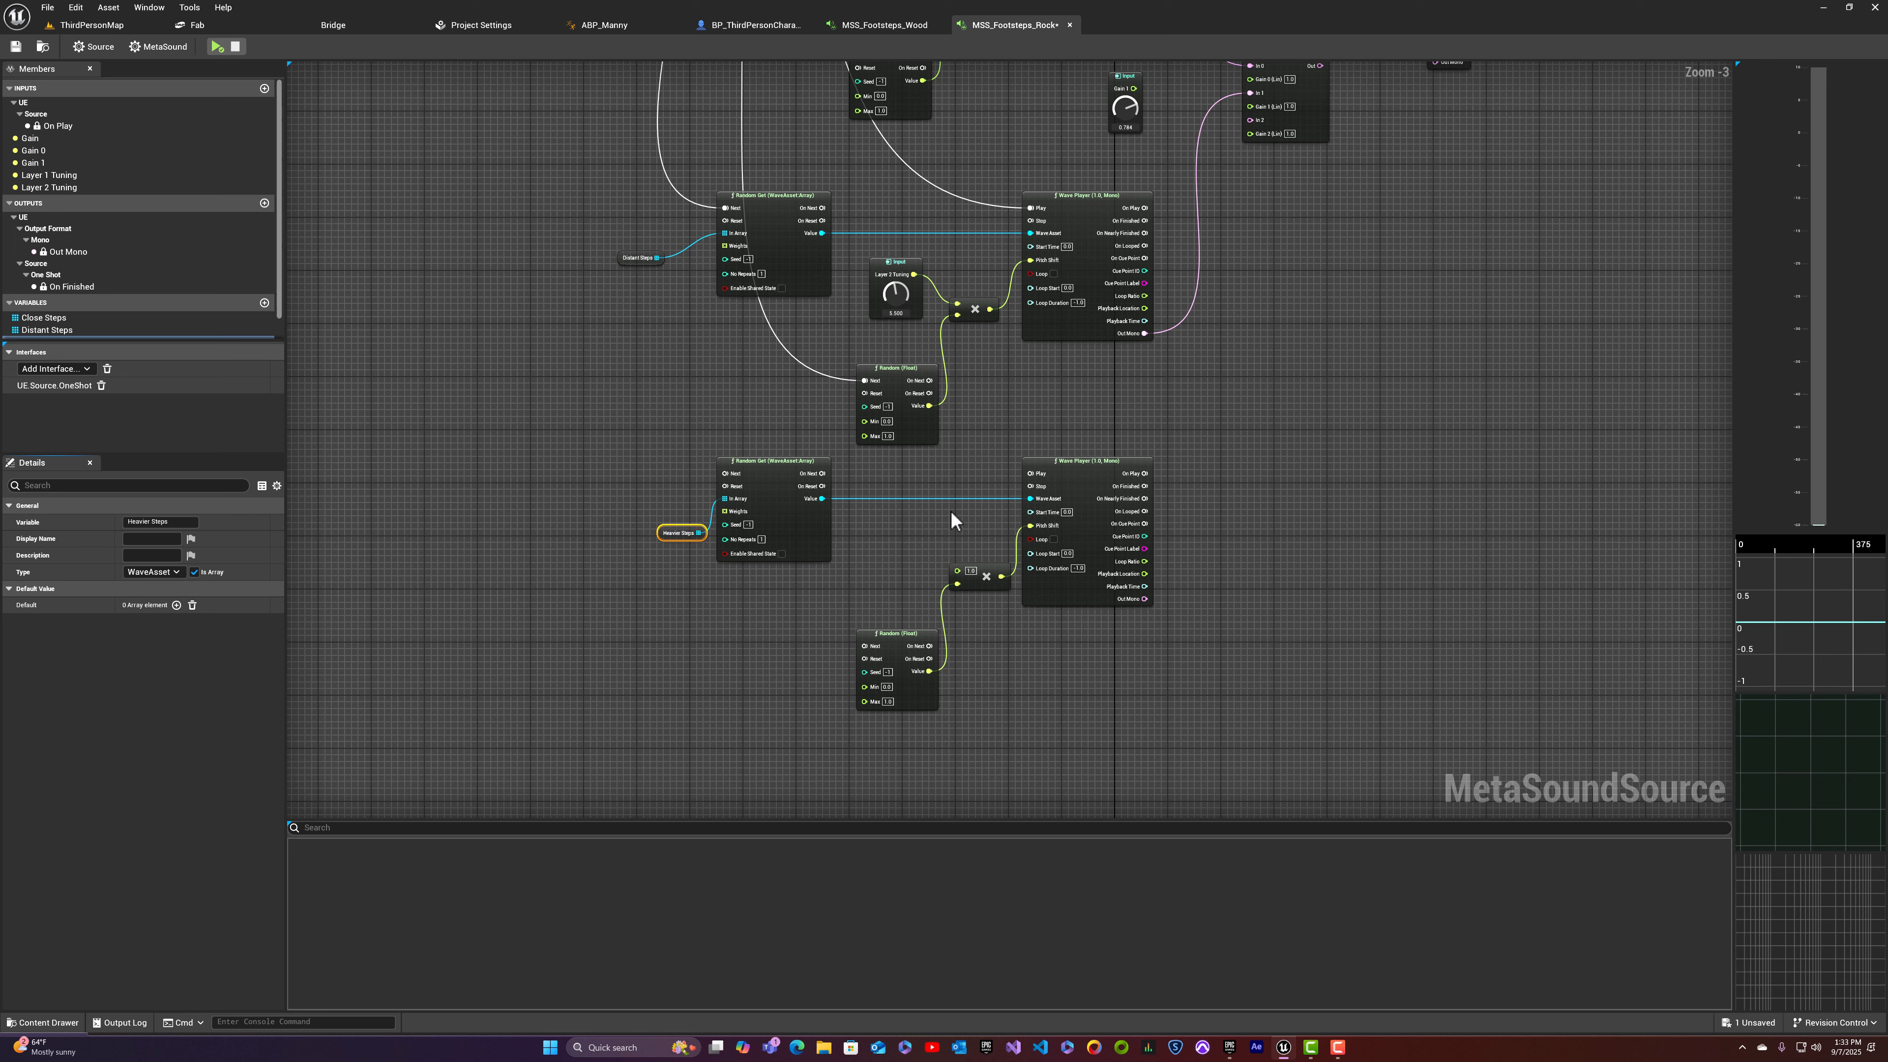
# Step: Promote the duplicated Multiply node's first operand to a graph input named Layer 3 Tuning
pyautogui.moveTo(957, 570); pyautogui.dragTo(908, 547)
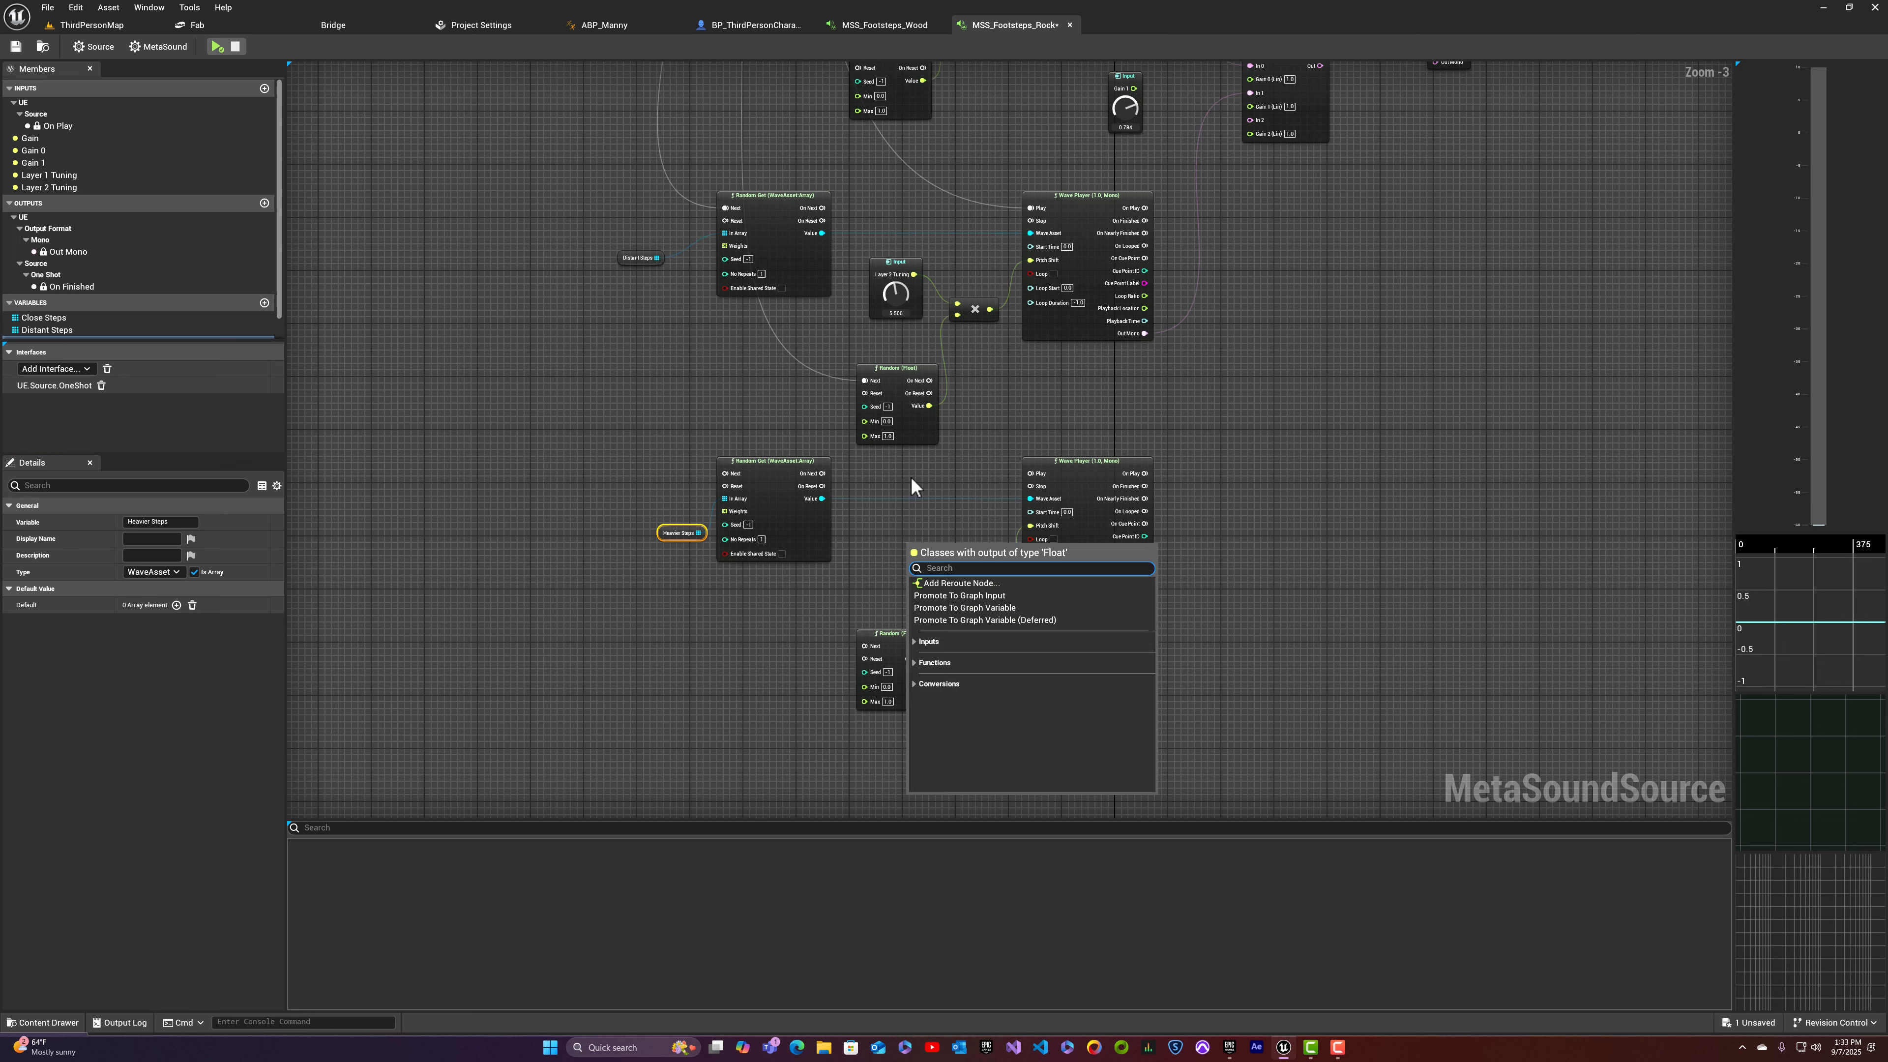
pyautogui.click(959, 595)
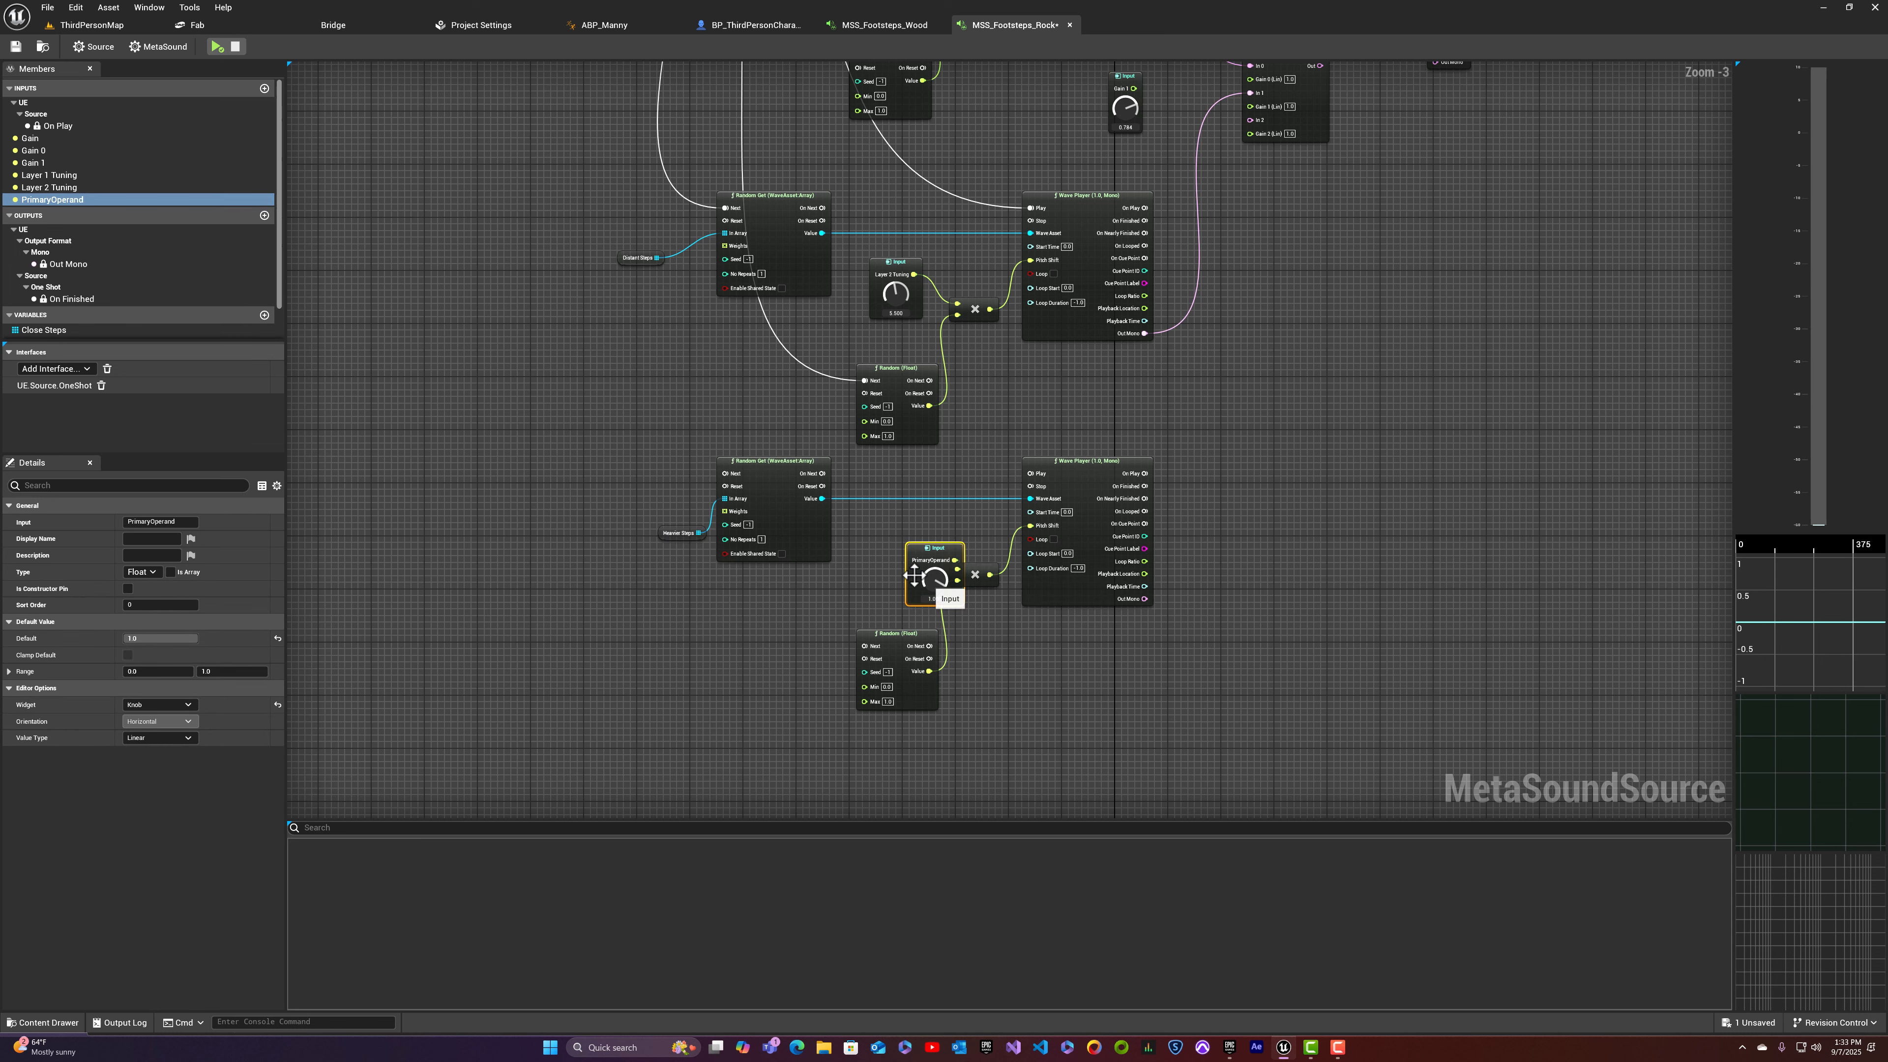
pyautogui.moveTo(915, 574); pyautogui.dragTo(864, 561)
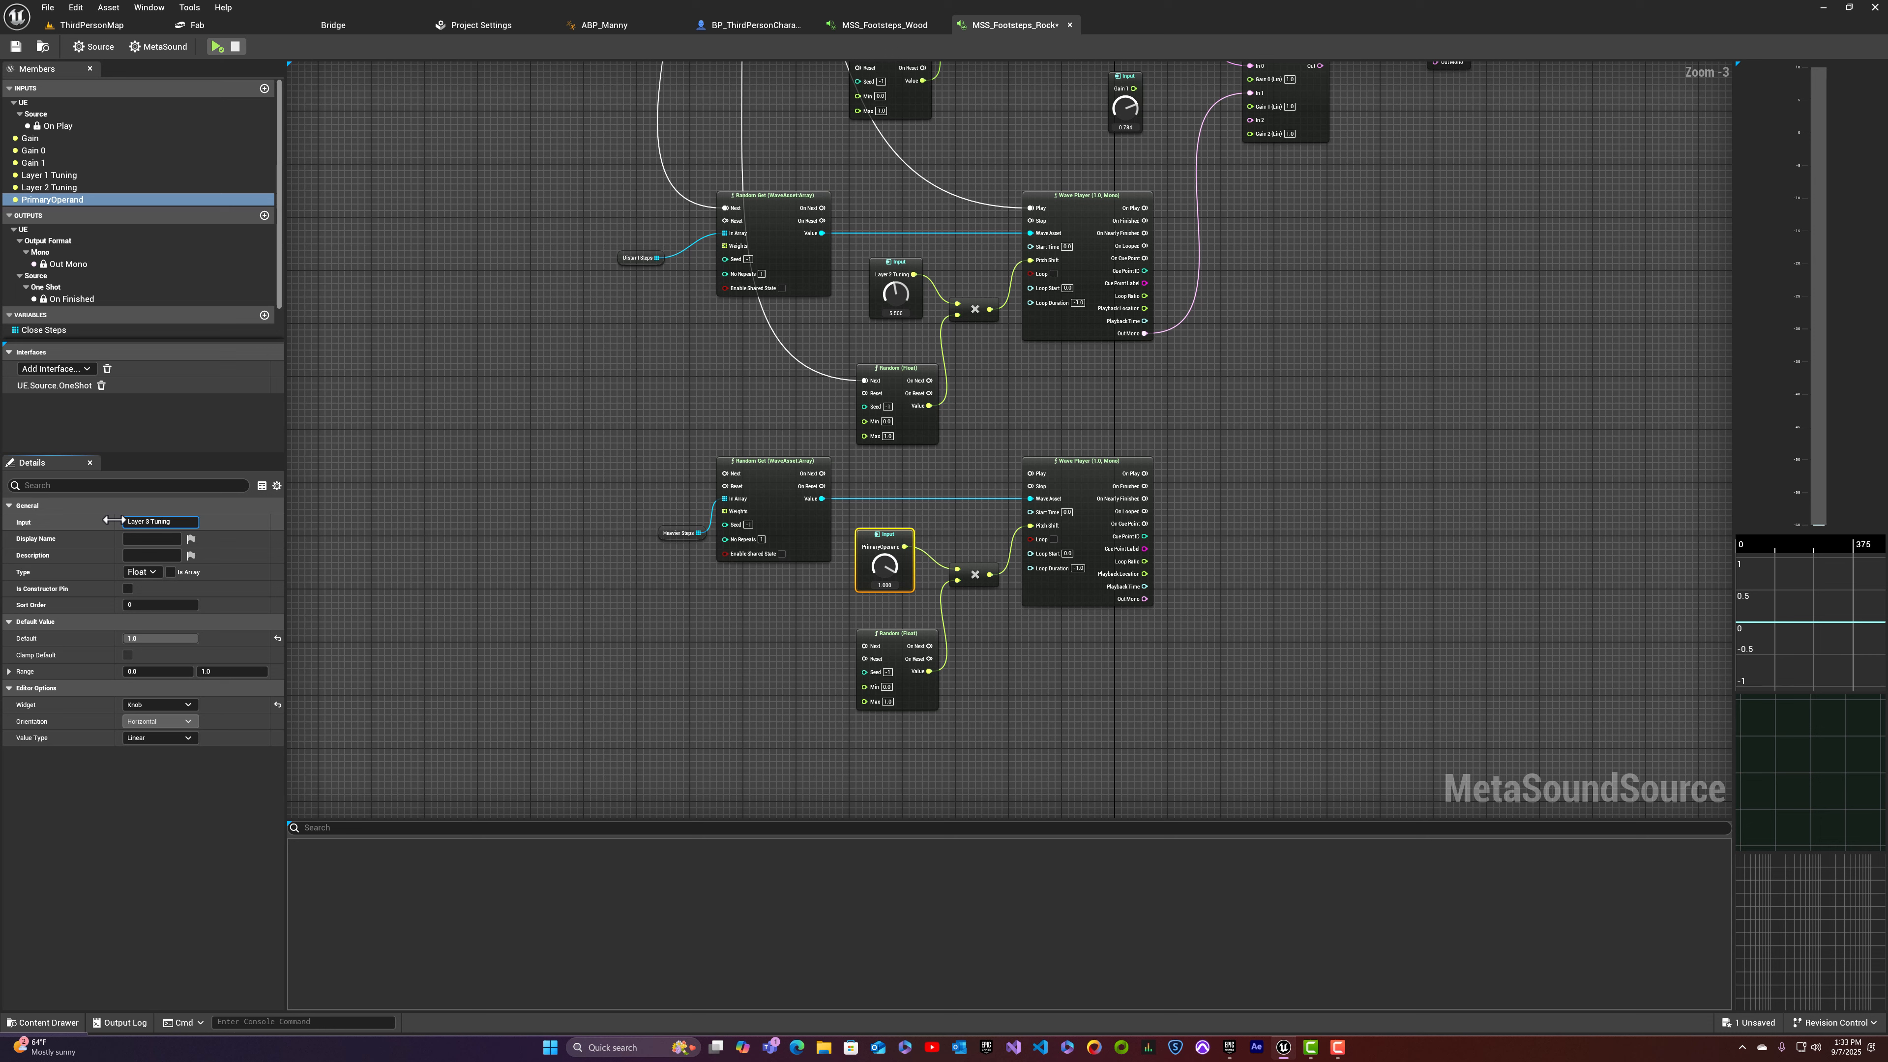
pyautogui.press('Return')
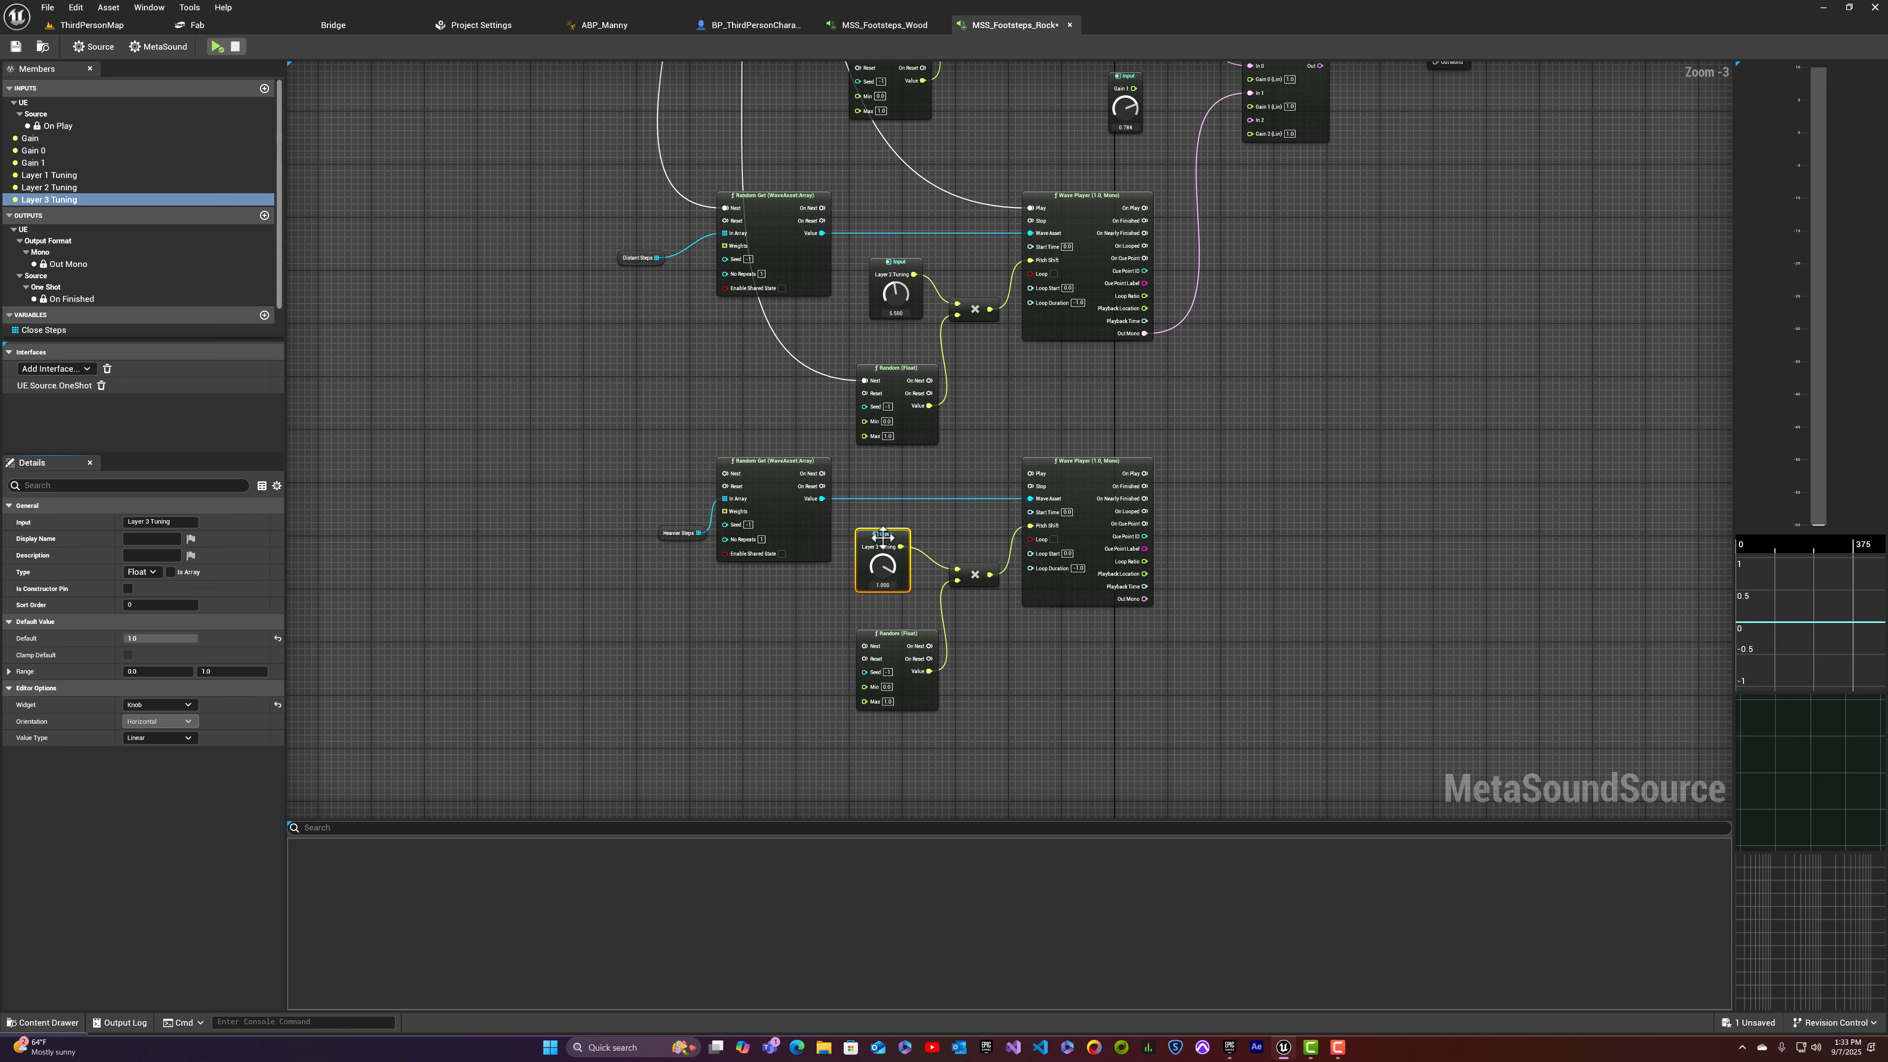
# Step: Set the Layer 3 Tuning input's range maximum to 12.0 and its default value to 0.0
pyautogui.click(214, 671)
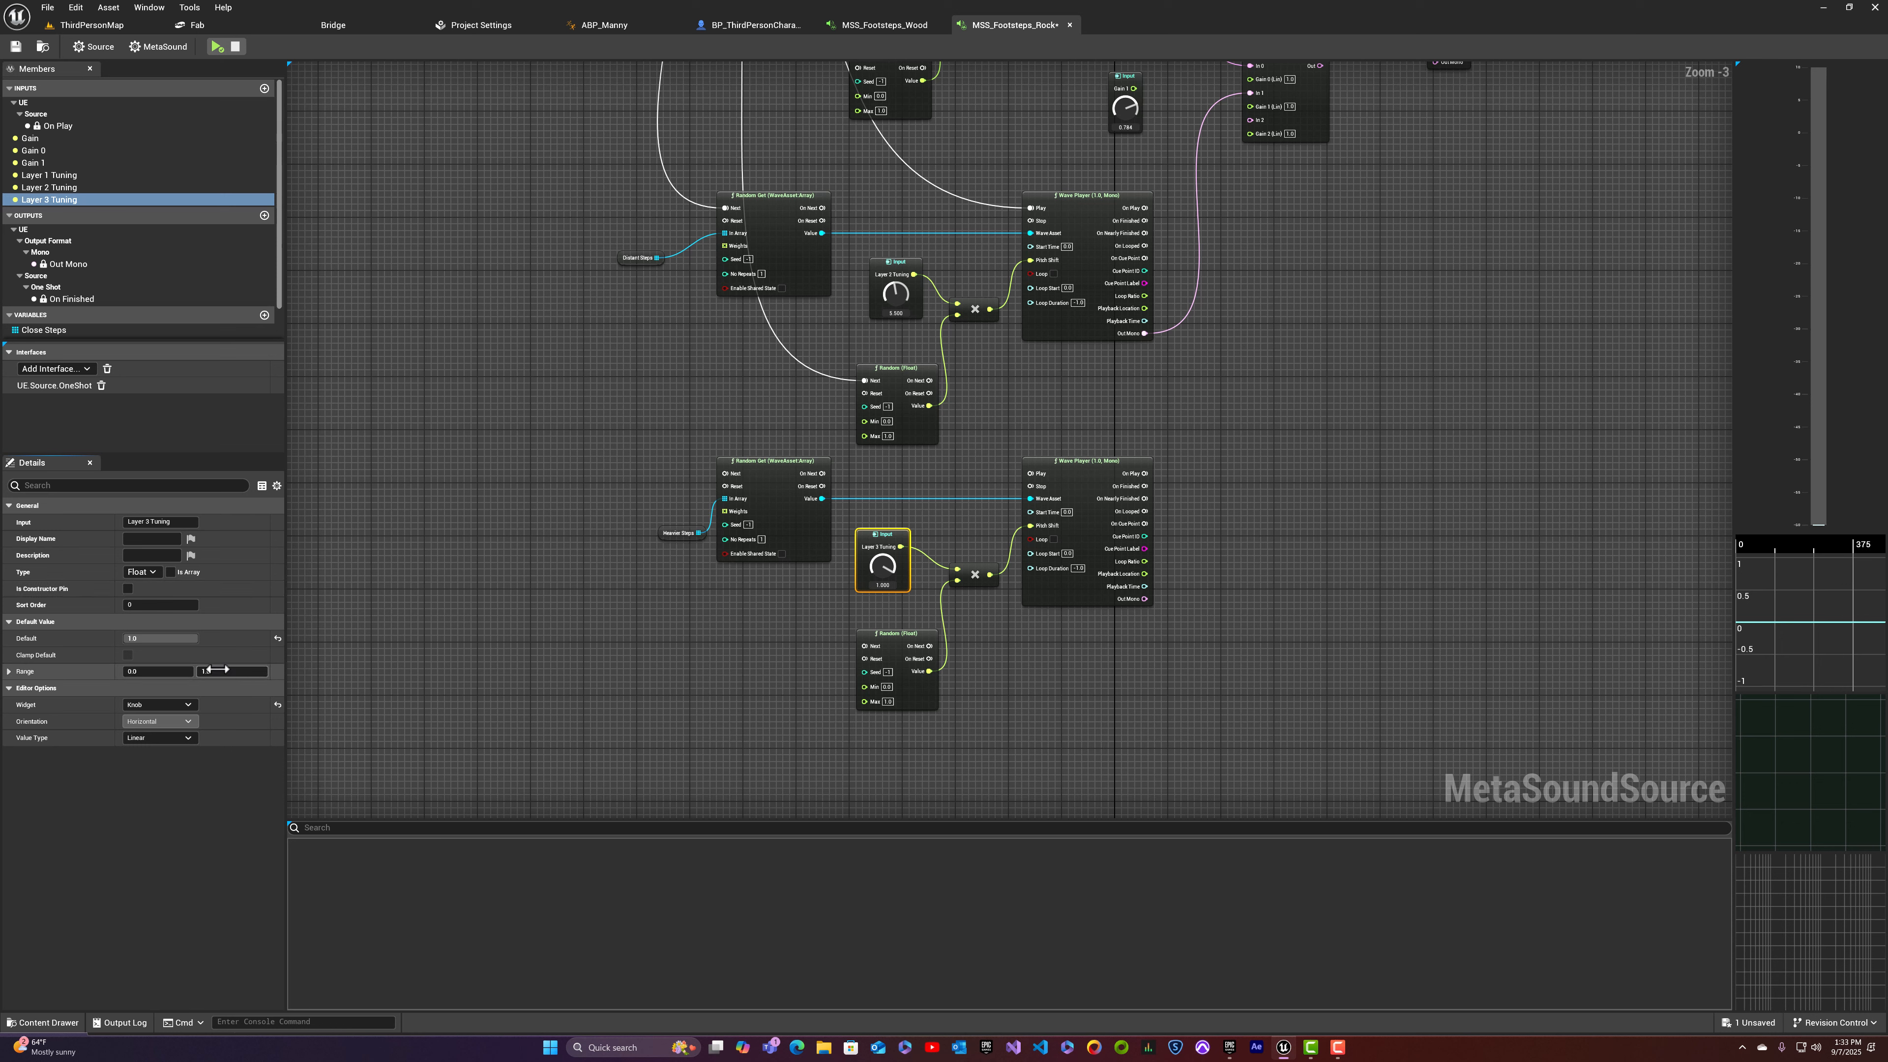
pyautogui.press('Return')
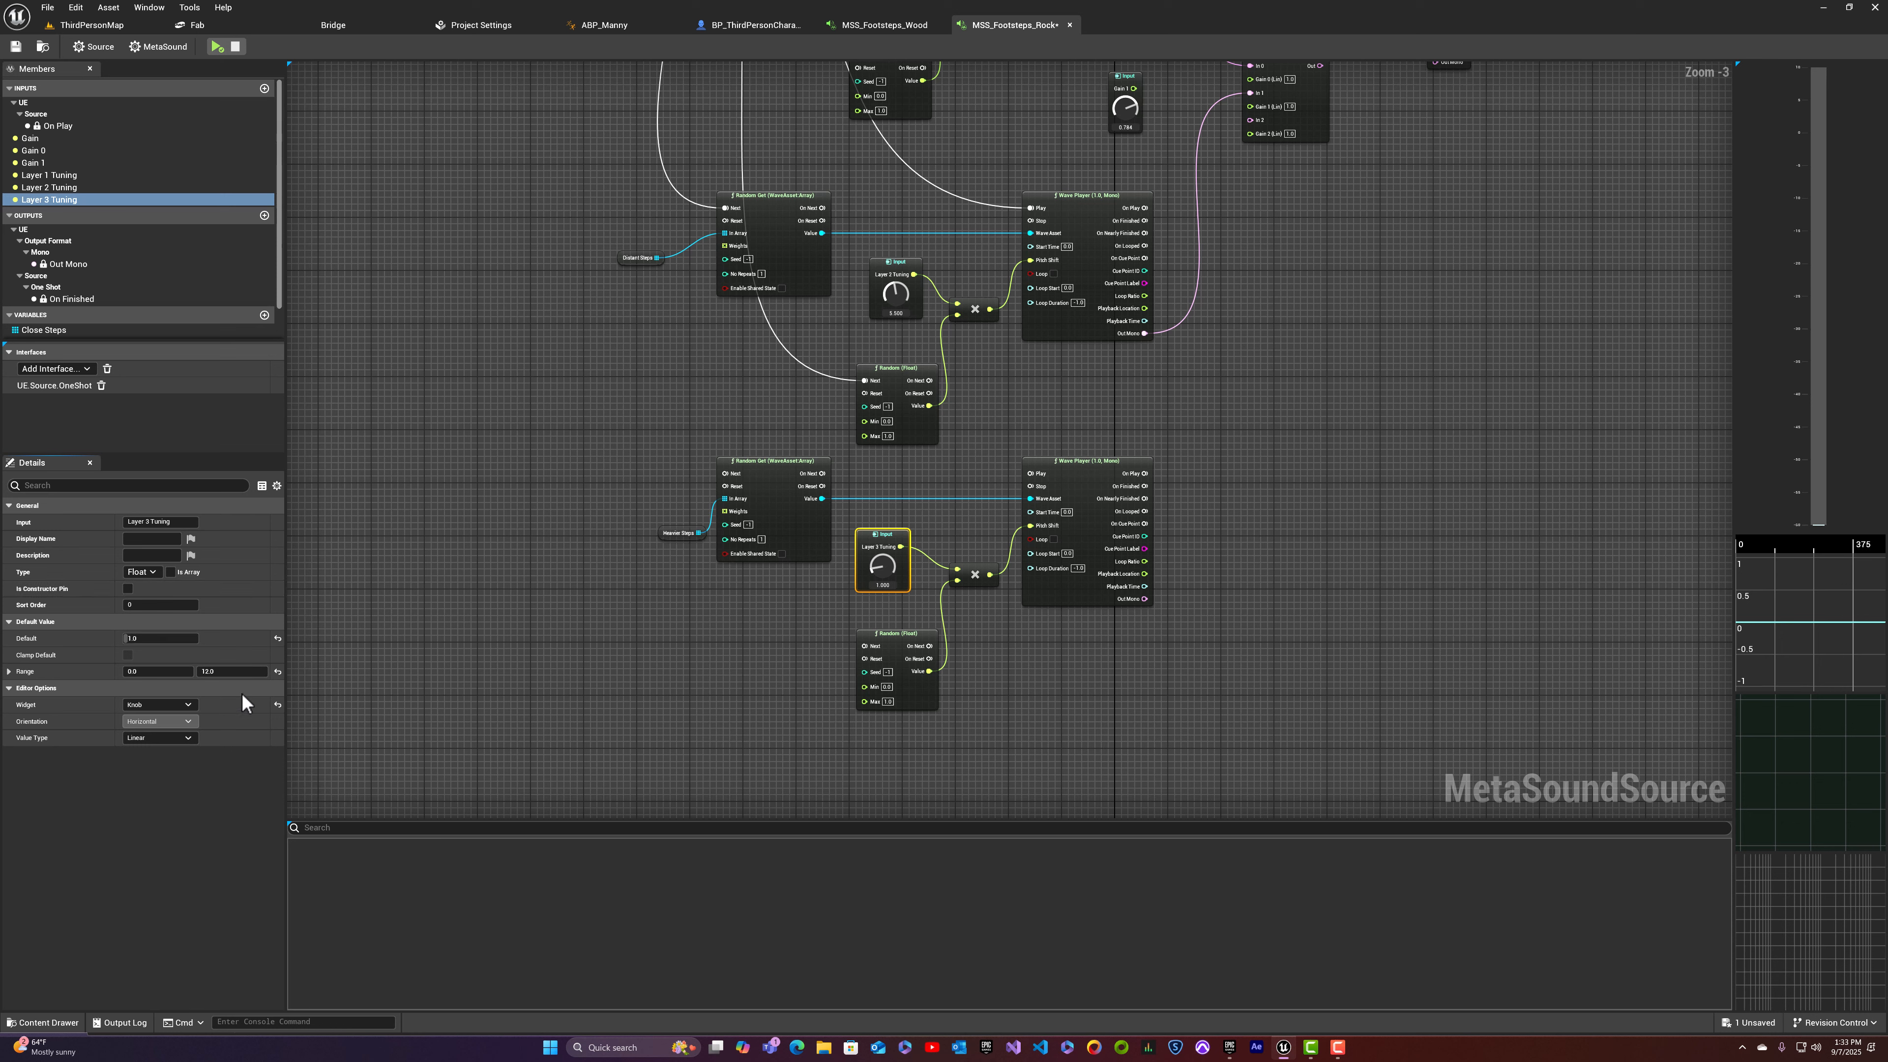
pyautogui.moveTo(885, 567)
pyautogui.mouseDown()
pyautogui.moveTo(884, 600)
pyautogui.moveTo(893, 445)
pyautogui.moveTo(880, 616)
pyautogui.moveTo(882, 567)
pyautogui.mouseUp()
# Step: Connect the third Wave Player's Out Mono to In 2 of the Mono Mixer (3)
pyautogui.moveTo(1166, 450); pyautogui.dragTo(1112, 519, button='right')
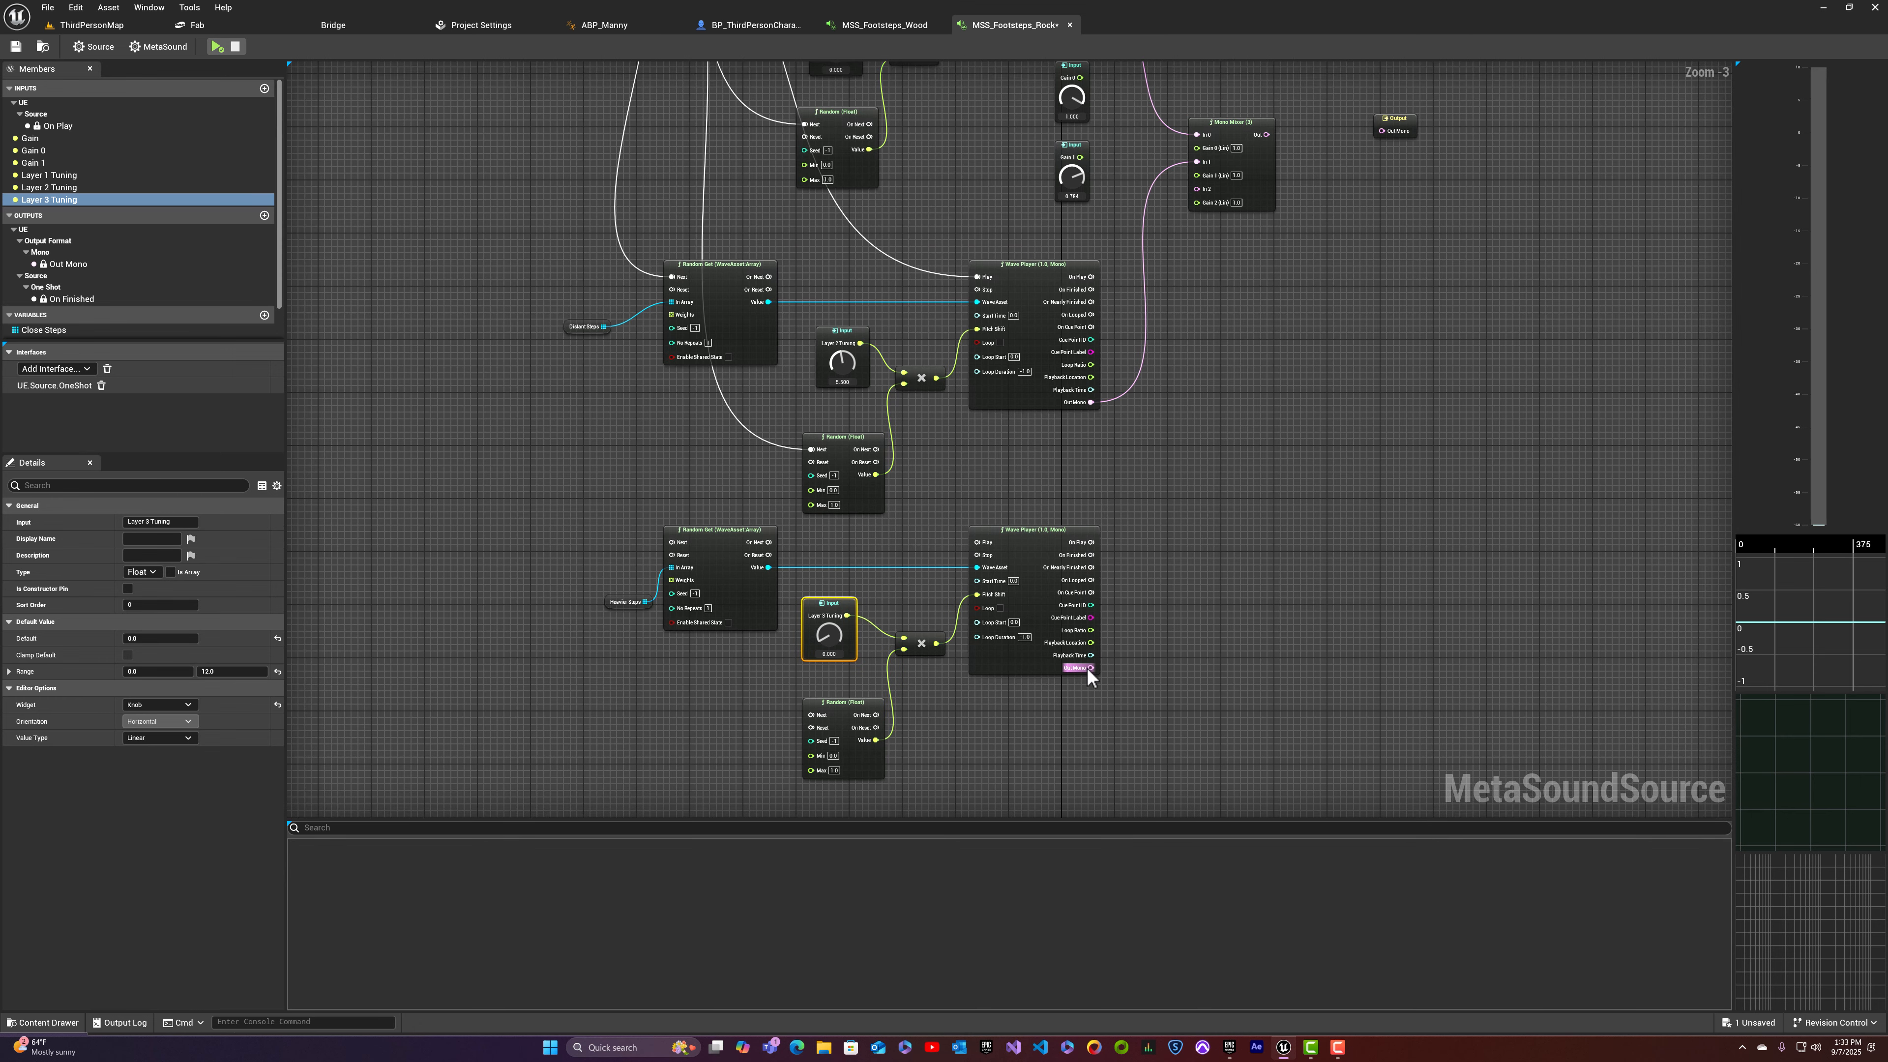
pyautogui.moveTo(1089, 667); pyautogui.dragTo(1199, 189)
pyautogui.moveTo(1237, 283); pyautogui.dragTo(1197, 319, button='right')
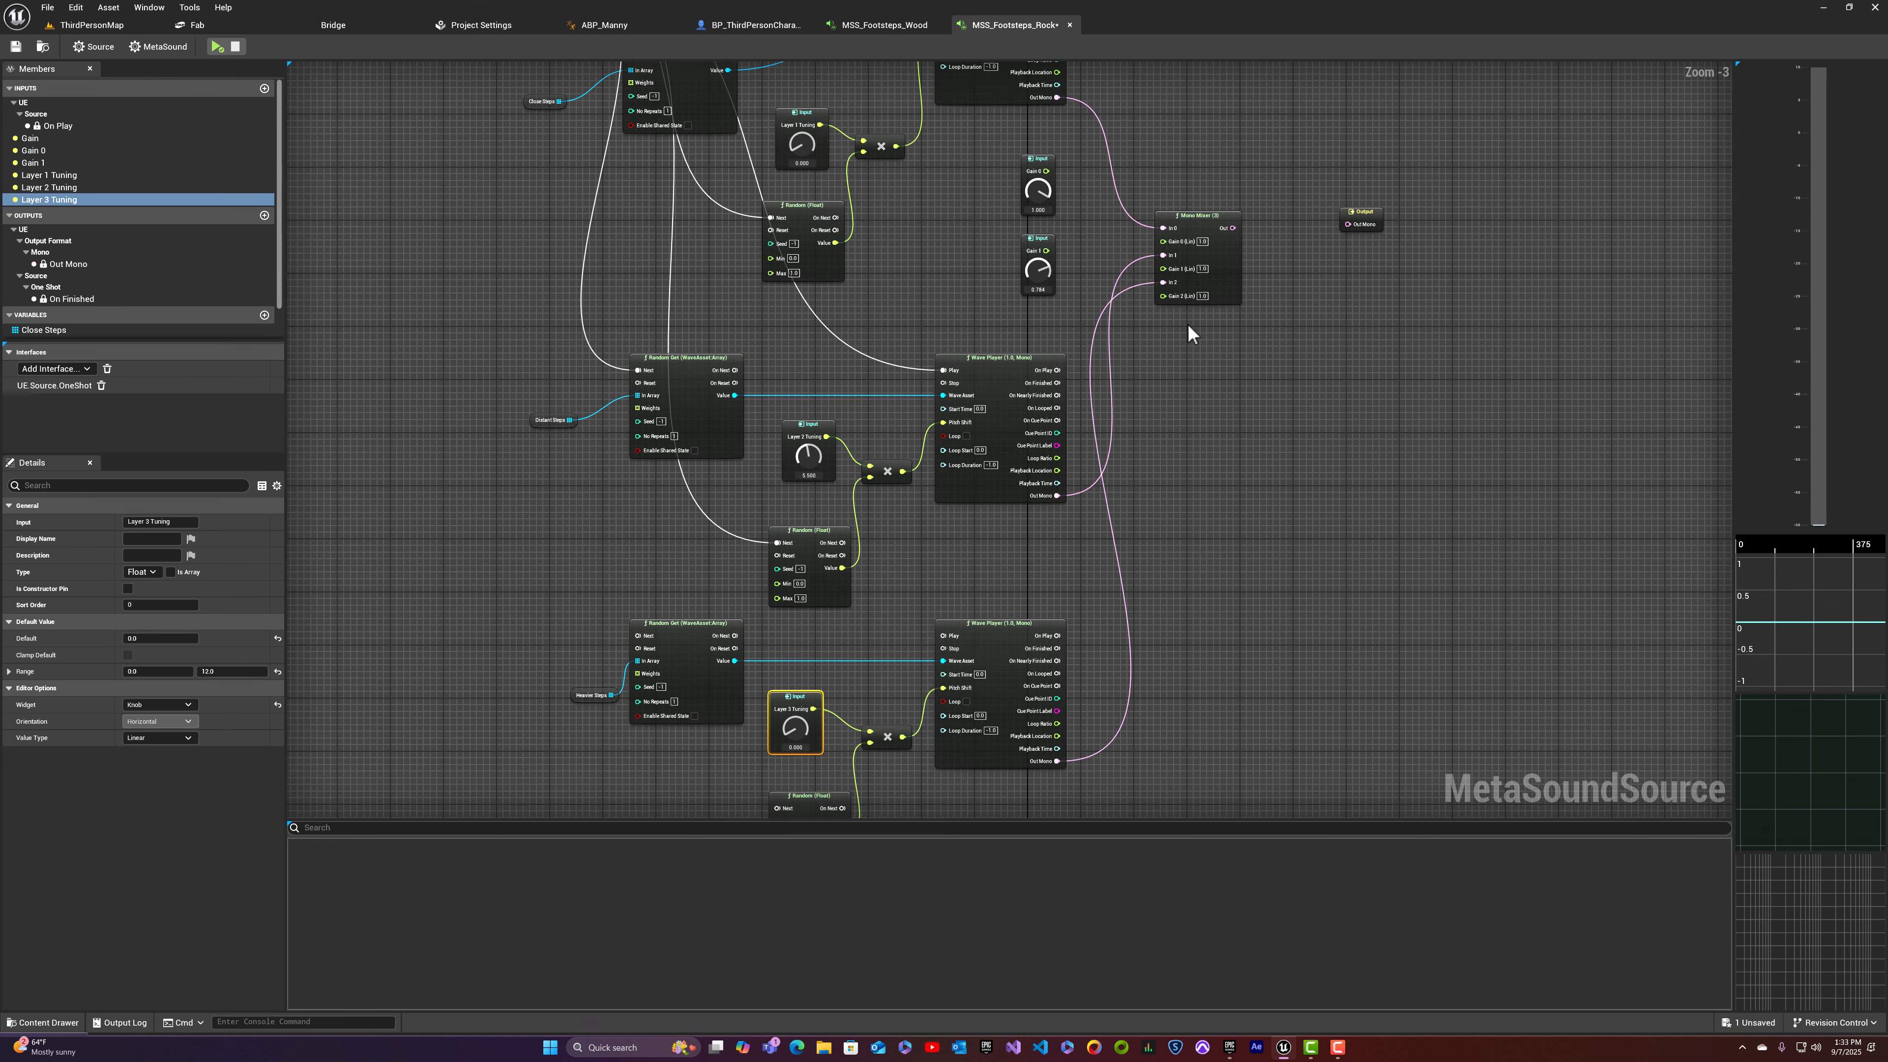
# Step: Connect the Gain 0 and Gain 1 inputs to the mixer's matching gain pins and promote its third gain pin to a graph input
pyautogui.moveTo(1046, 171); pyautogui.dragTo(1164, 241)
pyautogui.moveTo(1045, 251); pyautogui.dragTo(1063, 311)
pyautogui.click(1118, 362)
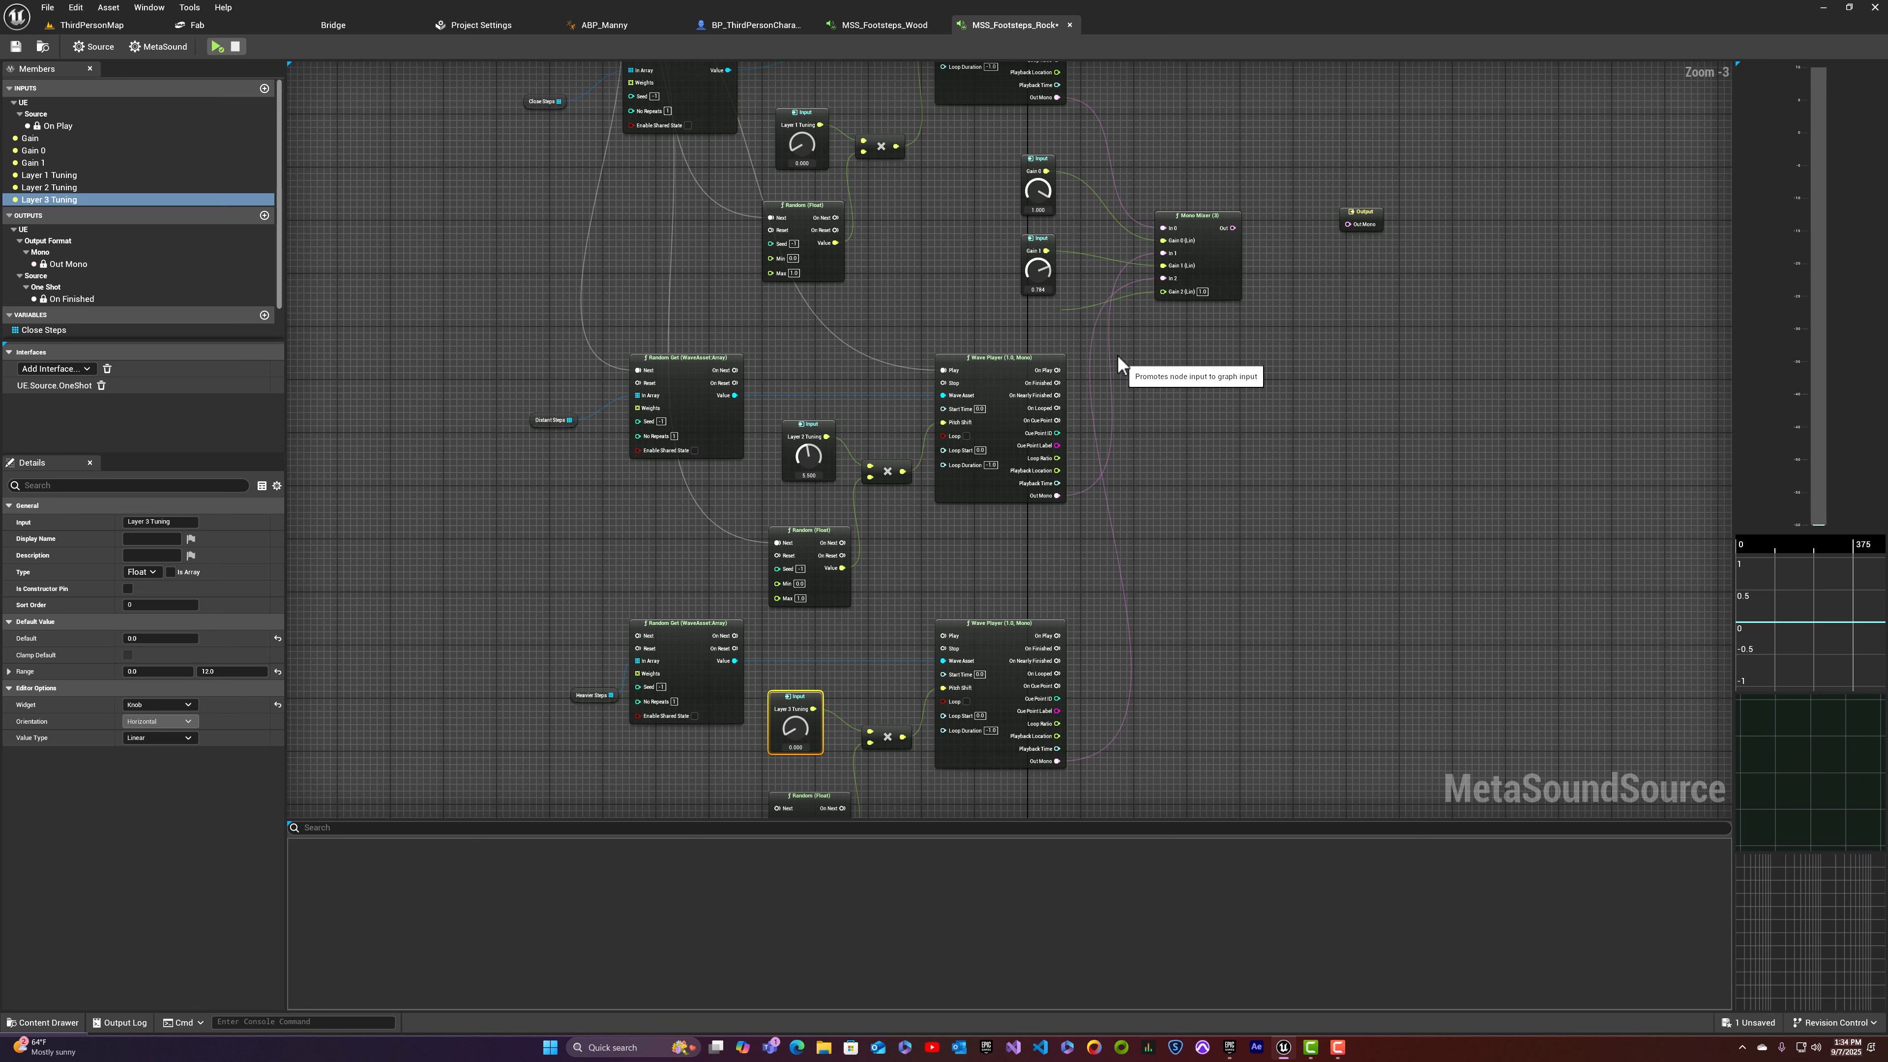
# Step: Tidy the layout by moving the mixer up and stacking the Gain 0, Gain 1 and Gain 2 inputs in one column
pyautogui.click(1189, 215)
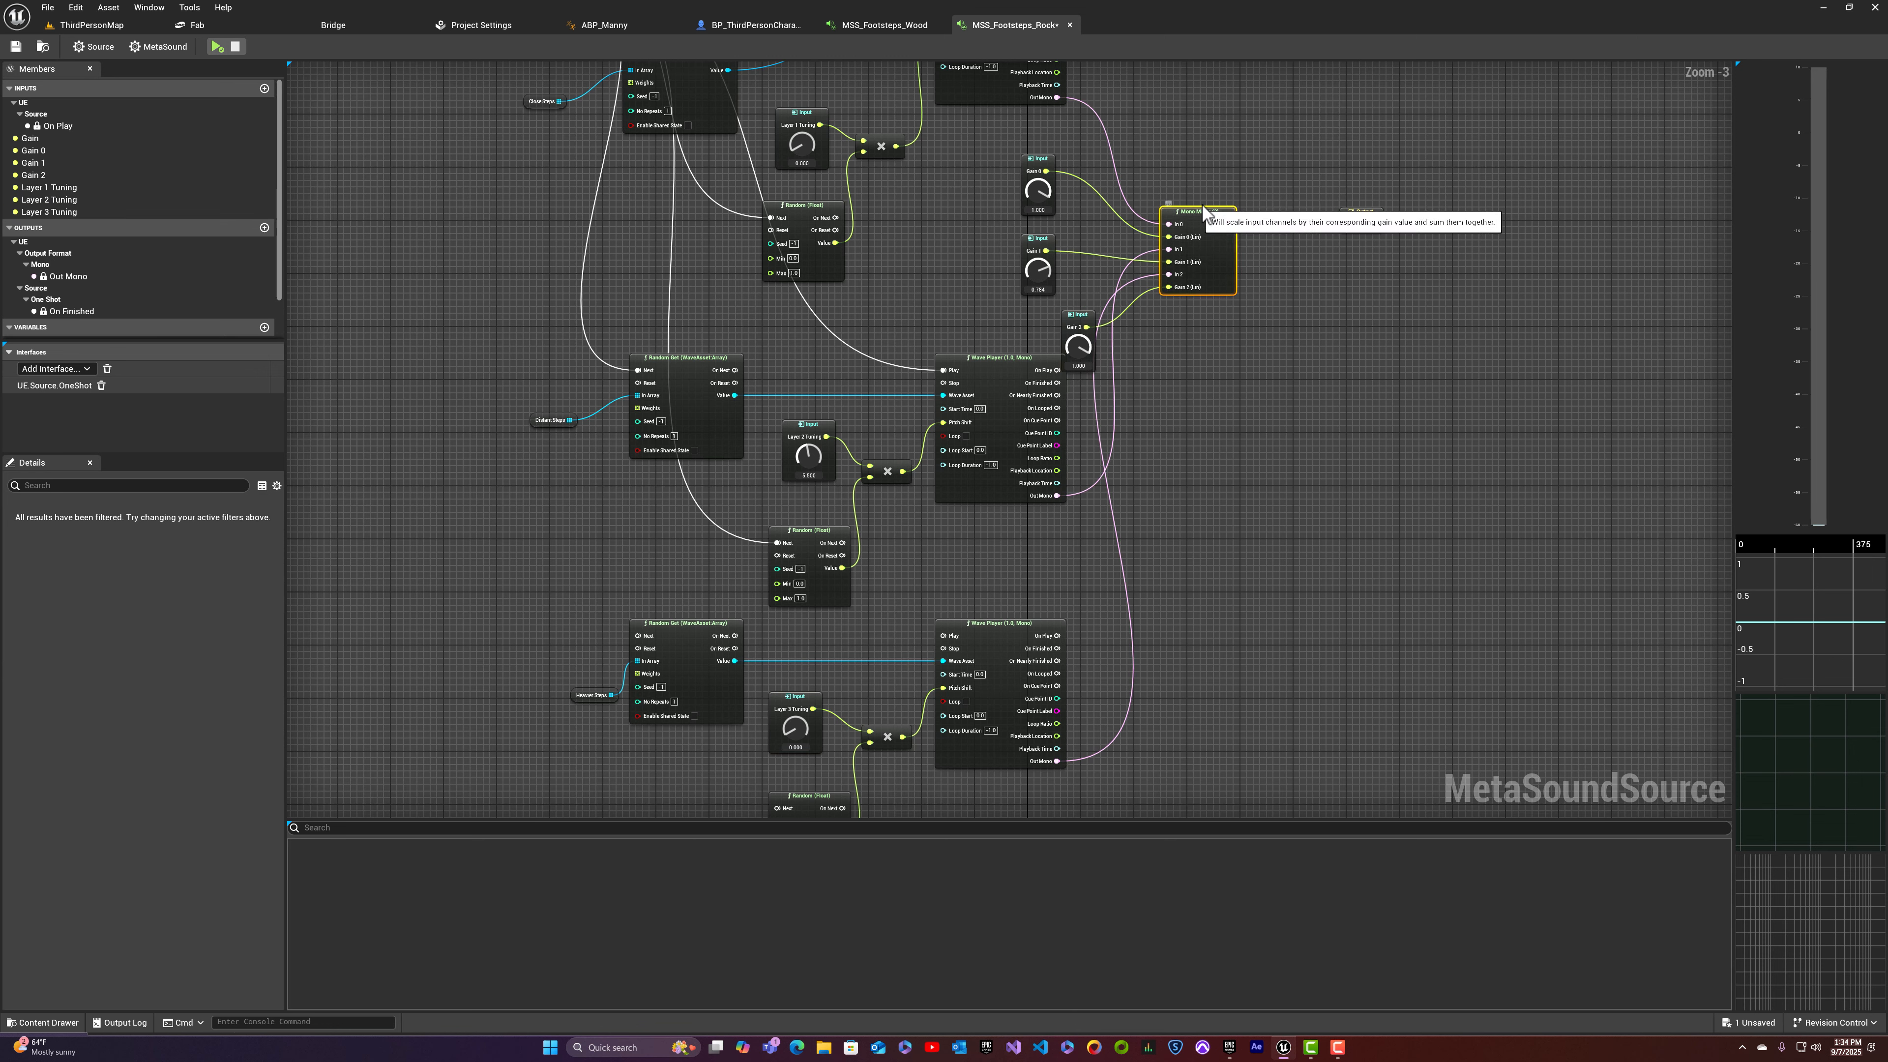
pyautogui.moveTo(1189, 216); pyautogui.dragTo(1220, 158)
pyautogui.moveTo(960, 177); pyautogui.dragTo(1050, 213)
pyautogui.moveTo(1082, 312); pyautogui.dragTo(1039, 285)
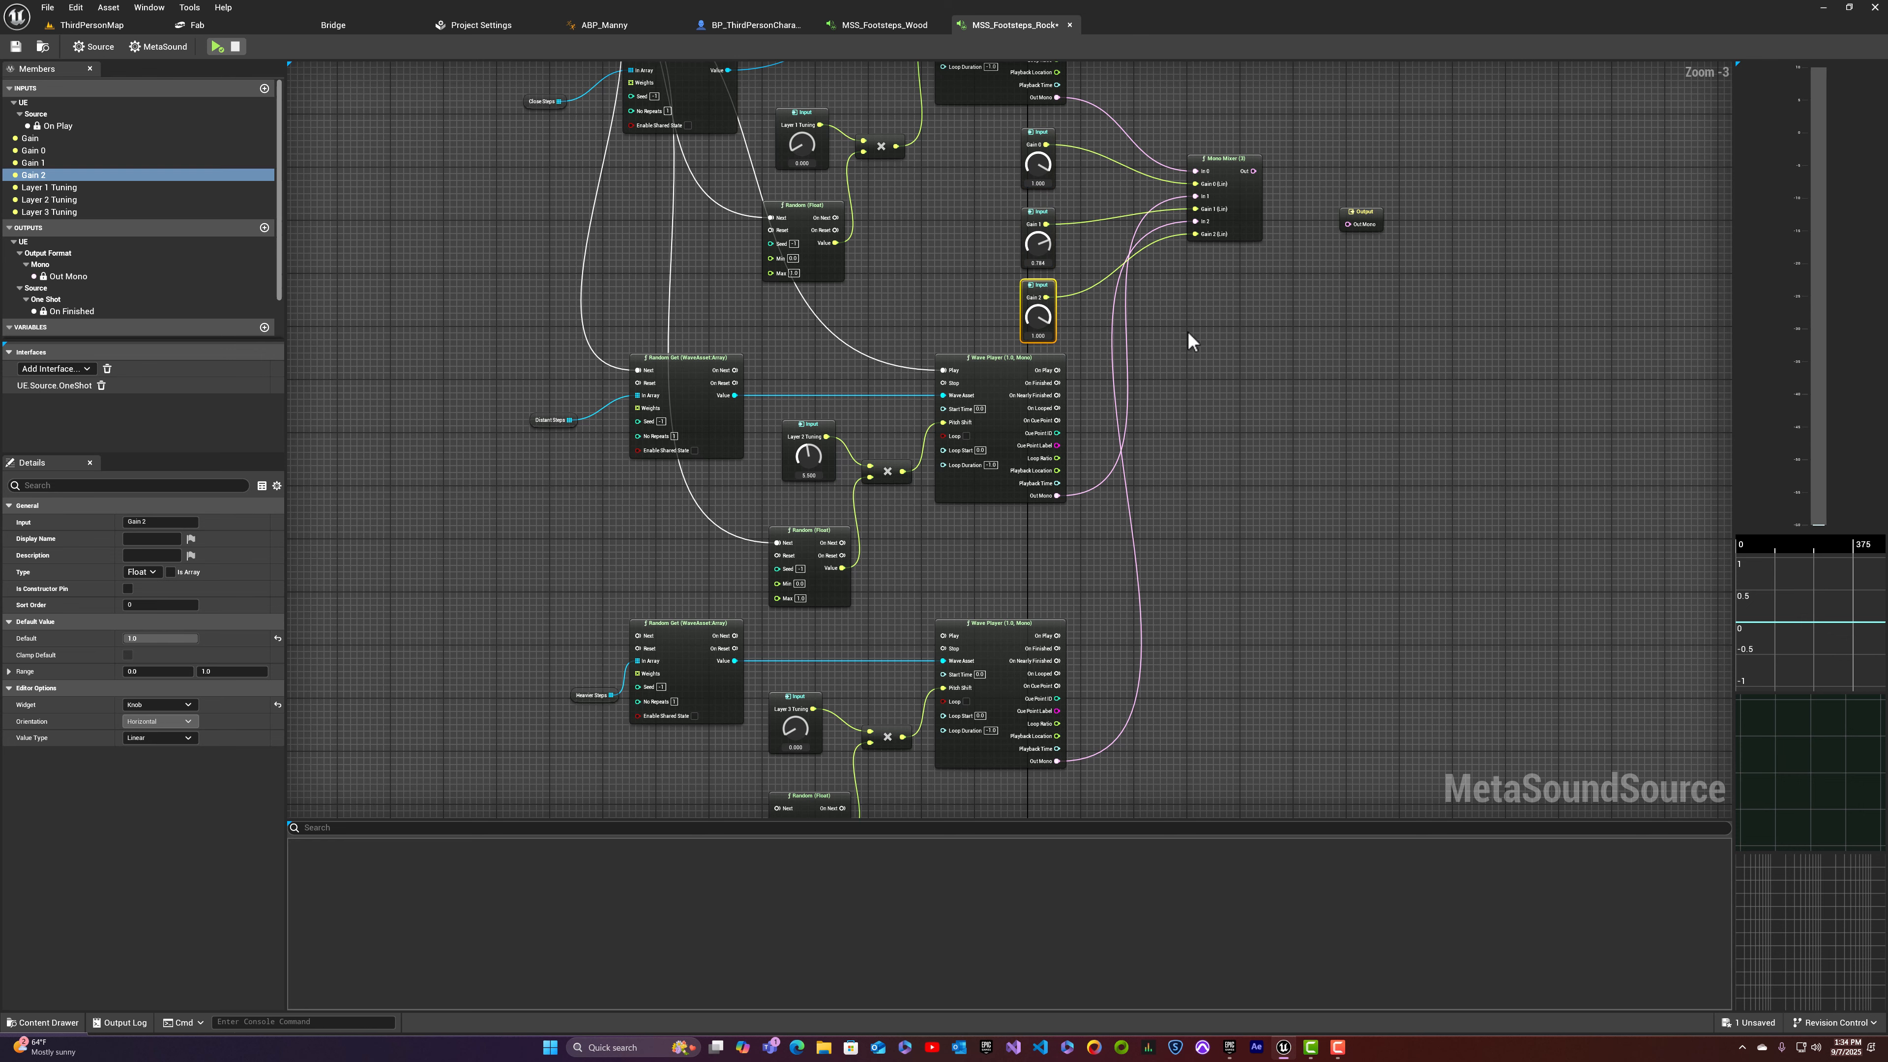
# Step: Connect On Play to the third layer's Random Get Next, Wave Player Play and Random (Float) Next
pyautogui.moveTo(1275, 395); pyautogui.dragTo(1320, 173, button='right')
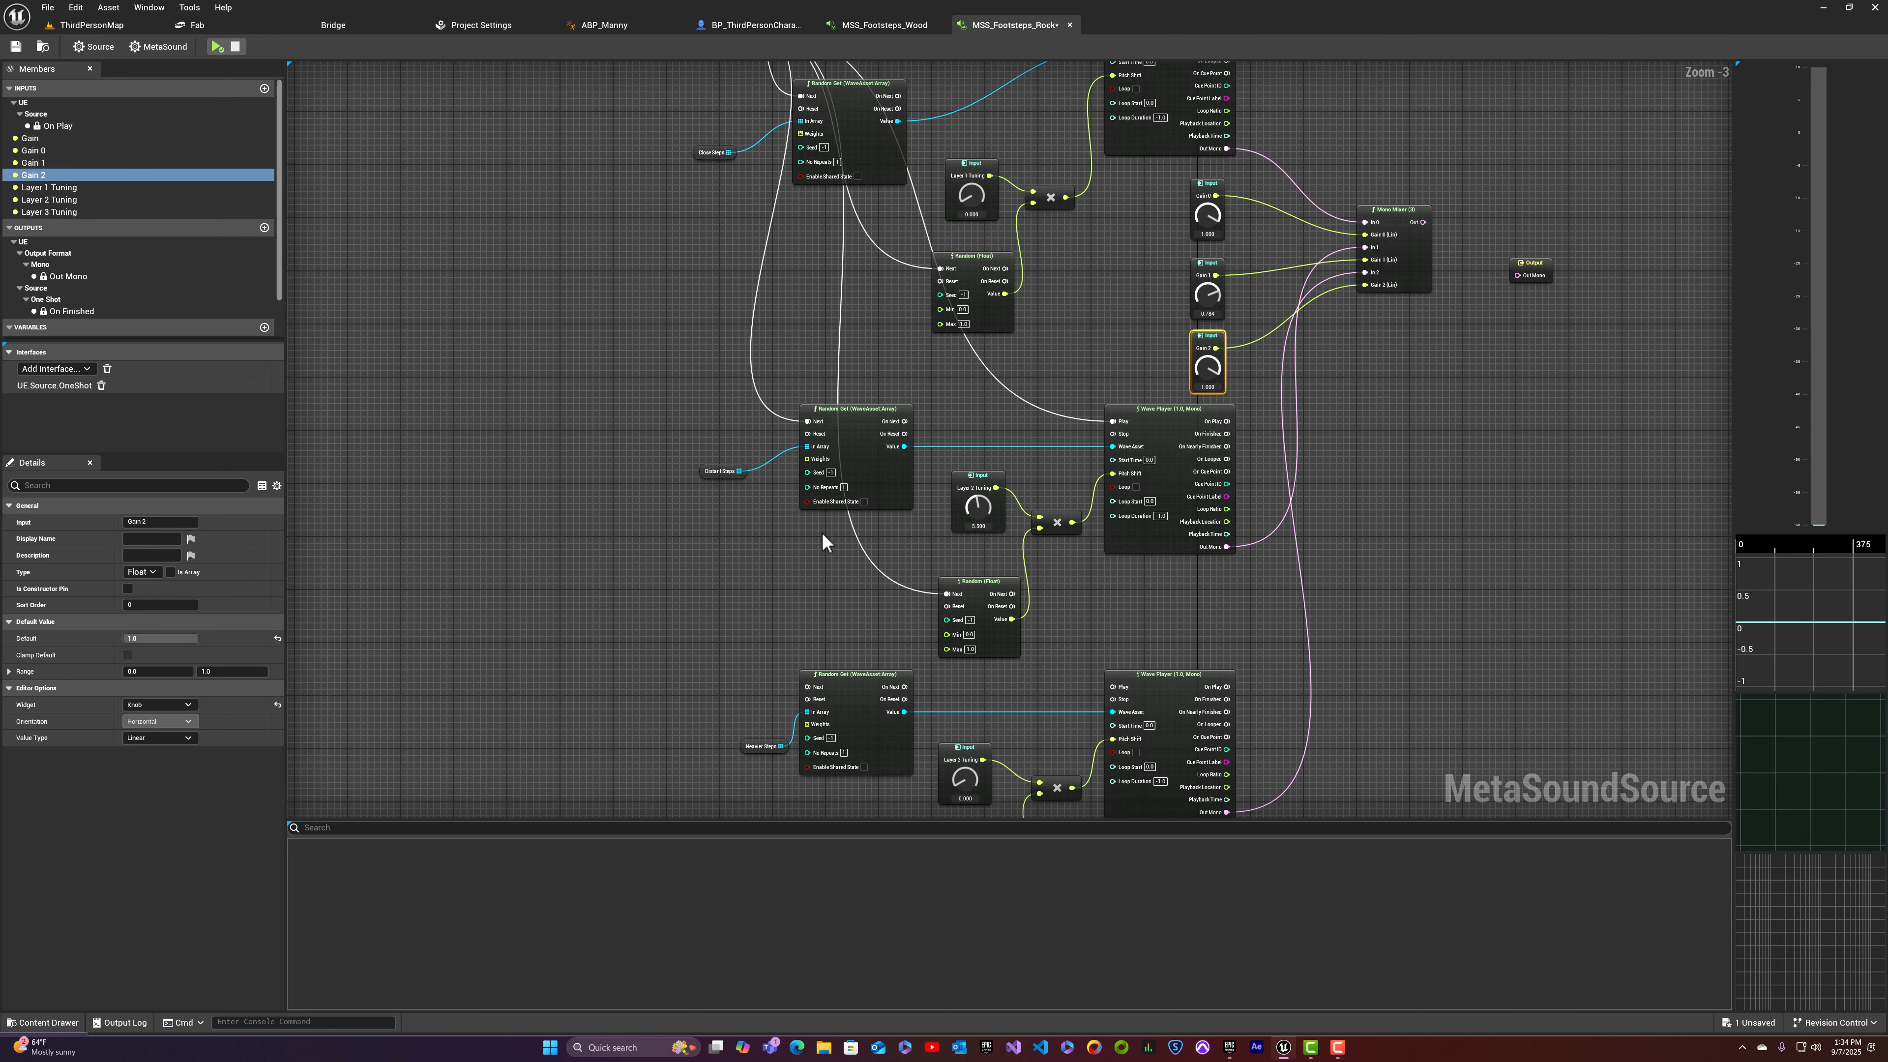
pyautogui.scroll(2, 821, 533)
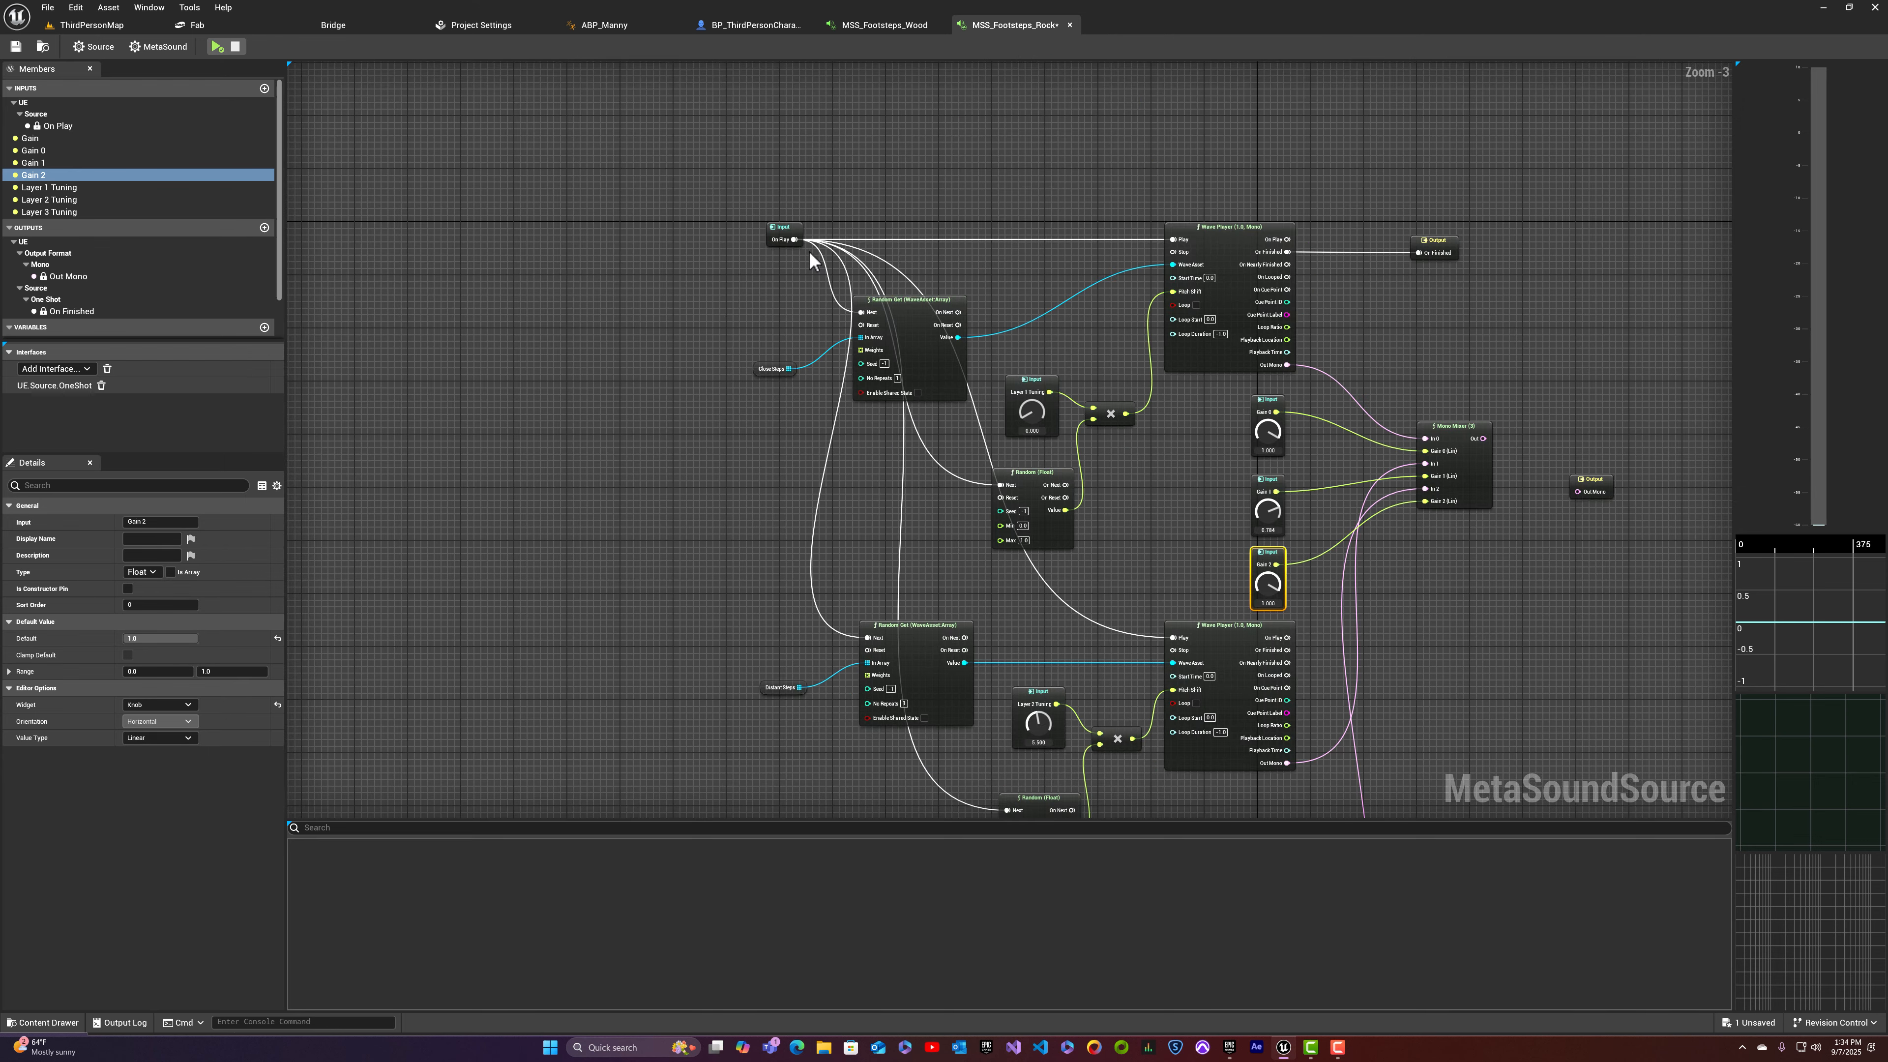
pyautogui.moveTo(794, 239); pyautogui.dragTo(823, 734)
pyautogui.moveTo(820, 821); pyautogui.dragTo(869, 426)
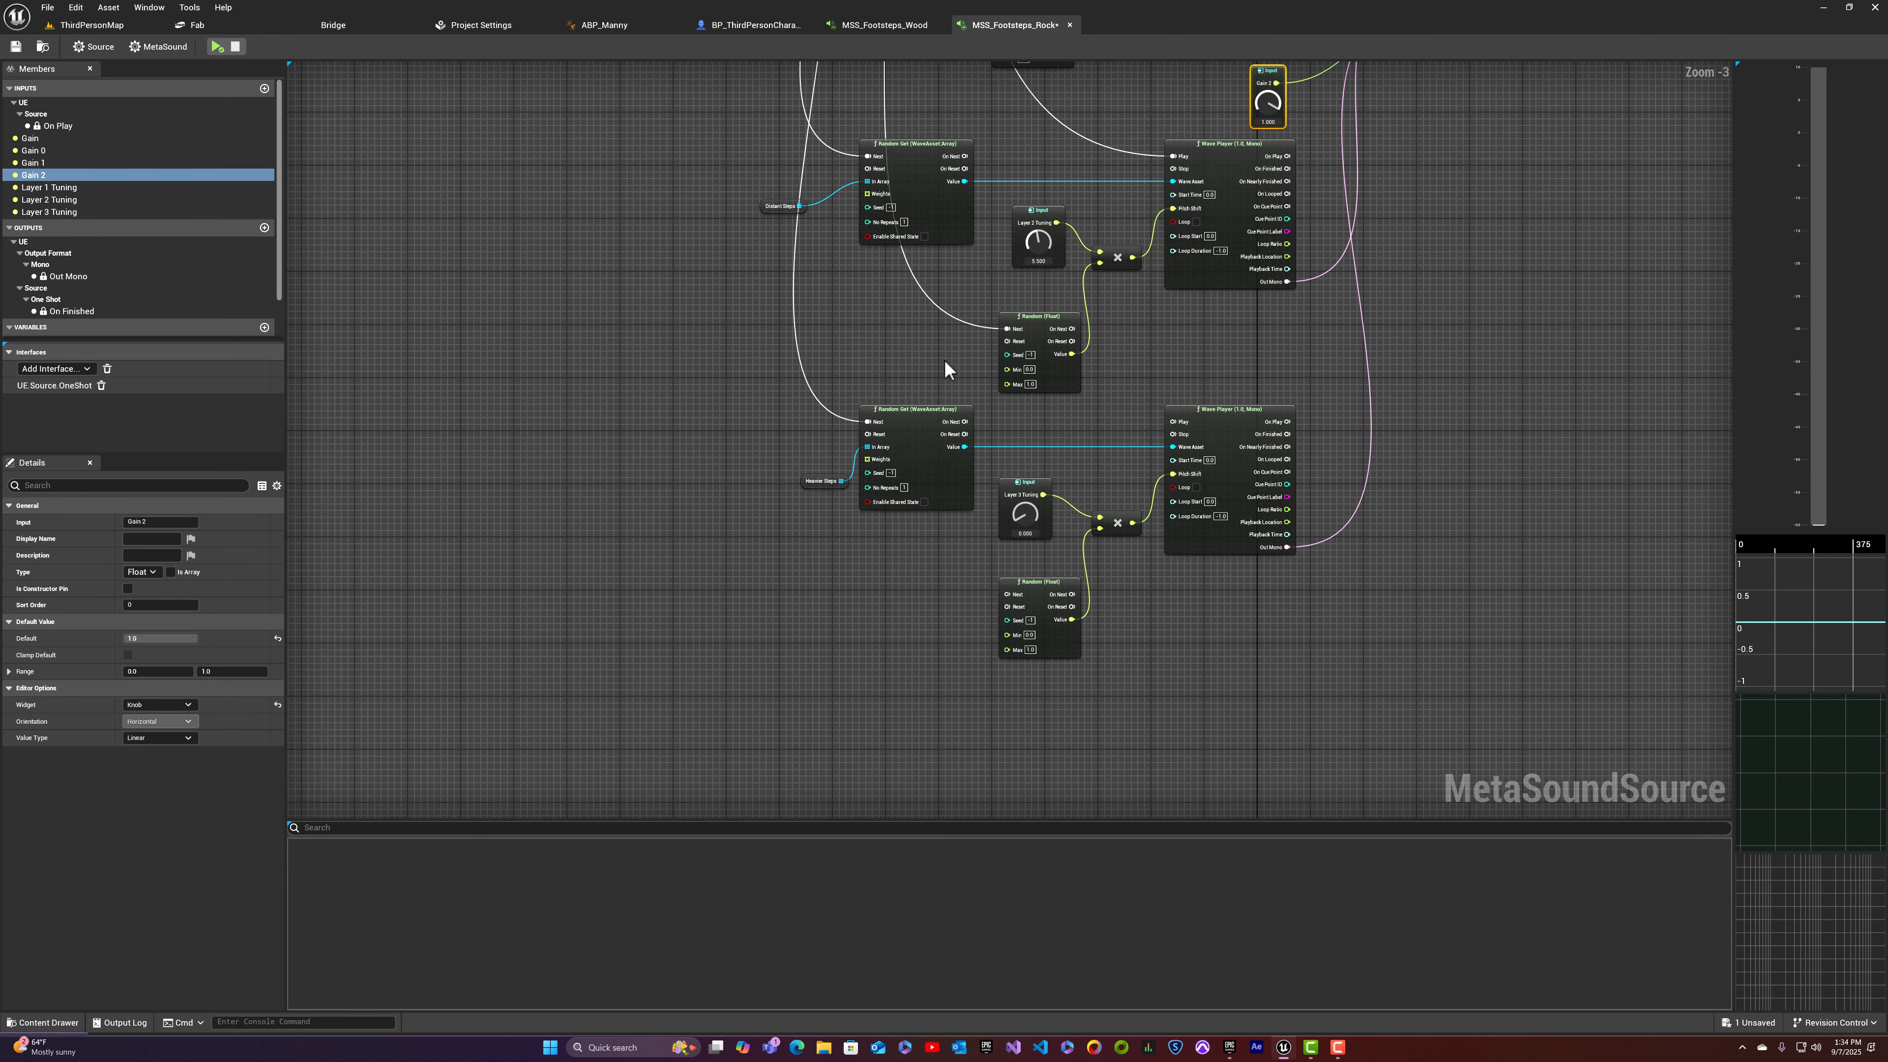
pyautogui.moveTo(953, 362); pyautogui.dragTo(1031, 650, button='right')
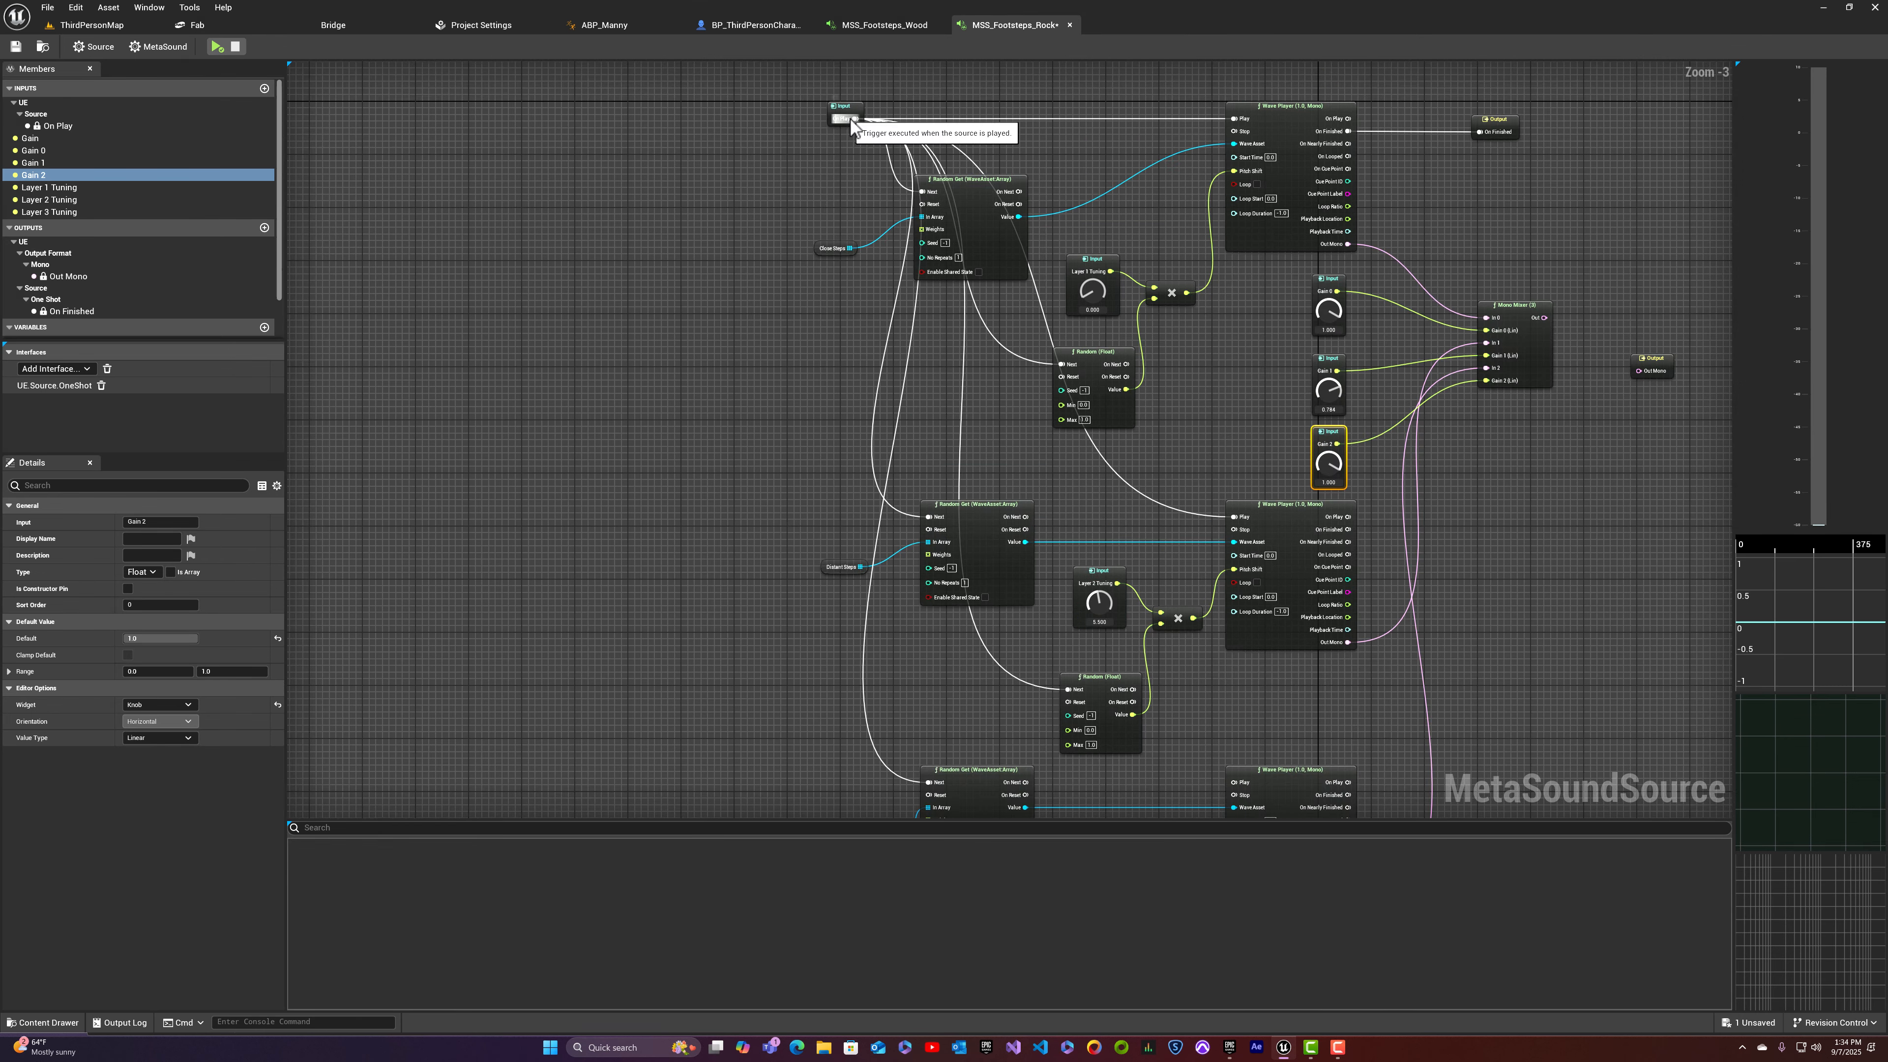
pyautogui.moveTo(866, 118); pyautogui.dragTo(1253, 791)
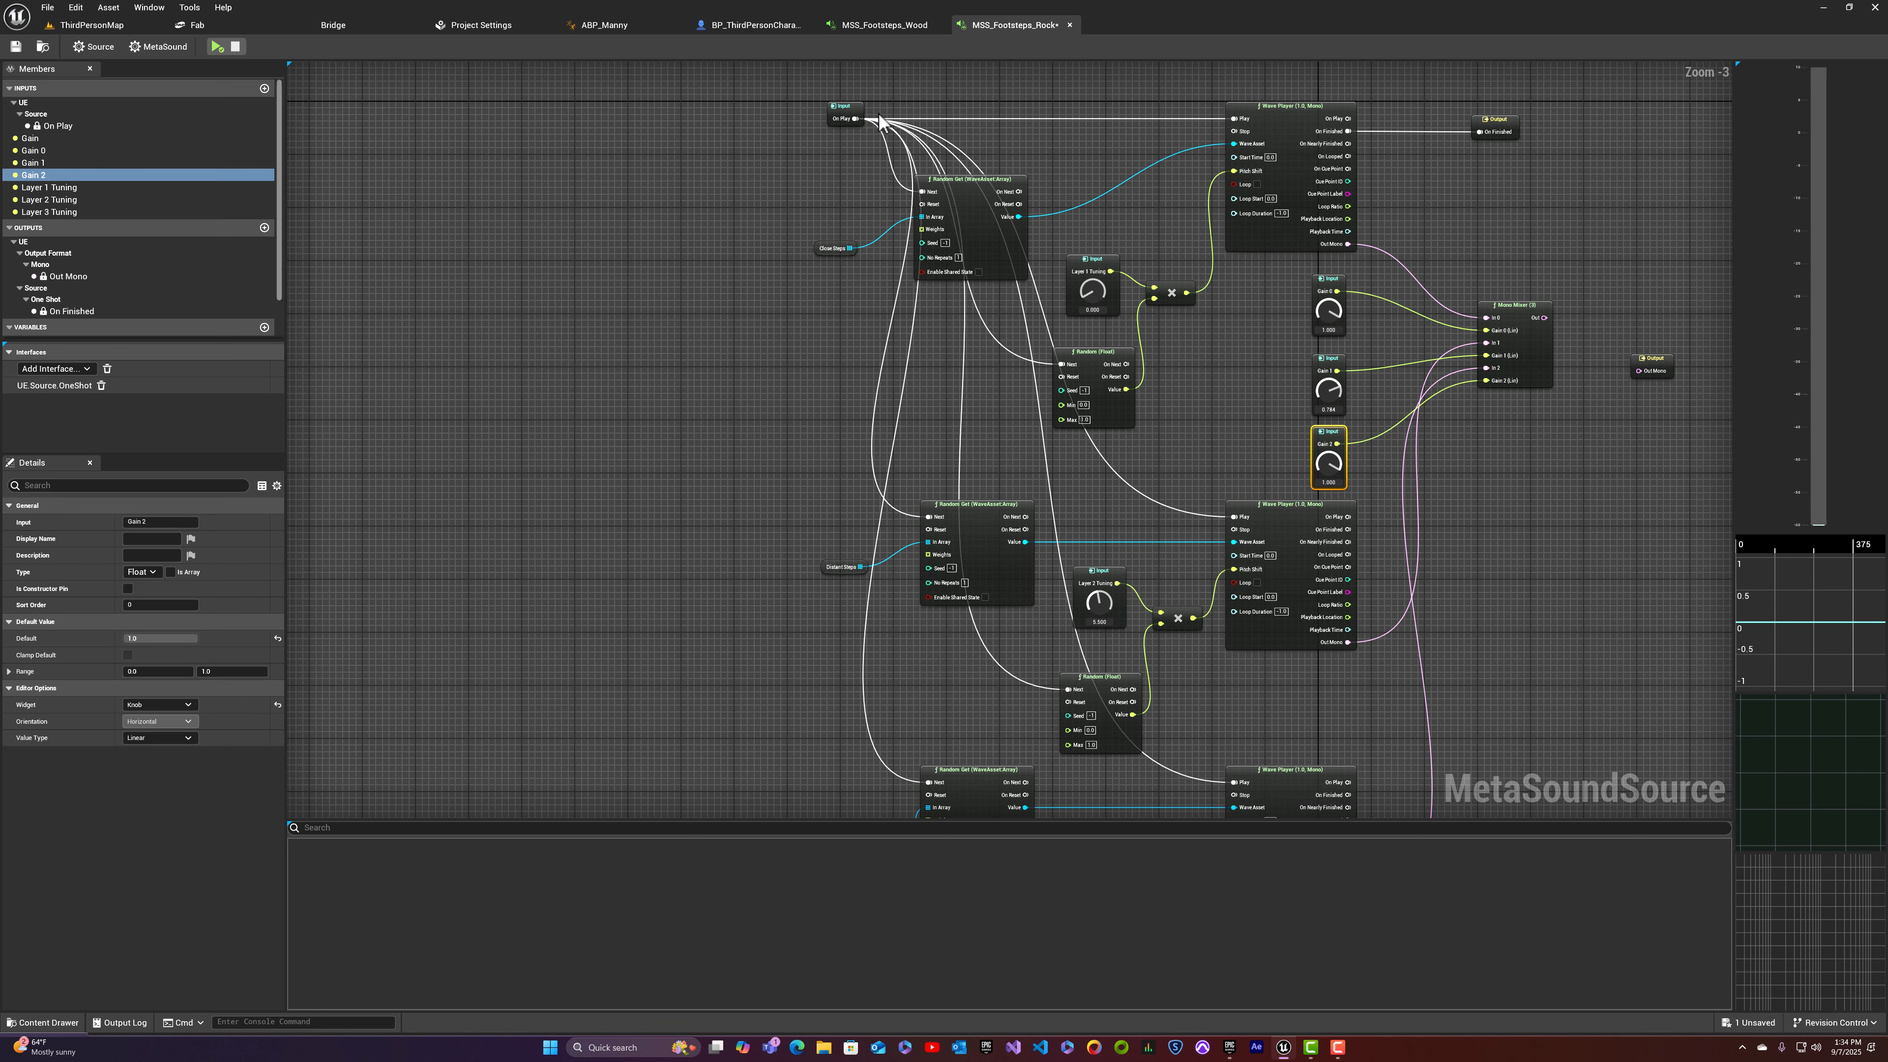
pyautogui.moveTo(858, 117); pyautogui.dragTo(1069, 669)
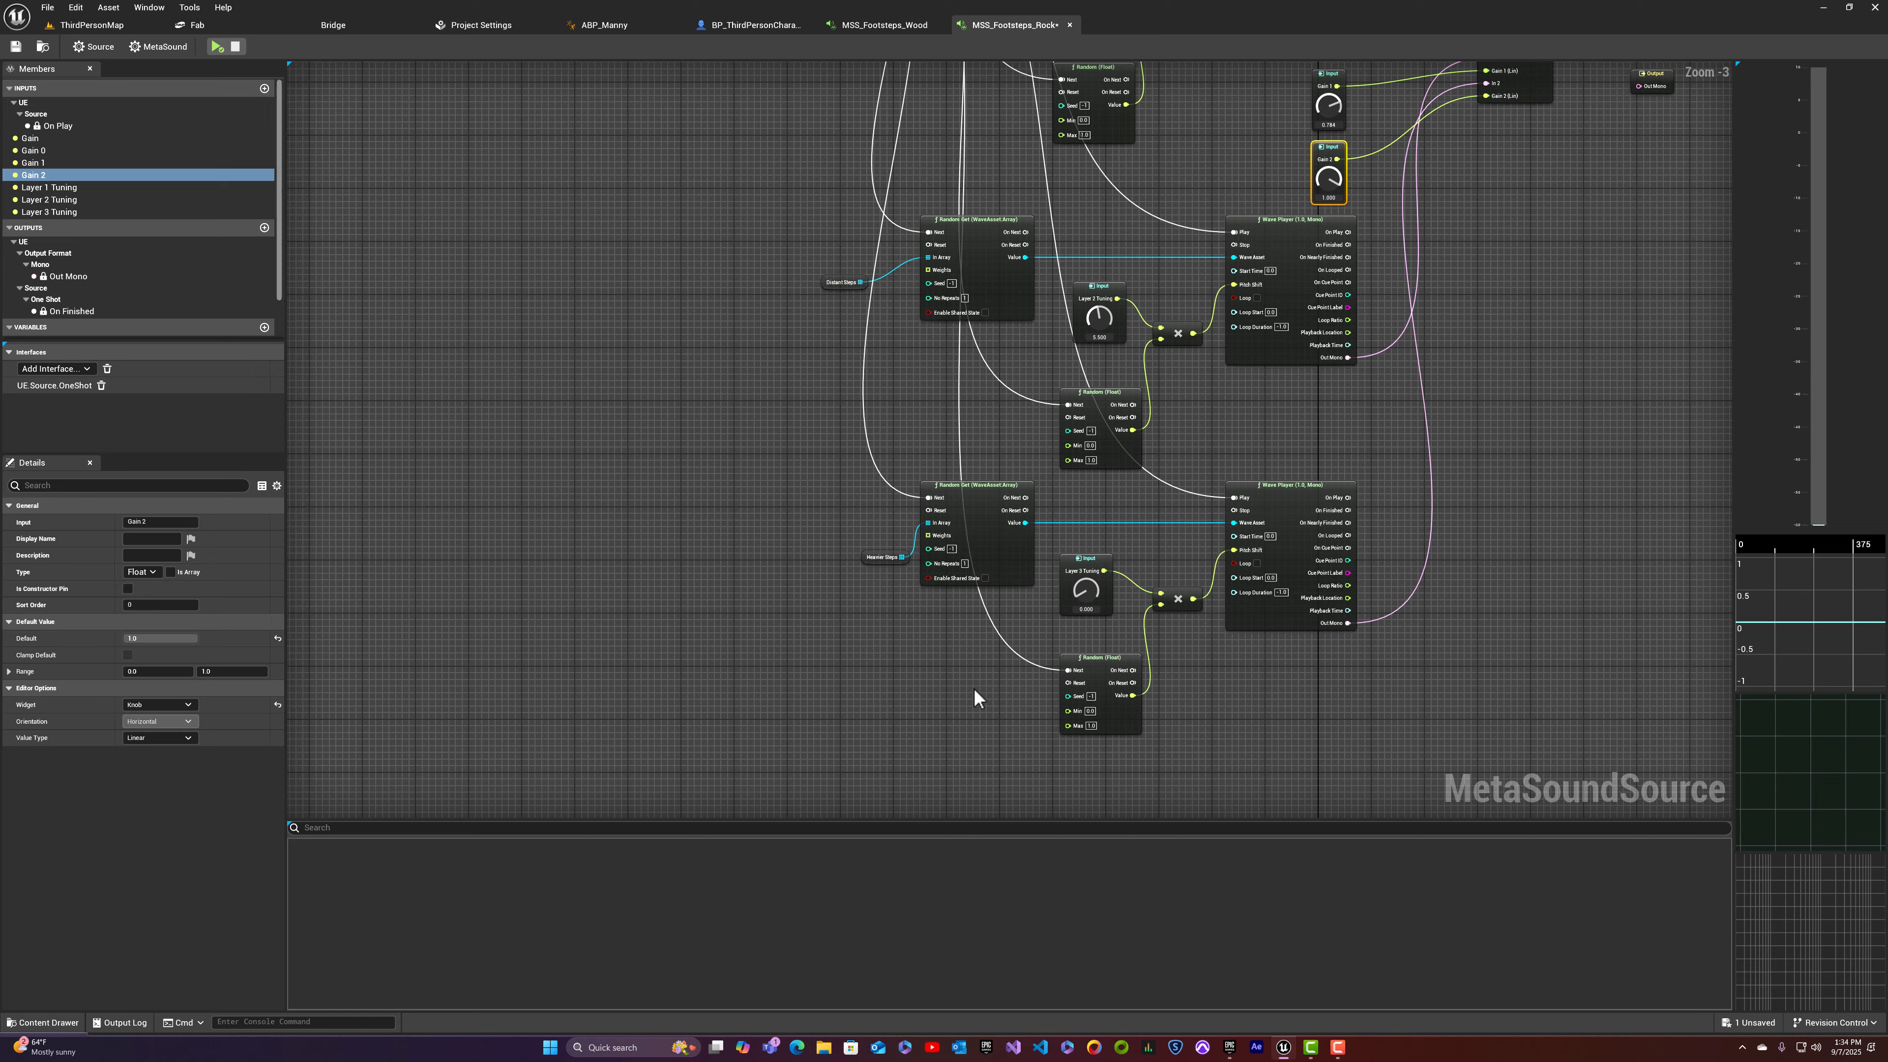
# Step: Select the Heaver Steps variable to show its empty default array, and open the project's asset browser
pyautogui.moveTo(977, 695); pyautogui.dragTo(903, 589, button='right')
pyautogui.click(923, 389)
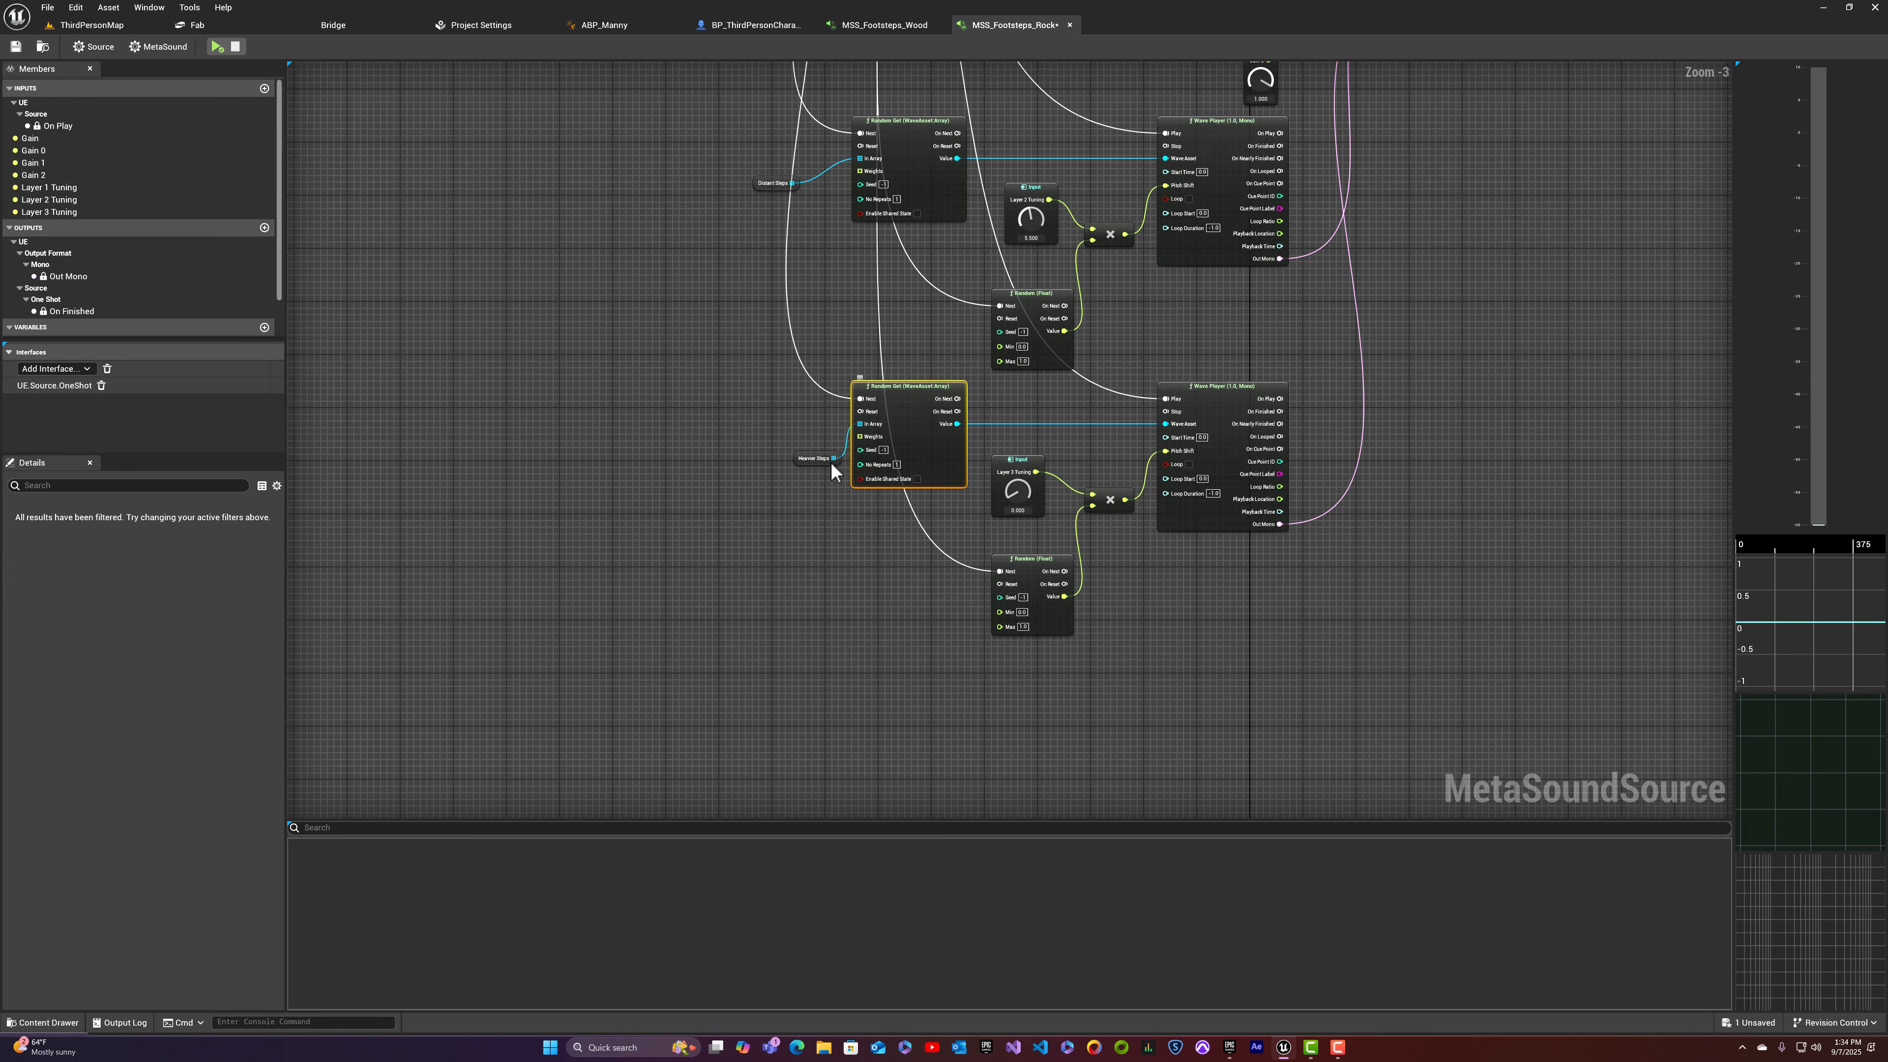
pyautogui.click(801, 459)
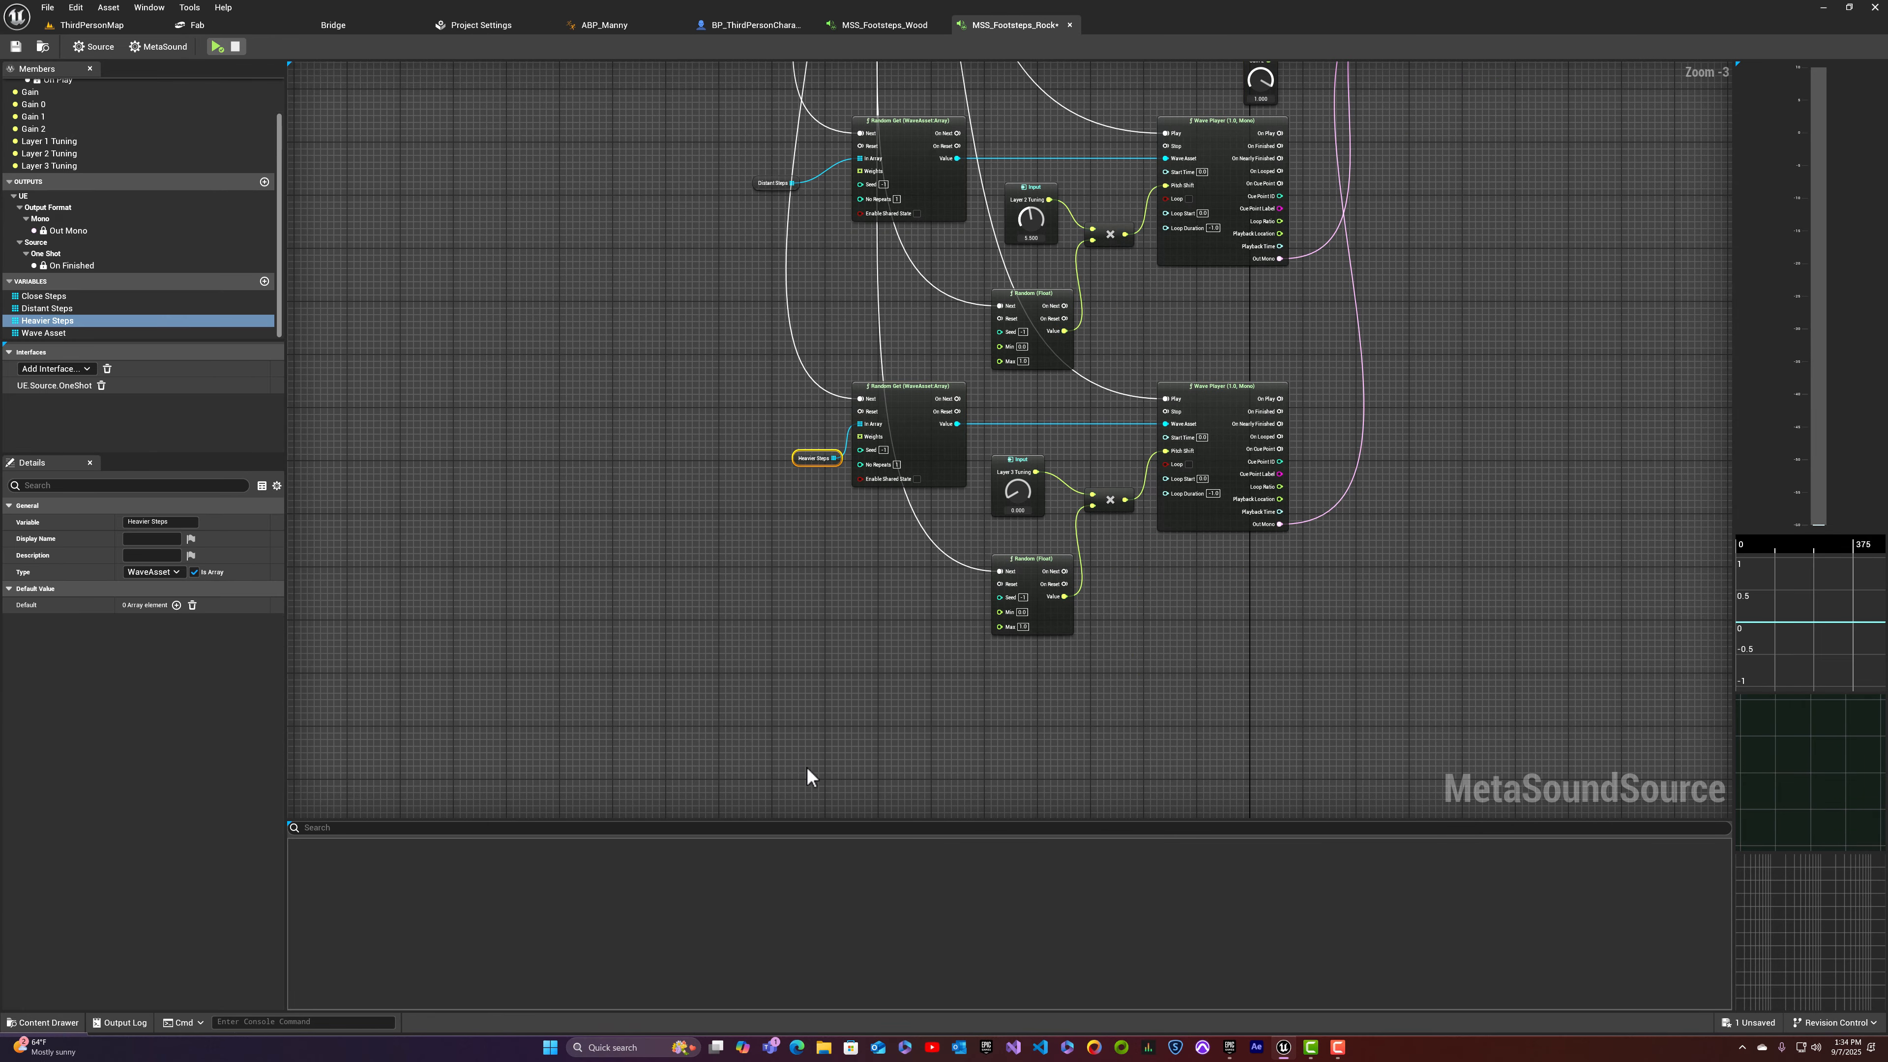
pyautogui.hotkey('ctrl', 'space')
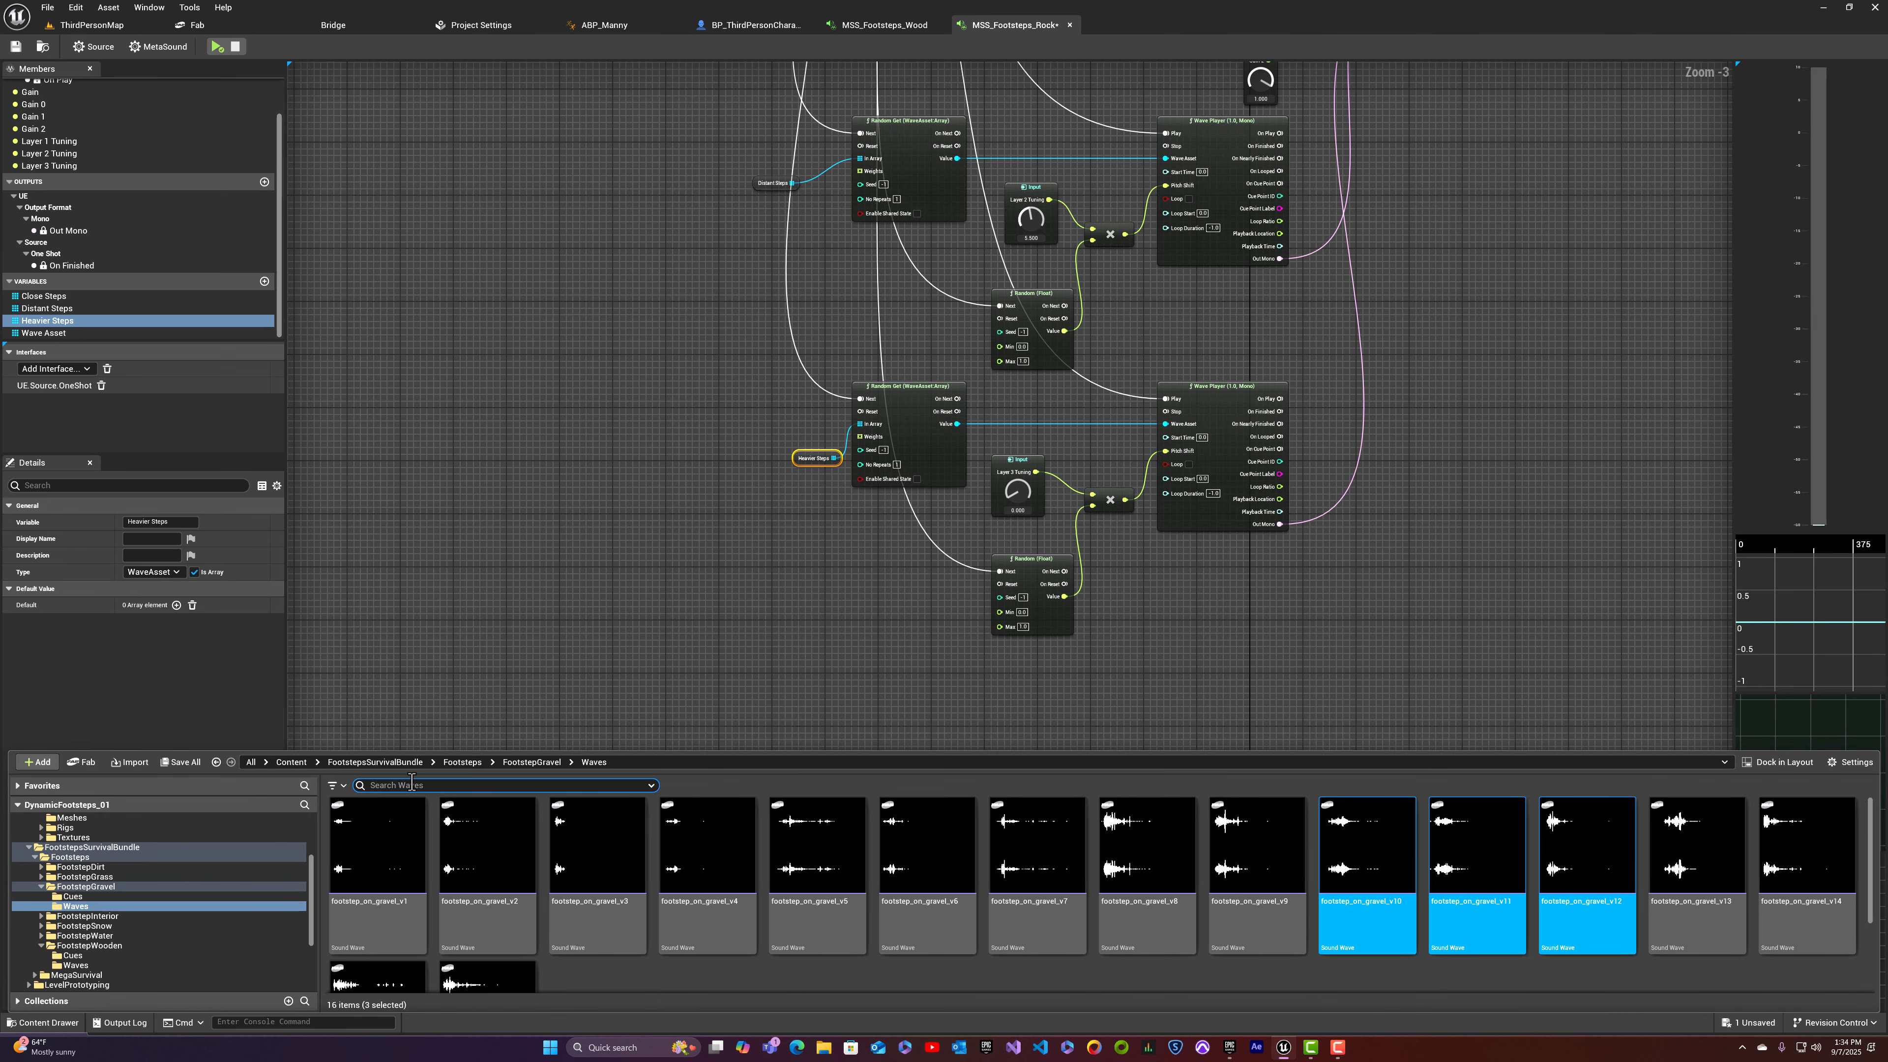
# Step: Audition dirt footstep sounds such as footstep_on_dirt_v8 and v9 in the FootstepDirt Waves folder
pyautogui.click(459, 760)
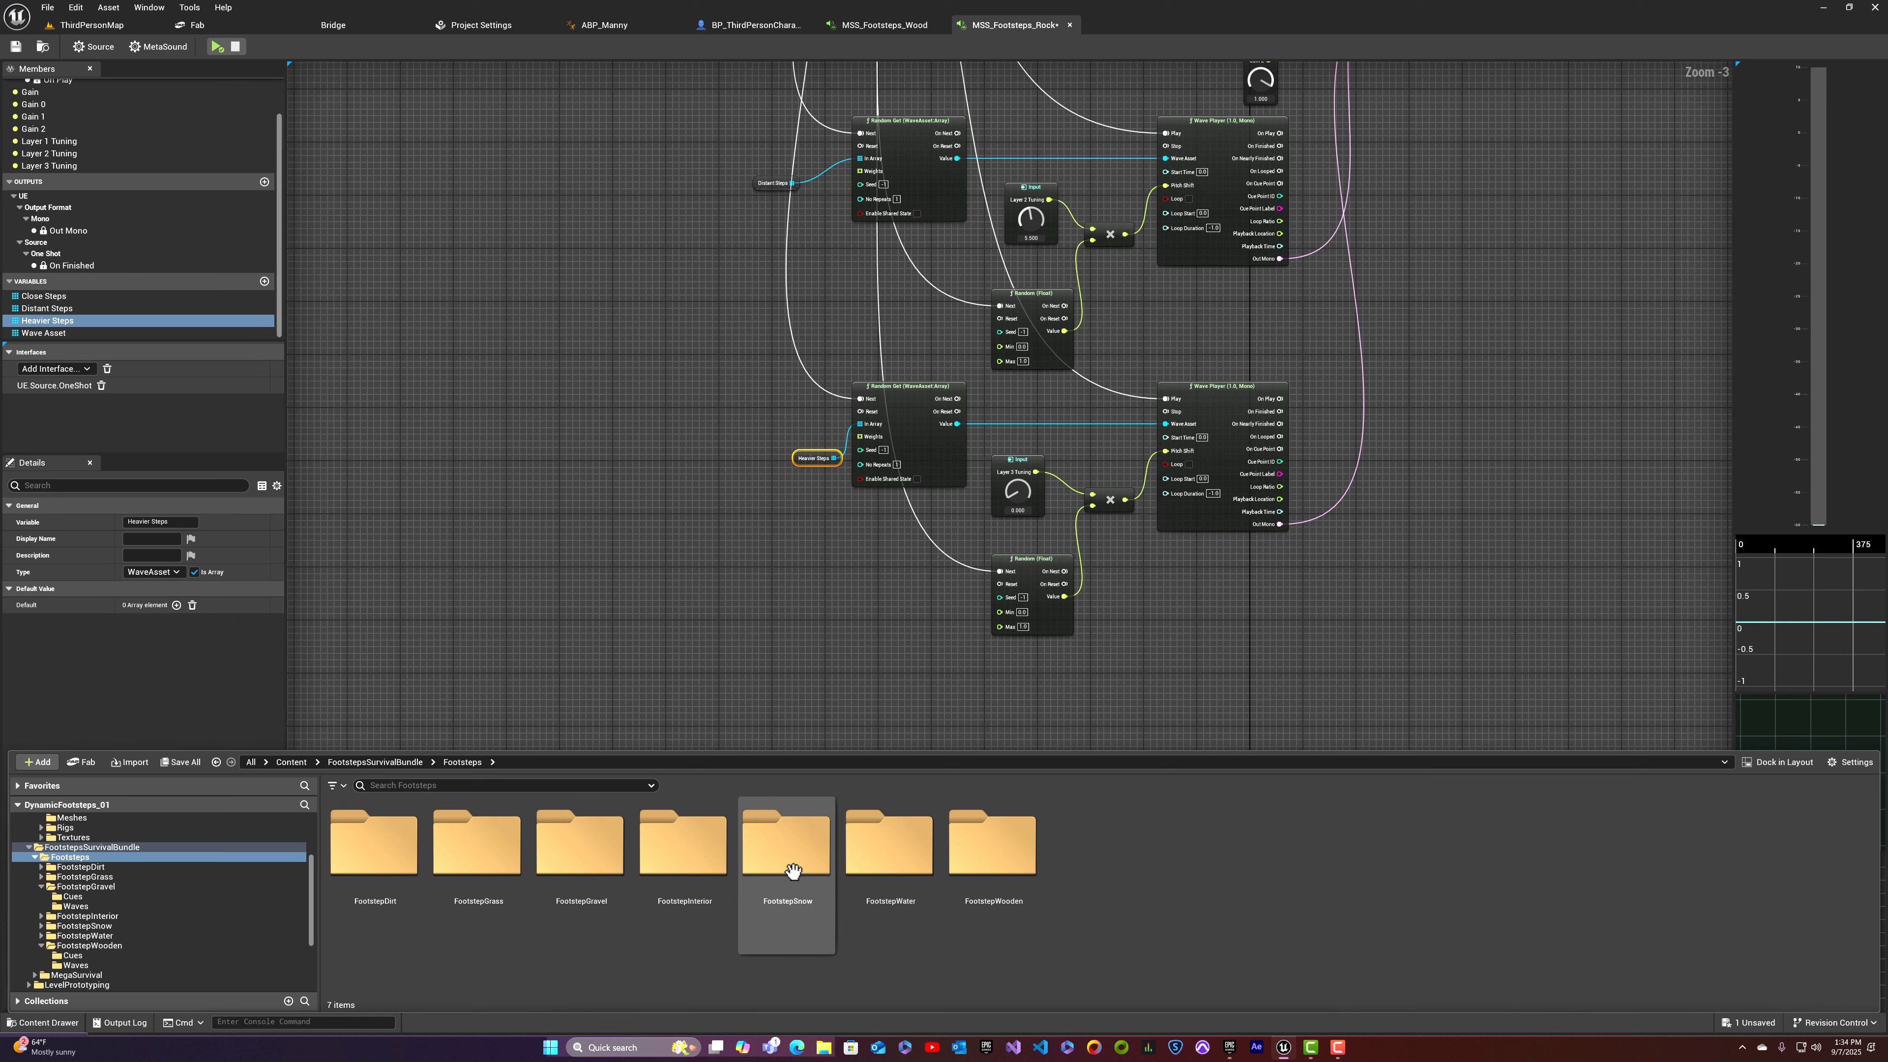
pyautogui.doubleClick(359, 863)
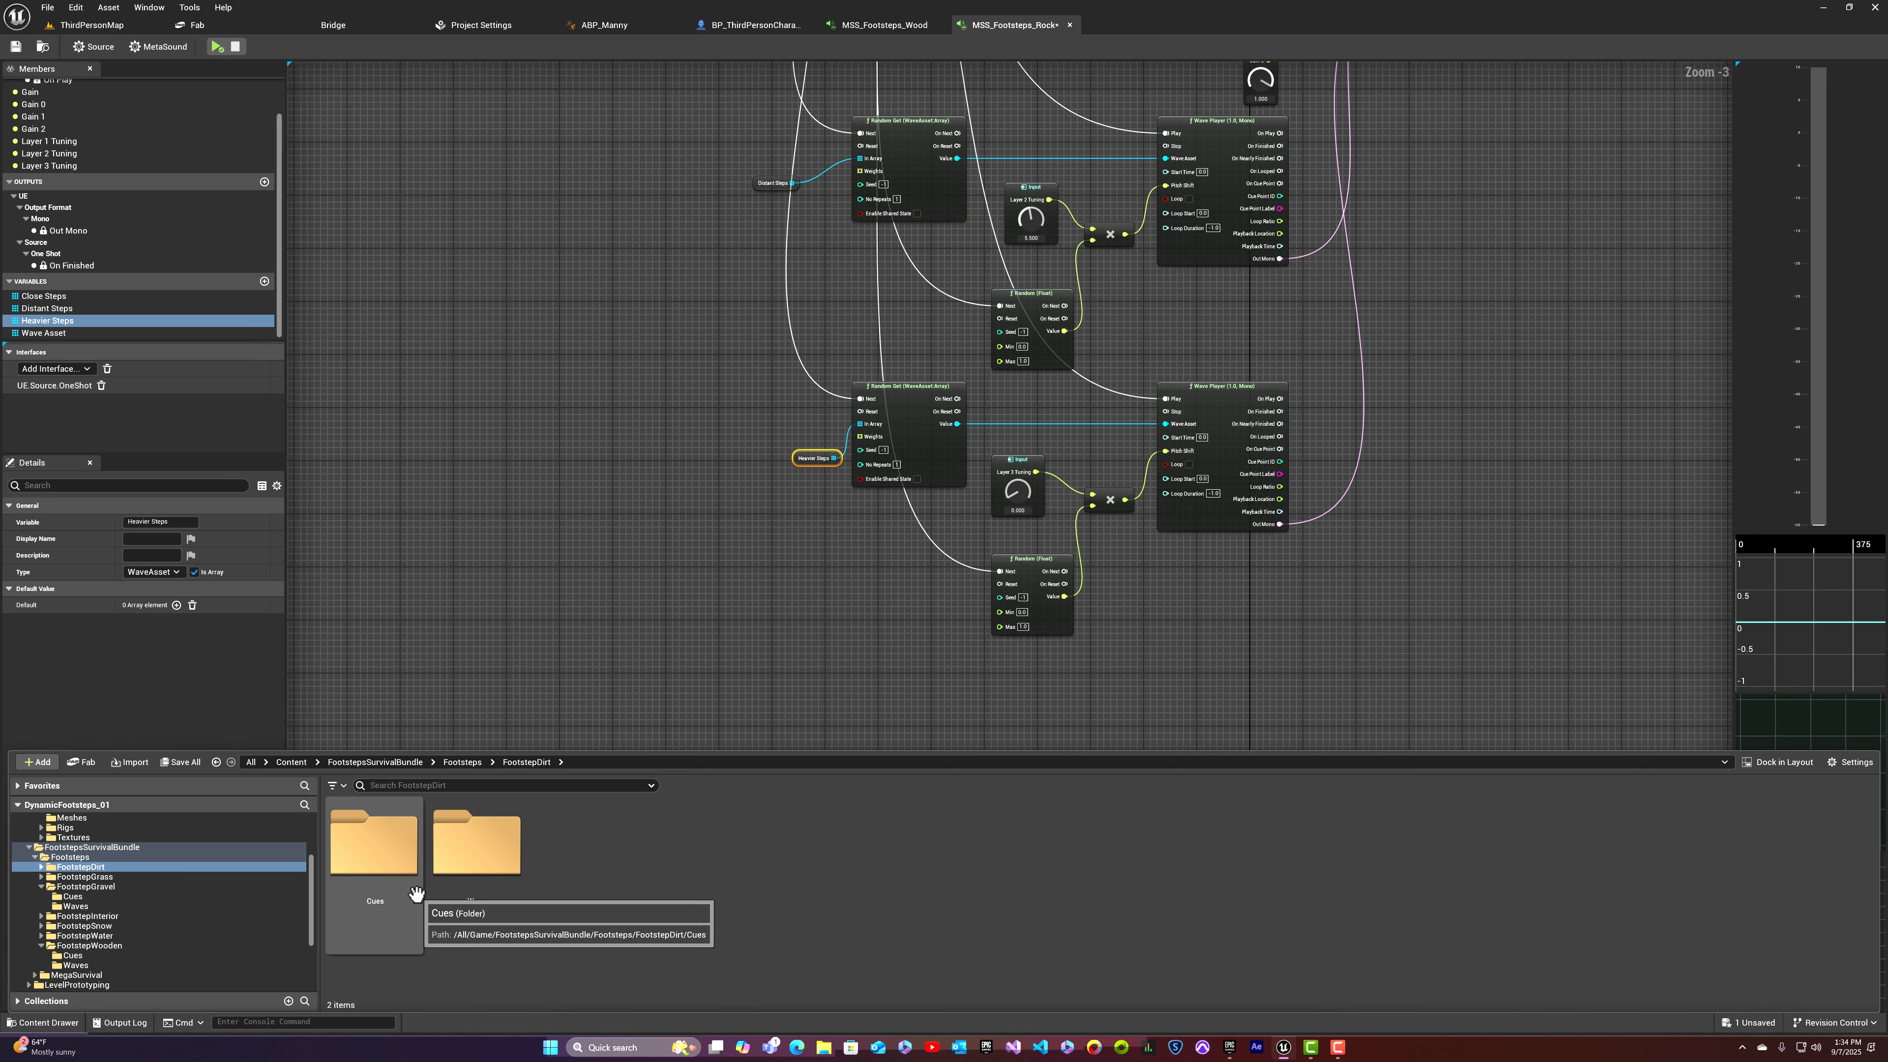
pyautogui.doubleClick(476, 855)
pyautogui.click(392, 841)
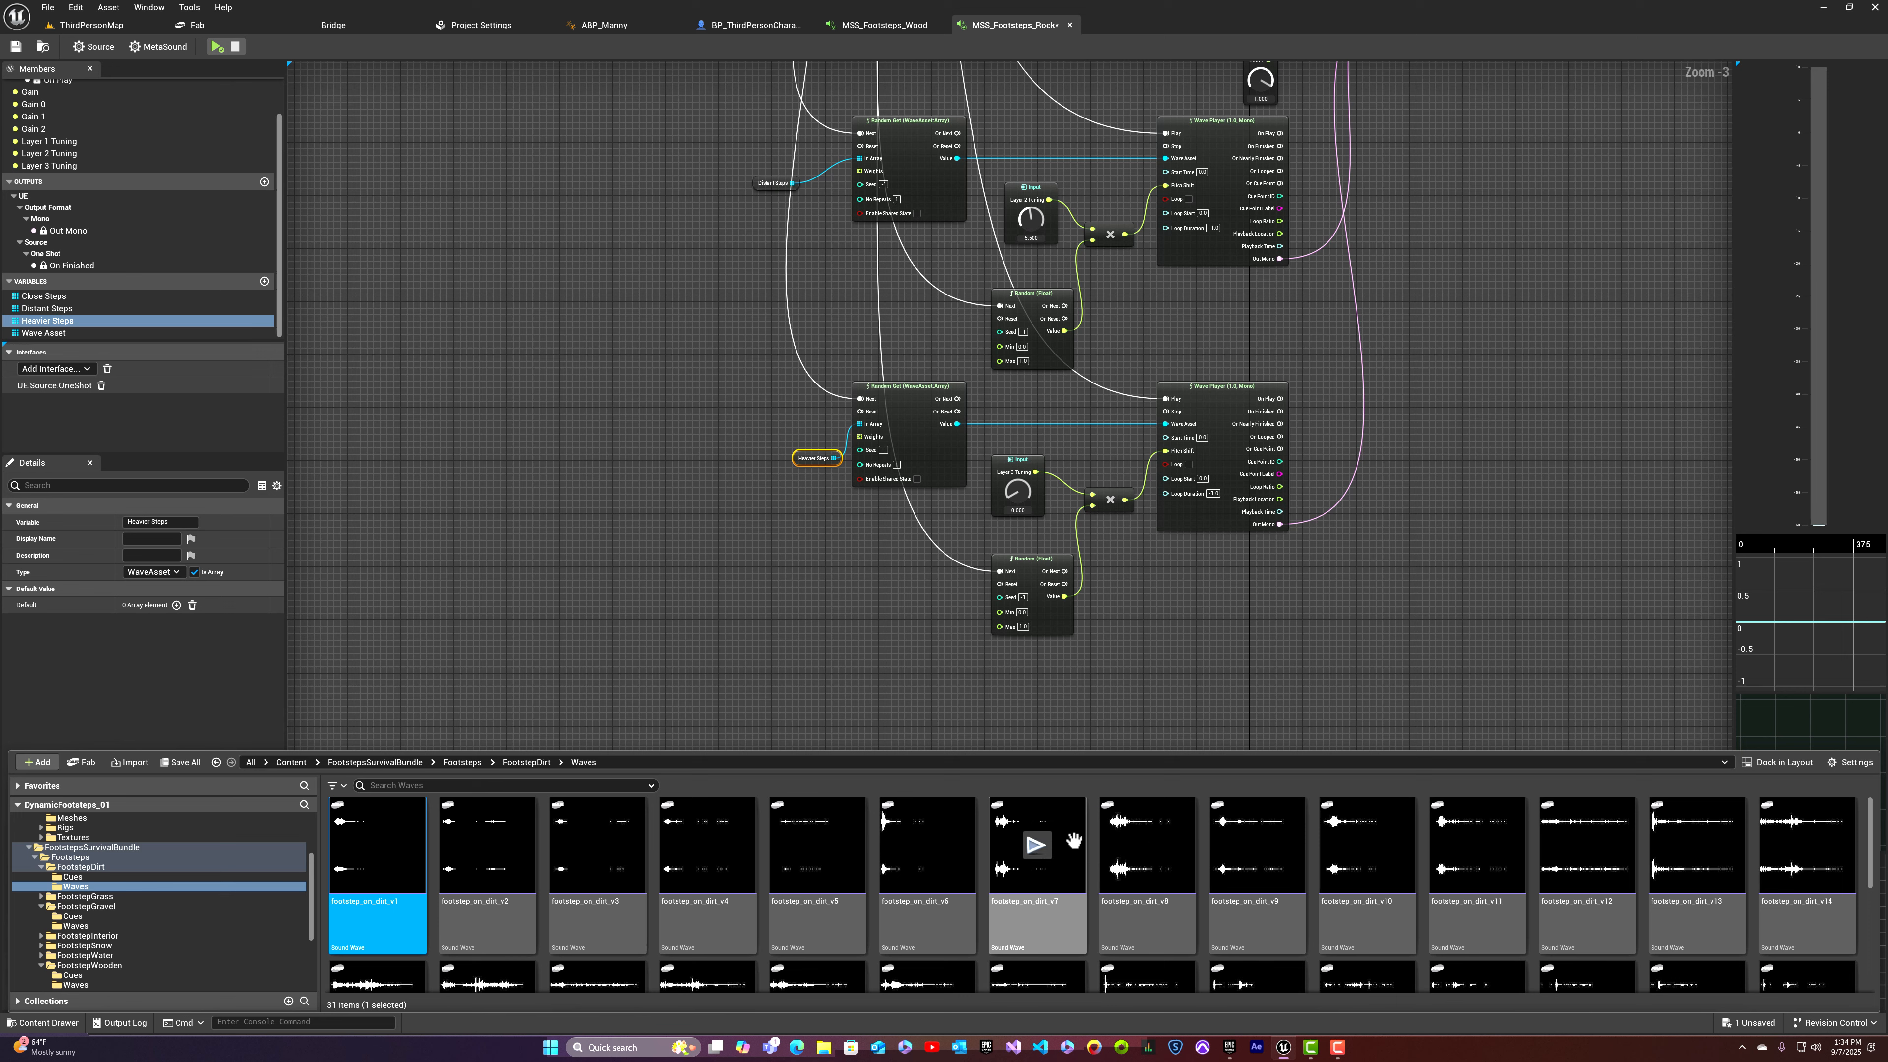
pyautogui.click(1128, 838)
pyautogui.click(1145, 845)
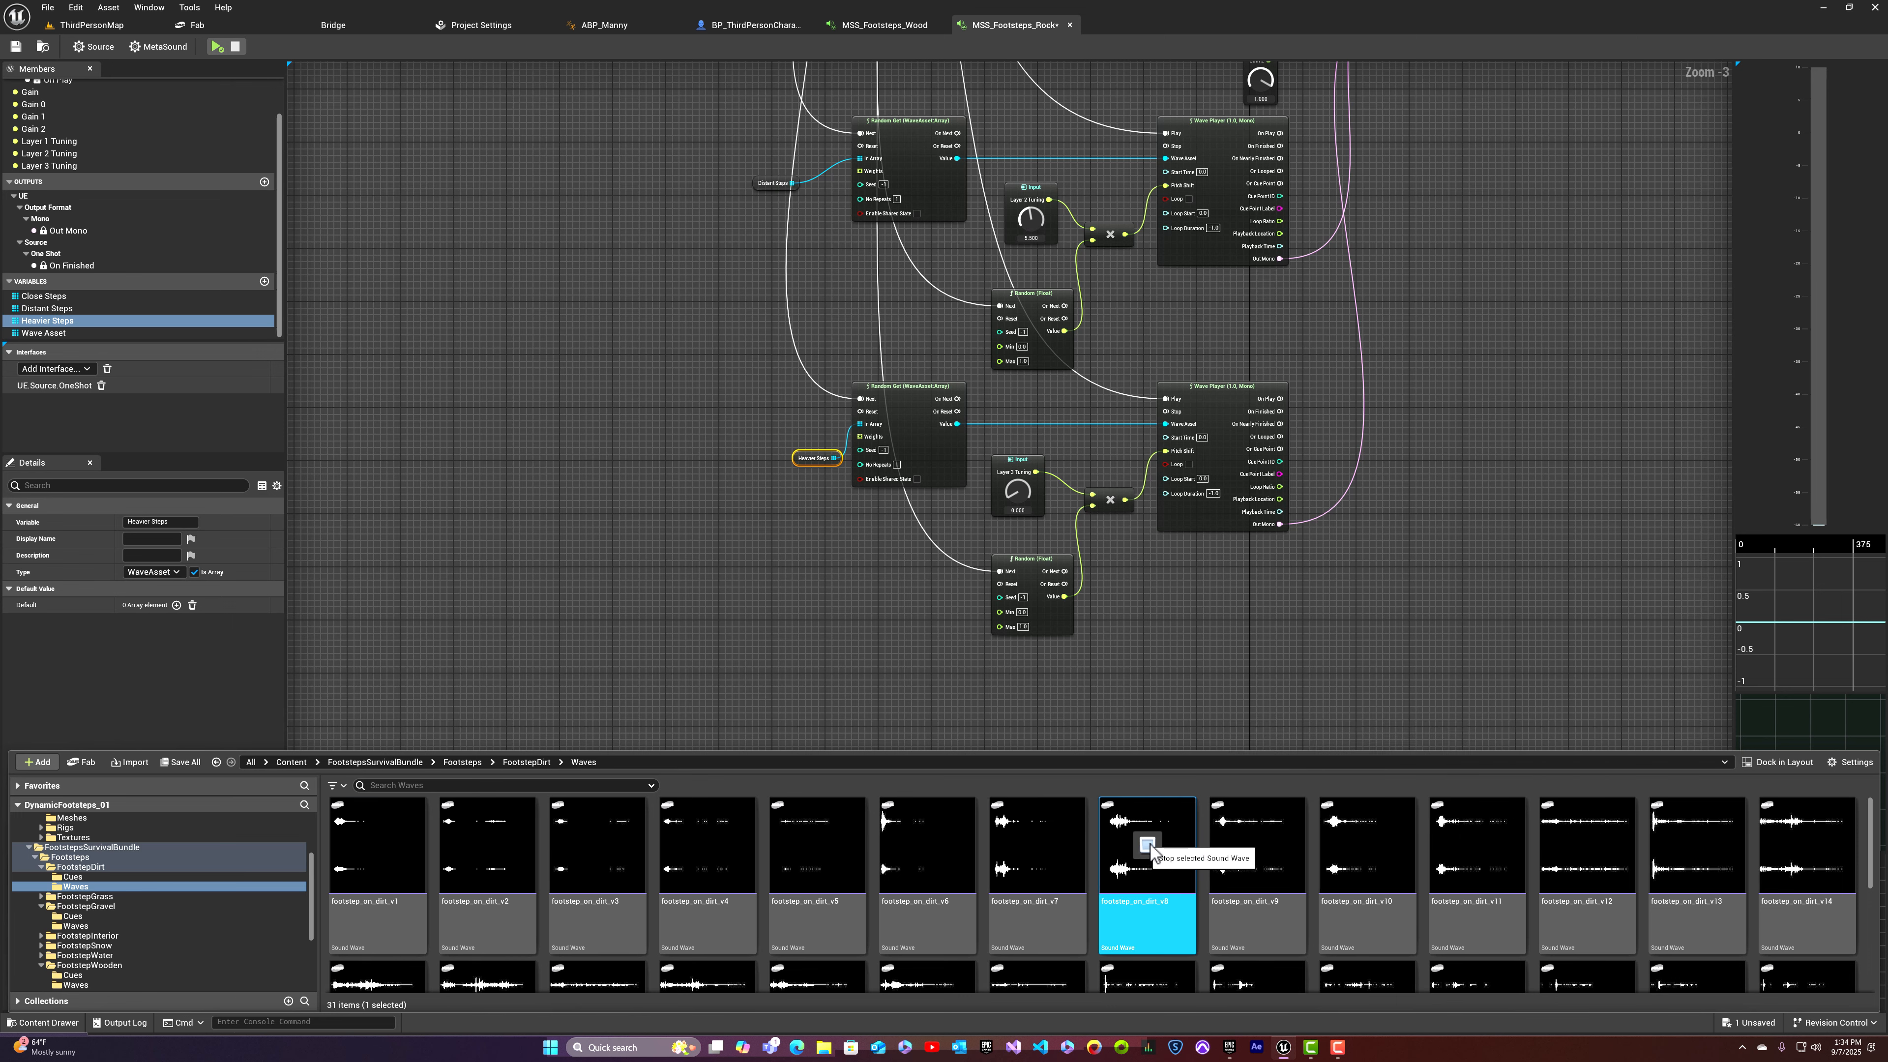
pyautogui.click(1257, 845)
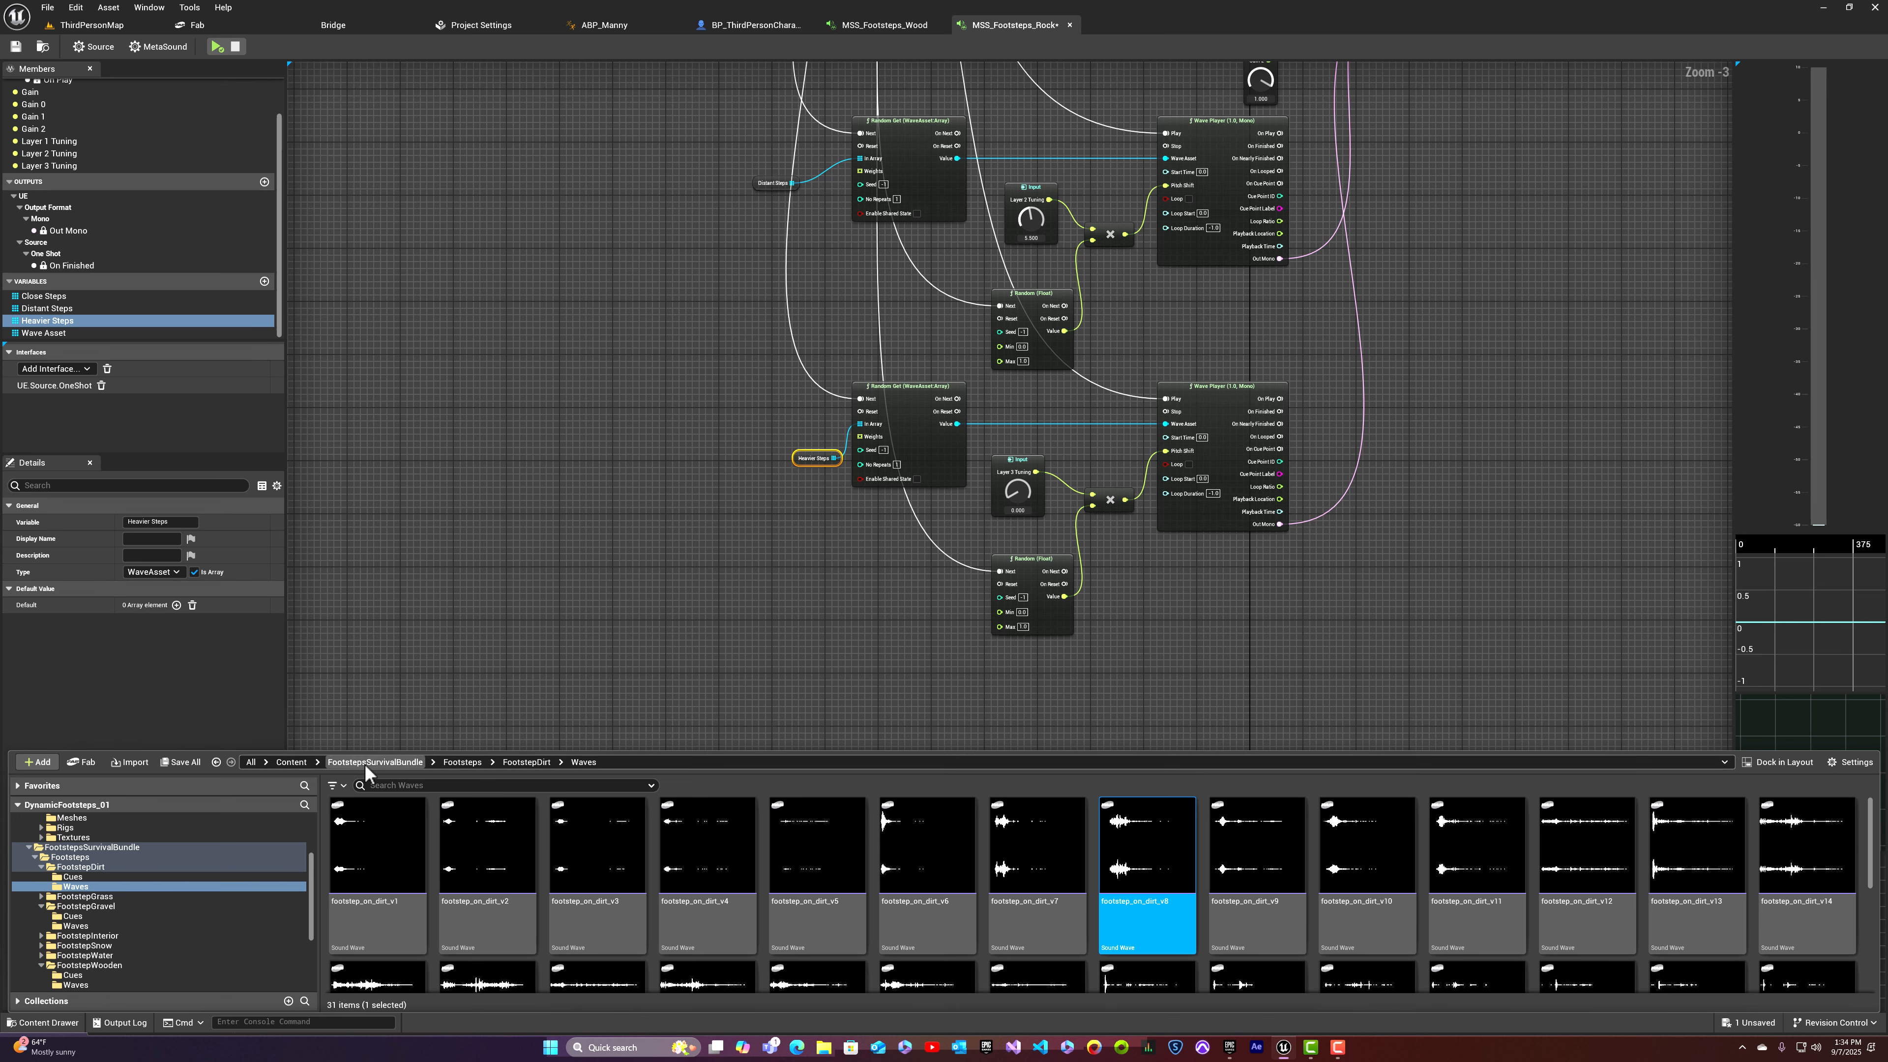
# Step: Audition the footstep_indoor sound waves in the FootstepWooden Waves folder
pyautogui.click(447, 763)
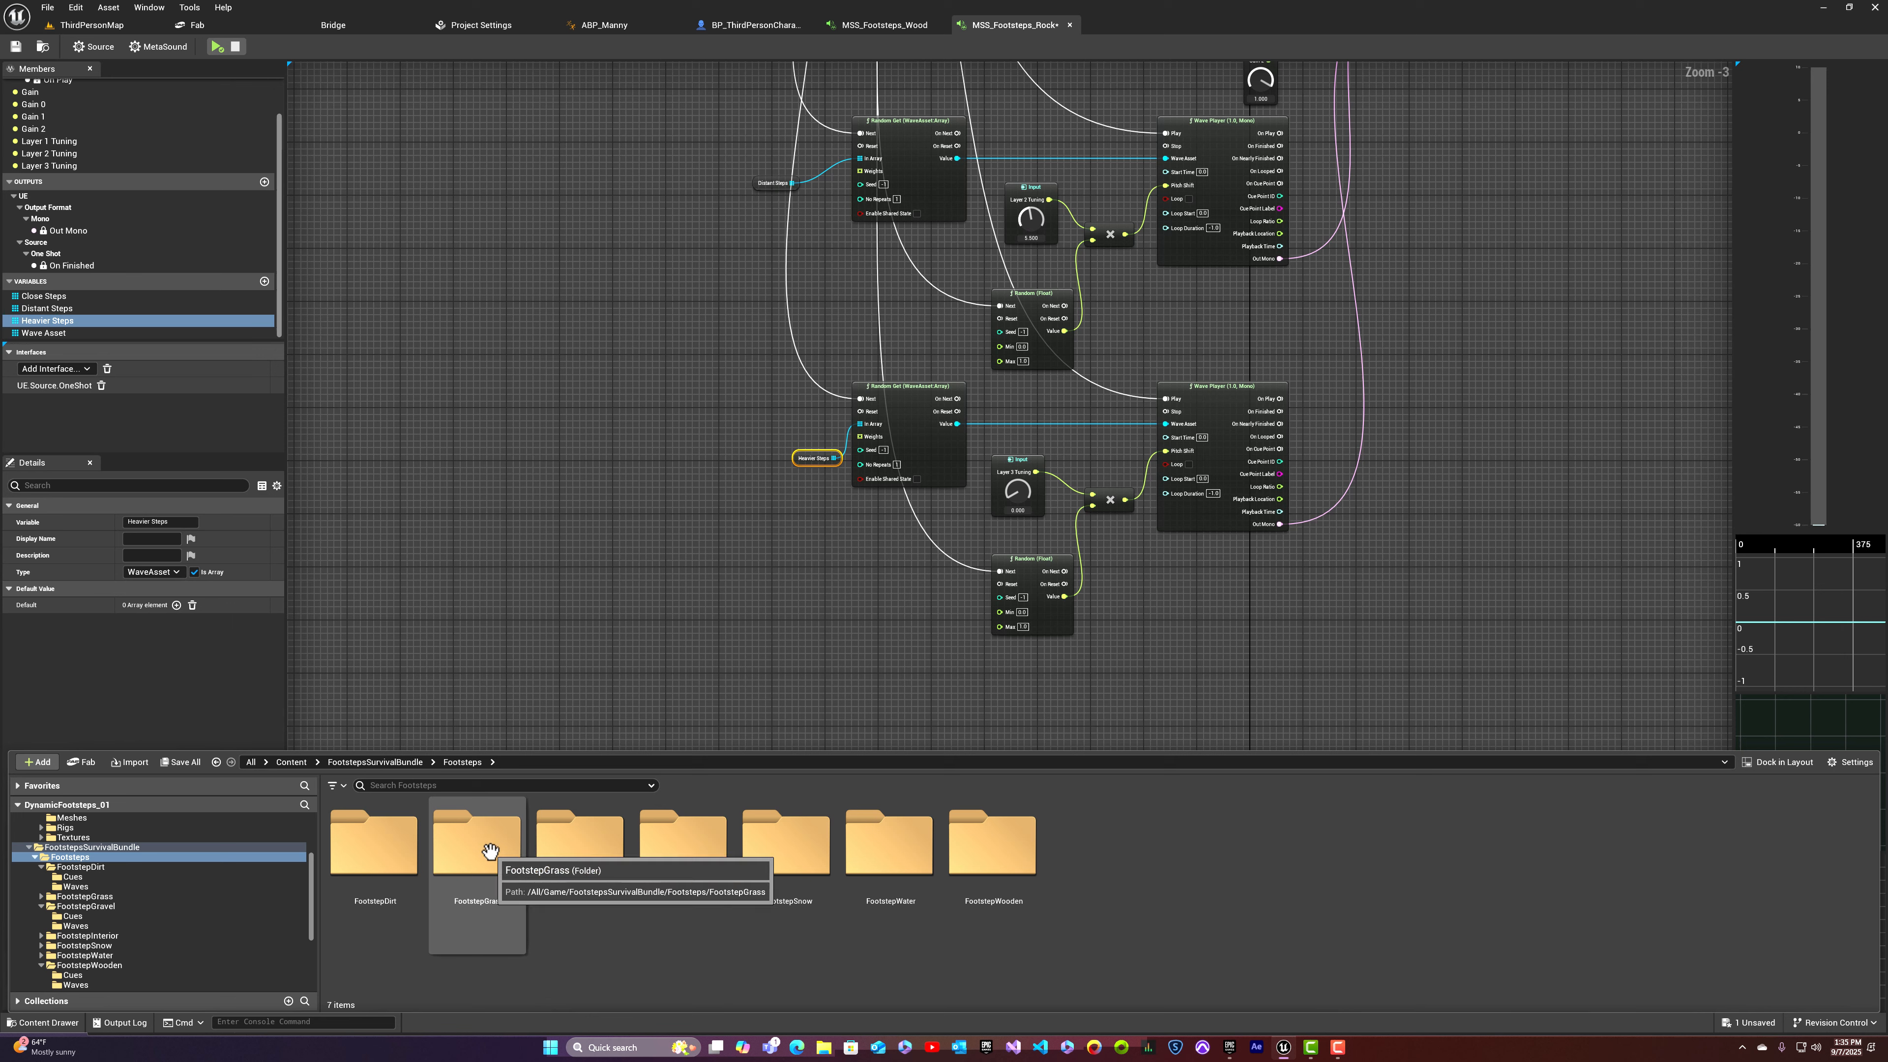
pyautogui.doubleClick(996, 852)
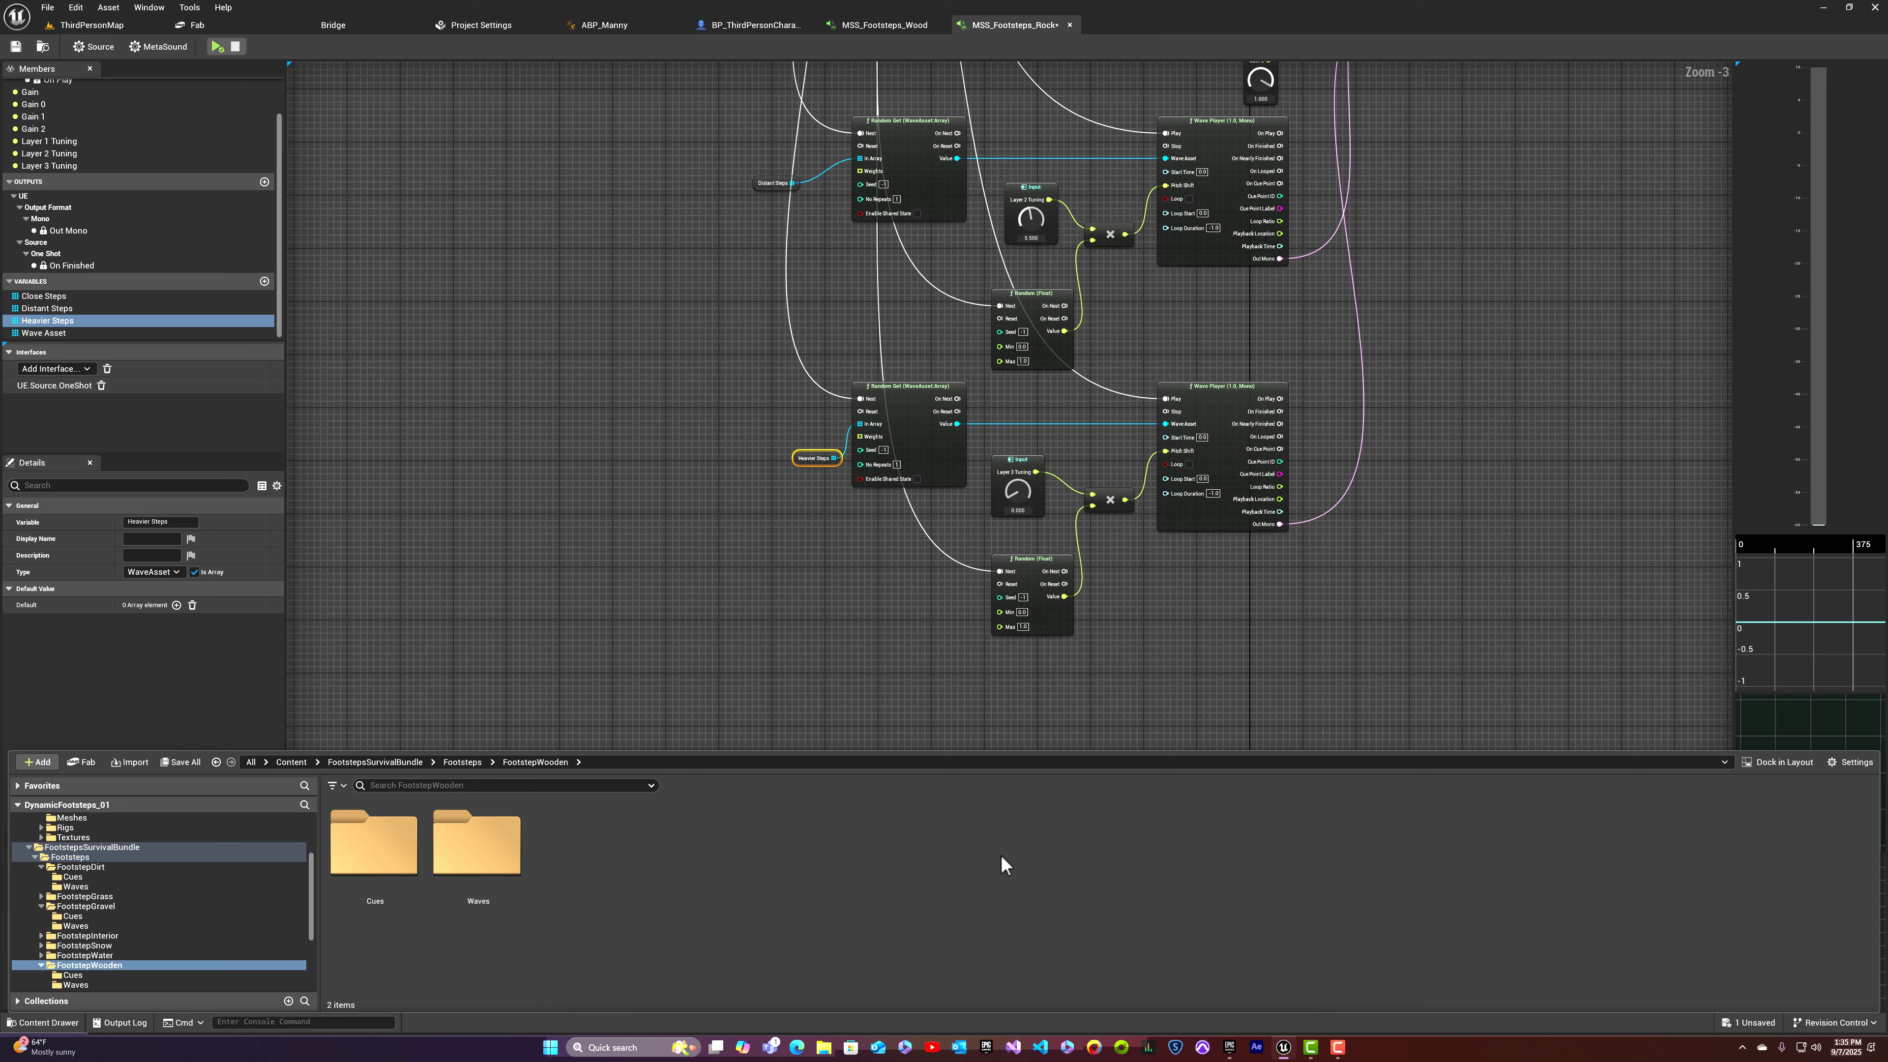
pyautogui.doubleClick(496, 834)
pyautogui.click(377, 845)
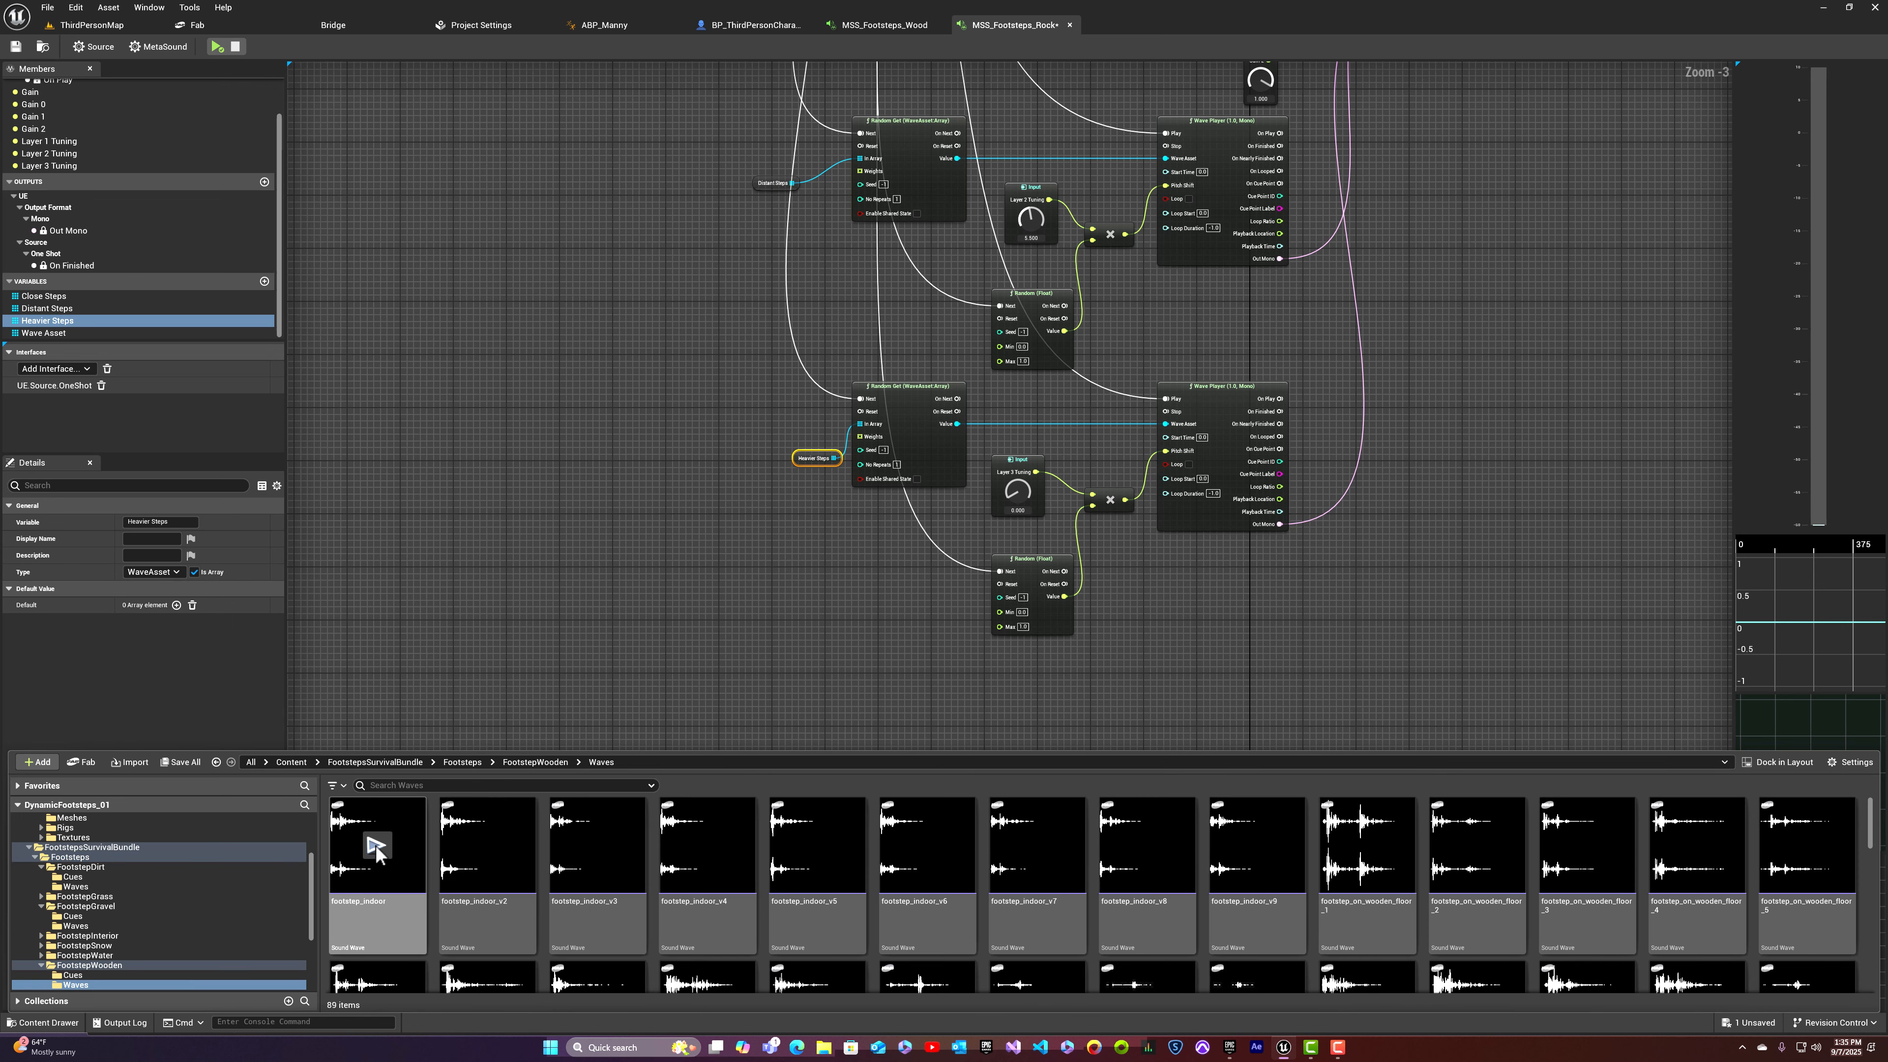
pyautogui.click(598, 845)
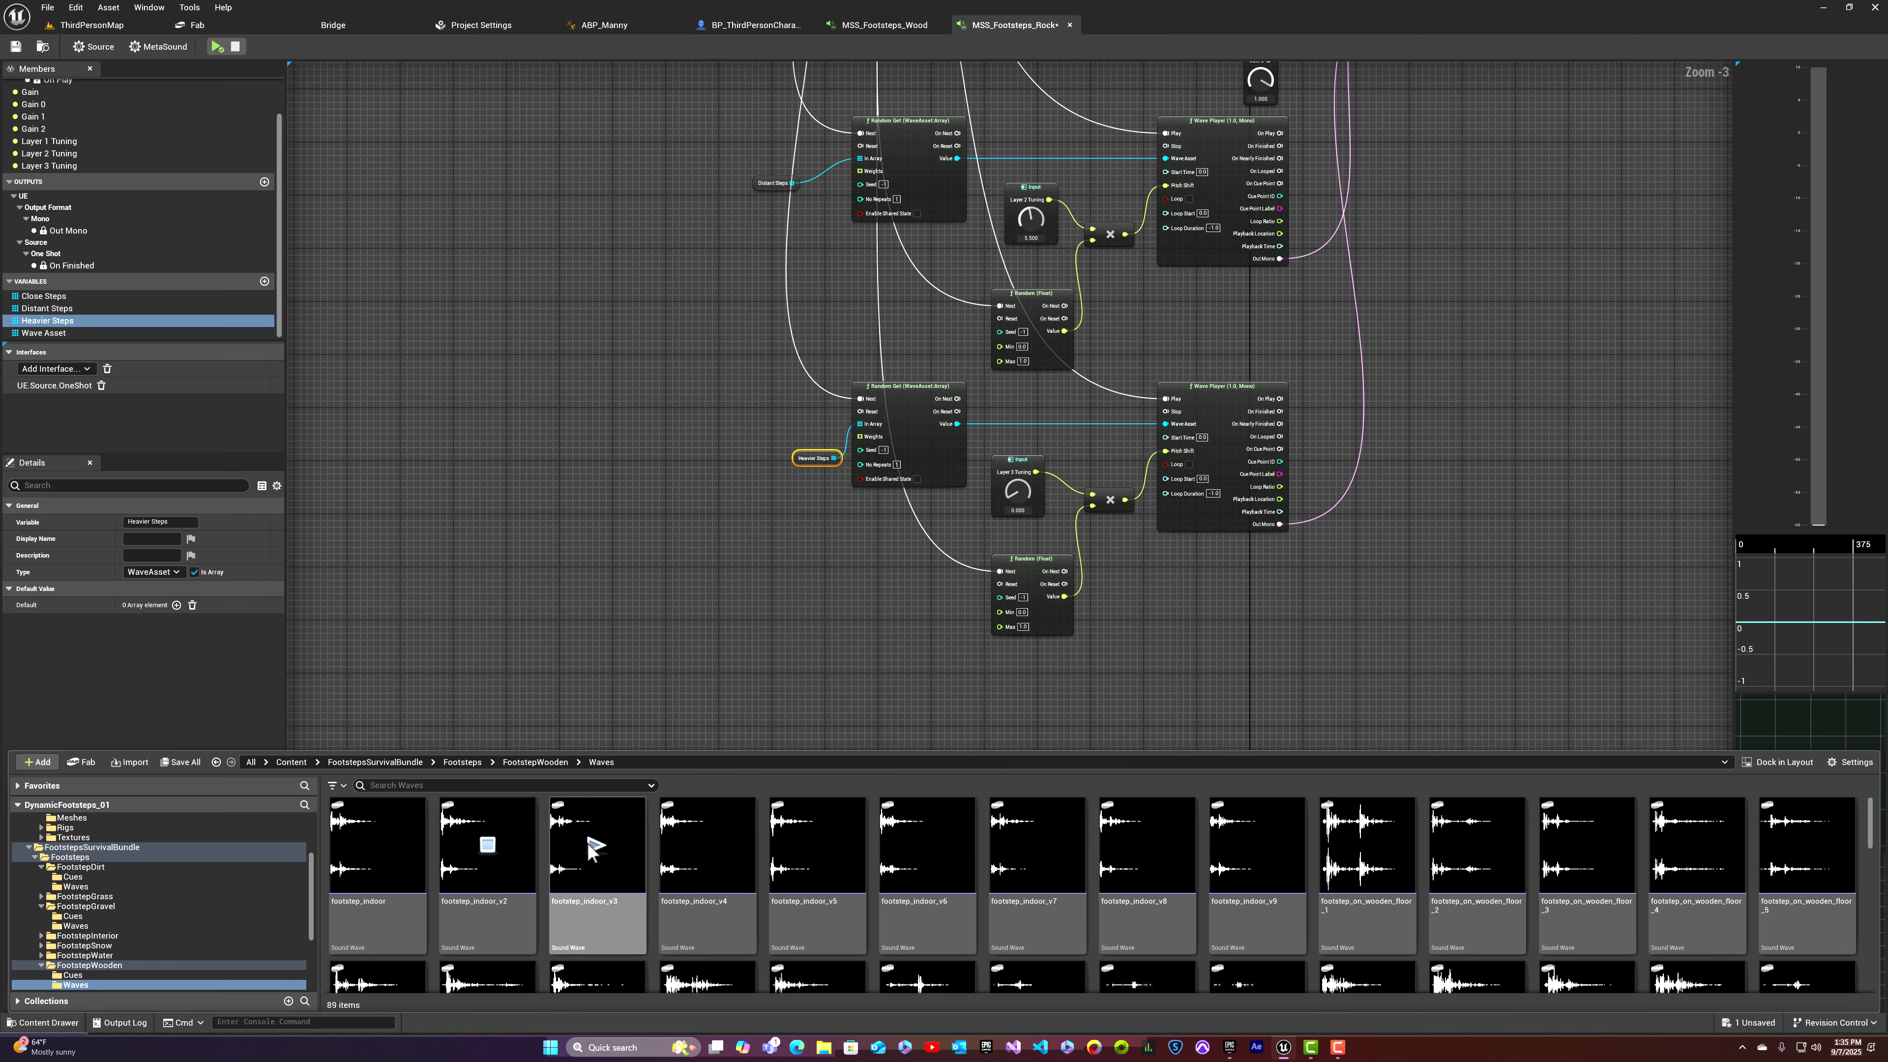
pyautogui.click(708, 844)
pyautogui.click(818, 845)
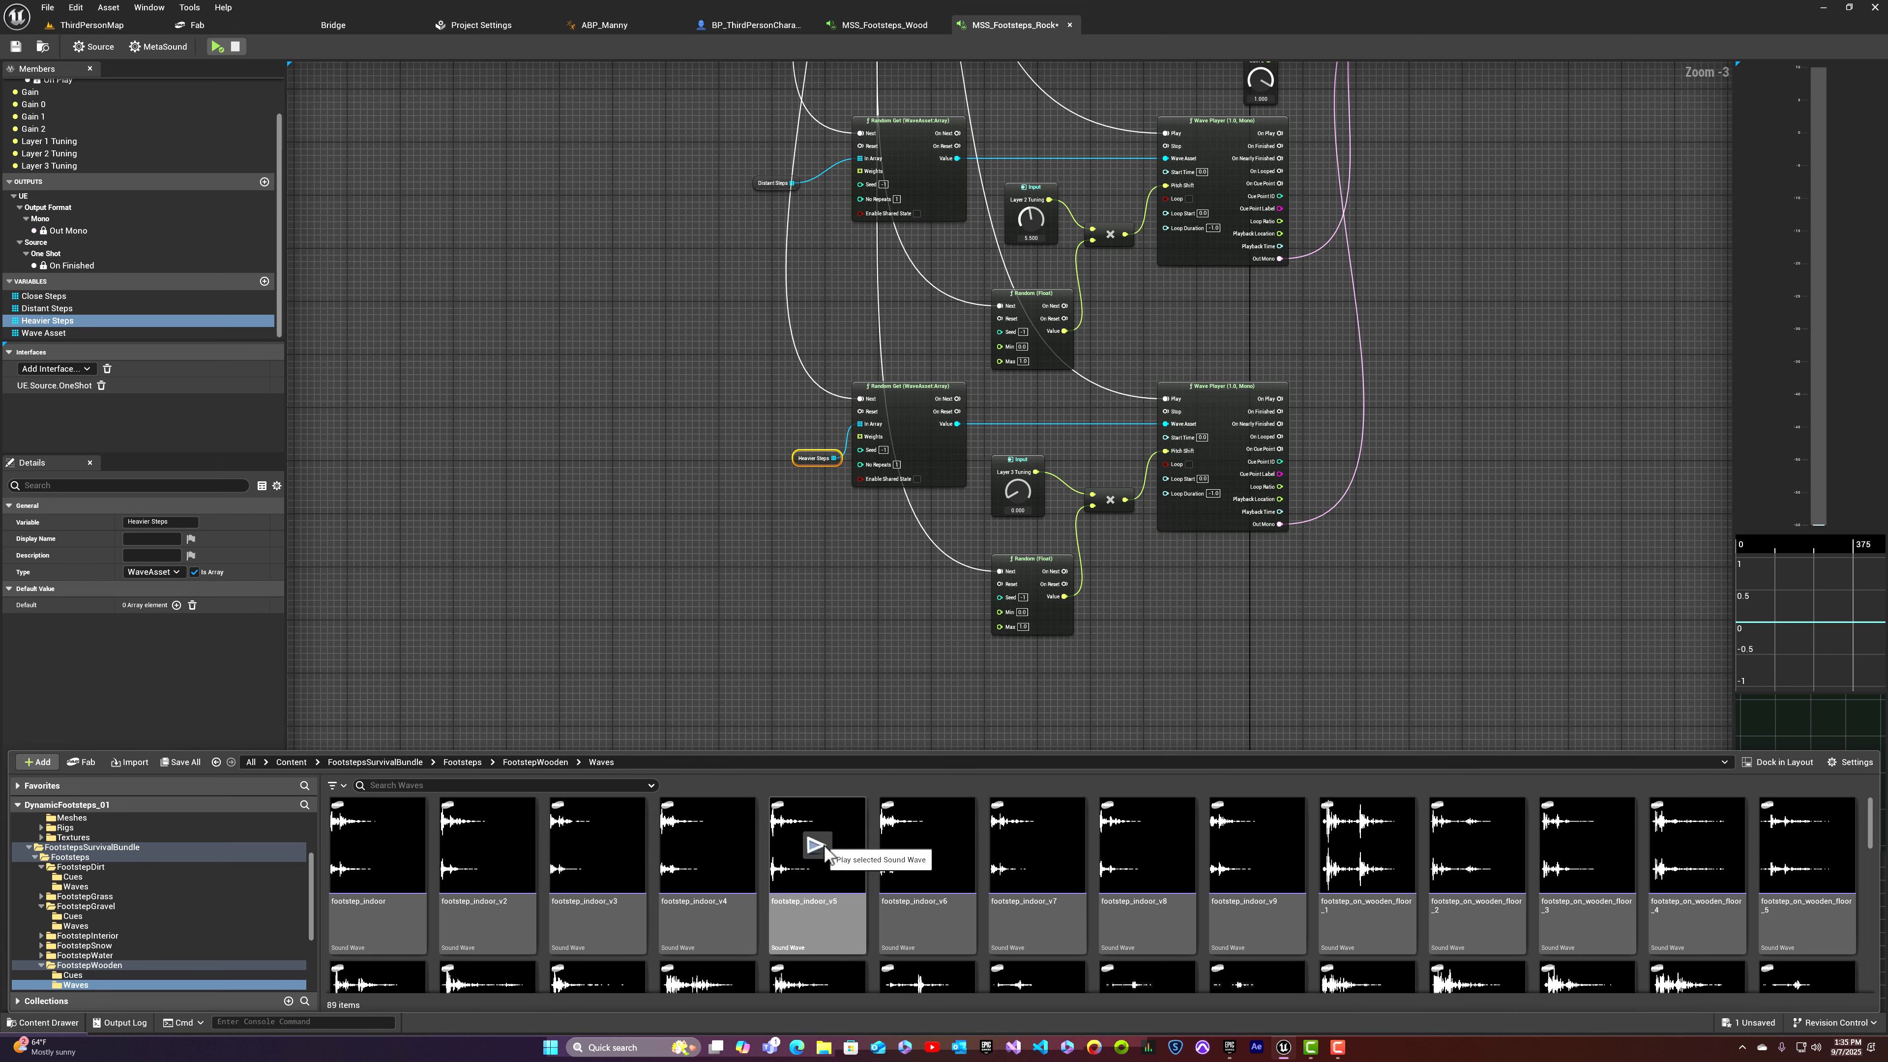
pyautogui.click(908, 847)
pyautogui.click(1018, 846)
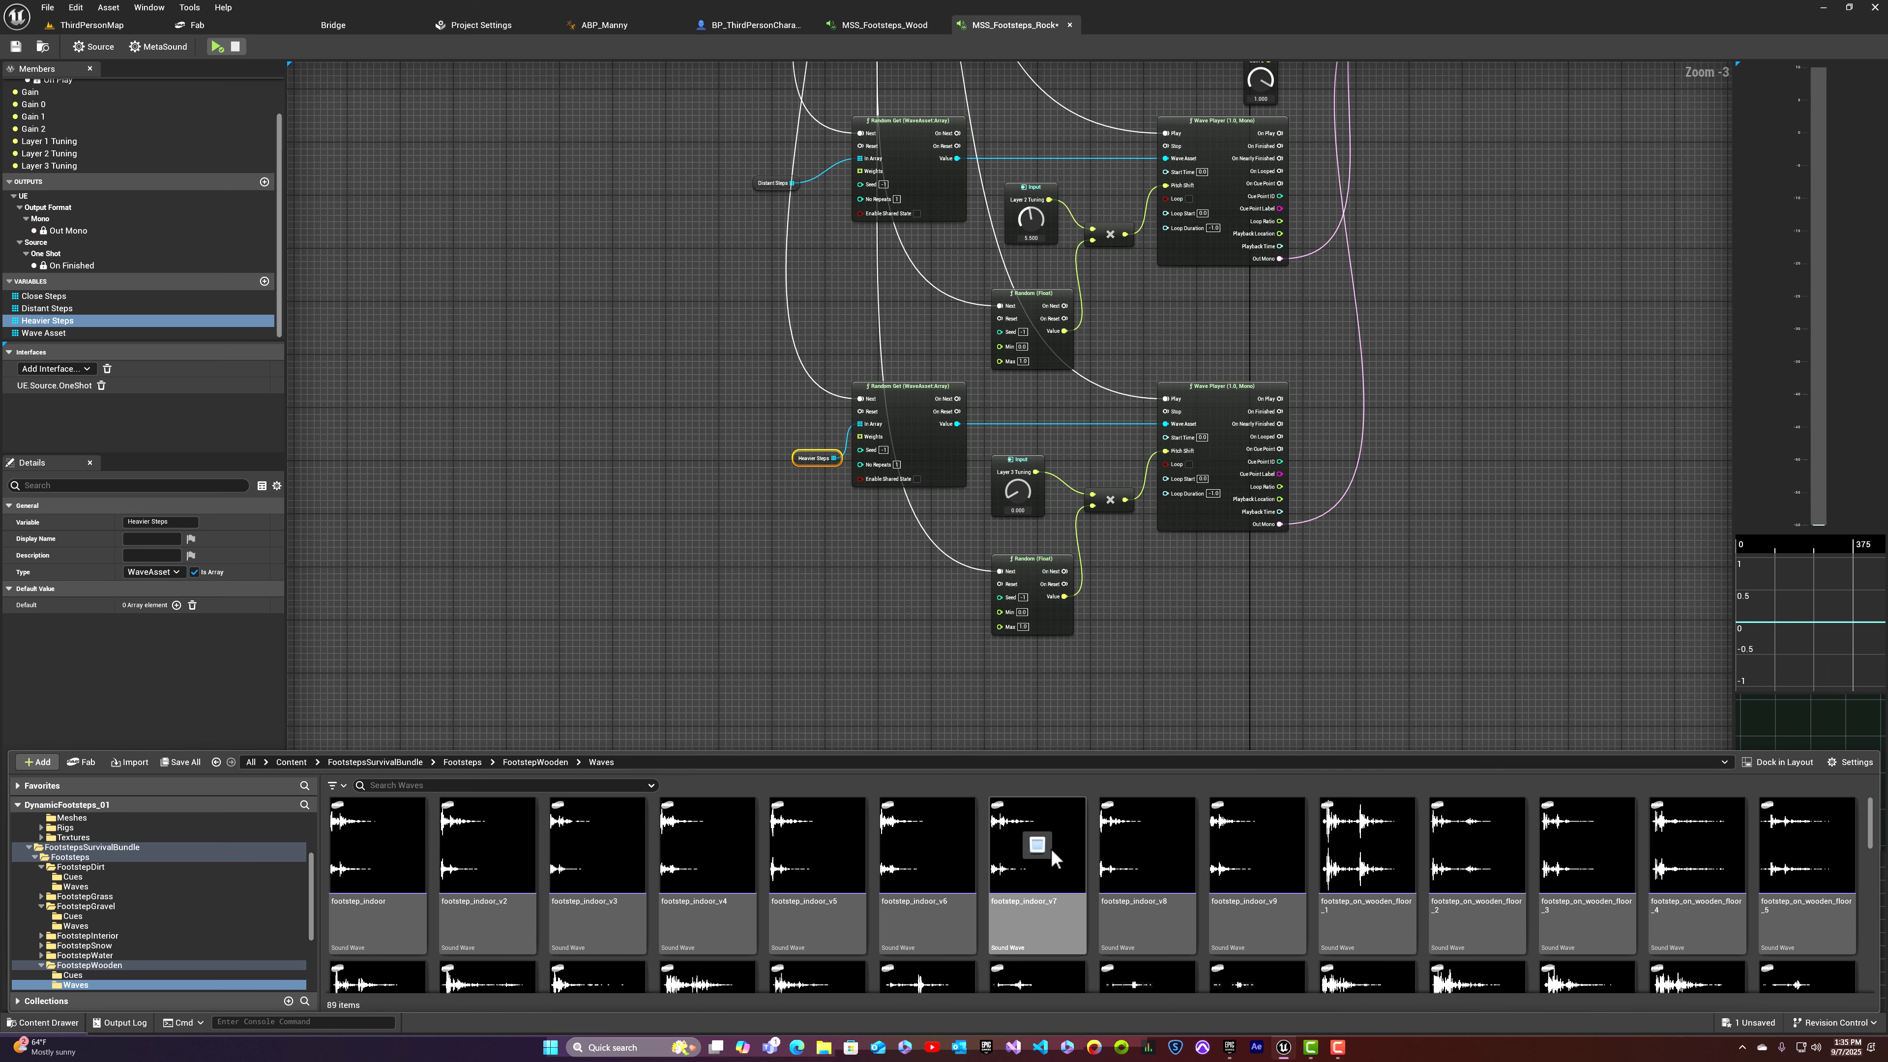
pyautogui.click(1117, 846)
pyautogui.click(1144, 846)
pyautogui.click(1262, 848)
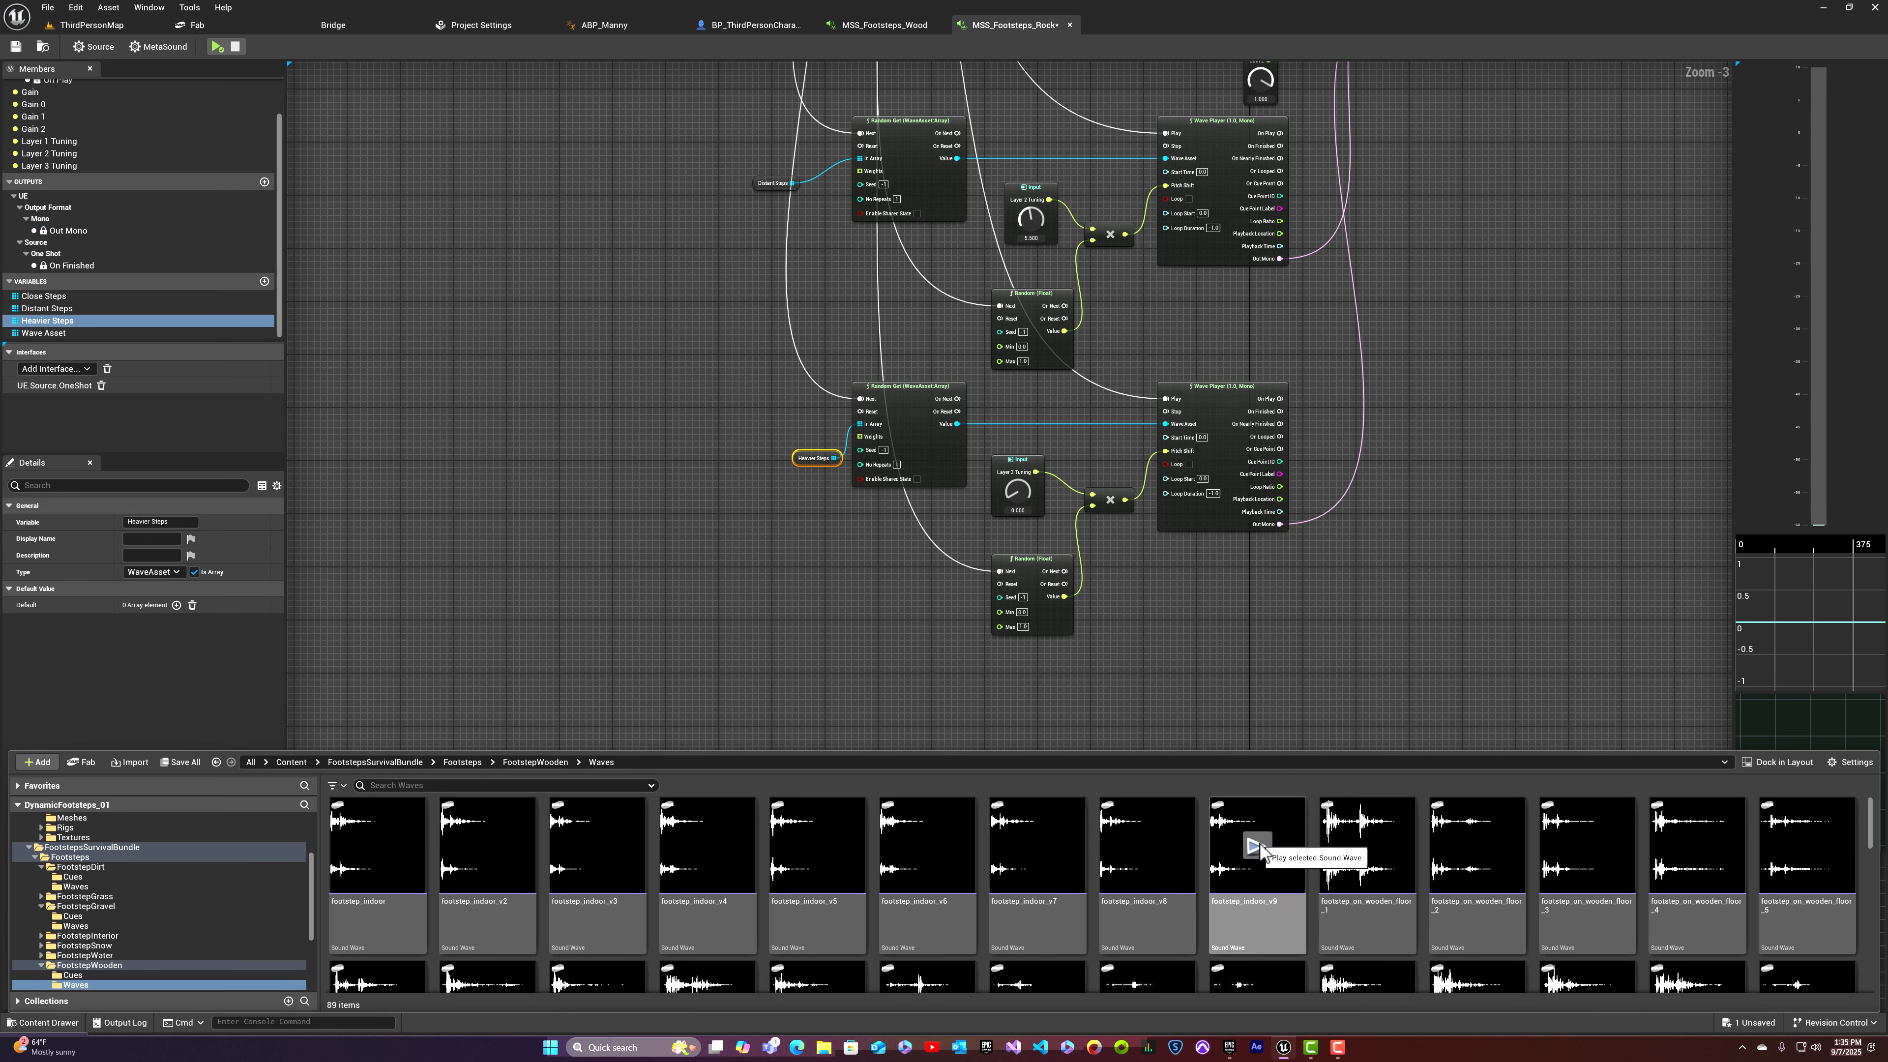
# Step: Add the sound waves footstep_indoor through footstep_indoor_v7 to the Heaver Steps variable's default array
pyautogui.click(1037, 896)
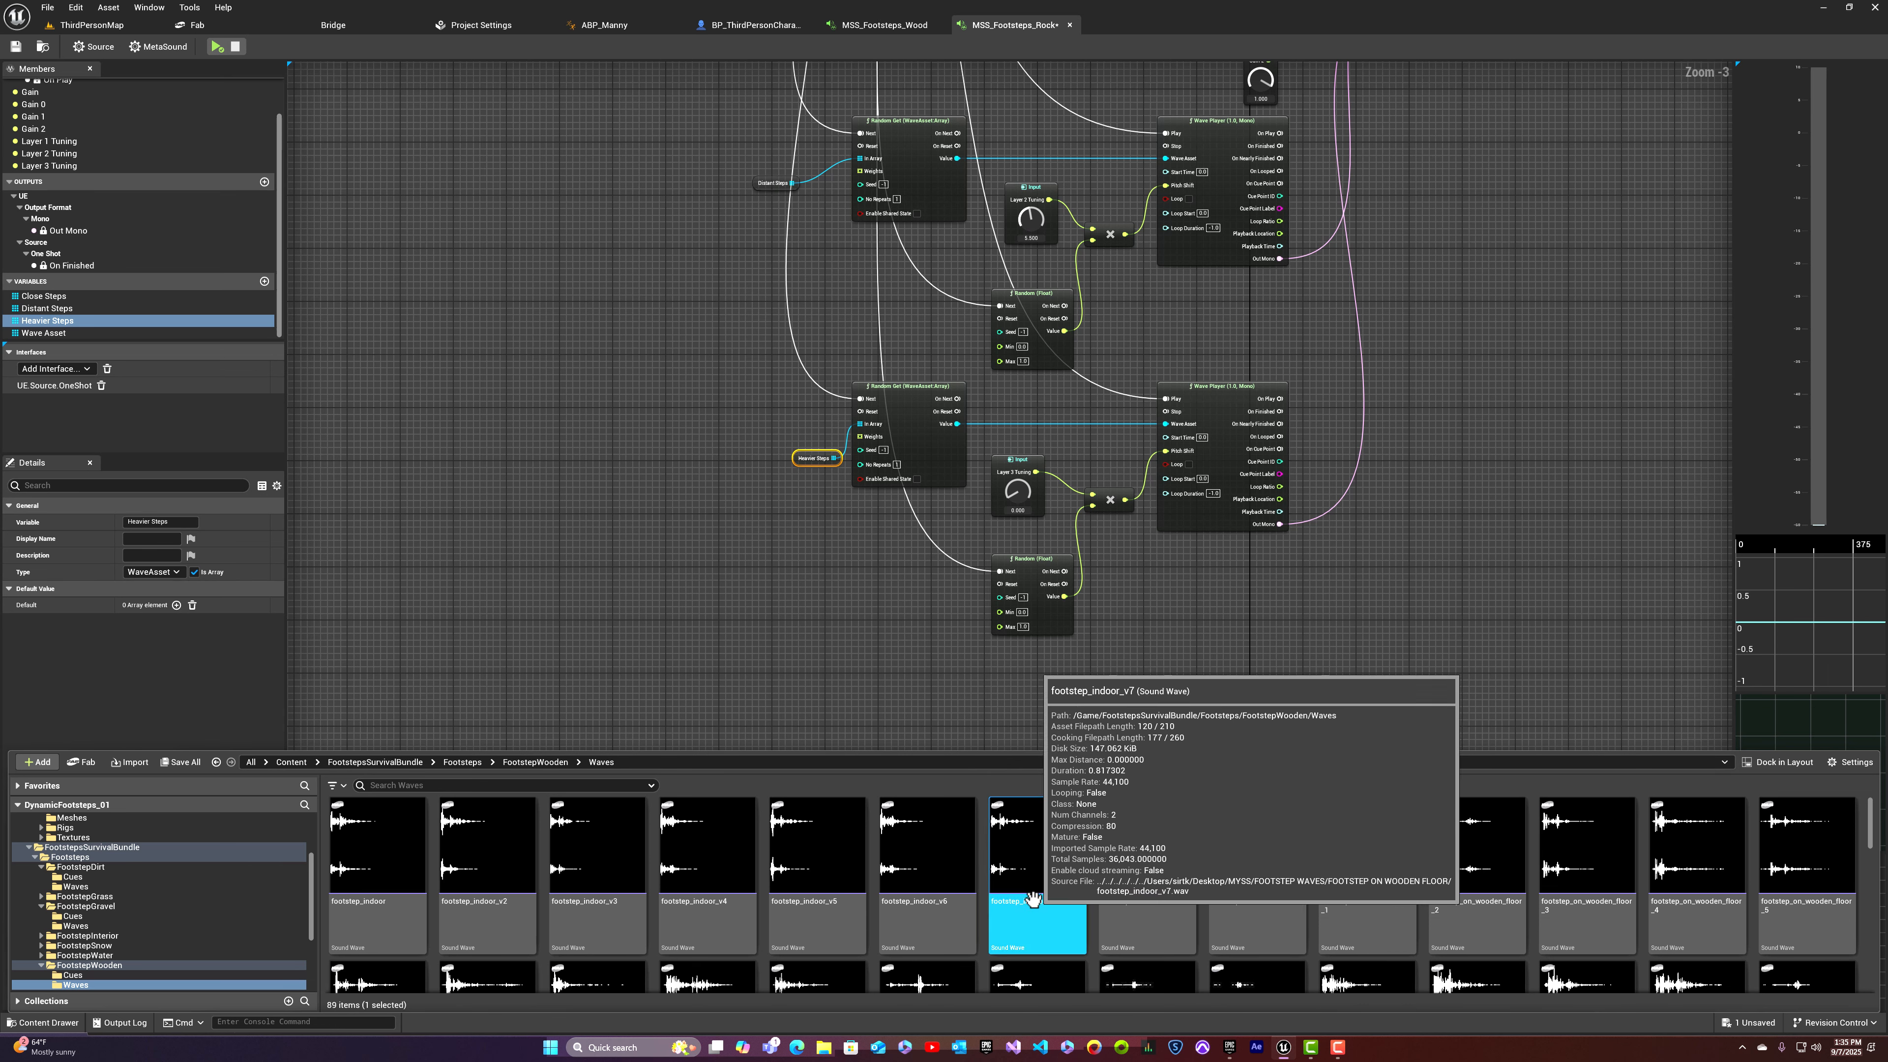
pyautogui.keyDown('shift'); pyautogui.click(399, 908); pyautogui.keyUp('shift')
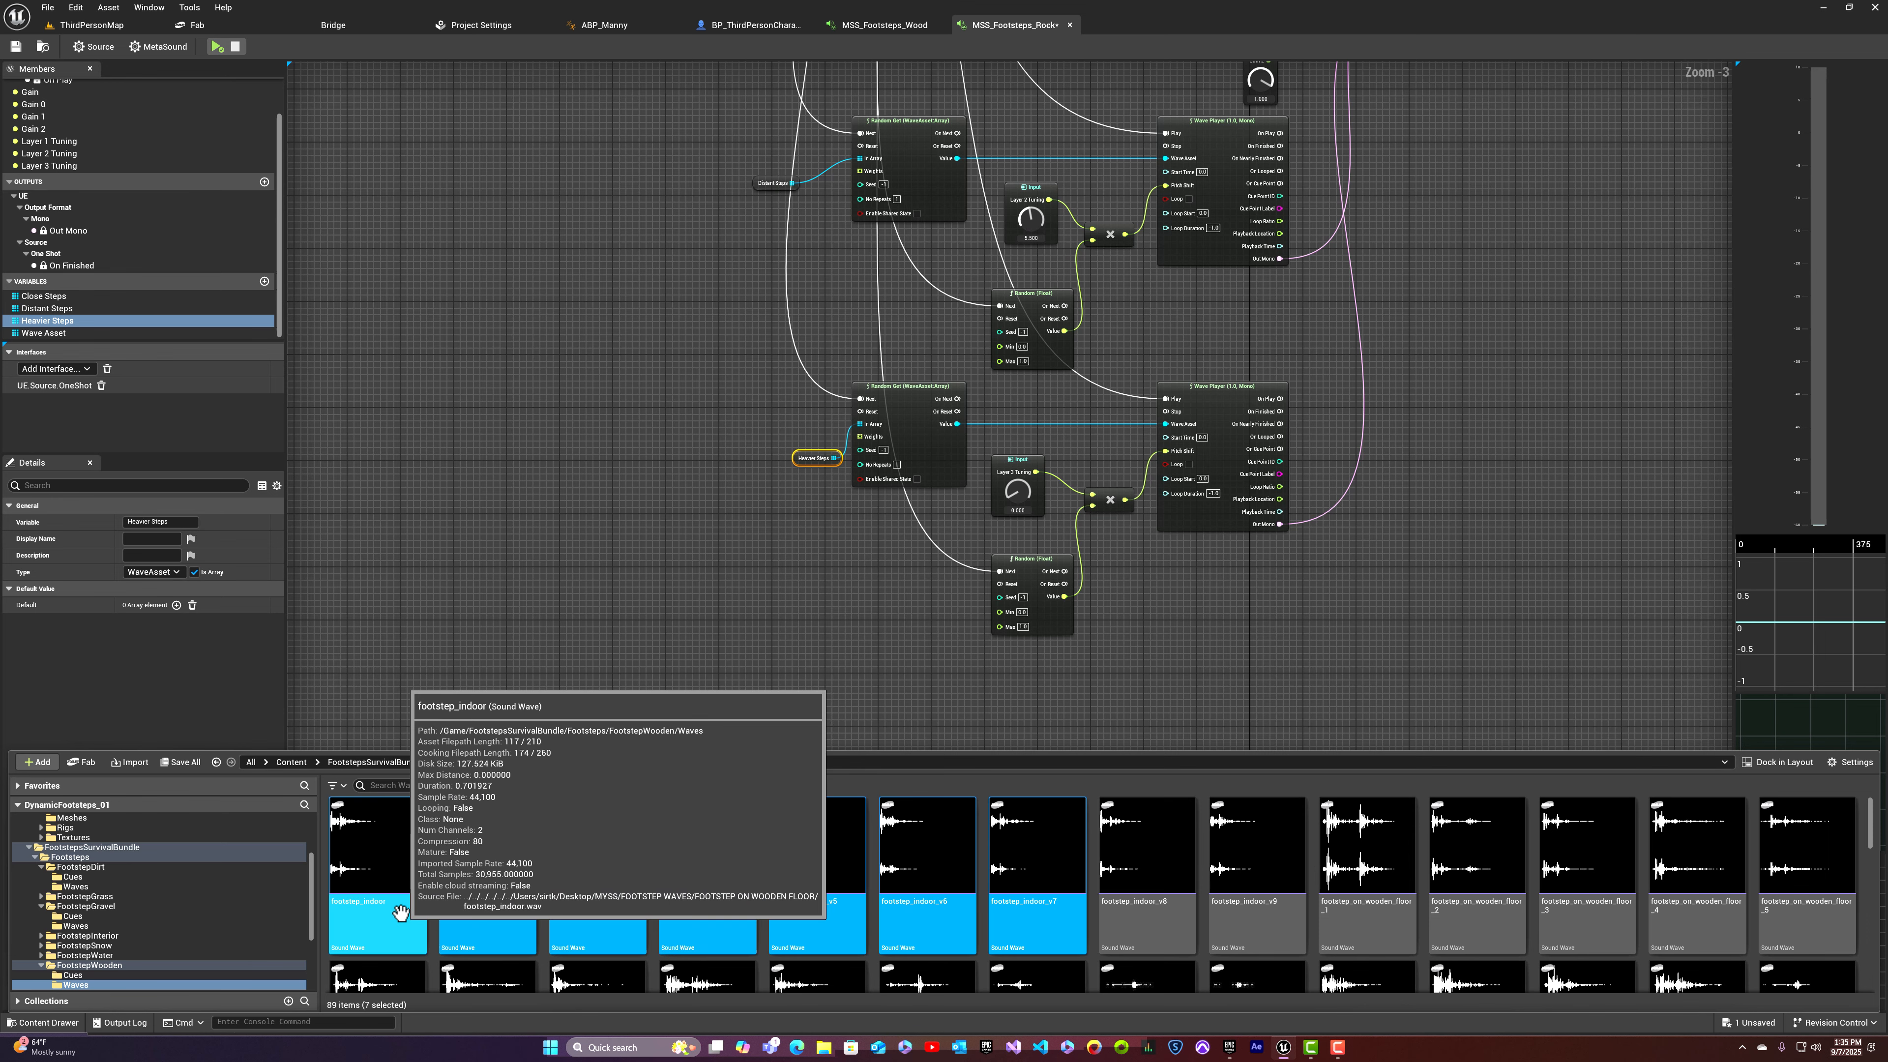
pyautogui.moveTo(398, 908); pyautogui.dragTo(142, 604)
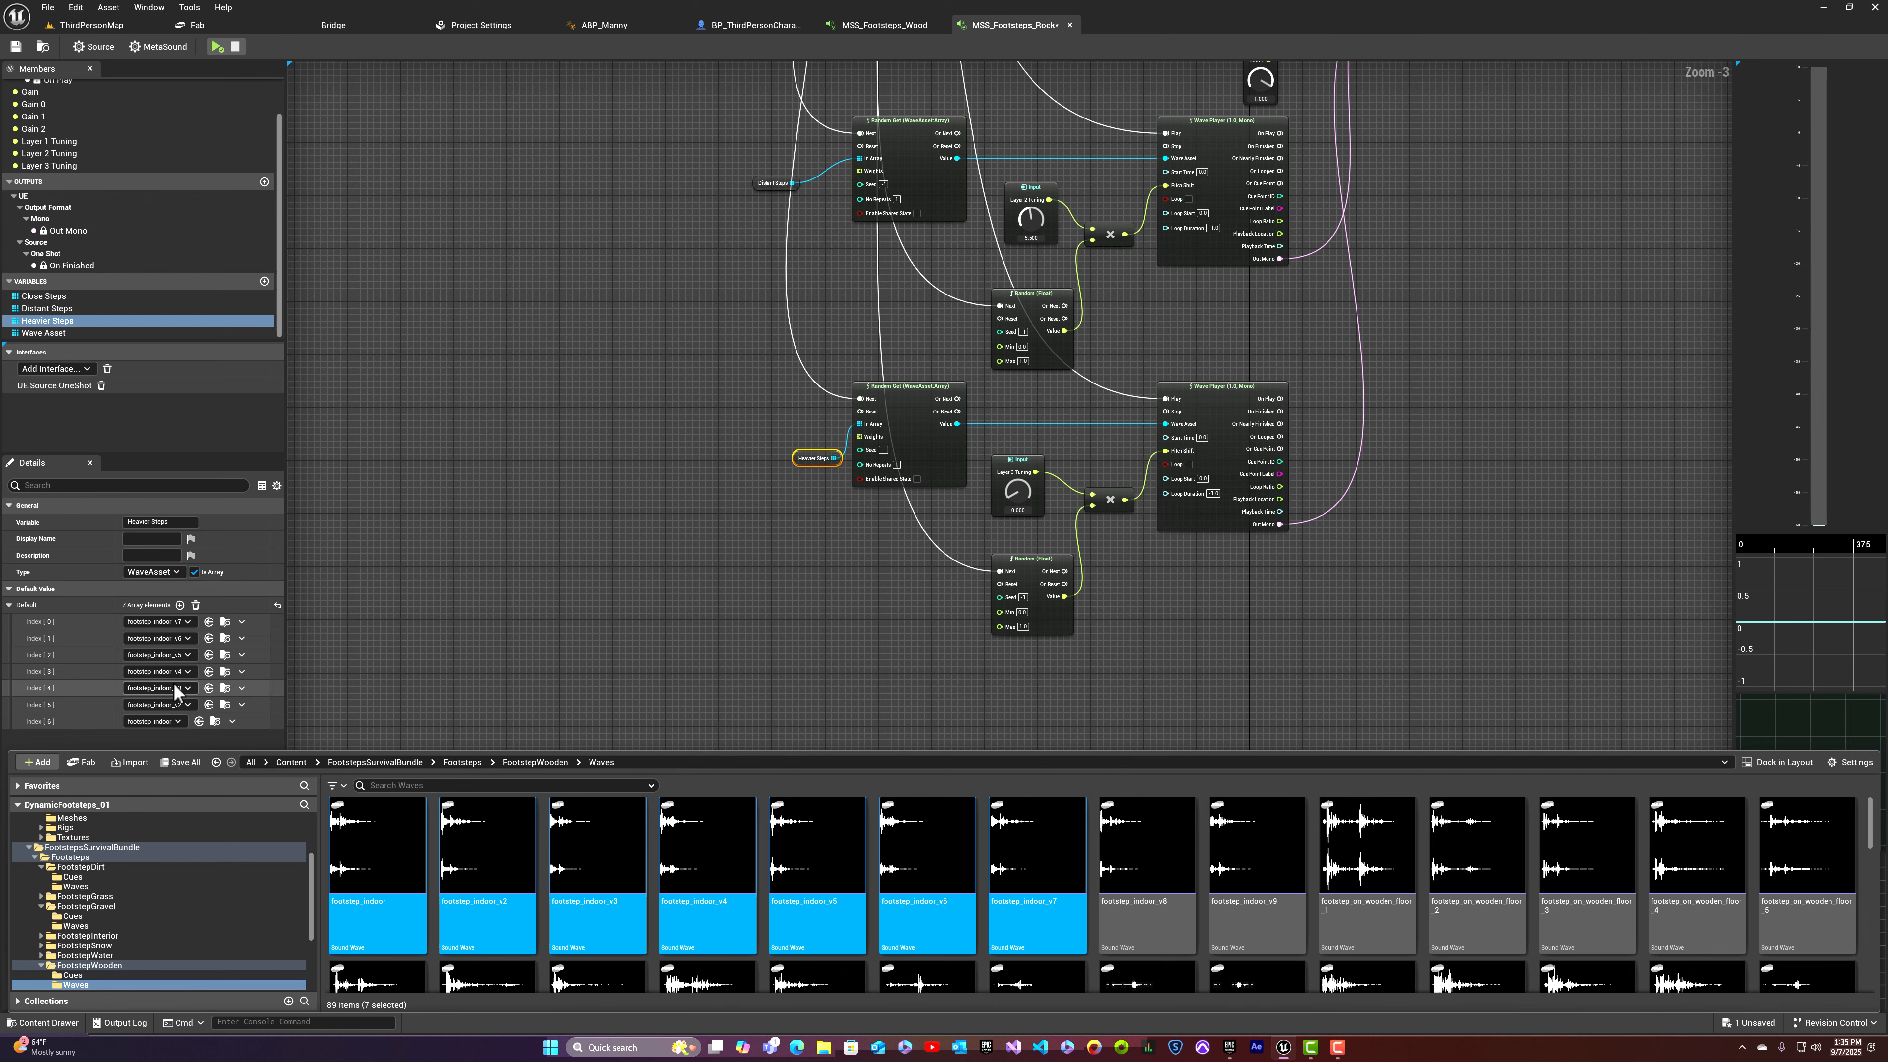
# Step: Connect the Mono Mixer's output to Out Mono, place the output node beside the mixer, and play the MetaSound
pyautogui.moveTo(1488, 327); pyautogui.dragTo(1376, 502, button='right')
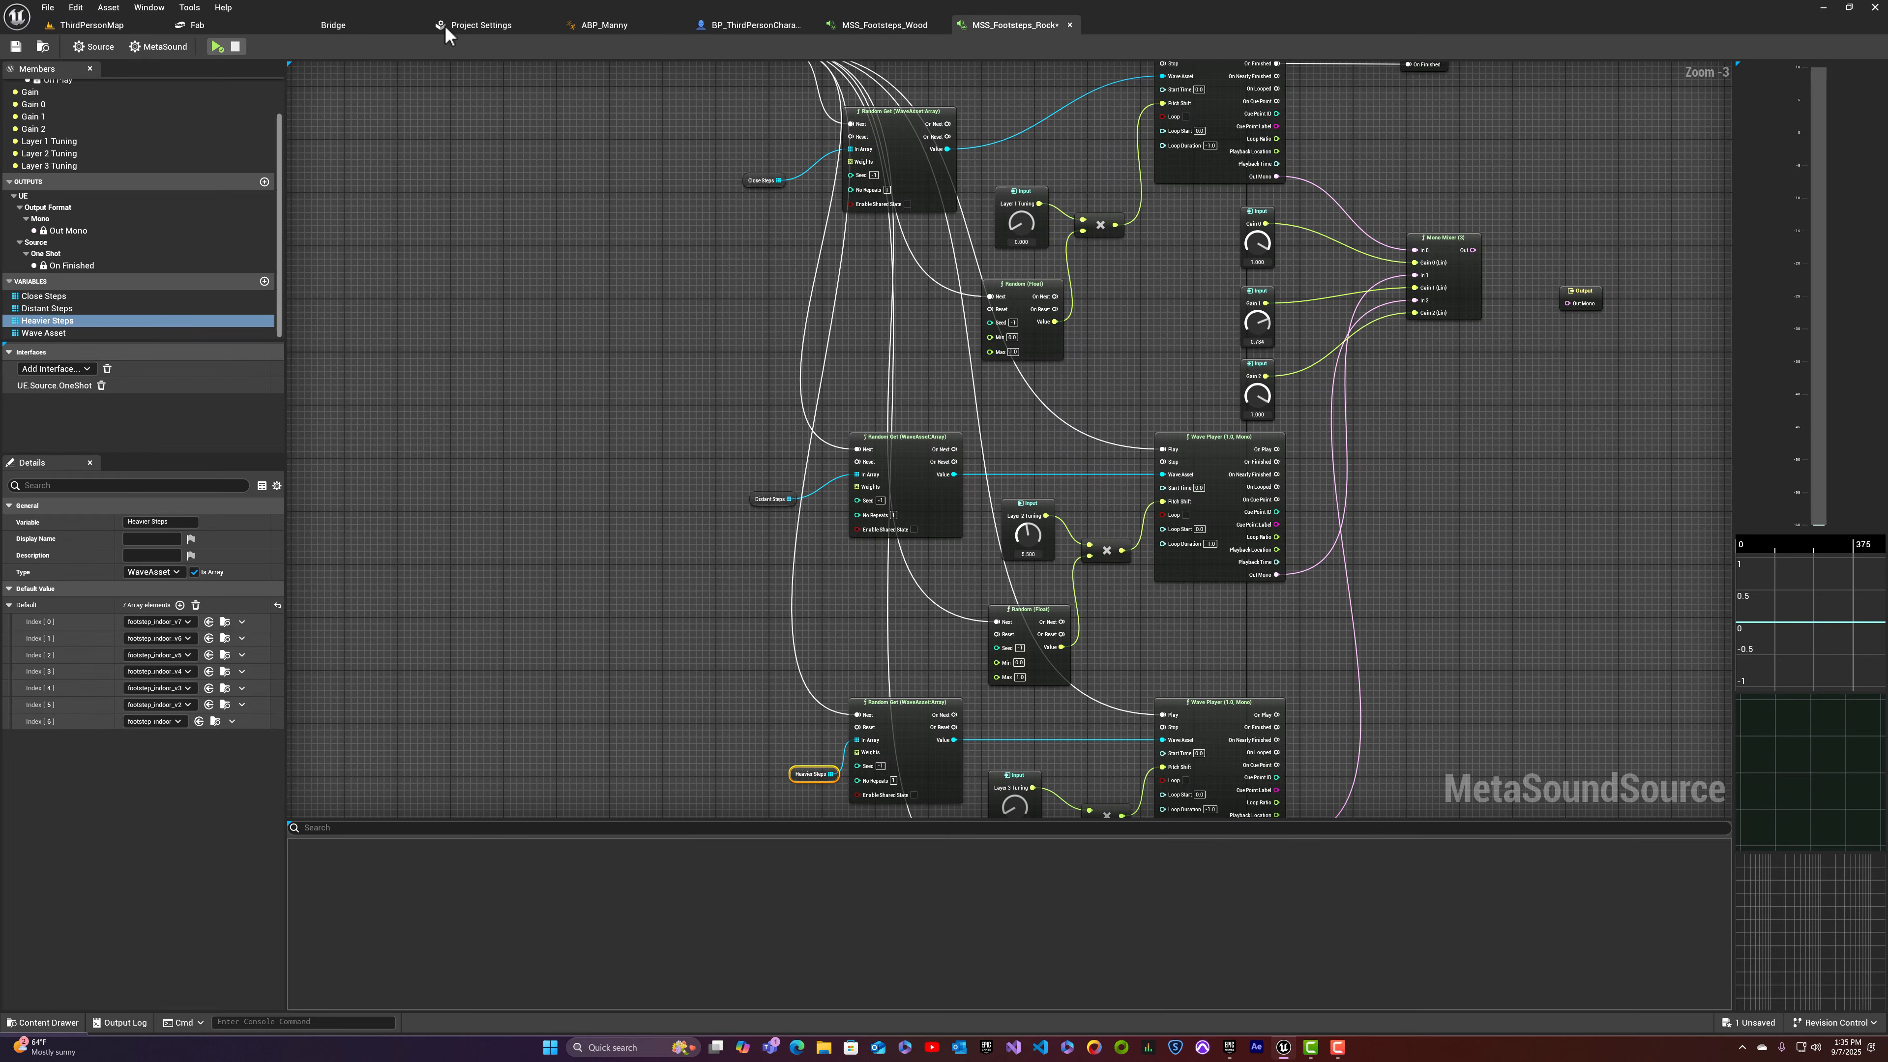
pyautogui.click(216, 46)
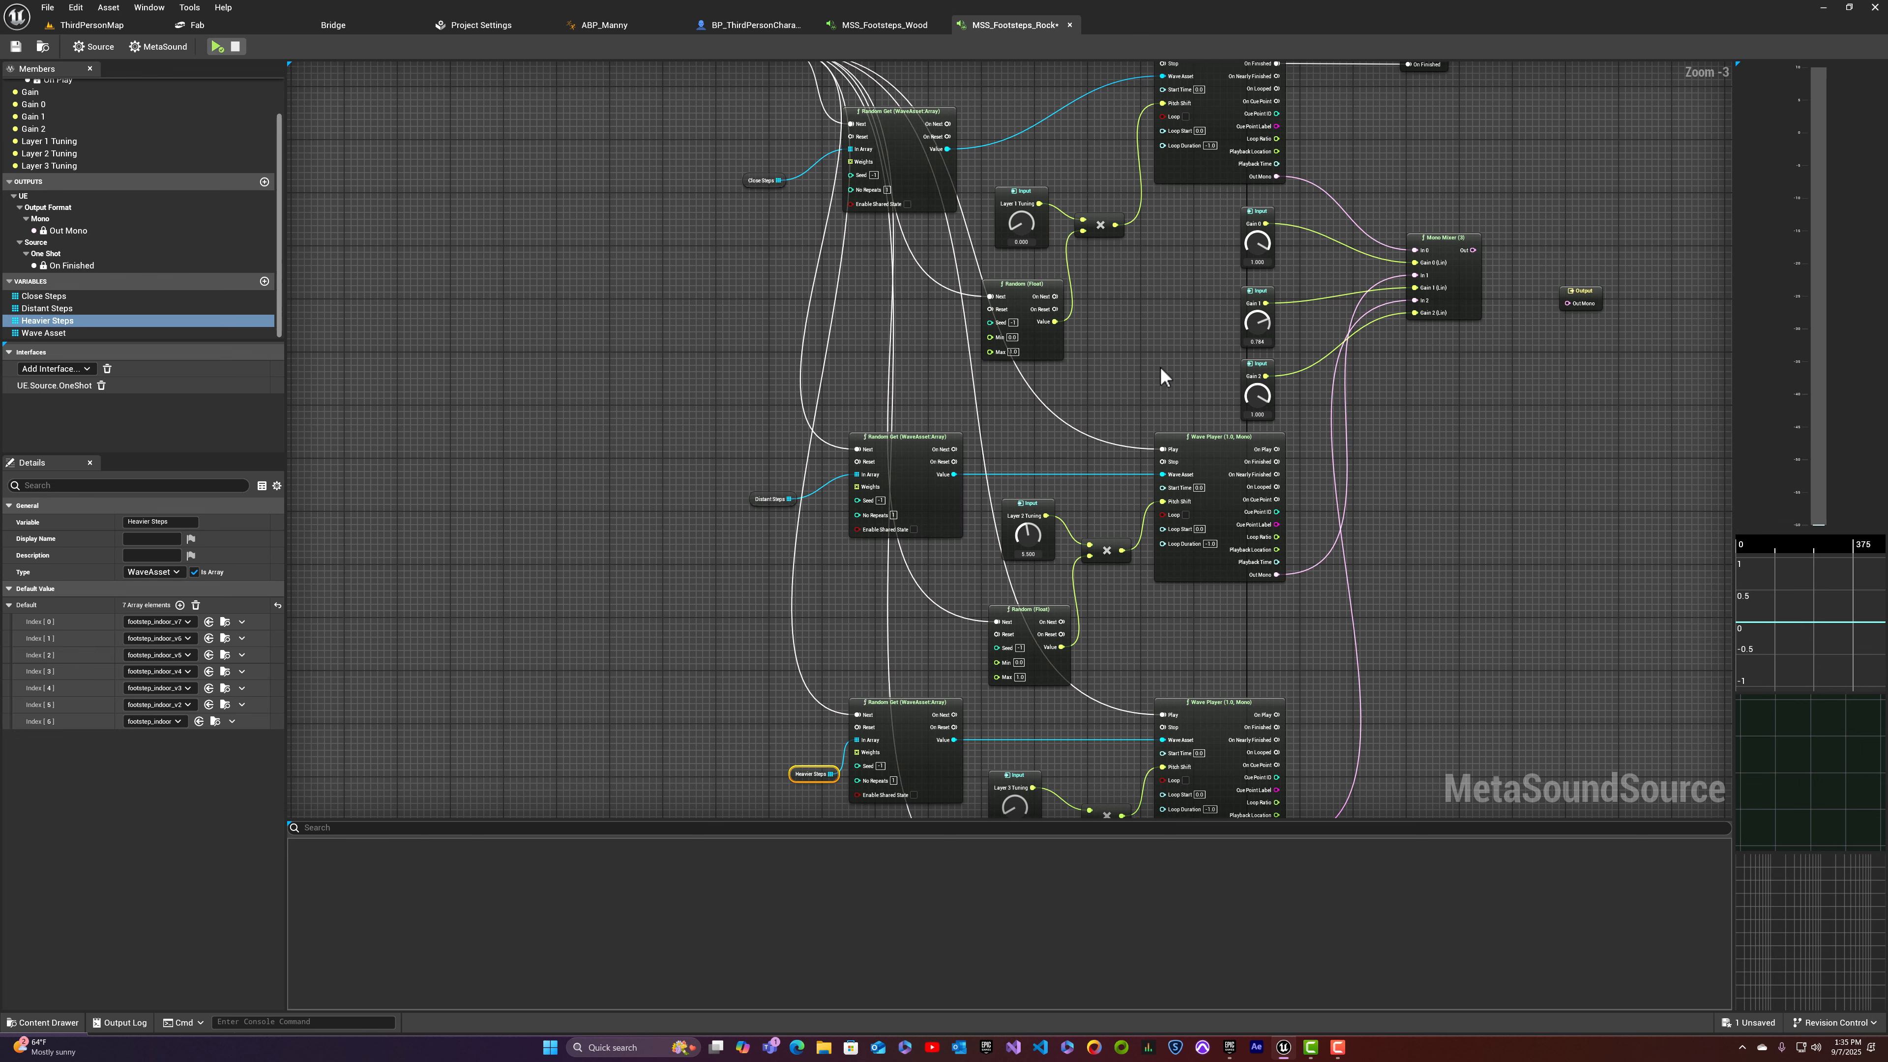
pyautogui.moveTo(1476, 253); pyautogui.dragTo(1597, 297)
pyautogui.click(1598, 298)
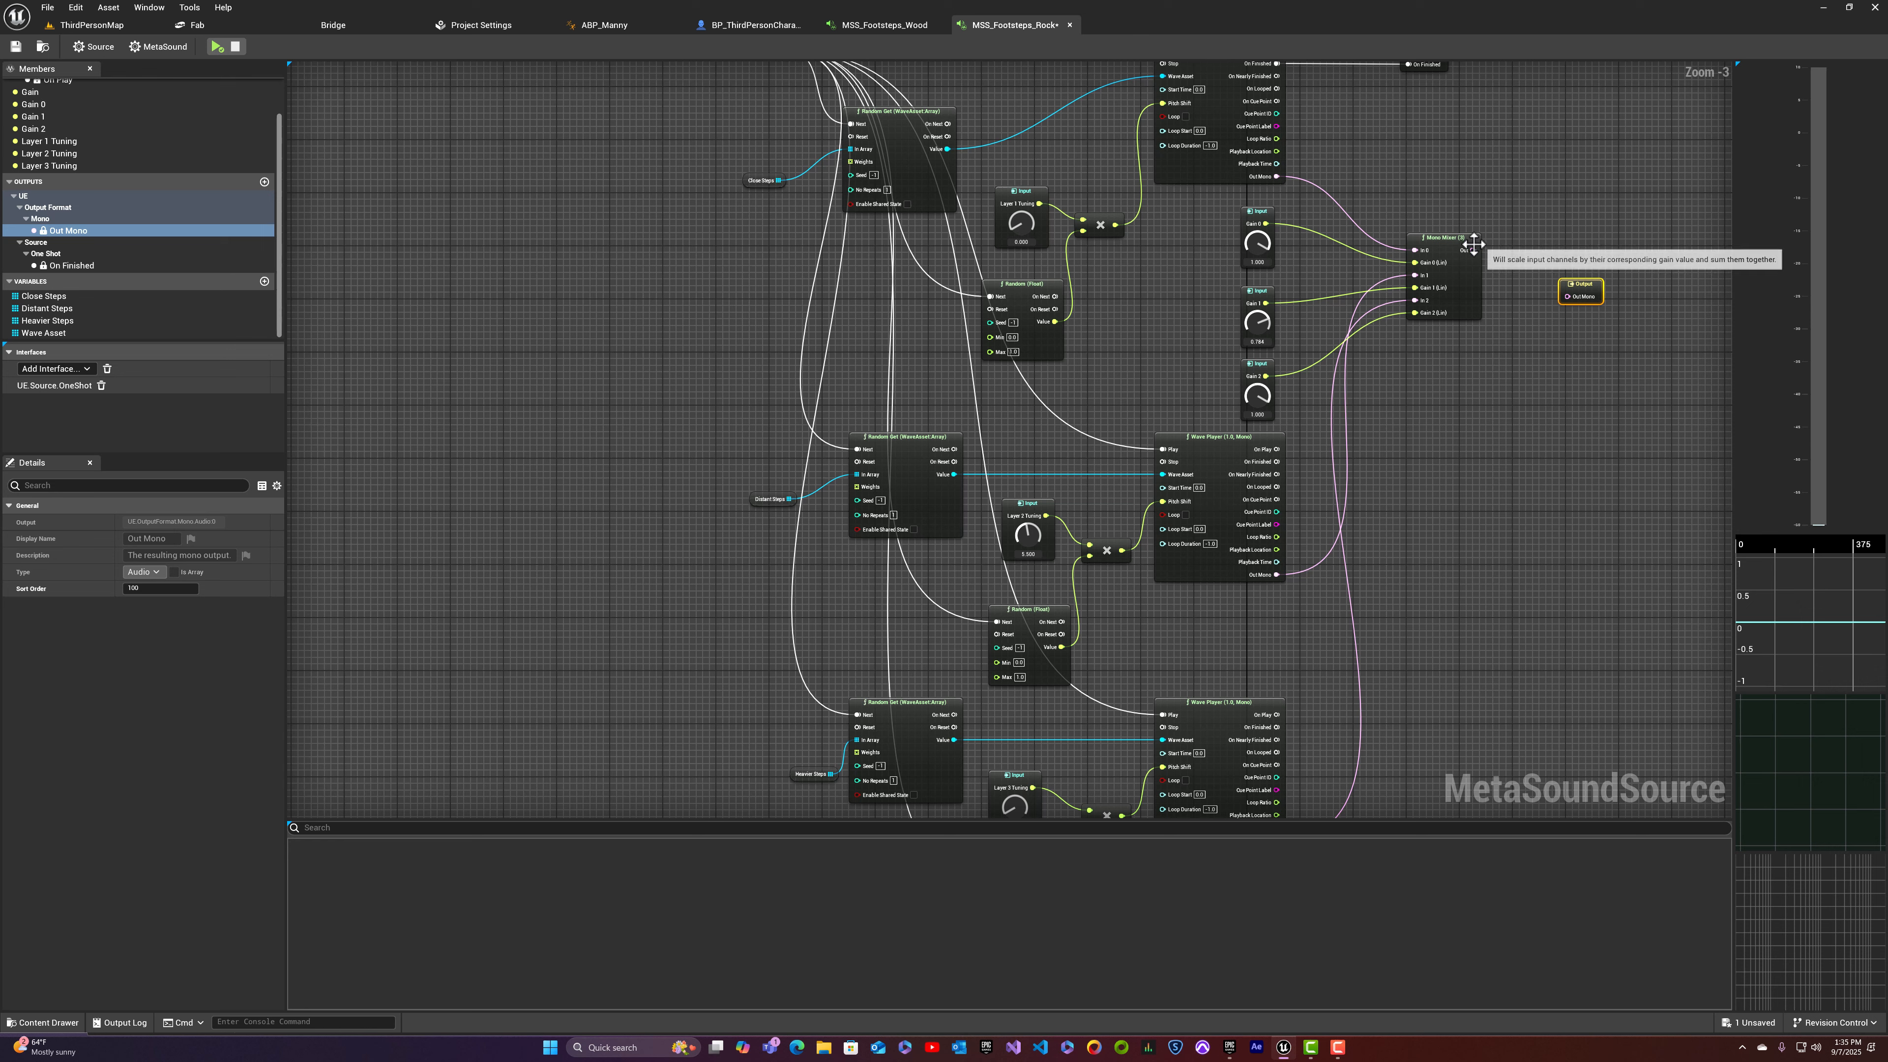
pyautogui.moveTo(1472, 250); pyautogui.dragTo(1559, 244)
pyautogui.click(216, 47)
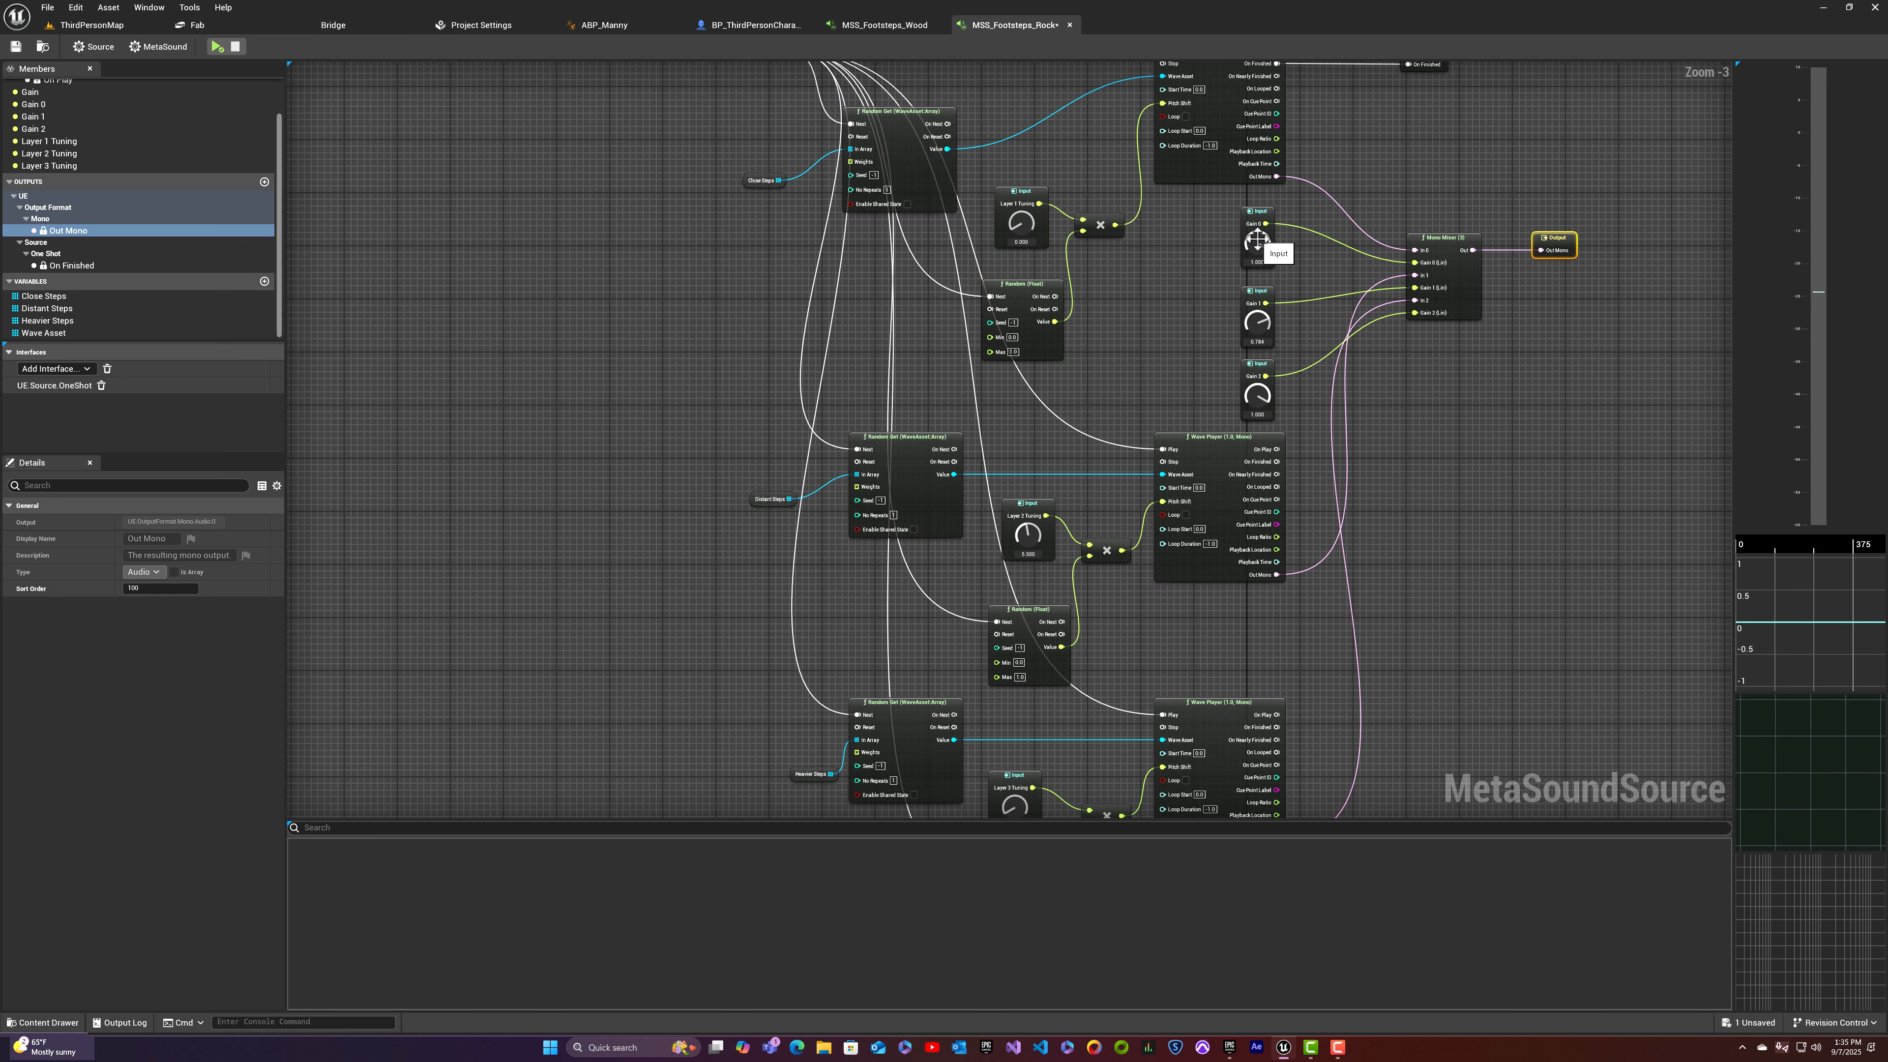
# Step: Set the Layer 3 Tuning input's range minimum to -12, adjust its default value and preview the footsteps
pyautogui.moveTo(1481, 488); pyautogui.dragTo(1487, 210, button='right')
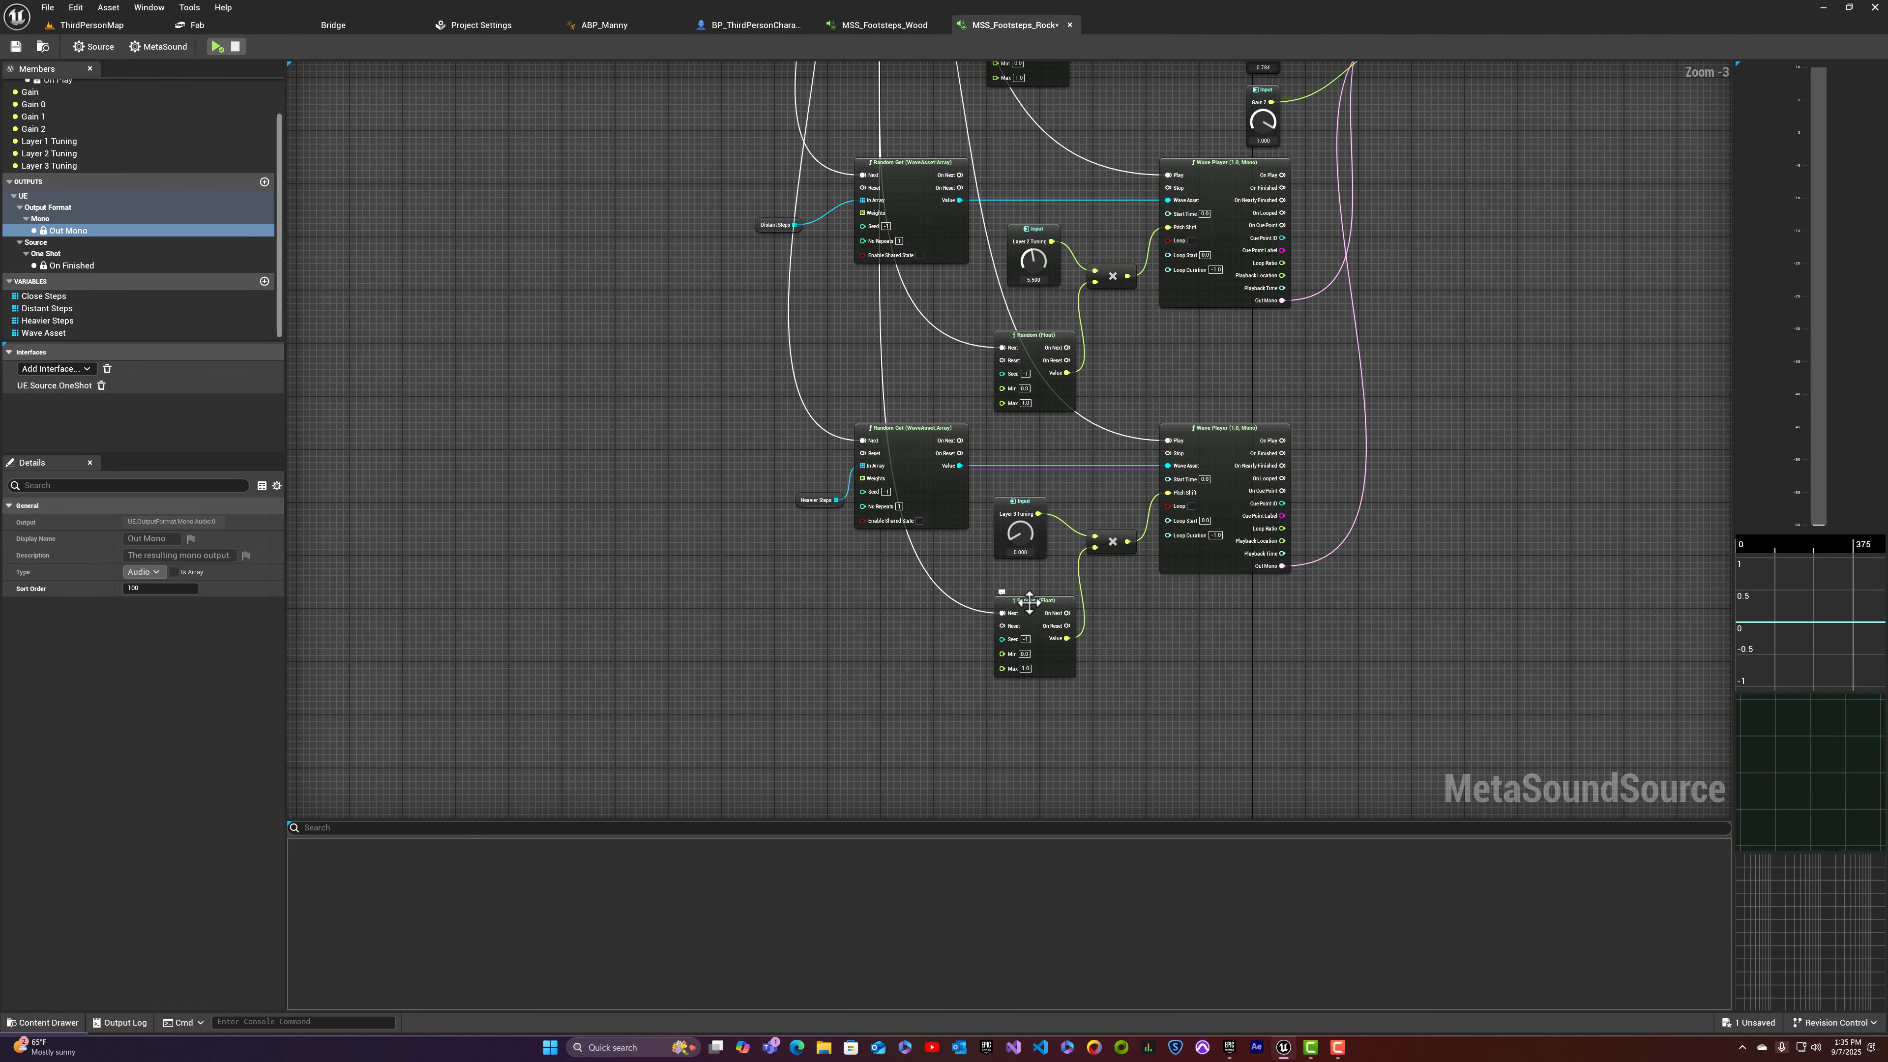
pyautogui.click(1024, 505)
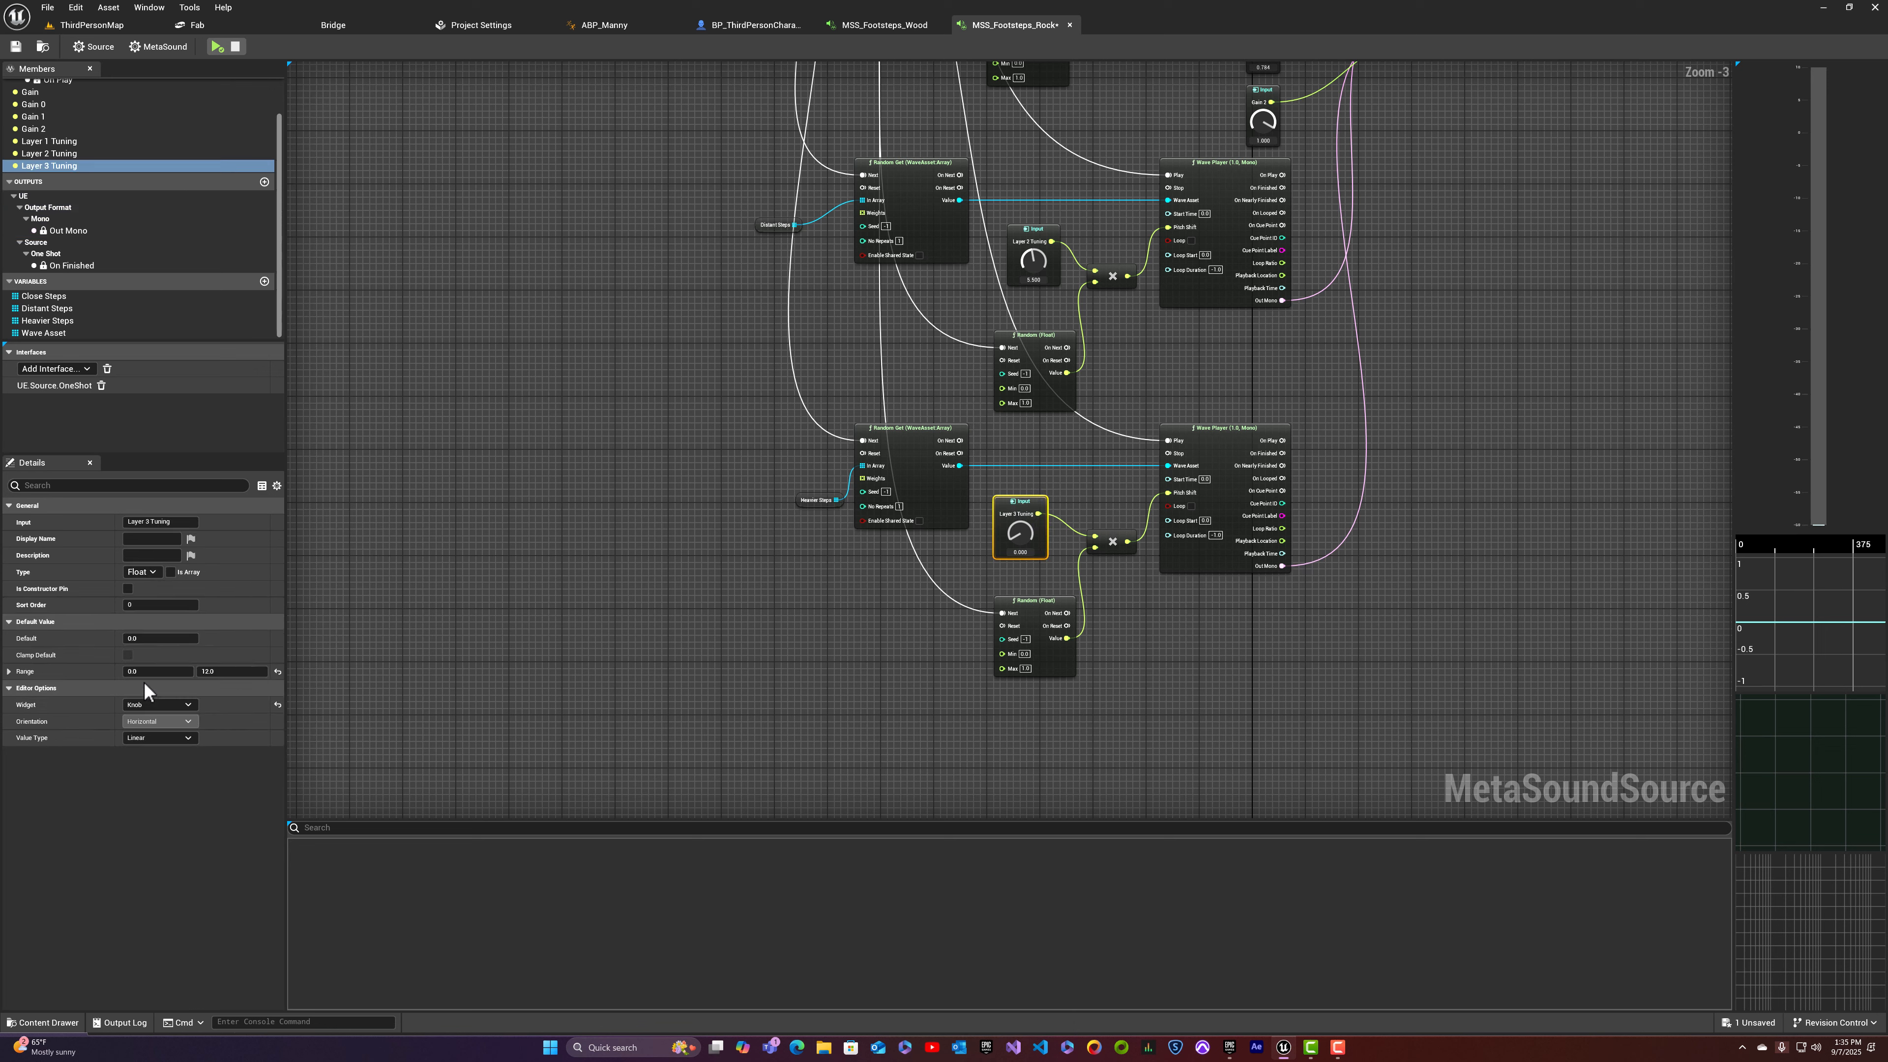
pyautogui.click(134, 671)
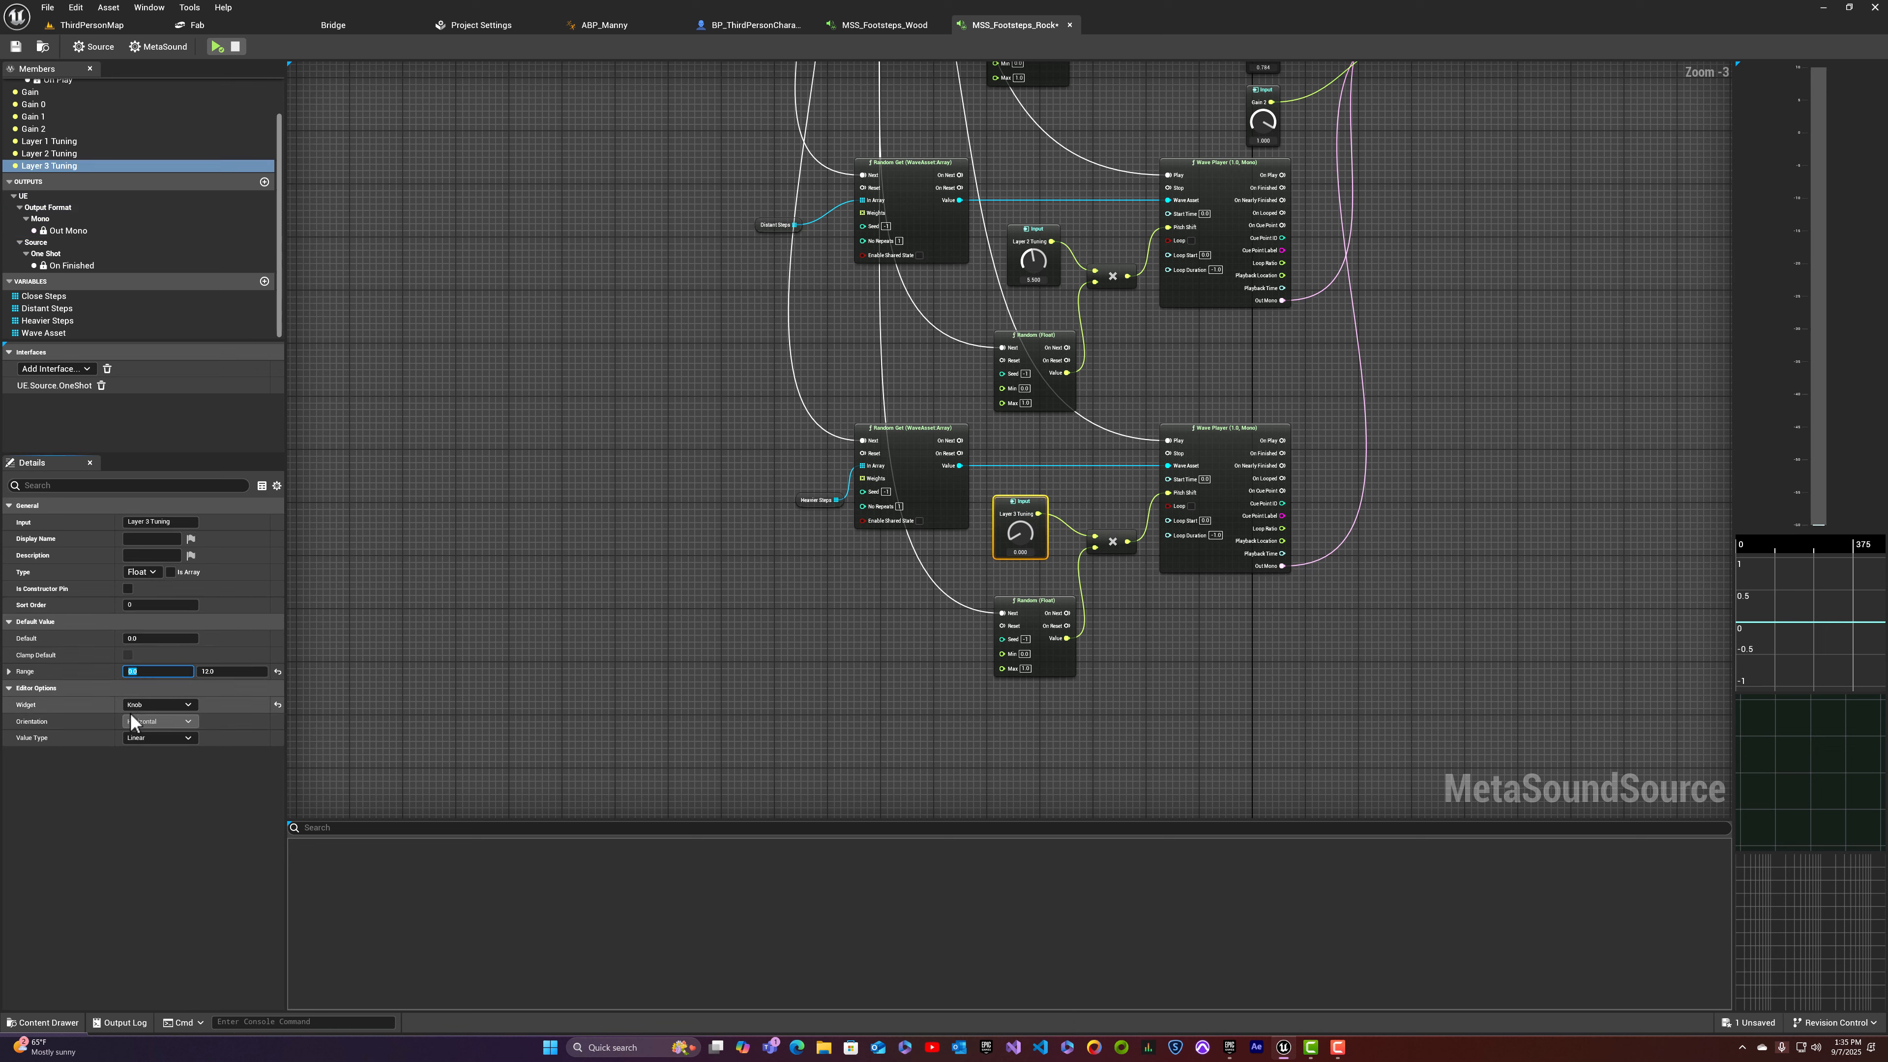
pyautogui.write('-12')
pyautogui.press('Return')
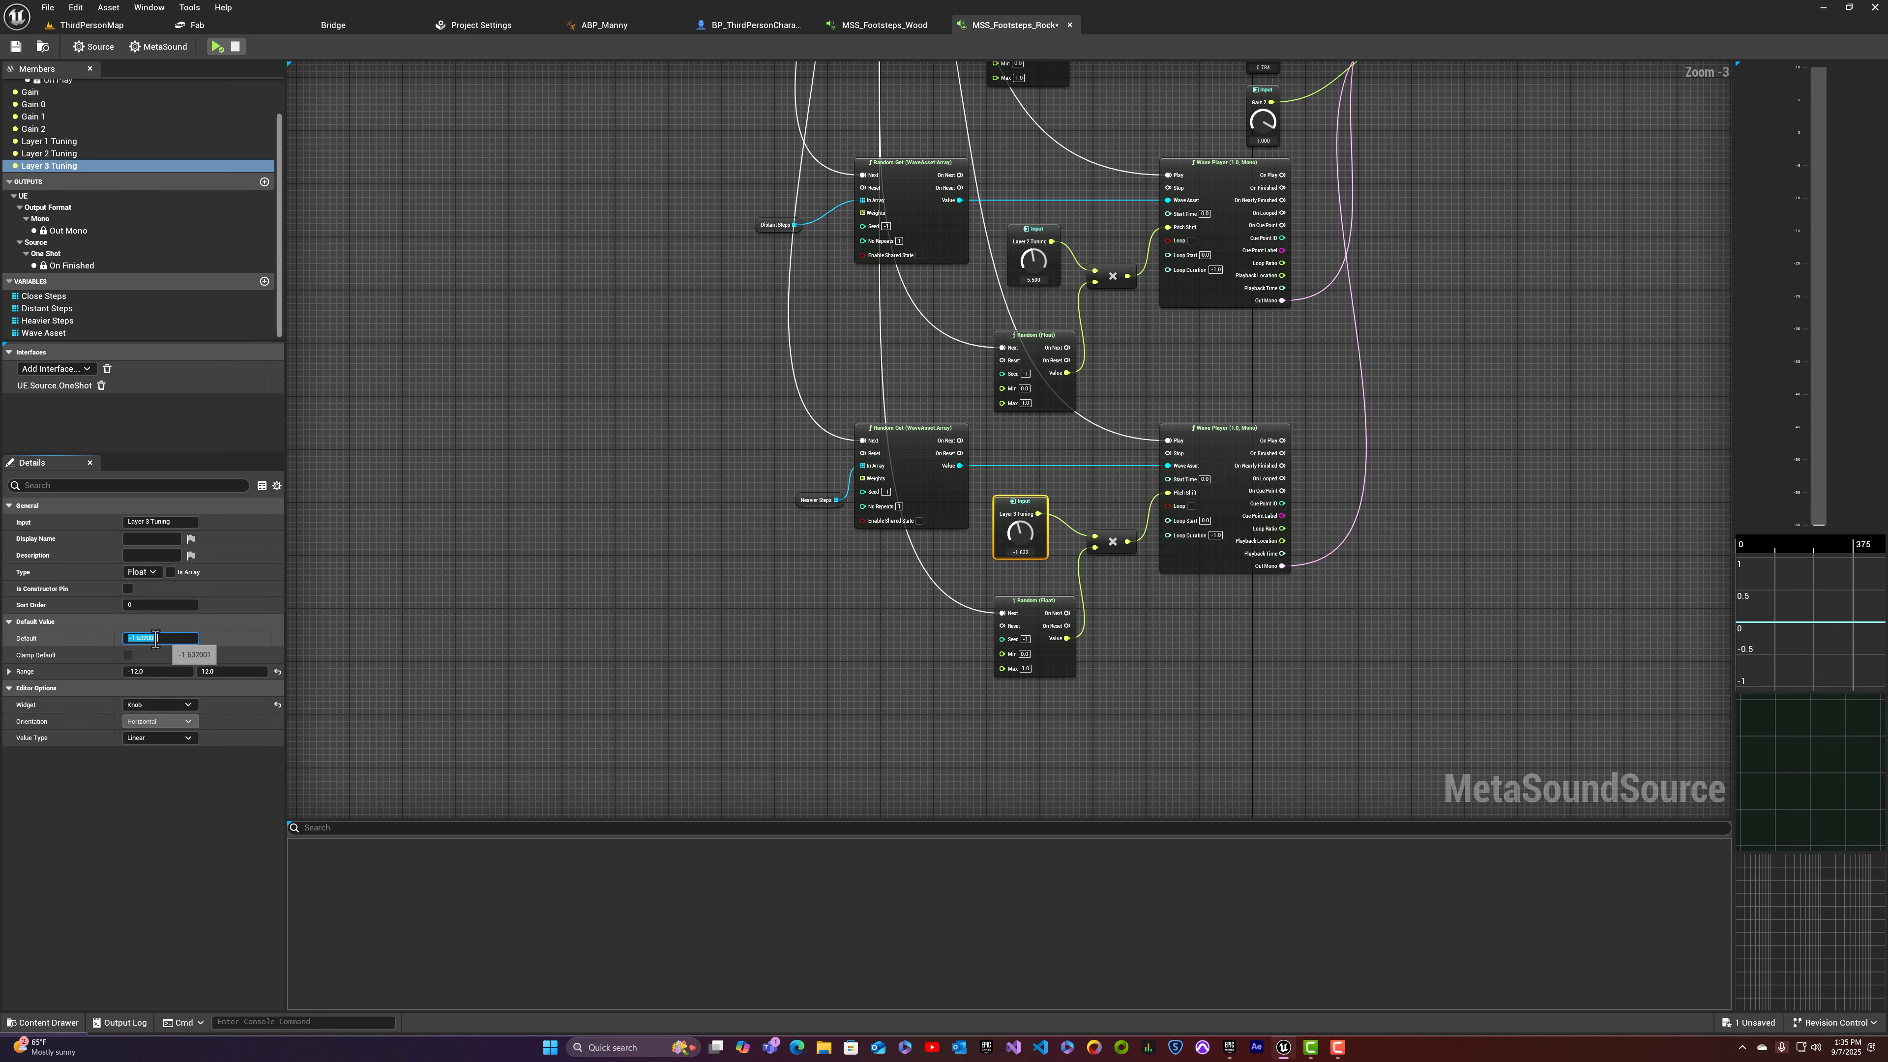
pyautogui.press('Return')
pyautogui.click(217, 47)
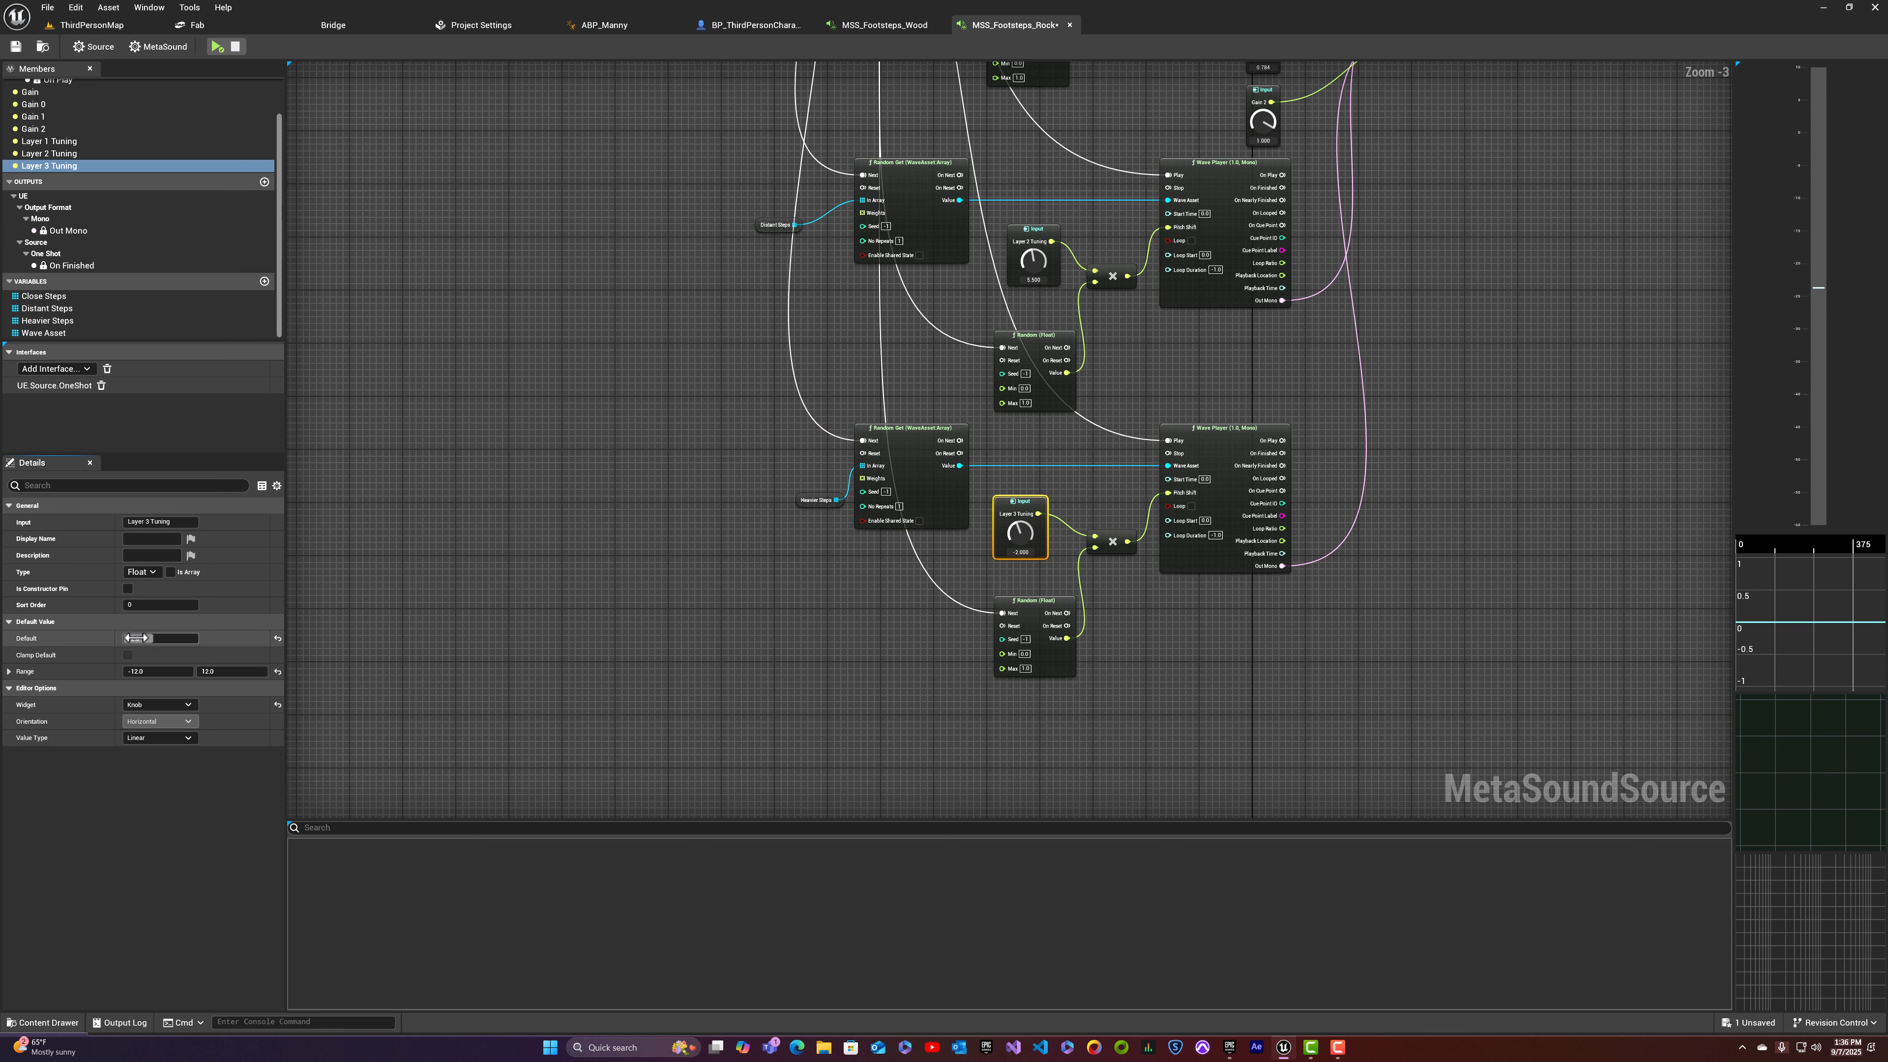
# Step: Set the Layer 3 Tuning default to -1, play the MetaSound again and save it
pyautogui.write('1')
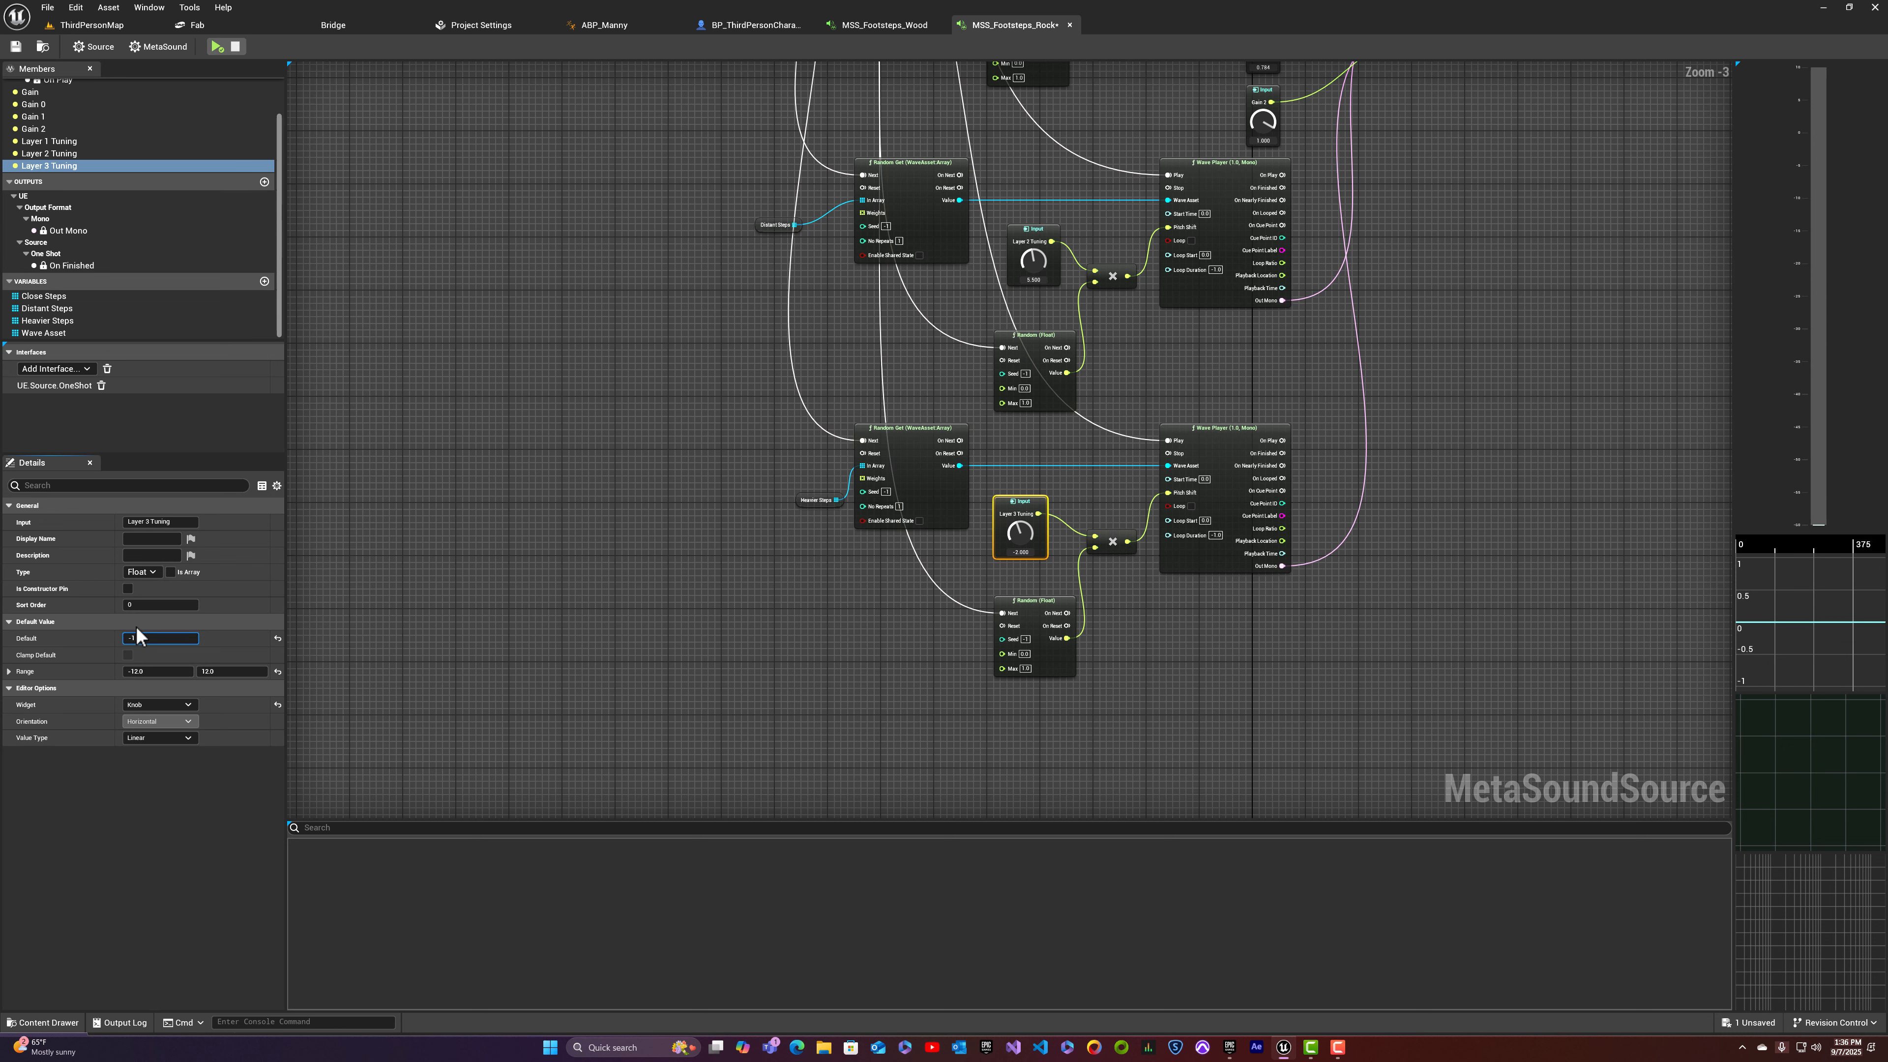
pyautogui.press('Return')
pyautogui.click(218, 46)
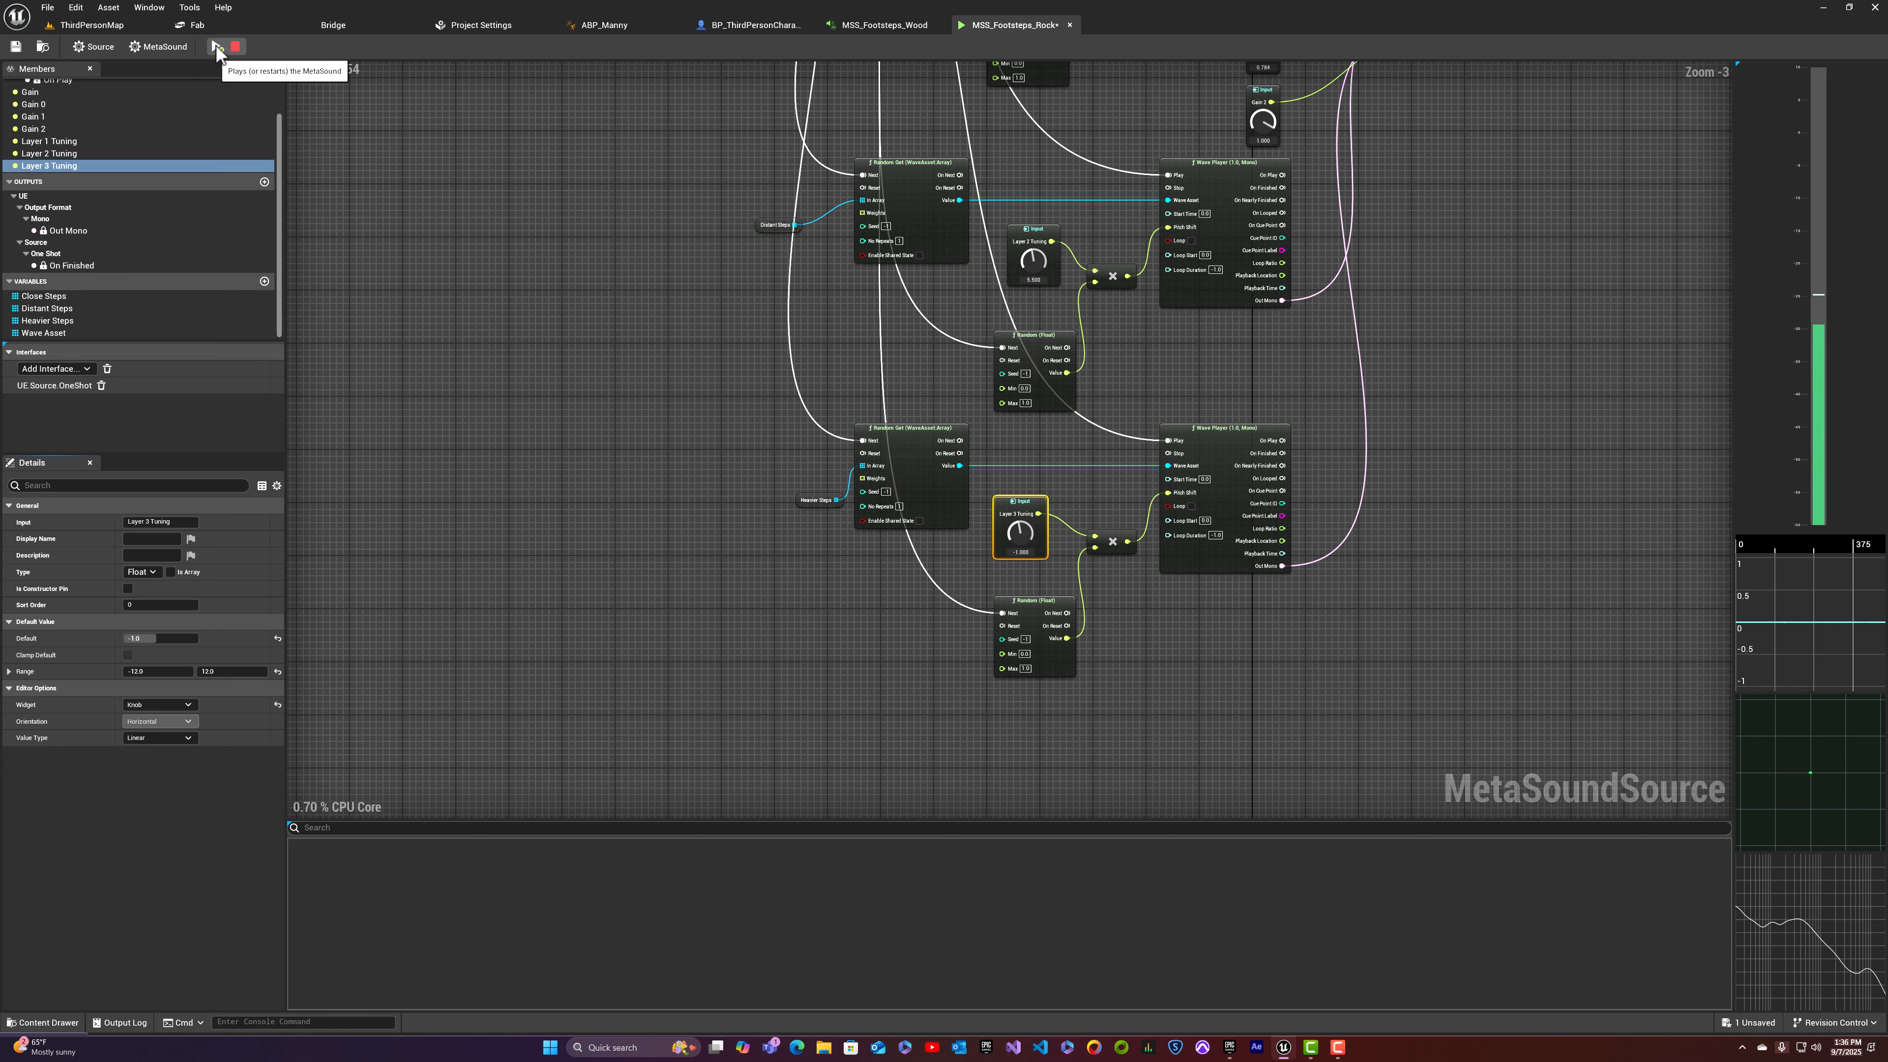
pyautogui.hotkey('ctrl', 's')
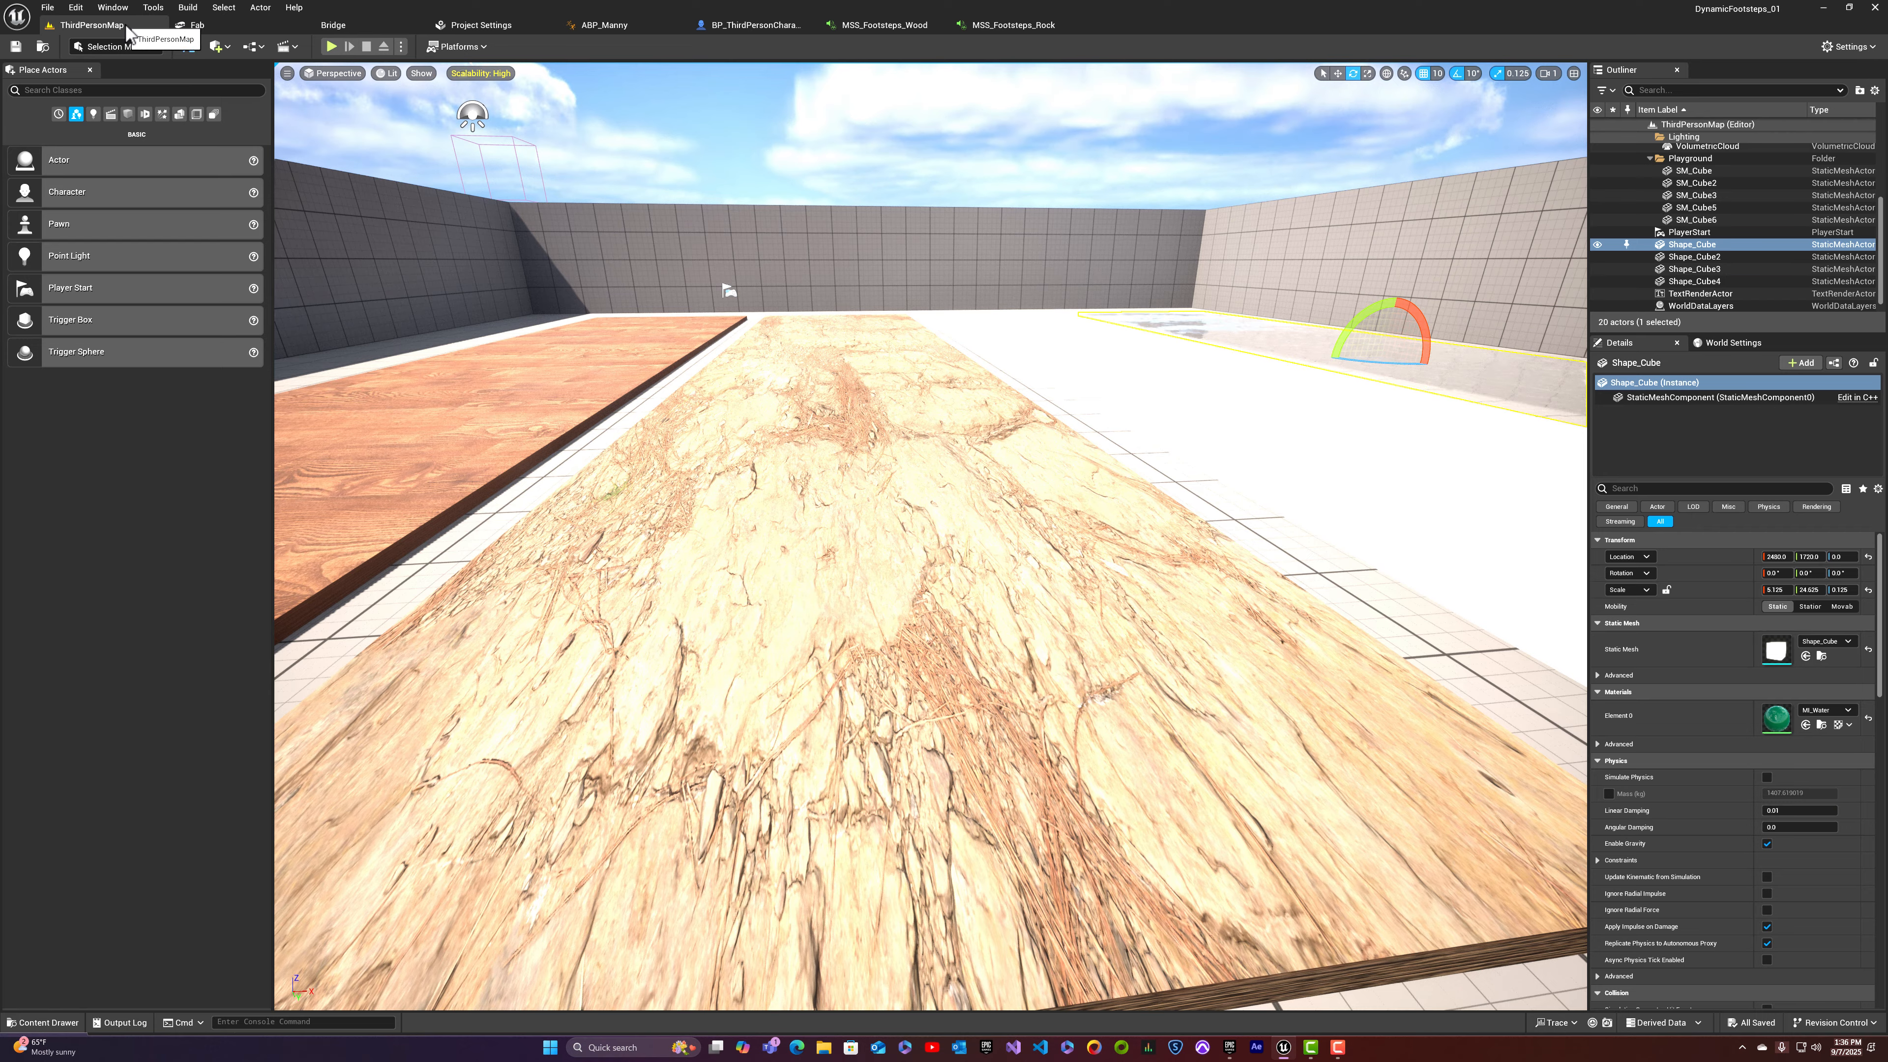
# Step: Examine the rock and wood floor slabs in the ThirdPersonMap level
pyautogui.click(91, 25)
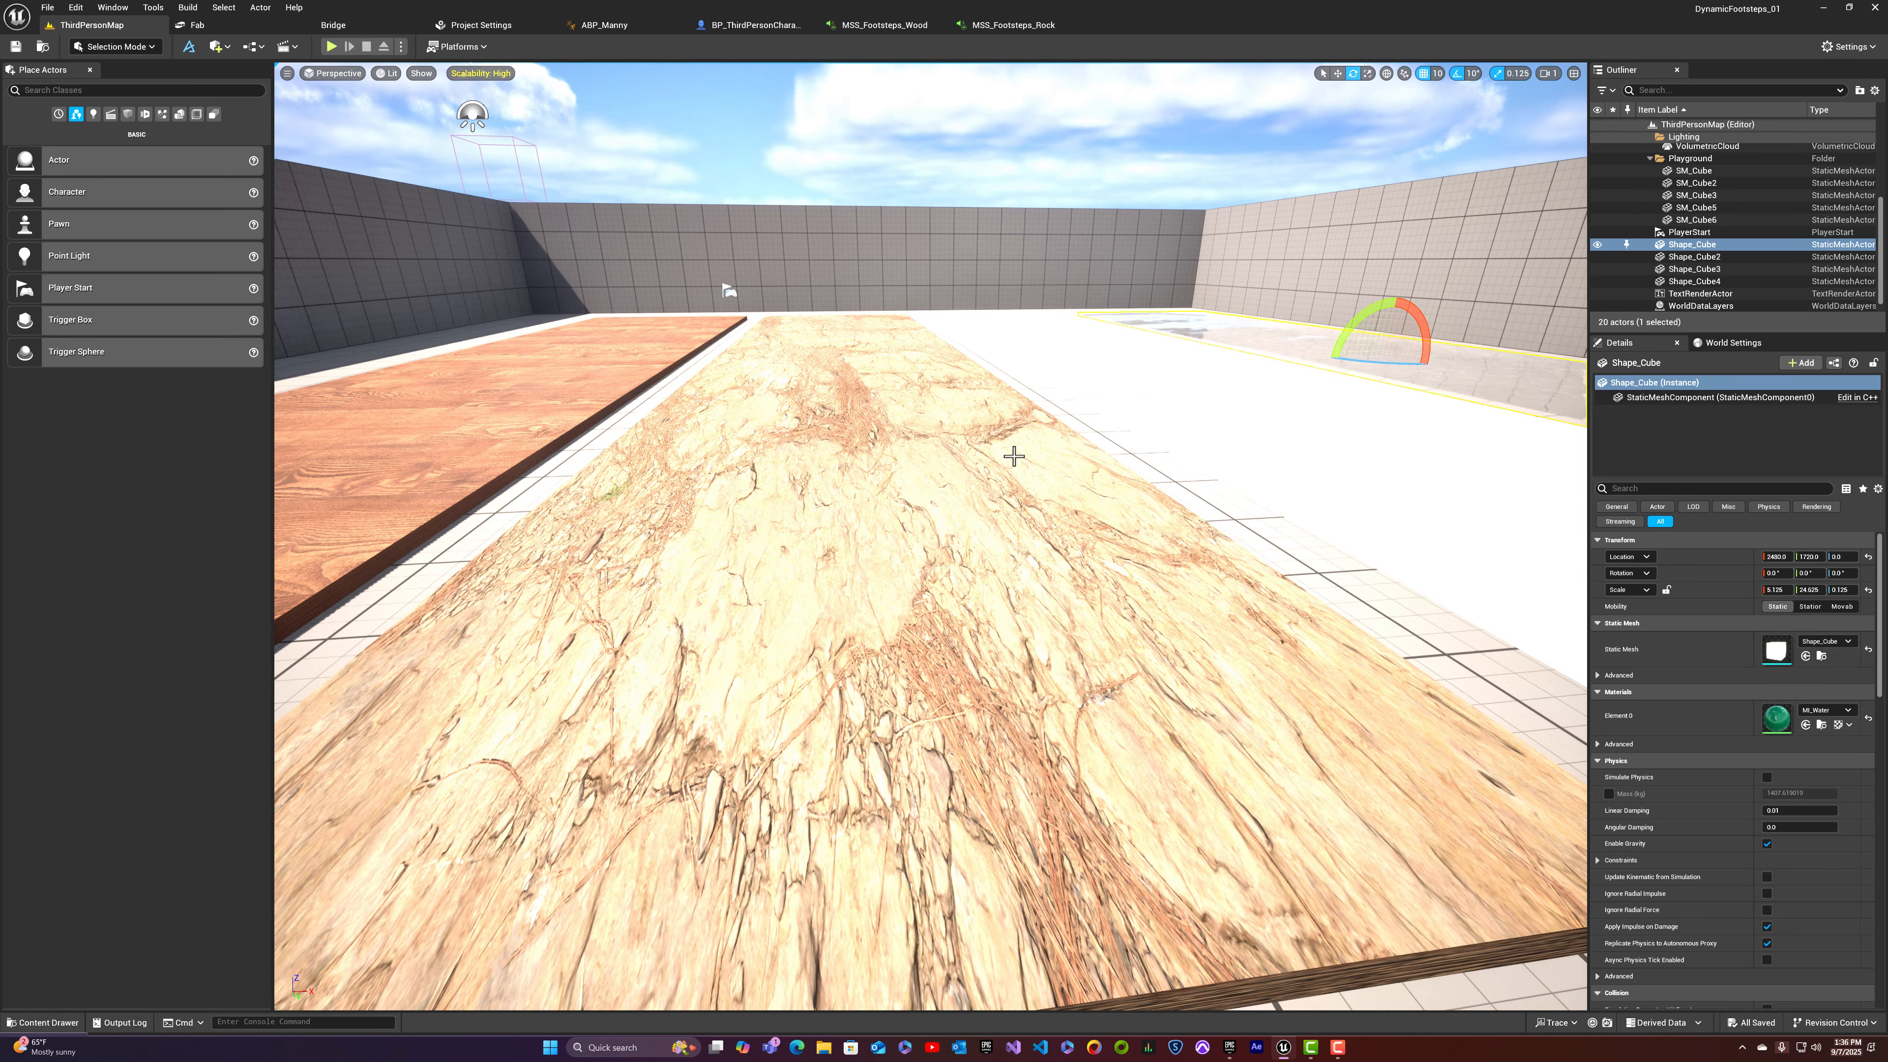
pyautogui.moveTo(1013, 456); pyautogui.dragTo(936, 425, button='right')
pyautogui.moveTo(1065, 472); pyautogui.dragTo(1022, 483, button='right')
pyautogui.press('w')
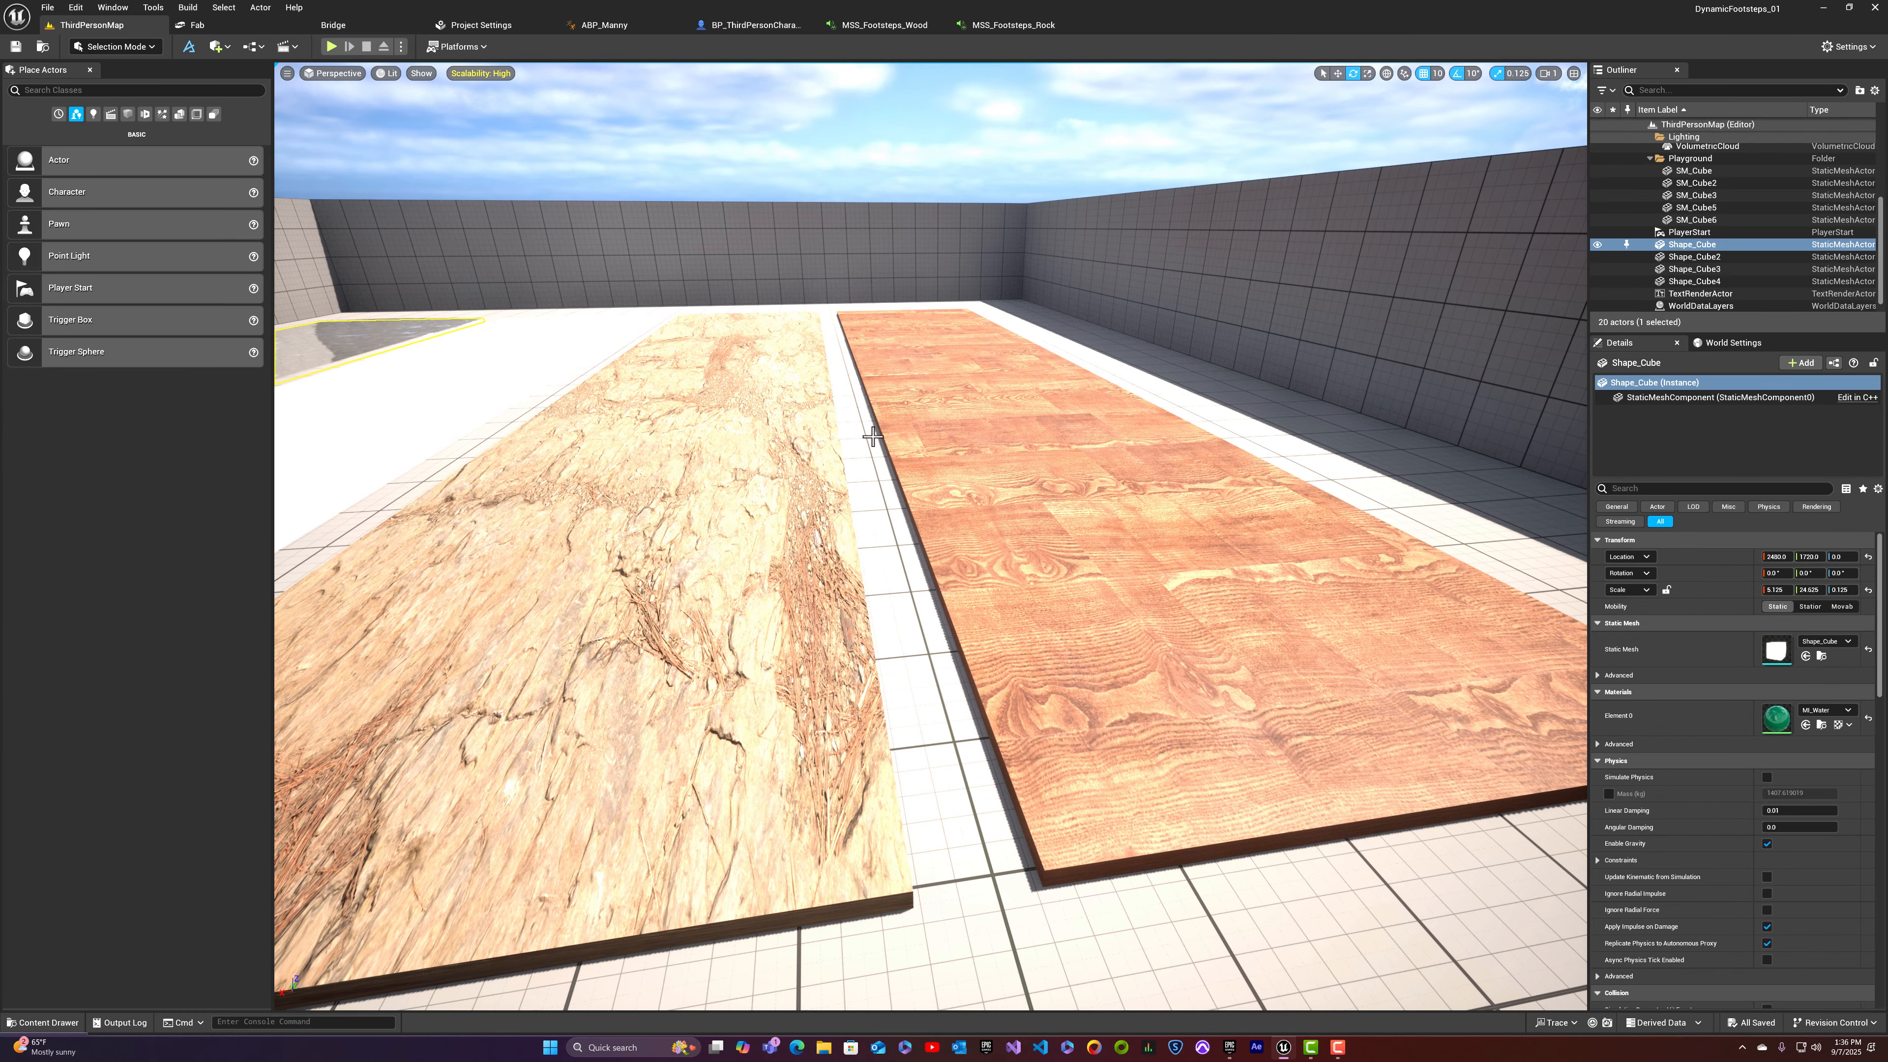
# Step: In ABP_Manny's Event Graph, disconnect Play Sound at Location's execution and Location inputs and move the node away from the line trace
pyautogui.click(602, 25)
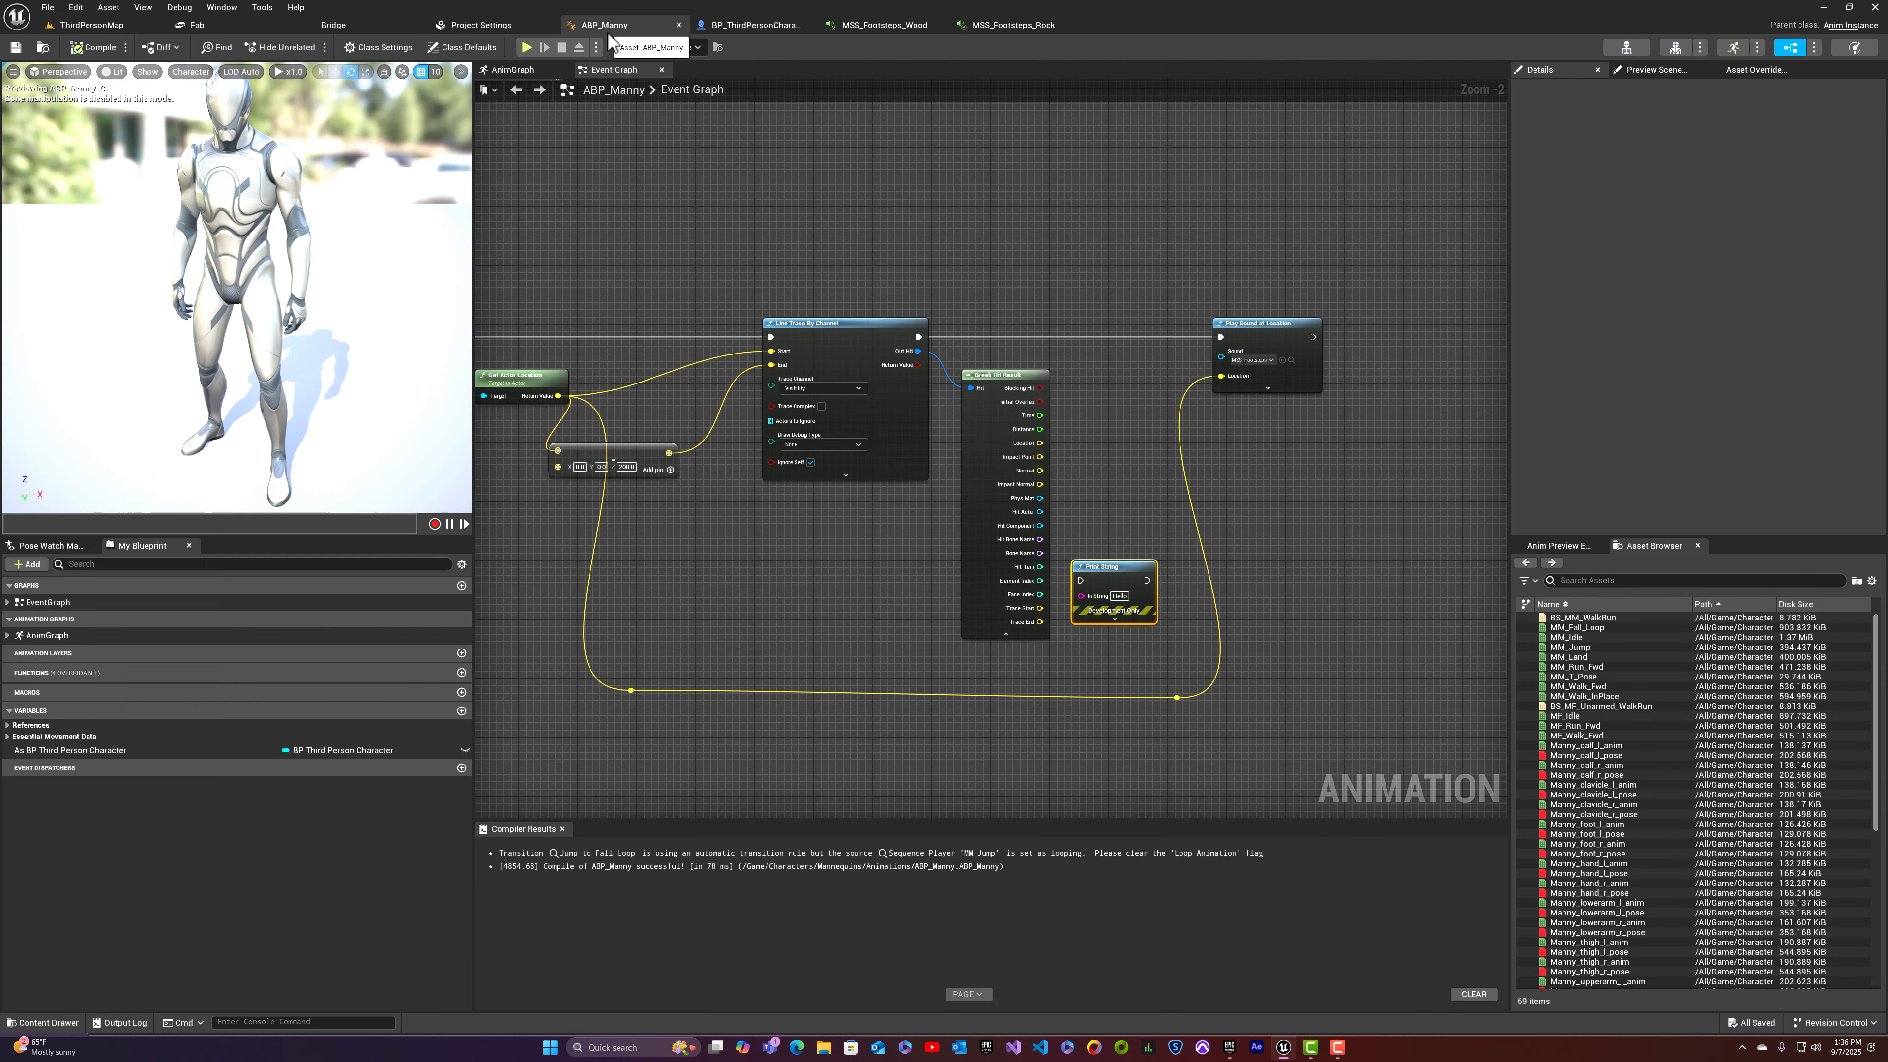
pyautogui.moveTo(884, 641); pyautogui.dragTo(1085, 641, button='right')
pyautogui.scroll(-2, 1049, 629)
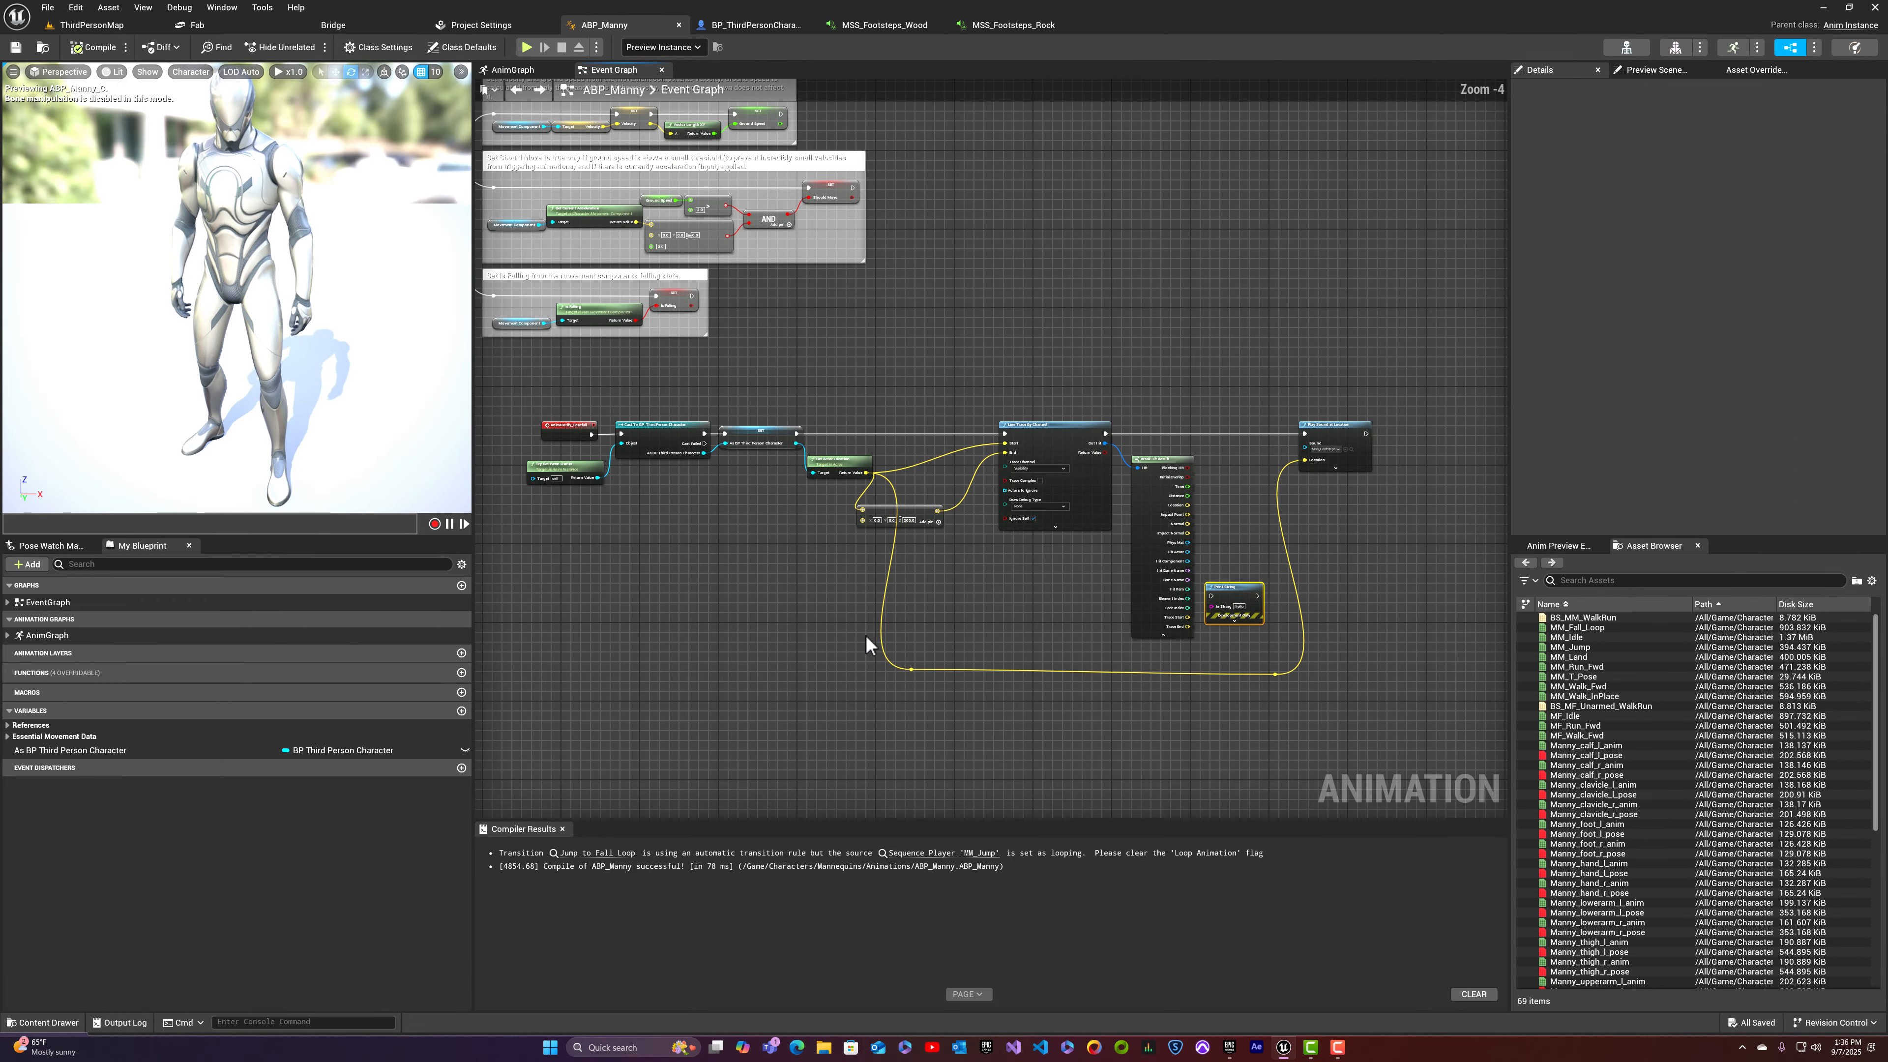
pyautogui.moveTo(869, 634); pyautogui.dragTo(999, 589, button='right')
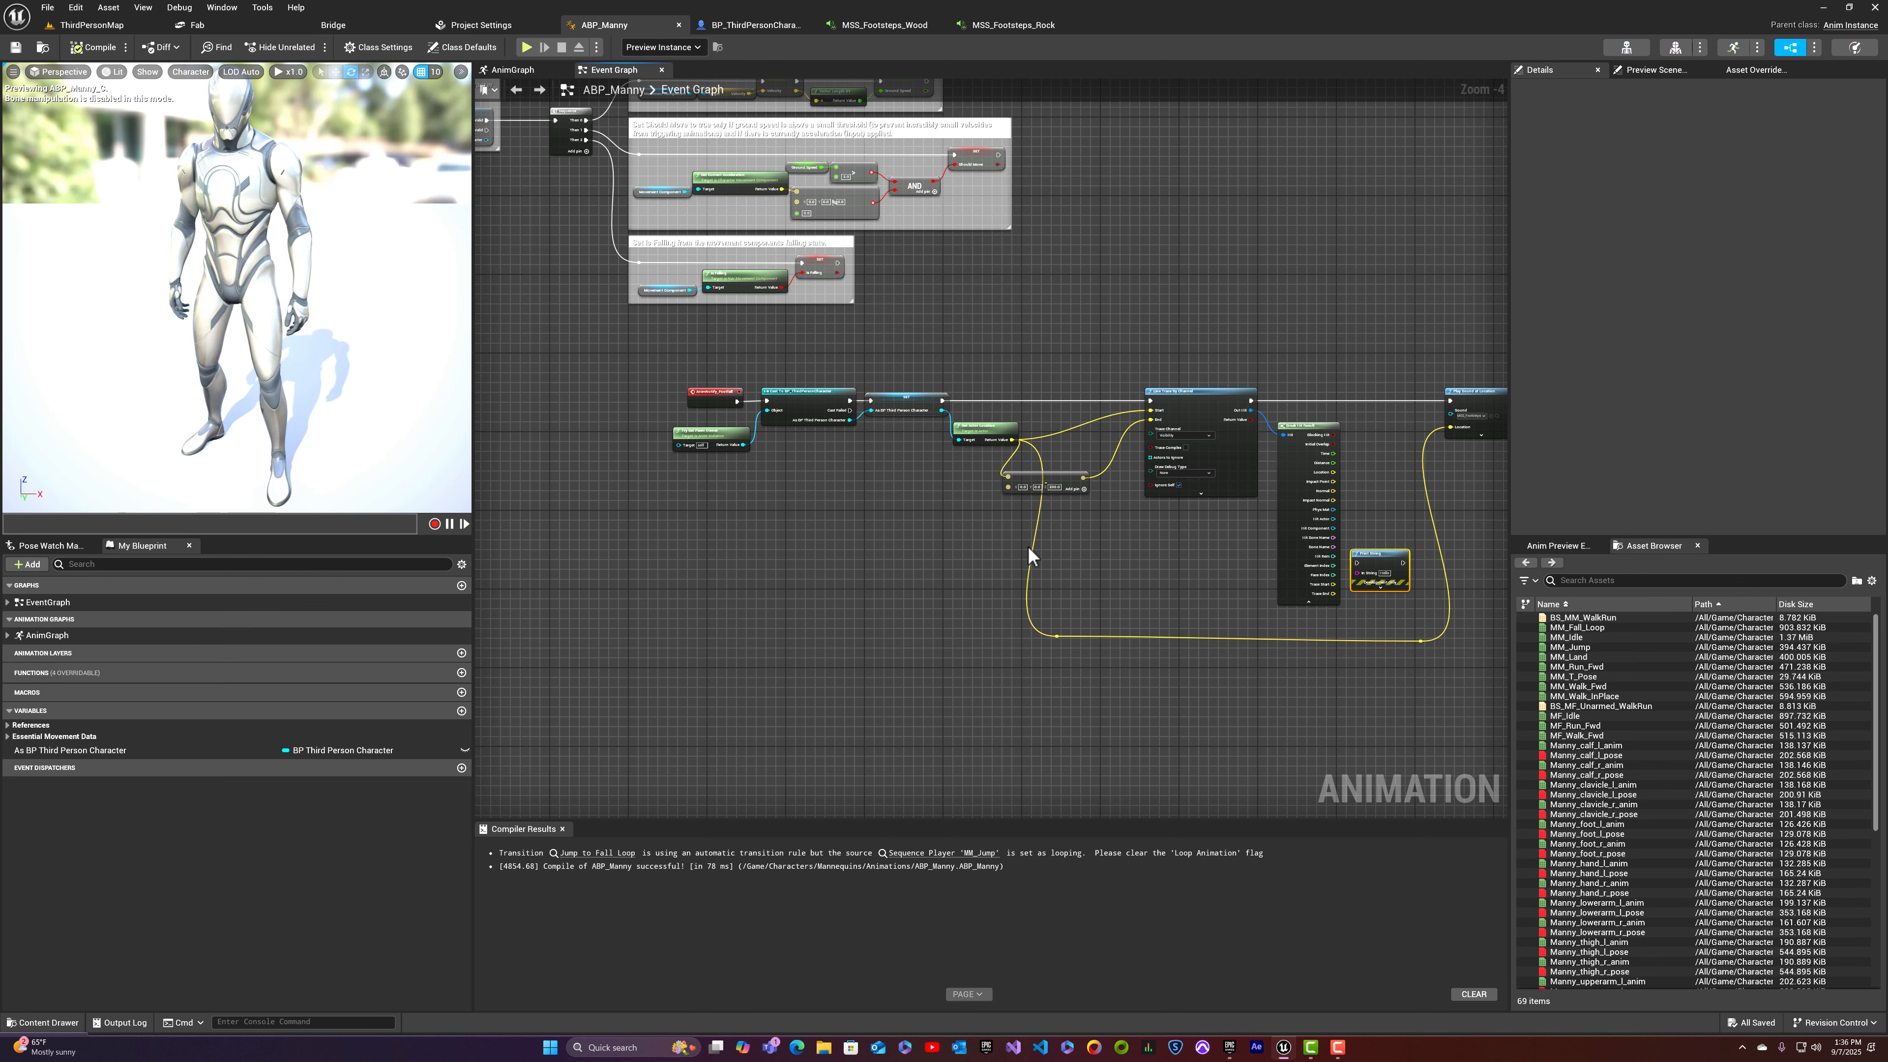
pyautogui.moveTo(1028, 554); pyautogui.dragTo(1230, 557, button='right')
pyautogui.scroll(4, 1261, 443)
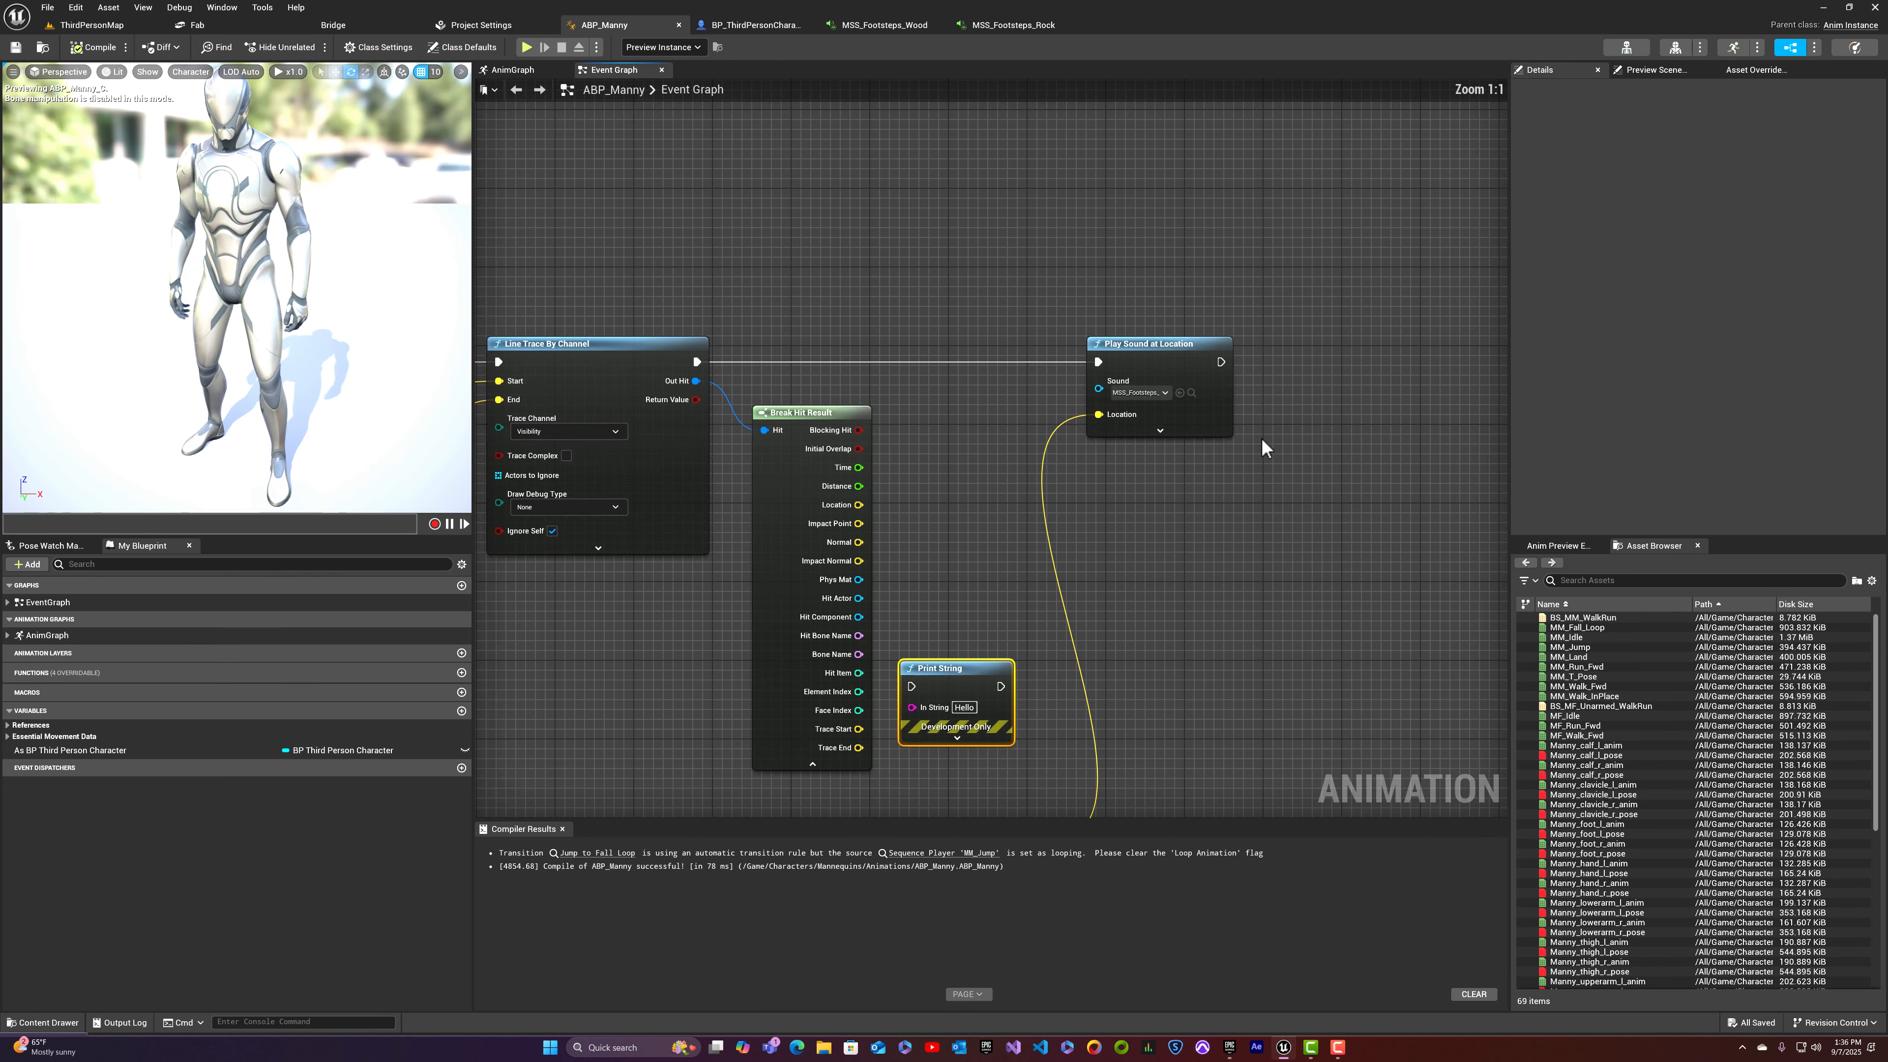
pyautogui.moveTo(1108, 419)
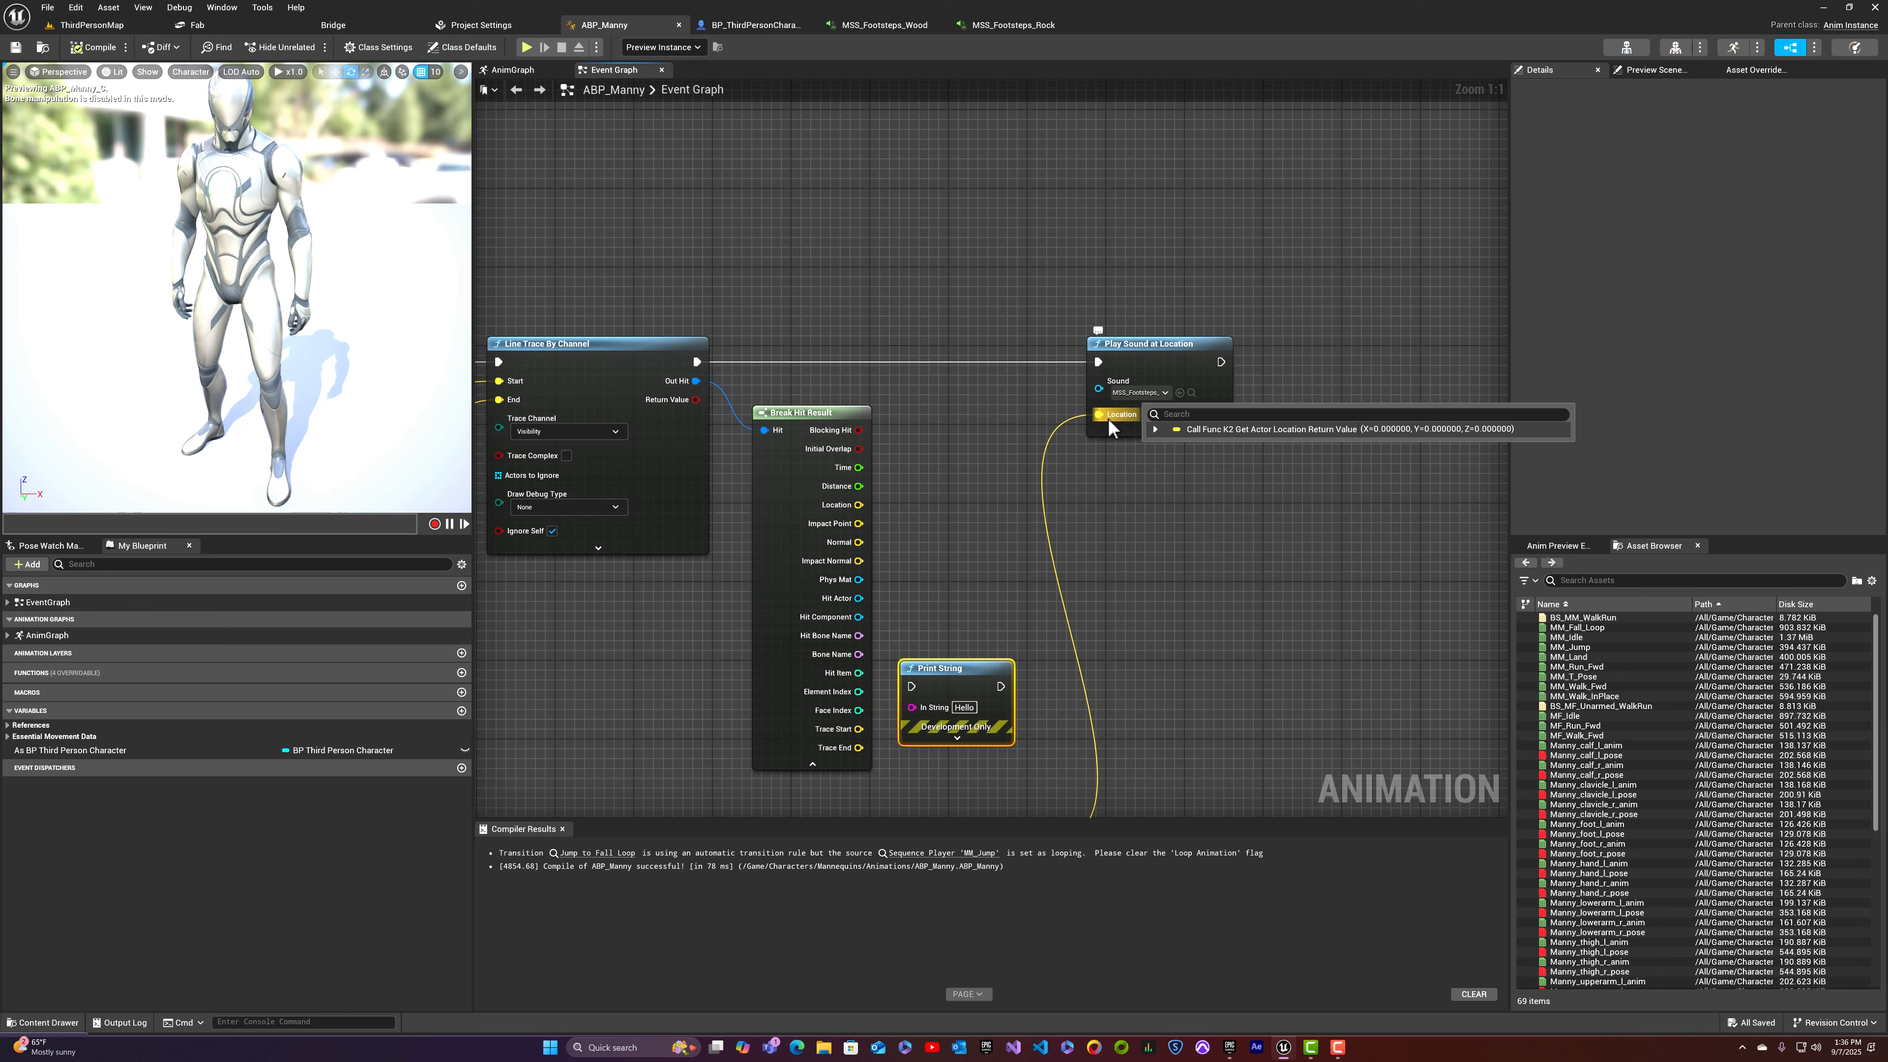
pyautogui.keyDown('alt'); pyautogui.click(1108, 419); pyautogui.keyUp('alt')
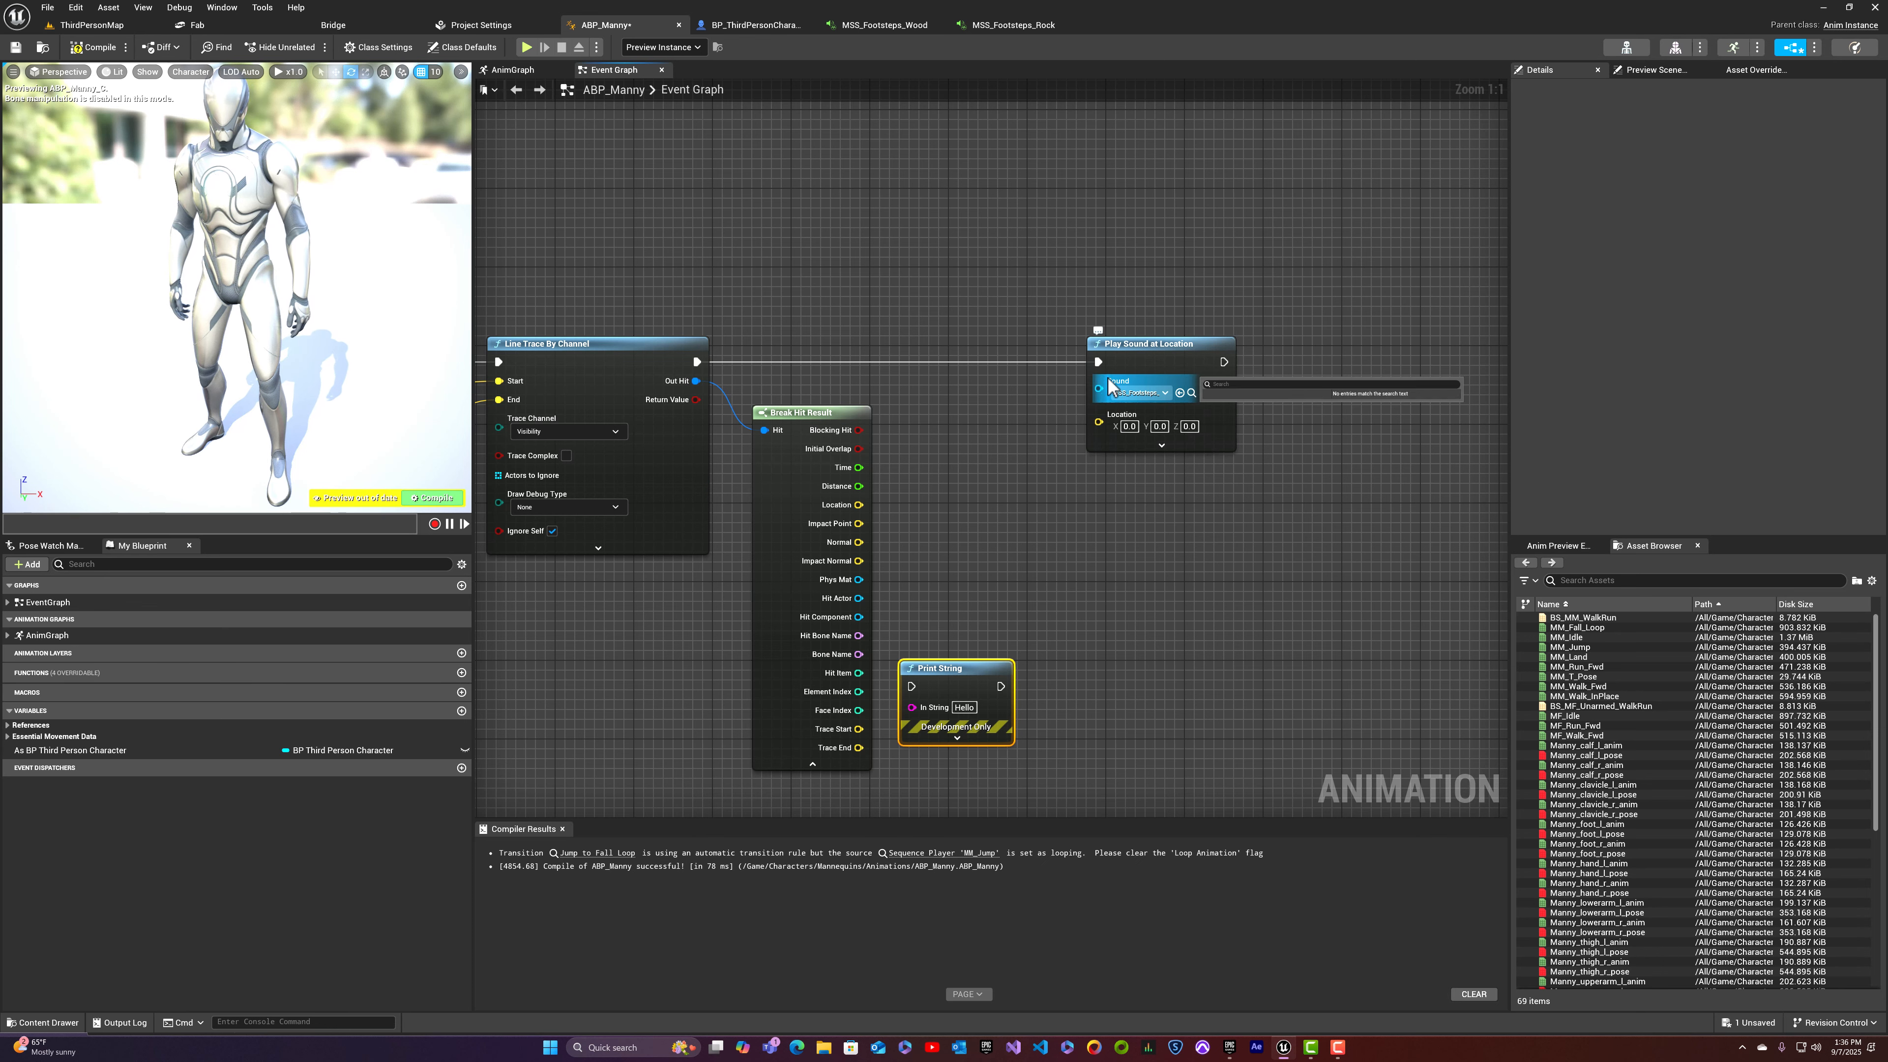
pyautogui.moveTo(1132, 362); pyautogui.dragTo(1356, 372)
pyautogui.moveTo(1127, 508); pyautogui.dragTo(1228, 504, button='right')
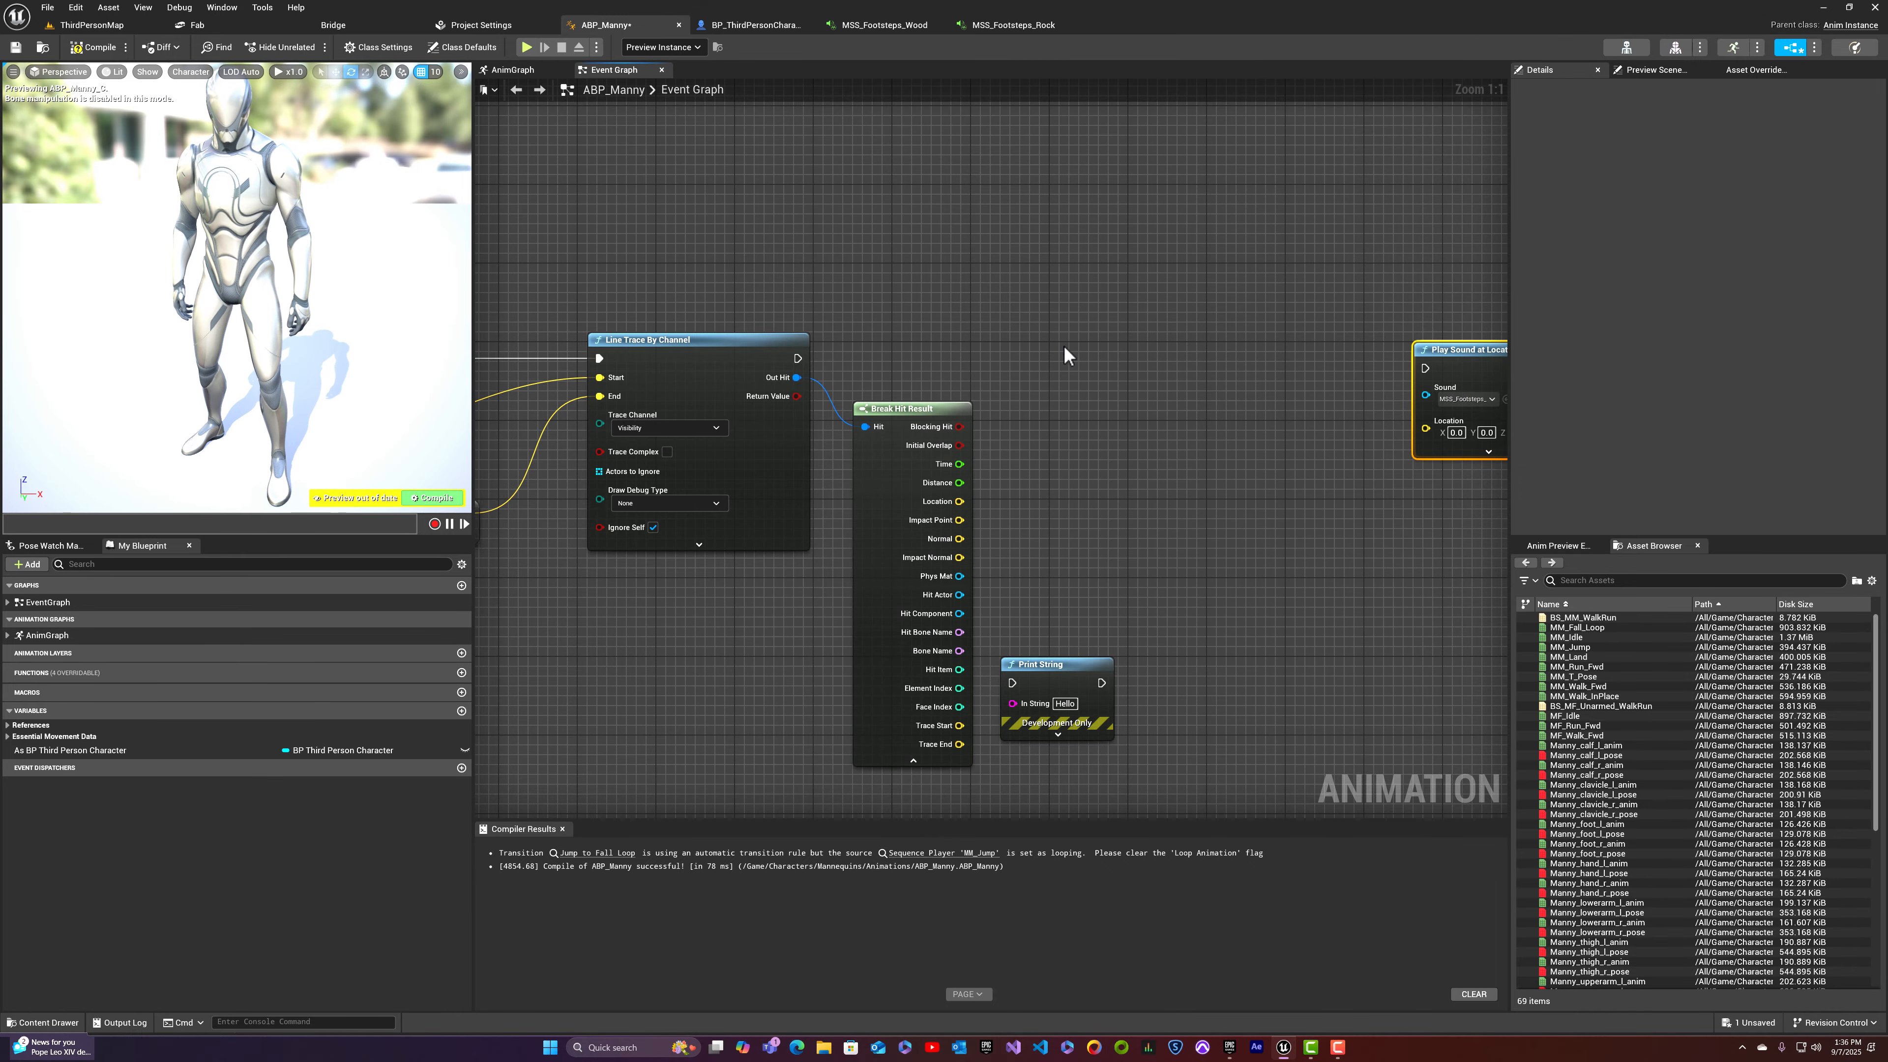
# Step: Add a Switch on EPhysicalSurface node between Break Hit Result and Play Sound at Location
pyautogui.rightClick(1125, 361)
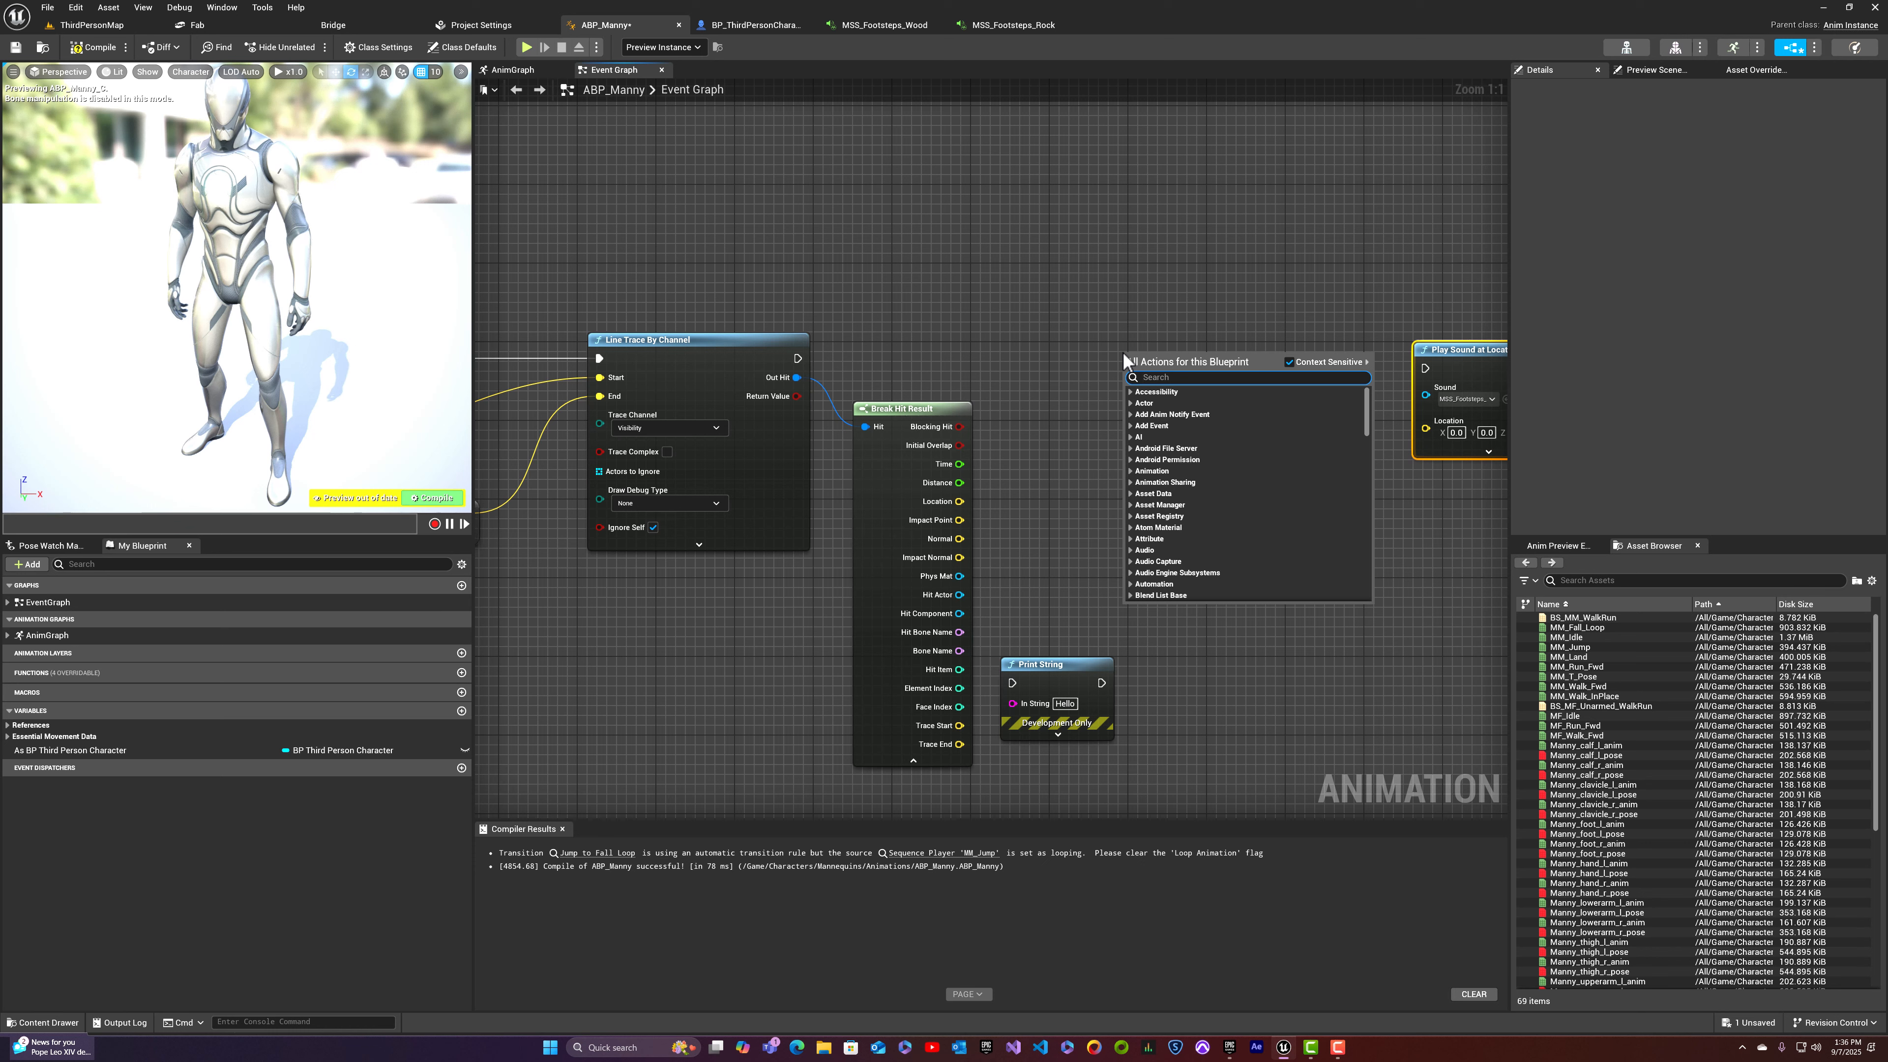
pyautogui.write('switch o')
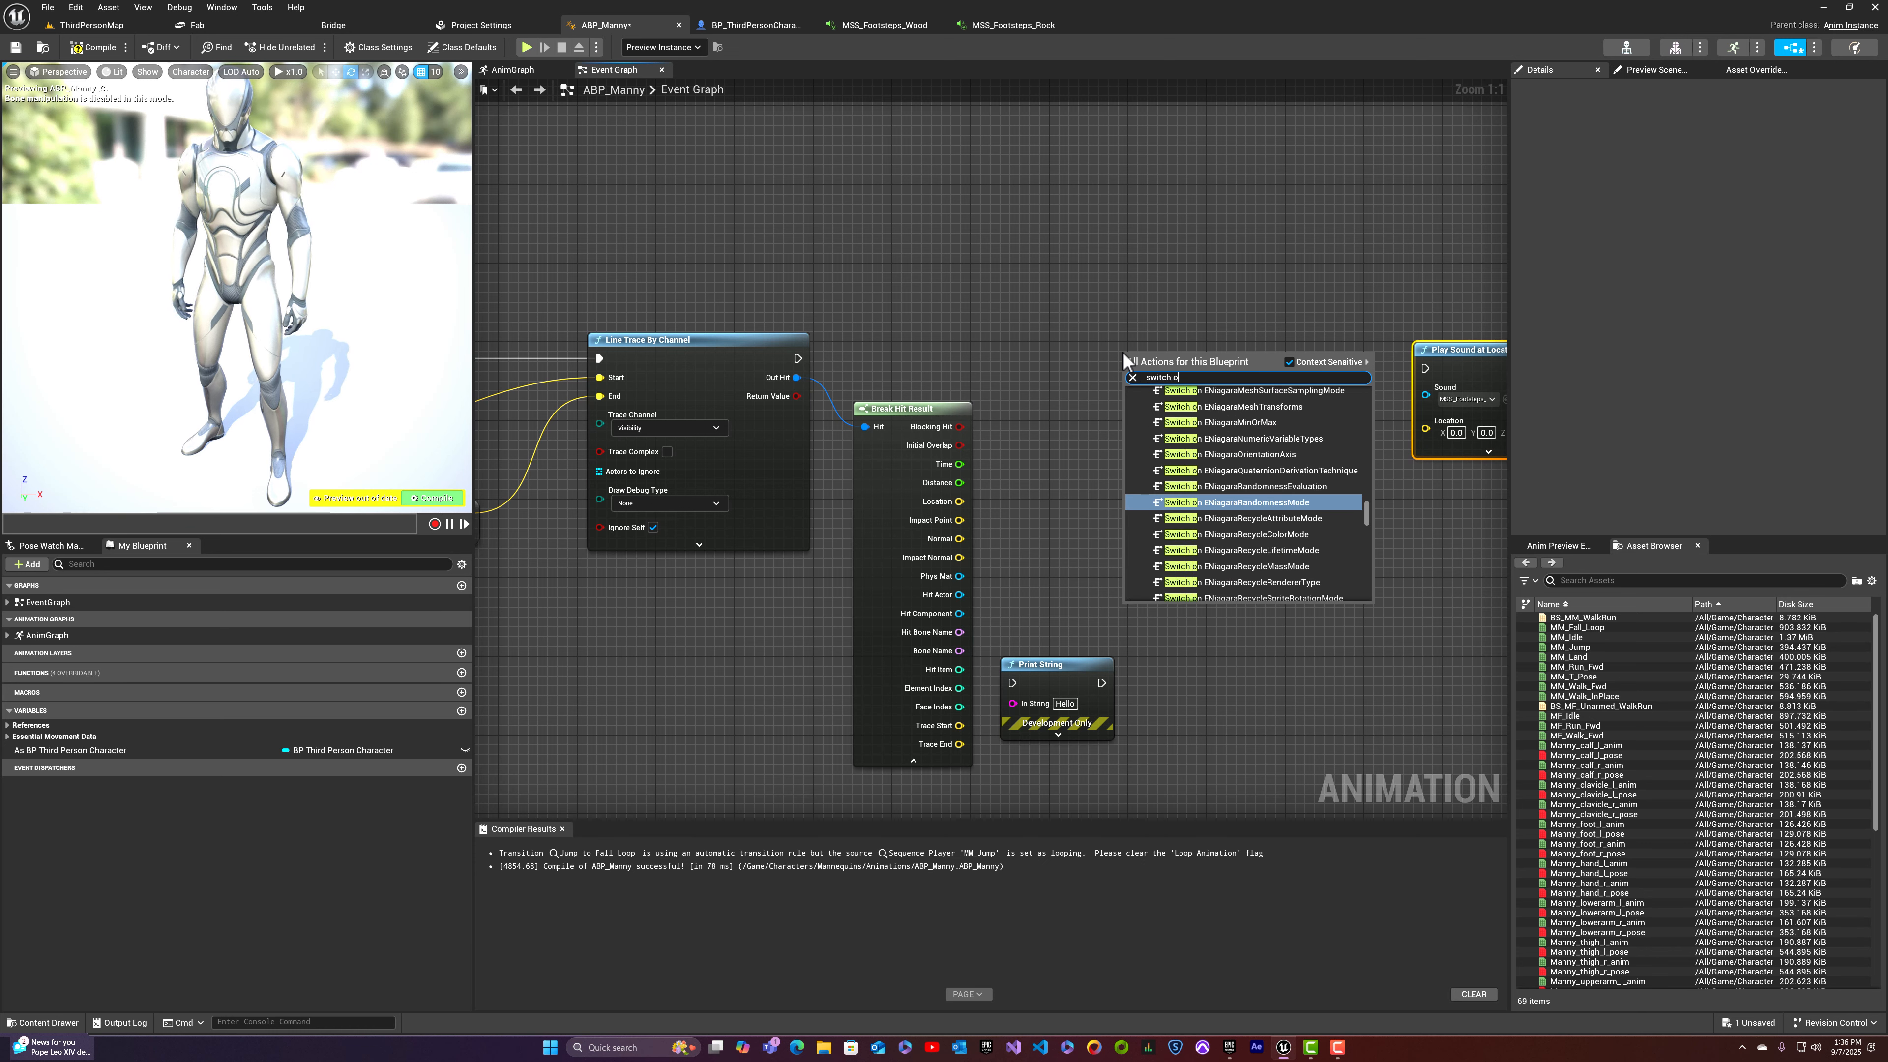
pyautogui.write('n Ephysic')
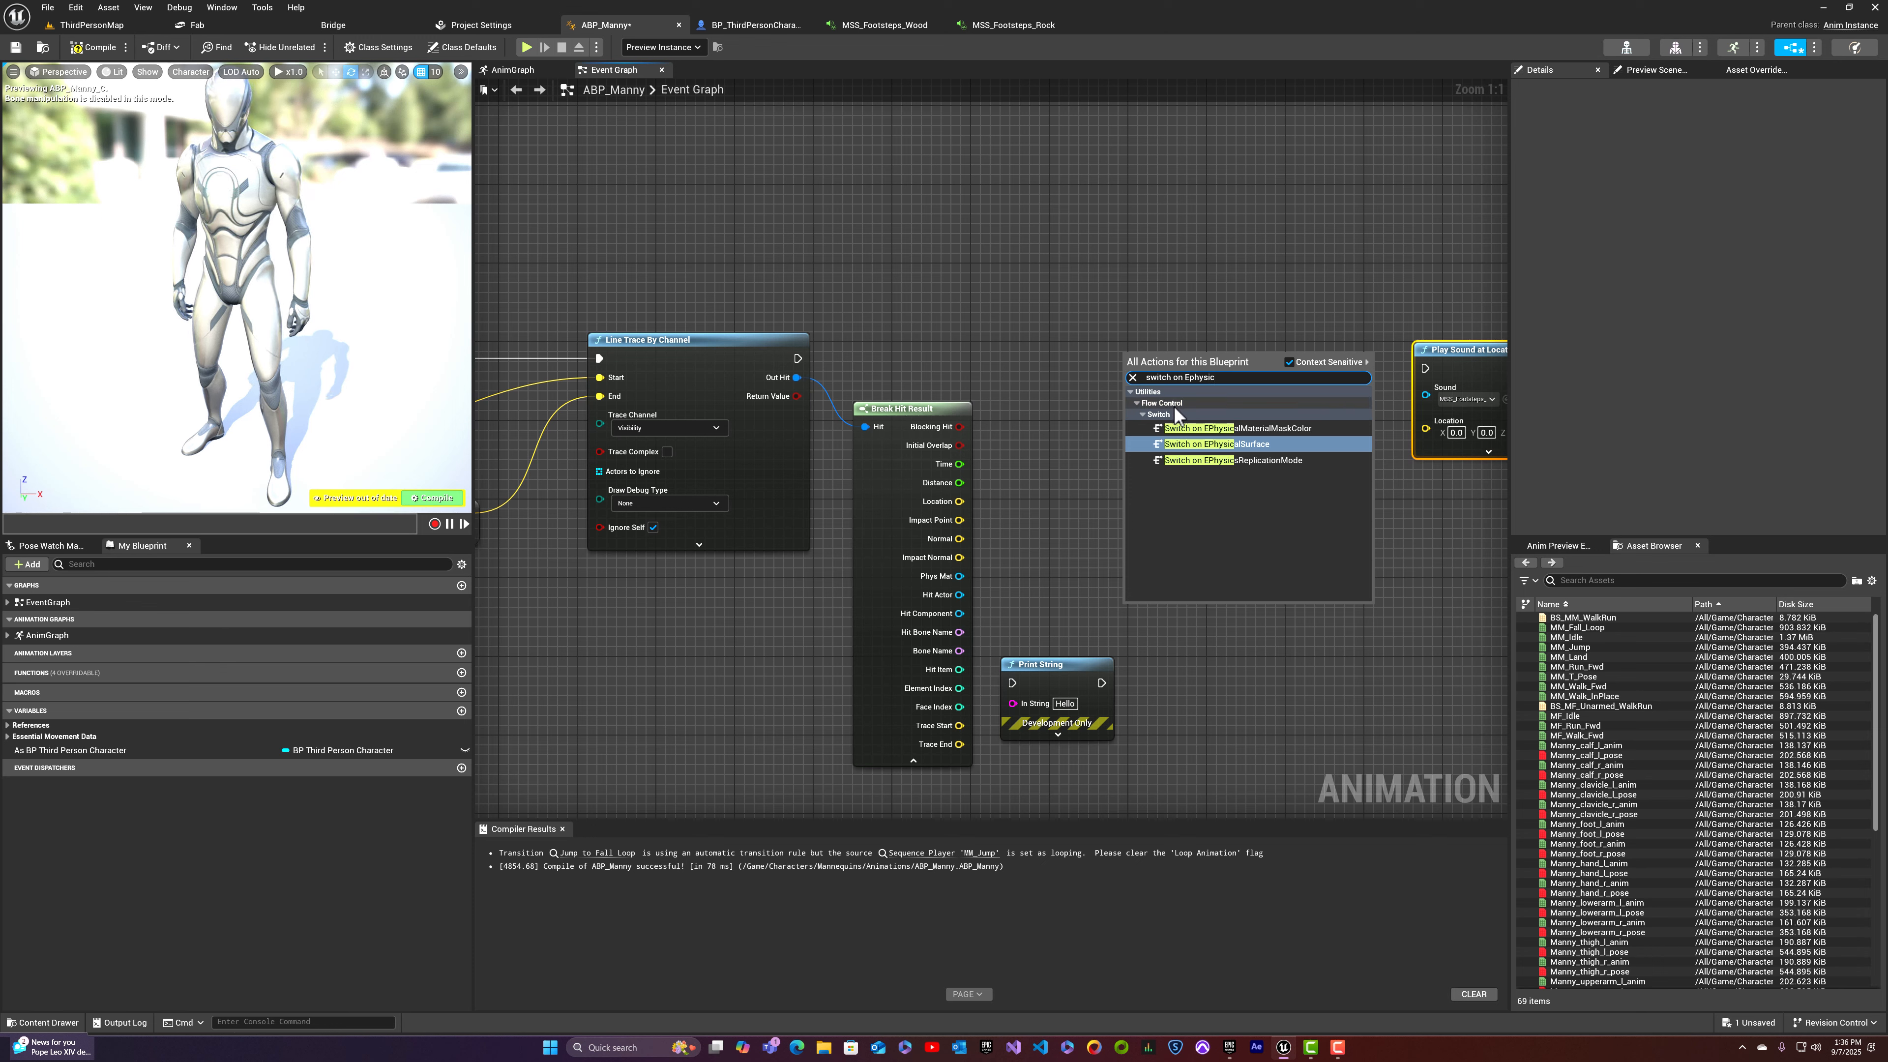
pyautogui.click(1304, 444)
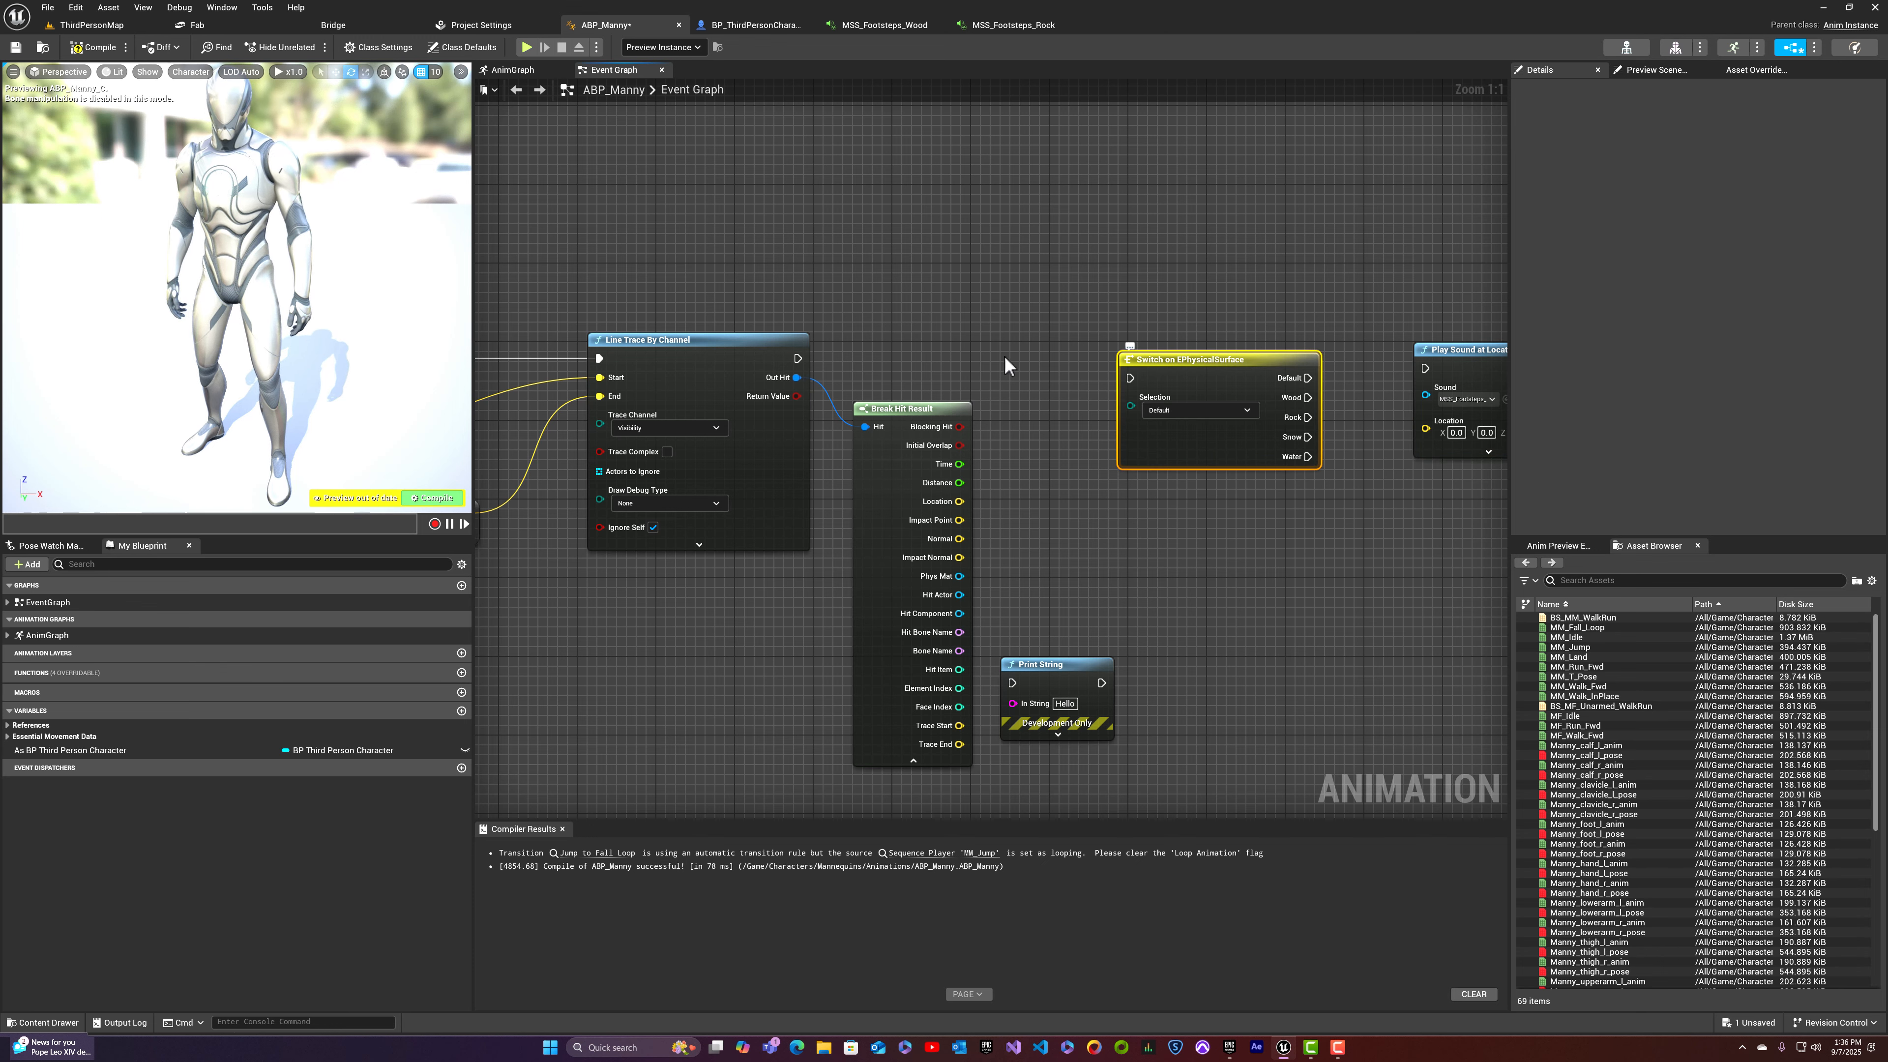
# Step: Connect the Line Trace By Channel execution output to the Switch on EPhysicalSurface node and check its Selection options
pyautogui.moveTo(795, 363)
pyautogui.mouseDown()
pyautogui.moveTo(1130, 378)
pyautogui.moveTo(1182, 346)
pyautogui.mouseUp()
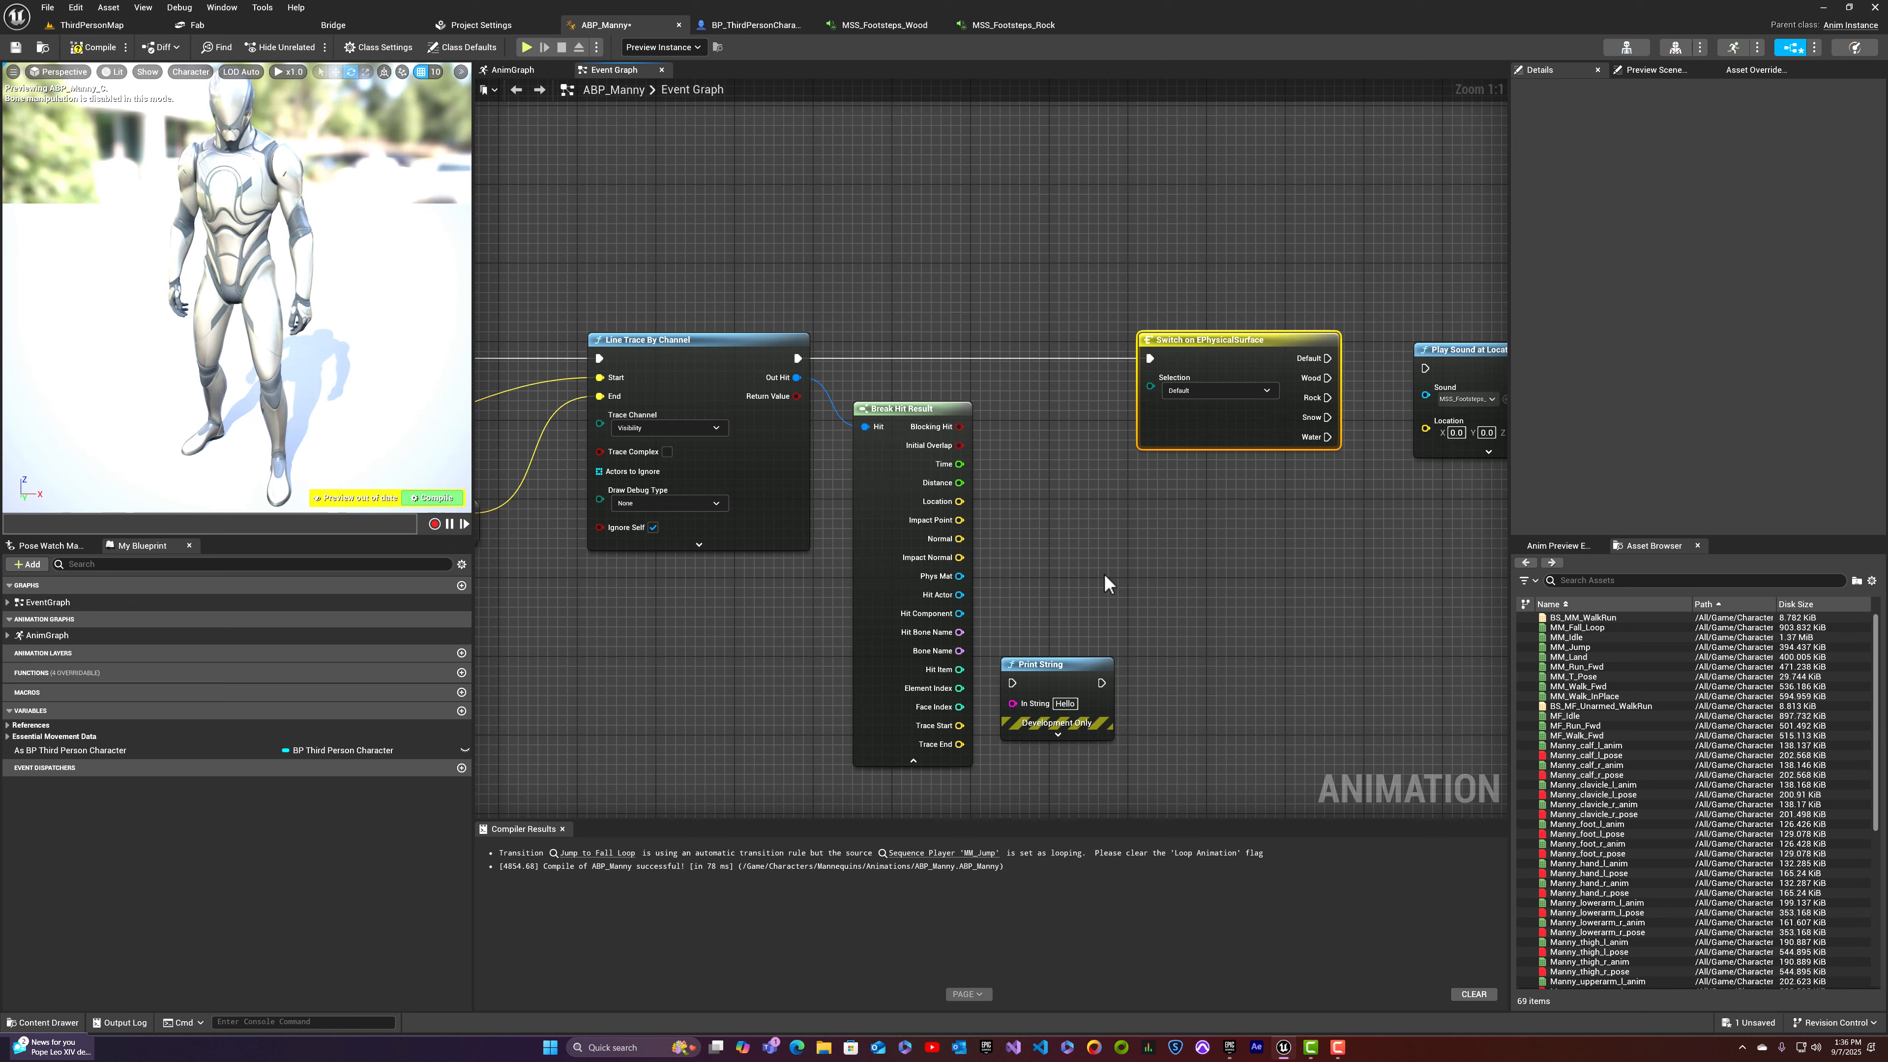
pyautogui.moveTo(960, 575)
pyautogui.mouseDown()
pyautogui.moveTo(1150, 393)
pyautogui.moveTo(995, 574)
pyautogui.moveTo(963, 576)
pyautogui.mouseUp()
pyautogui.click(1211, 390)
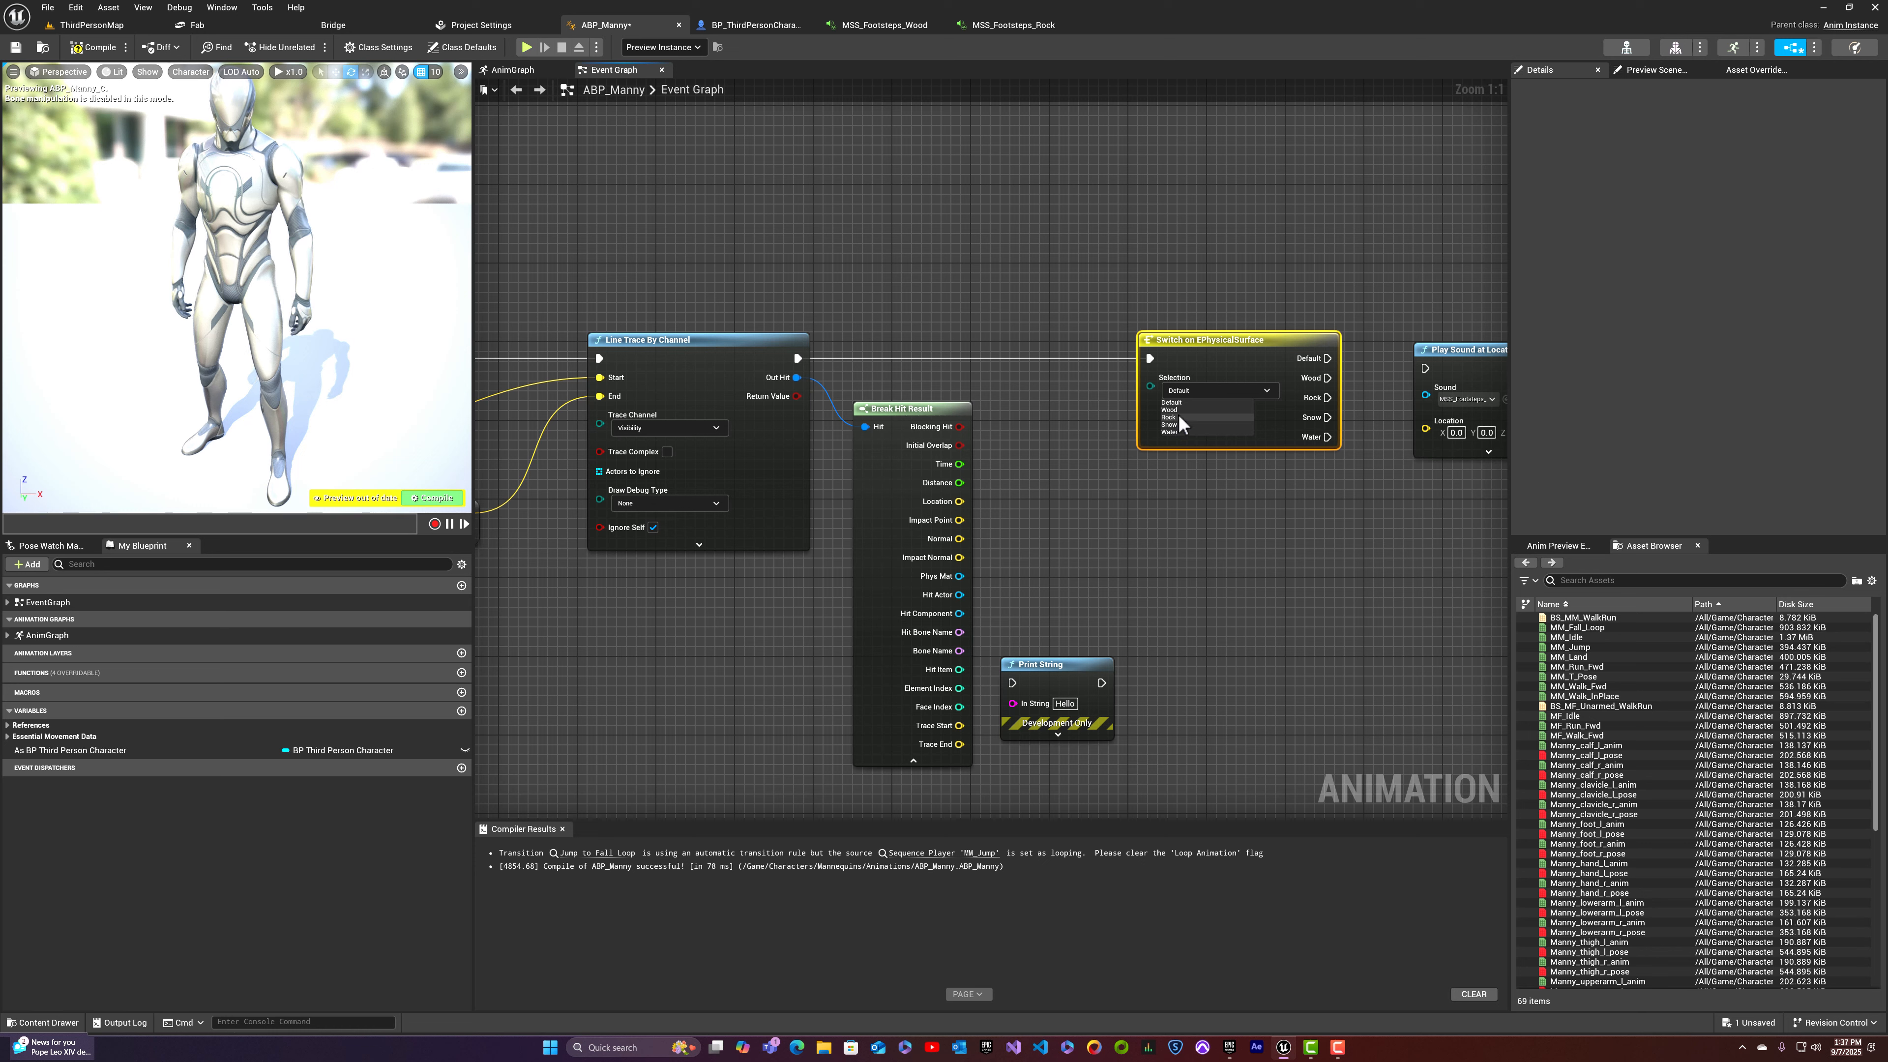
pyautogui.click(1058, 519)
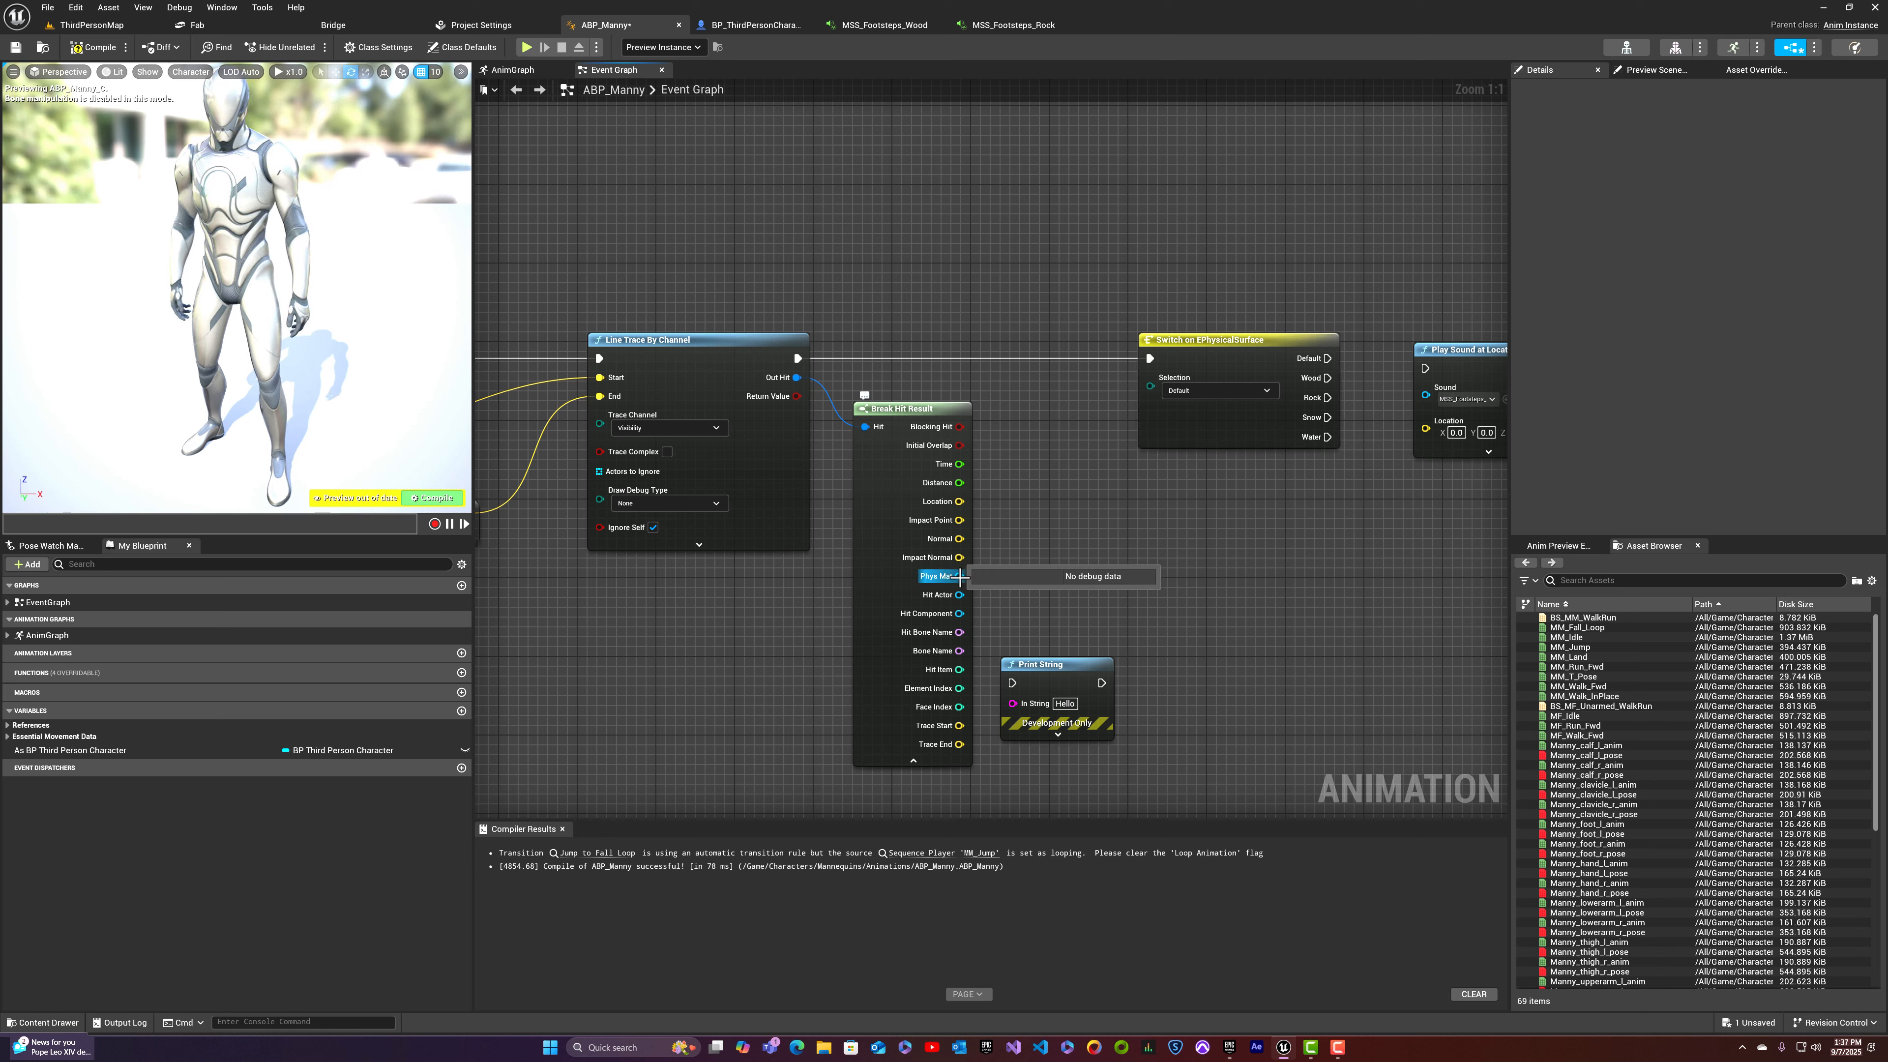
# Step: Get the Surface Type from Break Hit Result's Phys Mat, feed it into the switch's Selection, and space out both nodes
pyautogui.moveTo(959, 576); pyautogui.dragTo(1034, 528)
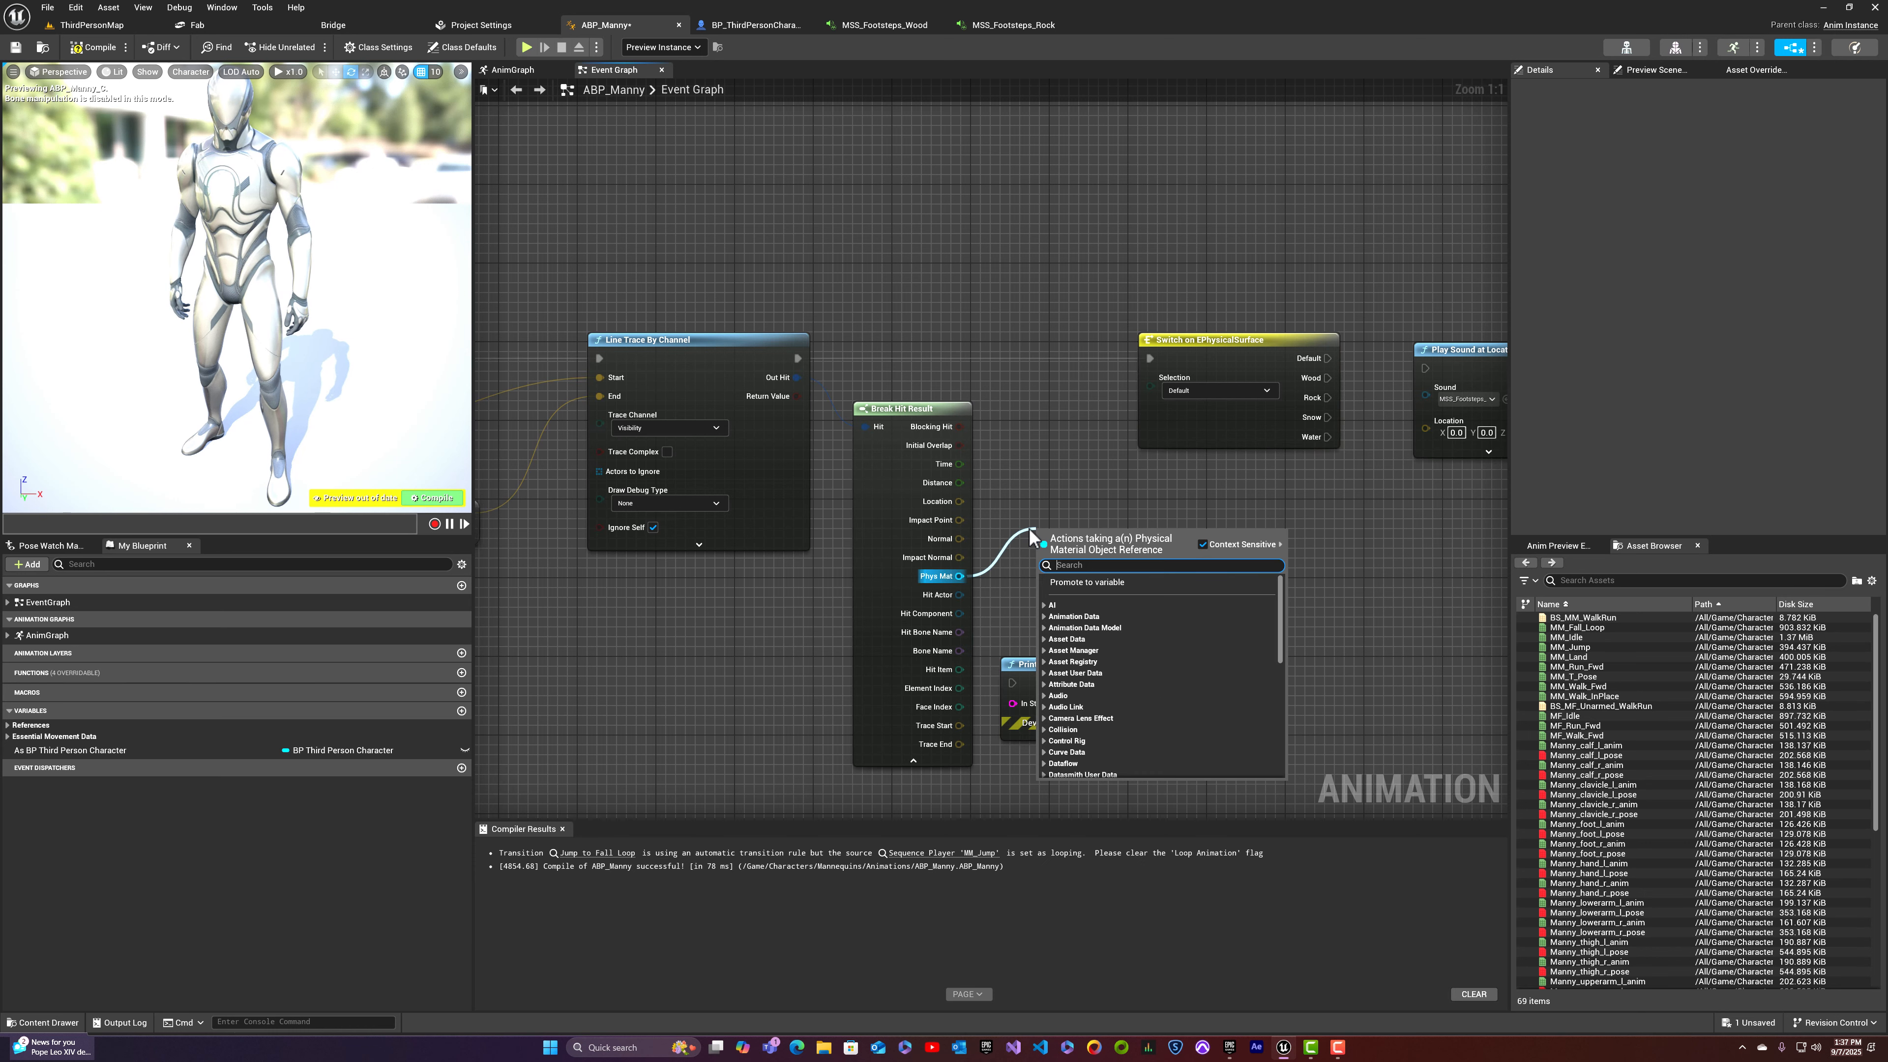
pyautogui.write('g')
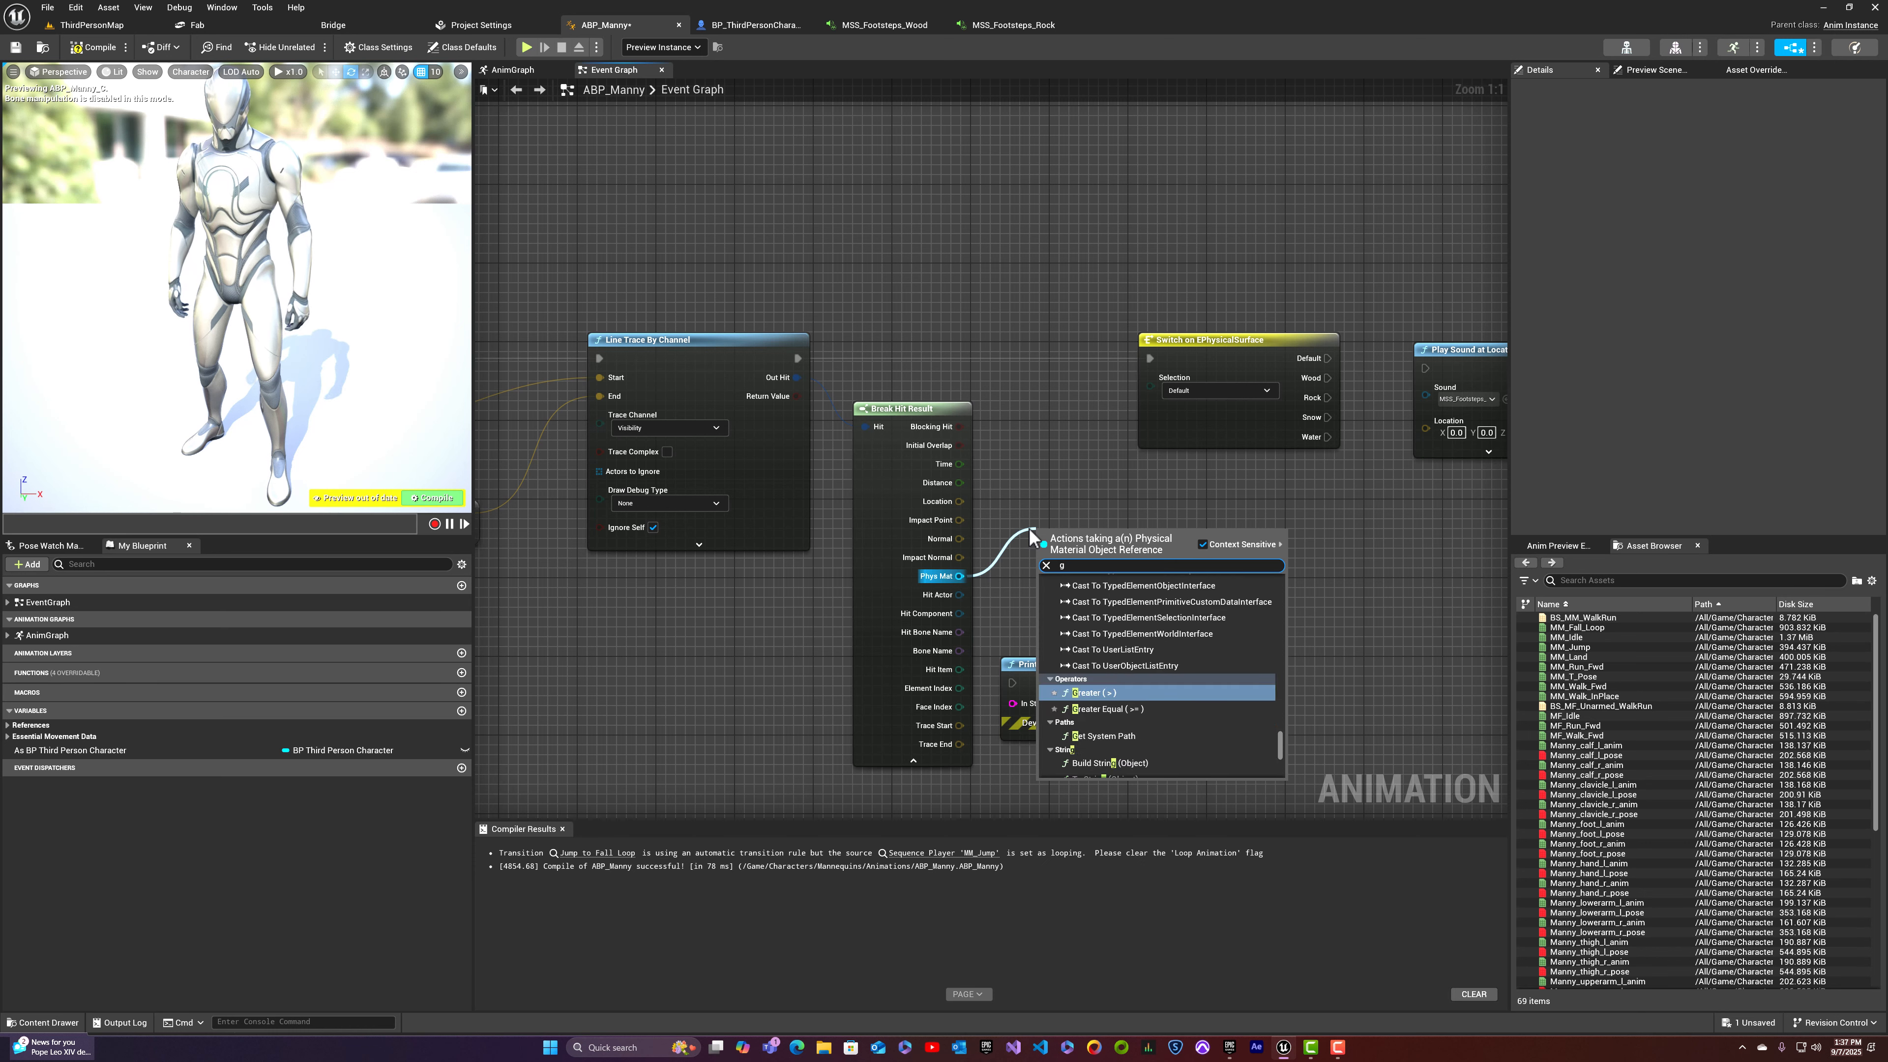
pyautogui.write('et surface')
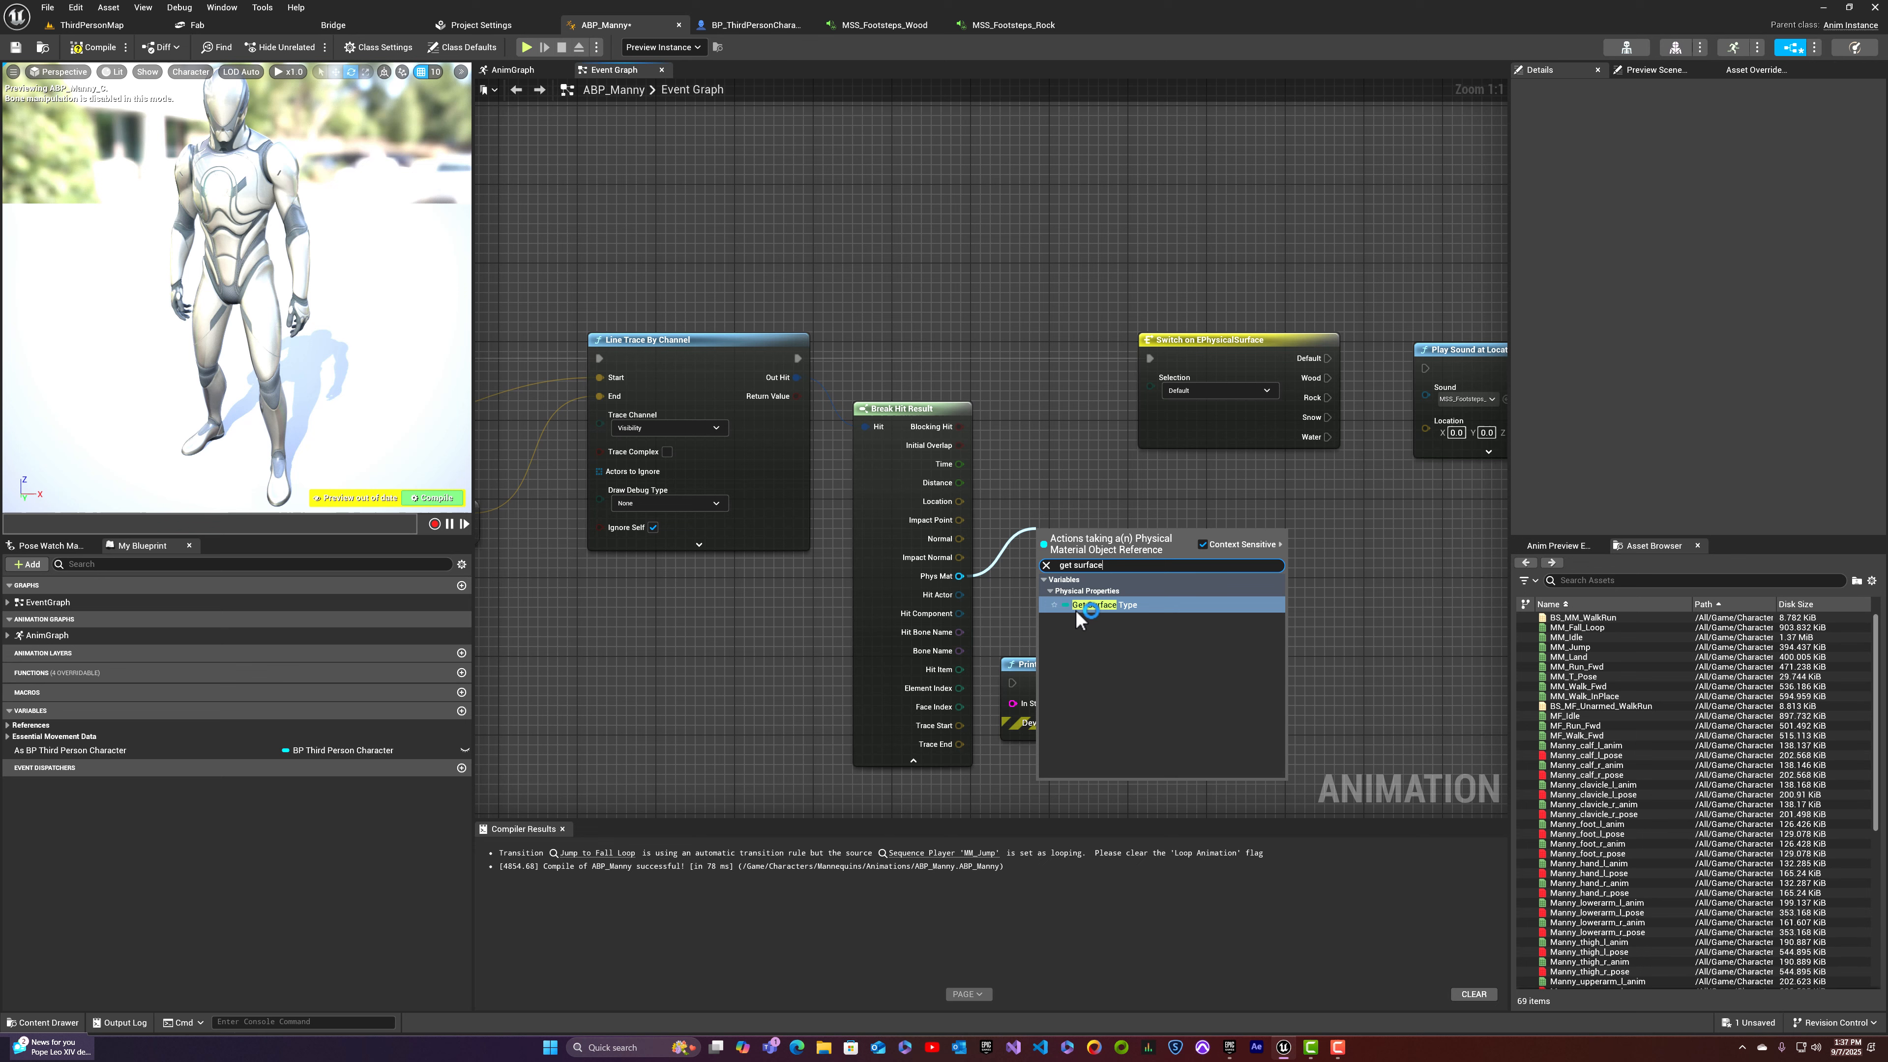
pyautogui.click(1076, 605)
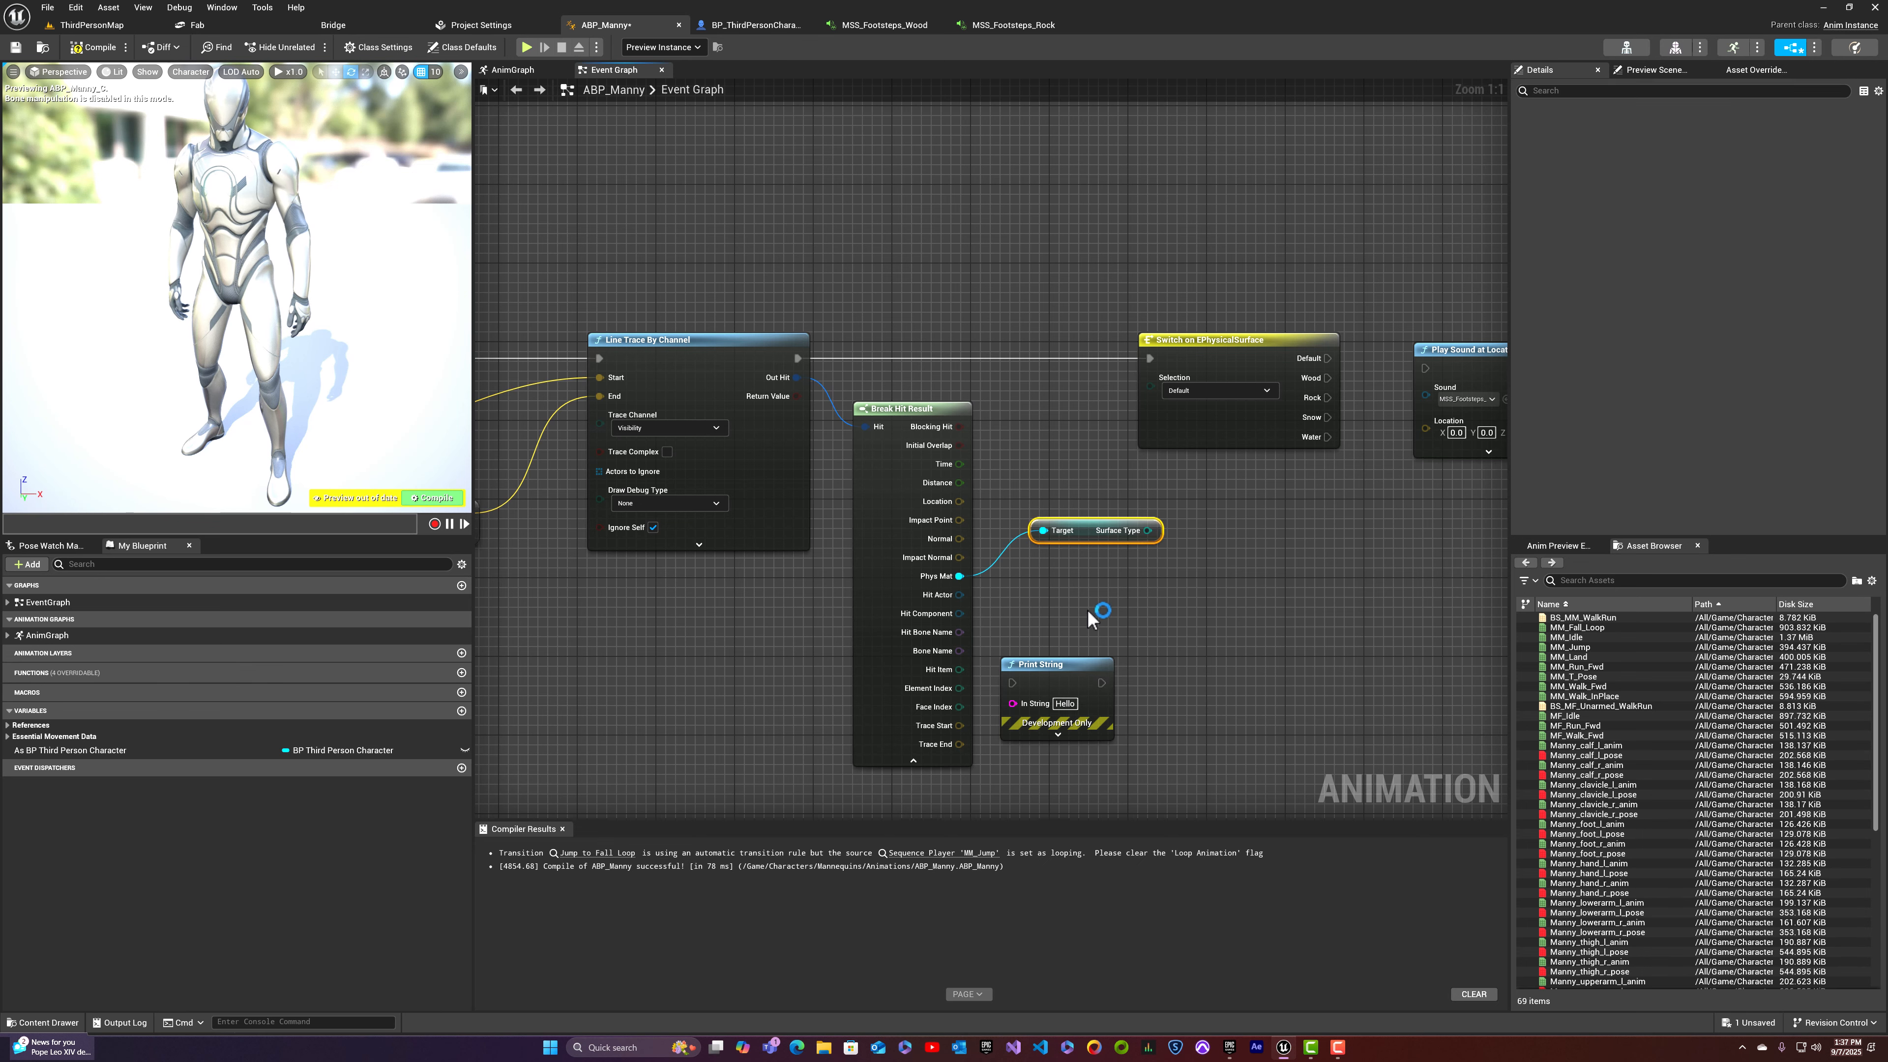
pyautogui.moveTo(1148, 530); pyautogui.dragTo(1151, 386)
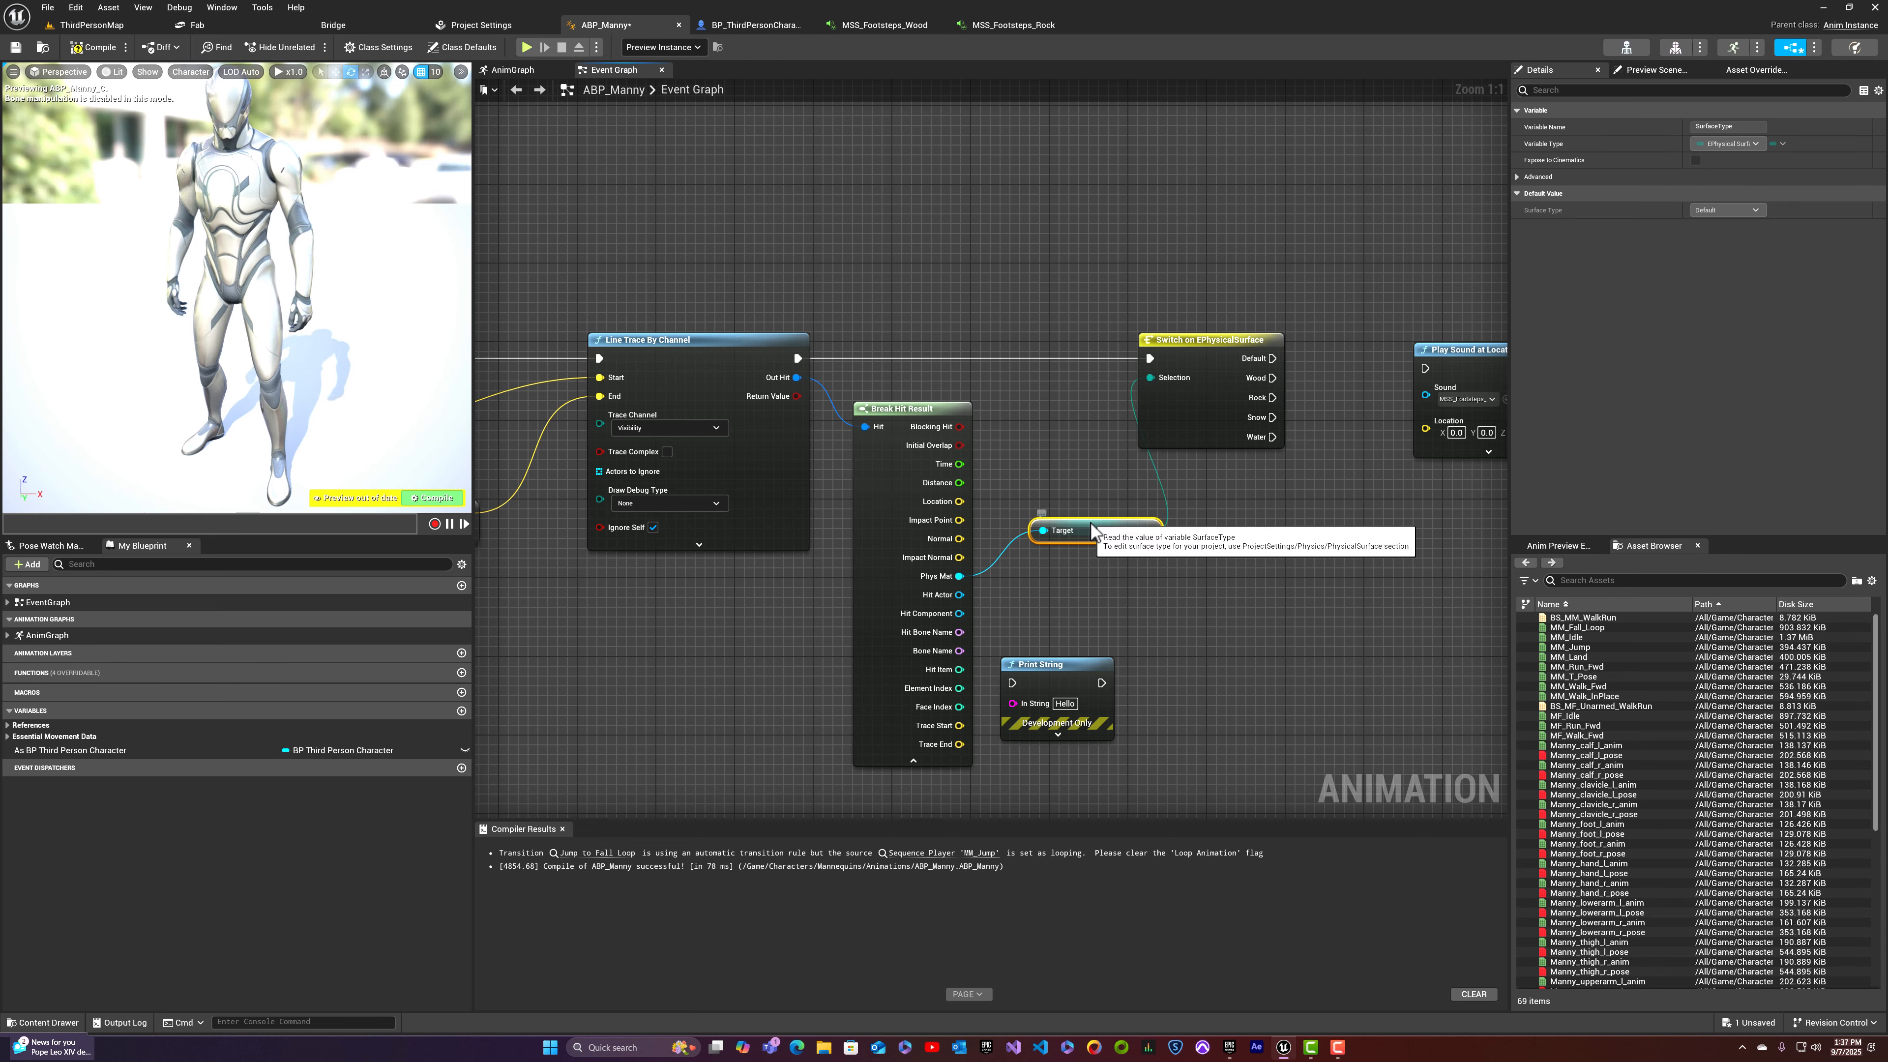
pyautogui.moveTo(1092, 534); pyautogui.dragTo(1072, 504)
pyautogui.moveTo(1189, 341); pyautogui.dragTo(1228, 341)
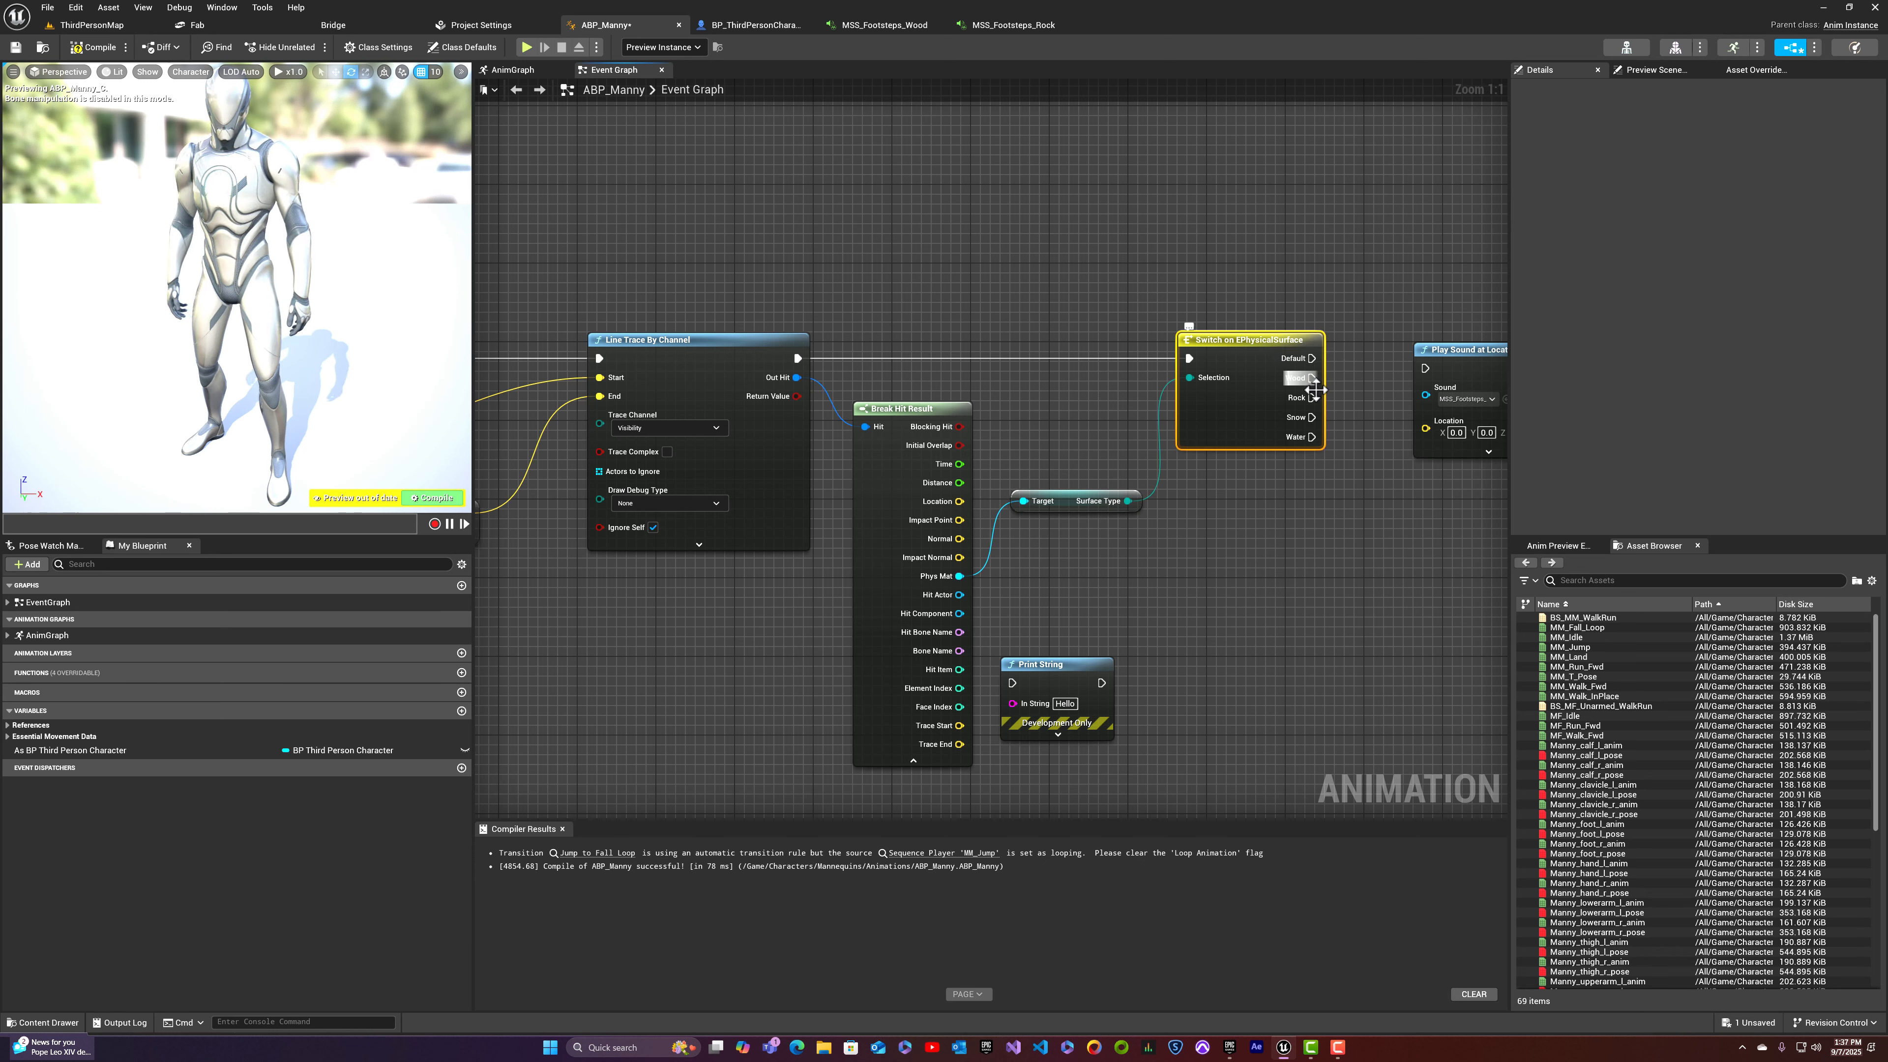
# Step: Move Play Sound at Location farther from the switch and connect the switch's Wood output to its execution input
pyautogui.moveTo(1316, 461); pyautogui.dragTo(1070, 506, button='right')
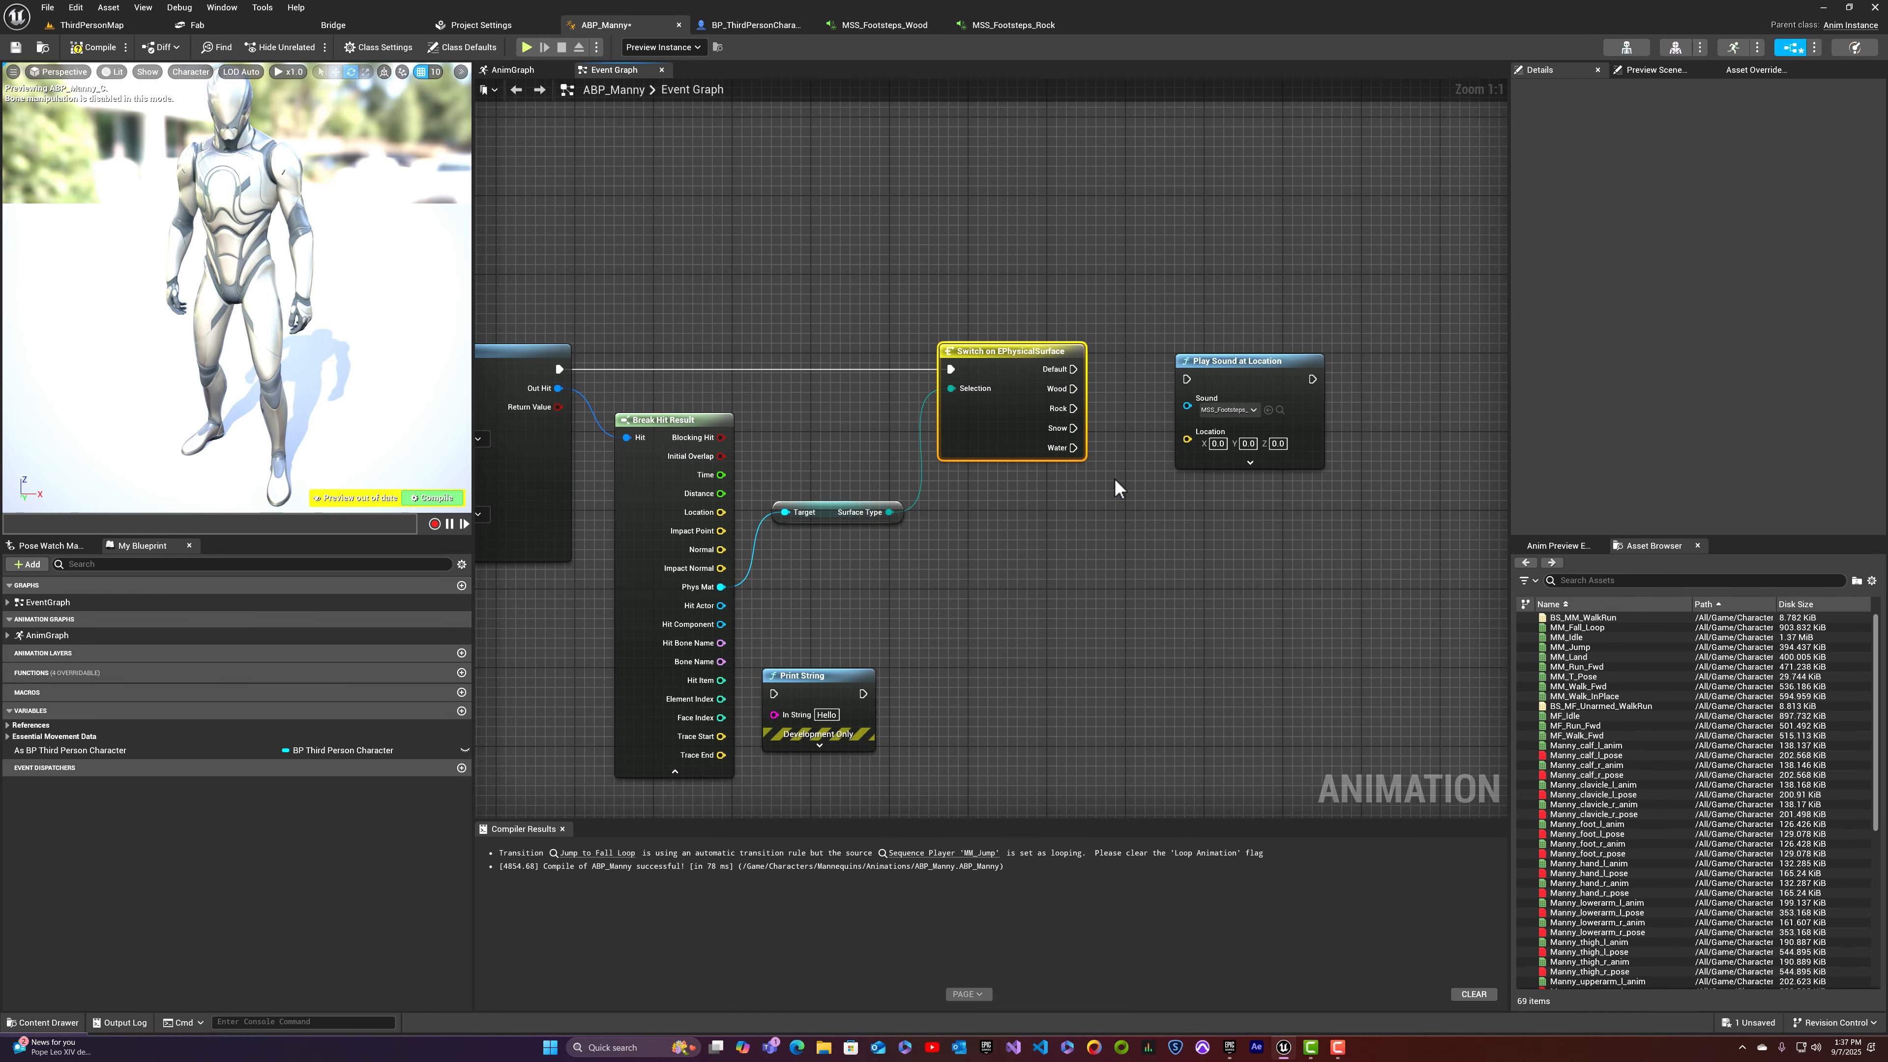
pyautogui.moveTo(1234, 362); pyautogui.dragTo(1303, 362)
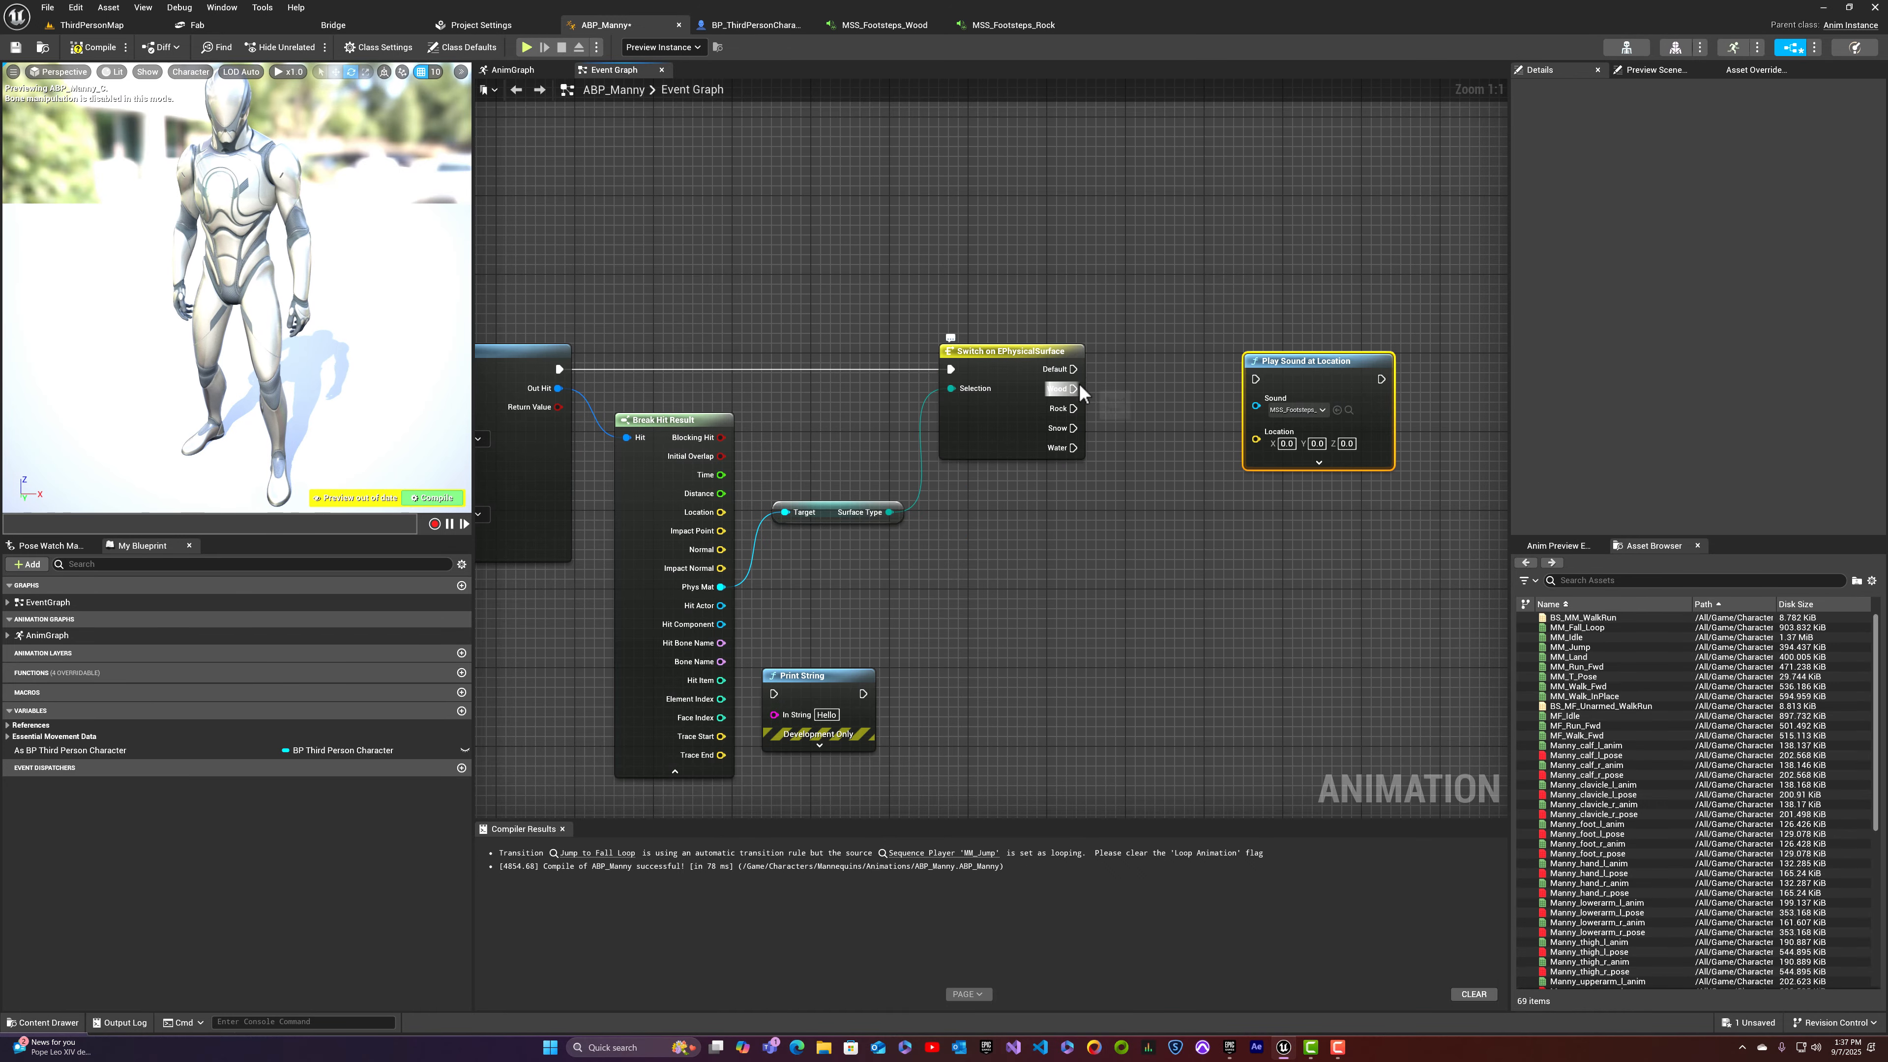
pyautogui.moveTo(1077, 389); pyautogui.dragTo(1256, 379)
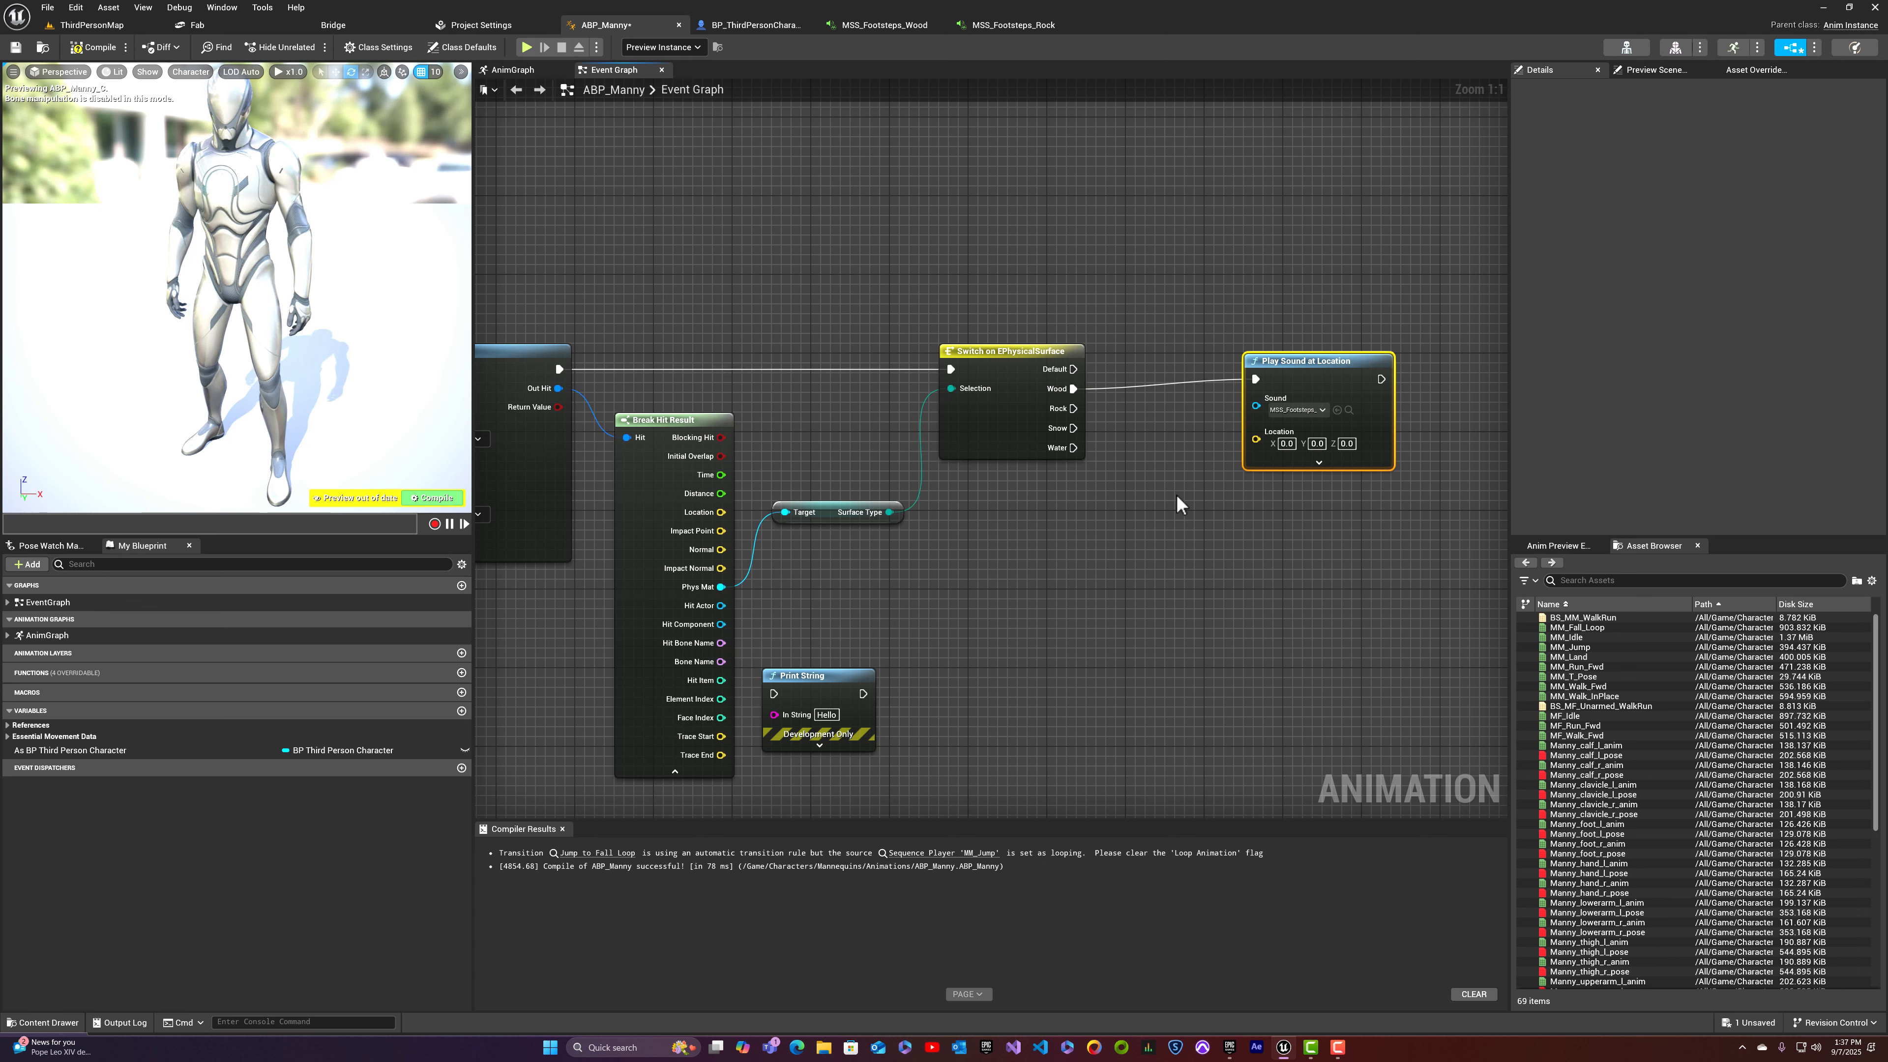
# Step: Duplicate the Play Sound at Location node, place the copy below the original, and connect the switch's Rock output to it
pyautogui.click(1308, 415)
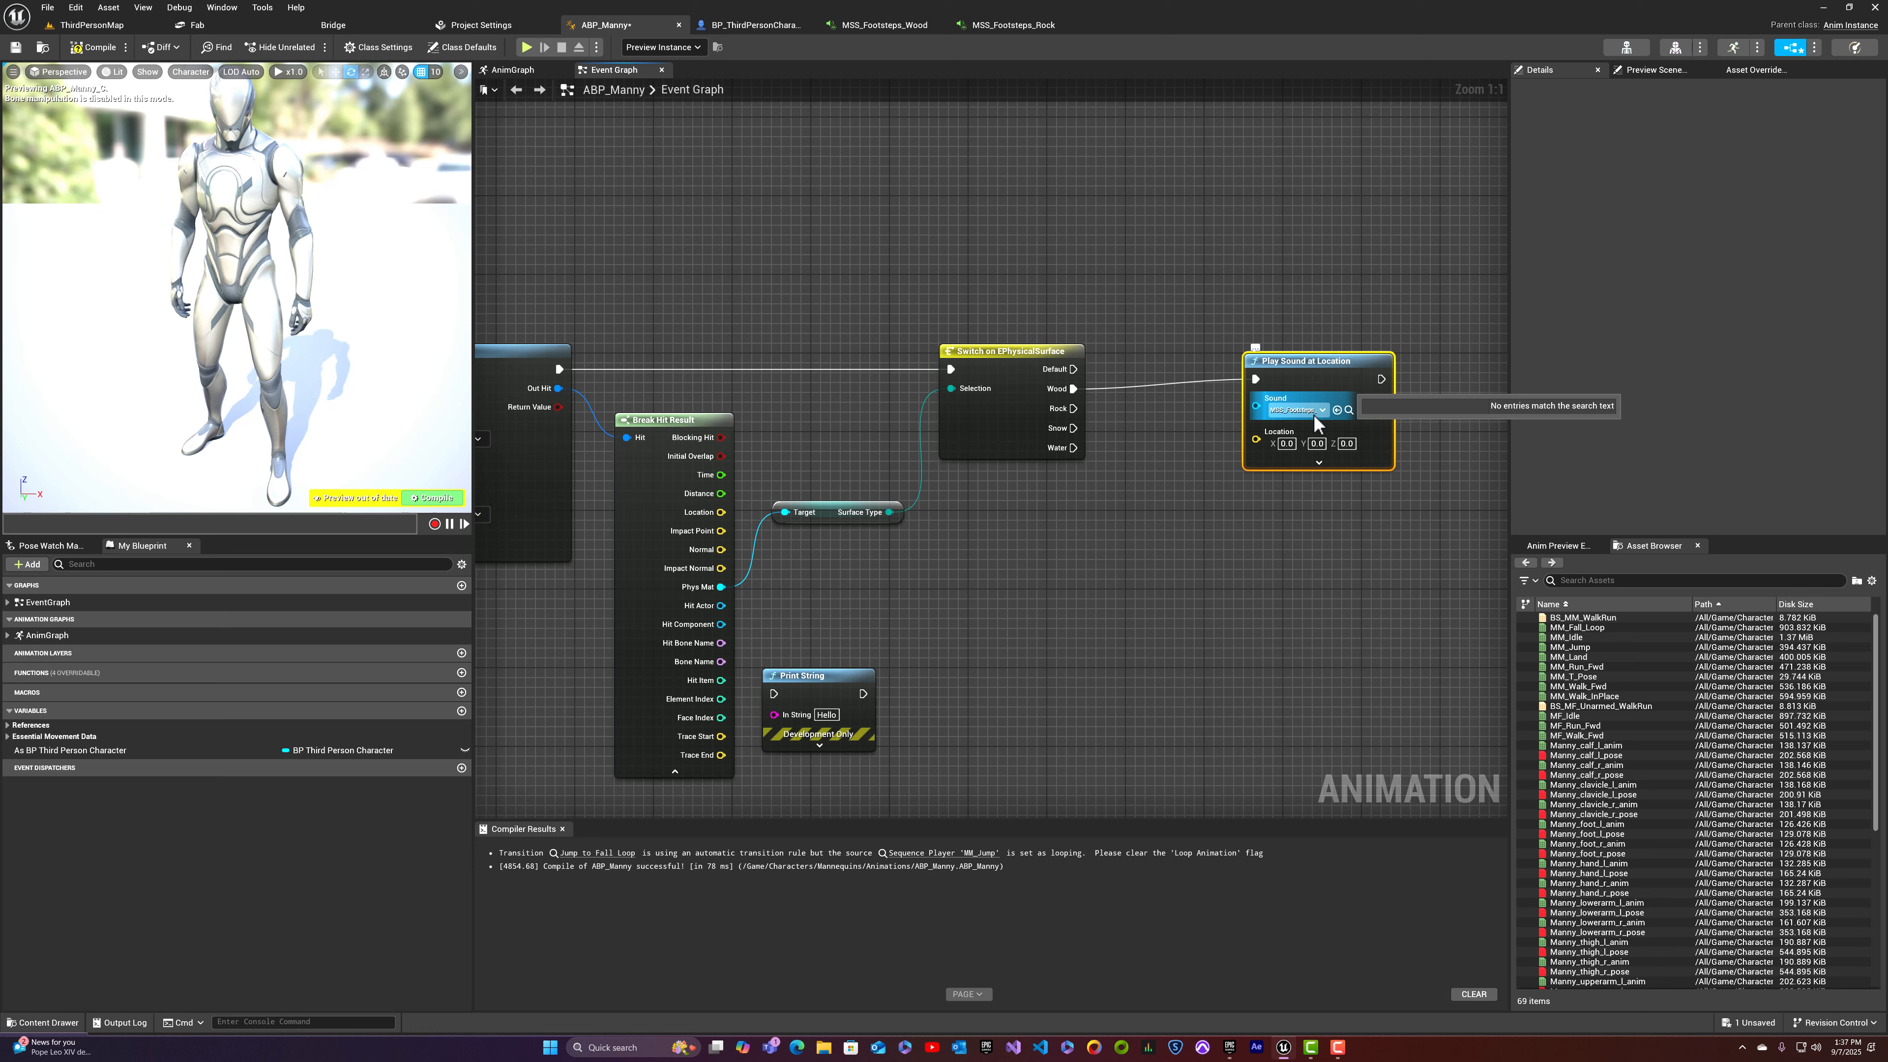
pyautogui.hotkey('ctrl', 'd')
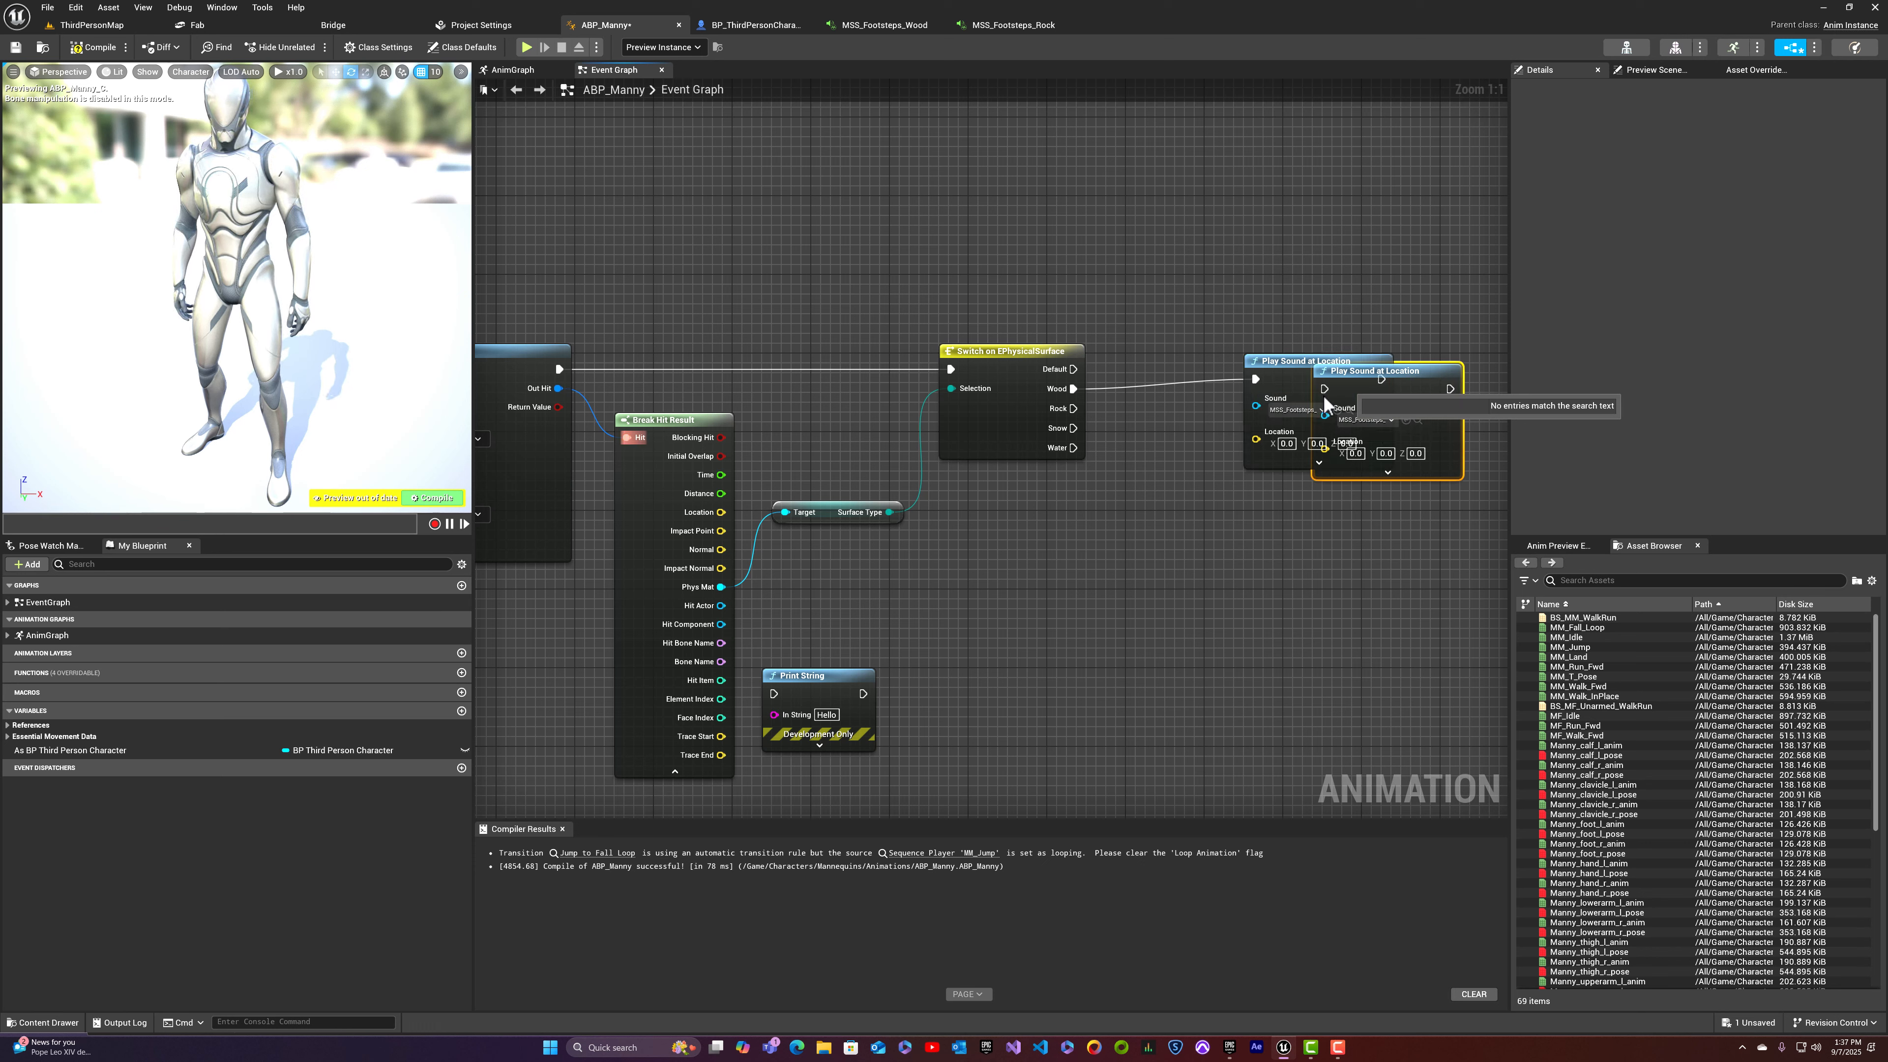
pyautogui.moveTo(1423, 372); pyautogui.dragTo(1352, 504)
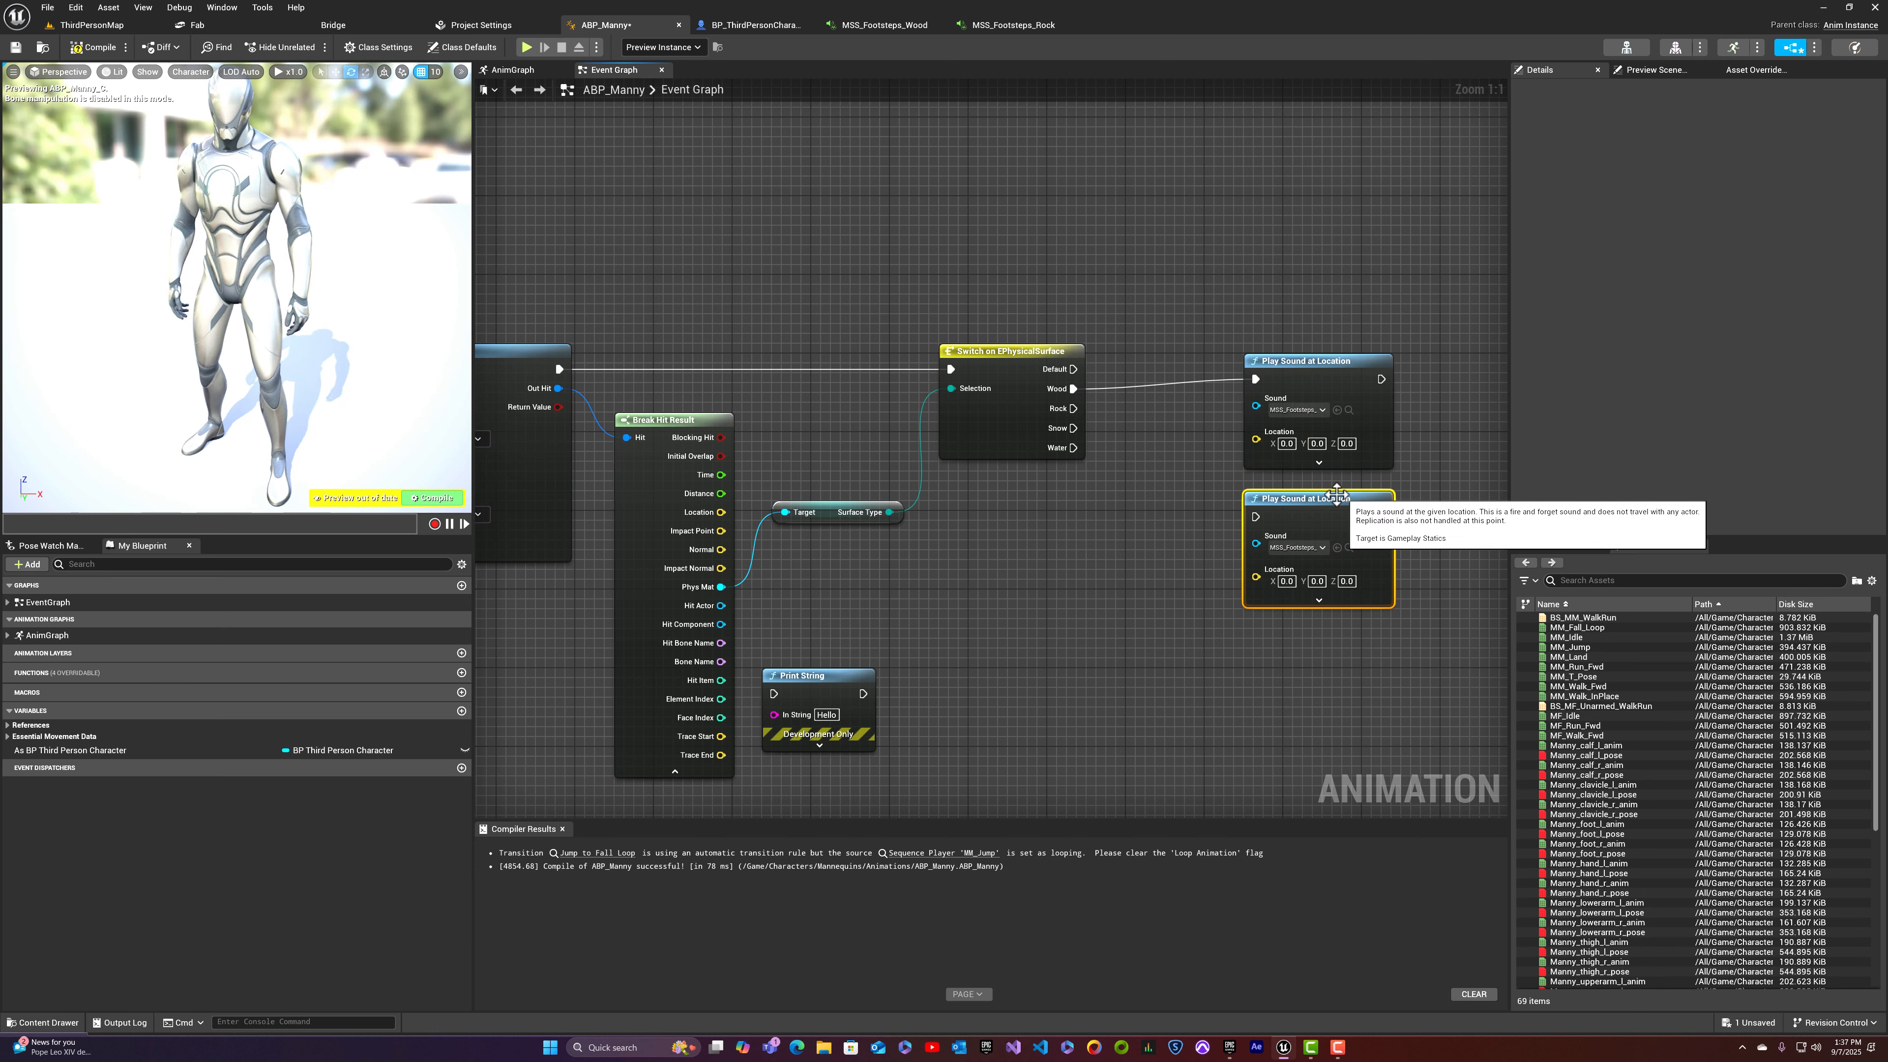
pyautogui.moveTo(1071, 407); pyautogui.dragTo(1263, 517)
# Step: Set the sound of the Rock branch's Play Sound at Location node to MSS_Footsteps_Rock
pyautogui.moveTo(1143, 580); pyautogui.dragTo(1147, 459, button='right')
pyautogui.click(1290, 426)
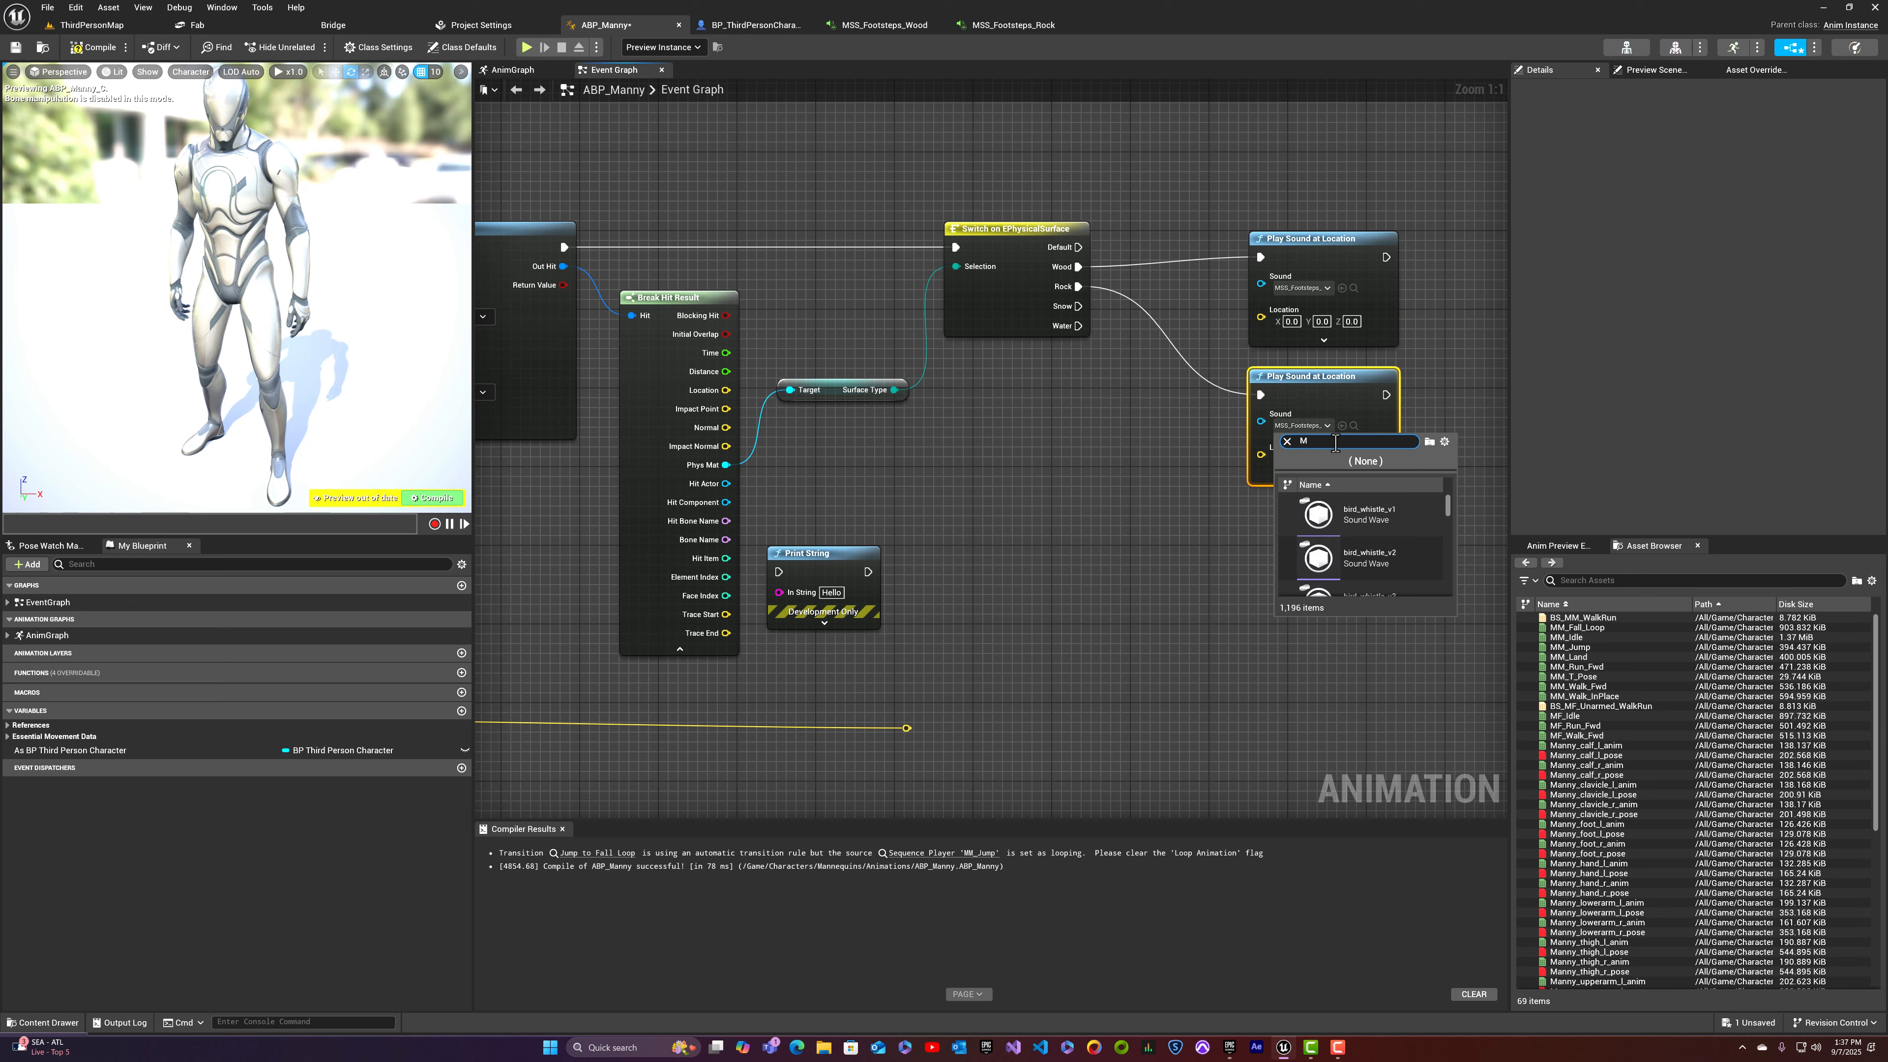
pyautogui.write('SS_')
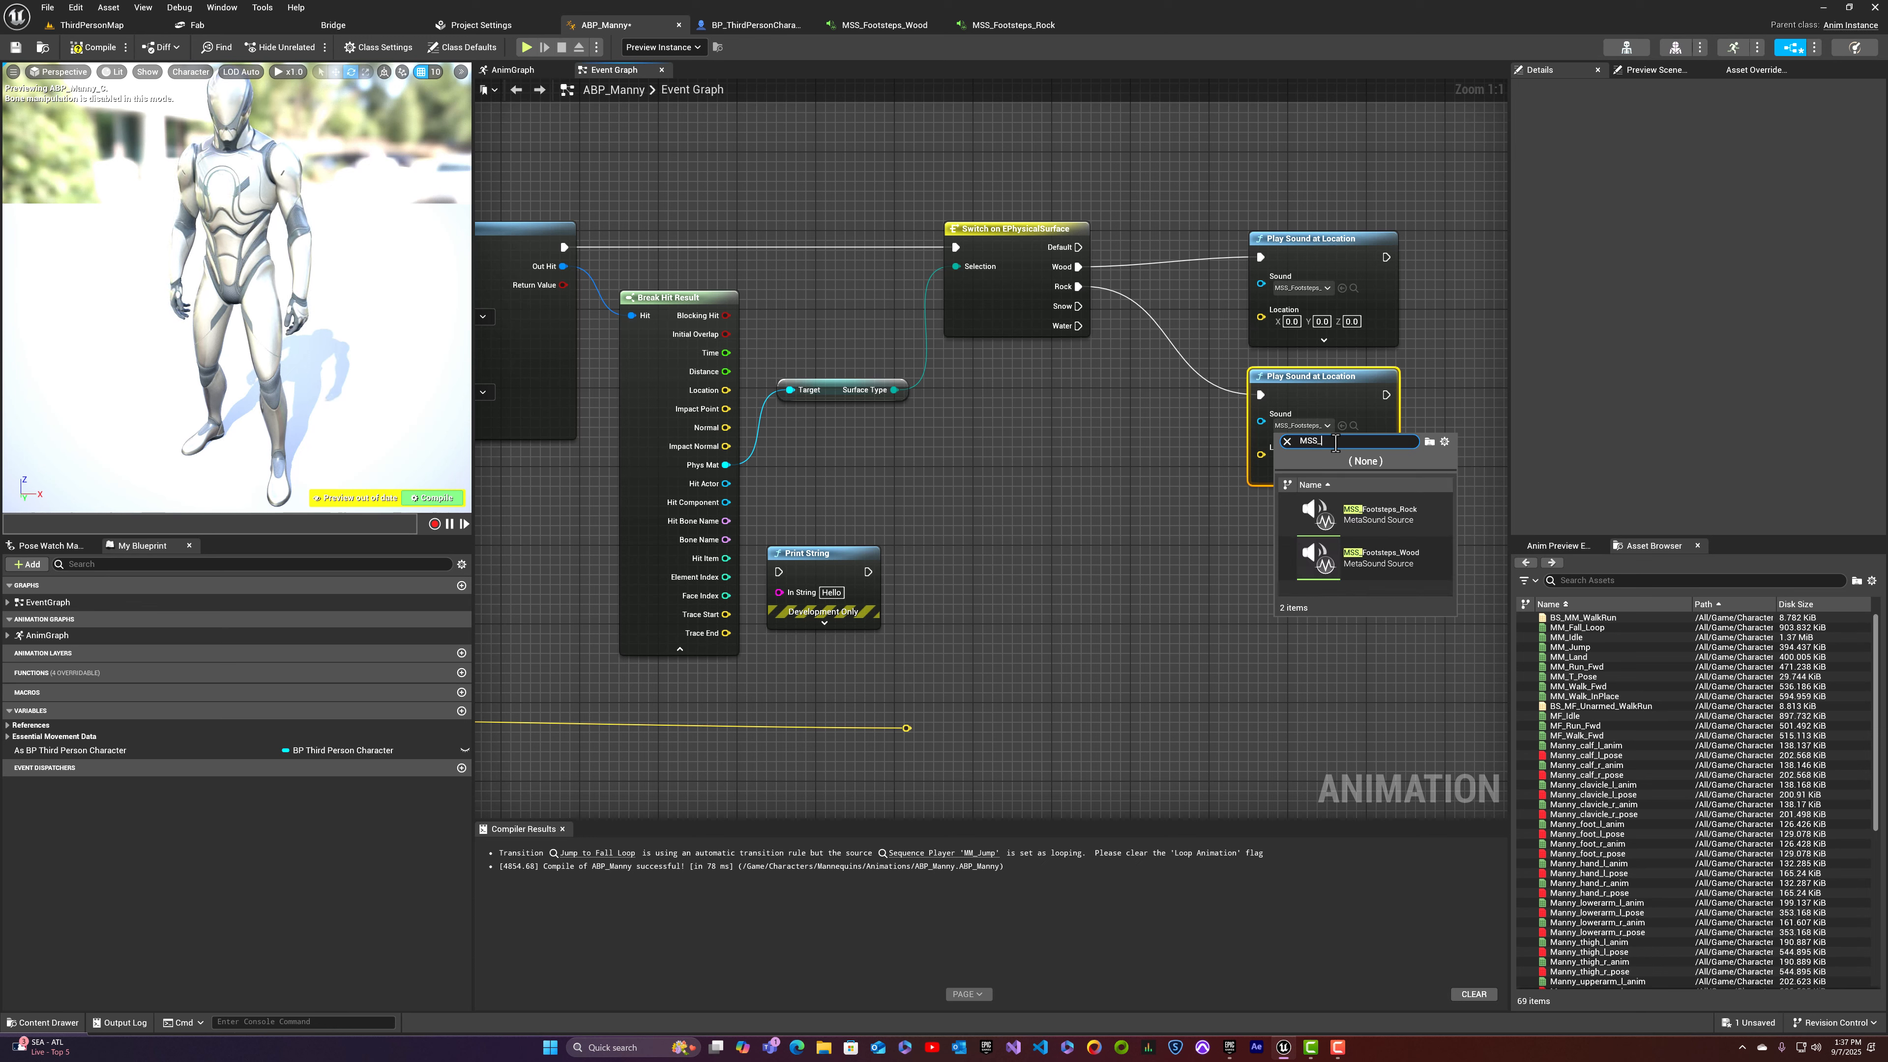
pyautogui.click(1395, 517)
# Step: Connect the actor location reroute to the Location inputs of both Play Sound at Location nodes, then compile and save ABP_Manny
pyautogui.moveTo(908, 728)
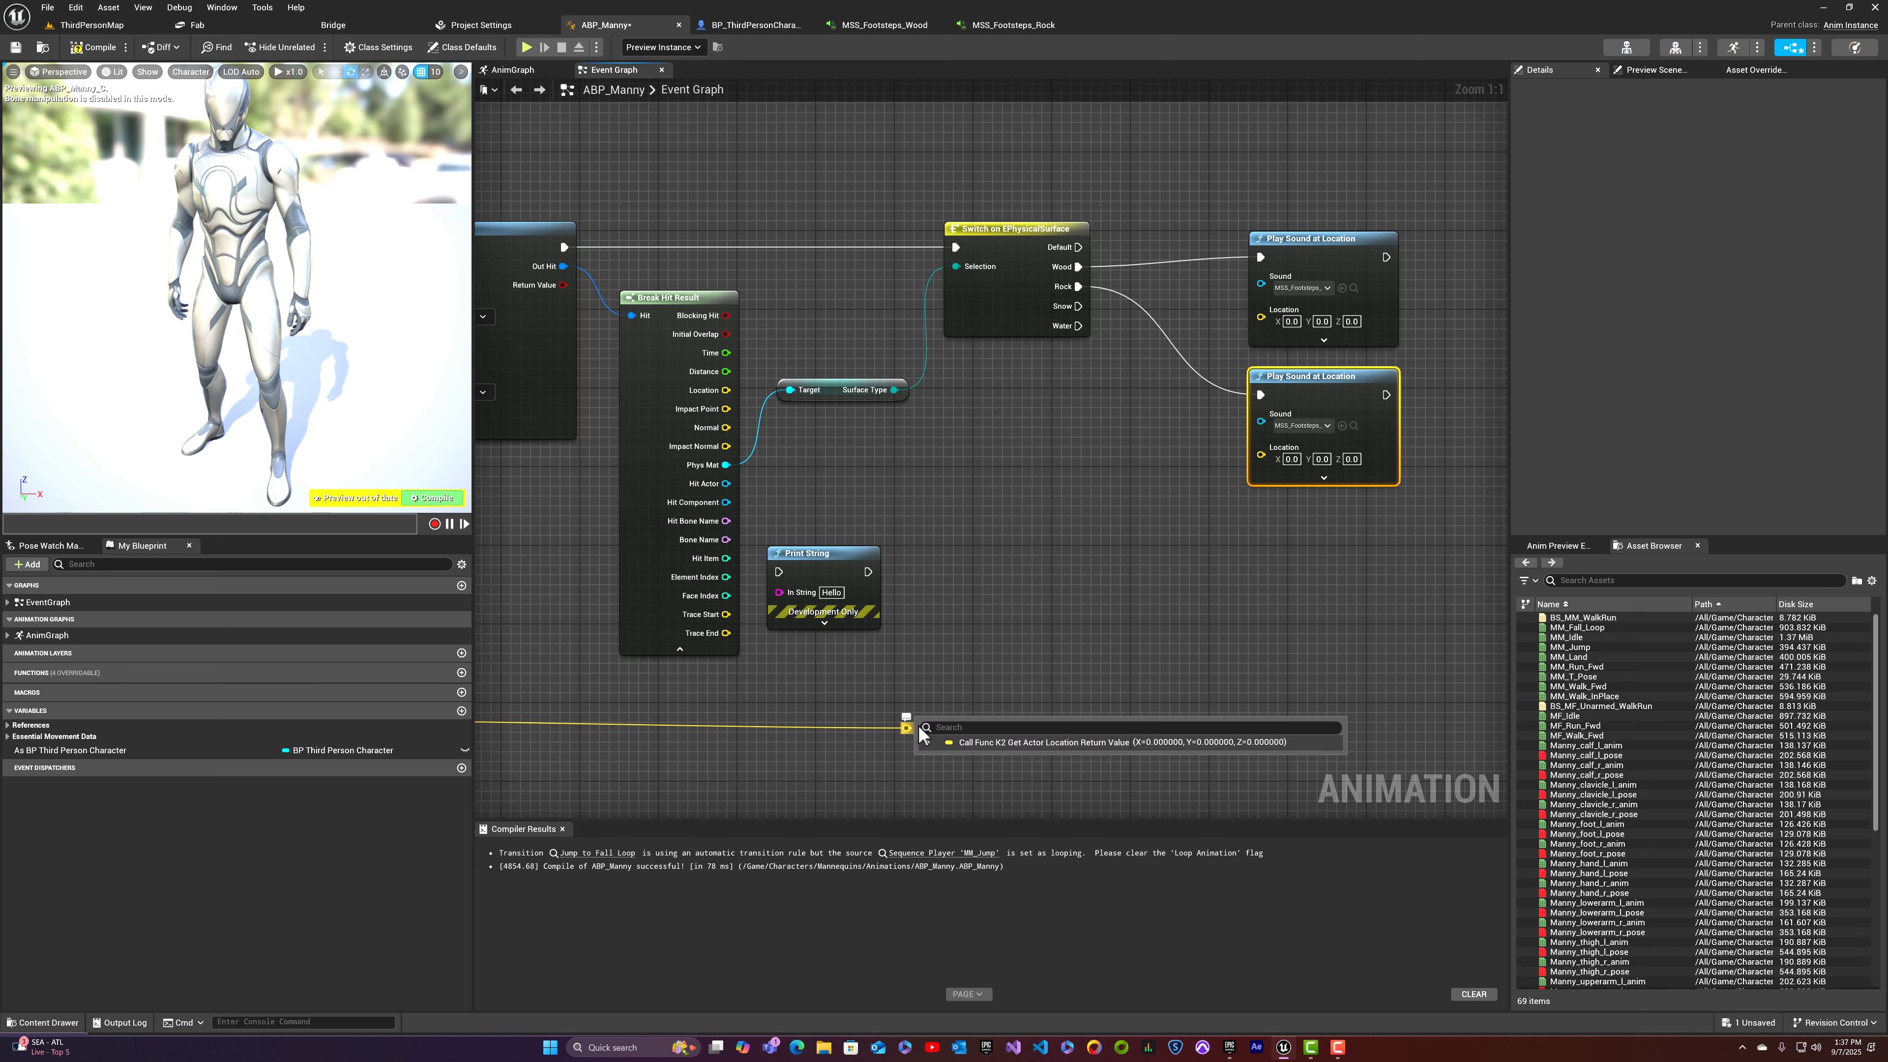
pyautogui.moveTo(908, 728); pyautogui.dragTo(1262, 311)
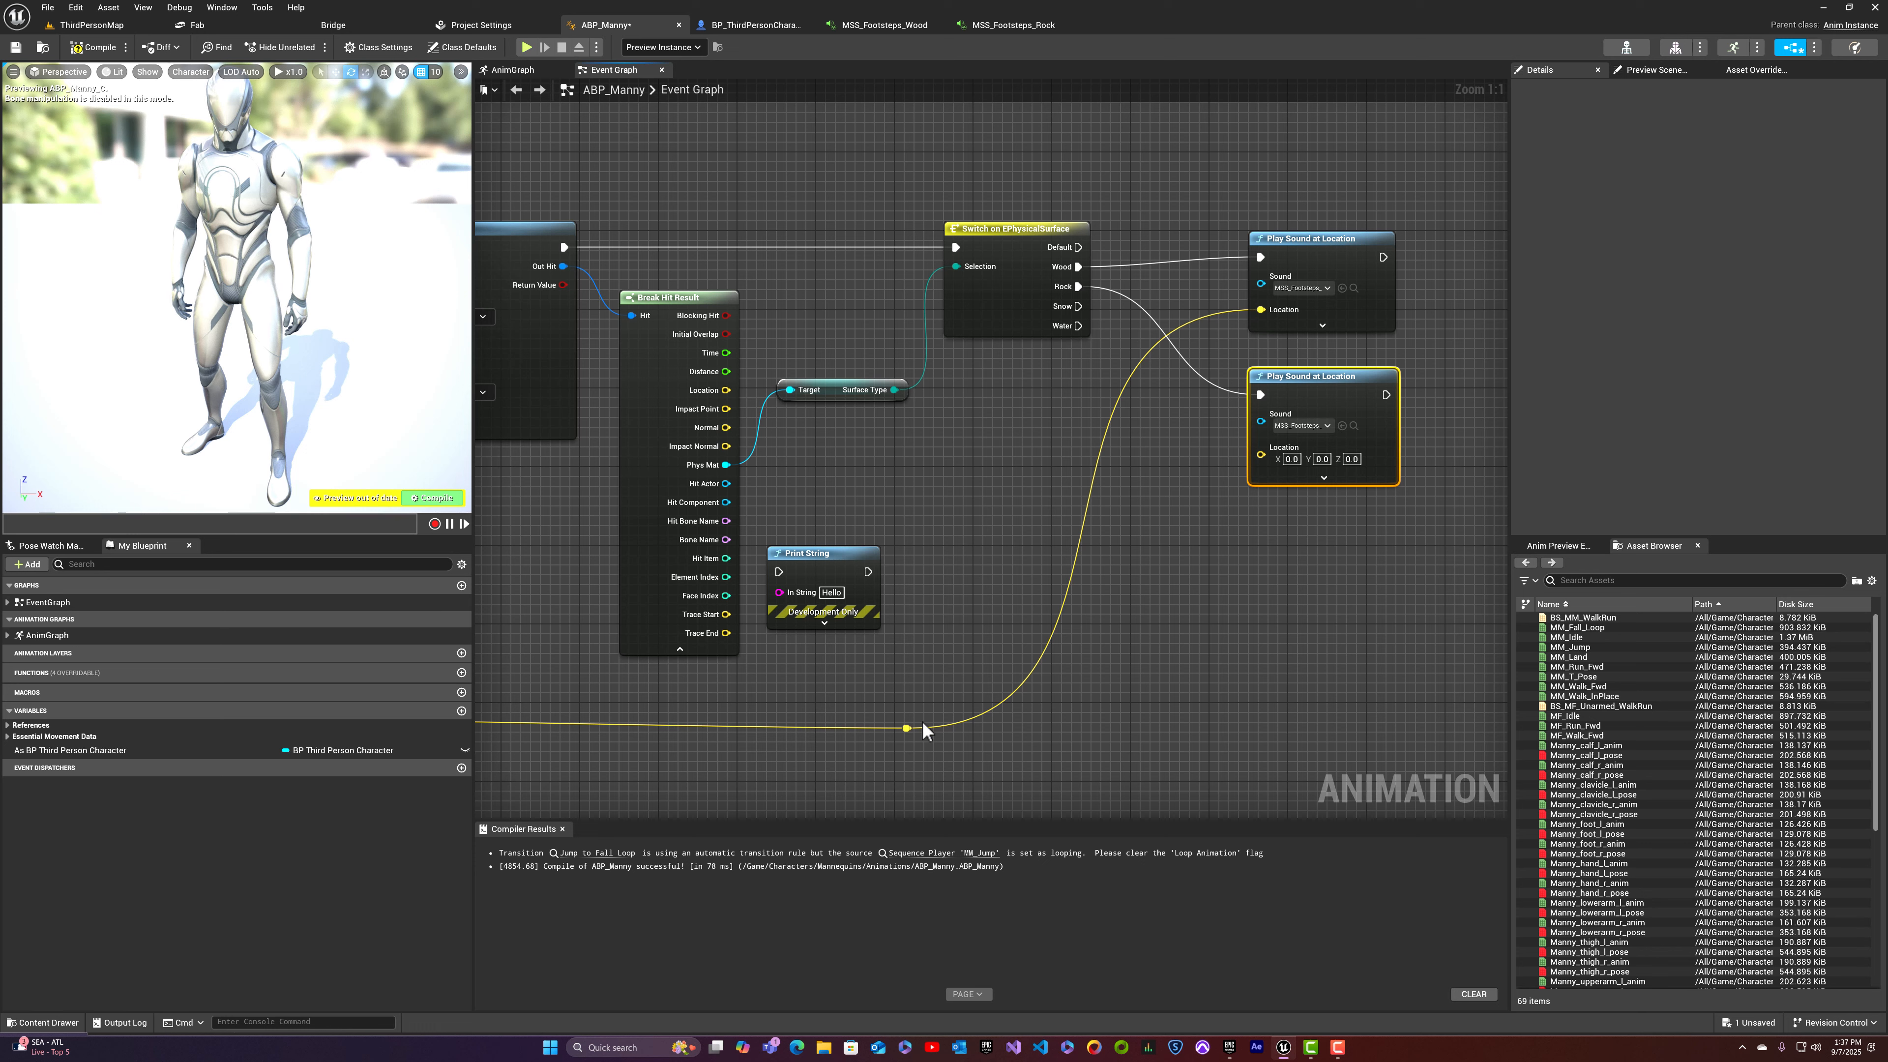
pyautogui.moveTo(907, 728); pyautogui.dragTo(1260, 446)
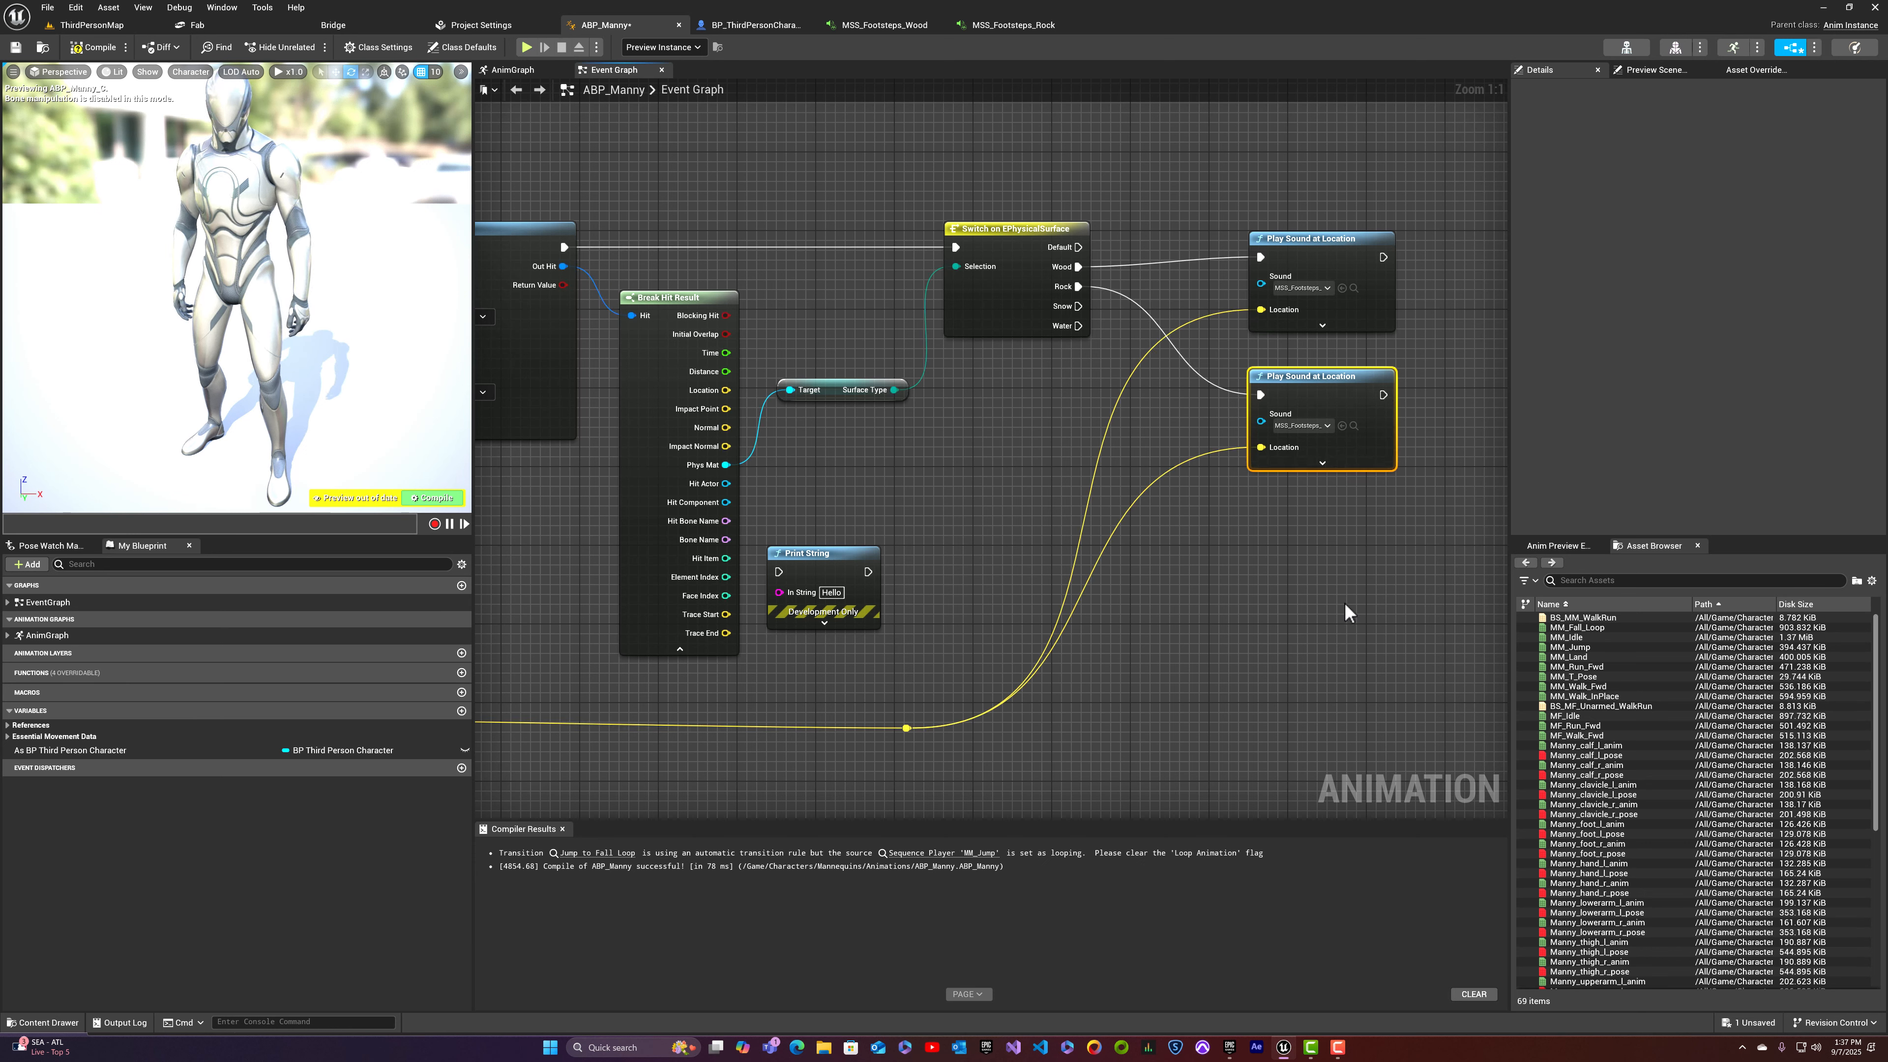
pyautogui.click(95, 48)
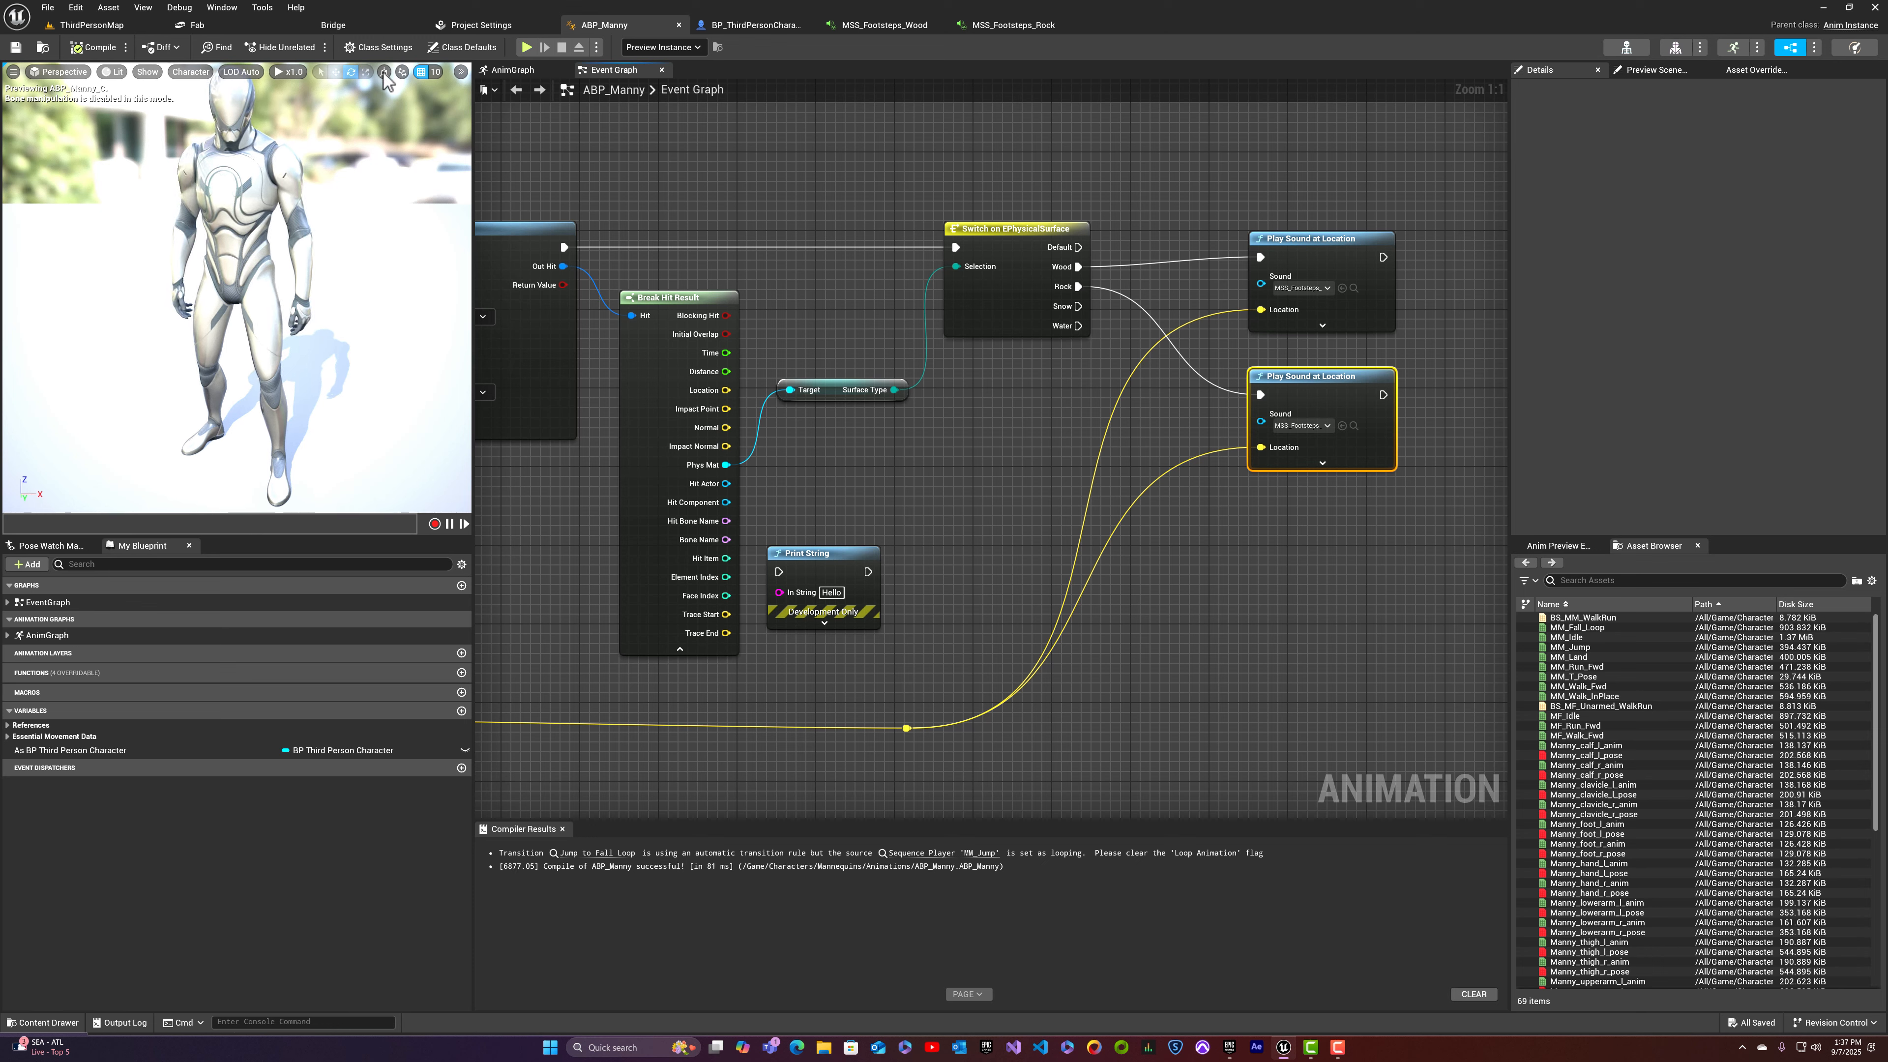
# Step: Play ThirdPersonMap and run the character over the wood and rock slabs, including a jump, to test the footstep sounds
pyautogui.click(84, 26)
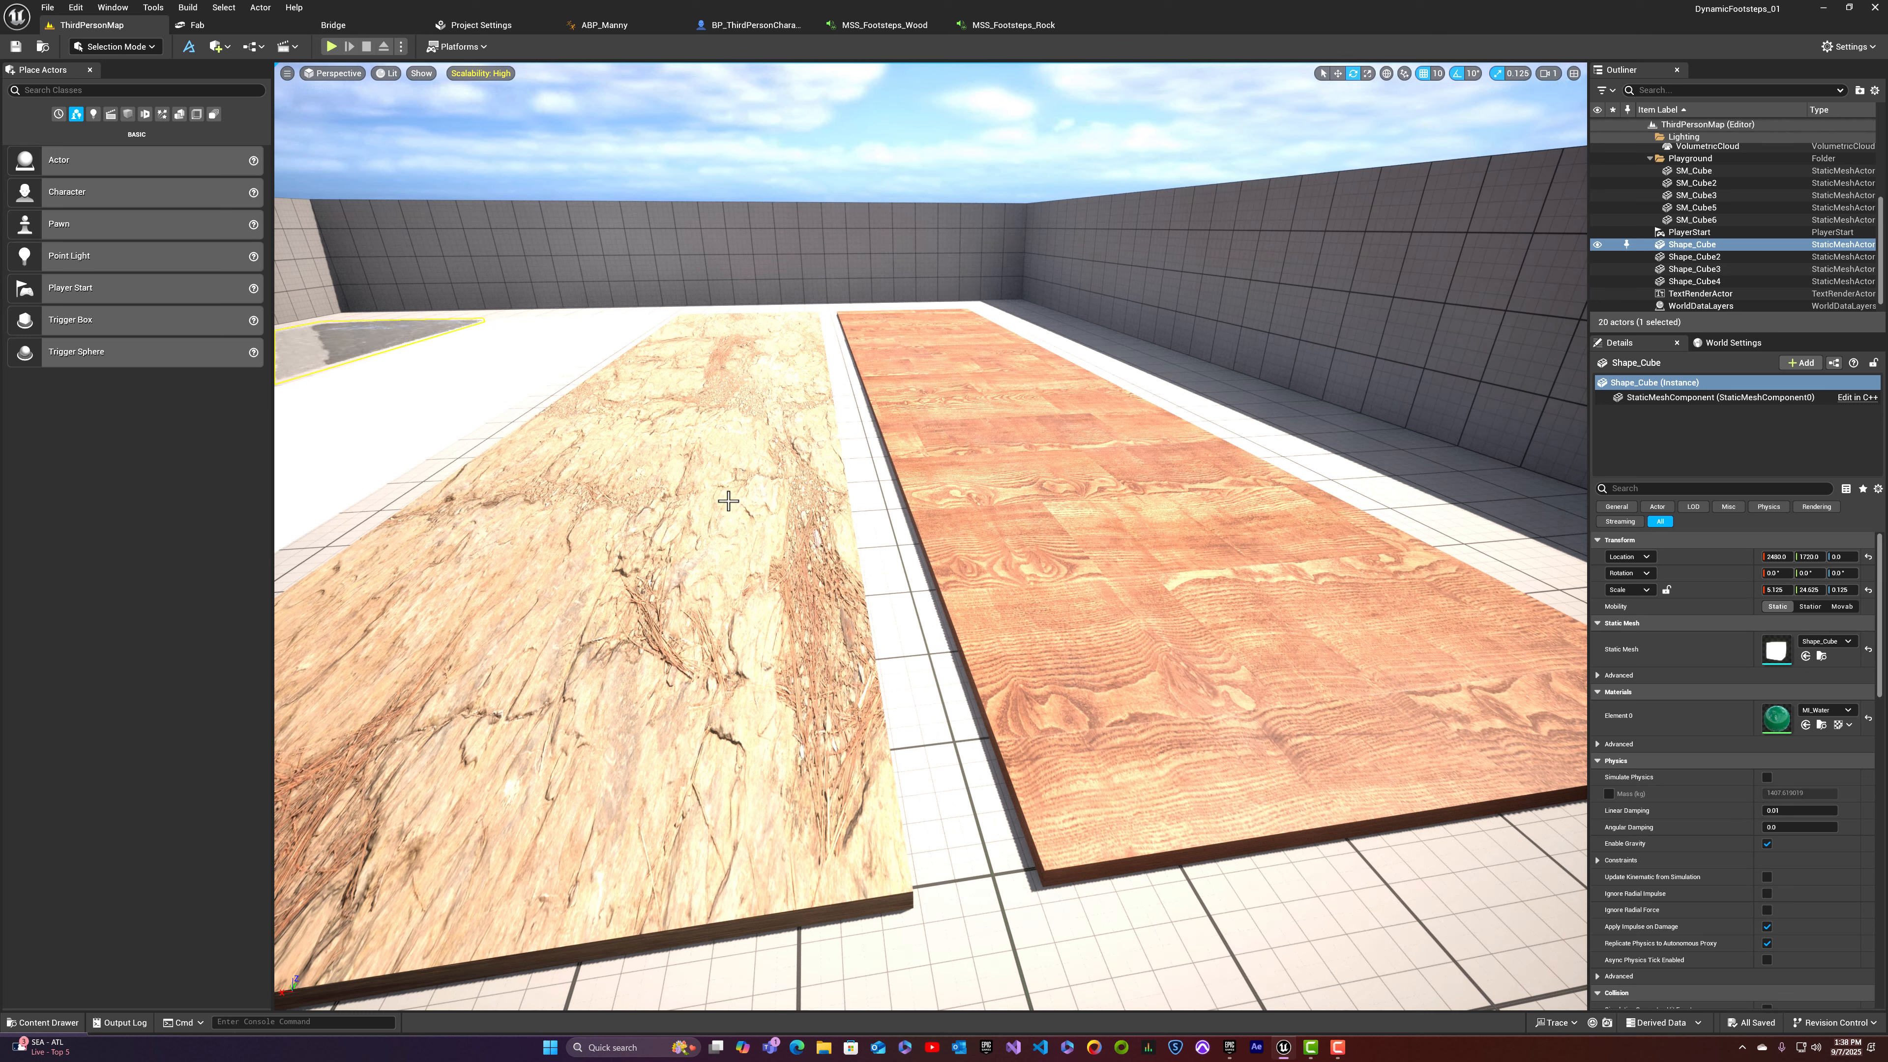
pyautogui.click(331, 47)
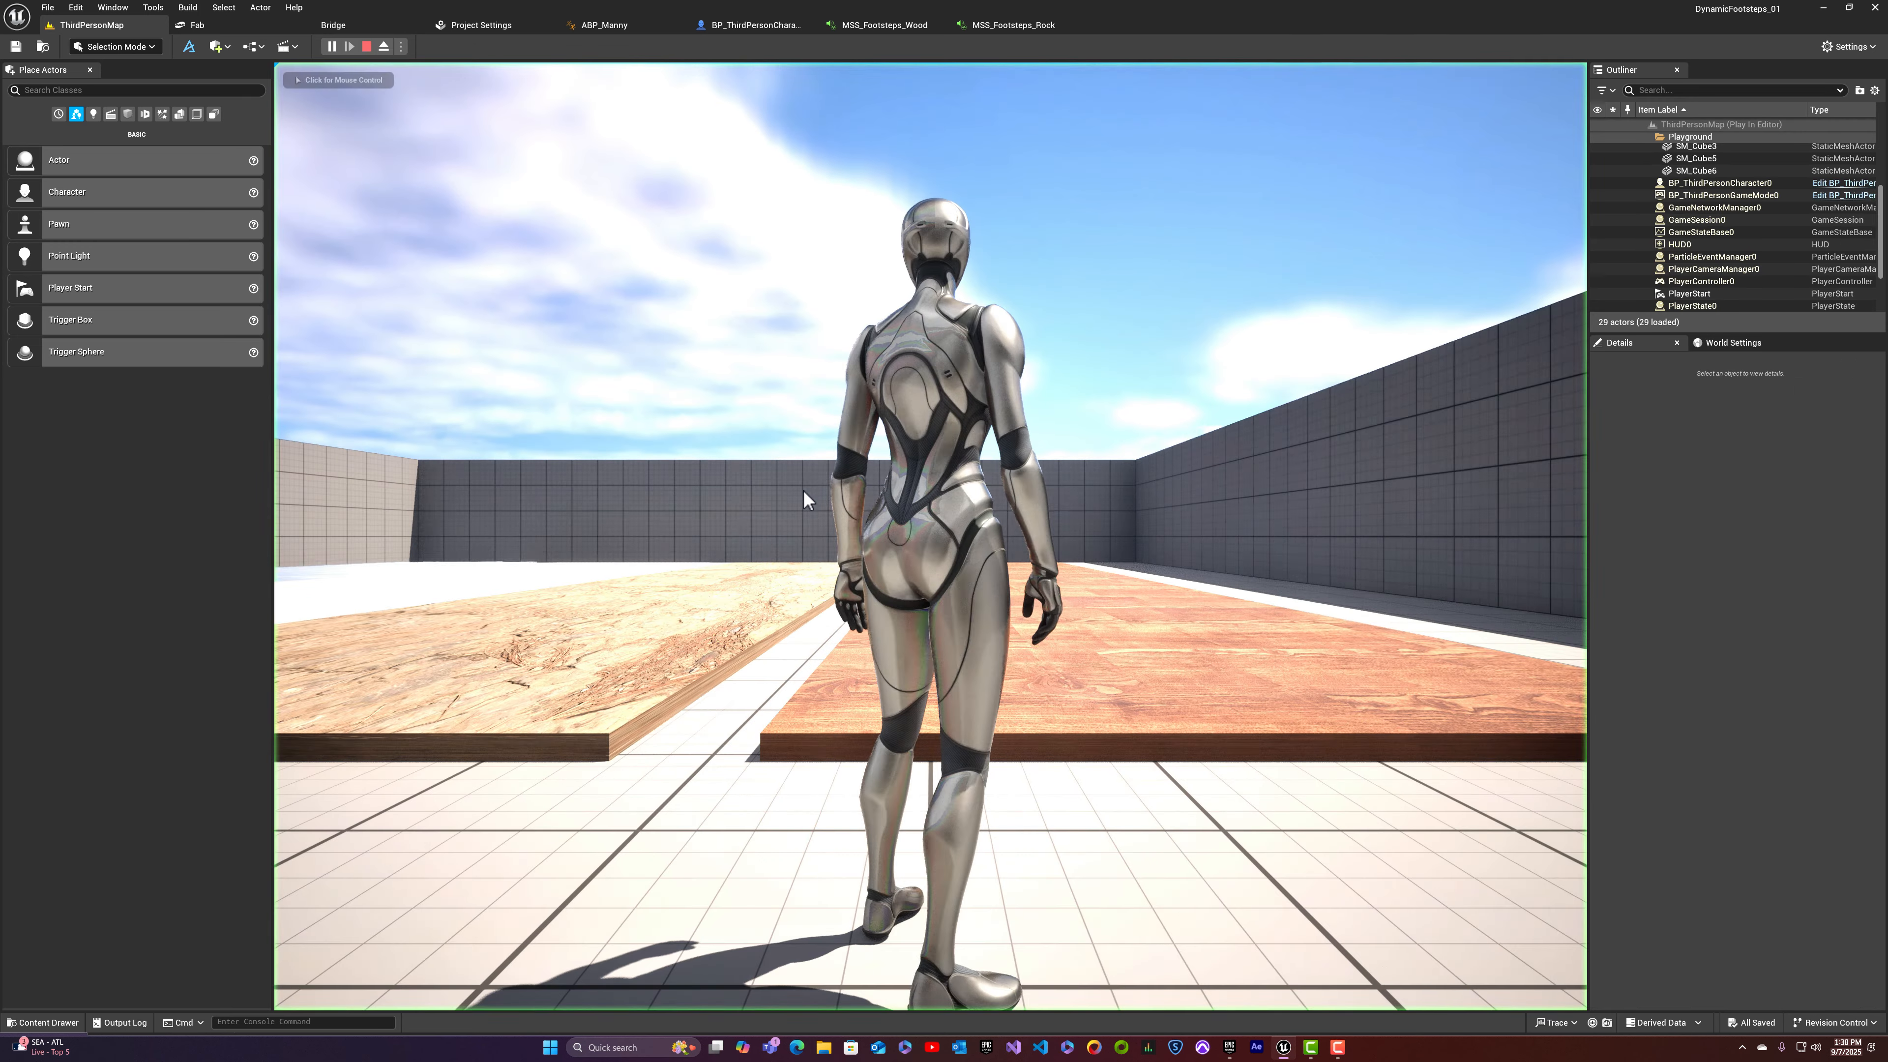
pyautogui.press('w')
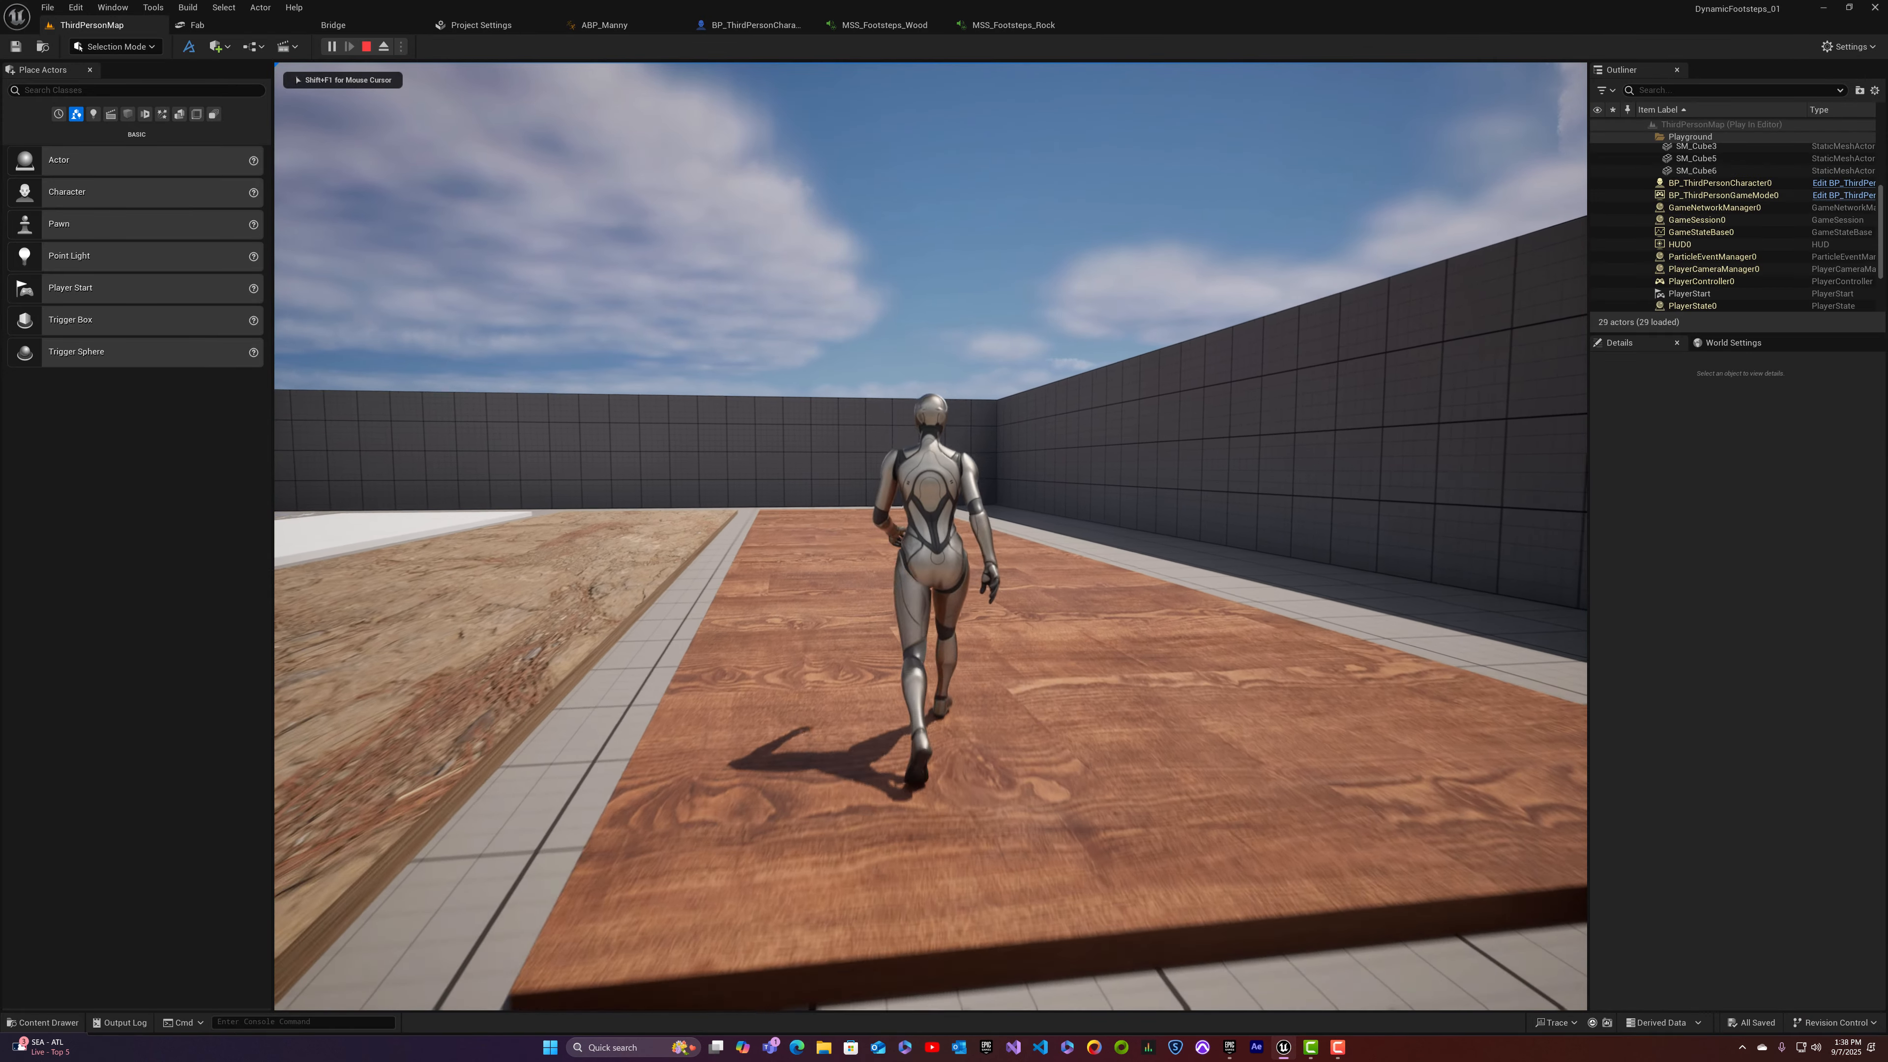
pyautogui.press('w')
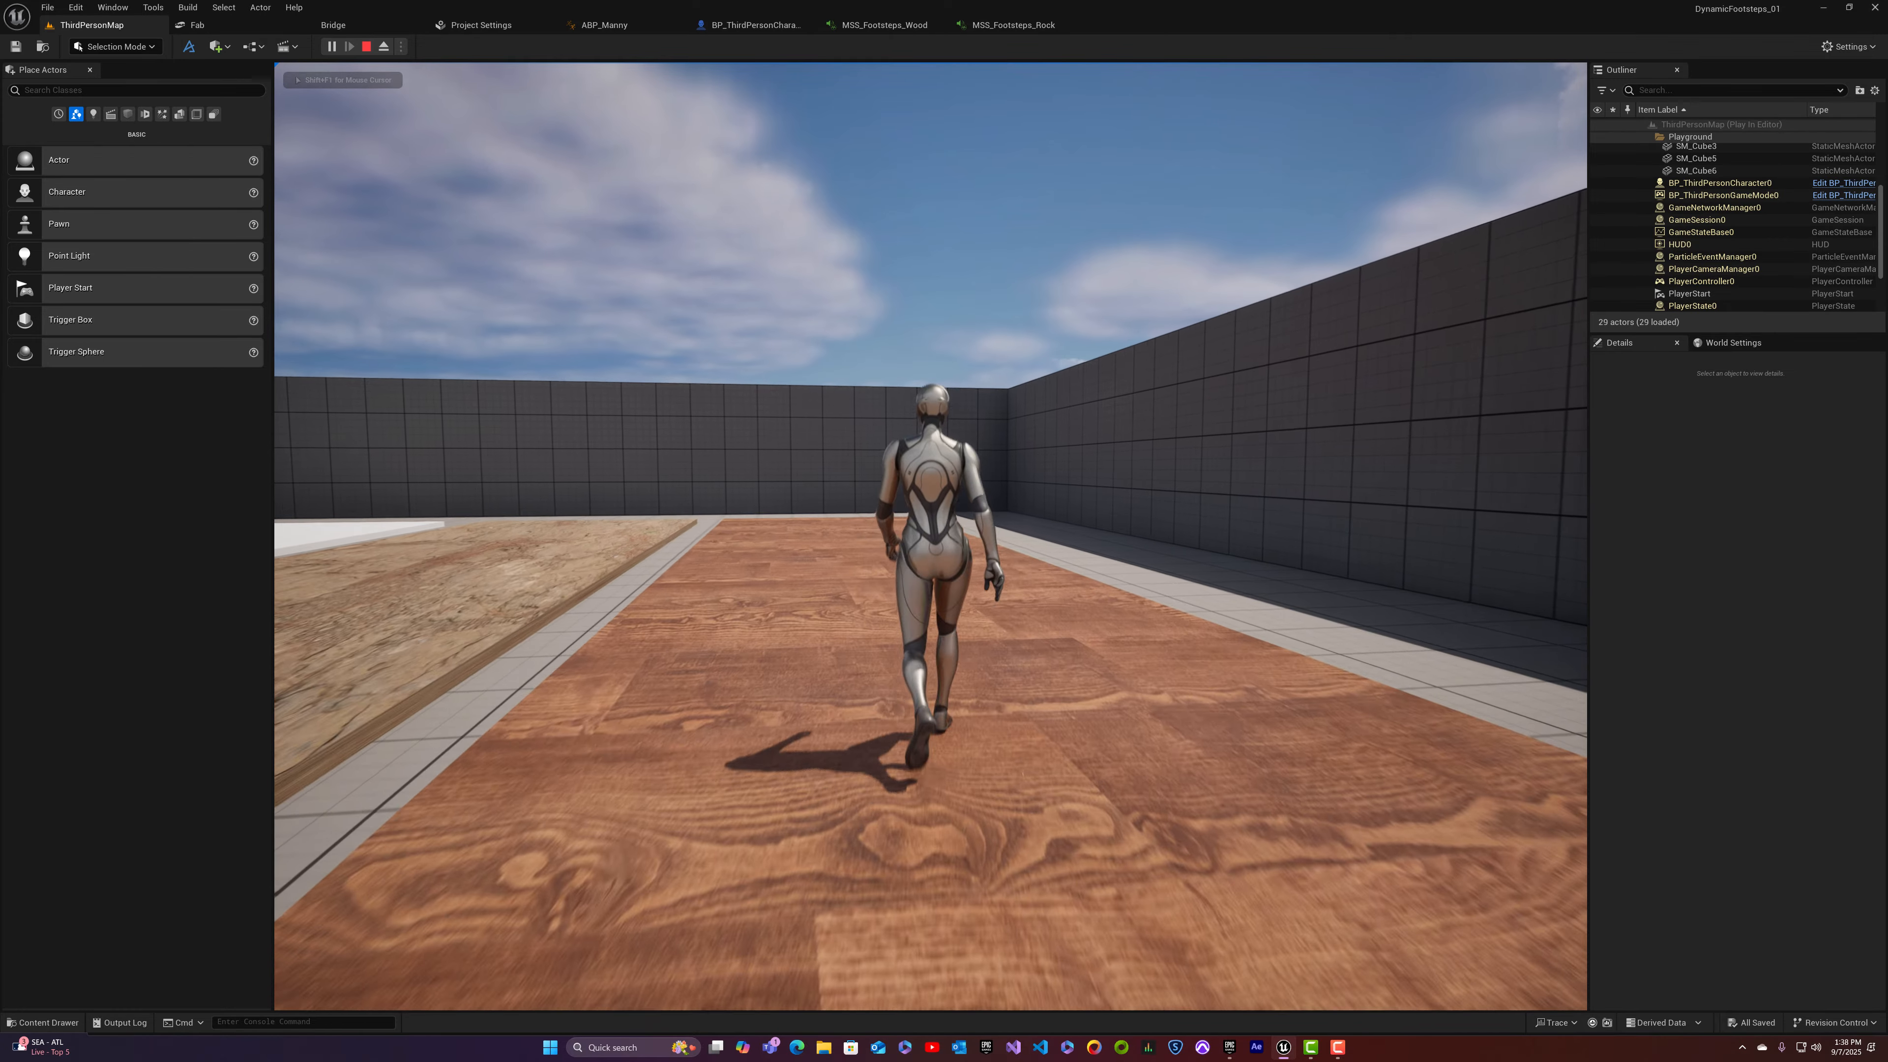
pyautogui.press('w')
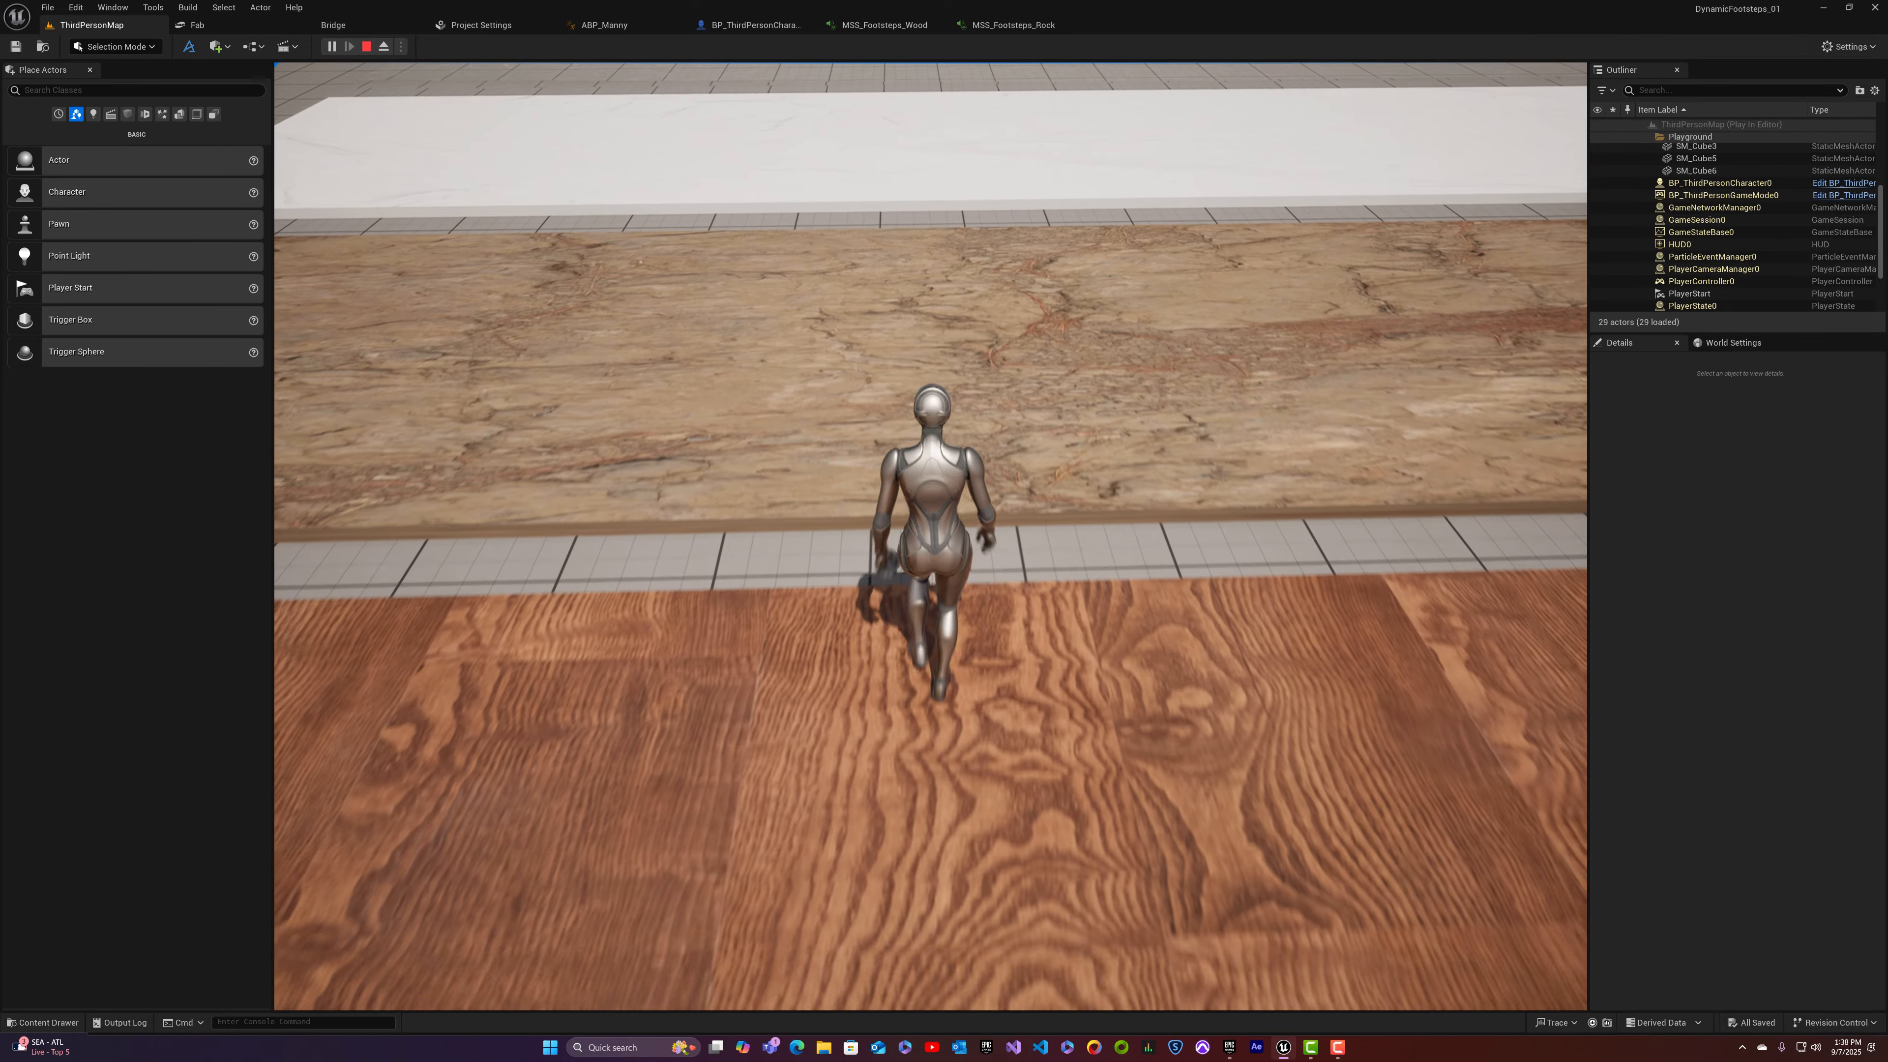
pyautogui.press('w')
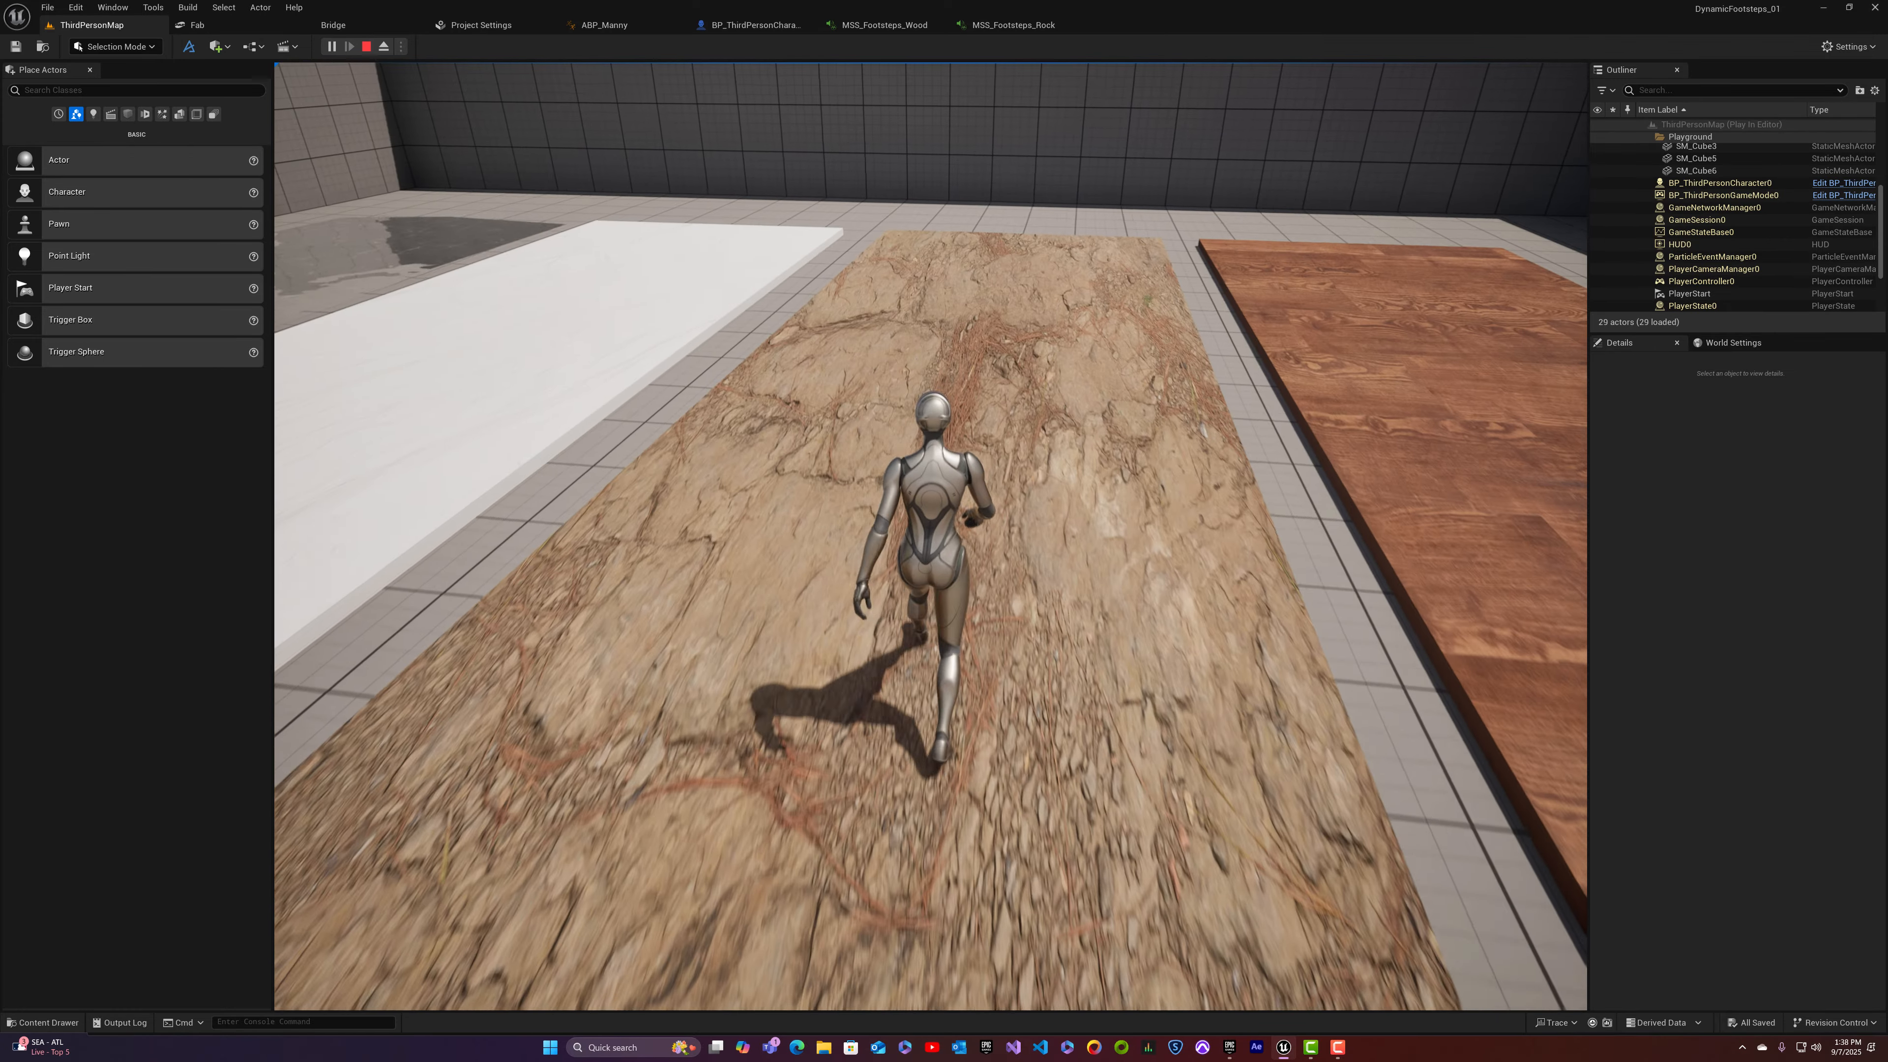
pyautogui.press('w')
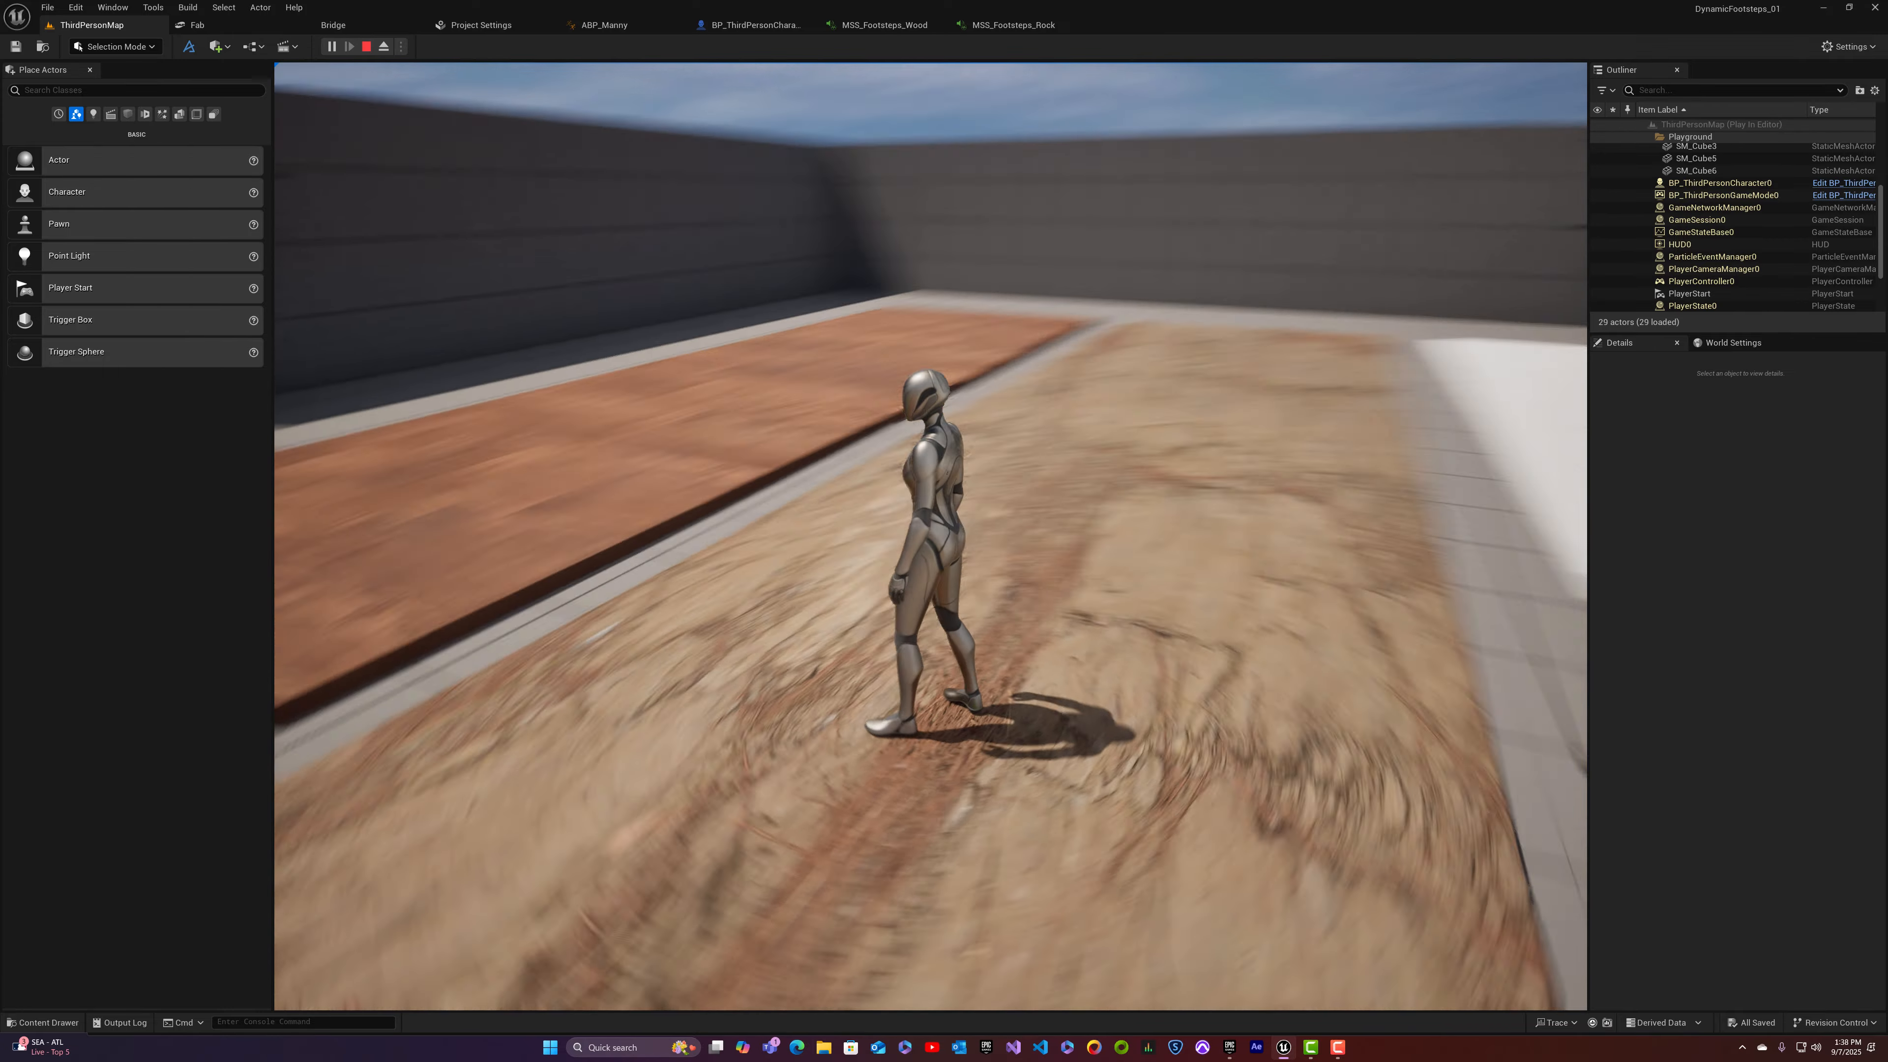
pyautogui.press('w')
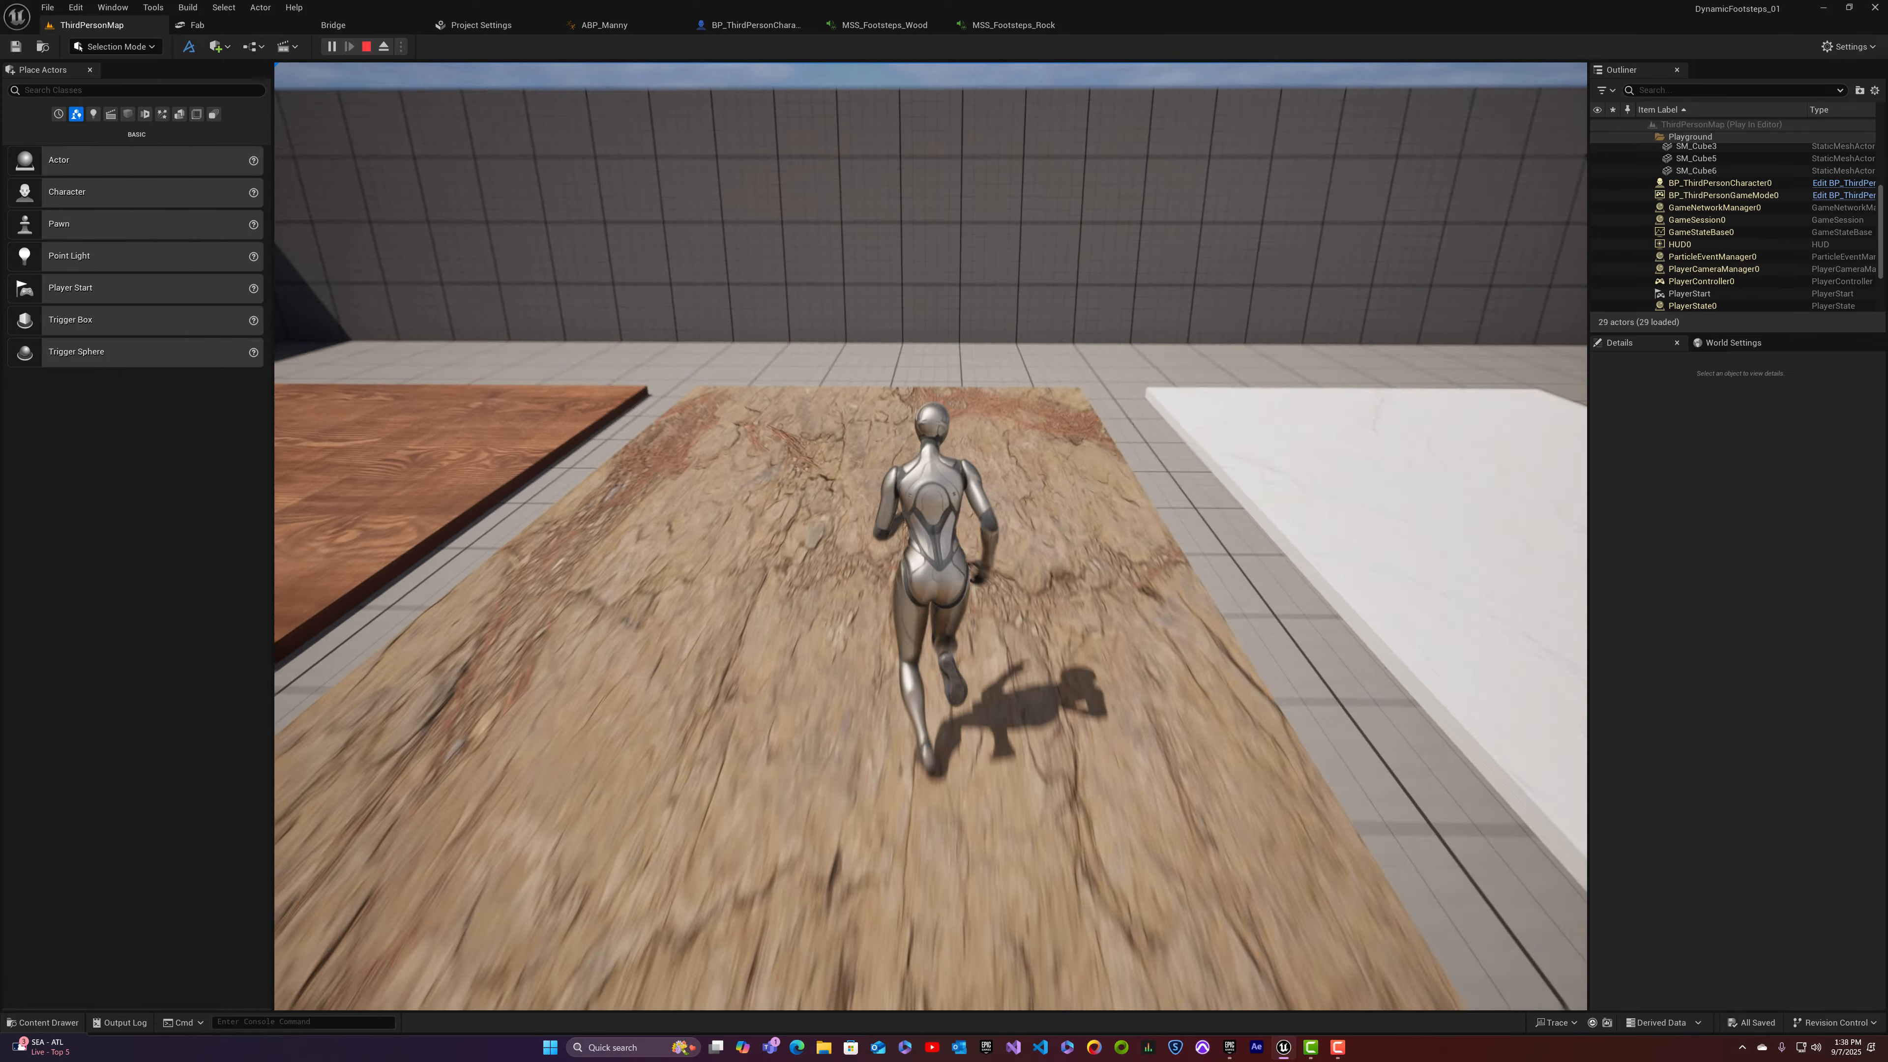
pyautogui.press('space')
pyautogui.press('w')
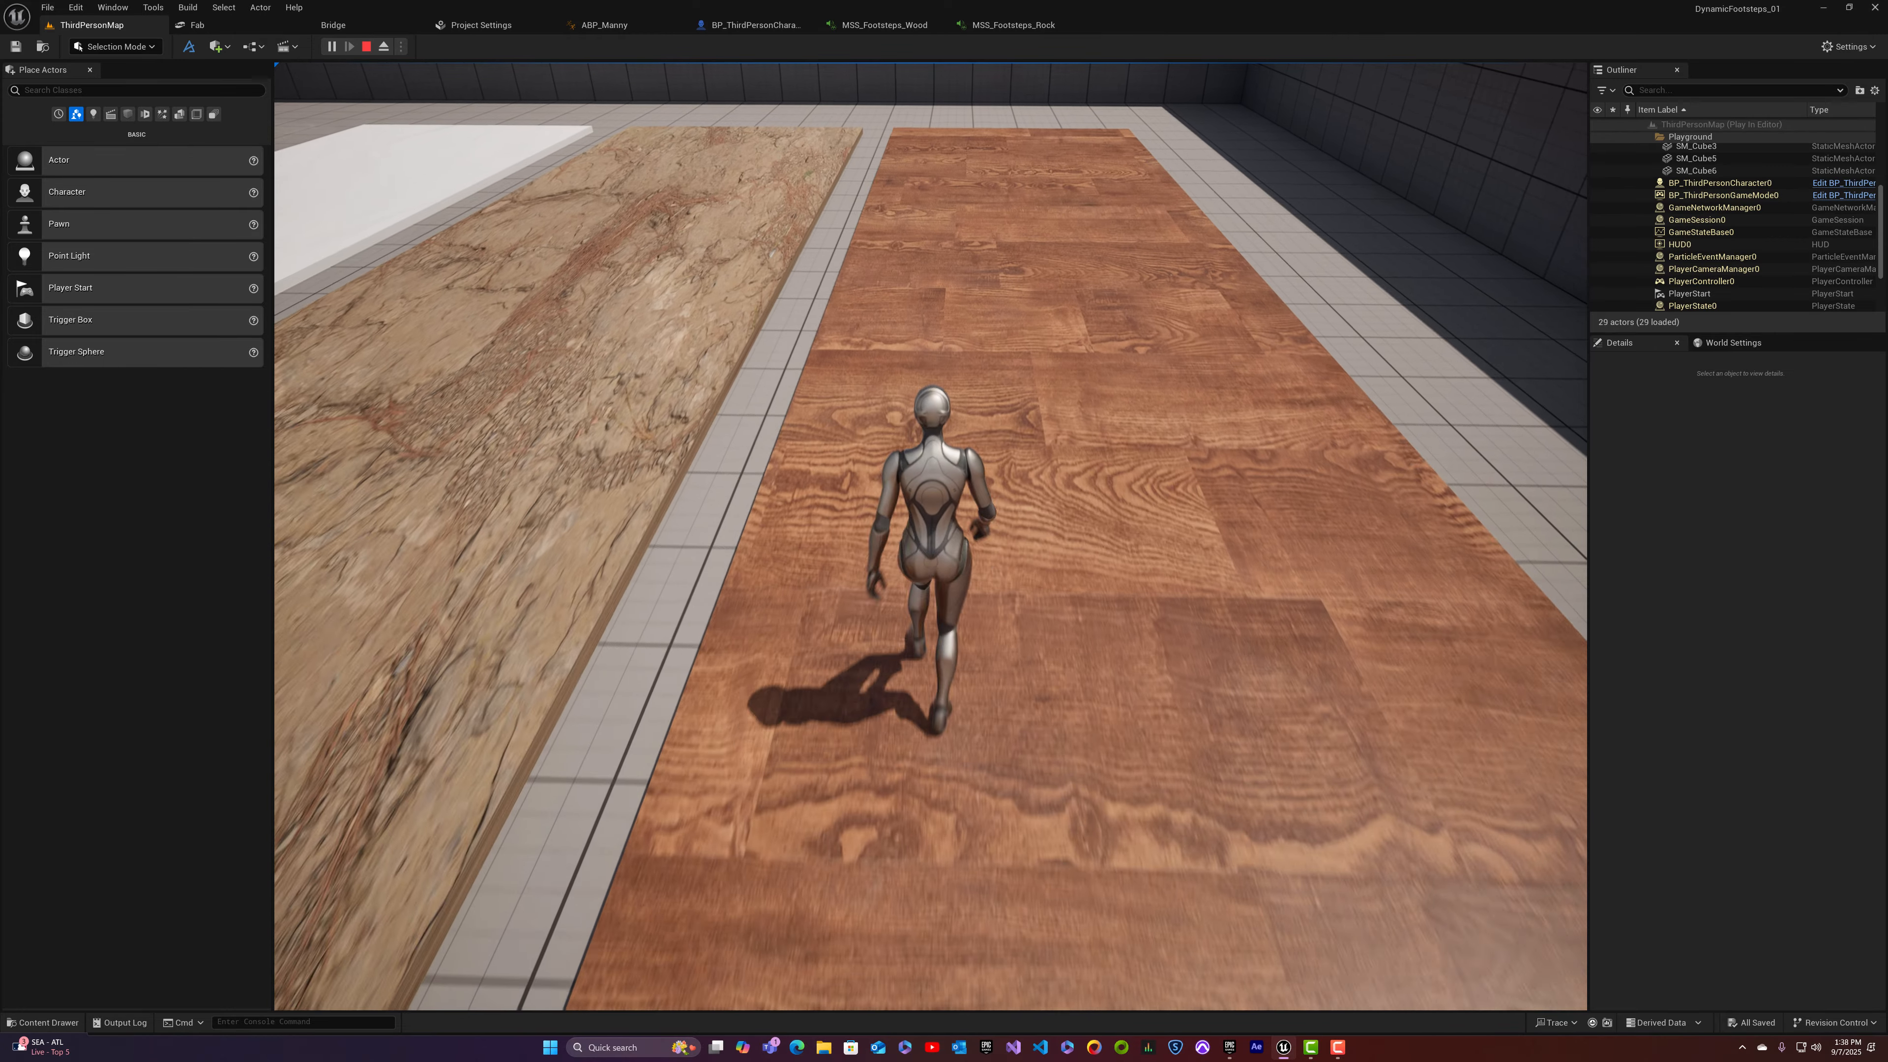
pyautogui.press('w')
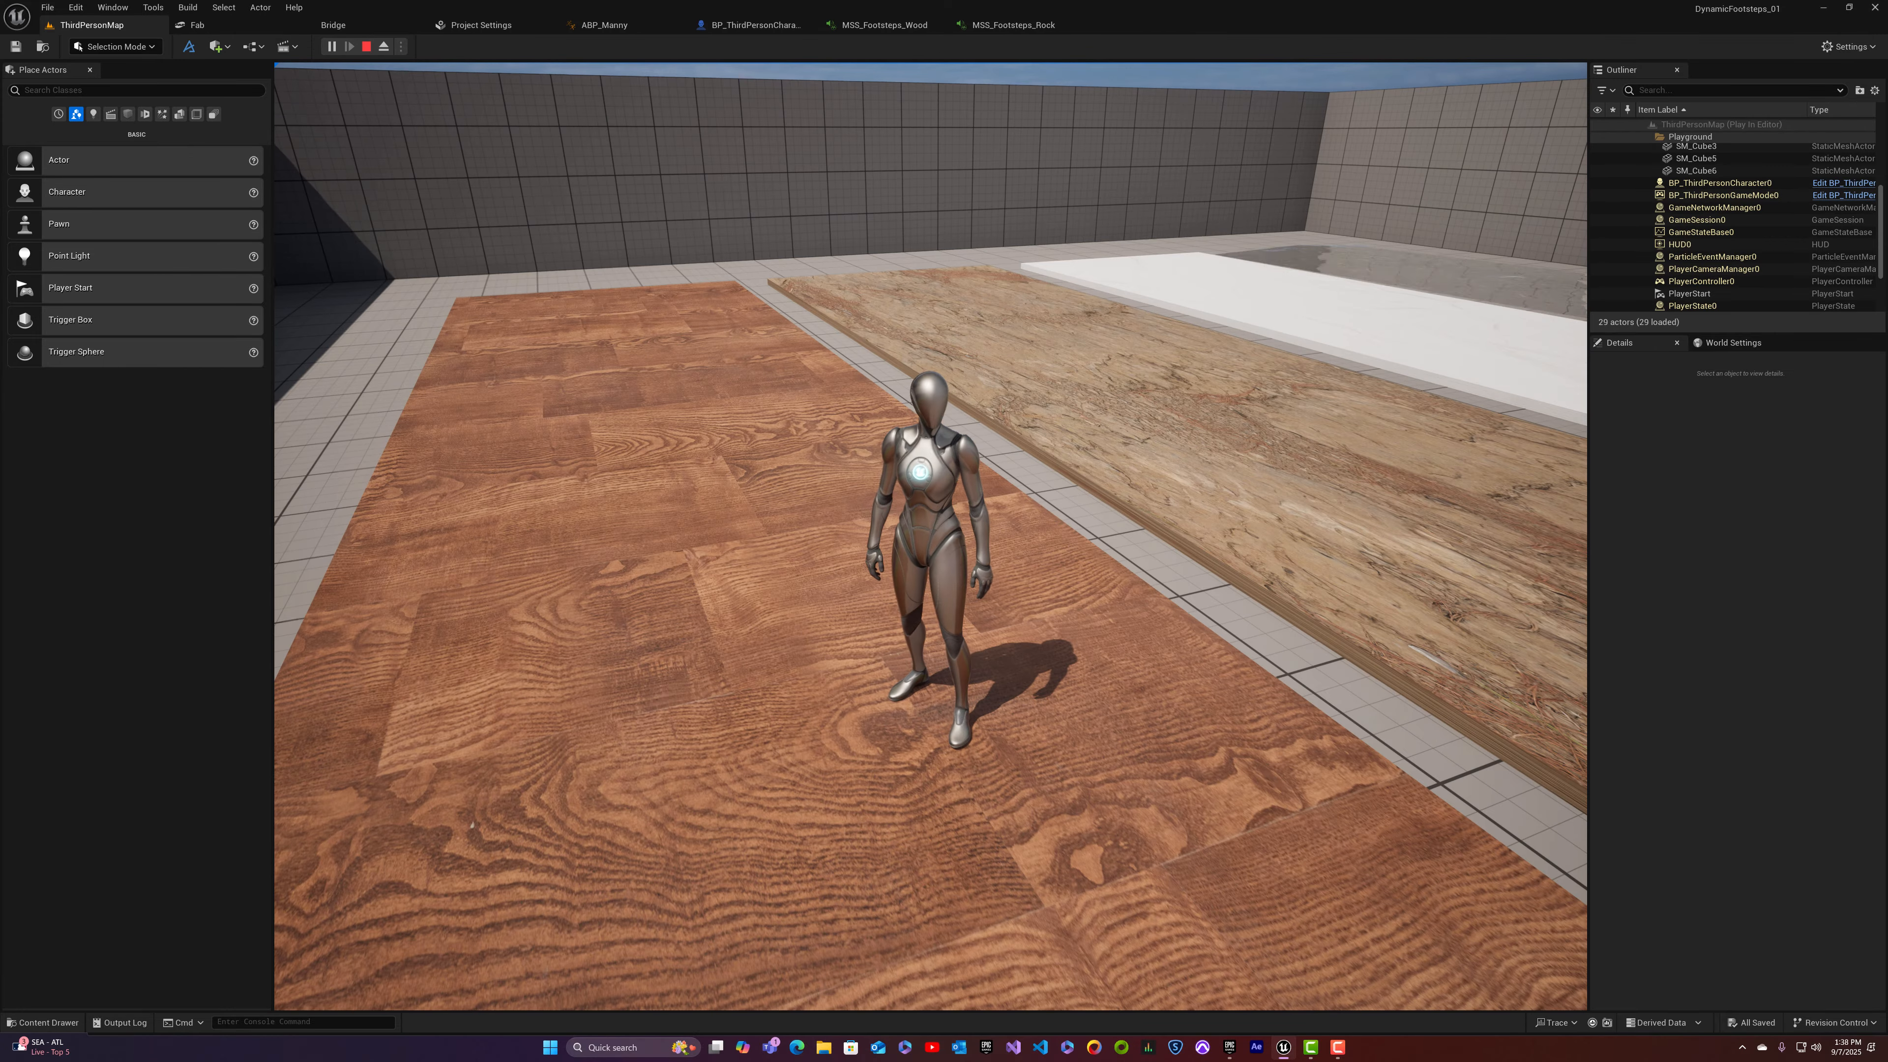
pyautogui.press('Escape')
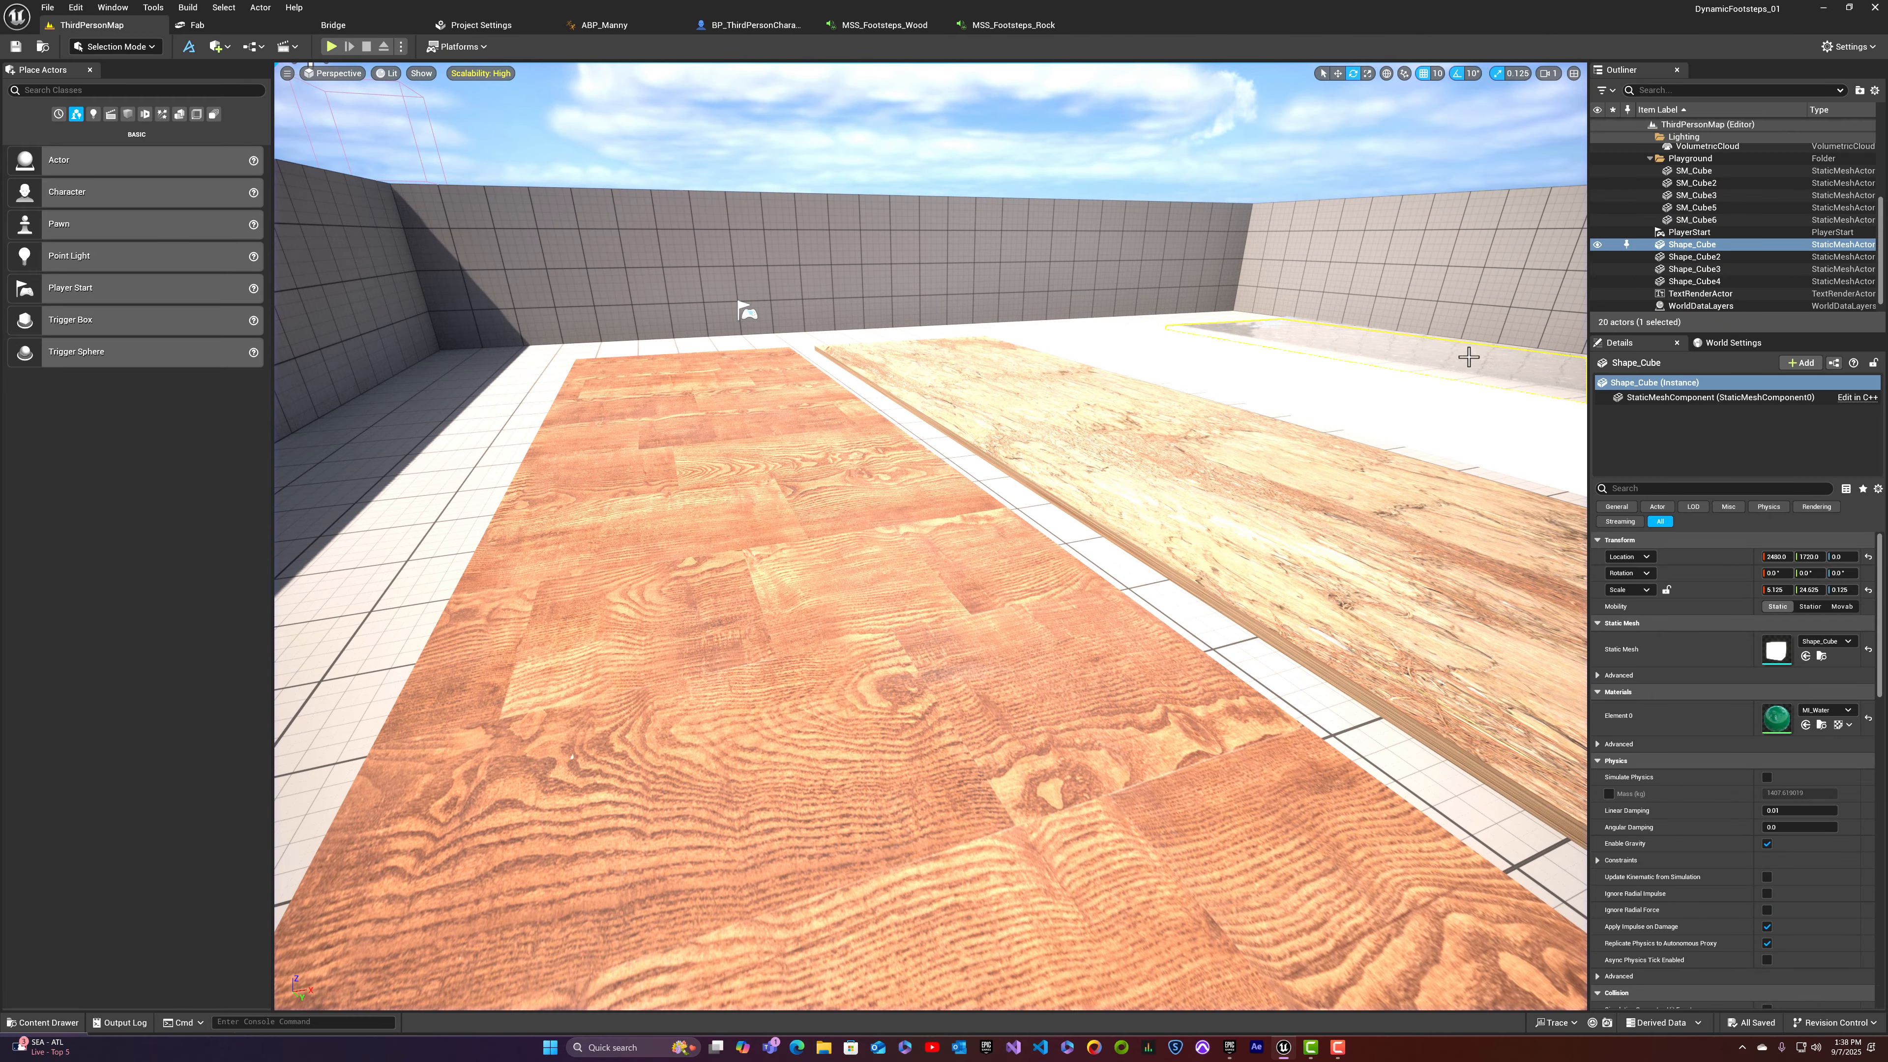
# Step: Review the layered node graph of the MSS_Footsteps_Rock MetaSound
pyautogui.click(1018, 30)
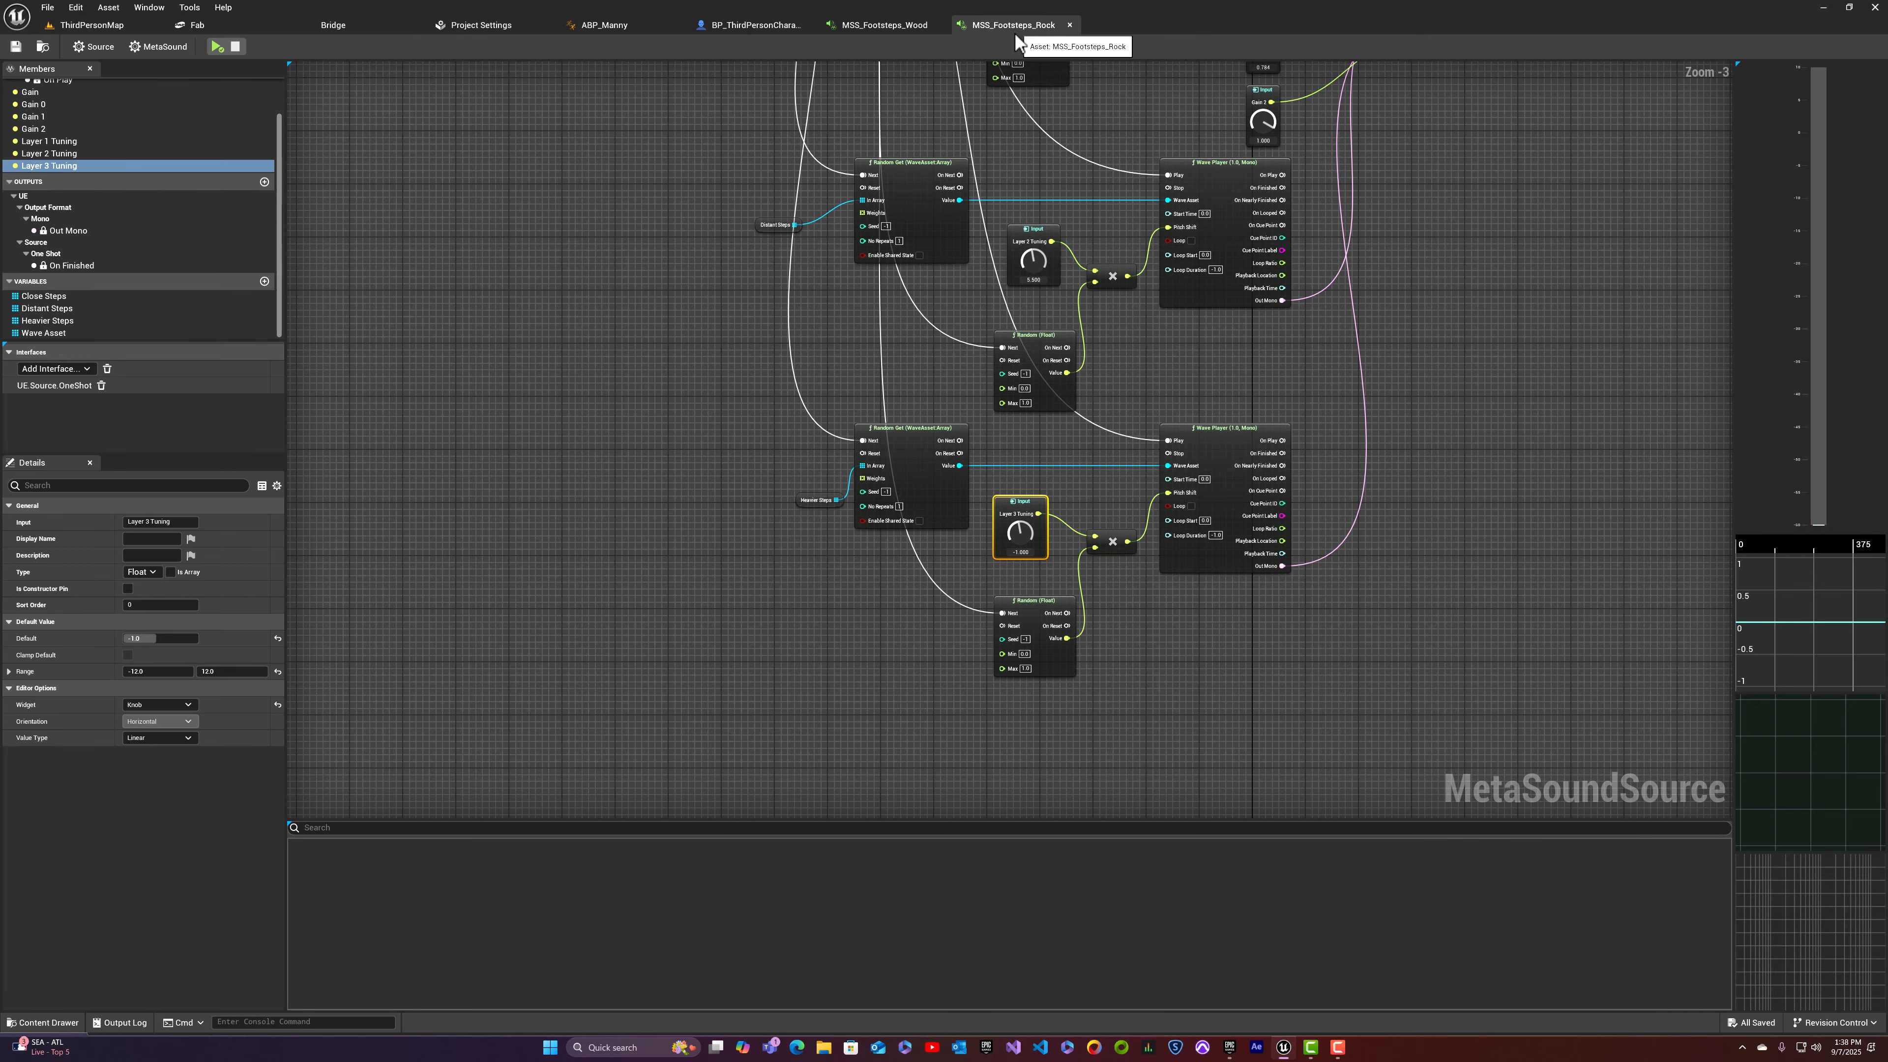
pyautogui.scroll(-1, 854, 238)
pyautogui.moveTo(908, 264); pyautogui.dragTo(939, 453, button='right')
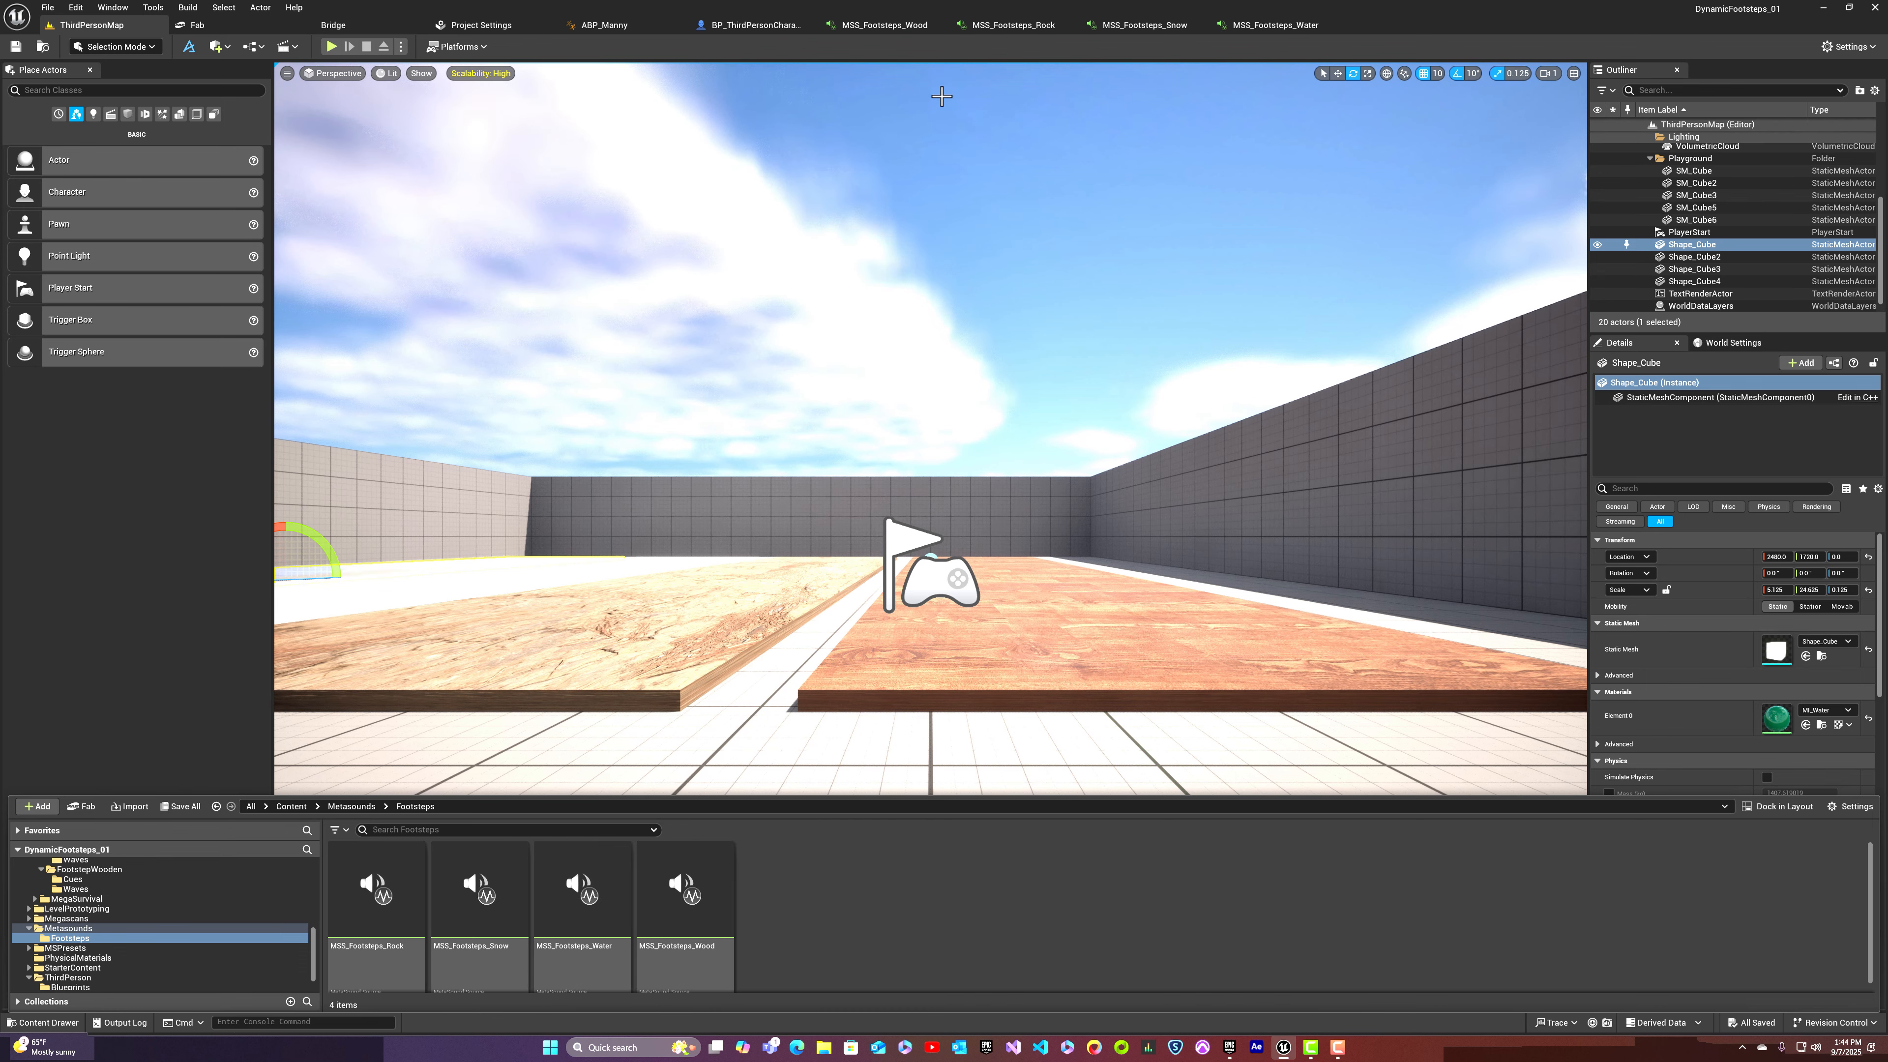
# Step: Duplicate the Rock branch's Play Sound at Location node twice in ABP_Manny and connect the actor location reroute to both copies' Location inputs
pyautogui.click(635, 30)
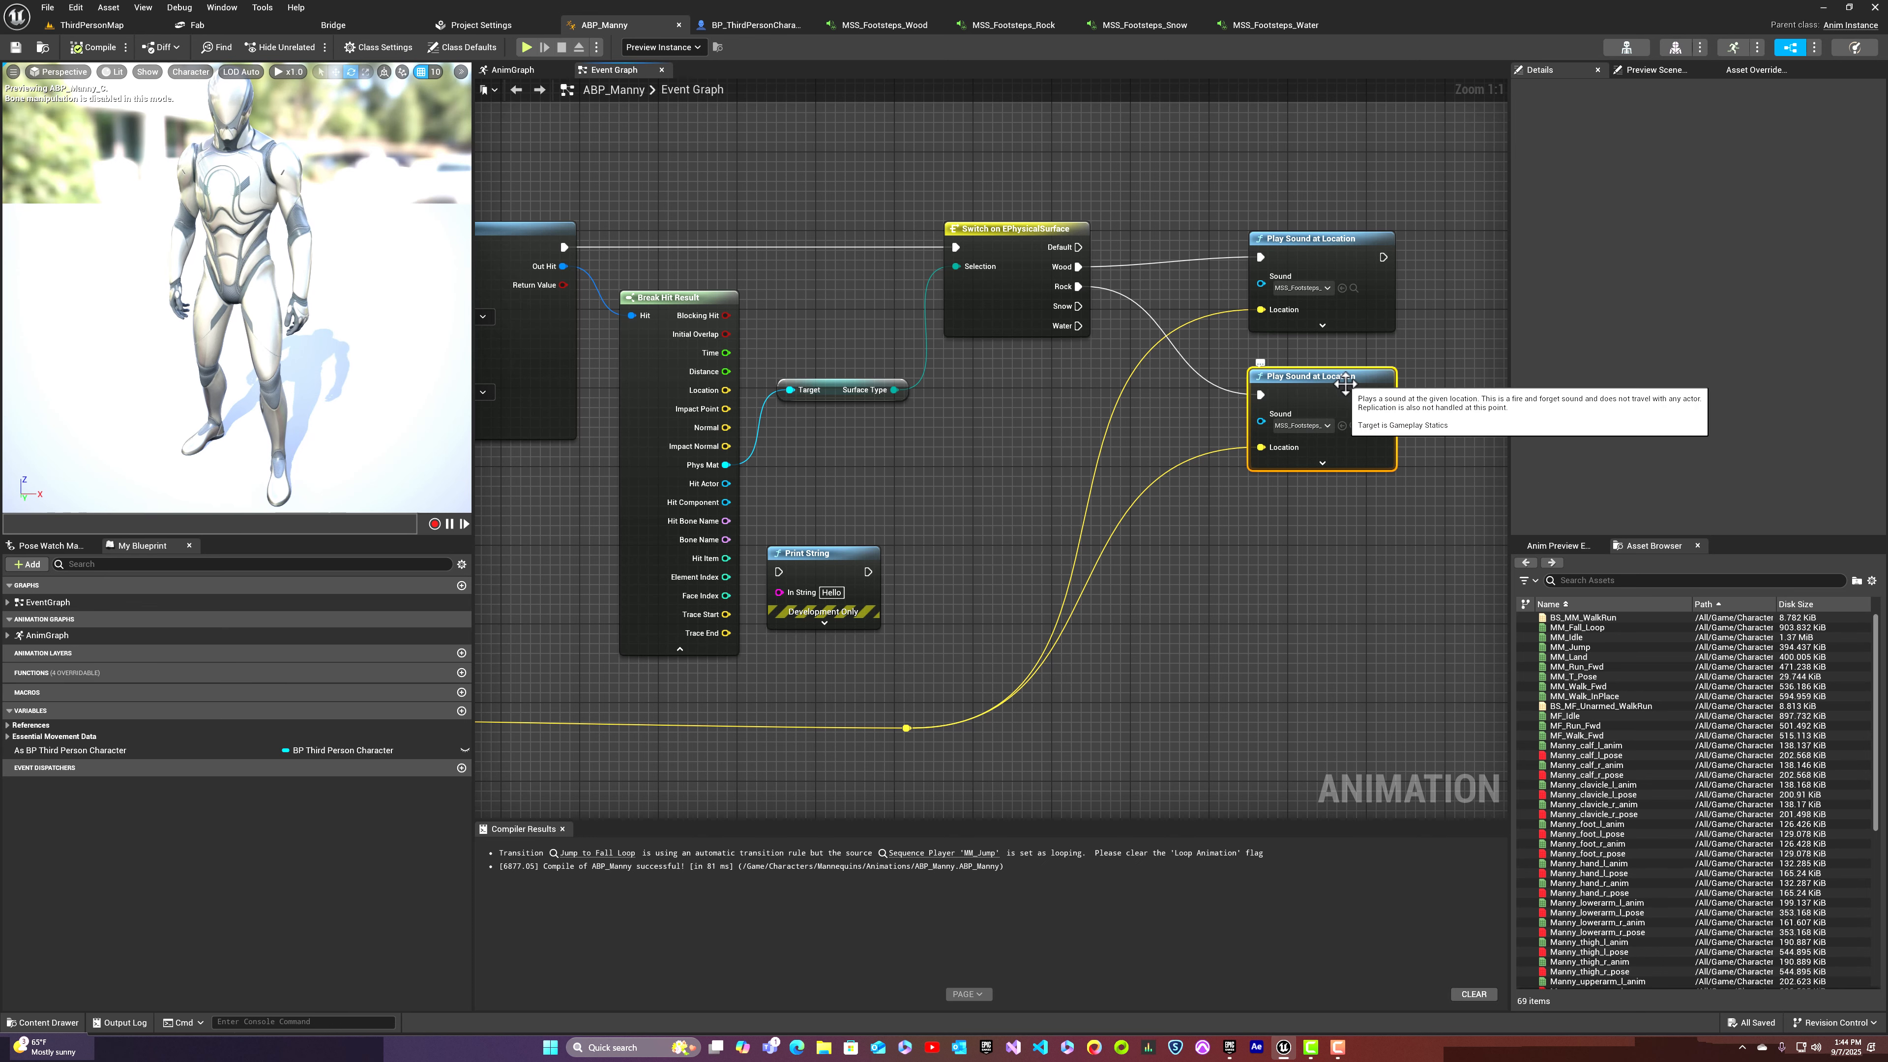
pyautogui.hotkey('ctrl', 'd')
pyautogui.moveTo(1400, 385); pyautogui.dragTo(1351, 660)
pyautogui.hotkey('ctrl', 'd')
pyautogui.moveTo(906, 728); pyautogui.dragTo(1268, 589)
pyautogui.moveTo(906, 728); pyautogui.dragTo(1262, 723)
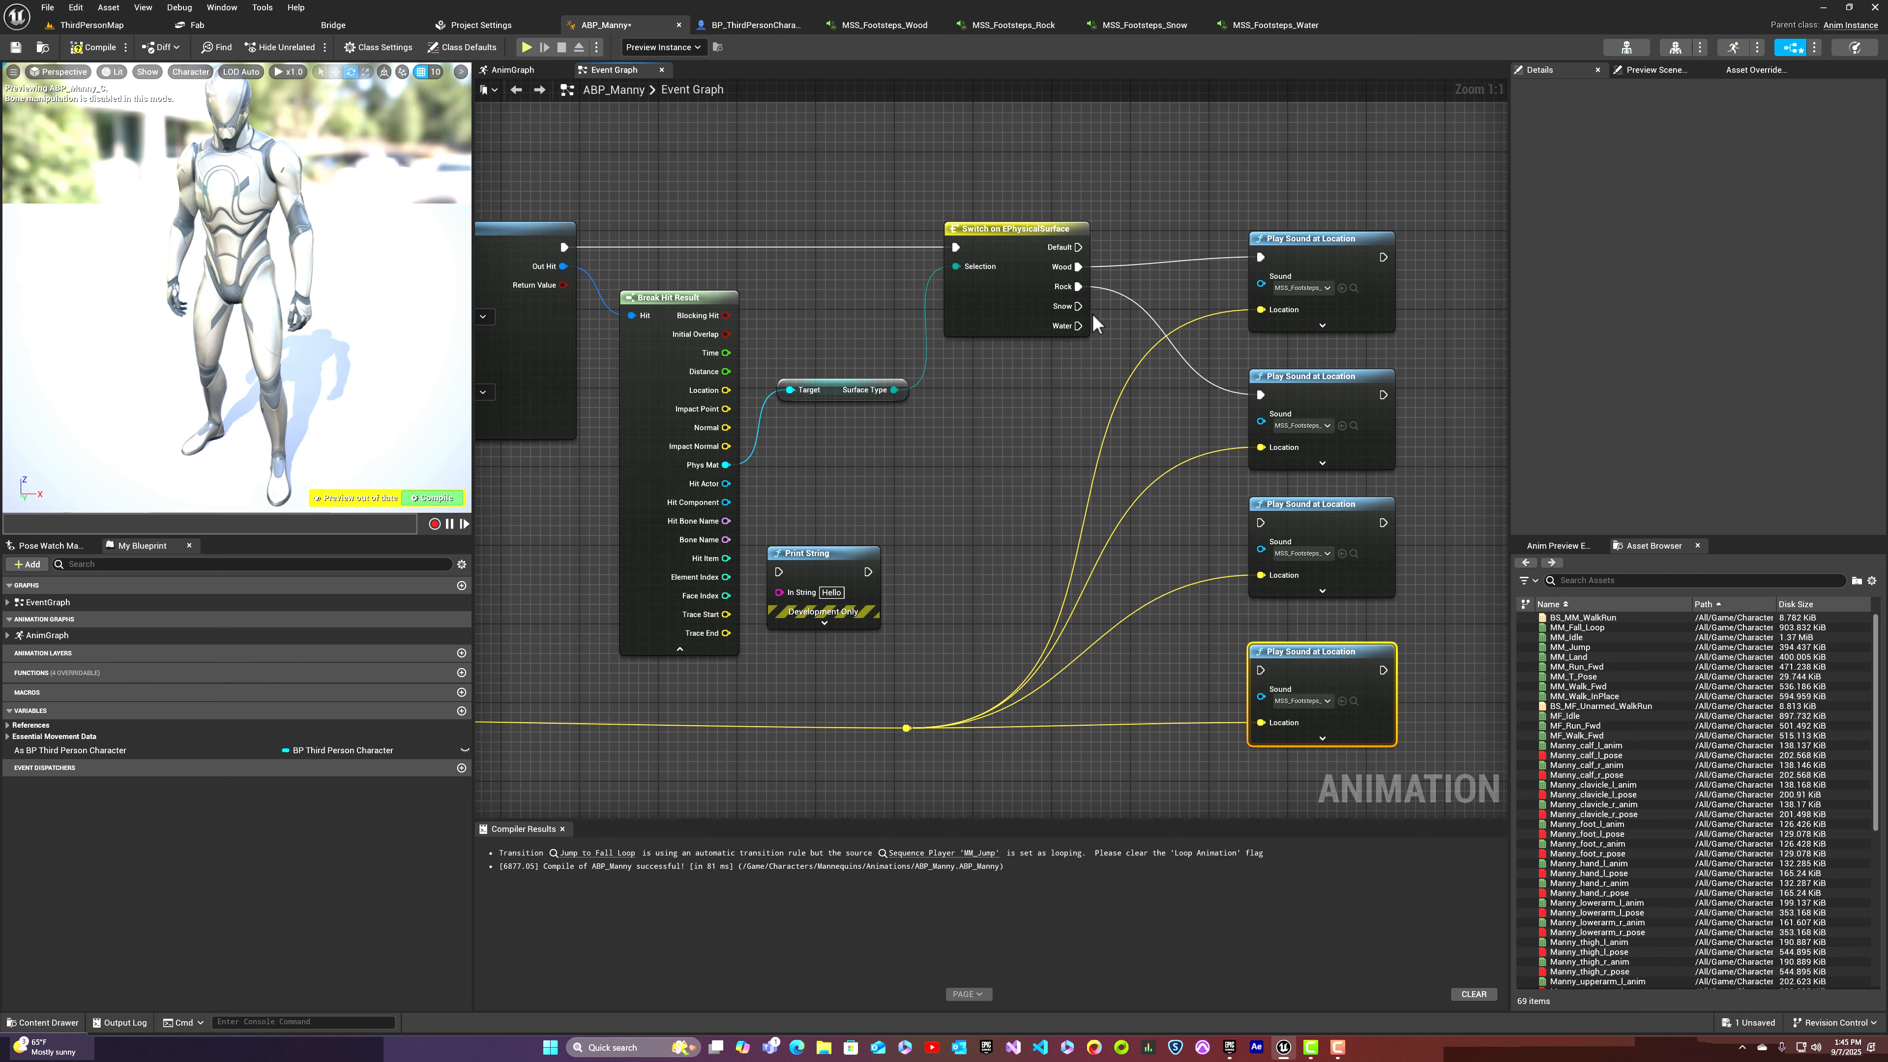
# Step: Connect the physical surface switch's Snow and Water outputs to the third and fourth Play Sound at Location nodes respectively
pyautogui.moveTo(1079, 306); pyautogui.dragTo(1260, 520)
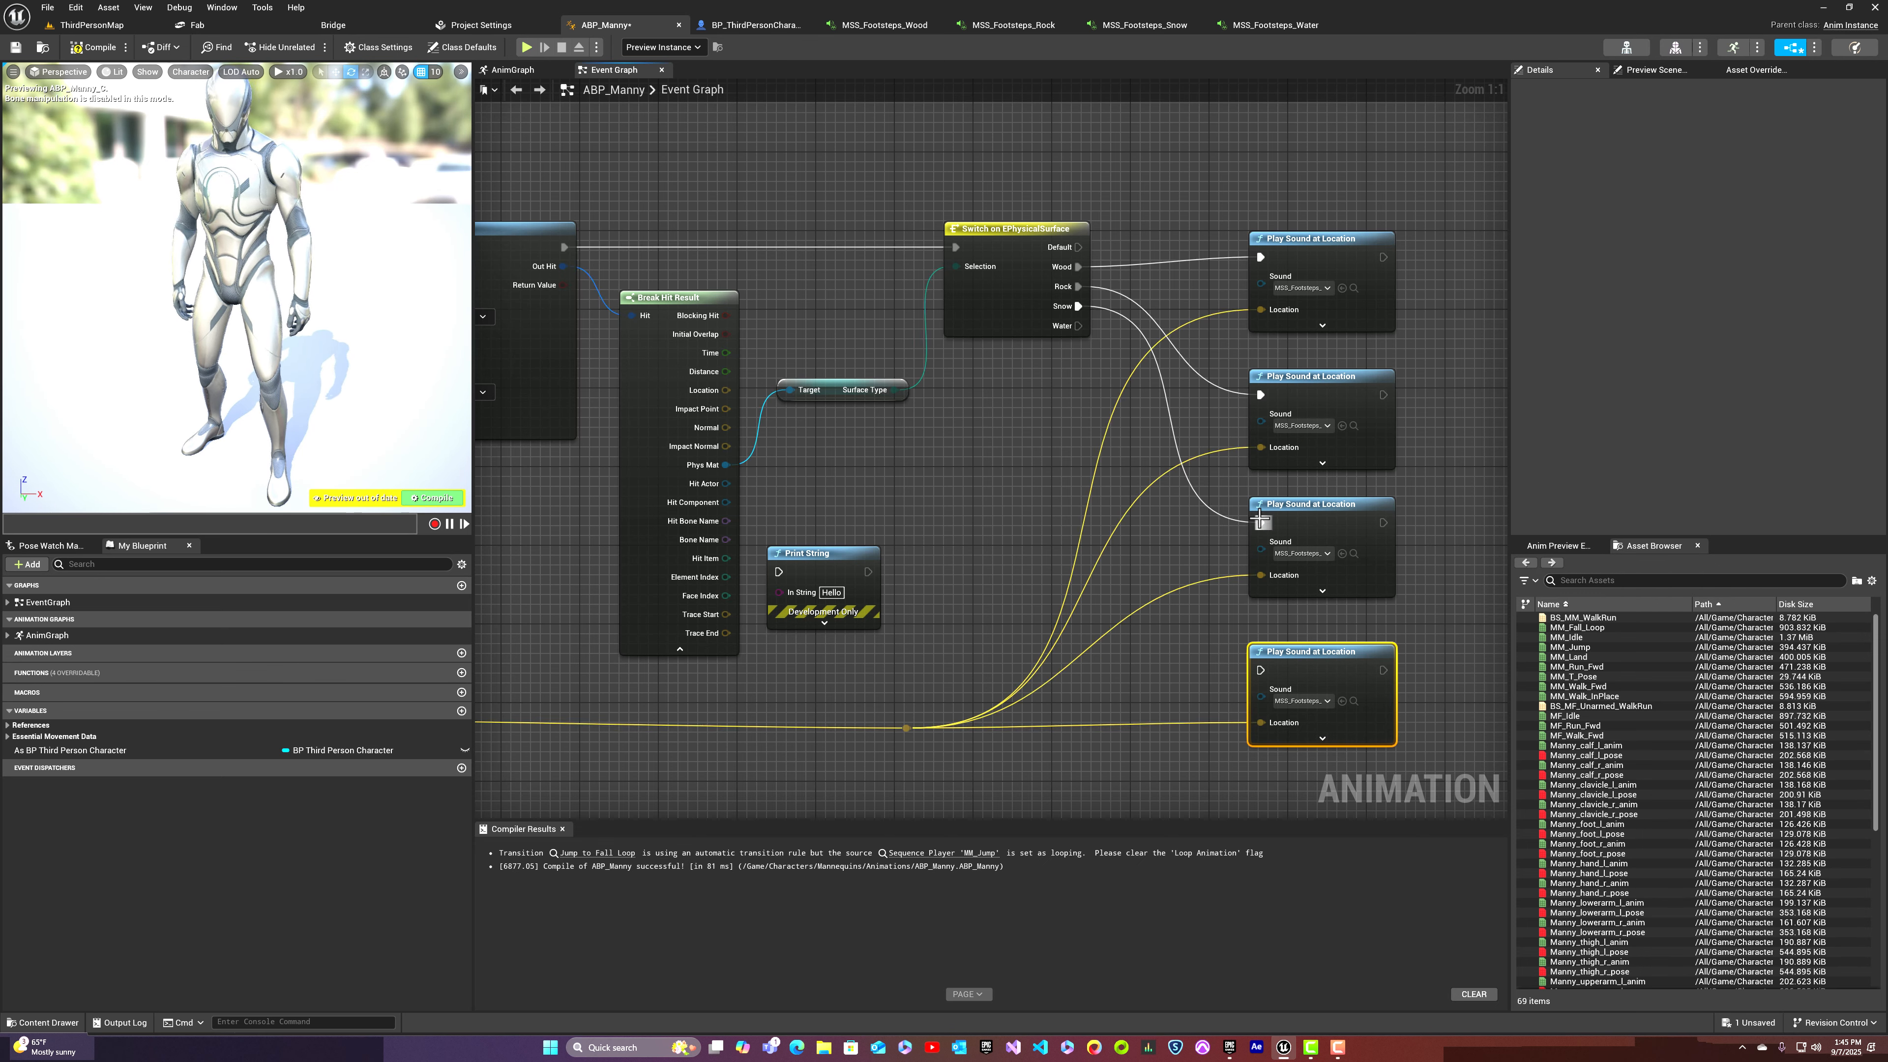
pyautogui.moveTo(1076, 326); pyautogui.dragTo(1147, 513)
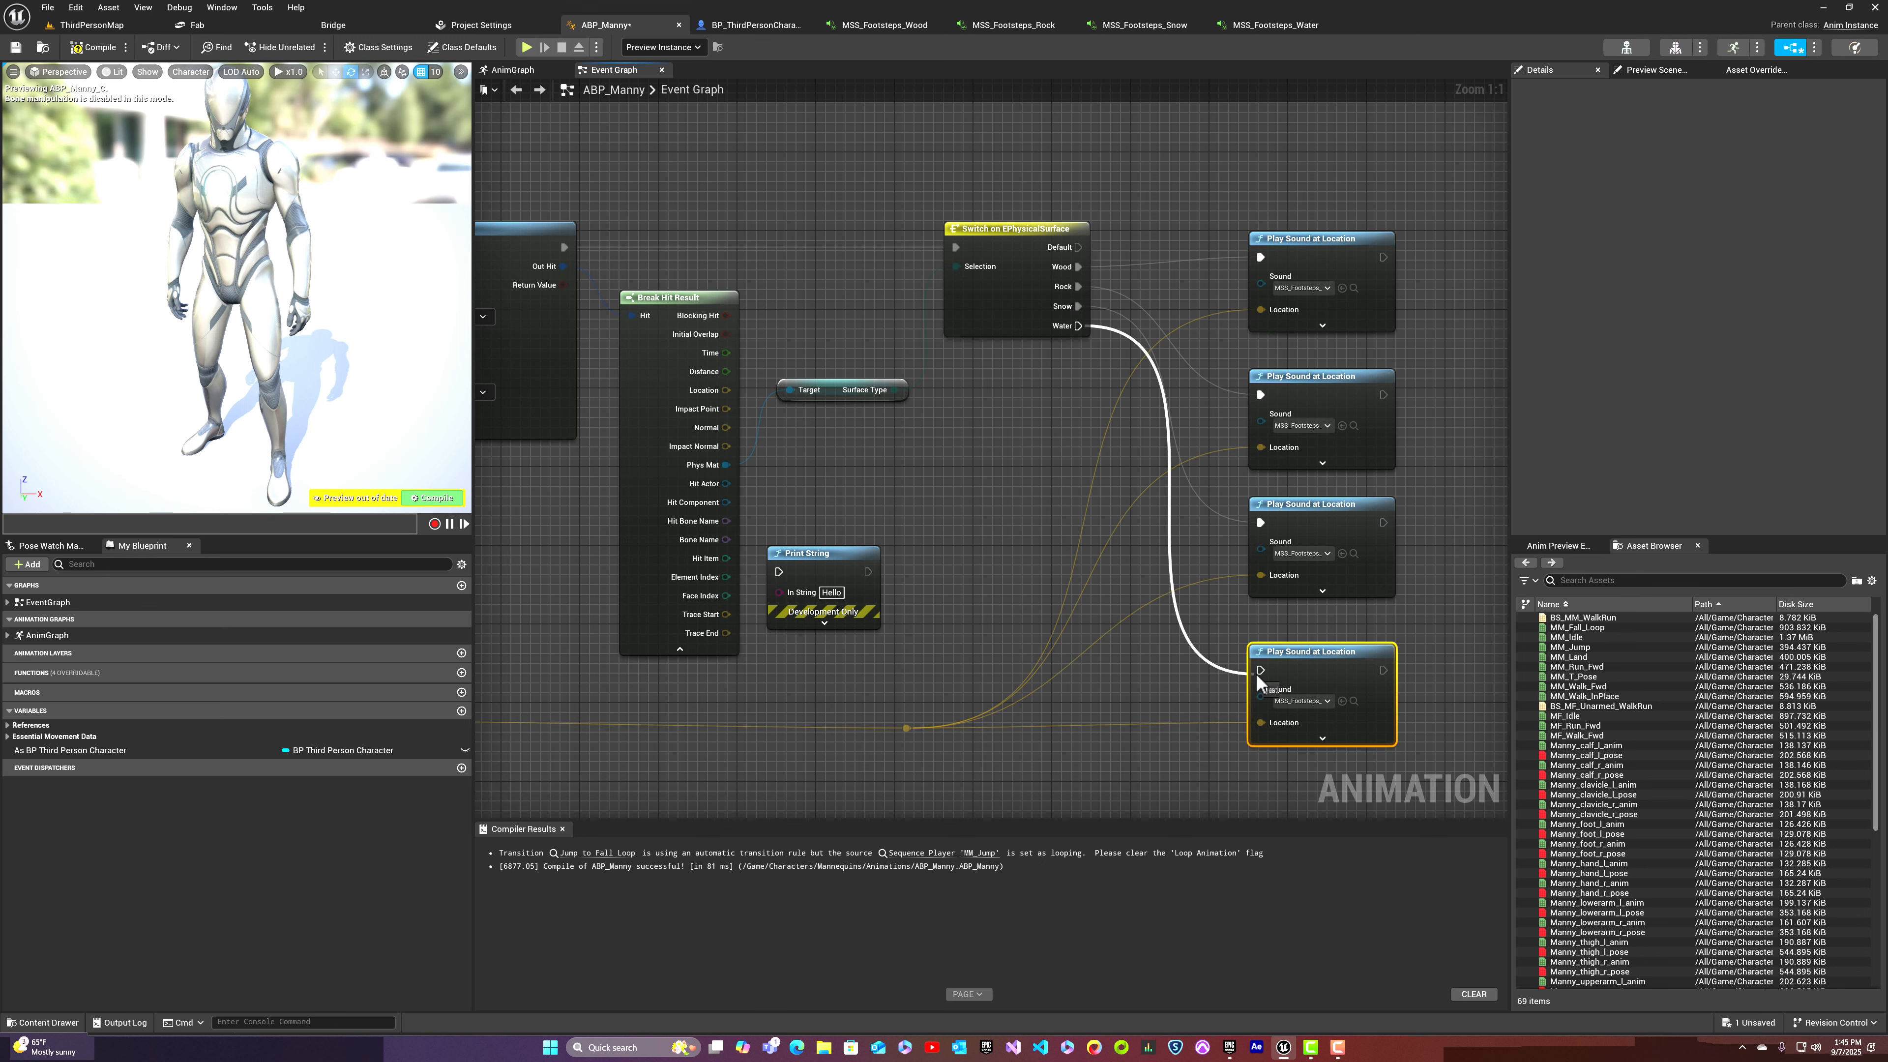
pyautogui.moveTo(1255, 673); pyautogui.dragTo(1262, 670)
# Step: Set the sound of the Snow branch's Play Sound at Location node to MSS_Footsteps_Snow
pyautogui.click(1327, 426)
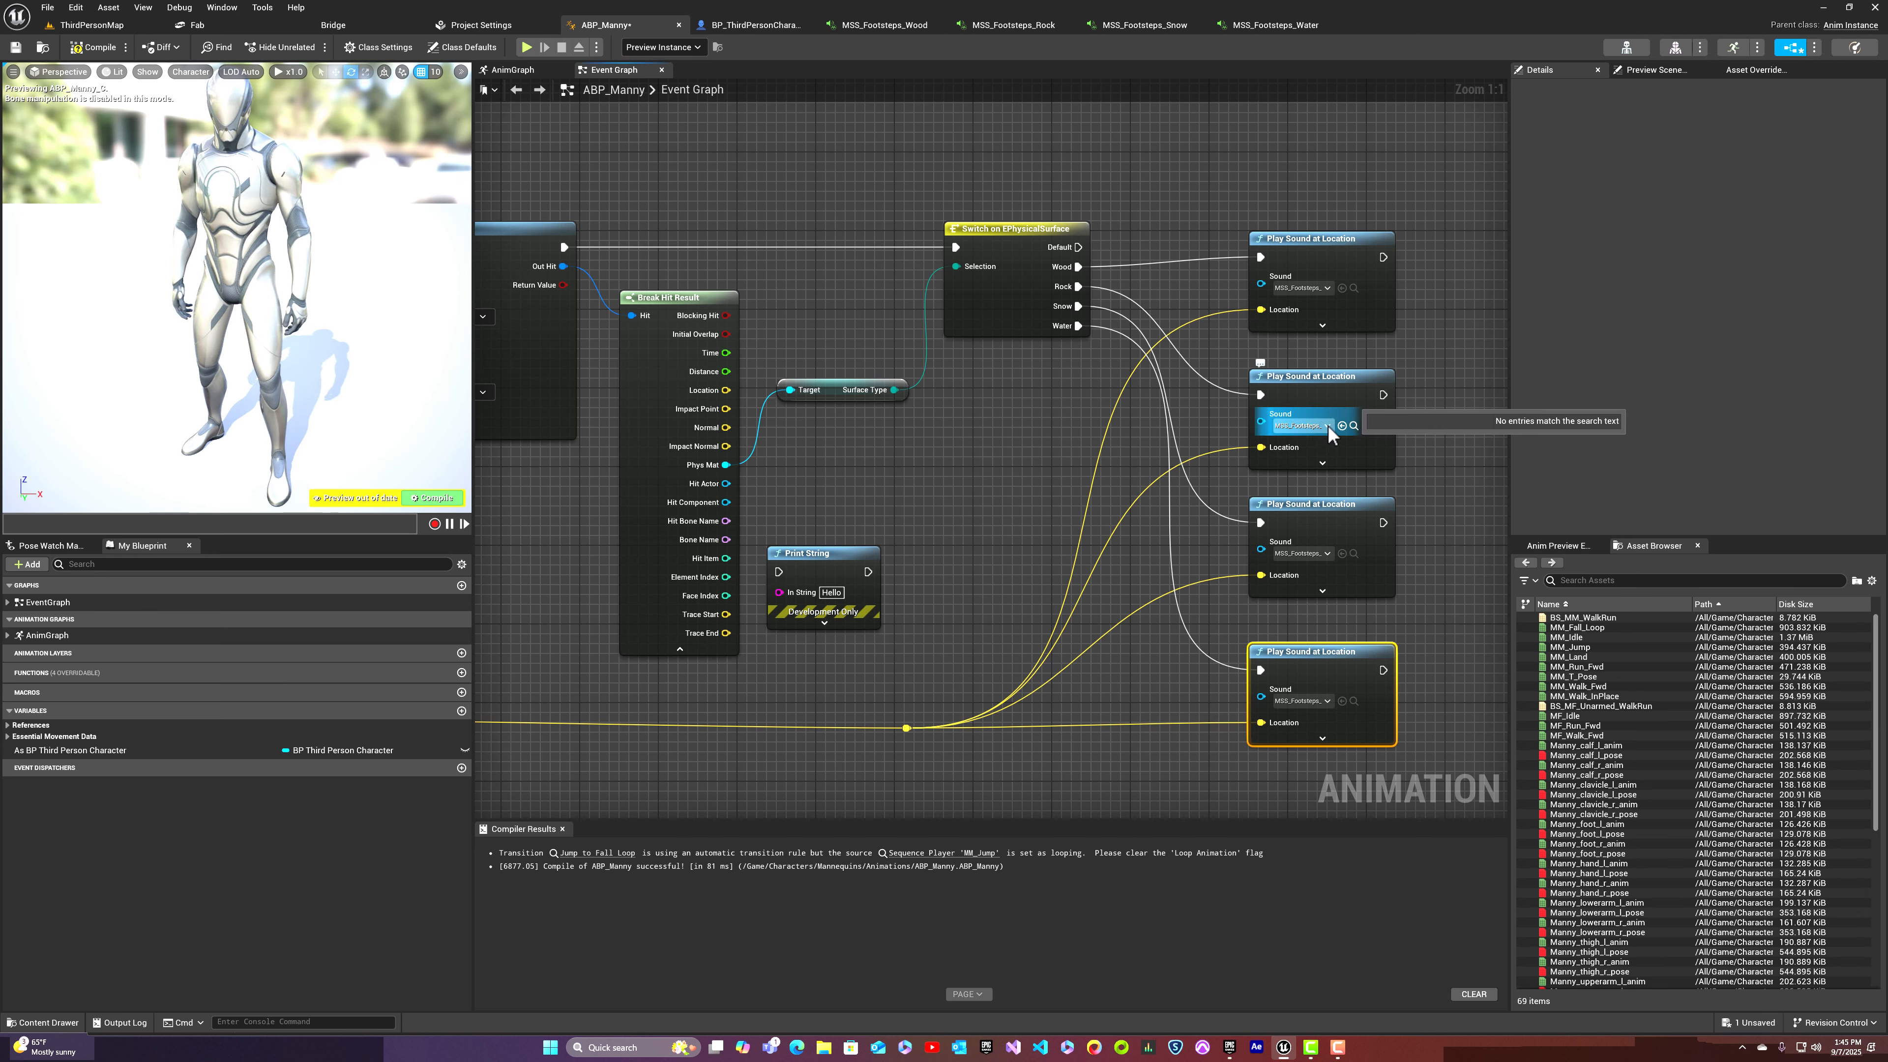
pyautogui.click(1327, 553)
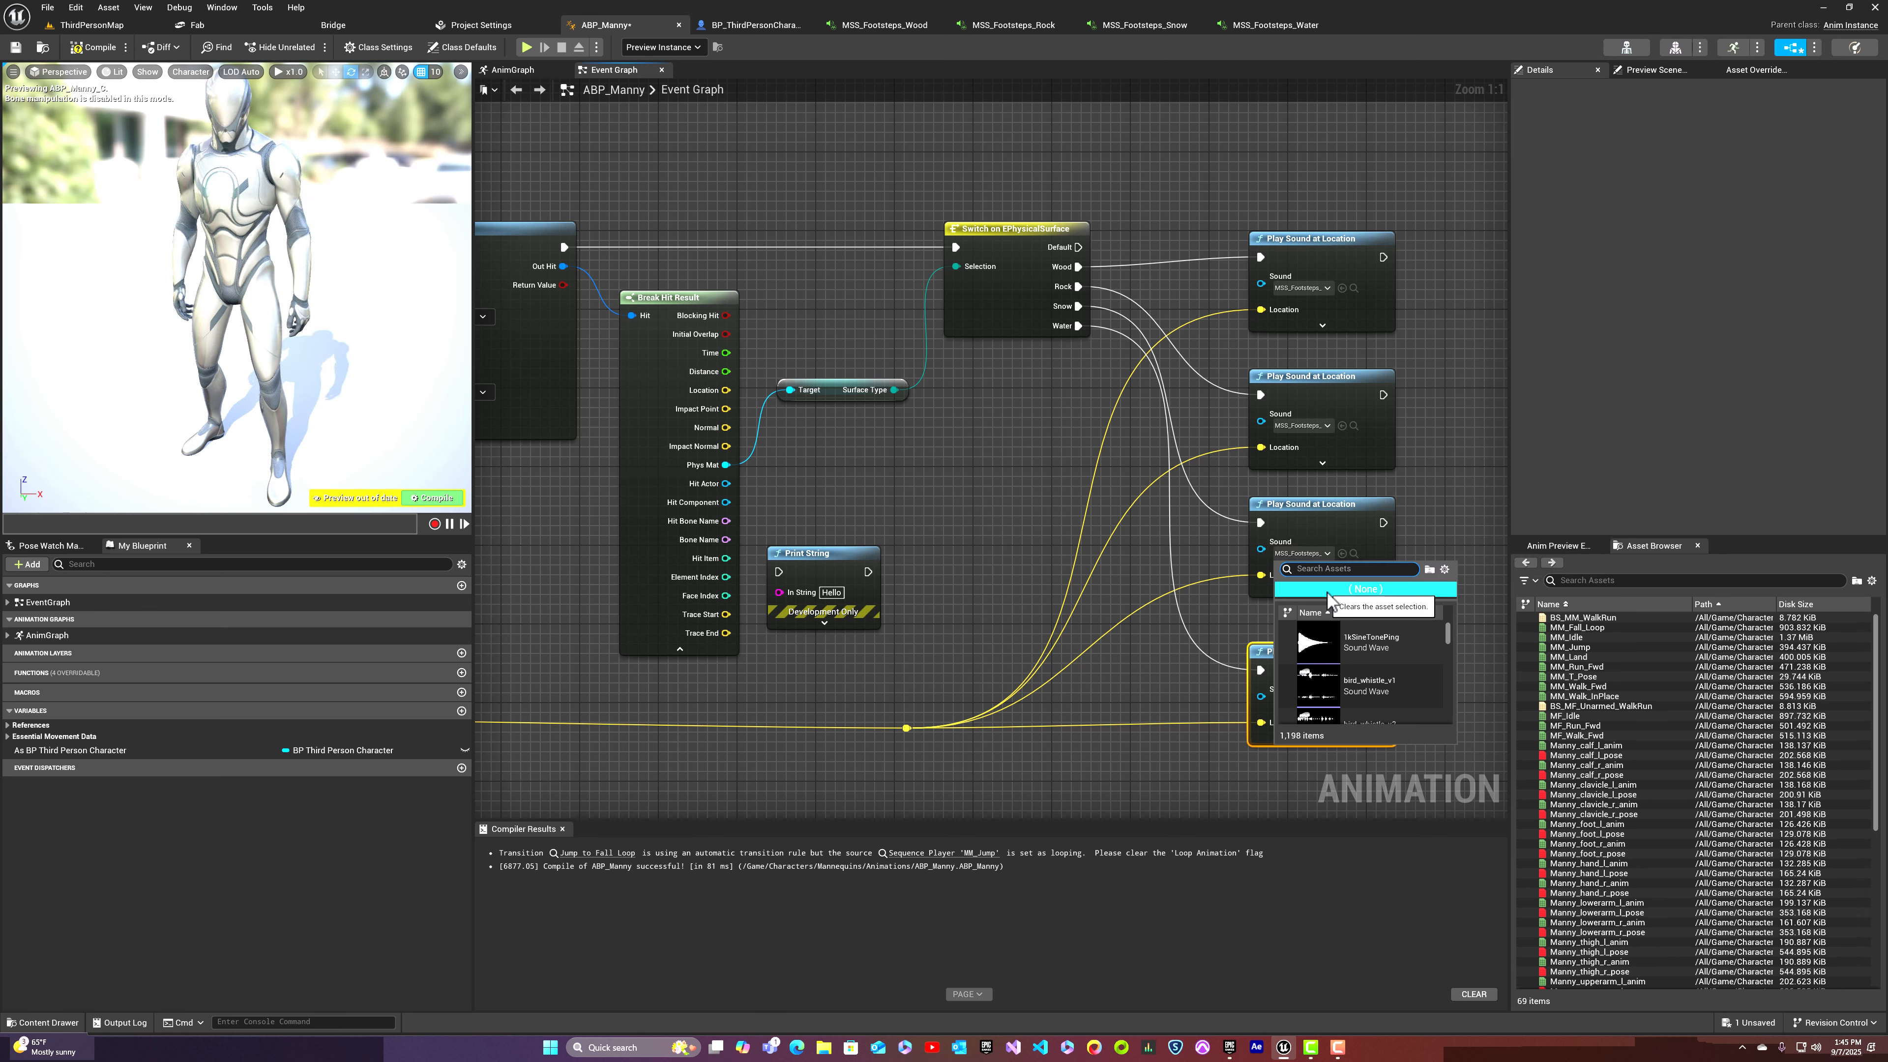
pyautogui.write('MSS_Sn')
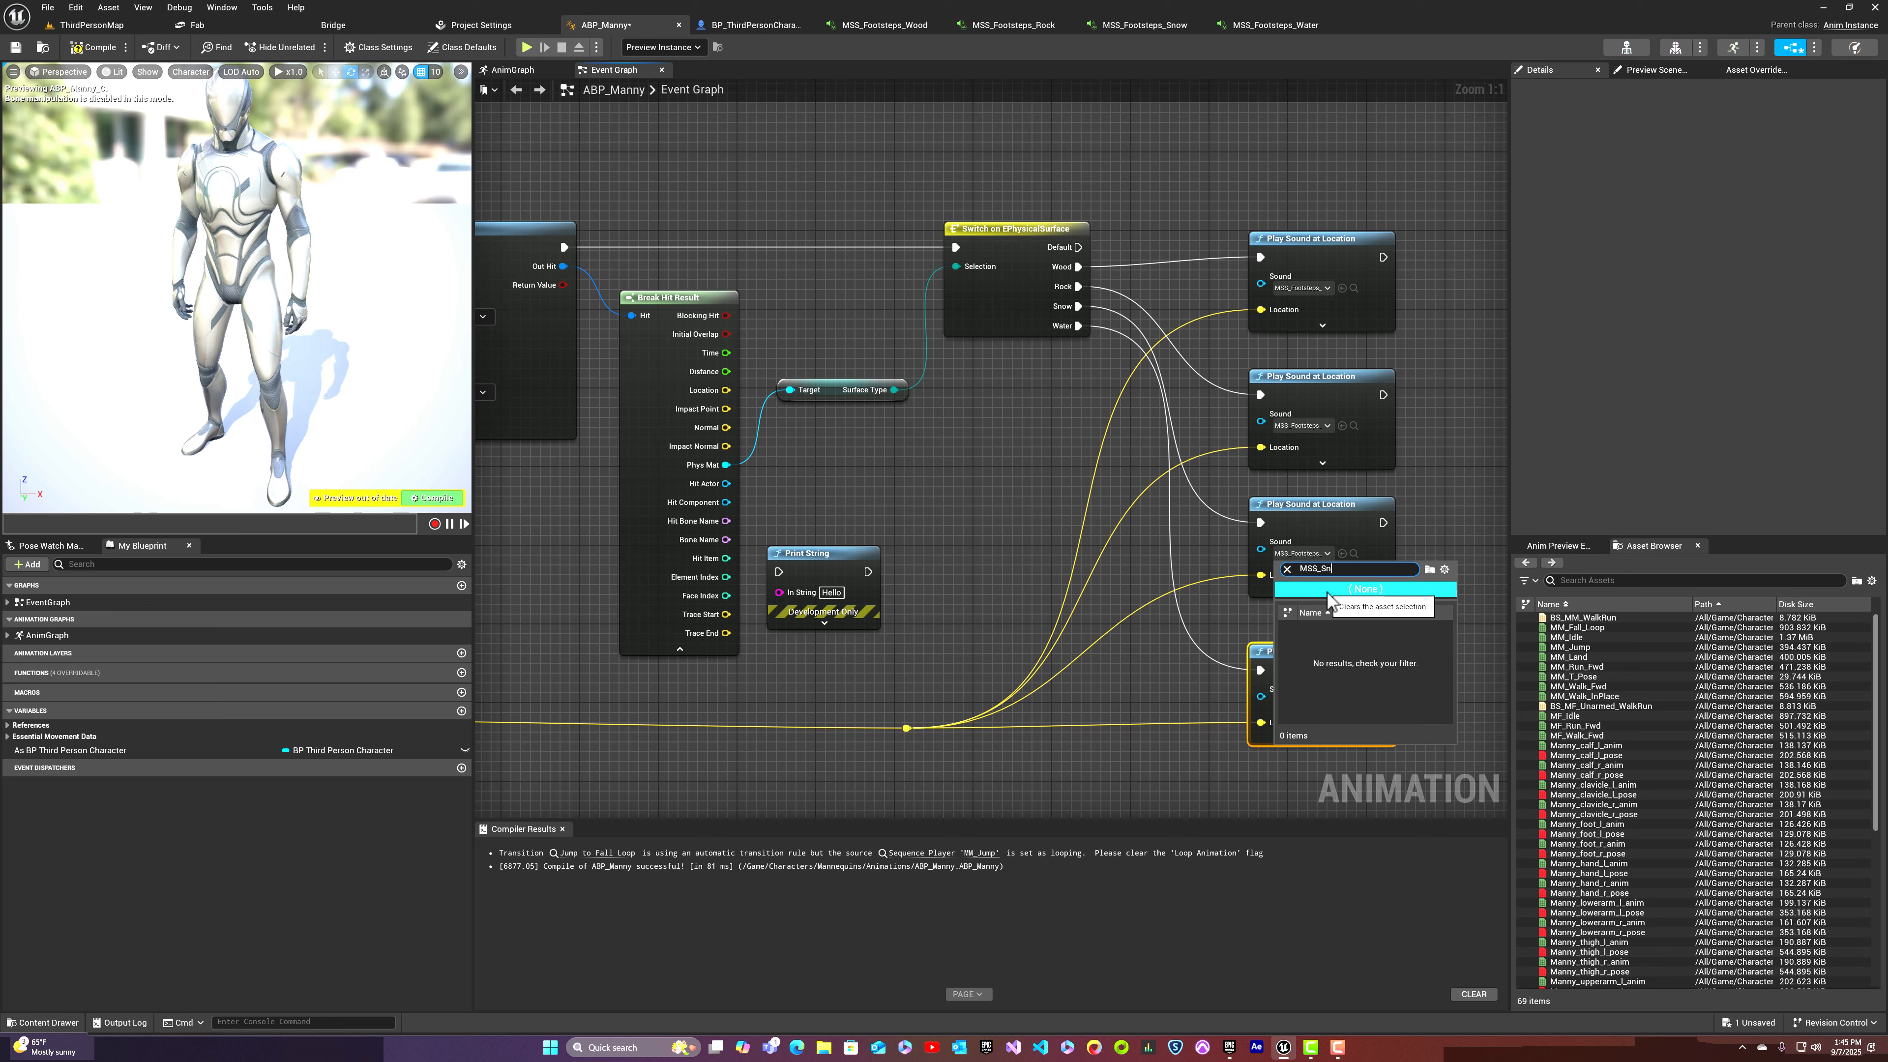
pyautogui.click(1287, 568)
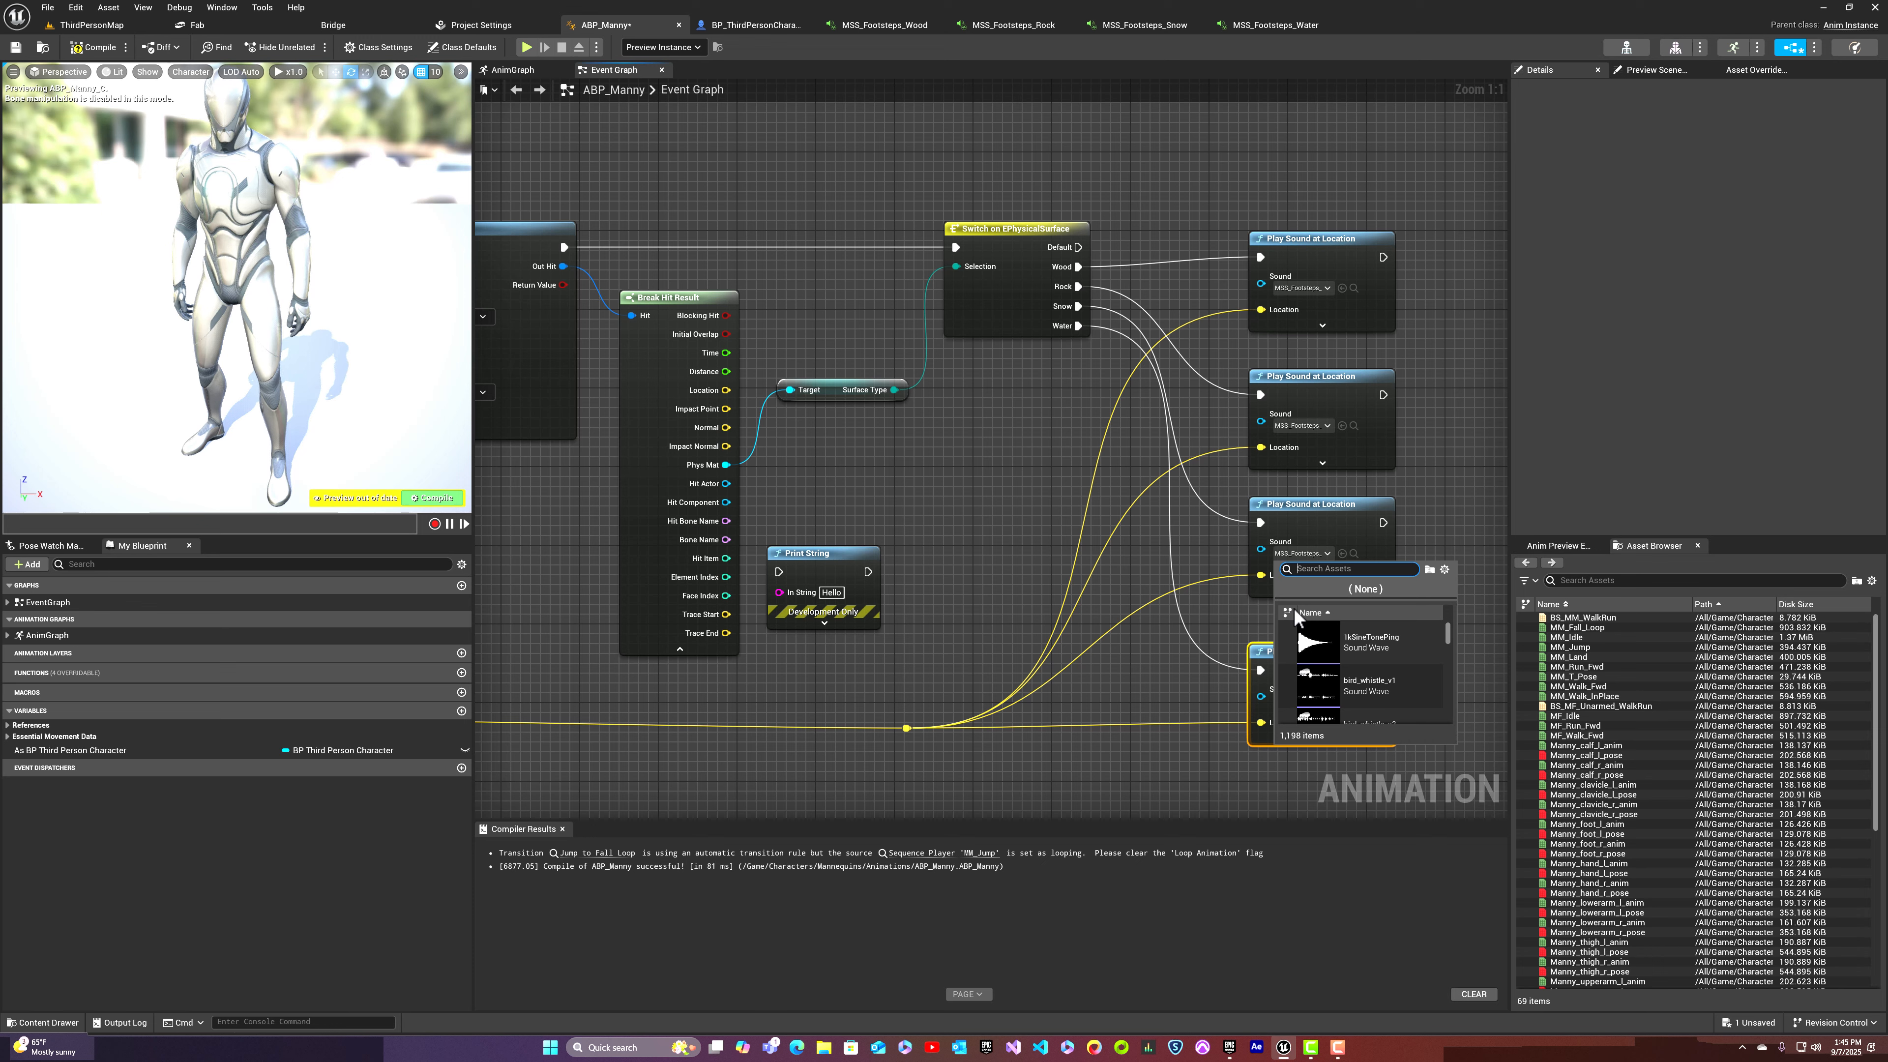
pyautogui.write('MSS_Fo')
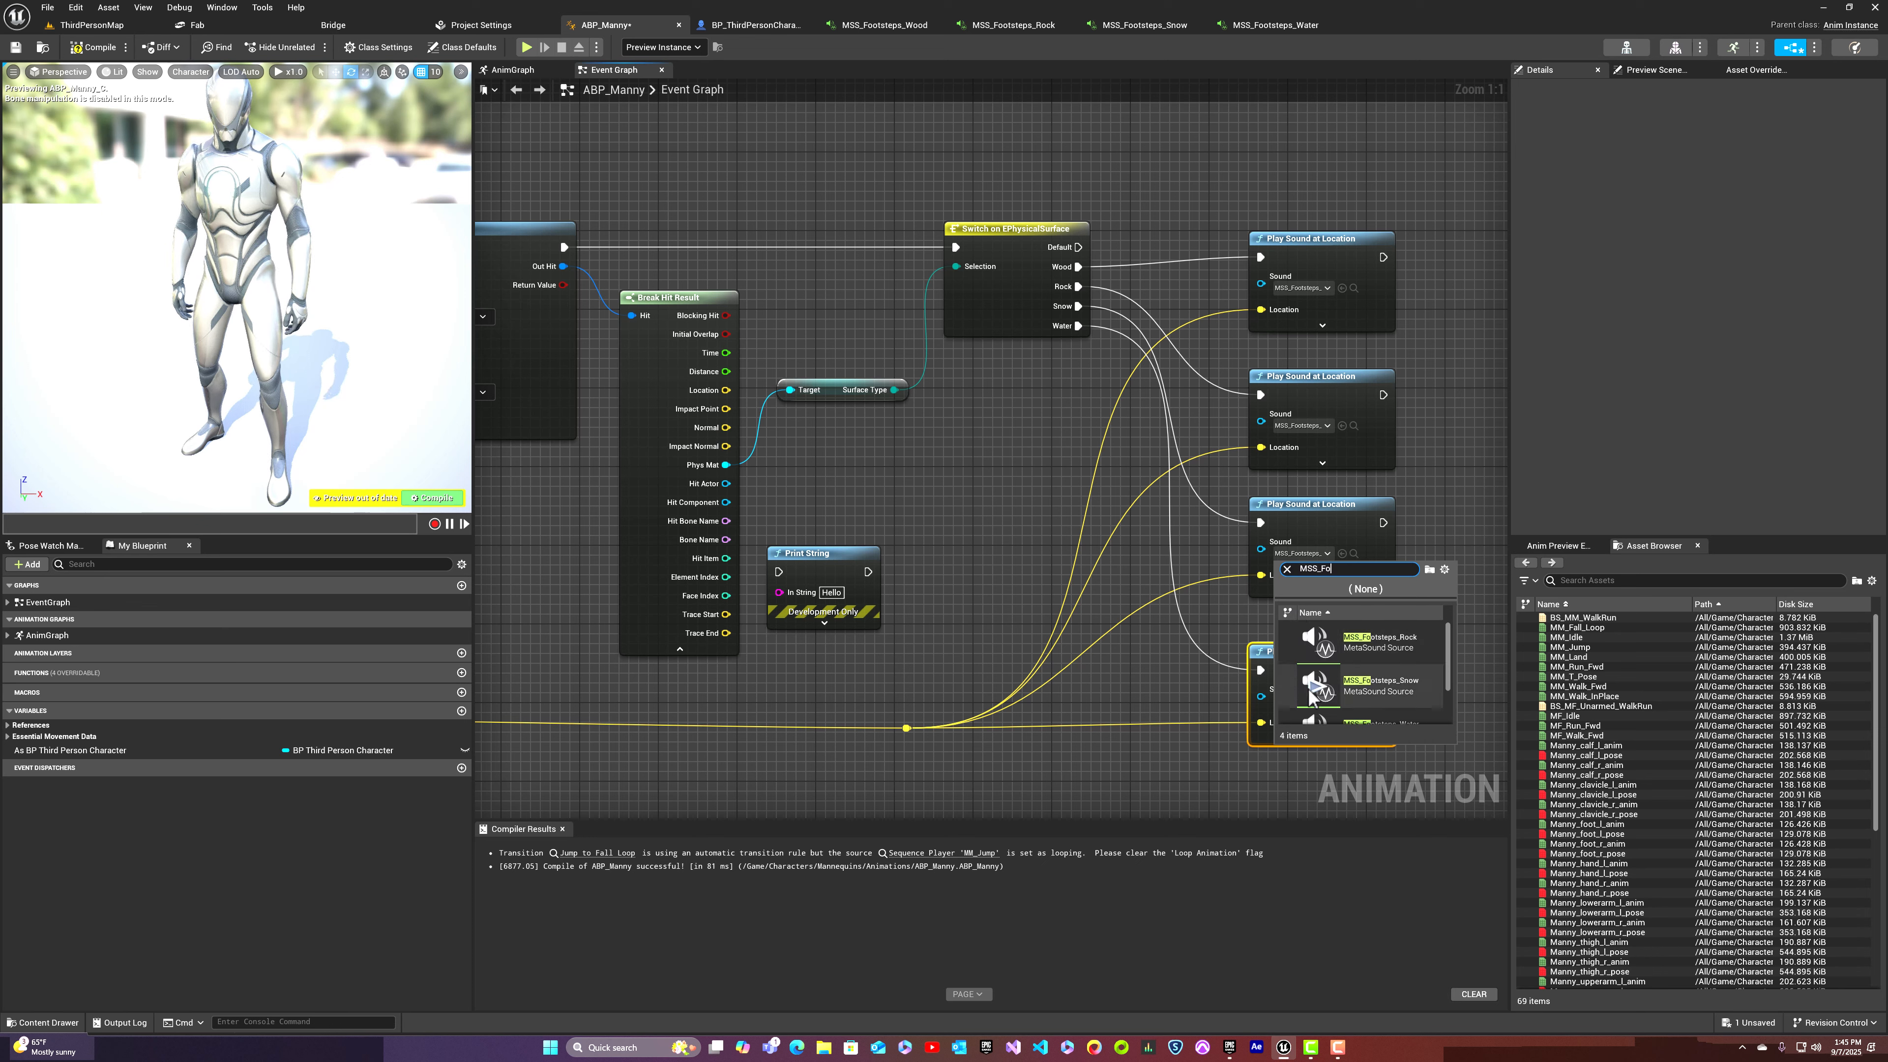
pyautogui.click(1379, 684)
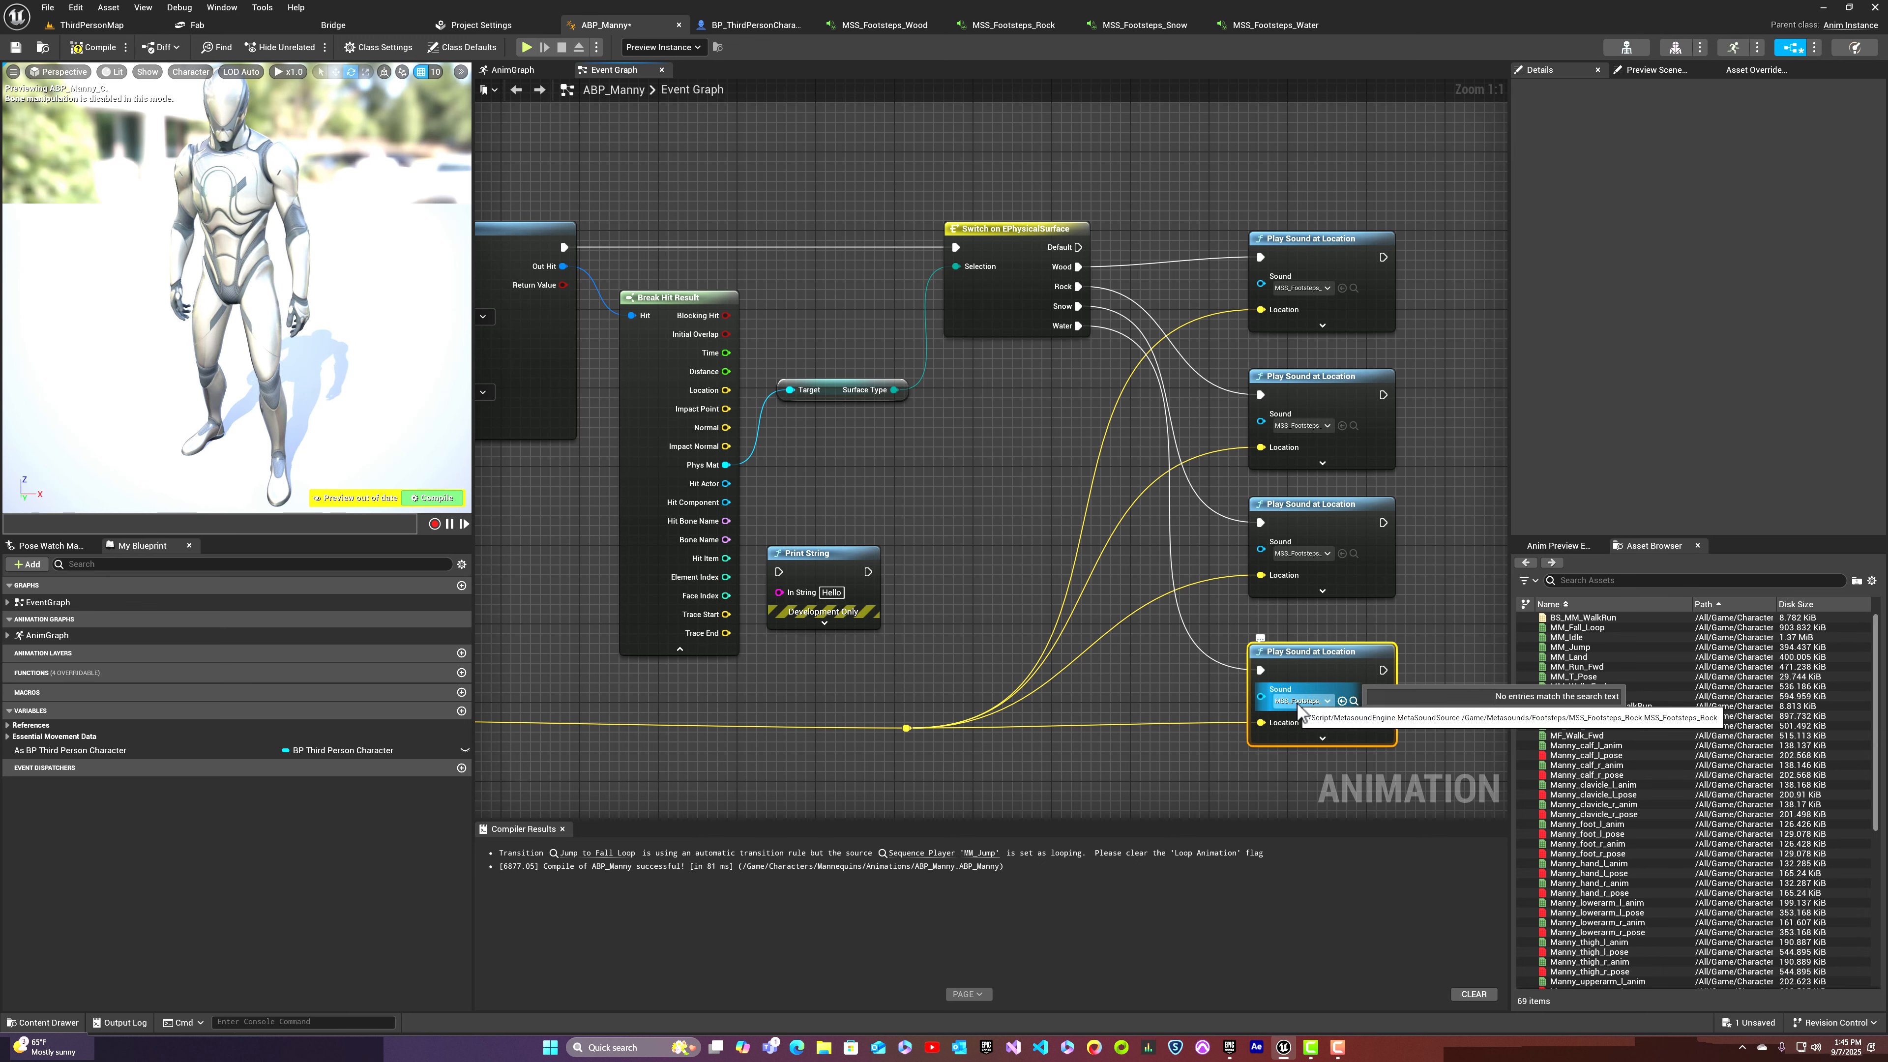
# Step: Set the sound of the Water branch's Play Sound at Location node to MSS_Footsteps_Water, then compile and save ABP_Manny
pyautogui.click(1324, 702)
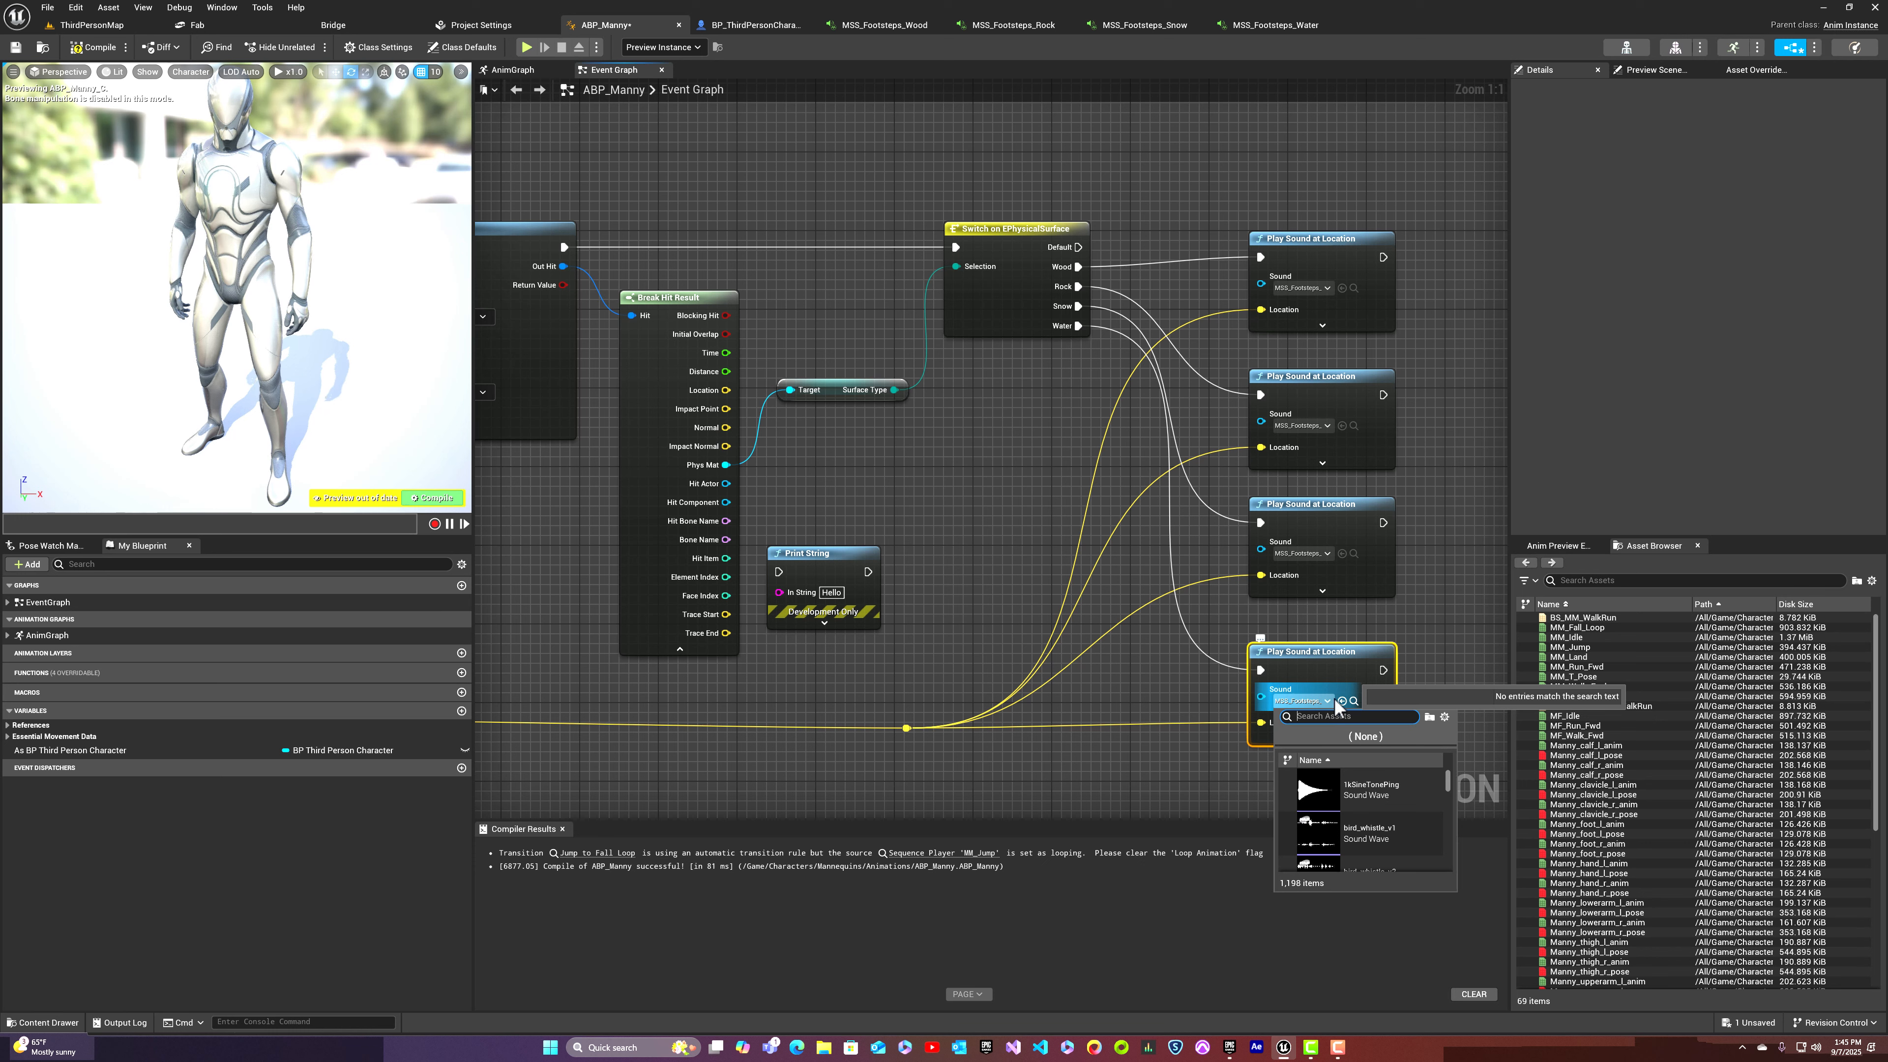
pyautogui.write('MSS_Foot')
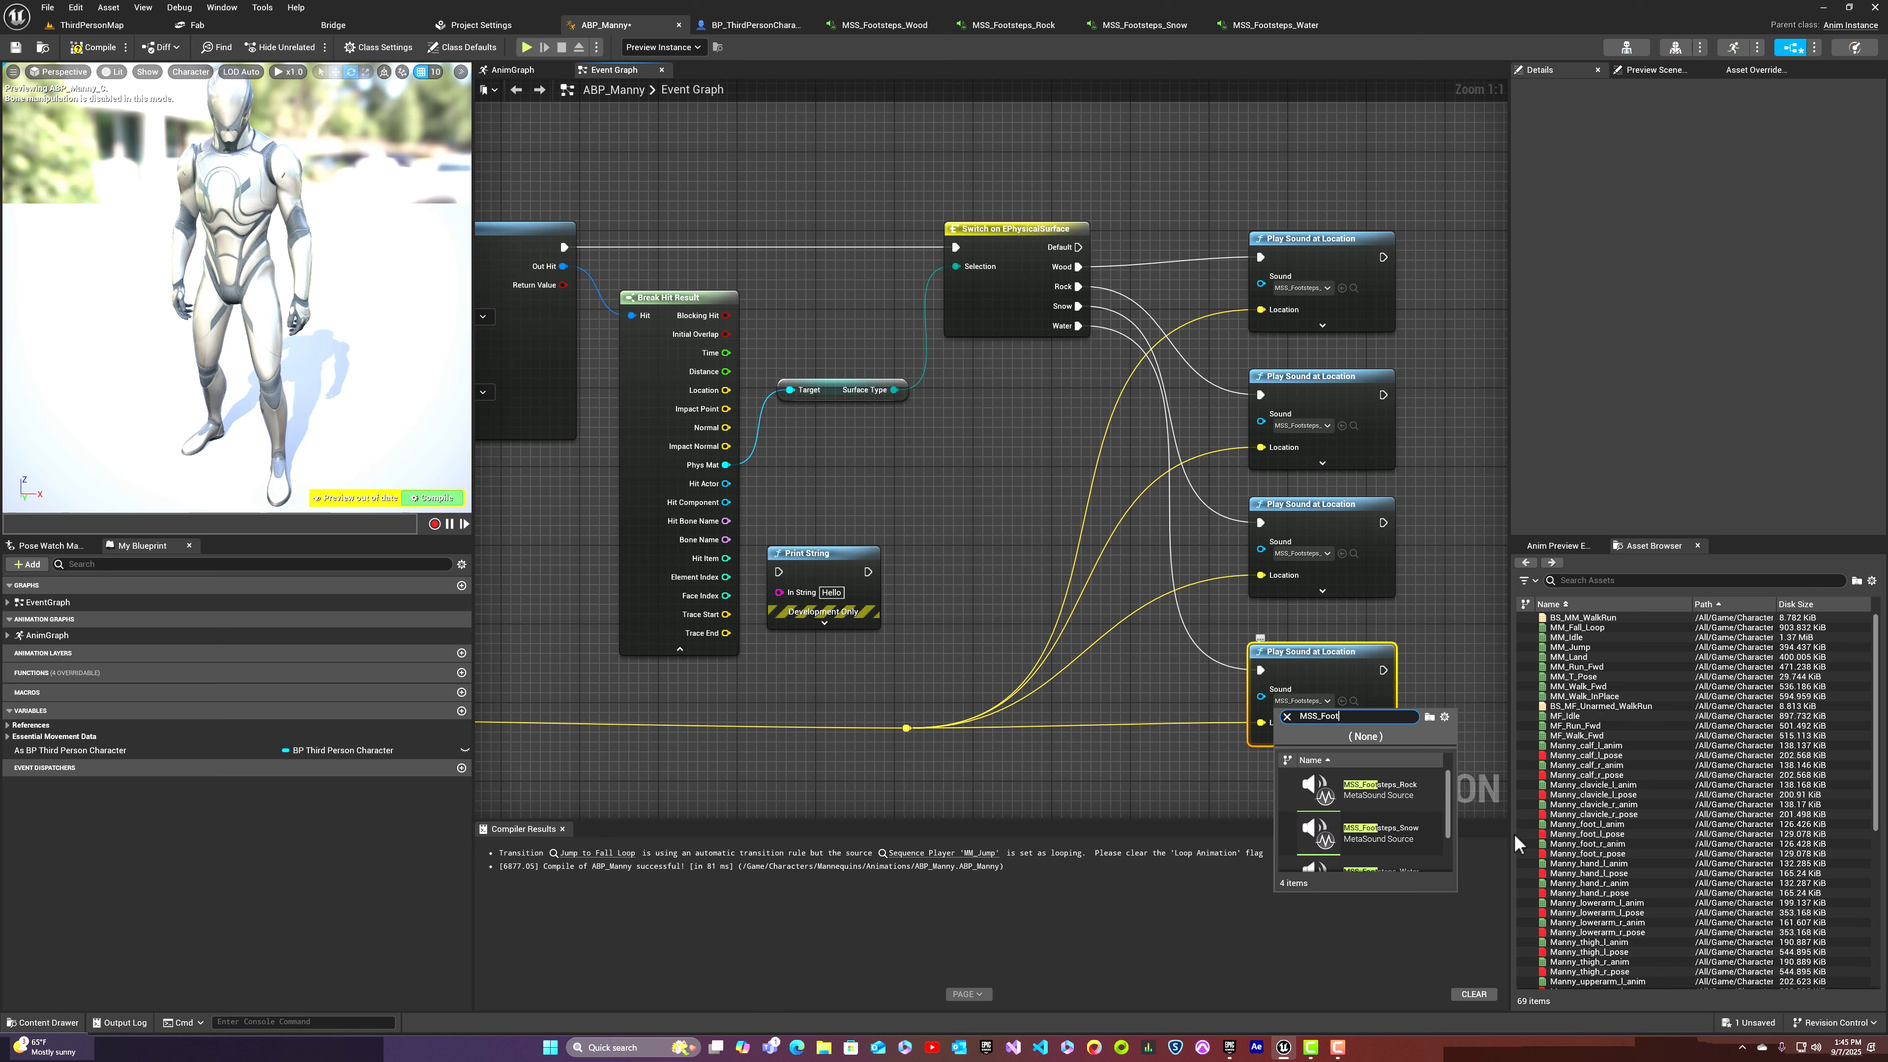
pyautogui.scroll(-2, 1451, 800)
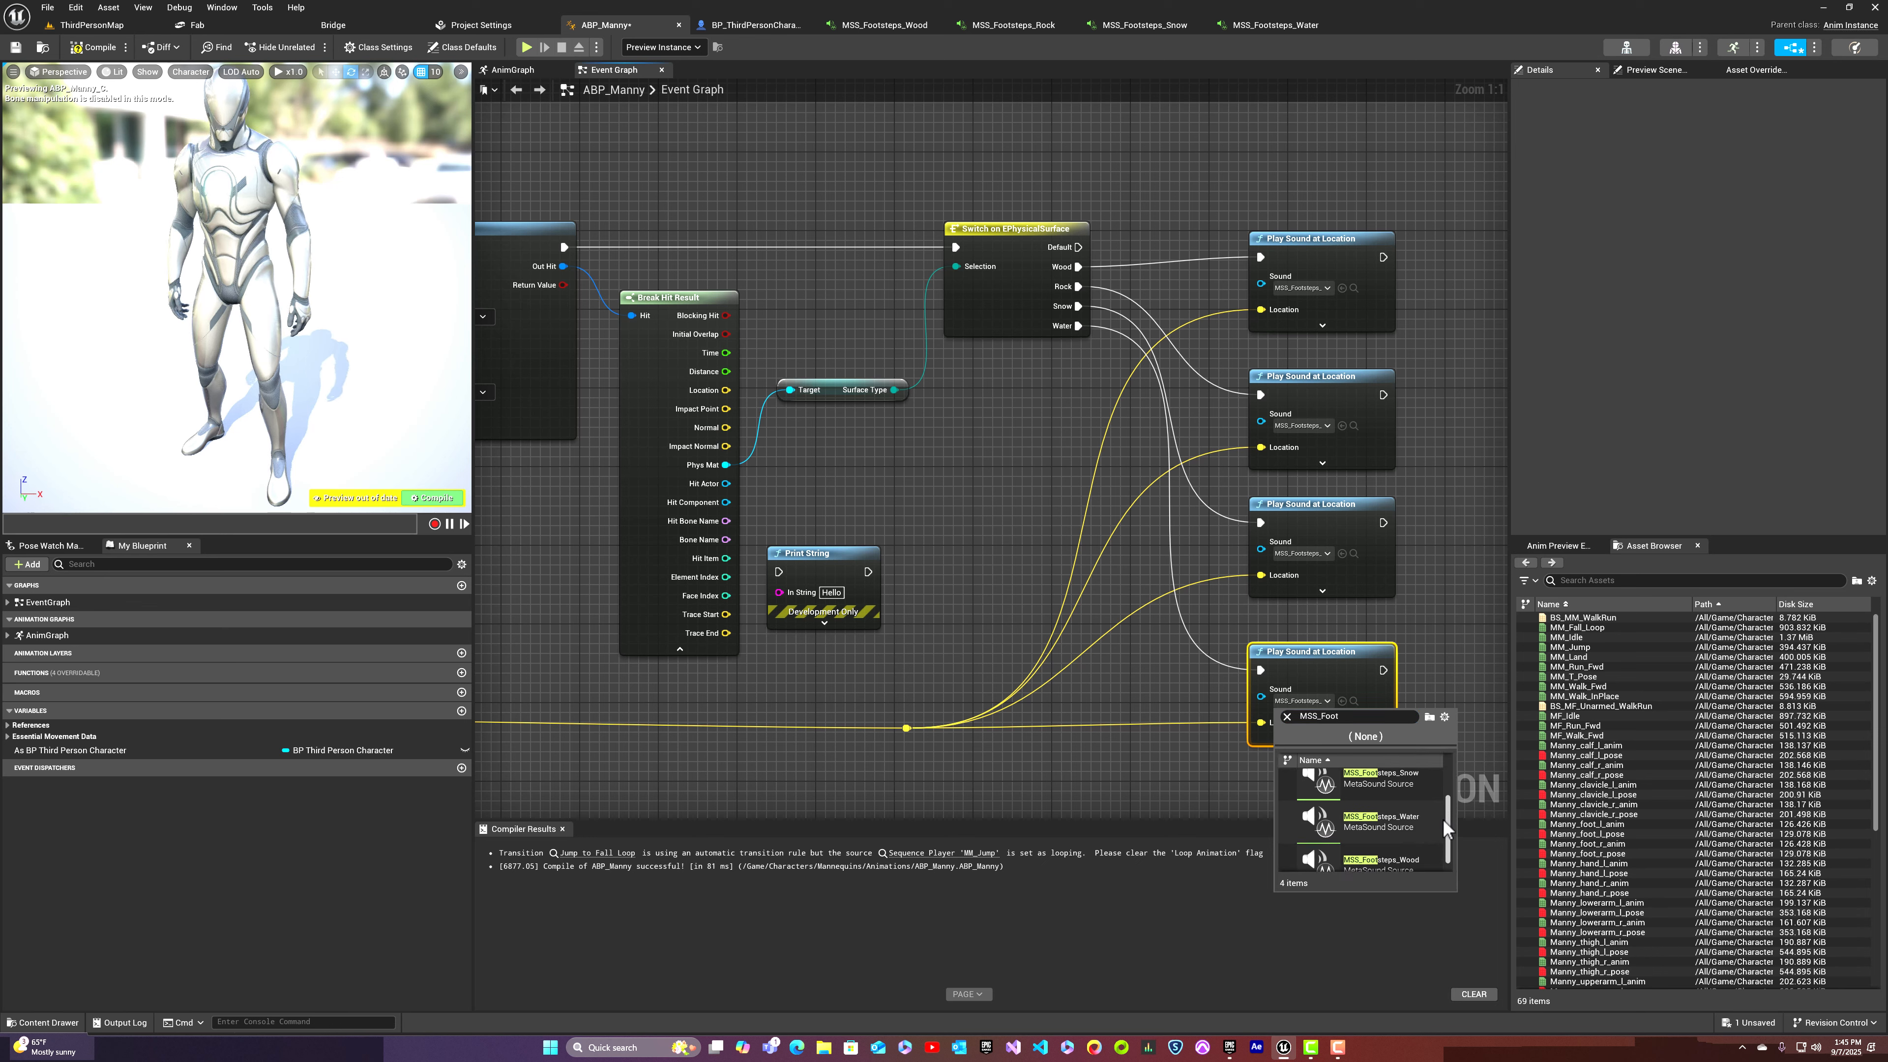
pyautogui.click(1425, 814)
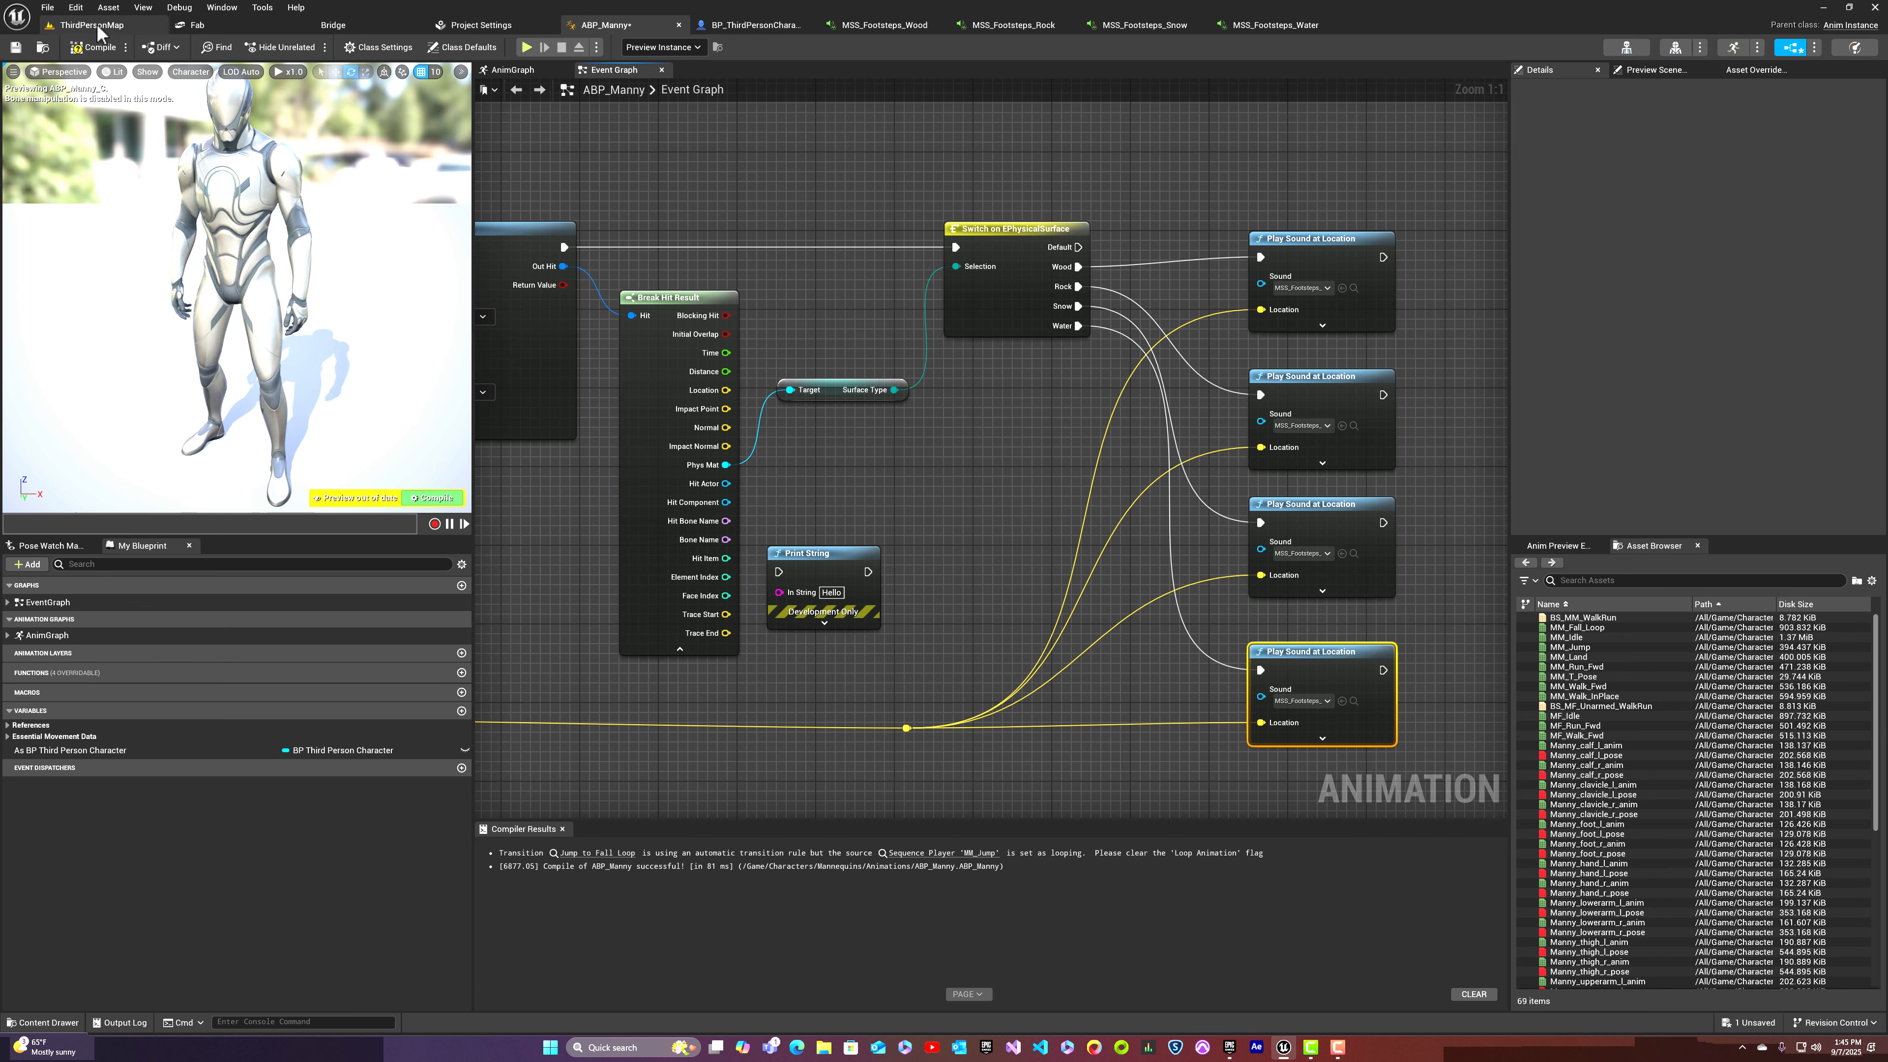
pyautogui.click(14, 48)
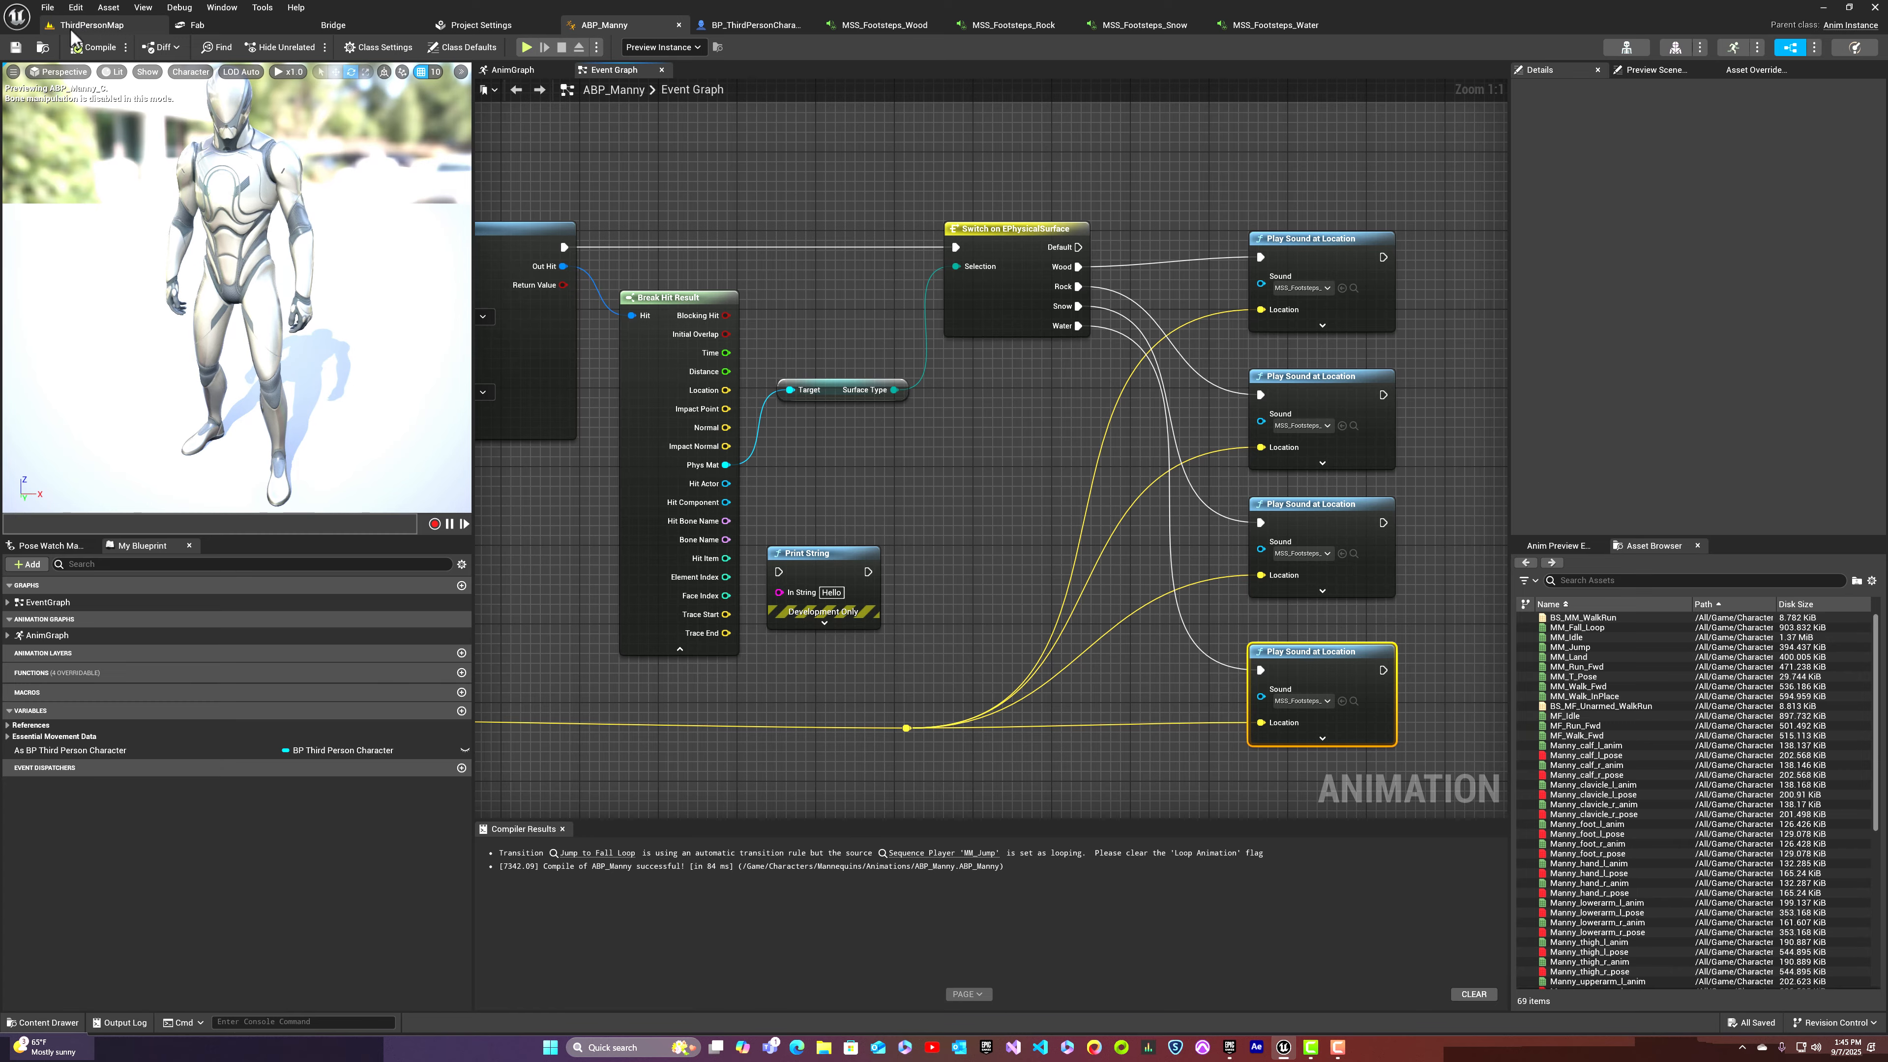
# Step: Play ThirdPersonMap and run the character over the wood, rock, snow and water surfaces, including a jump, to test the footstep sounds
pyautogui.click(92, 27)
pyautogui.click(331, 46)
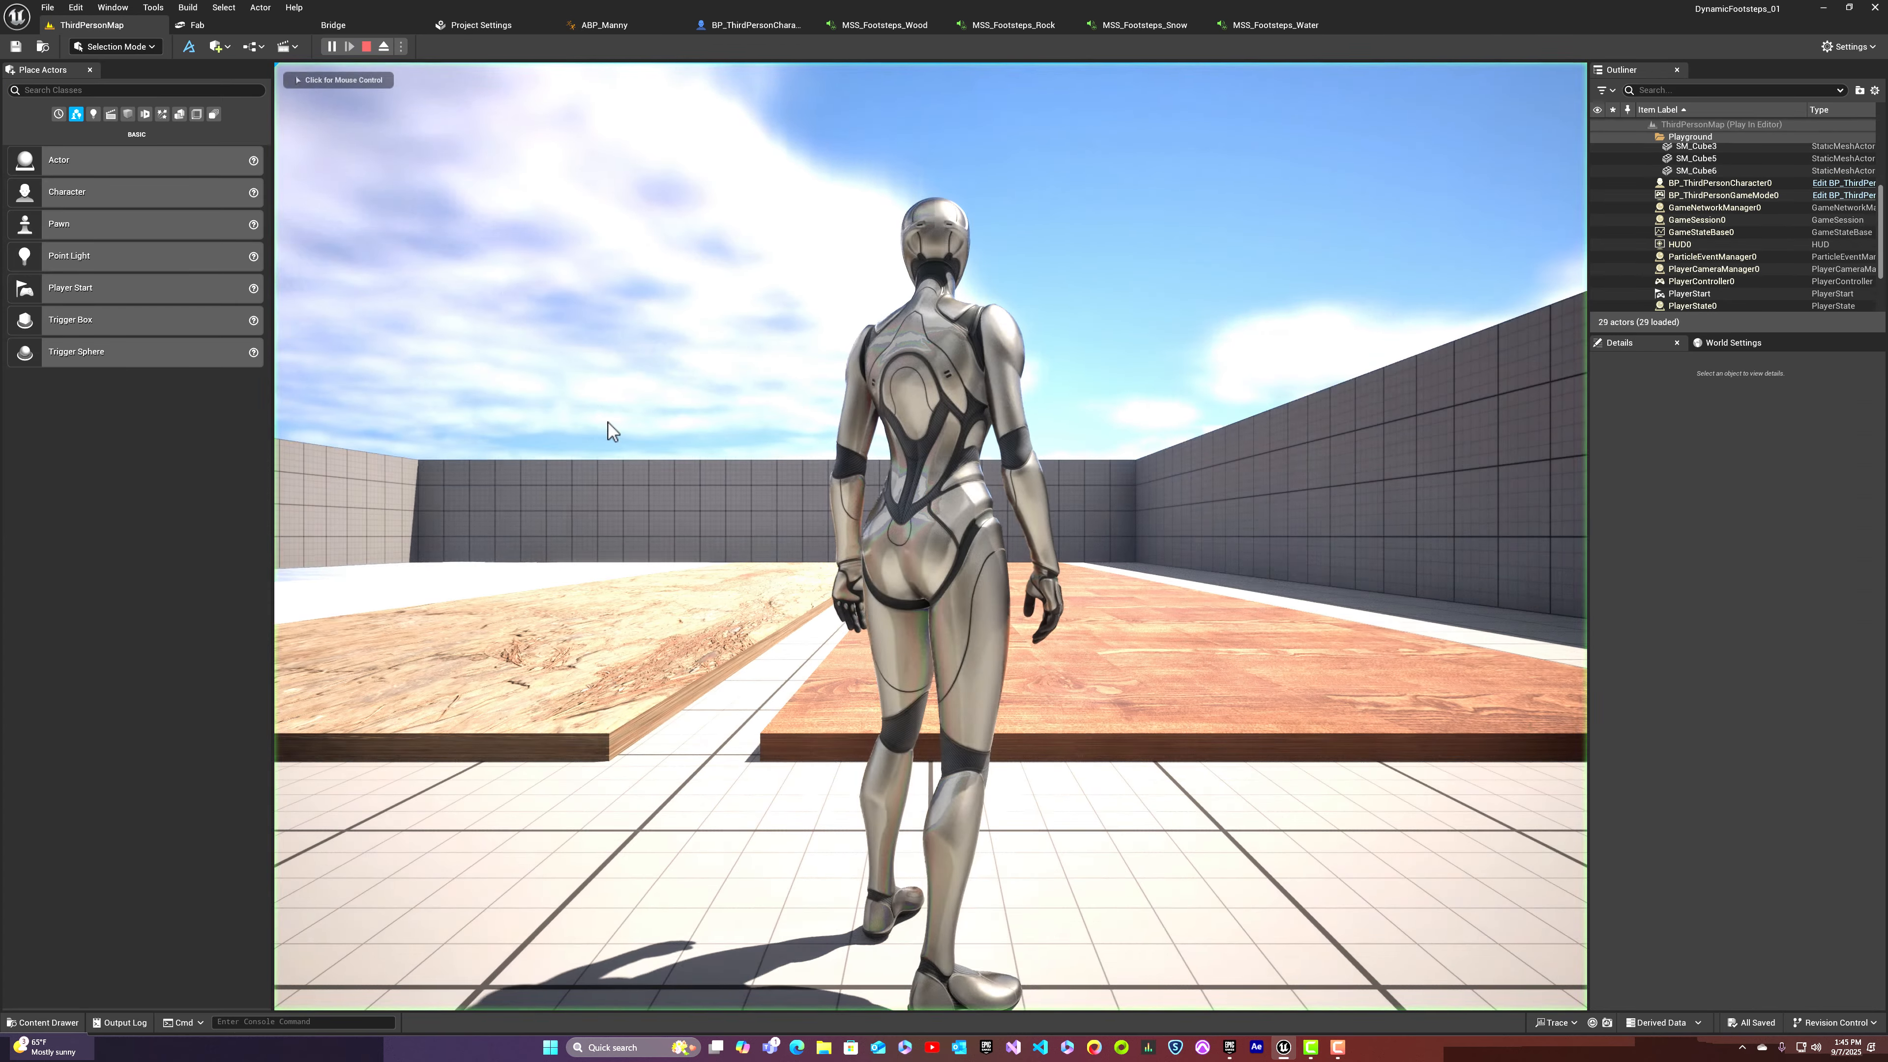
pyautogui.press('w')
pyautogui.press('w')
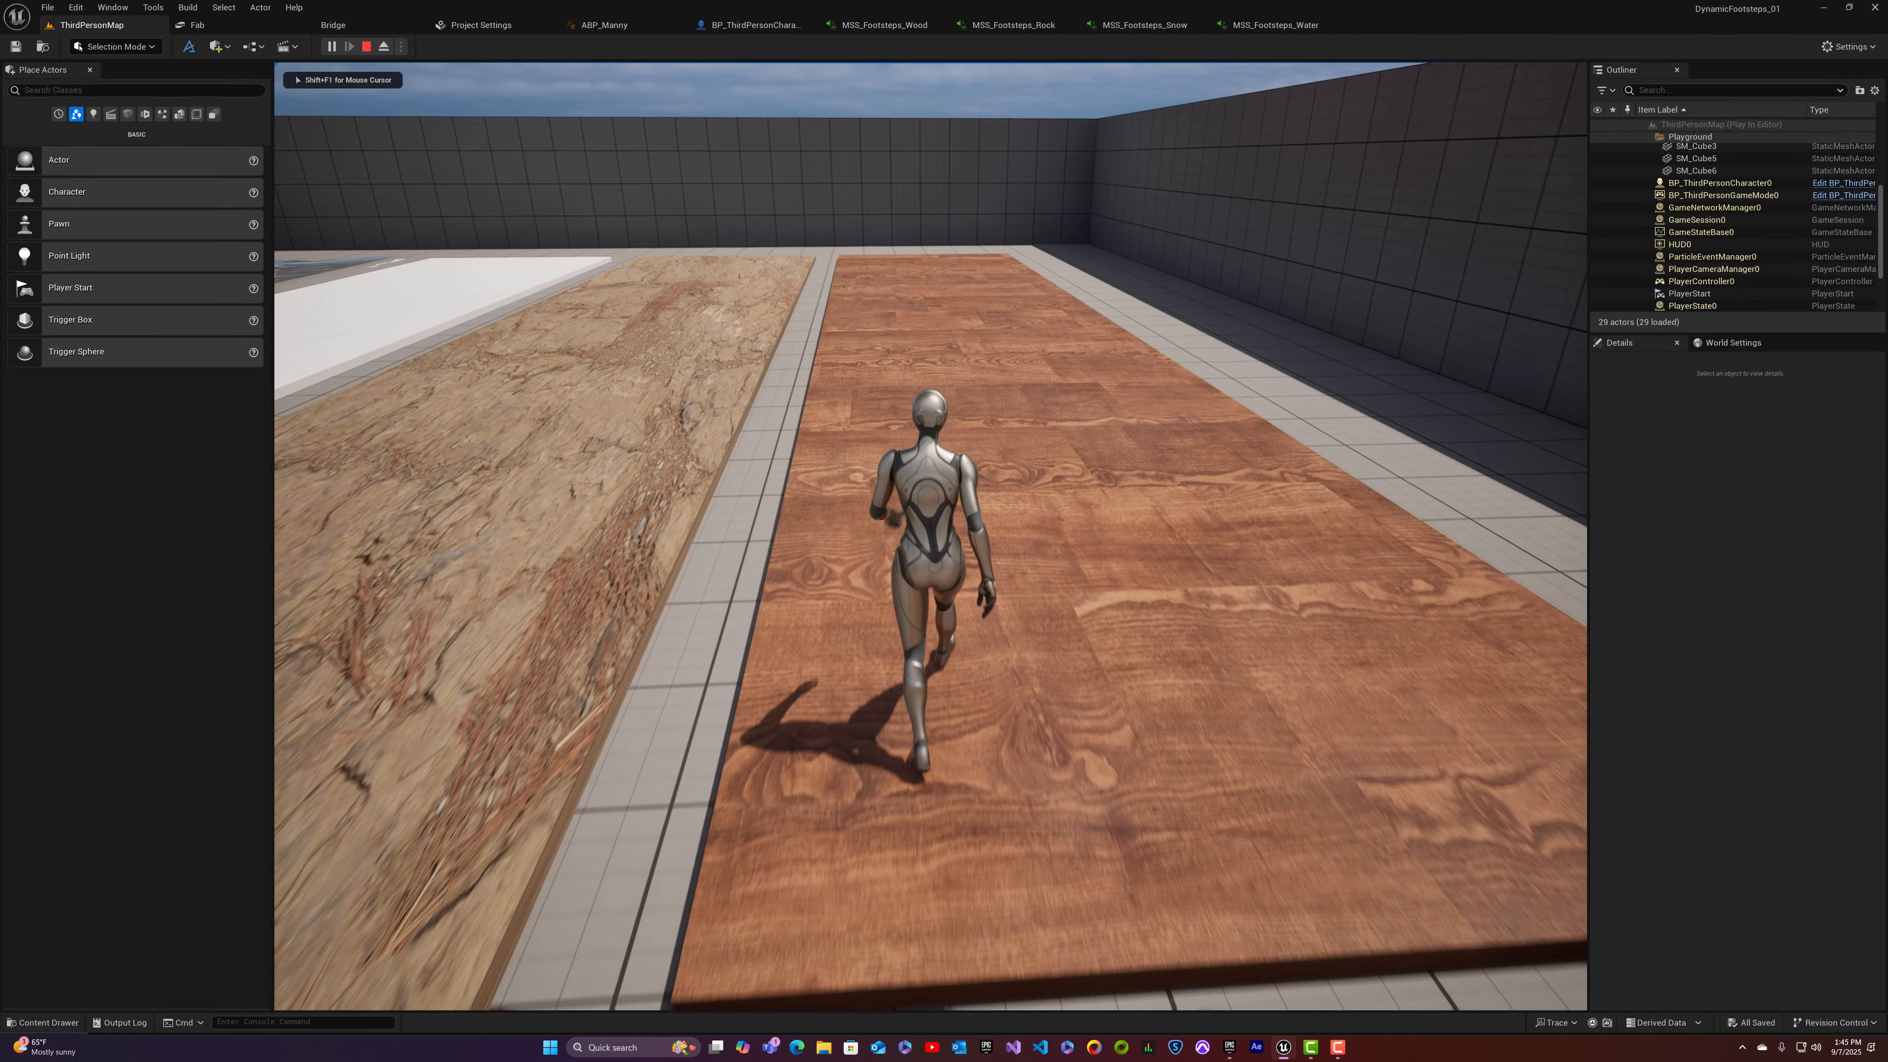
pyautogui.press('w')
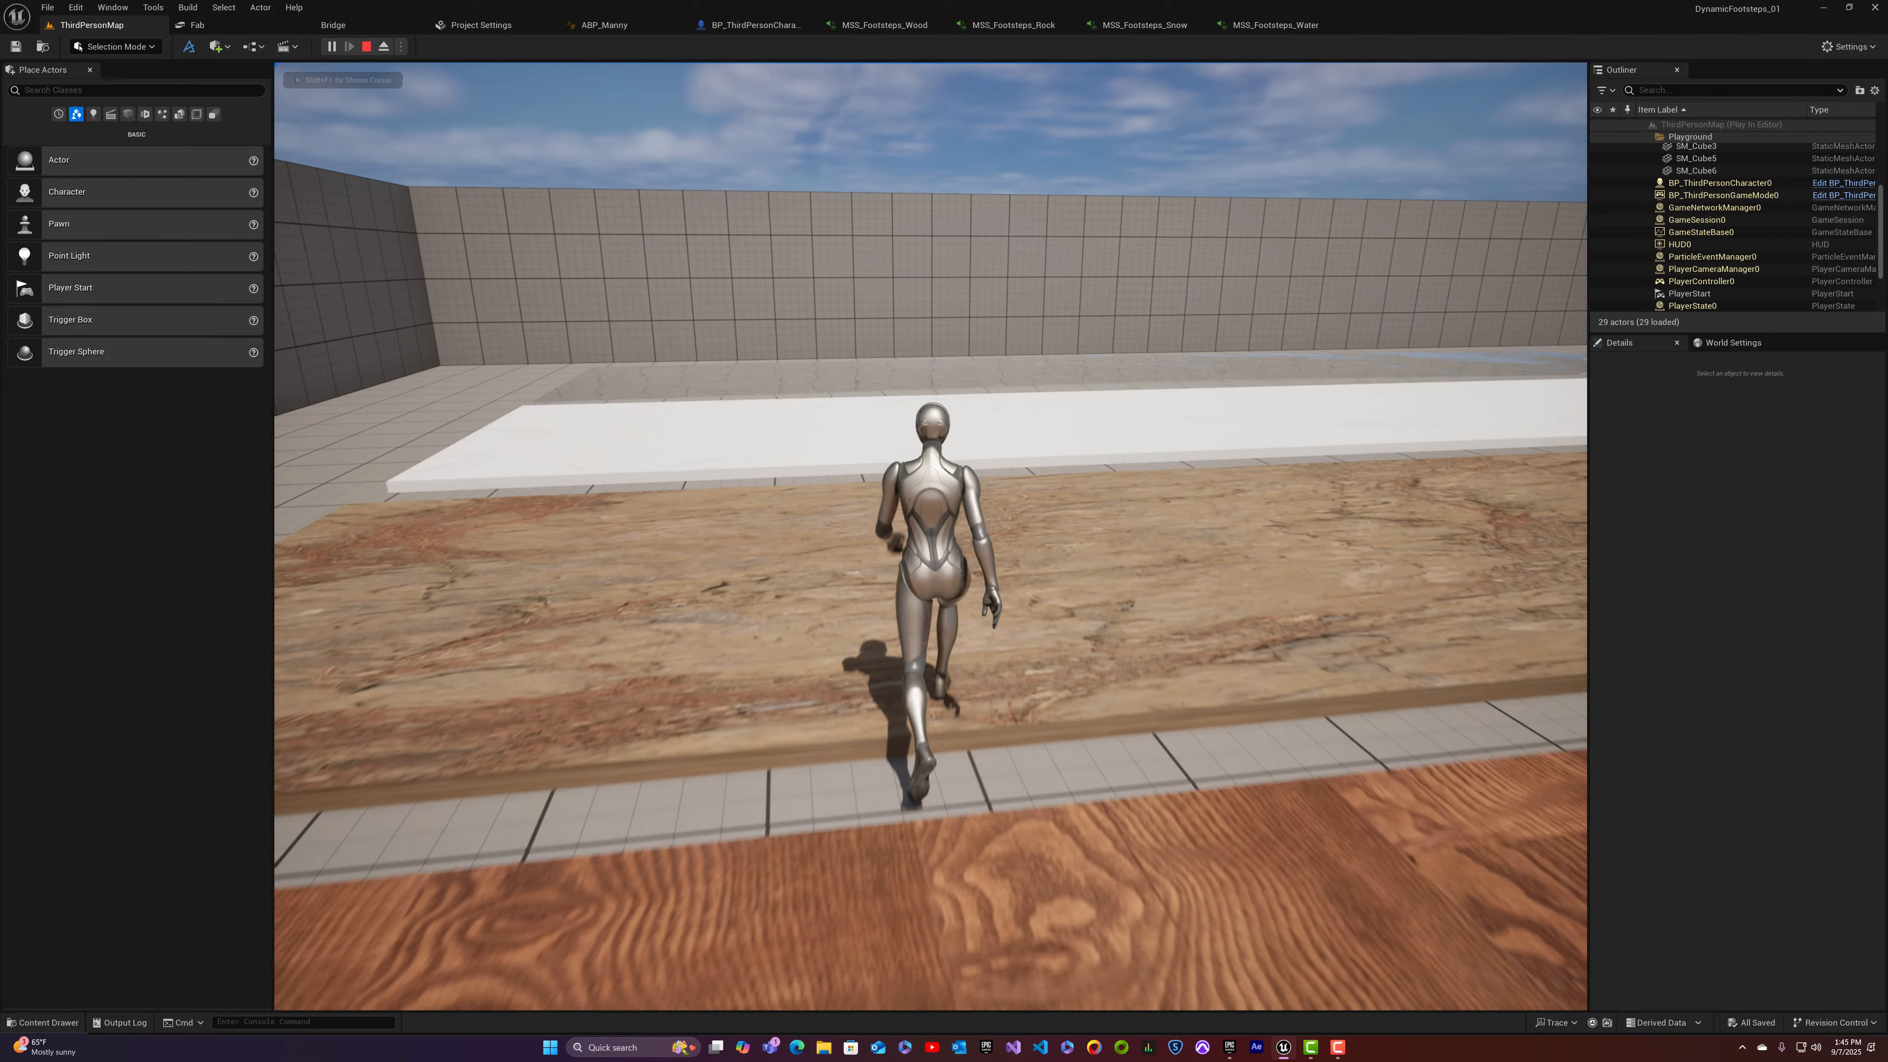
pyautogui.press('w')
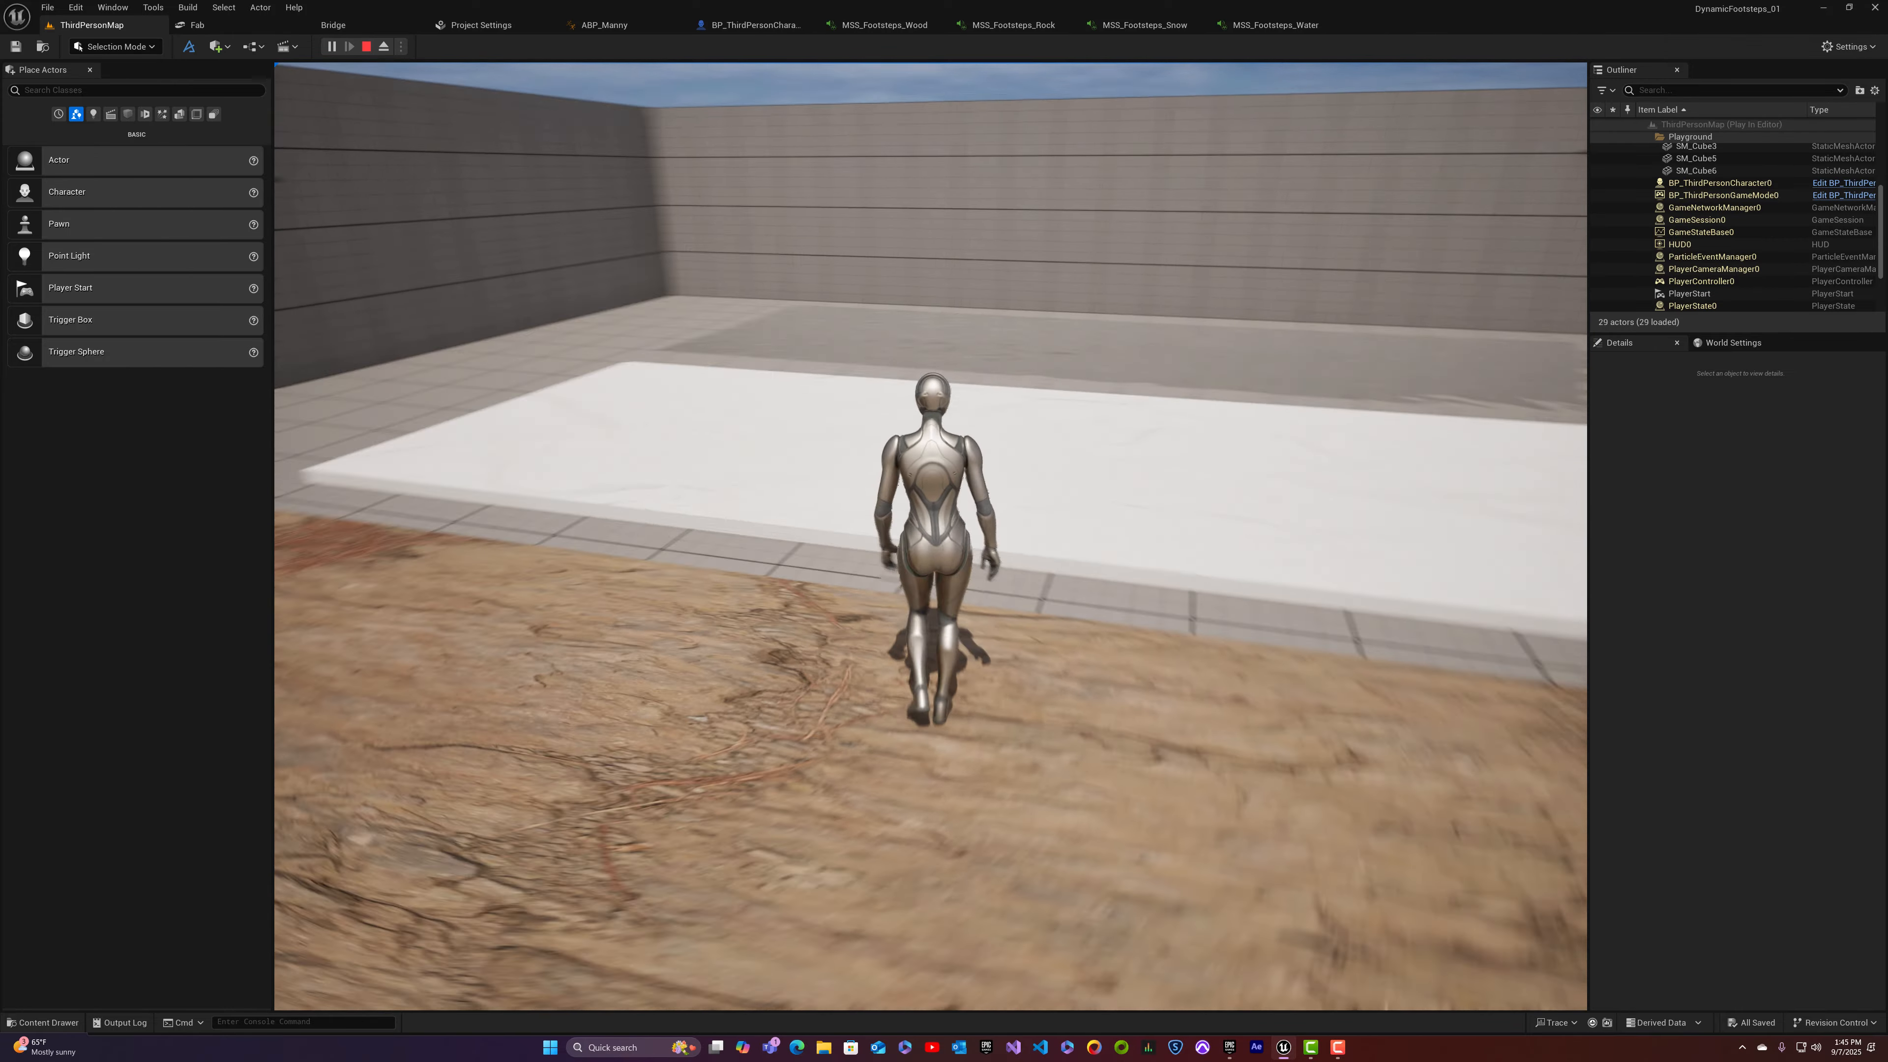
pyautogui.press('w')
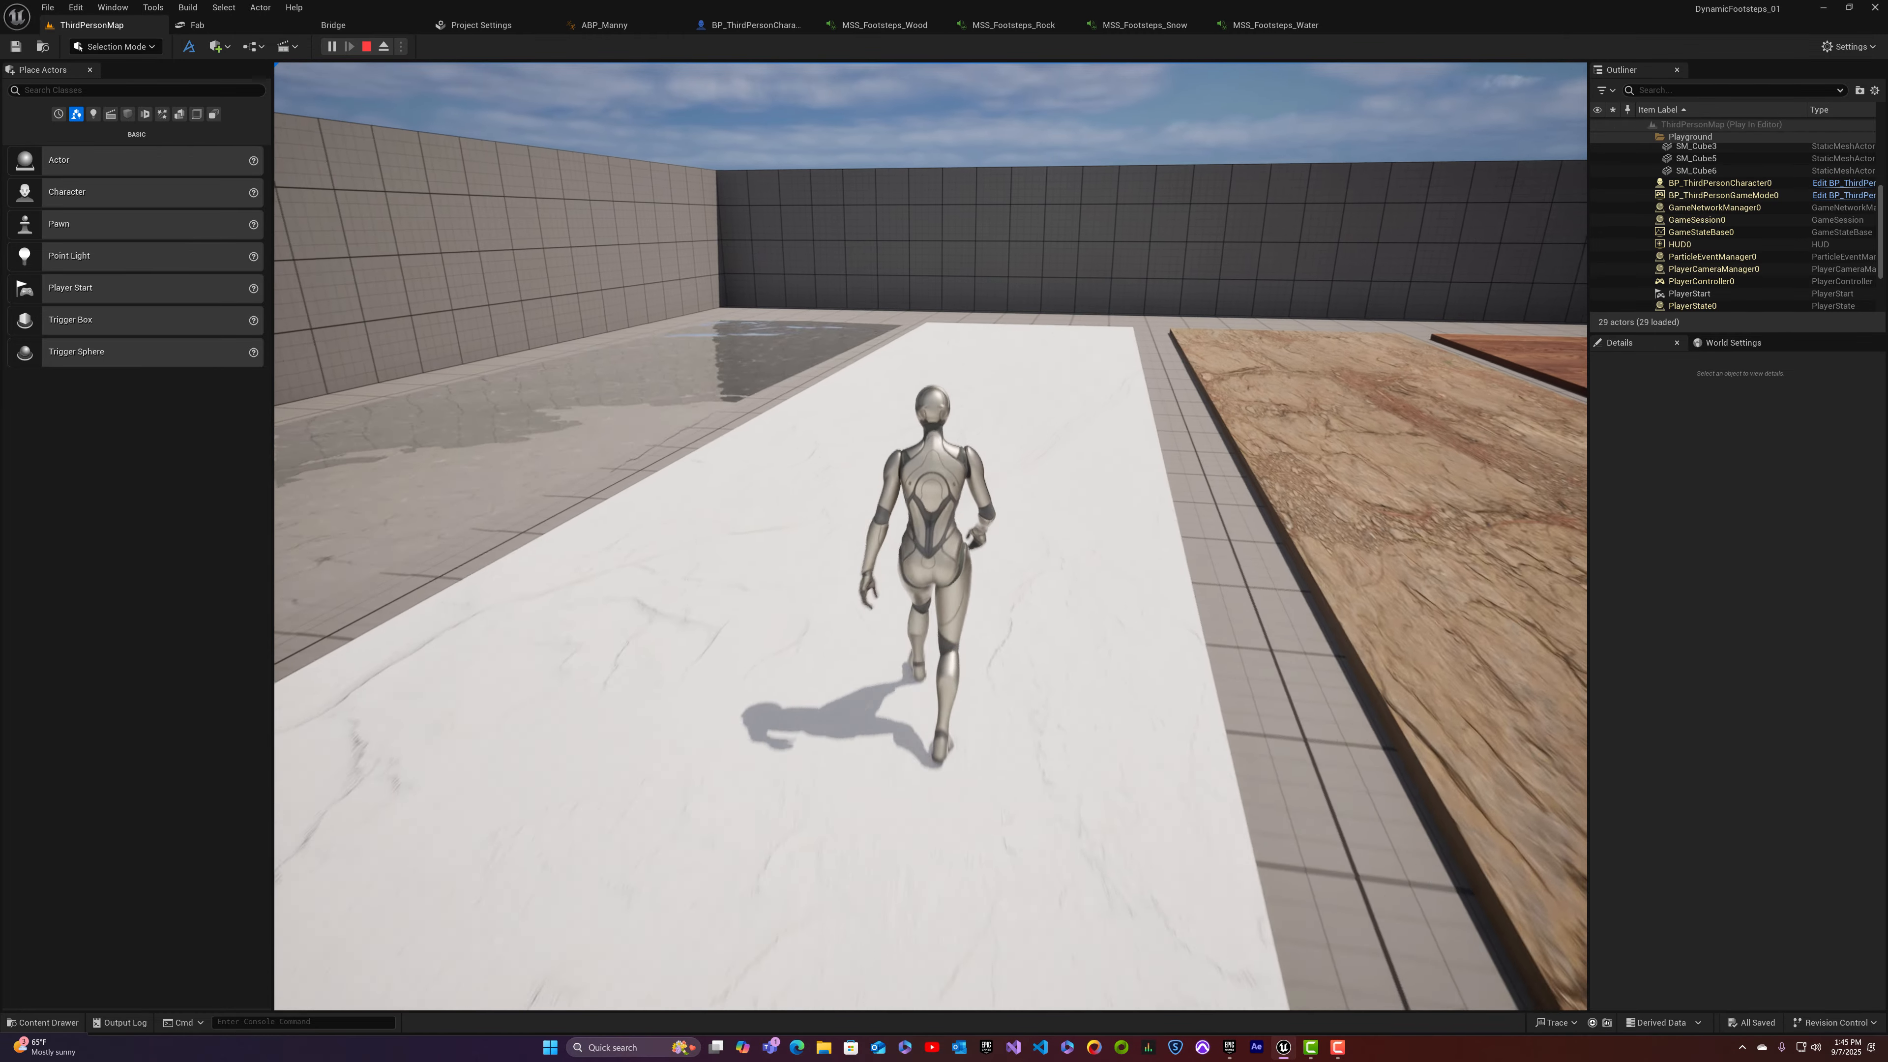
pyautogui.press('w')
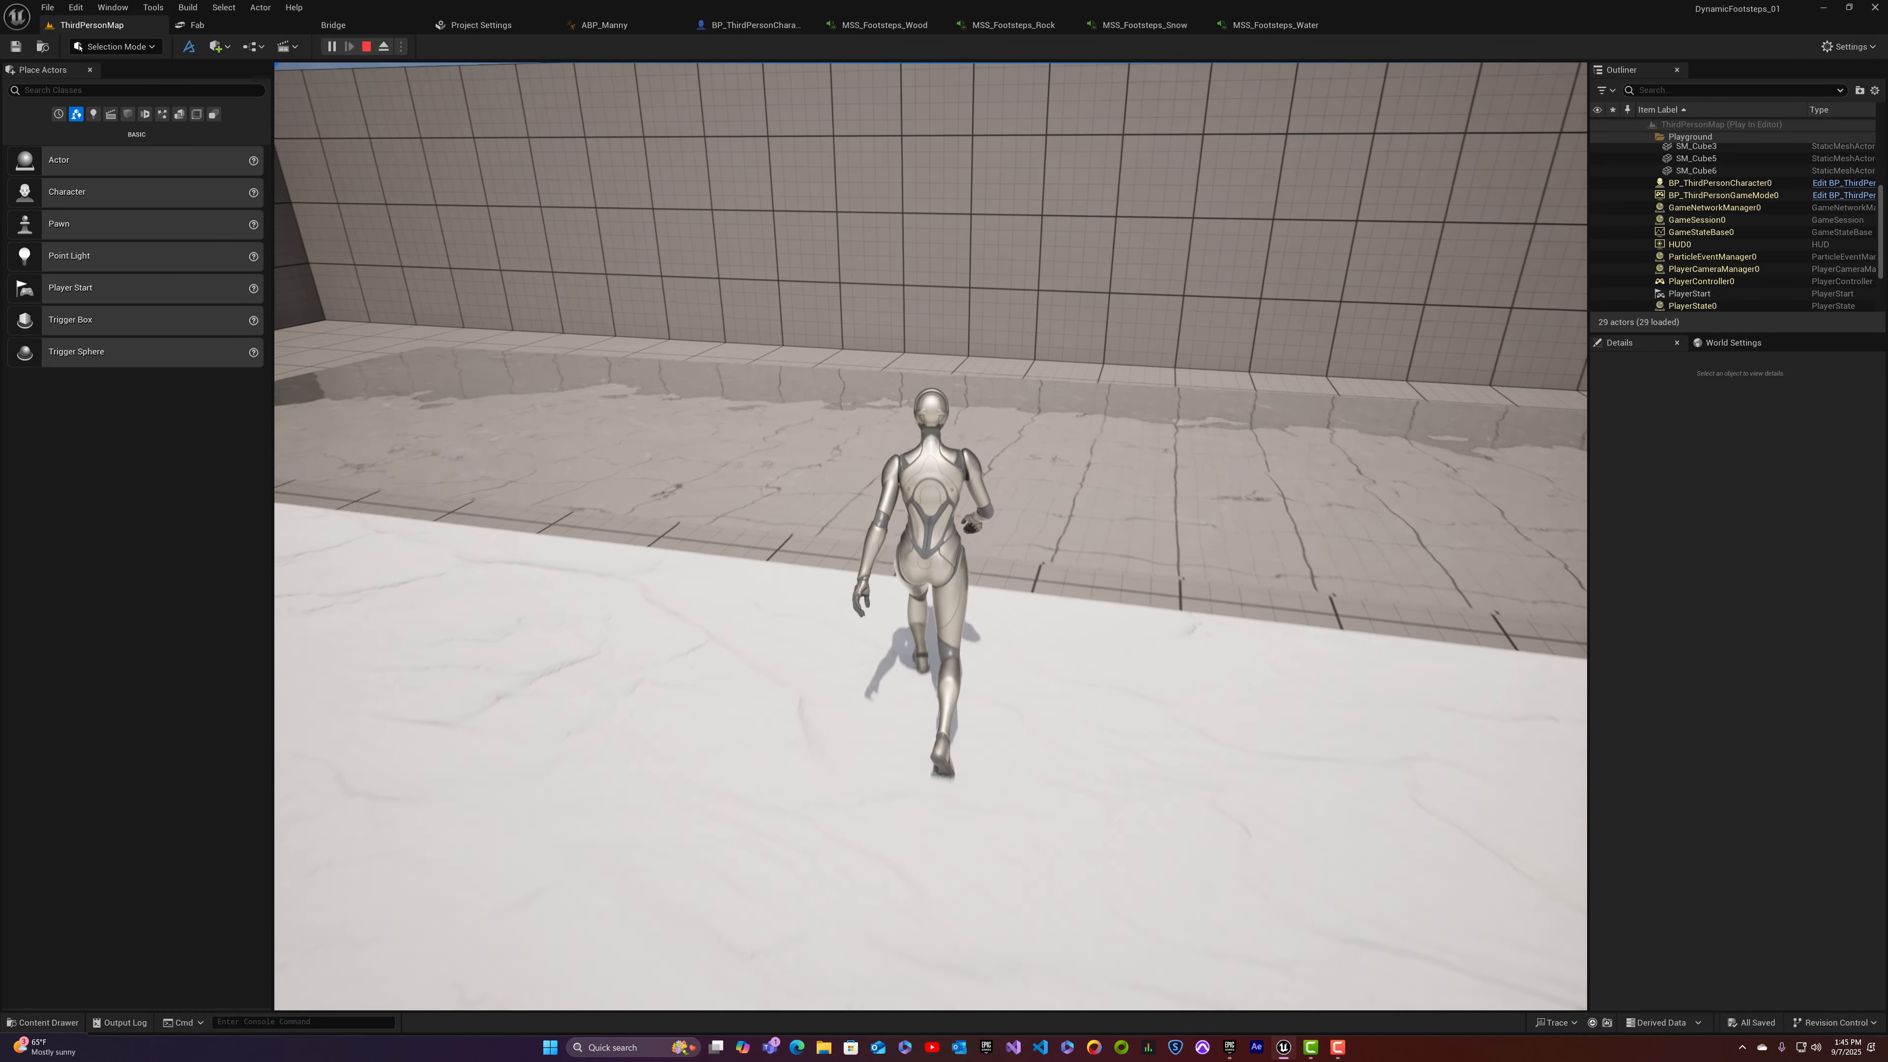
pyautogui.press('w')
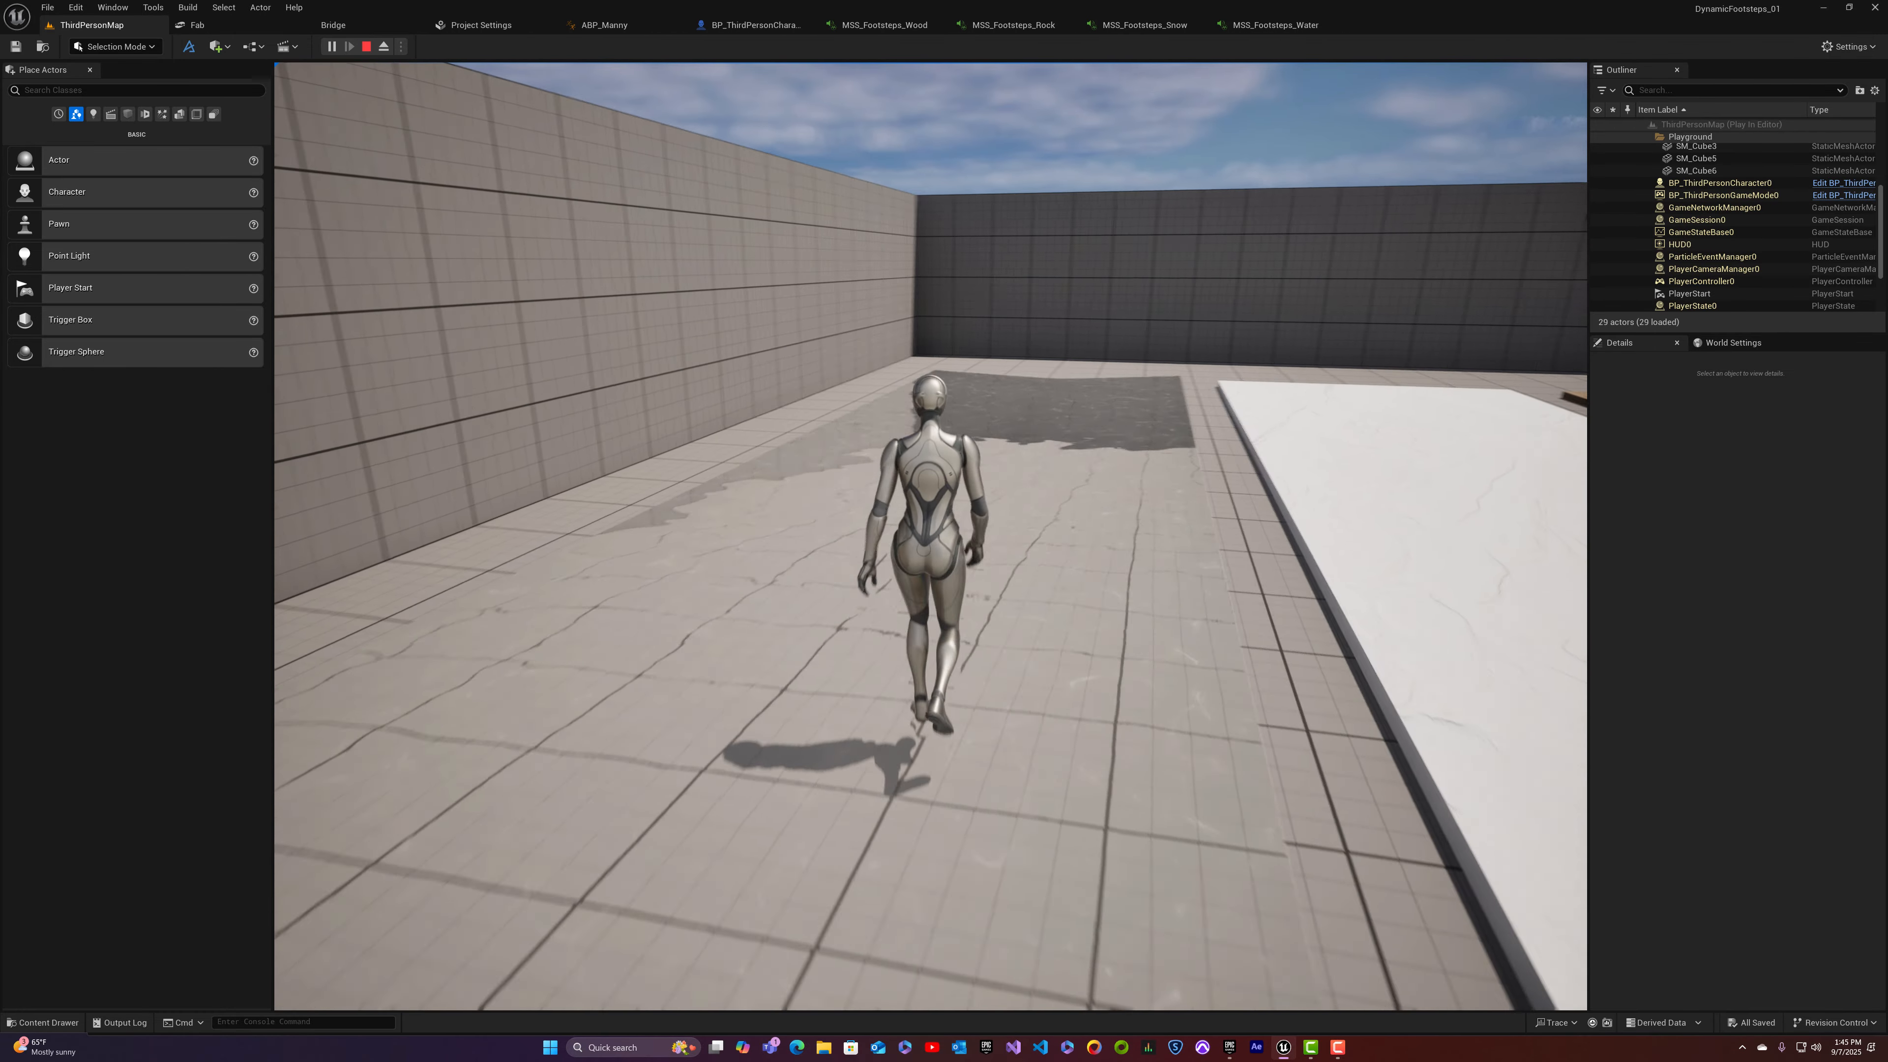
pyautogui.press('w')
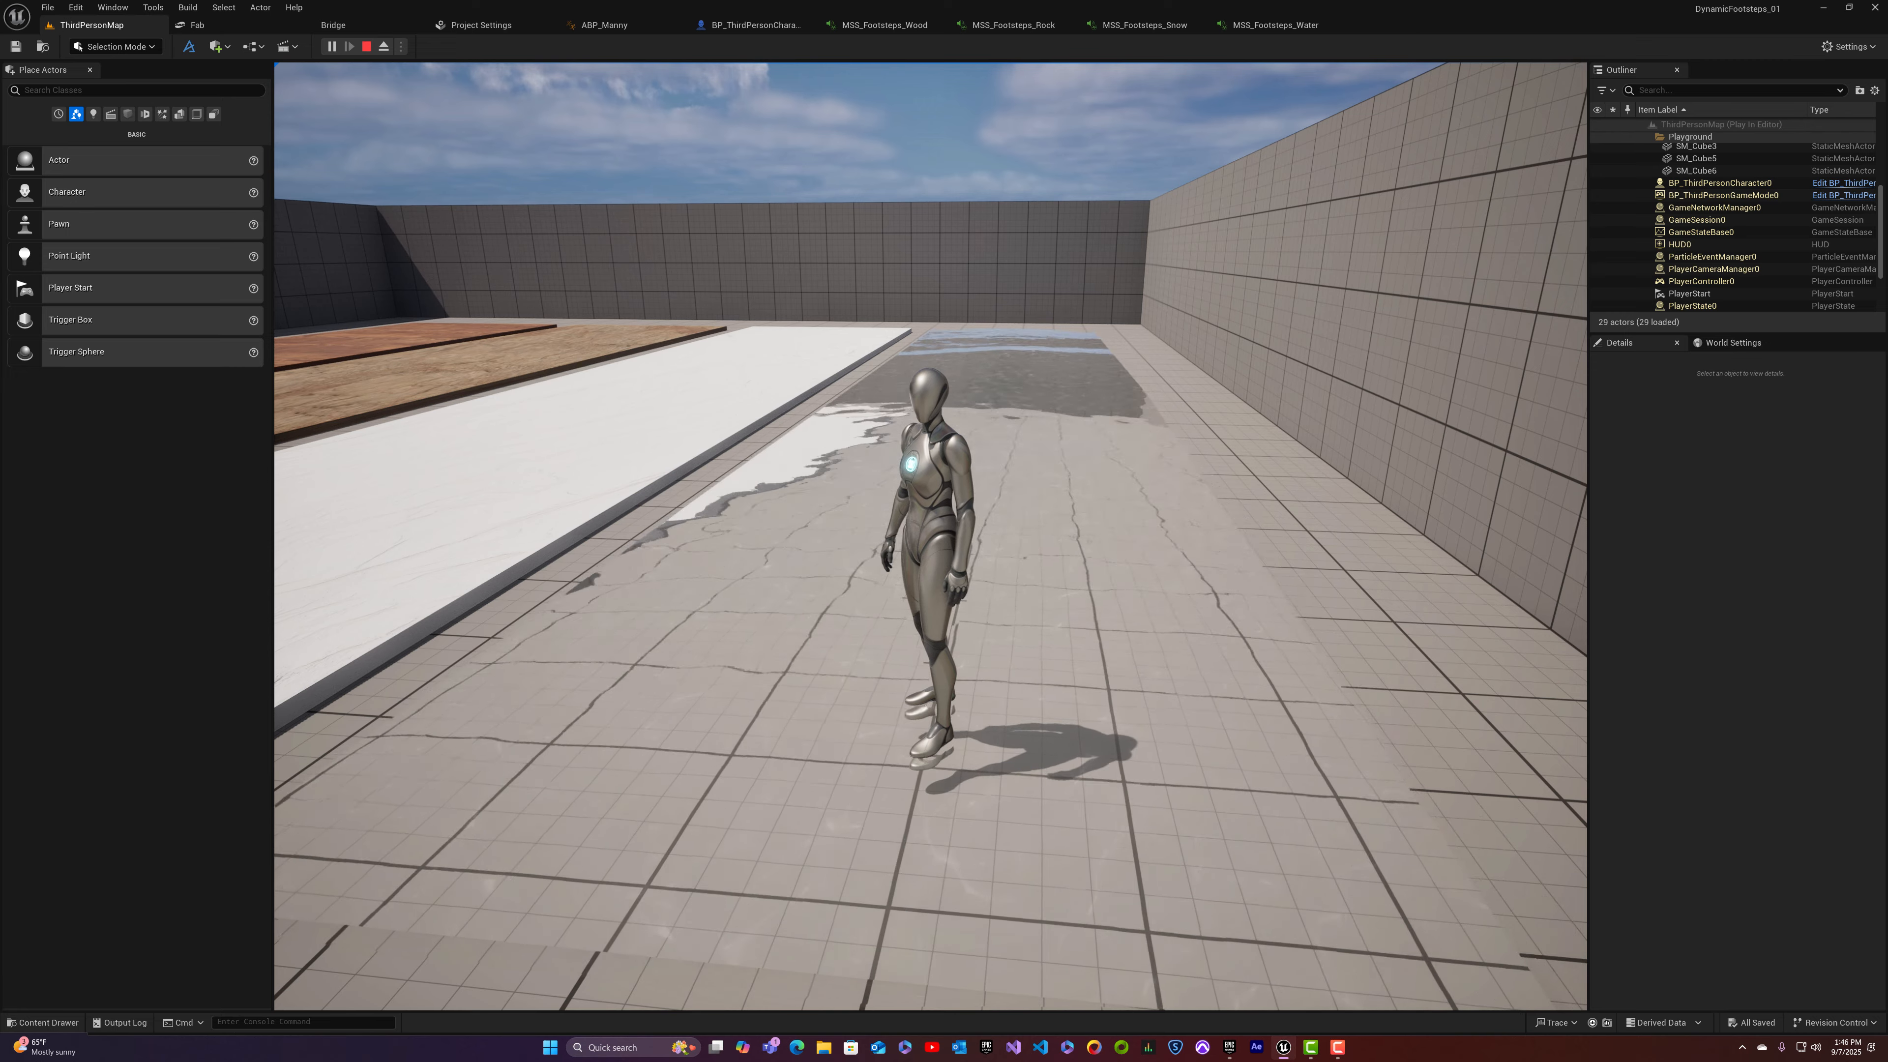
pyautogui.press('w')
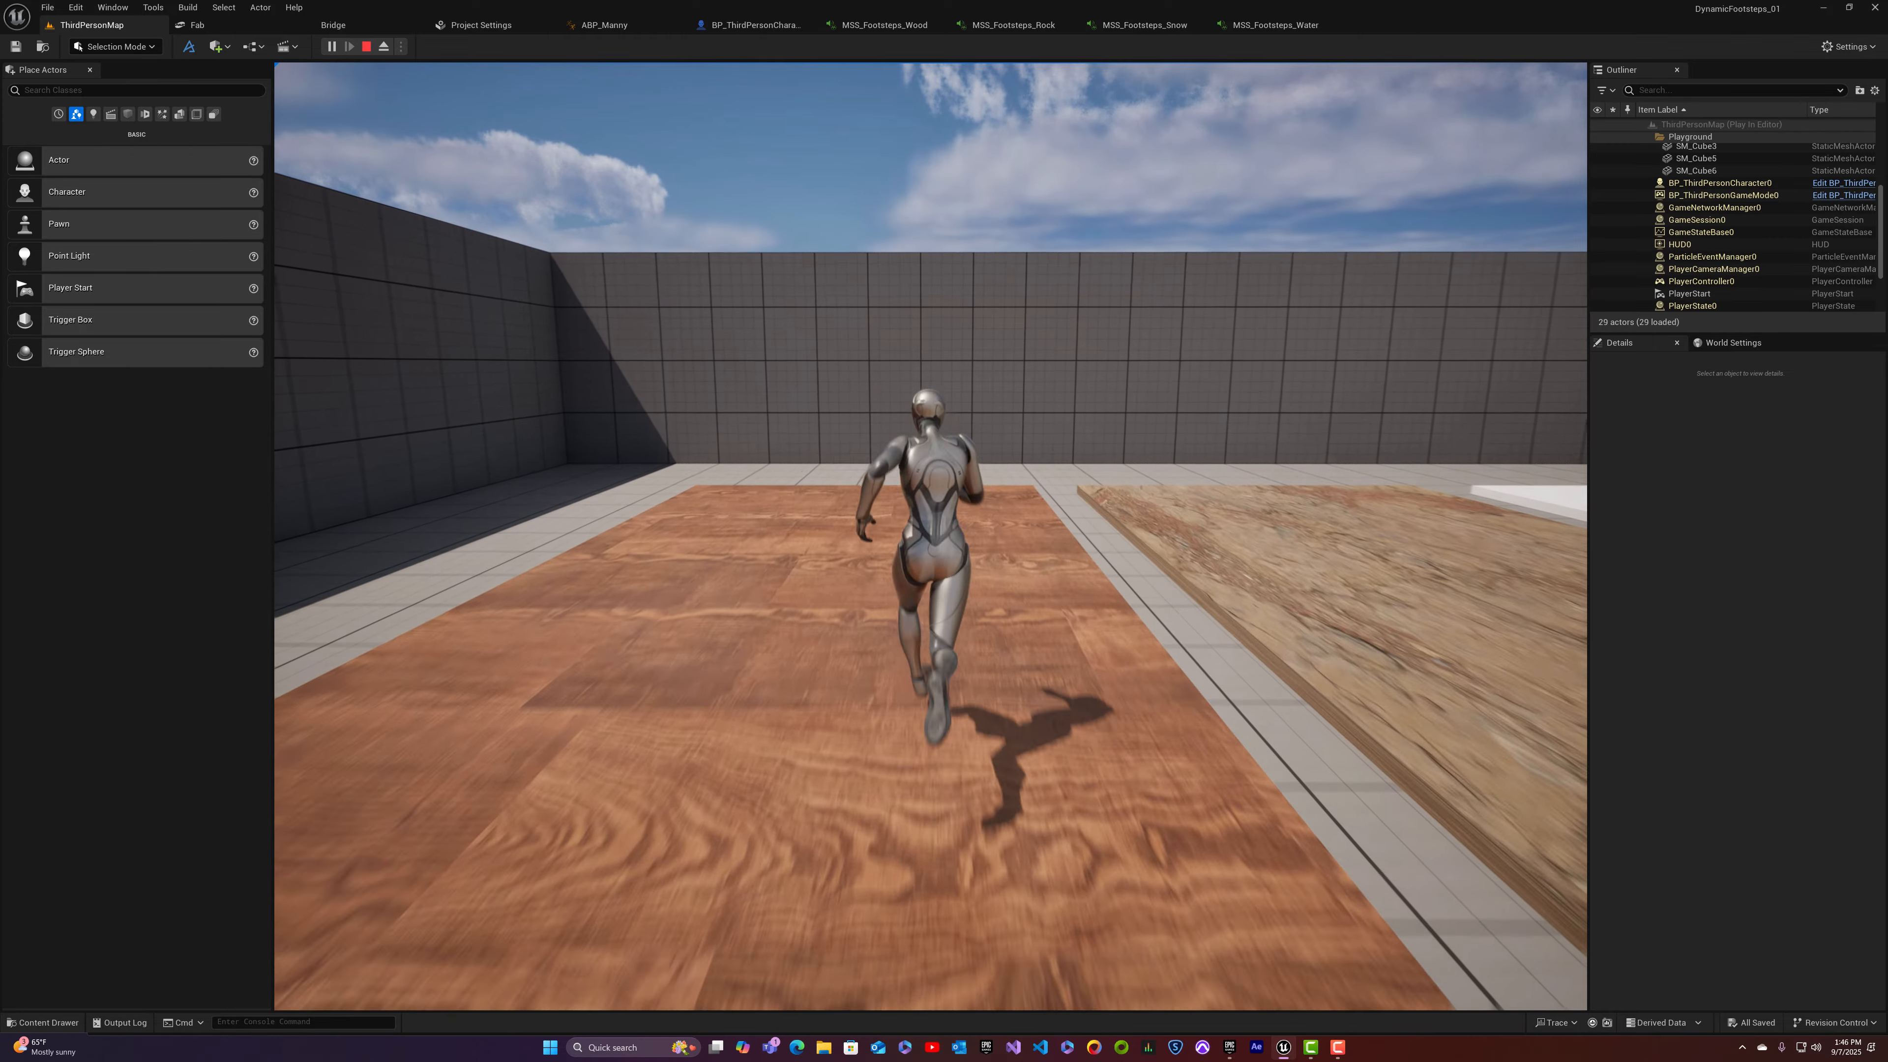
pyautogui.press('space')
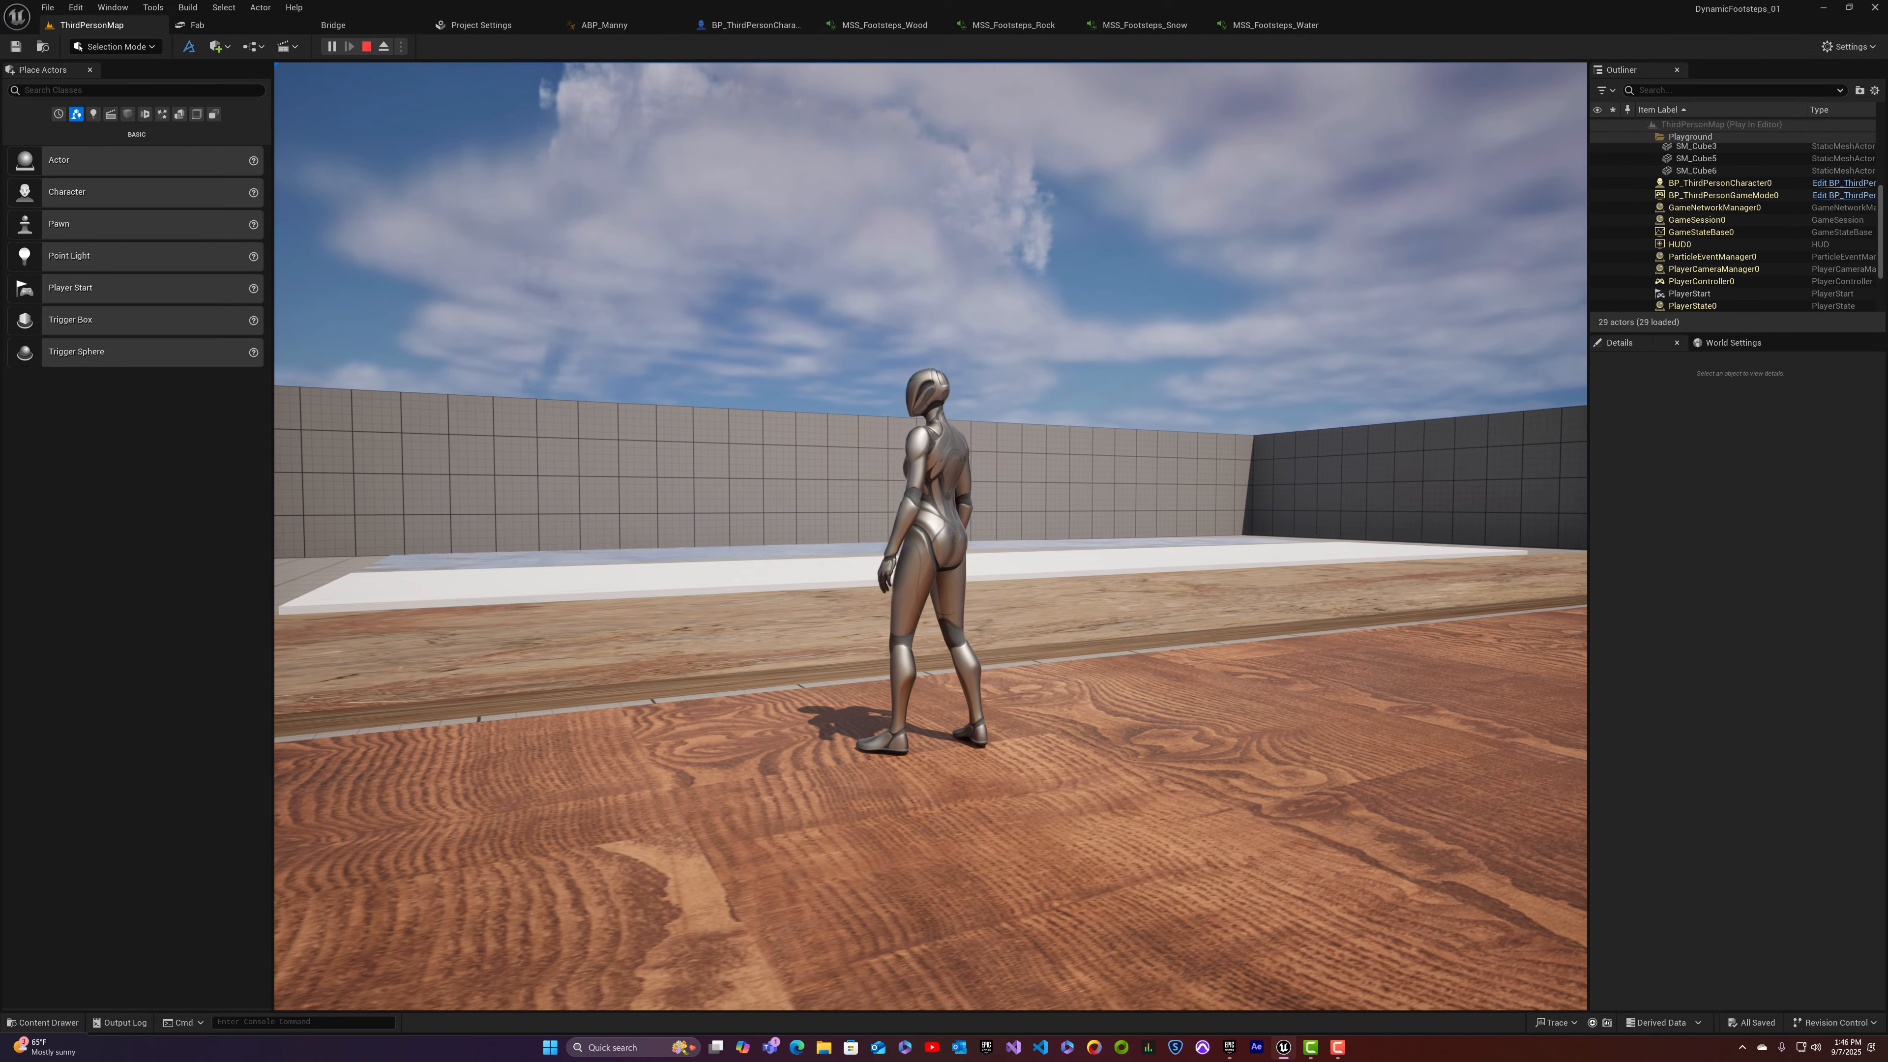
pyautogui.press('Escape')
# Step: Open the MM_Jump animation from Content/Characters/Mannequins/Animations/Manny
pyautogui.hotkey('ctrl', 'space')
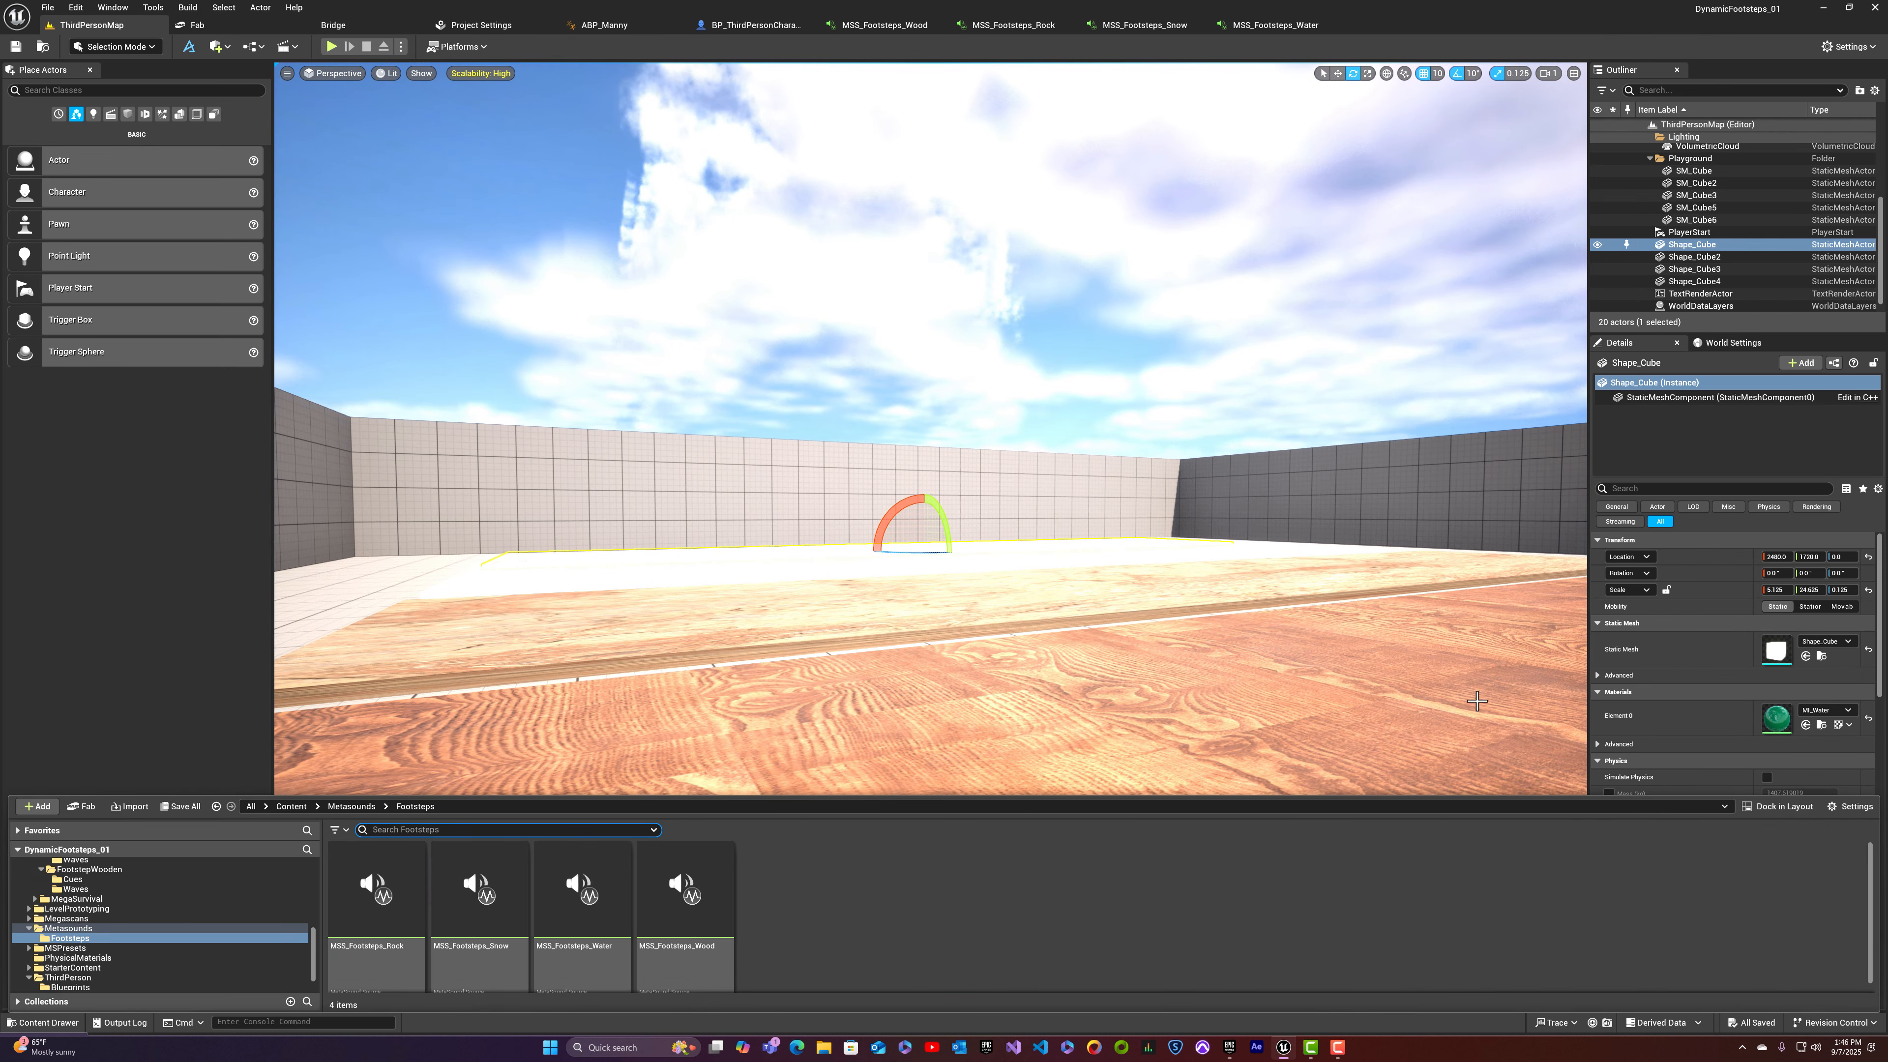
pyautogui.click(290, 807)
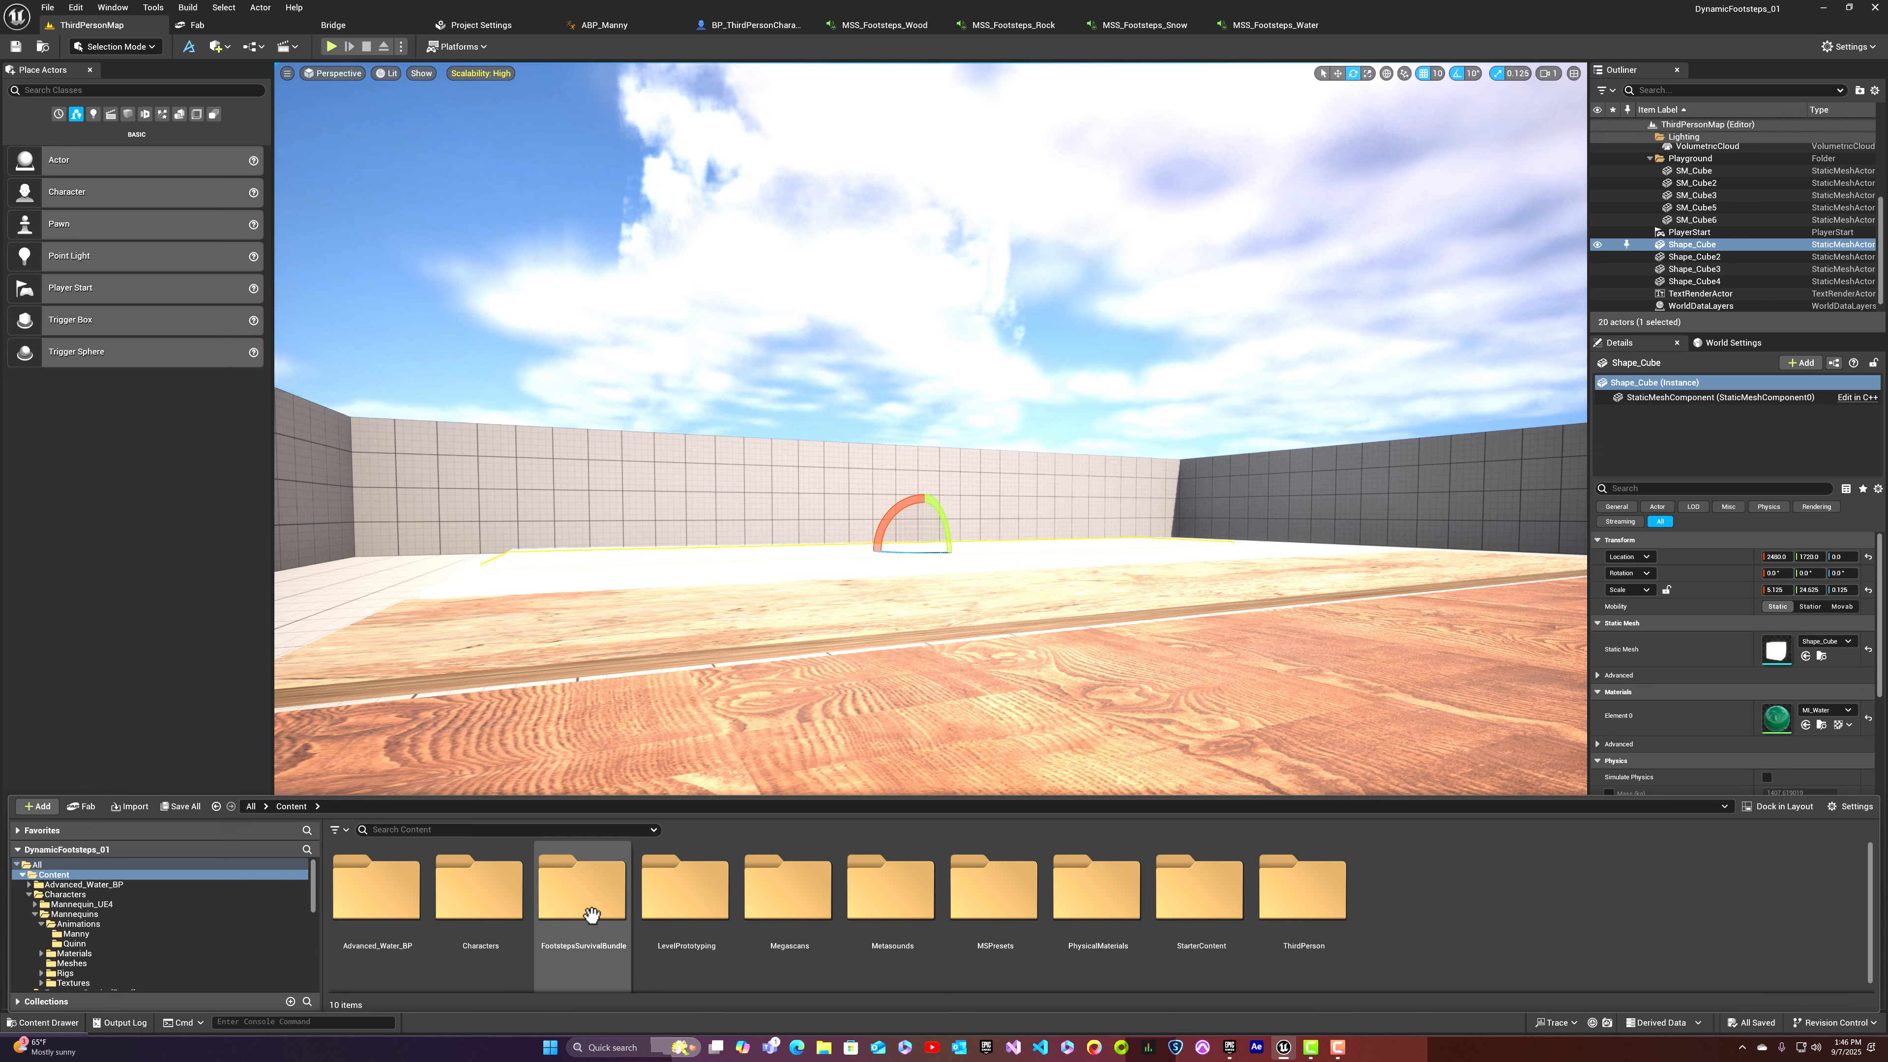
pyautogui.doubleClick(479, 905)
pyautogui.doubleClick(485, 898)
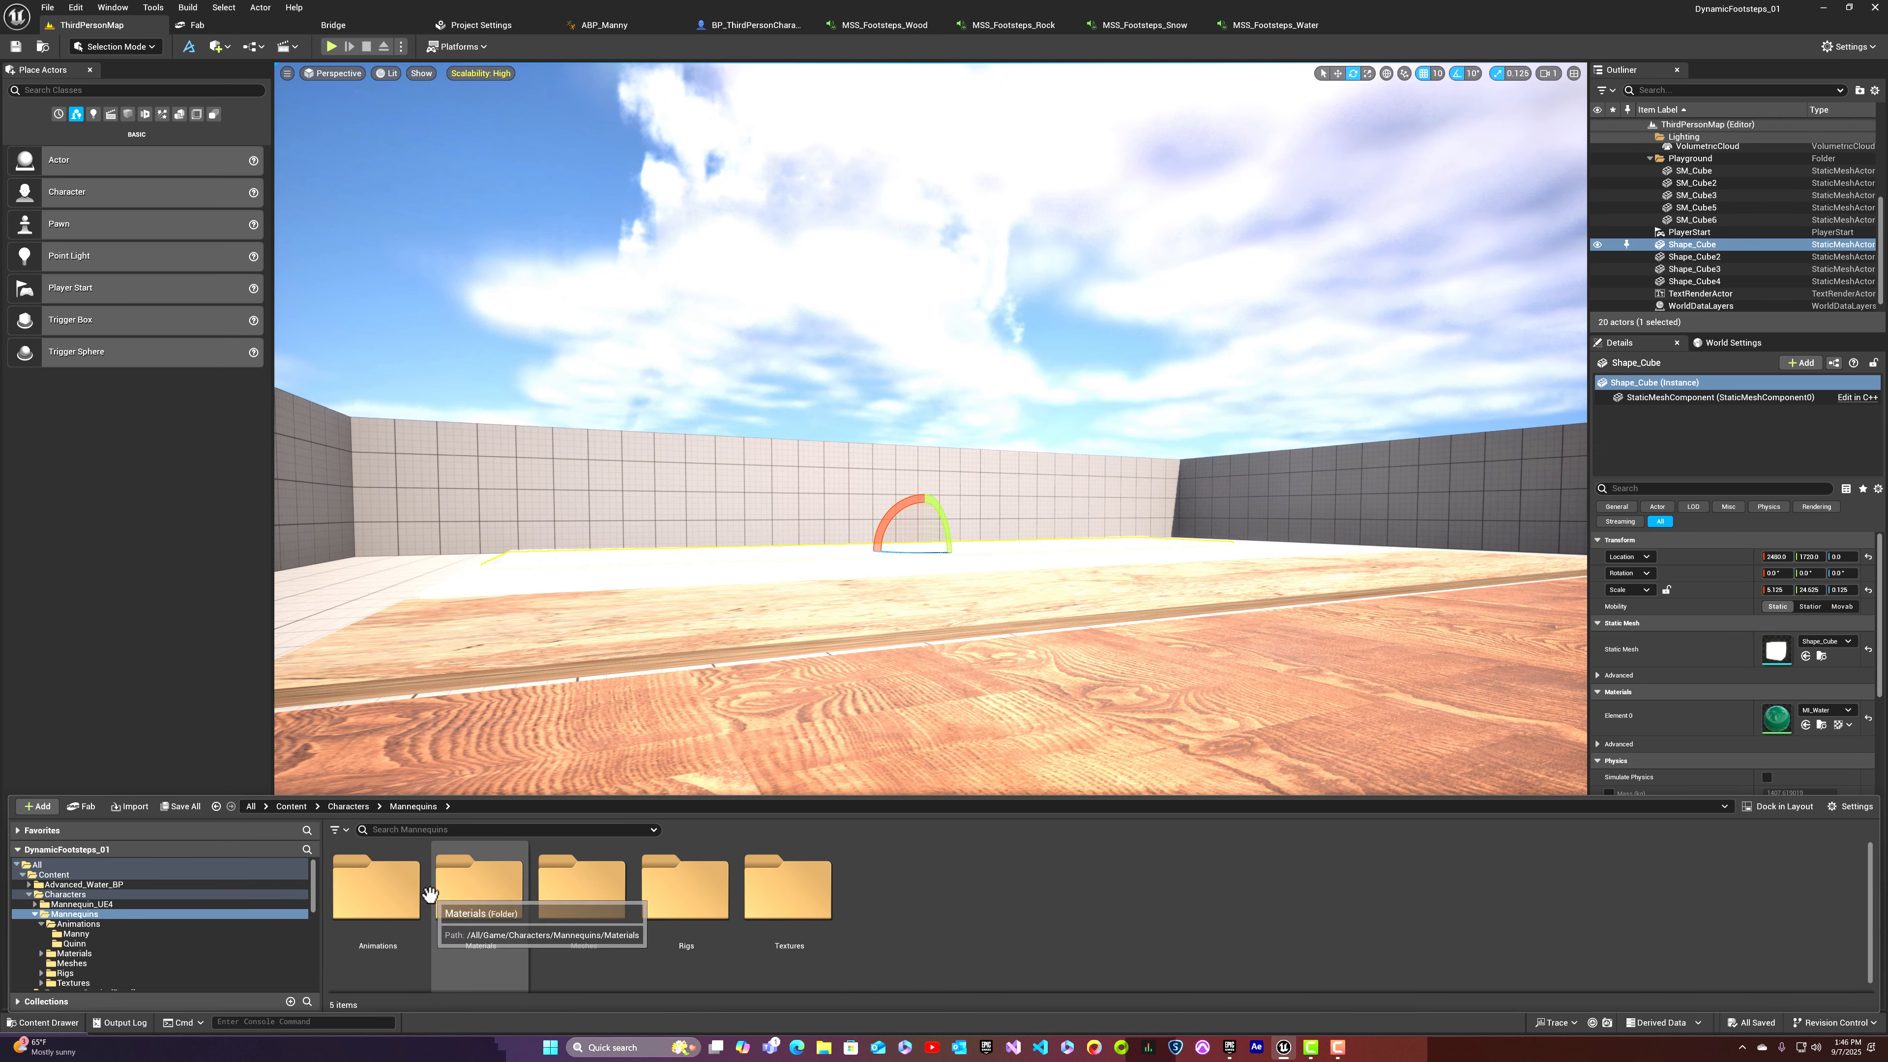
pyautogui.doubleClick(393, 892)
pyautogui.click(479, 885)
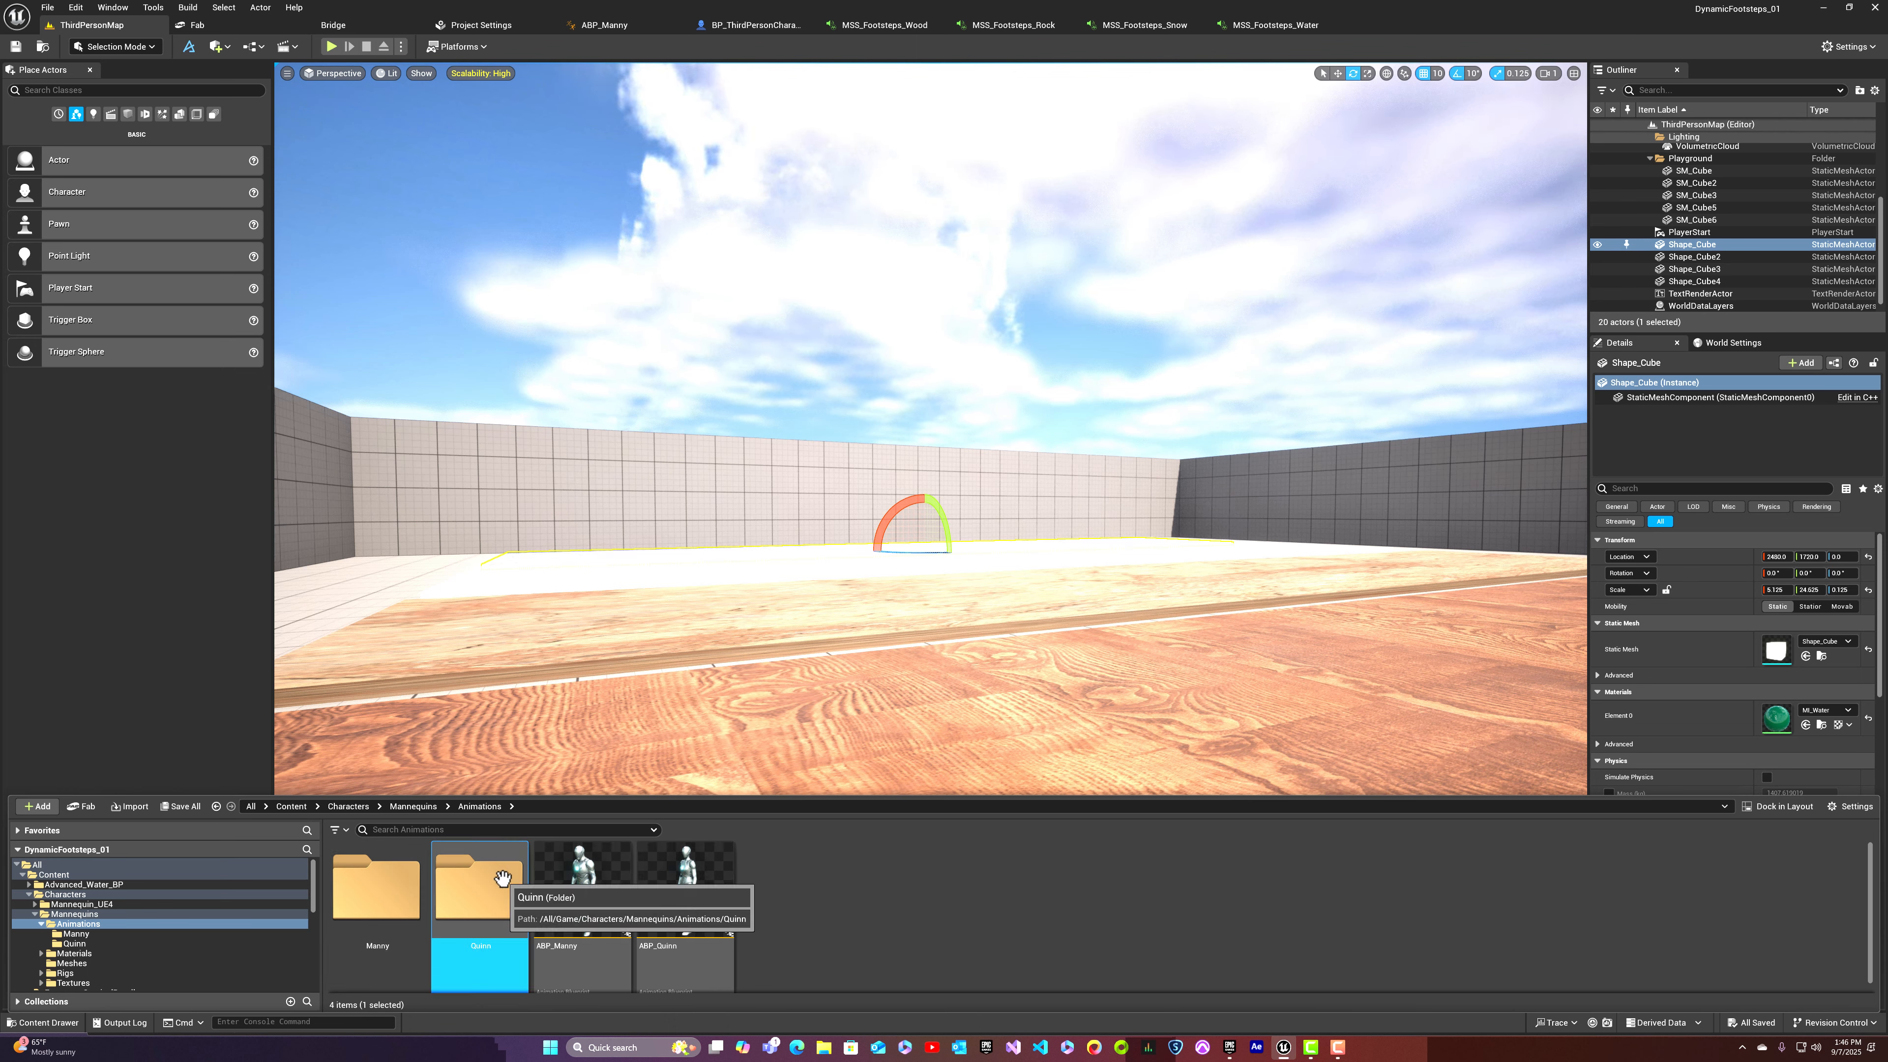
pyautogui.doubleClick(375, 882)
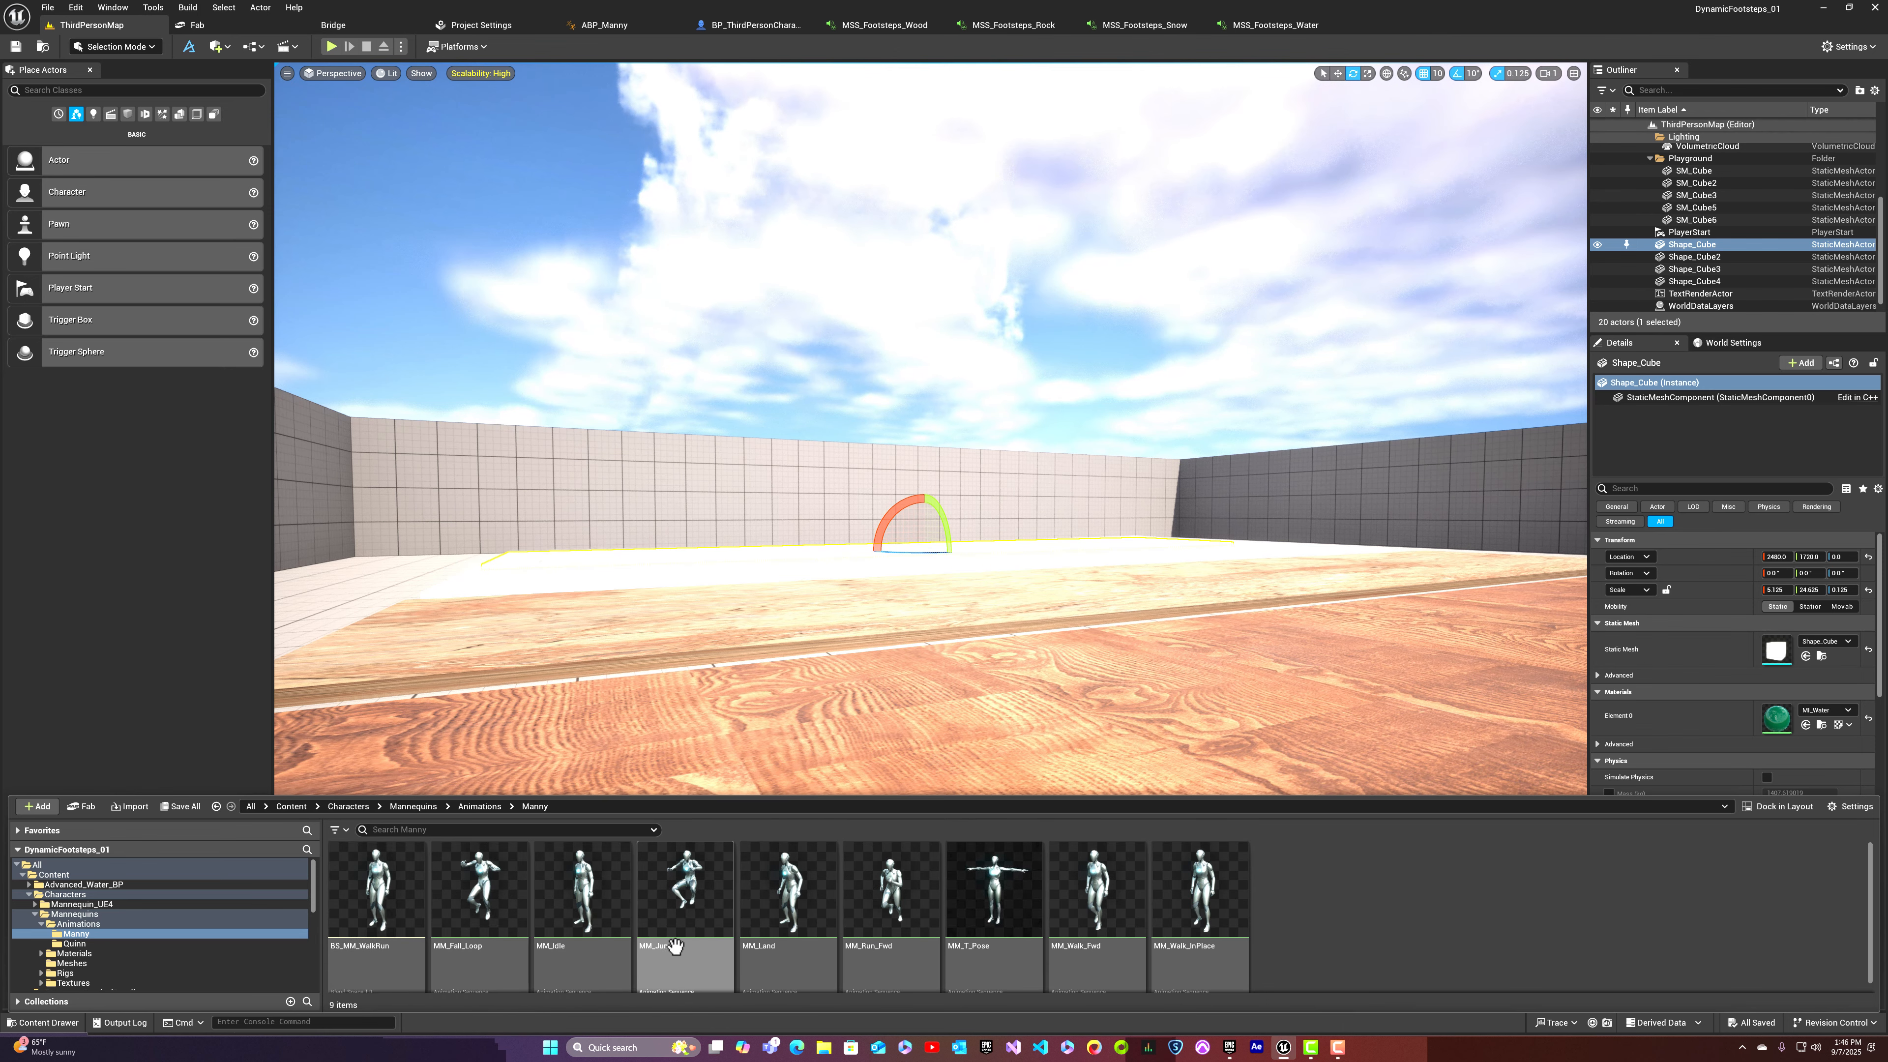
pyautogui.click(656, 945)
pyautogui.click(656, 946)
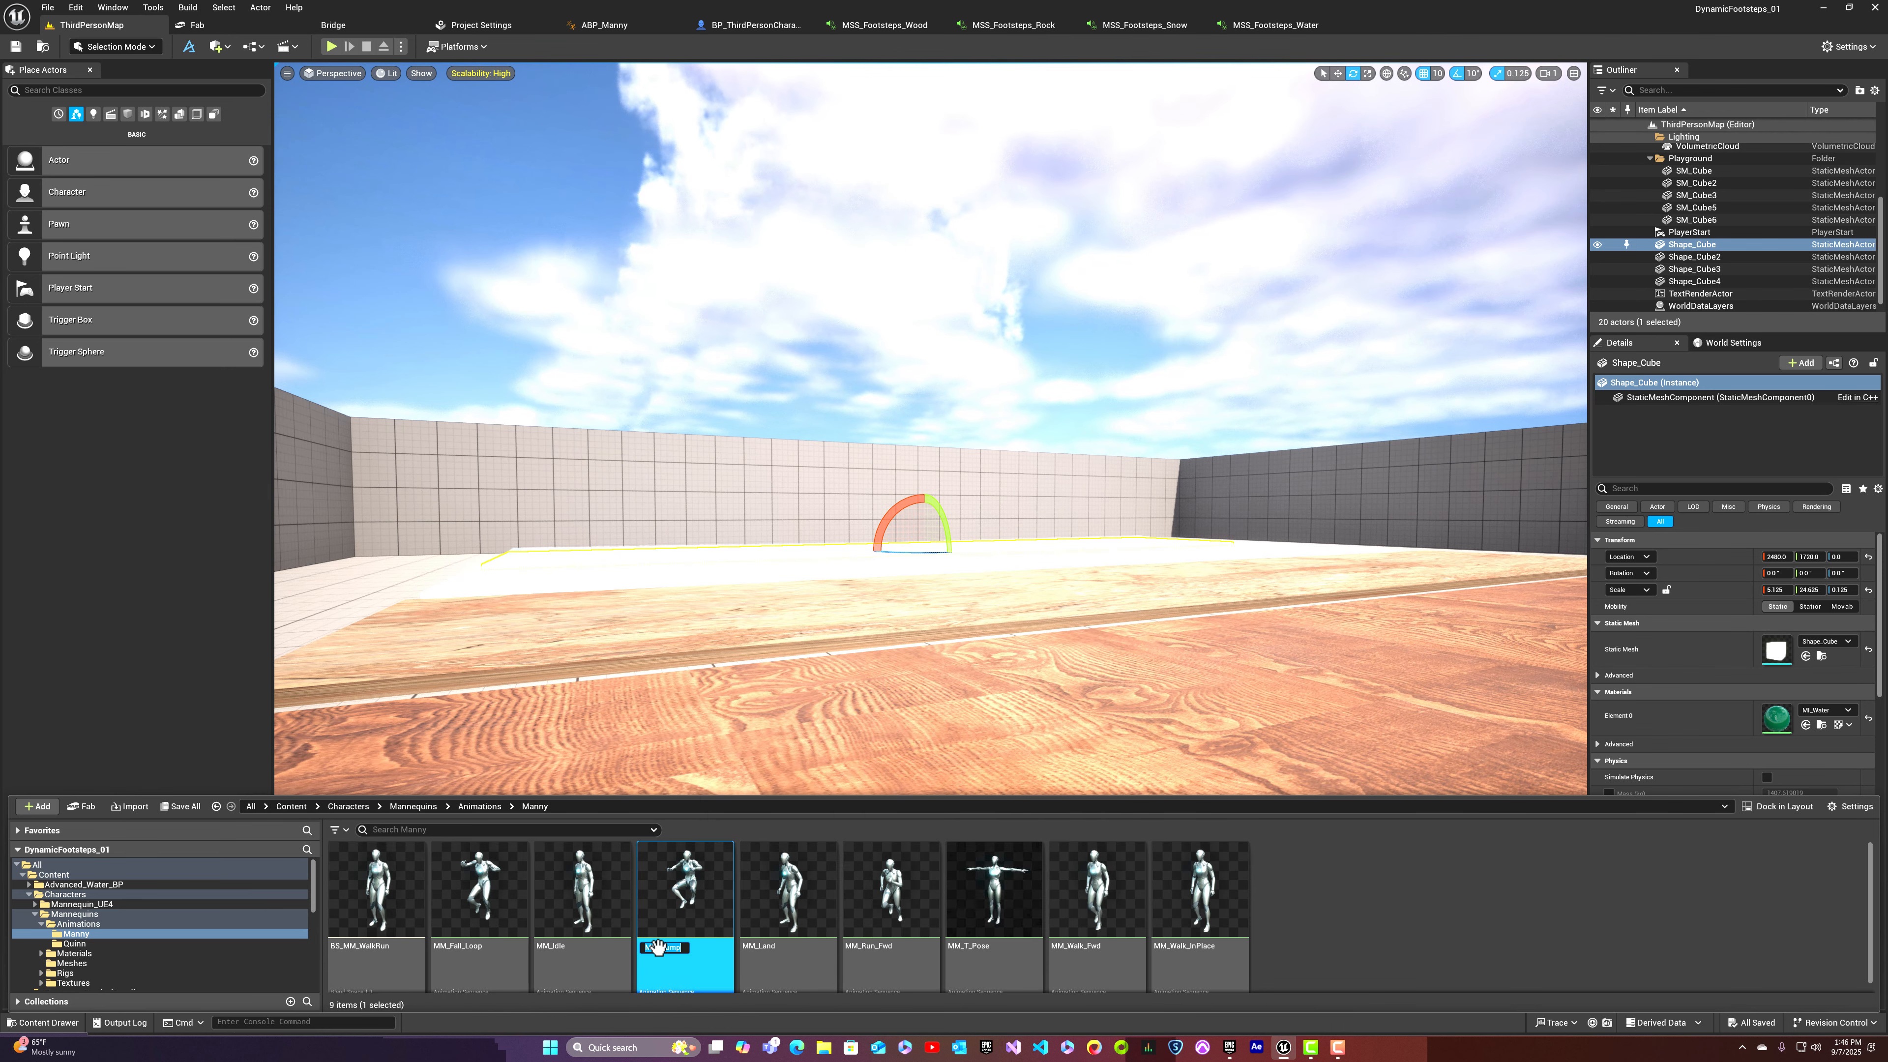
pyautogui.doubleClick(697, 961)
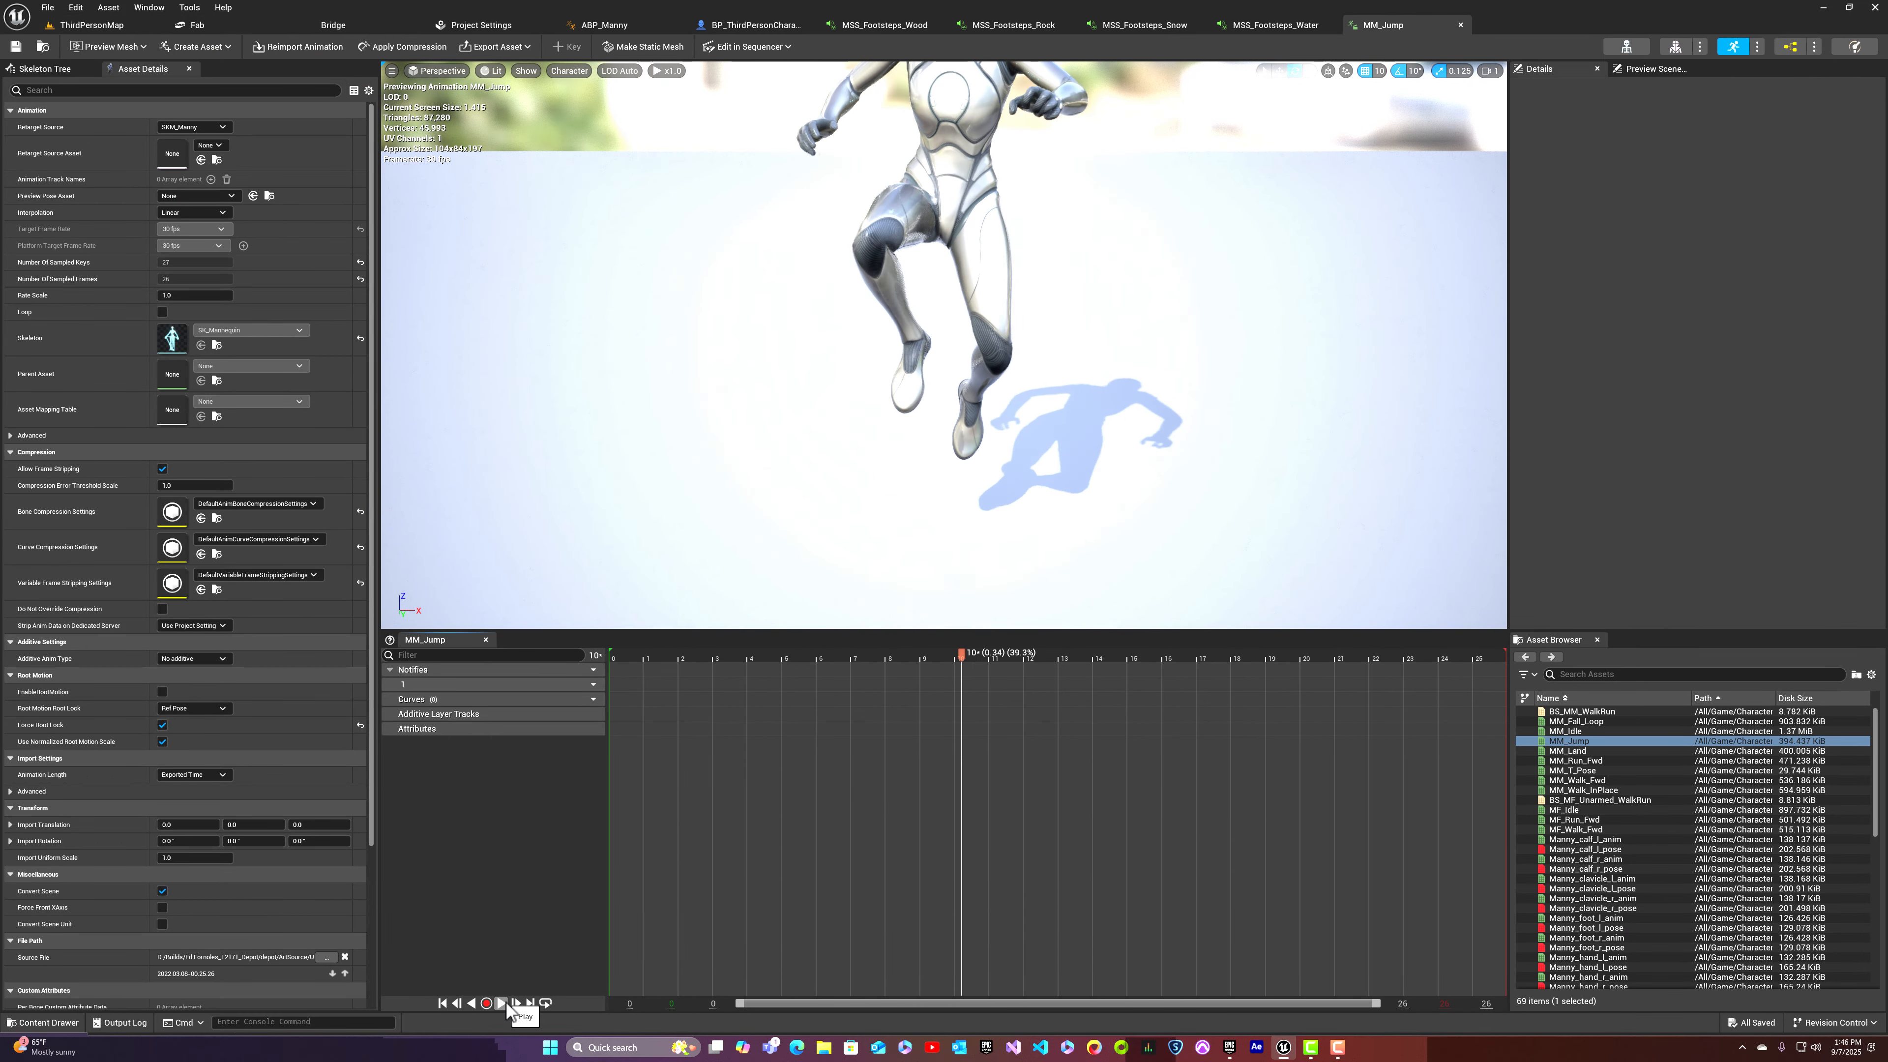
# Step: Add a Footfall notify to MM_Jump at about 0.07 s, where the foot pushes off, and save the animation
pyautogui.click(502, 1002)
pyautogui.moveTo(638, 706); pyautogui.dragTo(687, 760)
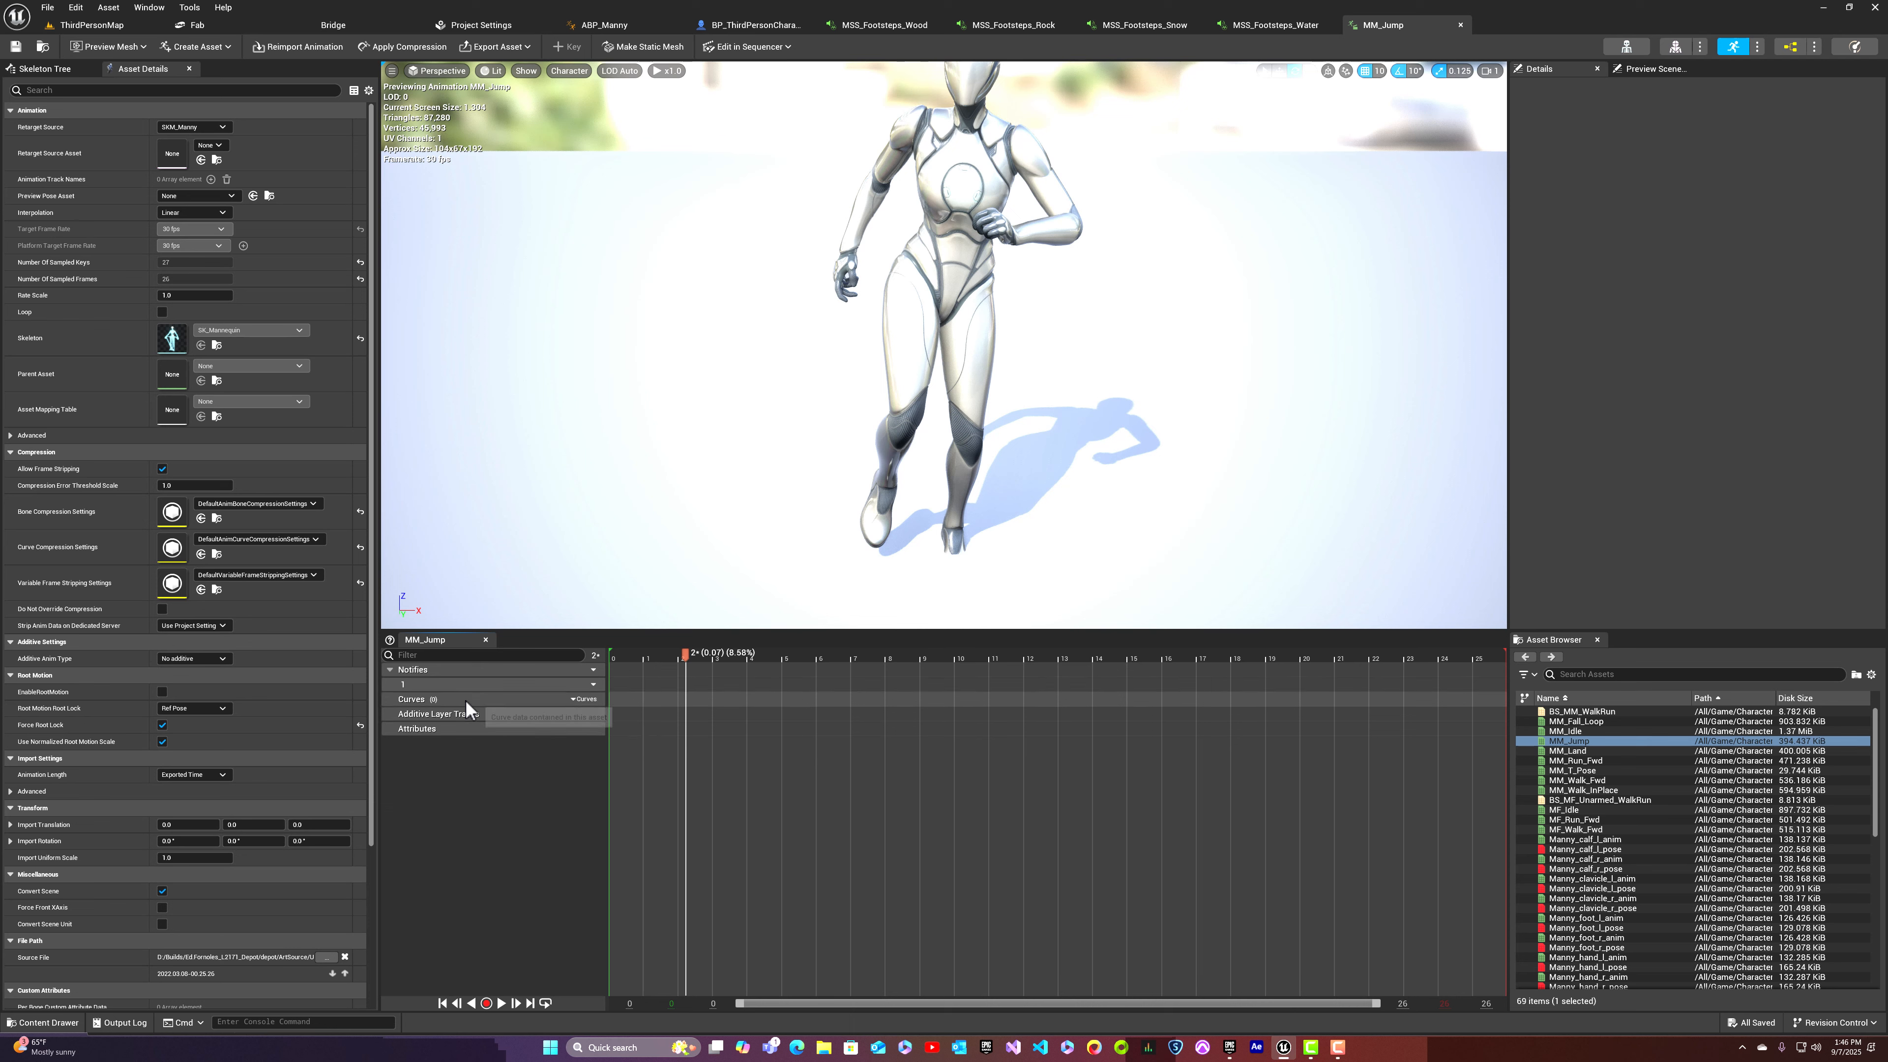
pyautogui.moveTo(583, 689)
pyautogui.rightClick(686, 685)
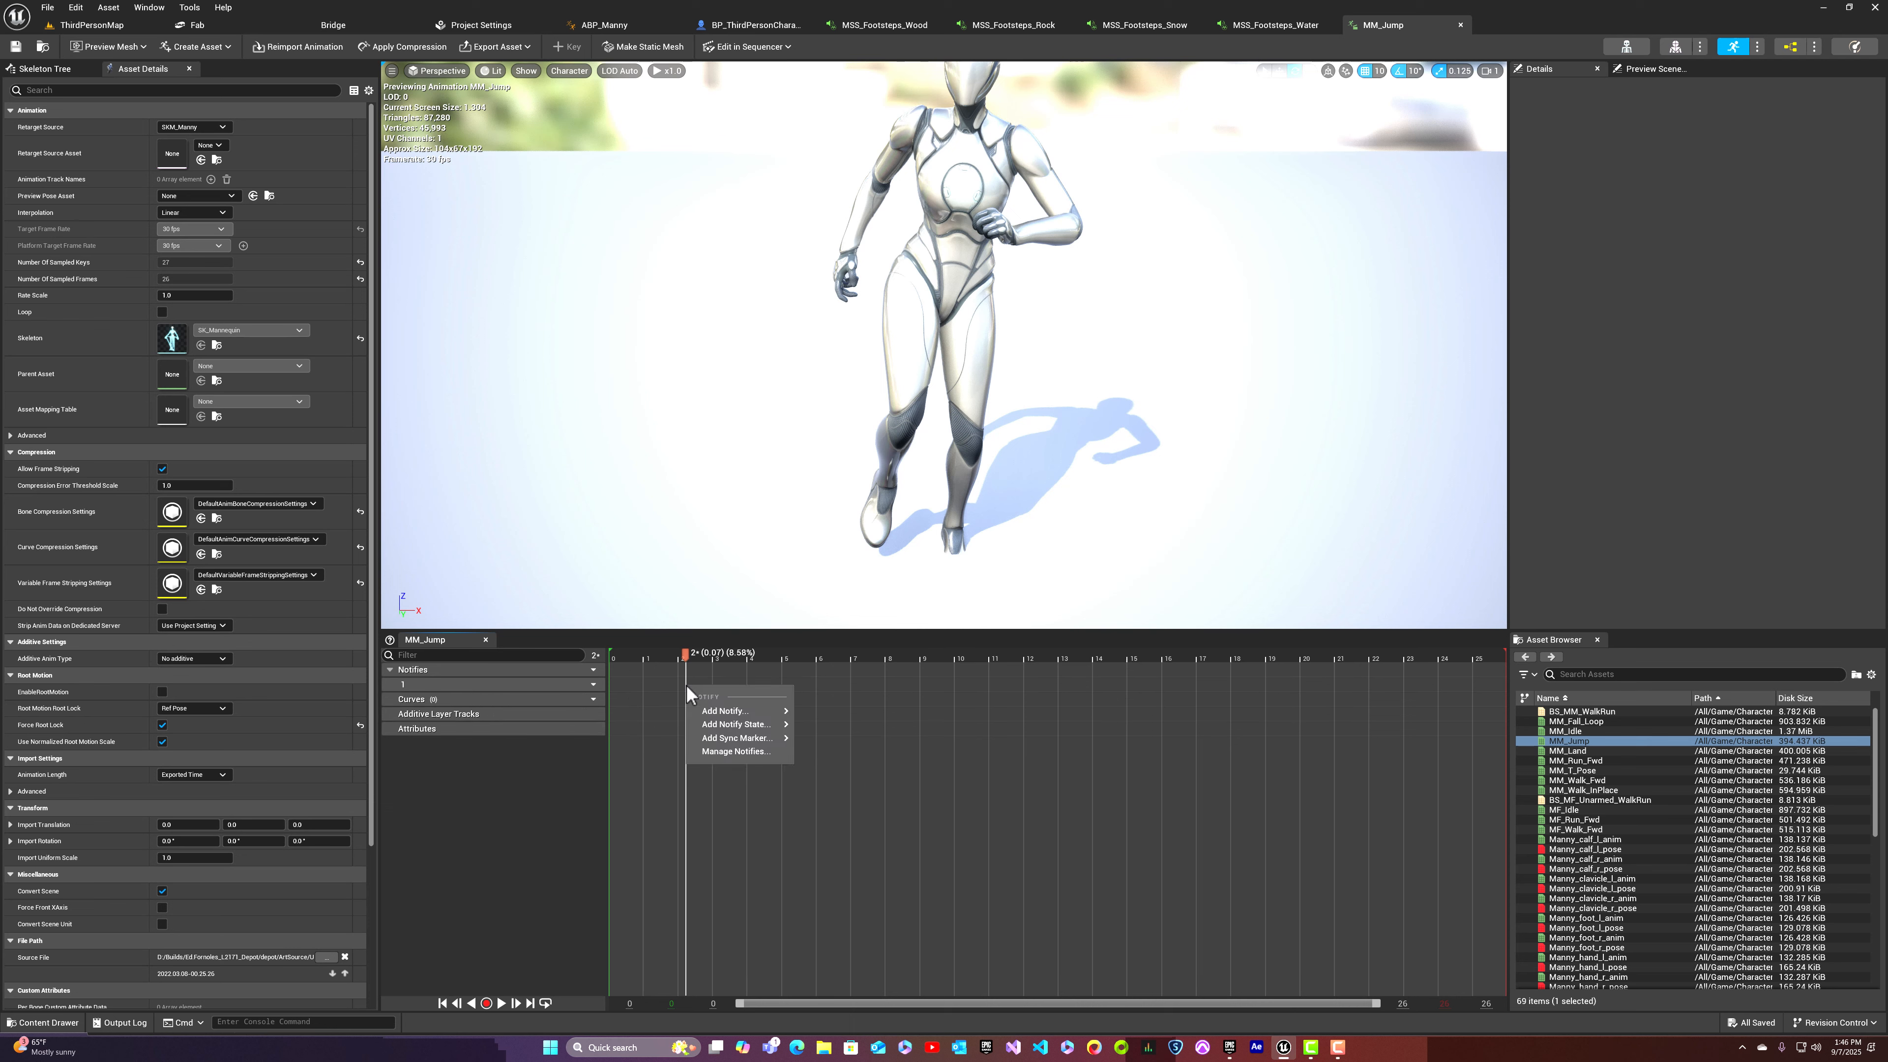
pyautogui.moveTo(724, 710)
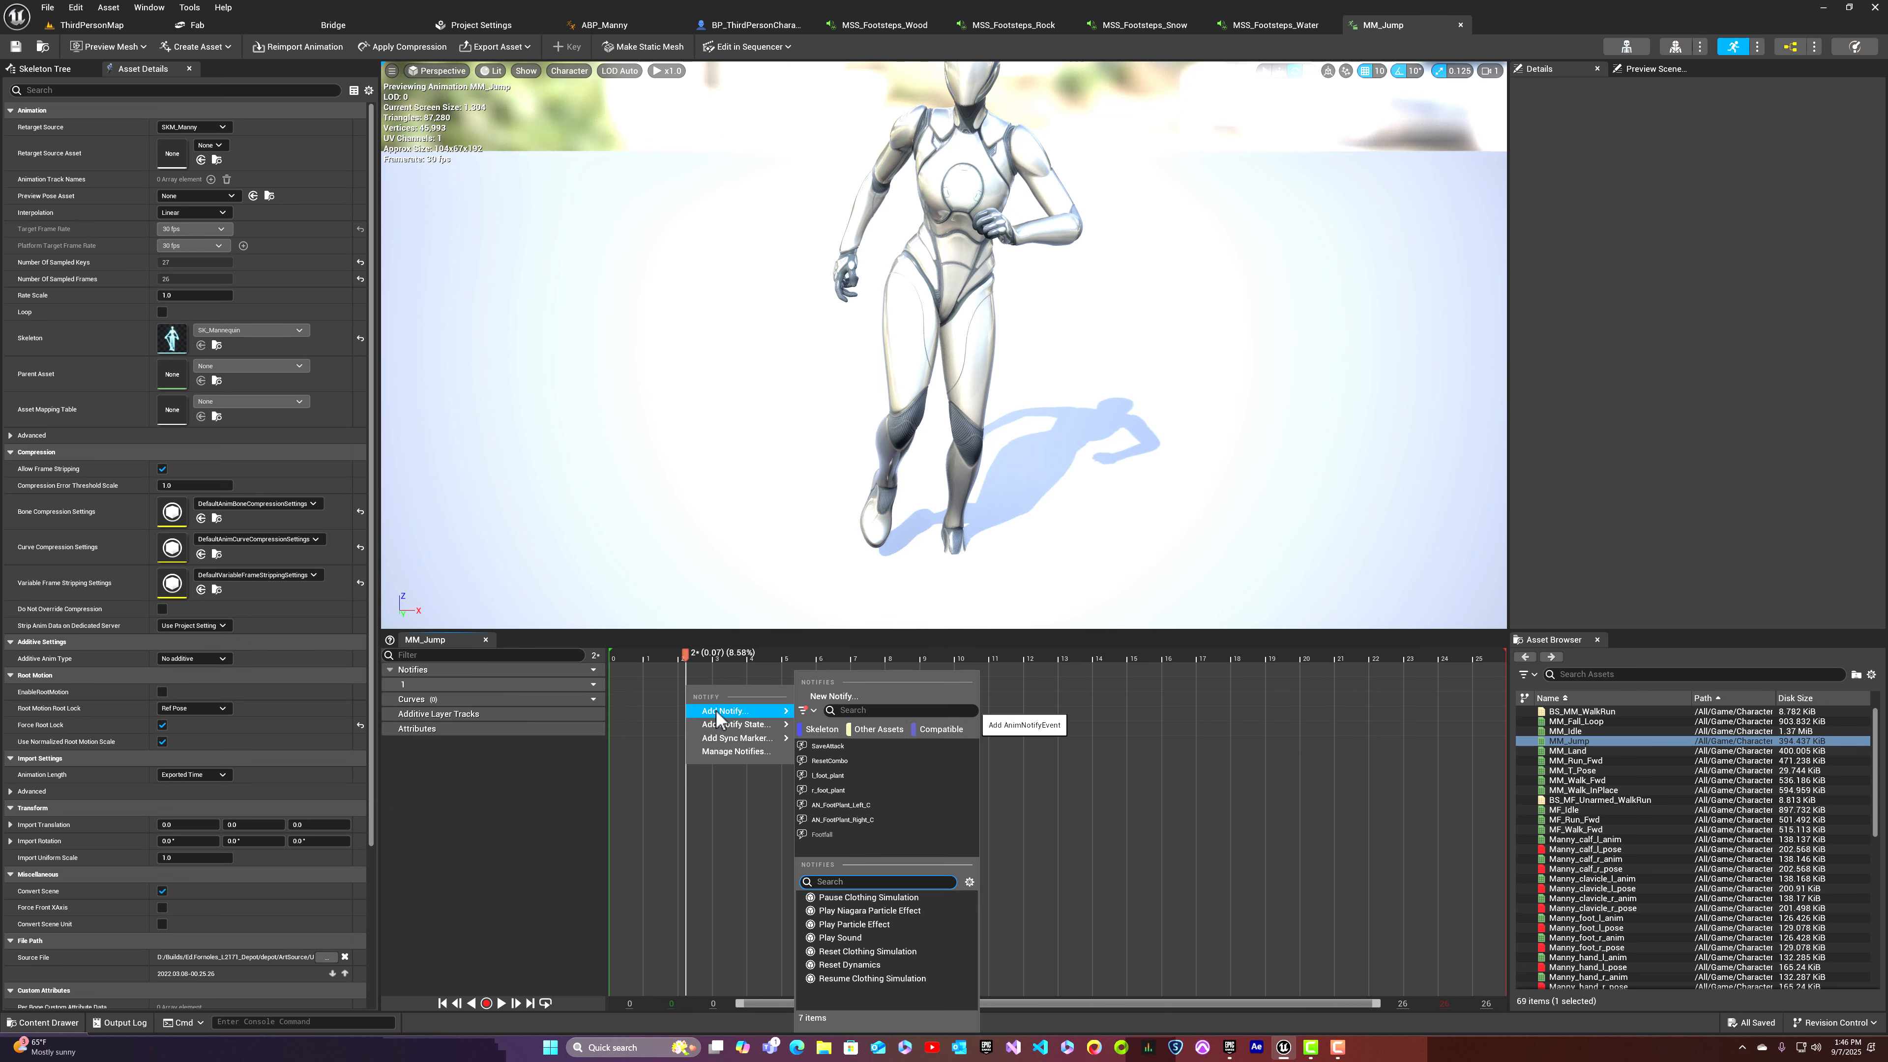
pyautogui.click(841, 834)
pyautogui.click(15, 47)
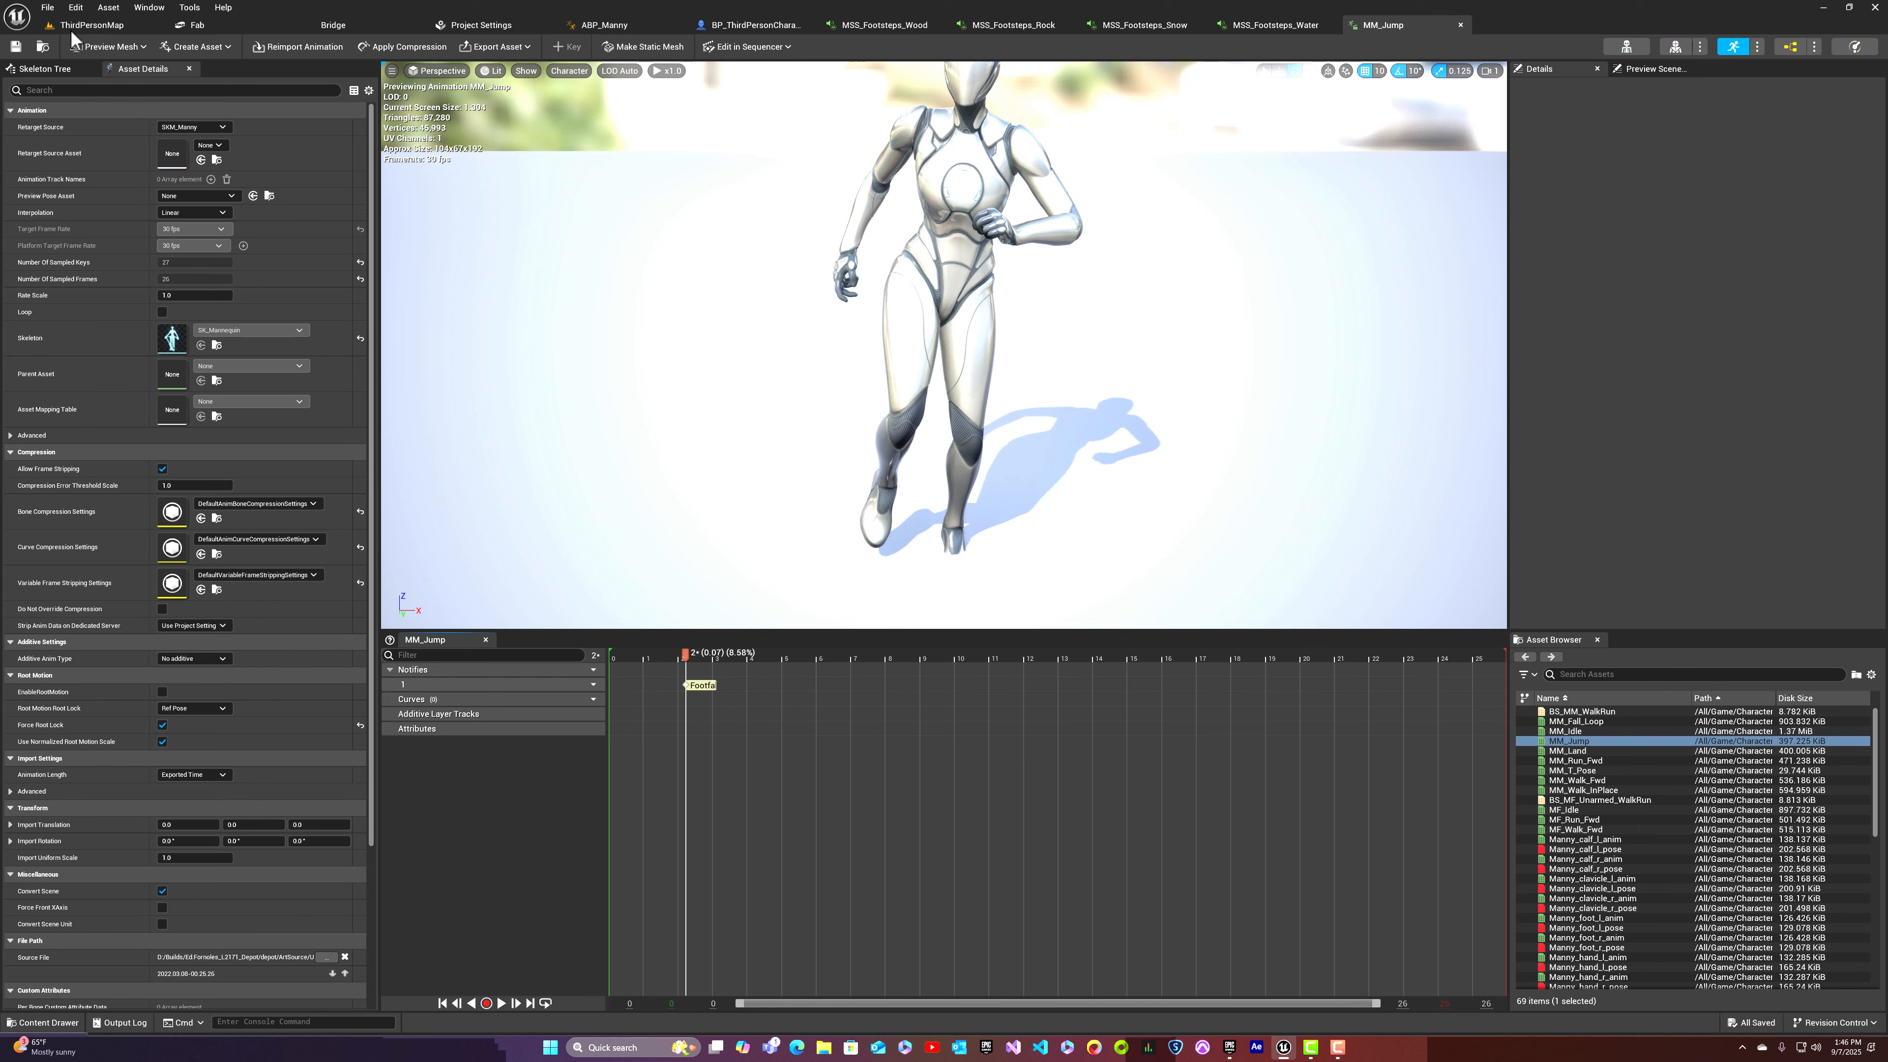
# Step: Open the MM_Land animation from Content/Characters/Mannequins/Animations/Manny
pyautogui.click(91, 25)
pyautogui.hotkey('ctrl', 'space')
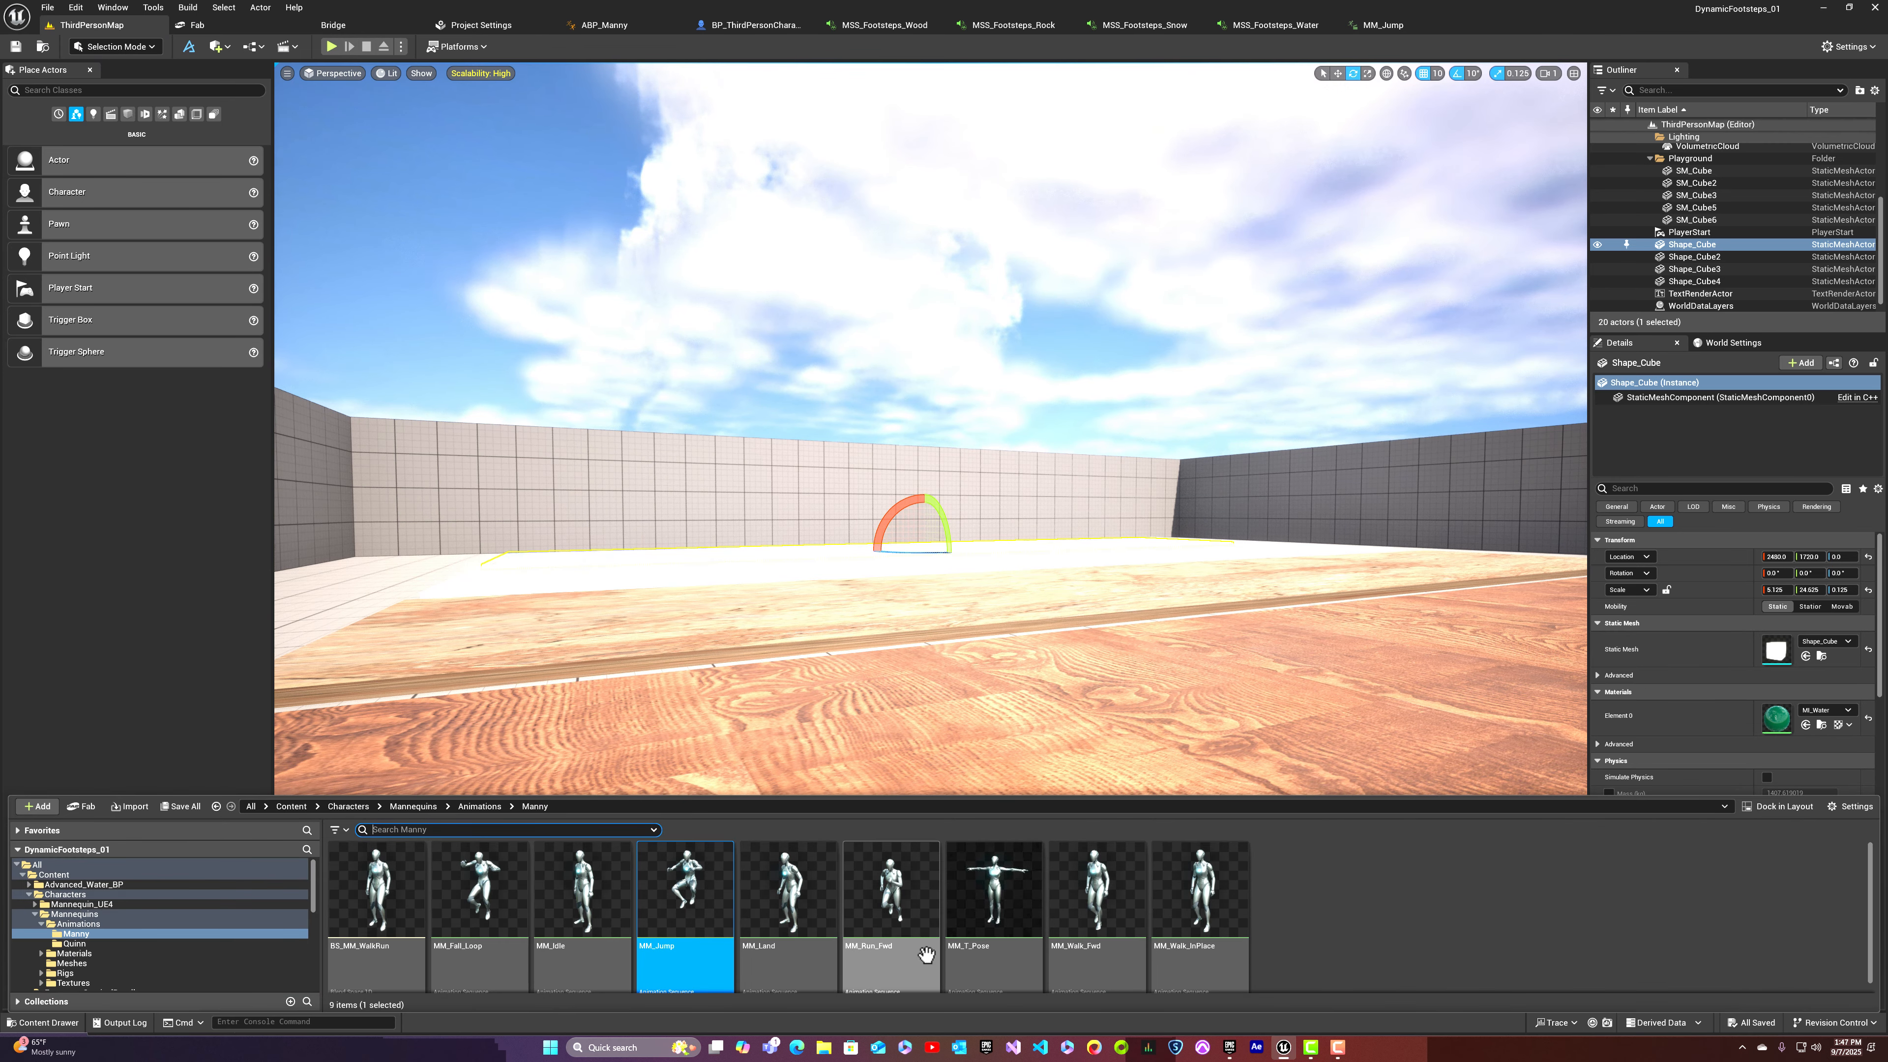
pyautogui.click(798, 959)
pyautogui.doubleClick(800, 960)
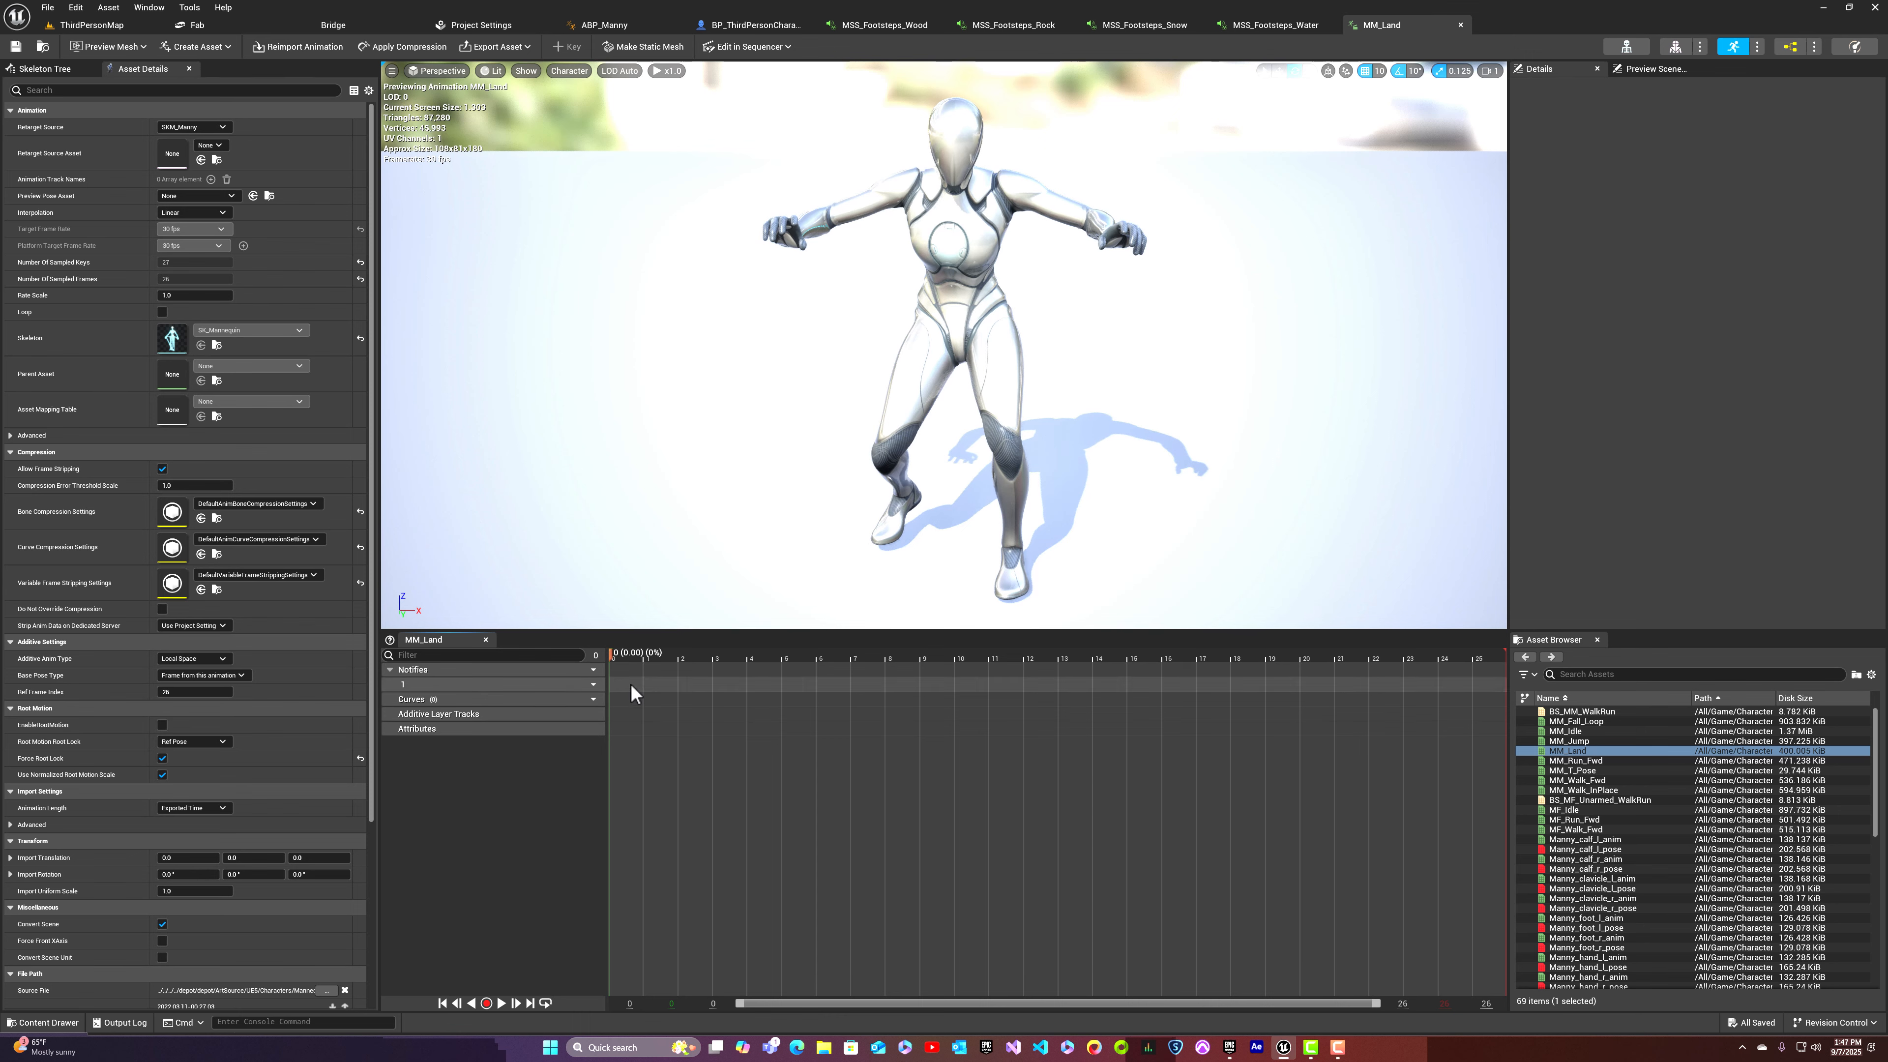
# Step: Add a Footfall notify to MM_Land at about 0.12 s, where the feet touch down, and save the animation
pyautogui.moveTo(611, 654); pyautogui.dragTo(736, 695)
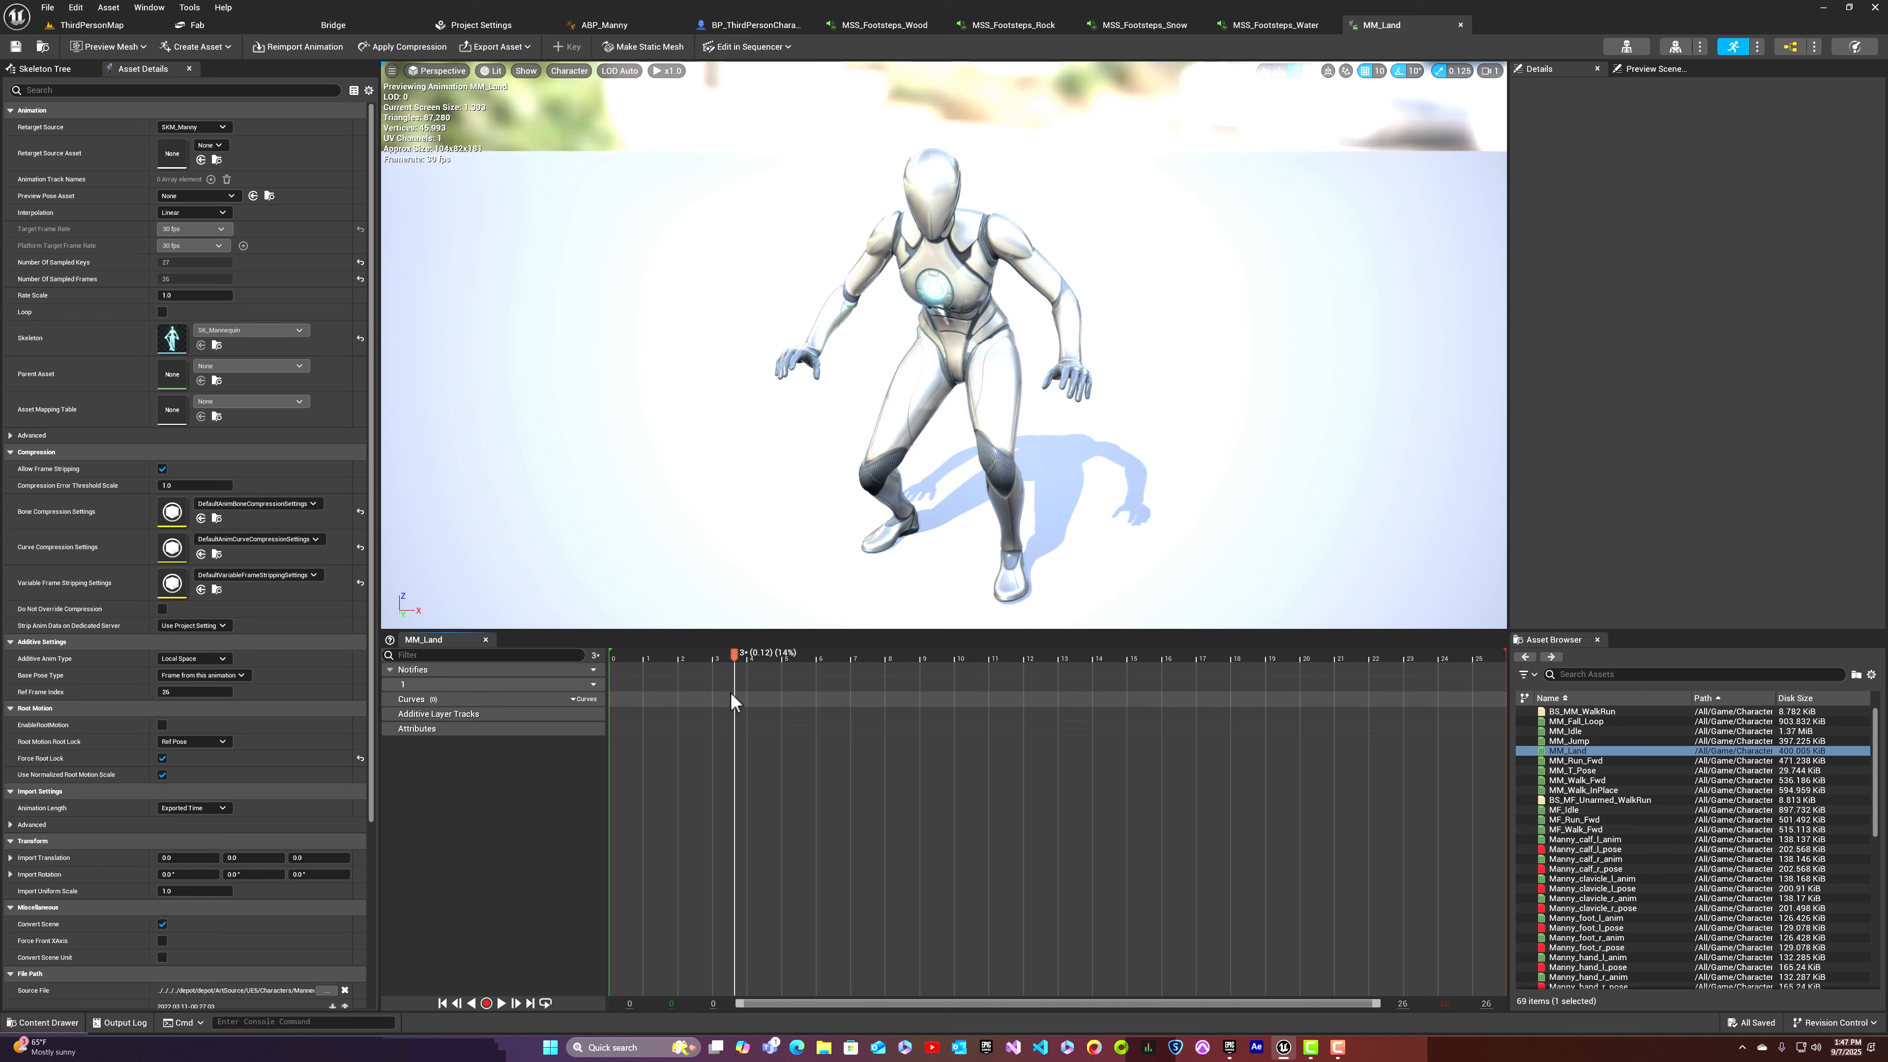
pyautogui.rightClick(734, 685)
pyautogui.moveTo(773, 710)
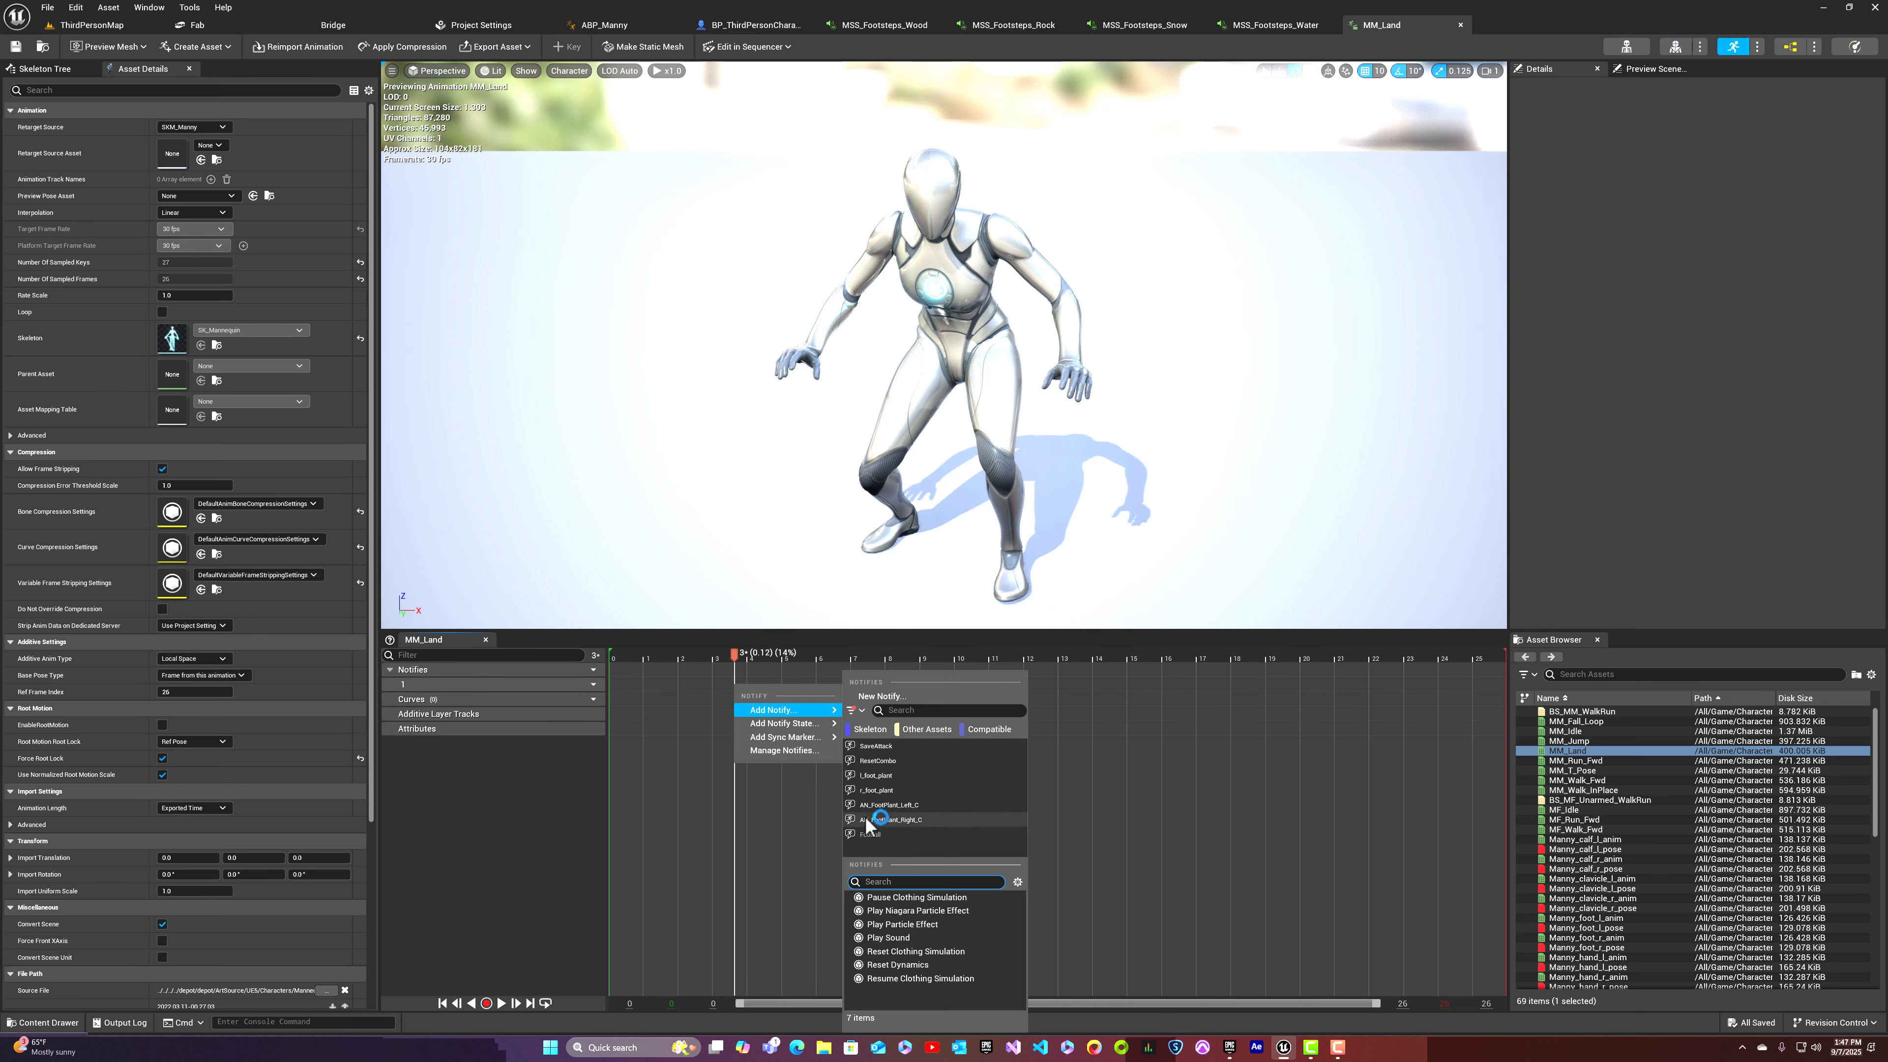
pyautogui.click(871, 835)
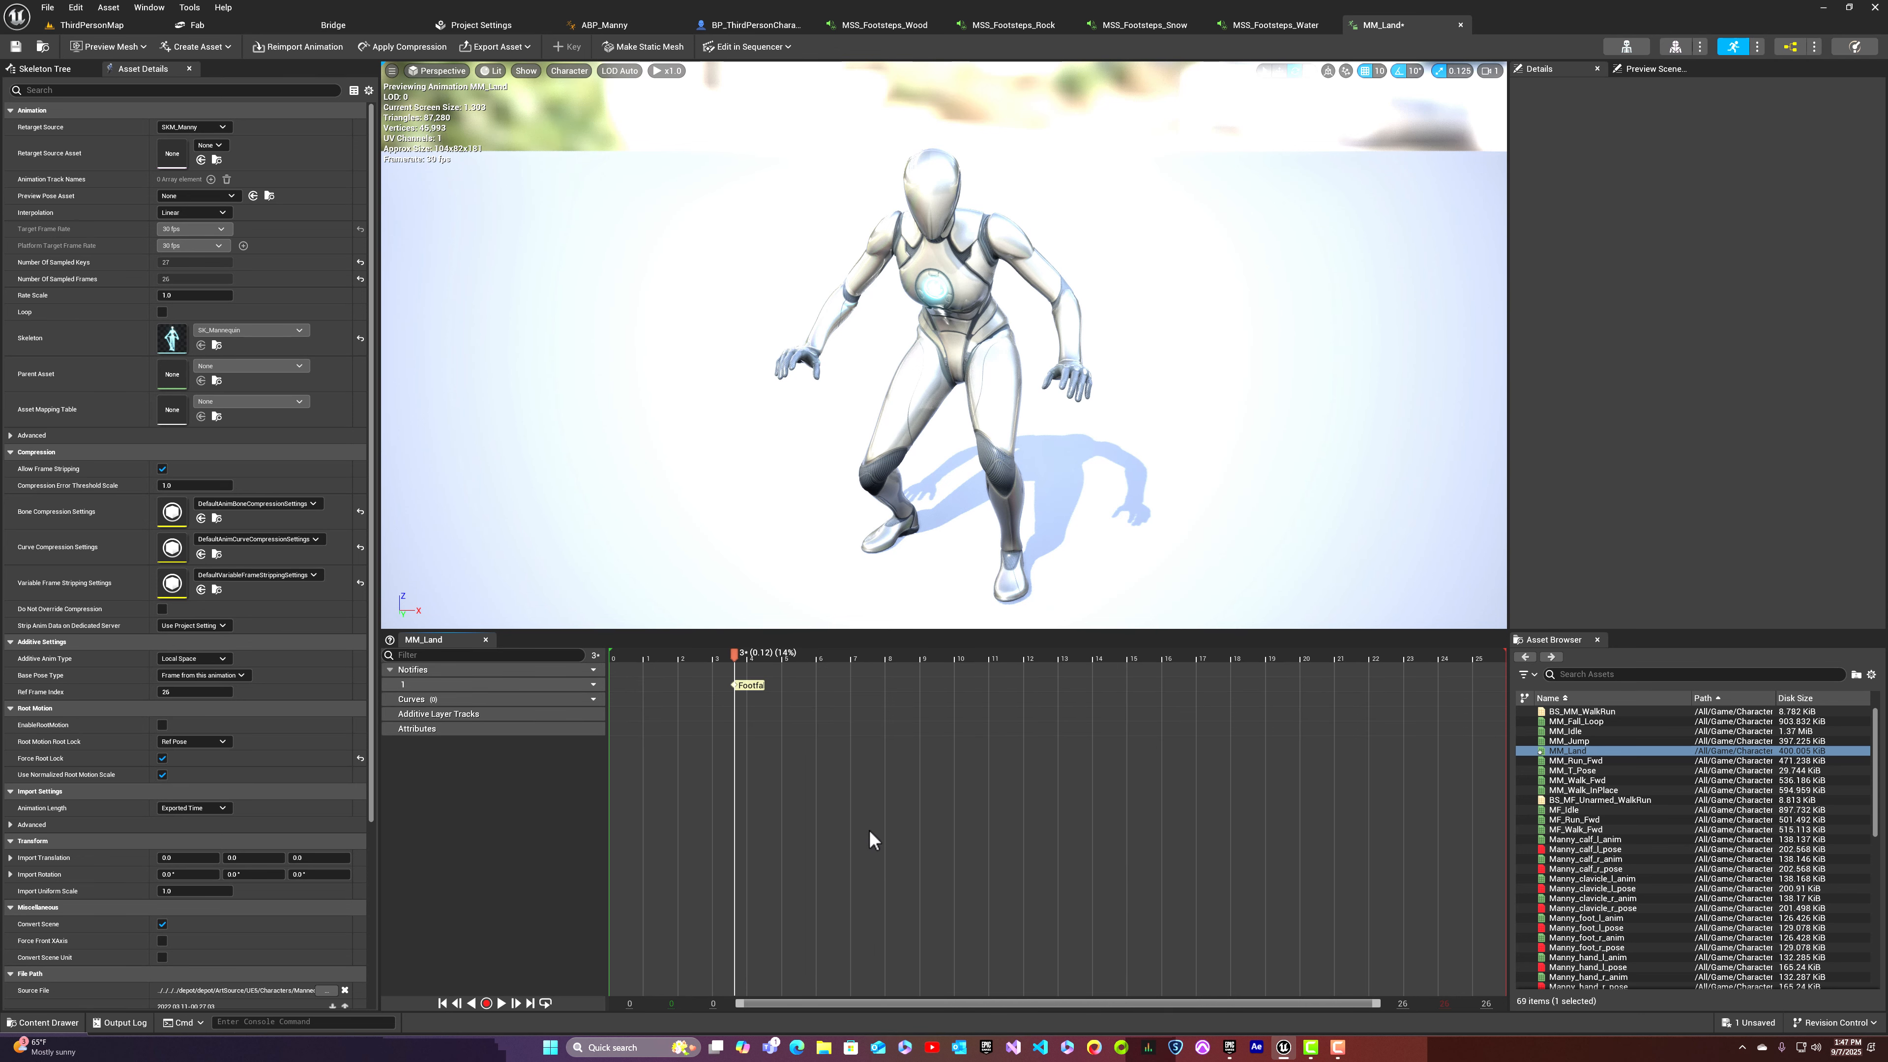
pyautogui.click(16, 46)
# Step: Play ThirdPersonMap and jump with the character on the wood surface to test the jump and landing sounds, and stop playing
pyautogui.click(92, 25)
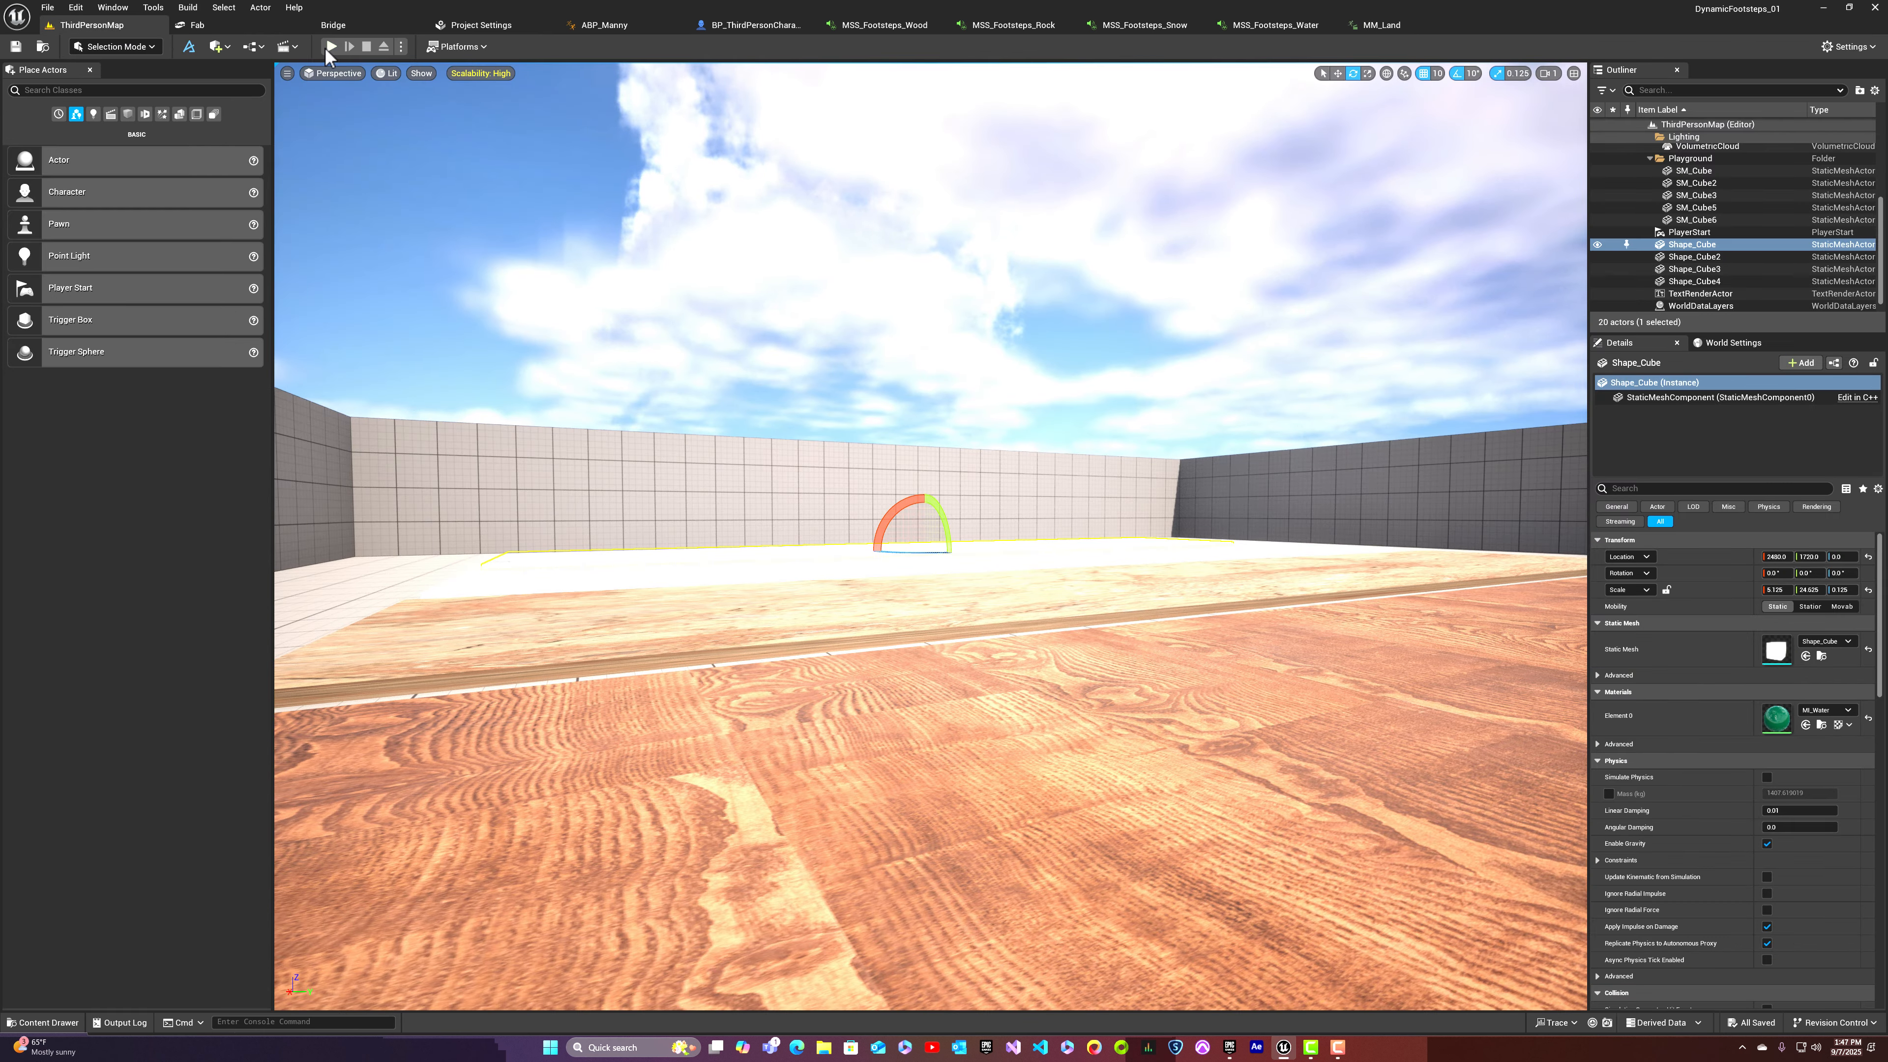
pyautogui.click(332, 46)
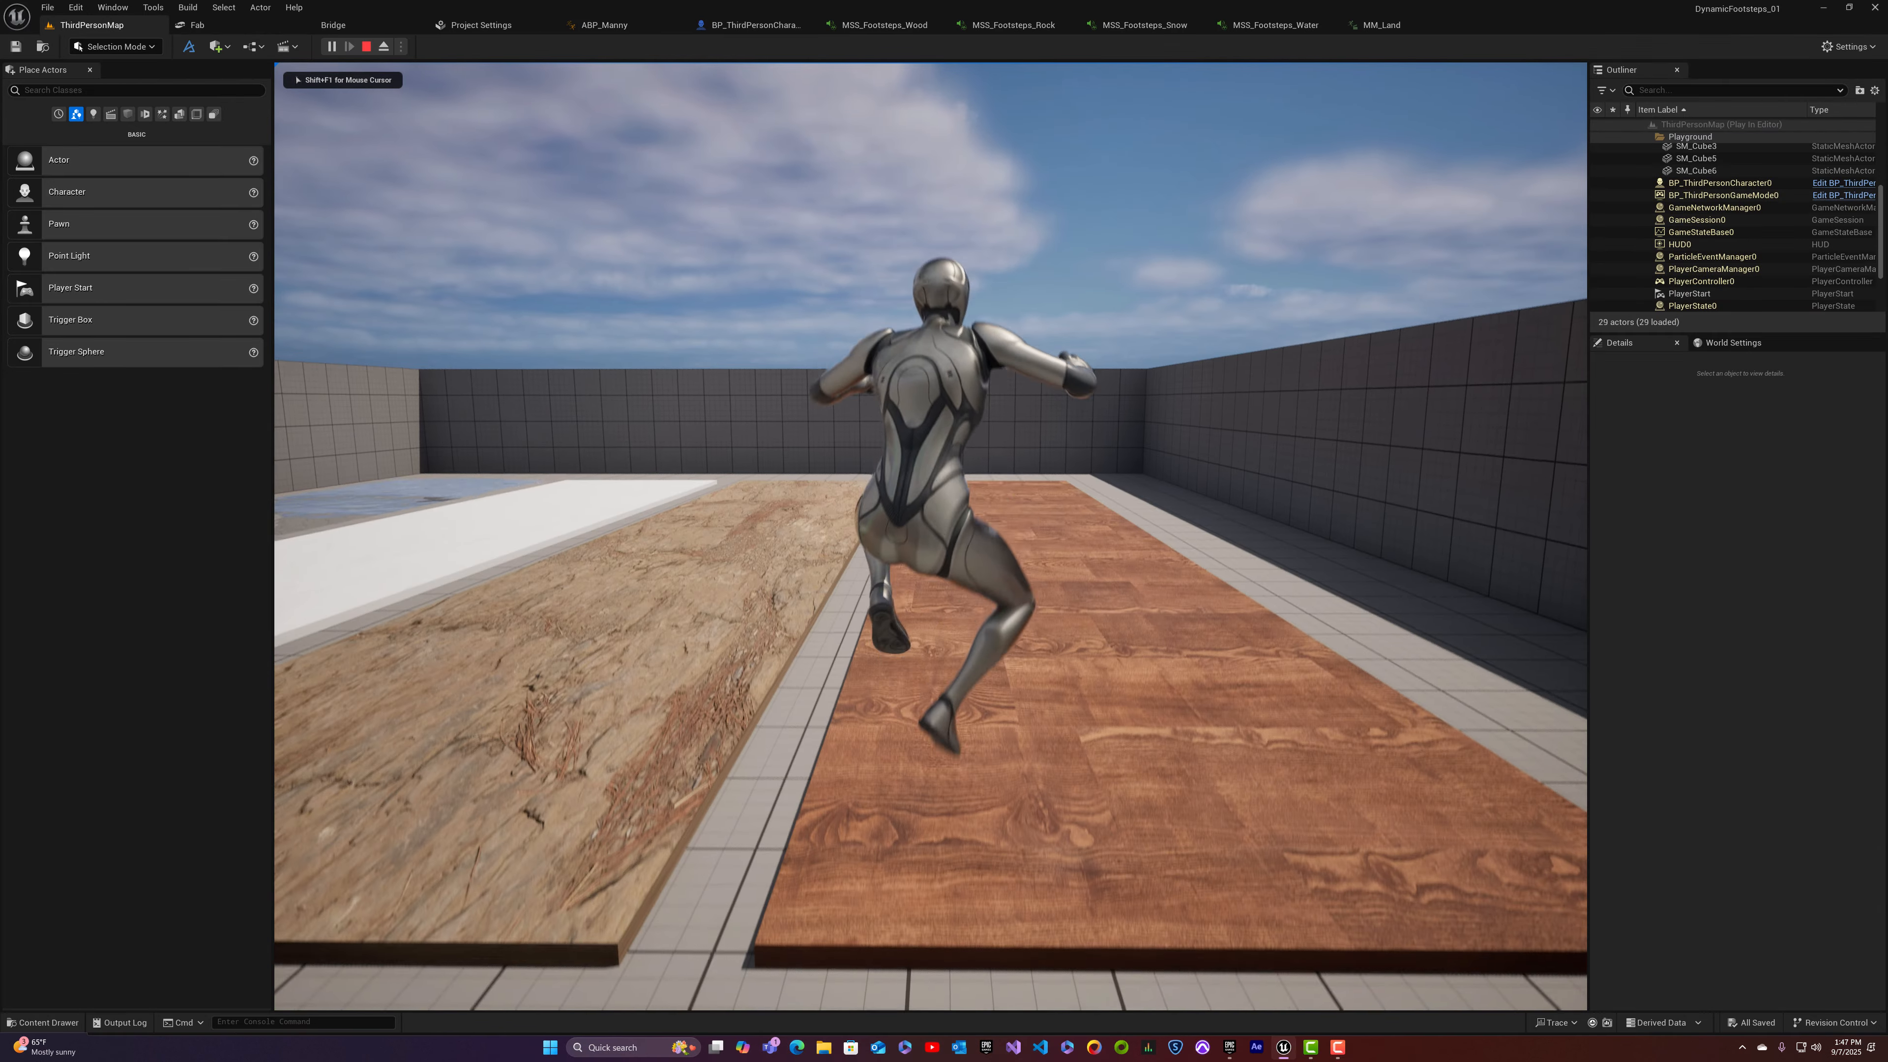
pyautogui.press('w')
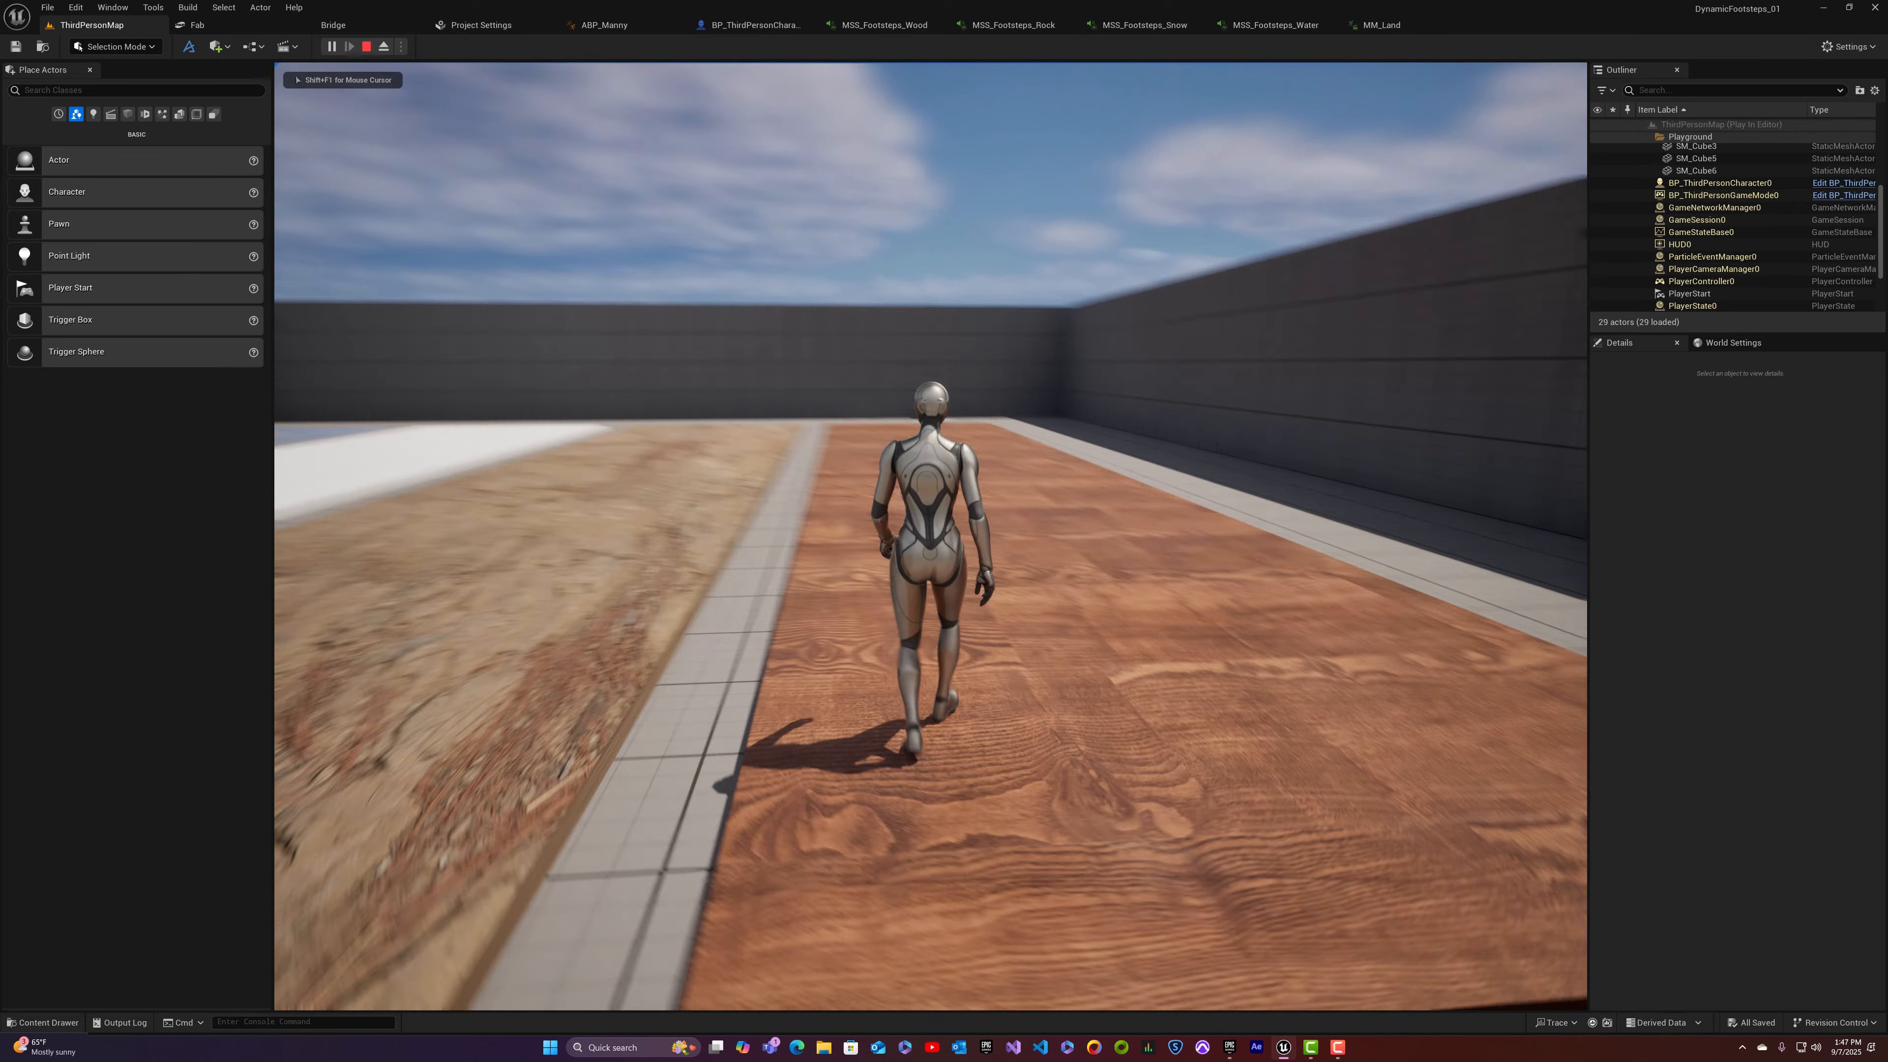
pyautogui.press('space')
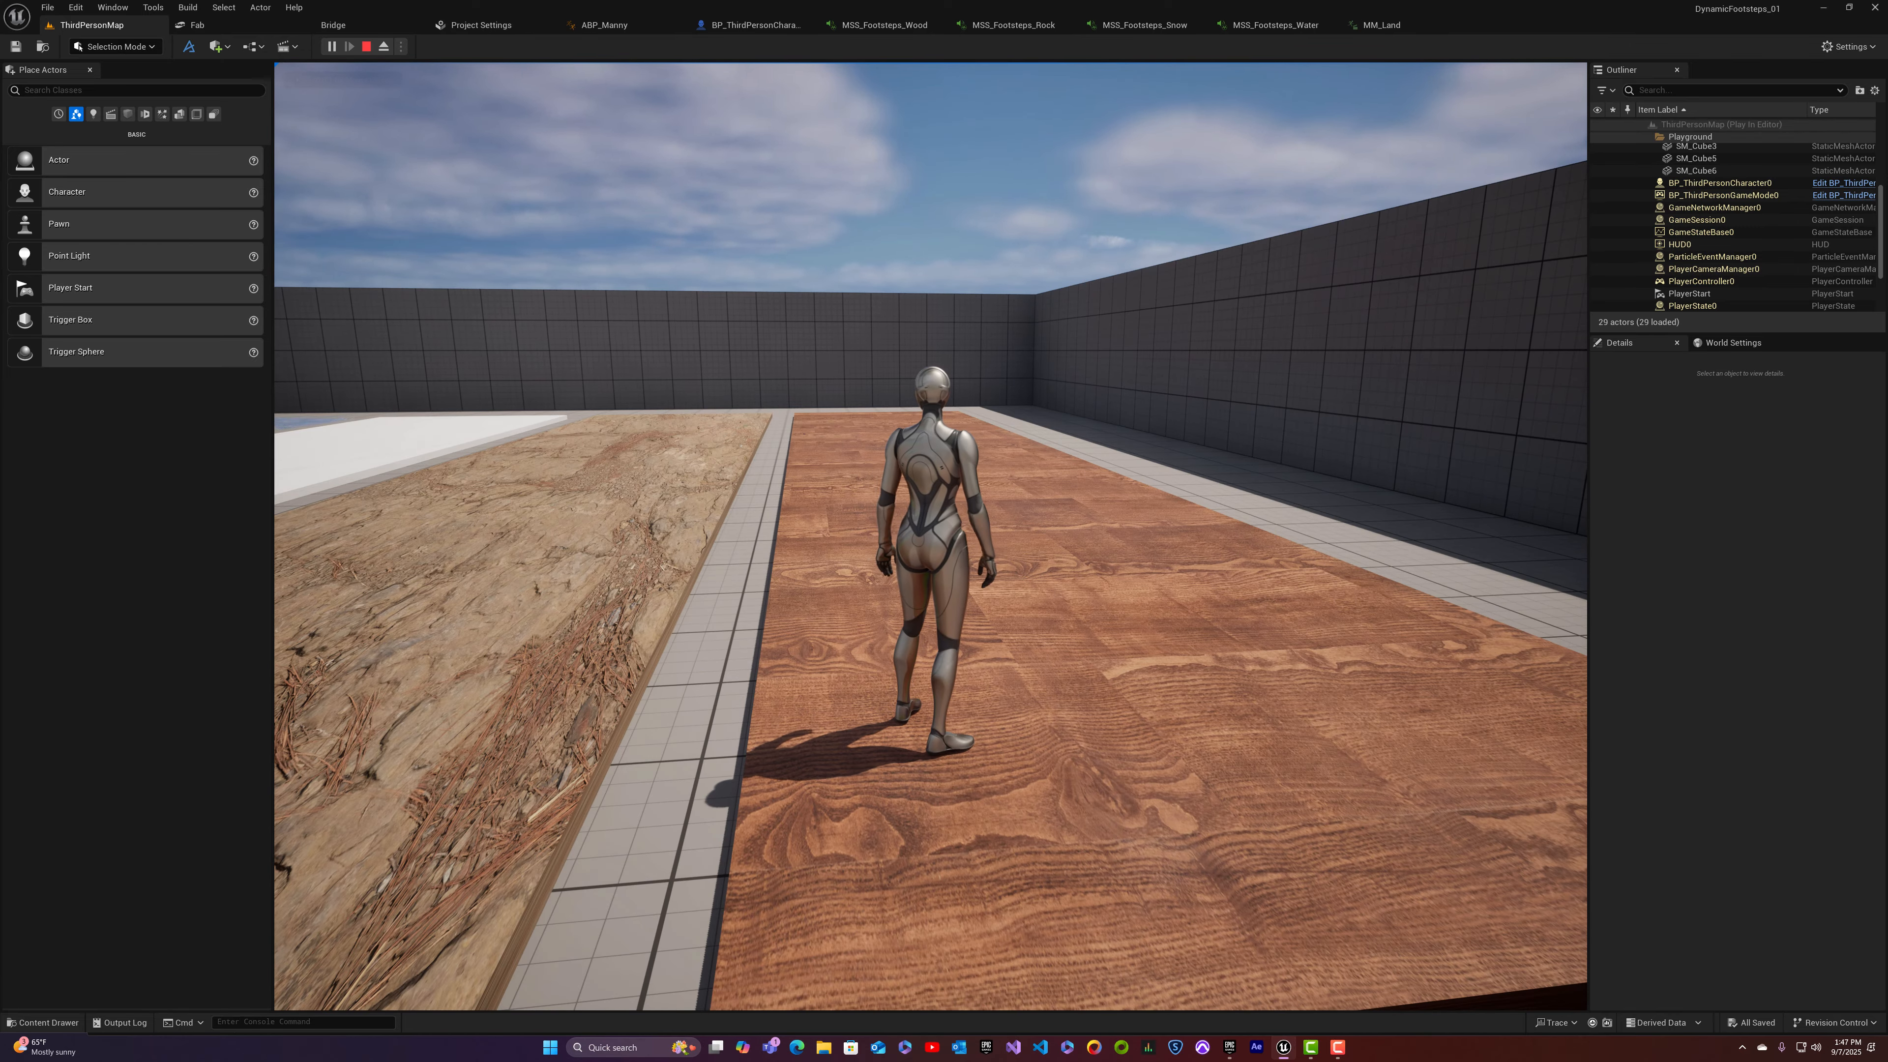
pyautogui.press('space')
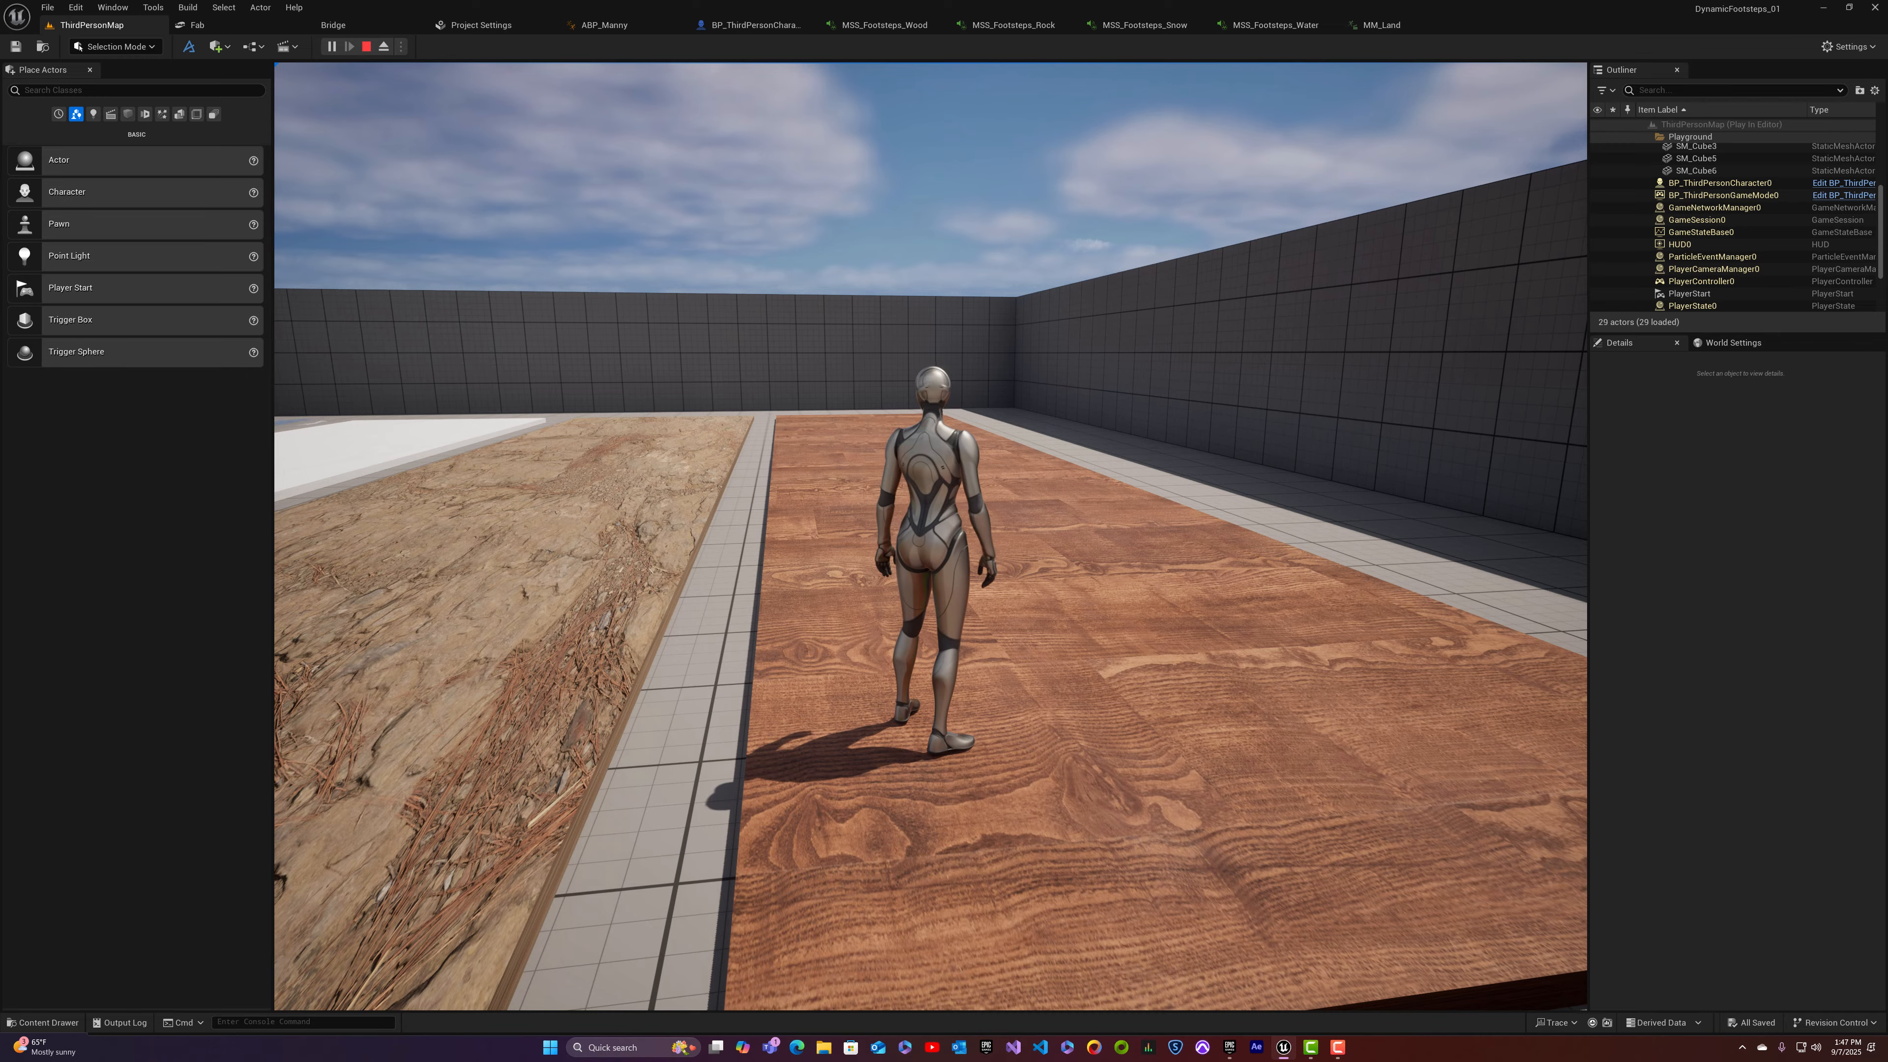
pyautogui.press('Escape')
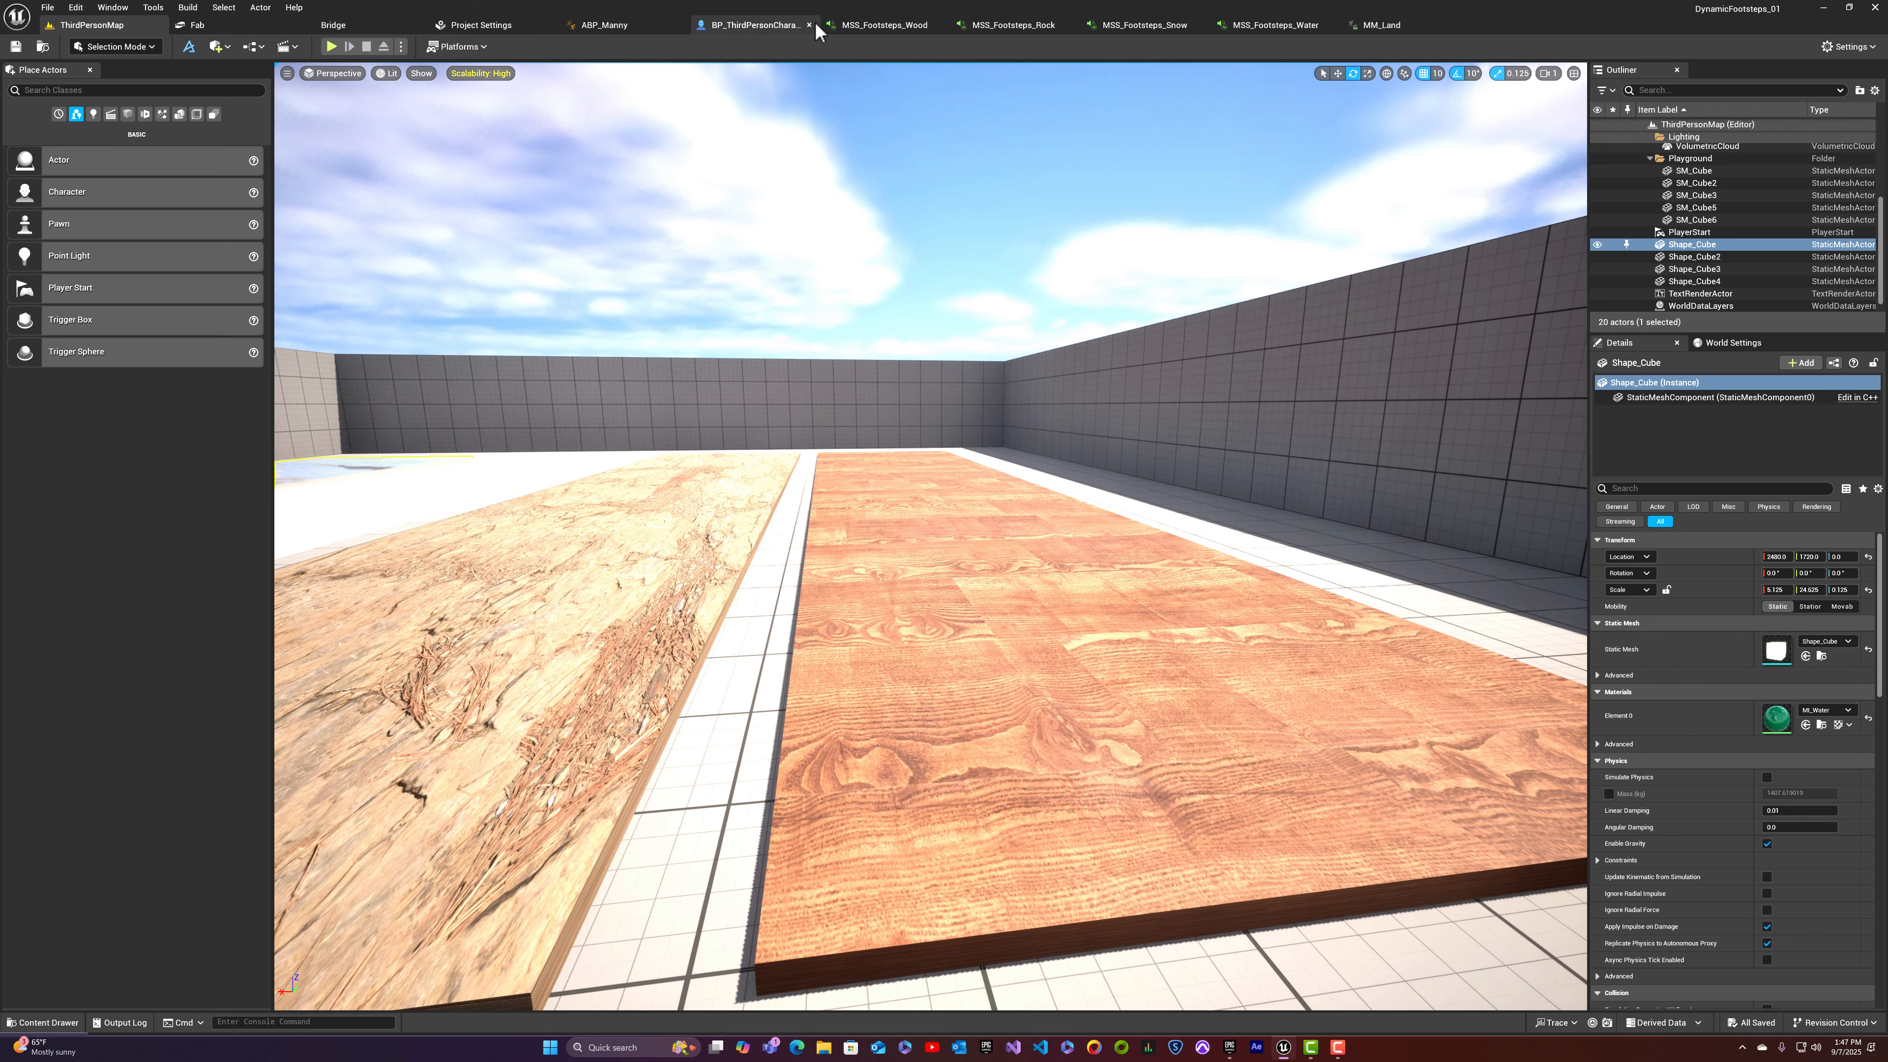
pyautogui.click(621, 26)
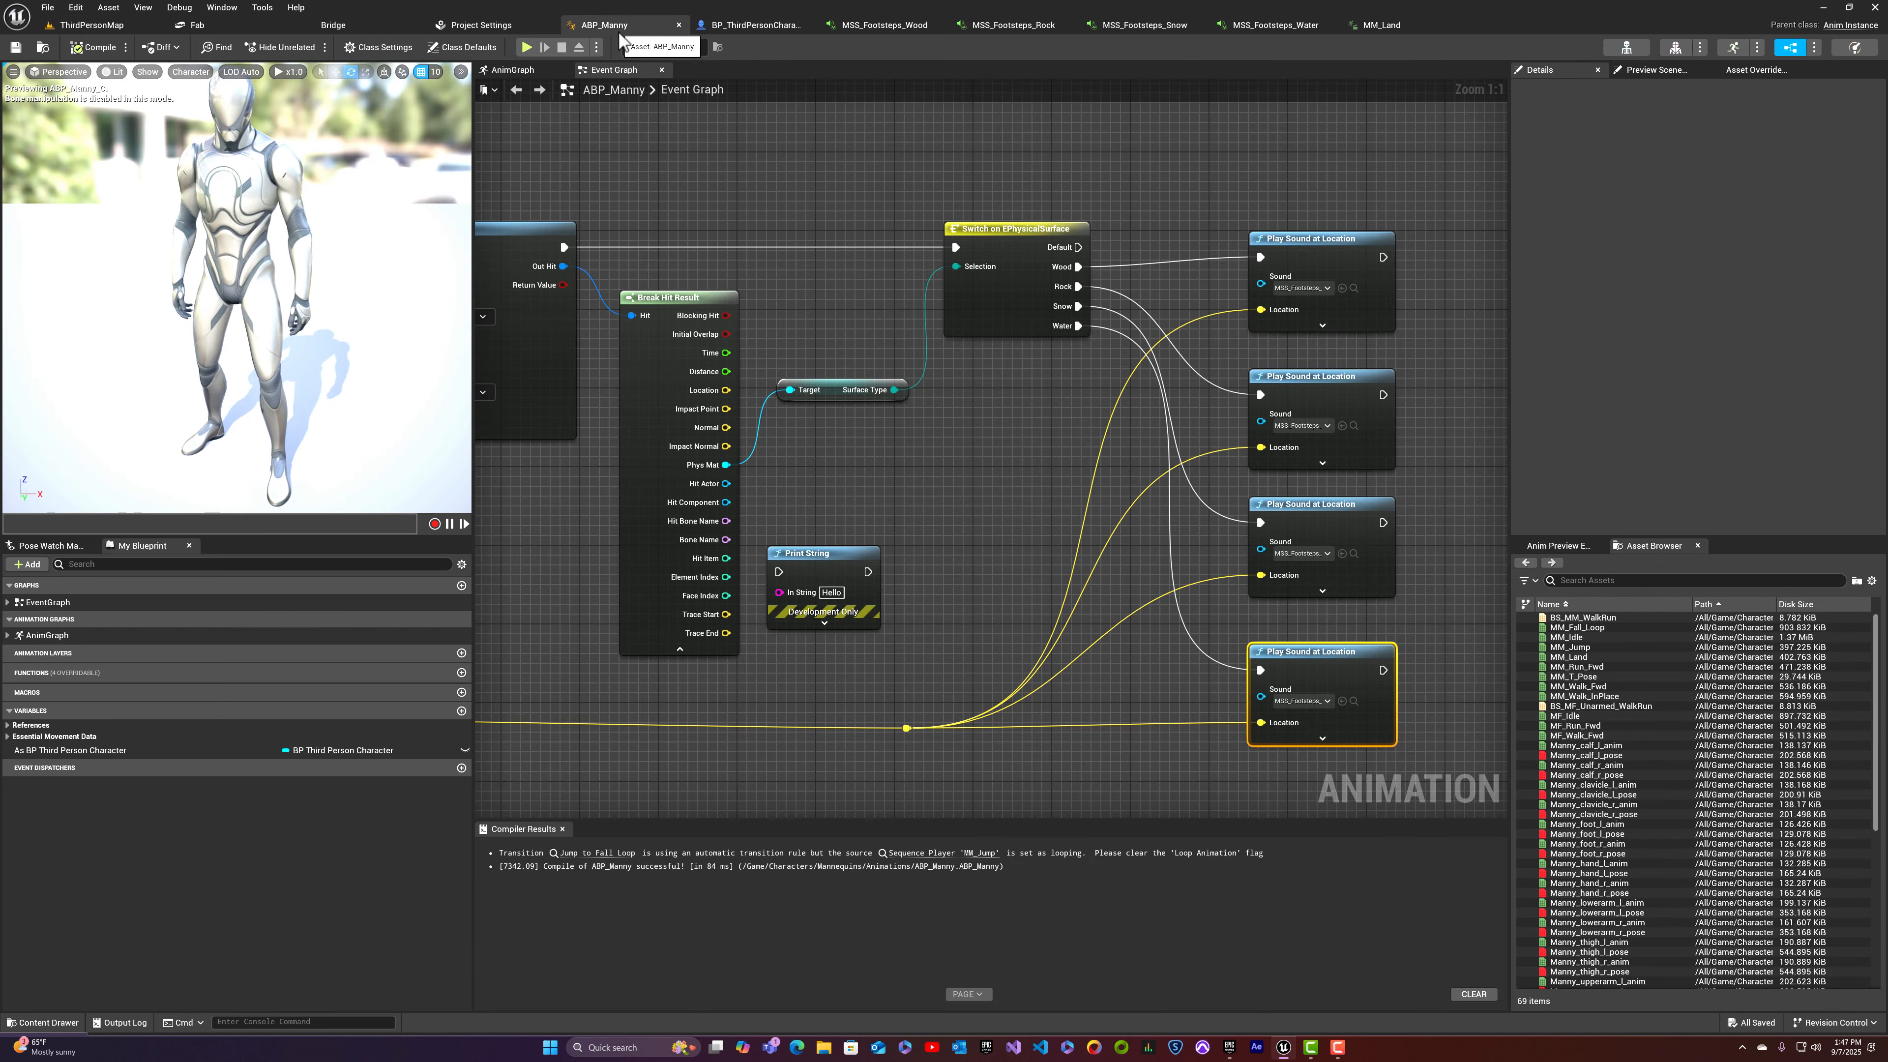
pyautogui.click(473, 26)
pyautogui.click(333, 25)
pyautogui.click(83, 27)
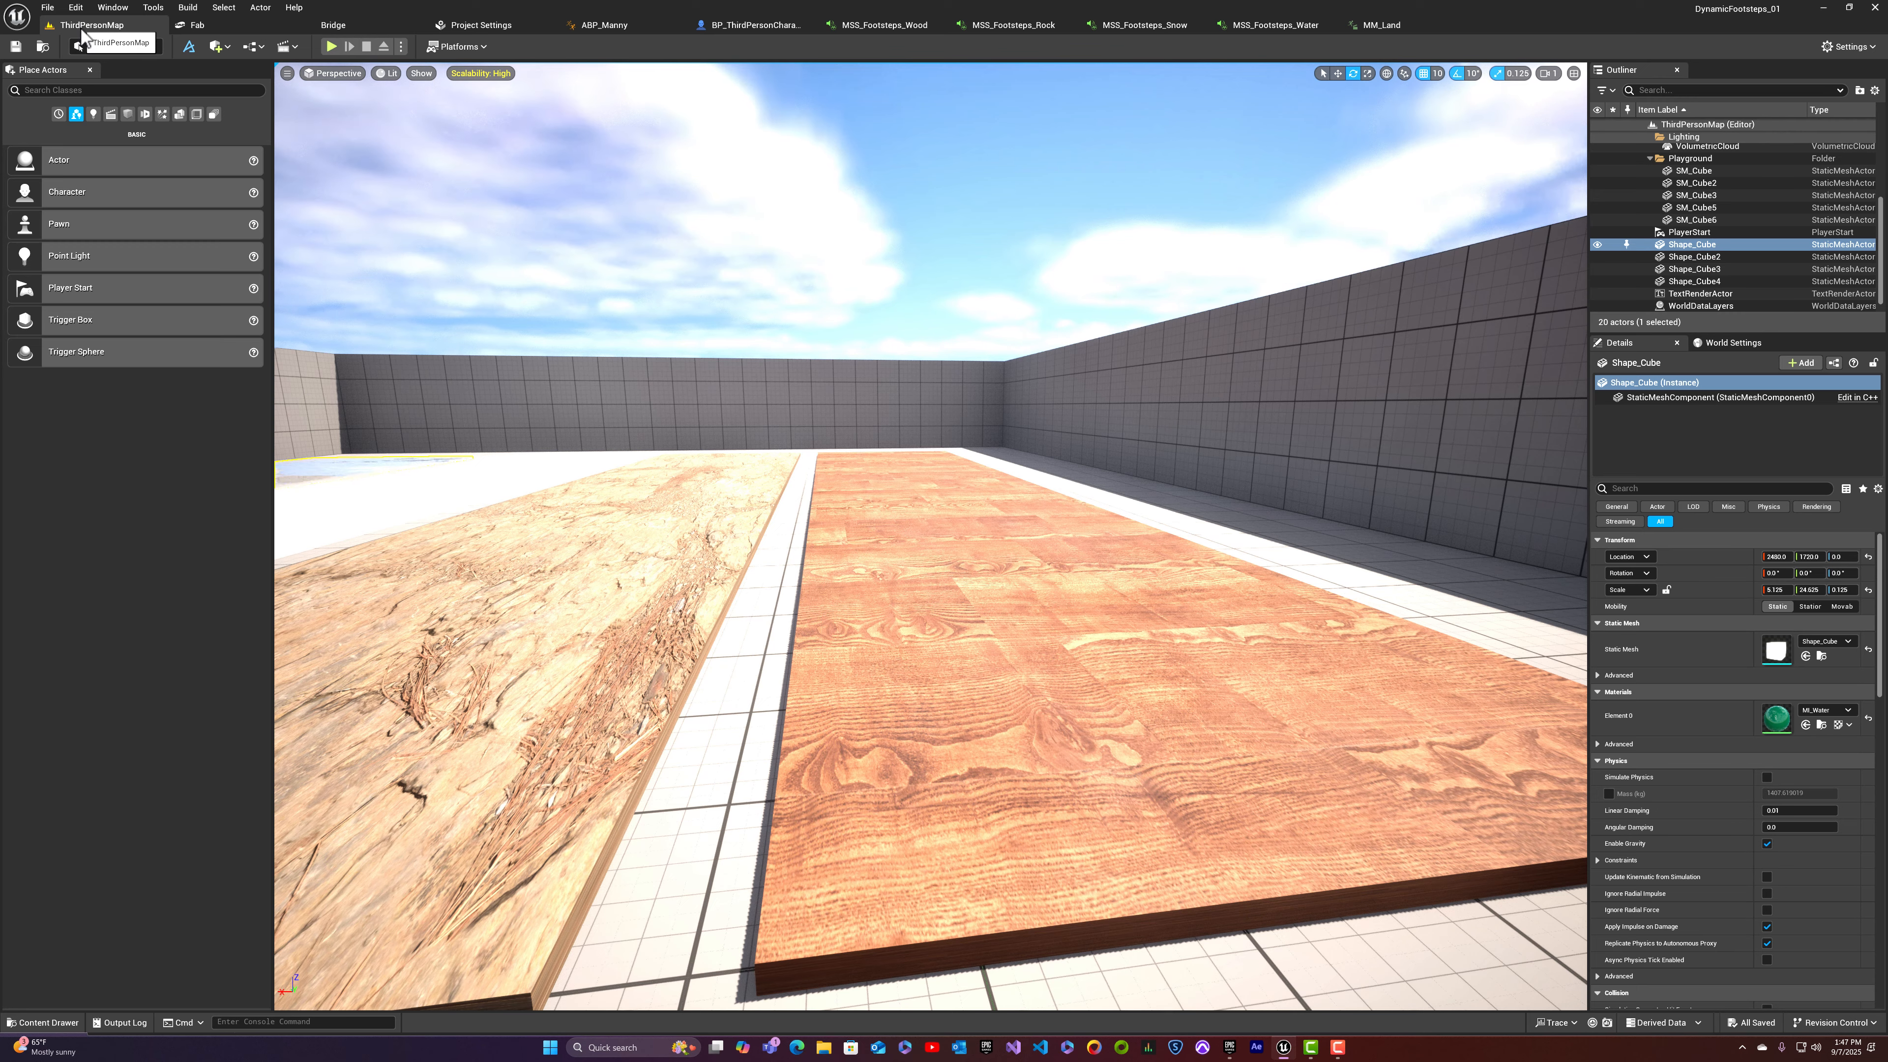
# Step: Reopen the MM_Jump animation and select its Footfall notify to inspect the notify's trigger settings
pyautogui.hotkey('ctrl', 'space')
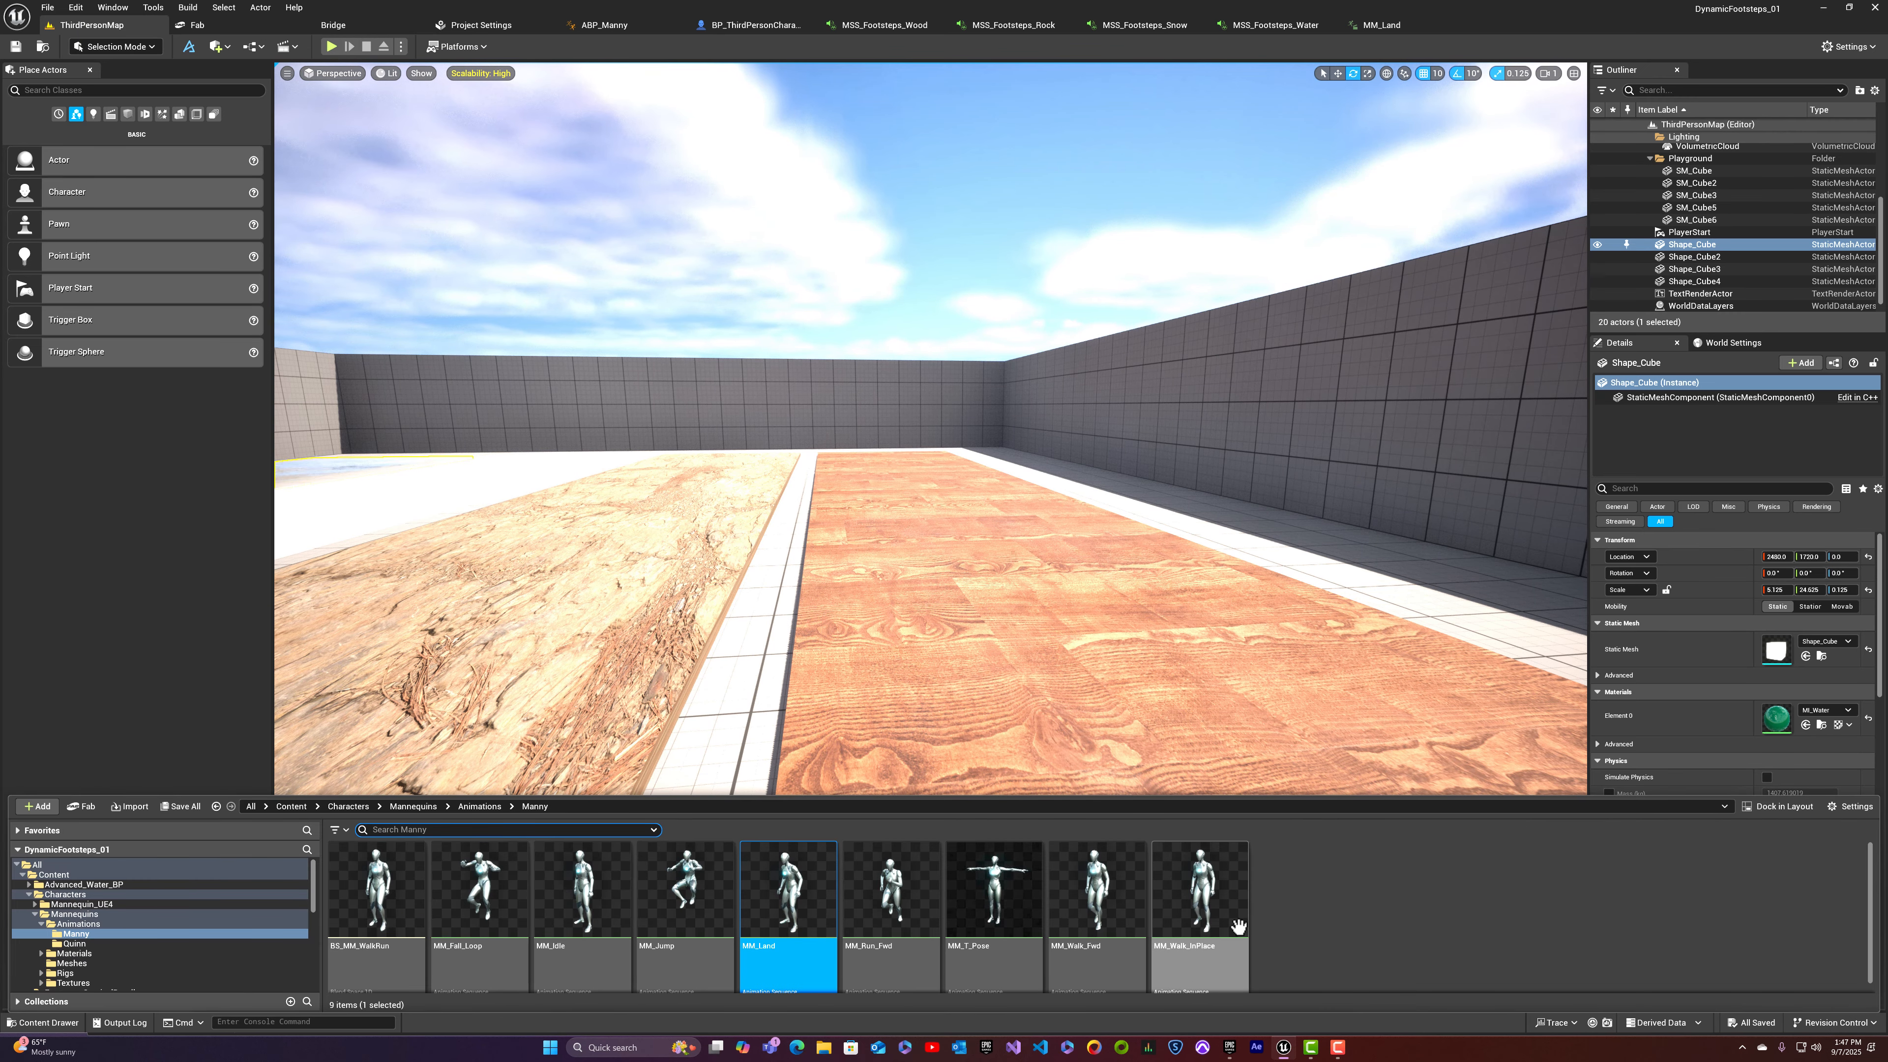
pyautogui.click(659, 952)
pyautogui.doubleClick(686, 953)
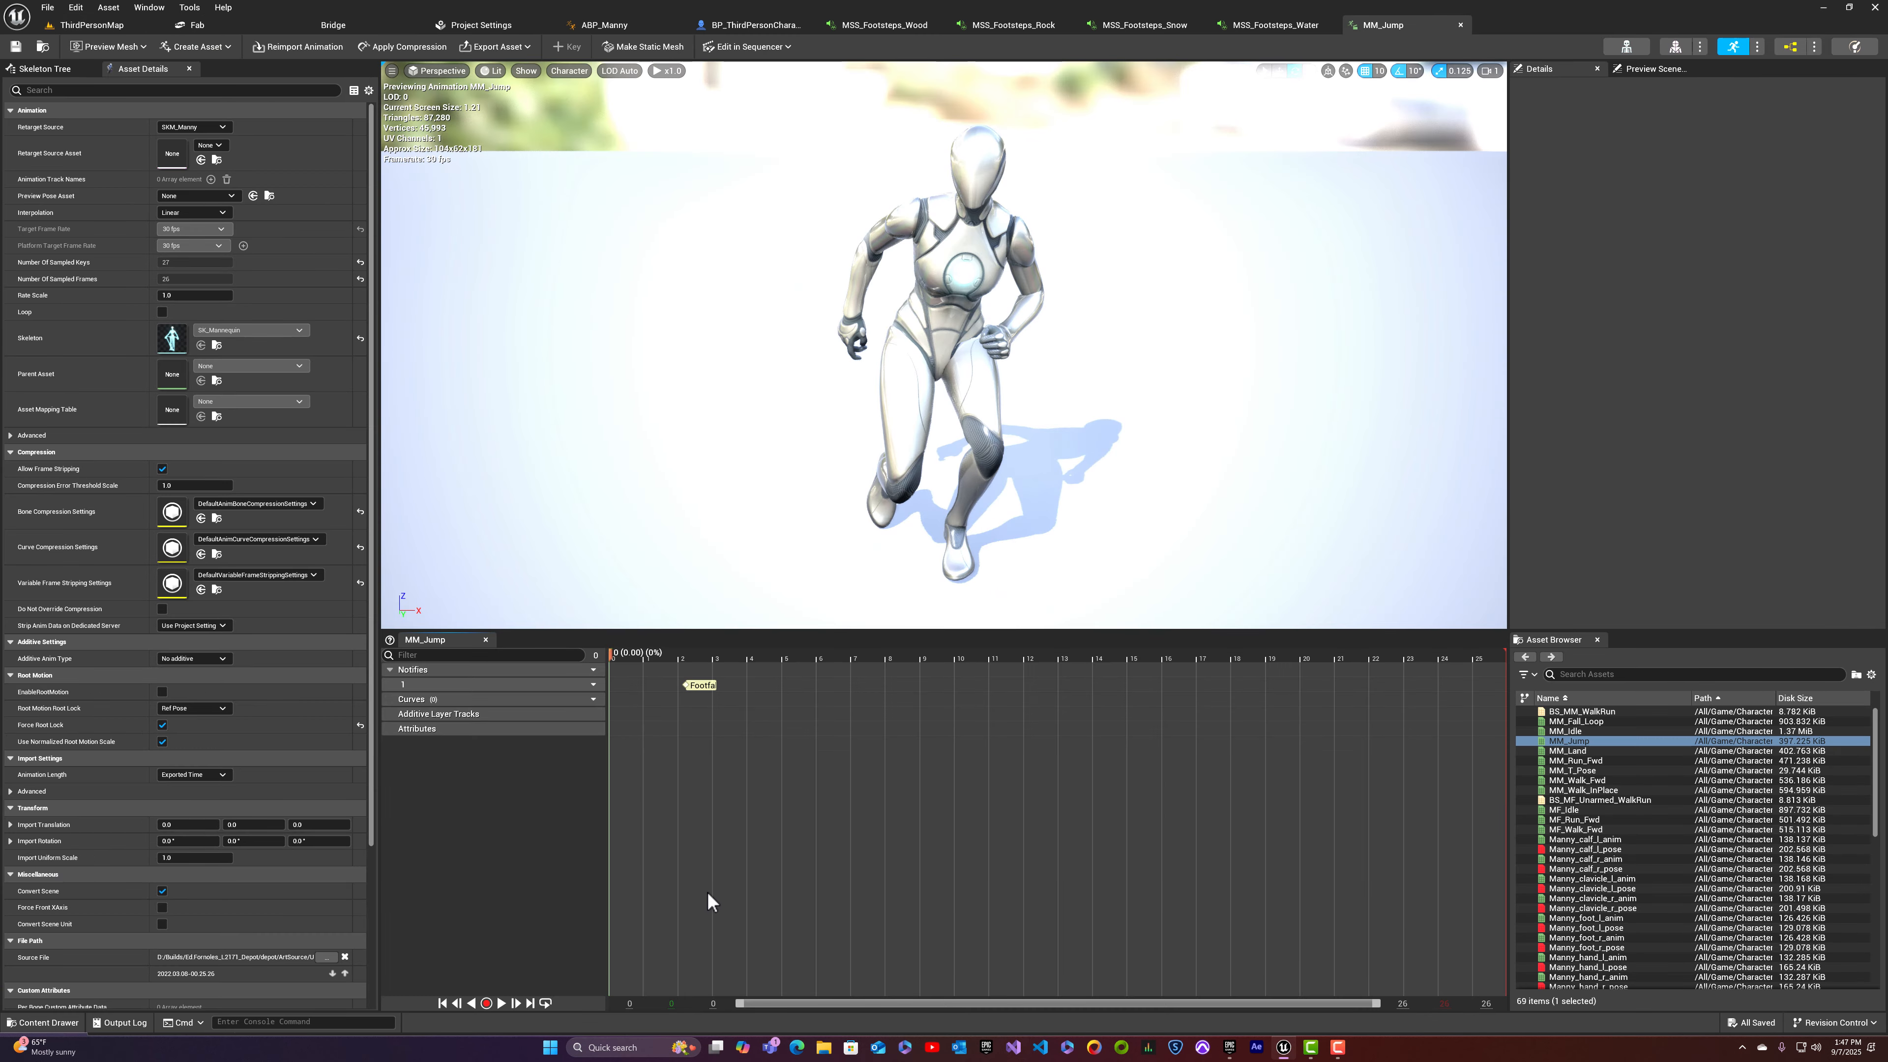
pyautogui.click(702, 686)
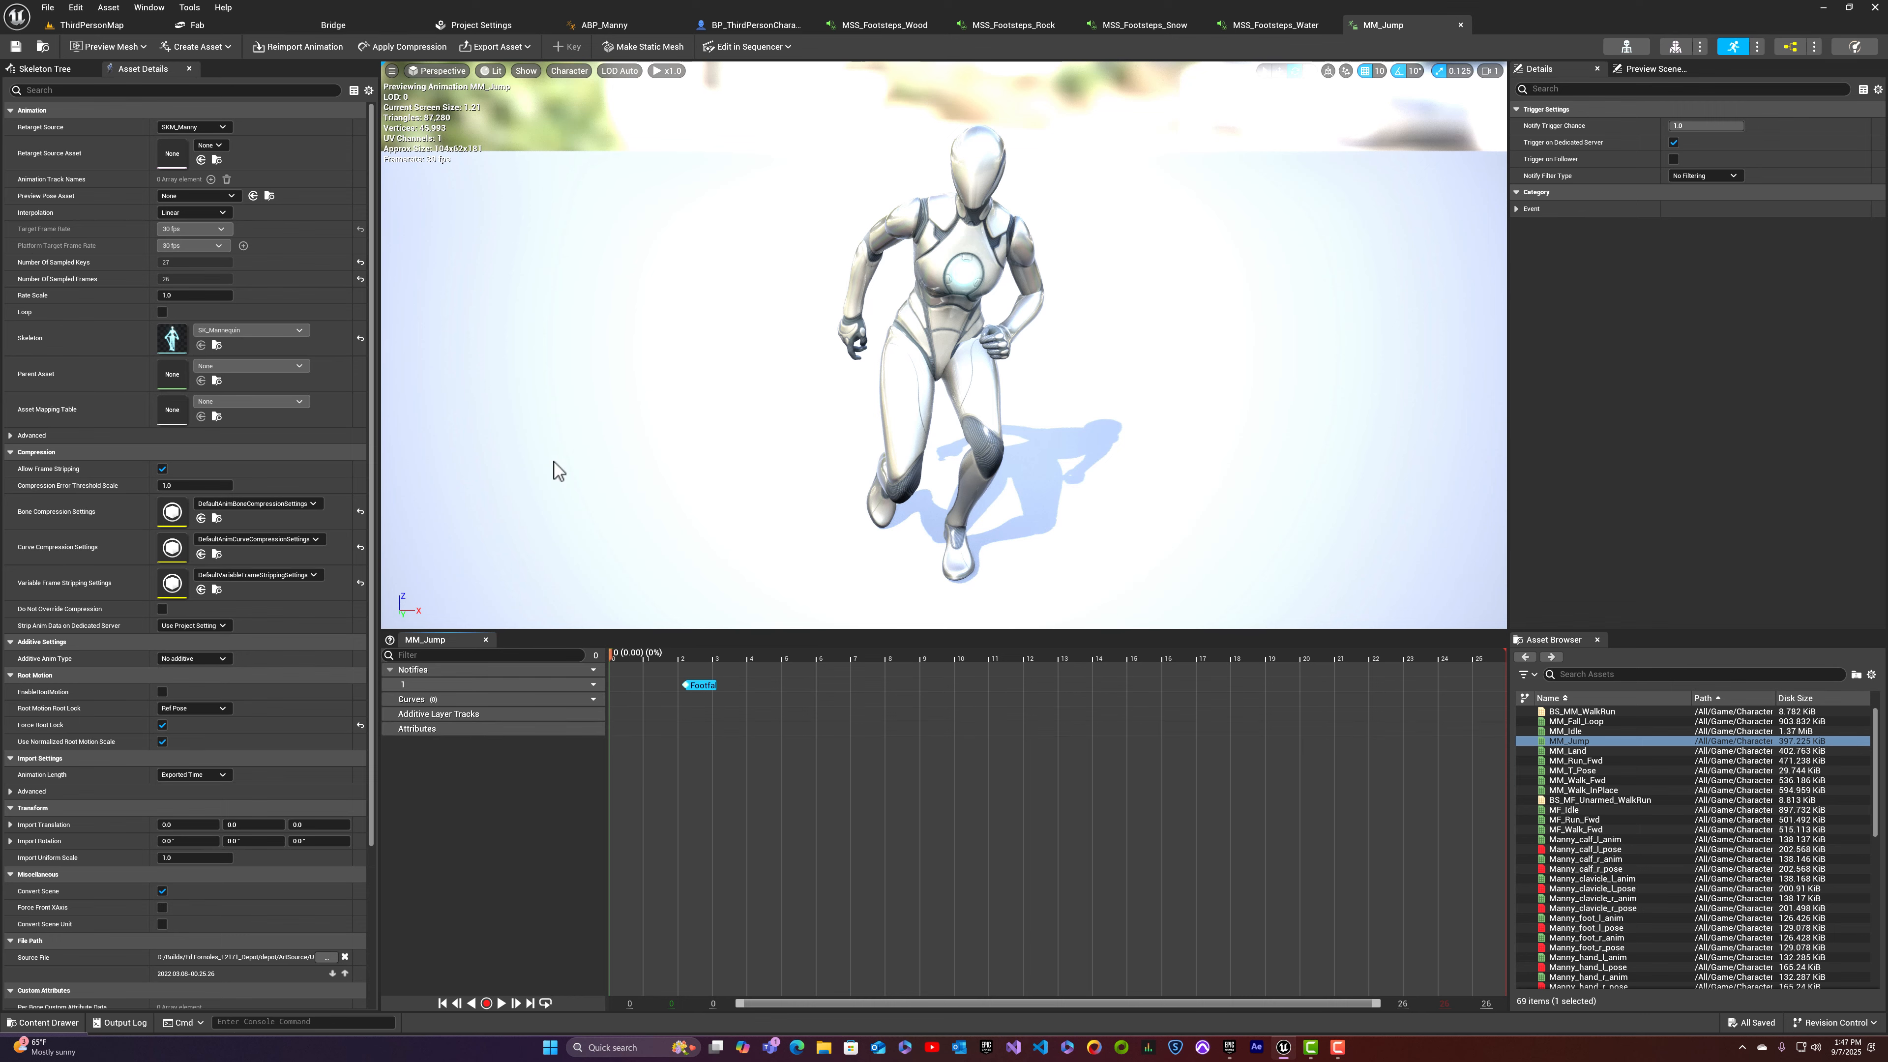
# Step: Return to ThirdPersonMap and check which animations are in the Content/Characters/Mannequins/Animations/Quinn folder
pyautogui.click(97, 26)
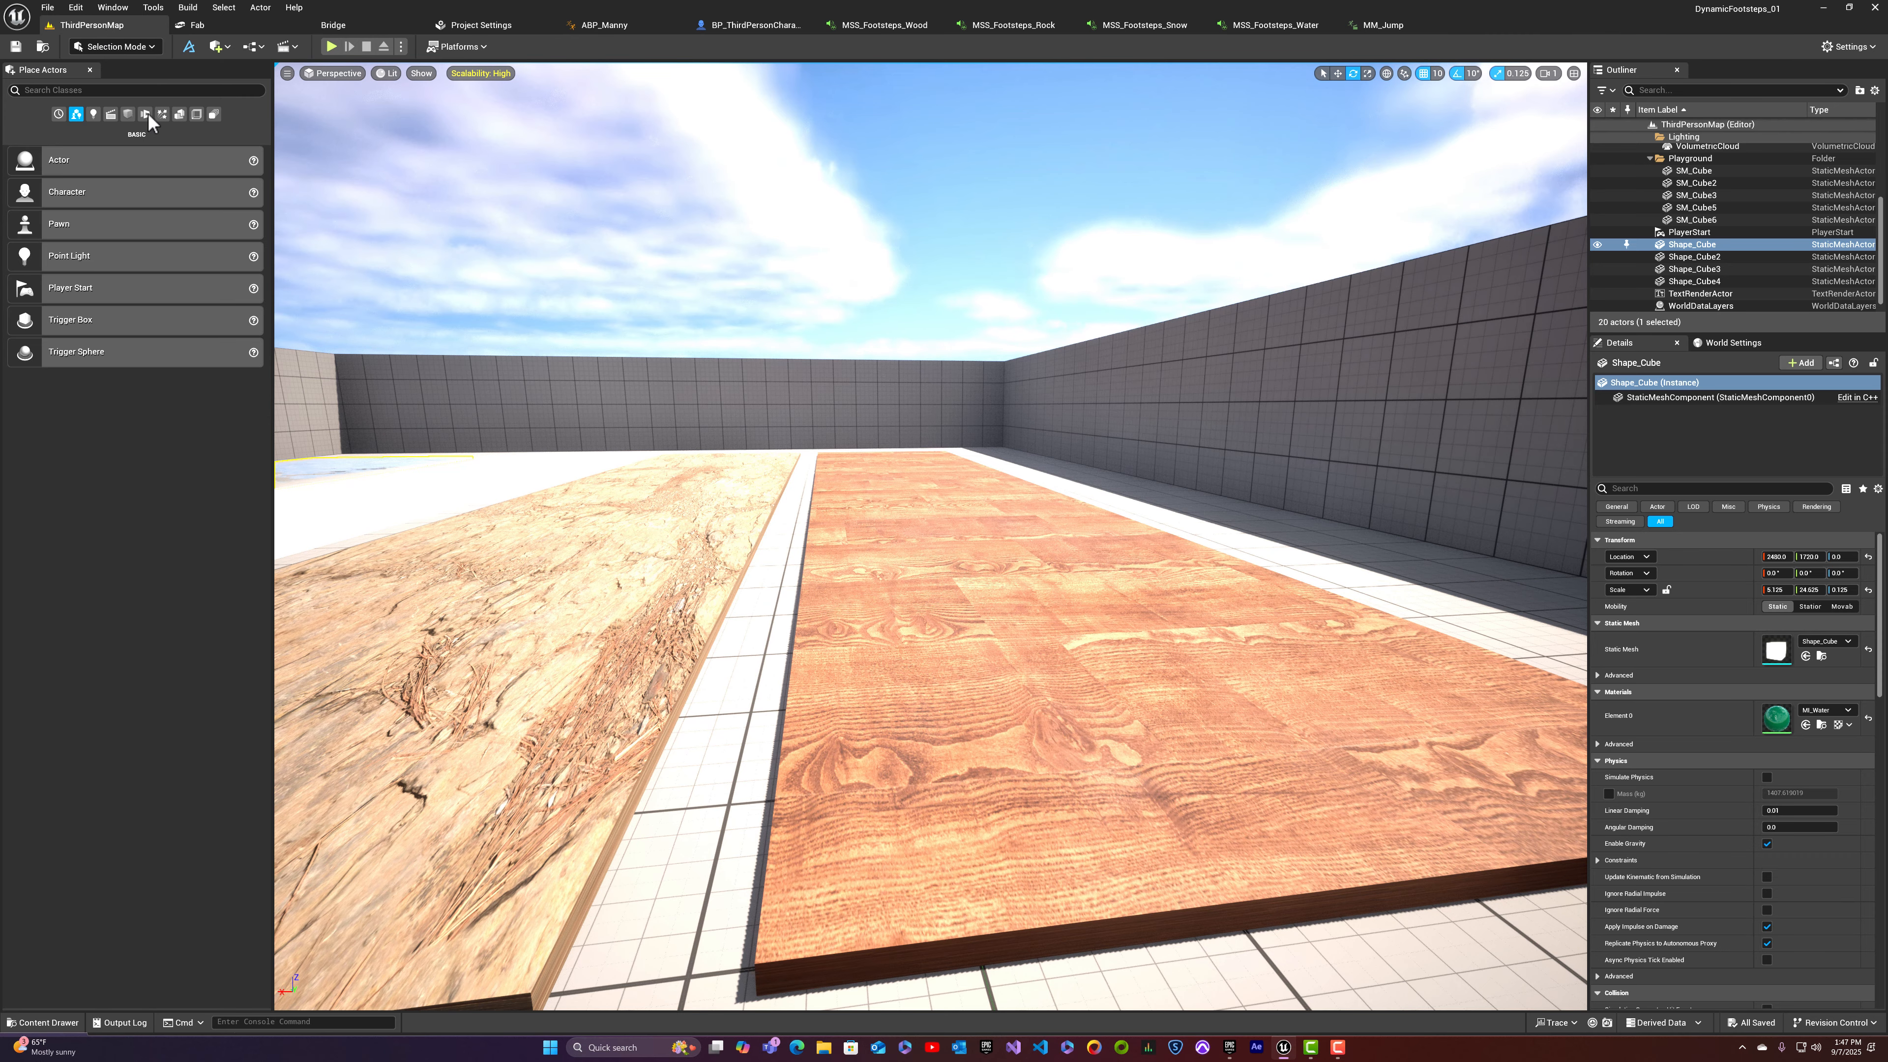
pyautogui.hotkey('ctrl', 'space')
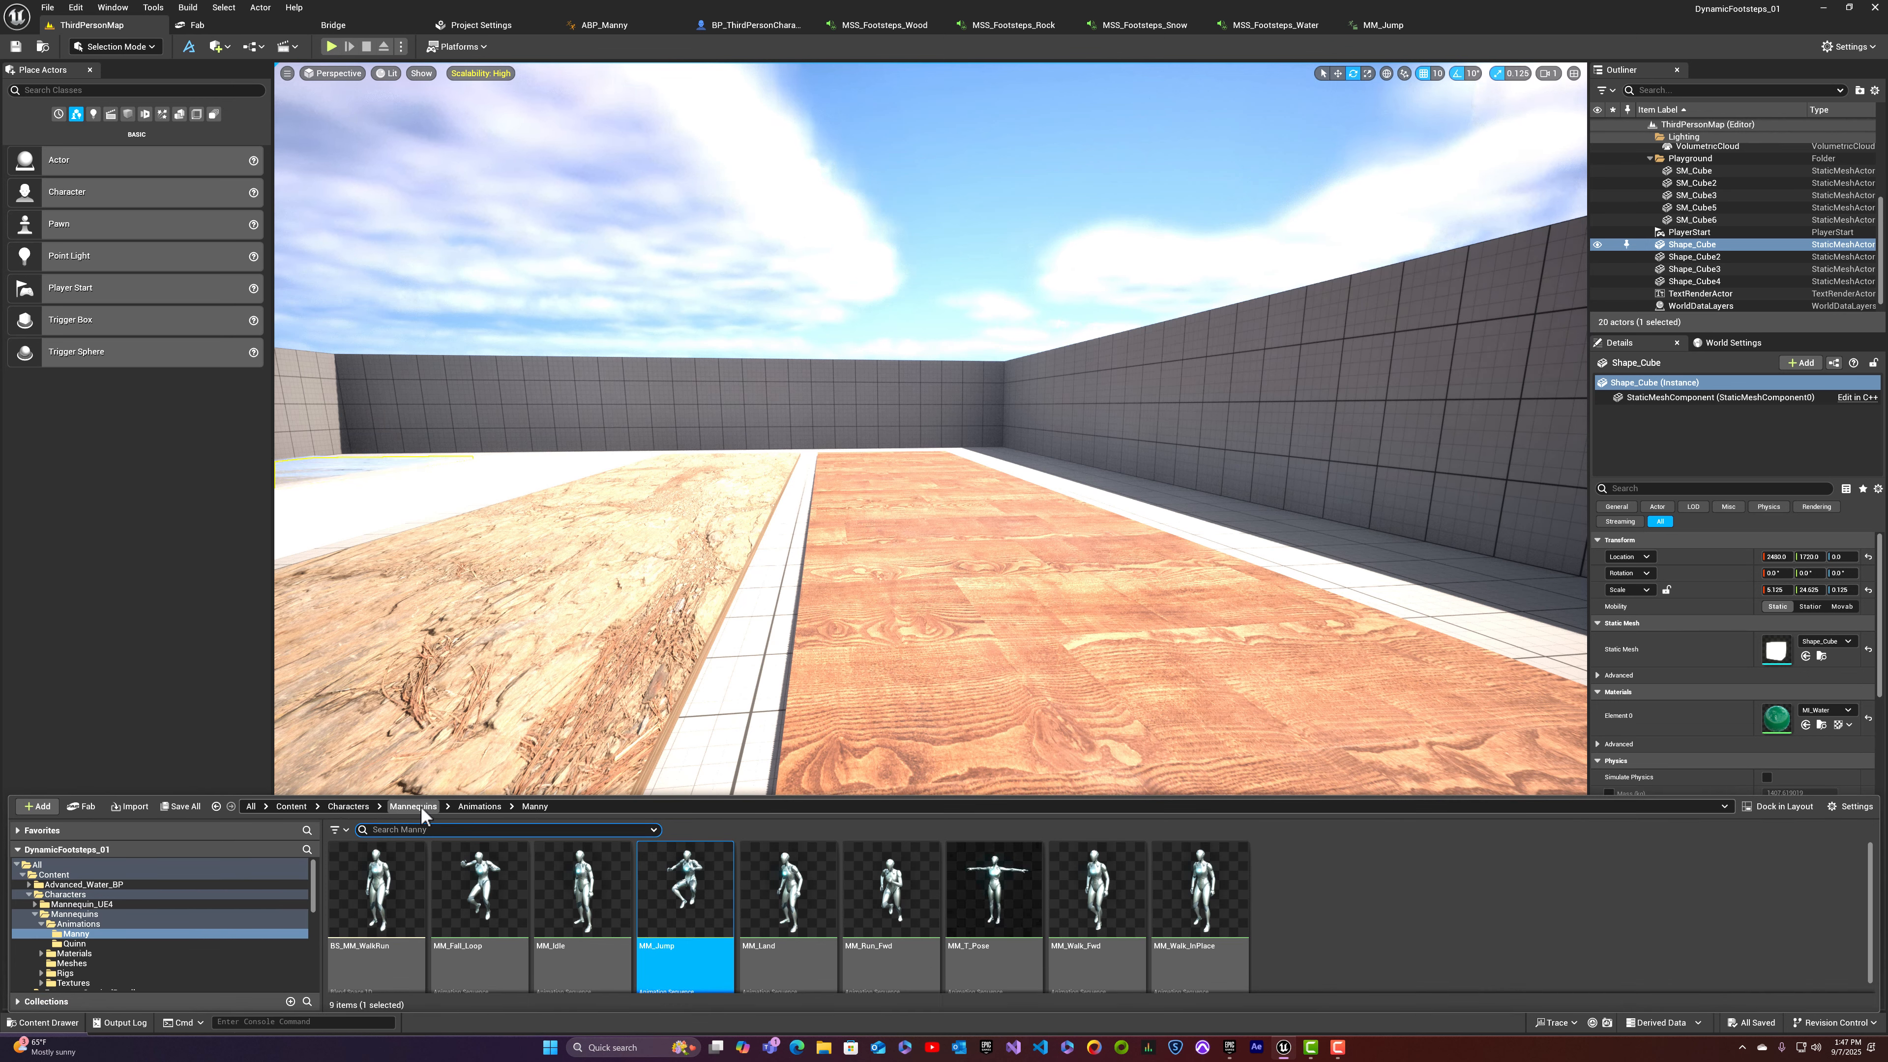
pyautogui.click(479, 806)
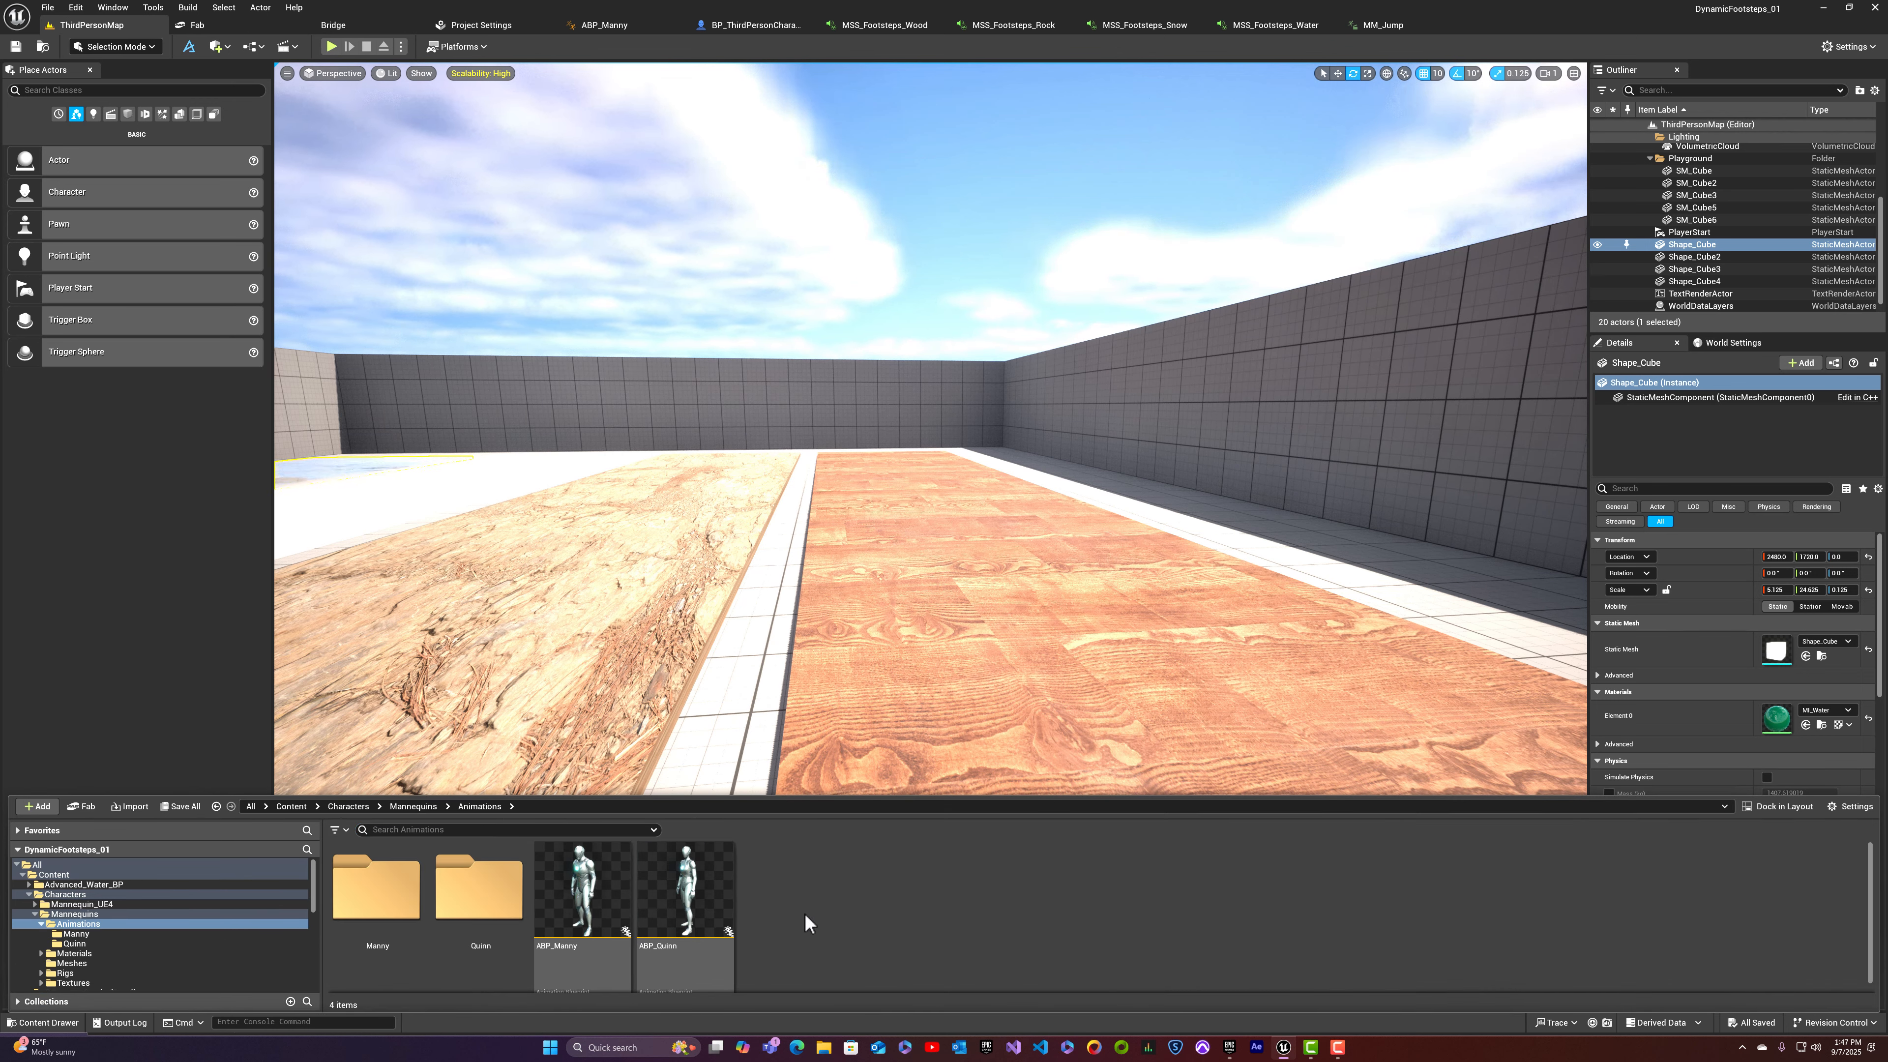
pyautogui.doubleClick(498, 881)
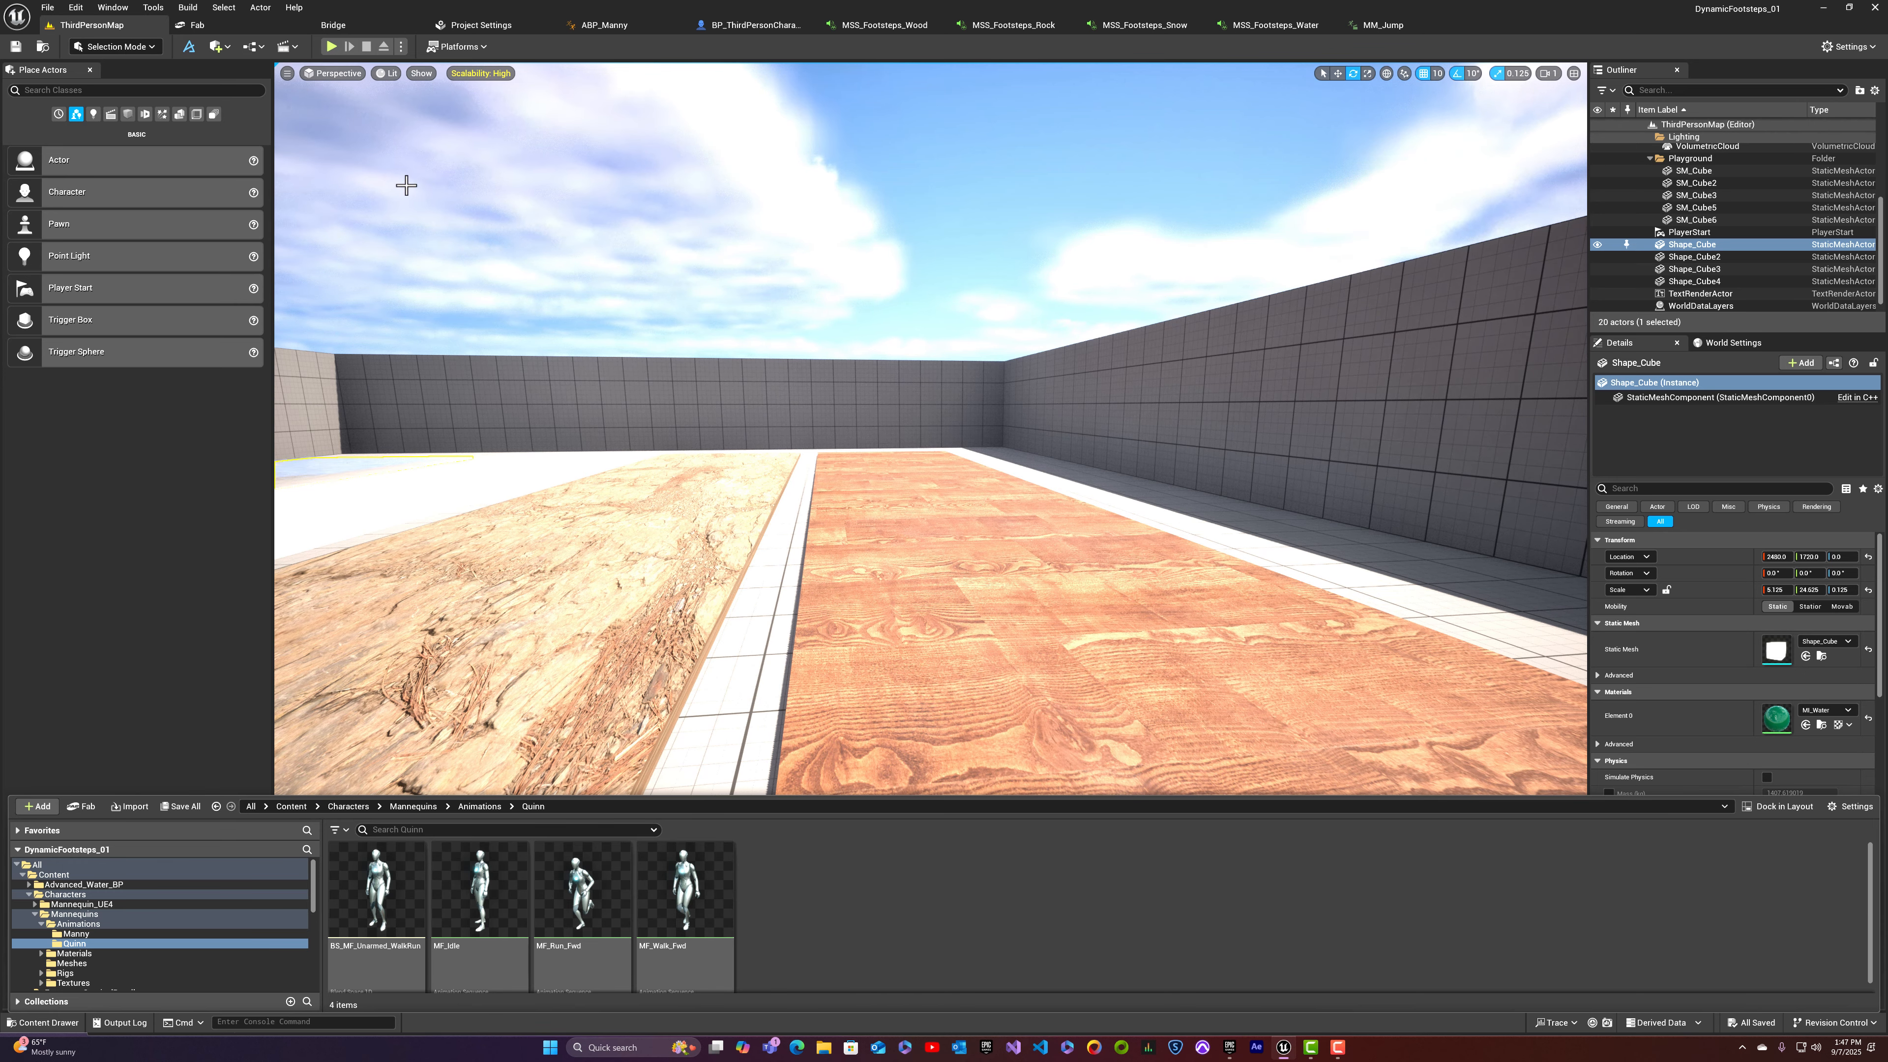
# Step: Play ThirdPersonMap again and run and jump with the character on the wood and rock surfaces to test the footstep sounds
pyautogui.click(331, 47)
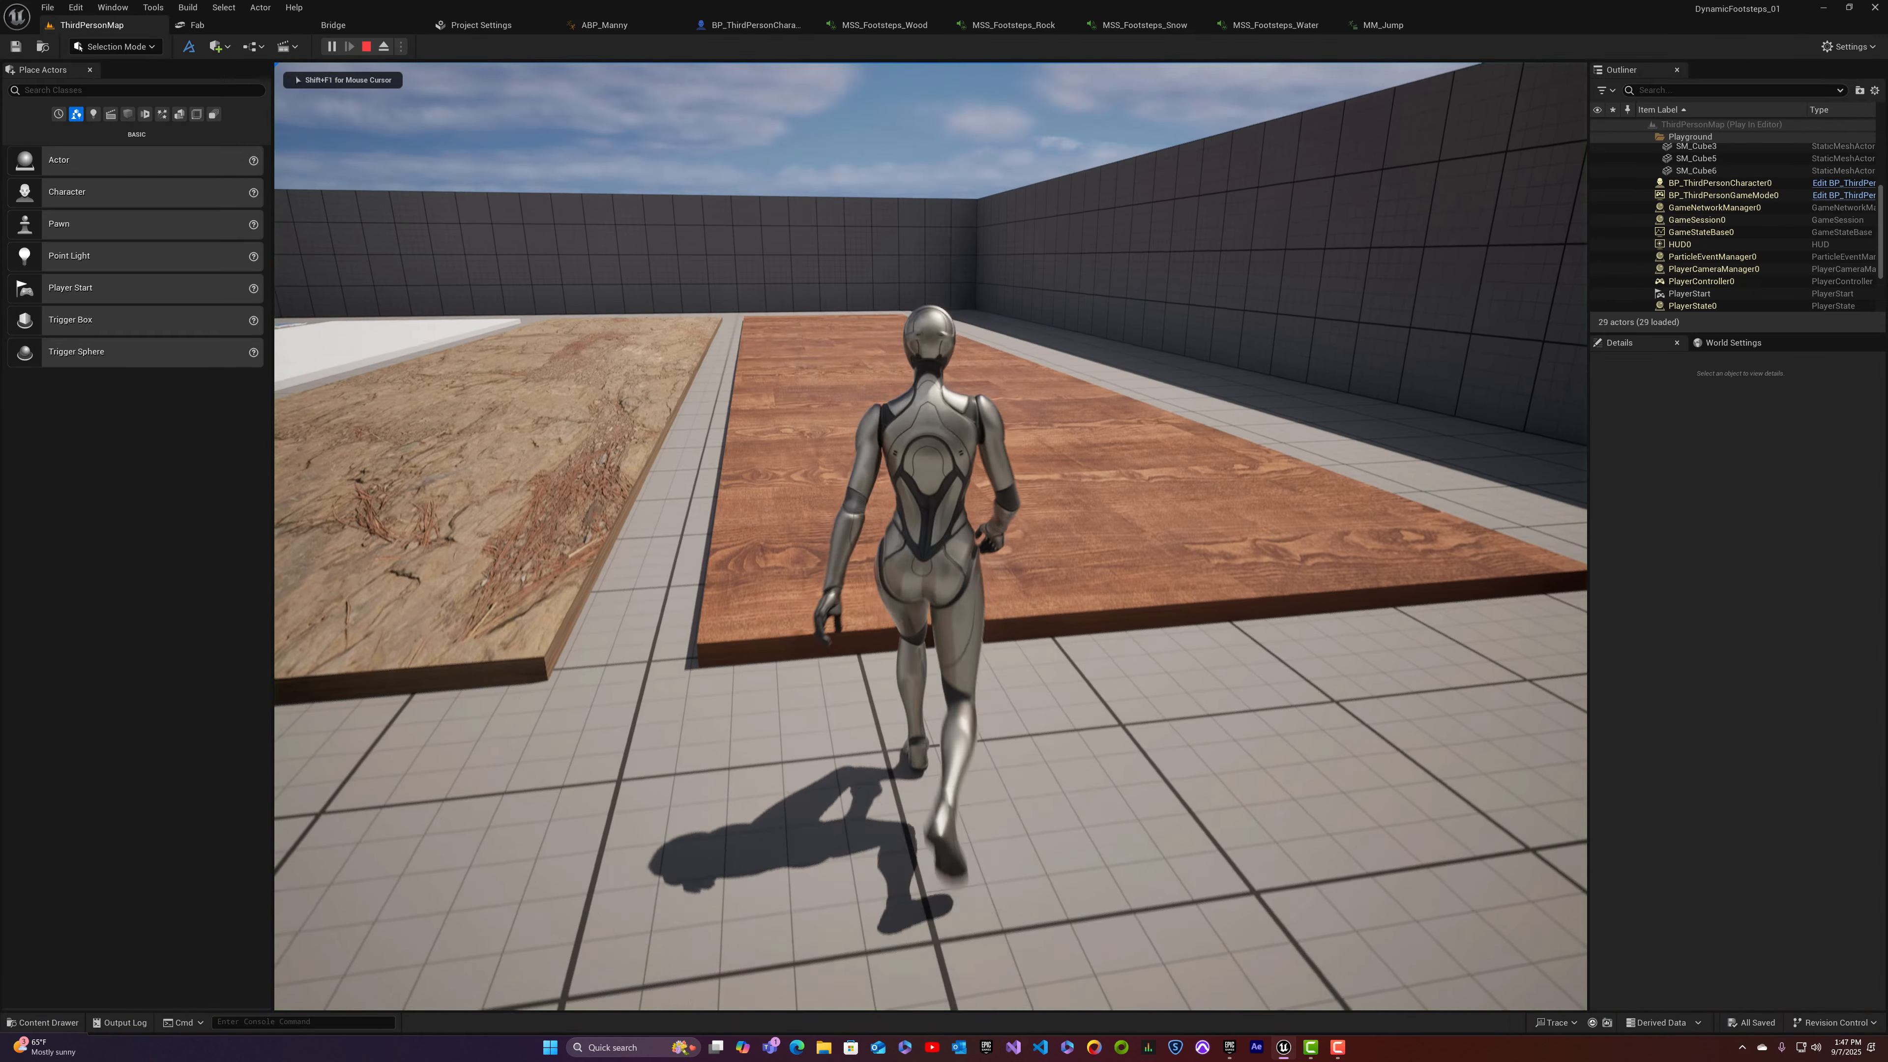
pyautogui.press('w')
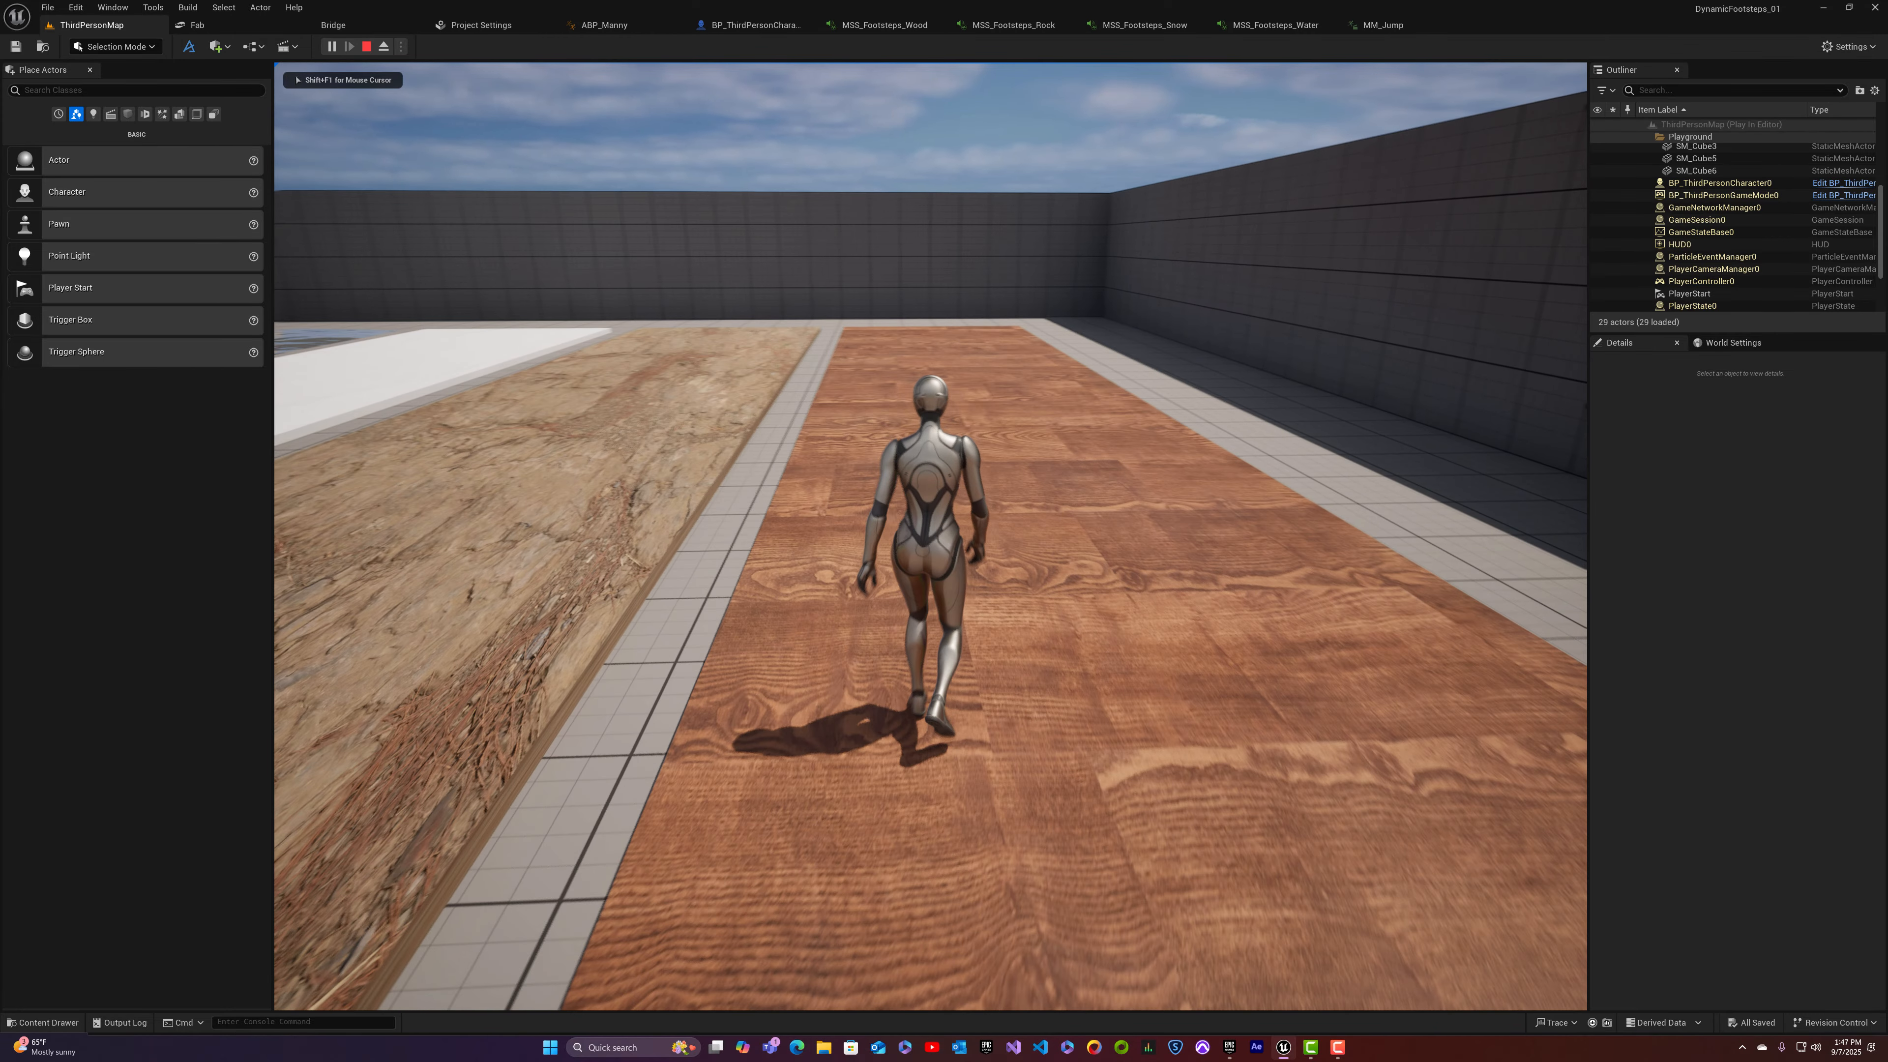
pyautogui.press('space')
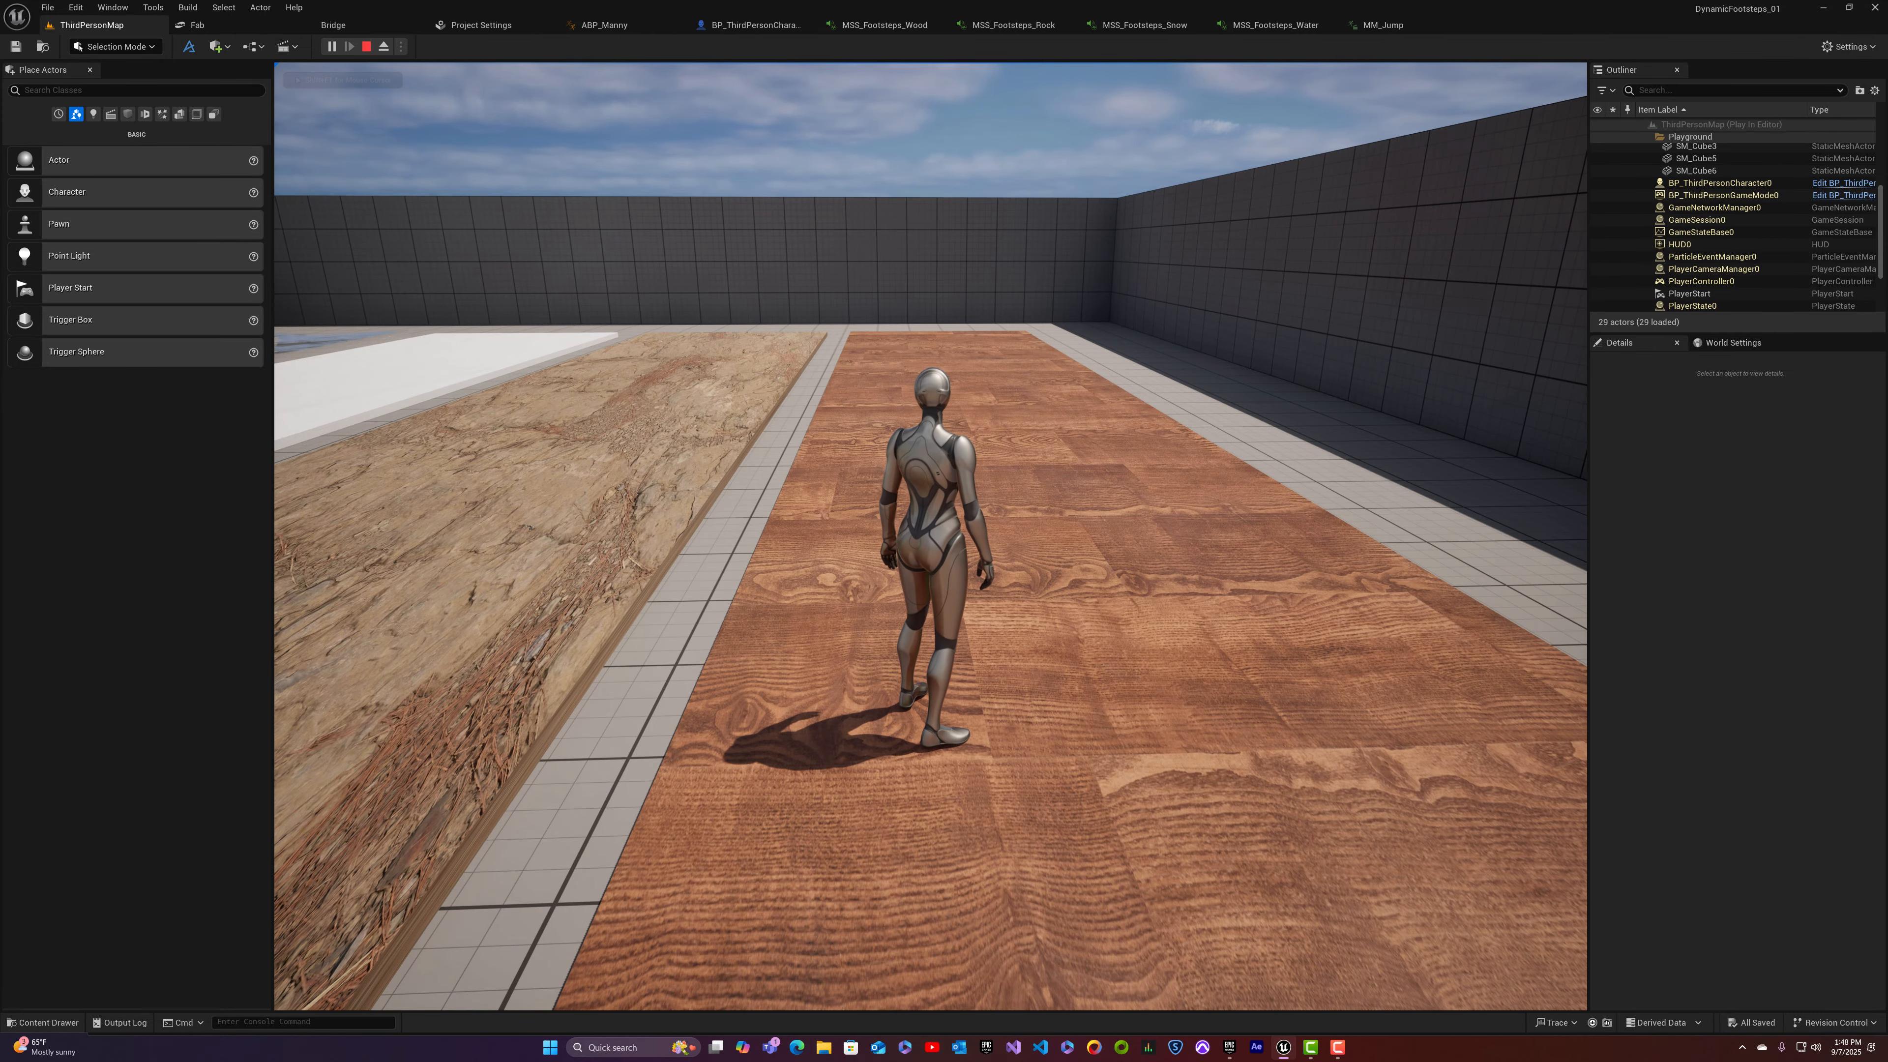
pyautogui.press('space')
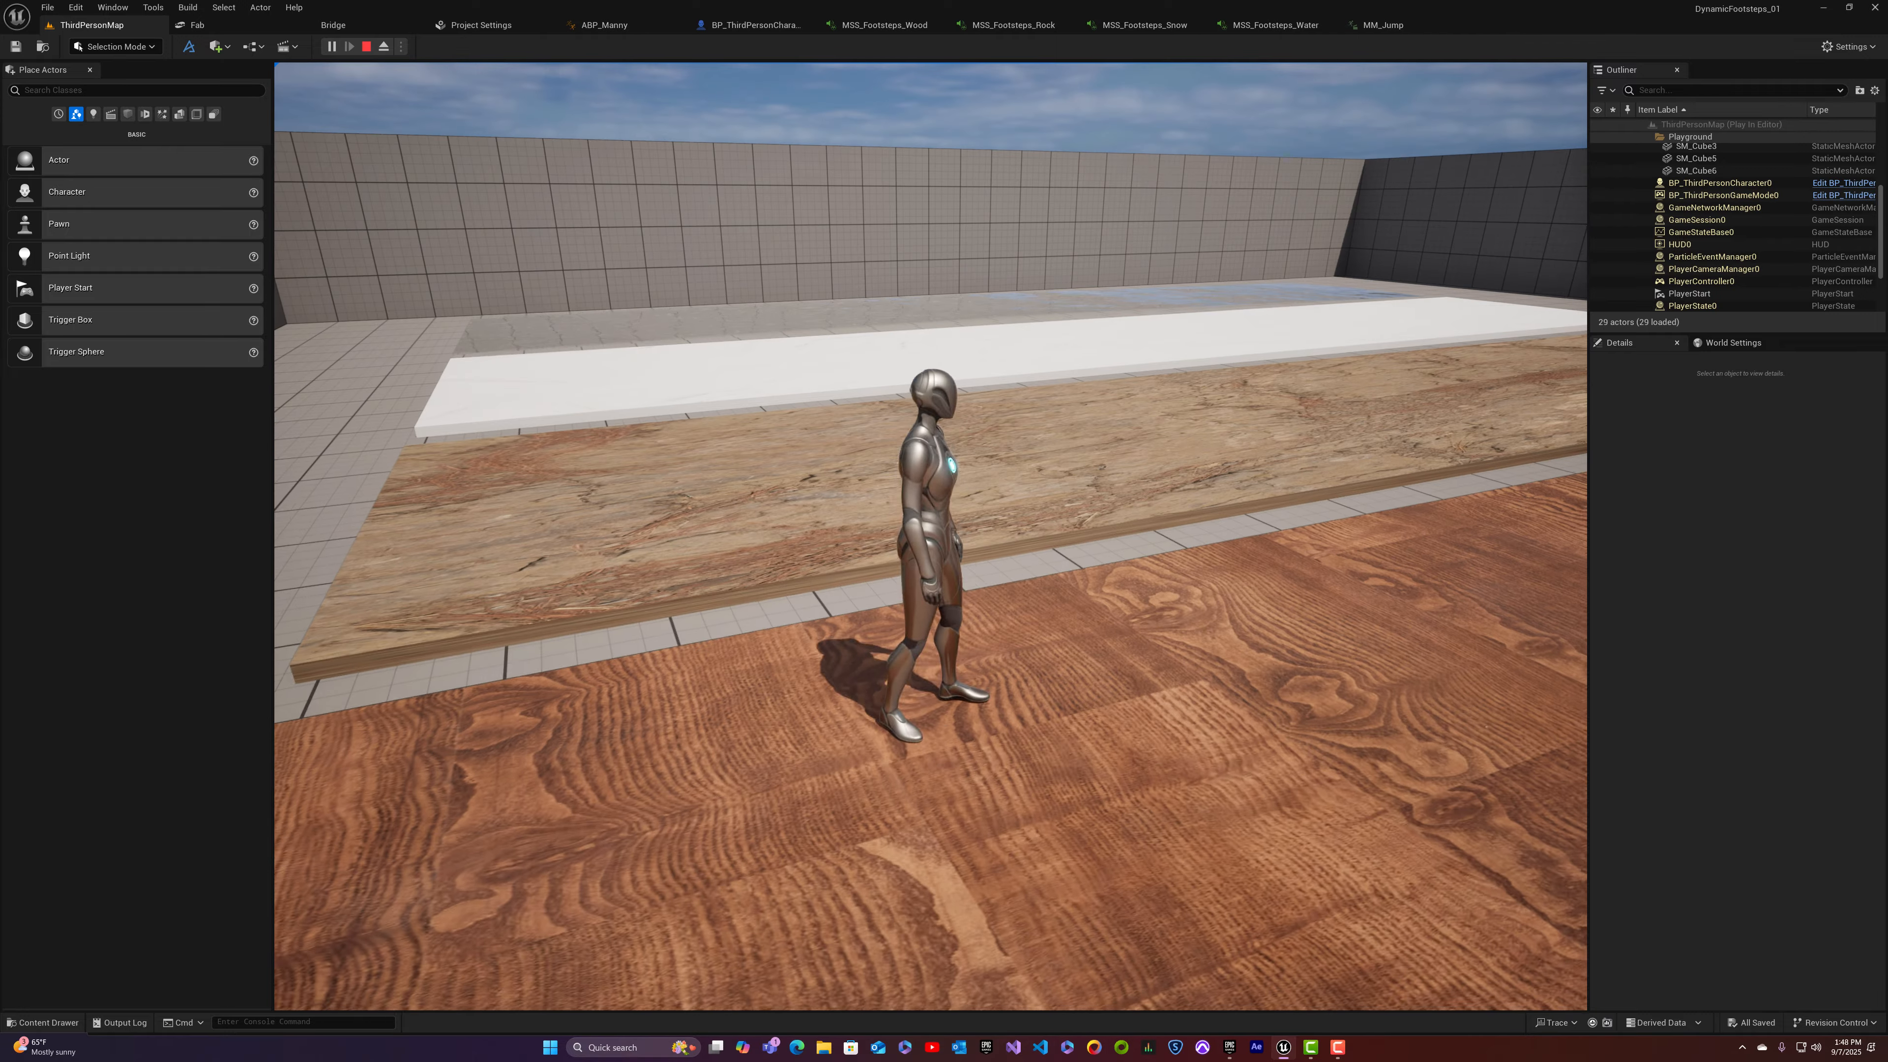
pyautogui.press('w')
pyautogui.press('space')
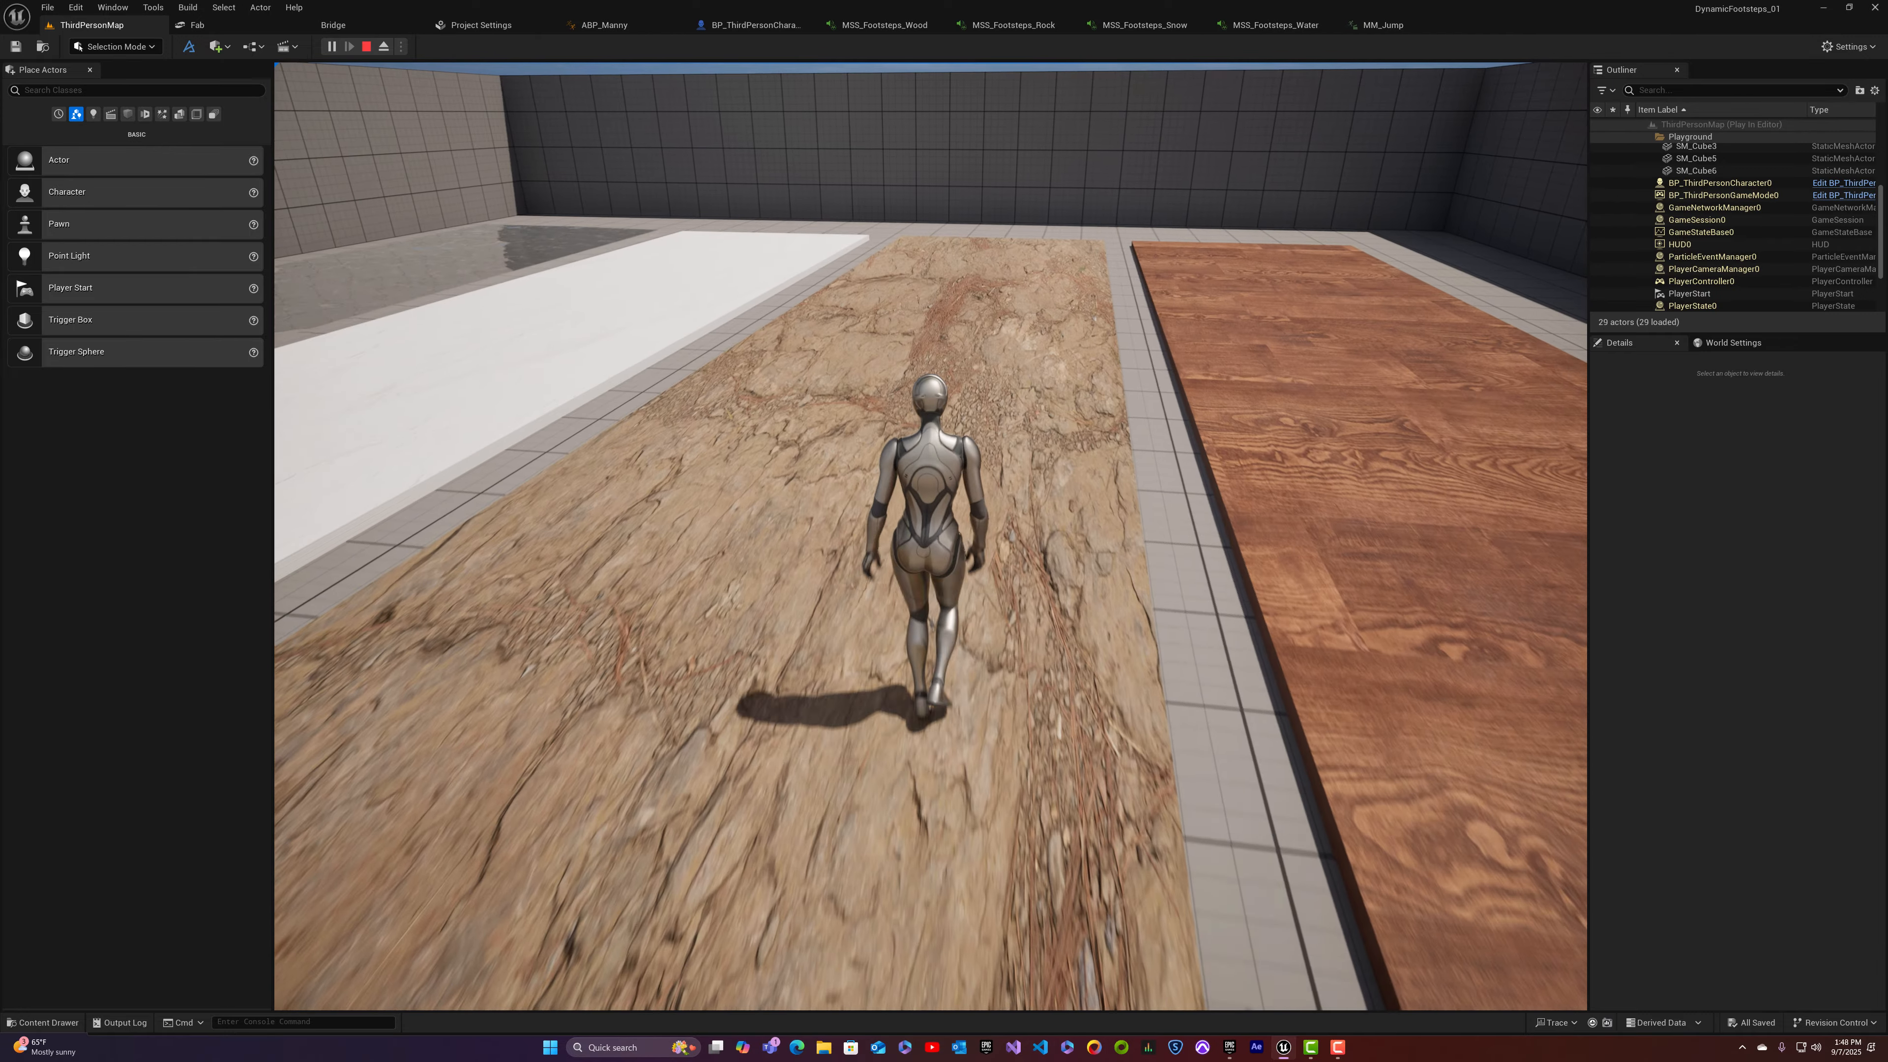
pyautogui.press('space')
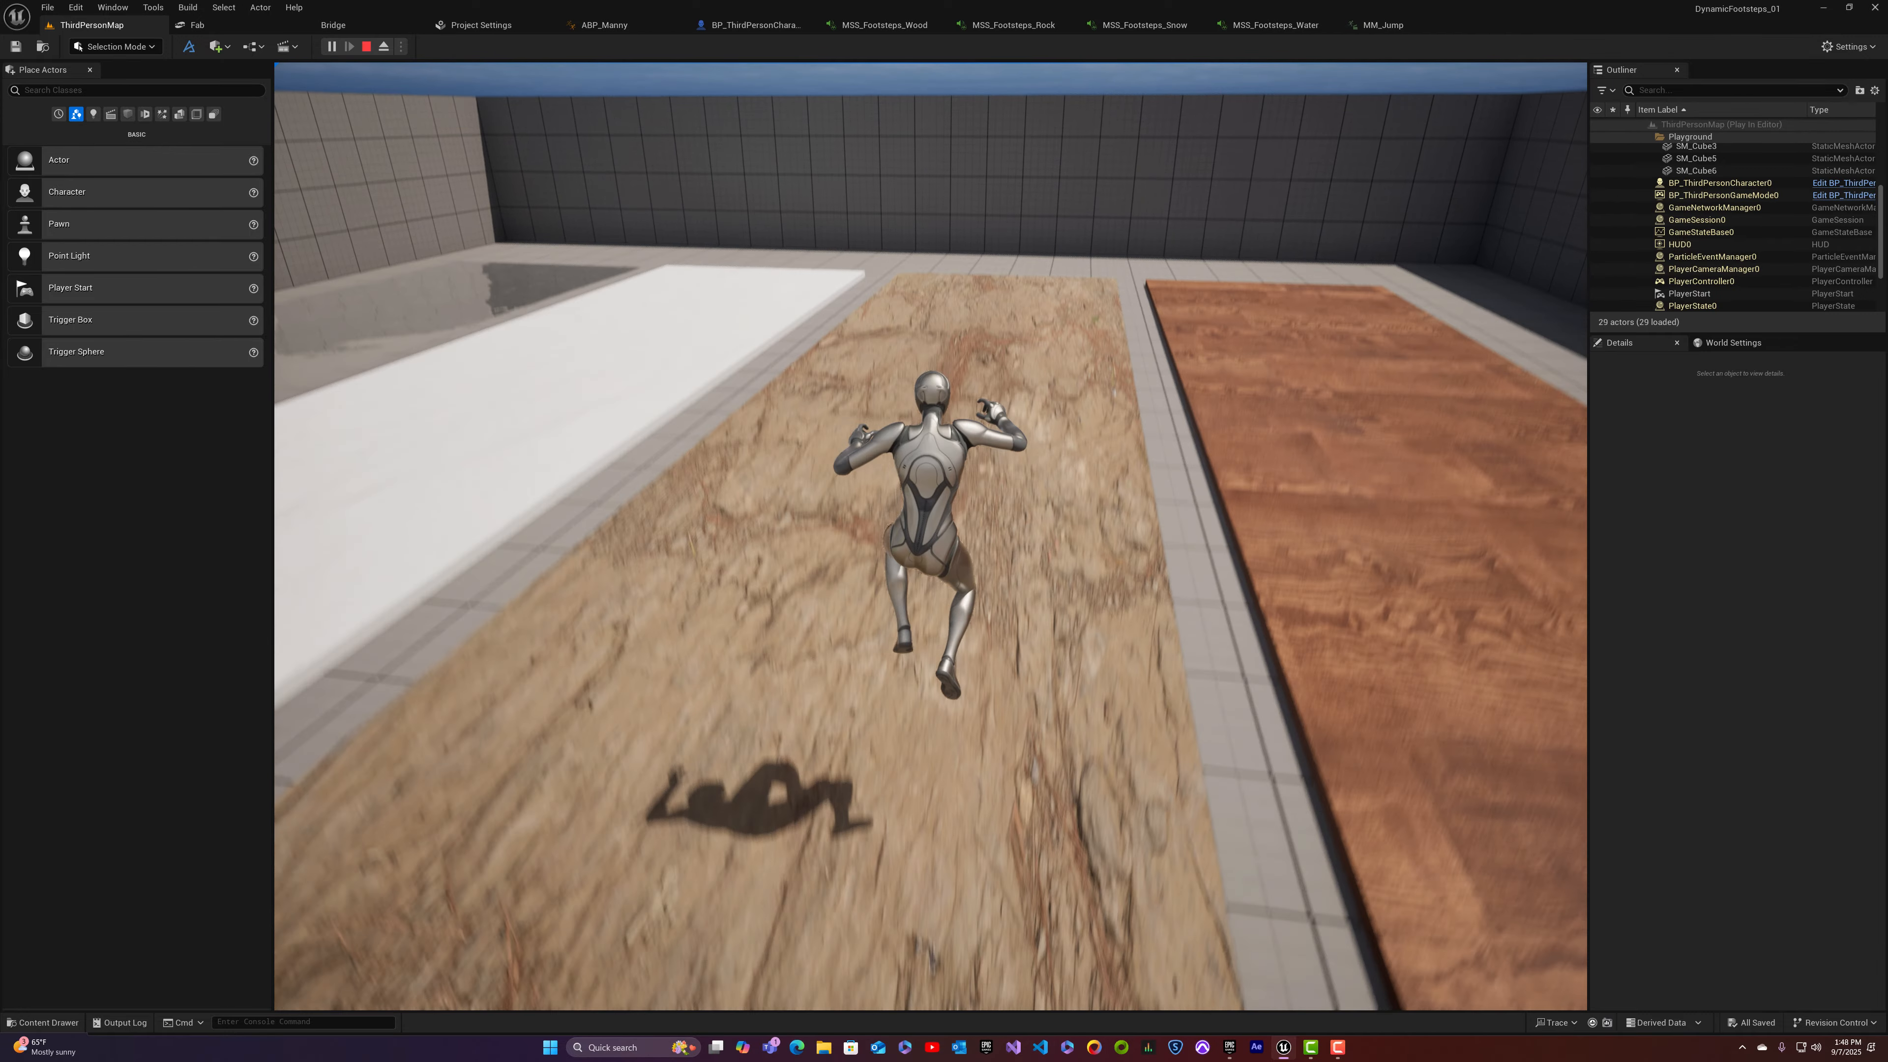
pyautogui.press('space')
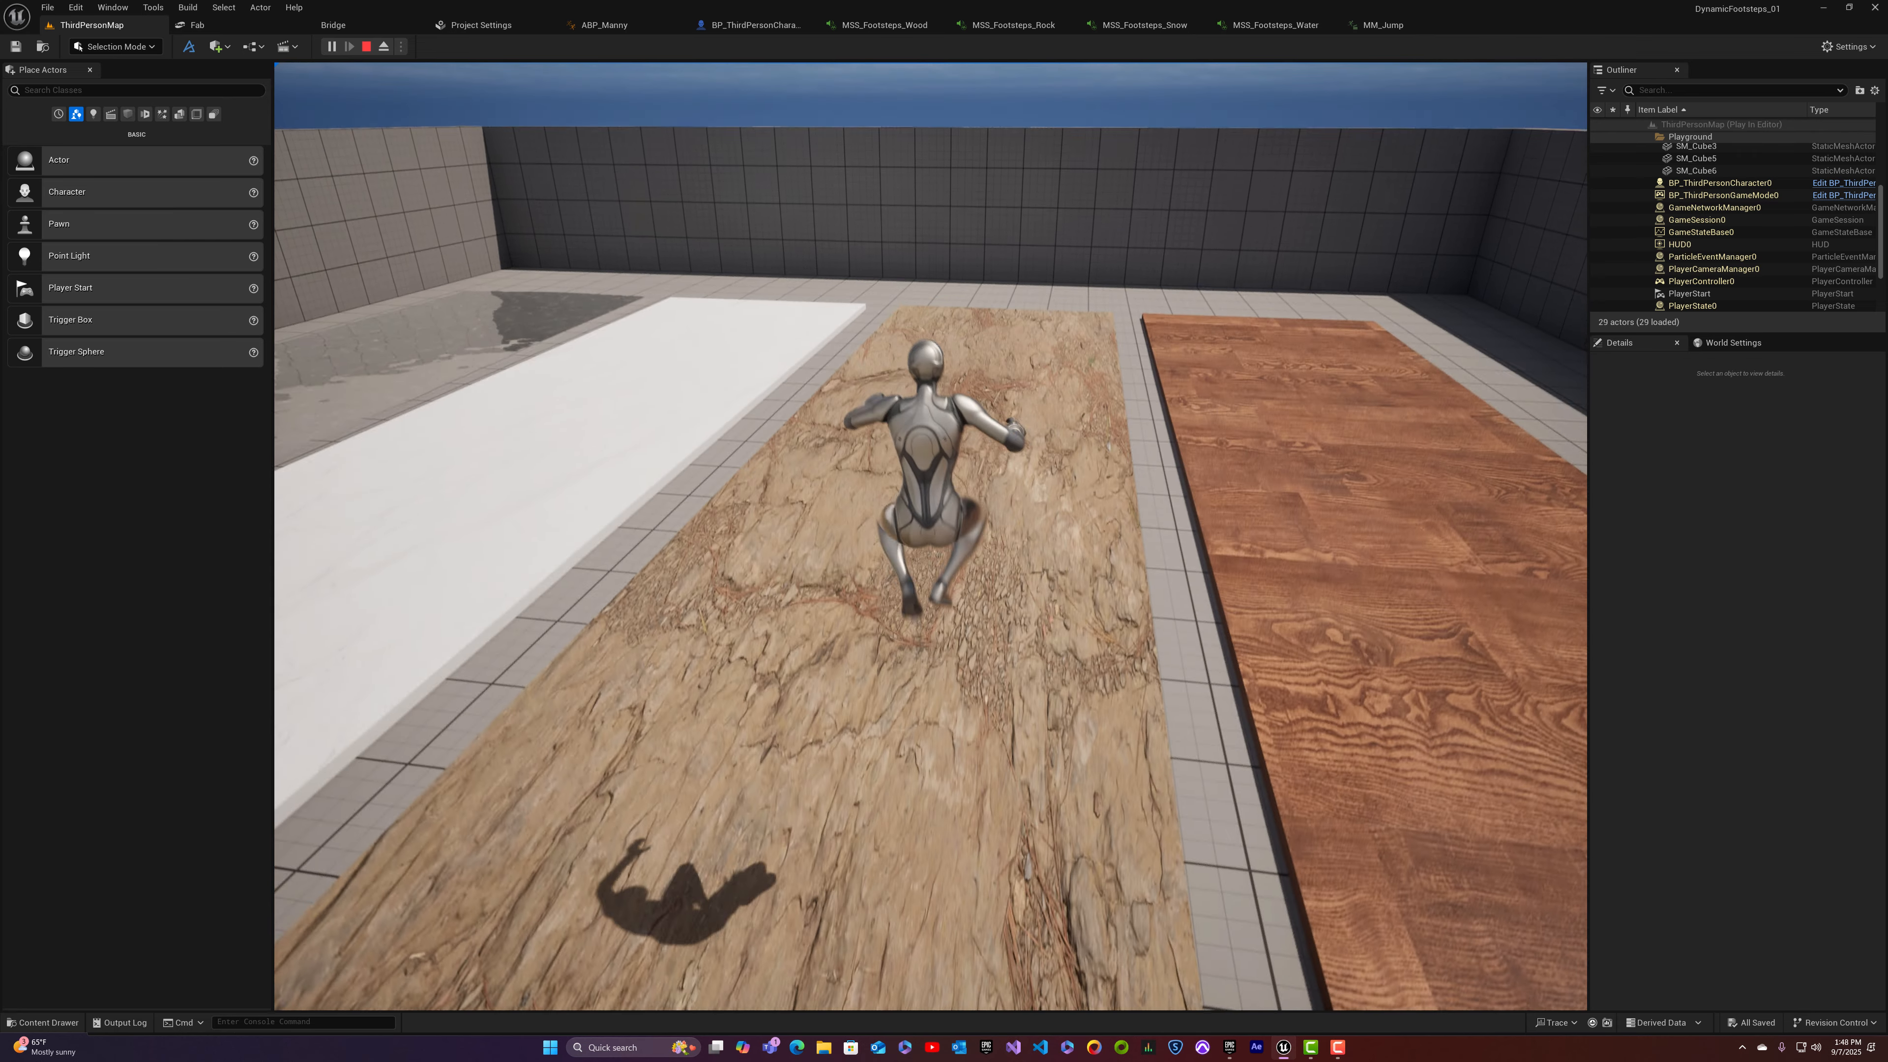
pyautogui.press('w')
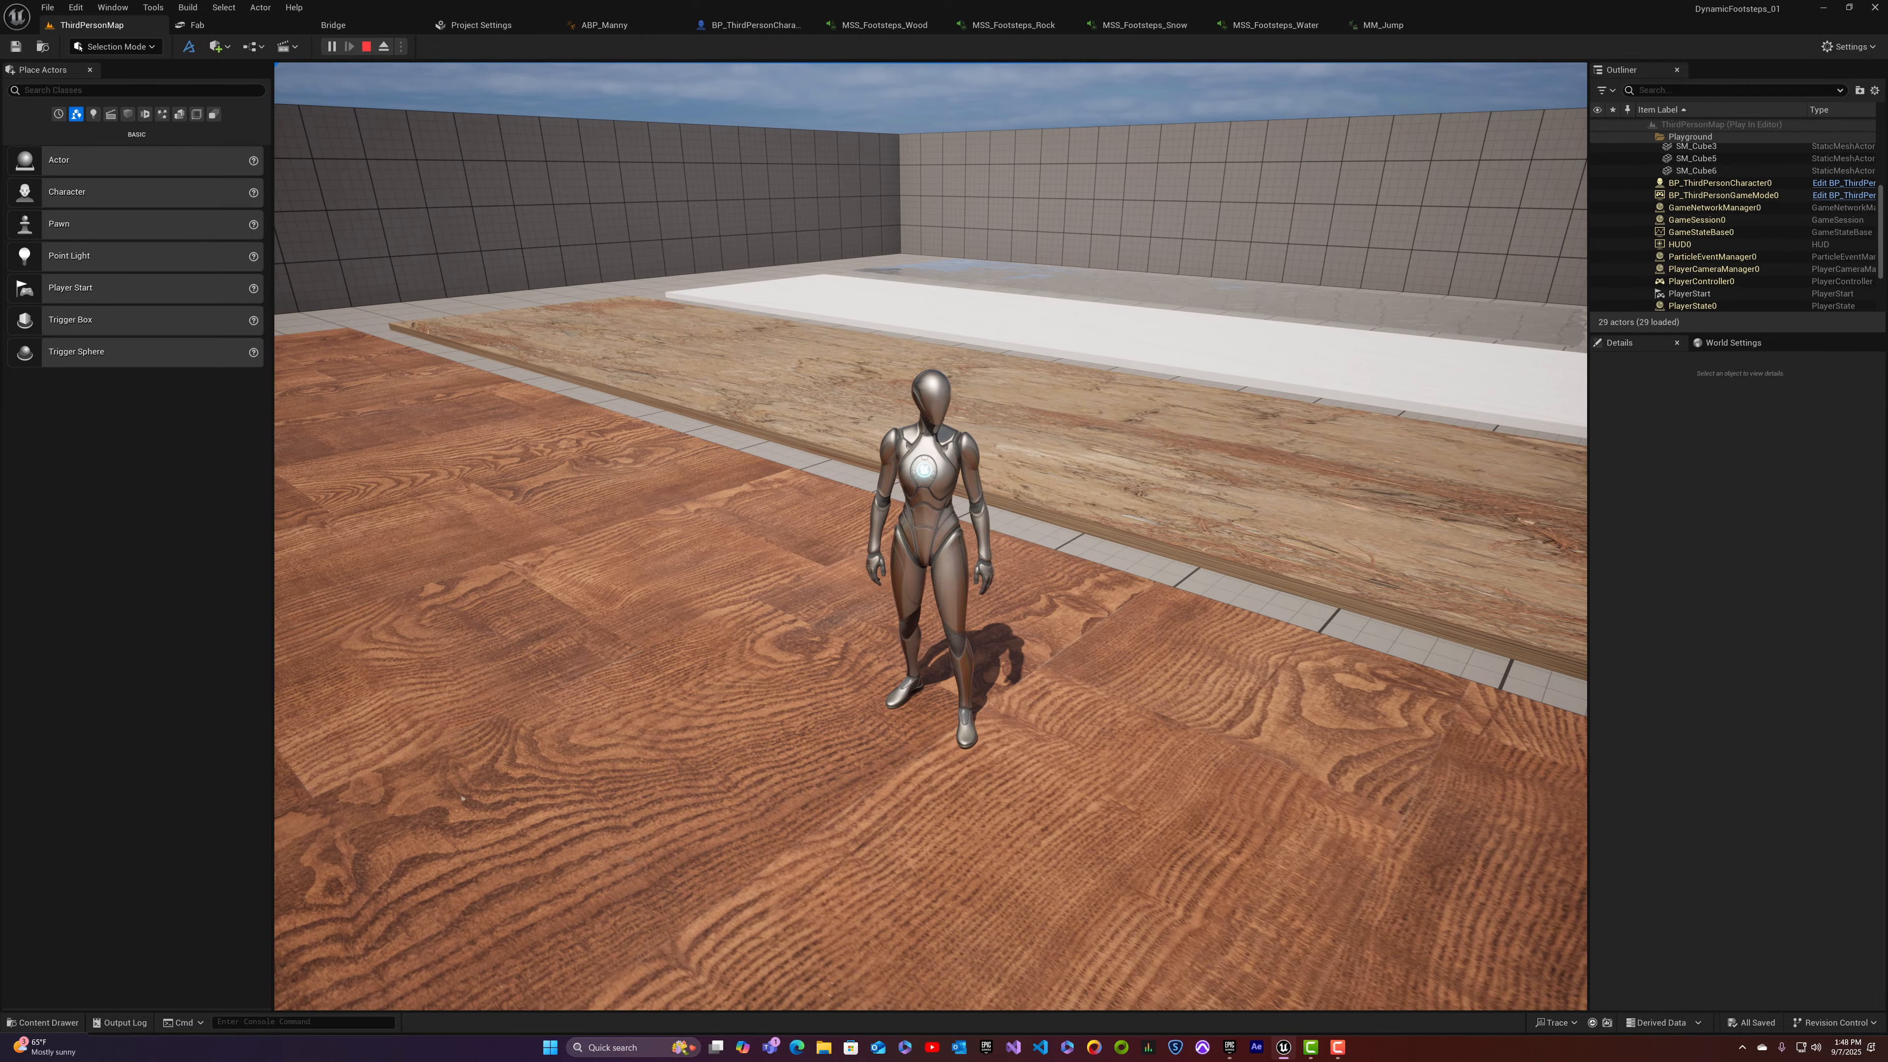
pyautogui.press('space')
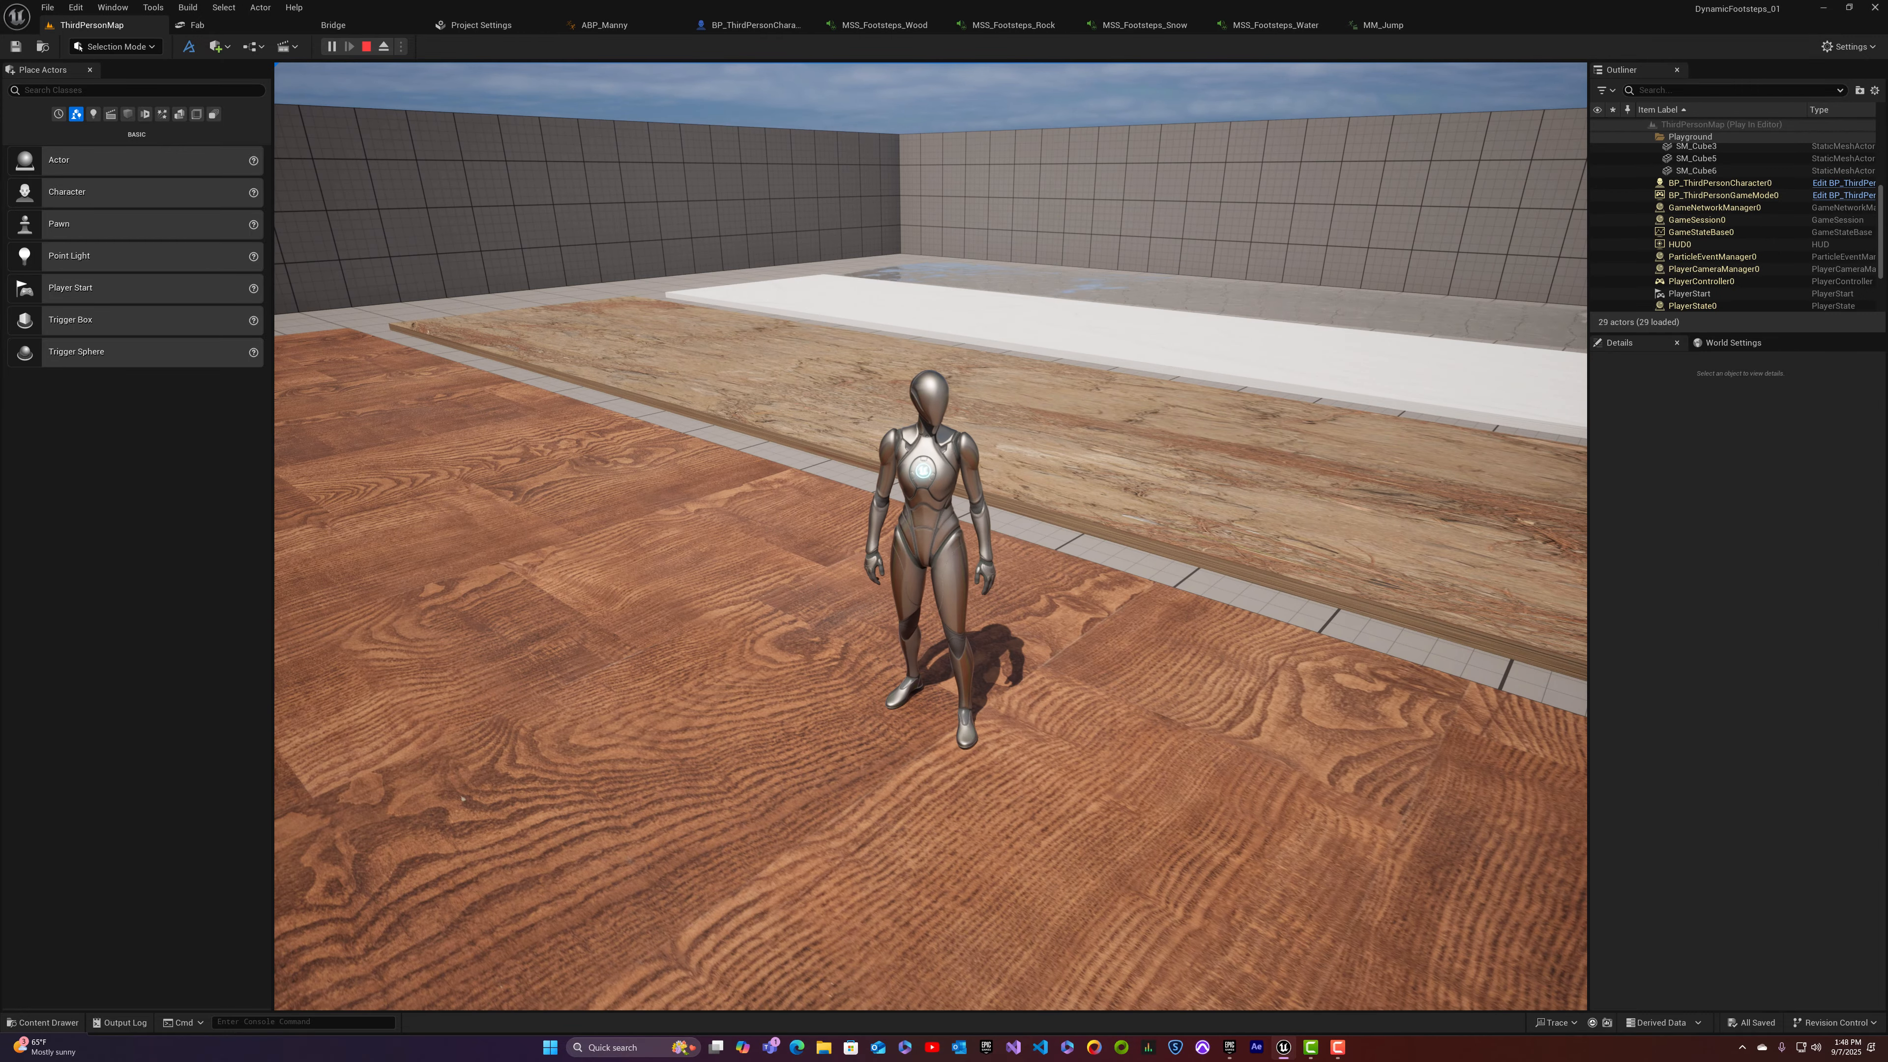